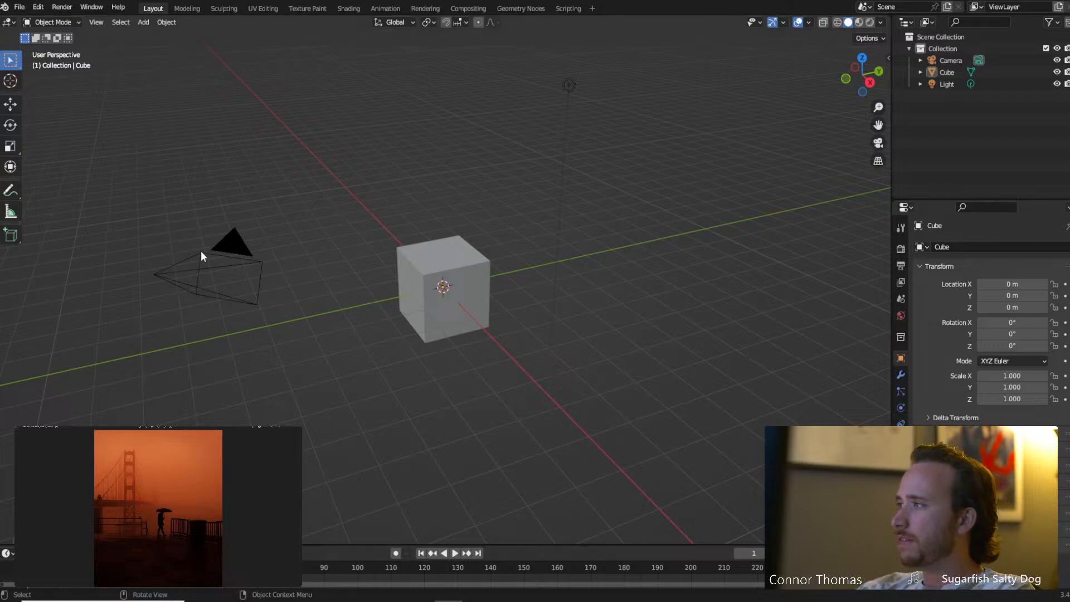
# Enable background images for the scene camera and add an empty image slot.
pyautogui.click(226, 246)
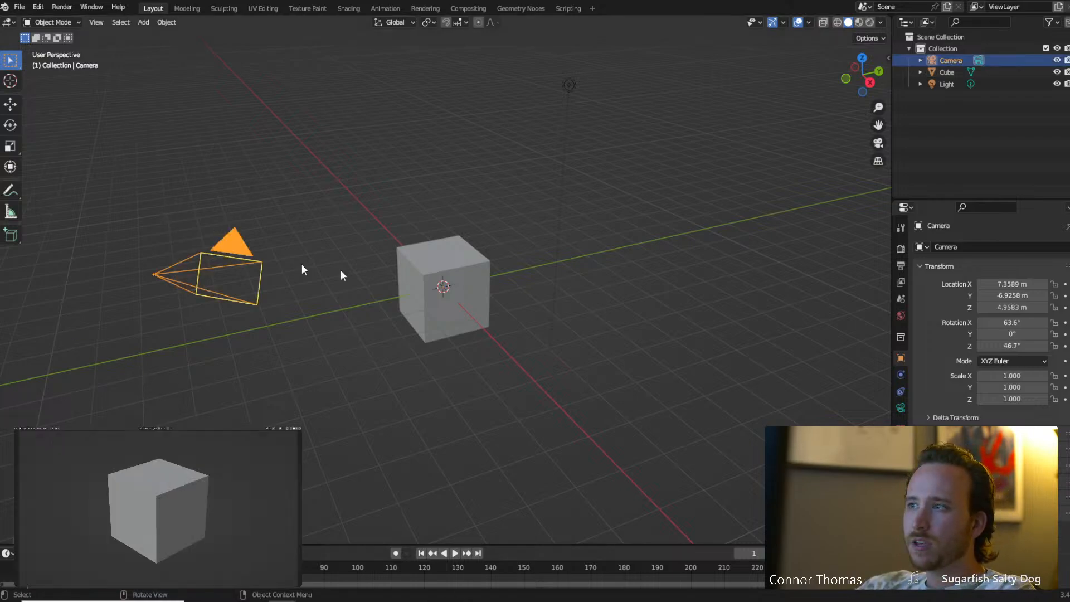
pyautogui.click(900, 407)
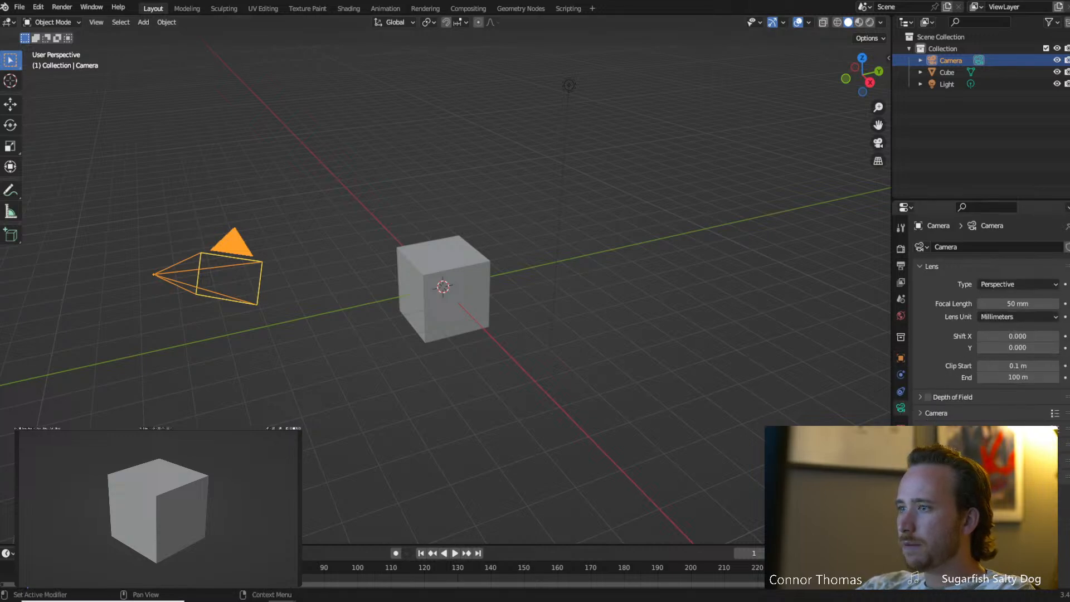
pyautogui.click(921, 444)
pyautogui.click(995, 463)
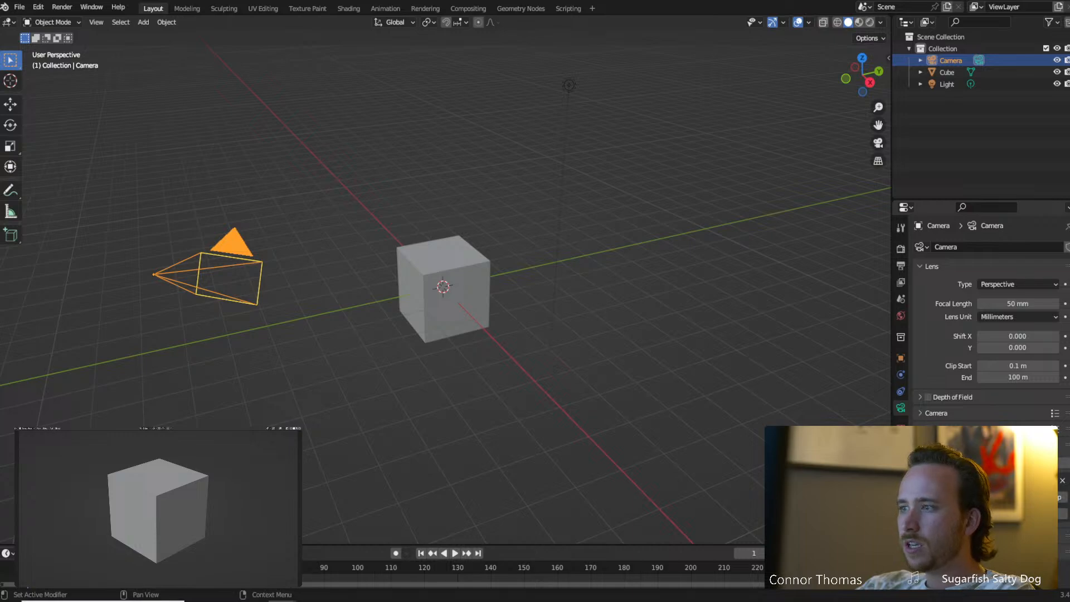
# Load the Instagram bridge screenshot from D:\livestream\_img as the camera background and look through the camera.
pyautogui.click(1001, 513)
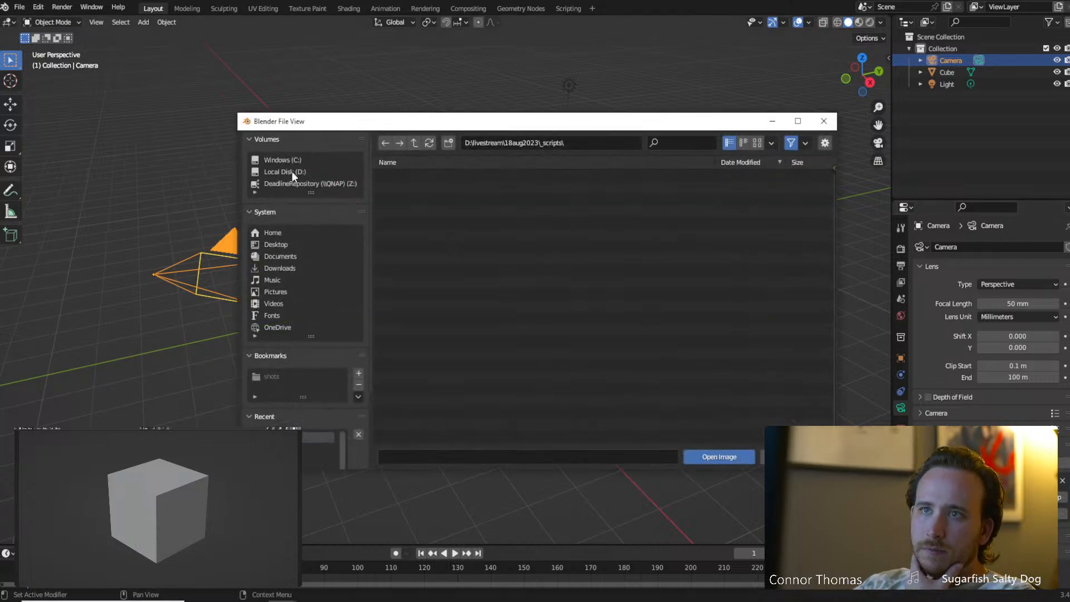
pyautogui.click(290, 172)
pyautogui.doubleClick(422, 177)
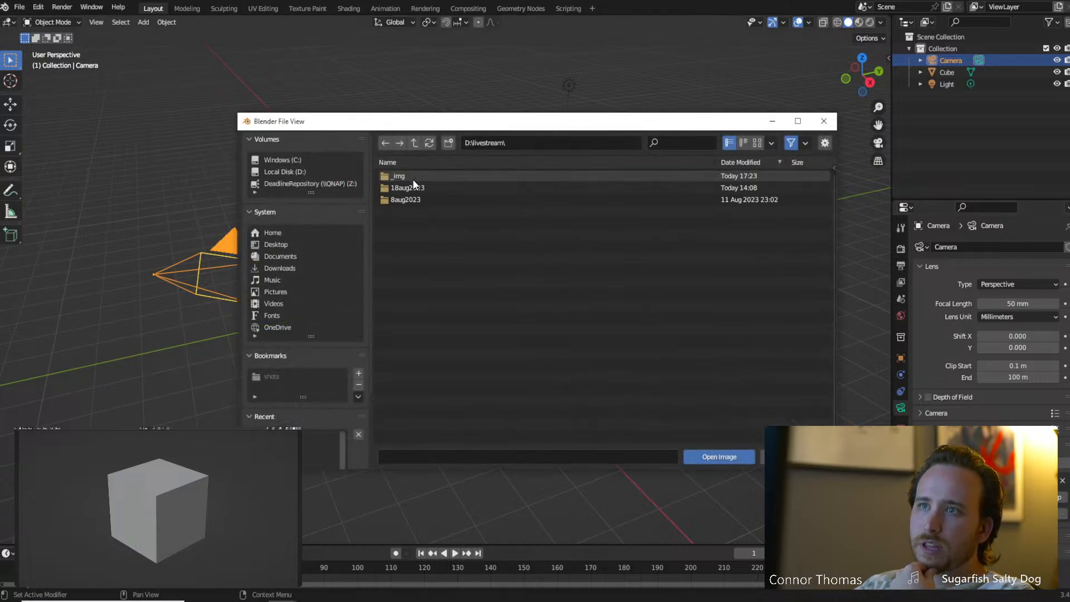
pyautogui.doubleClick(410, 175)
pyautogui.doubleClick(409, 176)
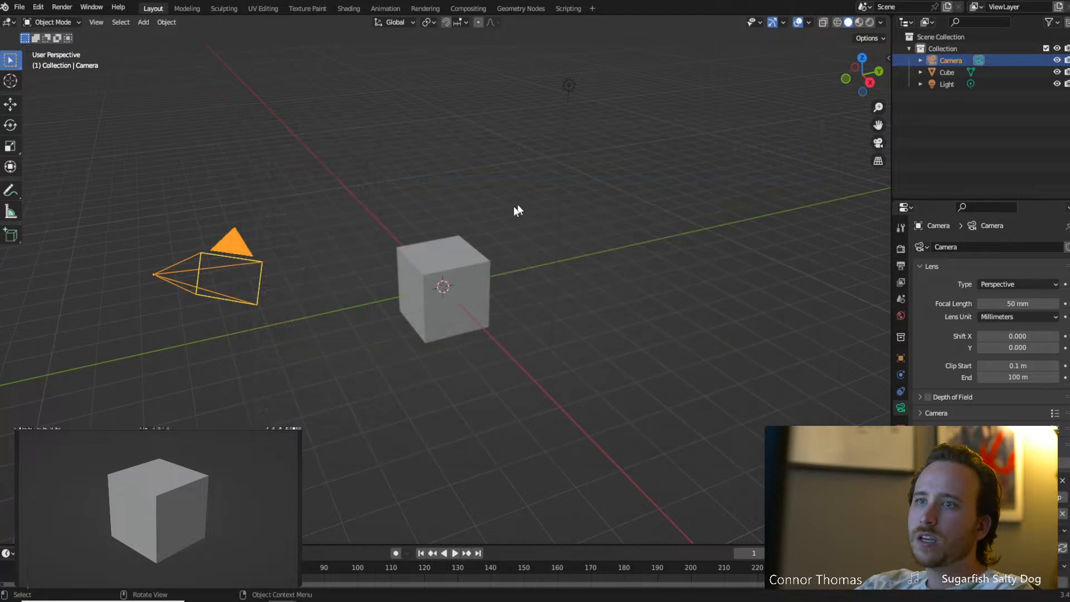
pyautogui.scroll(-6, 993, 312)
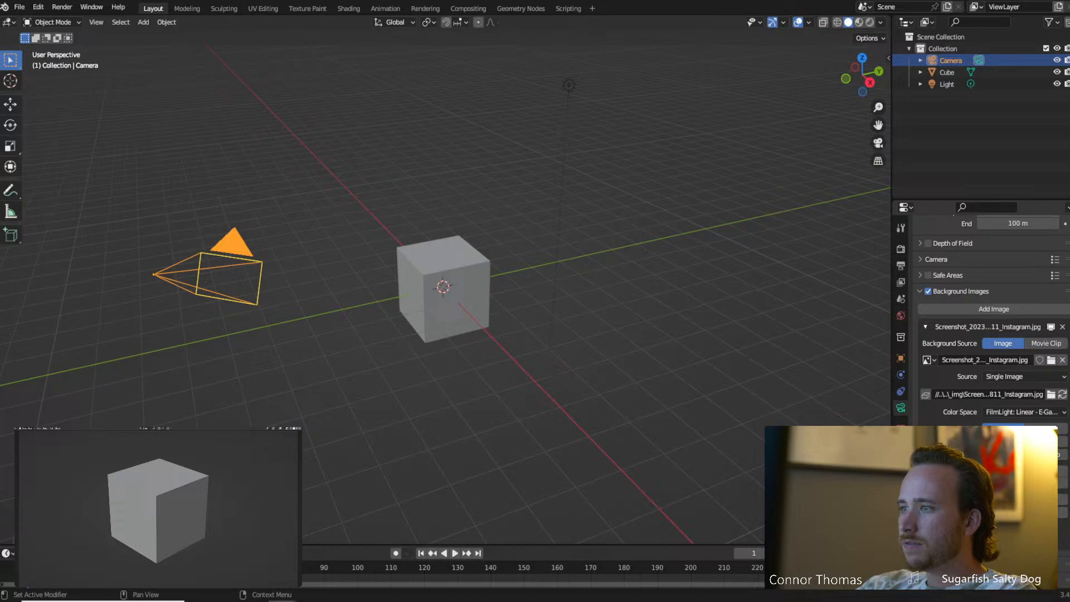
pyautogui.press('KP_0')
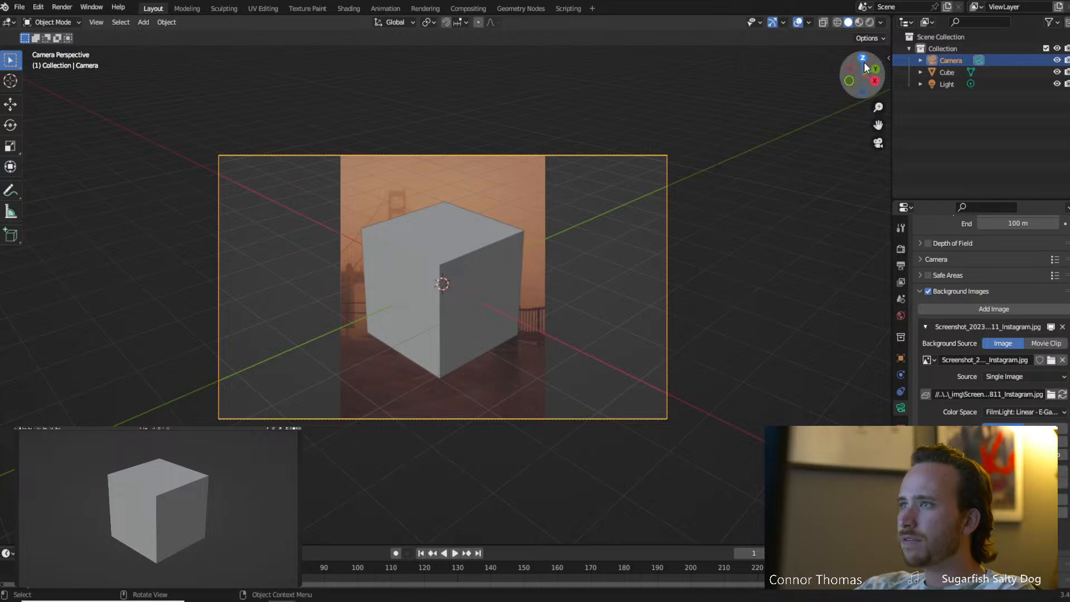
# Set the transform pivot point to 3D Cursor and align the camera to a straight-on view of the cube.
pyautogui.click(429, 22)
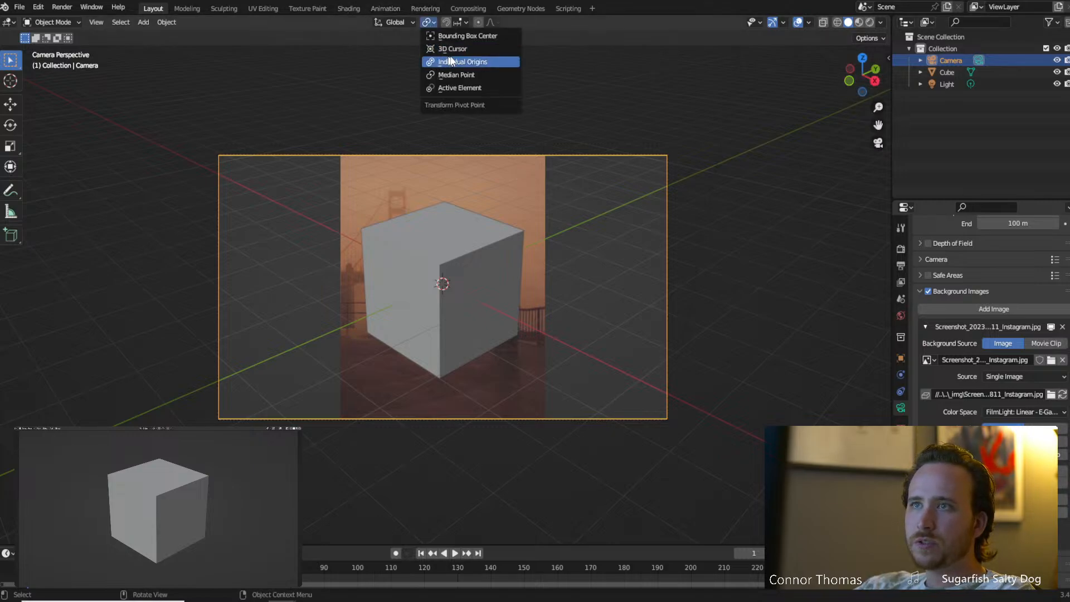
pyautogui.click(458, 48)
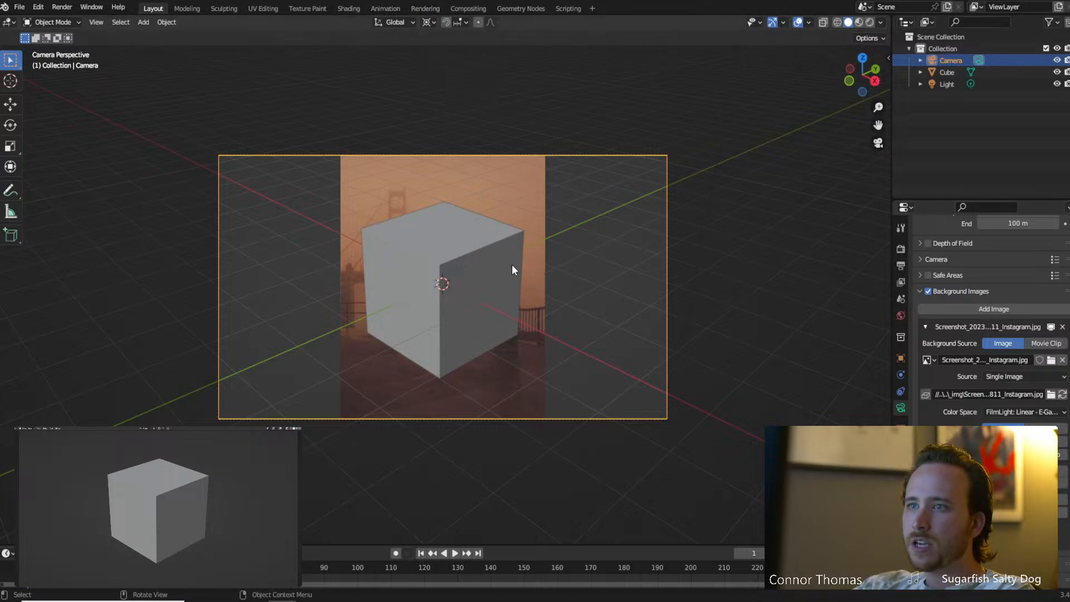
pyautogui.moveTo(543, 269); pyautogui.dragTo(540, 229, button='middle')
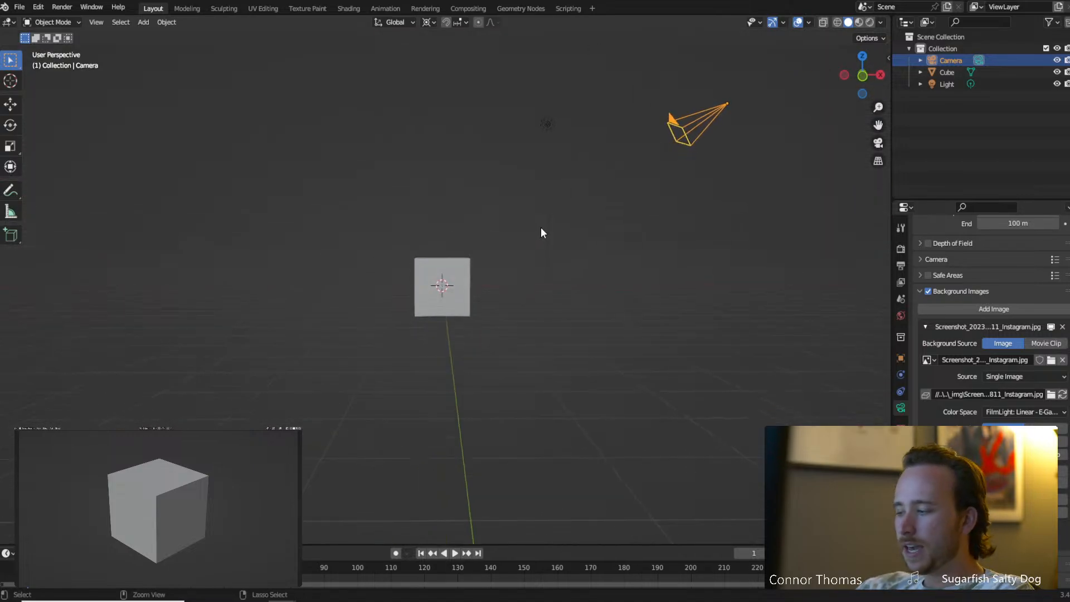
pyautogui.press('KP_0')
# Raise the camera along global Z so the cube sits in the lower part of the reference image.
pyautogui.press('g')
pyautogui.press('z')
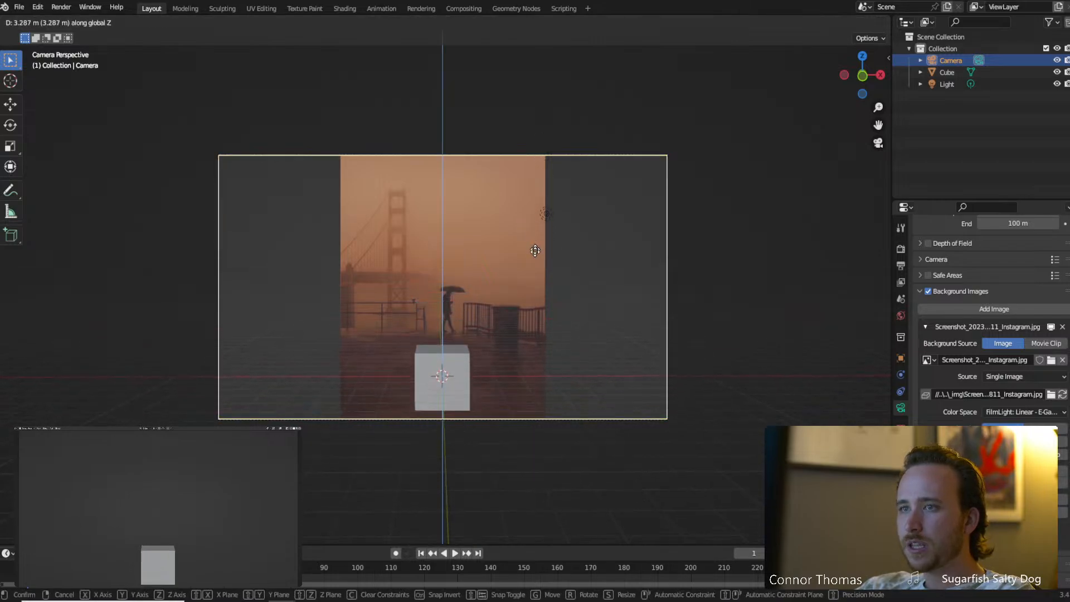
pyautogui.click(556, 271)
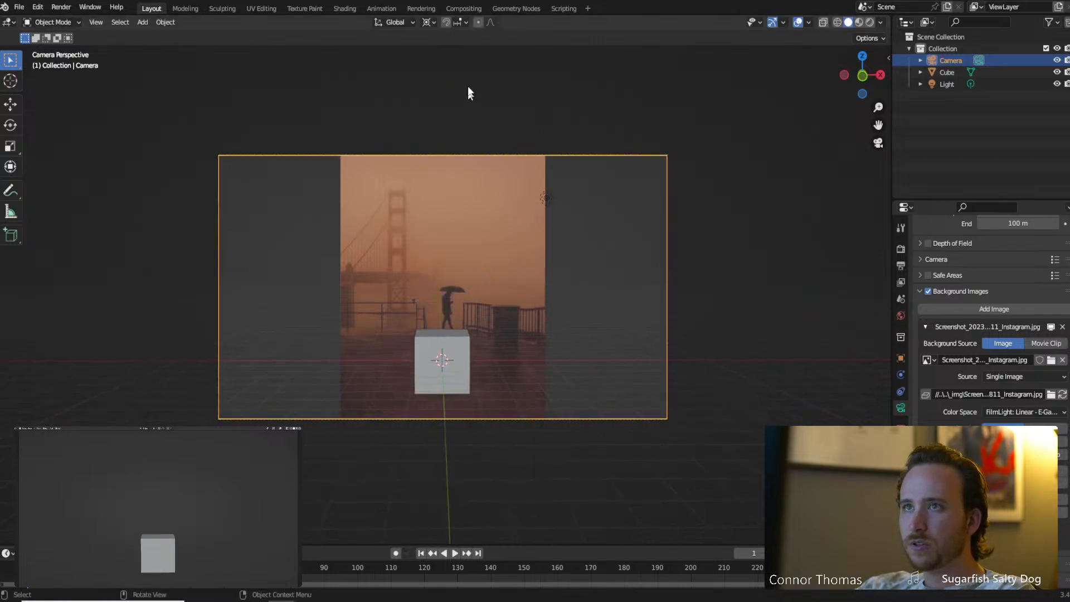
# Try to rotate the camera on the X axis around the 3D cursor.
pyautogui.press('r')
pyautogui.press('x')
pyautogui.press('x')
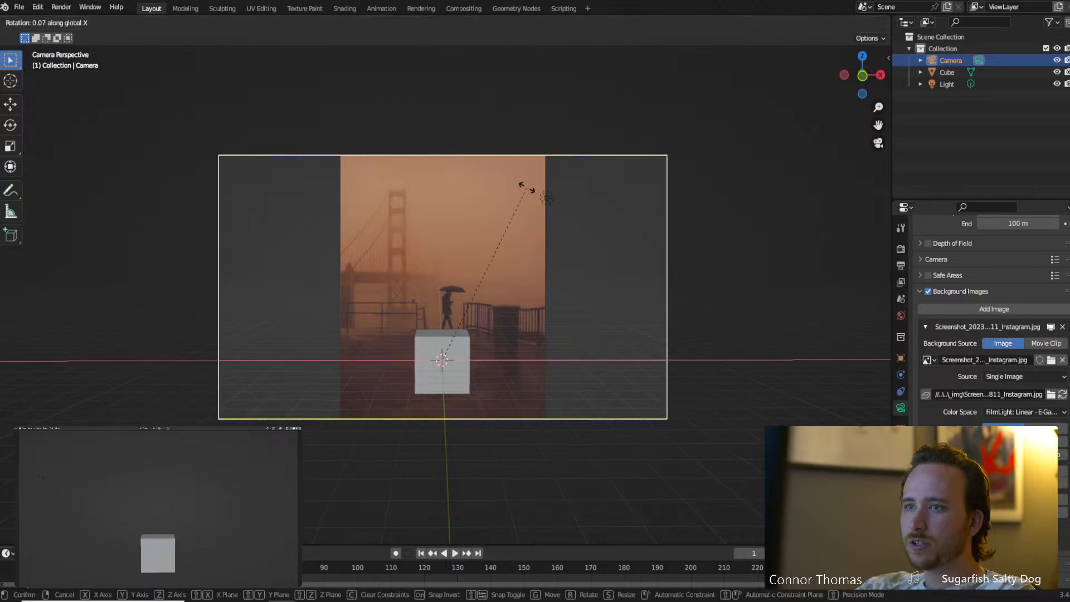
pyautogui.click(534, 215)
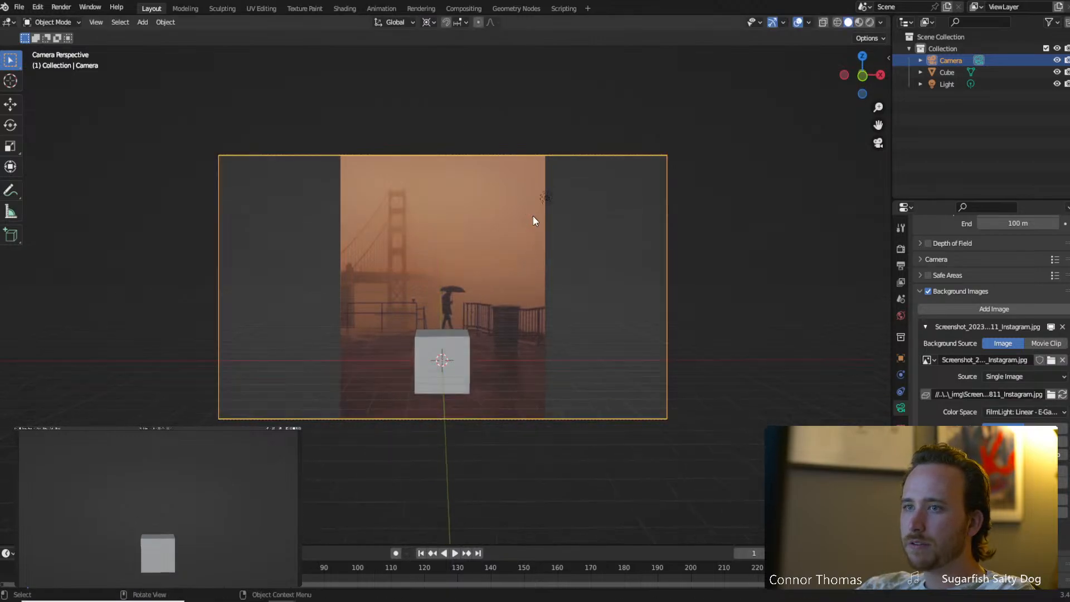
pyautogui.press('x')
pyautogui.click(522, 277)
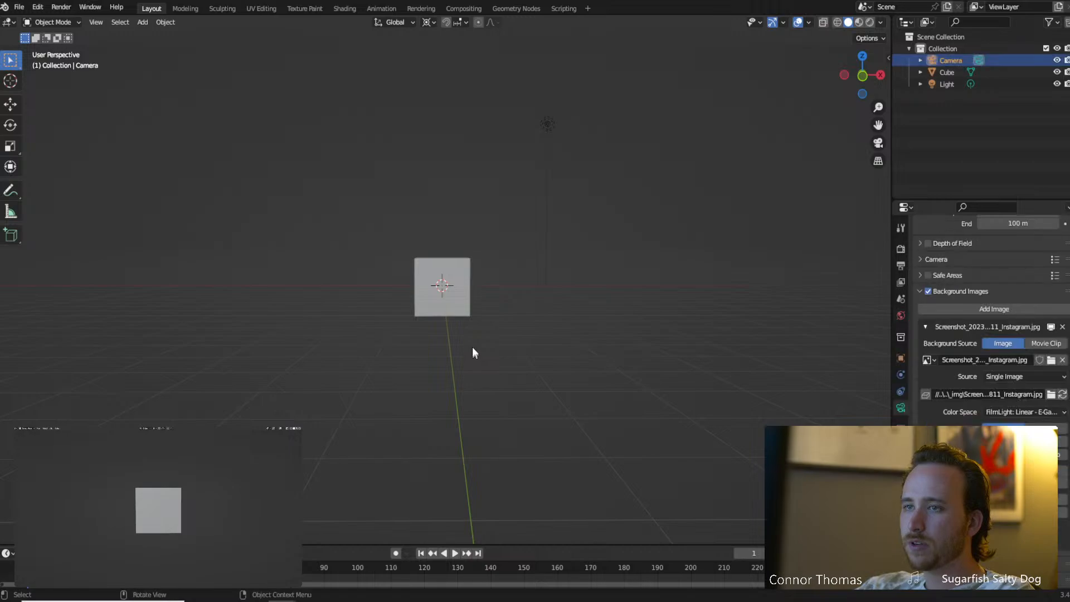
pyautogui.press('KP_0')
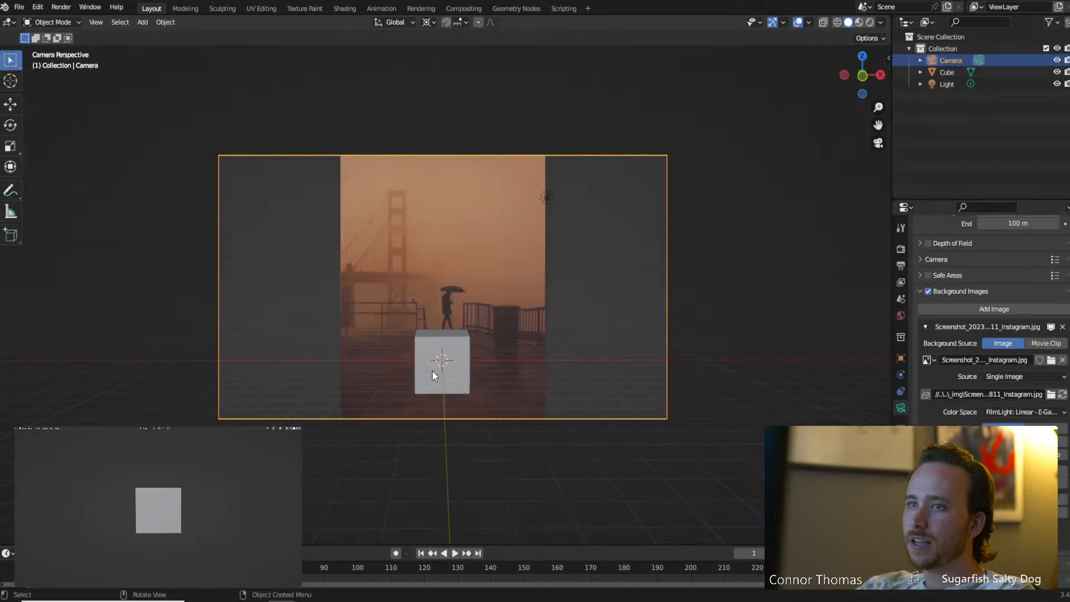
# Delete the default cube from the scene.
pyautogui.click(433, 370)
pyautogui.press('x')
pyautogui.click(432, 372)
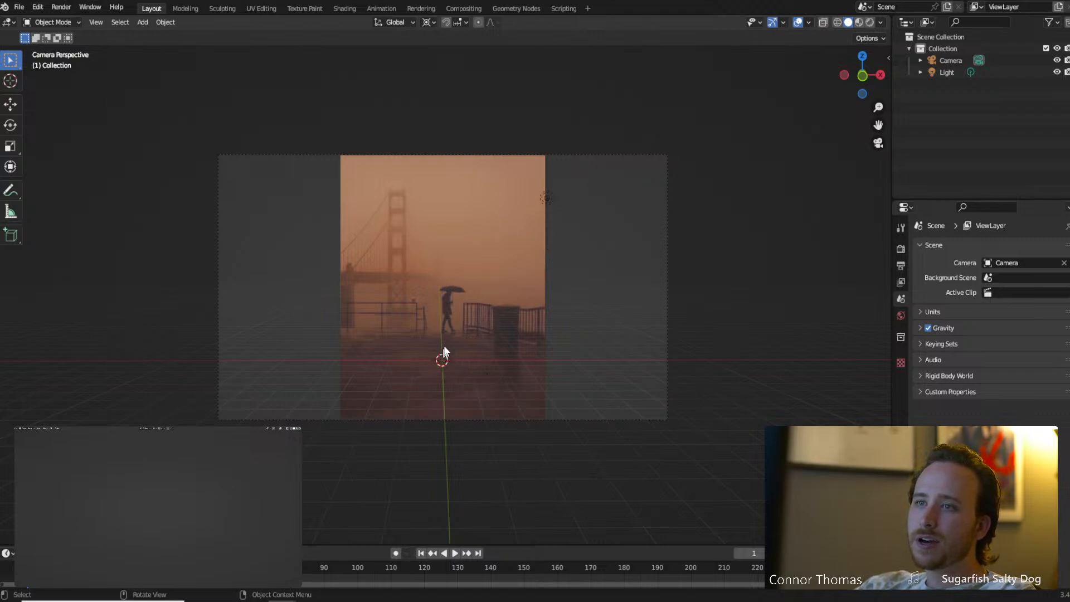
# Add a mesh plane at the 3D cursor and scale it up by about 3.9 as the ground.
pyautogui.hotkey('shift', 'a')
pyautogui.moveTo(478, 341)
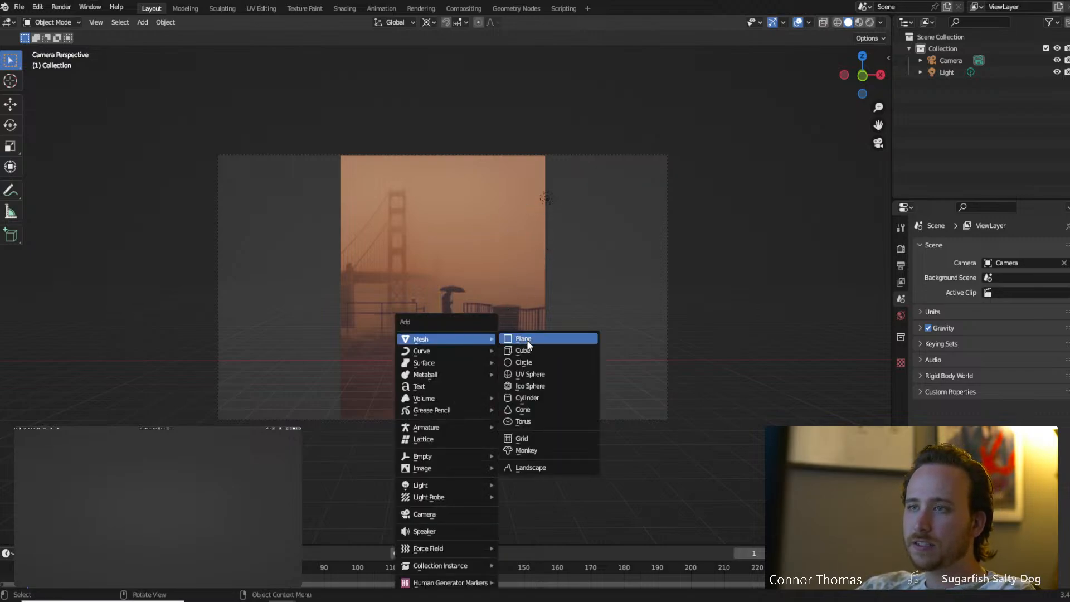
pyautogui.click(526, 340)
pyautogui.press('s')
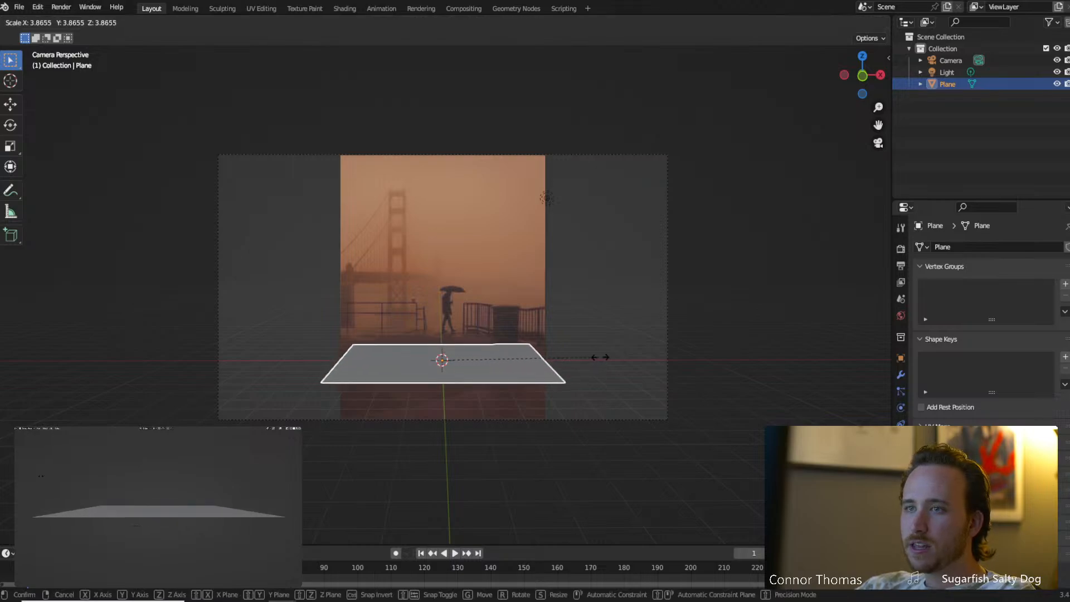
pyautogui.click(597, 356)
# Rotate the camera about -7.45° on its local X axis around the 3D cursor.
pyautogui.click(541, 156)
pyautogui.press('r')
pyautogui.press('x')
pyautogui.press('x')
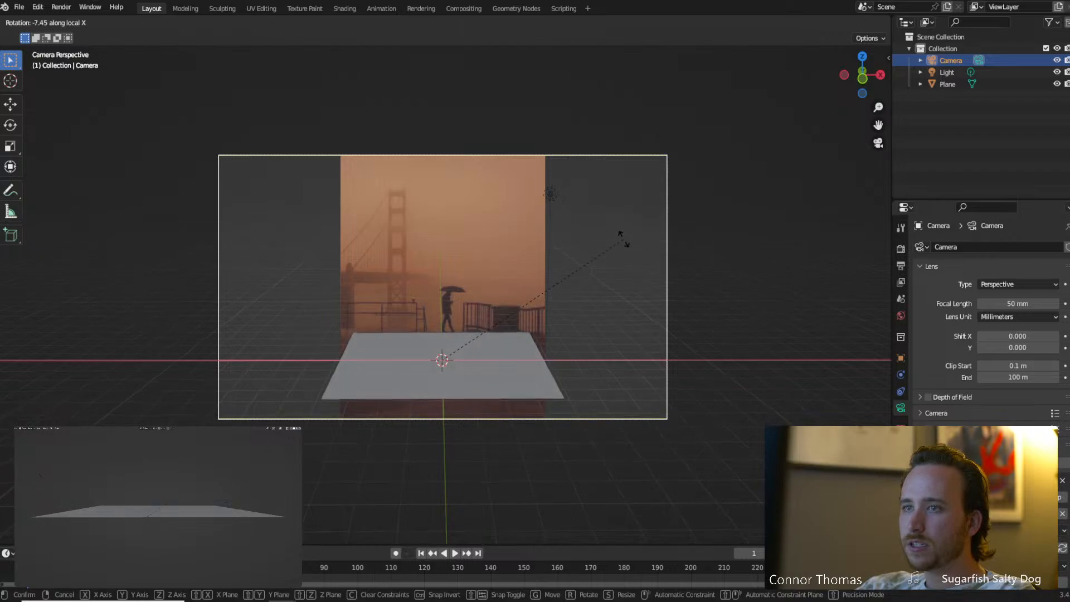
pyautogui.click(623, 238)
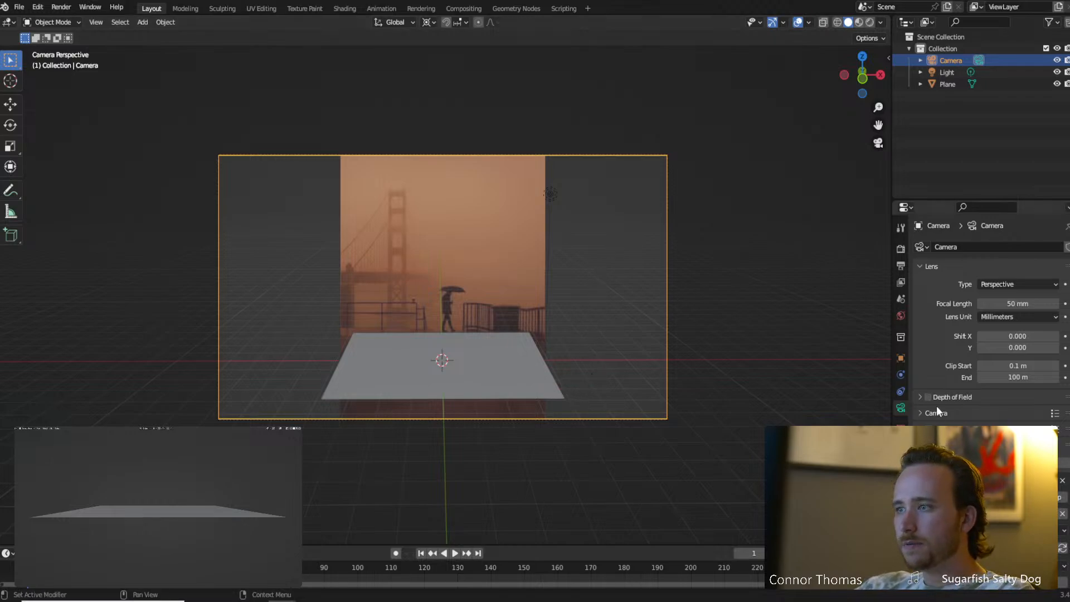
# Switch the render engine to Cycles.
pyautogui.click(901, 249)
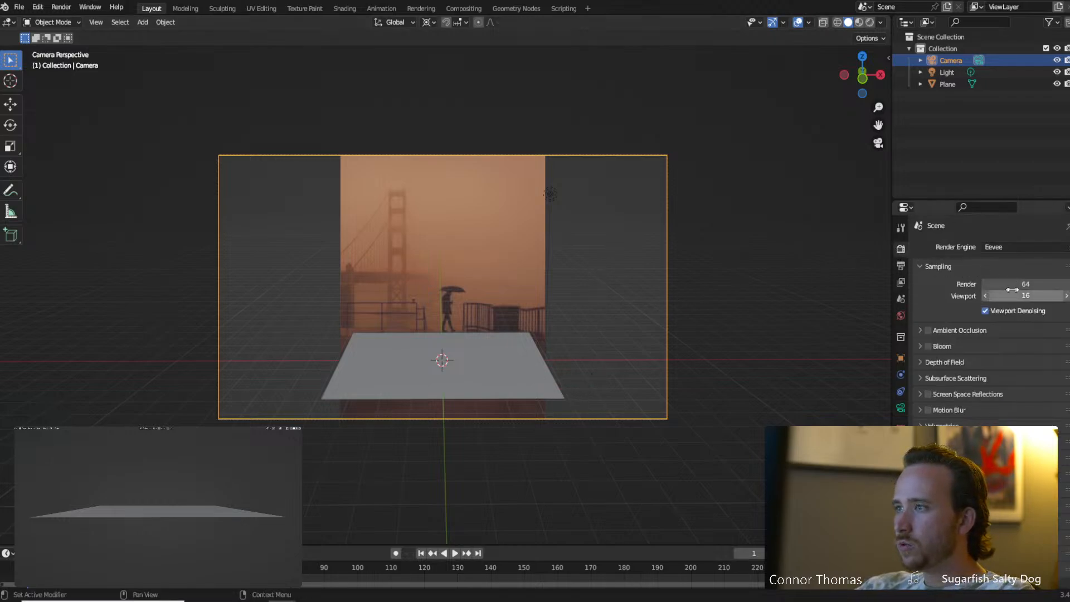
pyautogui.click(989, 246)
pyautogui.click(997, 286)
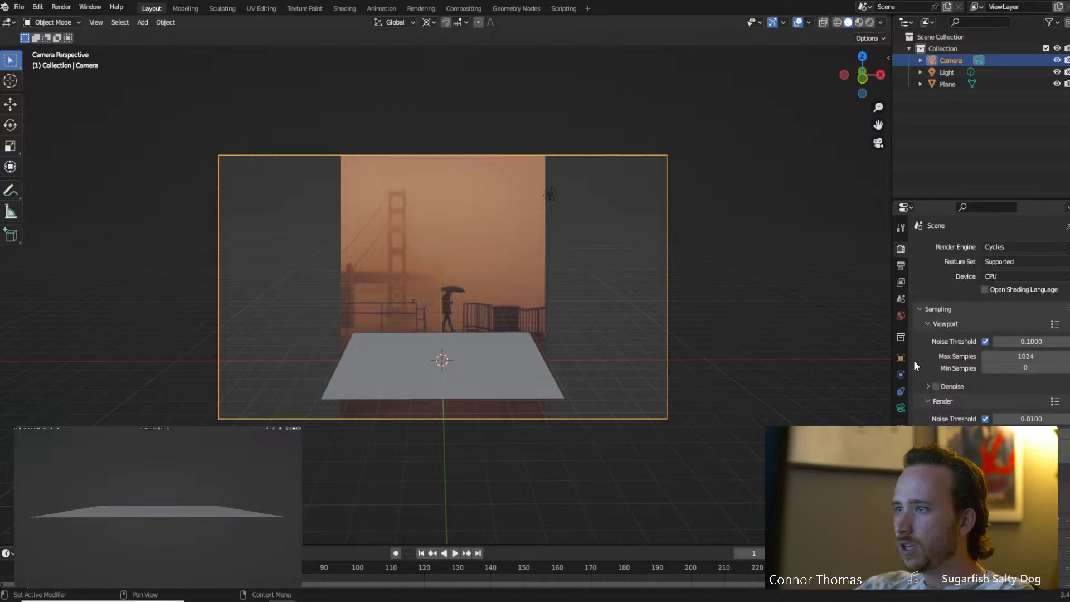
# Set the output resolution's Y value to 2369 px to match the portrait reference image.
pyautogui.click(901, 265)
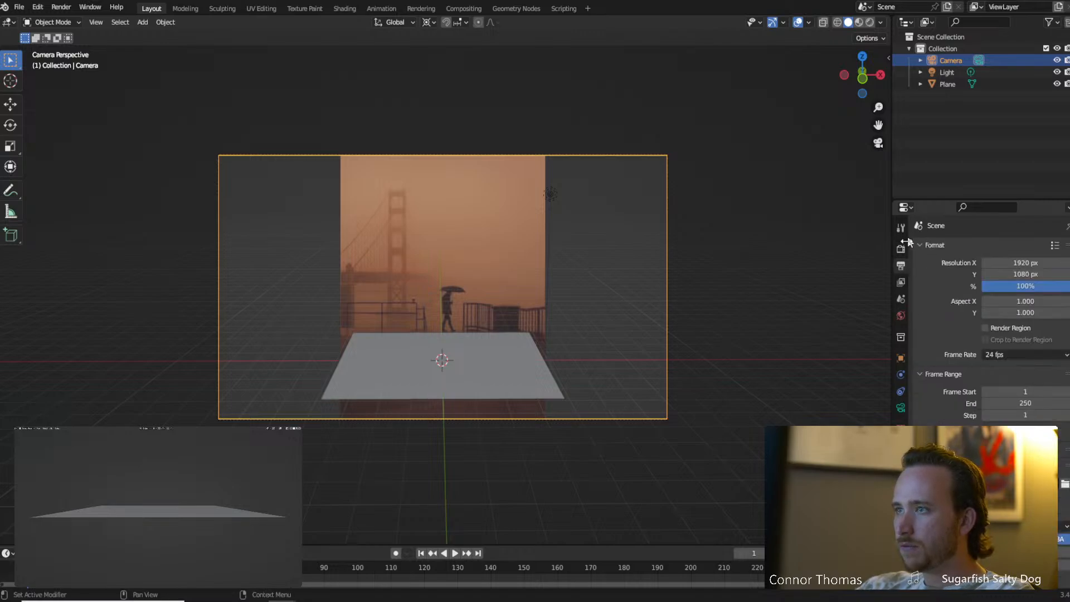
pyautogui.click(1008, 264)
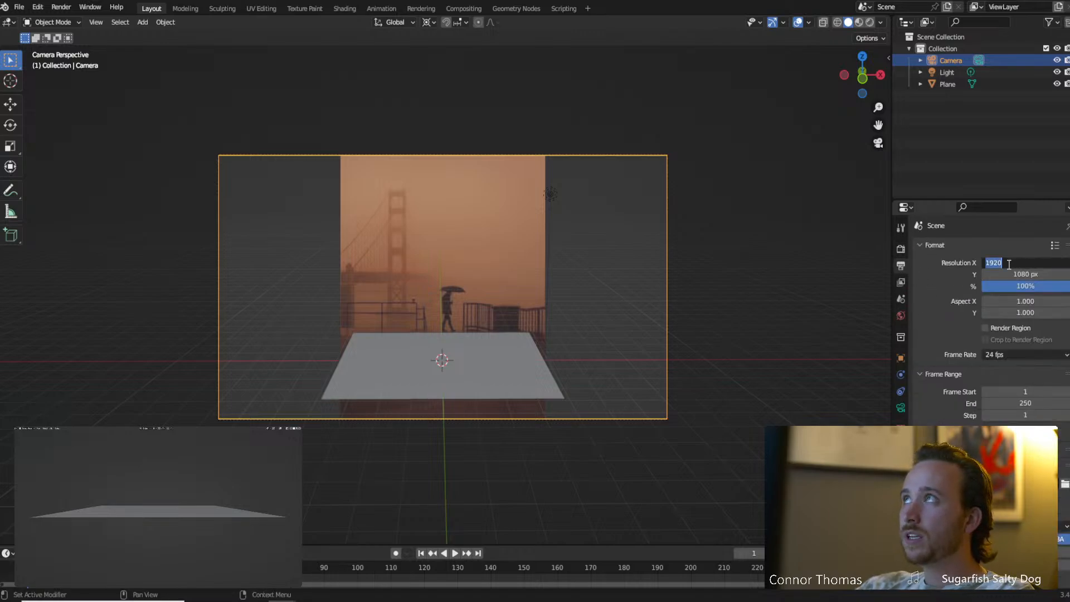
pyautogui.click(975, 269)
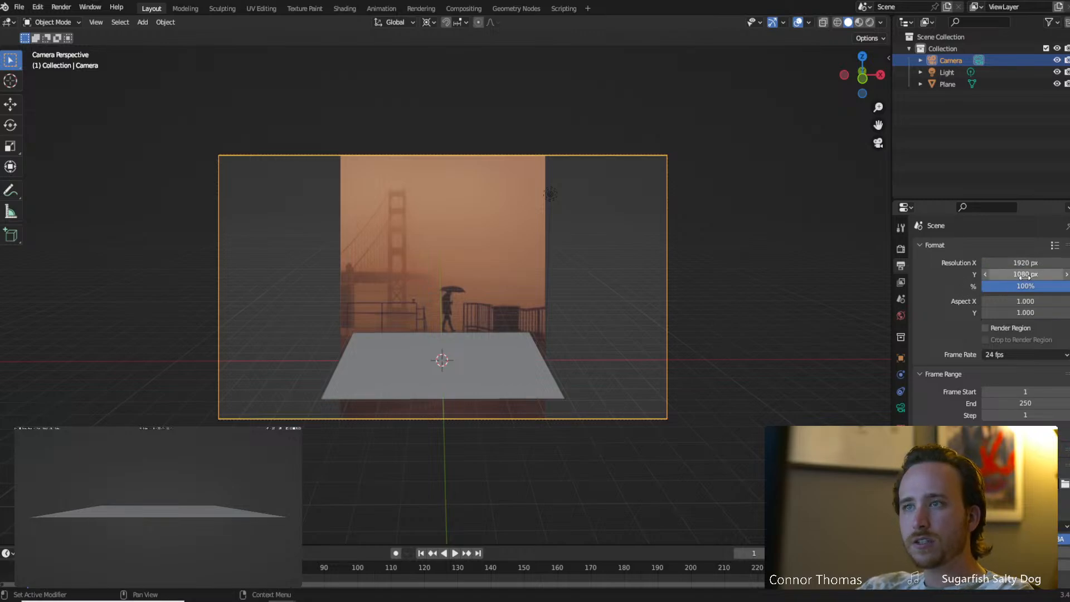
pyautogui.moveTo(1026, 275)
pyautogui.mouseDown()
pyautogui.moveTo(1069, 275)
pyautogui.moveTo(1025, 275)
pyautogui.mouseUp()
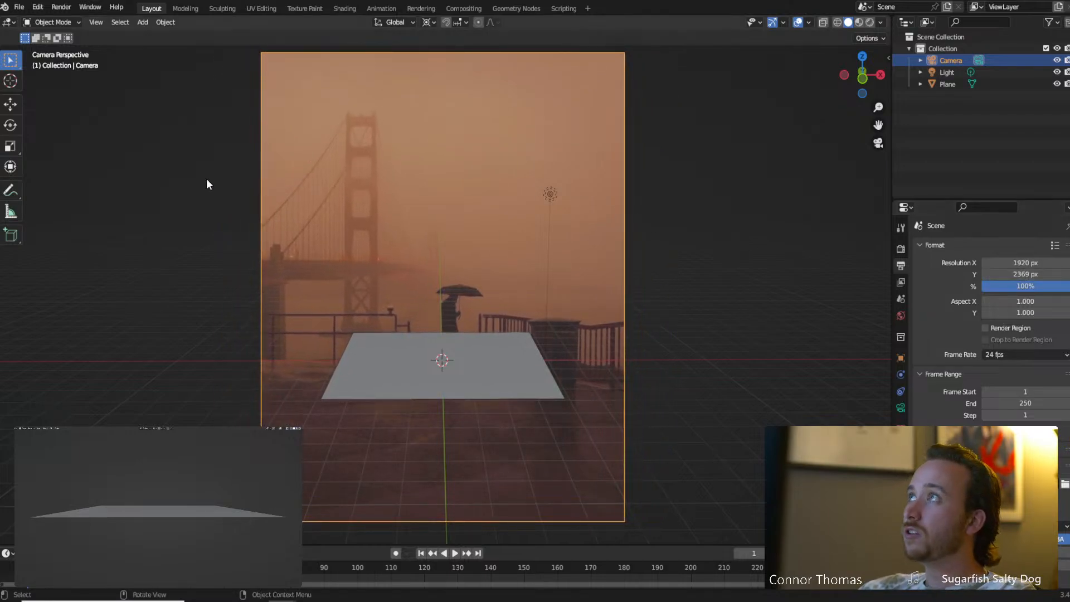
# Move the ground plane along local Y until its far edge meets the walking figure's feet.
pyautogui.click(469, 410)
pyautogui.press('g')
pyautogui.press('y')
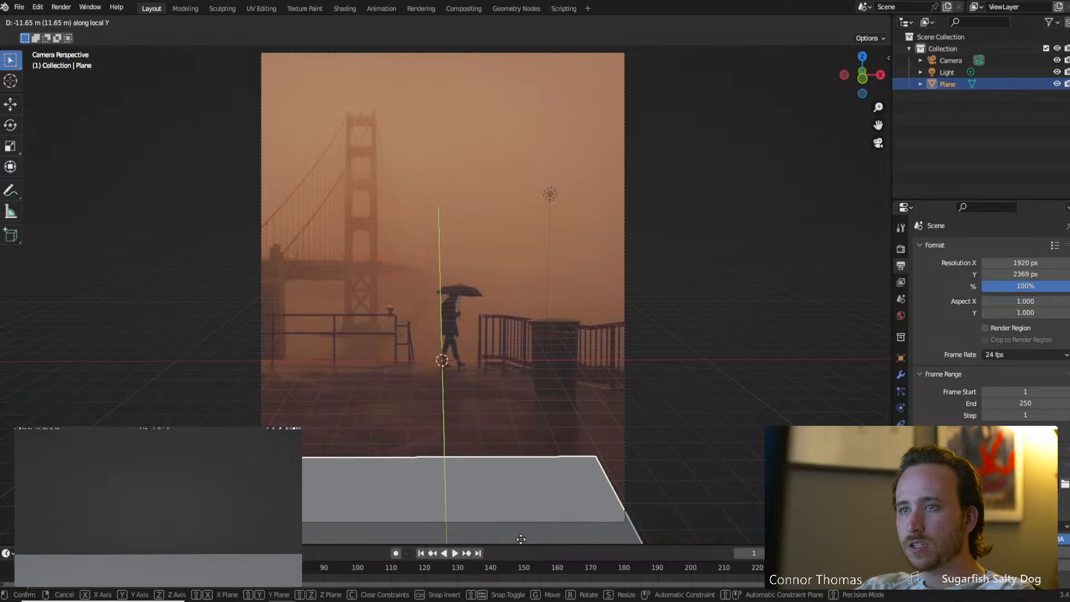
pyautogui.click(504, 387)
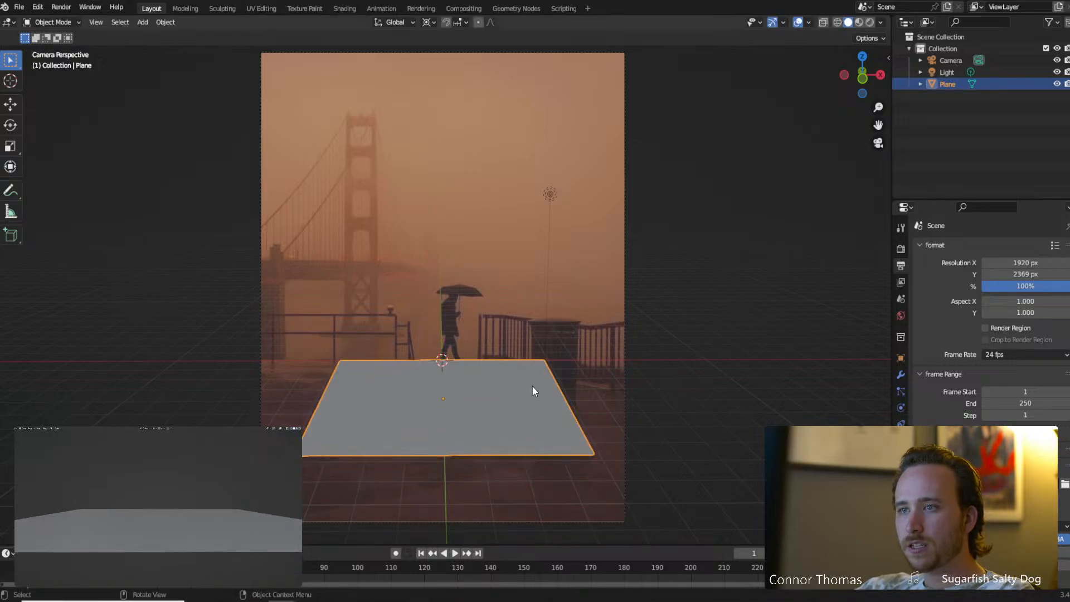
# Widen the ground plane along X beyond the camera frame and show the viewport in Wireframe shading.
pyautogui.press('s')
pyautogui.press('x')
pyautogui.click(597, 384)
pyautogui.press('z')
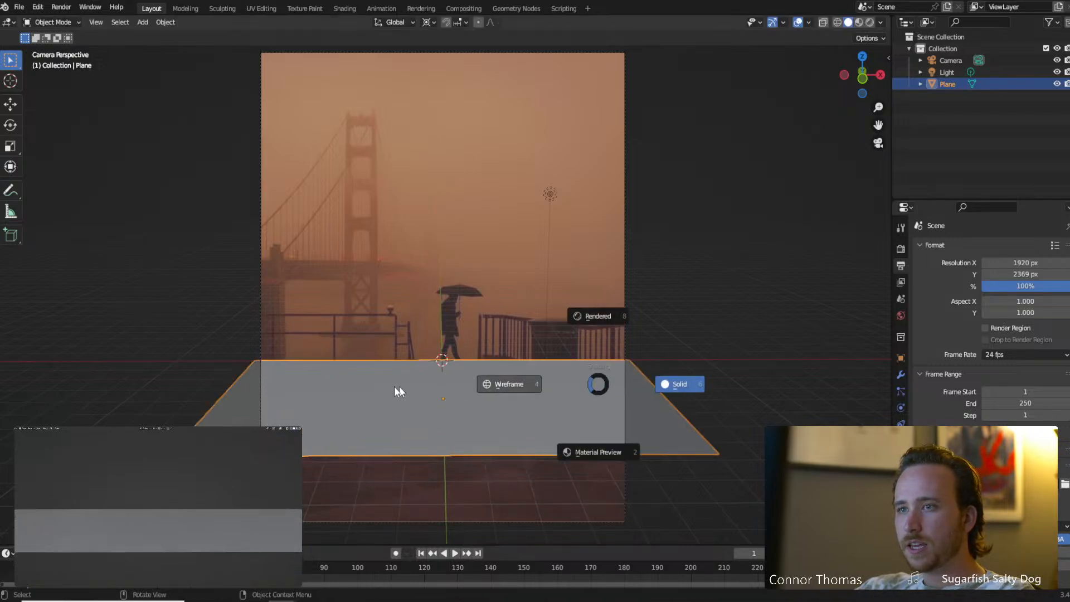
pyautogui.click(399, 386)
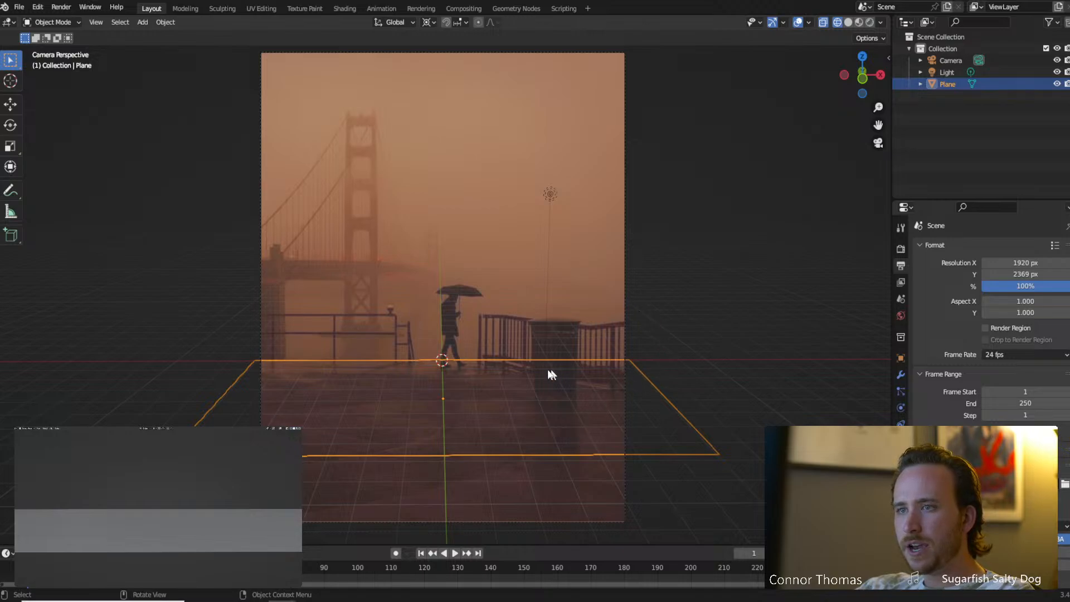
# Move the ground plane's near edge about 4 m along Y toward the camera, past the bottom of the camera frame.
pyautogui.press('Tab')
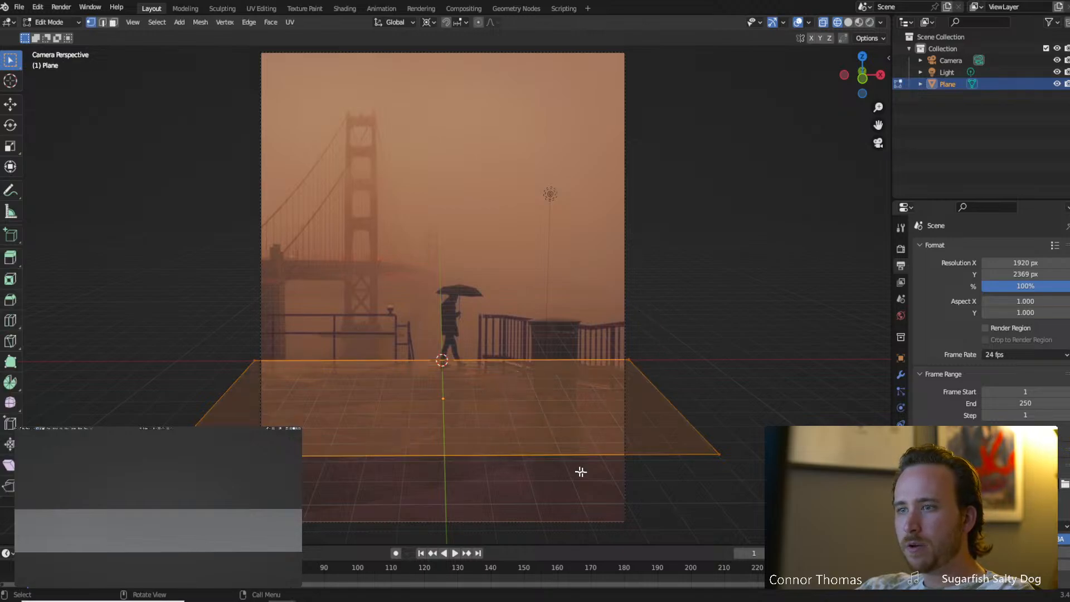
pyautogui.press('2')
pyautogui.click(532, 457)
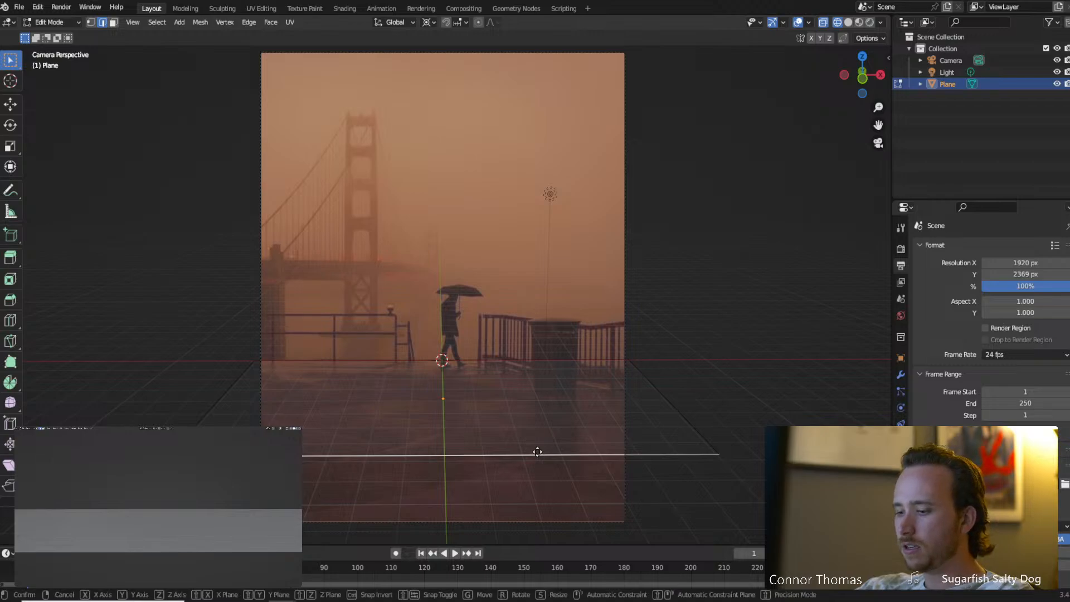
pyautogui.press('g')
pyautogui.press('y')
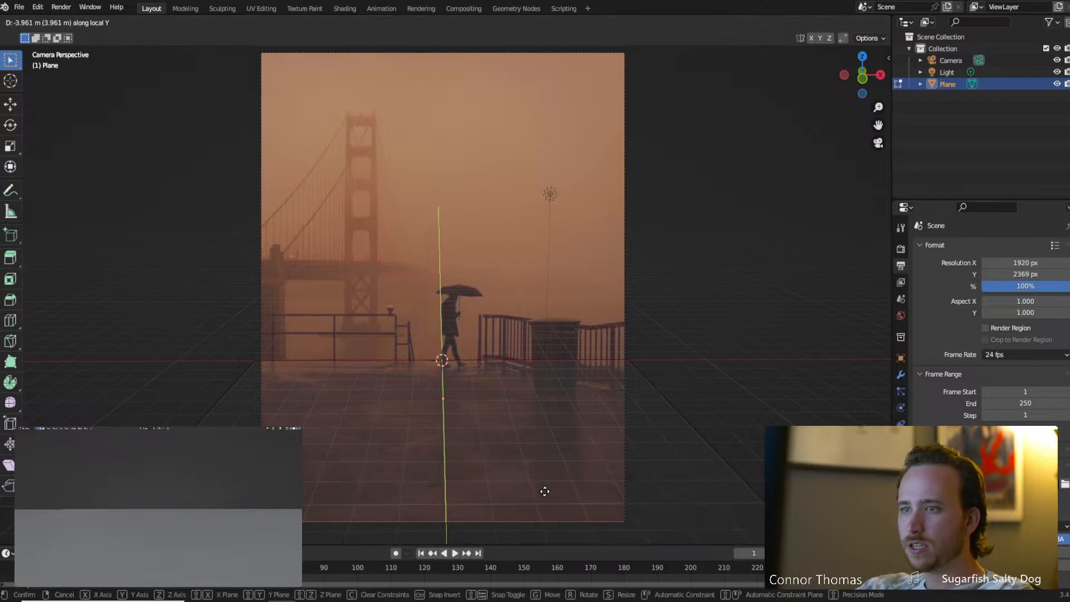
pyautogui.click(544, 485)
# Add a loop cut running along the ground plane's depth, starting where the right-hand railing begins.
pyautogui.hotkey('ctrl', 'r')
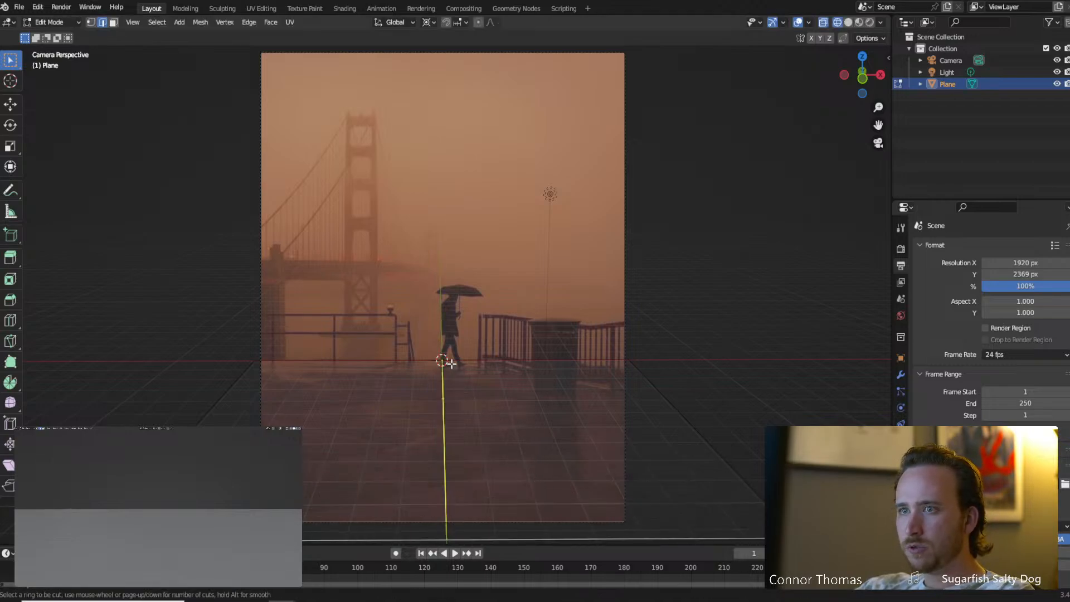
pyautogui.click(505, 421)
pyautogui.click(497, 410)
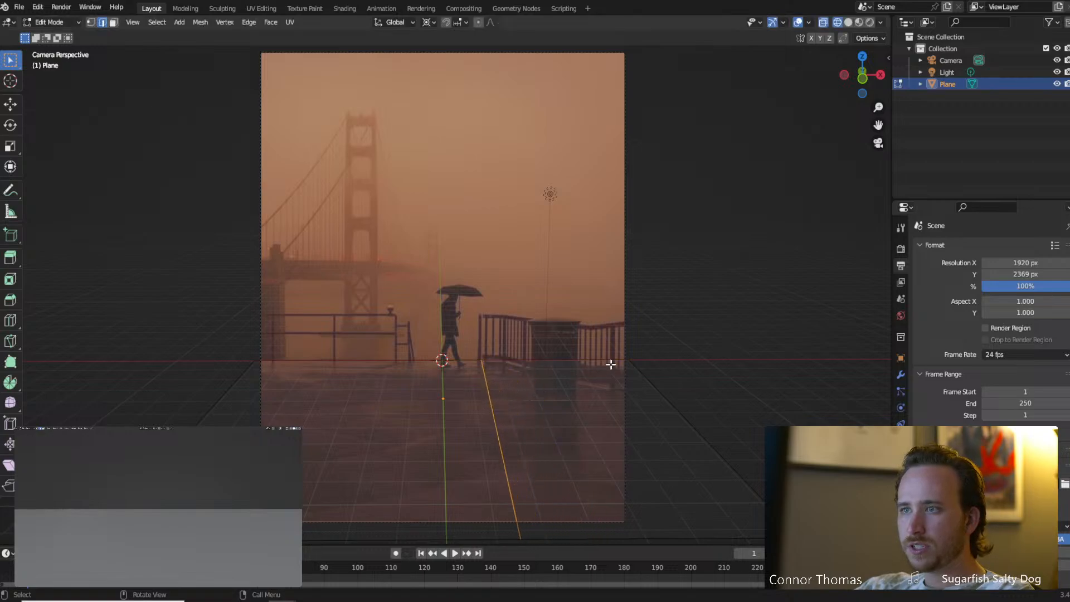
# Move the ground plane's far right corner vertex along Y toward the camera so the edge follows the right-hand railing, and return to Object Mode.
pyautogui.press('1')
pyautogui.click(629, 360)
pyautogui.press('g')
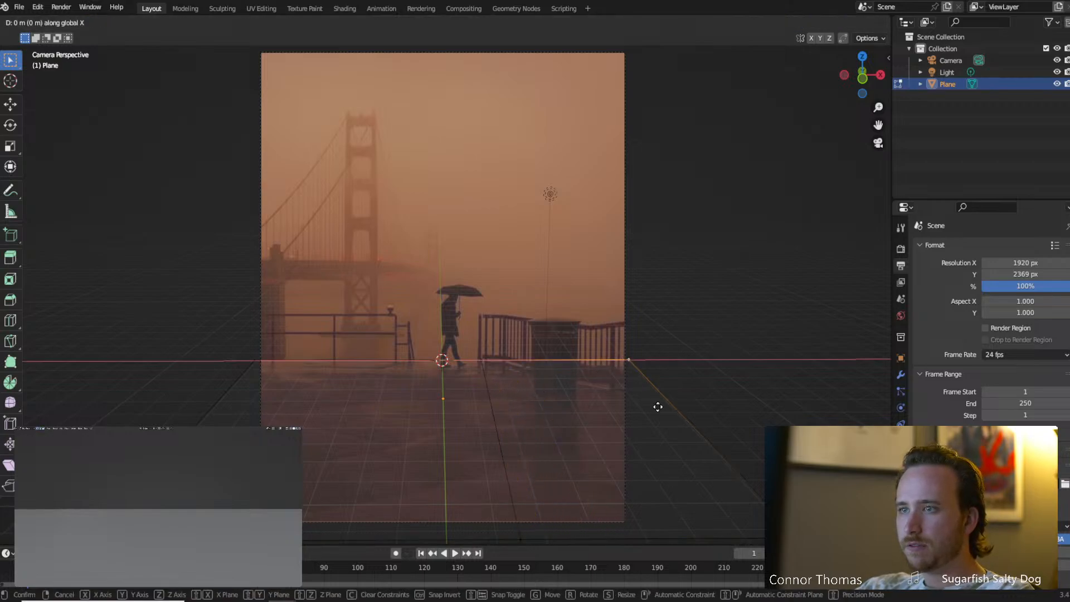
pyautogui.press('y')
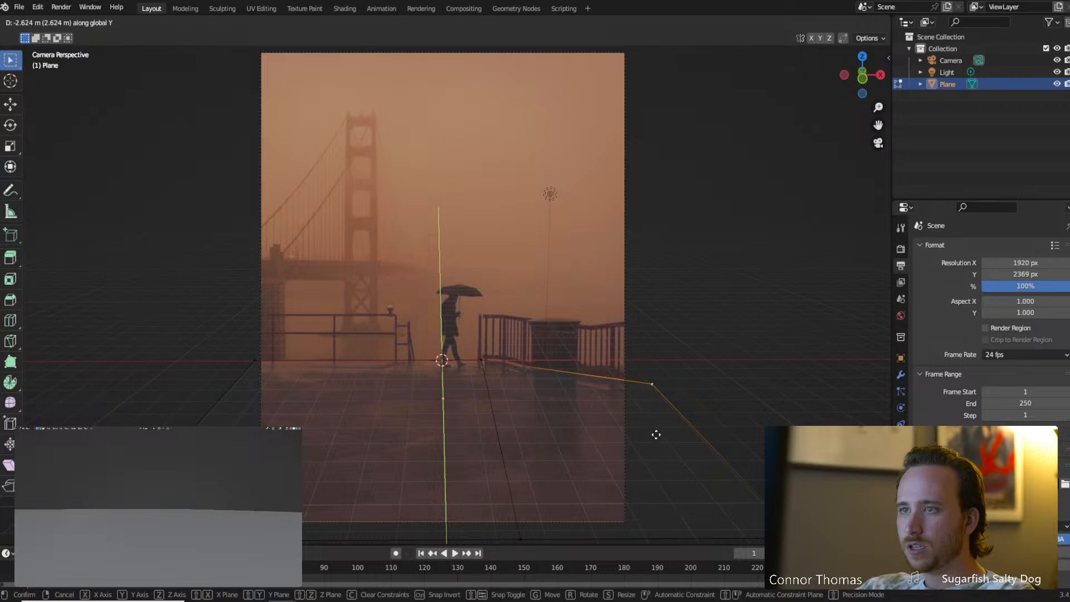
pyautogui.click(667, 455)
pyautogui.press('Tab')
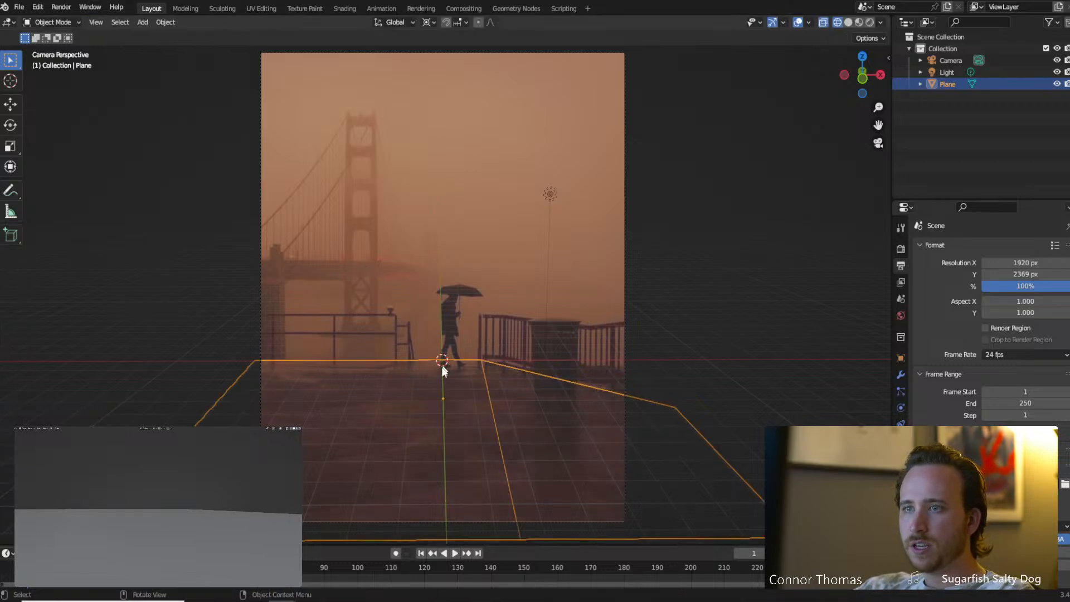
# Place the 3D cursor at the base of the left railing's end post and return to the select tool.
pyautogui.click(10, 80)
pyautogui.scroll(5, 427, 300)
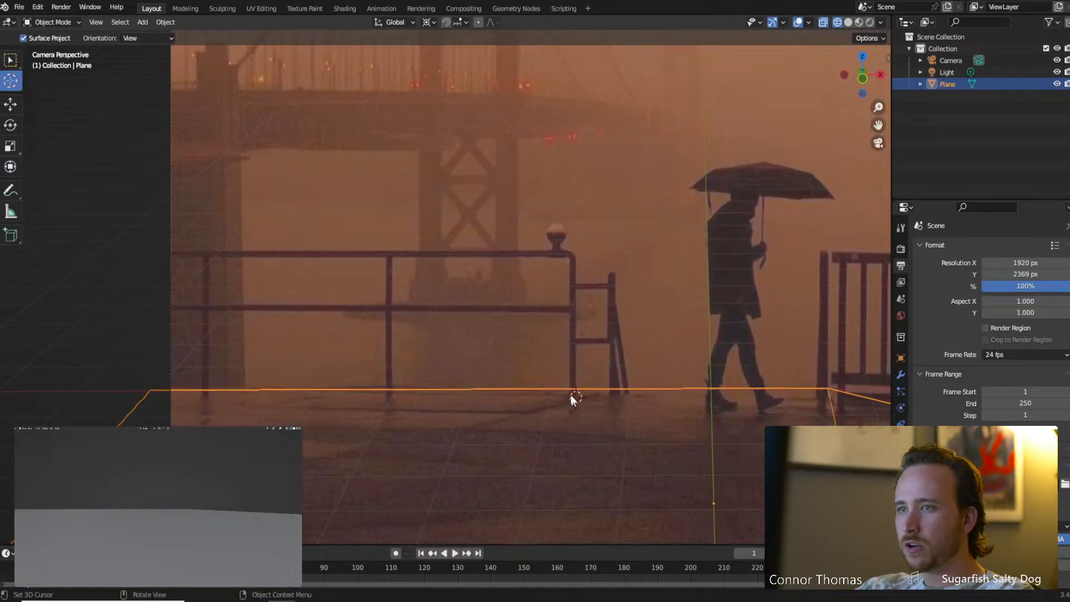
pyautogui.press('w')
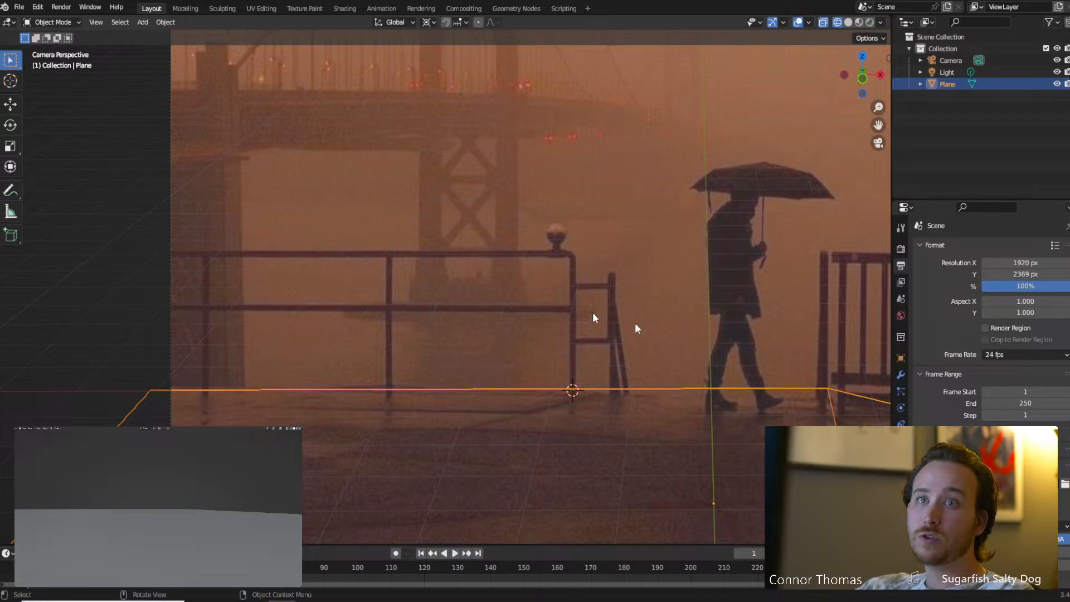
# Add a cylinder at the 3D cursor, show the viewport in Solid shading, and scale the cylinder to about 0.09.
pyautogui.hotkey('shift', 'a')
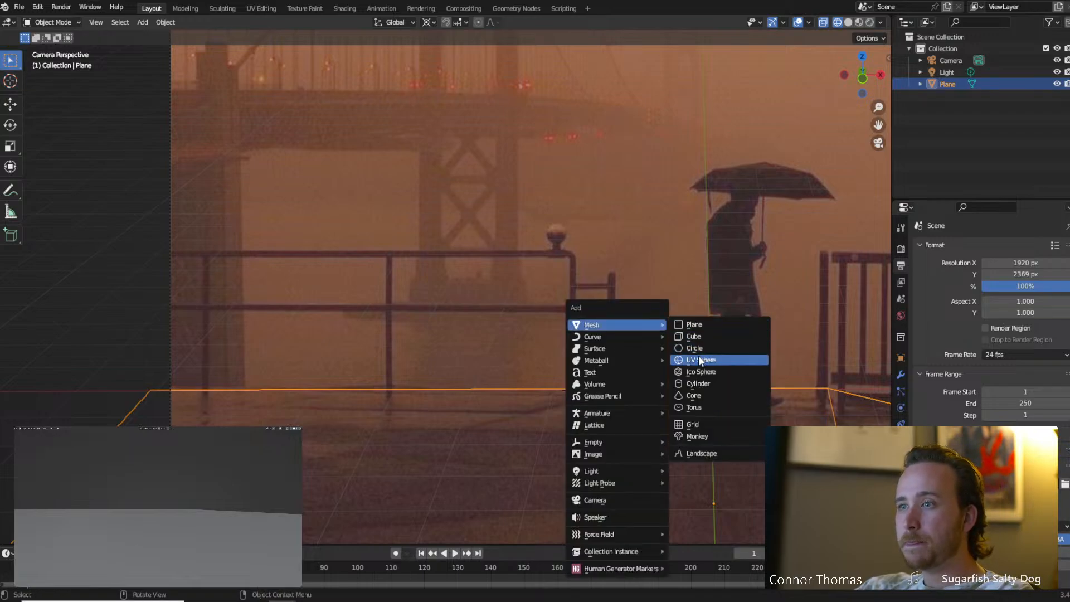
pyautogui.click(695, 384)
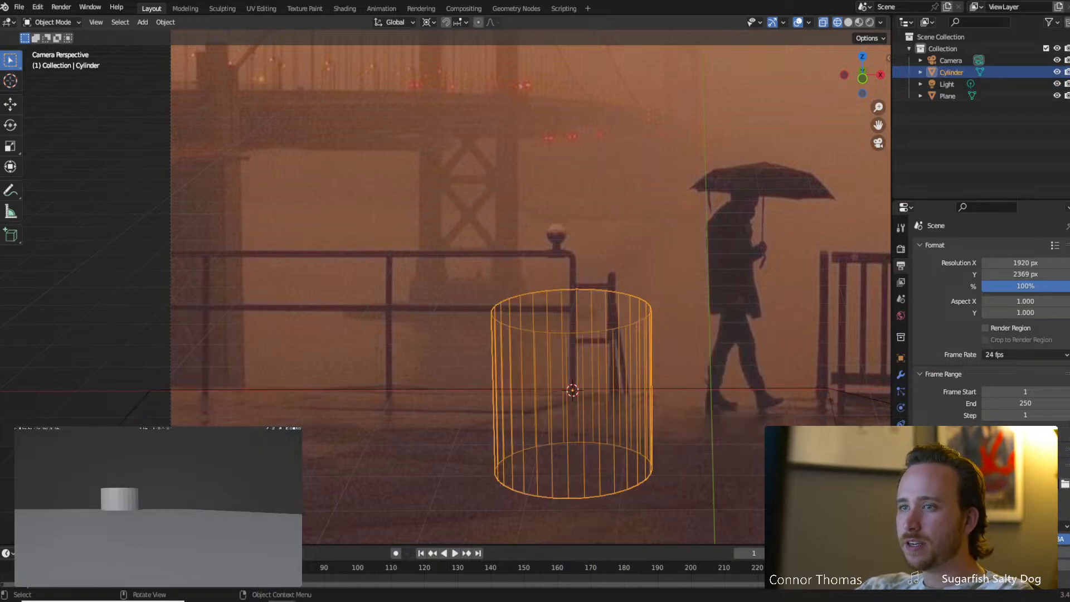
pyautogui.press('z')
pyautogui.click(815, 441)
pyautogui.press('s')
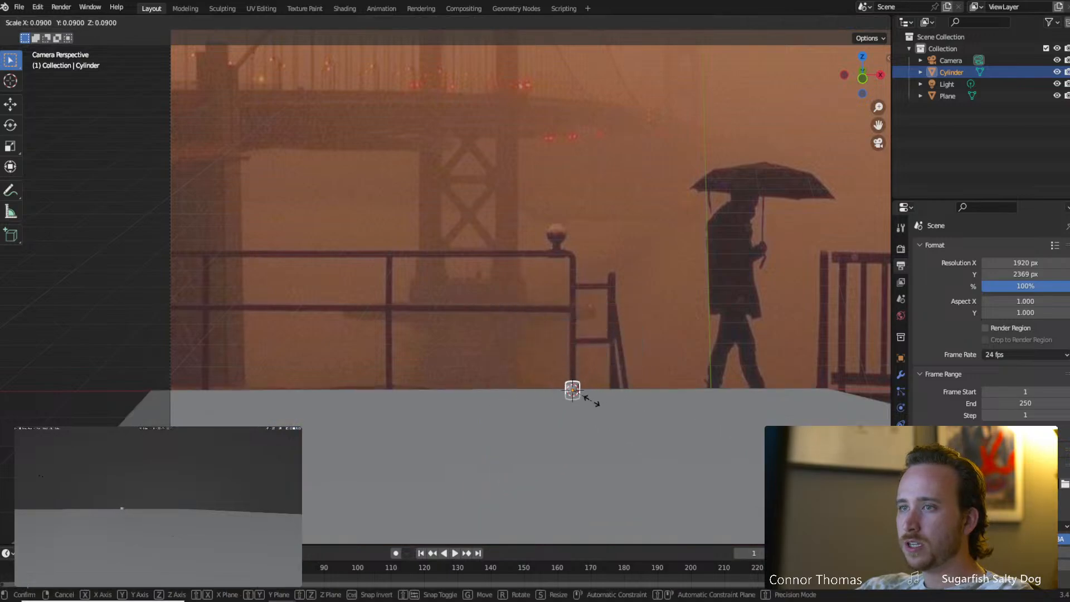
pyautogui.click(592, 399)
# Set the Solid viewport shading's color option to Random.
pyautogui.scroll(10, 593, 398)
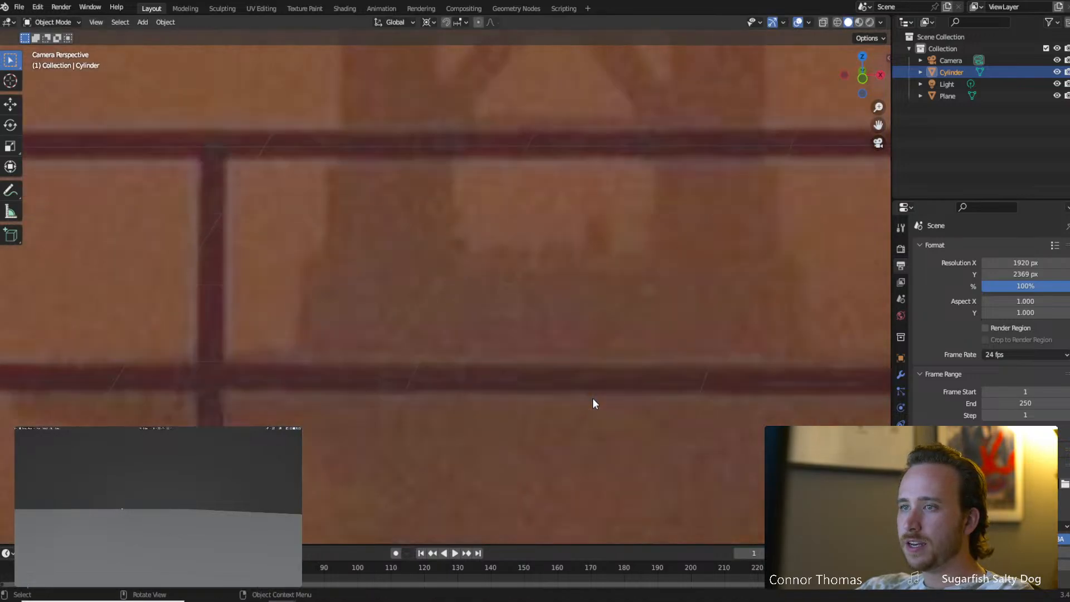
pyautogui.keyDown('shift'); pyautogui.moveTo(630, 427); pyautogui.dragTo(587, 355, button='middle'); pyautogui.keyUp('shift')
pyautogui.keyDown('shift'); pyautogui.moveTo(597, 319); pyautogui.dragTo(437, 208, button='middle'); pyautogui.keyUp('shift')
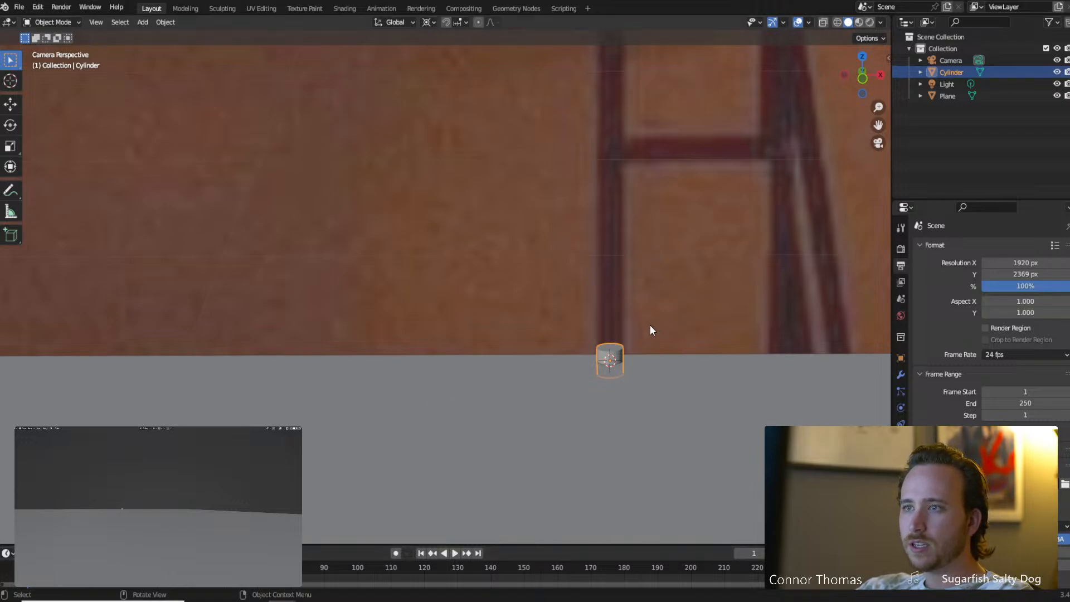
pyautogui.press('Tab')
pyautogui.scroll(-10, 613, 342)
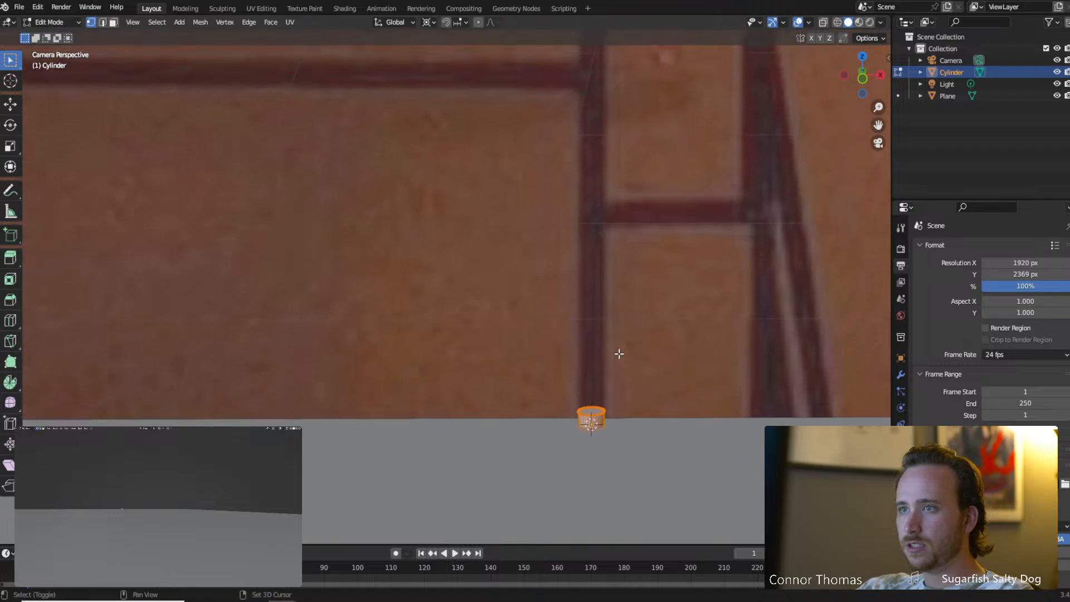
pyautogui.press('Tab')
pyautogui.scroll(-3, 611, 337)
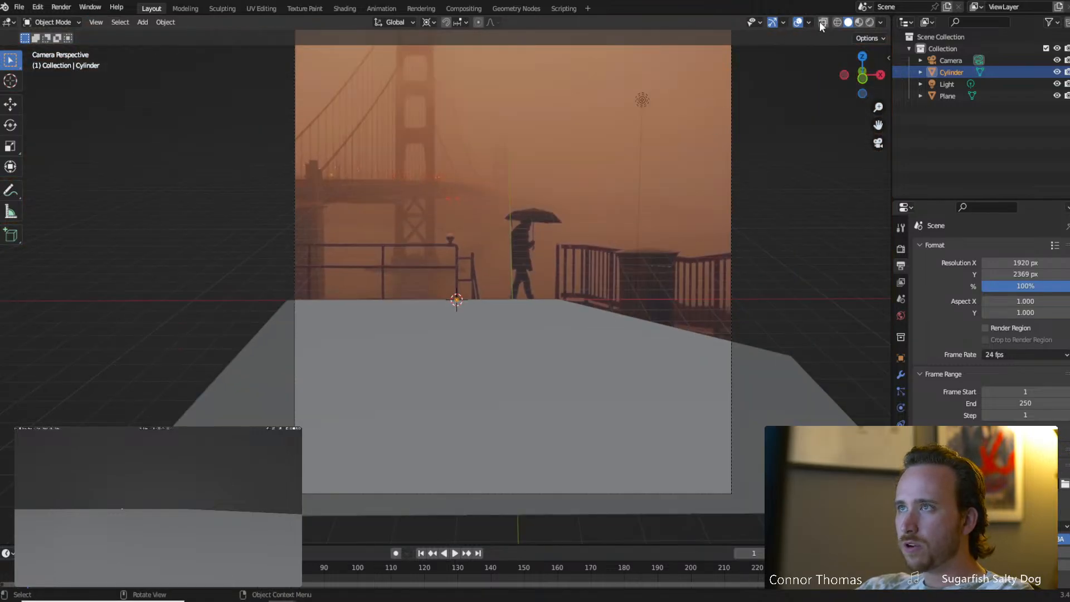
pyautogui.click(881, 23)
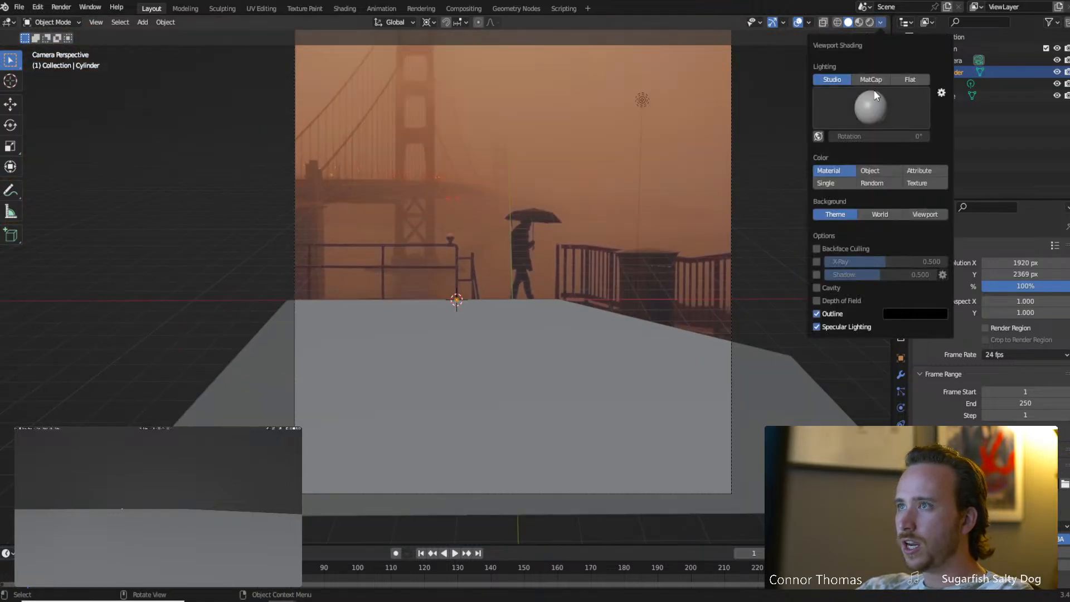
pyautogui.click(878, 185)
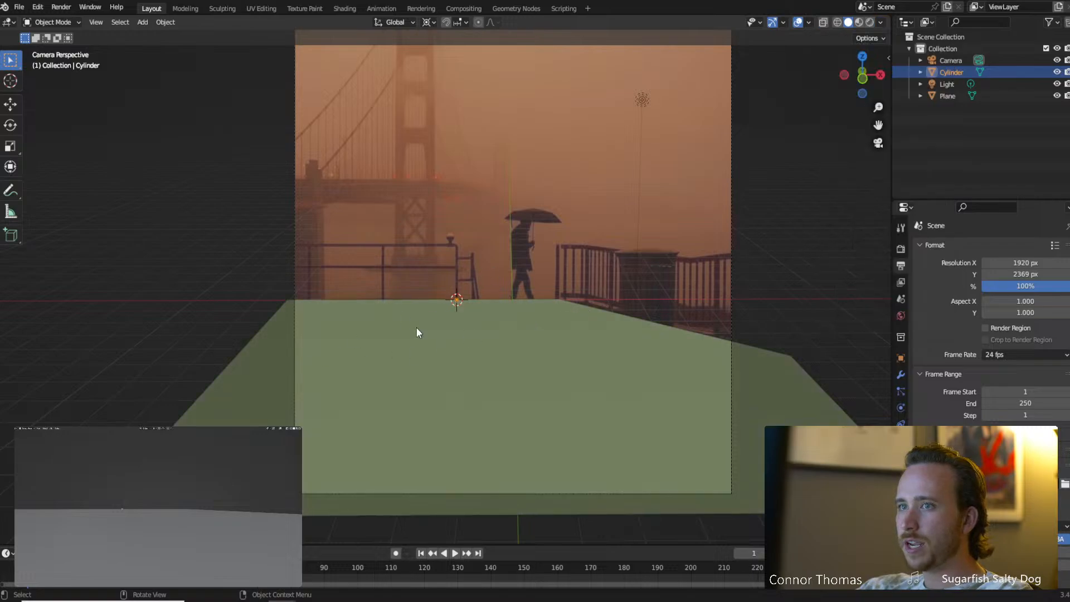
# Put the small cylinder at the railing post's base into Edit Mode.
pyautogui.scroll(8, 418, 333)
pyautogui.press('Tab')
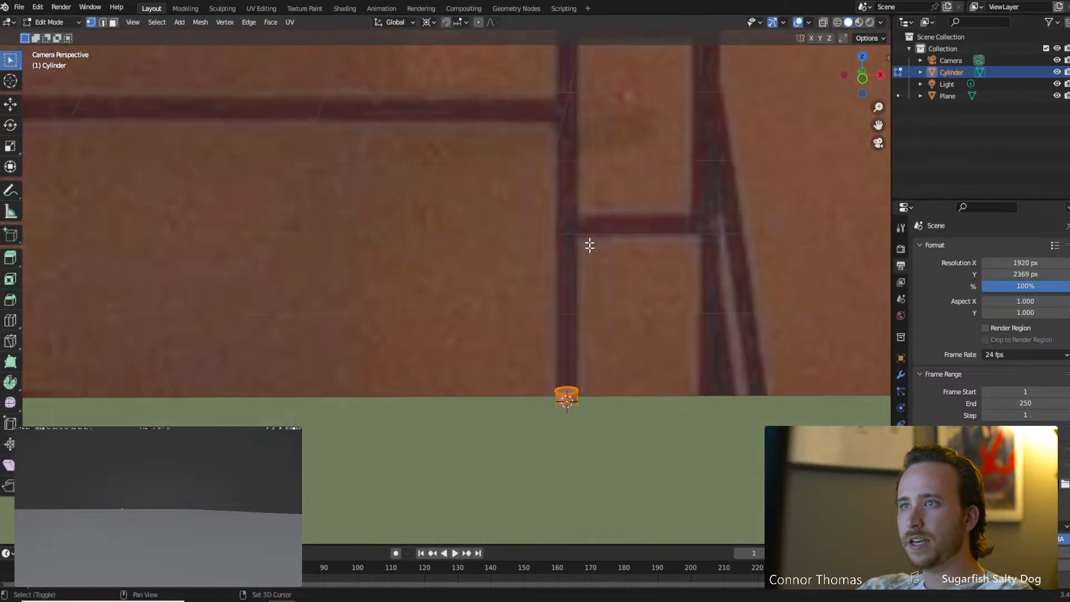
pyautogui.scroll(-2, 588, 310)
pyautogui.scroll(-3, 579, 337)
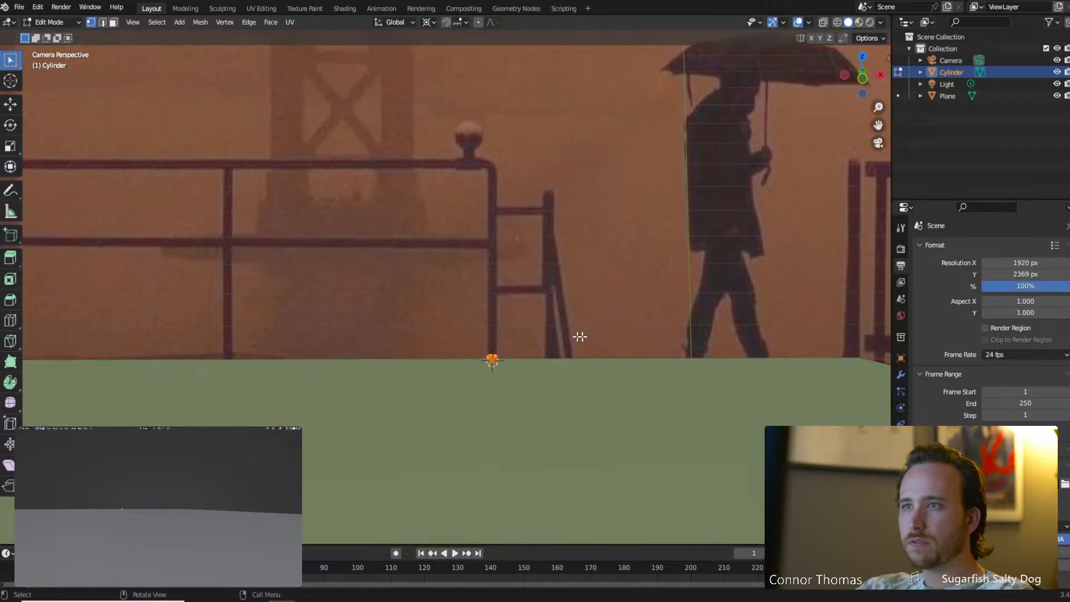
pyautogui.scroll(2, 526, 299)
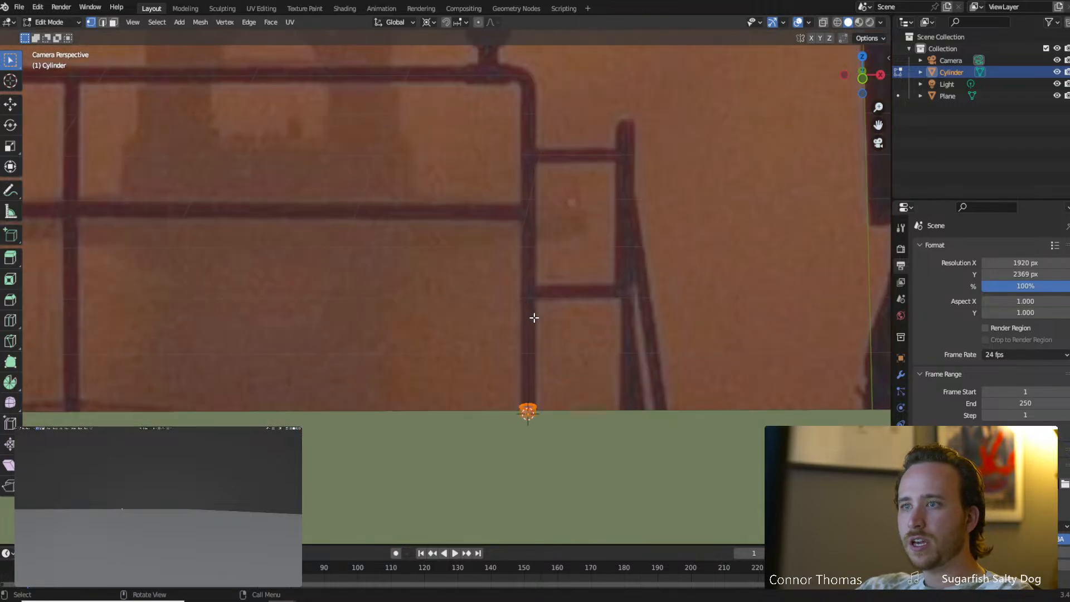
pyautogui.press('g')
pyautogui.press('z')
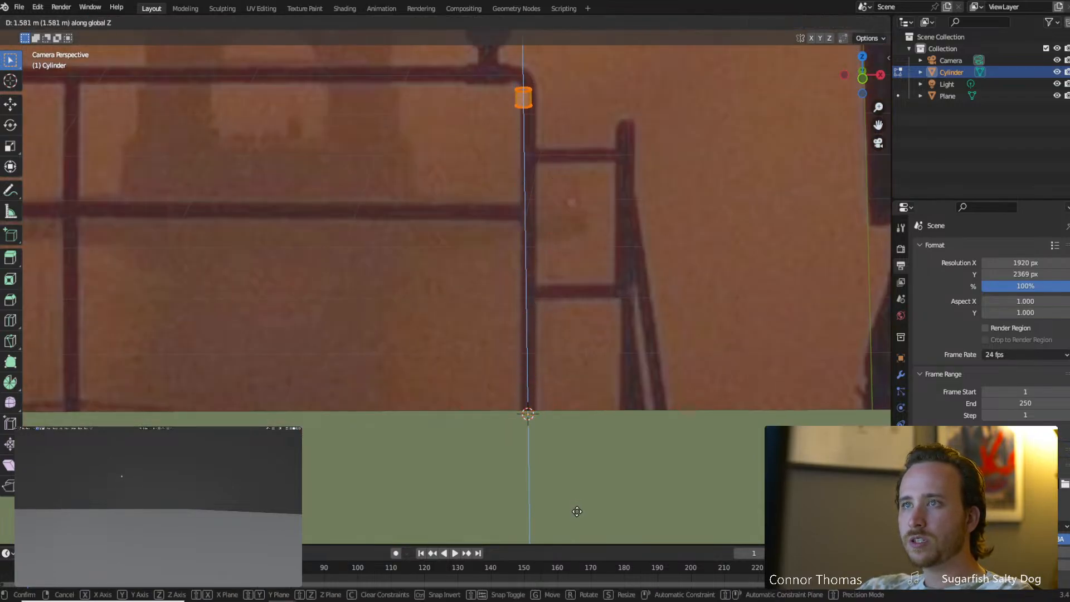
pyautogui.rightClick(577, 511)
# Select the cylinder's top edge loop and raise it along Z to just below the bend at the railing post's top.
pyautogui.click(544, 415)
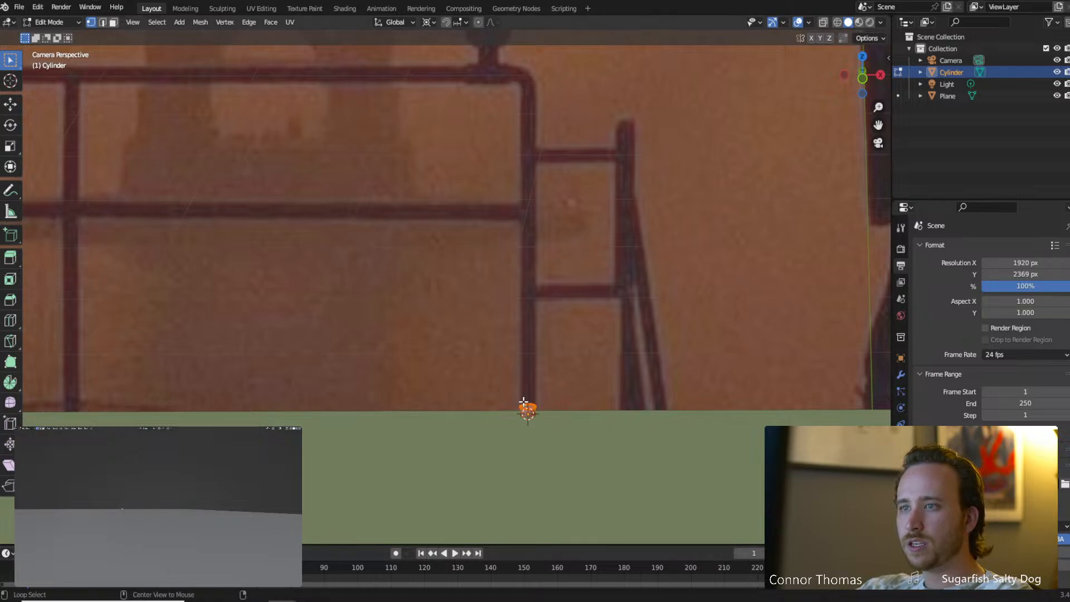
pyautogui.keyDown('alt'); pyautogui.click(524, 402); pyautogui.keyUp('alt')
pyautogui.press('g')
pyautogui.press('z')
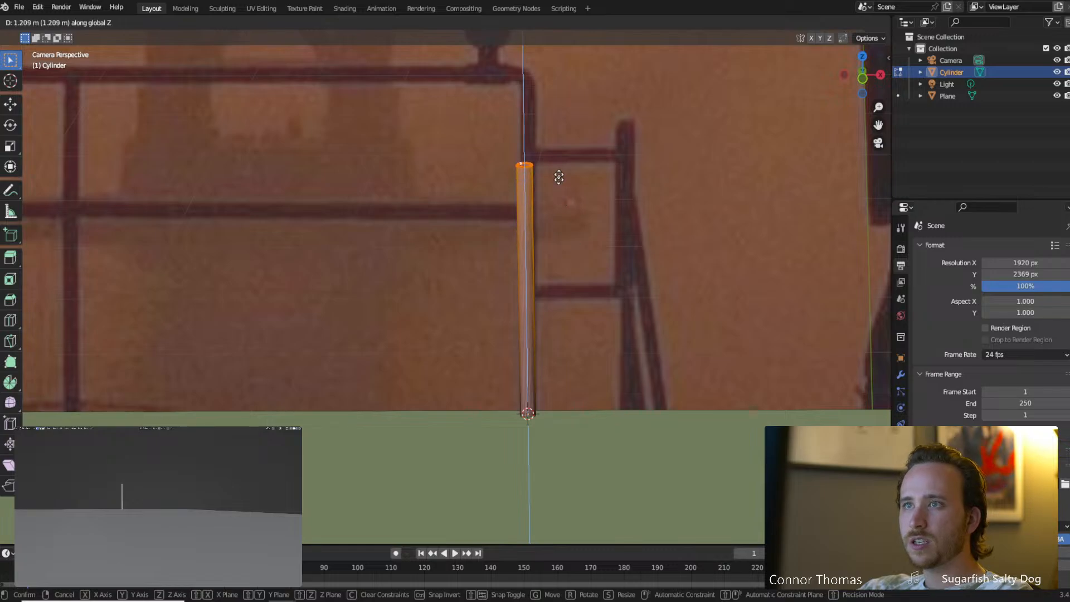
pyautogui.click(558, 113)
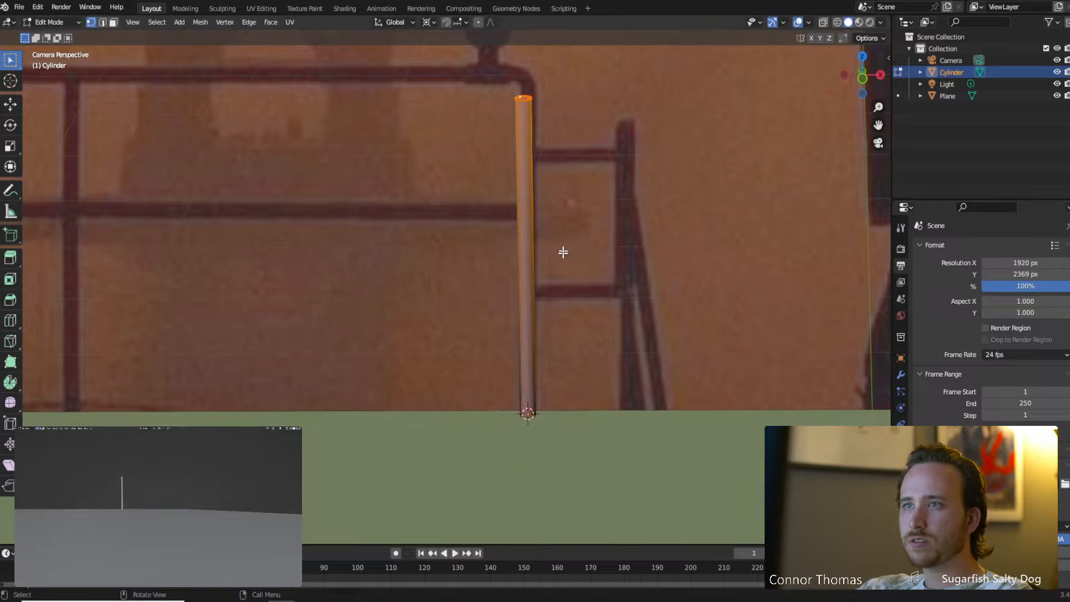
# In the front orthographic view, shift the post's top loop about 0.02 m along X to line up with the reference post.
pyautogui.keyDown('shift'); pyautogui.moveTo(496, 182); pyautogui.dragTo(580, 215, button='middle'); pyautogui.keyUp('shift')
pyautogui.scroll(4, 584, 209)
pyautogui.keyDown('shift'); pyautogui.moveTo(617, 149); pyautogui.dragTo(570, 243, button='middle'); pyautogui.keyUp('shift')
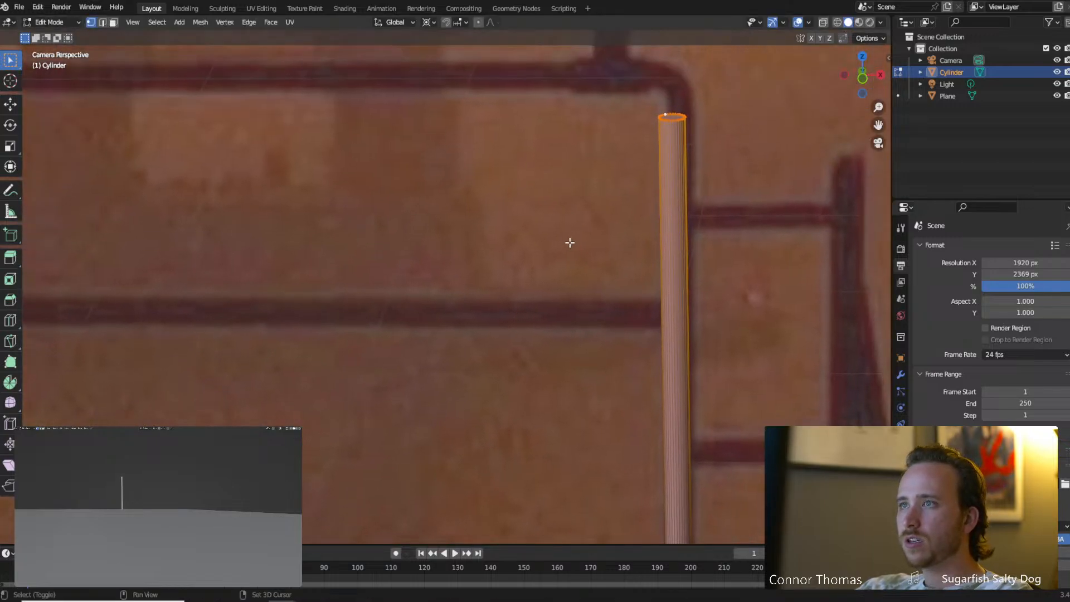
pyautogui.press('KP_Decimal')
pyautogui.scroll(-10, 583, 261)
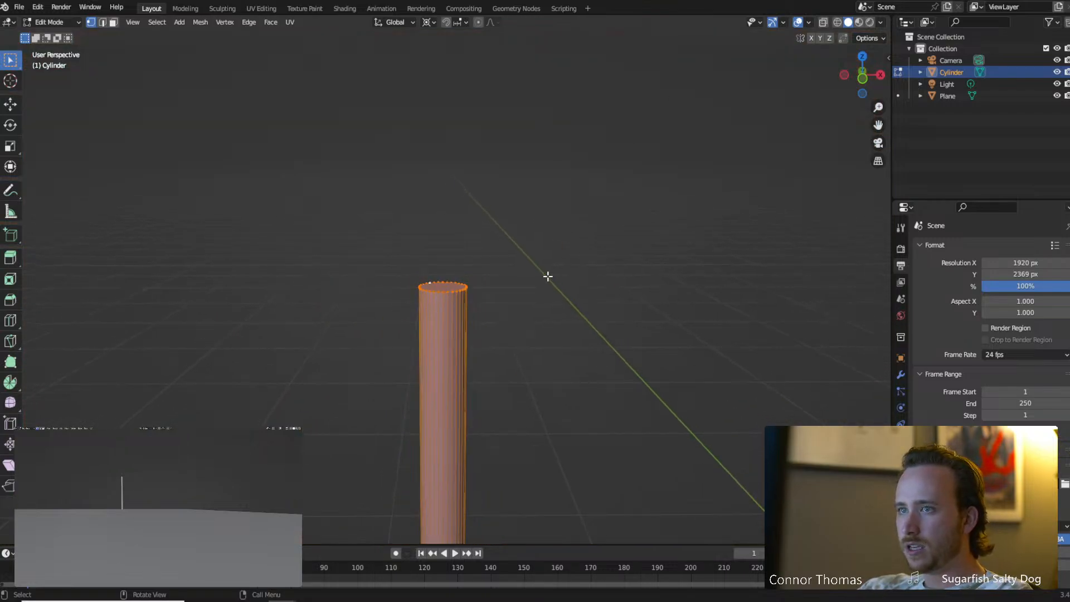
pyautogui.press('KP_1')
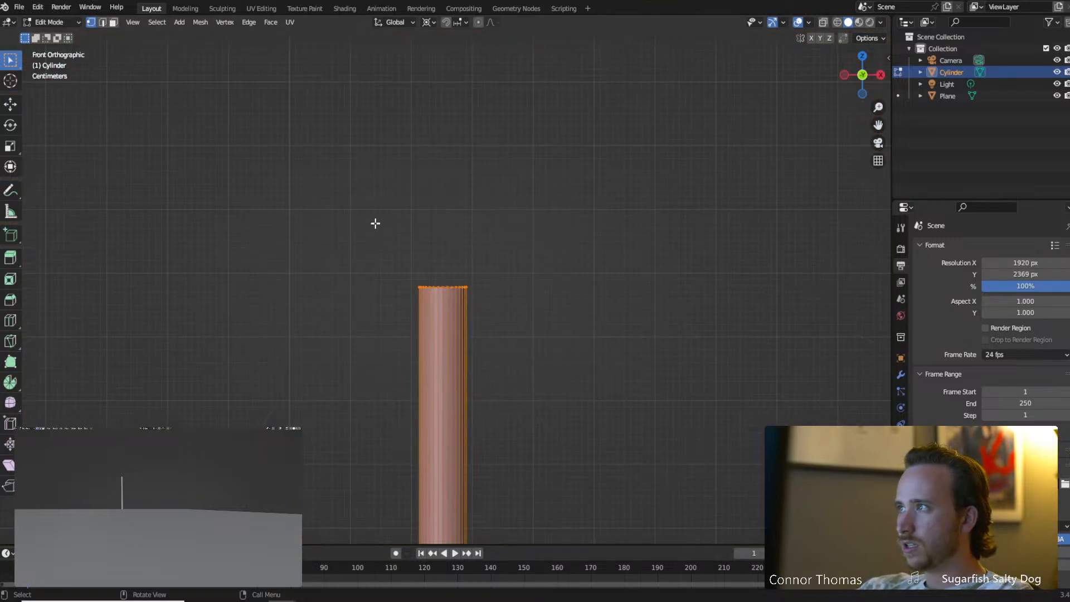
pyautogui.scroll(-2, 375, 223)
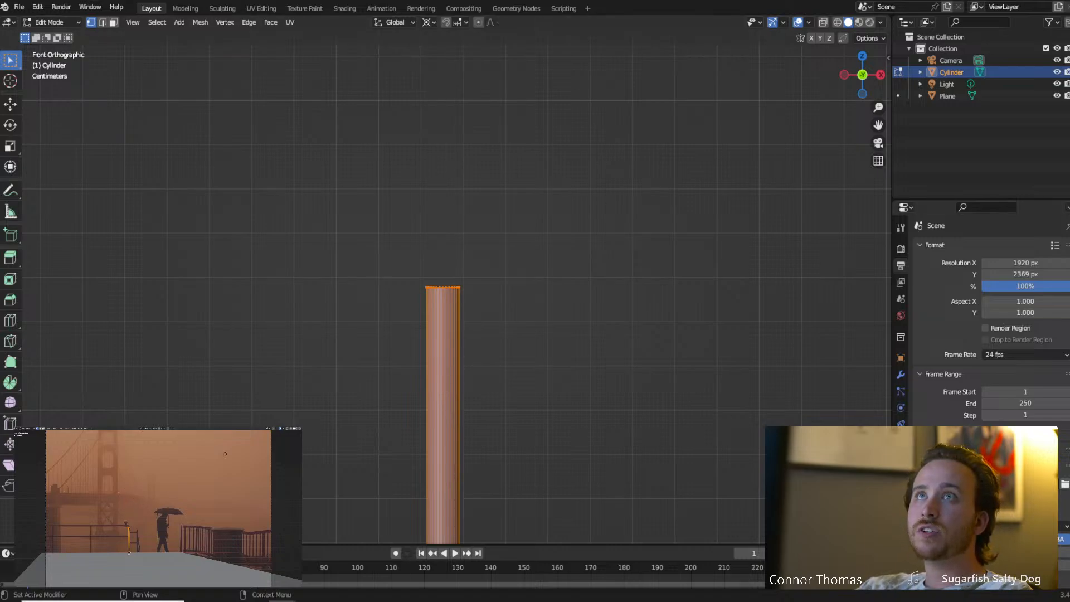
pyautogui.keyDown('shift'); pyautogui.moveTo(418, 379); pyautogui.dragTo(520, 268, button='middle'); pyautogui.keyUp('shift')
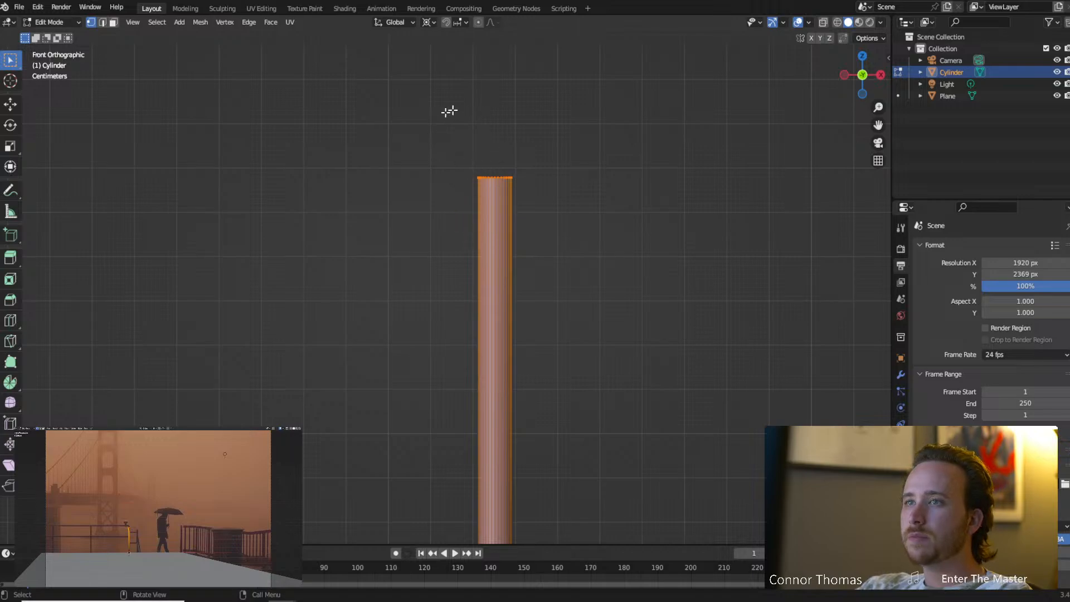
pyautogui.press('g')
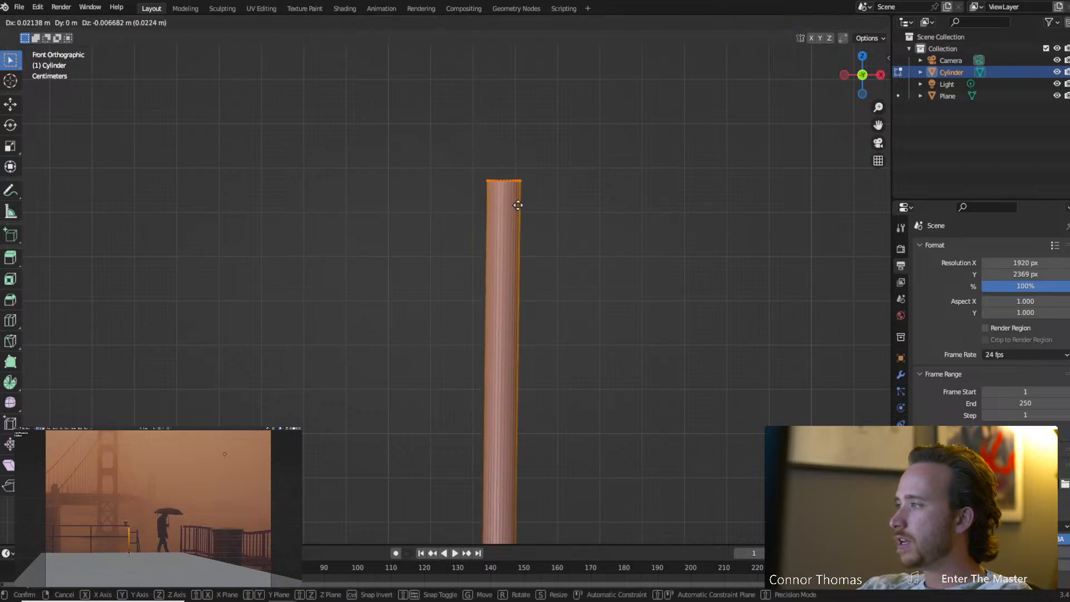
pyautogui.click(537, 223)
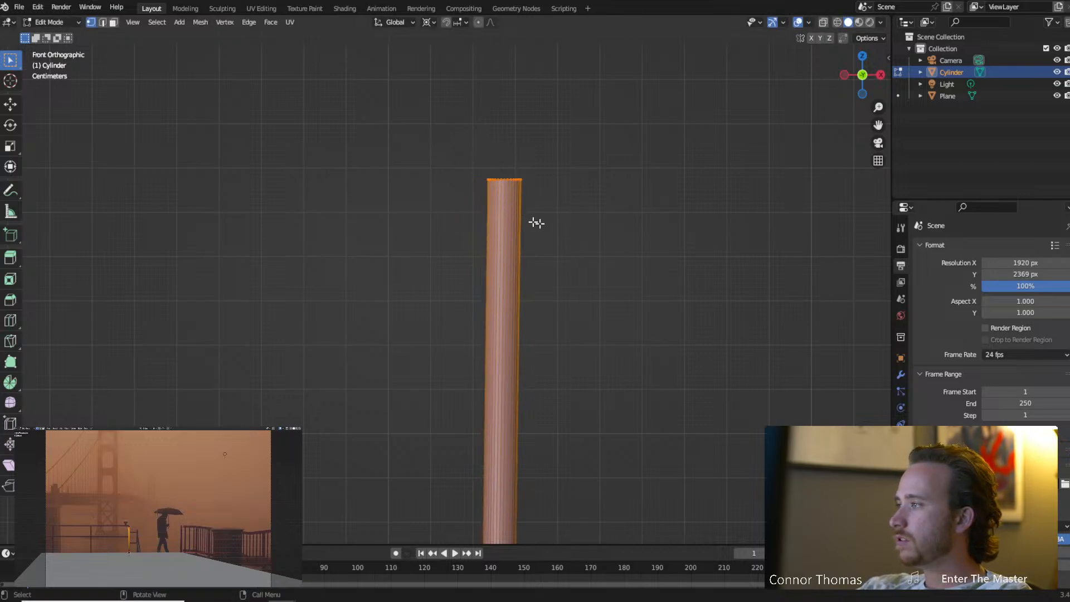
# Extrude the post's top loop a short distance upward and try to rotate the new loop.
pyautogui.press('e')
pyautogui.click(553, 198)
pyautogui.press('r')
pyautogui.rightClick(584, 170)
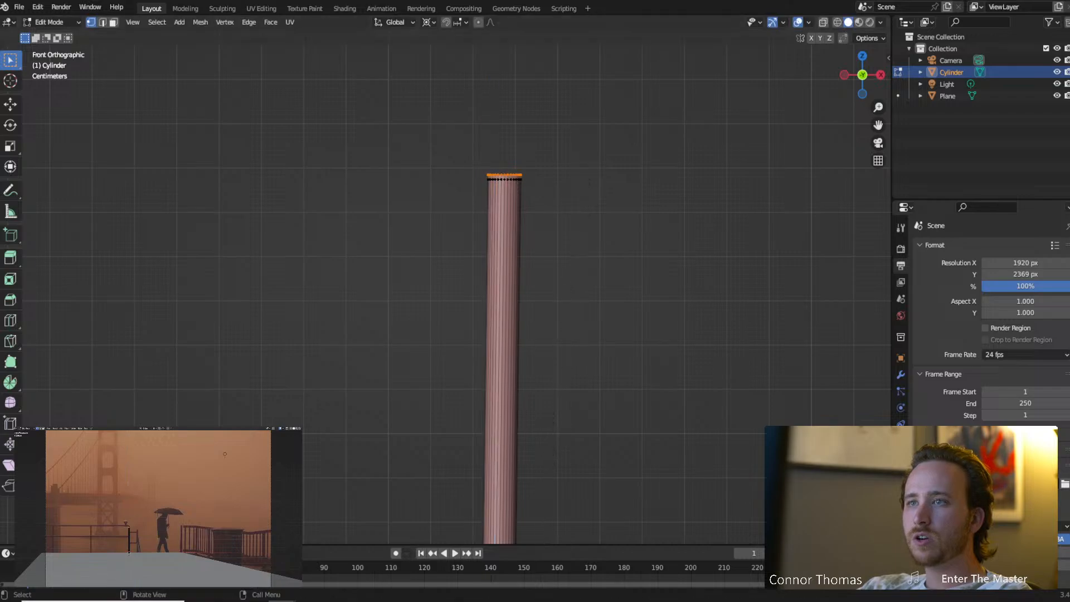
# Set the transform pivot to Median Point and tilt the post's top loop slightly toward the railing side.
pyautogui.click(427, 22)
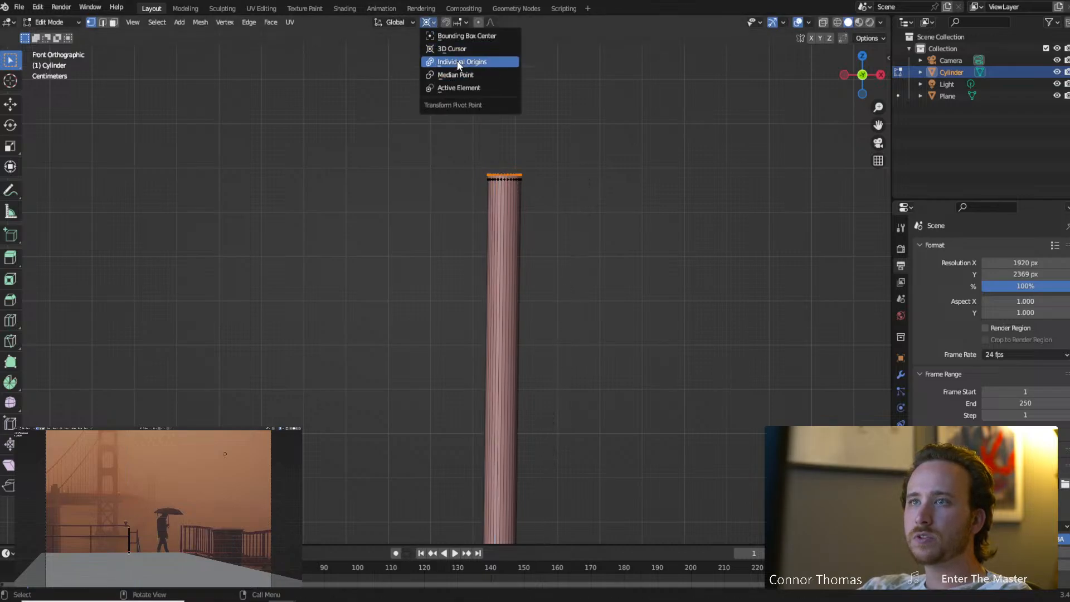
pyautogui.click(460, 74)
pyautogui.press('r')
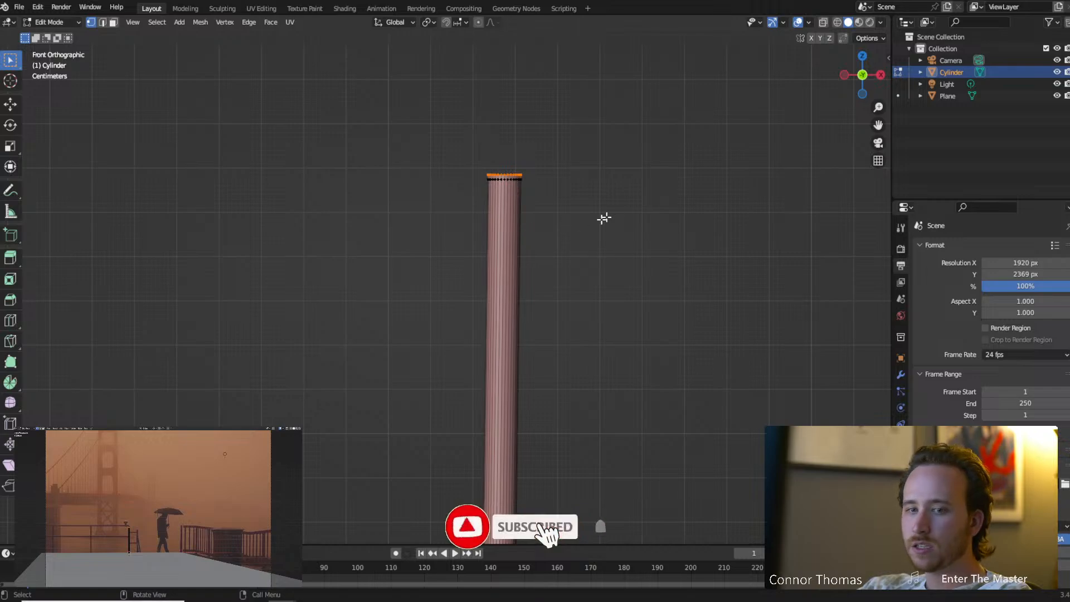
pyautogui.click(616, 191)
# Begin the elbow at the post's top by extruding short segments and tilting each new loop a few degrees further.
pyautogui.press('e')
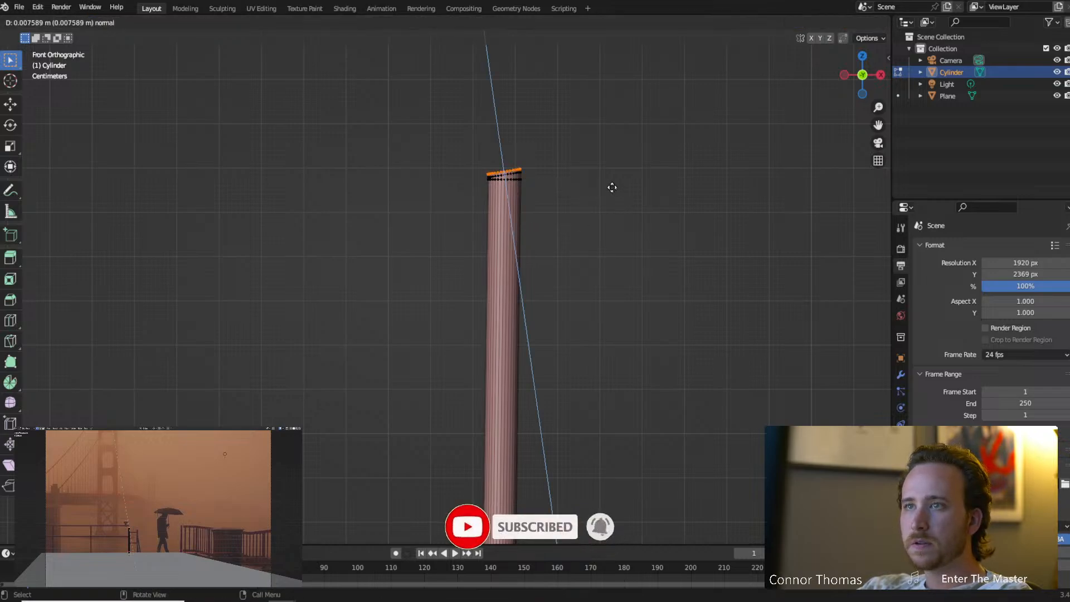
pyautogui.click(614, 184)
pyautogui.press('r')
pyautogui.click(613, 164)
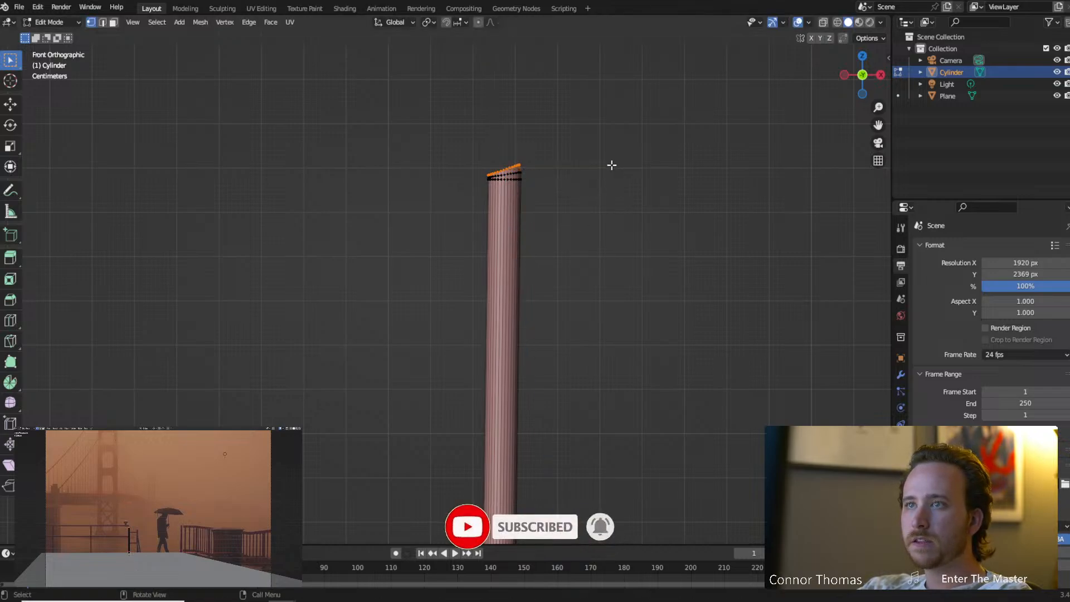
pyautogui.press('e')
pyautogui.click(603, 162)
pyautogui.press('e')
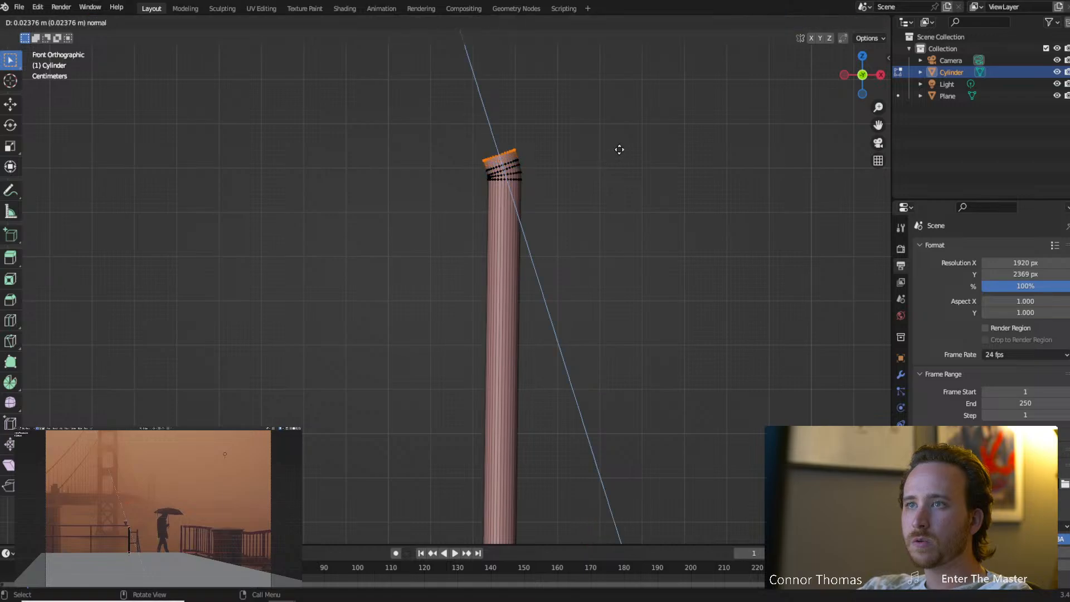
pyautogui.click(619, 160)
pyautogui.press('r')
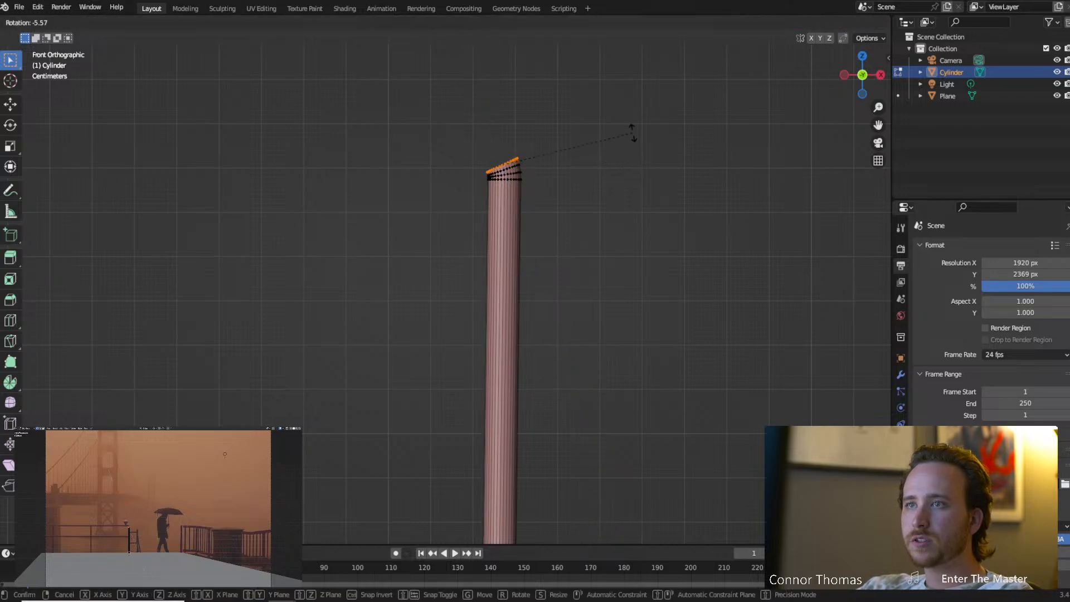
pyautogui.click(619, 126)
# Continue the elbow with two more short extrusions, rotating their loops about 14° and 16° toward the railing side.
pyautogui.press('e')
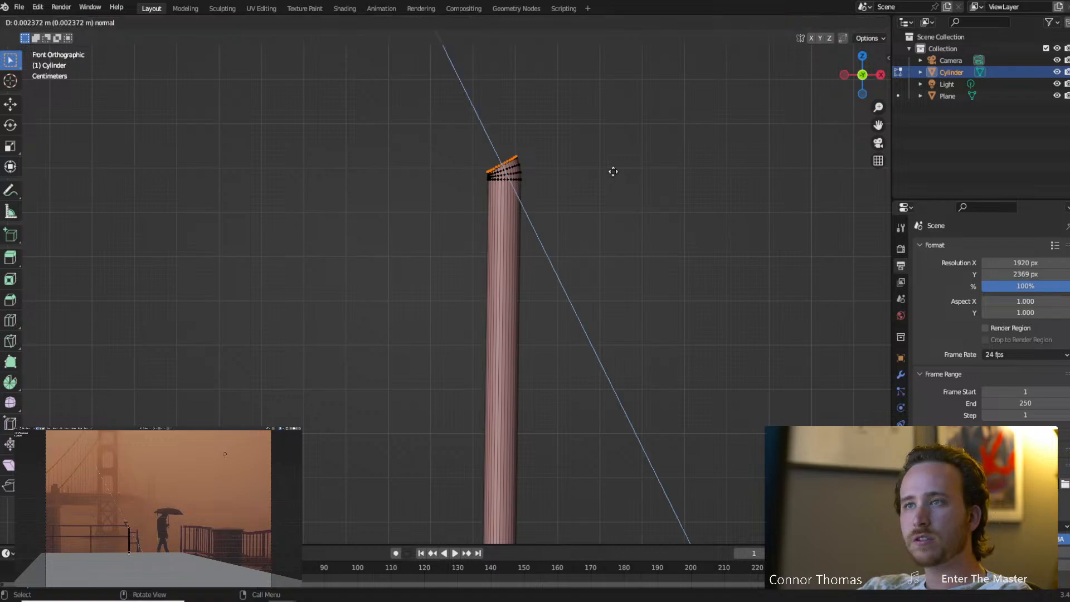
pyautogui.click(610, 168)
pyautogui.press('r')
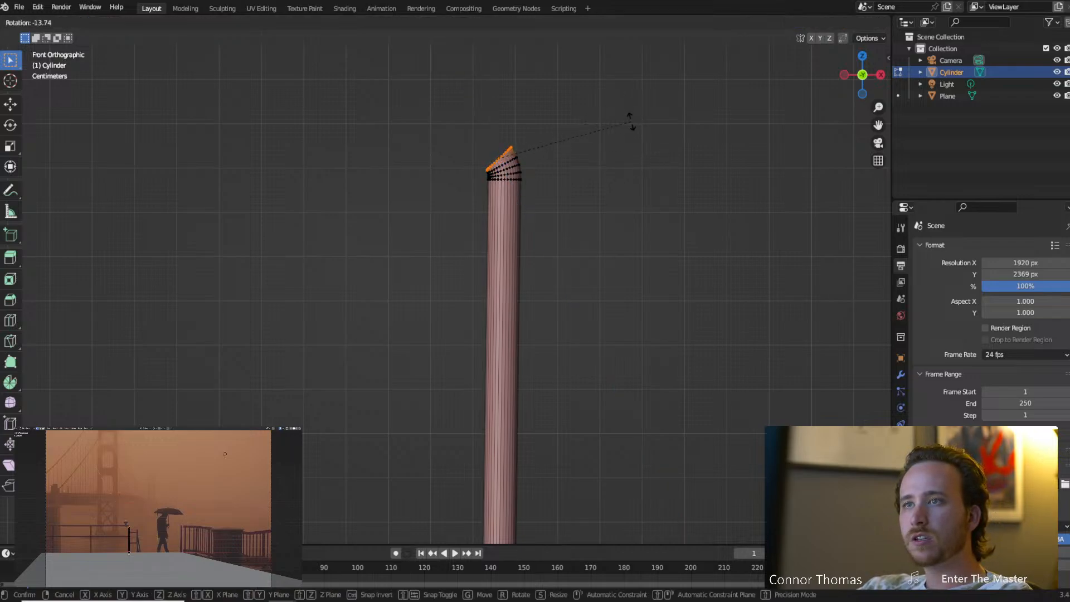
pyautogui.click(631, 124)
pyautogui.press('e')
pyautogui.click(629, 134)
pyautogui.press('r')
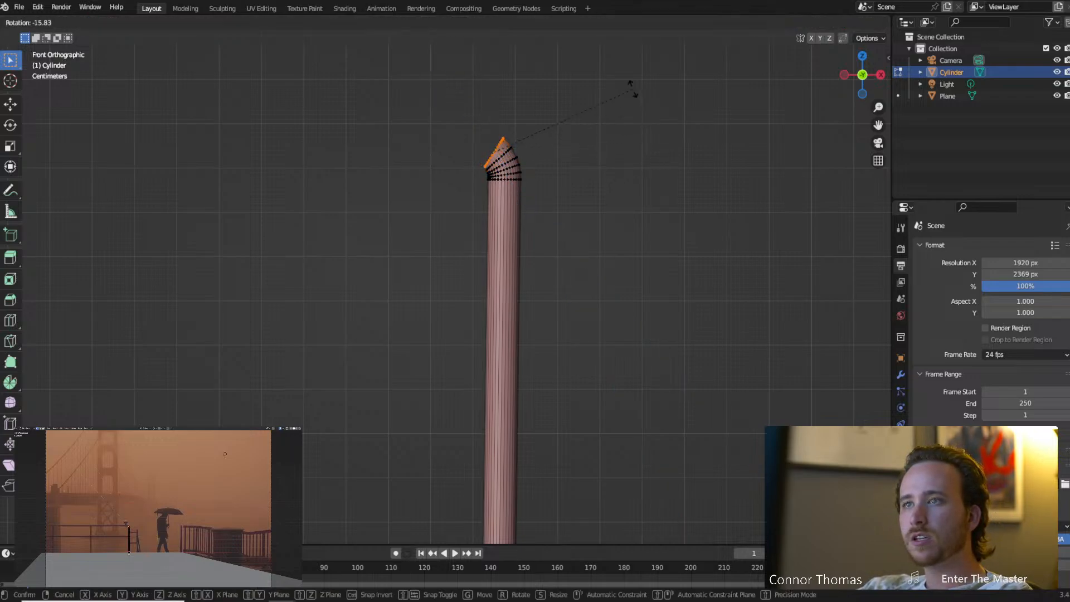
pyautogui.click(619, 86)
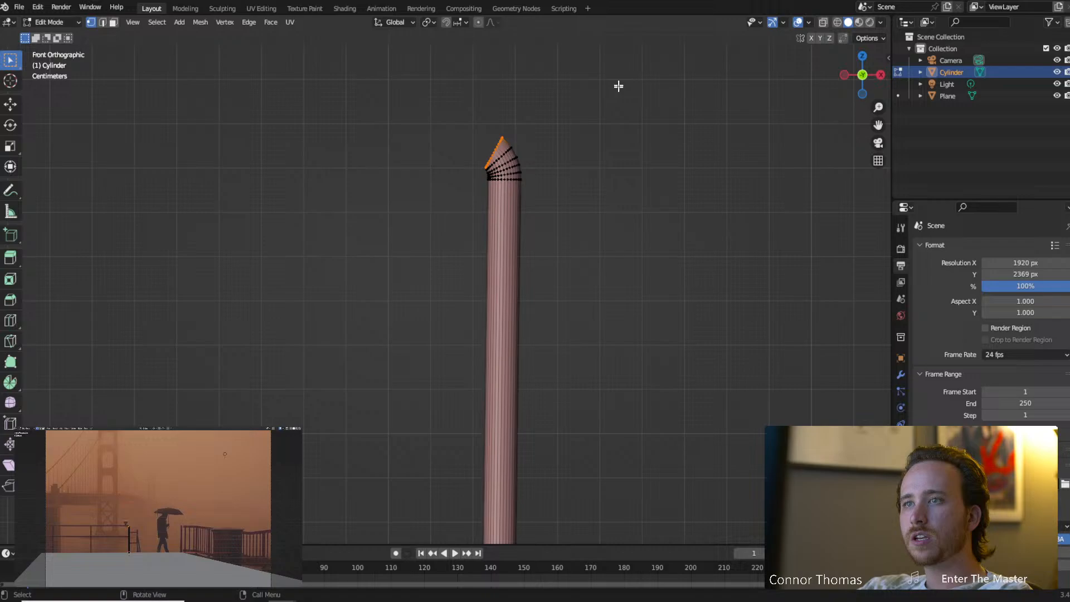
# Extrude two further elbow segments and rotate their loops, the first by about 12°, until the end loop stands nearly upright.
pyautogui.press('e')
pyautogui.click(583, 223)
pyautogui.press('r')
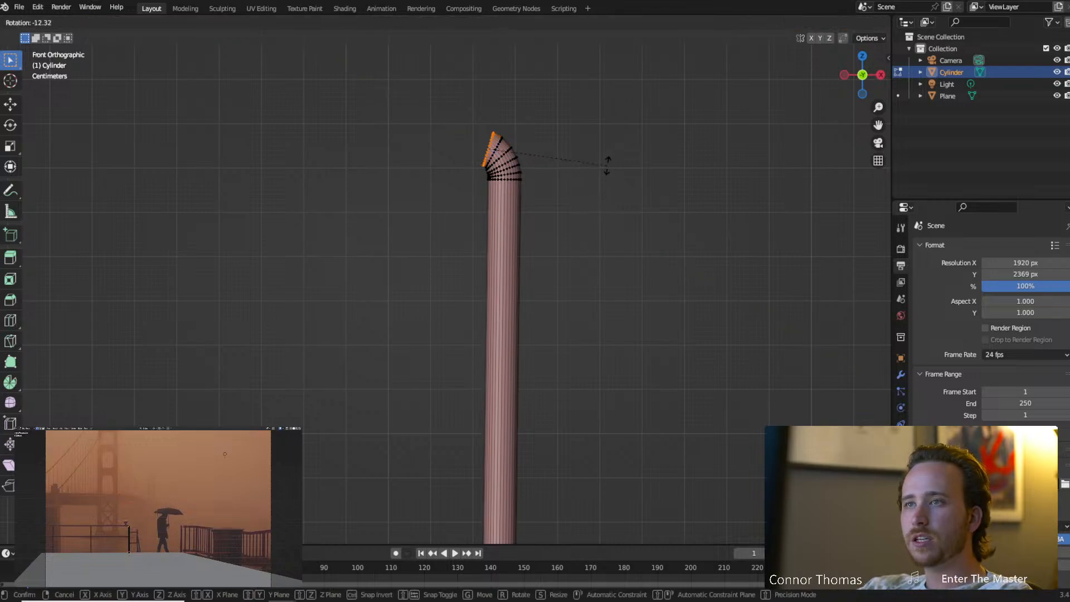
pyautogui.click(605, 164)
pyautogui.press('e')
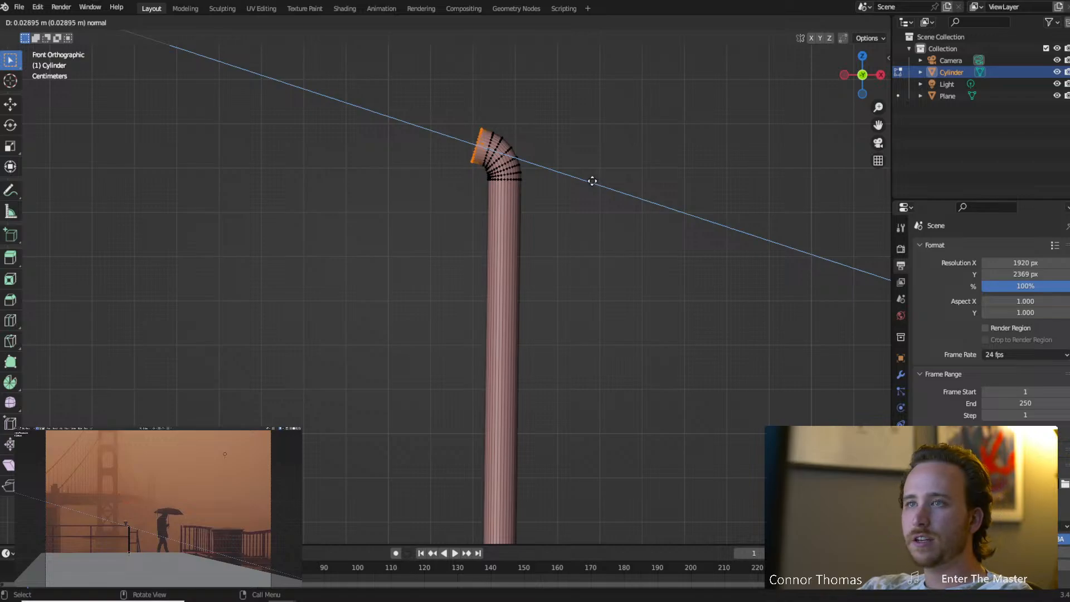
pyautogui.click(591, 182)
pyautogui.press('r')
pyautogui.click(602, 130)
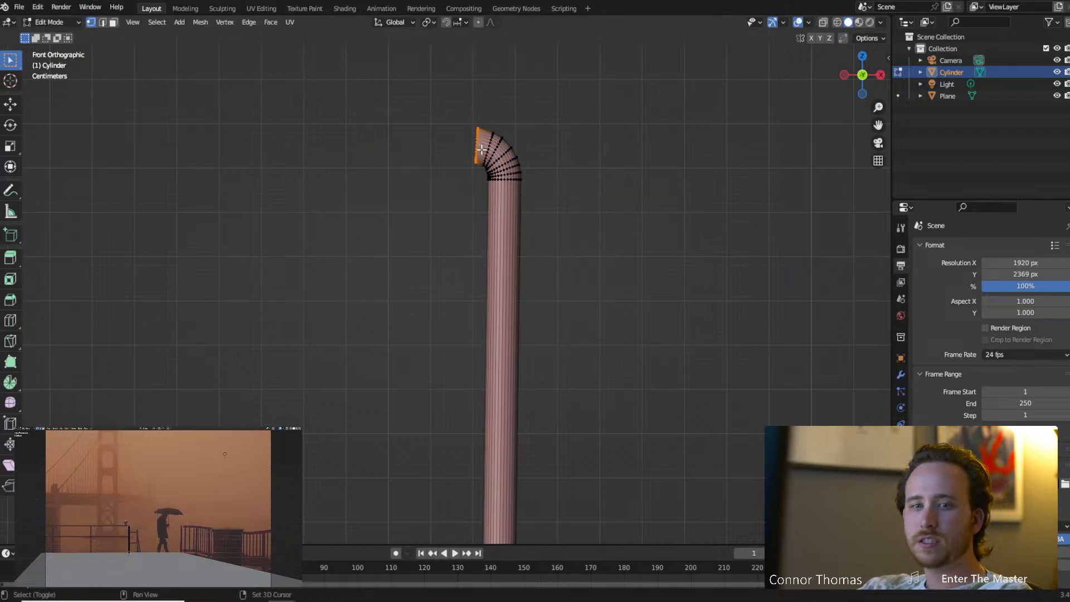
# Extrude the elbow's closing segment a short distance sideways and rotate its end loop to vertical.
pyautogui.keyDown('shift'); pyautogui.moveTo(551, 168); pyautogui.dragTo(635, 180, button='middle'); pyautogui.keyUp('shift')
pyautogui.press('e')
pyautogui.click(636, 179)
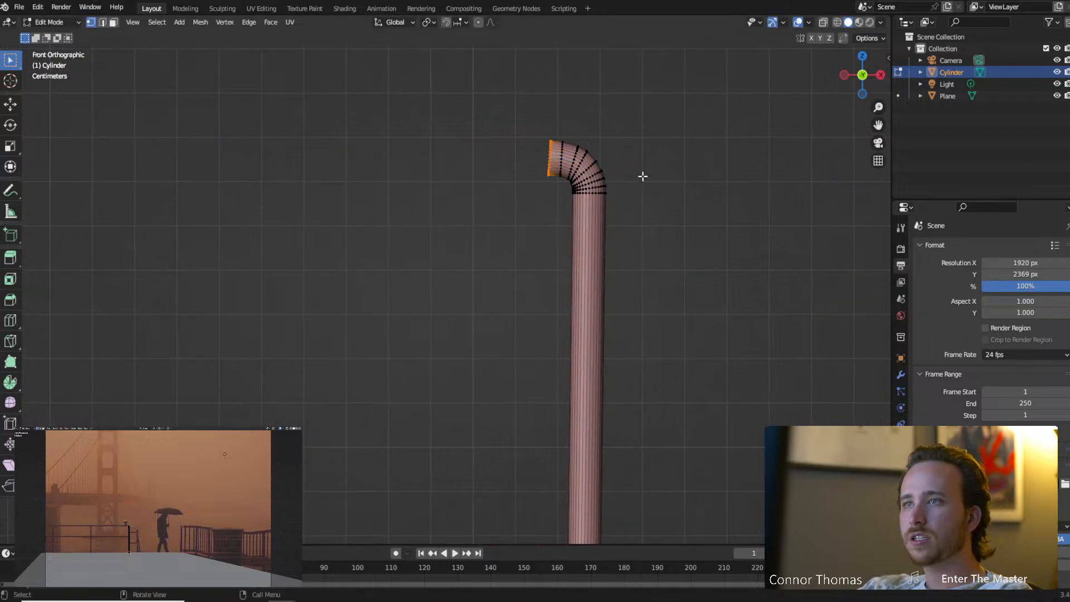
pyautogui.press('r')
pyautogui.click(647, 165)
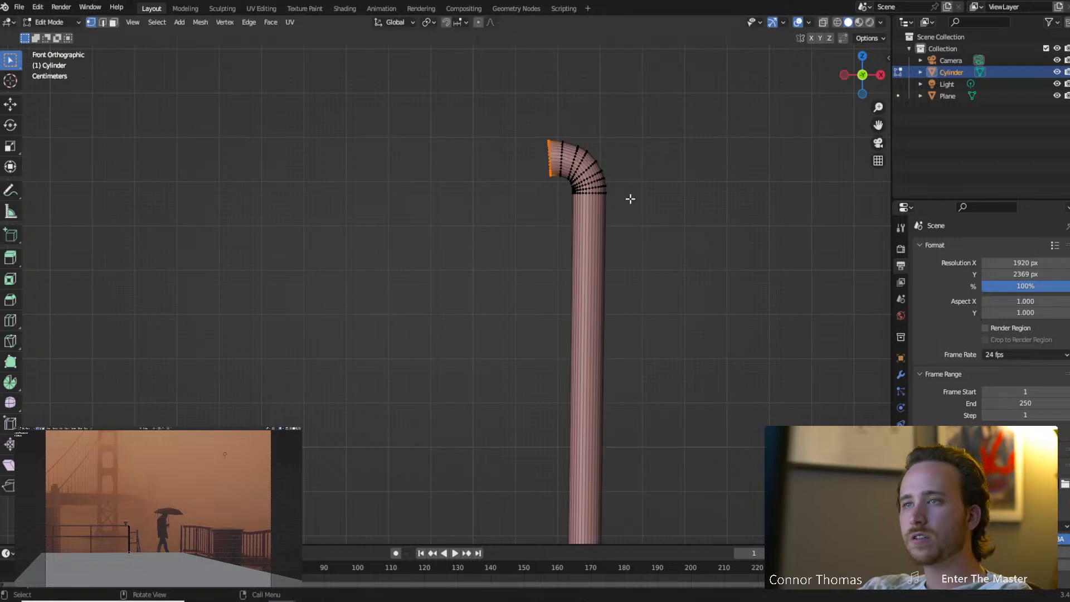
pyautogui.press('e')
pyautogui.click(623, 198)
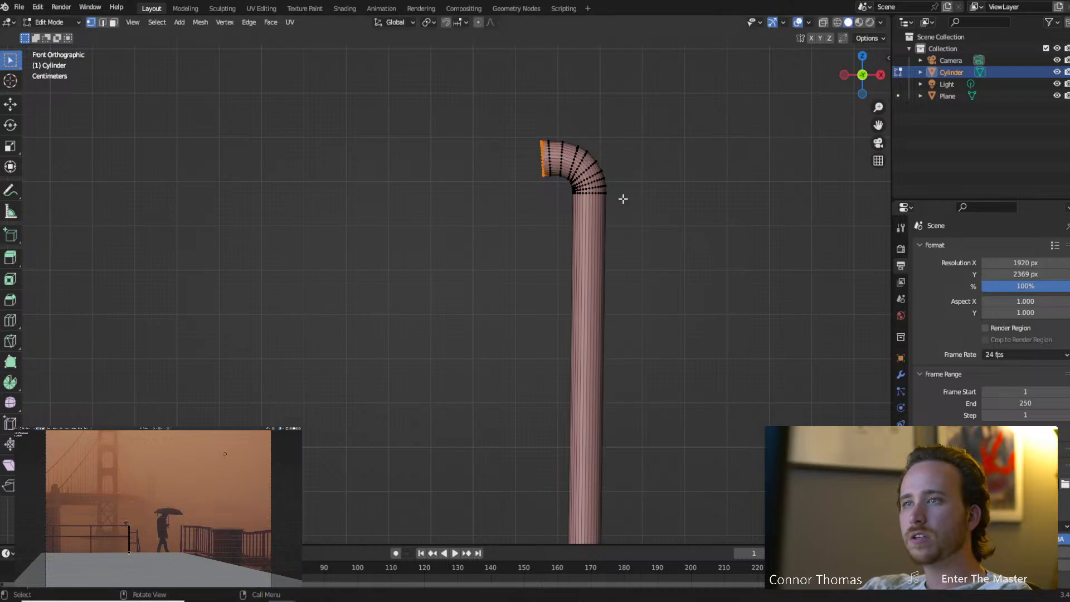
pyautogui.press('r')
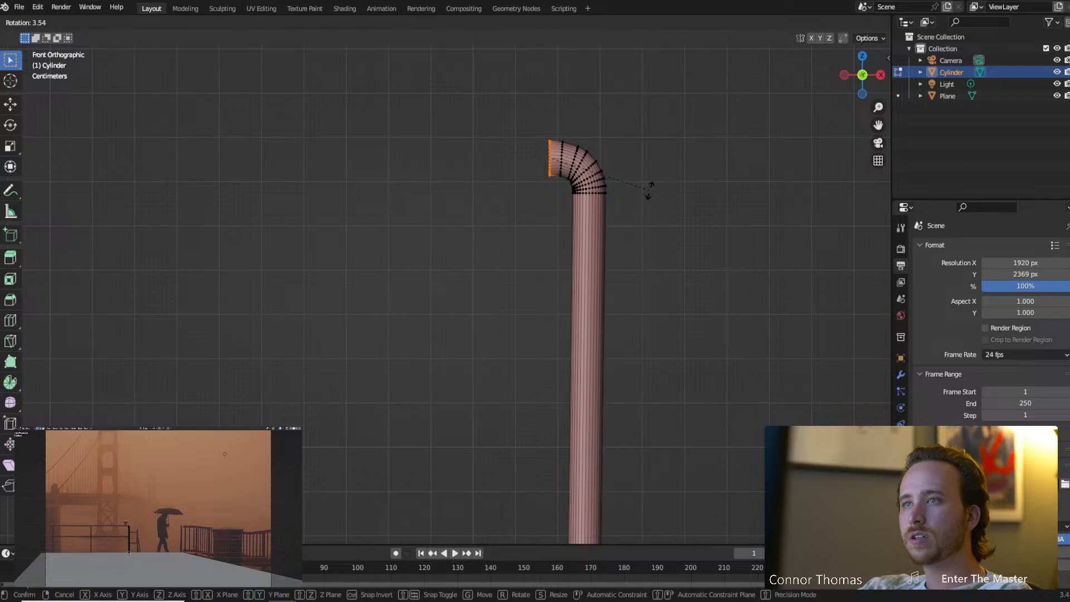
pyautogui.click(650, 191)
# Switch to wireframe display and fine-tune the elbow's end loop with a rotation of about 0.7°.
pyautogui.scroll(7, 567, 215)
pyautogui.keyDown('shift'); pyautogui.moveTo(672, 197); pyautogui.dragTo(475, 505, button='middle'); pyautogui.keyUp('shift')
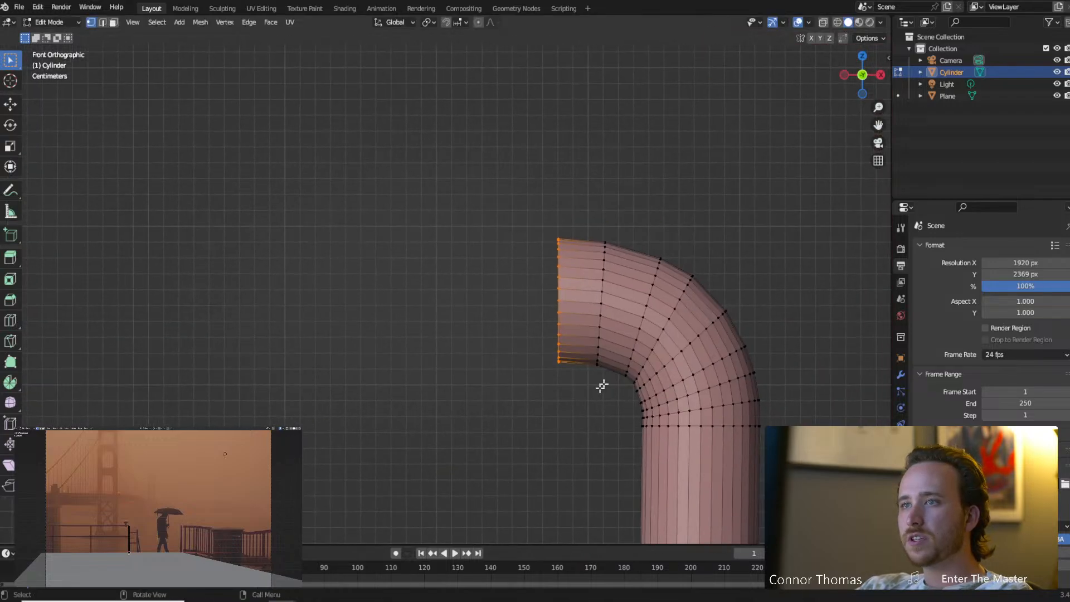
pyautogui.scroll(3, 601, 387)
pyautogui.keyDown('shift'); pyautogui.moveTo(636, 396); pyautogui.dragTo(558, 382, button='middle'); pyautogui.keyUp('shift')
pyautogui.hotkey('shift', 'z')
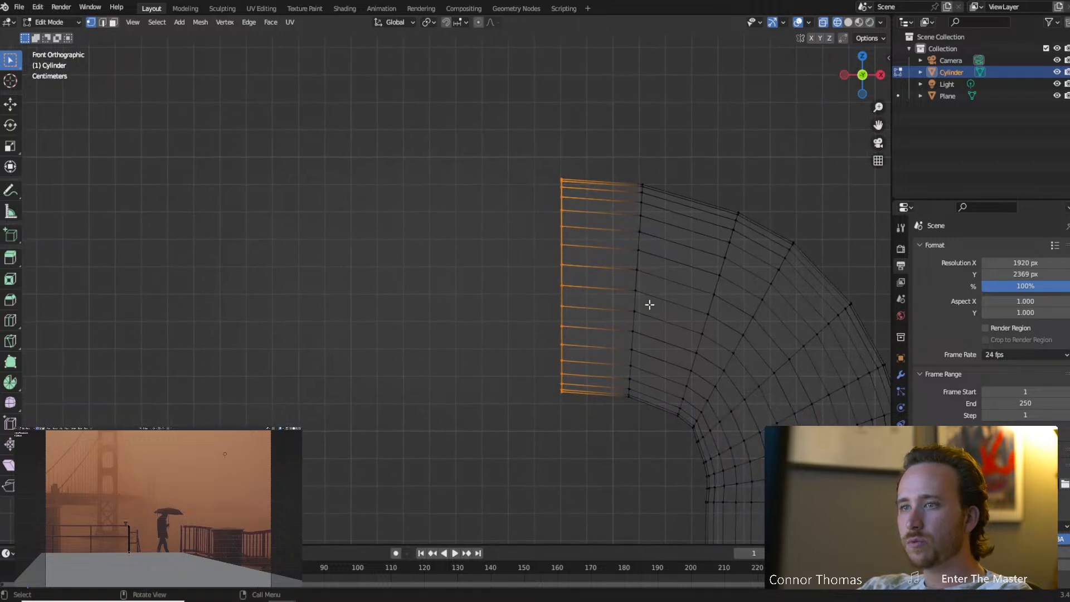
pyautogui.scroll(3, 641, 311)
pyautogui.press('r')
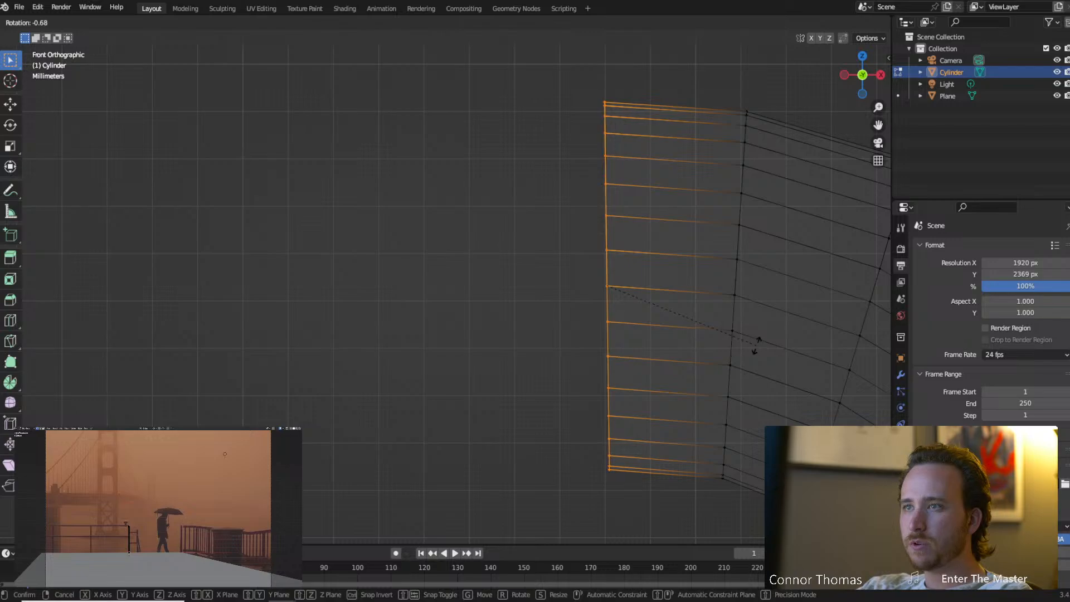
pyautogui.click(755, 345)
# Extrude the elbow's end loop into the long horizontal top rail and raise its far end to match the reference rail.
pyautogui.scroll(-13, 736, 345)
pyautogui.keyDown('shift'); pyautogui.moveTo(558, 367); pyautogui.dragTo(678, 345, button='middle'); pyautogui.keyUp('shift')
pyautogui.keyDown('shift'); pyautogui.moveTo(611, 358); pyautogui.dragTo(676, 353, button='middle'); pyautogui.keyUp('shift')
pyautogui.scroll(-7, 676, 353)
pyautogui.press('e')
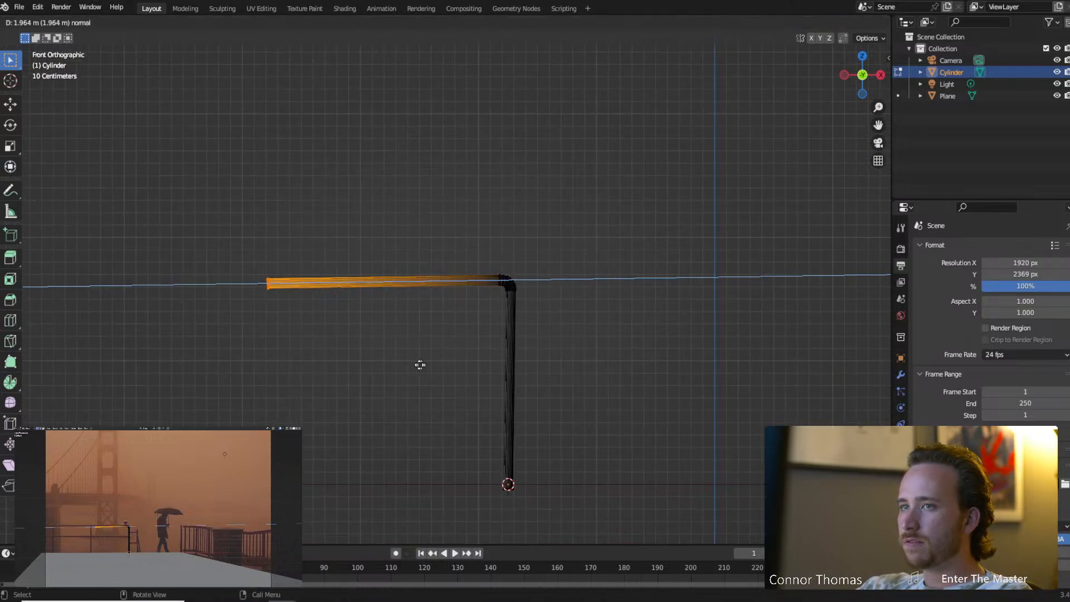
pyautogui.click(44, 349)
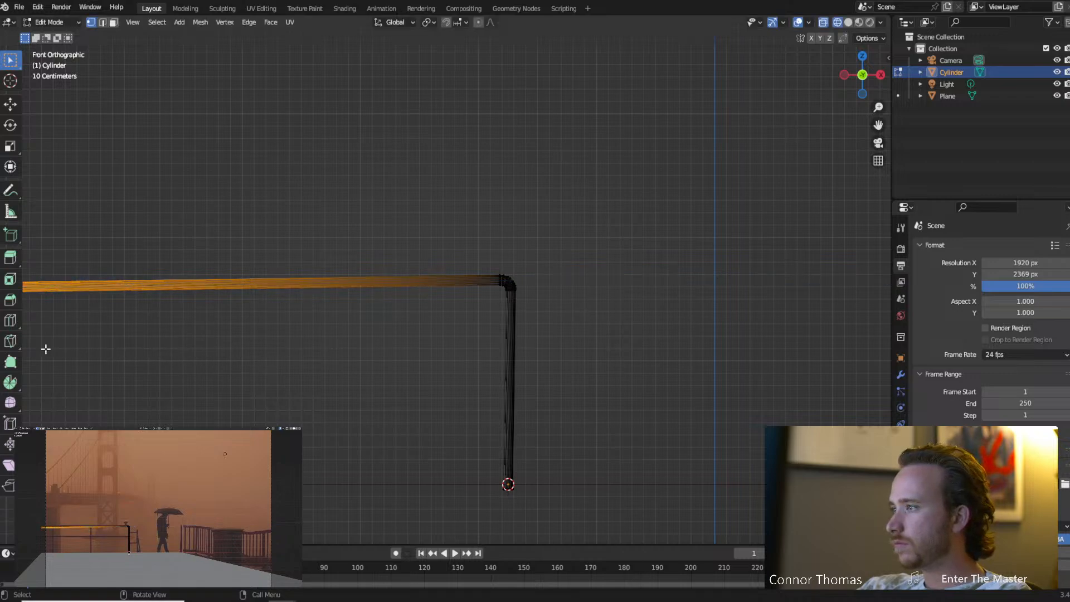
pyautogui.press('g')
pyautogui.click(44, 333)
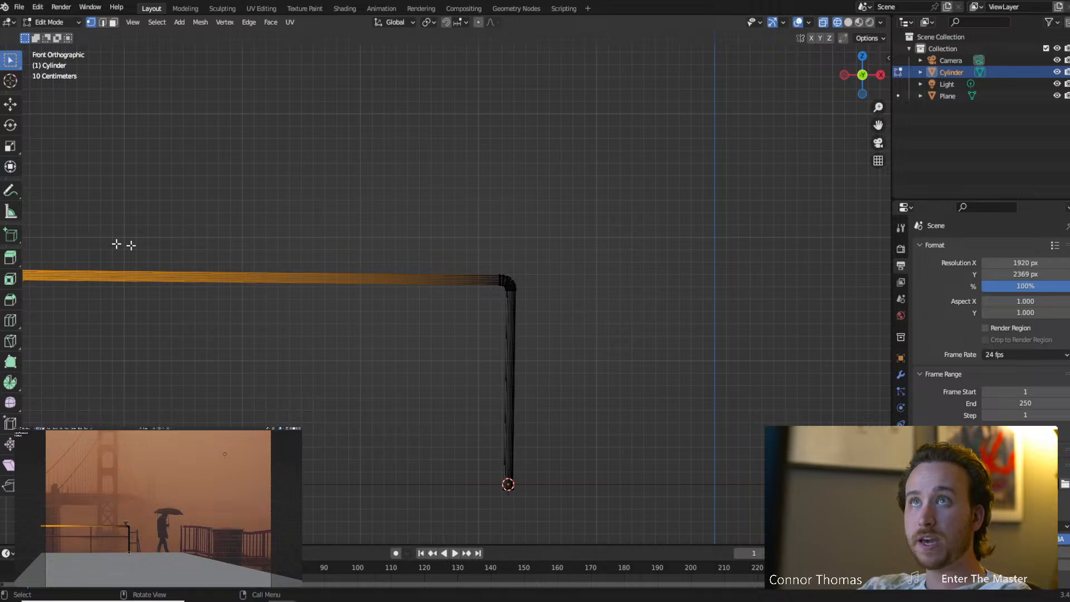
pyautogui.keyDown('shift'); pyautogui.moveTo(203, 314); pyautogui.dragTo(407, 287, button='middle'); pyautogui.keyUp('shift')
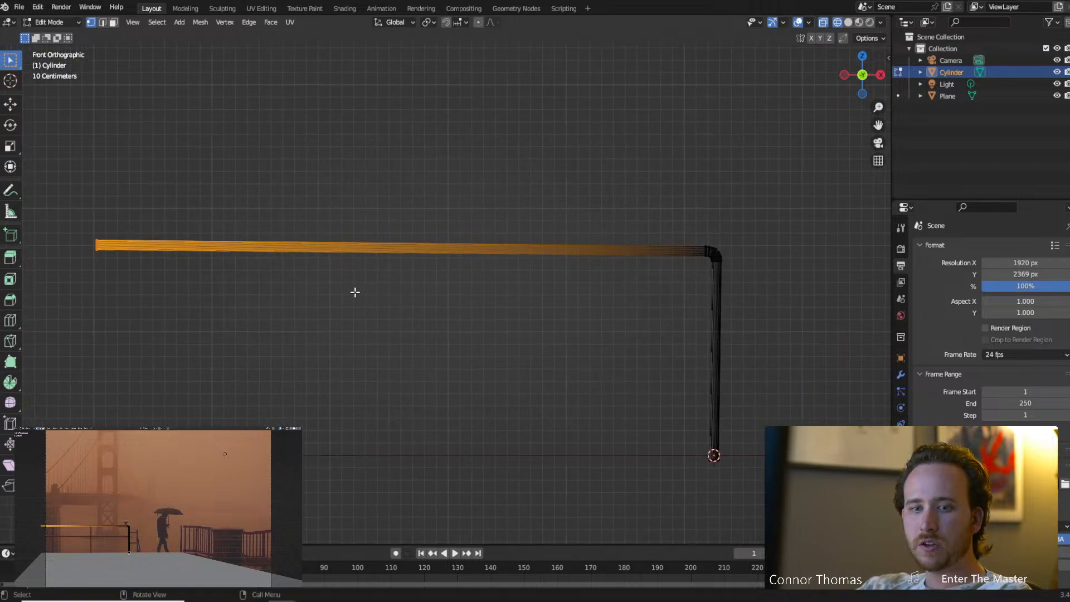
pyautogui.hotkey('shift', 'd')
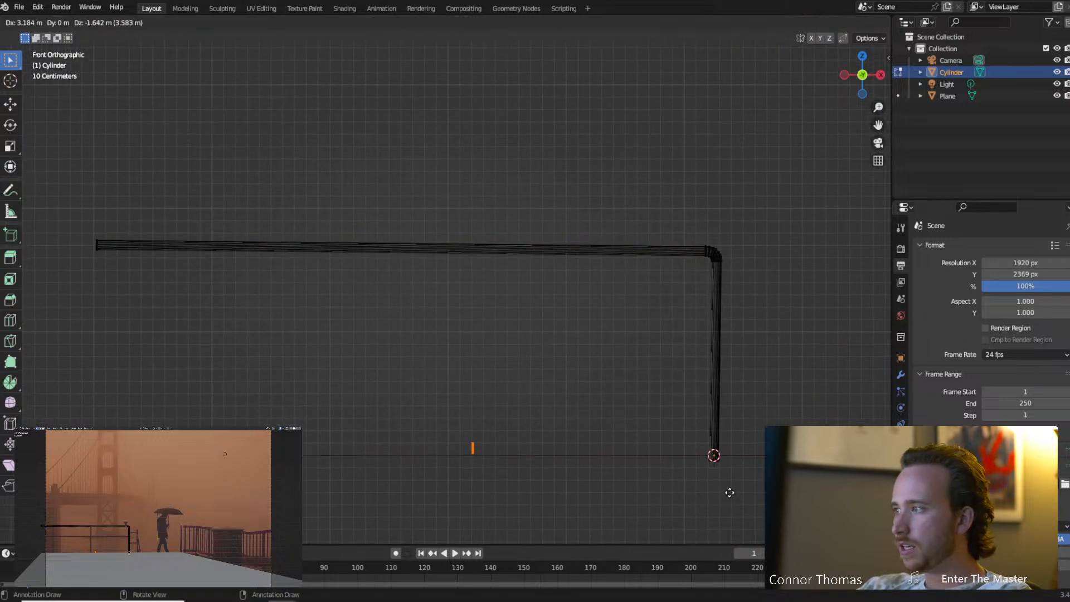
pyautogui.click(699, 494)
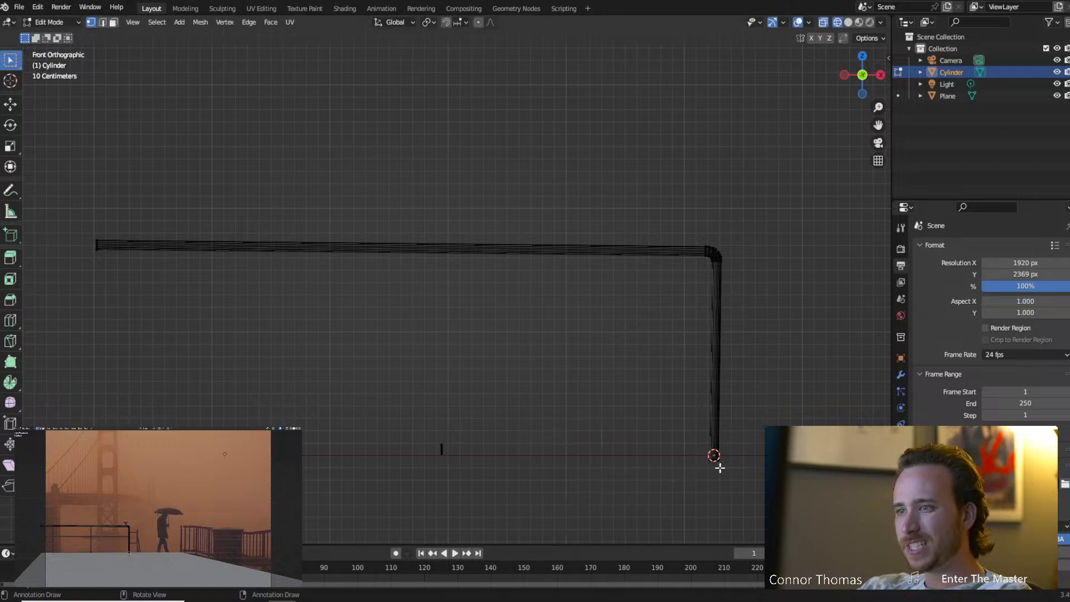
pyautogui.press('a')
pyautogui.hotkey('alt', 'a')
pyautogui.moveTo(457, 461); pyautogui.dragTo(435, 437)
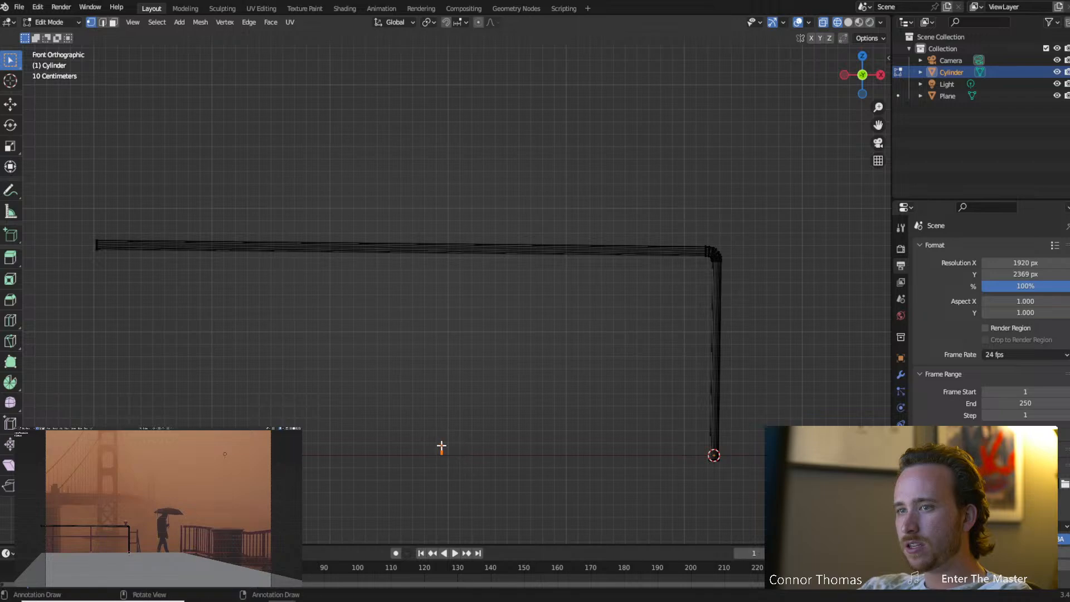
pyautogui.press('x')
pyautogui.click(450, 447)
pyautogui.press('x')
pyautogui.click(416, 408)
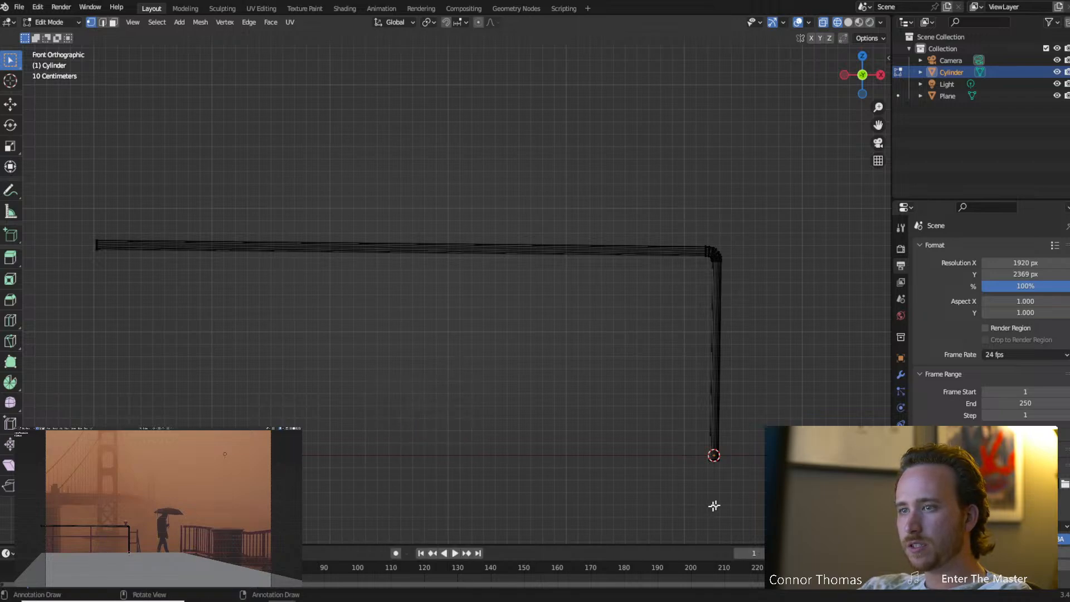
# Duplicate the base loop of the post and move the copy along X to the middle post's position in the reference.
pyautogui.press('a')
pyautogui.press('c')
pyautogui.press('Escape')
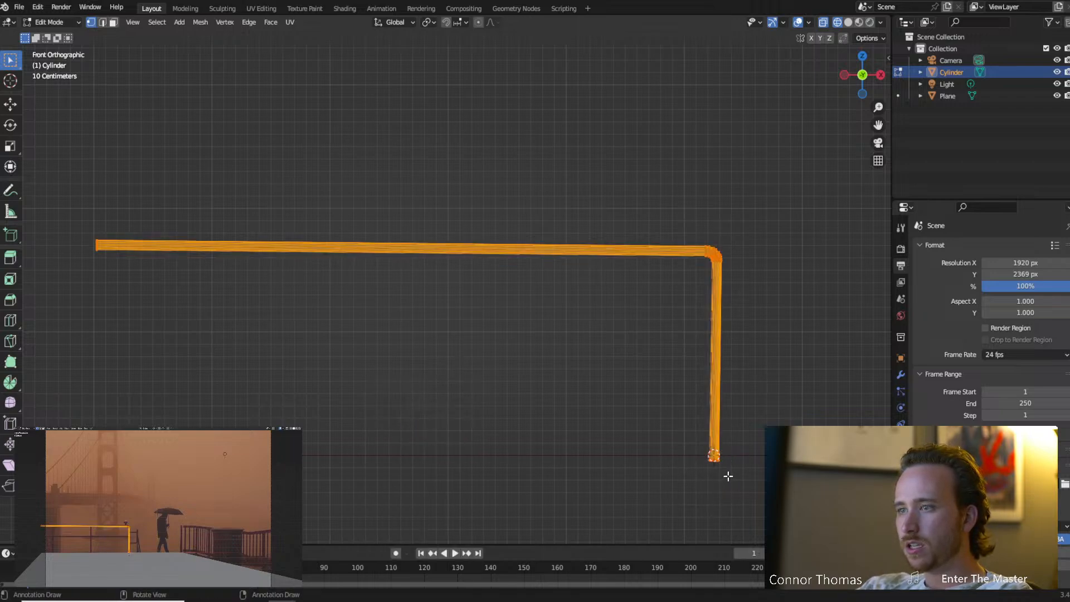
pyautogui.hotkey('alt', 'a')
pyautogui.press('c')
pyautogui.moveTo(725, 466); pyautogui.dragTo(661, 466)
pyautogui.press('Escape')
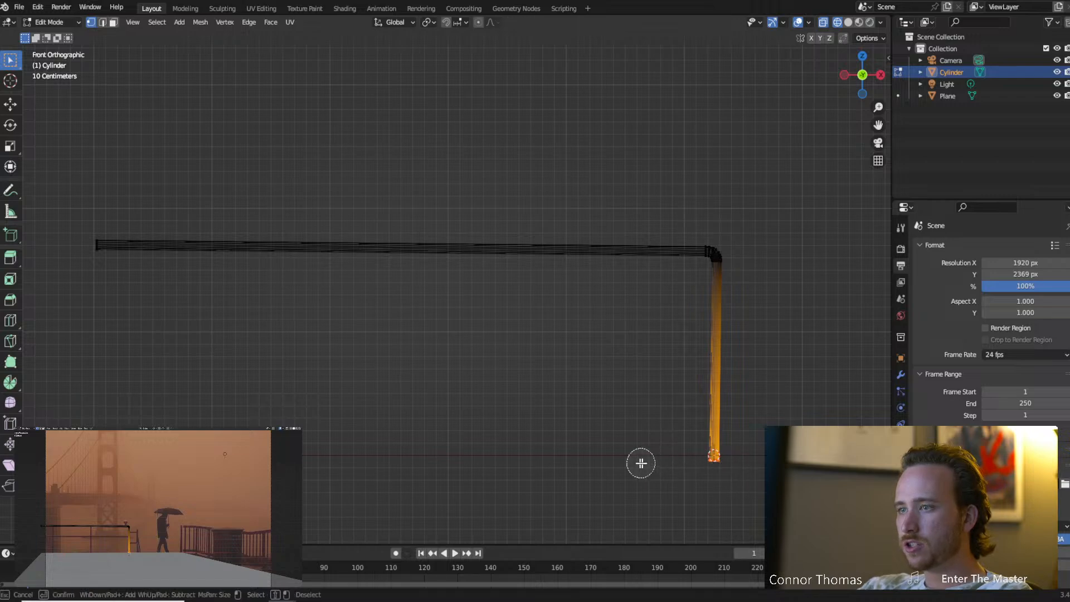
pyautogui.press('e')
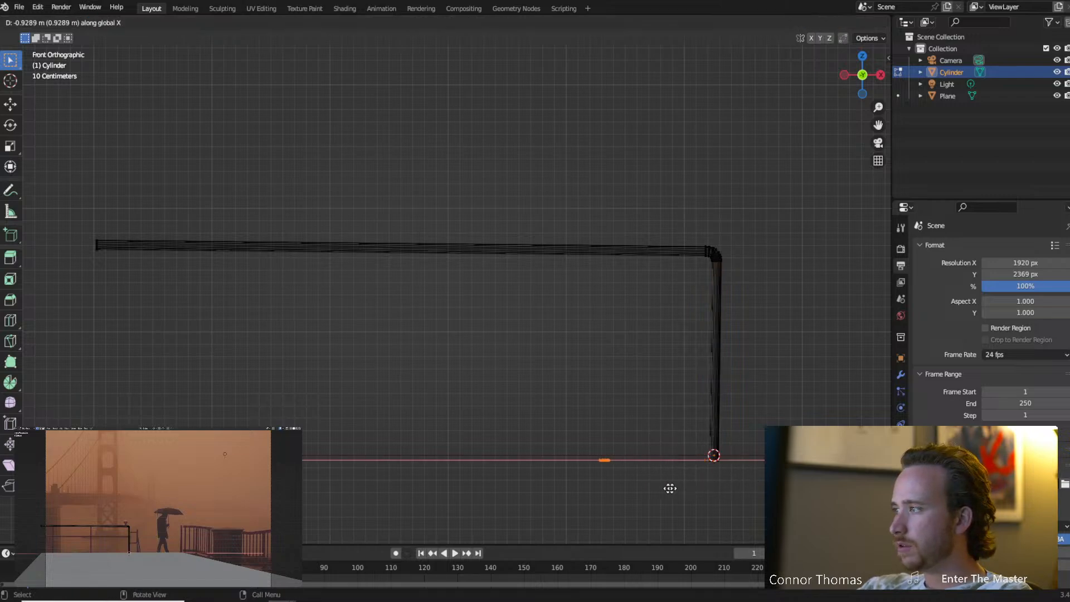
pyautogui.click(624, 483)
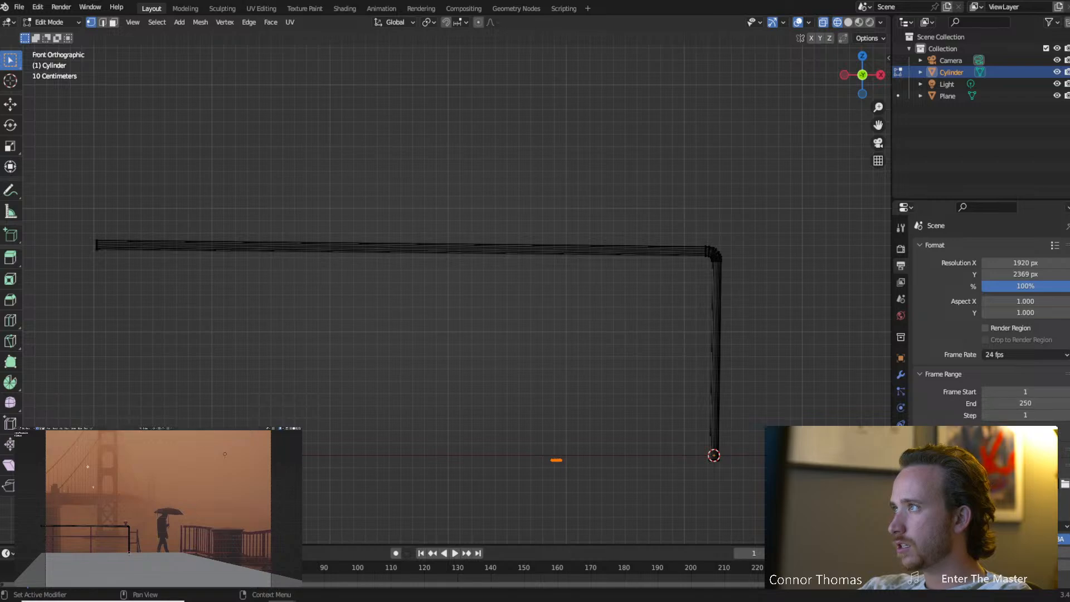
pyautogui.press('g')
pyautogui.press('x')
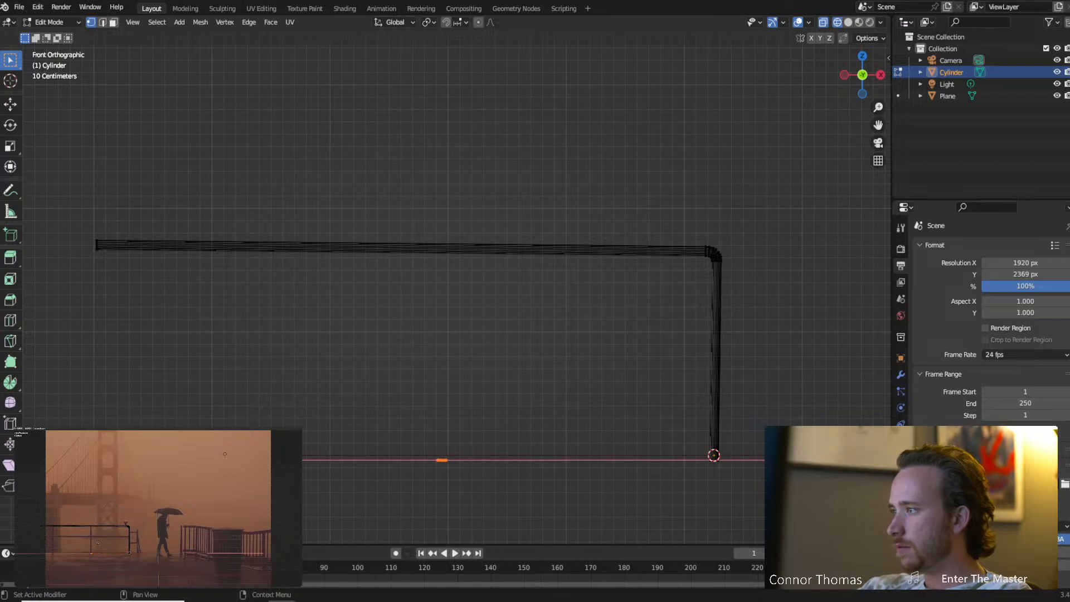
pyautogui.click(97, 543)
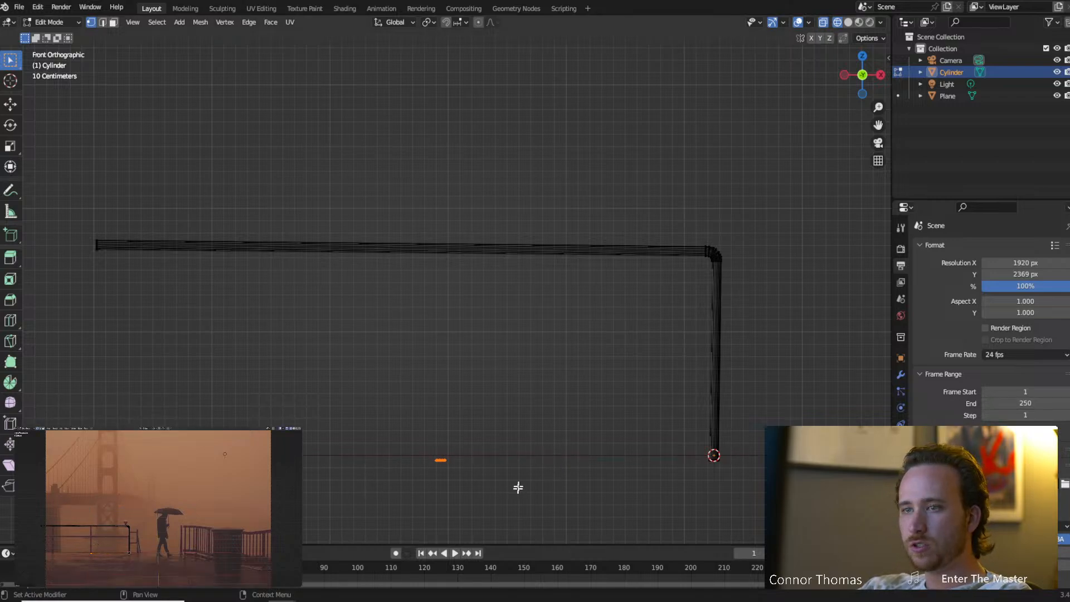
# Extrude the middle post's base loop about 1.7 m up to the top rail and shift its top end about 0.05 m along X.
pyautogui.keyDown('shift'); pyautogui.moveTo(519, 488); pyautogui.dragTo(541, 475, button='middle'); pyautogui.keyUp('shift')
pyautogui.press('e')
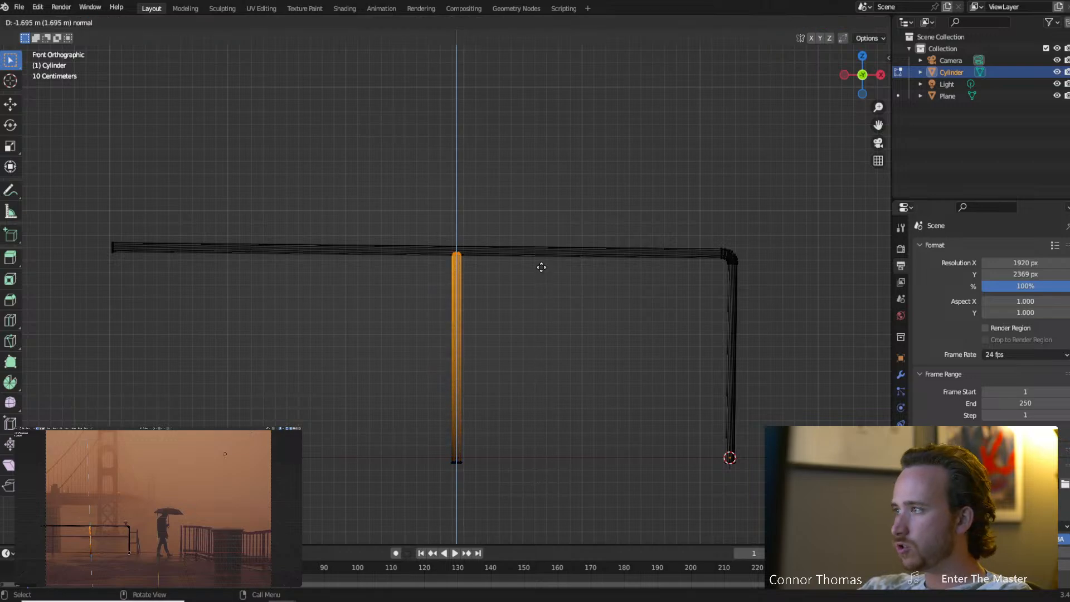
pyautogui.press('g')
pyautogui.press('x')
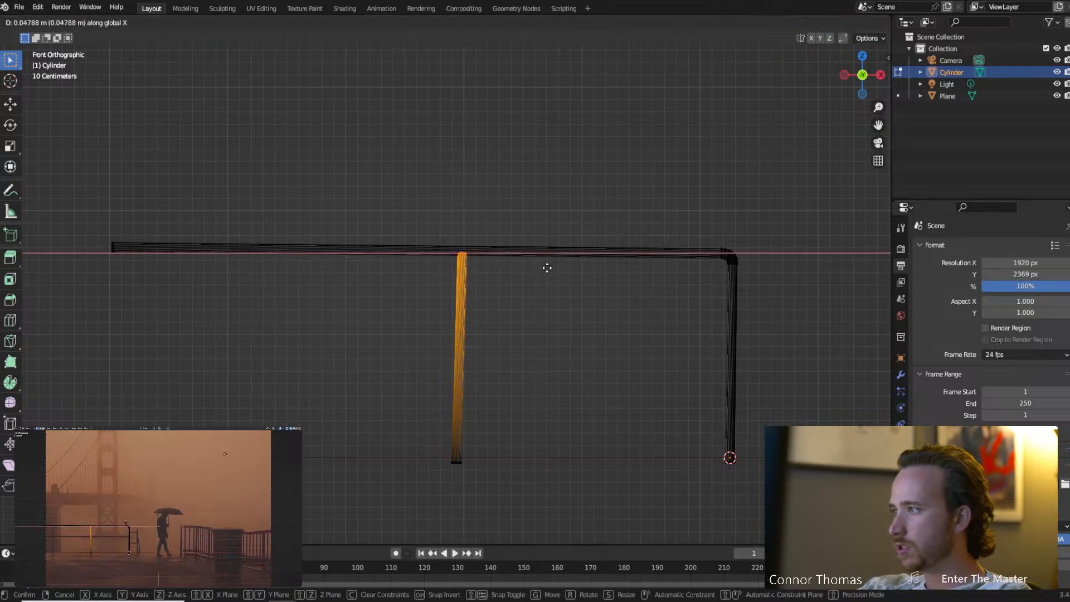
pyautogui.click(552, 275)
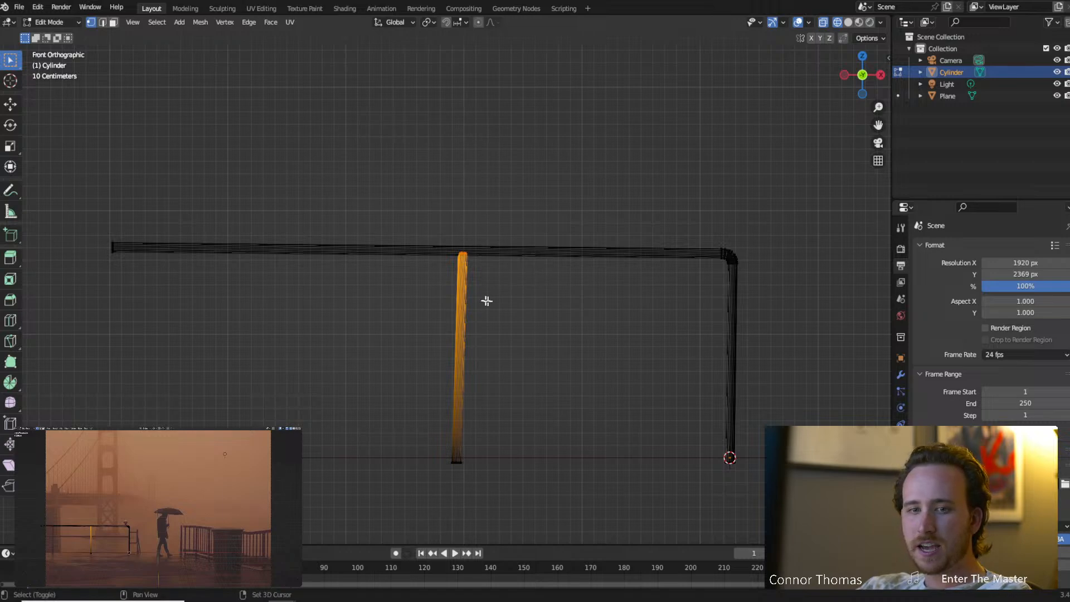
pyautogui.keyDown('shift'); pyautogui.moveTo(488, 300); pyautogui.dragTo(567, 288, button='middle'); pyautogui.keyUp('shift')
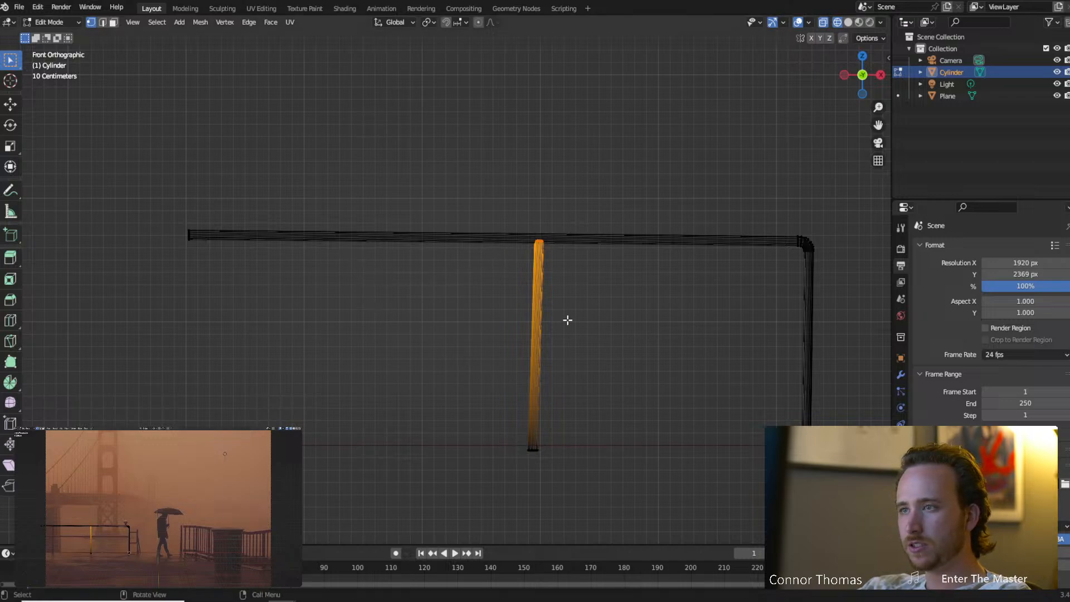
pyautogui.keyDown('alt'); pyautogui.click(185, 237); pyautogui.keyUp('alt')
pyautogui.press('c')
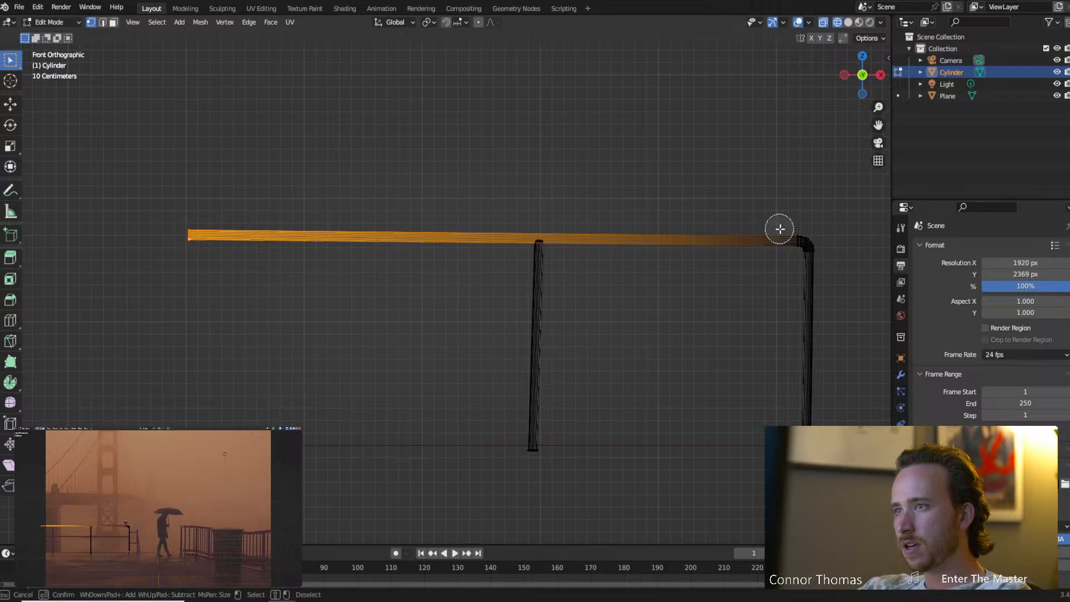
pyautogui.click(784, 238)
pyautogui.moveTo(784, 238); pyautogui.dragTo(785, 242)
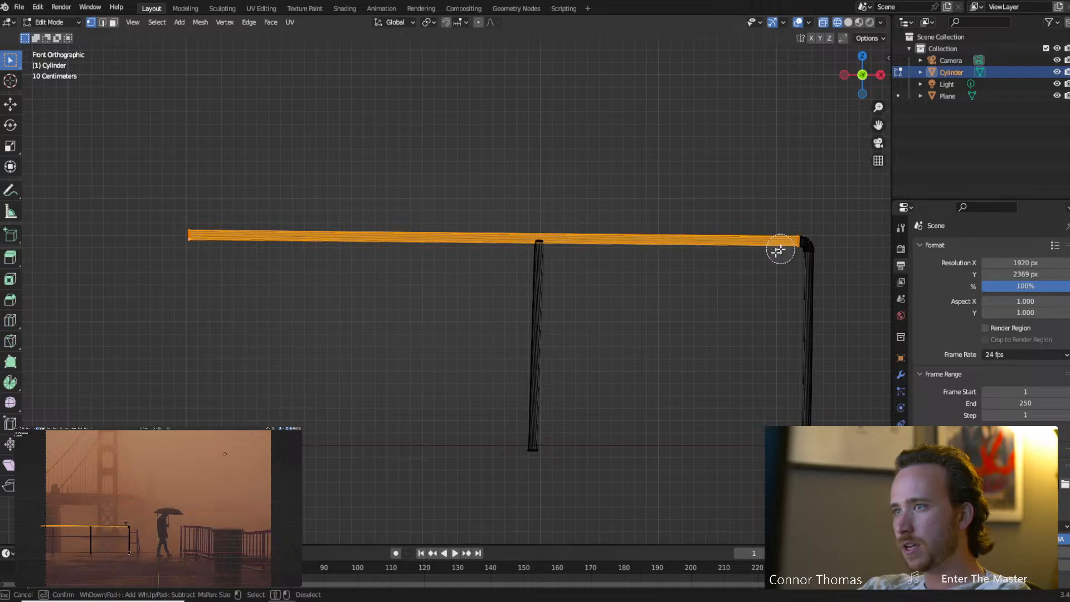
pyautogui.rightClick(779, 250)
pyautogui.press('a')
pyautogui.press('a')
# Select the top rail's faces in face mode, duplicate them and lower the copy about 0.65 m along Z as the lower rail.
pyautogui.press('3')
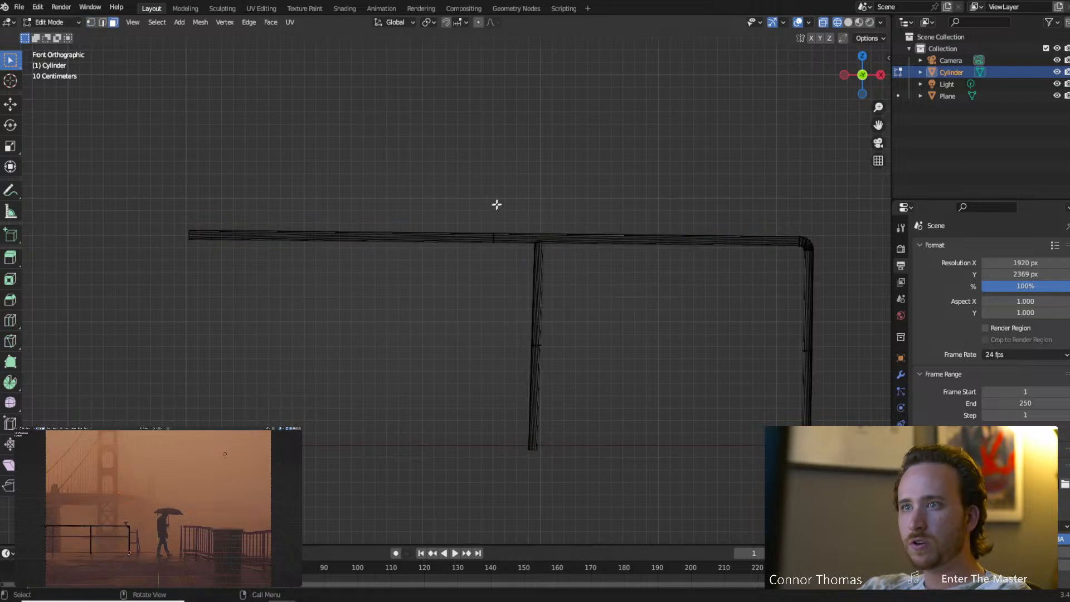
pyautogui.click(494, 238)
pyautogui.press('c')
pyautogui.rightClick(492, 266)
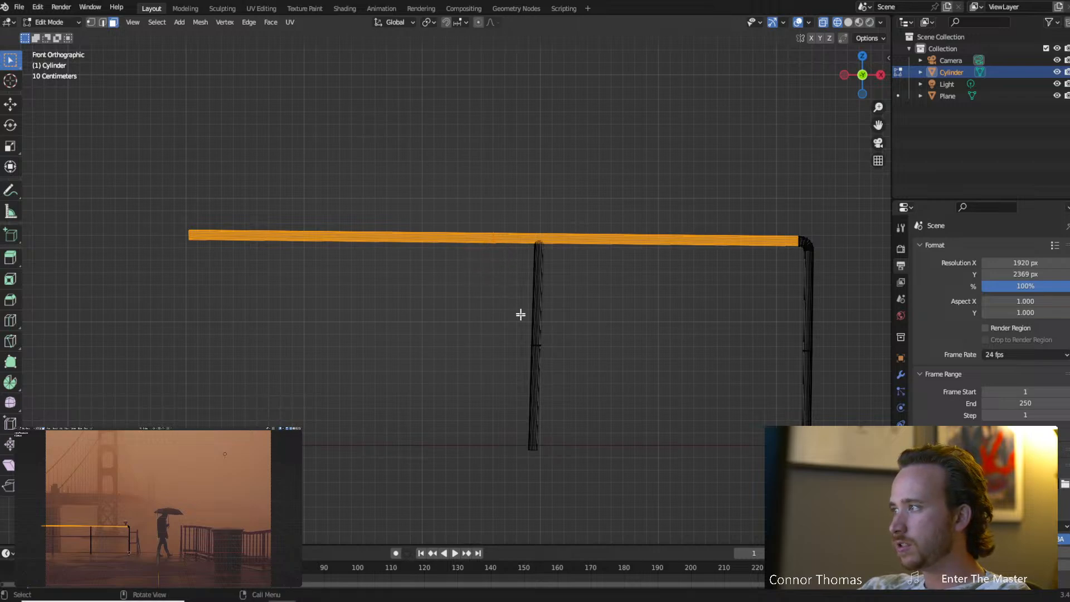
pyautogui.hotkey('shift', 'd')
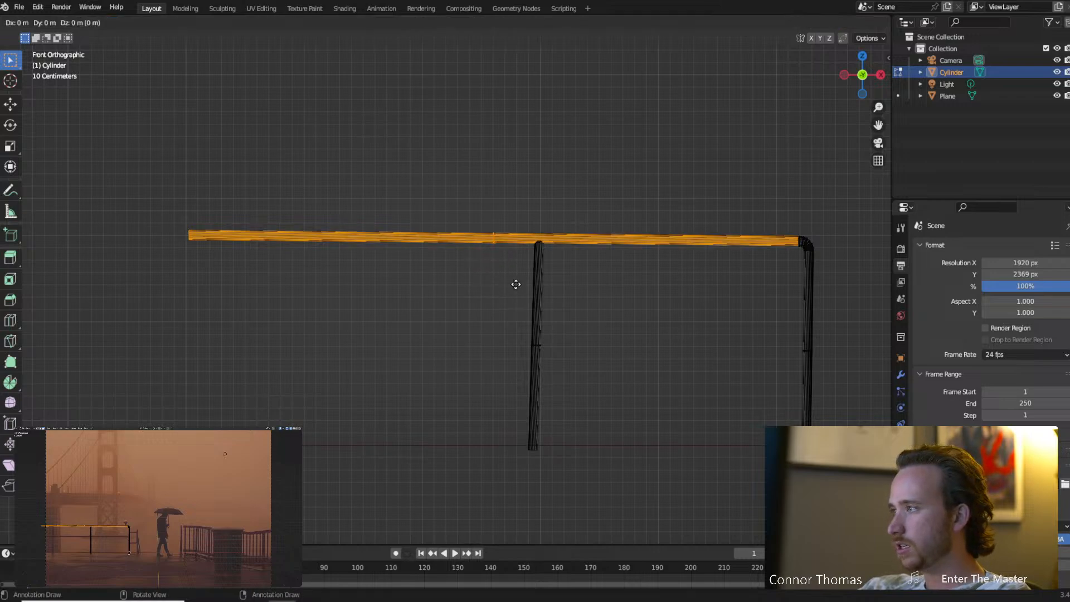
pyautogui.press('z')
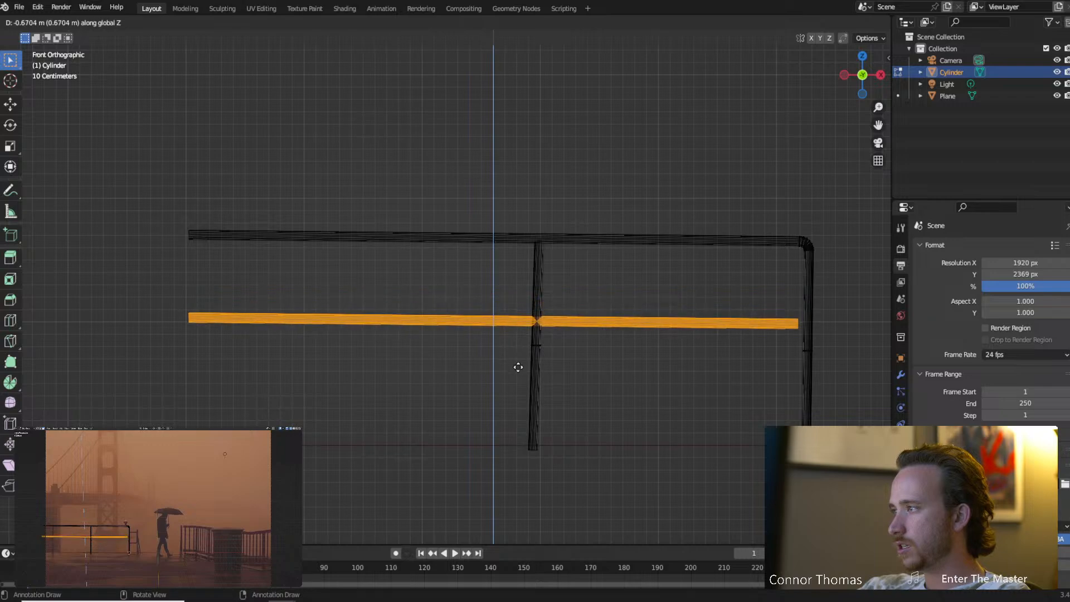
pyautogui.click(518, 363)
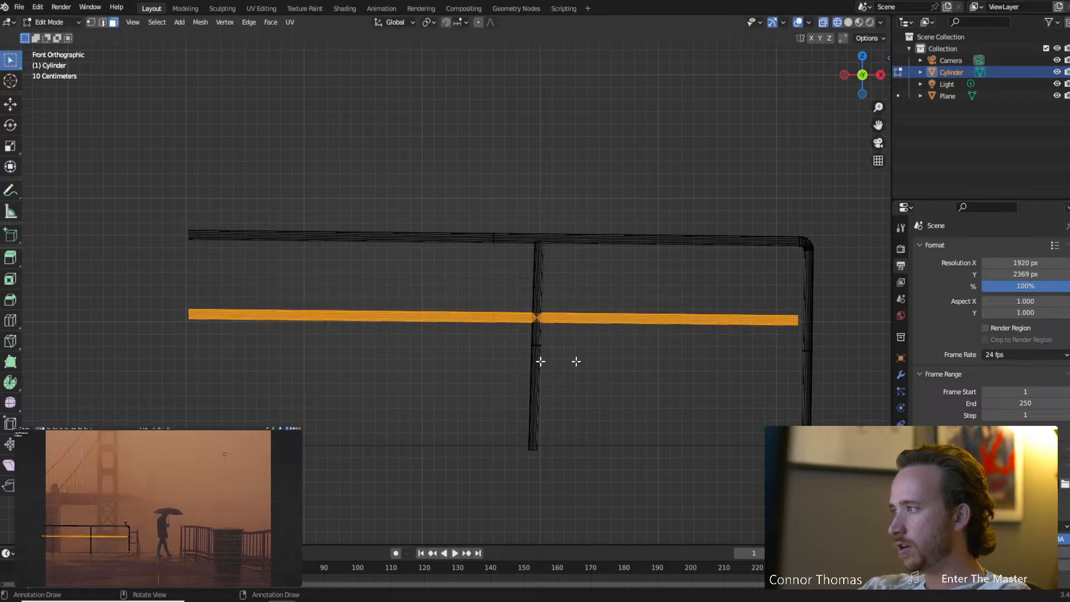
# Scale the lower rail by about 1.03 along X so its end reaches into the bent post.
pyautogui.press('s')
pyautogui.press('x')
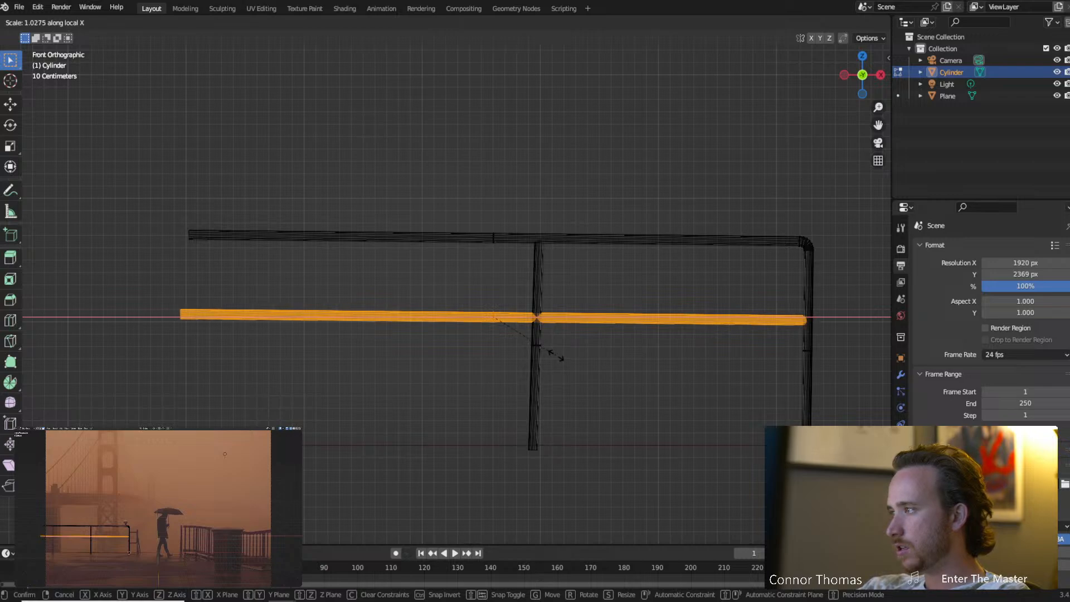
pyautogui.click(562, 357)
# Examine where the lower rail meets the bent post and middle post in solid shading from several angles.
pyautogui.scroll(6, 616, 461)
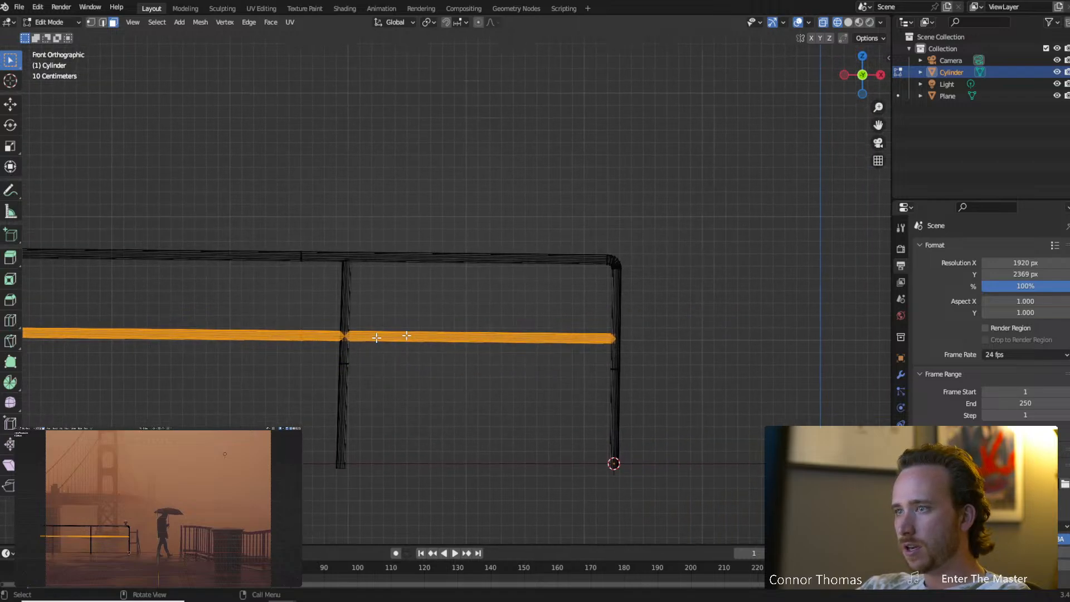
pyautogui.scroll(5, 602, 334)
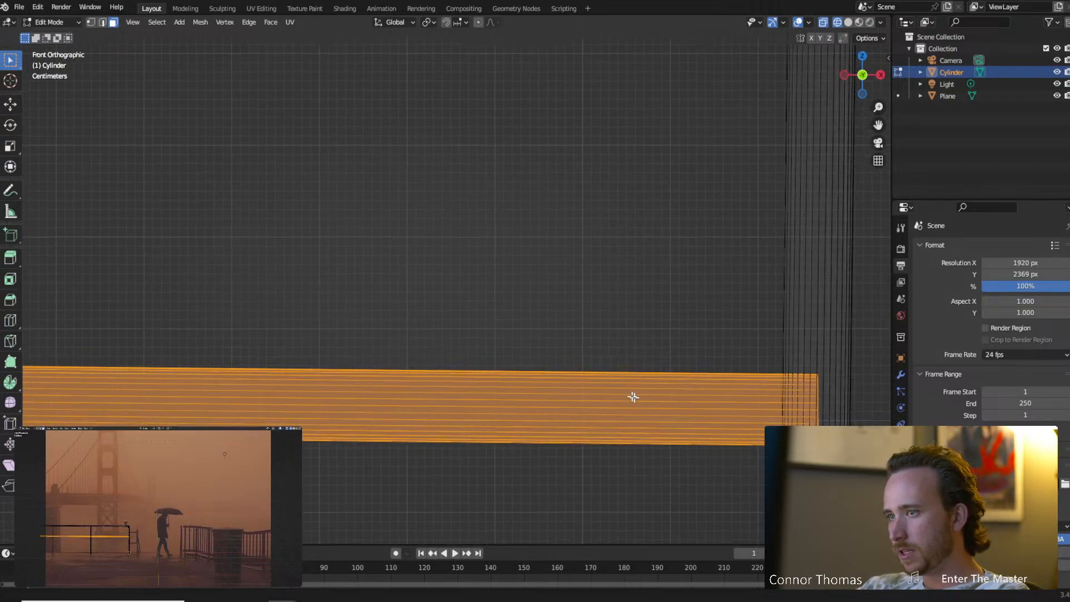
pyautogui.press('Tab')
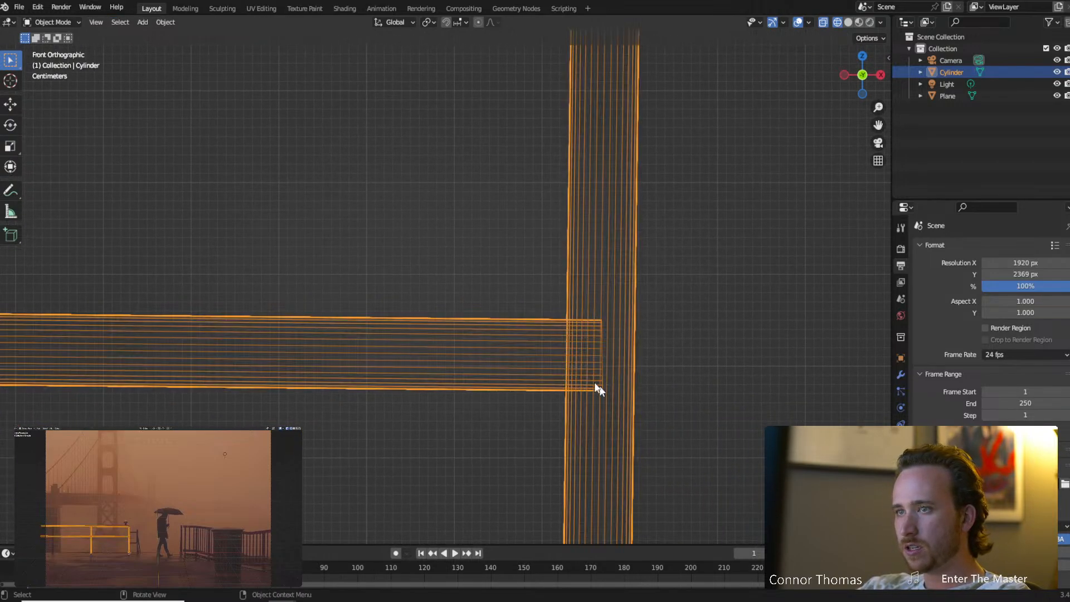
pyautogui.hotkey('shift', 'z')
pyautogui.moveTo(667, 389)
pyautogui.mouseDown(button='middle')
pyautogui.moveTo(615, 394)
pyautogui.moveTo(597, 359)
pyautogui.mouseUp(button='middle')
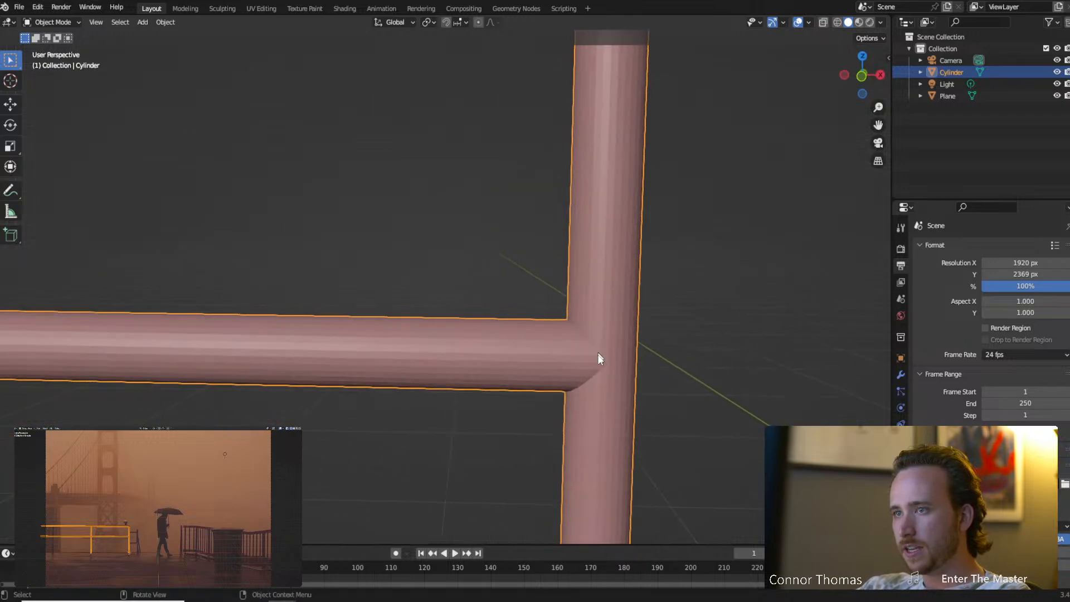
pyautogui.moveTo(626, 318); pyautogui.dragTo(530, 309, button='middle')
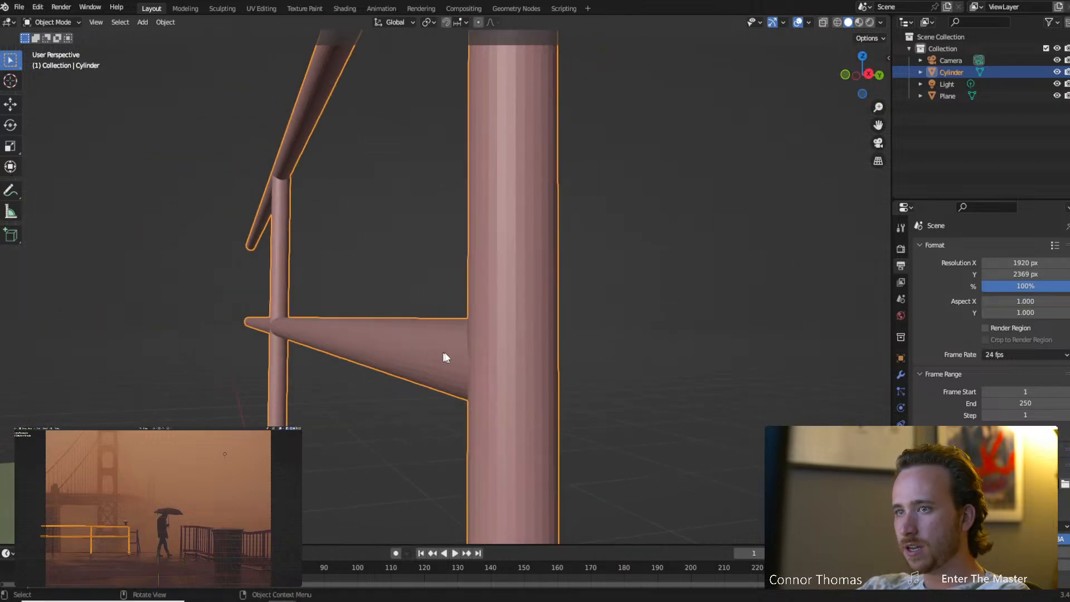
pyautogui.moveTo(444, 359); pyautogui.dragTo(507, 342, button='middle')
pyautogui.scroll(-8, 590, 372)
pyautogui.keyDown('shift'); pyautogui.moveTo(380, 332); pyautogui.dragTo(558, 321, button='middle'); pyautogui.keyUp('shift')
pyautogui.keyDown('shift'); pyautogui.moveTo(335, 338); pyautogui.dragTo(467, 342, button='middle'); pyautogui.keyUp('shift')
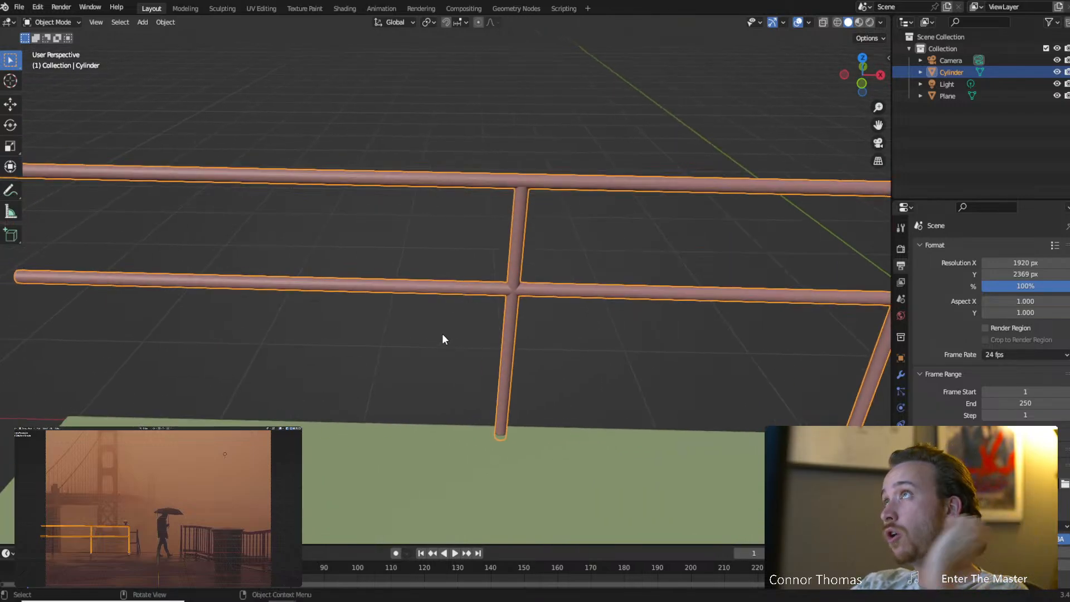
pyautogui.moveTo(399, 338); pyautogui.dragTo(421, 343, button='middle')
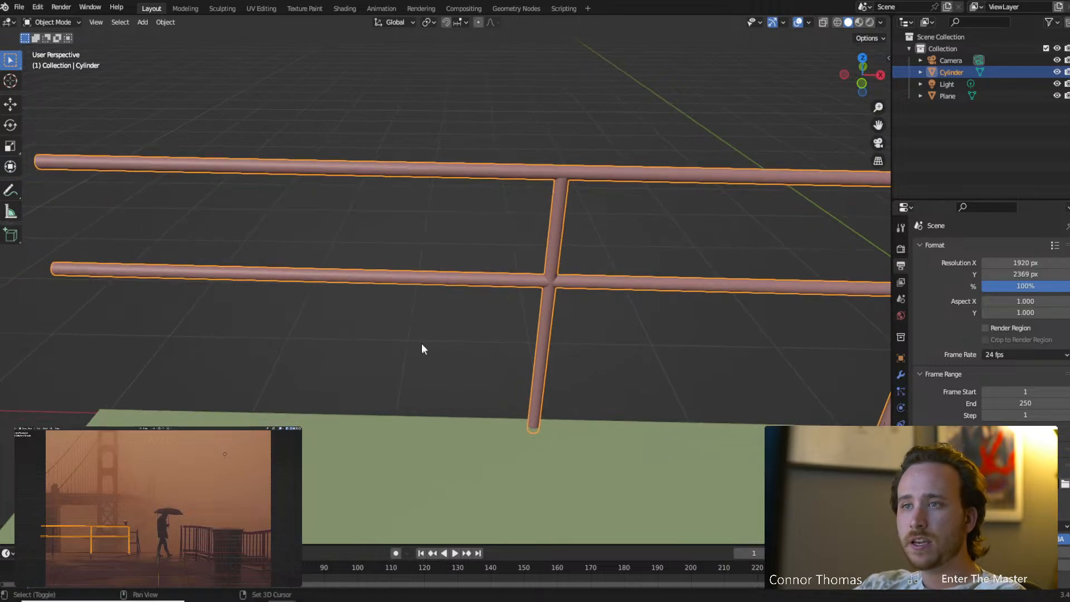
# In front view, select the whole middle post, duplicate it and move the copy about 2.3 m along negative X as the third post.
pyautogui.press('KP_1')
pyautogui.scroll(-2, 446, 332)
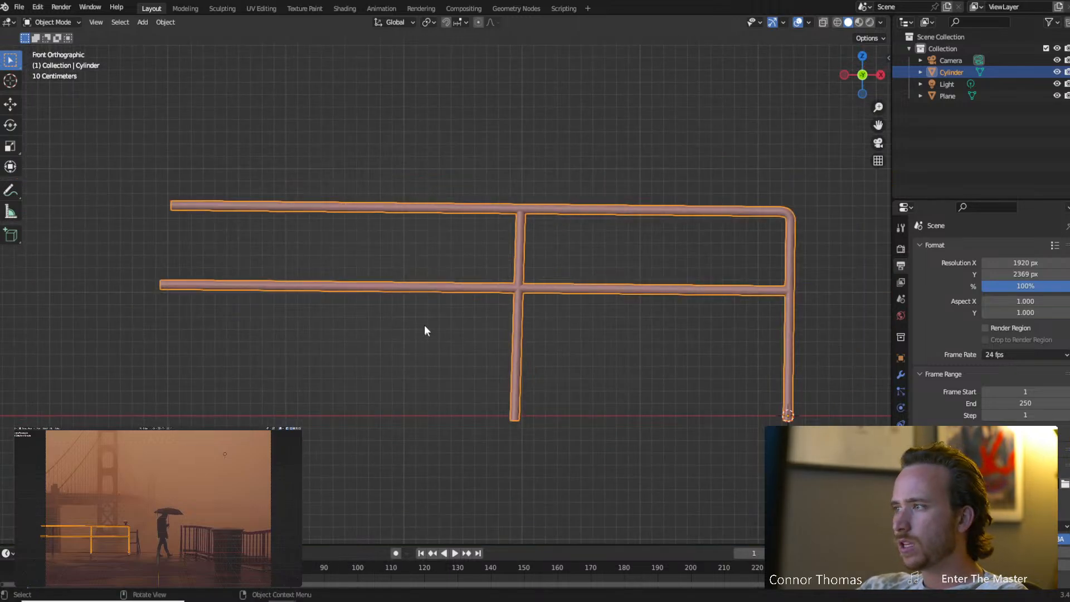
pyautogui.press('Tab')
pyautogui.press('a')
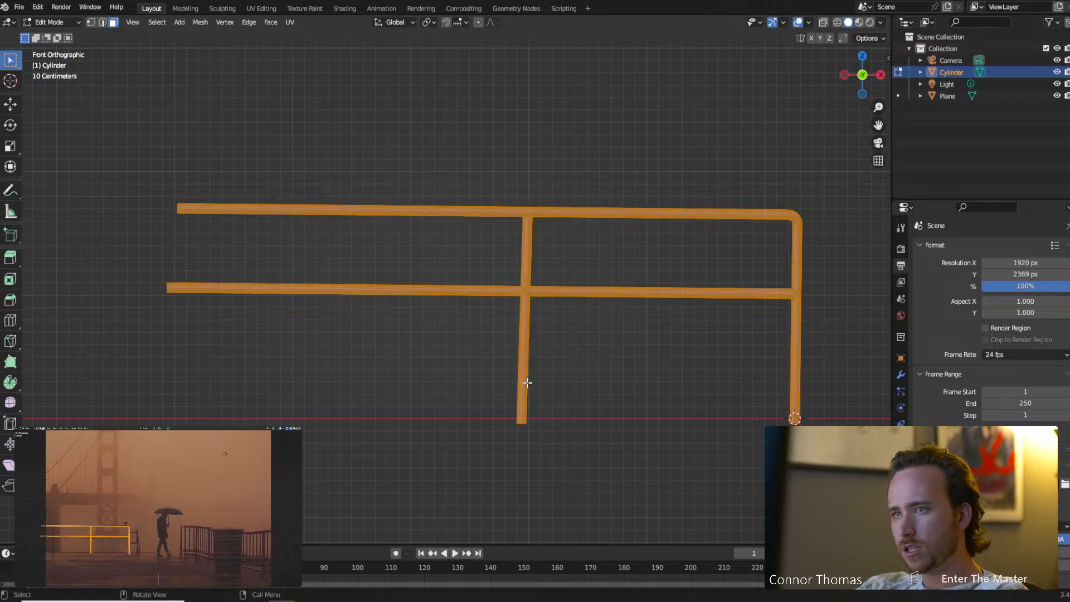
pyautogui.hotkey('alt', 'a')
pyautogui.press('l')
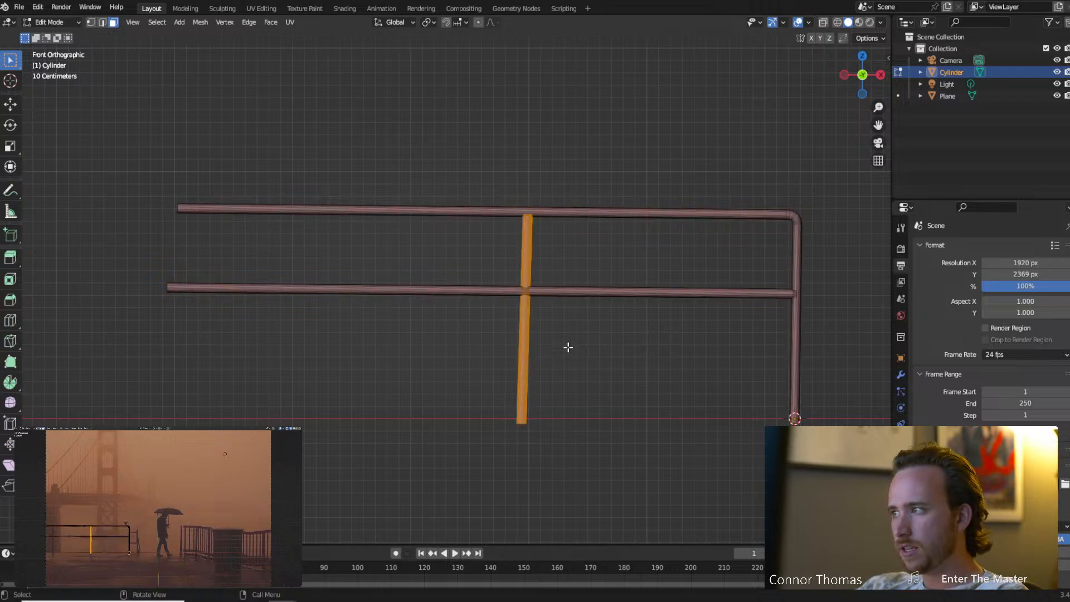
pyautogui.hotkey('shift', 'd')
pyautogui.press('x')
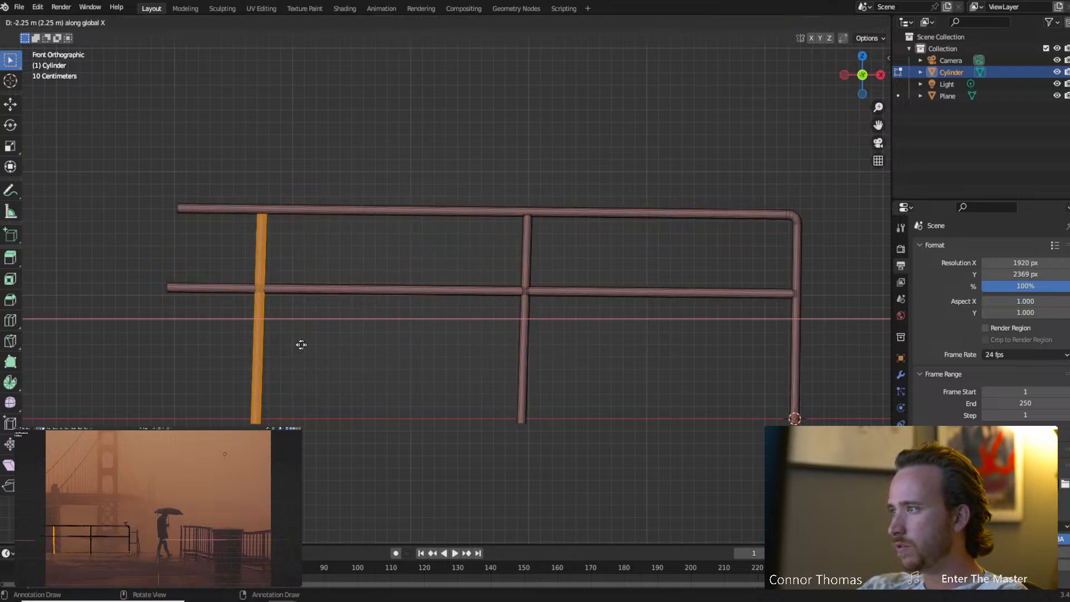
pyautogui.click(295, 342)
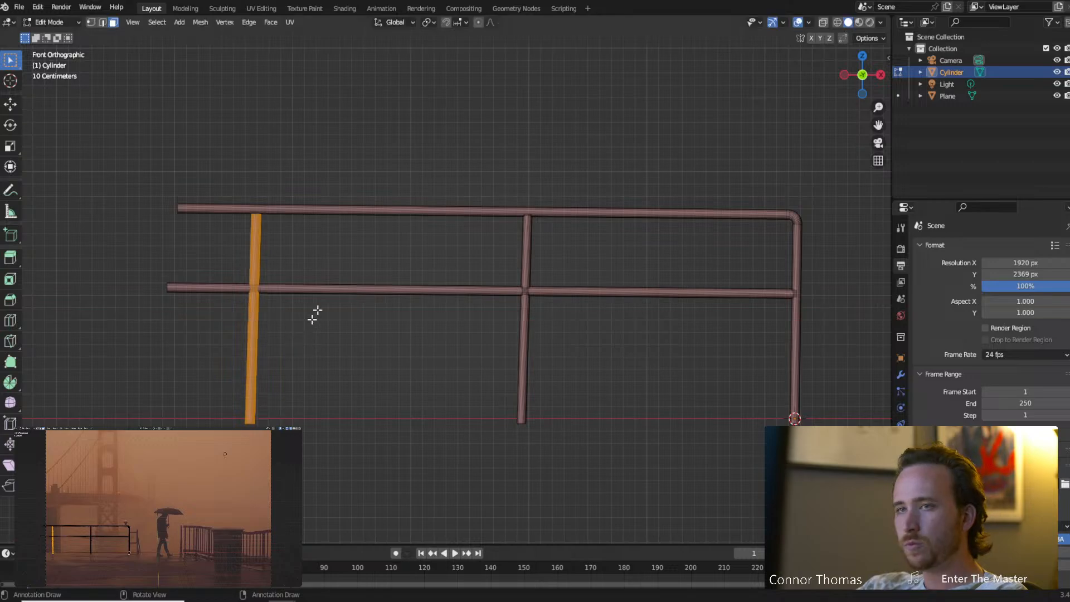
# In wireframe, shift the third post's top end about 0.01 m along X, leave mesh editing and deselect the railing.
pyautogui.press('1')
pyautogui.press('a')
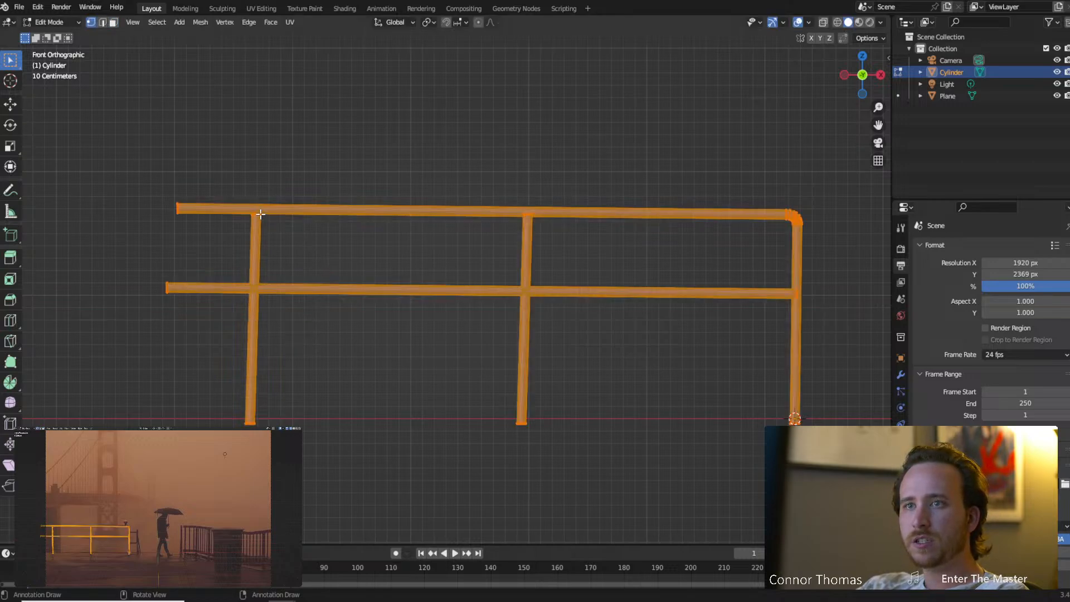
pyautogui.hotkey('alt', 'a')
pyautogui.click(260, 211)
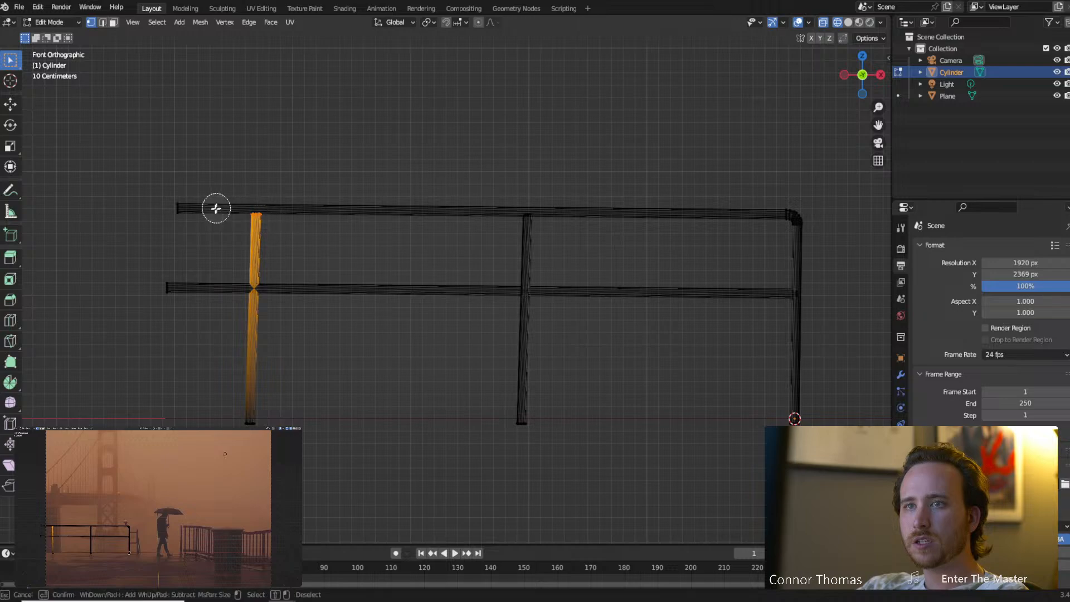
pyautogui.press('g')
pyautogui.press('x')
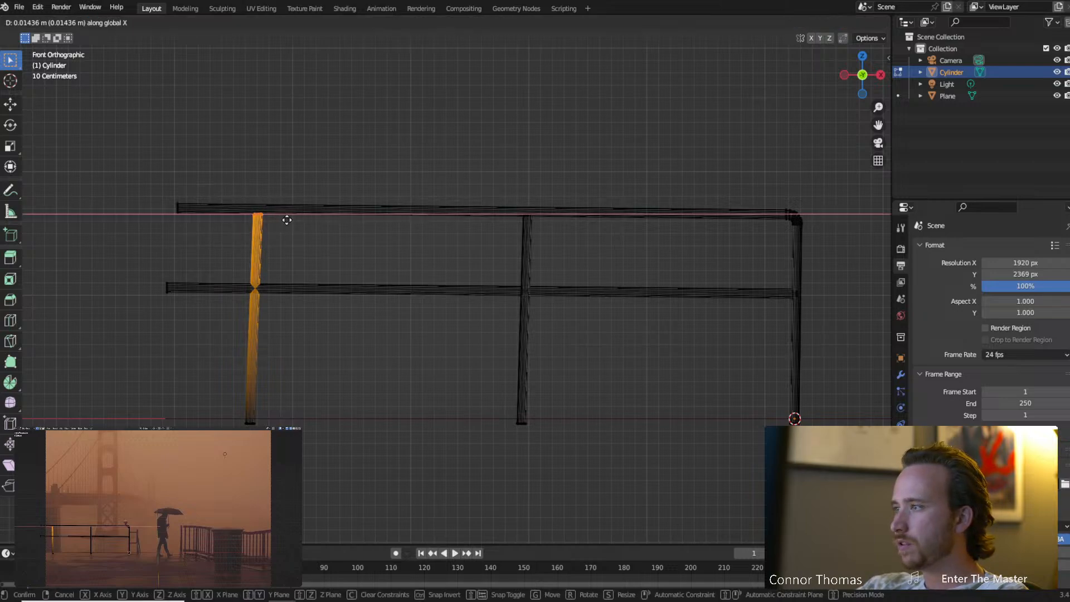
pyautogui.press('Escape')
pyautogui.press('Tab')
pyautogui.press('a')
pyautogui.press('a')
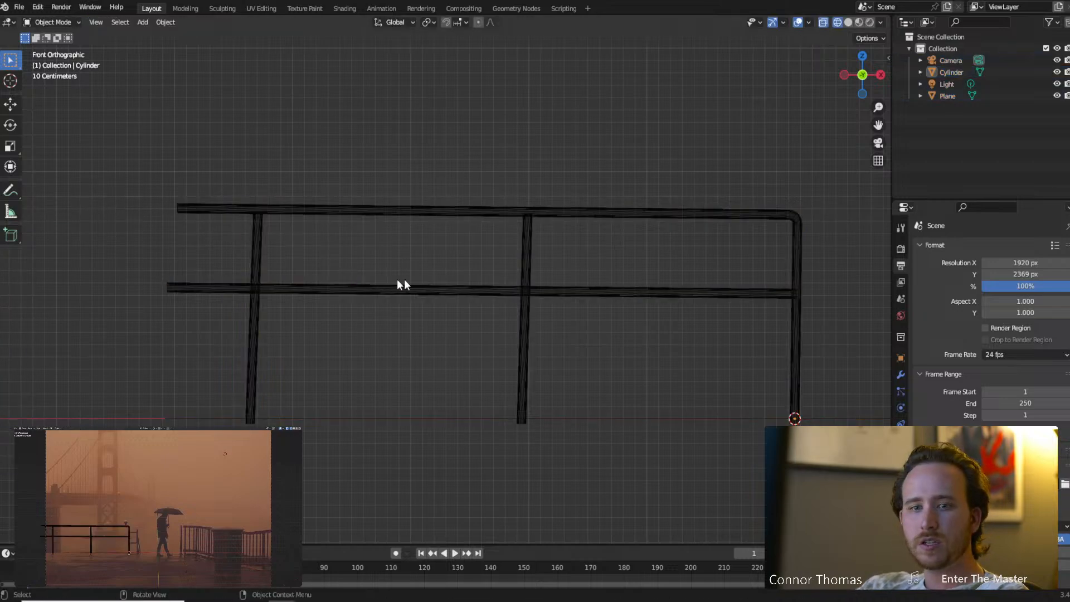
# Return to solid shading and examine the railing's placement along the edge of the ground plane in perspective.
pyautogui.keyDown('shift'); pyautogui.moveTo(432, 278); pyautogui.dragTo(281, 269, button='middle'); pyautogui.keyUp('shift')
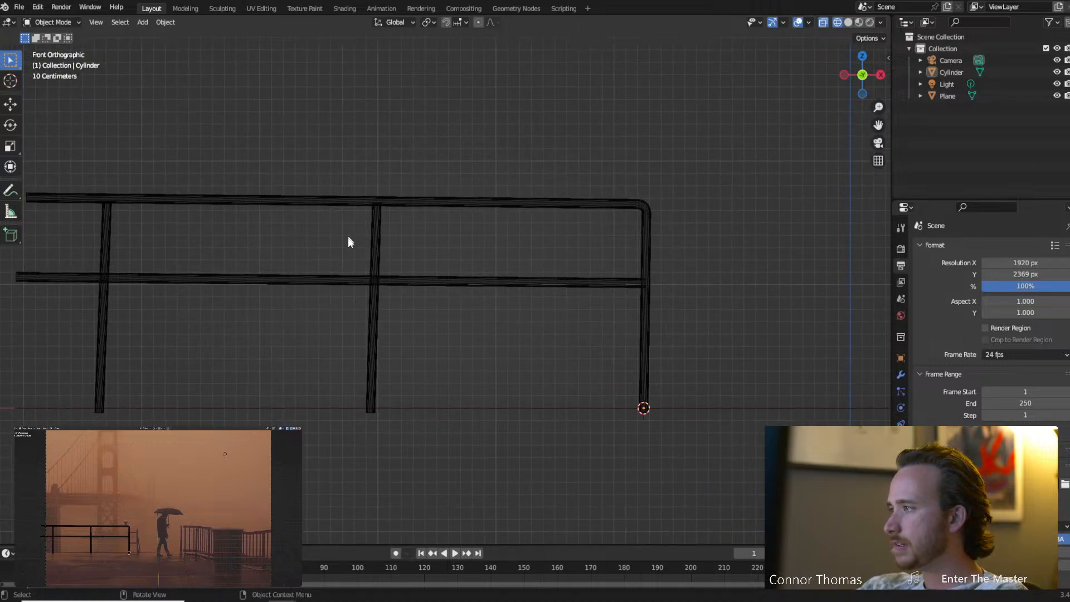
pyautogui.moveTo(610, 369)
pyautogui.keyDown('shift'); pyautogui.mouseDown(button='middle')
pyautogui.moveTo(560, 302)
pyautogui.moveTo(557, 313)
pyautogui.moveTo(628, 335)
pyautogui.moveTo(621, 342)
pyautogui.moveTo(652, 334)
pyautogui.moveTo(662, 382)
pyautogui.moveTo(651, 393)
pyautogui.moveTo(612, 347)
pyautogui.moveTo(592, 282)
pyautogui.moveTo(571, 296)
pyautogui.mouseUp(button='middle'); pyautogui.keyUp('shift')
pyautogui.hotkey('shift', 'z')
pyautogui.moveTo(642, 308)
pyautogui.mouseDown(button='middle')
pyautogui.moveTo(576, 286)
pyautogui.moveTo(523, 294)
pyautogui.moveTo(536, 332)
pyautogui.moveTo(513, 253)
pyautogui.moveTo(500, 266)
pyautogui.mouseUp(button='middle')
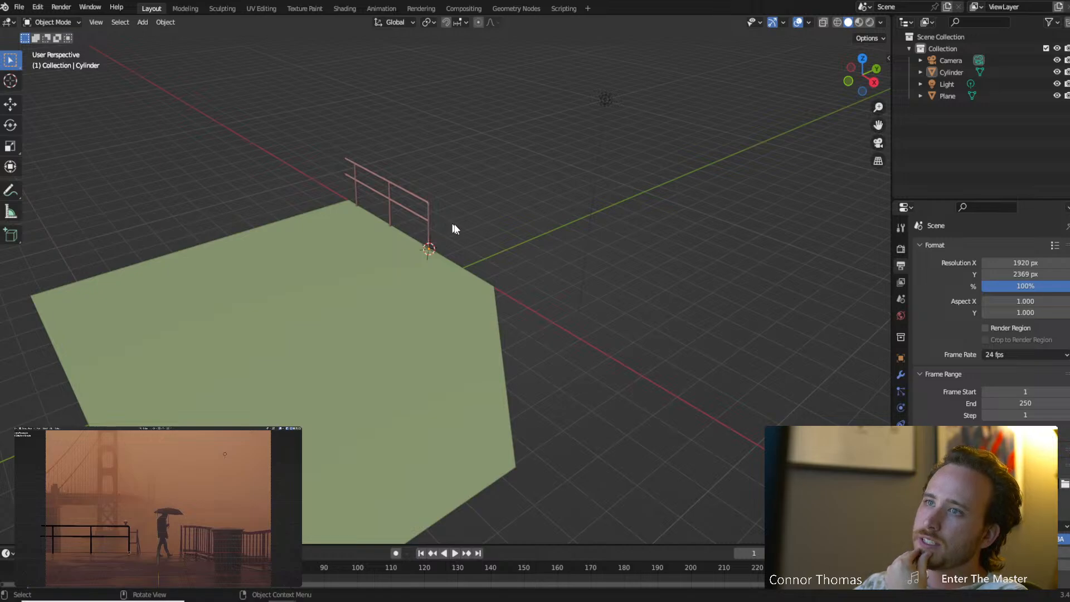
pyautogui.moveTo(399, 218); pyautogui.dragTo(454, 214, button='middle')
pyautogui.scroll(5, 457, 223)
pyautogui.keyDown('shift'); pyautogui.moveTo(414, 131); pyautogui.dragTo(434, 303, button='middle'); pyautogui.keyUp('shift')
# Select the railing's whole lower rail in face mode, duplicate it and move the copy along positive X past the bent end post.
pyautogui.click(412, 241)
pyautogui.press('Tab')
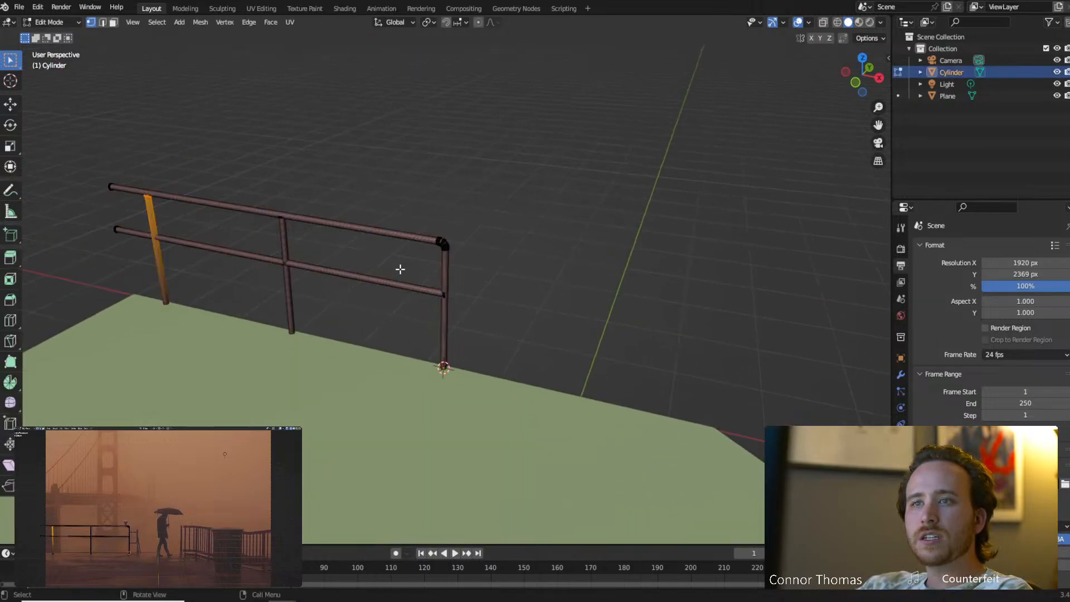
pyautogui.hotkey('alt', 'a')
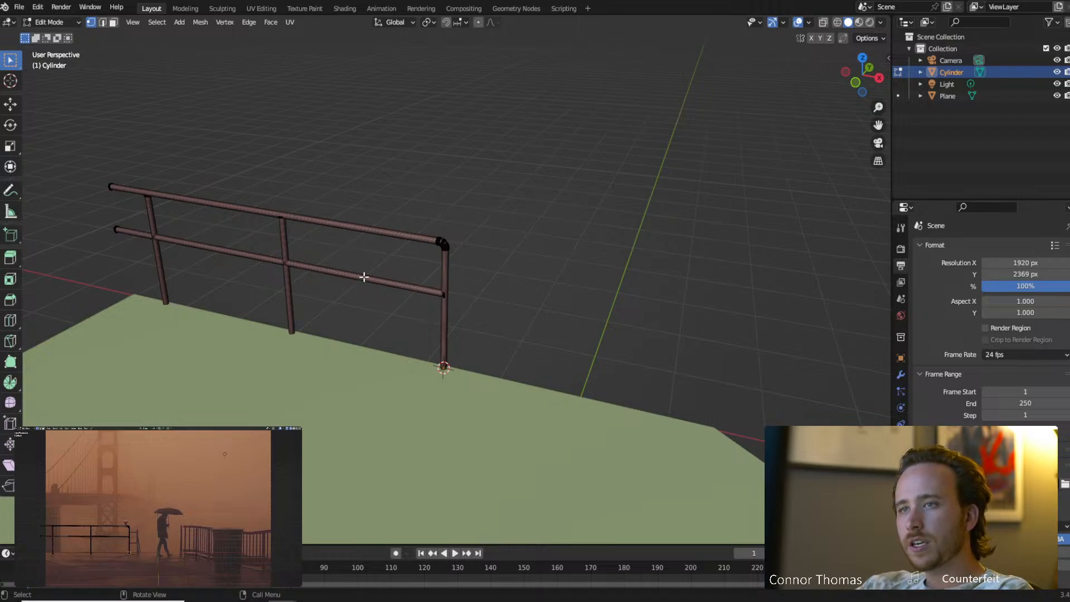
pyautogui.press('3')
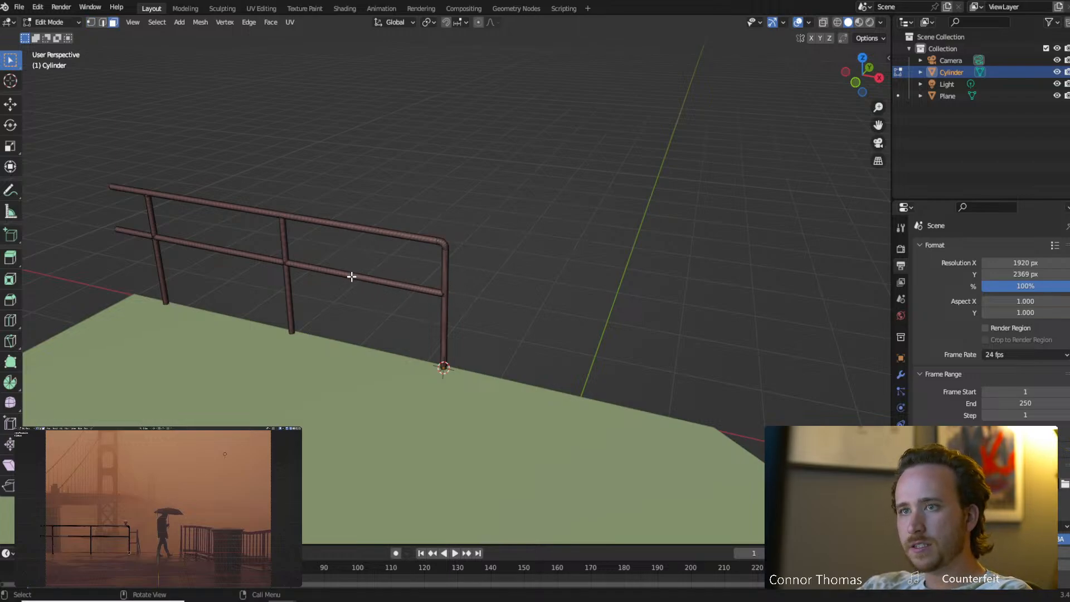
pyautogui.press('l')
pyautogui.moveTo(348, 262); pyautogui.dragTo(351, 303, button='middle')
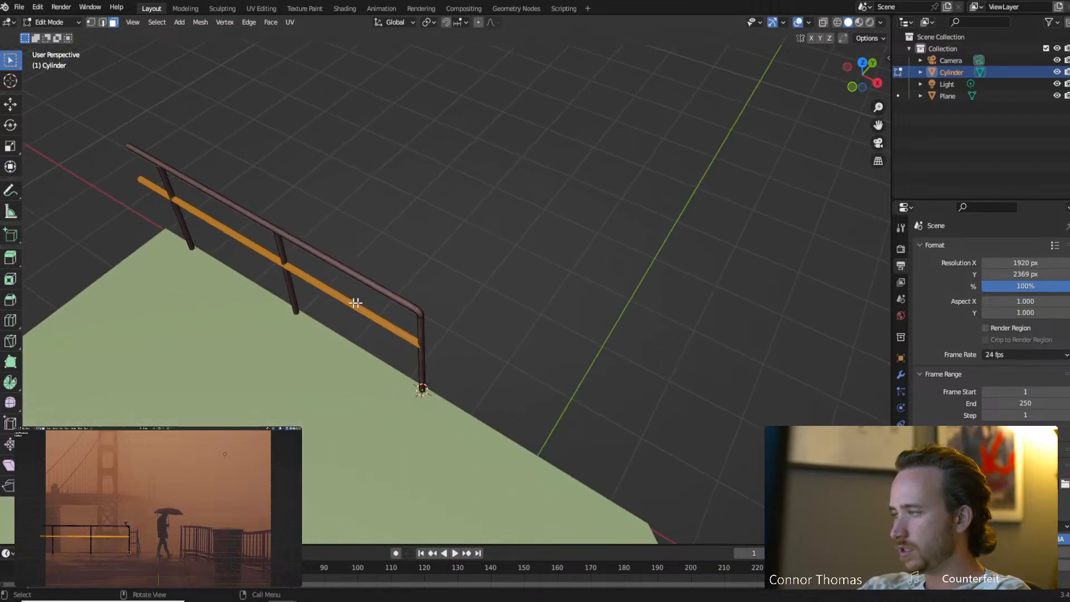
pyautogui.press('g')
pyautogui.press('x')
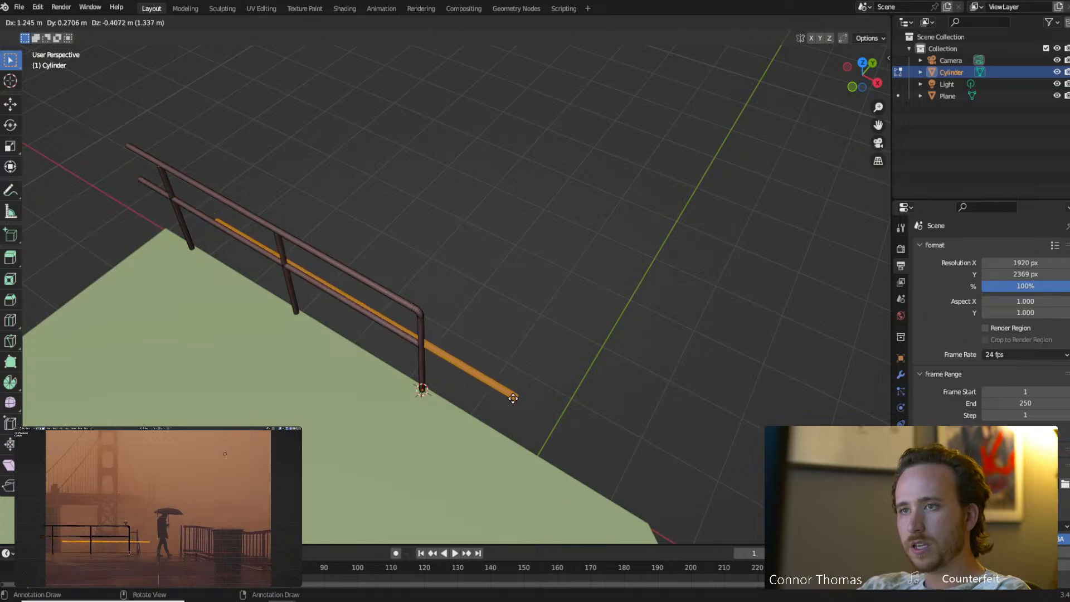
pyautogui.click(602, 437)
# Scale the copied rail along X into a short bar crossing the end post and raise it slightly along Z.
pyautogui.press('s')
pyautogui.press('x')
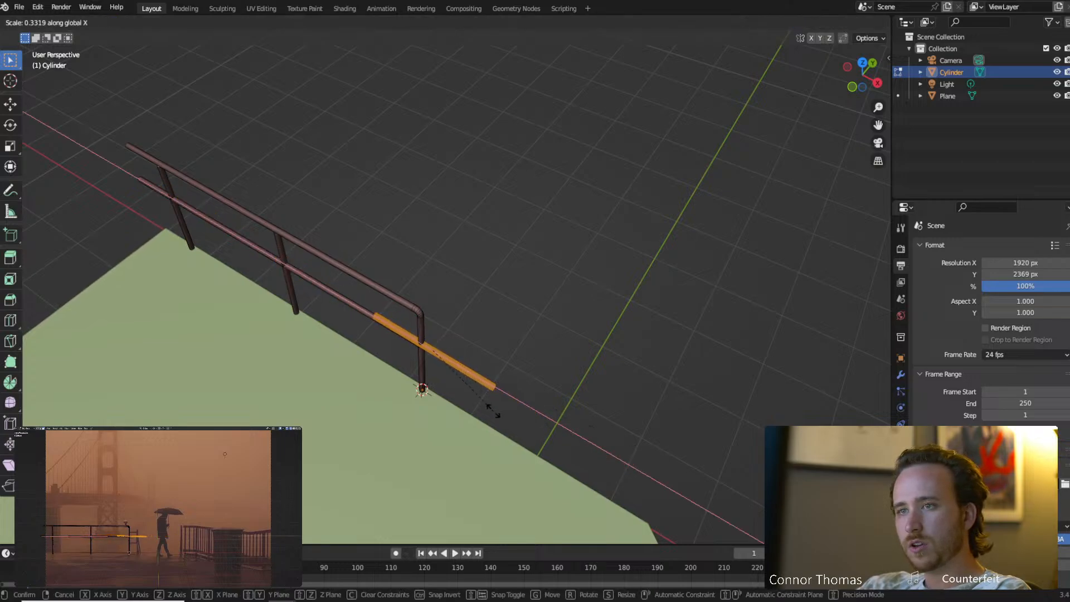
pyautogui.click(422, 389)
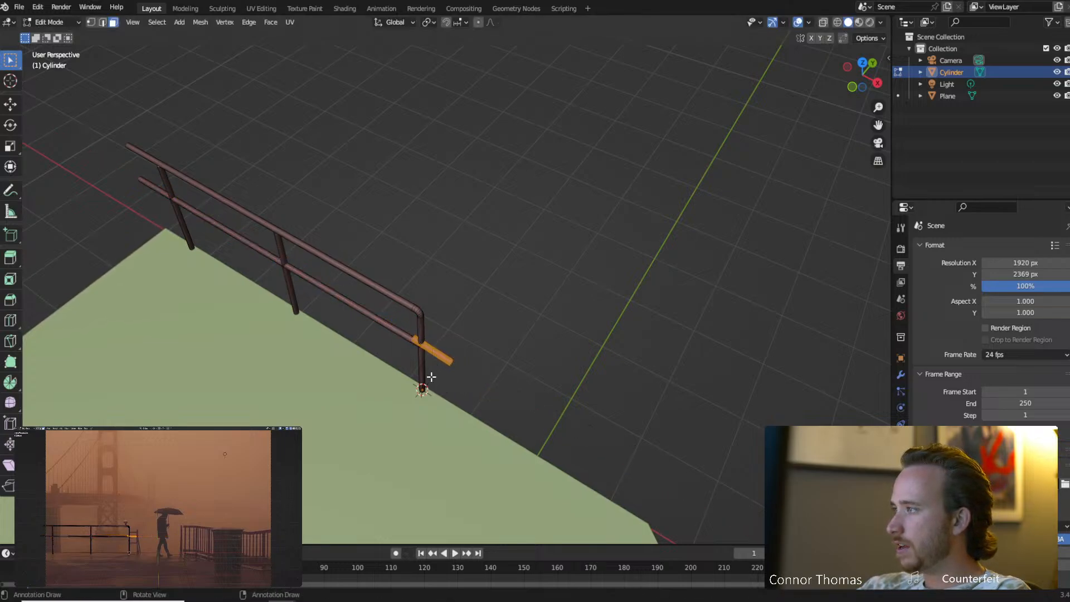
pyautogui.press('g')
pyautogui.press('z')
pyautogui.click(428, 362)
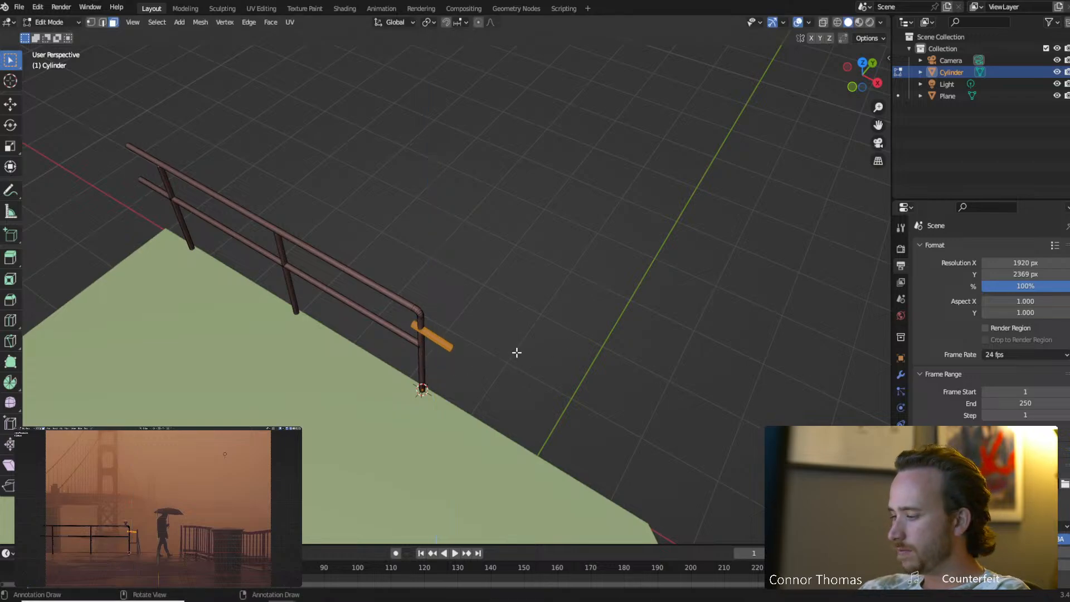
# In front view, rotate the short bar until it is nearly level, lower it about 0.02 m along Z and deselect everything.
pyautogui.press('KP_1')
pyautogui.press('r')
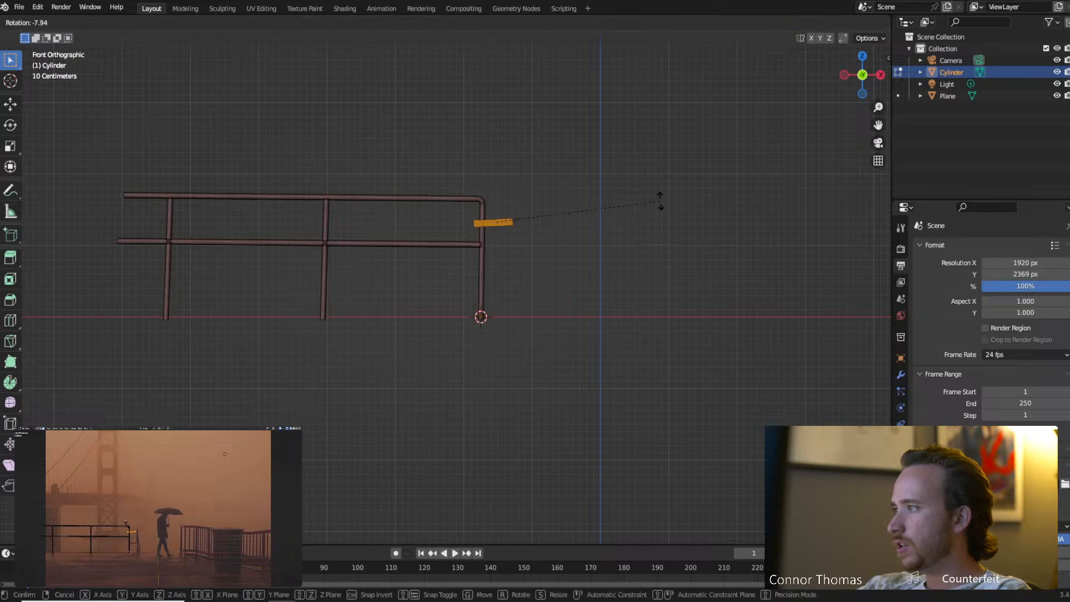
pyautogui.click(656, 206)
pyautogui.press('g')
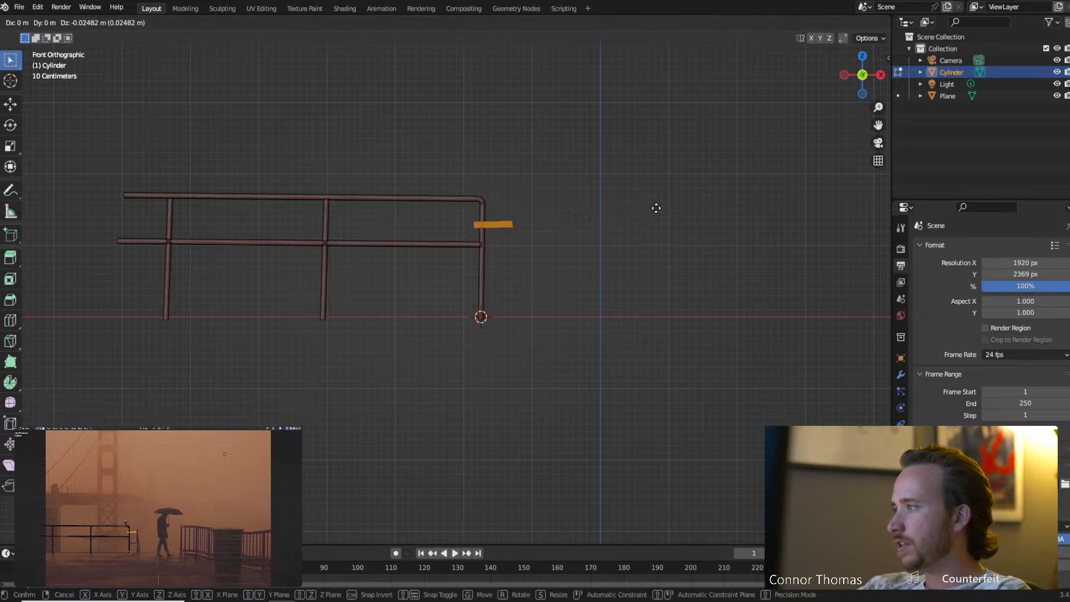
pyautogui.click(657, 208)
pyautogui.keyDown('shift'); pyautogui.moveTo(615, 252); pyautogui.dragTo(518, 258, button='middle'); pyautogui.keyUp('shift')
pyautogui.scroll(5, 518, 258)
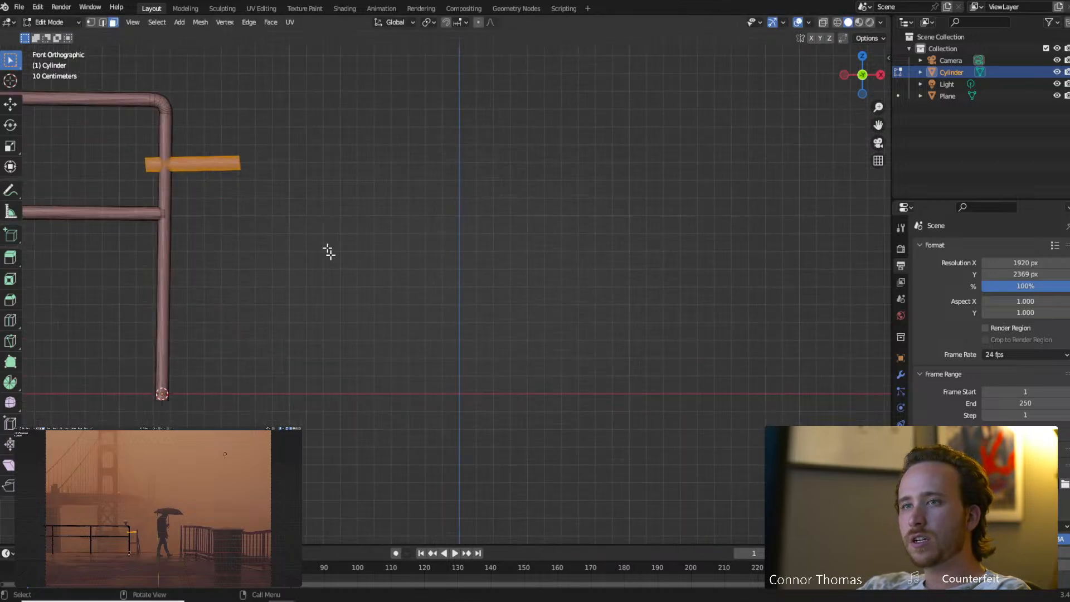
pyautogui.keyDown('shift'); pyautogui.moveTo(329, 251); pyautogui.dragTo(535, 244, button='middle'); pyautogui.keyUp('shift')
pyautogui.press('r')
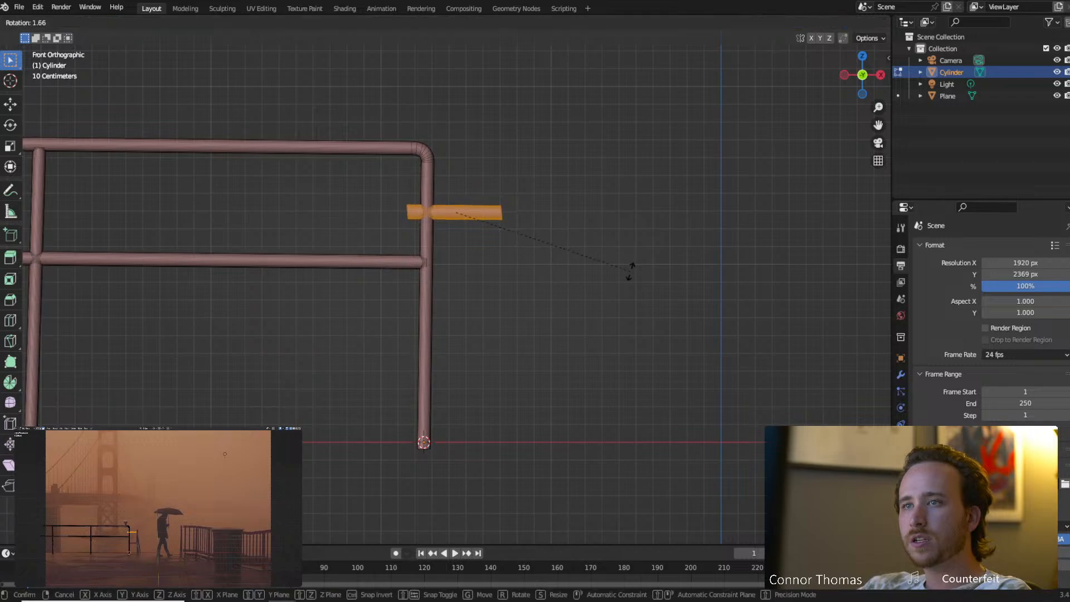
pyautogui.click(630, 271)
pyautogui.press('a')
pyautogui.hotkey('alt', 'a')
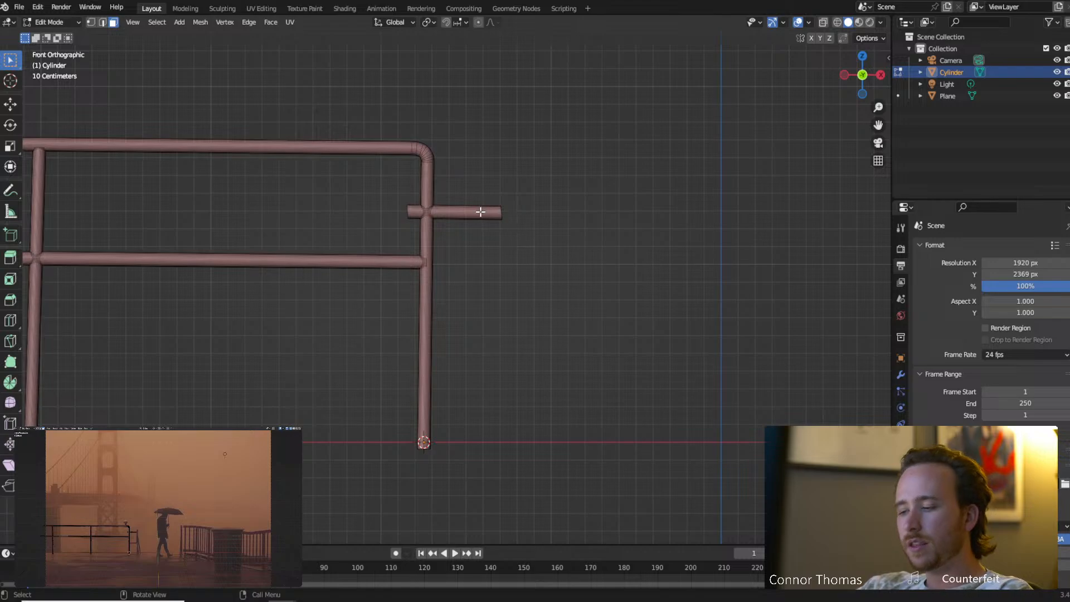
# In wireframe and vertex mode, flatten the short bar's outer end, away from the railing, by scaling it to 0 along X.
pyautogui.press('1')
pyautogui.press('a')
pyautogui.hotkey('alt', 'a')
pyautogui.press('a')
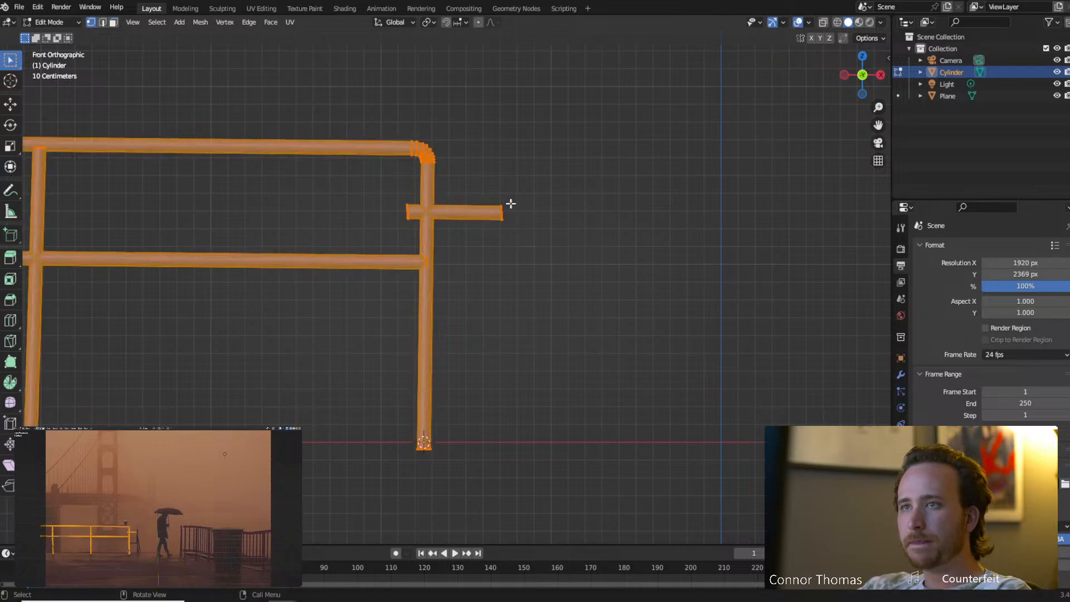
pyautogui.hotkey('alt', 'a')
pyautogui.press('z')
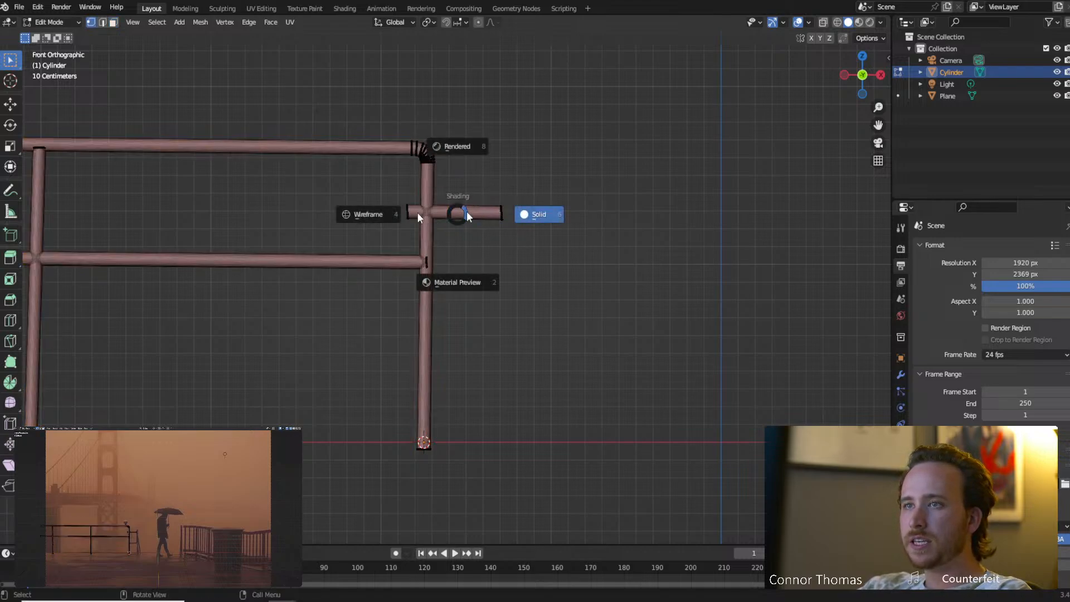
pyautogui.click(417, 213)
pyautogui.scroll(6, 492, 227)
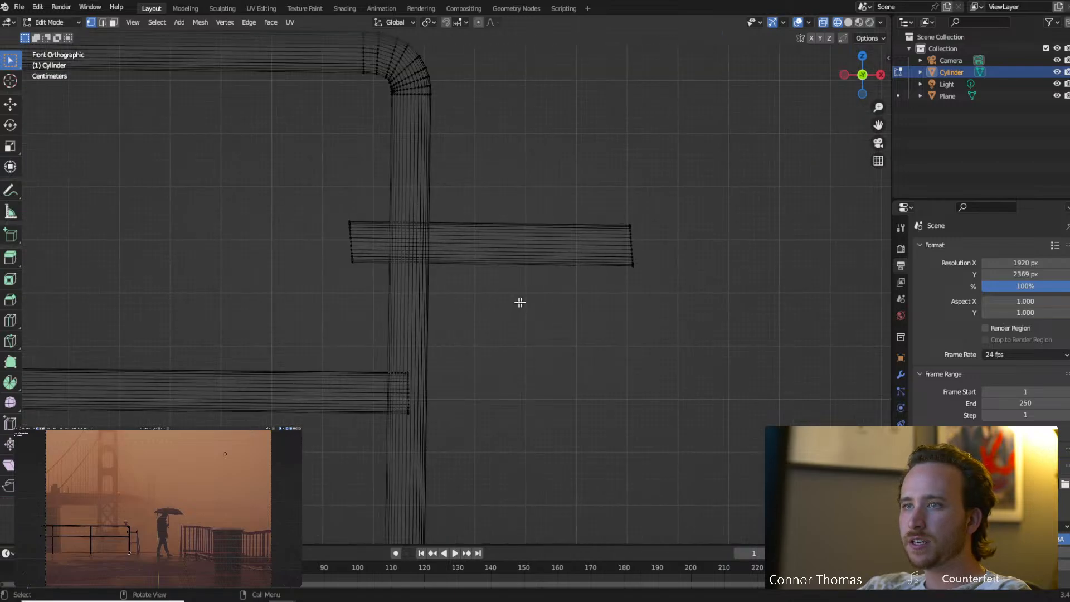
pyautogui.keyDown('alt'); pyautogui.click(634, 228); pyautogui.keyUp('alt')
pyautogui.write('sx')
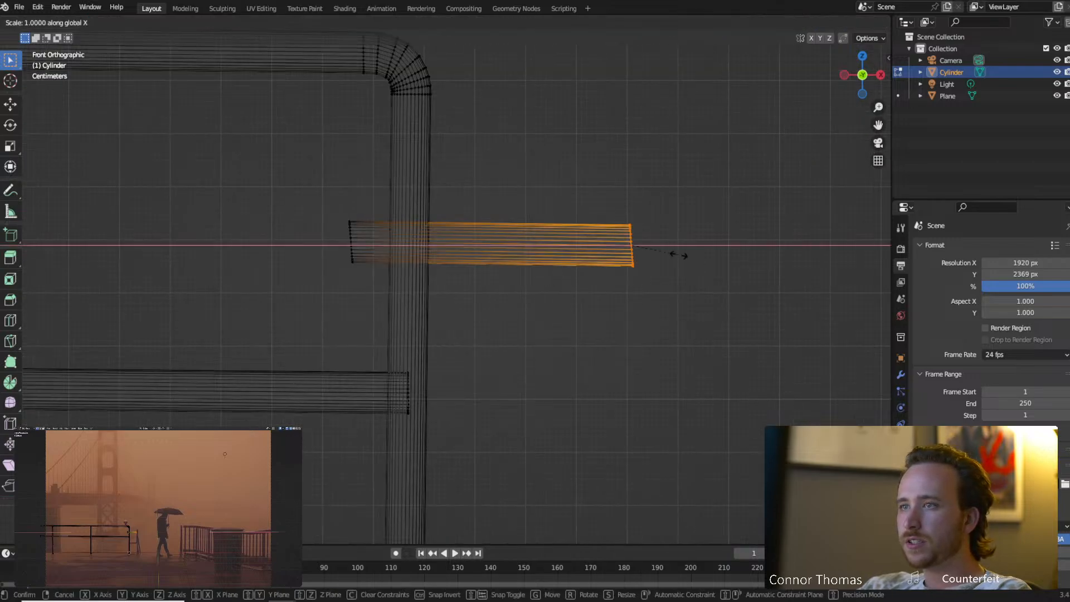
pyautogui.write('0')
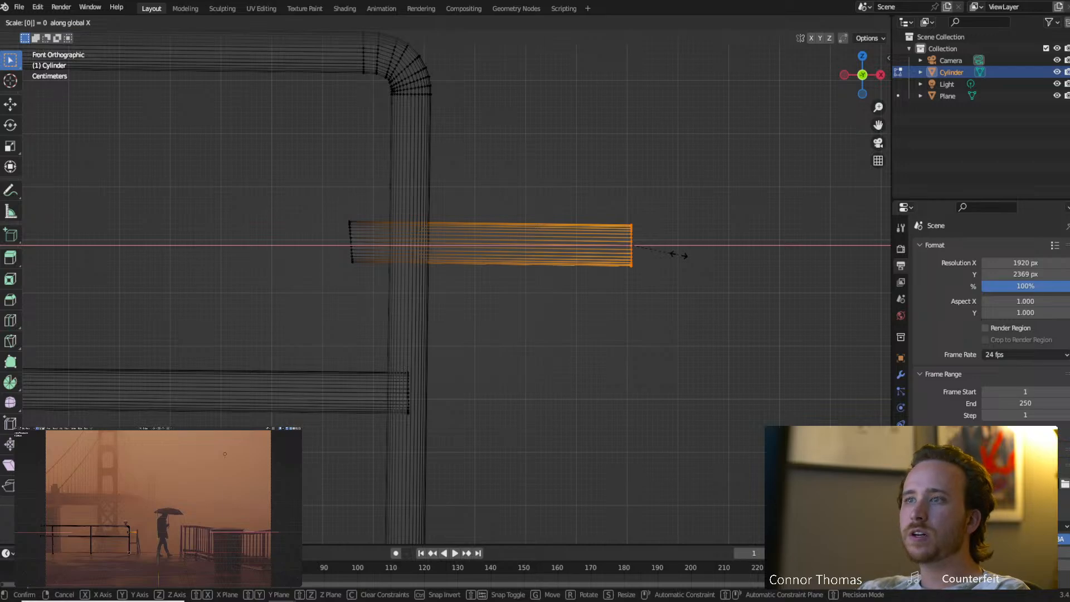
pyautogui.press('Return')
# Select the vertices of the short bar's other end, on the railing side, and flatten them by scaling to 0 along X.
pyautogui.press('a')
pyautogui.press('a')
pyautogui.press('c')
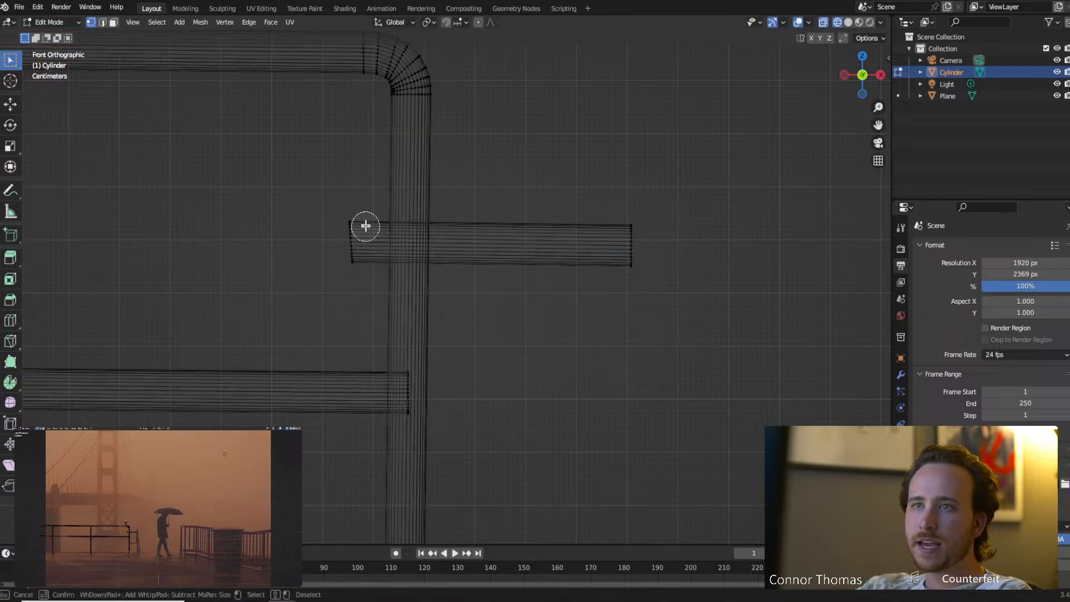
pyautogui.moveTo(349, 215); pyautogui.dragTo(357, 276)
pyautogui.rightClick(358, 275)
pyautogui.write('sx')
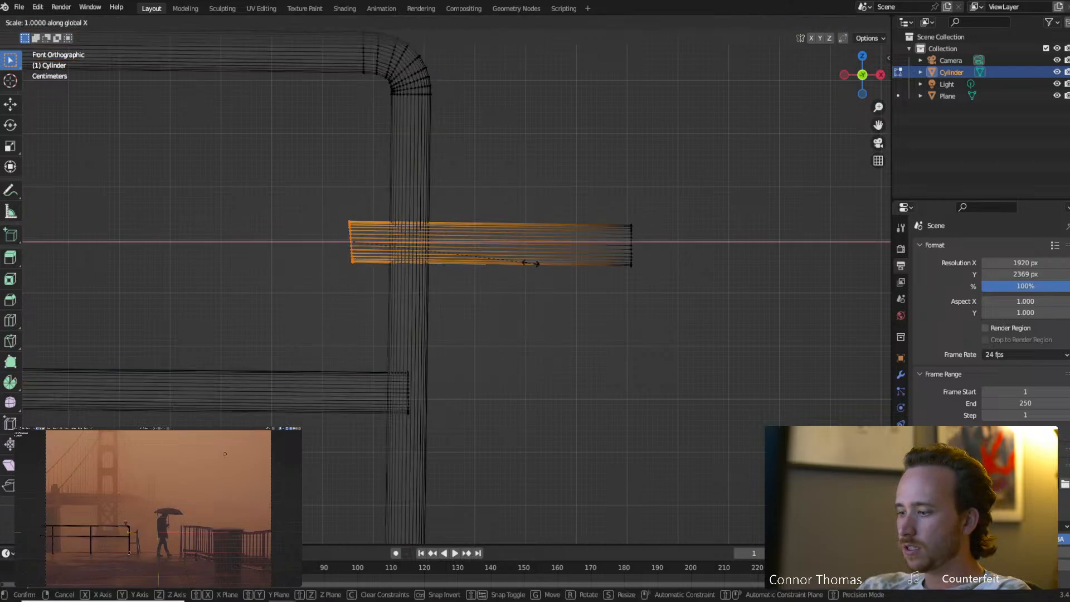
pyautogui.write('0')
pyautogui.press('Return')
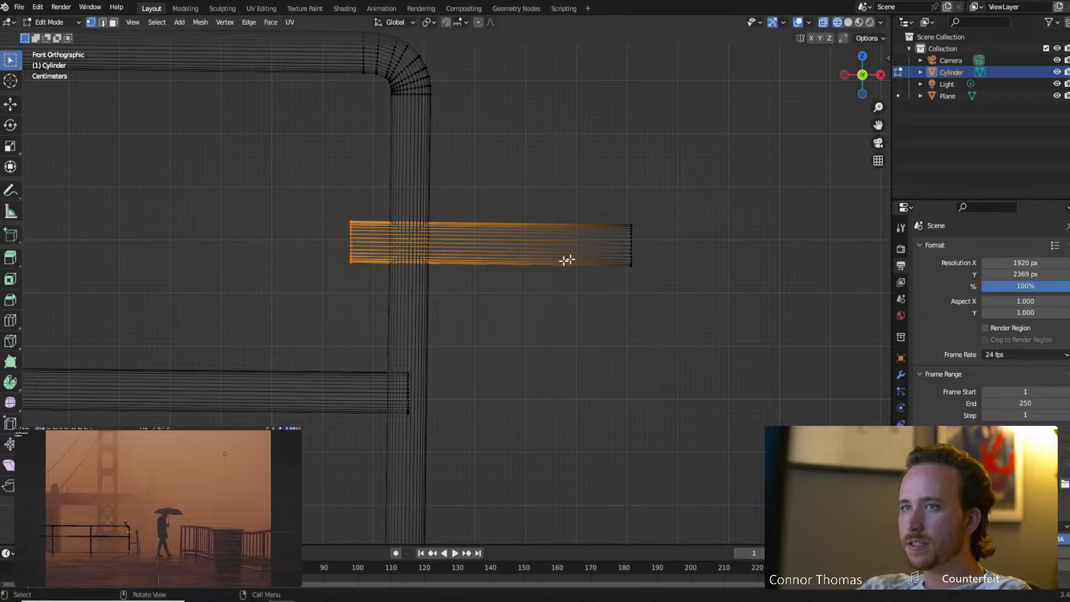
# Select the whole short bar, move it along positive Y behind the railing and lower it about 0.5 m along Z.
pyautogui.hotkey('ctrl', 'l')
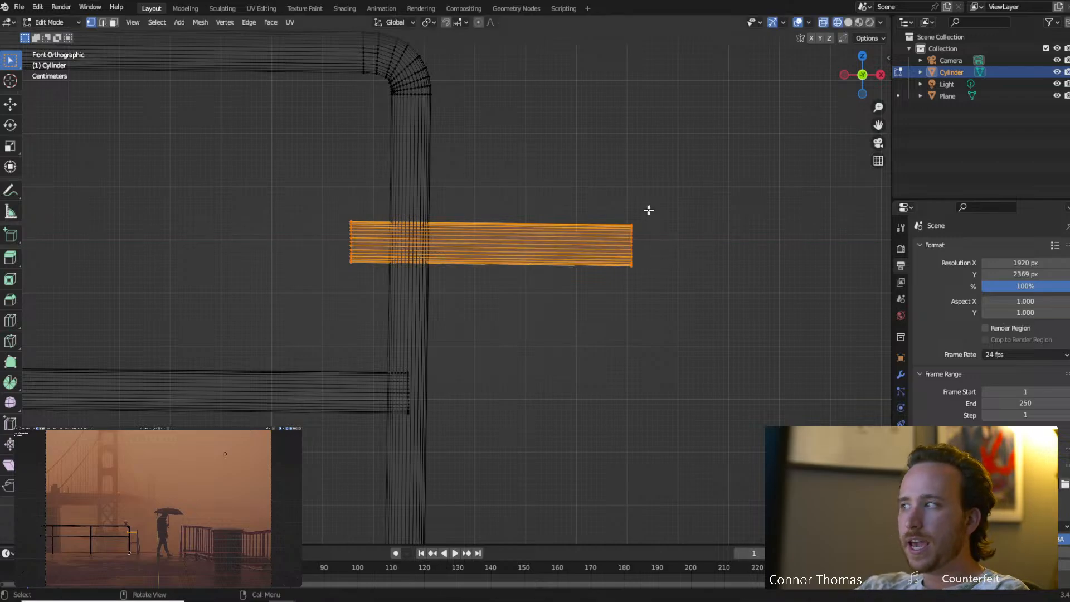
pyautogui.moveTo(648, 209); pyautogui.dragTo(433, 261, button='middle')
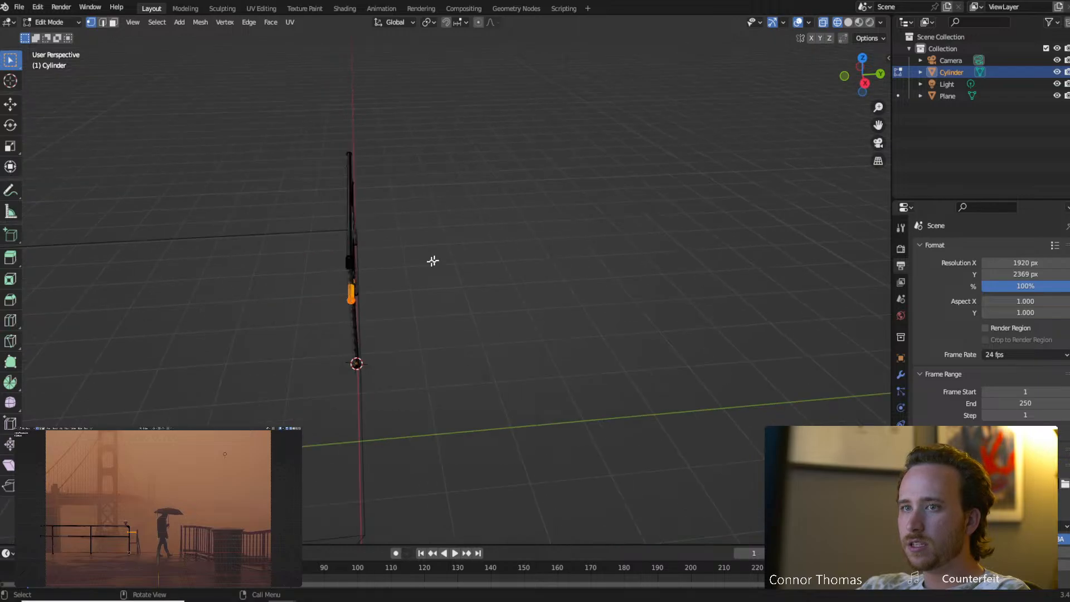
pyautogui.press('g')
pyautogui.press('y')
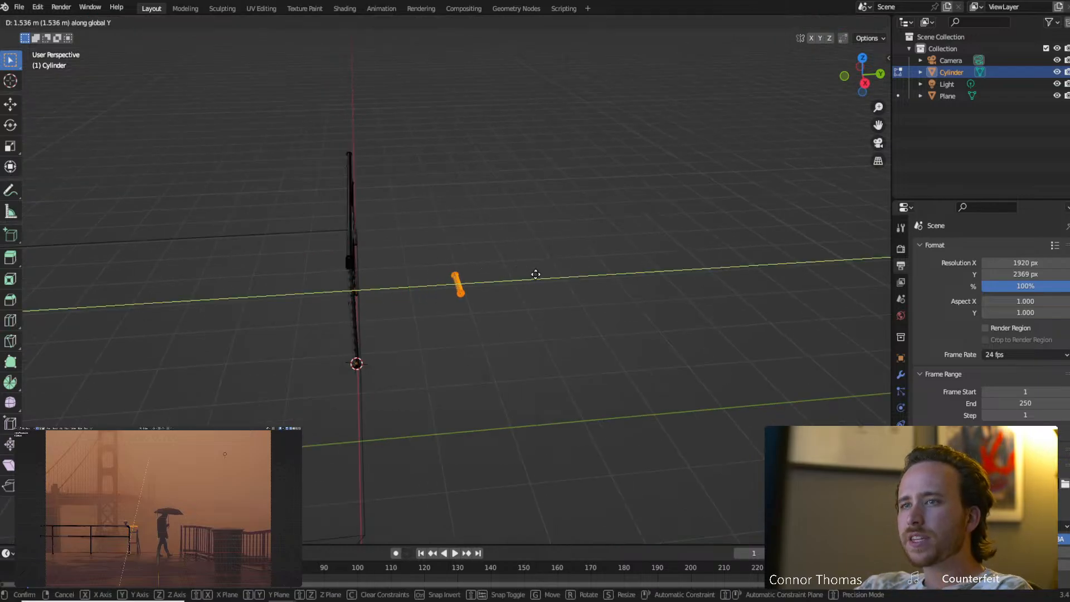
pyautogui.click(558, 279)
pyautogui.moveTo(557, 279); pyautogui.dragTo(580, 279, button='middle')
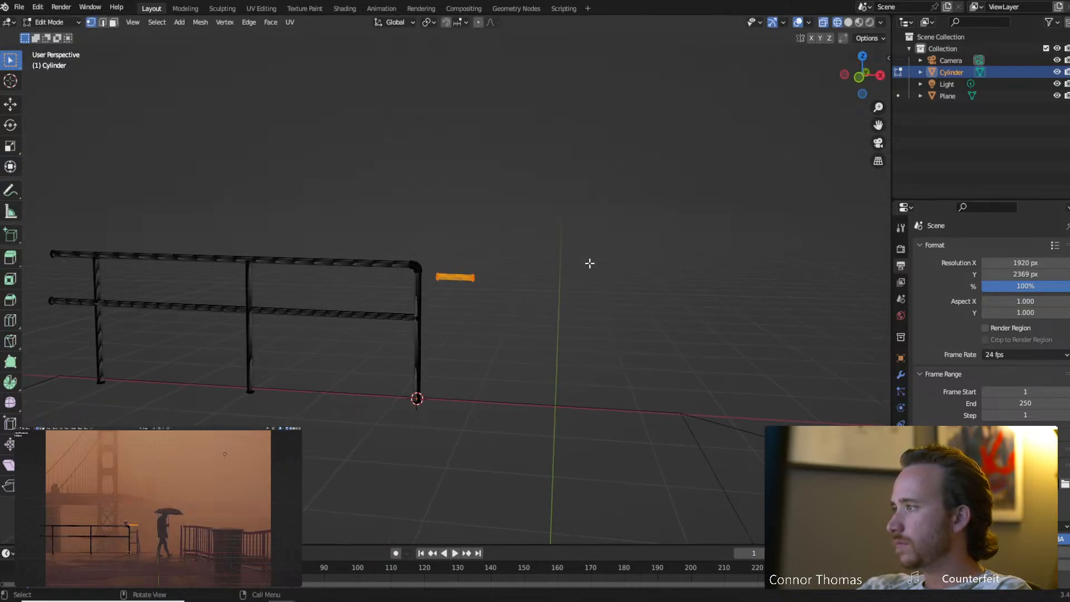
pyautogui.press('g')
pyautogui.press('z')
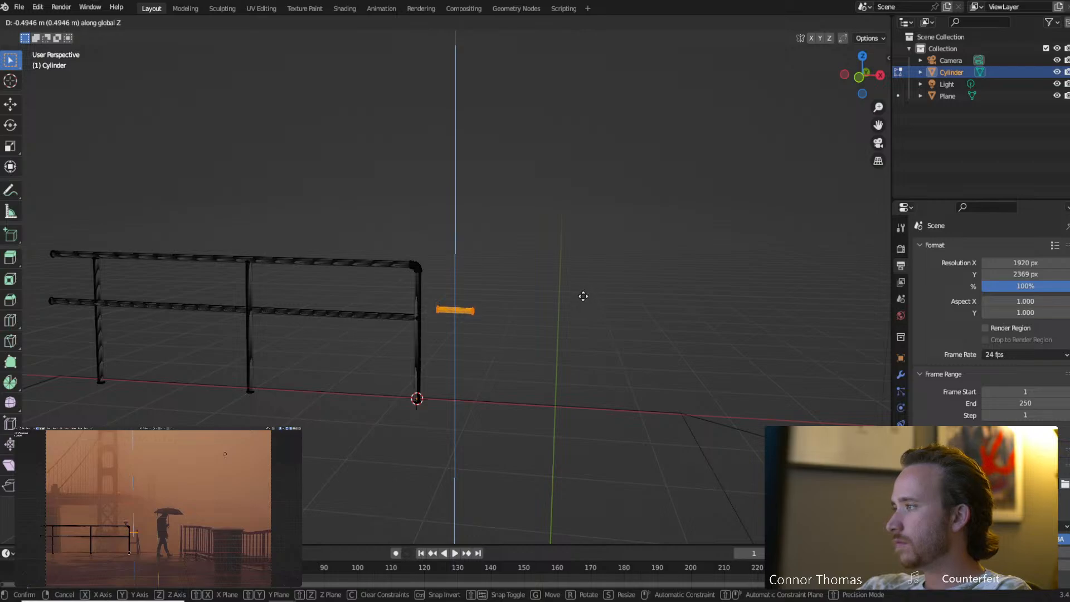
pyautogui.click(580, 298)
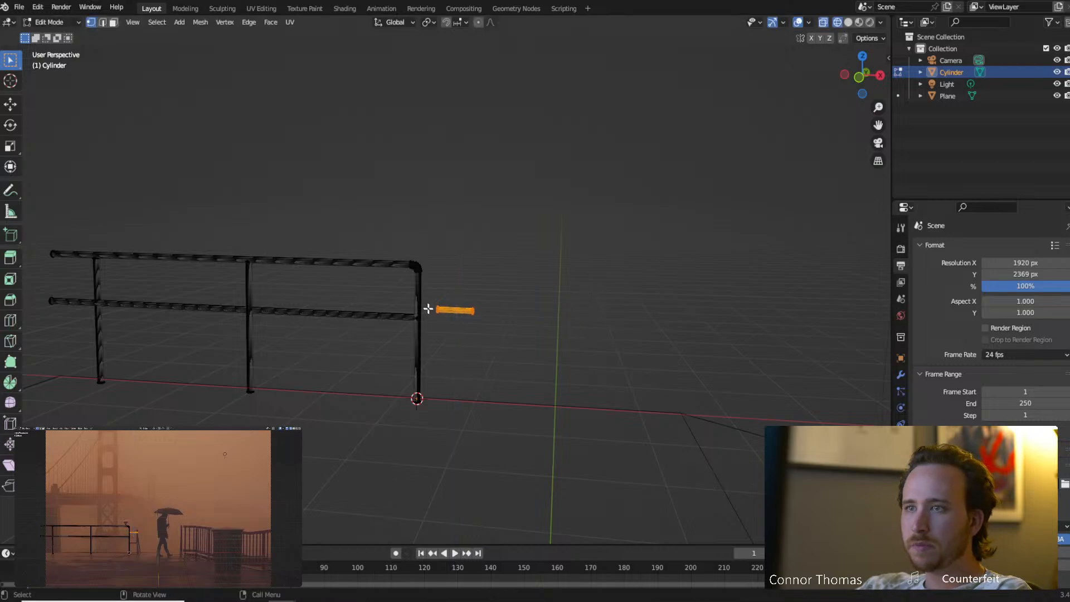
# In front view, shorten the bar by moving its outer end about 0.09 m along negative X.
pyautogui.press('Tab')
pyautogui.press('c')
pyautogui.click(481, 308)
pyautogui.press('KP_1')
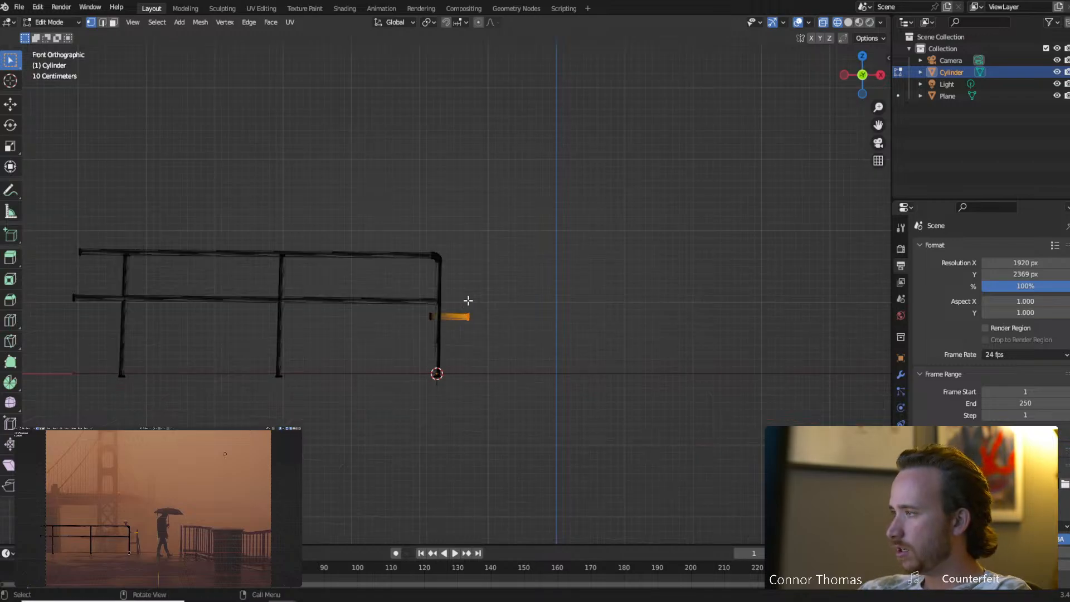
pyautogui.press('g')
pyautogui.press('x')
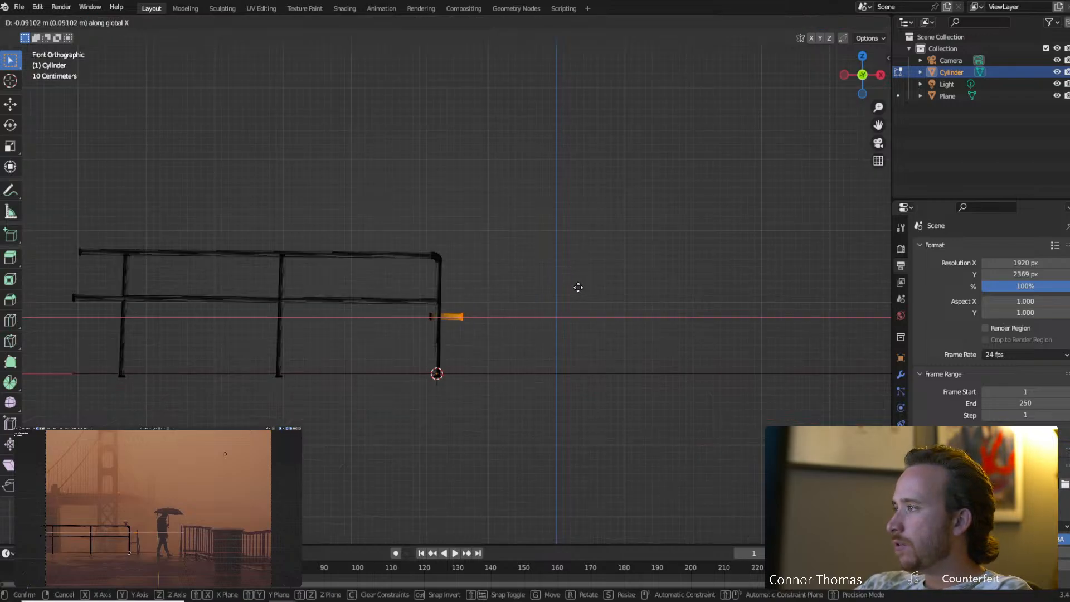
pyautogui.click(612, 277)
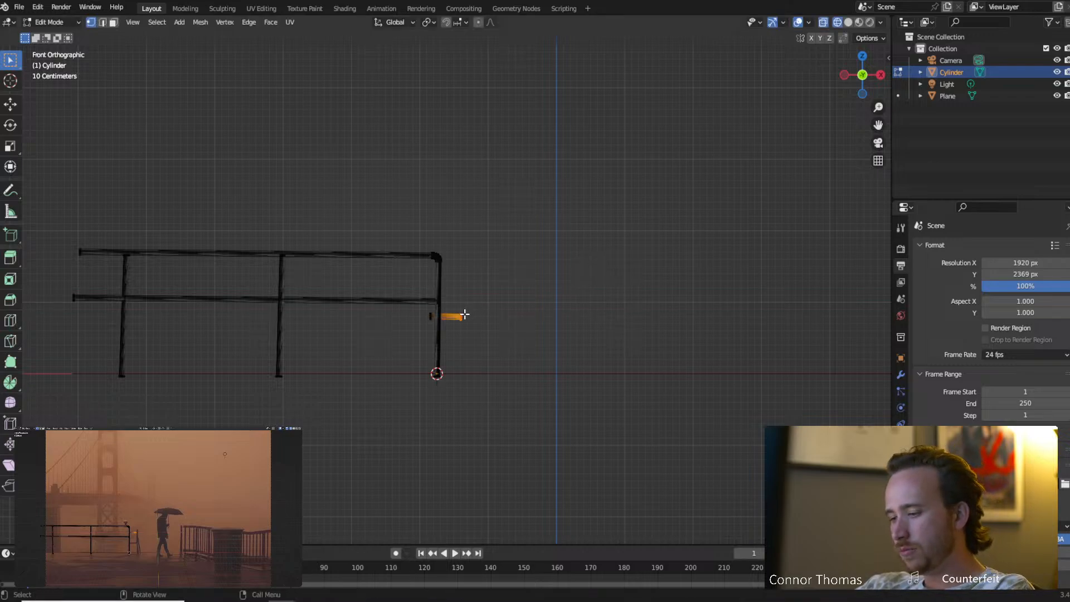
# Duplicate the whole short bar, move the copy about 0.72 m straight down along Z and deselect everything.
pyautogui.press('g')
pyautogui.press('x')
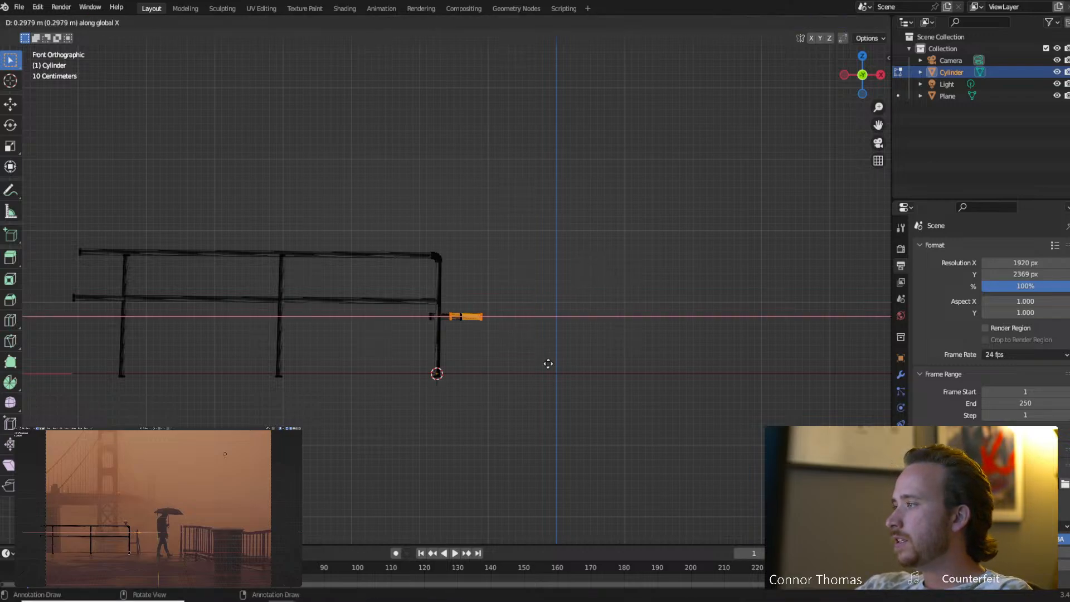
pyautogui.press('z')
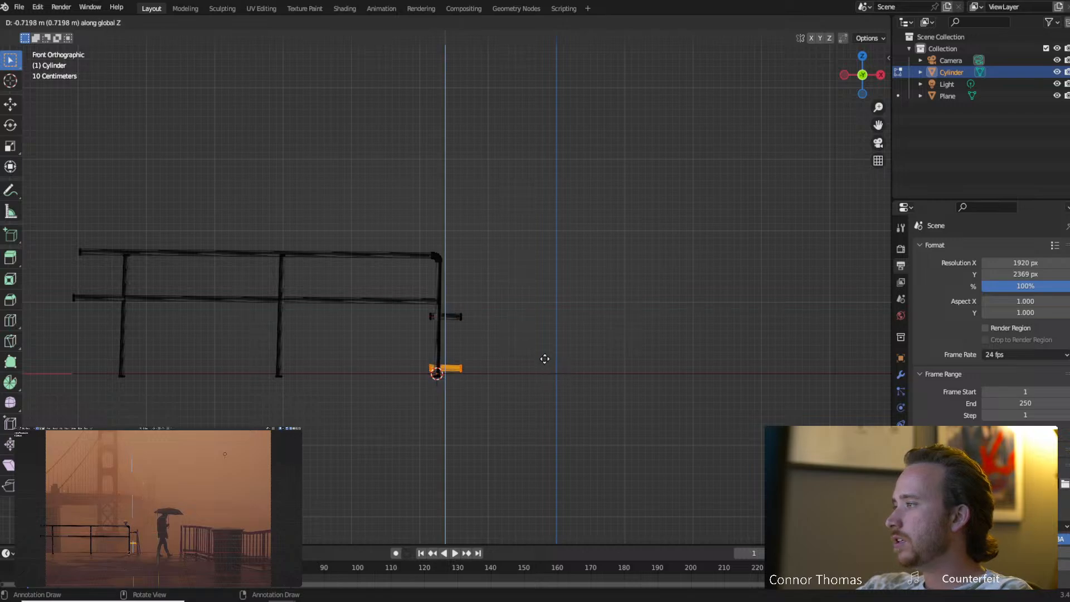
pyautogui.click(545, 362)
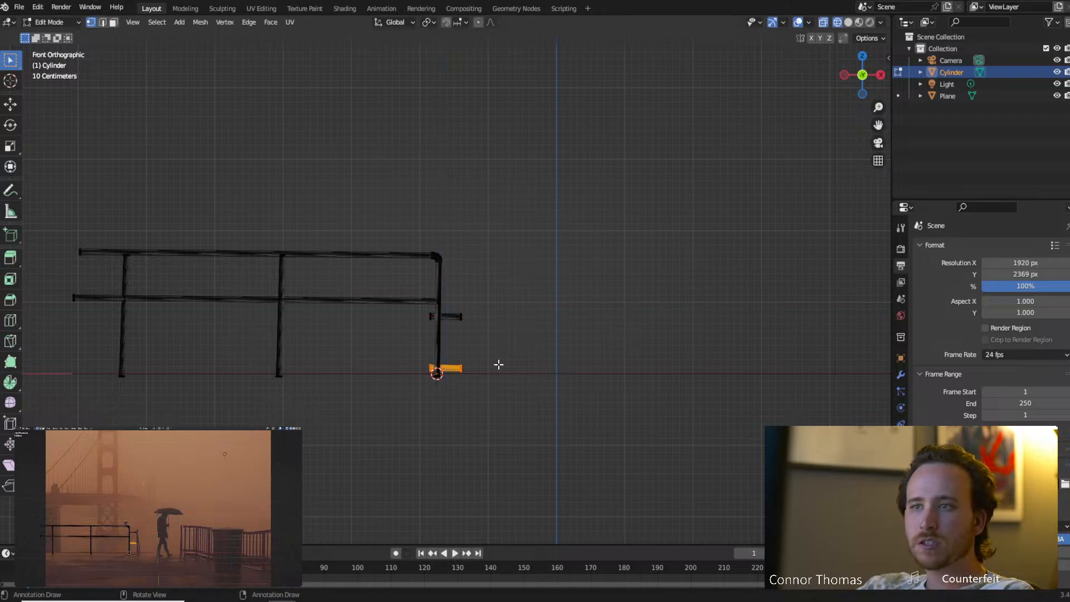
pyautogui.press('a')
pyautogui.hotkey('alt', 'a')
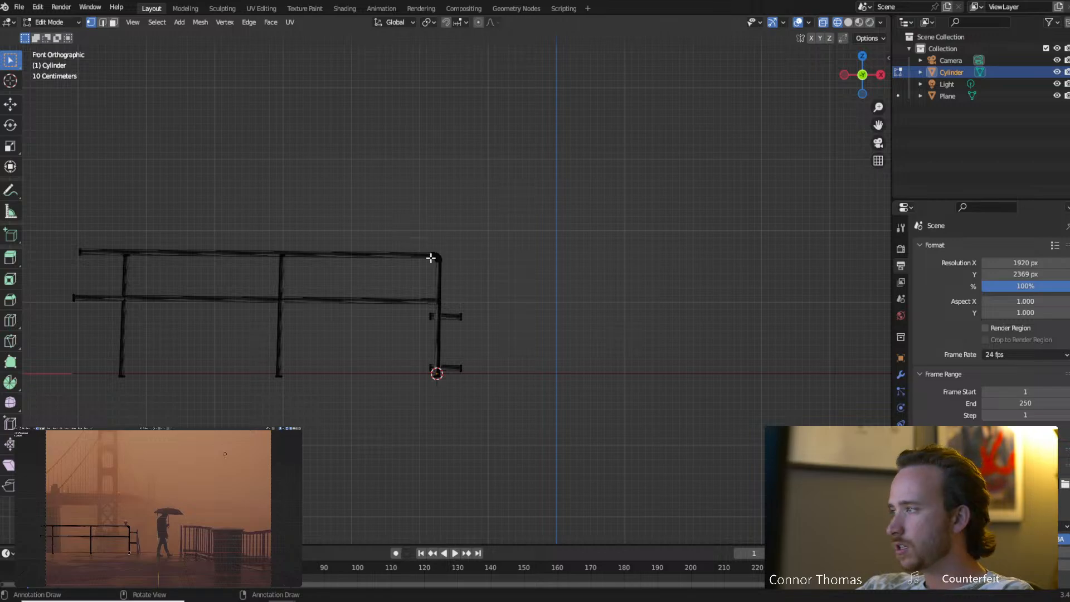
# Select all the left railing's rails and posts, duplicate them beside the original and rotate the copy -90° around Z.
pyautogui.press('l')
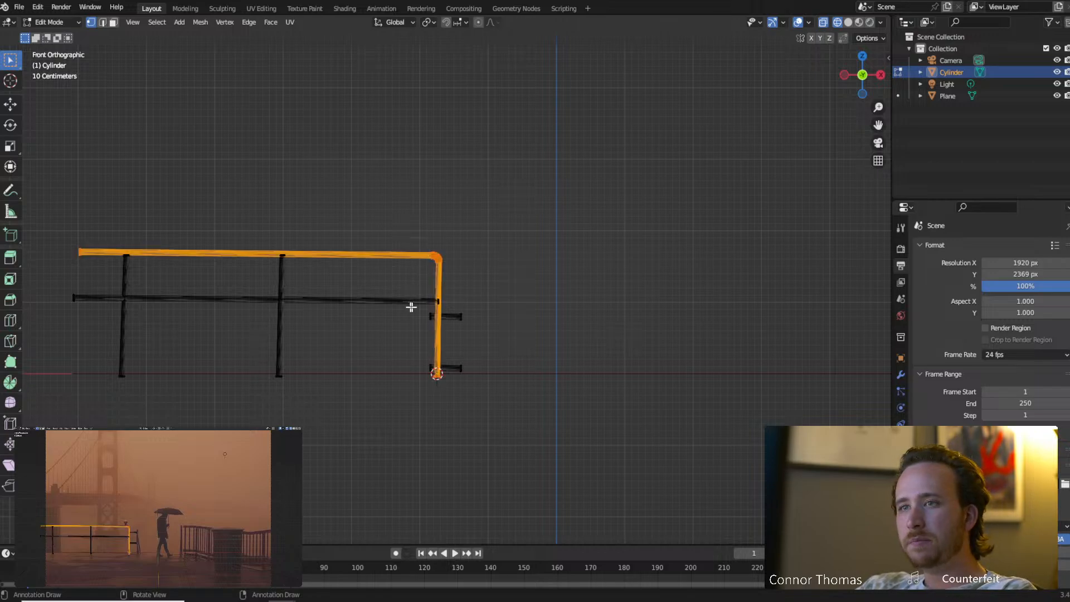
pyautogui.press('l')
pyautogui.press('l')
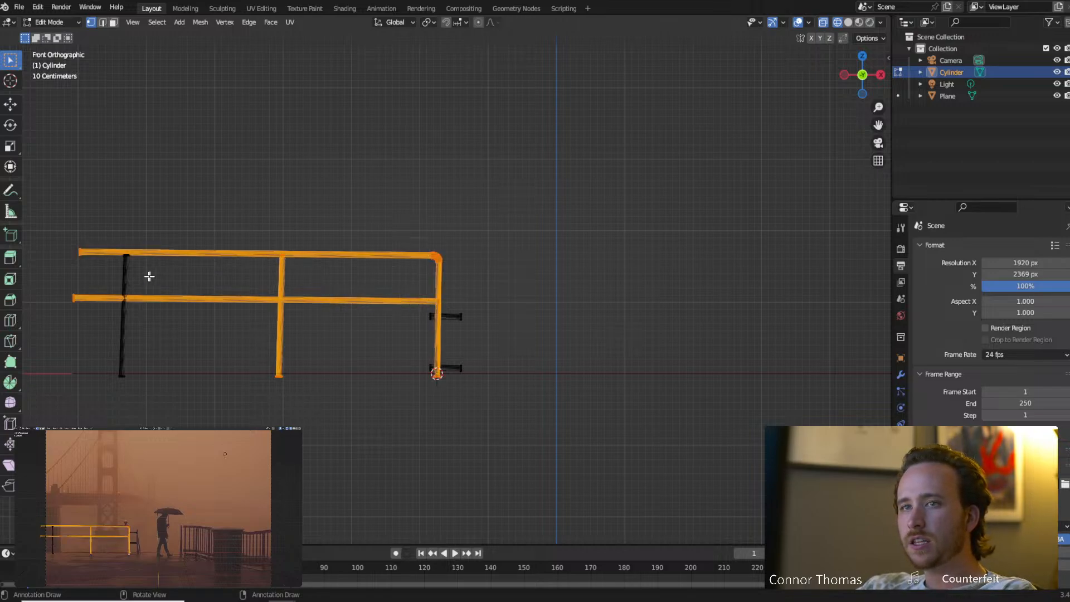
pyautogui.press('l')
pyautogui.hotkey('shift', 'd')
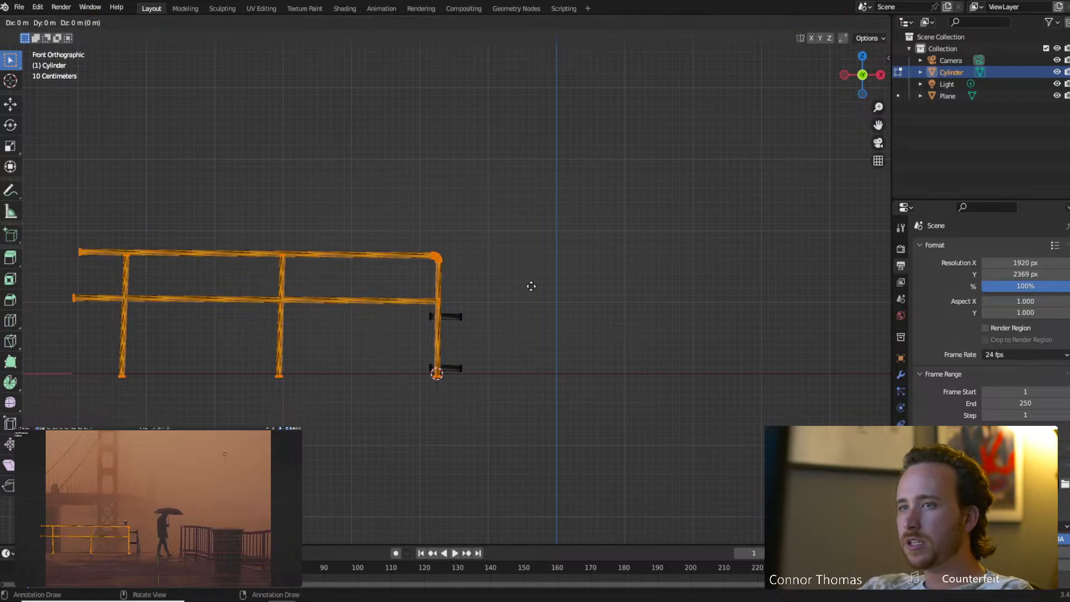
pyautogui.write('rz')
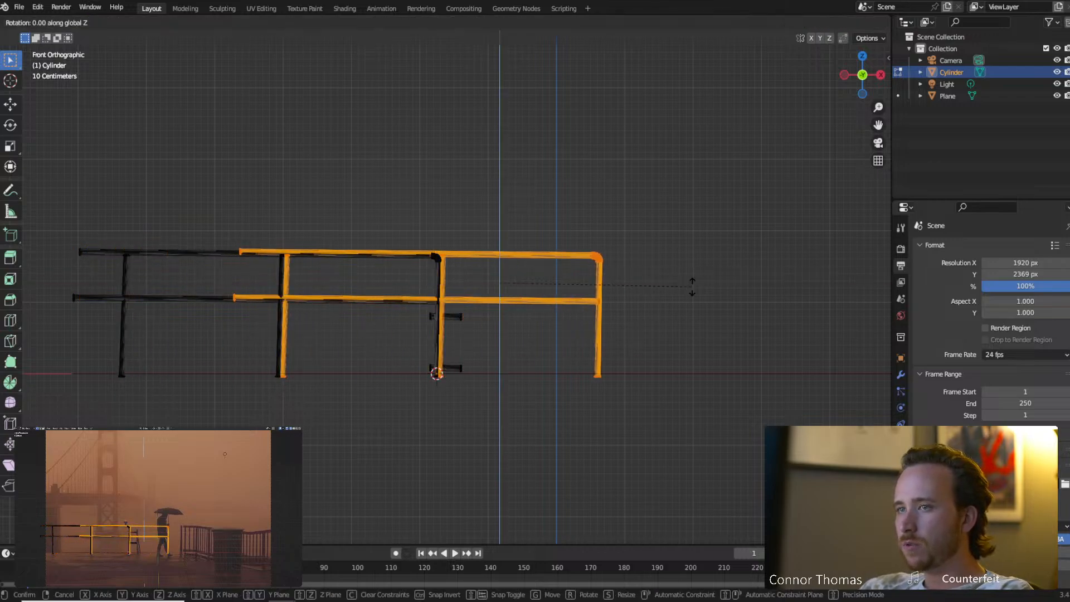
pyautogui.write('90')
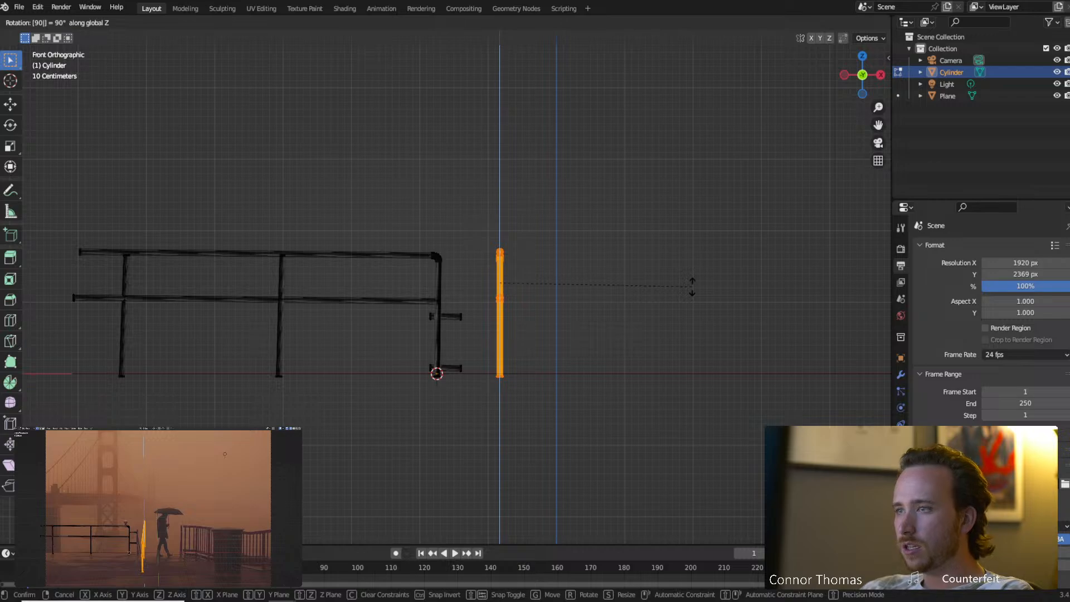
pyautogui.press('-')
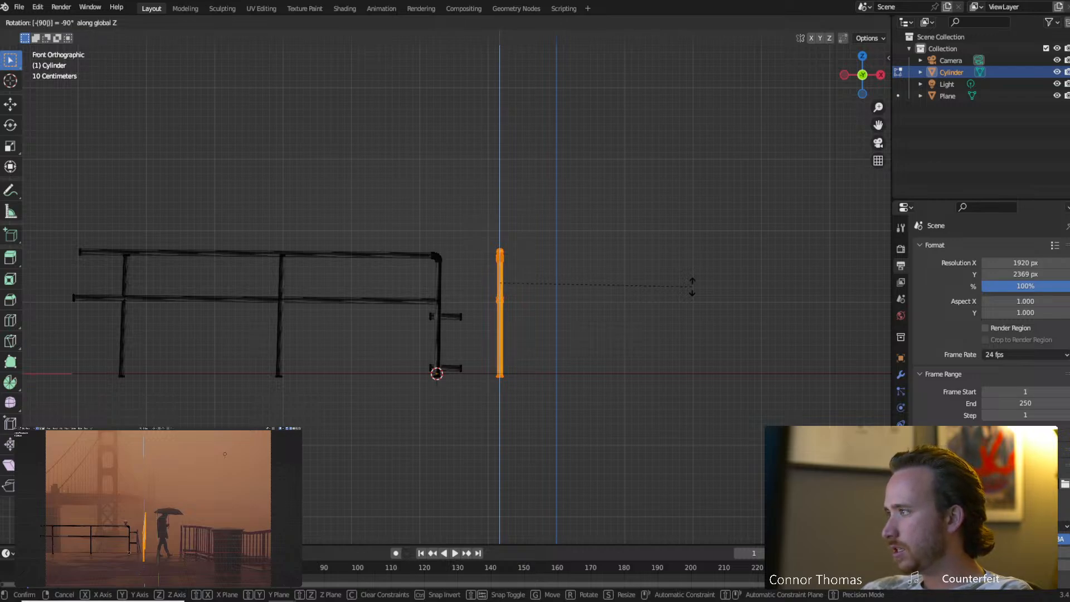
pyautogui.press('Return')
# Move the rotated railing copy back along positive Y, and in front view lower it beside the short bars' outer ends.
pyautogui.moveTo(679, 291); pyautogui.dragTo(595, 370, button='middle')
pyautogui.press('g')
pyautogui.press('z')
pyautogui.press('y')
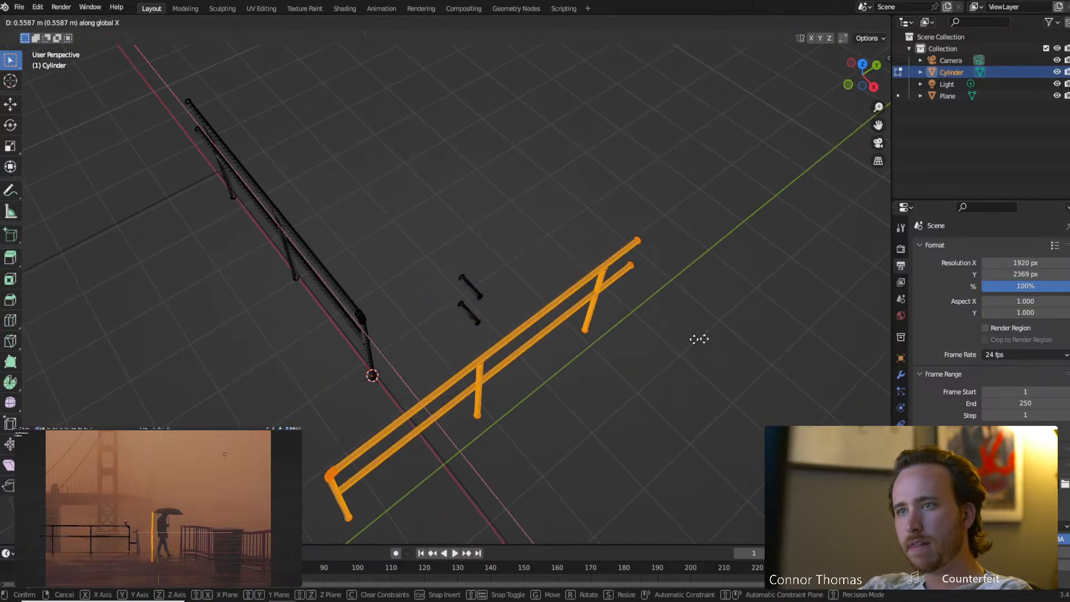
pyautogui.click(767, 257)
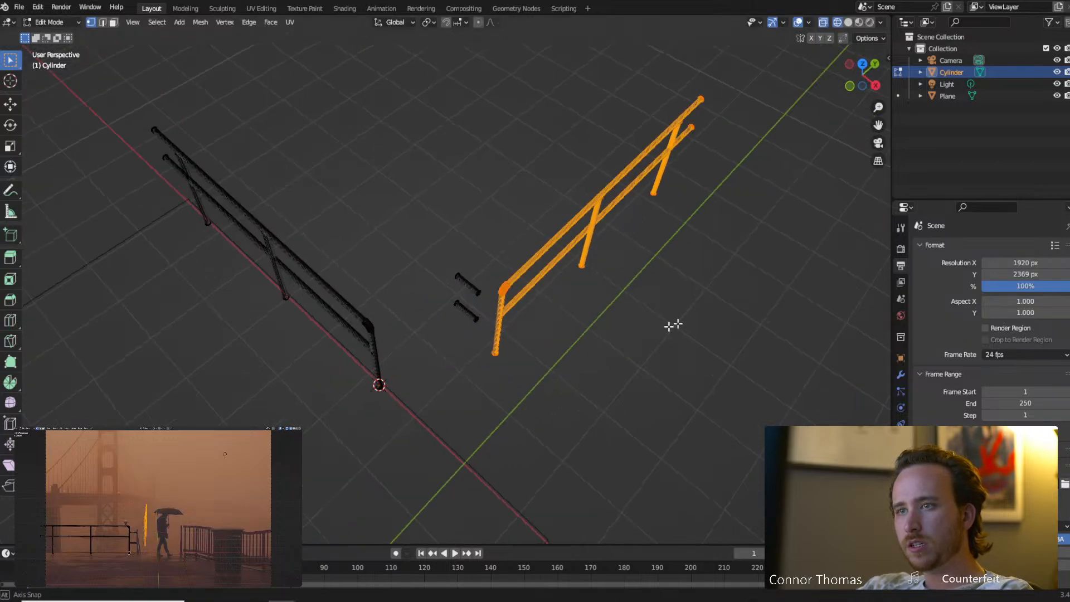
pyautogui.moveTo(676, 323); pyautogui.dragTo(725, 252, button='middle')
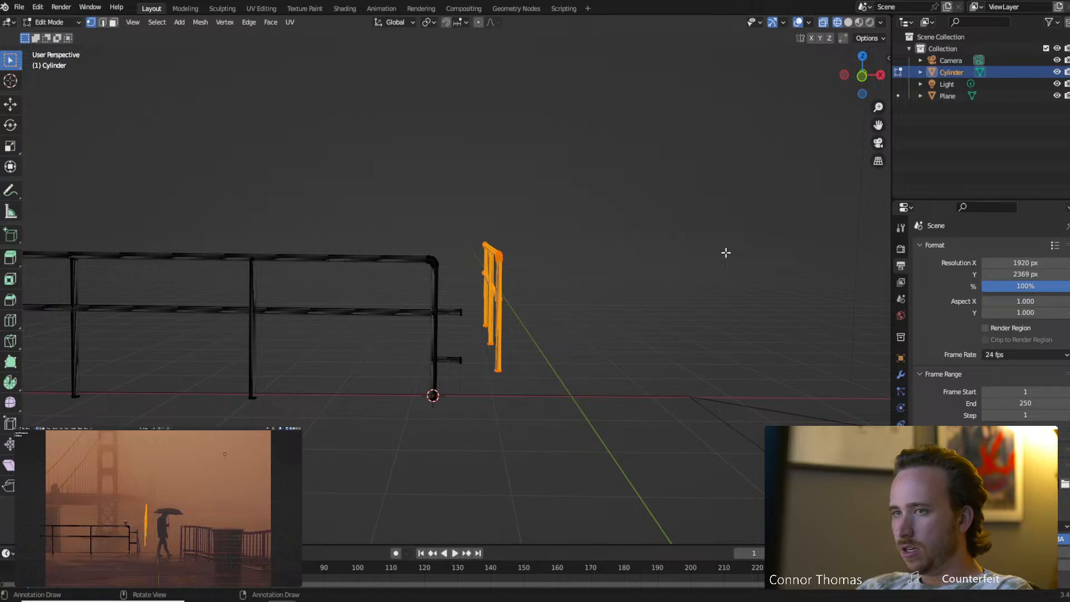
pyautogui.press('KP_1')
pyautogui.press('g')
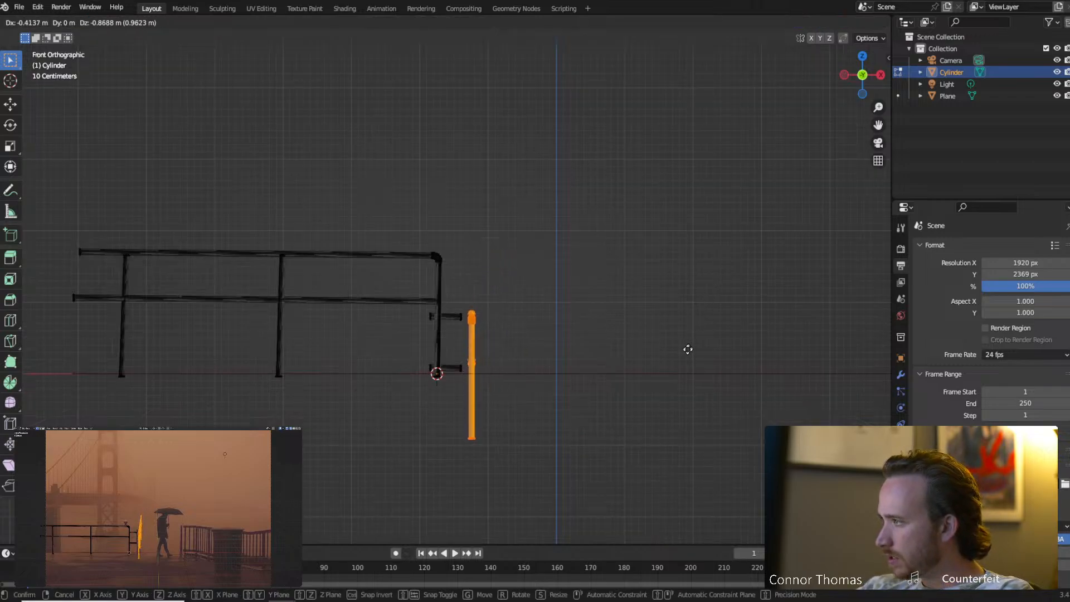
pyautogui.click(686, 346)
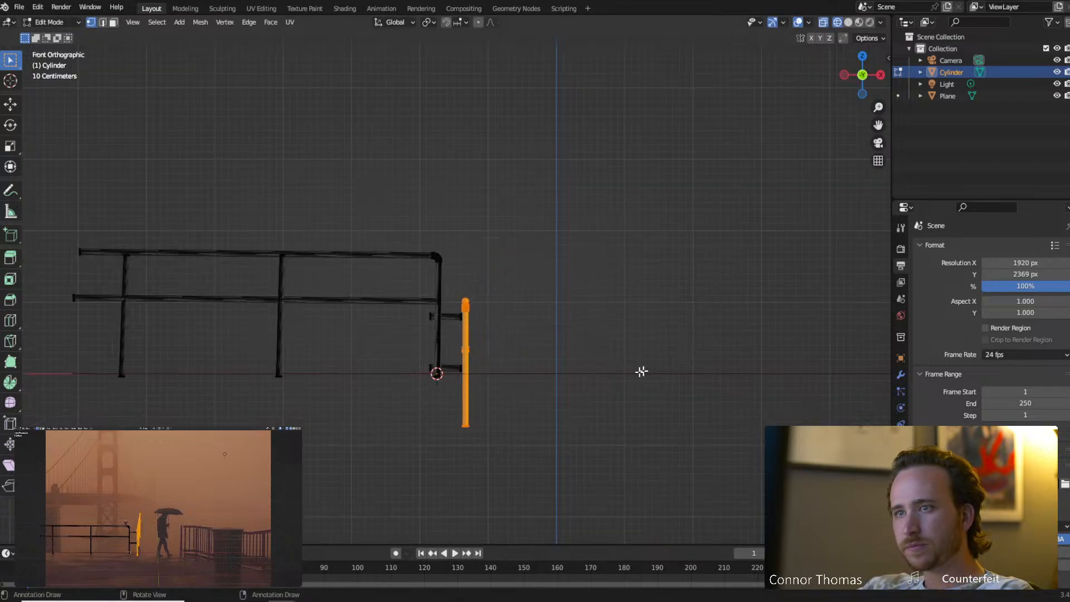
# Tilt the railing copy about 25° with a trackball rotation so its far end slopes down, and lower it slightly beside the short bars.
pyautogui.press('r')
pyautogui.press('r')
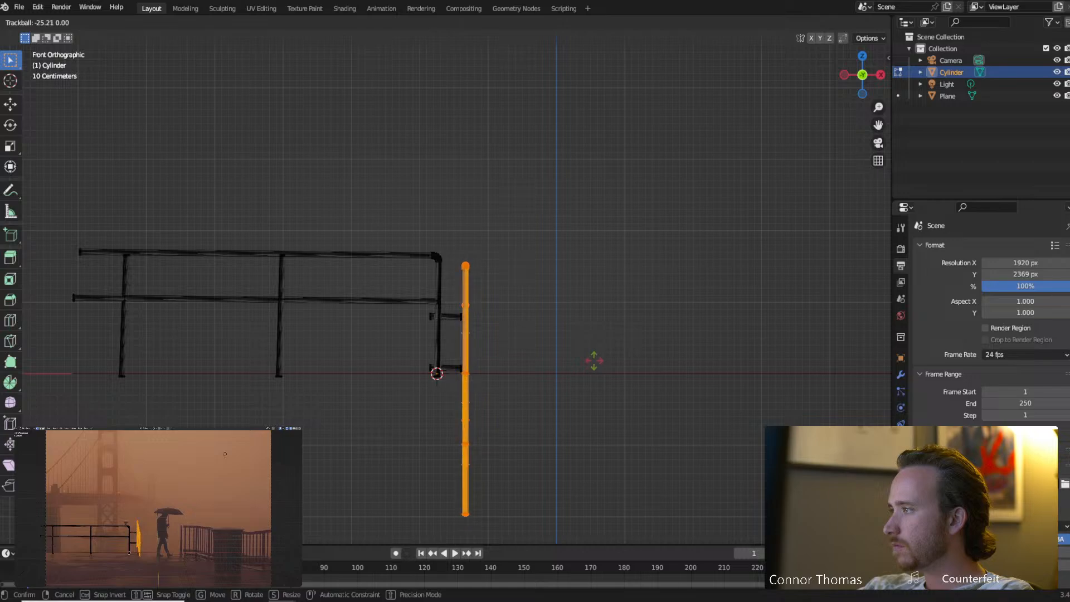
pyautogui.click(594, 363)
pyautogui.press('g')
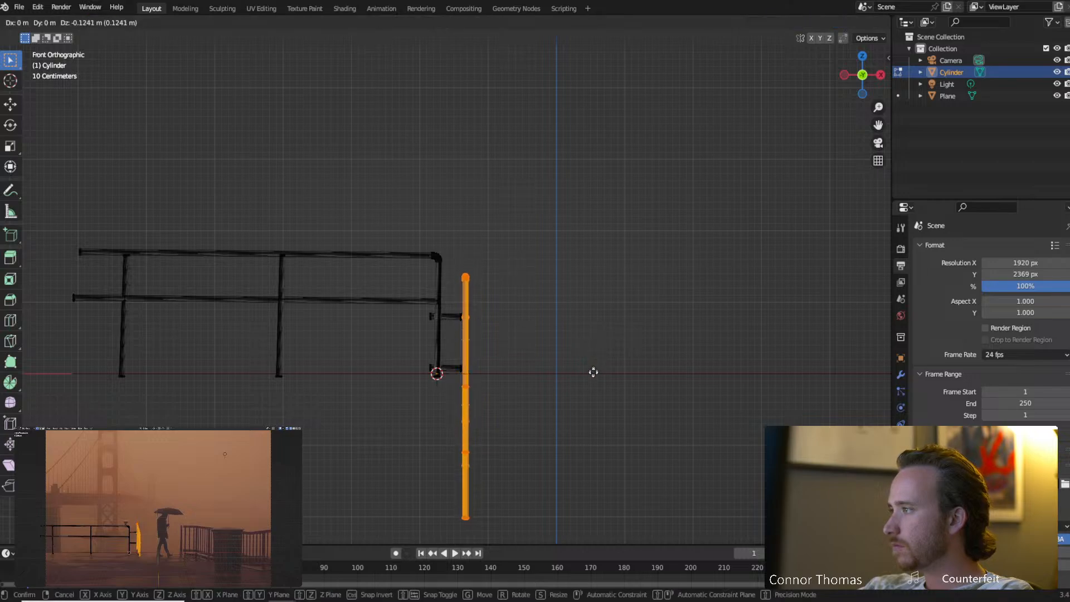
pyautogui.click(593, 401)
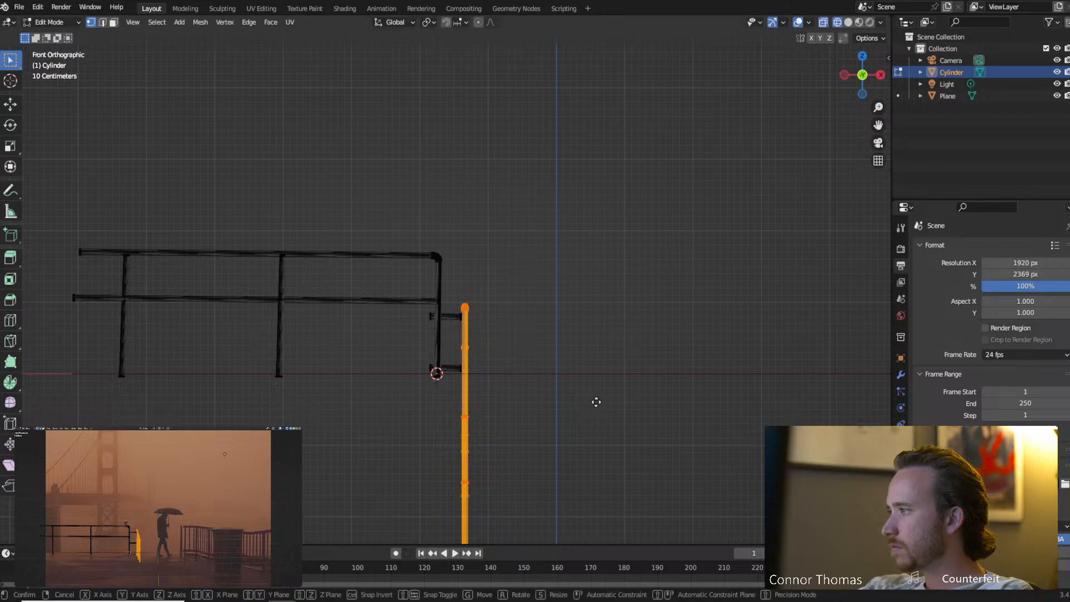
pyautogui.press('g')
pyautogui.click(596, 402)
# Deselect the railing copy and select the lower short bar's end vertices on the side facing that copy.
pyautogui.scroll(6, 476, 382)
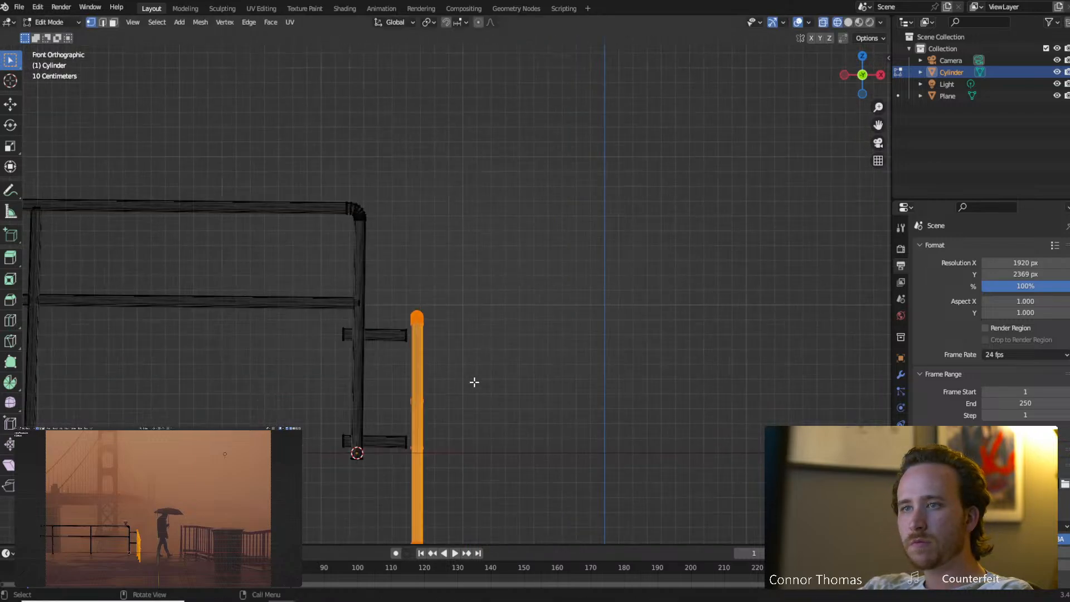
pyautogui.press('a')
pyautogui.press('a')
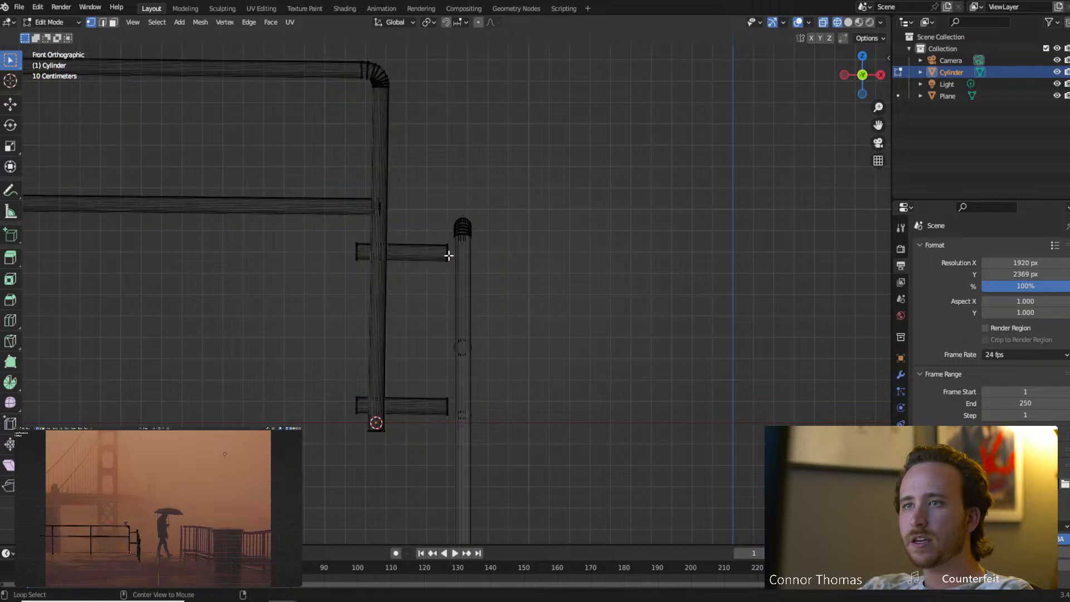
pyautogui.keyDown('alt'); pyautogui.click(449, 256); pyautogui.keyUp('alt')
pyautogui.keyDown('alt'); pyautogui.click(449, 411); pyautogui.keyUp('alt')
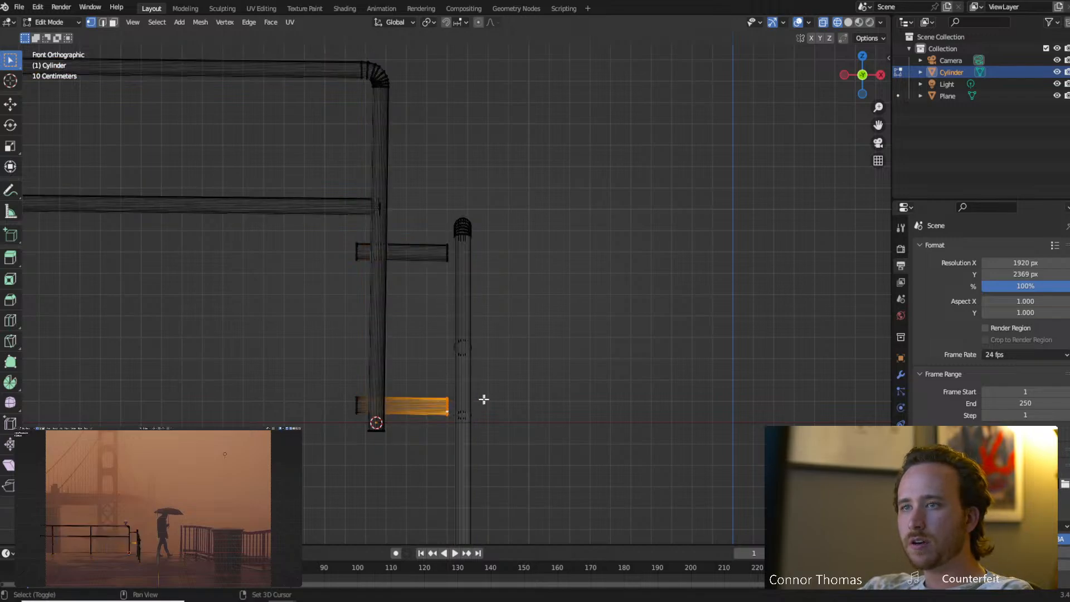
pyautogui.scroll(5, 483, 399)
pyautogui.press('g')
pyautogui.press('x')
pyautogui.press('x')
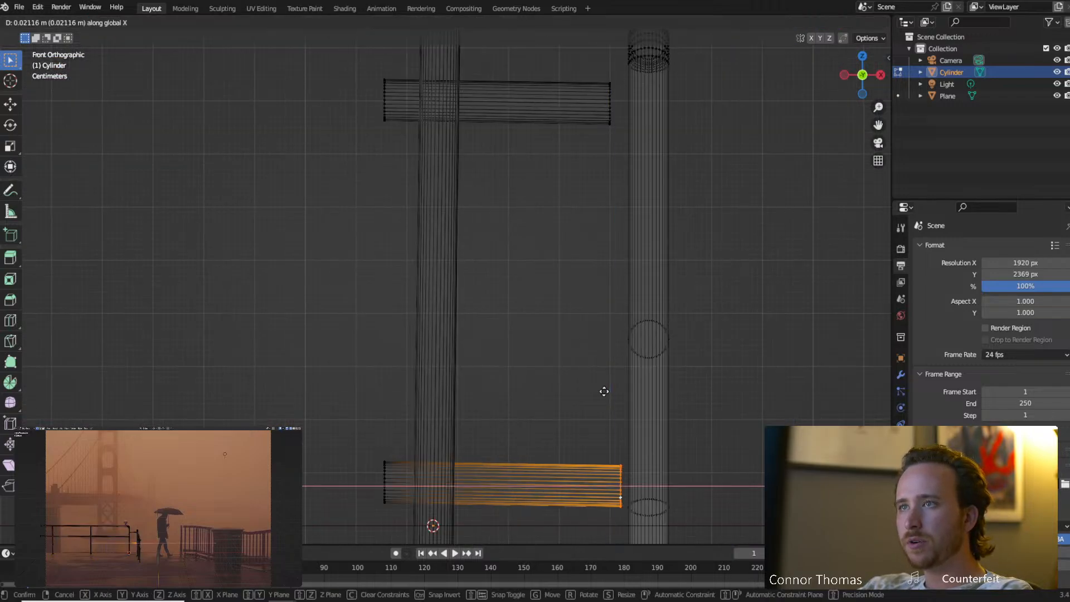
pyautogui.rightClick(618, 388)
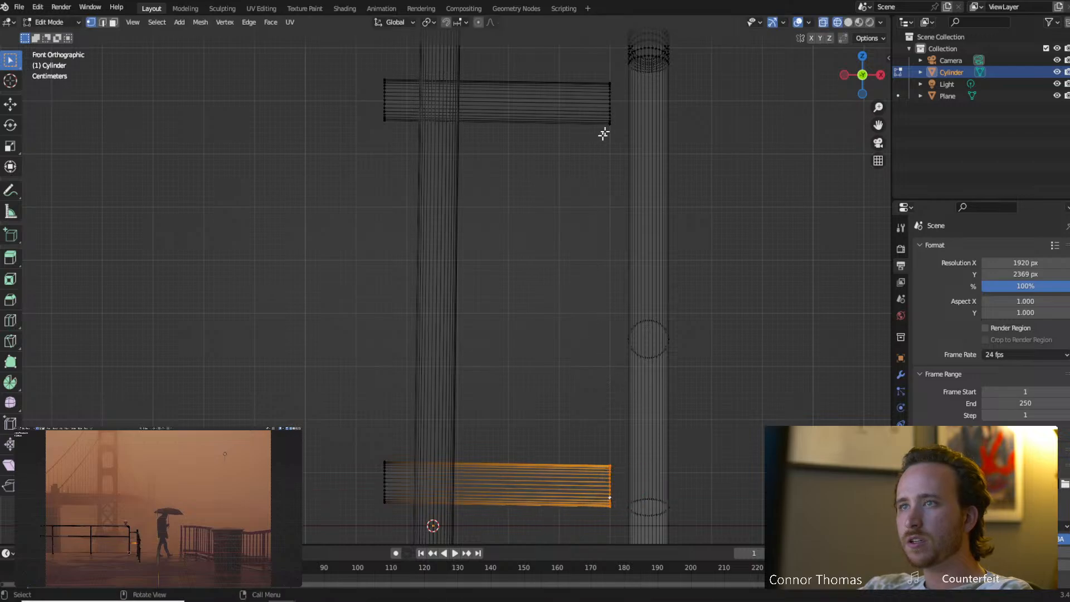
# Add the upper short bar's end vertices to the selection and extend both bars along X to the middle of the railing copy's post.
pyautogui.press('c')
pyautogui.click(607, 129)
pyautogui.moveTo(607, 129); pyautogui.dragTo(600, 53)
pyautogui.rightClick(600, 50)
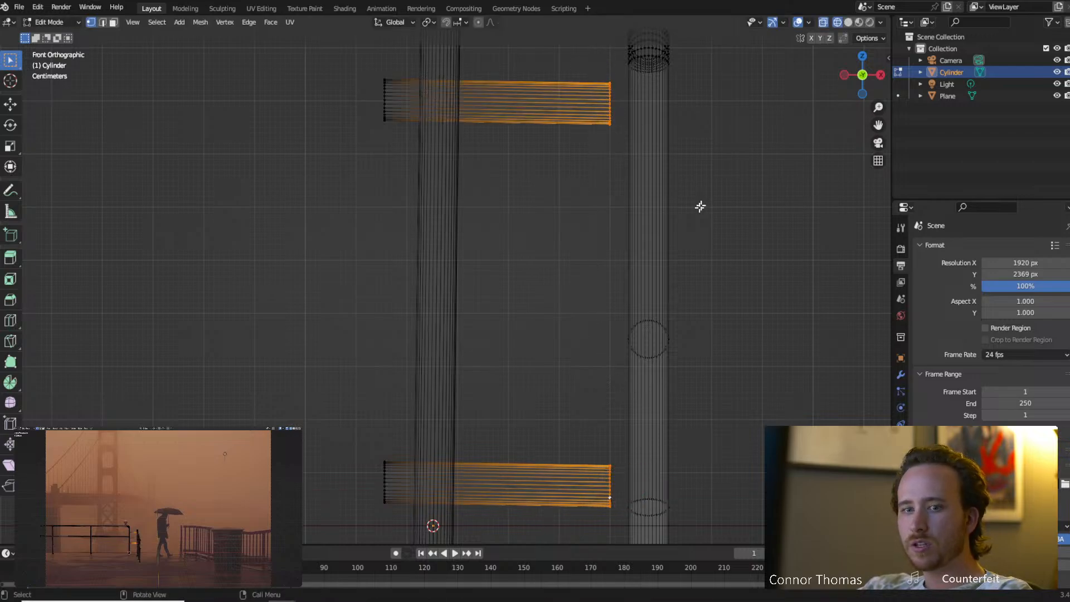
pyautogui.press('g')
pyautogui.press('x')
pyautogui.press('x')
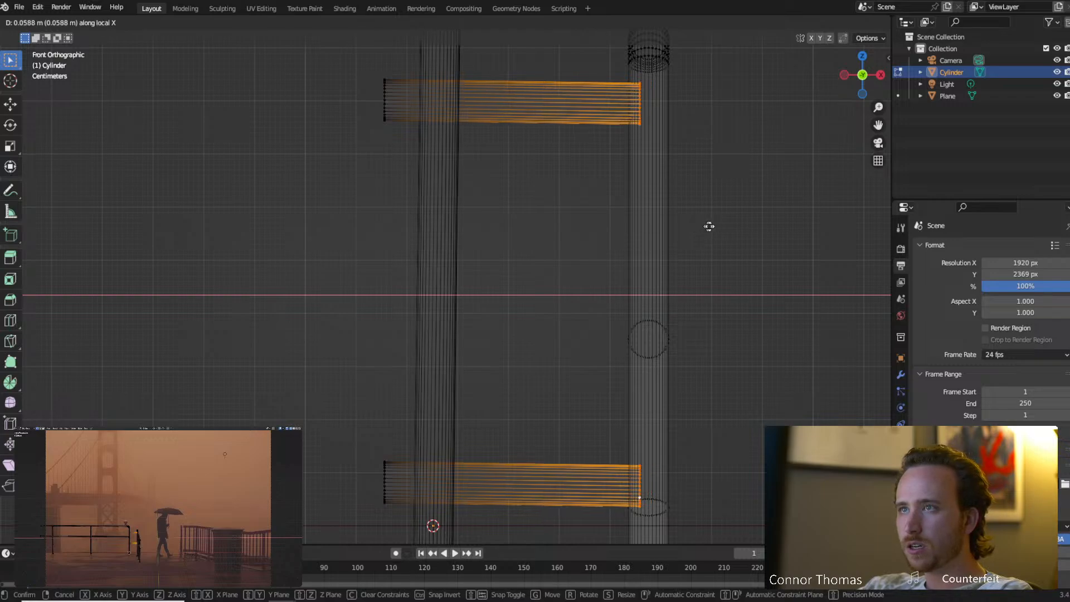
pyautogui.click(792, 222)
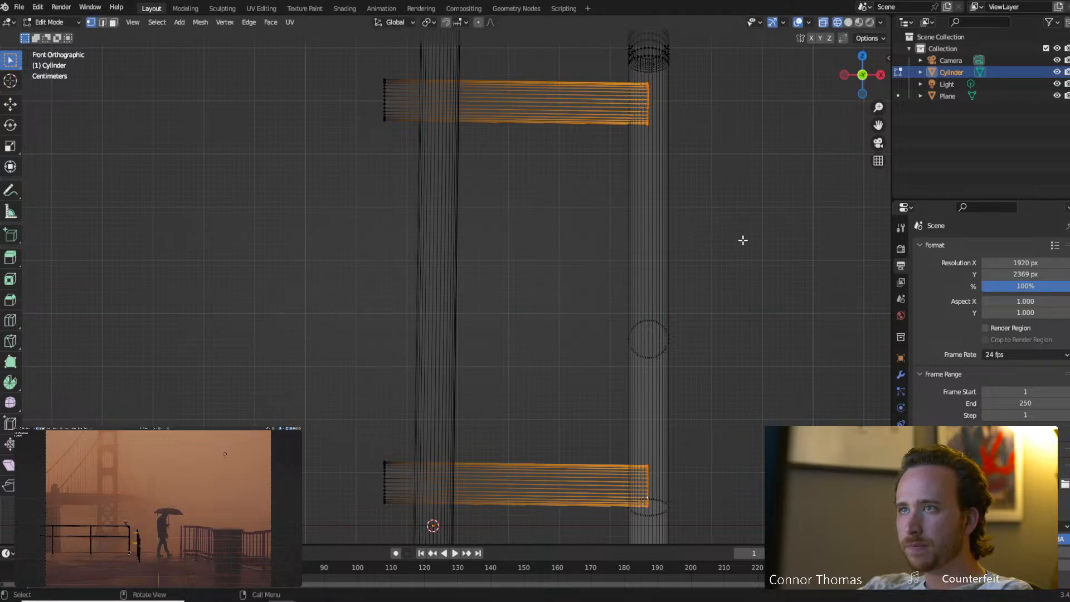
pyautogui.press('Tab')
pyautogui.hotkey('shift', 'z')
pyautogui.hotkey('alt', 'a')
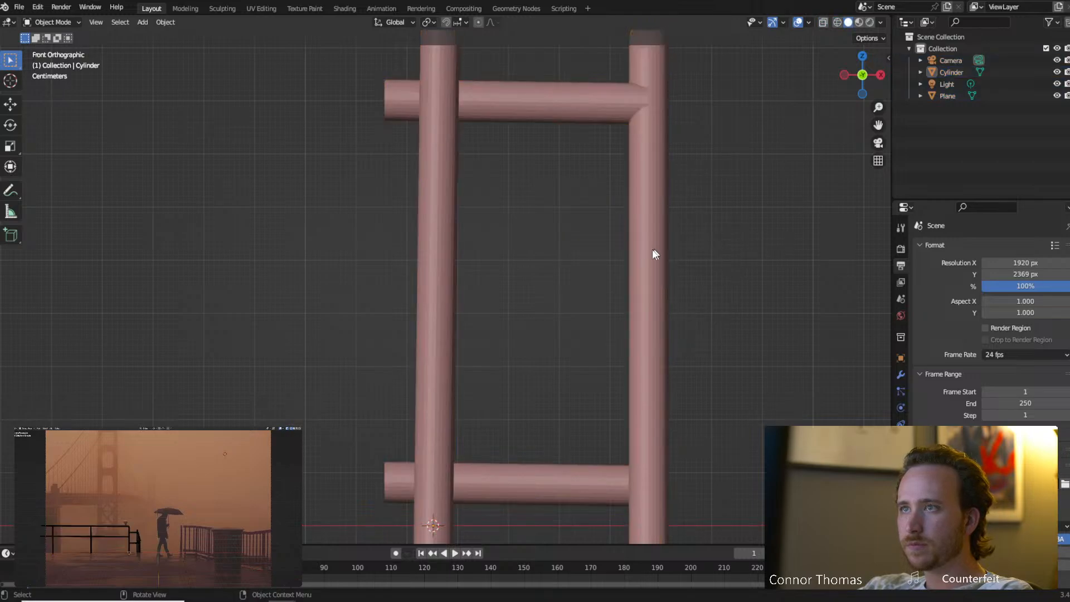
# Select the whole lower short bar and, in right view, move it about 0.3 m along negative Y onto the slanted post.
pyautogui.moveTo(655, 249)
pyautogui.mouseDown(button='middle')
pyautogui.moveTo(576, 254)
pyautogui.moveTo(475, 301)
pyautogui.moveTo(397, 268)
pyautogui.moveTo(438, 260)
pyautogui.moveTo(478, 292)
pyautogui.moveTo(430, 272)
pyautogui.moveTo(445, 261)
pyautogui.moveTo(413, 256)
pyautogui.moveTo(442, 279)
pyautogui.moveTo(449, 335)
pyautogui.moveTo(428, 294)
pyautogui.moveTo(441, 298)
pyautogui.mouseUp(button='middle')
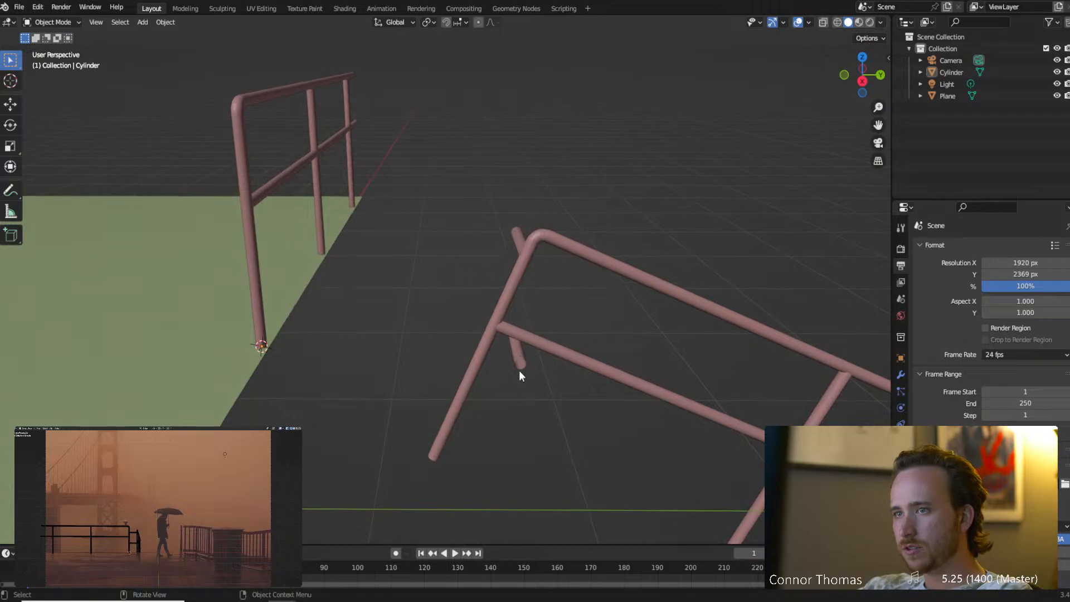
pyautogui.press('Tab')
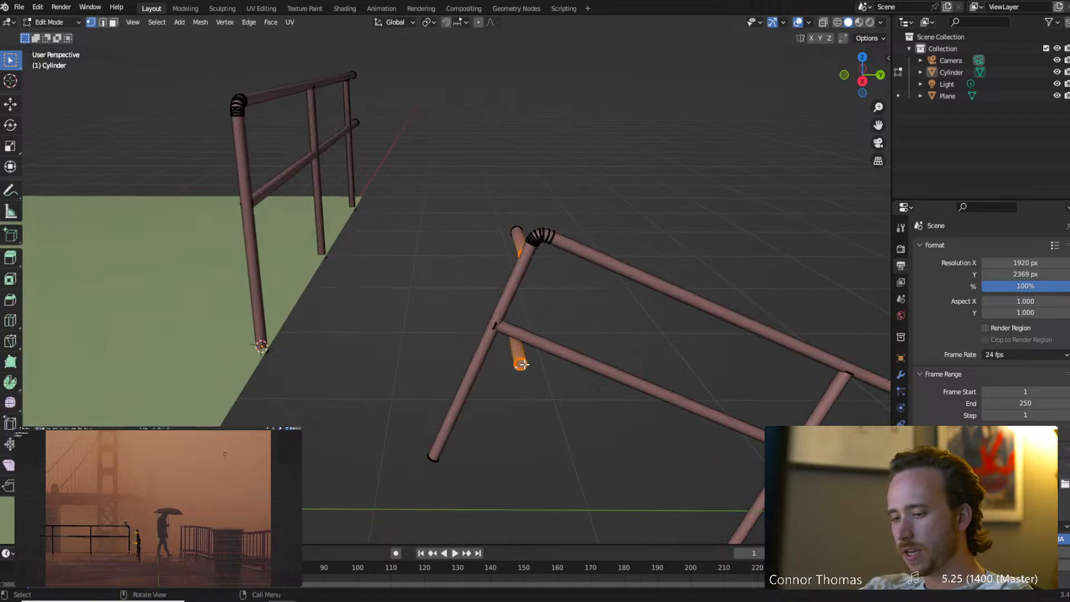
pyautogui.moveTo(523, 364); pyautogui.dragTo(545, 329, button='middle')
pyautogui.hotkey('alt', 'z')
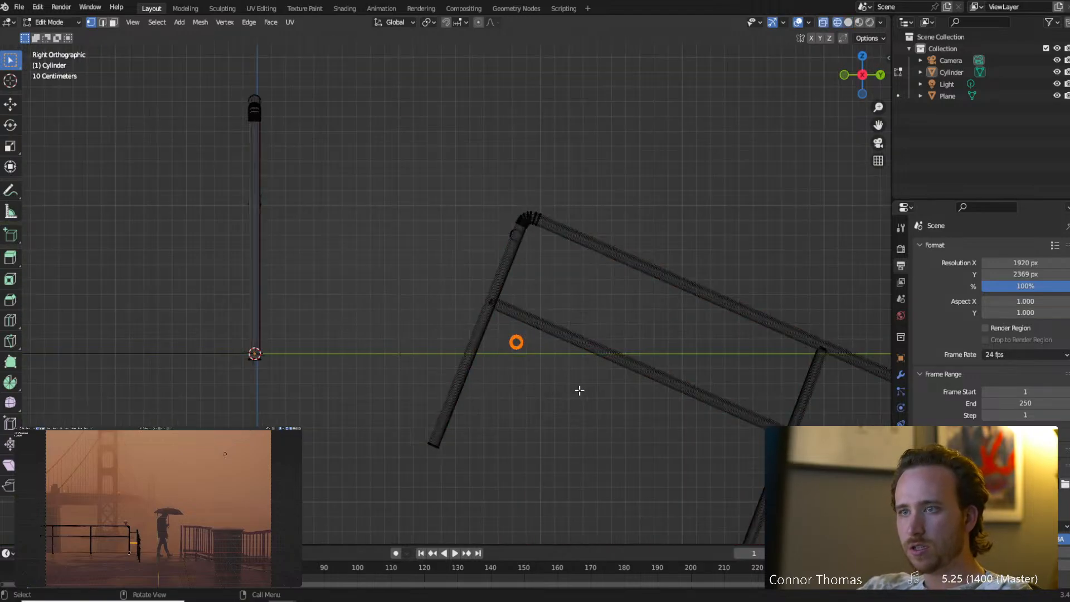
pyautogui.press('g')
pyautogui.press('y')
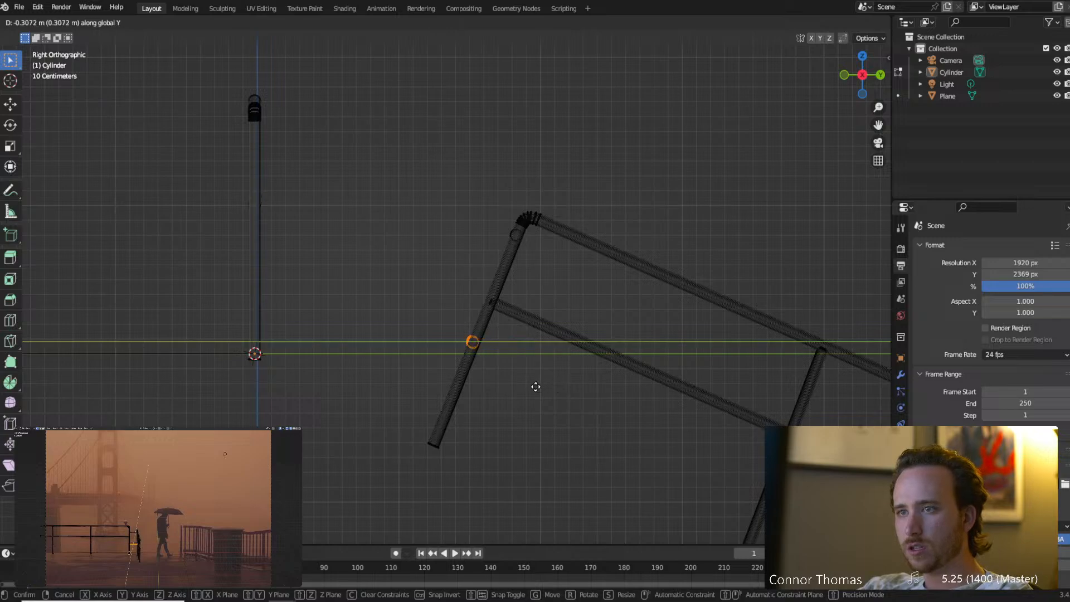
pyautogui.click(537, 386)
pyautogui.scroll(6, 535, 390)
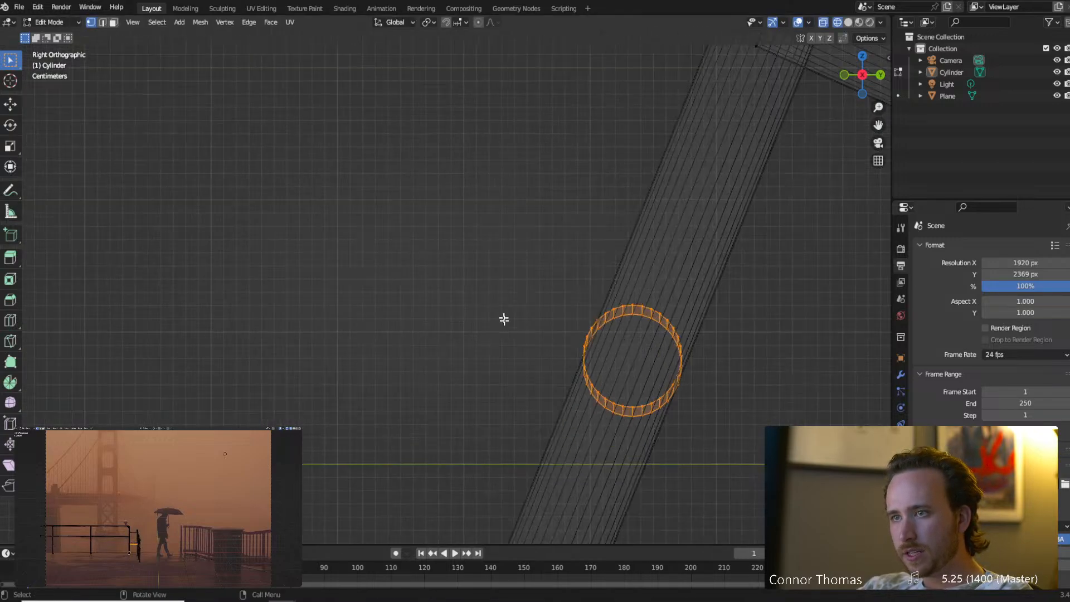
# Return to Object Mode with solid shading and examine the short bars and tilted railing copy from above.
pyautogui.press('Tab')
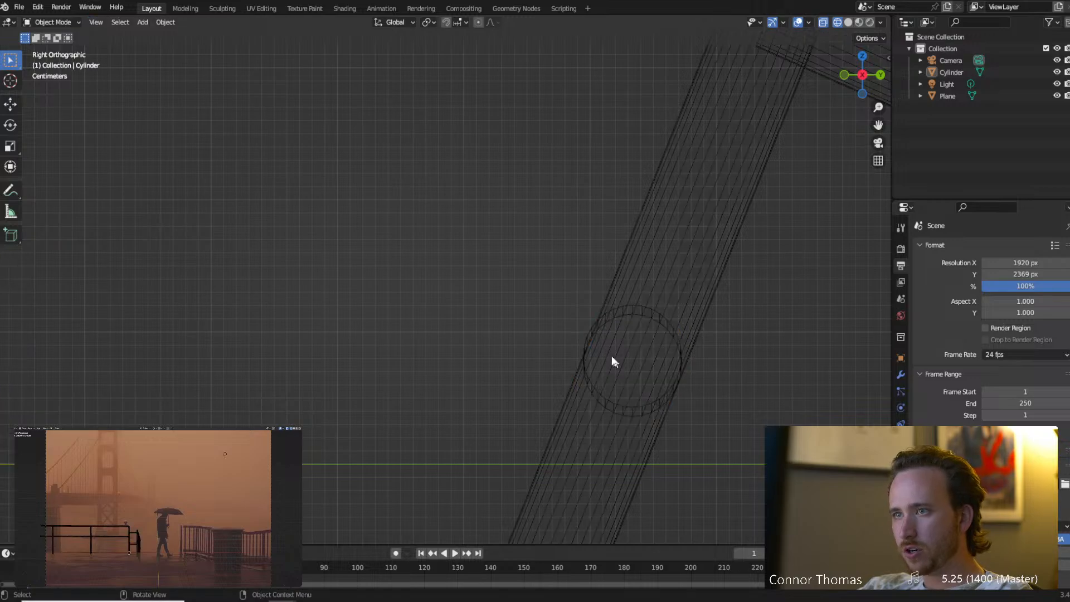
pyautogui.scroll(-13, 613, 361)
pyautogui.press('z')
pyautogui.moveTo(409, 317)
pyautogui.mouseDown(button='middle')
pyautogui.moveTo(527, 351)
pyautogui.moveTo(506, 455)
pyautogui.moveTo(477, 405)
pyautogui.mouseUp(button='middle')
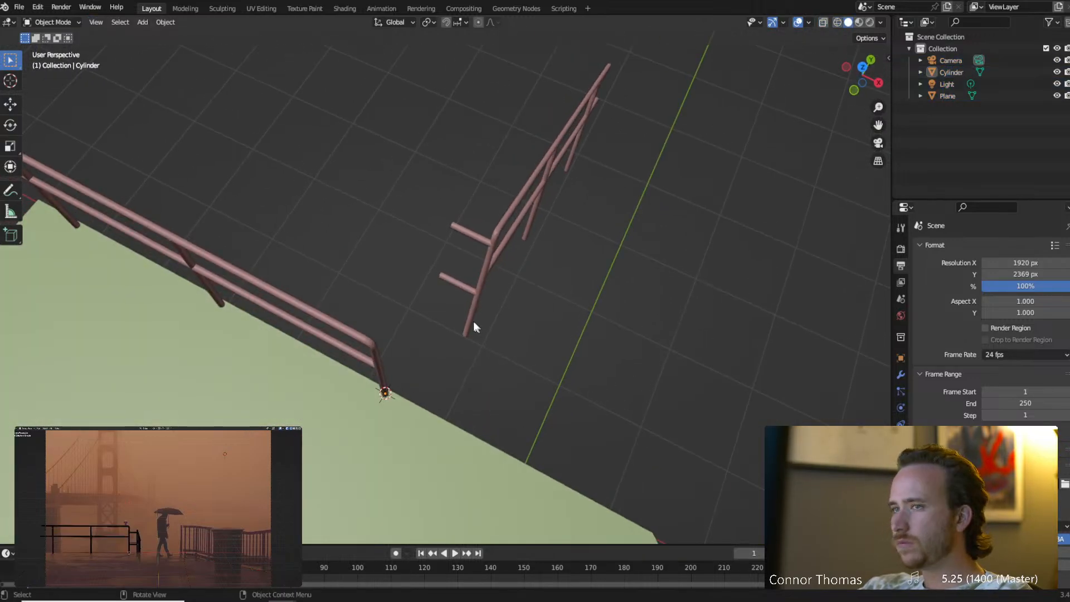
pyautogui.moveTo(476, 323); pyautogui.dragTo(329, 319, button='middle')
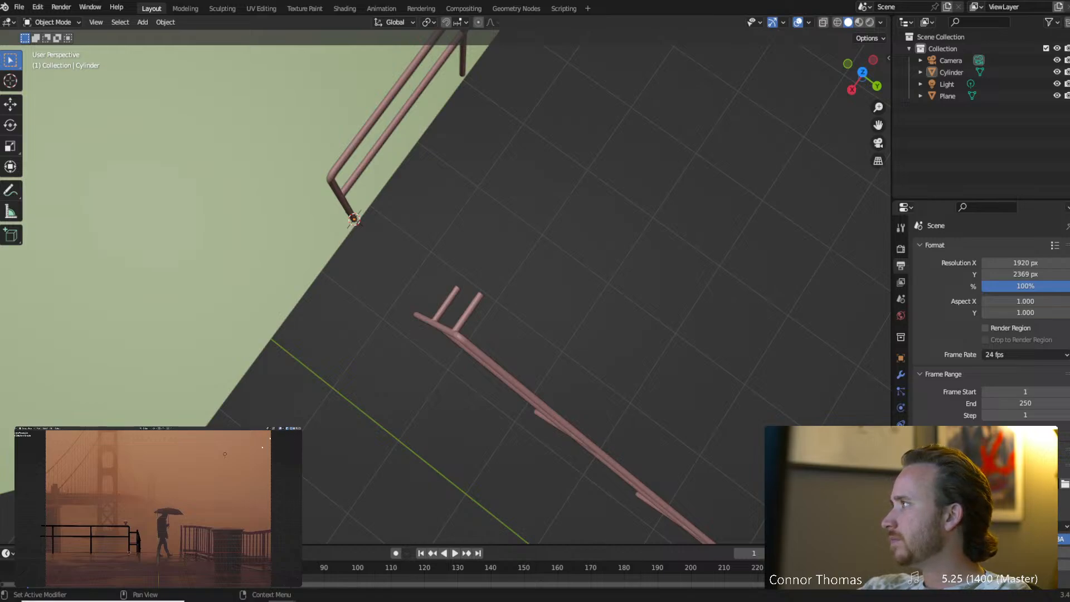
pyautogui.click(130, 533)
pyautogui.press('g')
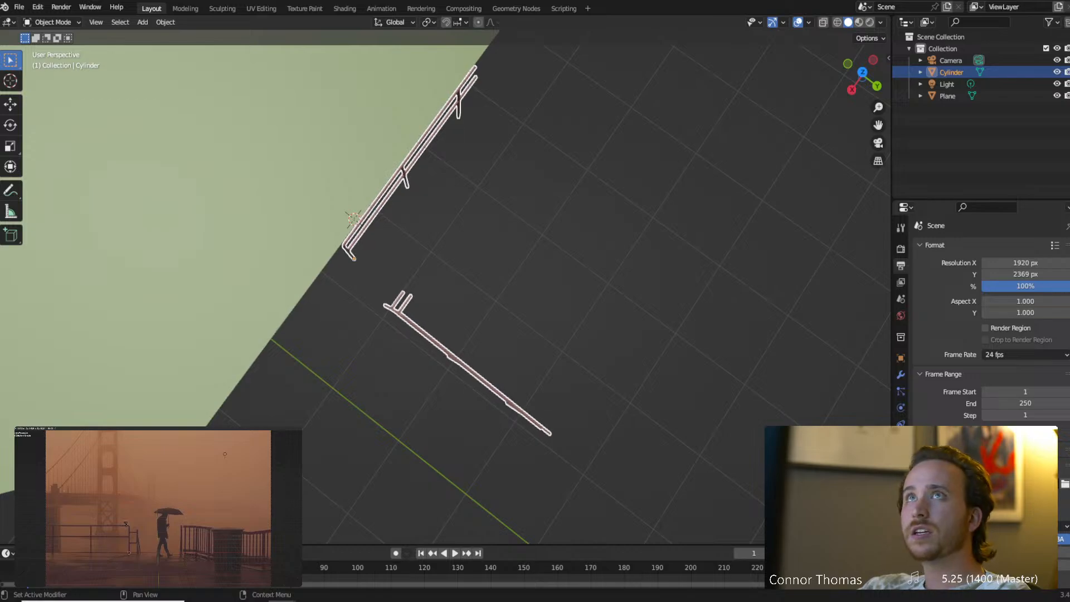
pyautogui.press('Escape')
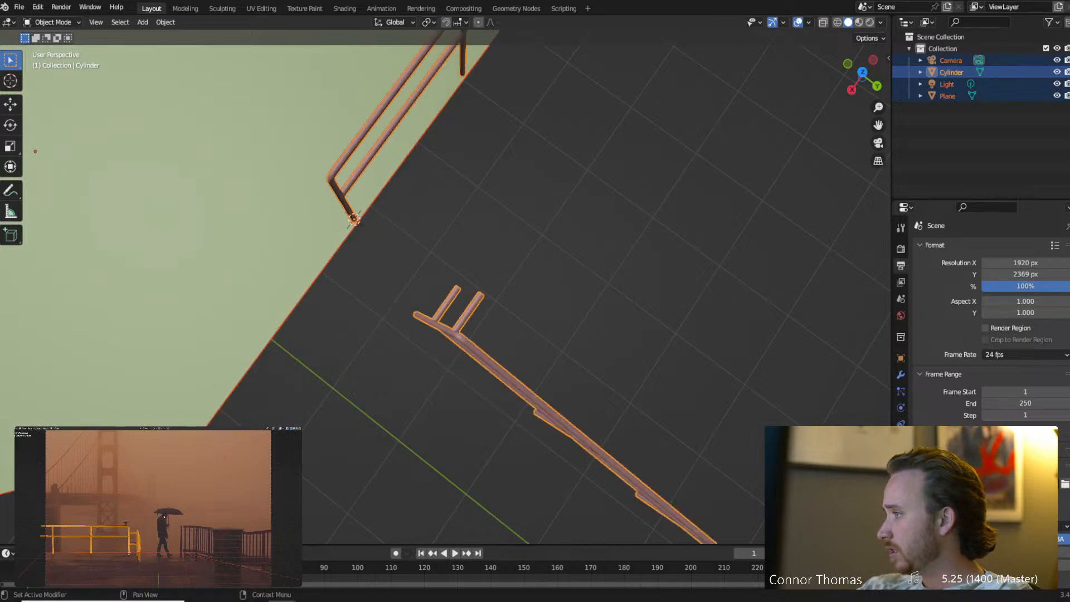
pyautogui.click(178, 524)
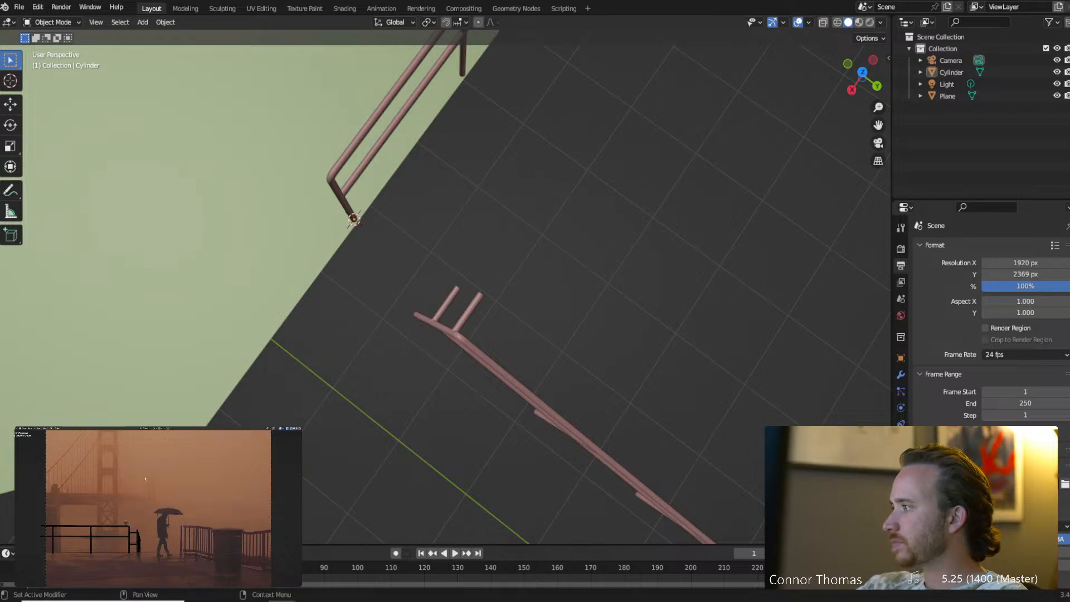
pyautogui.moveTo(394, 310); pyautogui.dragTo(477, 330, button='middle')
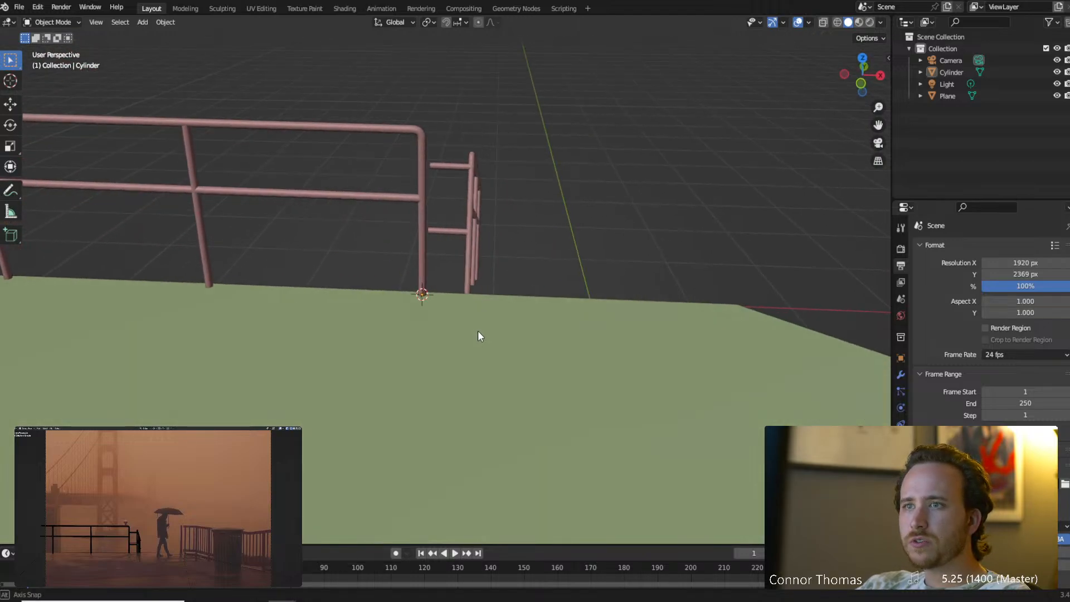
# Add a cube mesh and move it along X to the ground plane's corner beyond the railings.
pyautogui.hotkey('shift', 'a')
pyautogui.click(524, 343)
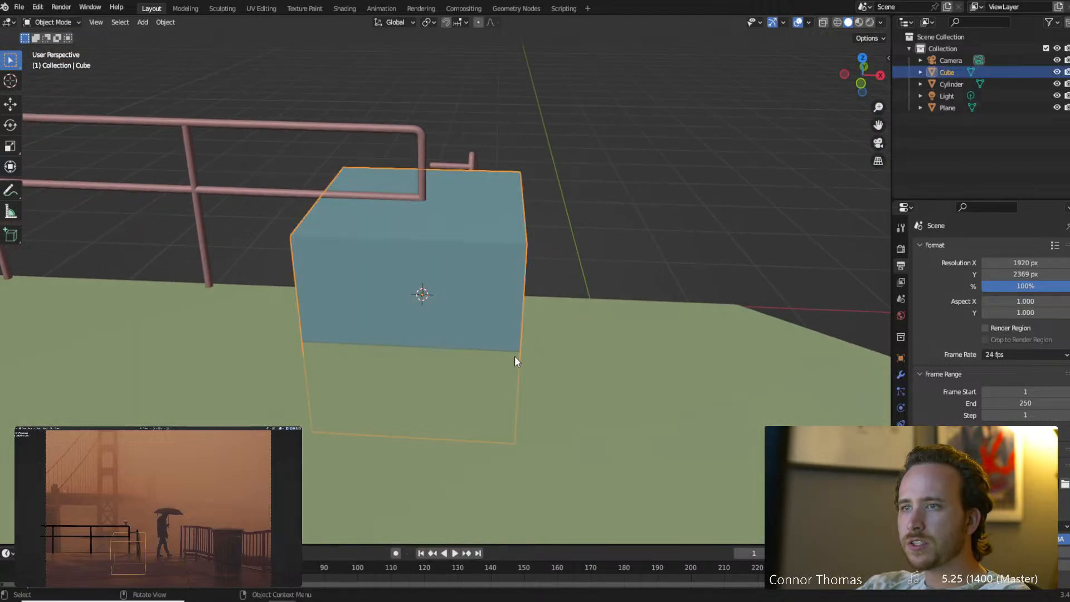
pyautogui.press('g')
pyautogui.press('x')
pyautogui.click(831, 355)
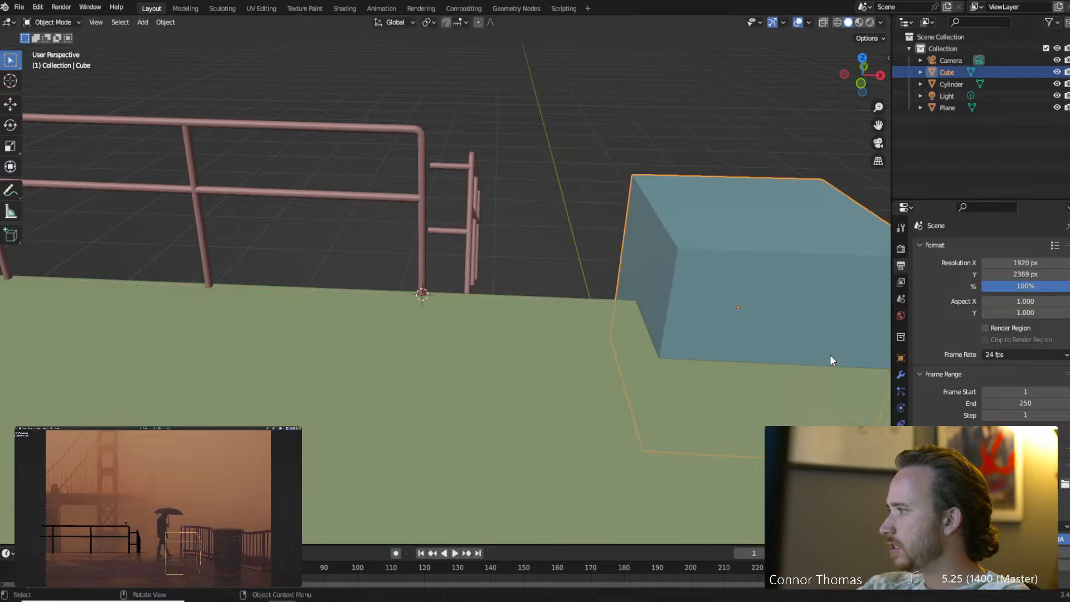
# Scale the cube down to a post-sized block and shift it slightly along negative X at the ground plane's corner.
pyautogui.press('s')
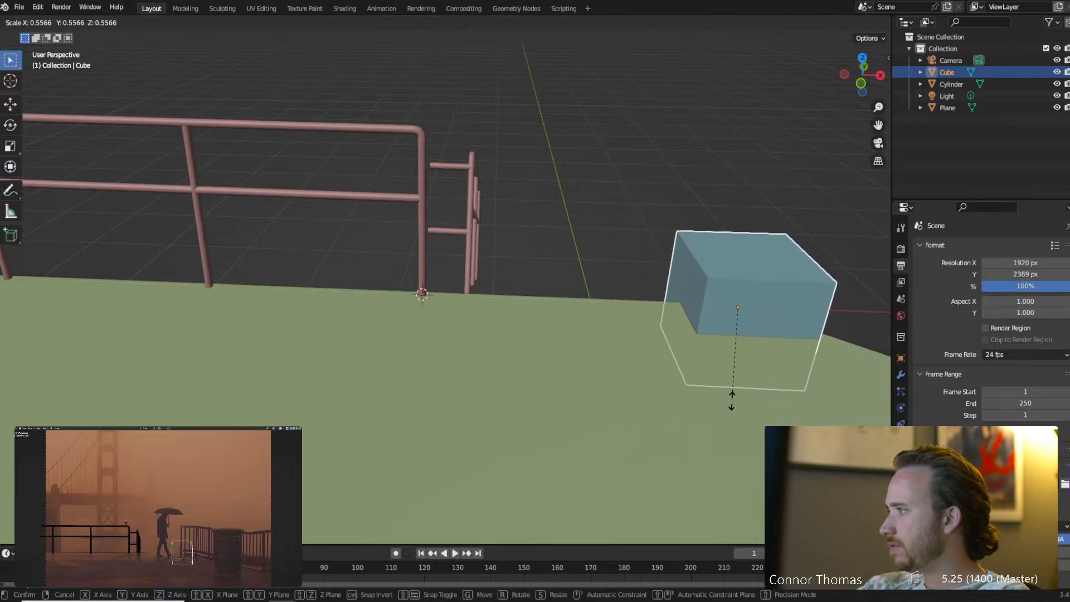
pyautogui.click(719, 341)
pyautogui.press('s')
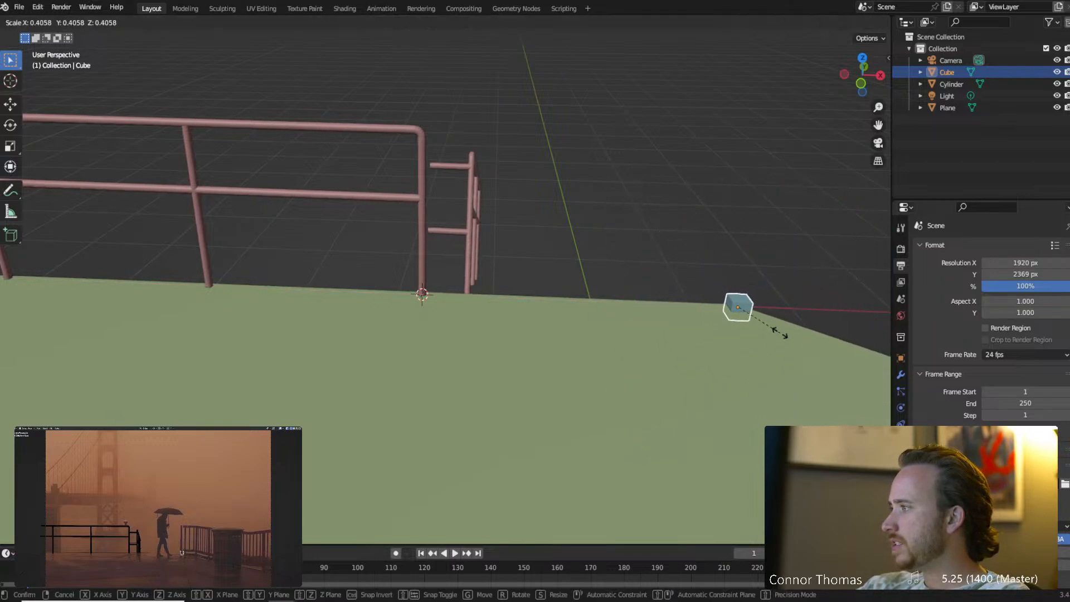
pyautogui.click(779, 325)
pyautogui.press('g')
pyautogui.press('x')
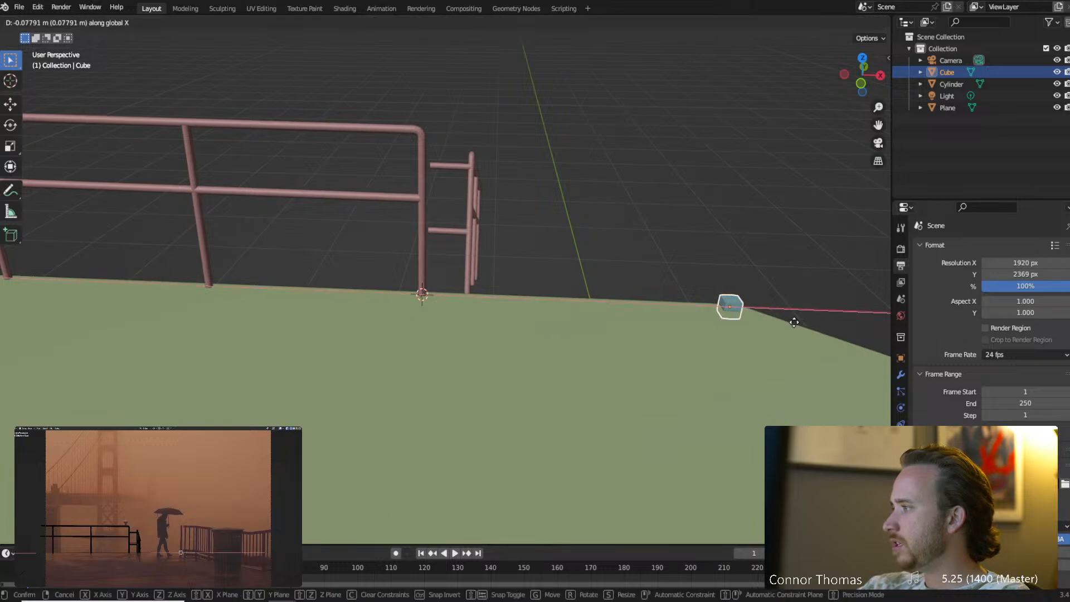
pyautogui.click(809, 354)
pyautogui.press('s')
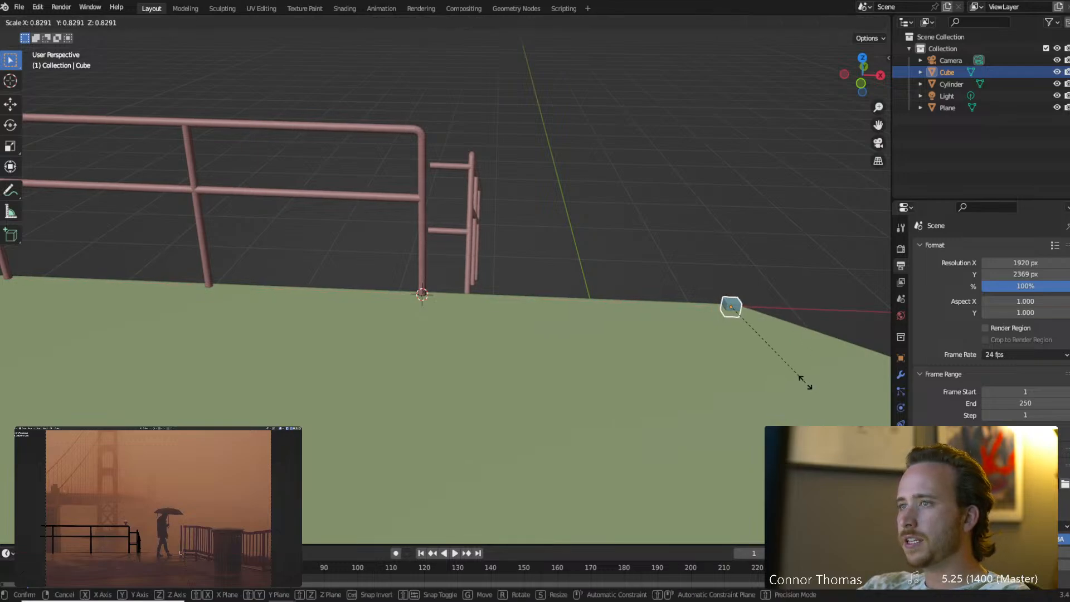
pyautogui.click(803, 381)
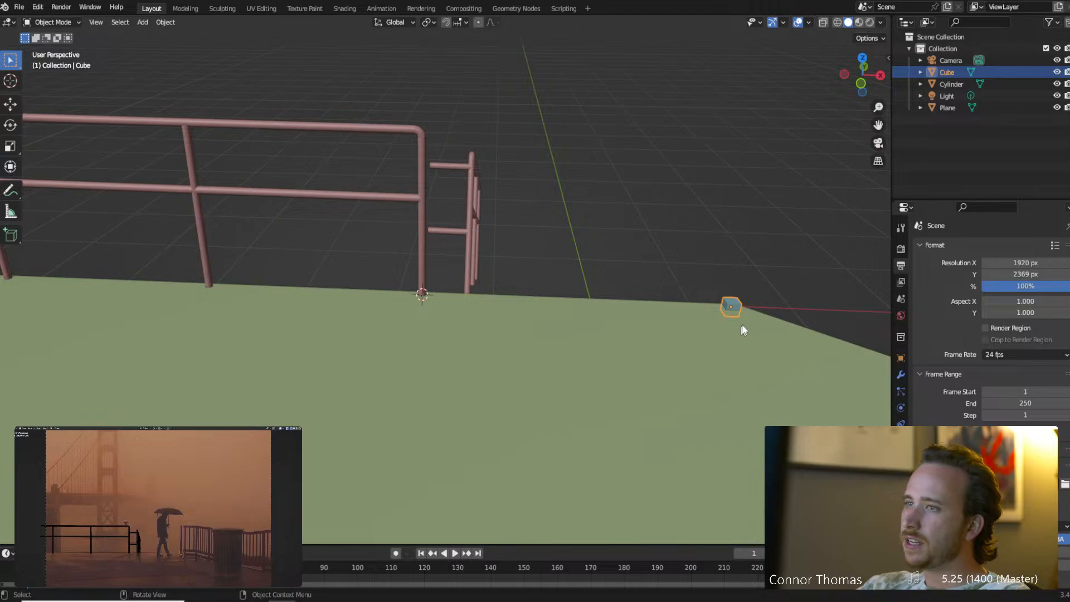
# Zoom in on the small cube and raise it slightly along Z out of the ground plane.
pyautogui.press('KP_Decimal')
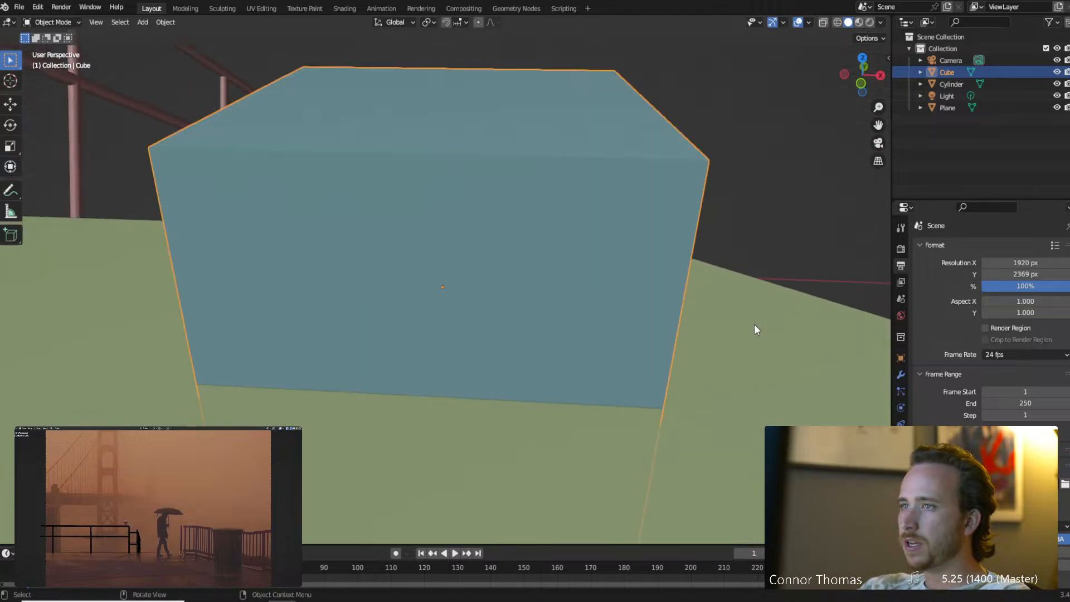
pyautogui.scroll(-4, 465, 322)
pyautogui.scroll(-2, 457, 311)
pyautogui.press('g')
pyautogui.press('z')
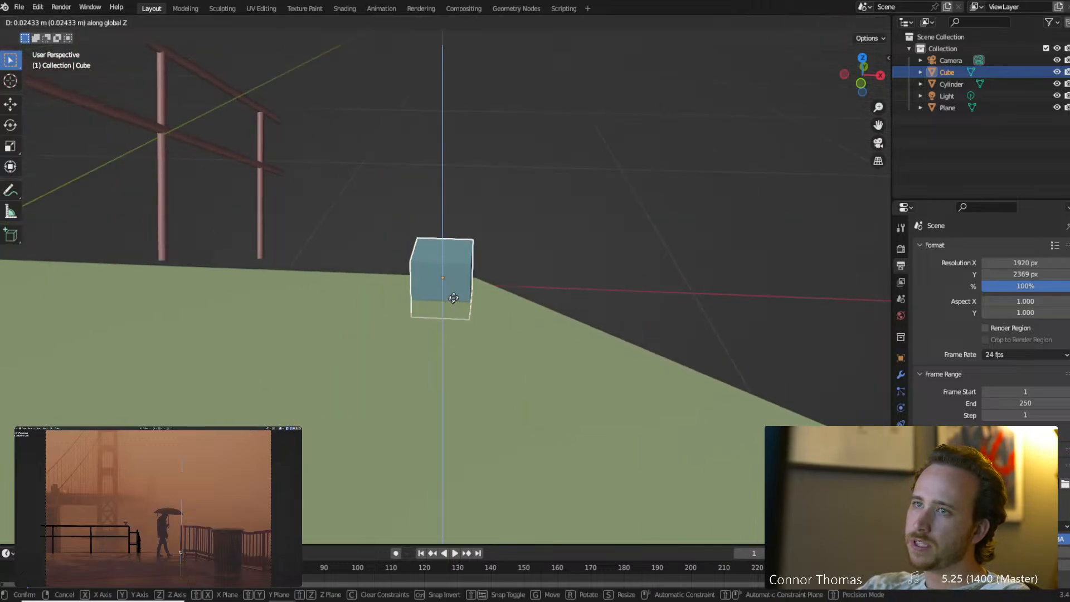
pyautogui.click(460, 187)
# In Edit Mode with face selection, raise the cube's top face about 1.35 m along Z to form a tall post.
pyautogui.moveTo(460, 187); pyautogui.dragTo(481, 273, button='middle')
pyautogui.press('Tab')
pyautogui.press('`')
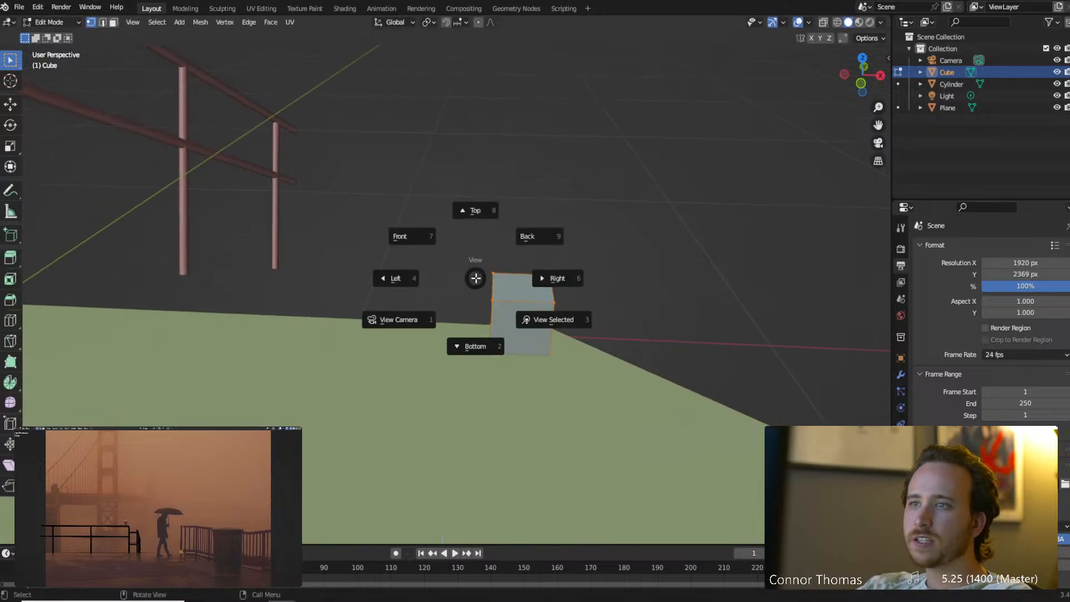
pyautogui.press('3')
pyautogui.click(521, 285)
pyautogui.moveTo(522, 286); pyautogui.dragTo(530, 303, button='middle')
pyautogui.press('g')
pyautogui.press('z')
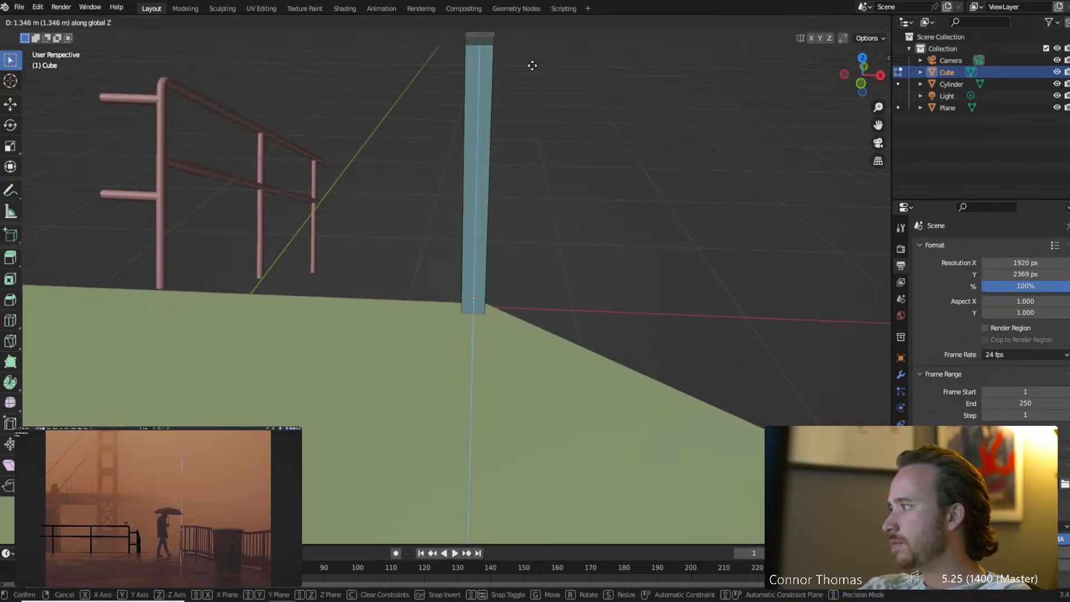
pyautogui.click(523, 524)
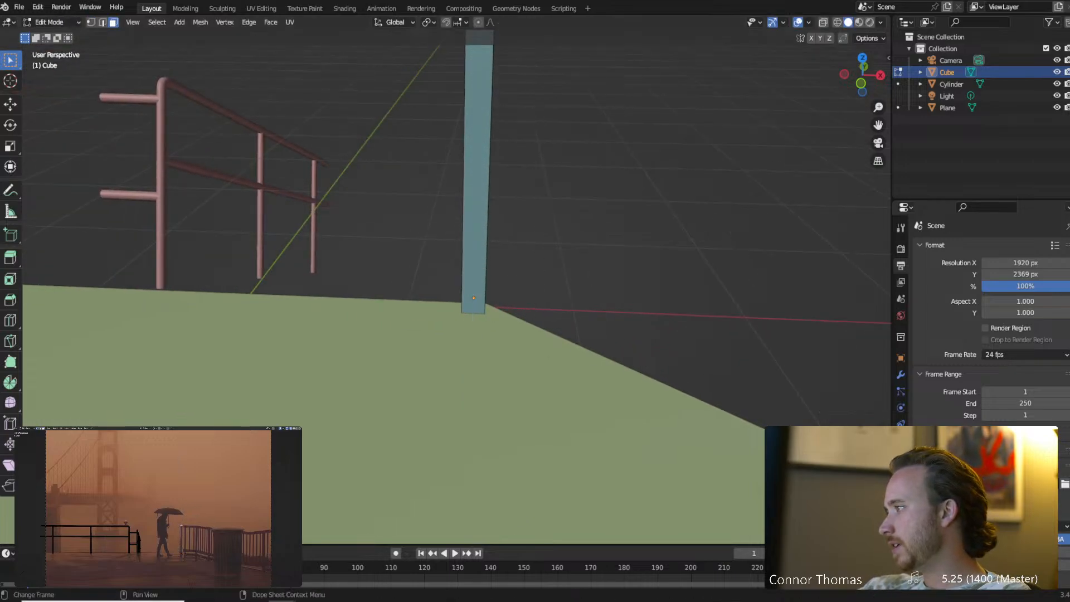
pyautogui.keyDown('shift'); pyautogui.moveTo(480, 223); pyautogui.dragTo(487, 348, button='middle'); pyautogui.keyUp('shift')
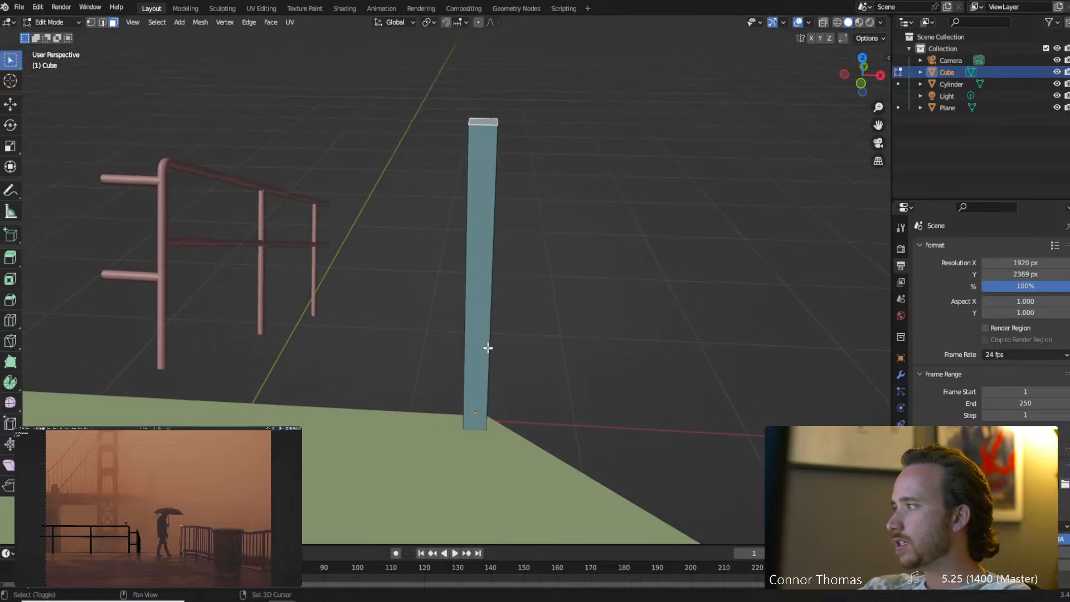
# Reselect only the post object, select its entire mesh in Edit Mode, and view the ground's corner from the top.
pyautogui.press('Tab')
pyautogui.press('a')
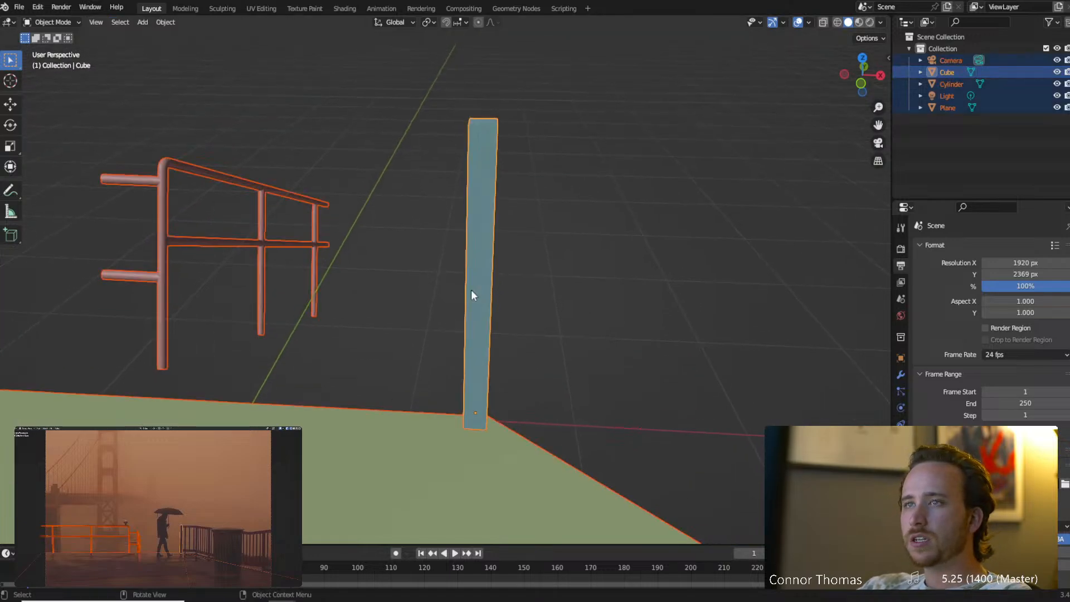
pyautogui.hotkey('alt', 'a')
pyautogui.click(478, 210)
pyautogui.press('Tab')
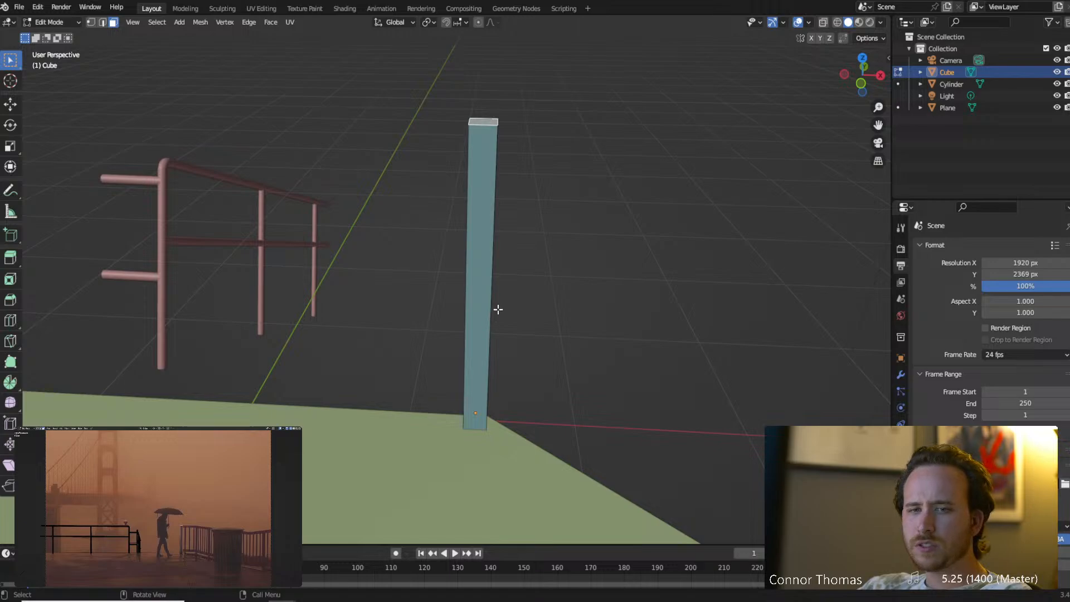
pyautogui.moveTo(498, 310); pyautogui.dragTo(544, 368, button='middle')
pyautogui.press('a')
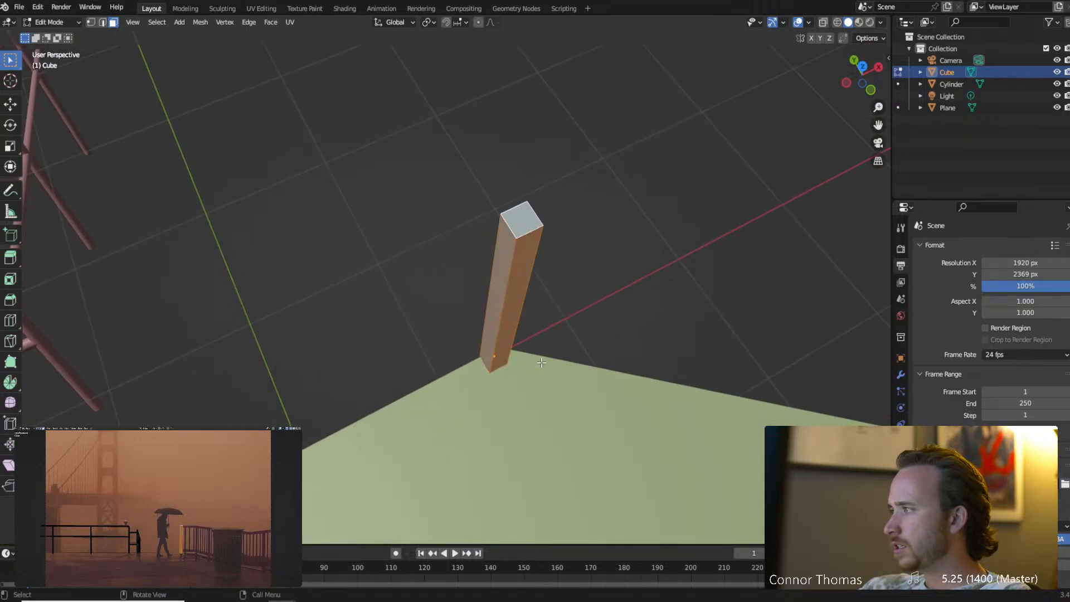
pyautogui.press('KP_7')
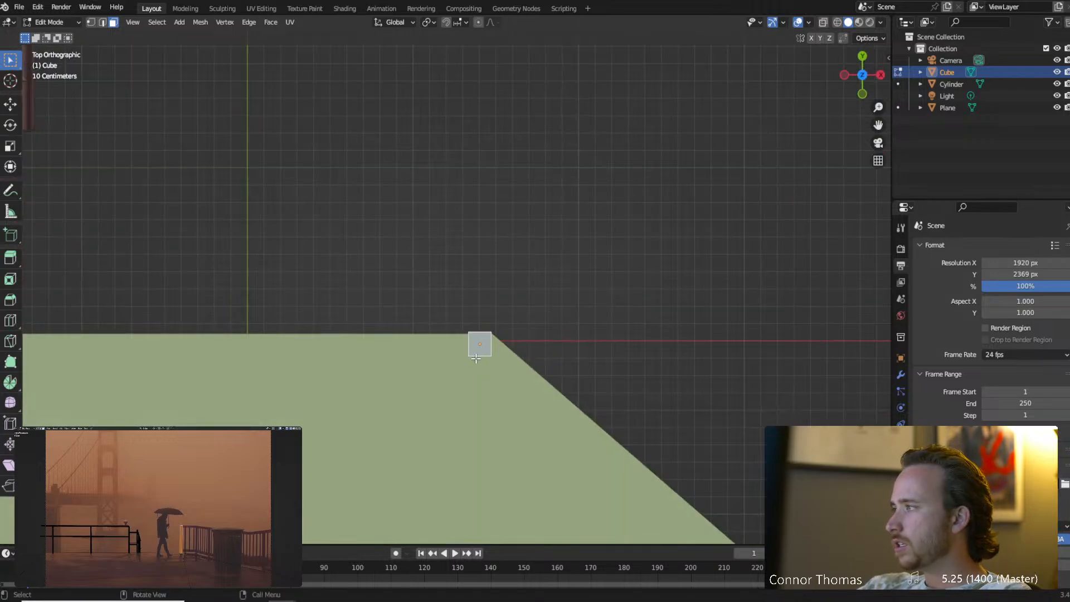
pyautogui.scroll(-2, 478, 360)
pyautogui.keyDown('shift'); pyautogui.moveTo(478, 361); pyautogui.dragTo(448, 283, button='middle'); pyautogui.keyUp('shift')
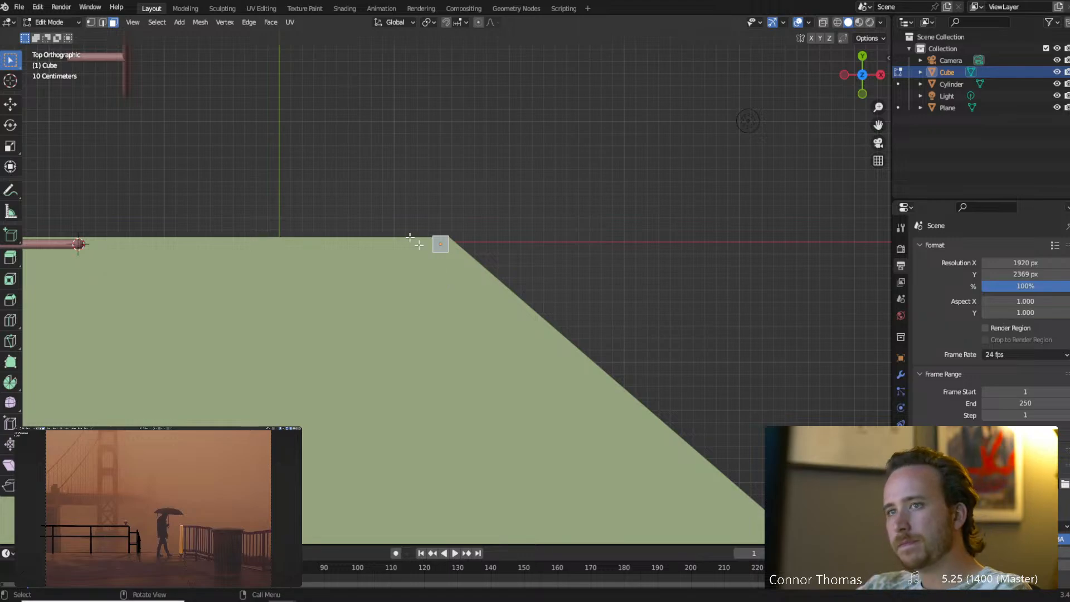
# Try moving the post about 1.33 m along negative Y and 0.06 m along negative X, and undo both moves.
pyautogui.press('g')
pyautogui.press('x')
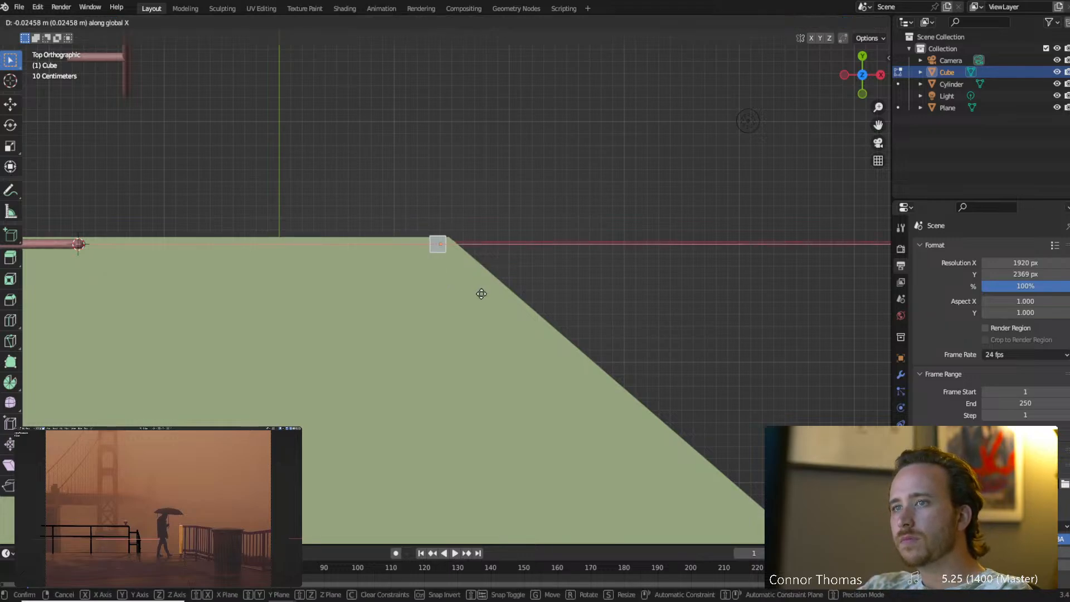
pyautogui.press('z')
pyautogui.press('y')
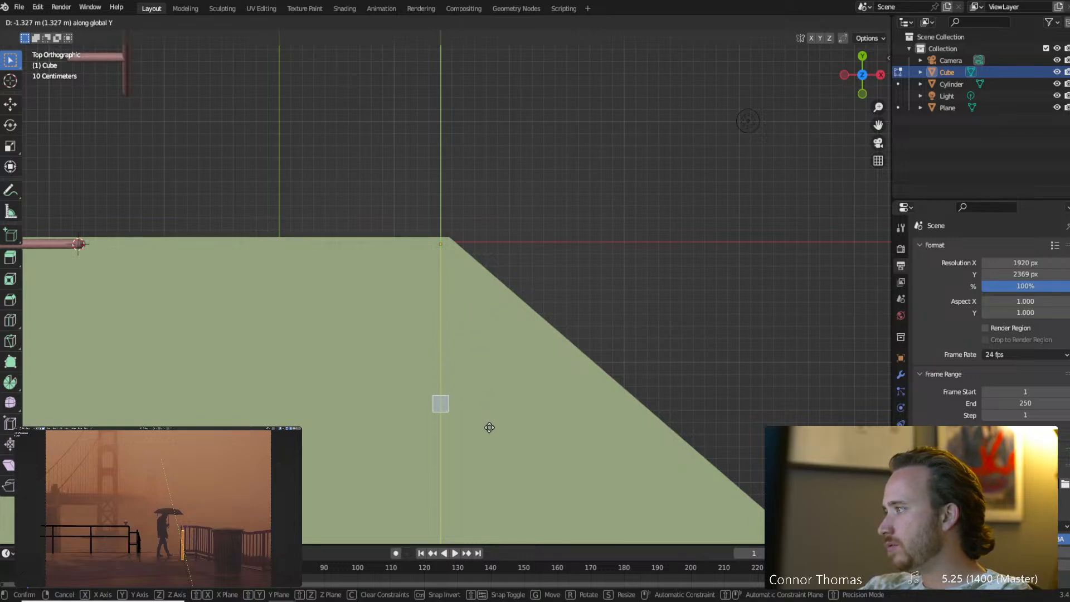
pyautogui.press('x')
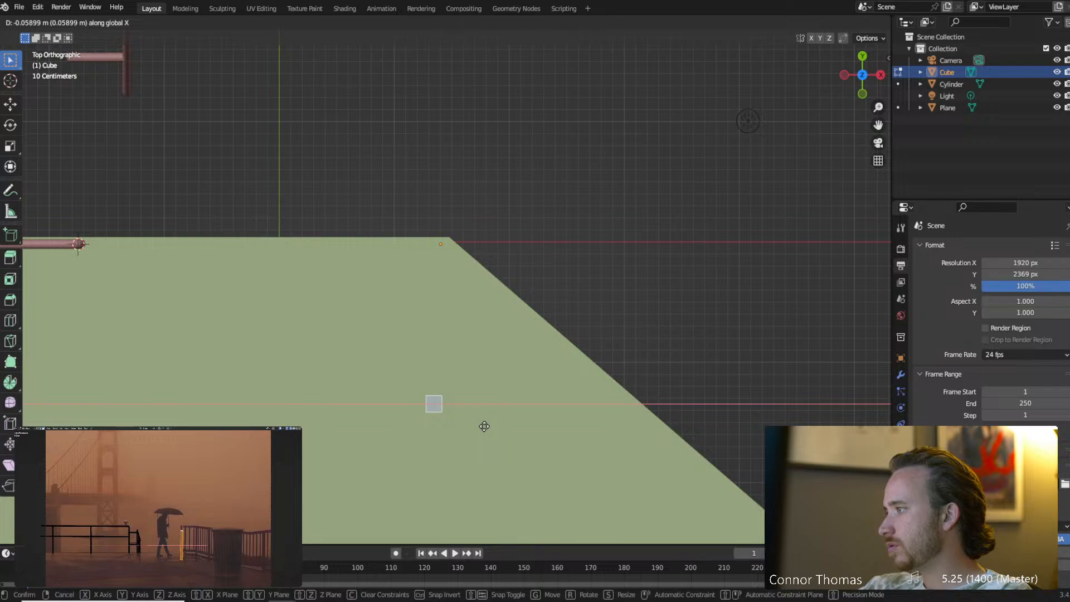
pyautogui.click(485, 426)
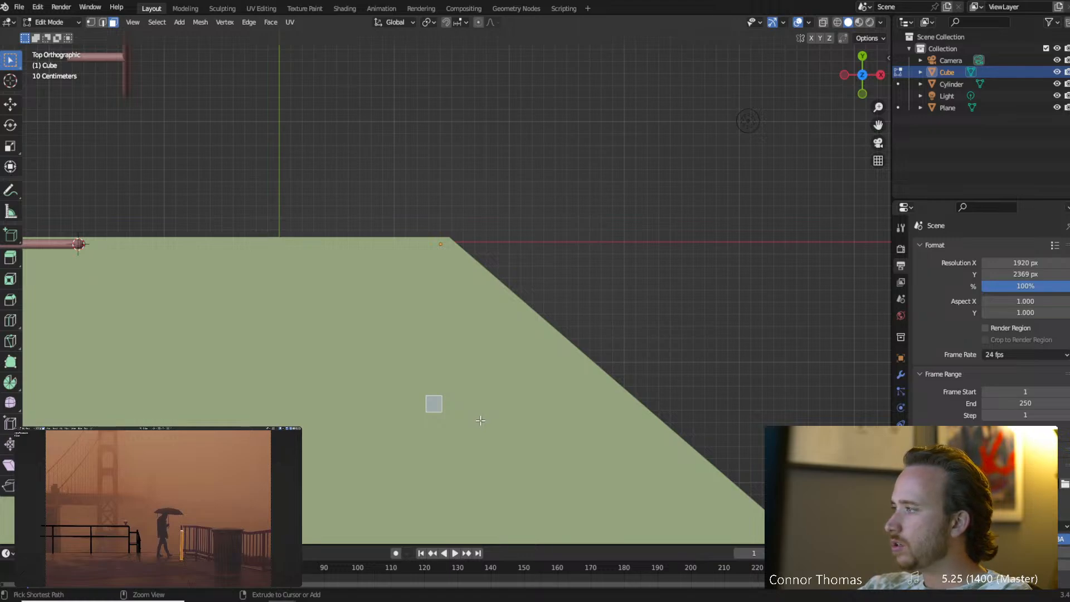
pyautogui.hotkey('ctrl', 'z')
pyautogui.hotkey('ctrl', 'z')
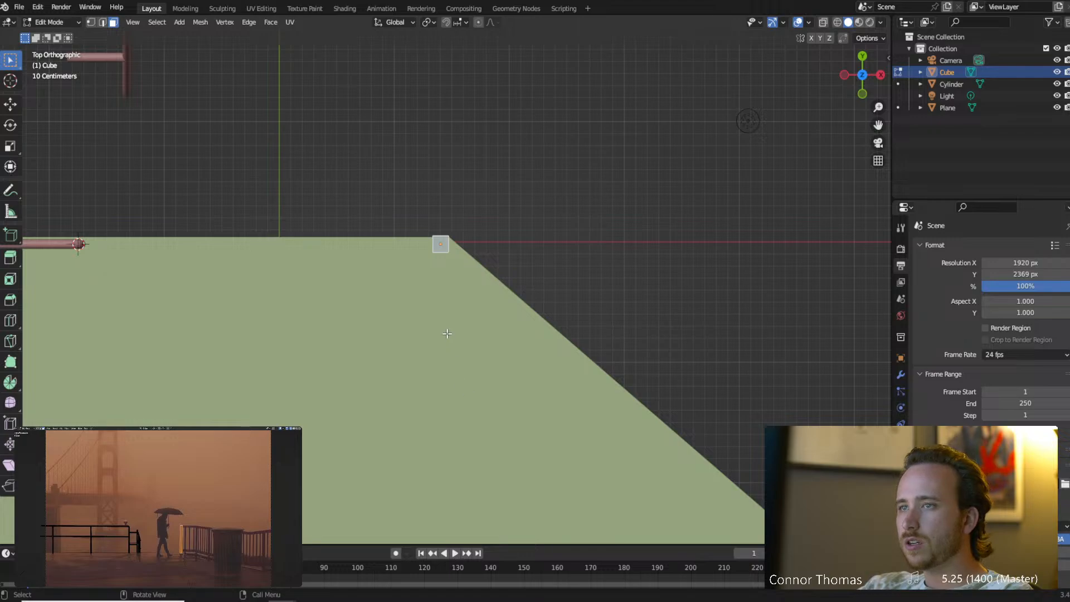
# Move the whole post about 0.33 m along negative Y and nudge it slightly along negative X.
pyautogui.press('g')
pyautogui.press('x')
pyautogui.press('y')
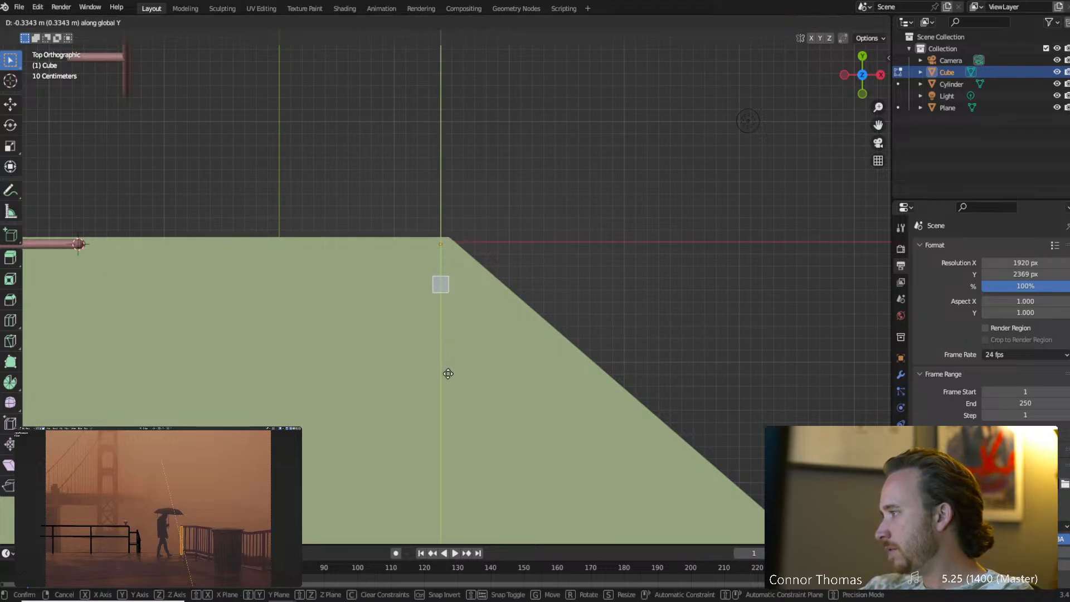
pyautogui.click(448, 374)
pyautogui.press('g')
pyautogui.press('x')
pyautogui.click(517, 376)
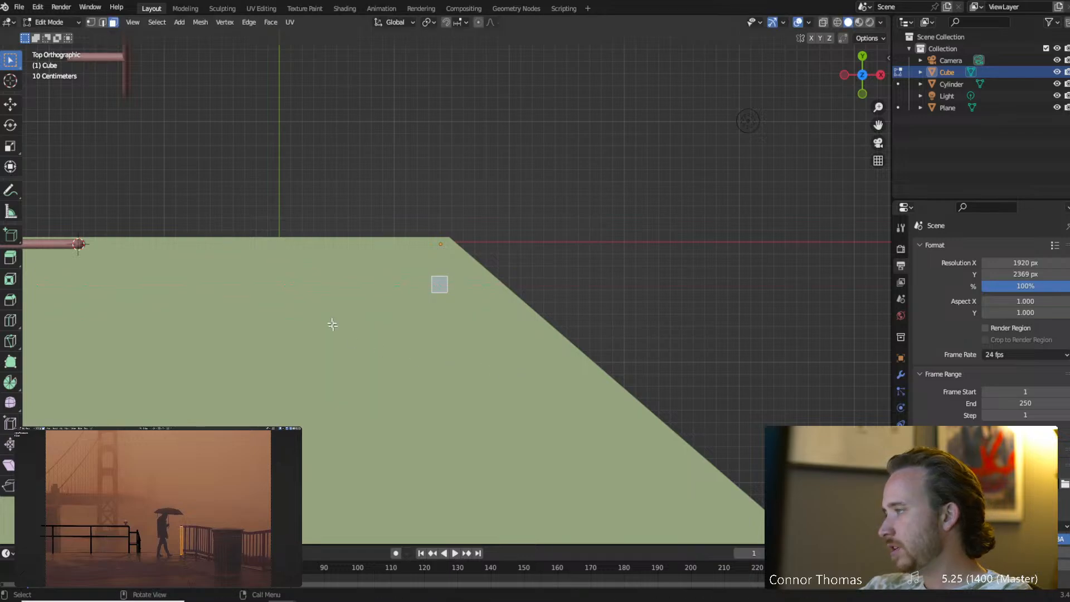
# Raise the post's top face slightly along Z to make the post a little taller.
pyautogui.moveTo(451, 349); pyautogui.dragTo(451, 258, button='middle')
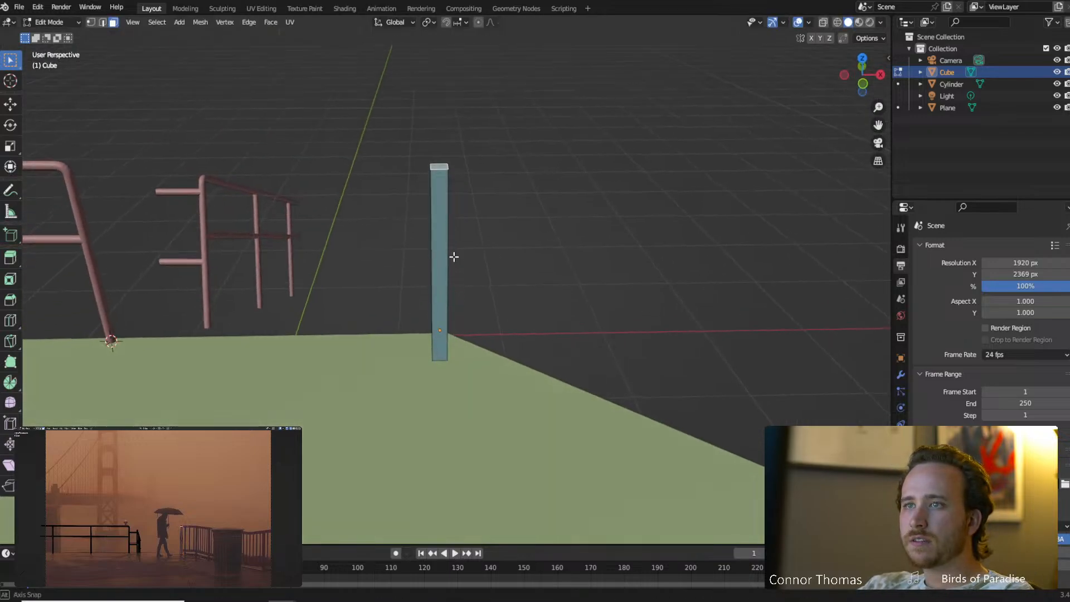
pyautogui.press('g')
pyautogui.press('z')
pyautogui.click(453, 249)
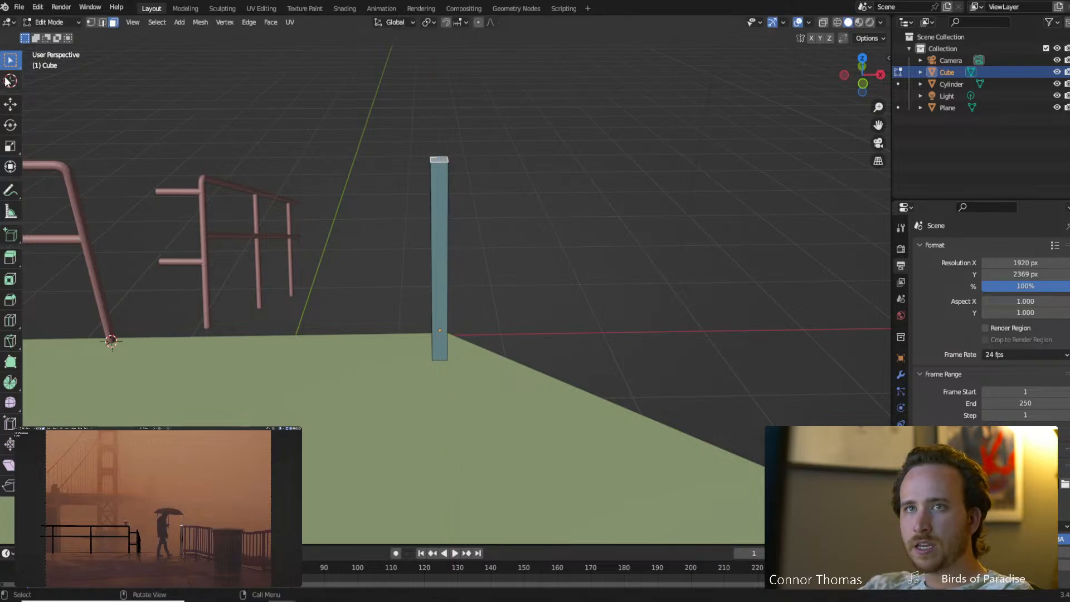
# Place the 3D cursor on the ground just beside the post's base and return to the selection tool.
pyautogui.click(7, 80)
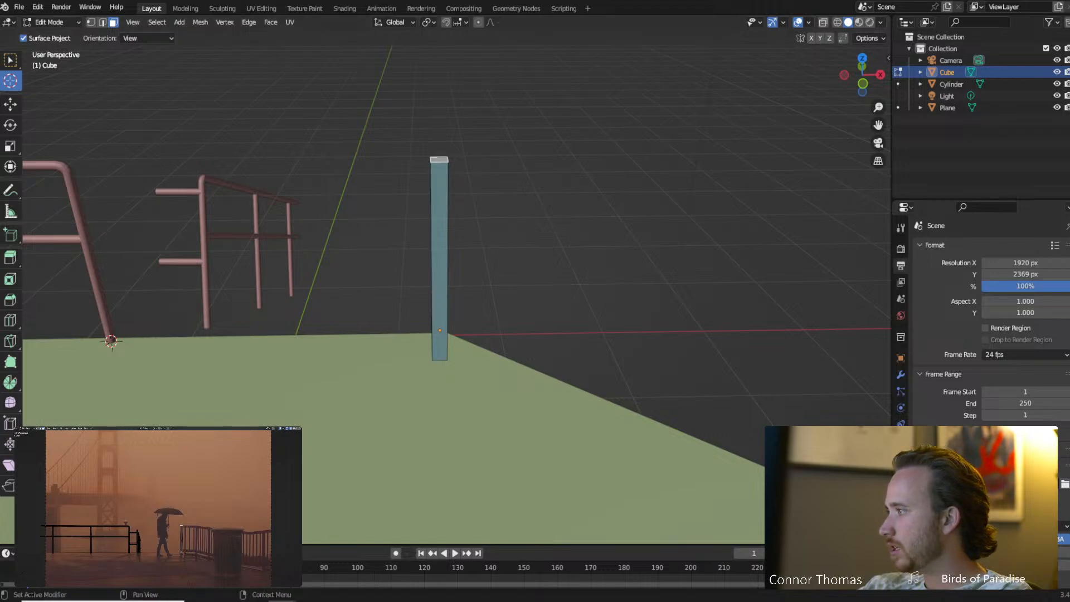
pyautogui.click(466, 361)
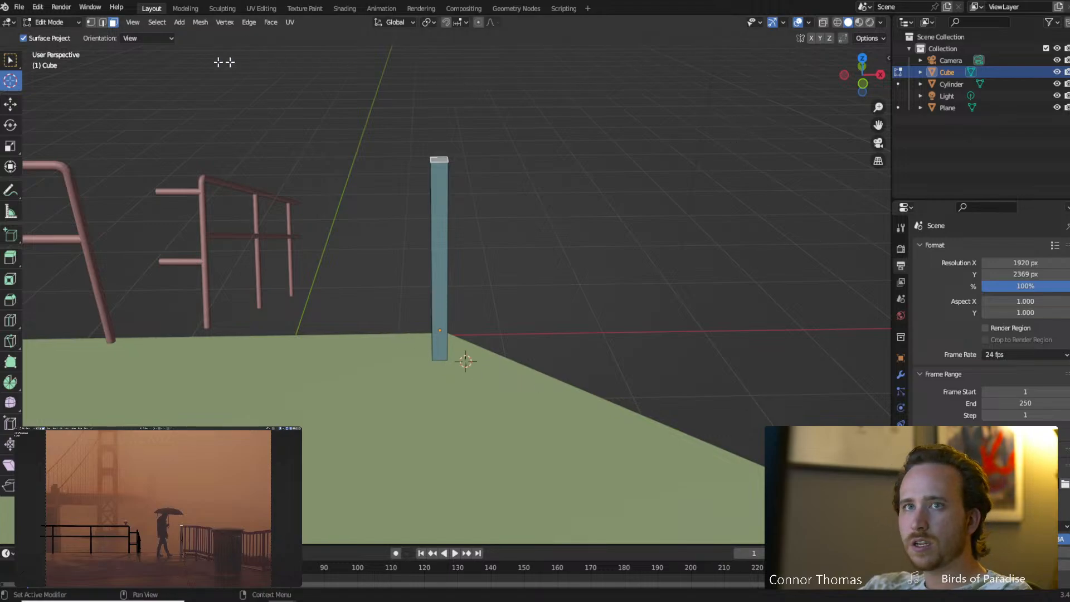
pyautogui.click(11, 61)
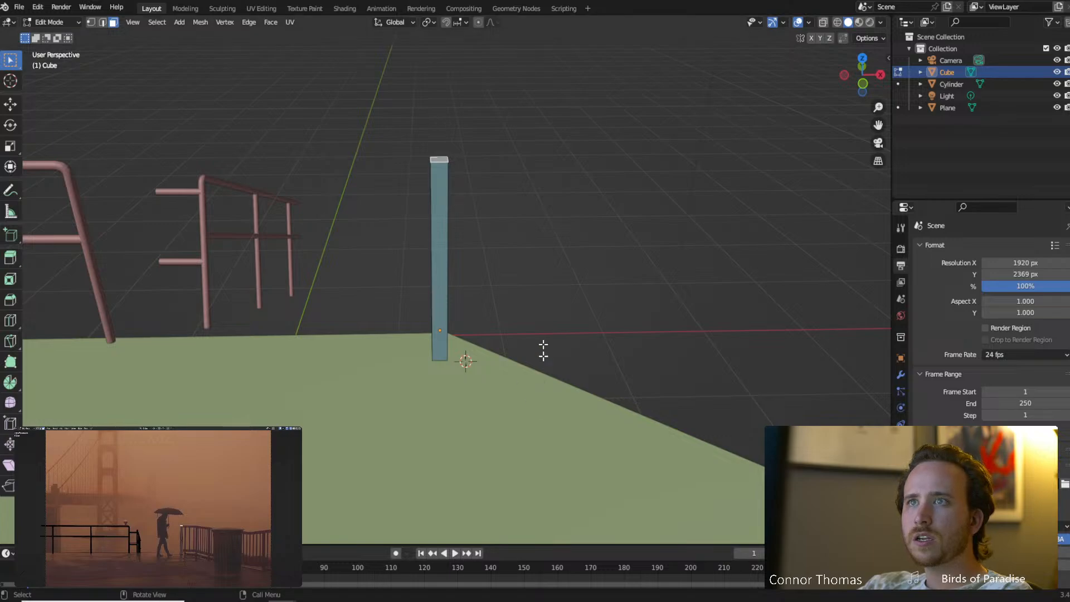
# Add a cube at the 3D cursor within the post's mesh, scale it to about 0.1, and scale it again by about 0.43.
pyautogui.hotkey('shift', 'a')
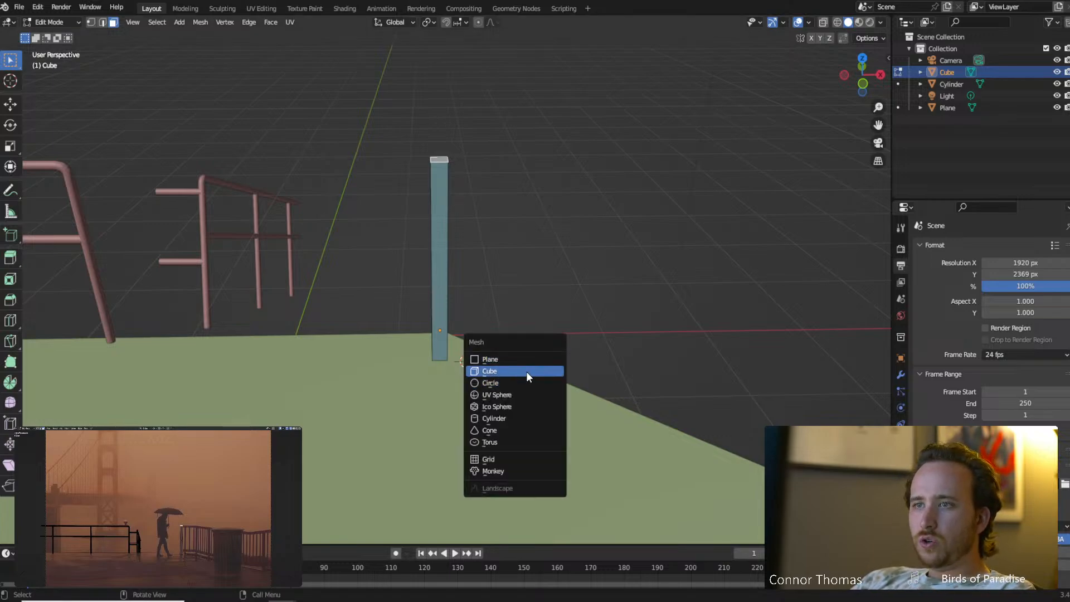
pyautogui.click(526, 371)
pyautogui.press('s')
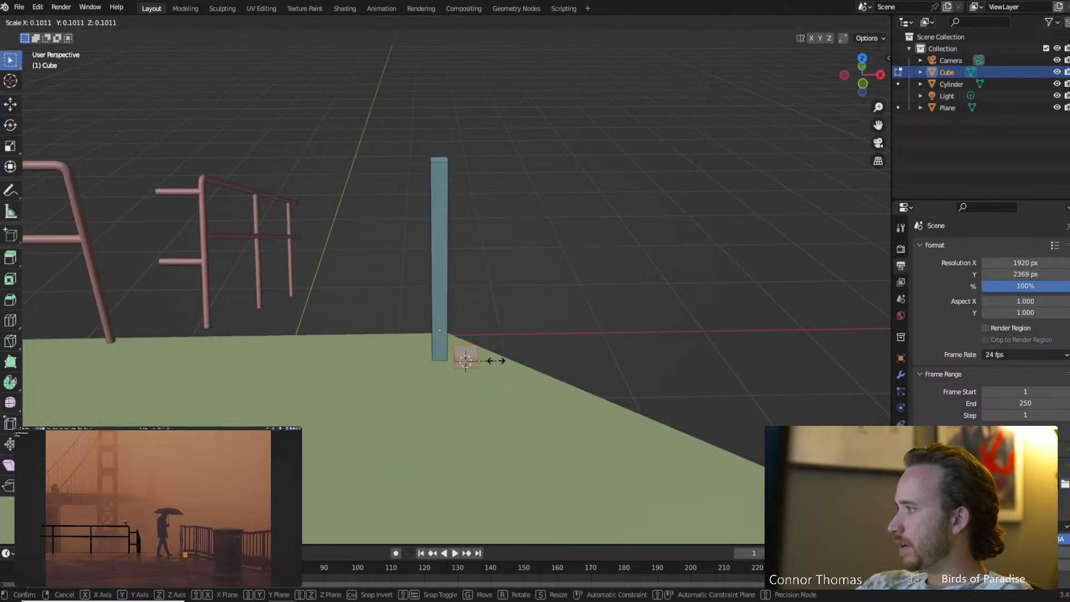
pyautogui.click(493, 348)
pyautogui.press('s')
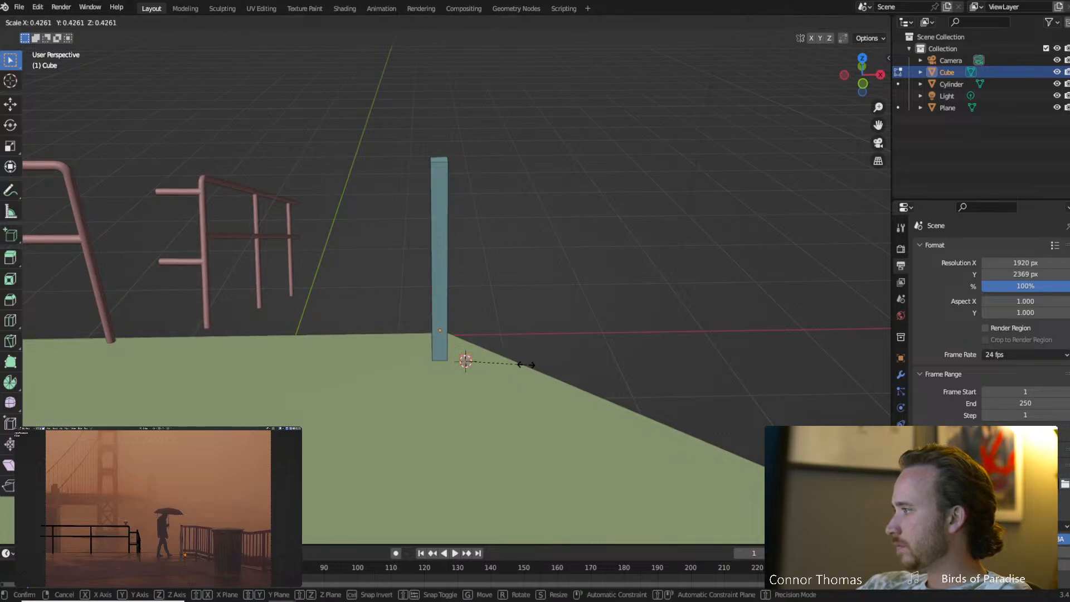
pyautogui.click(526, 366)
pyautogui.scroll(3, 474, 375)
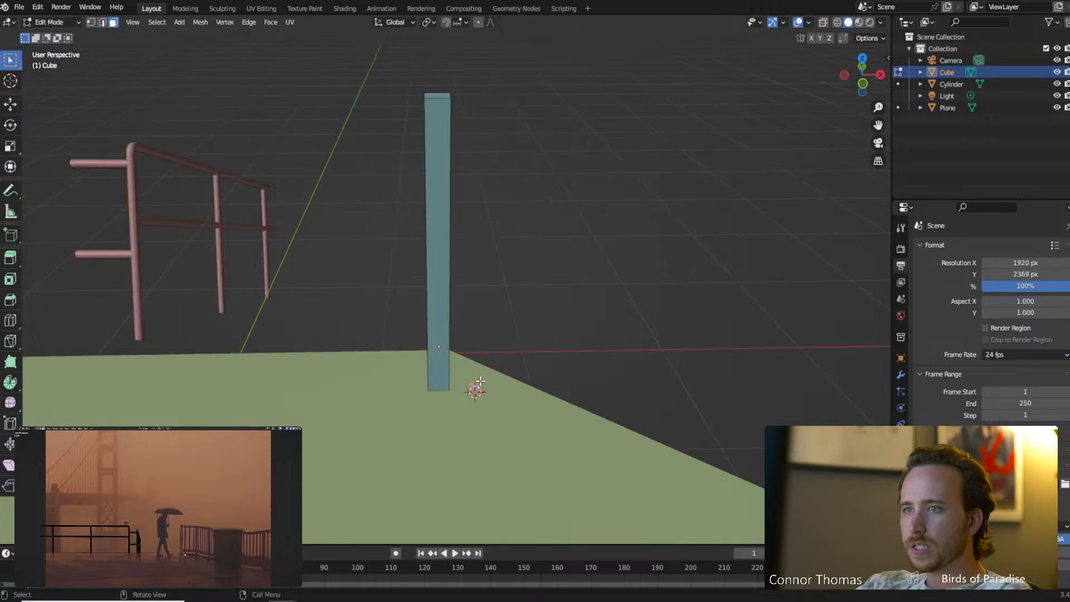
pyautogui.moveTo(476, 383); pyautogui.dragTo(501, 370, button='middle')
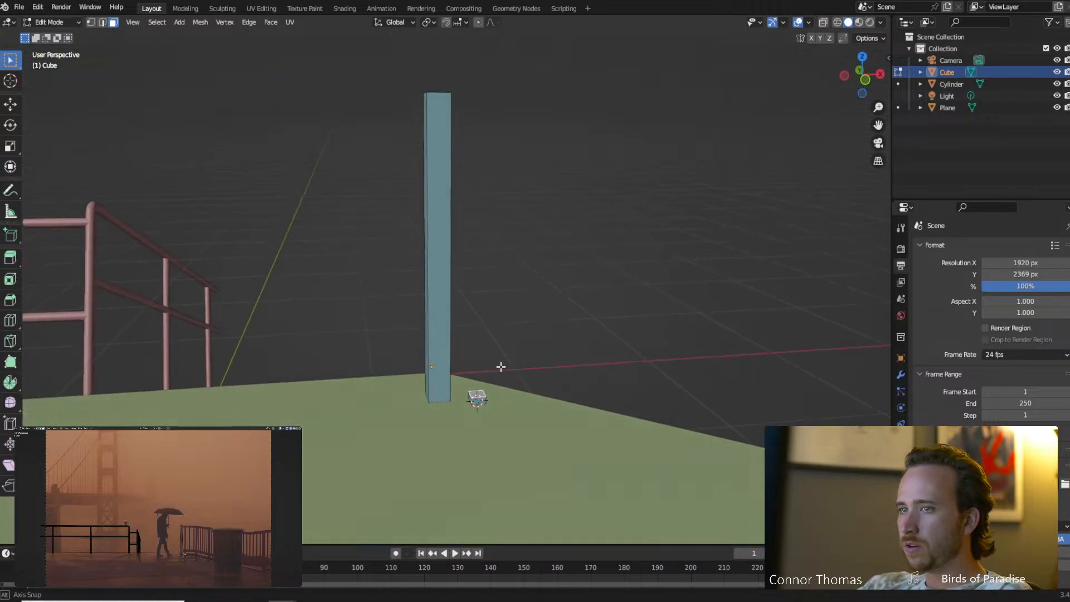
# Raise the small cube's top face about 1.6 m along Z to form a thin bar beside the post.
pyautogui.press('g')
pyautogui.press('z')
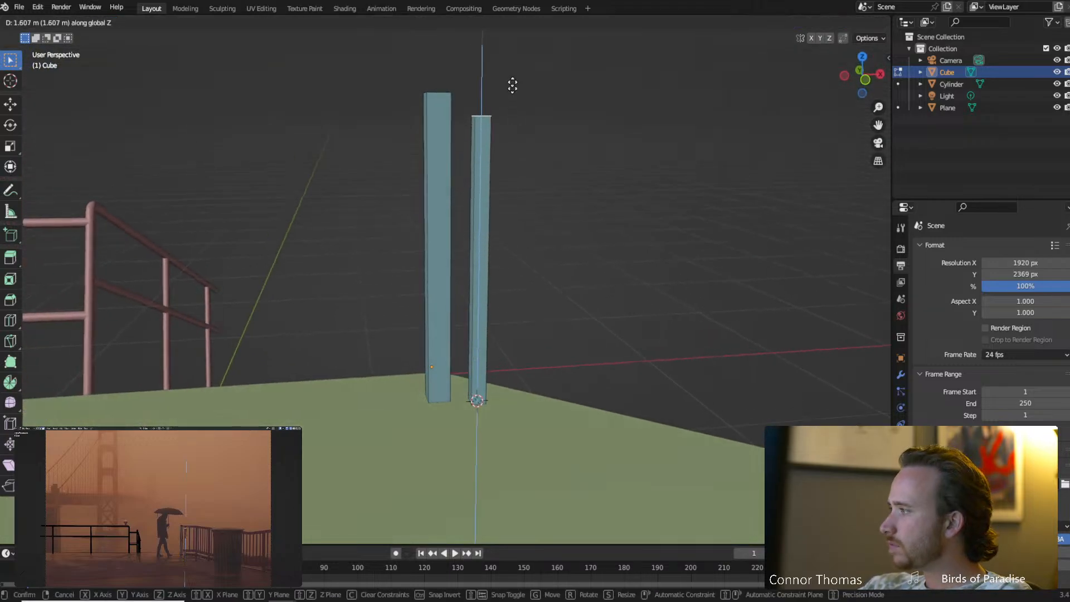
pyautogui.click(511, 83)
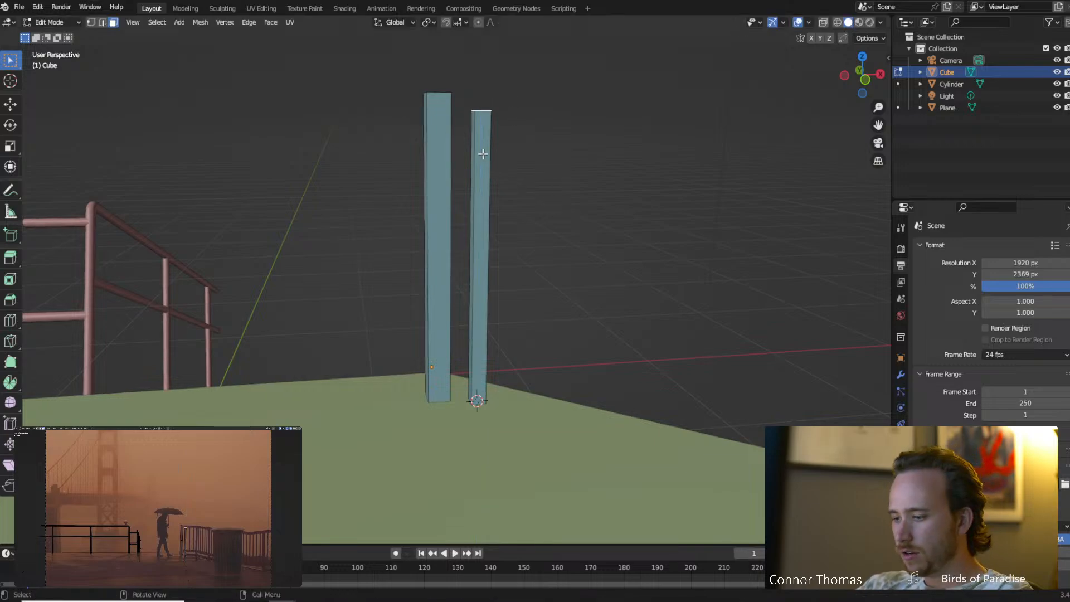
# Duplicate the whole thin bar along X, placing the copy just past the ground plane's slanted edge.
pyautogui.click(485, 133)
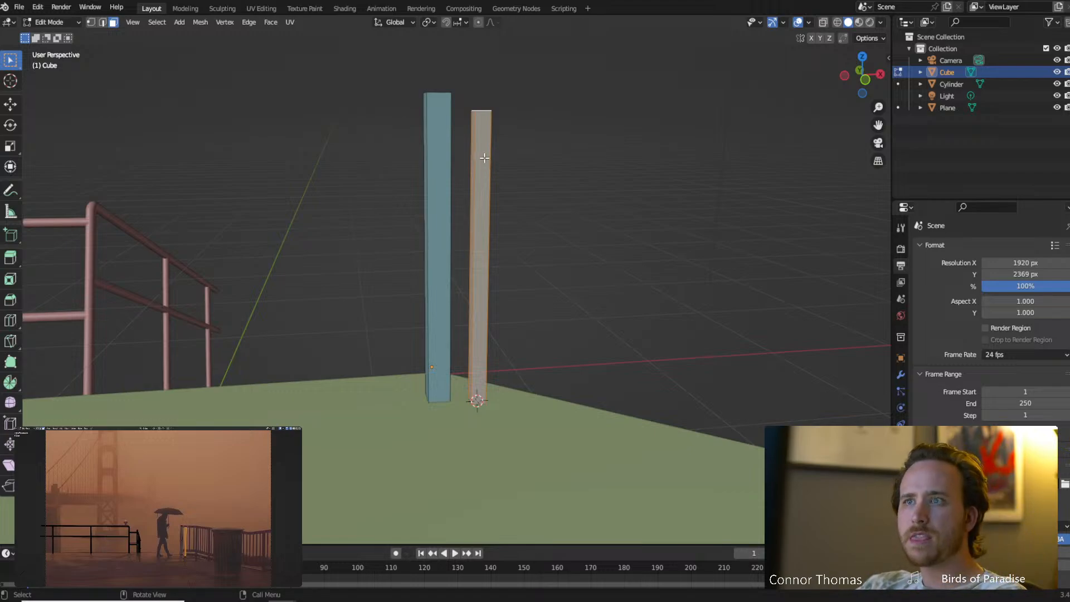
pyautogui.press('KP_7')
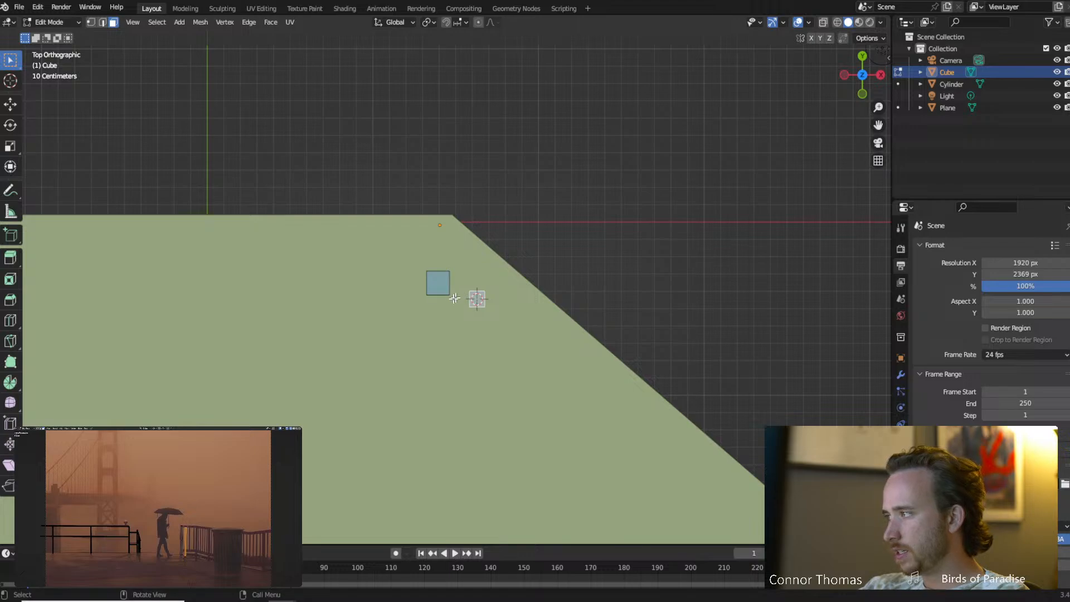
pyautogui.hotkey('shift', 'd')
pyautogui.press('x')
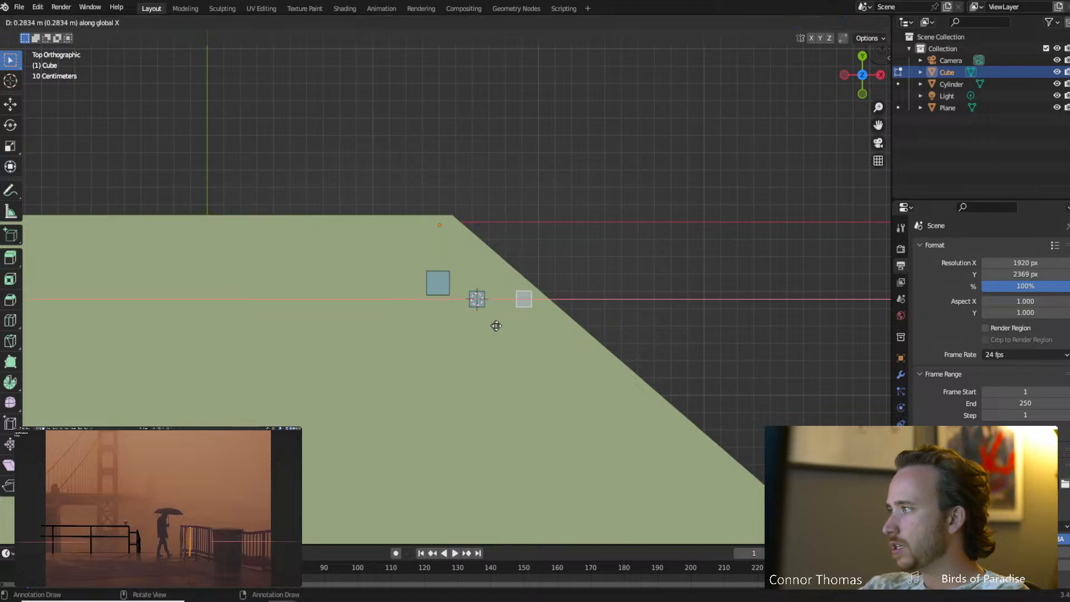
pyautogui.click(561, 330)
# Move the ground plane's back corner vertex about 0.48 m along X so the ground extends toward the outer bar.
pyautogui.scroll(-2, 582, 370)
pyautogui.press('Tab')
pyautogui.click(530, 343)
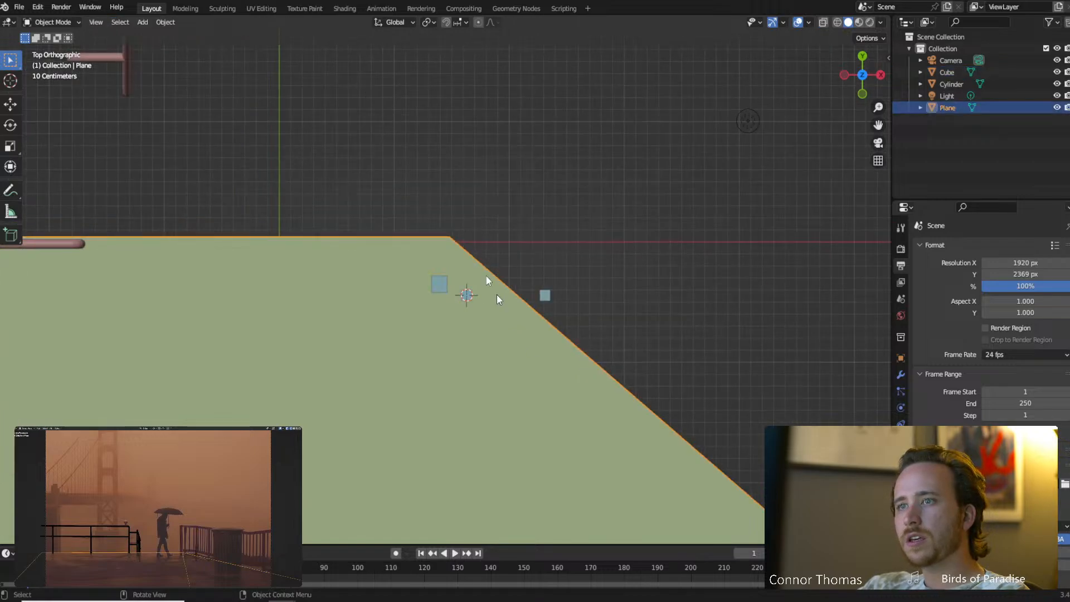
pyautogui.press('Tab')
pyautogui.press('1')
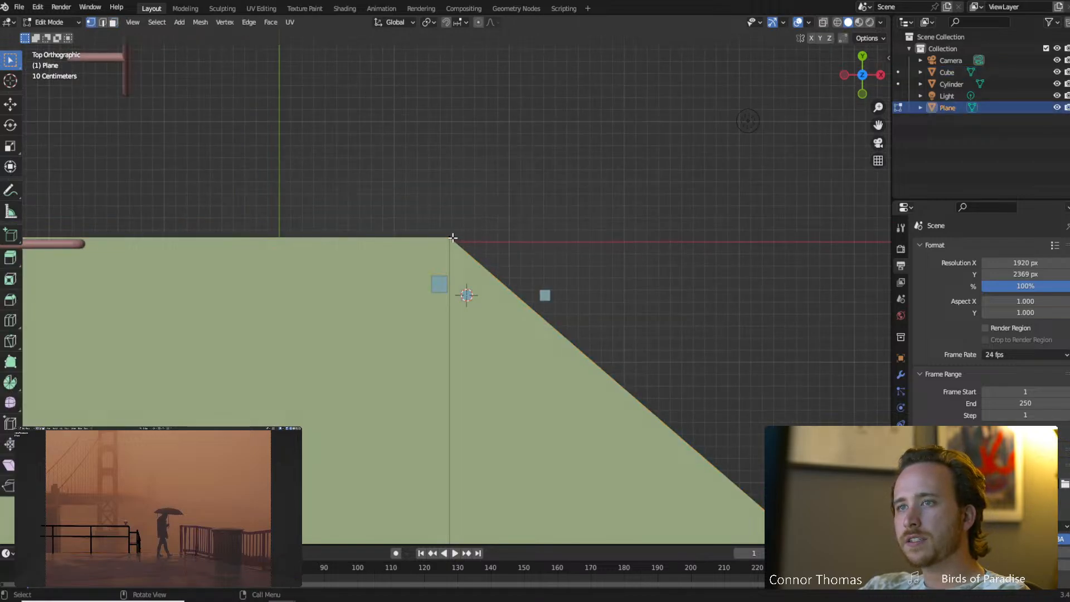
pyautogui.click(450, 237)
pyautogui.press('g')
pyautogui.press('x')
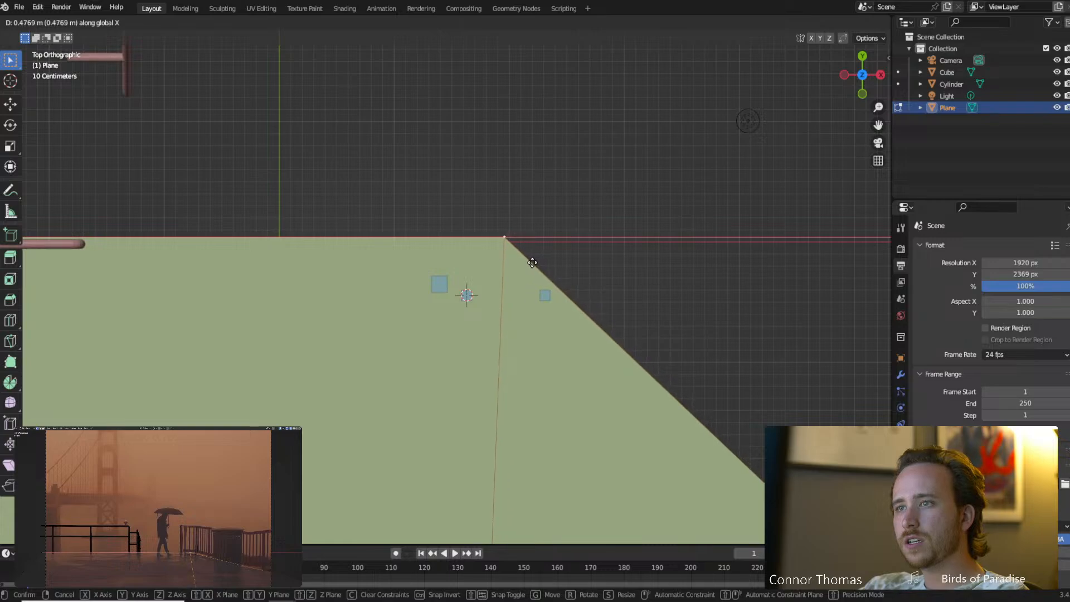
pyautogui.click(532, 262)
pyautogui.press('Tab')
# Duplicate the thin bar next to the corner post along X, placing the copy between the two existing thin bars.
pyautogui.moveTo(506, 393); pyautogui.dragTo(462, 275, button='middle')
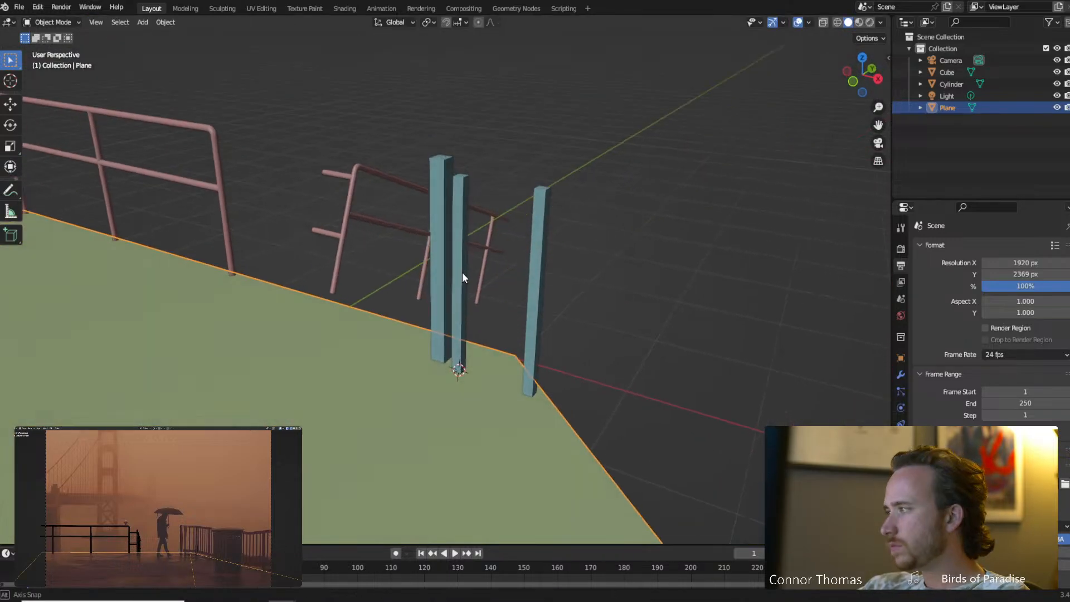
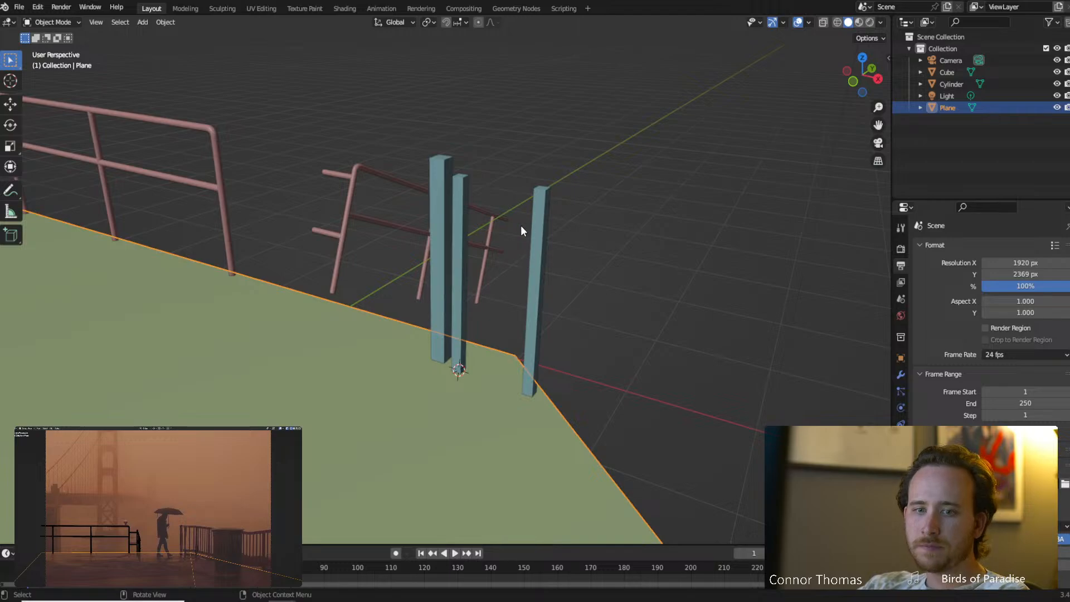
pyautogui.click(535, 230)
pyautogui.press('Tab')
pyautogui.moveTo(551, 286); pyautogui.dragTo(527, 250, button='middle')
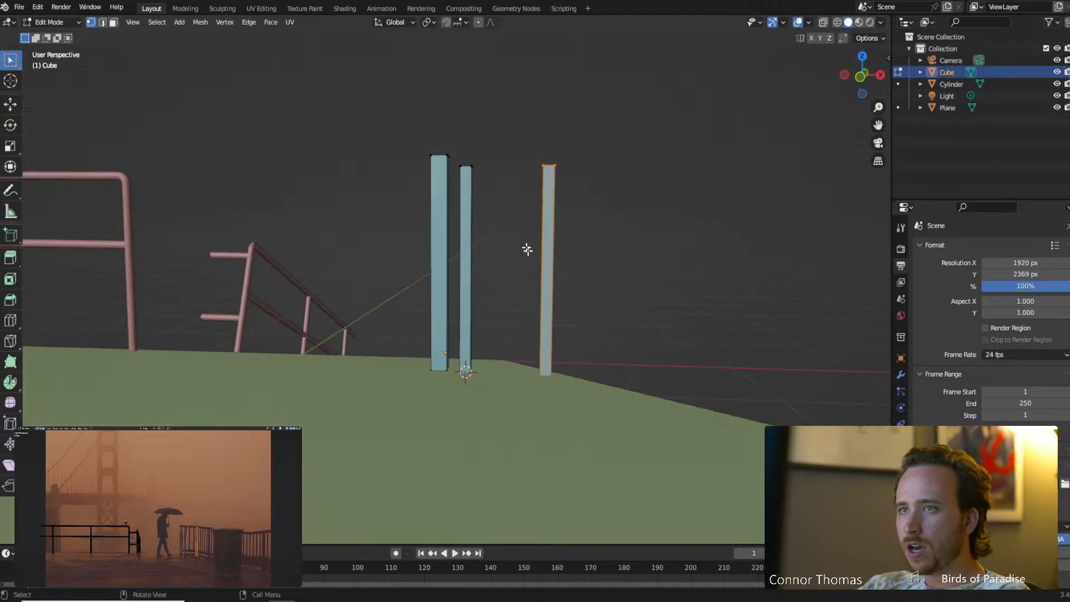
pyautogui.press('a')
pyautogui.press('a')
pyautogui.press('l')
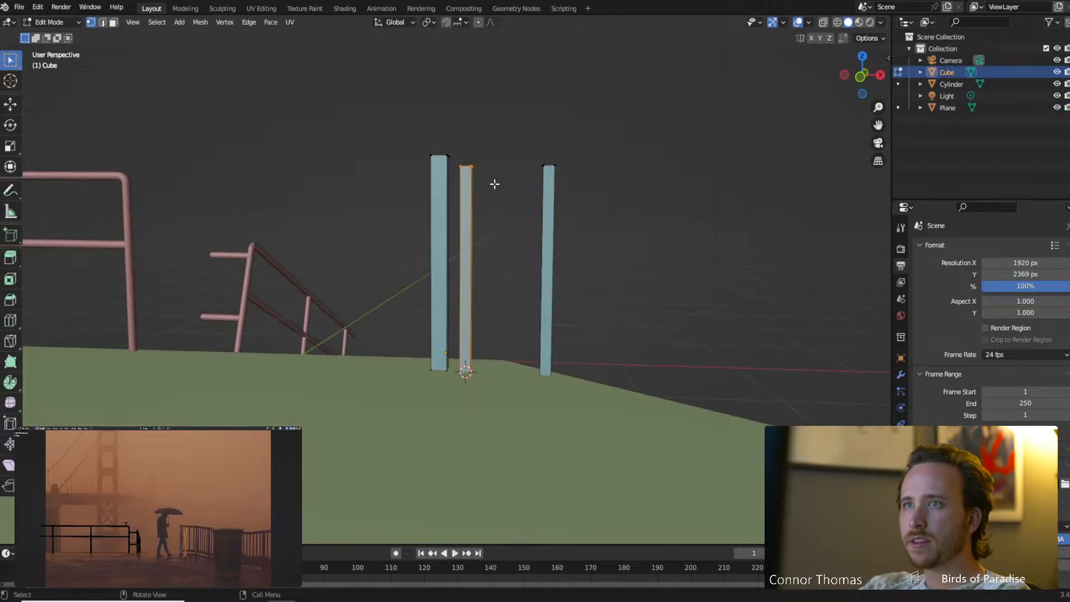
pyautogui.hotkey('shift', 'd')
pyautogui.press('x')
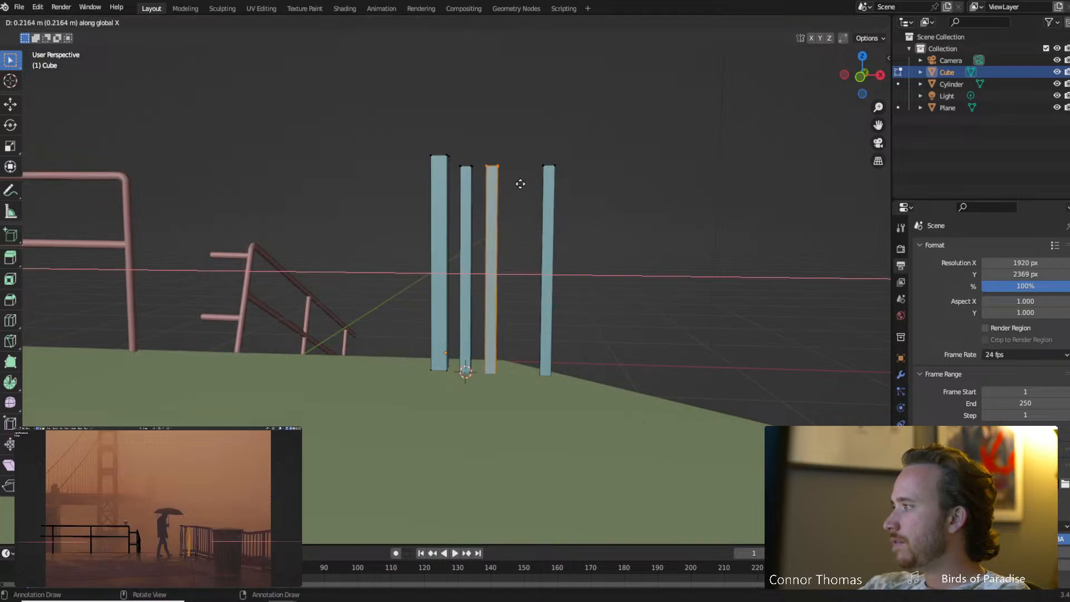
pyautogui.click(524, 184)
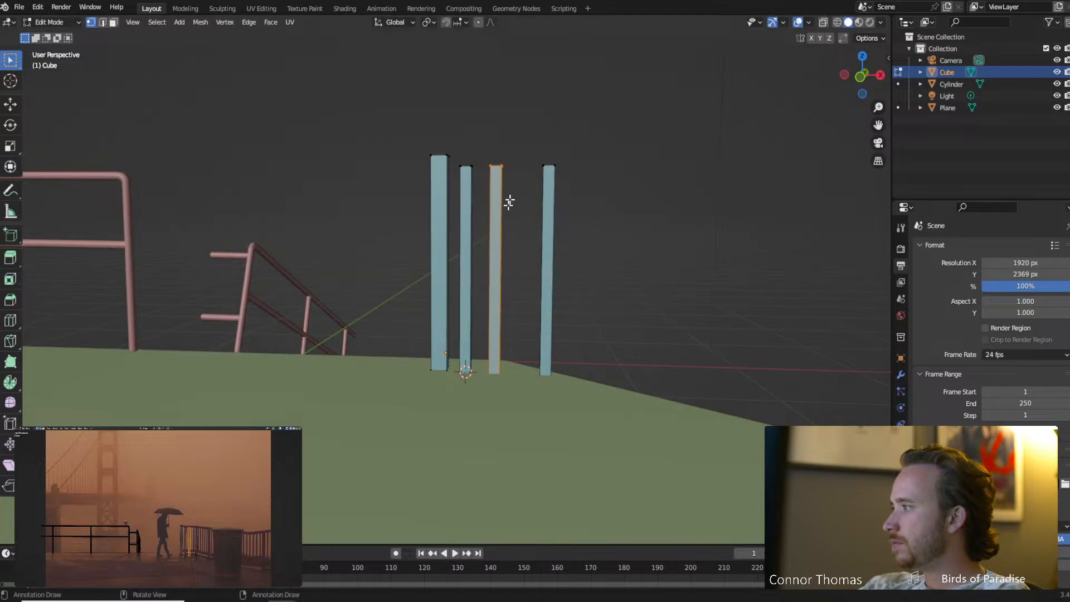
# Show the wireframe and raise the new middle bar's bottom vertices about 0.4 m along Z to shorten it.
pyautogui.hotkey('shift', 'z')
pyautogui.press('a')
pyautogui.press('a')
pyautogui.press('c')
pyautogui.click(500, 382)
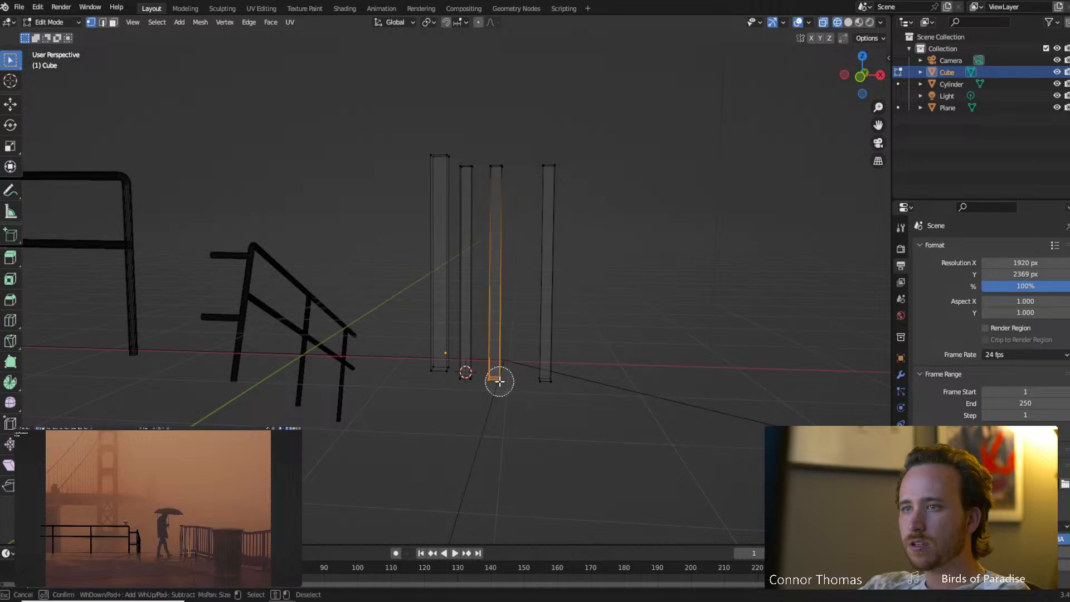
pyautogui.rightClick(498, 381)
pyautogui.press('g')
pyautogui.press('z')
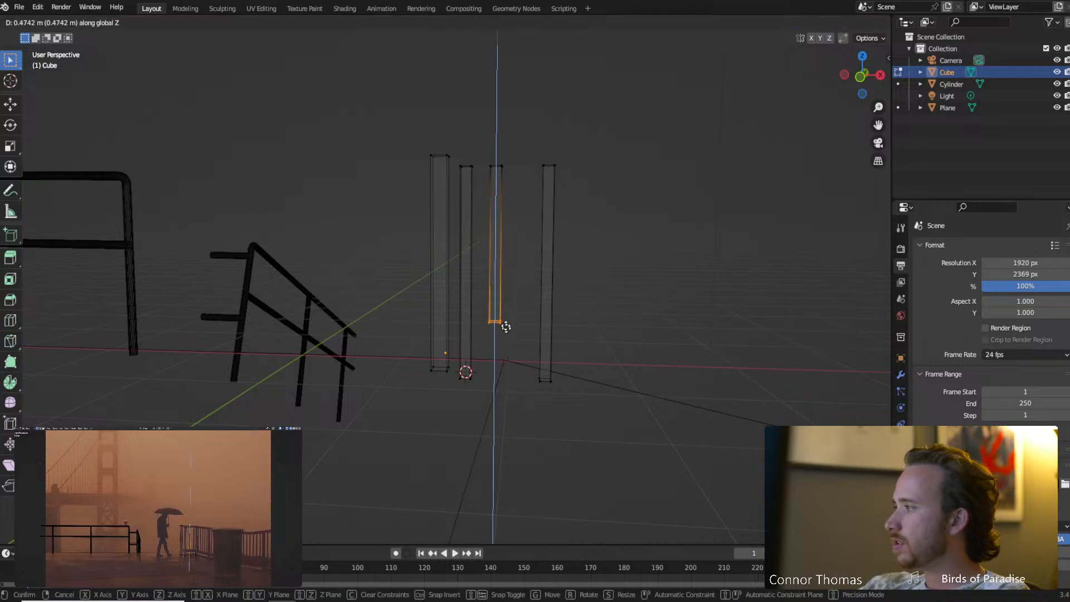
pyautogui.click(505, 334)
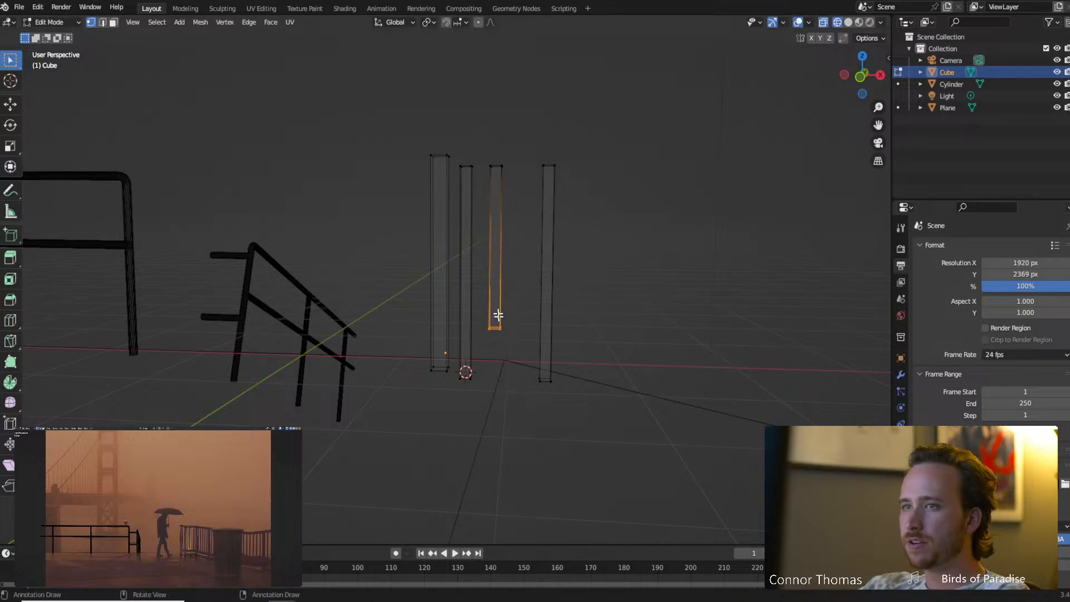
# Duplicate the shortened bar along X, placing the copy just before the outermost bar.
pyautogui.hotkey('ctrl', 'l')
pyautogui.press('g')
pyautogui.press('x')
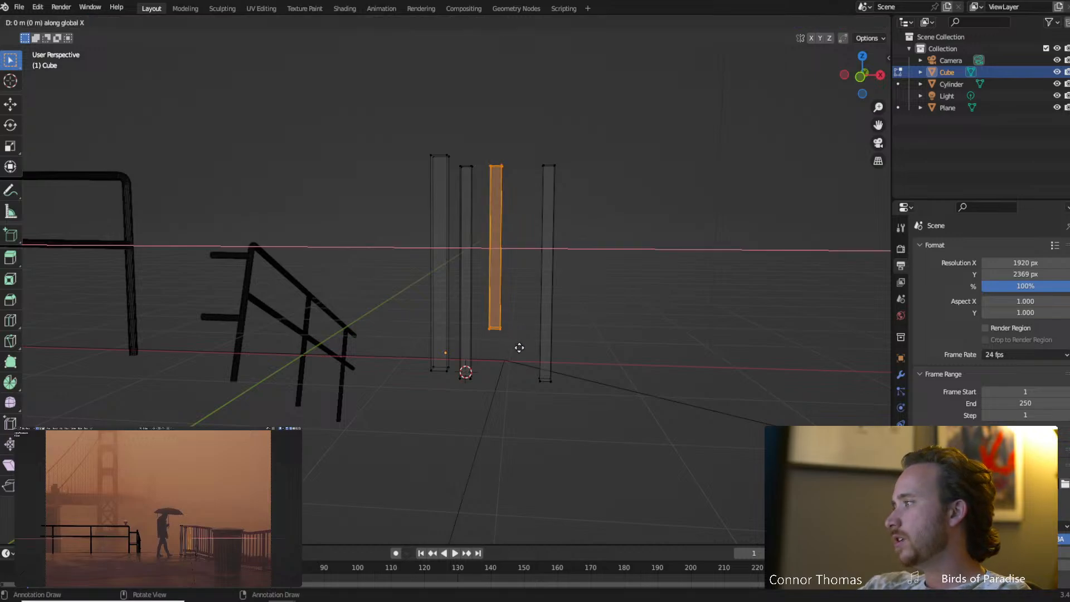
pyautogui.click(549, 348)
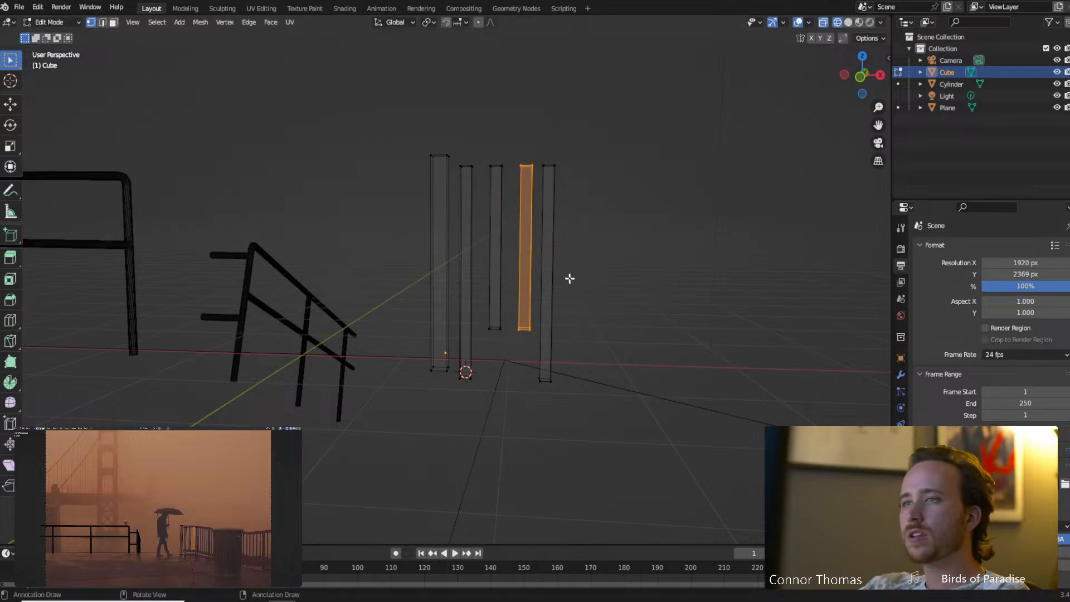
# Duplicate the corner post's top face in place and rotate the copy 90 degrees around Y.
pyautogui.hotkey('alt', 'a')
pyautogui.press('c')
pyautogui.click(441, 150)
pyautogui.press('Escape')
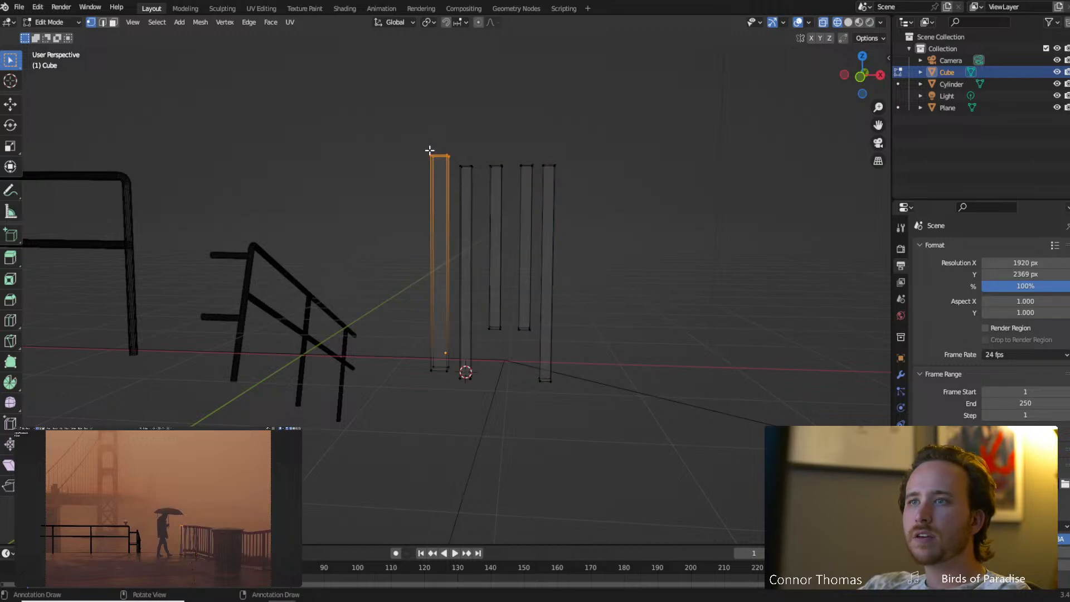
pyautogui.press('g')
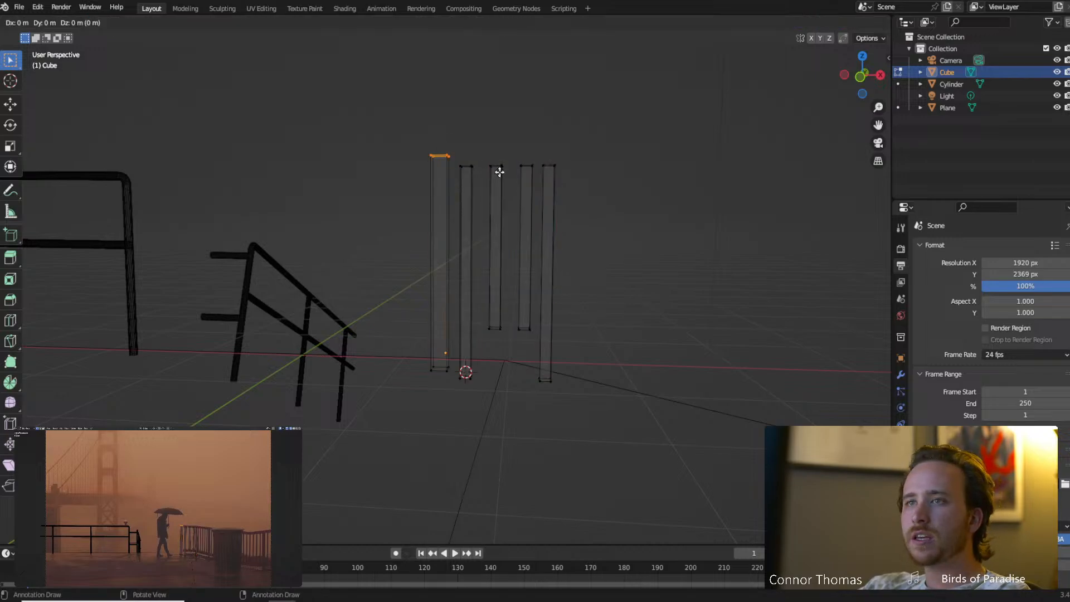
pyautogui.press('r')
pyautogui.press('x')
pyautogui.write('y')
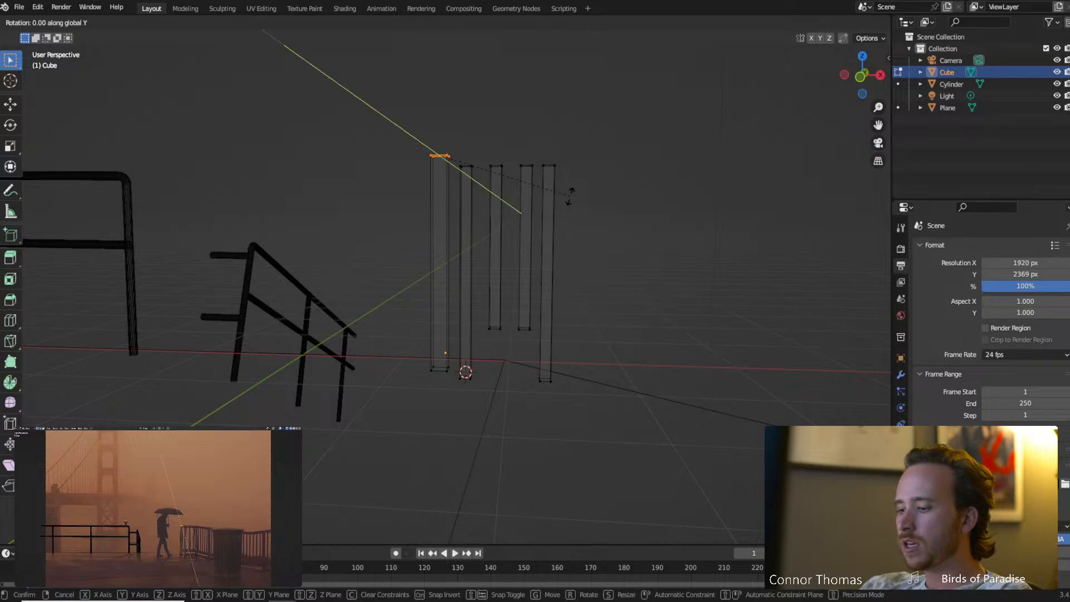
pyautogui.write('90')
pyautogui.press('Return')
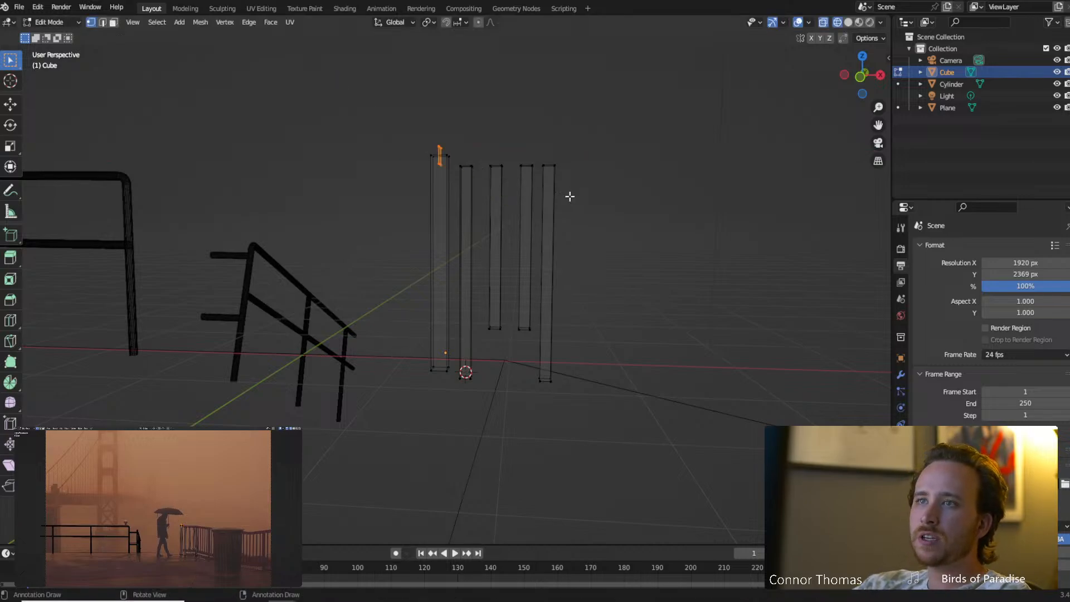
# Move the rotated face about 0.1 m along negative X and extrude it about 1.2 m into a top rail above the bars.
pyautogui.press('g')
pyautogui.press('x')
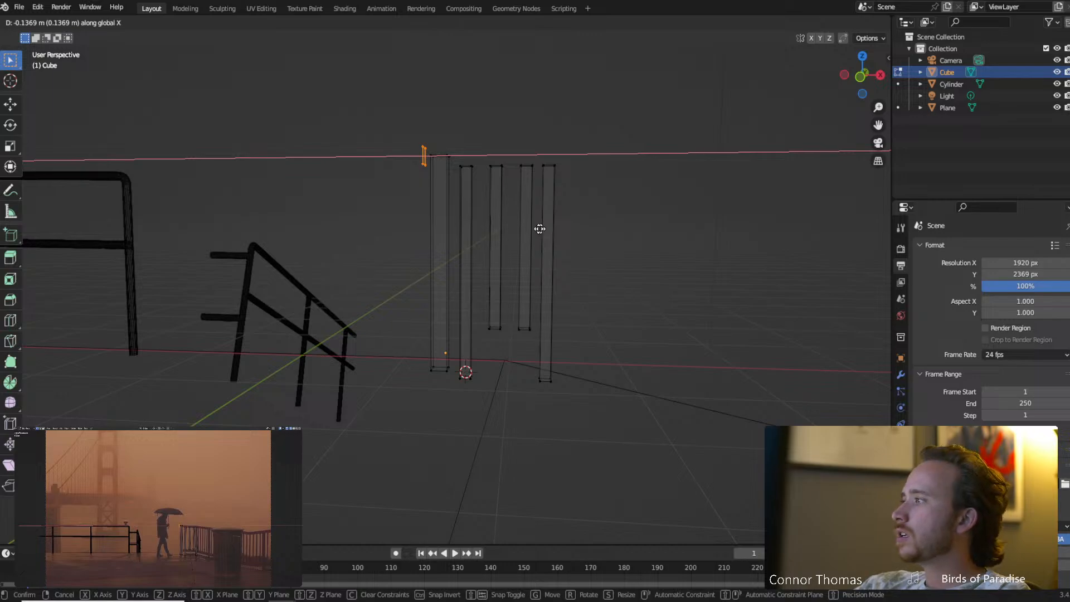
pyautogui.press('Return')
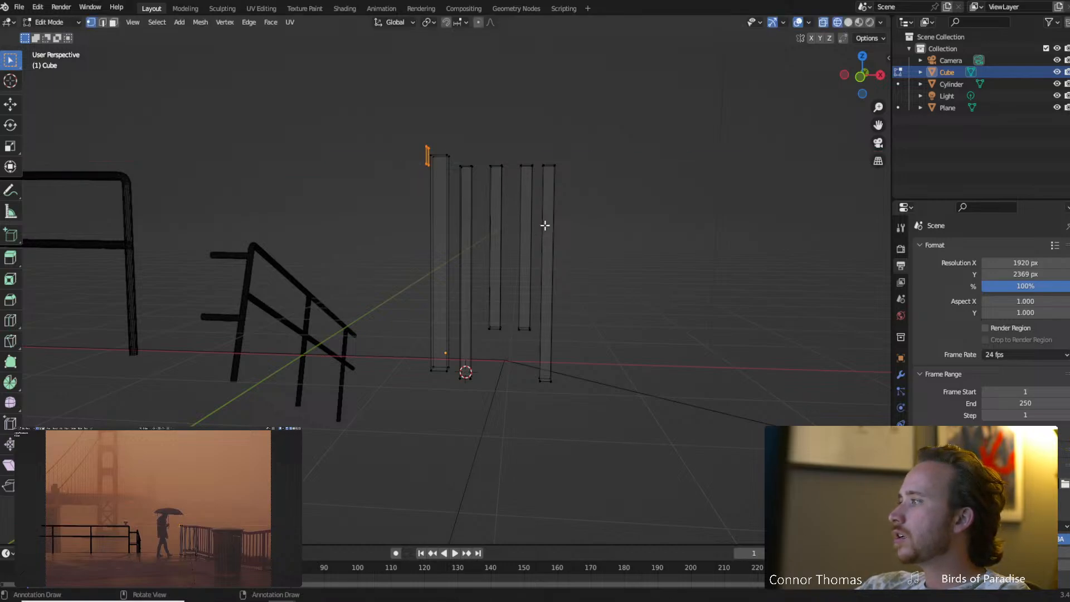
pyautogui.press('e')
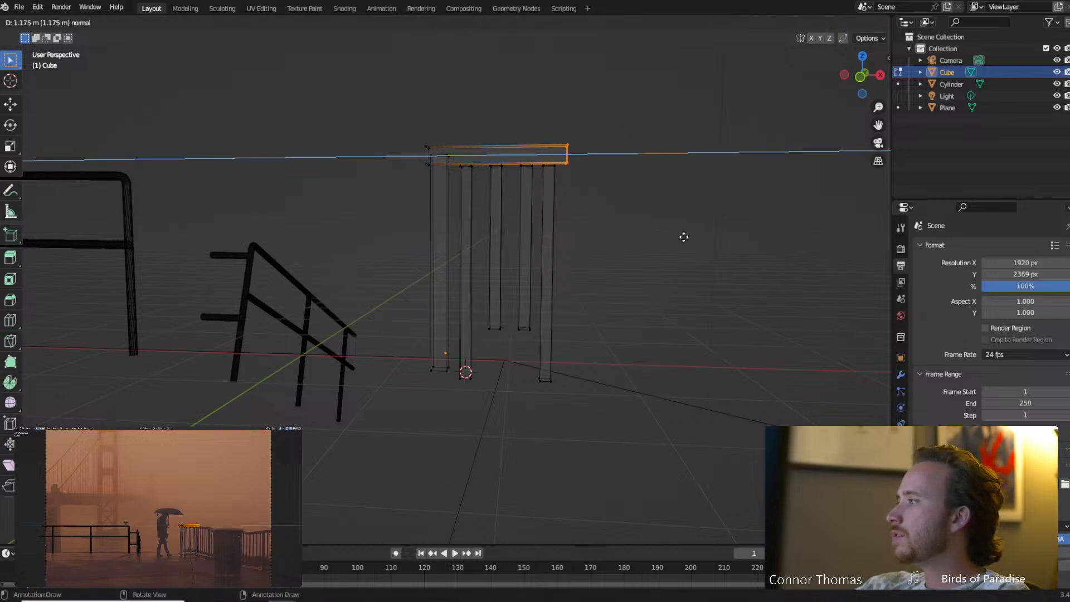
pyautogui.click(680, 237)
# Shift the top rail and corner post along negative Y to line up with the thin bars, and return to solid shading.
pyautogui.moveTo(605, 158); pyautogui.dragTo(519, 260, button='middle')
pyautogui.press('l')
pyautogui.press('l')
pyautogui.press('g')
pyautogui.press('x')
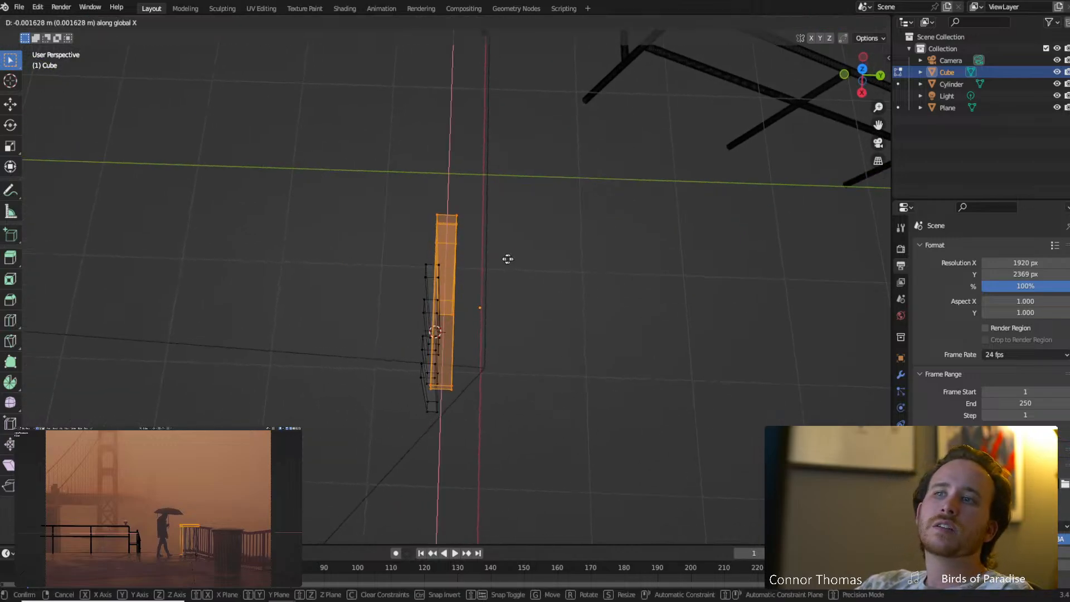
pyautogui.press('y')
pyautogui.click(504, 256)
pyautogui.moveTo(504, 256)
pyautogui.mouseDown(button='middle')
pyautogui.moveTo(475, 270)
pyautogui.moveTo(624, 189)
pyautogui.moveTo(511, 194)
pyautogui.moveTo(449, 232)
pyautogui.moveTo(570, 172)
pyautogui.moveTo(543, 225)
pyautogui.moveTo(527, 221)
pyautogui.mouseUp(button='middle')
pyautogui.hotkey('alt', 'a')
pyautogui.press('z')
pyautogui.click(594, 230)
pyautogui.moveTo(595, 230)
pyautogui.mouseDown(button='middle')
pyautogui.moveTo(556, 256)
pyautogui.moveTo(530, 234)
pyautogui.mouseUp(button='middle')
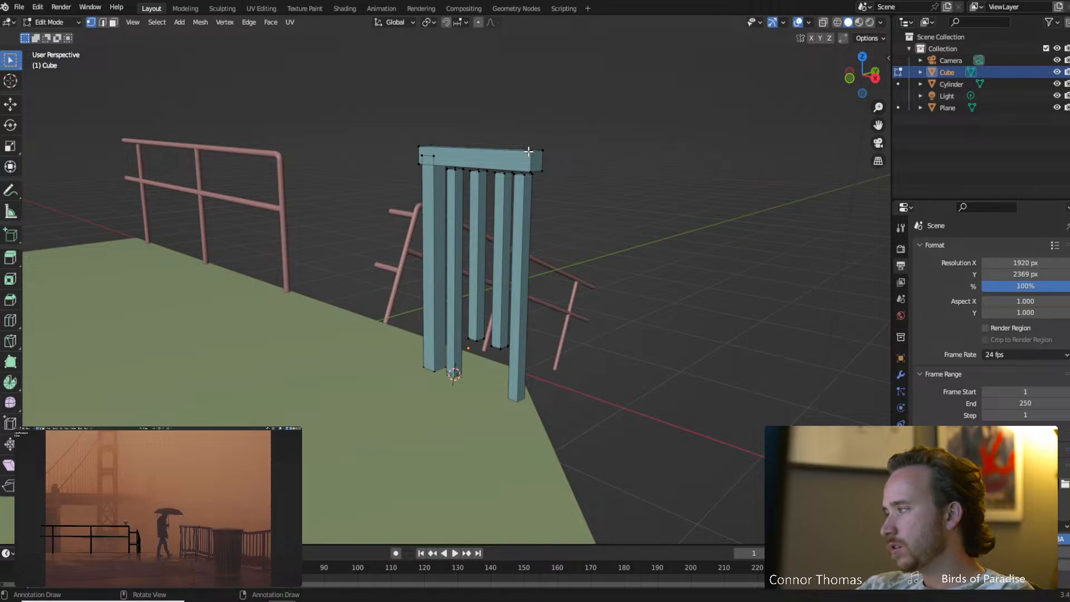
# Duplicate the top rail and lower the copy about 1.48 m along Z as the fence's bottom rail, then leave mesh editing.
pyautogui.press('l')
pyautogui.hotkey('shift', 'd')
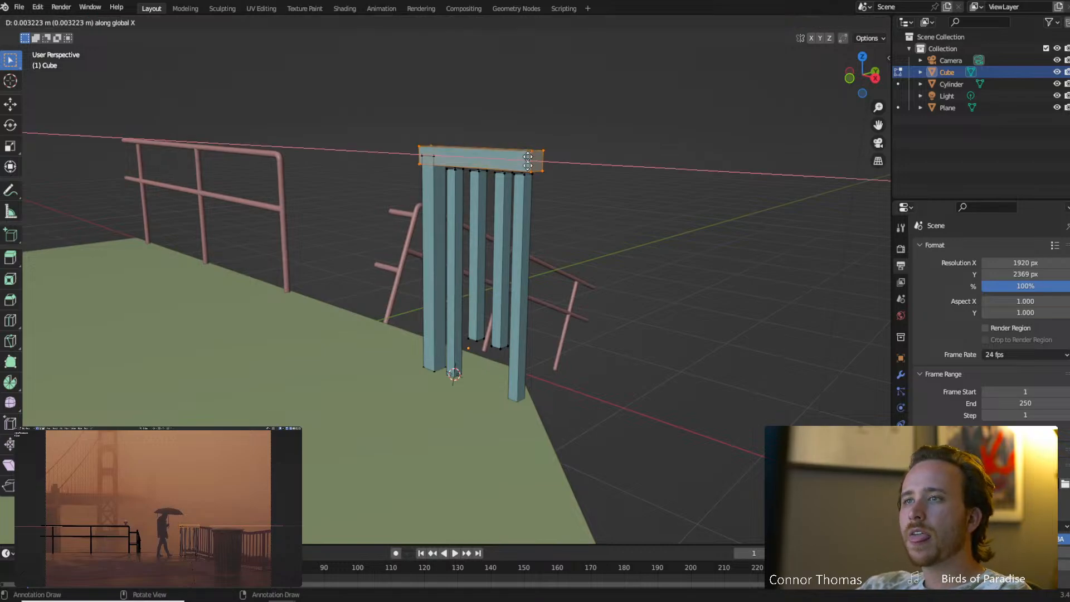
pyautogui.press('z')
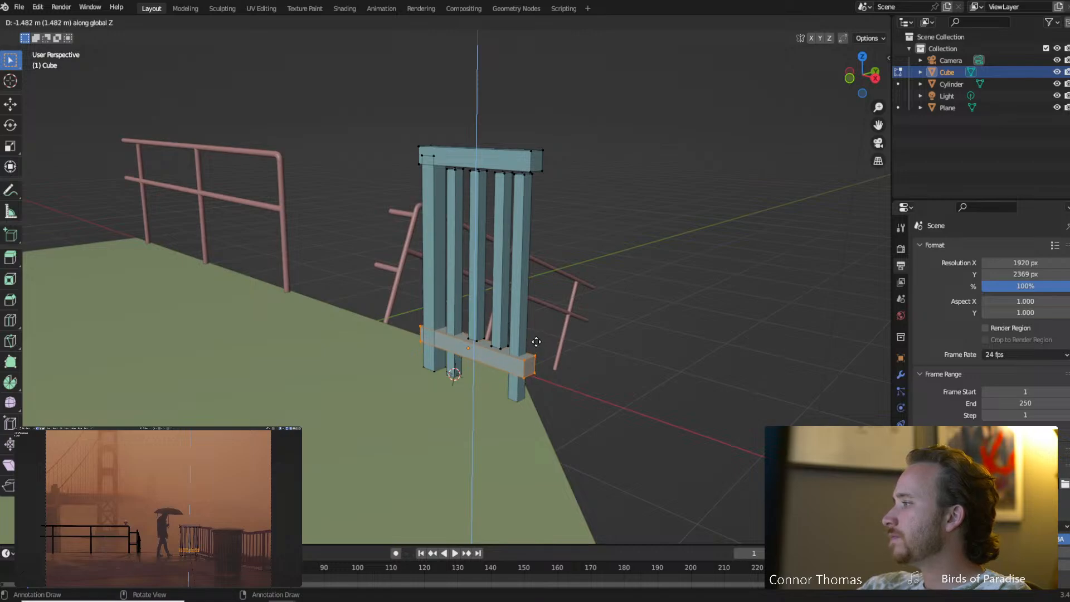
pyautogui.click(536, 339)
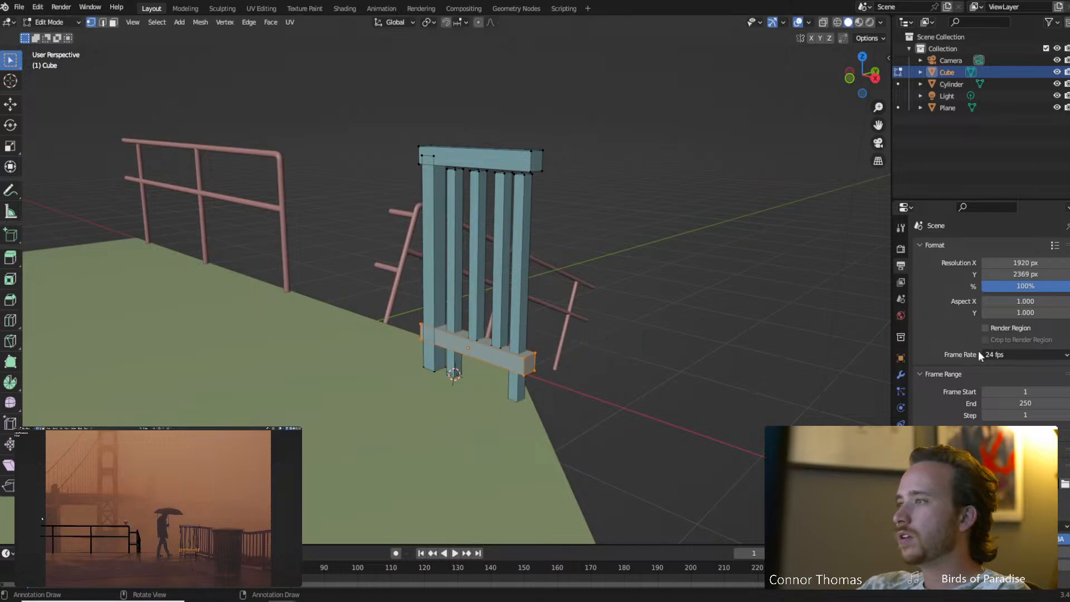
pyautogui.press('Tab')
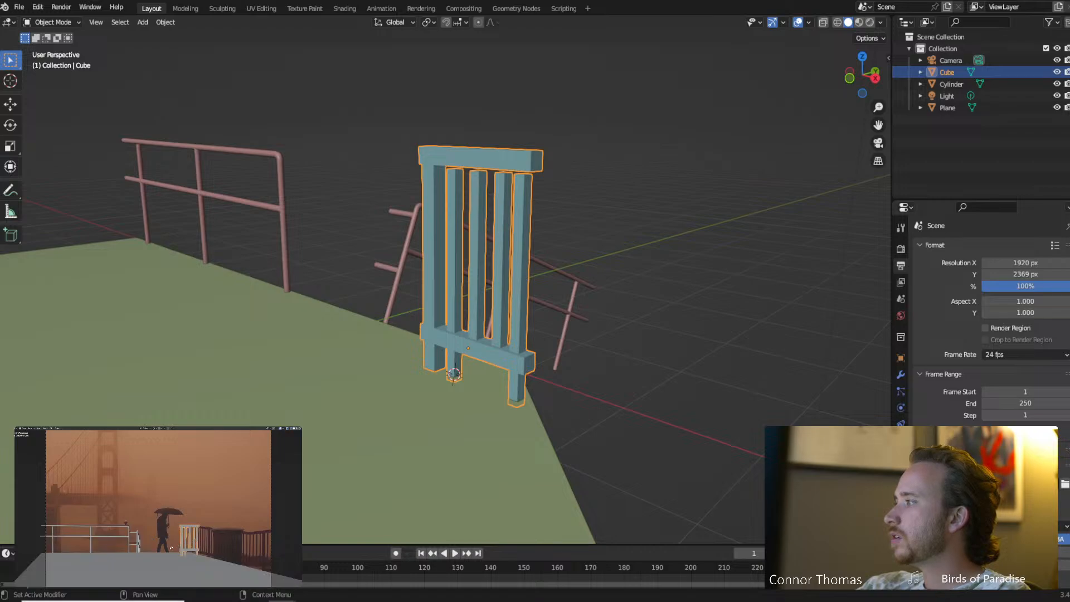
# Extrude the top rail's end face into a new segment running along the platform's diagonal edge, working from the top view.
pyautogui.hotkey('alt', 'a')
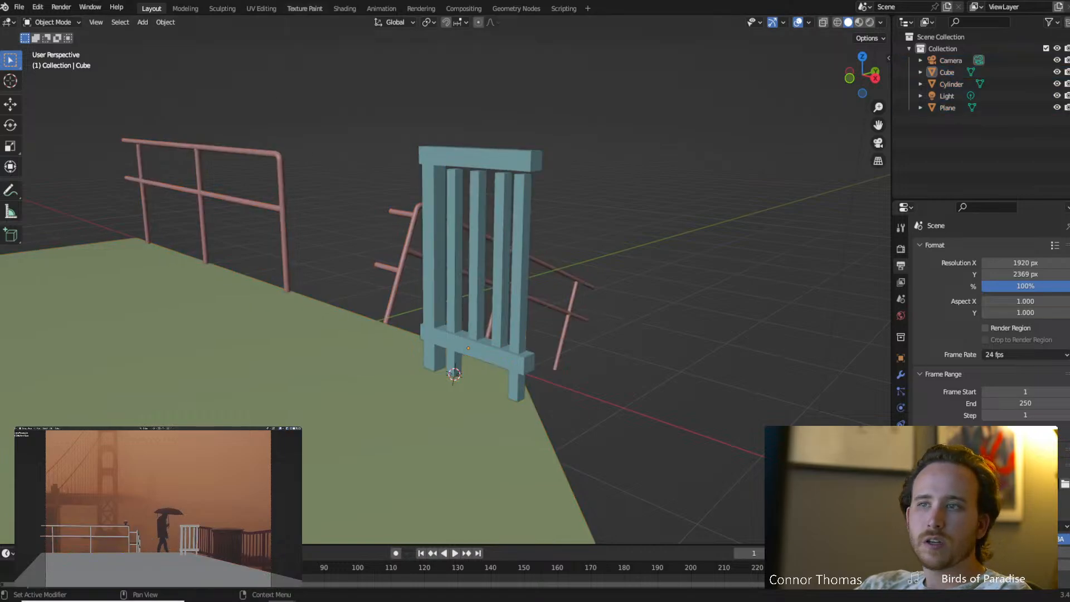
pyautogui.click(540, 164)
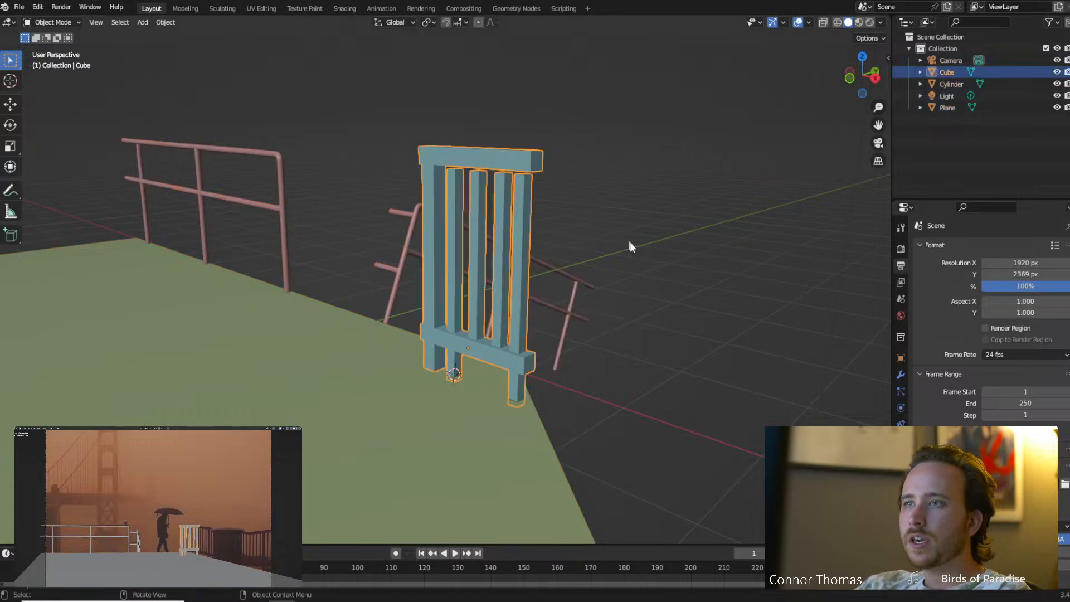
pyautogui.press('Tab')
pyautogui.moveTo(633, 246); pyautogui.dragTo(641, 175, button='middle')
pyautogui.press('KP_7')
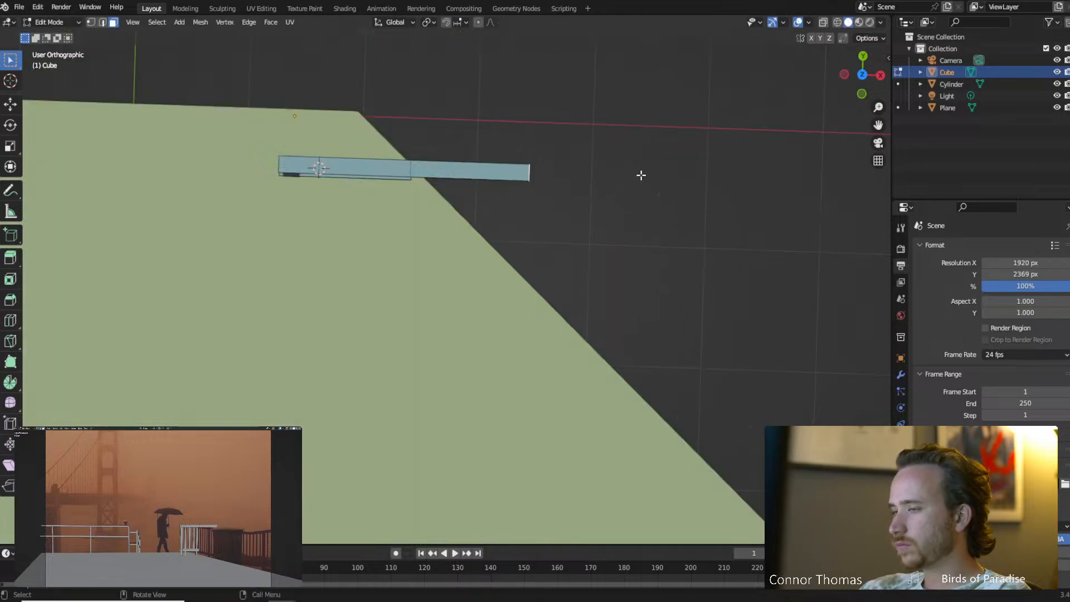
pyautogui.scroll(-2, 430, 263)
pyautogui.keyDown('shift'); pyautogui.moveTo(430, 263); pyautogui.dragTo(406, 174, button='middle'); pyautogui.keyUp('shift')
pyautogui.press('g')
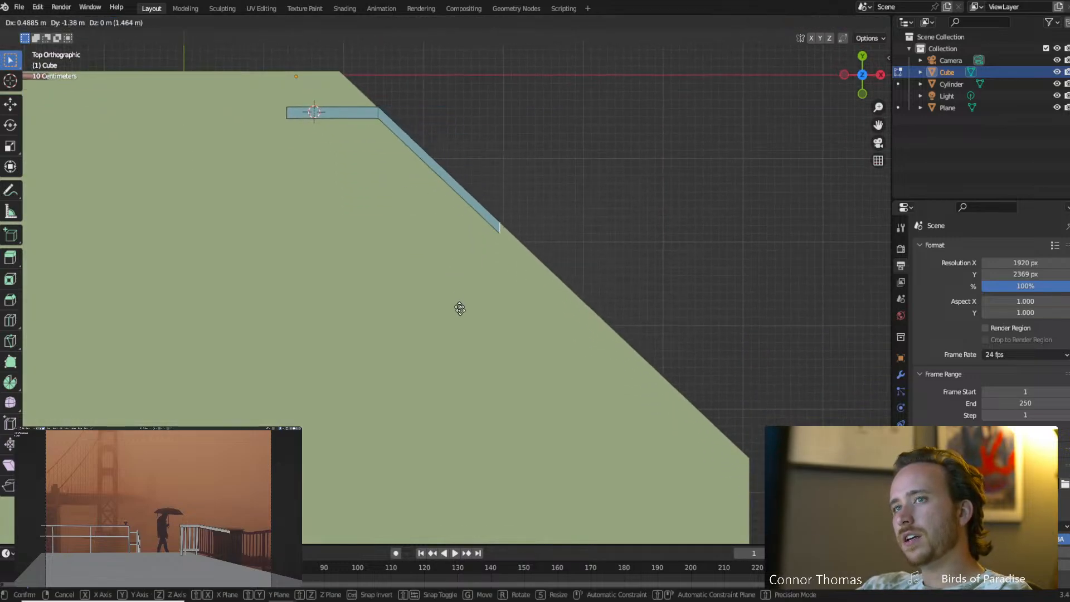
pyautogui.click(540, 357)
# Lengthen the diagonal rail segment and adjust its end face so the rail's outer side follows the platform's edge.
pyautogui.press('g')
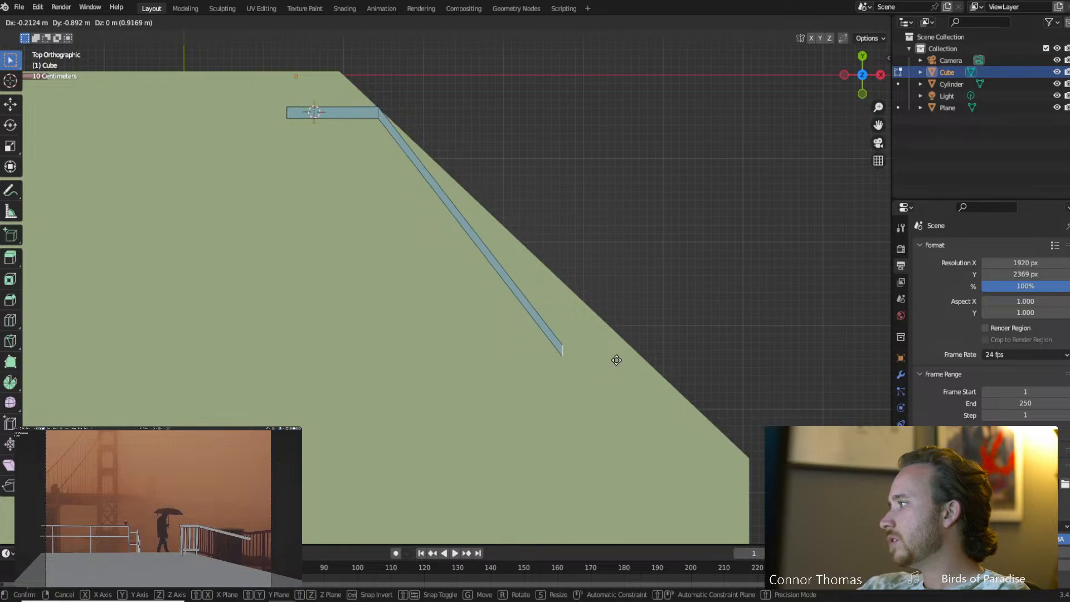
pyautogui.click(646, 334)
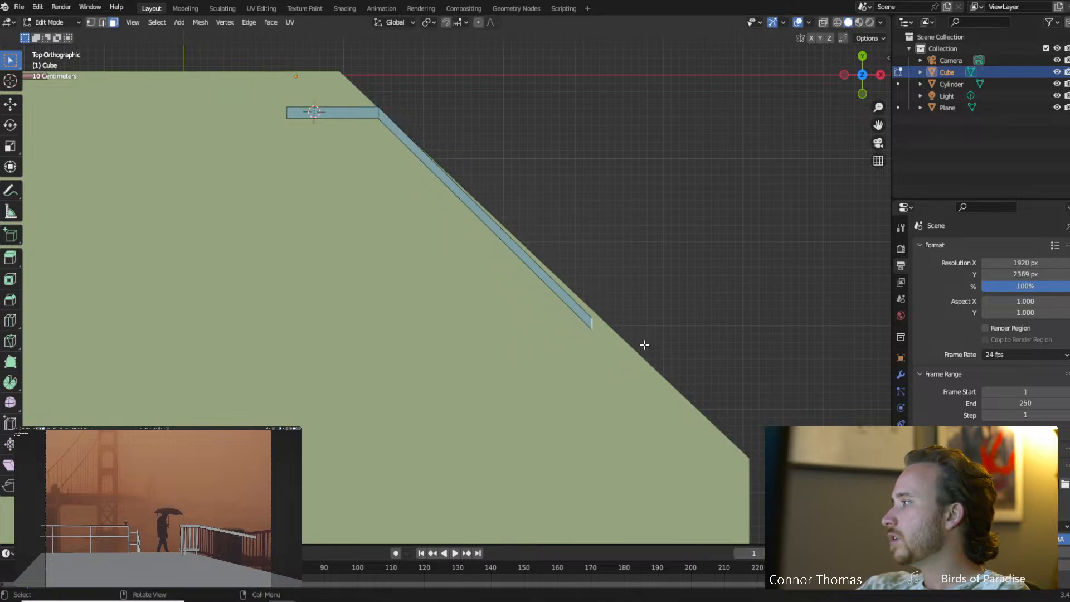
pyautogui.press('g')
pyautogui.click(627, 315)
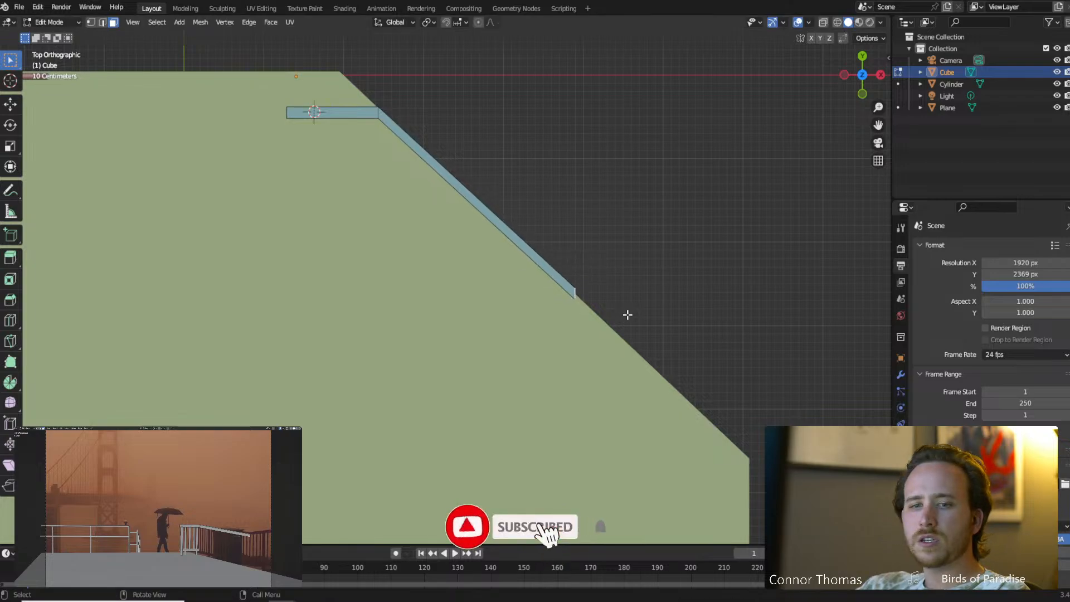
pyautogui.press('g')
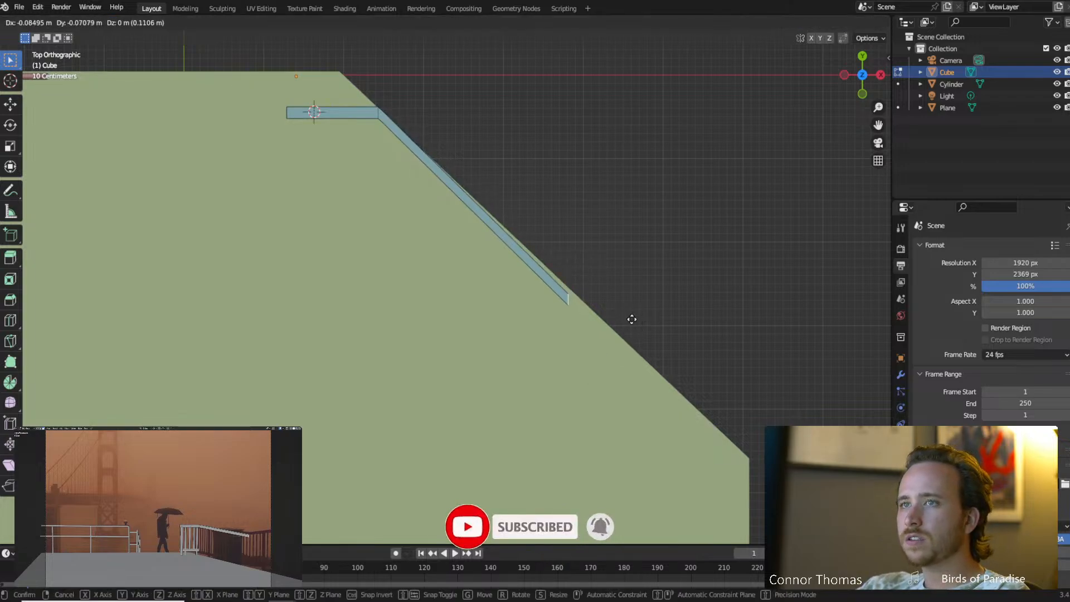
pyautogui.click(636, 318)
# Switch to wireframe shading and nudge the diagonal rail's end face about 0.006 m onto the platform's edge line.
pyautogui.hotkey('shift', 'z')
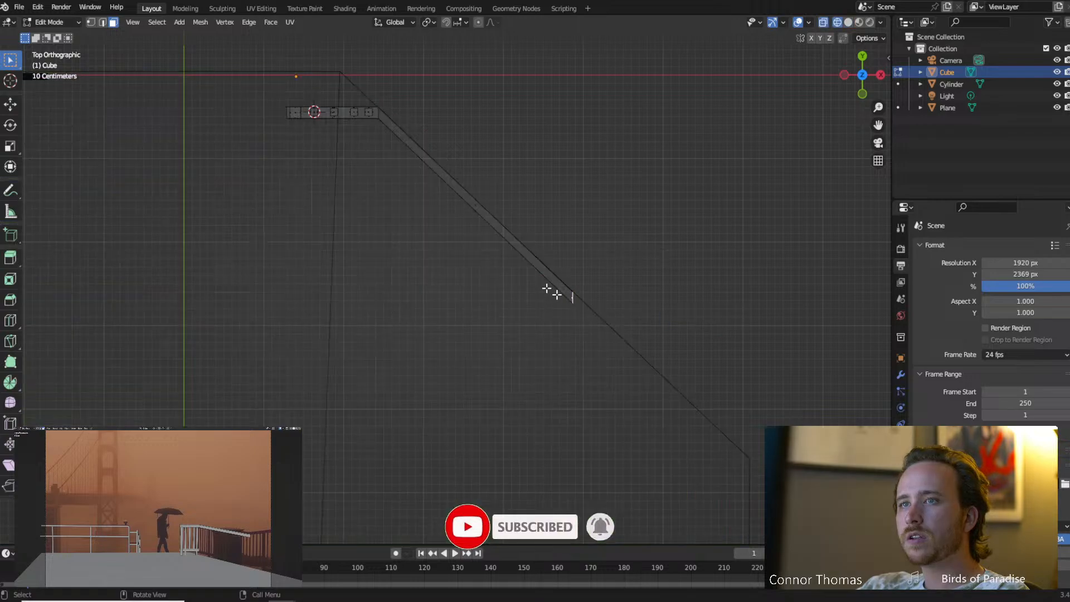
pyautogui.scroll(4, 639, 356)
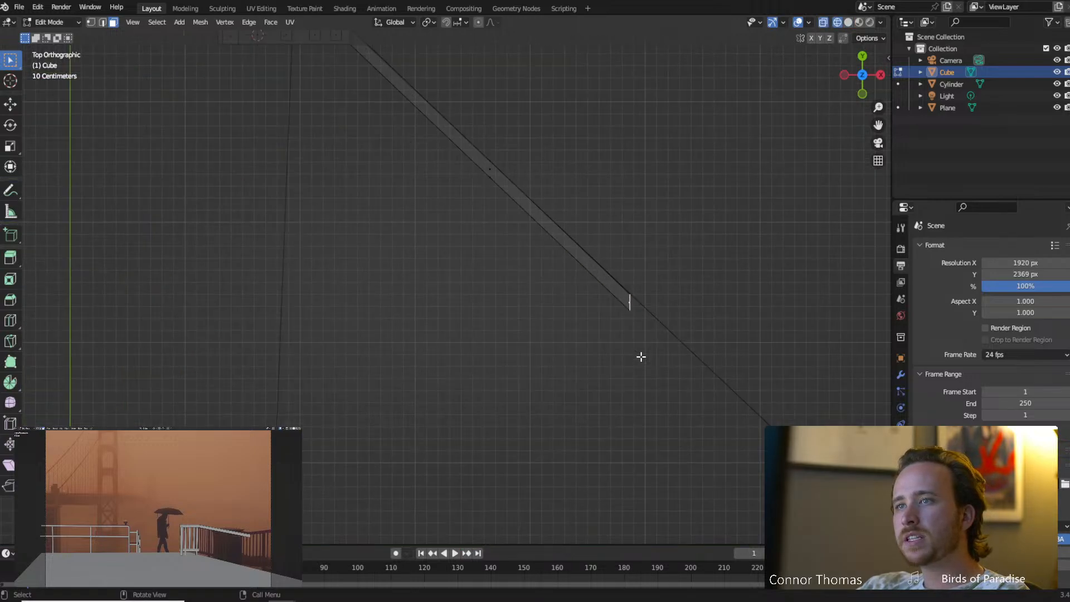
pyautogui.keyDown('shift'); pyautogui.moveTo(696, 348); pyautogui.dragTo(448, 363, button='middle'); pyautogui.keyUp('shift')
pyautogui.scroll(3, 651, 395)
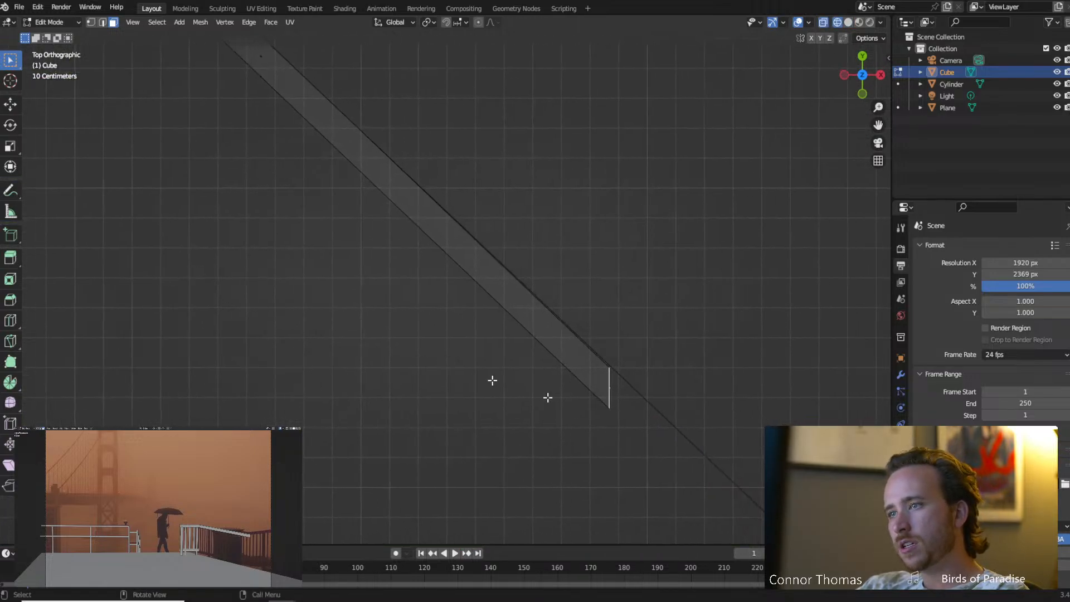
pyautogui.press('g')
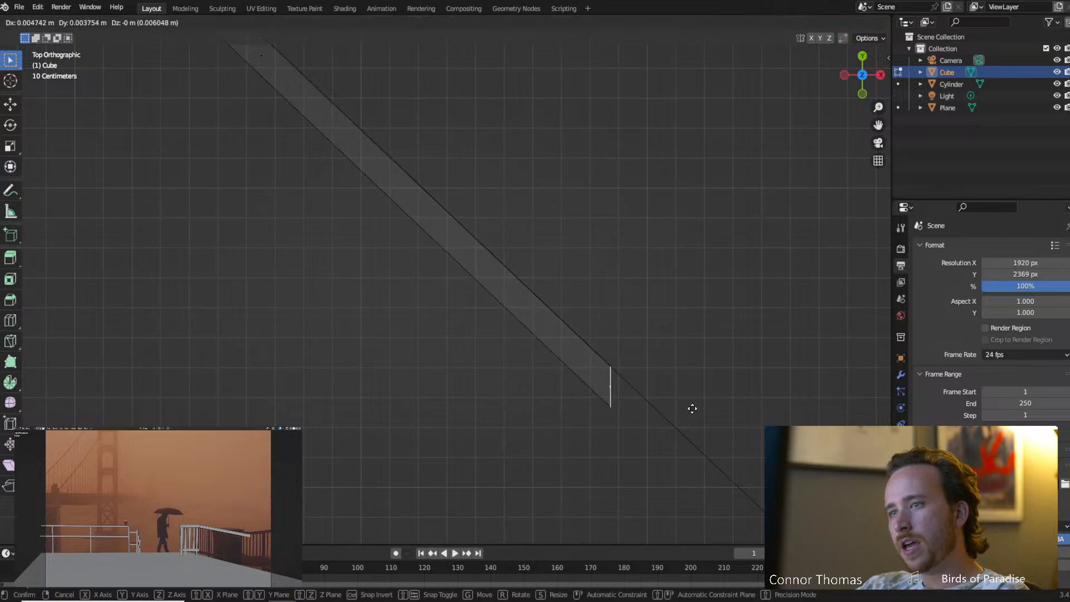
pyautogui.click(693, 408)
# Check the diagonal rail's alignment along its whole length and fine-tune its end face by about 0.004 m in X and 0.003 m in Y.
pyautogui.scroll(-6, 411, 337)
pyautogui.keyDown('shift'); pyautogui.moveTo(381, 259); pyautogui.dragTo(446, 367, button='middle'); pyautogui.keyUp('shift')
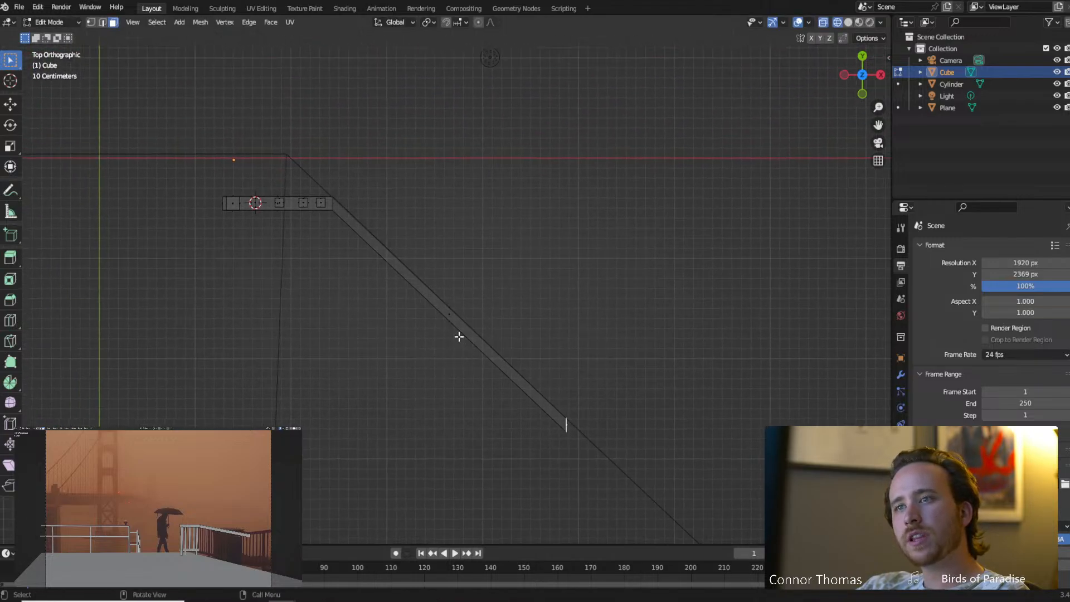
pyautogui.scroll(8, 459, 340)
pyautogui.scroll(-4, 425, 342)
pyautogui.scroll(6, 420, 340)
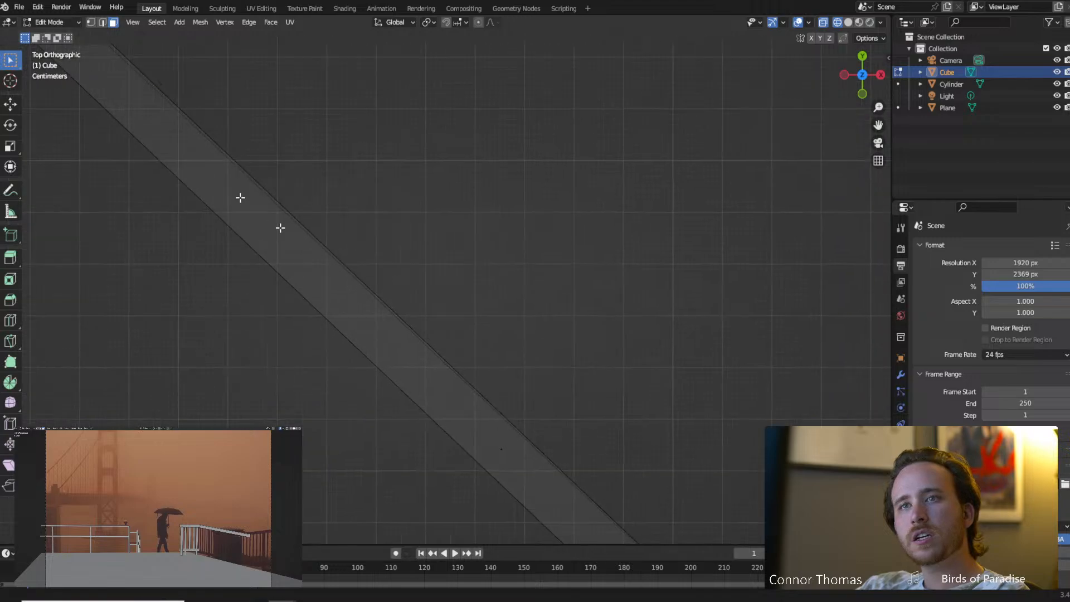
pyautogui.keyDown('shift'); pyautogui.moveTo(239, 196); pyautogui.dragTo(502, 323, button='middle'); pyautogui.keyUp('shift')
pyautogui.keyDown('shift'); pyautogui.moveTo(290, 126); pyautogui.dragTo(377, 184, button='middle'); pyautogui.keyUp('shift')
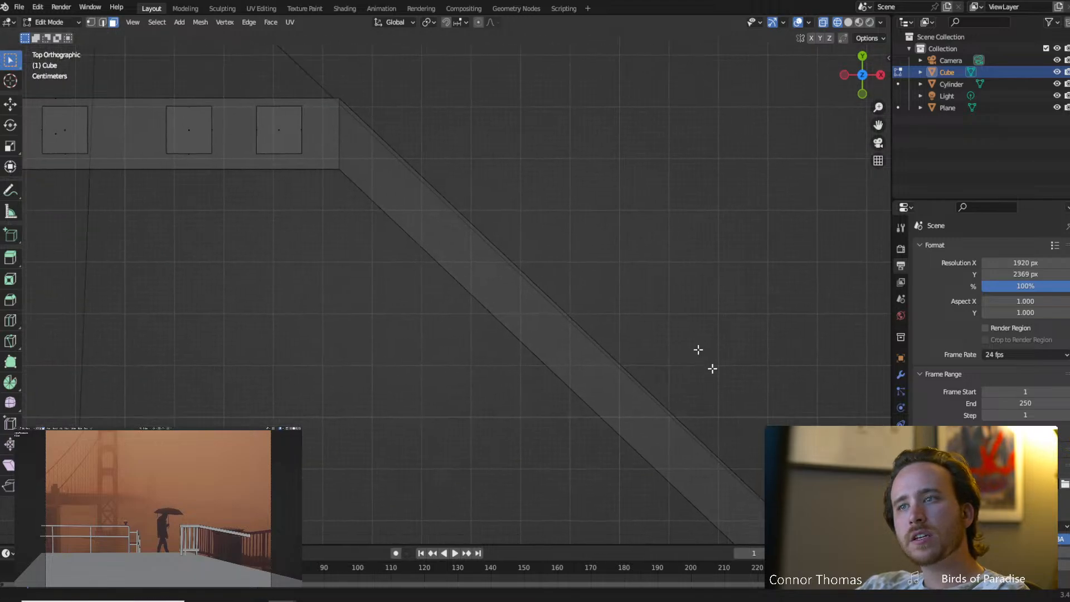
pyautogui.keyDown('shift'); pyautogui.moveTo(700, 351); pyautogui.dragTo(422, 161, button='middle'); pyautogui.keyUp('shift')
pyautogui.keyDown('shift'); pyautogui.moveTo(646, 438); pyautogui.dragTo(260, 118, button='middle'); pyautogui.keyUp('shift')
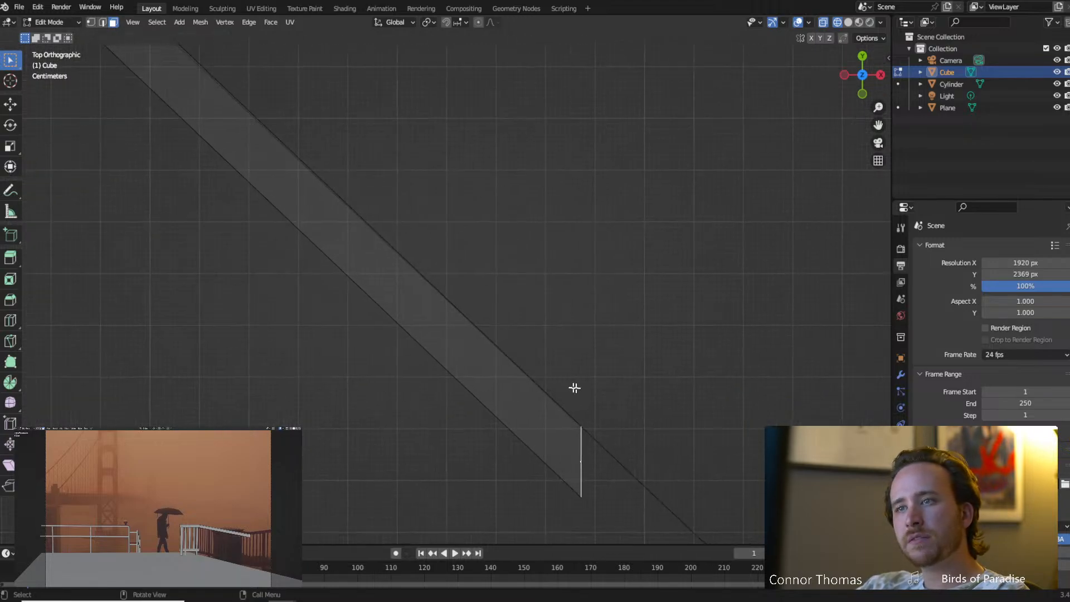
pyautogui.press('g')
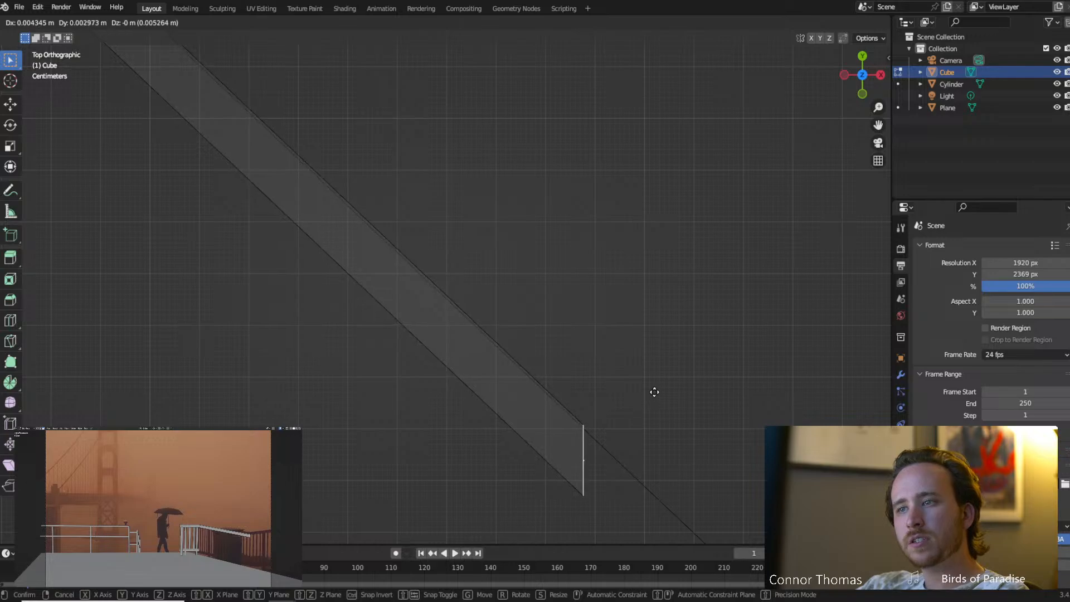
pyautogui.click(654, 392)
# Rotate the diagonal rail's end face about 38 degrees to square it with the rail, and shift it back onto the platform's edge.
pyautogui.scroll(-2, 521, 368)
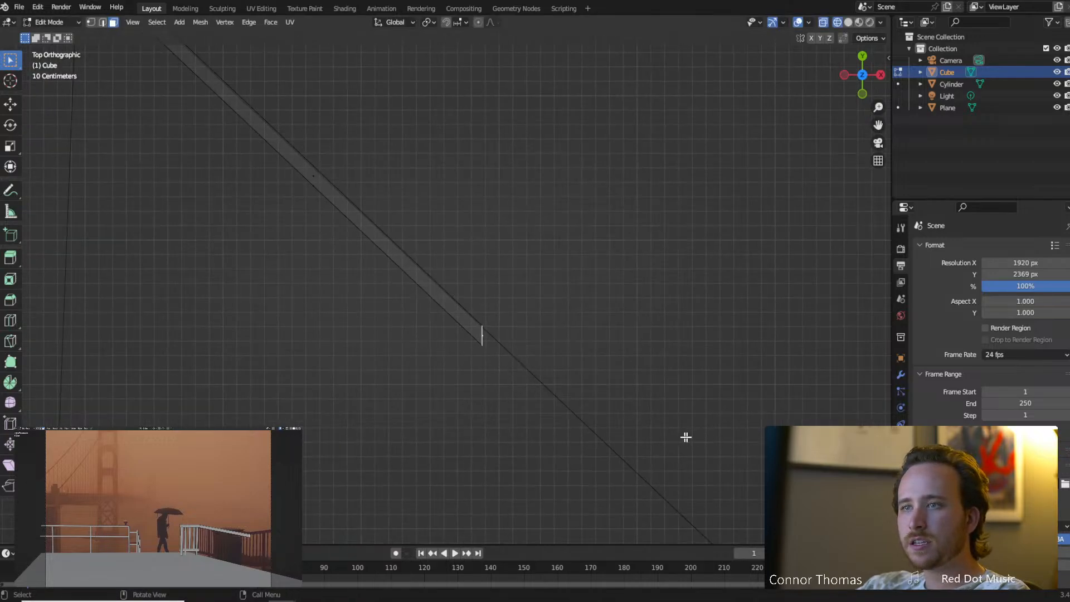
pyautogui.press('r')
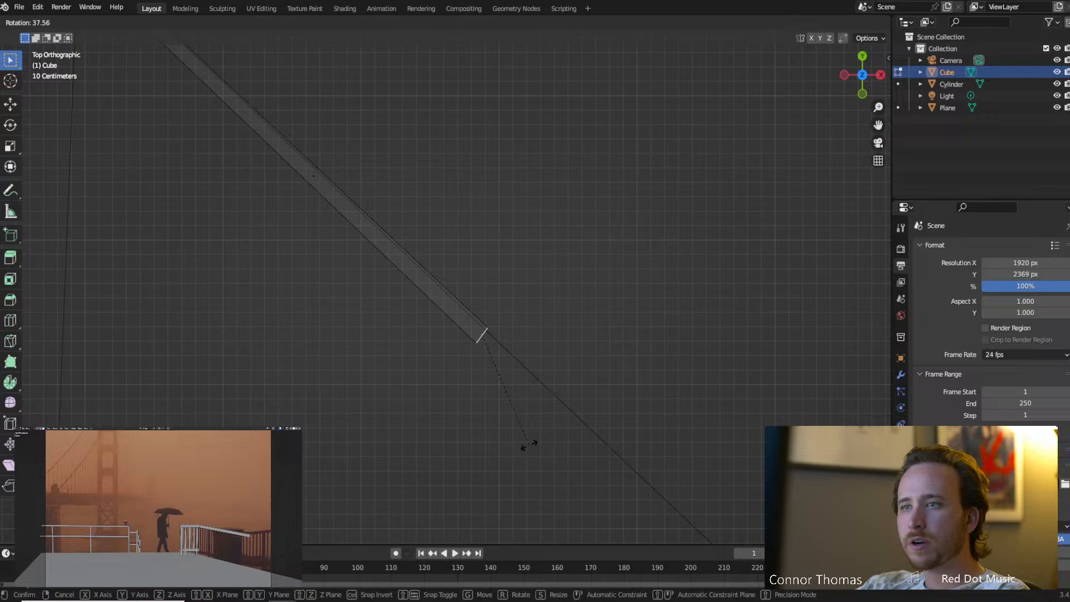
pyautogui.click(529, 444)
pyautogui.scroll(4, 522, 424)
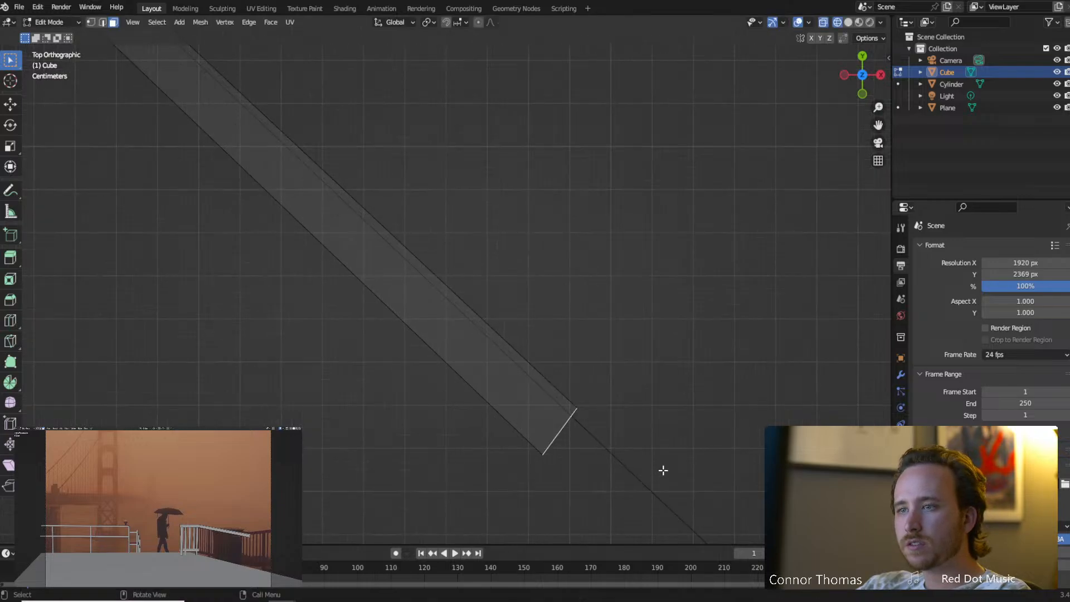
pyautogui.press('r')
pyautogui.click(660, 475)
pyautogui.press('g')
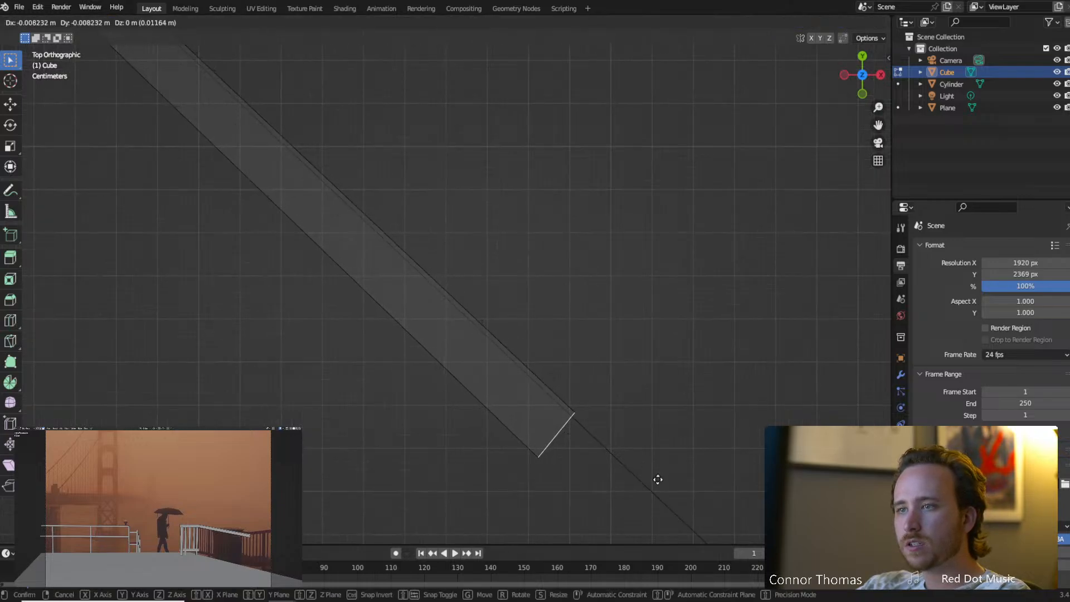
pyautogui.click(658, 481)
pyautogui.press('g')
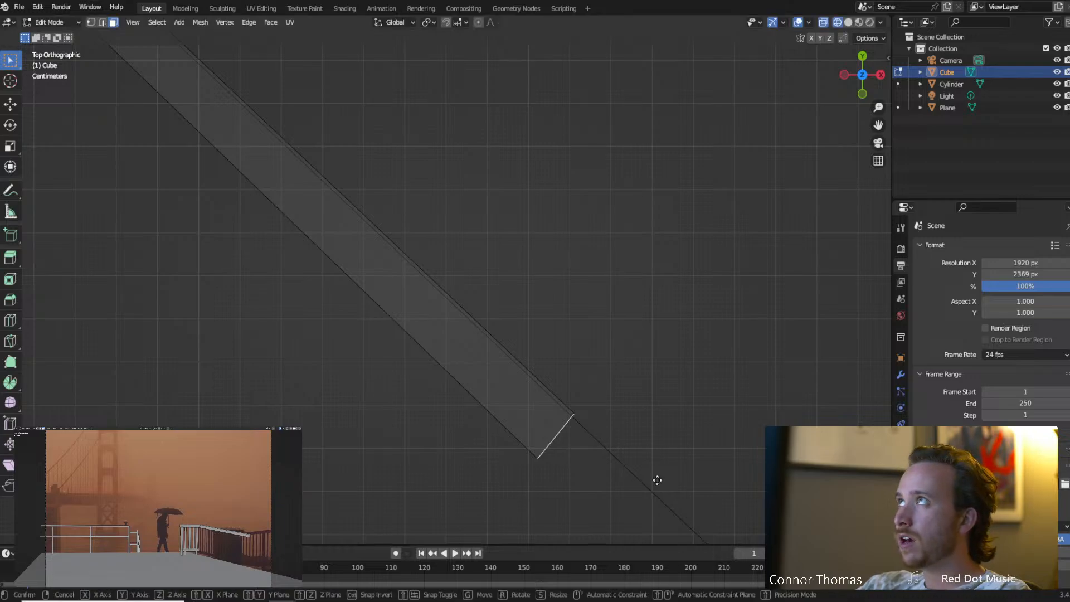
pyautogui.click(652, 485)
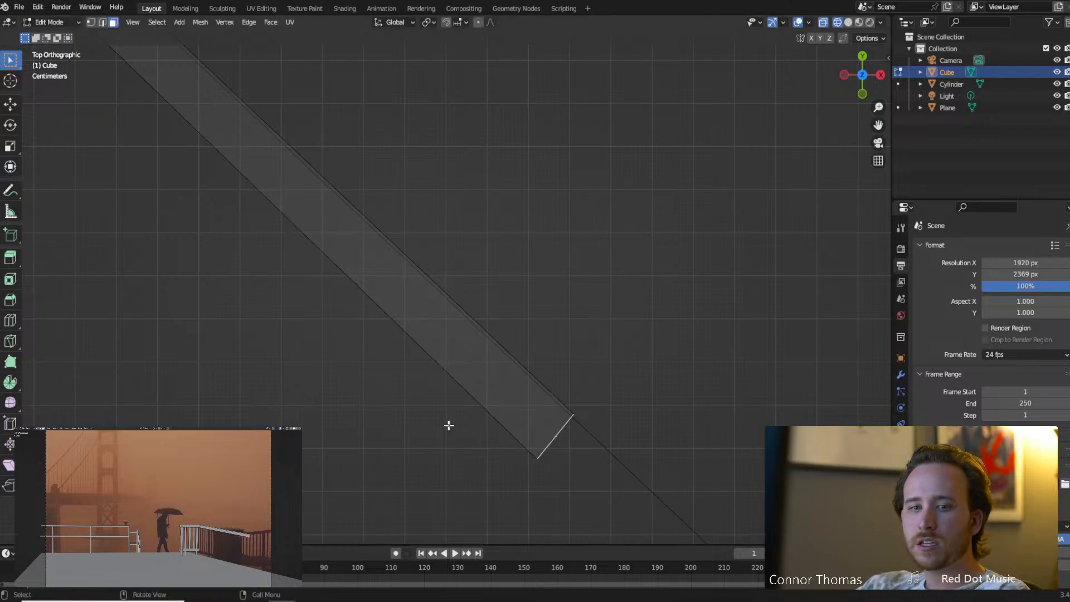
# Move the outer edge at the top rail's bend about 0.09 m along X to even out the diagonal rail's thickness.
pyautogui.scroll(-3, 403, 396)
pyautogui.scroll(-2, 333, 333)
pyautogui.keyDown('shift'); pyautogui.moveTo(304, 263); pyautogui.dragTo(520, 394, button='middle'); pyautogui.keyUp('shift')
pyautogui.scroll(6, 524, 335)
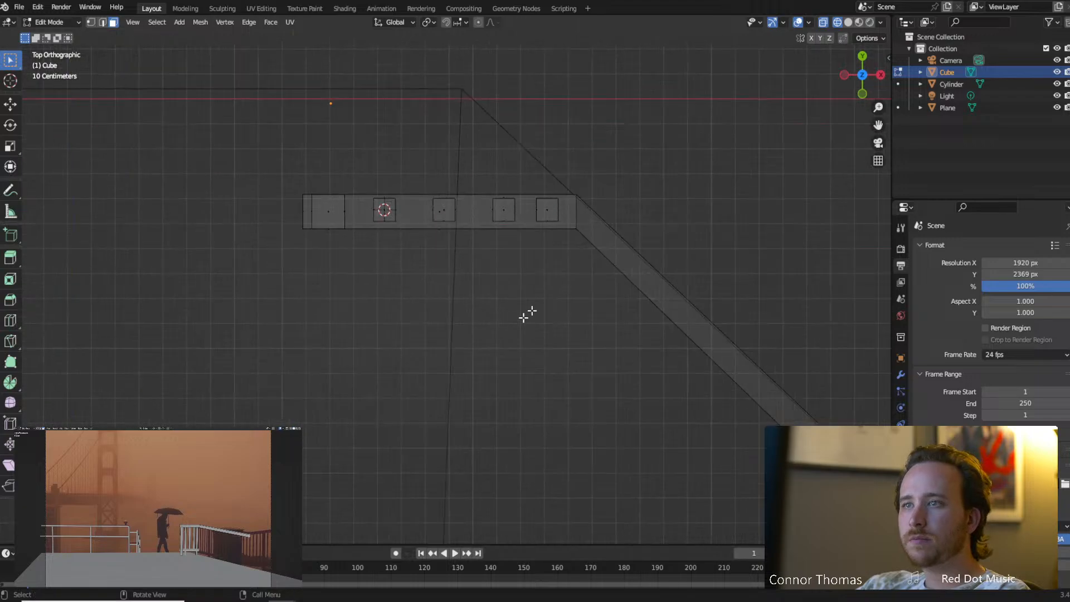
pyautogui.moveTo(558, 241); pyautogui.dragTo(432, 282, button='middle')
pyautogui.press('KP_7')
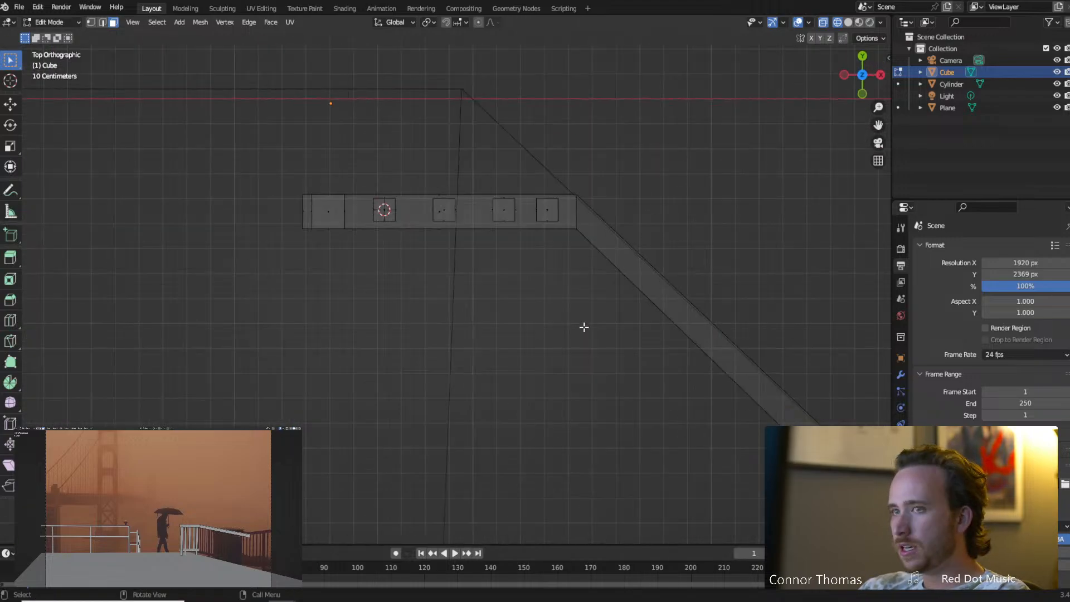
pyautogui.scroll(4, 661, 321)
pyautogui.keyDown('shift'); pyautogui.moveTo(633, 212); pyautogui.dragTo(402, 301, button='middle'); pyautogui.keyUp('shift')
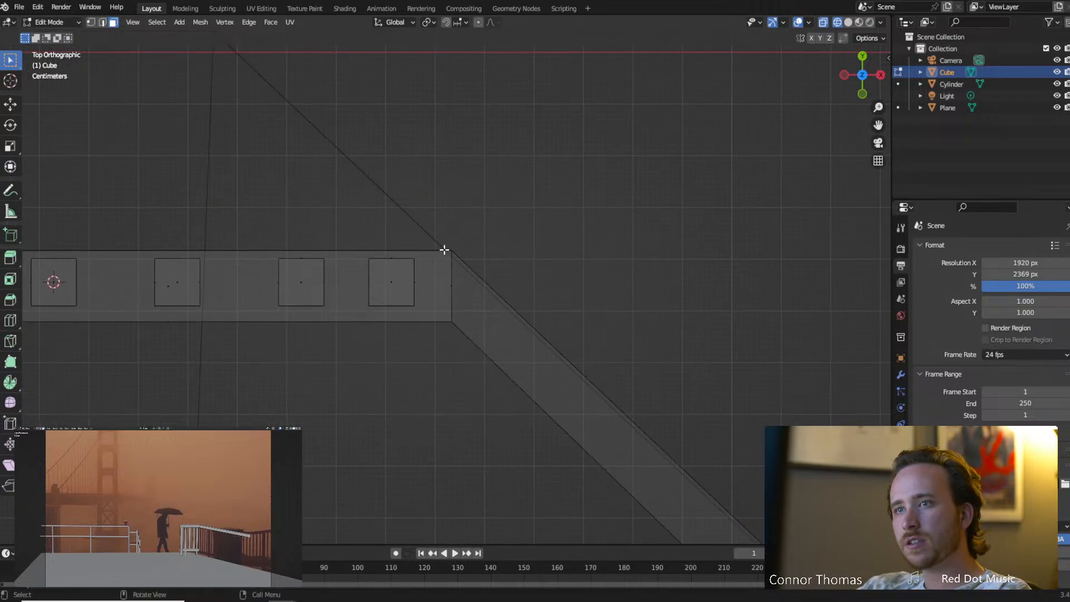
pyautogui.moveTo(513, 256); pyautogui.dragTo(427, 196, button='middle')
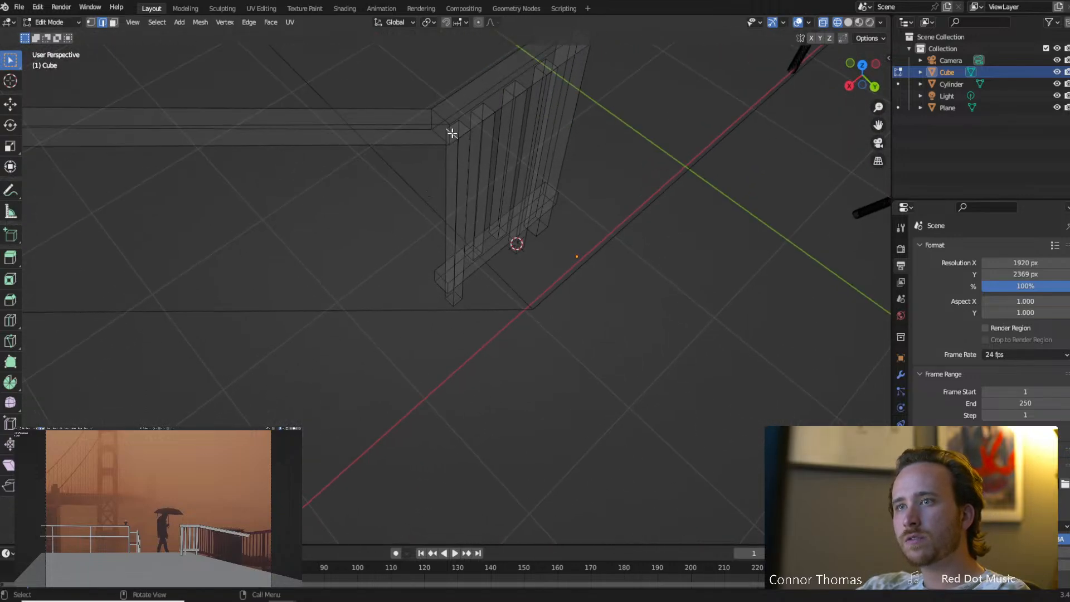
pyautogui.moveTo(461, 134); pyautogui.dragTo(427, 143, button='middle')
pyautogui.press('KP_7')
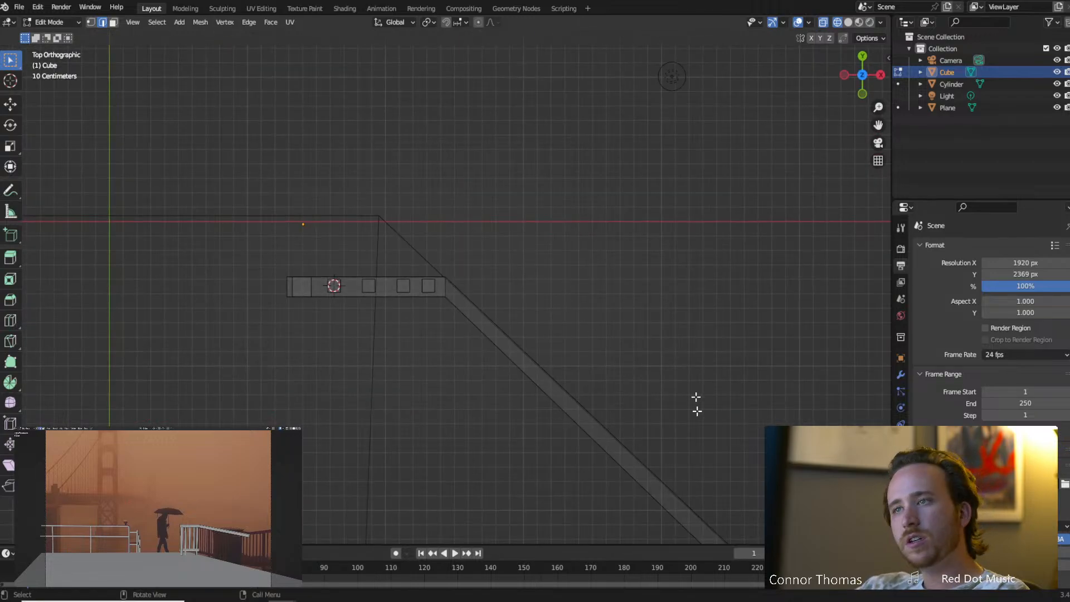
pyautogui.scroll(6, 554, 344)
pyautogui.press('g')
pyautogui.press('x')
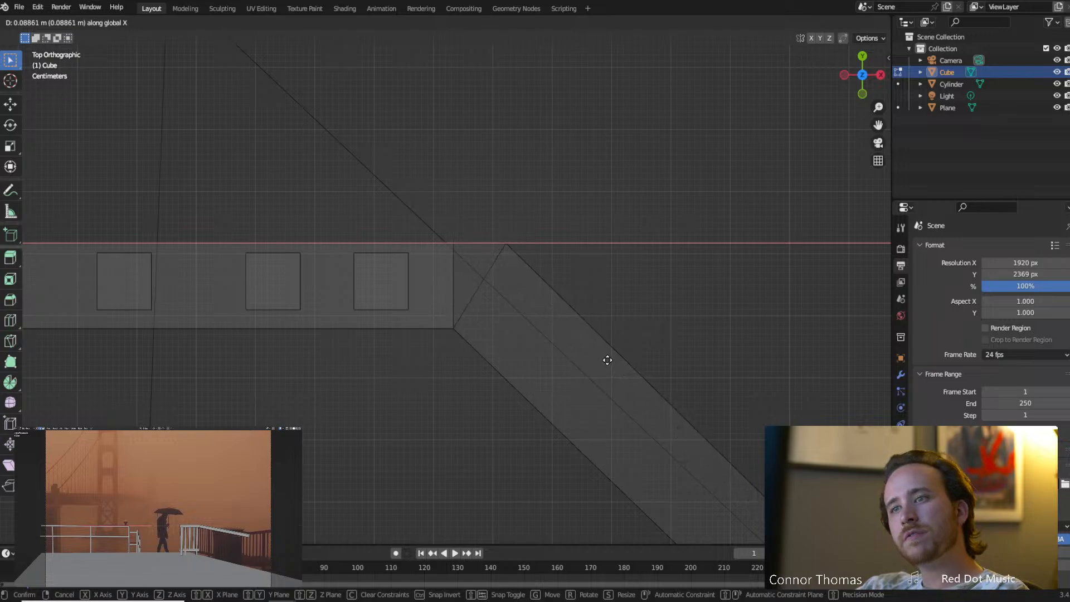
pyautogui.click(608, 360)
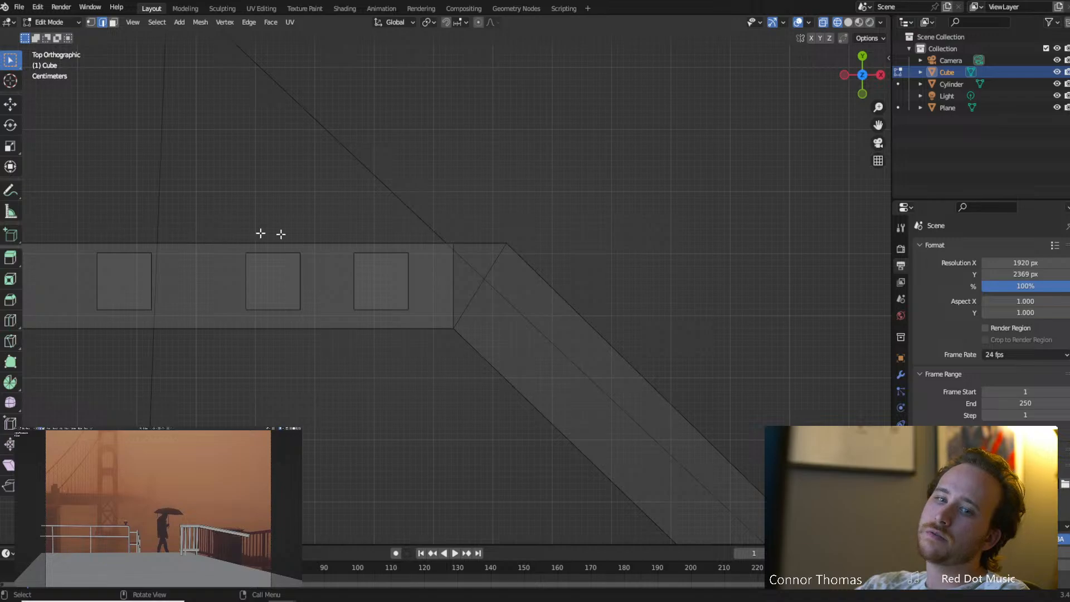
# Move the outer corner of the top rail's bend about 0.02 m in negative X to even out the diagonal rail's thickness.
pyautogui.press('Tab')
pyautogui.scroll(-10, 405, 254)
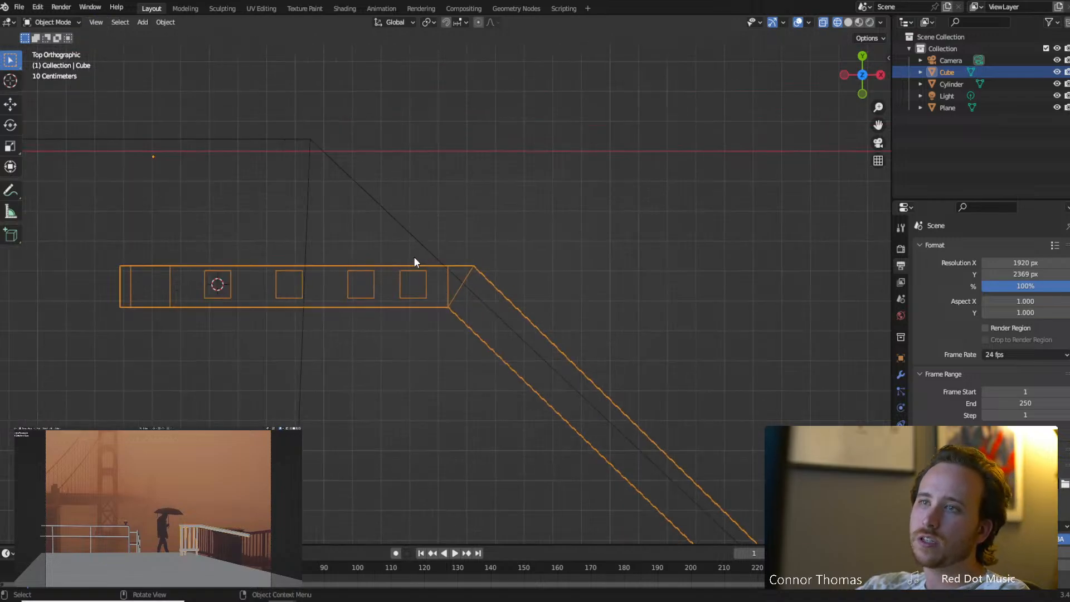
pyautogui.scroll(8, 528, 400)
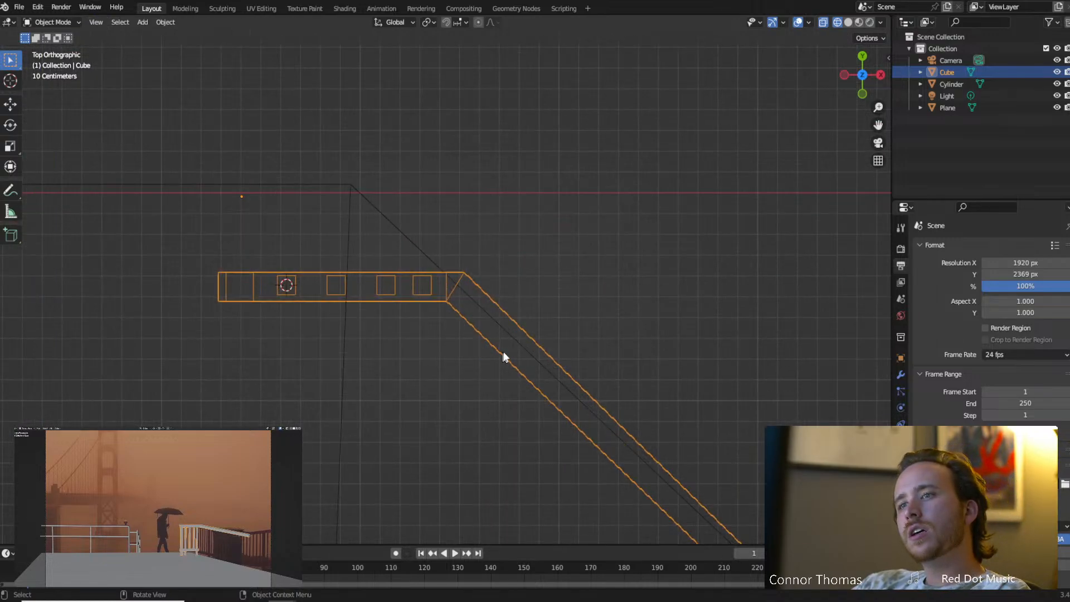
pyautogui.press('Tab')
pyautogui.moveTo(524, 277); pyautogui.dragTo(471, 187, button='middle')
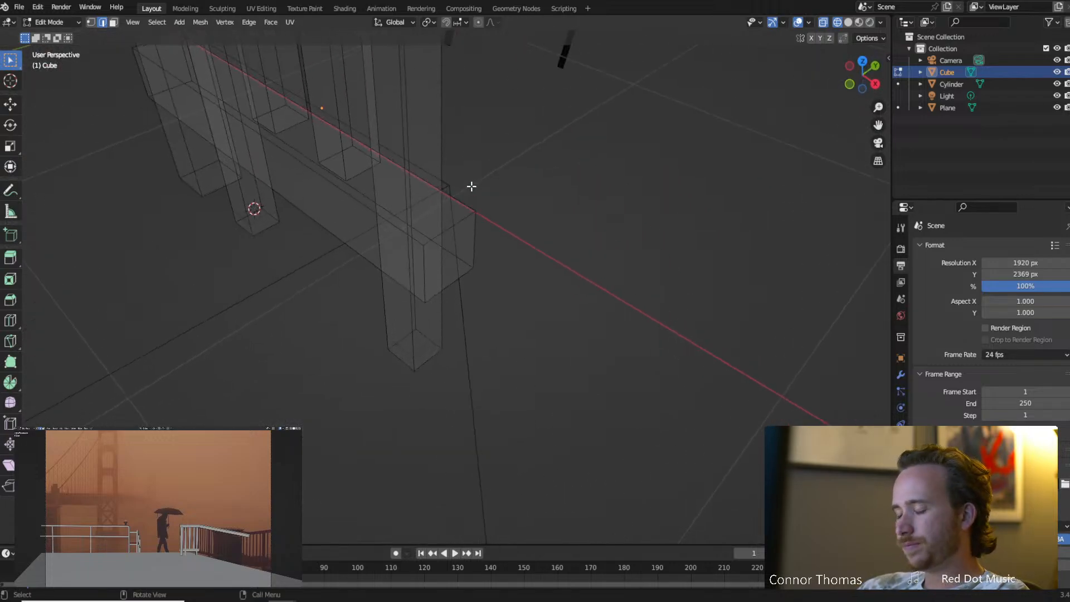
pyautogui.press('KP_7')
pyautogui.press('z')
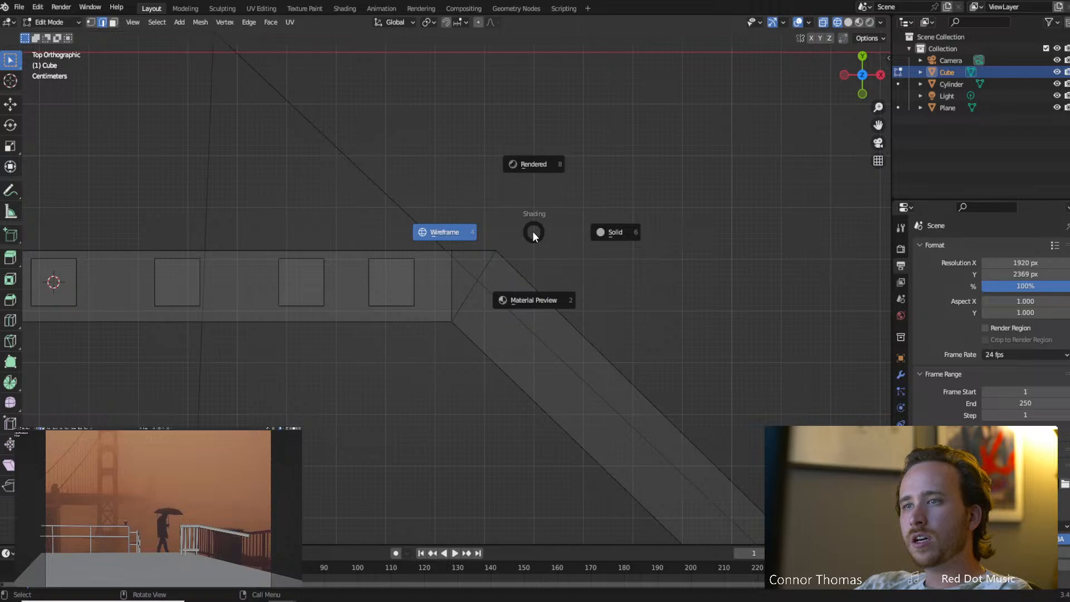
pyautogui.press('1')
pyautogui.click(503, 236)
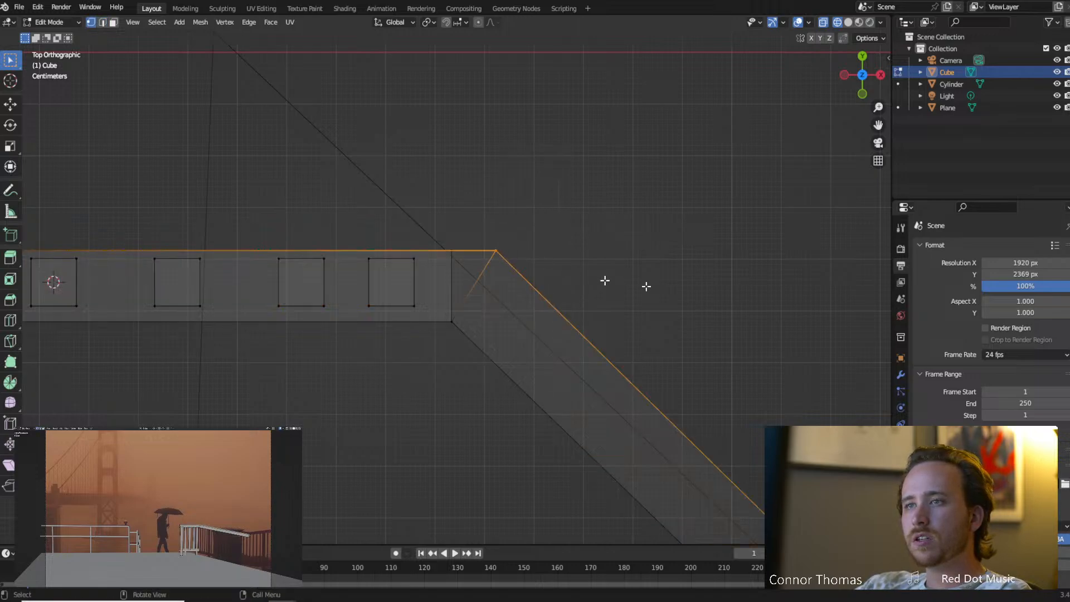
pyautogui.press('g')
pyautogui.press('x')
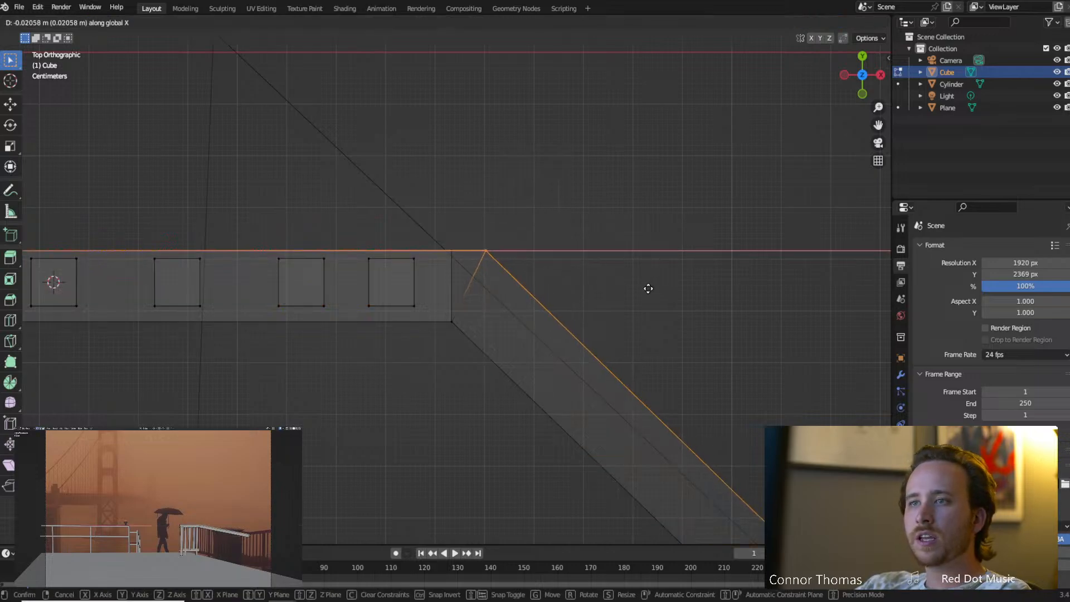
pyautogui.click(648, 288)
pyautogui.scroll(-6, 648, 288)
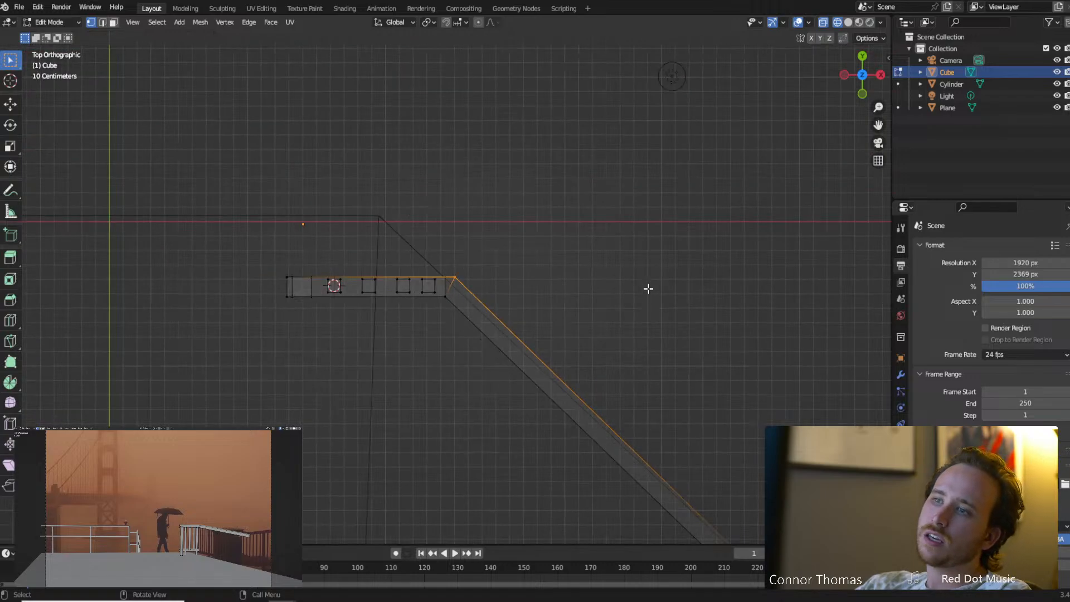
pyautogui.scroll(4, 641, 295)
pyautogui.scroll(6, 591, 294)
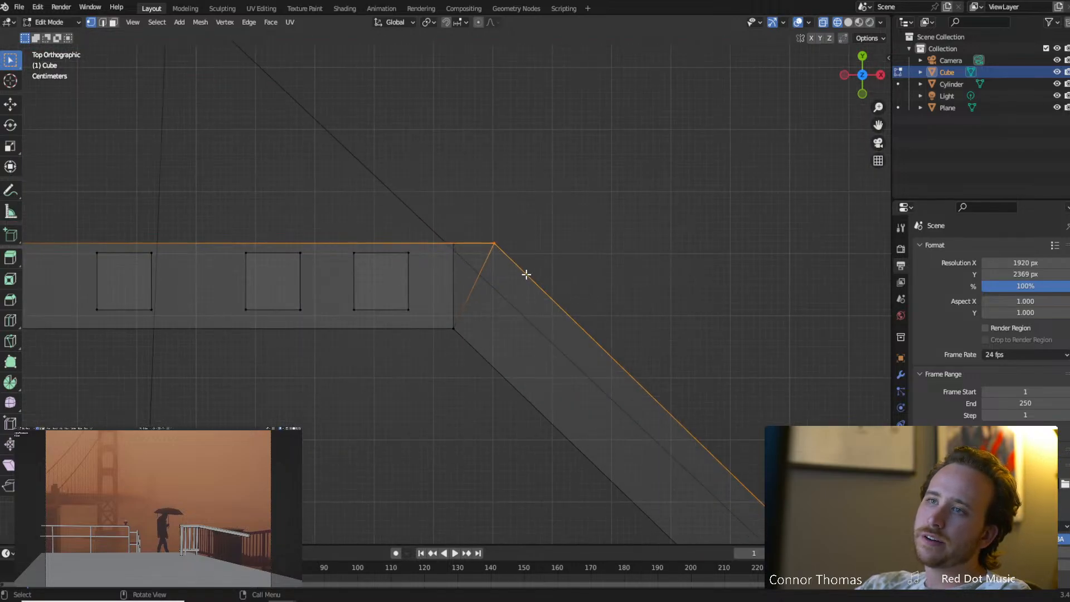
# Switch to solid shading and delete the narrow baluster nearest the top rail's bend.
pyautogui.press('z')
pyautogui.click(548, 295)
pyautogui.scroll(-4, 446, 406)
pyautogui.moveTo(447, 407); pyautogui.dragTo(451, 329, button='middle')
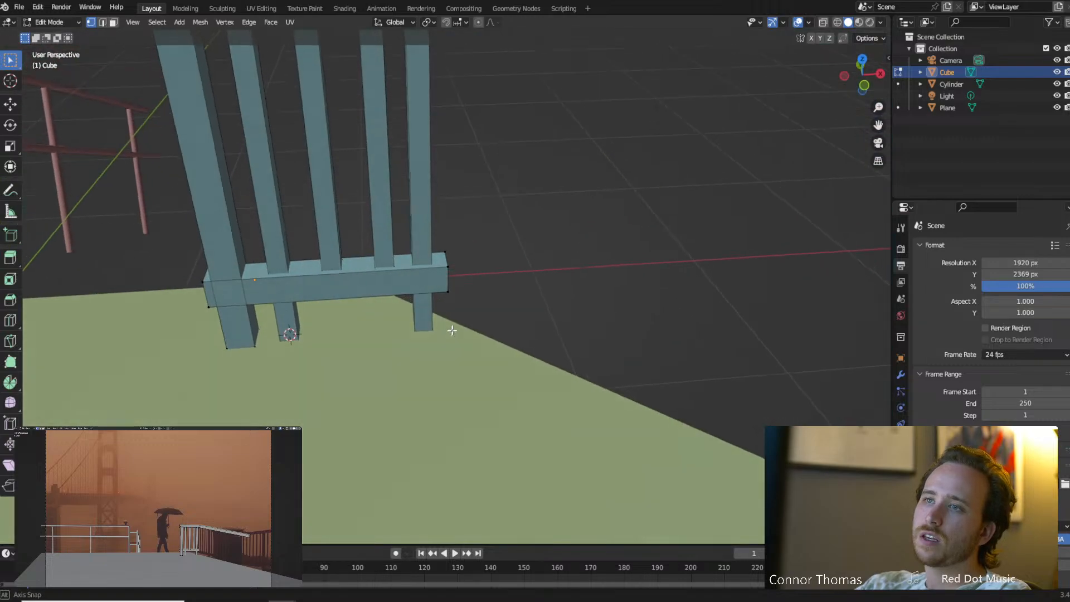
pyautogui.scroll(-5, 460, 329)
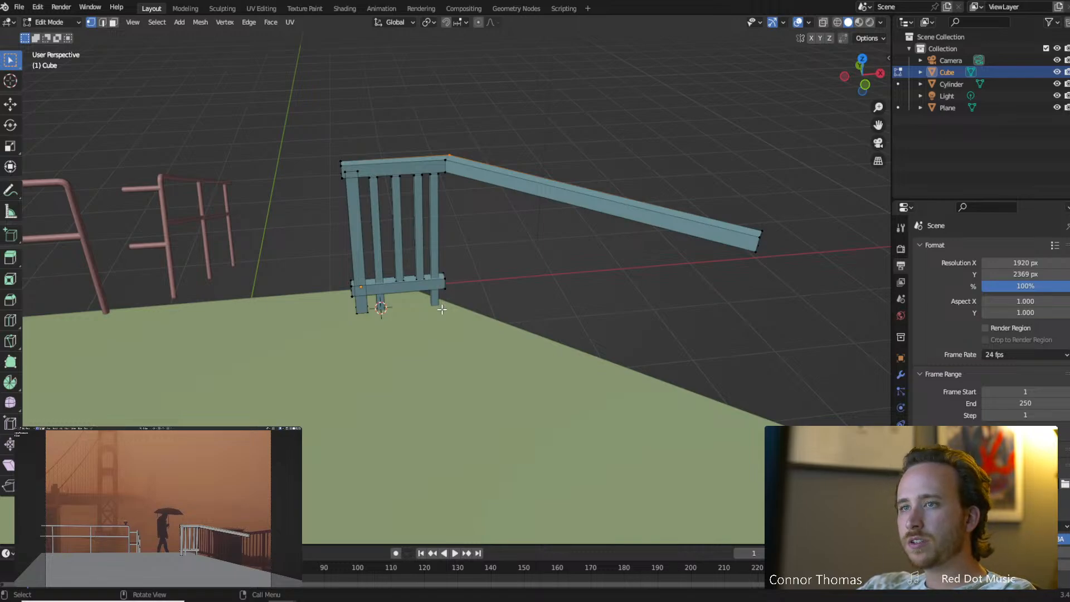
pyautogui.press('l')
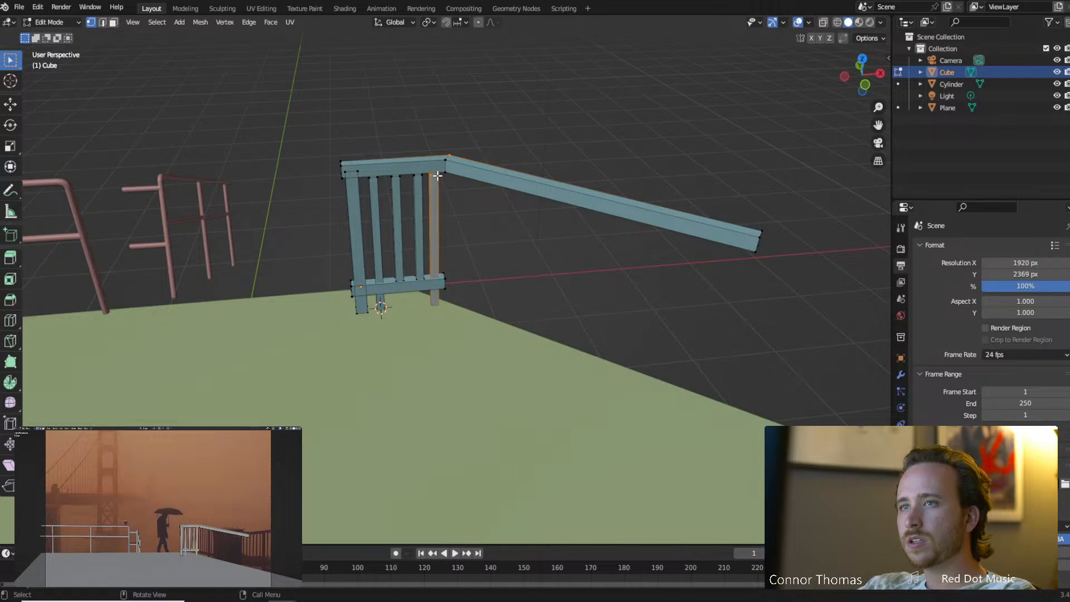
pyautogui.press('x')
pyautogui.click(439, 182)
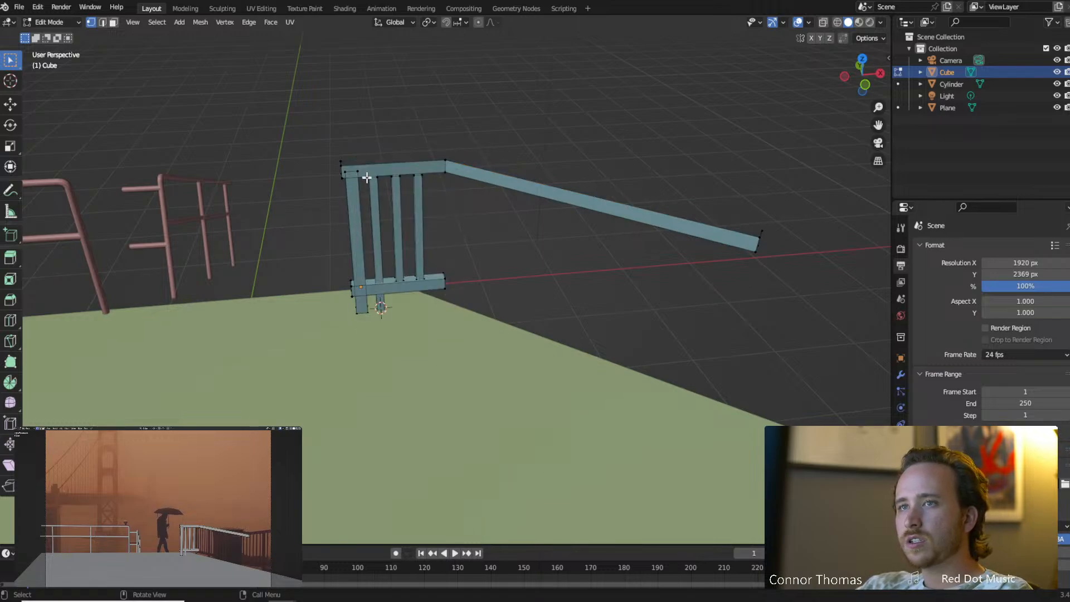
# Duplicate the wide end post along X to the other end of the straight fence section.
pyautogui.press('l')
pyautogui.moveTo(357, 172); pyautogui.dragTo(329, 162, button='middle')
pyautogui.hotkey('shift', 'd')
pyautogui.press('x')
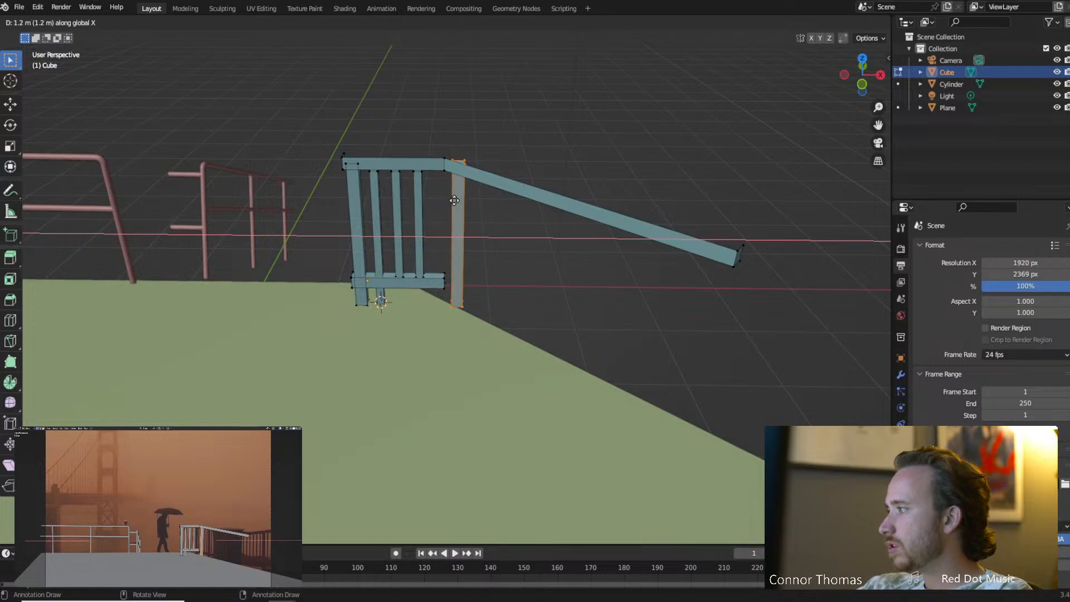
pyautogui.click(430, 204)
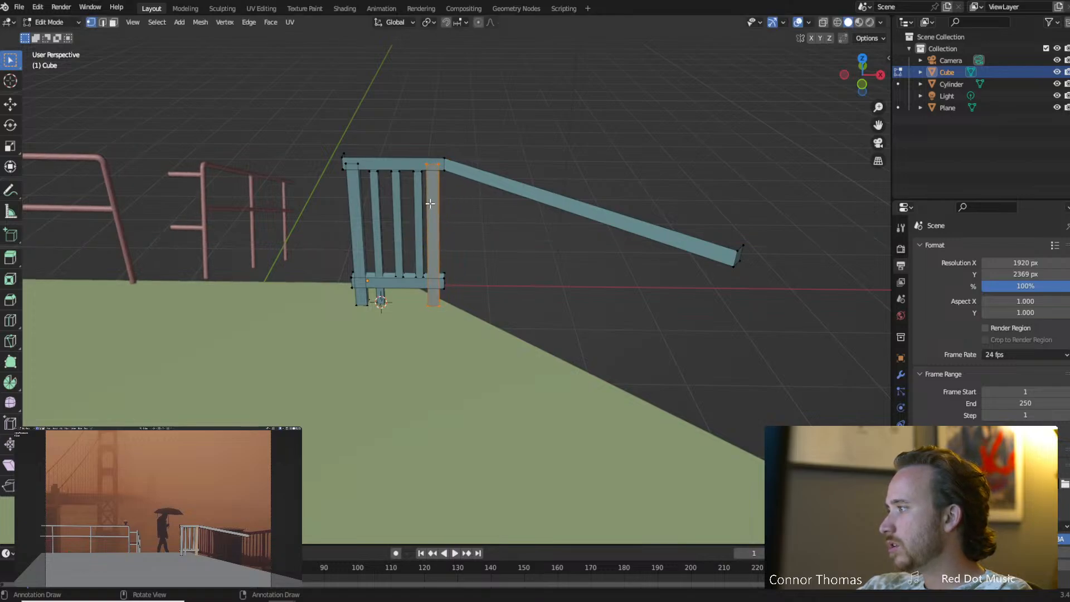
# Shift the duplicated wide post along X to line it up with the end of the straight section.
pyautogui.scroll(5, 423, 309)
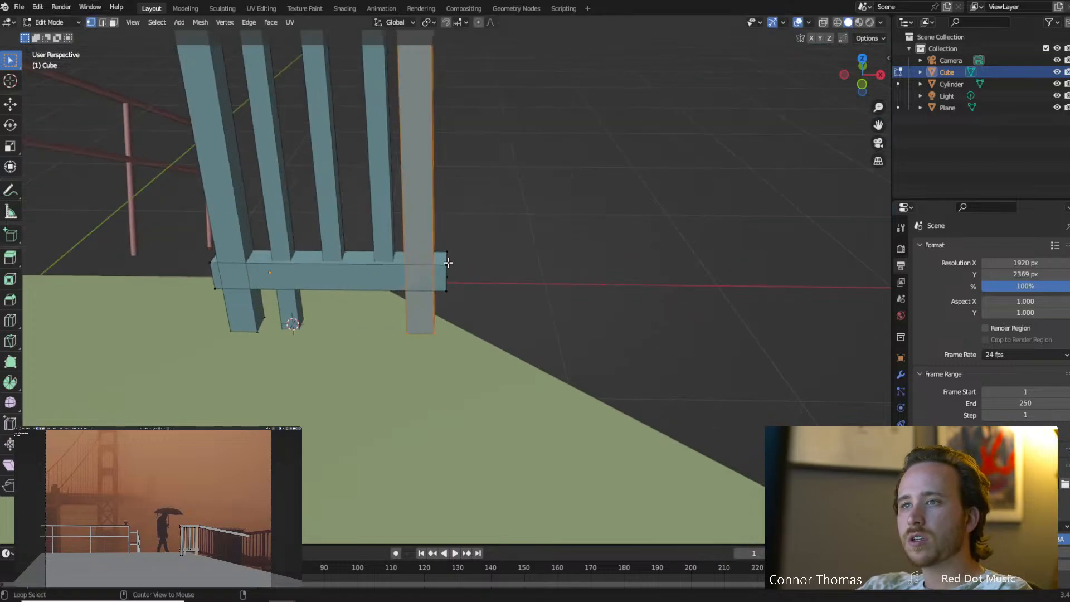
pyautogui.moveTo(452, 258); pyautogui.dragTo(651, 351, button='middle')
pyautogui.press('g')
pyautogui.press('x')
pyautogui.click(516, 318)
pyautogui.scroll(3, 664, 221)
pyautogui.keyDown('shift'); pyautogui.moveTo(664, 219); pyautogui.dragTo(489, 273, button='middle'); pyautogui.keyUp('shift')
# Try to reposition the loose edge at the far end of the diagonal rail in top view.
pyautogui.click(293, 202)
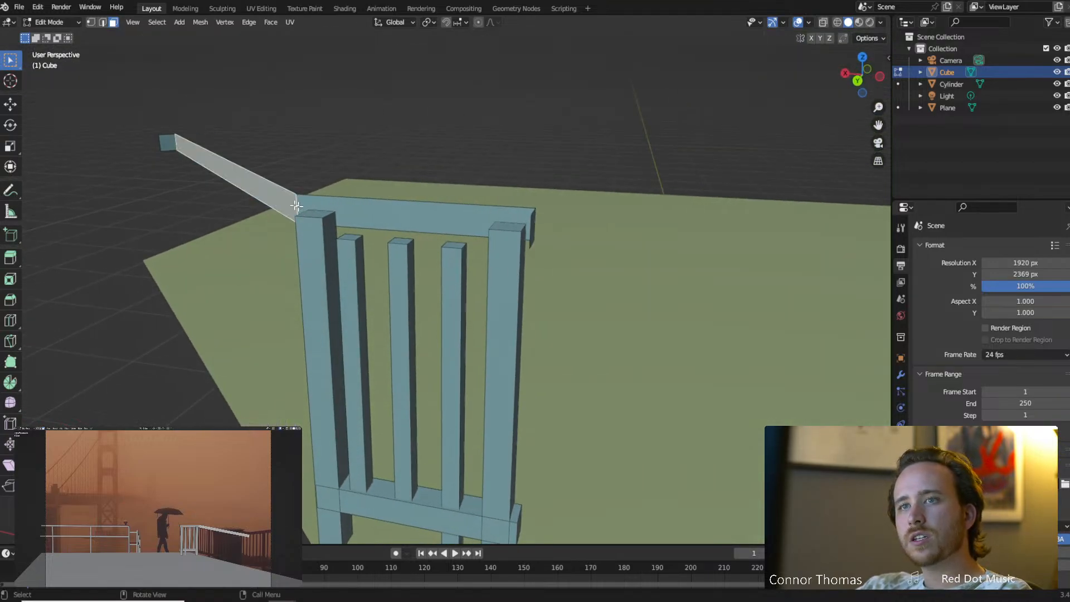
pyautogui.press('2')
pyautogui.click(160, 144)
pyautogui.moveTo(224, 193); pyautogui.dragTo(231, 205, button='middle')
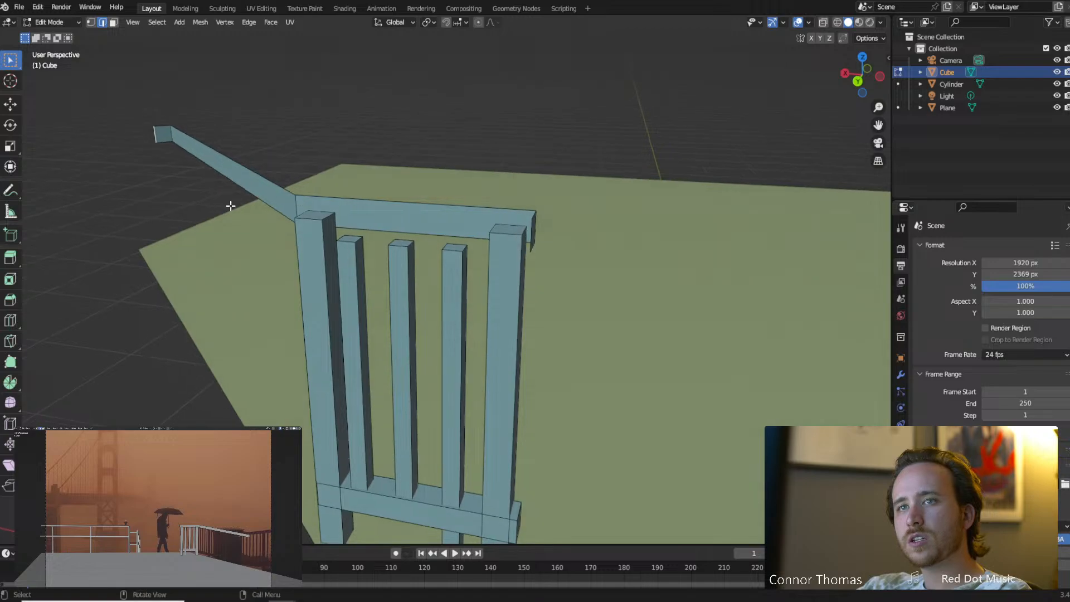
pyautogui.press('KP_7')
pyautogui.scroll(-5, 345, 239)
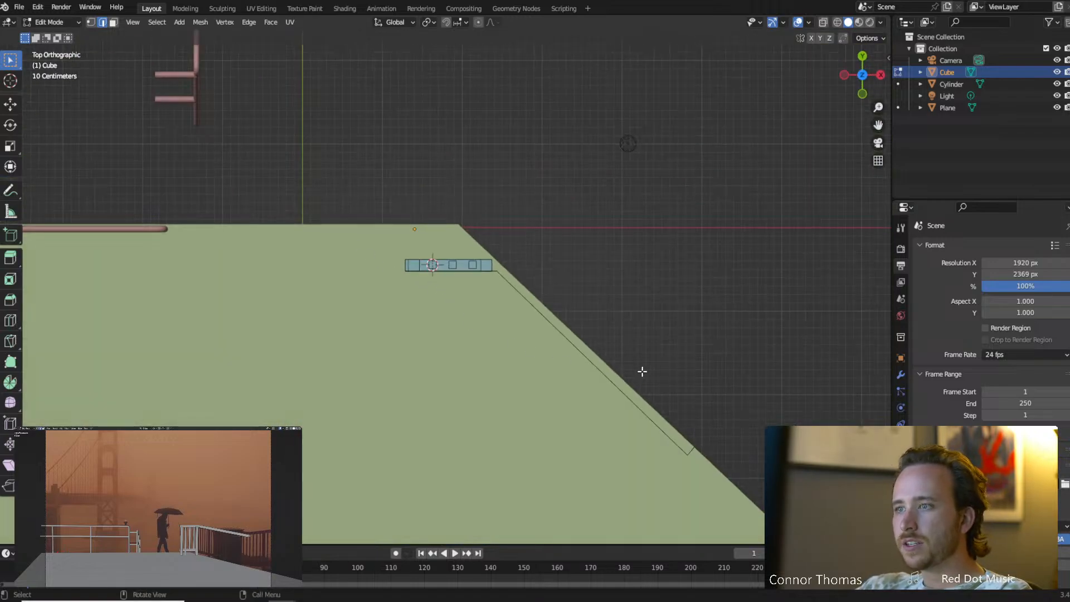
pyautogui.press('g')
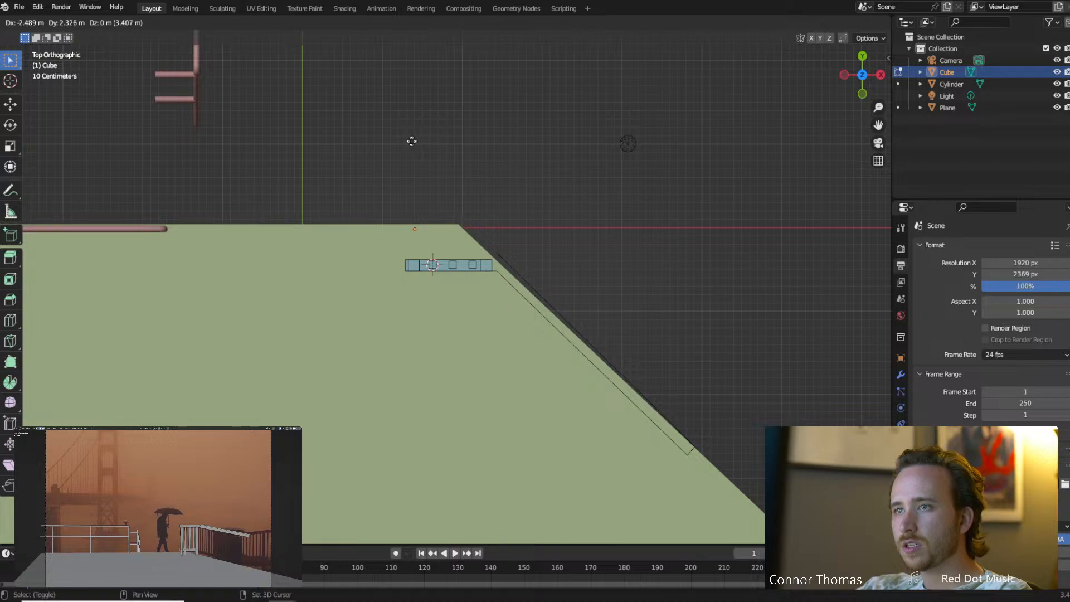
pyautogui.click(371, 158)
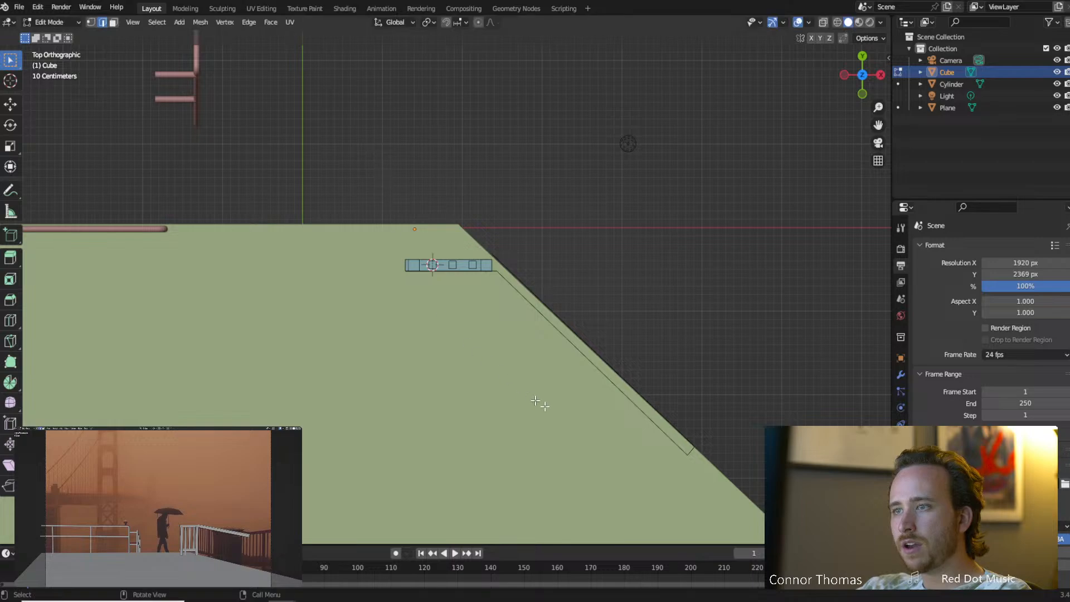
pyautogui.press('1')
pyautogui.press('3')
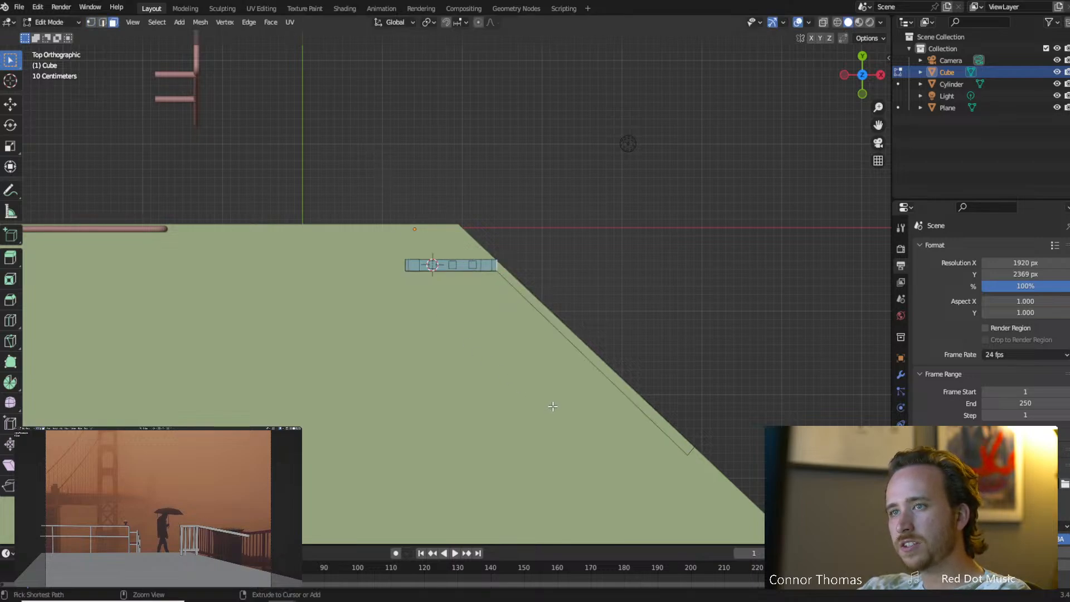
# Undo the baluster deletion and post edits, and shift the bend's outer corner about 0.02 m in negative X.
pyautogui.hotkey('ctrl', 'z')
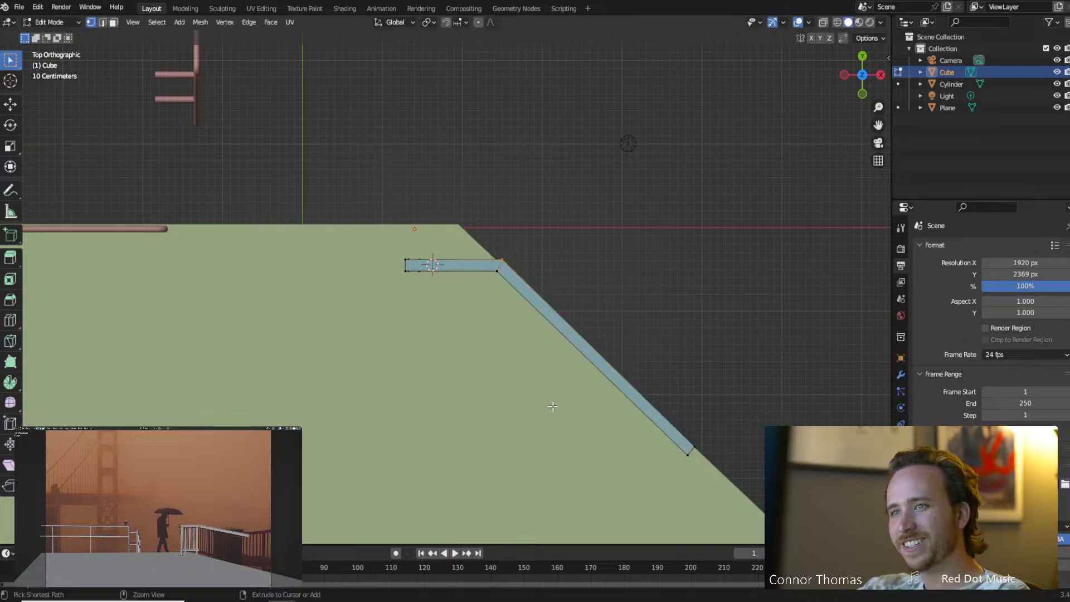
pyautogui.scroll(6, 584, 312)
pyautogui.keyDown('shift'); pyautogui.moveTo(661, 258); pyautogui.dragTo(602, 306, button='middle'); pyautogui.keyUp('shift')
pyautogui.press('g')
pyautogui.press('x')
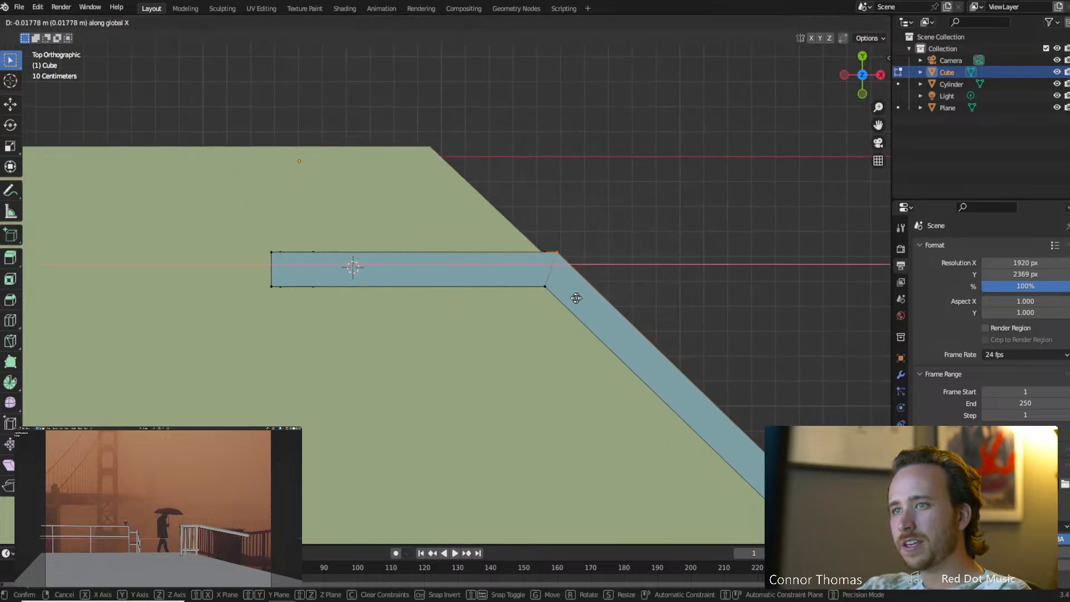
pyautogui.click(562, 298)
pyautogui.keyDown('shift'); pyautogui.moveTo(579, 318); pyautogui.dragTo(601, 291, button='middle'); pyautogui.keyUp('shift')
pyautogui.press('g')
pyautogui.press('x')
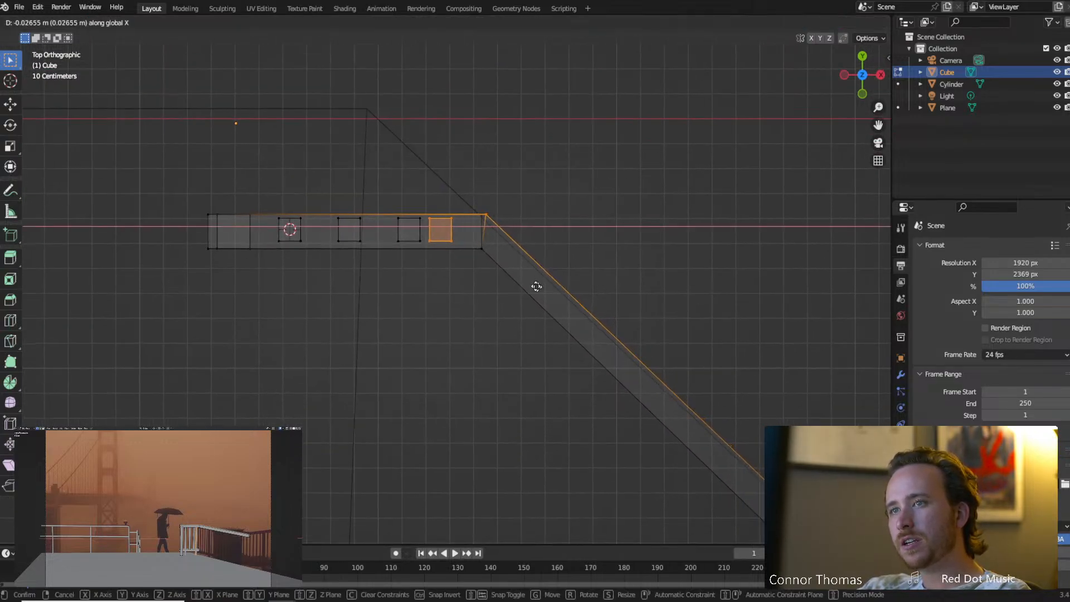
pyautogui.click(551, 283)
# Select only the outer corner of the top rail's bend and nudge it about 0.003 m along X.
pyautogui.click(494, 214)
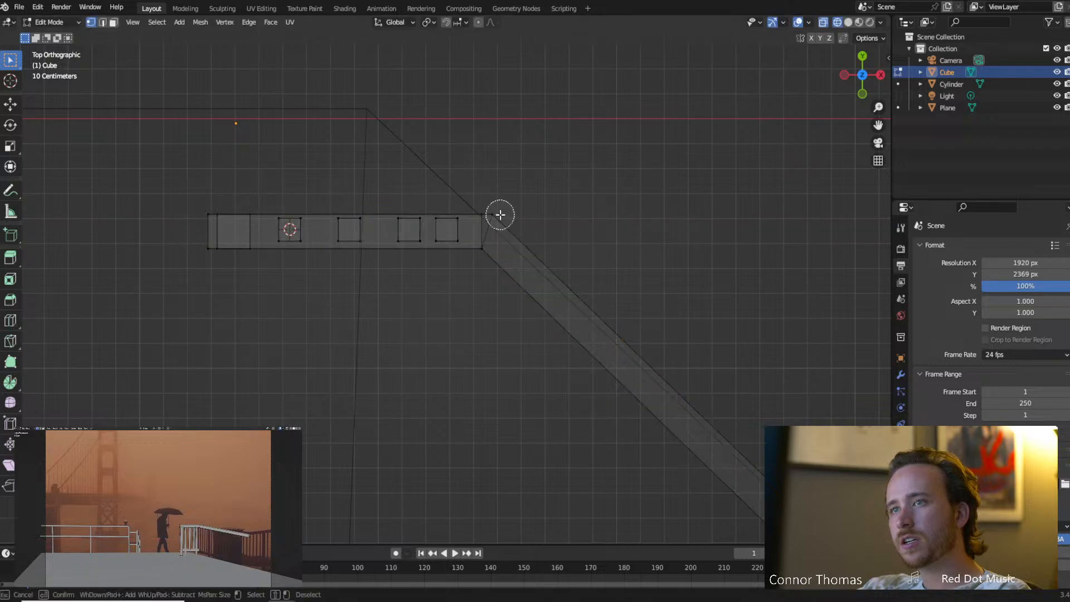
pyautogui.press('g')
pyautogui.press('x')
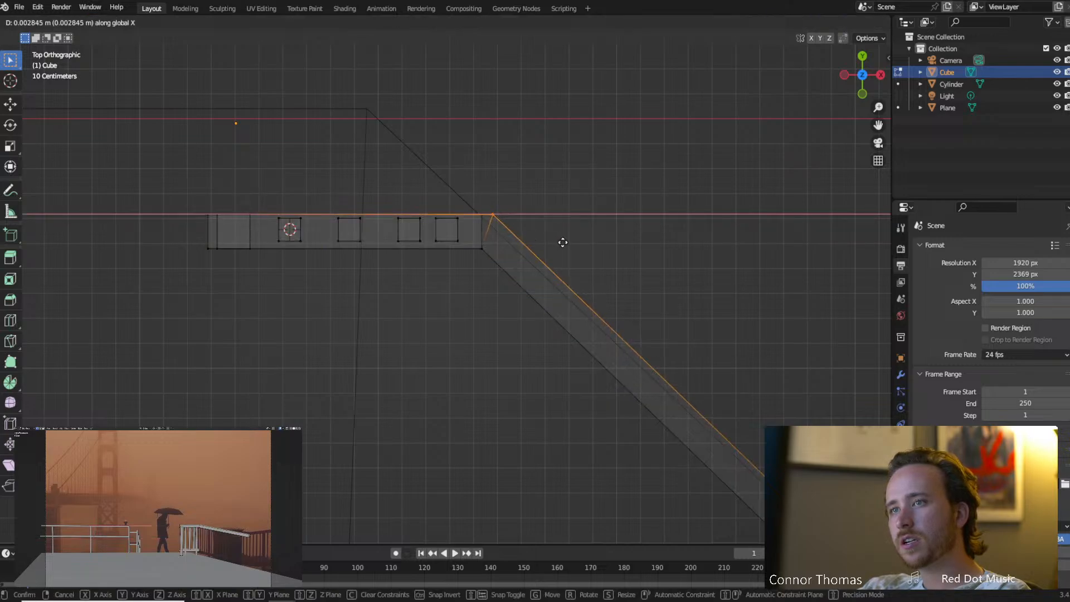
pyautogui.click(564, 241)
pyautogui.scroll(3, 492, 279)
pyautogui.scroll(-6, 595, 386)
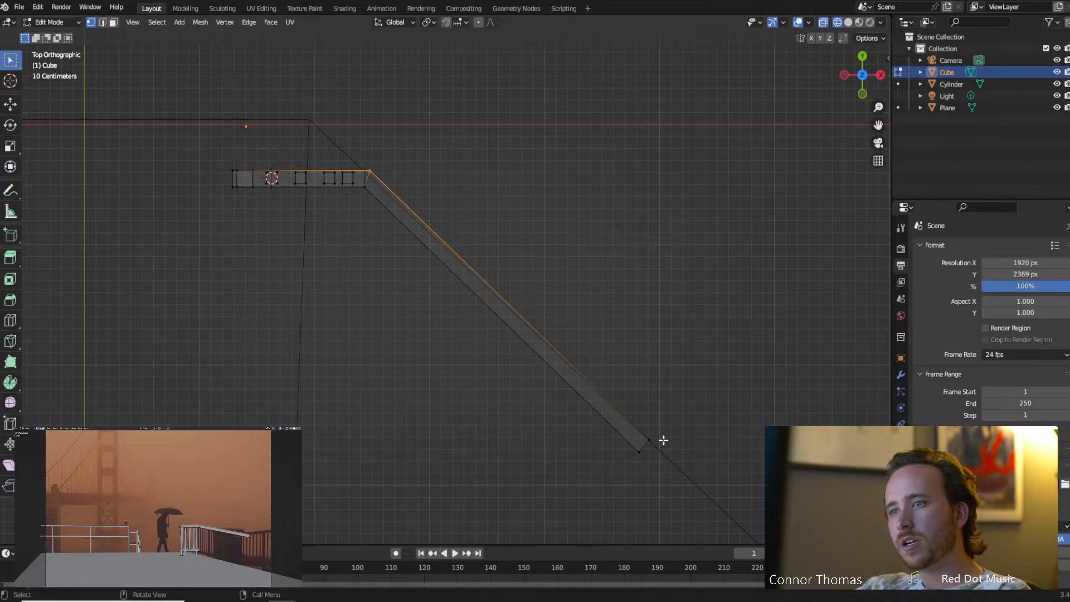
# Move the diagonal rail's end face about 0.023 m in X and 0.019 m in Y along the platform's edge.
pyautogui.press('a')
pyautogui.press('a')
pyautogui.press('c')
pyautogui.click(641, 449)
pyautogui.rightClick(640, 455)
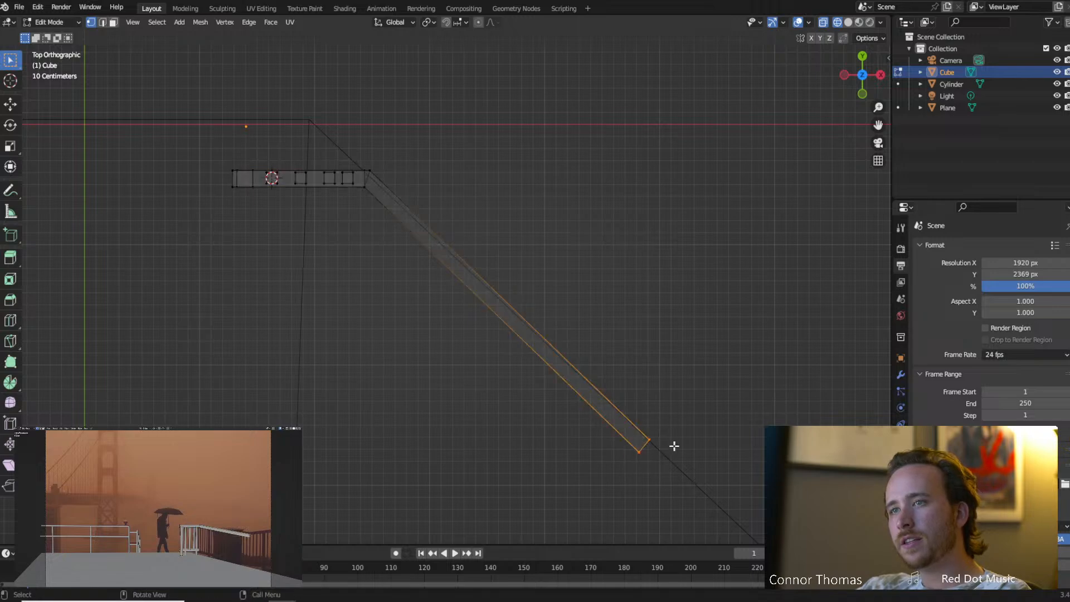
pyautogui.press('g')
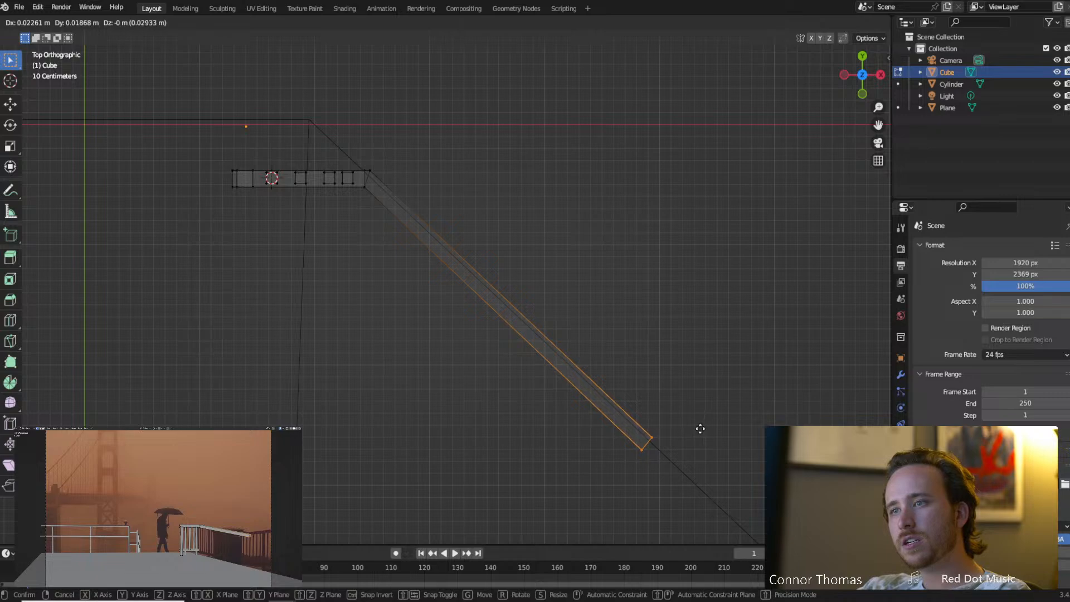
pyautogui.click(700, 429)
# Switch to solid shading and duplicate the wide end post along X, placing the copy under the top rail's bend.
pyautogui.keyDown('shift'); pyautogui.moveTo(425, 313); pyautogui.dragTo(561, 384, button='middle'); pyautogui.keyUp('shift')
pyautogui.scroll(5, 510, 338)
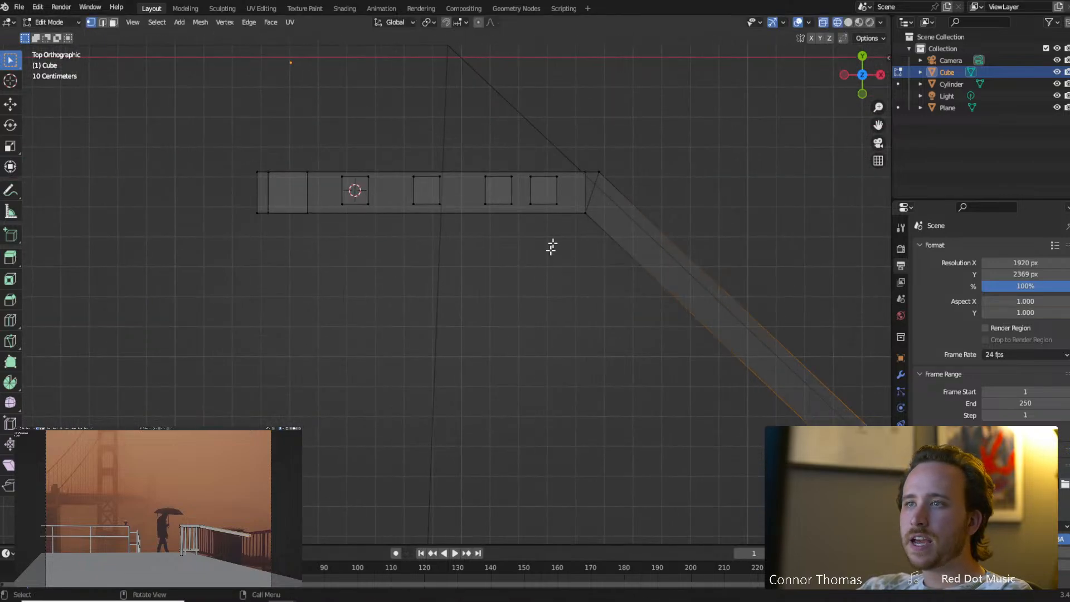
pyautogui.moveTo(550, 246)
pyautogui.keyDown('shift'); pyautogui.mouseDown(button='middle')
pyautogui.moveTo(525, 354)
pyautogui.moveTo(512, 255)
pyautogui.mouseUp(button='middle'); pyautogui.keyUp('shift')
pyautogui.press('z')
pyautogui.click(602, 270)
pyautogui.moveTo(579, 351); pyautogui.dragTo(572, 318, button='middle')
pyautogui.scroll(-3, 571, 318)
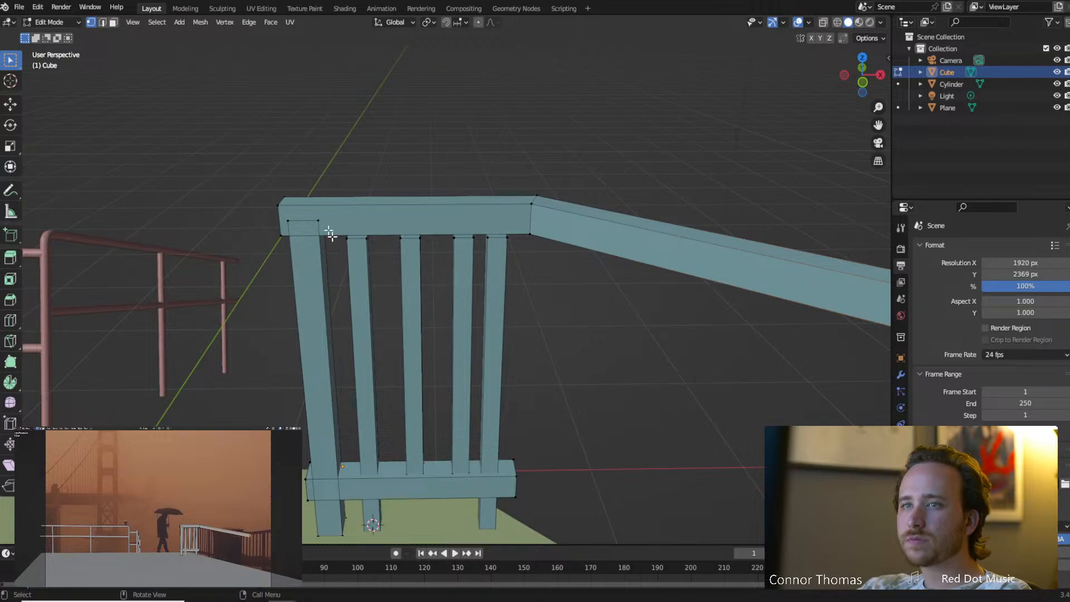
pyautogui.press('l')
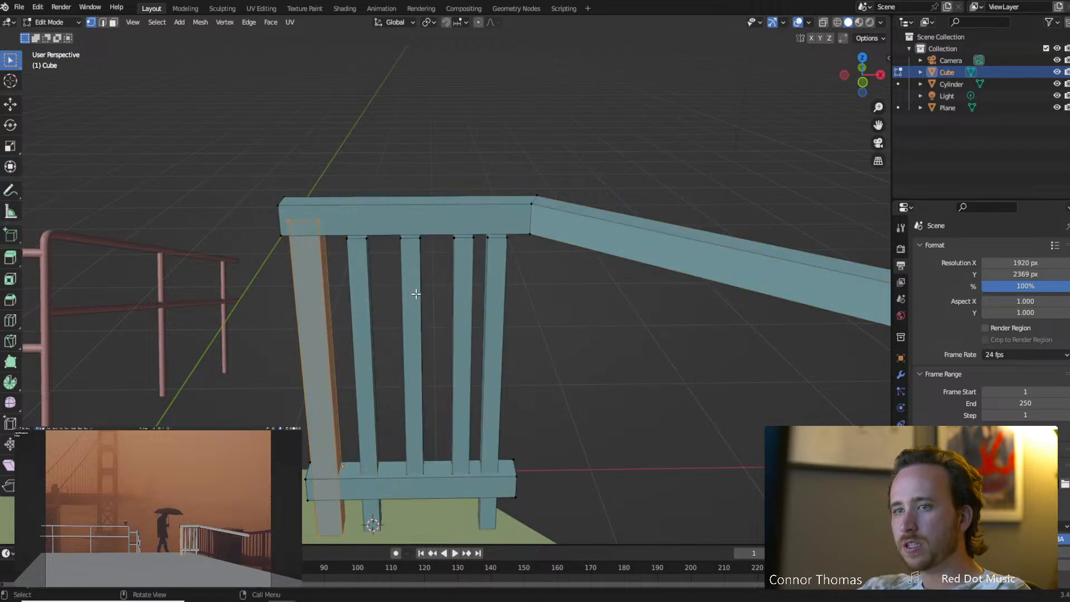
pyautogui.hotkey('shift', 'd')
pyautogui.press('x')
pyautogui.click(637, 319)
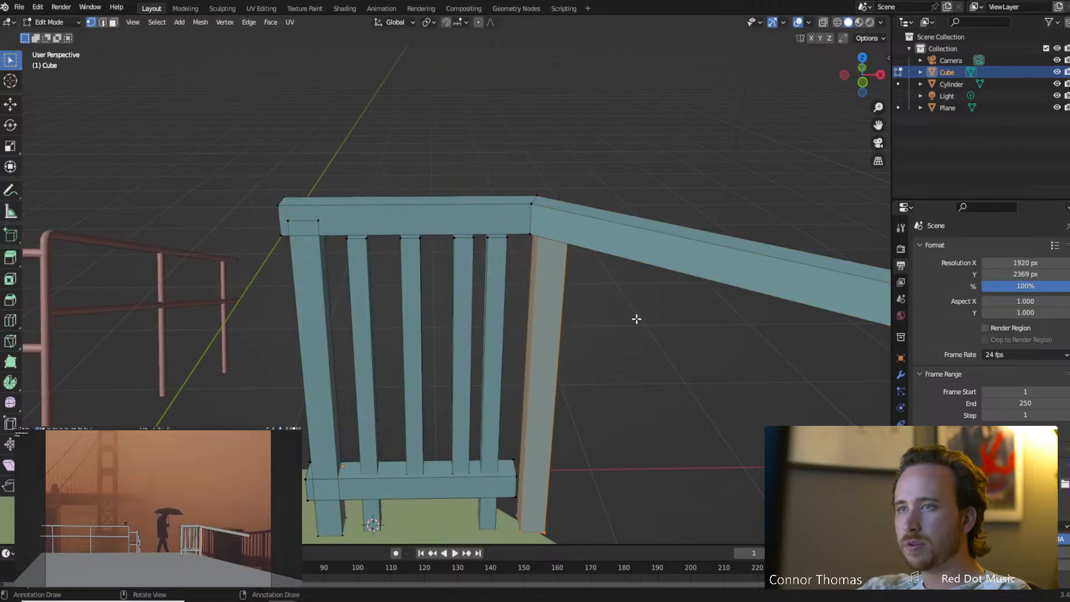
# Delete the narrow baluster directly beside the new wide post at the bend.
pyautogui.press('a')
pyautogui.press('a')
pyautogui.press('l')
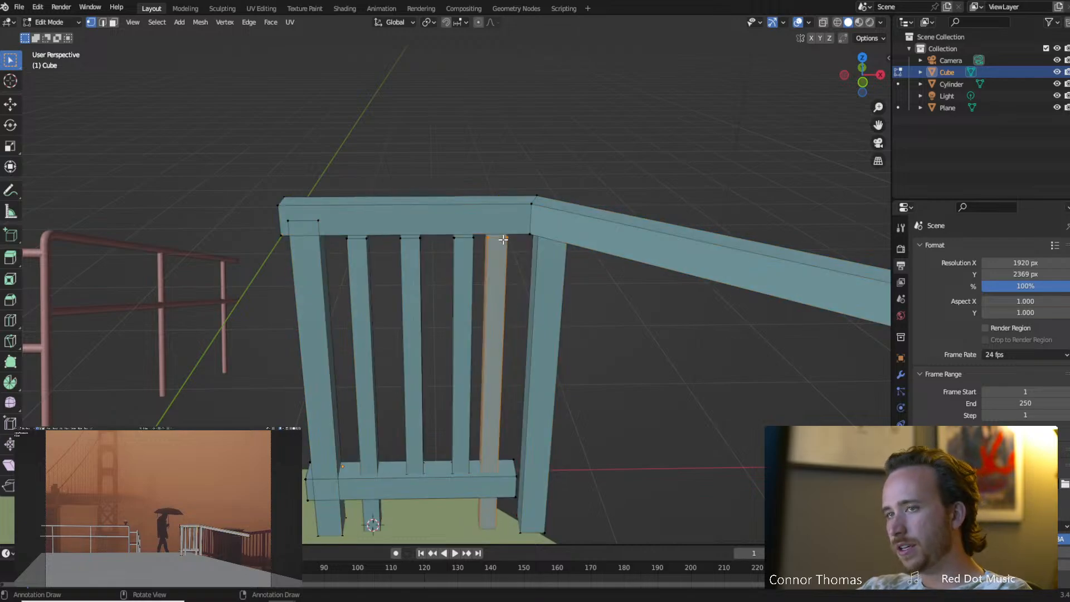
pyautogui.press('x')
pyautogui.click(504, 240)
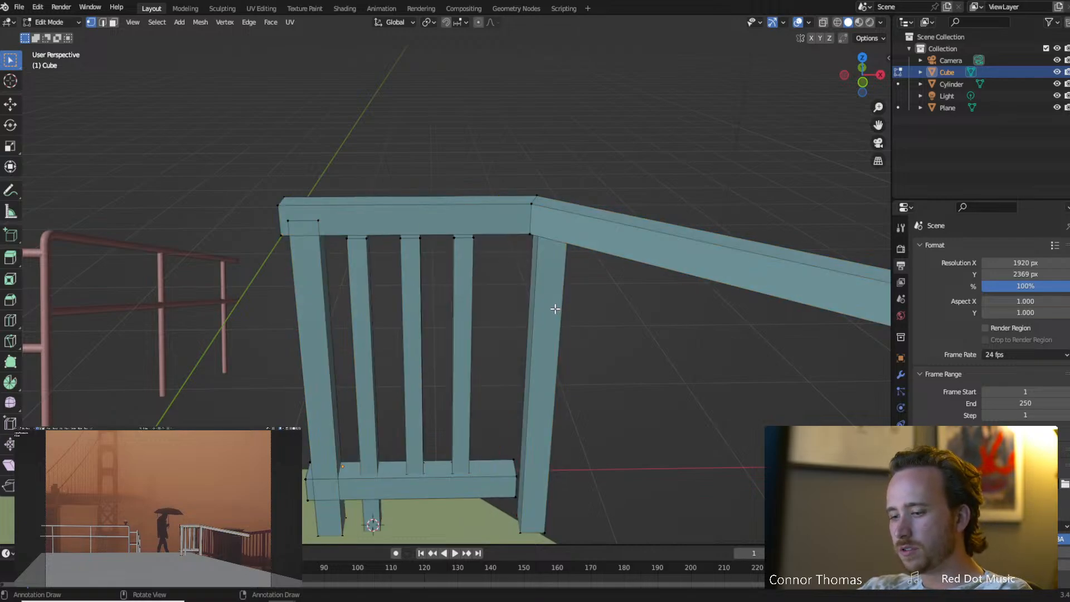
# Move the wide post at the bend about 0.18 m back along X, under the straight top rail.
pyautogui.press('l')
pyautogui.press('g')
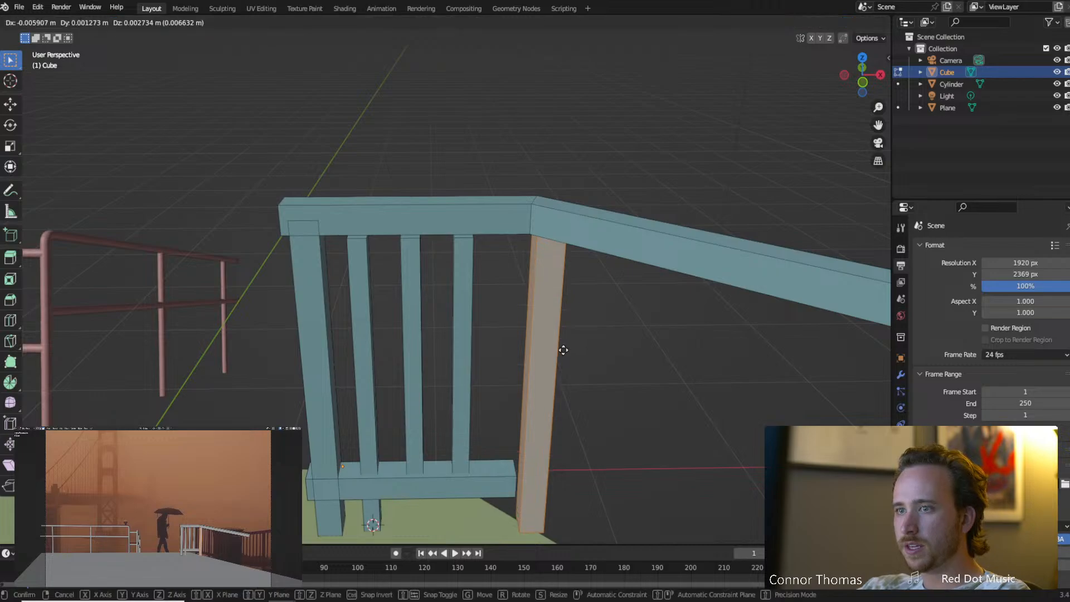
pyautogui.press('x')
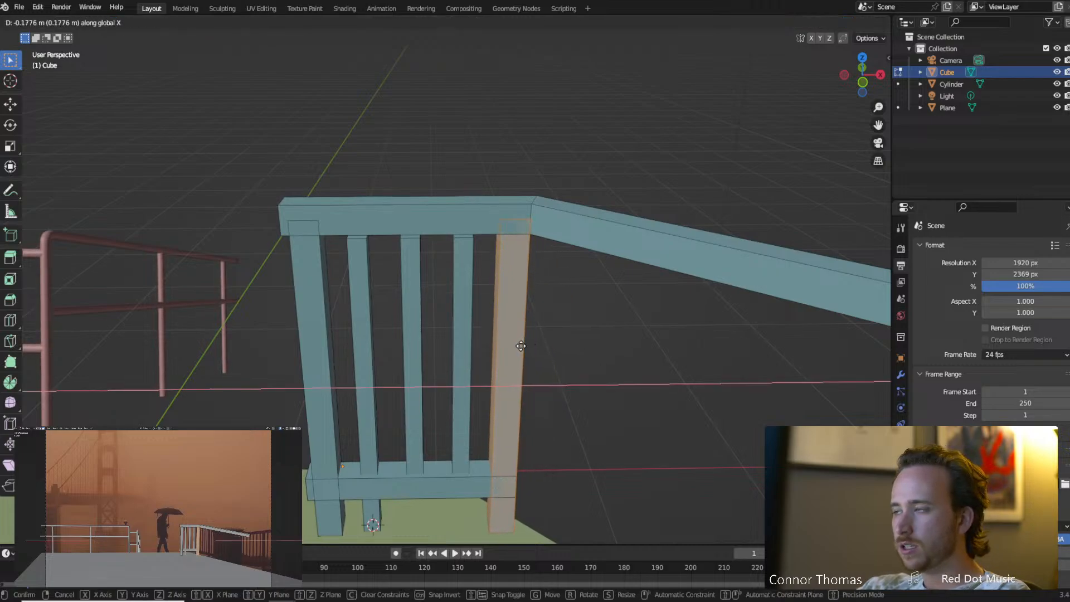
pyautogui.click(418, 347)
# Shorten the lower rail by moving its end face about 0.055 m along negative X, flush with the wide post.
pyautogui.moveTo(557, 507); pyautogui.dragTo(612, 410, button='middle')
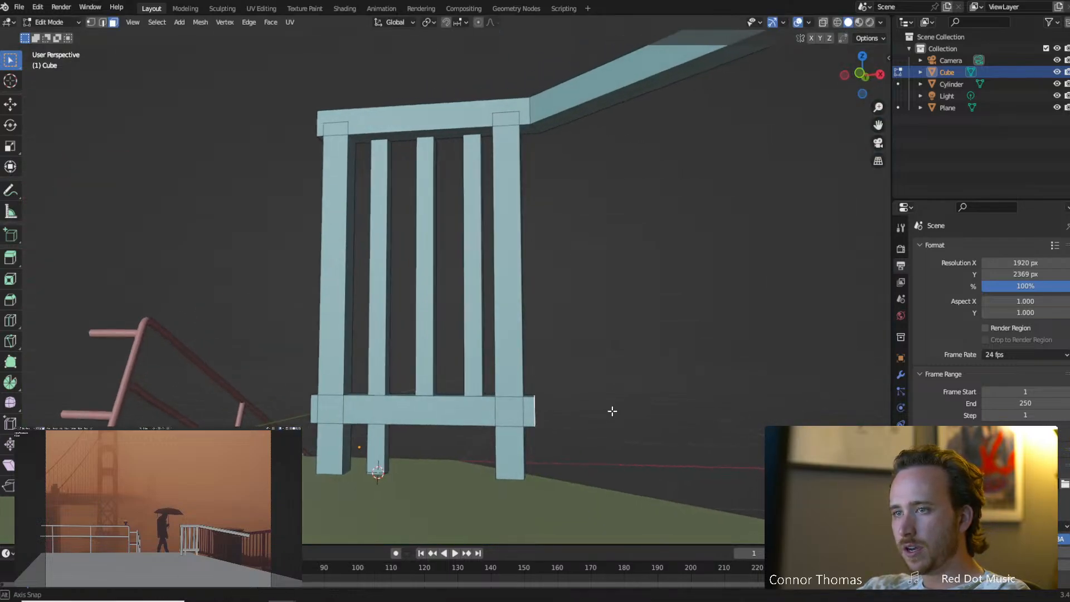
pyautogui.press('g')
pyautogui.press('x')
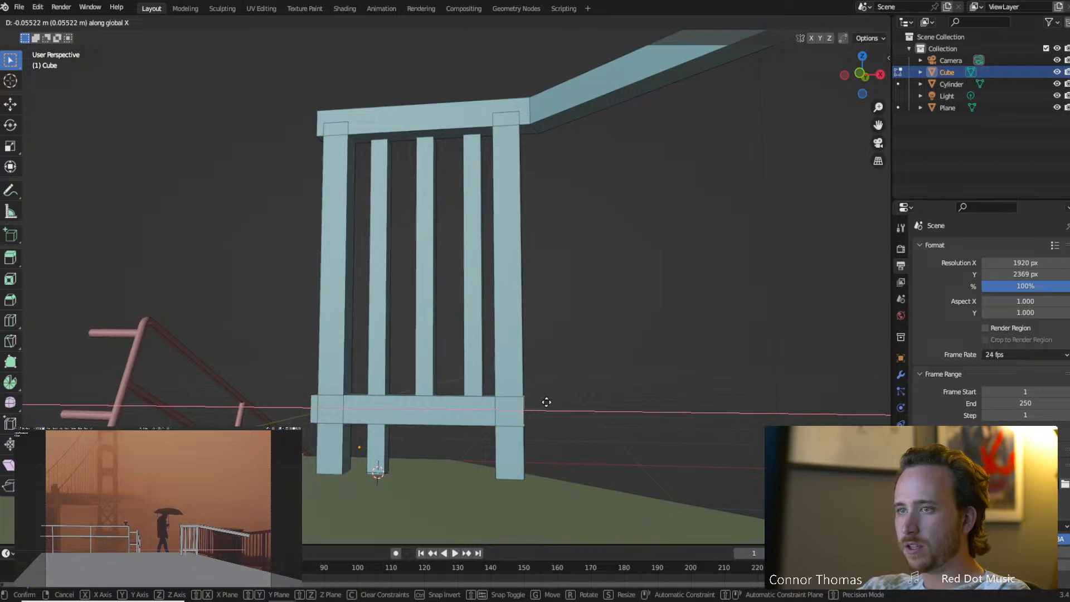
pyautogui.click(547, 401)
pyautogui.moveTo(547, 402); pyautogui.dragTo(523, 427, button='middle')
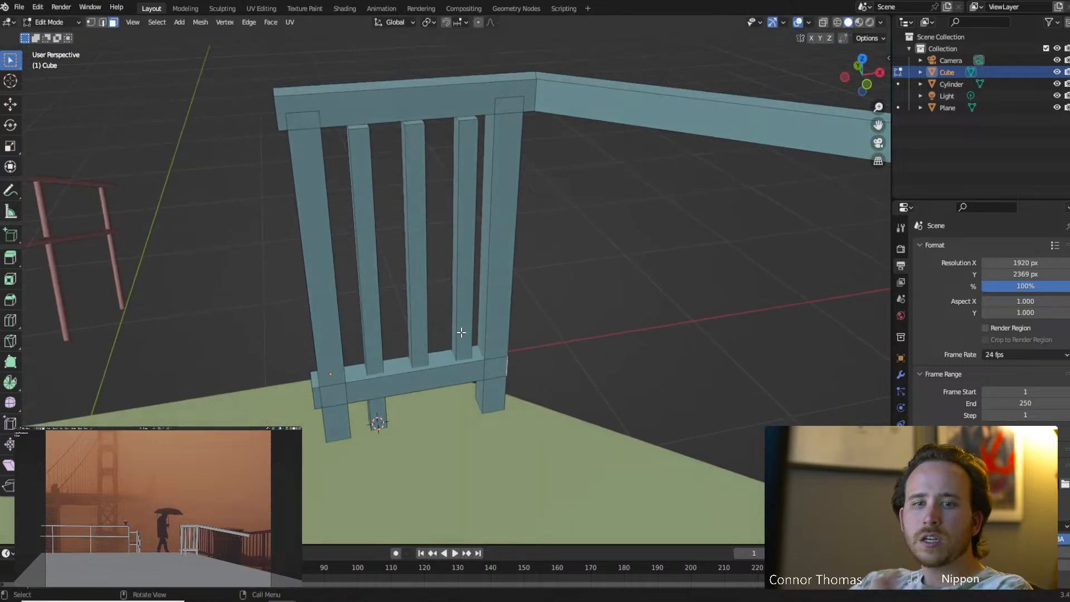
pyautogui.press('Tab')
pyautogui.moveTo(535, 323); pyautogui.dragTo(492, 322, button='middle')
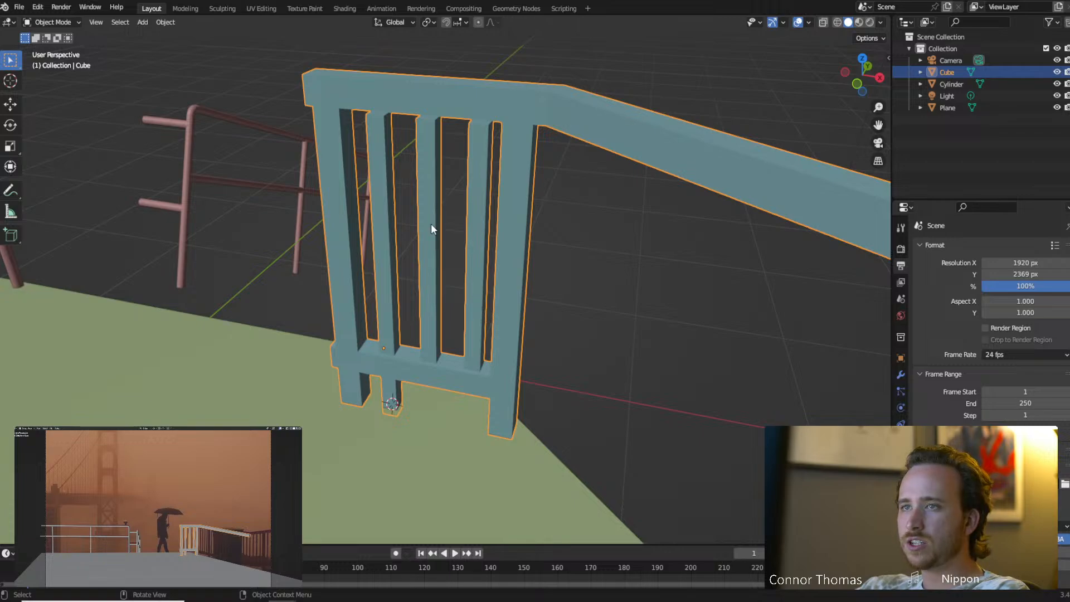
pyautogui.moveTo(433, 227); pyautogui.dragTo(451, 282, button='middle')
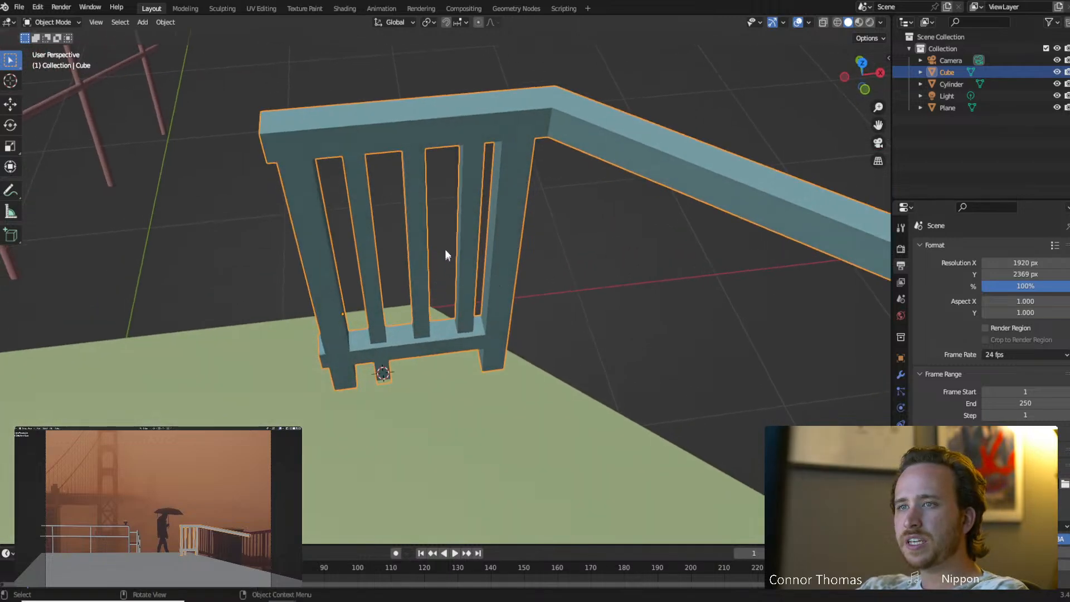
pyautogui.press('Tab')
# Duplicate the lower rail, three narrow balusters and bend post in see-through top view, placing the copy near the diagonal rail.
pyautogui.moveTo(444, 246); pyautogui.dragTo(434, 291, button='middle')
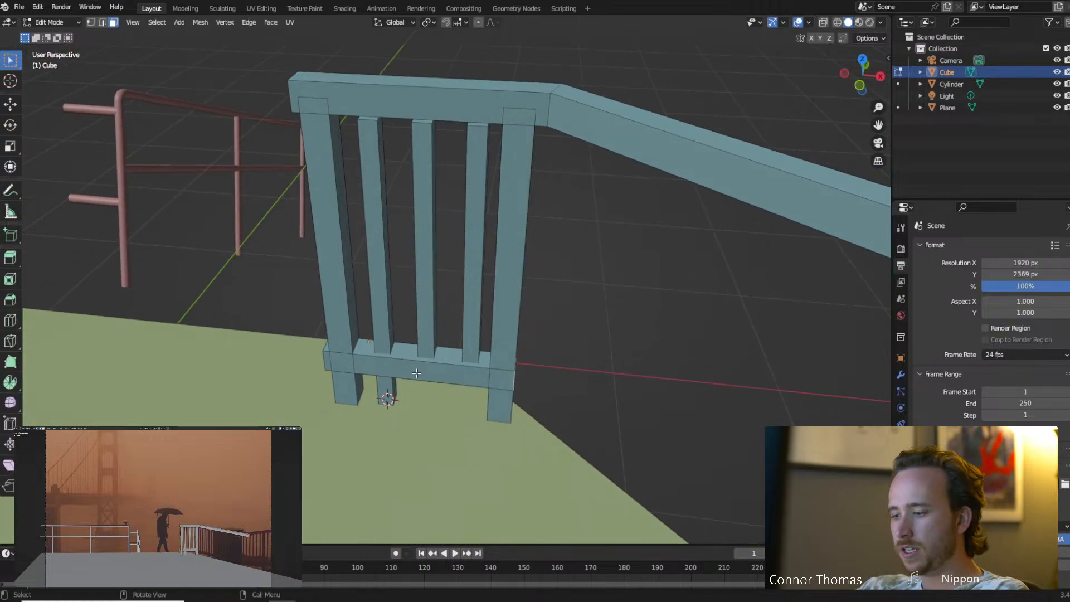
pyautogui.press('l')
pyautogui.press('l')
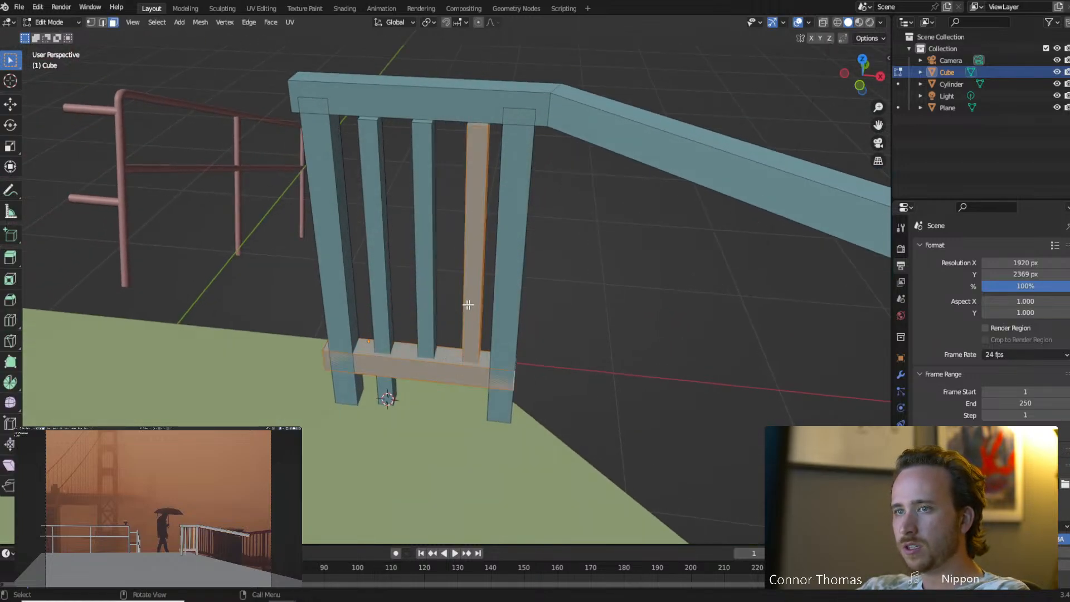
pyautogui.press('l')
pyautogui.press('l')
pyautogui.press('l')
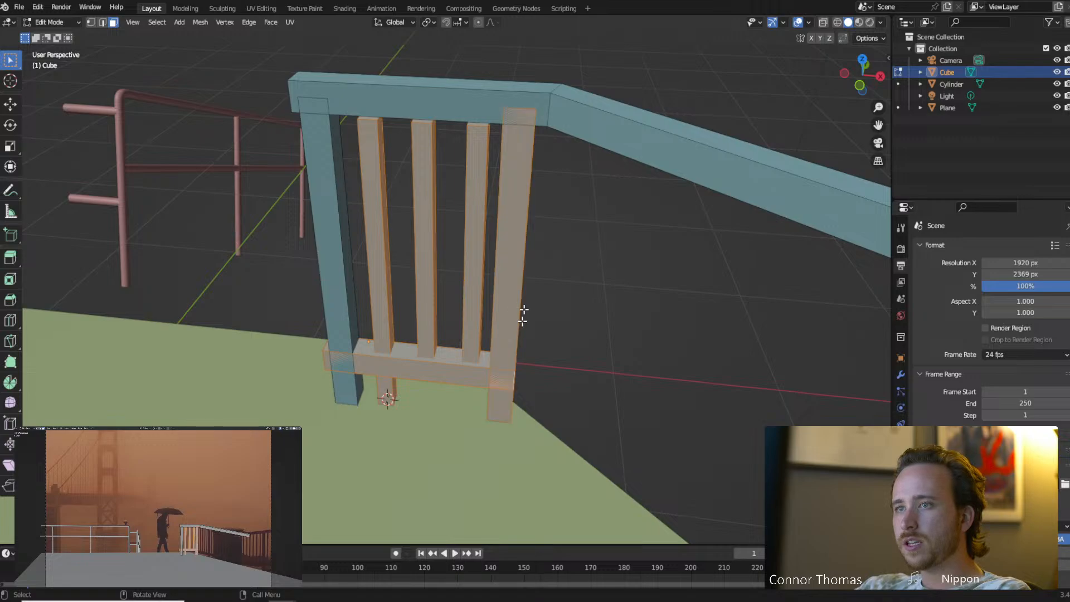
pyautogui.press('KP_7')
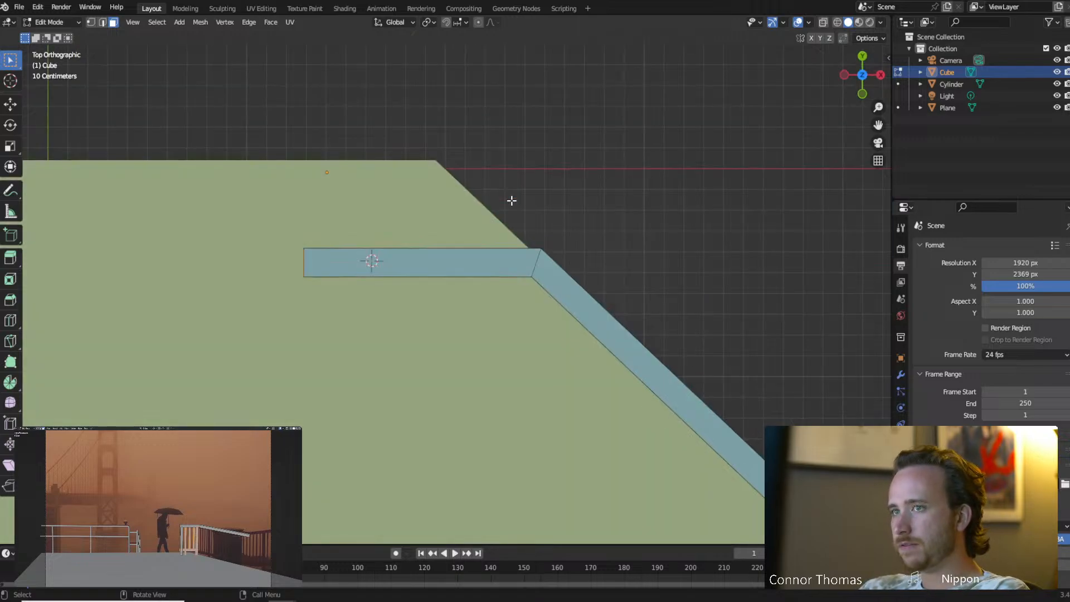
pyautogui.hotkey('alt', 'z')
pyautogui.keyDown('shift'); pyautogui.moveTo(563, 270); pyautogui.dragTo(471, 201, button='middle'); pyautogui.keyUp('shift')
pyautogui.press('g')
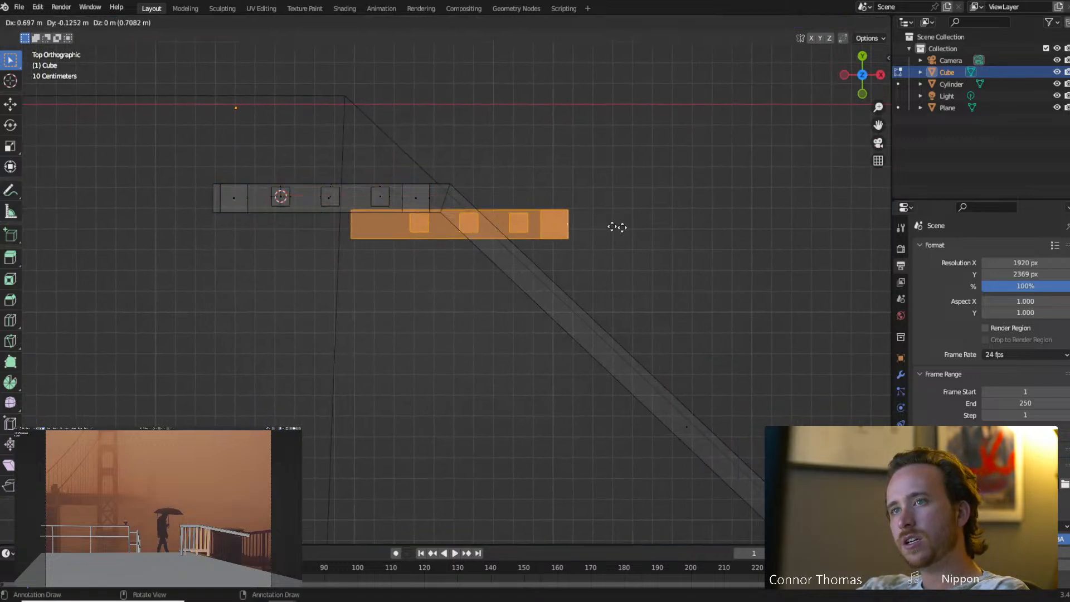
pyautogui.click(684, 230)
# Rotate the copied fence section to the diagonal rail's angle and position it along that rail, starting at the bend.
pyautogui.press('r')
pyautogui.click(628, 328)
pyautogui.press('g')
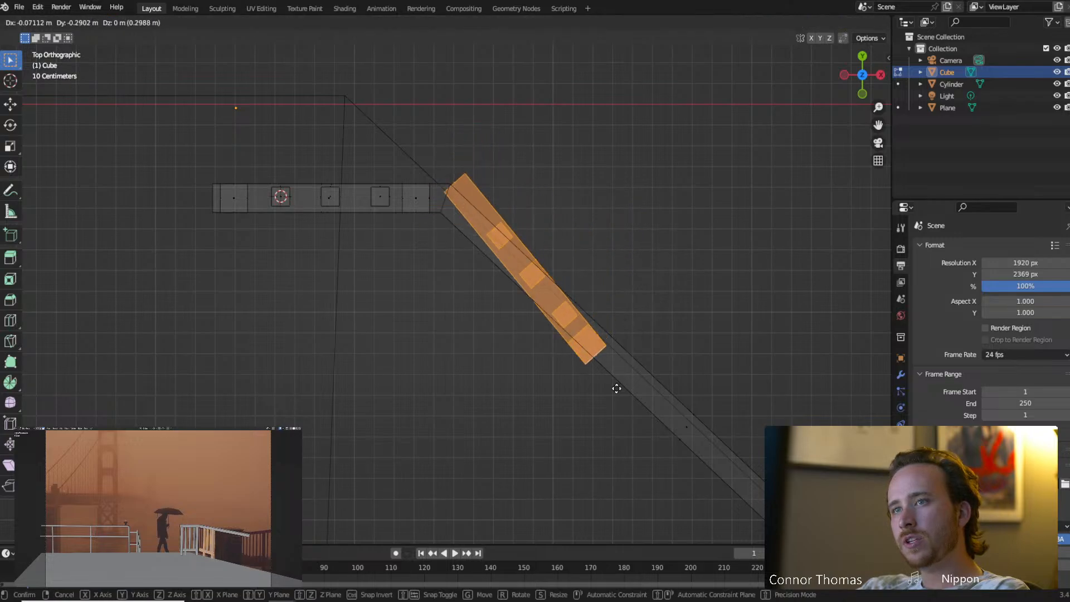
pyautogui.click(604, 388)
pyautogui.press('r')
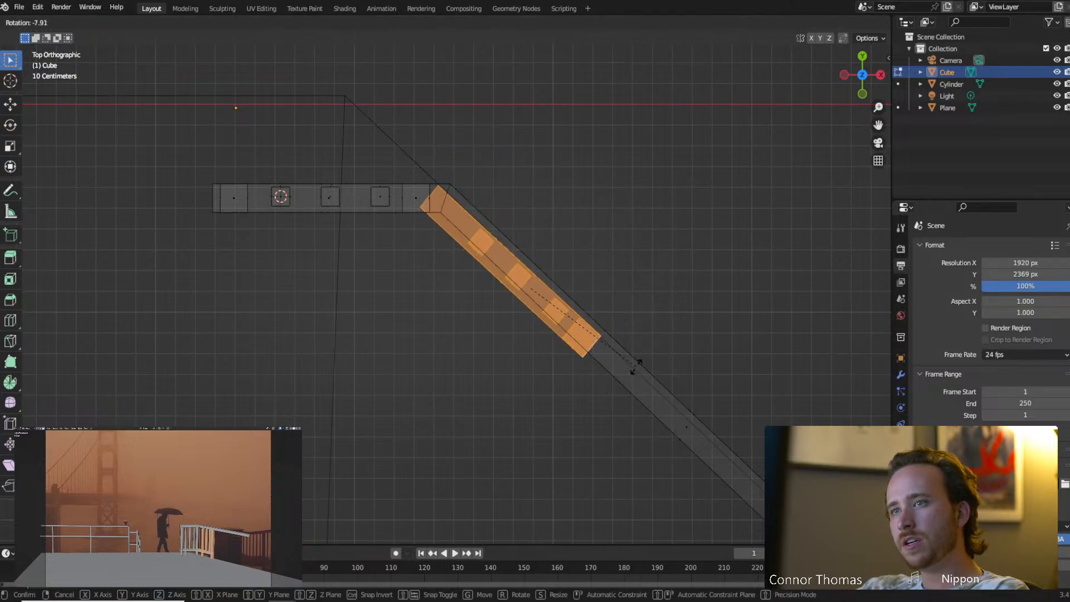
pyautogui.click(639, 366)
pyautogui.press('g')
pyautogui.click(638, 365)
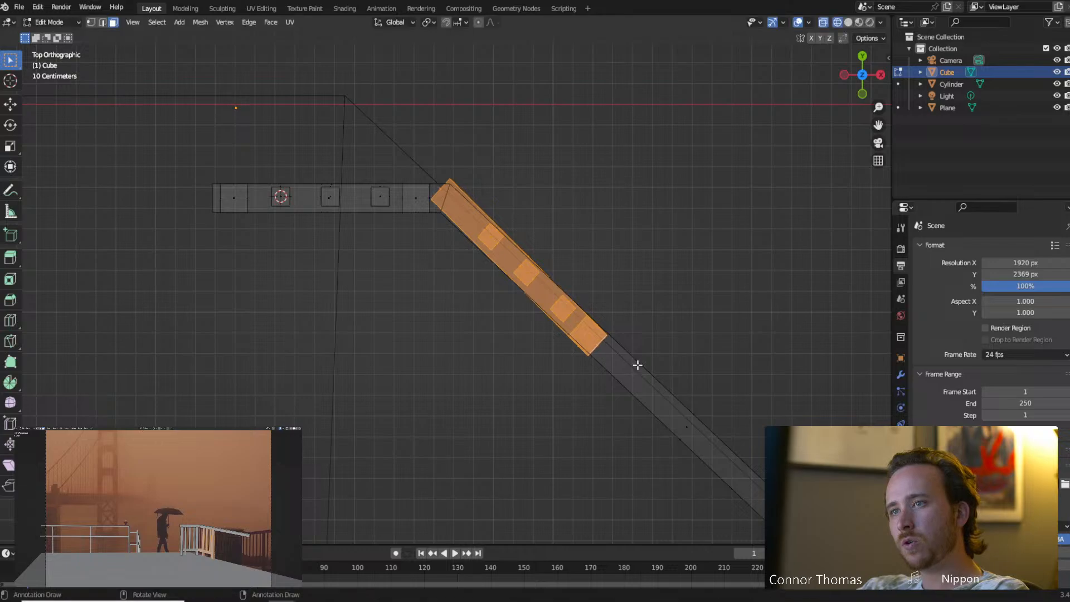
# Rotate the selected angled fence section slightly in the top view to match the diagonal handrail's angle.
pyautogui.press('r')
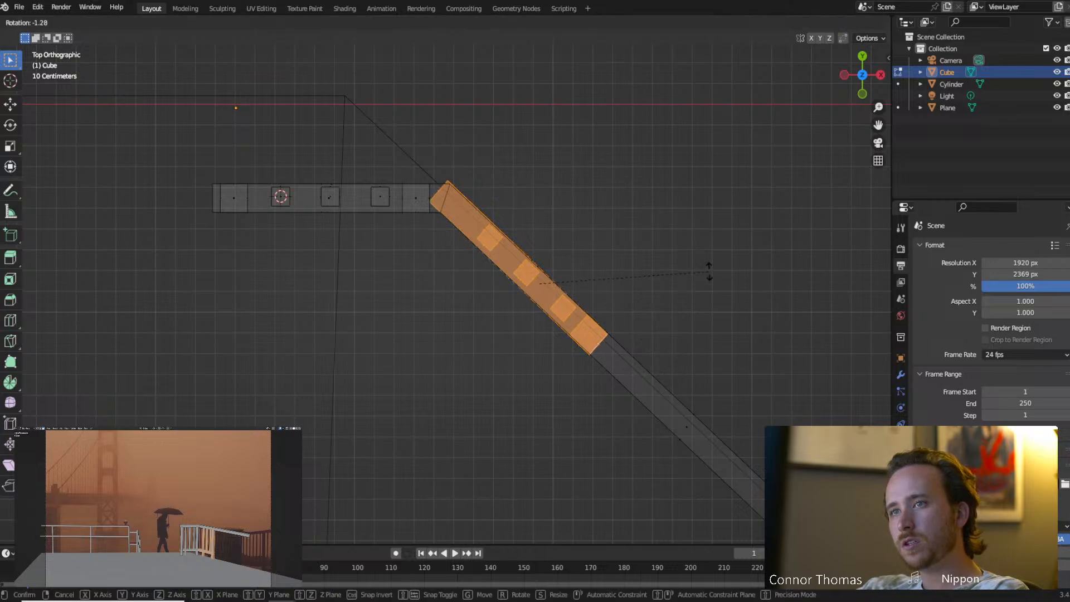
pyautogui.click(709, 257)
pyautogui.scroll(4, 641, 362)
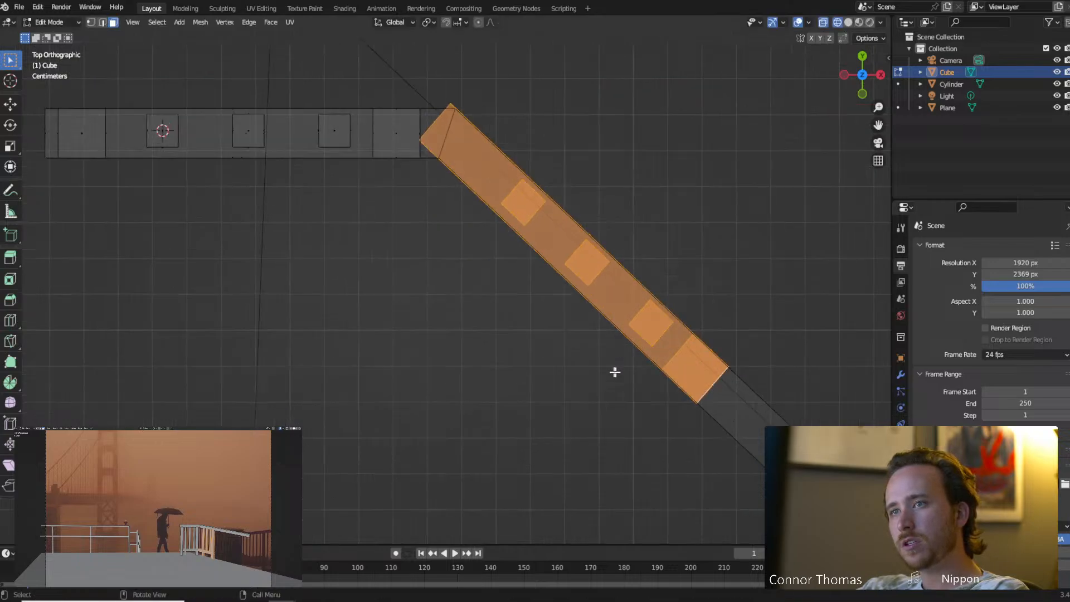
# Move the angled fence section about 0.07 m along negative X toward the corner post and return to solid shading.
pyautogui.moveTo(586, 289); pyautogui.dragTo(541, 213, button='middle')
pyautogui.press('g')
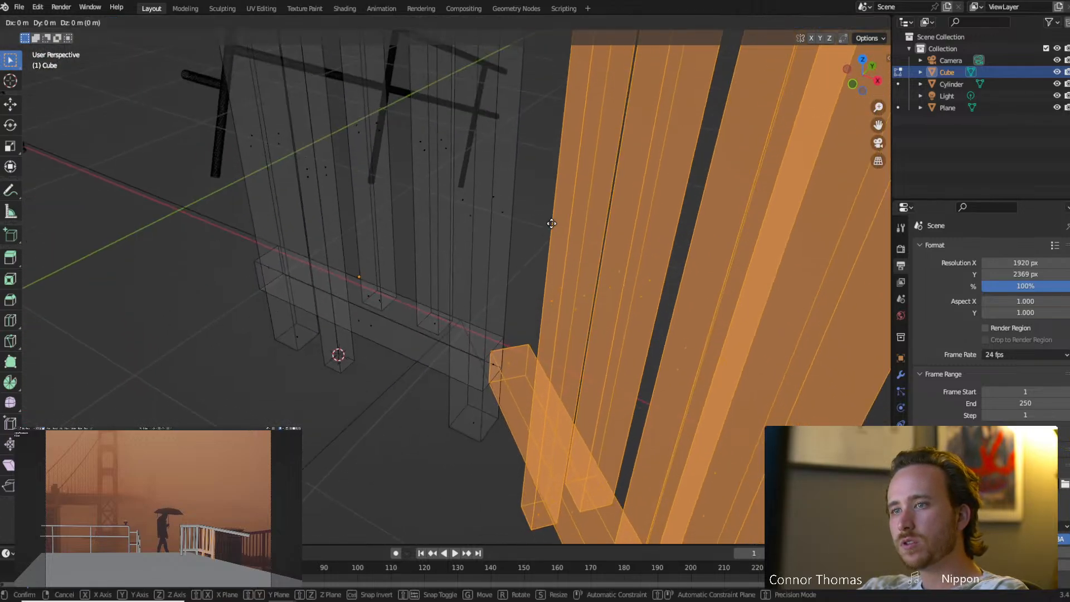
pyautogui.press('x')
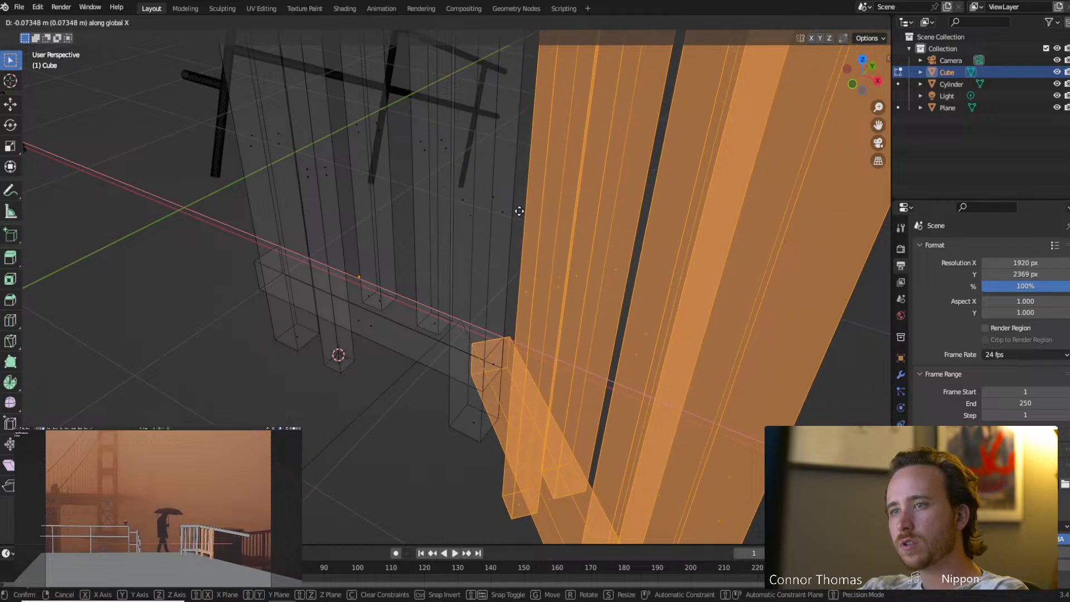
pyautogui.click(522, 211)
pyautogui.hotkey('alt', 'z')
pyautogui.scroll(-3, 586, 310)
pyautogui.scroll(-2, 586, 310)
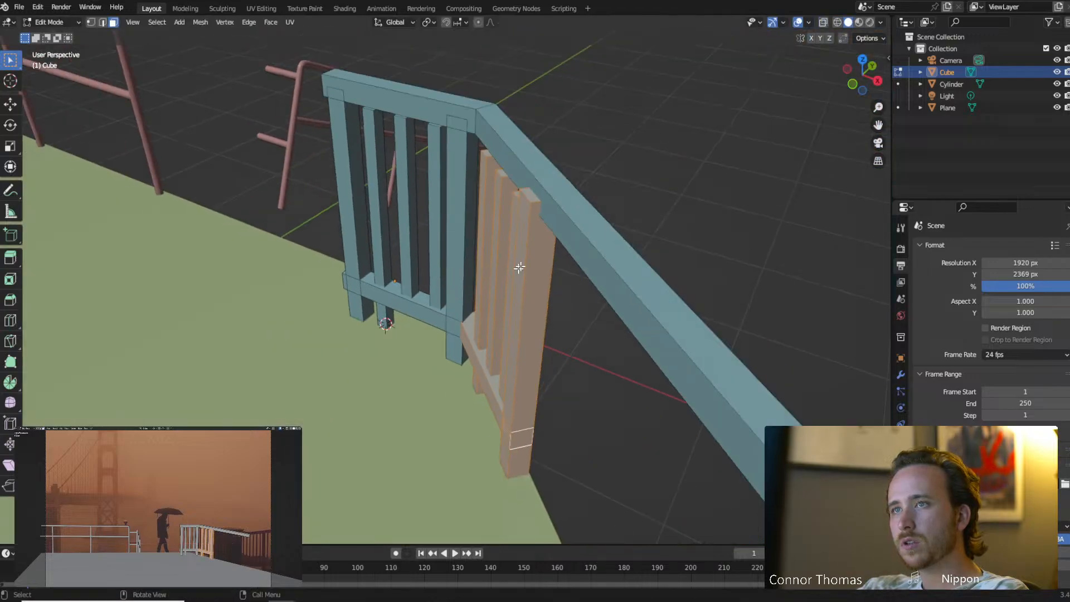
# Shift the angled fence section along the Y axis to line it up beneath the diagonal handrail.
pyautogui.moveTo(518, 267)
pyautogui.mouseDown(button='middle')
pyautogui.moveTo(545, 261)
pyautogui.moveTo(510, 259)
pyautogui.moveTo(533, 260)
pyautogui.mouseUp(button='middle')
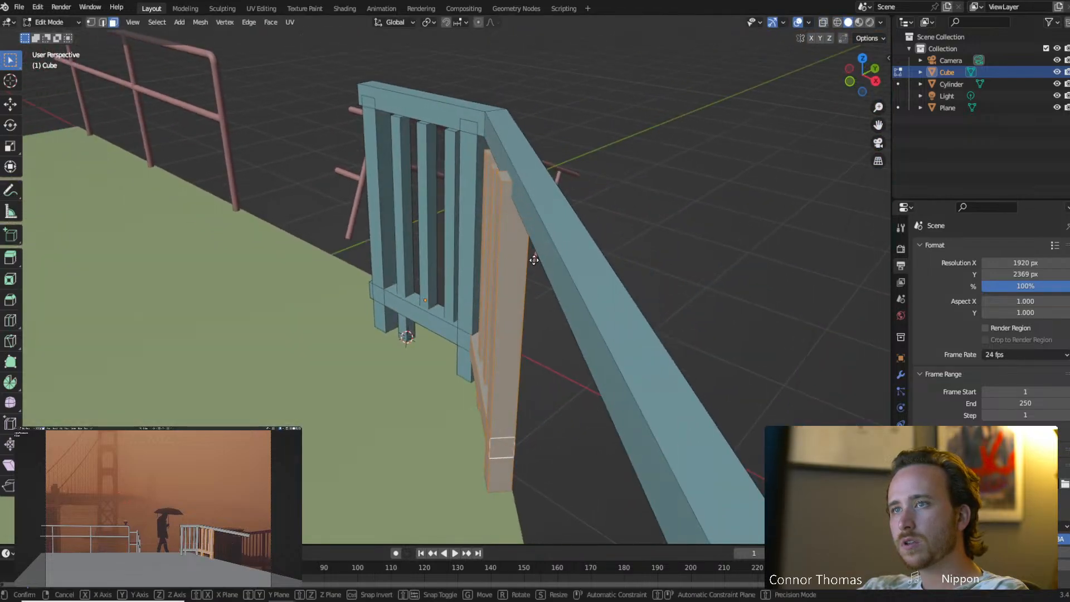
pyautogui.press('g')
pyautogui.press('y')
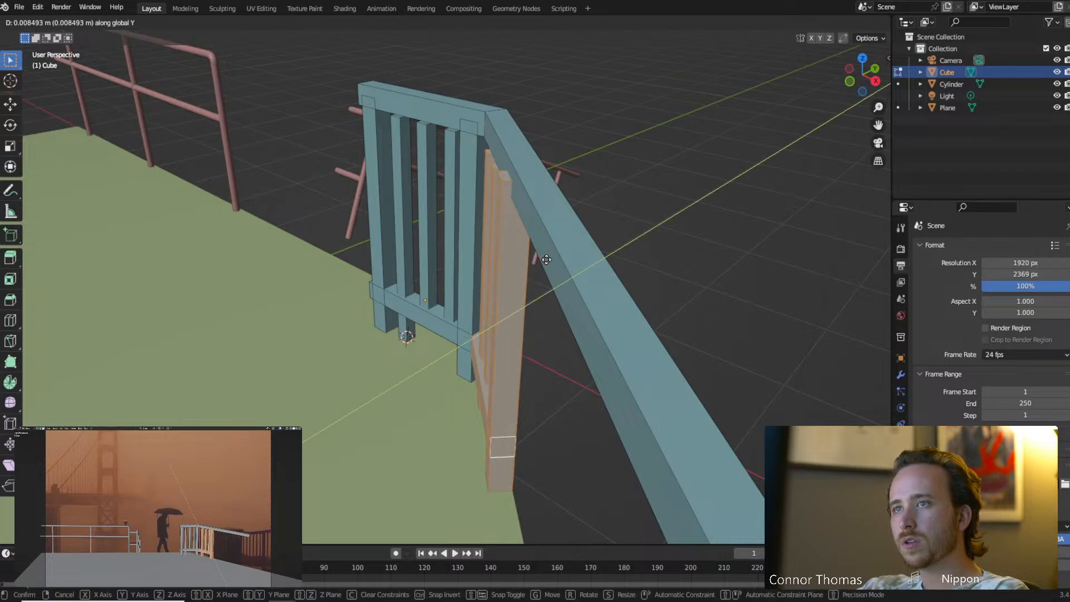
pyautogui.click(628, 248)
pyautogui.moveTo(628, 246); pyautogui.dragTo(713, 226, button='middle')
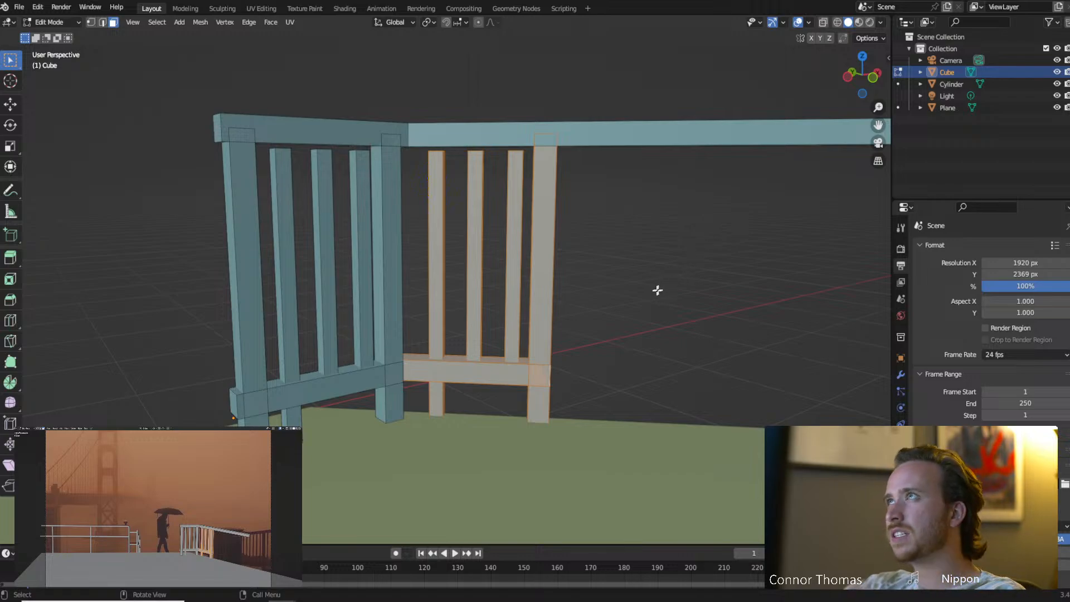
pyautogui.moveTo(583, 258); pyautogui.dragTo(391, 263, button='middle')
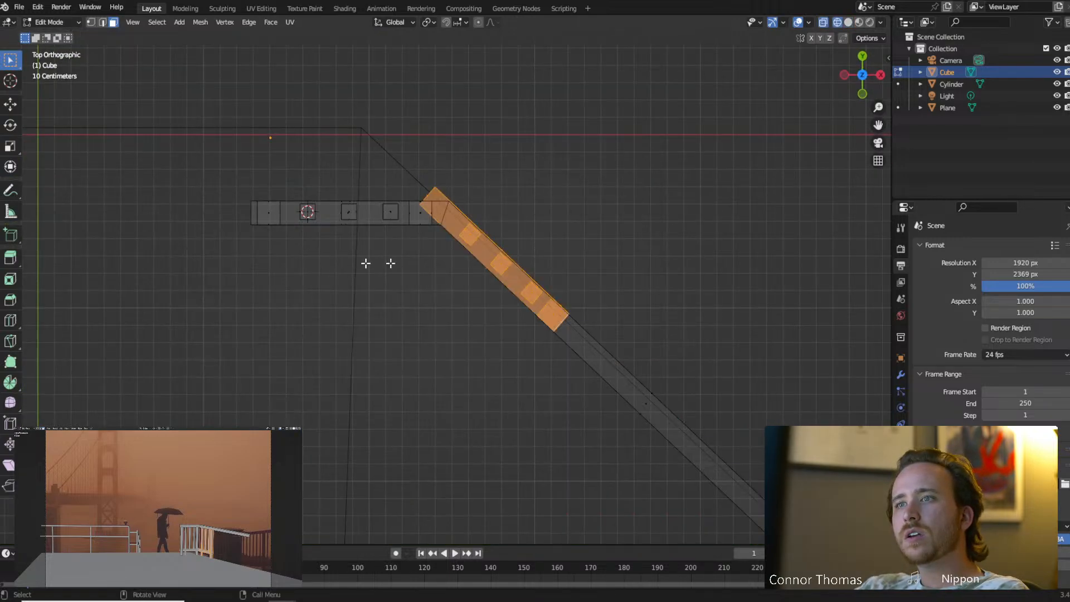
pyautogui.scroll(2, 533, 261)
pyautogui.keyDown('shift'); pyautogui.moveTo(557, 272); pyautogui.dragTo(510, 296, button='middle'); pyautogui.keyUp('shift')
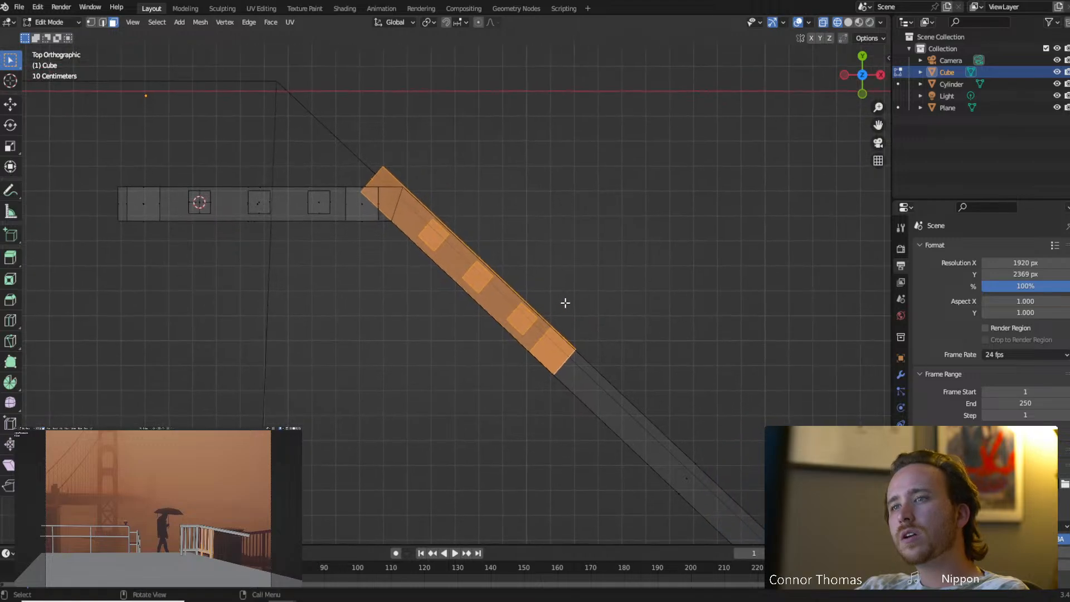
pyautogui.press('r')
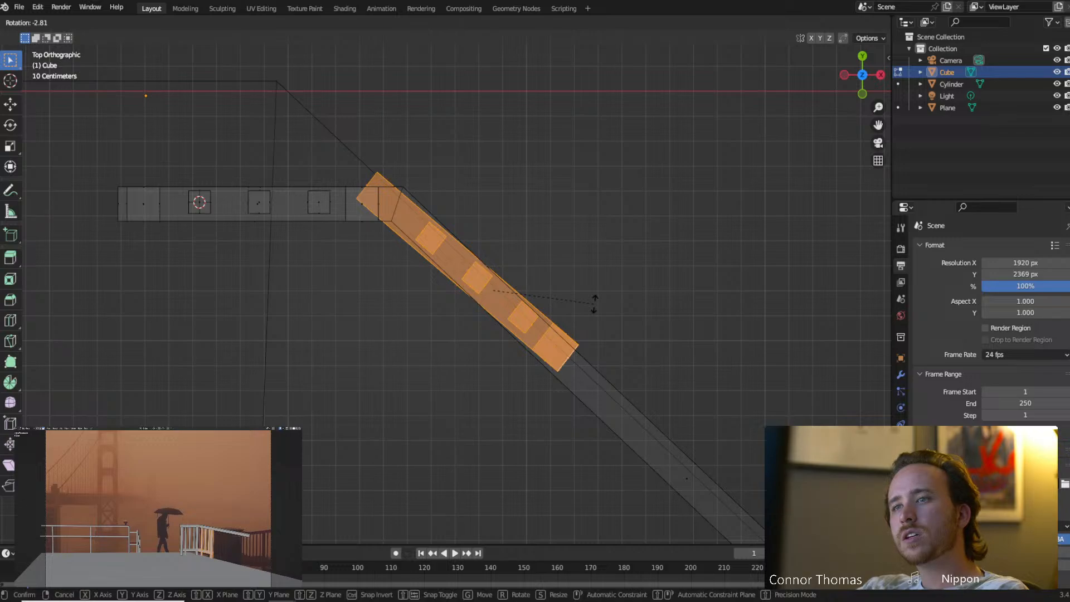
pyautogui.press('Escape')
pyautogui.press('g')
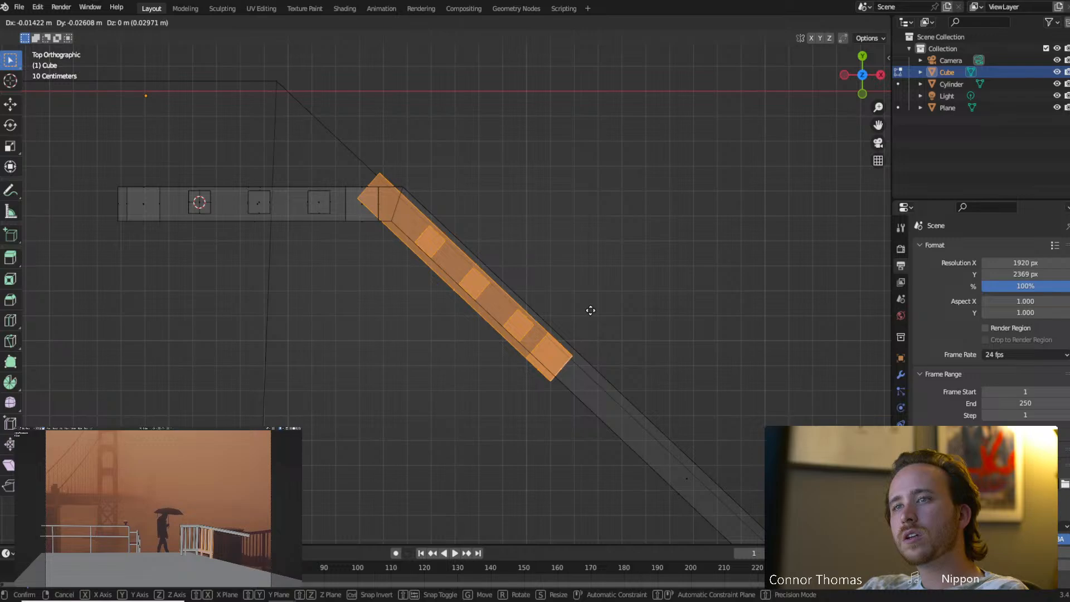
pyautogui.press('Escape')
# Switch to solid shading and nudge the angled fence section about 0.01 m along negative Y.
pyautogui.moveTo(590, 308); pyautogui.dragTo(557, 262, button='middle')
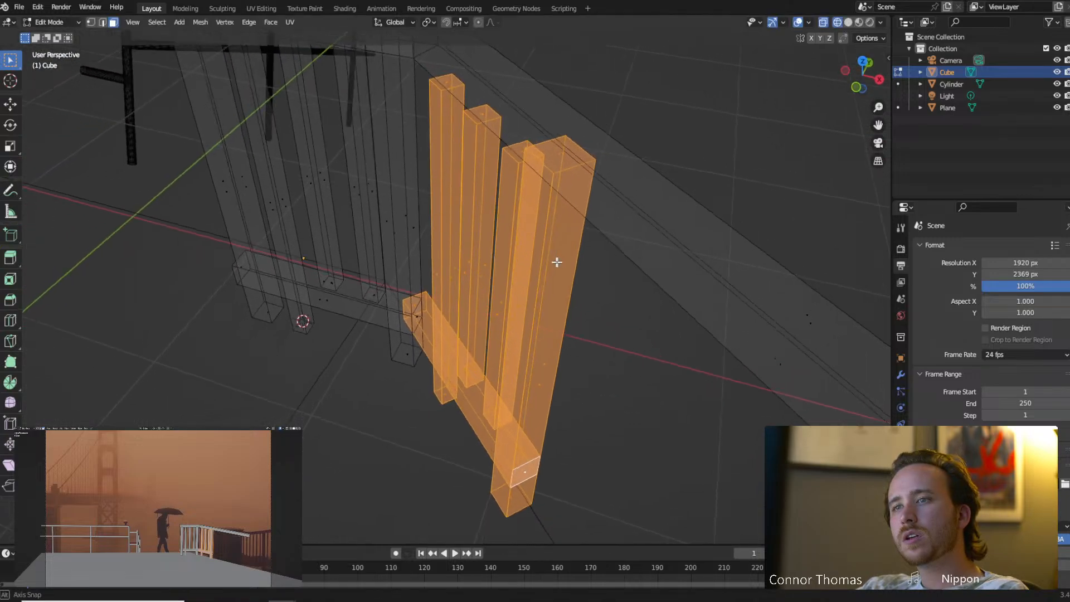
pyautogui.press('z')
pyautogui.click(628, 261)
pyautogui.press('g')
pyautogui.press('y')
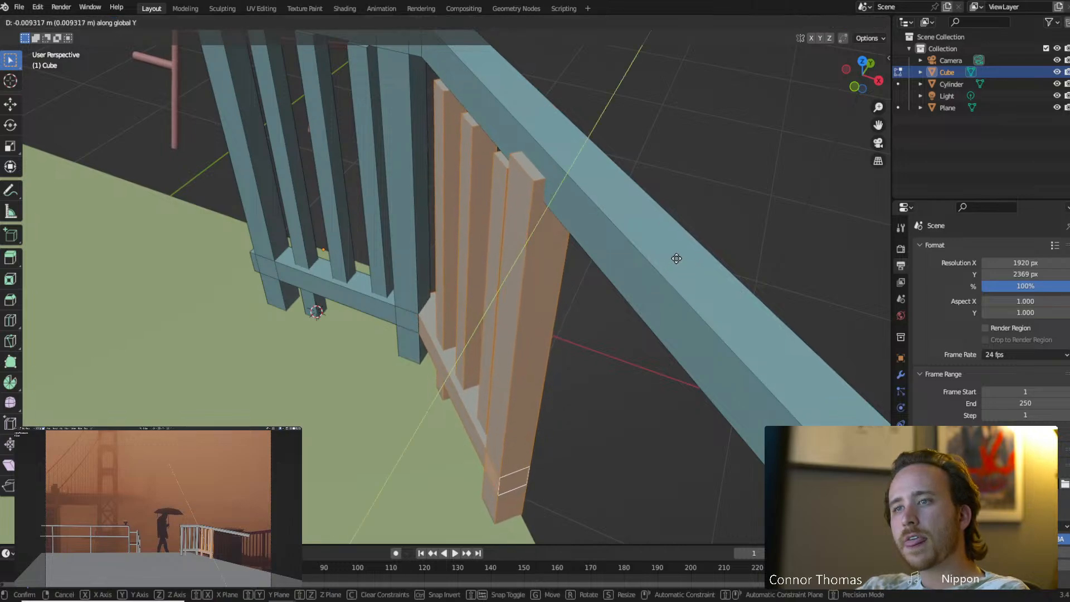
pyautogui.click(671, 262)
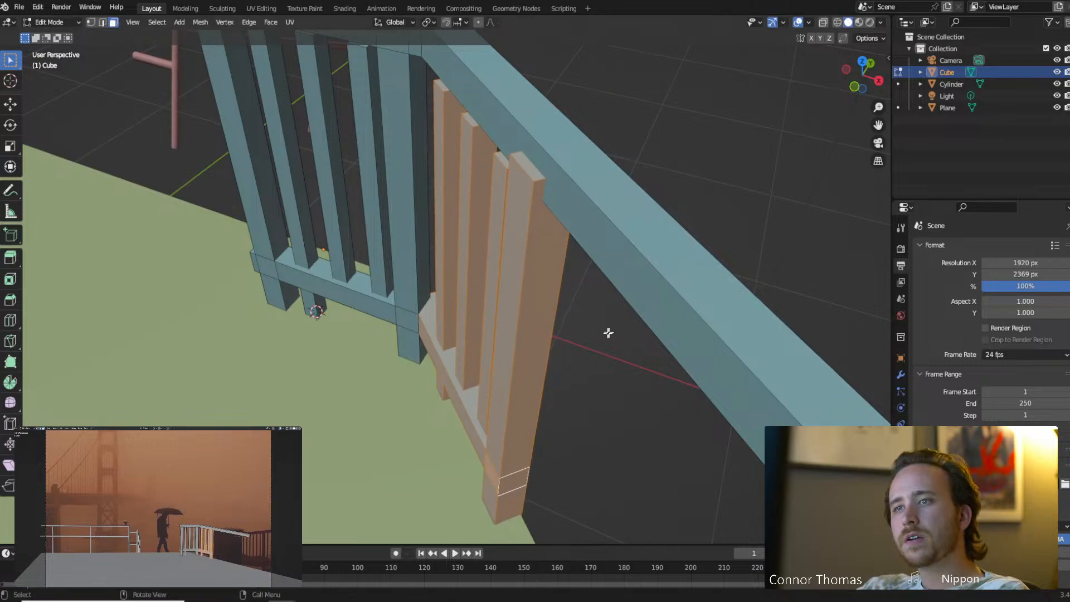
# Move the angled fence section about 0.05 m along negative Y and check its fit against the corner post.
pyautogui.scroll(-5, 607, 332)
pyautogui.moveTo(549, 342); pyautogui.dragTo(496, 303, button='middle')
pyautogui.press('Tab')
pyautogui.moveTo(656, 331); pyautogui.dragTo(426, 330, button='middle')
pyautogui.press('Tab')
pyautogui.scroll(4, 468, 307)
pyautogui.press('g')
pyautogui.press('y')
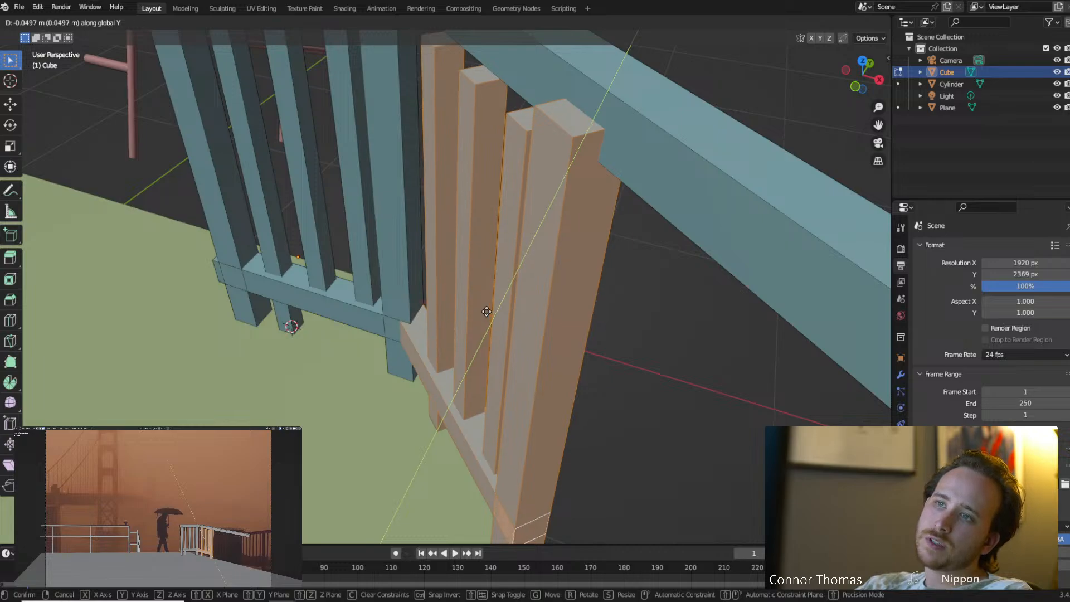
pyautogui.click(487, 311)
pyautogui.moveTo(464, 341); pyautogui.dragTo(519, 316, button='middle')
pyautogui.press('z')
pyautogui.click(638, 331)
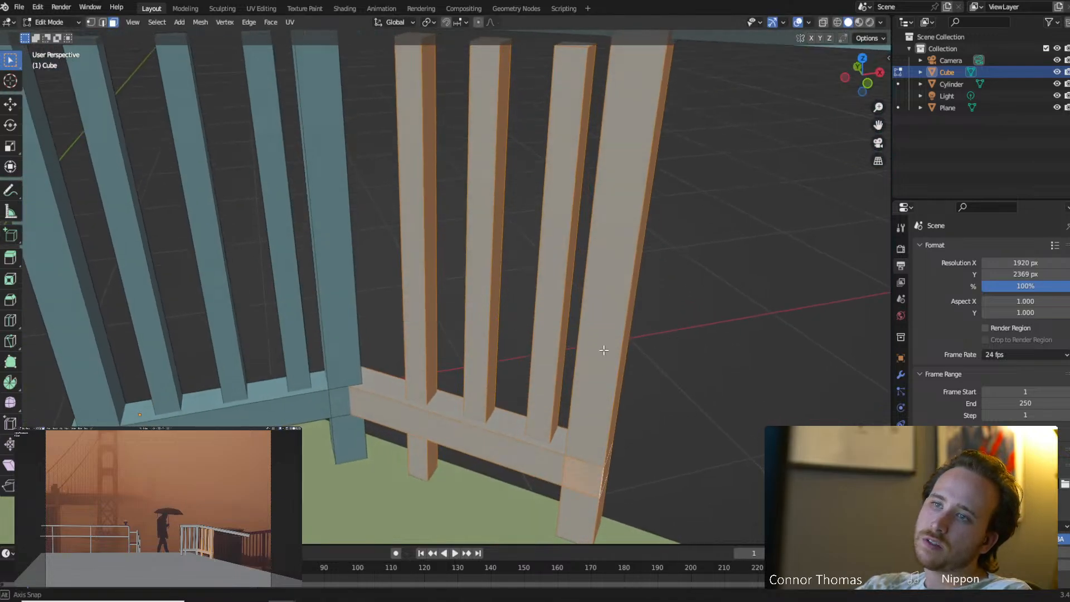
# Select the handrail's corner edge loop in vertex mode and move it about 0.12 m along negative X.
pyautogui.press('Tab')
pyautogui.moveTo(603, 350); pyautogui.dragTo(544, 163, button='middle')
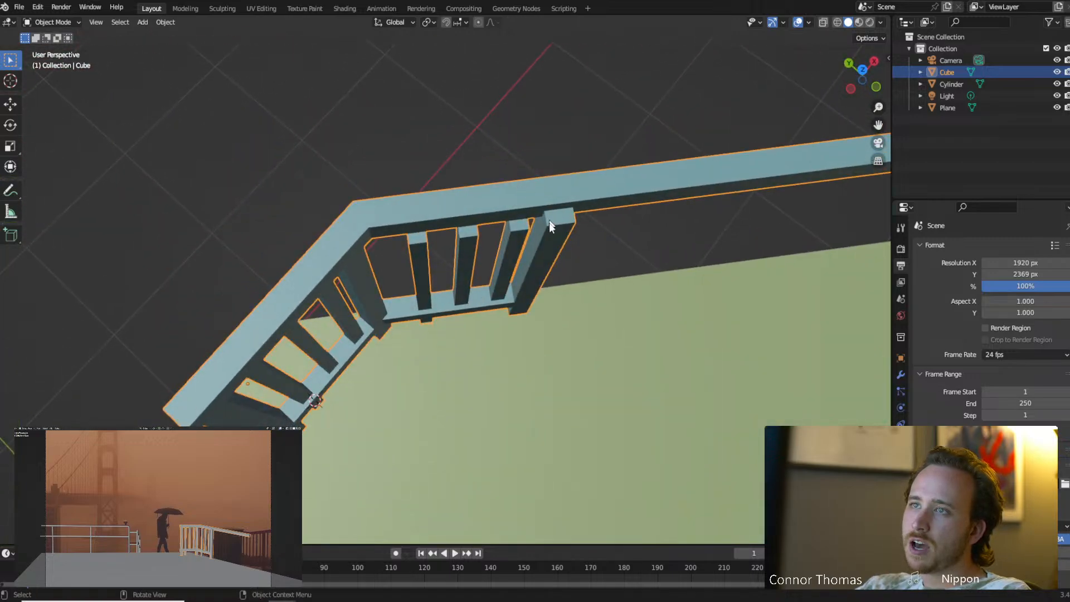
pyautogui.moveTo(550, 223); pyautogui.dragTo(452, 169, button='middle')
pyautogui.press('Tab')
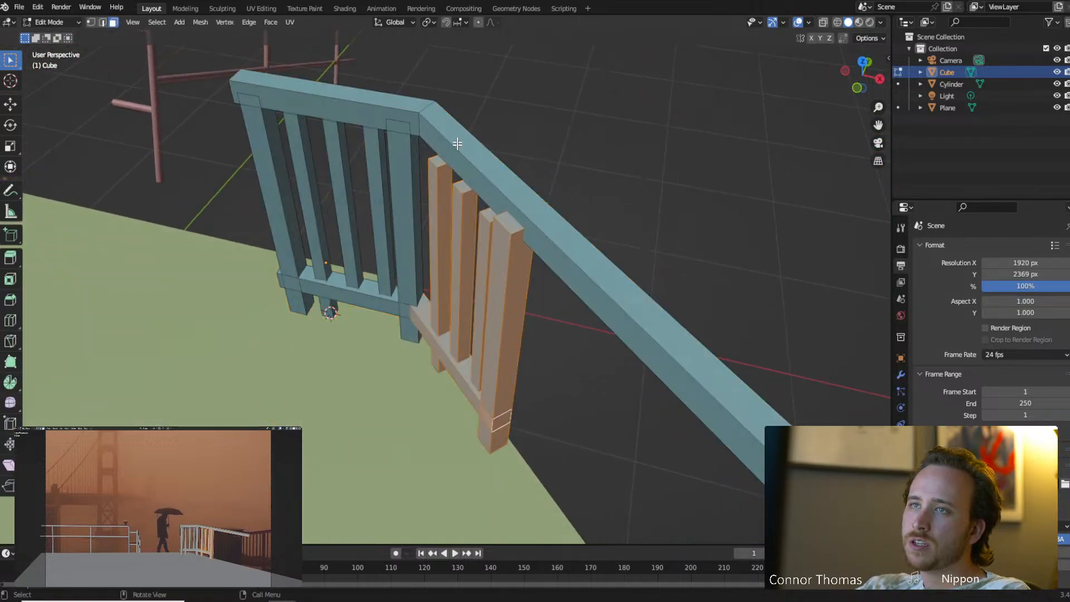
pyautogui.press('1')
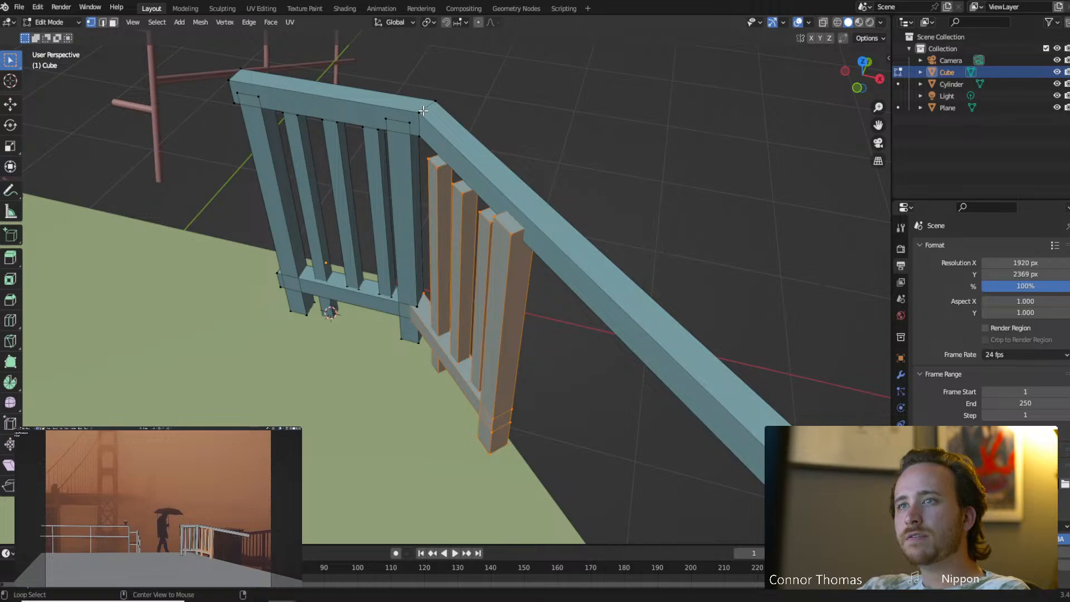
pyautogui.keyDown('alt'); pyautogui.click(424, 111); pyautogui.keyUp('alt')
pyautogui.press('g')
pyautogui.press('x')
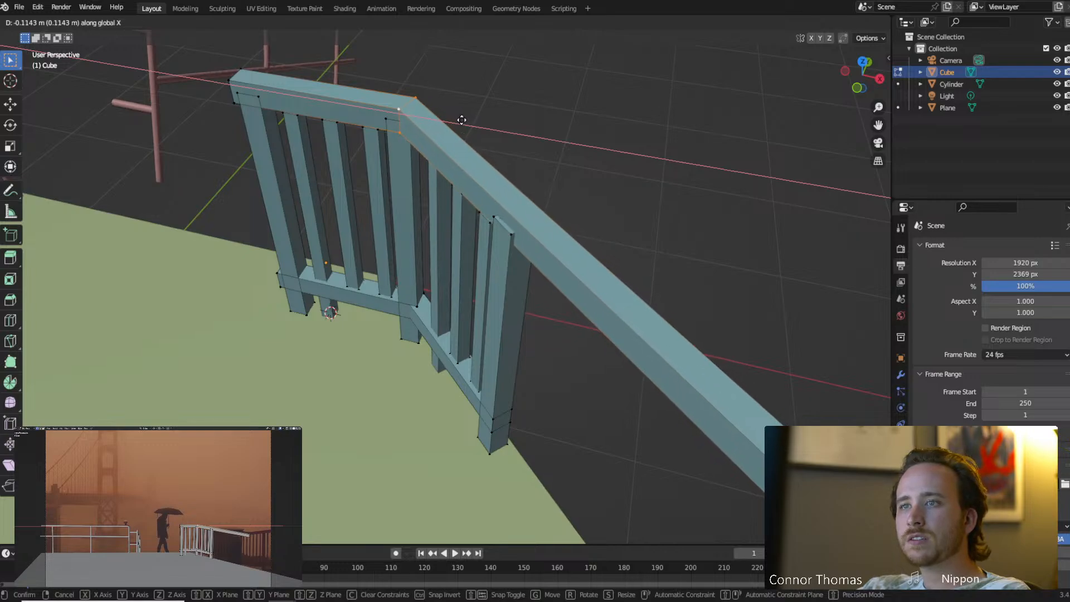
pyautogui.click(458, 120)
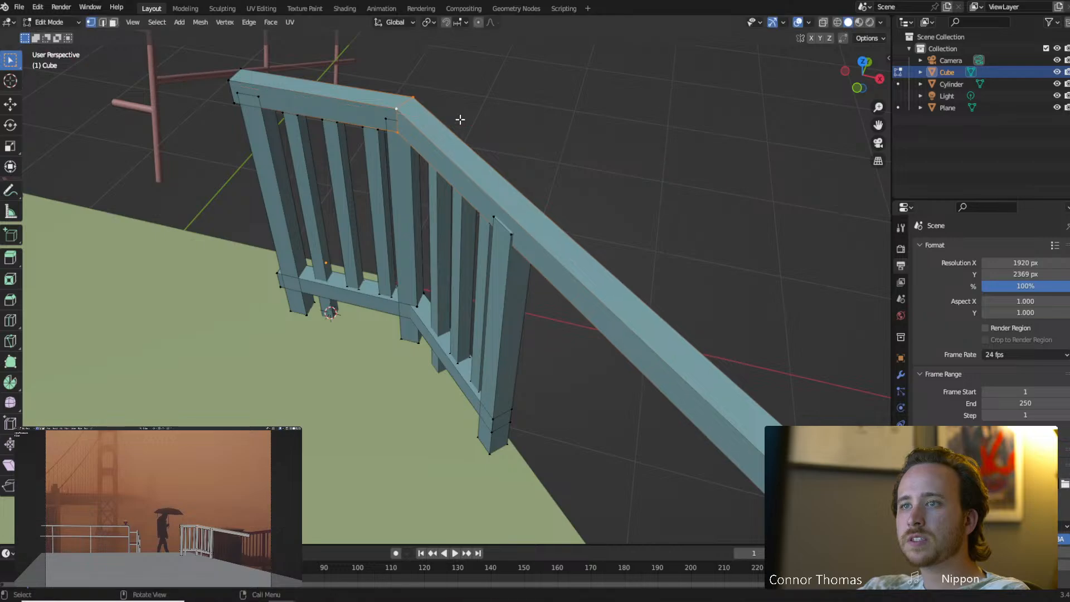
# Move the diagonal handrail's far end along negative X to bring the rail over the angled fence section.
pyautogui.scroll(-5, 612, 385)
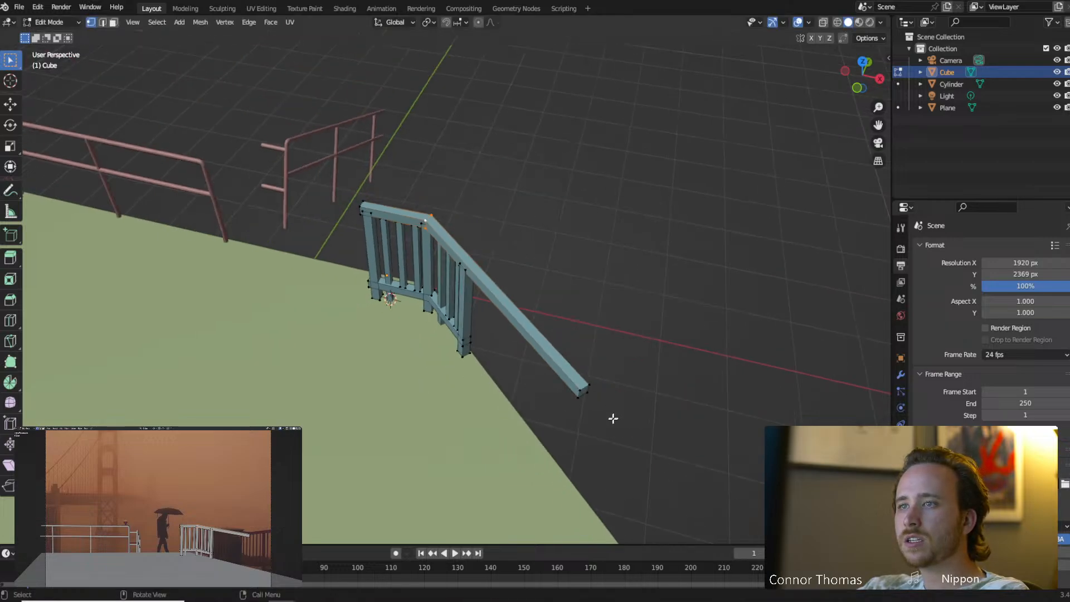
pyautogui.click(584, 390)
pyautogui.press('g')
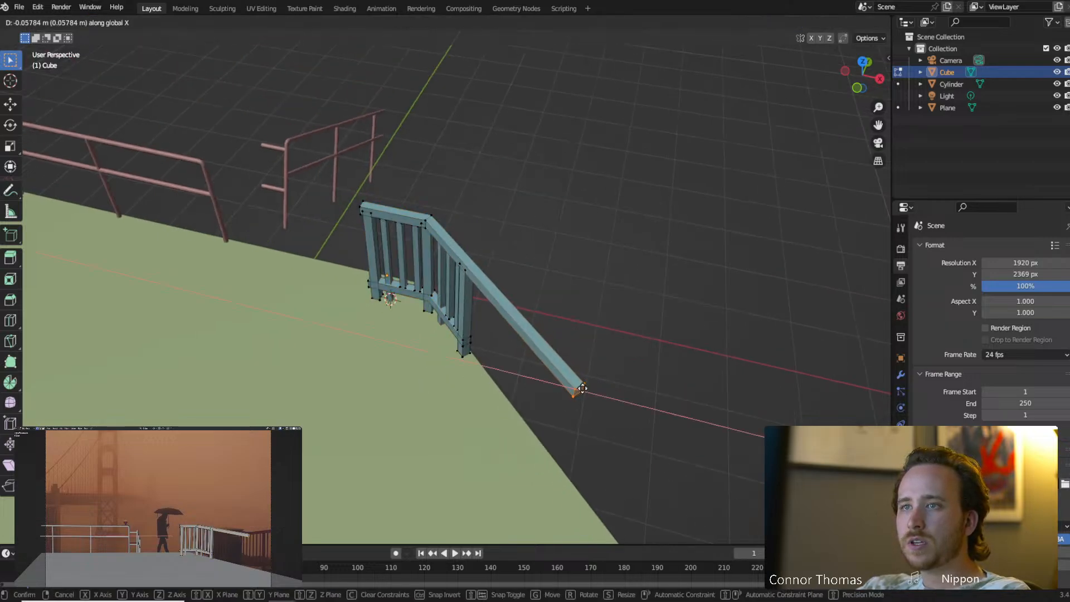
pyautogui.click(559, 383)
# Realign the handrail's far end in the wireframe top view by moving it about 0.10 m along positive X.
pyautogui.press('z')
pyautogui.click(454, 376)
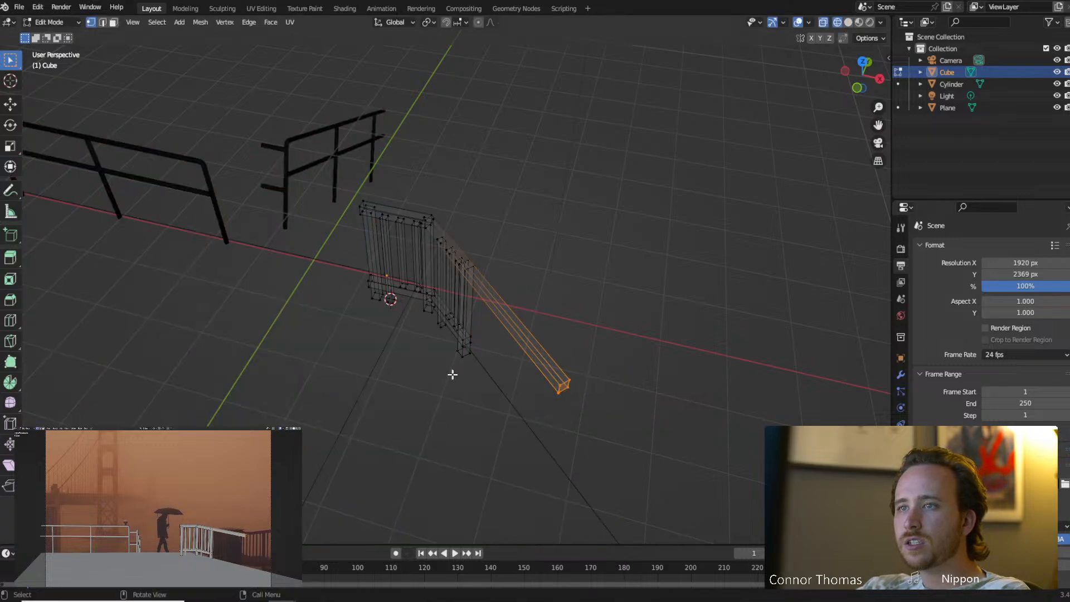
pyautogui.moveTo(453, 373); pyautogui.dragTo(471, 414, button='middle')
pyautogui.press('KP_7')
pyautogui.scroll(6, 549, 390)
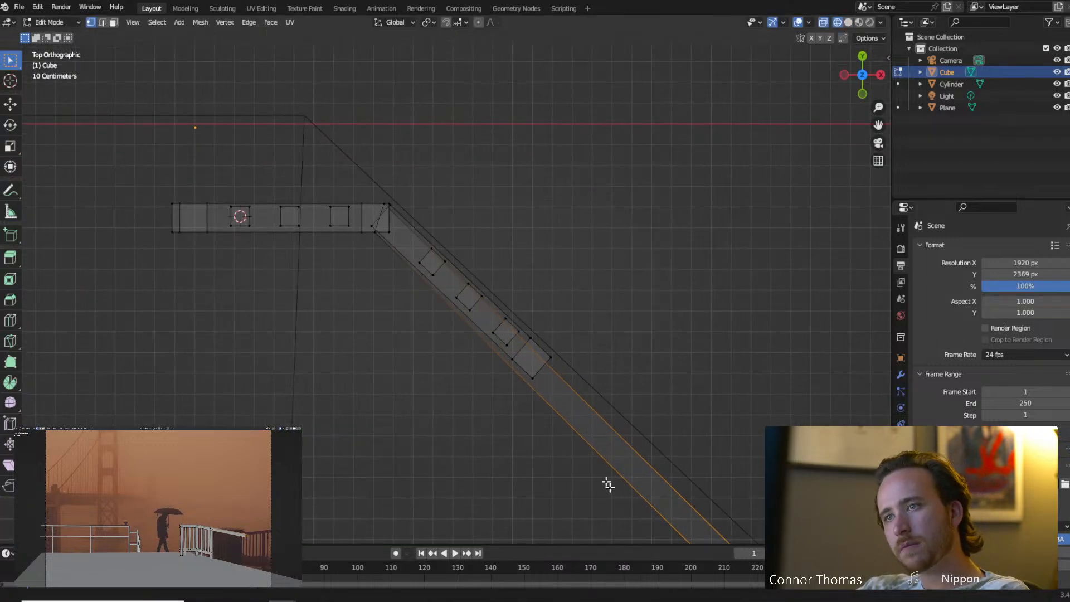
pyautogui.press('g')
pyautogui.press('x')
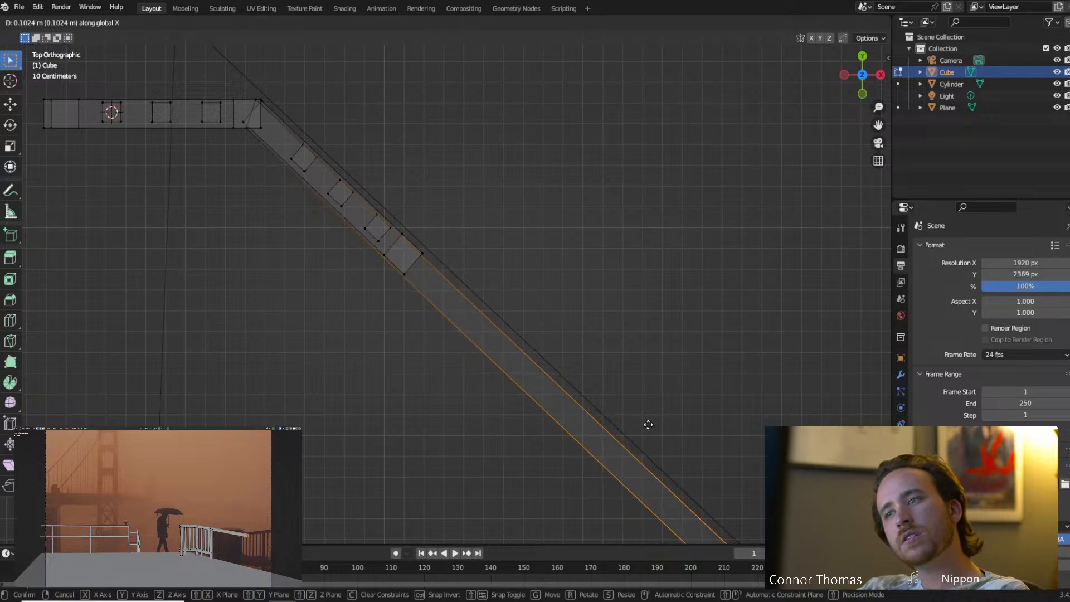
pyautogui.click(649, 425)
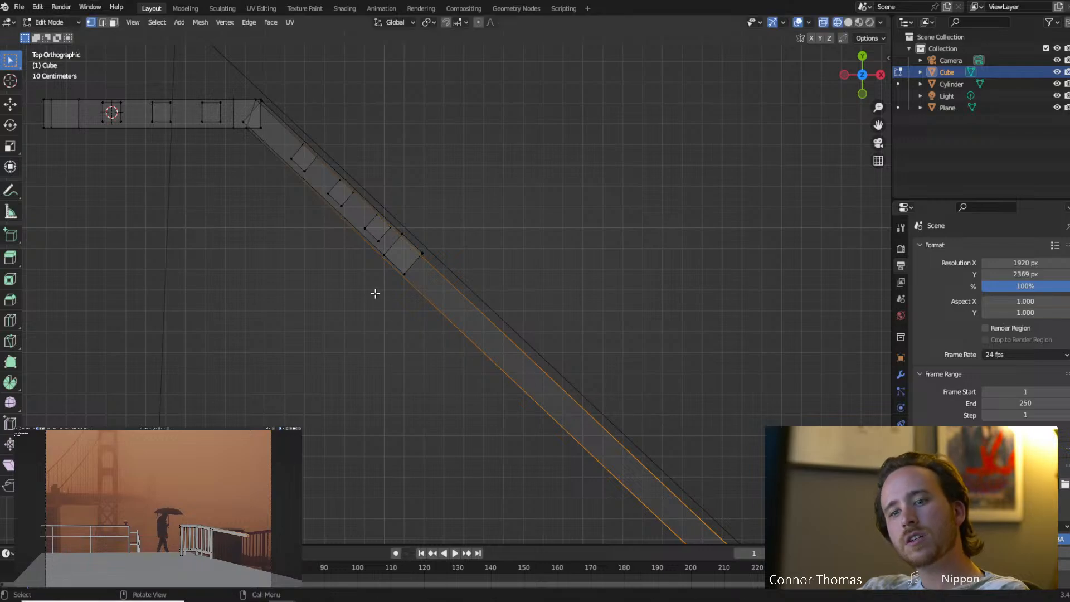
pyautogui.keyDown('shift'); pyautogui.moveTo(383, 307); pyautogui.dragTo(567, 387, button='middle'); pyautogui.keyUp('shift')
pyautogui.keyDown('shift'); pyautogui.moveTo(458, 186); pyautogui.dragTo(459, 229, button='middle'); pyautogui.keyUp('shift')
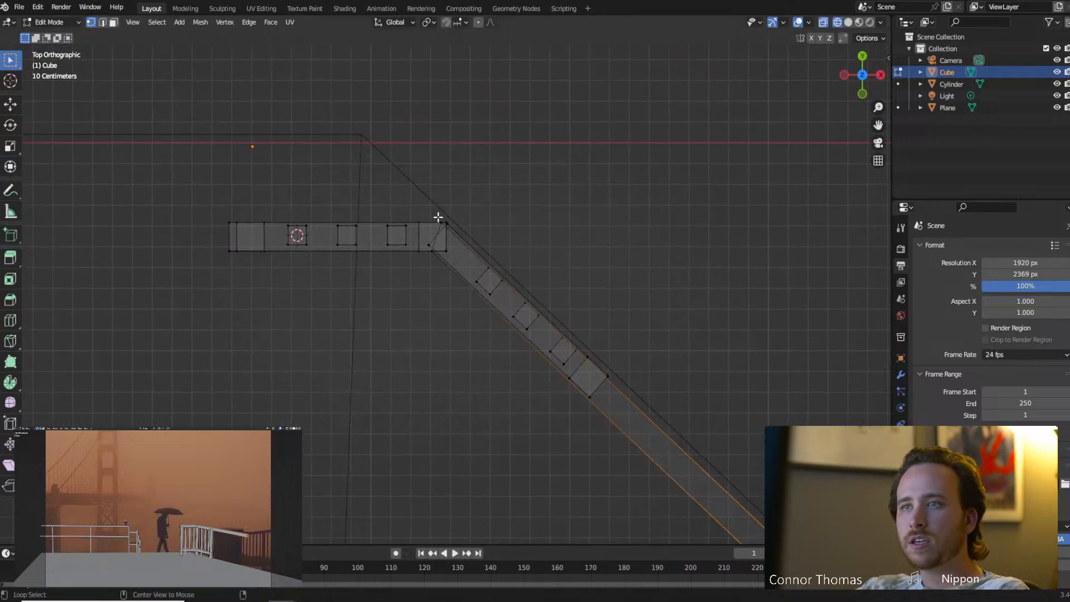
pyautogui.moveTo(615, 377); pyautogui.dragTo(580, 305, button='middle')
pyautogui.press('KP_7')
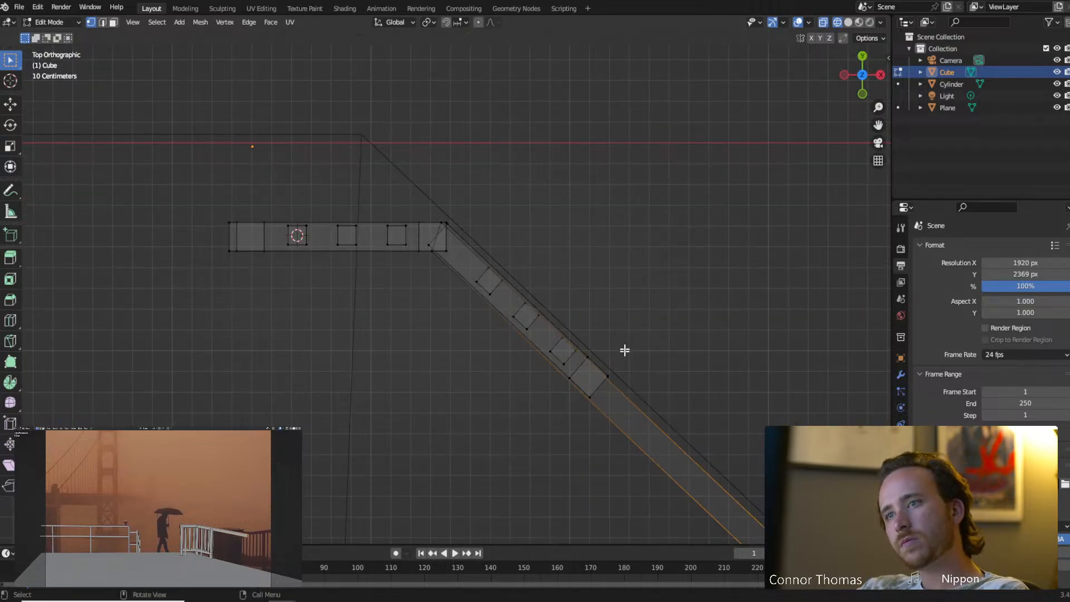
pyautogui.keyDown('shift'); pyautogui.moveTo(625, 350); pyautogui.dragTo(579, 239, button='middle'); pyautogui.keyUp('shift')
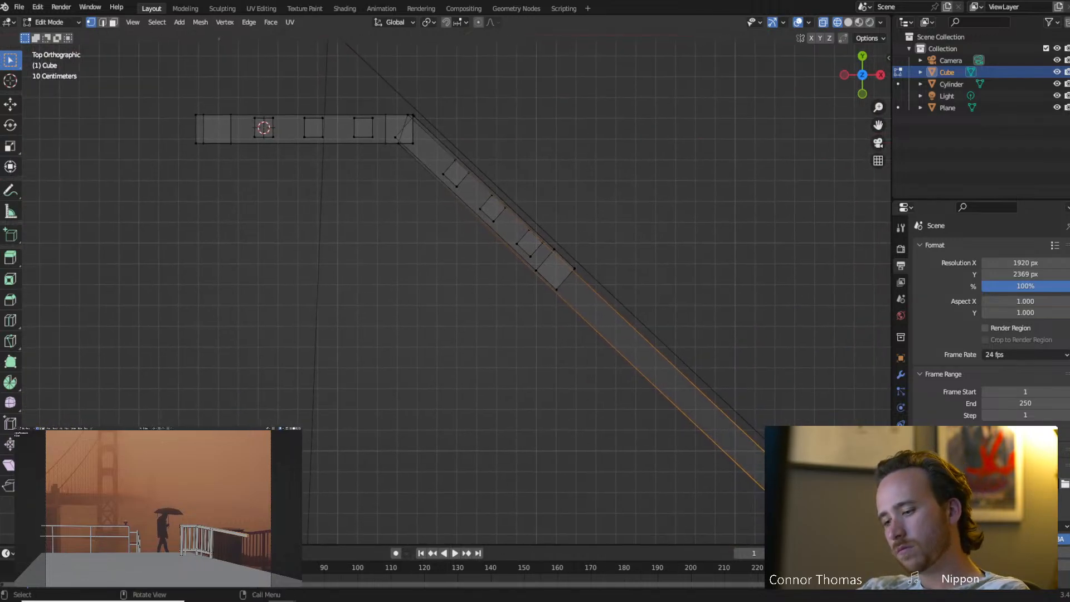
pyautogui.press('3')
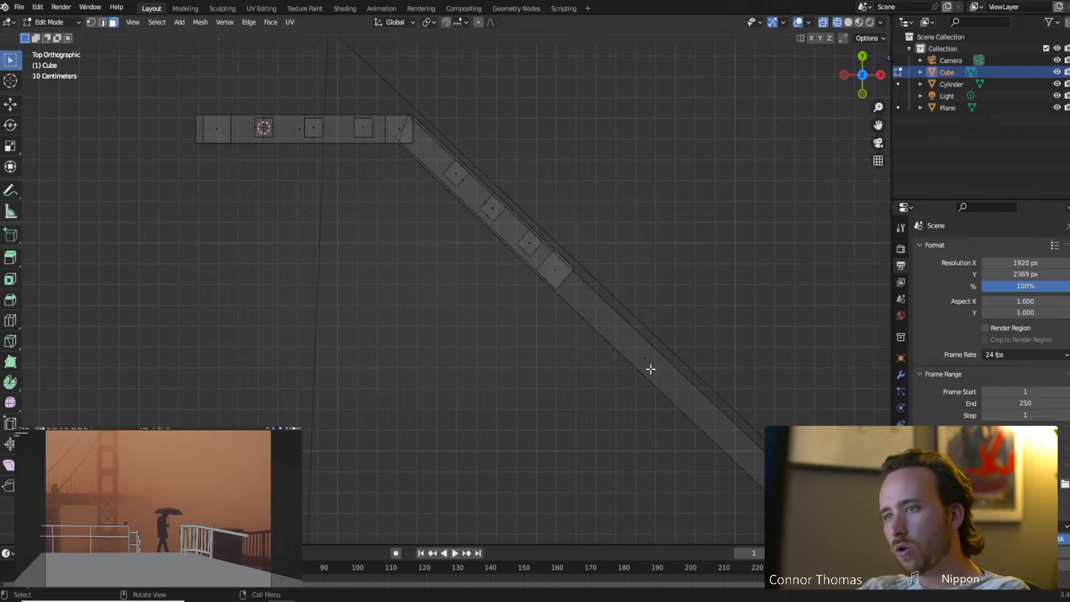
pyautogui.press('a')
pyautogui.hotkey('alt', 'a')
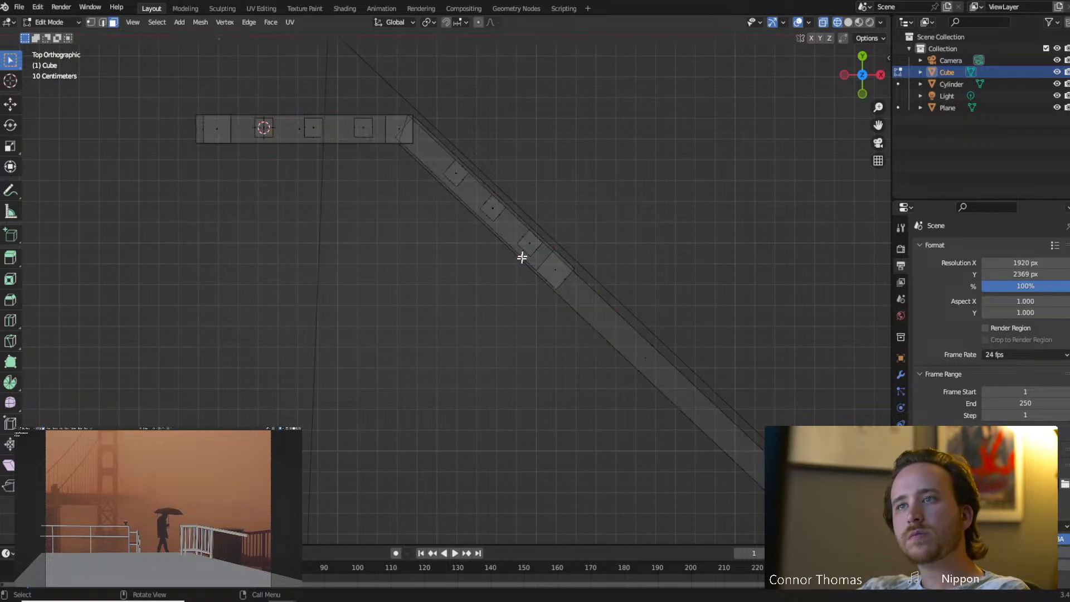
pyautogui.moveTo(428, 124)
pyautogui.mouseDown(button='middle')
pyautogui.moveTo(442, 89)
pyautogui.moveTo(437, 163)
pyautogui.moveTo(422, 123)
pyautogui.mouseUp(button='middle')
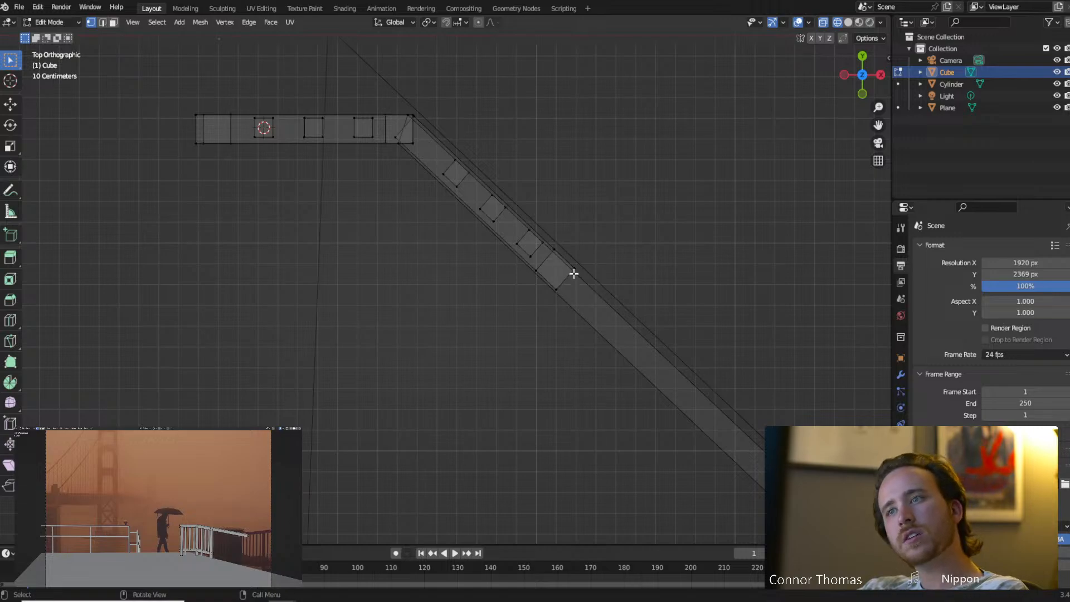
pyautogui.press('l')
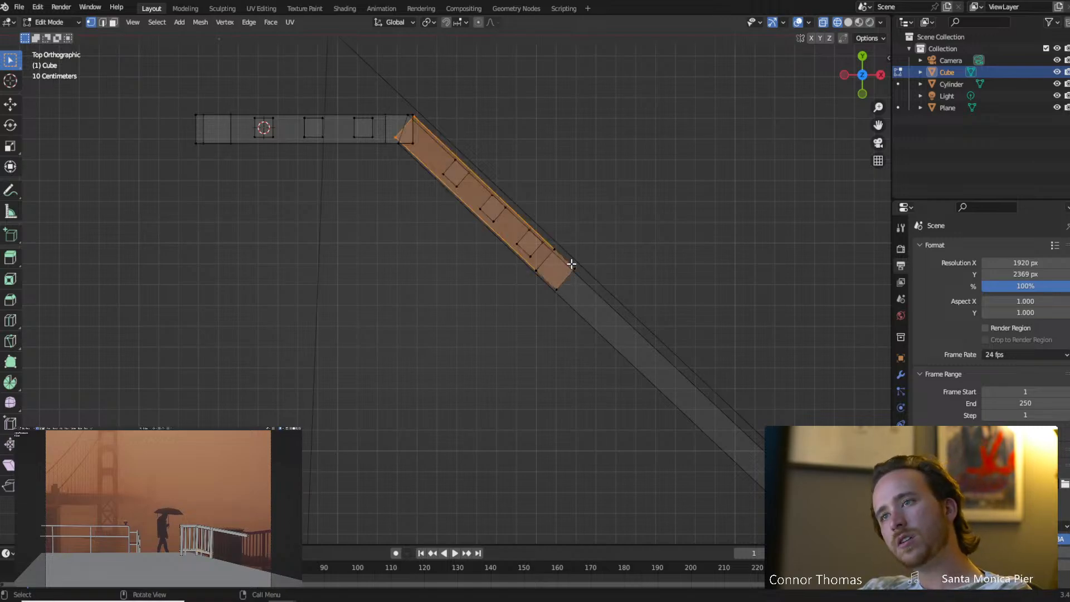
pyautogui.moveTo(560, 289); pyautogui.dragTo(576, 230, button='middle')
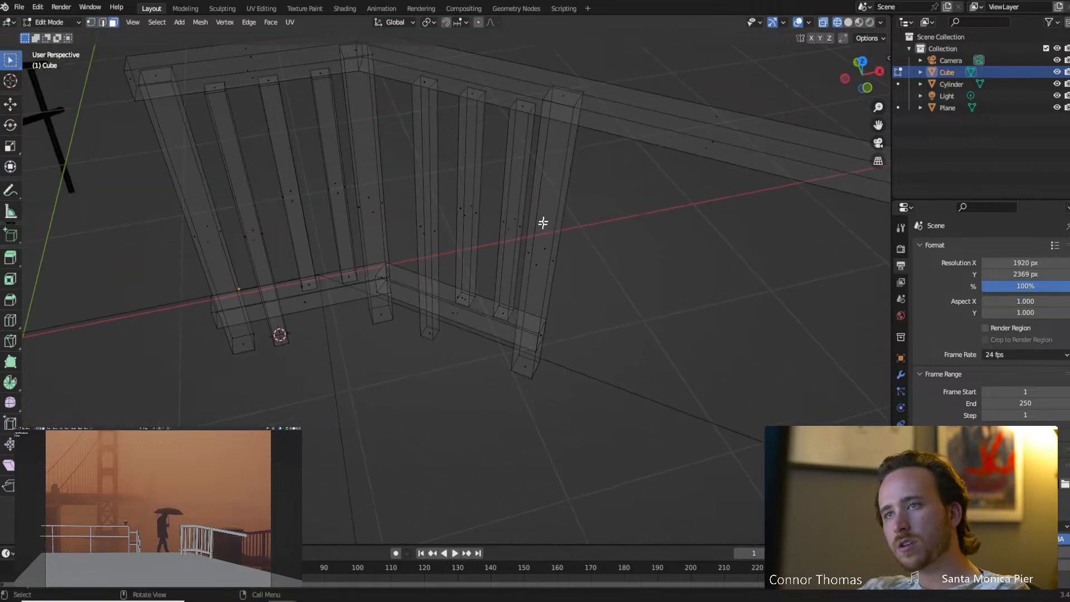
# Move the angled section's three balusters and end post about 0.009 m along both negative X and negative Y, centring them under the handrail.
pyautogui.press('l')
pyautogui.press('l')
pyautogui.press('l')
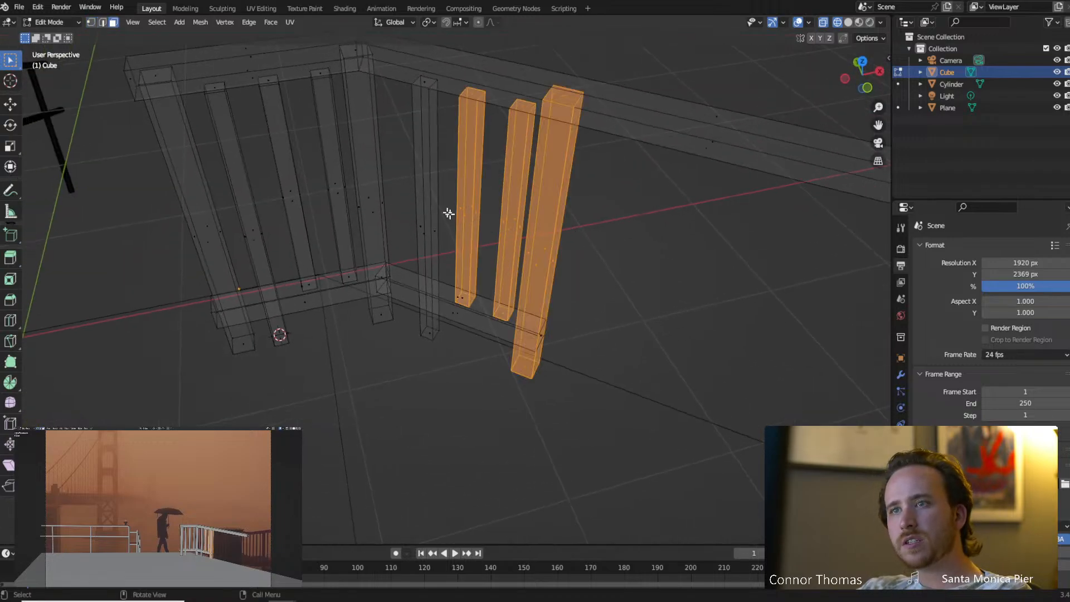
pyautogui.press('l')
pyautogui.moveTo(434, 207); pyautogui.dragTo(567, 311, button='middle')
pyautogui.press('KP_7')
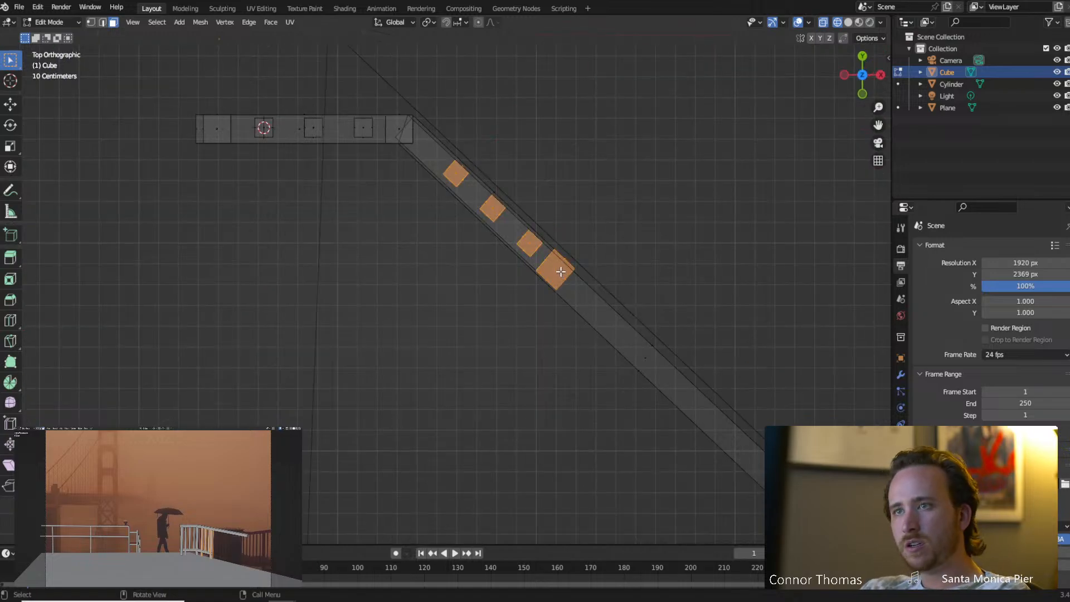
pyautogui.press('z')
pyautogui.click(449, 235)
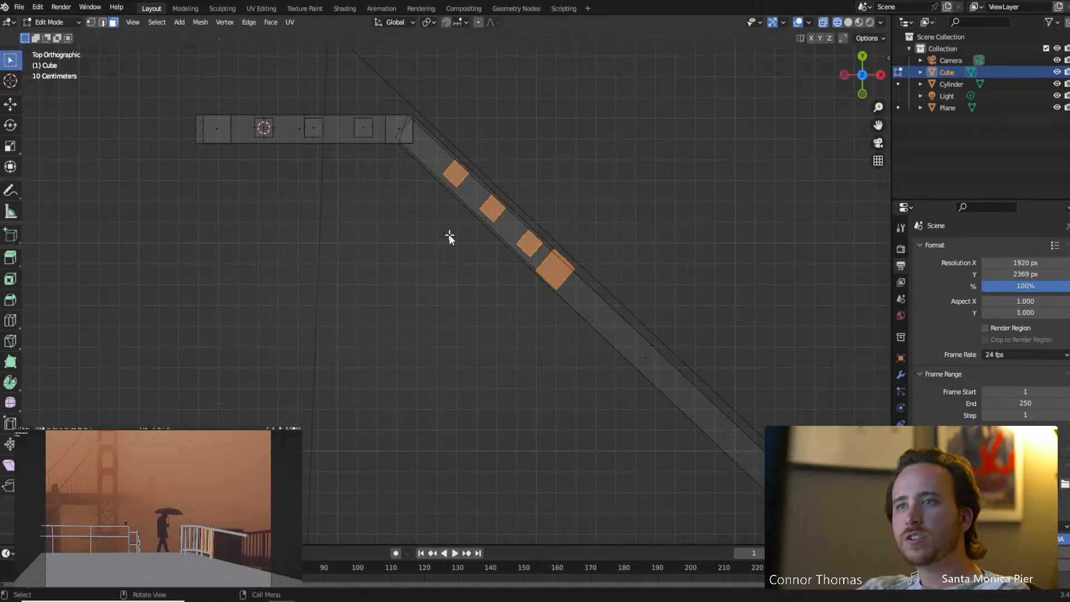
pyautogui.keyDown('shift'); pyautogui.moveTo(525, 271); pyautogui.dragTo(518, 292, button='middle'); pyautogui.keyUp('shift')
pyautogui.scroll(2, 621, 318)
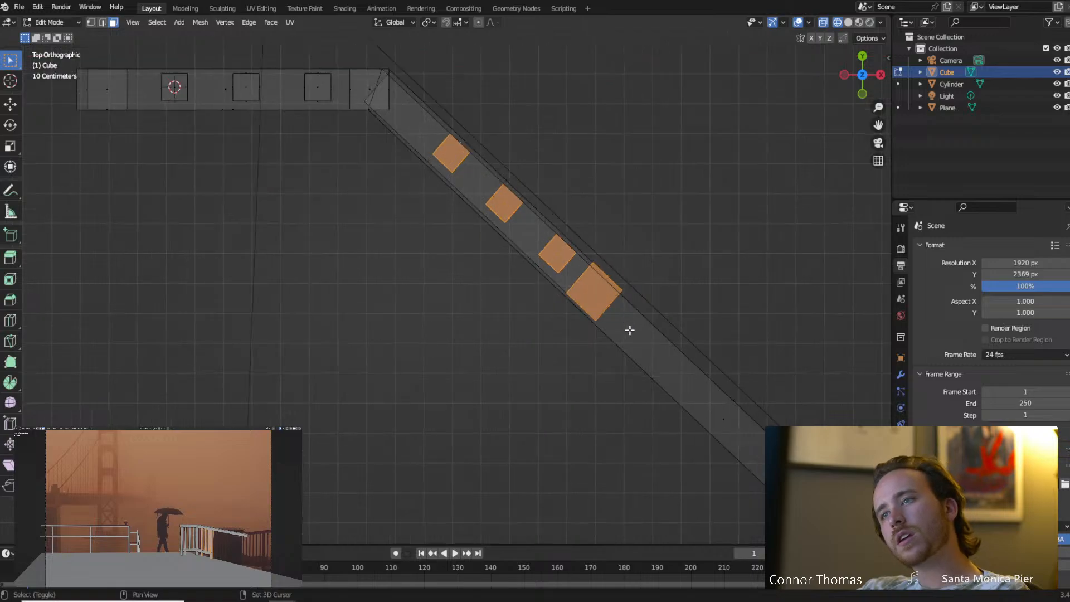
pyautogui.press('g')
pyautogui.press('x')
pyautogui.rightClick(613, 329)
pyautogui.press('g')
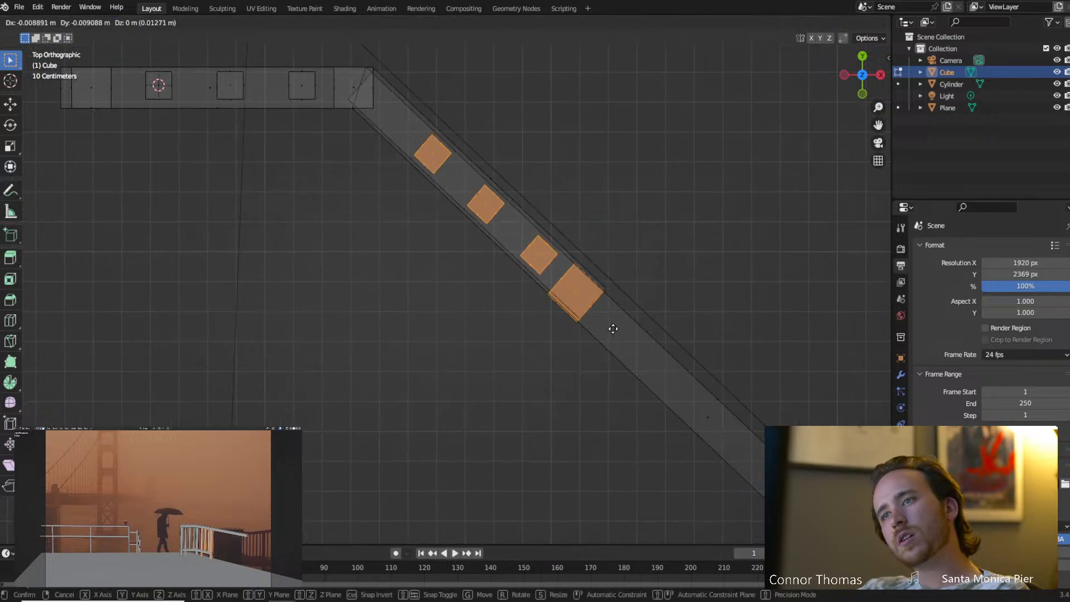
pyautogui.click(613, 329)
pyautogui.scroll(-6, 613, 361)
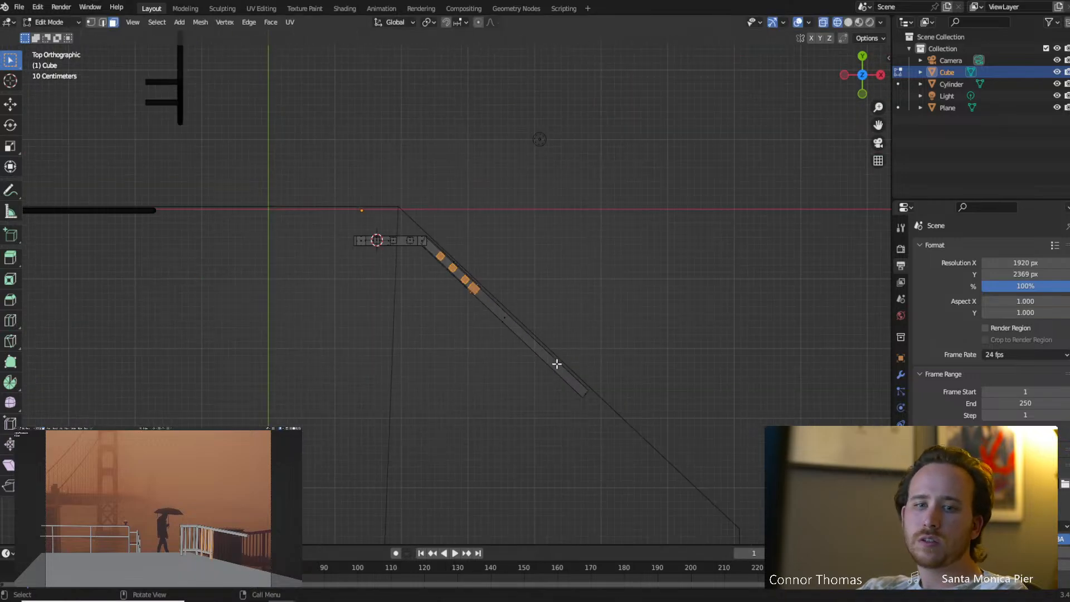
# Return to Object Mode, clear the selection and inspect the angled section's balusters and lower rail in solid shading.
pyautogui.press('Tab')
pyautogui.press('a')
pyautogui.hotkey('alt', 'a')
pyautogui.moveTo(493, 344); pyautogui.dragTo(533, 242, button='middle')
pyautogui.press('z')
pyautogui.click(659, 298)
pyautogui.moveTo(658, 299)
pyautogui.mouseDown(button='middle')
pyautogui.moveTo(494, 241)
pyautogui.moveTo(526, 243)
pyautogui.moveTo(517, 261)
pyautogui.moveTo(563, 225)
pyautogui.mouseUp(button='middle')
pyautogui.scroll(4, 495, 240)
pyautogui.scroll(4, 526, 243)
pyautogui.scroll(-1, 507, 254)
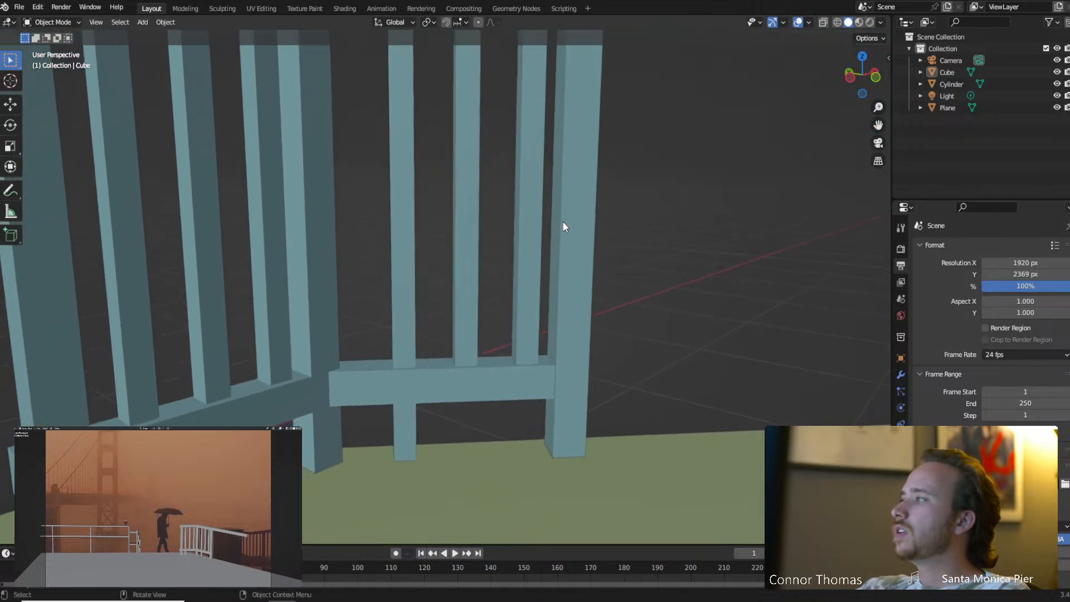
# Hide the overlong baluster nearest the corner post in the angled fence section's mesh.
pyautogui.click(538, 398)
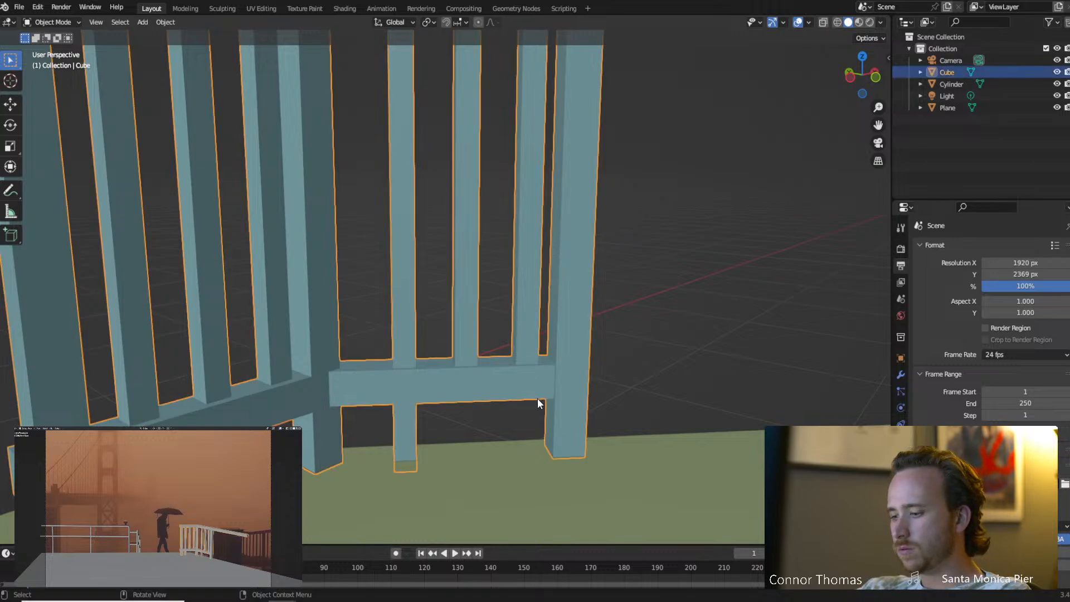
pyautogui.press('h')
pyautogui.hotkey('alt', 'h')
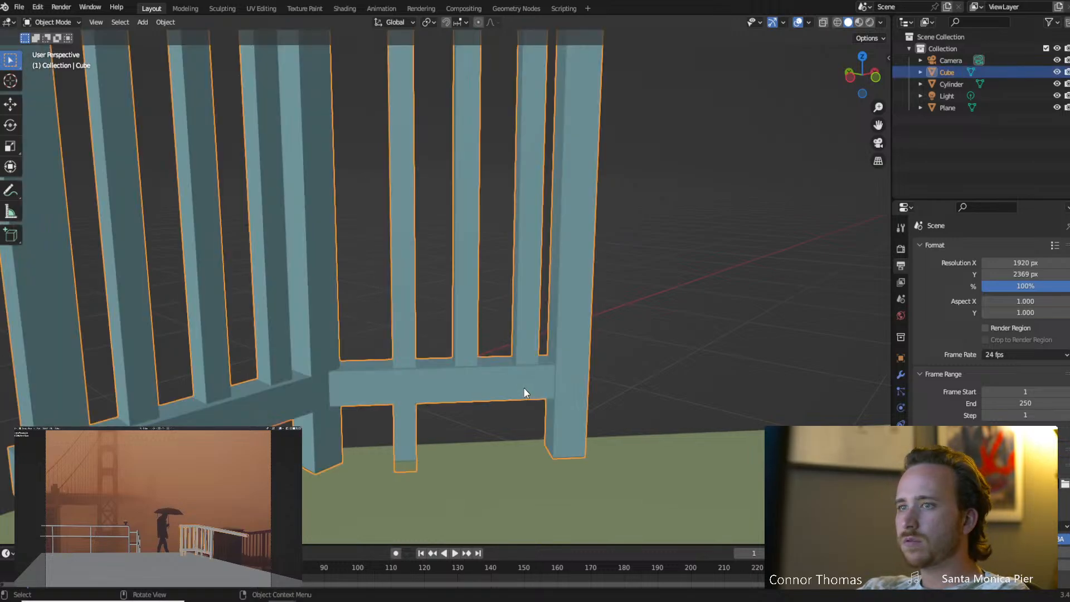
pyautogui.scroll(-3, 502, 379)
pyautogui.press('Tab')
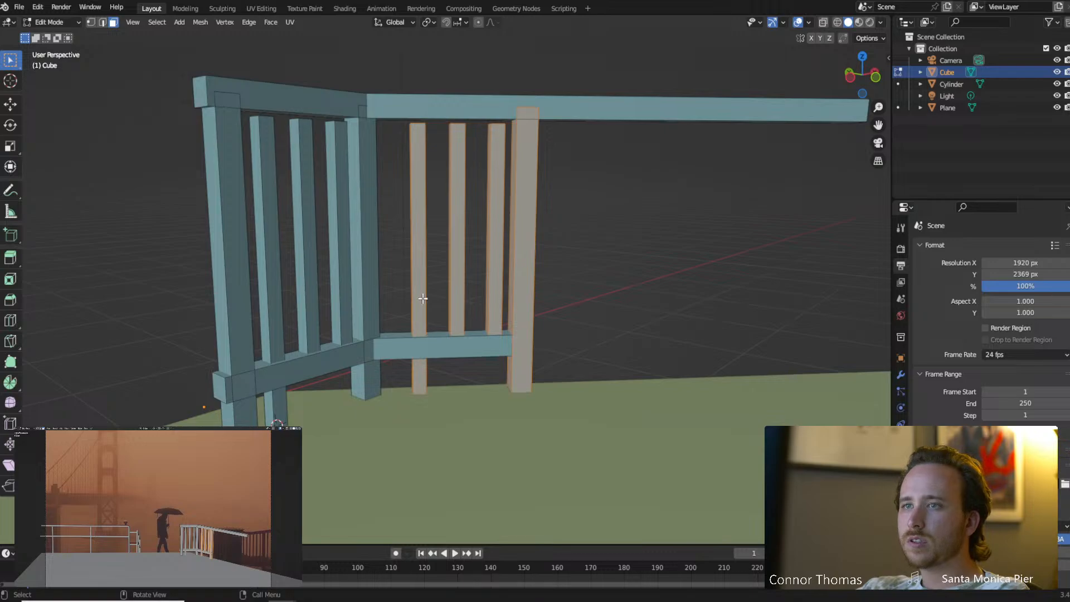
pyautogui.hotkey('alt', 'a')
pyautogui.click(418, 292)
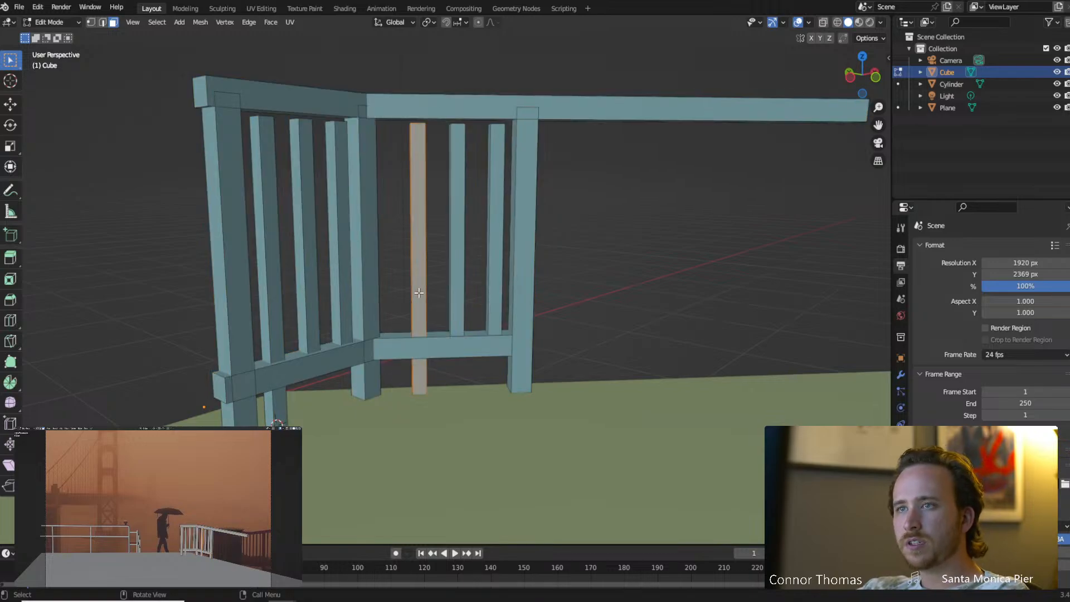
pyautogui.press('h')
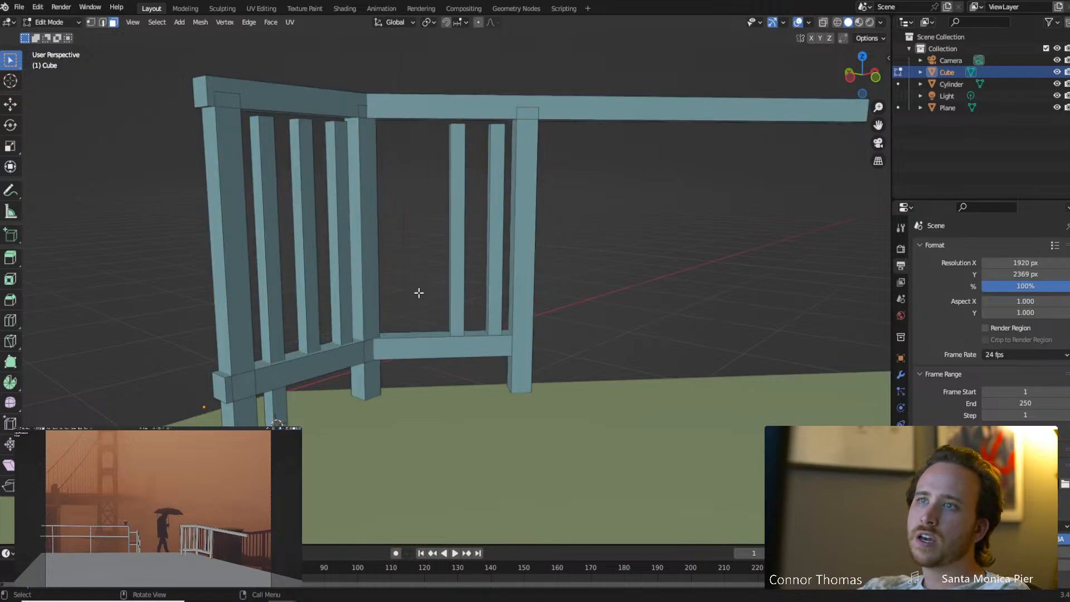
# Duplicate the adjacent shorter baluster and place the copy about 0.23 m along negative X and 0.21 m along positive Y, beside the corner post.
pyautogui.click(459, 249)
pyautogui.moveTo(459, 249); pyautogui.dragTo(480, 322, button='middle')
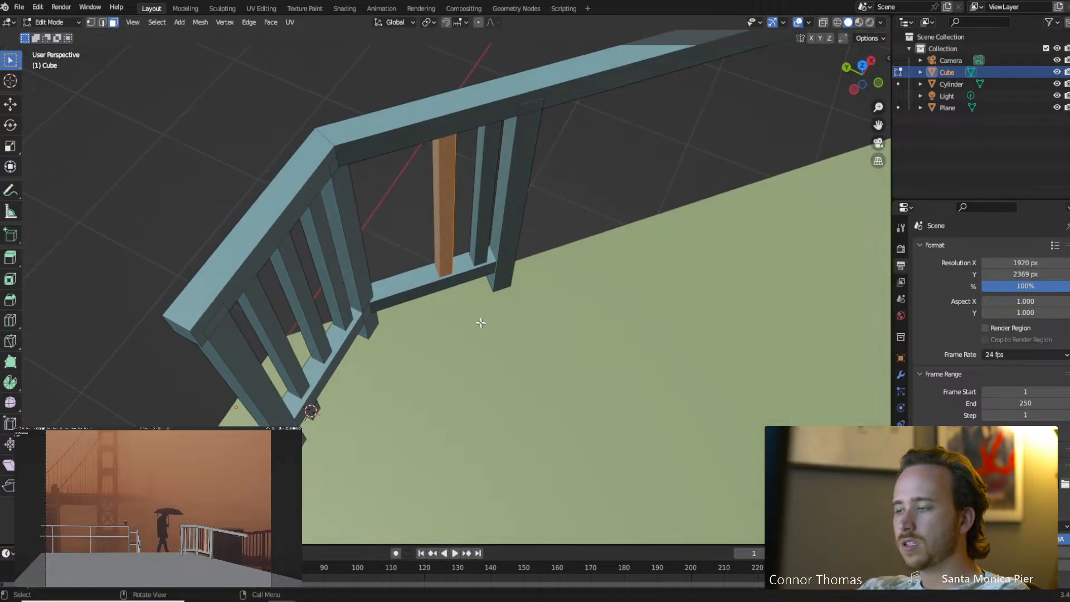
pyautogui.press('KP_7')
pyautogui.press('z')
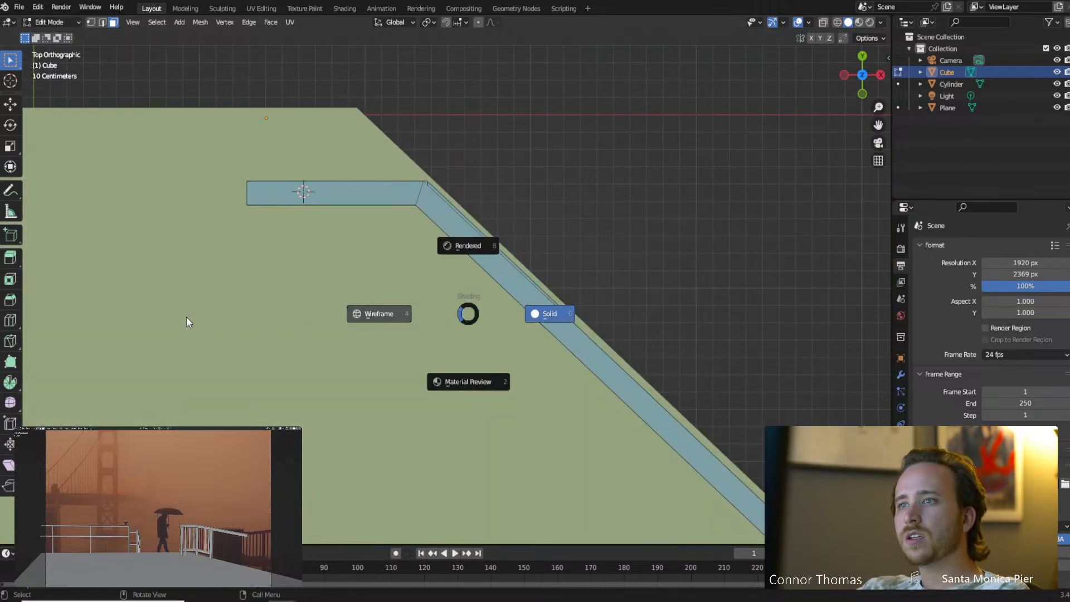
pyautogui.click(186, 320)
pyautogui.press('g')
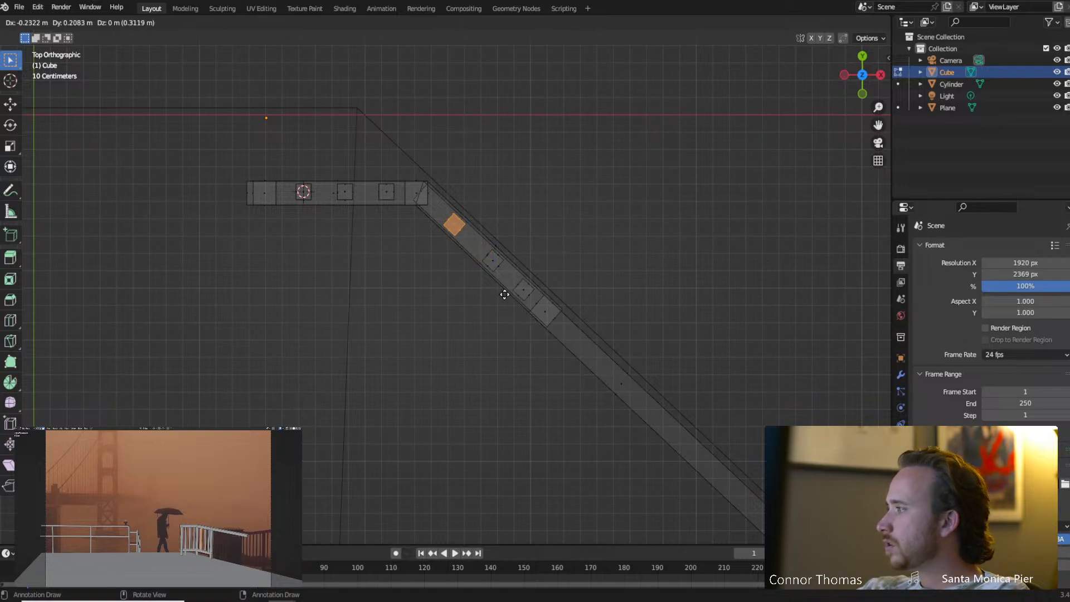
pyautogui.click(504, 295)
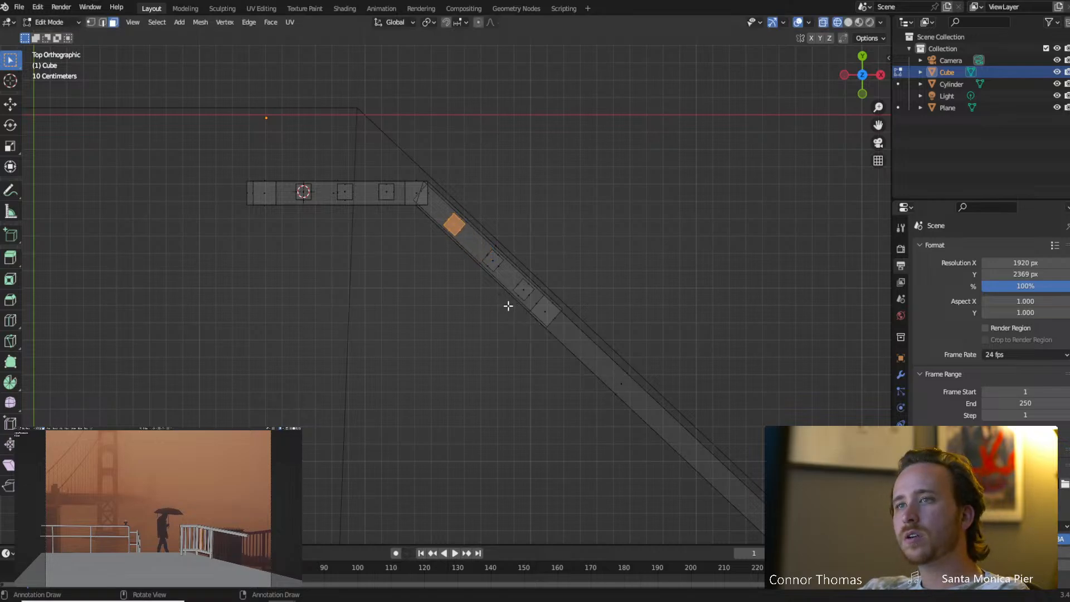
# Duplicate the angled section's end post, three balusters and lower rail in place.
pyautogui.press('a')
pyautogui.press('a')
pyautogui.moveTo(518, 396); pyautogui.dragTo(556, 276, button='middle')
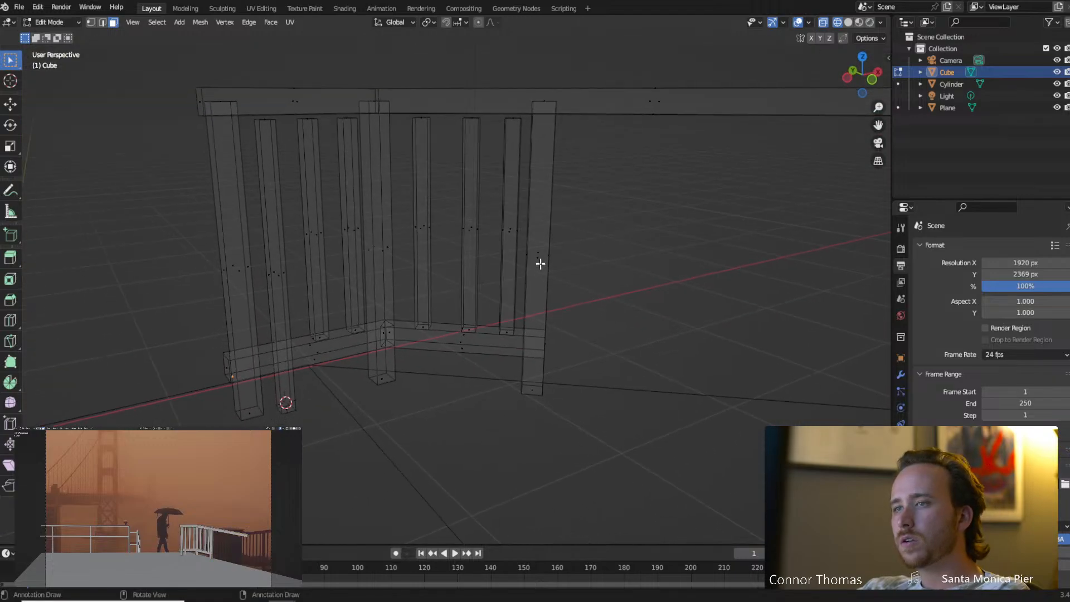
pyautogui.press('l')
pyautogui.press('l')
pyautogui.press('l')
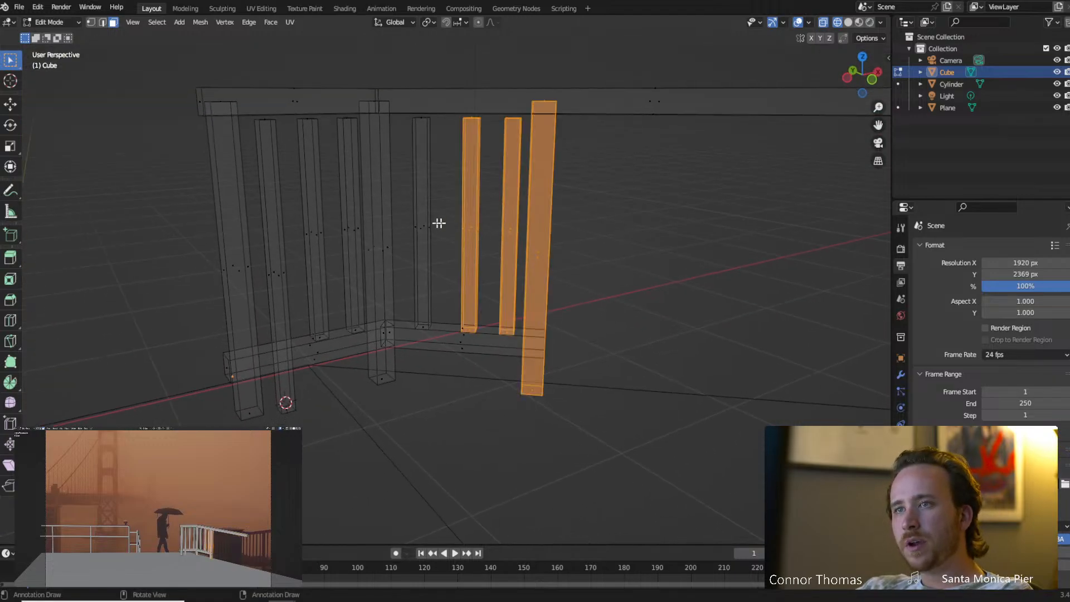
pyautogui.press('l')
pyautogui.press('l')
pyautogui.moveTo(483, 351); pyautogui.dragTo(537, 382, button='middle')
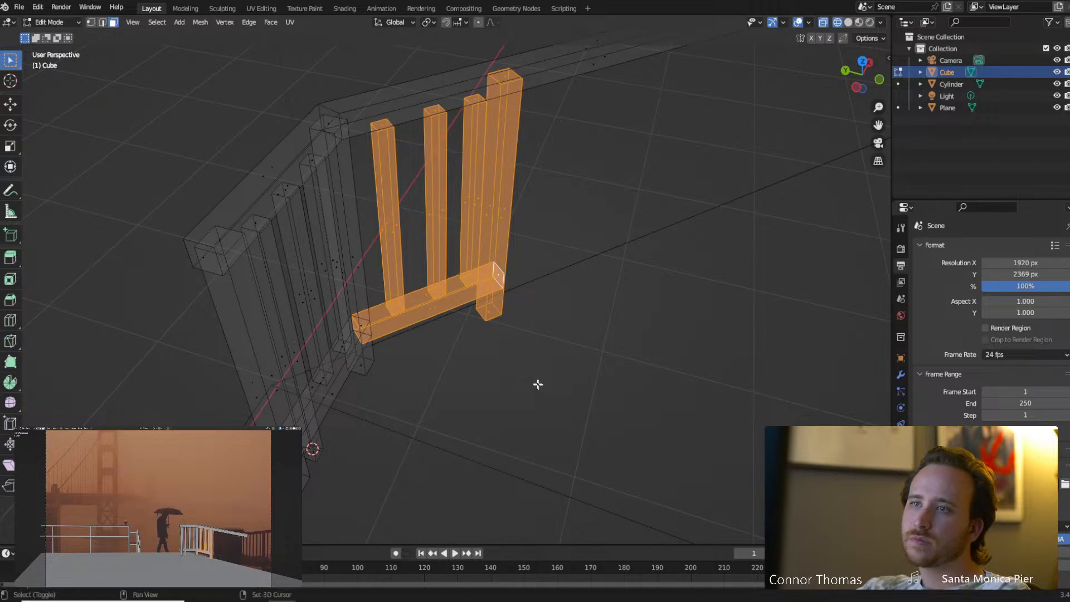
pyautogui.hotkey('shift', 'd')
pyautogui.press('x')
pyautogui.press('y')
pyautogui.rightClick(562, 376)
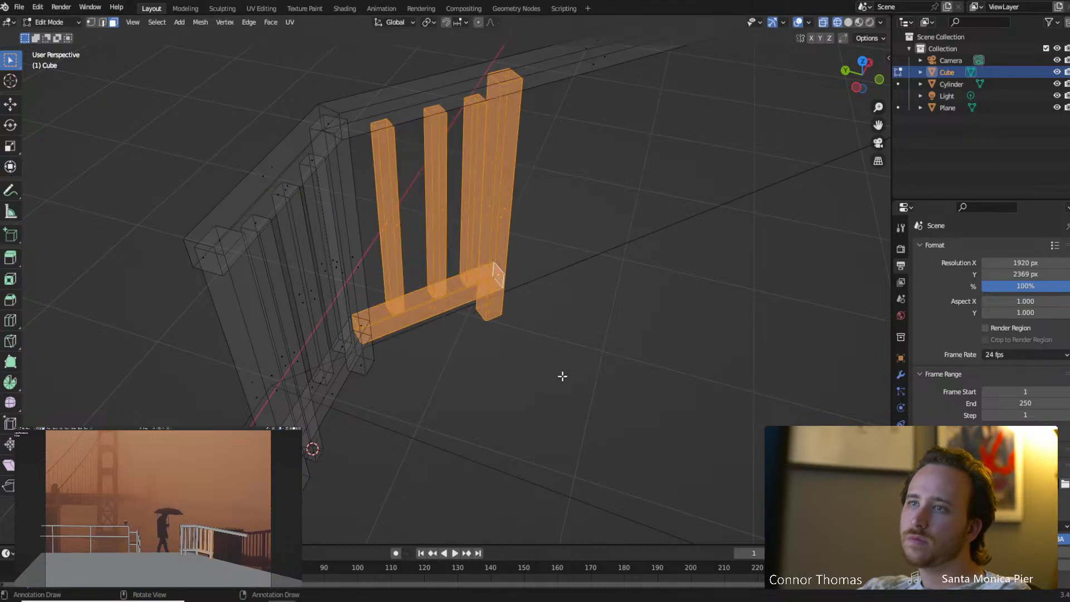
# Set the transform orientation to Normal for the duplicated fence section.
pyautogui.moveTo(648, 296); pyautogui.dragTo(565, 185, button='middle')
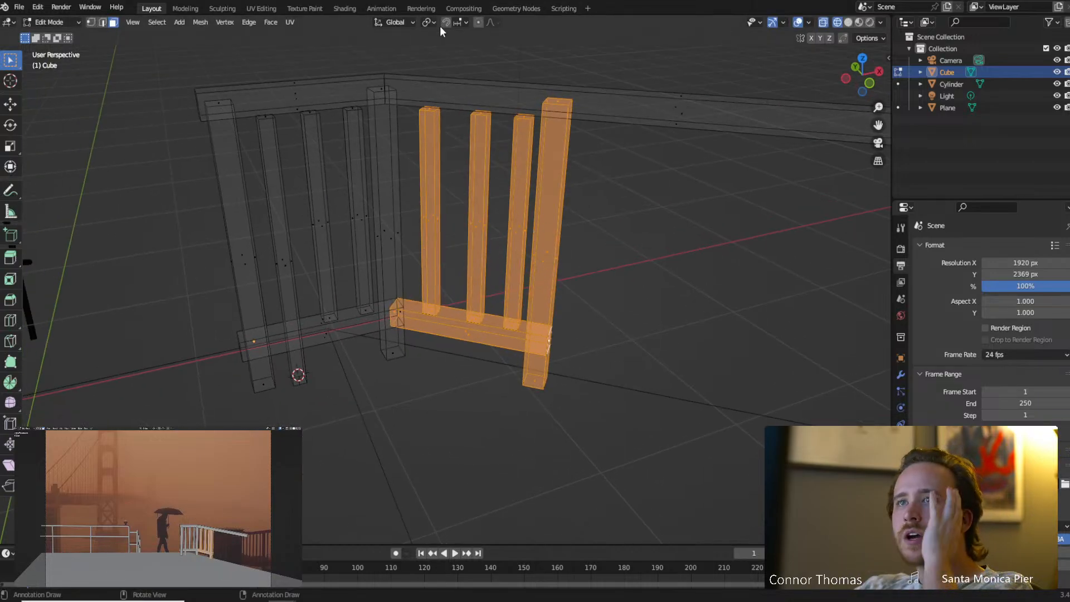
pyautogui.click(395, 22)
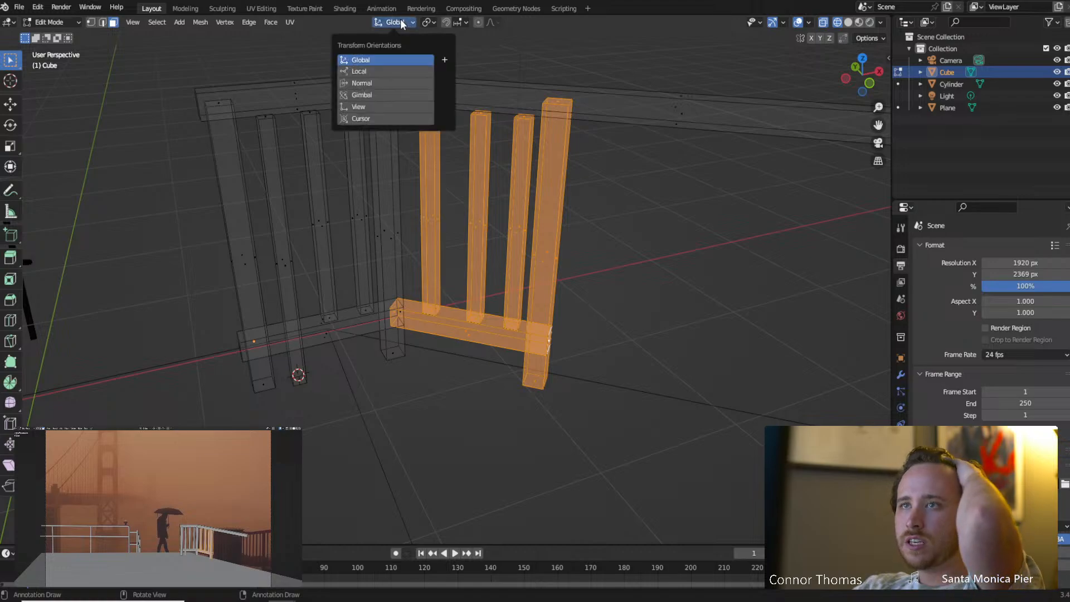
pyautogui.click(388, 83)
pyautogui.moveTo(519, 212); pyautogui.dragTo(581, 275, button='middle')
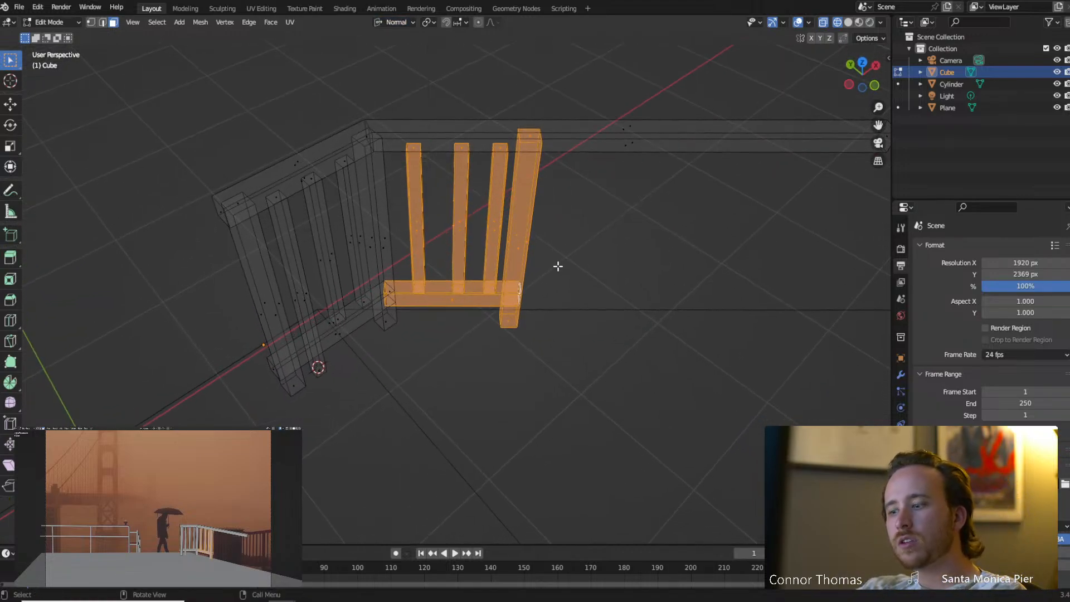
# Try to move the duplicated fence section along its normal X and Y axes.
pyautogui.press('g')
pyautogui.press('x')
pyautogui.press('y')
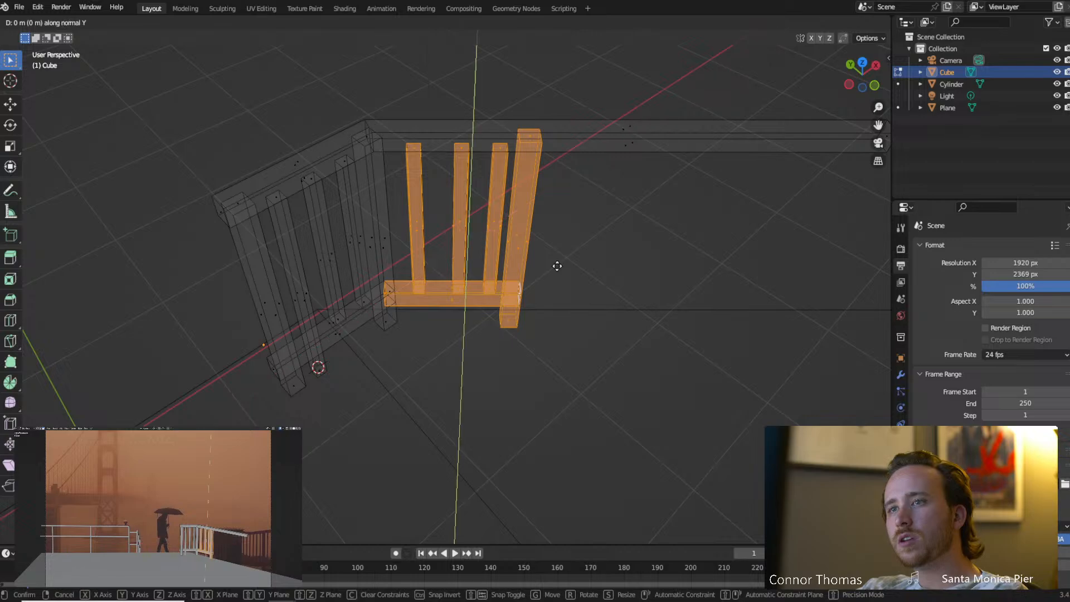
pyautogui.press('y')
pyautogui.rightClick(558, 266)
pyautogui.moveTo(557, 266); pyautogui.dragTo(563, 292, button='middle')
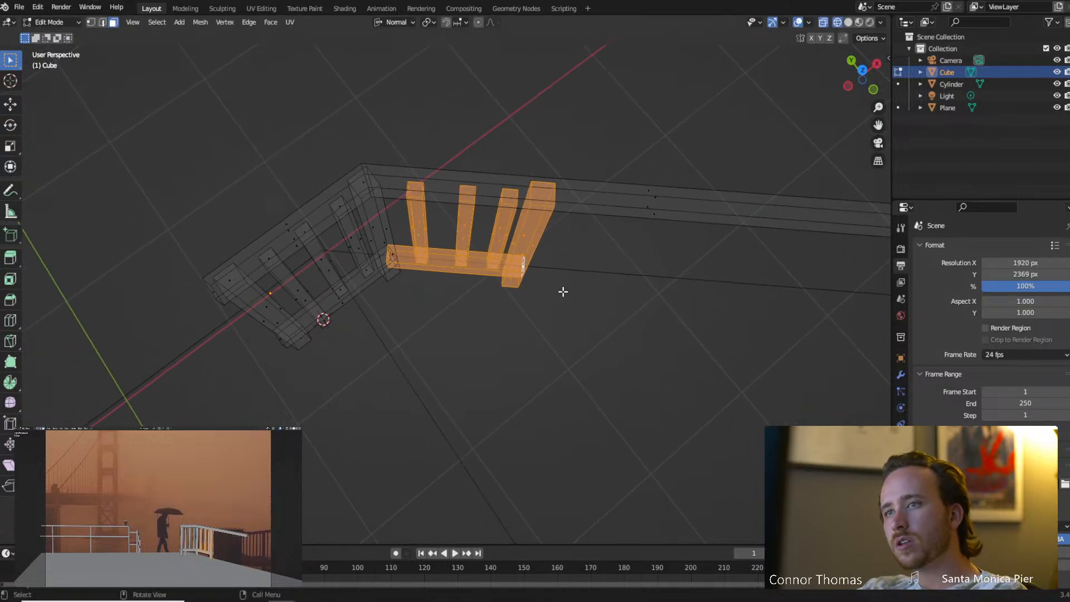
# Try to slide the duplicated fence section along its normal Z axis toward the handrail's far end.
pyautogui.press('g')
pyautogui.press('z')
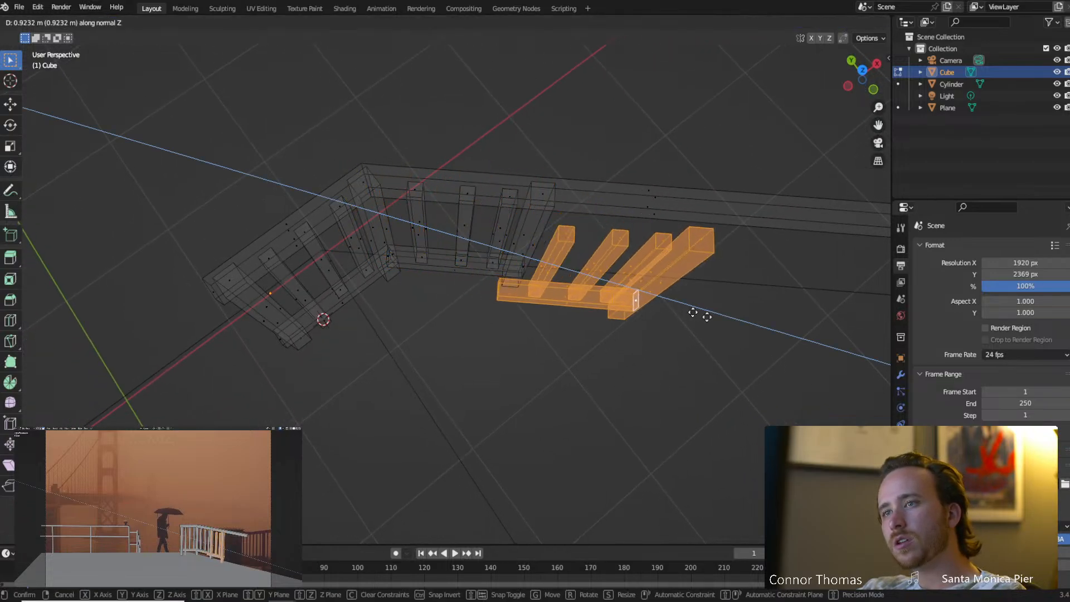
pyautogui.rightClick(697, 332)
pyautogui.moveTo(697, 332); pyautogui.dragTo(551, 247, button='middle')
pyautogui.press('g')
pyautogui.press('z')
pyautogui.rightClick(639, 294)
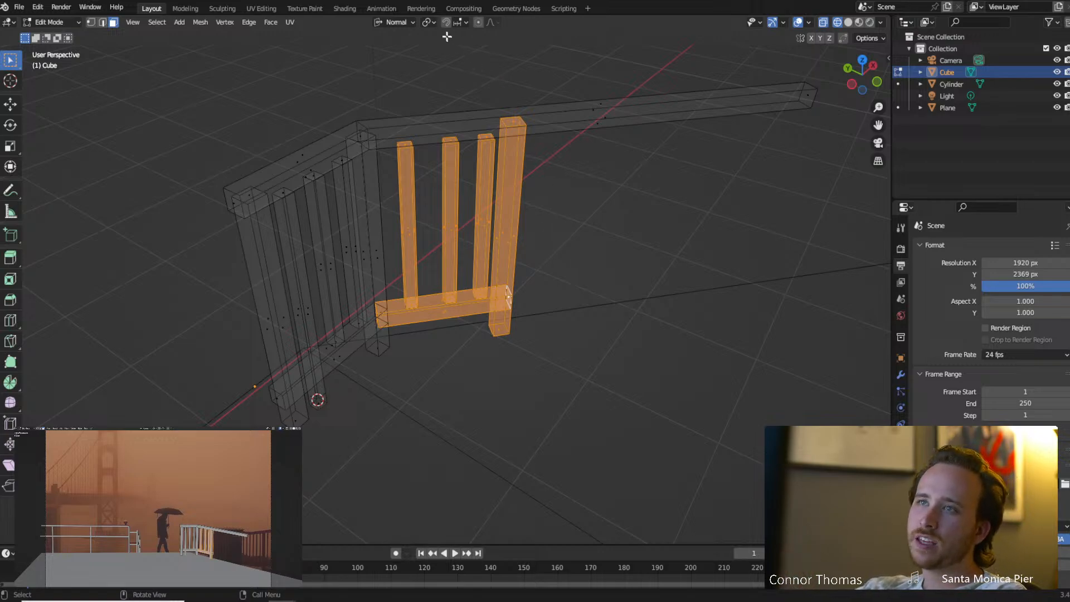
# Try to move the duplicated fence section along the handrail using the Gimbal transform orientation's axes.
pyautogui.click(413, 23)
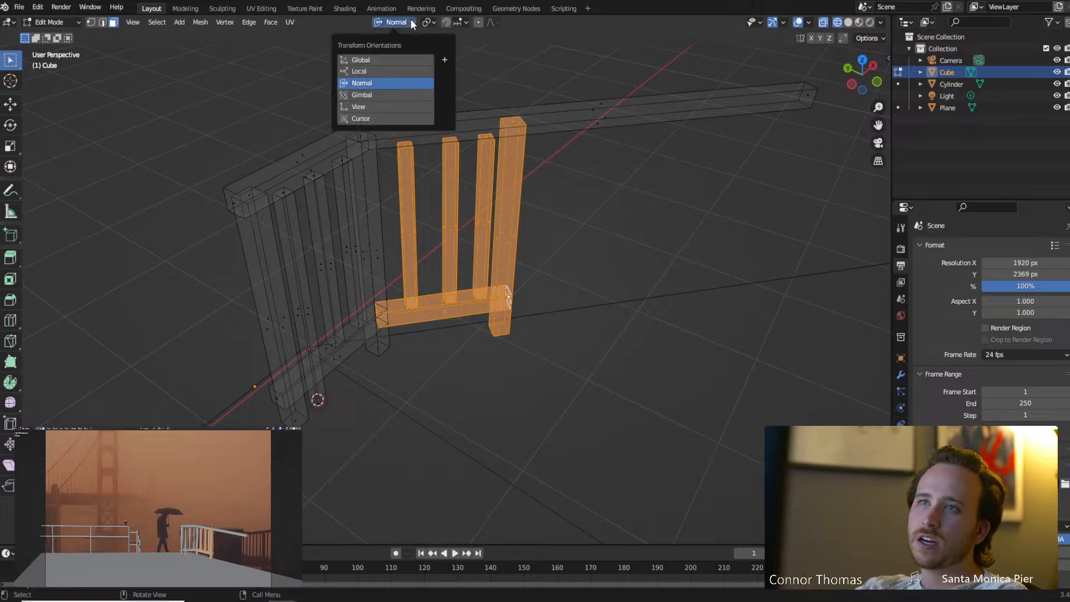
pyautogui.click(374, 94)
pyautogui.moveTo(607, 191); pyautogui.dragTo(557, 220, button='middle')
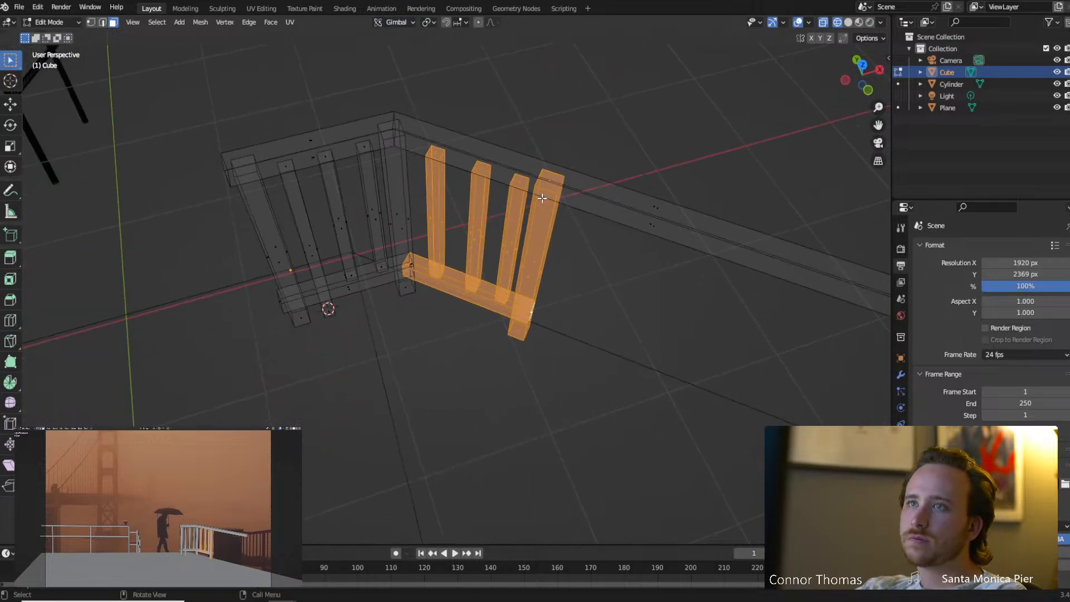
pyautogui.press('g')
pyautogui.press('x')
pyautogui.press('z')
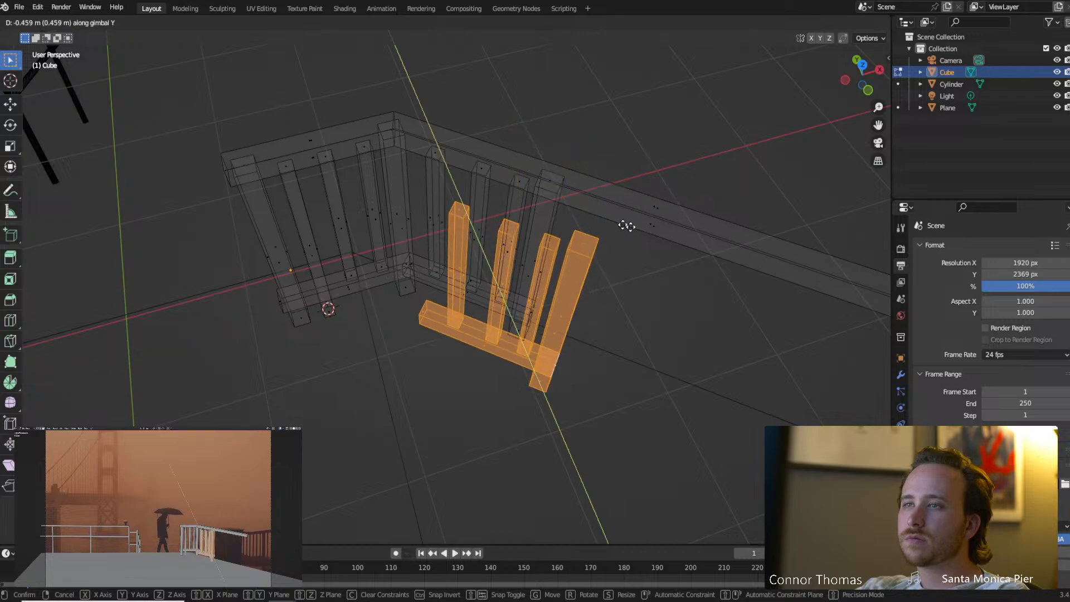
pyautogui.click(446, 49)
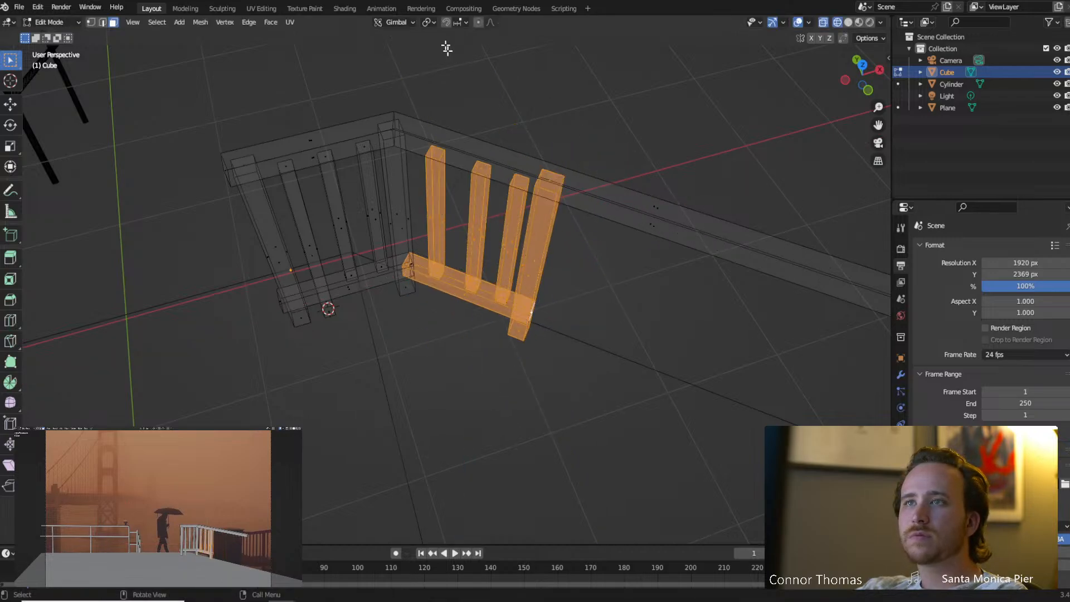
# Try to move the duplicated fence section along its X axis with the Local transform orientation.
pyautogui.click(392, 23)
pyautogui.click(360, 69)
pyautogui.press('g')
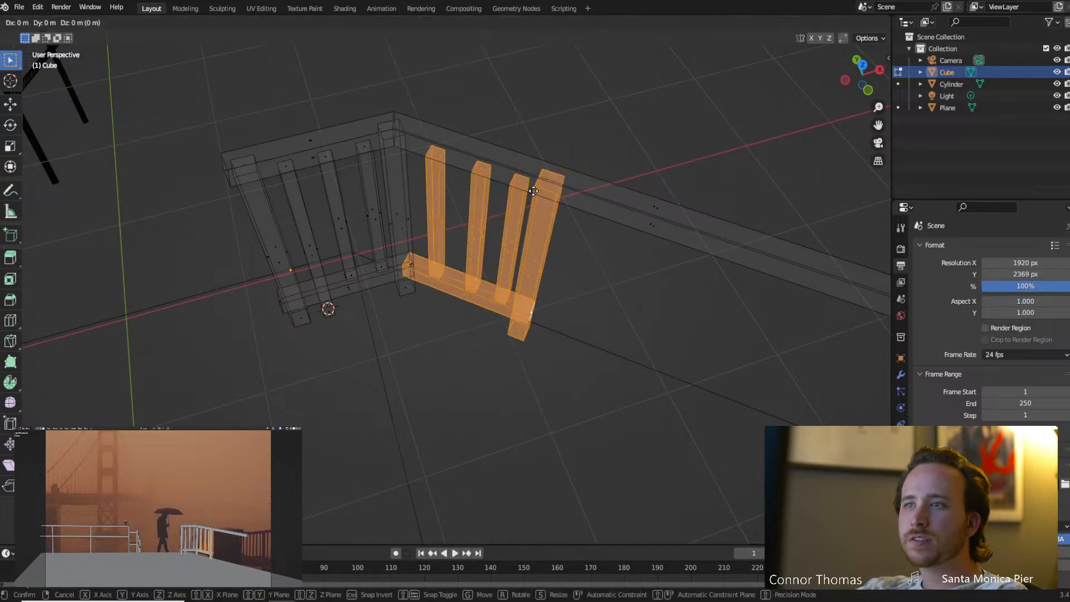
pyautogui.press('x')
pyautogui.rightClick(606, 191)
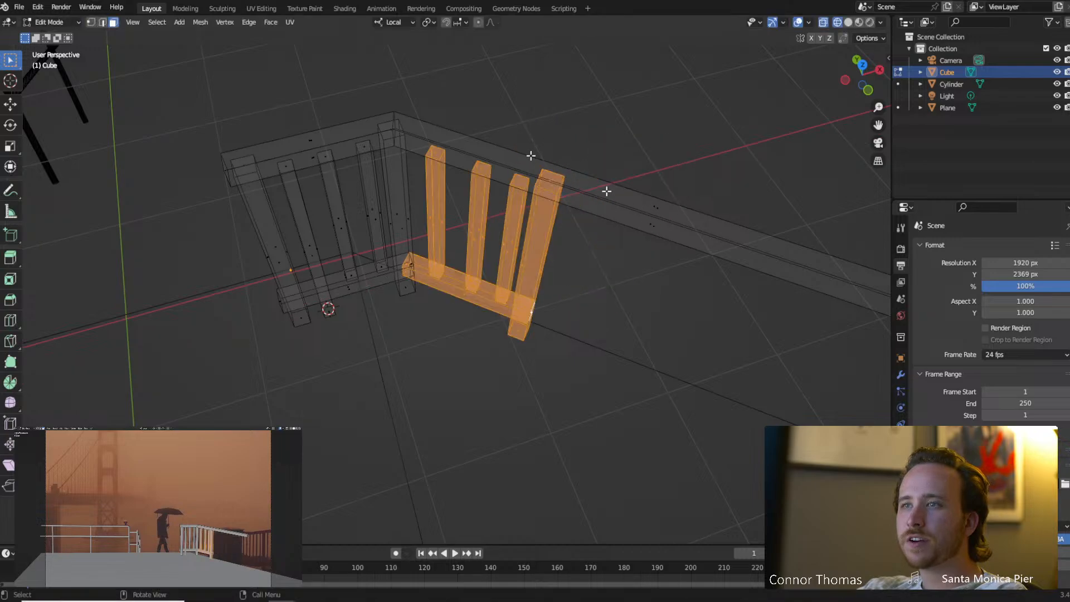
# Try to move the duplicated fence section with the Cursor transform orientation.
pyautogui.click(393, 22)
pyautogui.click(360, 123)
pyautogui.press('g')
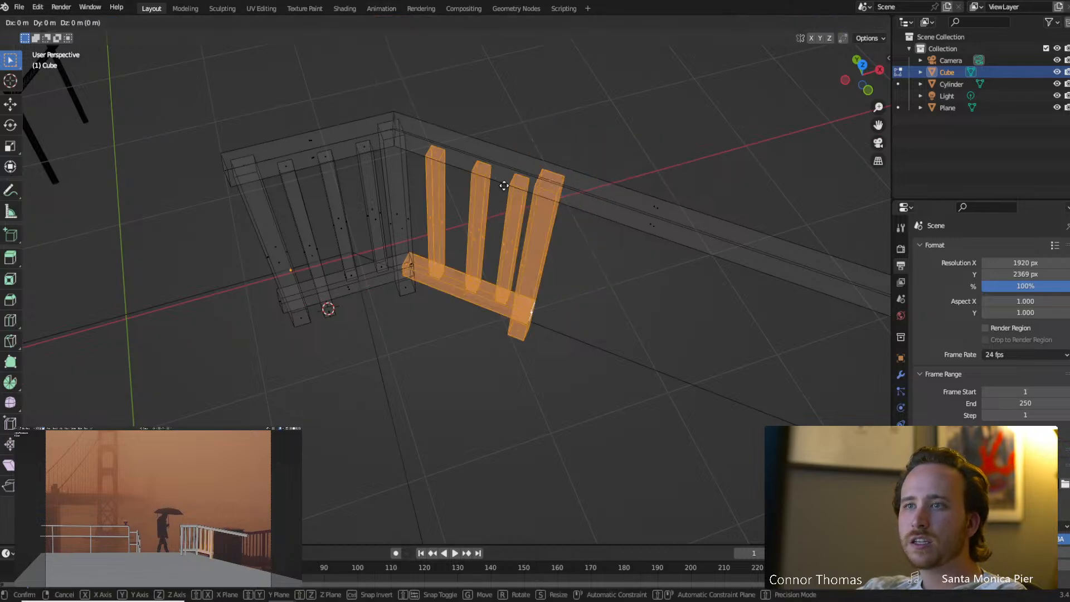
pyautogui.rightClick(331, 312)
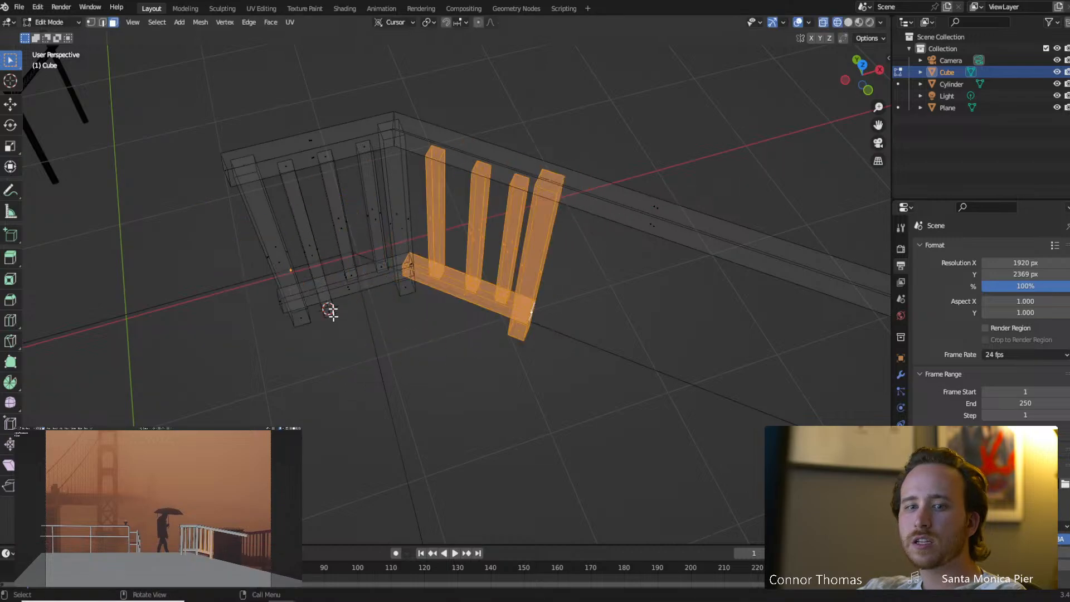
# Set the transform orientation to Global and move the duplicated section about 0.80 m in X and -0.73 m in Y, following the first.
pyautogui.click(391, 23)
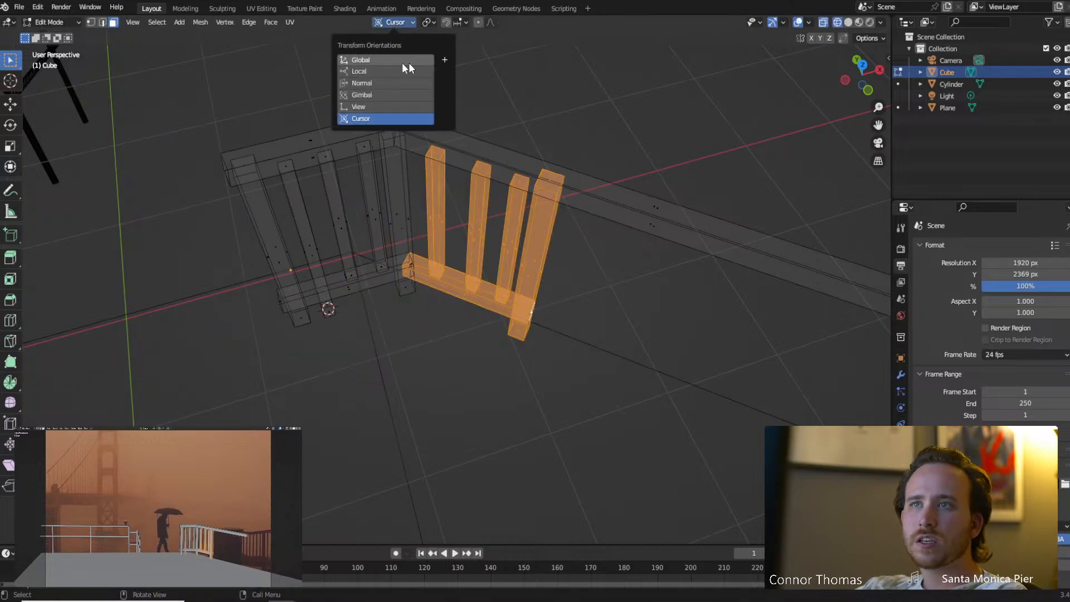
pyautogui.click(367, 60)
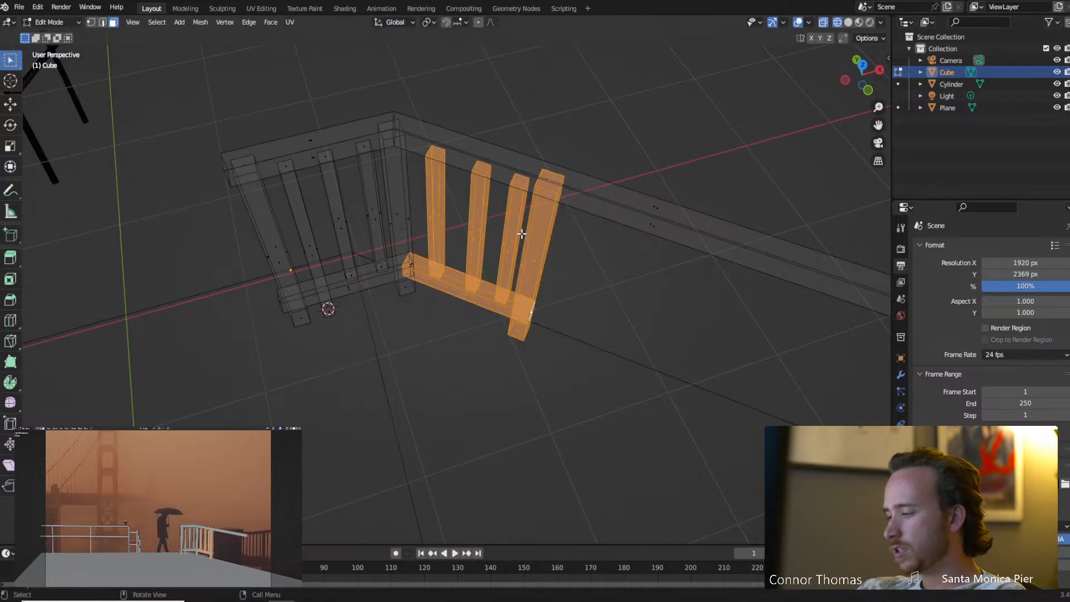
pyautogui.press('KP_7')
pyautogui.keyDown('shift'); pyautogui.moveTo(585, 306); pyautogui.dragTo(511, 232, button='middle'); pyautogui.keyUp('shift')
pyautogui.scroll(3, 498, 297)
pyautogui.moveTo(498, 297); pyautogui.dragTo(527, 245, button='middle')
pyautogui.press('KP_7')
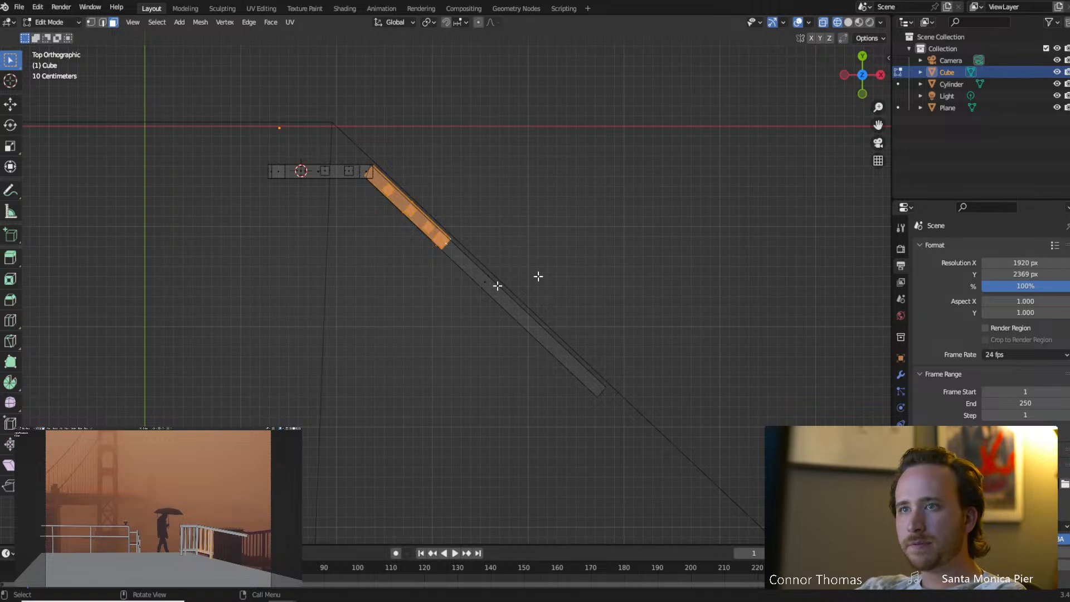
pyautogui.moveTo(498, 286); pyautogui.dragTo(564, 119, button='middle')
pyautogui.press('KP_7')
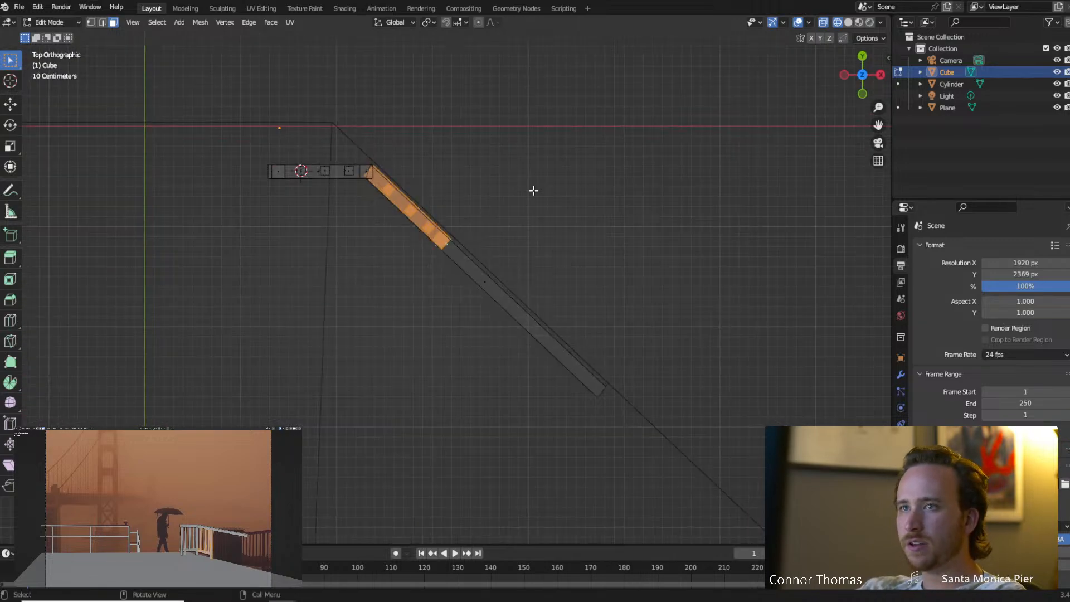
pyautogui.scroll(3, 501, 265)
pyautogui.press('g')
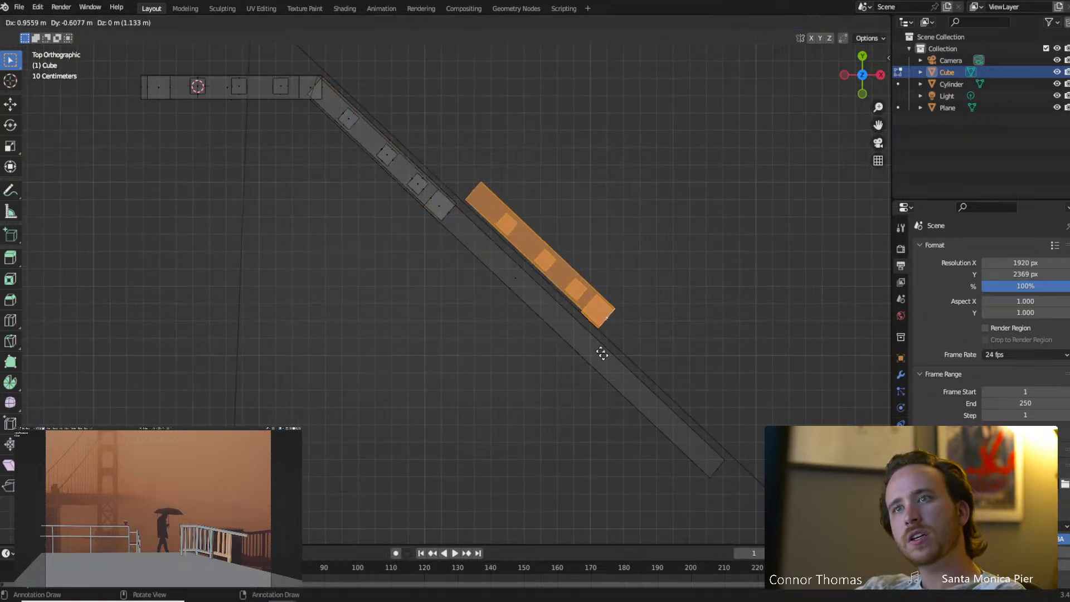
pyautogui.press('shift')
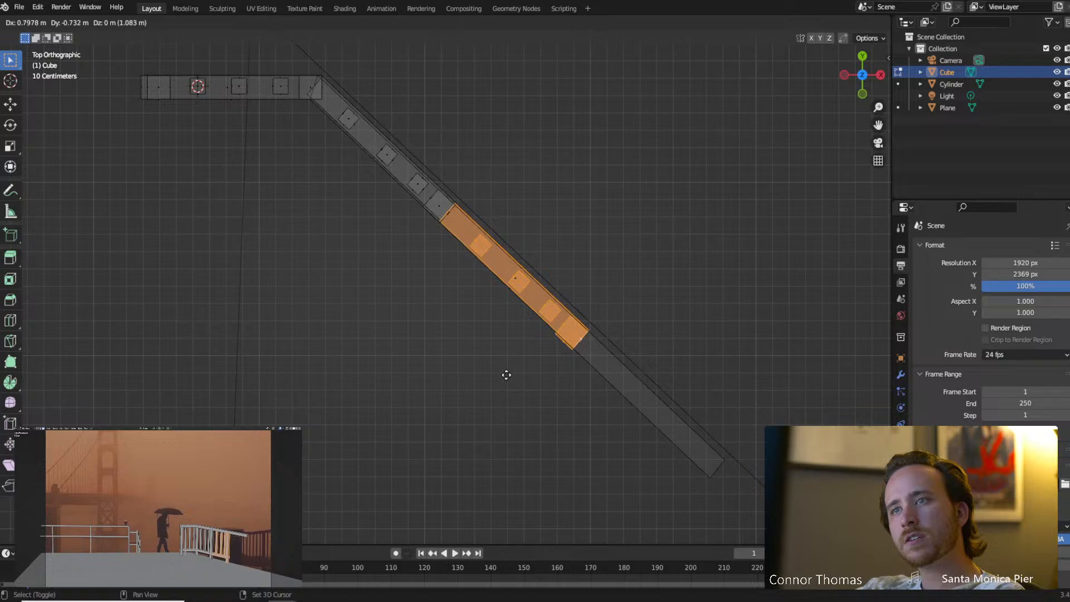
pyautogui.click(506, 375)
# Duplicate the fence section again and place the copy about 0.805 m in X and -0.737 m in Y farther along the handrail.
pyautogui.keyDown('shift'); pyautogui.moveTo(617, 438); pyautogui.dragTo(498, 323, button='middle'); pyautogui.keyUp('shift')
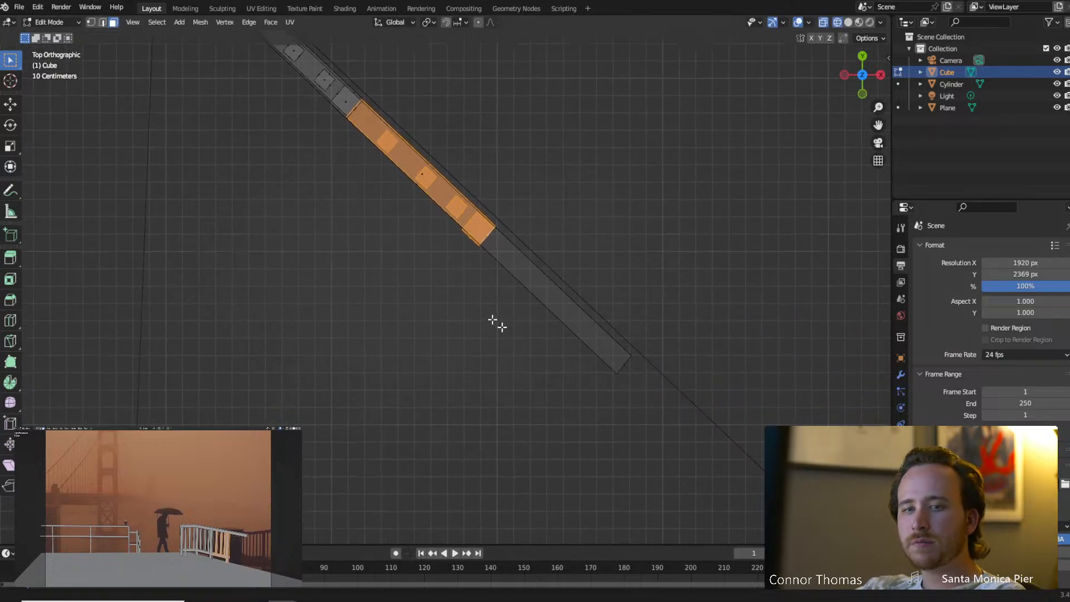
pyautogui.press('g')
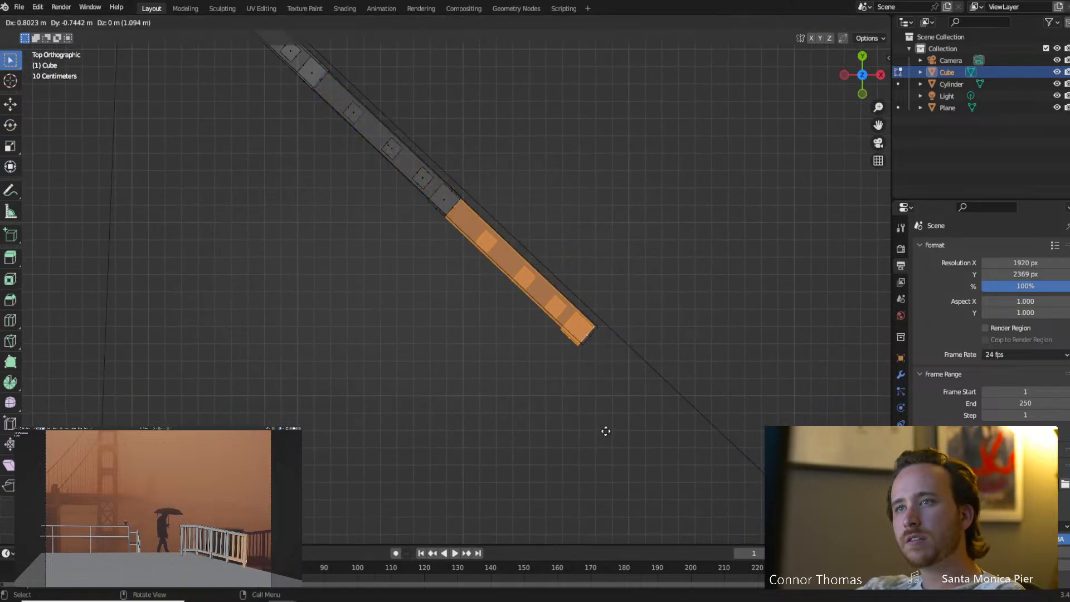
pyautogui.press('shift')
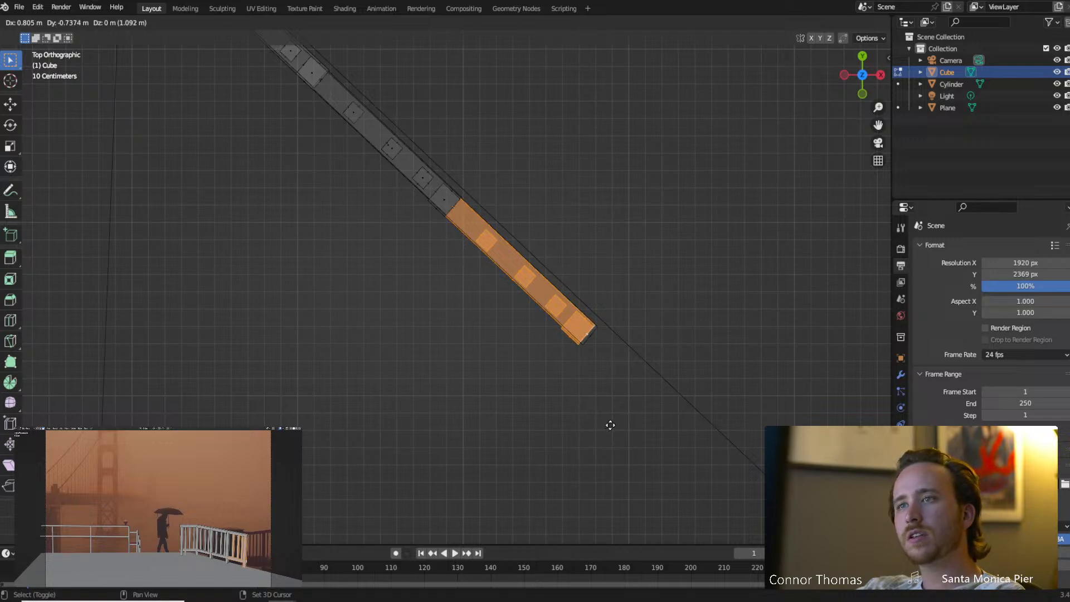
pyautogui.keyDown('shift'); pyautogui.click(610, 425); pyautogui.keyUp('shift')
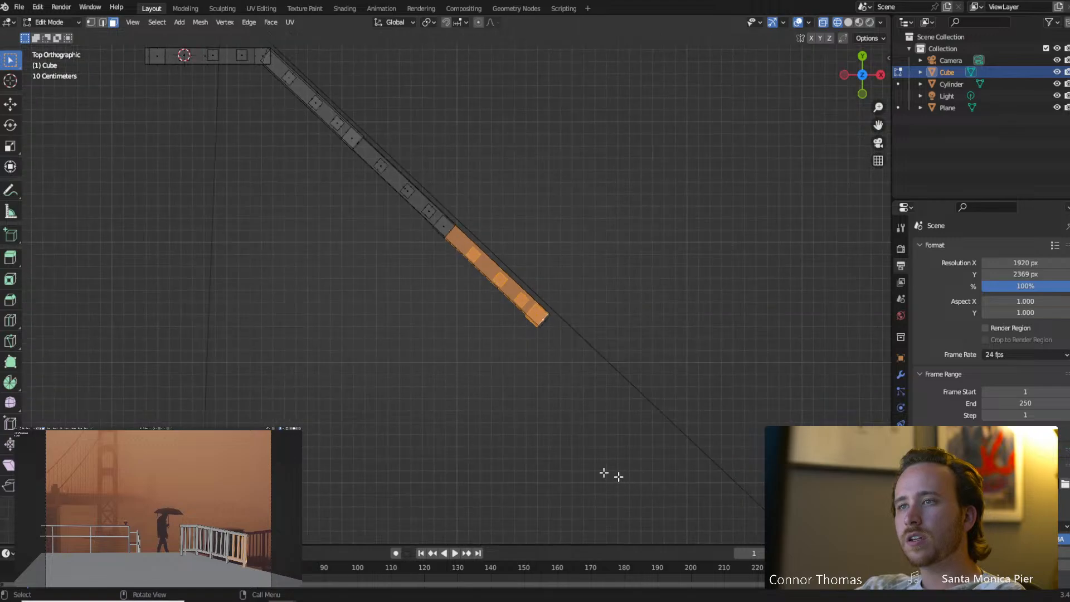
# Extend the selection with the handrail, the remaining diagonal posts and balusters, and the first diagonal section's lower rail.
pyautogui.moveTo(614, 473); pyautogui.dragTo(471, 224, button='middle')
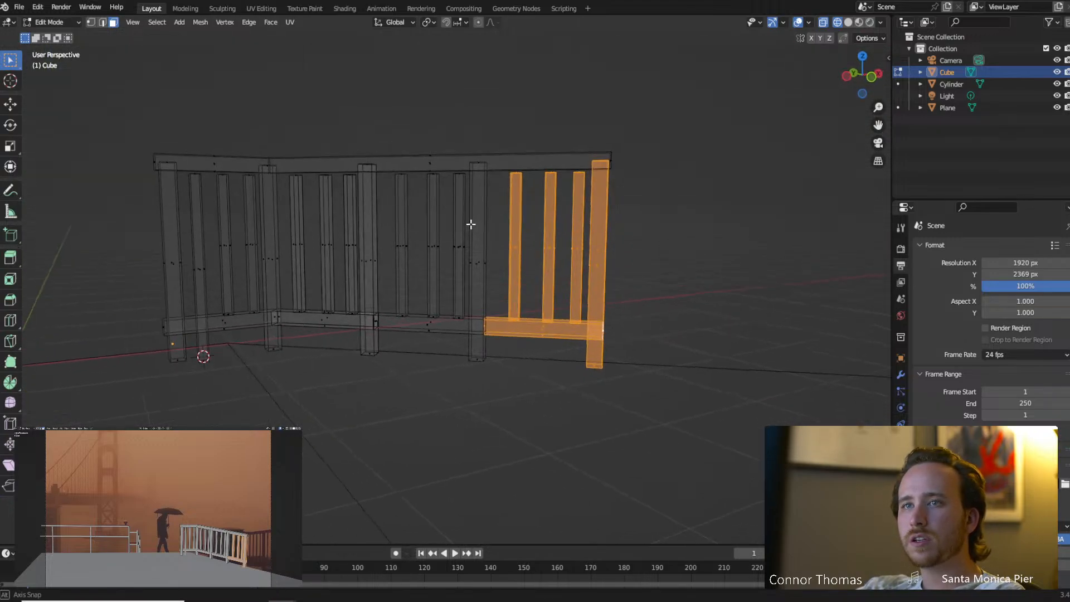
pyautogui.keyDown('shift'); pyautogui.click(428, 162); pyautogui.keyUp('shift')
pyautogui.keyDown('shift'); pyautogui.click(478, 175); pyautogui.keyUp('shift')
pyautogui.keyDown('shift'); pyautogui.click(455, 222); pyautogui.keyUp('shift')
pyautogui.keyDown('shift'); pyautogui.click(435, 238); pyautogui.keyUp('shift')
pyautogui.keyDown('shift'); pyautogui.click(407, 240); pyautogui.keyUp('shift')
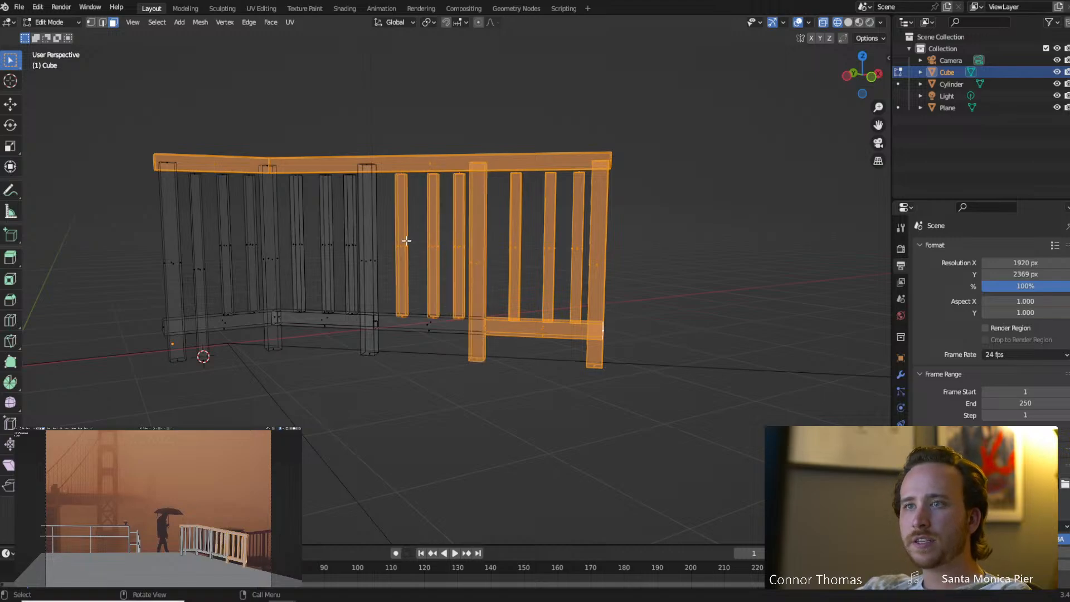
pyautogui.keyDown('shift'); pyautogui.click(370, 243); pyautogui.keyUp('shift')
pyautogui.keyDown('shift'); pyautogui.click(350, 246); pyautogui.keyUp('shift')
pyautogui.keyDown('shift'); pyautogui.click(324, 248); pyautogui.keyUp('shift')
pyautogui.keyDown('shift'); pyautogui.click(299, 247); pyautogui.keyUp('shift')
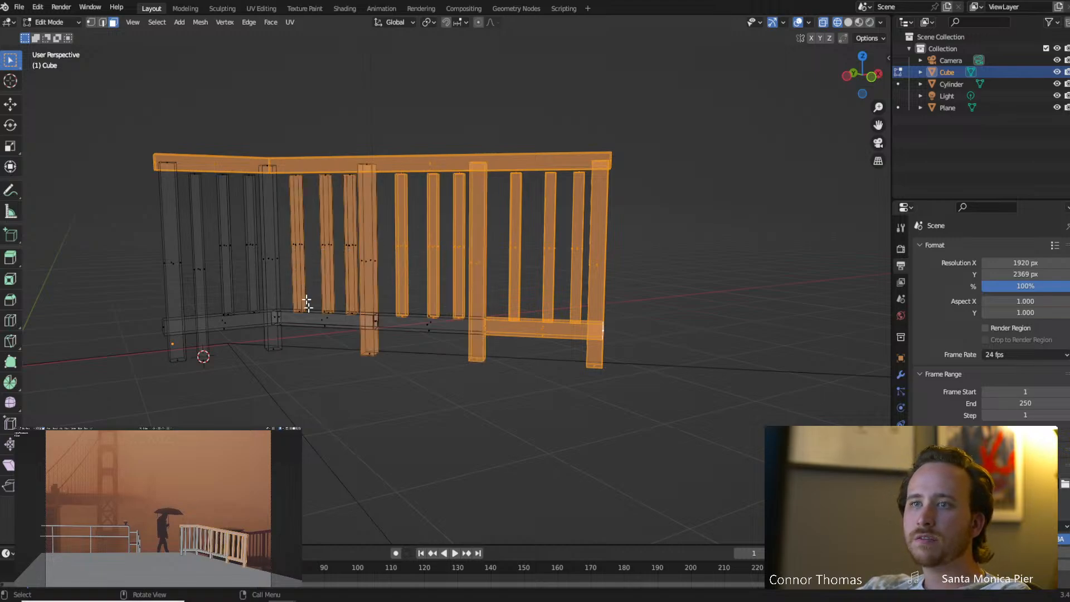
pyautogui.keyDown('shift'); pyautogui.click(317, 319); pyautogui.keyUp('shift')
pyautogui.moveTo(397, 297); pyautogui.dragTo(428, 308, button='middle')
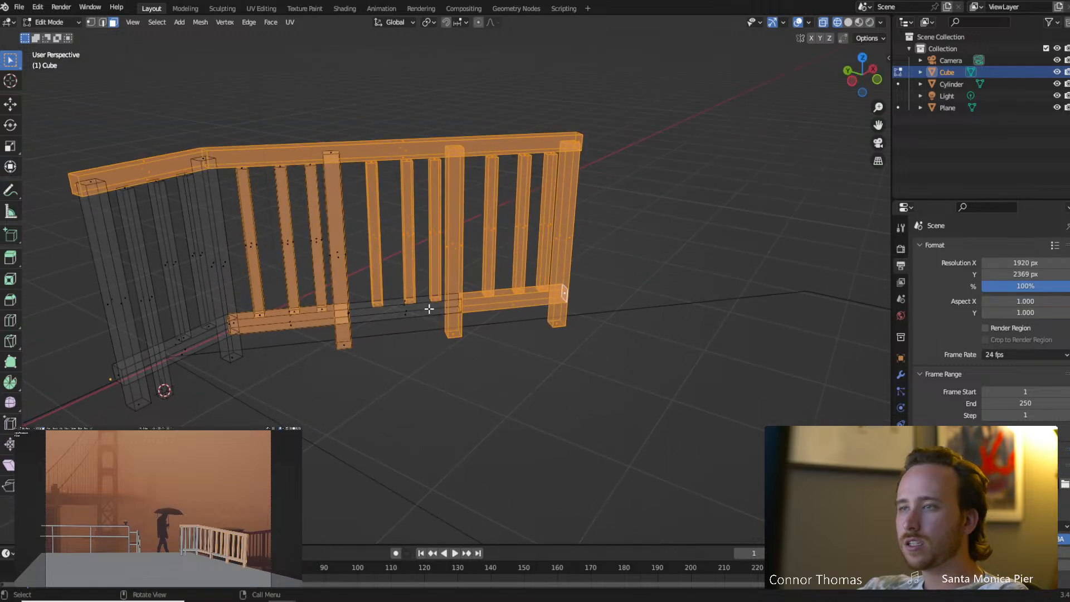
# Try to duplicate the selected fence pieces and move the copy down the diagonal in top view.
pyautogui.press('KP_7')
pyautogui.press('g')
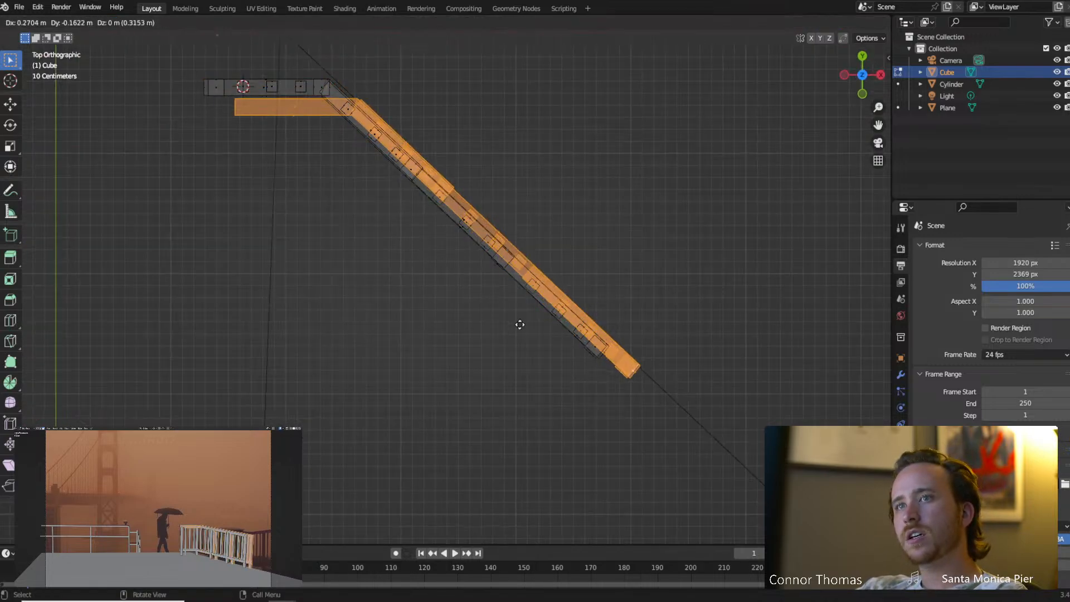
pyautogui.rightClick(574, 354)
# Switch to vertex selection and deselect the handrail's end vertices above the short straight section.
pyautogui.moveTo(425, 402); pyautogui.dragTo(466, 287, button='middle')
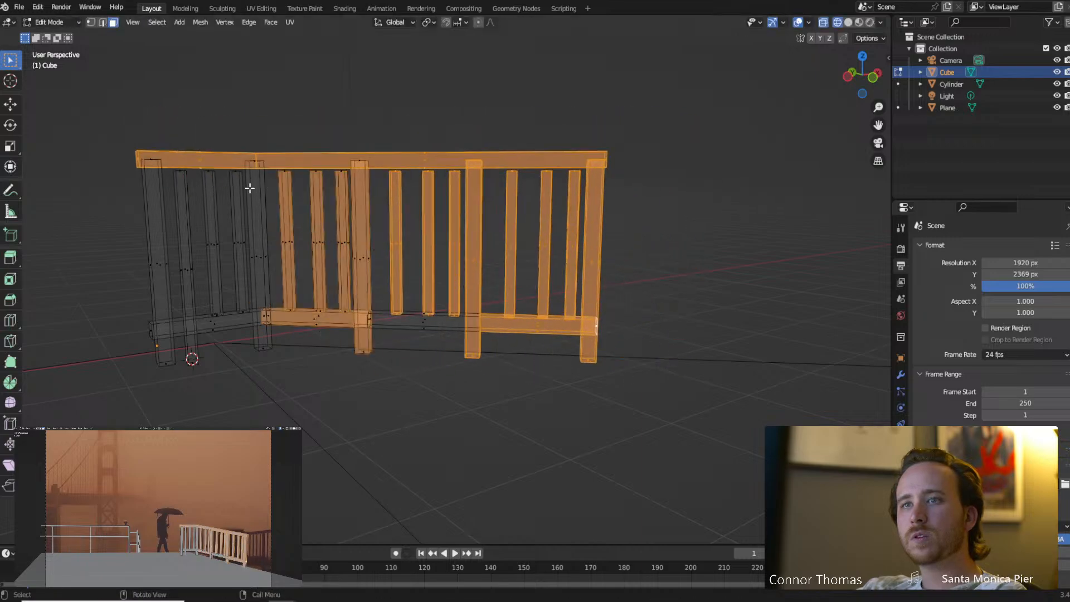
pyautogui.press('1')
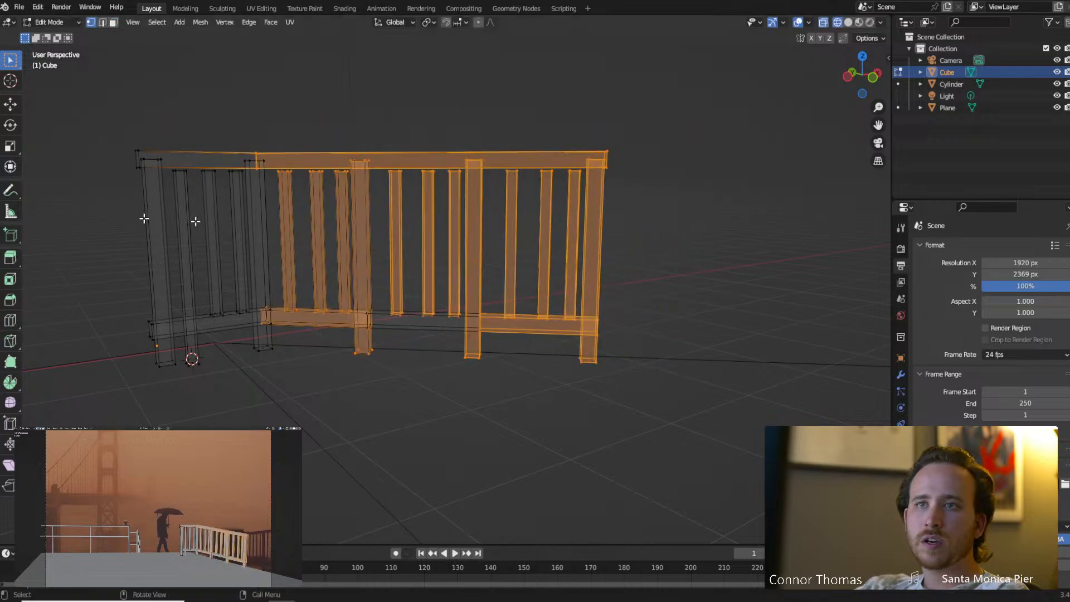
pyautogui.moveTo(146, 219); pyautogui.dragTo(271, 260, button='middle')
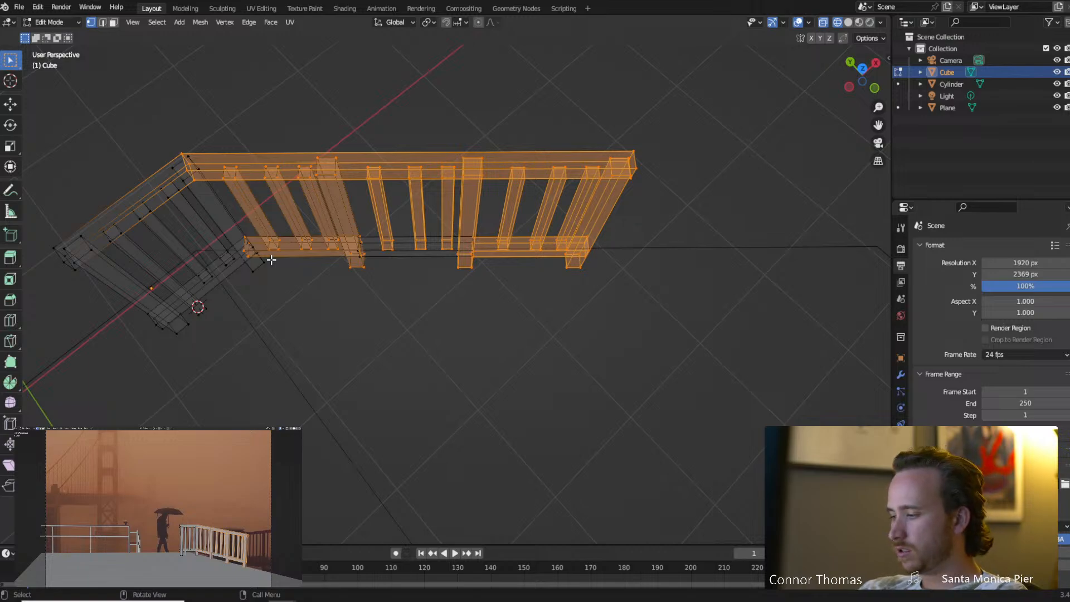
# Duplicate the selected diagonal run, rotate the copy parallel to the X axis and join it to the diagonal railing's far end.
pyautogui.press('KP_7')
pyautogui.press('g')
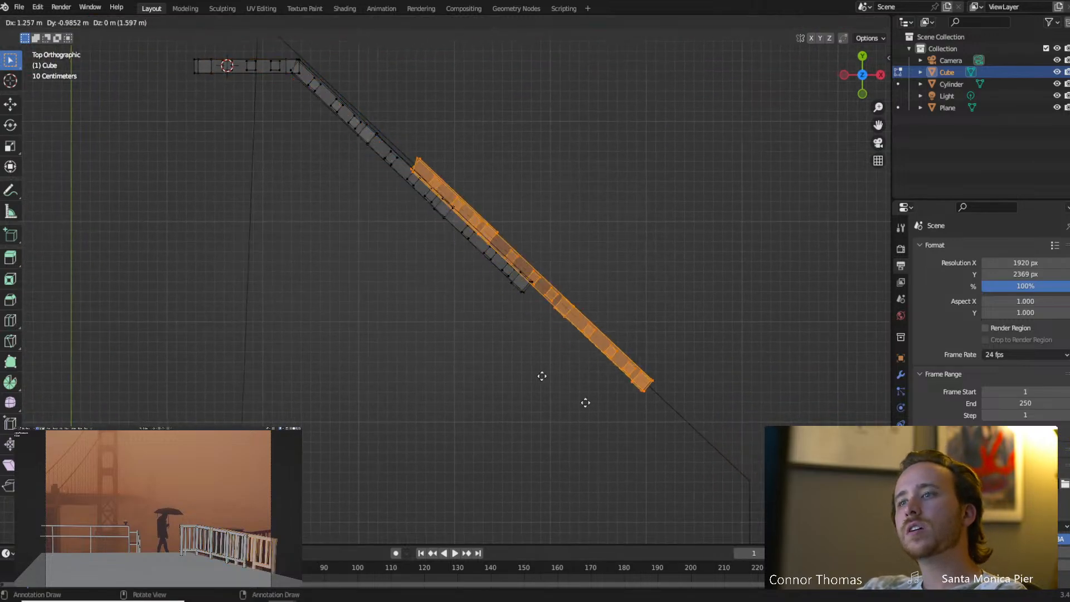
pyautogui.press('r')
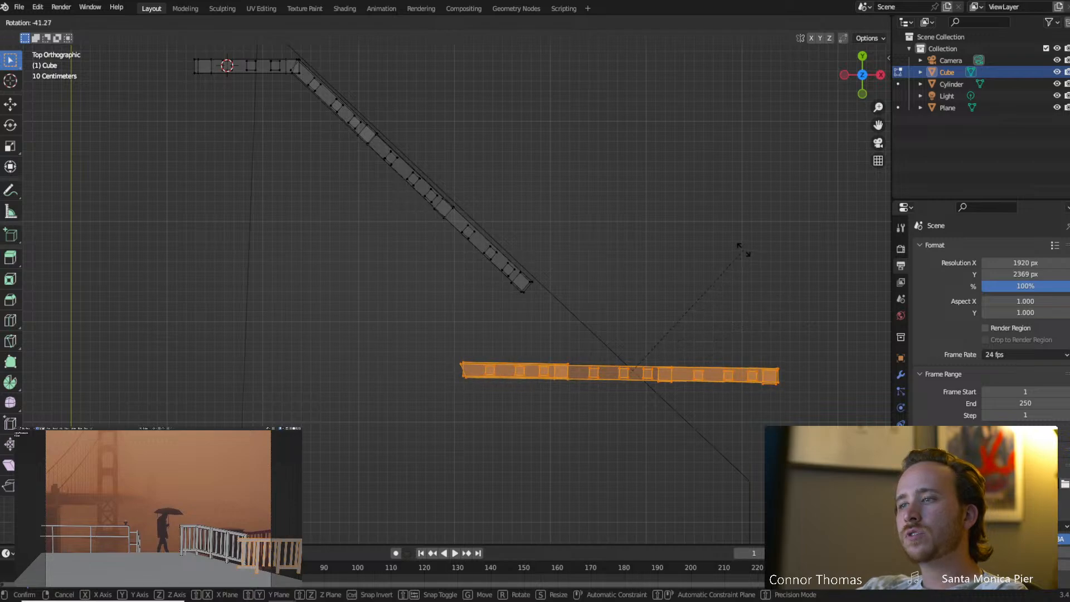
pyautogui.click(677, 219)
pyautogui.press('g')
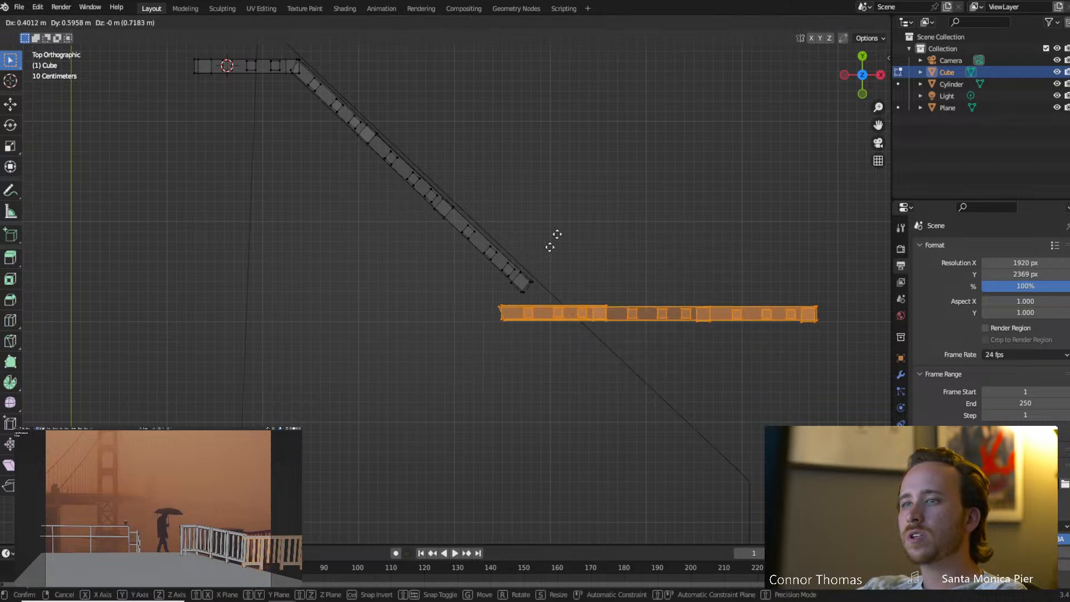
pyautogui.click(567, 218)
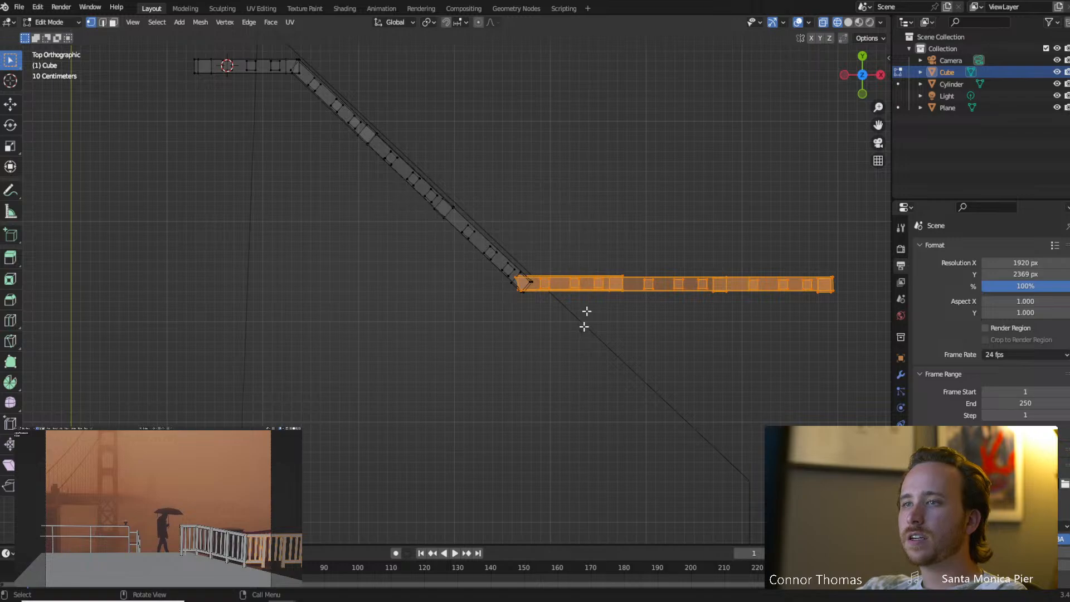
# Switch to solid shading and fine-tune the rotated fence run's position at the corner joint in top view.
pyautogui.moveTo(587, 311)
pyautogui.mouseDown(button='middle')
pyautogui.moveTo(585, 244)
pyautogui.moveTo(604, 228)
pyautogui.mouseUp(button='middle')
pyautogui.hotkey('shift', 'z')
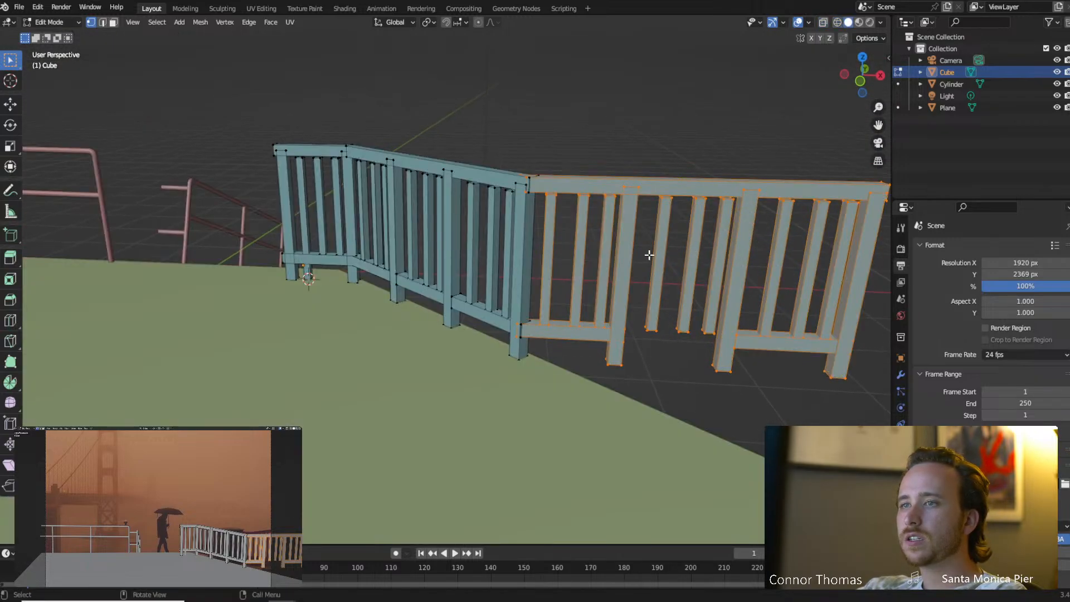
pyautogui.press('KP_7')
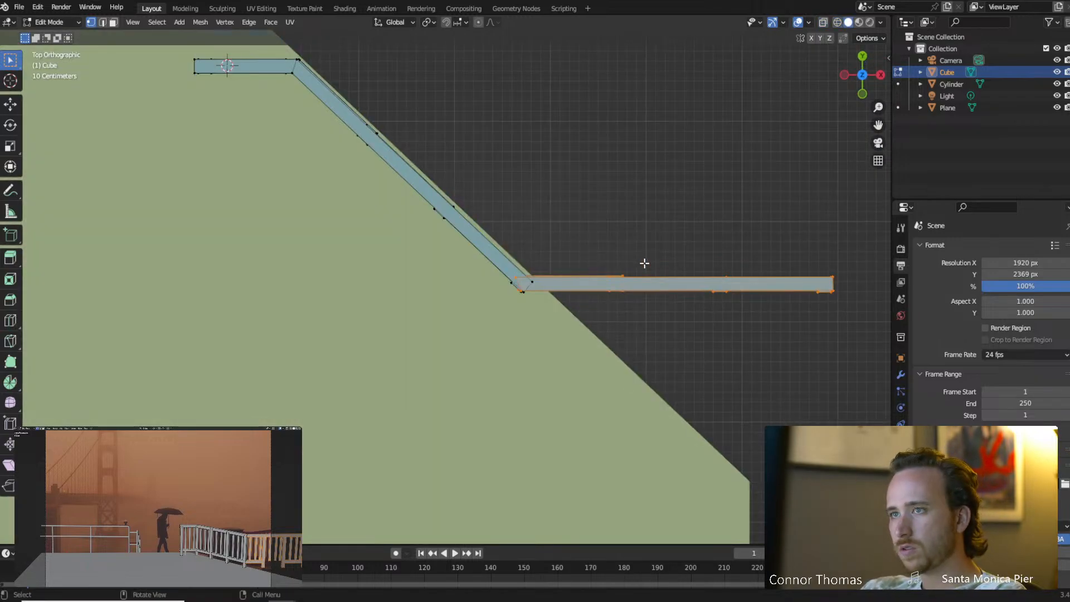
pyautogui.scroll(5, 695, 296)
pyautogui.press('g')
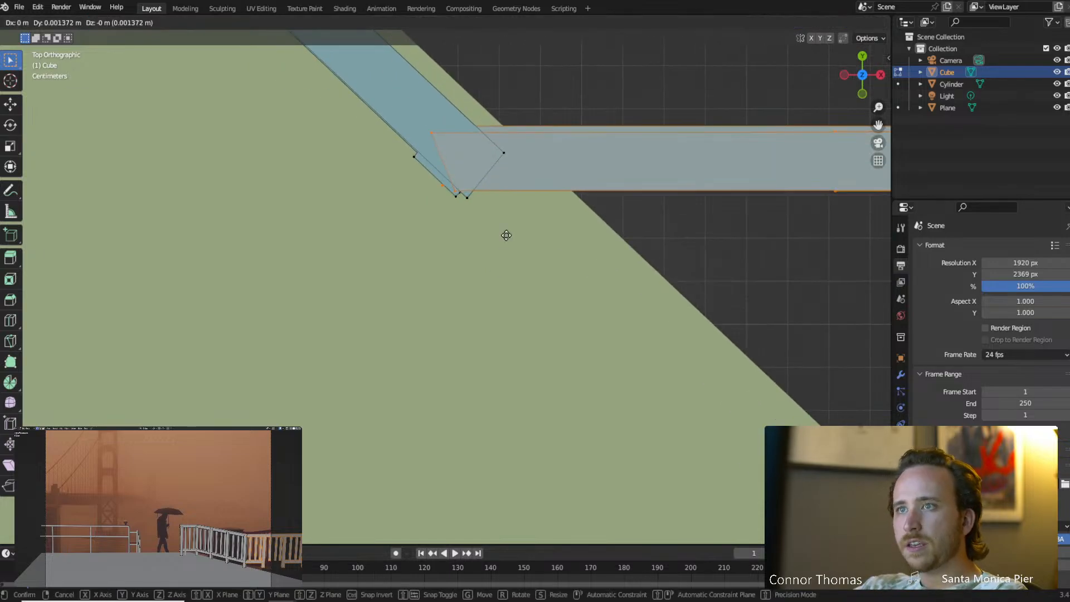
pyautogui.click(639, 296)
# Keep solid shading, return to Object Mode and deselect all objects to view the whole railing.
pyautogui.scroll(-3, 613, 334)
pyautogui.moveTo(604, 413); pyautogui.dragTo(600, 351, button='middle')
pyautogui.press('z')
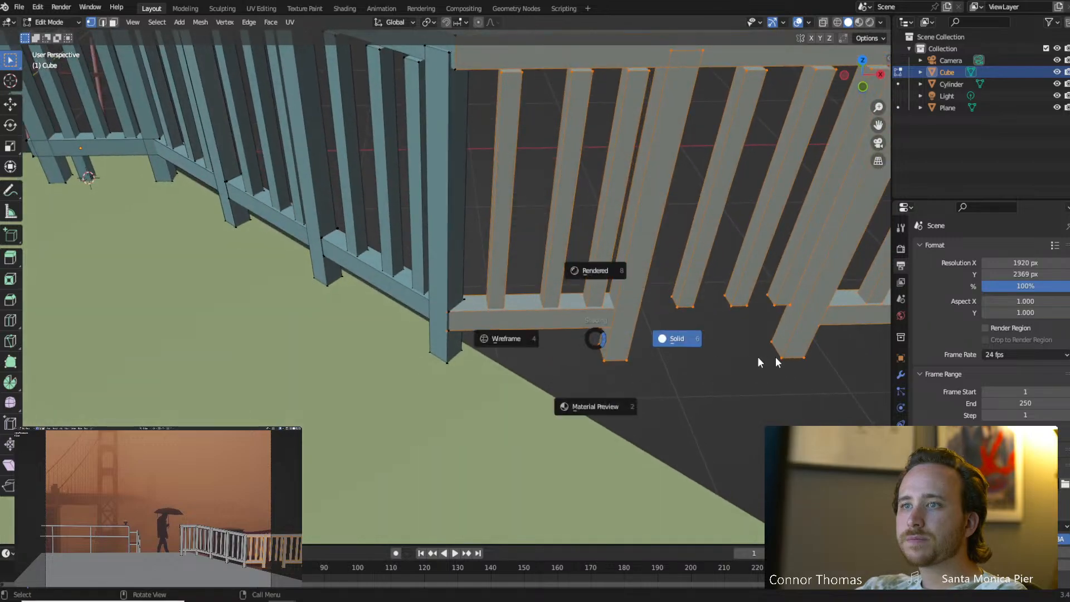
pyautogui.click(776, 358)
pyautogui.press('Tab')
pyautogui.press('a')
pyautogui.press('a')
pyautogui.scroll(-4, 568, 355)
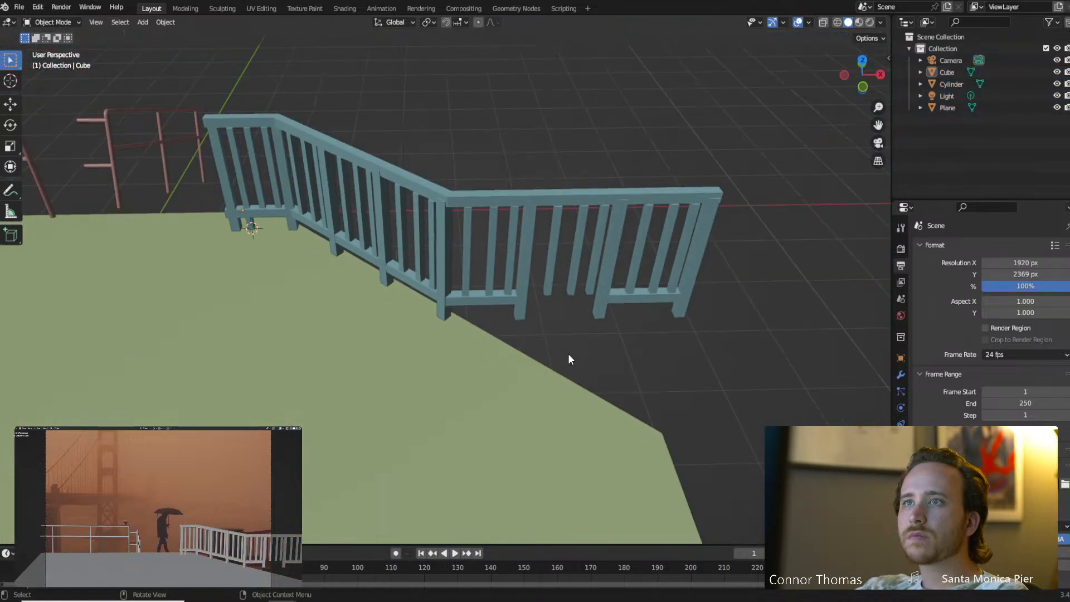
# Enter Edit Mode on the ground plane and add a loop cut aligned with the corner where the diagonal and straight railings meet.
pyautogui.moveTo(541, 334); pyautogui.dragTo(466, 339, button='middle')
pyautogui.click(545, 383)
pyautogui.press('Tab')
pyautogui.hotkey('ctrl', 'r')
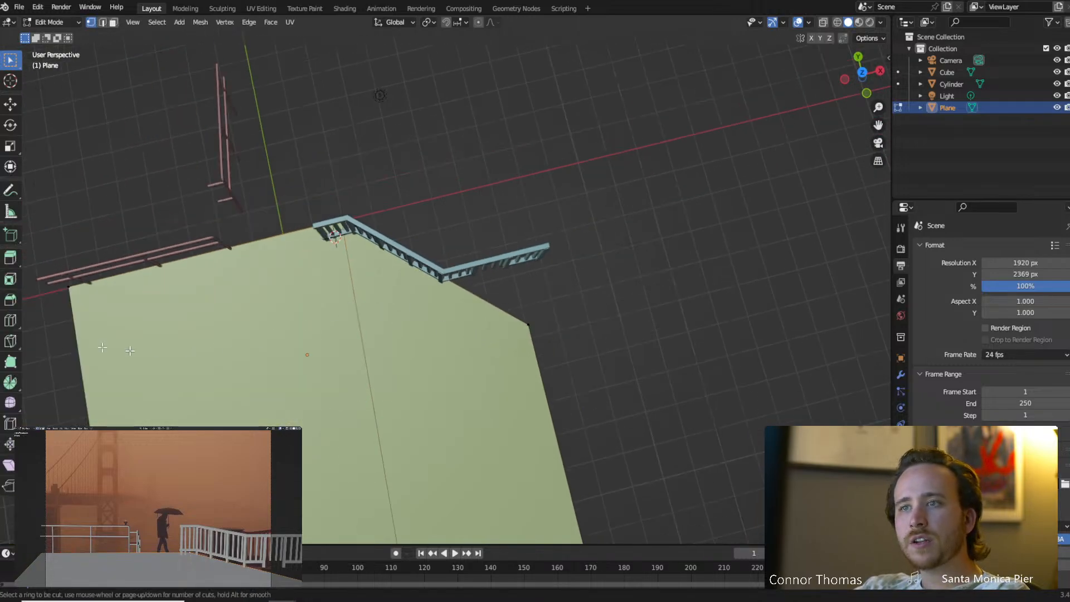
pyautogui.click(427, 265)
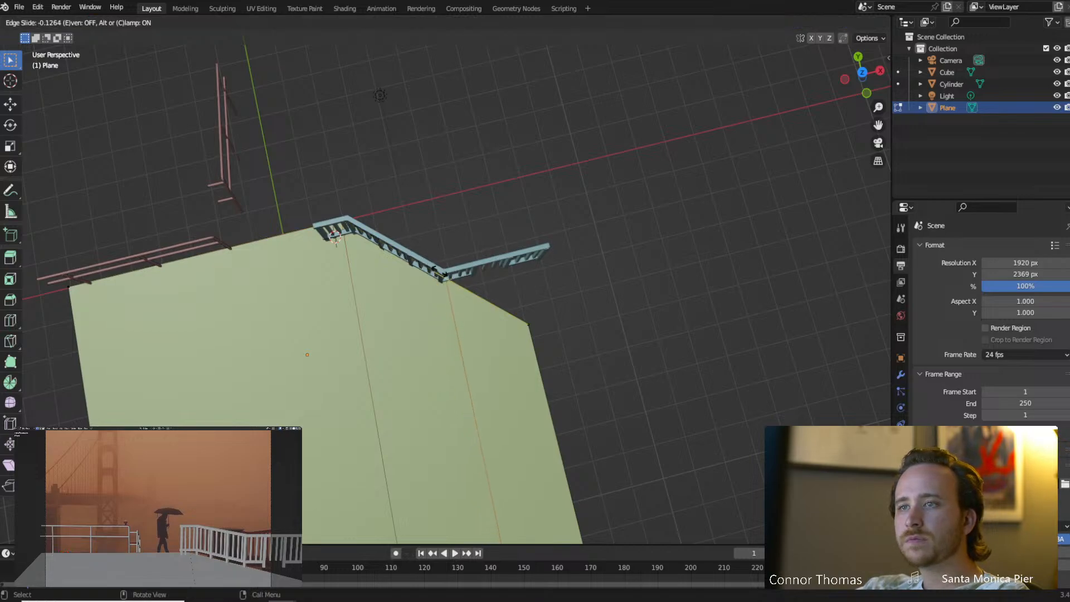
pyautogui.click(410, 308)
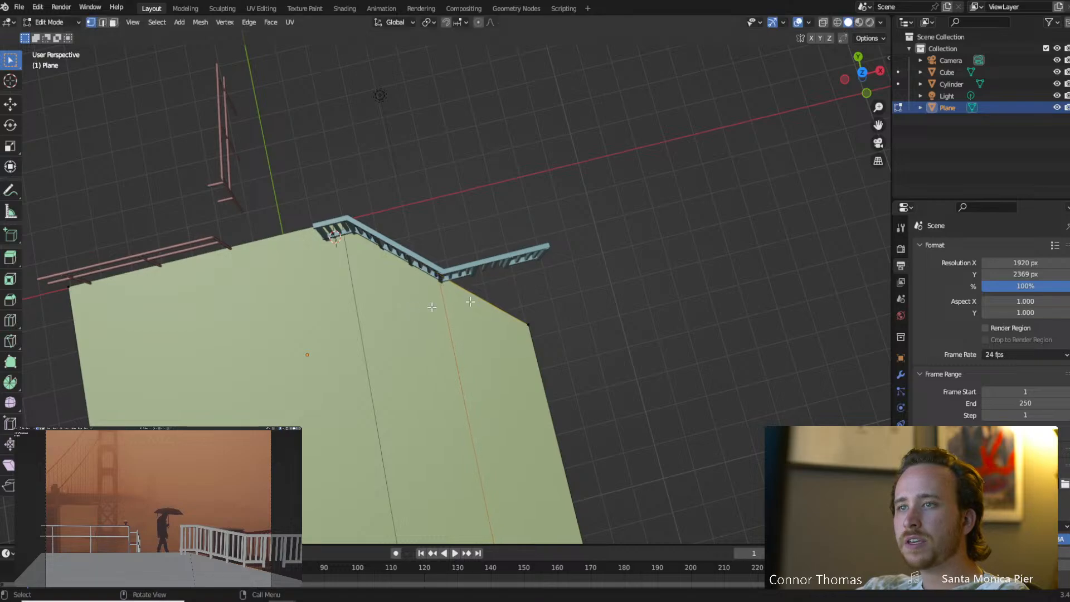
# Move the ground's outer corner vertex about 2.1 m along Y and align it with the railing-corner vertex by scaling both to 0 on Y.
pyautogui.press('g')
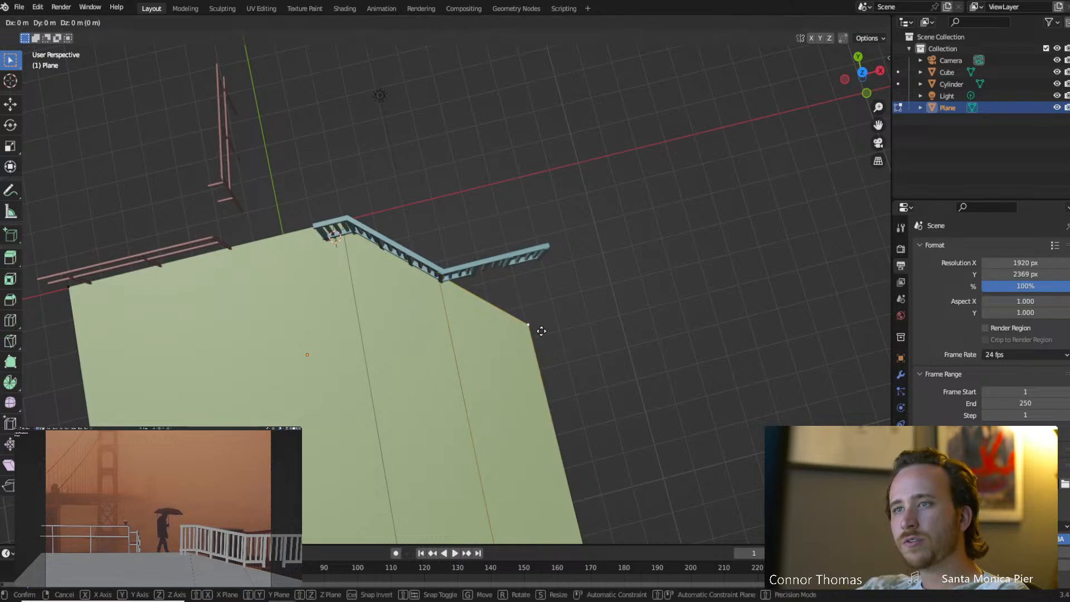
pyautogui.press('y')
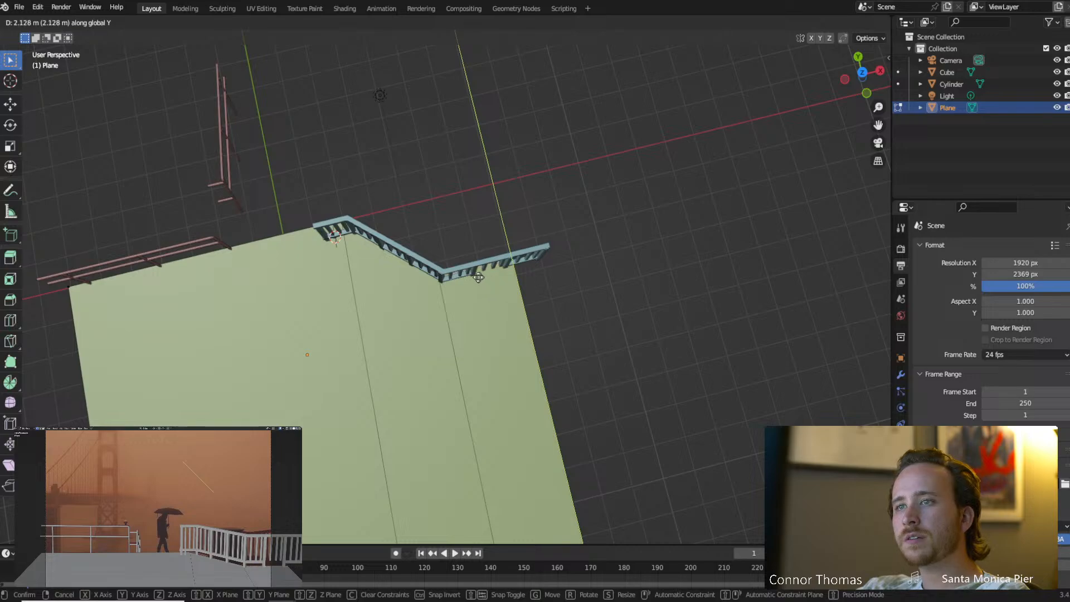
pyautogui.click(474, 274)
pyautogui.press('KP_7')
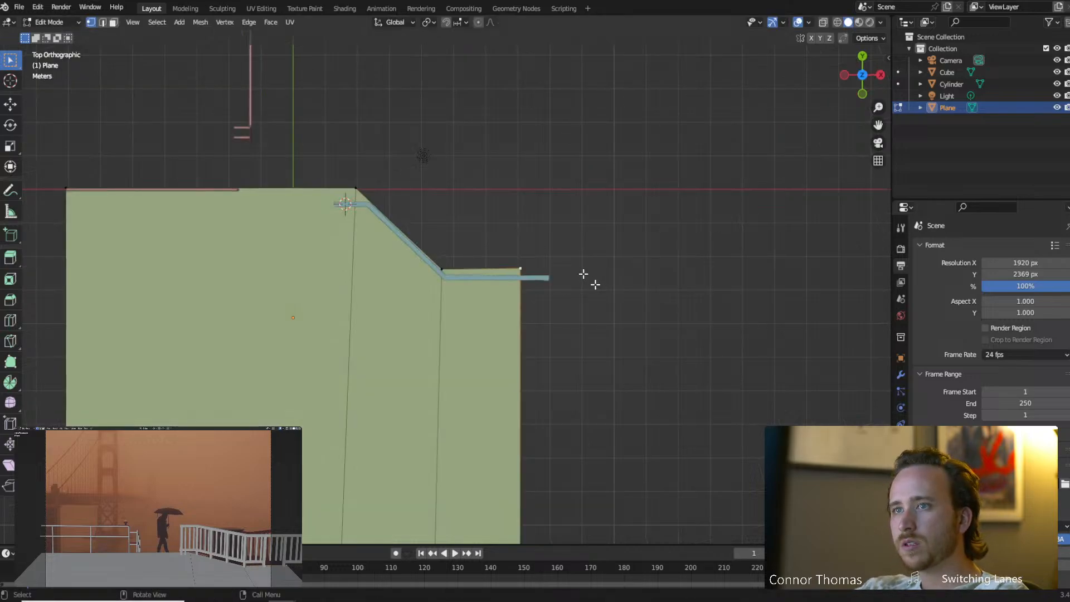
pyautogui.keyDown('shift'); pyautogui.click(441, 270); pyautogui.keyUp('shift')
pyautogui.press('s')
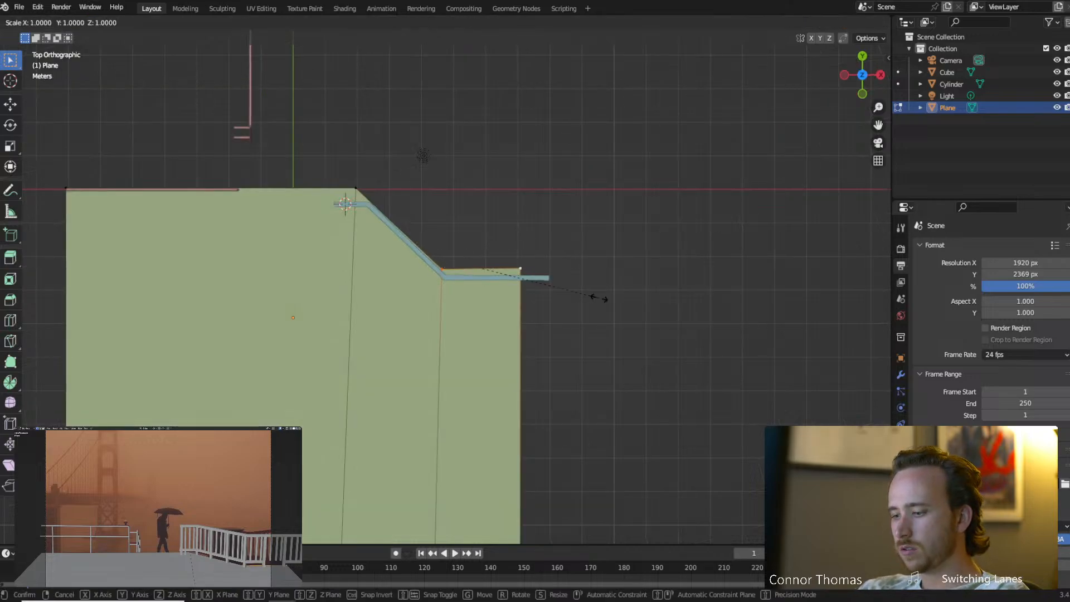
pyautogui.press('y')
pyautogui.press('0')
pyautogui.press('Return')
# Extend the ground's outer edge about 2.3 m along X beyond the railing's end and return to Object Mode.
pyautogui.keyDown('shift'); pyautogui.moveTo(589, 313); pyautogui.dragTo(562, 254, button='middle'); pyautogui.keyUp('shift')
pyautogui.press('2')
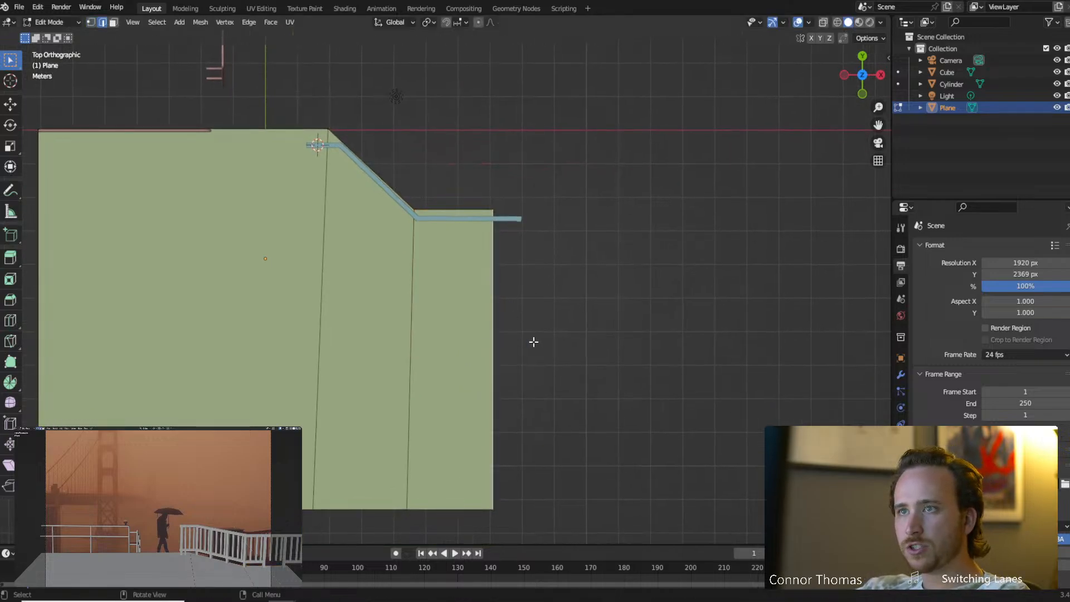
pyautogui.press('g')
pyautogui.press('x')
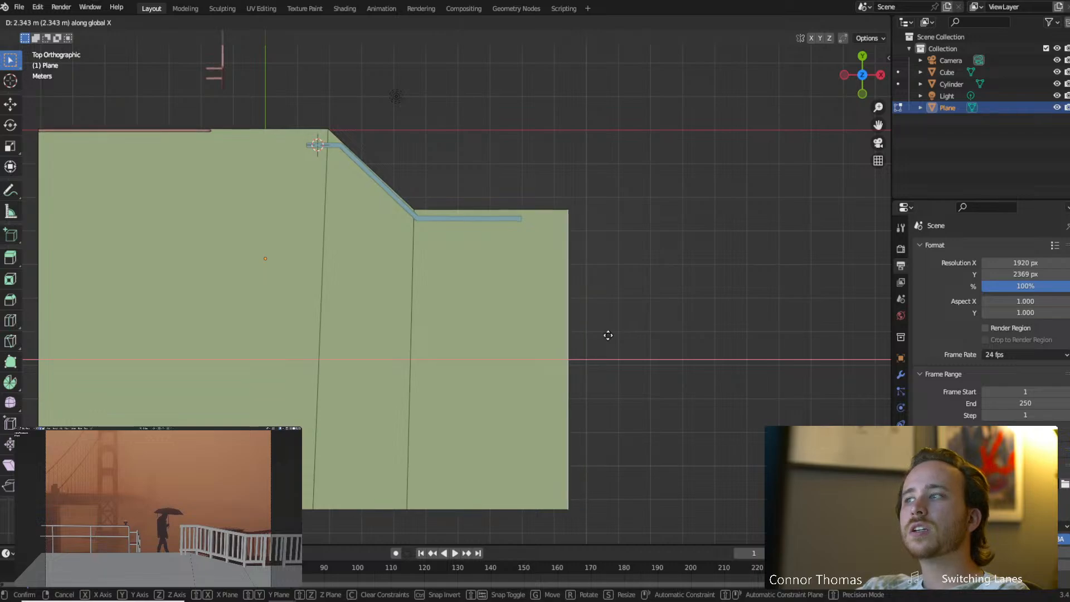
pyautogui.click(607, 335)
pyautogui.press('Tab')
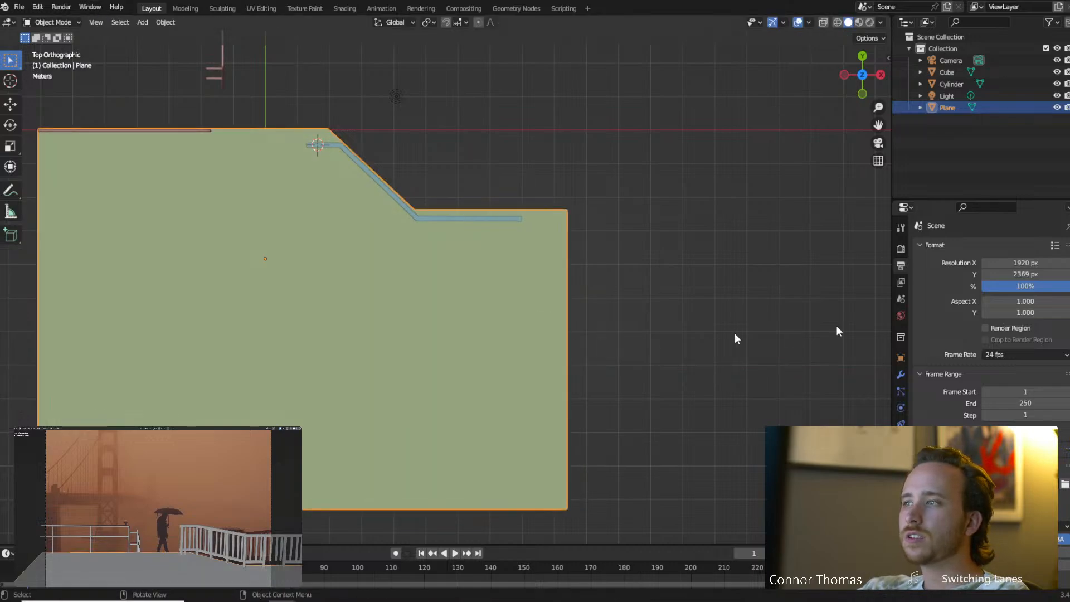
# Select the camera and examine the opacity, depth and framing settings of its background image.
pyautogui.click(951, 60)
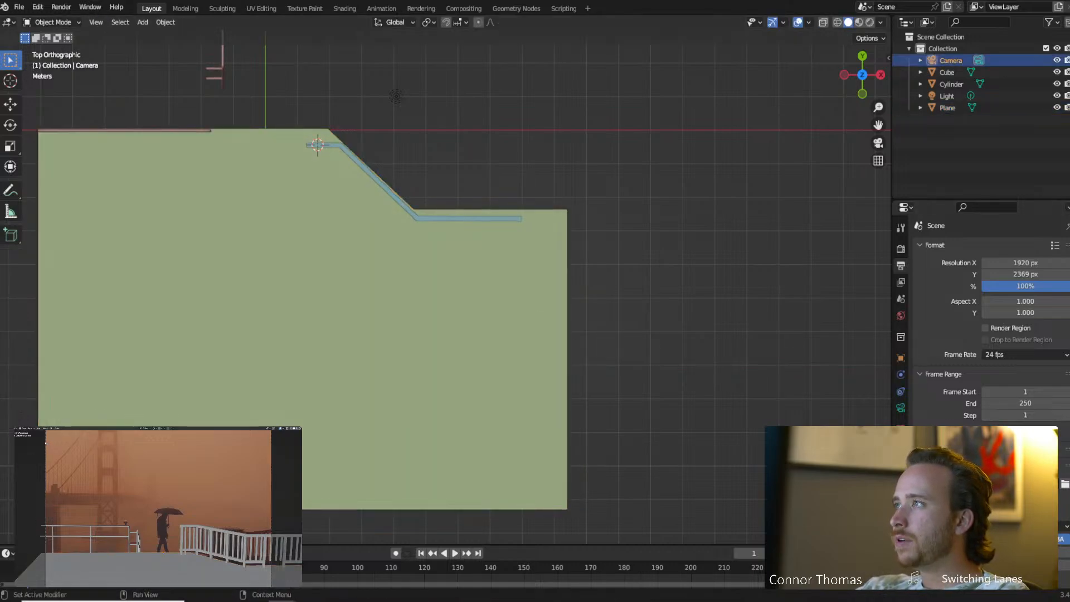
pyautogui.click(901, 407)
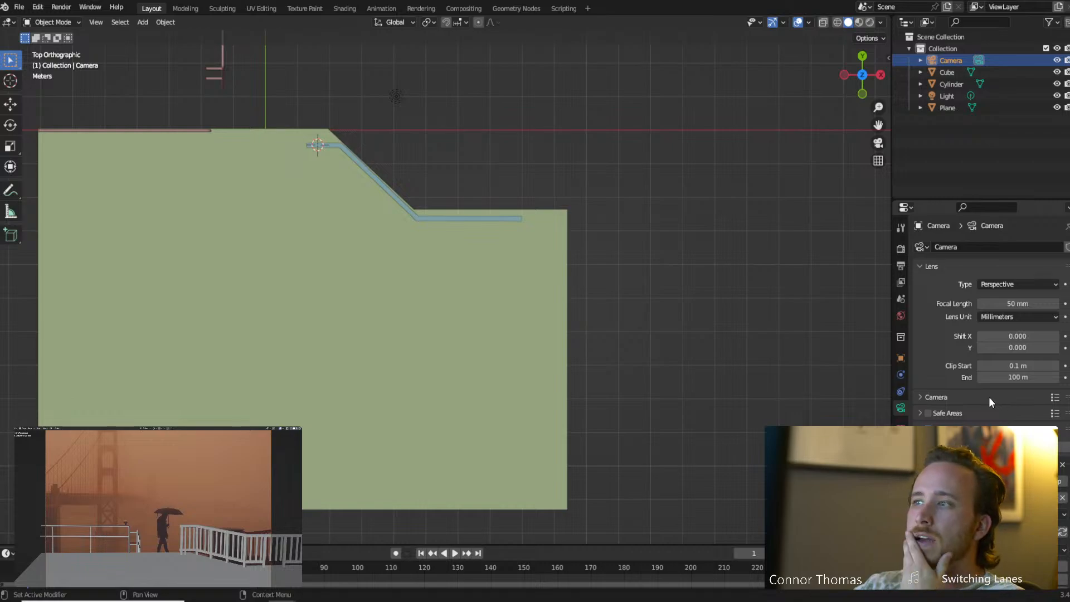
pyautogui.scroll(-6, 989, 397)
pyautogui.scroll(-5, 989, 334)
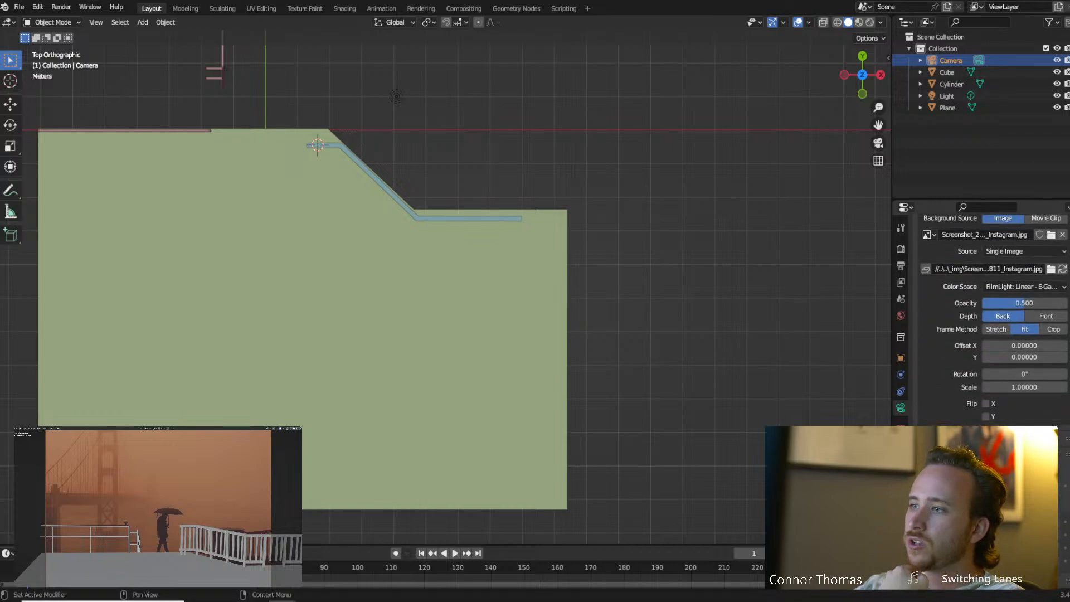
pyautogui.scroll(-3, 993, 312)
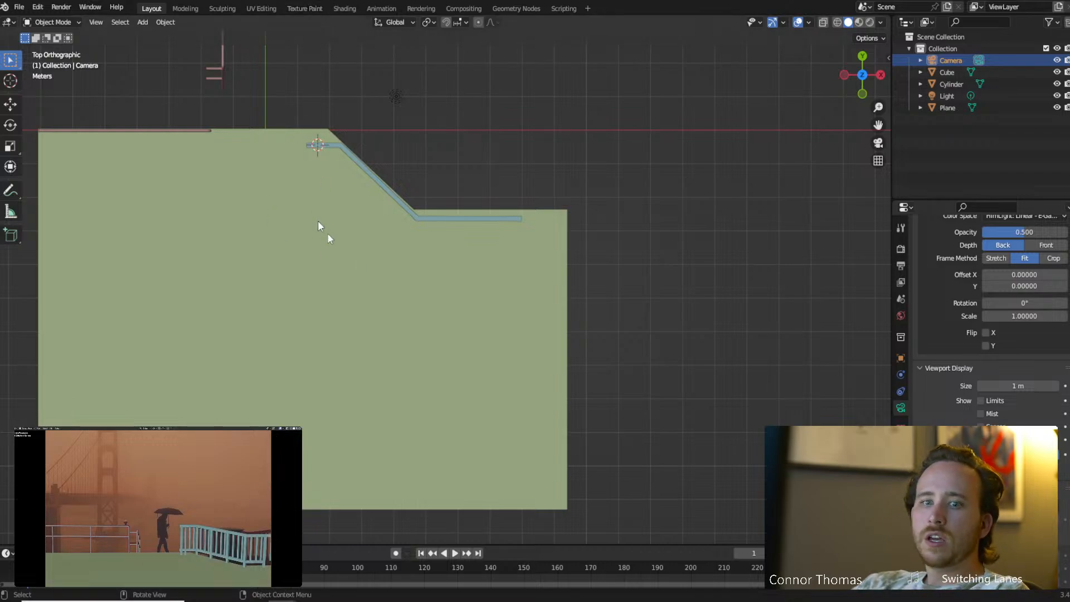
pyautogui.keyDown('shift'); pyautogui.moveTo(318, 219); pyautogui.dragTo(370, 237, button='middle'); pyautogui.keyUp('shift')
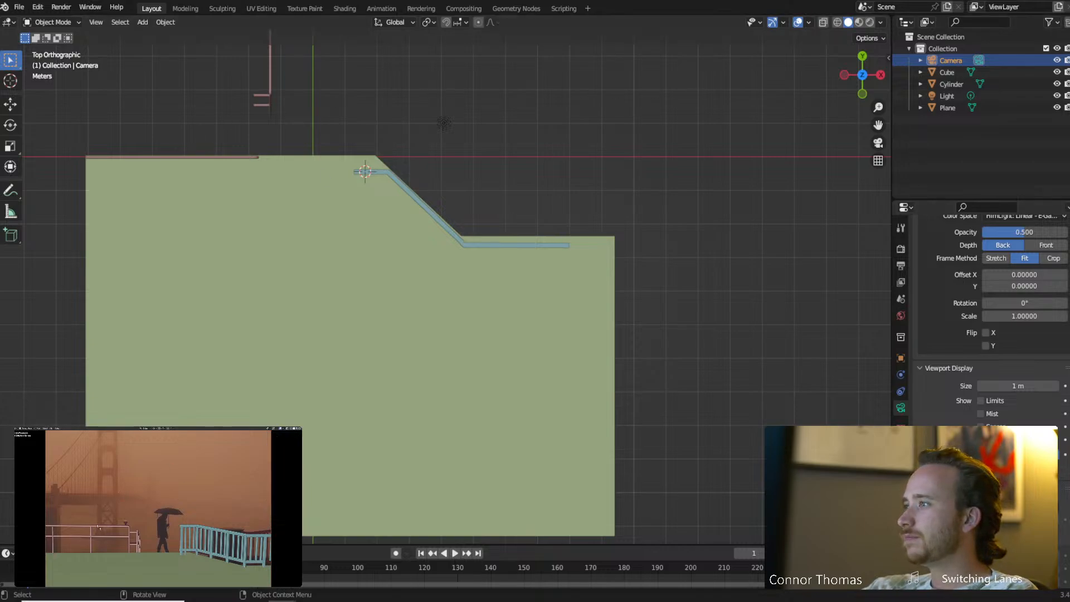
pyautogui.click(199, 534)
pyautogui.press('g')
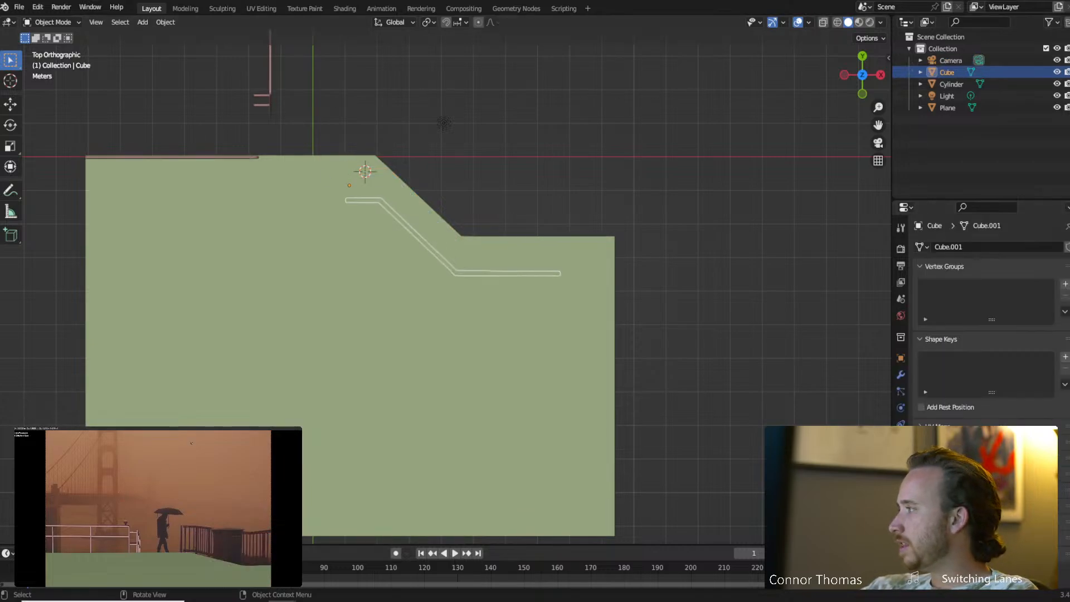
pyautogui.press('Escape')
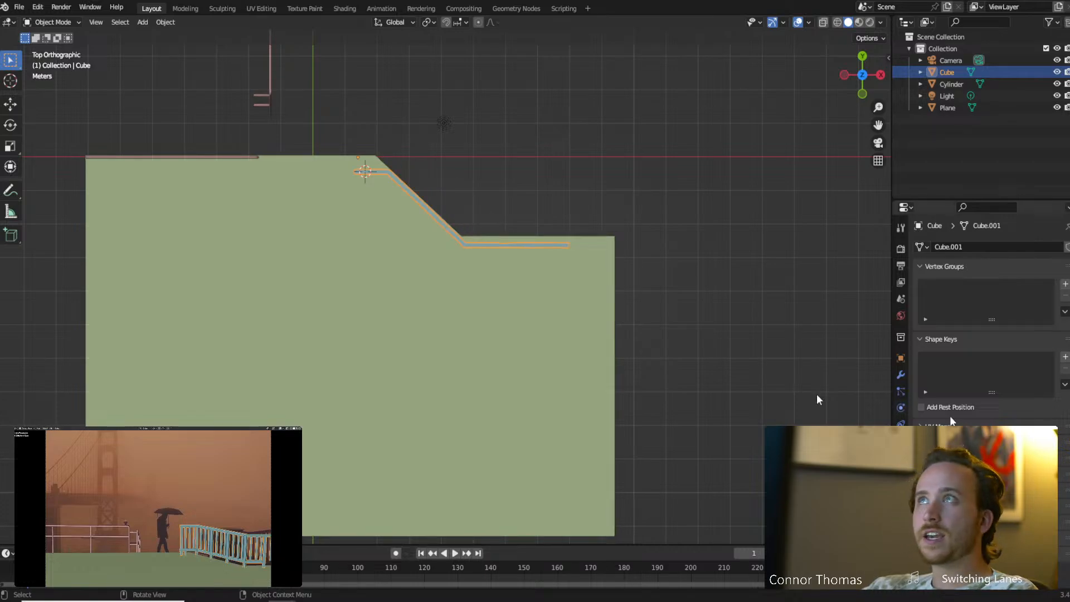
# Place the 3D cursor on the ground in front of the diagonal railing, refining its position from the camera view.
pyautogui.click(10, 81)
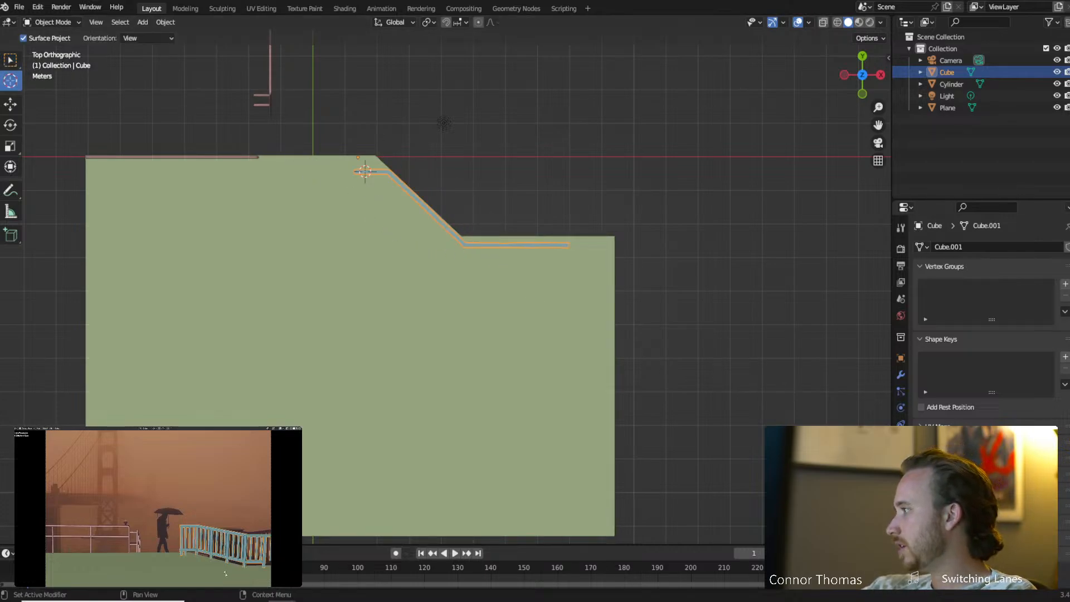
pyautogui.click(435, 250)
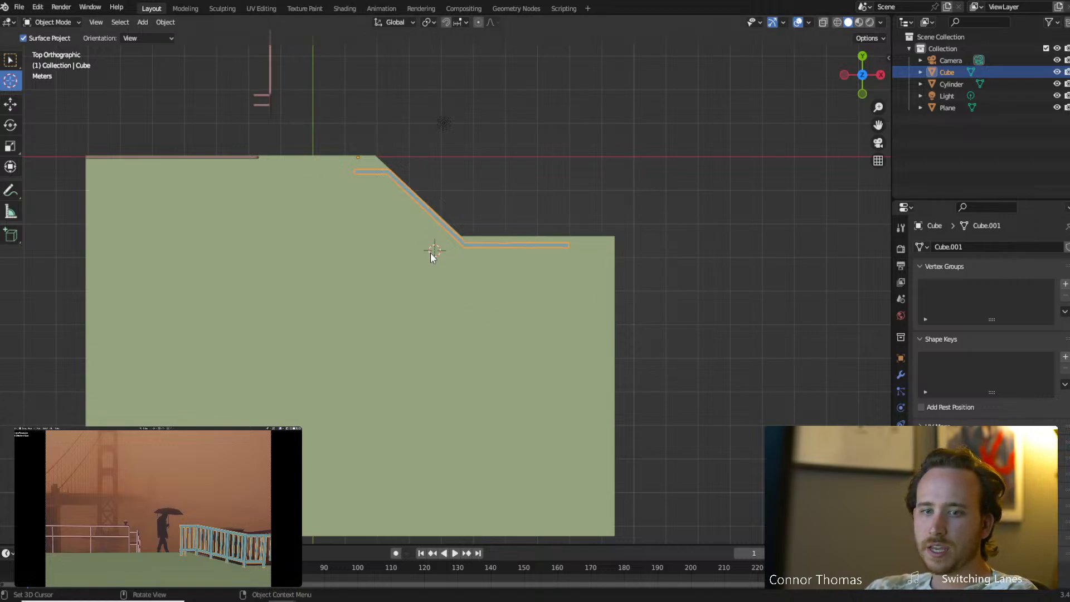
pyautogui.press('KP_0')
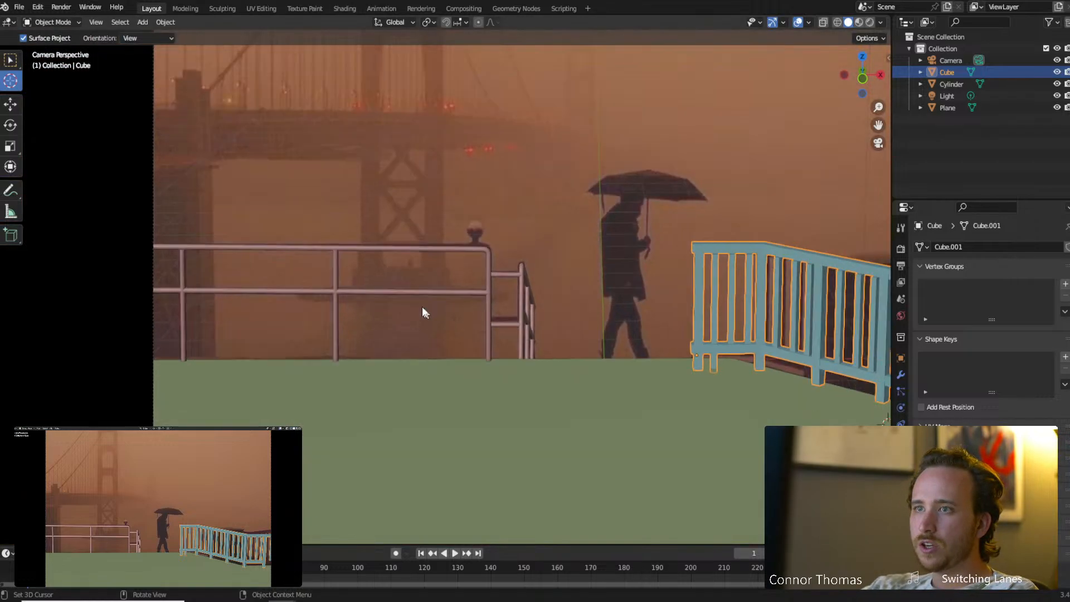
pyautogui.press('Home')
pyautogui.keyDown('shift'); pyautogui.moveTo(595, 332); pyautogui.dragTo(543, 331, button='middle'); pyautogui.keyUp('shift')
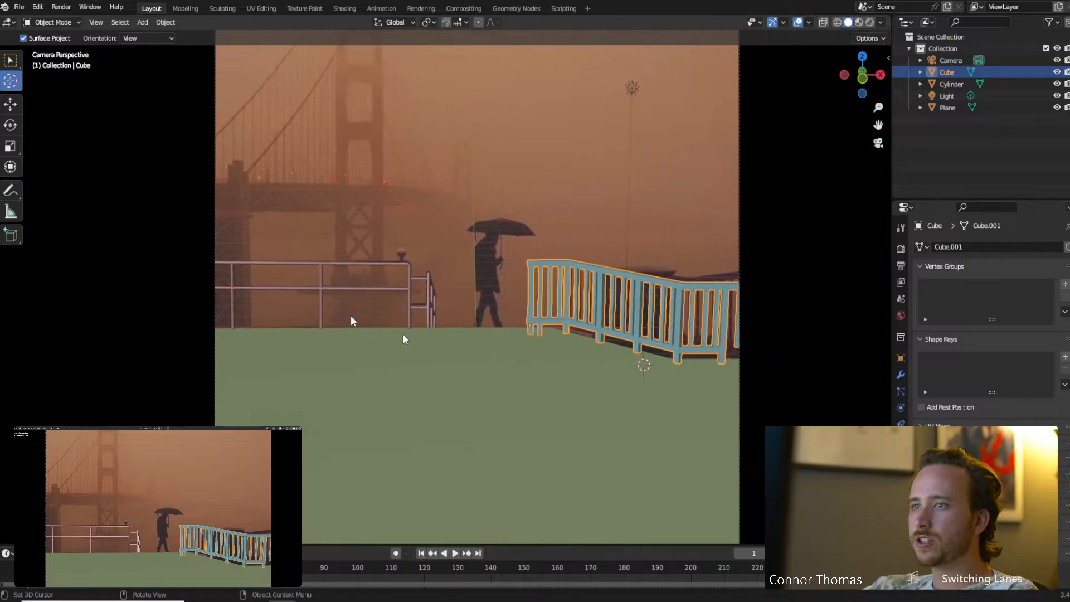
pyautogui.click(638, 369)
pyautogui.press('w')
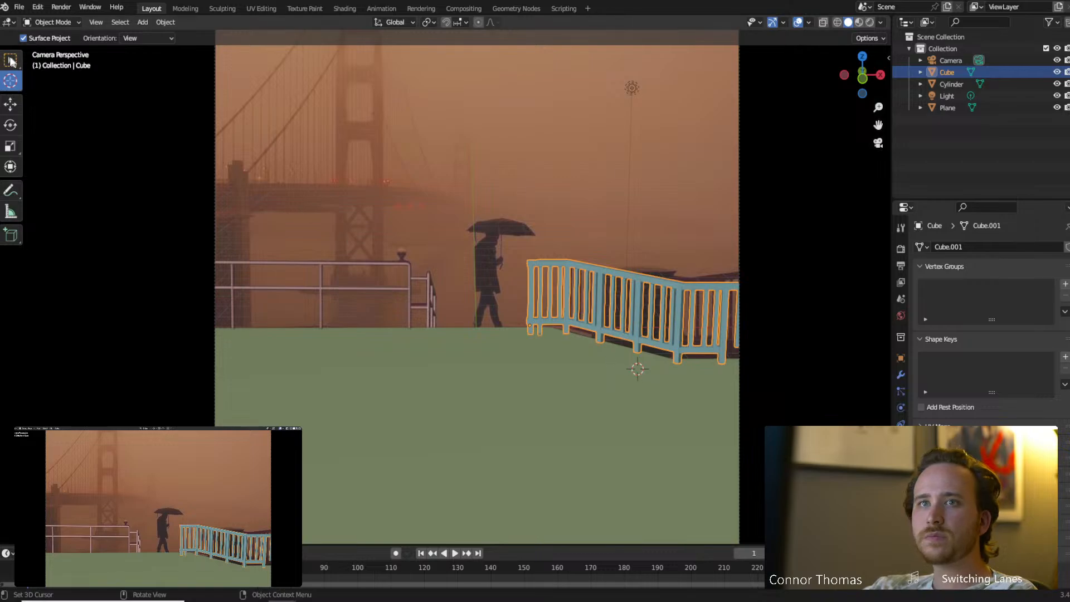
# Switch to wireframe shading and place the 3D cursor at the base of the trash bin in the reference photo.
pyautogui.hotkey('shift', 'z')
pyautogui.keyDown('shift'); pyautogui.moveTo(600, 325); pyautogui.dragTo(557, 314, button='middle'); pyautogui.keyUp('shift')
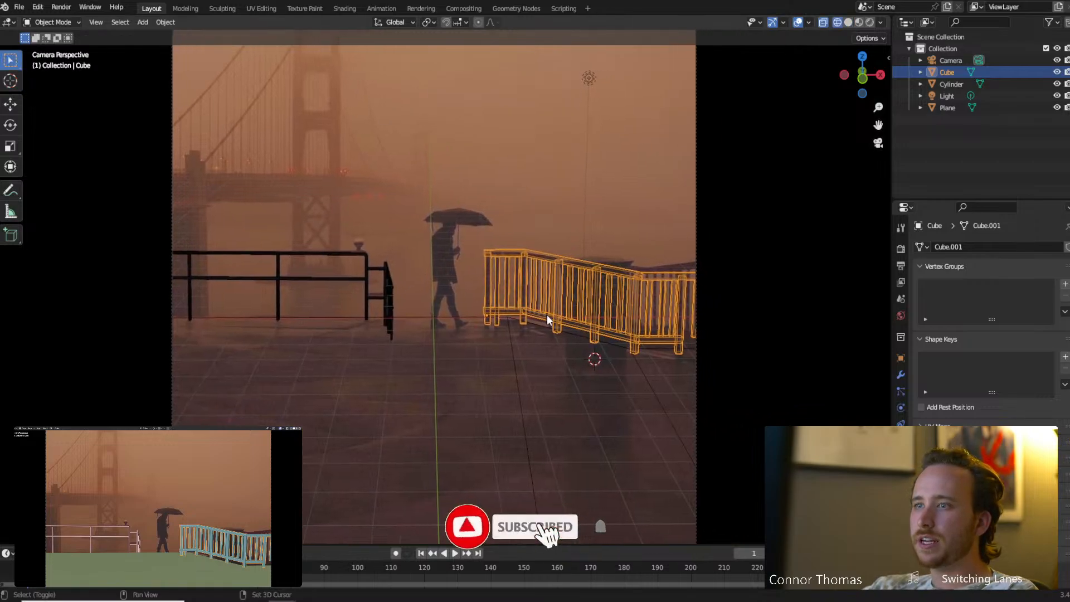
pyautogui.click(11, 81)
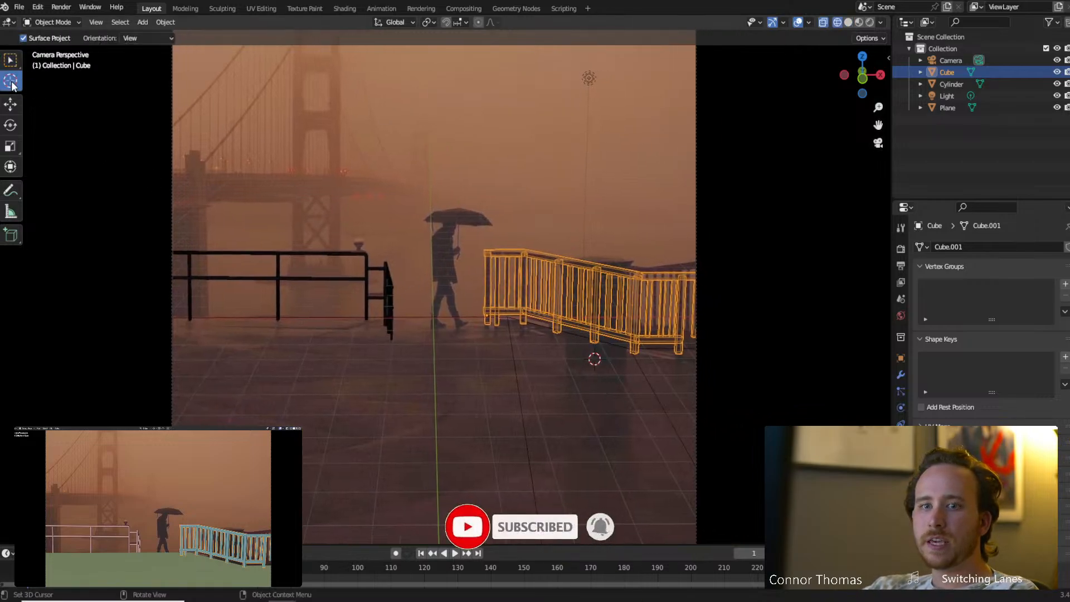
pyautogui.click(595, 375)
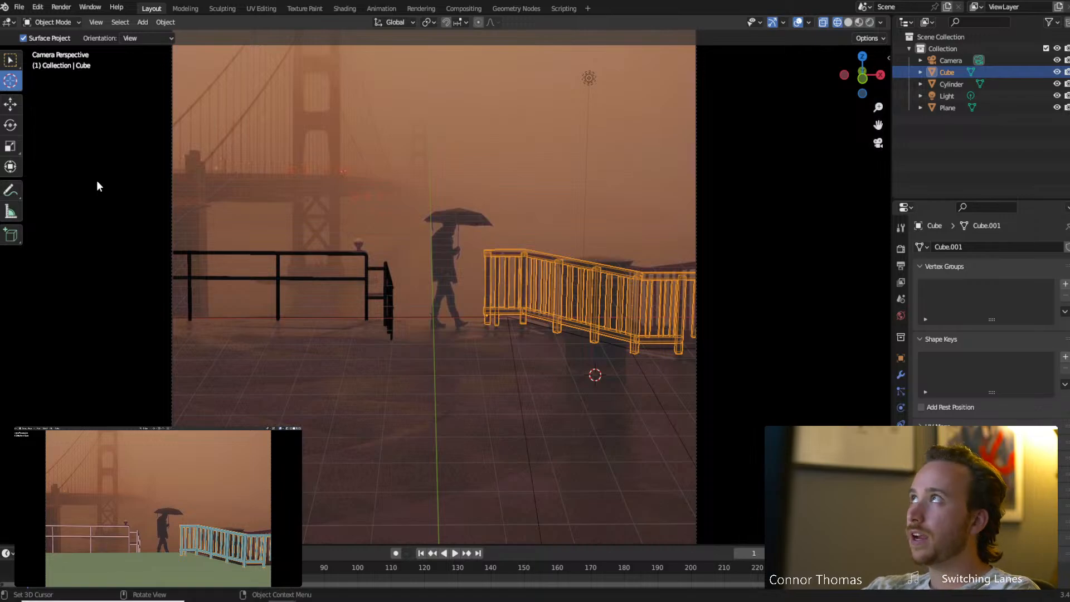
pyautogui.click(10, 59)
# Add a mesh circle at the 3D cursor and scale it down to match the photographed bin's base.
pyautogui.hotkey('shift', 'a')
pyautogui.moveTo(430, 296)
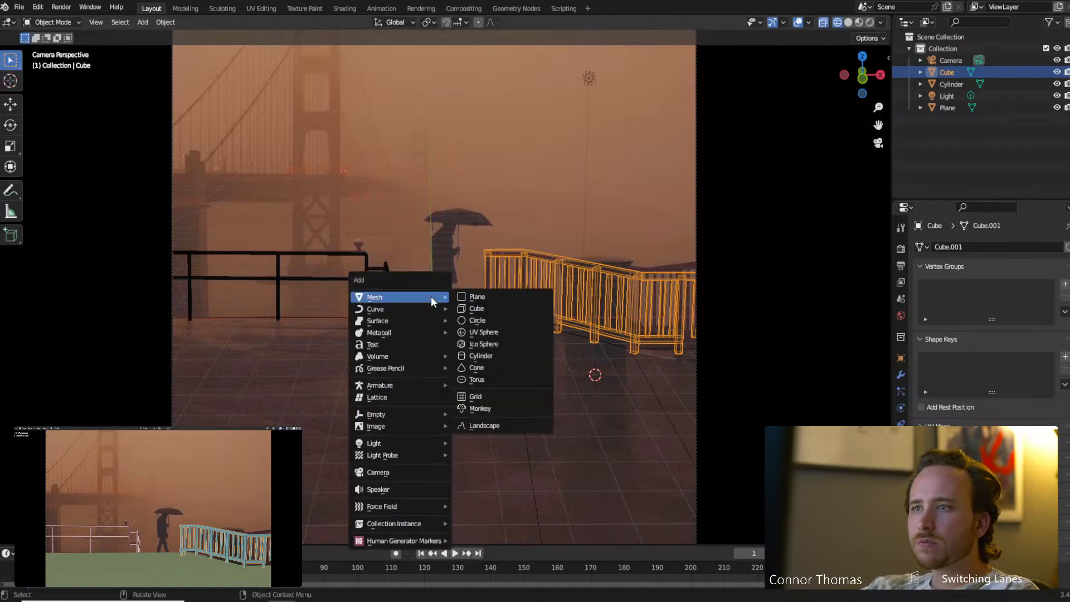
pyautogui.click(496, 319)
pyautogui.press('s')
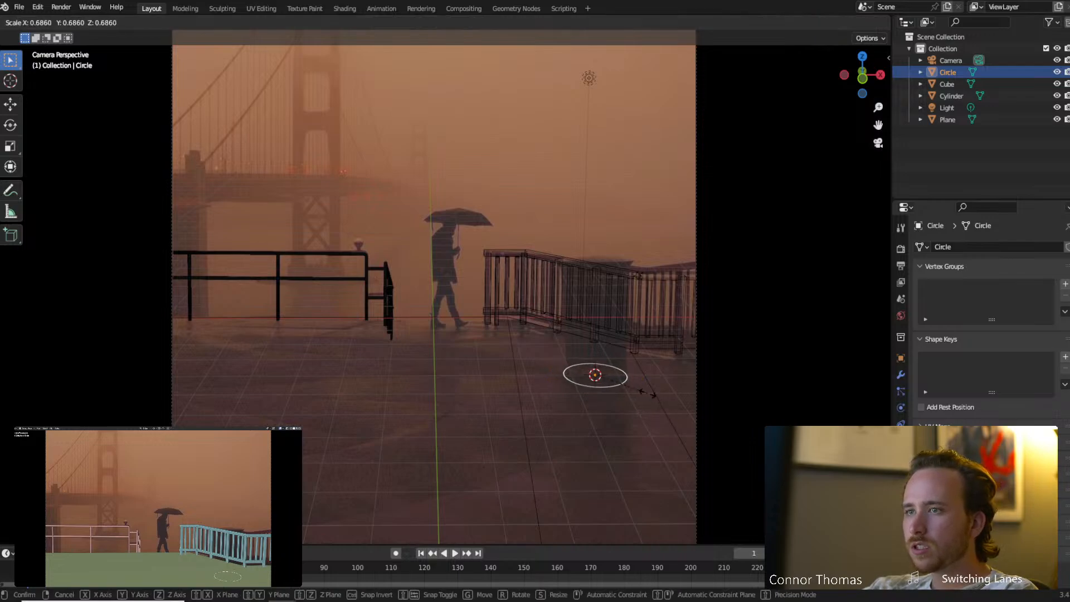
pyautogui.click(647, 397)
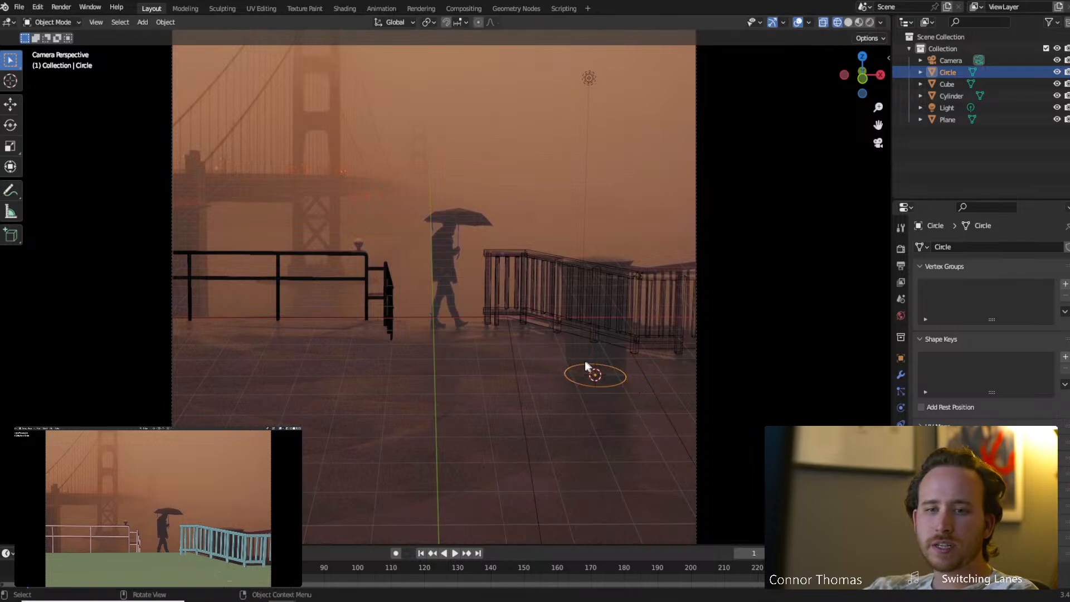
# Edit the circle in solid shading, extruding it upward into an open bin body and slightly widening its top edge.
pyautogui.hotkey('ctrl', 'Tab')
pyautogui.click(741, 375)
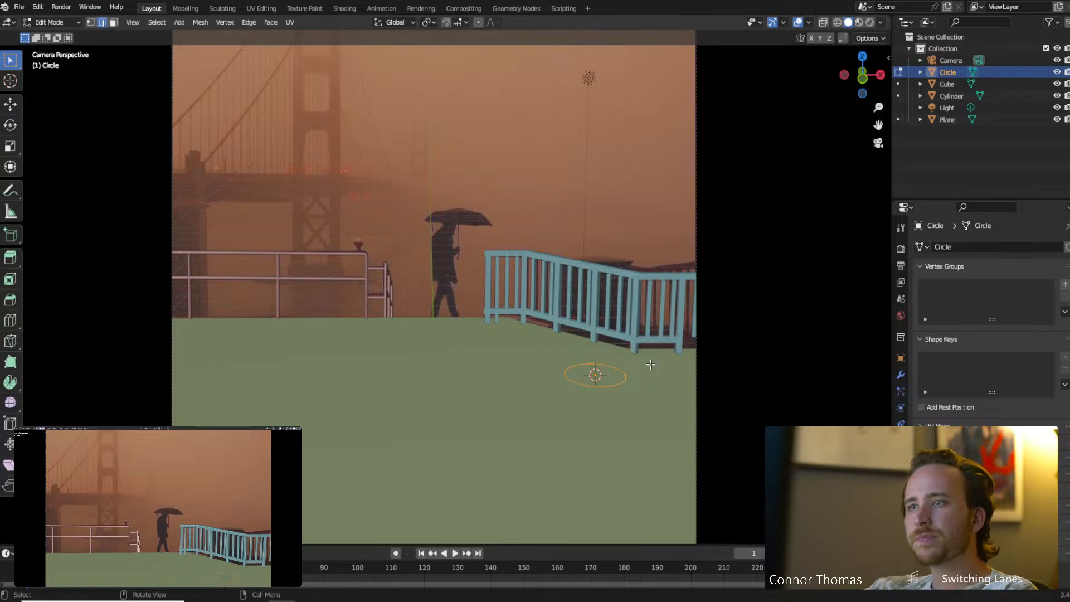
pyautogui.press('e')
pyautogui.click(669, 268)
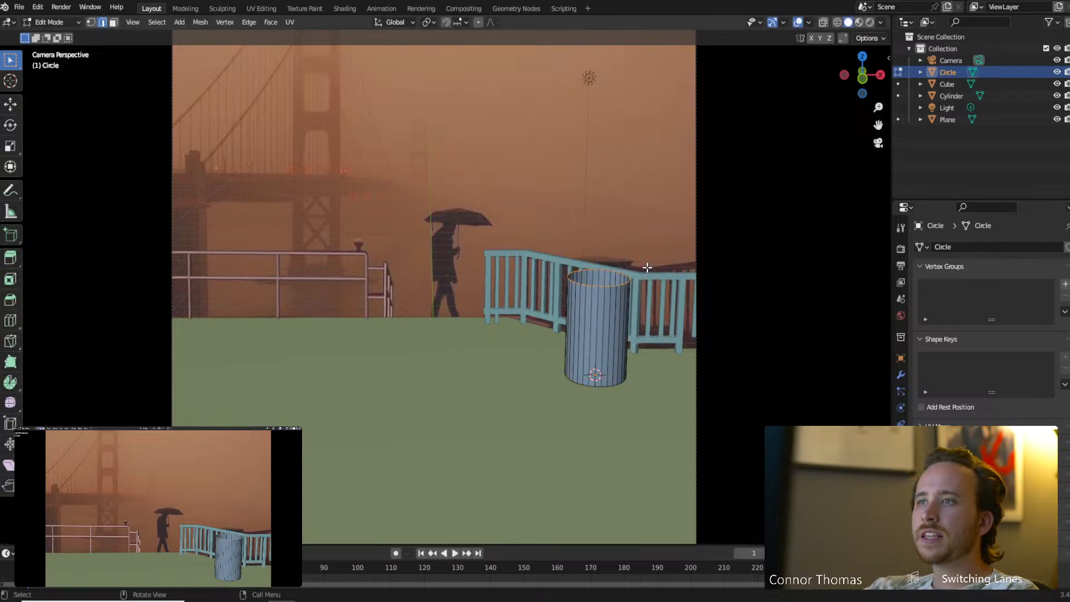
pyautogui.press('s')
pyautogui.click(679, 268)
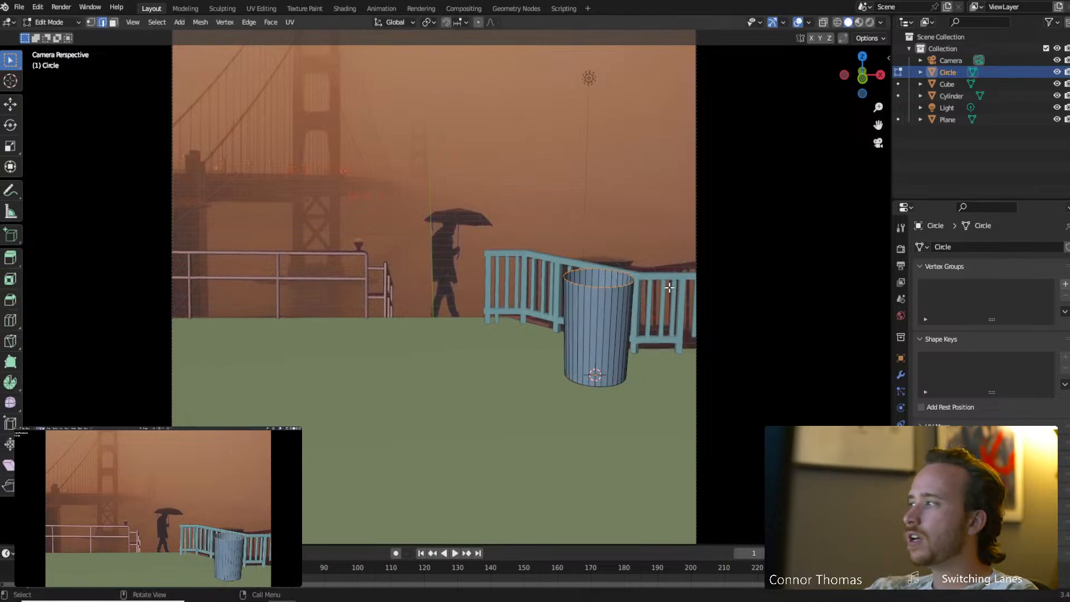
# Extrude the bin's top edge loop upward along Z in the front view to form a short rim section.
pyautogui.press('KP_1')
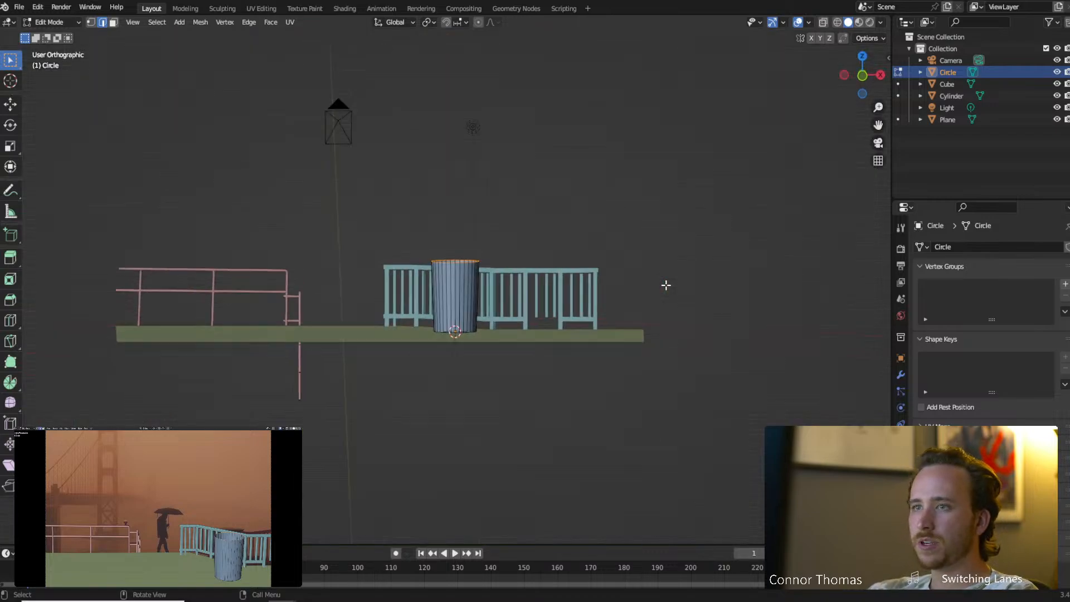
pyautogui.scroll(3, 391, 218)
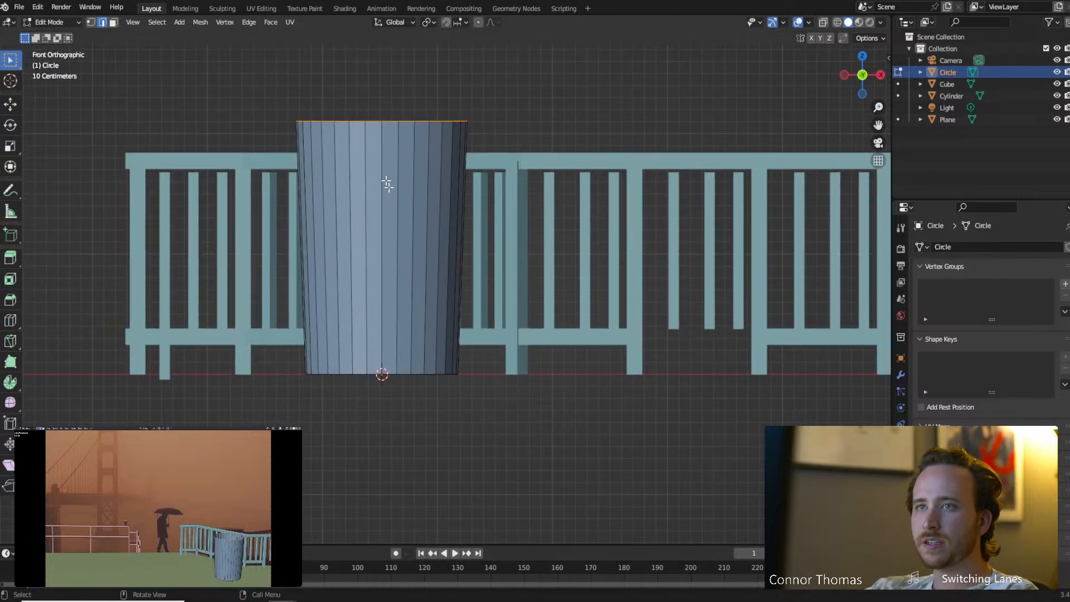
pyautogui.keyDown('shift'); pyautogui.moveTo(386, 181); pyautogui.dragTo(461, 266, button='middle'); pyautogui.keyUp('shift')
pyautogui.press('e')
pyautogui.press('z')
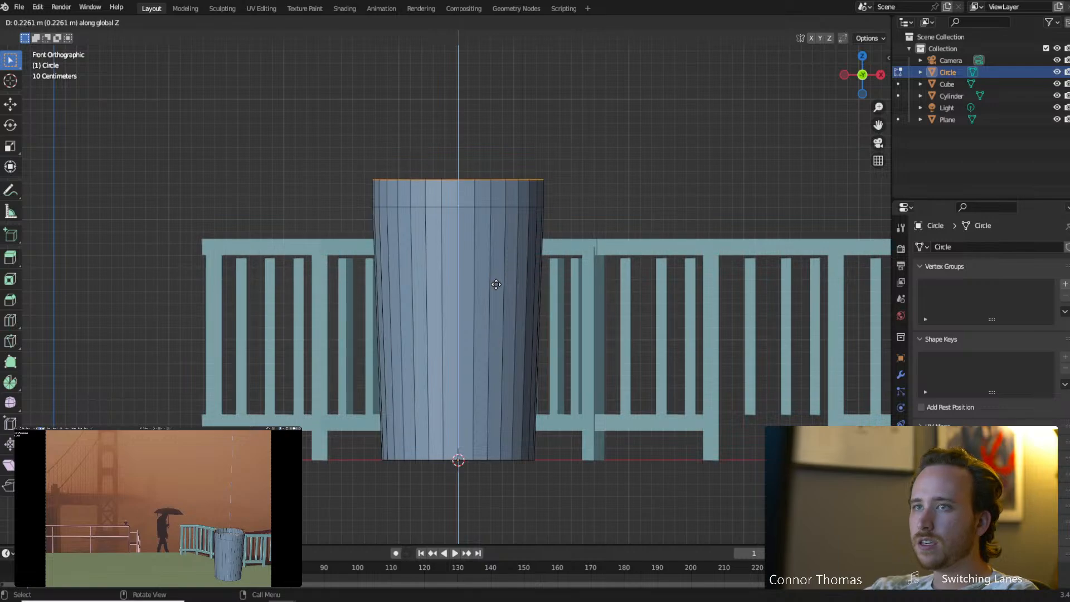
pyautogui.click(496, 285)
# Widen the rim's upper edge loop and raise it along Z so the rim flares outward, finishing in Object Mode.
pyautogui.press('s')
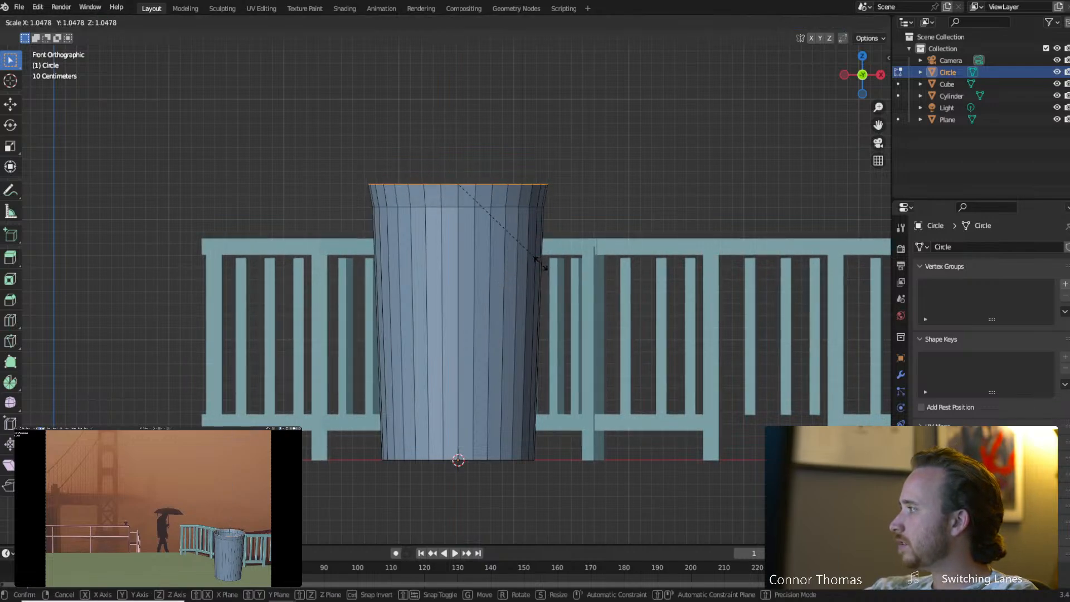
pyautogui.click(541, 262)
pyautogui.press('g')
pyautogui.press('z')
pyautogui.click(539, 244)
pyautogui.press('s')
pyautogui.click(539, 245)
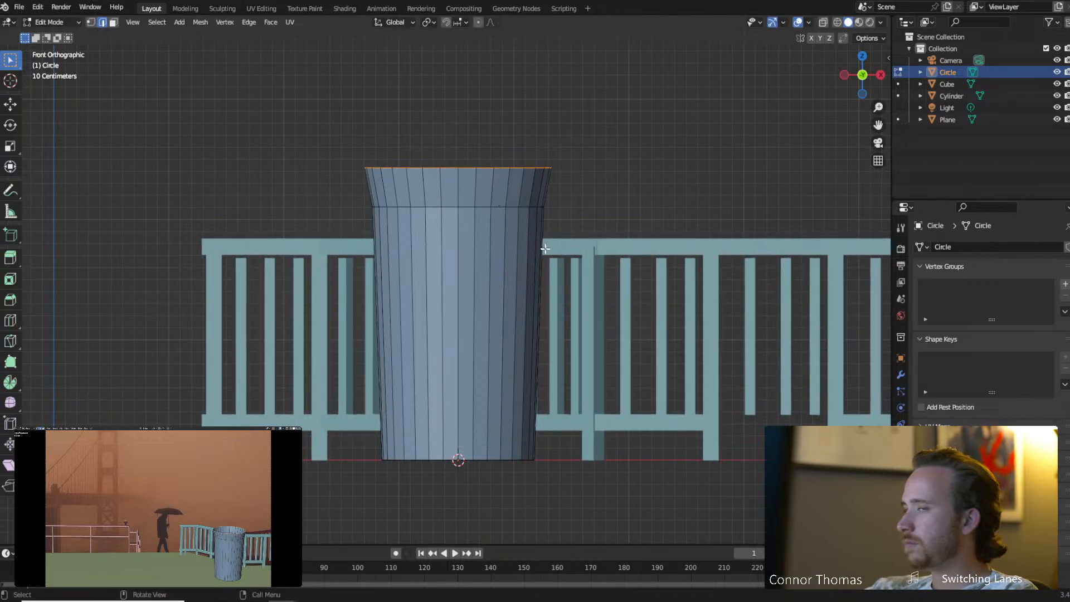
pyautogui.press('Tab')
# Tilt the camera closer to horizontal and lower it along global Z to adjust how the scene is framed.
pyautogui.scroll(-10, 517, 296)
pyautogui.click(397, 196)
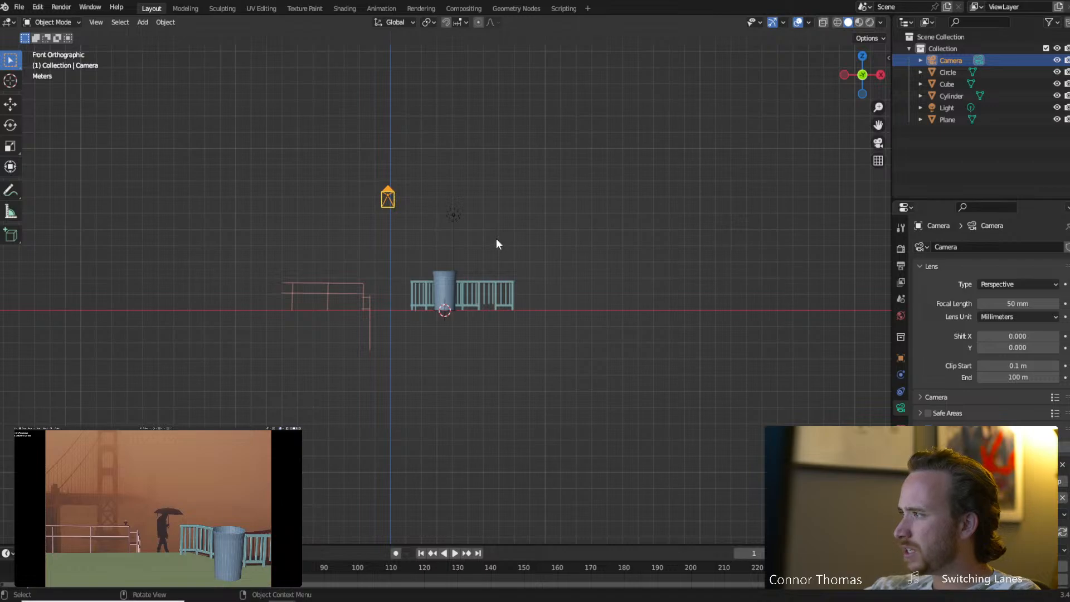
pyautogui.moveTo(492, 246); pyautogui.dragTo(357, 243, button='middle')
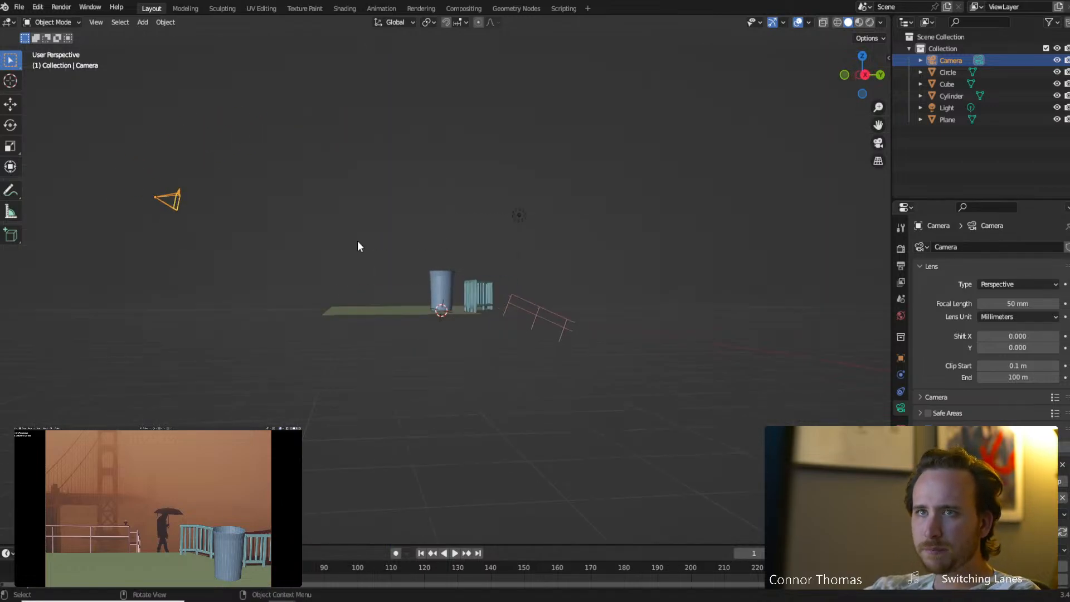
pyautogui.press('r')
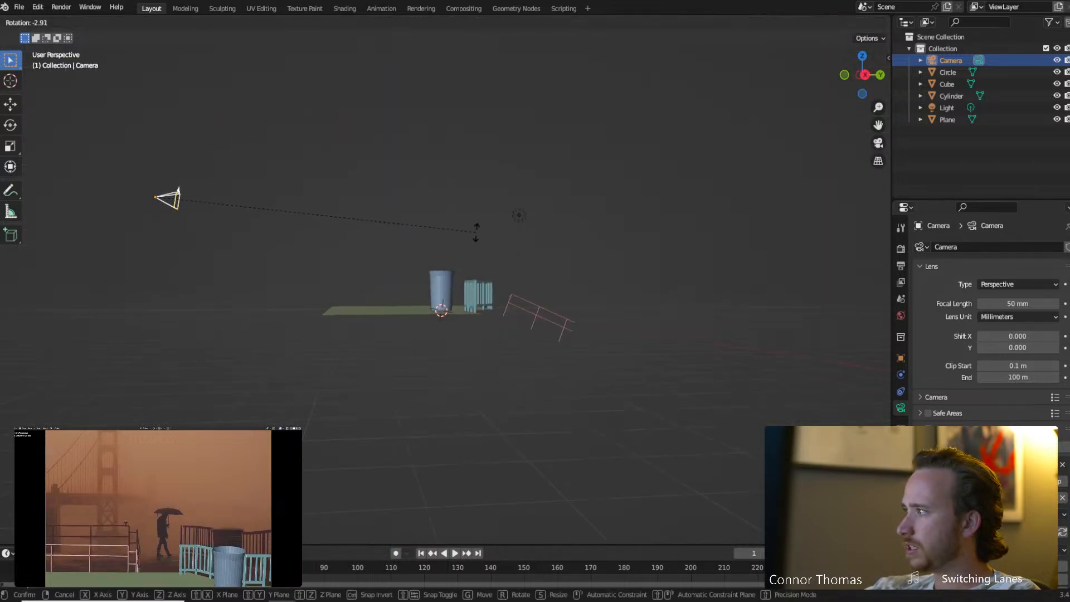
pyautogui.click(446, 204)
pyautogui.press('g')
pyautogui.press('z')
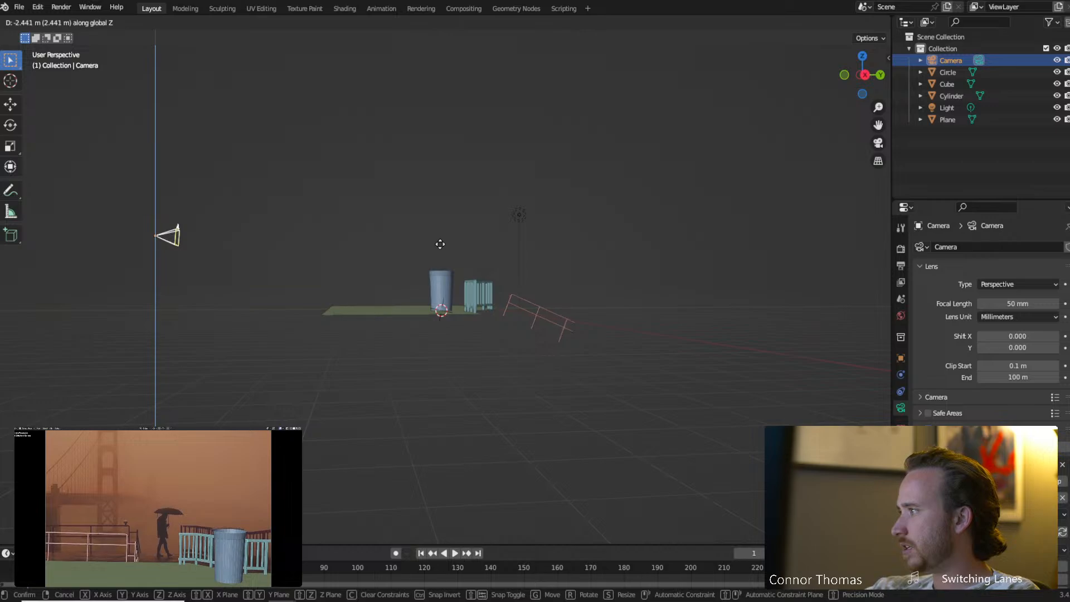
pyautogui.click(467, 242)
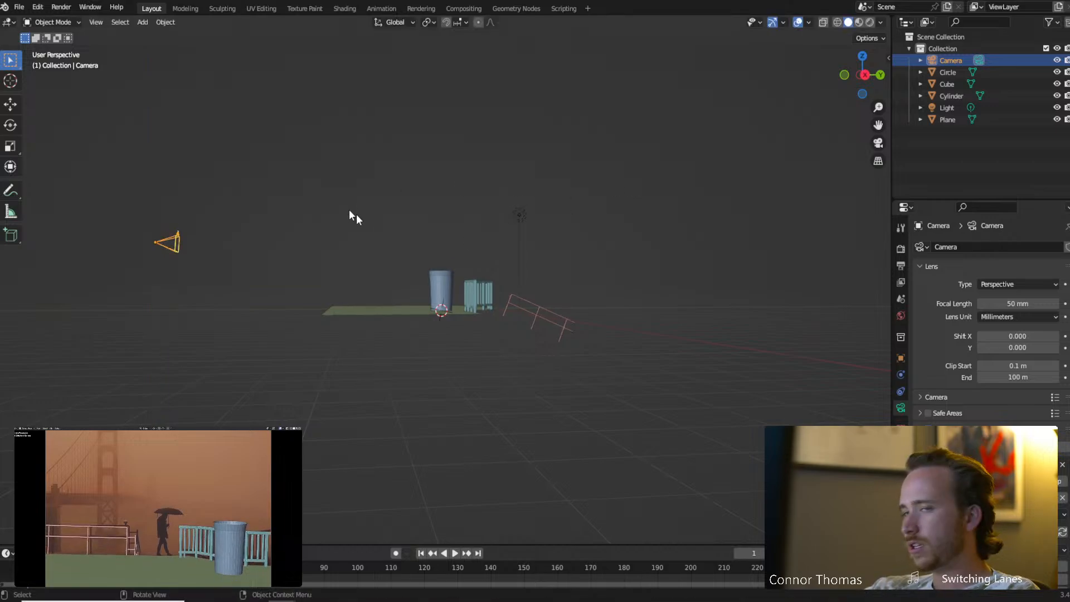
# Shorten the bin by selecting its two upper vertex rings in wireframe and lowering them along Z.
pyautogui.scroll(8, 363, 266)
pyautogui.click(450, 251)
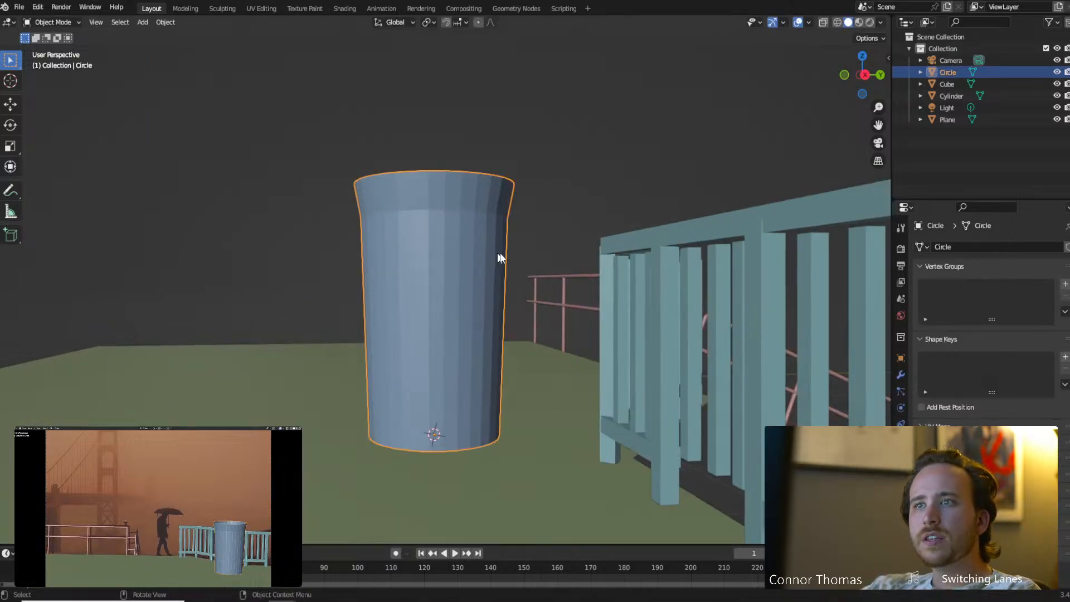
pyautogui.press('Tab')
pyautogui.press('1')
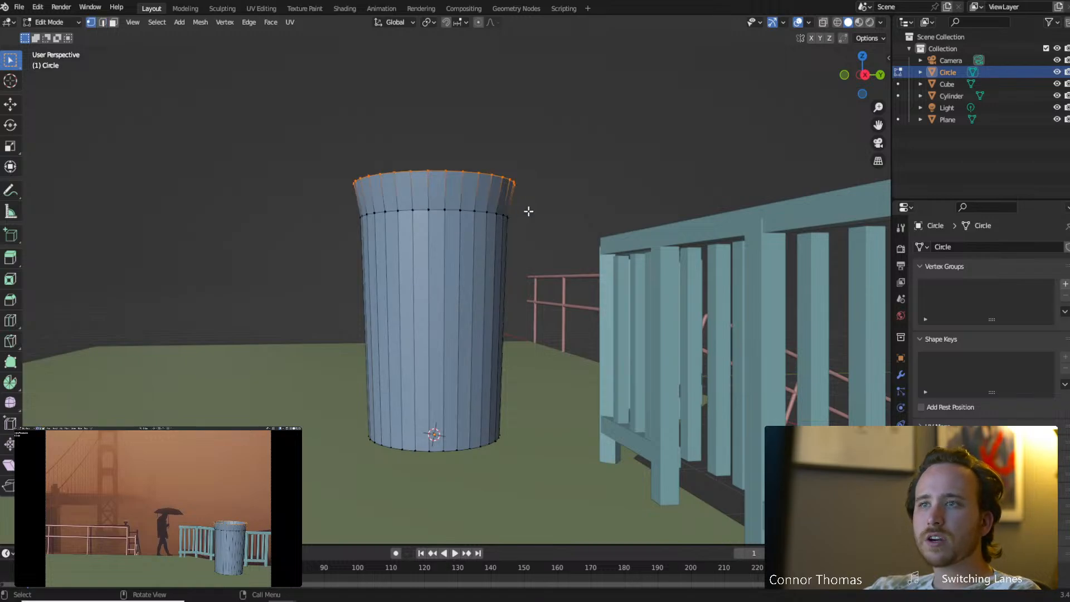
pyautogui.hotkey('alt', 'a')
pyautogui.press('c')
pyautogui.press('z')
pyautogui.click(437, 223)
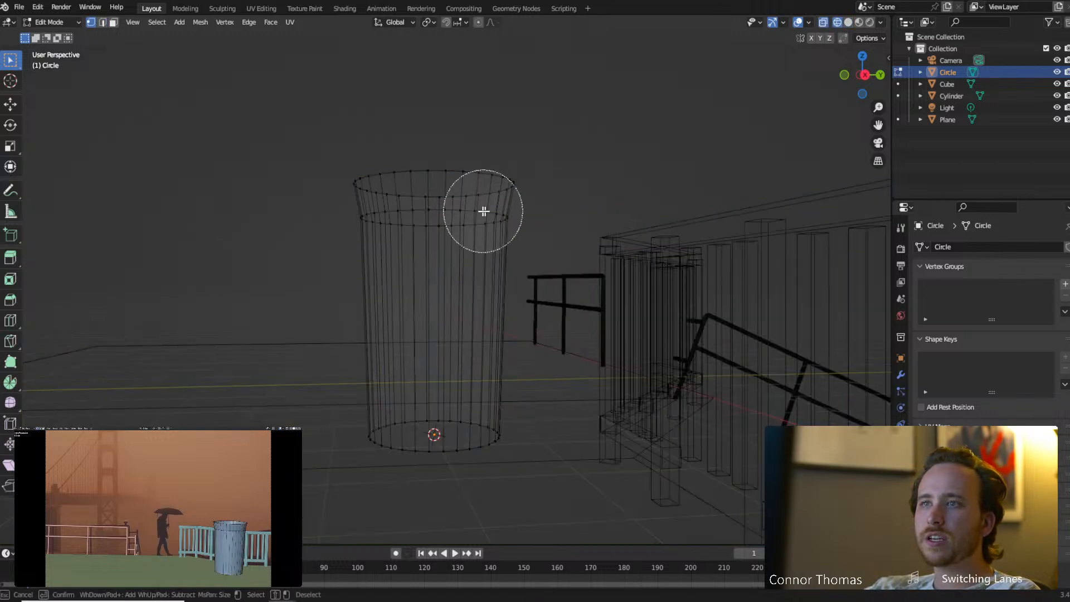
pyautogui.moveTo(485, 210); pyautogui.dragTo(401, 199)
pyautogui.rightClick(401, 199)
pyautogui.press('g')
pyautogui.press('z')
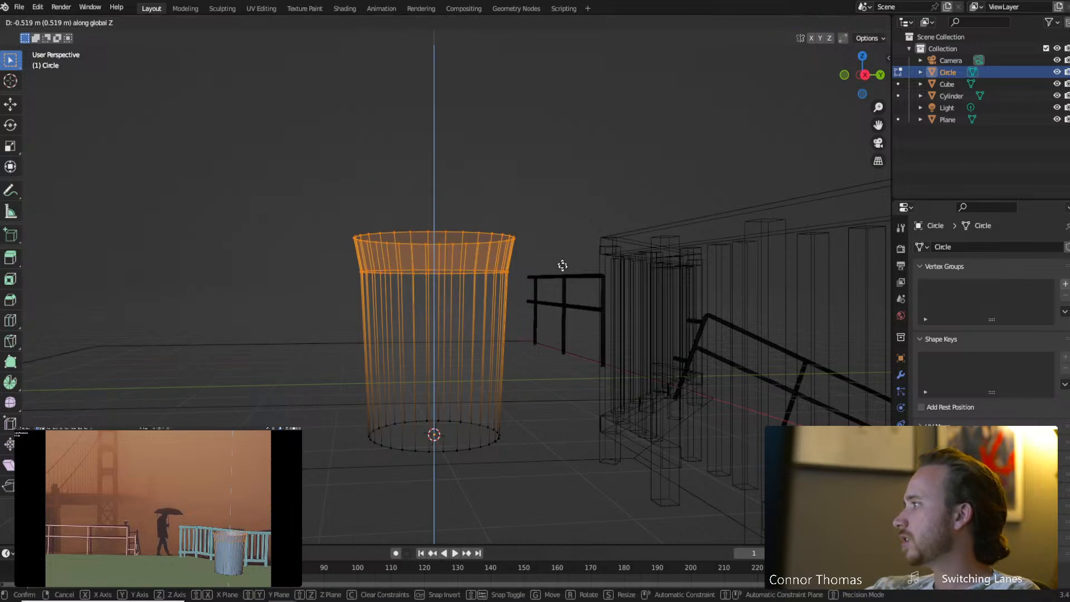
pyautogui.click(556, 245)
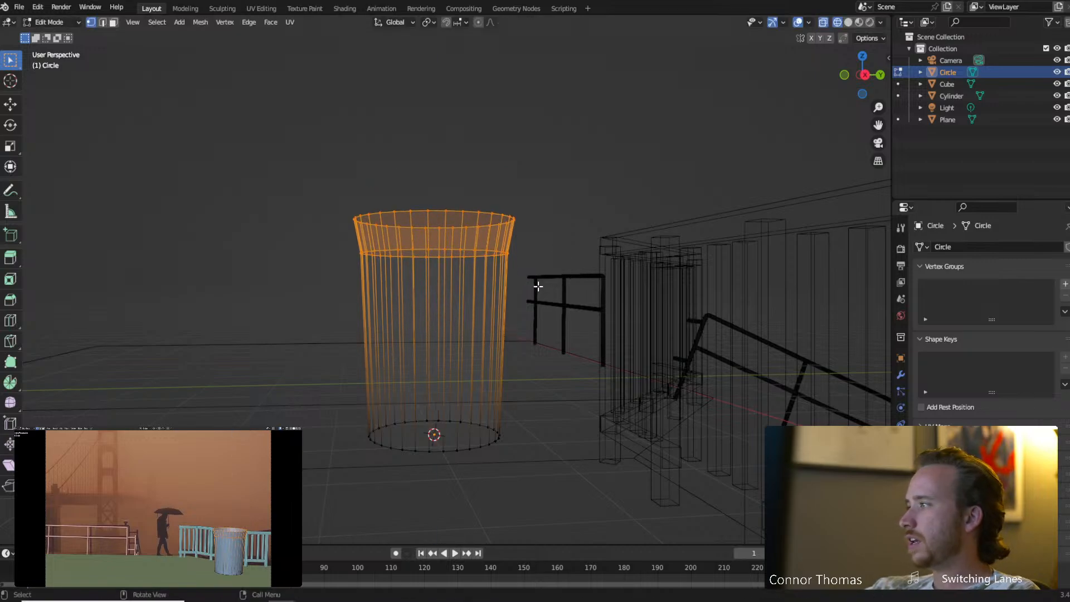
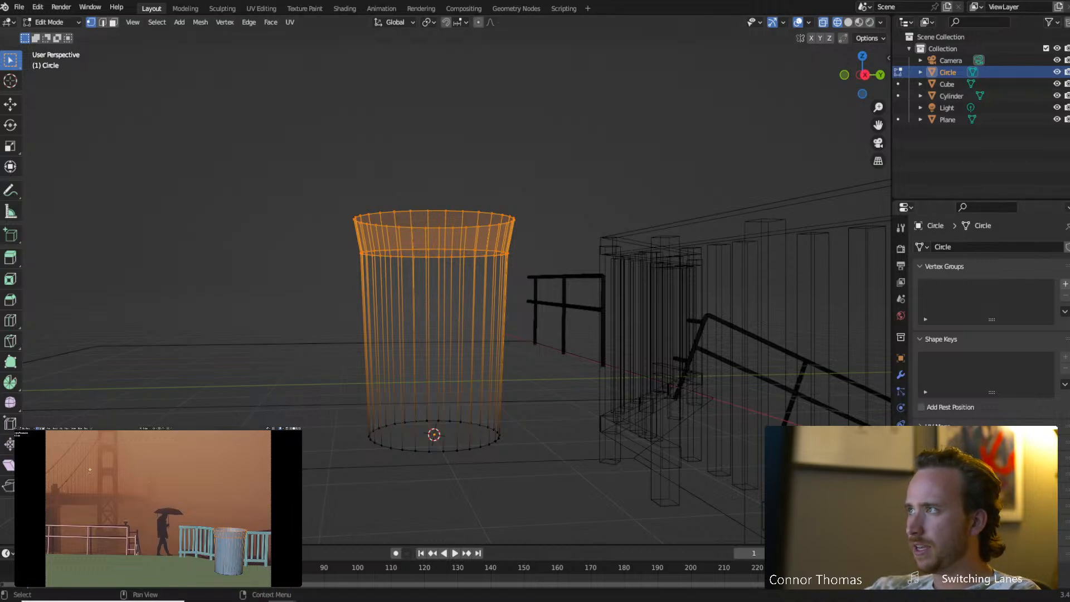
pyautogui.hotkey('alt', 'a')
pyautogui.press('Tab')
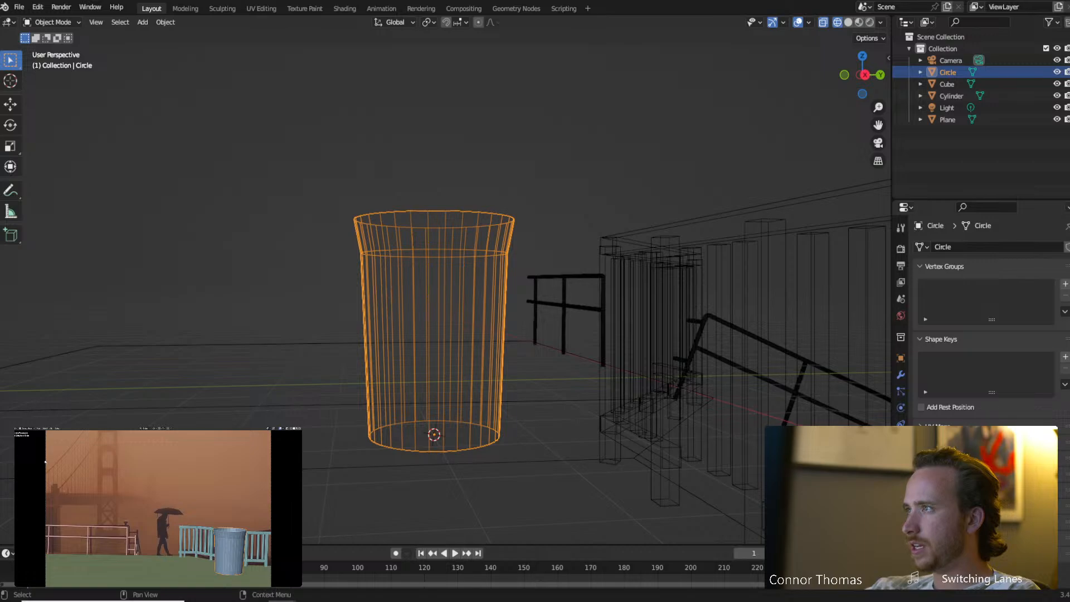
# Shift the camera's background photo upward so the photographed bin can be seen above the model, and reselect the modeled bin.
pyautogui.click(45, 461)
pyautogui.scroll(-6, 992, 323)
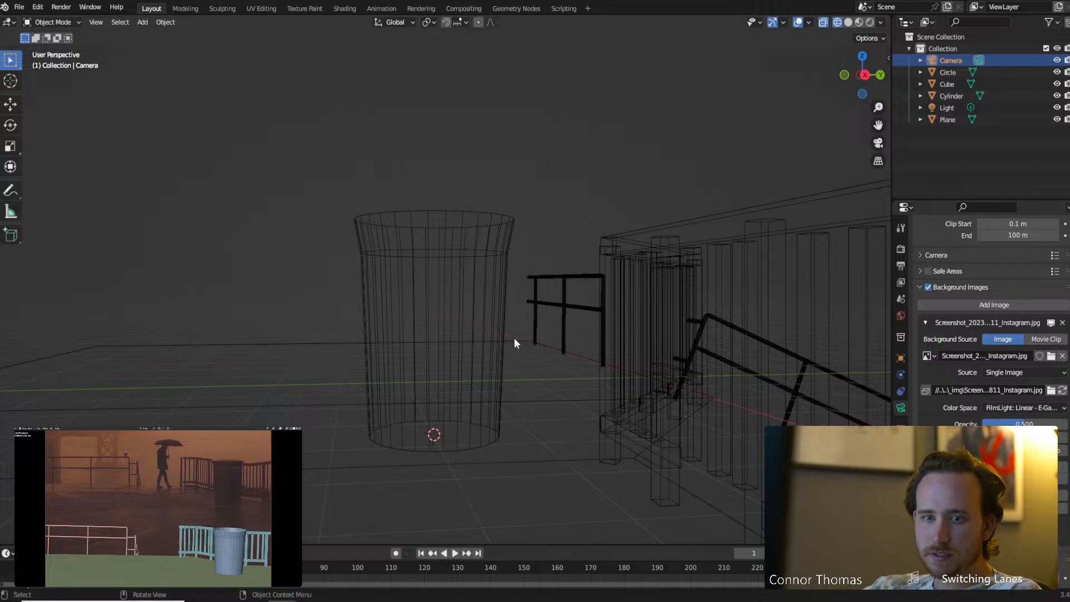
pyautogui.click(494, 234)
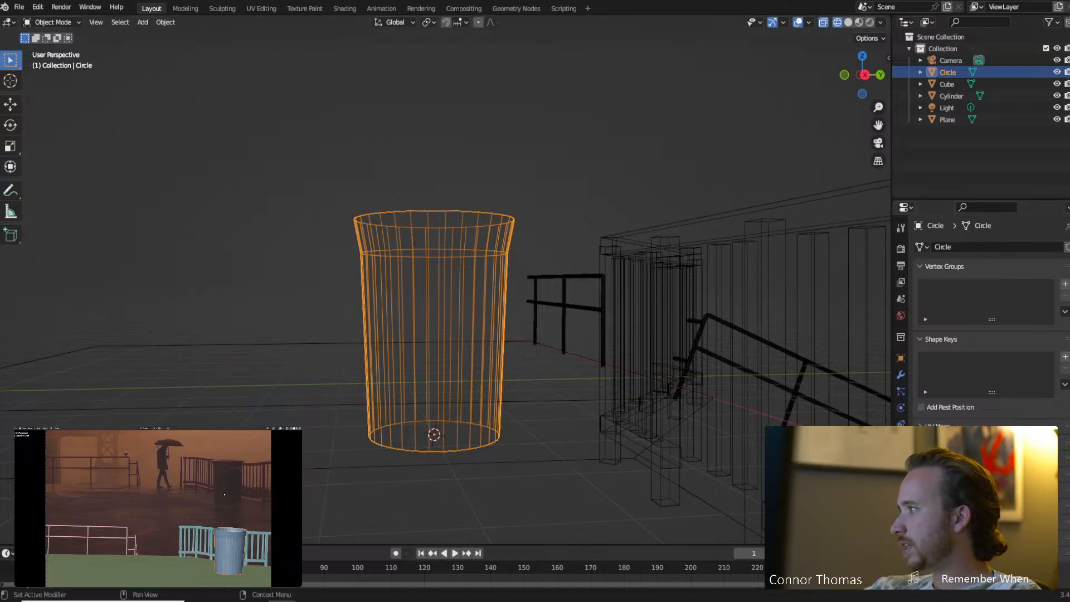
# Open the bin mesh for editing in face selection with solid shading and nothing selected.
pyautogui.moveTo(409, 299); pyautogui.dragTo(430, 335, button='middle')
pyautogui.click(502, 350)
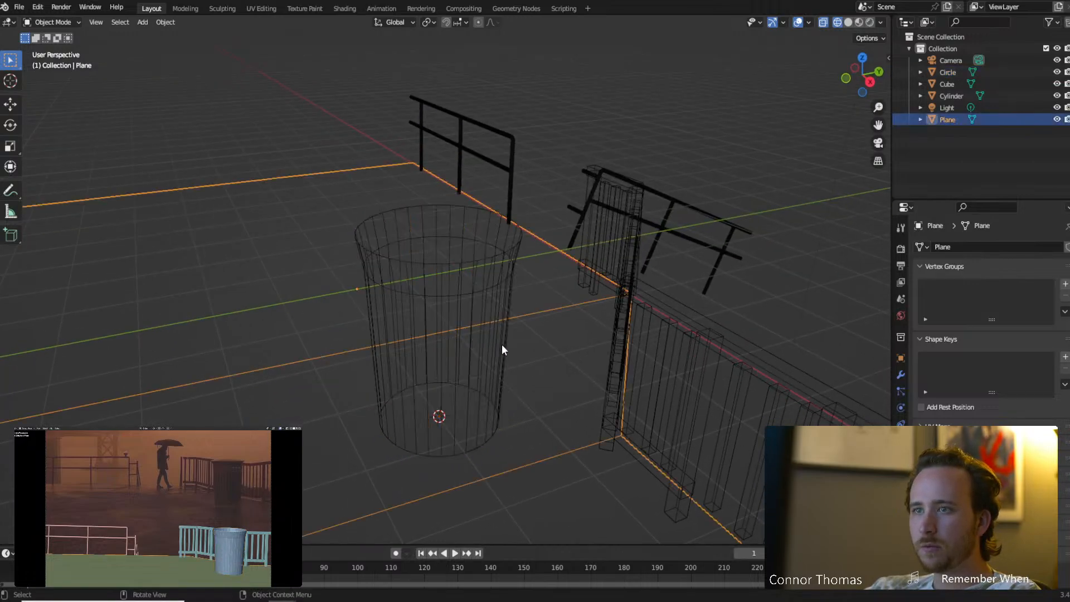
pyautogui.click(458, 285)
pyautogui.press('Tab')
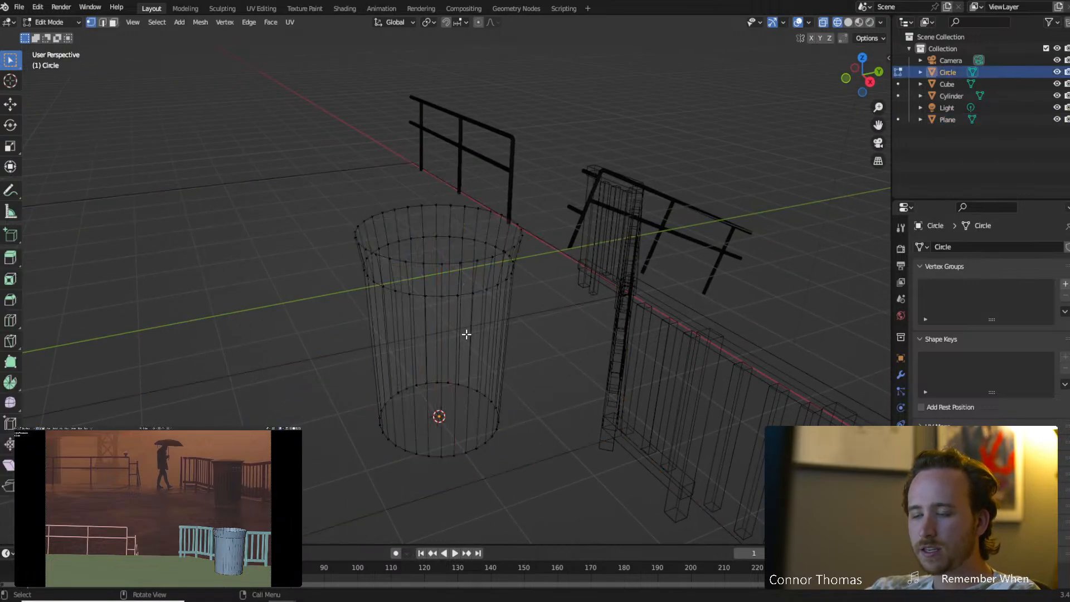
pyautogui.press('3')
pyautogui.moveTo(501, 342); pyautogui.dragTo(480, 304, button='middle')
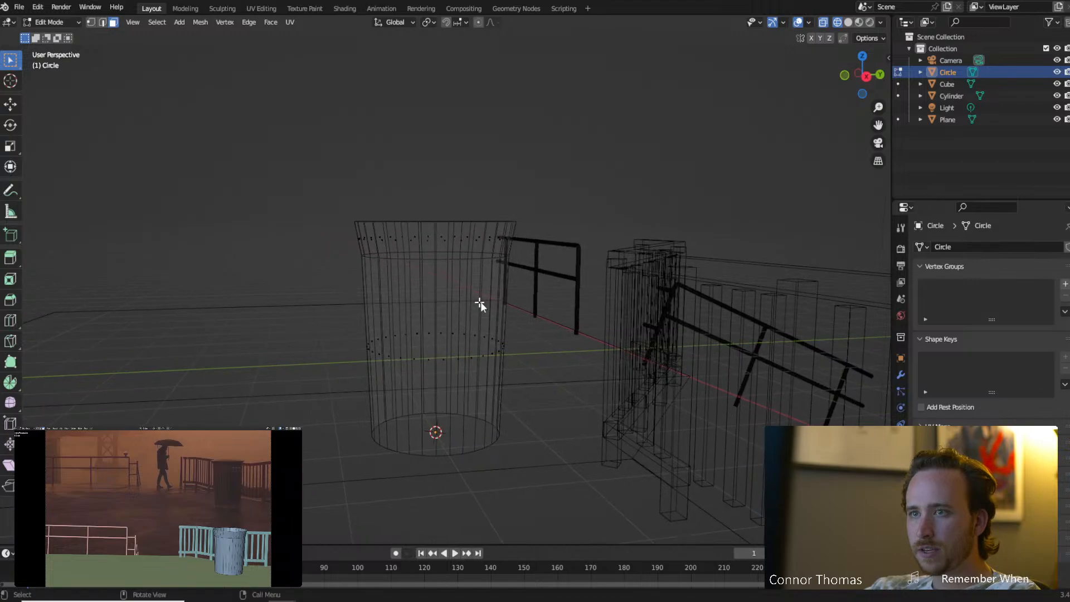
pyautogui.press('z')
pyautogui.click(537, 335)
pyautogui.press('a')
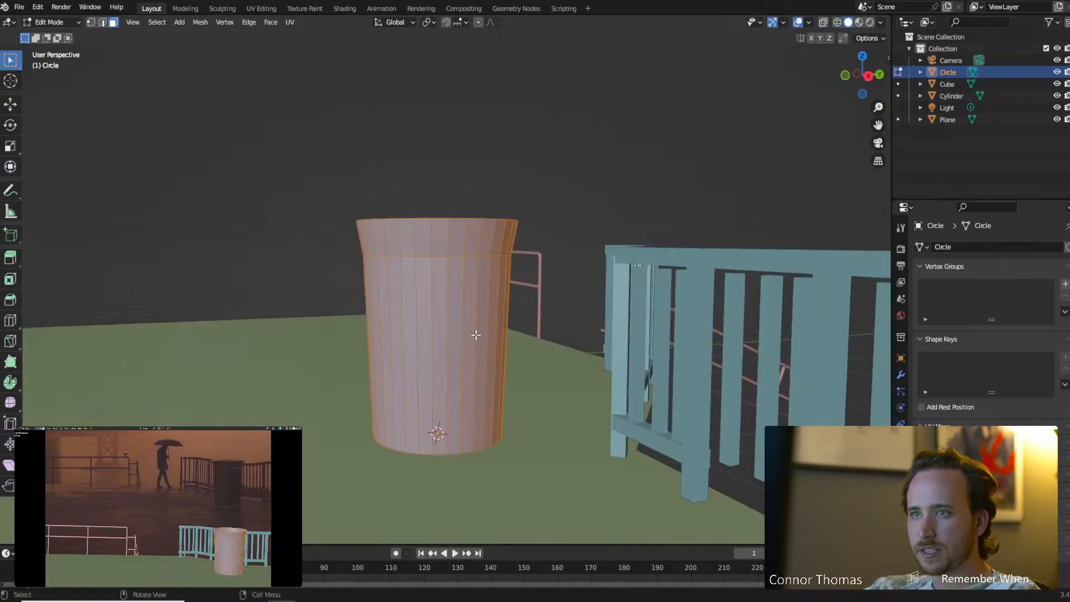
pyautogui.hotkey('alt', 'a')
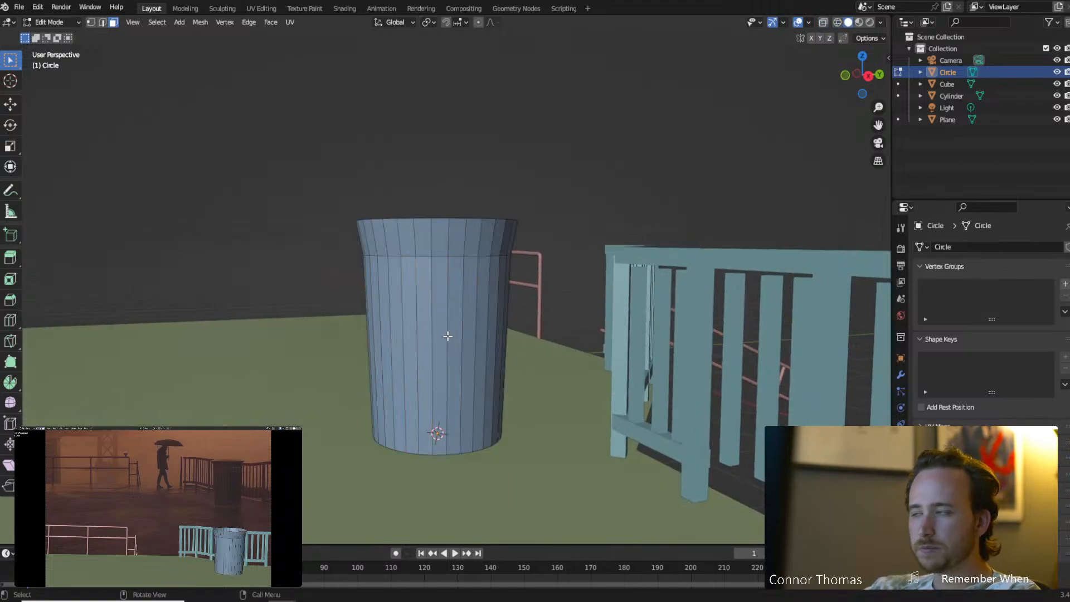
# Try to extrude all the bin's side faces below the flared rim, selecting them in wireframe.
pyautogui.press('z')
pyautogui.click(311, 338)
pyautogui.press('c')
pyautogui.moveTo(491, 337)
pyautogui.mouseDown()
pyautogui.moveTo(514, 336)
pyautogui.moveTo(322, 341)
pyautogui.mouseUp()
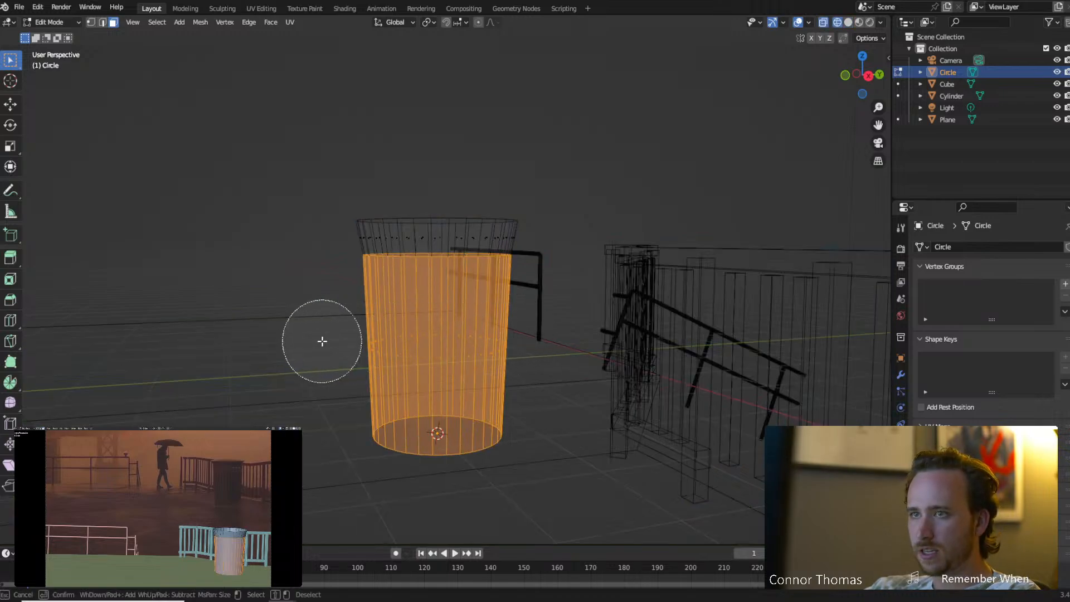
pyautogui.rightClick(322, 341)
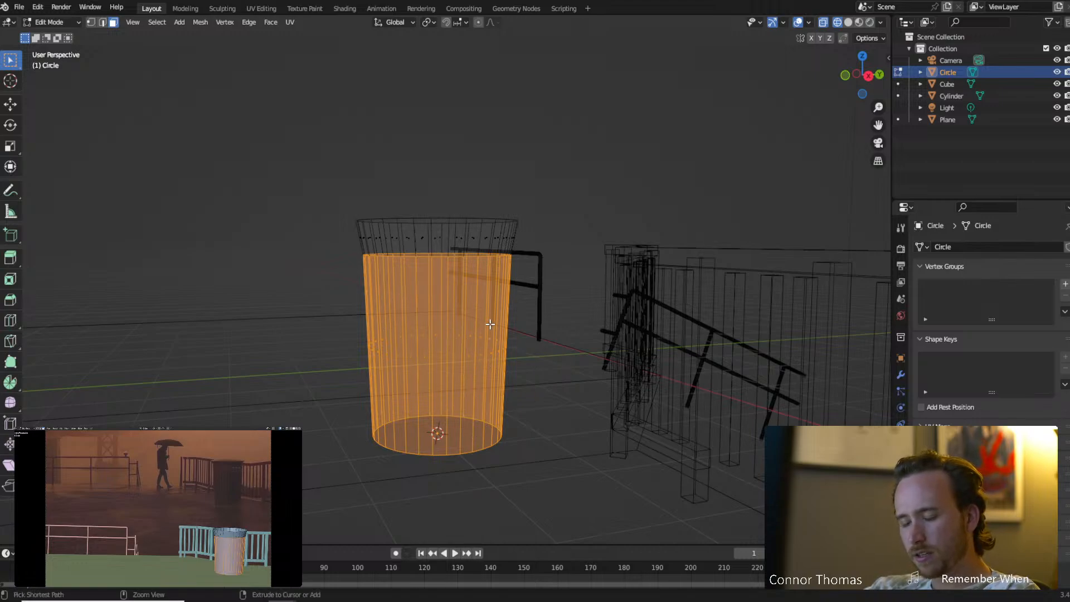
pyautogui.press('e')
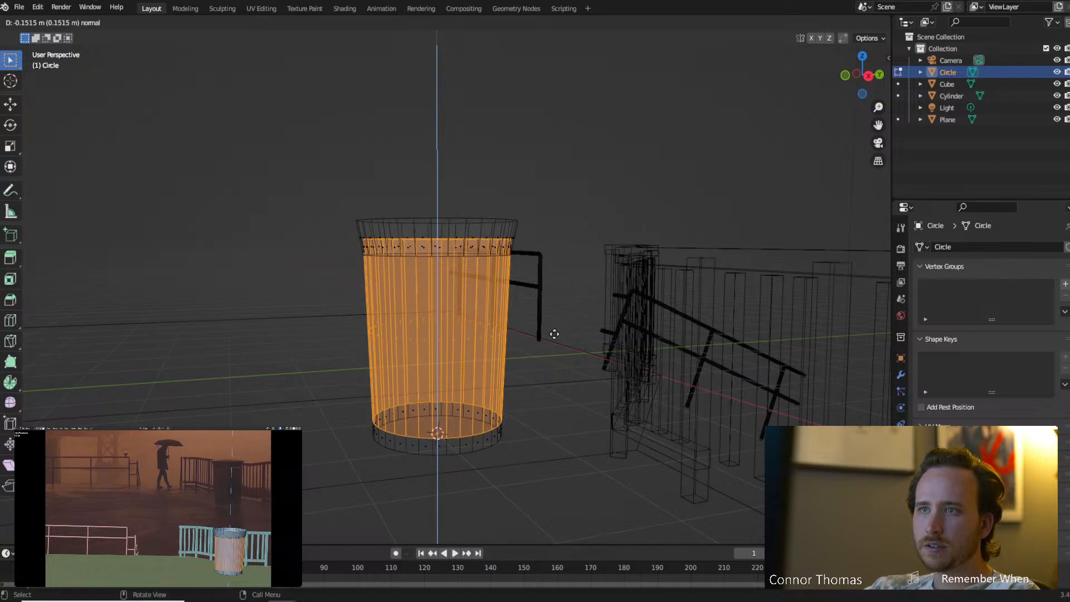
pyautogui.rightClick(564, 334)
pyautogui.hotkey('ctrl', 'z')
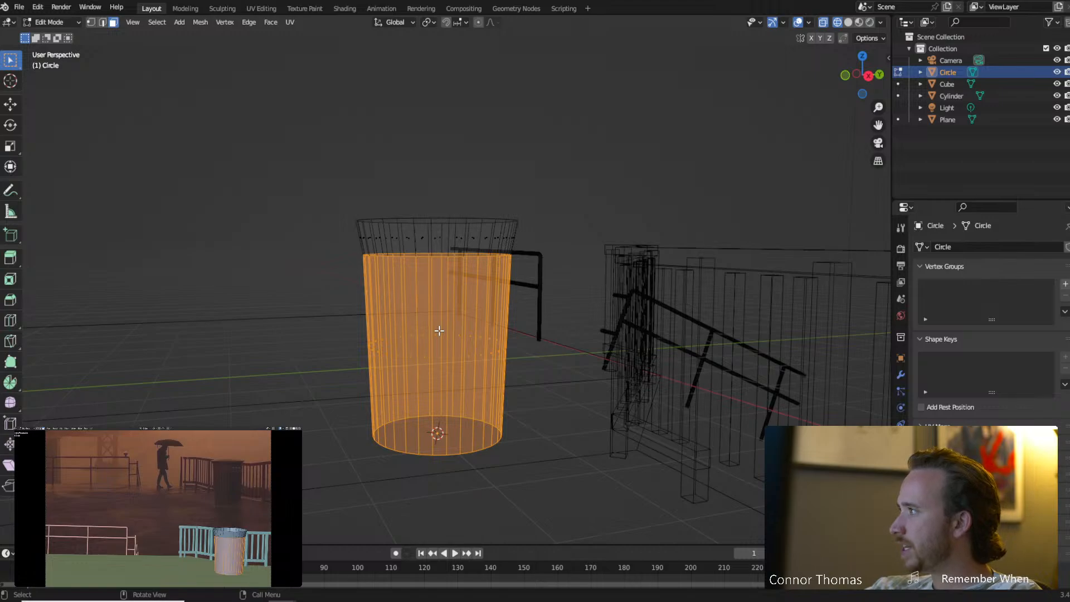
# Return to solid shading, select a single side face below the bin's rim and browse the options for selecting similar faces or loops.
pyautogui.moveTo(443, 331)
pyautogui.mouseDown(button='middle')
pyautogui.moveTo(505, 343)
pyautogui.moveTo(454, 349)
pyautogui.moveTo(467, 353)
pyautogui.mouseUp(button='middle')
pyautogui.press('z')
pyautogui.click(546, 351)
pyautogui.click(444, 346)
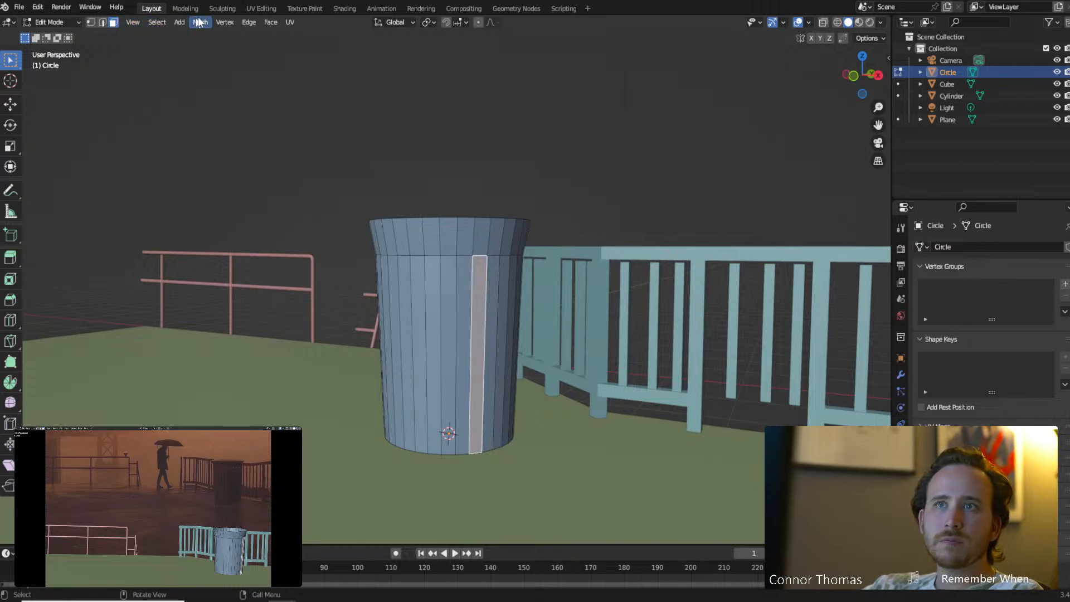
pyautogui.click(149, 25)
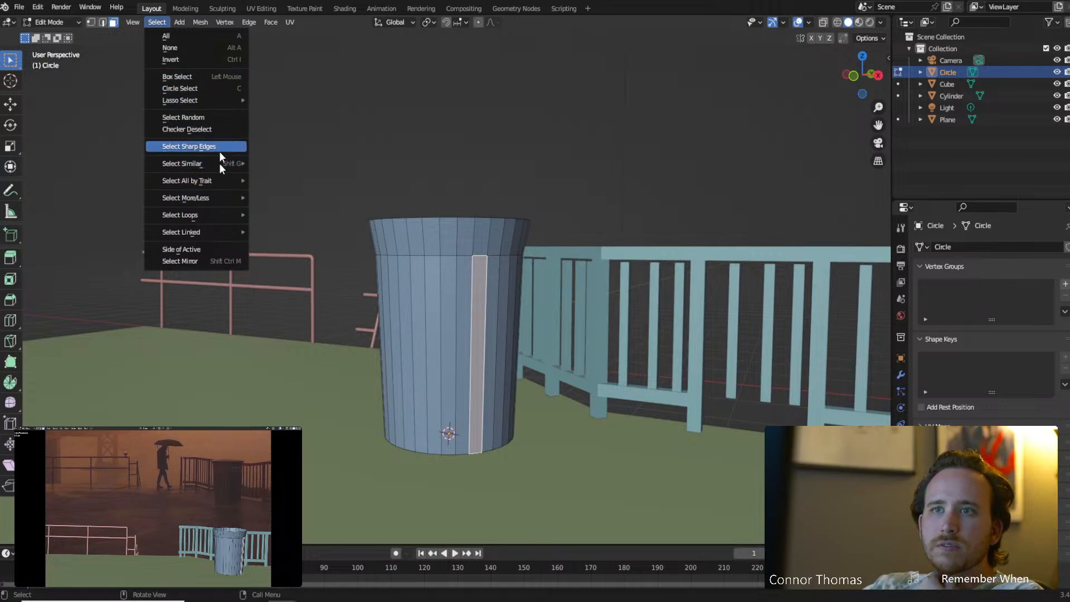
pyautogui.moveTo(226, 221)
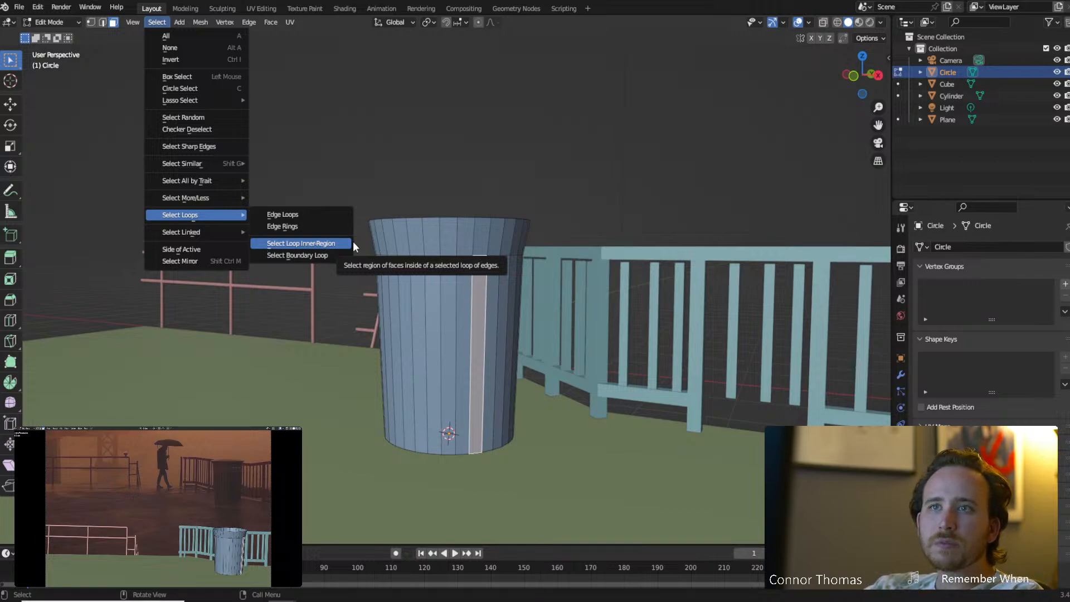
pyautogui.moveTo(222, 160)
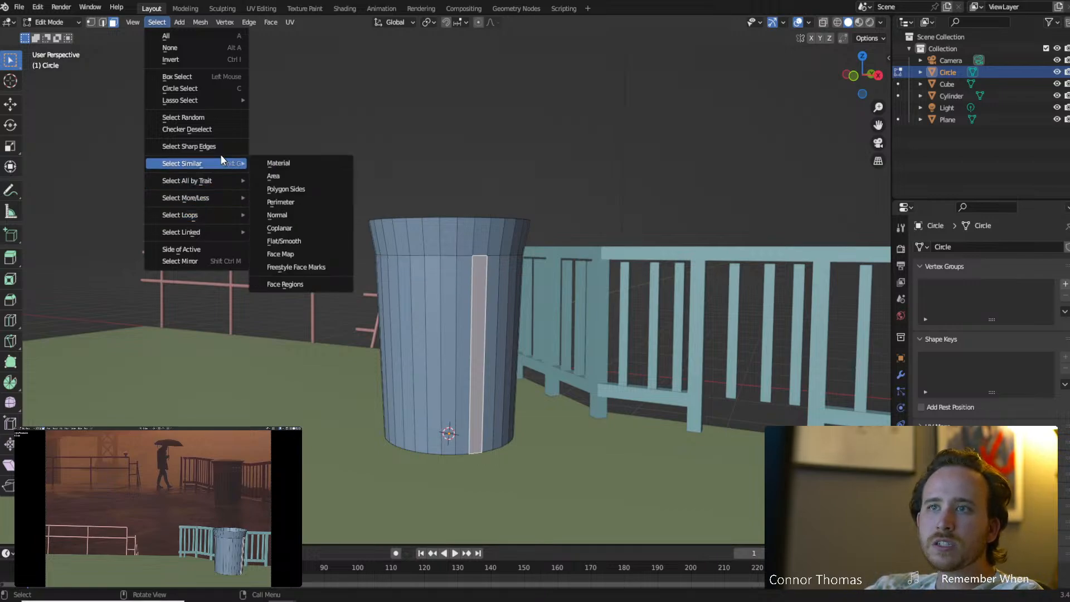
# Select every second side face all around the bin below the flared rim and delete them to leave open slots.
pyautogui.keyDown('shift'); pyautogui.click(433, 333); pyautogui.keyUp('shift')
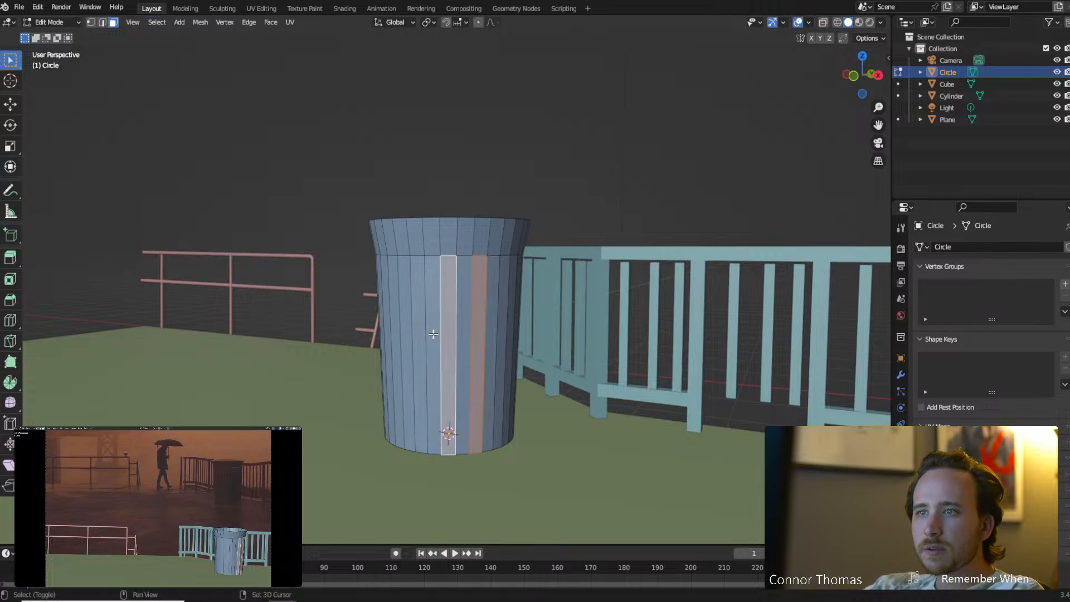
pyautogui.moveTo(417, 331); pyautogui.dragTo(503, 348, button='middle')
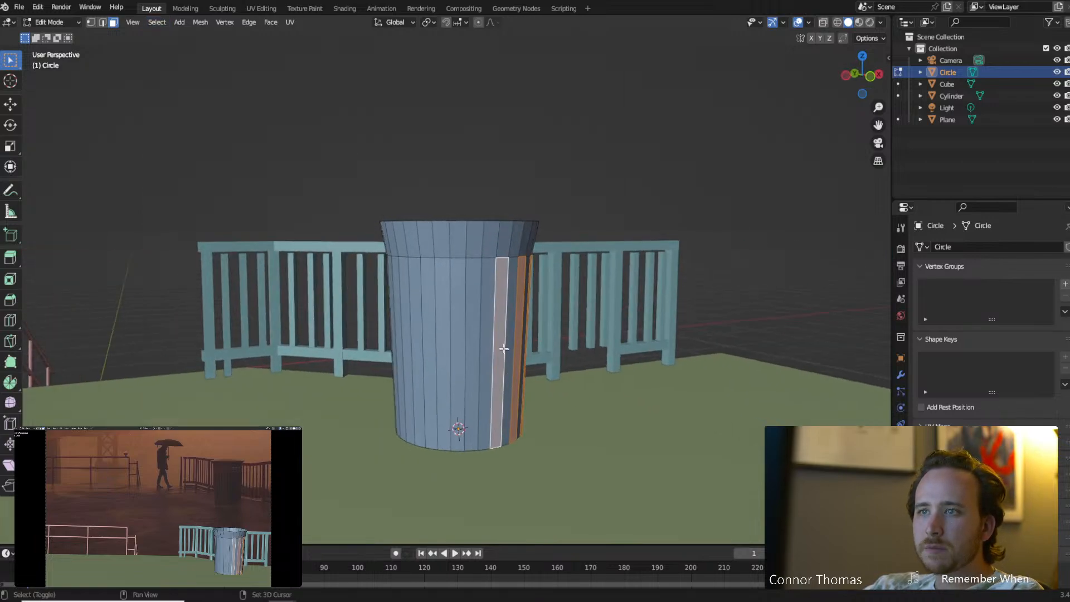
pyautogui.keyDown('shift'); pyautogui.click(476, 333); pyautogui.keyUp('shift')
pyautogui.keyDown('shift'); pyautogui.click(434, 329); pyautogui.keyUp('shift')
pyautogui.keyDown('shift'); pyautogui.click(415, 324); pyautogui.keyUp('shift')
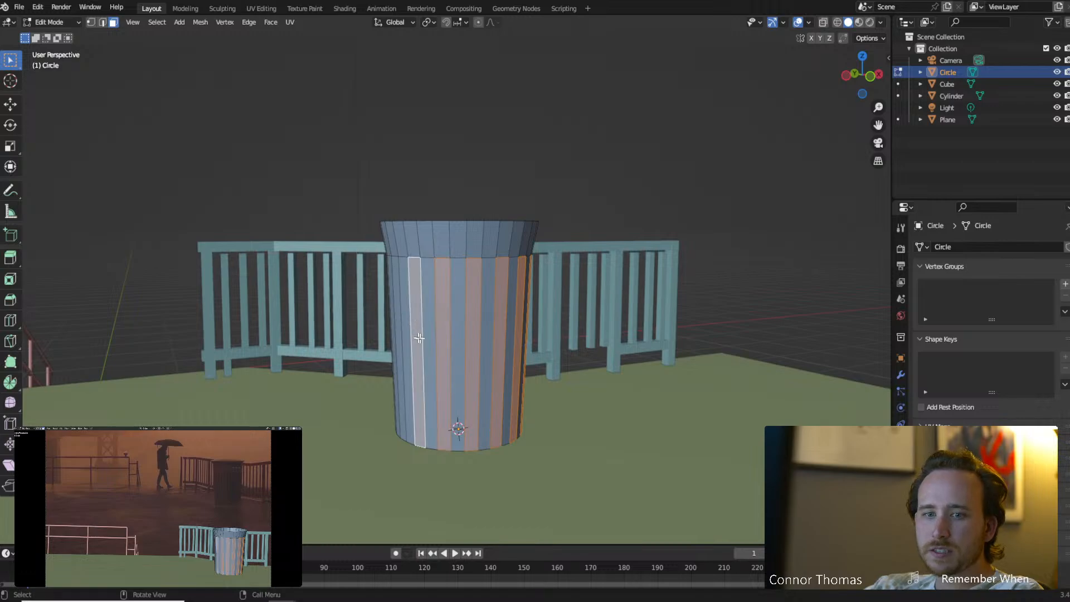
pyautogui.moveTo(414, 324); pyautogui.dragTo(564, 358, button='middle')
pyautogui.keyDown('shift'); pyautogui.click(426, 318); pyautogui.keyUp('shift')
pyautogui.keyDown('shift'); pyautogui.click(448, 323); pyautogui.keyUp('shift')
pyautogui.keyDown('shift'); pyautogui.click(433, 320); pyautogui.keyUp('shift')
pyautogui.keyDown('shift'); pyautogui.click(435, 326); pyautogui.keyUp('shift')
pyautogui.keyDown('shift'); pyautogui.click(446, 330); pyautogui.keyUp('shift')
pyautogui.keyDown('shift'); pyautogui.click(442, 332); pyautogui.keyUp('shift')
pyautogui.keyDown('shift'); pyautogui.click(440, 347); pyautogui.keyUp('shift')
pyautogui.keyDown('shift'); pyautogui.click(412, 343); pyautogui.keyUp('shift')
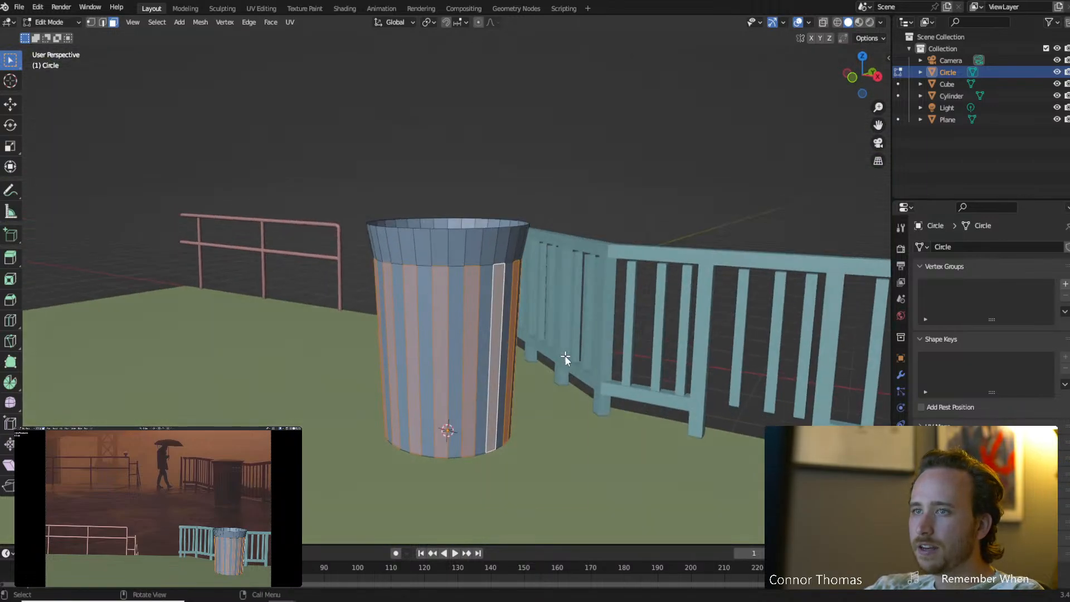
pyautogui.press('x')
pyautogui.click(549, 409)
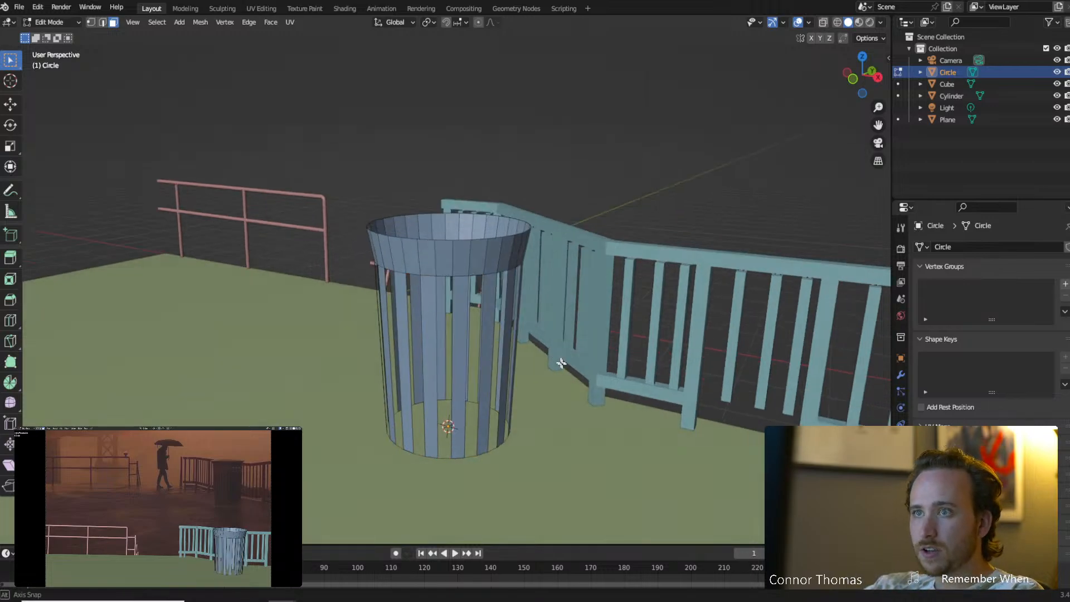
# Give the slatted bin a Solidify modifier with a thickness of 0.11 m and apply it.
pyautogui.moveTo(549, 409); pyautogui.dragTo(579, 416, button='middle')
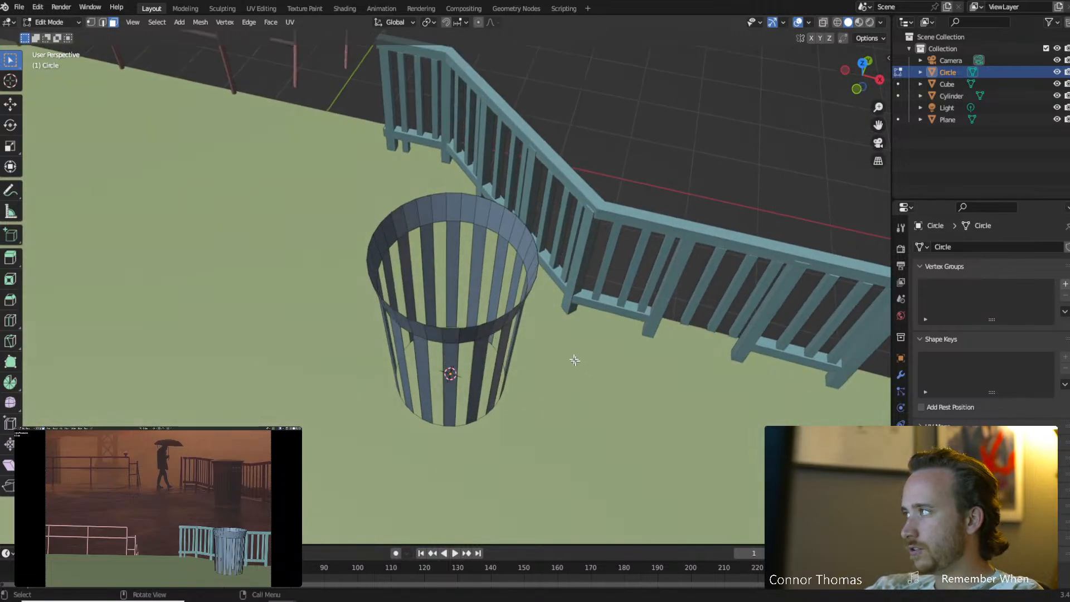
pyautogui.moveTo(575, 360); pyautogui.dragTo(527, 348, button='middle')
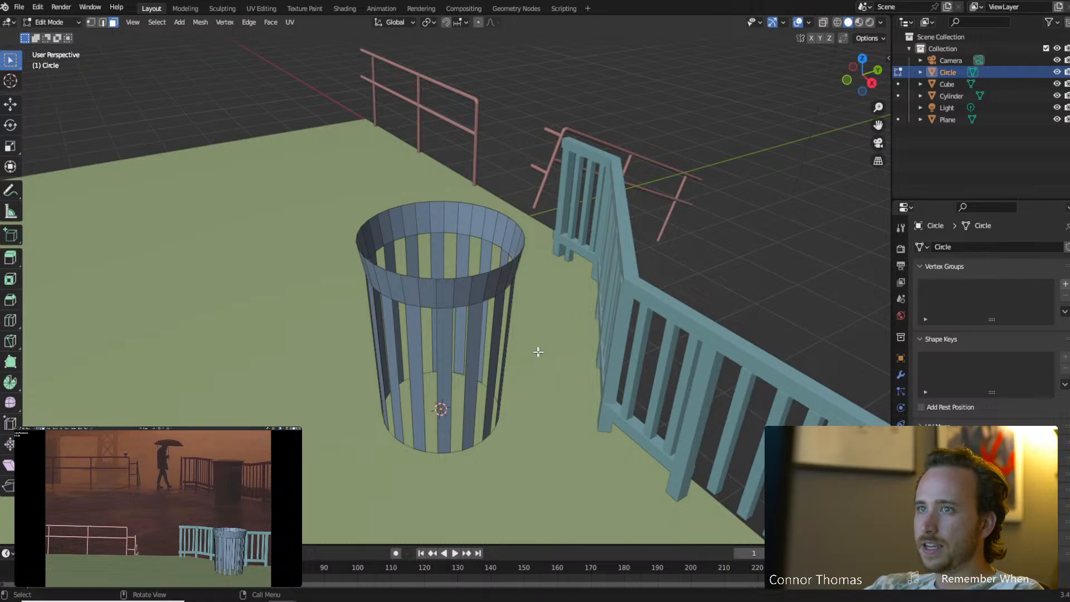
pyautogui.press('Tab')
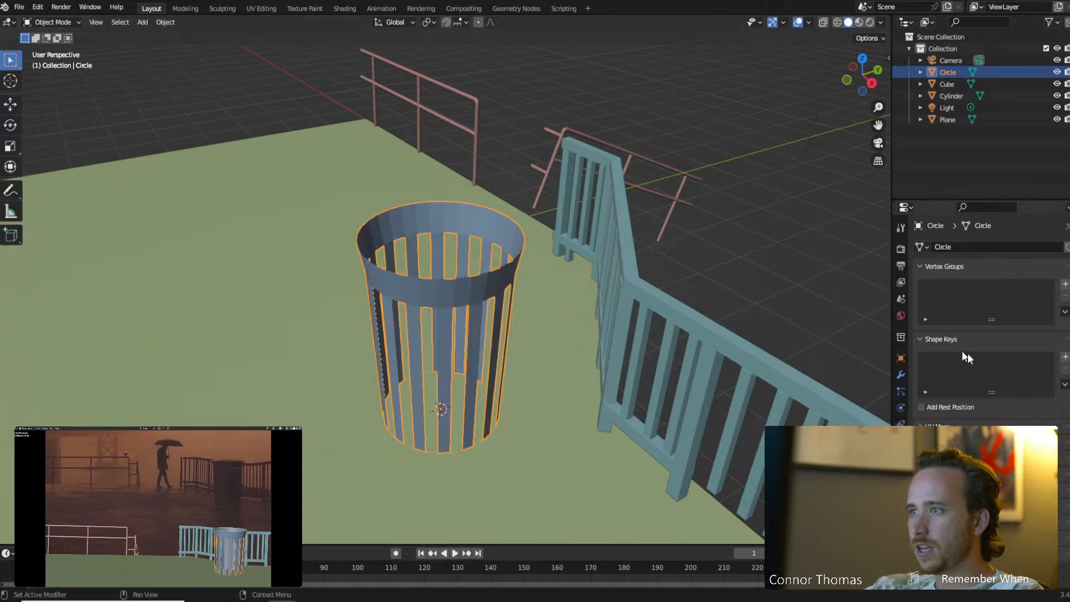
pyautogui.click(902, 373)
pyautogui.click(952, 247)
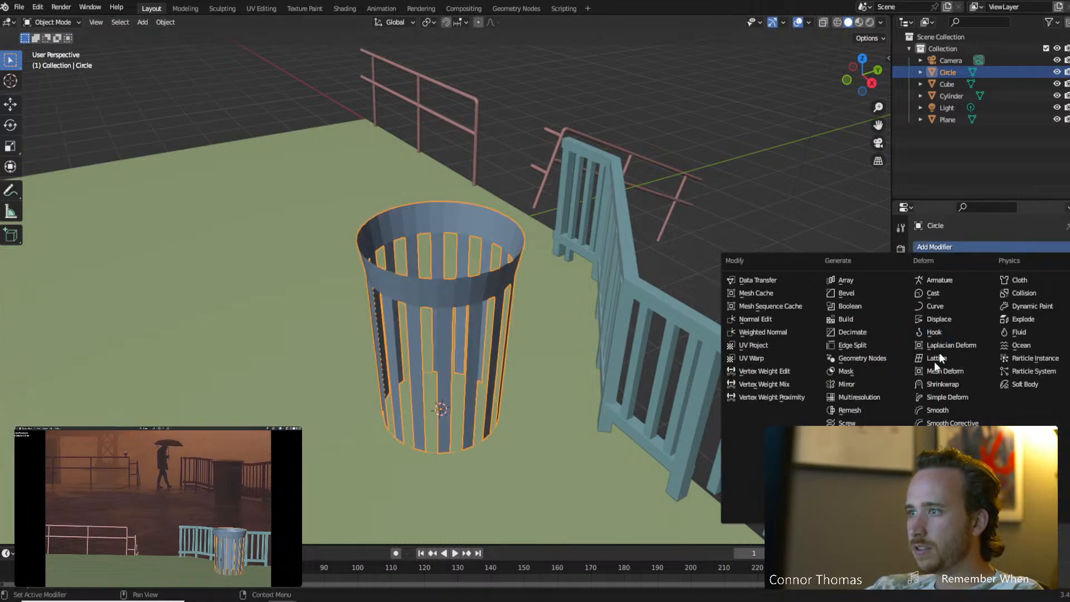
pyautogui.click(847, 448)
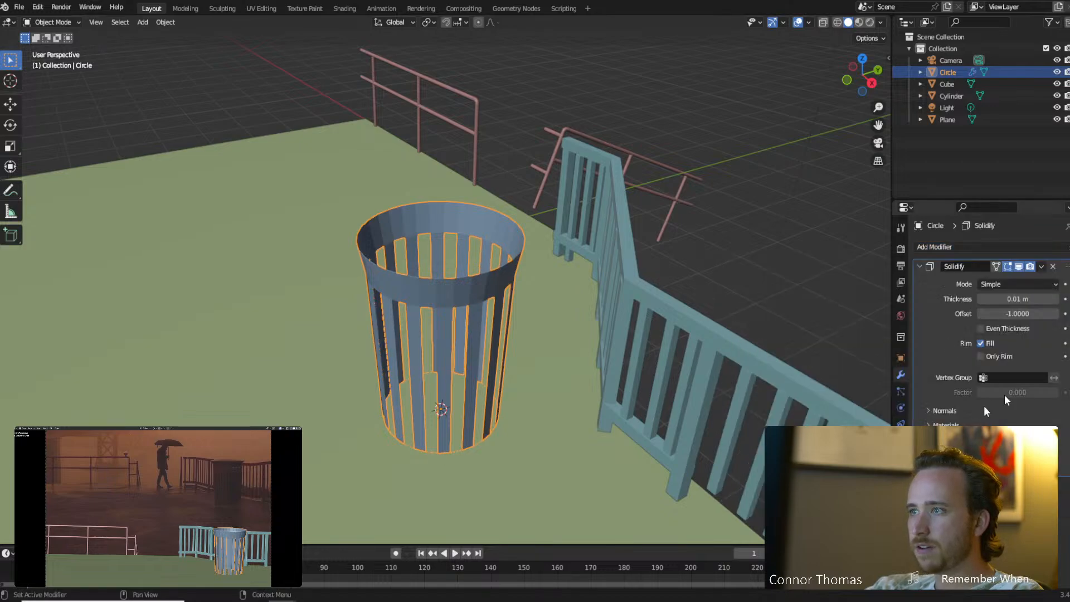
pyautogui.moveTo(1018, 299); pyautogui.dragTo(1048, 299)
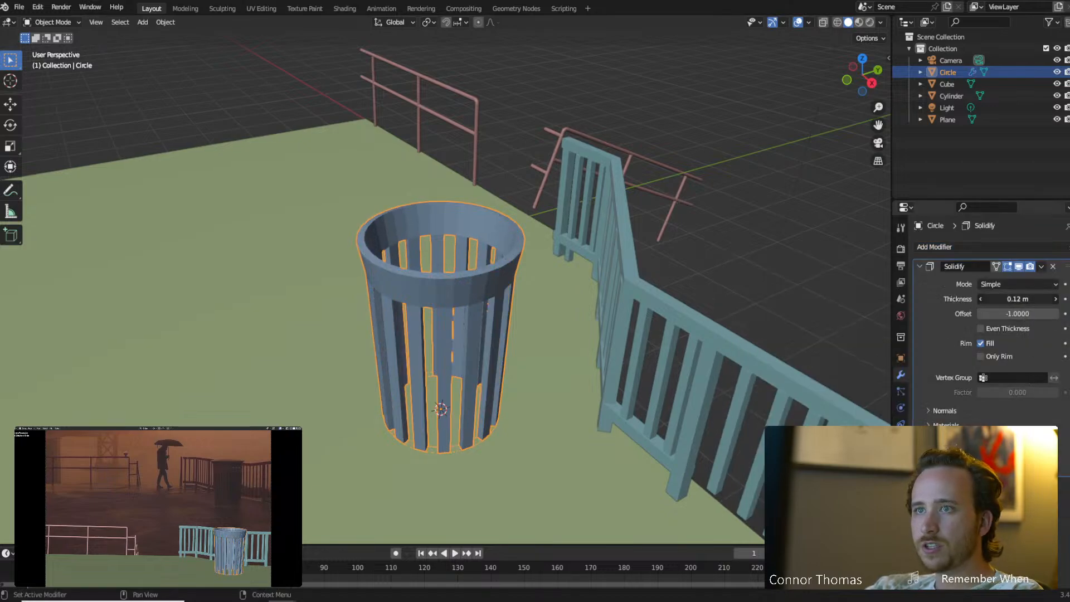
pyautogui.moveTo(596, 353); pyautogui.dragTo(465, 376, button='middle')
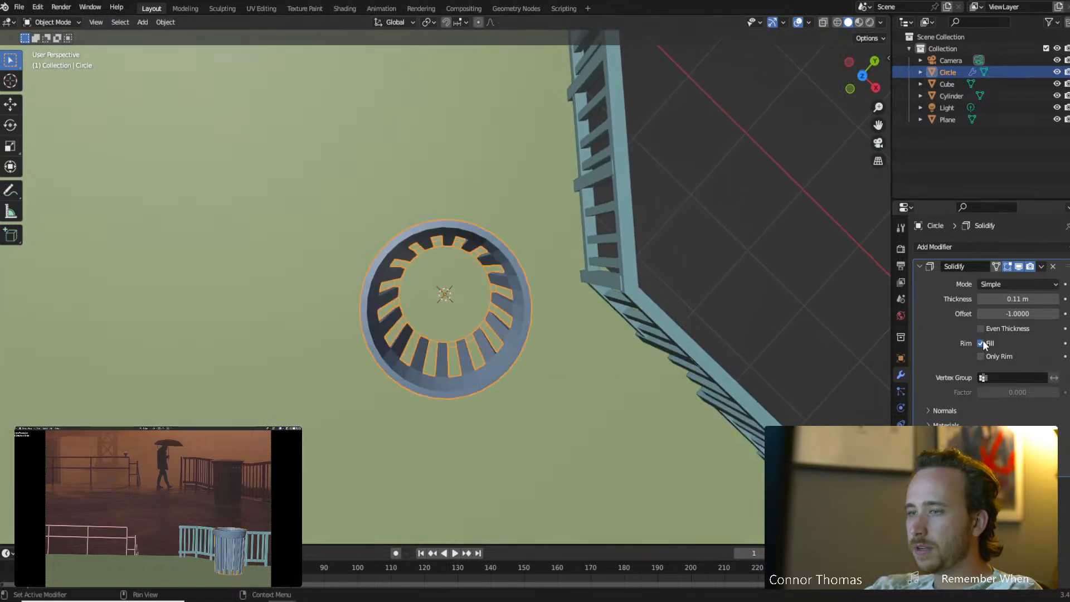
pyautogui.hotkey('ctrl', 'a')
# Scale the face loop inside the bin's rim inward to about 0.9 and adjust its height along Z.
pyautogui.moveTo(610, 268)
pyautogui.mouseDown(button='middle')
pyautogui.moveTo(608, 329)
pyautogui.moveTo(466, 214)
pyautogui.moveTo(597, 313)
pyautogui.moveTo(609, 239)
pyautogui.moveTo(545, 242)
pyautogui.moveTo(611, 260)
pyautogui.mouseUp(button='middle')
pyautogui.press('Tab')
pyautogui.keyDown('alt'); pyautogui.click(465, 215); pyautogui.keyUp('alt')
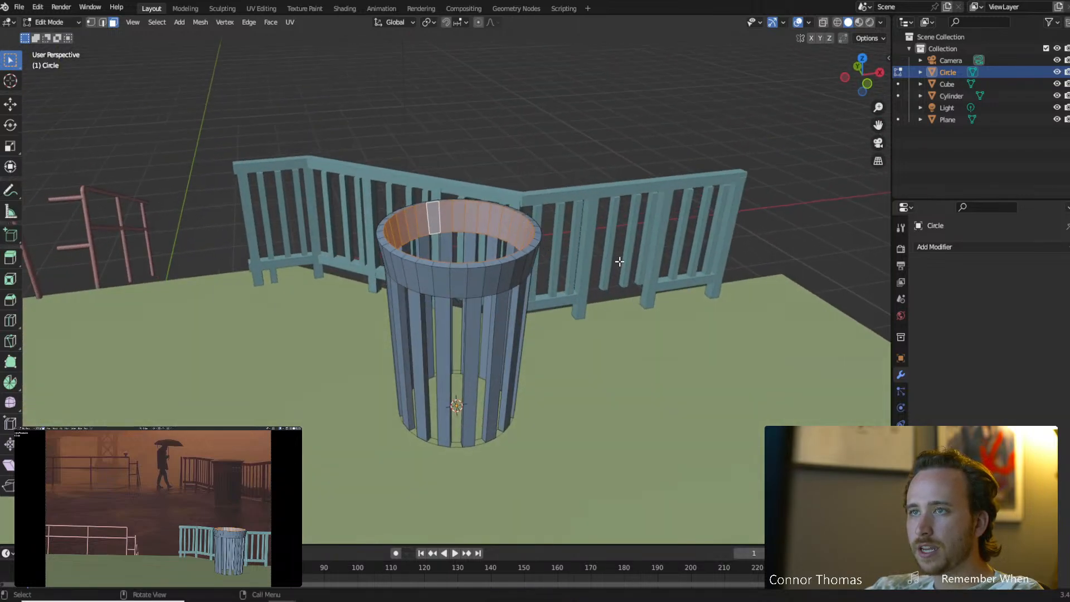
pyautogui.press('s')
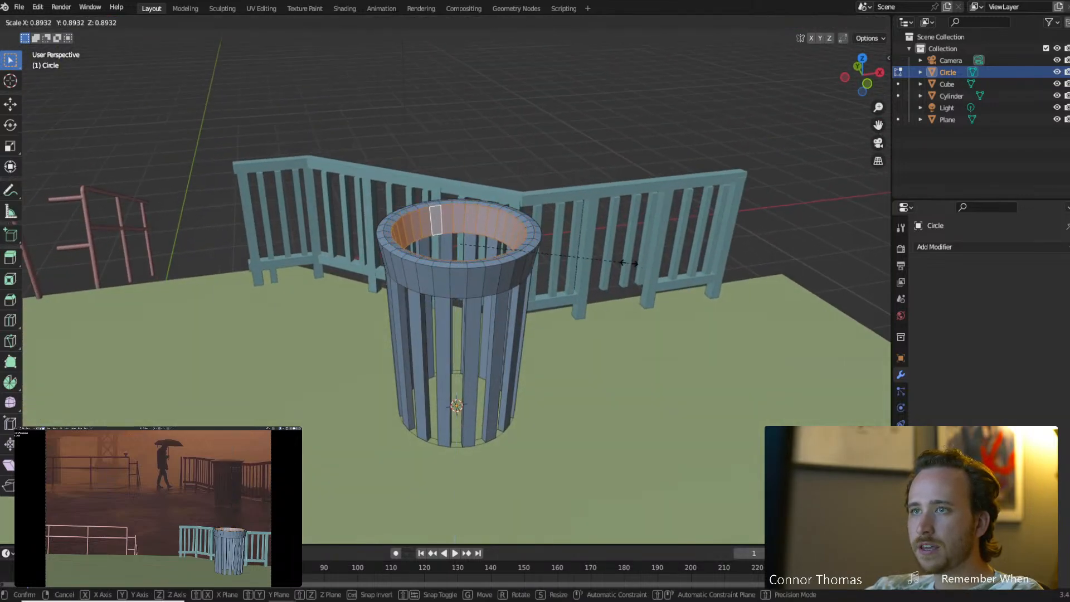
pyautogui.click(632, 263)
pyautogui.moveTo(602, 262); pyautogui.dragTo(590, 234, button='middle')
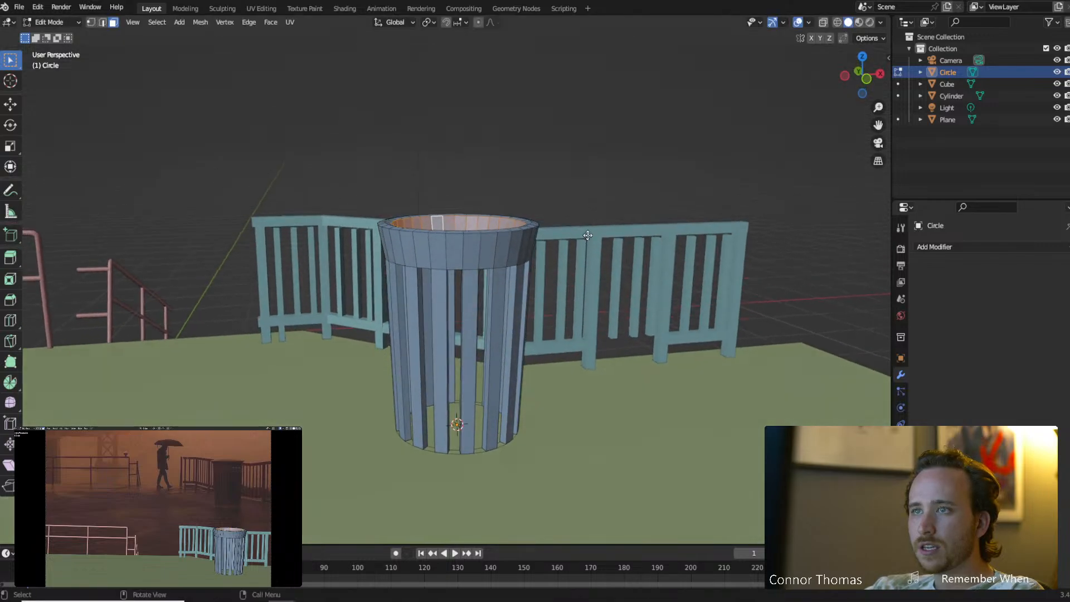
pyautogui.press('g')
pyautogui.press('z')
pyautogui.click(589, 238)
pyautogui.scroll(5, 583, 288)
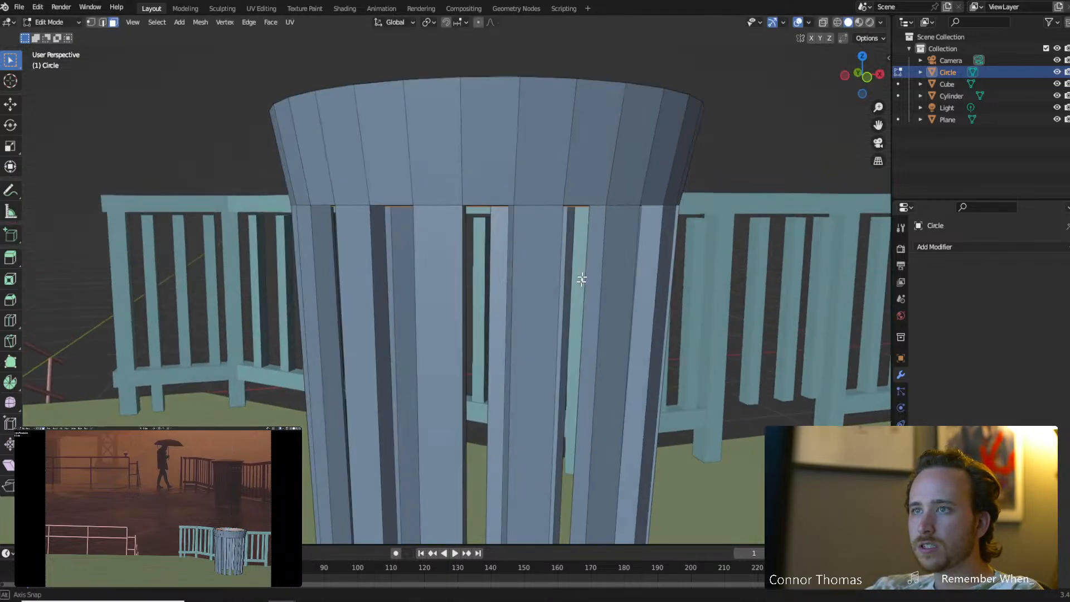
# Lower the bottom vertex ring of the bin's inner wall about 1.77 m along Z to line the slats, and scale it to fit.
pyautogui.moveTo(580, 280); pyautogui.dragTo(504, 262, button='middle')
pyautogui.scroll(-5, 493, 260)
pyautogui.press('g')
pyautogui.press('z')
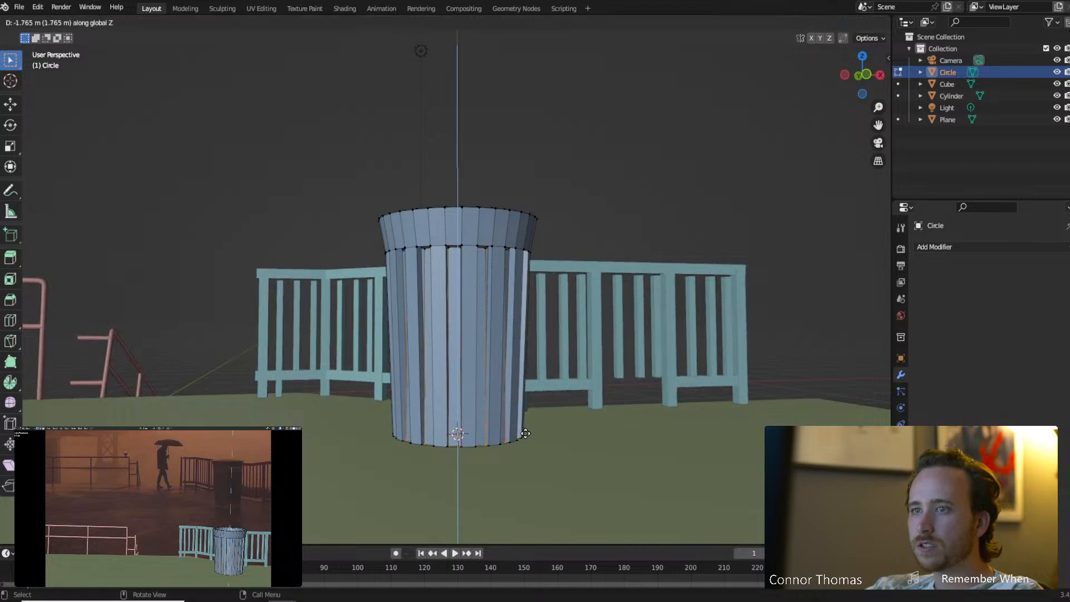
pyautogui.click(525, 434)
pyautogui.press('s')
pyautogui.click(655, 430)
pyautogui.press('g')
pyautogui.press('z')
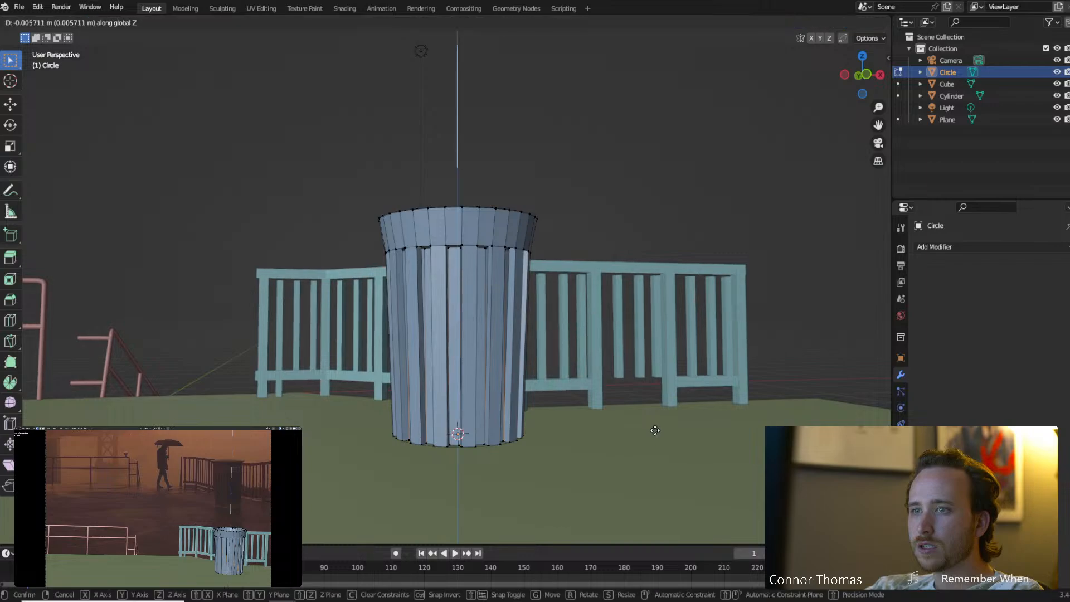
pyautogui.click(655, 430)
pyautogui.moveTo(652, 425); pyautogui.dragTo(554, 293, button='middle')
pyautogui.press('Tab')
pyautogui.click(666, 280)
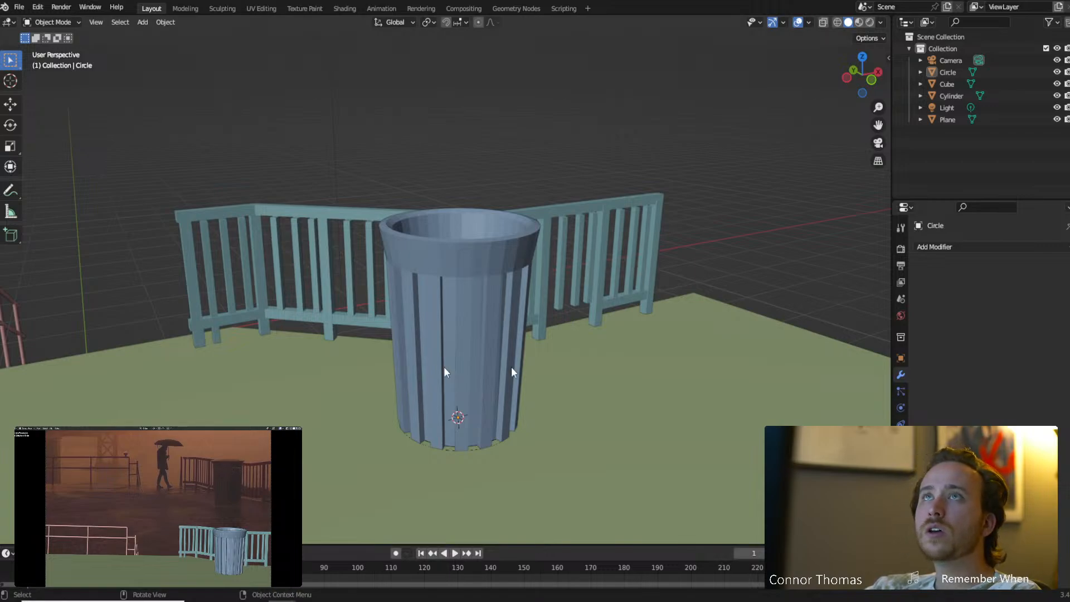
# Deepen the bin's solid upper band by selecting the vertex rings at its lower edge in wireframe and lowering them about 0.25 m along Z.
pyautogui.moveTo(453, 249); pyautogui.dragTo(490, 236, button='middle')
pyautogui.click(487, 261)
pyautogui.press('Tab')
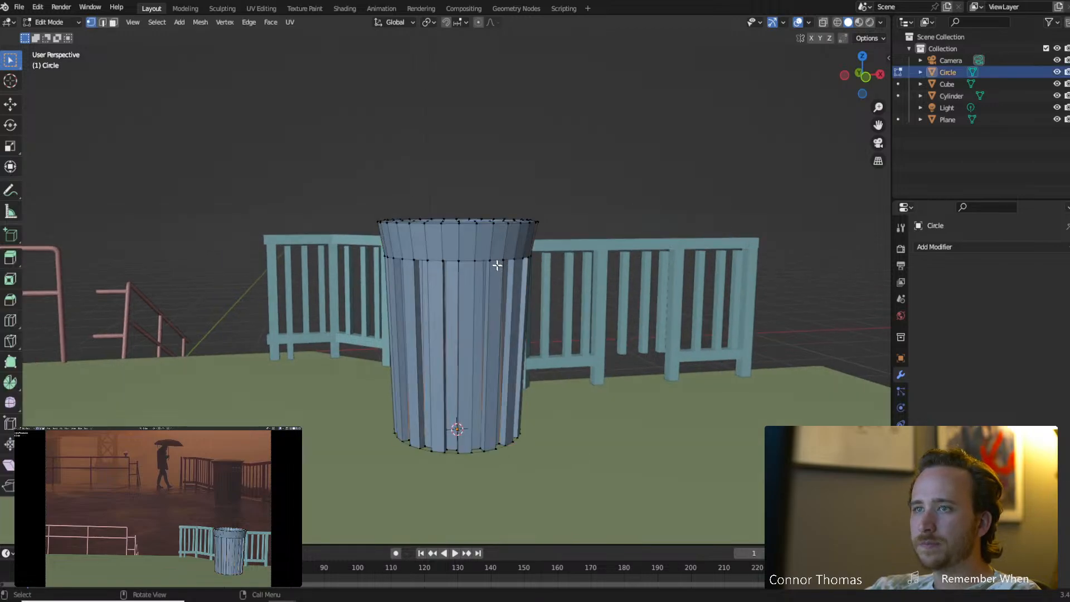
pyautogui.hotkey('shift', 'z')
pyautogui.moveTo(462, 279); pyautogui.dragTo(452, 276, button='middle')
pyautogui.hotkey('alt', 'a')
pyautogui.press('c')
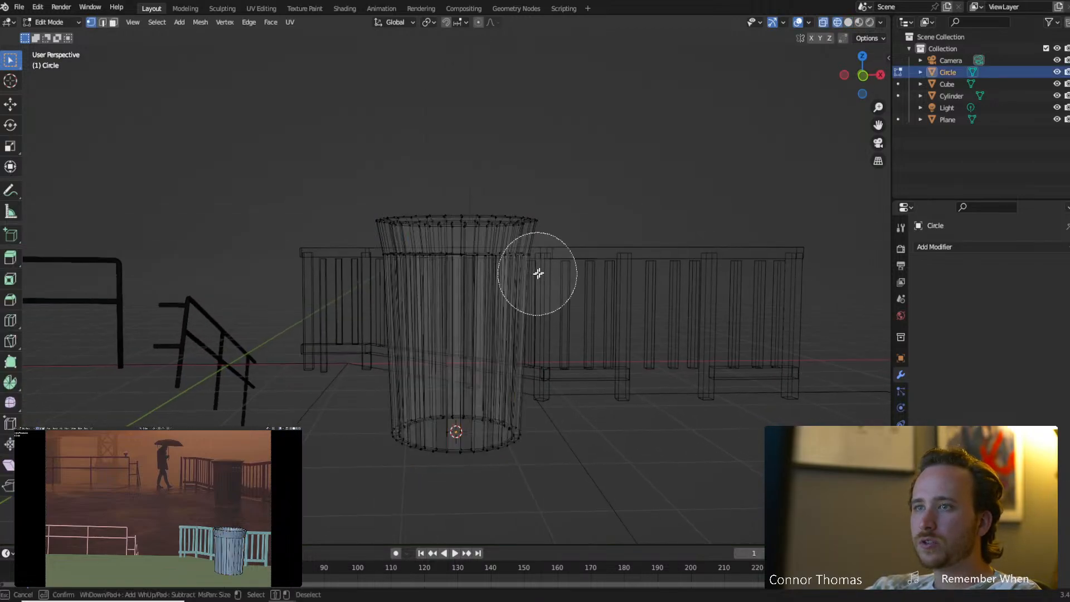
pyautogui.moveTo(538, 273); pyautogui.dragTo(325, 279)
pyautogui.rightClick(323, 280)
pyautogui.press('g')
pyautogui.press('z')
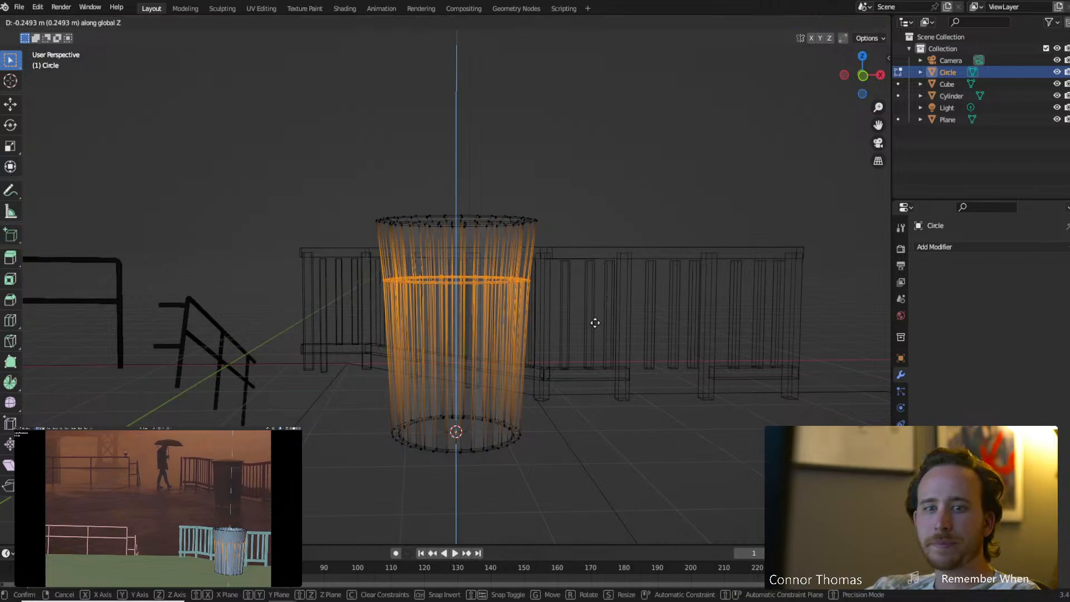
pyautogui.click(594, 320)
pyautogui.press('a')
pyautogui.hotkey('alt', 'a')
pyautogui.hotkey('shift', 'z')
pyautogui.moveTo(545, 292)
pyautogui.mouseDown(button='middle')
pyautogui.moveTo(659, 306)
pyautogui.moveTo(664, 323)
pyautogui.mouseUp(button='middle')
pyautogui.hotkey('shift', 'a')
pyautogui.press('Escape')
pyautogui.press('Tab')
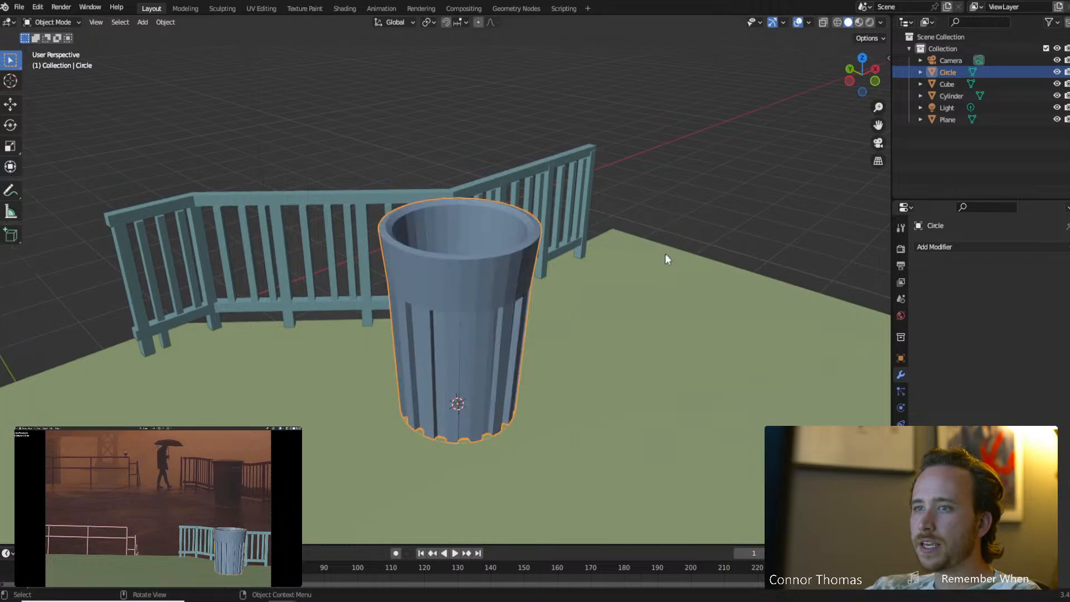
# Place the 3D cursor on the bin's upper band and switch to the front orthographic view.
pyautogui.hotkey('shift', 'a')
pyautogui.press('Escape')
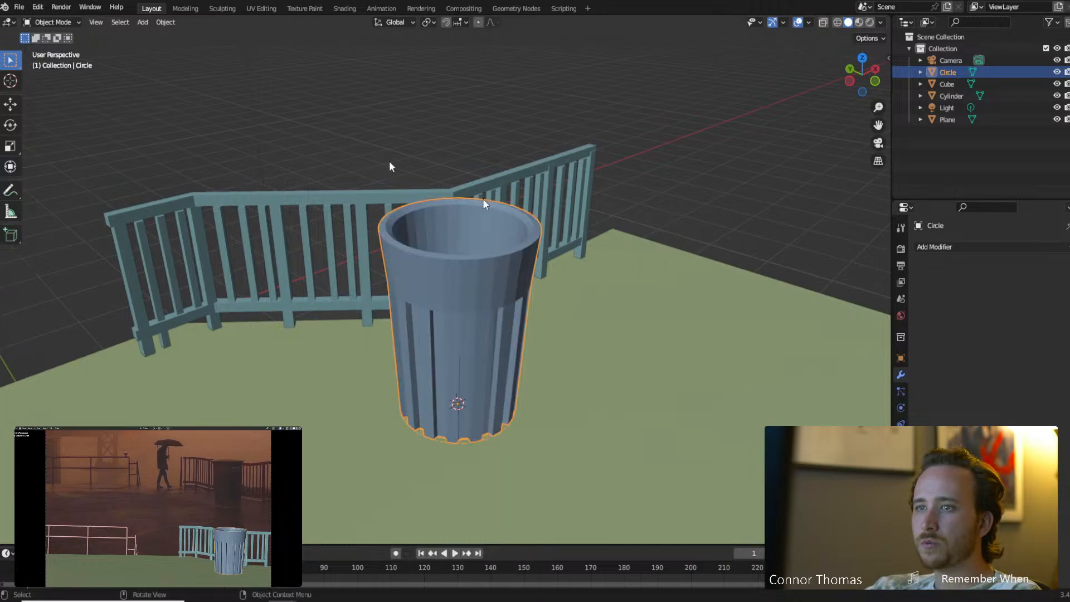
pyautogui.click(11, 80)
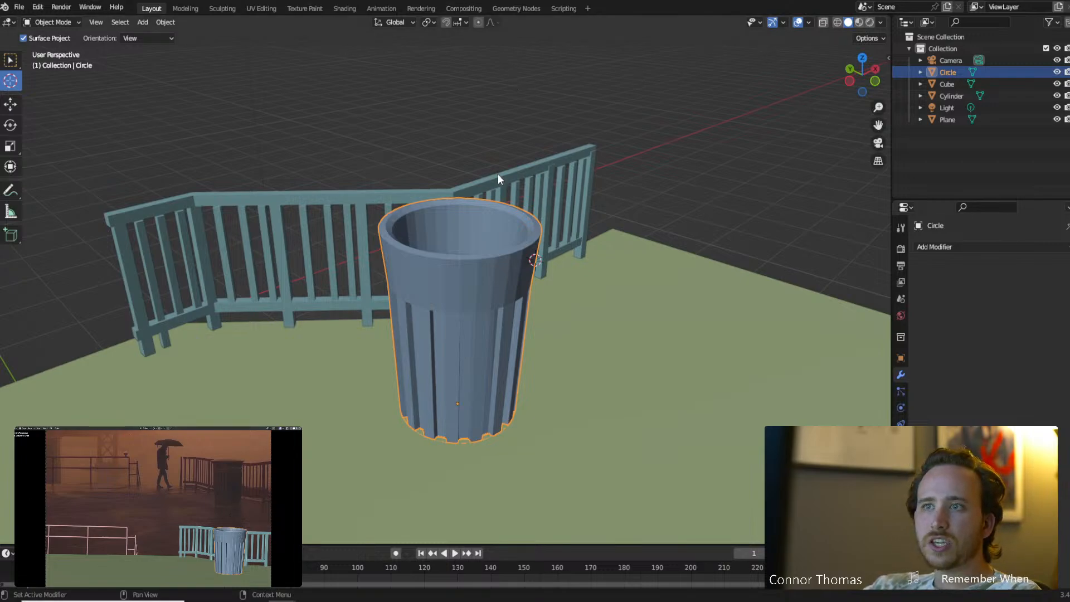
pyautogui.click(4, 65)
pyautogui.hotkey('shift', 'a')
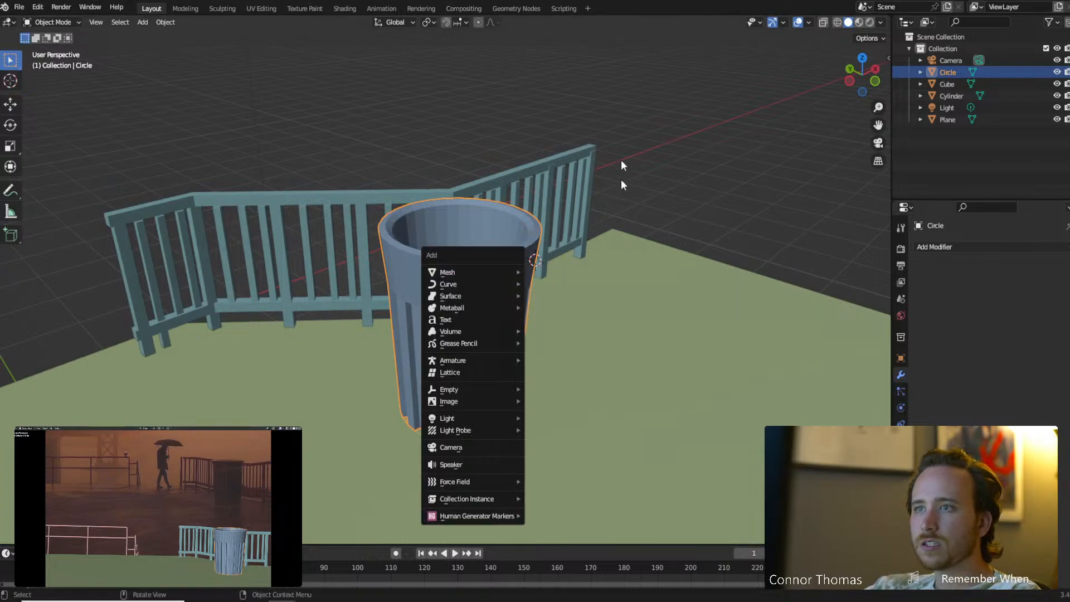
pyautogui.press('Escape')
pyautogui.press('KP_5')
pyautogui.press('KP_1')
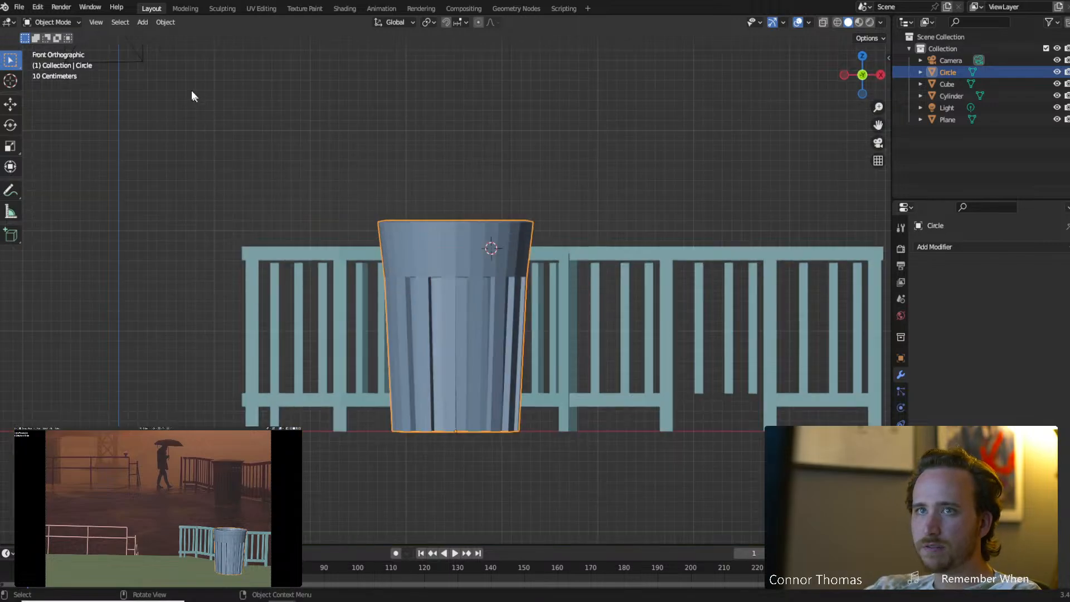
# Add a cube at the 3D cursor and scale it down uniformly to about 0.19.
pyautogui.hotkey('shift', 'a')
pyautogui.moveTo(509, 192)
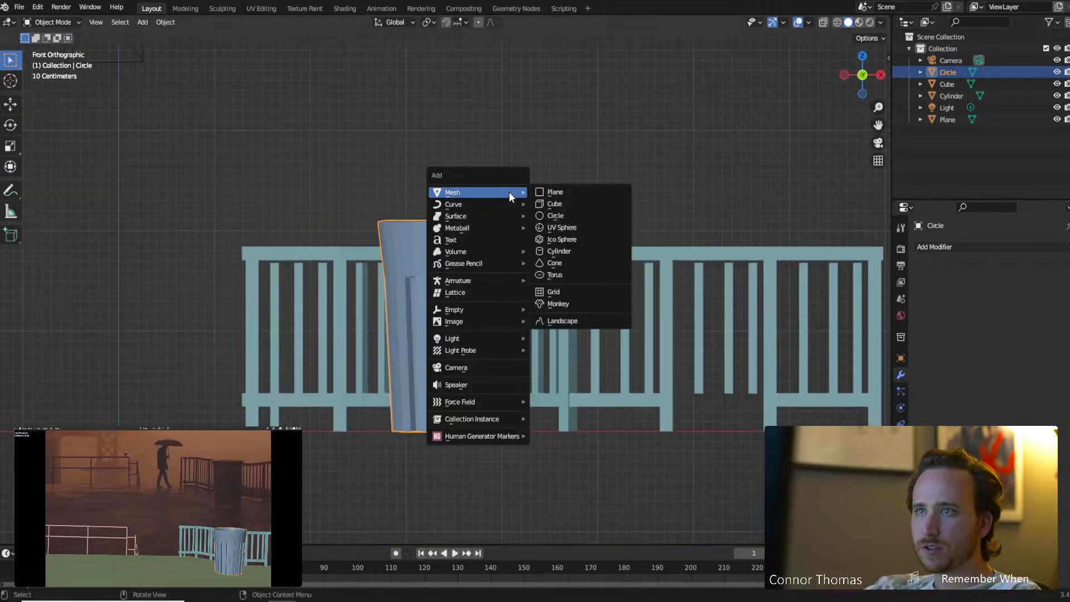
pyautogui.click(566, 205)
pyautogui.press('s')
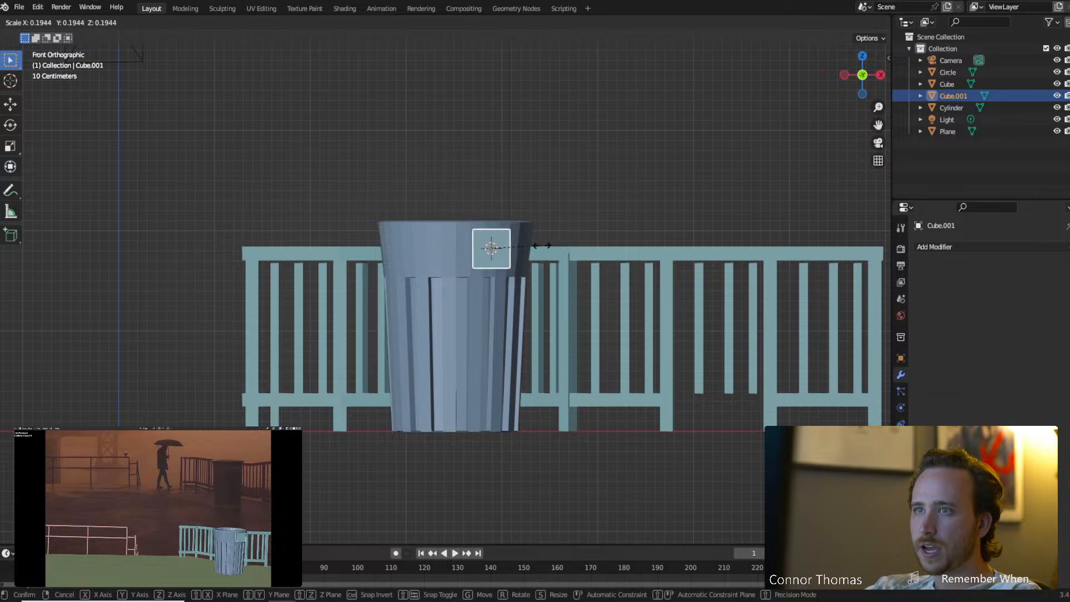
pyautogui.click(651, 246)
# Center the small cube on the bin's upper band along X and stretch it along X to a little over twice its width.
pyautogui.press('g')
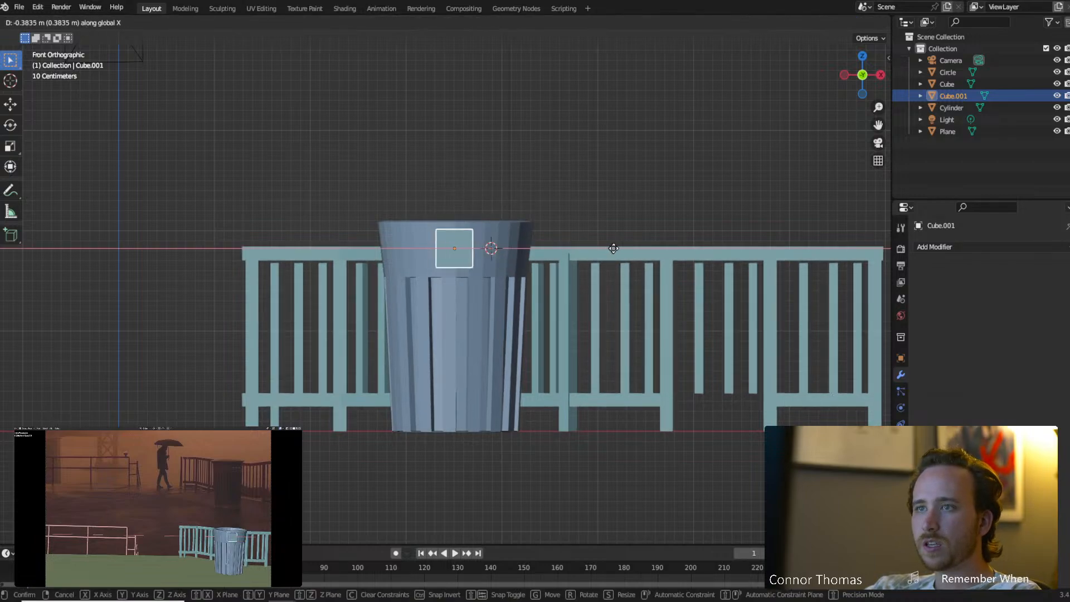
pyautogui.click(617, 249)
pyautogui.press('s')
pyautogui.press('x')
pyautogui.click(830, 246)
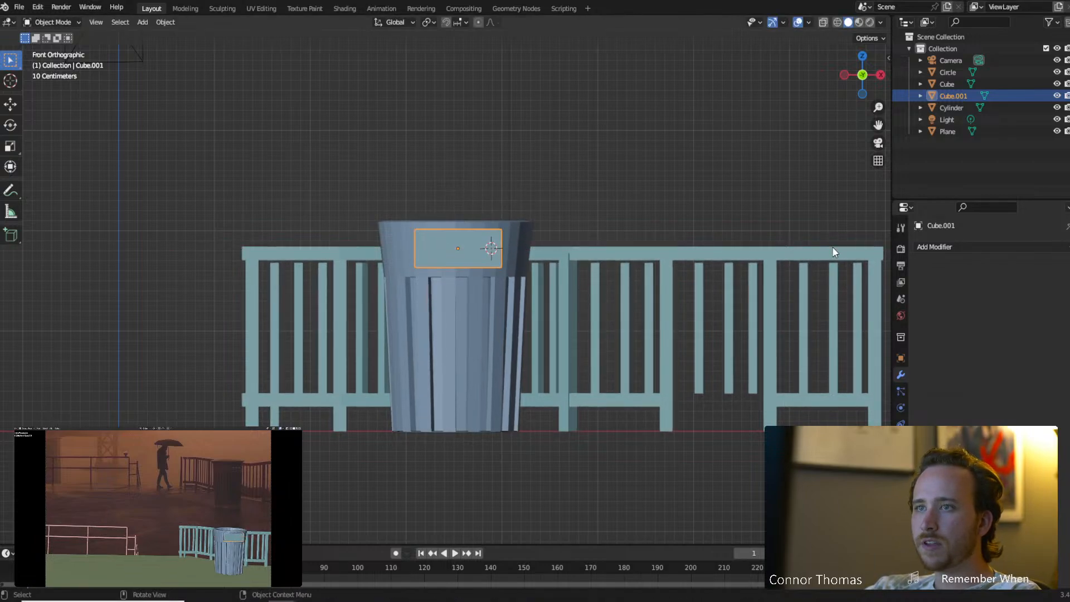
# Nudge the opening block about 0.02 m along negative X and adjust its position along Y so it cuts through the bin's wall.
pyautogui.press('g')
pyautogui.press('x')
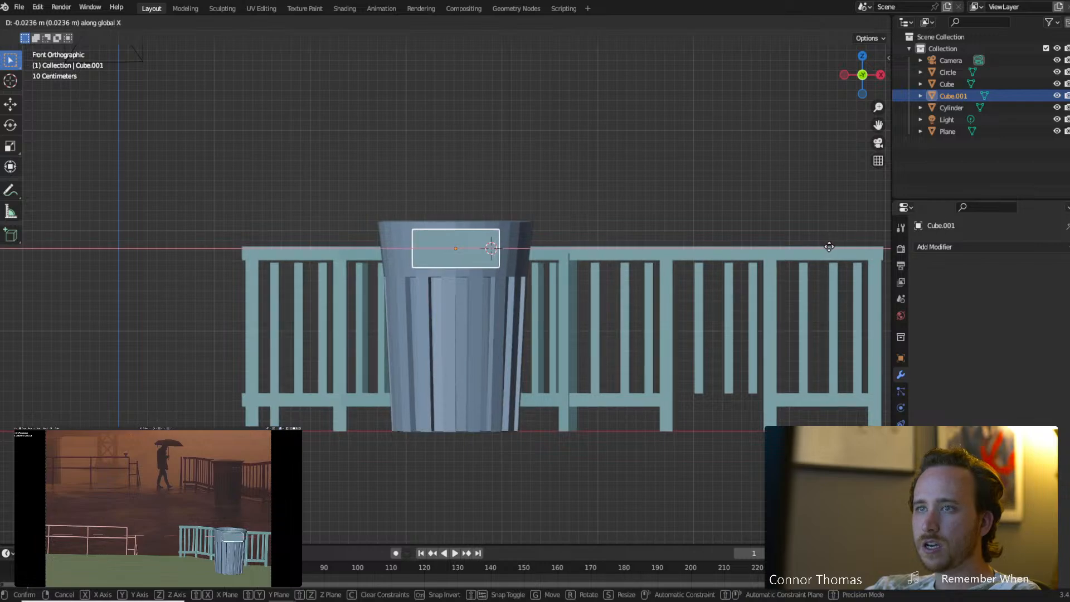
pyautogui.click(827, 246)
pyautogui.moveTo(622, 221); pyautogui.dragTo(715, 320, button='middle')
pyautogui.press('g')
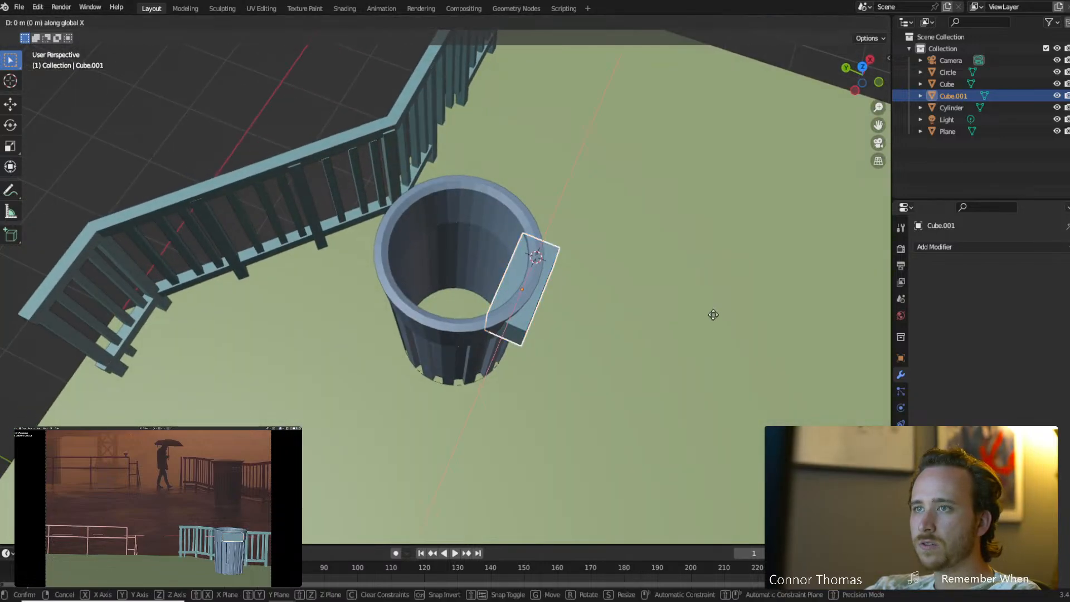
pyautogui.press('y')
pyautogui.click(586, 274)
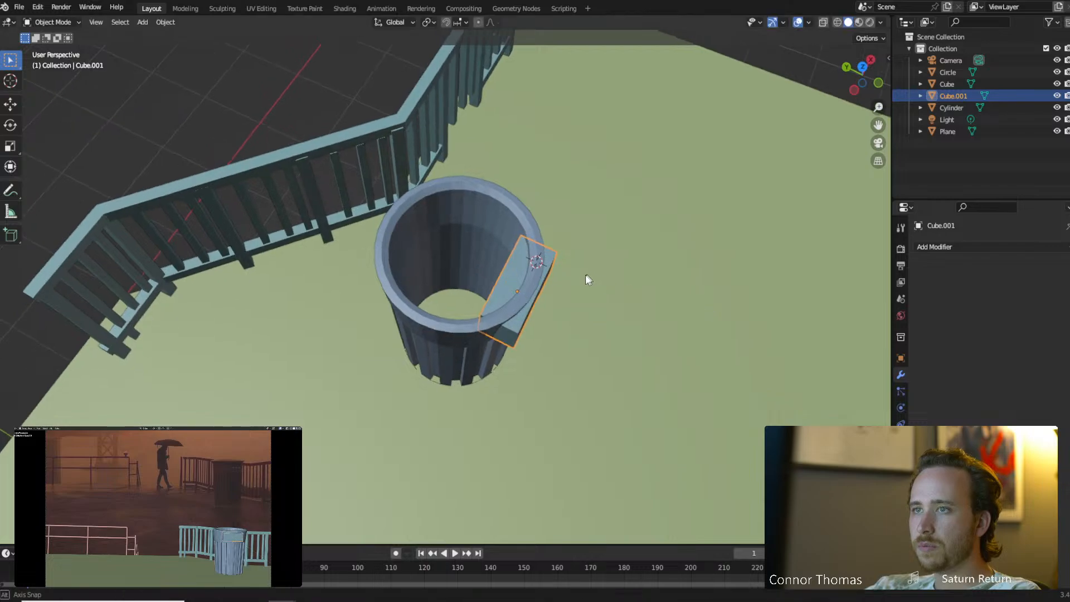
# Add a Boolean modifier in Difference mode to the trash bin, picking the opening block as its cutter object.
pyautogui.moveTo(585, 274); pyautogui.dragTo(457, 266, button='middle')
pyautogui.click(423, 270)
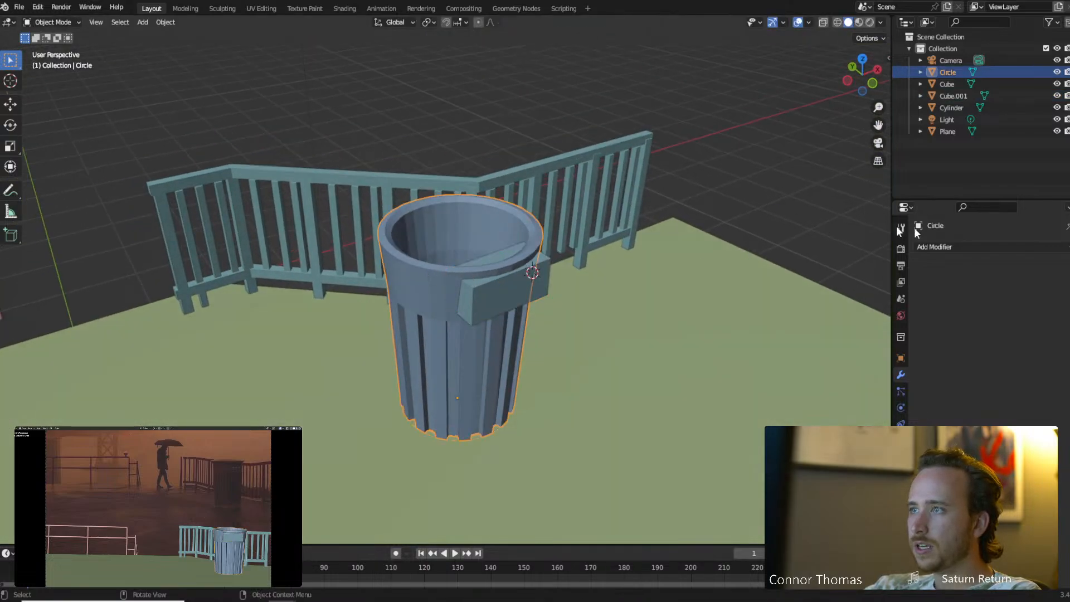
pyautogui.click(945, 249)
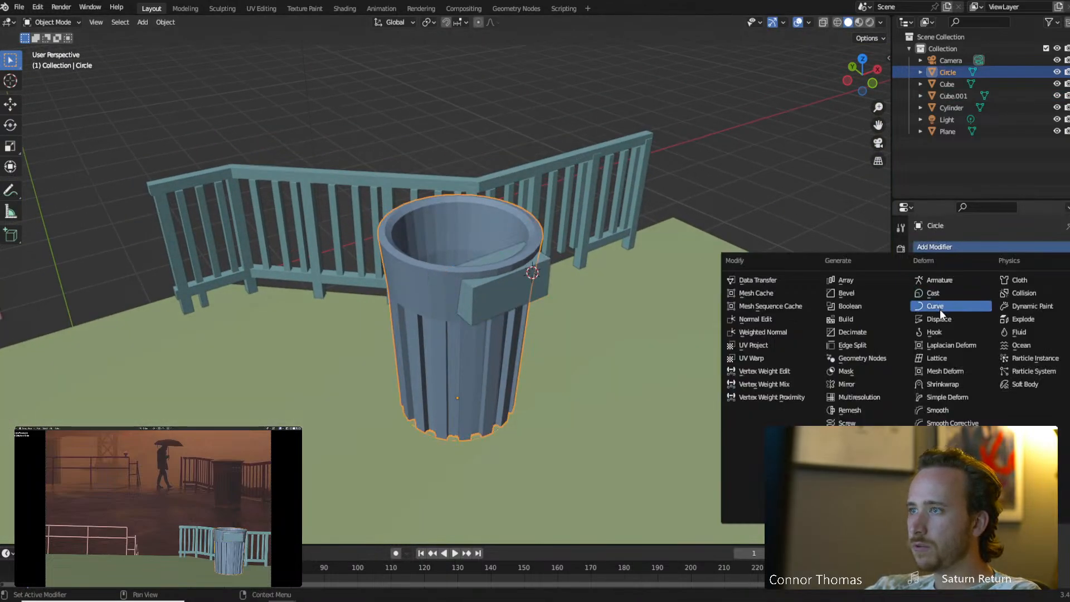
pyautogui.click(844, 307)
pyautogui.click(1053, 314)
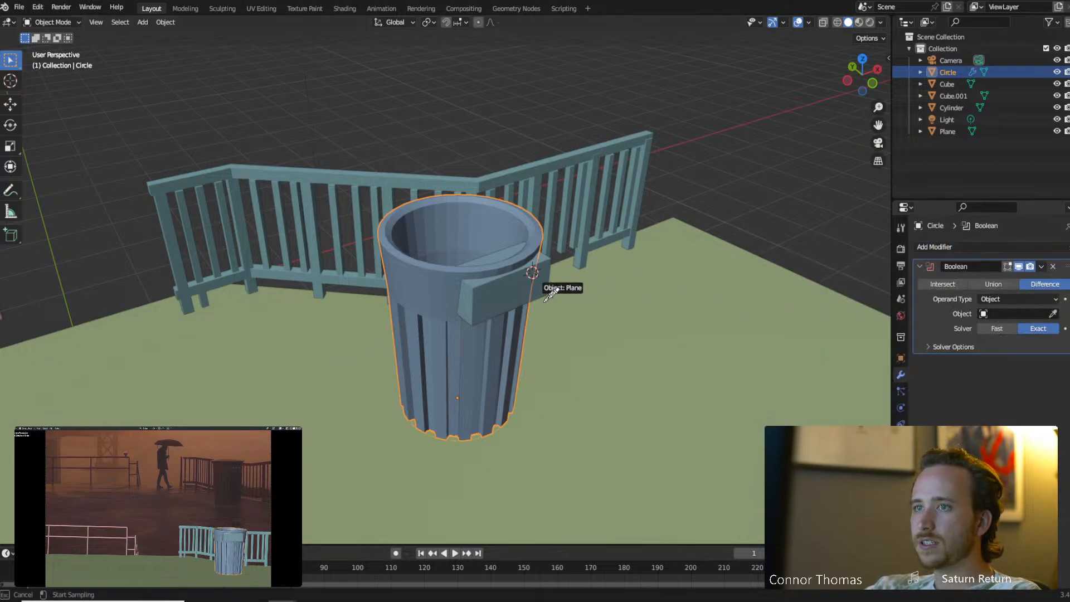
pyautogui.click(552, 274)
# Apply the bin's Boolean modifier and delete the block used as the cutter.
pyautogui.moveTo(671, 261); pyautogui.dragTo(779, 273, button='middle')
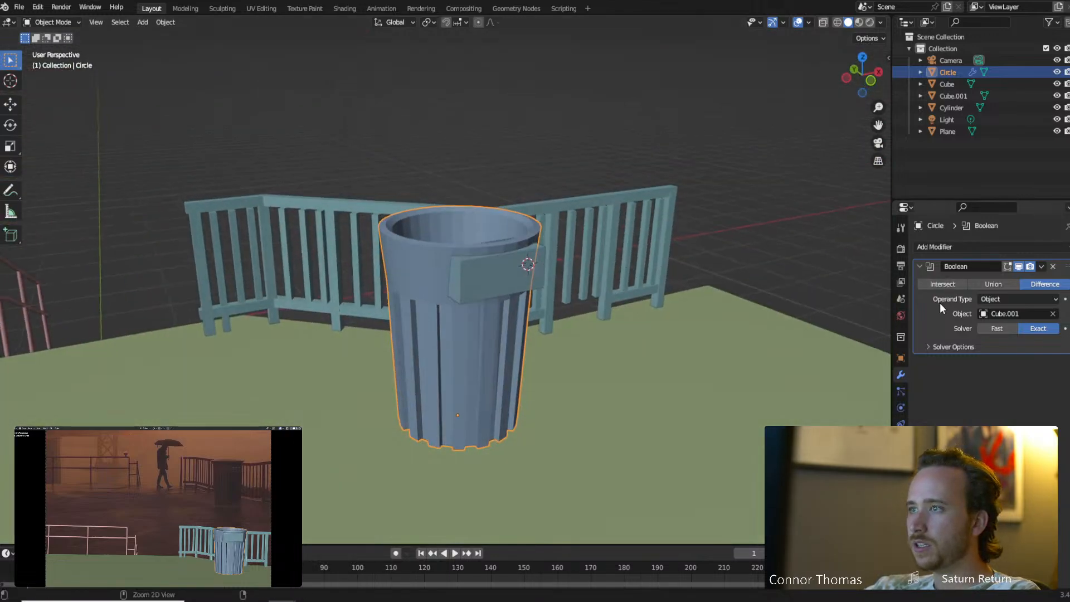
pyautogui.hotkey('ctrl', 'a')
pyautogui.click(499, 278)
pyautogui.press('Delete')
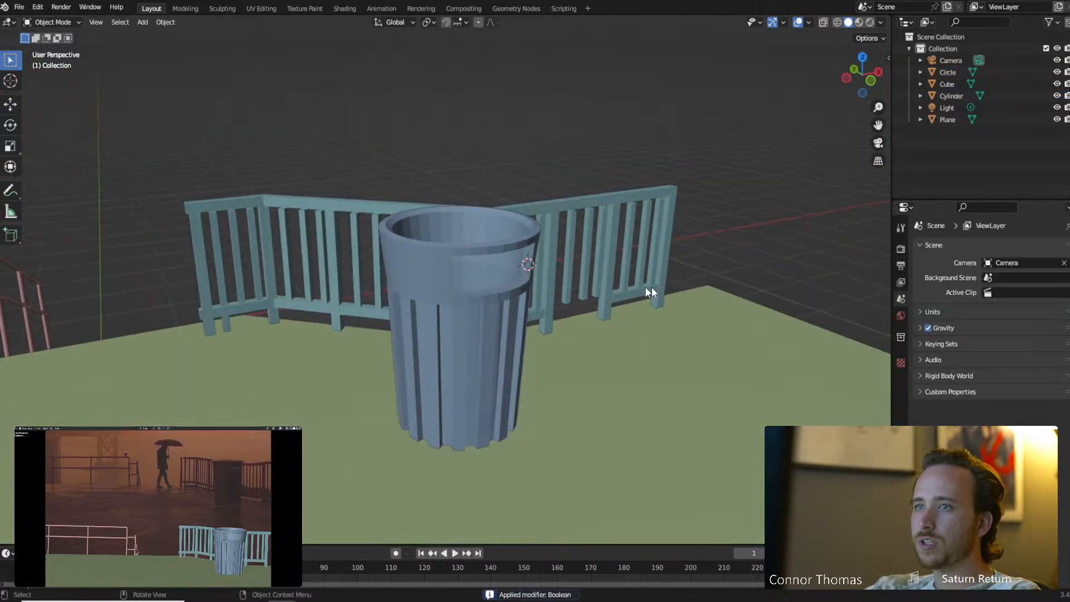
# Rotate the bin in the top orthographic view so its cut opening turns from the front toward the positive X side.
pyautogui.moveTo(651, 287); pyautogui.dragTo(612, 252, button='middle')
pyautogui.click(485, 272)
pyautogui.moveTo(485, 271); pyautogui.dragTo(580, 313, button='middle')
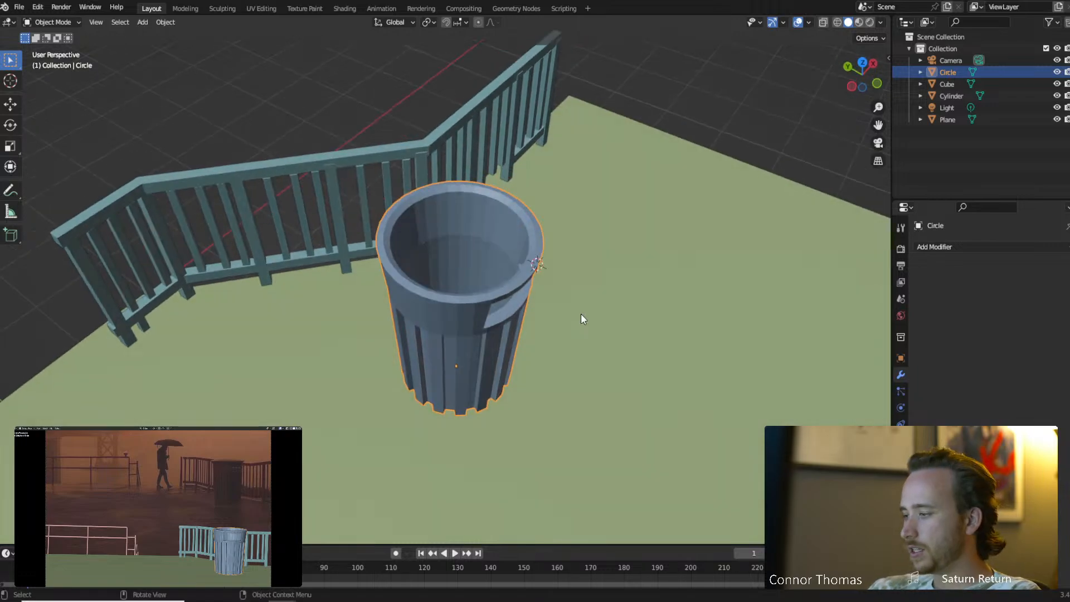
pyautogui.press('KP_7')
pyautogui.press('r')
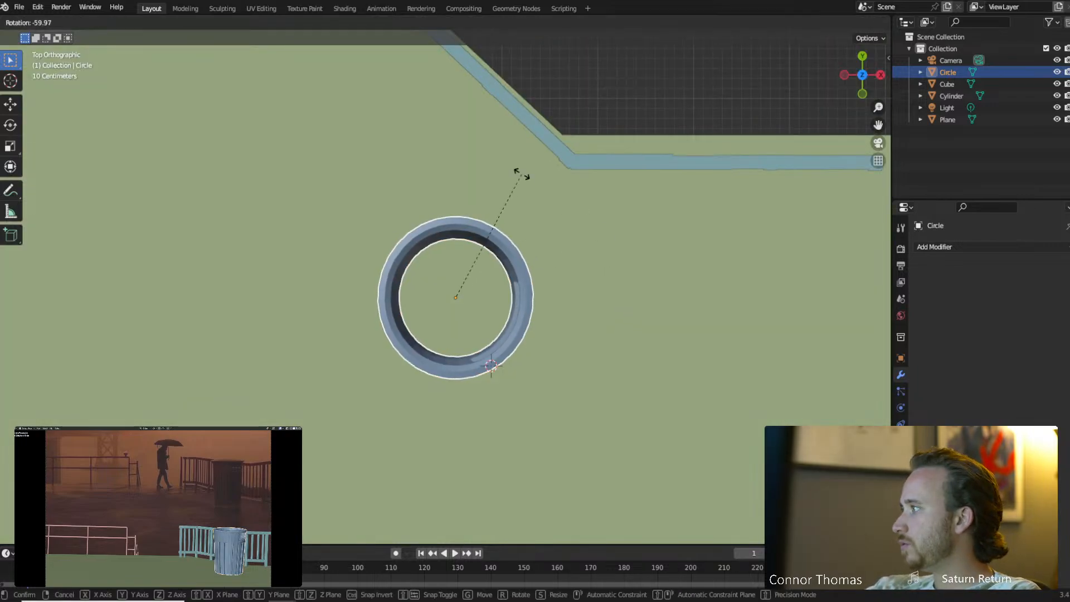
pyautogui.click(571, 199)
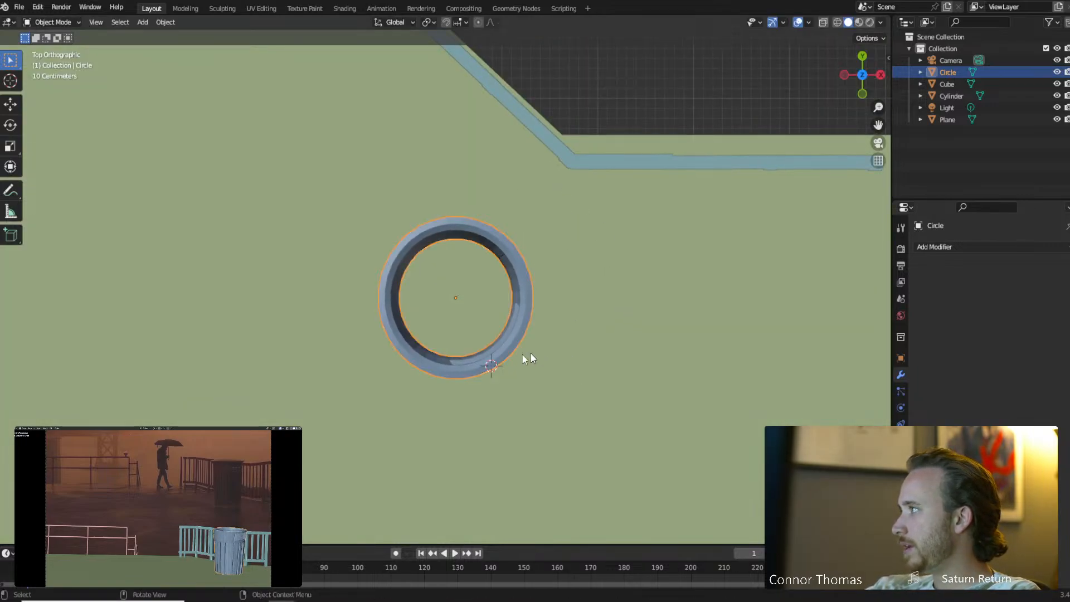
pyautogui.moveTo(530, 353); pyautogui.dragTo(433, 217, button='middle')
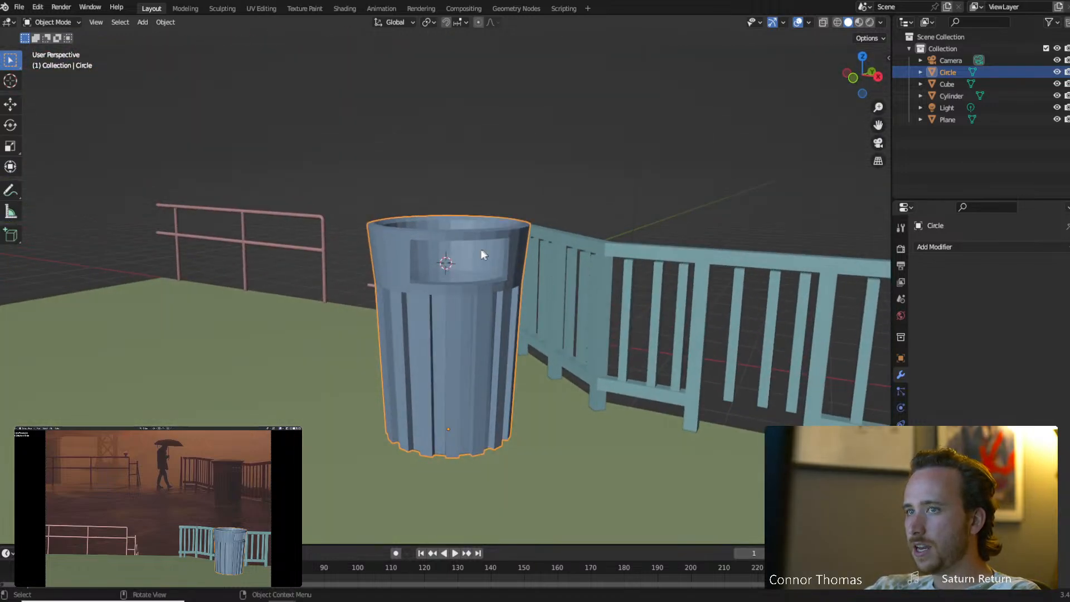
# Select the edge ring of the bin's outer top rim in Edit Mode and extrude it upward about 0.01 m along Z.
pyautogui.moveTo(484, 255); pyautogui.dragTo(453, 286, button='middle')
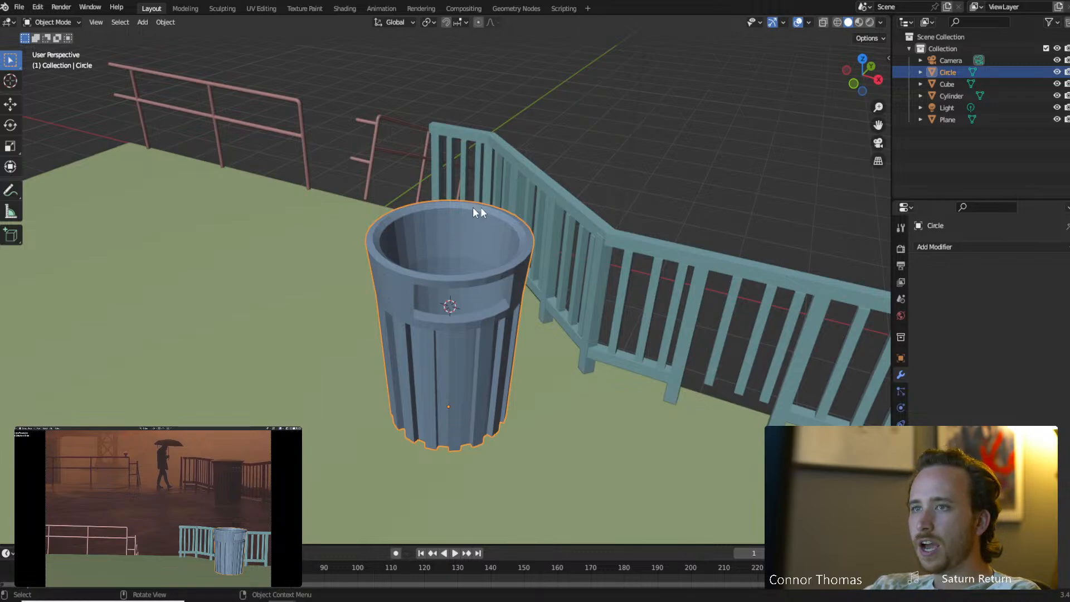
pyautogui.moveTo(454, 239); pyautogui.dragTo(463, 311, button='middle')
pyautogui.scroll(5, 454, 315)
pyautogui.press('Tab')
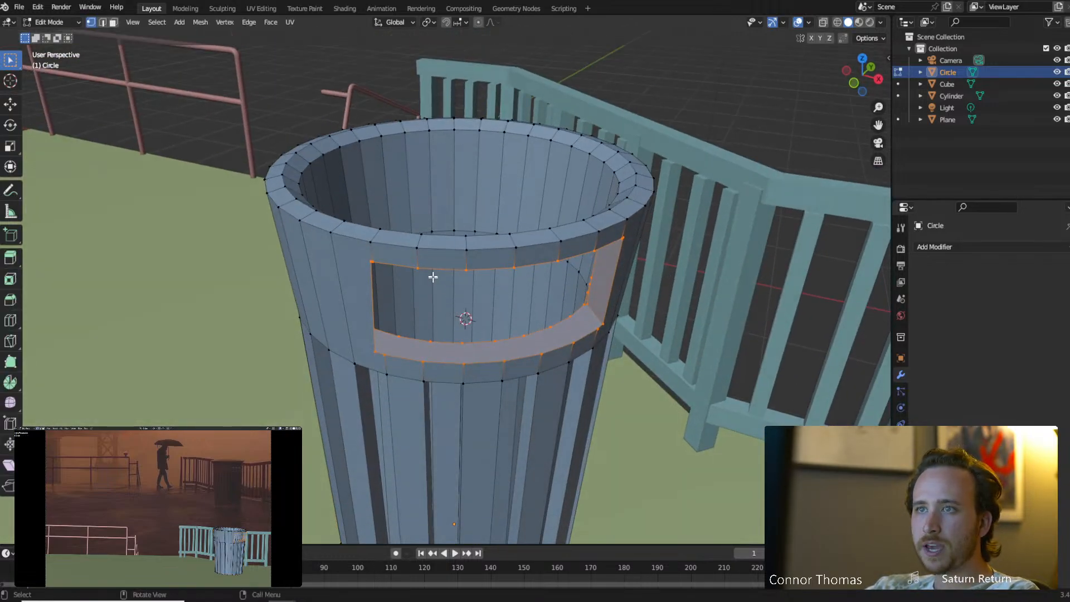
pyautogui.keyDown('alt'); pyautogui.click(444, 247); pyautogui.keyUp('alt')
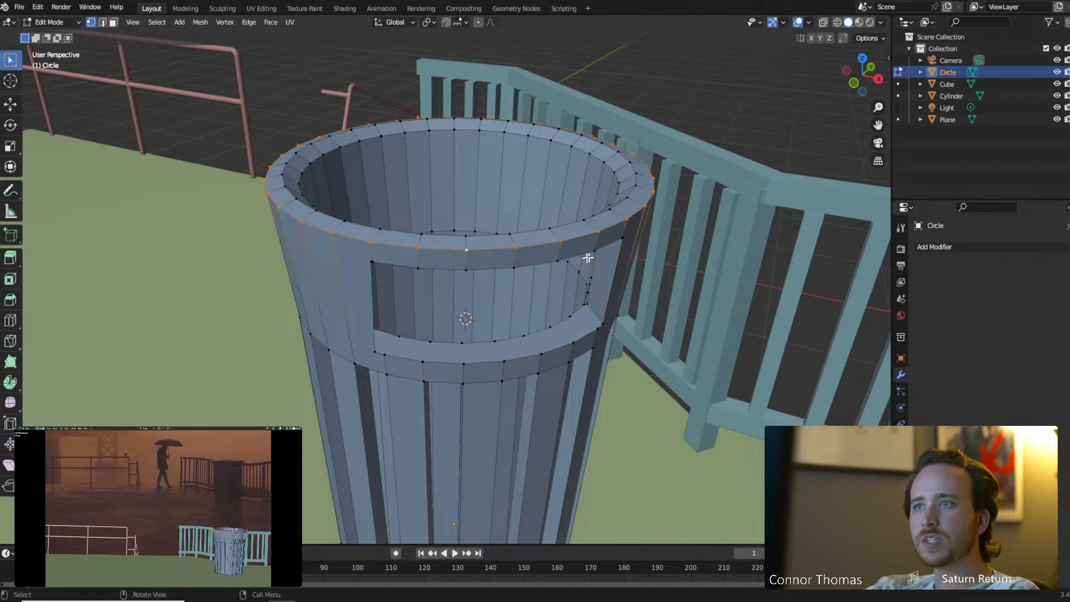
pyautogui.moveTo(588, 258); pyautogui.dragTo(698, 205, button='middle')
pyautogui.press('e')
pyautogui.click(727, 197)
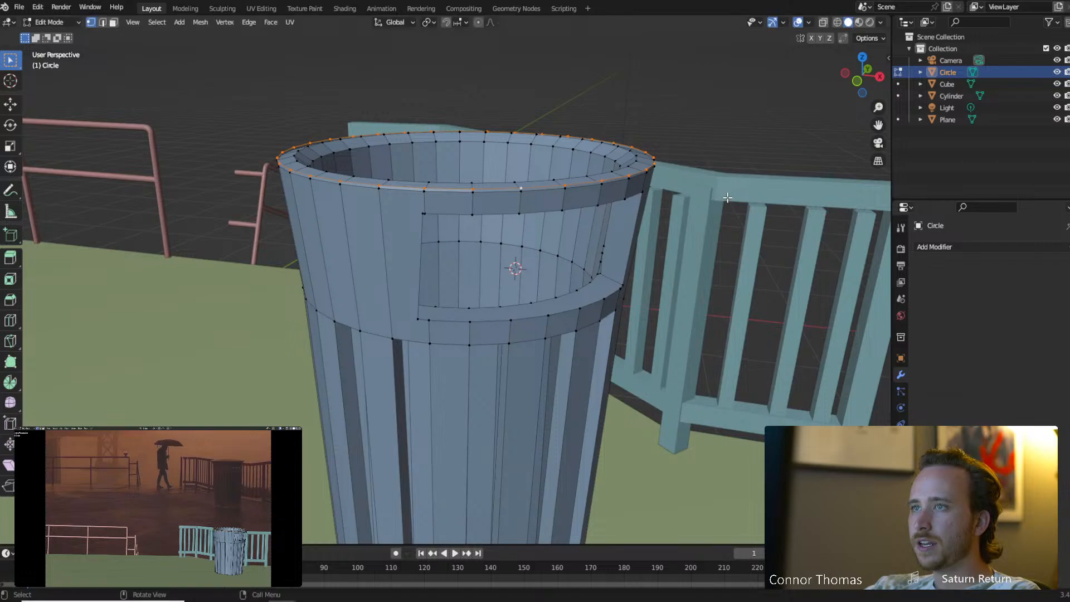
pyautogui.press('s')
pyautogui.click(726, 196)
pyautogui.press('e')
pyautogui.press('z')
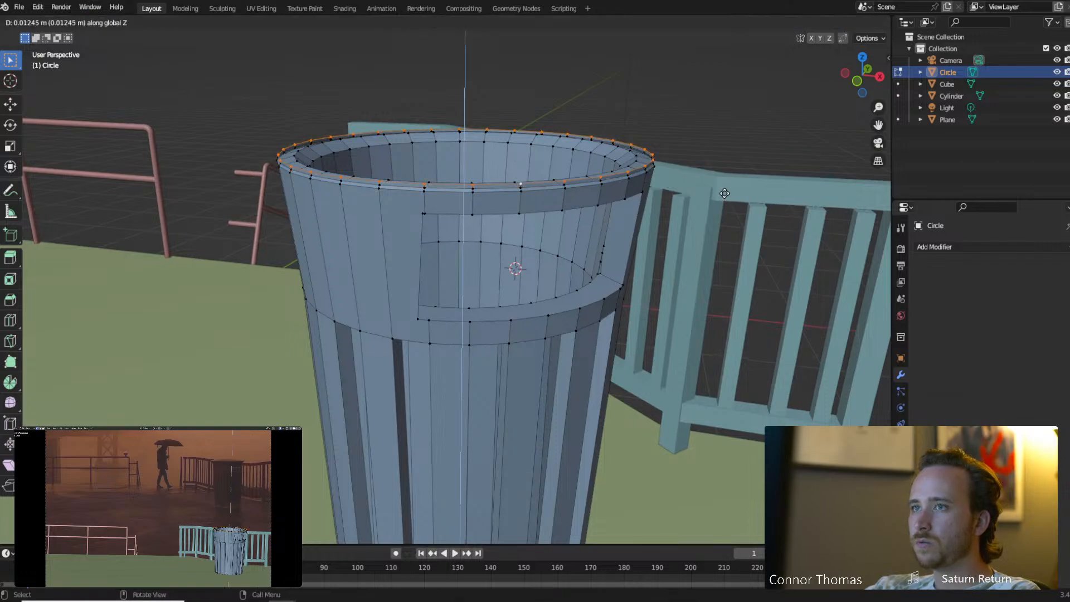
pyautogui.click(724, 193)
# In the front view, taper the raised rim slightly, extrude it up about 0.02 m along Z and scale the new ring inward to about 0.94.
pyautogui.press('KP_1')
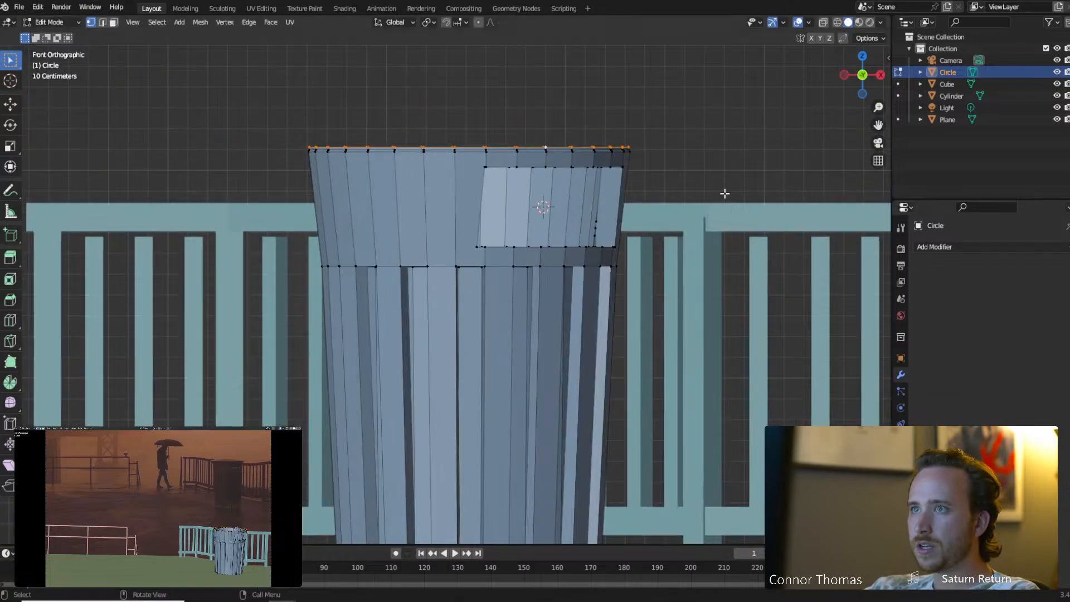
pyautogui.scroll(2, 725, 194)
pyautogui.keyDown('shift'); pyautogui.moveTo(719, 181); pyautogui.dragTo(710, 288, button='middle'); pyautogui.keyUp('shift')
pyautogui.press('s')
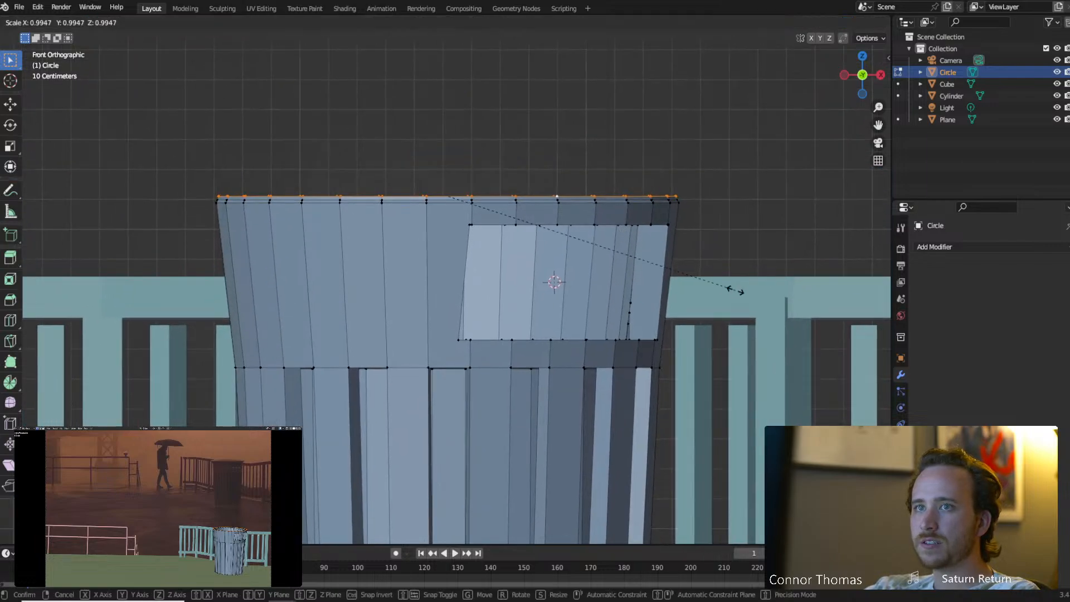
pyautogui.click(731, 291)
pyautogui.press('e')
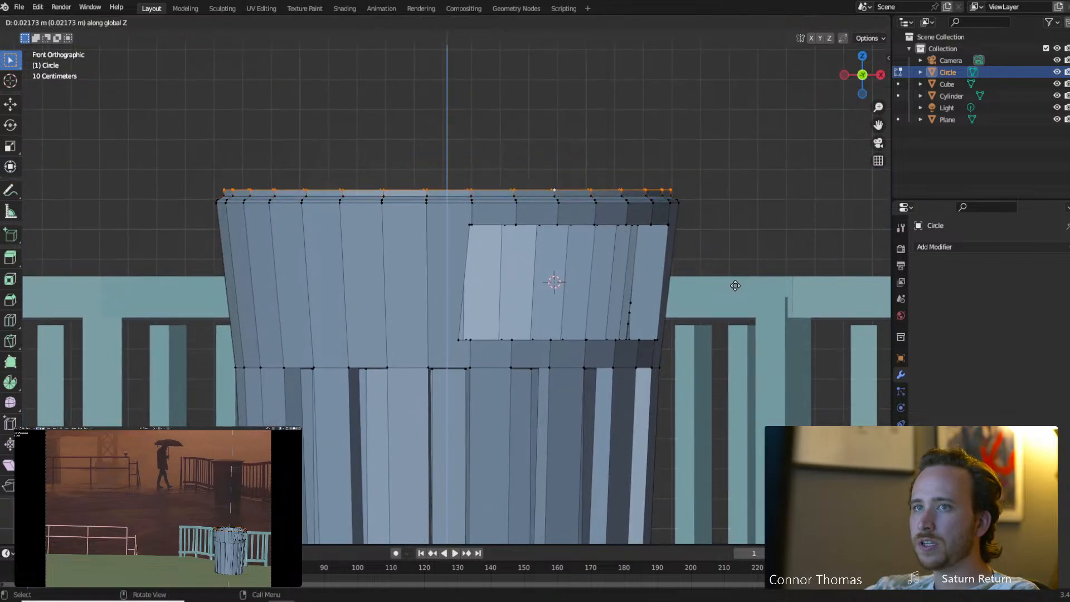
pyautogui.press('s')
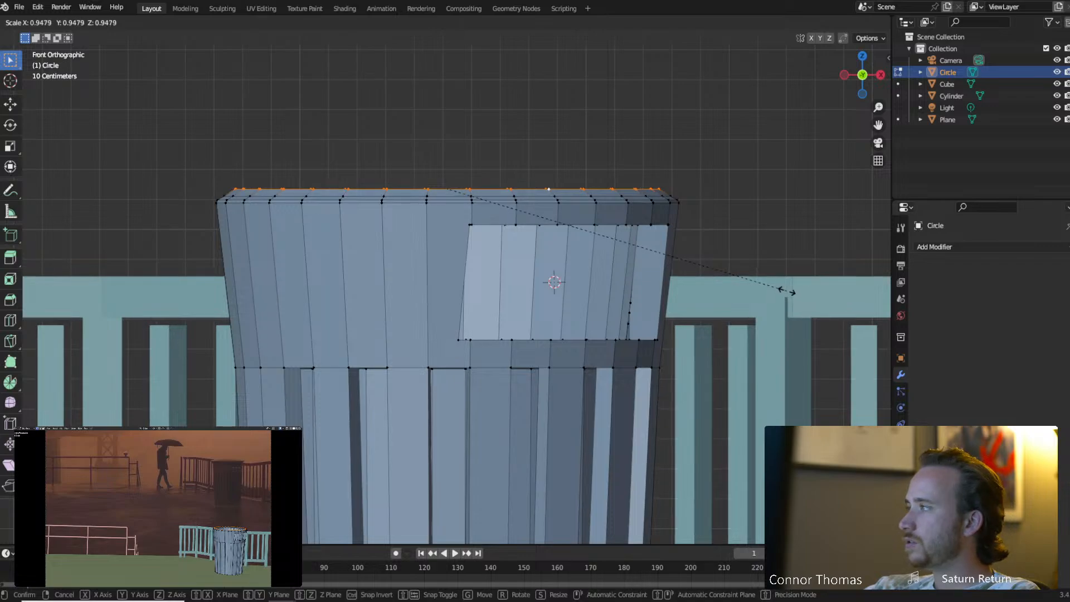
pyautogui.click(780, 291)
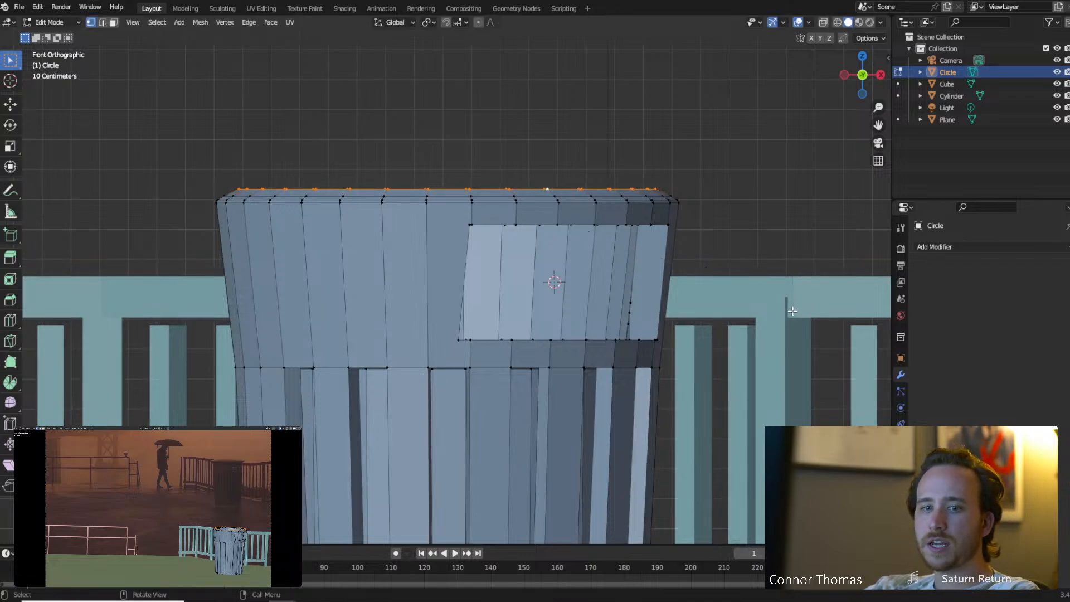
# Build the lid's slope by extruding two more rings up along Z, scaling each inward to roughly 0.8 to 0.85.
pyautogui.press('e')
pyautogui.press('z')
pyautogui.click(793, 296)
pyautogui.press('s')
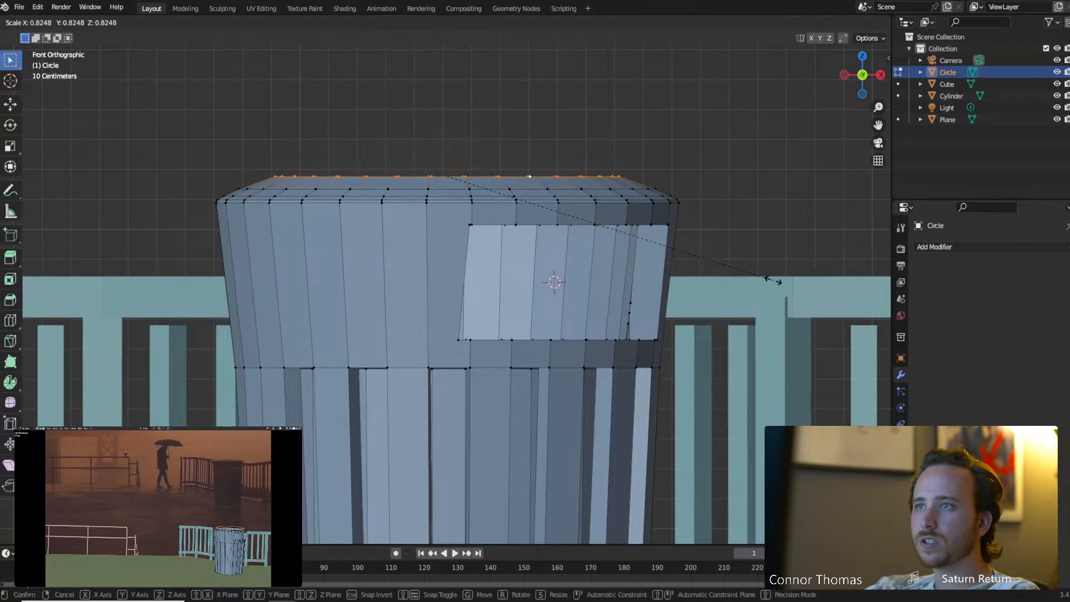
pyautogui.click(772, 284)
pyautogui.press('e')
pyautogui.press('z')
pyautogui.click(765, 284)
pyautogui.press('s')
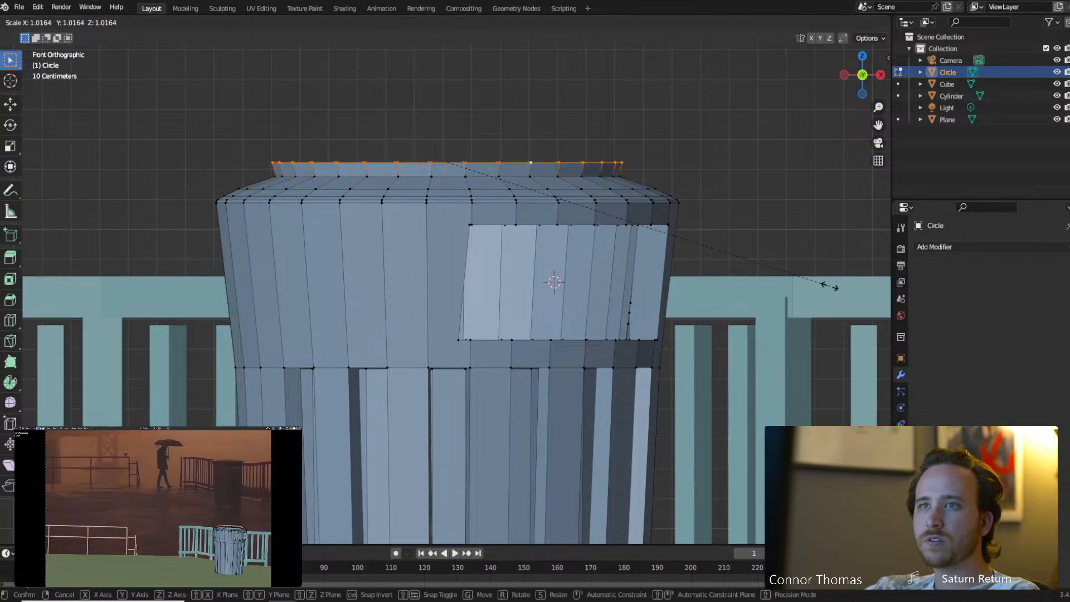
pyautogui.click(762, 278)
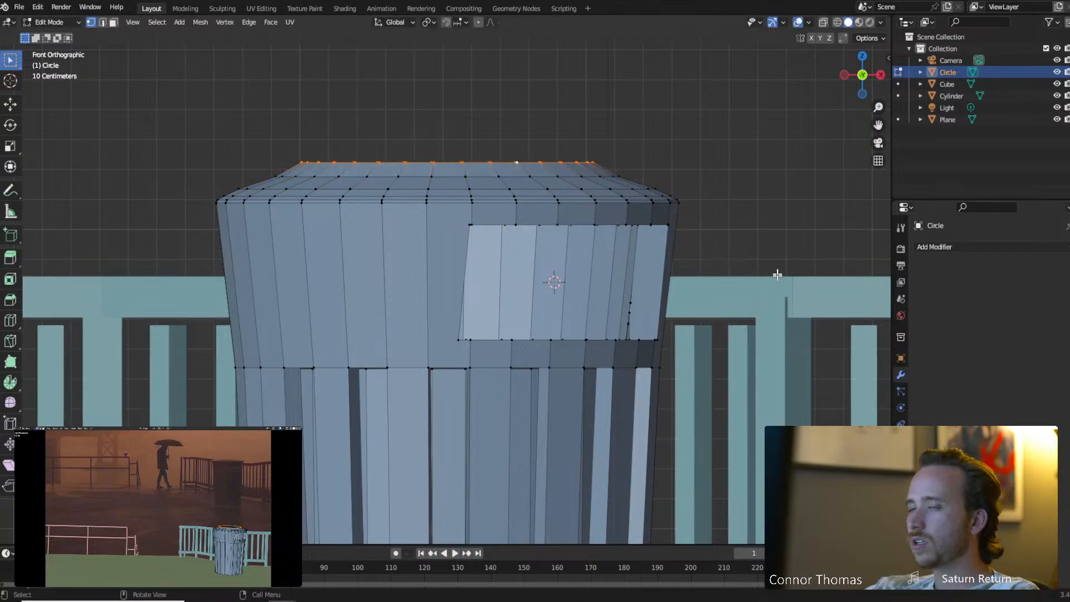
# Extrude another lid ring along Z, scale it inward to about 0.7 and raise it about 0.03 m.
pyautogui.press('e')
pyautogui.press('z')
pyautogui.click(814, 261)
pyautogui.press('s')
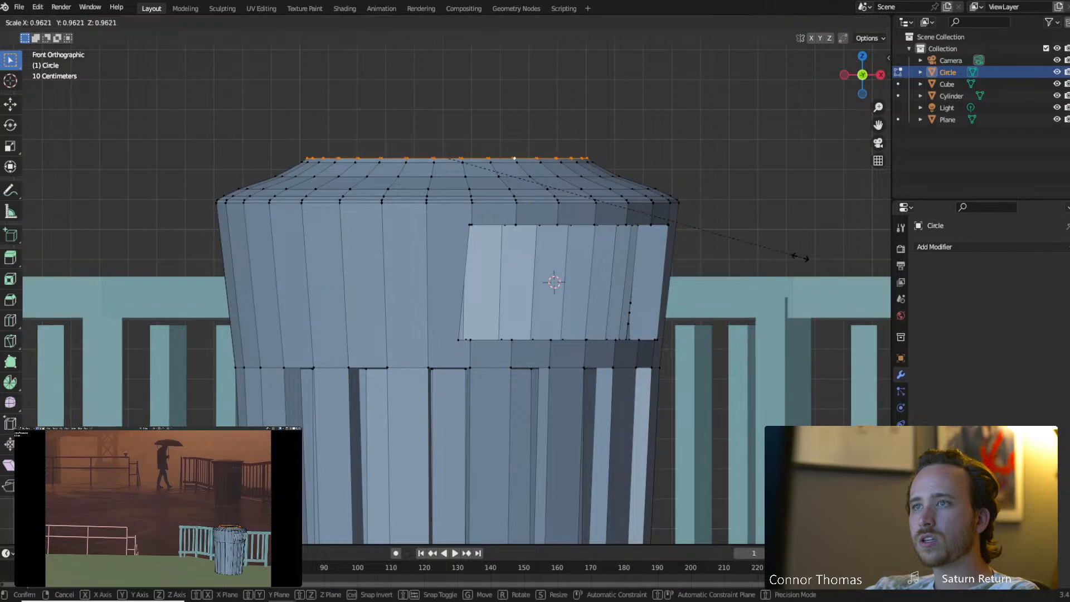
pyautogui.click(708, 243)
pyautogui.press('e')
pyautogui.press('z')
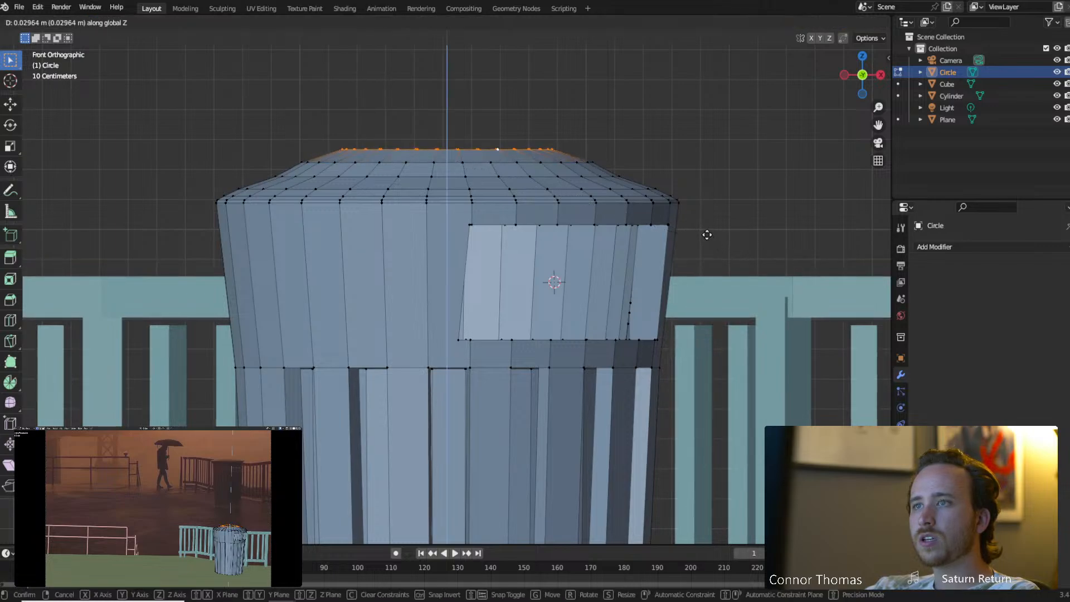
pyautogui.click(707, 233)
# Smooth the lid's profile by scaling the second-highest ring to about 0.95 and narrowing the top ring to roughly 0.8.
pyautogui.keyDown('alt'); pyautogui.click(596, 162); pyautogui.keyUp('alt')
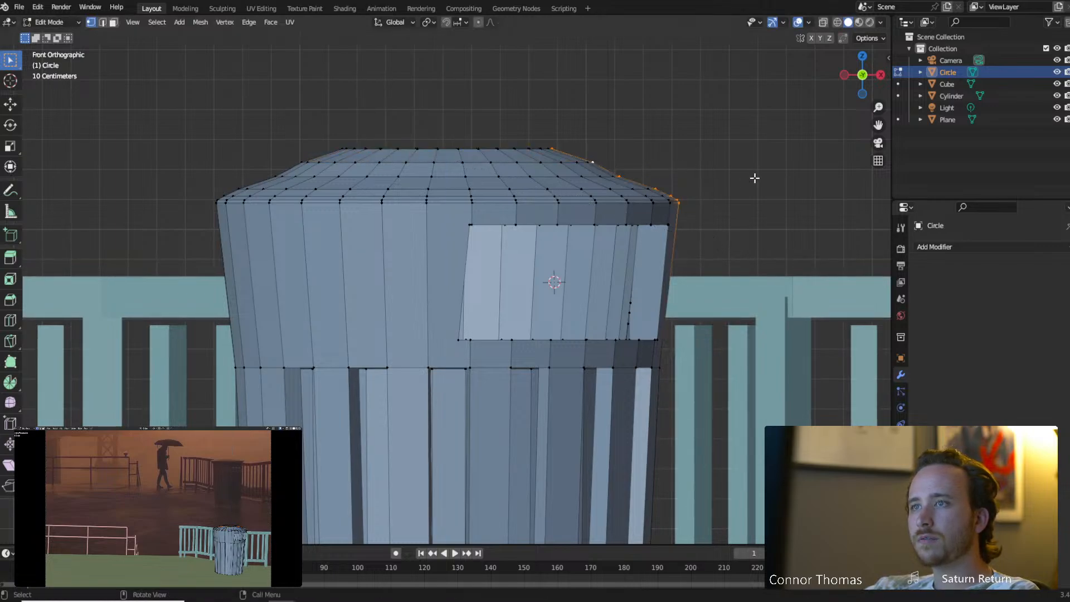
pyautogui.keyDown('alt'); pyautogui.click(560, 162); pyautogui.keyUp('alt')
pyautogui.press('s')
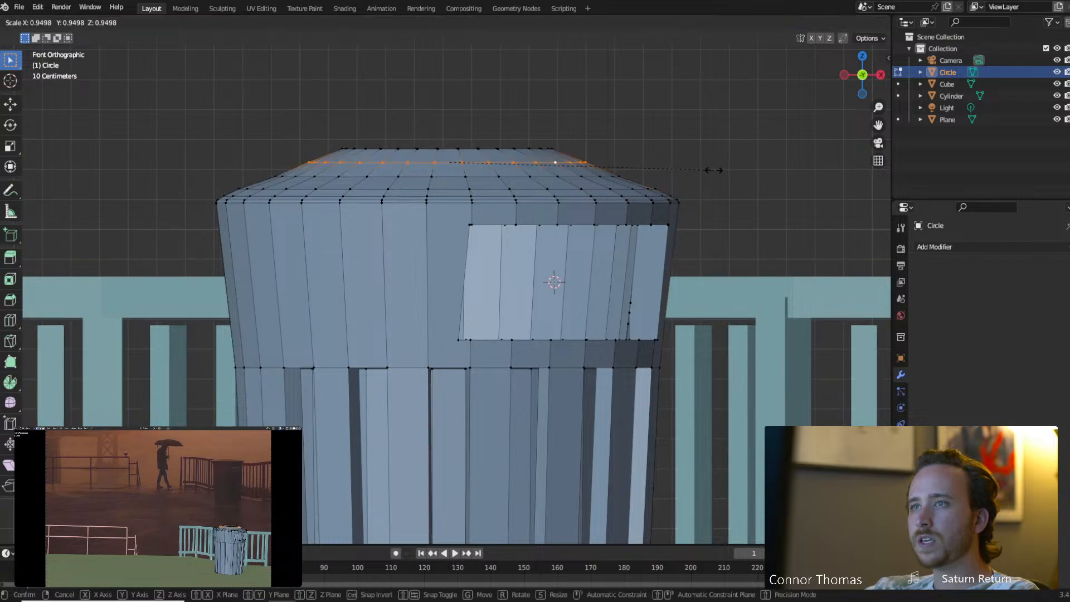
pyautogui.click(708, 170)
pyautogui.keyDown('alt'); pyautogui.click(547, 146); pyautogui.keyUp('alt')
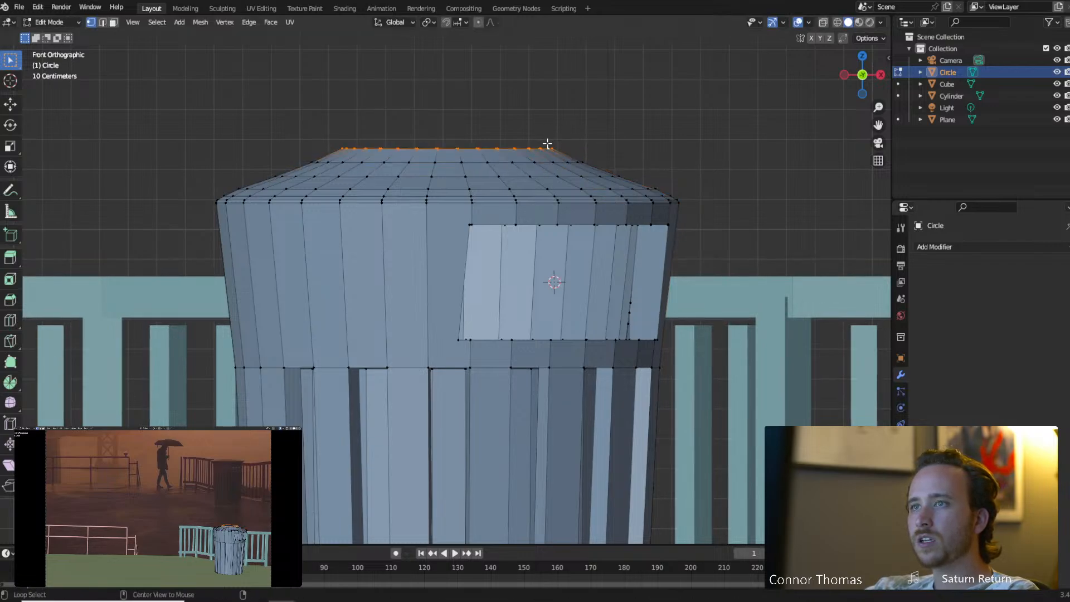
pyautogui.press('s')
pyautogui.click(710, 158)
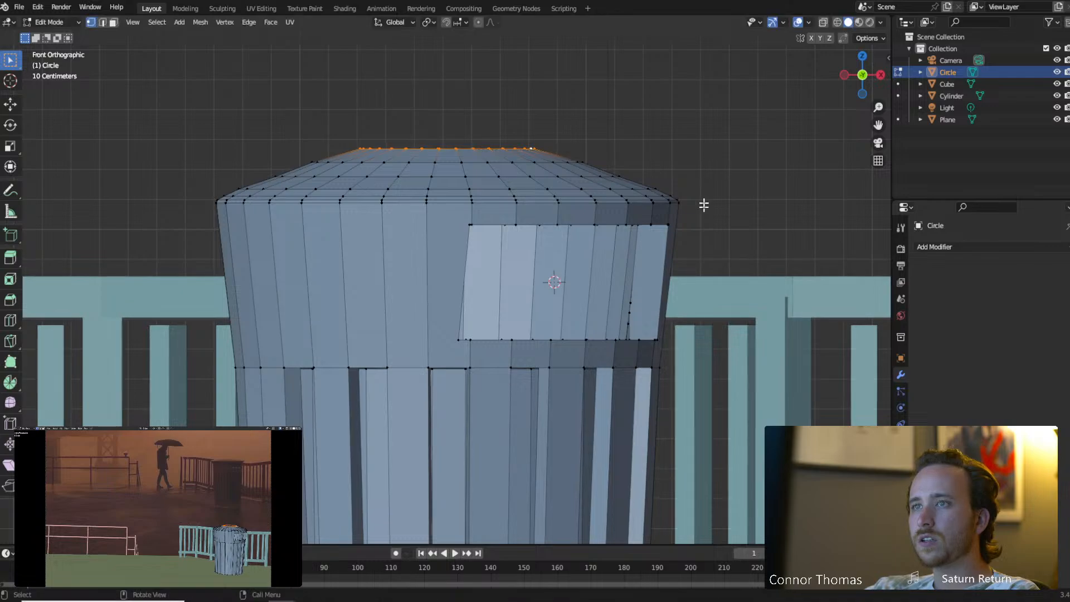
pyautogui.press('g')
pyautogui.click(698, 203)
pyautogui.hotkey('ctrl', 'z')
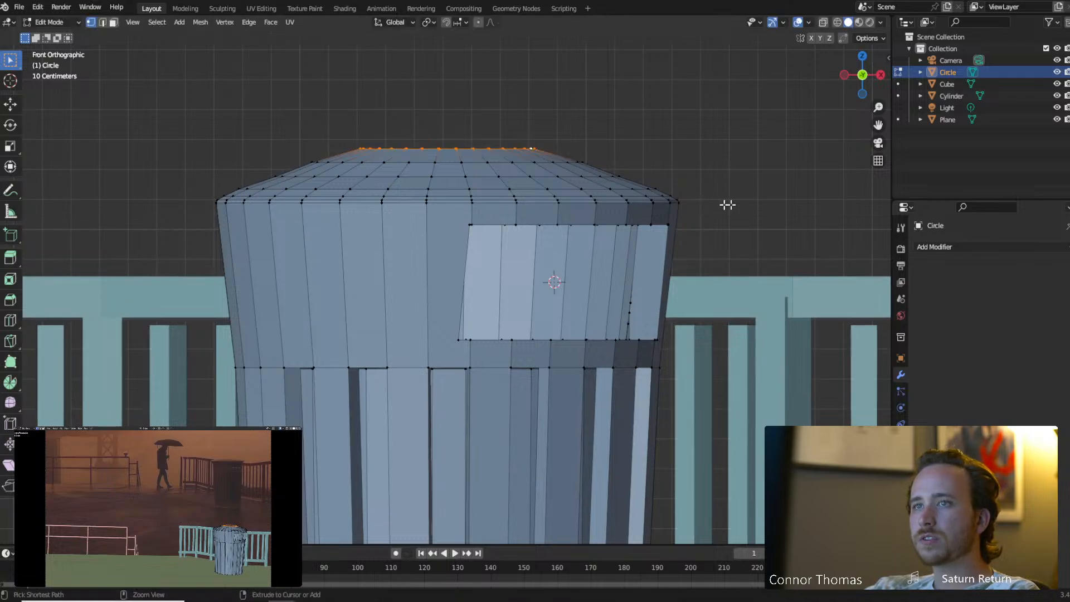
# Extrude the lid's top ring slightly upward along Z and scale it to about half its width to narrow the central hole.
pyautogui.press('g')
pyautogui.press('z')
pyautogui.click(741, 199)
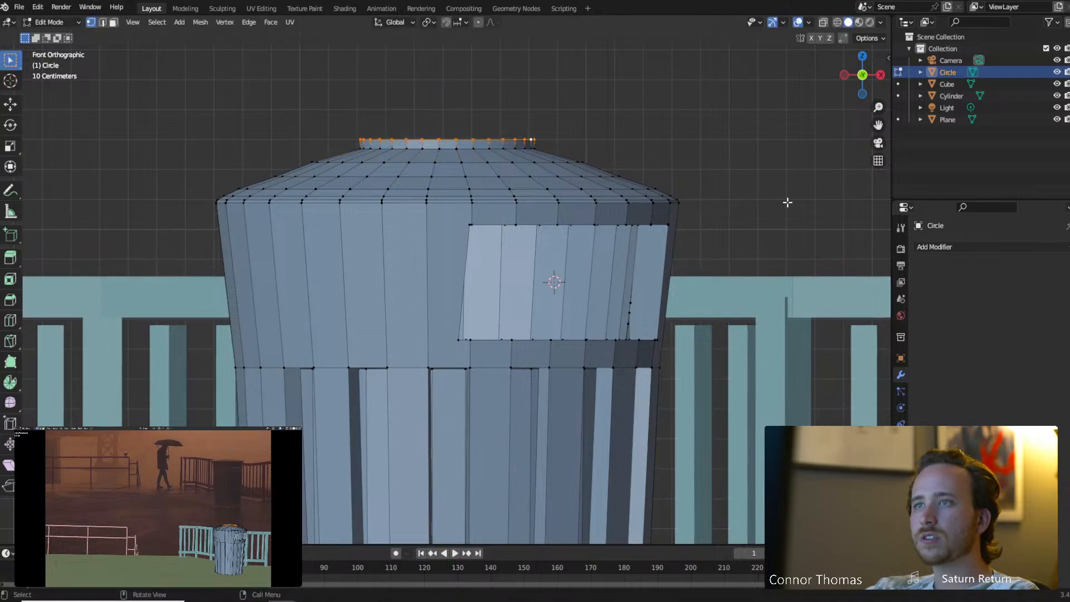
pyautogui.press('s')
pyautogui.click(627, 161)
pyautogui.press('g')
pyautogui.press('z')
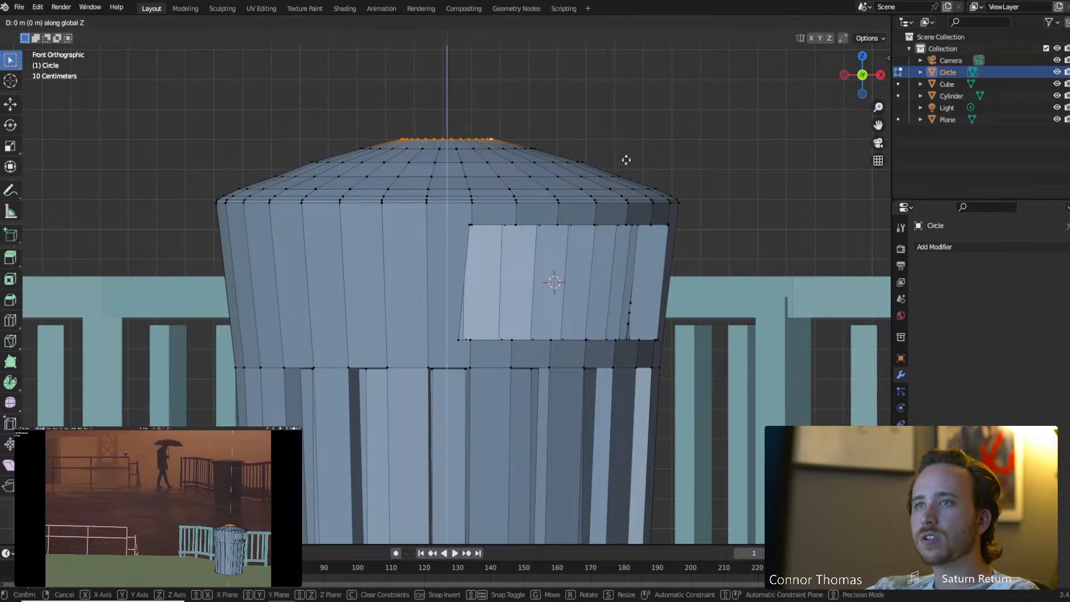
pyautogui.click(626, 163)
pyautogui.moveTo(616, 160); pyautogui.dragTo(553, 208, button='middle')
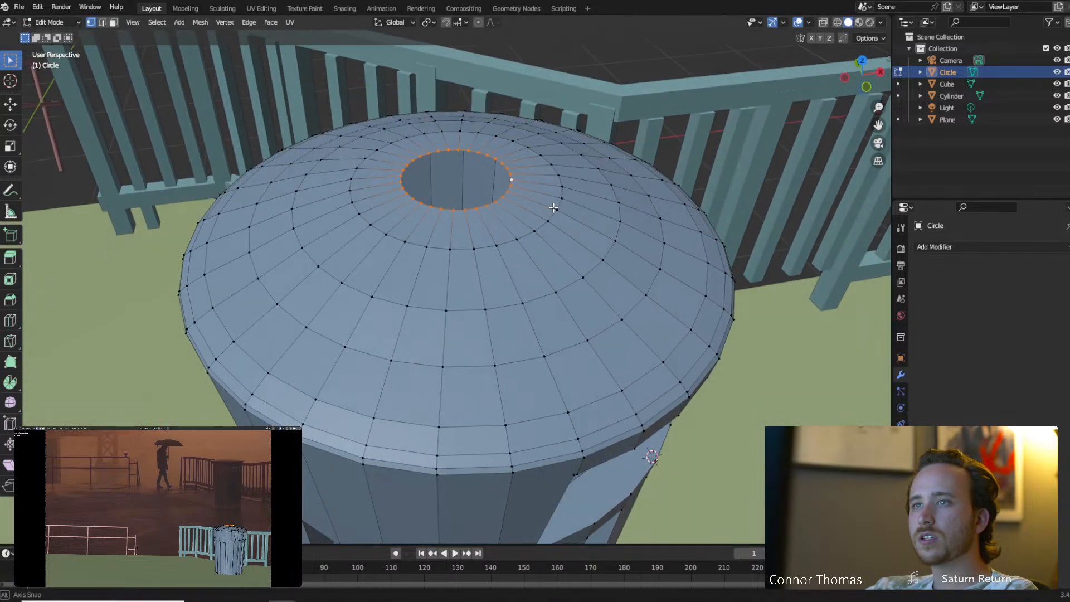
# Try to fill the lid's central hole from its open edge ring and undo the resulting faces.
pyautogui.press('f')
pyautogui.moveTo(523, 205); pyautogui.dragTo(510, 272, button='middle')
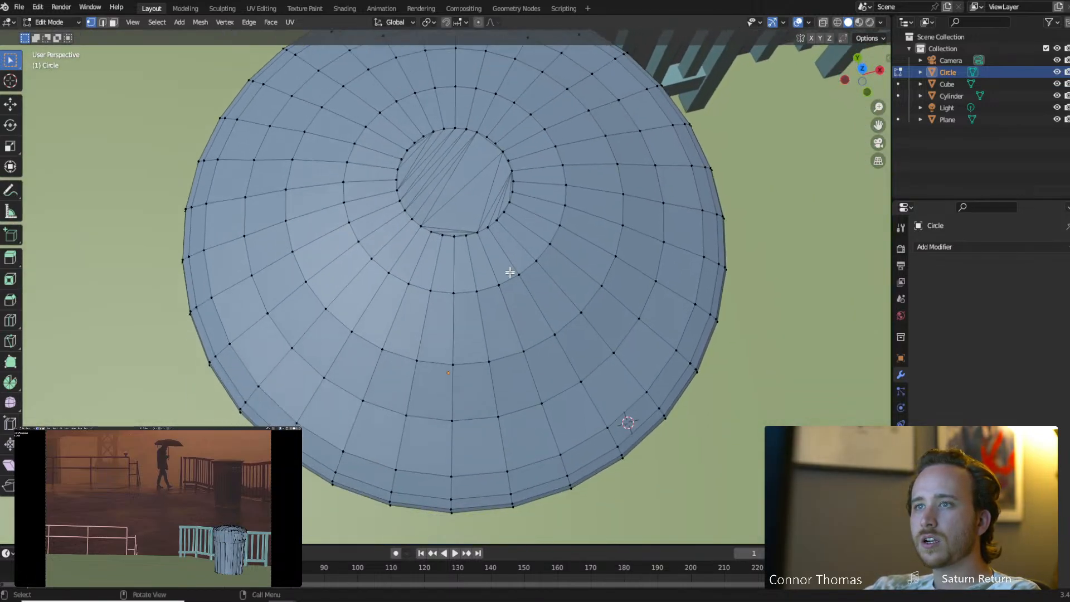
pyautogui.press('3')
pyautogui.click(475, 198)
pyautogui.click(450, 173)
pyautogui.click(439, 175)
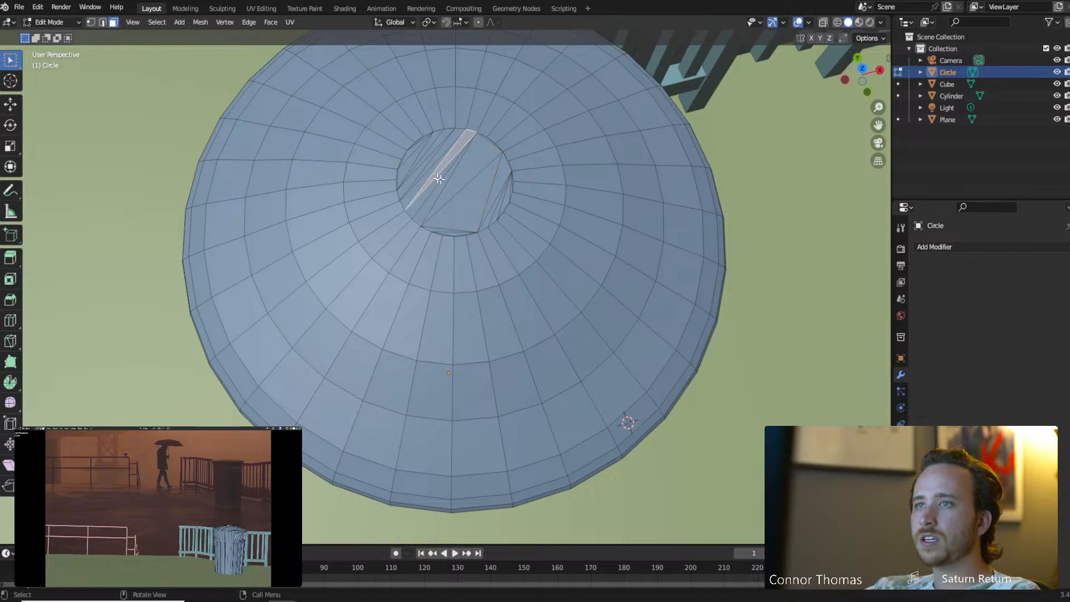
pyautogui.click(439, 176)
pyautogui.hotkey('ctrl', 'z')
pyautogui.hotkey('ctrl', 'z')
pyautogui.hotkey('ctrl', 'z')
pyautogui.hotkey('ctrl', 'z')
pyautogui.hotkey('ctrl', 'z')
pyautogui.hotkey('ctrl', 'z')
pyautogui.hotkey('ctrl', 'z')
pyautogui.hotkey('ctrl', 'z')
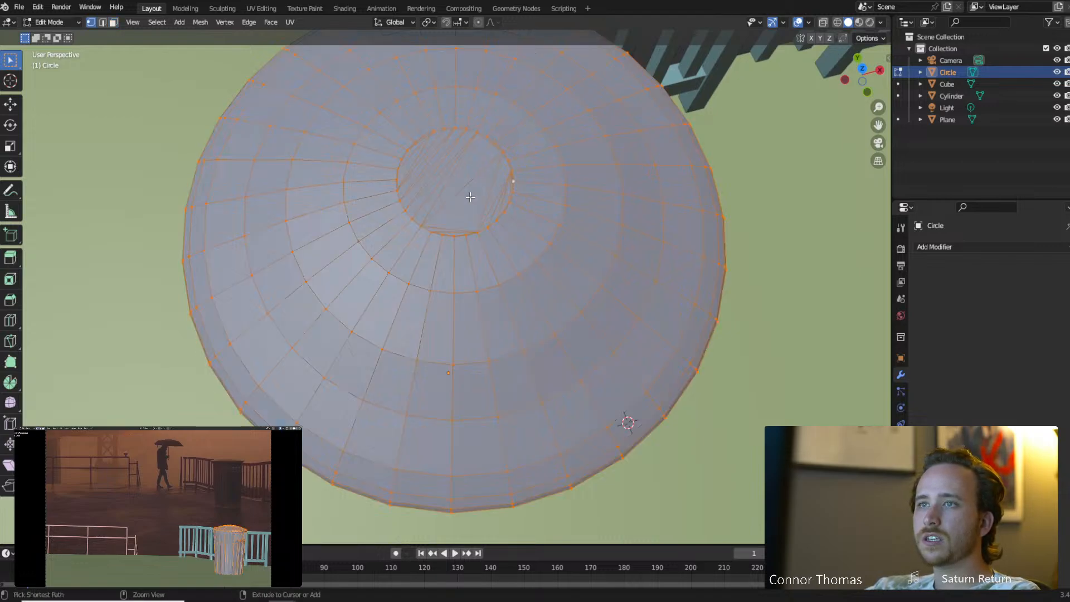
# Close the lid's central hole with a single face and leave mesh editing.
pyautogui.press('f')
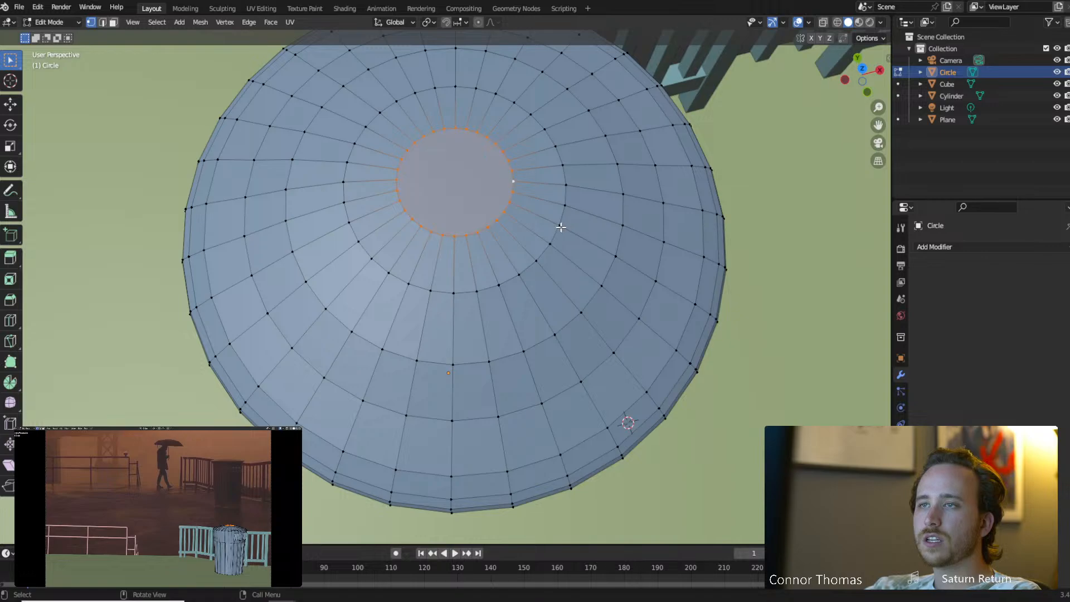
pyautogui.press('a')
pyautogui.press('a')
pyautogui.press('Tab')
# Raise the trash bin's lid together with the wall's upper outer rim about 0.097 m along Z.
pyautogui.moveTo(747, 340); pyautogui.dragTo(677, 234, button='middle')
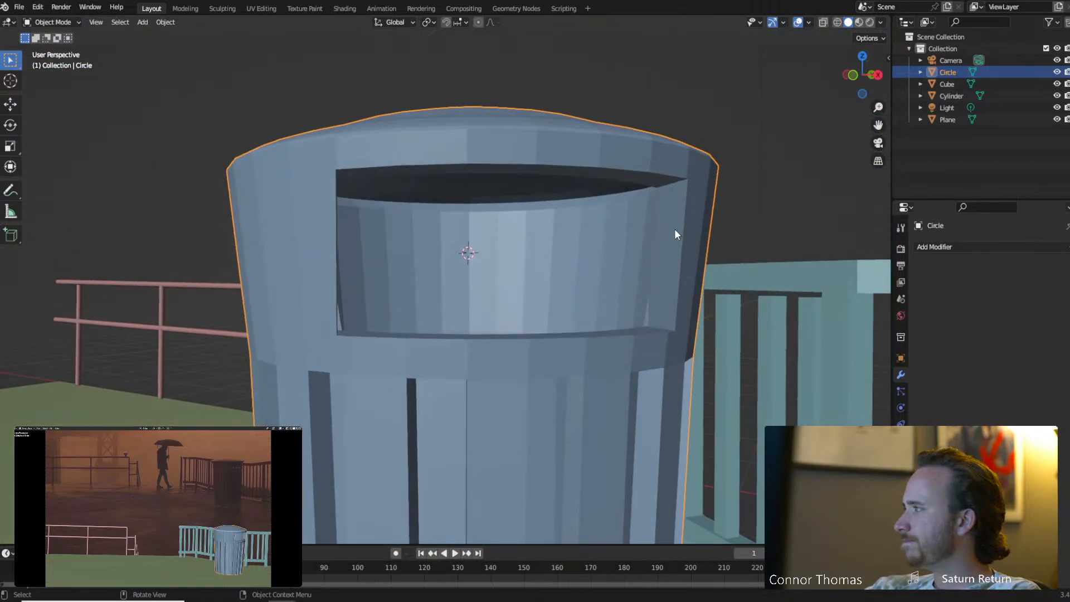
pyautogui.press('Tab')
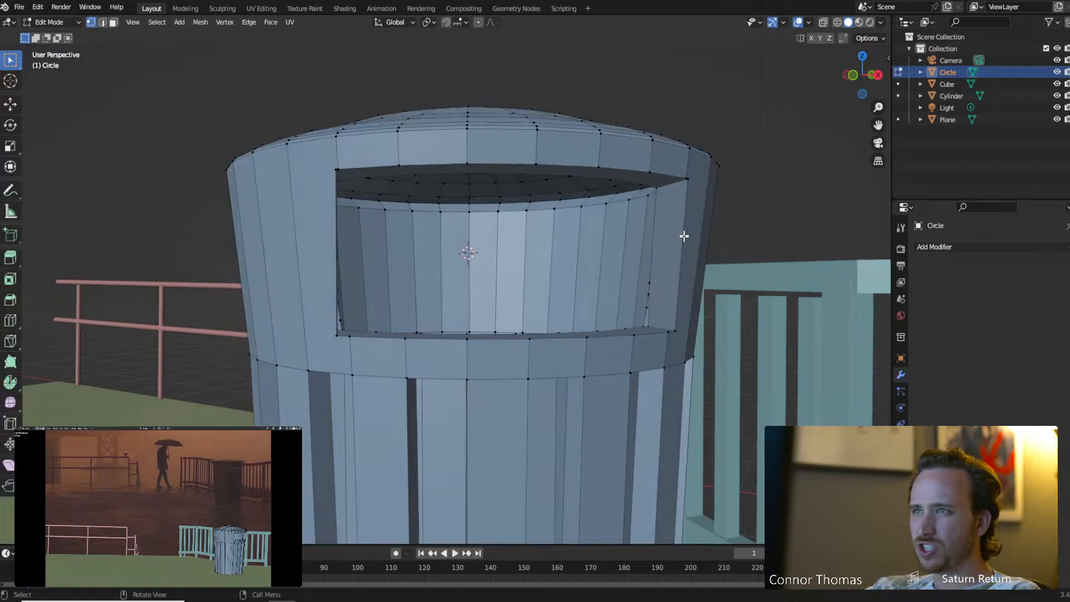
pyautogui.press('KP_1')
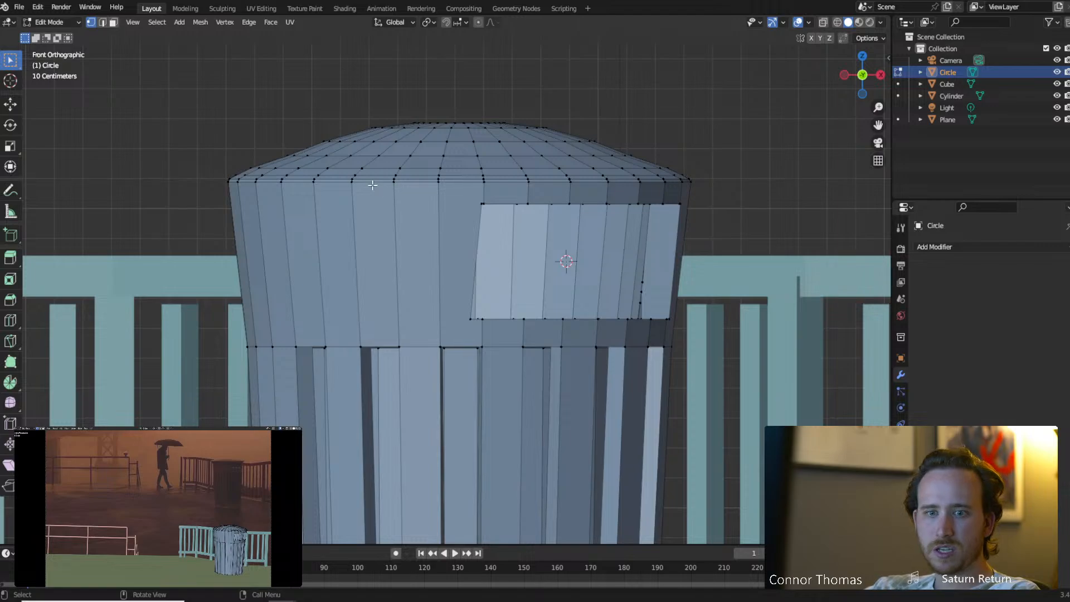
pyautogui.hotkey('alt', 'z')
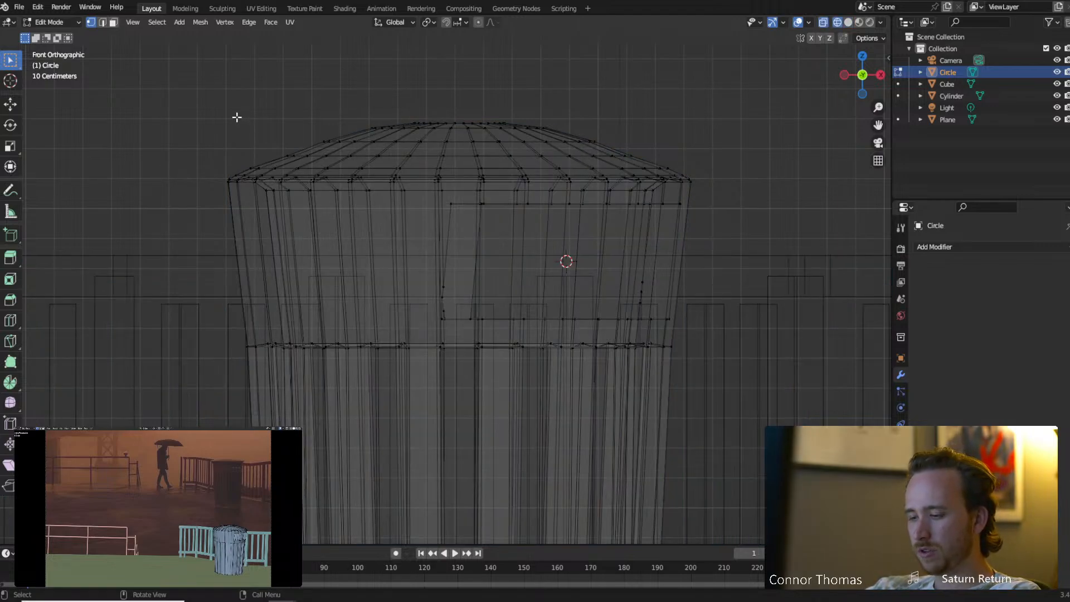
pyautogui.moveTo(170, 96); pyautogui.dragTo(777, 180)
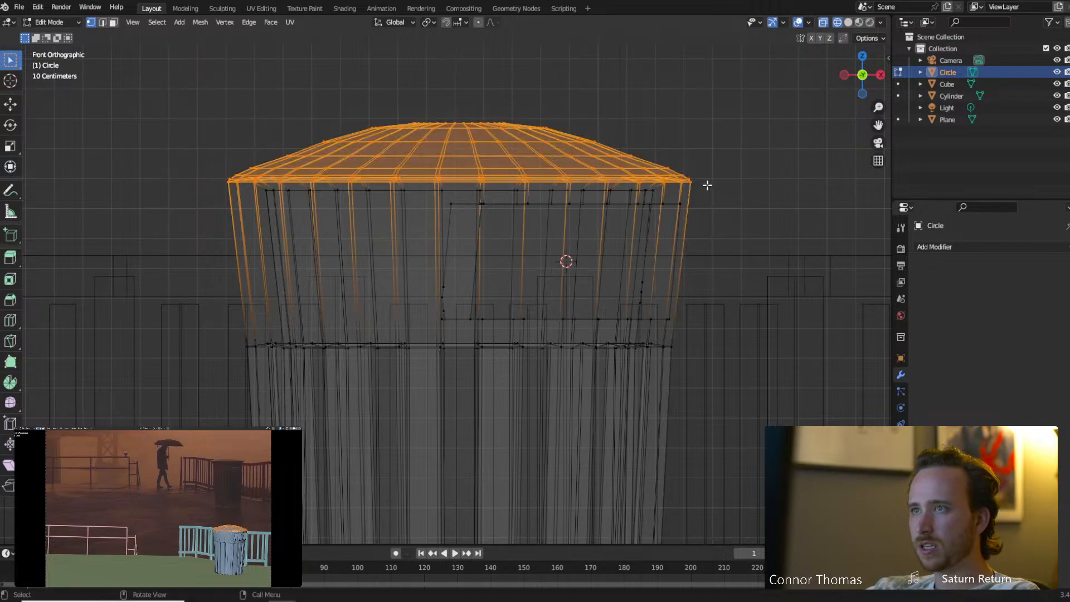
pyautogui.press('g')
pyautogui.press('z')
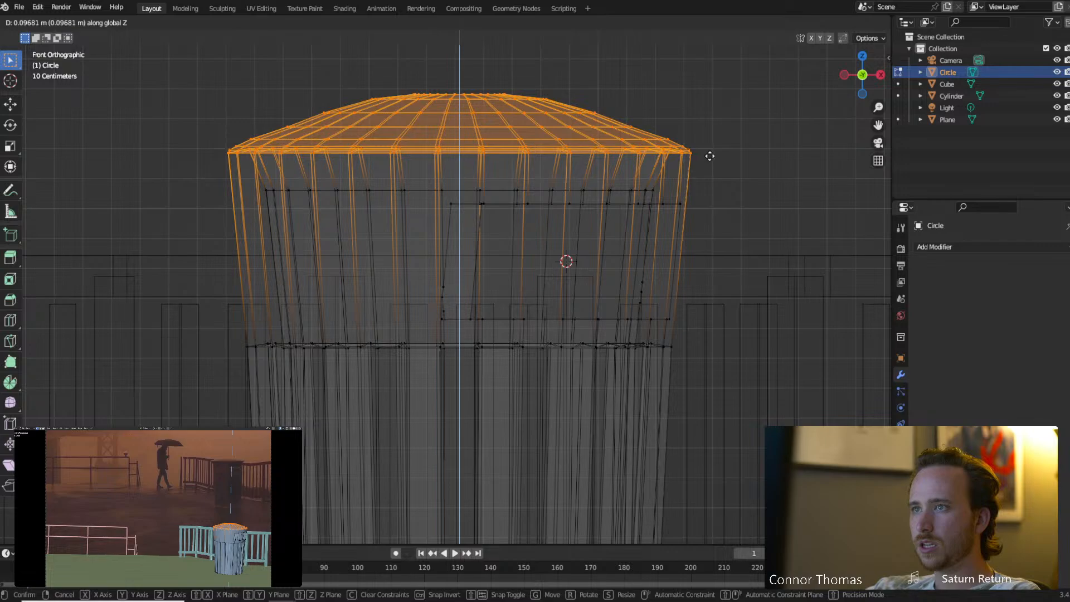
pyautogui.click(710, 156)
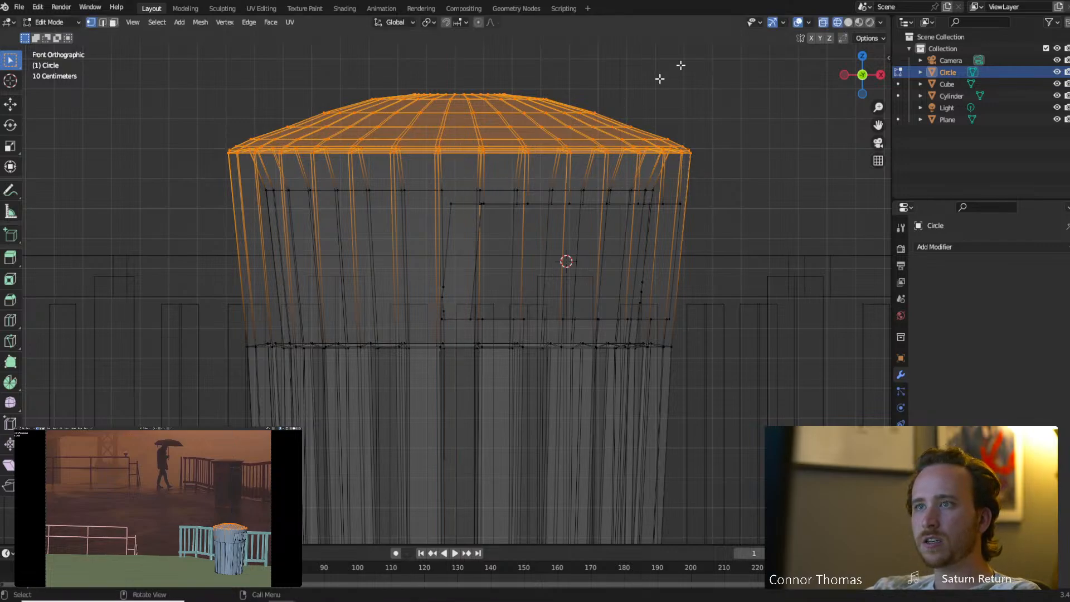
# Select all the lid's vertices above the wall's upper rim, leaving that rim's outer ring out of the selection.
pyautogui.press('a')
pyautogui.press('a')
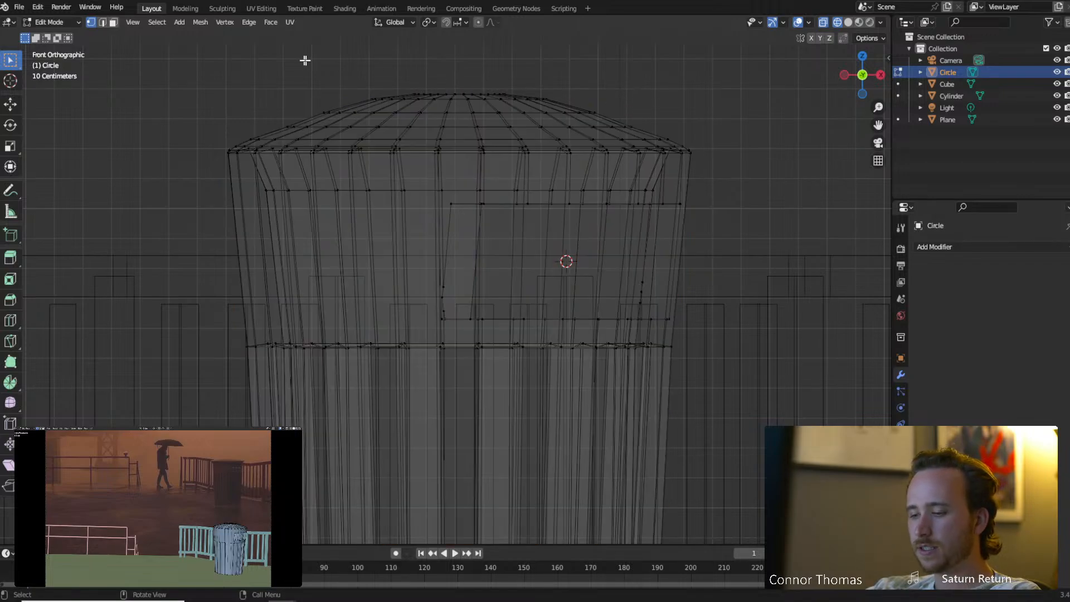
pyautogui.moveTo(189, 74); pyautogui.dragTo(759, 157)
pyautogui.scroll(2, 566, 140)
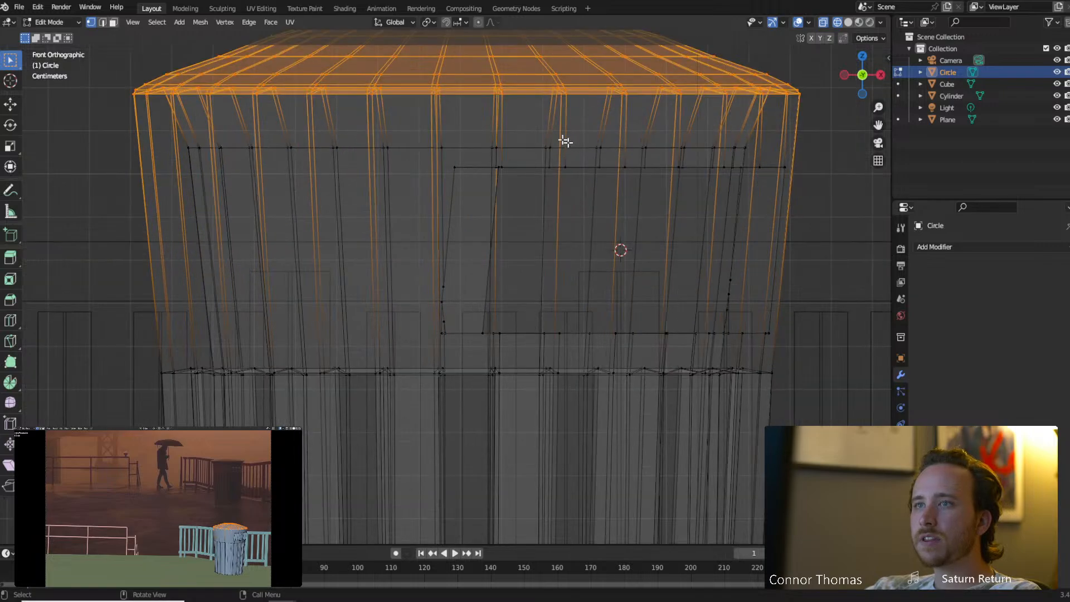
pyautogui.keyDown('shift'); pyautogui.moveTo(564, 137); pyautogui.dragTo(562, 169, button='middle'); pyautogui.keyUp('shift')
pyautogui.press('z')
pyautogui.click(645, 173)
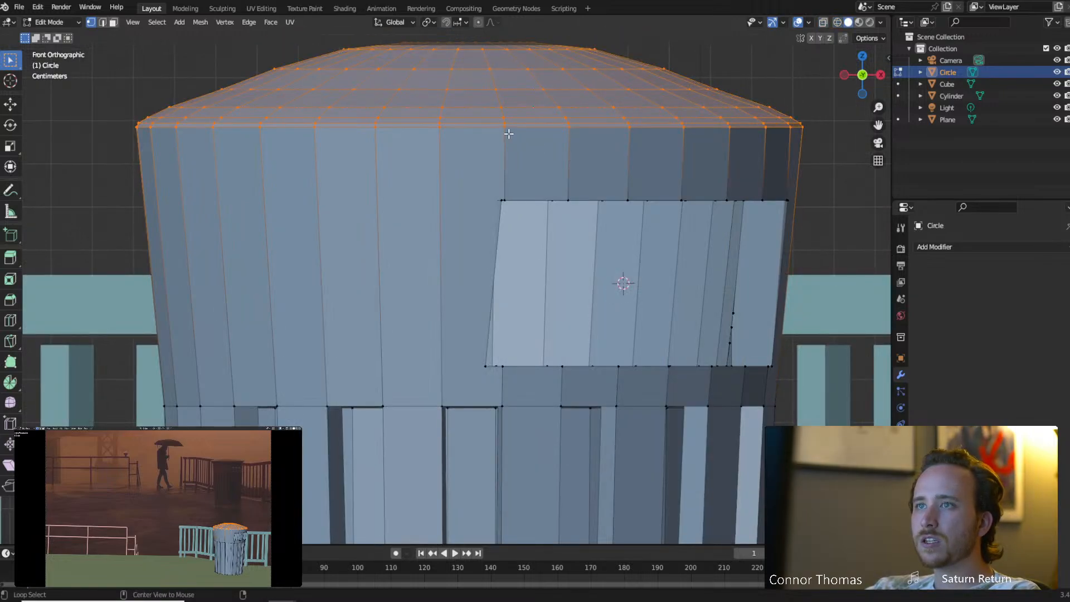
pyautogui.keyDown('alt'); pyautogui.keyDown('shift'); pyautogui.click(507, 134); pyautogui.keyUp('shift'); pyautogui.keyUp('alt')
pyautogui.keyDown('alt'); pyautogui.keyDown('shift'); pyautogui.click(507, 133); pyautogui.keyUp('shift'); pyautogui.keyUp('alt')
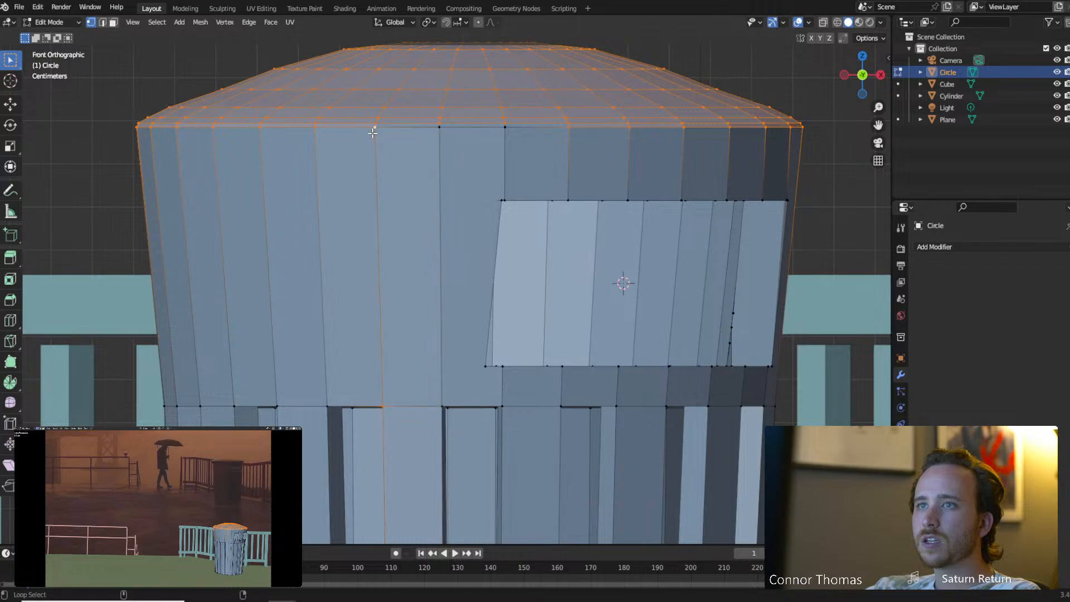
pyautogui.press('z')
pyautogui.click(222, 139)
pyautogui.press('c')
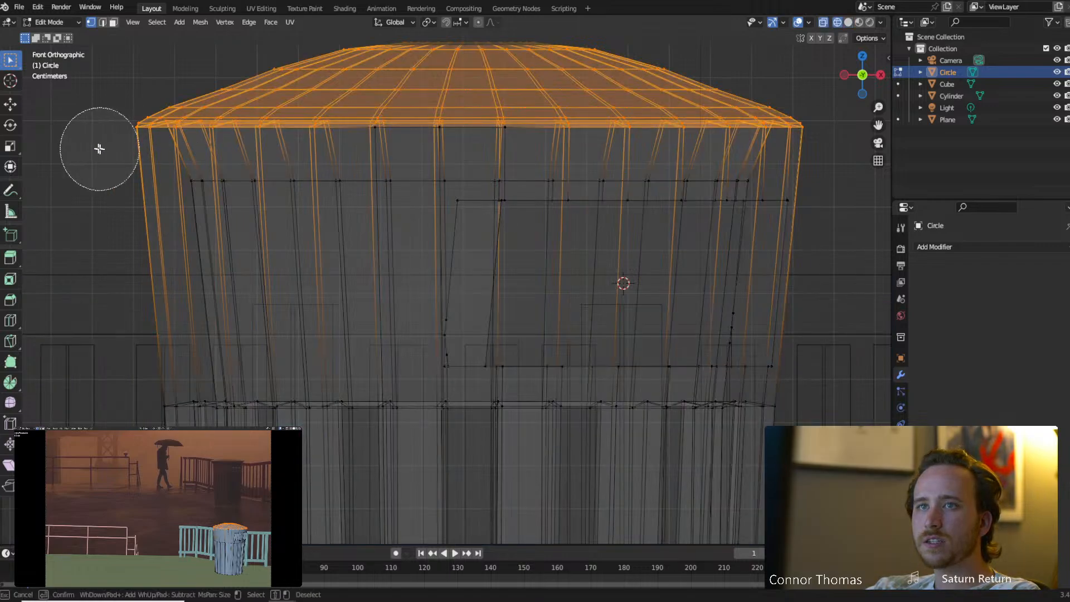
pyautogui.press('Escape')
pyautogui.moveTo(53, 183); pyautogui.dragTo(934, 143)
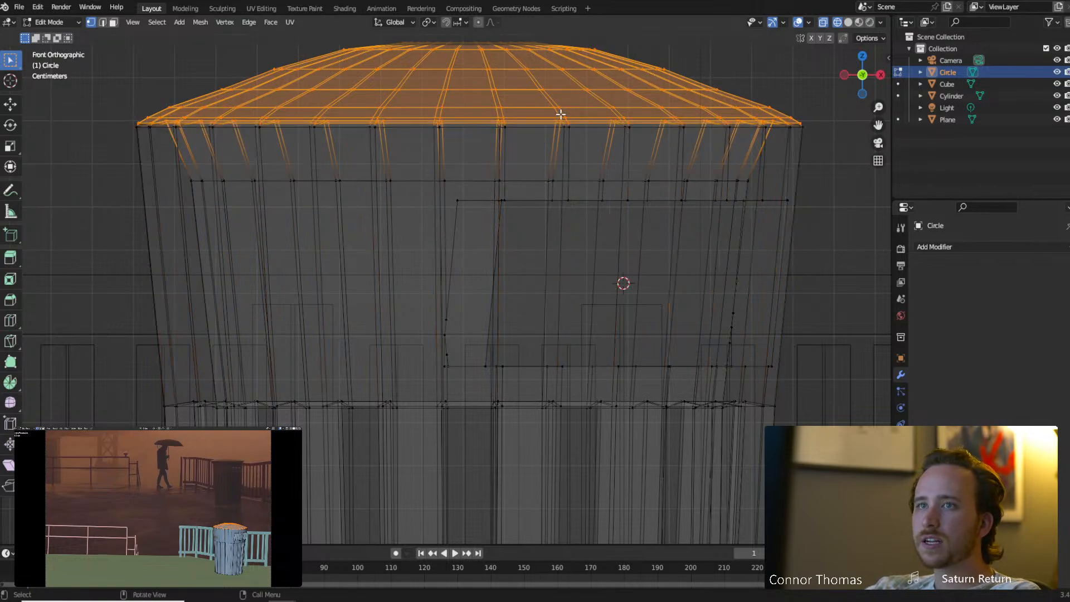
# Raise the selected lid about 0.064 m along Z above the wall rim and scale it to about 1.11.
pyautogui.keyDown('shift'); pyautogui.moveTo(542, 105); pyautogui.dragTo(599, 247, button='middle'); pyautogui.keyUp('shift')
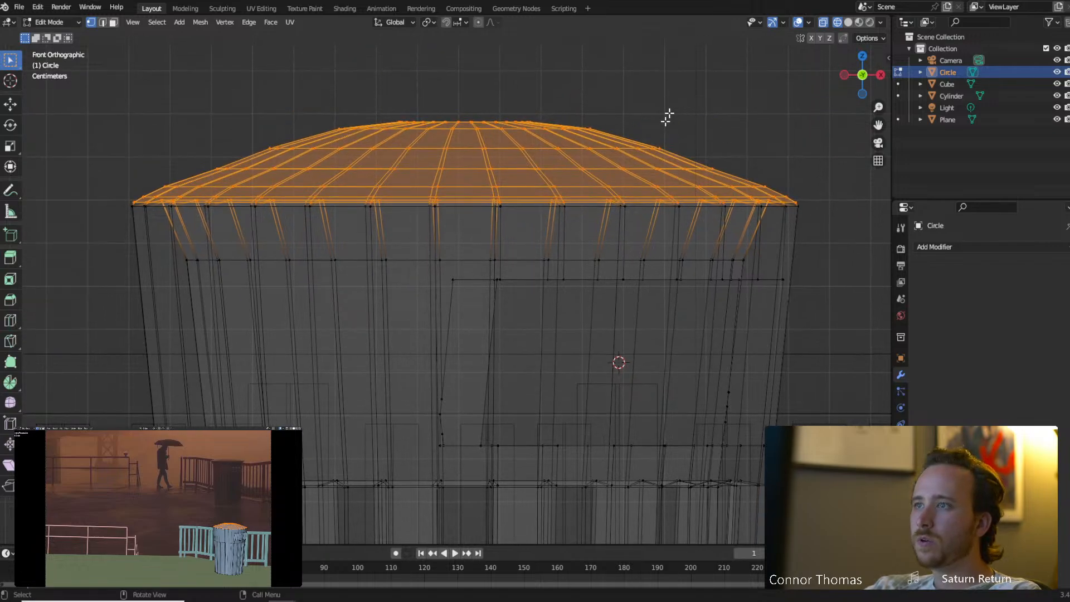
pyautogui.press('z')
pyautogui.click(794, 140)
pyautogui.press('g')
pyautogui.press('z')
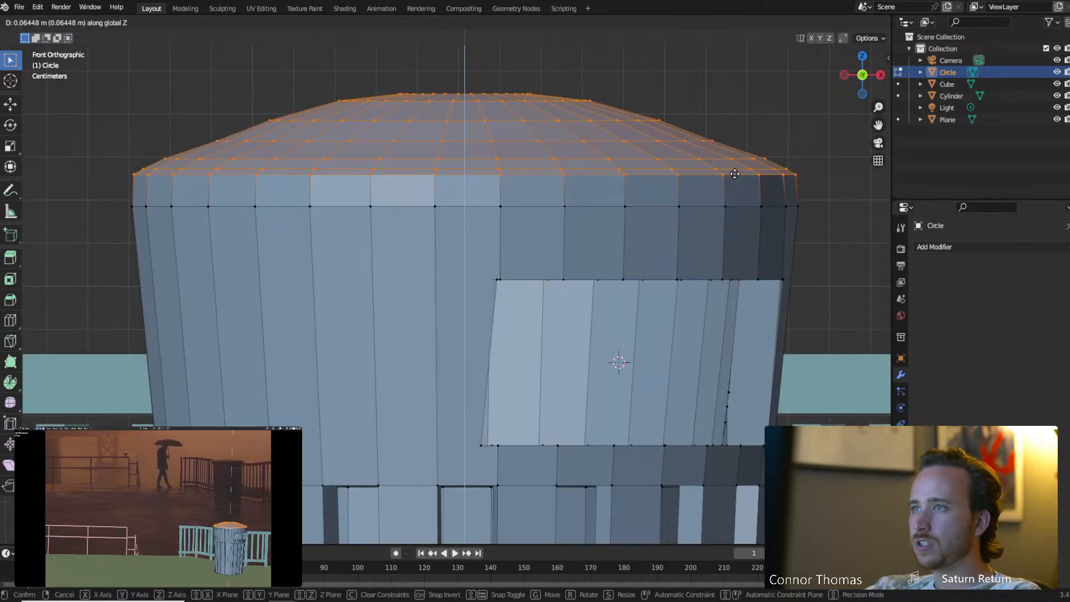
pyautogui.click(735, 174)
pyautogui.press('s')
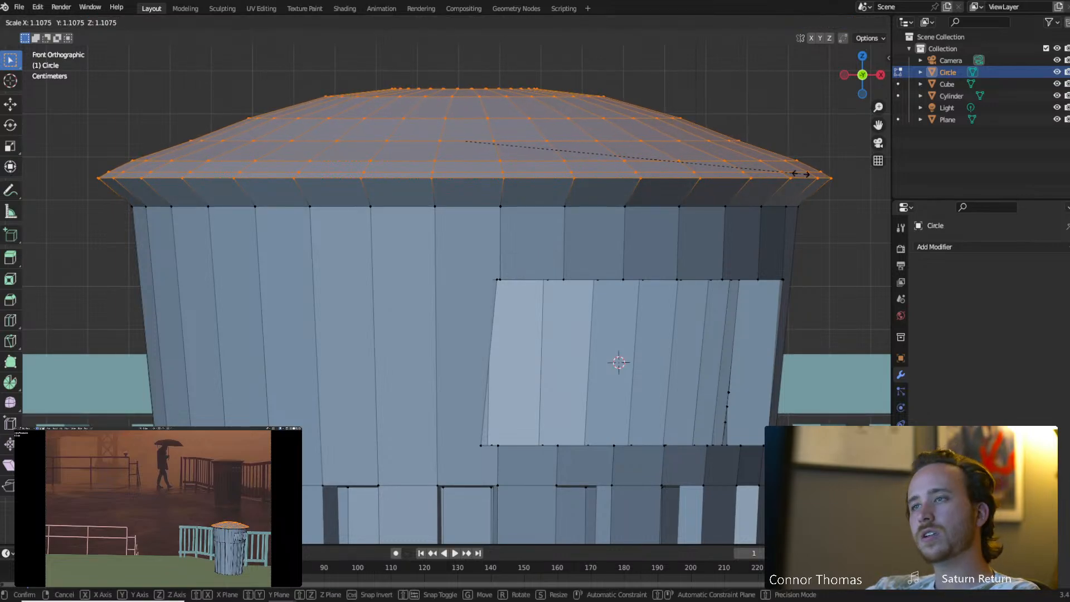
pyautogui.click(800, 173)
# Raise the lid a little further along Z, widen it to about 1.03, and leave mesh editing with nothing selected.
pyautogui.press('g')
pyautogui.press('z')
pyautogui.click(772, 179)
pyautogui.press('s')
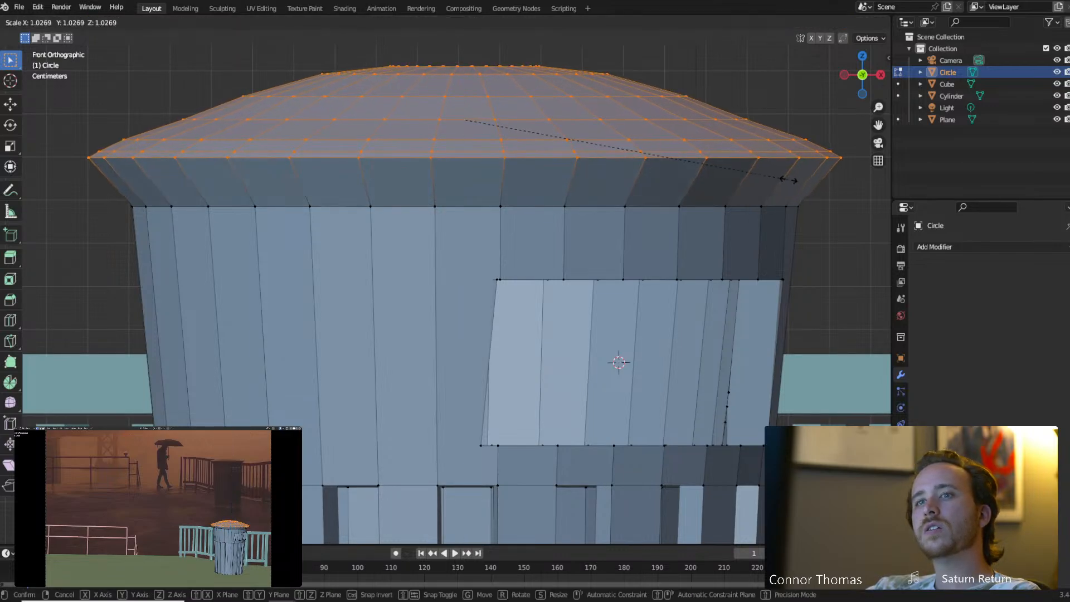
pyautogui.click(788, 180)
pyautogui.scroll(-5, 669, 192)
pyautogui.press('Tab')
pyautogui.hotkey('alt', 'a')
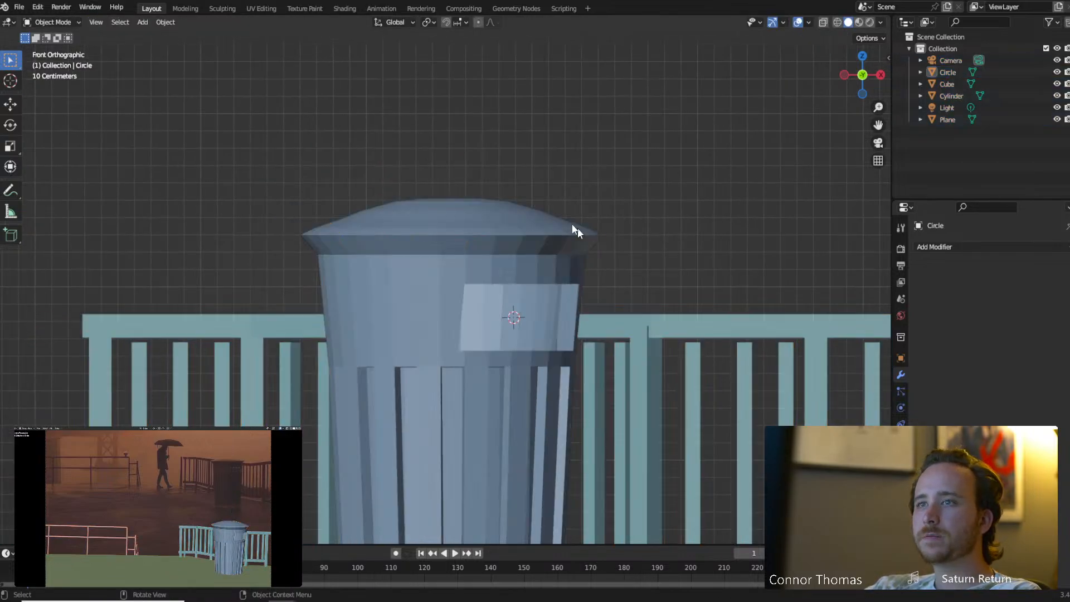
# Select the camera and shift its background reference photo down in the camera view.
pyautogui.moveTo(577, 227); pyautogui.dragTo(480, 161, button='middle')
pyautogui.scroll(-4, 480, 162)
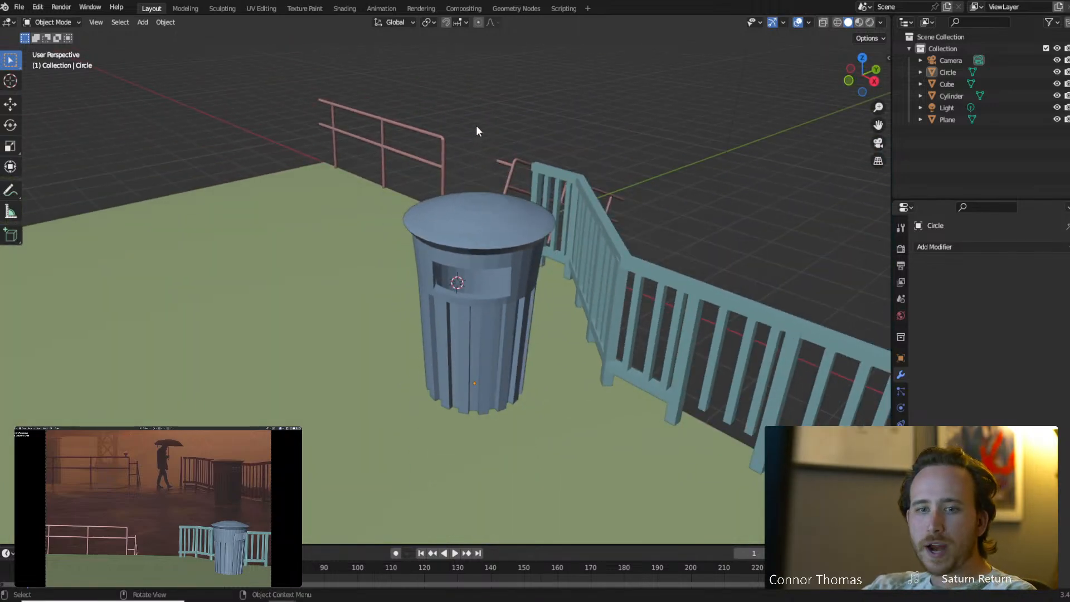
pyautogui.moveTo(477, 131); pyautogui.dragTo(543, 283, button='middle')
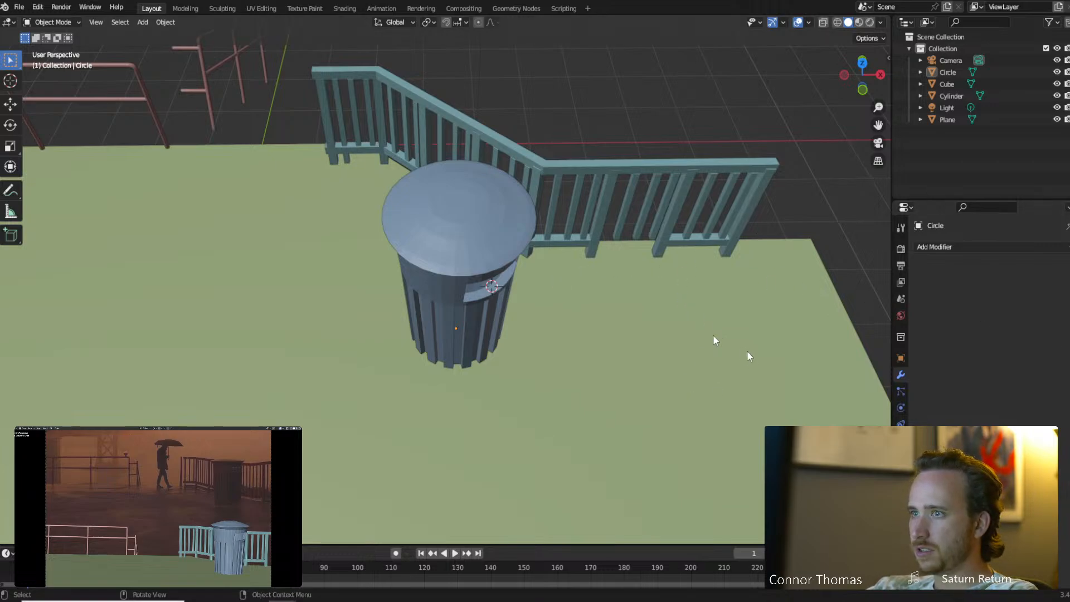
pyautogui.moveTo(713, 334); pyautogui.dragTo(470, 263, button='middle')
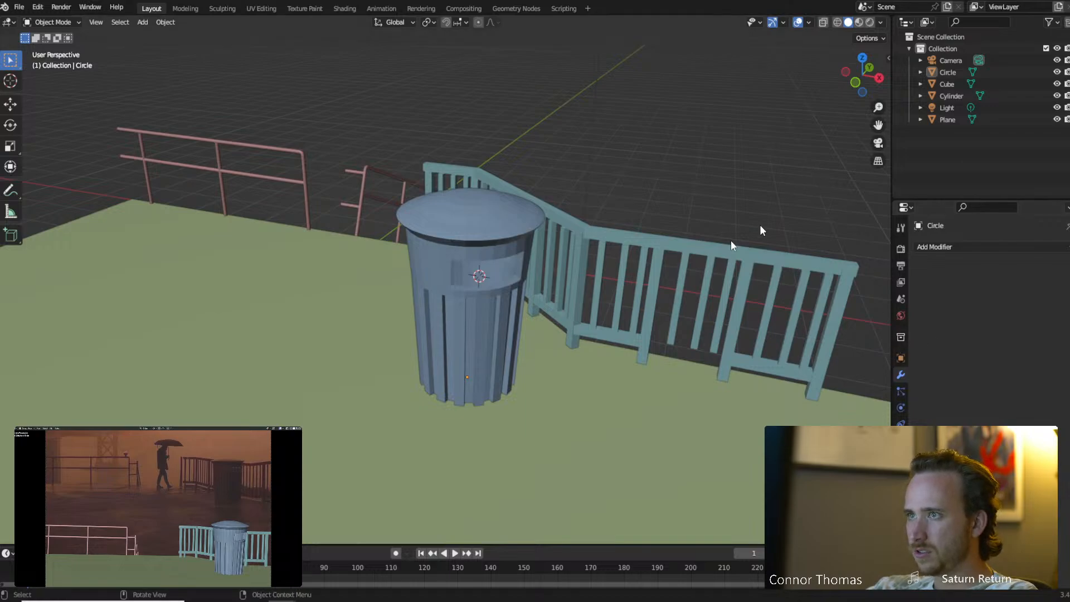
pyautogui.scroll(-10, 732, 246)
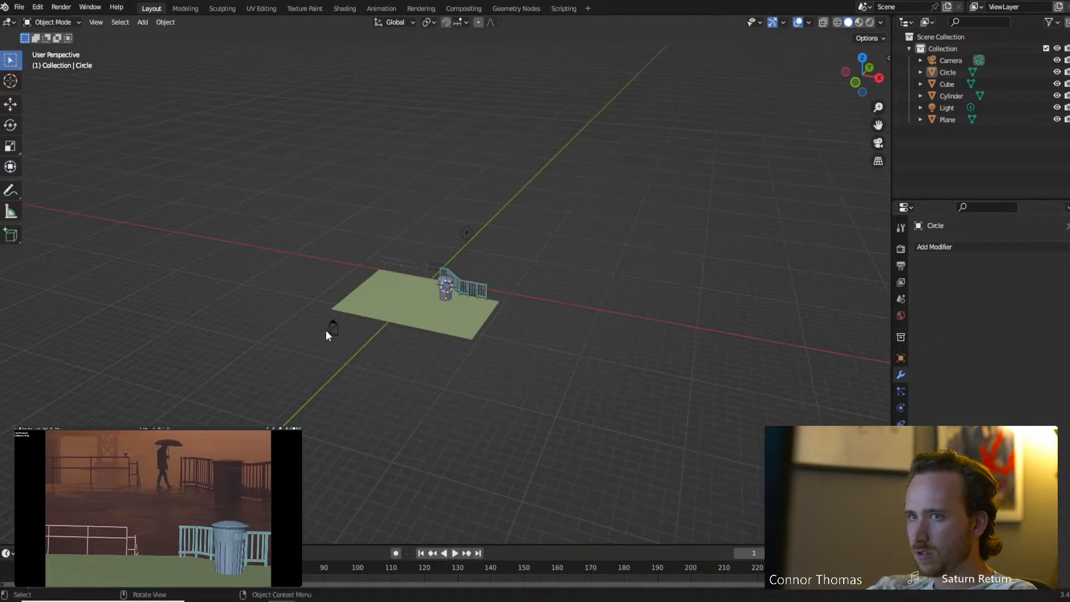
pyautogui.click(327, 329)
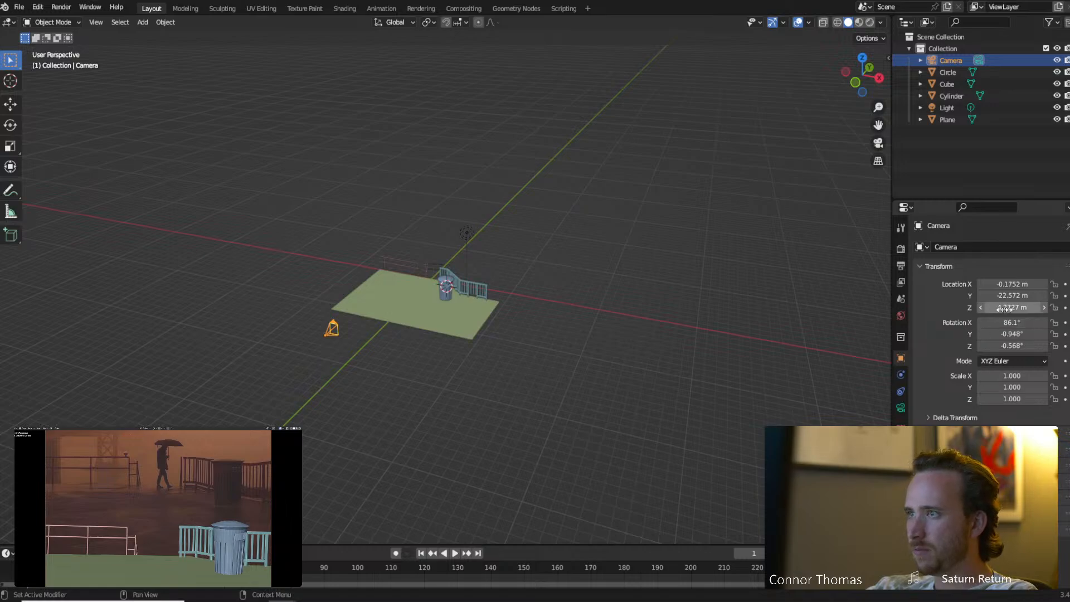
pyautogui.click(901, 408)
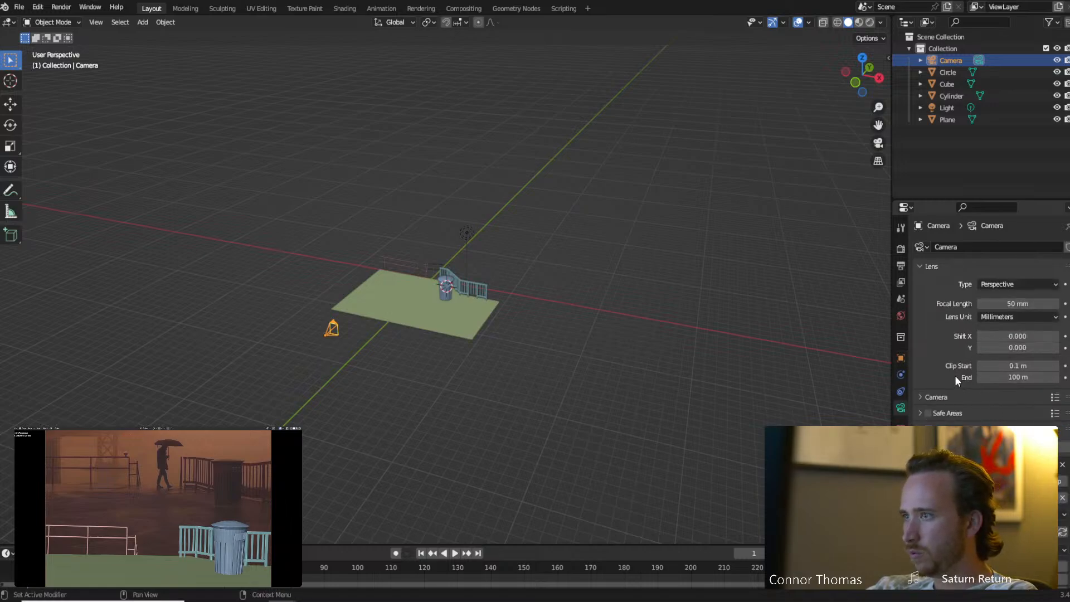
pyautogui.scroll(-5, 955, 376)
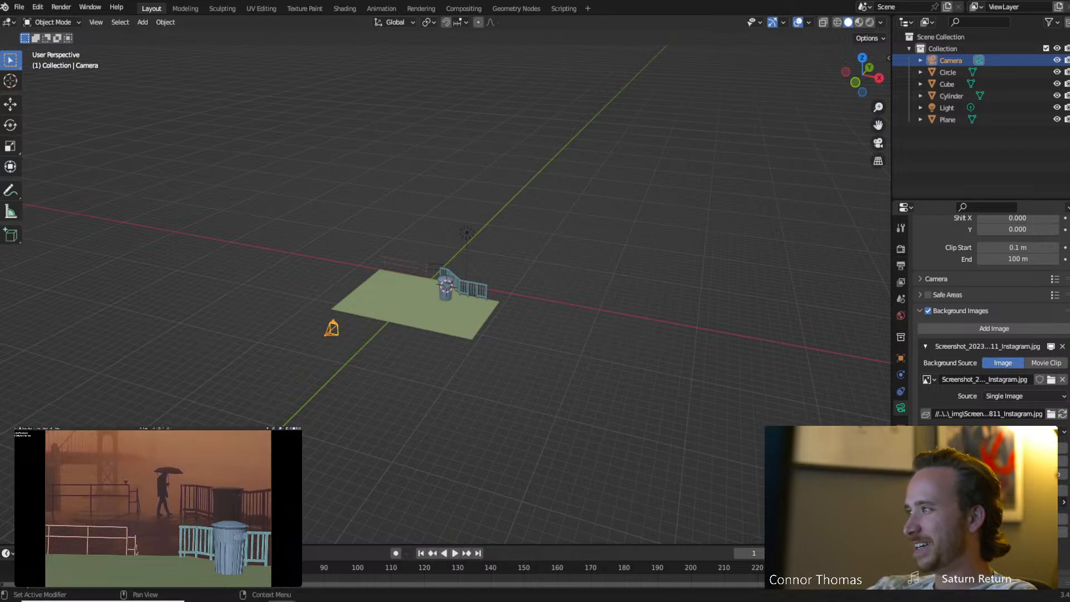
pyautogui.moveTo(662, 317); pyautogui.dragTo(428, 270, button='middle')
pyautogui.moveTo(488, 307); pyautogui.dragTo(687, 355, button='middle')
pyautogui.click(686, 361)
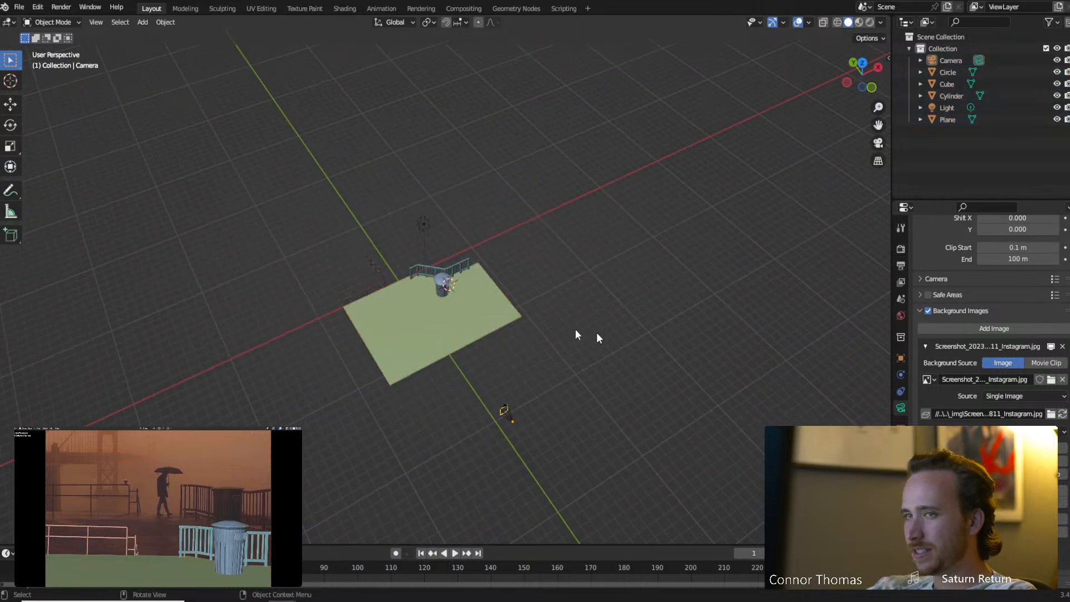
pyautogui.moveTo(597, 332); pyautogui.dragTo(526, 266, button='middle')
pyautogui.hotkey('shift', 'a')
pyautogui.moveTo(525, 287)
pyautogui.click(586, 286)
pyautogui.press('x')
pyautogui.click(610, 322)
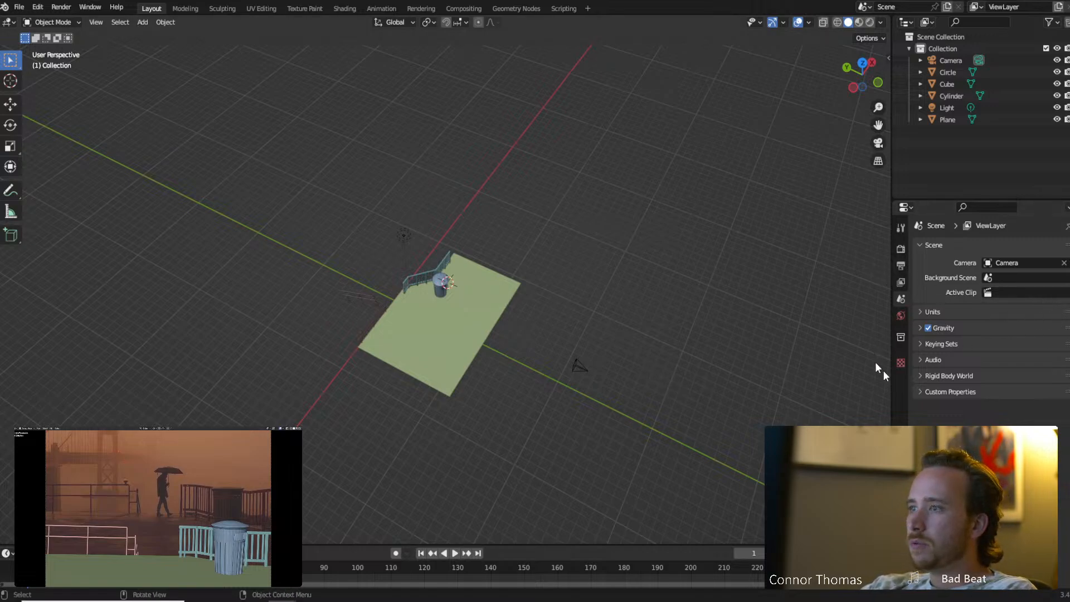
# Shift the camera's background photo much further down until the bridge tower shows above the modelled railings.
pyautogui.click(581, 375)
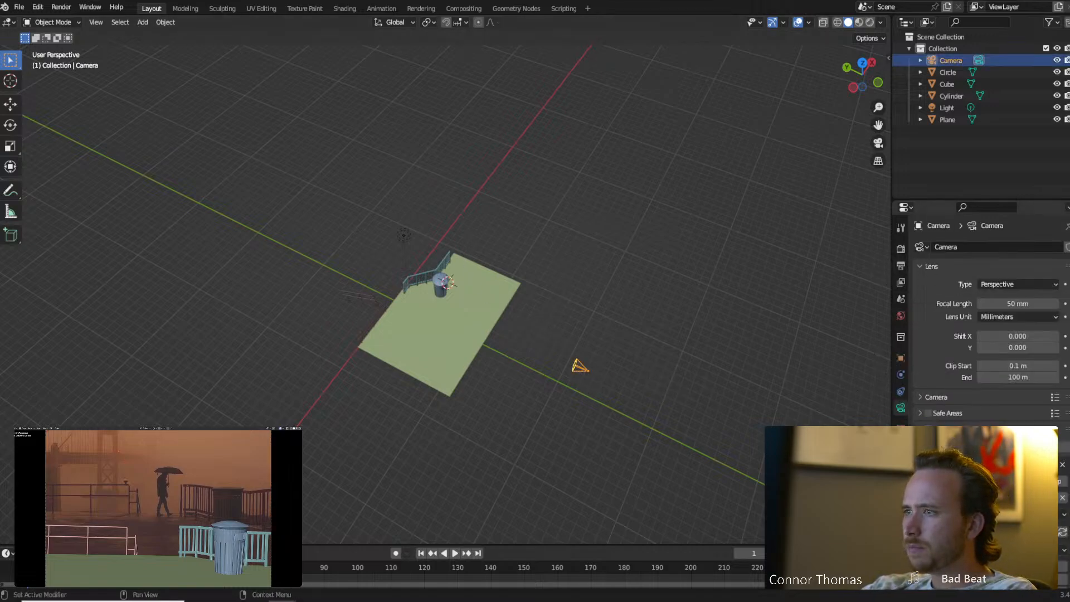
pyautogui.scroll(-5, 975, 440)
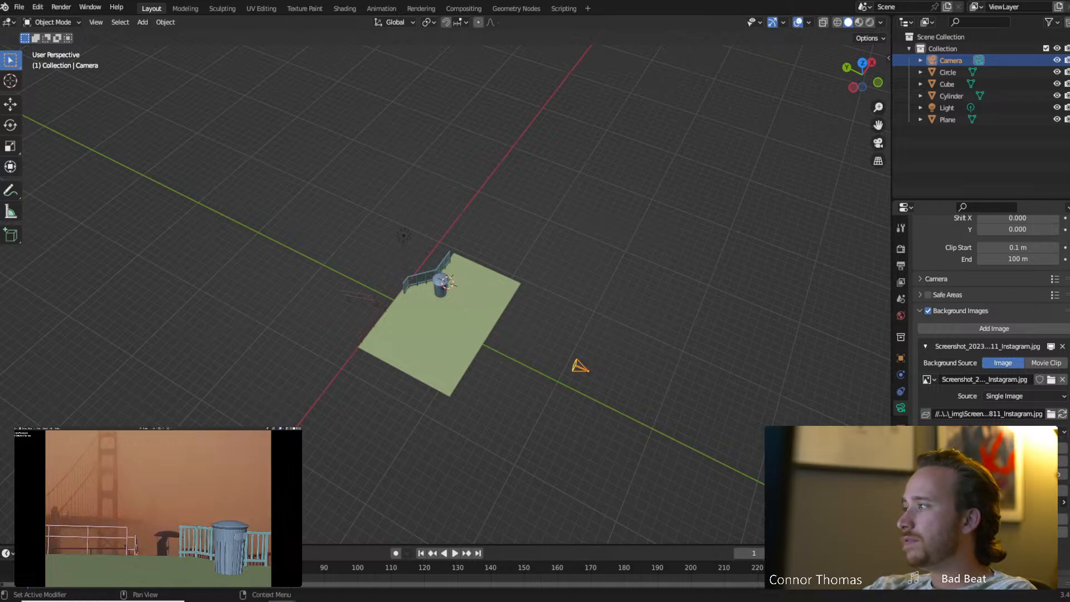
# Bevel all the edges of the teal fence mesh with a narrow single-segment bevel and leave mesh editing.
pyautogui.scroll(1, 396, 272)
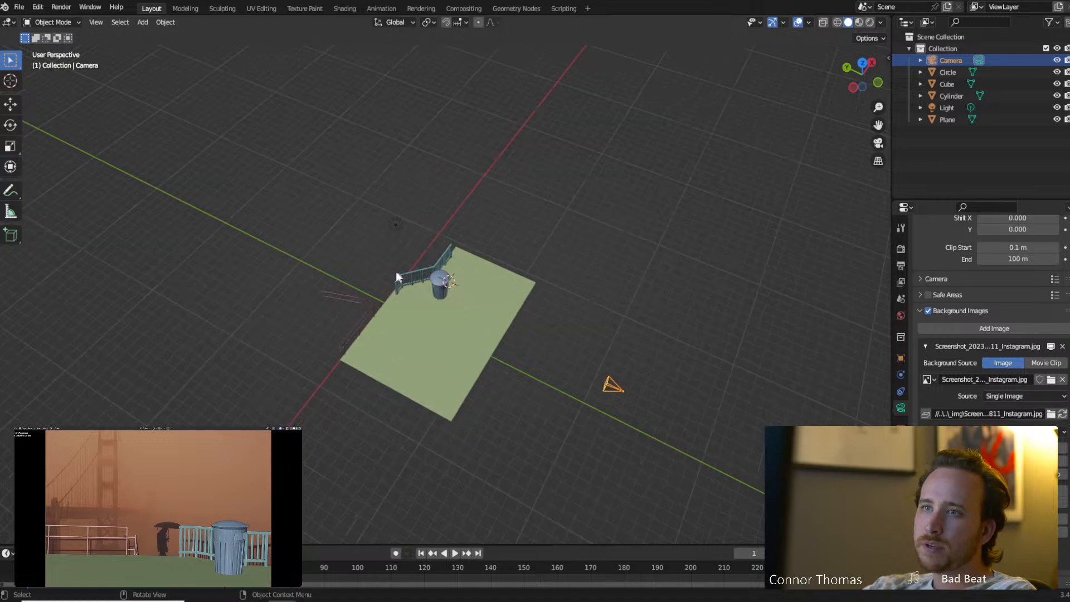
pyautogui.scroll(5, 396, 272)
pyautogui.click(329, 212)
pyautogui.press('Tab')
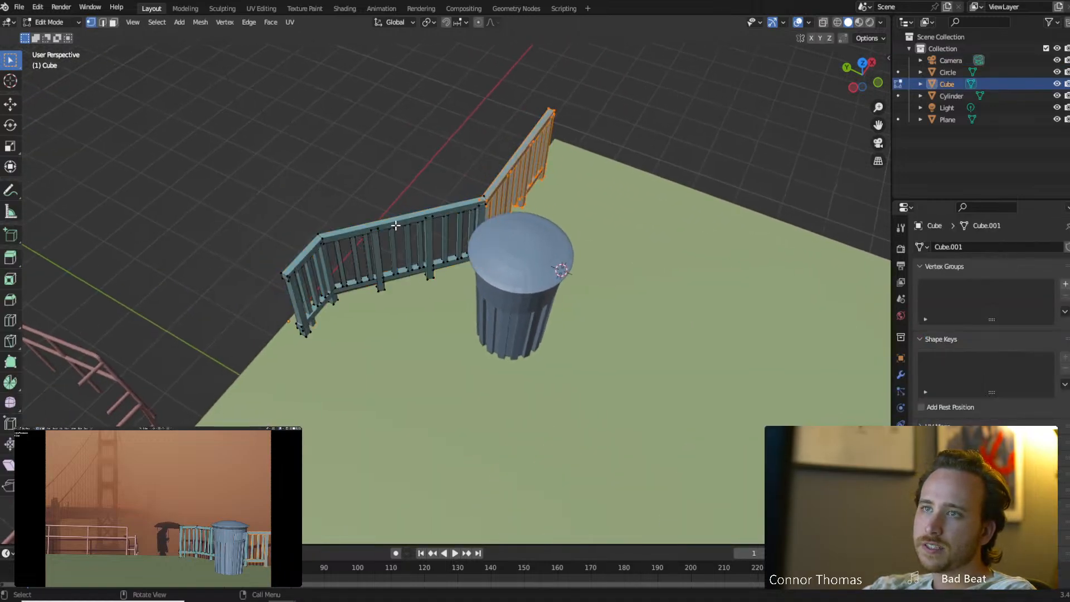
pyautogui.moveTo(396, 225); pyautogui.dragTo(518, 229, button='middle')
pyautogui.press('a')
pyautogui.scroll(4, 399, 220)
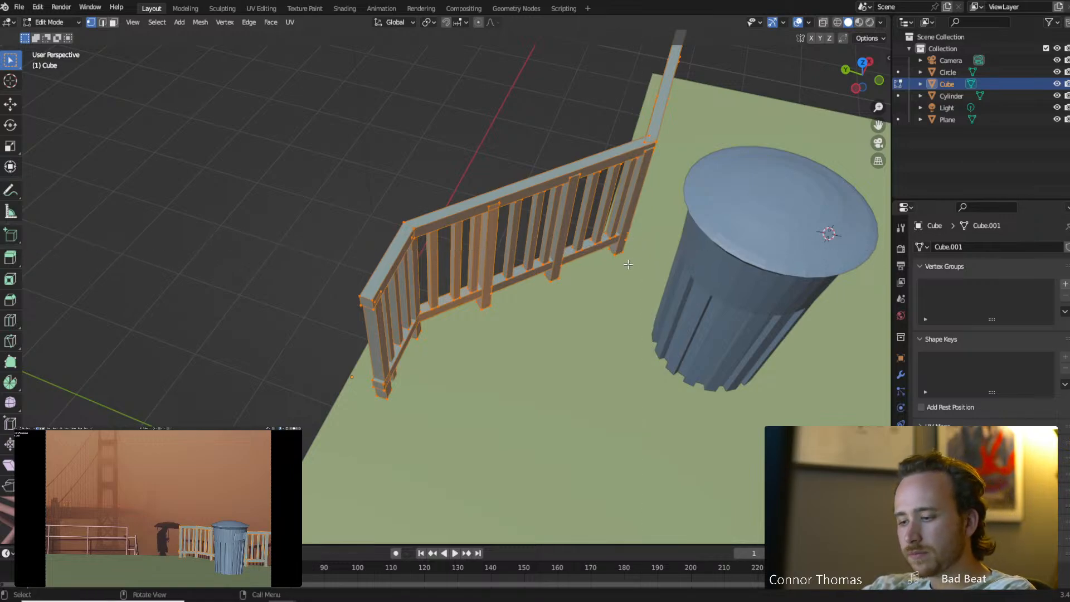
pyautogui.hotkey('ctrl', 'b')
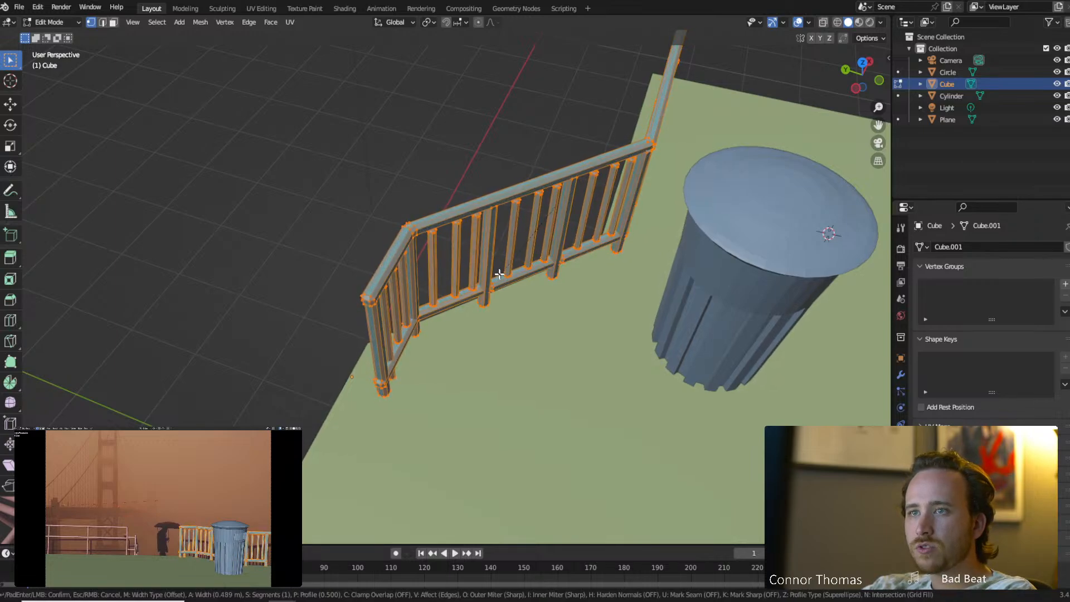
pyautogui.click(497, 244)
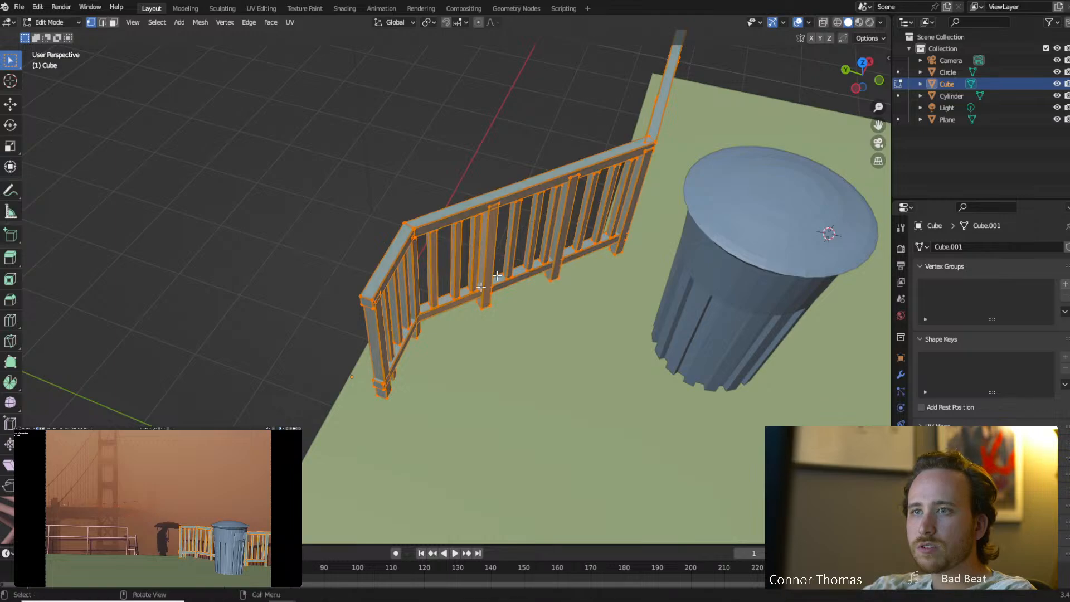
pyautogui.scroll(10, 393, 290)
pyautogui.press('Tab')
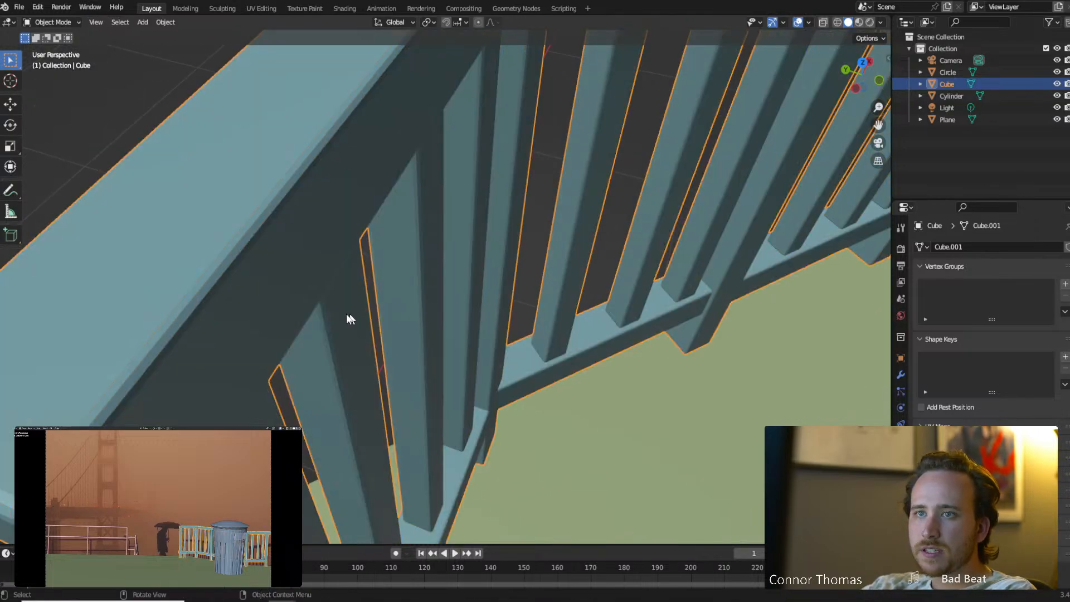
pyautogui.scroll(-10, 375, 318)
pyautogui.scroll(-4, 569, 273)
# Select only the trash bin and shade it smooth.
pyautogui.press('a')
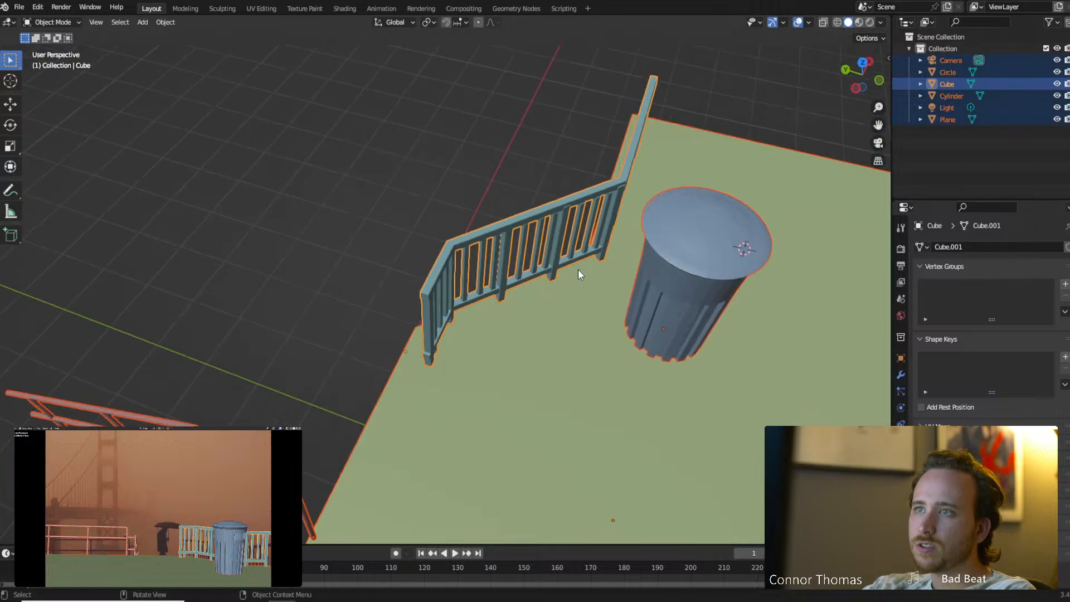
pyautogui.press('a')
pyautogui.moveTo(683, 270); pyautogui.dragTo(563, 217, button='middle')
pyautogui.keyDown('shift'); pyautogui.moveTo(572, 259); pyautogui.dragTo(400, 228, button='middle'); pyautogui.keyUp('shift')
pyautogui.click(350, 155)
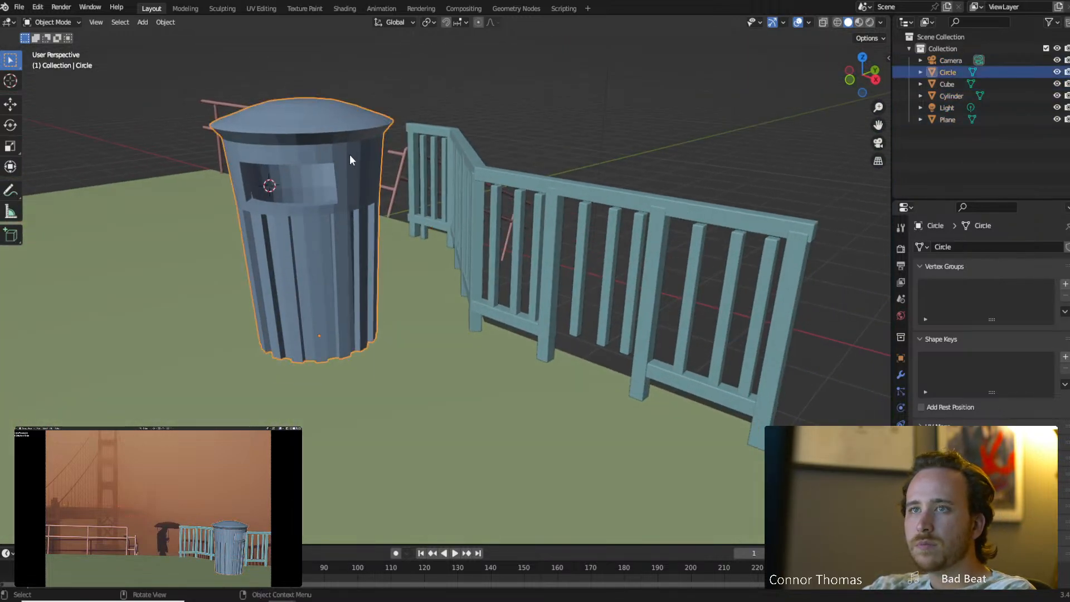
pyautogui.rightClick(350, 155)
pyautogui.click(349, 155)
pyautogui.moveTo(350, 155)
pyautogui.mouseDown(button='middle')
pyautogui.moveTo(353, 172)
pyautogui.moveTo(339, 148)
pyautogui.mouseUp(button='middle')
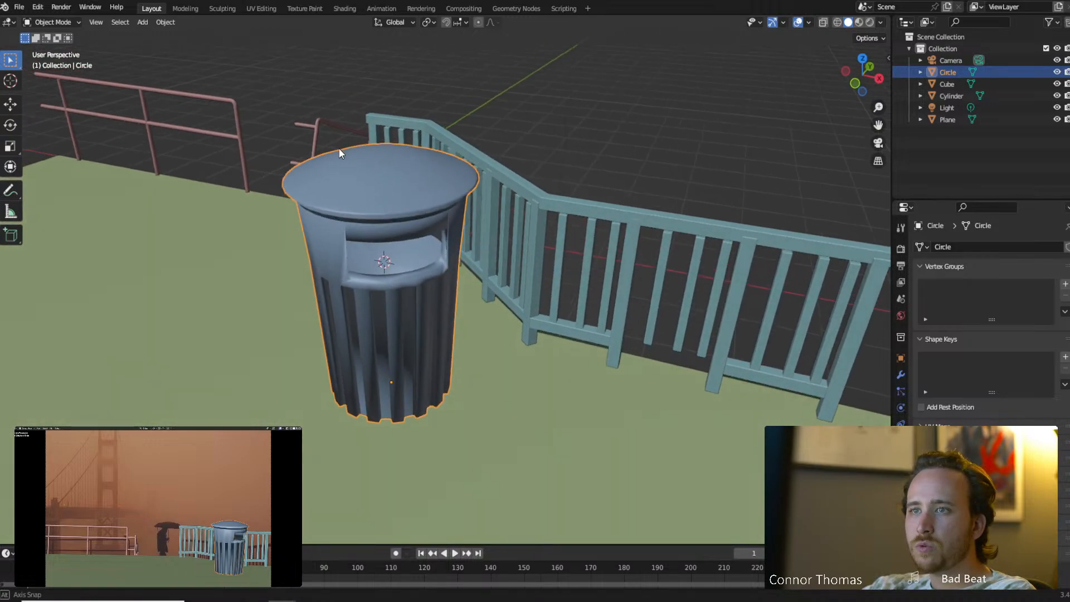
pyautogui.moveTo(365, 188); pyautogui.dragTo(398, 173, button='middle')
# Recalculate the normals outward on the face ring beneath the bin's lid, then clear the mesh selection.
pyautogui.press('Tab')
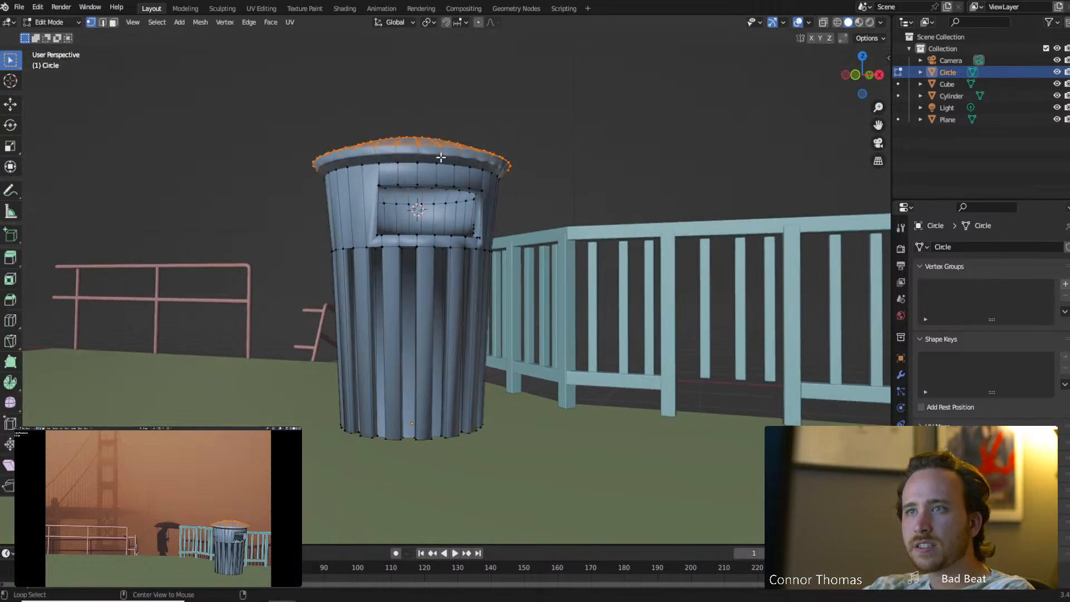
pyautogui.keyDown('alt'); pyautogui.click(445, 158); pyautogui.keyUp('alt')
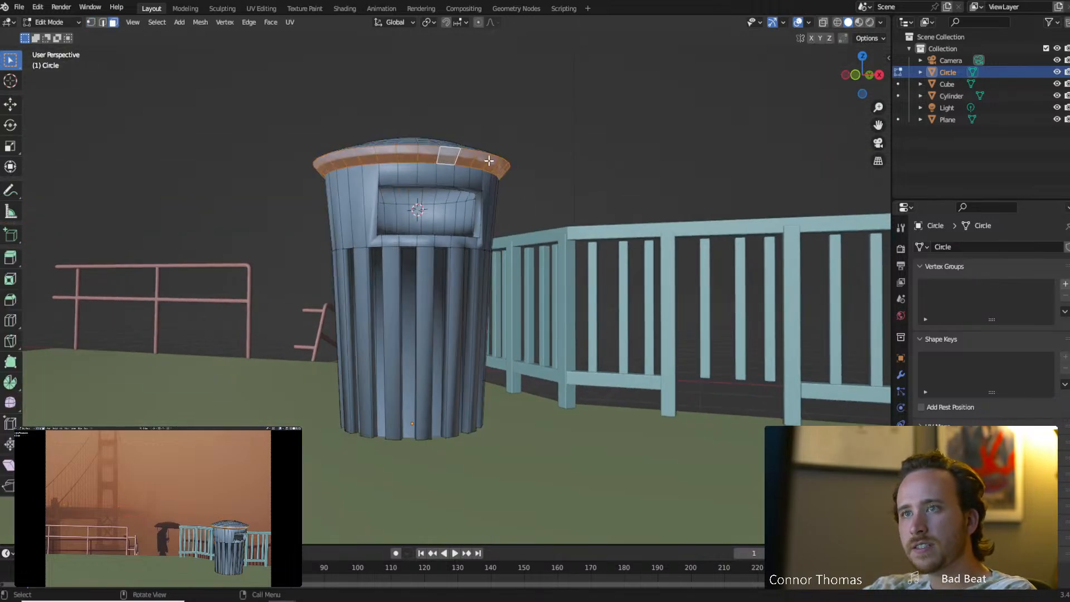
pyautogui.hotkey('shift', 'n')
pyautogui.moveTo(462, 162); pyautogui.dragTo(508, 186, button='middle')
pyautogui.press('a')
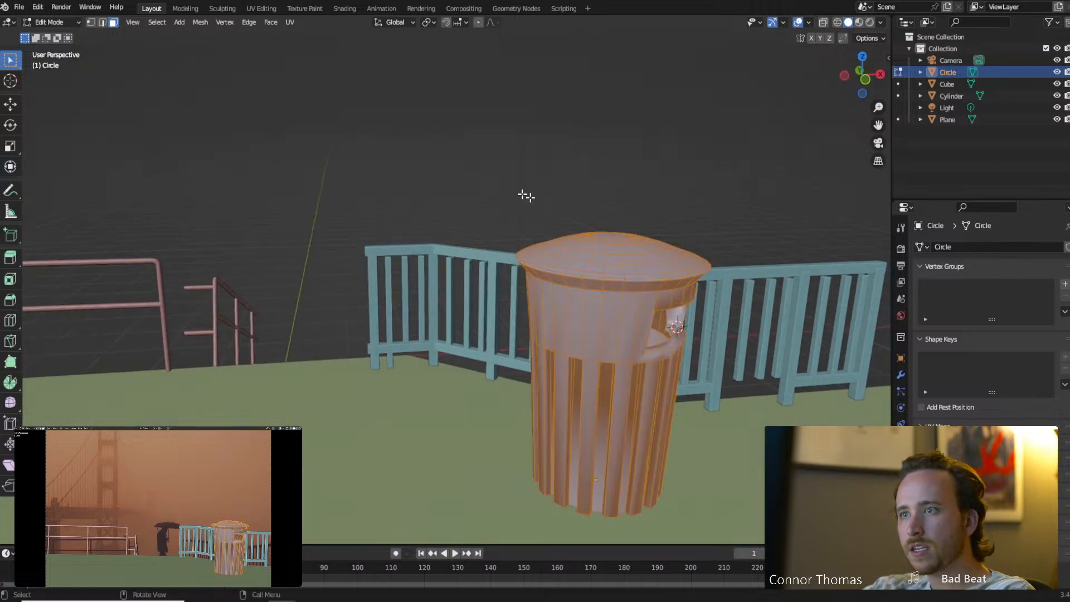
pyautogui.hotkey('alt', 'a')
# Select one raised slat face on the bin's lower body.
pyautogui.moveTo(574, 208); pyautogui.dragTo(554, 202, button='middle')
pyautogui.scroll(5, 494, 283)
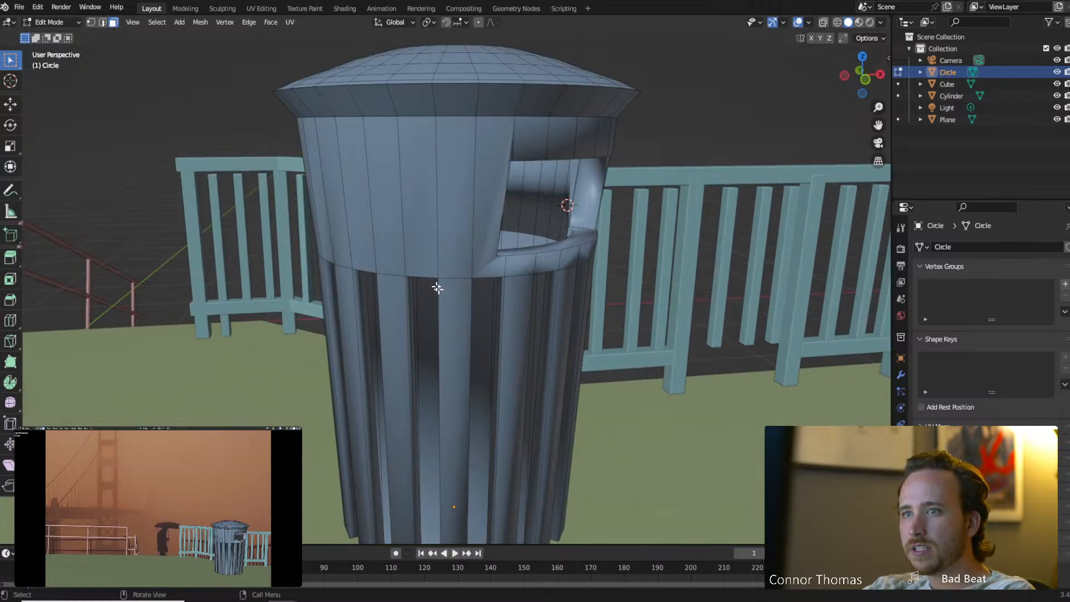
pyautogui.moveTo(438, 288); pyautogui.dragTo(418, 277, button='middle')
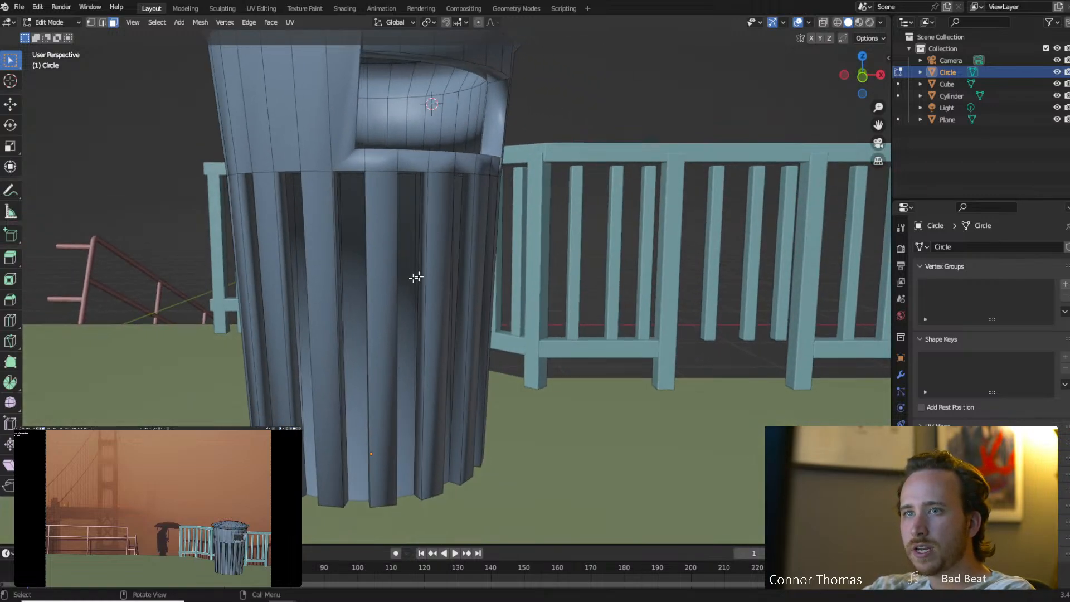
pyautogui.click(278, 367)
pyautogui.moveTo(278, 367); pyautogui.dragTo(333, 359, button='middle')
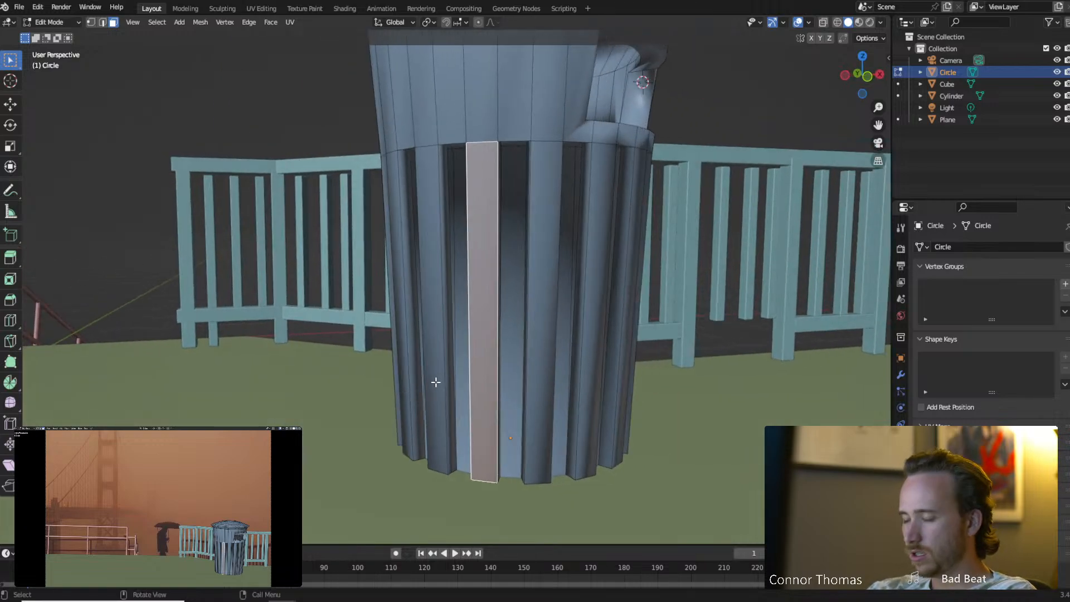
pyautogui.press('KP_1')
pyautogui.press('z')
pyautogui.scroll(1, 301, 329)
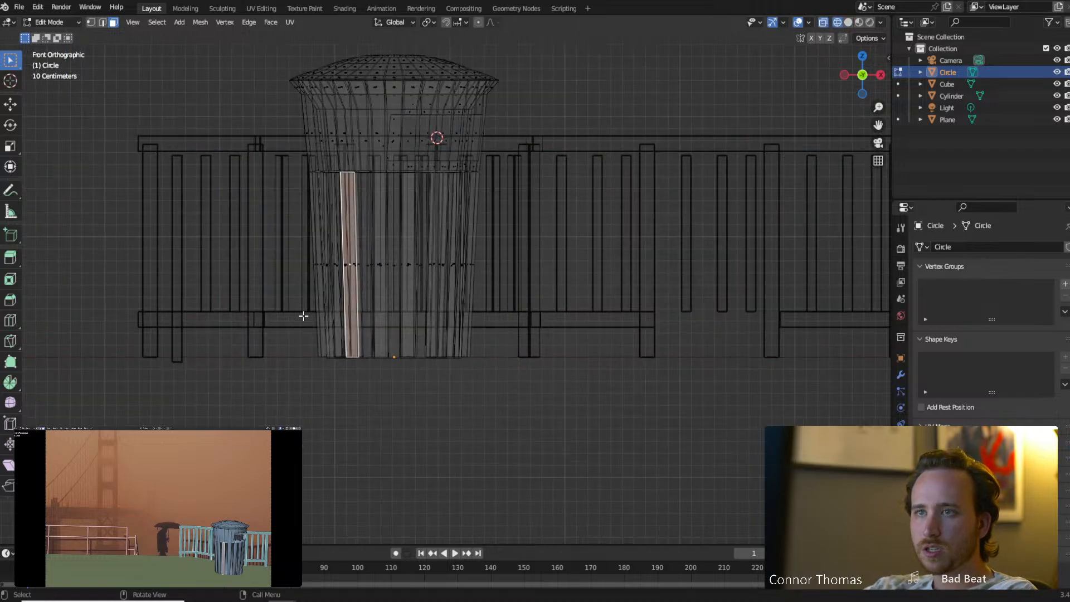
pyautogui.press('z')
pyautogui.moveTo(440, 337); pyautogui.dragTo(492, 348, button='middle')
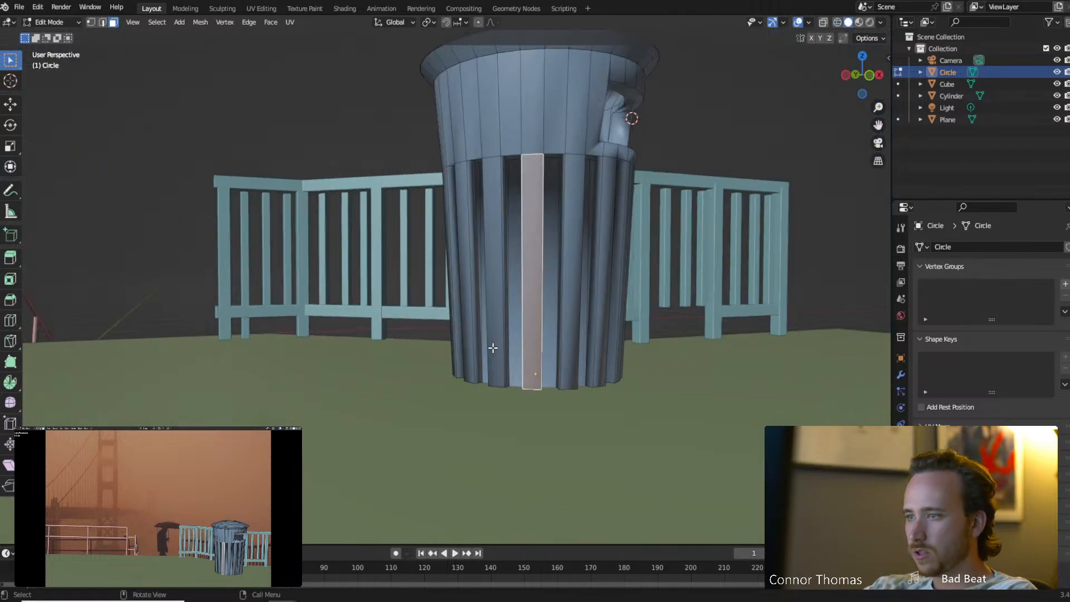
# Add the neighbouring raised slat faces around the bin's lower body to the selection.
pyautogui.press('KP_Decimal')
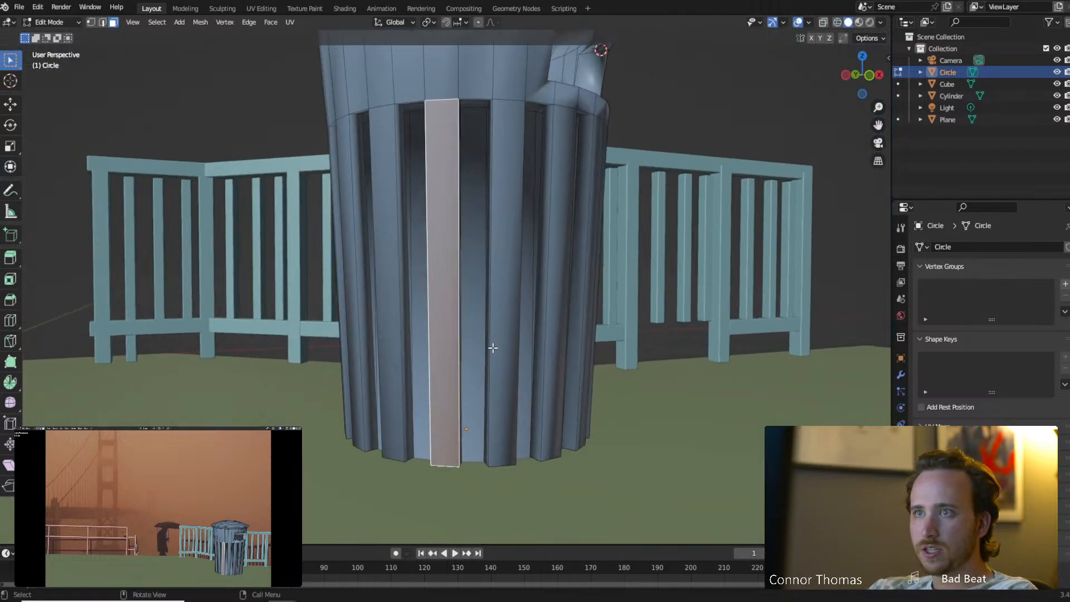
pyautogui.keyDown('shift'); pyautogui.click(369, 311); pyautogui.keyUp('shift')
pyautogui.keyDown('shift'); pyautogui.click(443, 292); pyautogui.keyUp('shift')
pyautogui.moveTo(430, 303); pyautogui.dragTo(495, 313, button='middle')
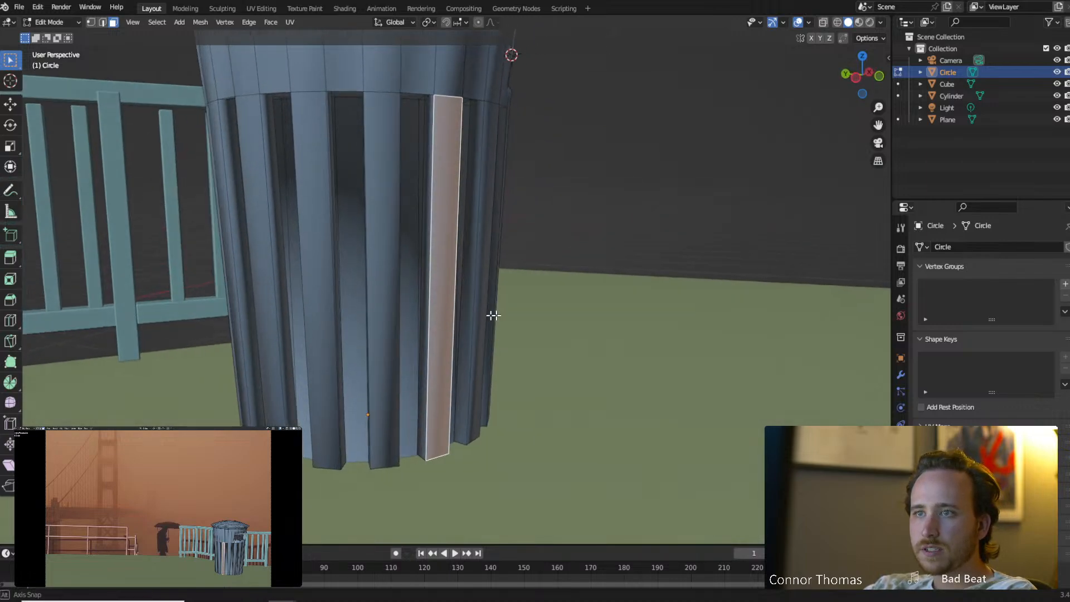
pyautogui.keyDown('shift'); pyautogui.moveTo(392, 342); pyautogui.dragTo(497, 337, button='middle'); pyautogui.keyUp('shift')
pyautogui.keyDown('shift'); pyautogui.click(494, 337); pyautogui.keyUp('shift')
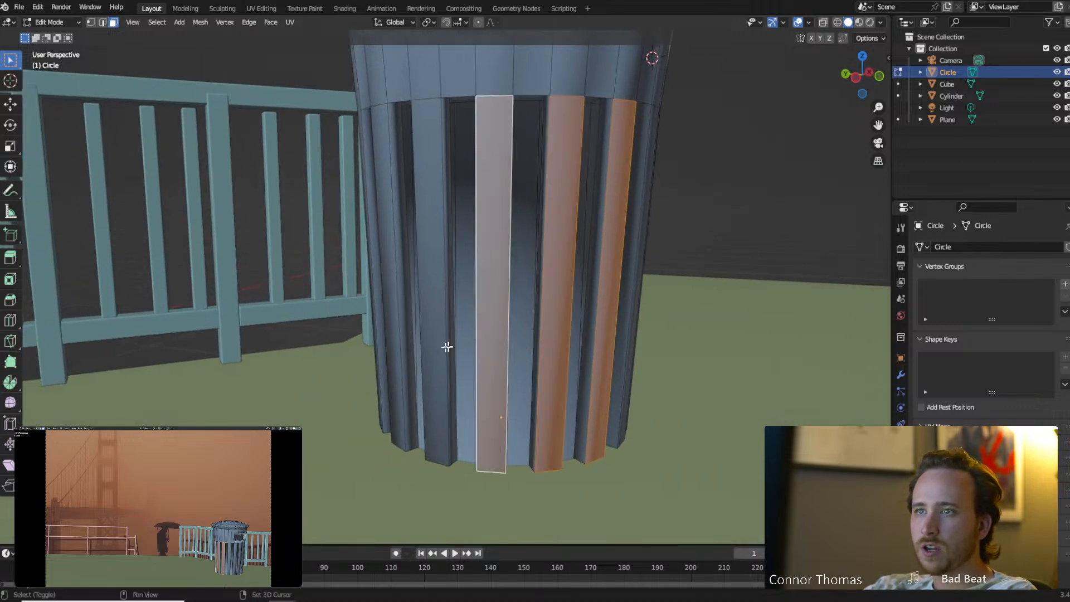
pyautogui.keyDown('shift'); pyautogui.moveTo(420, 346); pyautogui.dragTo(546, 335, button='middle'); pyautogui.keyUp('shift')
pyautogui.keyDown('shift'); pyautogui.click(527, 338); pyautogui.keyUp('shift')
pyautogui.keyDown('shift'); pyautogui.click(482, 325); pyautogui.keyUp('shift')
pyautogui.keyDown('shift'); pyautogui.click(386, 338); pyautogui.keyUp('shift')
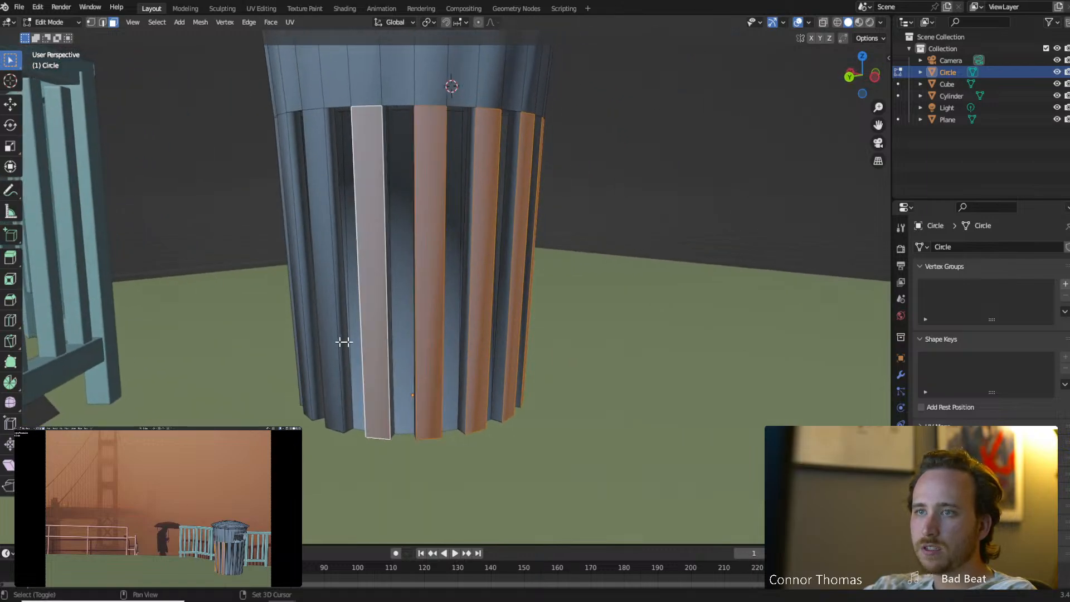
# Extend the selection with the raised slats on the bin's fence side and the recessed strips between them.
pyautogui.moveTo(342, 342); pyautogui.dragTo(535, 343, button='middle')
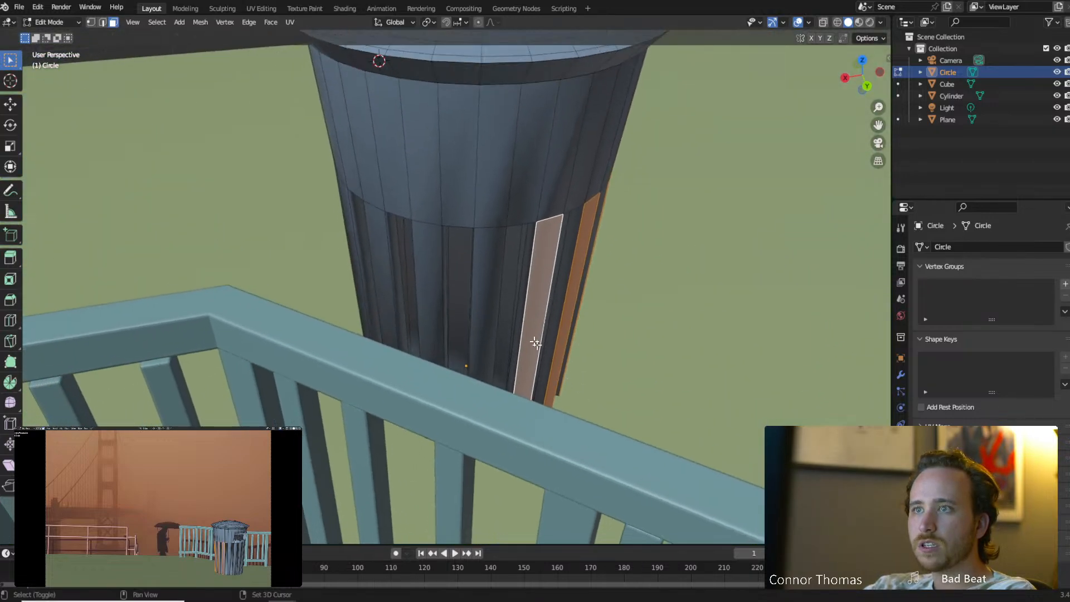
pyautogui.keyDown('shift'); pyautogui.click(493, 270); pyautogui.keyUp('shift')
pyautogui.keyDown('shift'); pyautogui.click(445, 268); pyautogui.keyUp('shift')
pyautogui.keyDown('shift'); pyautogui.click(459, 262); pyautogui.keyUp('shift')
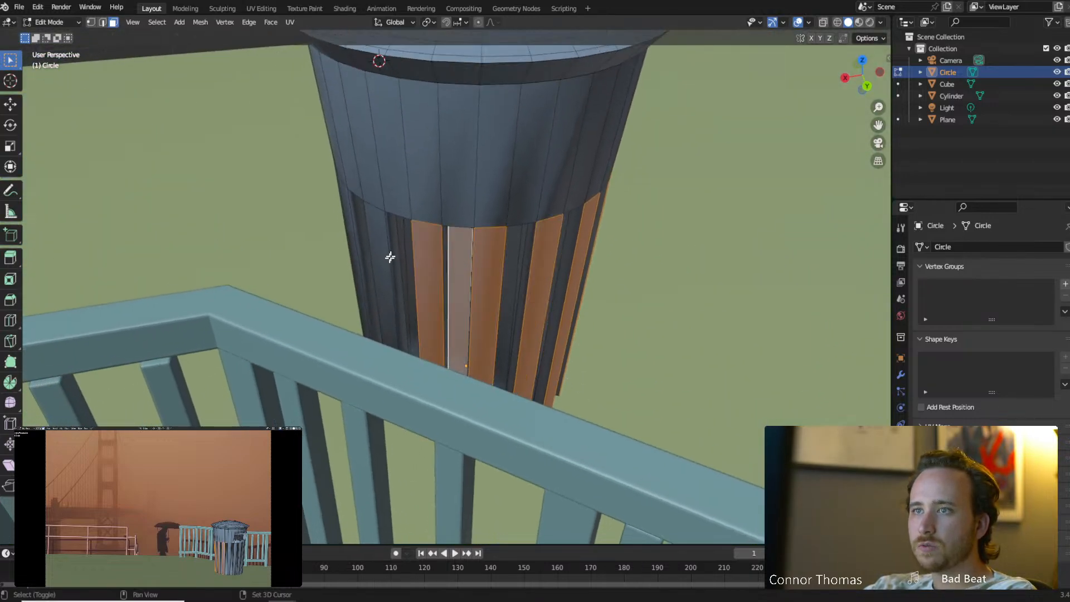
pyautogui.keyDown('shift'); pyautogui.click(516, 260); pyautogui.keyUp('shift')
pyautogui.moveTo(604, 268); pyautogui.dragTo(609, 337, button='middle')
pyautogui.keyDown('shift'); pyautogui.click(611, 335); pyautogui.keyUp('shift')
# Add the recessed strips between the already selected slats on the bin's open side to the selection.
pyautogui.moveTo(719, 356); pyautogui.dragTo(498, 298, button='middle')
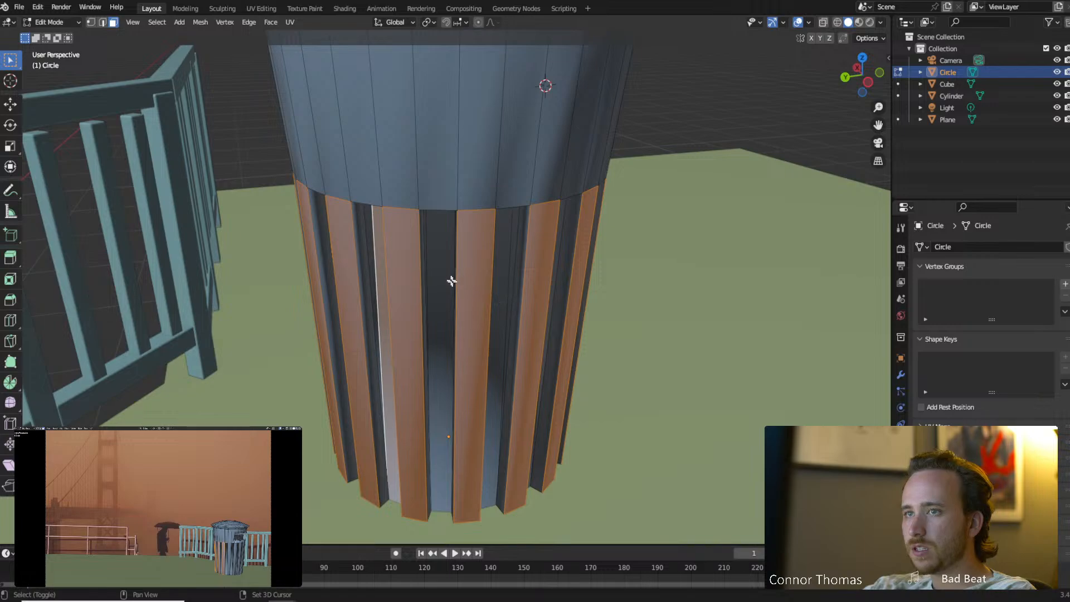
pyautogui.keyDown('shift'); pyautogui.click(442, 283); pyautogui.keyUp('shift')
pyautogui.keyDown('shift'); pyautogui.click(503, 284); pyautogui.keyUp('shift')
pyautogui.moveTo(658, 314); pyautogui.dragTo(584, 317, button='middle')
pyautogui.keyDown('shift'); pyautogui.click(535, 309); pyautogui.keyUp('shift')
pyautogui.keyDown('shift'); pyautogui.click(596, 309); pyautogui.keyUp('shift')
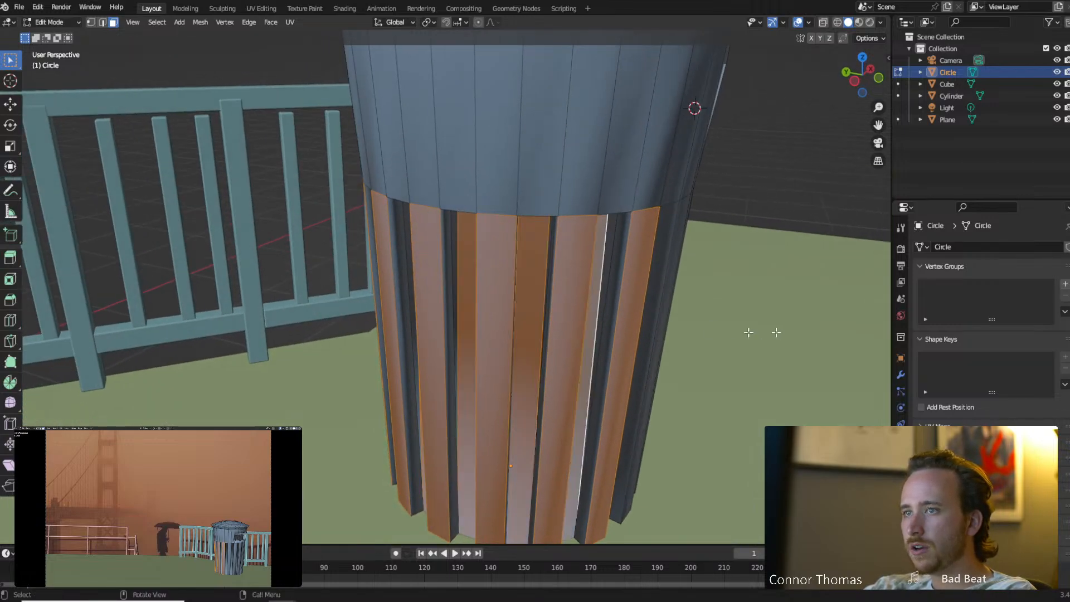
# Continue adding recessed strips and the next raised slats up to the part below the bin's opening.
pyautogui.moveTo(748, 332); pyautogui.dragTo(632, 336, button='middle')
pyautogui.keyDown('shift'); pyautogui.click(600, 342); pyautogui.keyUp('shift')
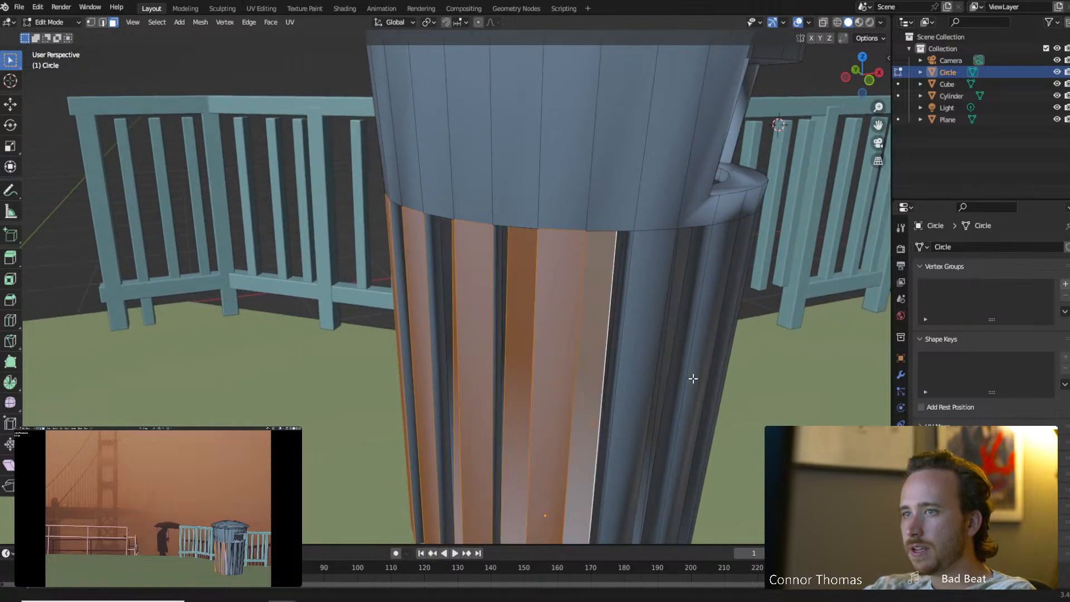
pyautogui.moveTo(693, 375); pyautogui.dragTo(515, 325, button='middle')
pyautogui.keyDown('shift'); pyautogui.click(478, 316); pyautogui.keyUp('shift')
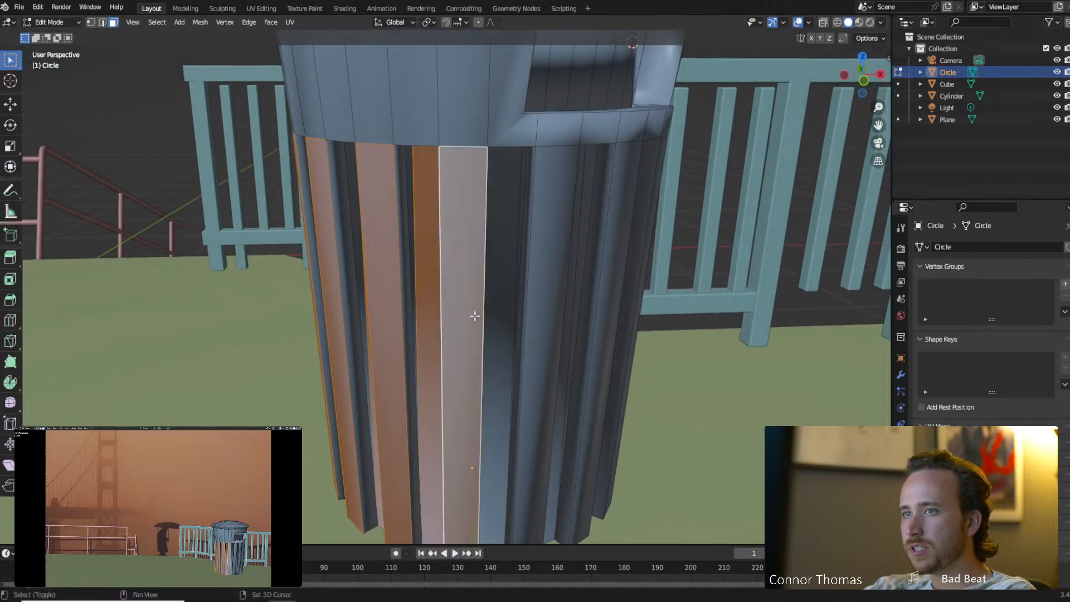
pyautogui.keyDown('shift'); pyautogui.click(545, 279); pyautogui.keyUp('shift')
pyautogui.keyDown('shift'); pyautogui.click(496, 279); pyautogui.keyUp('shift')
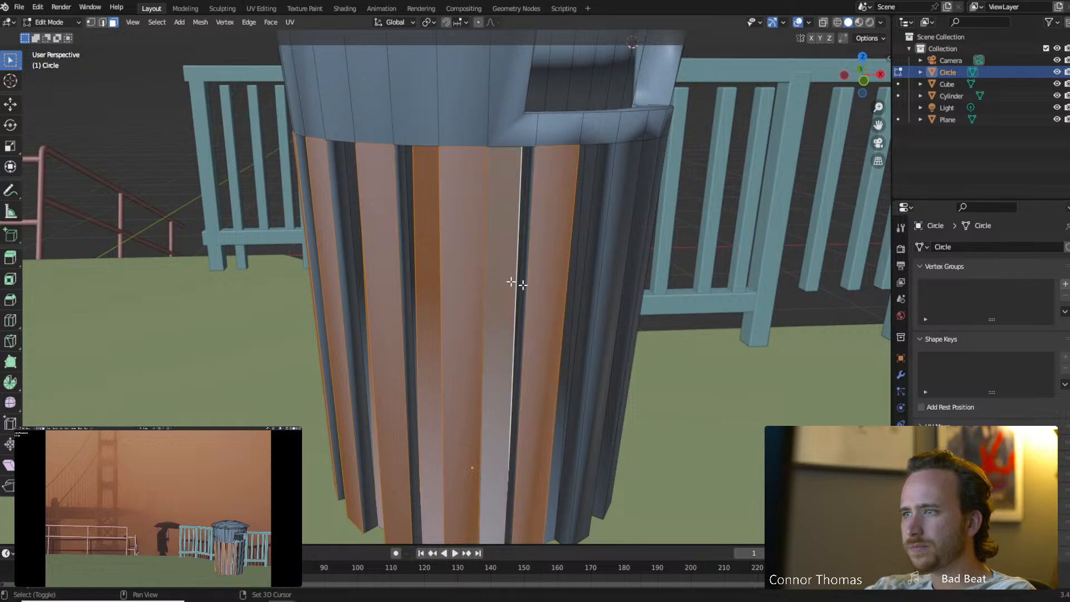
pyautogui.click(900, 360)
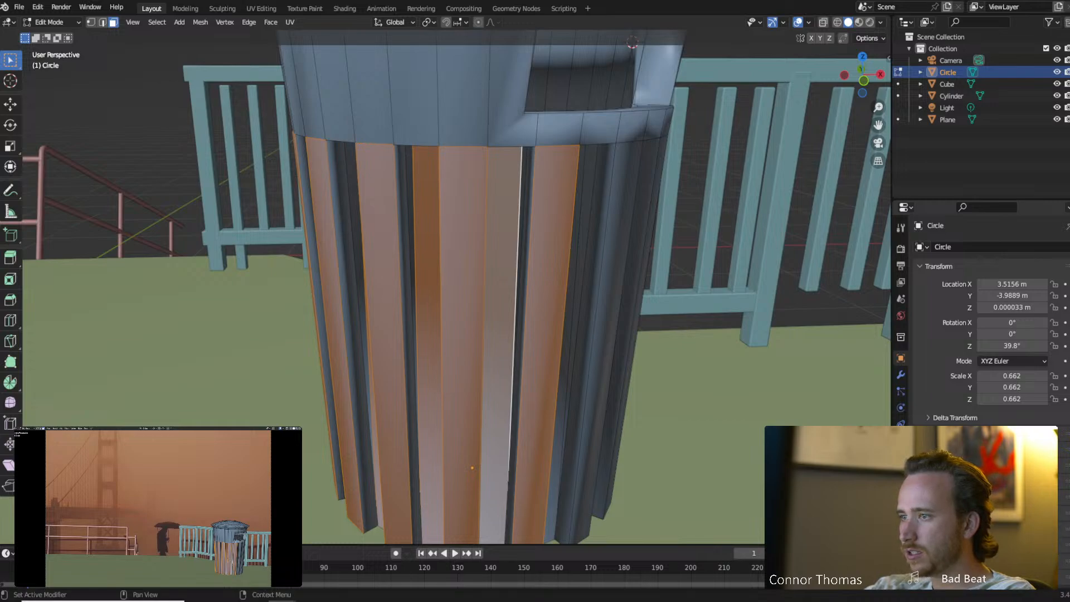
pyautogui.scroll(-3, 991, 320)
pyautogui.scroll(-6, 991, 320)
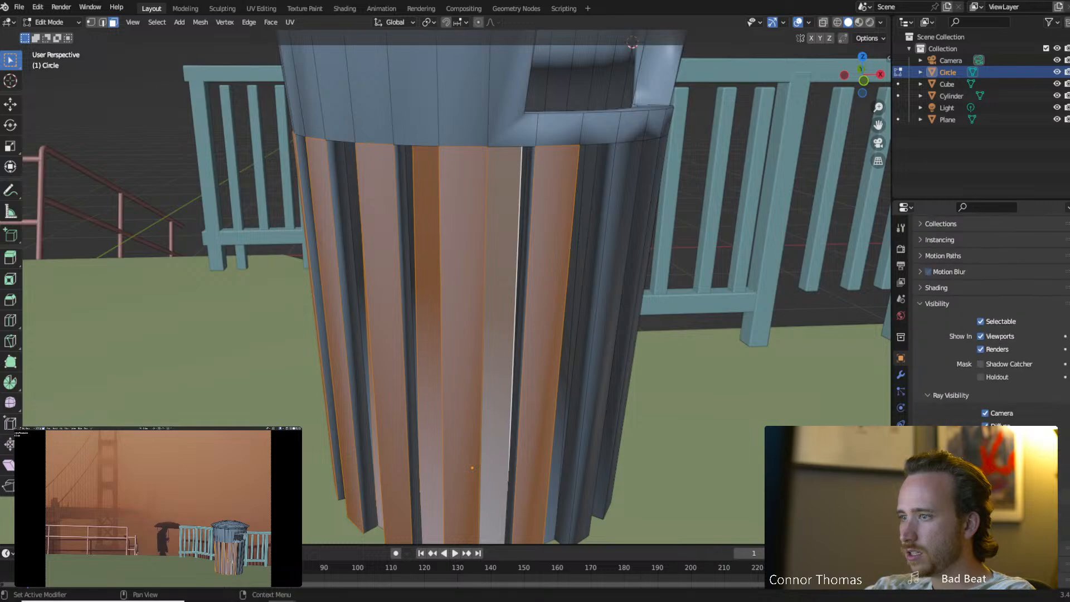
pyautogui.scroll(9, 992, 320)
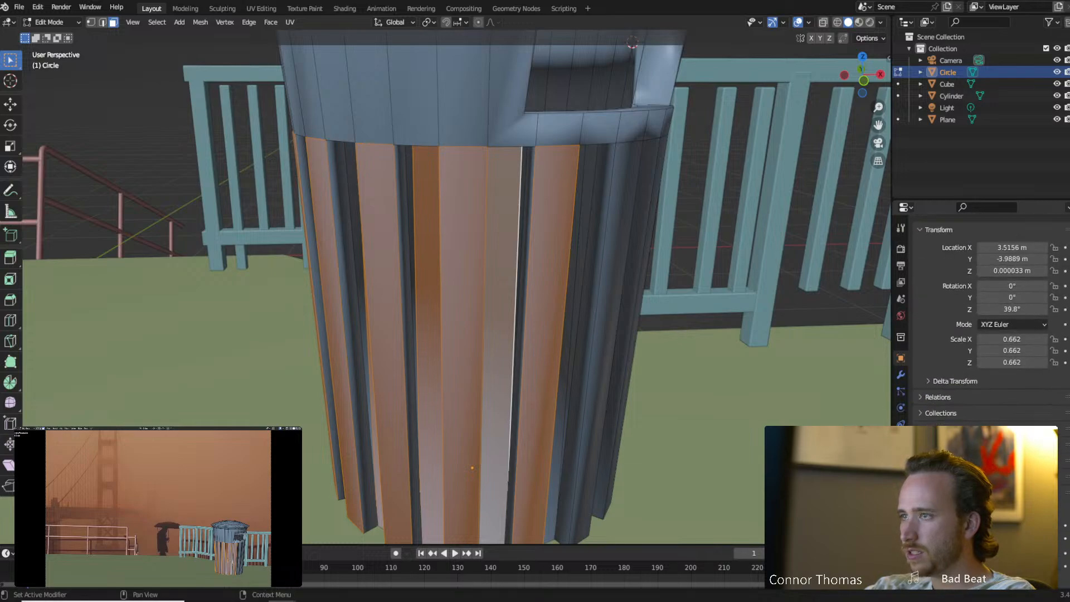
# Add the slats and recessed strips beneath and just beyond the bin's opening to the selection.
pyautogui.moveTo(641, 301)
pyautogui.mouseDown(button='middle')
pyautogui.moveTo(524, 307)
pyautogui.moveTo(506, 282)
pyautogui.moveTo(625, 317)
pyautogui.moveTo(552, 295)
pyautogui.moveTo(517, 299)
pyautogui.mouseUp(button='middle')
pyautogui.keyDown('shift'); pyautogui.click(452, 292); pyautogui.keyUp('shift')
pyautogui.keyDown('shift'); pyautogui.click(495, 284); pyautogui.keyUp('shift')
pyautogui.keyDown('shift'); pyautogui.click(422, 287); pyautogui.keyUp('shift')
pyautogui.keyDown('shift'); pyautogui.click(462, 276); pyautogui.keyUp('shift')
# Add the last raised slat and remaining recessed strips to complete the selection around the bin's lower body.
pyautogui.moveTo(633, 316); pyautogui.dragTo(506, 296, button='middle')
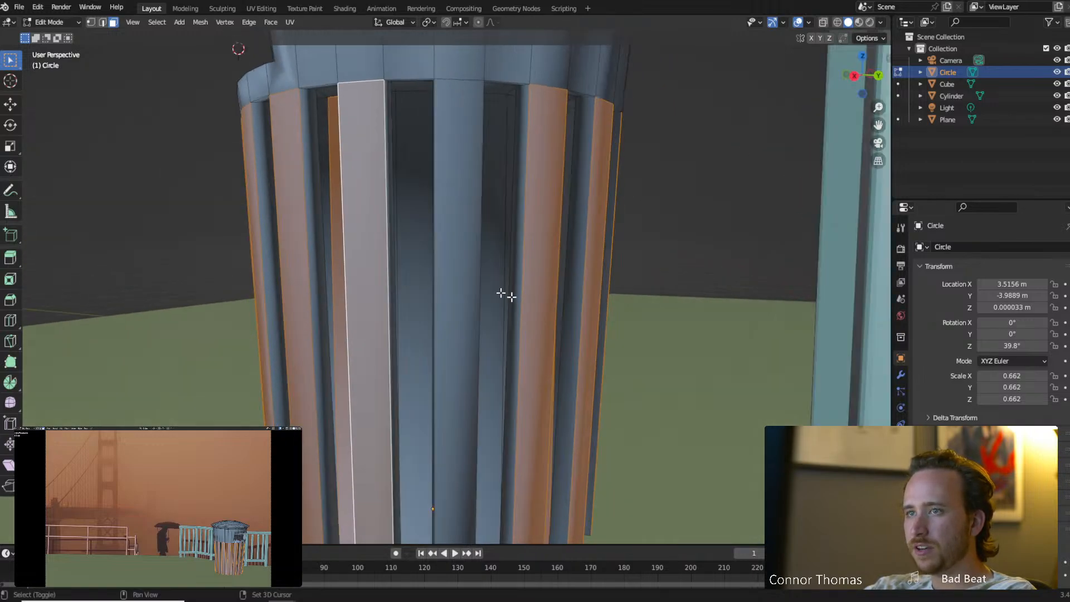
pyautogui.keyDown('shift'); pyautogui.click(413, 285); pyautogui.keyUp('shift')
pyautogui.keyDown('shift'); pyautogui.click(453, 277); pyautogui.keyUp('shift')
pyautogui.moveTo(580, 292); pyautogui.dragTo(463, 289, button='middle')
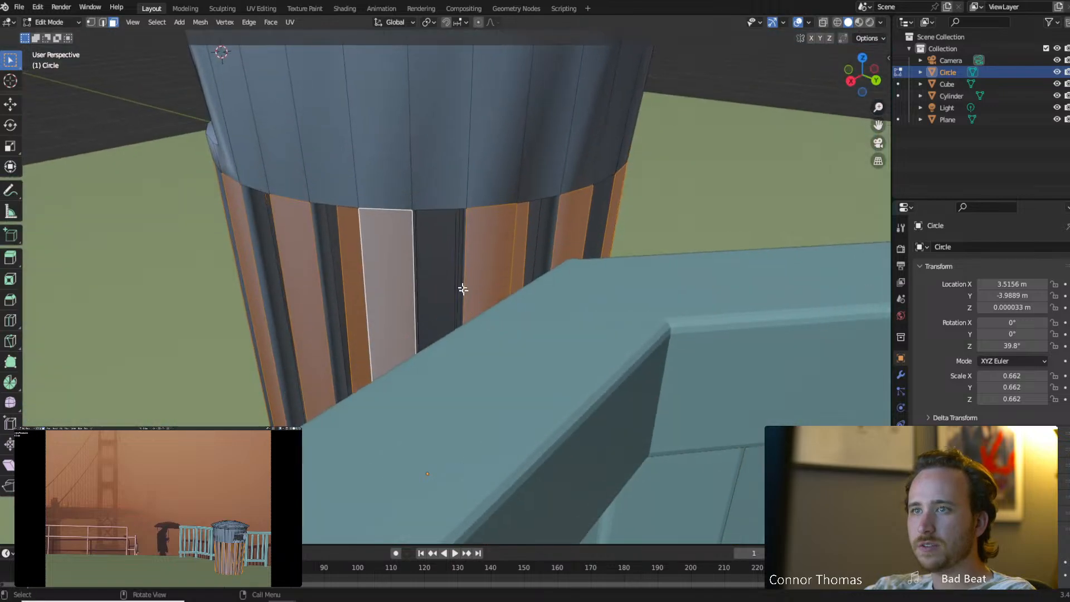
pyautogui.keyDown('shift'); pyautogui.click(442, 259); pyautogui.keyUp('shift')
pyautogui.moveTo(638, 264); pyautogui.dragTo(306, 310, button='middle')
# Select the face strip along the lower ledge of the bin's opening and then the one along its upper lip, and leave Edit Mode.
pyautogui.press('Tab')
pyautogui.scroll(2, 466, 321)
pyautogui.press('Tab')
pyautogui.moveTo(522, 315); pyautogui.dragTo(564, 309, button='middle')
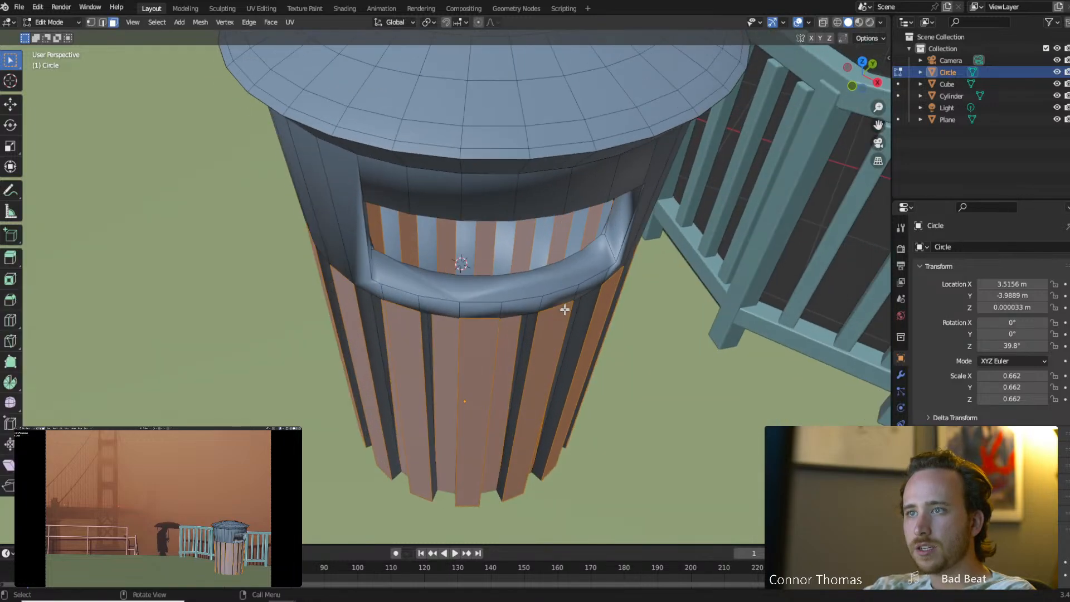
pyautogui.keyDown('alt'); pyautogui.click(598, 272); pyautogui.keyUp('alt')
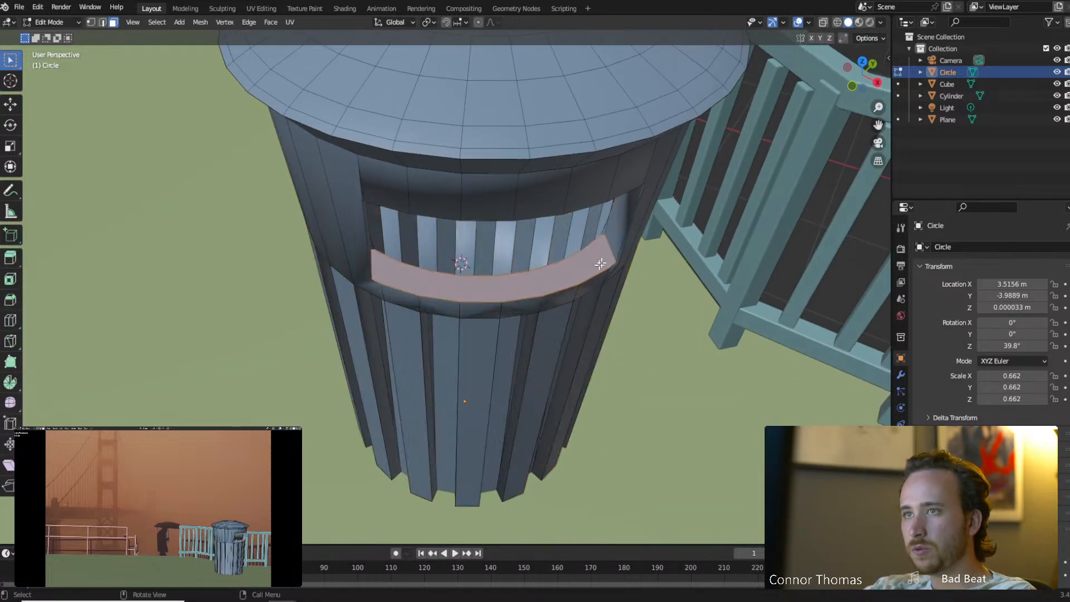
pyautogui.moveTo(595, 265); pyautogui.dragTo(403, 189, button='middle')
pyautogui.click(302, 135)
pyautogui.keyDown('alt'); pyautogui.click(341, 119); pyautogui.keyUp('alt')
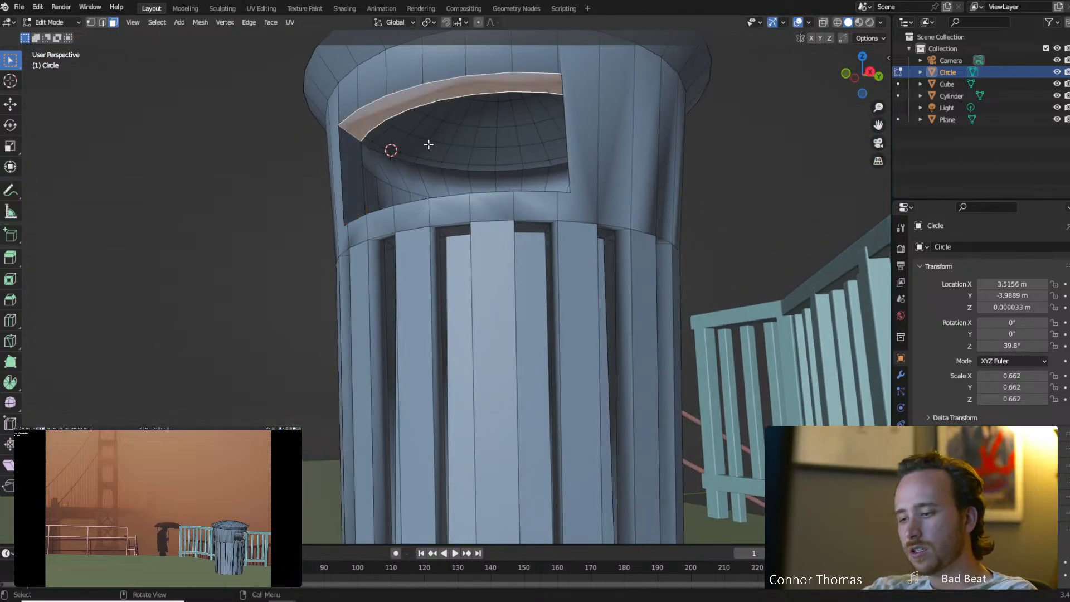
pyautogui.press('Tab')
# Deselect everything and examine the bin's shading in a rendered preview, then return to solid shading and check it from several sides.
pyautogui.moveTo(477, 167); pyautogui.dragTo(457, 228, button='middle')
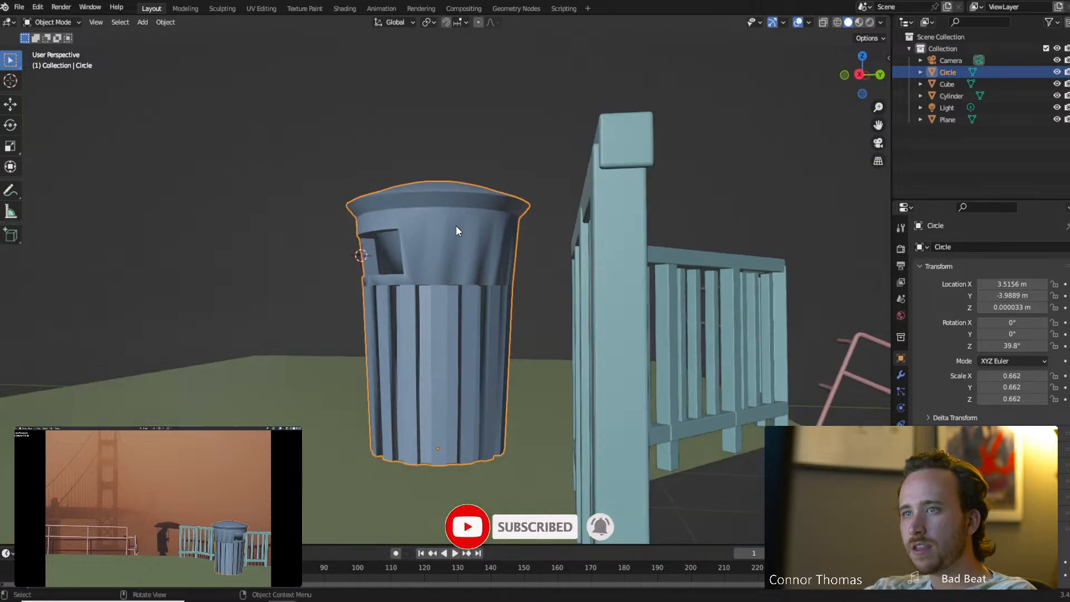
pyautogui.press('z')
pyautogui.click(449, 171)
pyautogui.moveTo(453, 292)
pyautogui.mouseDown(button='middle')
pyautogui.moveTo(570, 305)
pyautogui.moveTo(615, 338)
pyautogui.moveTo(619, 327)
pyautogui.moveTo(508, 301)
pyautogui.moveTo(520, 355)
pyautogui.mouseUp(button='middle')
pyautogui.press('a')
pyautogui.hotkey('alt', 'a')
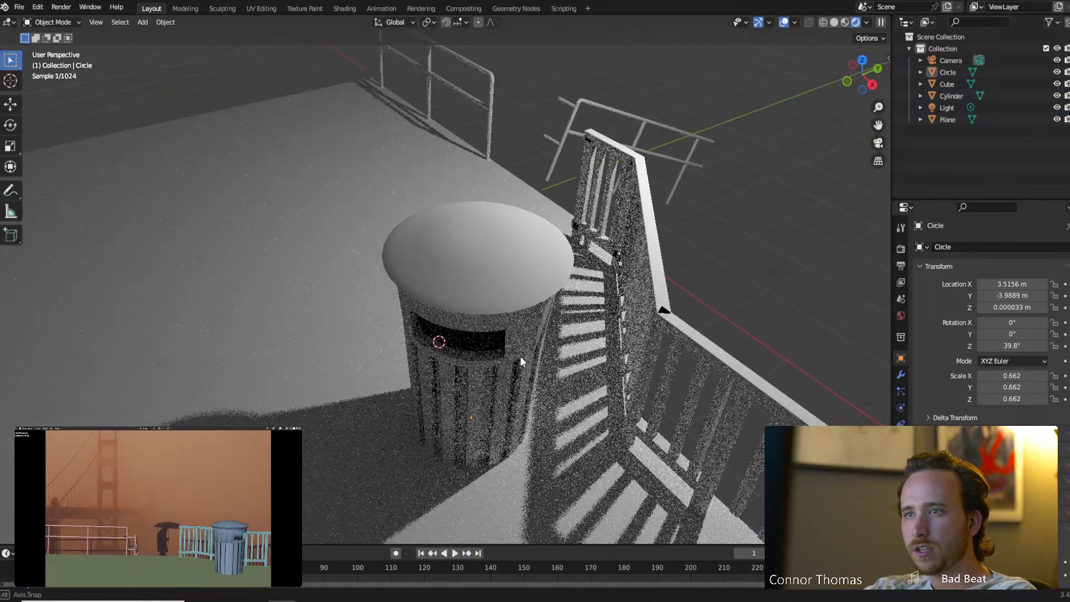
pyautogui.press('z')
pyautogui.click(612, 363)
pyautogui.moveTo(612, 363)
pyautogui.mouseDown(button='middle')
pyautogui.moveTo(506, 360)
pyautogui.moveTo(411, 316)
pyautogui.moveTo(303, 309)
pyautogui.moveTo(710, 330)
pyautogui.moveTo(788, 272)
pyautogui.moveTo(751, 304)
pyautogui.mouseUp(button='middle')
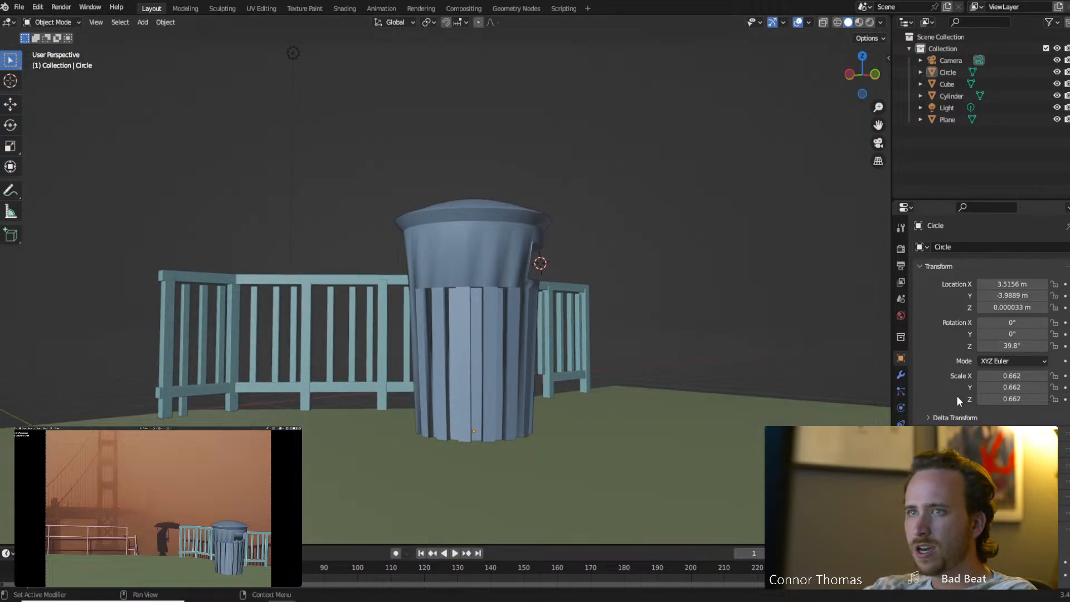
pyautogui.moveTo(473, 375); pyautogui.dragTo(522, 284, button='middle')
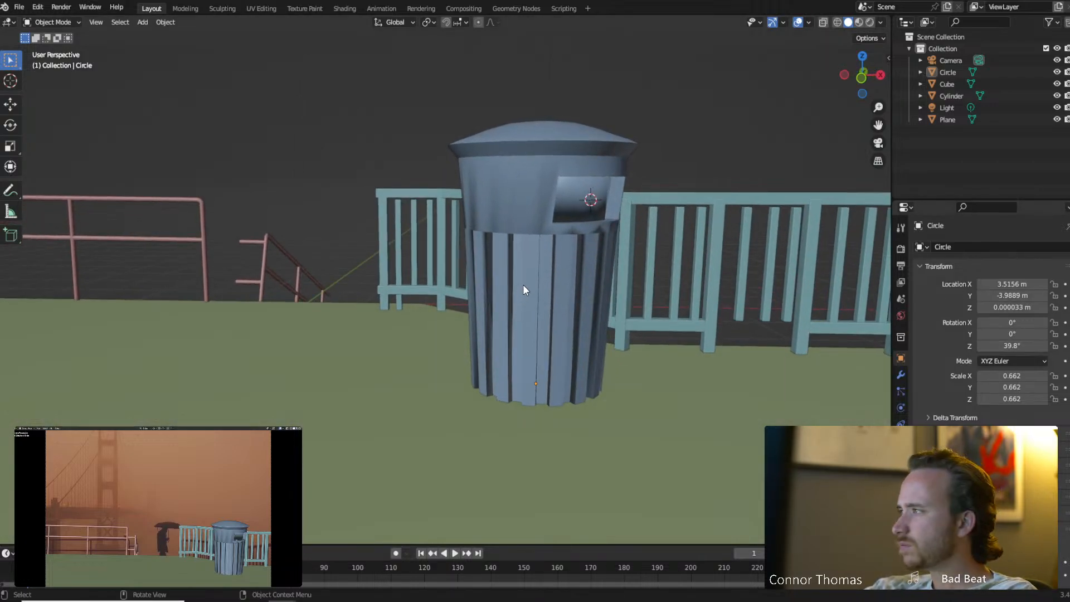
pyautogui.scroll(-6, 523, 284)
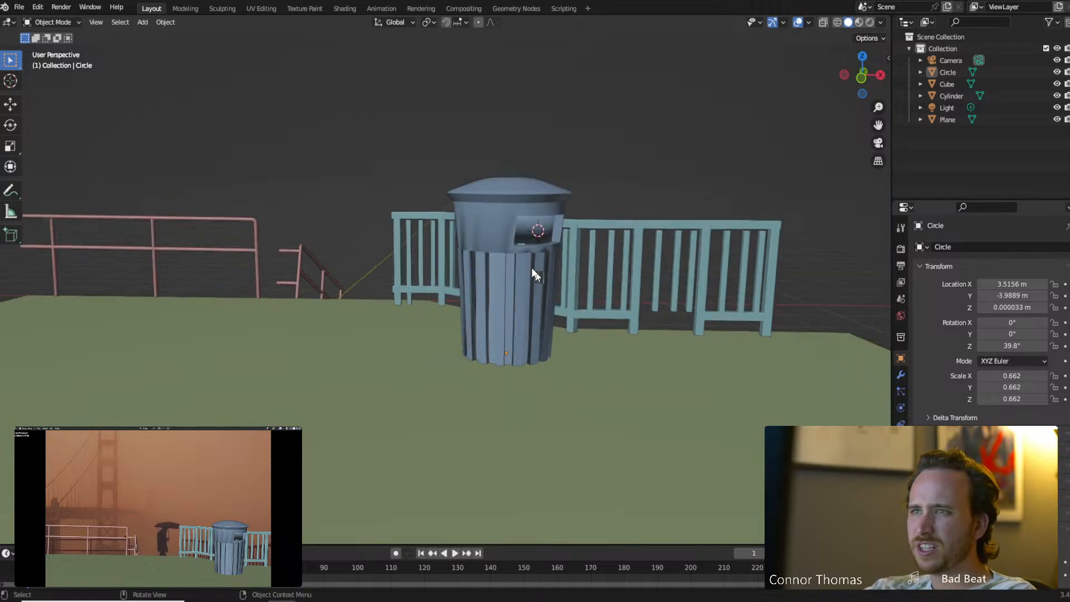
# Place the 3D cursor over the grass ground at about X -2.05 m, Y -4.64 m, Z 1.32 m and add a plane there.
pyautogui.click(10, 80)
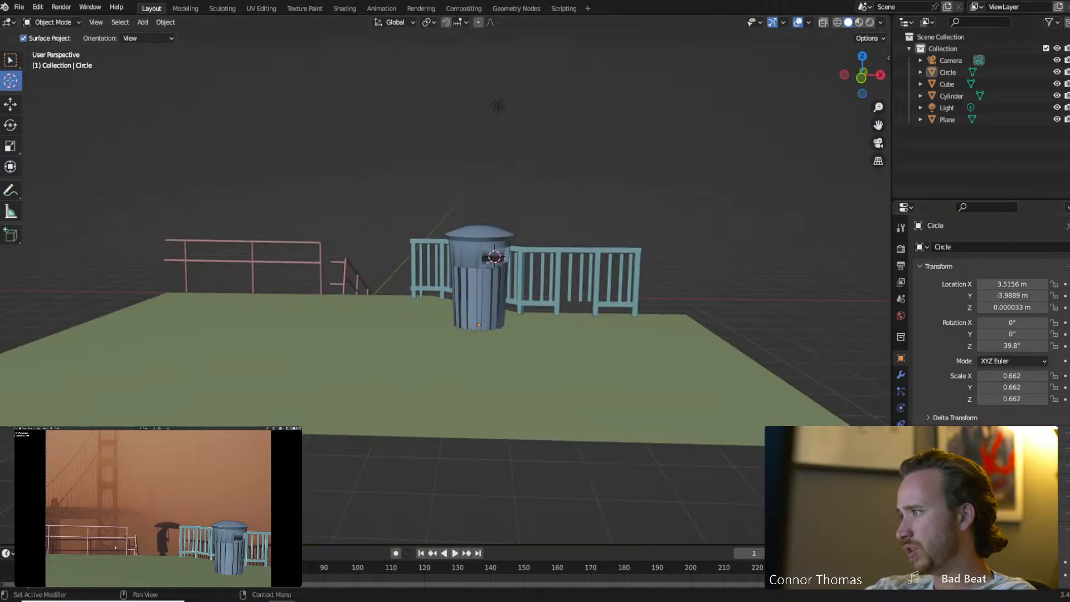
pyautogui.moveTo(247, 192); pyautogui.dragTo(262, 221, button='middle')
pyautogui.scroll(-6, 262, 222)
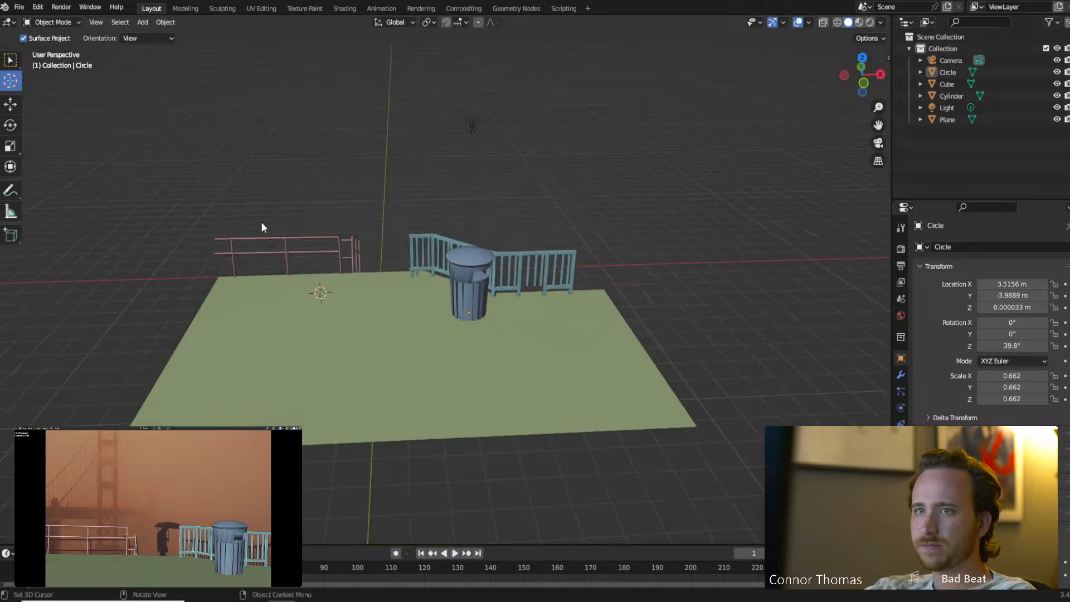
pyautogui.hotkey('shift', 'a')
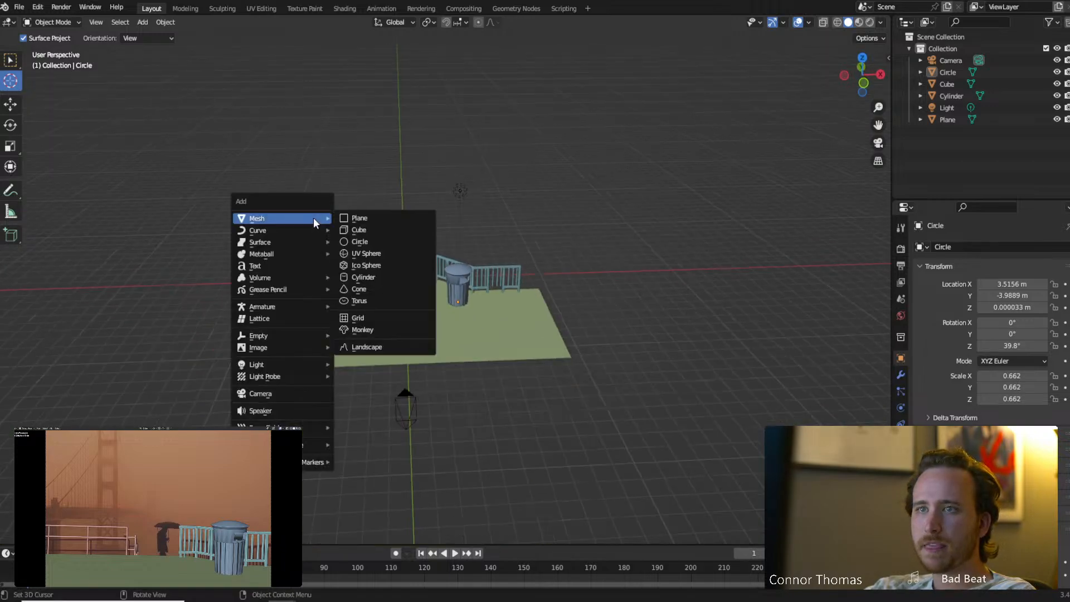
pyautogui.click(362, 218)
# Set the viewport's clip end distance to 1000000 m.
pyautogui.scroll(-5, 477, 226)
pyautogui.scroll(-8, 477, 225)
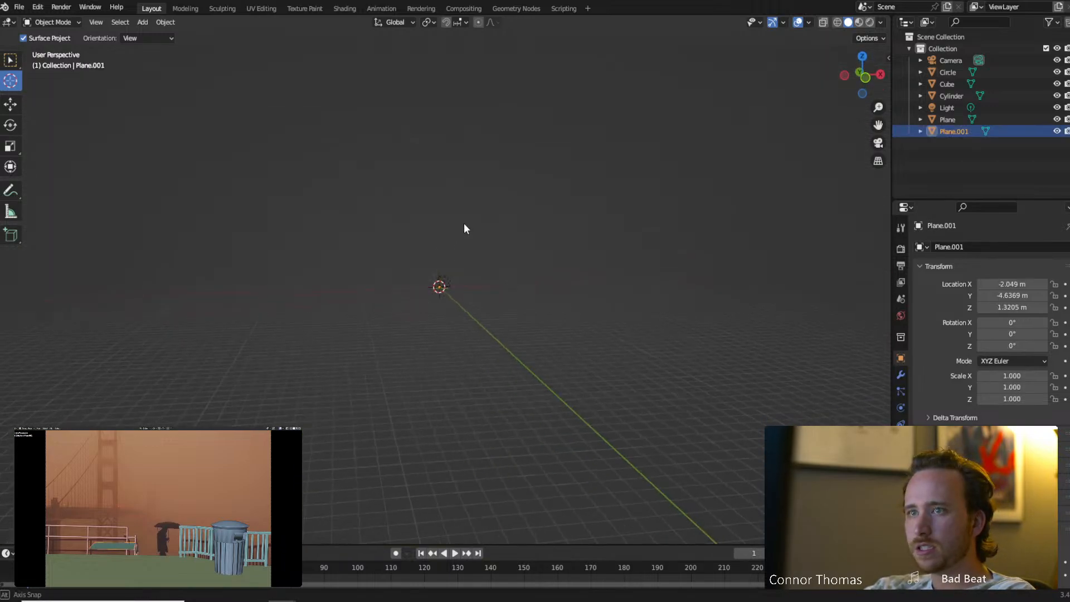
pyautogui.press('n')
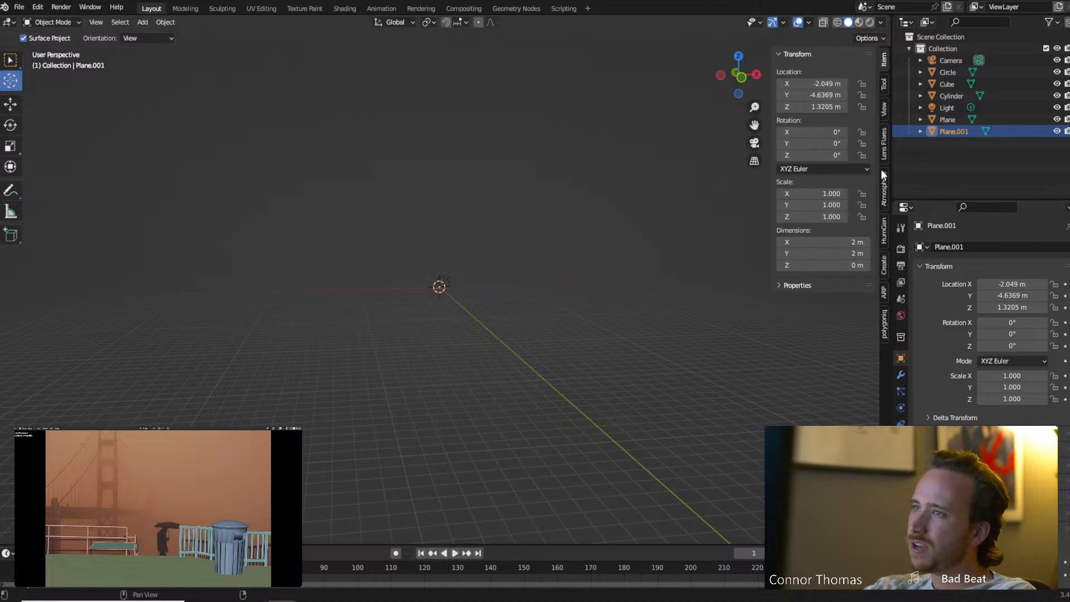
pyautogui.click(884, 109)
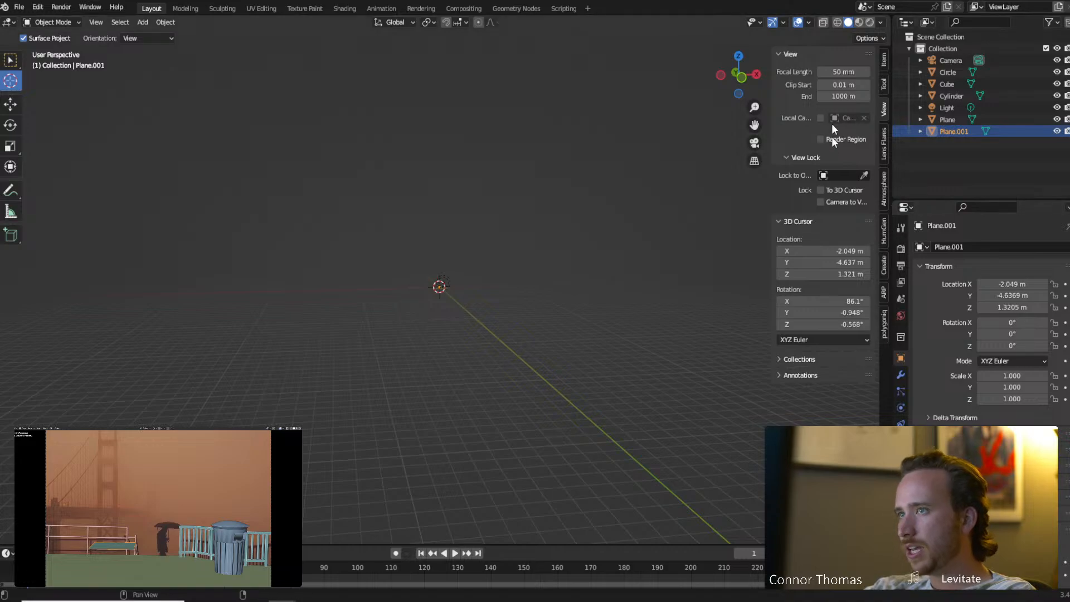
pyautogui.click(843, 99)
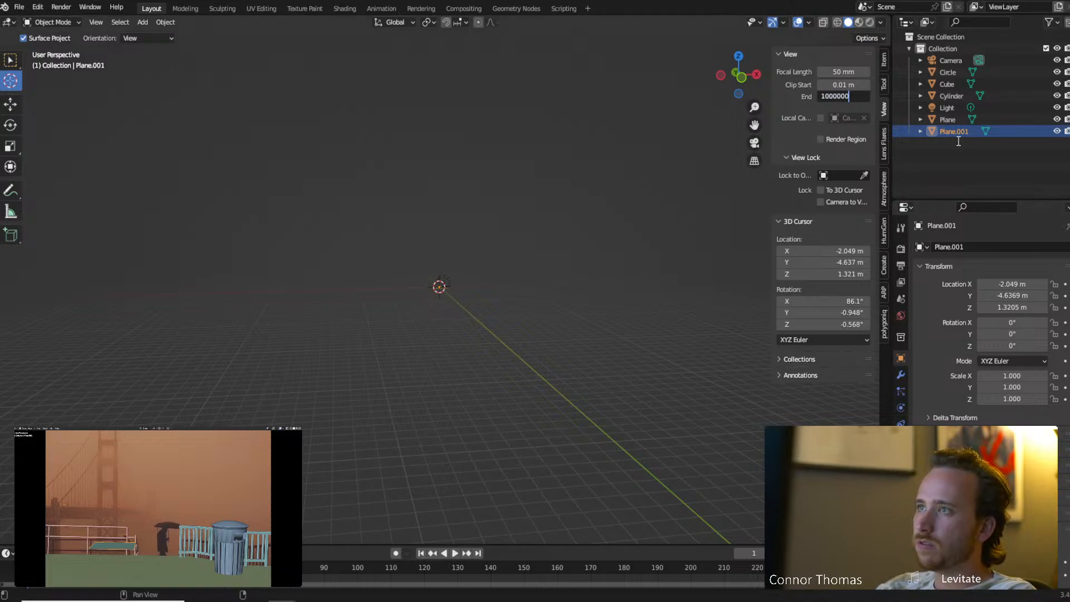
pyautogui.press('Return')
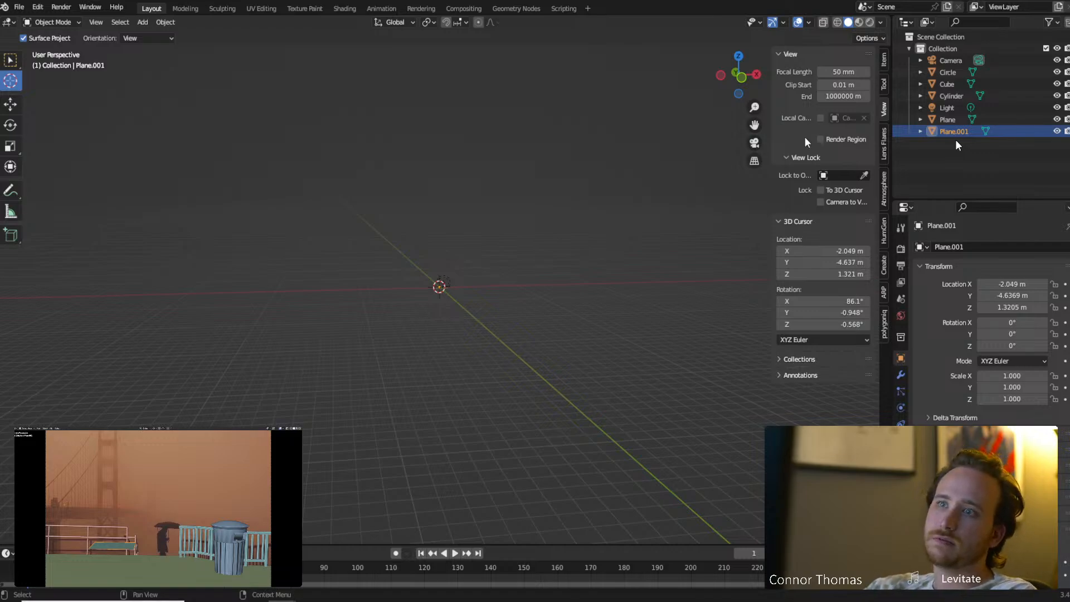
# Lower the new plane along the Z axis to about -649 m, far beneath the ground platform.
pyautogui.press('g')
pyautogui.press('z')
pyautogui.click(482, 295)
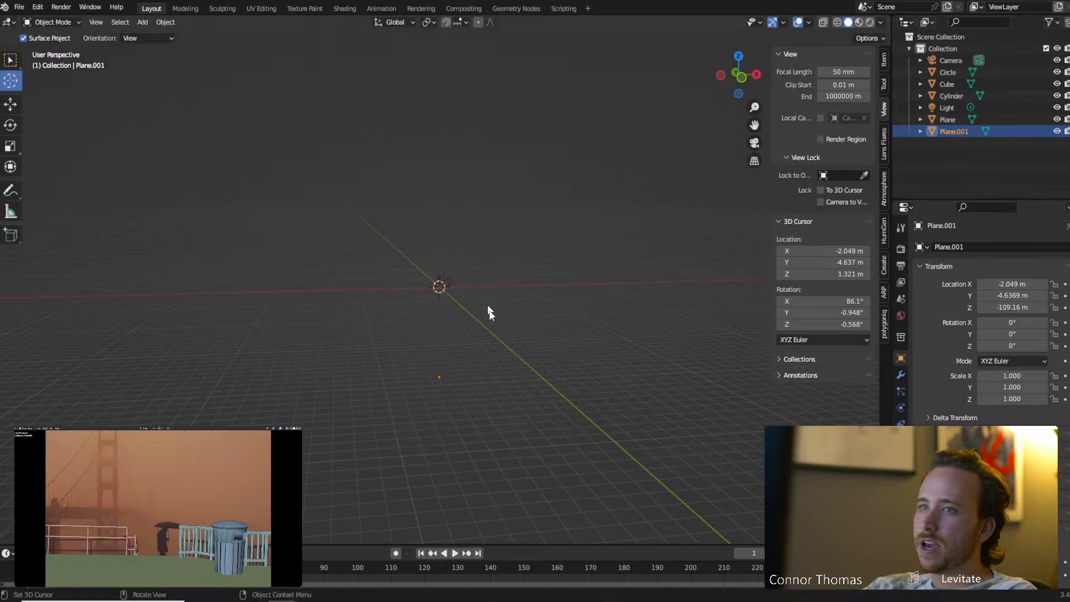
pyautogui.scroll(-7, 486, 308)
pyautogui.press('g')
pyautogui.press('z')
pyautogui.click(462, 332)
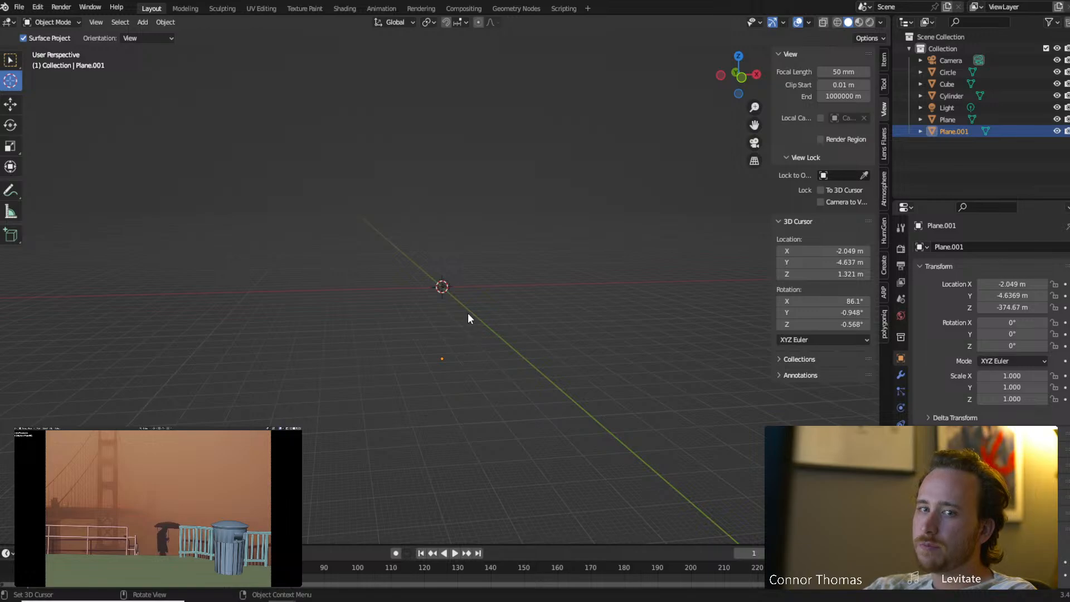
pyautogui.press('g')
pyautogui.press('z')
pyautogui.click(473, 373)
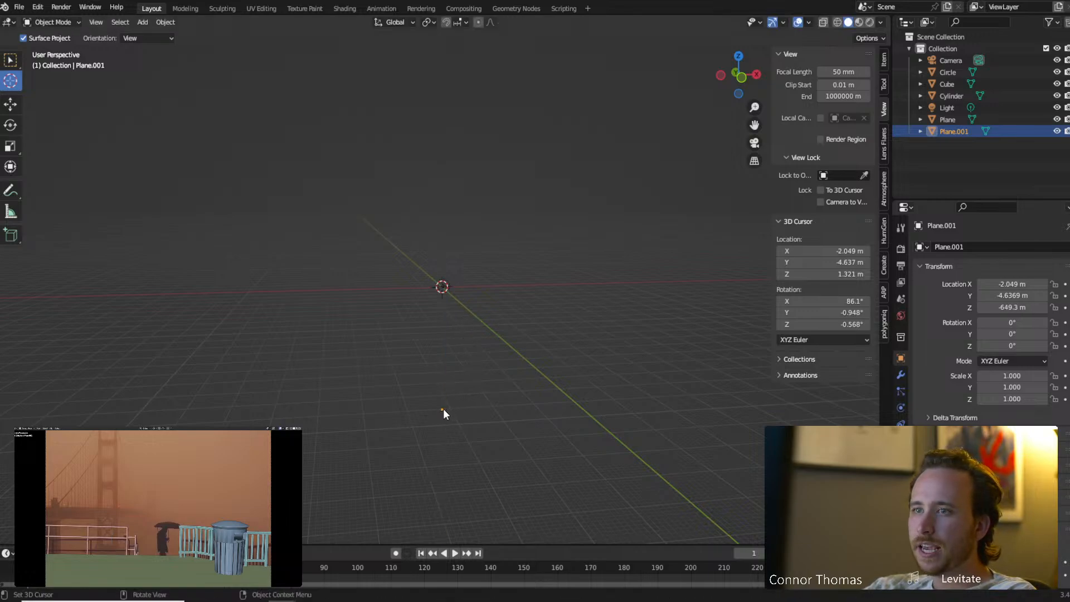
# Scale the lowered plane up enormously, to a scale of about 113697, so it reaches the horizon.
pyautogui.press('s')
pyautogui.click(632, 324)
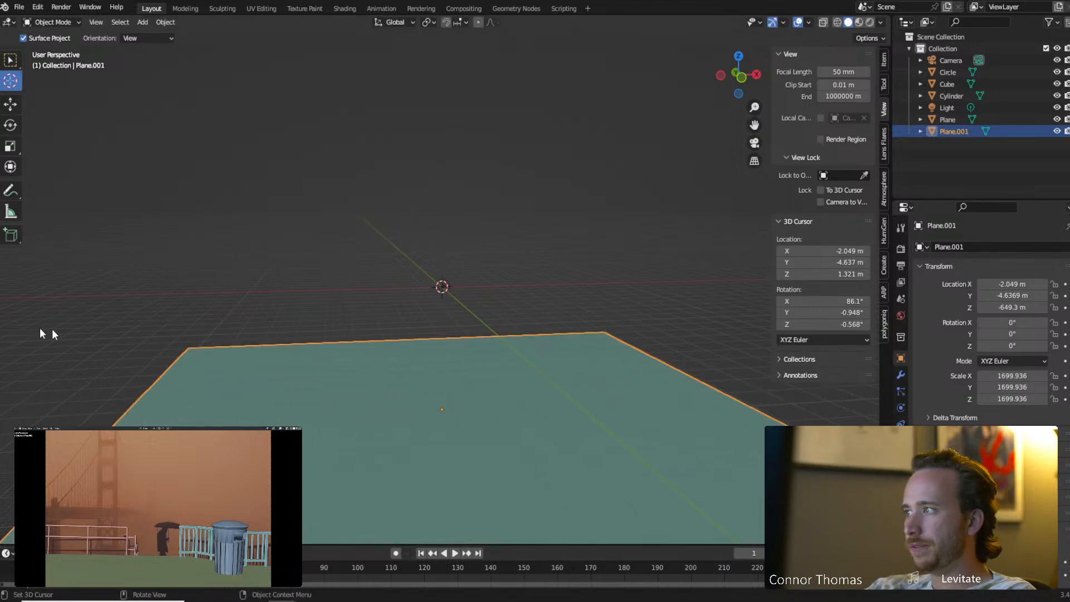
pyautogui.scroll(-5, 557, 379)
pyautogui.press('s')
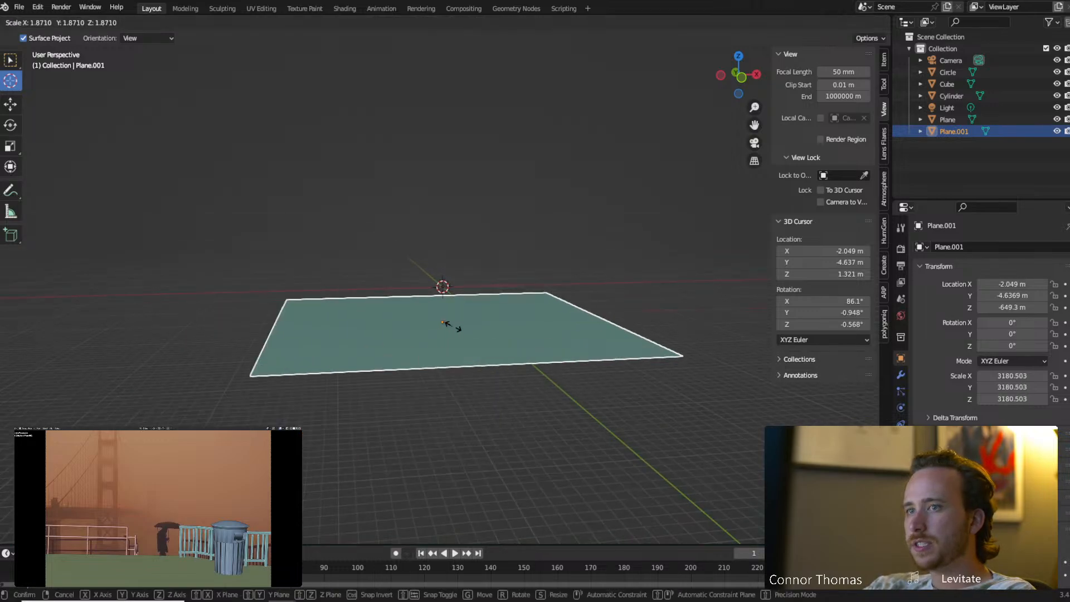
pyautogui.click(831, 305)
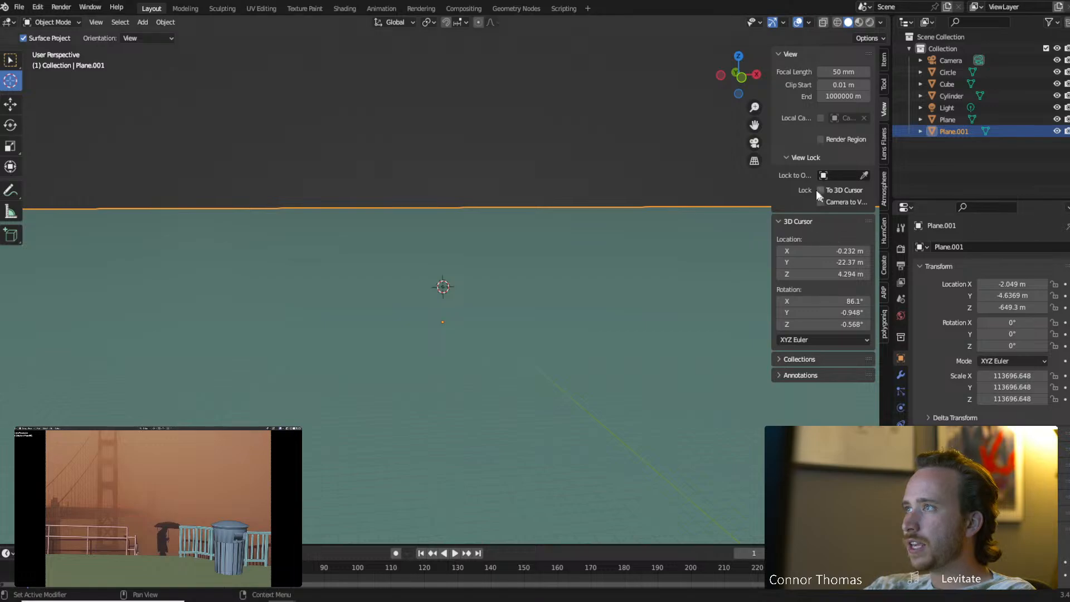
# Set the camera's clip end distance to 100000 m.
pyautogui.click(950, 62)
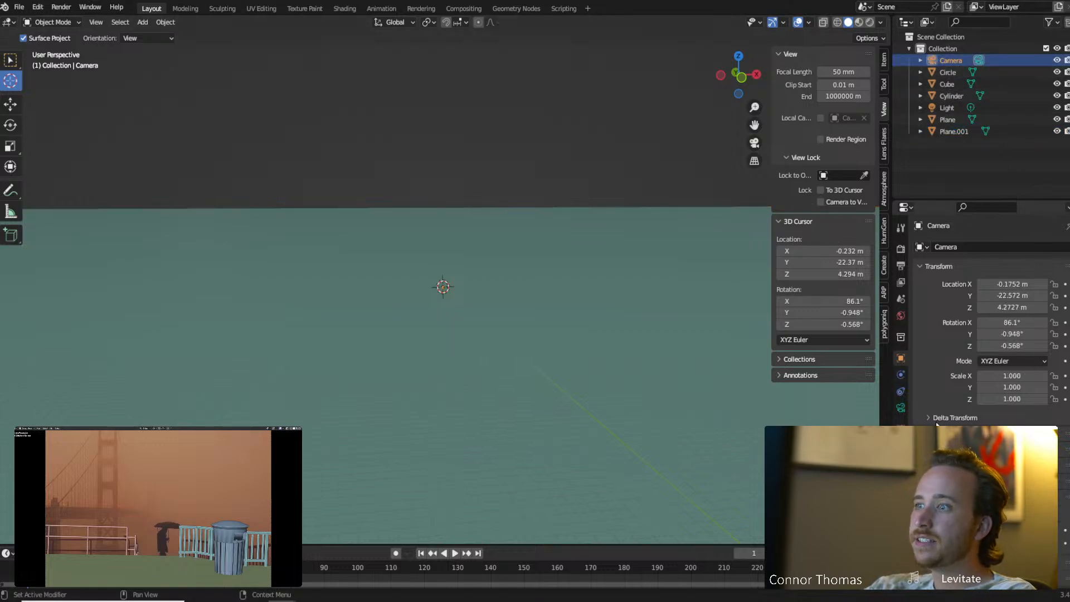
pyautogui.click(901, 407)
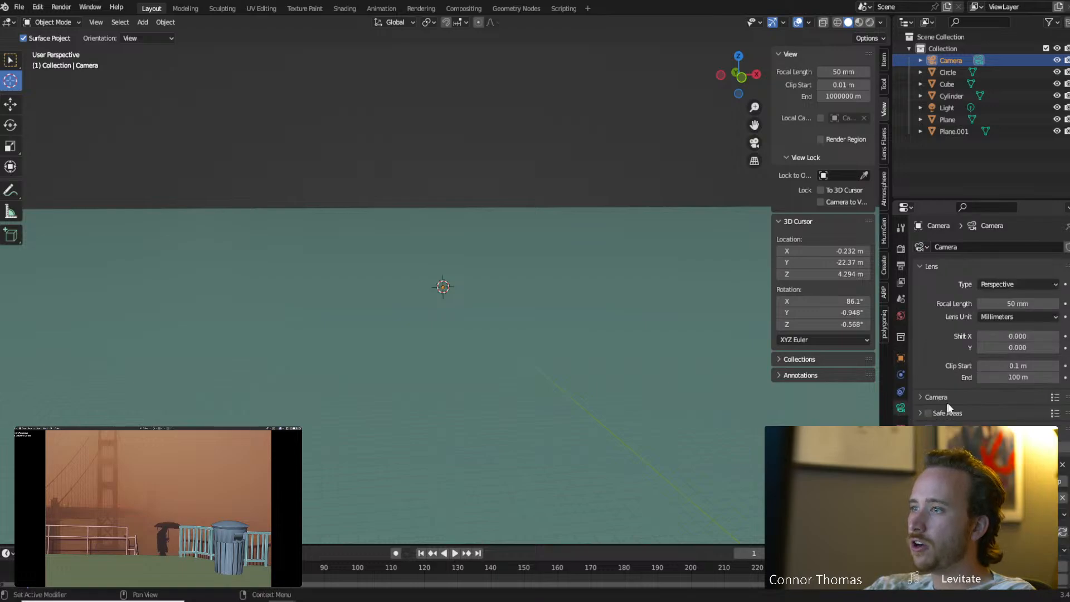
pyautogui.click(987, 373)
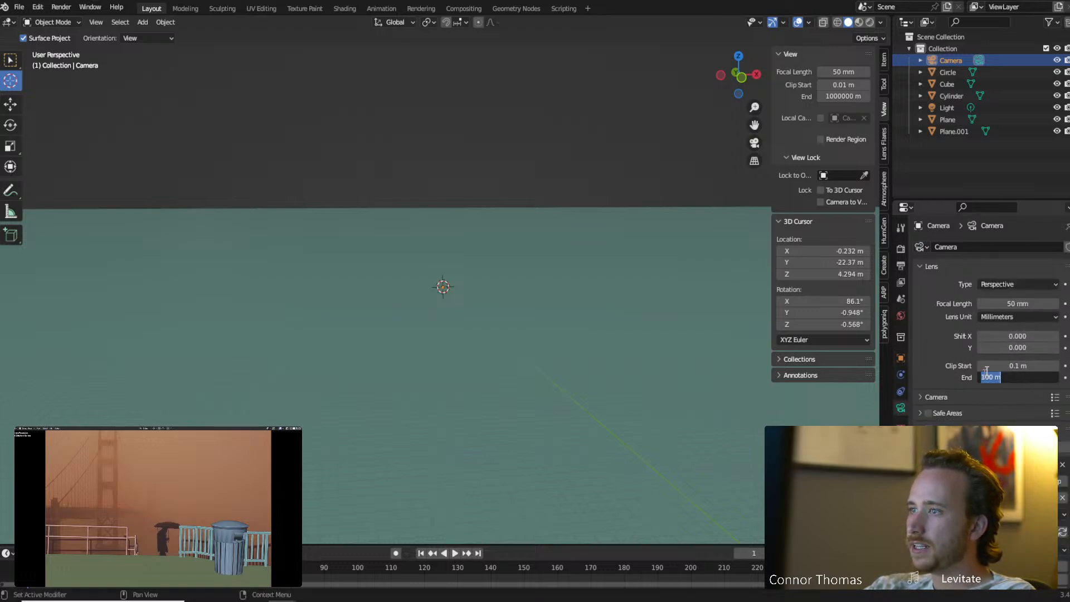
pyautogui.write('10')
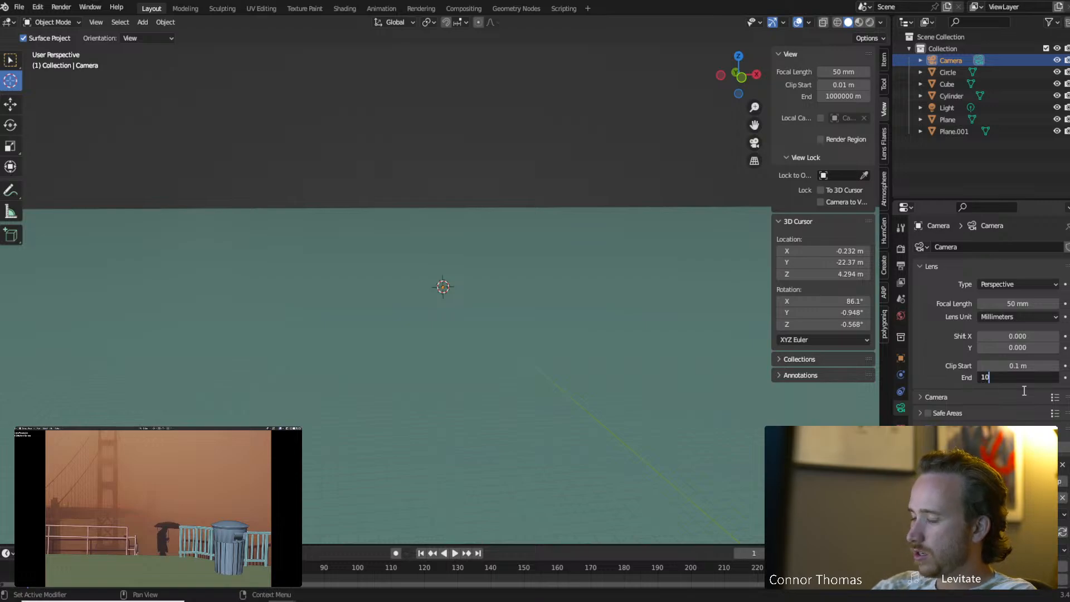
pyautogui.write('0000')
pyautogui.press('Return')
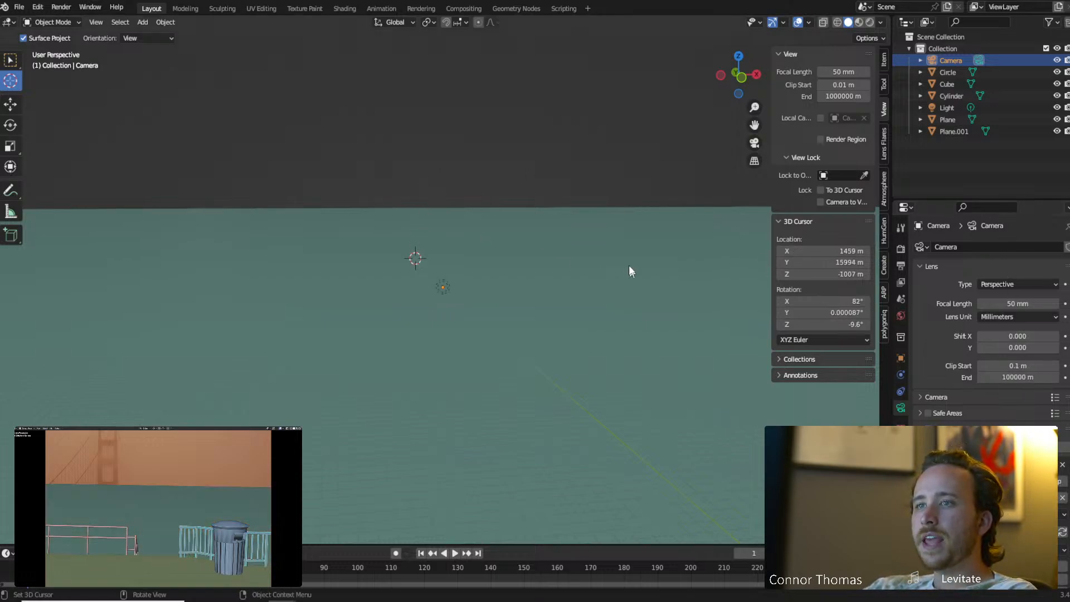
# Select the large water plane and scale it down to roughly a quarter of its size, matching the photo's waterline.
pyautogui.click(9, 60)
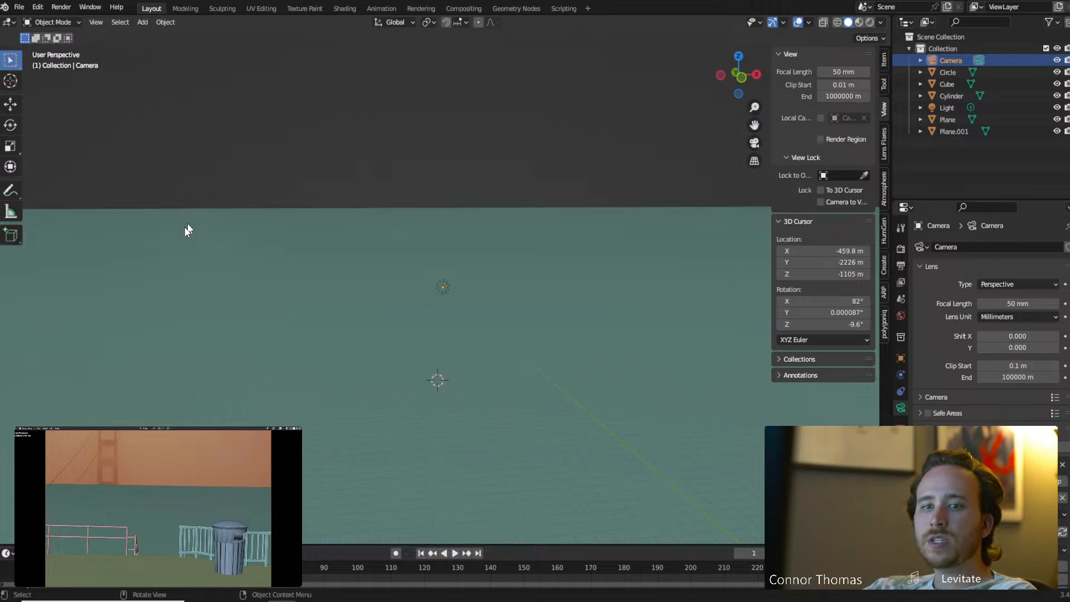
pyautogui.click(580, 325)
pyautogui.press('s')
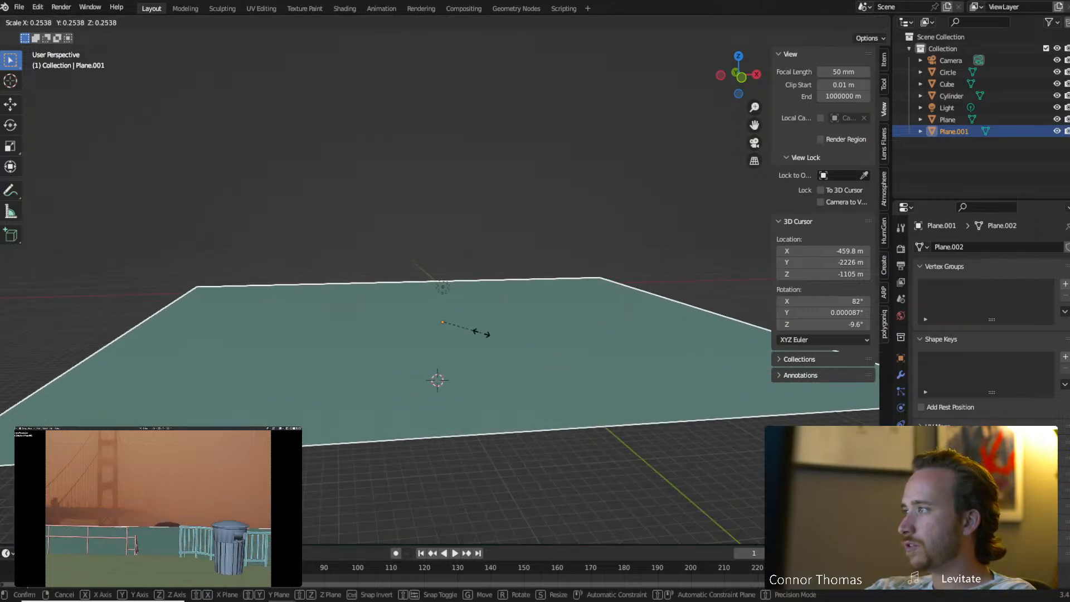
pyautogui.click(490, 332)
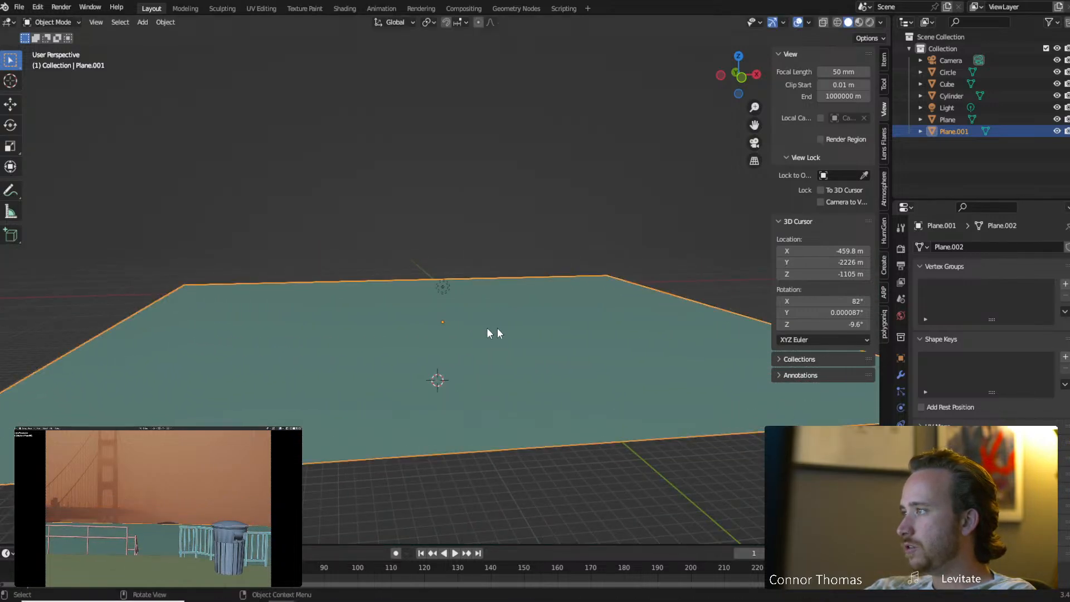
# Place the 3D cursor far out on the water plane, at about X -380 m, Y 3839 m, Z -647 m, and return to the selection tool.
pyautogui.moveTo(561, 293); pyautogui.dragTo(440, 199, button='middle')
pyautogui.scroll(3, 494, 323)
pyautogui.scroll(-4, 511, 304)
pyautogui.scroll(3, 513, 310)
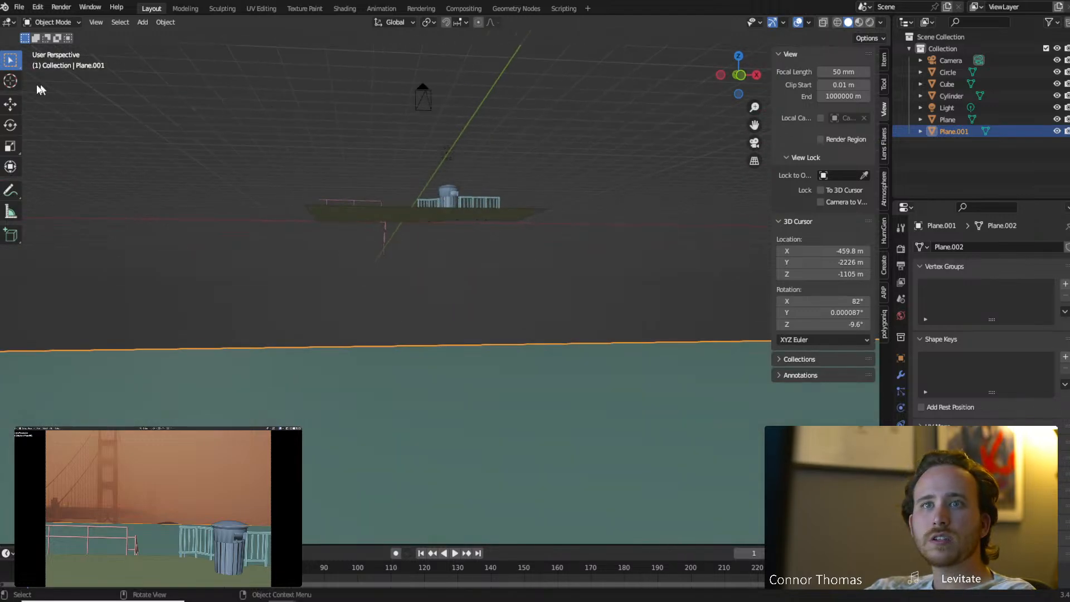
pyautogui.click(13, 82)
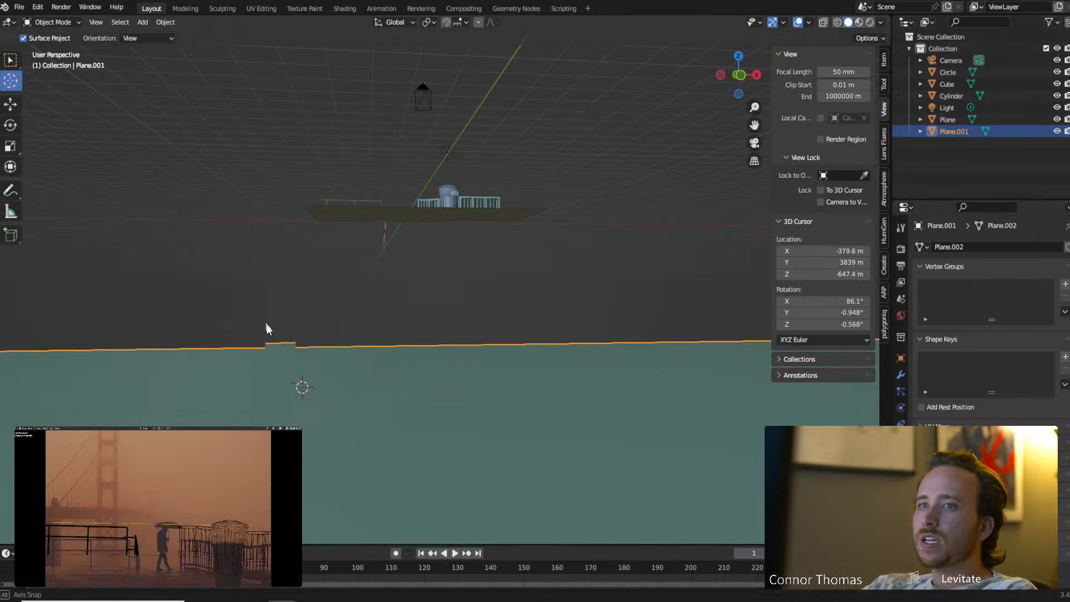
pyautogui.moveTo(265, 325); pyautogui.dragTo(298, 373, button='middle')
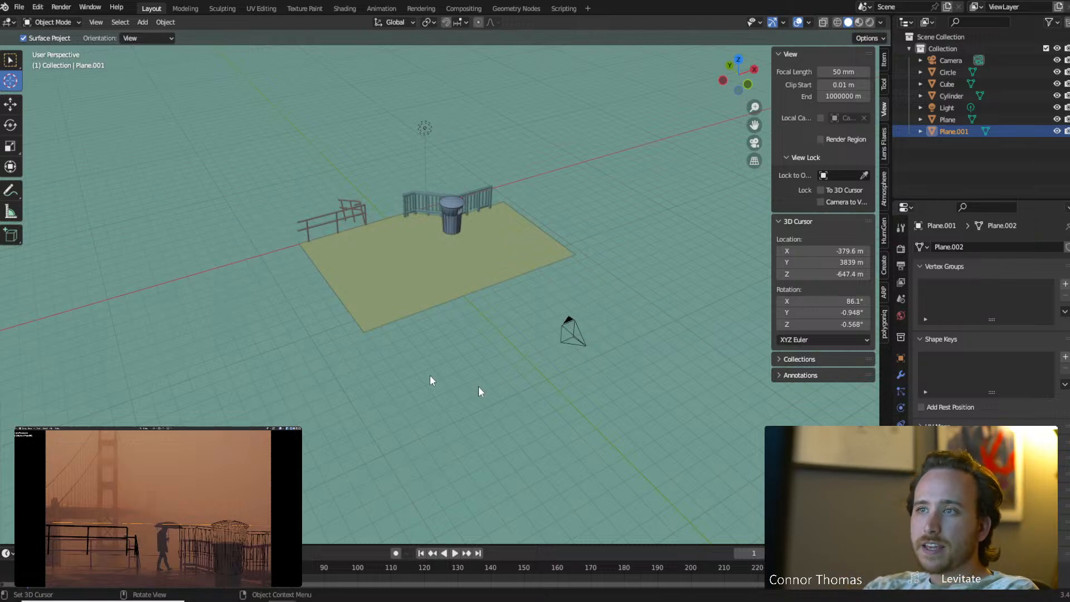
pyautogui.click(11, 59)
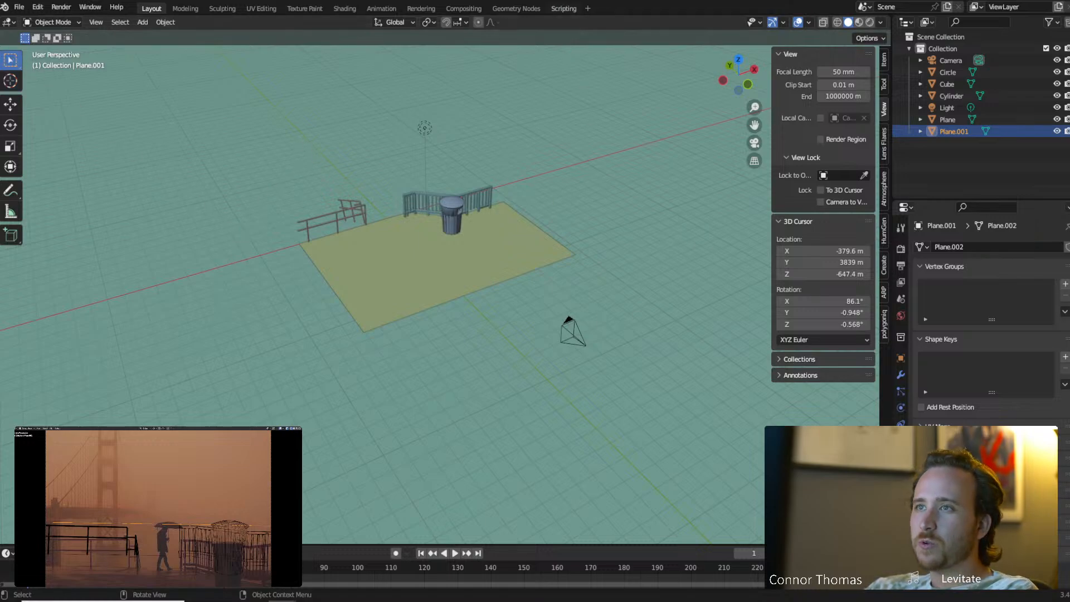
pyautogui.moveTo(569, 146); pyautogui.dragTo(459, 145, button='middle')
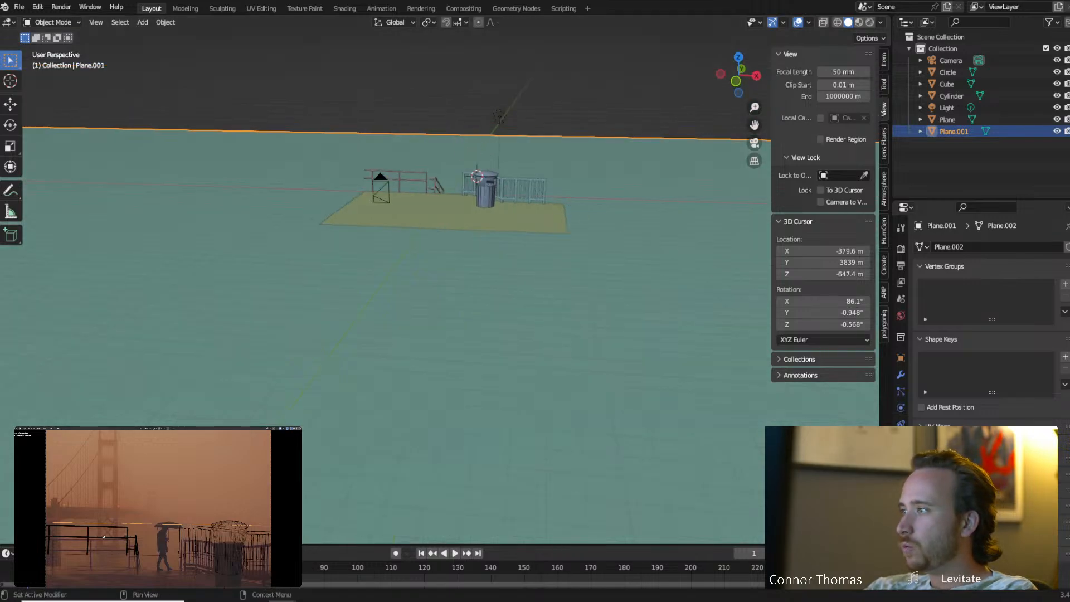
# Add a cube at the 3D cursor on the water plane and enlarge it to about 29 times its size.
pyautogui.hotkey('shift', 'a')
pyautogui.moveTo(483, 167)
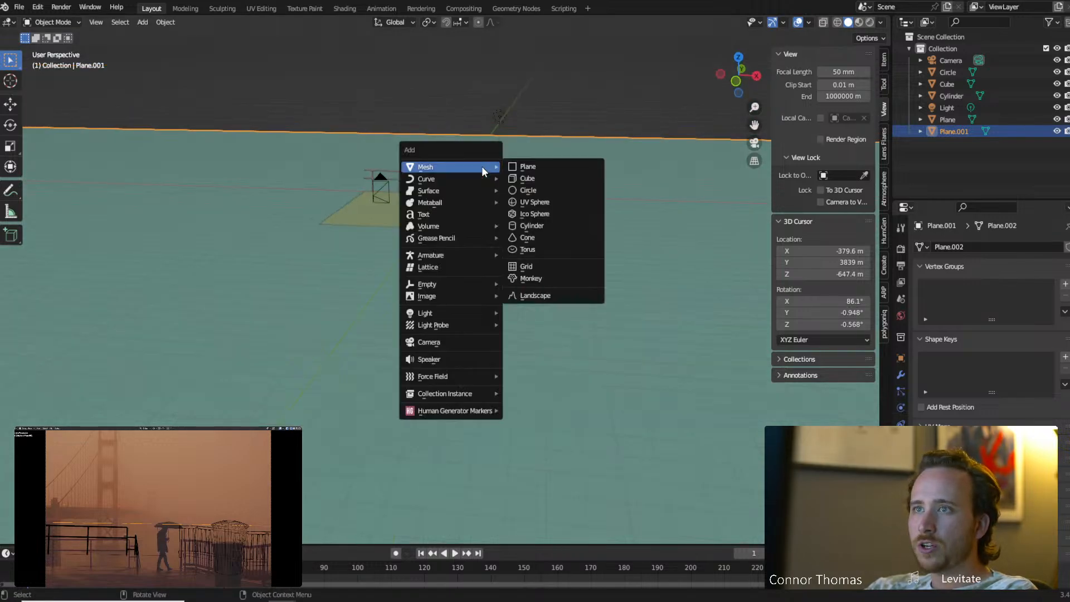
pyautogui.click(540, 178)
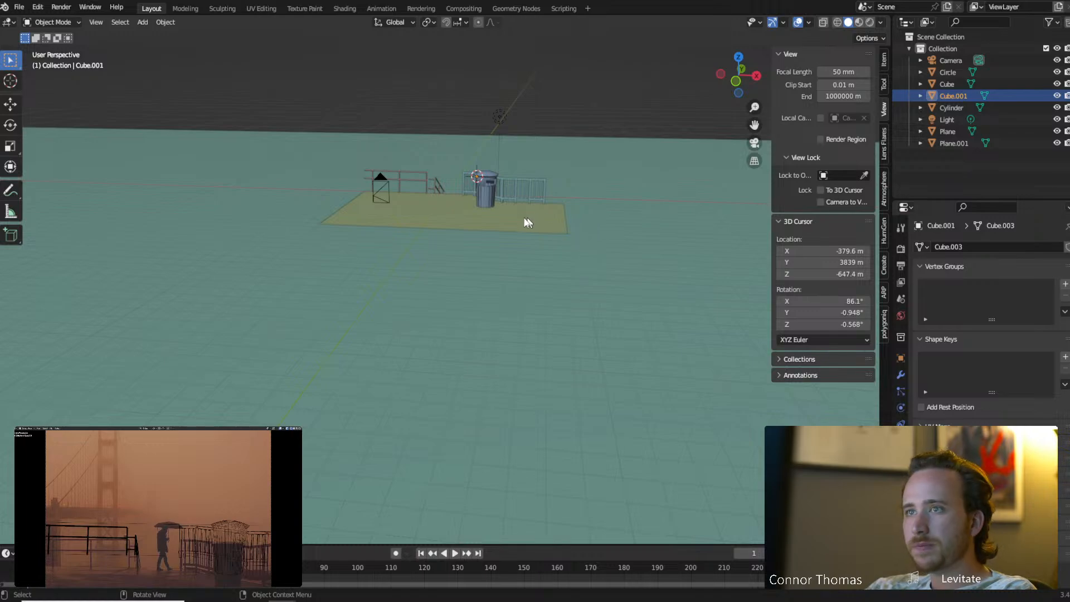
pyautogui.press('s')
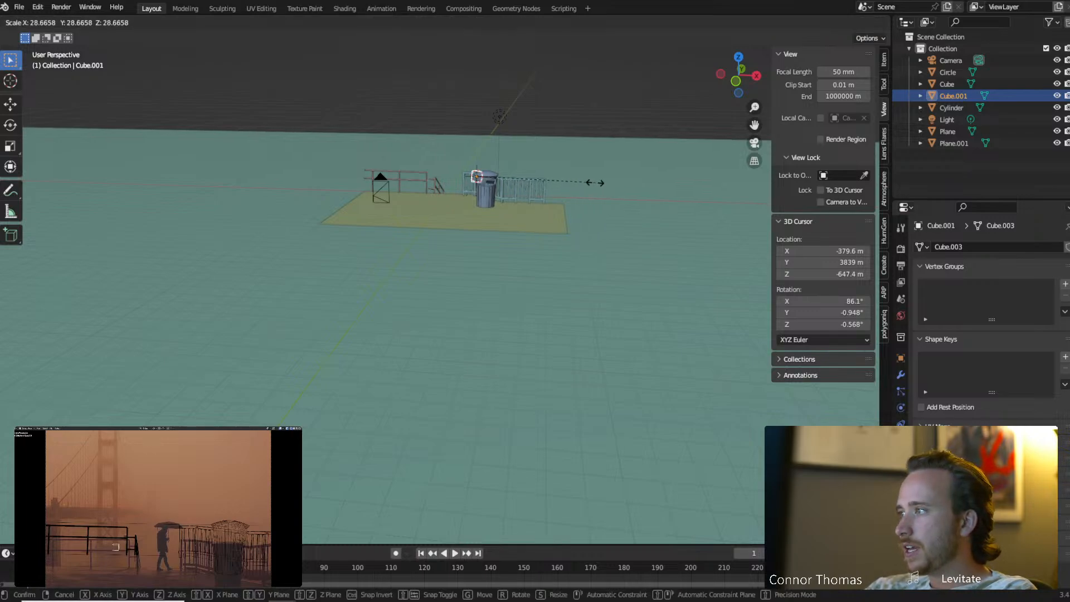
pyautogui.click(605, 182)
# Shift the enlarged cube about 15 m along the X axis toward the bridge tower's position in the photo.
pyautogui.press('g')
pyautogui.press('x')
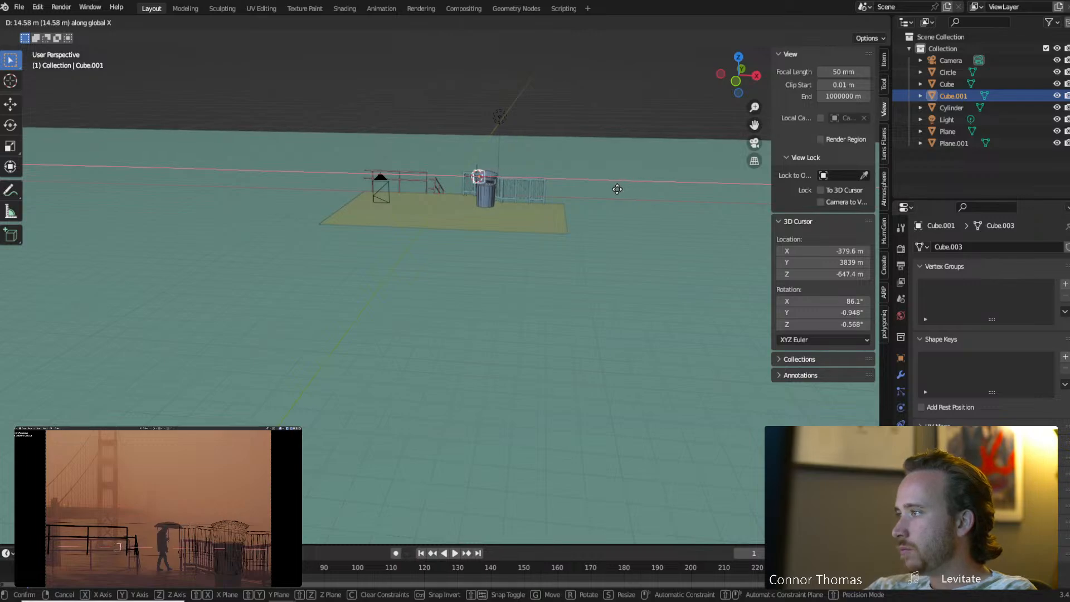
pyautogui.click(616, 189)
# Edit the cube's mesh and stretch its side face along X to form the wide base of the bridge tower.
pyautogui.moveTo(551, 219); pyautogui.dragTo(516, 224, button='middle')
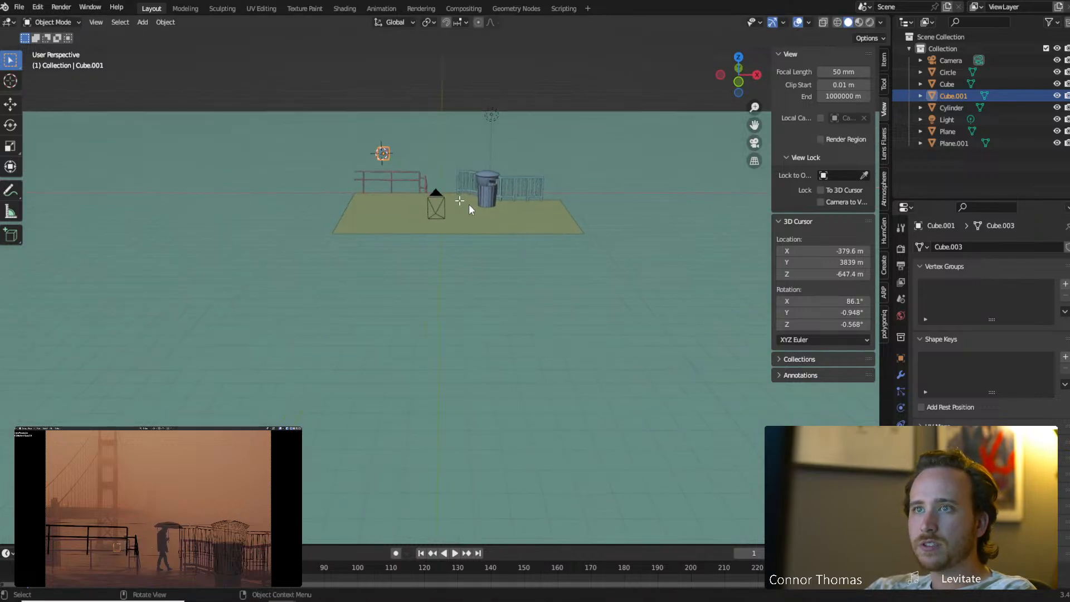
pyautogui.press('Tab')
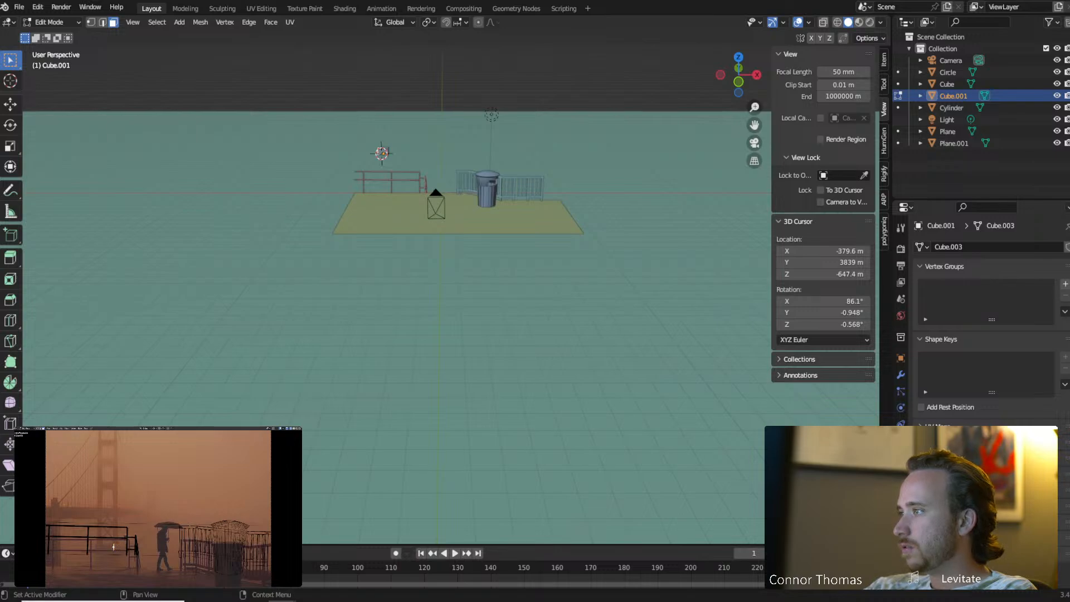
pyautogui.press('g')
pyautogui.press('x')
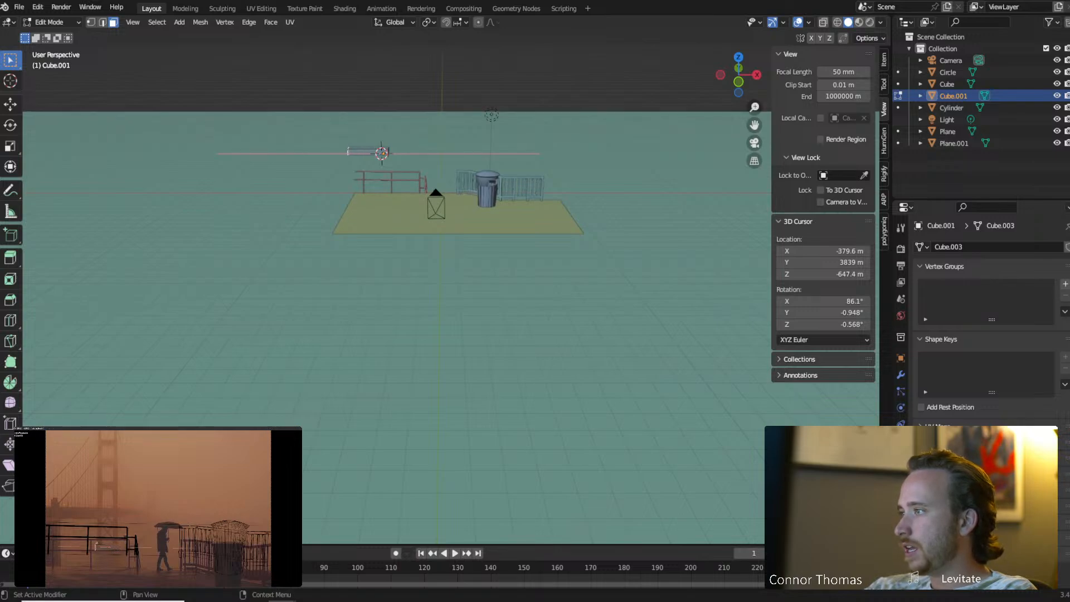
pyautogui.click(97, 543)
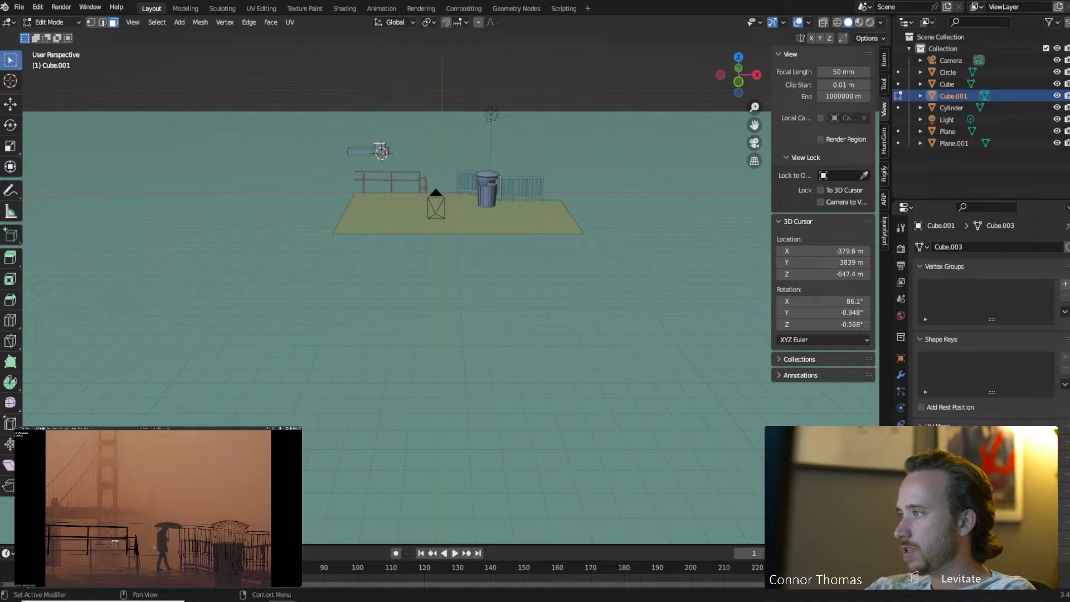
# Raise the top face of the small block on the tower base along Z to form a tall leg, and adjust its size to the photo.
pyautogui.press('g')
pyautogui.press('z')
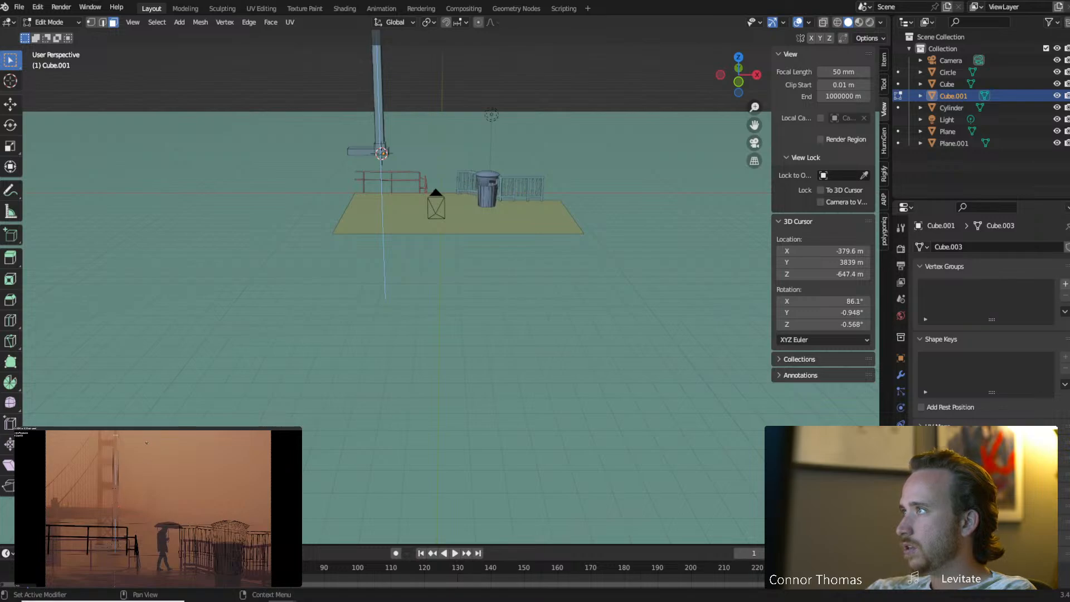
pyautogui.click(146, 448)
pyautogui.press('g')
pyautogui.click(146, 448)
pyautogui.press('s')
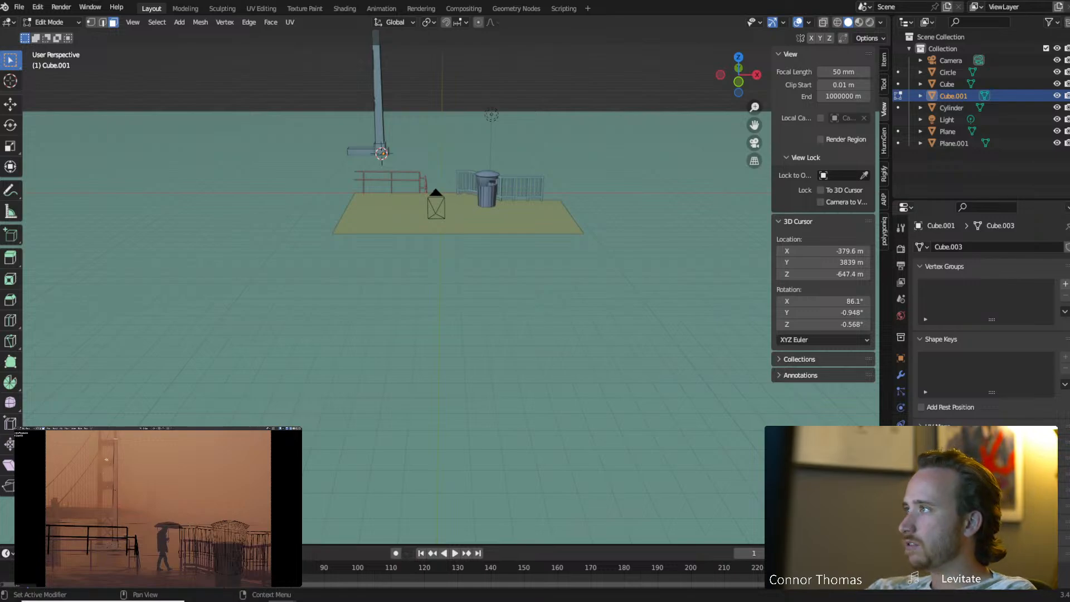
# Duplicate the whole tower leg along X to the opposite end of the base, then clear the selection.
pyautogui.press('l')
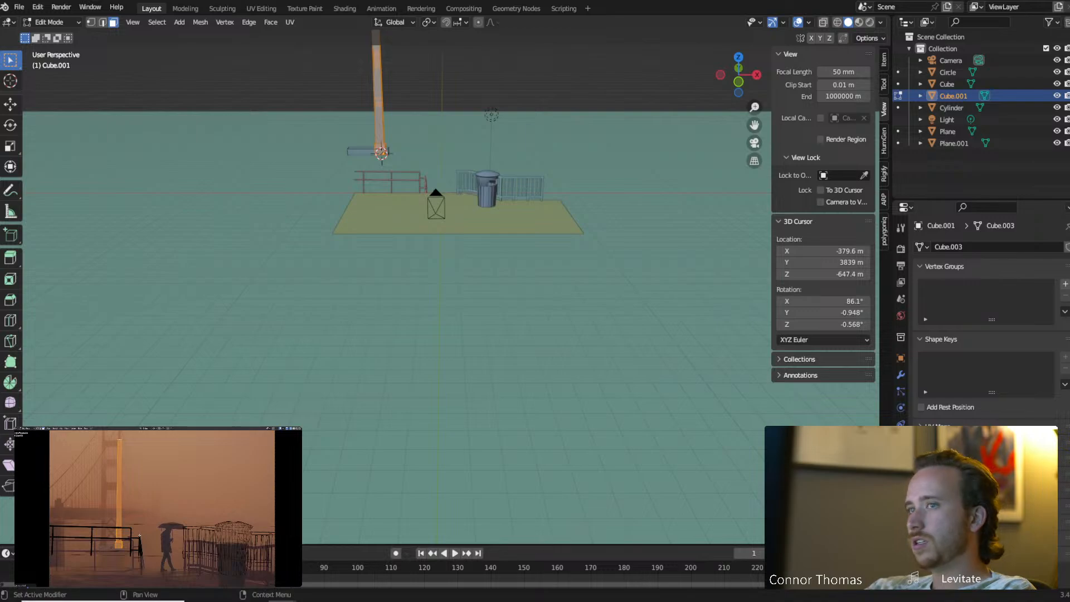
pyautogui.hotkey('shift', 'd')
pyautogui.press('x')
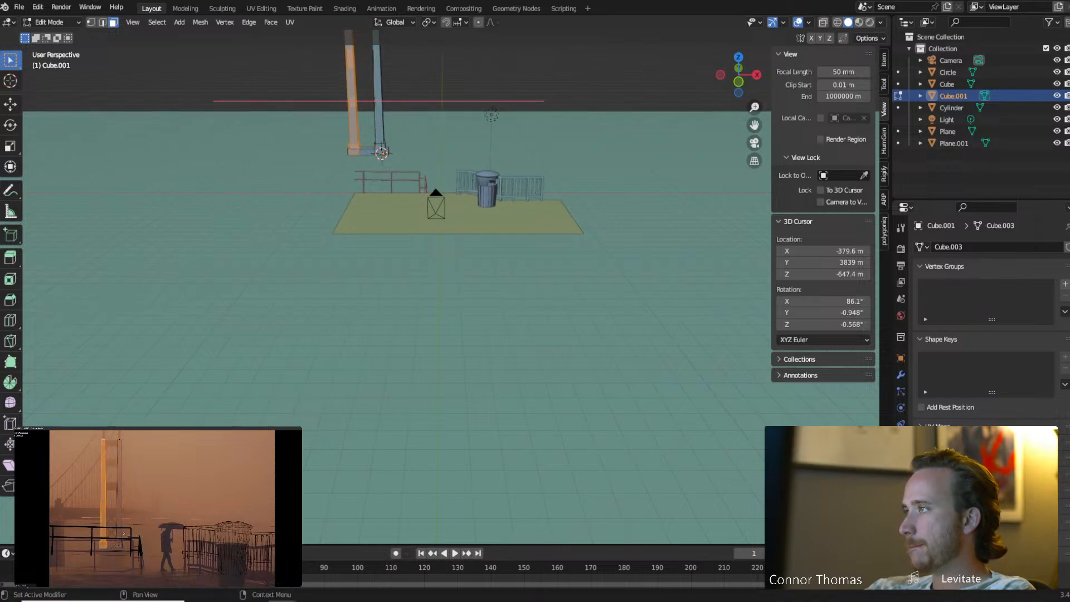
pyautogui.click(124, 534)
pyautogui.press('a')
pyautogui.press('a')
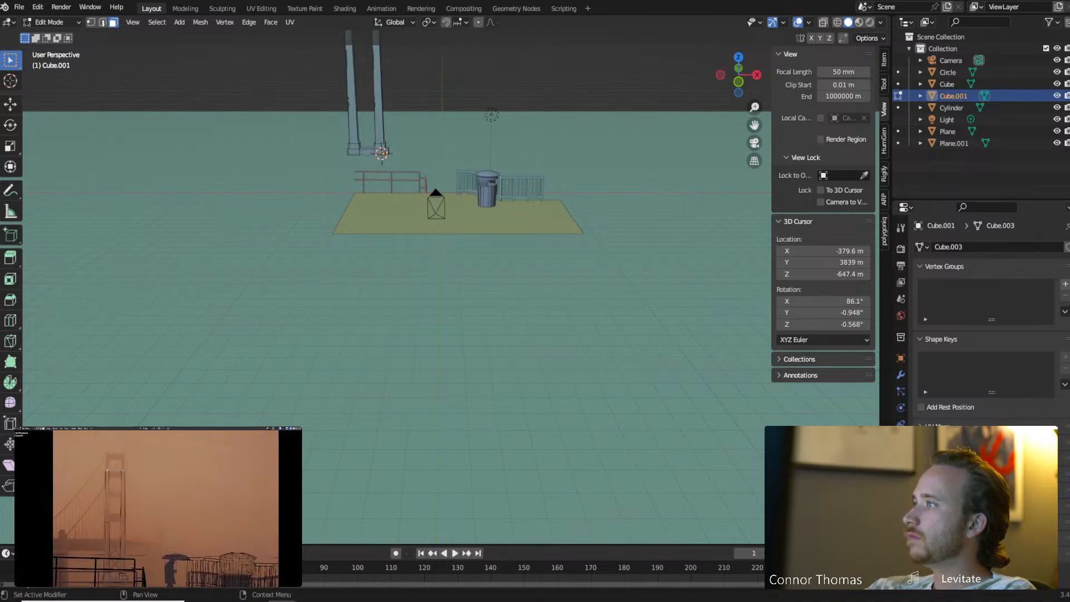
# Raise the crosspiece from the tower base along Z to the photo's lower cross-brace and adjust it along X between the two legs.
pyautogui.press('g')
pyautogui.press('z')
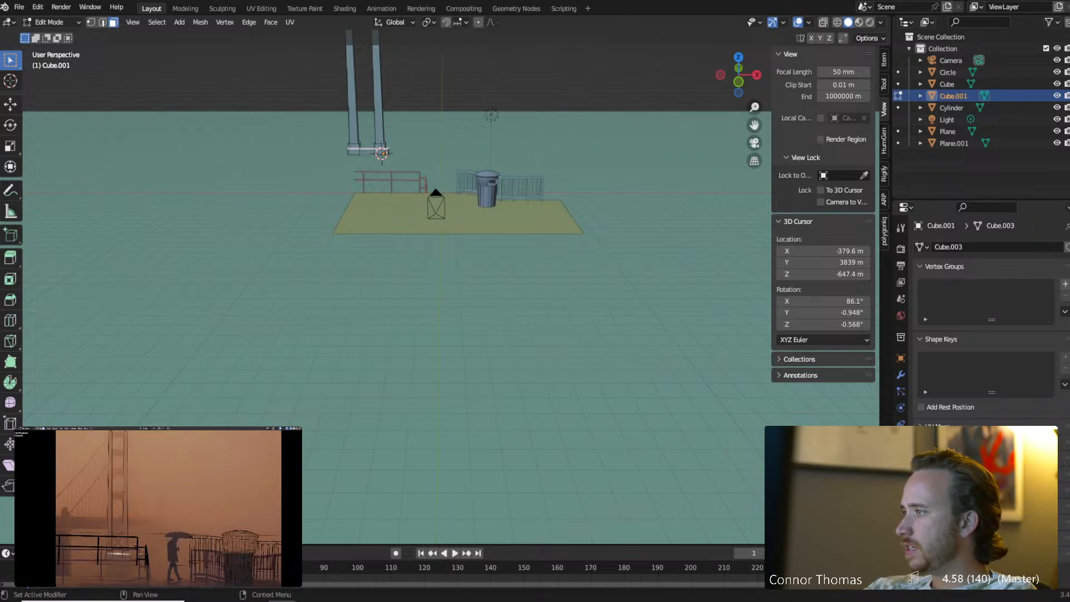
pyautogui.press('x')
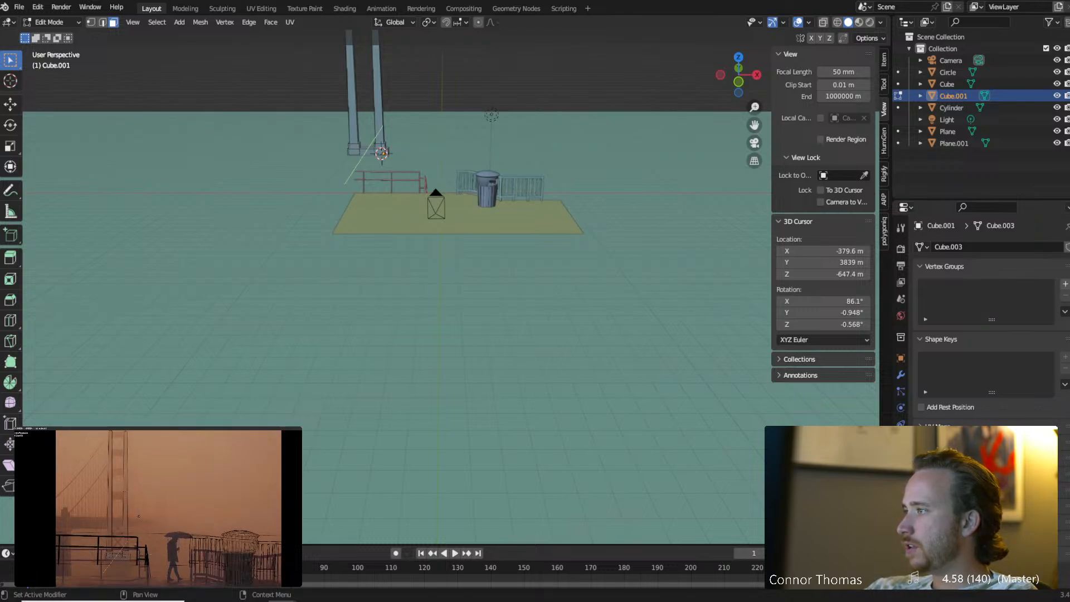
pyautogui.press('z')
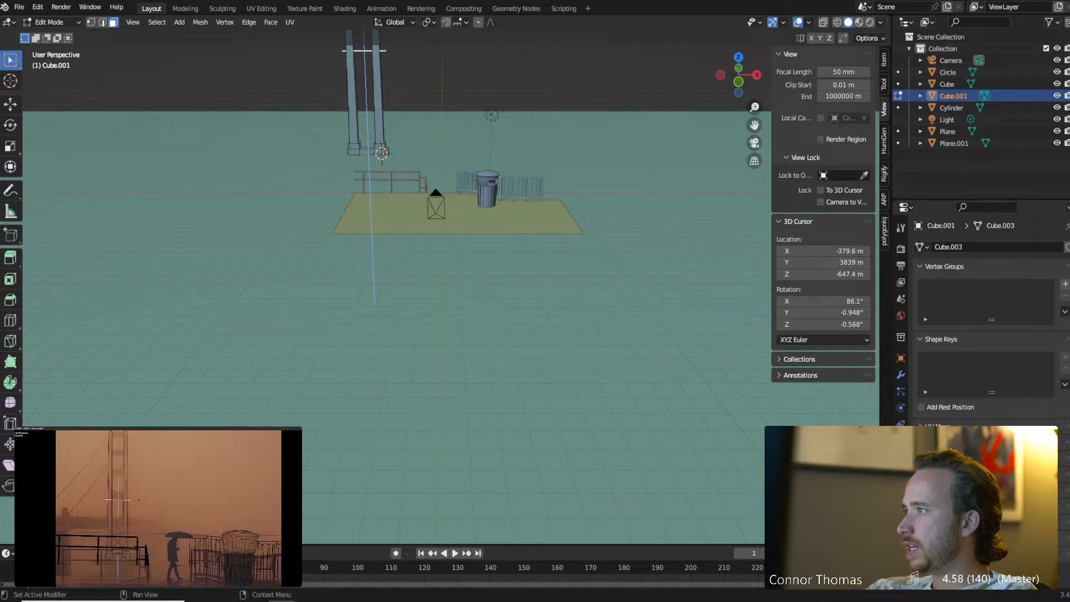
pyautogui.click(138, 499)
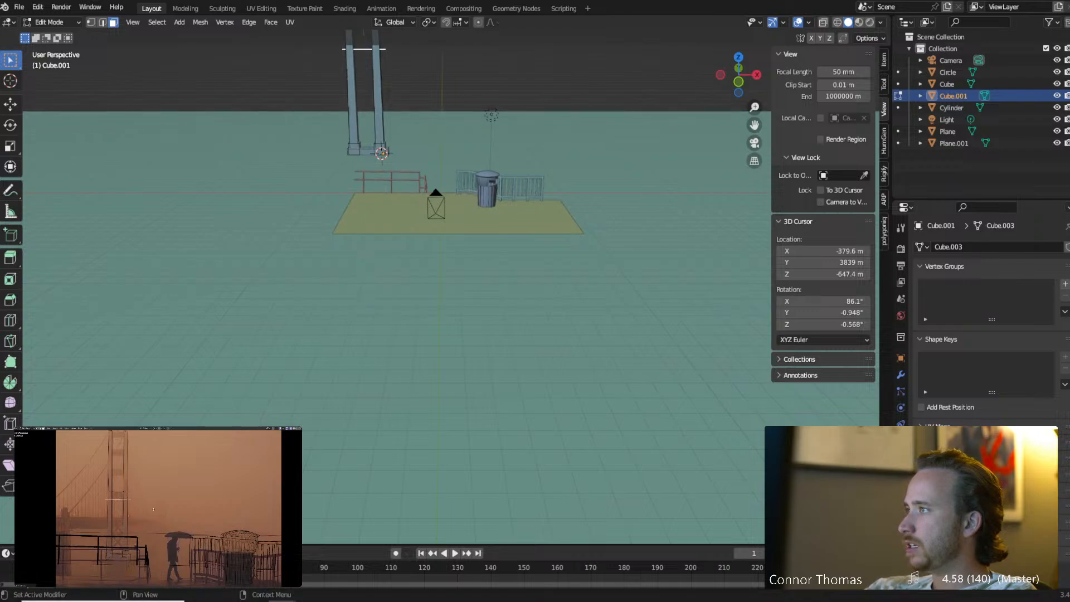
pyautogui.press('g')
pyautogui.press('x')
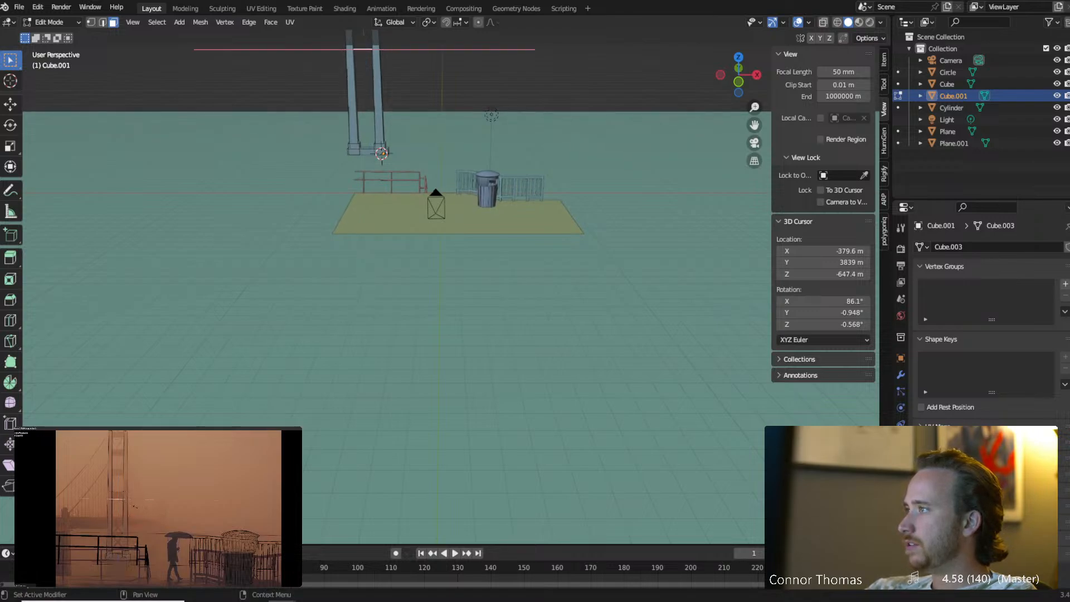
# Move the selected face of the tower's crossbeam along Z to make the beam taller.
pyautogui.click(136, 508)
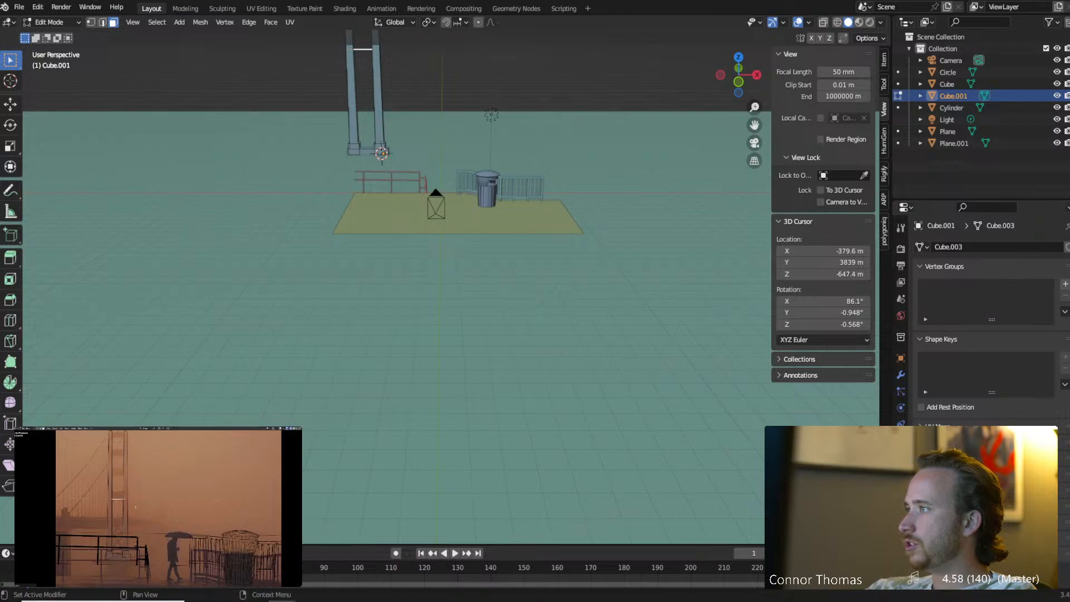
pyautogui.press('g')
pyautogui.press('z')
pyautogui.click(136, 495)
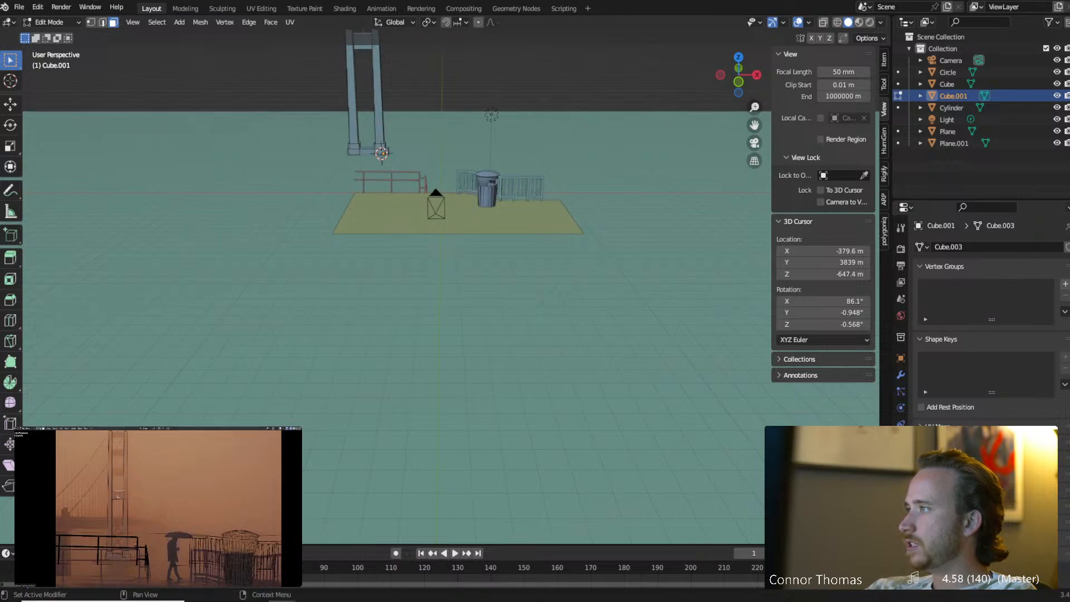
# Select the whole linked crossbeam between the tower legs and duplicate it along Z to another level of the tower.
pyautogui.press('2')
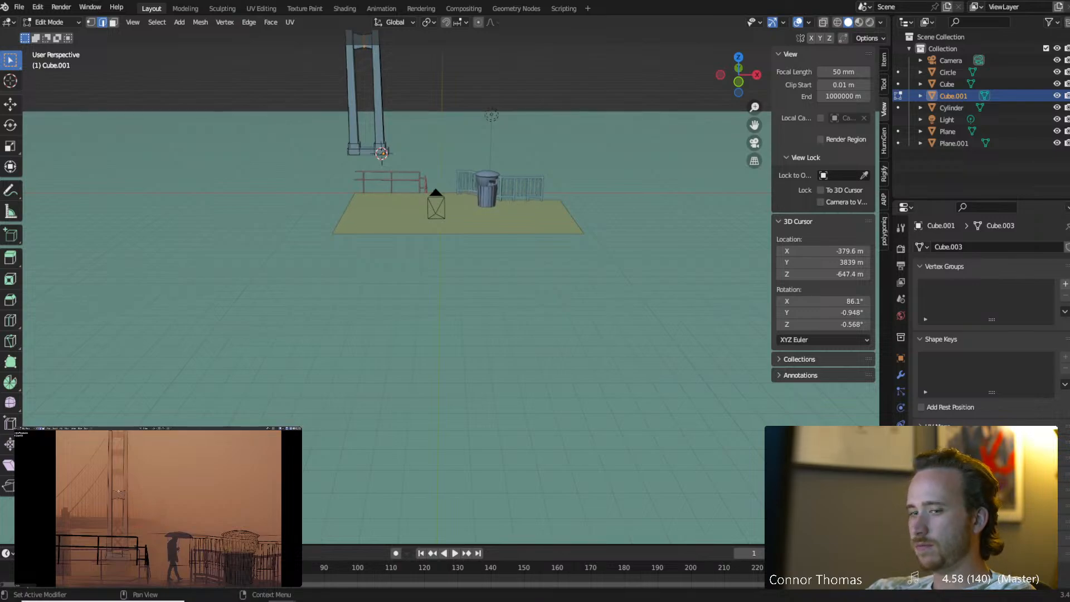
pyautogui.press('l')
pyautogui.hotkey('shift', 'd')
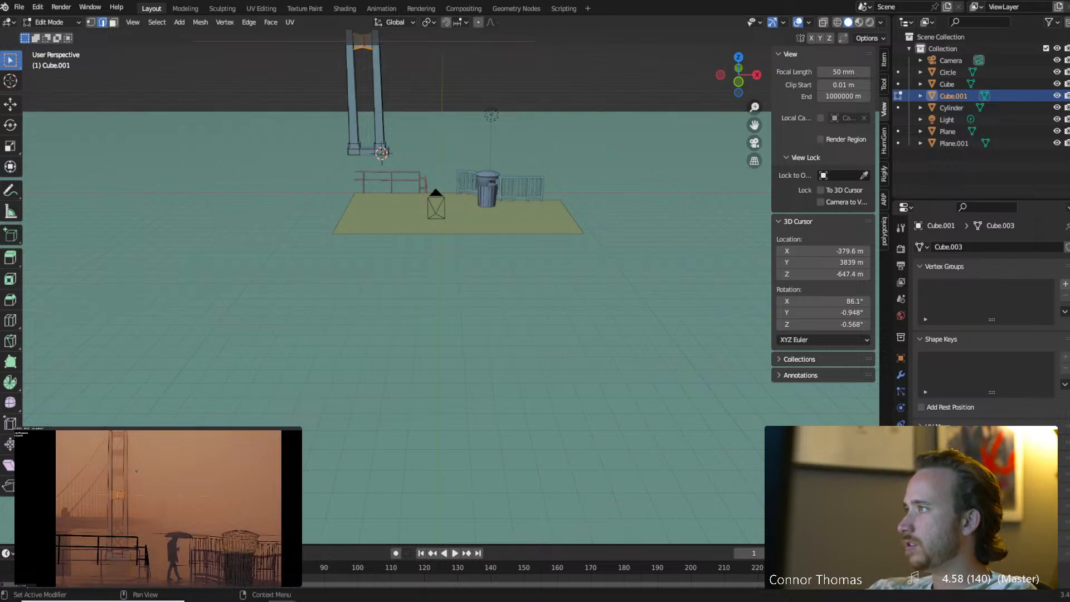
pyautogui.press('z')
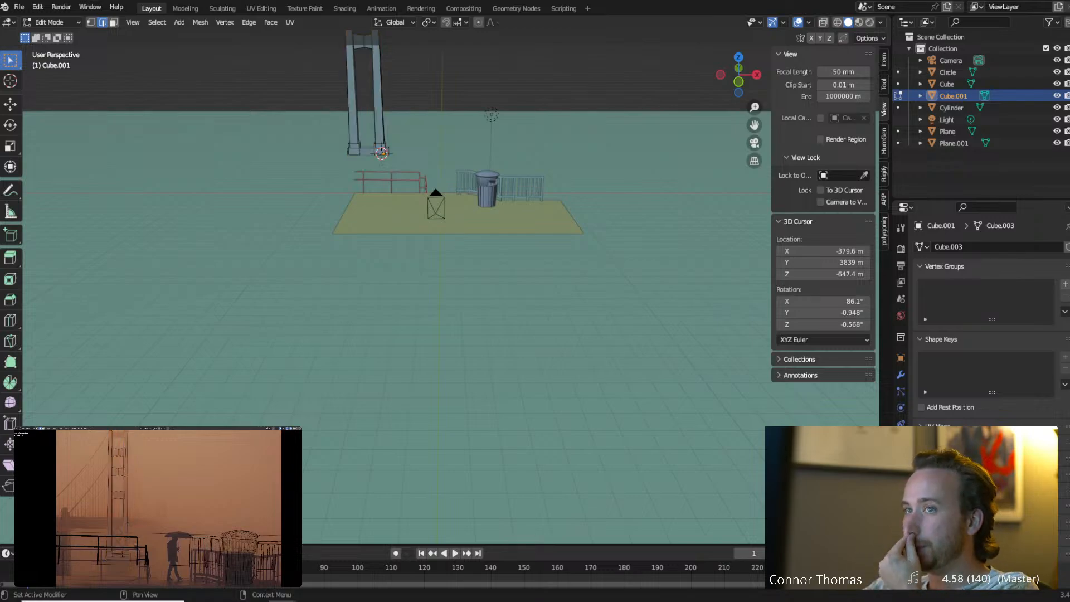
# Return to Object Mode and add an Array modifier to the bridge tower.
pyautogui.moveTo(408, 146)
pyautogui.keyDown('shift'); pyautogui.mouseDown(button='middle')
pyautogui.moveTo(436, 274)
pyautogui.moveTo(424, 285)
pyautogui.mouseUp(button='middle'); pyautogui.keyUp('shift')
pyautogui.scroll(-10, 372, 205)
pyautogui.scroll(-16, 368, 178)
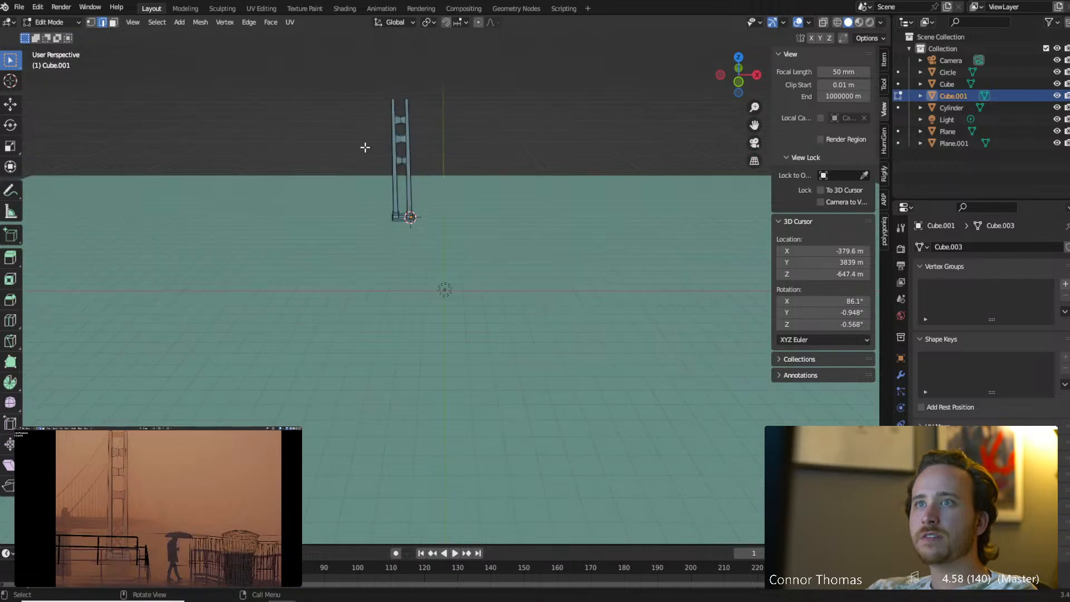
pyautogui.keyDown('shift'); pyautogui.moveTo(403, 146); pyautogui.dragTo(420, 262, button='middle'); pyautogui.keyUp('shift')
pyautogui.press('Tab')
pyautogui.moveTo(436, 208); pyautogui.dragTo(640, 335, button='middle')
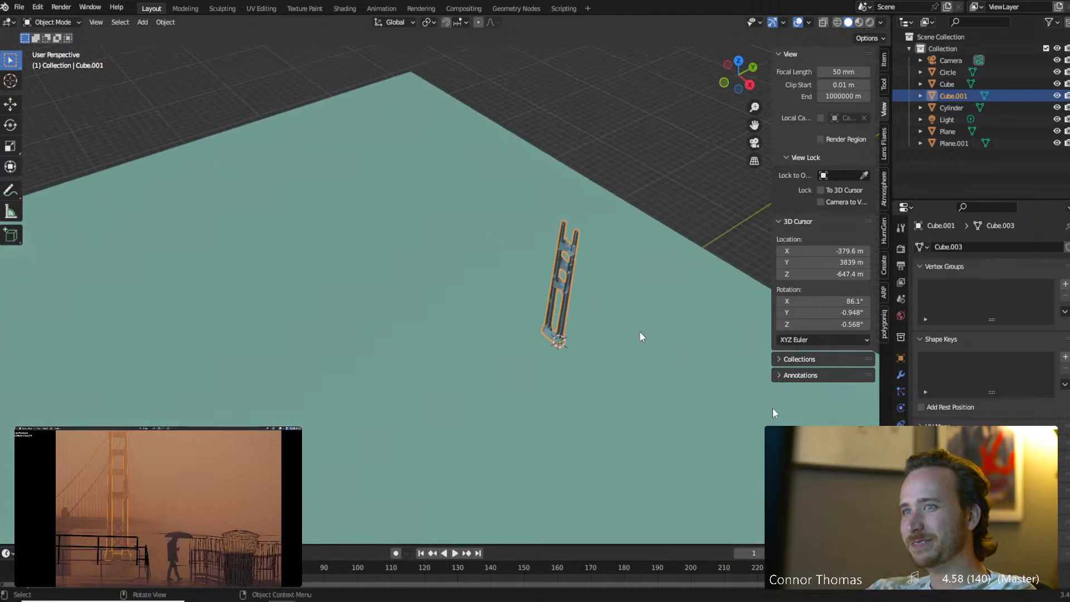
pyautogui.click(901, 375)
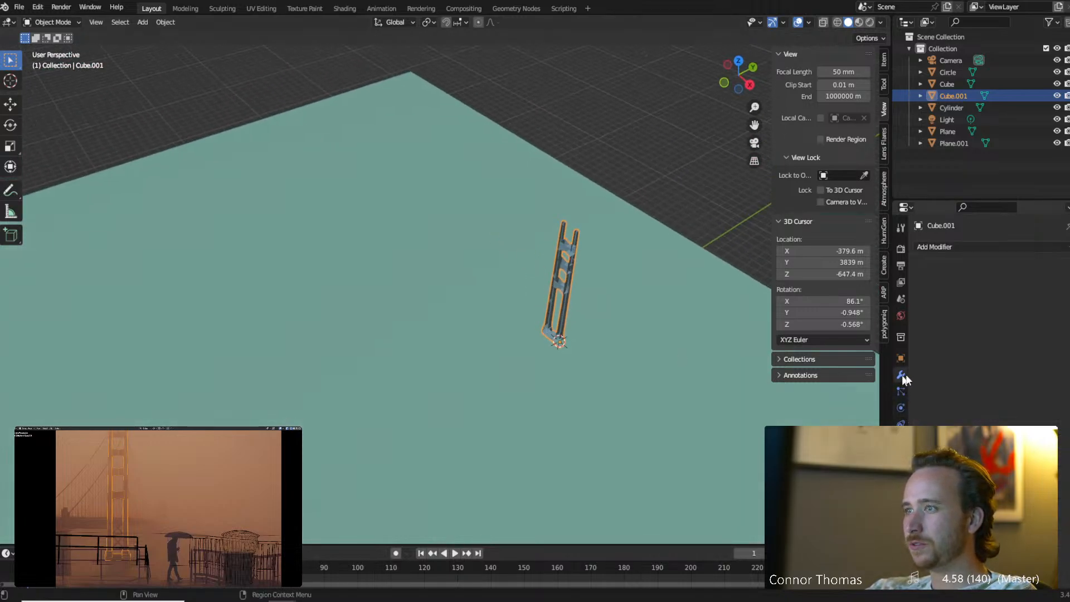
pyautogui.click(953, 246)
pyautogui.click(847, 279)
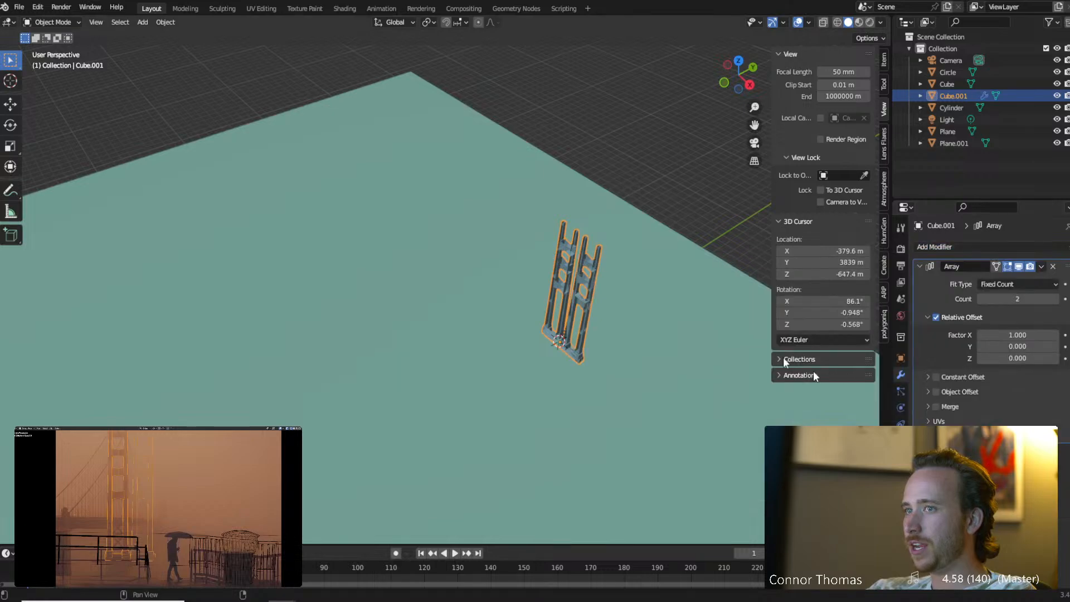
# Set the Array's relative offset to 0 on X and 130.9 on Y to place the second tower far behind the first.
pyautogui.click(1013, 335)
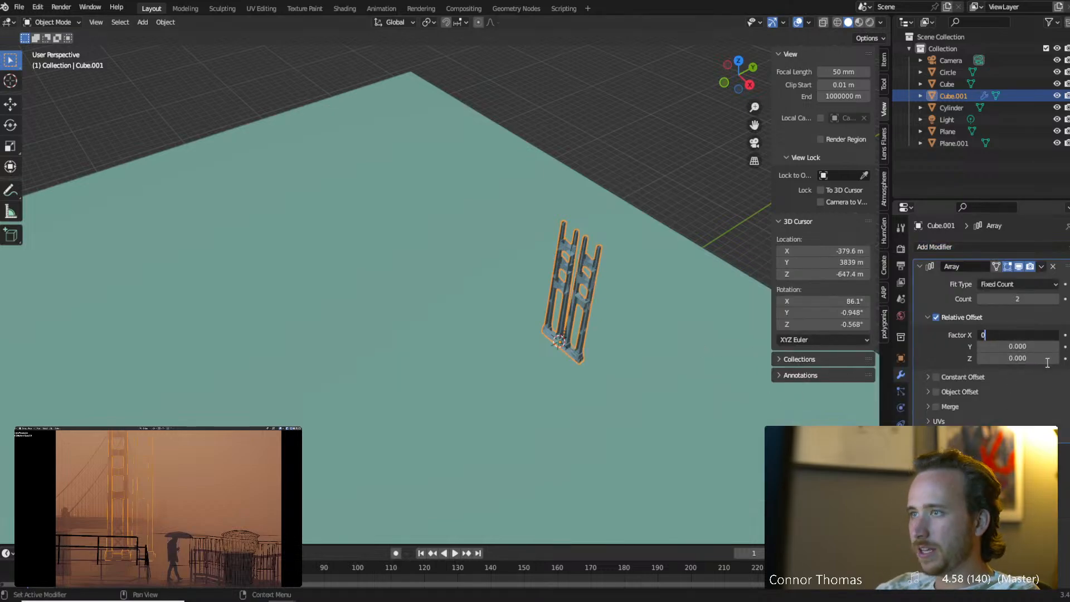
pyautogui.write('0')
pyautogui.press('Tab')
pyautogui.write('1')
pyautogui.press('Return')
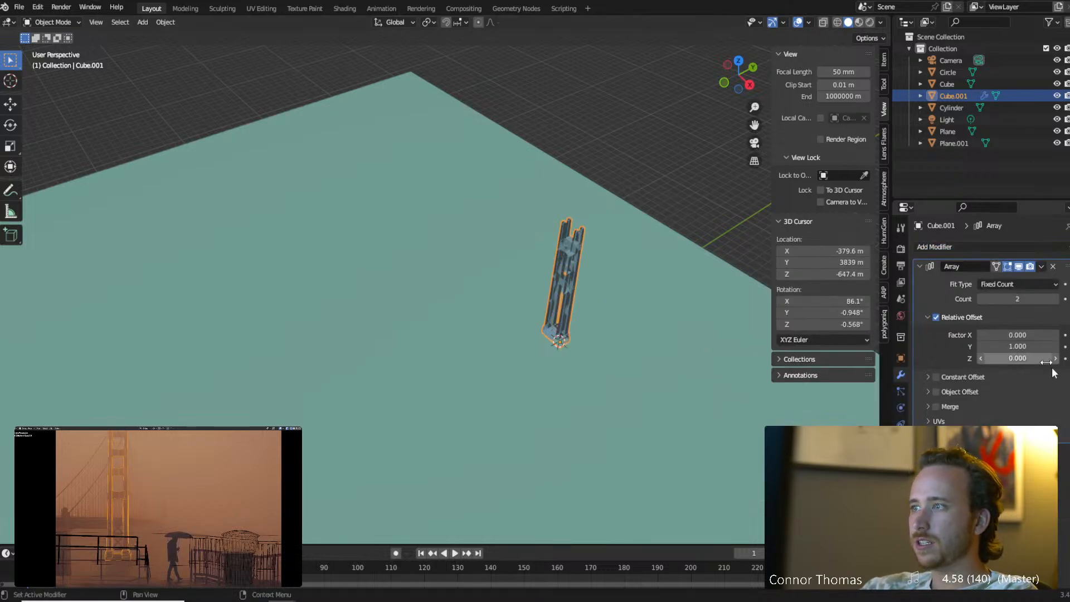
pyautogui.moveTo(1017, 346); pyautogui.dragTo(1045, 346)
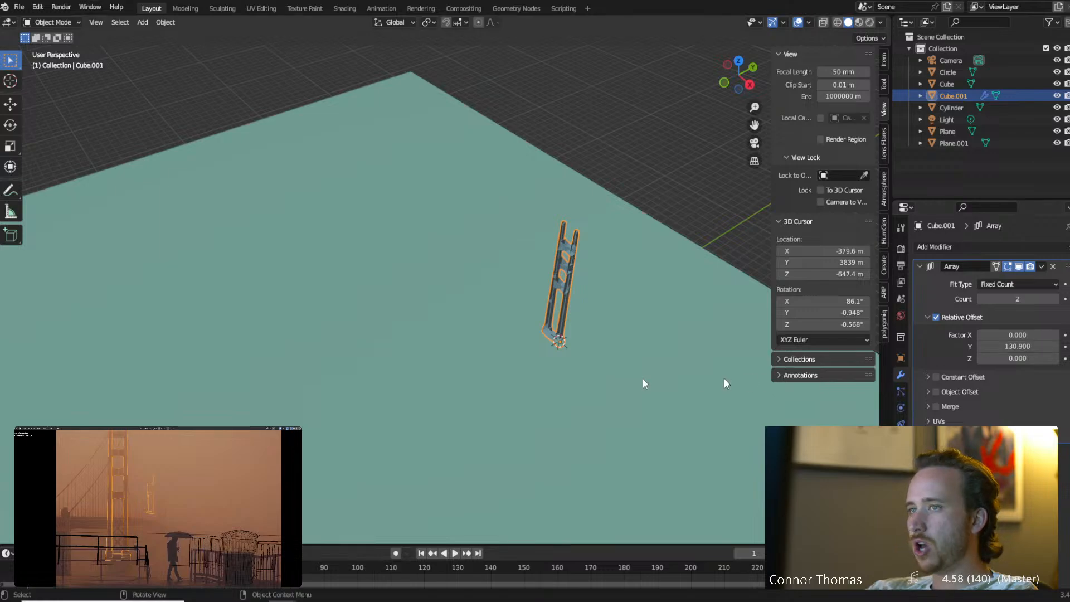
# Try rotating the bridge tower about the global Z axis several times and moving it along X to reposition its distant copy.
pyautogui.press('r')
pyautogui.press('z')
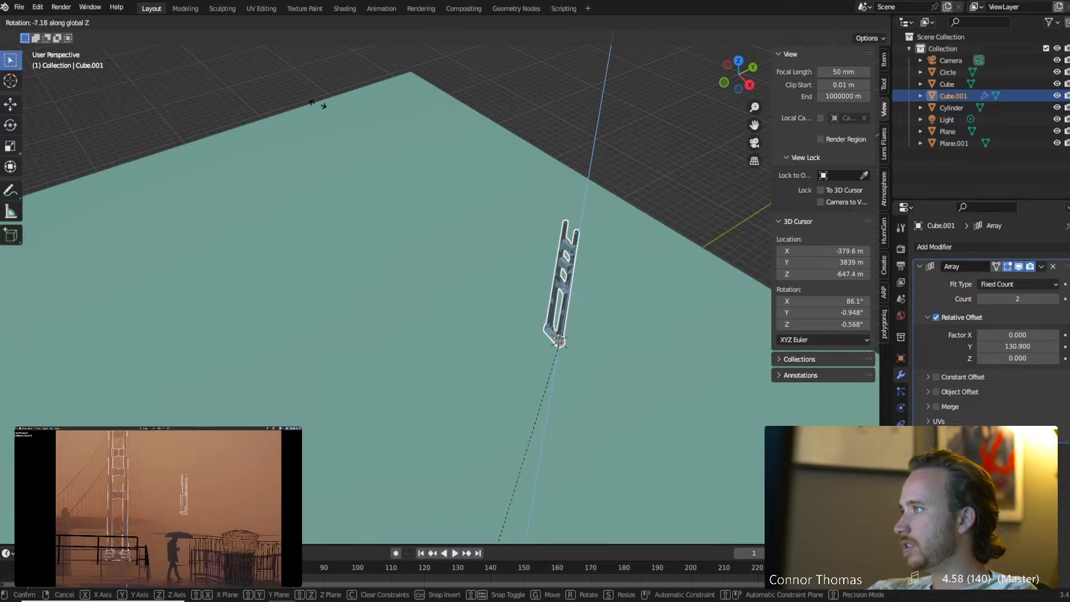
pyautogui.click(861, 395)
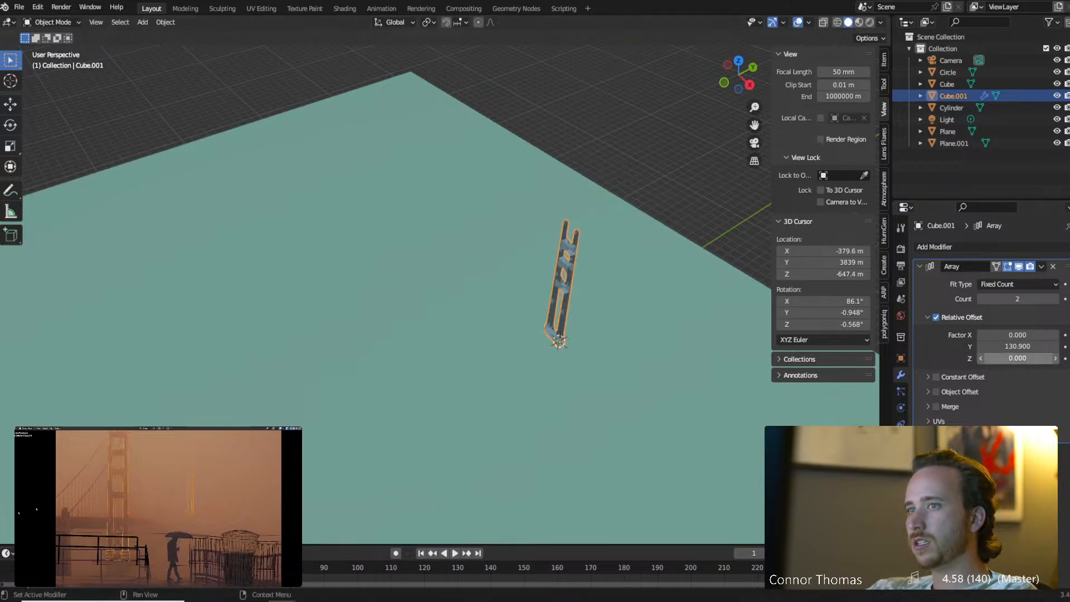
pyautogui.press('r')
pyautogui.press('z')
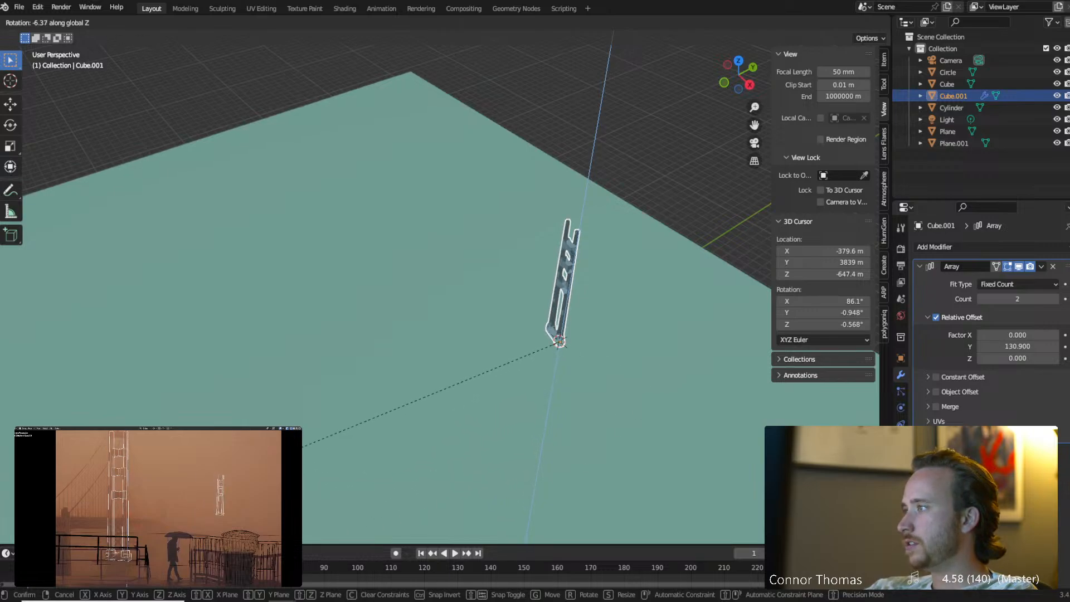
pyautogui.click(223, 480)
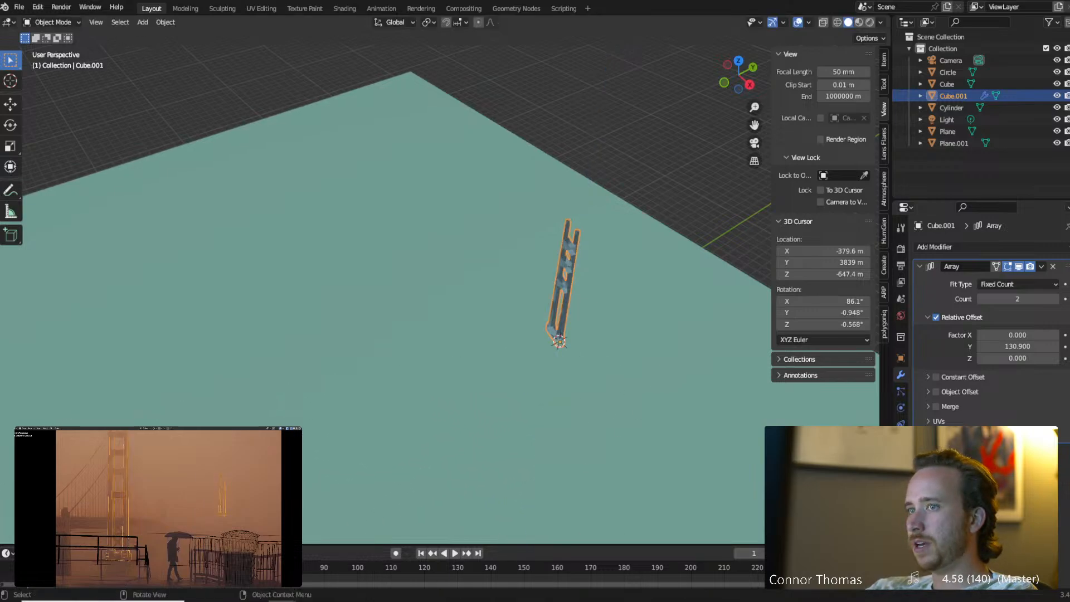
pyautogui.press('r')
pyautogui.press('z')
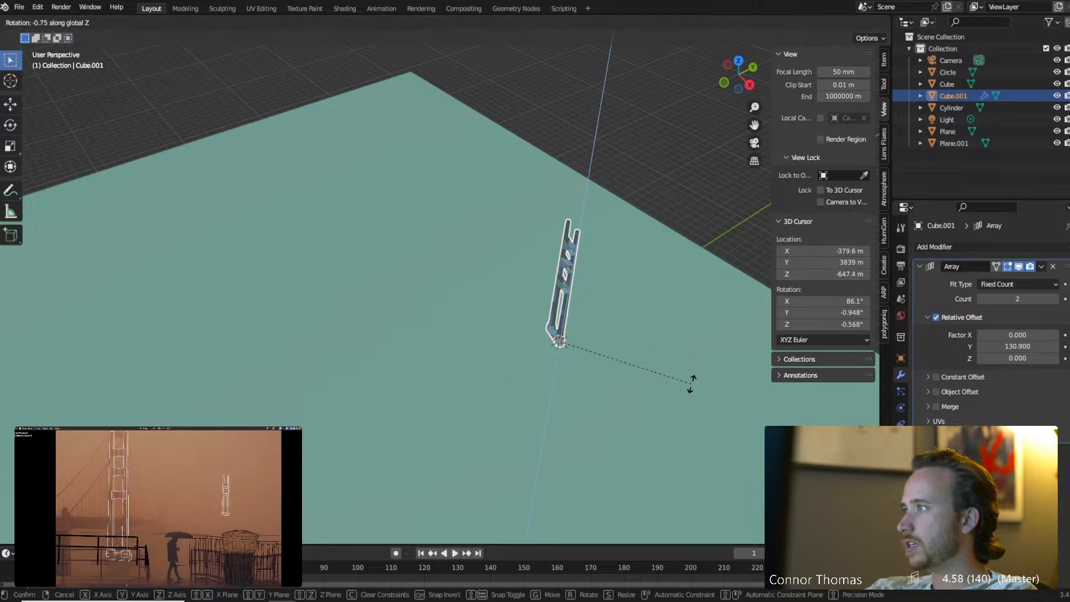
pyautogui.click(674, 474)
pyautogui.press('g')
pyautogui.press('x')
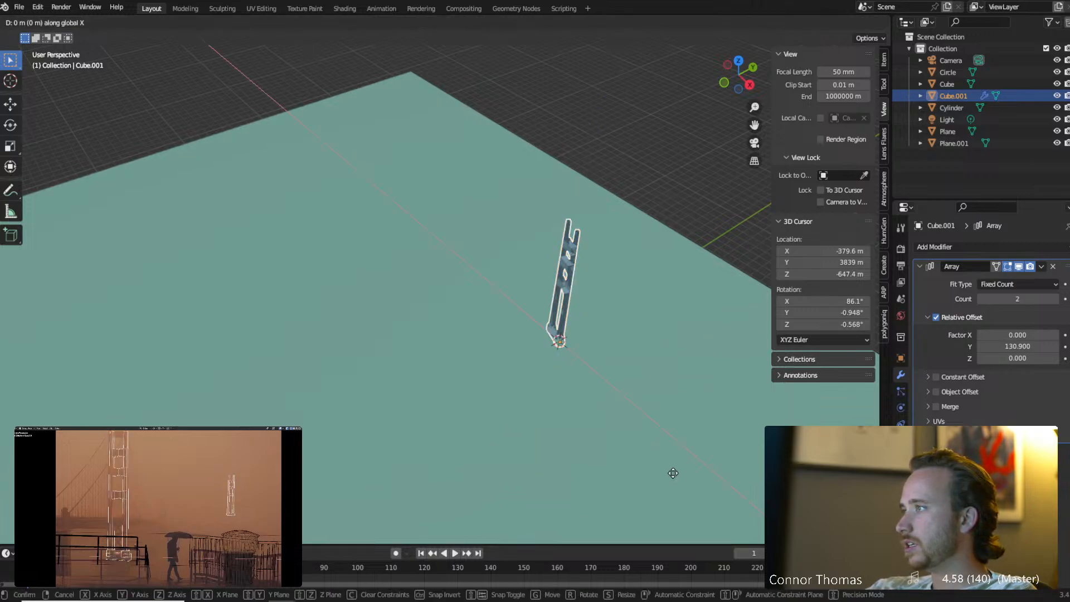
pyautogui.click(671, 474)
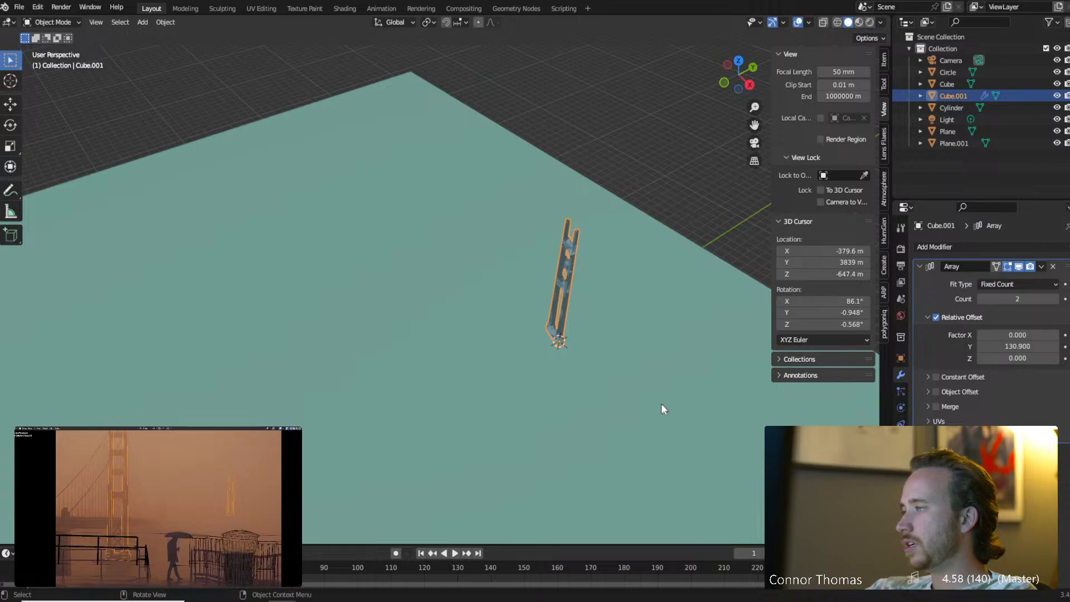
# Set the Array's relative Y offset to 78.9, trackball-rotate the tower freely to reposition the distant copy, and deselect it.
pyautogui.moveTo(1022, 347); pyautogui.dragTo(973, 347)
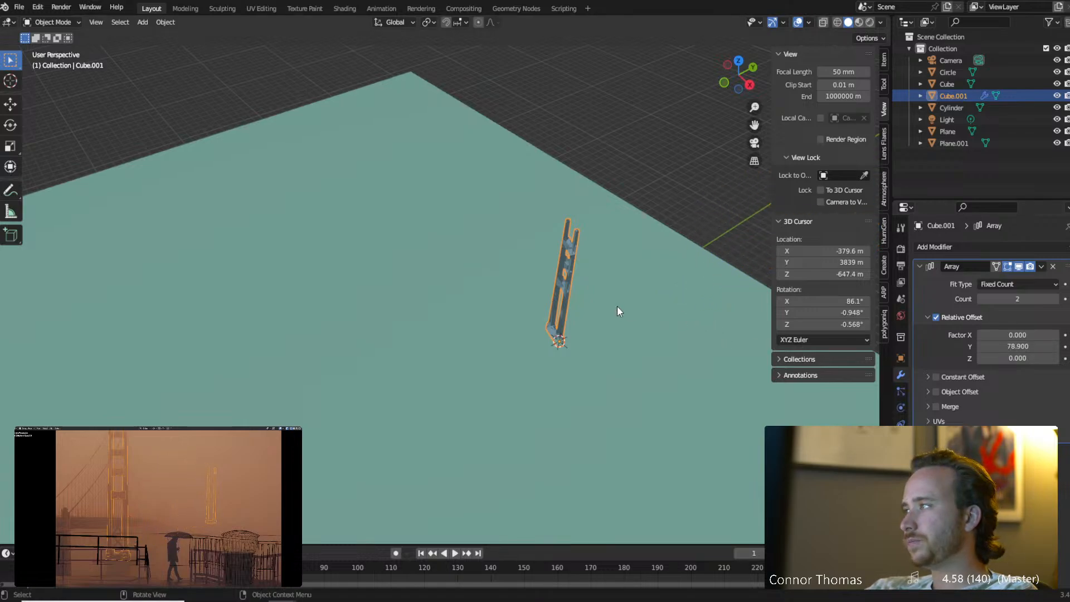
pyautogui.press('r')
pyautogui.press('r')
pyautogui.press('Escape')
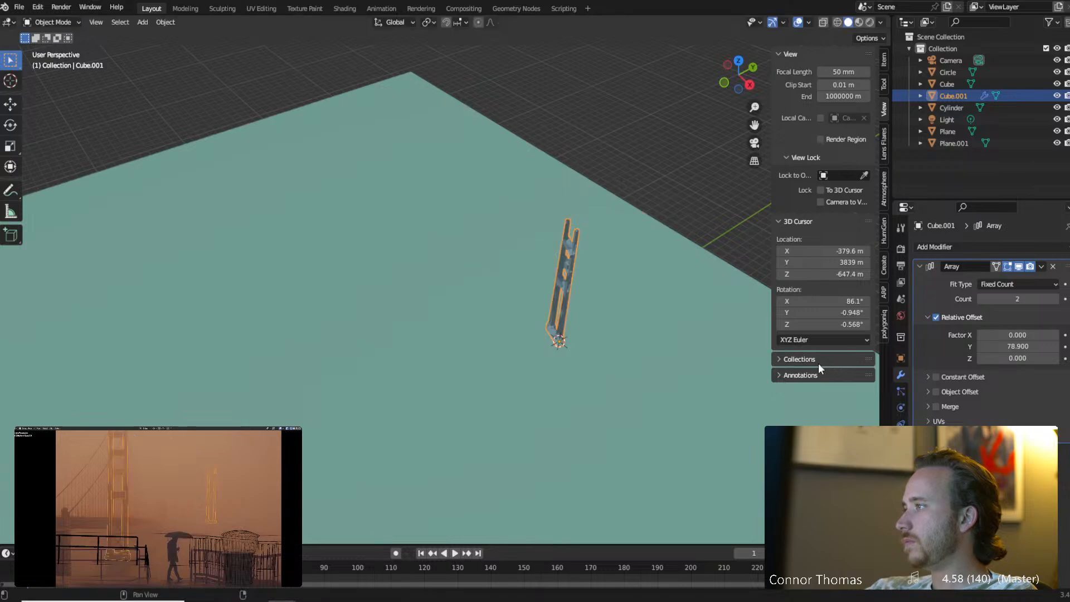
pyautogui.press('r')
pyautogui.press('r')
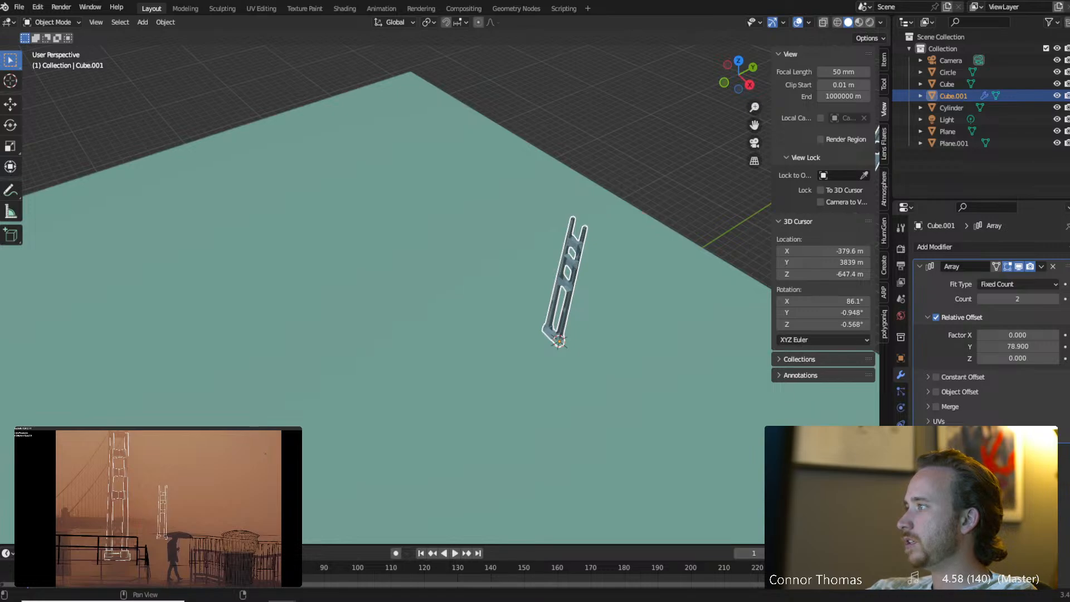
pyautogui.press('Return')
pyautogui.hotkey('alt', 'a')
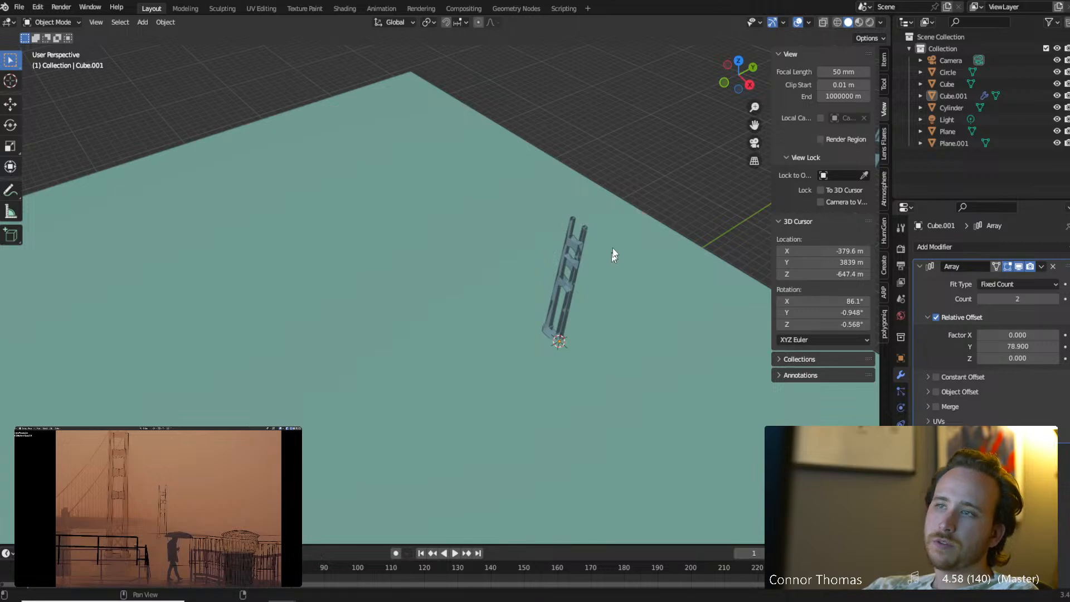
# Select the bridge tower and set the 3D cursor's rotation to 90° on X, 0° on Y and 0° on Z.
pyautogui.moveTo(613, 254); pyautogui.dragTo(535, 140, button='middle')
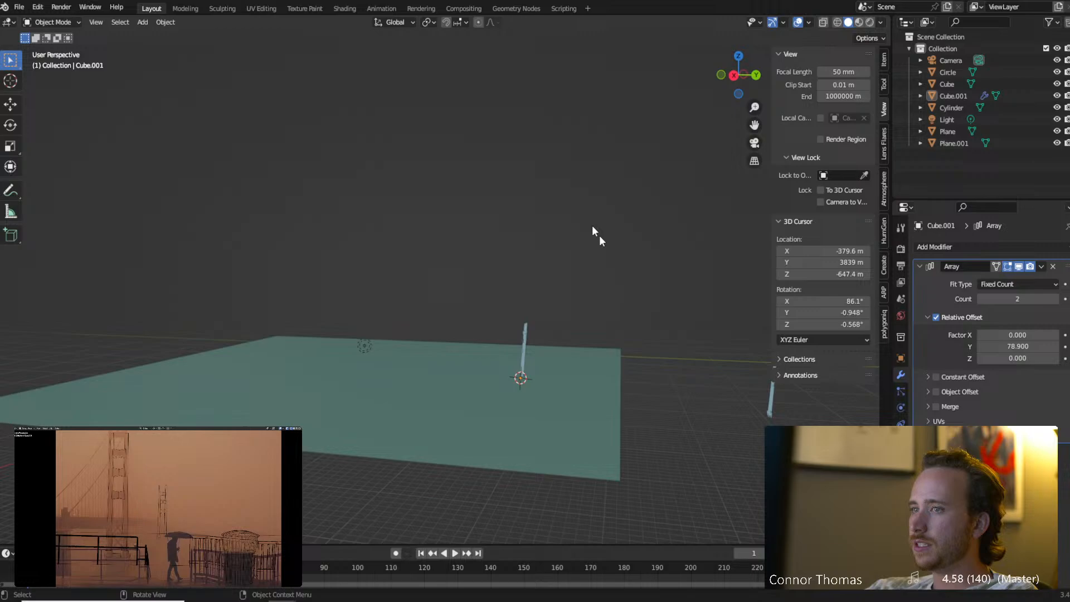
pyautogui.click(771, 415)
pyautogui.moveTo(518, 385); pyautogui.dragTo(516, 350, button='middle')
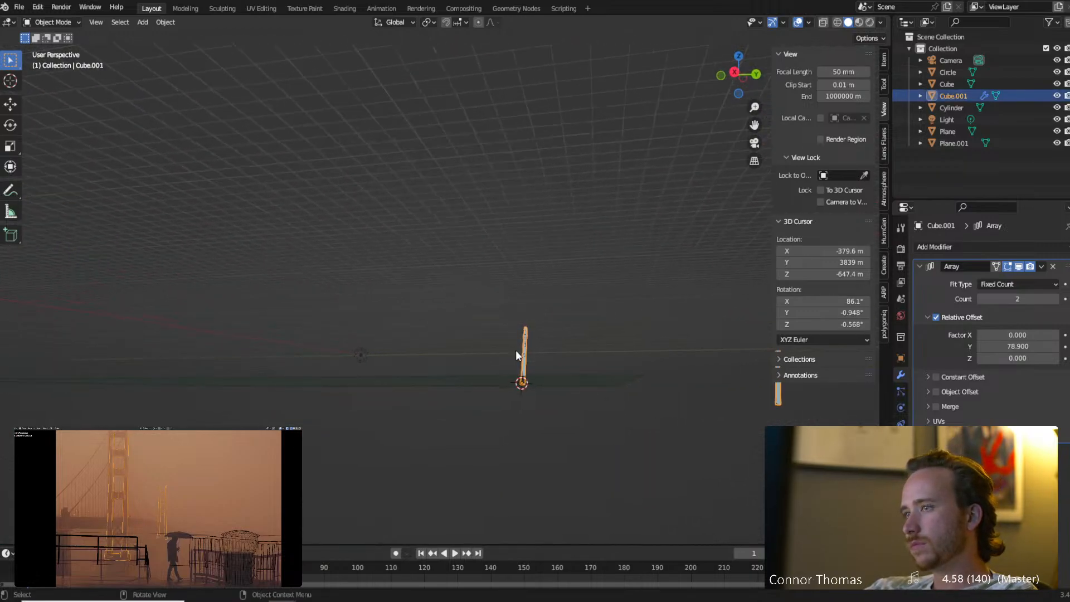
pyautogui.click(842, 301)
pyautogui.write('90')
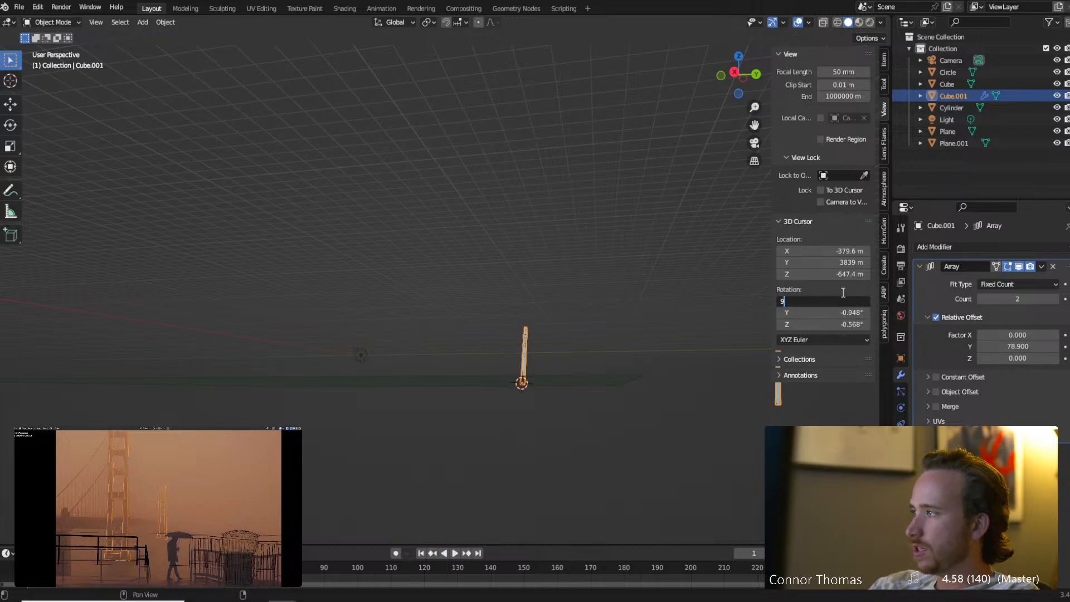
pyautogui.press('Return')
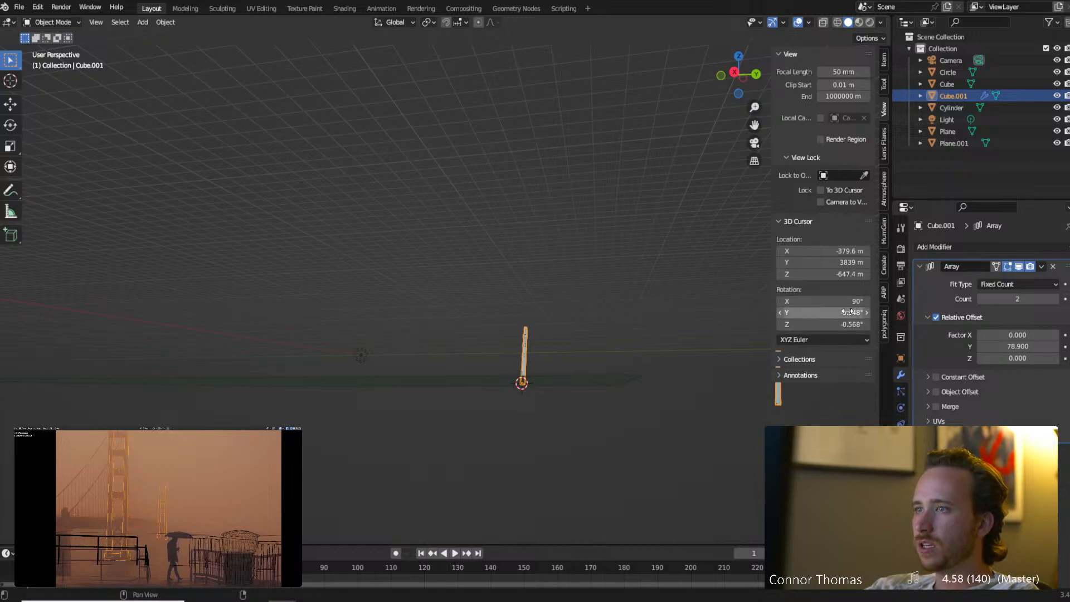
pyautogui.click(845, 312)
pyautogui.write('0')
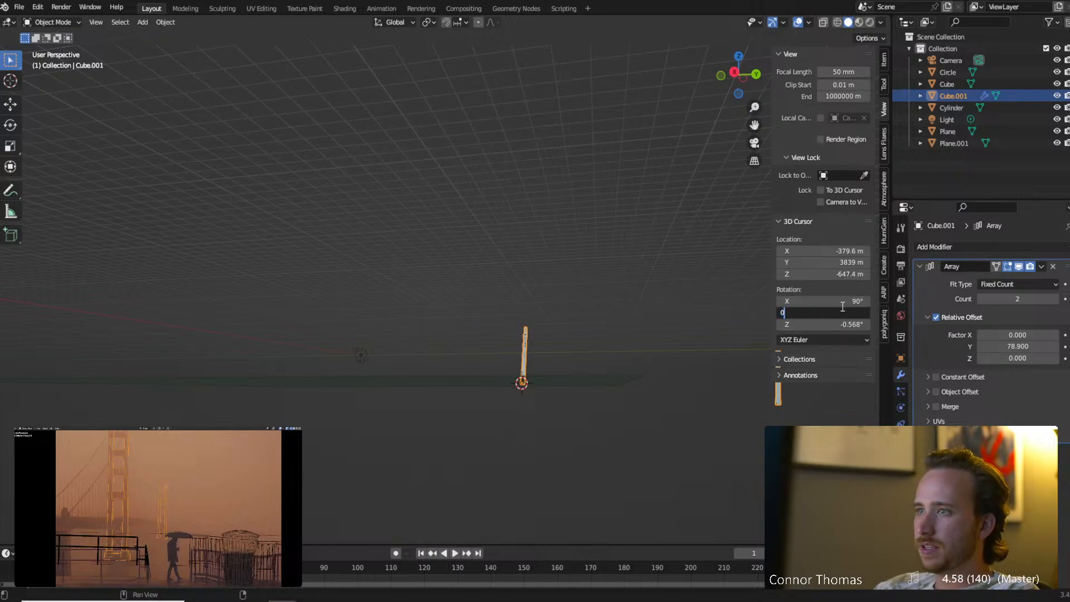
pyautogui.press('Tab')
pyautogui.write('0')
pyautogui.press('Return')
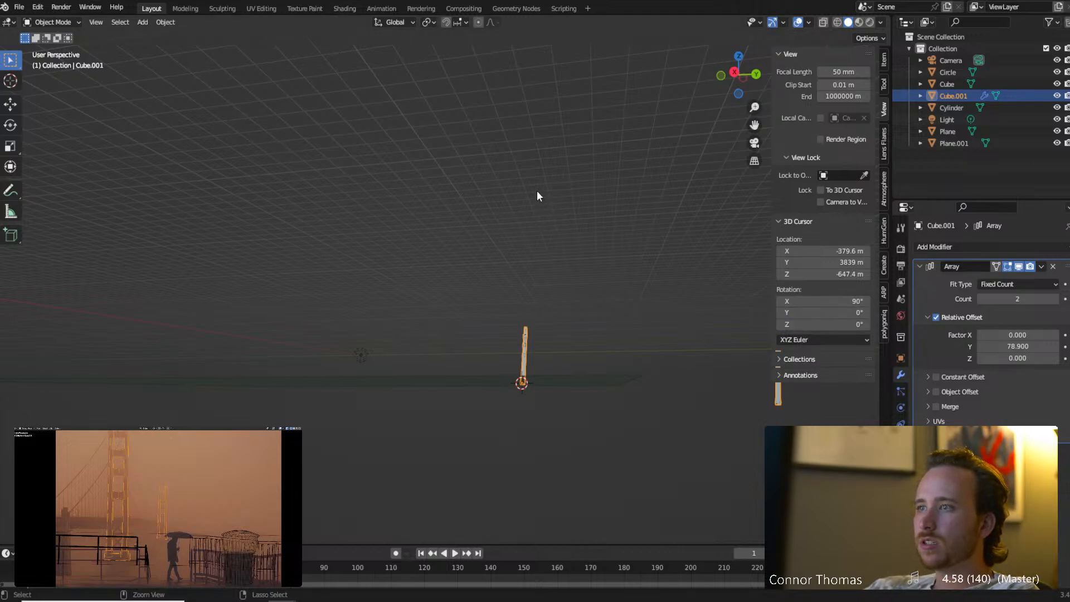
# Undo the tower's rotations and the last change of the Array's Y offset.
pyautogui.hotkey('ctrl', 'z')
pyautogui.hotkey('ctrl', 'z')
pyautogui.hotkey('ctrl', 'z')
pyautogui.hotkey('ctrl', 'z')
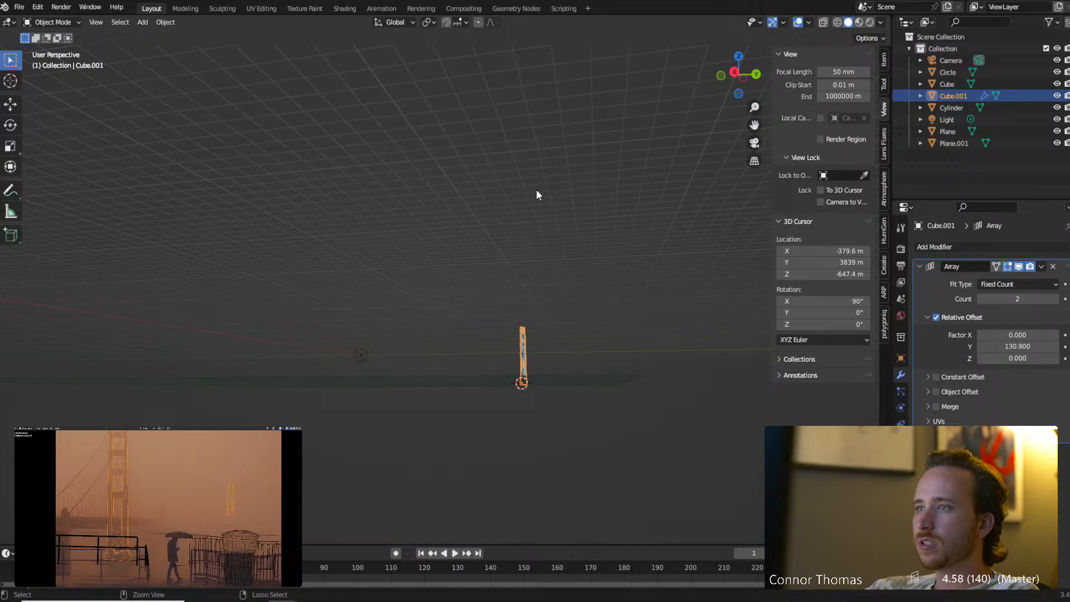
pyautogui.hotkey('ctrl', 'z')
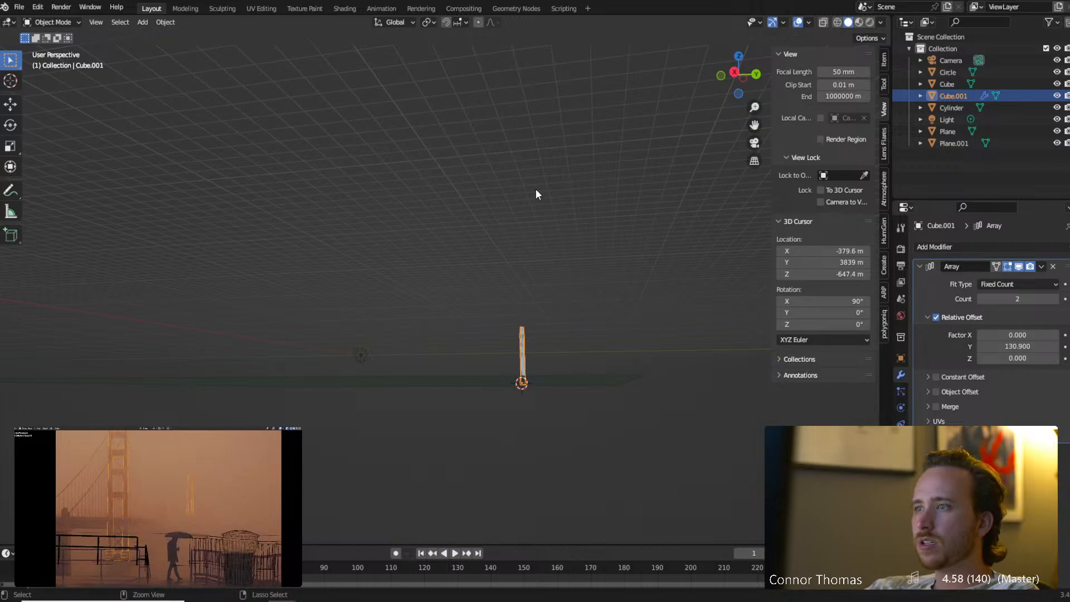
pyautogui.hotkey('ctrl', 'z')
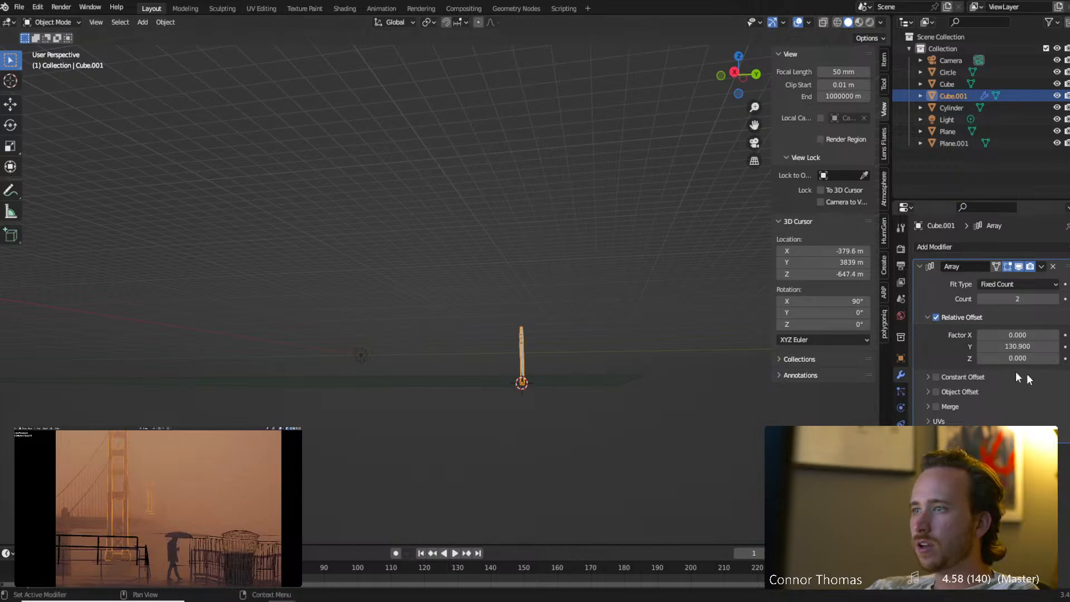
# Check the tower's object transform values and reduce the Array's relative Y offset to 48.
pyautogui.click(901, 358)
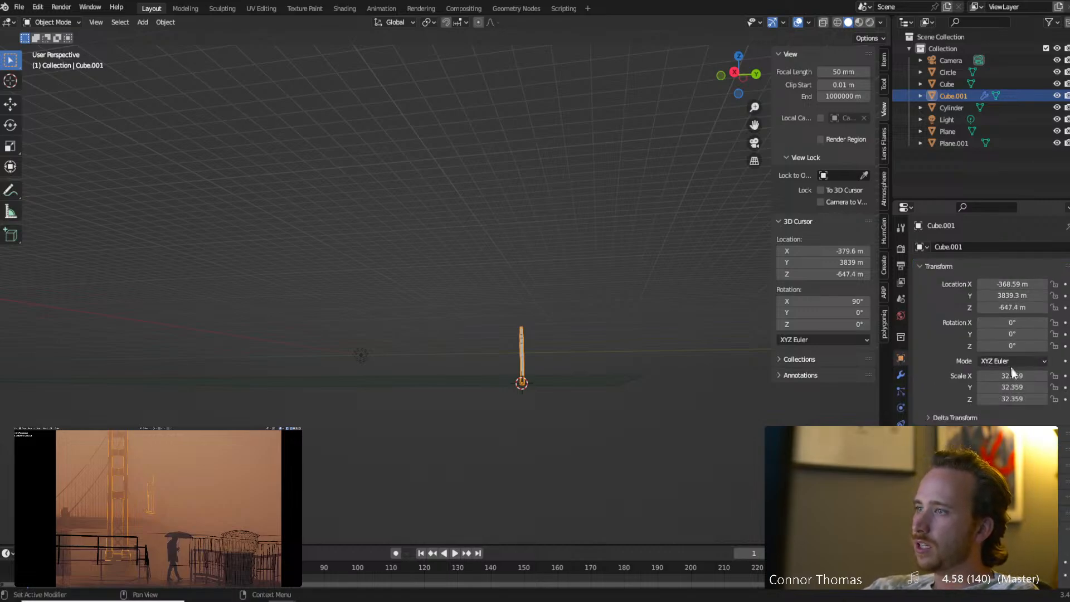
pyautogui.moveTo(477, 333); pyautogui.dragTo(603, 334, button='middle')
pyautogui.click(901, 374)
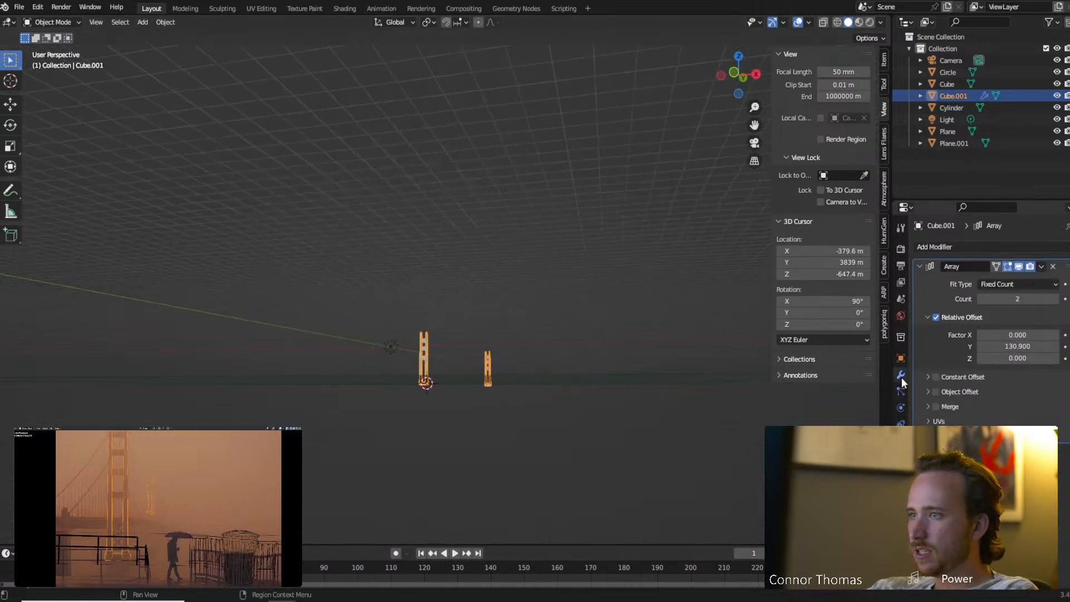
pyautogui.moveTo(1017, 346); pyautogui.dragTo(985, 346)
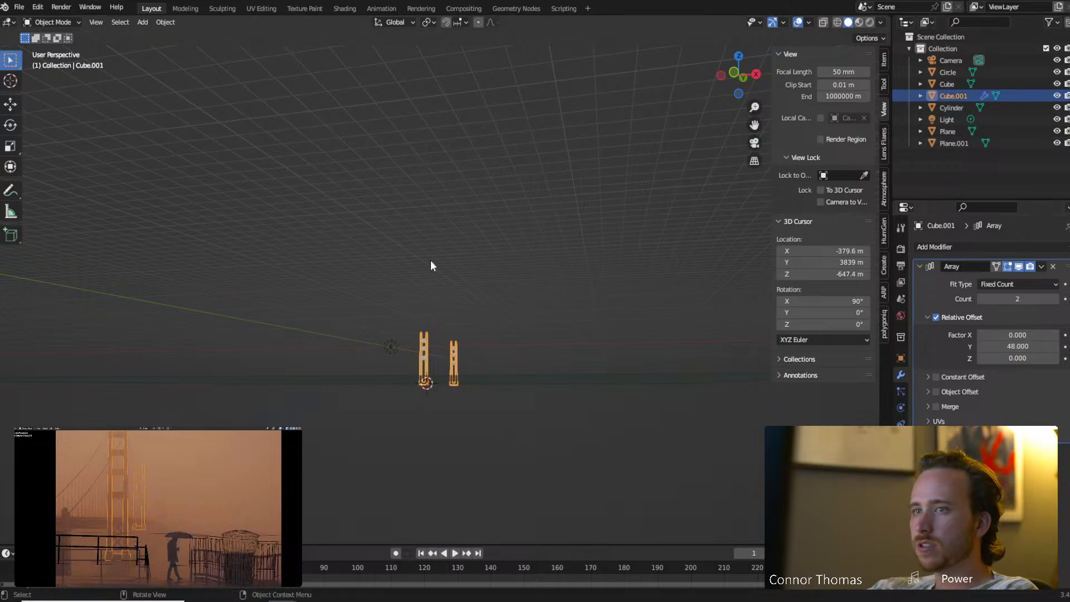
# Rotate the tower in top view and raise the Array's relative Y offset to 107.2 to reposition the distant copy.
pyautogui.press('KP_7')
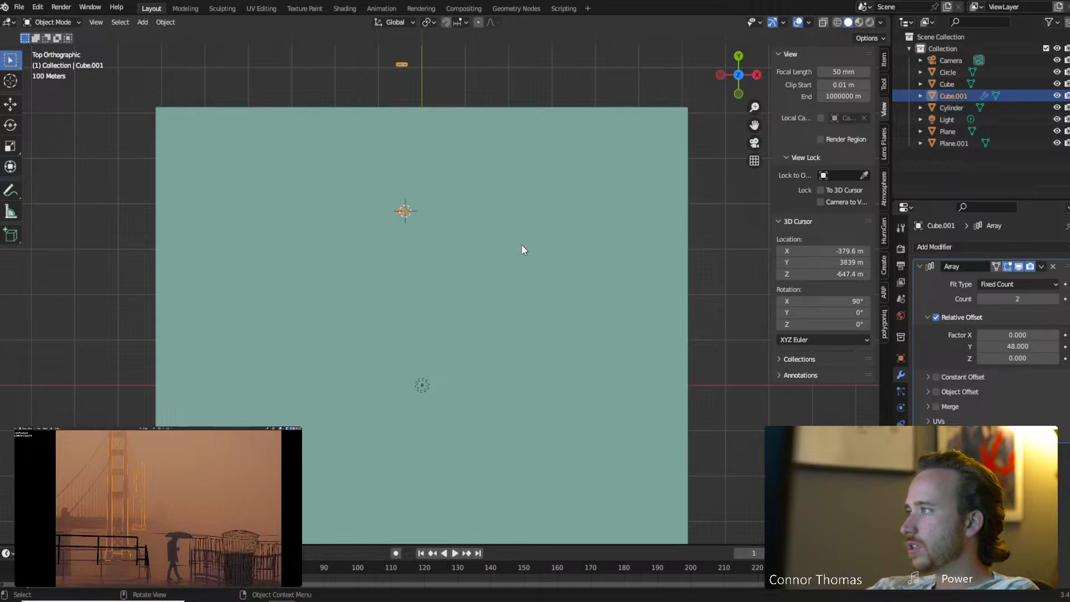
pyautogui.press('r')
pyautogui.click(530, 258)
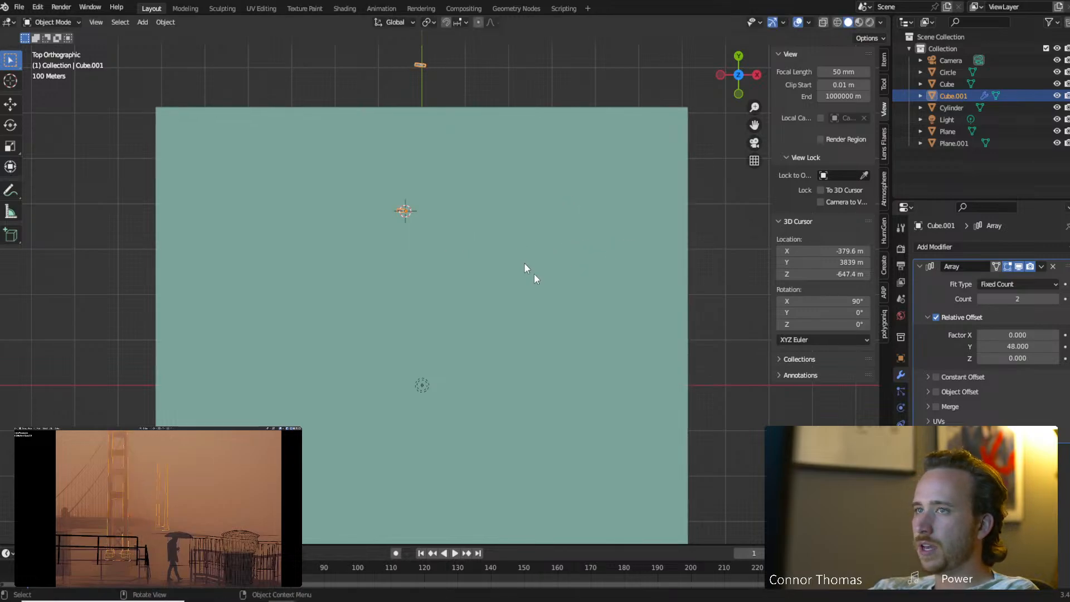
pyautogui.moveTo(1018, 346)
pyautogui.mouseDown()
pyautogui.moveTo(1047, 346)
pyautogui.moveTo(1021, 346)
pyautogui.mouseUp()
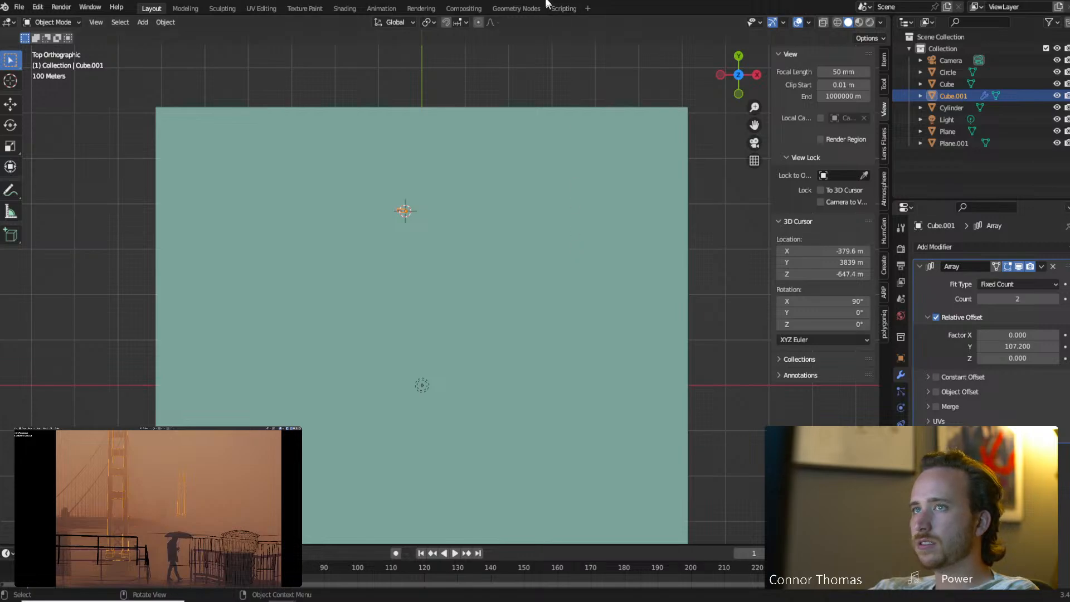
pyautogui.press('r')
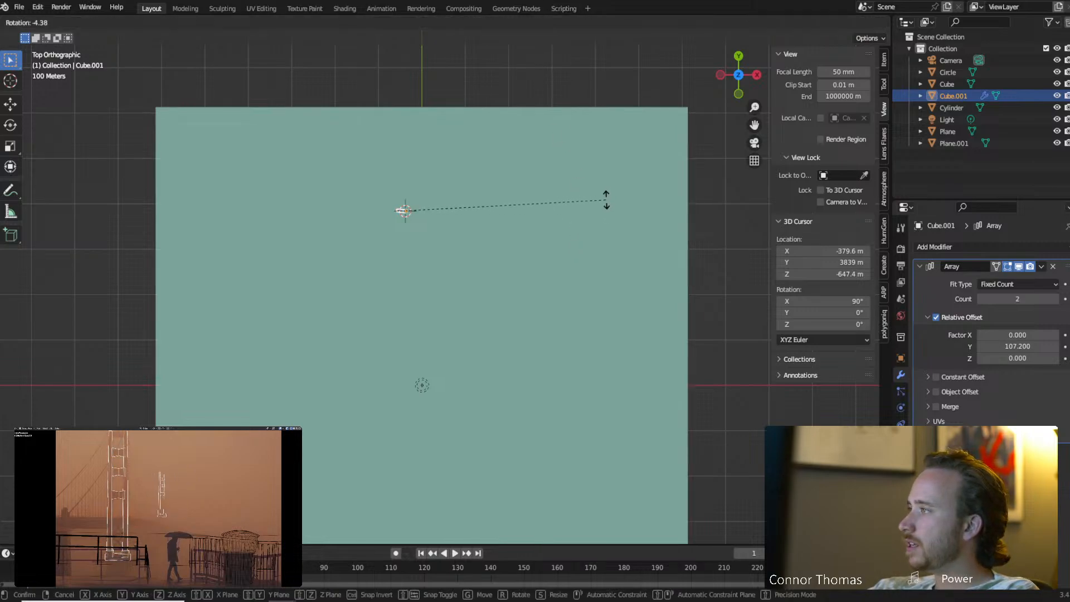
pyautogui.click(606, 201)
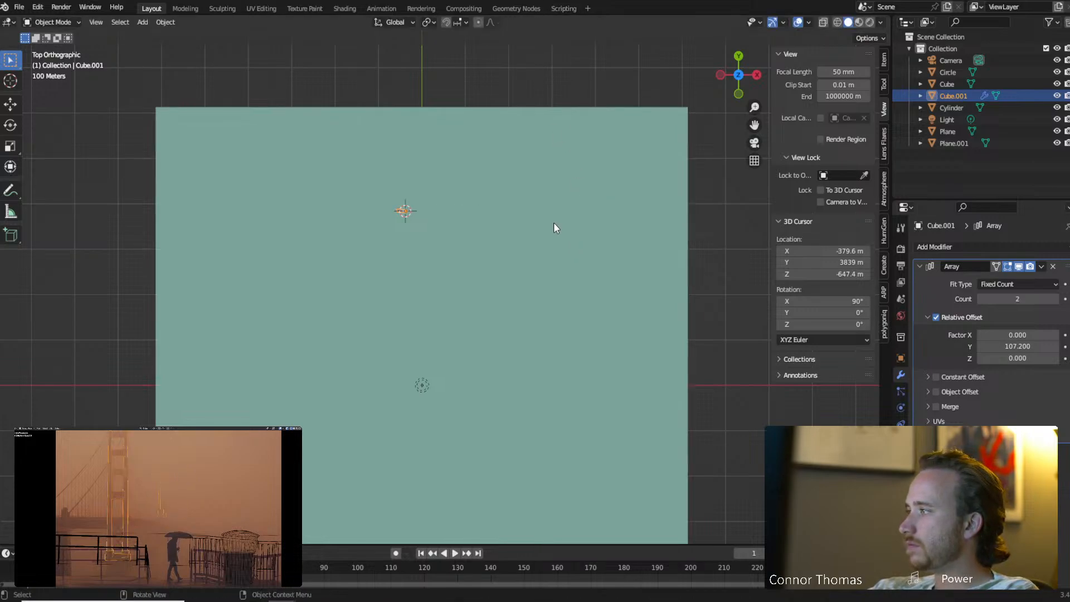
# From the camera view, select the camera and realign its background reference image to fill the frame.
pyautogui.scroll(-3, 131, 458)
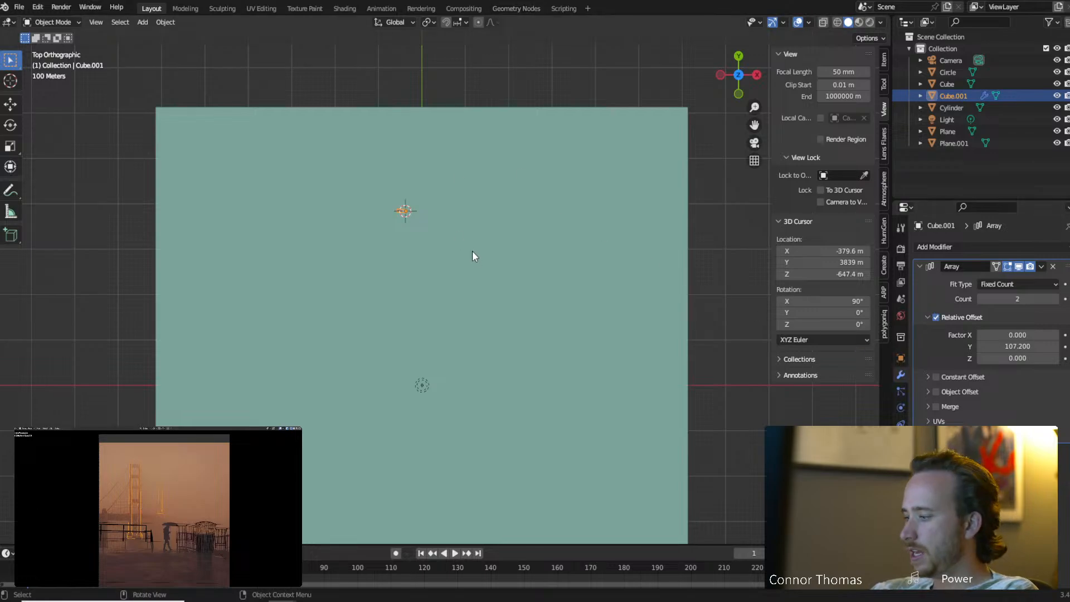
pyautogui.press('KP_0')
pyautogui.scroll(-2, 445, 259)
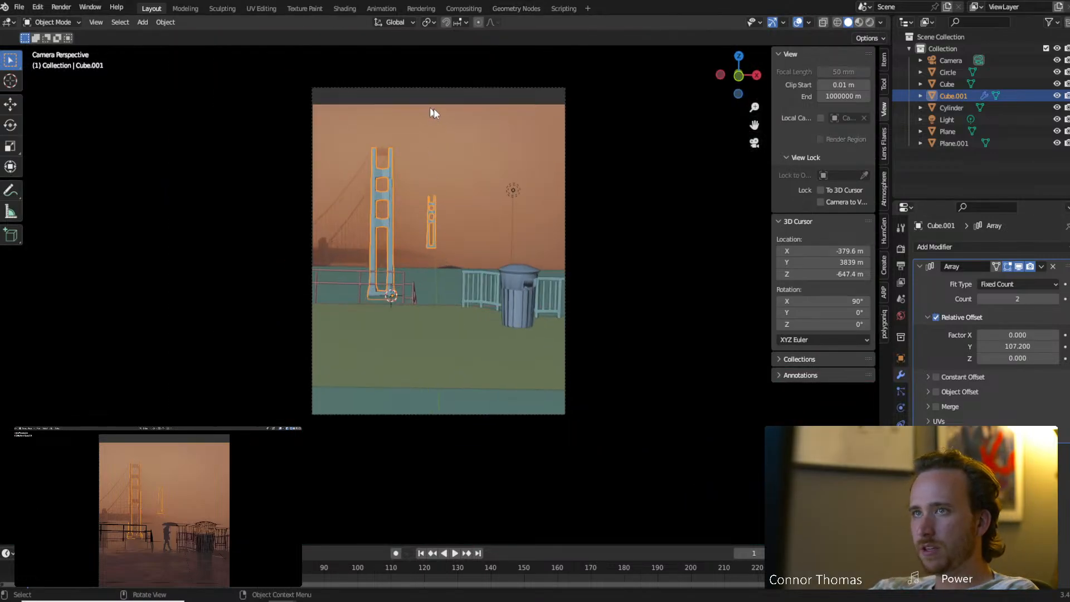
pyautogui.click(464, 87)
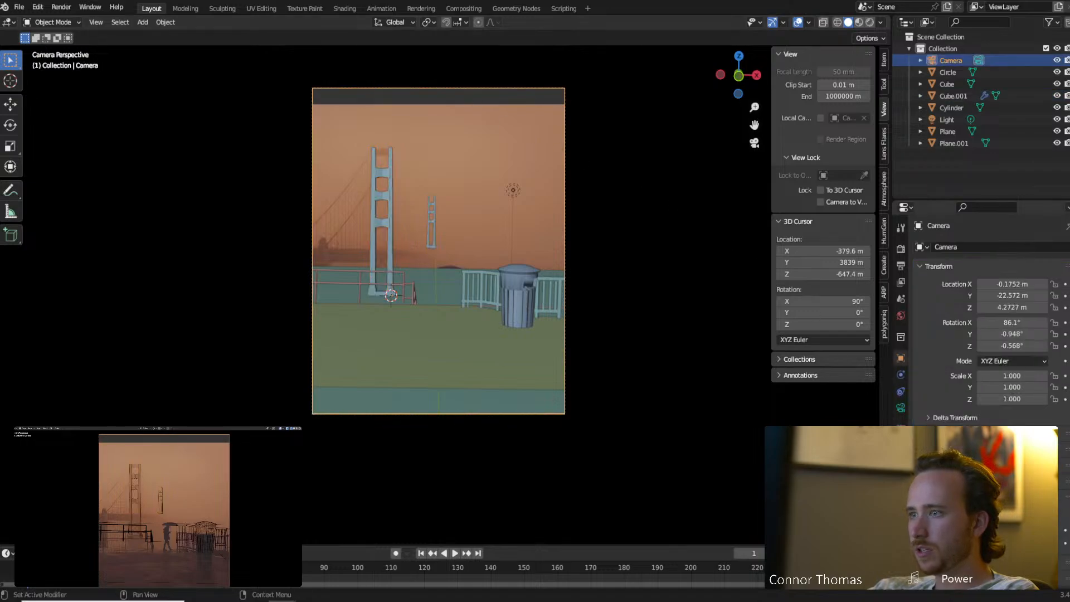
pyautogui.click(901, 408)
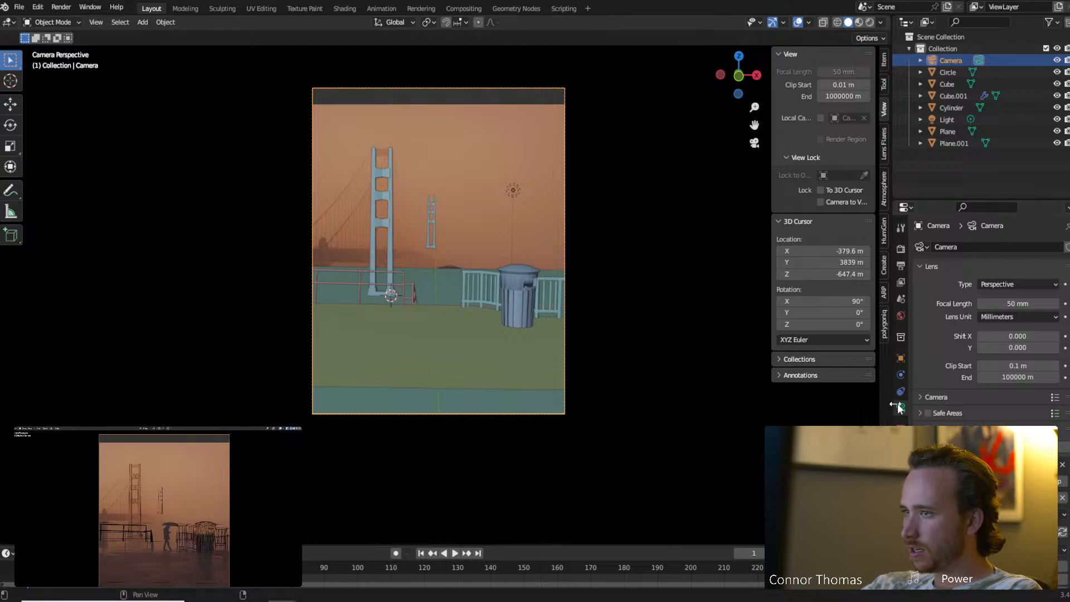
pyautogui.scroll(-5, 978, 393)
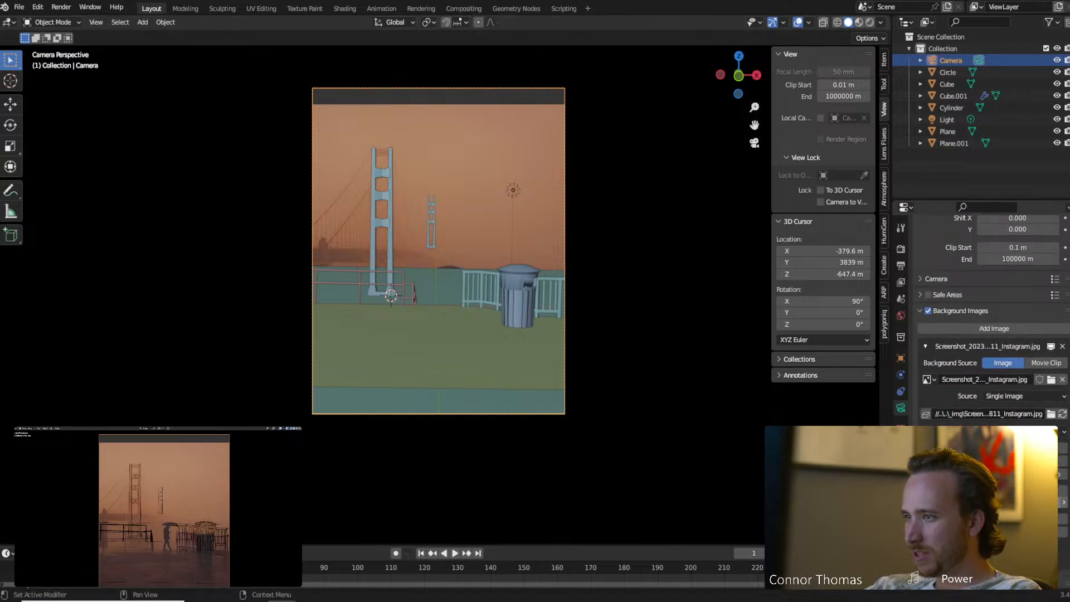
pyautogui.hotkey('ctrl', 'z')
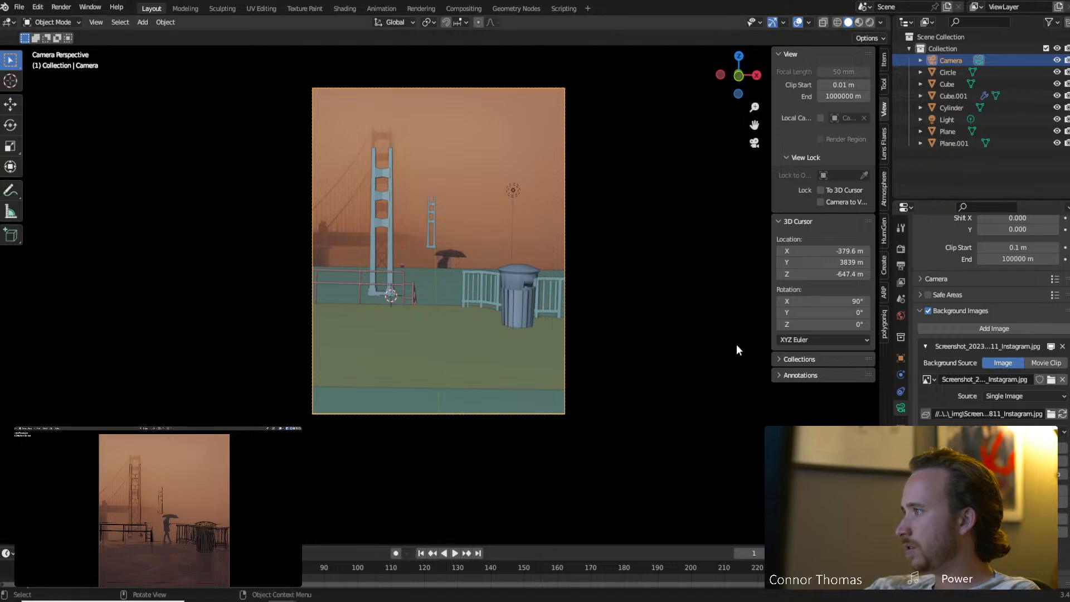
# Move the bridge tower about 414 m along global Y and shift it along X to line up with the reference tower.
pyautogui.click(395, 242)
pyautogui.press('g')
pyautogui.press('z')
pyautogui.press('z')
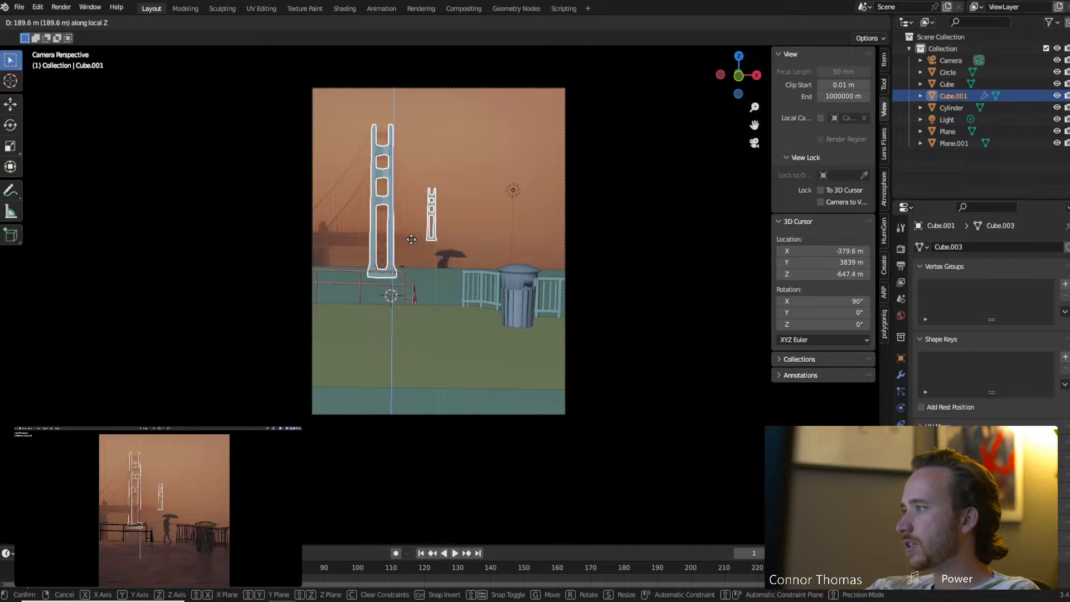
pyautogui.press('y')
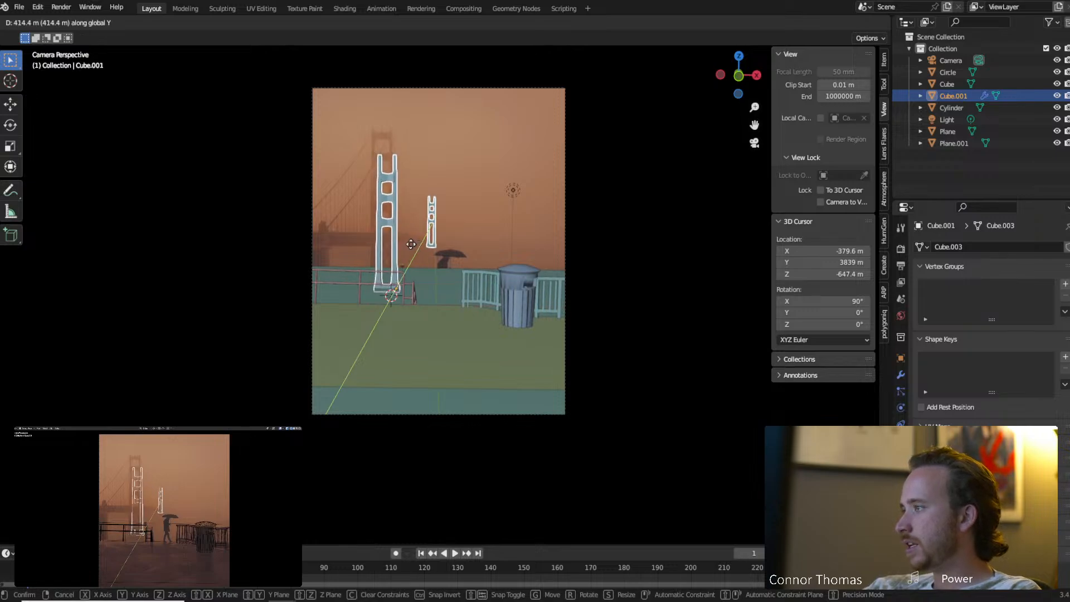
pyautogui.click(409, 244)
pyautogui.press('g')
pyautogui.press('x')
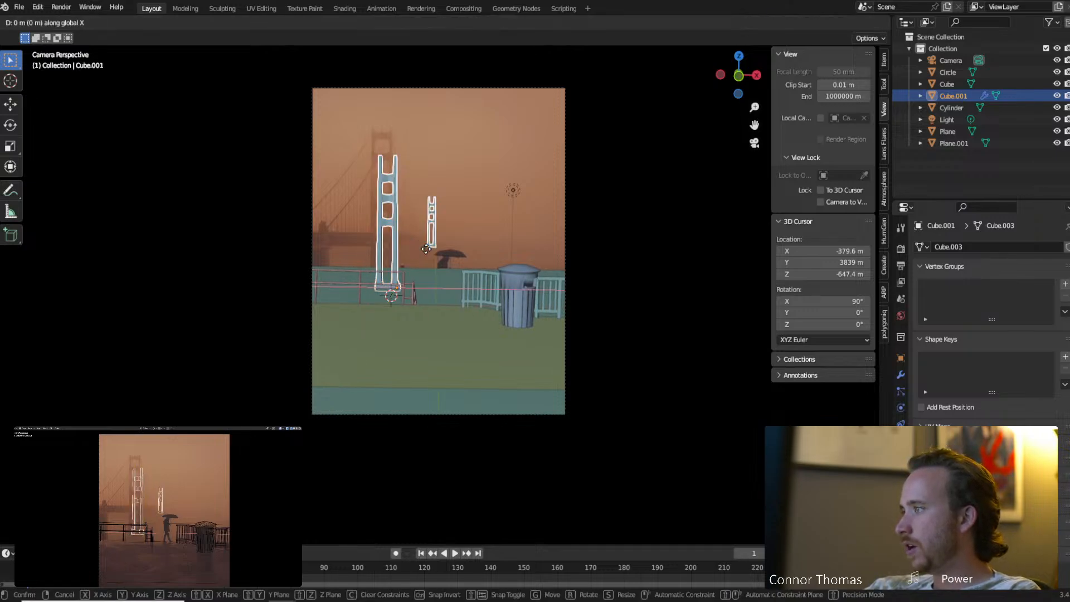
pyautogui.click(462, 275)
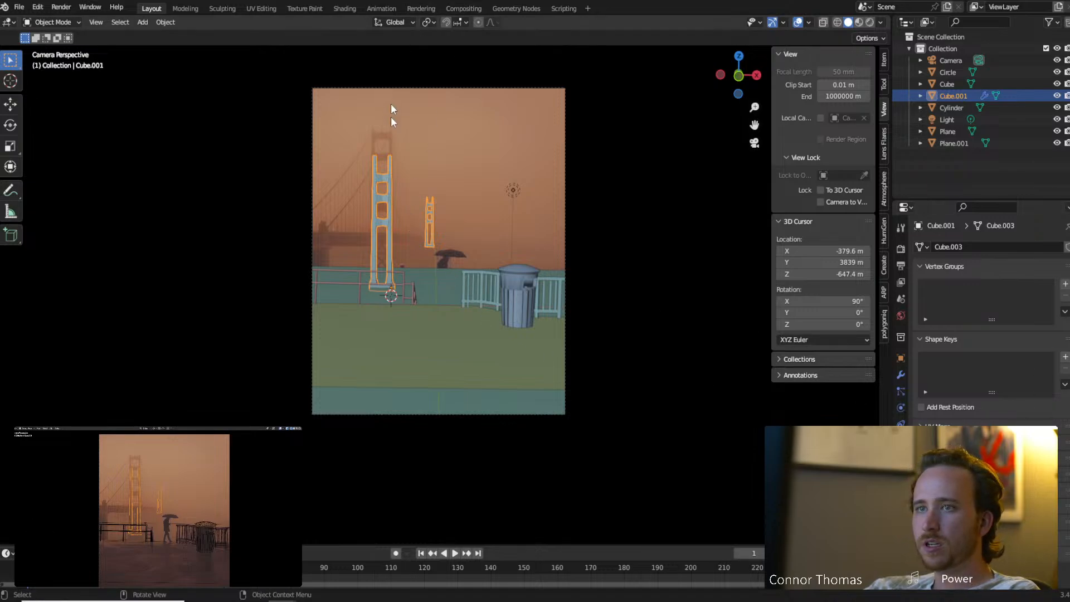
# Scale the bridge tower up slightly, shift it along X to match the reference tower again, and deselect it.
pyautogui.press('s')
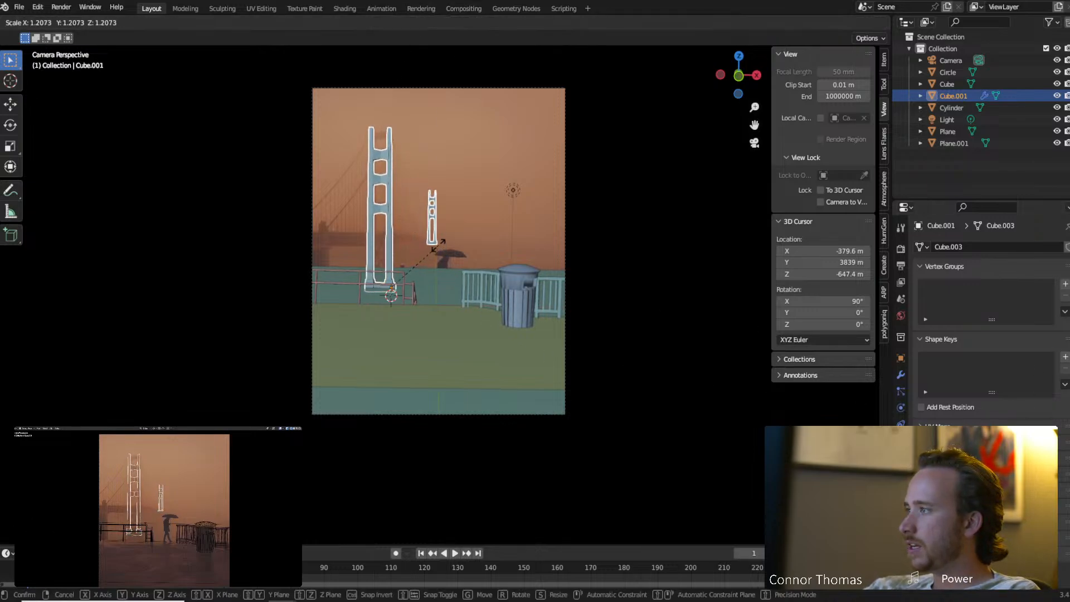
pyautogui.click(433, 250)
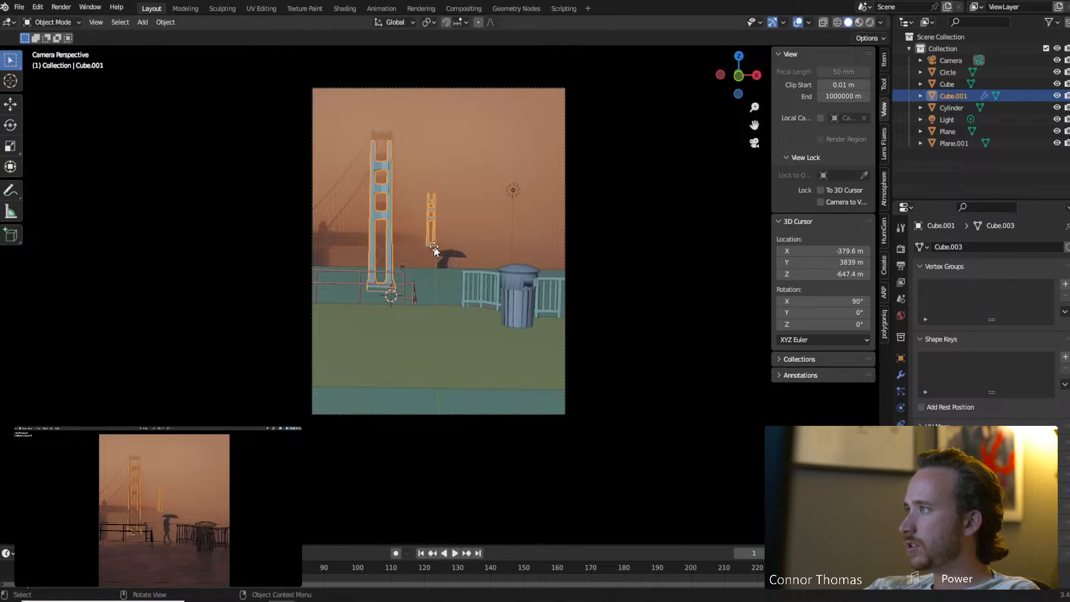
pyautogui.press('g')
pyautogui.press('x')
pyautogui.click(436, 249)
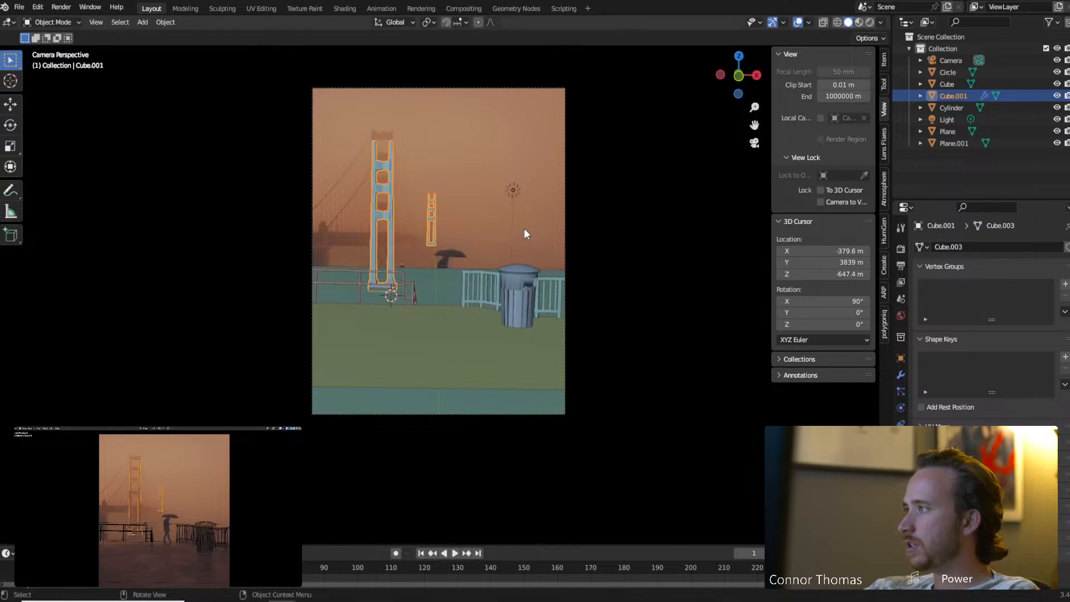
pyautogui.click(674, 263)
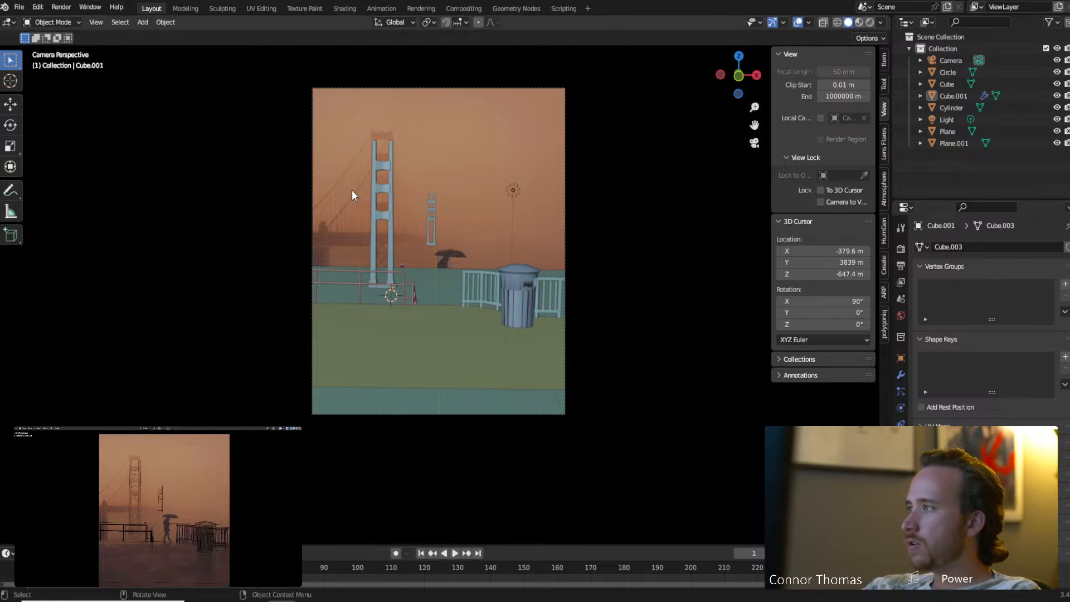
# Select the bridge tower and open it in Edit Mode with its base in close view.
pyautogui.moveTo(353, 190); pyautogui.dragTo(445, 193, button='middle')
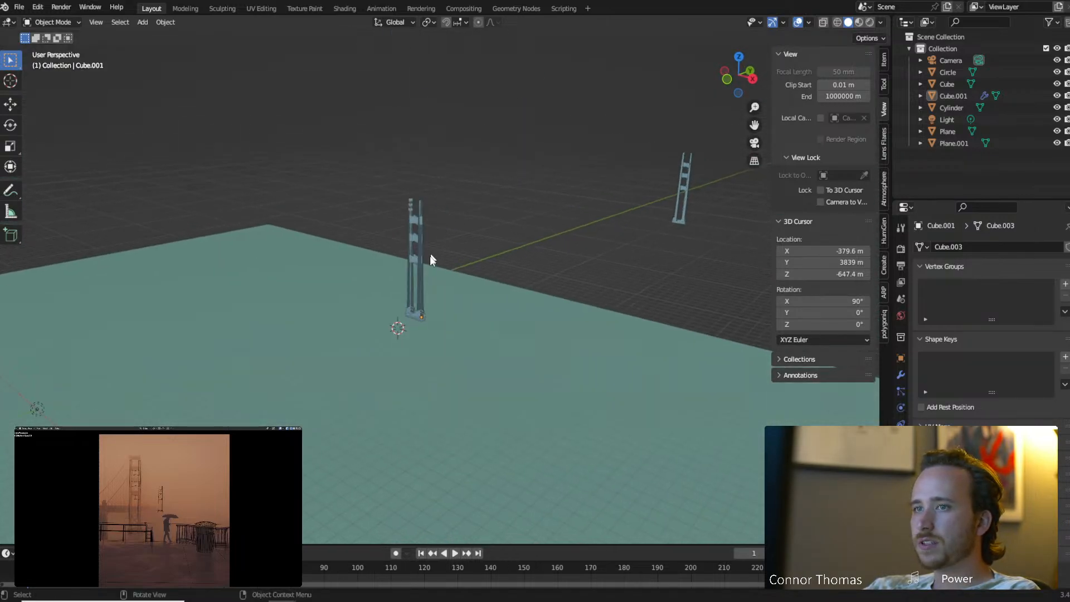
pyautogui.scroll(8, 446, 281)
pyautogui.click(361, 284)
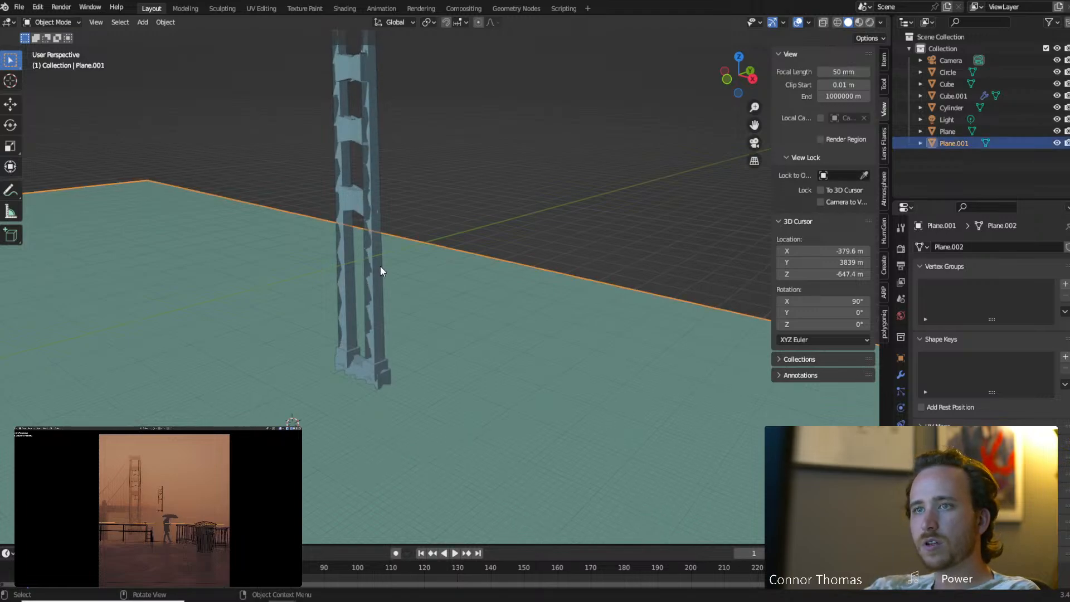
pyautogui.click(380, 266)
pyautogui.press('Tab')
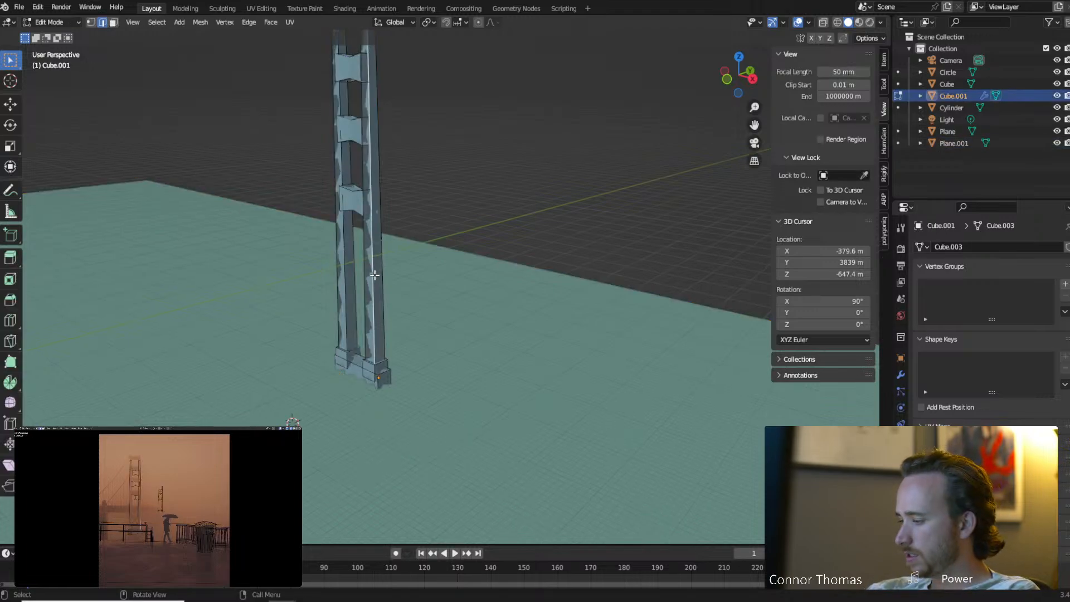
pyautogui.keyDown('shift'); pyautogui.moveTo(334, 220); pyautogui.dragTo(375, 275, button='middle'); pyautogui.keyUp('shift')
pyautogui.scroll(-2, 388, 265)
pyautogui.scroll(5, 445, 290)
pyautogui.keyDown('shift'); pyautogui.moveTo(445, 323); pyautogui.dragTo(490, 207, button='middle'); pyautogui.keyUp('shift')
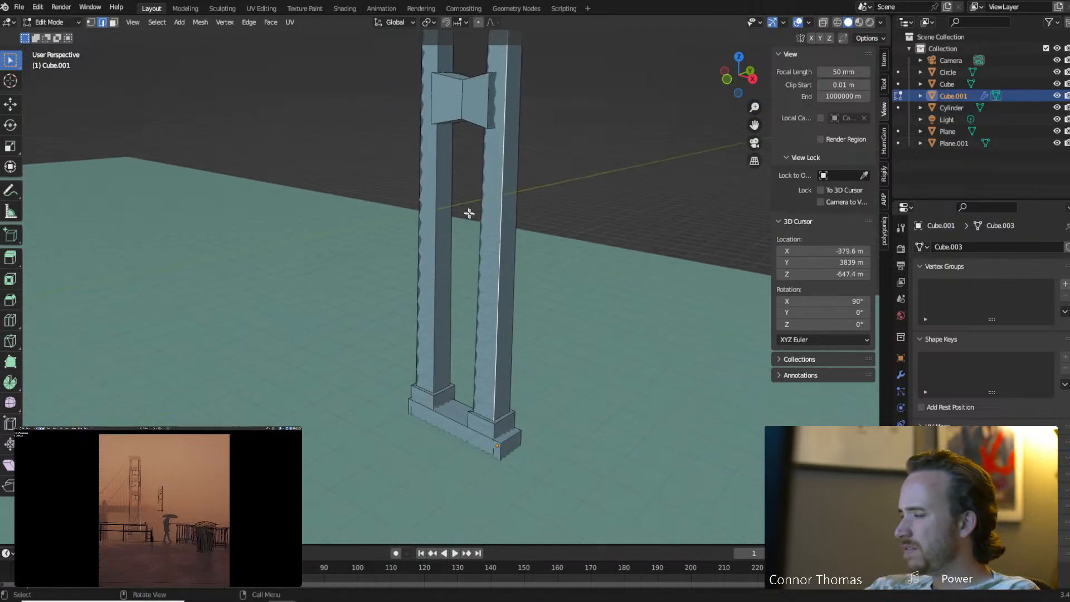
pyautogui.press('l')
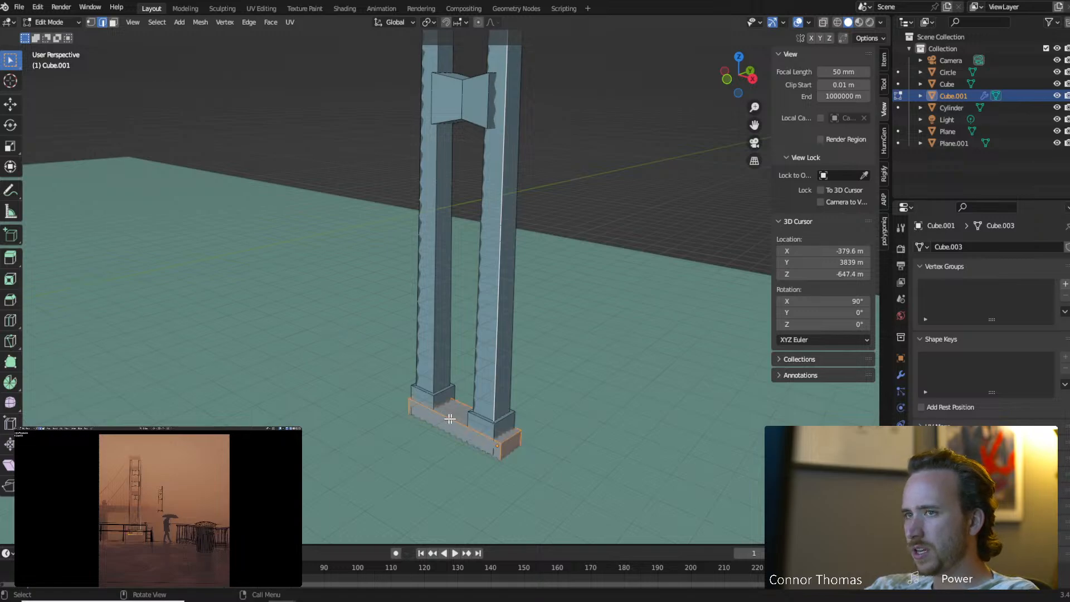
pyautogui.hotkey('shift', 'd')
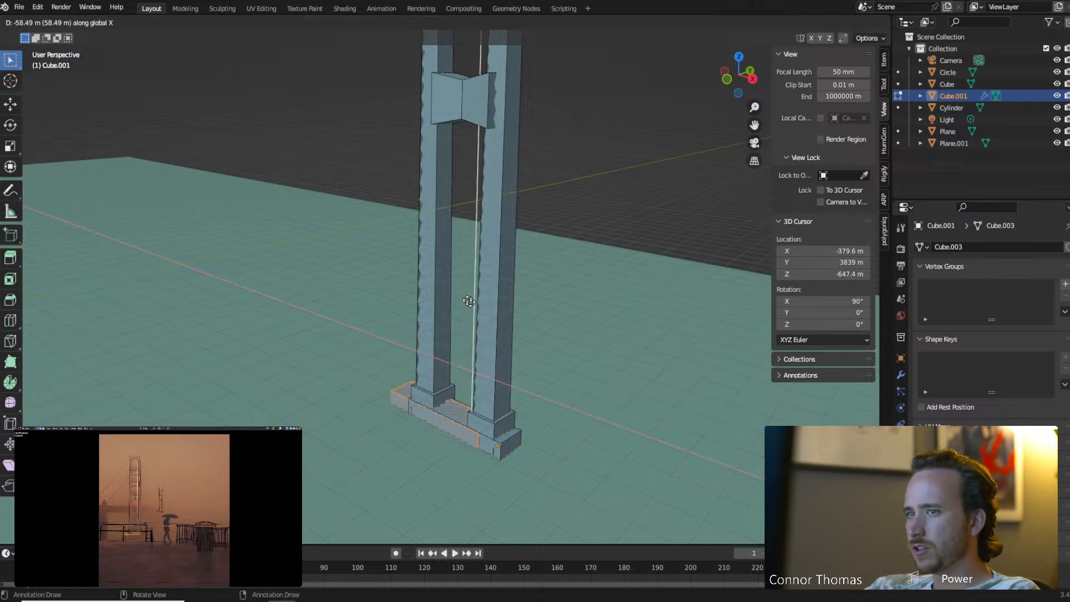
pyautogui.press('x')
pyautogui.click(330, 258)
pyautogui.press('x')
pyautogui.click(329, 258)
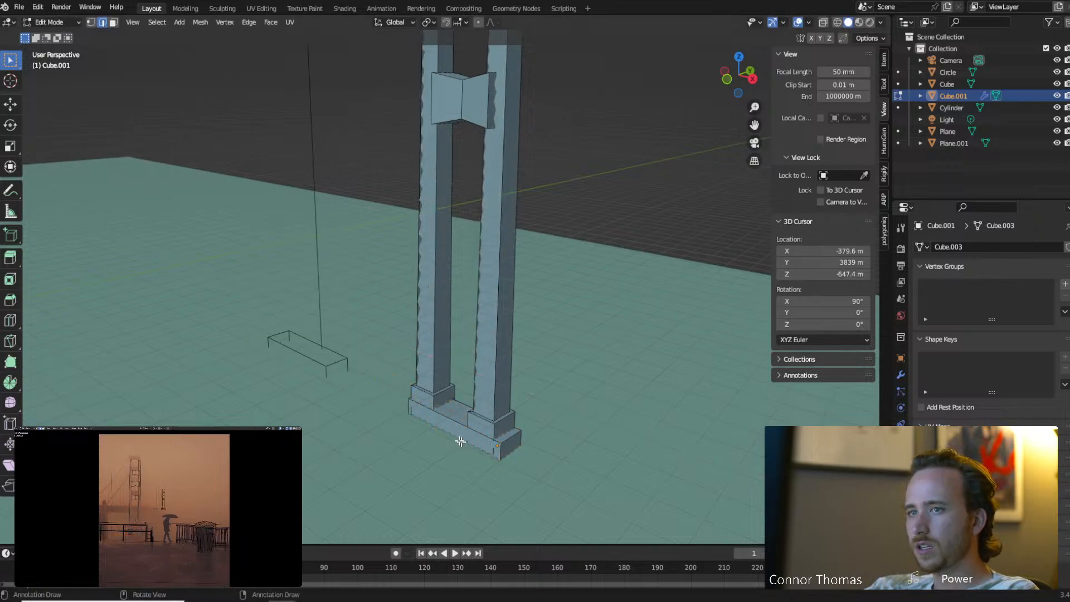
pyautogui.hotkey('ctrl', 'z')
pyautogui.hotkey('ctrl', 'z')
pyautogui.press('x')
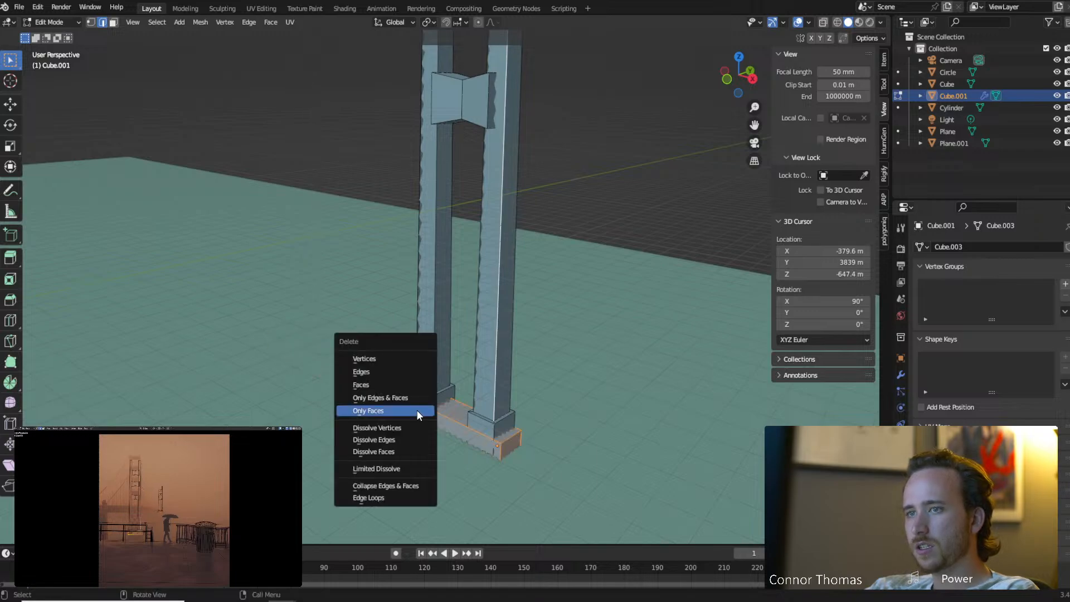
pyautogui.click(393, 356)
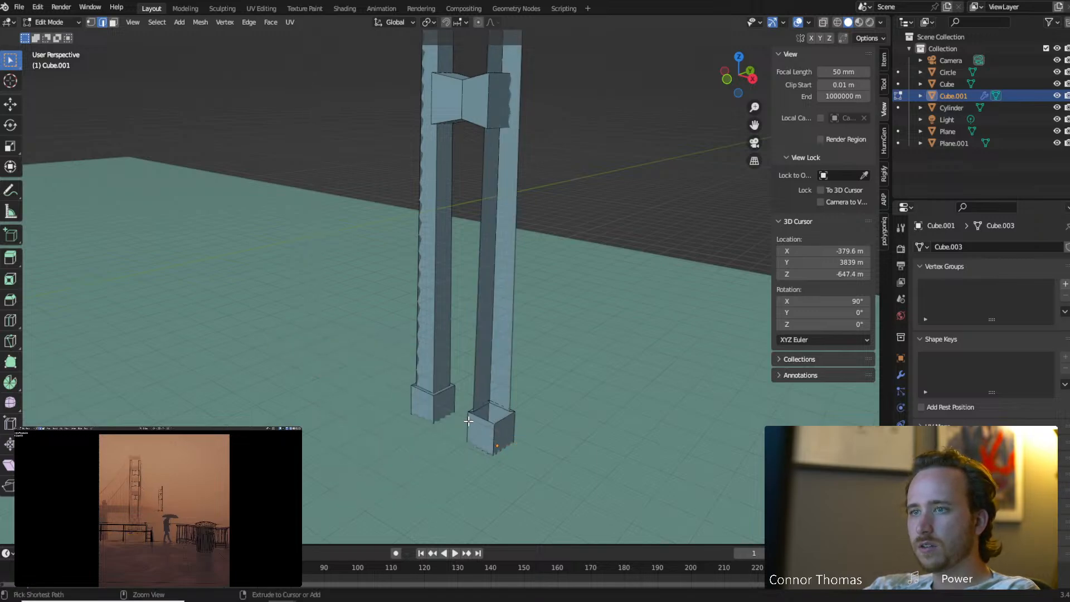
pyautogui.hotkey('ctrl', 'z')
pyautogui.hotkey('ctrl', 'z')
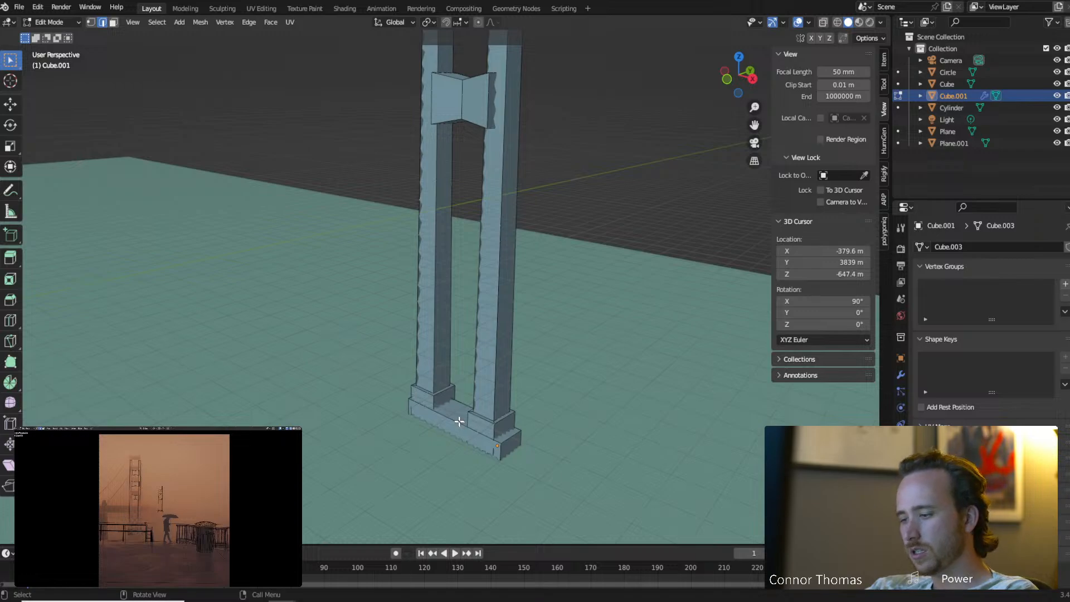
# Duplicate the tower's whole base block and raise the copy about 475 m along global Z to sit across the legs.
pyautogui.press('l')
pyautogui.hotkey('shift', 'd')
pyautogui.press('z')
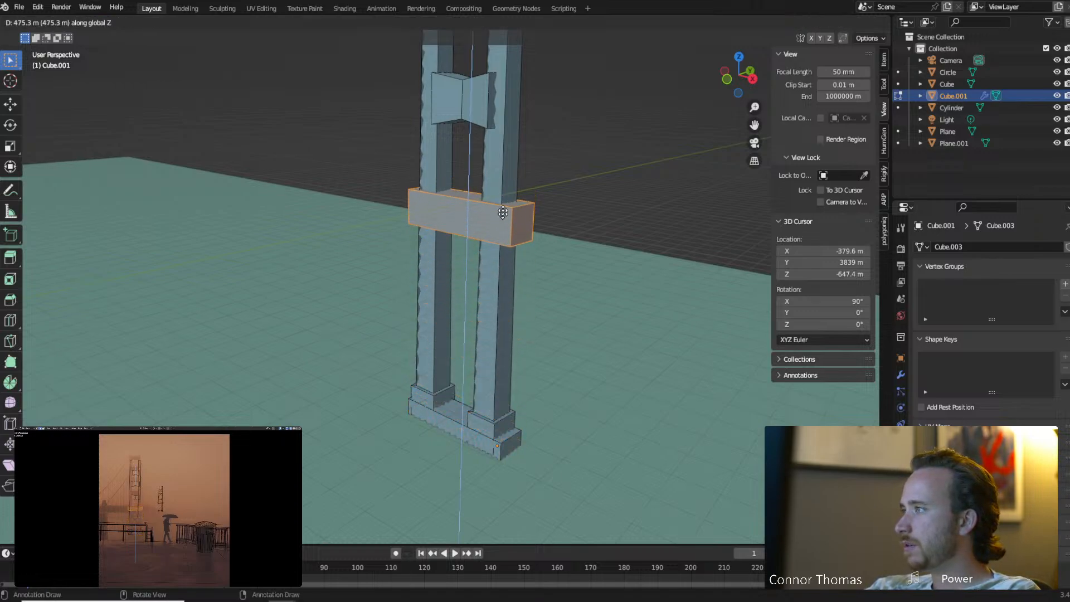
pyautogui.click(502, 207)
pyautogui.scroll(-2, 541, 274)
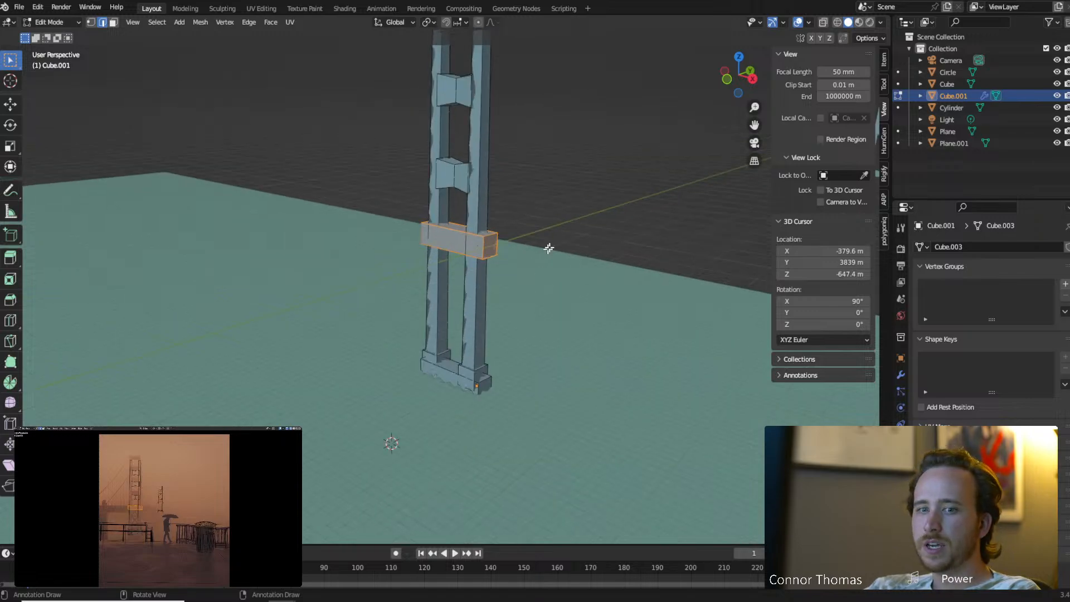
# Extrude the raised block's front face about 2500 m along local Y into a bridge deck, and move its end face freely to angle it.
pyautogui.moveTo(549, 248); pyautogui.dragTo(374, 254, button='middle')
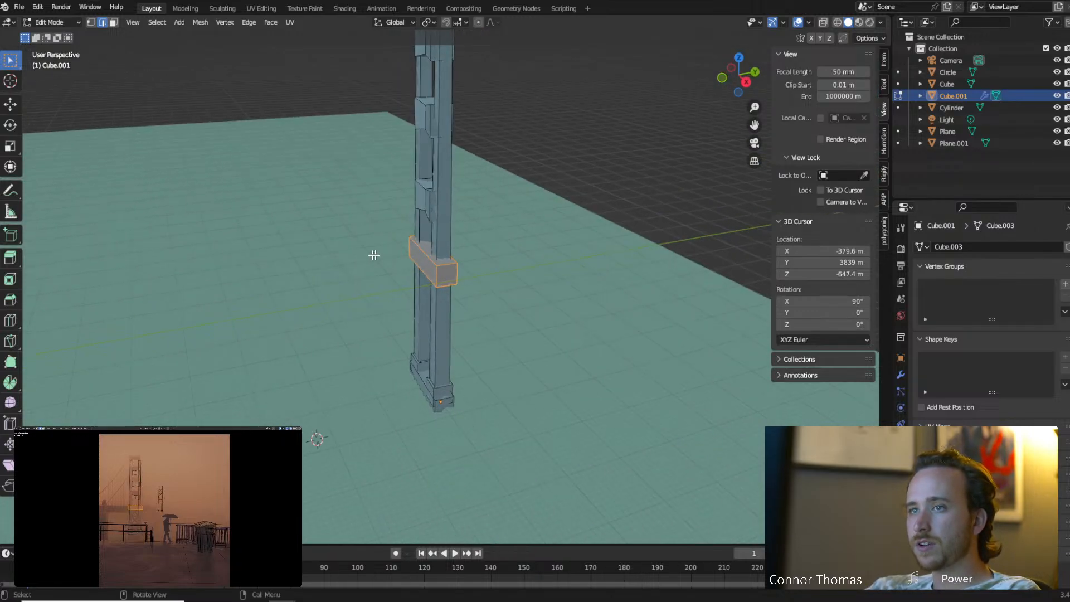
pyautogui.click(420, 263)
pyautogui.press('3')
pyautogui.click(421, 264)
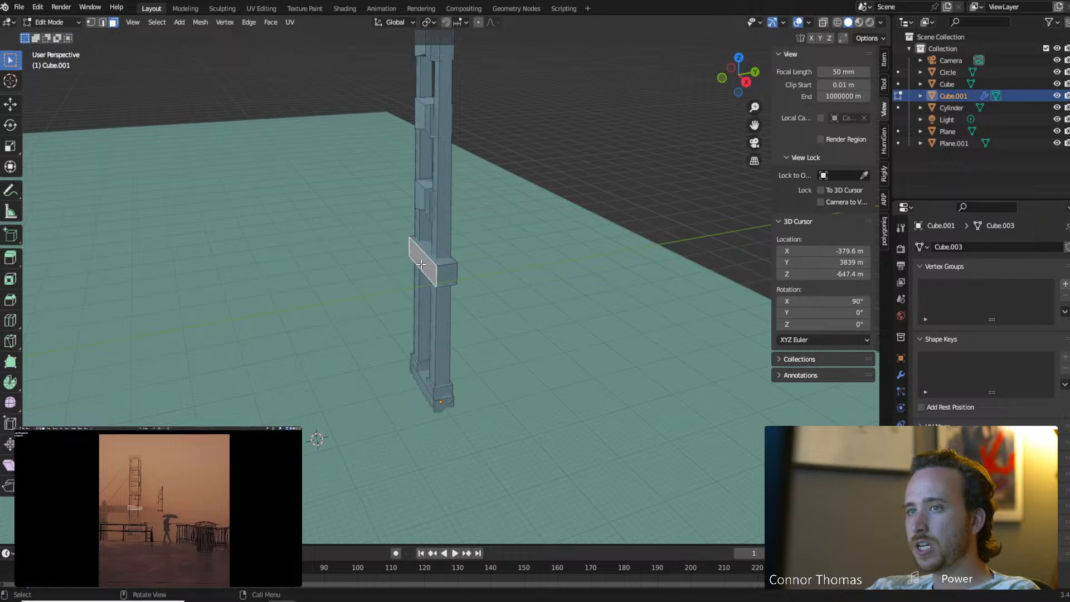
pyautogui.scroll(-4, 489, 305)
pyautogui.scroll(-3, 490, 305)
pyautogui.moveTo(490, 305); pyautogui.dragTo(503, 358, button='middle')
pyautogui.press('e')
pyautogui.press('y')
pyautogui.press('z')
pyautogui.press('y')
pyautogui.press('y')
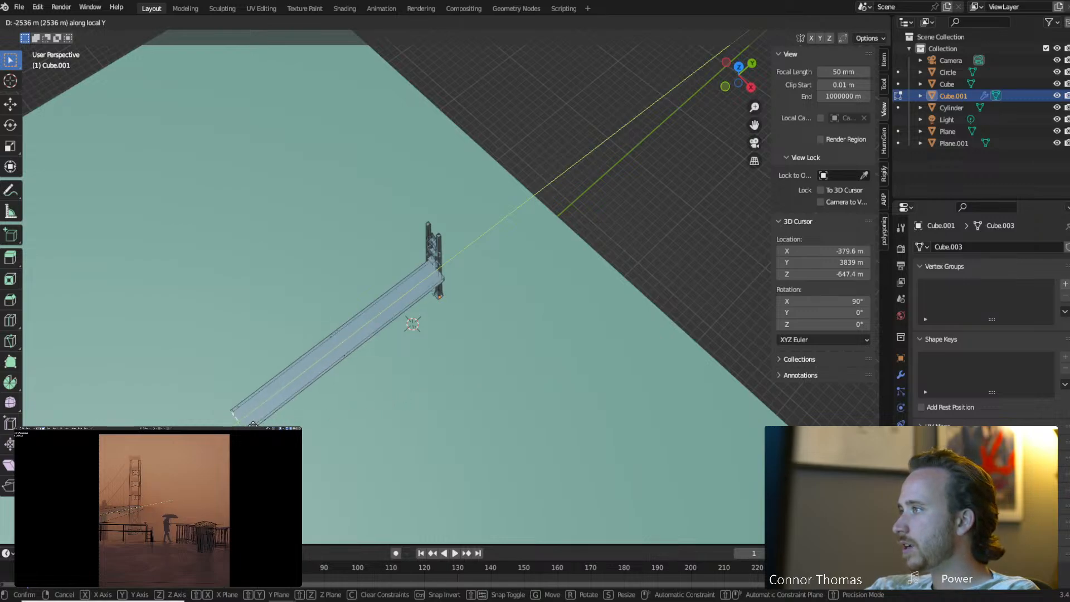
pyautogui.click(265, 413)
pyautogui.press('g')
pyautogui.click(247, 395)
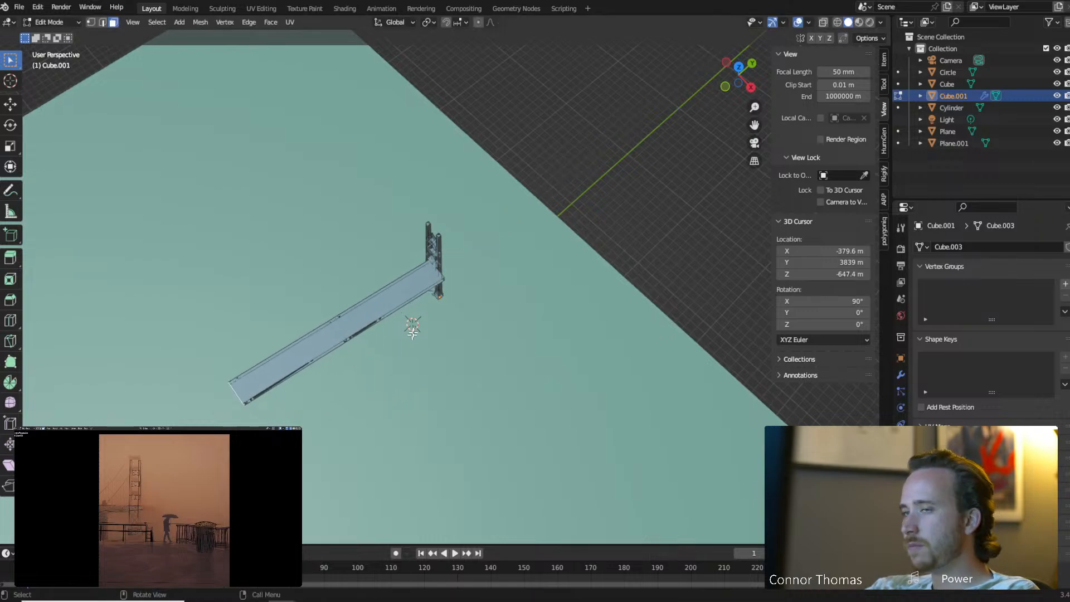
# Extrude the deck block's rear face well past the other side of the tower, and move the end face freely to slope it down.
pyautogui.moveTo(413, 333); pyautogui.dragTo(505, 280, button='middle')
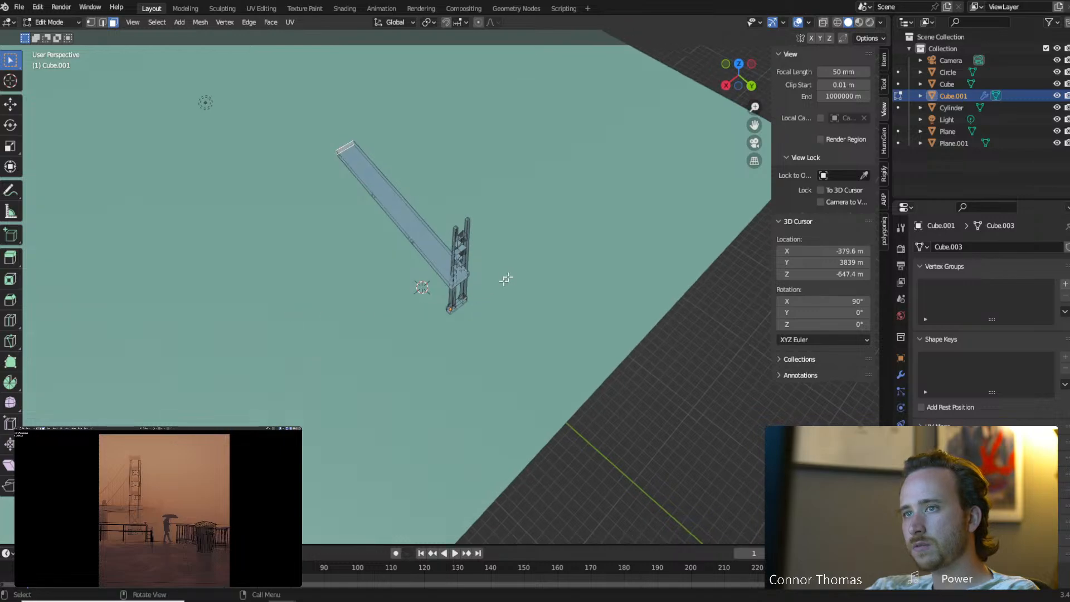
pyautogui.click(467, 283)
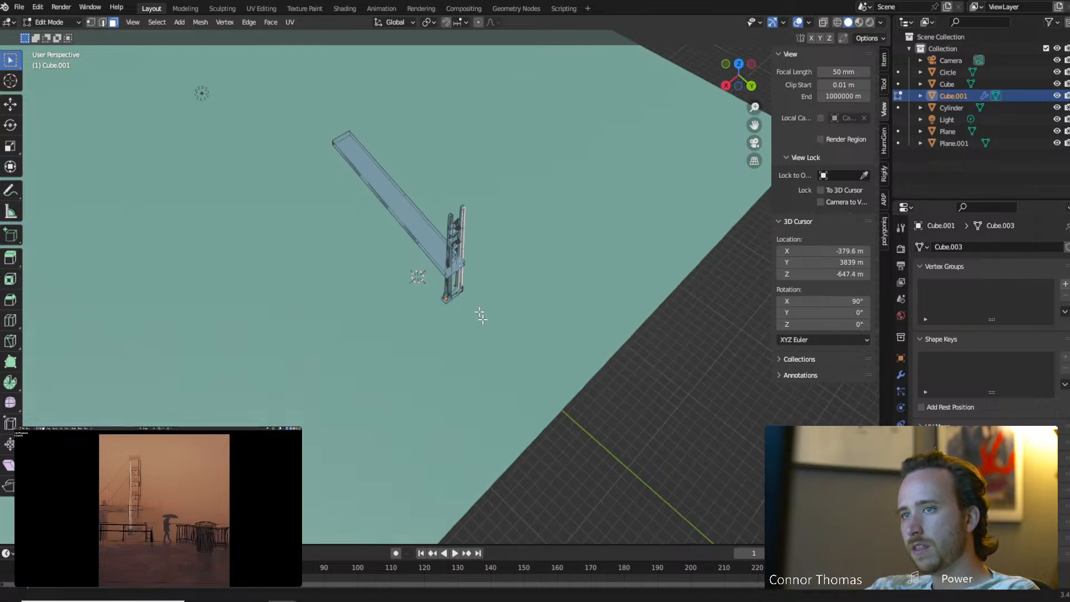
pyautogui.scroll(6, 466, 281)
pyautogui.moveTo(393, 245); pyautogui.dragTo(380, 201, button='middle')
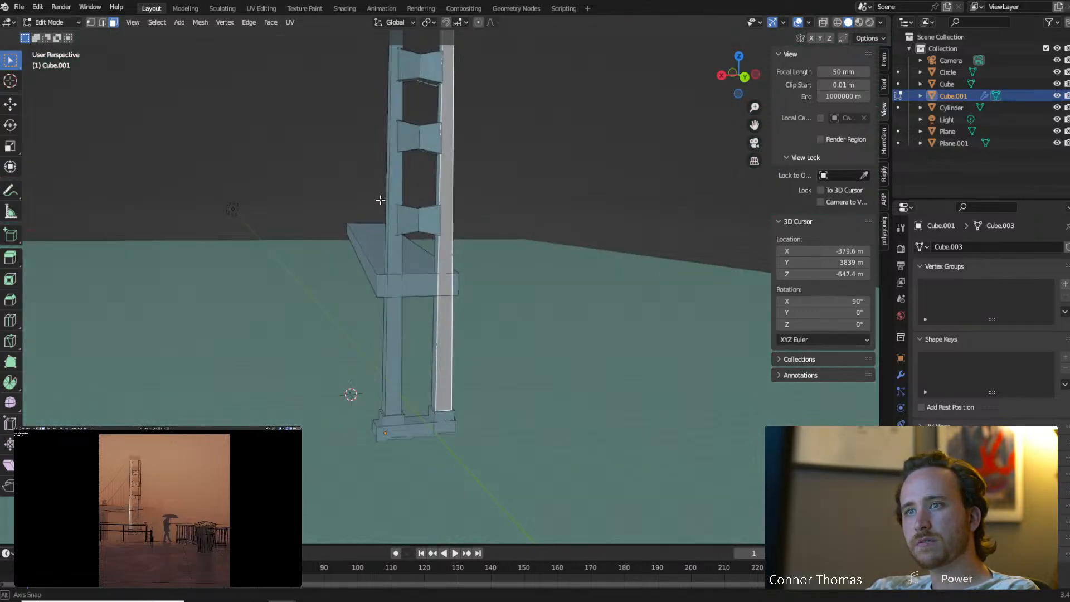
pyautogui.click(413, 280)
pyautogui.moveTo(417, 283); pyautogui.dragTo(390, 218, button='middle')
pyautogui.scroll(-8, 503, 324)
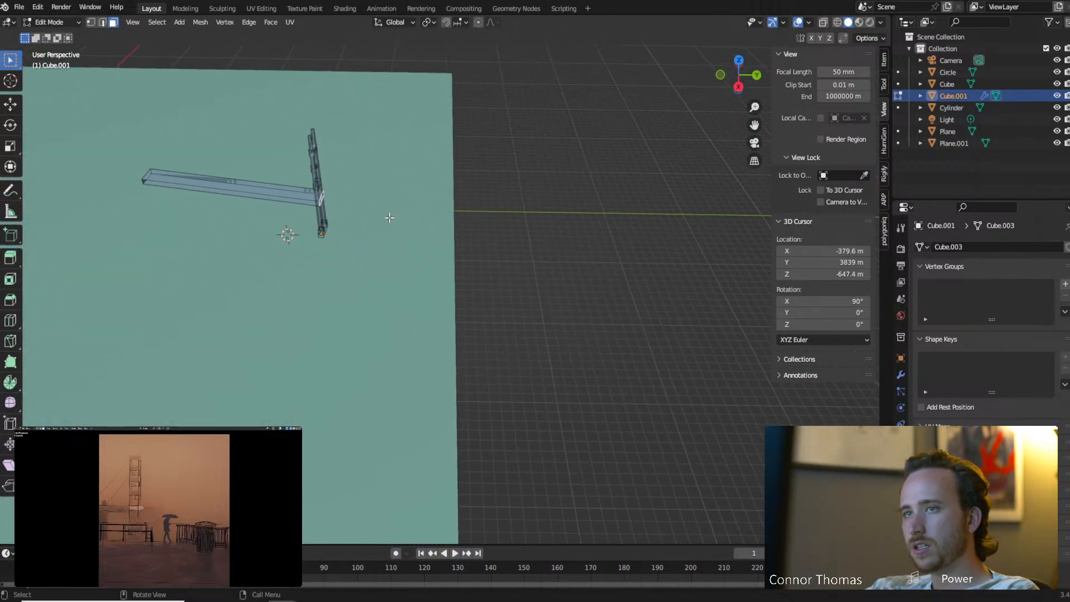
pyautogui.press('KP_3')
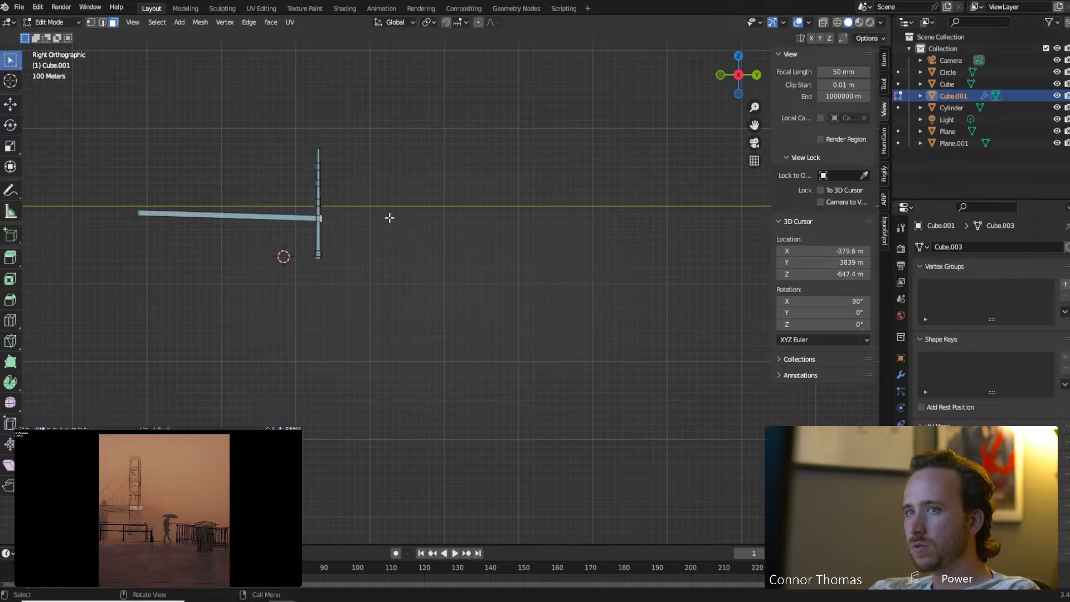
pyautogui.keyDown('shift'); pyautogui.moveTo(411, 301); pyautogui.dragTo(270, 330, button='middle'); pyautogui.keyUp('shift')
pyautogui.press('e')
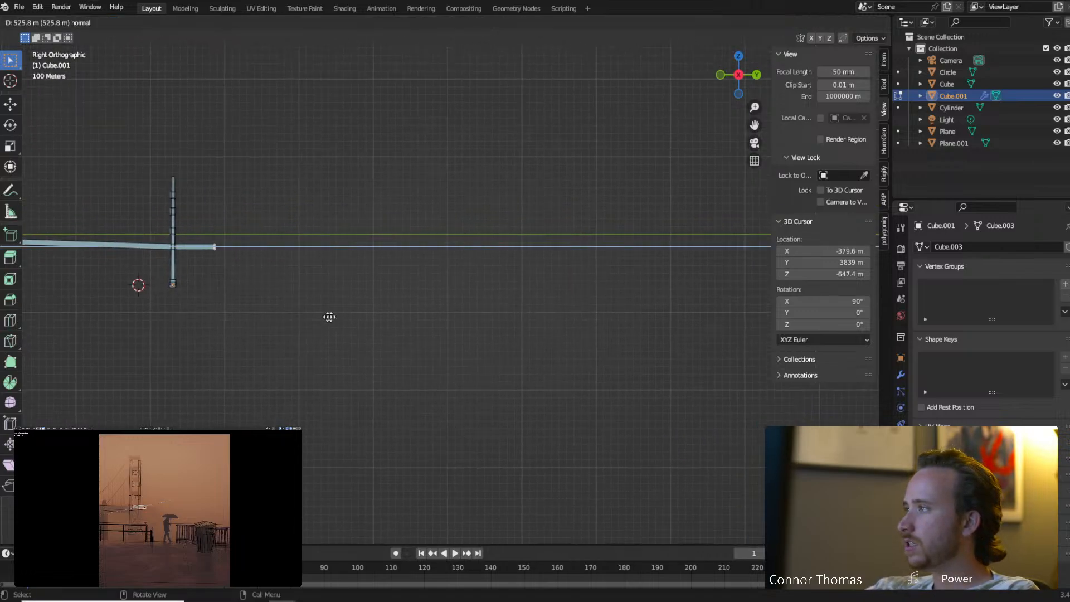
pyautogui.click(542, 301)
pyautogui.press('g')
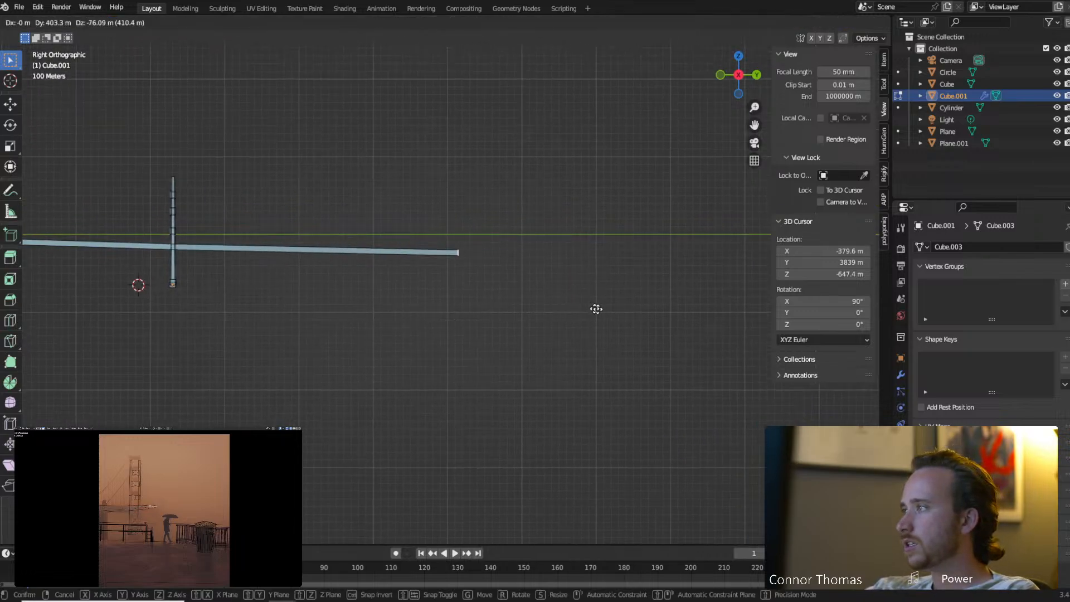
pyautogui.click(628, 313)
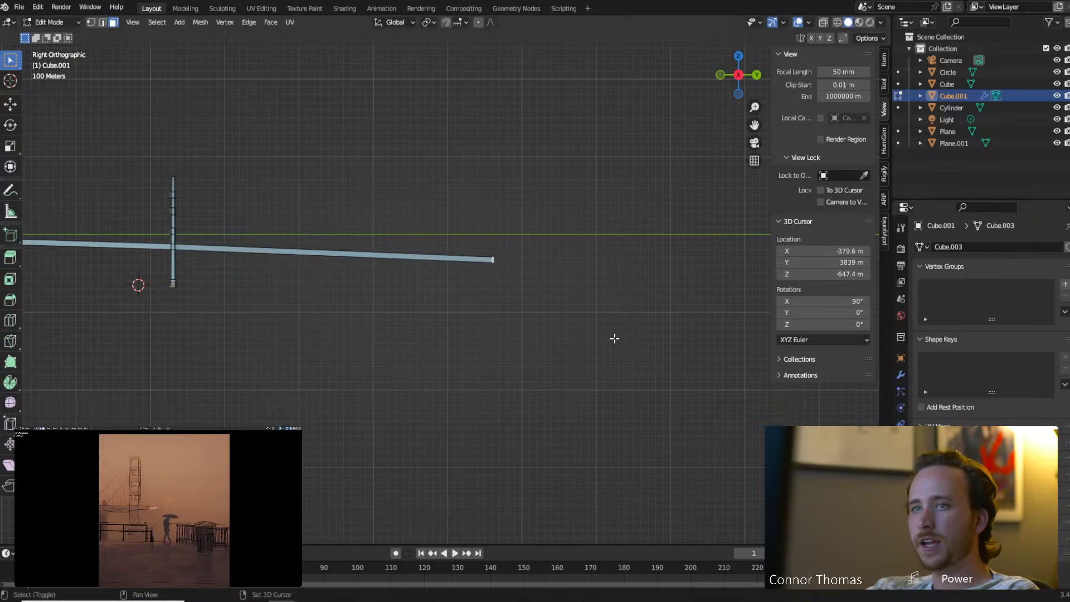
# Check the extended deck against the surrounding scene, hide the viewport sidebar, and return to Object Mode.
pyautogui.keyDown('shift'); pyautogui.moveTo(613, 337); pyautogui.dragTo(270, 378, button='middle'); pyautogui.keyUp('shift')
pyautogui.scroll(-14, 270, 378)
pyautogui.scroll(-4, 269, 378)
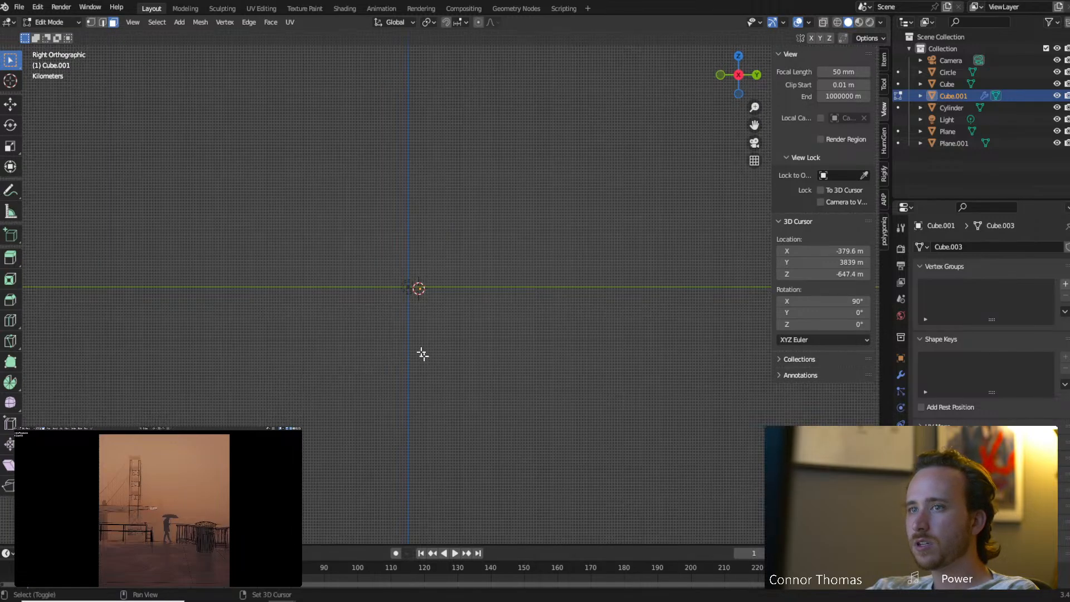
pyautogui.scroll(15, 421, 351)
pyautogui.keyDown('shift'); pyautogui.moveTo(224, 331); pyautogui.dragTo(140, 347, button='middle'); pyautogui.keyUp('shift')
pyautogui.scroll(-3, 284, 340)
pyautogui.scroll(1, 300, 337)
pyautogui.moveTo(314, 341); pyautogui.dragTo(488, 354, button='middle')
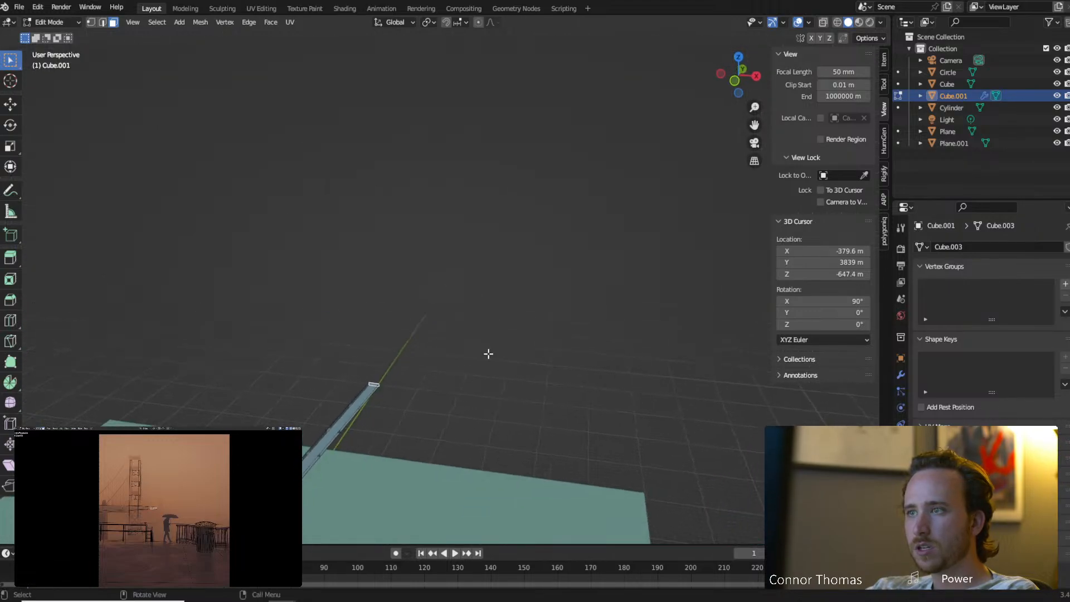
pyautogui.press('n')
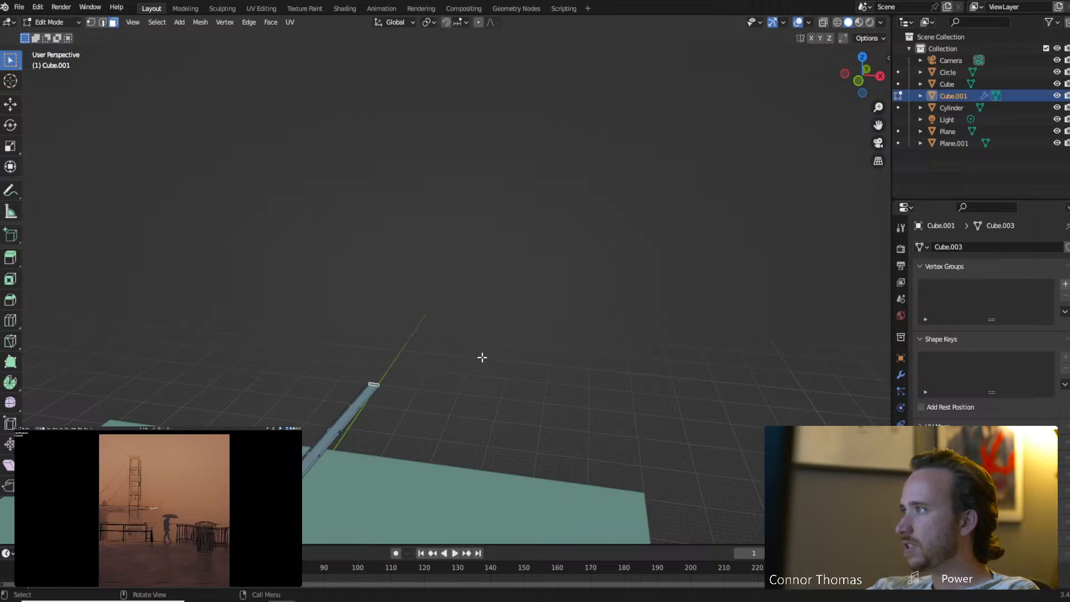
pyautogui.press('Tab')
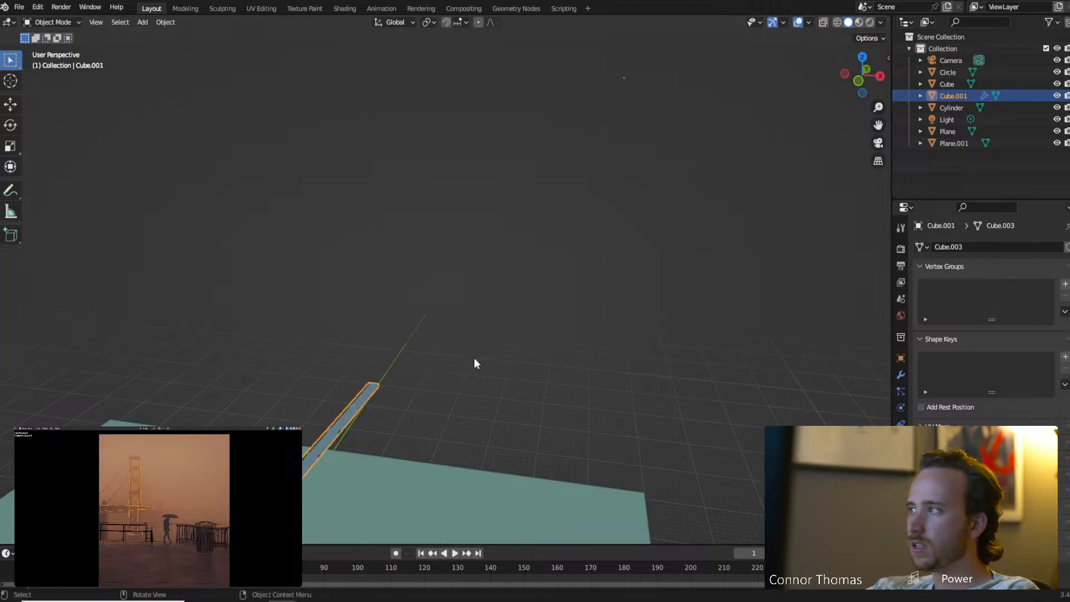
# Select the whole bridge deck in the tower's mesh and separate the selection into its own object.
pyautogui.moveTo(469, 356); pyautogui.dragTo(413, 380, button='middle')
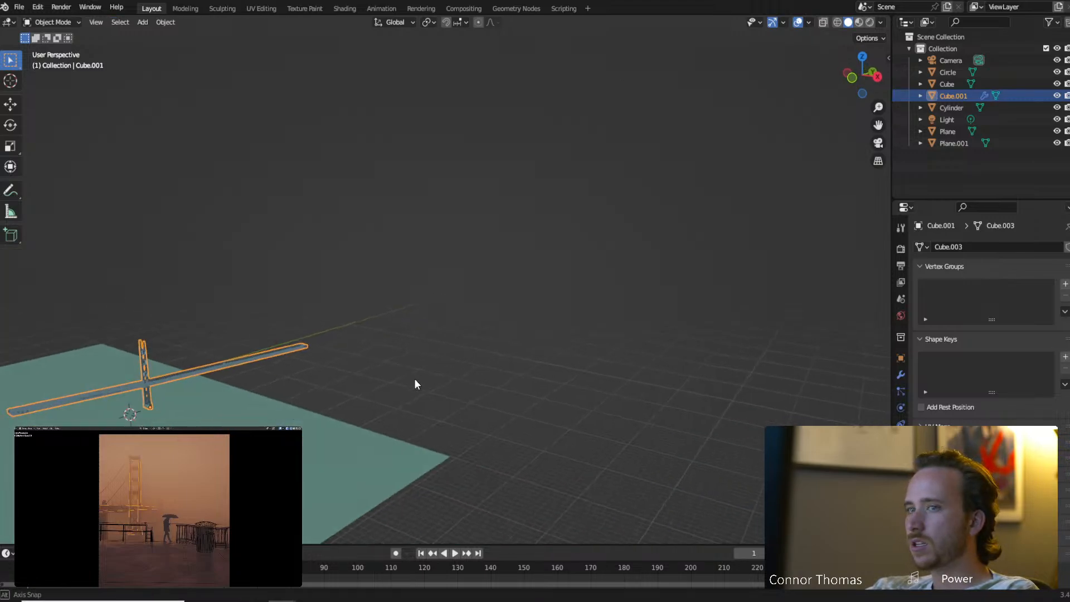
pyautogui.keyDown('shift'); pyautogui.moveTo(223, 379); pyautogui.dragTo(458, 330, button='middle'); pyautogui.keyUp('shift')
pyautogui.scroll(8, 415, 326)
pyautogui.scroll(-3, 434, 400)
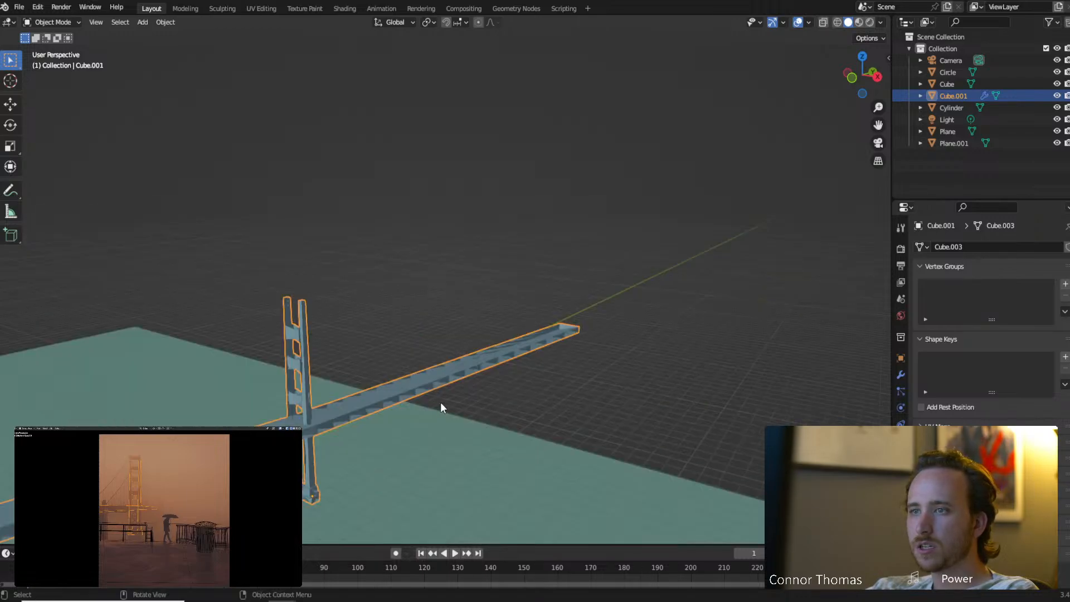
pyautogui.press('Tab')
pyautogui.press('a')
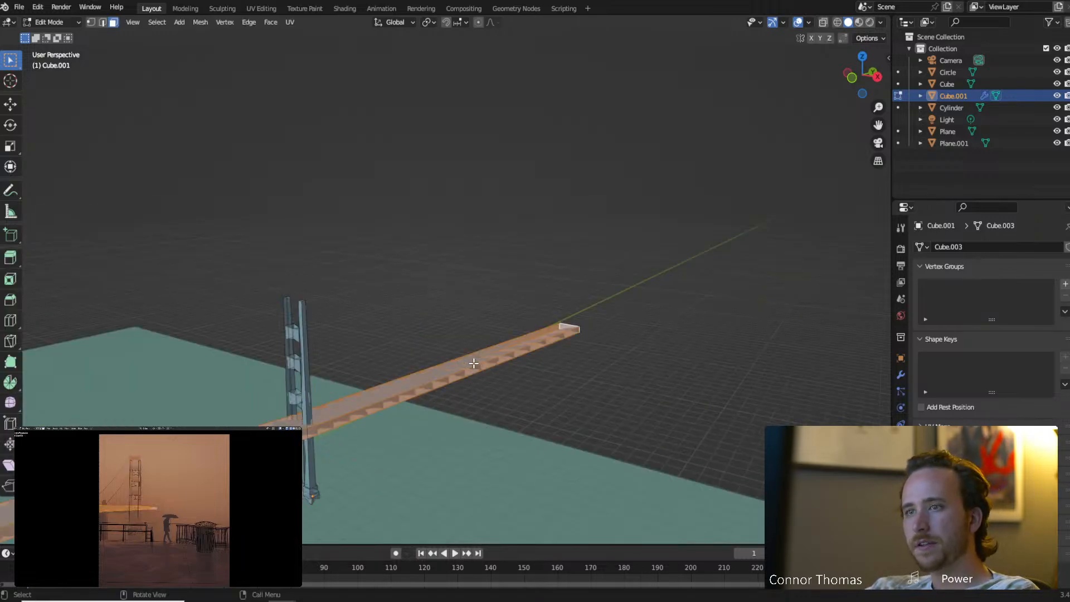
pyautogui.press('p')
pyautogui.click(470, 360)
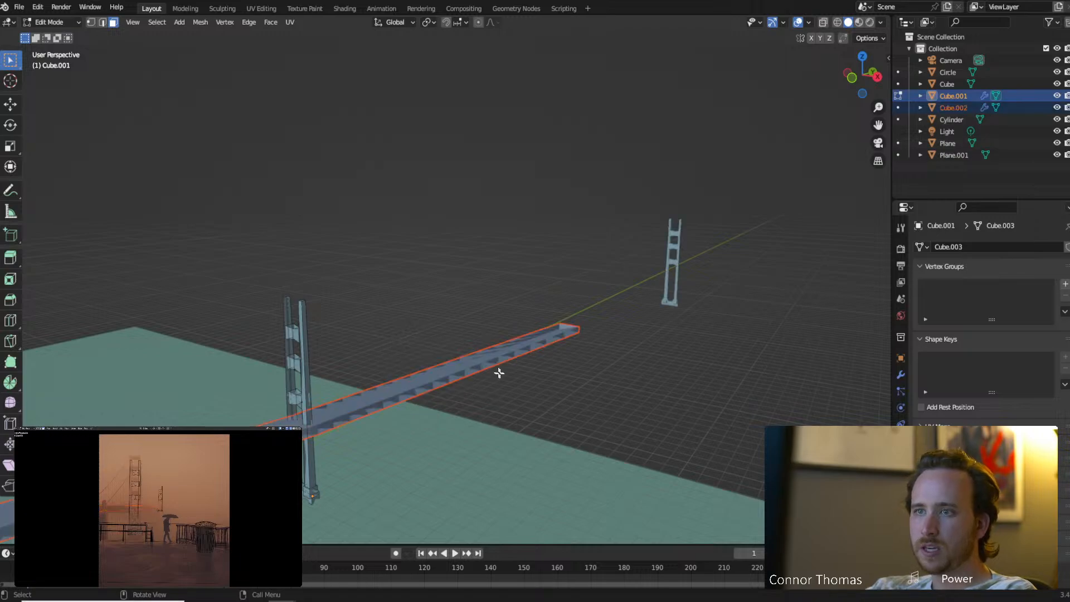
# Select the separated bridge deck in Object Mode and delete its Array modifier.
pyautogui.press('Tab')
pyautogui.click(471, 370)
pyautogui.moveTo(536, 374); pyautogui.dragTo(511, 376, button='middle')
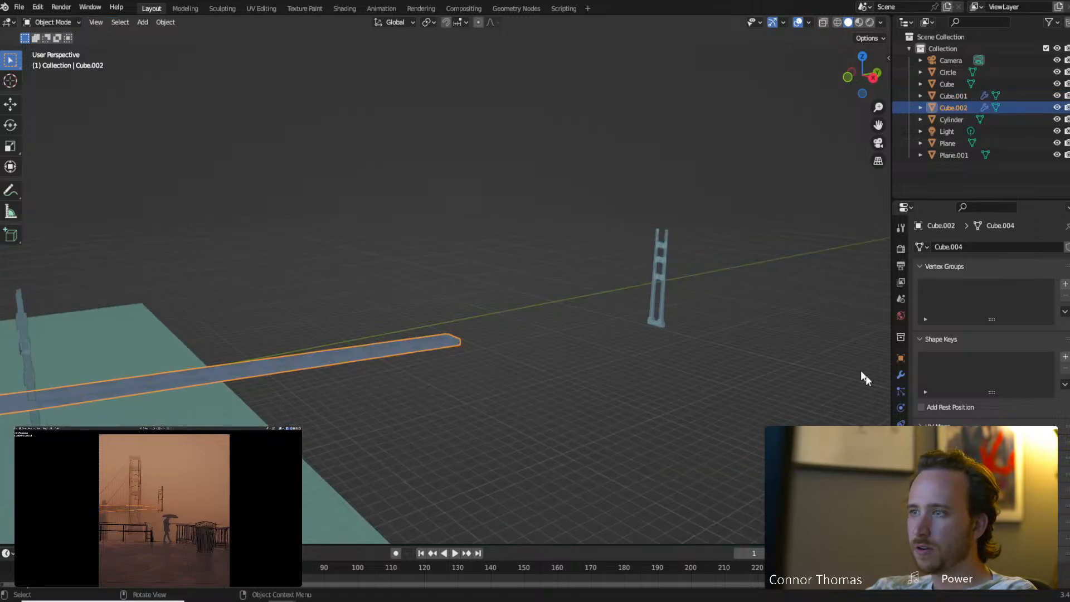
pyautogui.click(900, 374)
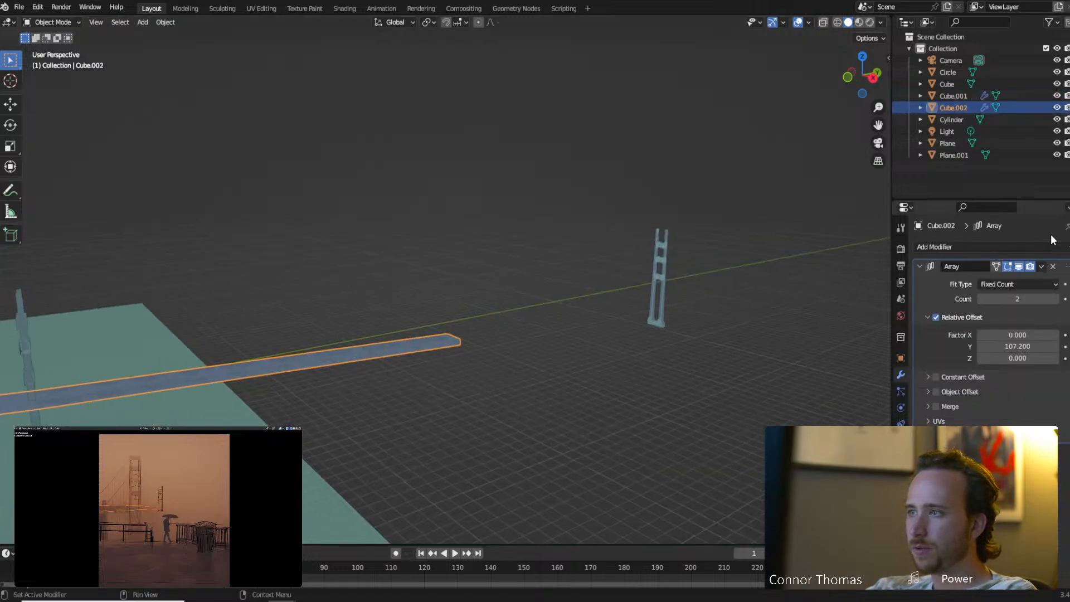
pyautogui.click(1054, 267)
pyautogui.moveTo(410, 344); pyautogui.dragTo(391, 339, button='middle')
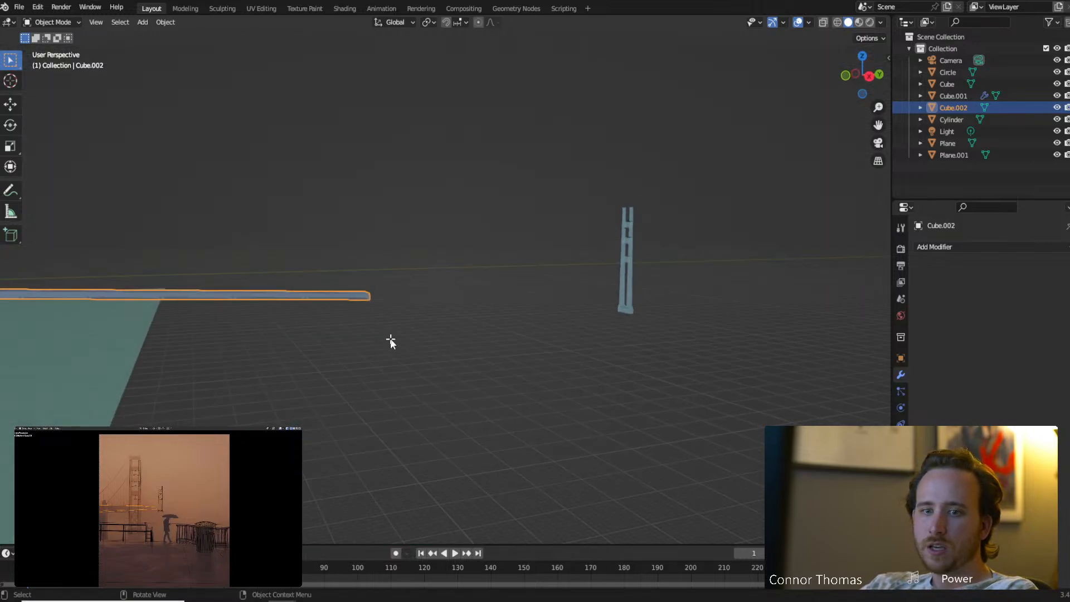
# Open the bridge deck in Edit Mode with vertex selection, pick vertices at its far end, and set the right orthographic view.
pyautogui.press('Tab')
pyautogui.press('1')
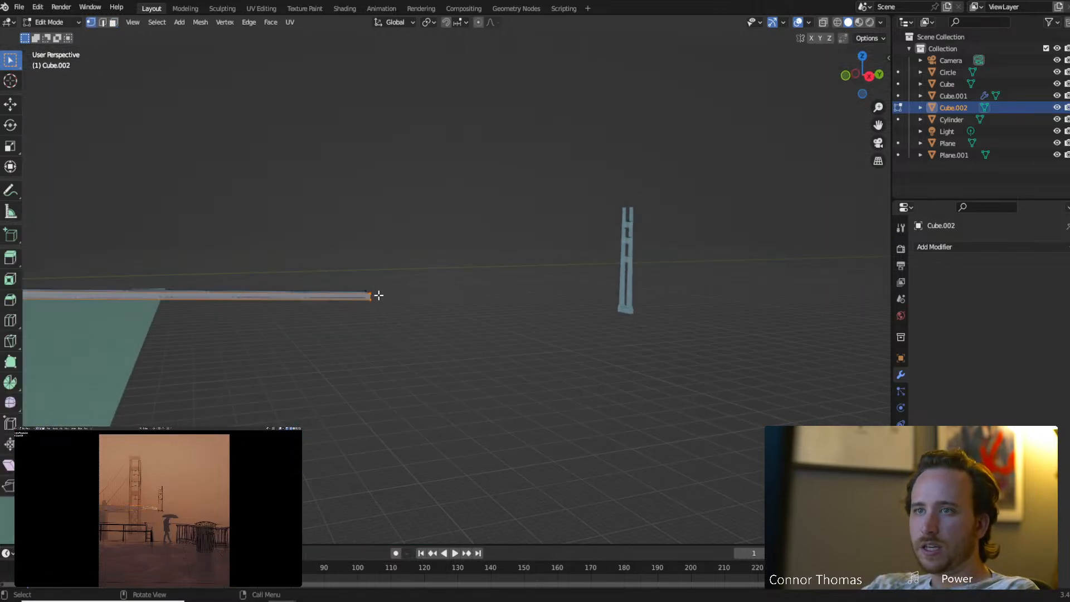
pyautogui.hotkey('alt', 'a')
pyautogui.press('c')
pyautogui.click(368, 297)
pyautogui.press('Escape')
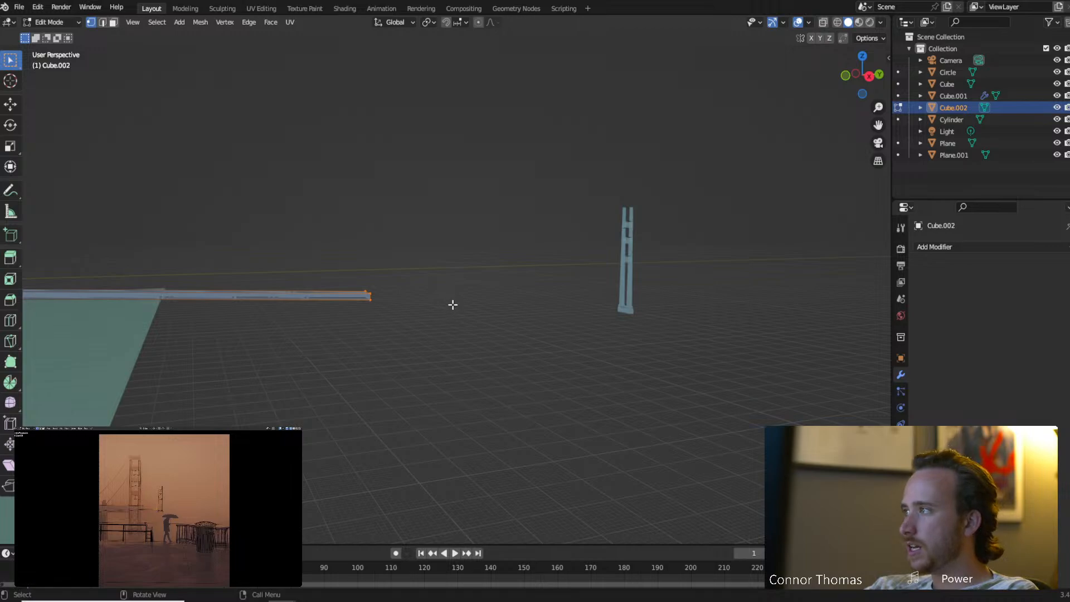
pyautogui.rightClick(457, 305)
pyautogui.click(466, 356)
pyautogui.moveTo(557, 330); pyautogui.dragTo(474, 314, button='middle')
pyautogui.press('KP_1')
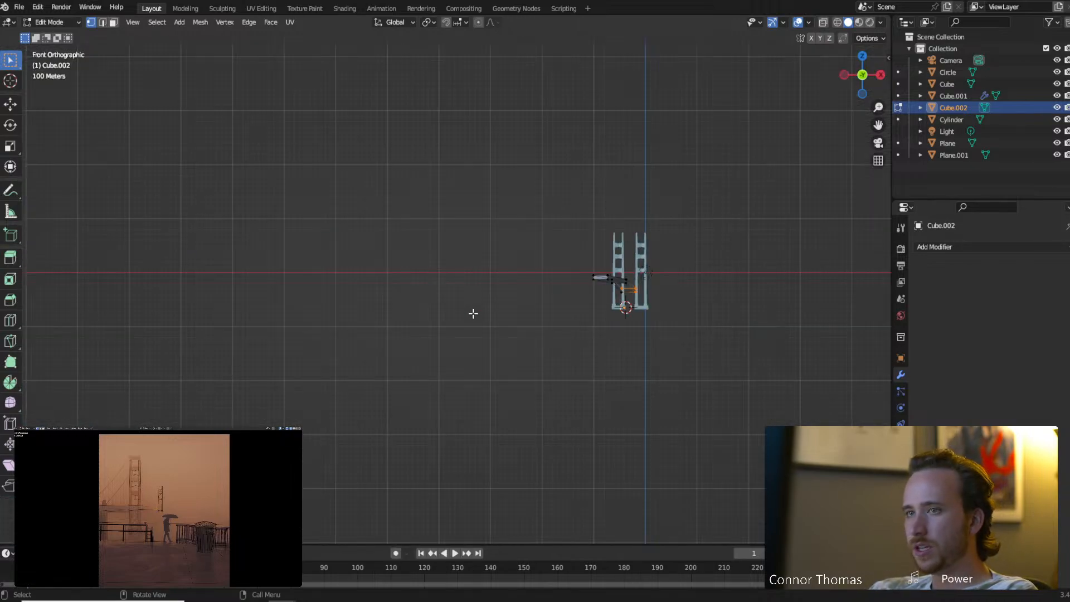
pyautogui.press('KP_3')
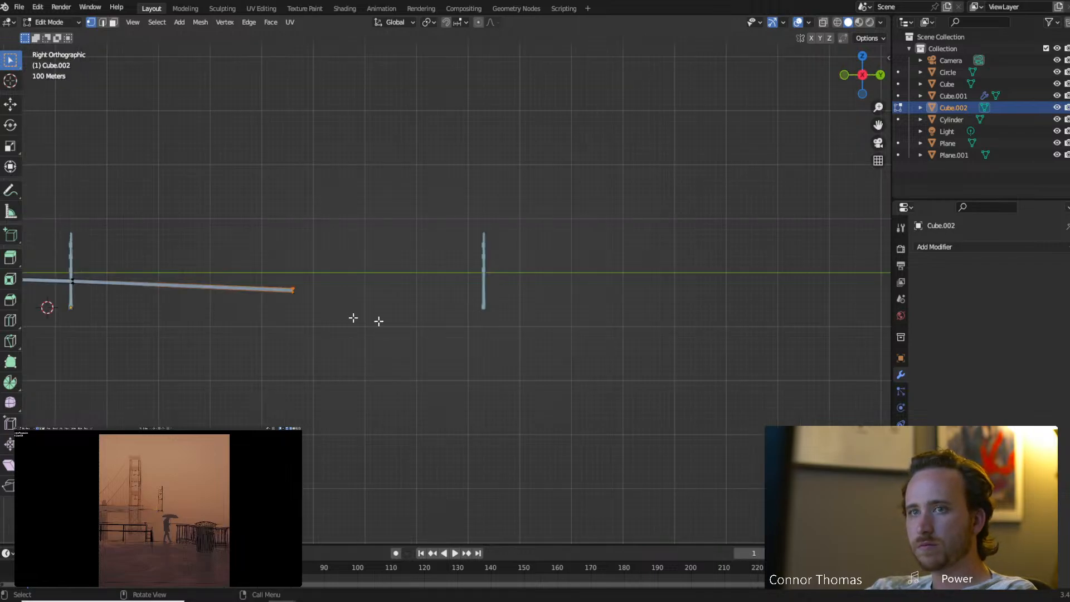
# In wireframe, select all vertices at the deck's far end and move them about 6500 m along Y and slightly down, past the second tower.
pyautogui.press('g')
pyautogui.rightClick(415, 309)
pyautogui.press('z')
pyautogui.click(135, 319)
pyautogui.press('a')
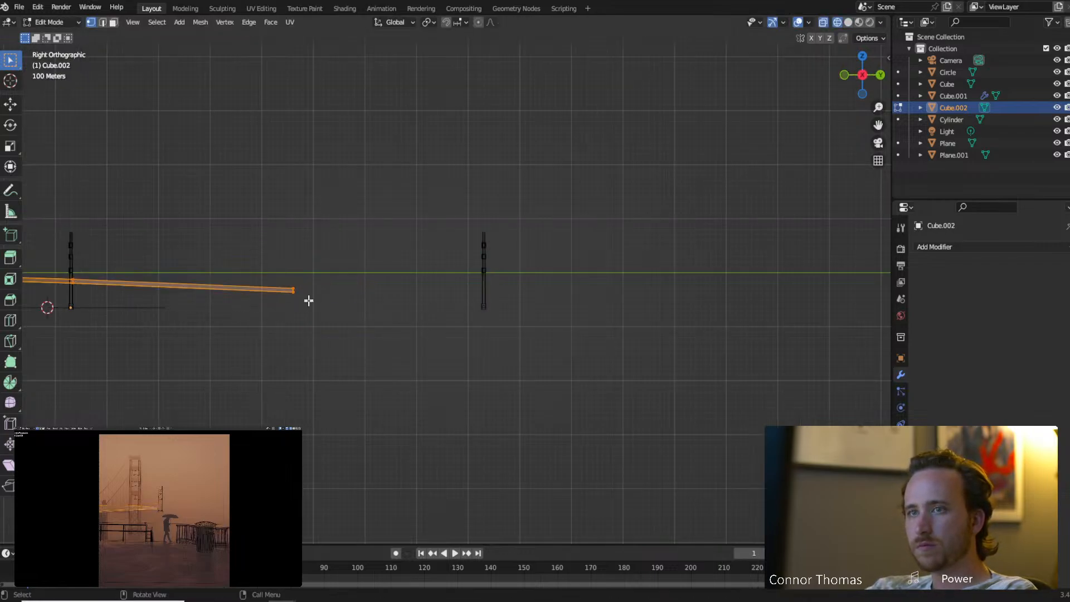
pyautogui.press('c')
pyautogui.rightClick(306, 292)
pyautogui.click(336, 307)
pyautogui.press('c')
pyautogui.click(303, 291)
pyautogui.rightClick(305, 292)
pyautogui.press('g')
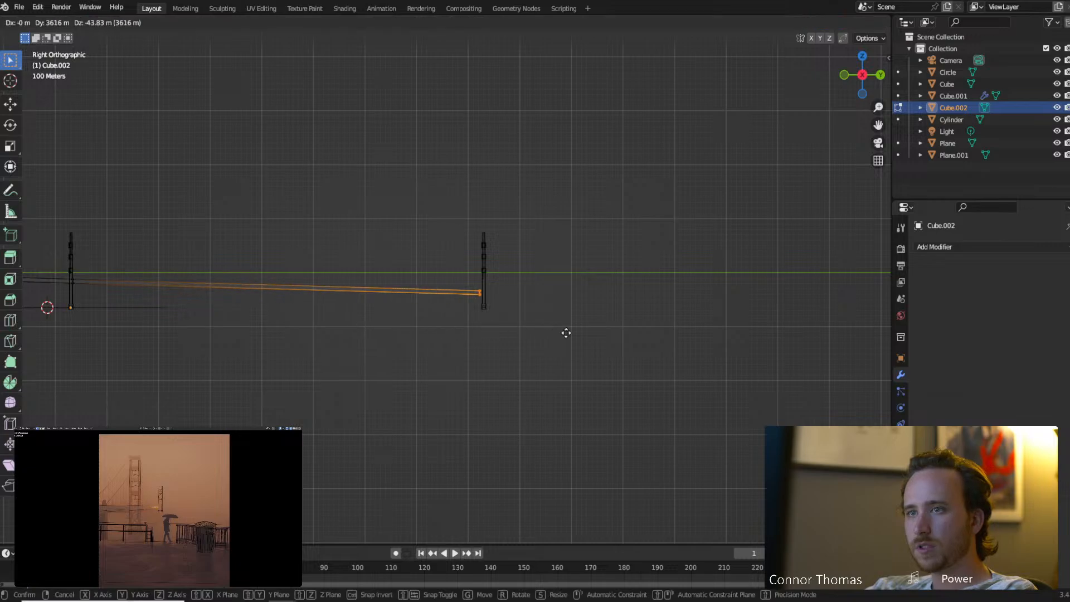
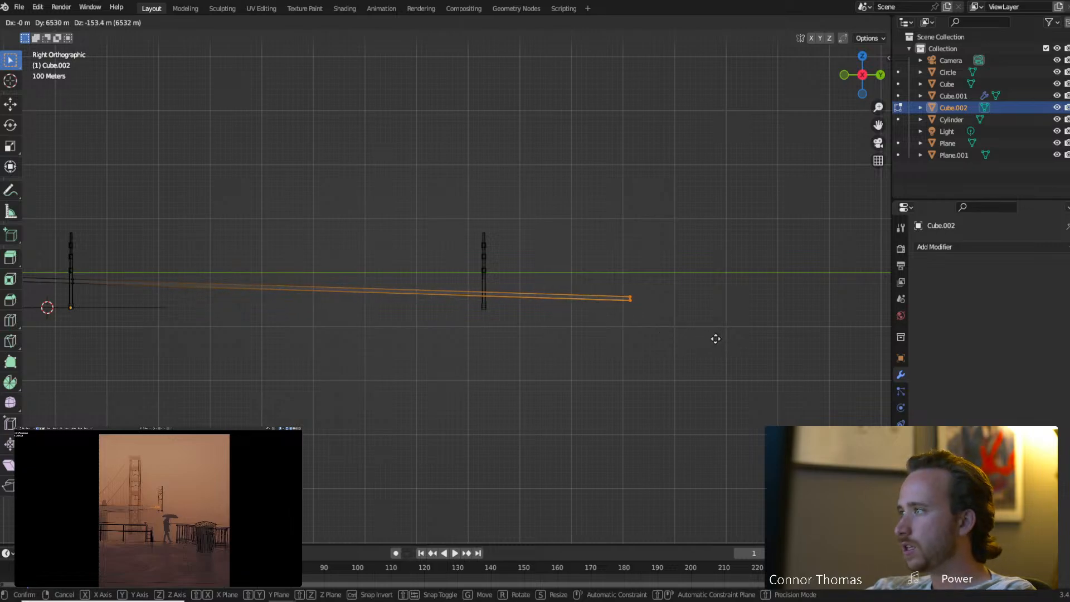
pyautogui.click(714, 345)
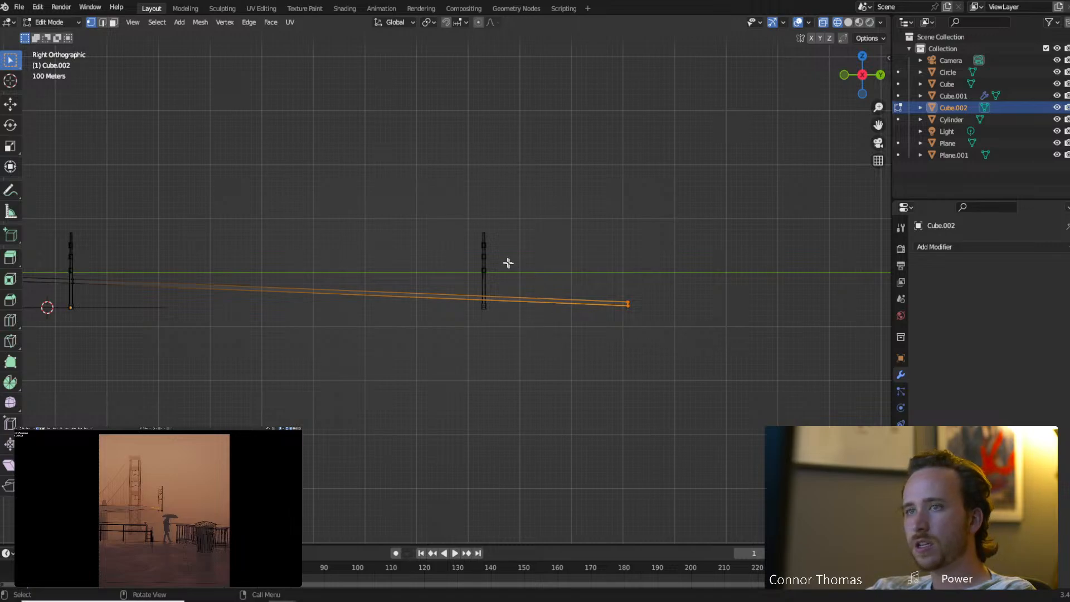
# Return to Object Mode, select the bridge towers, and apply their Array modifier.
pyautogui.press('Tab')
pyautogui.click(483, 248)
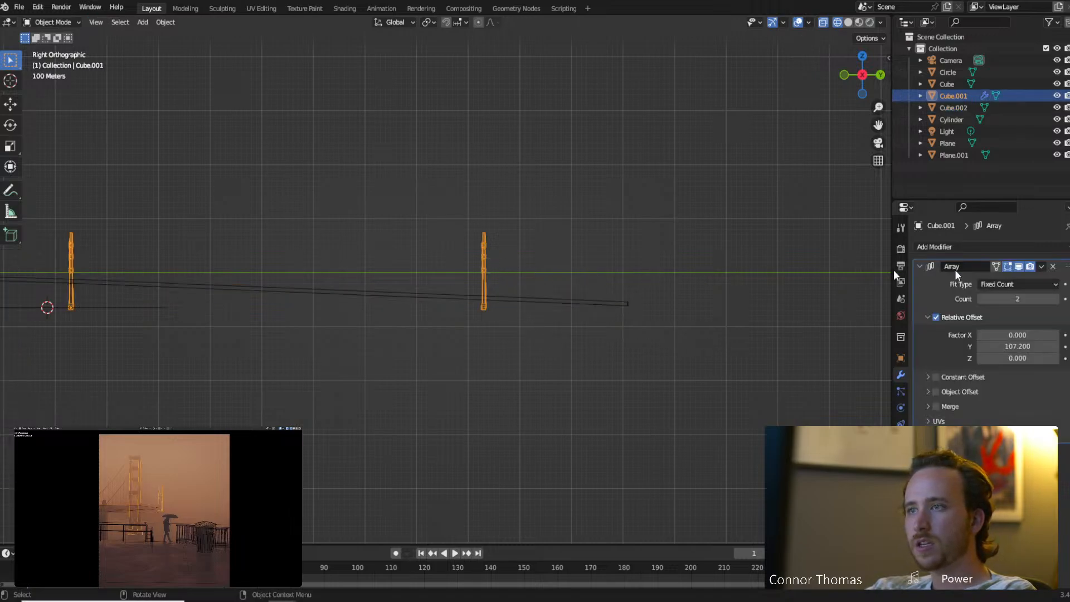
pyautogui.hotkey('ctrl', 'a')
# Select only the far tower's vertices and lower them about 339 m along global Z, then leave Edit Mode and deselect everything.
pyautogui.press('Tab')
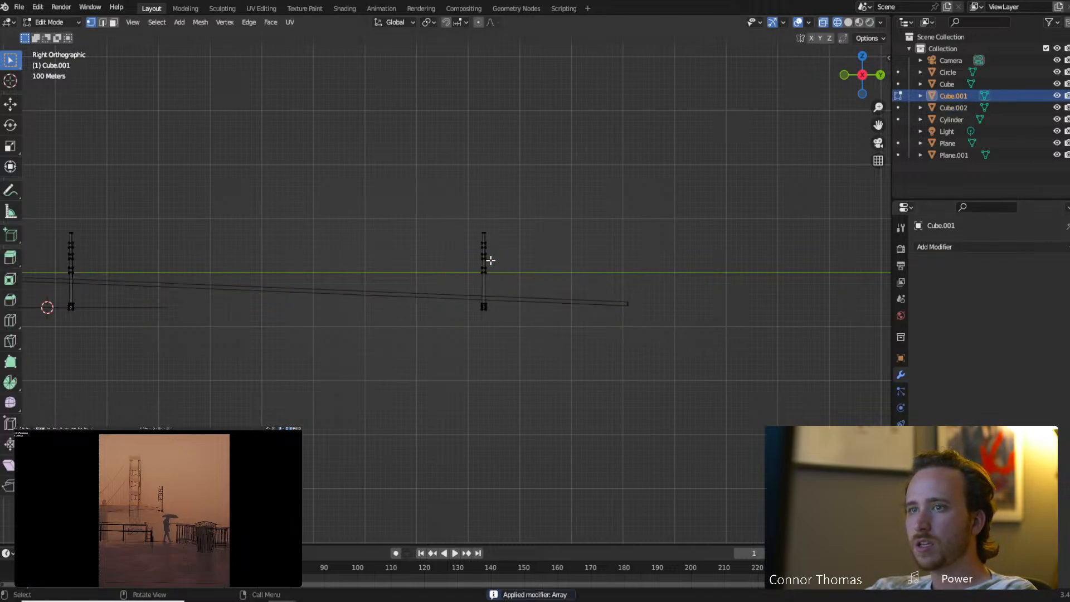
pyautogui.press('c')
pyautogui.moveTo(477, 214); pyautogui.dragTo(484, 345)
pyautogui.press('Escape')
pyautogui.press('g')
pyautogui.press('z')
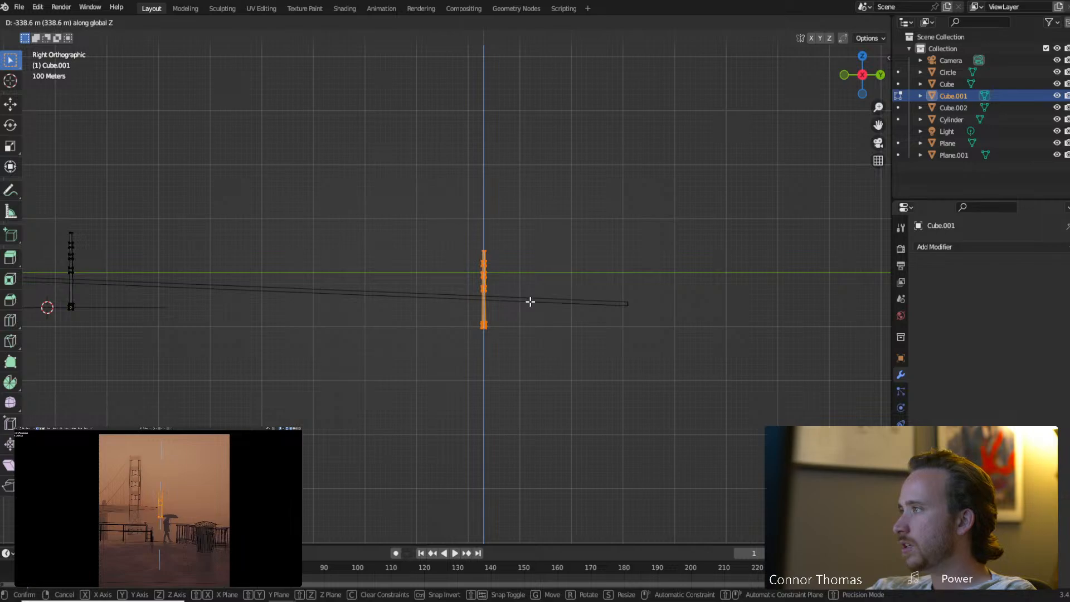
pyautogui.click(530, 301)
pyautogui.press('Tab')
pyautogui.press('a')
pyautogui.hotkey('alt', 'a')
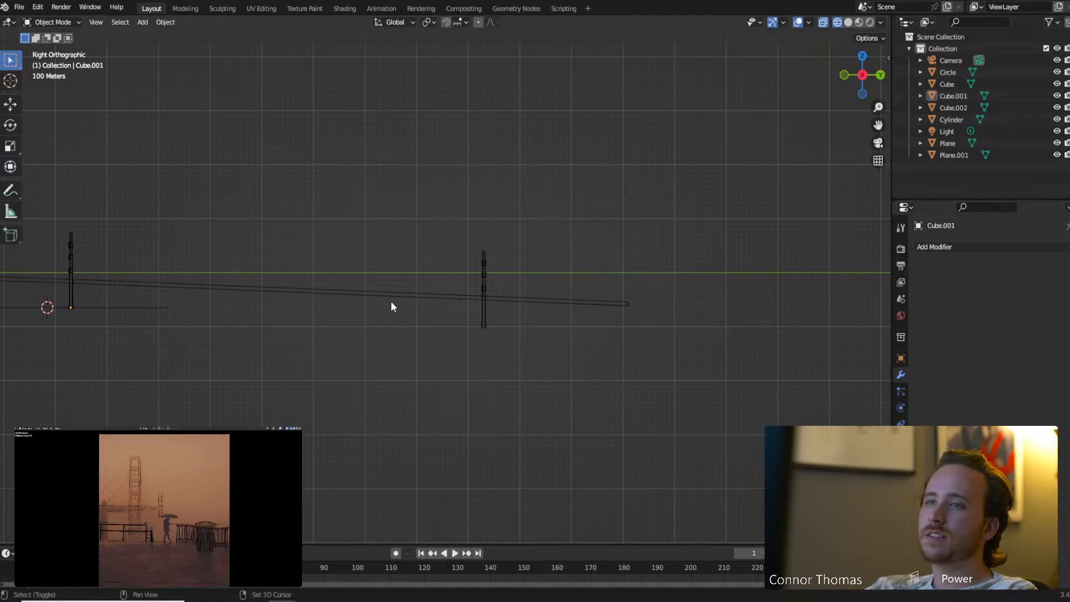
# Restore solid shading, switch mesh editing to the deck, and shift its far end along global X to line up with the far tower.
pyautogui.moveTo(392, 306)
pyautogui.mouseDown(button='middle')
pyautogui.moveTo(483, 299)
pyautogui.moveTo(370, 287)
pyautogui.moveTo(425, 322)
pyautogui.moveTo(505, 339)
pyautogui.moveTo(490, 329)
pyautogui.mouseUp(button='middle')
pyautogui.hotkey('shift', 'z')
pyautogui.moveTo(597, 330)
pyautogui.mouseDown(button='middle')
pyautogui.moveTo(506, 277)
pyautogui.moveTo(519, 277)
pyautogui.moveTo(549, 329)
pyautogui.moveTo(591, 208)
pyautogui.moveTo(584, 263)
pyautogui.mouseUp(button='middle')
pyautogui.press('Tab')
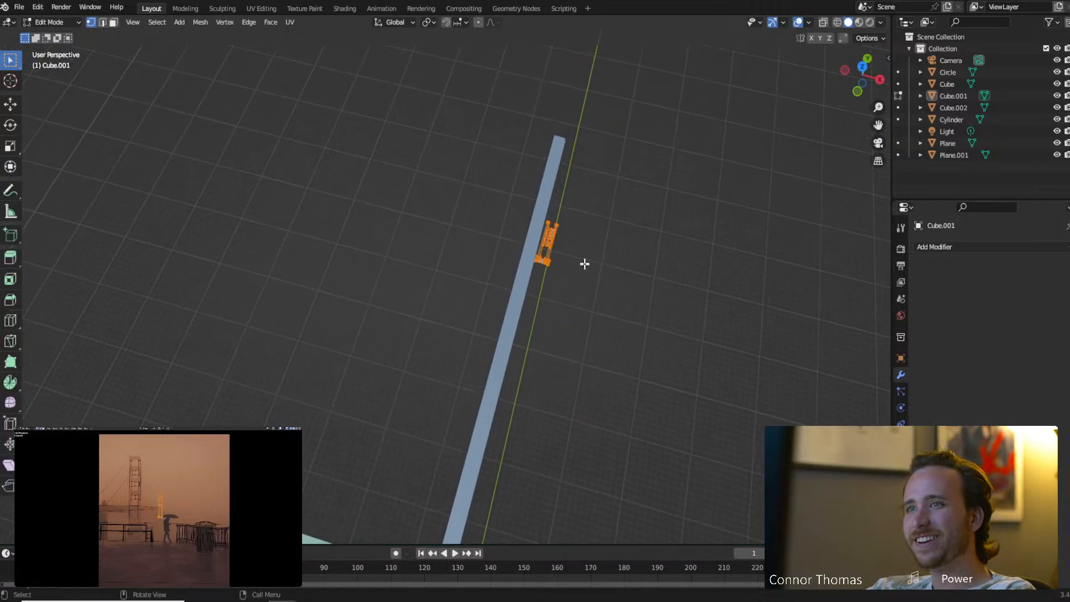
pyautogui.hotkey('alt', 'q')
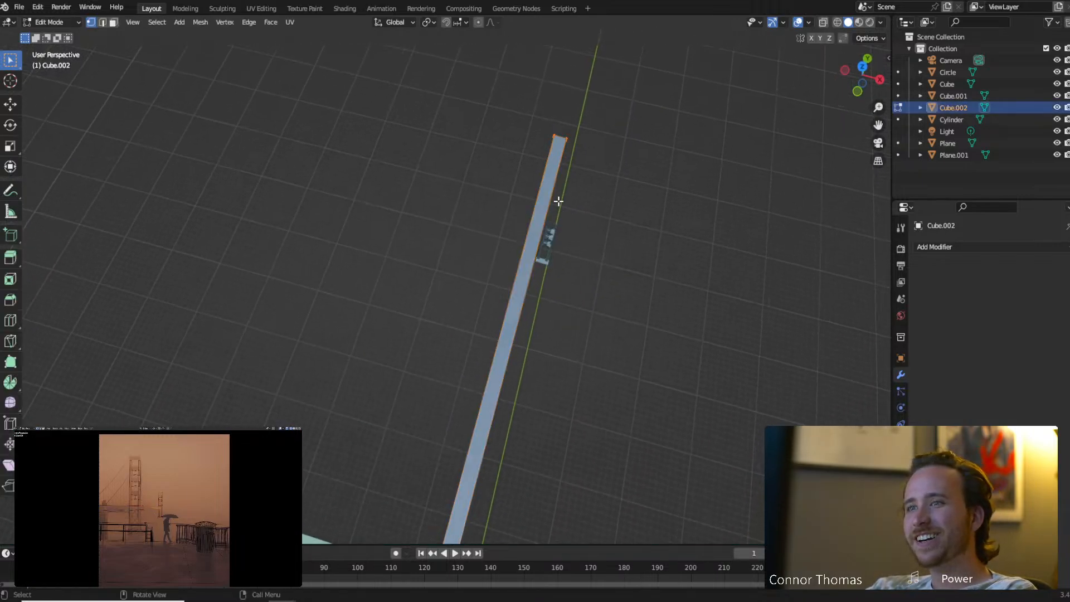
pyautogui.press('g')
pyautogui.press('x')
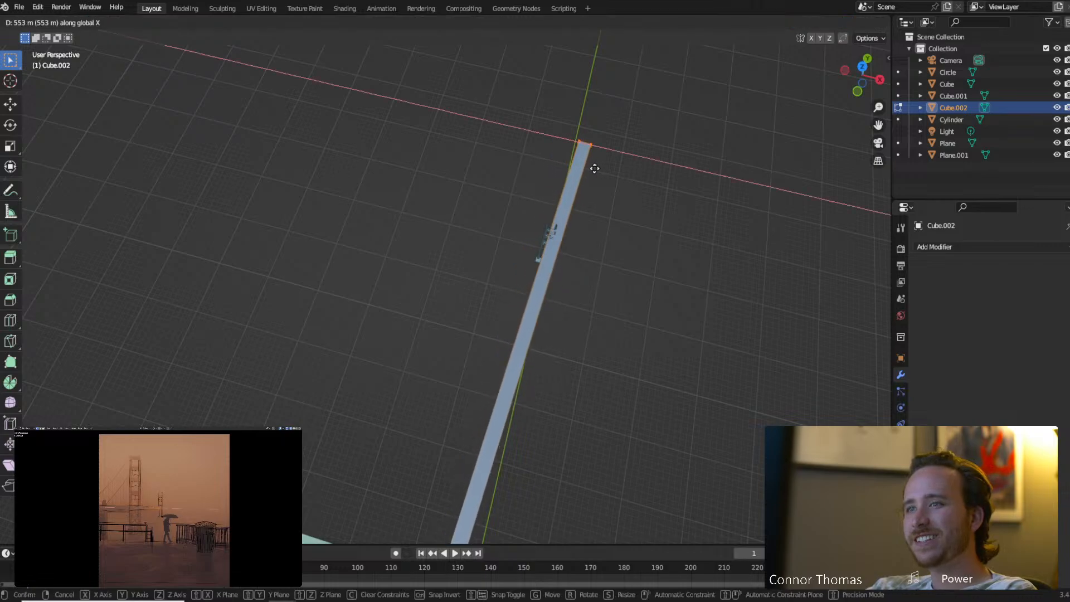
pyautogui.click(552, 150)
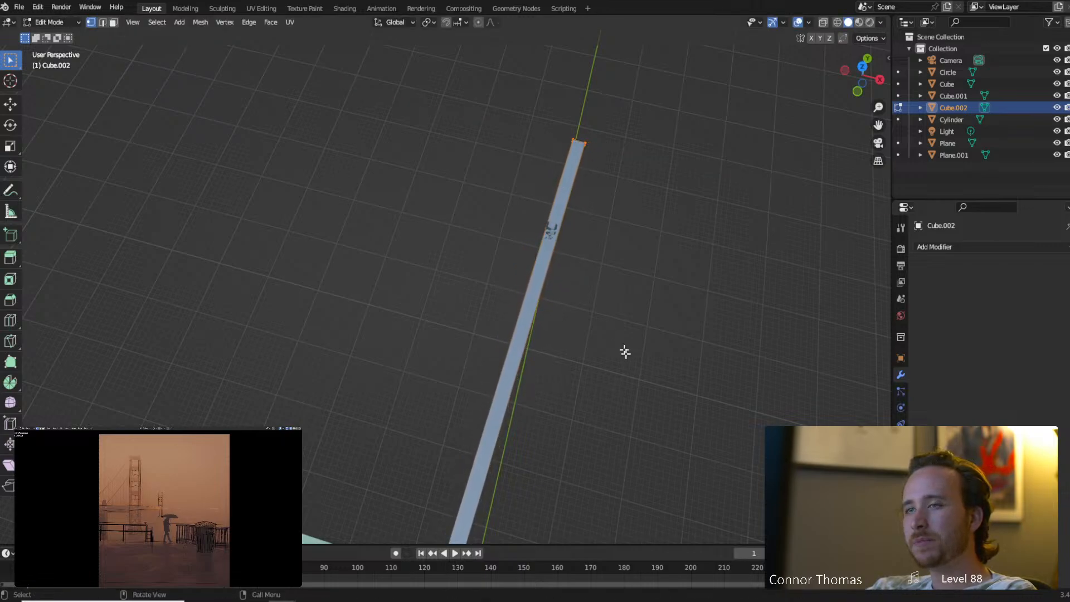
# Leave Edit Mode on the bridge deck and deselect everything.
pyautogui.moveTo(623, 351); pyautogui.dragTo(530, 277, button='middle')
pyautogui.press('z')
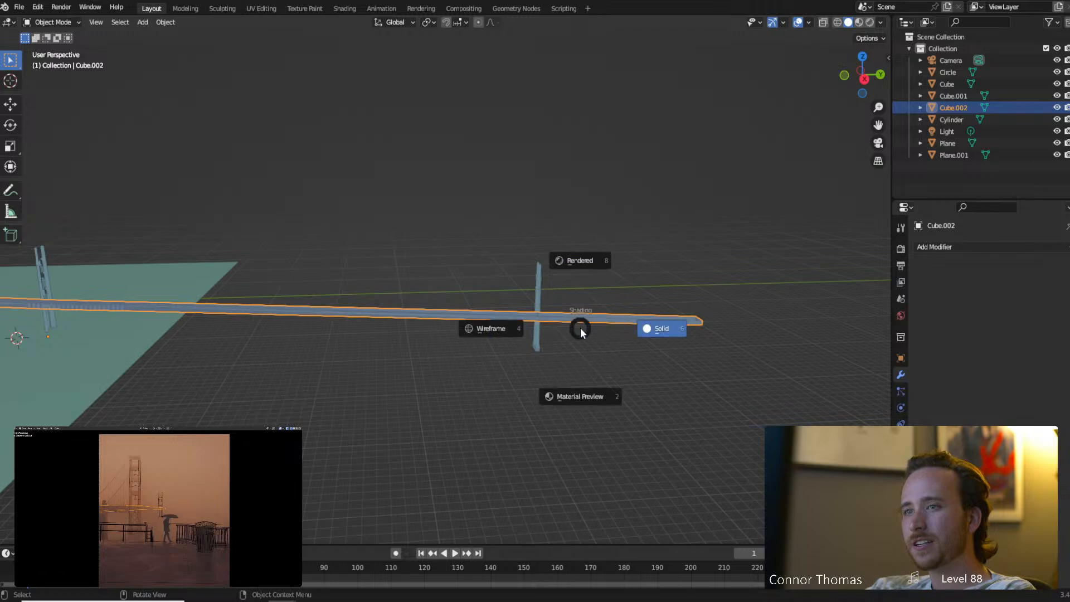
pyautogui.press('Escape')
pyautogui.moveTo(518, 379); pyautogui.dragTo(499, 315, button='middle')
pyautogui.hotkey('alt', 'a')
# Shift the deck's far end slightly along global X toward the far tower's centreline, then return to Object Mode.
pyautogui.scroll(6, 514, 314)
pyautogui.keyDown('shift'); pyautogui.moveTo(580, 244); pyautogui.dragTo(499, 411, button='middle'); pyautogui.keyUp('shift')
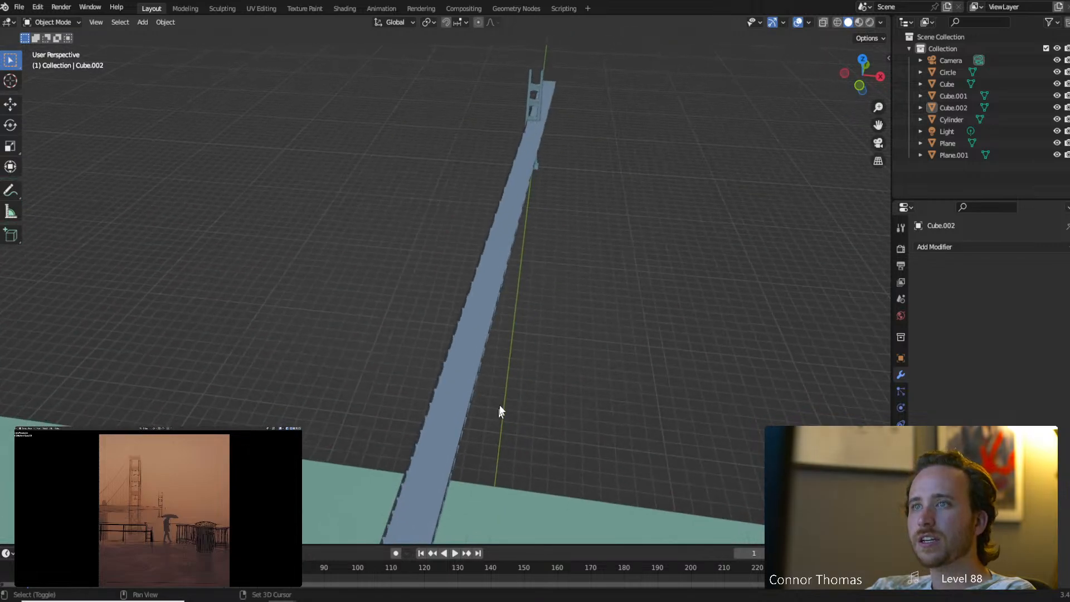
pyautogui.keyDown('shift'); pyautogui.moveTo(538, 235); pyautogui.dragTo(551, 261, button='middle'); pyautogui.keyUp('shift')
pyautogui.press('Tab')
pyautogui.press('g')
pyautogui.press('x')
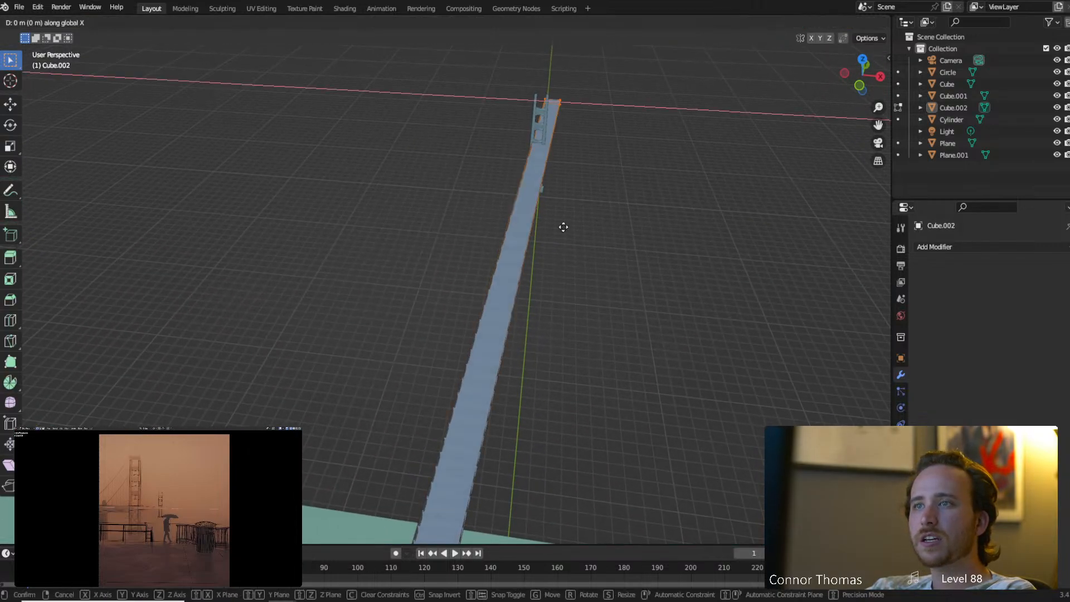
pyautogui.click(527, 225)
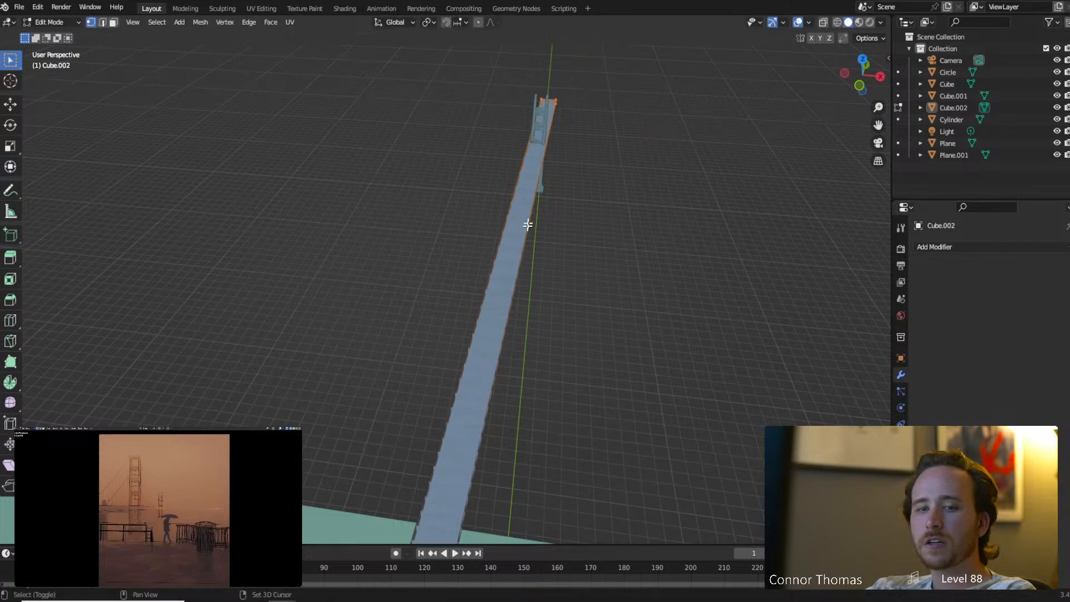
pyautogui.scroll(-8, 525, 225)
pyautogui.moveTo(523, 273); pyautogui.dragTo(502, 282, button='middle')
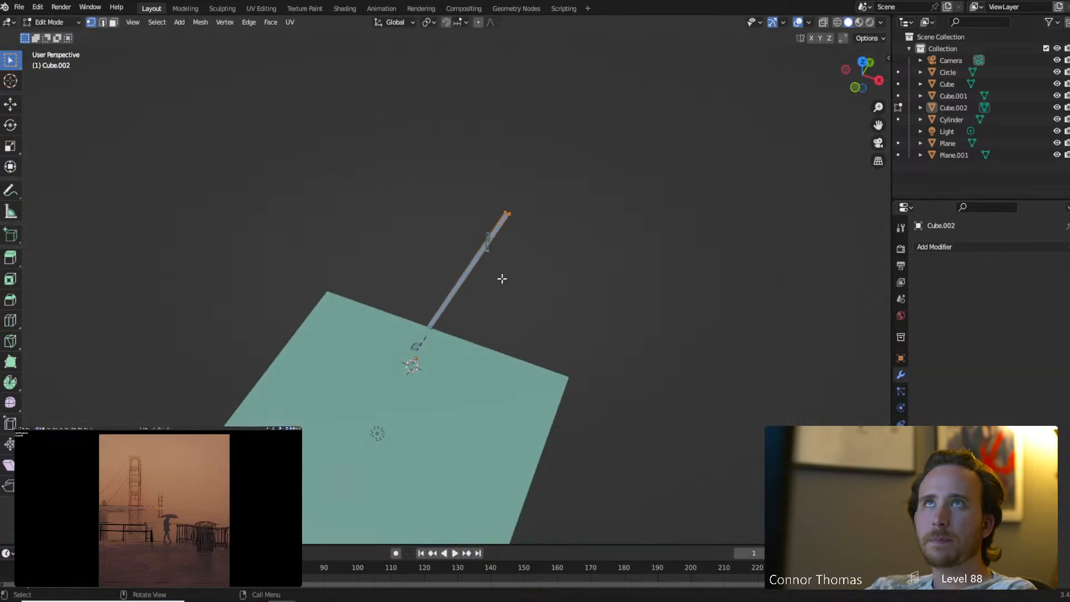
pyautogui.press('Tab')
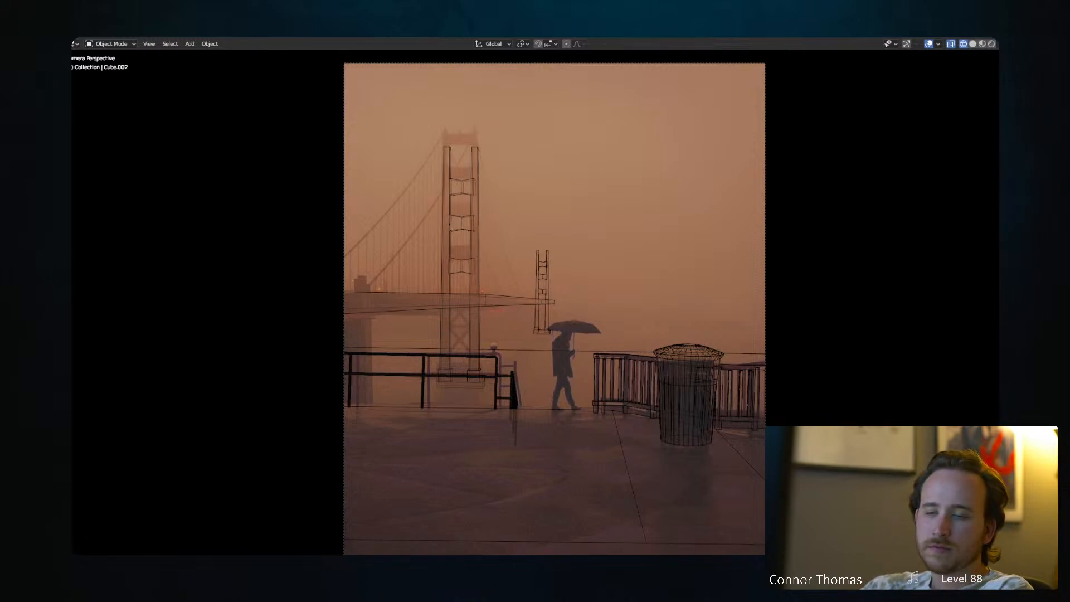
# In the camera view, move the pipe railing about 0.13 m to match the reference photo, then switch to solid shading.
pyautogui.click(494, 363)
pyautogui.press('g')
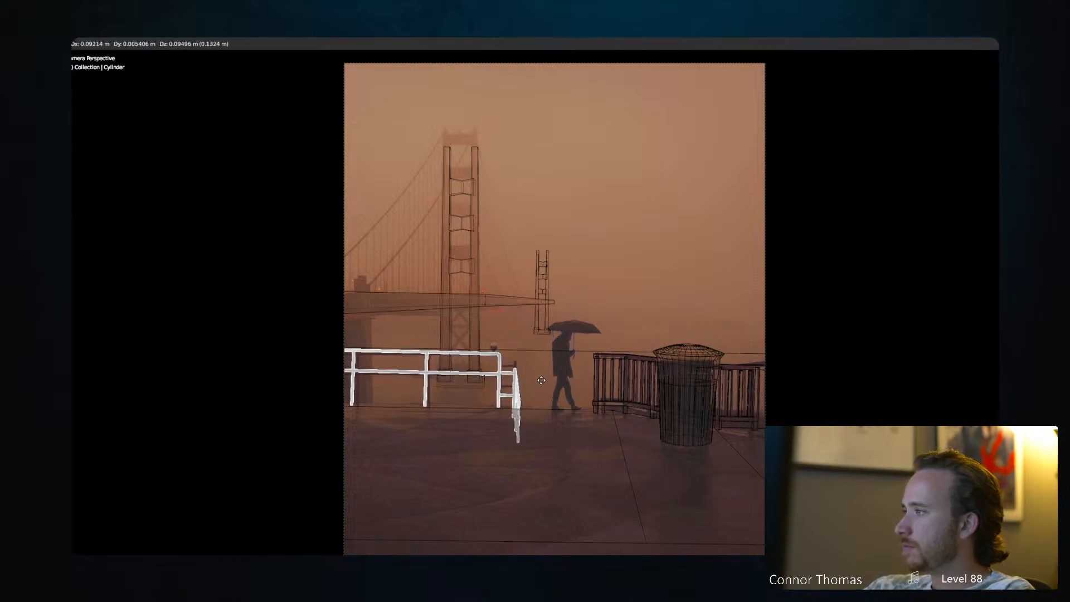
pyautogui.click(542, 380)
pyautogui.keyDown('shift'); pyautogui.moveTo(455, 389); pyautogui.dragTo(498, 383, button='middle'); pyautogui.keyUp('shift')
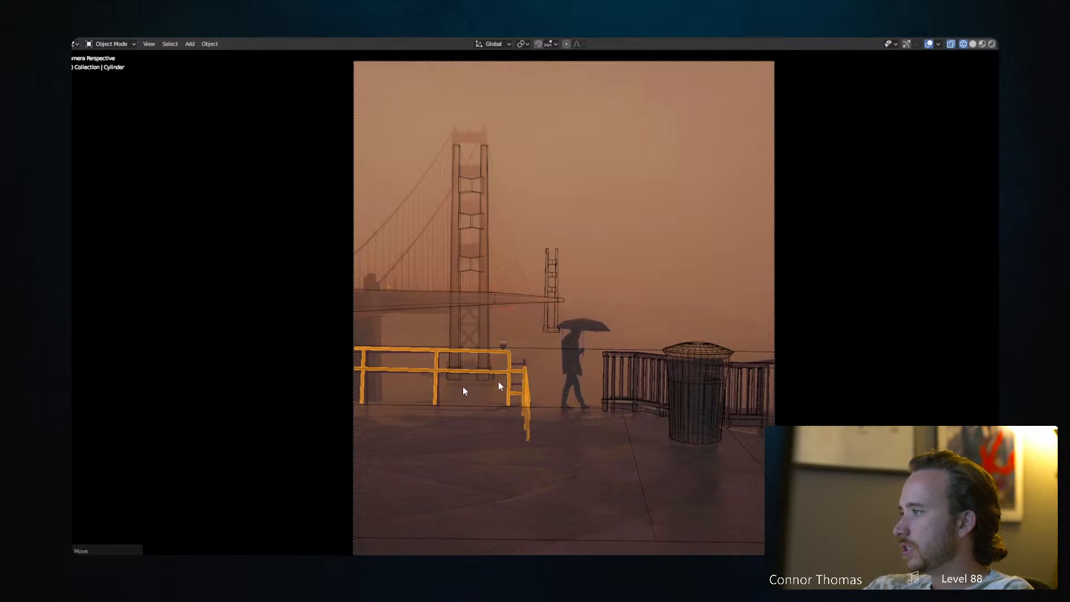
pyautogui.press('z')
pyautogui.click(574, 385)
pyautogui.scroll(6, 554, 379)
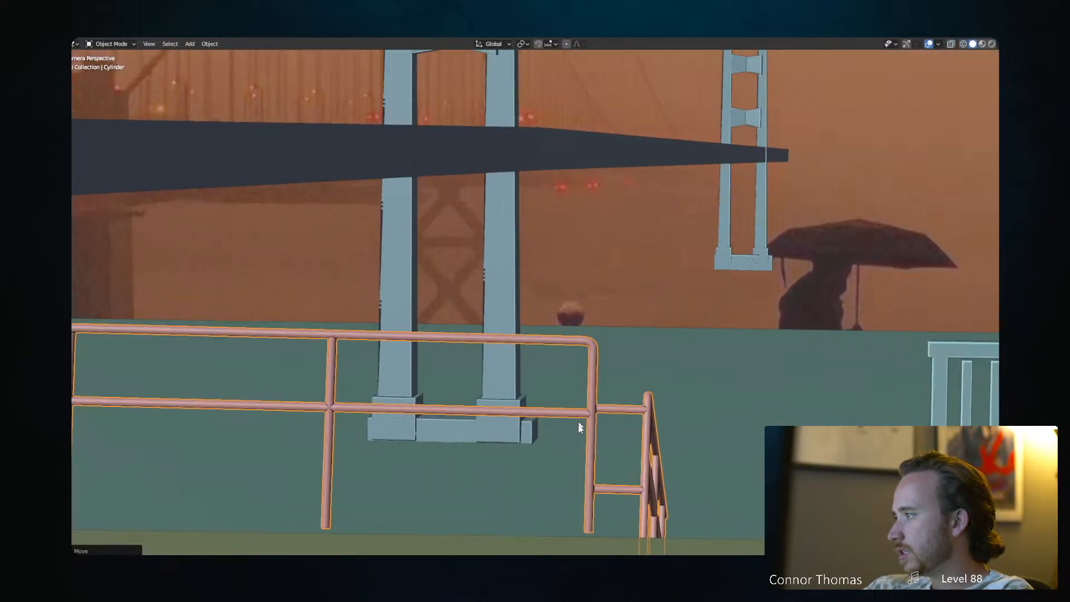
# In wireframe, select only the bottom vertices of the three posts on the railing's long front side.
pyautogui.press('Tab')
pyautogui.keyDown('shift'); pyautogui.moveTo(580, 442); pyautogui.dragTo(577, 382, button='middle'); pyautogui.keyUp('shift')
pyautogui.press('z')
pyautogui.click(419, 396)
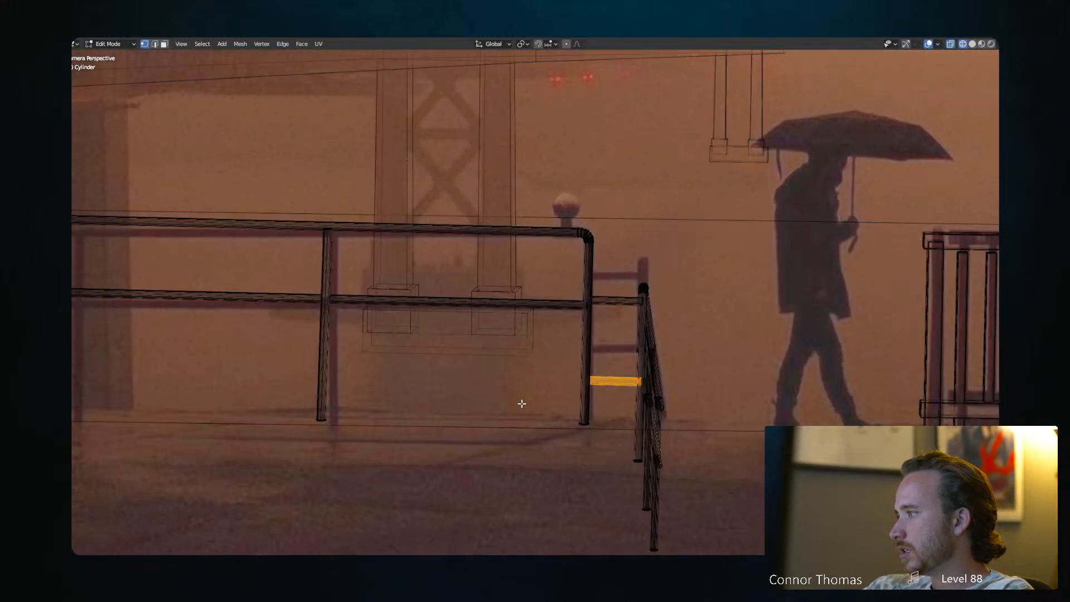
pyautogui.hotkey('alt', 'a')
pyautogui.press('c')
pyautogui.moveTo(569, 440); pyautogui.dragTo(319, 426)
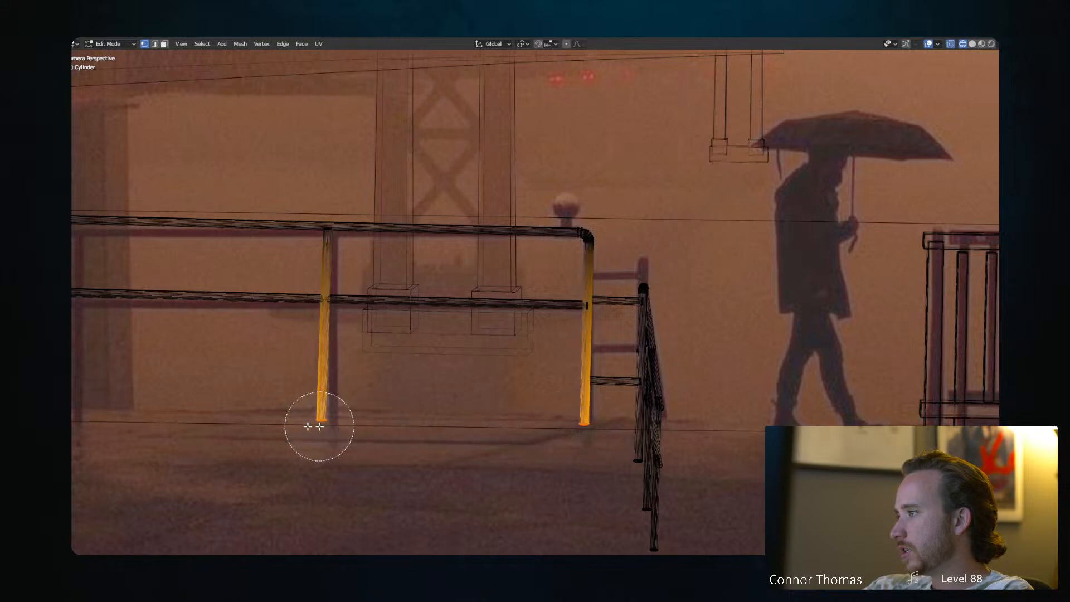
pyautogui.rightClick(239, 427)
pyautogui.scroll(-5, 240, 426)
pyautogui.scroll(2, 294, 408)
pyautogui.press('c')
pyautogui.click(230, 385)
pyautogui.rightClick(185, 398)
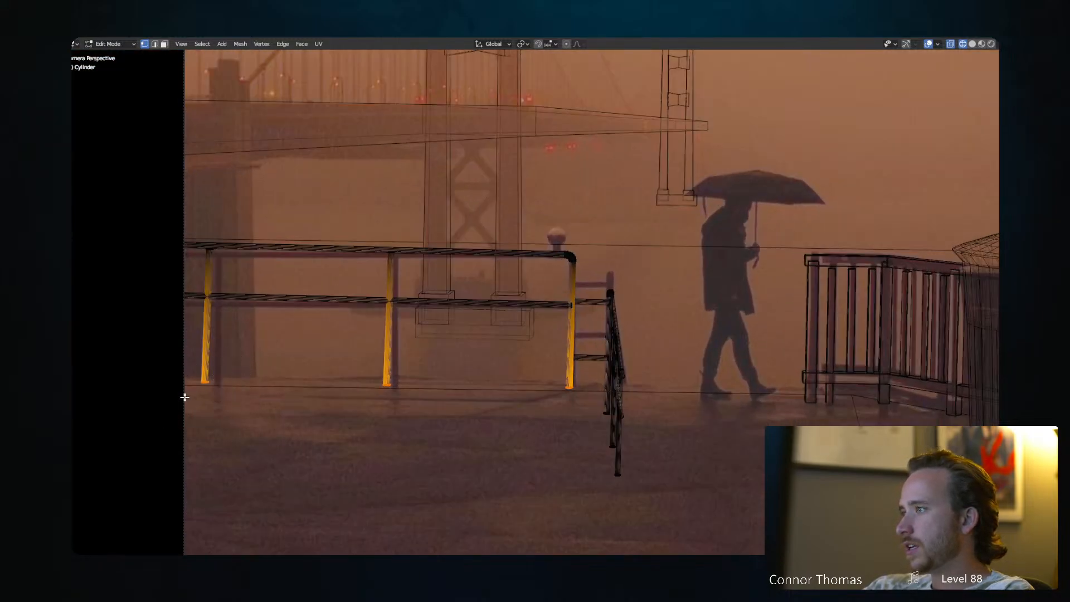
# In solid shading, lower the selected post bottoms along global Z into the ground, then leave Edit Mode and deselect the railing.
pyautogui.press('z')
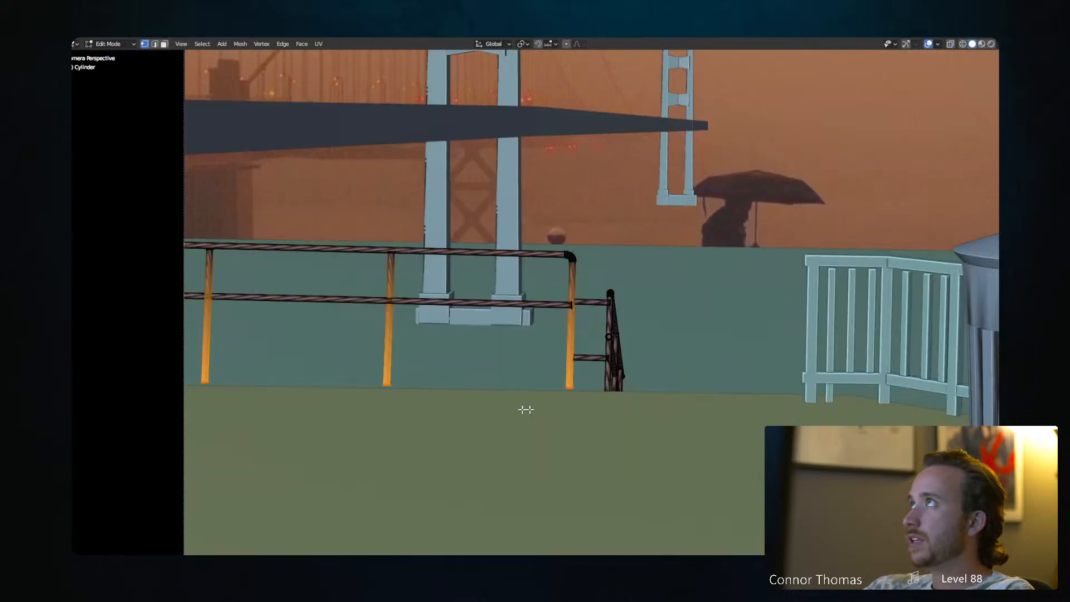
pyautogui.press('g')
pyautogui.press('z')
pyautogui.click(619, 362)
pyautogui.press('Tab')
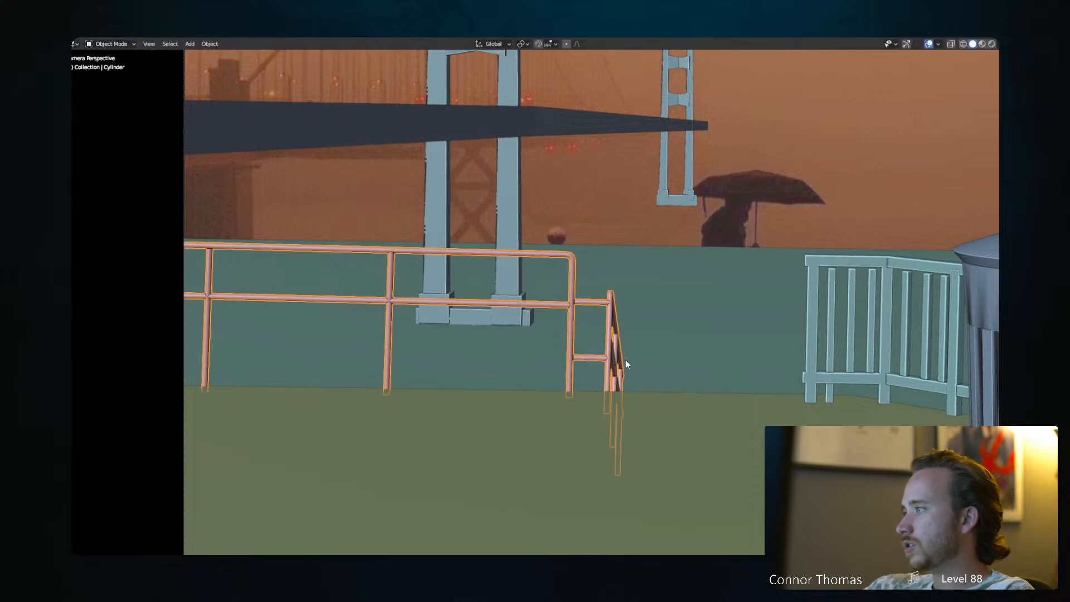
pyautogui.click(629, 366)
# Examine the fences, trash can, railing and bridge against the reference photo in the camera view.
pyautogui.keyDown('shift'); pyautogui.moveTo(754, 366); pyautogui.dragTo(508, 345, button='middle'); pyautogui.keyUp('shift')
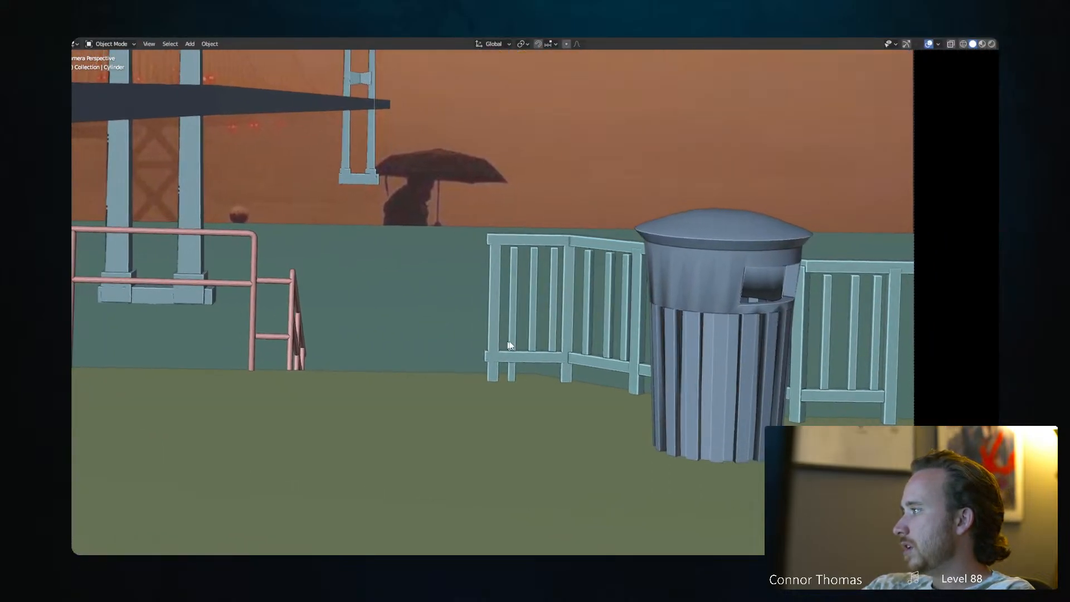
pyautogui.scroll(-3, 508, 342)
pyautogui.keyDown('shift'); pyautogui.moveTo(415, 319); pyautogui.dragTo(589, 399, button='middle'); pyautogui.keyUp('shift')
pyautogui.keyDown('shift'); pyautogui.moveTo(502, 341); pyautogui.dragTo(465, 378, button='middle'); pyautogui.keyUp('shift')
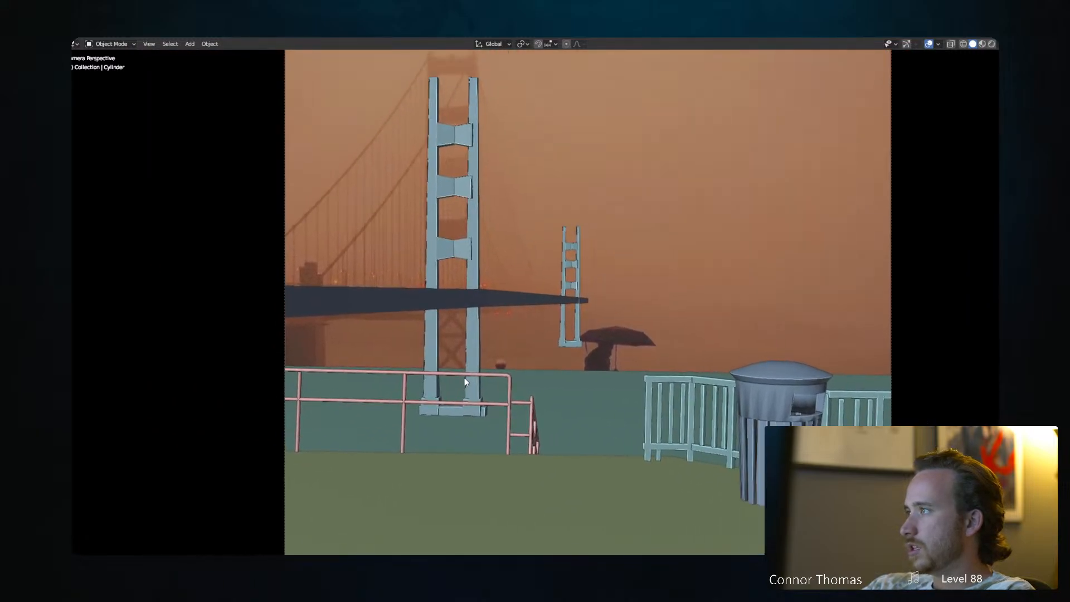
pyautogui.scroll(-2, 453, 350)
pyautogui.scroll(-2, 453, 350)
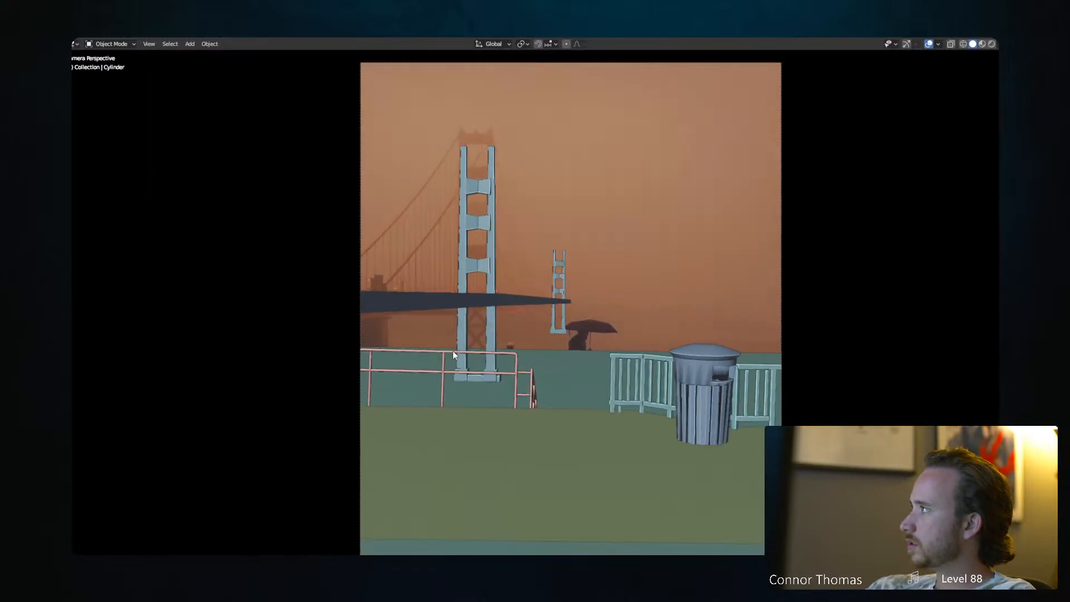
pyautogui.scroll(3, 444, 343)
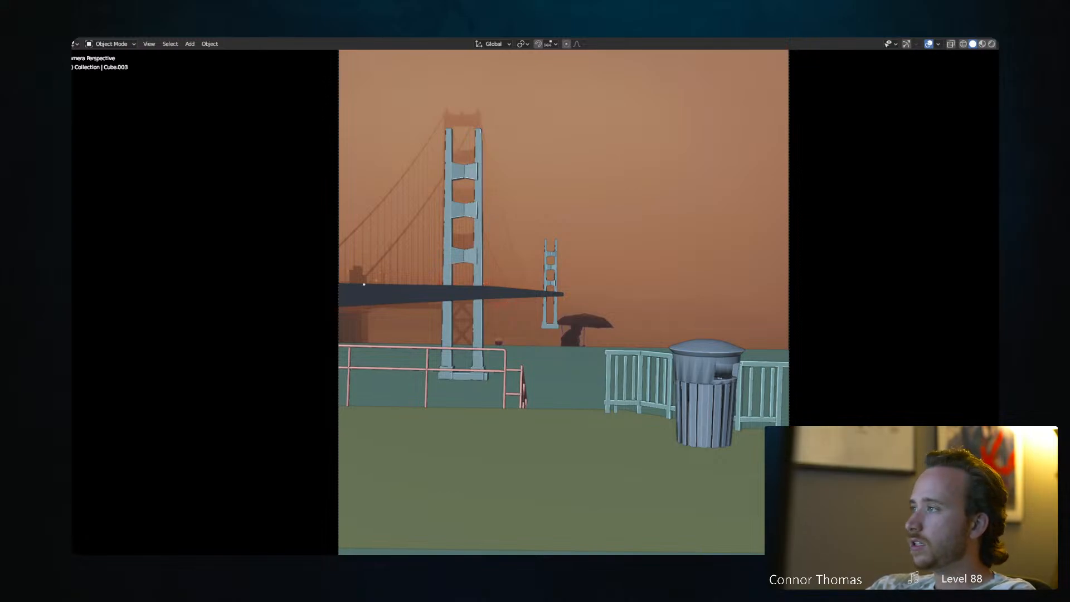
# Enlarge the new small cube on the deck's near end and move it along X over the block silhouette in the reference.
pyautogui.click(363, 285)
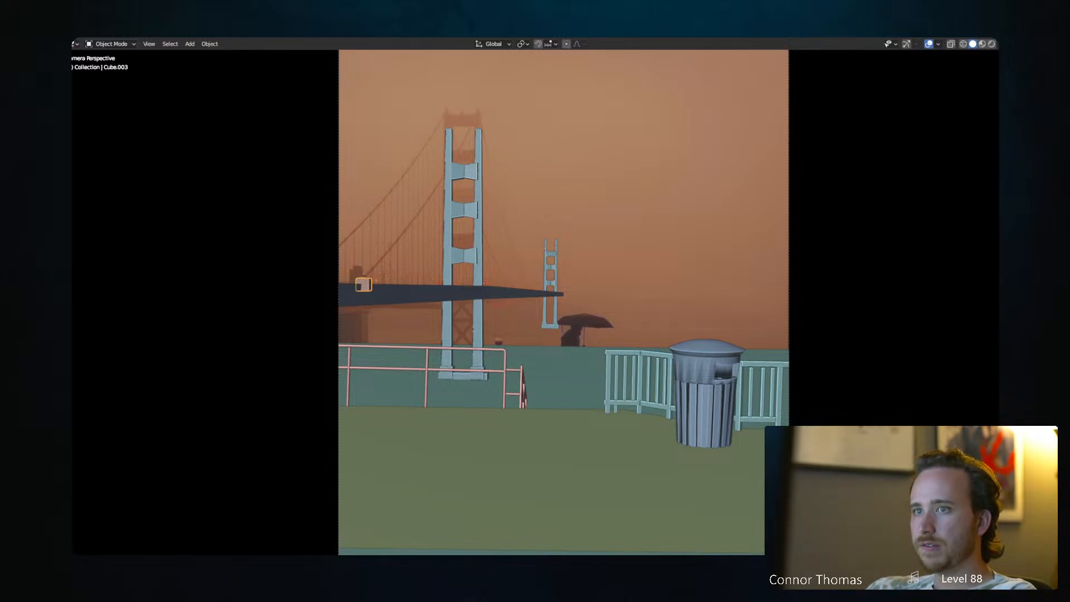
pyautogui.press('g')
pyautogui.press('x')
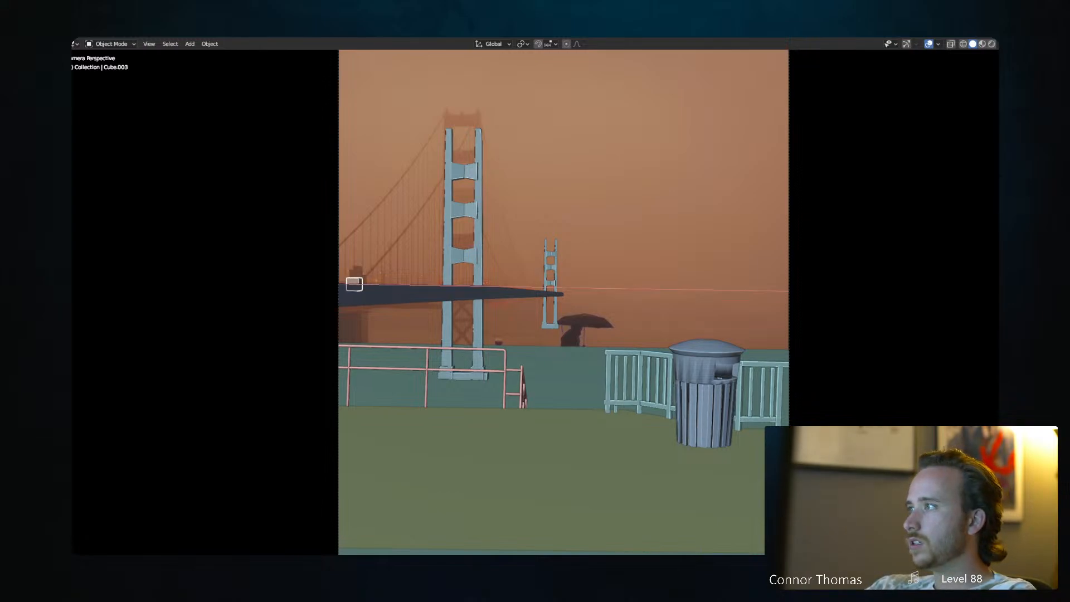
pyautogui.click(358, 285)
pyautogui.press('g')
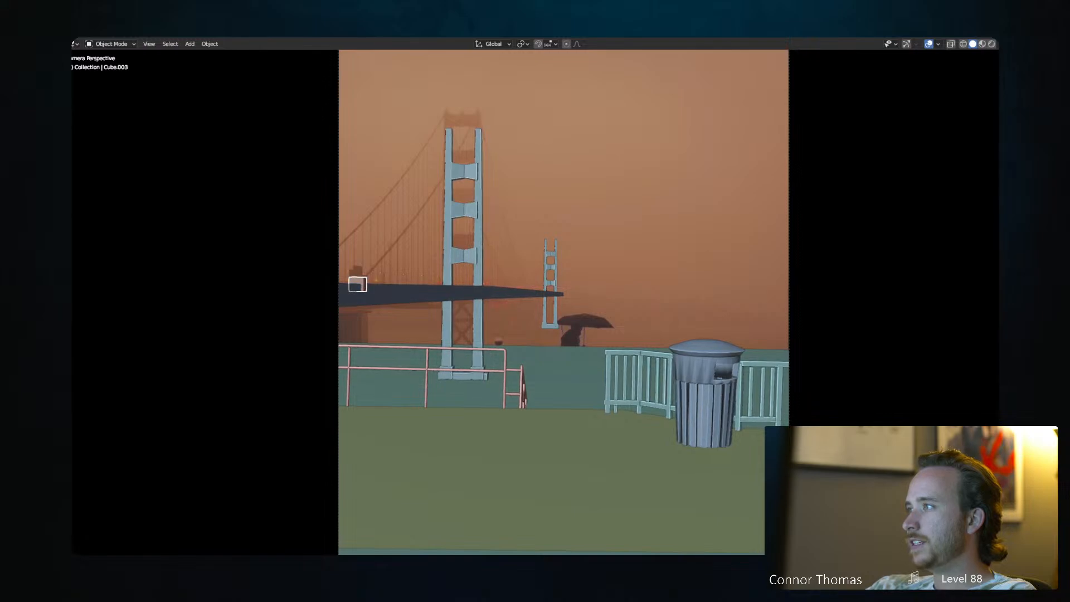
pyautogui.click(362, 285)
# Raise the cube's upper faces along global Z into a stepped block matching the reference, then return to Object Mode and deselect it.
pyautogui.press('Tab')
pyautogui.press('3')
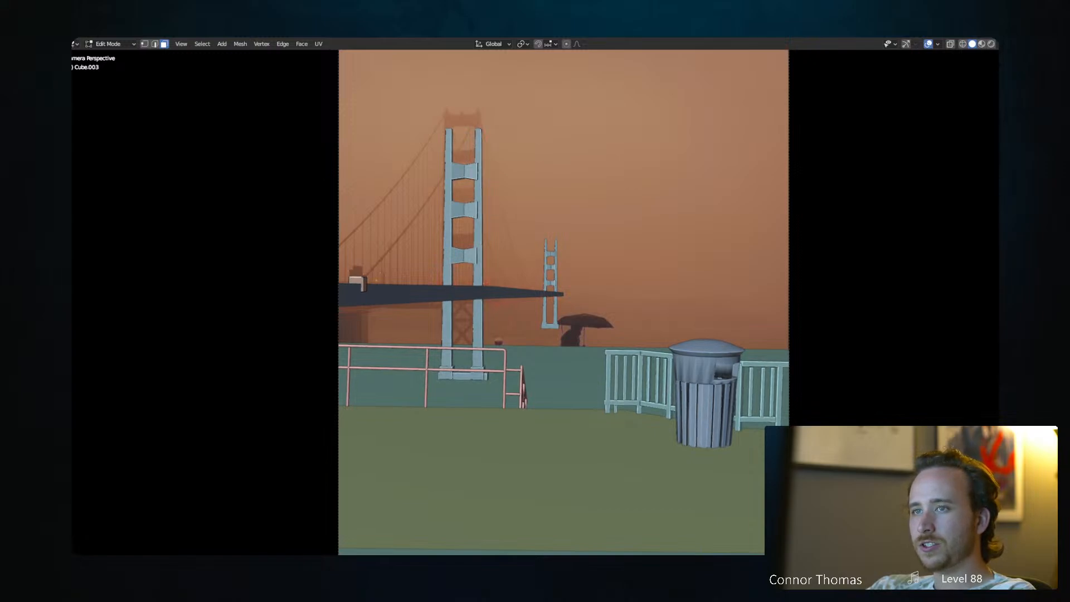
pyautogui.press('g')
pyautogui.press('z')
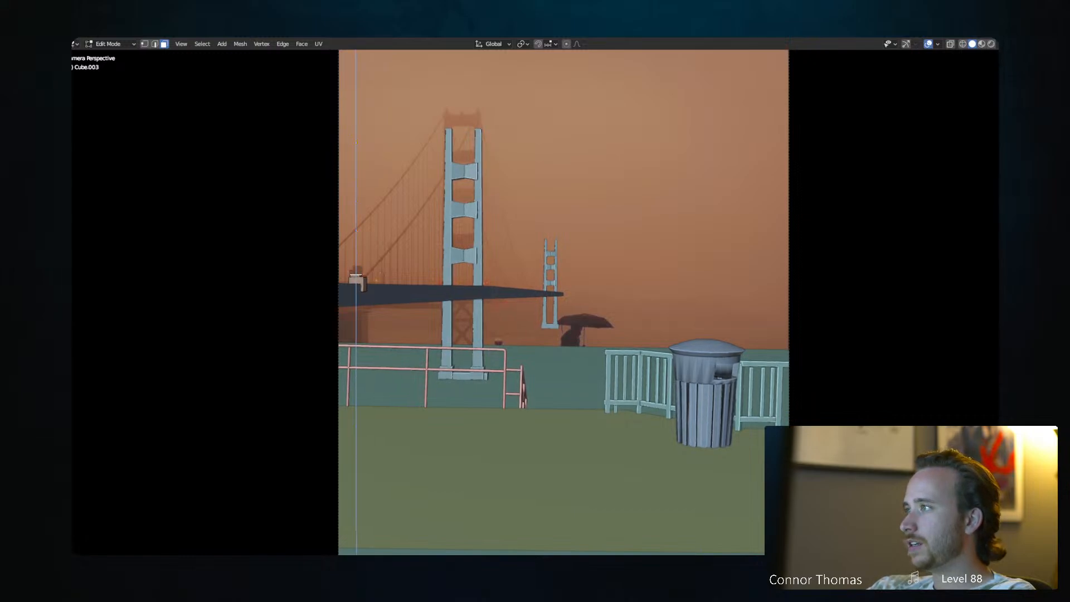
pyautogui.press('Return')
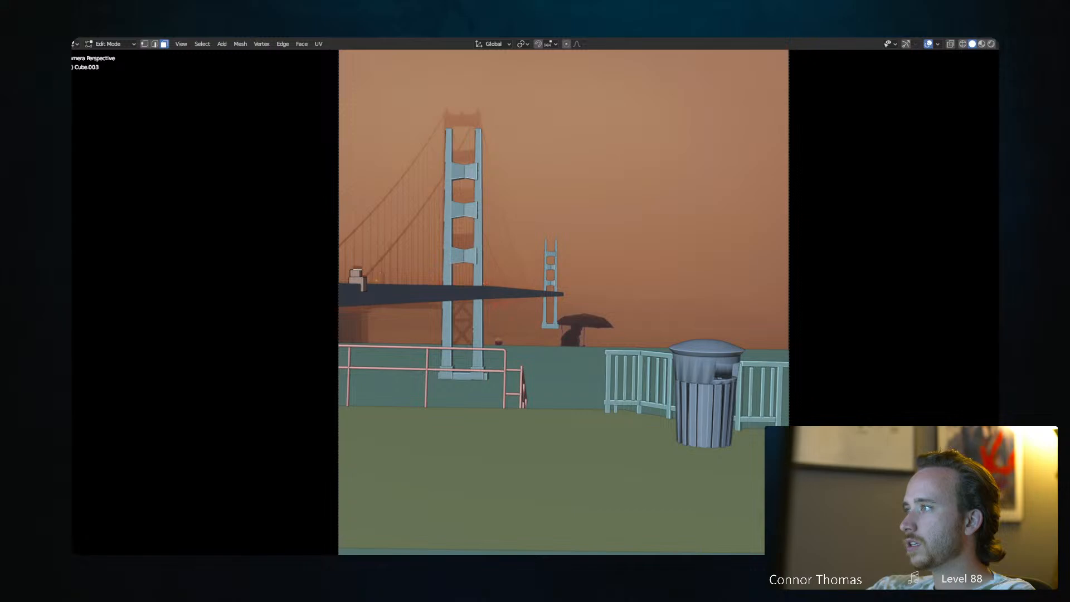
pyautogui.press('g')
pyautogui.press('z')
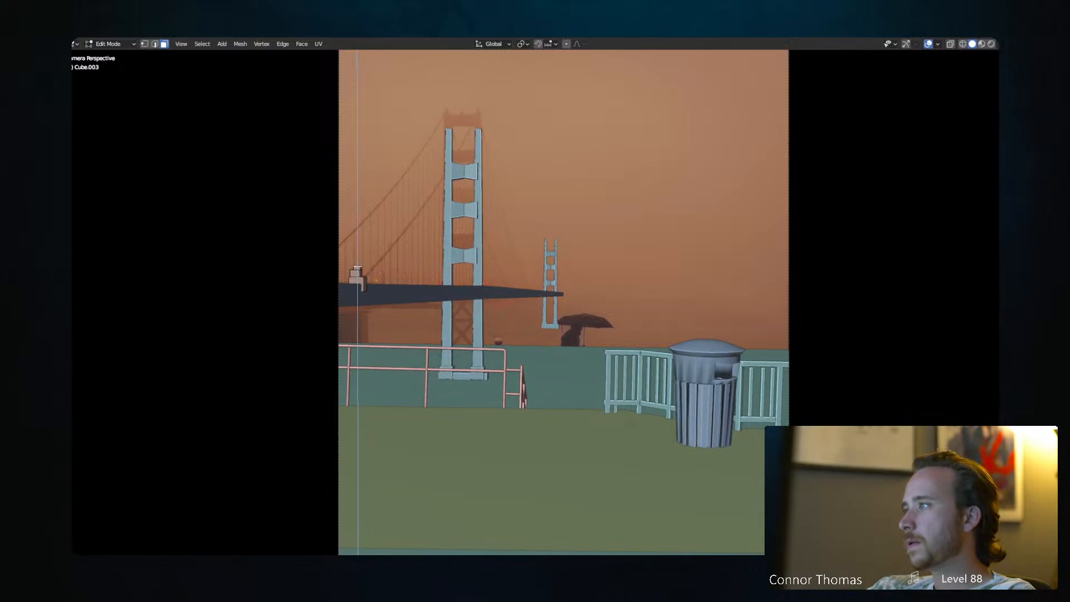
pyautogui.press('Return')
pyautogui.press('Tab')
pyautogui.hotkey('alt', 'a')
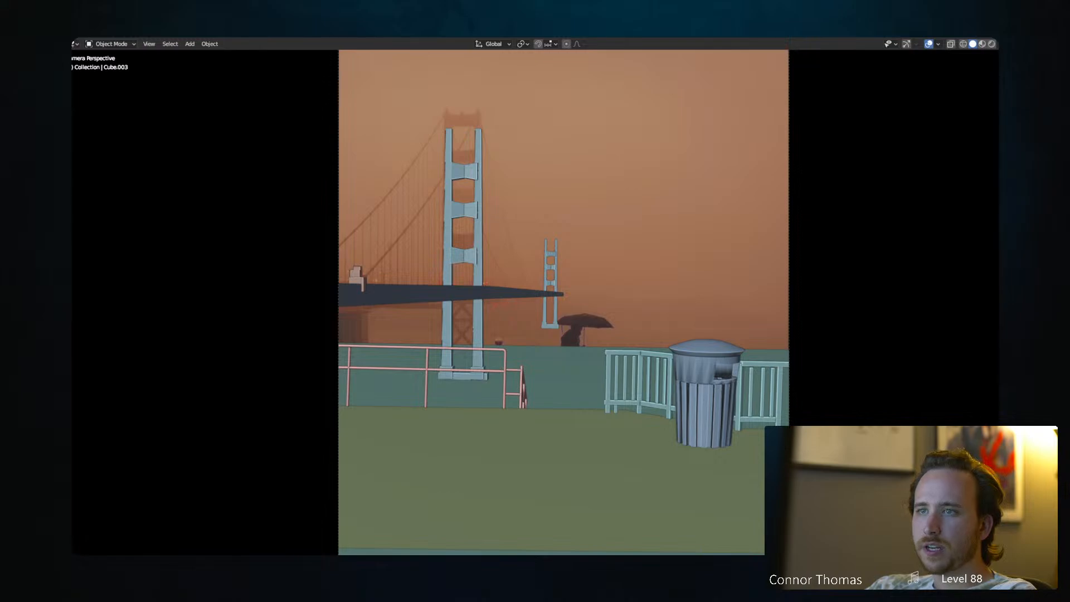
# Enlarge a second cube and position it along global Z and X beneath the deck's near end, over the pier silhouette.
pyautogui.click(363, 285)
pyautogui.press('s')
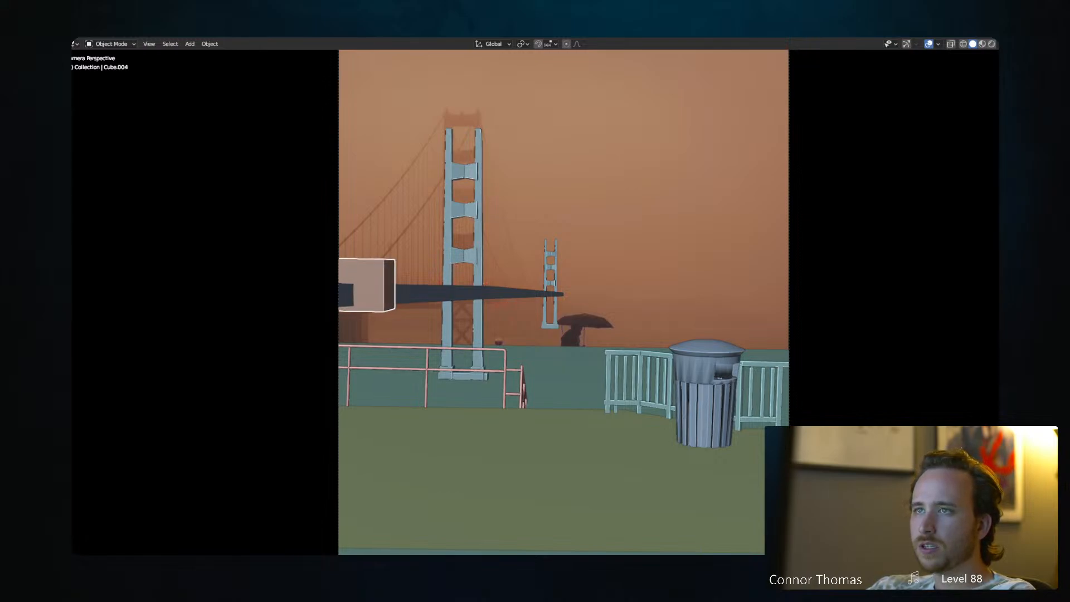
pyautogui.press('Return')
pyautogui.press('g')
pyautogui.press('z')
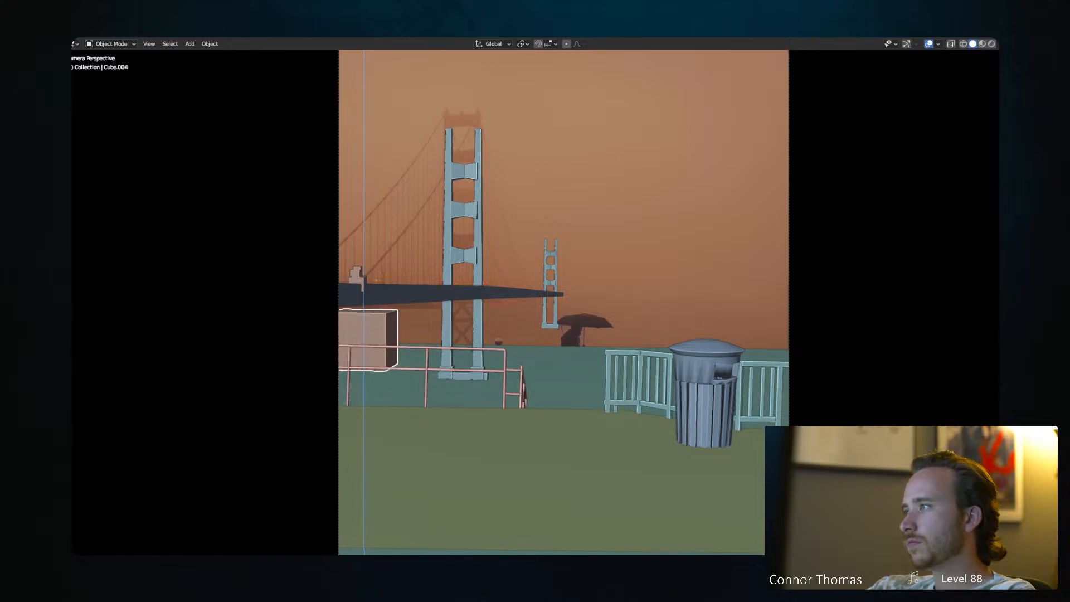
pyautogui.press('Return')
pyautogui.press('g')
pyautogui.press('x')
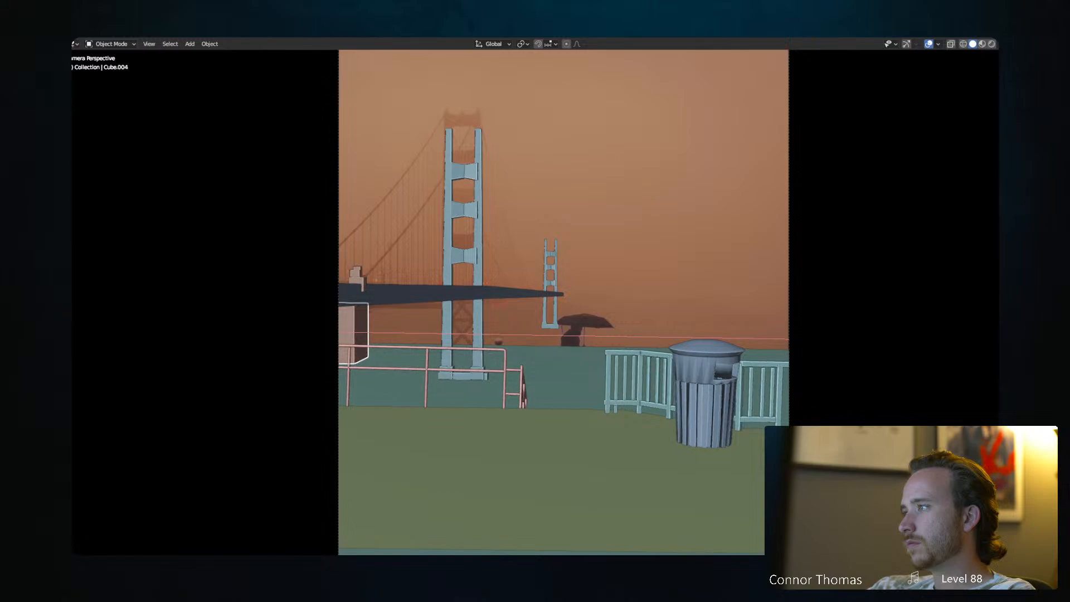
pyautogui.press('Return')
# In vertex mode, select the pier block's top edges and lower them along global Z to leave a gap below the deck.
pyautogui.press('Tab')
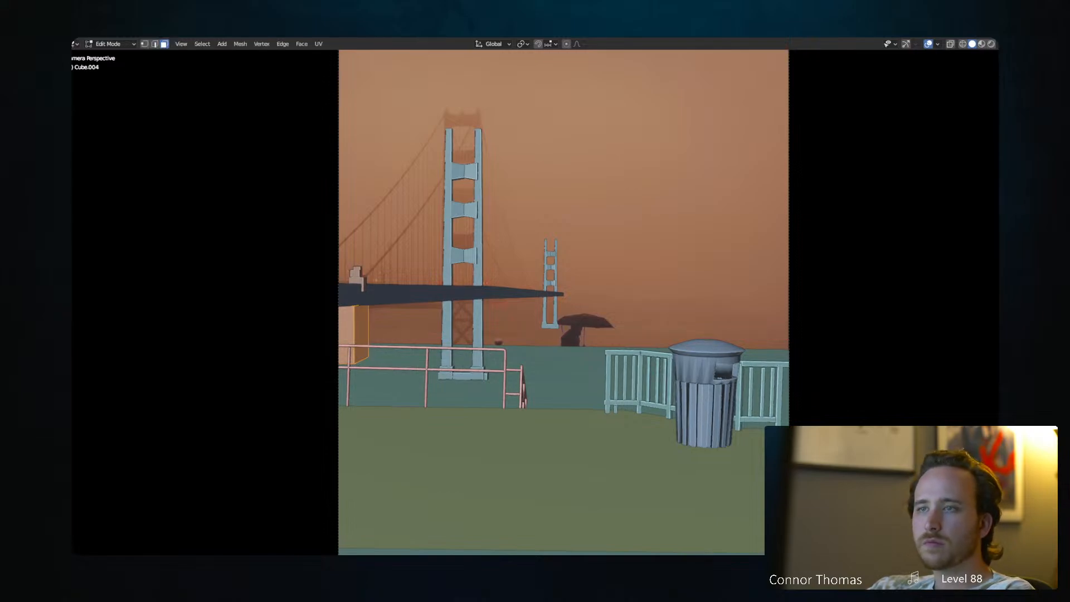
pyautogui.press('1')
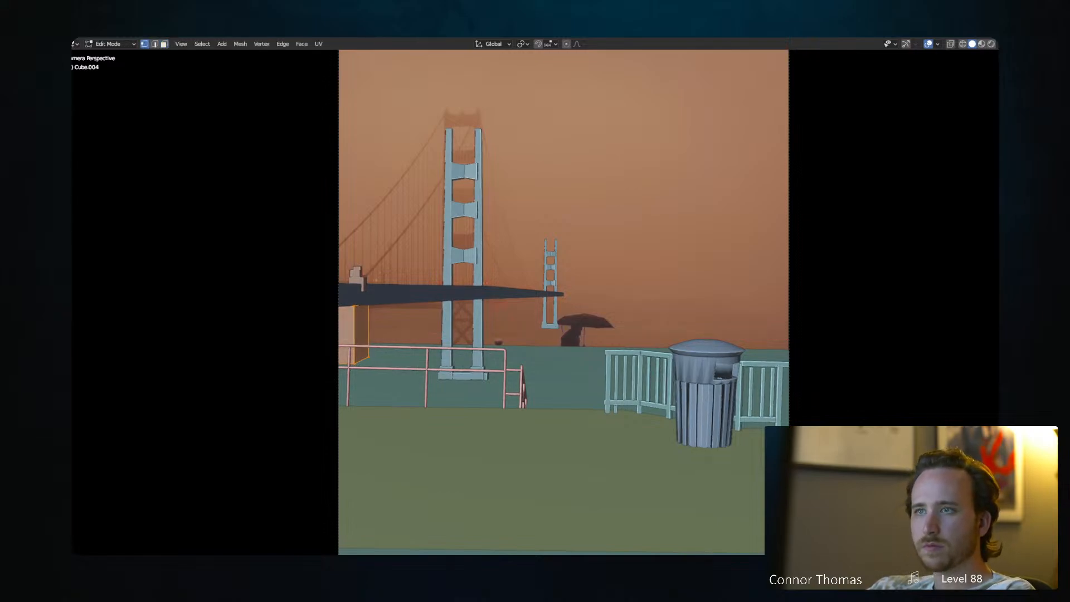
pyautogui.keyDown('alt'); pyautogui.click(357, 305); pyautogui.keyUp('alt')
pyautogui.press('g')
pyautogui.press('z')
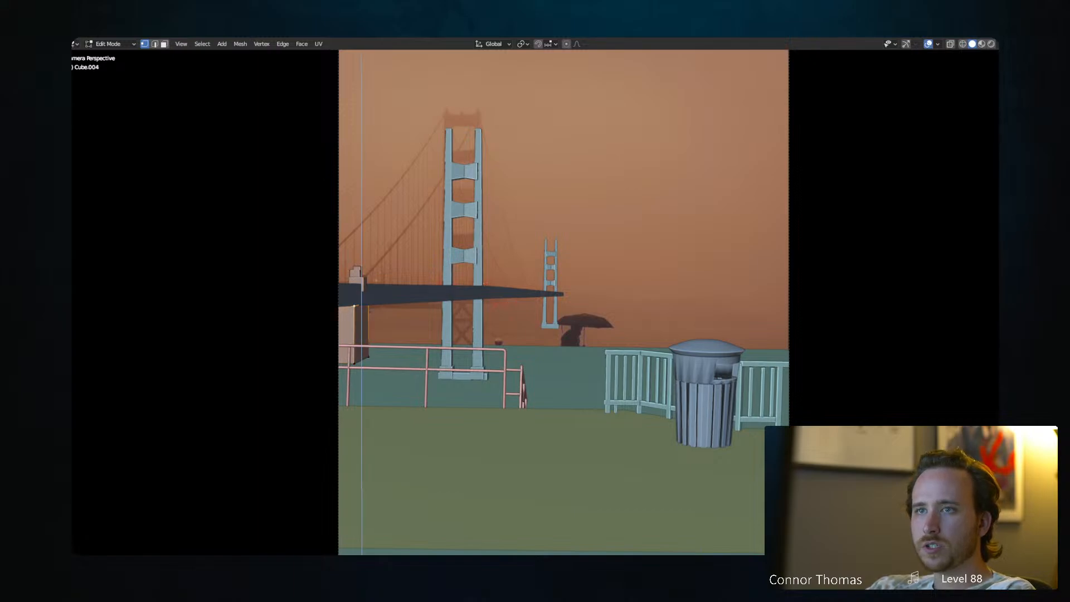
pyautogui.press('Escape')
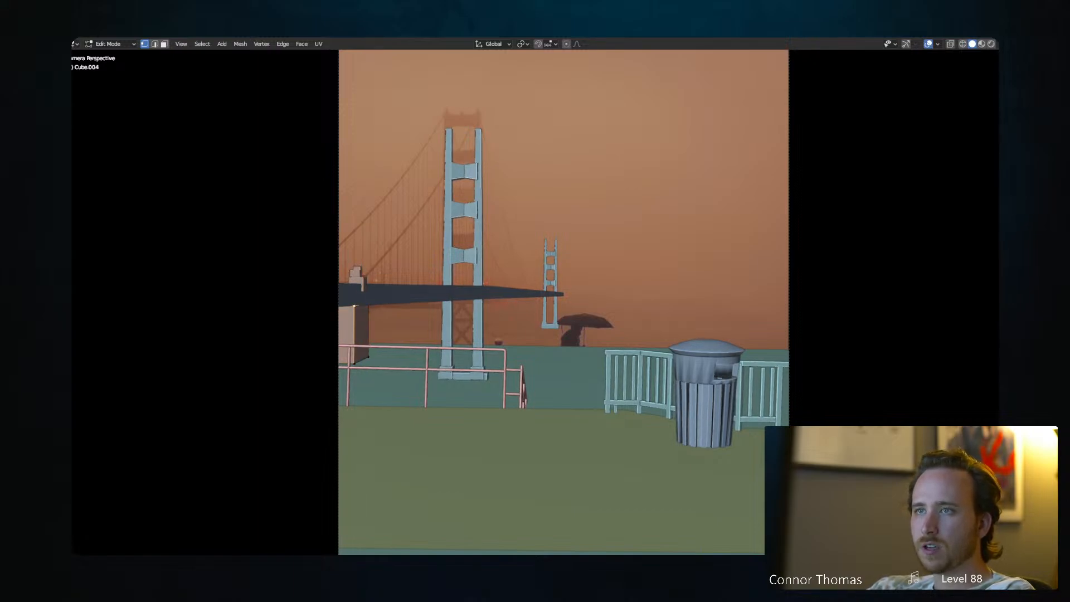
pyautogui.press('g')
pyautogui.press('z')
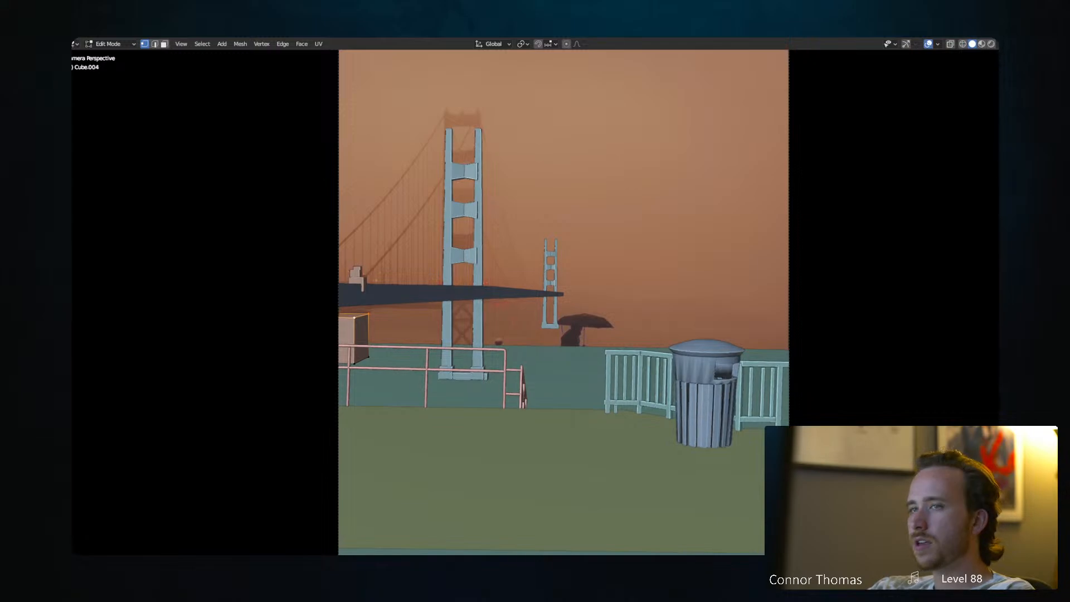
# Extrude and scale the pier block's top repeatedly to form a stepped, overhanging cap below the deck, and return to Object Mode.
pyautogui.press('e')
pyautogui.press('s')
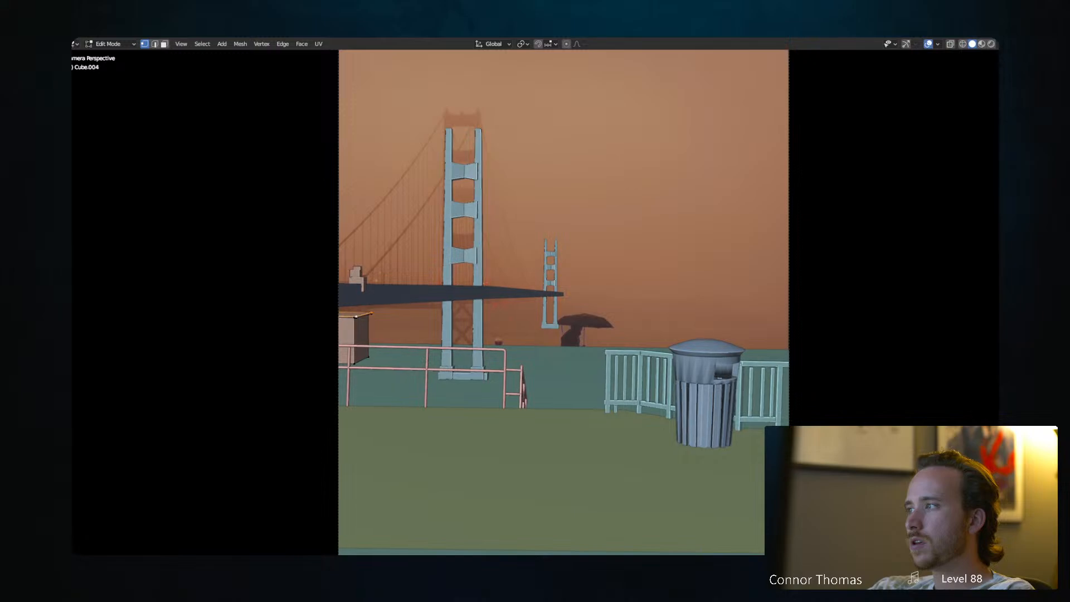
pyautogui.press('e')
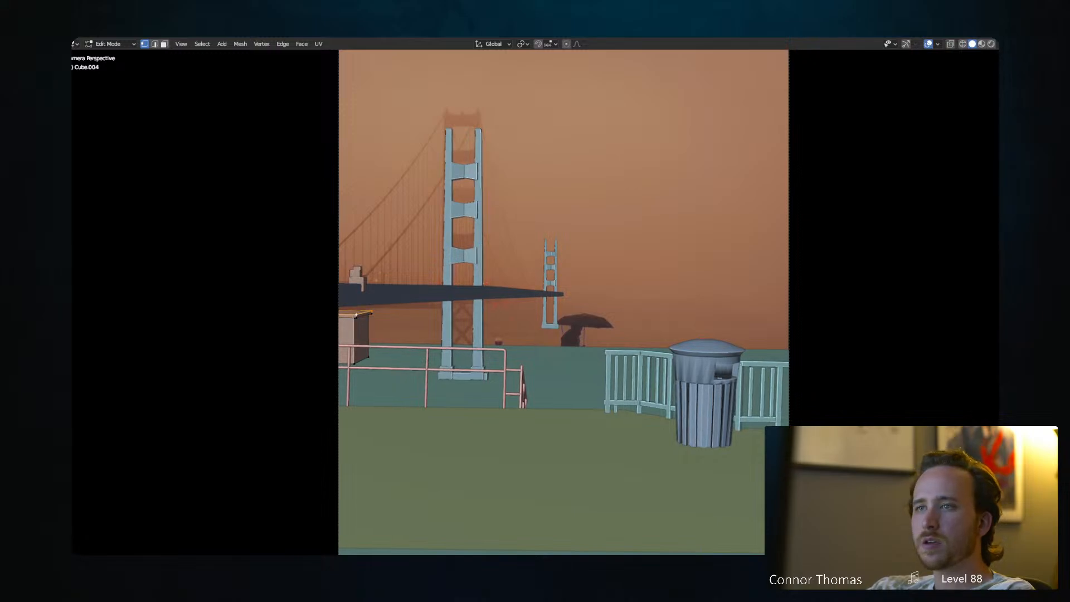
pyautogui.press('e')
pyautogui.press('s')
pyautogui.press('e')
pyautogui.press('e')
pyautogui.press('s')
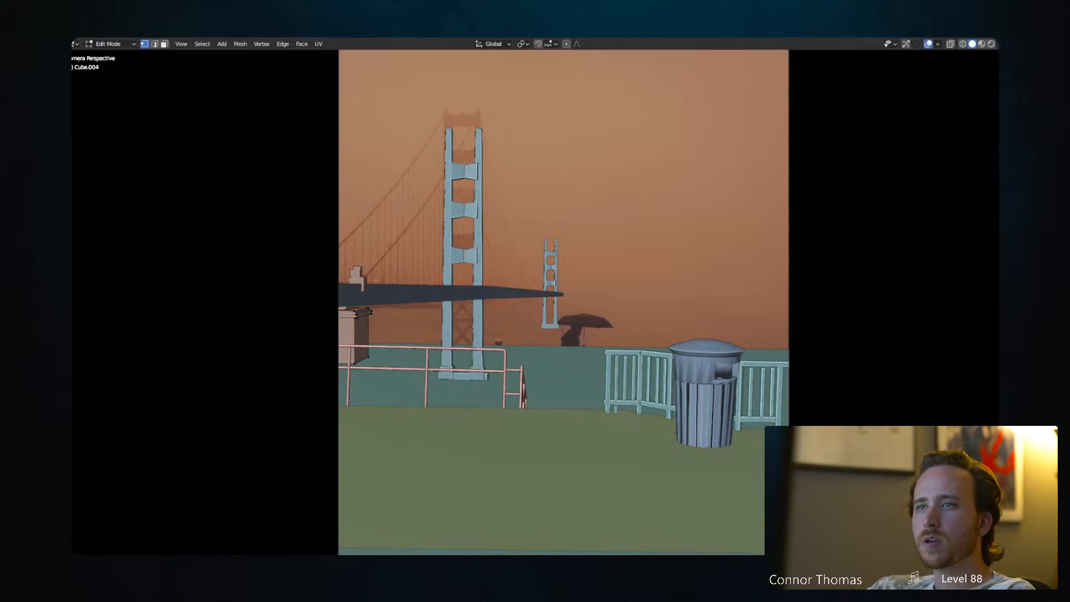
pyautogui.press('Tab')
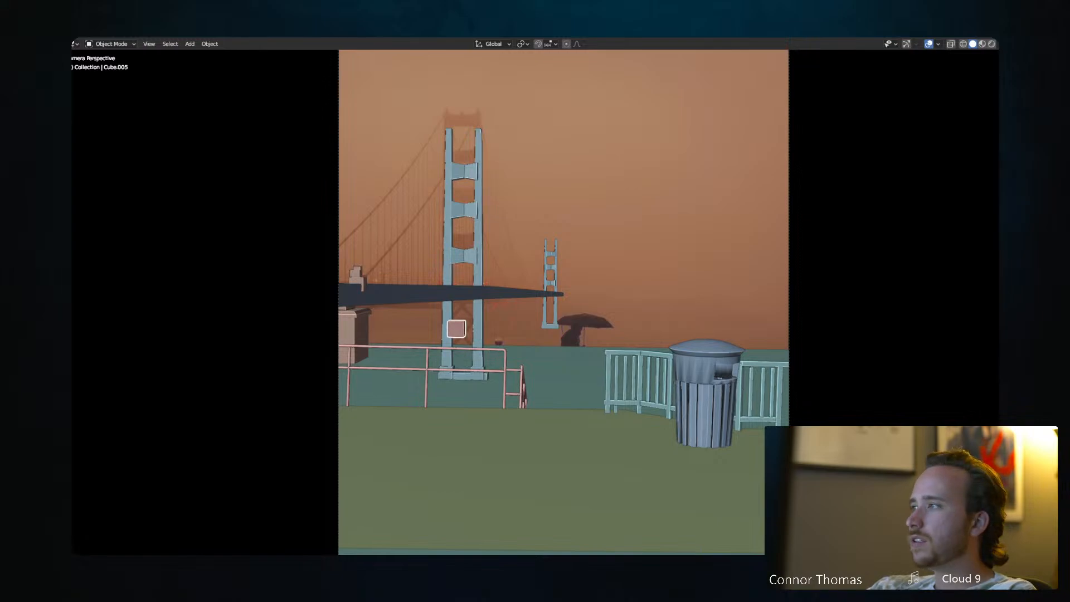
# In Edit Mode, stretch the new cube along X into a crossbar spanning the near tower's lower legs.
pyautogui.press('Return')
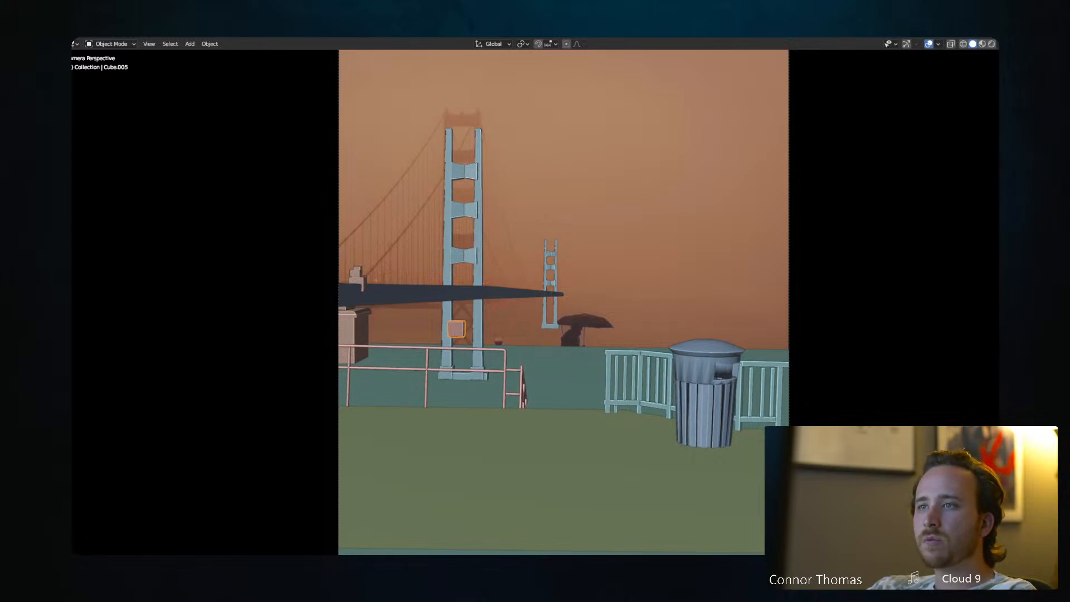
pyautogui.press('Tab')
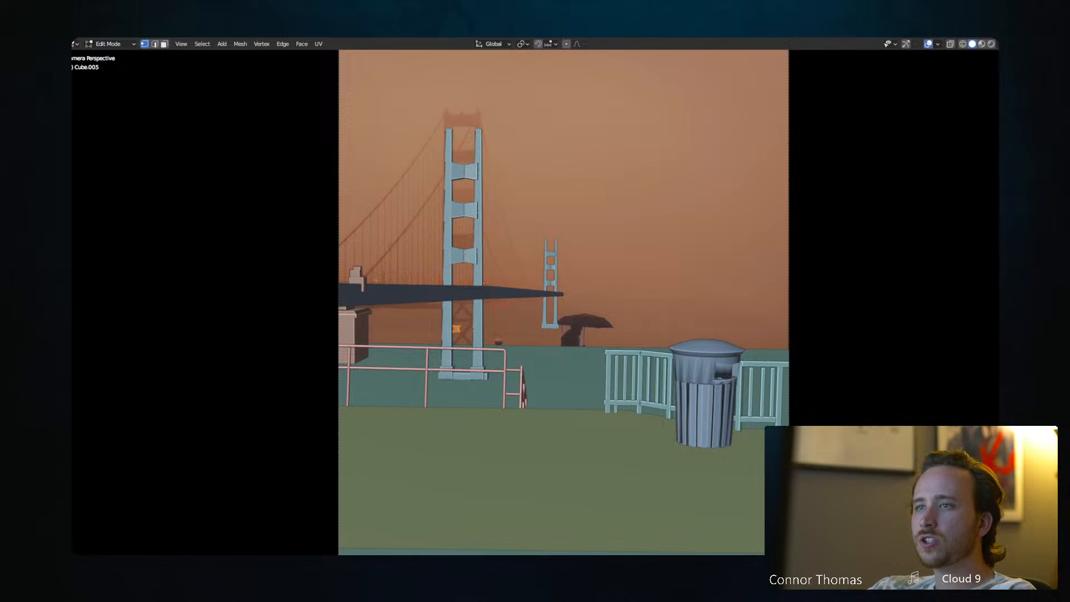
pyautogui.press('s')
pyautogui.press('x')
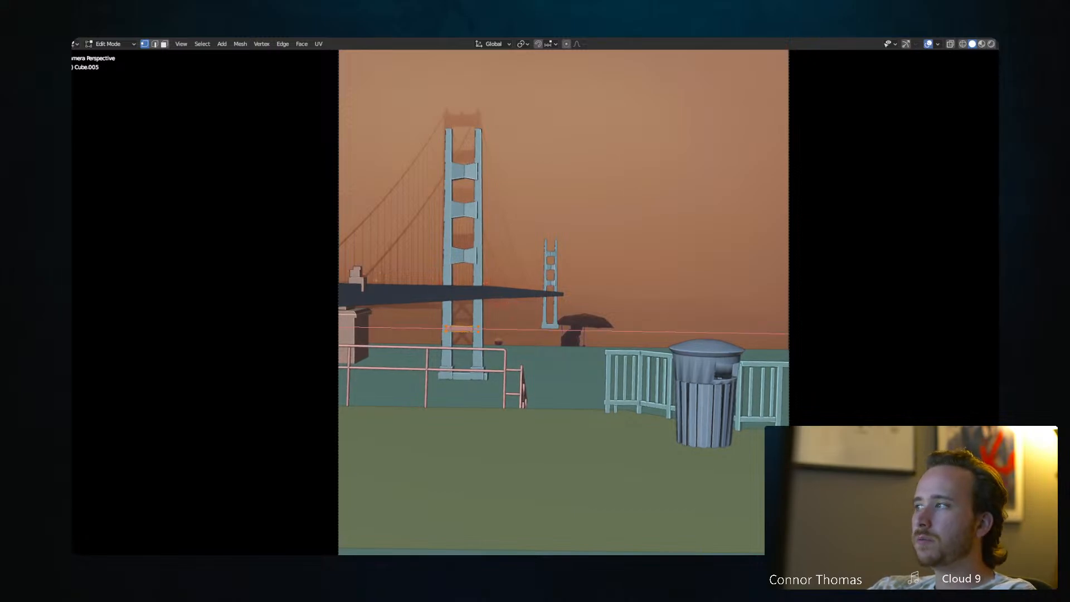
pyautogui.press('Return')
# Raise the crossbar along global Z to the brace height in the reference and scale it to fit the tower.
pyautogui.press('g')
pyautogui.press('z')
pyautogui.press('Return')
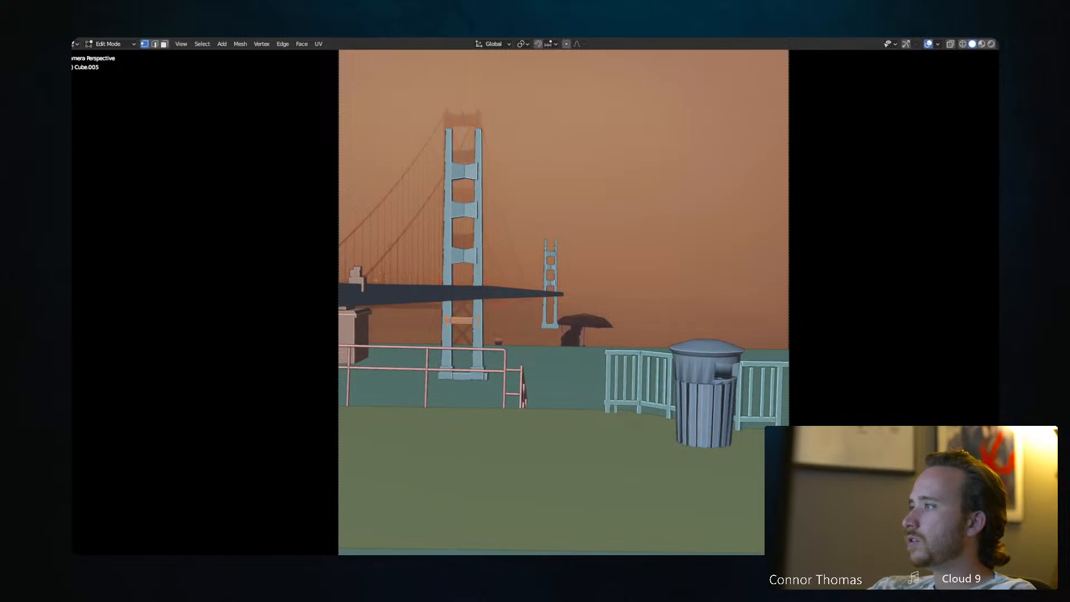
pyautogui.press('s')
pyautogui.press('Return')
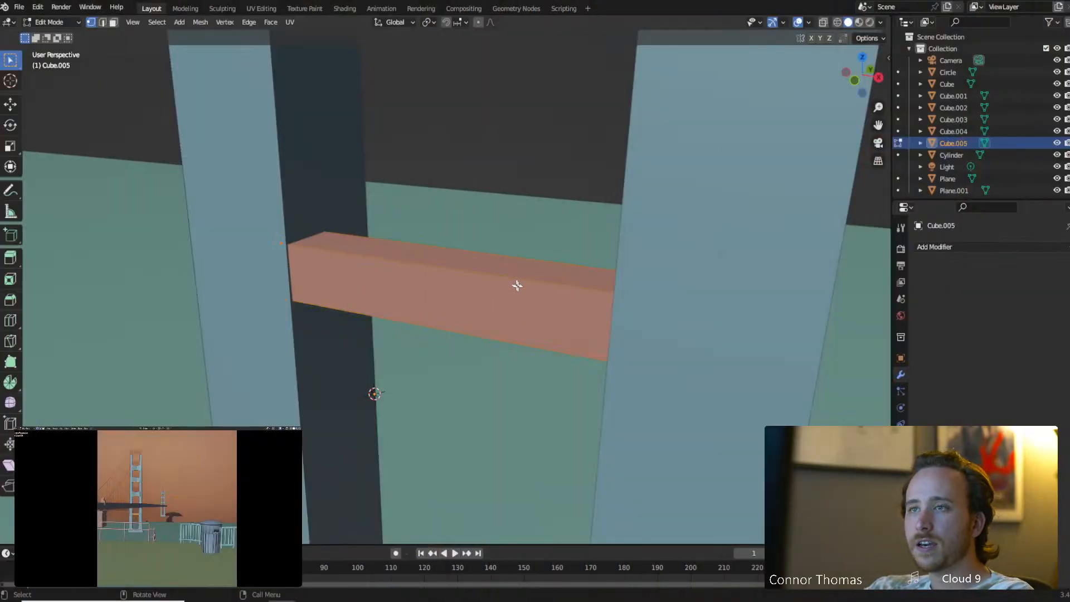
# Shift the crossbar along X so it fits evenly between the two tower legs.
pyautogui.moveTo(516, 285); pyautogui.dragTo(586, 265, button='middle')
pyautogui.press('g')
pyautogui.press('x')
pyautogui.click(530, 318)
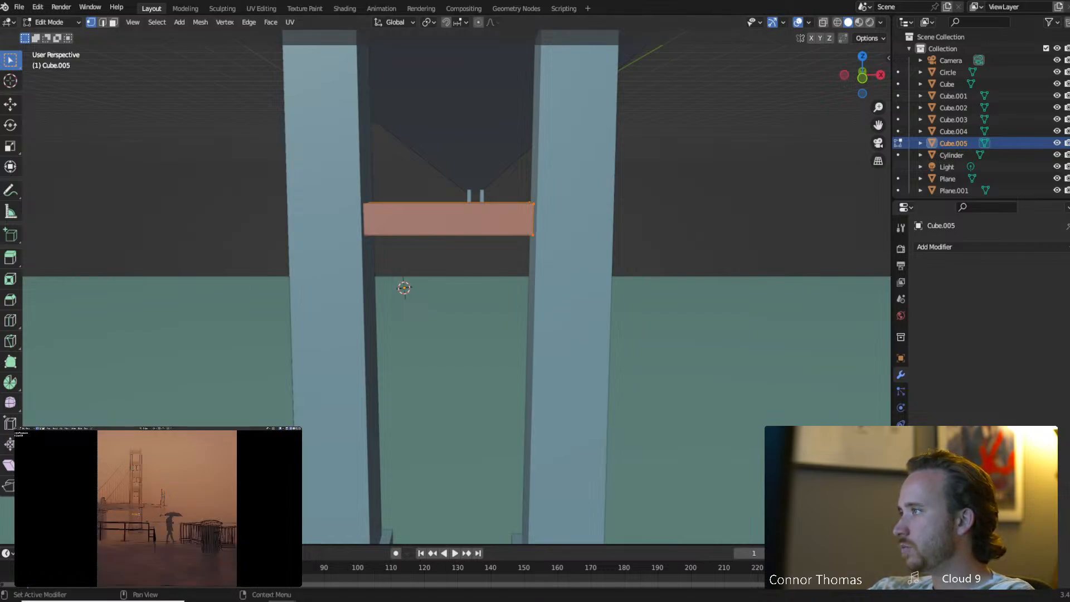
# Duplicate the crossbar and raise the copy along global Z to just below the deck.
pyautogui.scroll(-5, 461, 279)
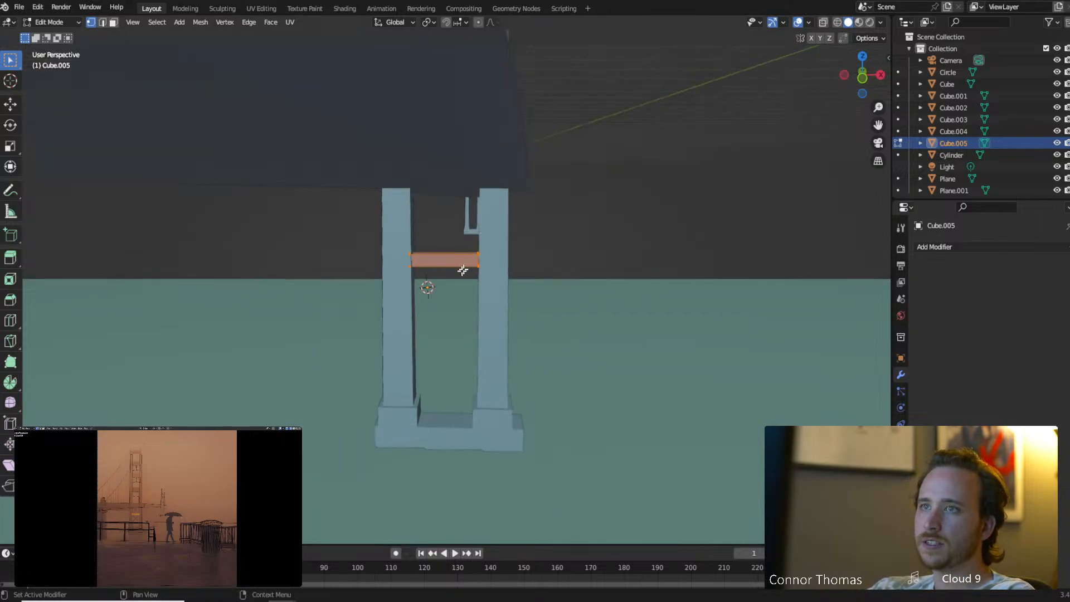
pyautogui.moveTo(462, 271); pyautogui.dragTo(427, 280, button='middle')
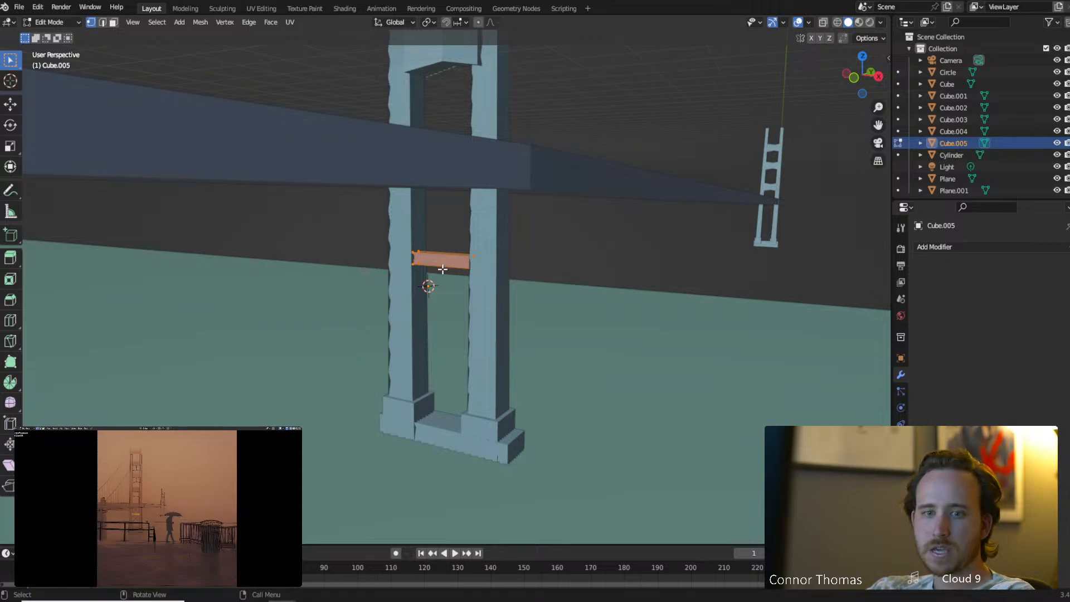
pyautogui.hotkey('shift', 'd')
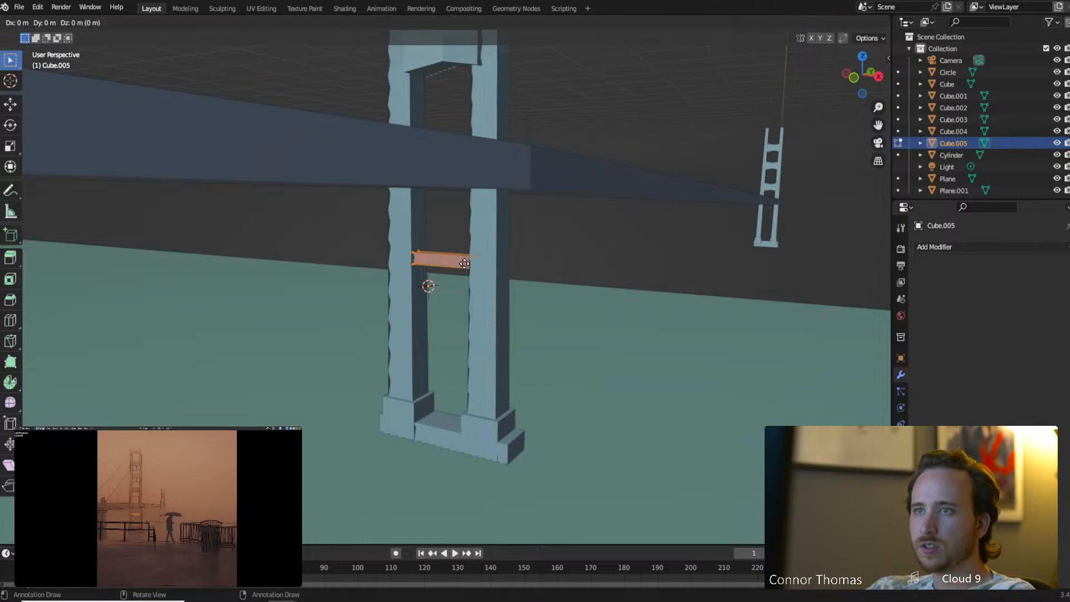
pyautogui.press('x')
pyautogui.press('y')
pyautogui.press('z')
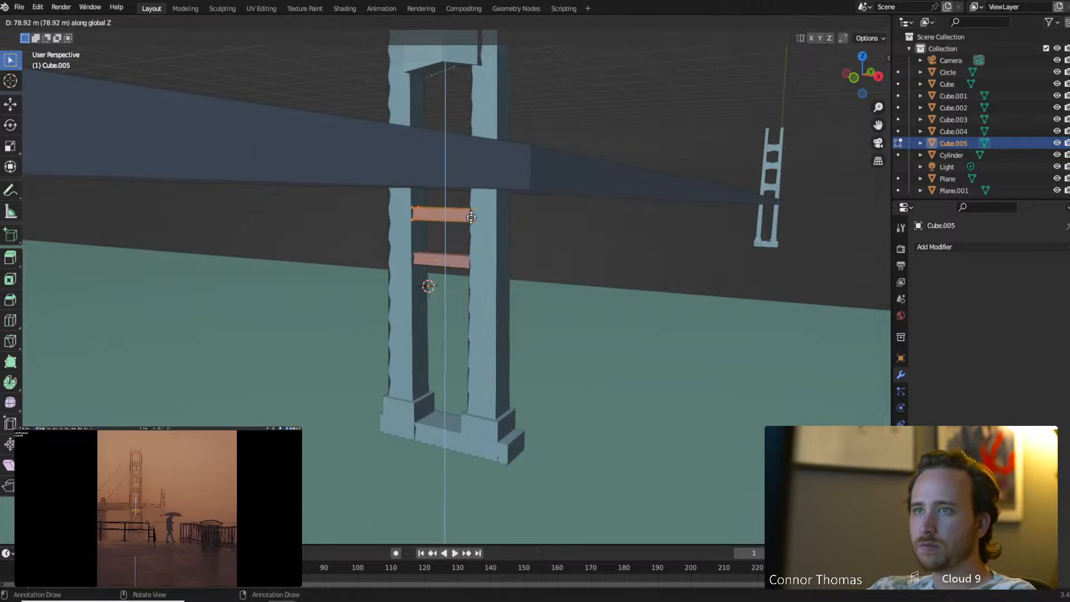
pyautogui.click(468, 215)
# Try rotating the duplicated upper crossbar 45 degrees about its local Y axis within the same mesh.
pyautogui.press('r')
pyautogui.press('x')
pyautogui.press('x')
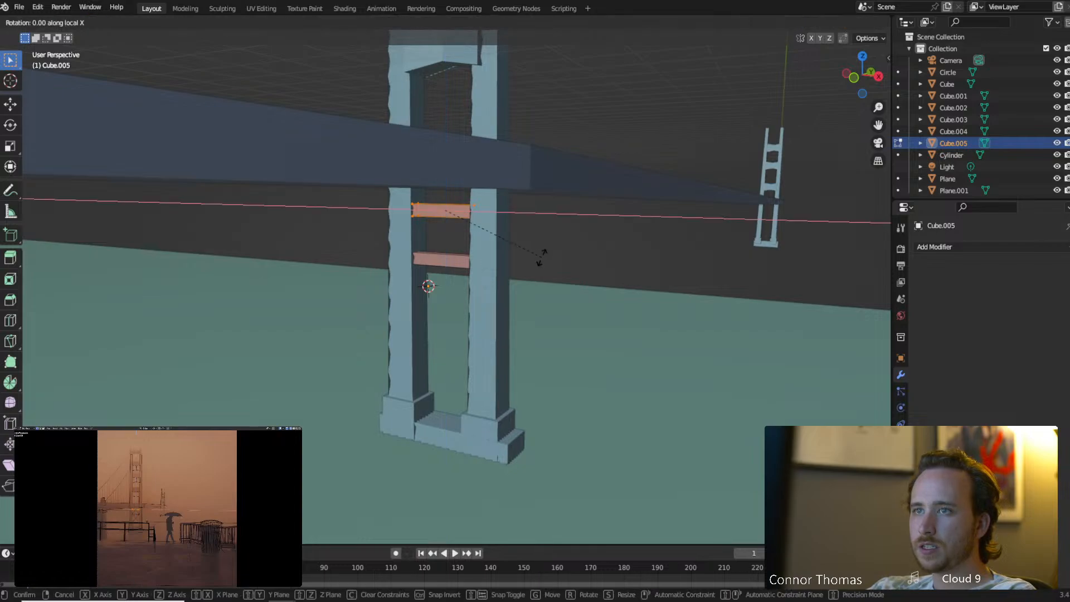
pyautogui.press('y')
pyautogui.press('y')
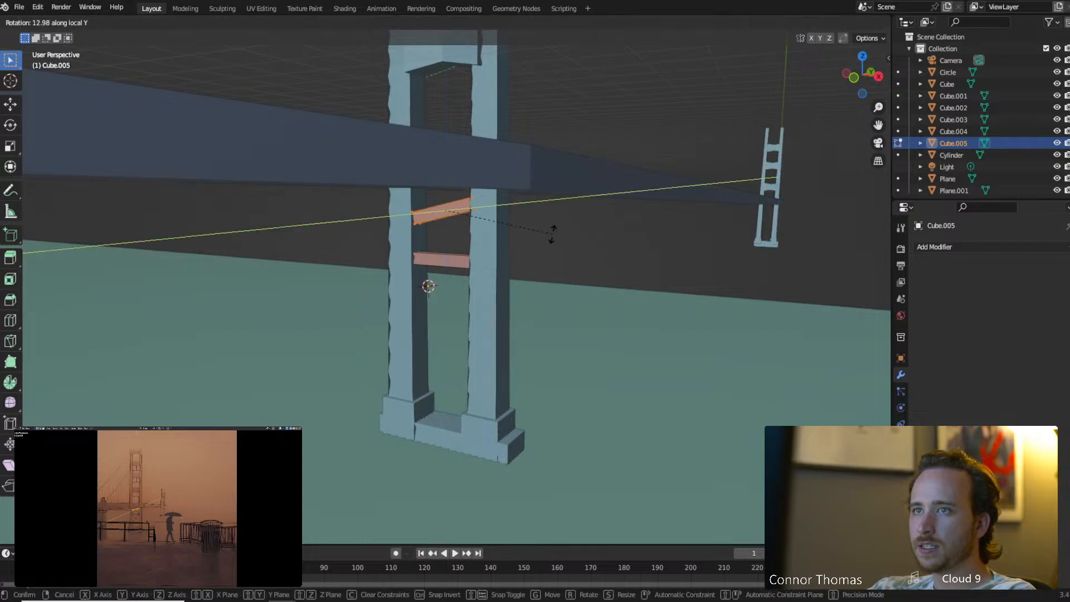
pyautogui.write('45')
pyautogui.press('Return')
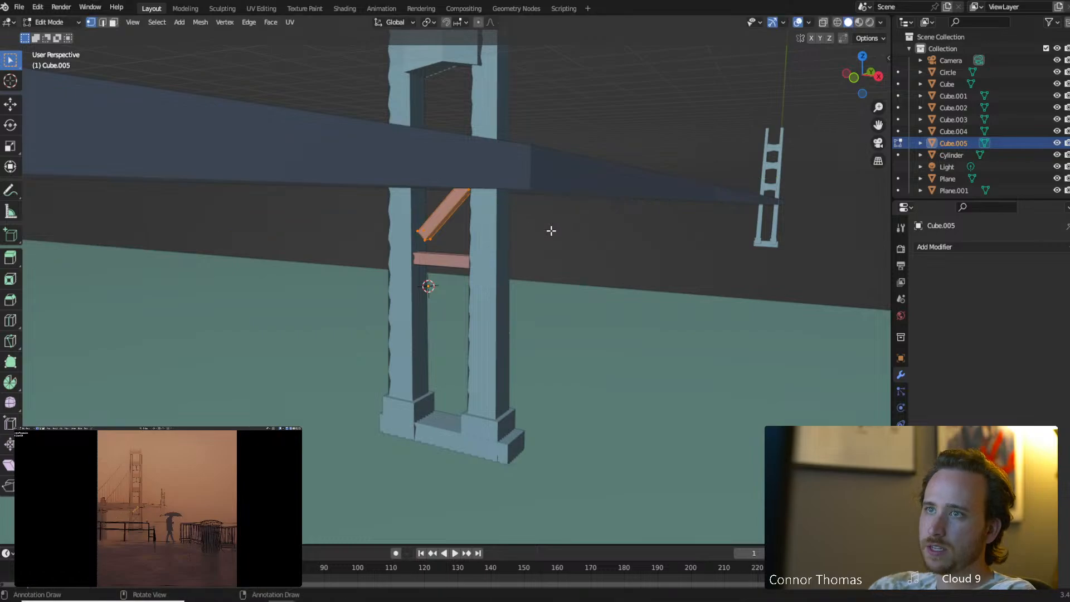
# Lower the tilted bar along global Z toward the crossbar below, and undo both this move and the rotation.
pyautogui.moveTo(518, 219); pyautogui.dragTo(454, 268, button='middle')
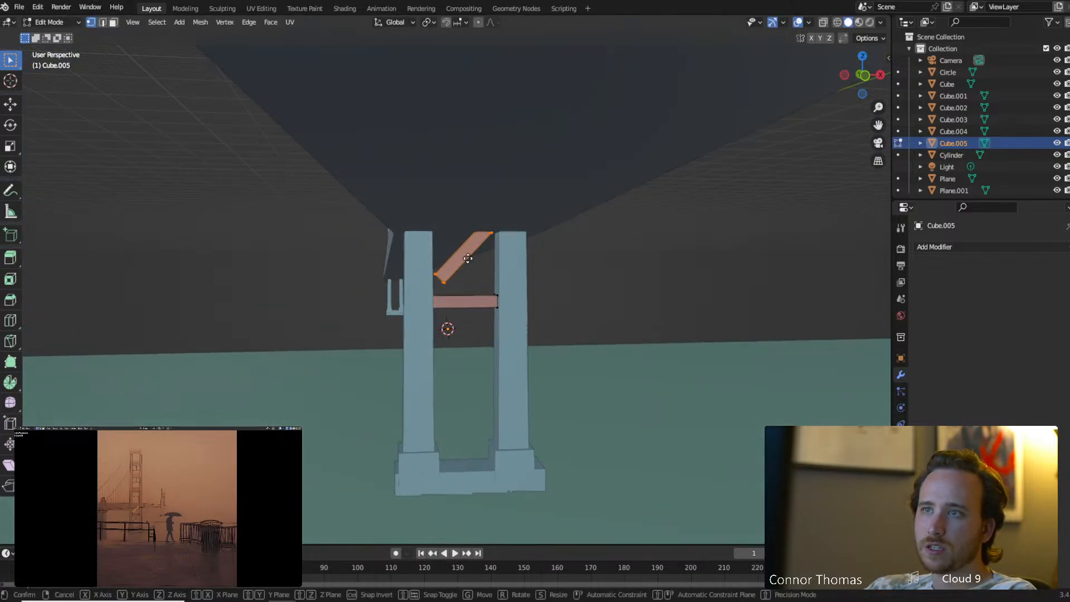
pyautogui.press('g')
pyautogui.press('x')
pyautogui.press('z')
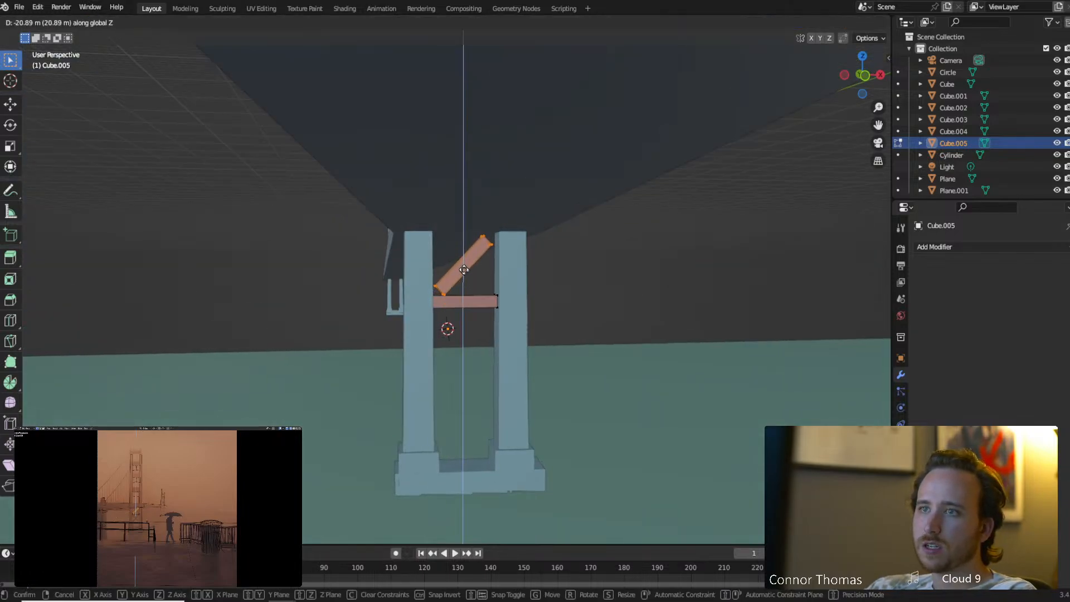
pyautogui.click(491, 270)
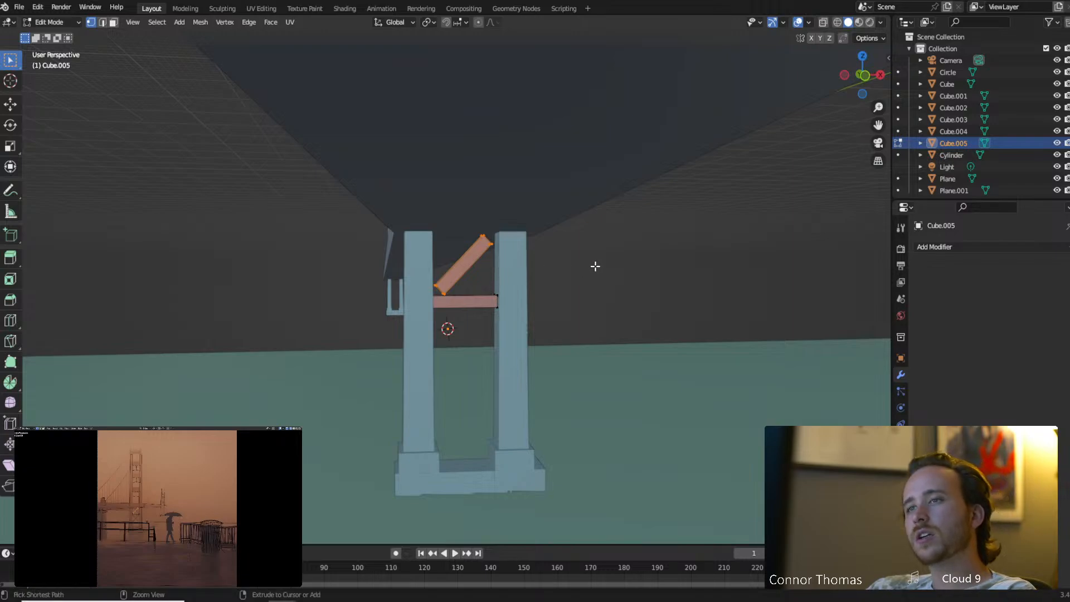
pyautogui.hotkey('ctrl', 'z')
pyautogui.hotkey('ctrl', 'z')
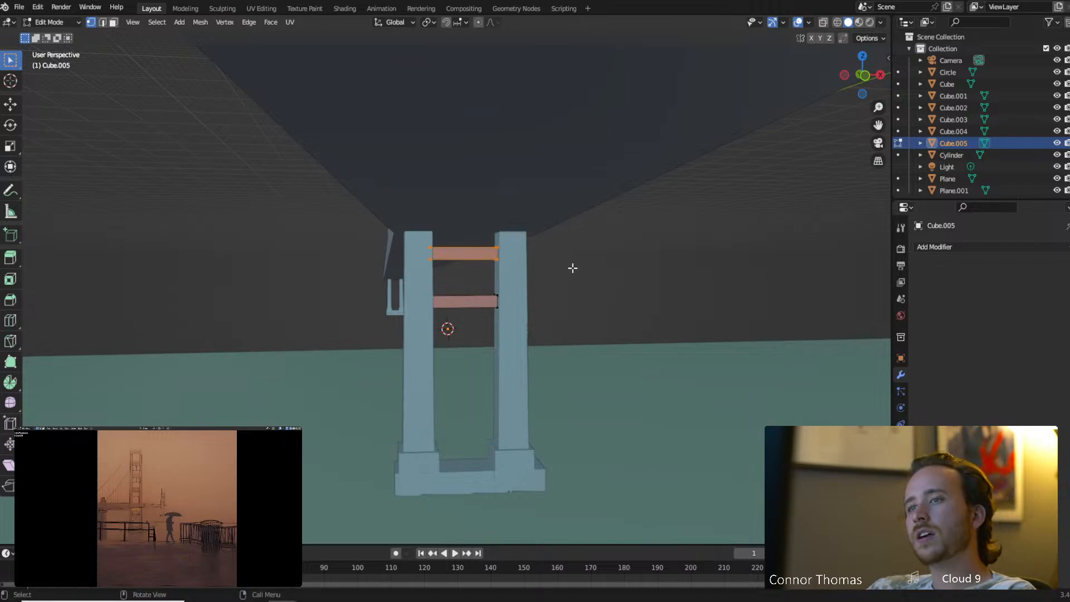
# Separate the duplicated upper crossbar into its own object and select that object.
pyautogui.press('p')
pyautogui.click(531, 269)
pyautogui.click(484, 252)
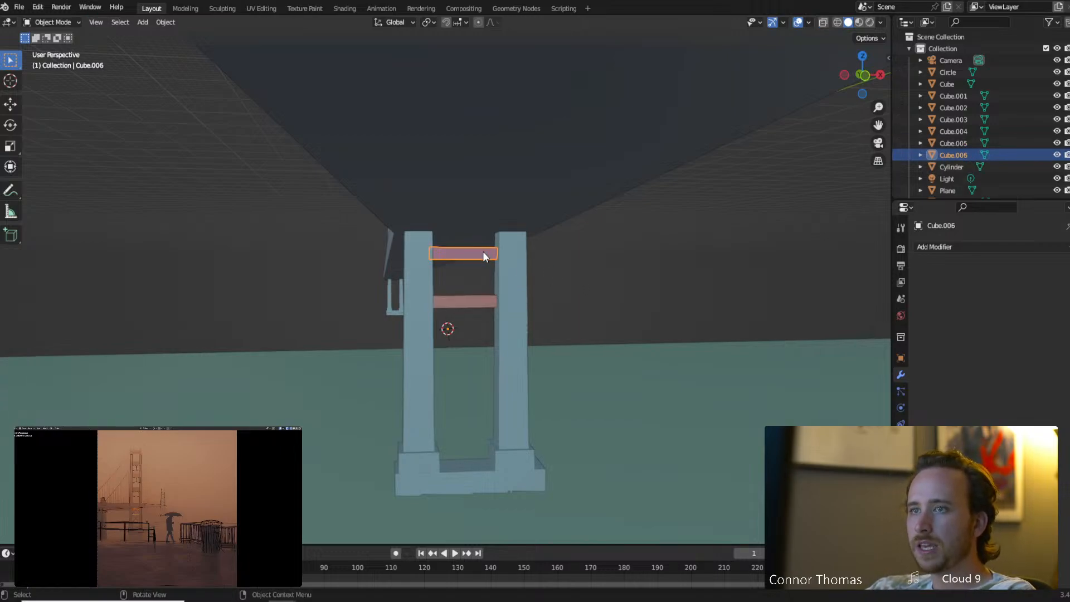
pyautogui.press('Tab')
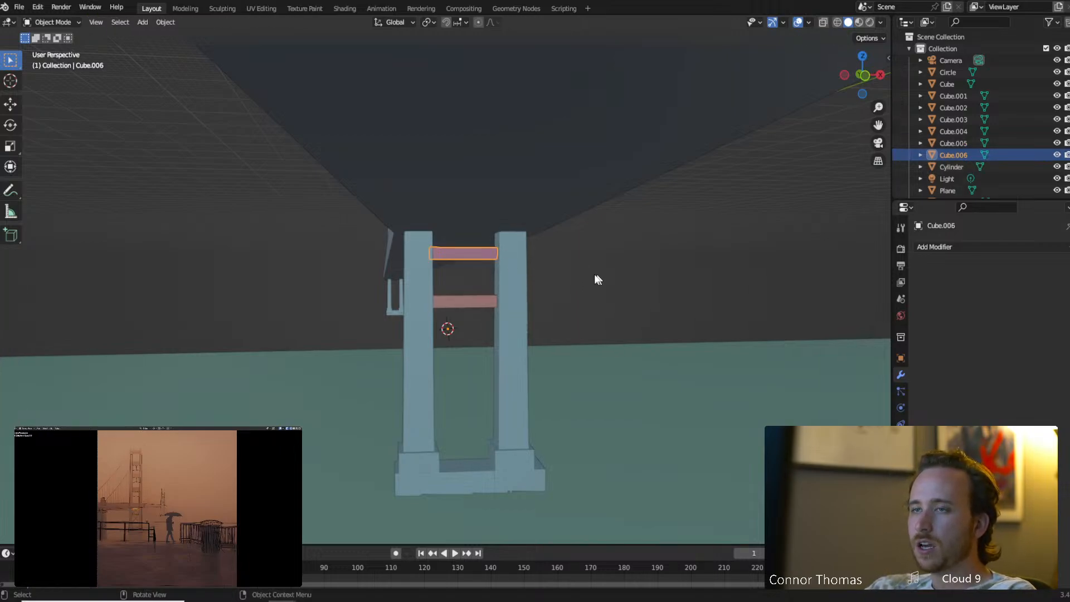
# Snap the 3D cursor to the centre of the upper crossbar's geometry and set the object's origin to the cursor.
pyautogui.moveTo(597, 278); pyautogui.dragTo(546, 270, button='middle')
pyautogui.press('Tab')
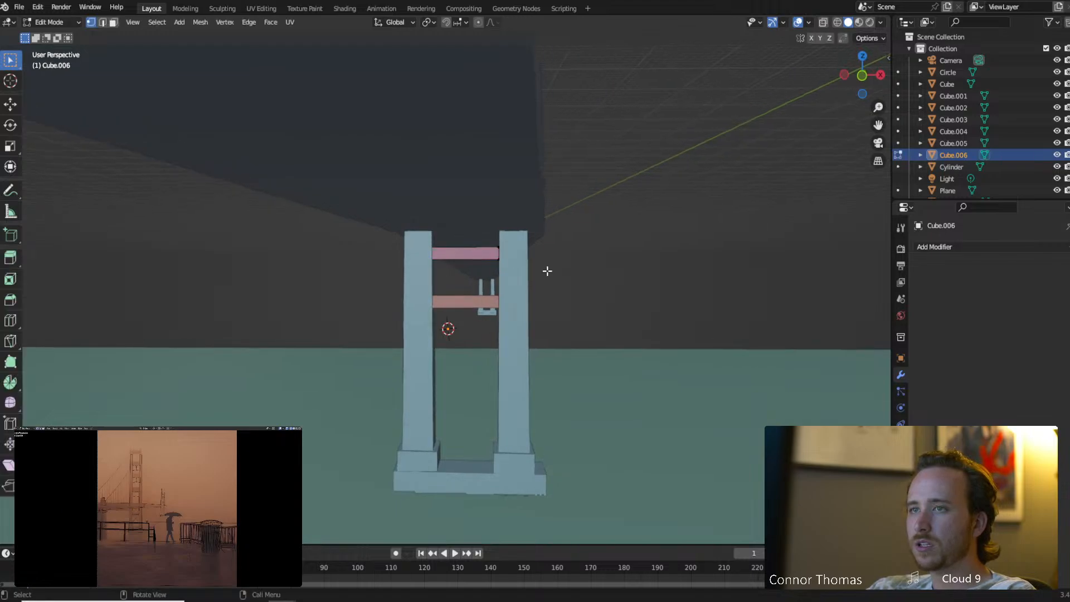
pyautogui.press('a')
pyautogui.hotkey('shift', 's')
pyautogui.click(548, 338)
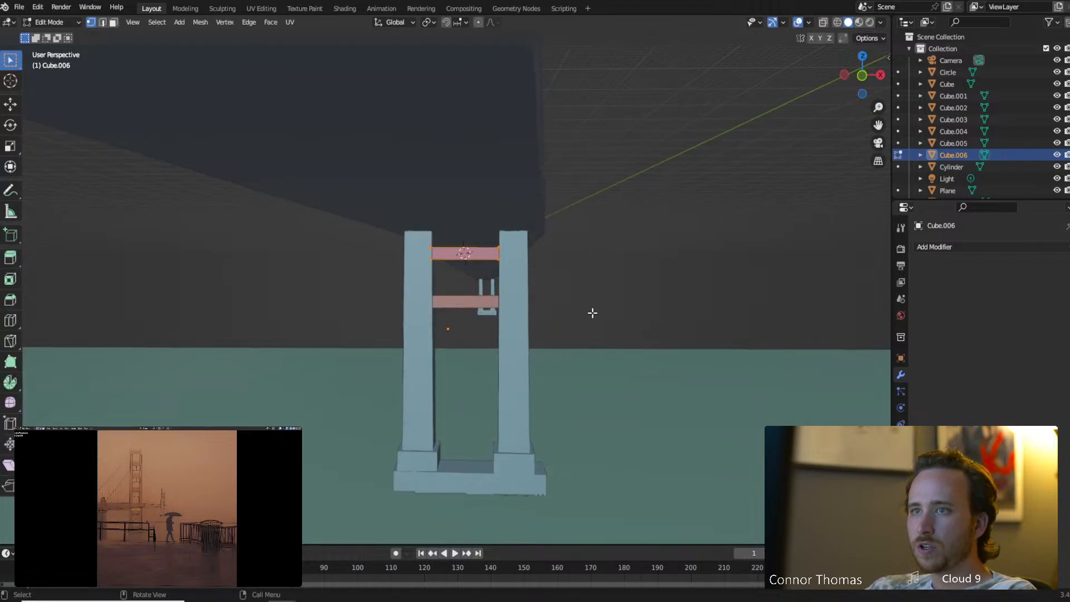
pyautogui.press('Tab')
pyautogui.click(165, 22)
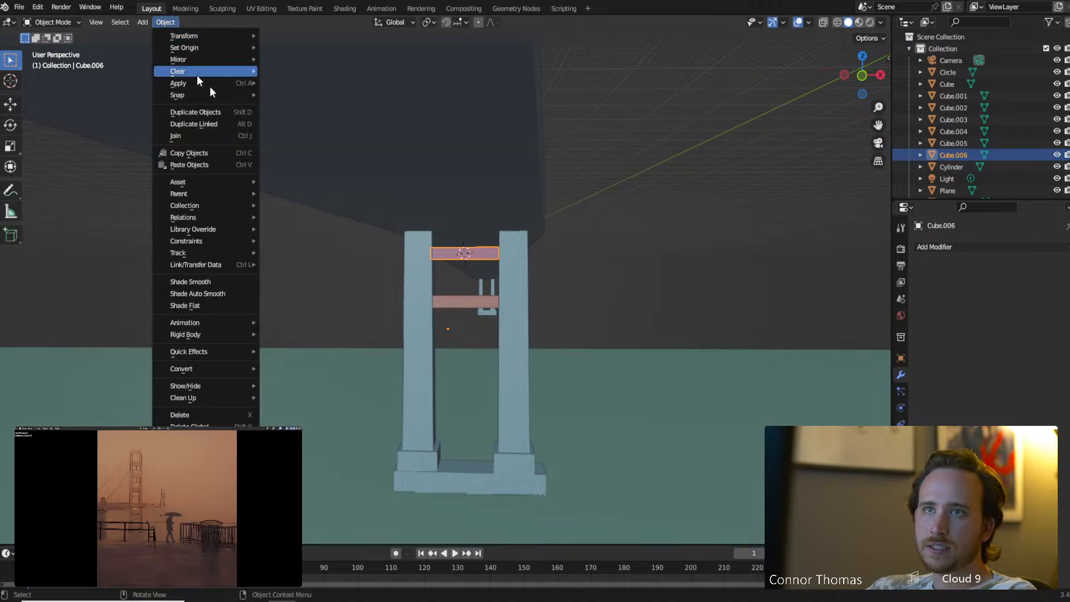
pyautogui.moveTo(226, 48)
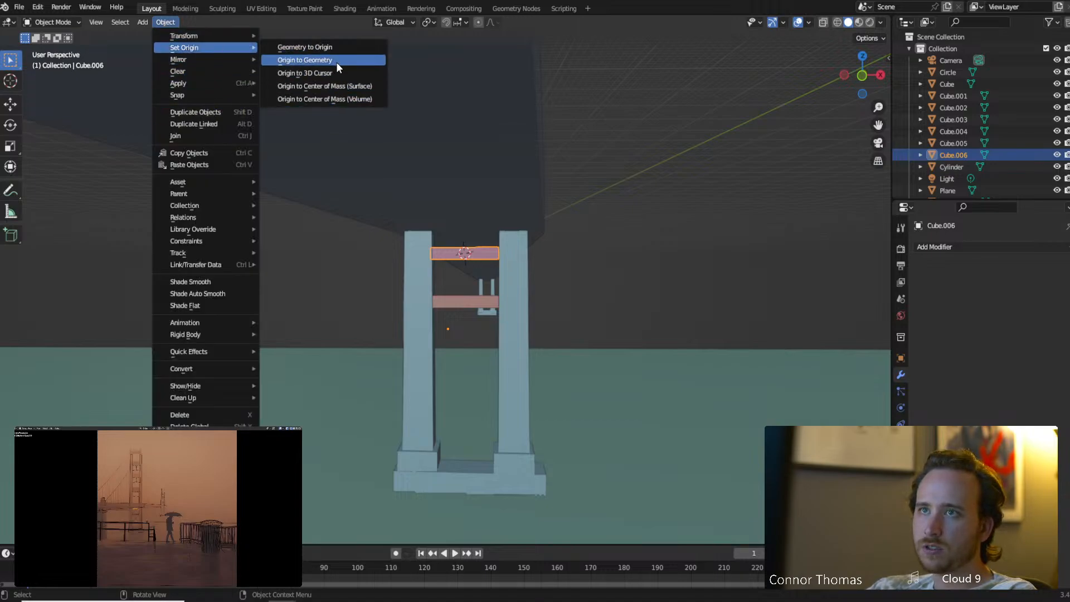
pyautogui.click(323, 73)
# Rotate the upper crossbar 45 degrees about its local Y axis to make a diagonal brace.
pyautogui.moveTo(519, 234); pyautogui.dragTo(531, 246, button='middle')
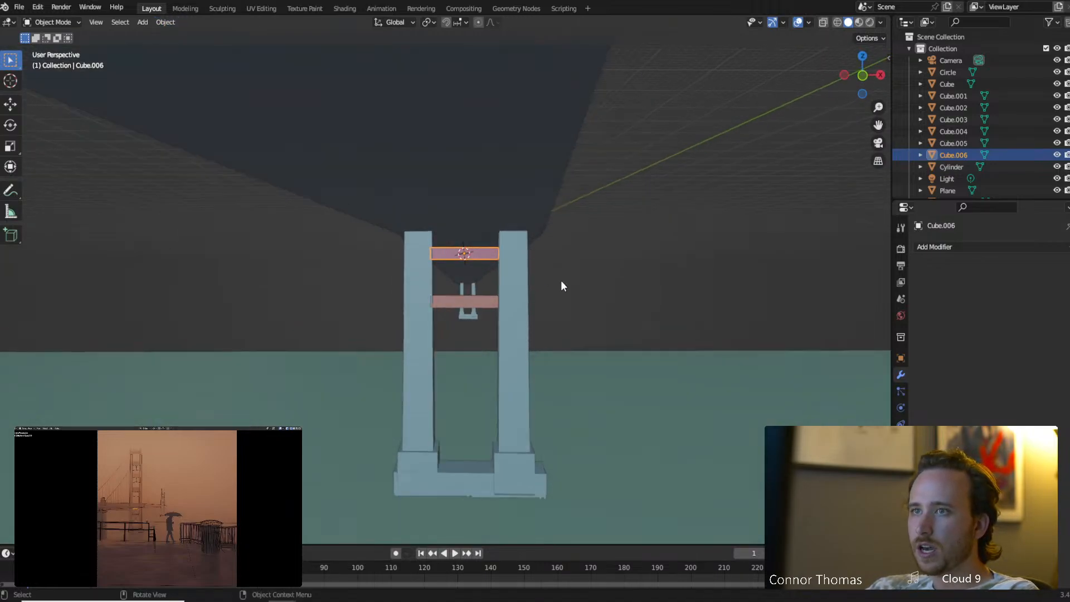
pyautogui.press('r')
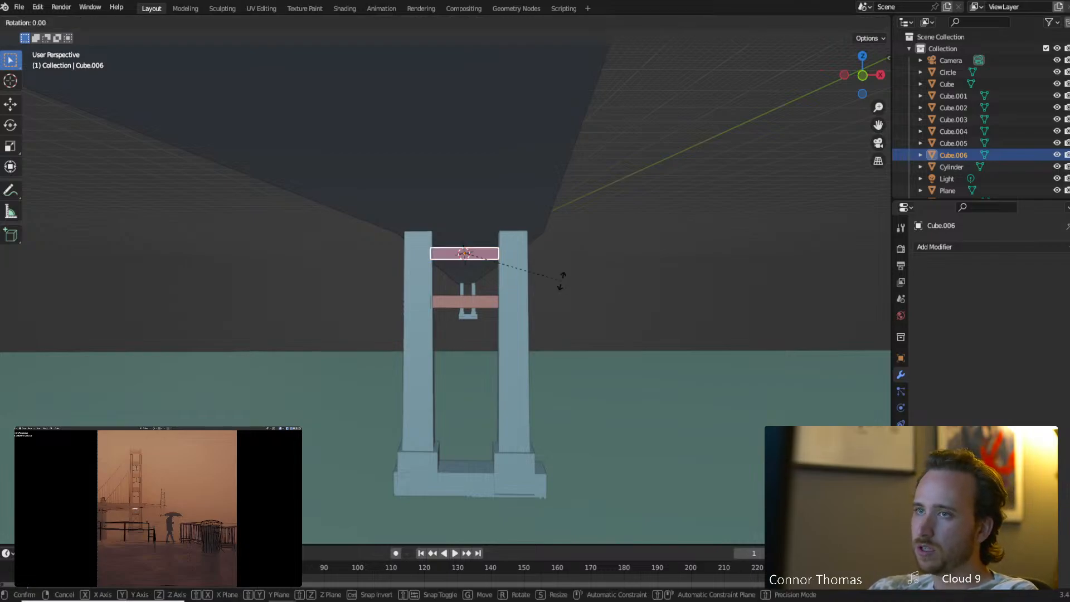
pyautogui.press('y')
pyautogui.write('y')
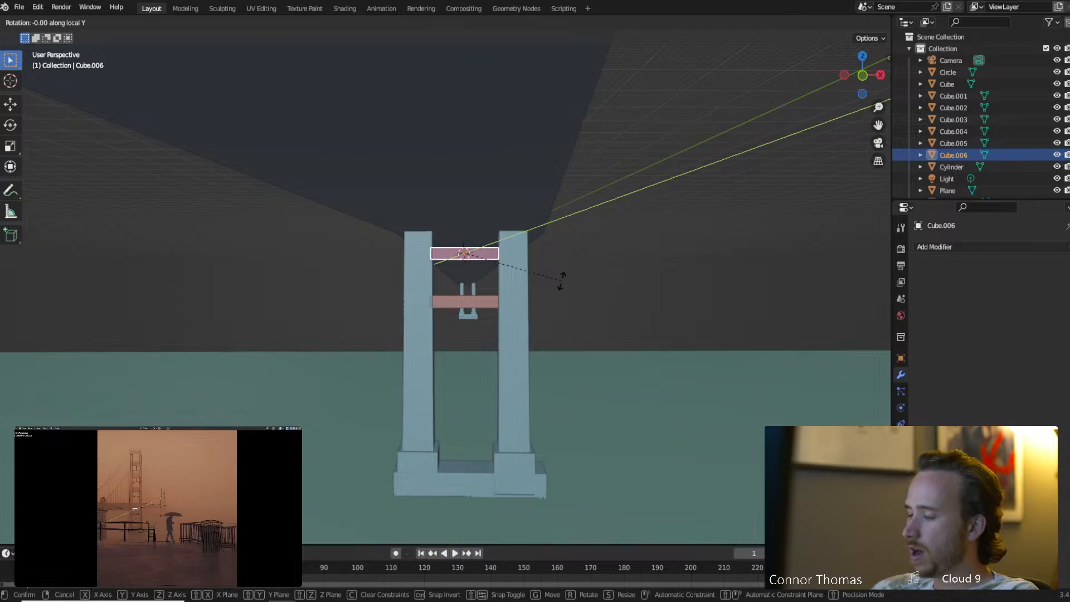
pyautogui.write('45')
pyautogui.click(561, 280)
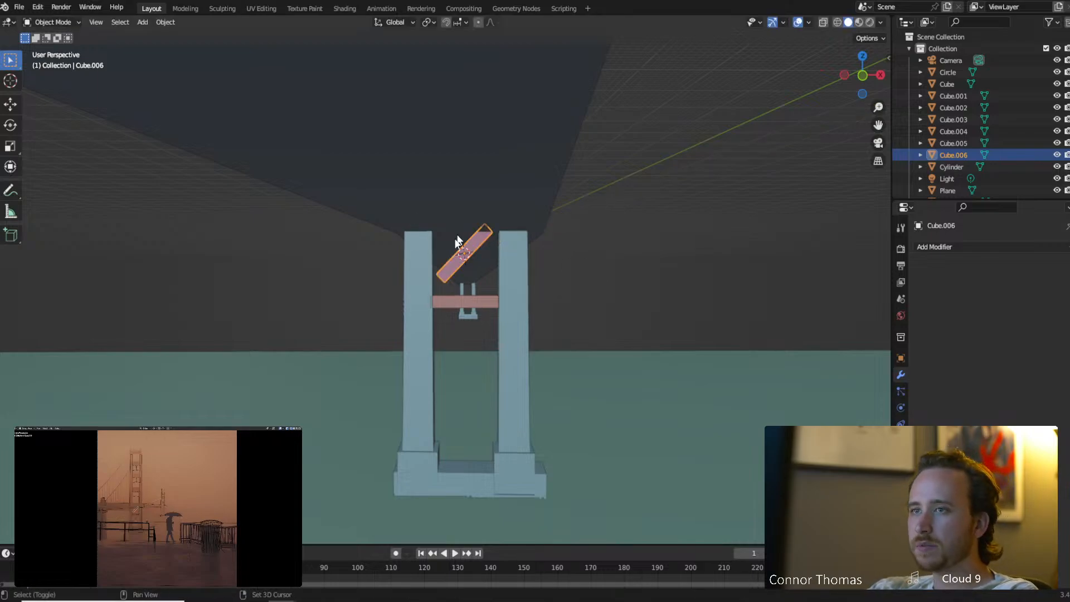
# Lower the diagonal brace along global Z so its lower end meets the horizontal crossbar.
pyautogui.keyDown('shift'); pyautogui.moveTo(457, 242); pyautogui.dragTo(451, 255, button='middle'); pyautogui.keyUp('shift')
pyautogui.press('g')
pyautogui.press('z')
pyautogui.click(545, 285)
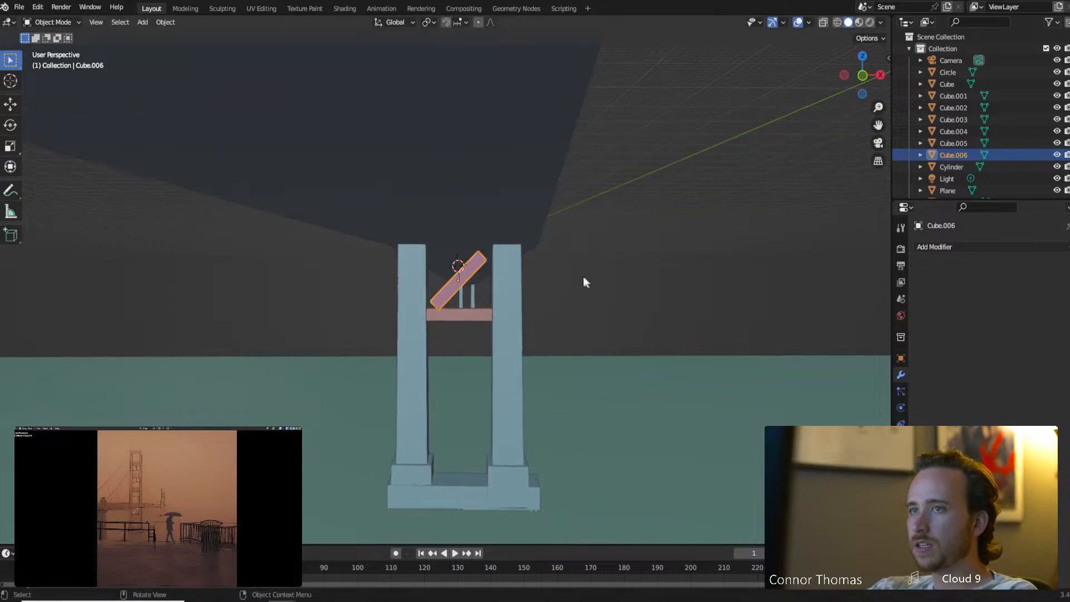
# In Edit Mode, lengthen the diagonal brace along its local X axis until both ends reach into the tower legs.
pyautogui.press('Tab')
pyautogui.press('s')
pyautogui.press('x')
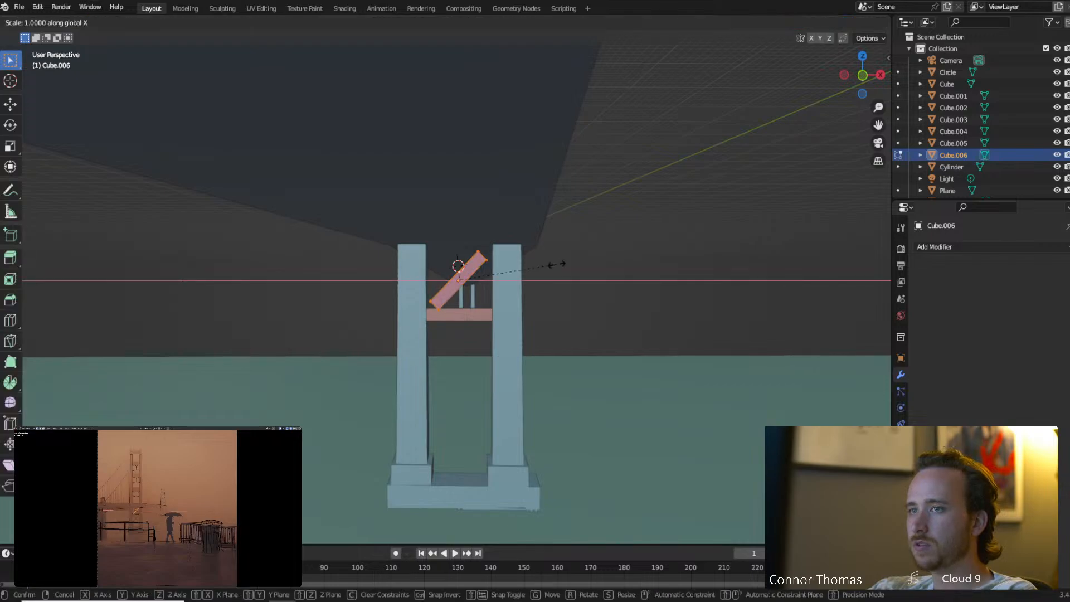
pyautogui.press('x')
pyautogui.press('x')
pyautogui.press('x')
pyautogui.press('x')
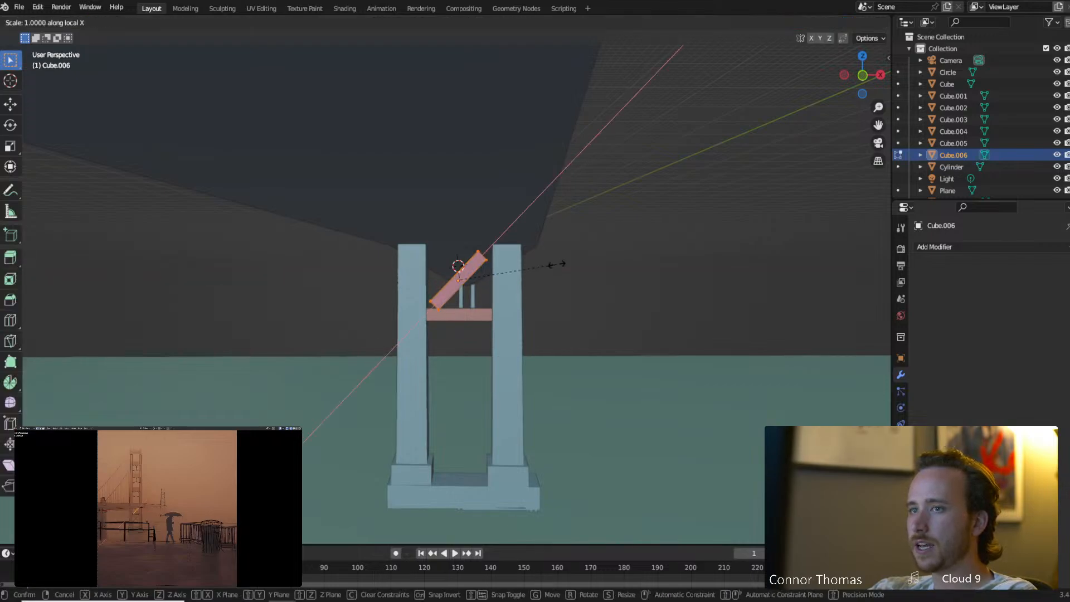
pyautogui.click(613, 239)
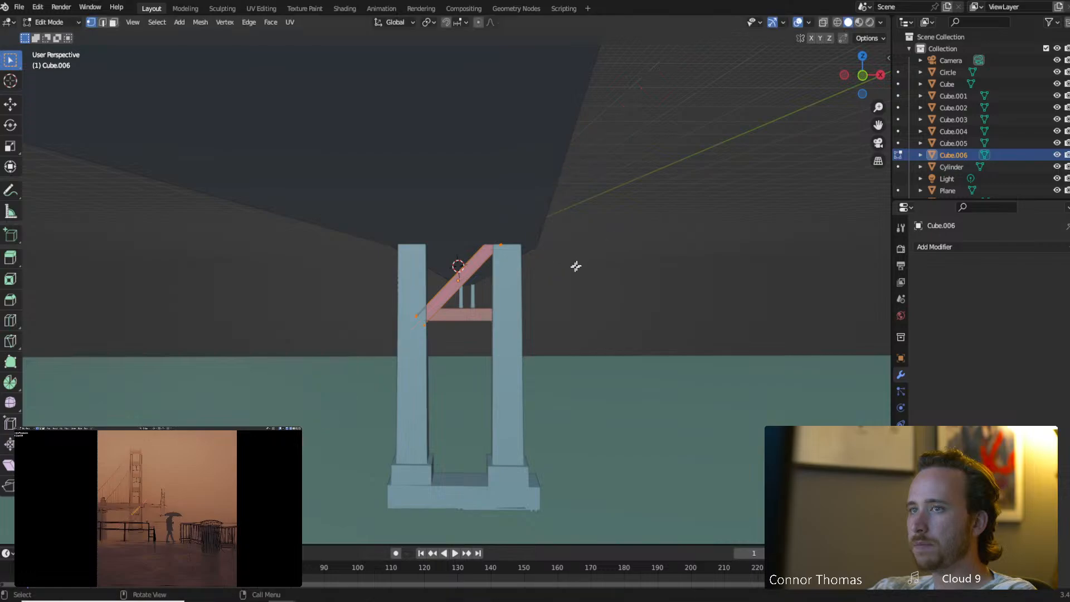
pyautogui.press('Tab')
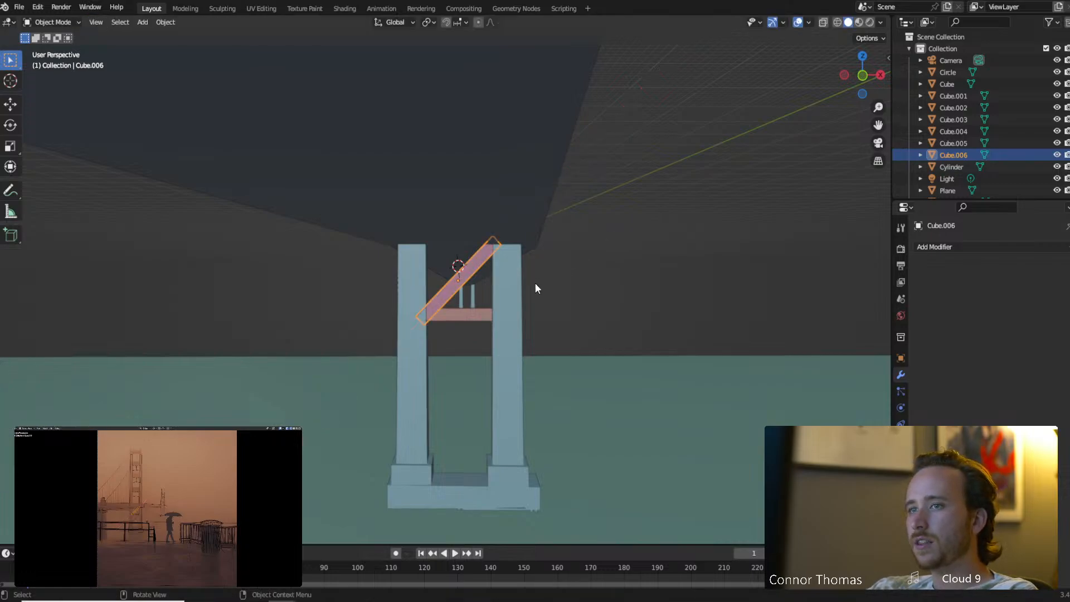
pyautogui.click(979, 246)
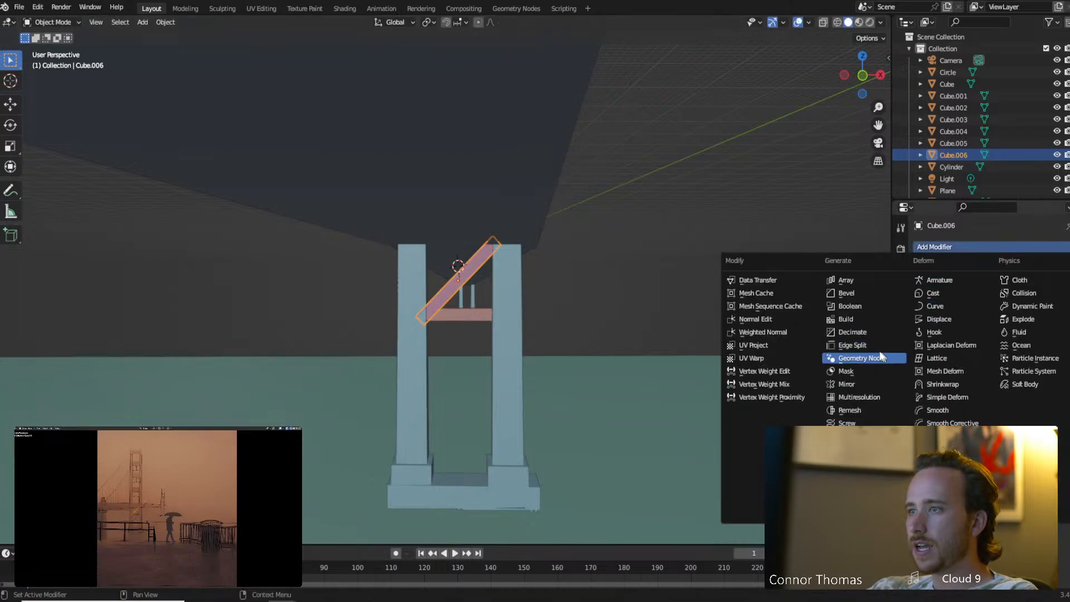
pyautogui.press('Tab')
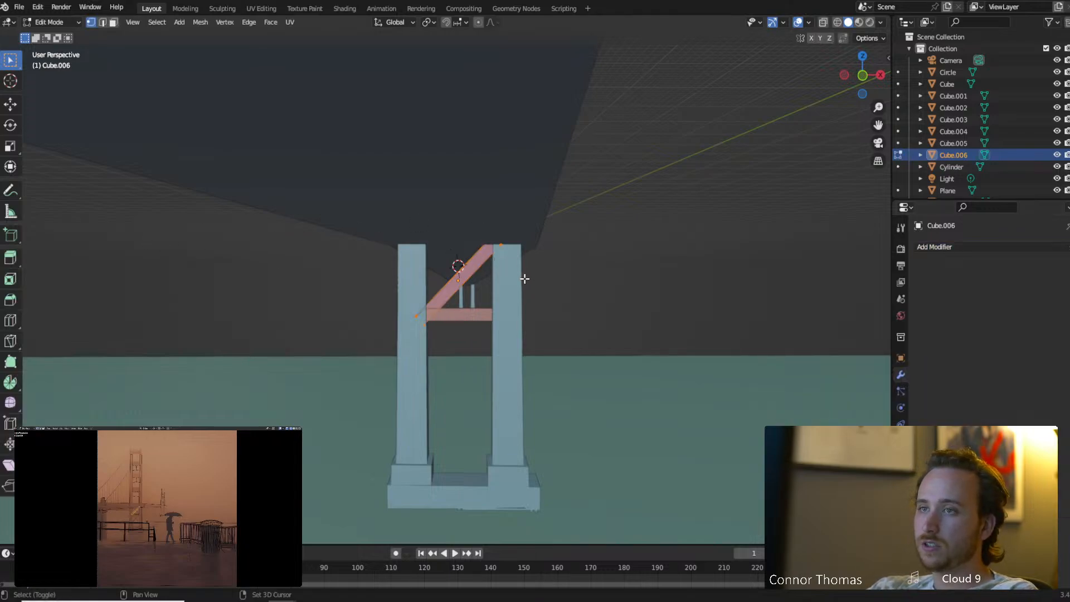
# Duplicate the diagonal brace's mesh in Edit Mode and try offsetting the copy 90 m along its local Y axis.
pyautogui.hotkey('shift', 'd')
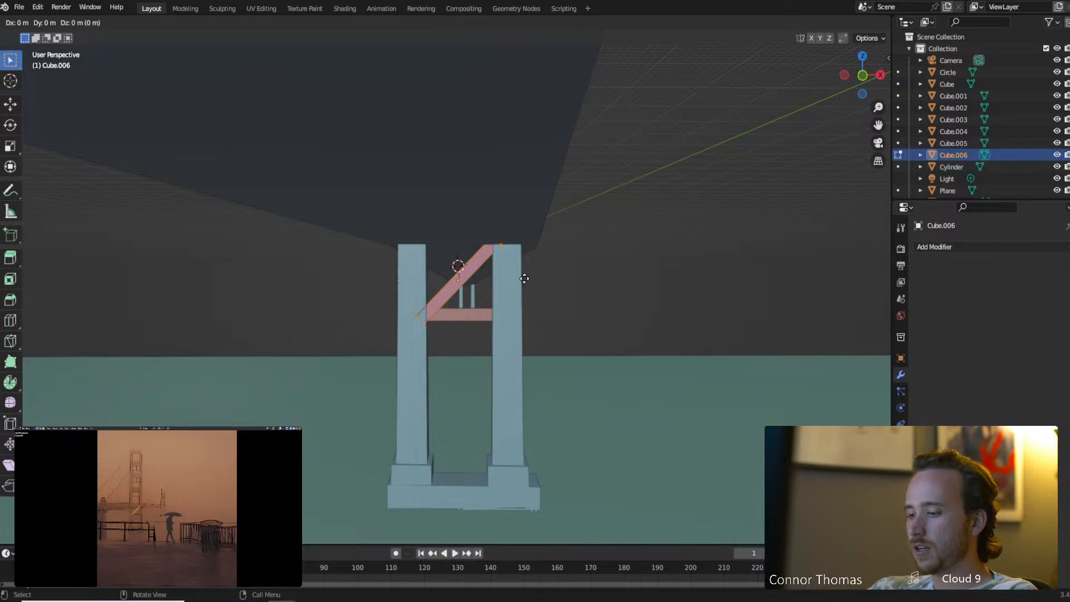
pyautogui.press('y')
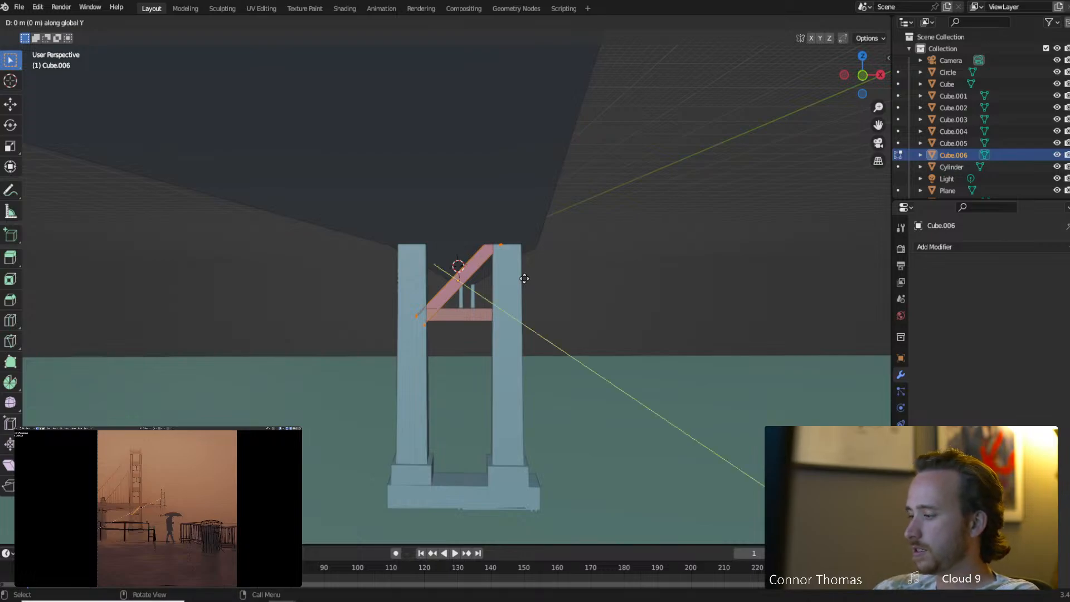
pyautogui.press('y')
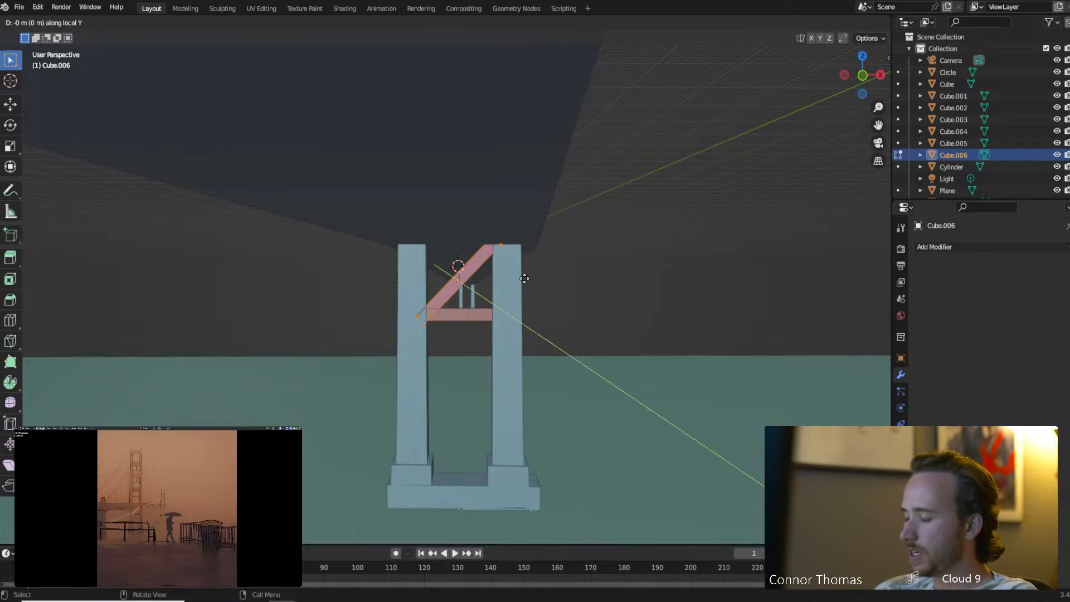
pyautogui.write('90')
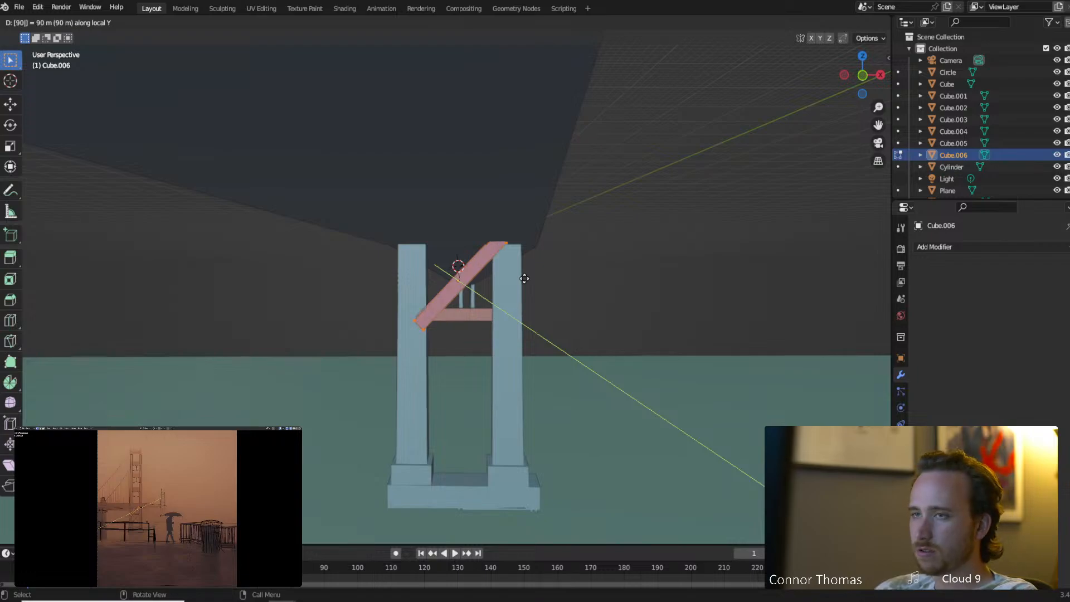
pyautogui.press('Return')
# Try rotating the duplicated brace 180 degrees about global Y.
pyautogui.moveTo(505, 273); pyautogui.dragTo(502, 246, button='middle')
pyautogui.press('r')
pyautogui.press('x')
pyautogui.press('y')
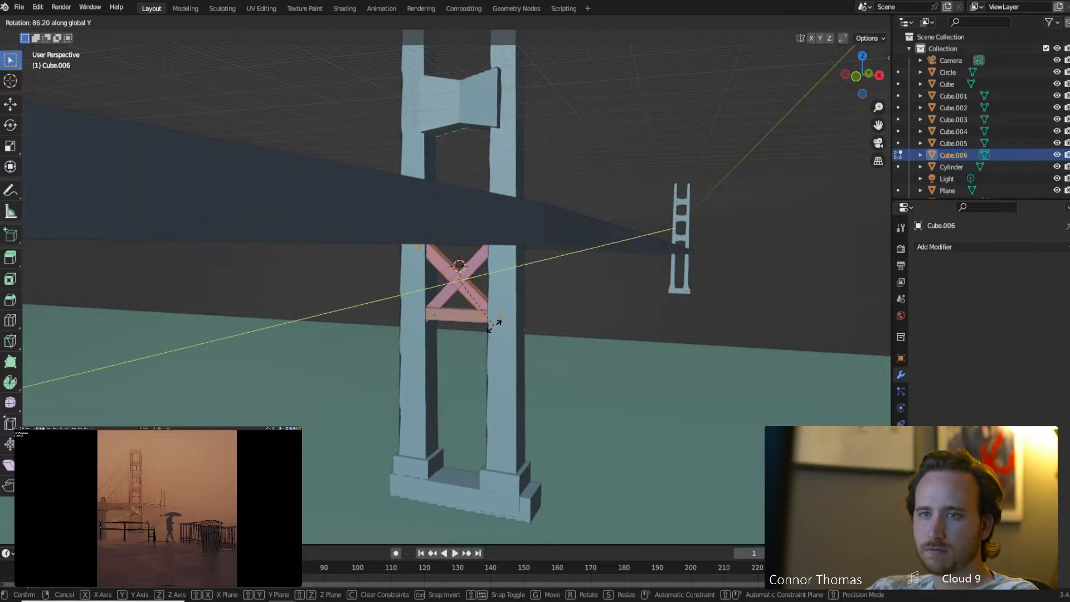
pyautogui.write('180')
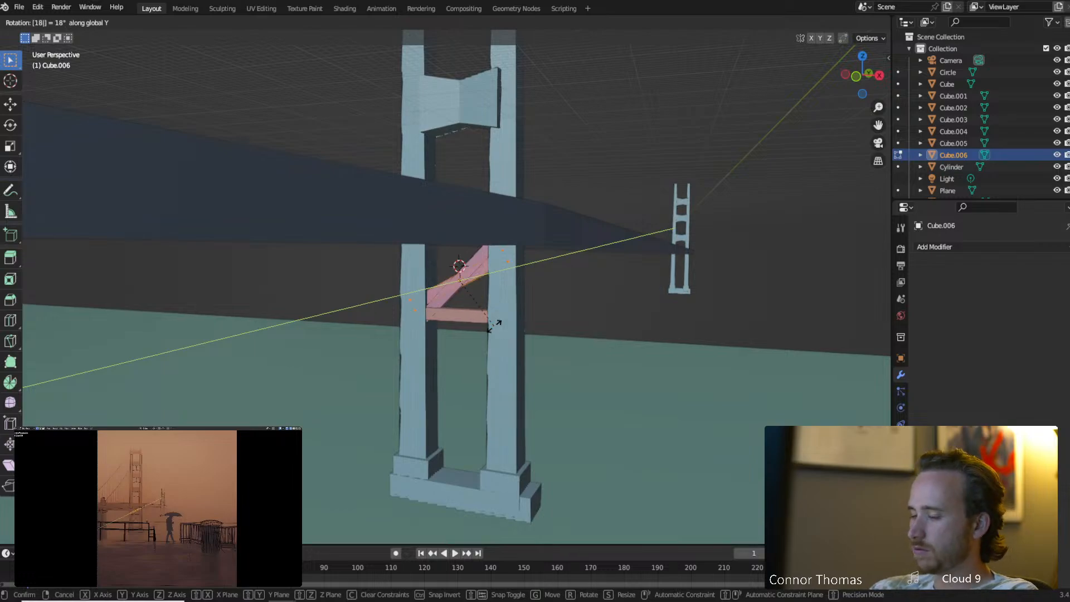
pyautogui.press('Return')
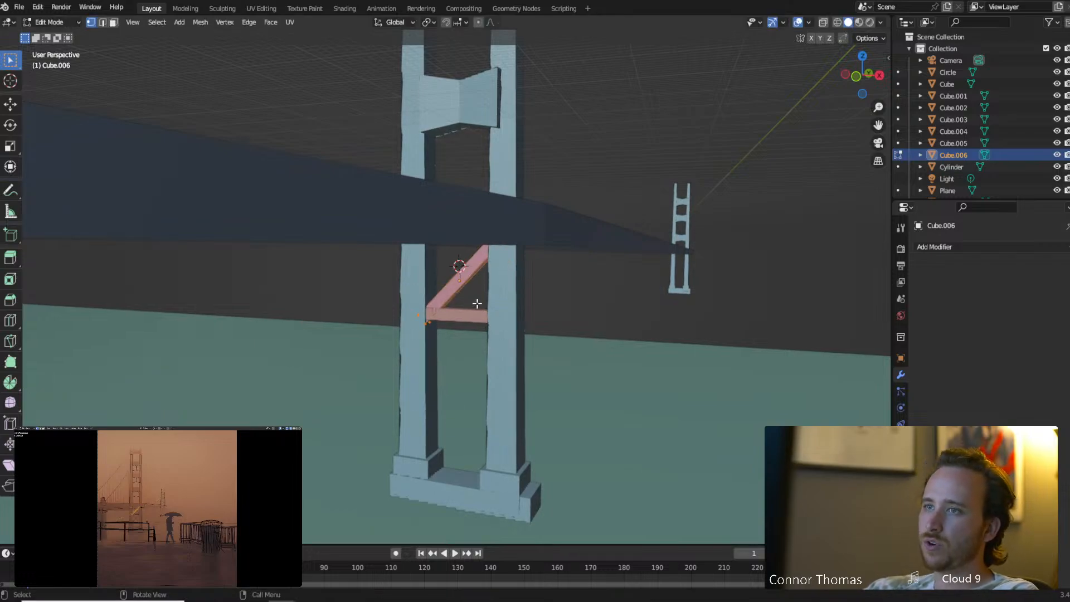
# Rotate the duplicated diagonal brace 90 degrees about global Y so the two bars form an X above the crossbar.
pyautogui.scroll(8, 580, 269)
pyautogui.scroll(-5, 583, 265)
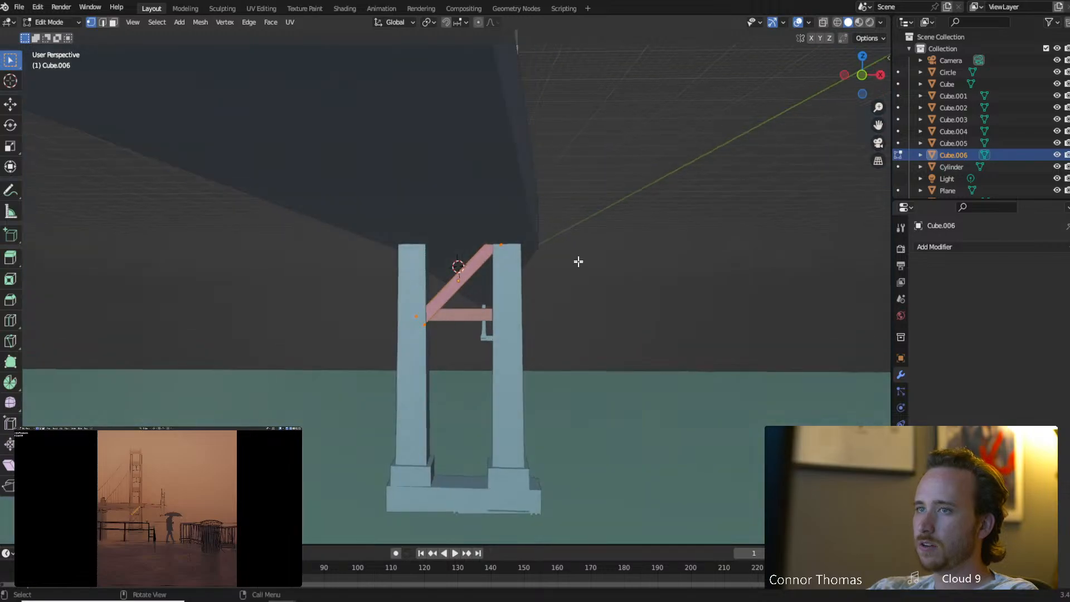
pyautogui.write('ry')
pyautogui.write('90')
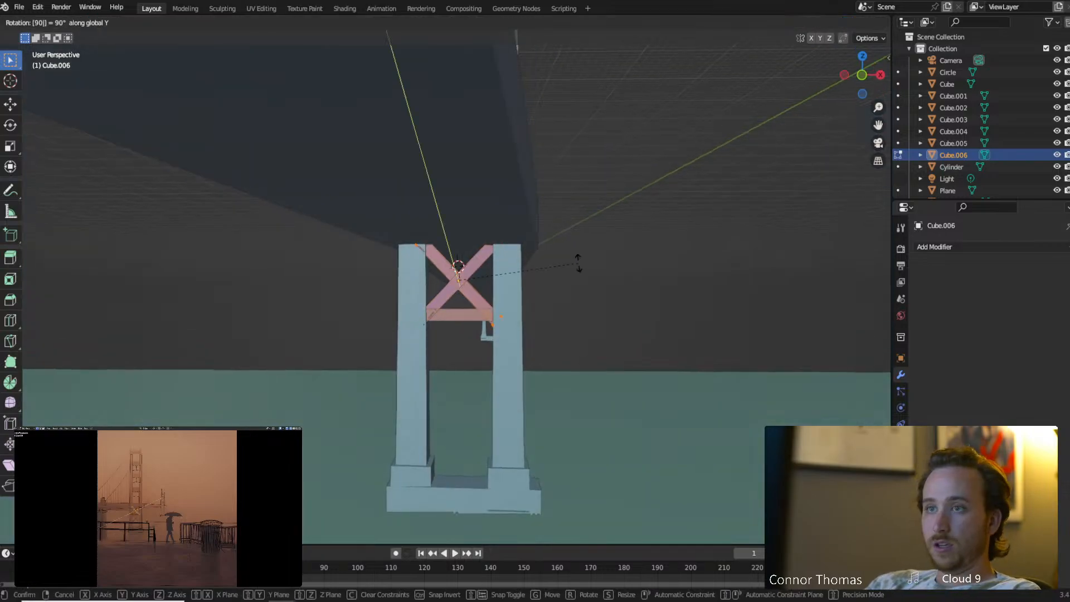
pyautogui.press('Return')
# In Object Mode, duplicate the X brace and lower the copy about 145 m along global Z to sit just below the crossbar.
pyautogui.moveTo(525, 279); pyautogui.dragTo(502, 283, button='middle')
pyautogui.press('Tab')
pyautogui.hotkey('shift', 'd')
pyautogui.press('z')
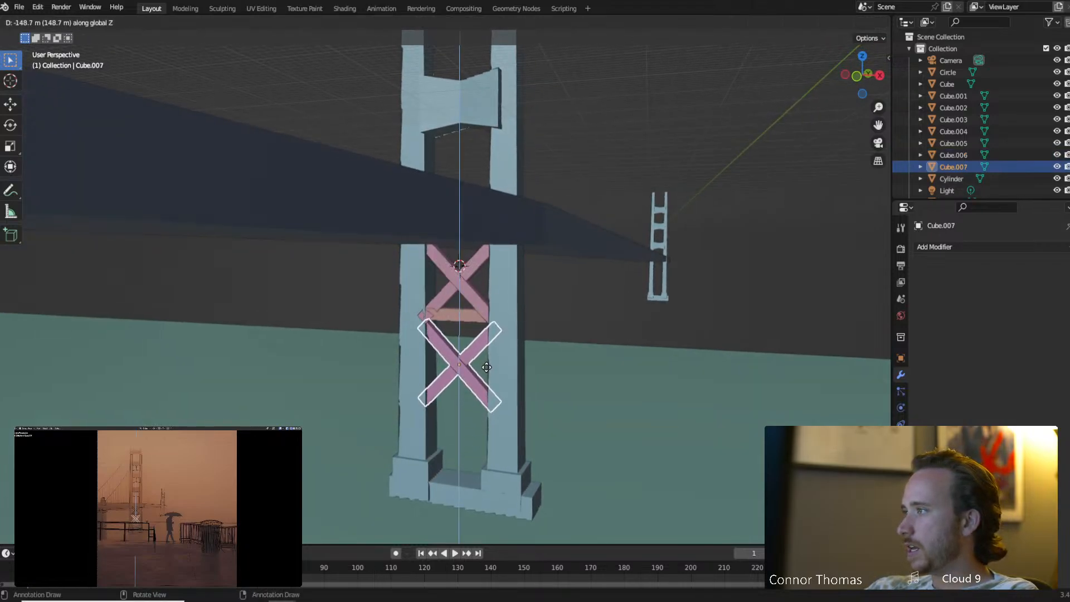
pyautogui.click(486, 365)
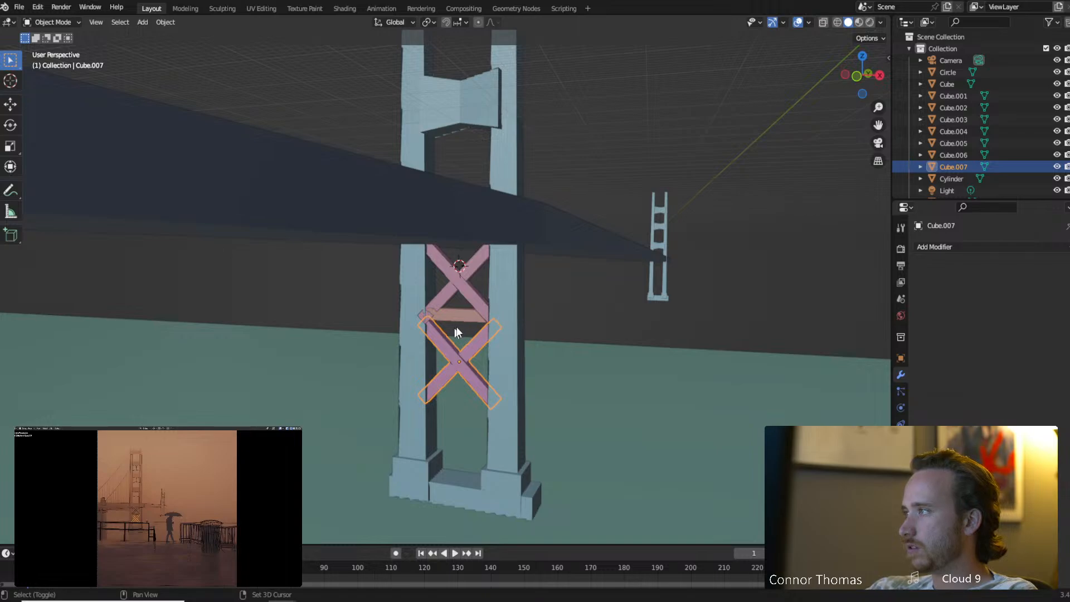
pyautogui.keyDown('shift'); pyautogui.moveTo(455, 339); pyautogui.dragTo(469, 288, button='middle'); pyautogui.keyUp('shift')
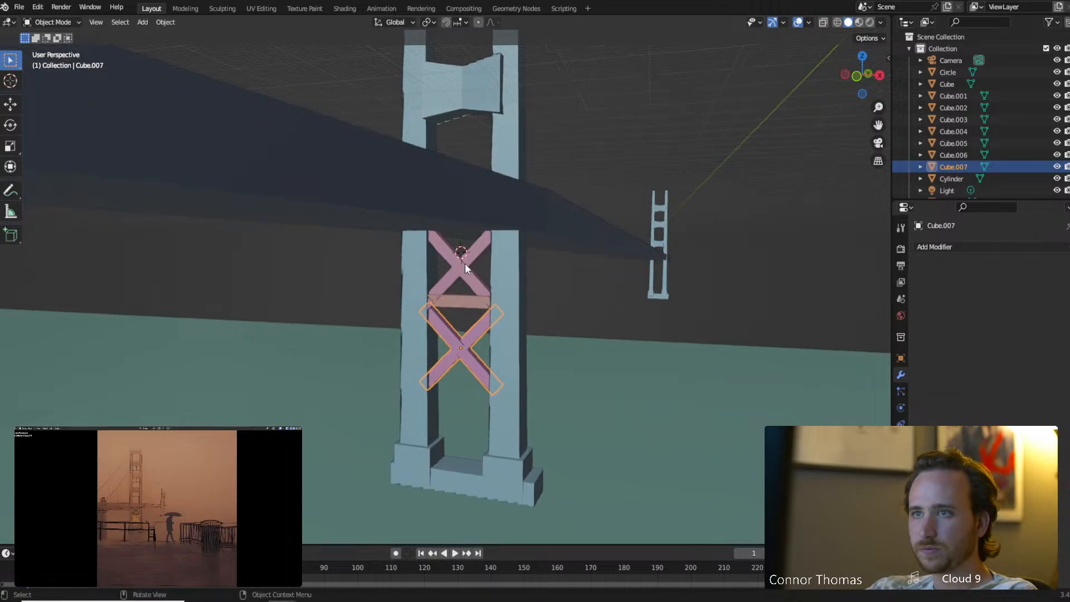
pyautogui.keyDown('shift'); pyautogui.click(465, 263); pyautogui.keyUp('shift')
pyautogui.keyDown('shift'); pyautogui.click(464, 300); pyautogui.keyUp('shift')
pyautogui.keyDown('shift'); pyautogui.click(473, 339); pyautogui.keyUp('shift')
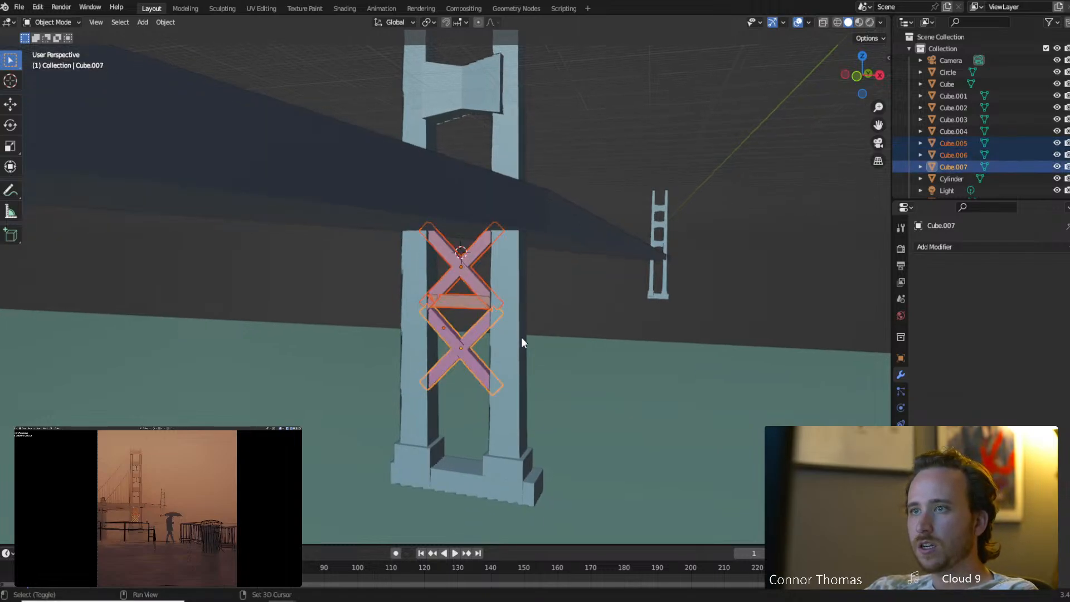
pyautogui.click(658, 297)
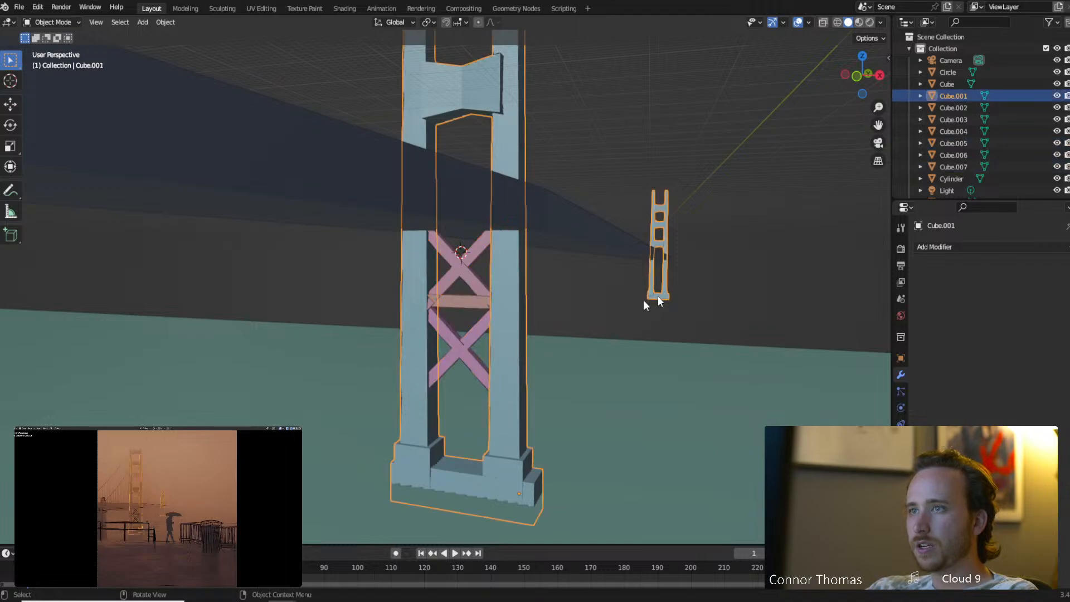
# Select both X braces and the crossbar, duplicate them, and place the copies at the far tower below the deck in the right orthographic view.
pyautogui.click(463, 279)
pyautogui.keyDown('shift'); pyautogui.click(462, 303); pyautogui.keyUp('shift')
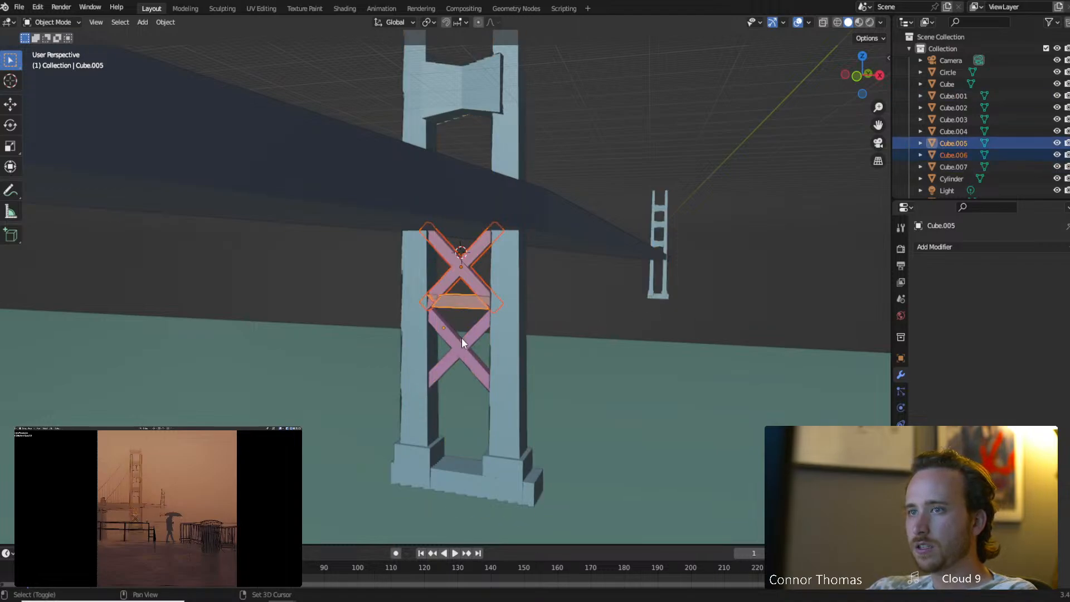
pyautogui.keyDown('shift'); pyautogui.click(461, 342); pyautogui.keyUp('shift')
pyautogui.scroll(-8, 501, 343)
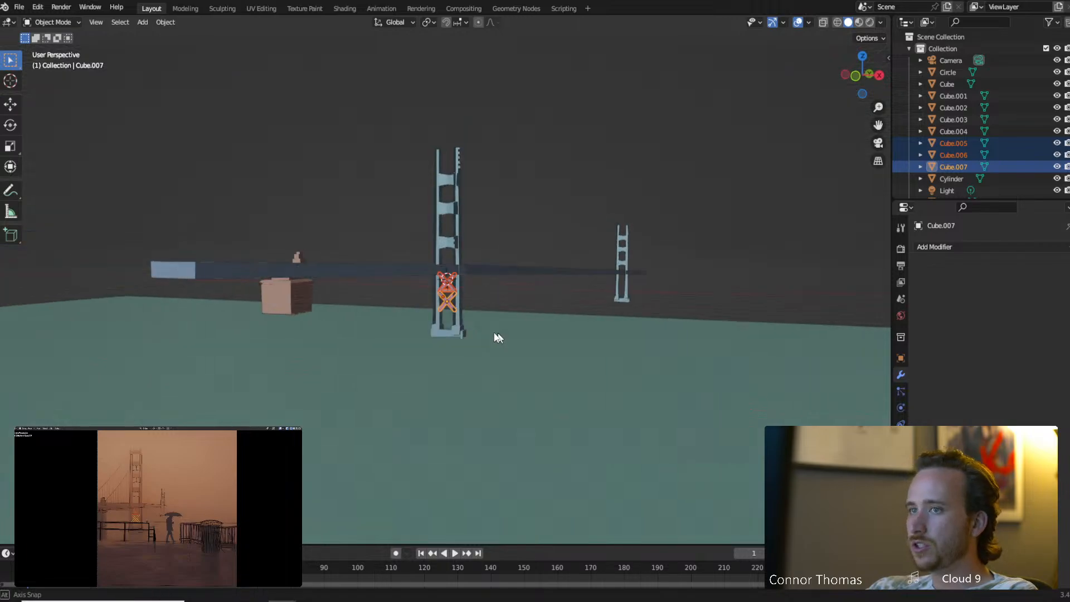
pyautogui.moveTo(497, 335); pyautogui.dragTo(433, 322, button='middle')
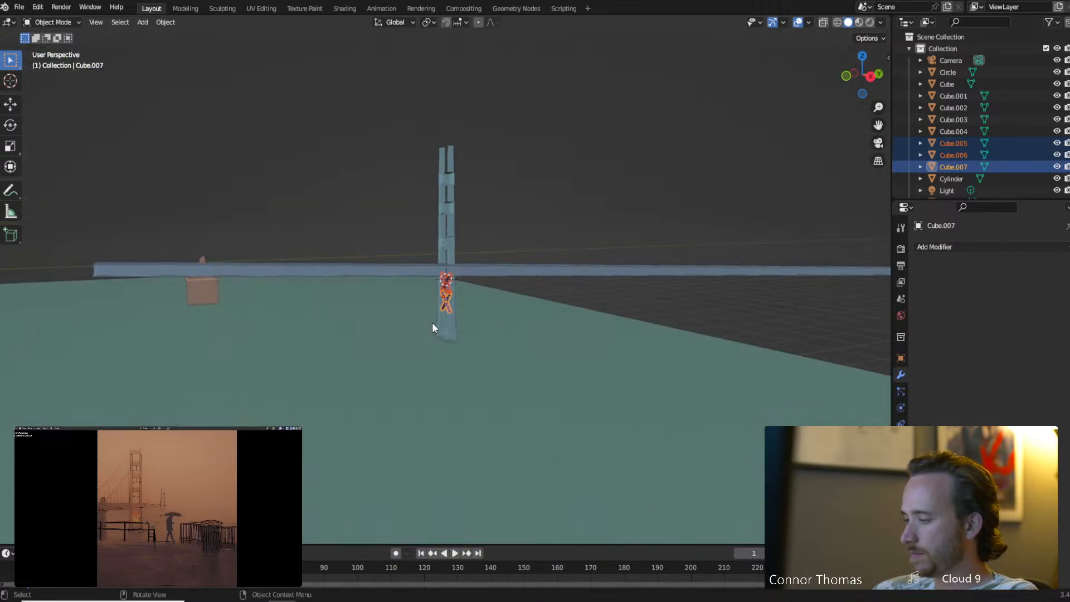
pyautogui.press('KP_1')
pyautogui.press('KP_3')
pyautogui.scroll(-3, 433, 322)
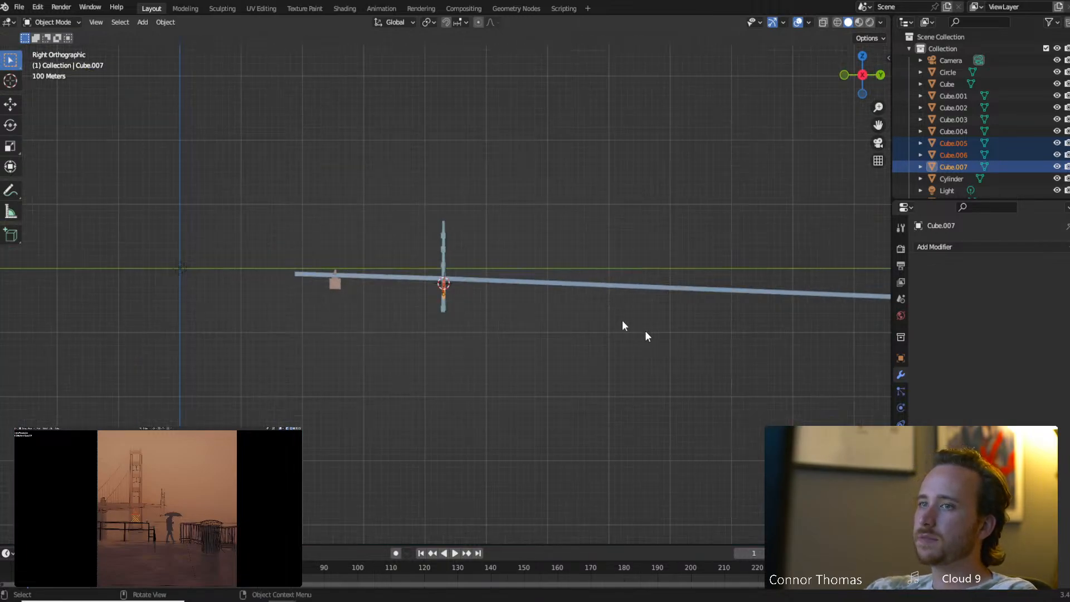
pyautogui.keyDown('shift'); pyautogui.moveTo(622, 323); pyautogui.dragTo(465, 332, button='middle'); pyautogui.keyUp('shift')
pyautogui.hotkey('shift', 'd')
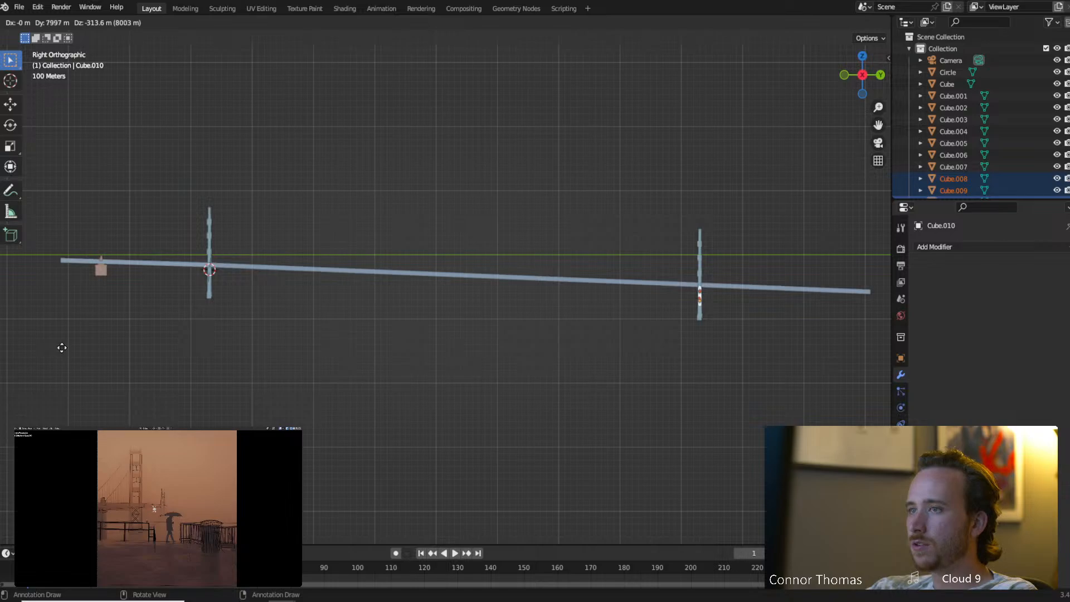
pyautogui.click(61, 347)
# Move the duplicated braces and crossbar along global X until they are centred between the far tower's legs.
pyautogui.press('KP_Decimal')
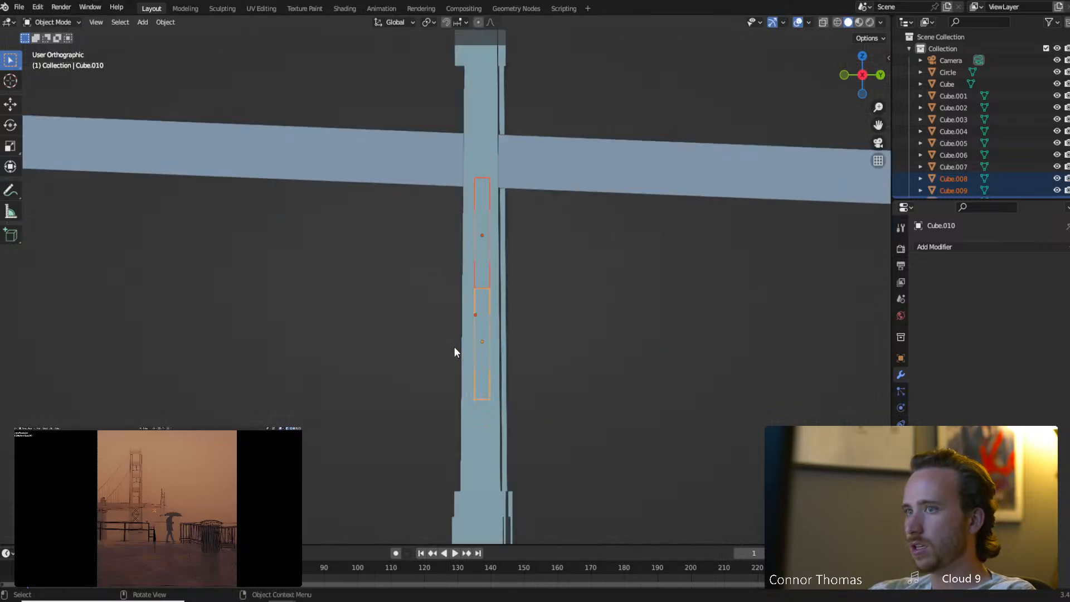
pyautogui.moveTo(342, 341); pyautogui.dragTo(446, 343, button='middle')
pyautogui.press('g')
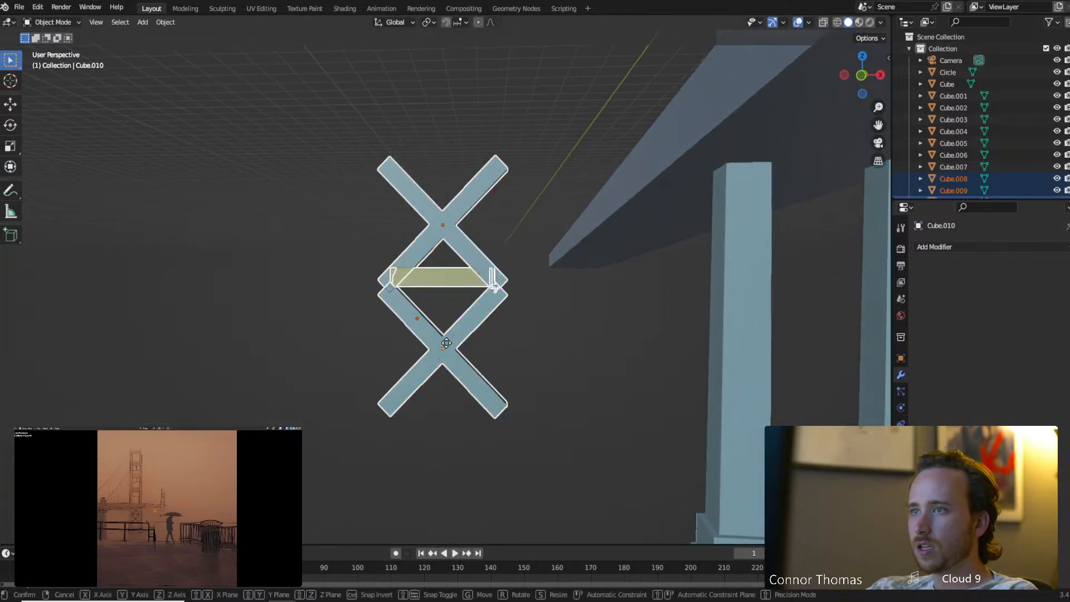
pyautogui.press('x')
pyautogui.click(791, 369)
pyautogui.keyDown('shift'); pyautogui.moveTo(791, 369); pyautogui.dragTo(591, 369, button='middle'); pyautogui.keyUp('shift')
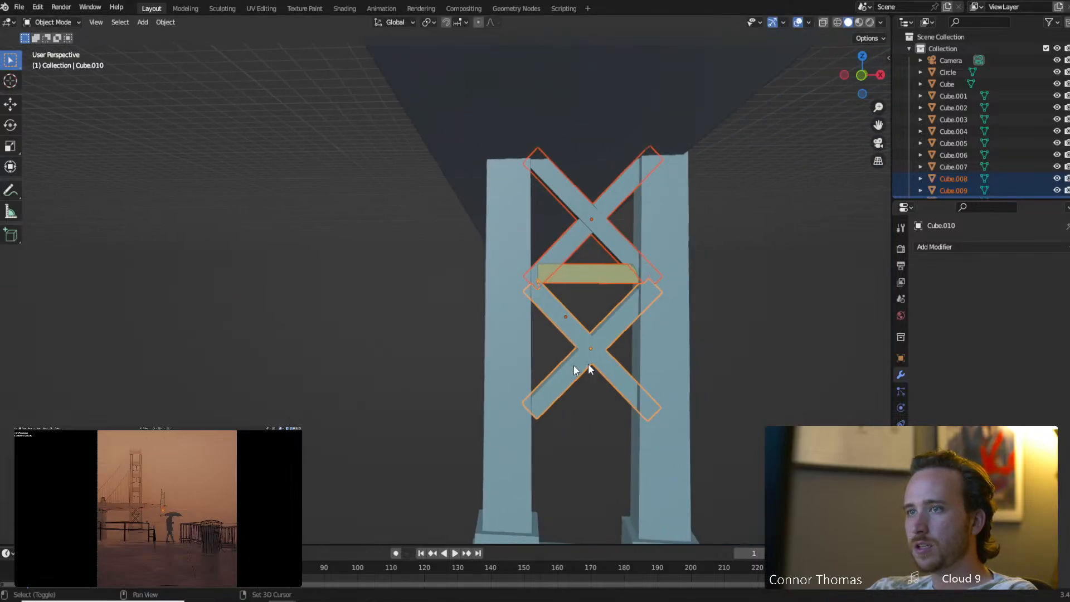
pyautogui.press('g')
pyautogui.press('x')
pyautogui.click(638, 346)
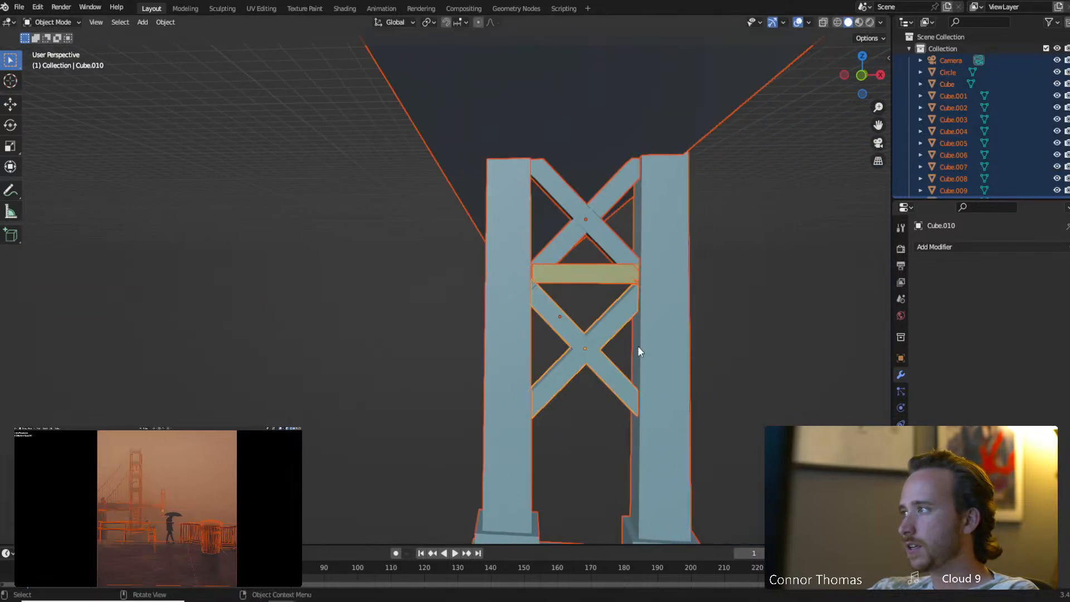
# Examine the bridge from several angles, comparing the cross-bracing on the near and far towers.
pyautogui.scroll(-5, 638, 346)
pyautogui.moveTo(557, 373); pyautogui.dragTo(347, 376, button='middle')
pyautogui.scroll(-7, 345, 374)
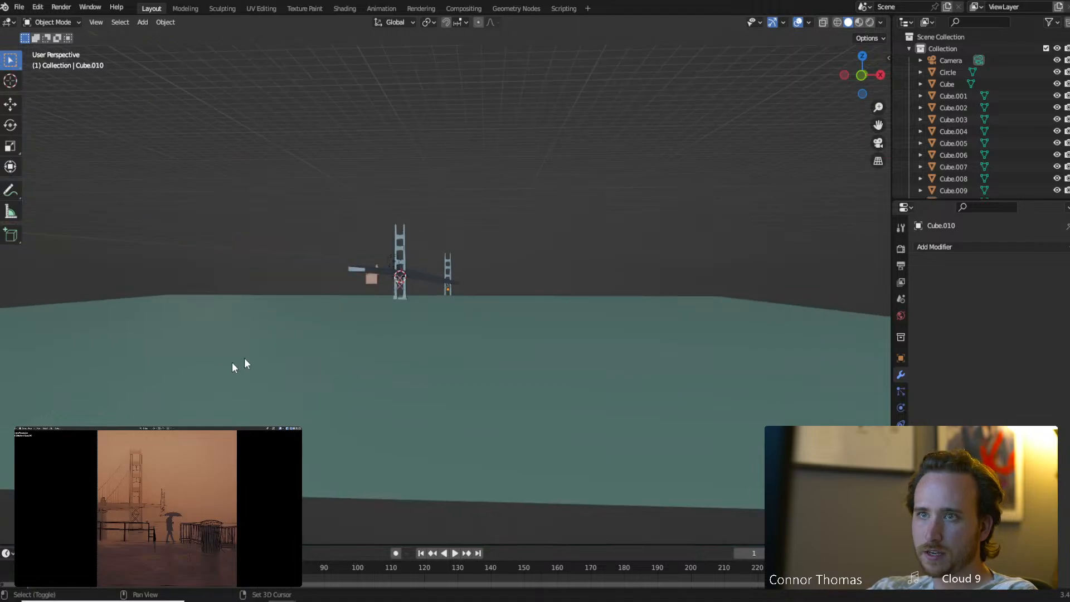
pyautogui.keyDown('shift'); pyautogui.moveTo(244, 359); pyautogui.dragTo(480, 326, button='middle'); pyautogui.keyUp('shift')
pyautogui.scroll(7, 473, 295)
pyautogui.keyDown('shift'); pyautogui.moveTo(617, 339); pyautogui.dragTo(537, 344, button='middle'); pyautogui.keyUp('shift')
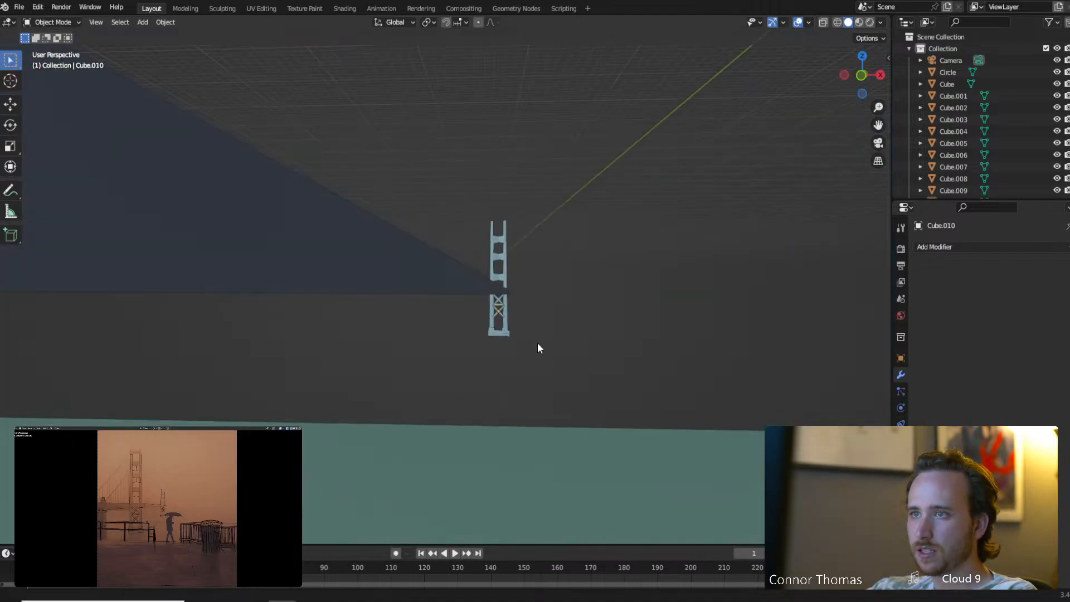
pyautogui.scroll(-8, 540, 342)
pyautogui.scroll(5, 449, 341)
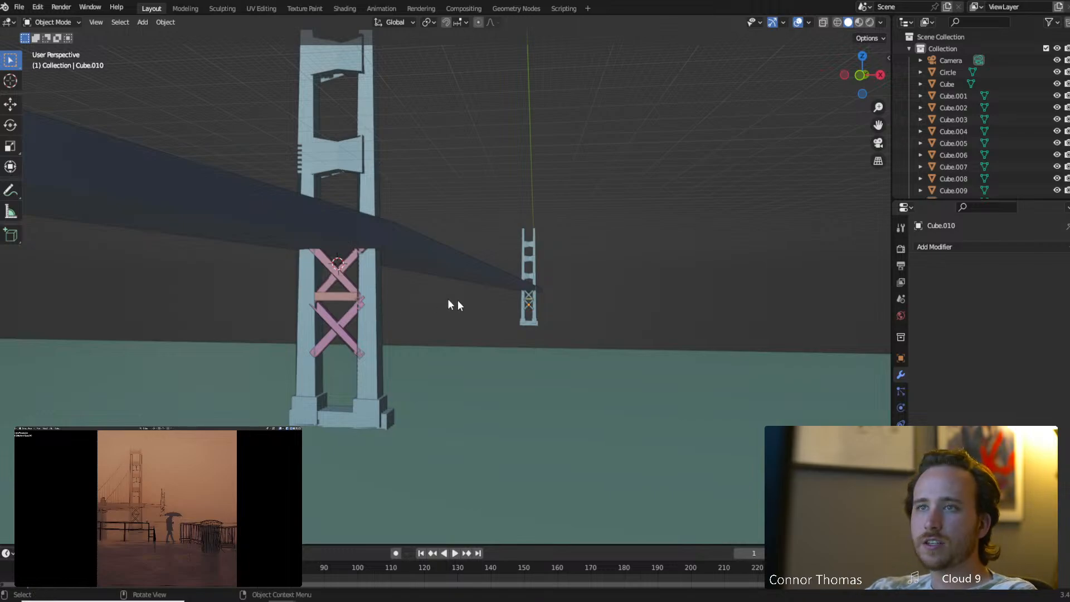
pyautogui.moveTo(449, 304); pyautogui.dragTo(67, 118, button='middle')
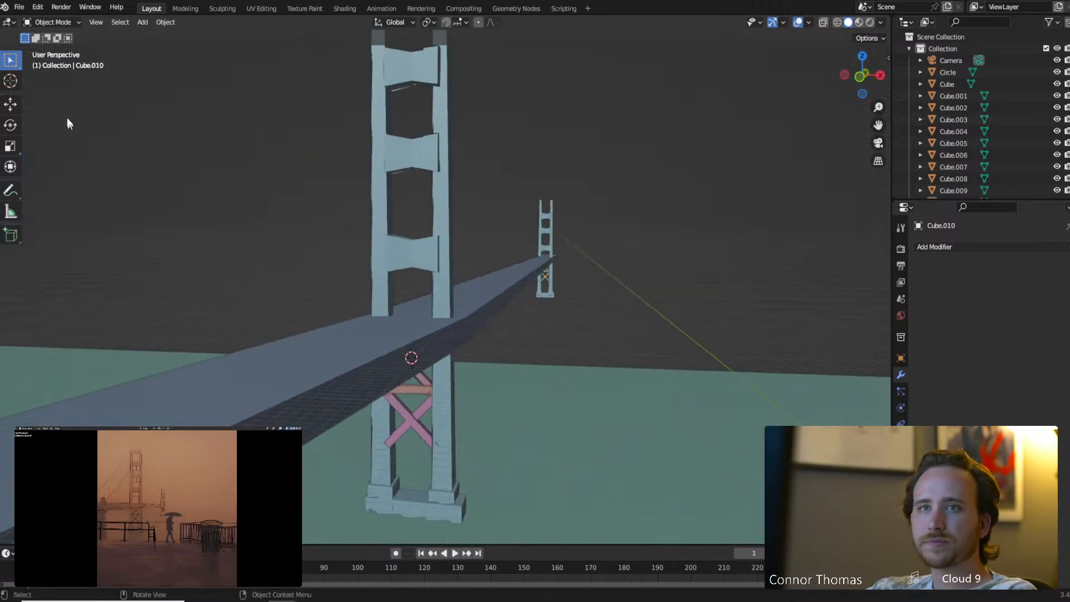
pyautogui.click(10, 80)
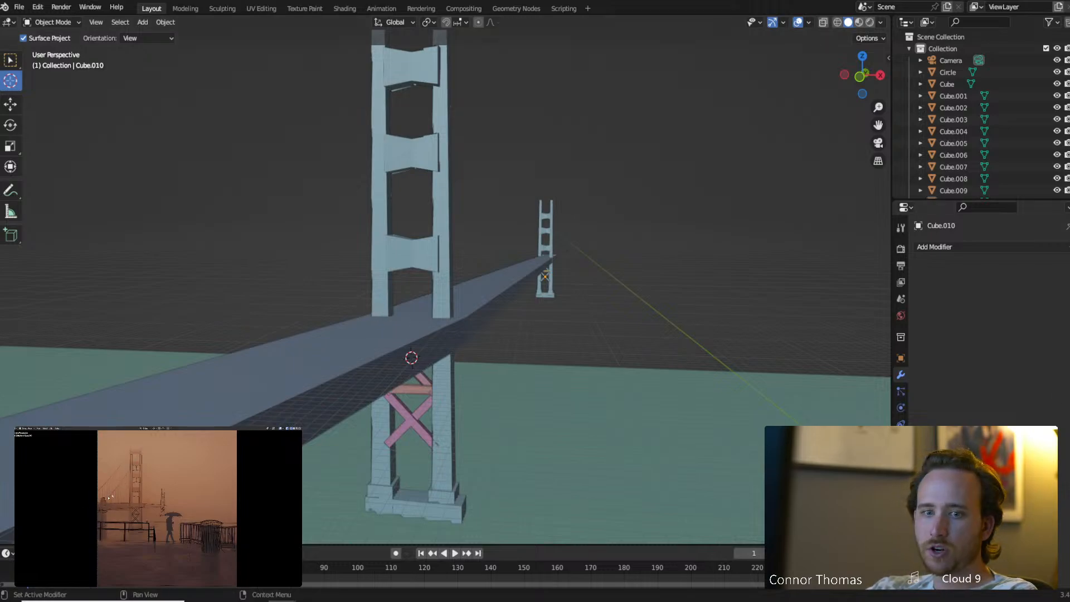
pyautogui.moveTo(517, 153); pyautogui.dragTo(523, 195, button='middle')
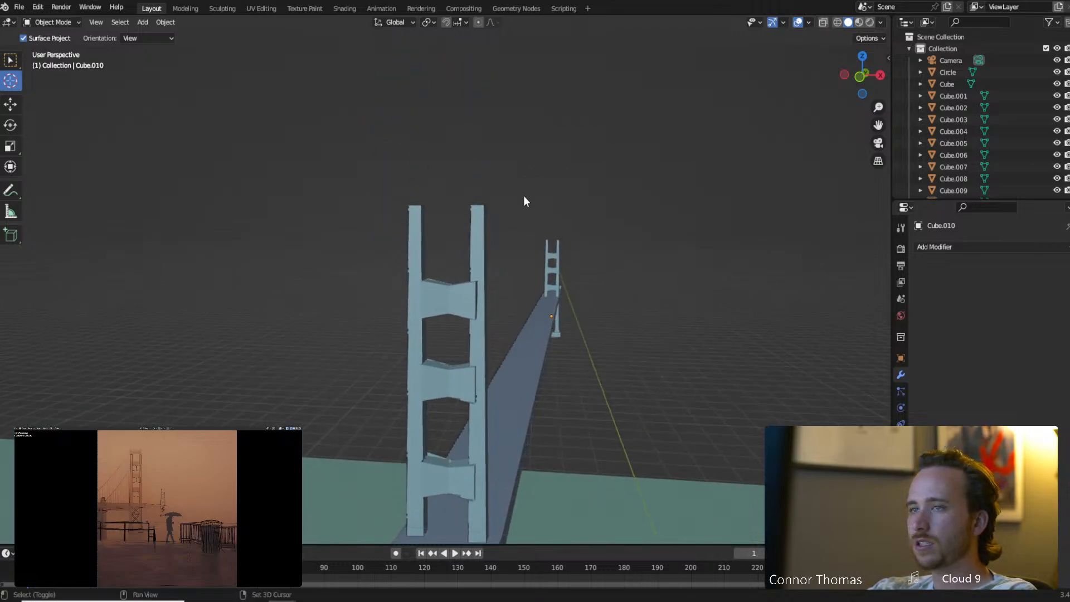
pyautogui.click(11, 60)
# In Edit Mode, select the top vertices of both near tower legs and raise them along global Z to make the legs taller.
pyautogui.click(481, 222)
pyautogui.press('Tab')
pyautogui.moveTo(491, 169); pyautogui.dragTo(480, 195, button='middle')
pyautogui.press('a')
pyautogui.hotkey('alt', 'a')
pyautogui.press('c')
pyautogui.moveTo(470, 243); pyautogui.dragTo(387, 232)
pyautogui.press('Escape')
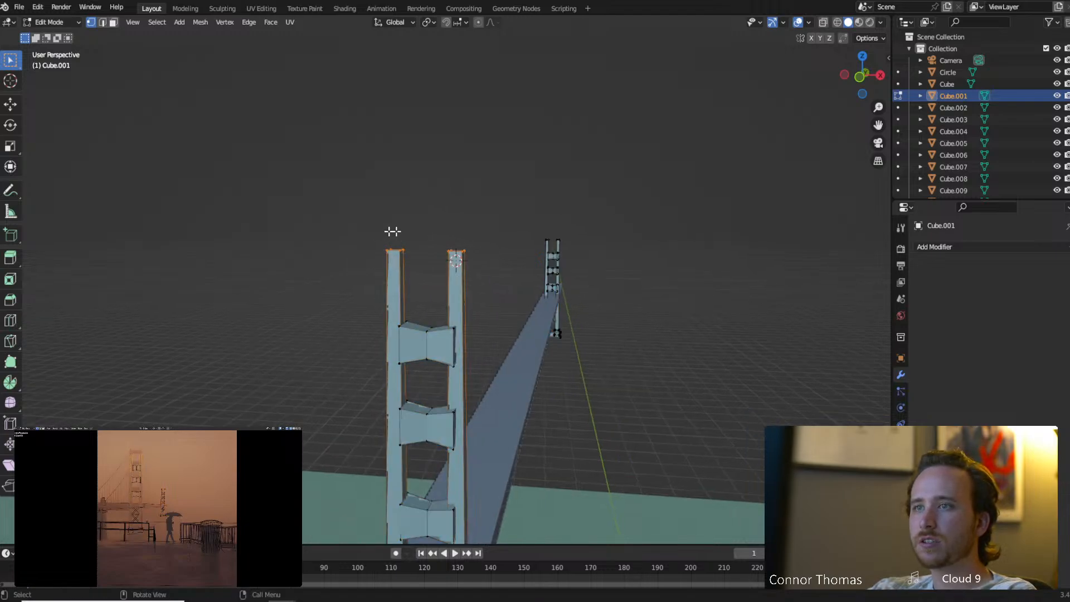
pyautogui.press('g')
pyautogui.press('z')
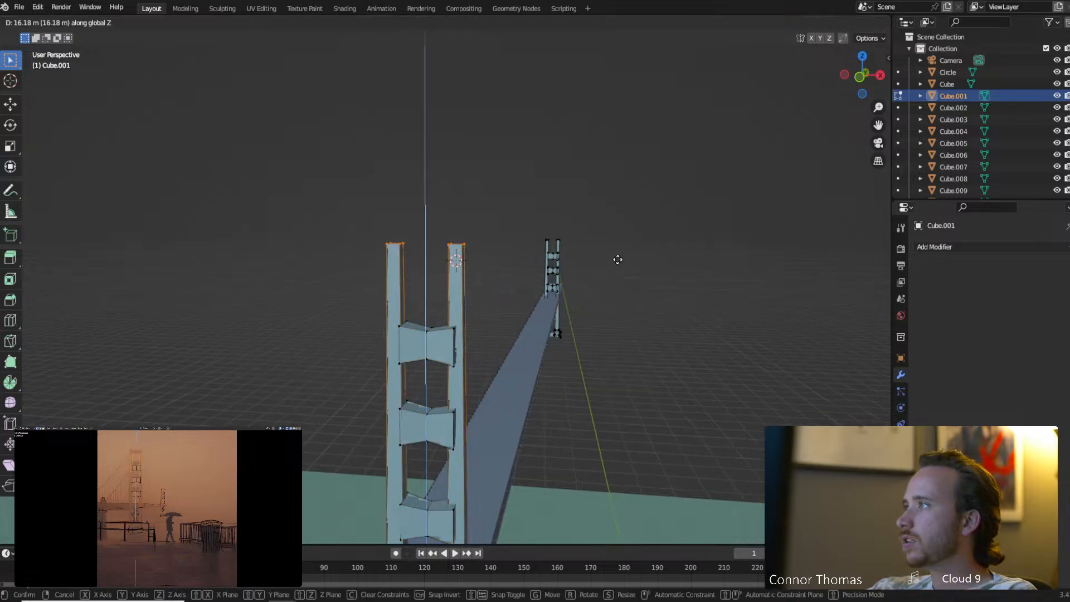
pyautogui.click(603, 233)
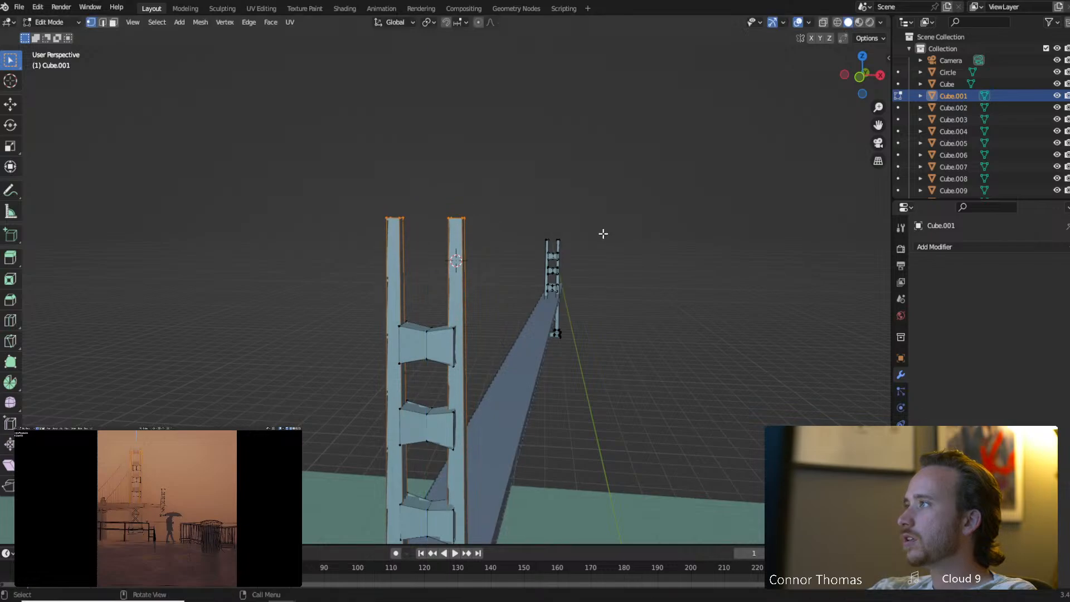
# Duplicate the near tower's uppermost crossbar and raise the copy about 270 m along global Z to the leg tops.
pyautogui.hotkey('alt', 'a')
pyautogui.press('l')
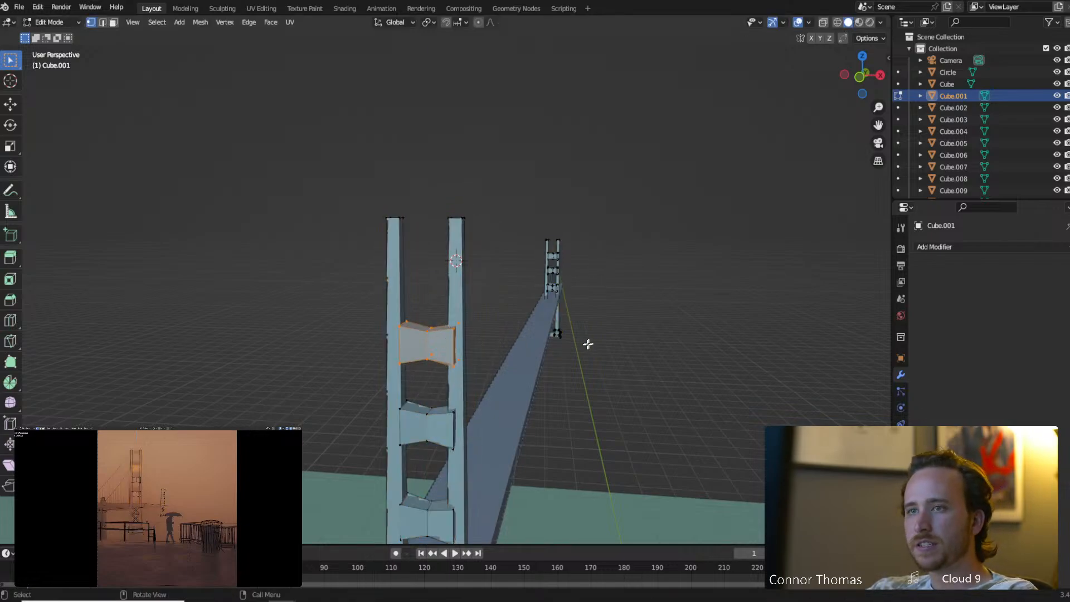
pyautogui.press('g')
pyautogui.press('z')
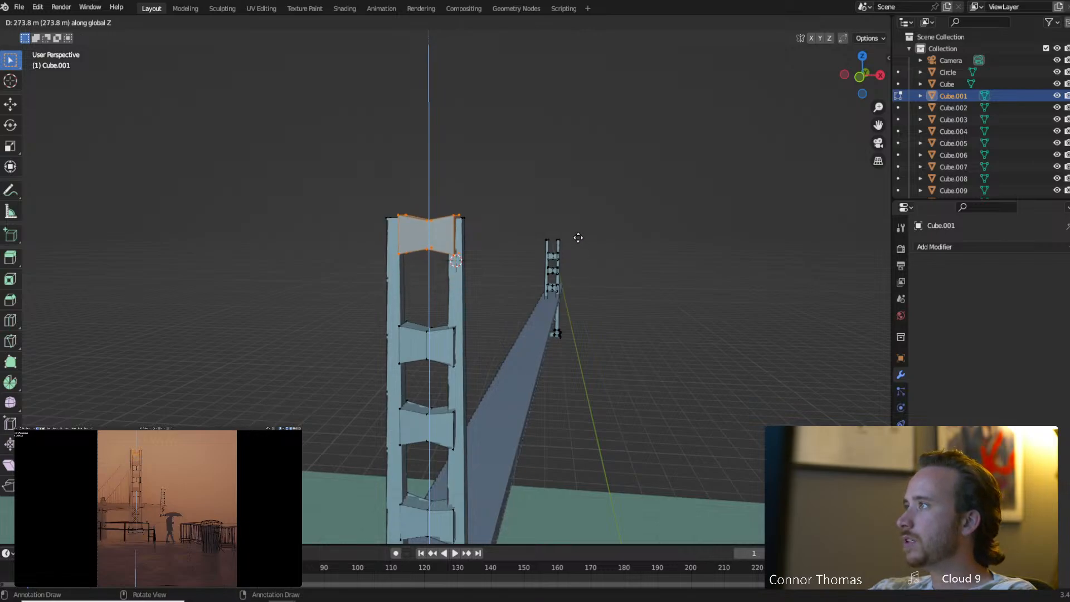
pyautogui.click(580, 242)
# Scale the new top crossbar to about 0.7 along global Z, then return to Object Mode with nothing selected.
pyautogui.press('s')
pyautogui.press('z')
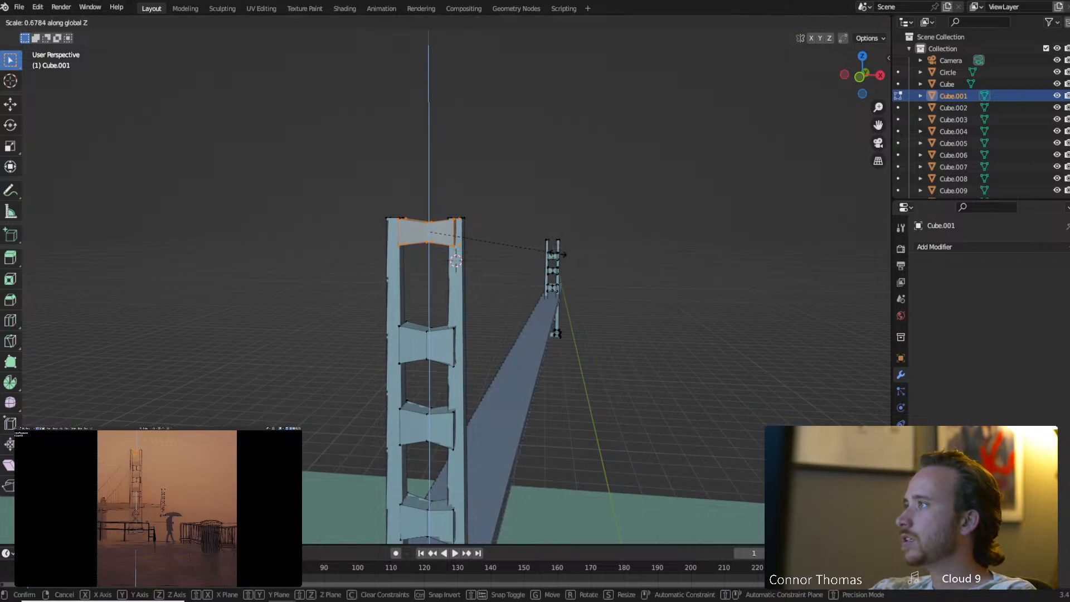
pyautogui.click(555, 255)
pyautogui.press('Tab')
pyautogui.click(528, 290)
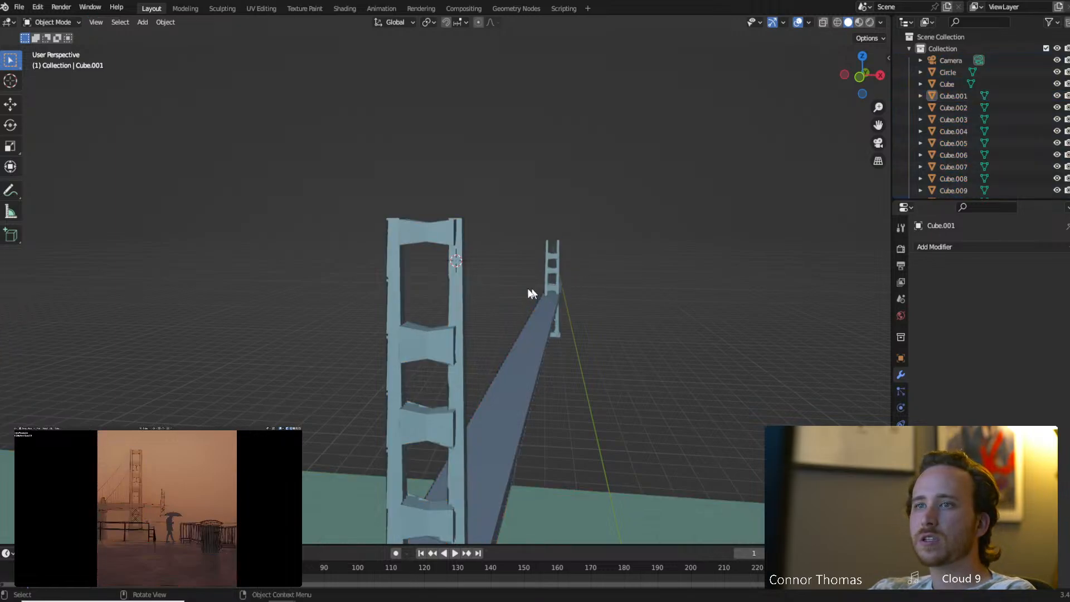
# Place the 3D cursor on the top of the near tower's leg and add a Bezier curve there.
pyautogui.keyDown('shift'); pyautogui.moveTo(418, 290); pyautogui.dragTo(439, 290, button='middle'); pyautogui.keyUp('shift')
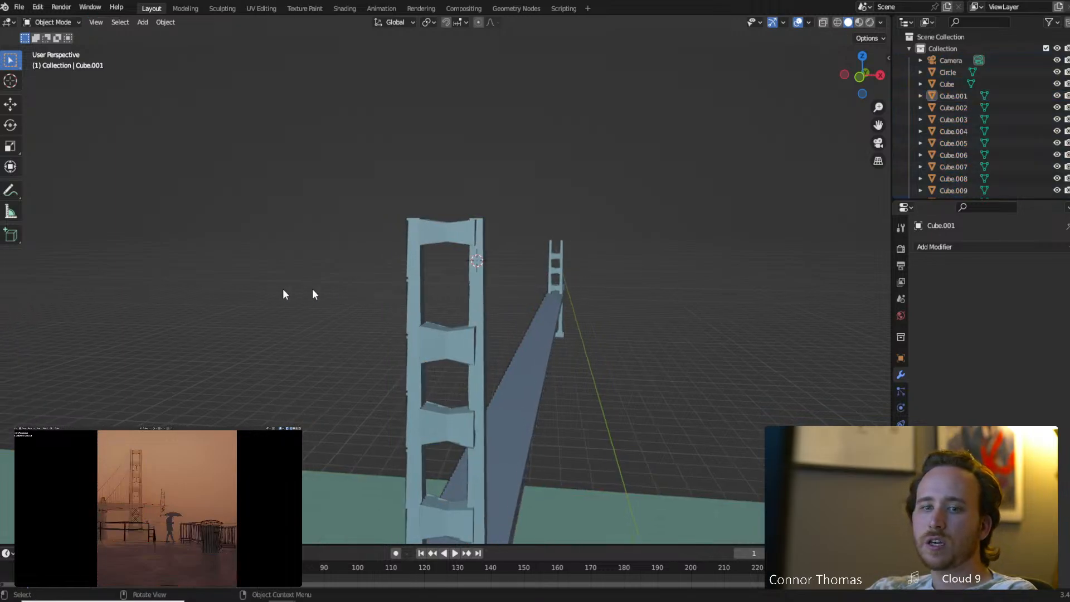
pyautogui.click(13, 84)
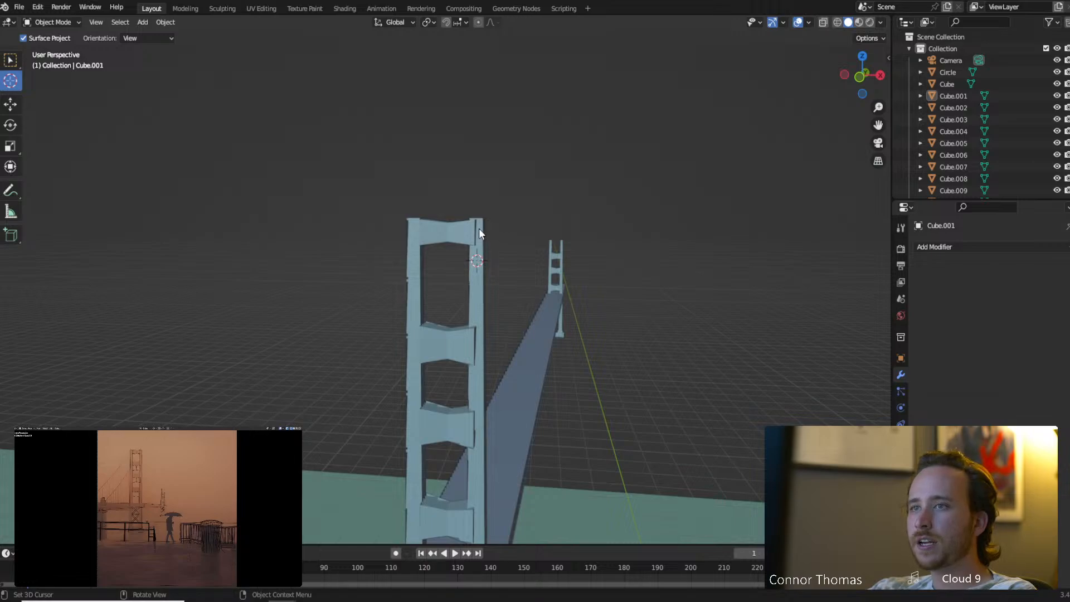
pyautogui.click(5, 63)
pyautogui.hotkey('shift', 'a')
pyautogui.moveTo(498, 313)
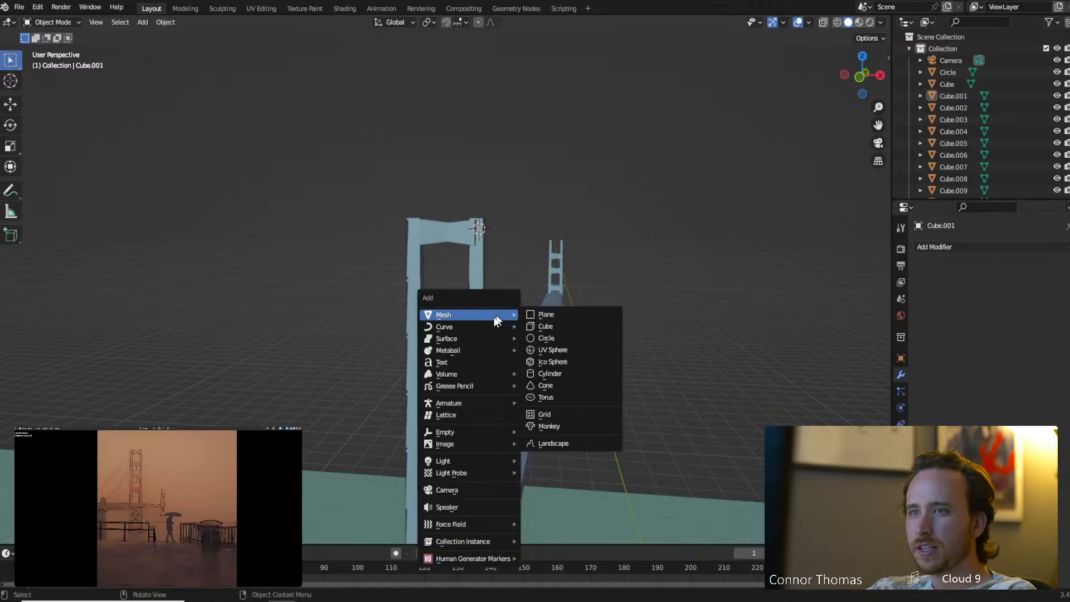
pyautogui.moveTo(514, 334)
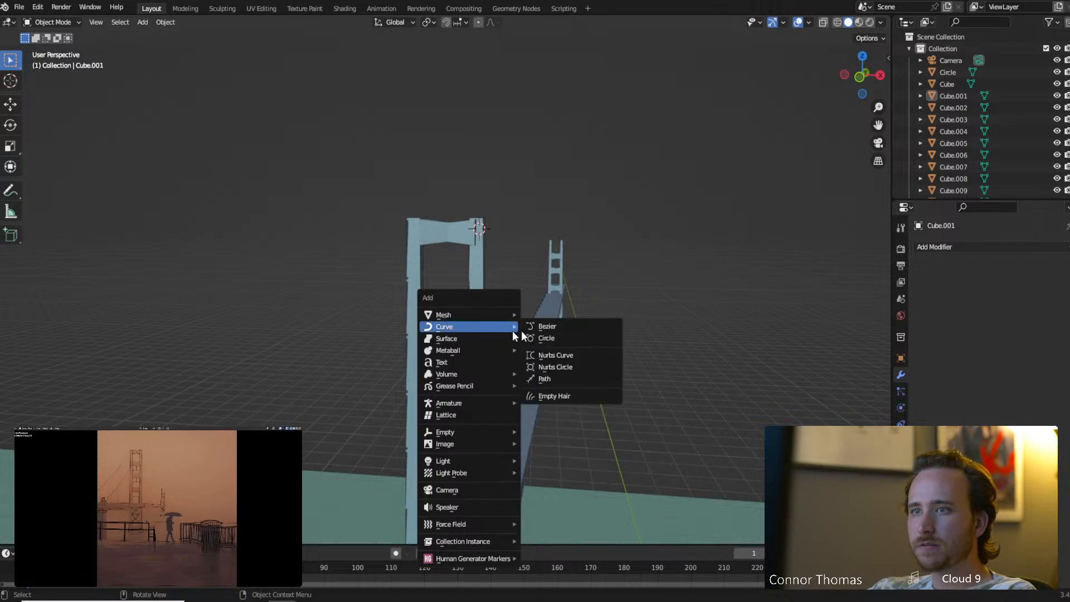
pyautogui.click(551, 328)
# Scale the Bezier curve up uniformly until it extends well beyond both sides of the near tower's top.
pyautogui.moveTo(476, 364); pyautogui.dragTo(320, 353, button='middle')
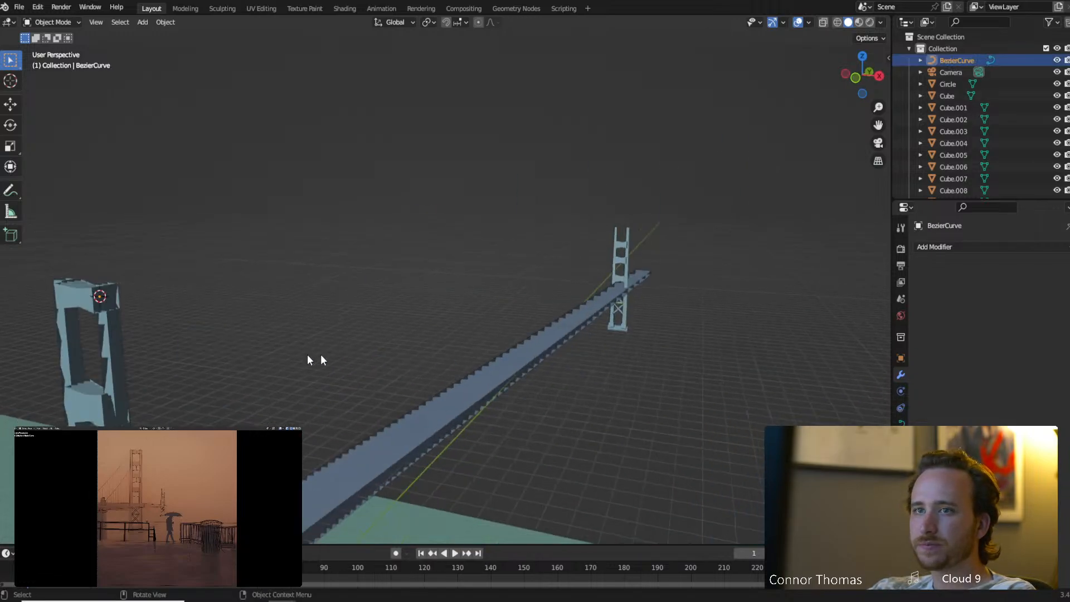
pyautogui.press('s')
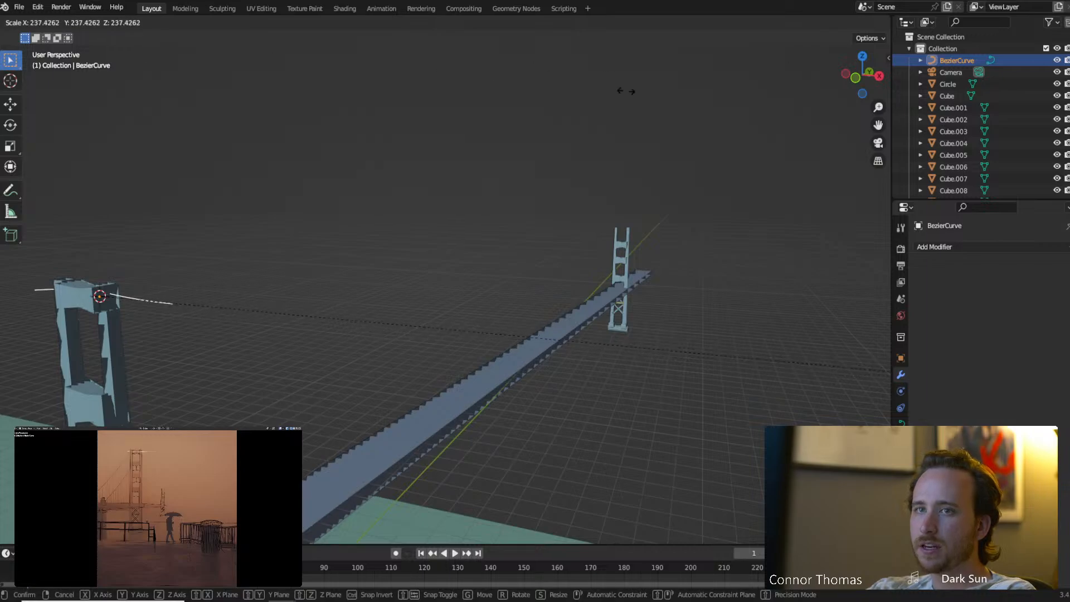
pyautogui.click(748, 263)
pyautogui.press('s')
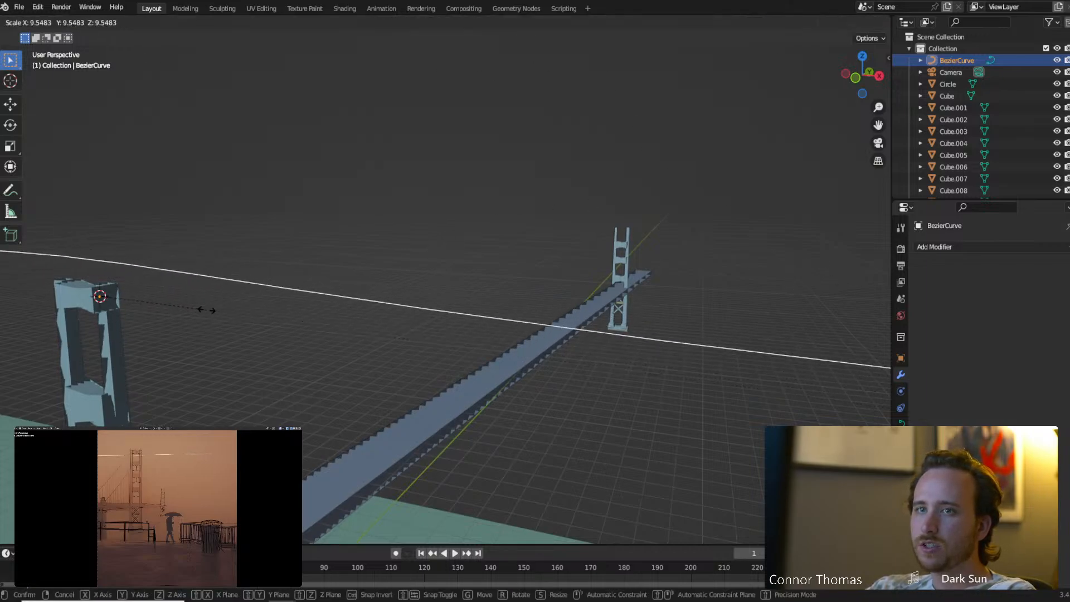
pyautogui.rightClick(80, 292)
pyautogui.press('s')
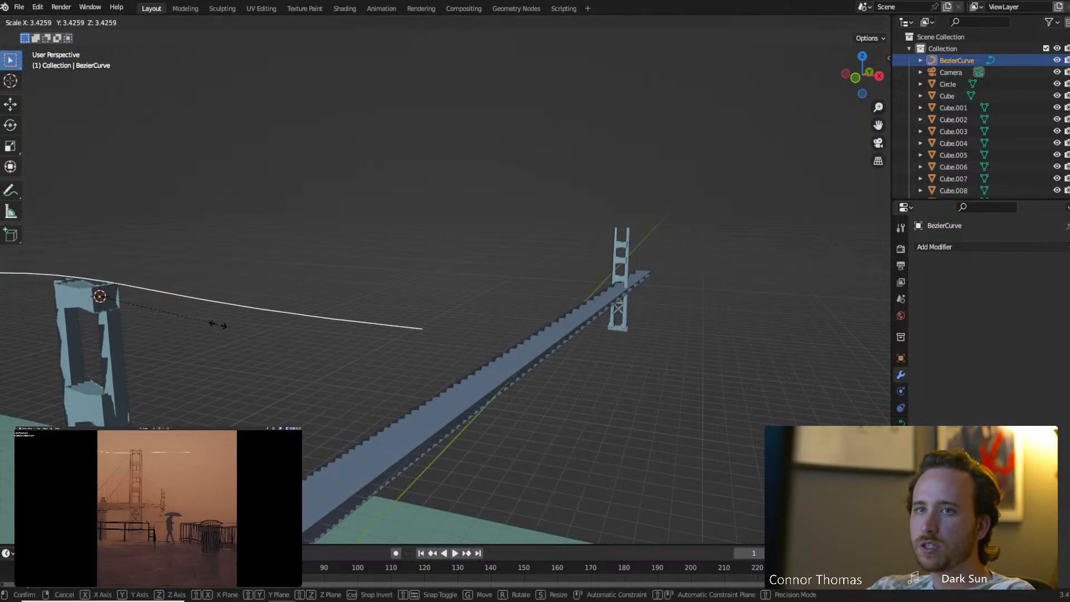
pyautogui.click(228, 326)
# Open the Bezier curve at the near tower's top in Edit Mode.
pyautogui.keyDown('shift'); pyautogui.moveTo(172, 326); pyautogui.dragTo(216, 304, button='middle'); pyautogui.keyUp('shift')
pyautogui.press('KP_3')
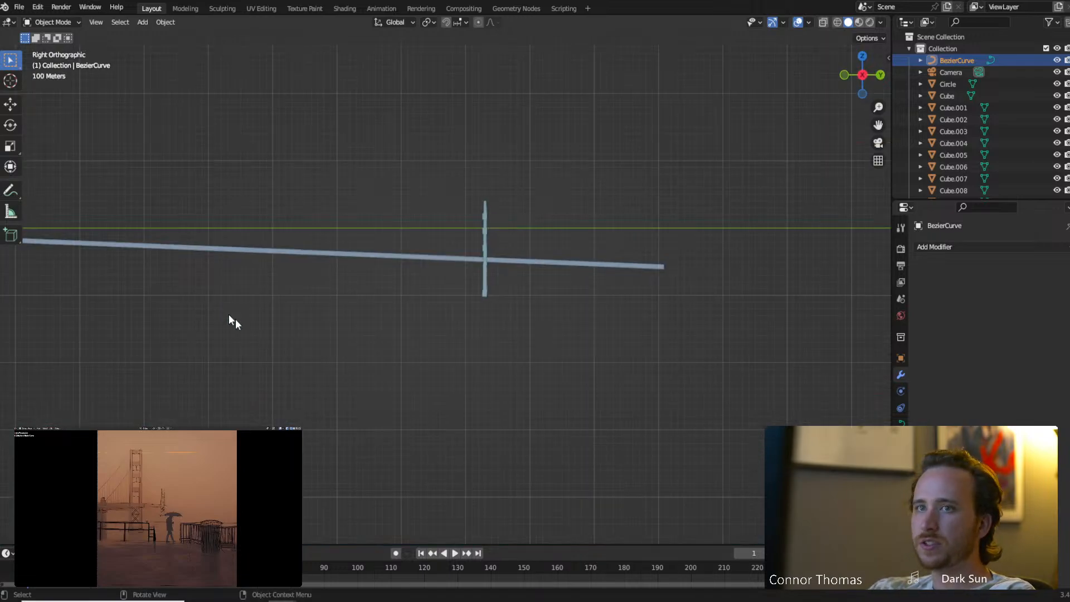
pyautogui.scroll(4, 506, 339)
pyautogui.keyDown('shift'); pyautogui.moveTo(507, 339); pyautogui.dragTo(761, 316, button='middle'); pyautogui.keyUp('shift')
pyautogui.scroll(5, 446, 189)
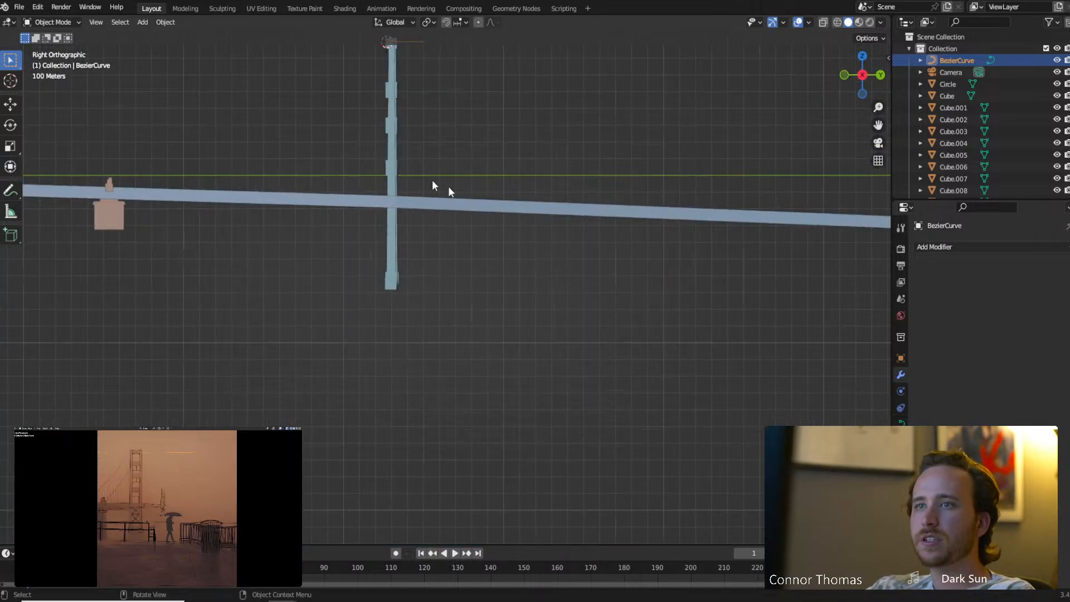
pyautogui.keyDown('shift'); pyautogui.moveTo(368, 125); pyautogui.dragTo(422, 254, button='middle'); pyautogui.keyUp('shift')
pyautogui.press('Tab')
pyautogui.moveTo(418, 99); pyautogui.dragTo(460, 221, button='middle')
pyautogui.moveTo(463, 401); pyautogui.dragTo(466, 387, button='middle')
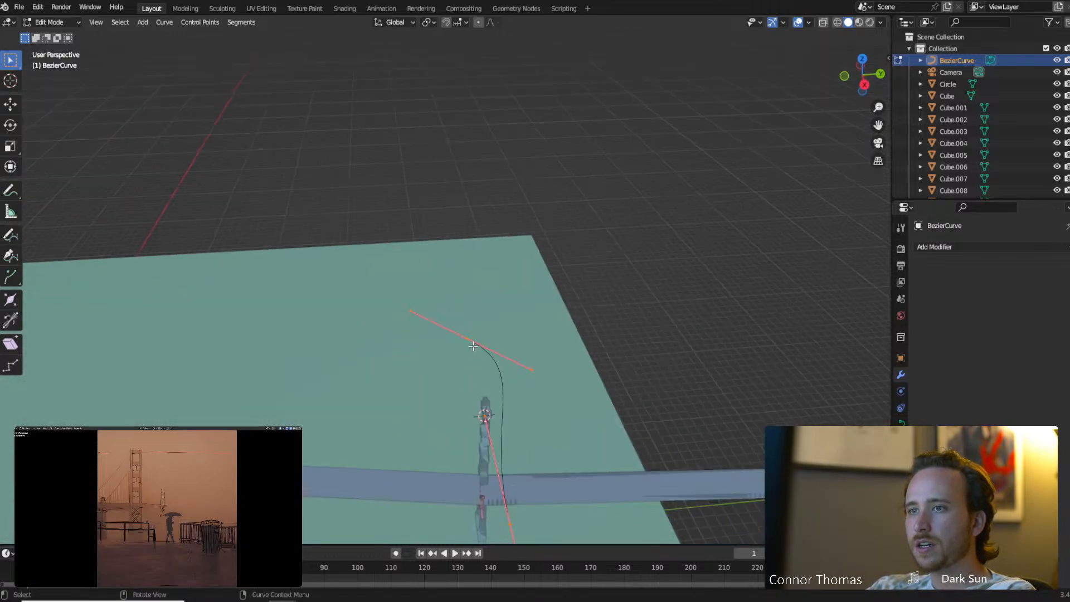
pyautogui.press('g')
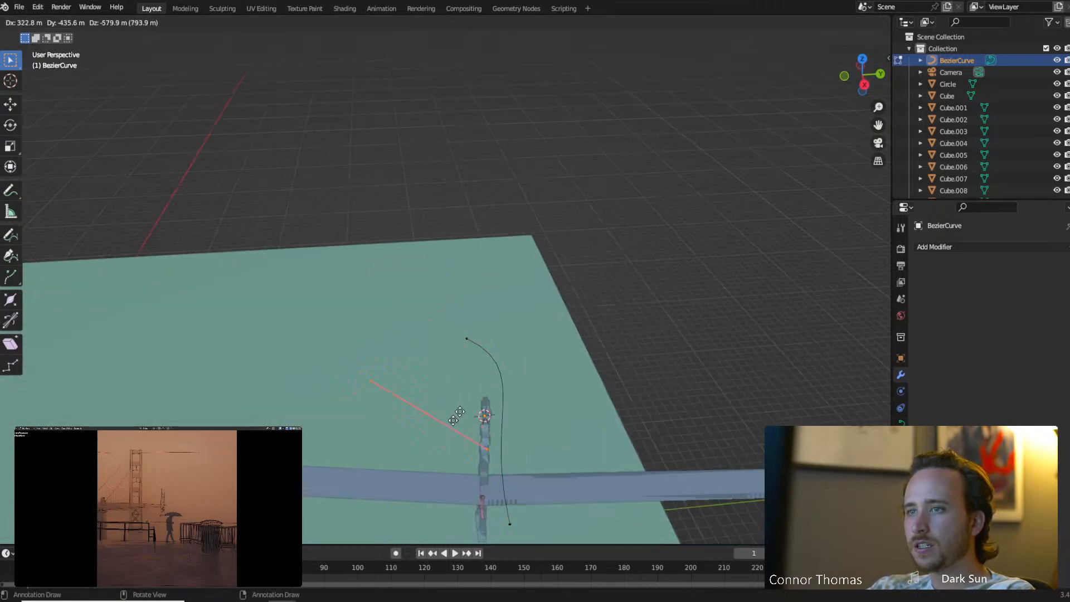
pyautogui.click(452, 383)
pyautogui.press('x')
pyautogui.click(453, 383)
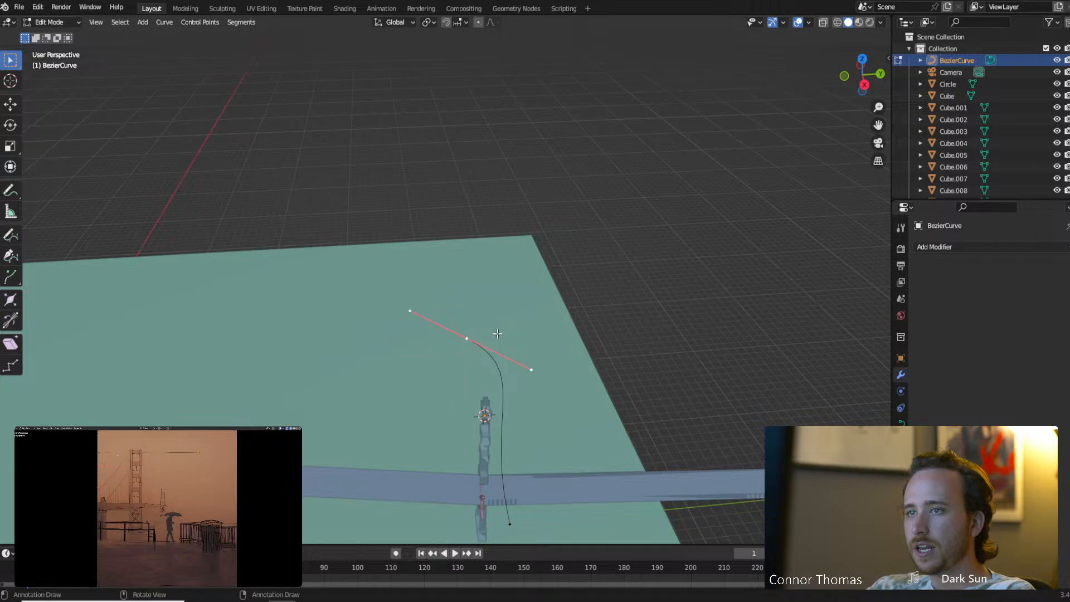
# Snap the curve's selected end point to the 3D cursor on the near tower's top, and select the opposite end point.
pyautogui.hotkey('shift', 's')
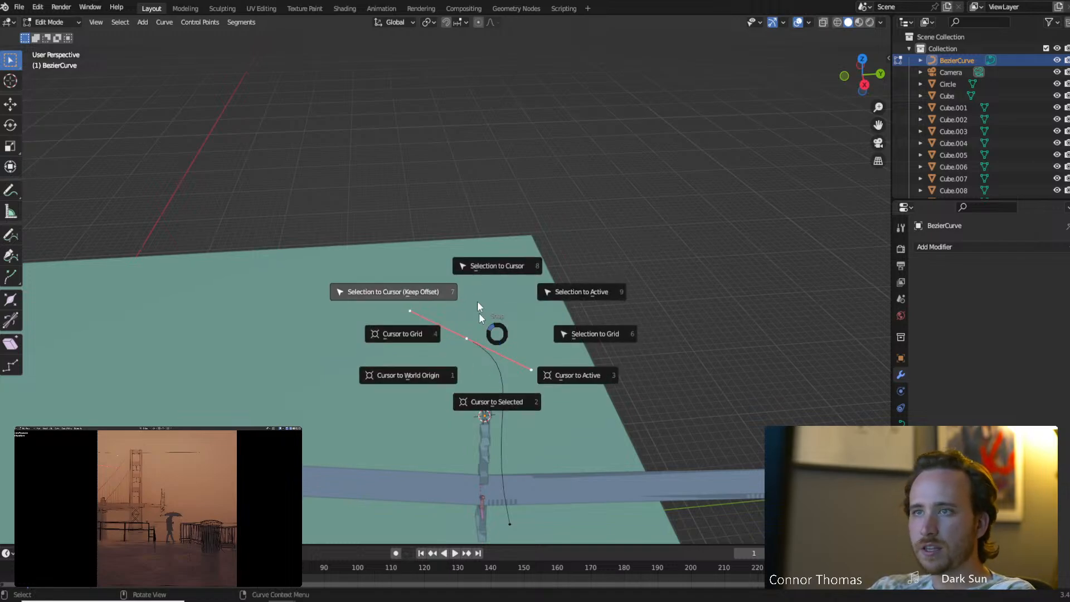
pyautogui.click(482, 265)
pyautogui.moveTo(501, 335); pyautogui.dragTo(519, 297, button='middle')
pyautogui.click(527, 295)
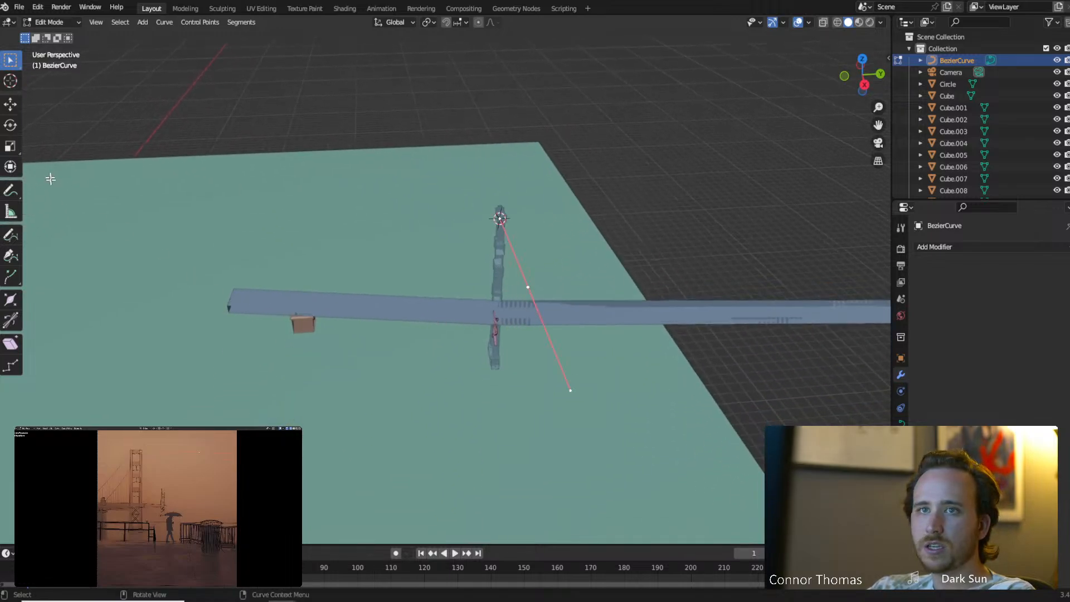
# Place the 3D cursor on the deck edge just above the pier block.
pyautogui.click(11, 82)
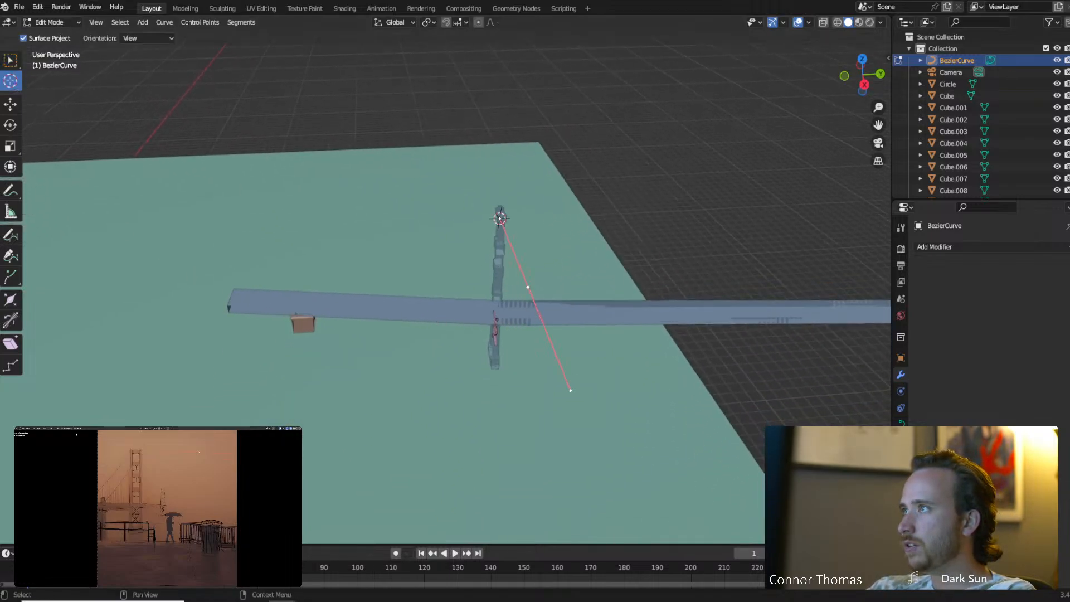
pyautogui.click(298, 309)
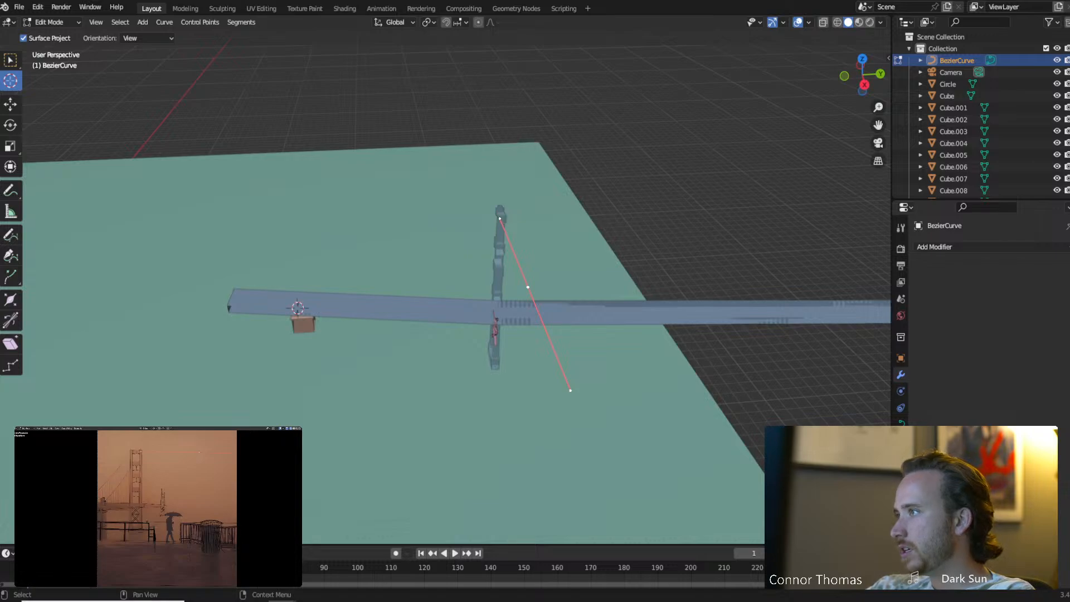
pyautogui.click(10, 59)
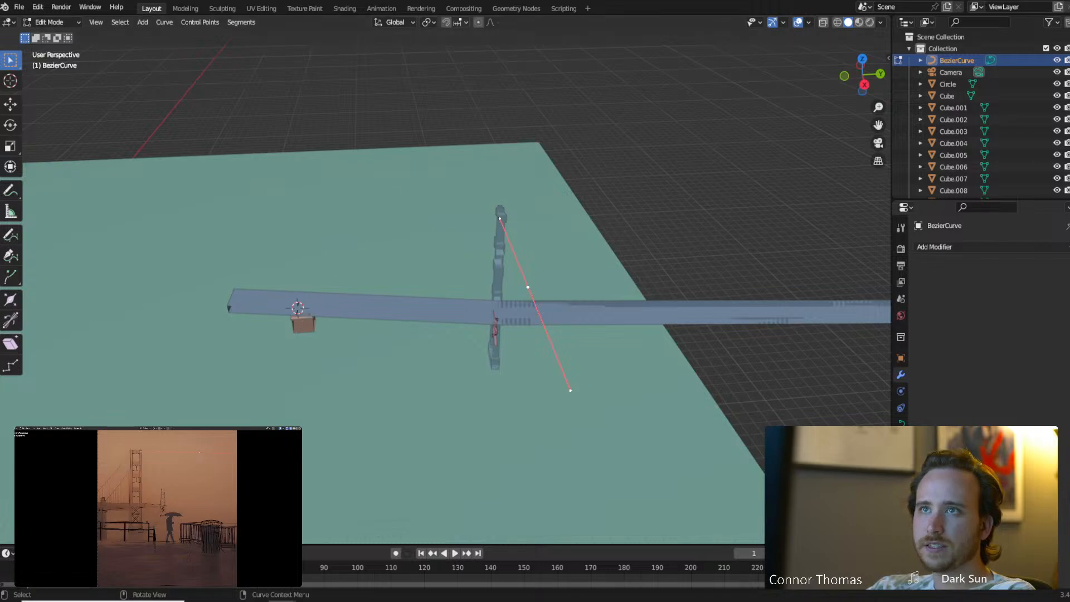
pyautogui.moveTo(530, 295); pyautogui.dragTo(613, 276, button='middle')
pyautogui.press('g')
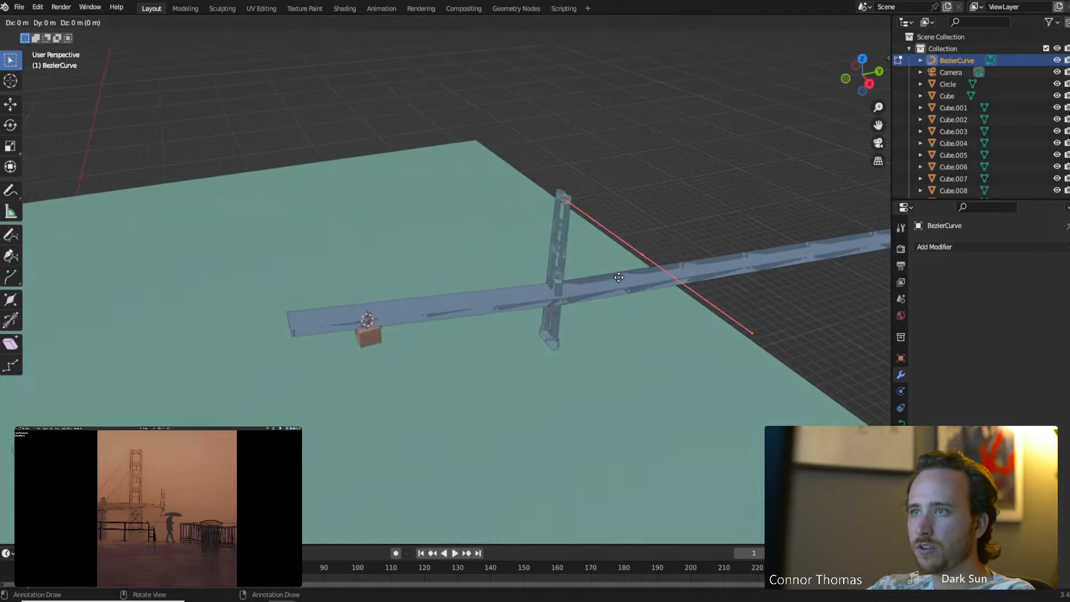
pyautogui.click(618, 278)
pyautogui.press('x')
pyautogui.click(580, 298)
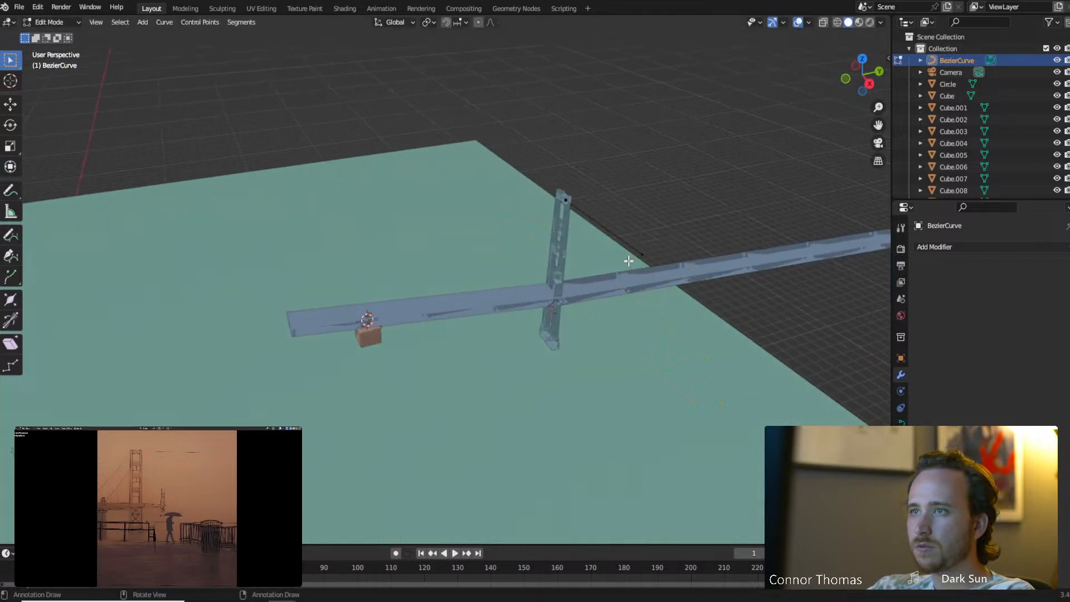
# Reselect the curve's free end point and snap it to the 3D cursor above the pier block.
pyautogui.keyDown('ctrl'); pyautogui.rightClick(646, 253); pyautogui.keyUp('ctrl')
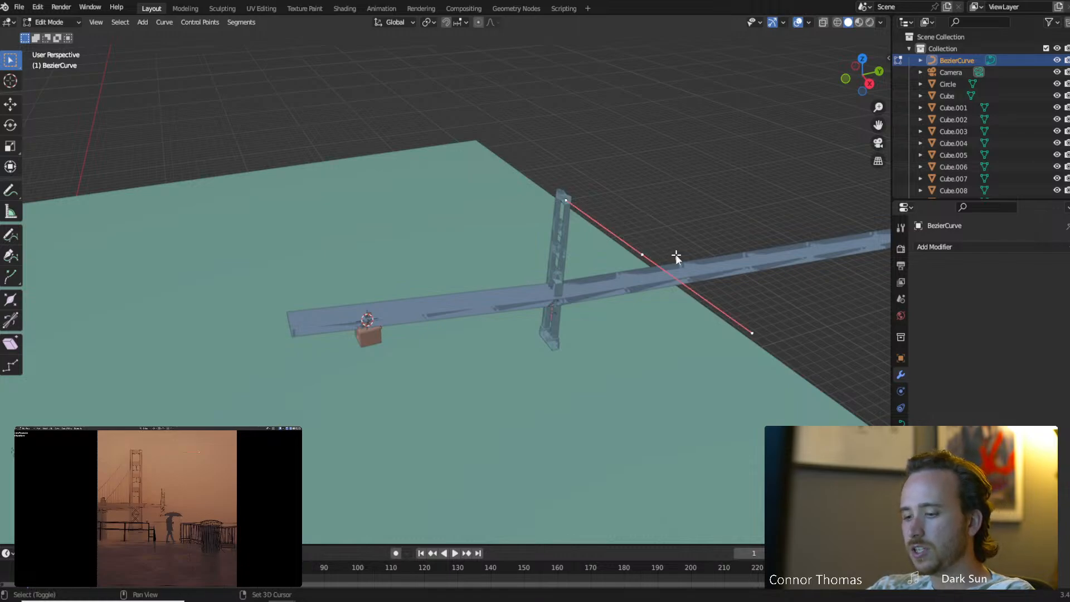
pyautogui.hotkey('shift', 's')
pyautogui.click(674, 186)
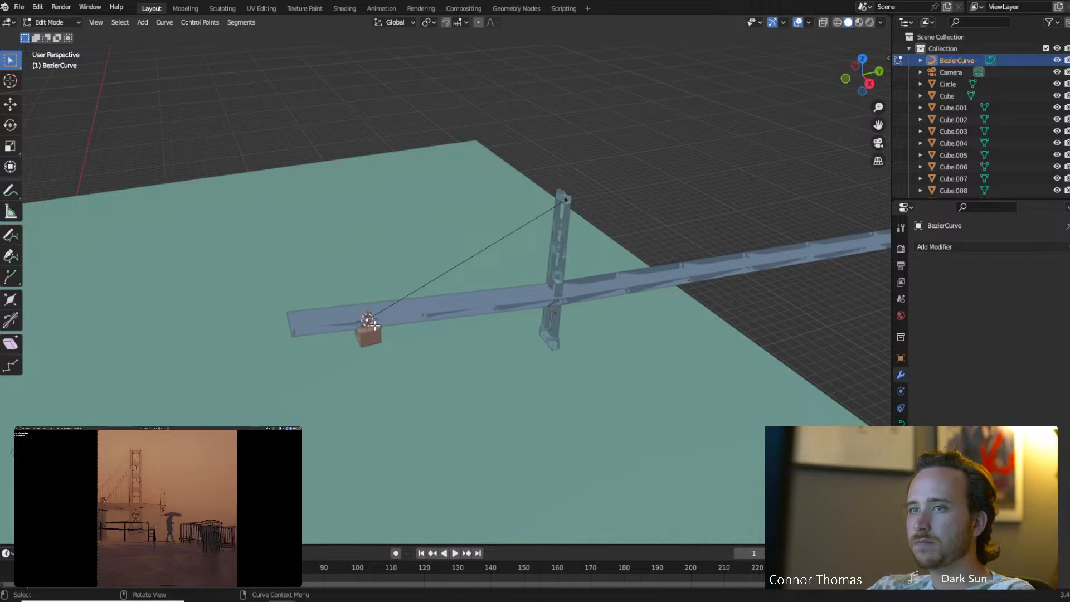
# Undo the snapping of both curve end points.
pyautogui.press('s')
pyautogui.rightClick(306, 301)
pyautogui.hotkey('ctrl', 'z')
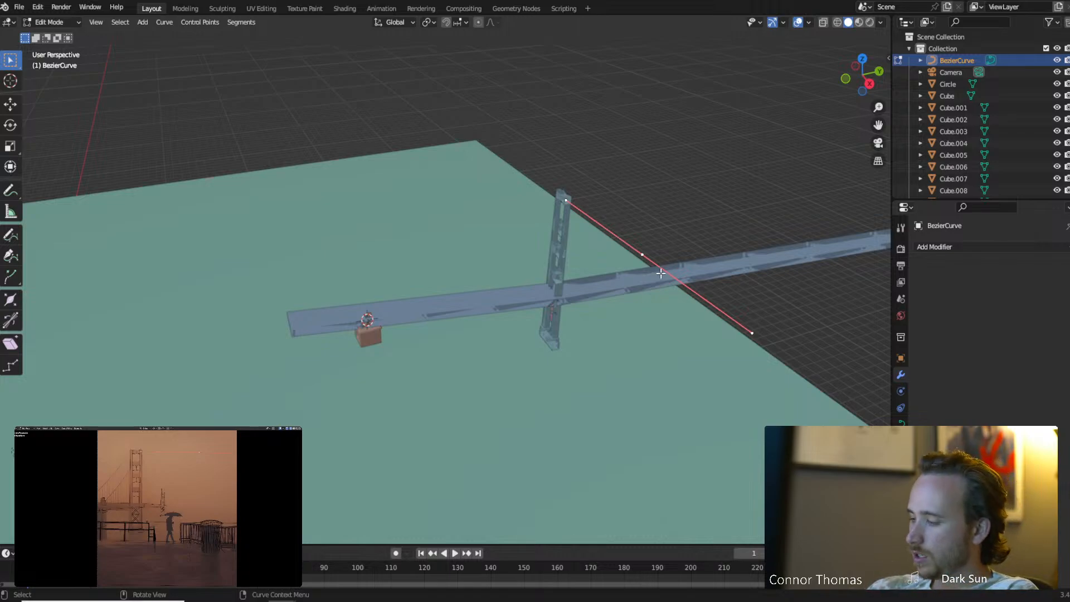
pyautogui.hotkey('ctrl', 'z')
pyautogui.hotkey('ctrl', 'z')
pyautogui.hotkey('ctrl', 'z')
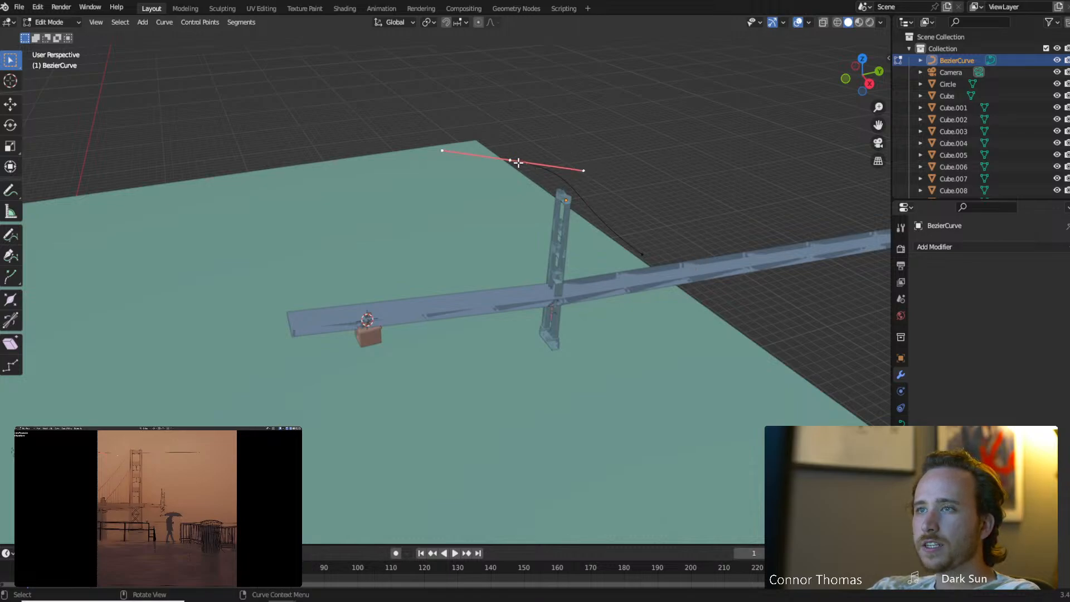
# Deselect both handles of the curve's end point, leaving only its control point selected, and try to duplicate it.
pyautogui.press('c')
pyautogui.middleClick(586, 170)
pyautogui.middleClick(417, 149)
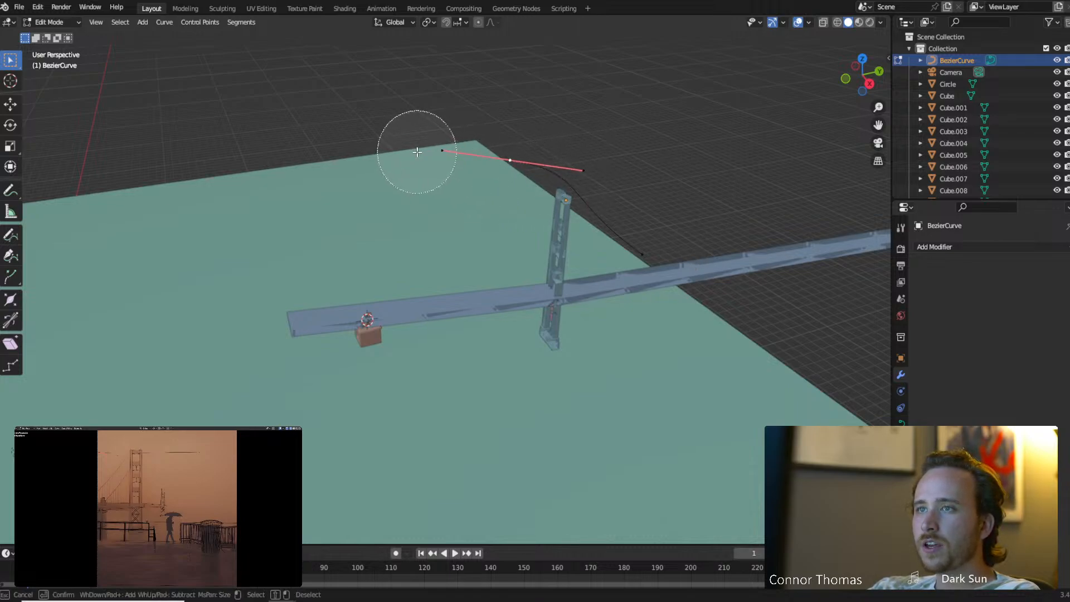
pyautogui.rightClick(417, 150)
pyautogui.press('d')
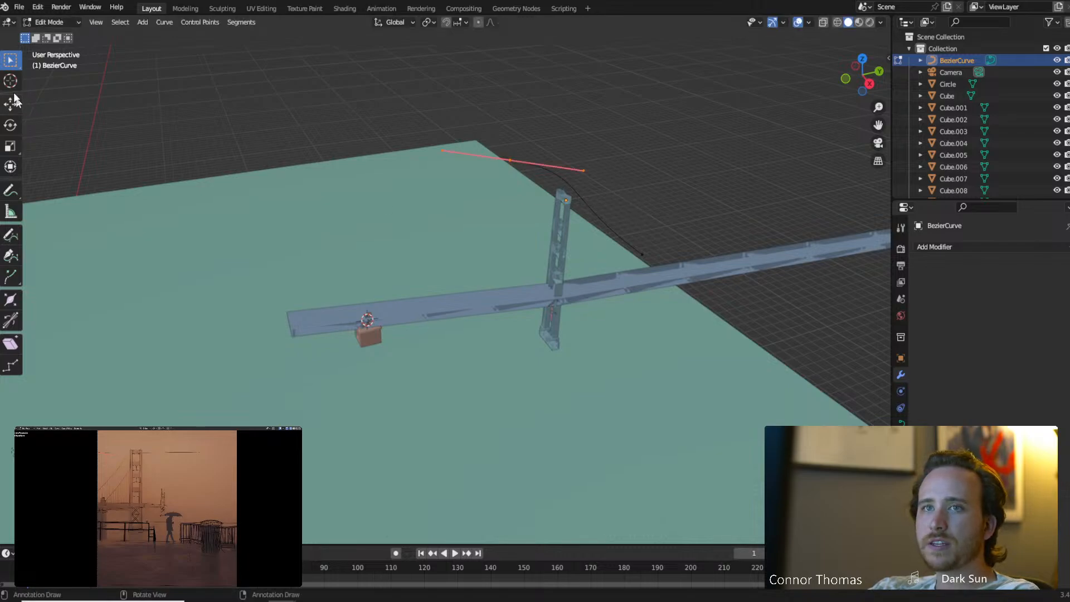
# Place the 3D cursor back on the top of the near tower's leg.
pyautogui.click(10, 81)
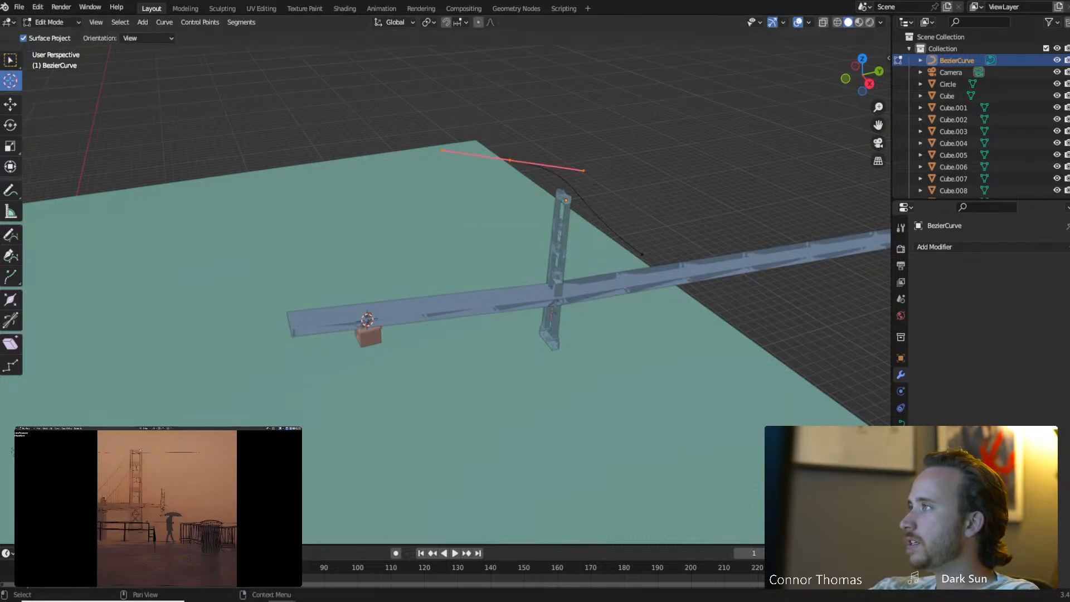
pyautogui.click(10, 60)
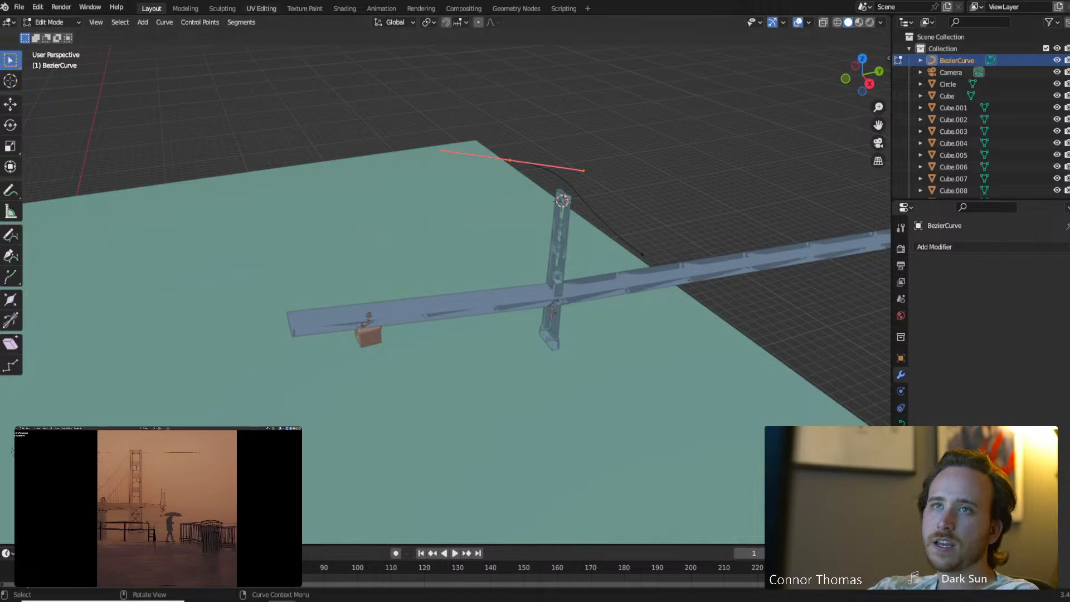
pyautogui.press('shift')
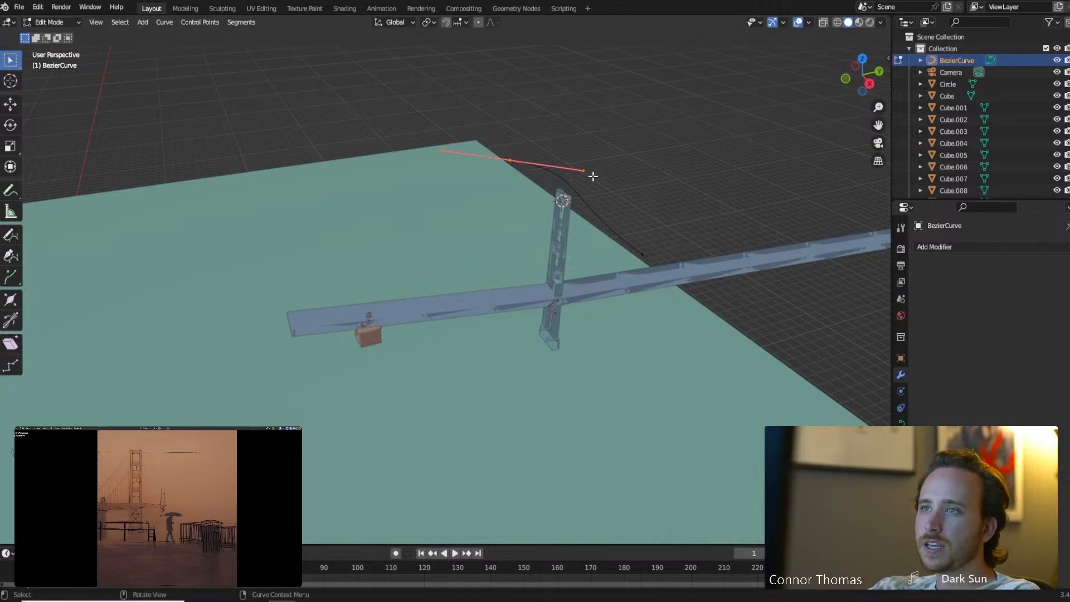
# Try to duplicate the curve's free end point in place without its handles.
pyautogui.press('c')
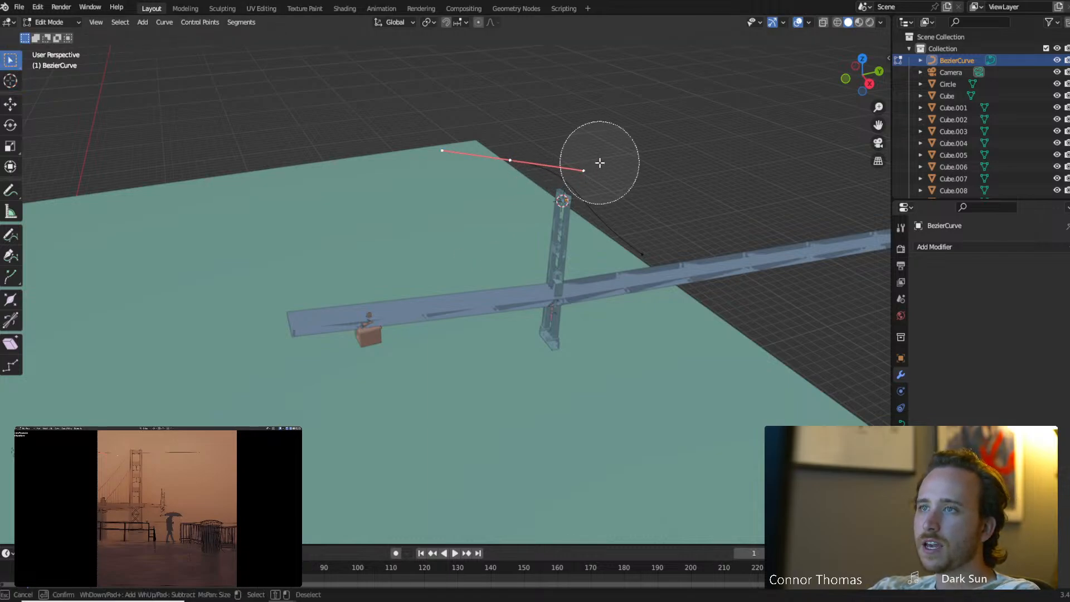
pyautogui.middleClick(601, 164)
pyautogui.middleClick(429, 164)
pyautogui.press('Escape')
pyautogui.hotkey('shift', 'd')
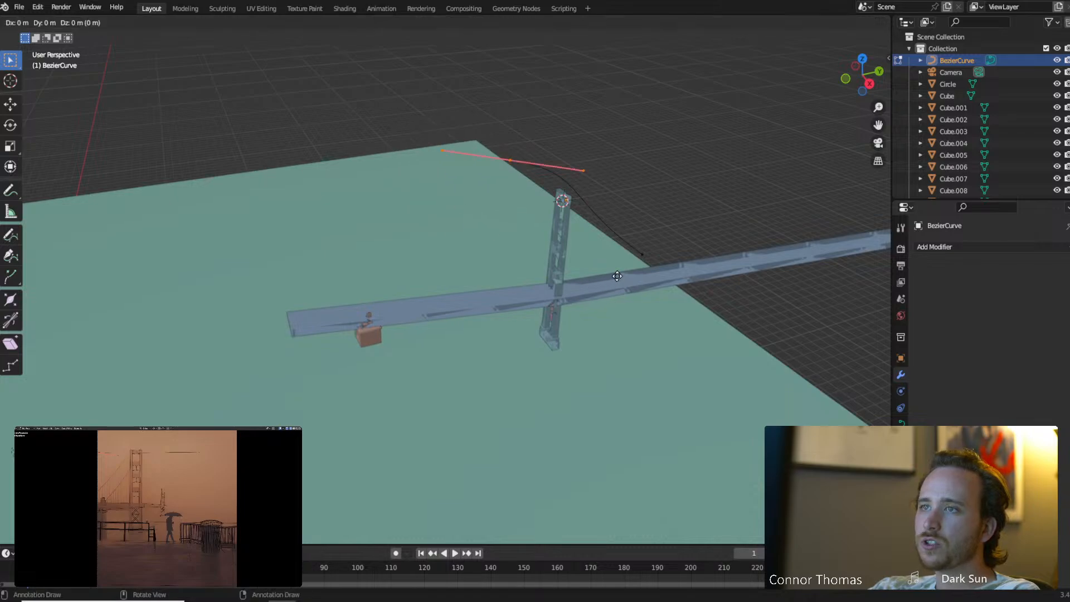
pyautogui.click(605, 306)
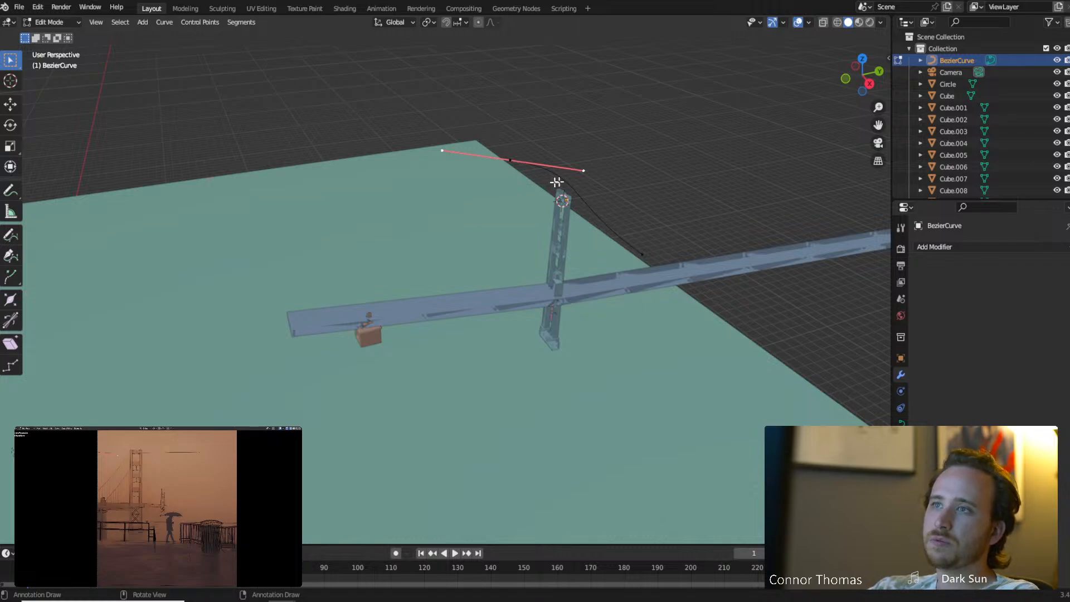
# Deselect both handles of the duplicated end point and snap its control point to the 3D cursor on the tower top.
pyautogui.press('c')
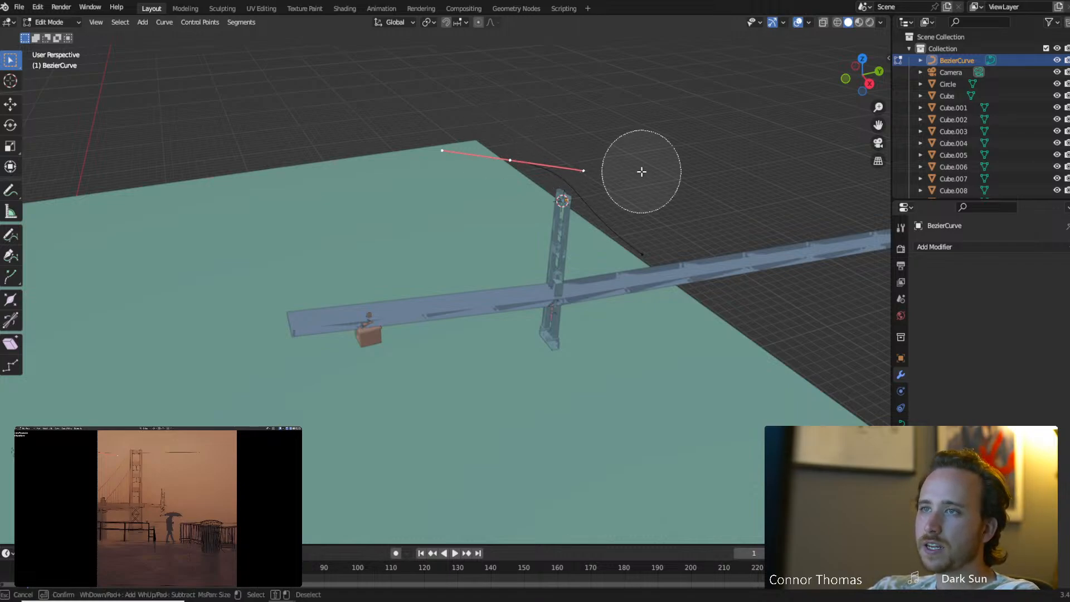
pyautogui.middleClick(609, 167)
pyautogui.middleClick(413, 148)
pyautogui.press('Escape')
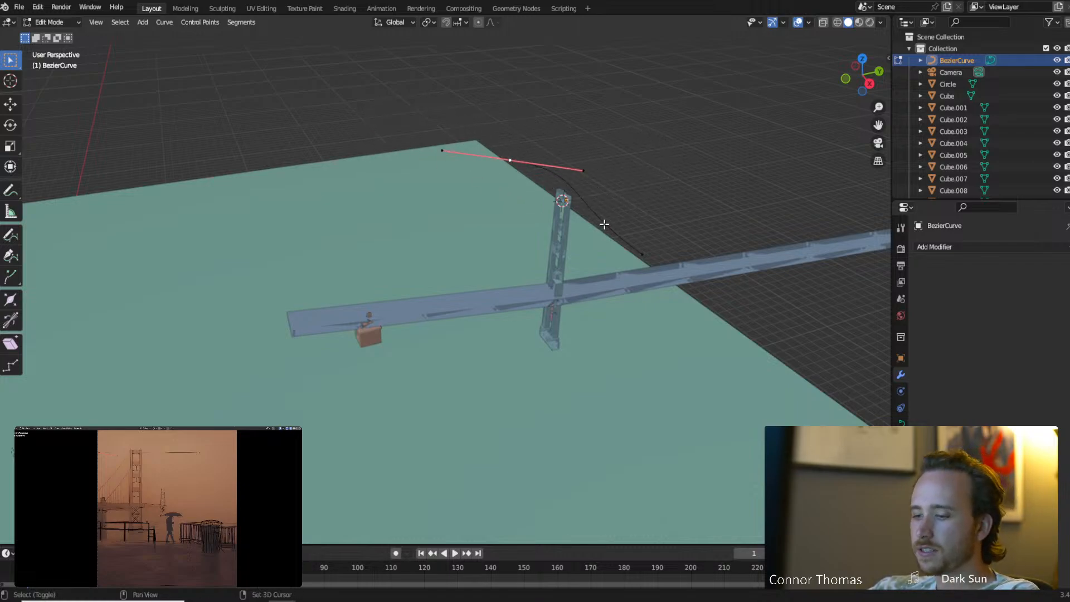
pyautogui.hotkey('shift', 's')
pyautogui.click(603, 156)
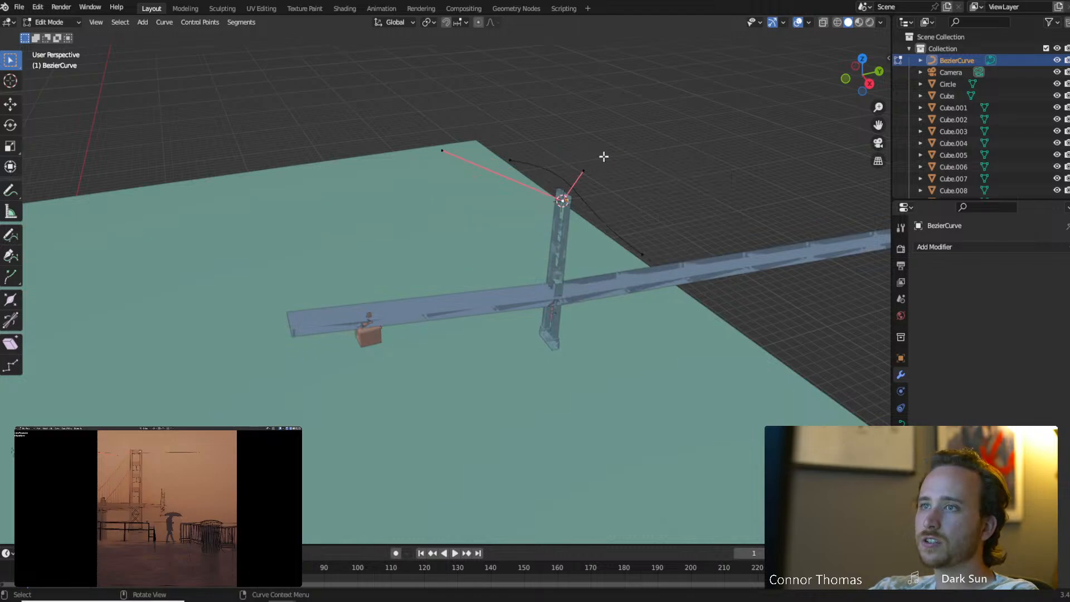
# Swing the snapped duplicate point's handle toward the deck and delete that point from the tower top.
pyautogui.moveTo(581, 165); pyautogui.dragTo(604, 219, button='middle')
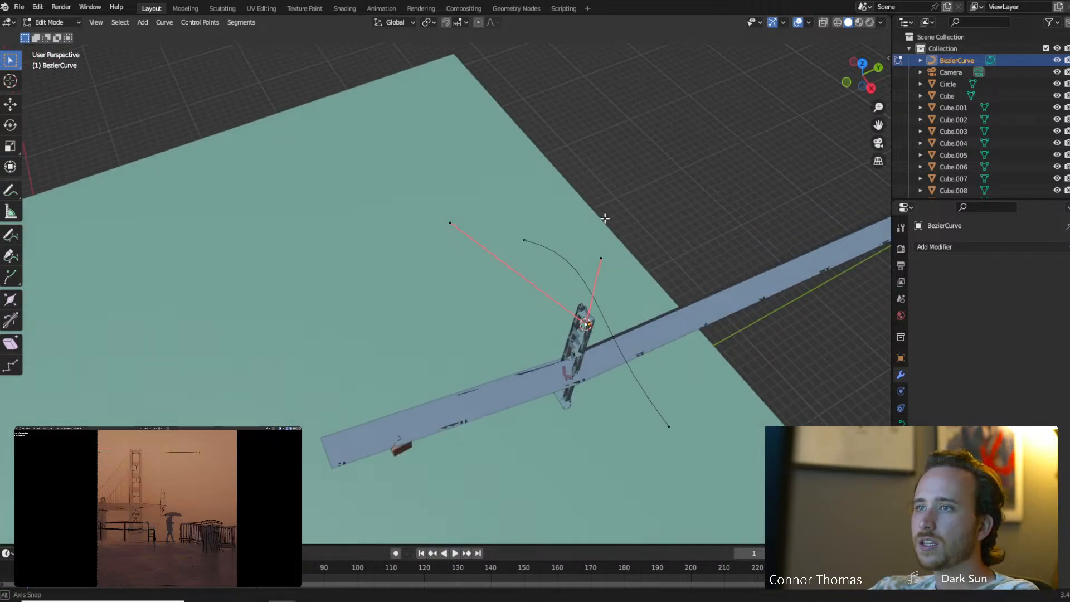
pyautogui.moveTo(613, 258); pyautogui.dragTo(663, 325)
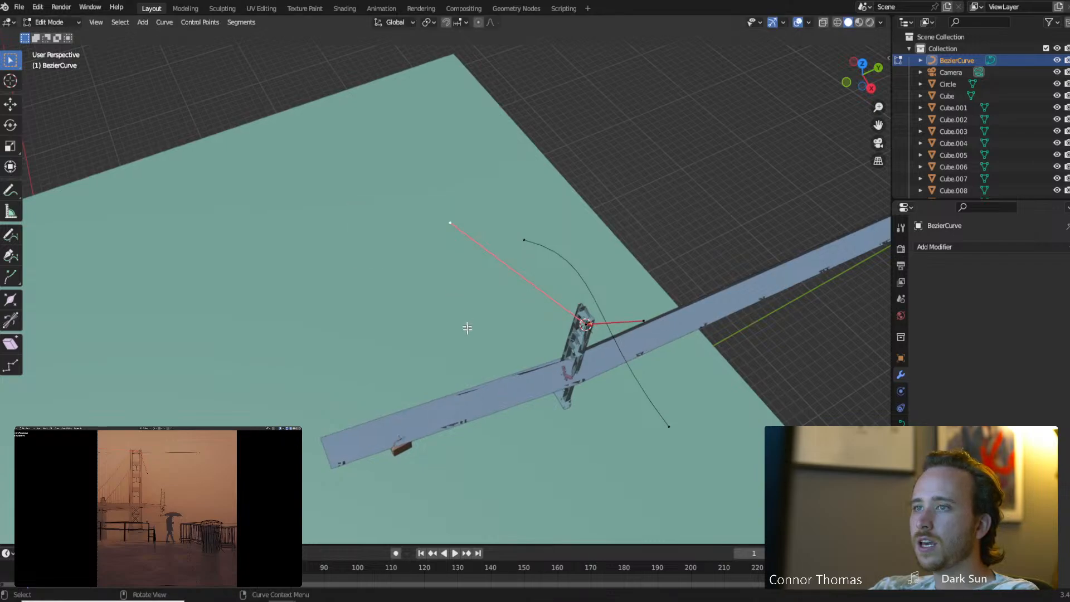
pyautogui.press('x')
pyautogui.click(580, 320)
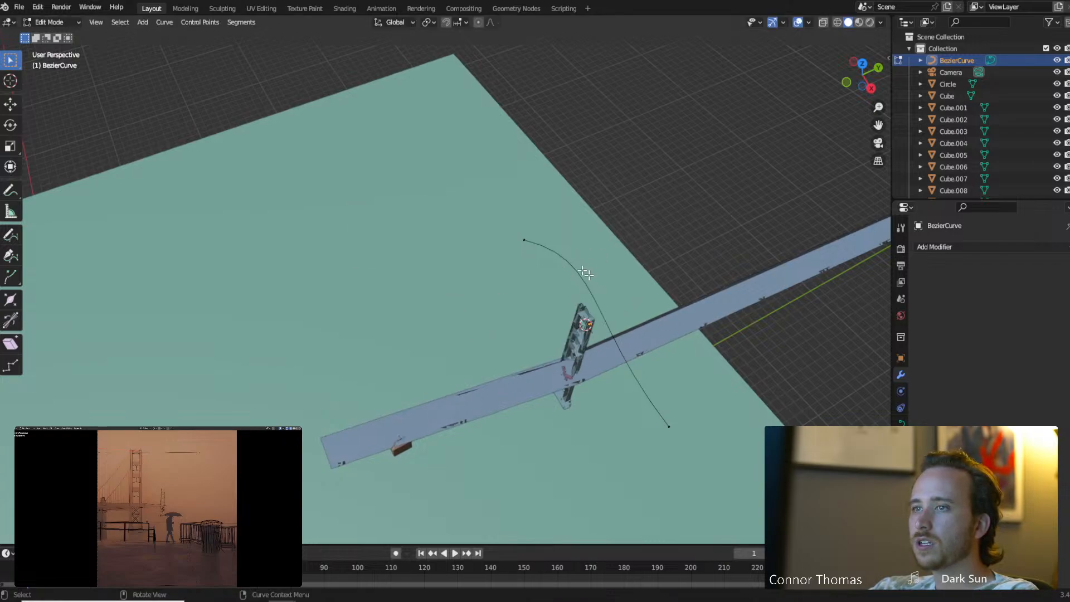
# Move the remaining stray duplicate away from the curve's end point and delete it.
pyautogui.press('c')
pyautogui.click(589, 255)
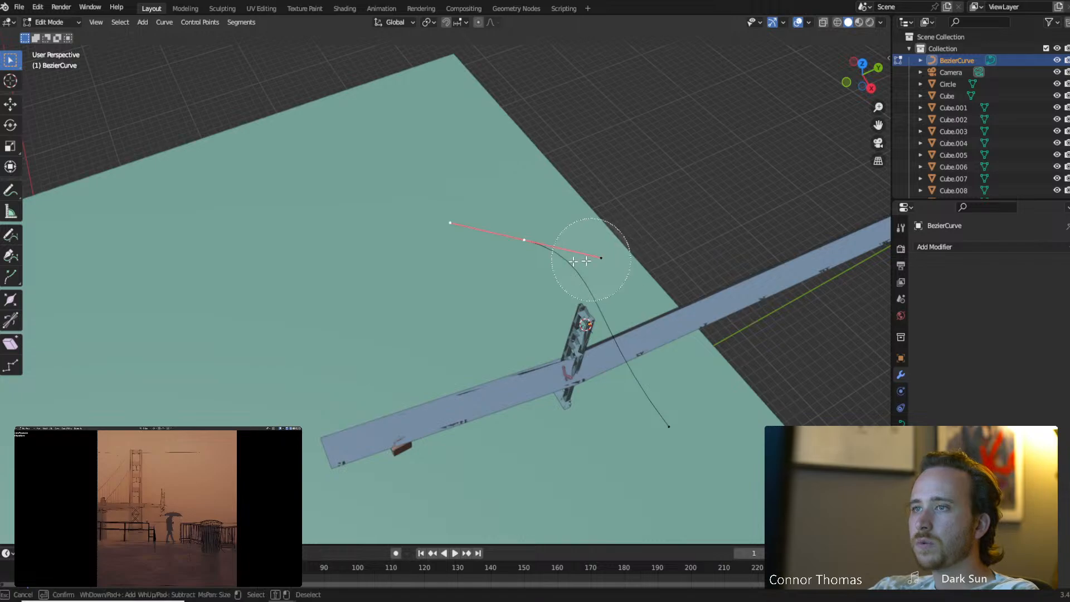
pyautogui.click(464, 222)
pyautogui.rightClick(464, 222)
pyautogui.press('g')
pyautogui.click(589, 283)
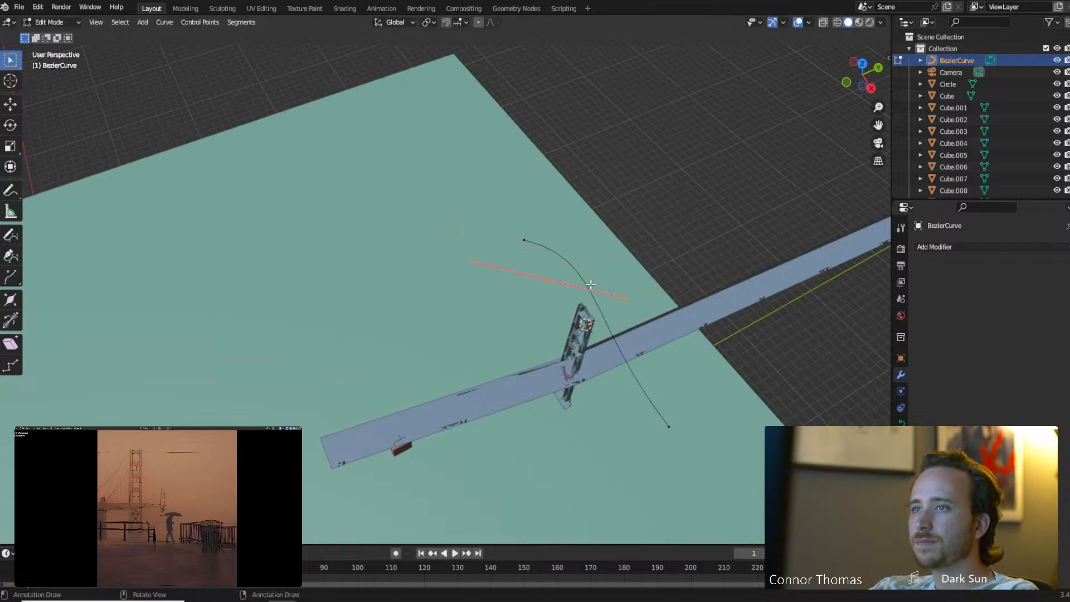
pyautogui.press('x')
pyautogui.click(590, 283)
# Select only the control point of the curve's free end and snap it to the 3D cursor on the tower top.
pyautogui.press('c')
pyautogui.keyDown('shift'); pyautogui.click(624, 251); pyautogui.keyUp('shift')
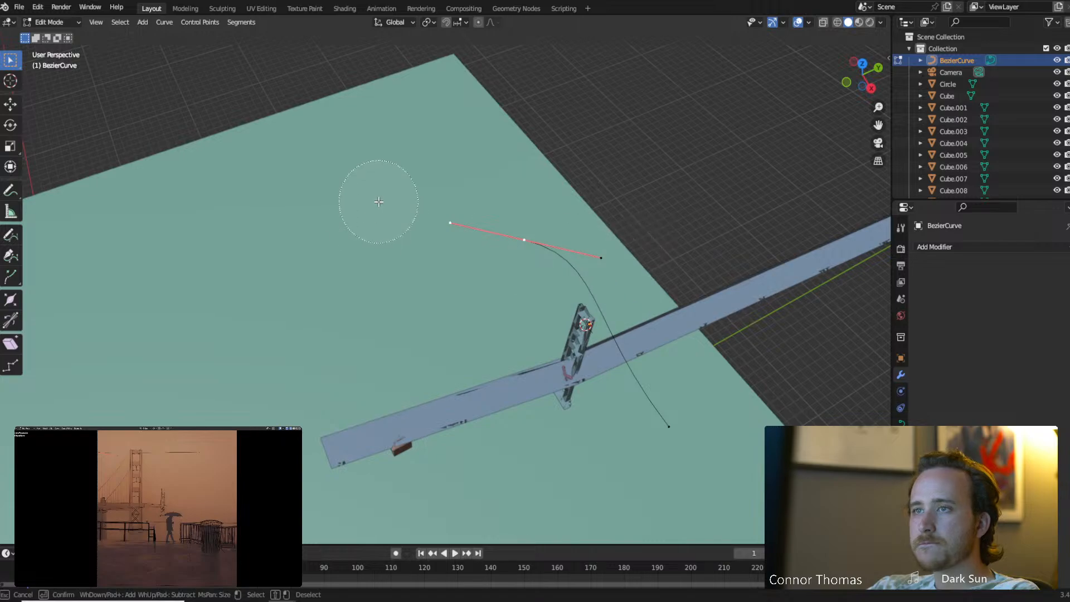
pyautogui.rightClick(417, 219)
pyautogui.hotkey('shift', 's')
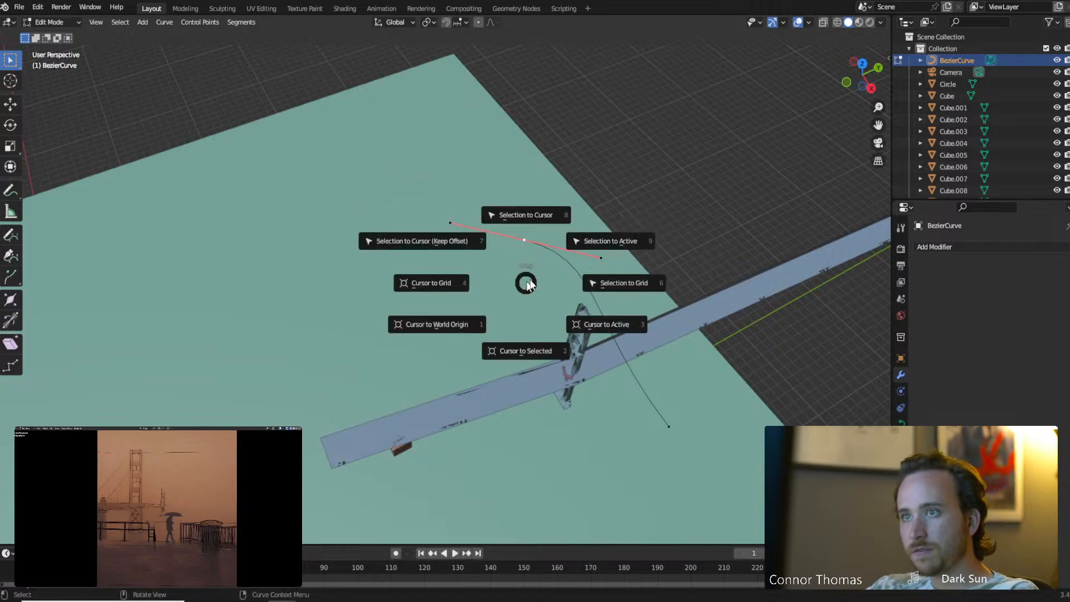
pyautogui.click(526, 216)
# Select the curve's other end point and place the 3D cursor on the deck edge above the pier block.
pyautogui.moveTo(675, 301); pyautogui.dragTo(637, 272, button='middle')
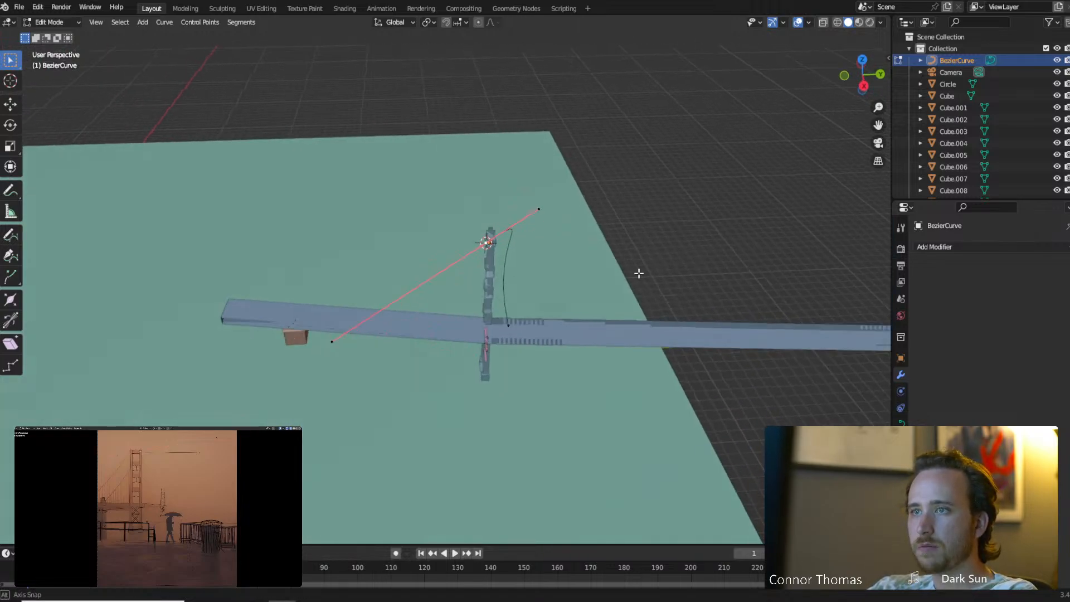
pyautogui.click(518, 325)
pyautogui.keyDown('shift'); pyautogui.moveTo(530, 349); pyautogui.dragTo(617, 296, button='middle'); pyautogui.keyUp('shift')
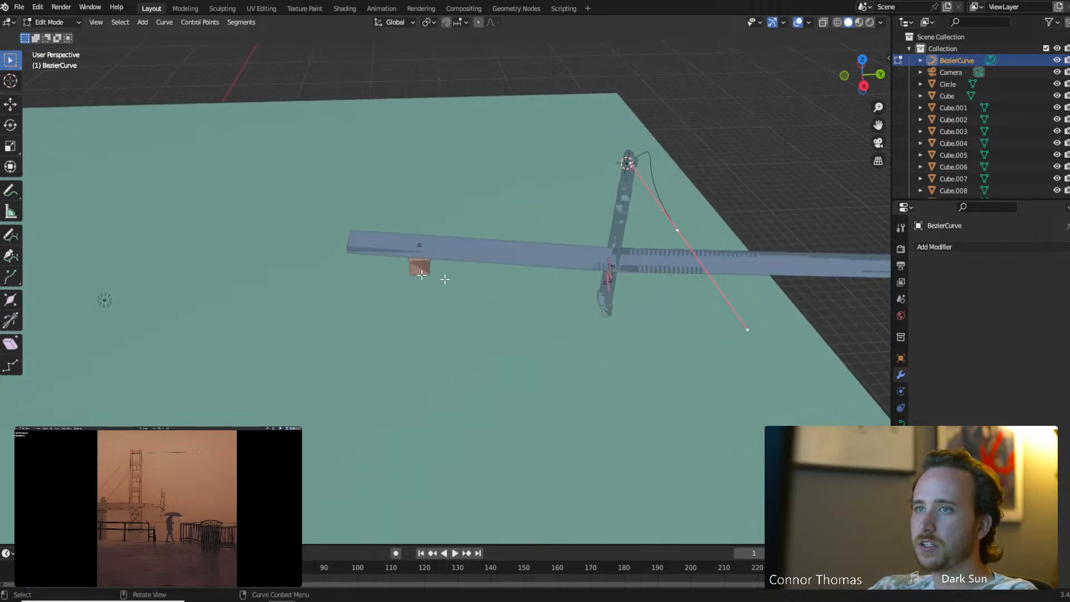
pyautogui.click(10, 81)
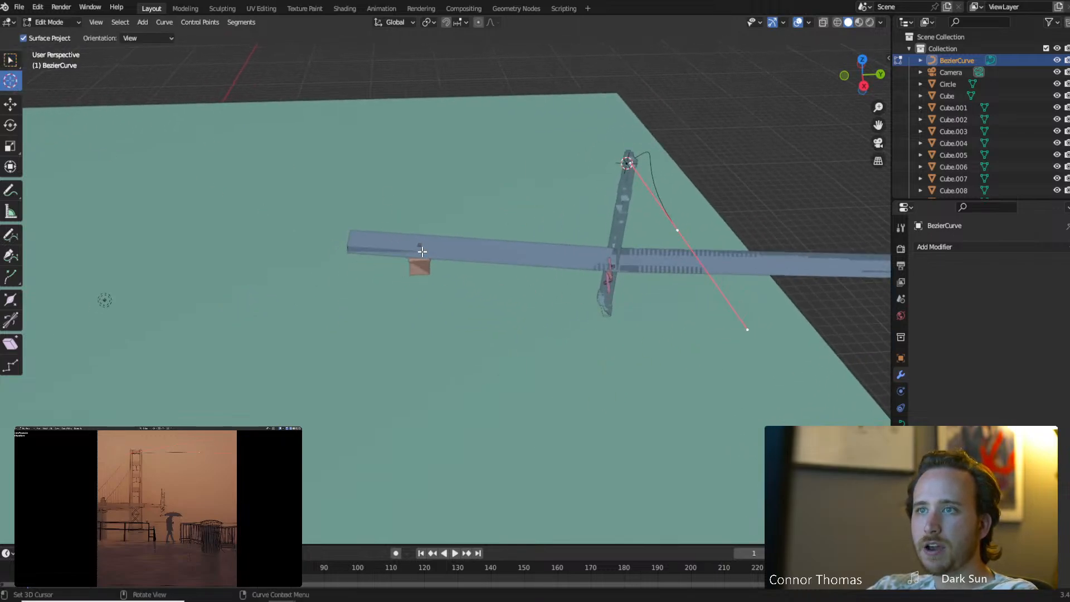
pyautogui.click(15, 61)
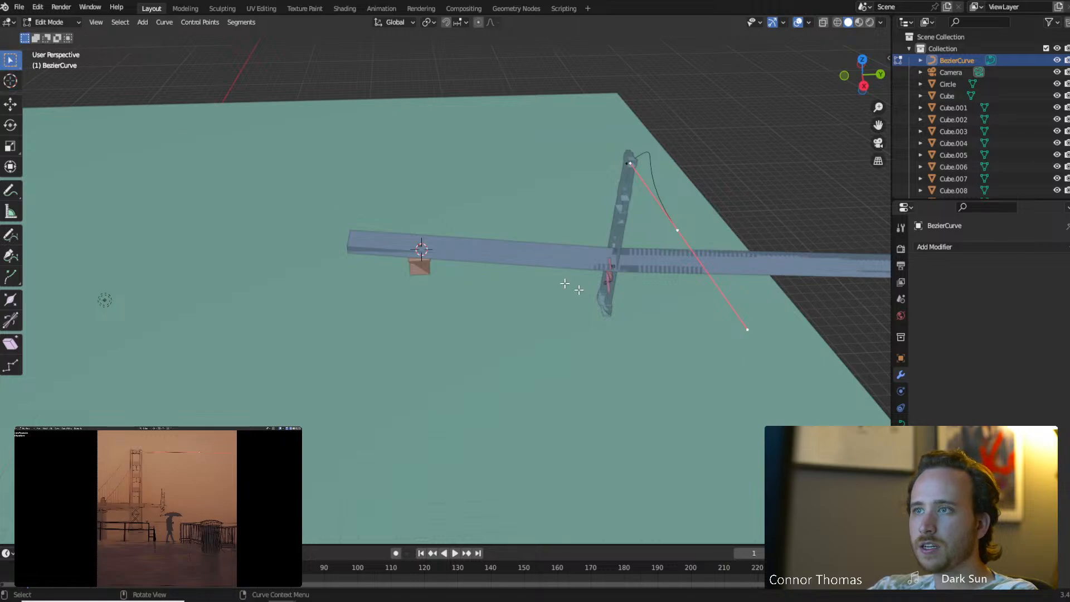
# Deselect the handles of the curve's lower end point and snap its control point to the 3D cursor above the pier block.
pyautogui.moveTo(691, 245); pyautogui.dragTo(644, 190, button='middle')
pyautogui.press('c')
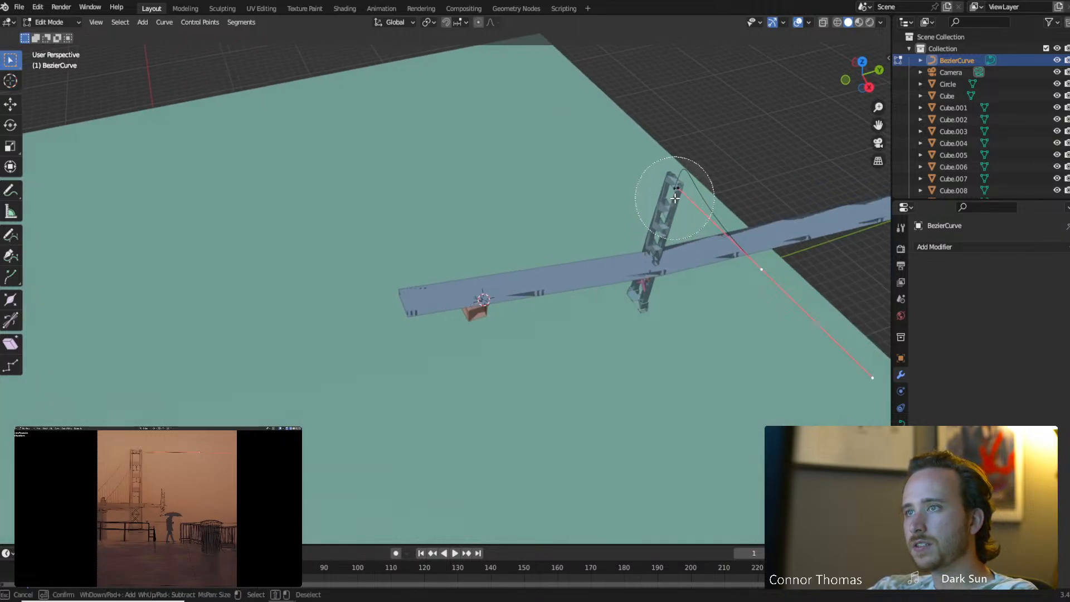
pyautogui.press('Escape')
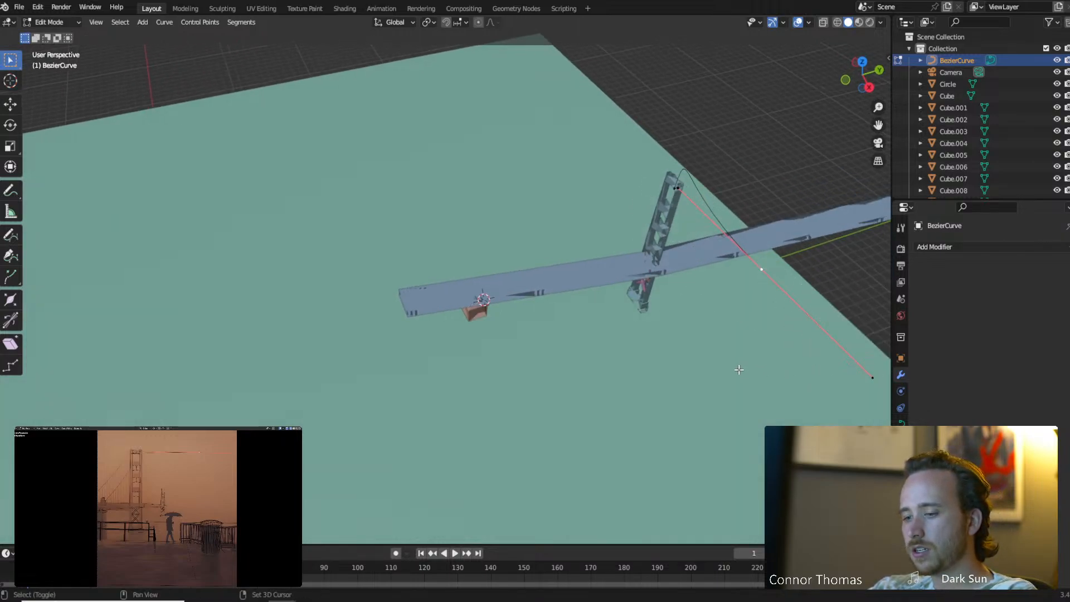
pyautogui.hotkey('shift', 's')
pyautogui.click(730, 299)
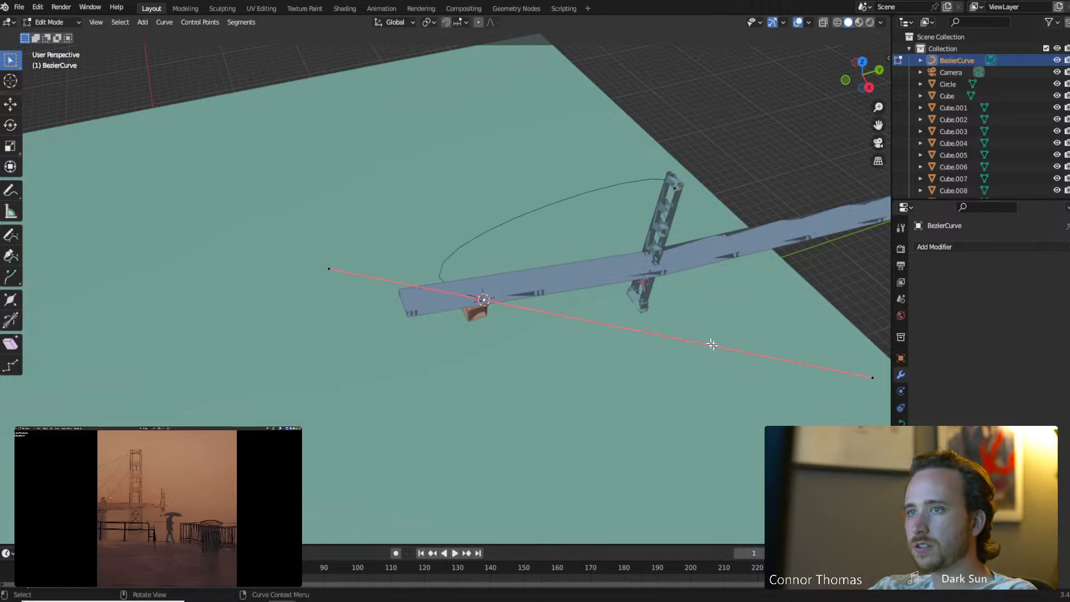
# Align the lower end point's handles with the deck edge as seen from above and scale them shorter.
pyautogui.click(871, 384)
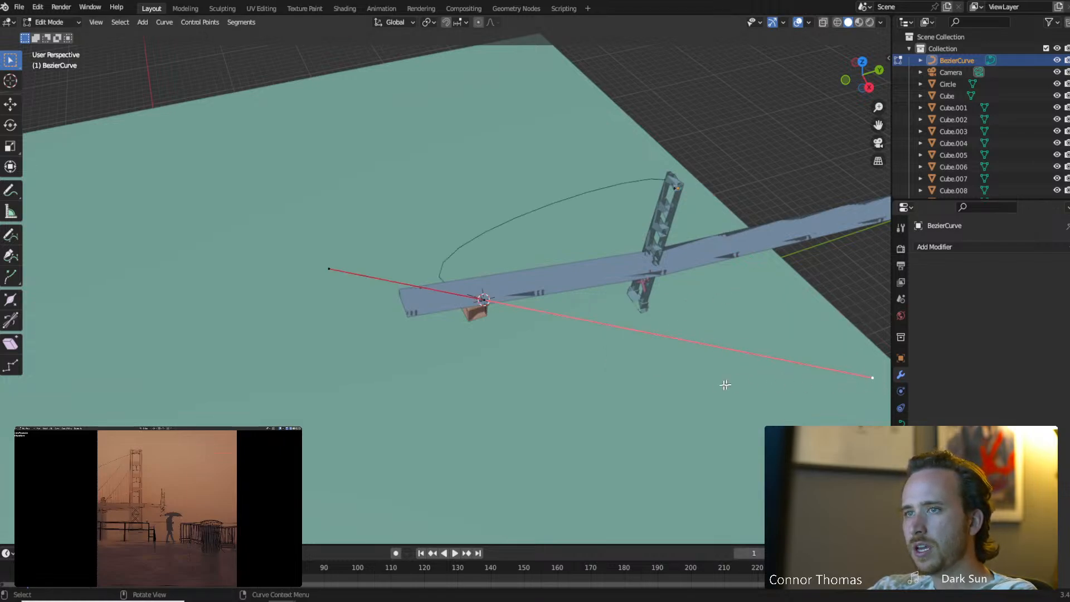
pyautogui.press('KP_7')
pyautogui.press('g')
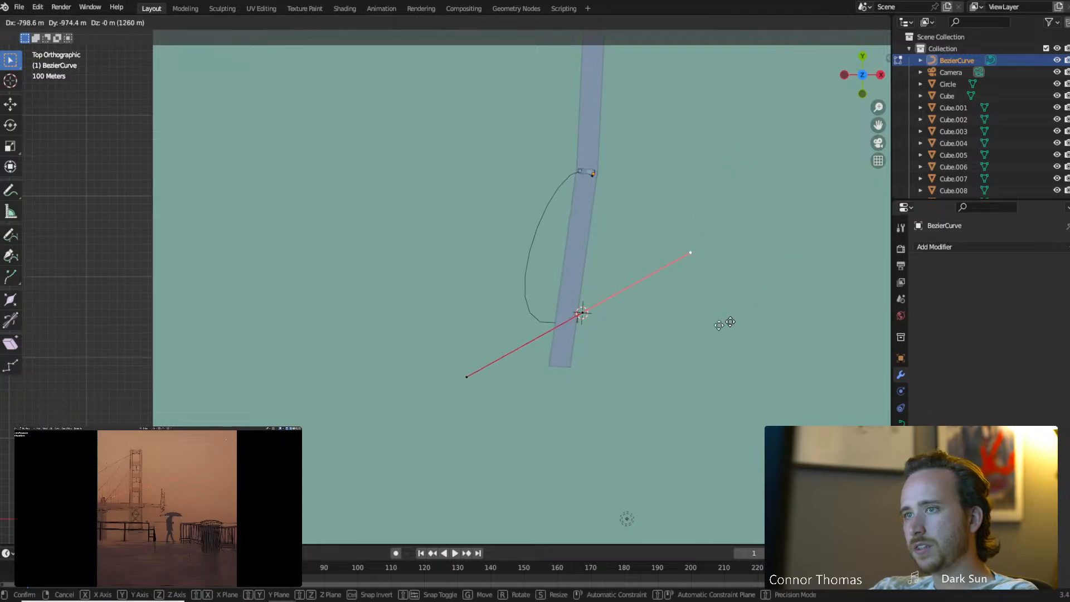
pyautogui.click(614, 435)
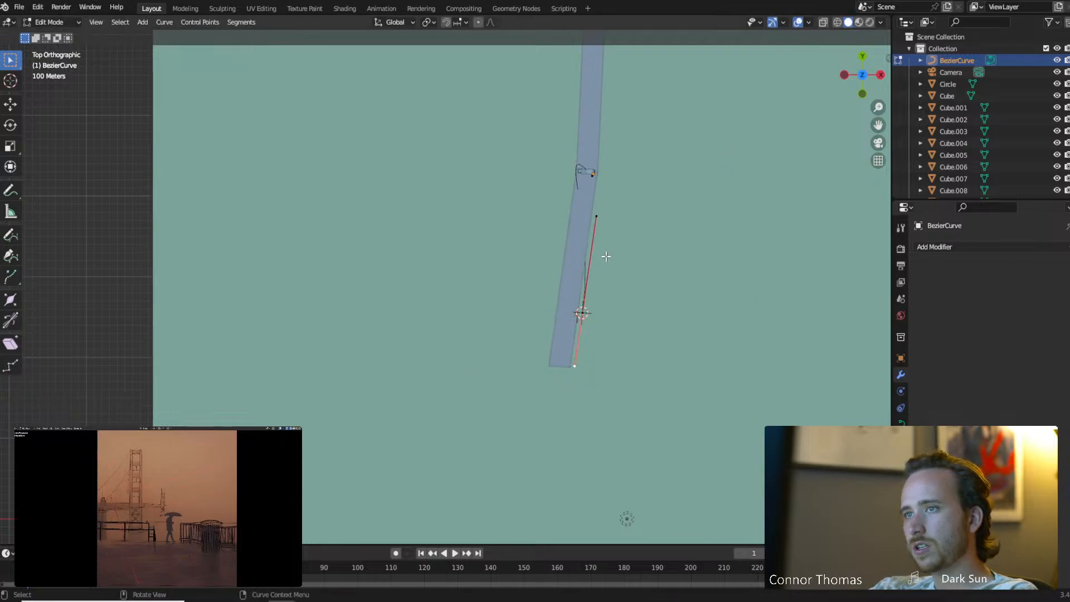
pyautogui.press('s')
pyautogui.click(589, 291)
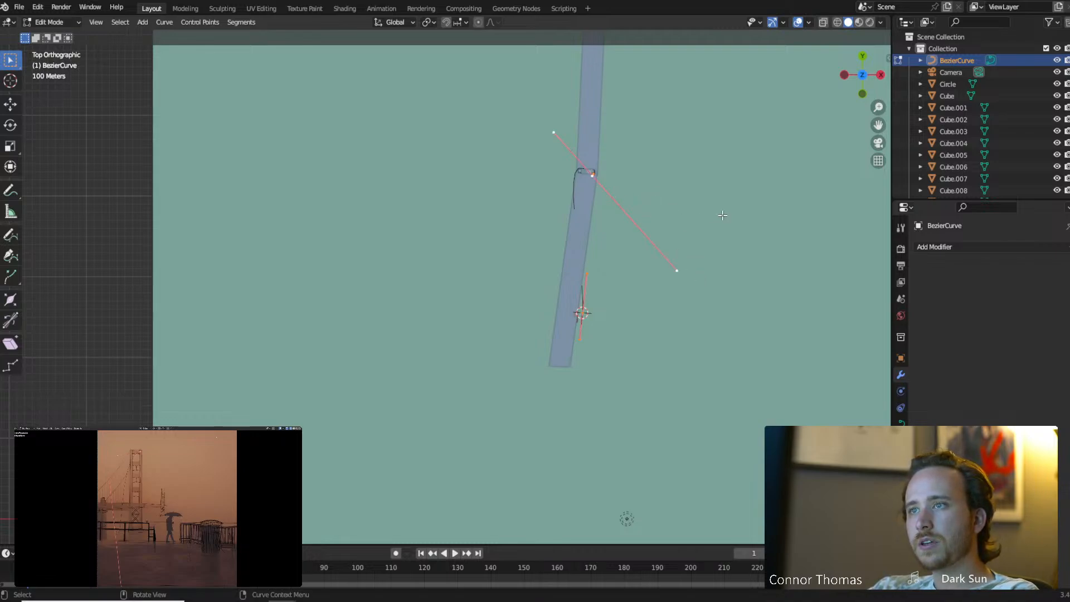
# Rotate the tower-top point's handles to run along the deck edge as seen from above.
pyautogui.press('r')
pyautogui.rightClick(718, 58)
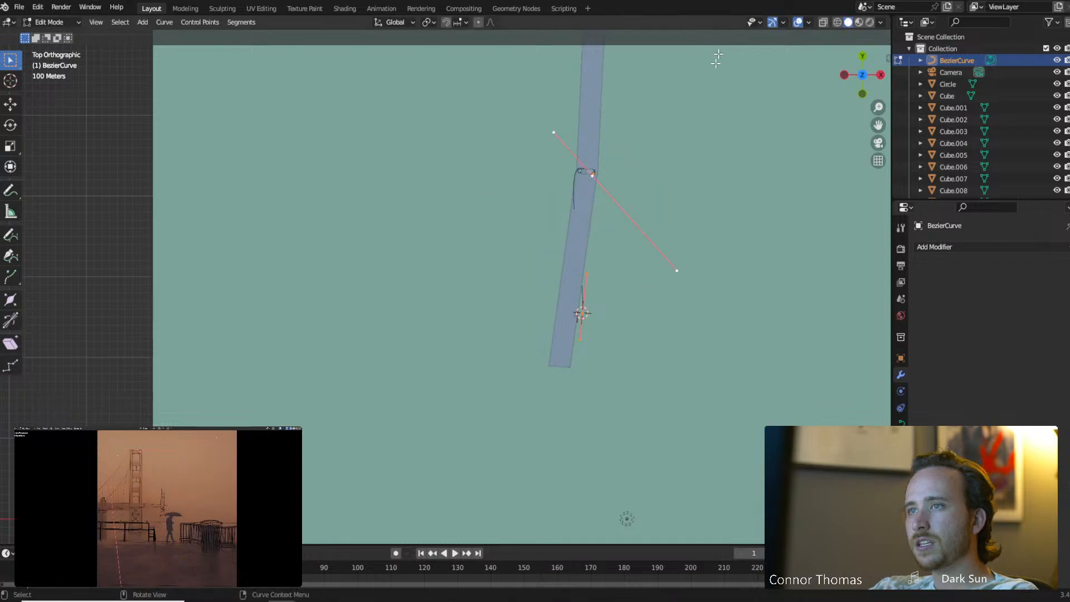
pyautogui.press('r')
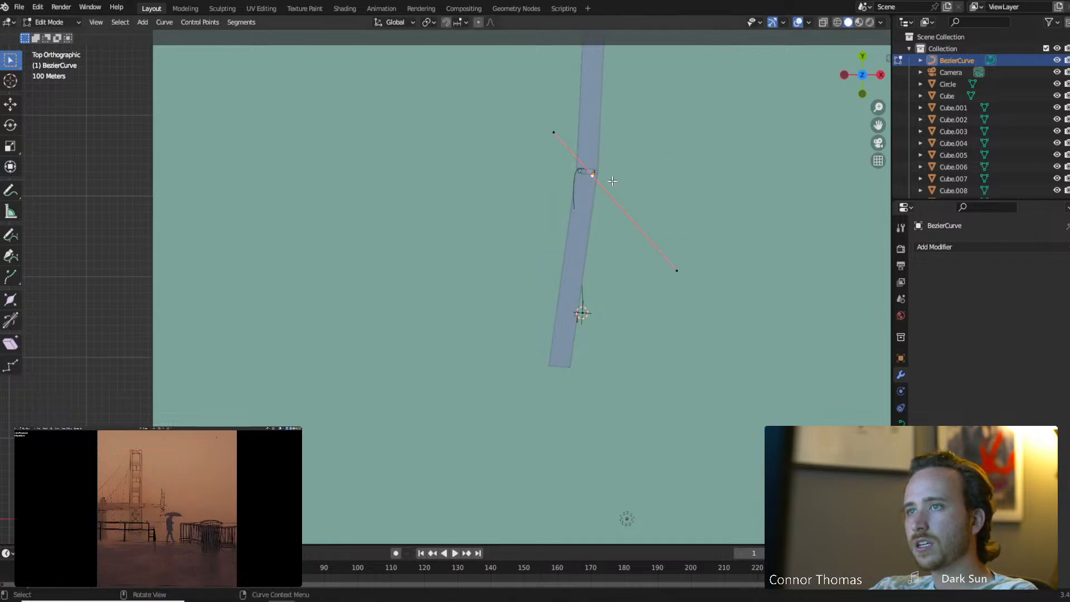
pyautogui.click(514, 524)
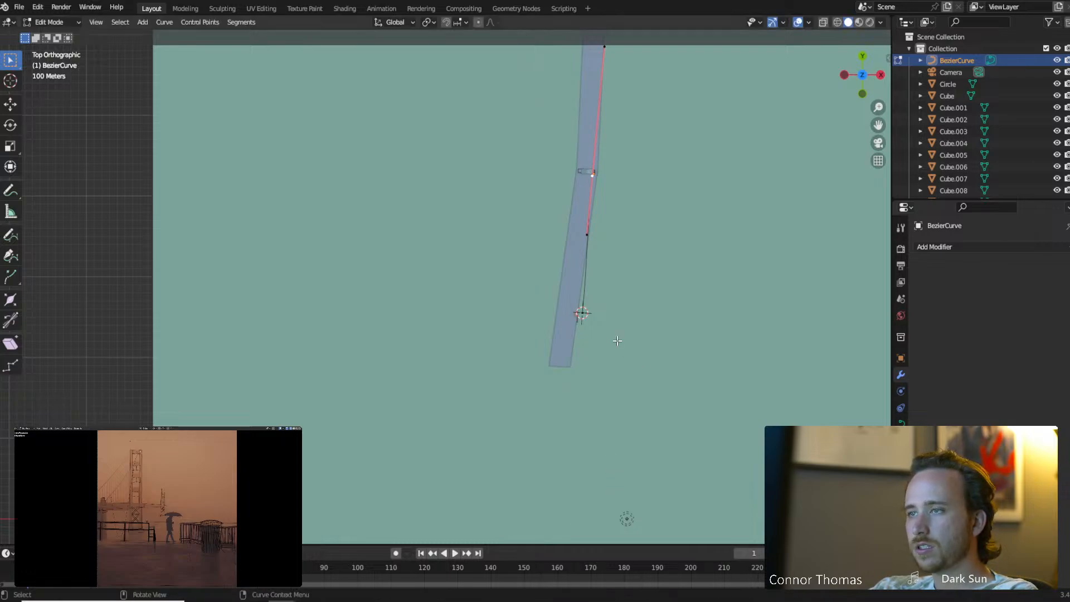
# Tilt the lower end point's handles in side view so the curve rises toward the tower instead of dipping below the deck.
pyautogui.press('KP_3')
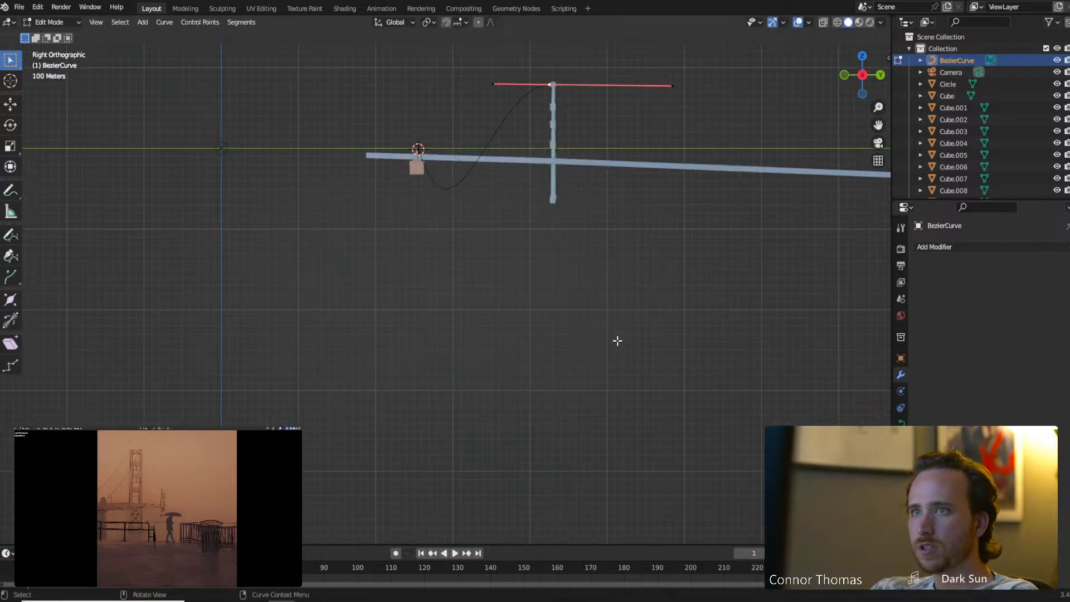
pyautogui.click(416, 149)
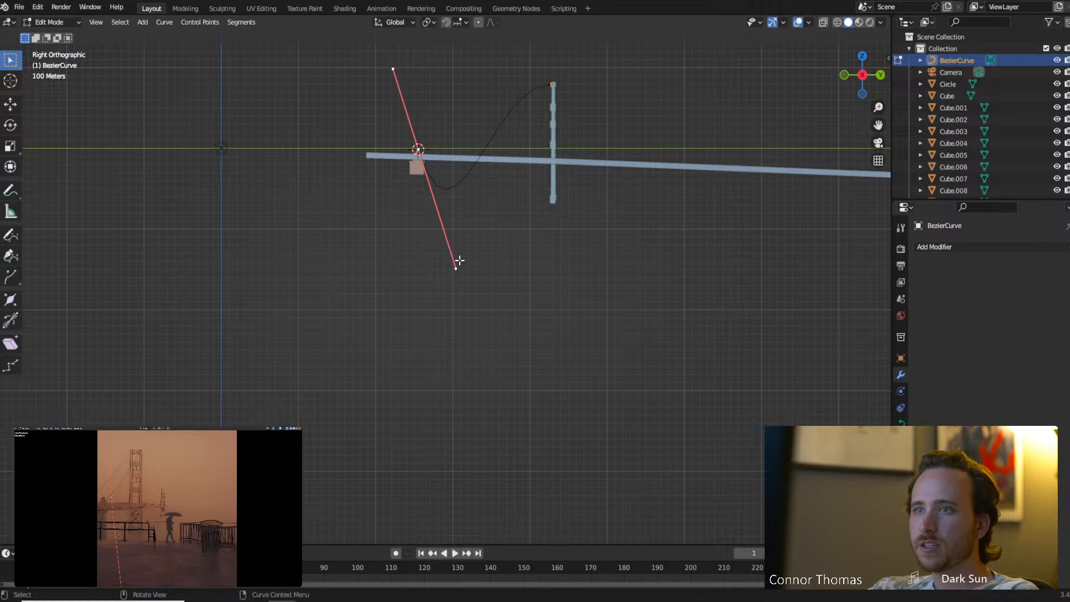
pyautogui.moveTo(459, 261); pyautogui.dragTo(455, 176)
# Pull the lower end point's outer handle inward in side view and scale both handles down close to the point.
pyautogui.scroll(3, 376, 178)
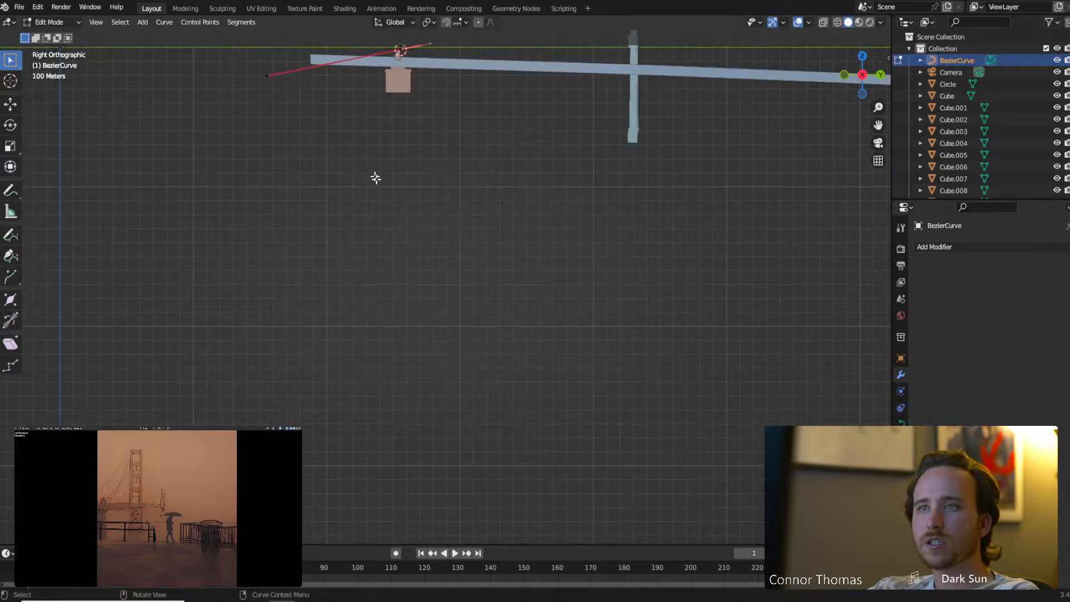
pyautogui.keyDown('shift'); pyautogui.moveTo(411, 114); pyautogui.dragTo(441, 264, button='middle'); pyautogui.keyUp('shift')
pyautogui.click(297, 222)
pyautogui.press('g')
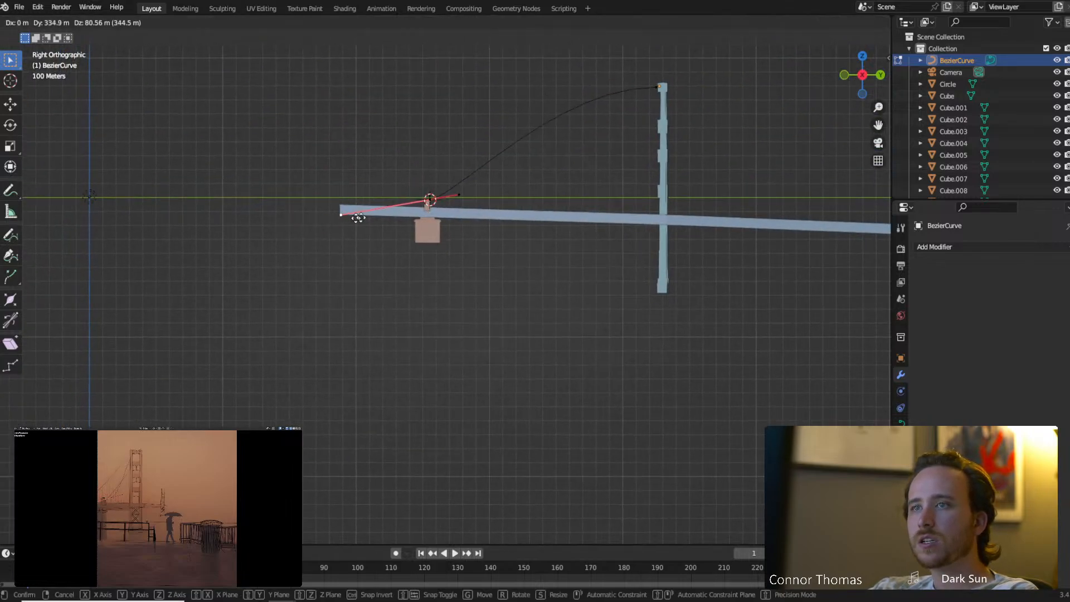
pyautogui.click(430, 200)
pyautogui.press('s')
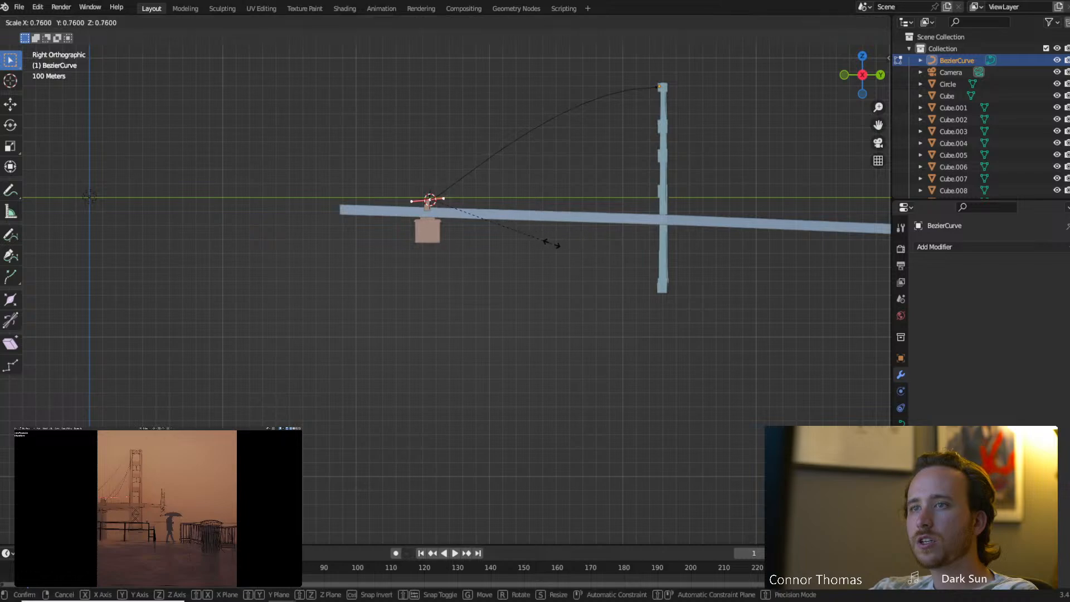
pyautogui.click(513, 237)
# Scale down the tower-top point's handles to flatten the cable and adjust the position of its far-side handle.
pyautogui.click(659, 86)
pyautogui.press('s')
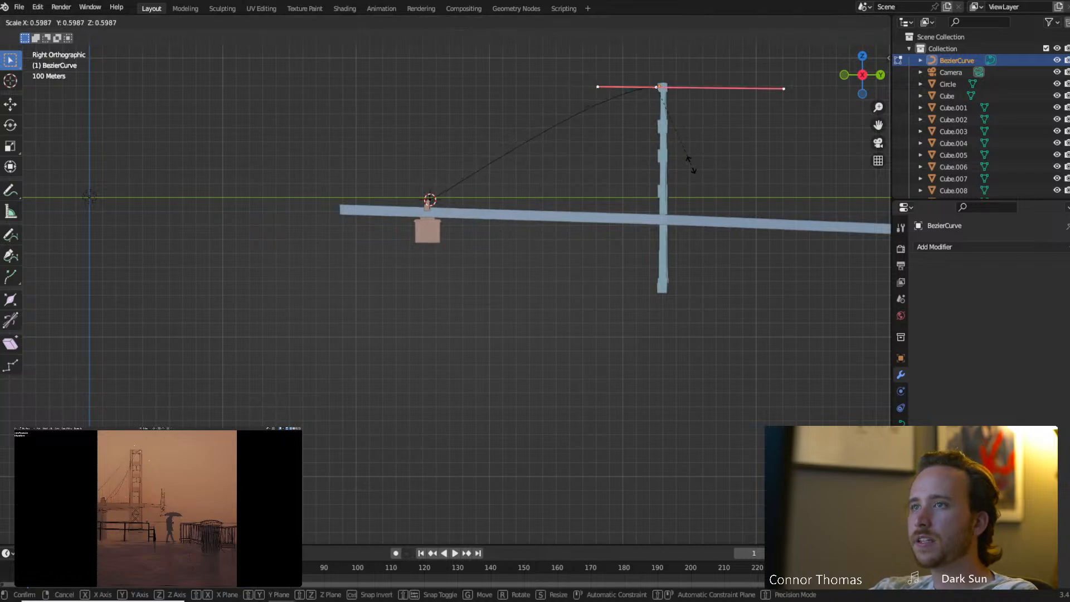
pyautogui.click(672, 132)
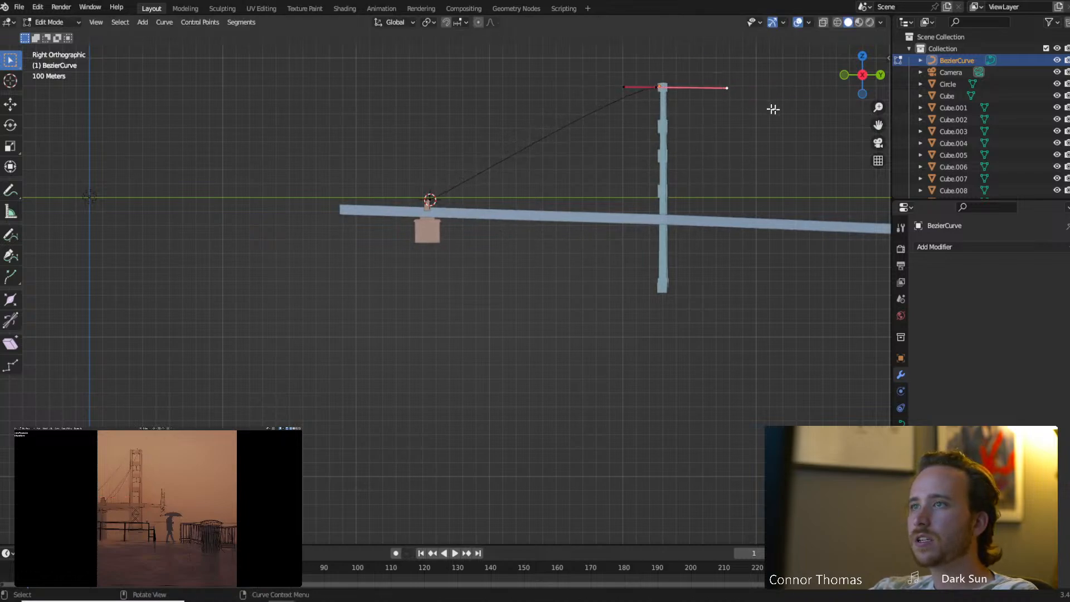
pyautogui.press('g')
pyautogui.click(729, 108)
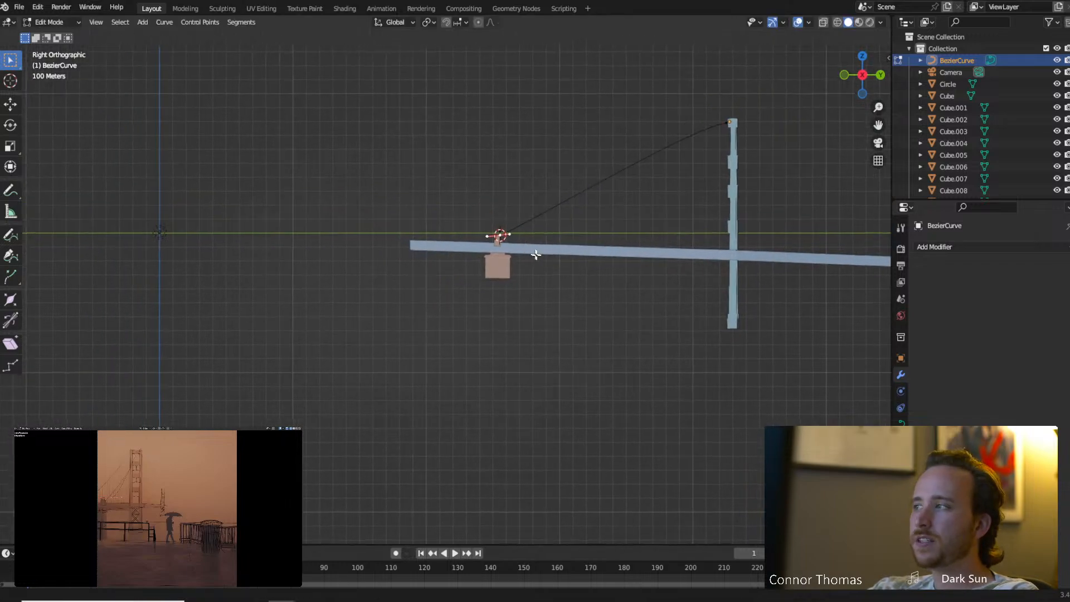
# Move the cable's lower end point outward along the deck in side view, beyond the pier block.
pyautogui.scroll(3, 538, 262)
pyautogui.press('g')
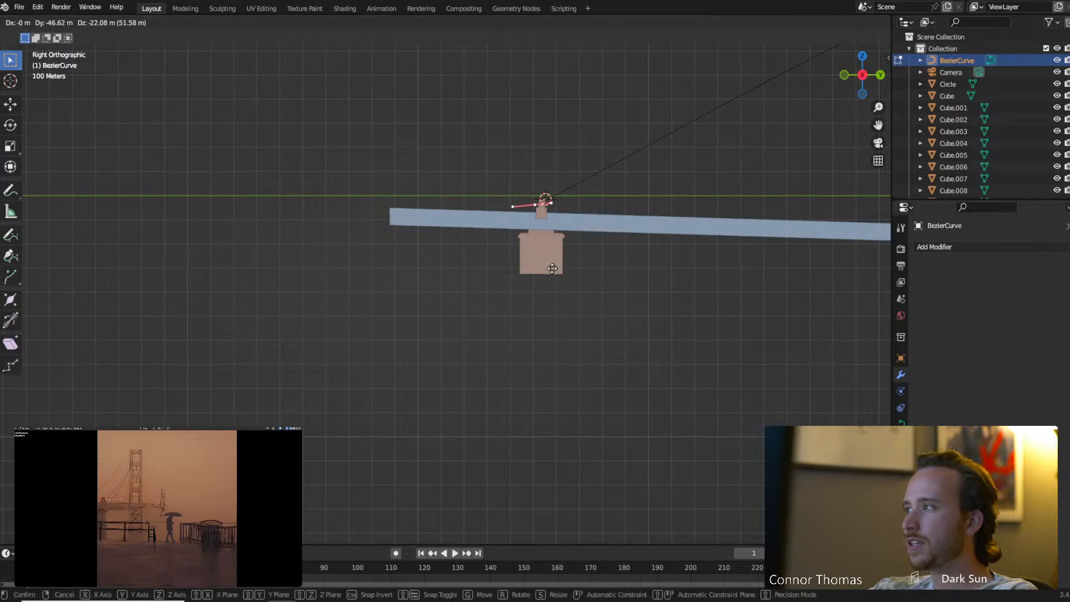
pyautogui.click(499, 269)
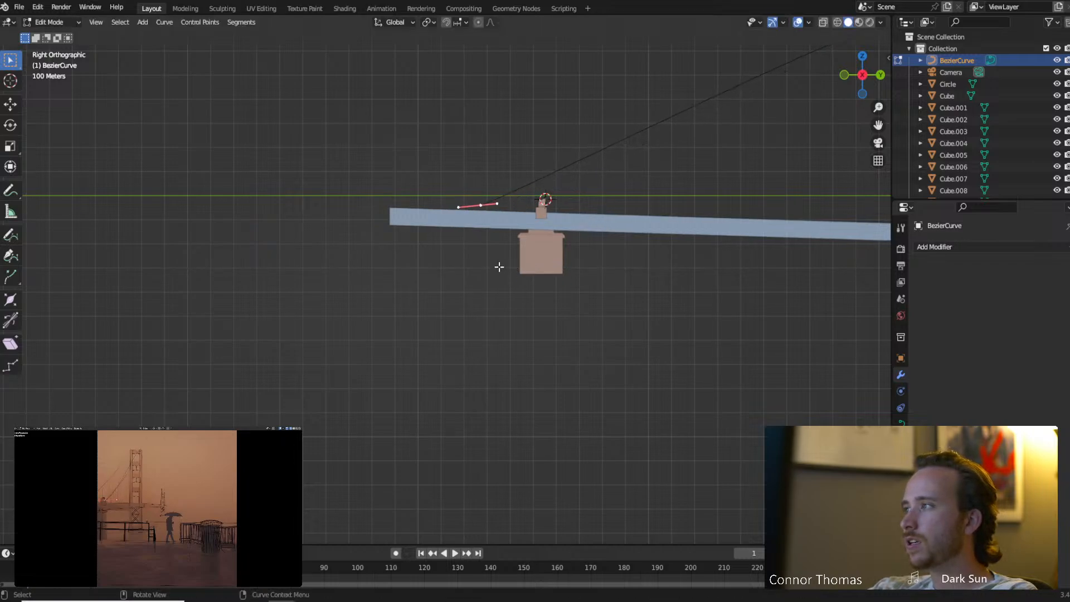
# Rotate the lower end point's handles roughly parallel to the deck as seen from above and move the point onto the deck edge.
pyautogui.moveTo(499, 265); pyautogui.dragTo(532, 289, button='middle')
pyautogui.press('KP_7')
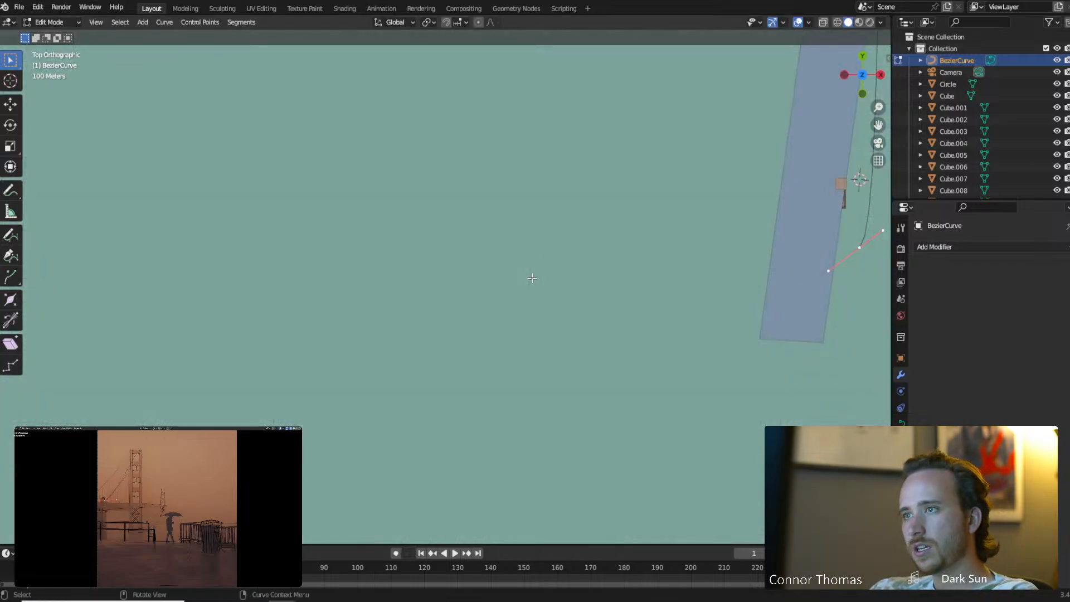
pyautogui.keyDown('shift'); pyautogui.moveTo(786, 255); pyautogui.dragTo(585, 295, button='middle'); pyautogui.keyUp('shift')
pyautogui.press('r')
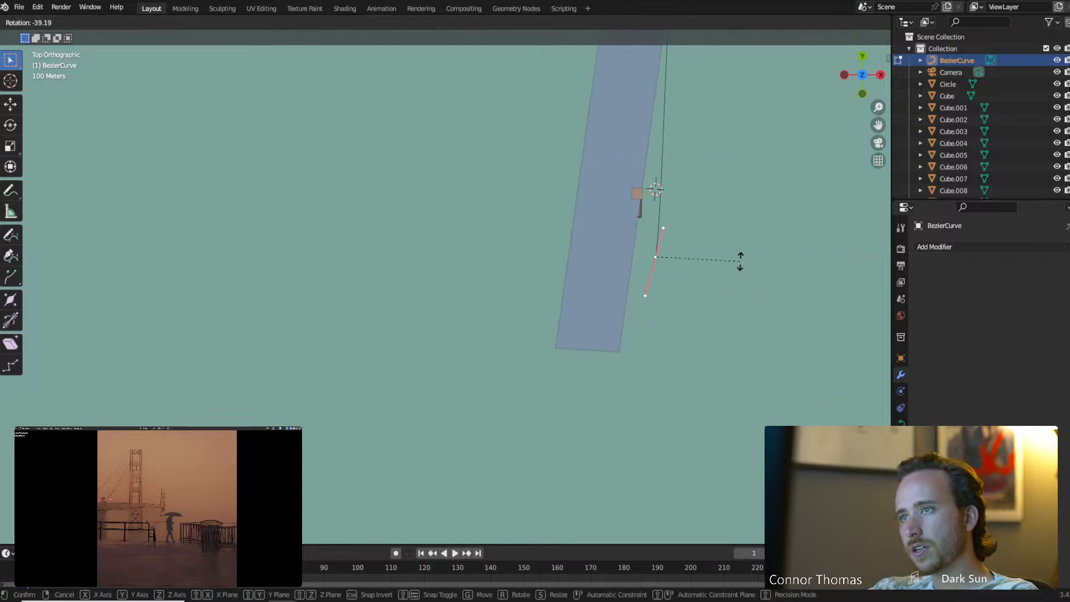
pyautogui.press('g')
pyautogui.click(702, 226)
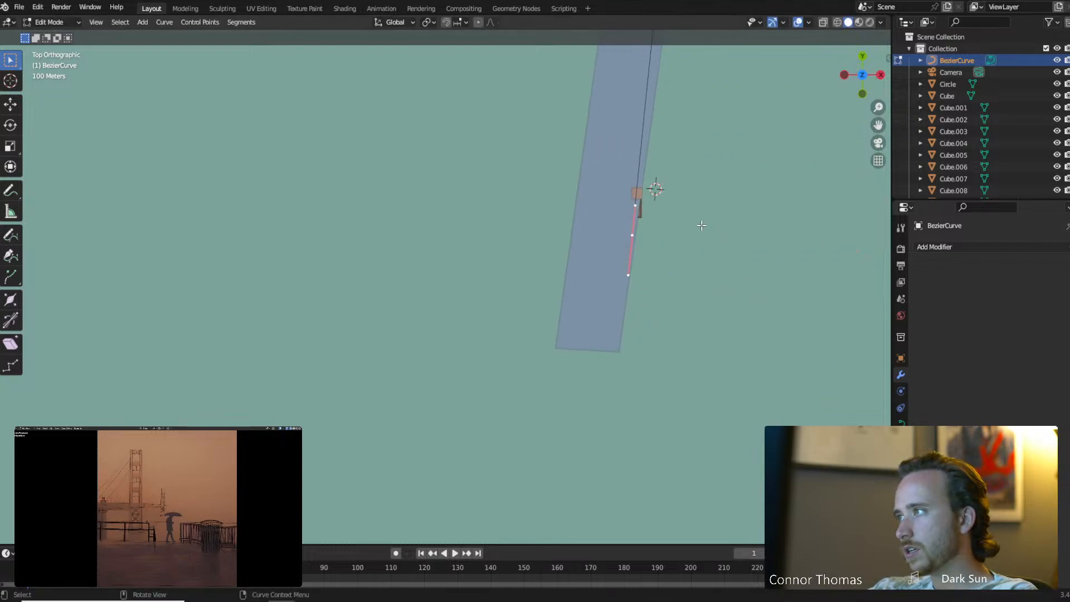
# Fine-tune the lower end point's rotation and position so it lies along the deck edge by the pier's upper block.
pyautogui.press('r')
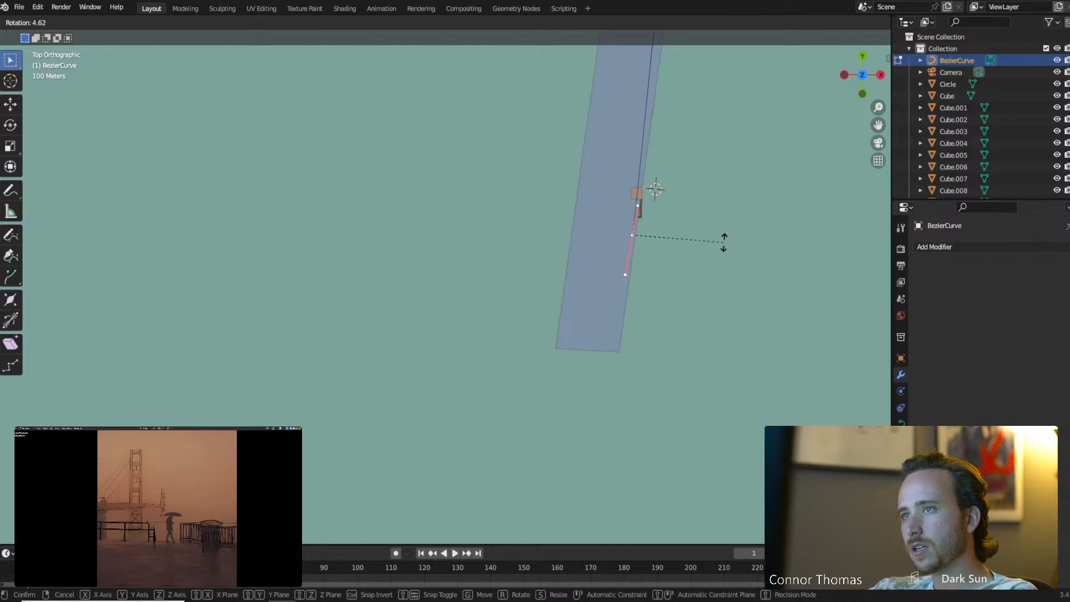
pyautogui.click(720, 238)
pyautogui.press('g')
pyautogui.click(695, 249)
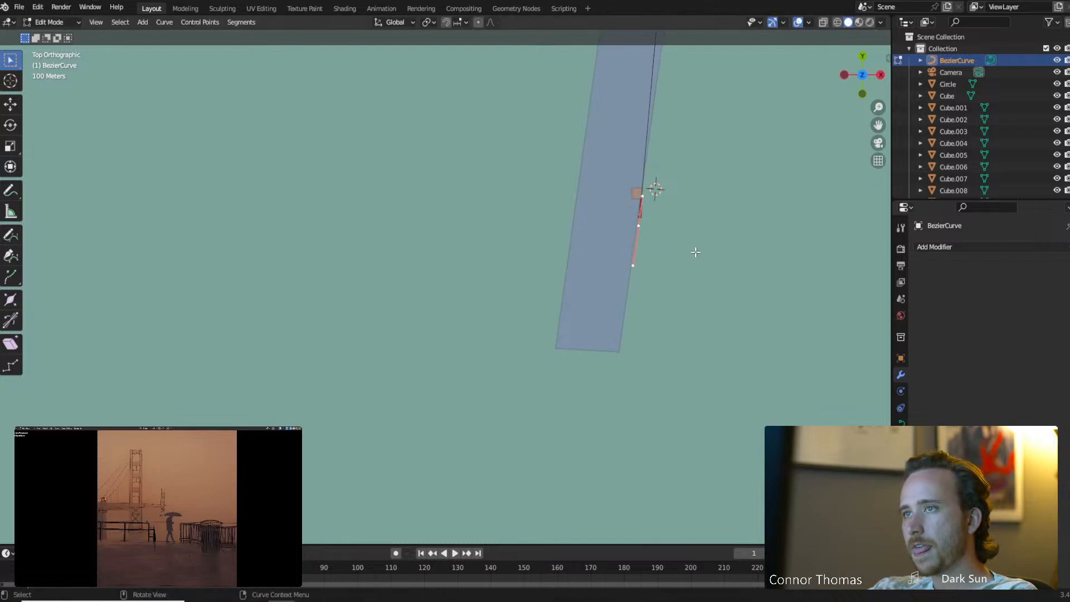
pyautogui.moveTo(692, 253); pyautogui.dragTo(435, 287, button='middle')
pyautogui.press('g')
pyautogui.click(401, 280)
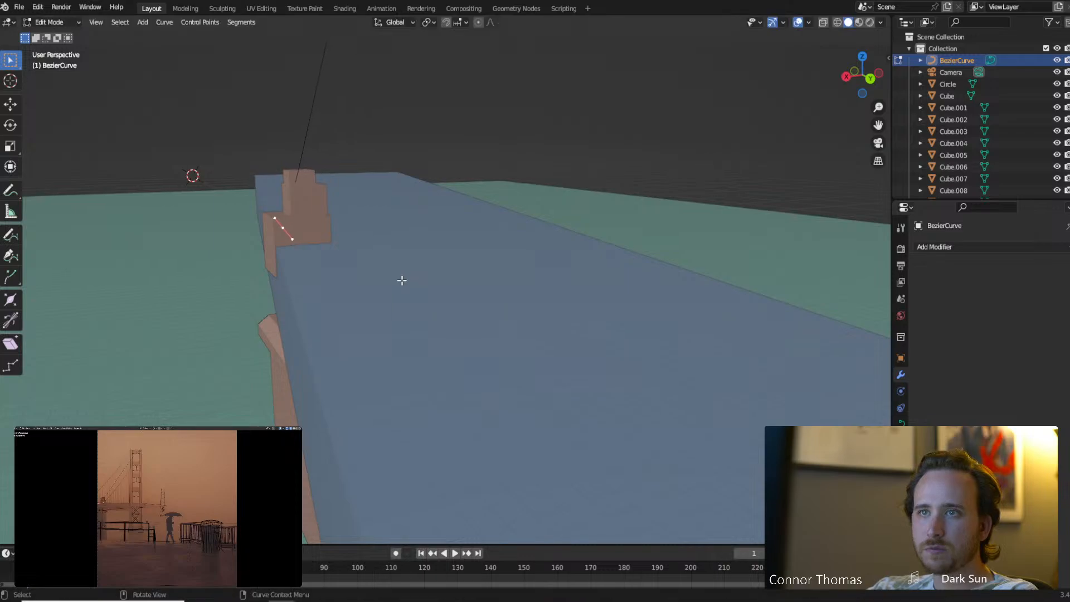
# Tilt the tower-top point's handles down toward the deck and pull its lower handle farther out along the cable.
pyautogui.press('KP_Decimal')
pyautogui.moveTo(408, 296); pyautogui.dragTo(471, 335, button='middle')
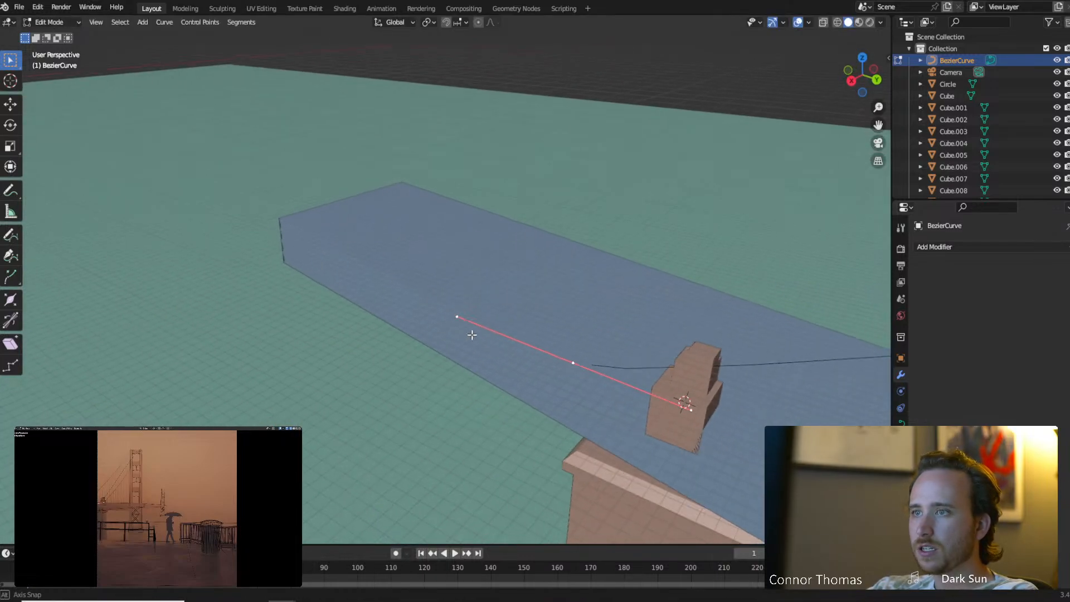
pyautogui.press('Tab')
pyautogui.scroll(-5, 486, 356)
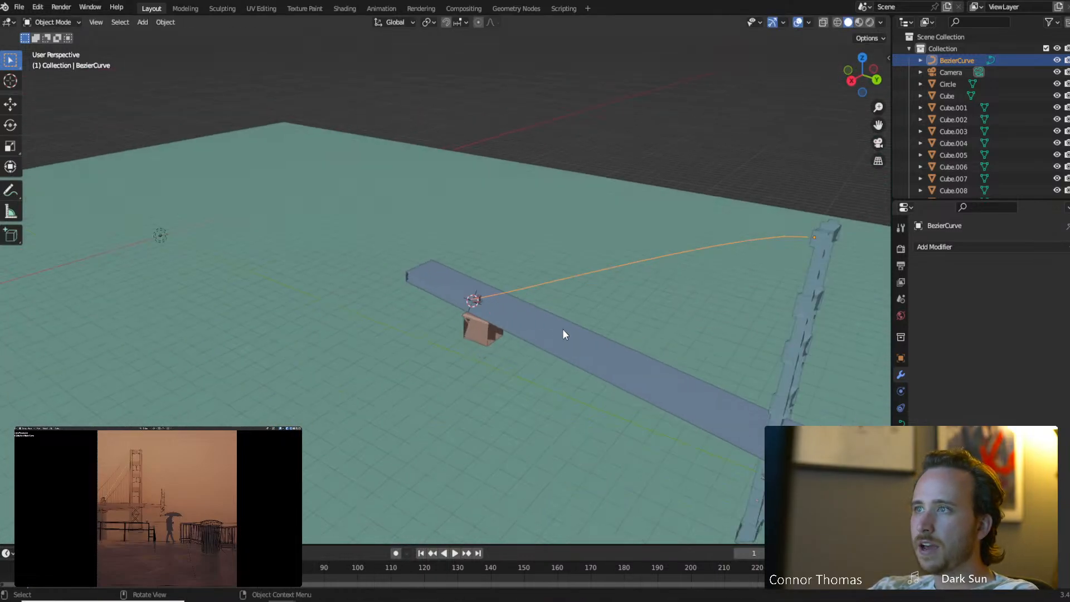
pyautogui.moveTo(623, 303); pyautogui.dragTo(664, 191, button='middle')
pyautogui.press('Tab')
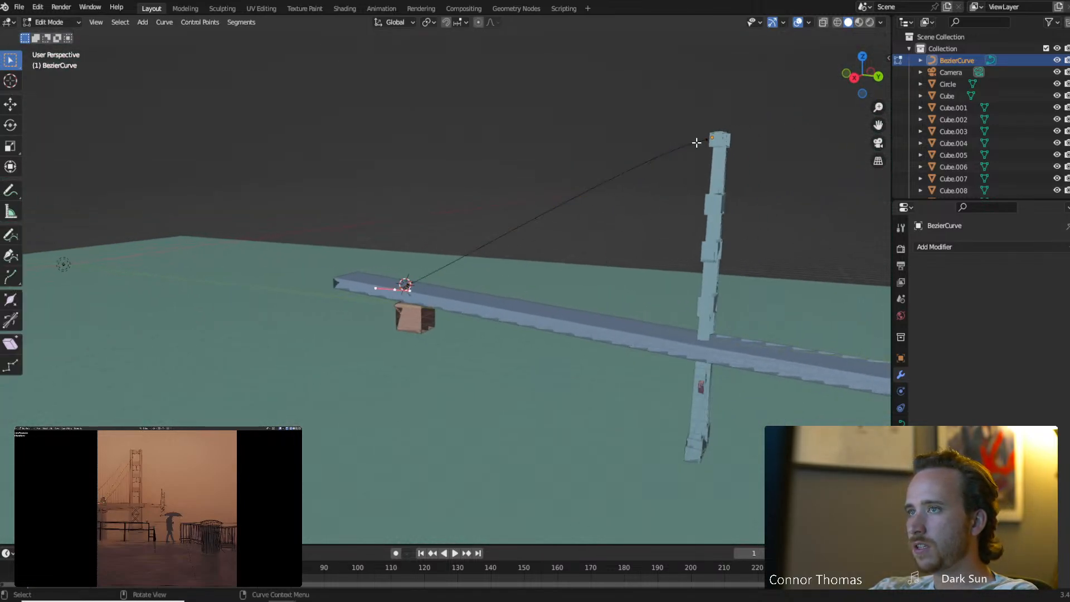
pyautogui.moveTo(728, 184); pyautogui.dragTo(800, 165, button='middle')
pyautogui.press('r')
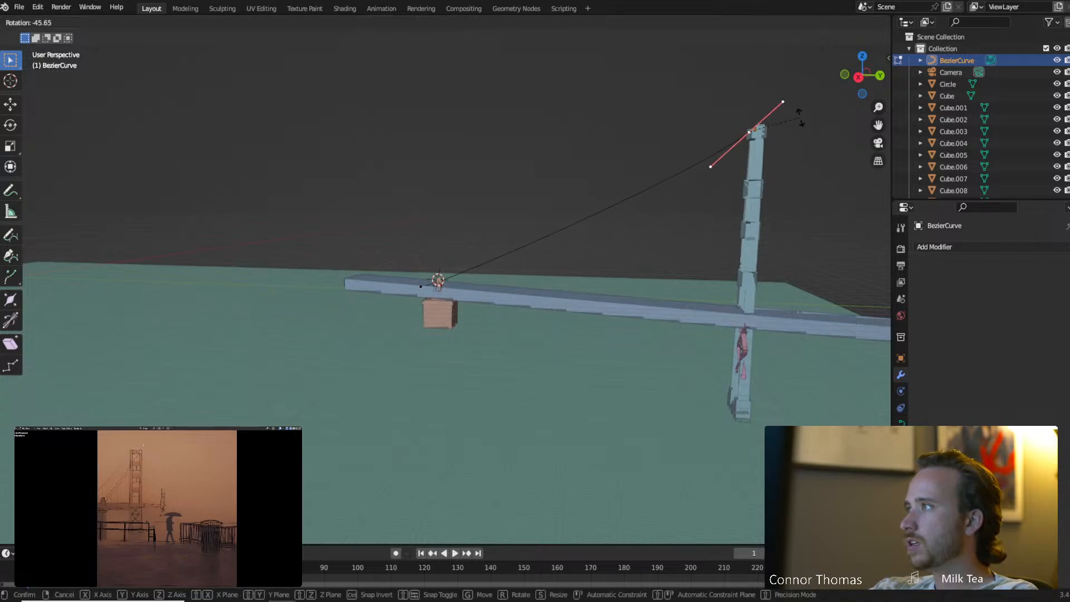
pyautogui.click(790, 114)
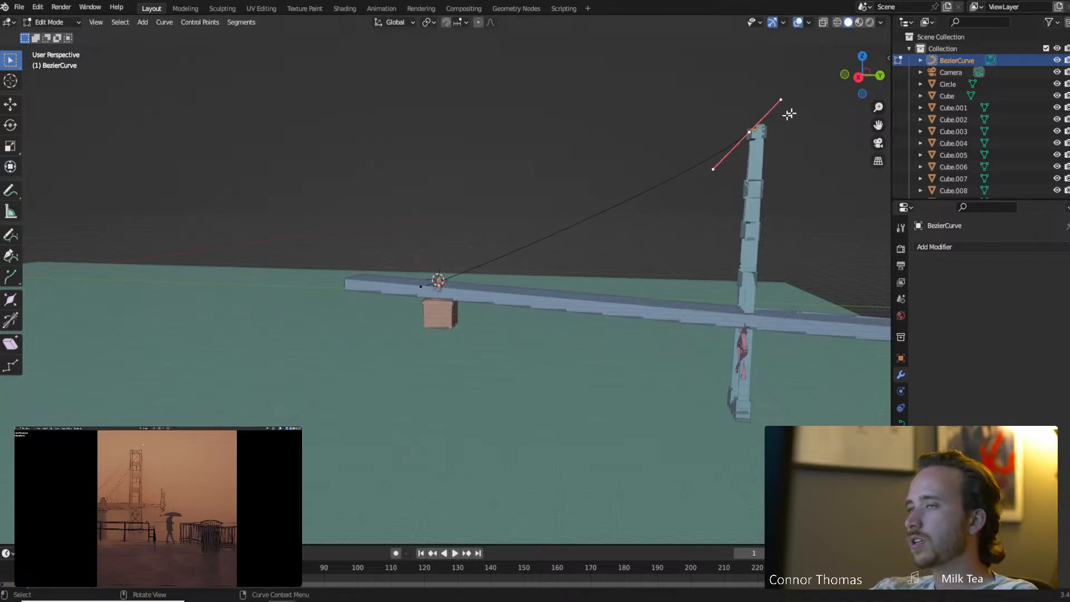
pyautogui.press('g')
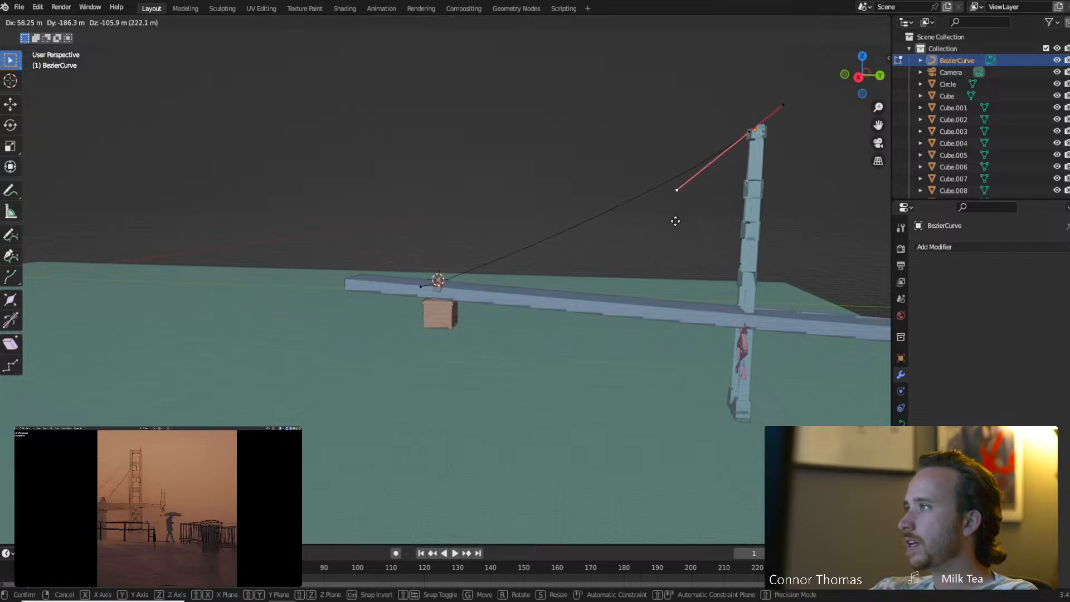
pyautogui.click(659, 216)
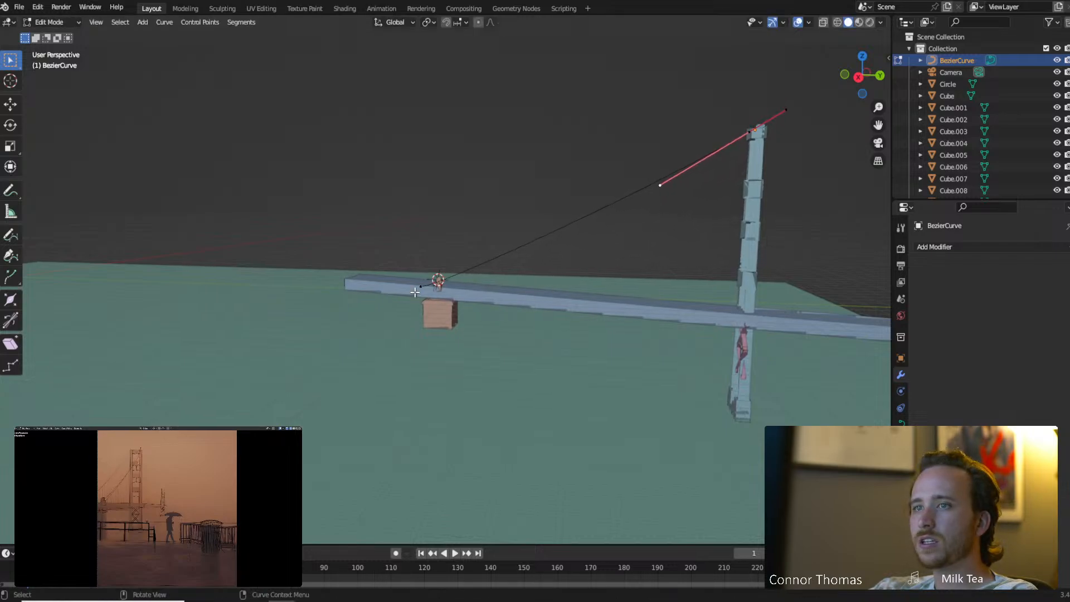
# Extend the lower end point's inner handle along the deck toward the tower and adjust the tower-top point's lower handle to refine the sag.
pyautogui.click(419, 288)
pyautogui.moveTo(458, 286); pyautogui.dragTo(531, 277, button='middle')
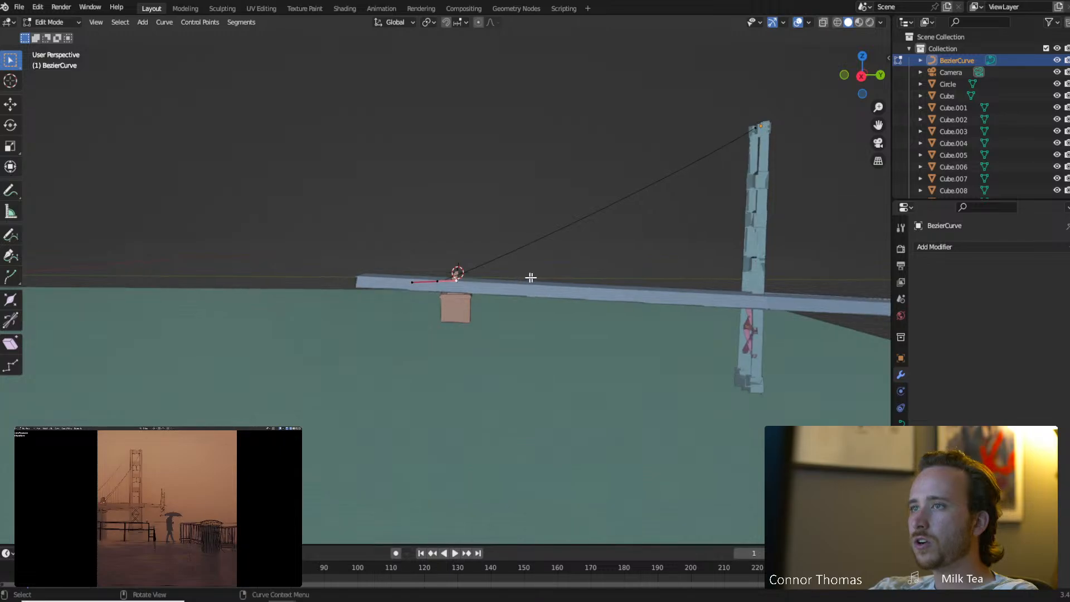
pyautogui.press('g')
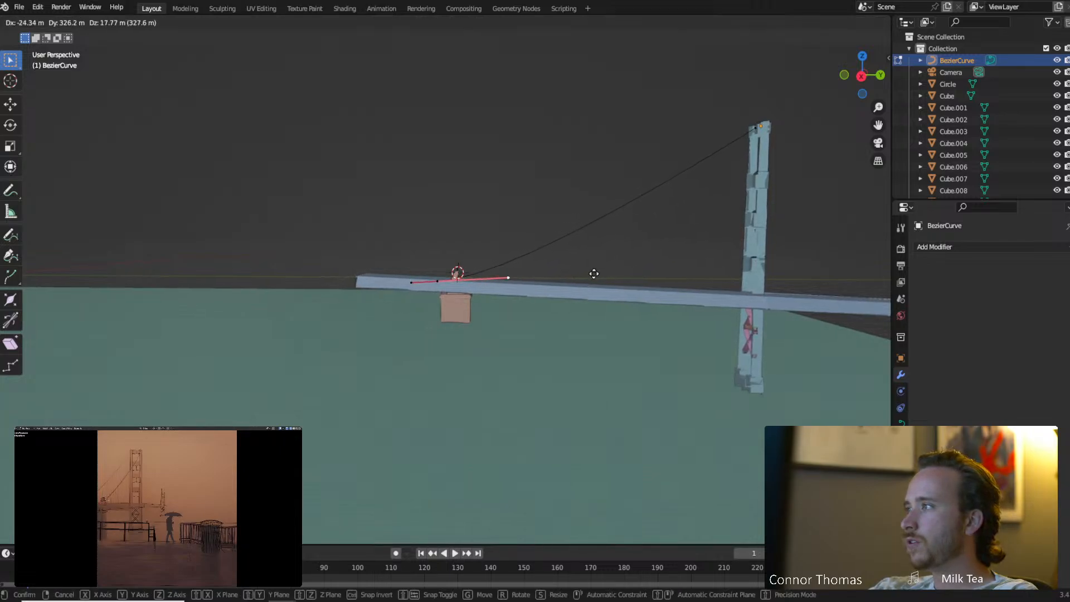
pyautogui.click(604, 222)
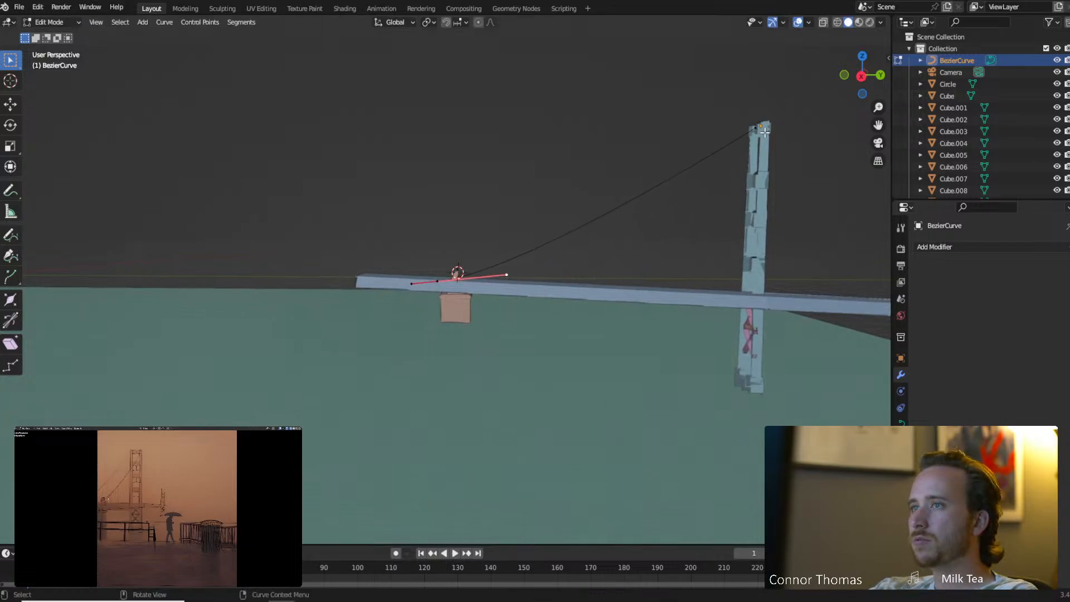
pyautogui.click(739, 151)
pyautogui.press('g')
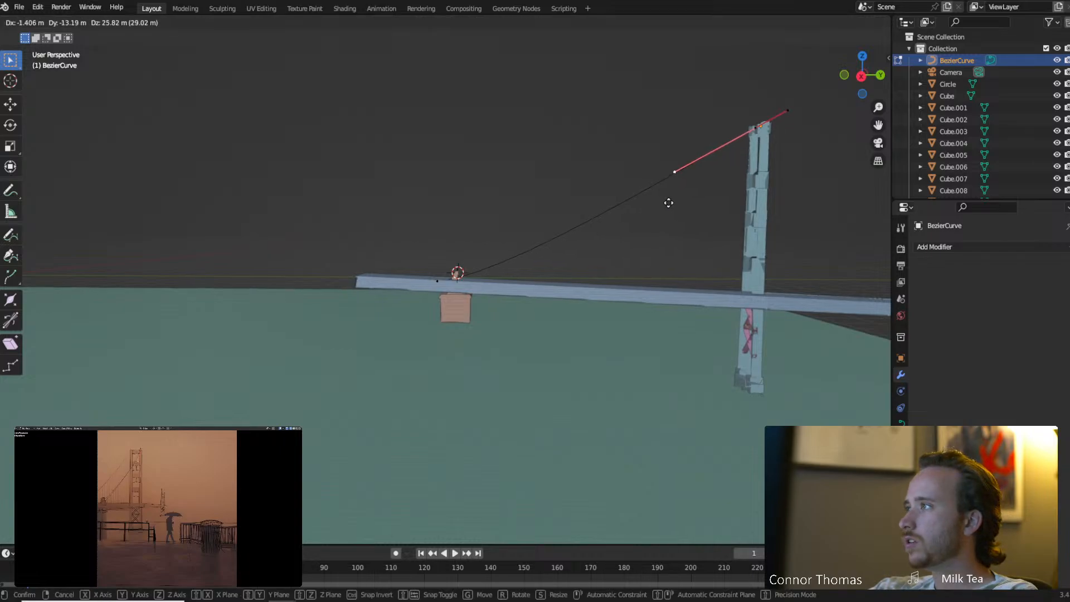
pyautogui.click(669, 203)
# Rotate the lower end point's handles by about 4 degrees and raise the tower-top point by about 24 m.
pyautogui.moveTo(550, 184); pyautogui.dragTo(568, 200, button='middle')
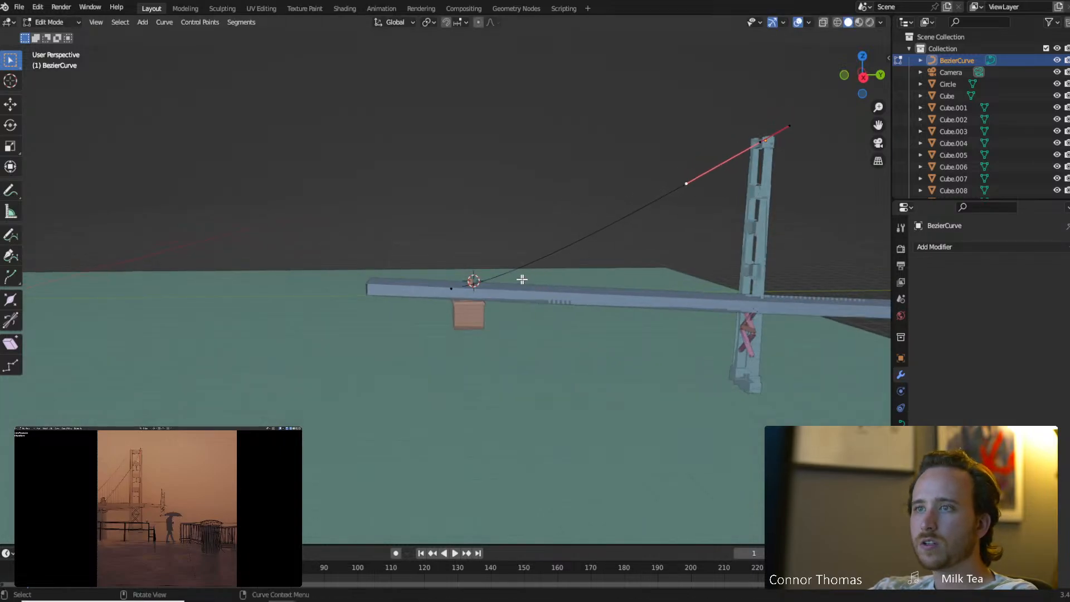
pyautogui.click(456, 289)
pyautogui.press('r')
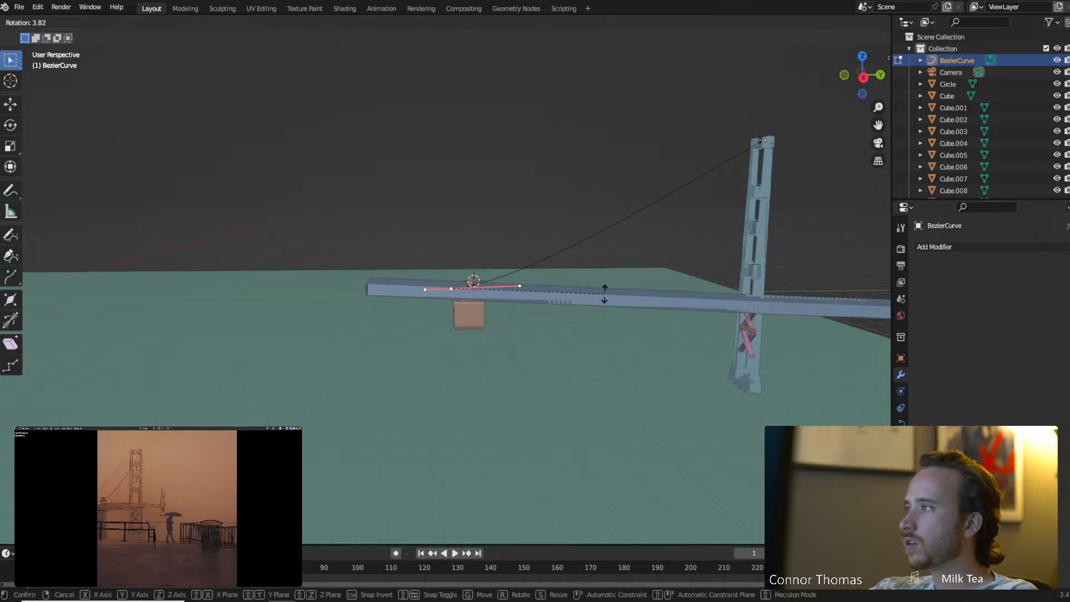
pyautogui.click(605, 292)
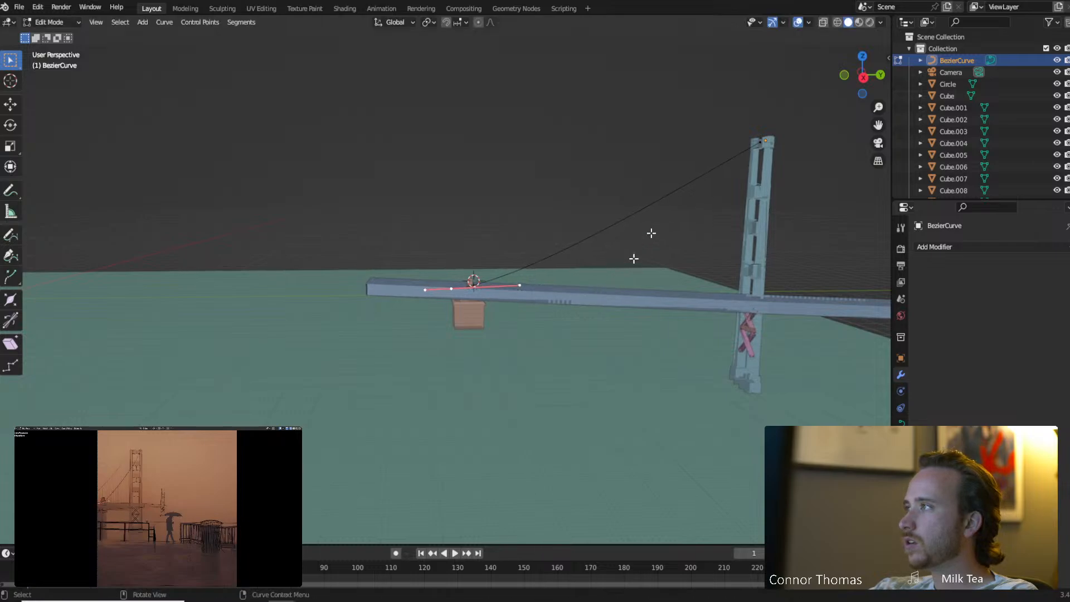
pyautogui.click(761, 145)
pyautogui.press('g')
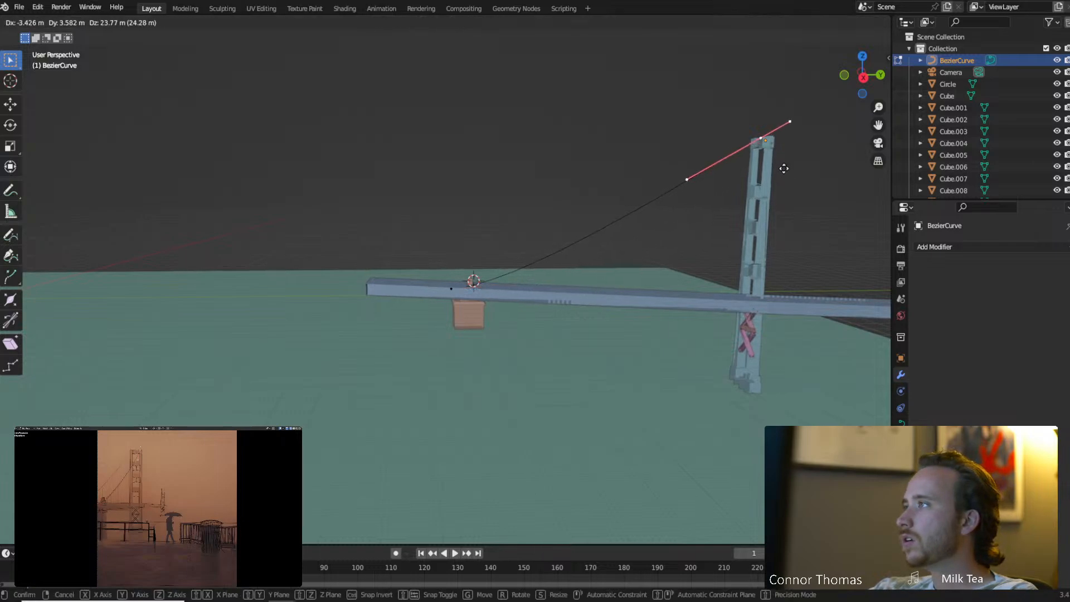
pyautogui.click(783, 169)
pyautogui.moveTo(690, 168); pyautogui.dragTo(700, 229, button='middle')
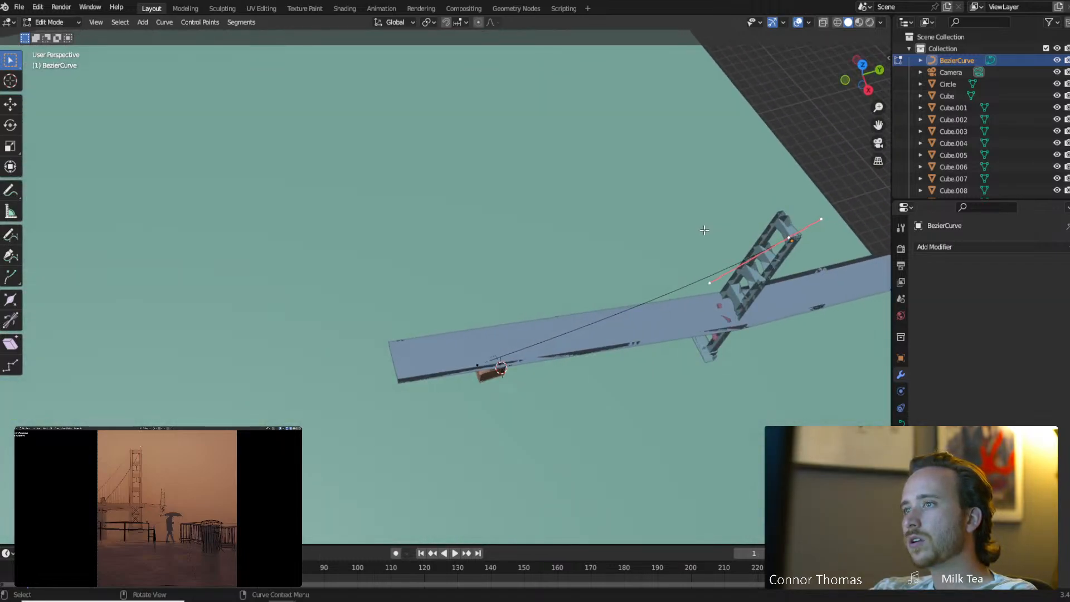
pyautogui.press('Tab')
# Try duplicating the cable across the deck with an Array modifier at a relative X offset of -0.7, and remove the modifier.
pyautogui.moveTo(701, 295); pyautogui.dragTo(696, 233, button='middle')
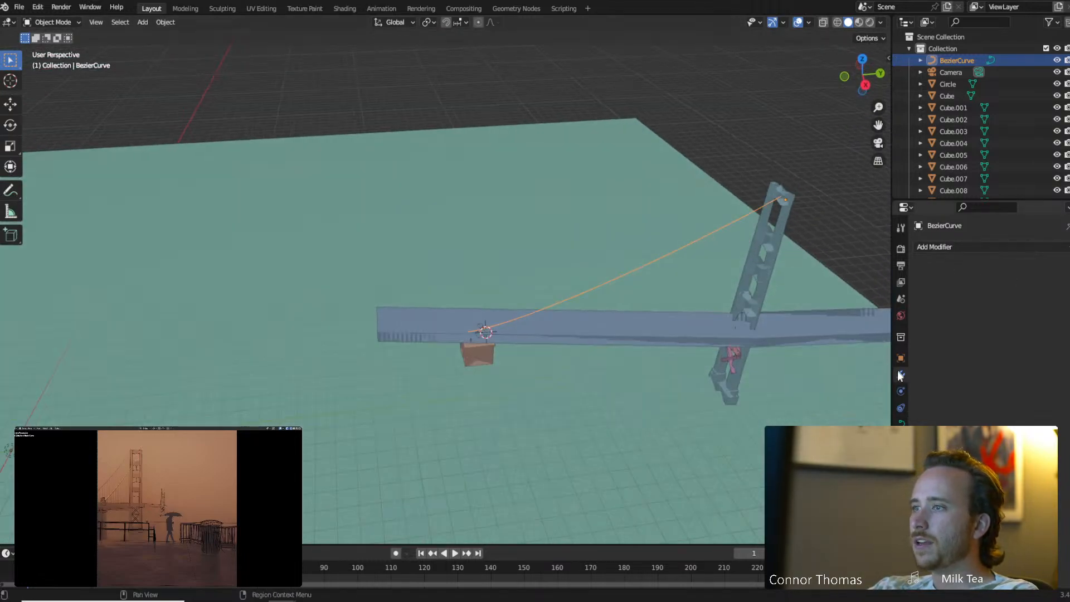
pyautogui.click(947, 246)
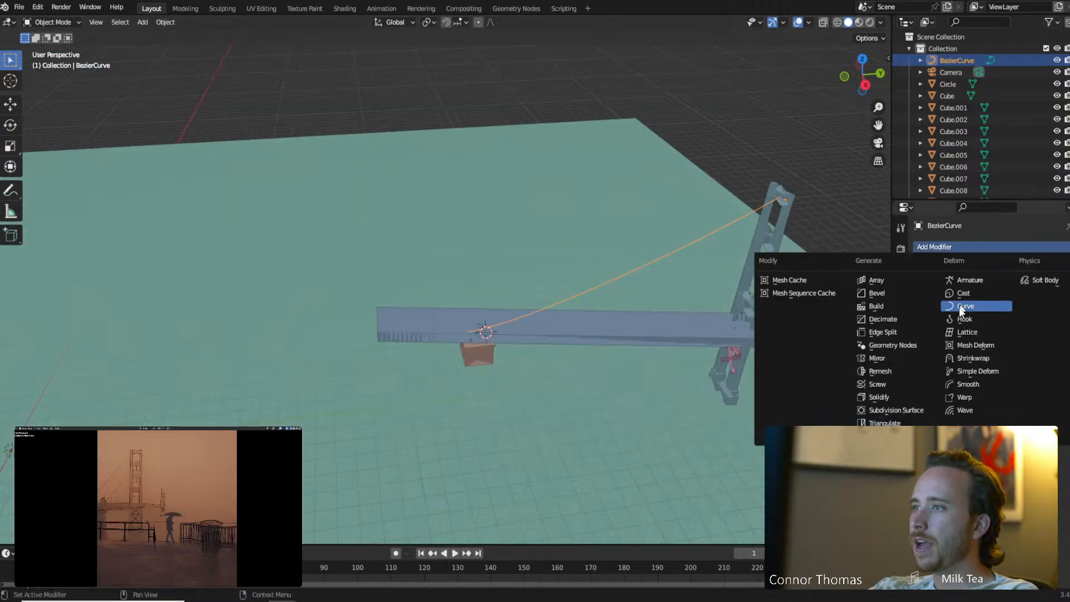
pyautogui.click(875, 280)
pyautogui.moveTo(992, 337); pyautogui.dragTo(947, 337)
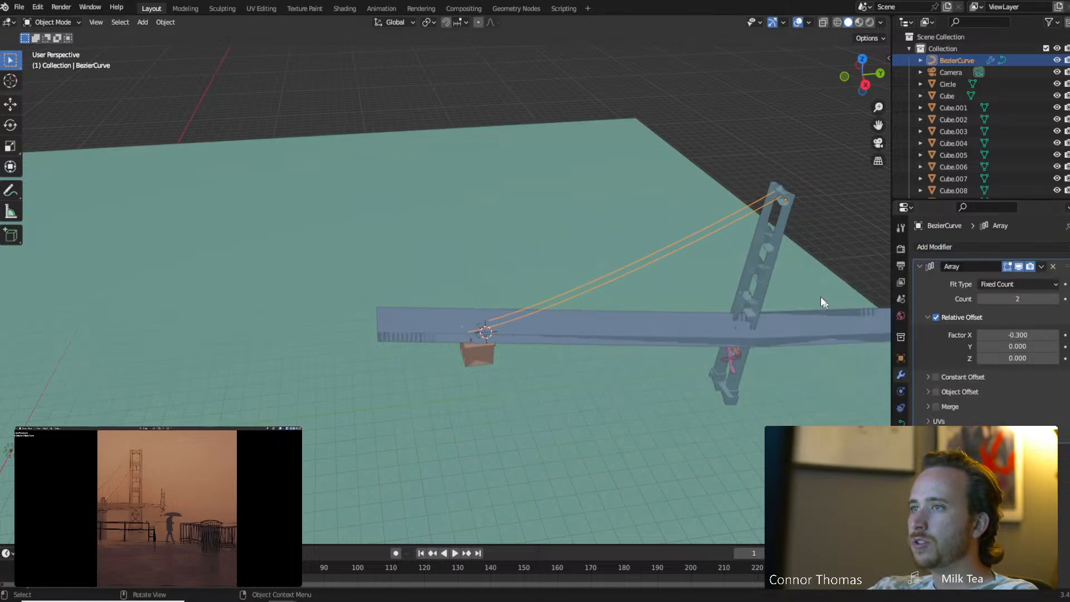
pyautogui.moveTo(655, 234)
pyautogui.mouseDown(button='middle')
pyautogui.moveTo(731, 272)
pyautogui.moveTo(679, 147)
pyautogui.moveTo(617, 253)
pyautogui.moveTo(652, 238)
pyautogui.mouseUp(button='middle')
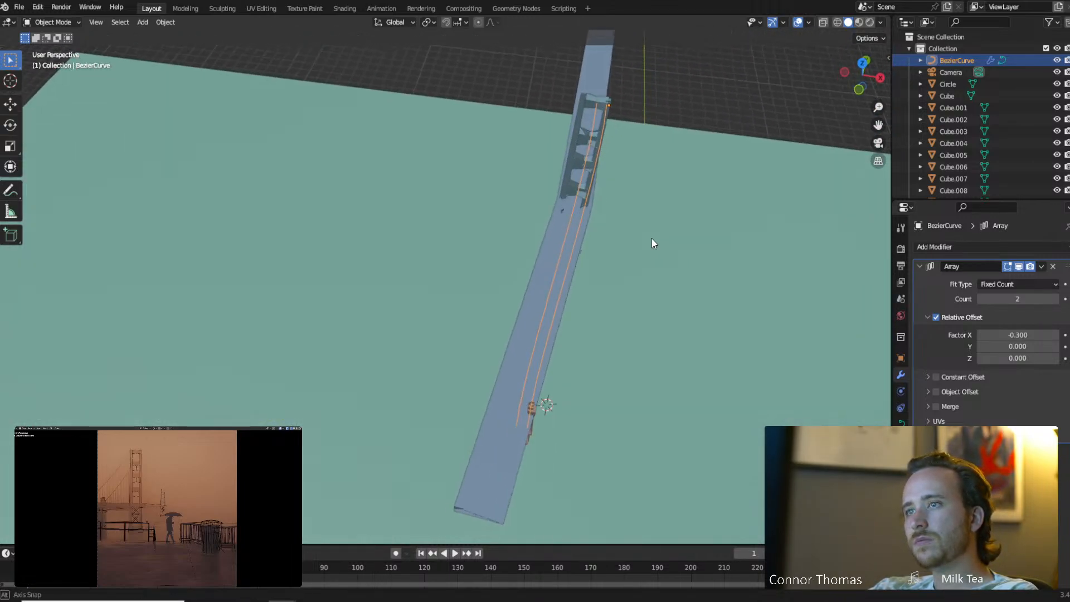
pyautogui.click(980, 335)
pyautogui.click(980, 335)
pyautogui.click(980, 335)
pyautogui.click(980, 335)
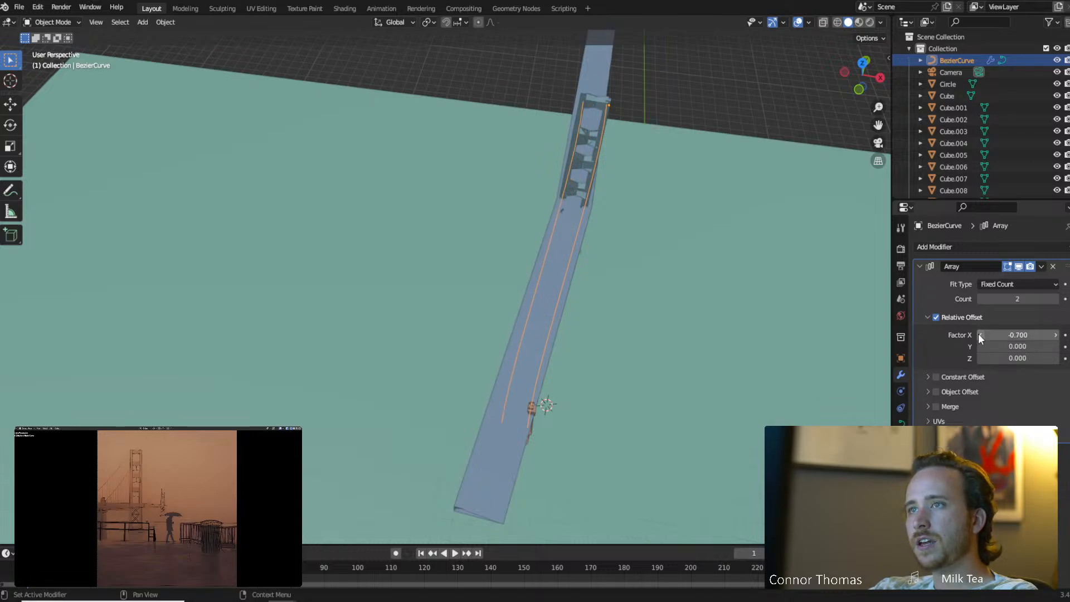
pyautogui.moveTo(531, 322)
pyautogui.mouseDown(button='middle')
pyautogui.moveTo(518, 277)
pyautogui.moveTo(499, 267)
pyautogui.moveTo(544, 305)
pyautogui.mouseUp(button='middle')
pyautogui.click(1053, 267)
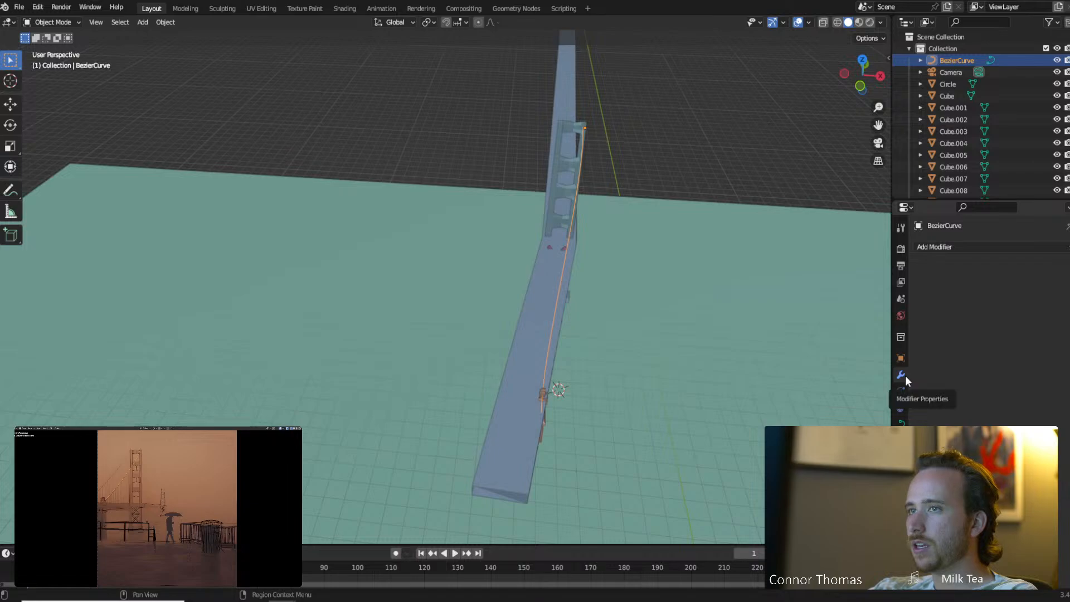
# Thicken the cable curve with a round bevel of 0.005 m depth.
pyautogui.click(901, 423)
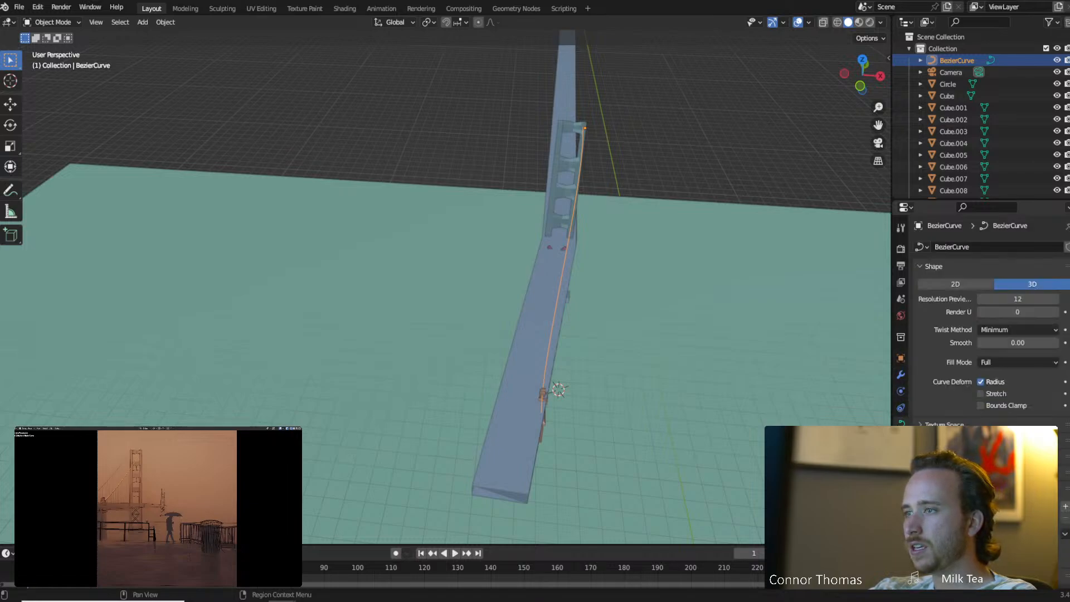
pyautogui.scroll(-5, 986, 390)
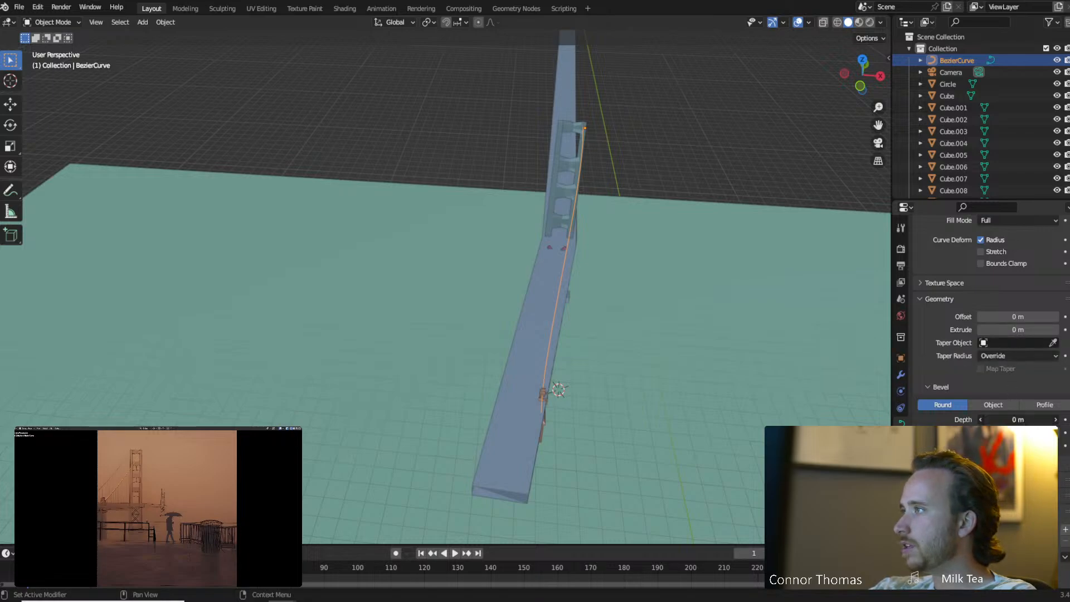
pyautogui.moveTo(1017, 420)
pyautogui.mouseDown()
pyautogui.moveTo(1036, 419)
pyautogui.moveTo(1017, 420)
pyautogui.mouseUp()
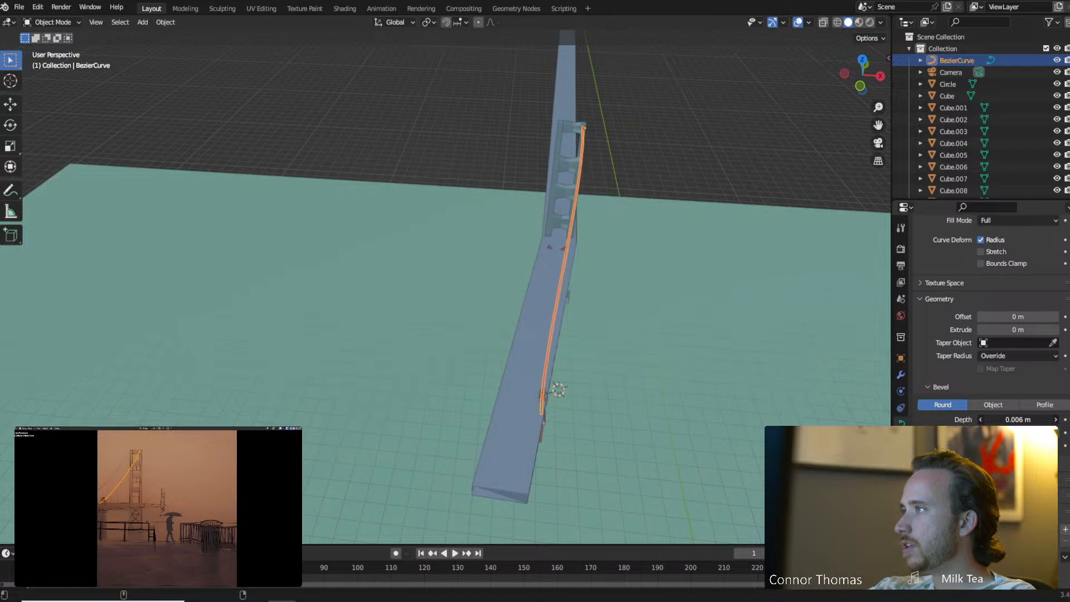
# Duplicate the suspension cable along the X axis onto the near tower's opposite leg.
pyautogui.moveTo(540, 225); pyautogui.dragTo(584, 176, button='middle')
pyautogui.scroll(3, 601, 99)
pyautogui.keyDown('shift'); pyautogui.moveTo(619, 69); pyautogui.dragTo(430, 291, button='middle'); pyautogui.keyUp('shift')
pyautogui.scroll(3, 585, 177)
pyautogui.press('Tab')
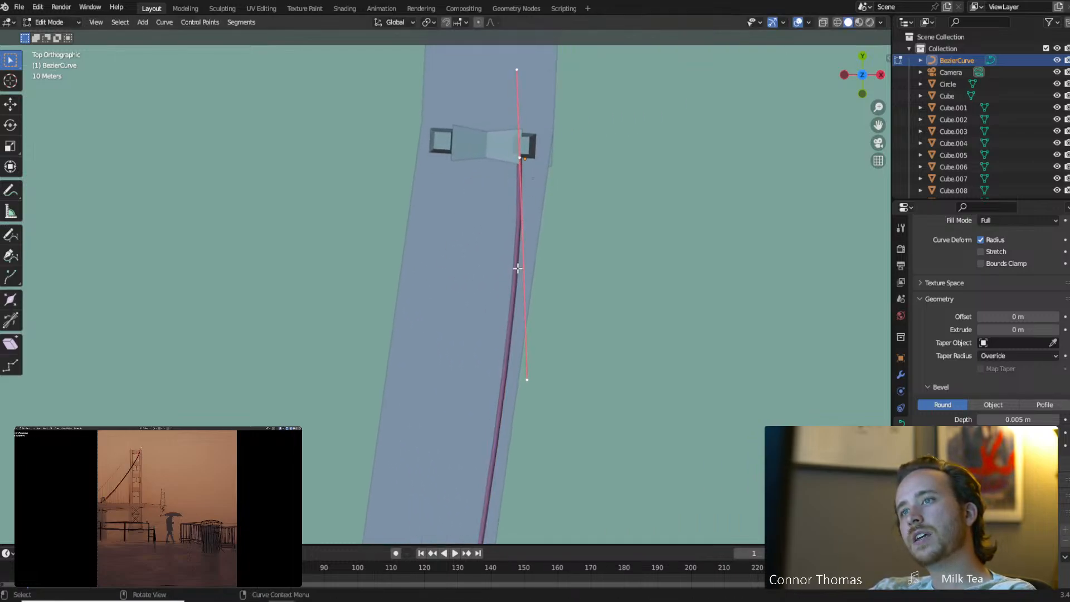
pyautogui.scroll(-3, 515, 281)
pyautogui.keyDown('shift'); pyautogui.moveTo(514, 269); pyautogui.dragTo(516, 250, button='middle'); pyautogui.keyUp('shift')
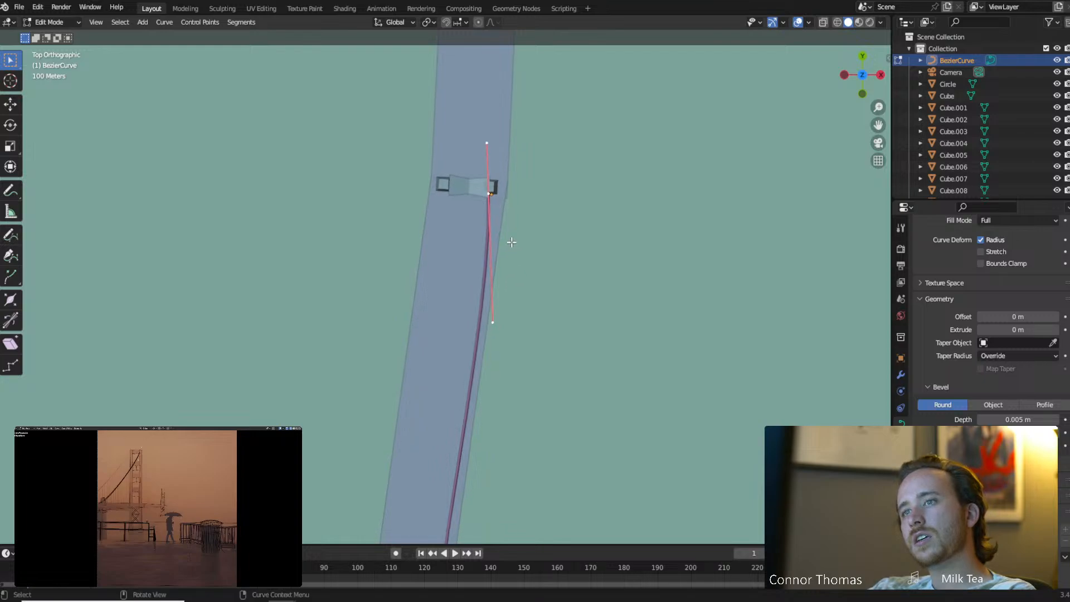
pyautogui.keyDown('shift'); pyautogui.moveTo(494, 320); pyautogui.dragTo(514, 196, button='middle'); pyautogui.keyUp('shift')
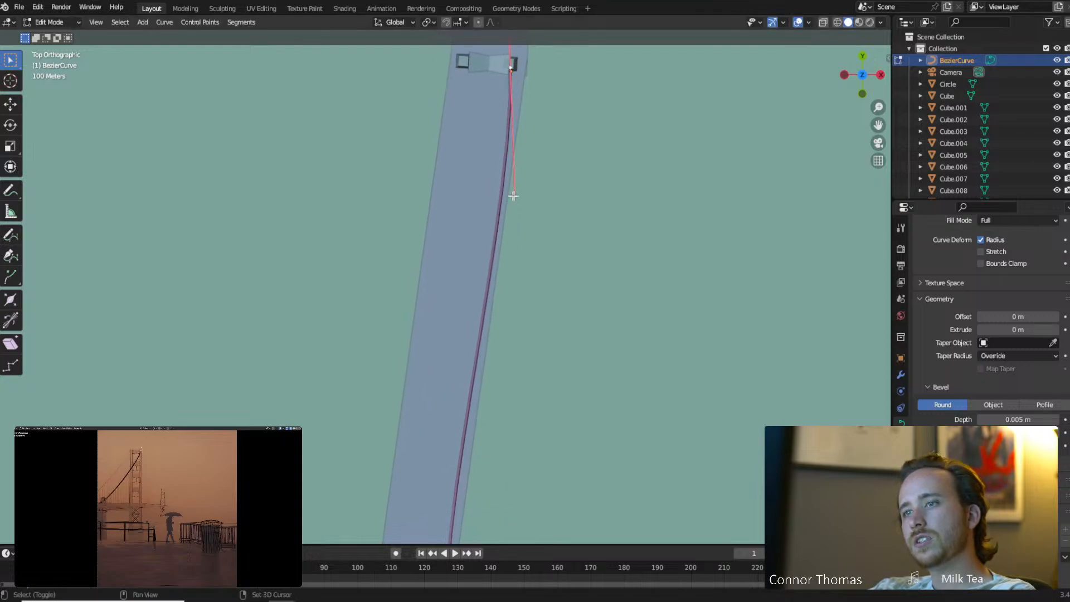
pyautogui.scroll(-5, 494, 254)
pyautogui.press('Tab')
pyautogui.hotkey('shift', 'd')
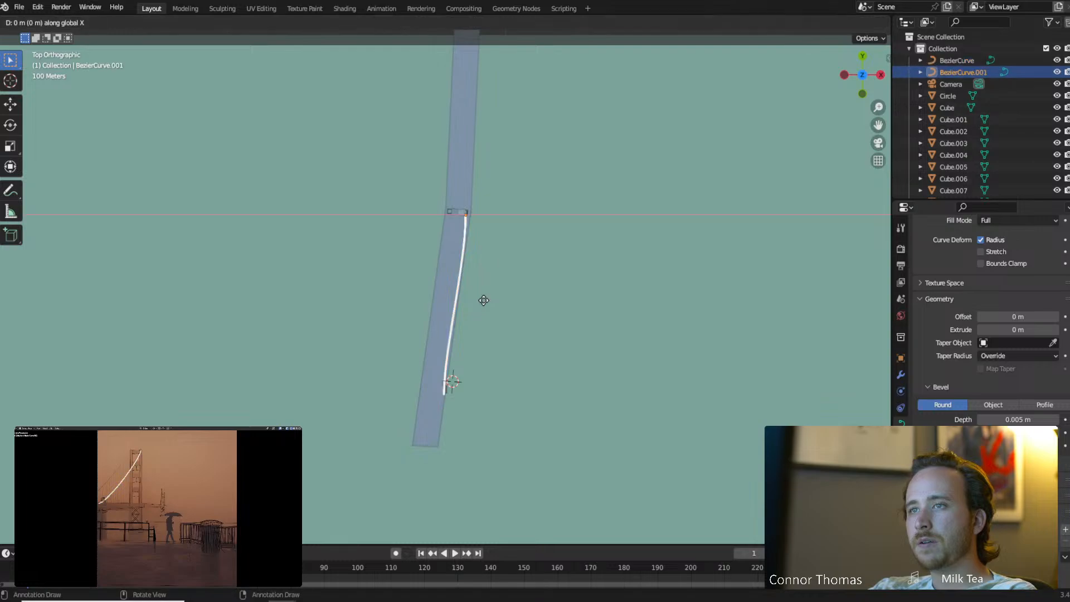
pyautogui.click(467, 303)
pyautogui.scroll(3, 441, 355)
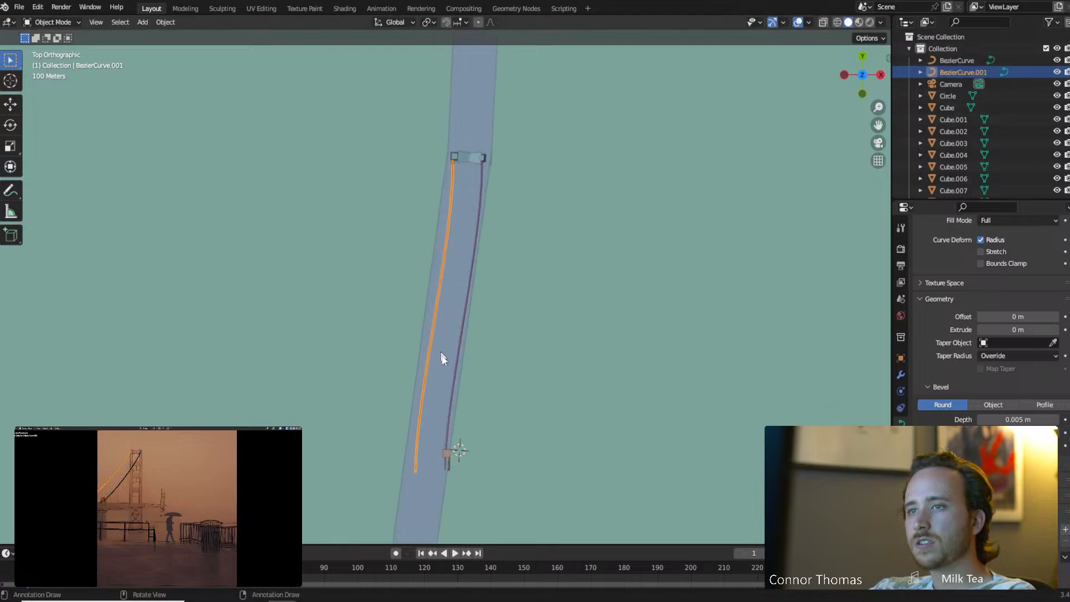
# Shift the duplicate cable's lower end point along X to the deck's outer edge and rotate its handles about 3 degrees.
pyautogui.keyDown('shift'); pyautogui.moveTo(450, 382); pyautogui.dragTo(472, 278, button='middle'); pyautogui.keyUp('shift')
pyautogui.press('Tab')
pyautogui.press('g')
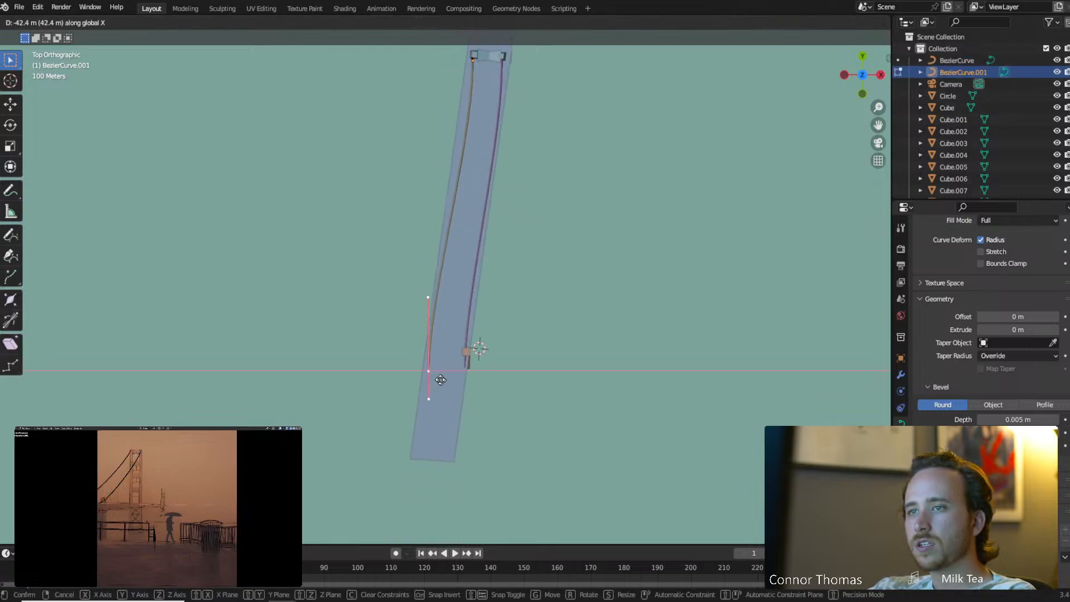
pyautogui.click(439, 381)
pyautogui.press('r')
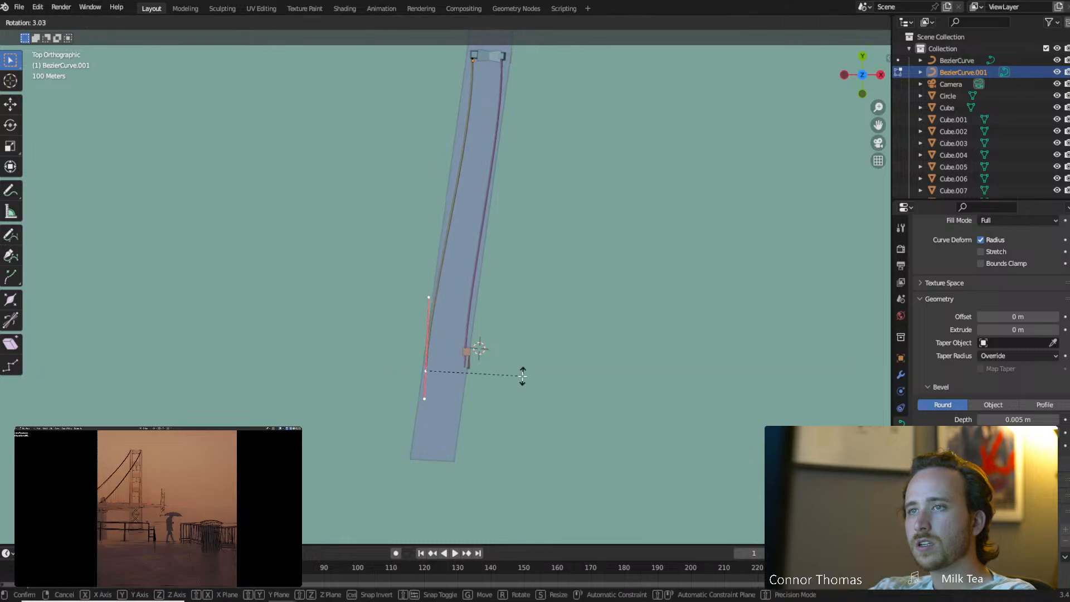
pyautogui.click(520, 372)
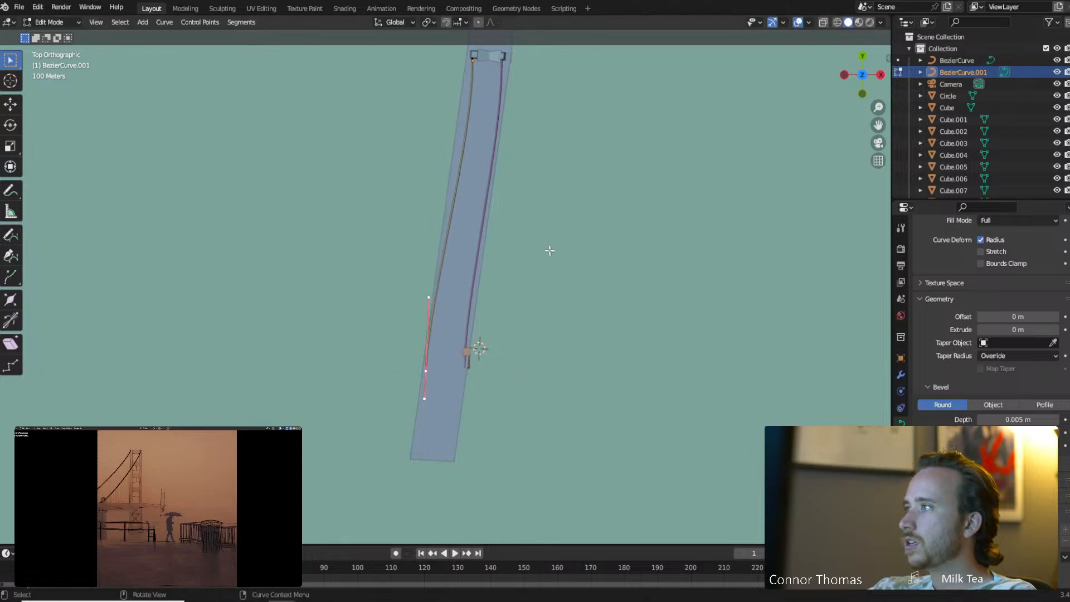
pyautogui.moveTo(517, 302); pyautogui.dragTo(399, 176, button='middle')
pyautogui.press('Tab')
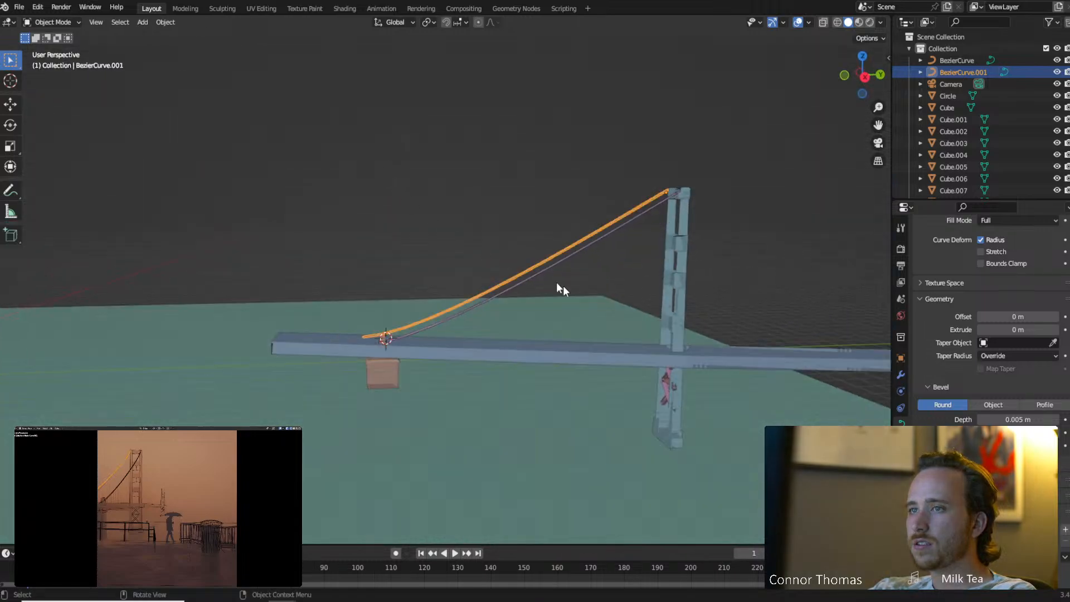
# Duplicate the second cable and rotate the copy 180 degrees about the tower top in top view.
pyautogui.moveTo(560, 284); pyautogui.dragTo(527, 256, button='middle')
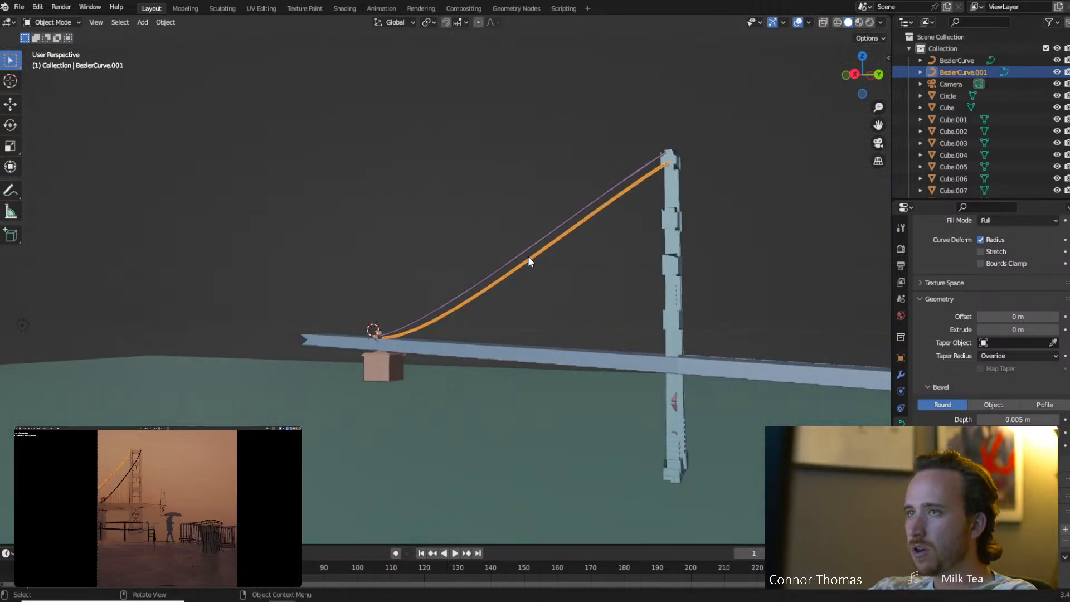
pyautogui.moveTo(605, 262); pyautogui.dragTo(630, 289, button='middle')
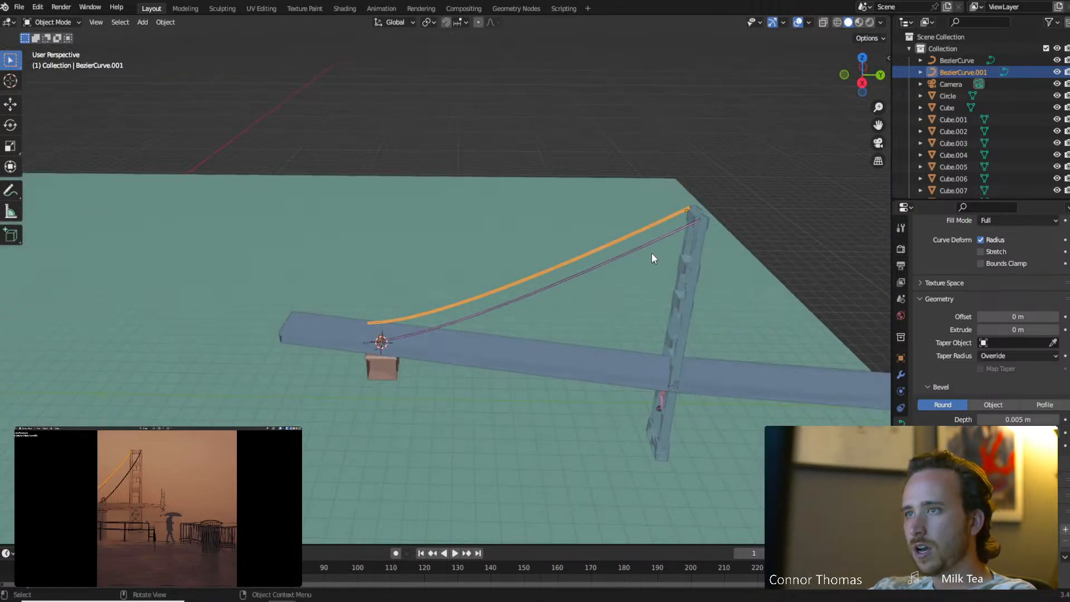
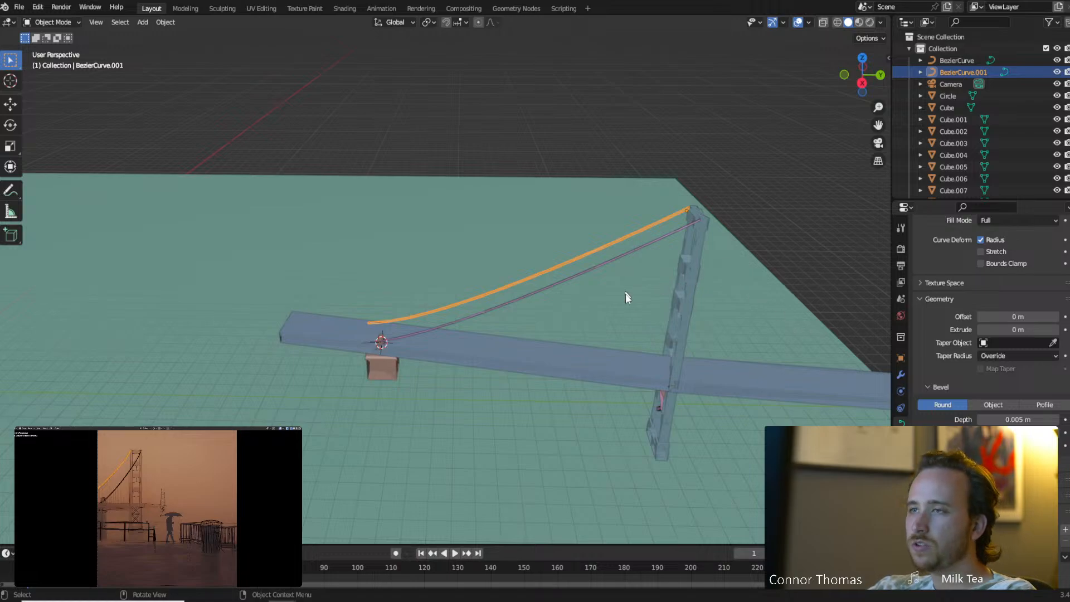
pyautogui.moveTo(627, 297); pyautogui.dragTo(597, 185, button='middle')
pyautogui.press('KP_7')
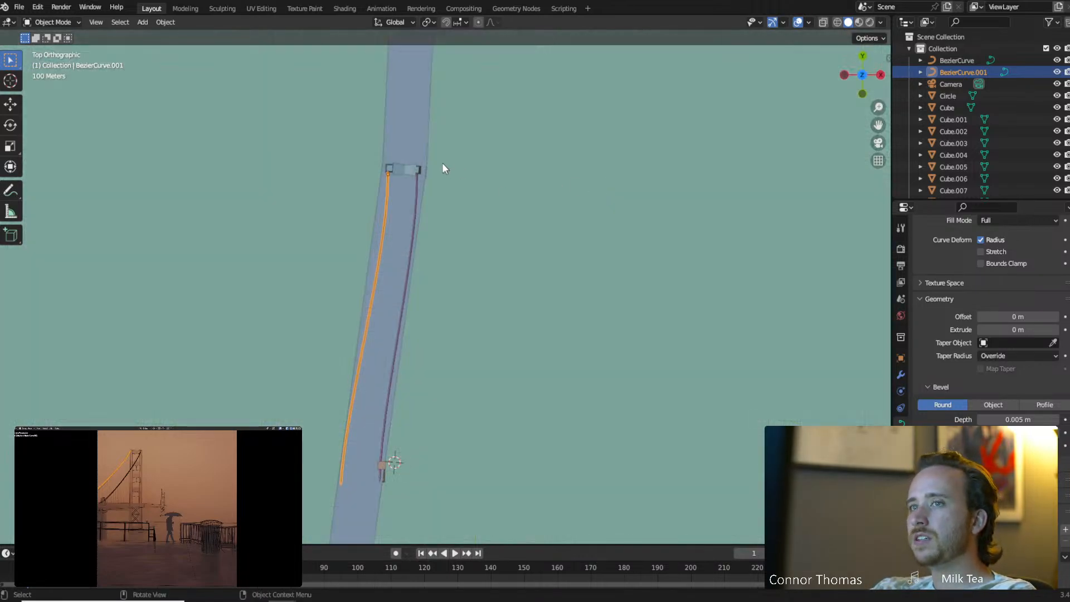
pyautogui.keyDown('shift'); pyautogui.moveTo(451, 145); pyautogui.dragTo(468, 188, button='middle'); pyautogui.keyUp('shift')
pyautogui.hotkey('shift', 'd')
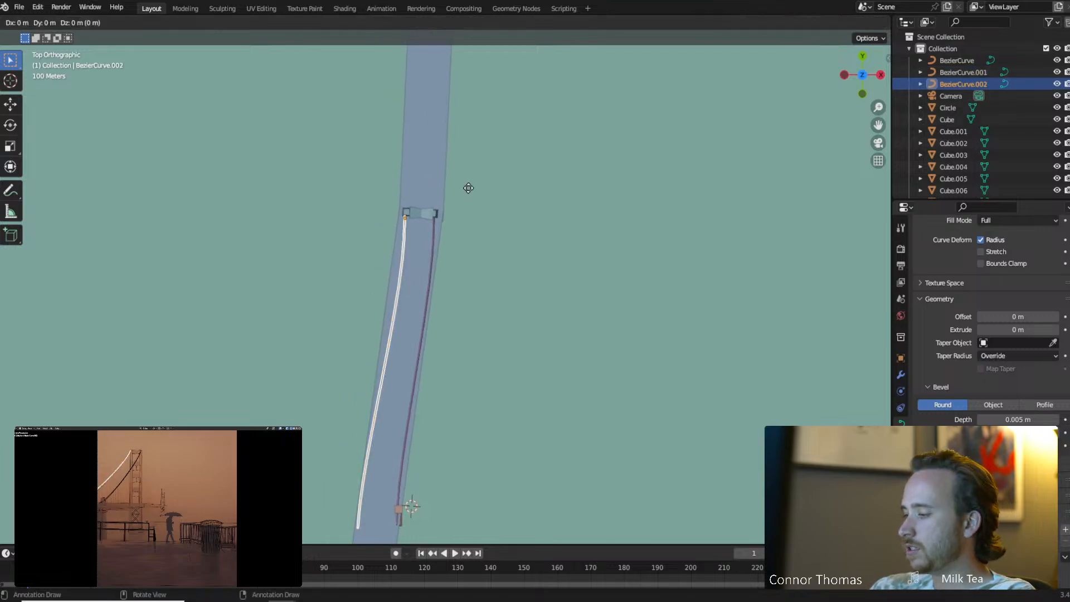
pyautogui.write('r')
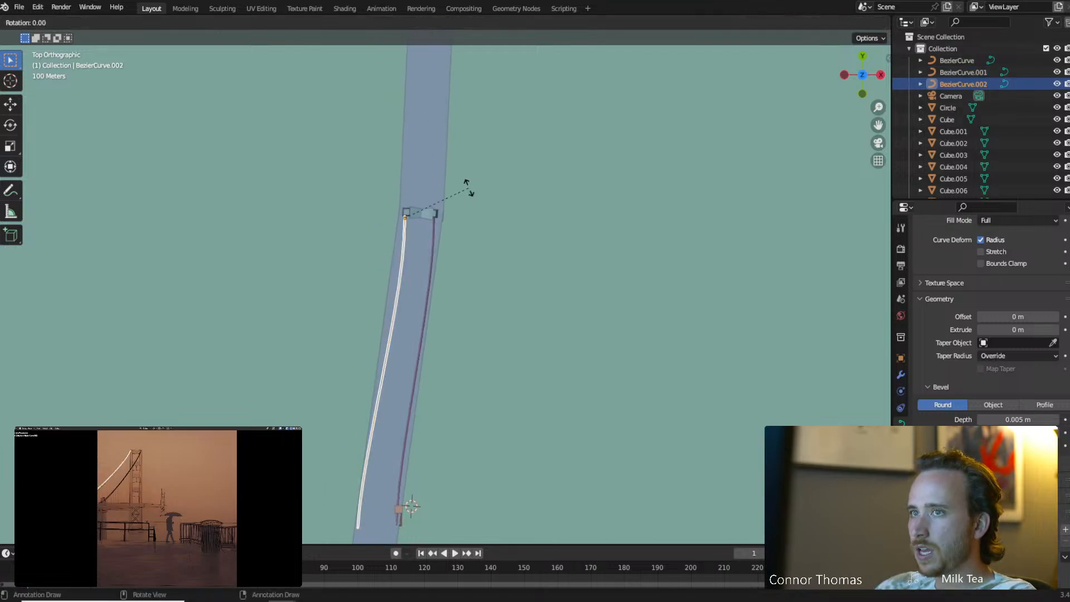
pyautogui.write('180')
pyautogui.press('Return')
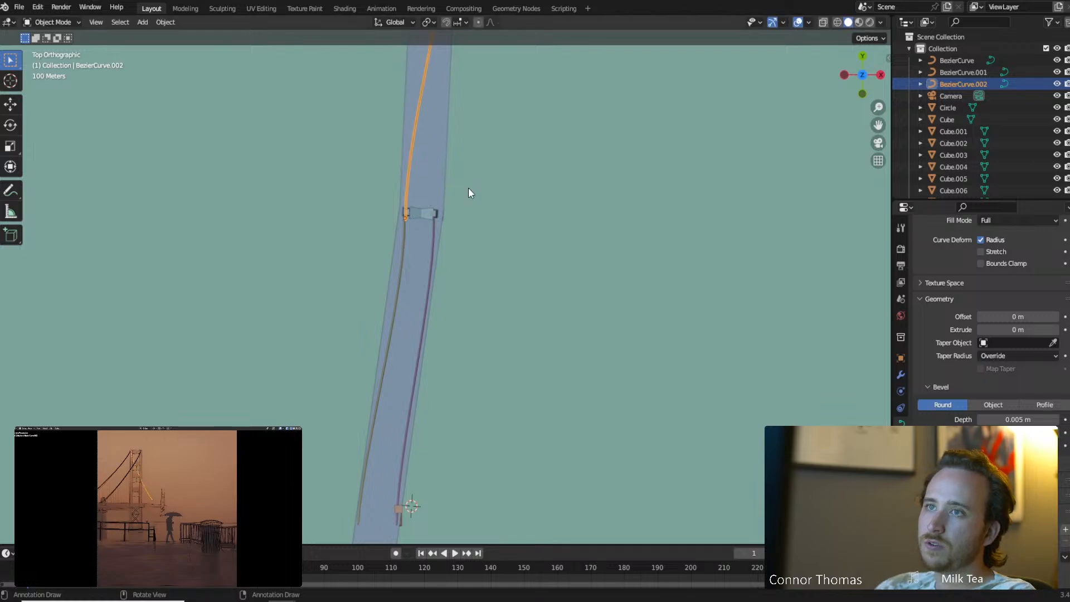
# Move the rotated cable about 64 m along Y so its upper end sits on the tower leg.
pyautogui.keyDown('shift'); pyautogui.moveTo(470, 167); pyautogui.dragTo(515, 322, button='middle'); pyautogui.keyUp('shift')
pyautogui.press('g')
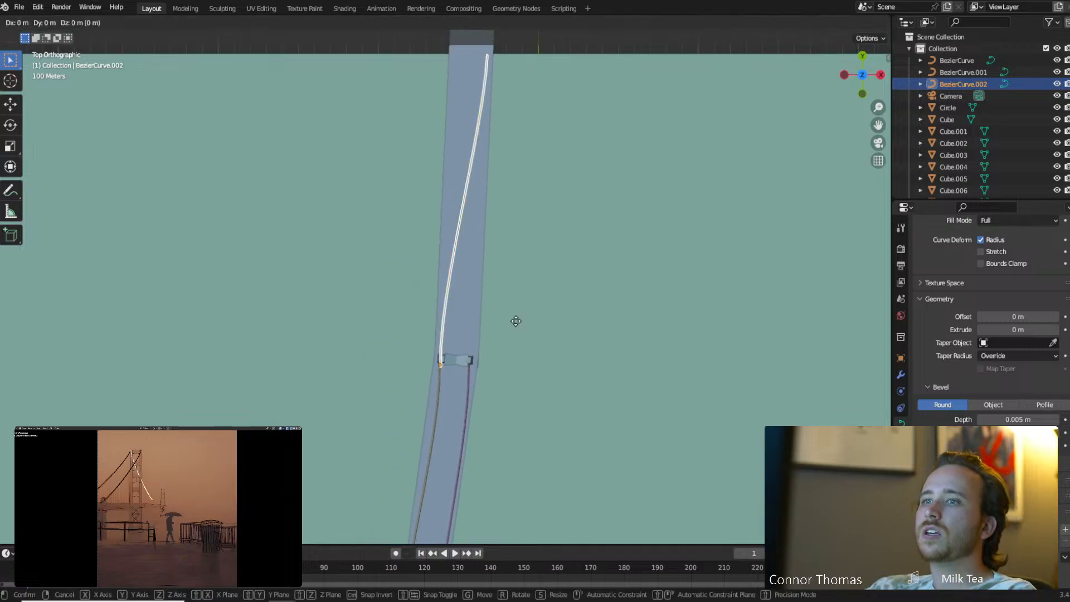
pyautogui.press('z')
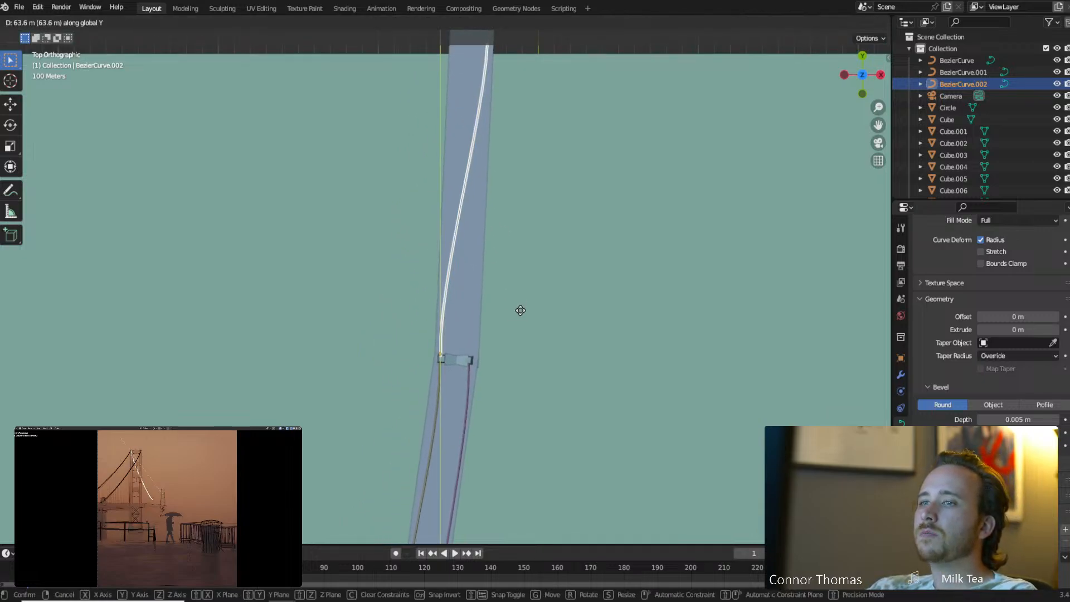
pyautogui.click(522, 315)
# Move the rotated cable's free end point across to the deck's outer edge and along the bridge to slightly past mid-span.
pyautogui.keyDown('shift'); pyautogui.moveTo(517, 178); pyautogui.dragTo(535, 248, button='middle'); pyautogui.keyUp('shift')
pyautogui.press('Tab')
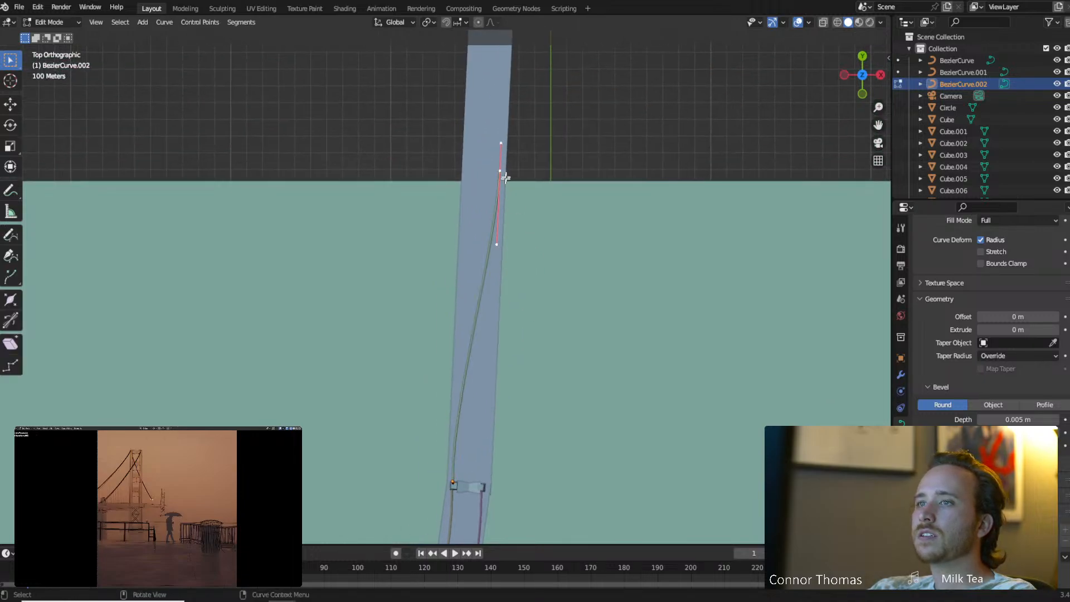
pyautogui.press('g')
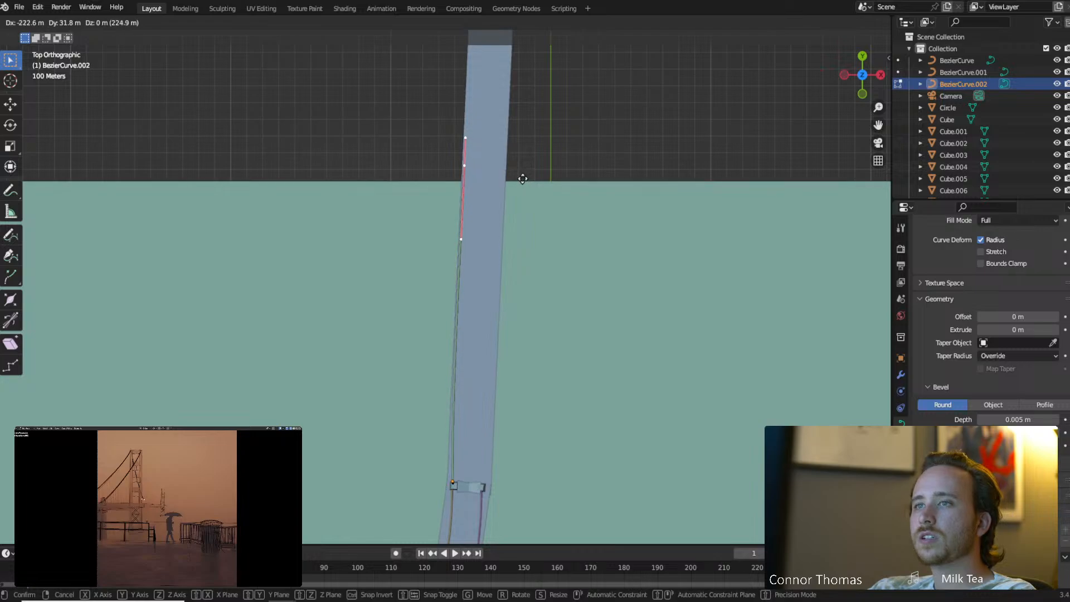
pyautogui.click(523, 173)
pyautogui.scroll(-8, 523, 174)
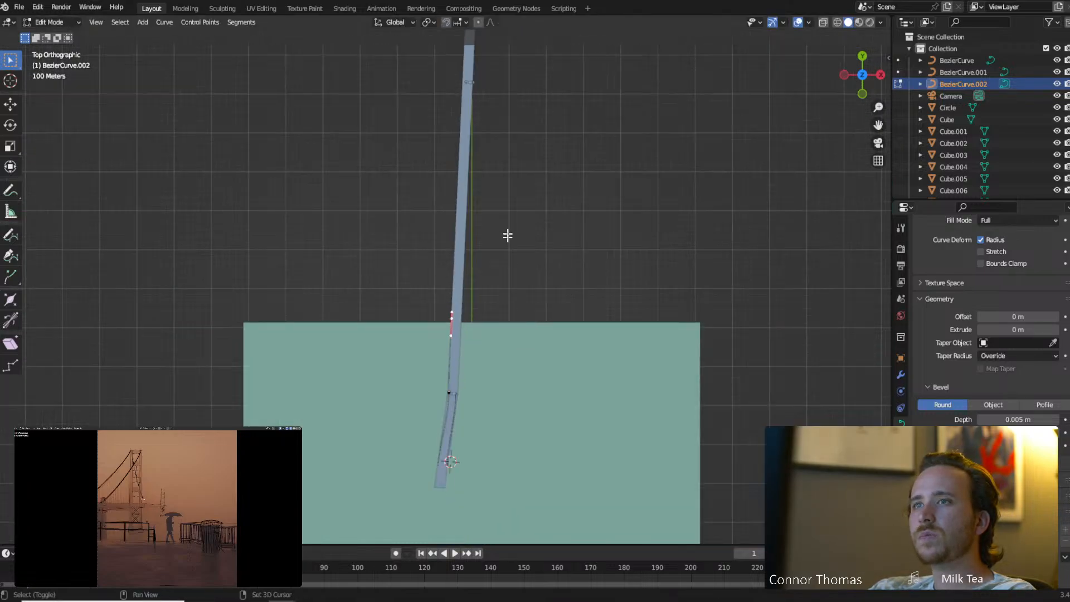
pyautogui.press('g')
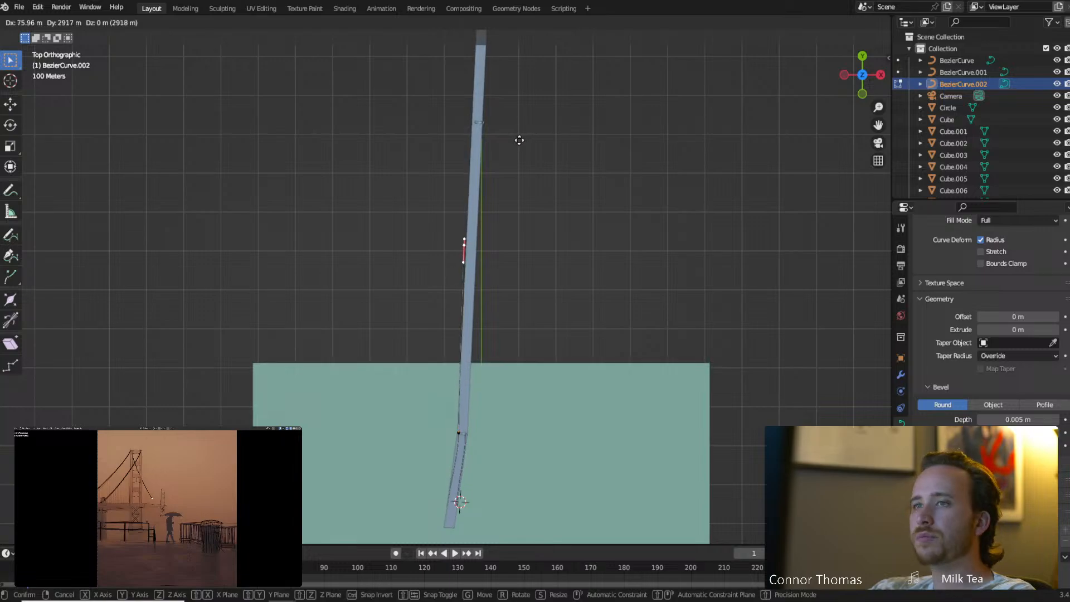
pyautogui.click(525, 129)
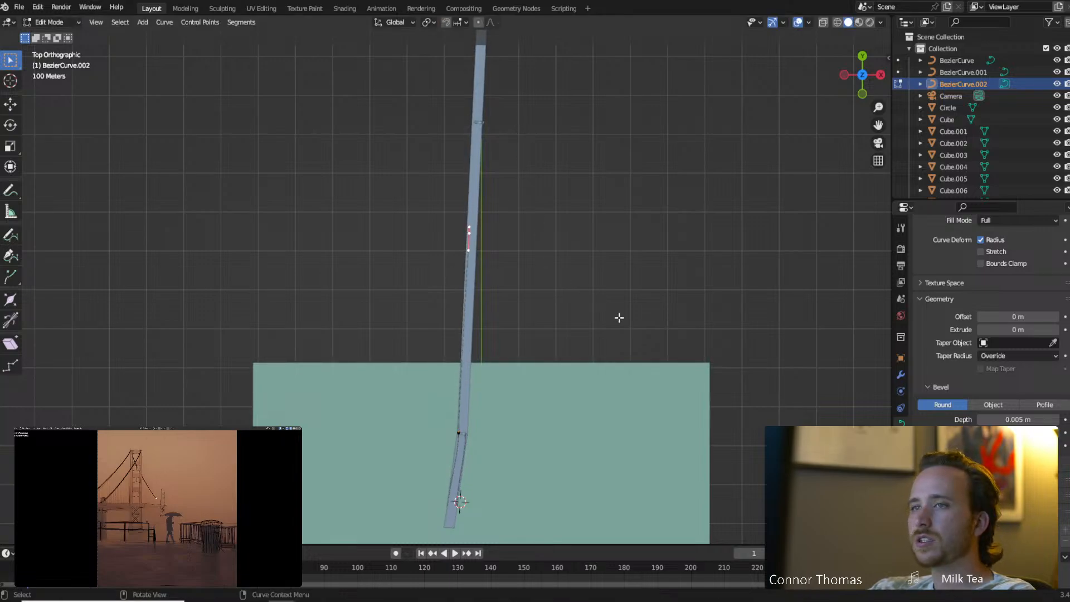
# Lengthen the mid-span end point's handles in side view and lower the point about 265 m onto the deck.
pyautogui.moveTo(619, 318); pyautogui.dragTo(512, 243, button='middle')
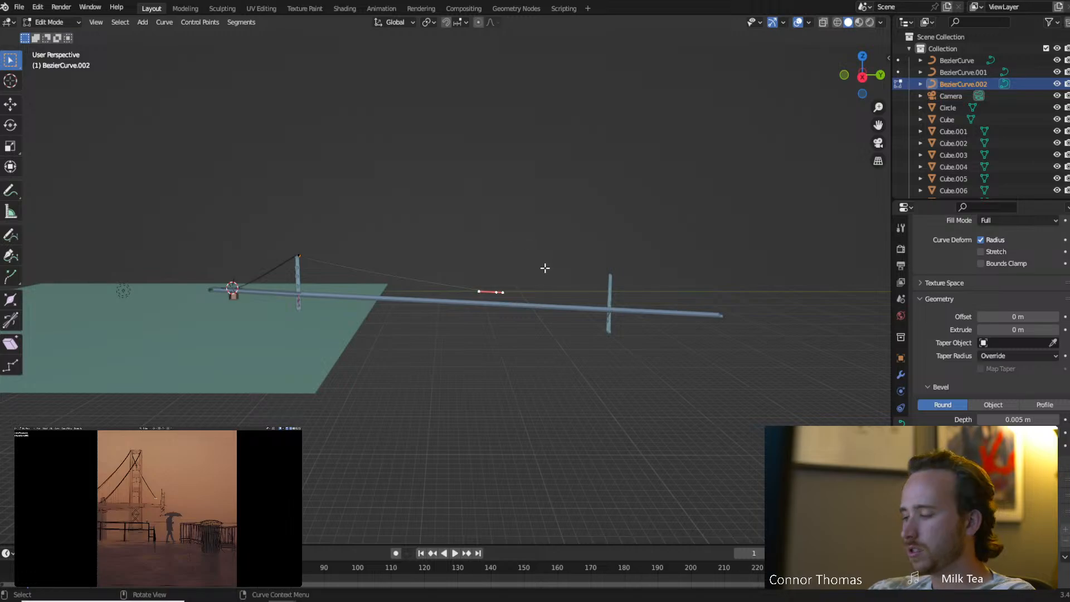
pyautogui.press('KP_3')
pyautogui.scroll(6, 545, 268)
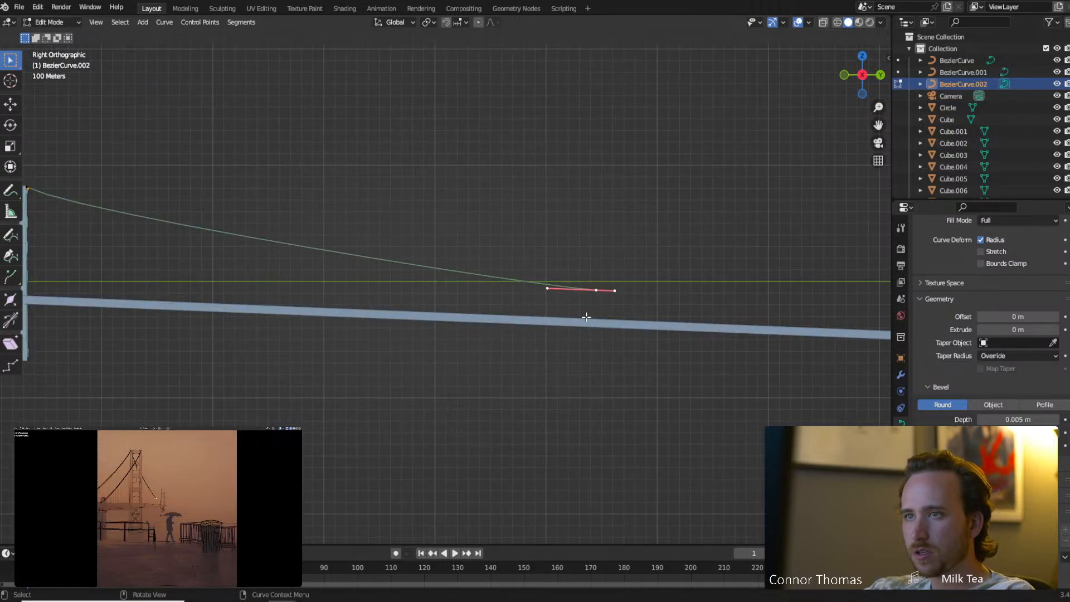
pyautogui.press('s')
pyautogui.click(715, 310)
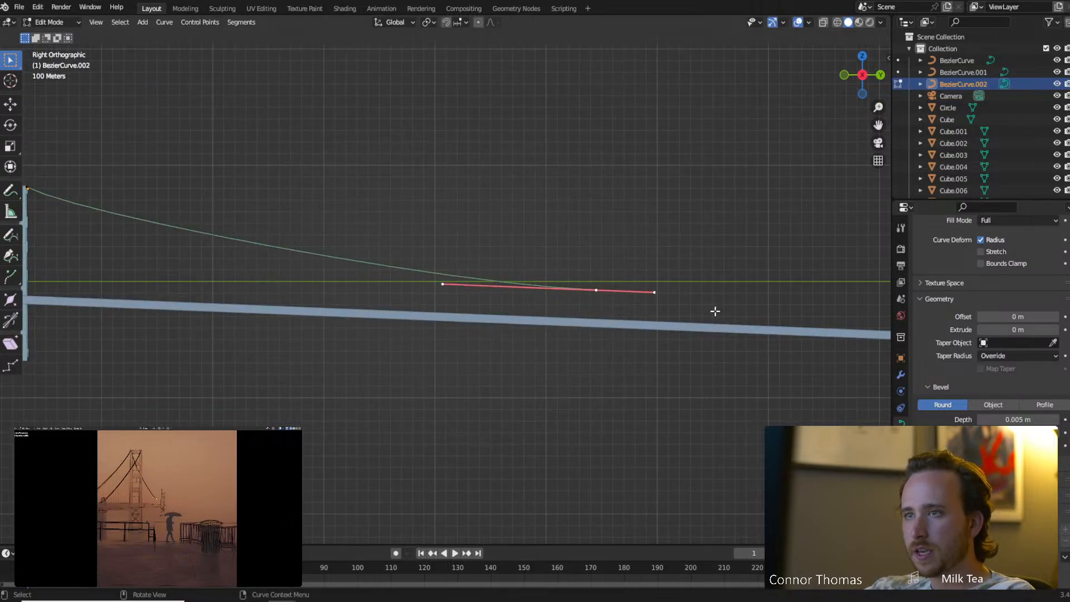
pyautogui.press('g')
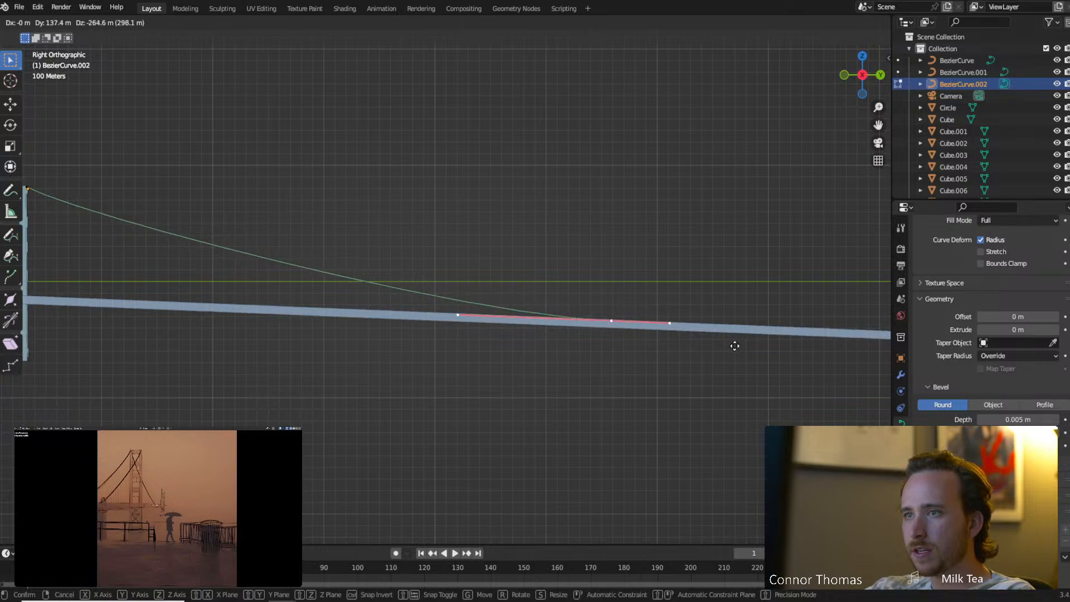
pyautogui.click(735, 346)
pyautogui.scroll(-3, 449, 281)
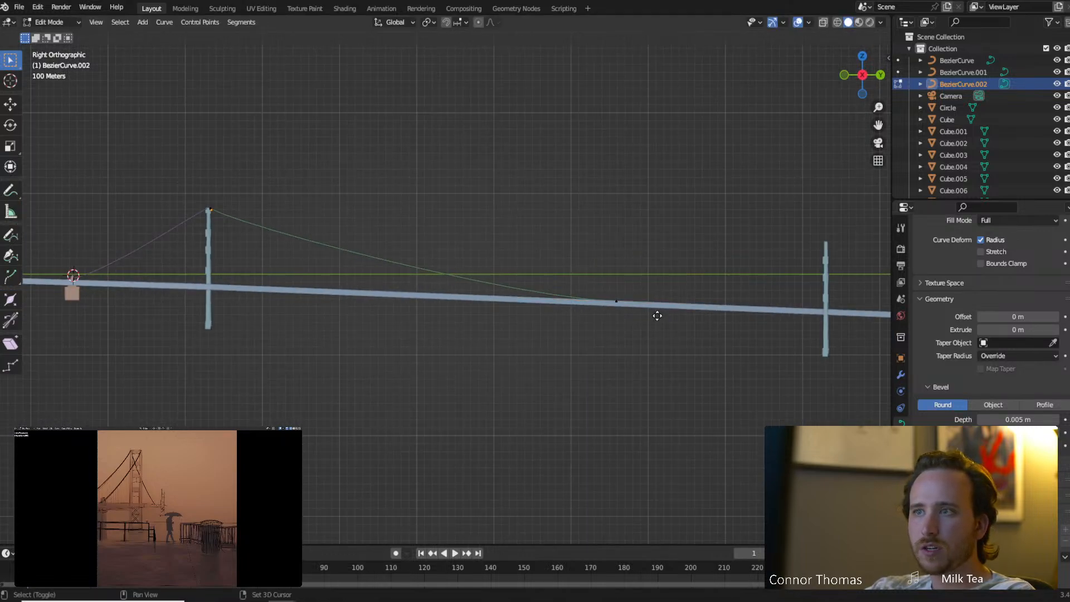
pyautogui.press('g')
pyautogui.click(646, 225)
pyautogui.press('x')
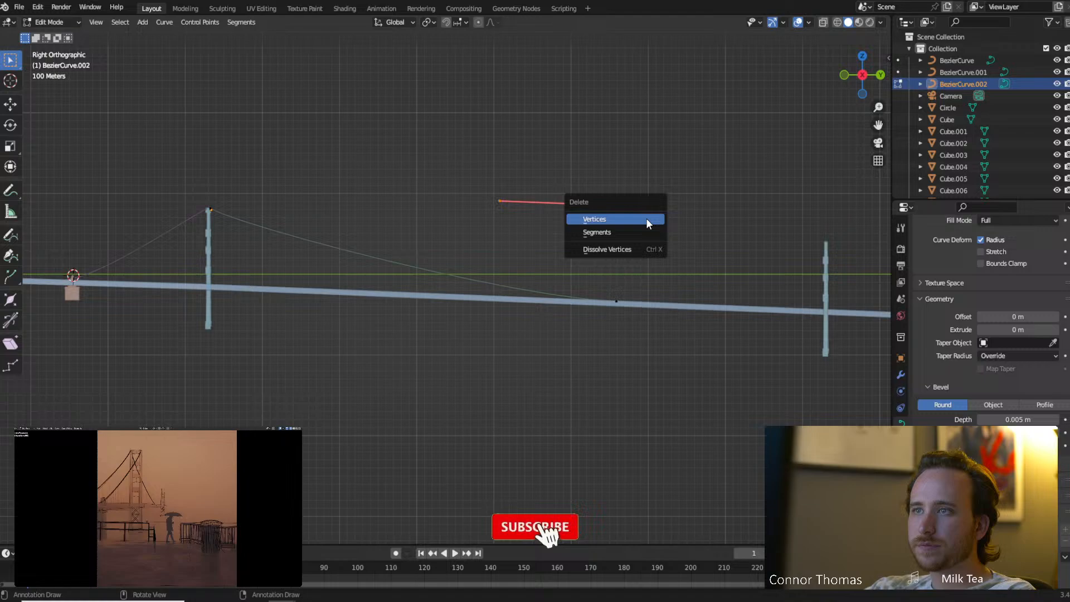
pyautogui.click(648, 220)
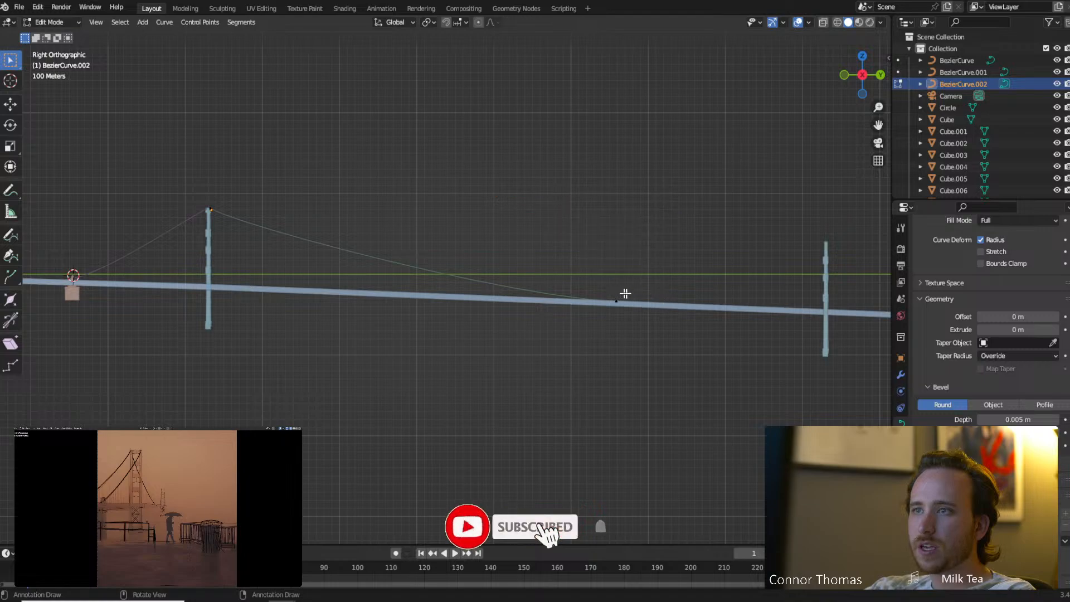
# Snap the 3D cursor to the cable's mid-span end point and set the cable's origin to the cursor.
pyautogui.click(649, 306)
pyautogui.hotkey('shift', 's')
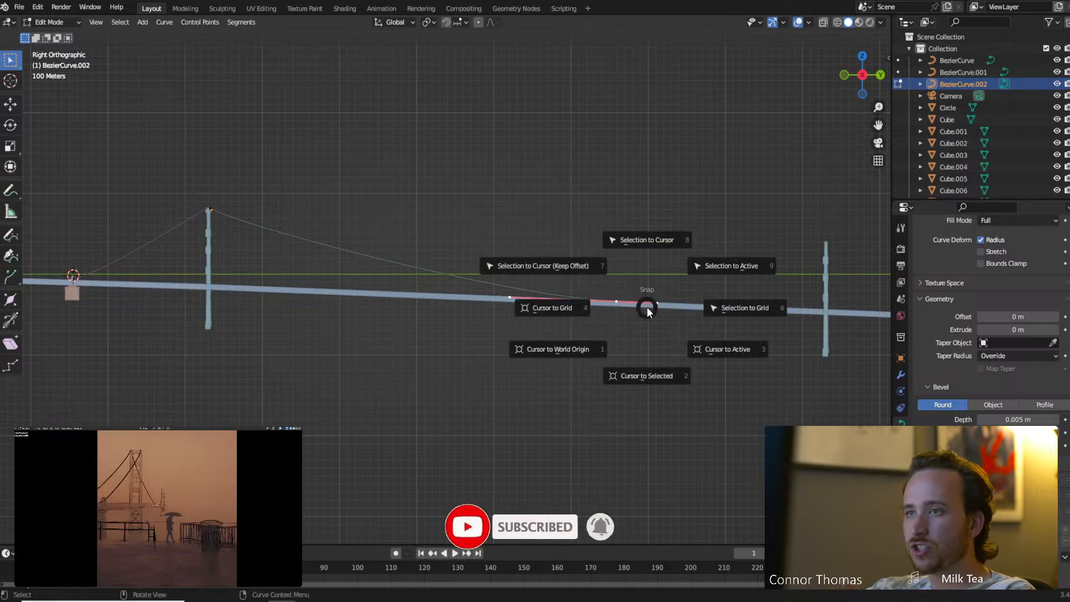
pyautogui.click(646, 375)
pyautogui.press('Tab')
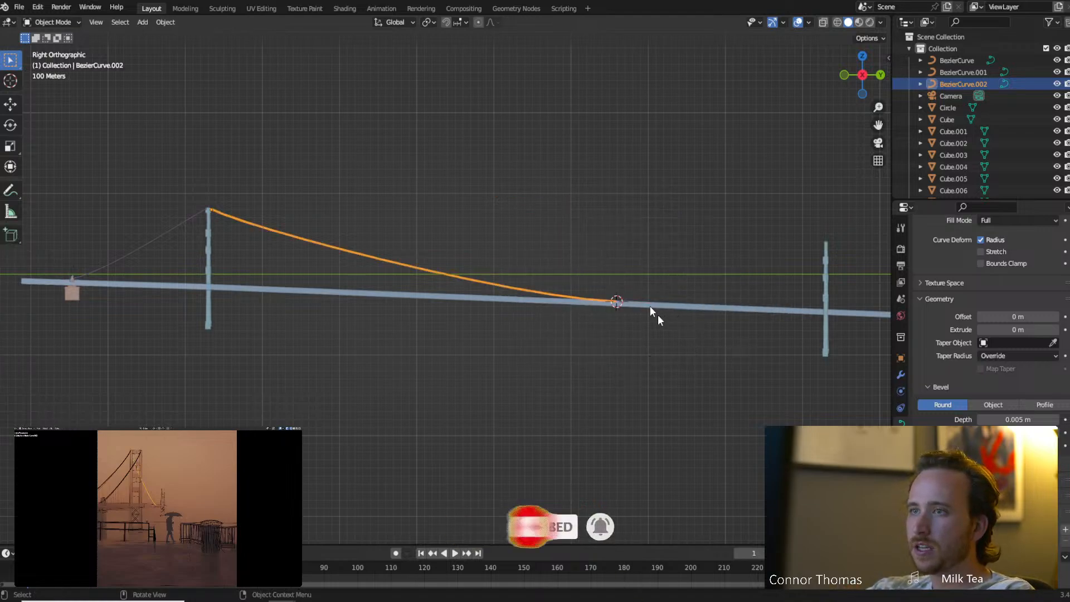
pyautogui.click(162, 22)
pyautogui.moveTo(196, 47)
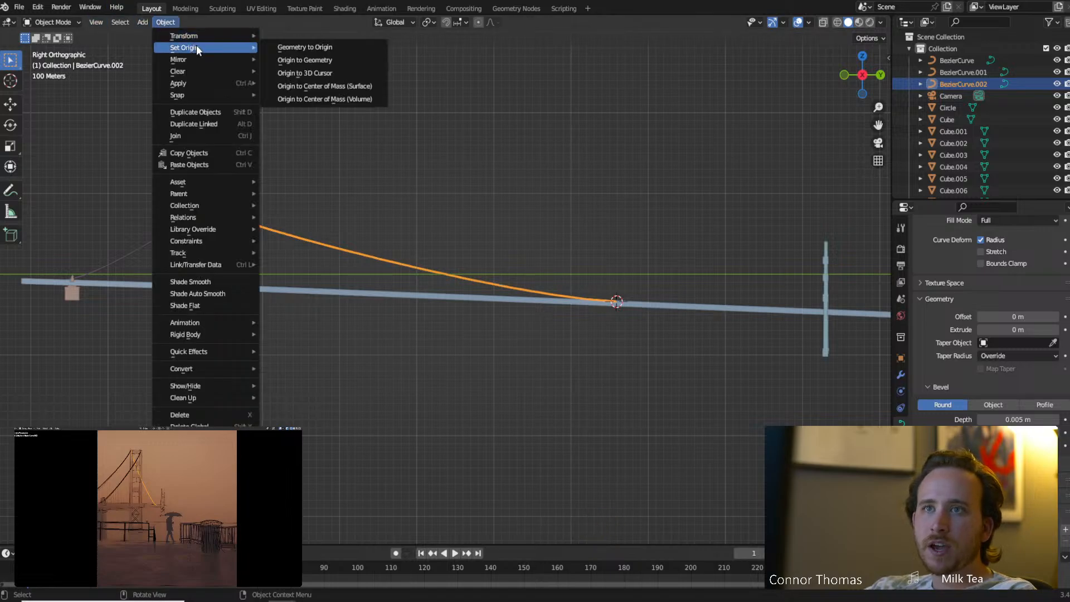
pyautogui.click(338, 73)
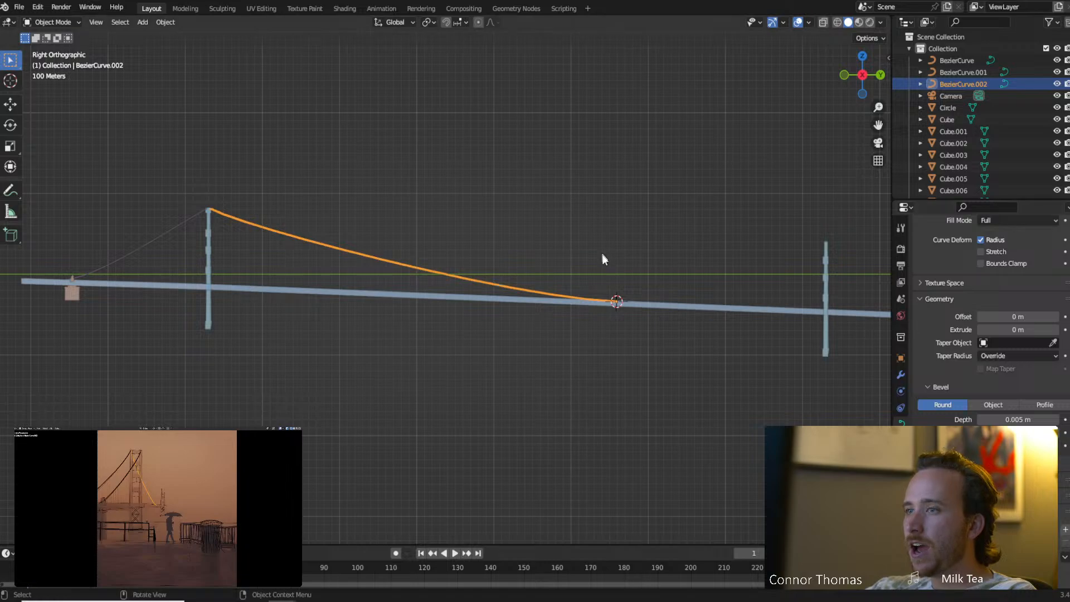
# Open the choice of modifiers to add to the main-span cable.
pyautogui.moveTo(602, 254); pyautogui.dragTo(623, 276, button='middle')
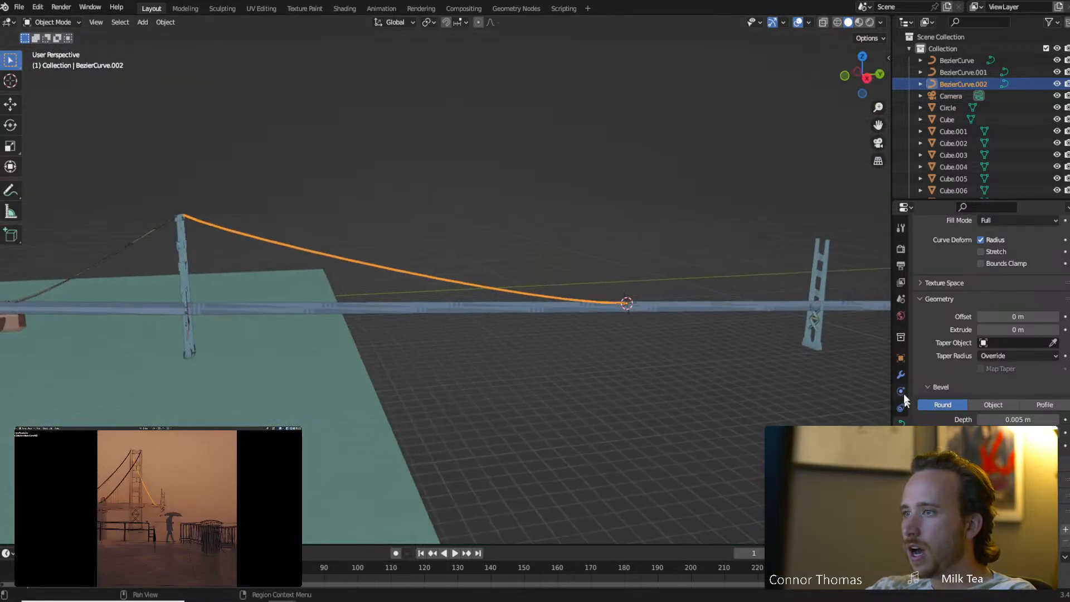
pyautogui.click(901, 374)
pyautogui.click(955, 249)
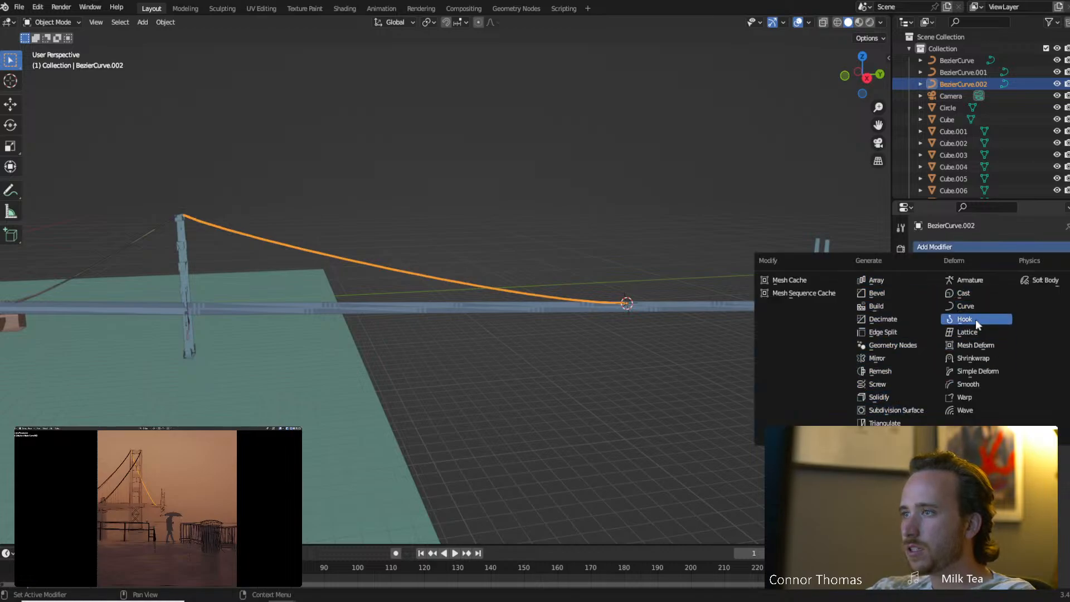
# Add a Mirror modifier to the selected cable curve and mirror it across the Y axis only.
pyautogui.click(891, 353)
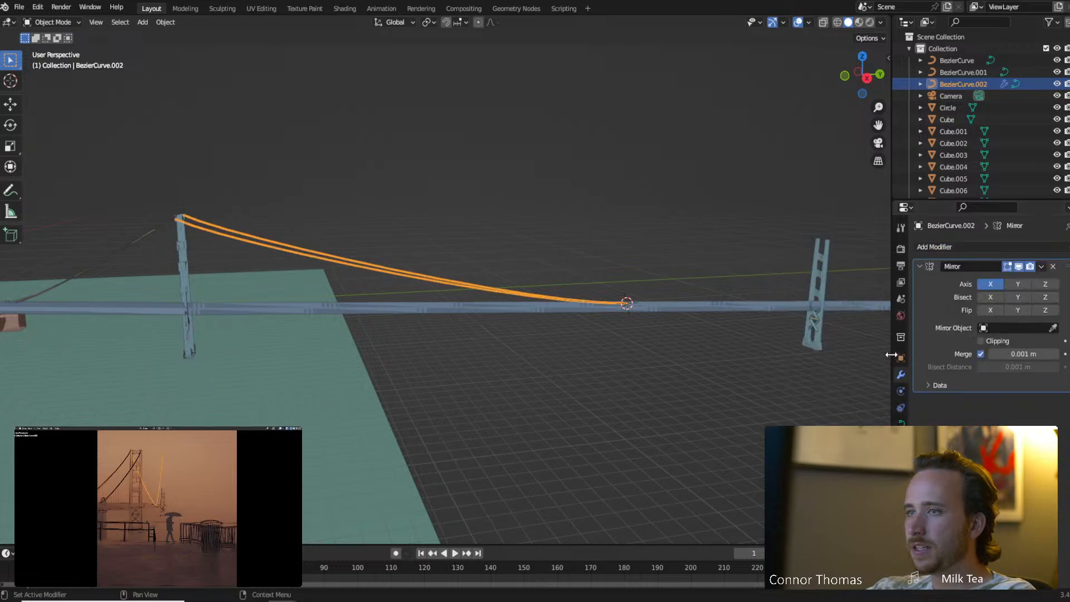
pyautogui.click(1018, 284)
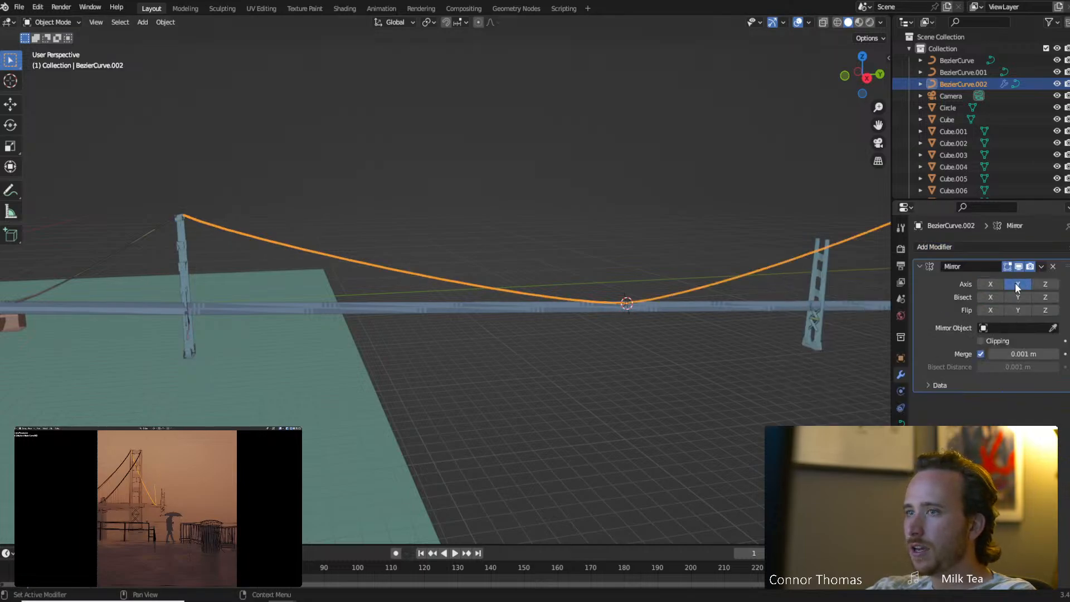
pyautogui.moveTo(750, 267)
pyautogui.mouseDown(button='middle')
pyautogui.moveTo(722, 256)
pyautogui.moveTo(700, 268)
pyautogui.moveTo(711, 316)
pyautogui.moveTo(753, 259)
pyautogui.moveTo(744, 264)
pyautogui.mouseUp(button='middle')
pyautogui.scroll(-3, 743, 263)
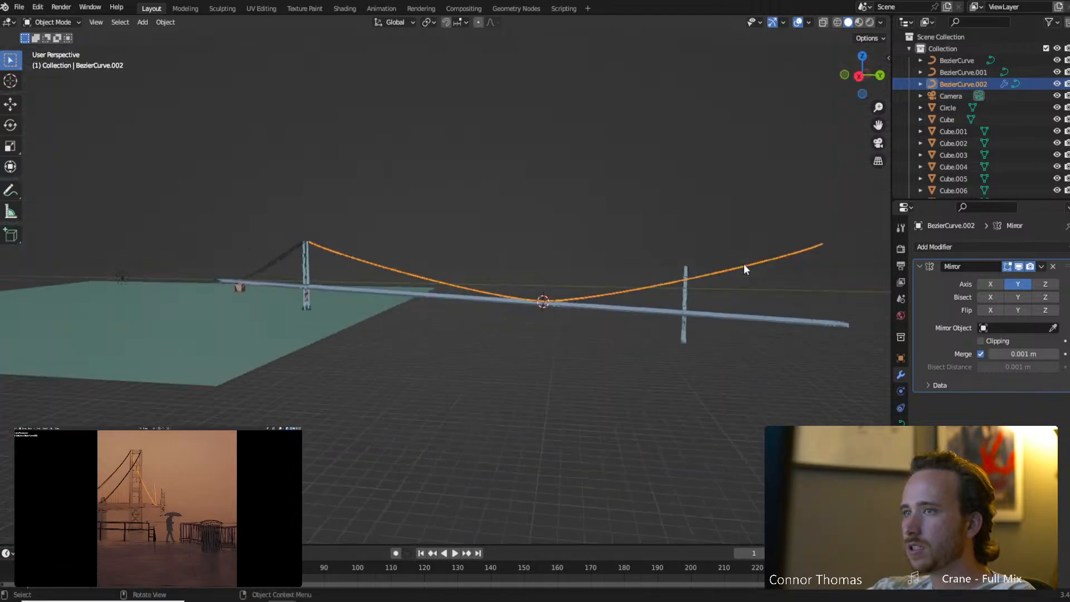
# Shift the cable curve's lower end point along Y, back toward the first tower.
pyautogui.scroll(7, 613, 326)
pyautogui.press('Tab')
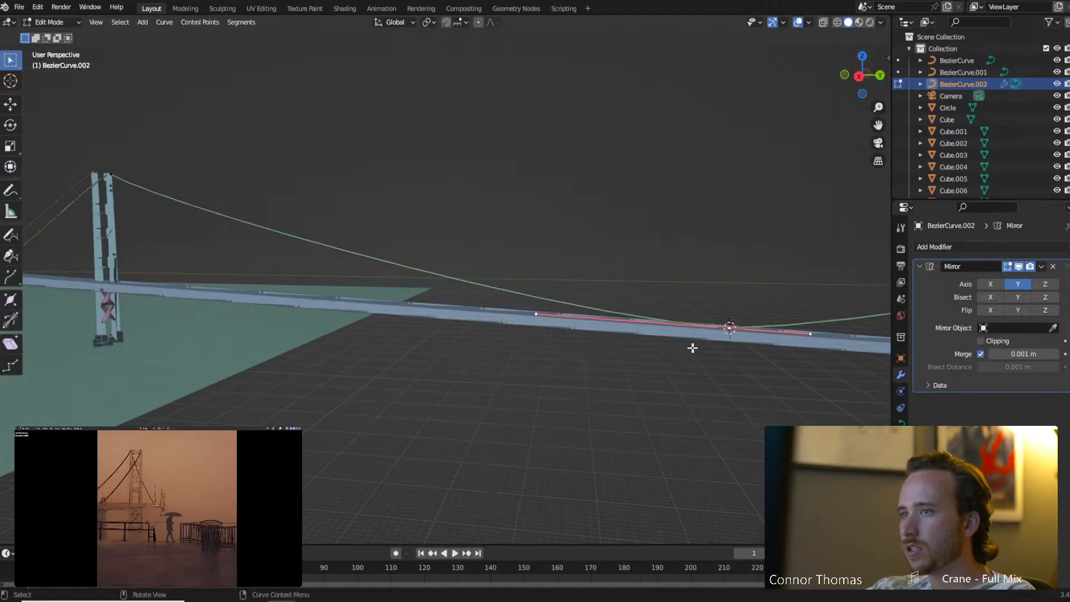
pyautogui.press('g')
pyautogui.press('x')
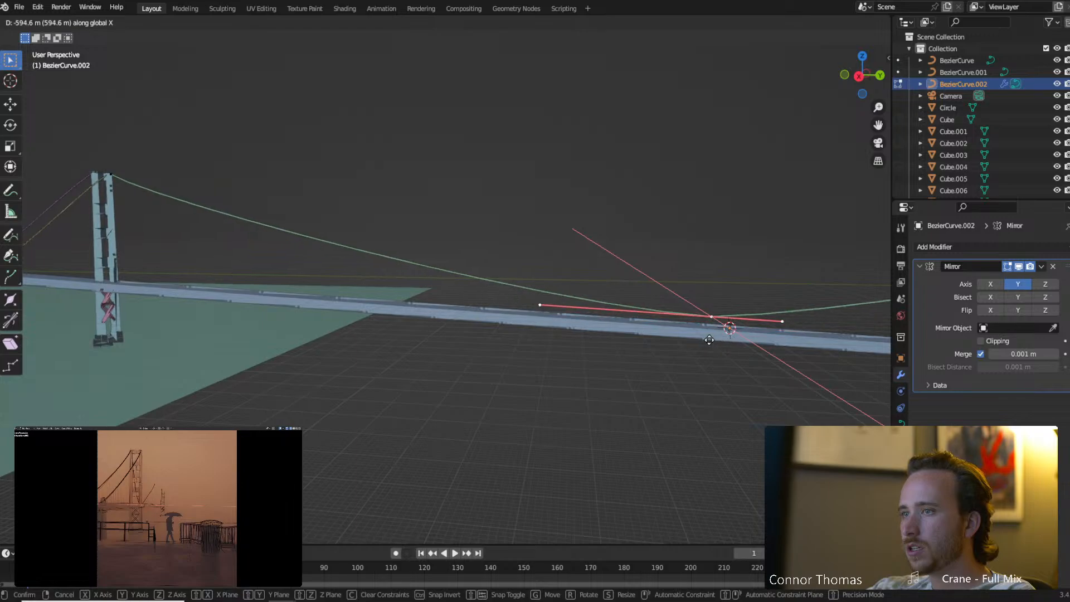
pyautogui.rightClick(719, 340)
pyautogui.press('g')
pyautogui.press('y')
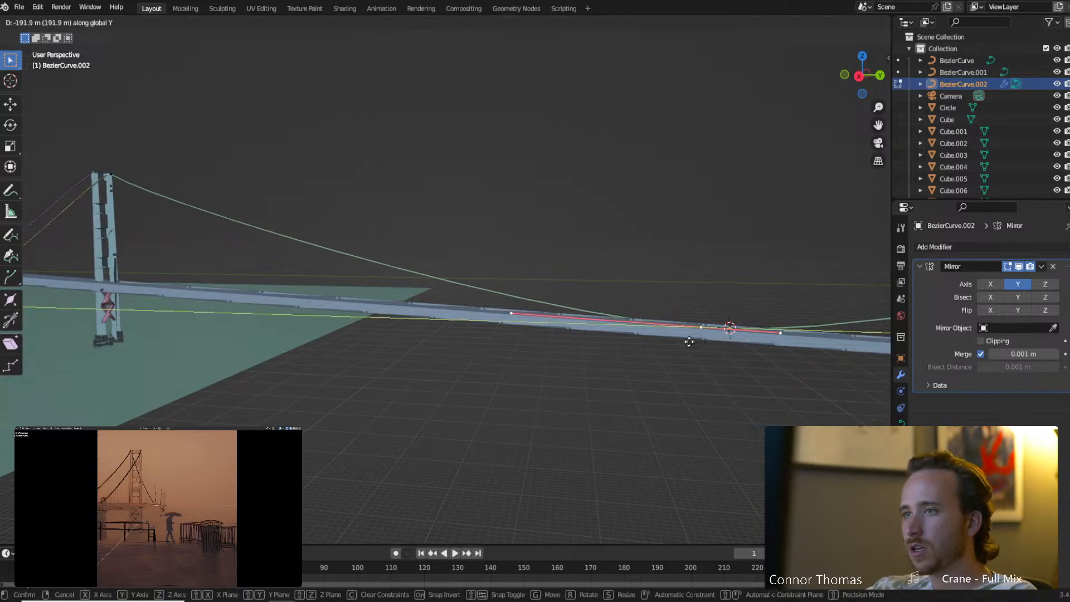
pyautogui.click(613, 333)
pyautogui.scroll(-7, 633, 360)
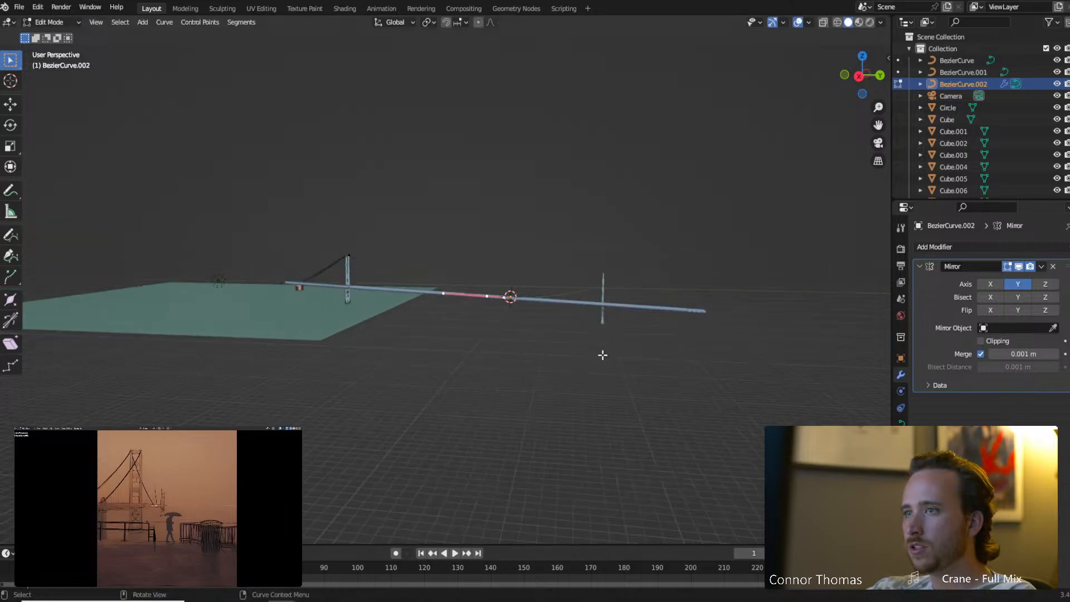
# In the right orthographic view, move the cable's lower end point about 250 m toward the first tower, resting just above the deck.
pyautogui.scroll(3, 595, 349)
pyautogui.press('KP_3')
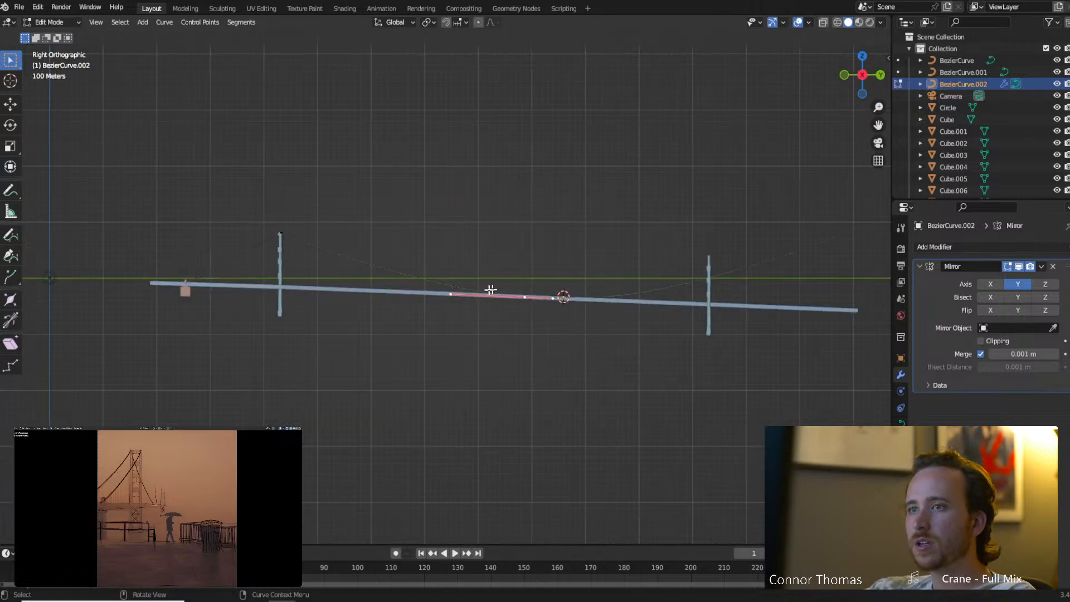
pyautogui.press('g')
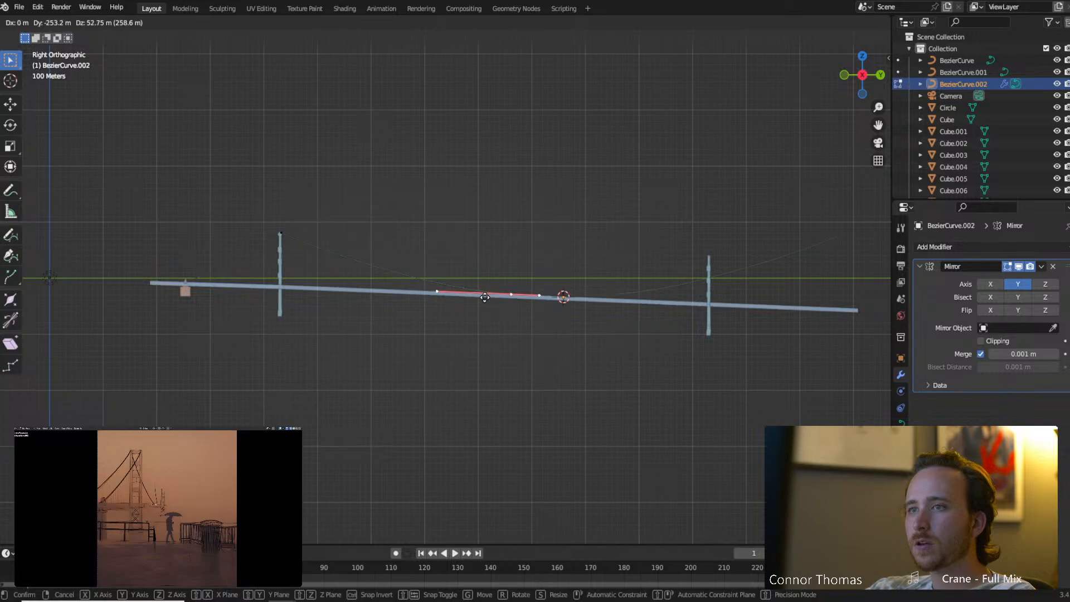
pyautogui.click(486, 296)
pyautogui.press('Tab')
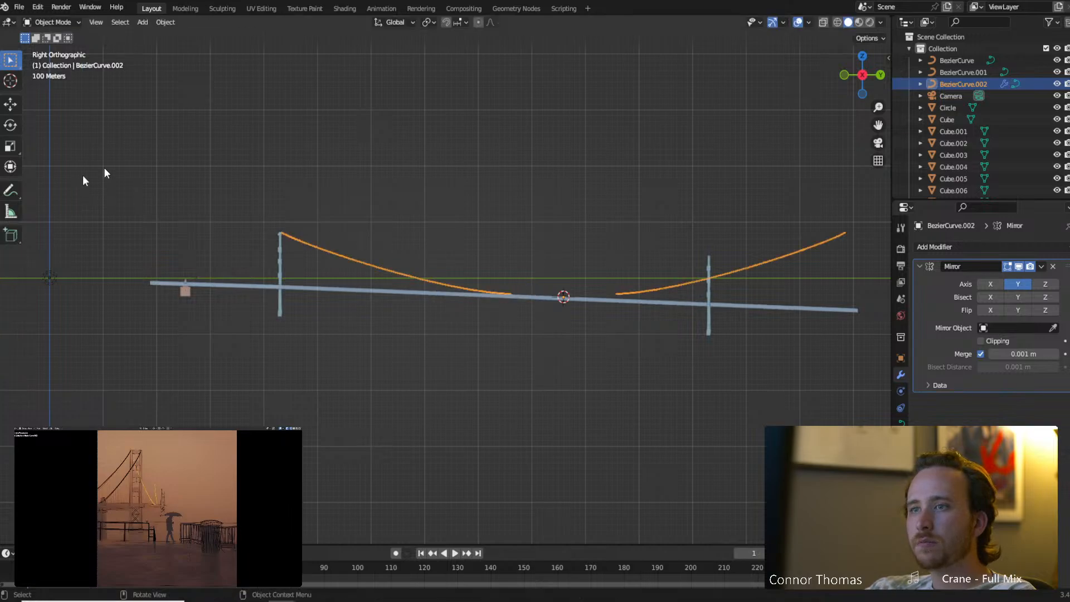
# Snap the 3D cursor to the cable's lower end point and set the curve's origin to the 3D cursor.
pyautogui.press('Tab')
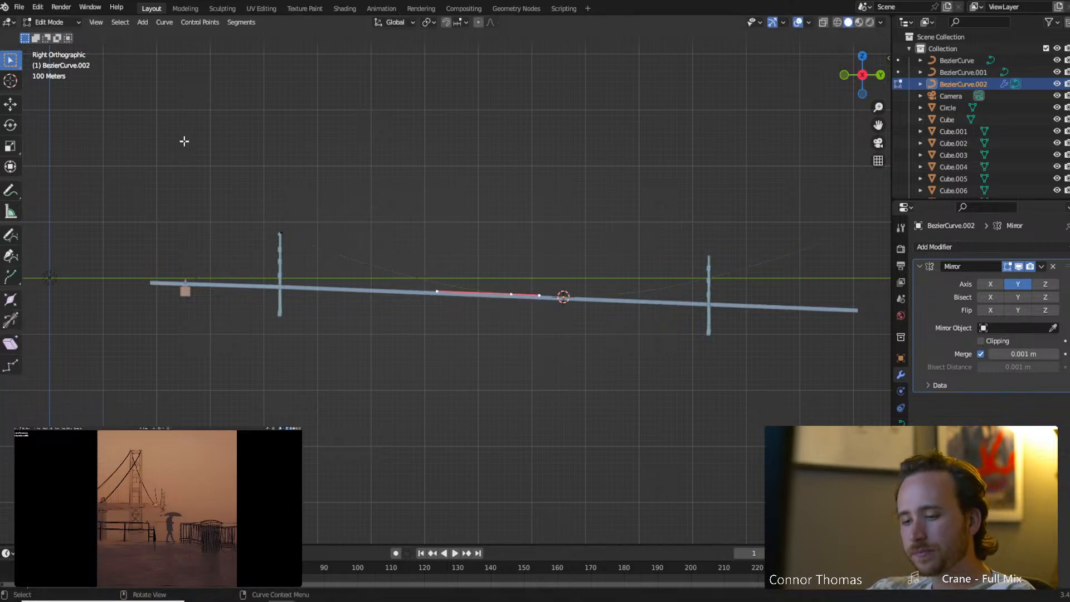
pyautogui.hotkey('shift', 's')
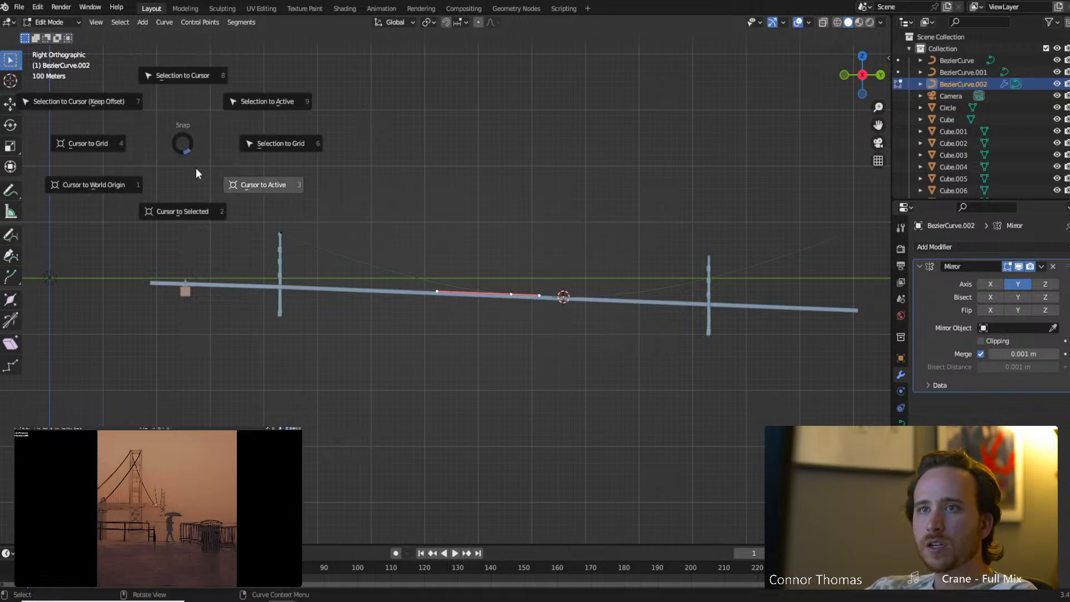
pyautogui.click(187, 211)
pyautogui.press('Tab')
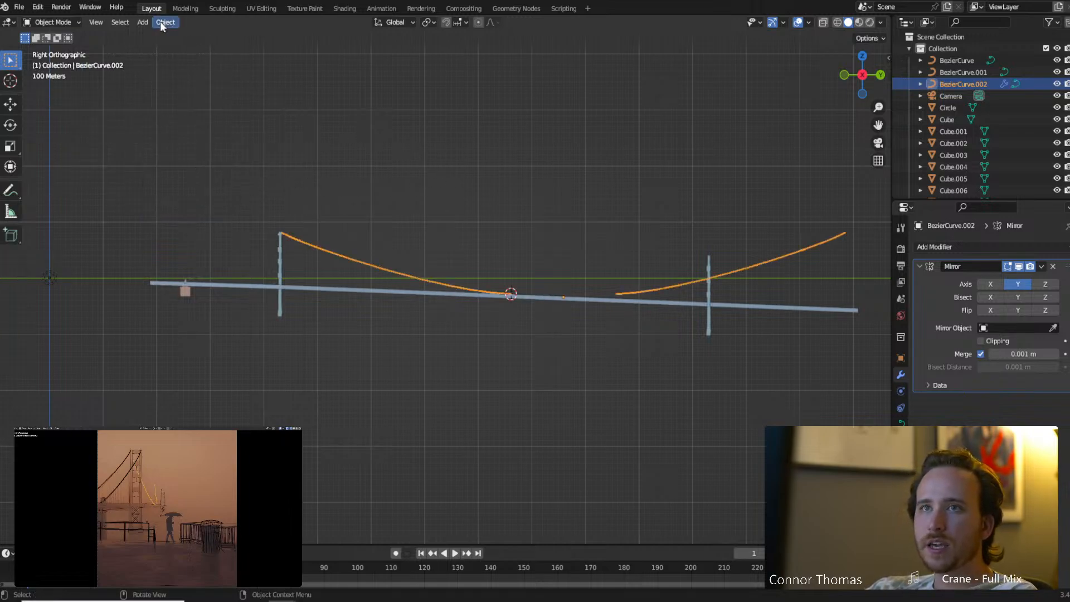
pyautogui.click(166, 22)
pyautogui.moveTo(195, 47)
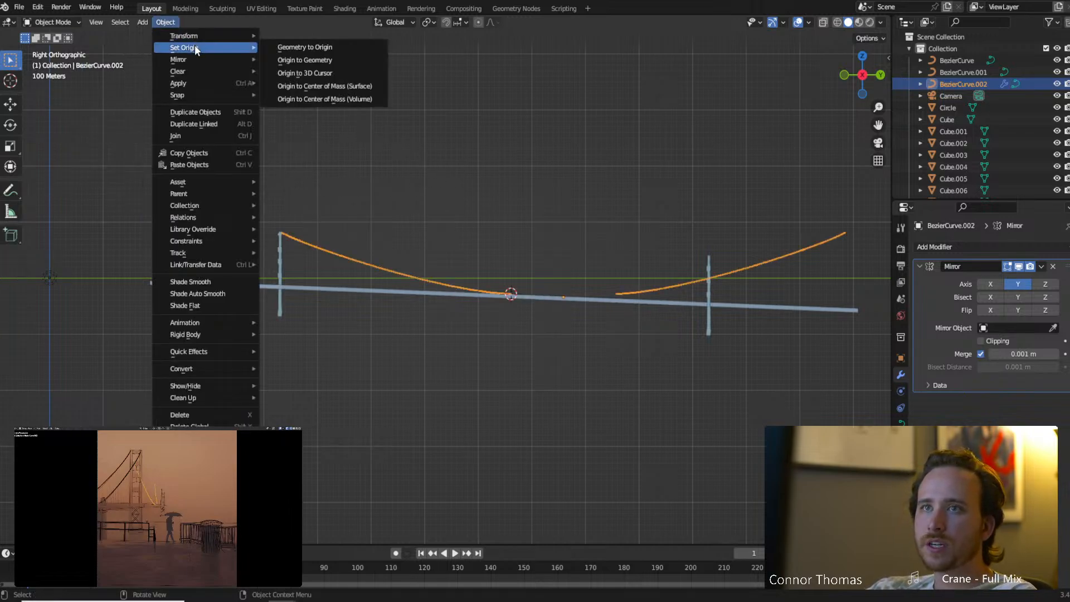
pyautogui.click(332, 73)
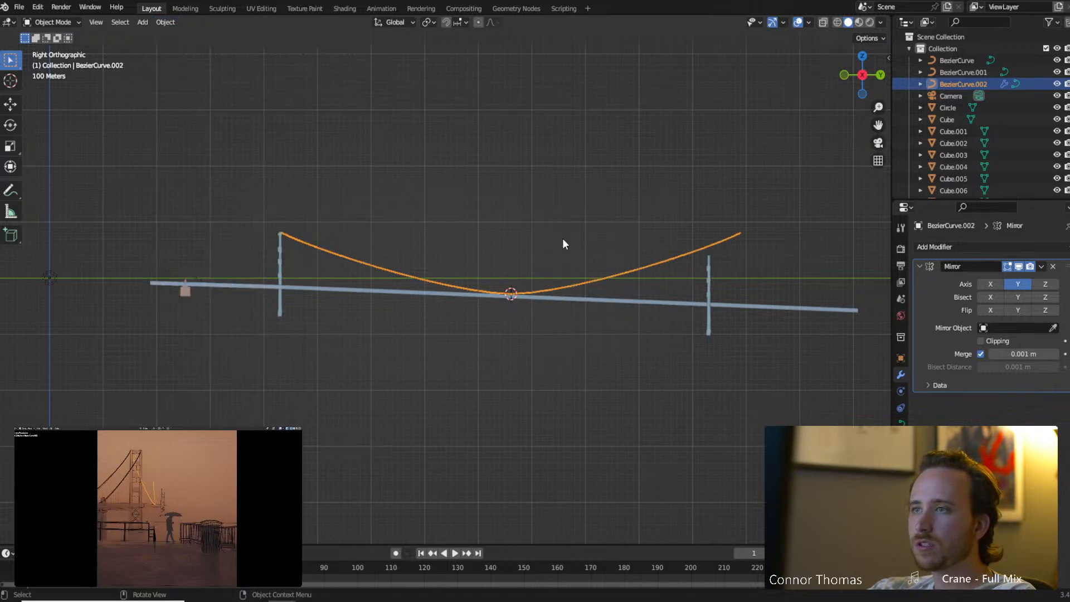
# Move the cable's lower end point about 400 m closer to the first tower, keeping it at deck height.
pyautogui.press('Tab')
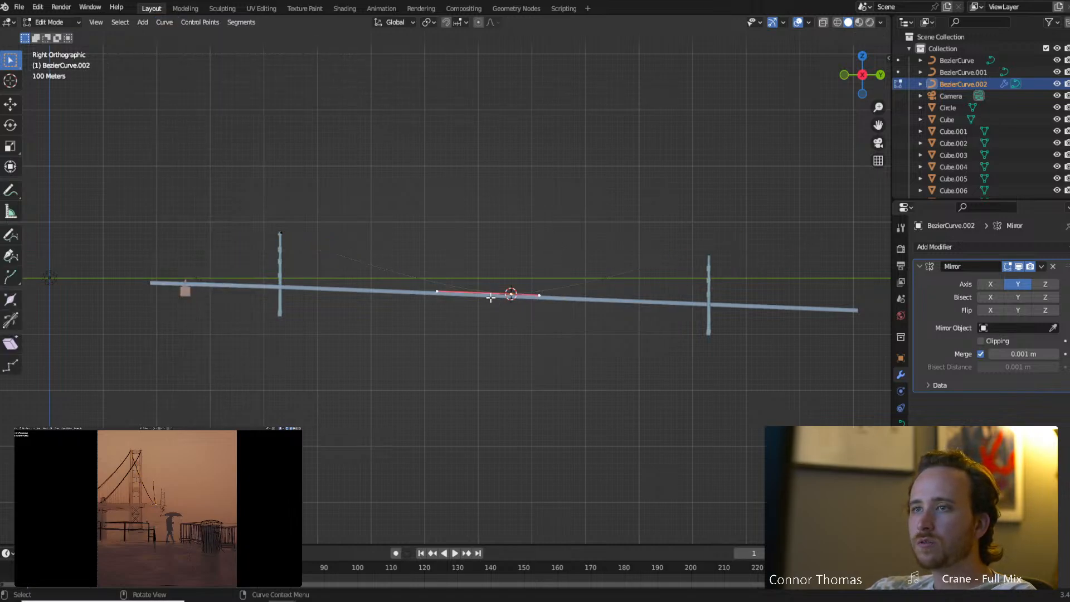
pyautogui.press('g')
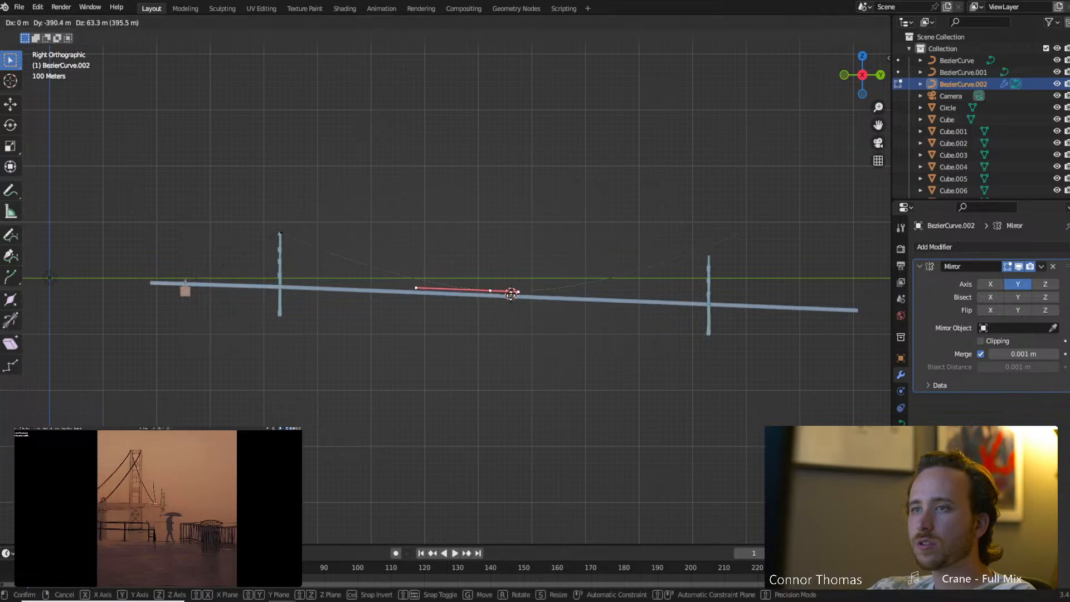
pyautogui.click(491, 294)
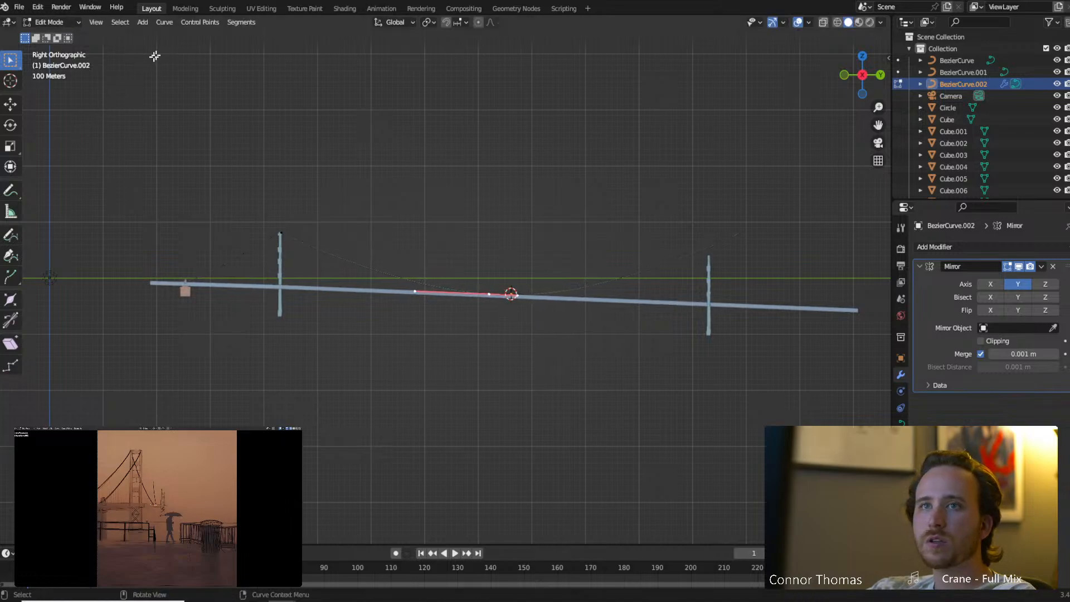
# Re-centre the 3D cursor on the moved lower end point and reset the cable curve's origin to it.
pyautogui.hotkey('shift', 's')
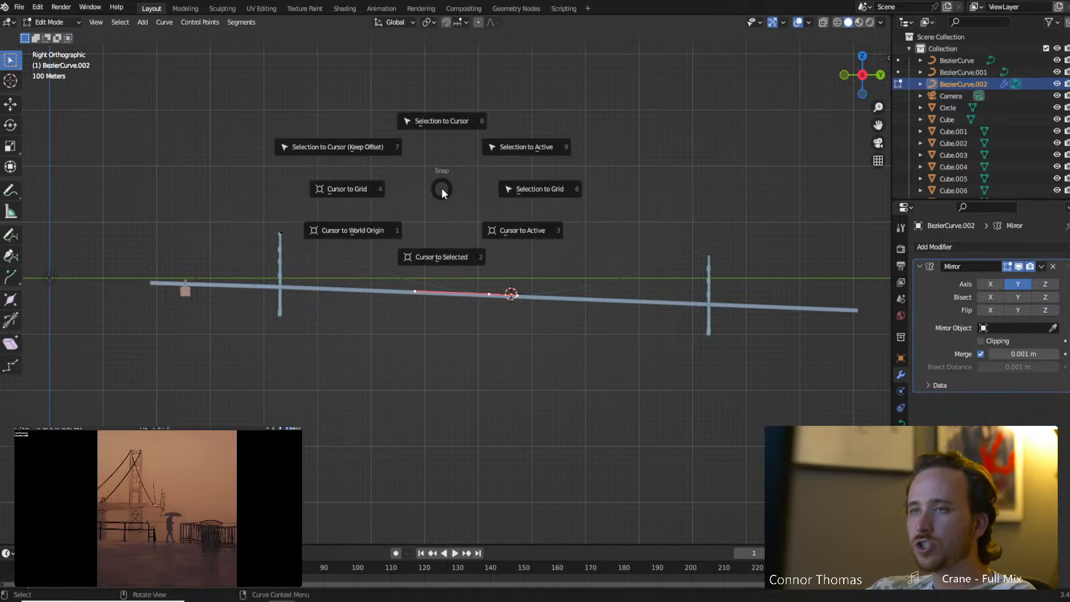
pyautogui.click(445, 245)
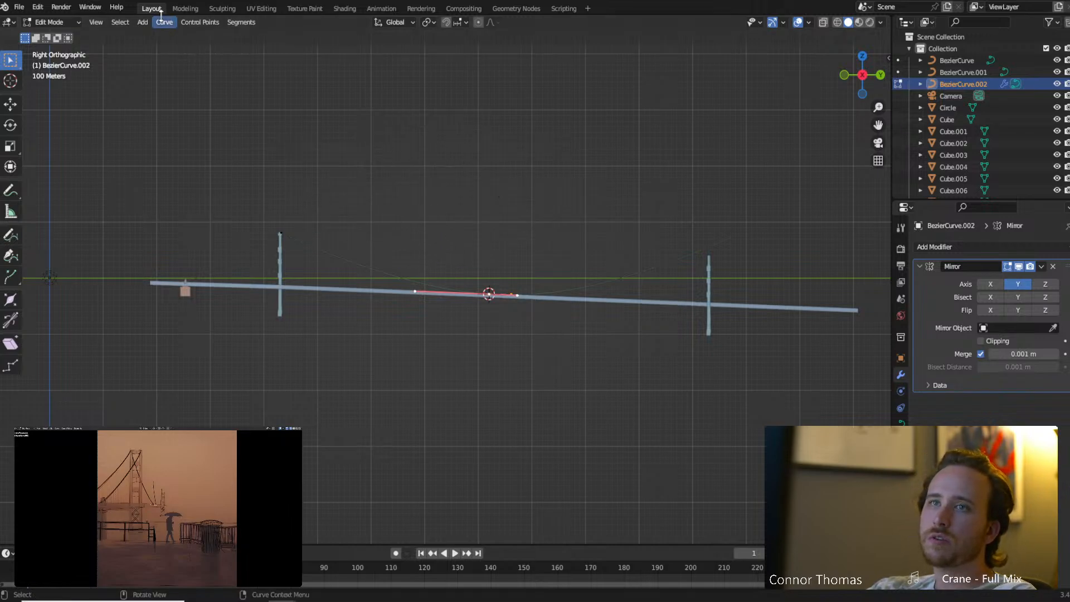
pyautogui.press('Tab')
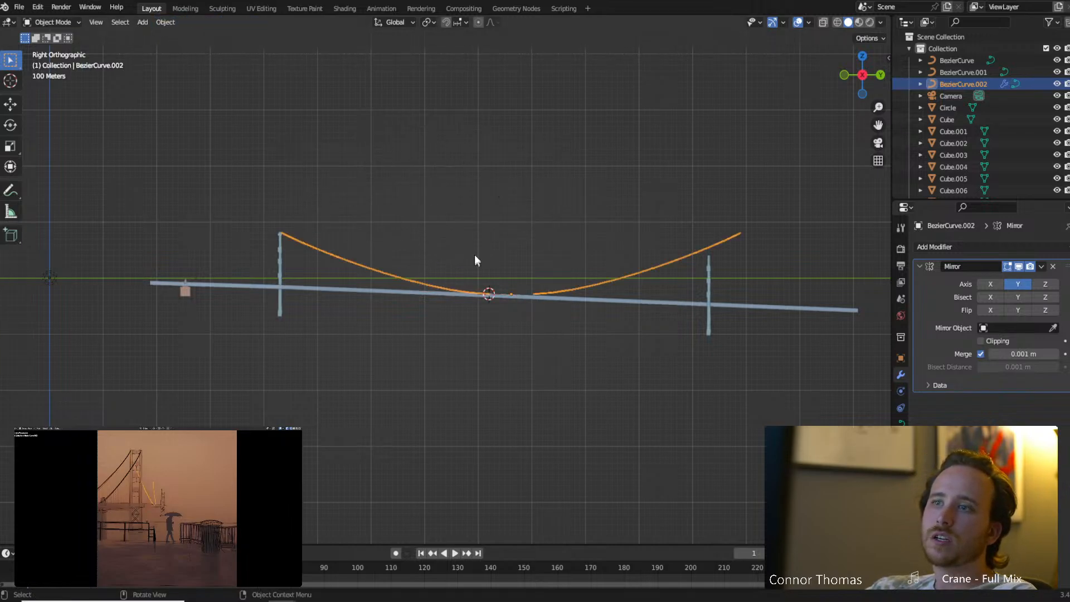
pyautogui.click(165, 22)
pyautogui.moveTo(211, 47)
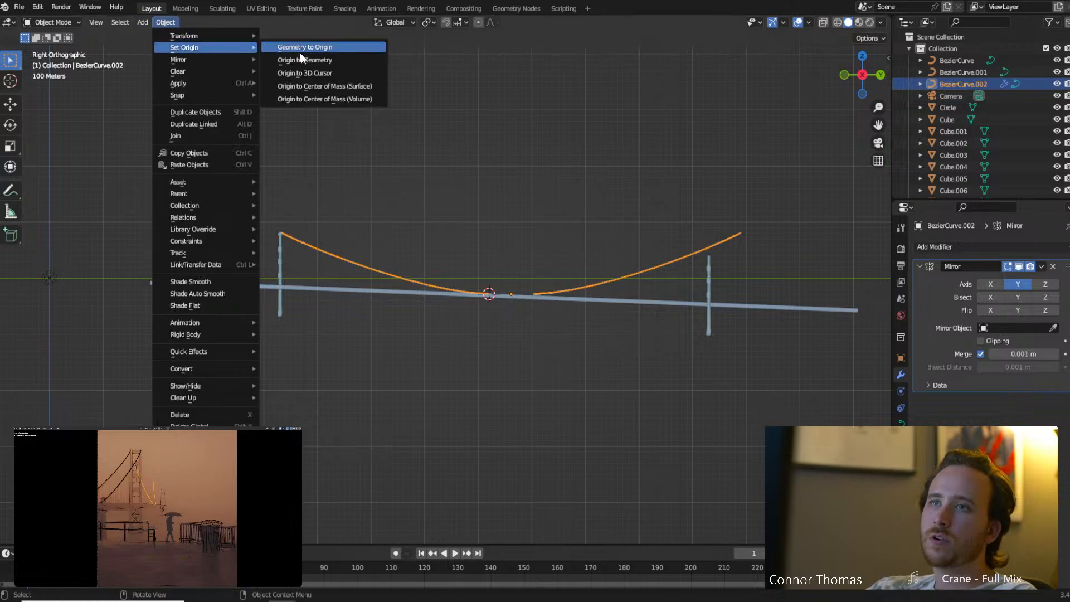
pyautogui.click(324, 73)
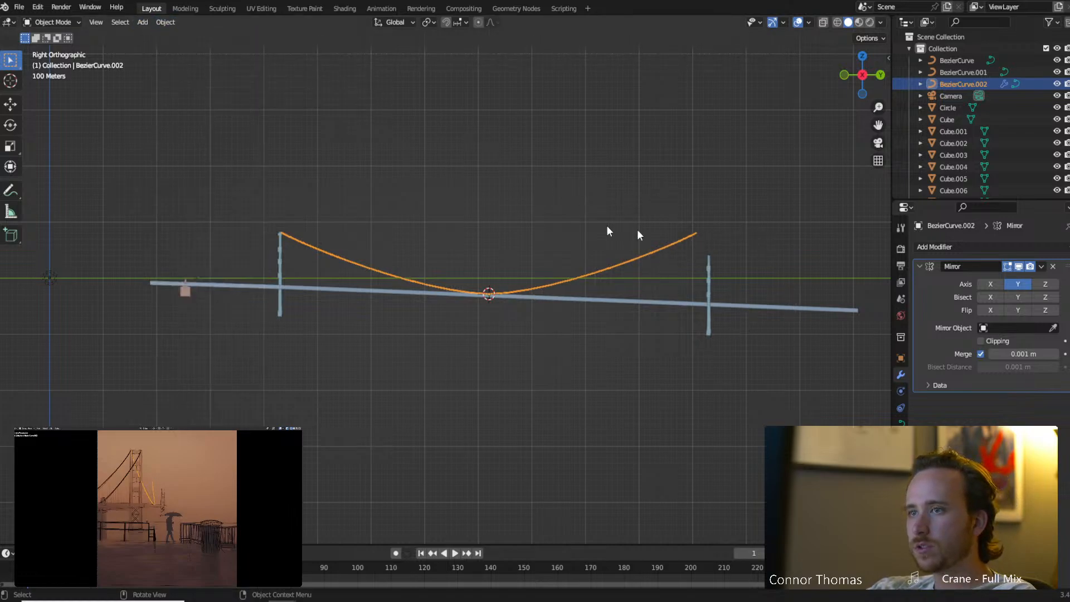
# Move the cable's lower end point about 100 m in the negative X direction to the edge of the bridge deck.
pyautogui.moveTo(545, 328); pyautogui.dragTo(615, 252, button='middle')
pyautogui.press('Tab')
pyautogui.press('g')
pyautogui.press('x')
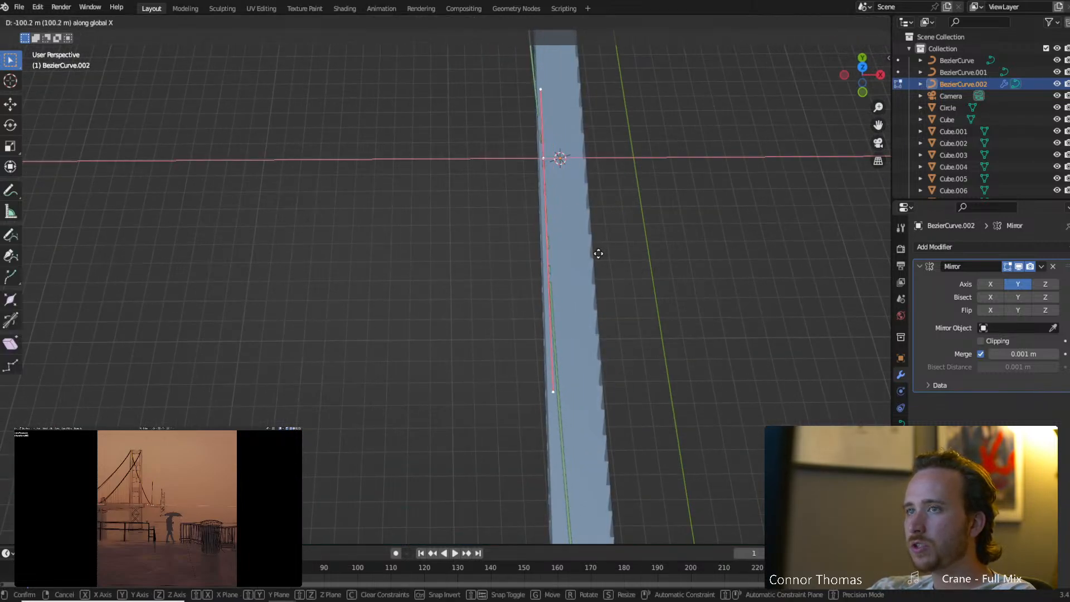
pyautogui.click(598, 254)
pyautogui.moveTo(595, 250); pyautogui.dragTo(530, 235, button='middle')
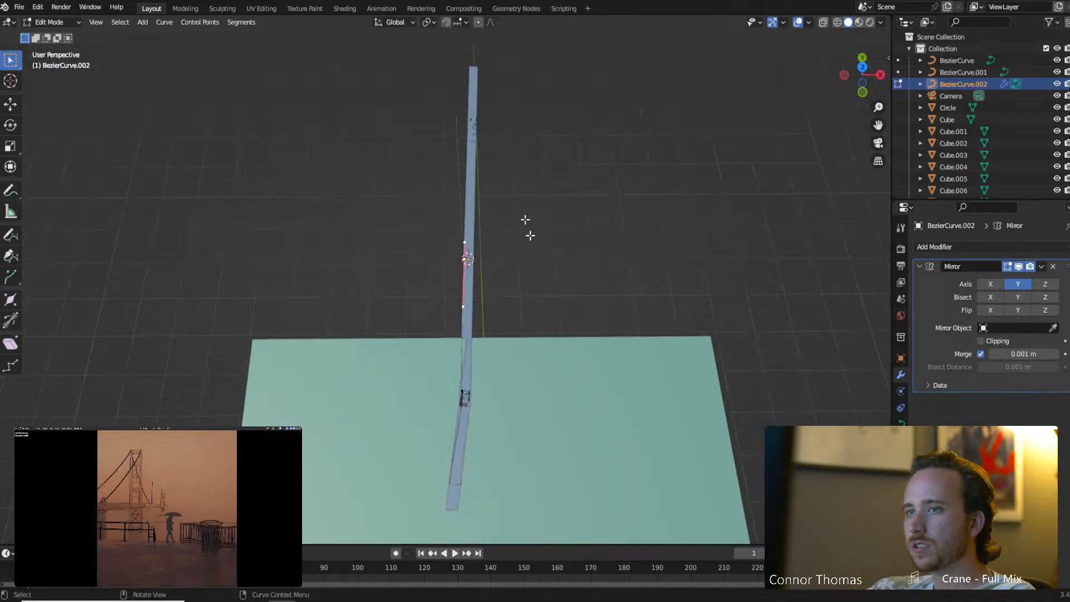
pyautogui.moveTo(517, 166); pyautogui.dragTo(411, 120, button='middle')
pyautogui.press('Tab')
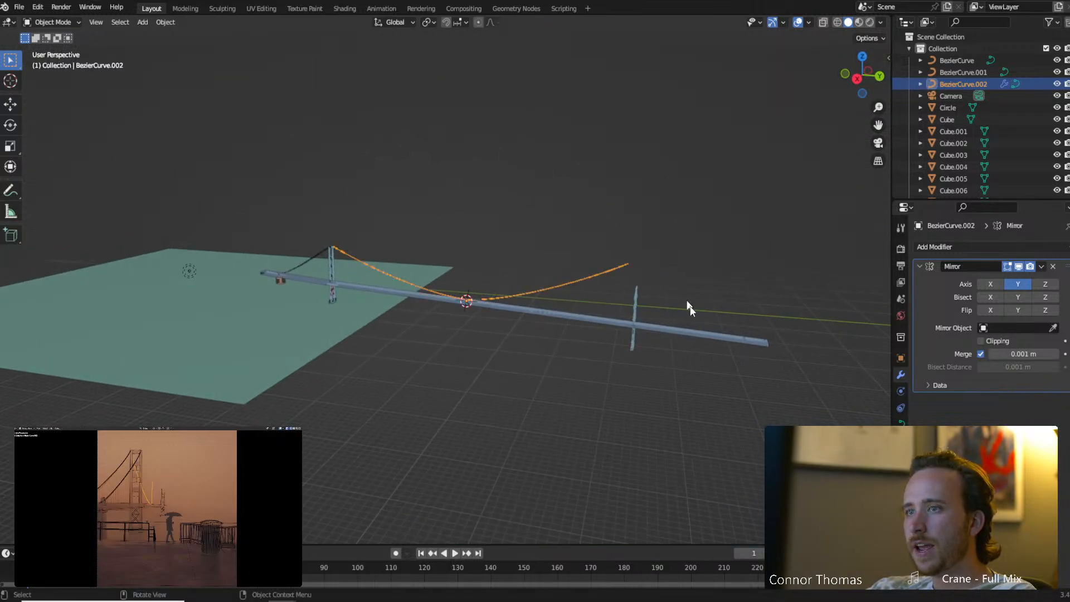
# Try to apply the Mirror modifier on the cable curve, and remove the modifier.
pyautogui.hotkey('ctrl', 'a')
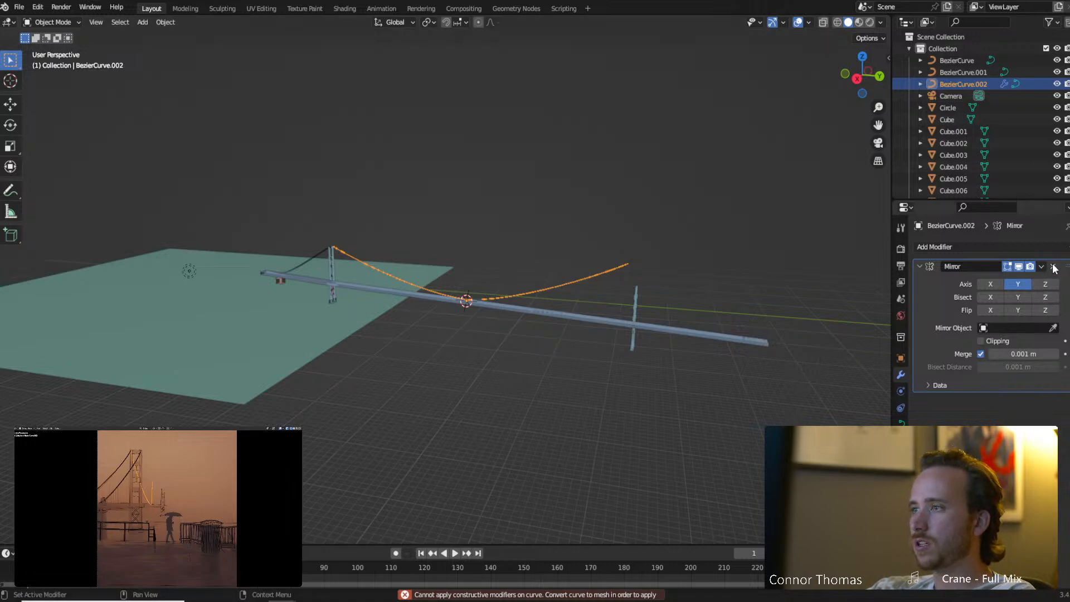
pyautogui.moveTo(641, 251); pyautogui.dragTo(576, 207, button='middle')
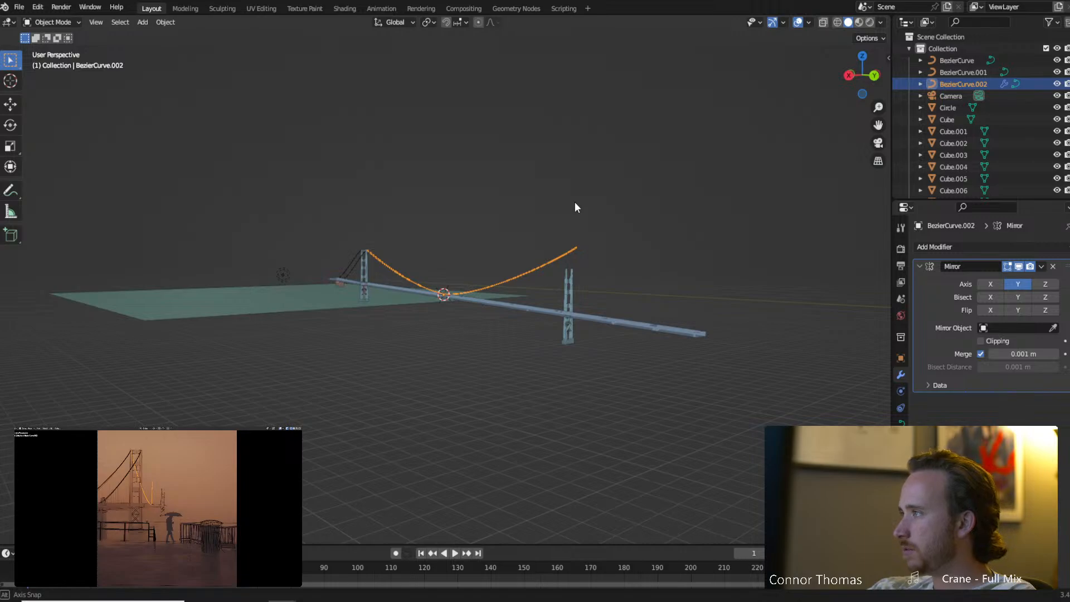
pyautogui.click(1053, 267)
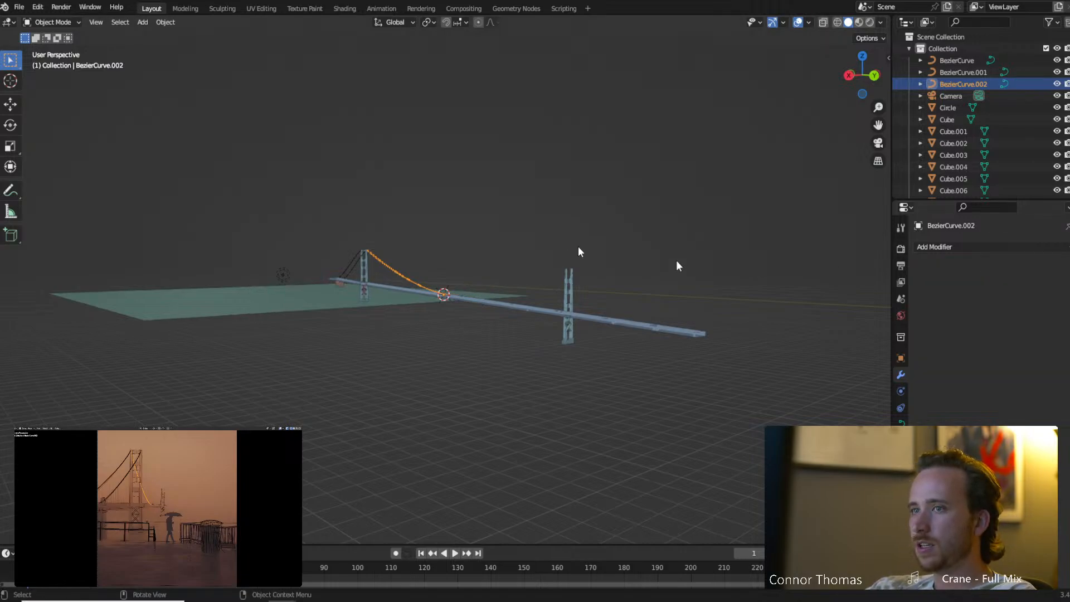
# Extrude the cable's lower end point in the right orthographic view to the top of the second tower.
pyautogui.scroll(2, 577, 245)
pyautogui.press('Tab')
pyautogui.scroll(4, 524, 322)
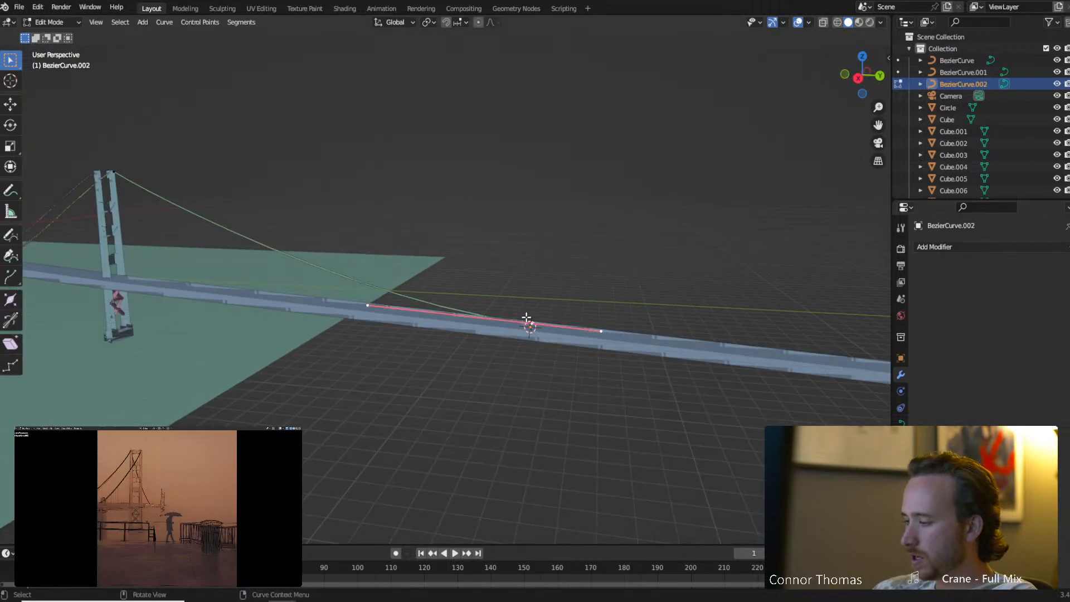
pyautogui.press('KP_3')
pyautogui.scroll(-4, 544, 303)
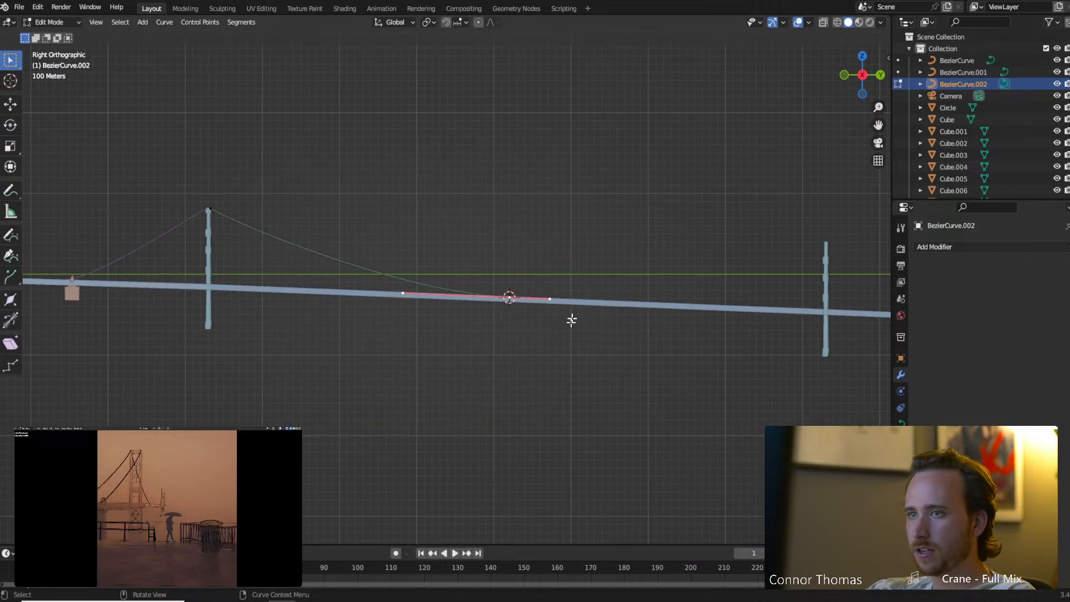
pyautogui.scroll(-5, 571, 317)
pyautogui.press('g')
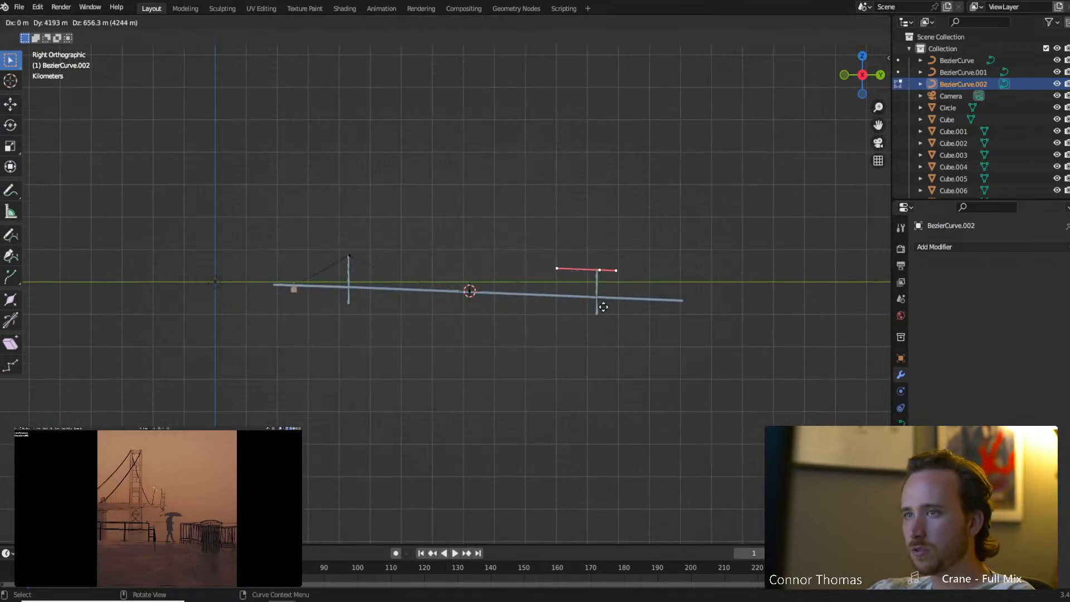
pyautogui.click(601, 308)
# Rotate the new end point's handles so the cable sags from the second tower down to the deck at midspan.
pyautogui.press('r')
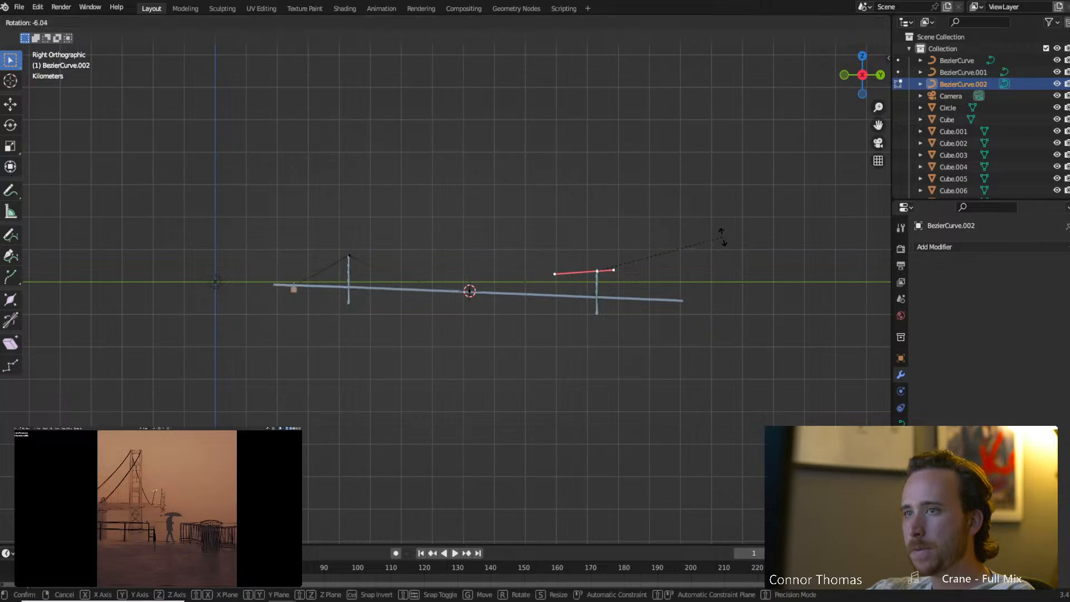
pyautogui.click(685, 209)
pyautogui.scroll(5, 651, 296)
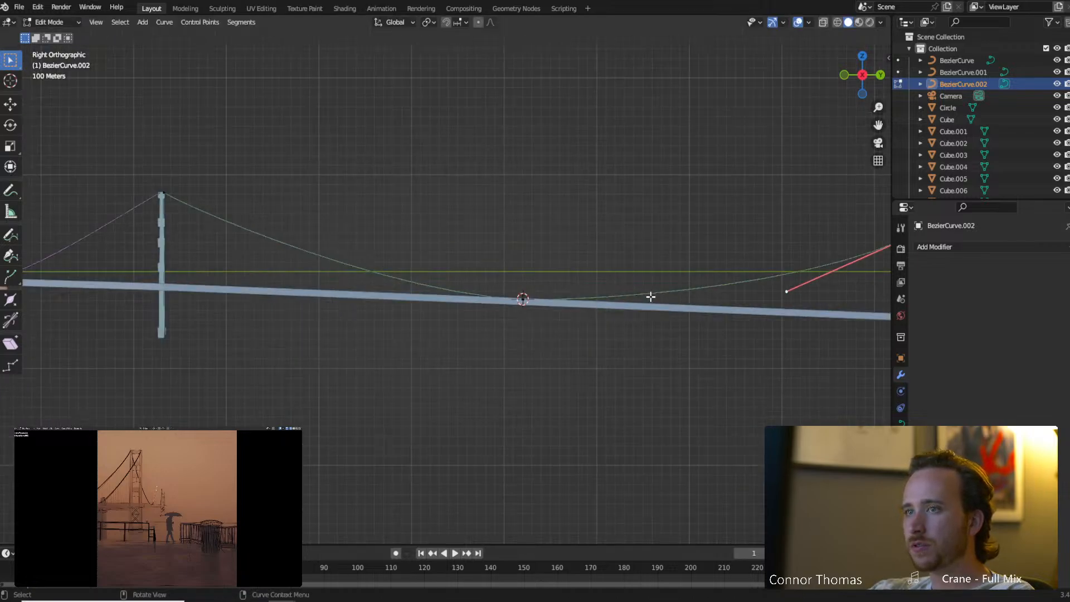
pyautogui.keyDown('shift'); pyautogui.moveTo(763, 344); pyautogui.dragTo(609, 342, button='middle'); pyautogui.keyUp('shift')
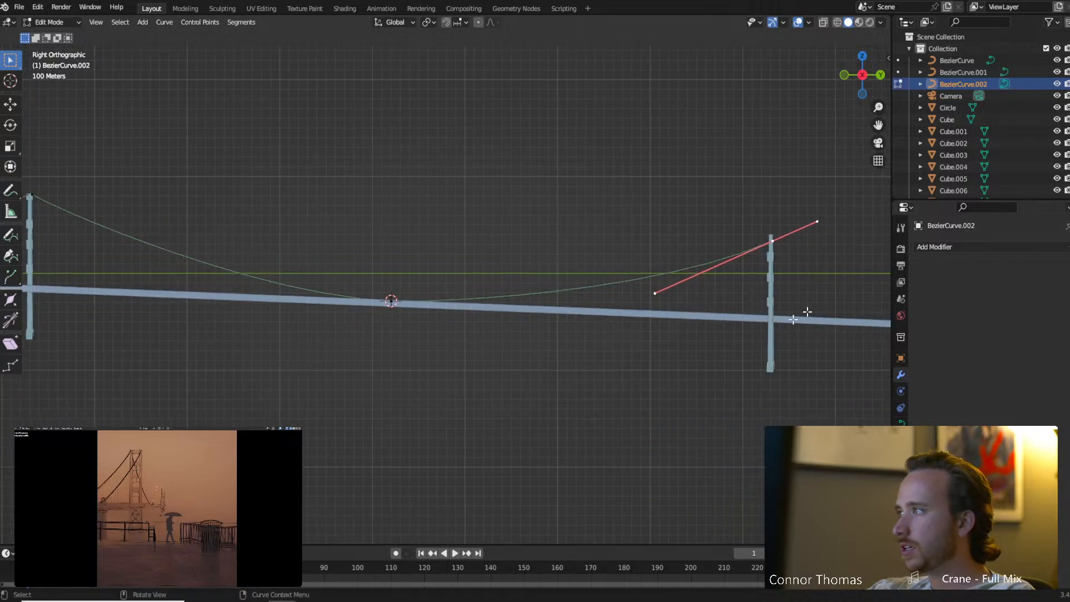
# Move the cable's far-tower end point about 210 m along X onto the second tower's leg, and leave edit mode.
pyautogui.moveTo(676, 224); pyautogui.dragTo(811, 319, button='middle')
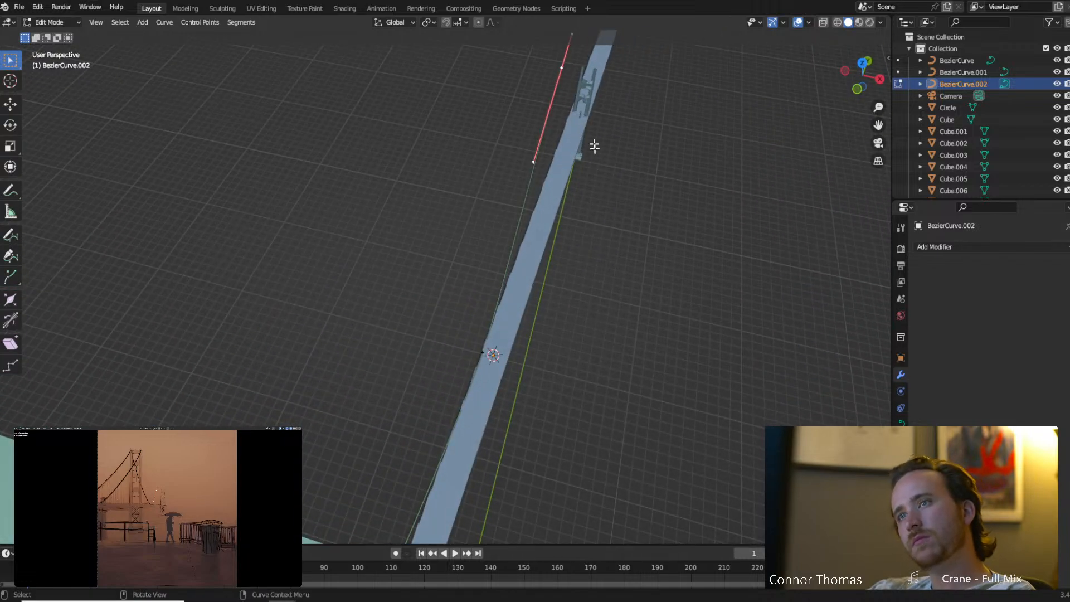
pyautogui.moveTo(594, 146); pyautogui.dragTo(615, 246, button='middle')
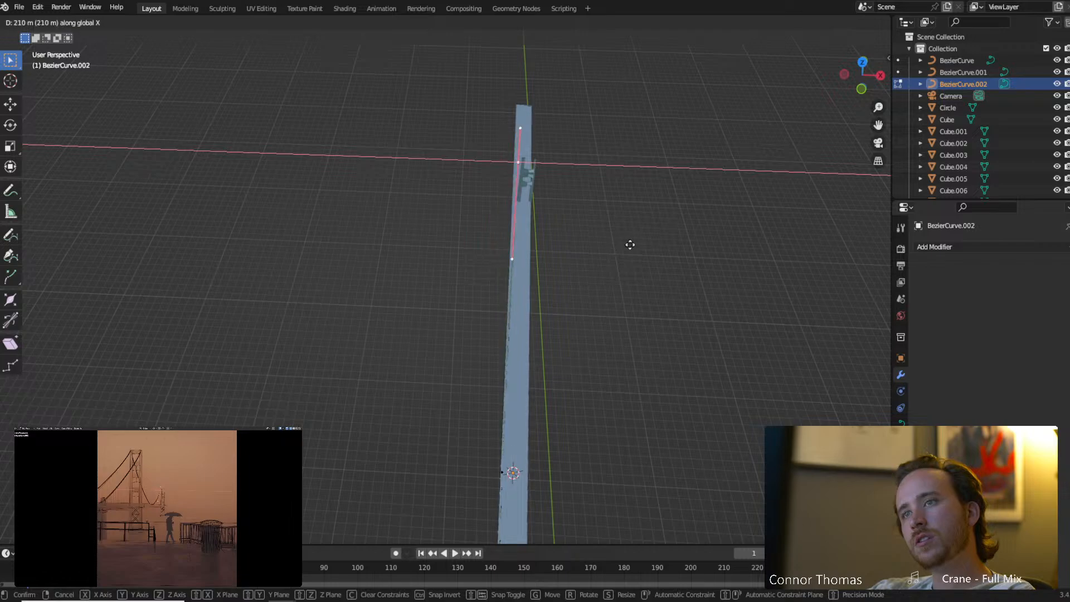
pyautogui.click(635, 245)
pyautogui.moveTo(636, 241); pyautogui.dragTo(665, 296, button='middle')
pyautogui.press('Tab')
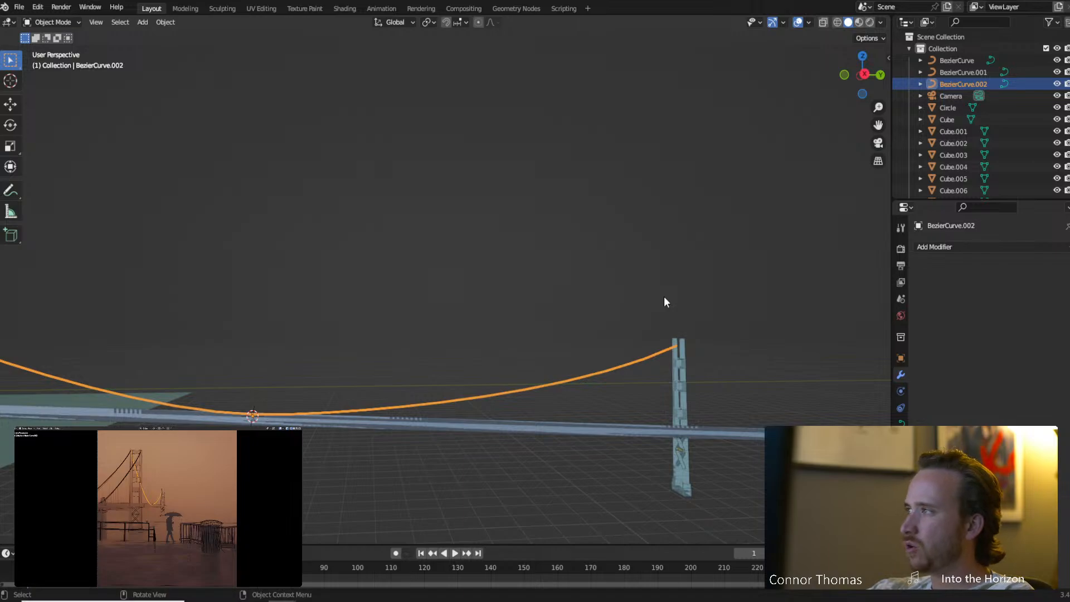
# Duplicate the main cable about 172 m along X so it hangs from the towers' opposite legs.
pyautogui.moveTo(468, 352); pyautogui.dragTo(437, 226, button='middle')
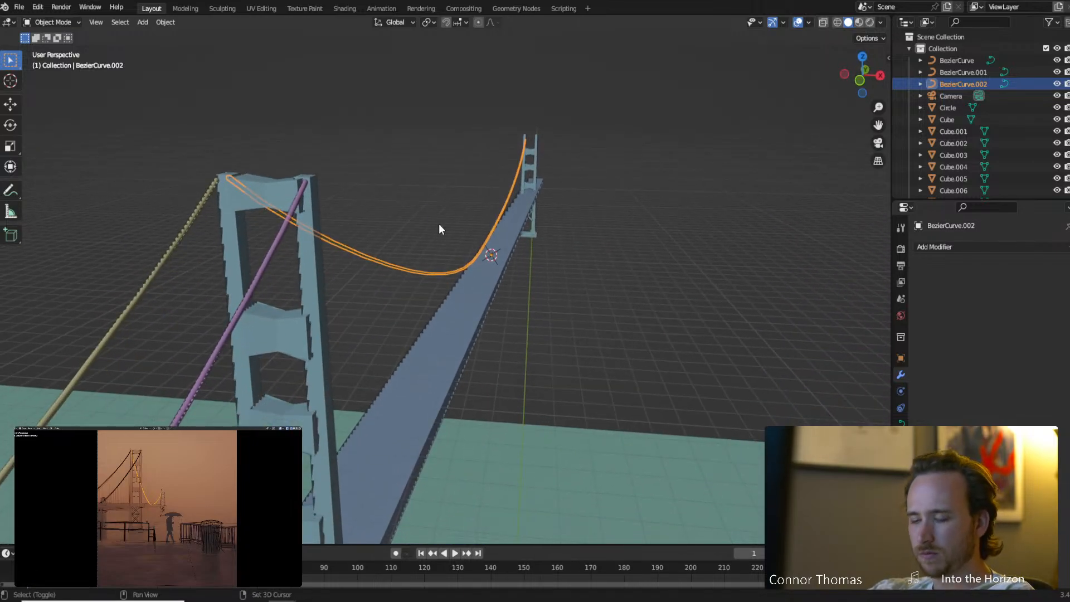
pyautogui.hotkey('shift', 'd')
pyautogui.press('x')
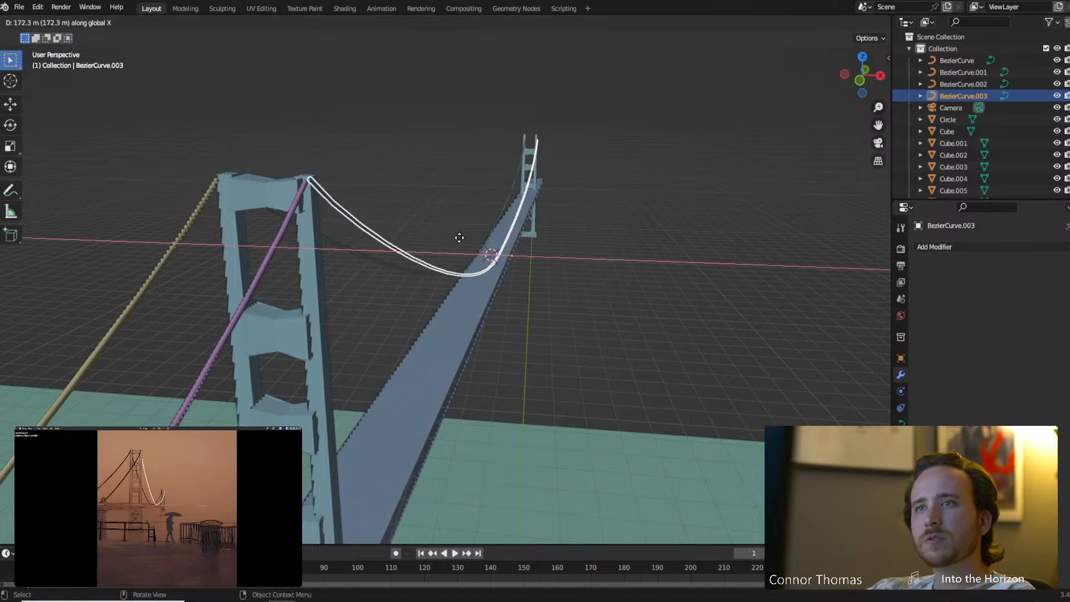
pyautogui.click(460, 239)
# Move the duplicated cable's midspan point in the positive X direction to the bridge deck's nearest edge.
pyautogui.moveTo(460, 241)
pyautogui.mouseDown(button='middle')
pyautogui.moveTo(477, 253)
pyautogui.moveTo(467, 252)
pyautogui.mouseUp(button='middle')
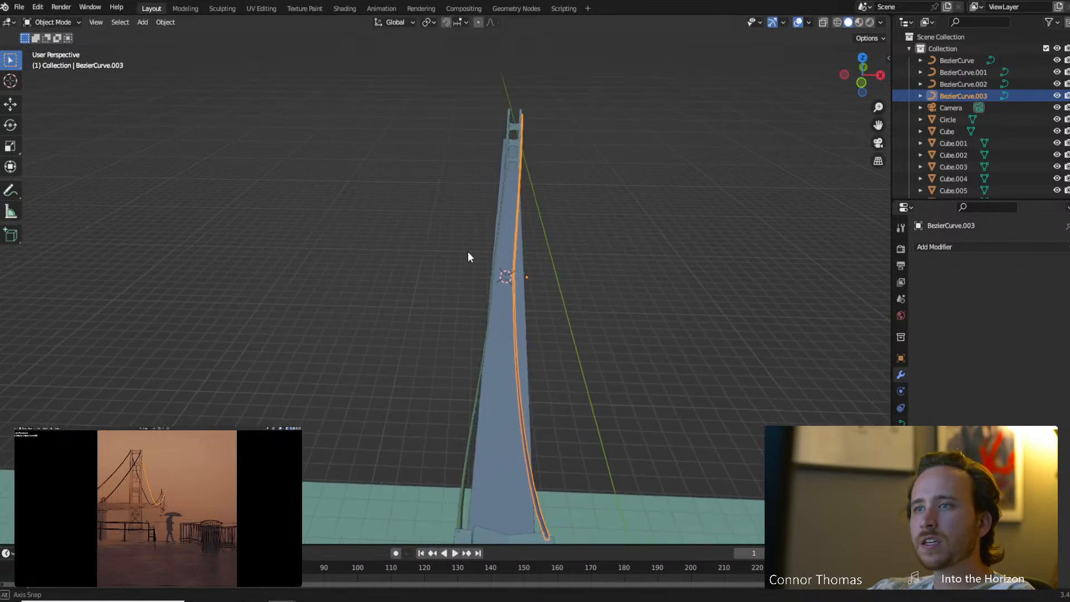
pyautogui.moveTo(493, 295); pyautogui.dragTo(499, 186, button='middle')
pyautogui.press('Tab')
pyautogui.press('g')
pyautogui.press('x')
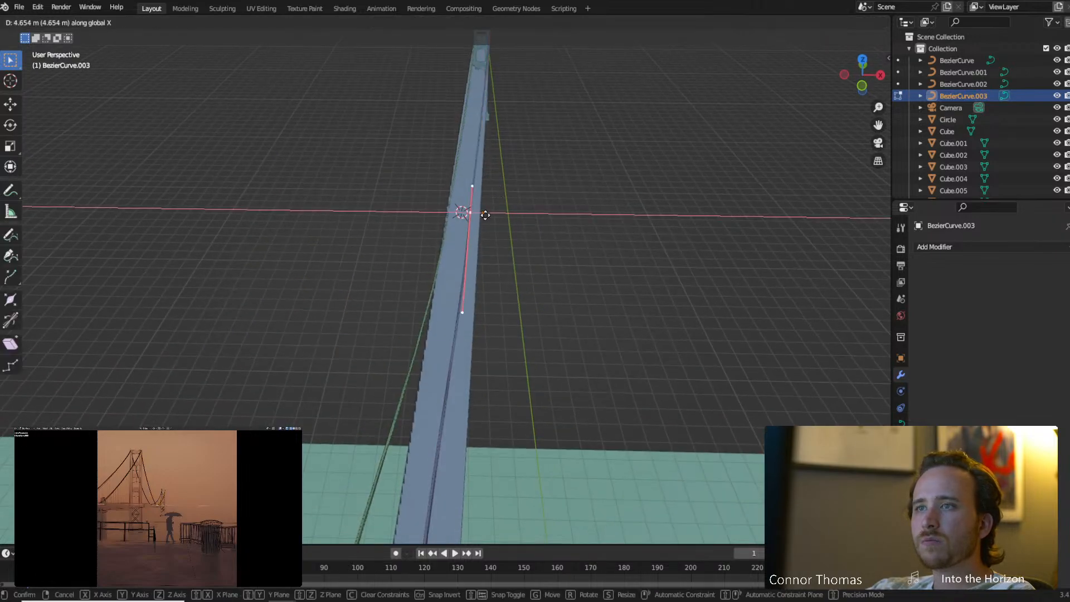
pyautogui.click(493, 216)
# Move the duplicated cable's far-tower end point about 17 m in the negative X direction onto the tower leg, then deselect the cable.
pyautogui.keyDown('shift'); pyautogui.moveTo(497, 166); pyautogui.dragTo(503, 281, button='middle'); pyautogui.keyUp('shift')
pyautogui.keyDown('shift'); pyautogui.moveTo(489, 195); pyautogui.dragTo(492, 247, button='middle'); pyautogui.keyUp('shift')
pyautogui.scroll(3, 498, 241)
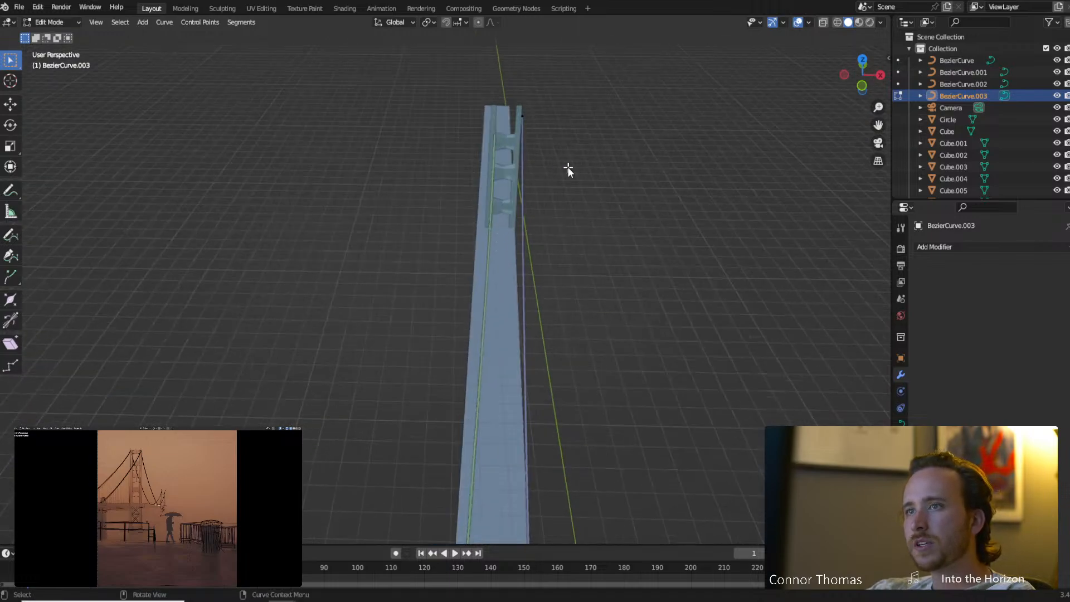
pyautogui.press('Tab')
pyautogui.moveTo(555, 165); pyautogui.dragTo(498, 149, button='middle')
pyautogui.press('Tab')
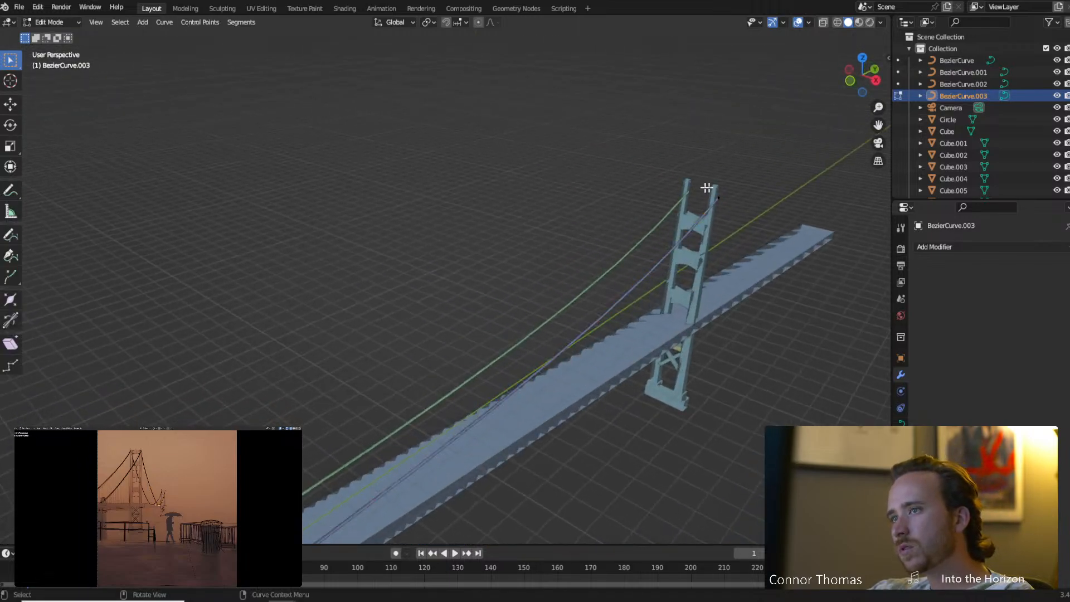
pyautogui.press('KP_Decimal')
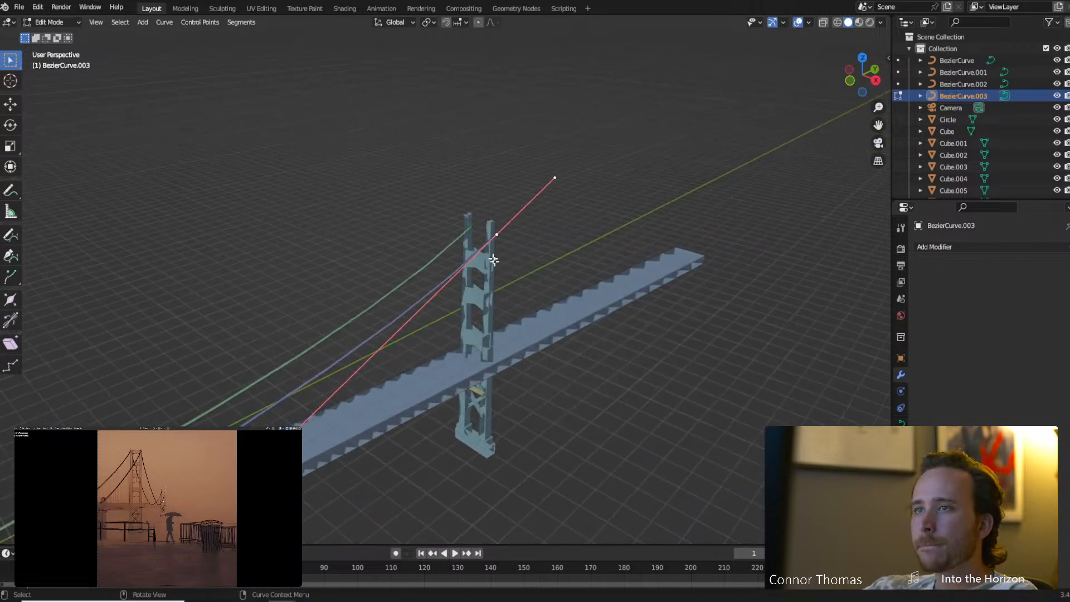
pyautogui.moveTo(494, 260); pyautogui.dragTo(621, 313, button='middle')
pyautogui.press('g')
pyautogui.press('x')
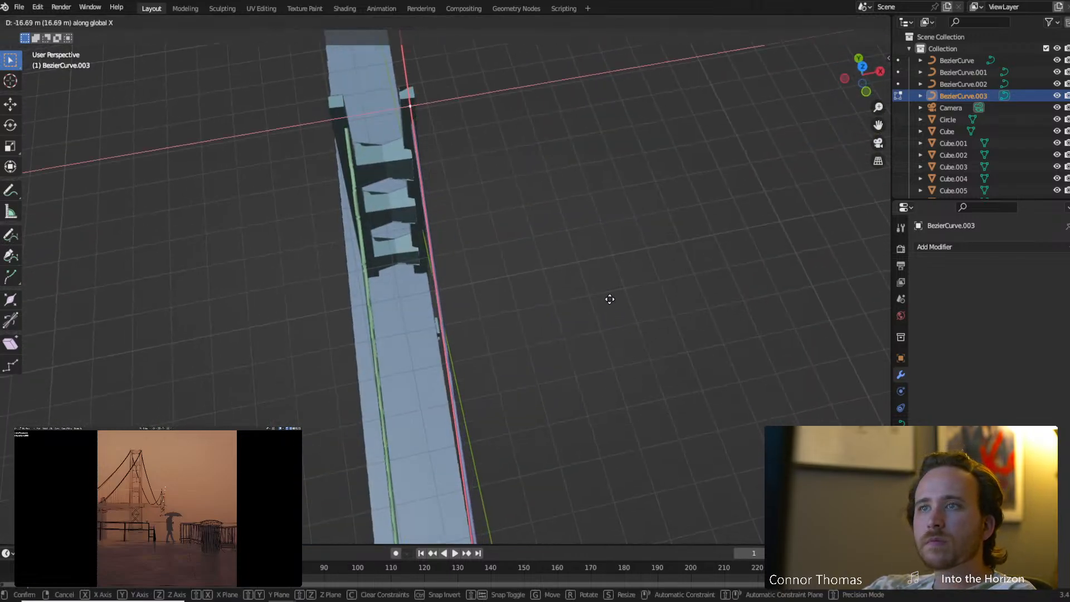
pyautogui.click(609, 301)
pyautogui.press('Tab')
pyautogui.scroll(-9, 579, 329)
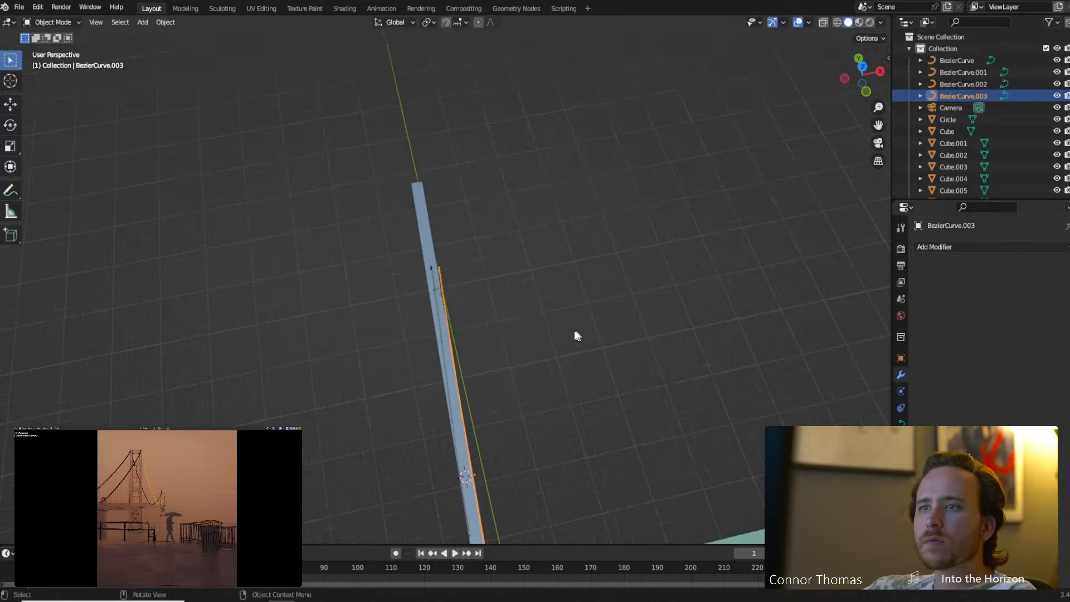
pyautogui.click(559, 377)
# Duplicate the two side-span cables of the first tower and place the copies along Y toward the far tower.
pyautogui.moveTo(559, 378); pyautogui.dragTo(482, 310, button='middle')
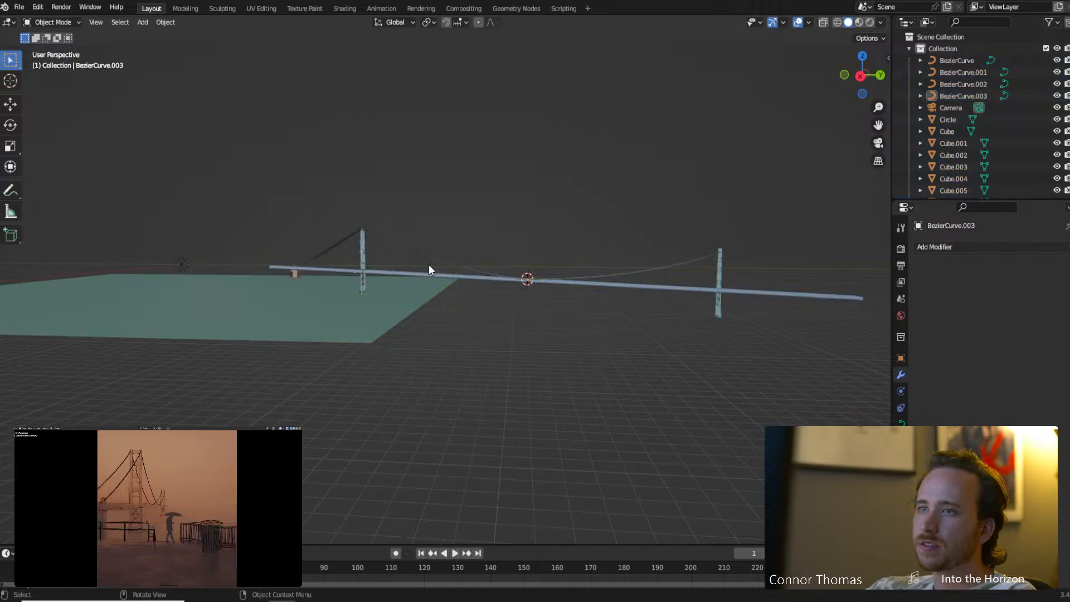
pyautogui.moveTo(429, 270); pyautogui.dragTo(382, 288, button='middle')
pyautogui.click(322, 227)
pyautogui.keyDown('shift'); pyautogui.click(322, 223); pyautogui.keyUp('shift')
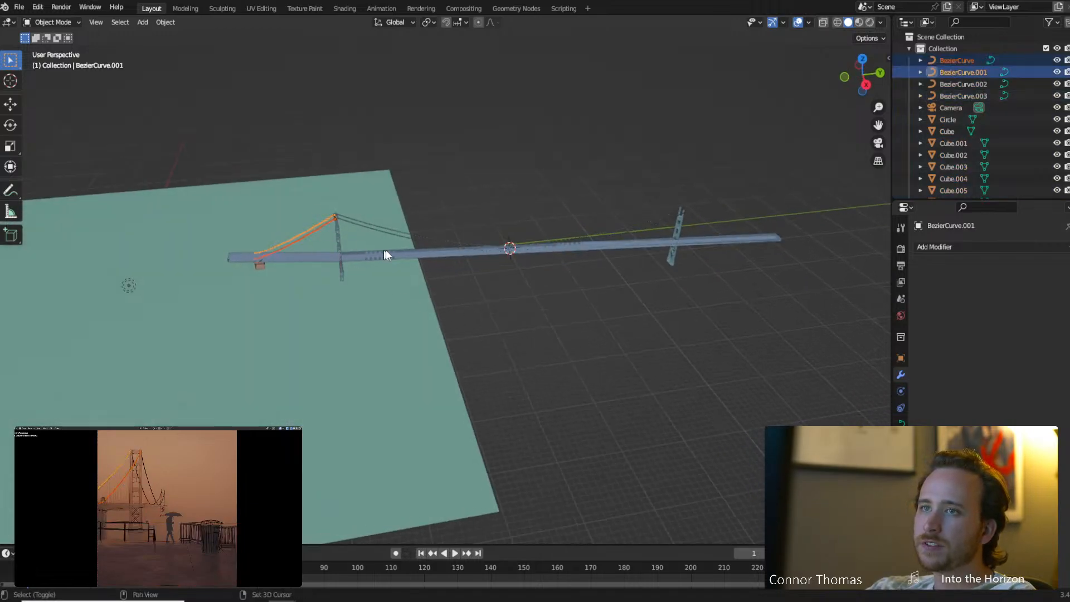
pyautogui.press('KP_7')
pyautogui.hotkey('shift', 'd')
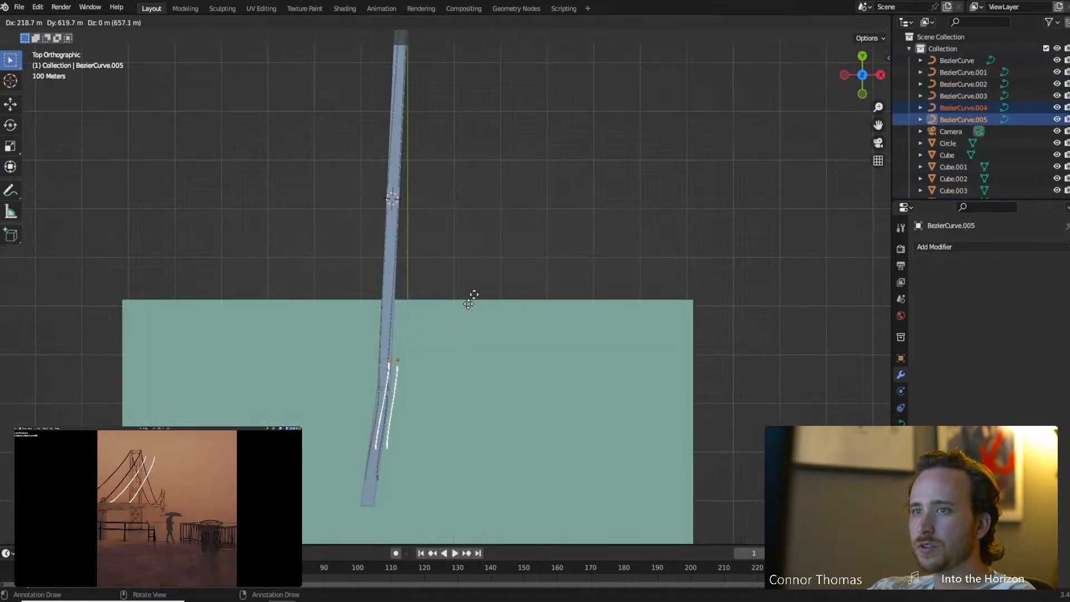
pyautogui.press('y')
pyautogui.click(482, 513)
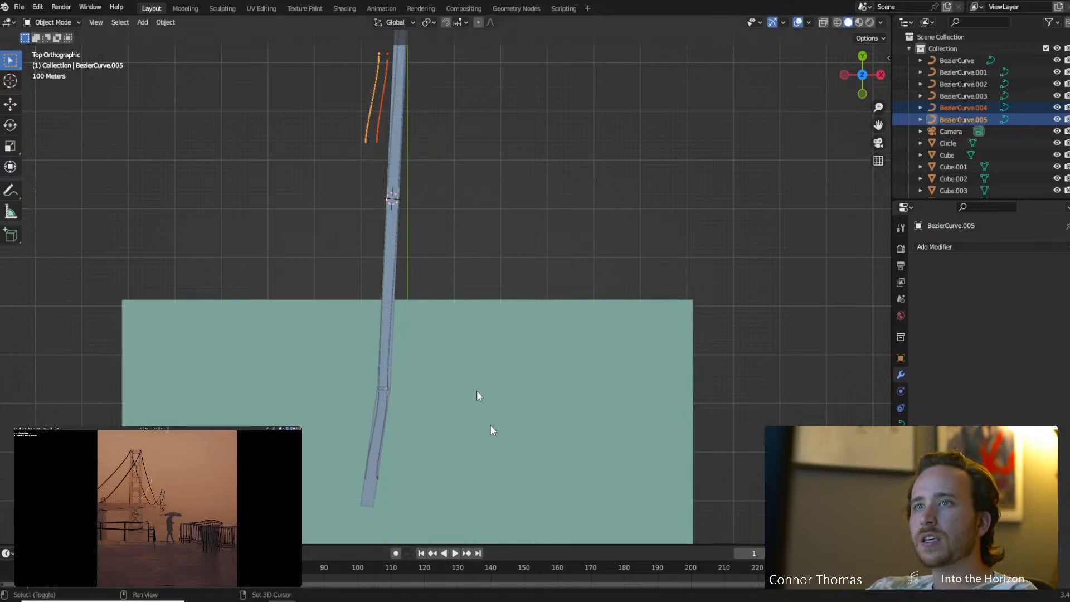
# Rotate the two duplicated side-span cables 180 degrees in the top view.
pyautogui.keyDown('shift'); pyautogui.moveTo(470, 245); pyautogui.dragTo(452, 399, button='middle'); pyautogui.keyUp('shift')
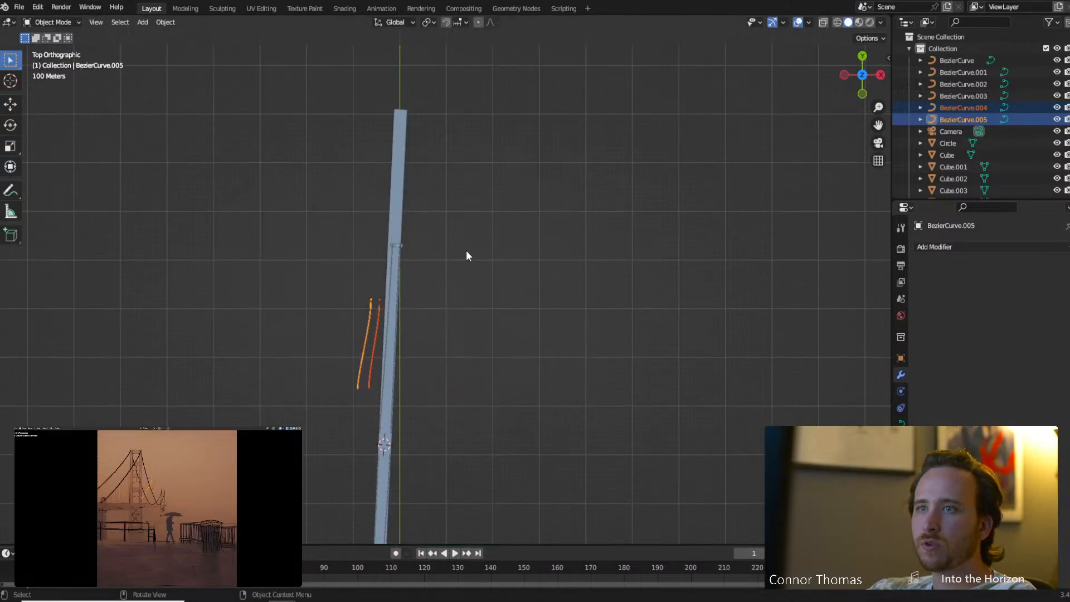
pyautogui.write('r180')
pyautogui.press('Return')
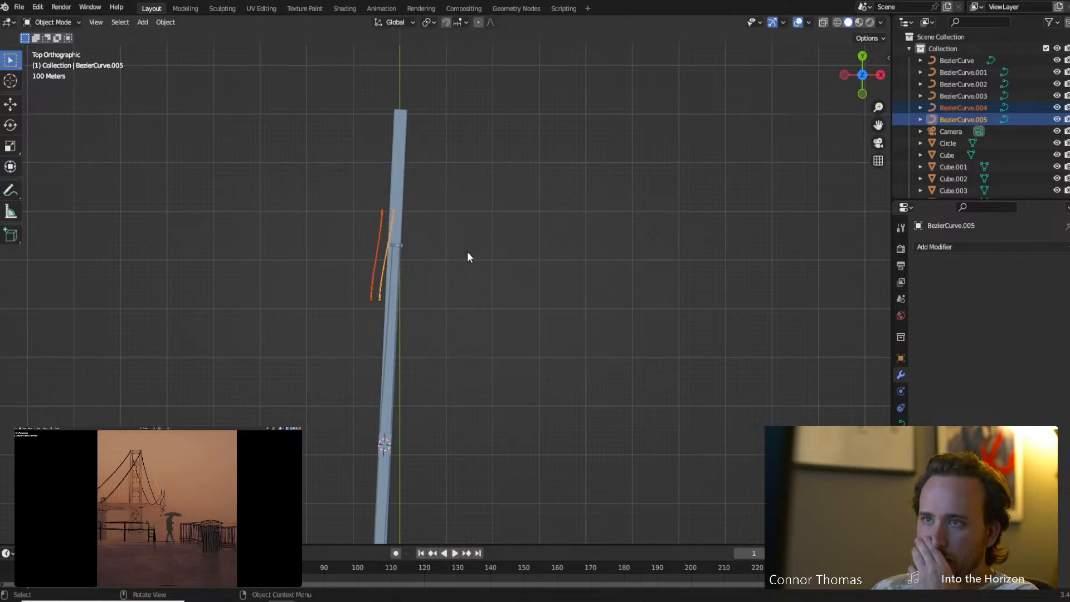
# Move the rotated side-span cables so their tower ends meet the far tower's legs, and open both curves for editing.
pyautogui.scroll(7, 429, 161)
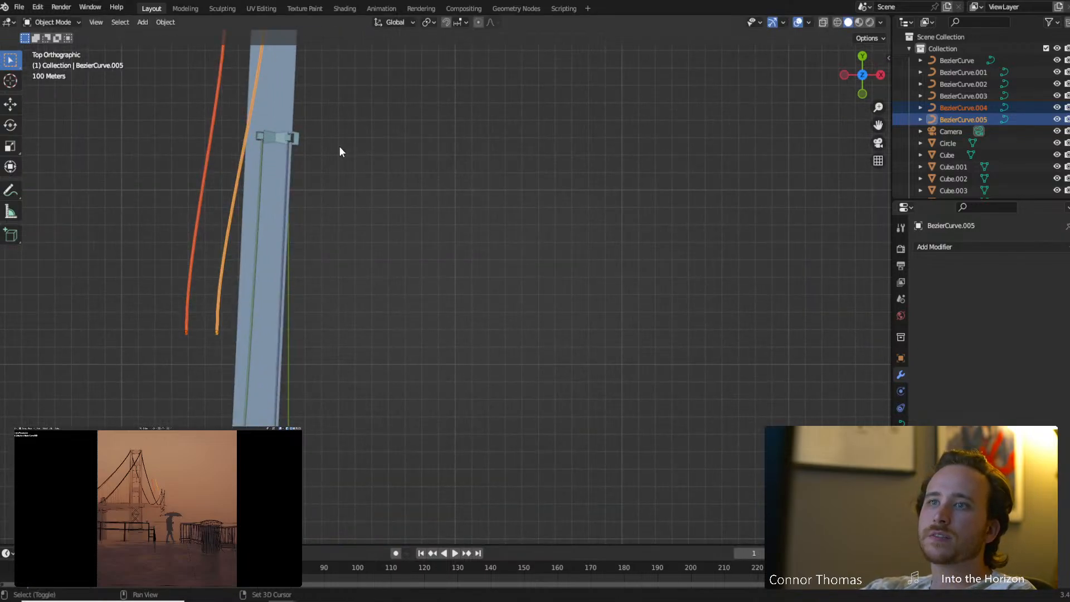
pyautogui.keyDown('shift'); pyautogui.moveTo(339, 151); pyautogui.dragTo(582, 336, button='middle'); pyautogui.keyUp('shift')
pyautogui.press('g')
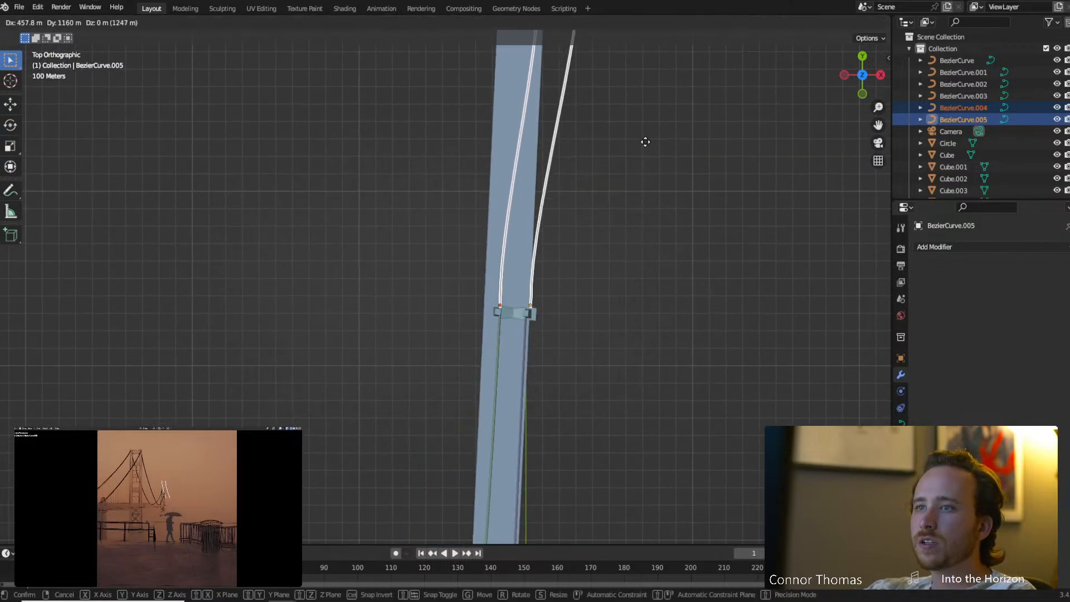
pyautogui.click(641, 146)
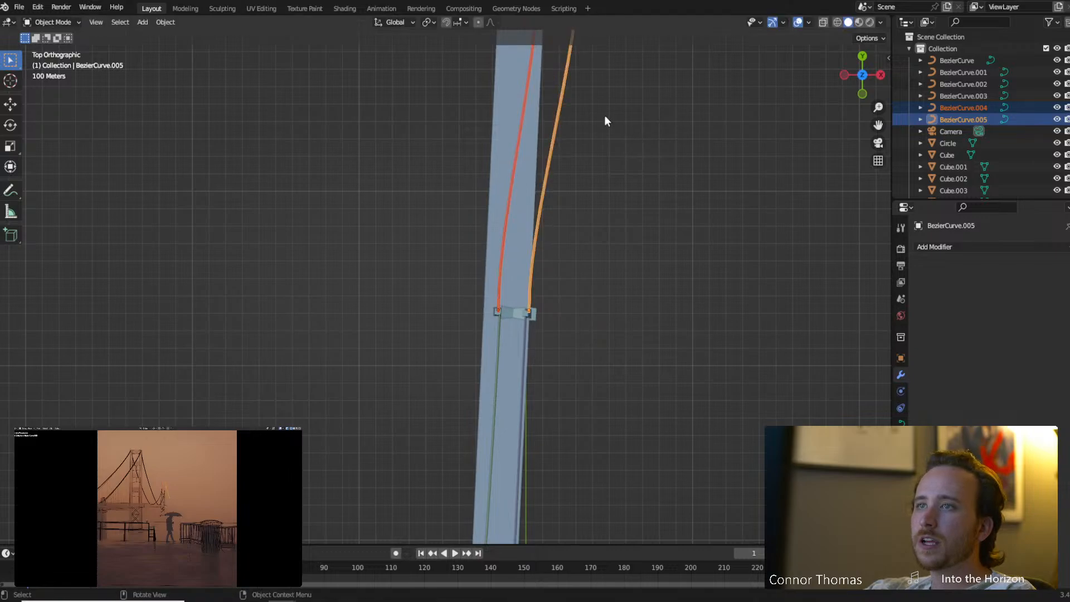
pyautogui.keyDown('shift'); pyautogui.moveTo(604, 116); pyautogui.dragTo(602, 267, button='middle'); pyautogui.keyUp('shift')
pyautogui.press('Tab')
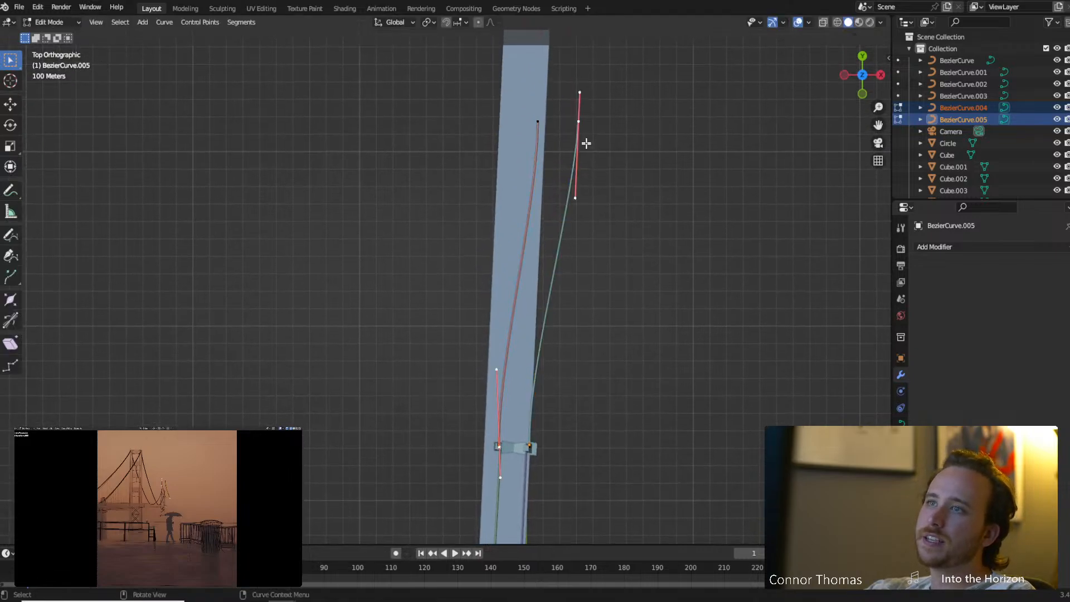
pyautogui.keyDown('shift'); pyautogui.click(539, 125); pyautogui.keyUp('shift')
pyautogui.press('g')
pyautogui.press('x')
pyautogui.rightClick(663, 173)
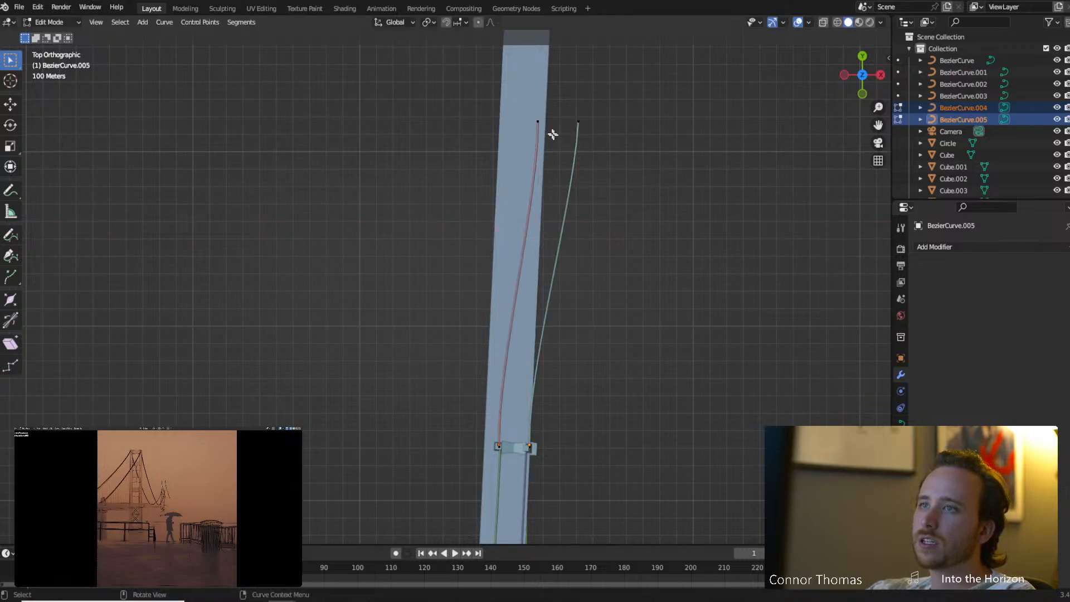
# Move the outer end points of both side-span cables about 237 m in the negative X direction to align them with the deck.
pyautogui.keyDown('shift'); pyautogui.click(578, 122); pyautogui.keyUp('shift')
pyautogui.press('g')
pyautogui.press('x')
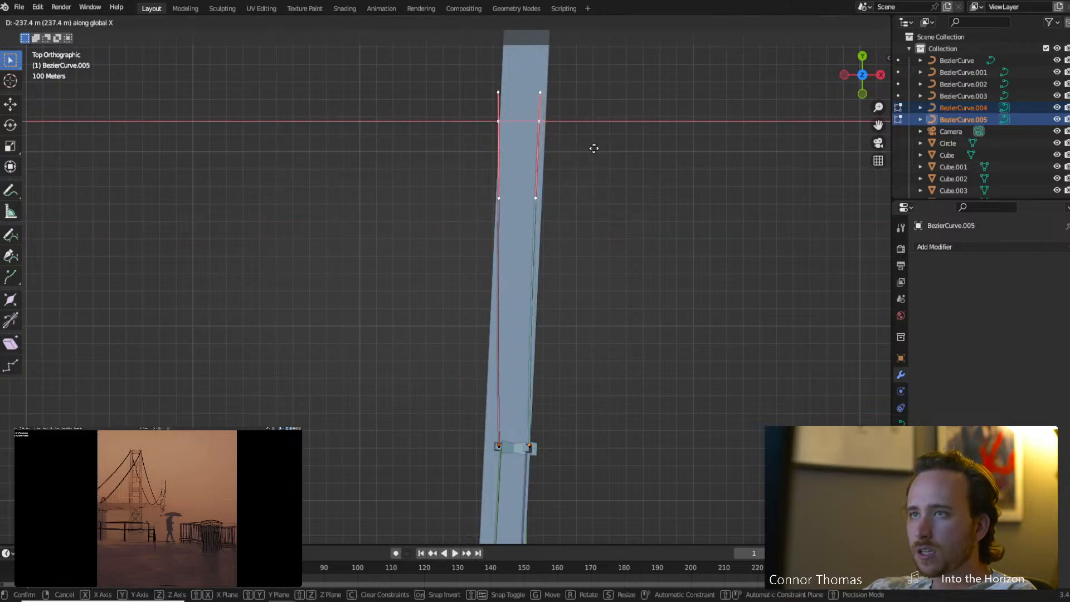
pyautogui.click(595, 148)
pyautogui.press('Tab')
pyautogui.scroll(-3, 619, 357)
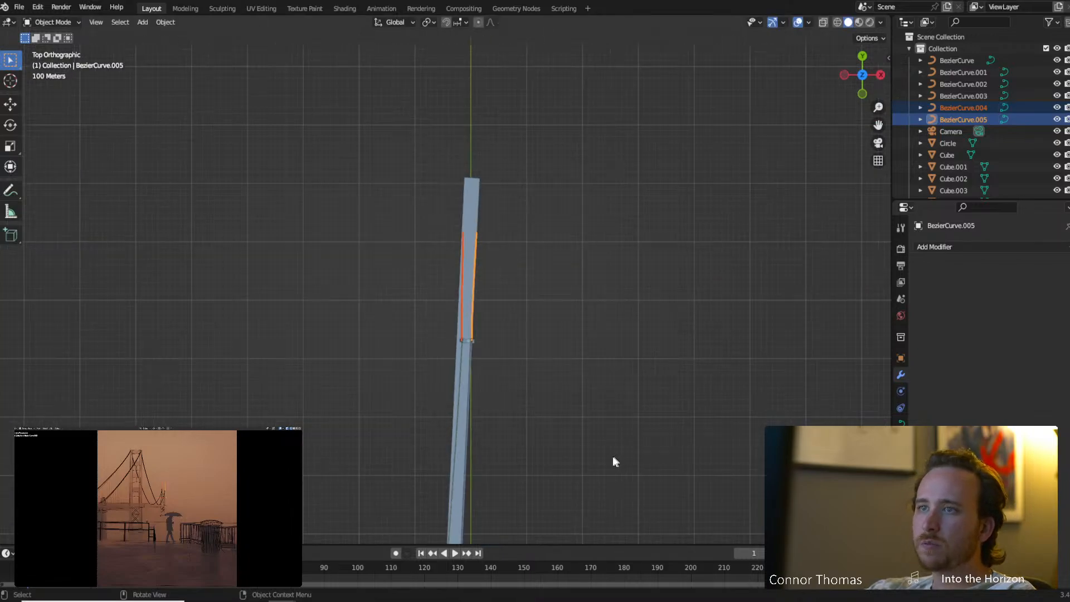
pyautogui.click(613, 459)
# Lower the far tower's two side-span cables about 483 m along Z so they run from the tower top to the deck.
pyautogui.keyDown('shift'); pyautogui.moveTo(574, 489); pyautogui.dragTo(580, 148, button='middle'); pyautogui.keyUp('shift')
pyautogui.keyDown('shift'); pyautogui.moveTo(573, 289); pyautogui.dragTo(561, 174, button='middle'); pyautogui.keyUp('shift')
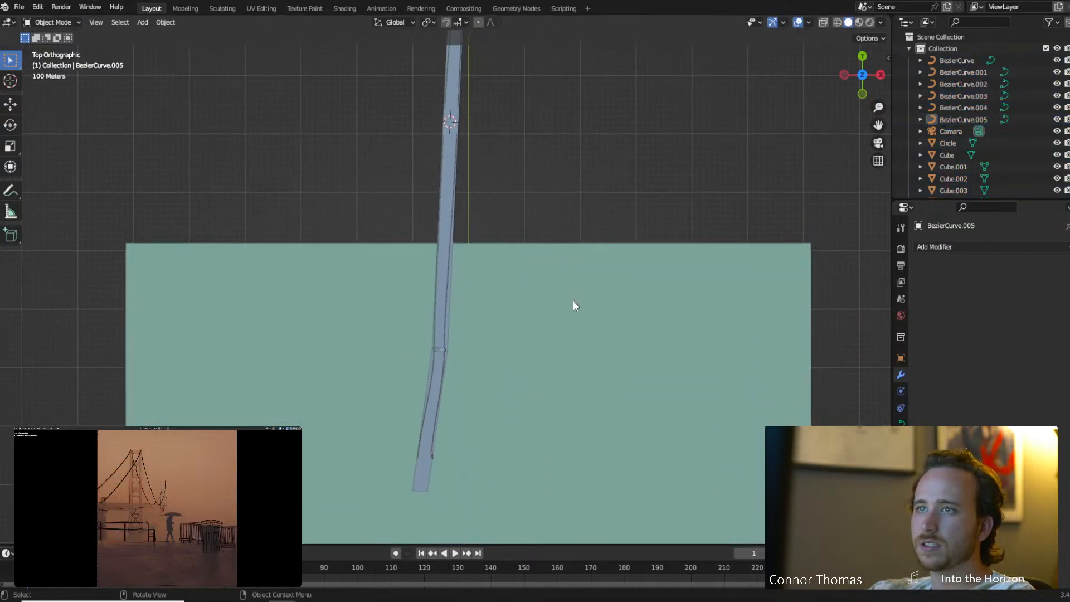
pyautogui.scroll(-4, 575, 312)
pyautogui.moveTo(511, 392); pyautogui.dragTo(683, 210, button='middle')
pyautogui.scroll(5, 717, 301)
pyautogui.keyDown('shift'); pyautogui.moveTo(503, 279); pyautogui.dragTo(520, 190, button='middle'); pyautogui.keyUp('shift')
pyautogui.keyDown('shift'); pyautogui.click(541, 227); pyautogui.keyUp('shift')
pyautogui.press('g')
pyautogui.press('z')
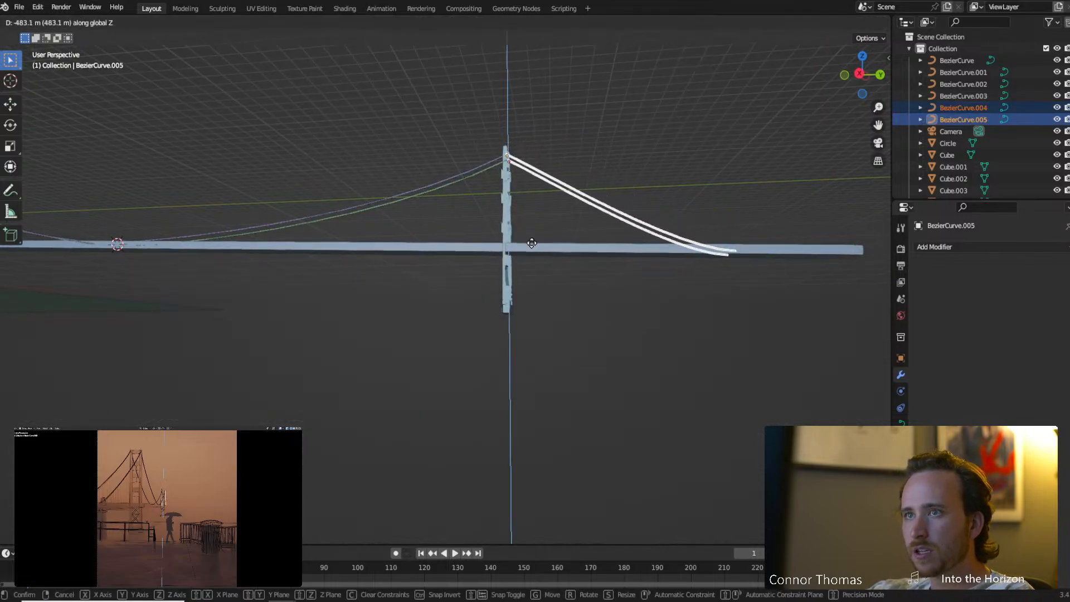
pyautogui.click(532, 245)
pyautogui.click(527, 224)
# Place the 3D cursor on the bridge deck beside the lower ends of the first tower's side-span cables.
pyautogui.moveTo(526, 222); pyautogui.dragTo(487, 316, button='middle')
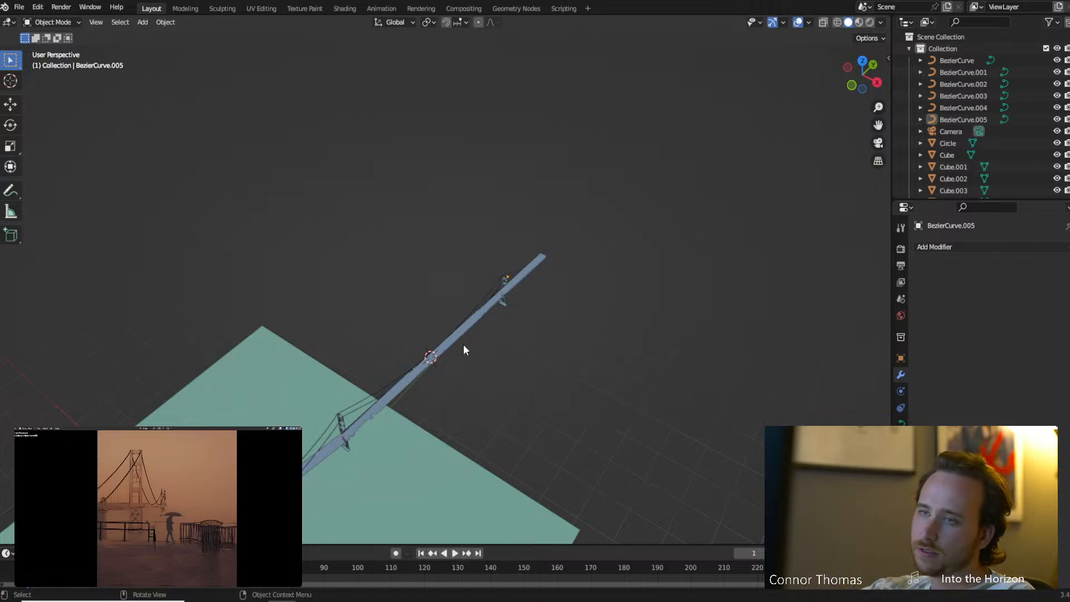
pyautogui.scroll(6, 468, 346)
pyautogui.moveTo(470, 285); pyautogui.dragTo(443, 259, button='middle')
pyautogui.keyDown('shift'); pyautogui.moveTo(390, 195); pyautogui.dragTo(514, 287, button='middle'); pyautogui.keyUp('shift')
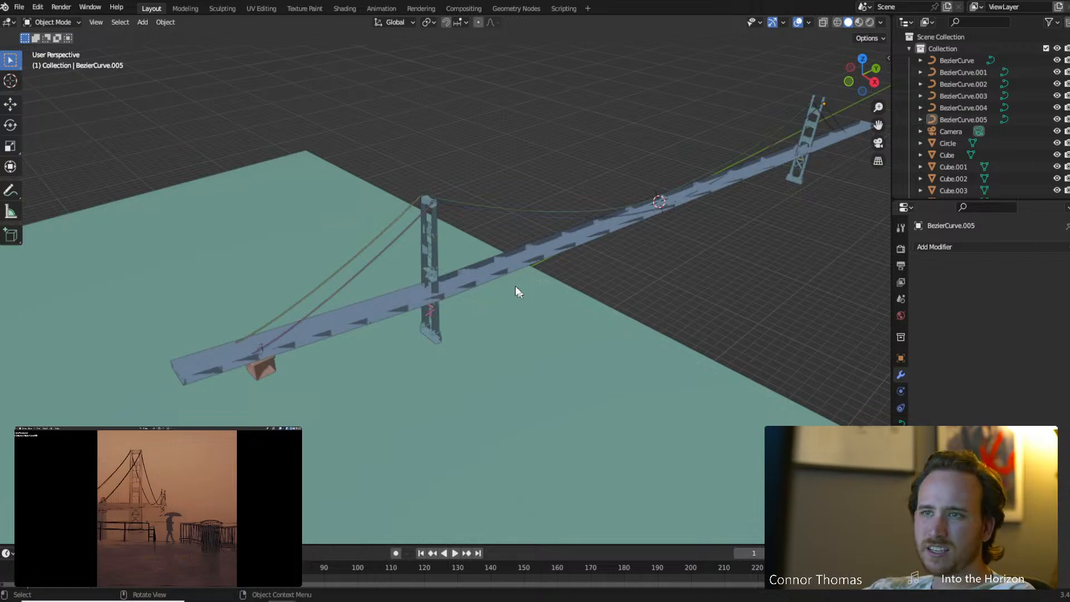
pyautogui.moveTo(415, 277); pyautogui.dragTo(468, 228, button='middle')
pyautogui.click(7, 84)
pyautogui.moveTo(276, 216); pyautogui.dragTo(315, 222, button='middle')
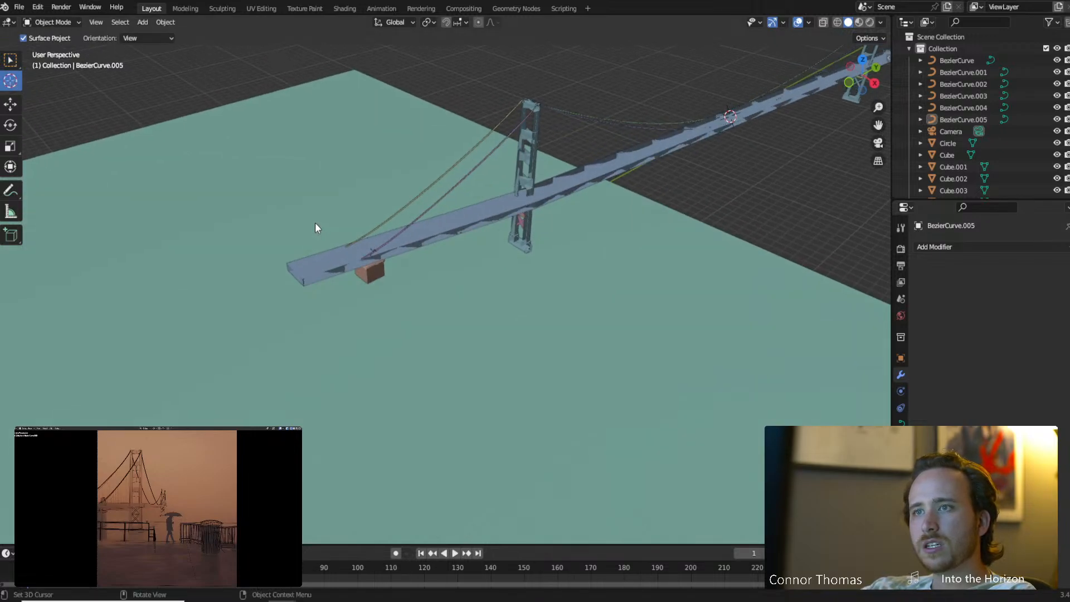
pyautogui.scroll(5, 316, 222)
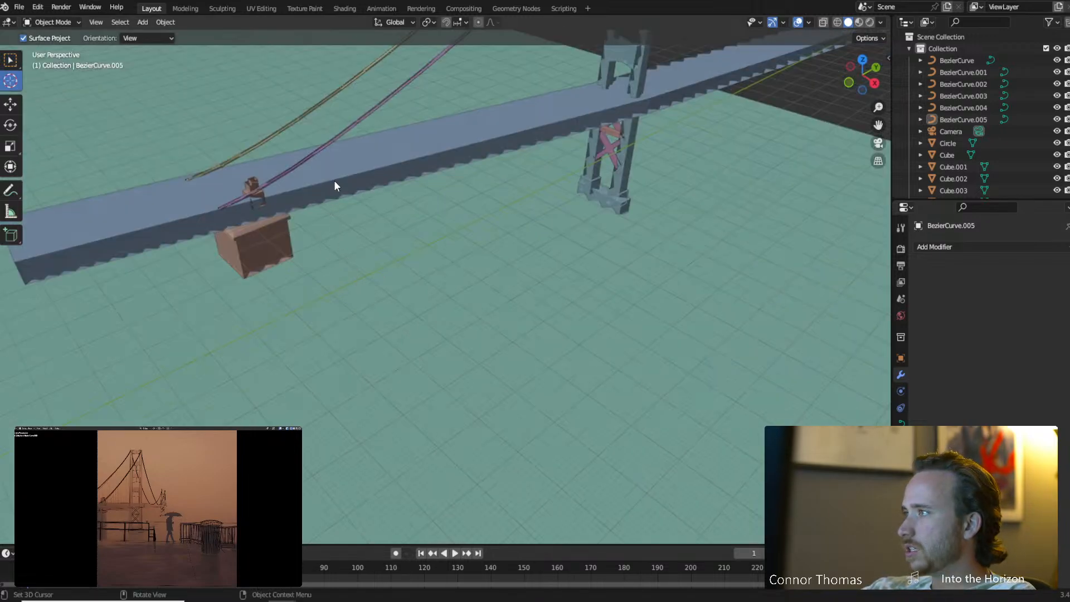
pyautogui.click(298, 187)
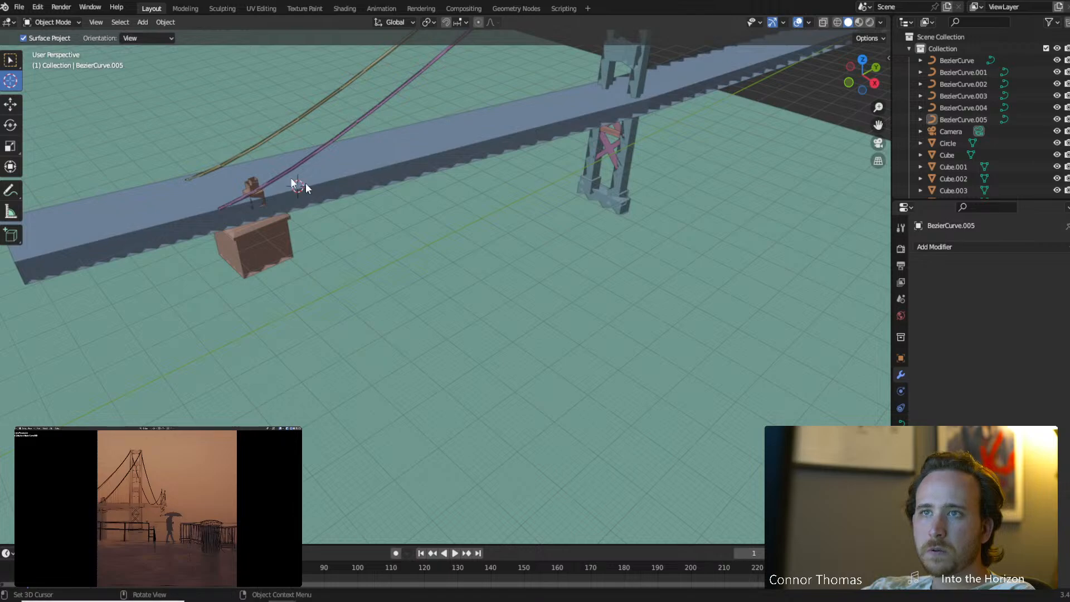
pyautogui.click(12, 60)
# Add a mesh cylinder at the 3D cursor on the deck edge and scale it up.
pyautogui.hotkey('shift', 'a')
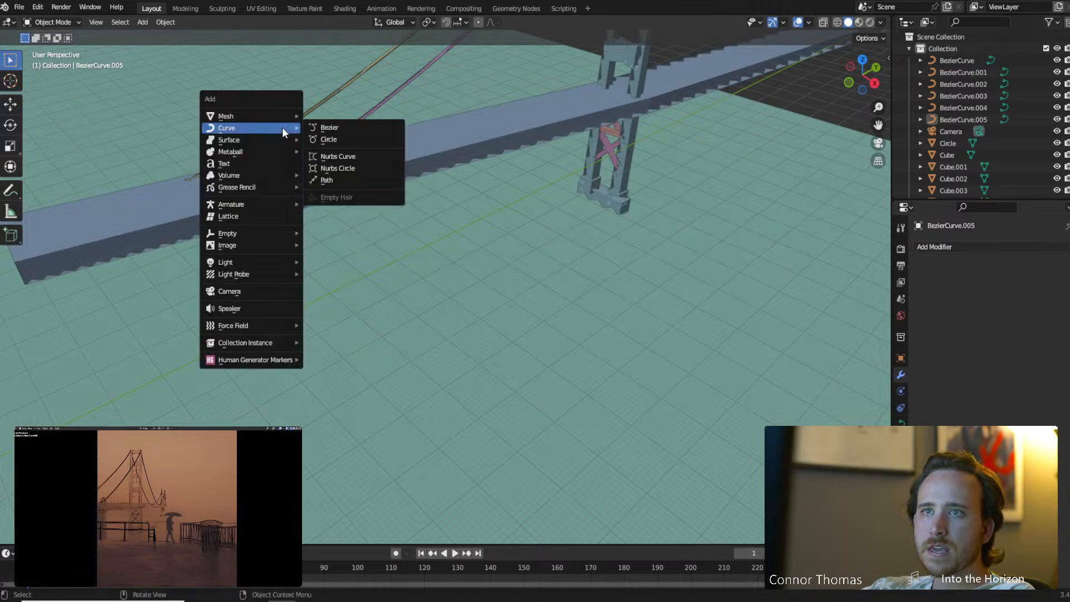
pyautogui.moveTo(279, 114)
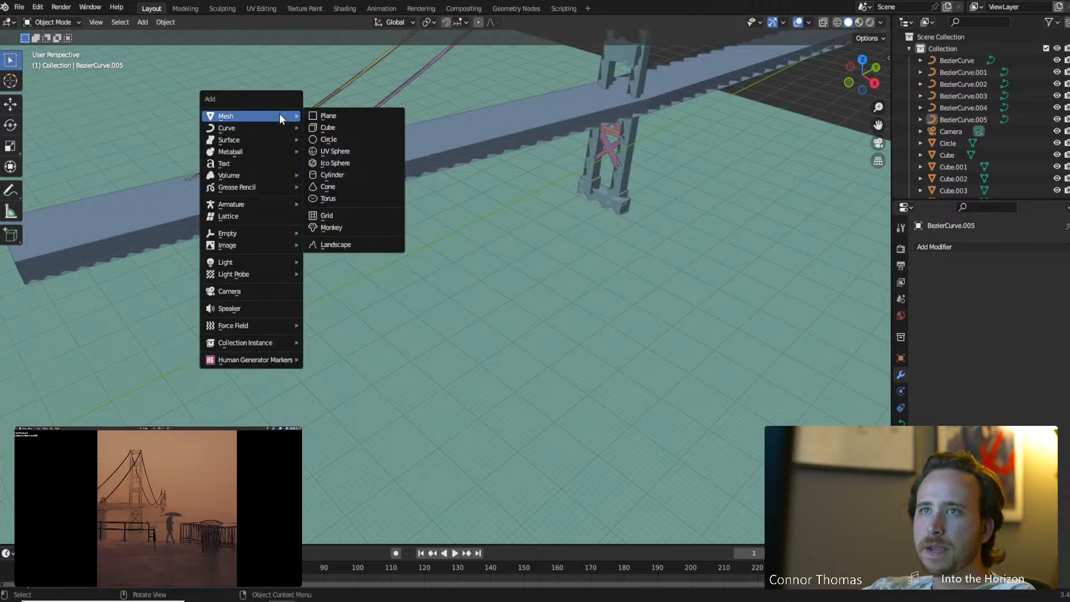
pyautogui.click(343, 176)
pyautogui.press('s')
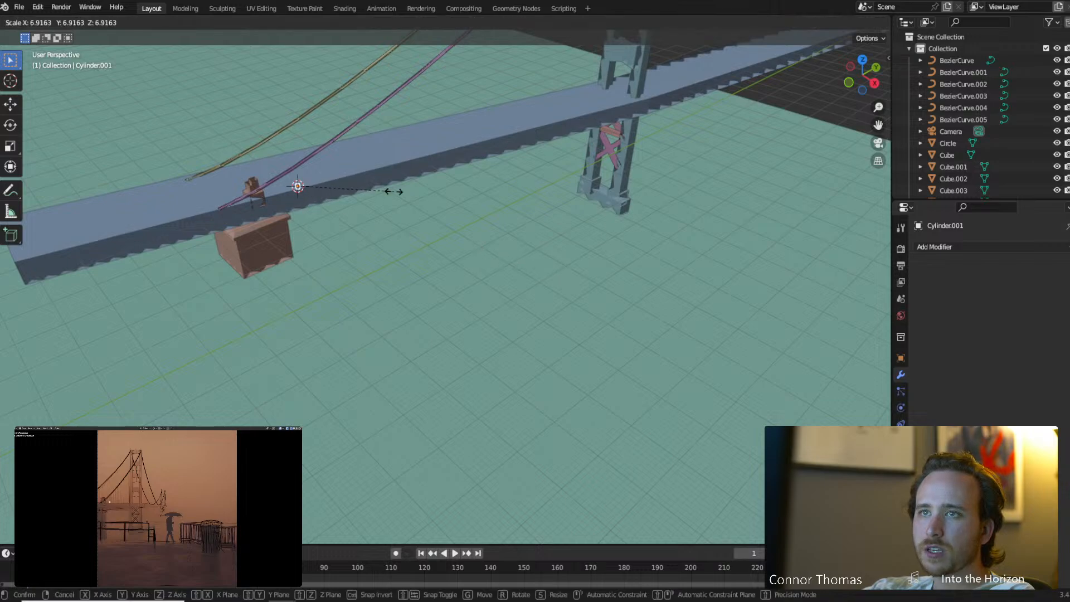
pyautogui.click(448, 191)
pyautogui.press('KP_Decimal')
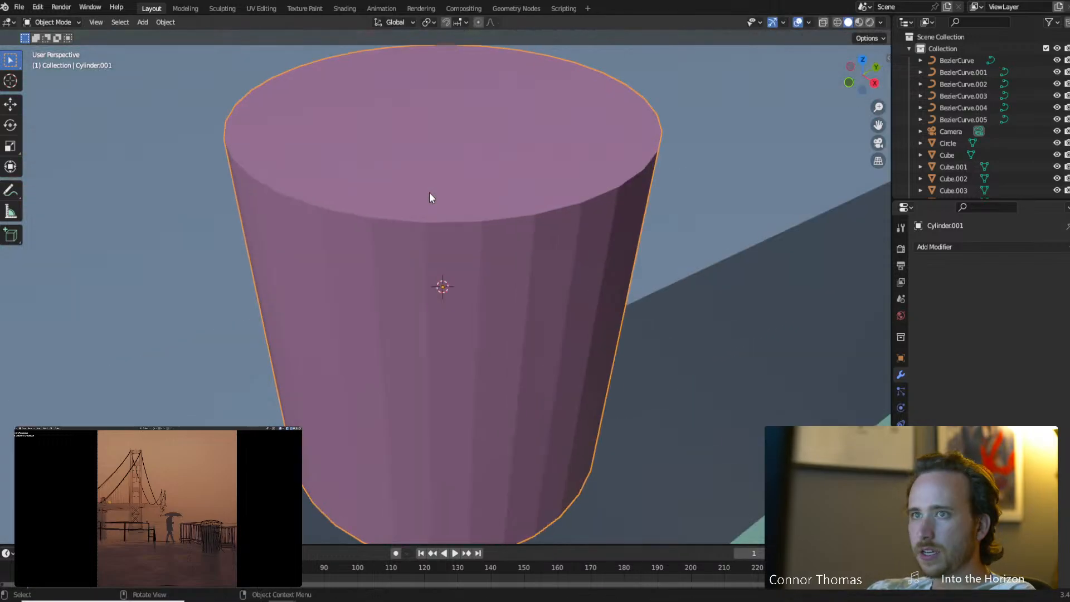
pyautogui.scroll(-14, 116, 184)
pyautogui.moveTo(226, 246); pyautogui.dragTo(265, 259, button='middle')
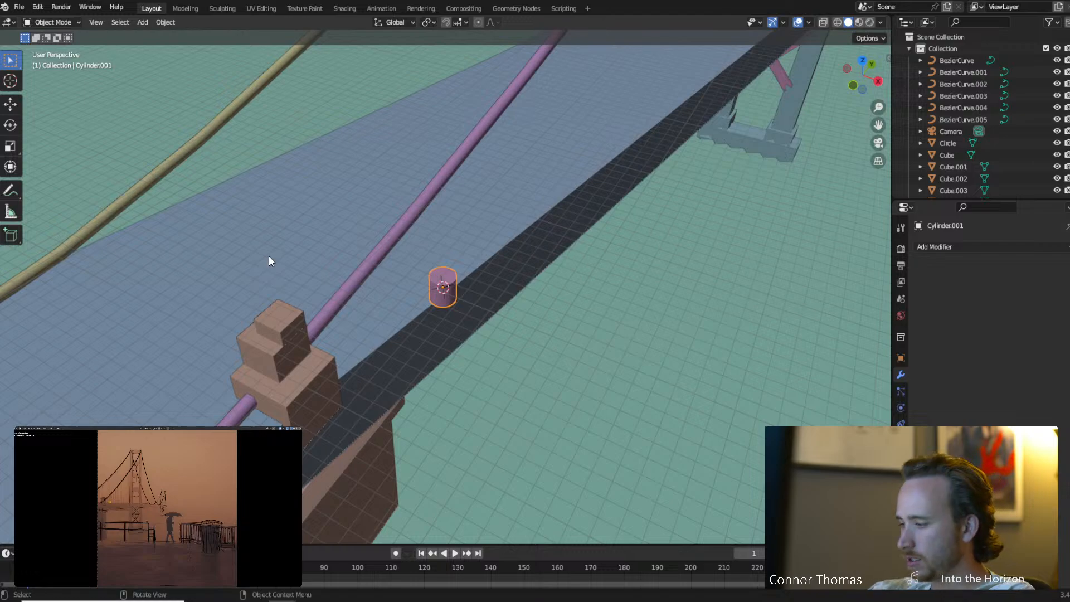
# Scale the cylinder down to about 0.17 and place it in top view directly beneath the near side-span cable.
pyautogui.press('KP_7')
pyautogui.scroll(4, 335, 253)
pyautogui.press('s')
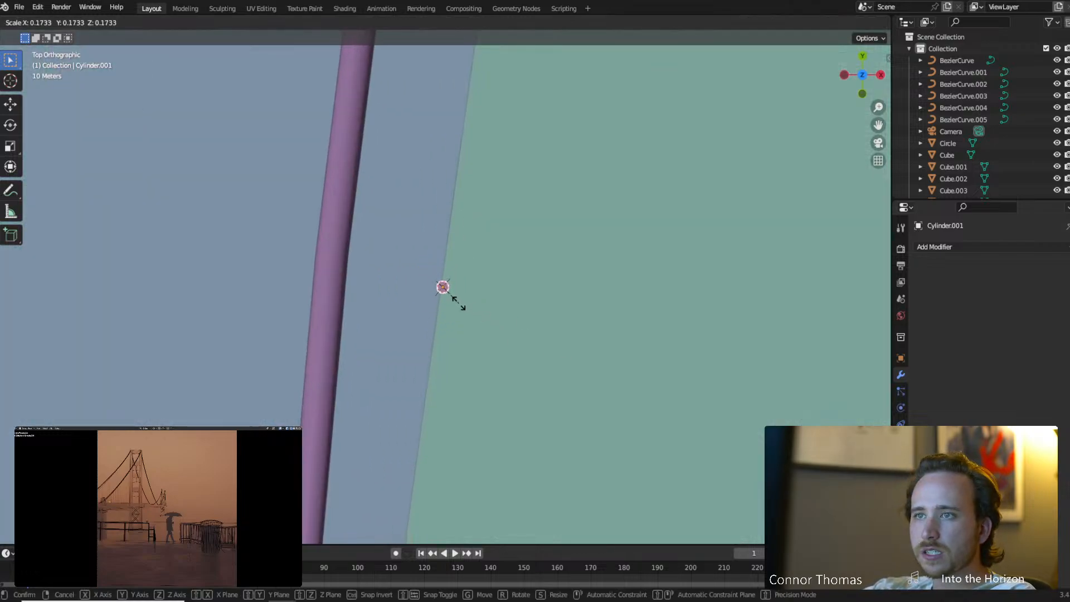
pyautogui.press('g')
pyautogui.click(323, 411)
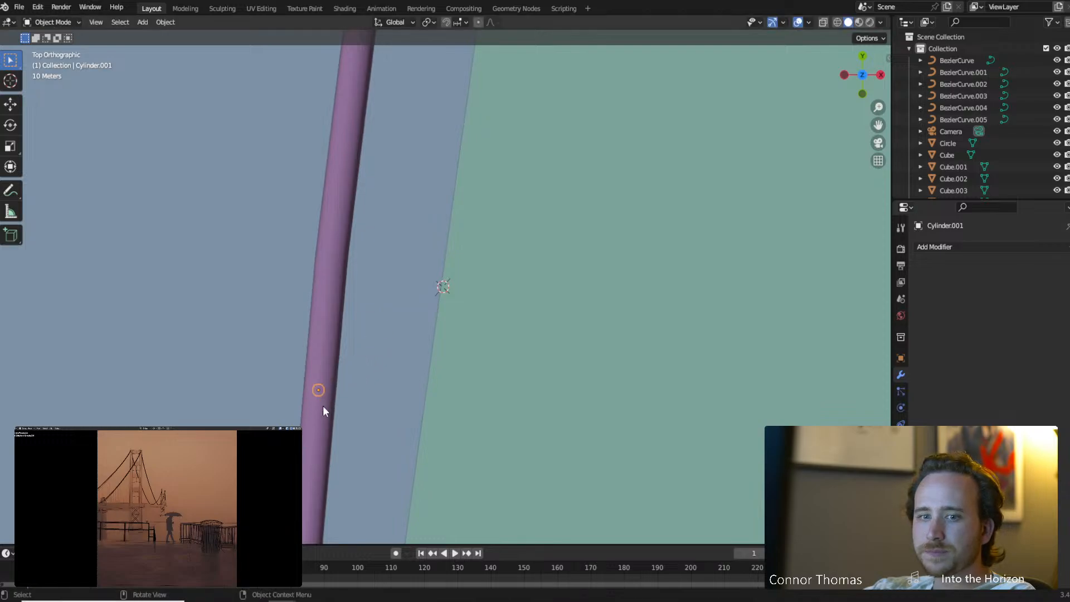
# Extrude the cylinder's top face upward until it meets the side-span cable, forming a vertical hanger.
pyautogui.press('Tab')
pyautogui.moveTo(383, 439); pyautogui.dragTo(299, 300, button='middle')
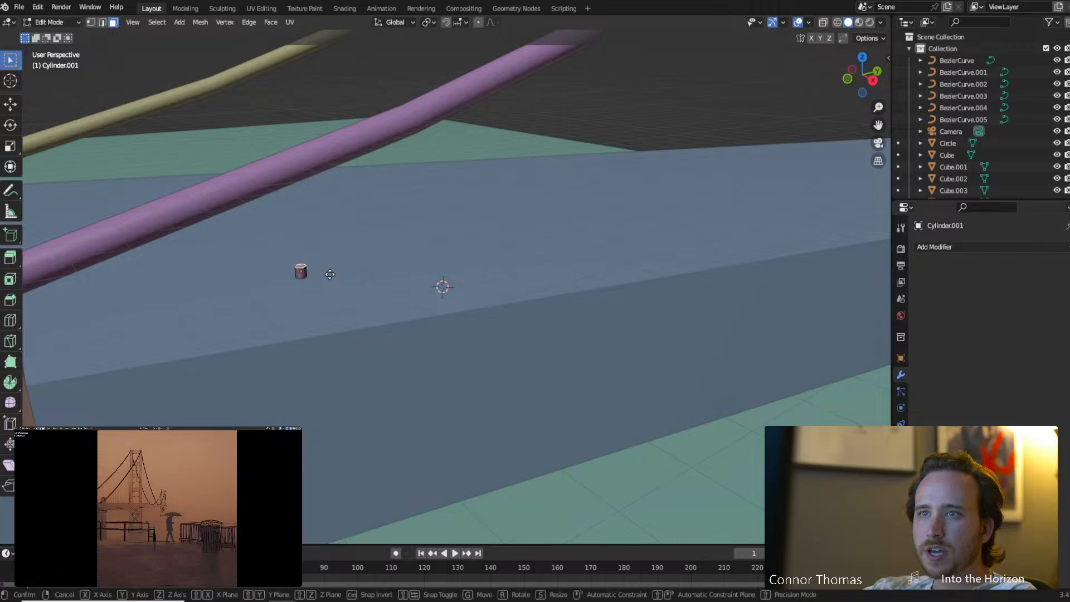
pyautogui.press('e')
pyautogui.click(325, 179)
pyautogui.moveTo(325, 179); pyautogui.dragTo(474, 224, button='middle')
pyautogui.press('Tab')
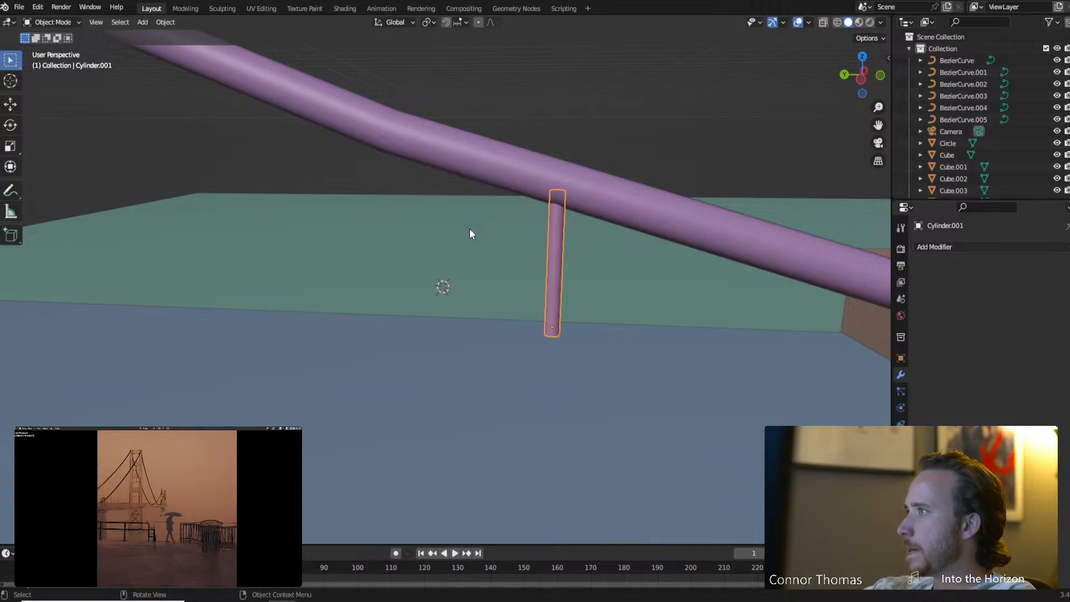
# Lower the hanger's bottom vertices along Z until they reach the bridge deck.
pyautogui.moveTo(536, 253); pyautogui.dragTo(354, 277, button='middle')
pyautogui.press('Tab')
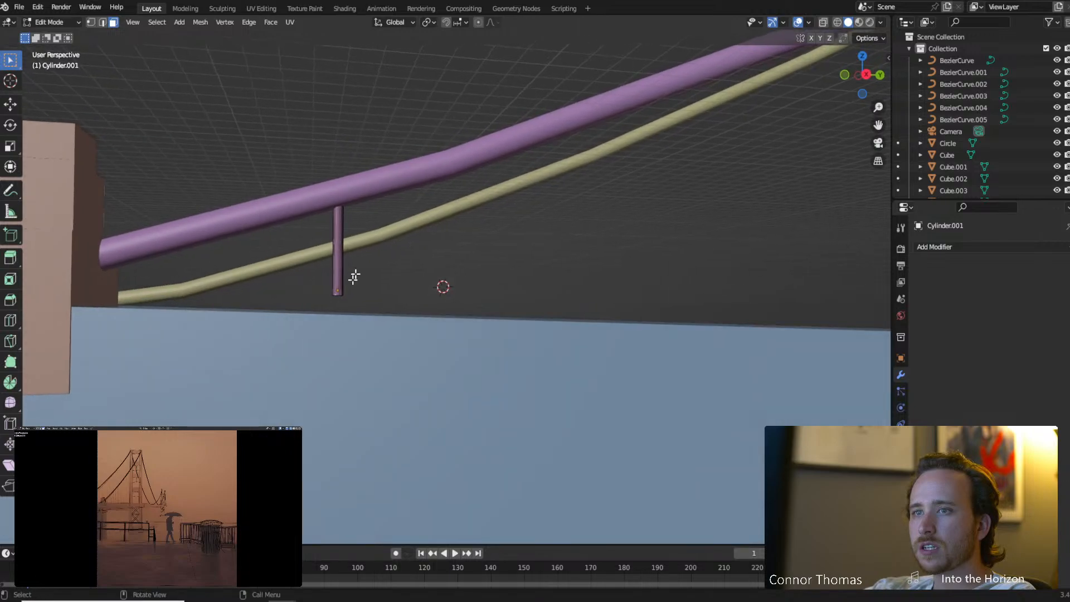
pyautogui.hotkey('shift', 'z')
pyautogui.press('c')
pyautogui.click(328, 300)
pyautogui.rightClick(330, 301)
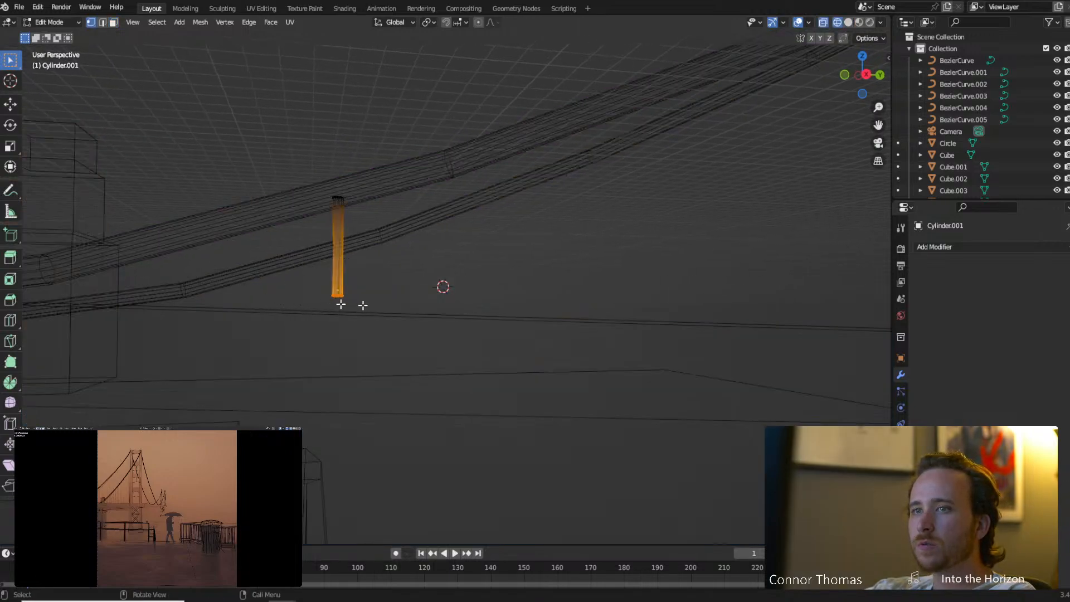
pyautogui.press('g')
pyautogui.press('z')
pyautogui.click(385, 329)
pyautogui.scroll(-10, 406, 328)
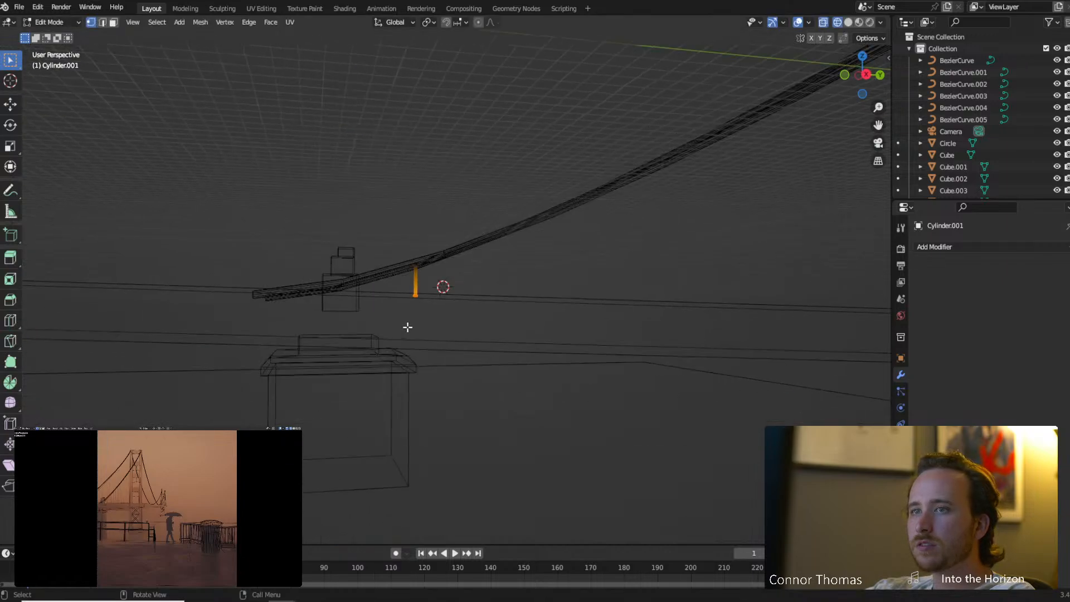
pyautogui.scroll(-3, 489, 334)
pyautogui.scroll(12, 485, 335)
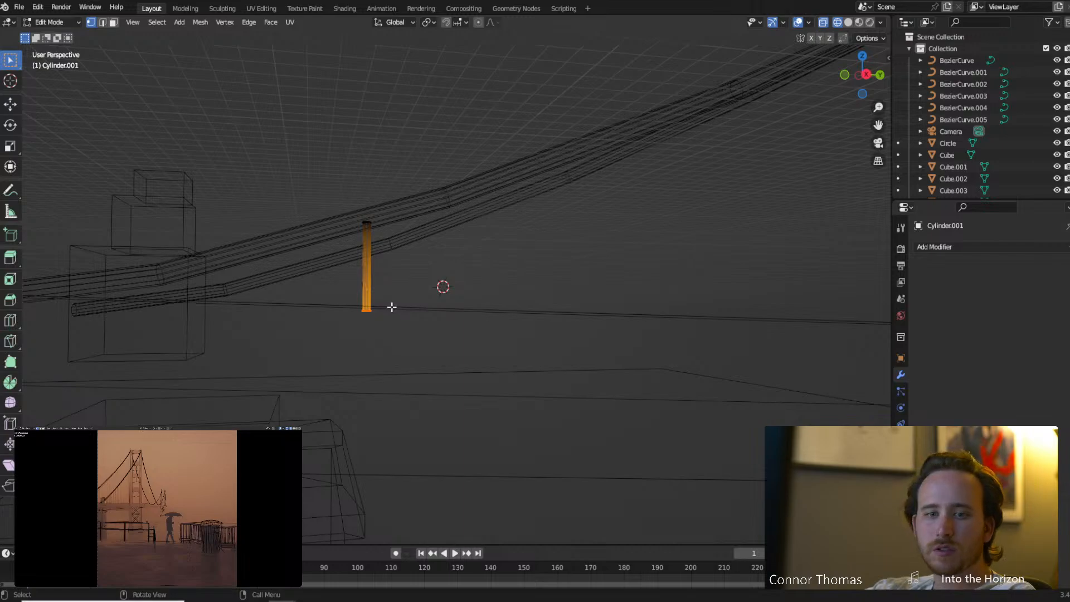
pyautogui.press('Tab')
# Add an Array modifier to the hanger cylinder.
pyautogui.moveTo(373, 256); pyautogui.dragTo(372, 269, button='middle')
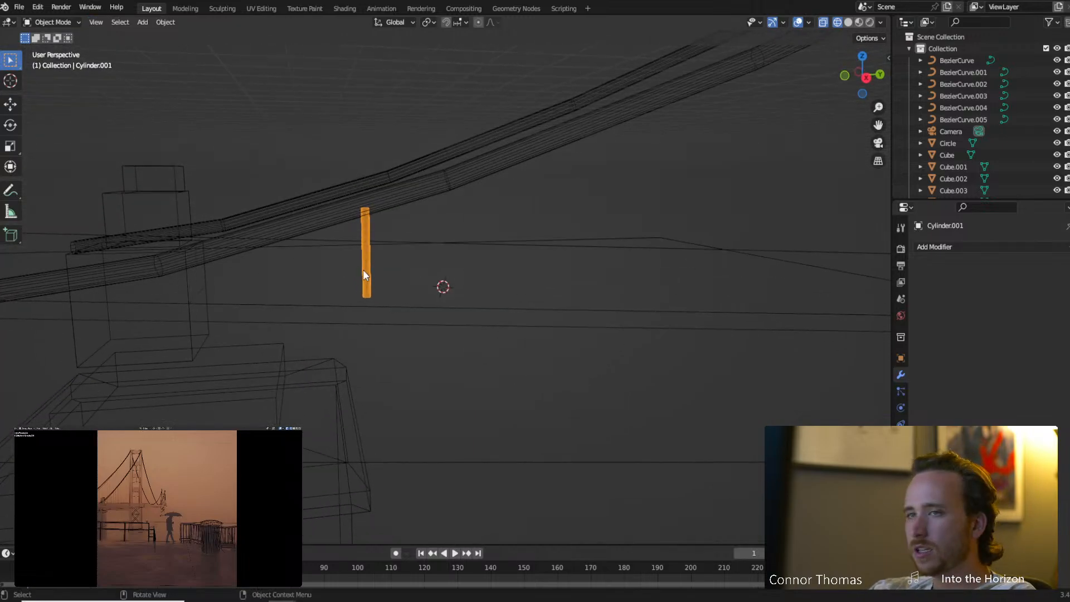
pyautogui.moveTo(325, 303); pyautogui.dragTo(563, 206, button='middle')
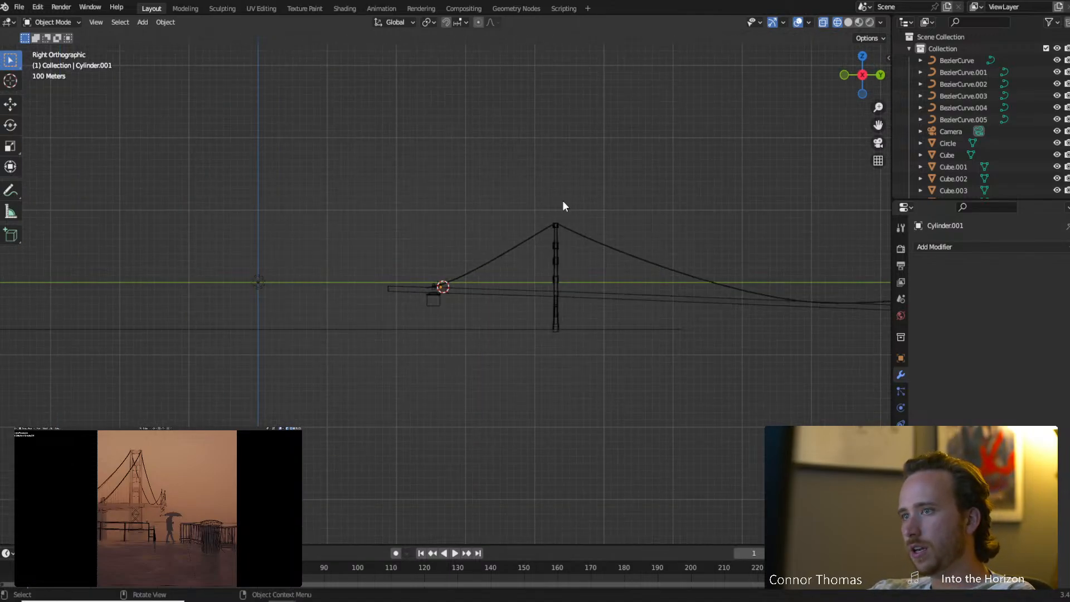
pyautogui.scroll(-3, 563, 206)
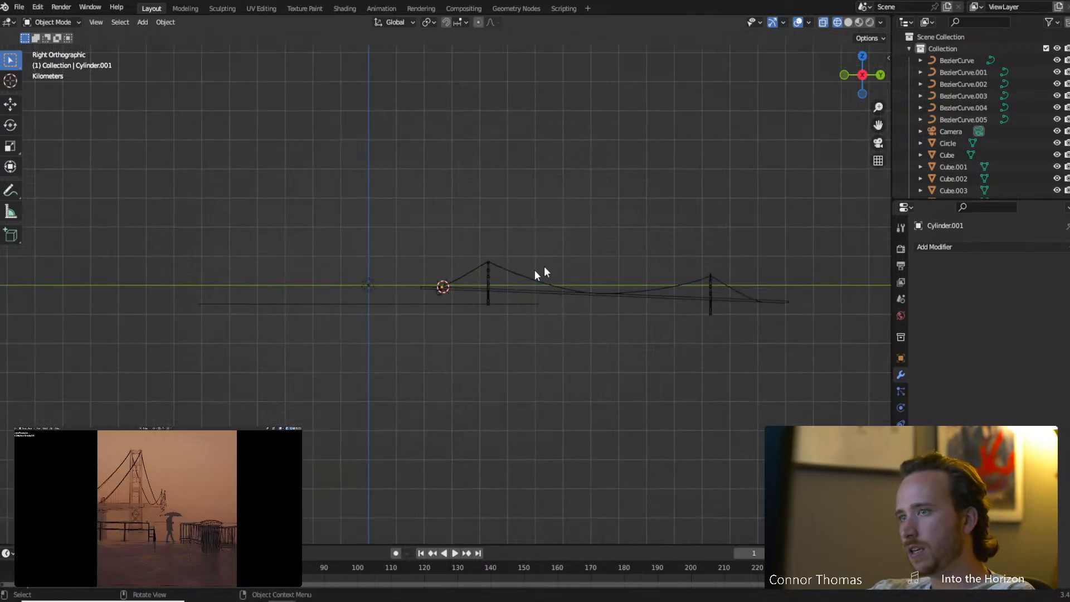
pyautogui.click(991, 249)
pyautogui.click(863, 287)
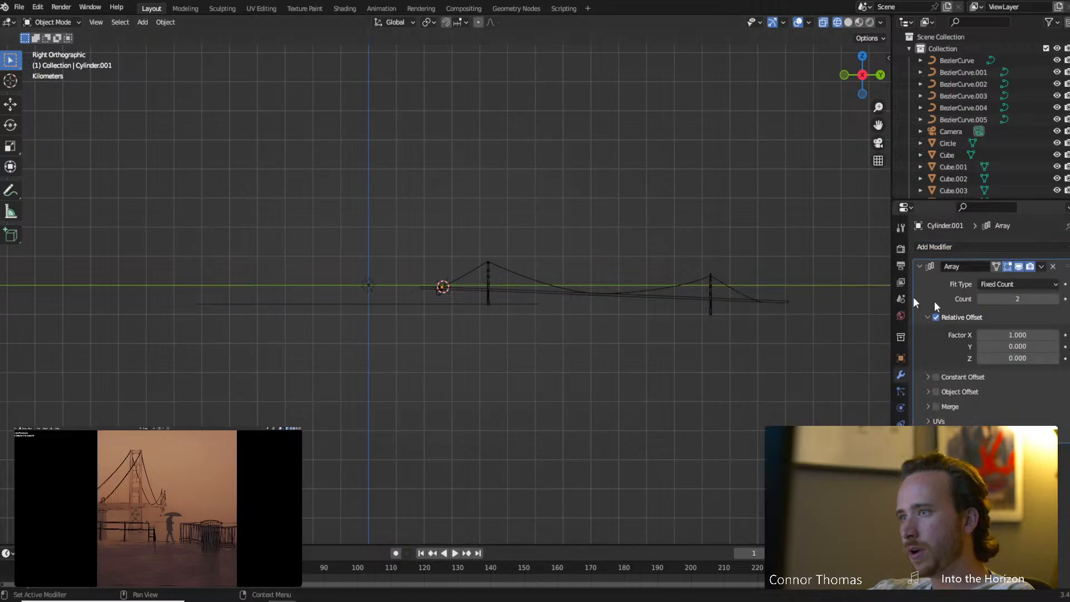
# Set the hanger array's relative offset to X 0 and Y 22.9.
pyautogui.scroll(10, 550, 290)
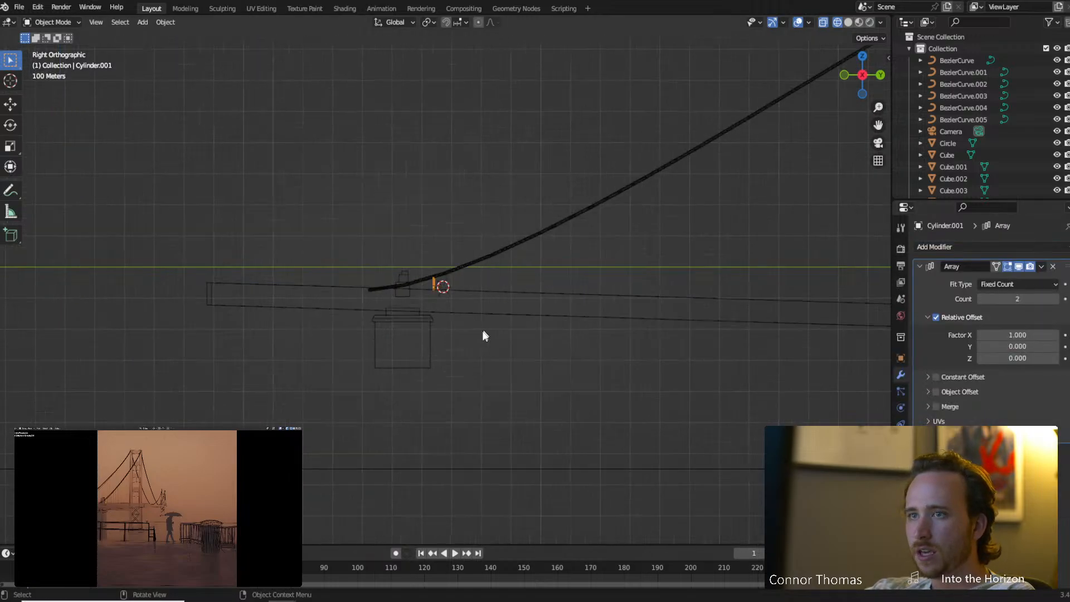
pyautogui.click(1026, 333)
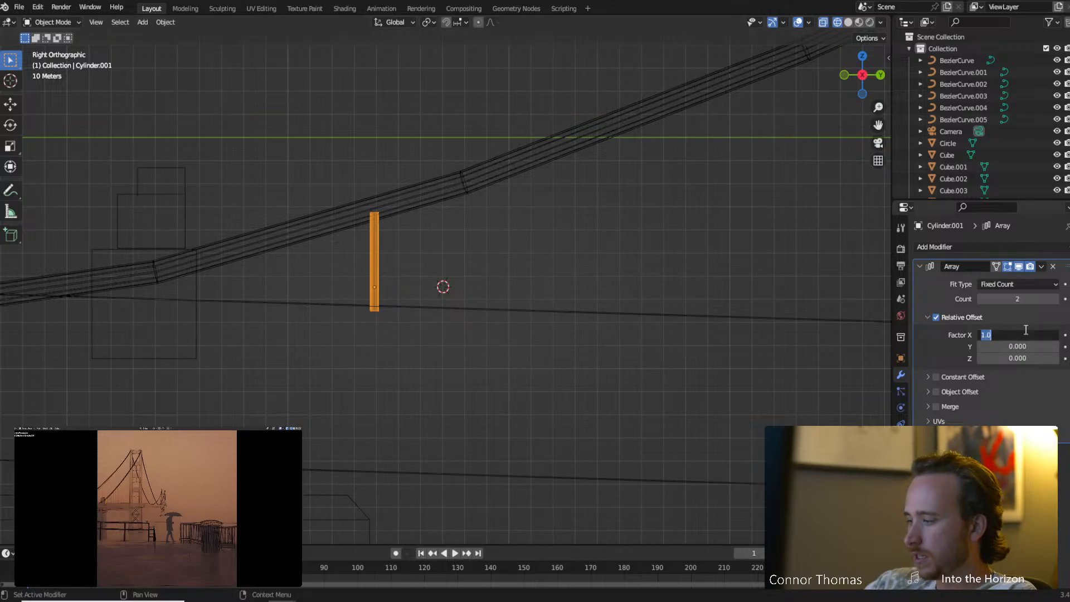
pyautogui.write('0')
pyautogui.press('Tab')
pyautogui.write('1')
pyautogui.press('Return')
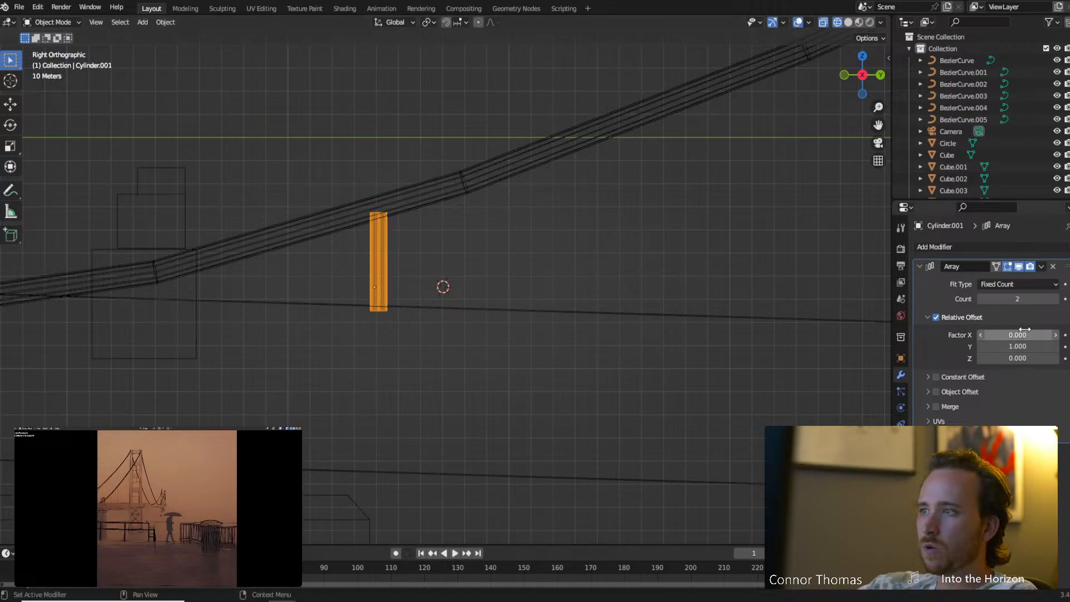
pyautogui.moveTo(1024, 346); pyautogui.dragTo(1047, 346)
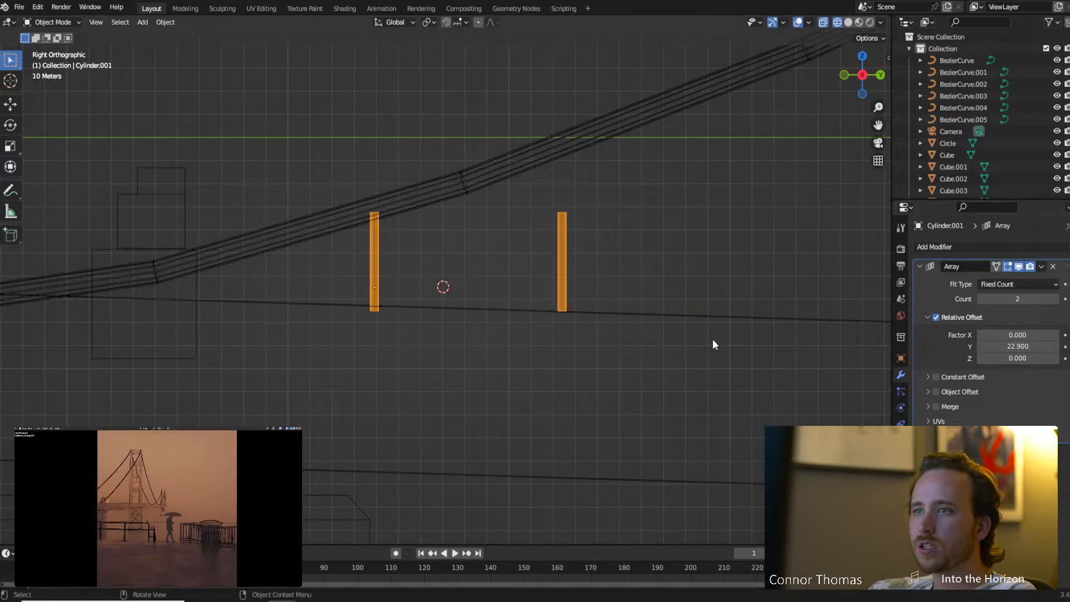
# Rotate the arrayed hangers about 2° in side view so the row follows the deck's slope.
pyautogui.scroll(-4, 659, 324)
pyautogui.press('r')
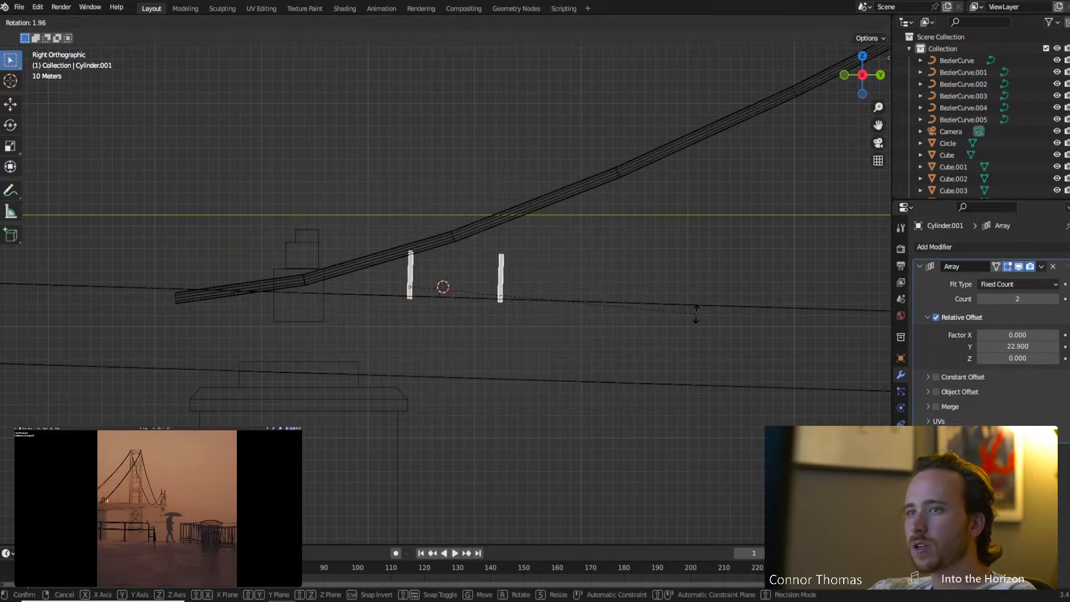
pyautogui.click(694, 313)
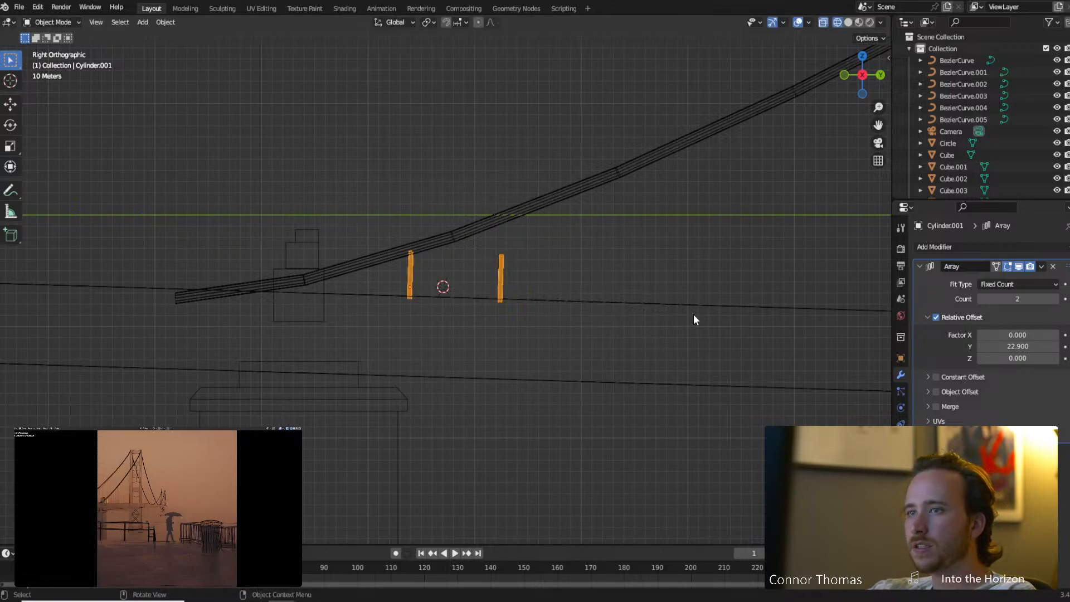
# Raise the hanger array's count to 131 so the row extends past the far tower along the deck.
pyautogui.scroll(-8, 664, 337)
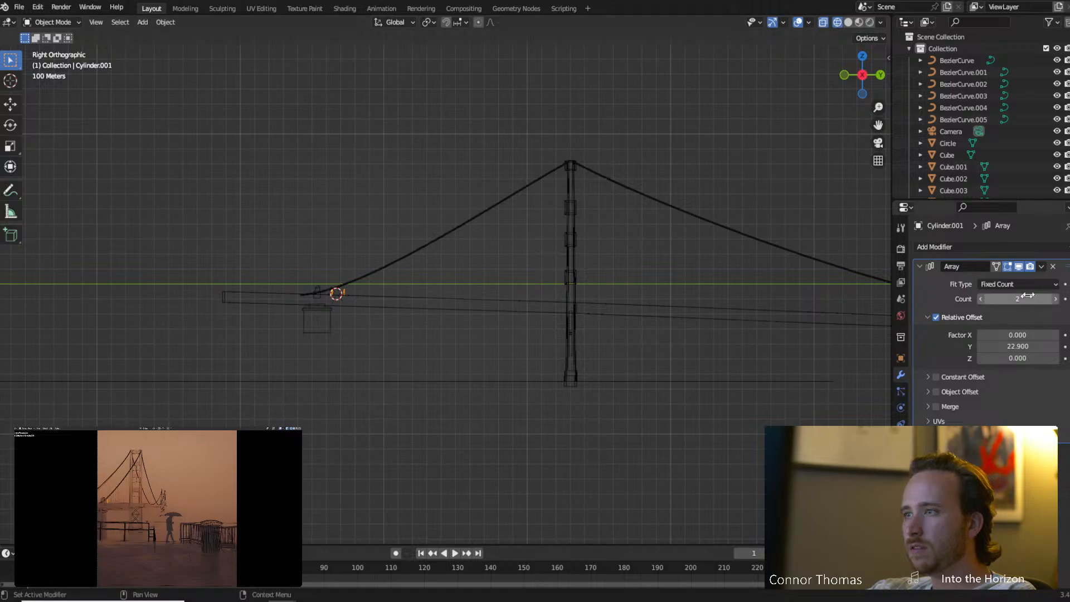
pyautogui.moveTo(1006, 299); pyautogui.dragTo(1042, 299)
pyautogui.keyDown('shift'); pyautogui.moveTo(719, 321); pyautogui.dragTo(497, 311, button='middle'); pyautogui.keyUp('shift')
pyautogui.scroll(-5, 503, 311)
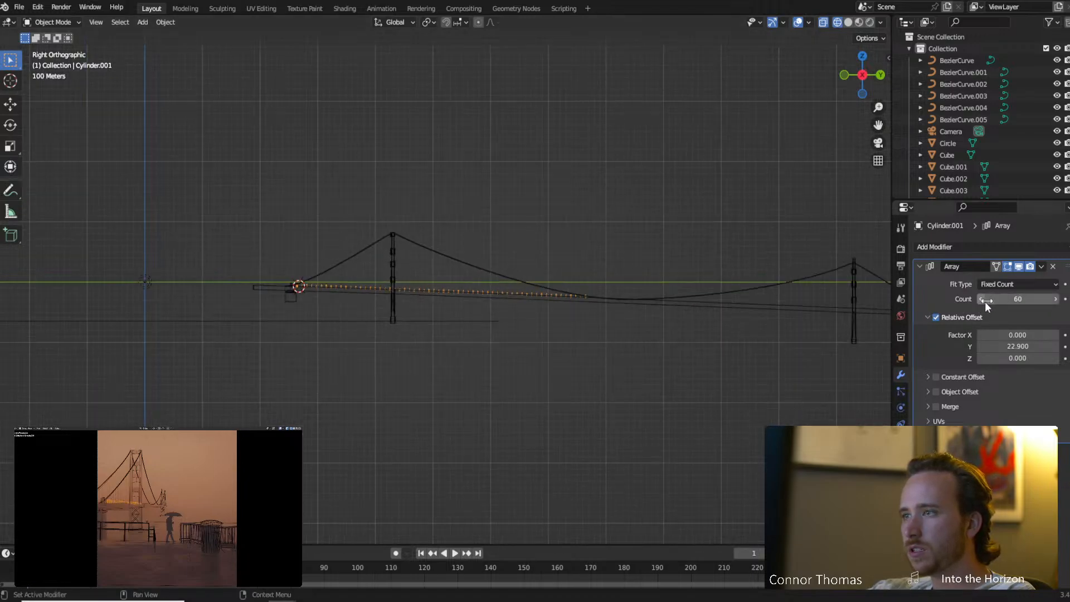
pyautogui.moveTo(985, 302); pyautogui.dragTo(1021, 299)
pyautogui.keyDown('shift'); pyautogui.moveTo(829, 330); pyautogui.dragTo(544, 333, button='middle'); pyautogui.keyUp('shift')
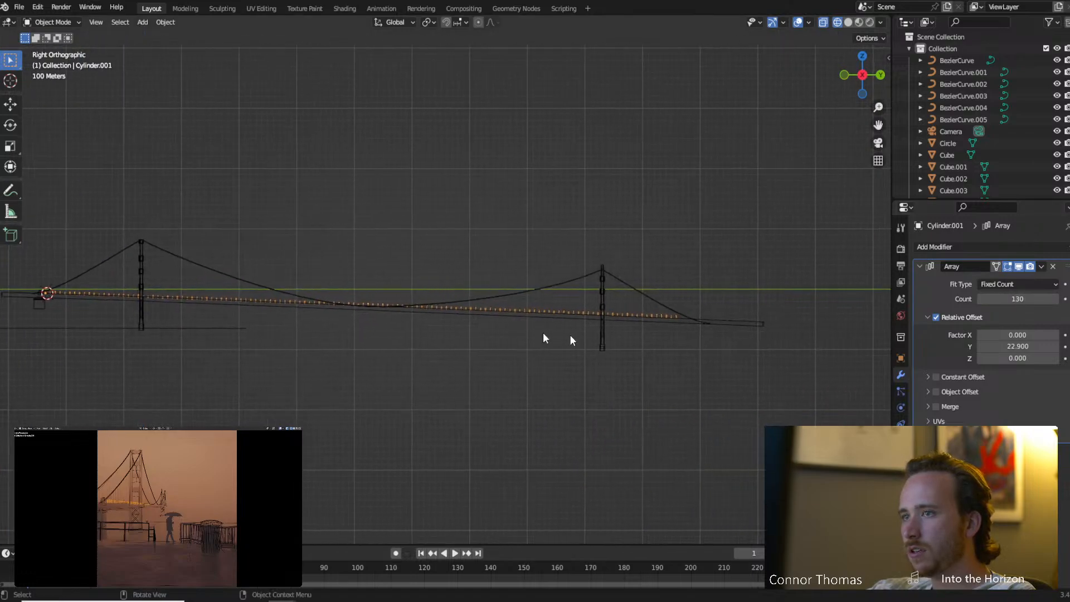
pyautogui.click(1058, 300)
# Fine-tune the hanger row's rotation in side view to follow the deck line at its far end.
pyautogui.keyDown('shift'); pyautogui.moveTo(240, 319); pyautogui.dragTo(448, 332, button='middle'); pyautogui.keyUp('shift')
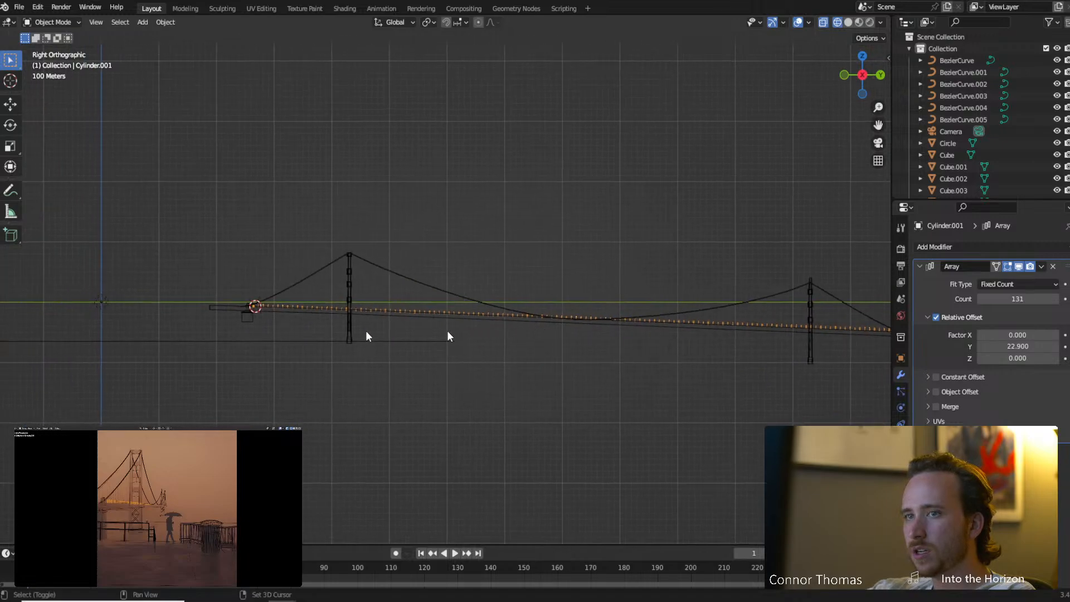
pyautogui.keyDown('shift'); pyautogui.moveTo(192, 357); pyautogui.dragTo(421, 333, button='middle'); pyautogui.keyUp('shift')
pyautogui.scroll(7, 446, 332)
pyautogui.keyDown('shift'); pyautogui.moveTo(596, 295); pyautogui.dragTo(191, 332, button='middle'); pyautogui.keyUp('shift')
pyautogui.scroll(6, 362, 360)
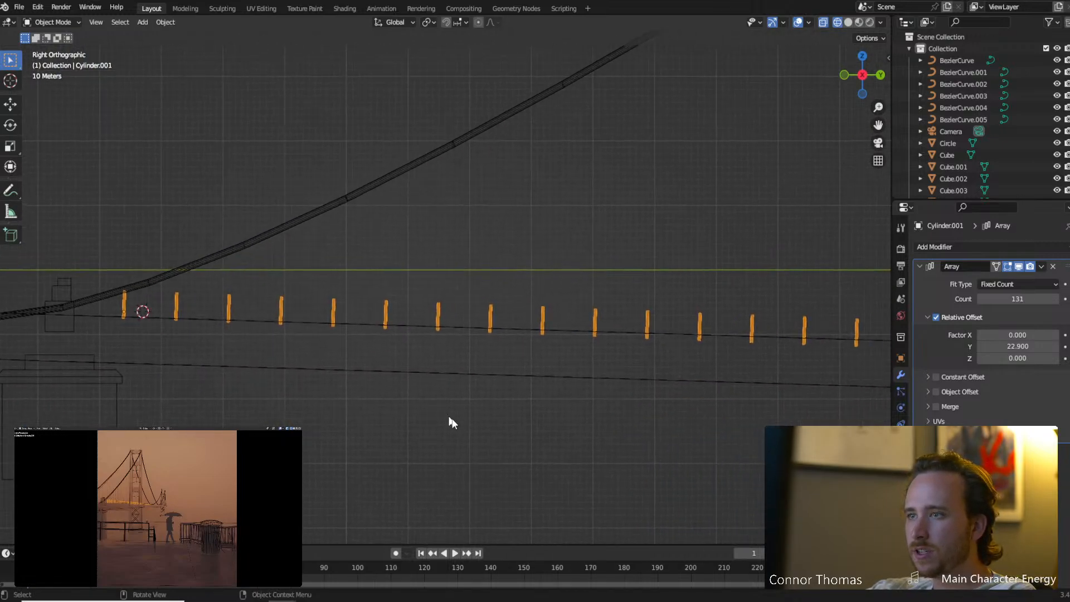
pyautogui.scroll(-10, 451, 422)
pyautogui.keyDown('shift'); pyautogui.moveTo(540, 383); pyautogui.dragTo(311, 377, button='middle'); pyautogui.keyUp('shift')
pyautogui.keyDown('shift'); pyautogui.moveTo(551, 368); pyautogui.dragTo(114, 379, button='middle'); pyautogui.keyUp('shift')
pyautogui.keyDown('shift'); pyautogui.moveTo(731, 374); pyautogui.dragTo(128, 317, button='middle'); pyautogui.keyUp('shift')
pyautogui.scroll(10, 600, 329)
pyautogui.keyDown('shift'); pyautogui.moveTo(775, 393); pyautogui.dragTo(389, 327, button='middle'); pyautogui.keyUp('shift')
pyautogui.scroll(5, 608, 354)
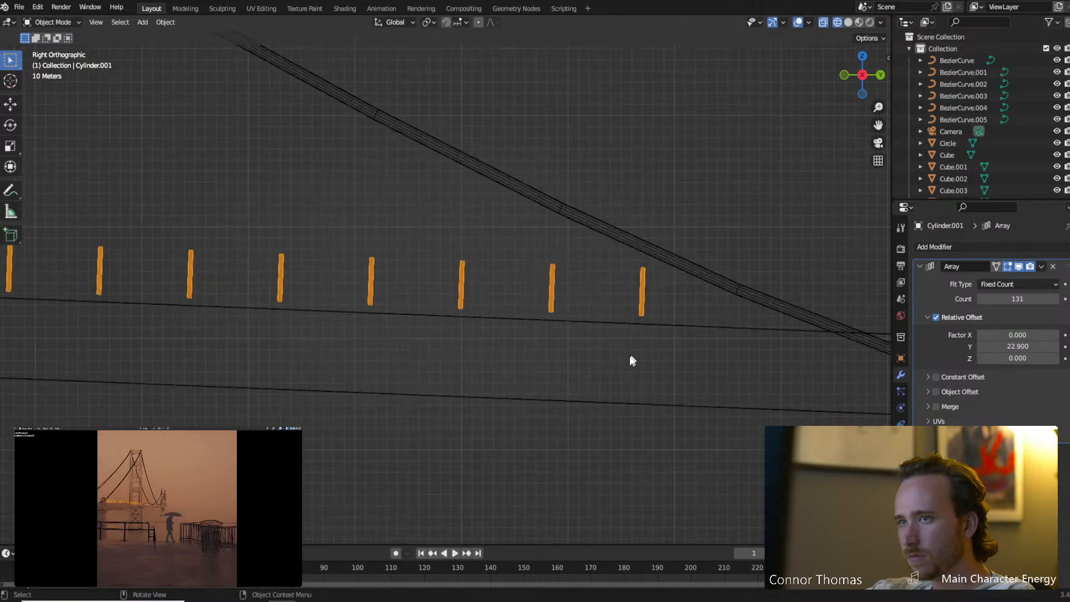
pyautogui.scroll(1, 707, 371)
pyautogui.press('r')
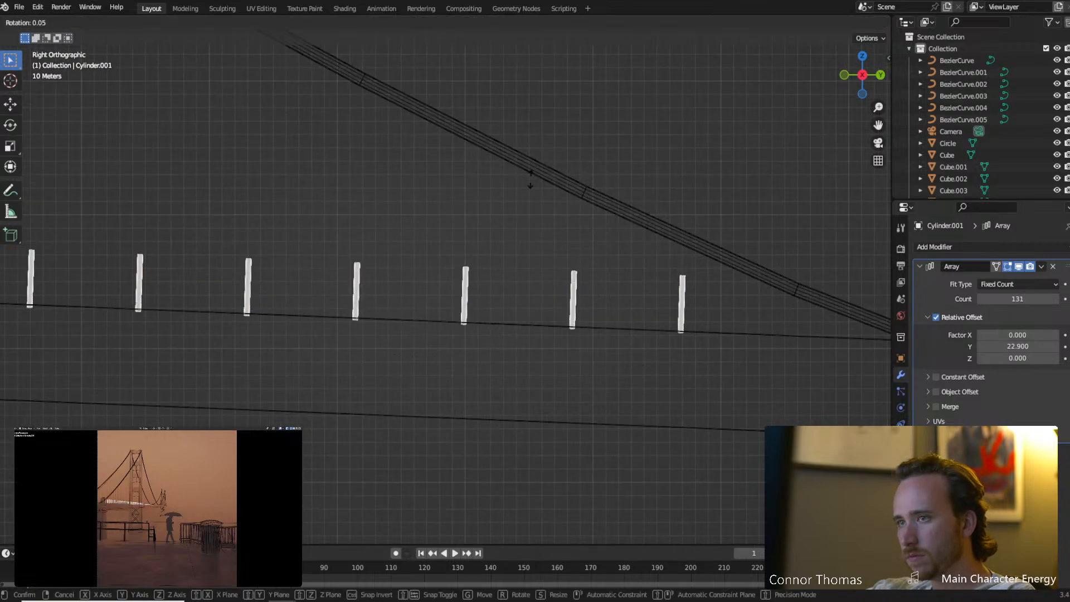
pyautogui.click(487, 308)
# Check the hanger row's fit along the deck in side view and its alignment with the cables in top view.
pyautogui.scroll(-10, 485, 262)
pyautogui.keyDown('shift'); pyautogui.moveTo(179, 283); pyautogui.dragTo(485, 329, button='middle'); pyautogui.keyUp('shift')
pyautogui.moveTo(232, 311)
pyautogui.keyDown('shift'); pyautogui.mouseDown(button='middle')
pyautogui.moveTo(432, 276)
pyautogui.moveTo(591, 270)
pyautogui.mouseUp(button='middle'); pyautogui.keyUp('shift')
pyautogui.keyDown('shift'); pyautogui.moveTo(295, 310); pyautogui.dragTo(488, 319, button='middle'); pyautogui.keyUp('shift')
pyautogui.keyDown('shift'); pyautogui.moveTo(278, 283); pyautogui.dragTo(474, 292, button='middle'); pyautogui.keyUp('shift')
pyautogui.keyDown('shift'); pyautogui.moveTo(284, 297); pyautogui.dragTo(664, 309, button='middle'); pyautogui.keyUp('shift')
pyautogui.keyDown('shift'); pyautogui.moveTo(143, 299); pyautogui.dragTo(502, 296, button='middle'); pyautogui.keyUp('shift')
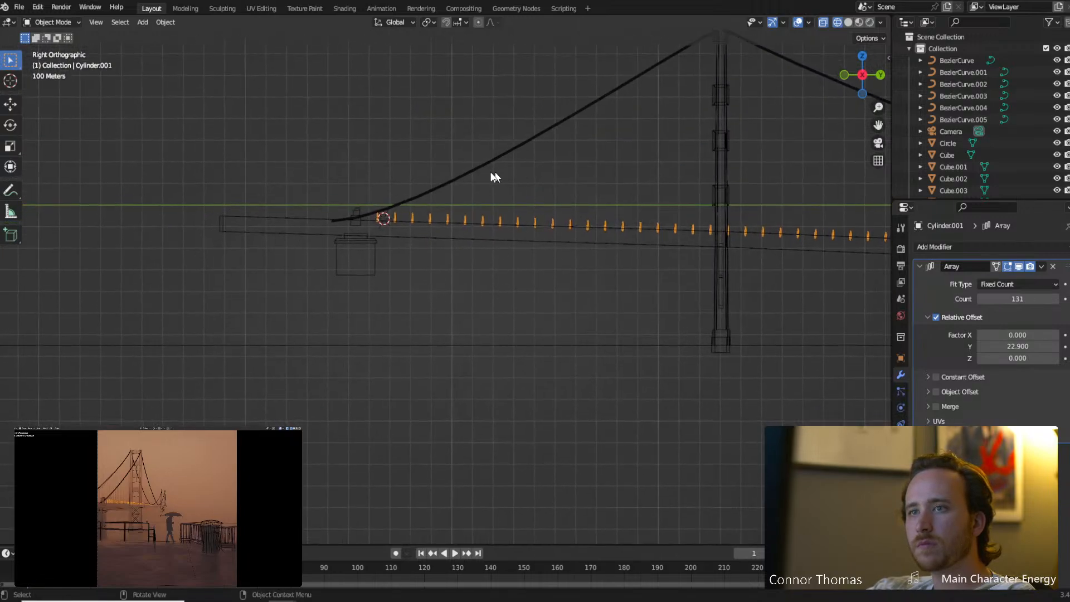
pyautogui.scroll(8, 411, 211)
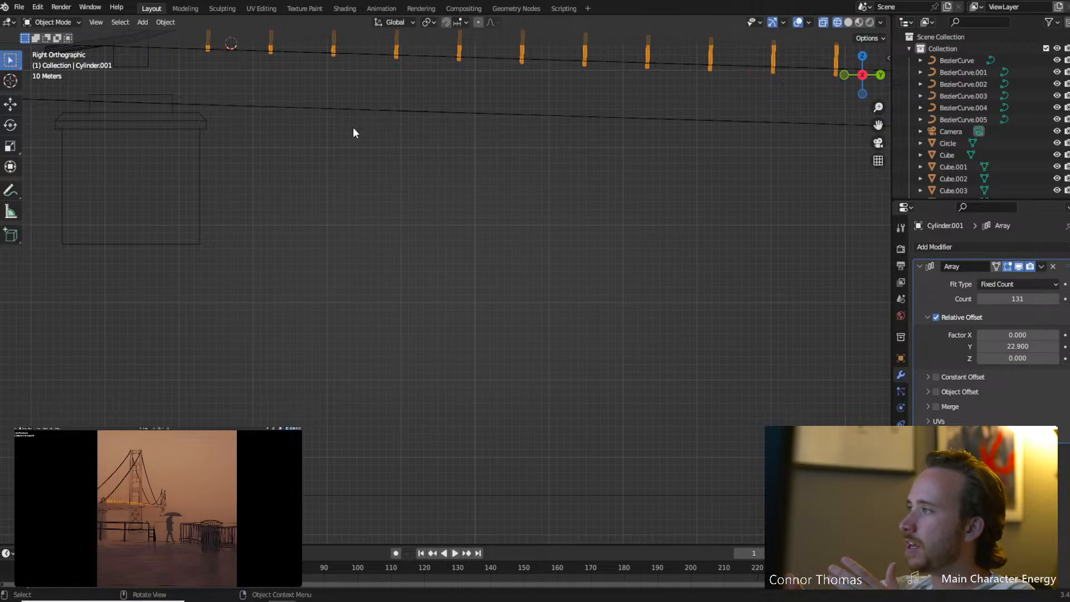
pyautogui.press('KP_7')
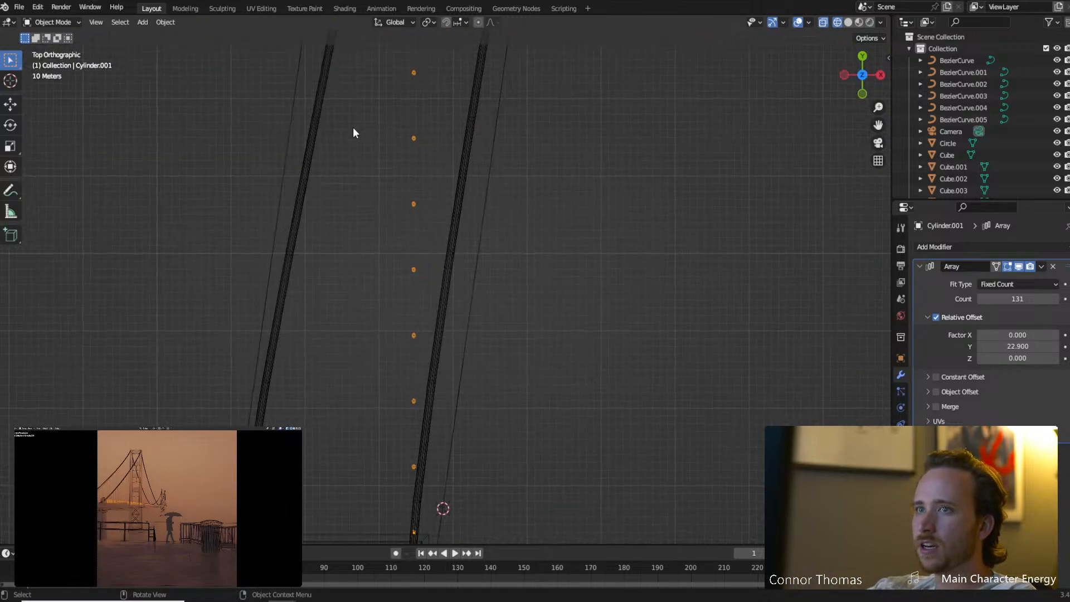
pyautogui.scroll(-5, 397, 196)
pyautogui.keyDown('shift'); pyautogui.moveTo(480, 78); pyautogui.dragTo(483, 161, button='middle'); pyautogui.keyUp('shift')
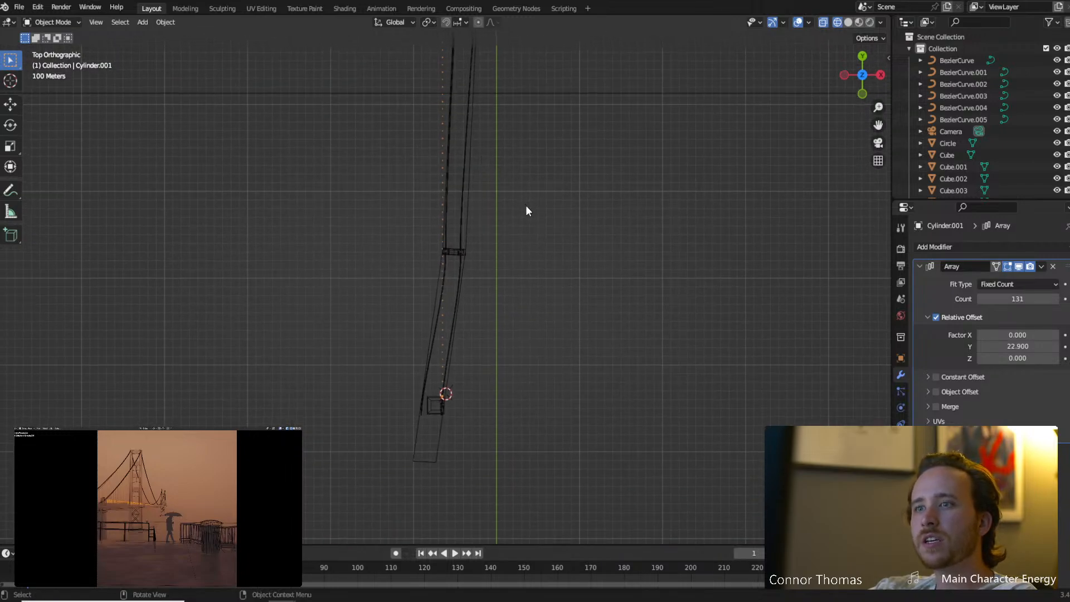
pyautogui.keyDown('shift'); pyautogui.moveTo(583, 237); pyautogui.dragTo(593, 439, button='middle'); pyautogui.keyUp('shift')
pyautogui.scroll(-4, 579, 320)
pyautogui.keyDown('shift'); pyautogui.moveTo(546, 250); pyautogui.dragTo(556, 285, button='middle'); pyautogui.keyUp('shift')
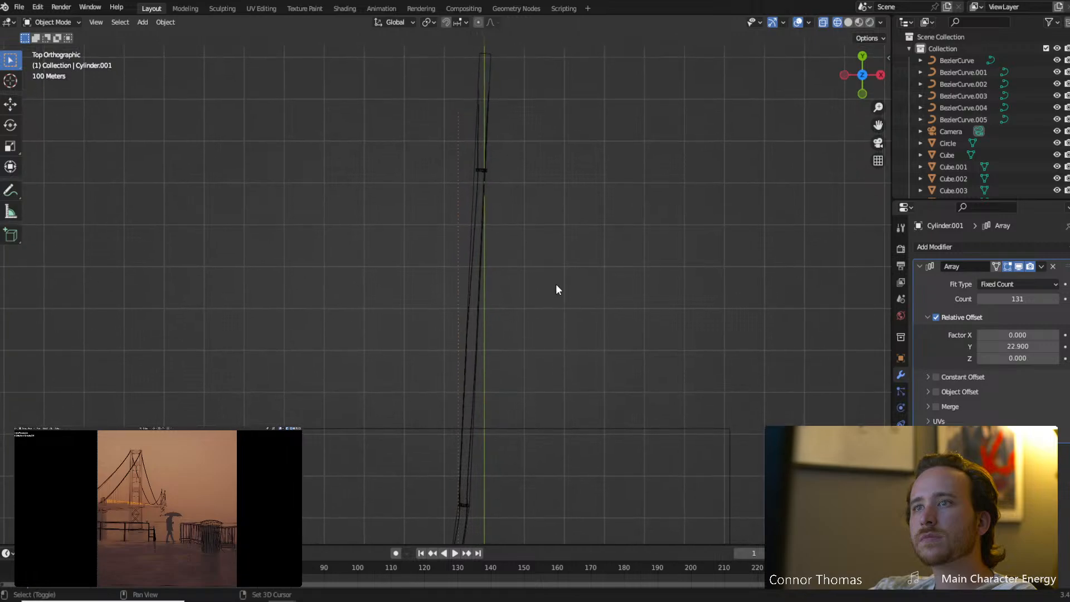
# Align the hanger row to the +X-side cable in top view: rotate about 3.6°, move about 110 m along X, and rotate about -0.5°.
pyautogui.press('r')
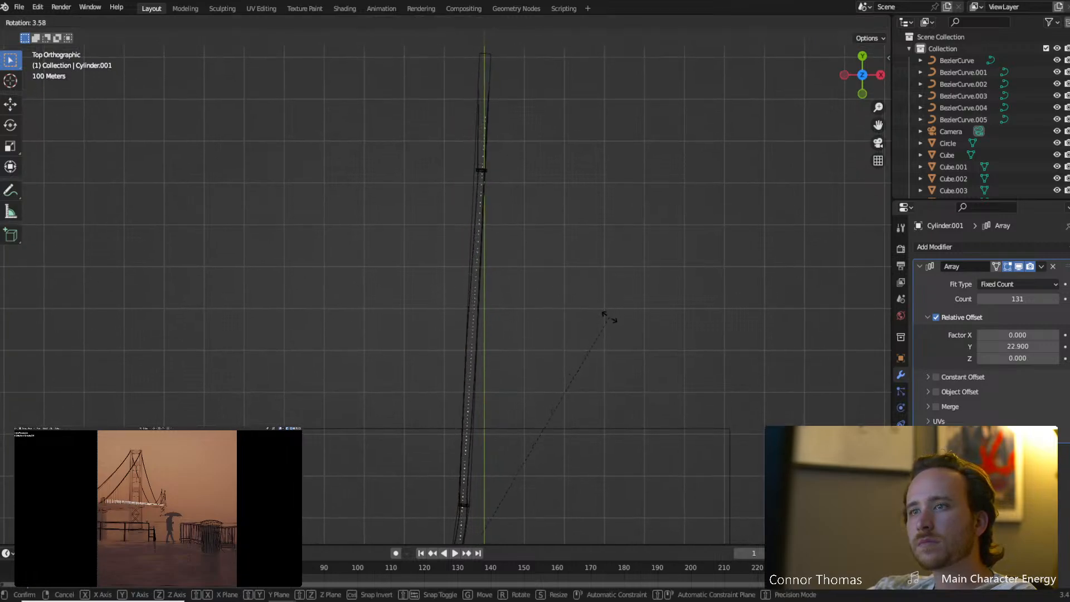
pyautogui.click(608, 317)
pyautogui.keyDown('shift'); pyautogui.moveTo(574, 341); pyautogui.dragTo(573, 219, button='middle'); pyautogui.keyUp('shift')
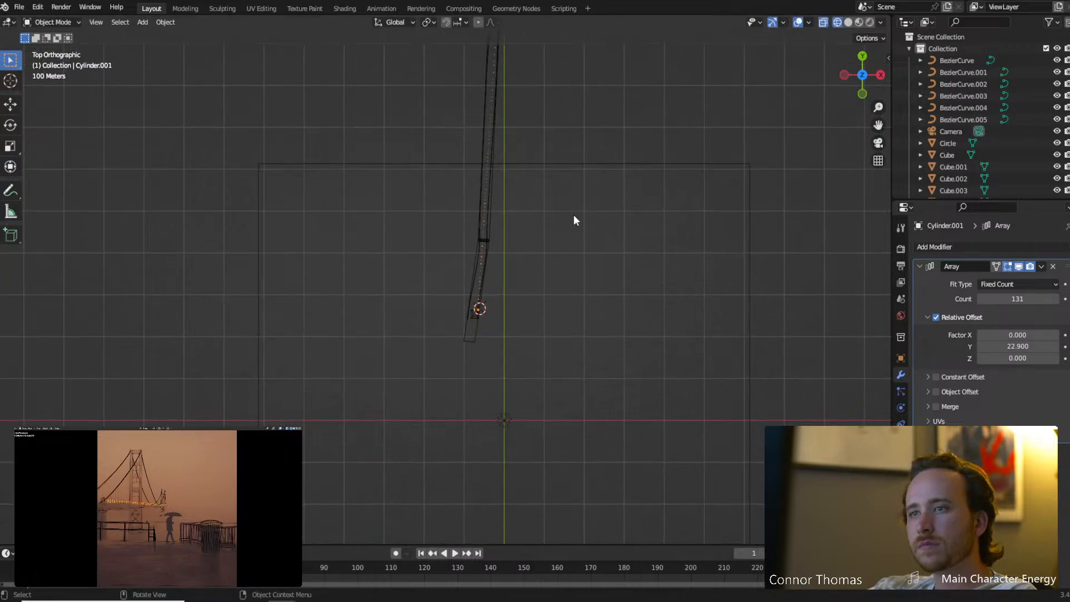
pyautogui.scroll(8, 551, 148)
pyautogui.keyDown('shift'); pyautogui.moveTo(657, 166); pyautogui.dragTo(500, 308, button='middle'); pyautogui.keyUp('shift')
pyautogui.press('g')
pyautogui.press('x')
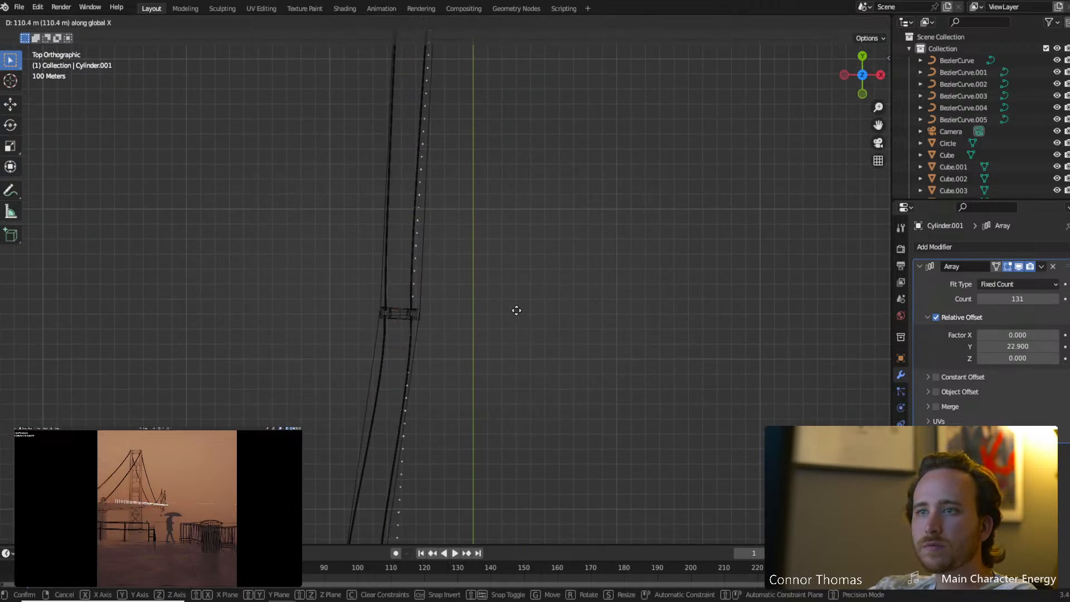
pyautogui.click(514, 310)
pyautogui.press('r')
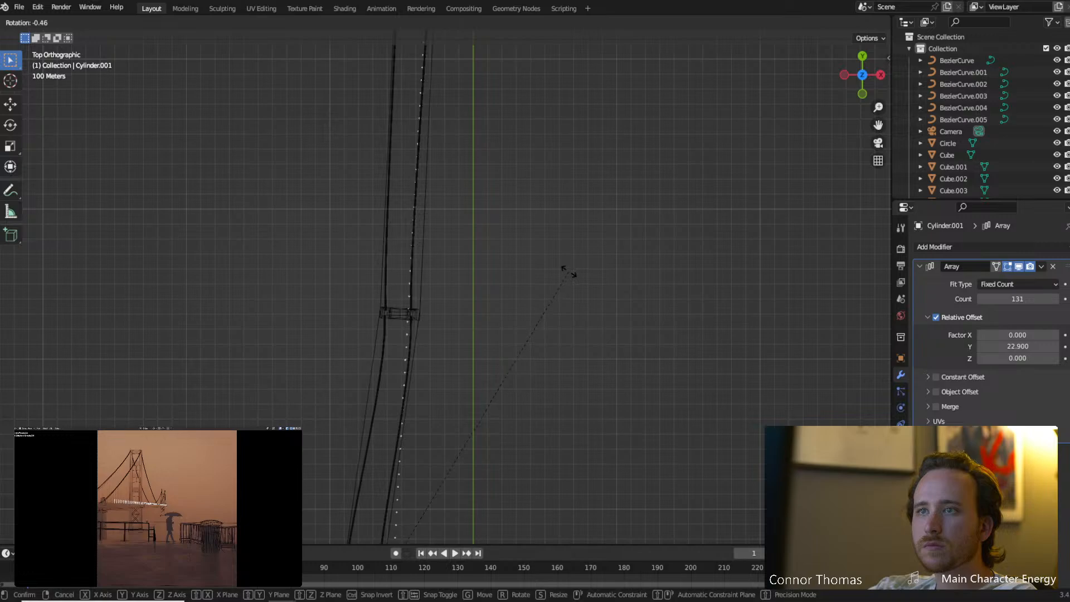
pyautogui.click(567, 269)
# Check the hanger row's alignment with the +X-side cable along the whole span in top view.
pyautogui.keyDown('shift'); pyautogui.moveTo(547, 162); pyautogui.dragTo(527, 406, button='middle'); pyautogui.keyUp('shift')
pyautogui.keyDown('shift'); pyautogui.moveTo(522, 134); pyautogui.dragTo(545, 301, button='middle'); pyautogui.keyUp('shift')
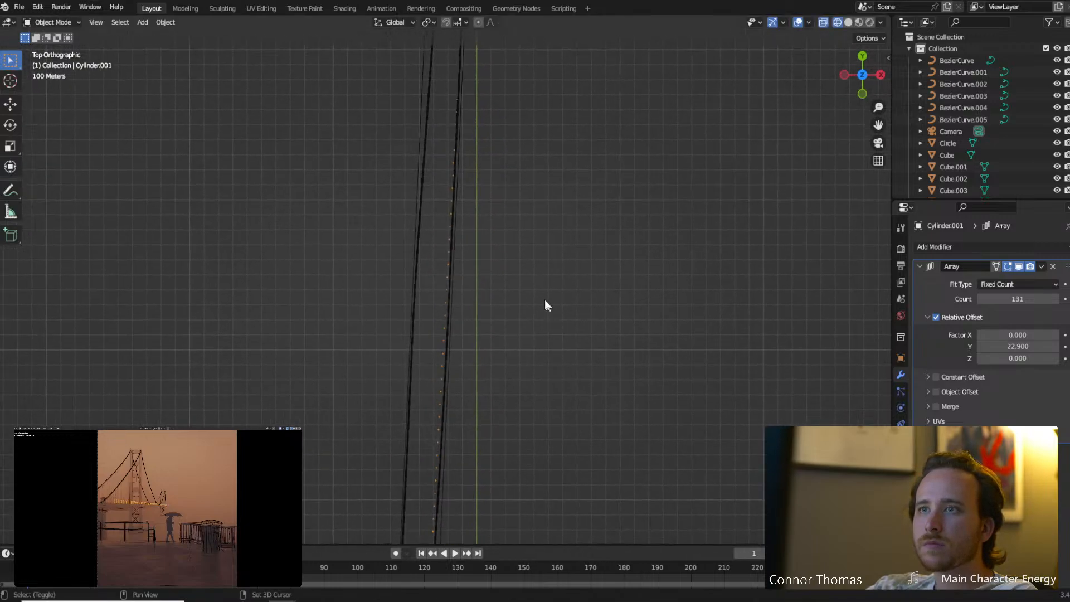
pyautogui.keyDown('shift'); pyautogui.moveTo(566, 198); pyautogui.dragTo(558, 437, button='middle'); pyautogui.keyUp('shift')
pyautogui.keyDown('shift'); pyautogui.moveTo(546, 301); pyautogui.dragTo(558, 464, button='middle'); pyautogui.keyUp('shift')
pyautogui.keyDown('shift'); pyautogui.moveTo(574, 283); pyautogui.dragTo(581, 466, button='middle'); pyautogui.keyUp('shift')
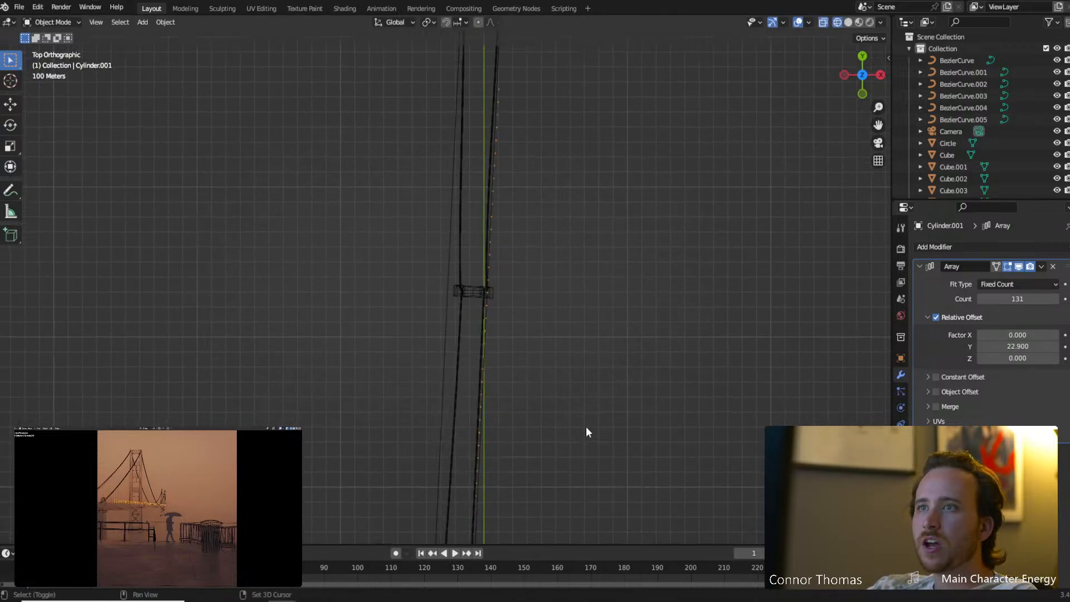
pyautogui.keyDown('shift'); pyautogui.moveTo(586, 426); pyautogui.dragTo(625, 218, button='middle'); pyautogui.keyUp('shift')
pyautogui.keyDown('shift'); pyautogui.moveTo(582, 418); pyautogui.dragTo(585, 217, button='middle'); pyautogui.keyUp('shift')
pyautogui.moveTo(578, 426)
pyautogui.keyDown('shift'); pyautogui.mouseDown(button='middle')
pyautogui.moveTo(567, 323)
pyautogui.moveTo(574, 234)
pyautogui.mouseUp(button='middle'); pyautogui.keyUp('shift')
pyautogui.keyDown('shift'); pyautogui.moveTo(568, 412); pyautogui.dragTo(576, 225, button='middle'); pyautogui.keyUp('shift')
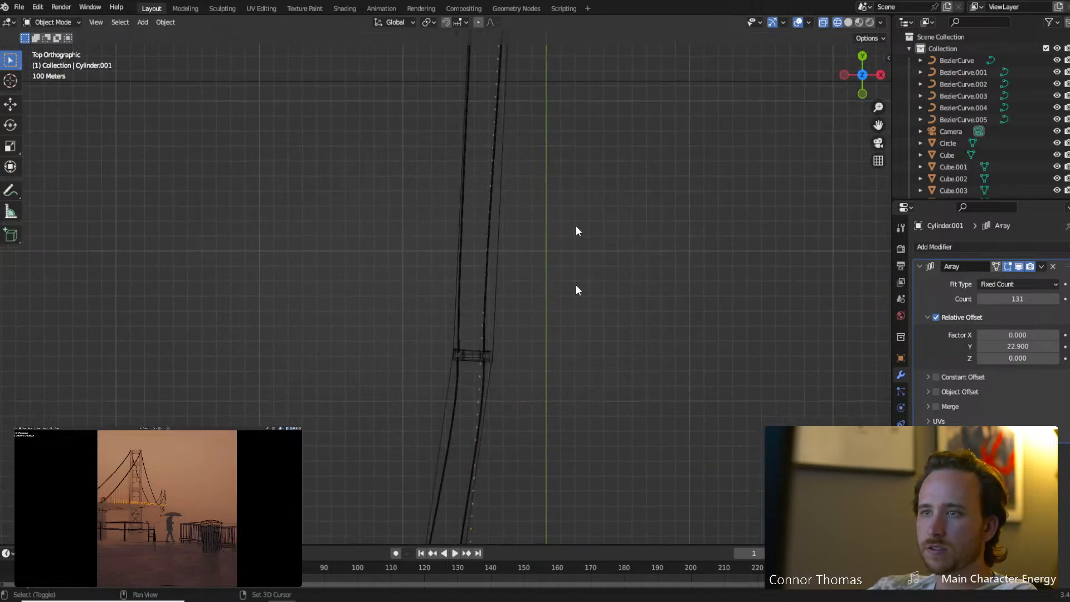
# Apply the hangers' Array modifier and enter Edit Mode on the hanger mesh.
pyautogui.scroll(10, 580, 256)
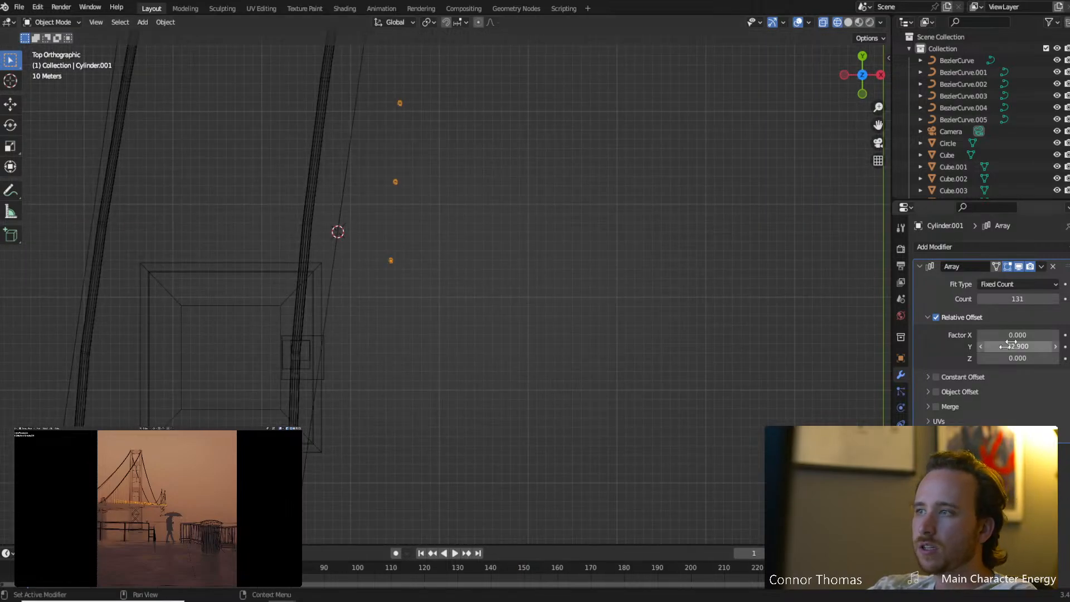
pyautogui.hotkey('ctrl', 'a')
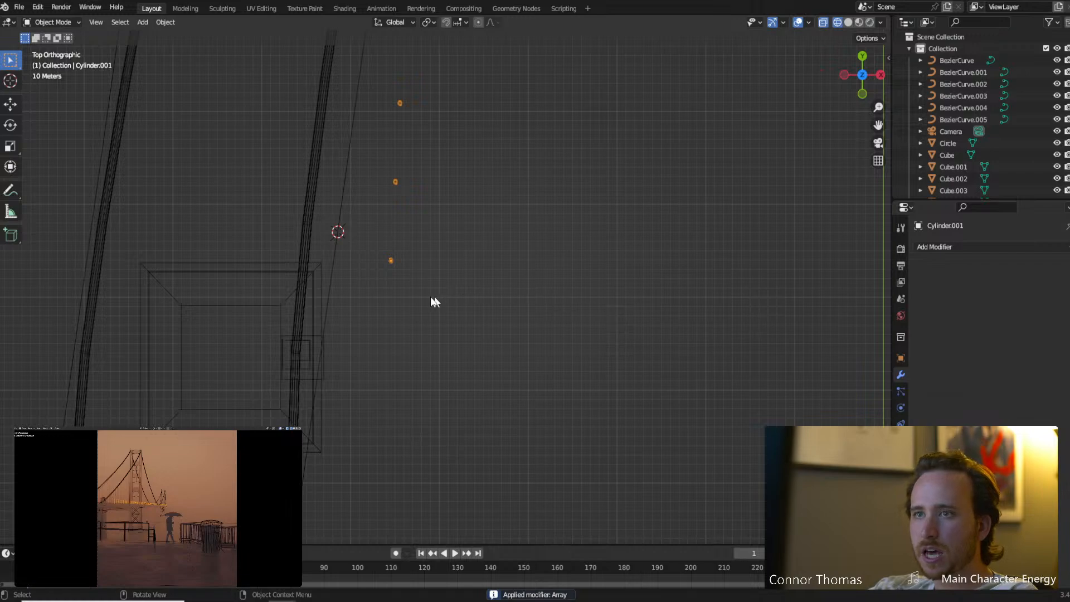
pyautogui.click(398, 286)
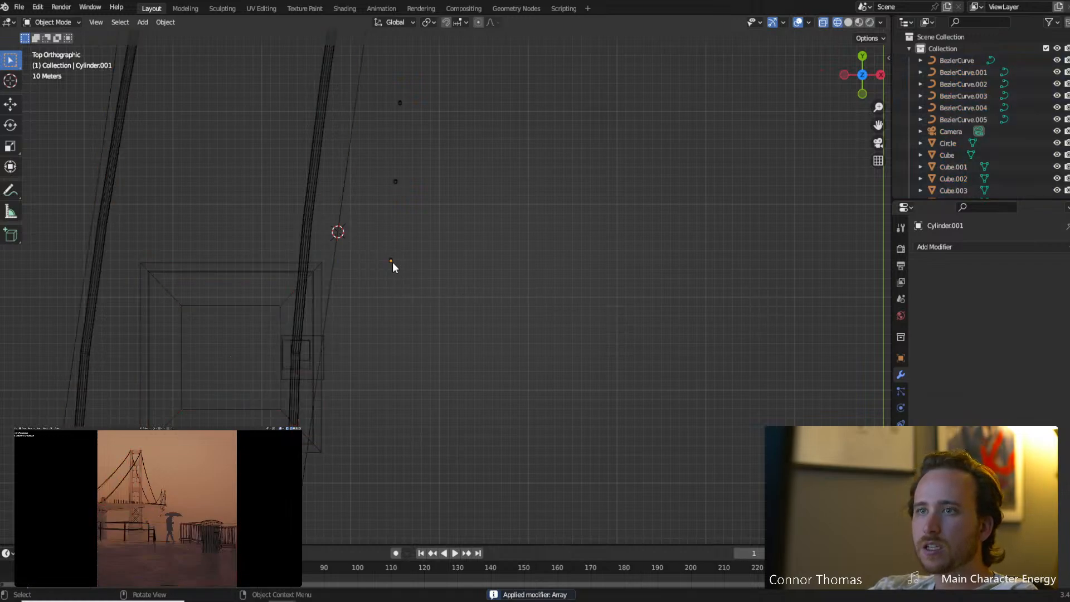
pyautogui.press('a')
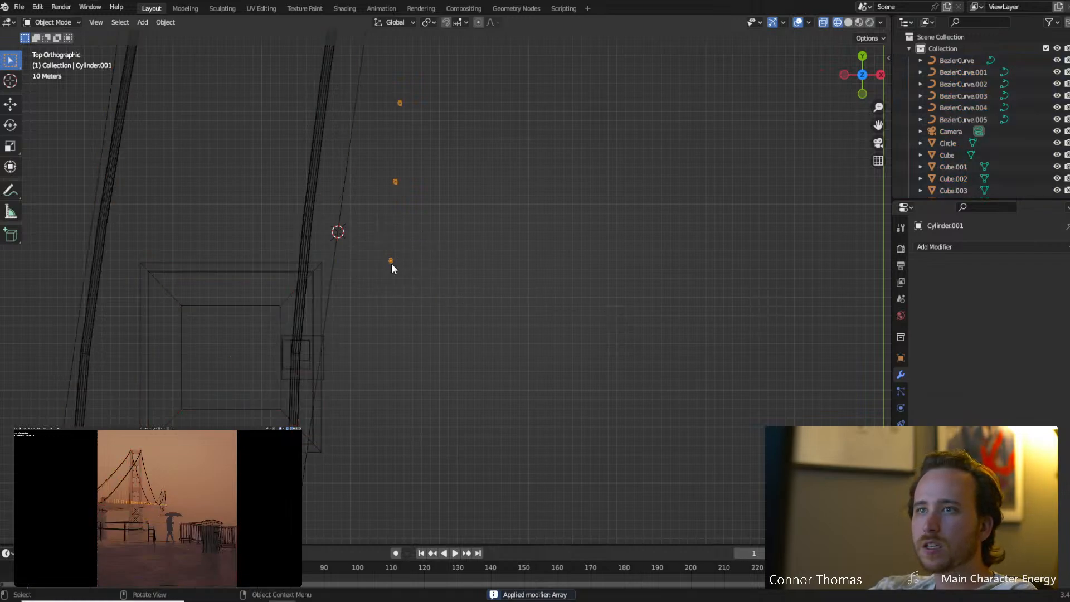
pyautogui.press('Tab')
# Move the first hanger at the near end of the row along X onto the cable.
pyautogui.press('c')
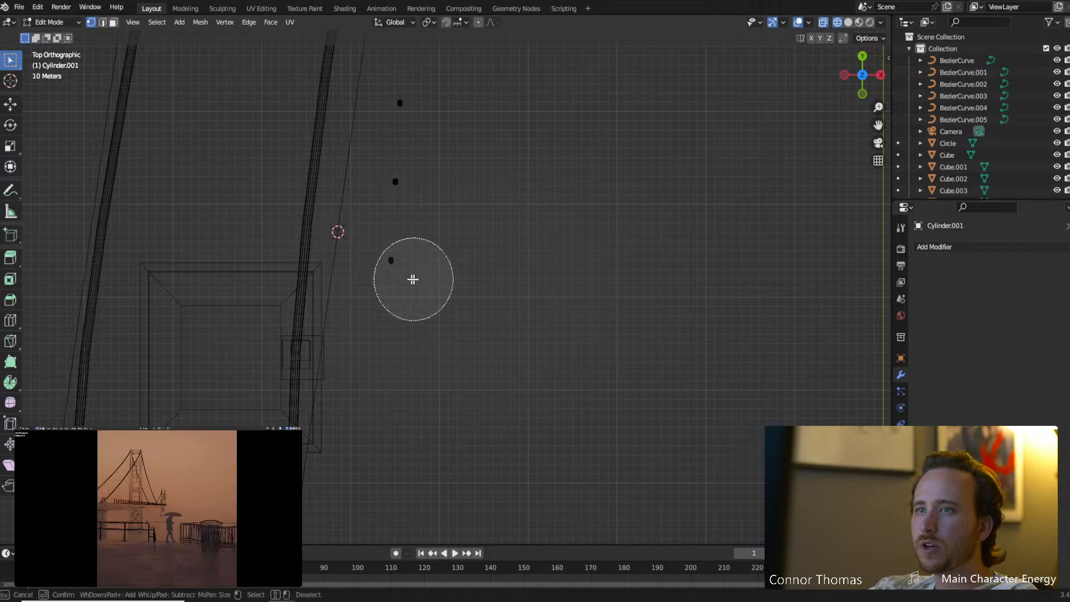
pyautogui.click(405, 280)
pyautogui.press('Escape')
pyautogui.keyDown('shift'); pyautogui.moveTo(474, 328); pyautogui.dragTo(585, 369, button='middle'); pyautogui.keyUp('shift')
pyautogui.press('g')
pyautogui.press('x')
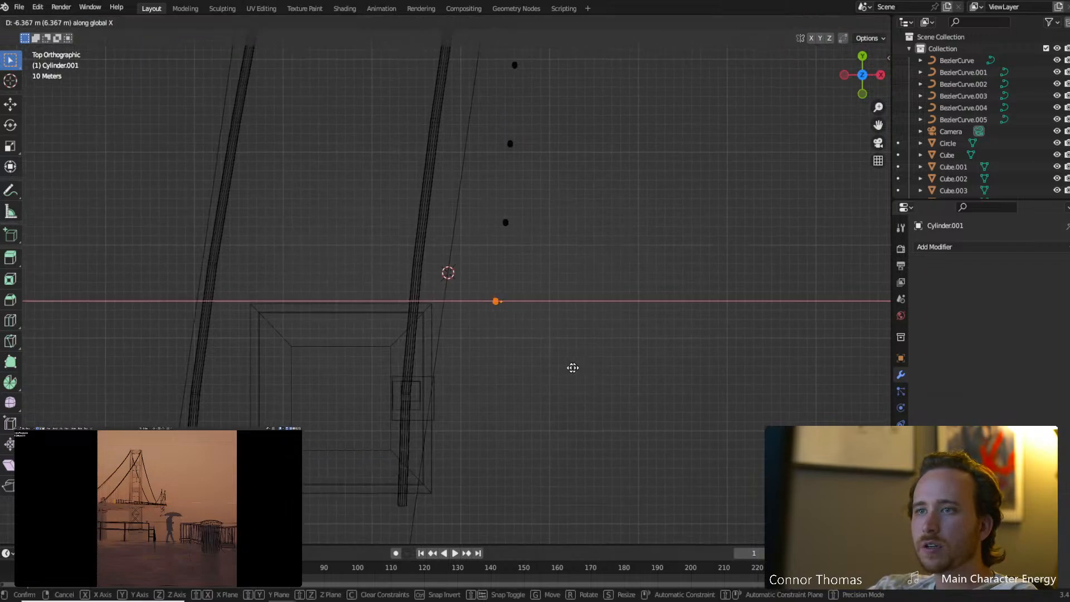
pyautogui.click(493, 365)
# Move the second hanger from the near end along X onto the same cable.
pyautogui.keyDown('shift'); pyautogui.moveTo(486, 290); pyautogui.dragTo(541, 345, button='middle'); pyautogui.keyUp('shift')
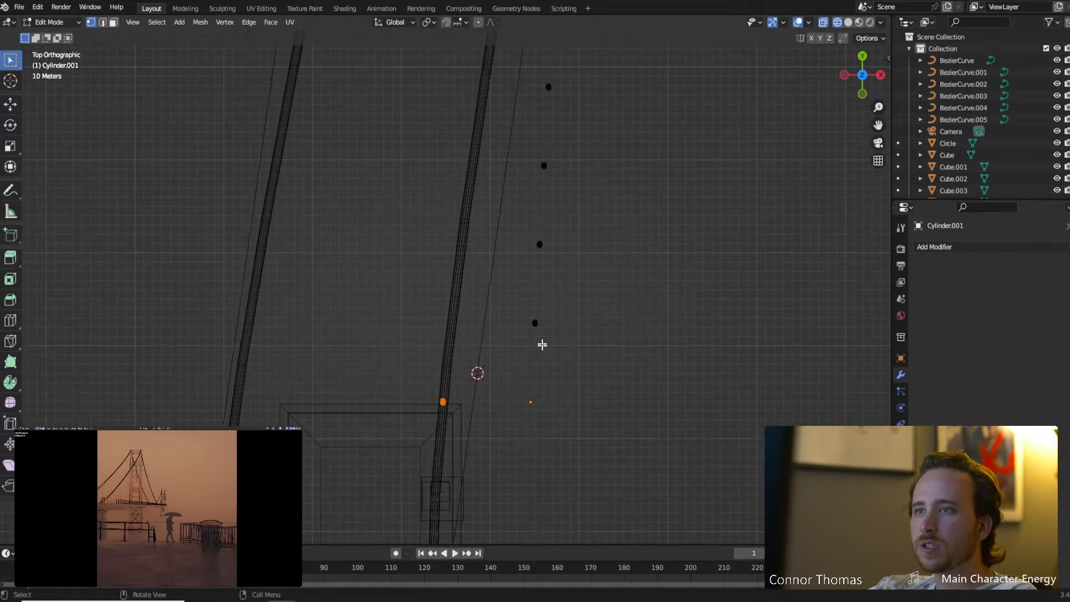
pyautogui.press('c')
pyautogui.click(542, 339)
pyautogui.press('Escape')
pyautogui.press('g')
pyautogui.press('x')
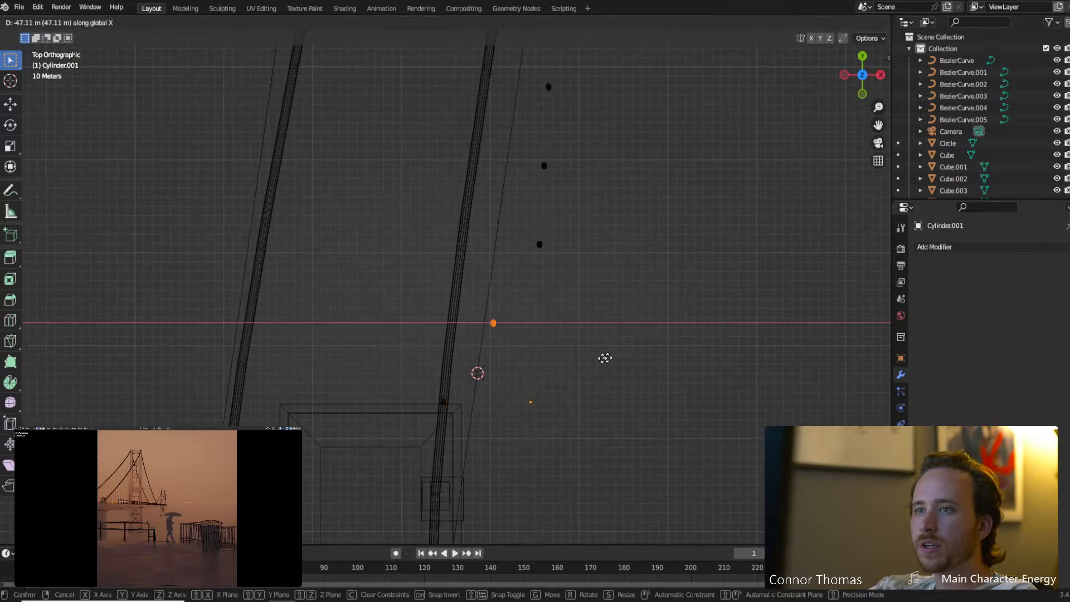
pyautogui.click(567, 358)
pyautogui.keyDown('shift'); pyautogui.moveTo(558, 321); pyautogui.dragTo(583, 442, button='middle'); pyautogui.keyUp('shift')
# Move the third hanger about -87 m along X onto the cable.
pyautogui.hotkey('alt', 'a')
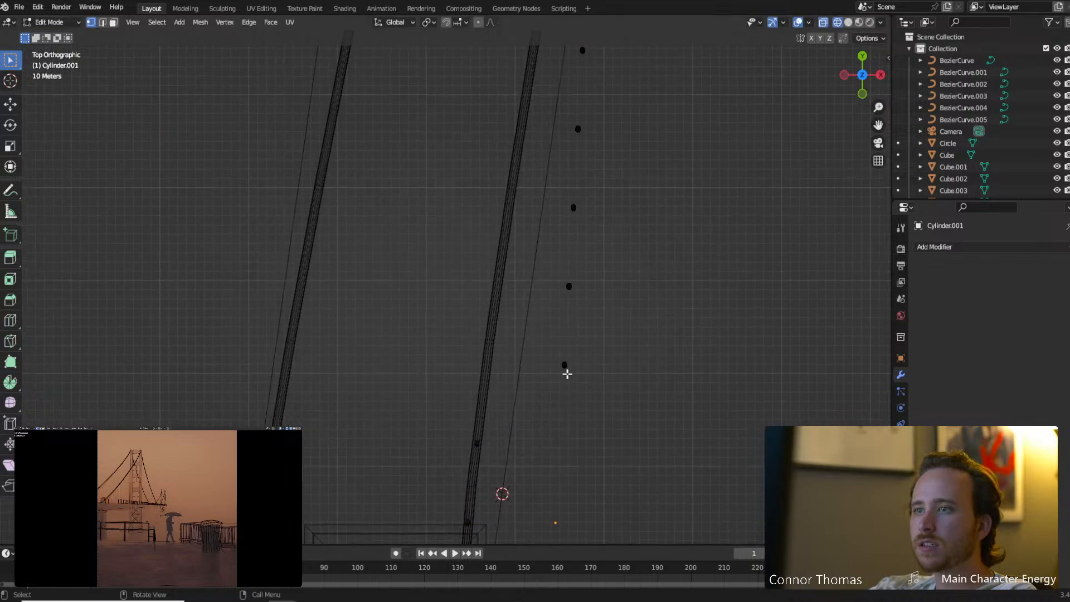
pyautogui.press('c')
pyautogui.click(567, 373)
pyautogui.press('Escape')
pyautogui.press('g')
pyautogui.press('x')
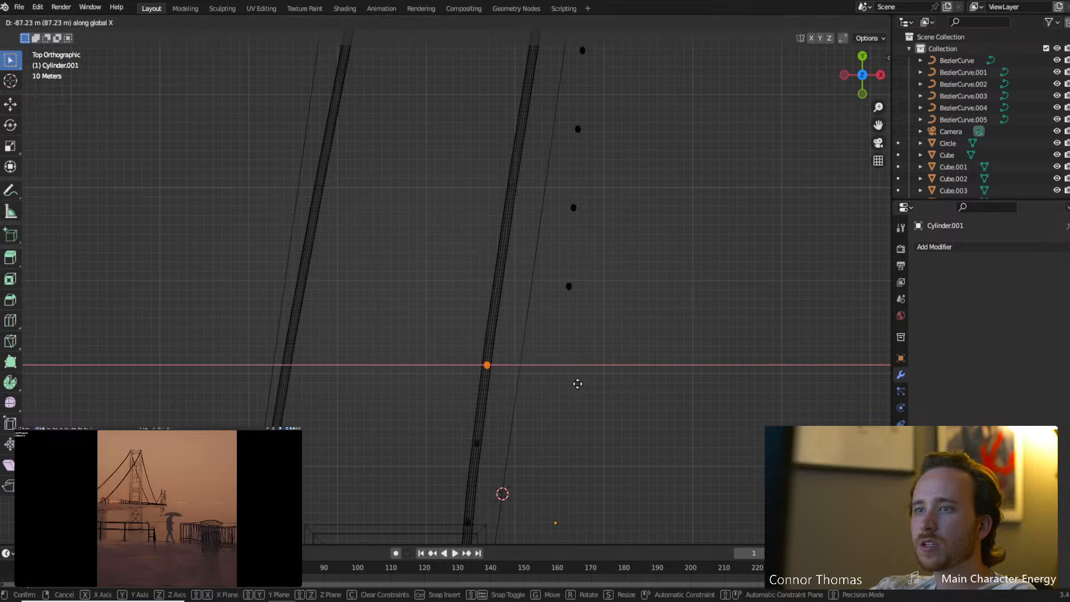
pyautogui.click(577, 384)
# Move the fourth hanger about -80 m and the fifth about -74 m along X onto the cable.
pyautogui.keyDown('shift'); pyautogui.moveTo(558, 321); pyautogui.dragTo(569, 406, button='middle'); pyautogui.keyUp('shift')
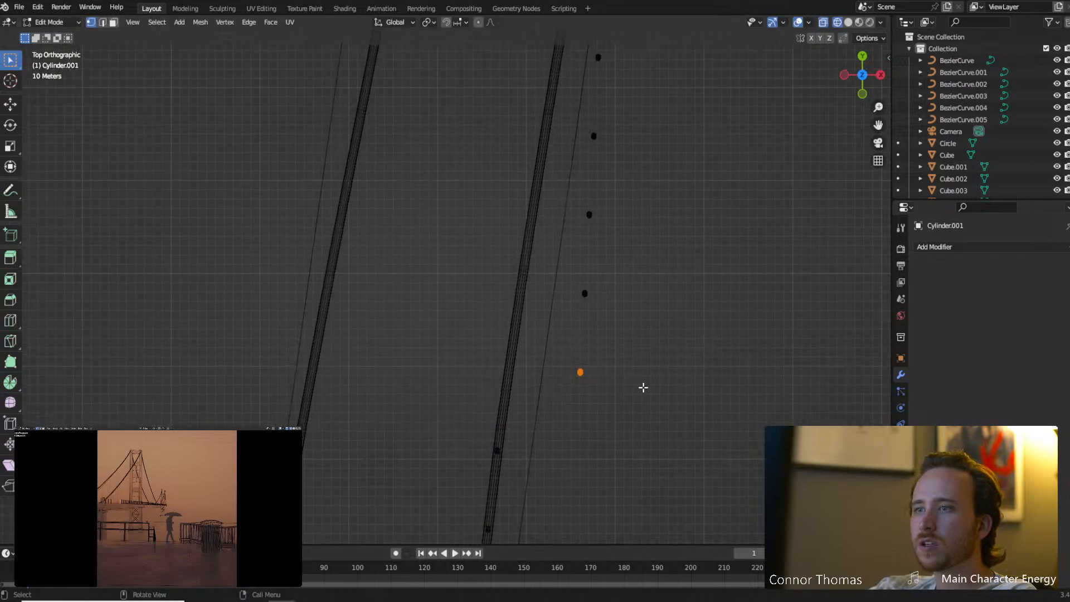
pyautogui.press('g')
pyautogui.press('x')
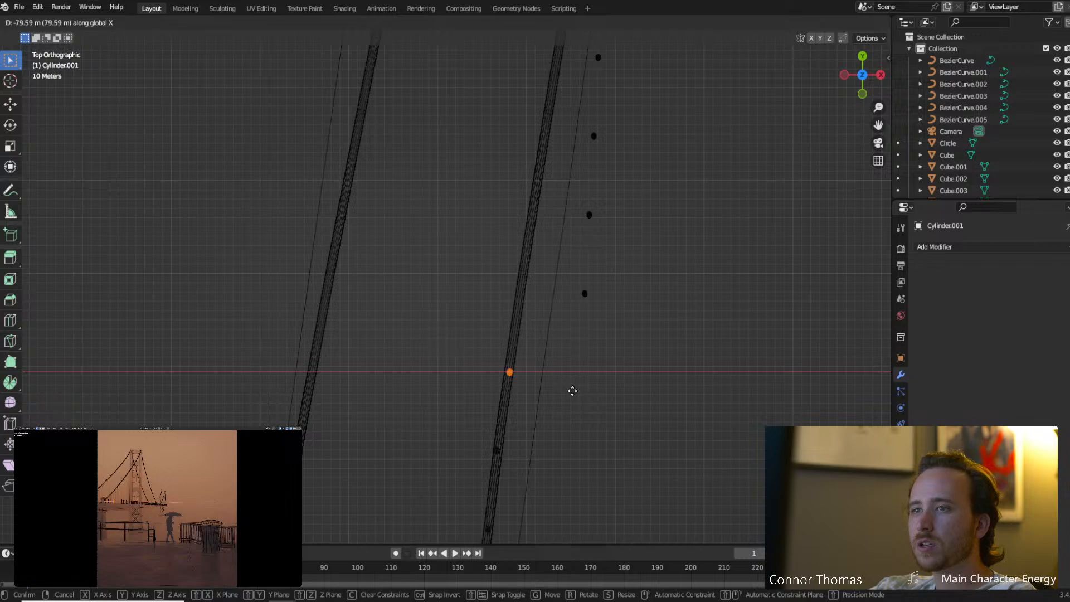
pyautogui.click(571, 391)
pyautogui.click(585, 295)
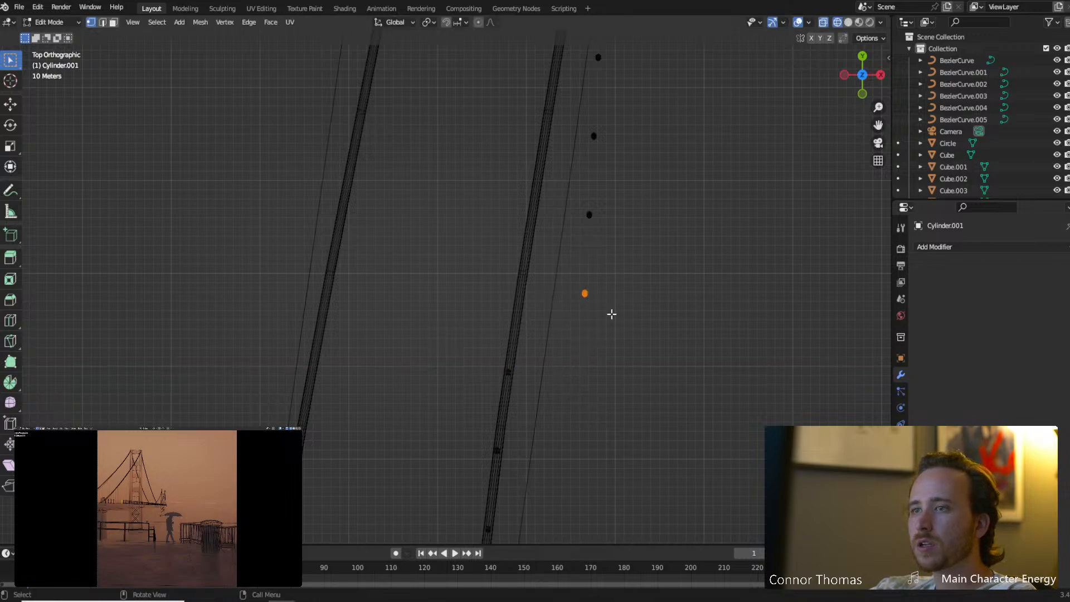
pyautogui.press('g')
pyautogui.press('x')
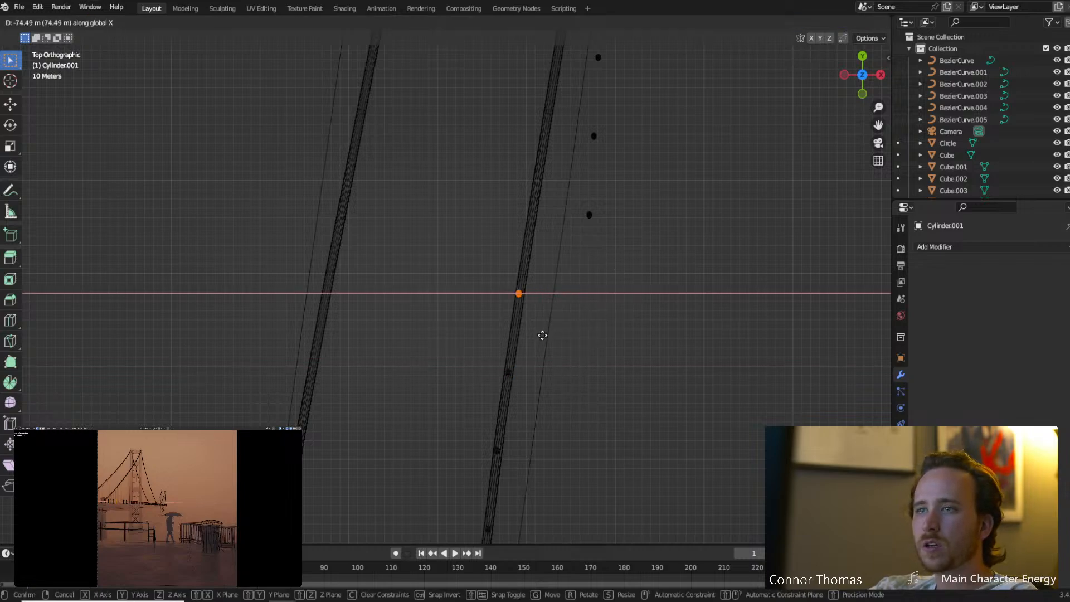
pyautogui.click(544, 335)
# Select only the sixth hanger and move it along X onto the cable.
pyautogui.keyDown('shift'); pyautogui.moveTo(580, 242); pyautogui.dragTo(553, 421, button='middle'); pyautogui.keyUp('shift')
pyautogui.press('a')
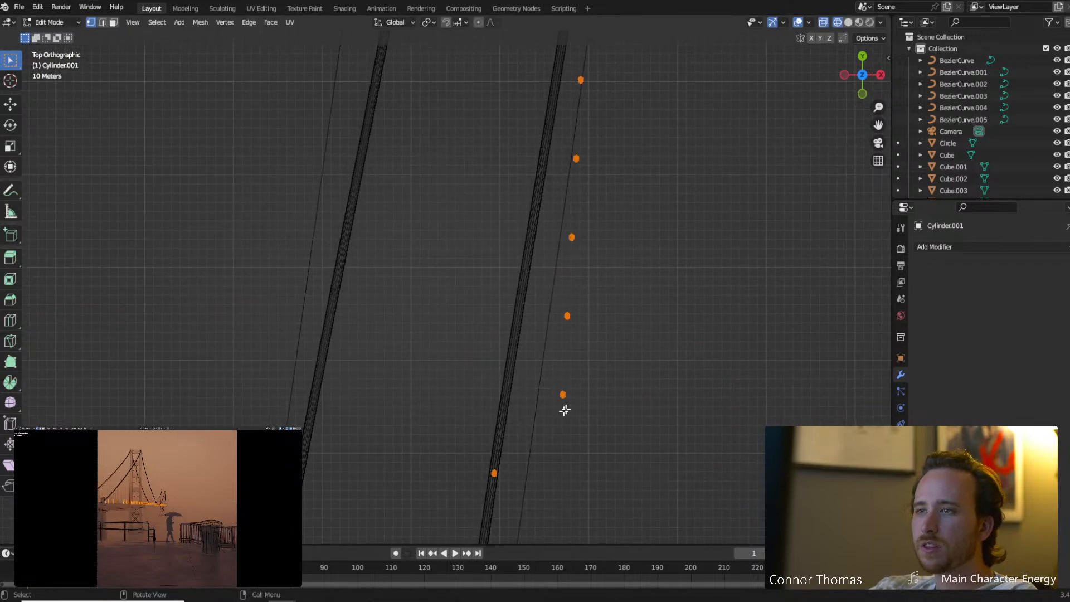
pyautogui.press('a')
pyautogui.press('c')
pyautogui.press('Escape')
pyautogui.click(564, 408)
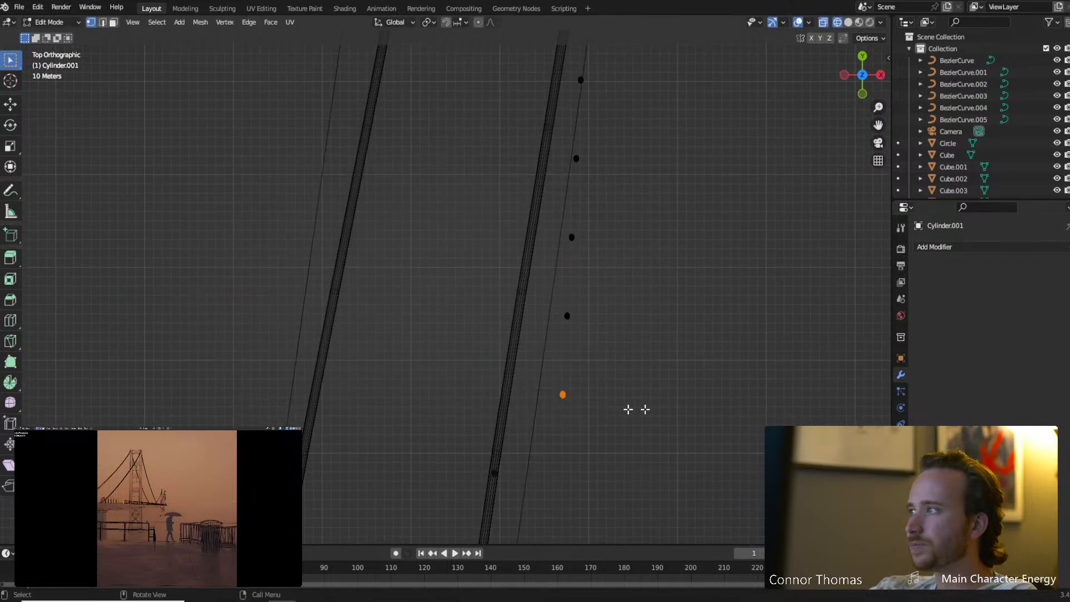
pyautogui.press('g')
pyautogui.press('x')
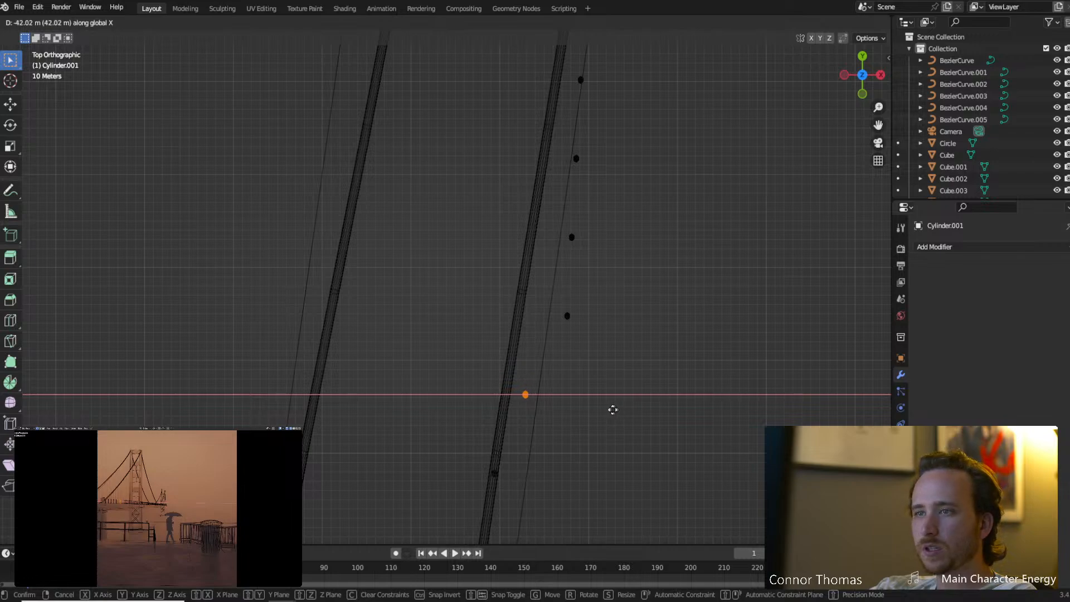
pyautogui.click(595, 409)
# Move the seventh hanger about -58 m along X onto the cable.
pyautogui.keyDown('shift'); pyautogui.moveTo(588, 373); pyautogui.dragTo(595, 446, button='middle'); pyautogui.keyUp('shift')
pyautogui.press('a')
pyautogui.press('a')
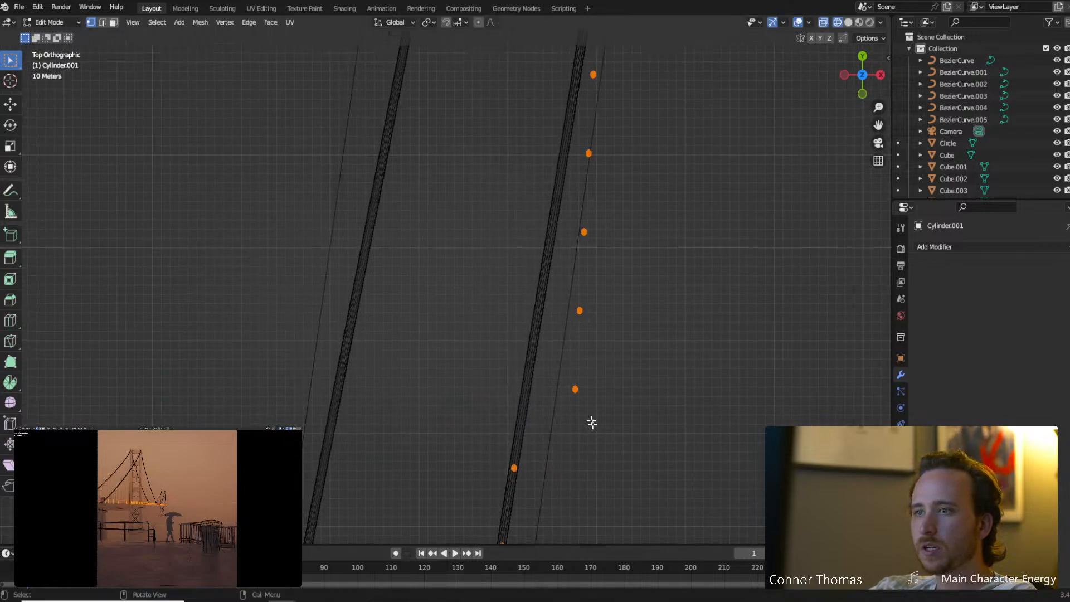
pyautogui.press('c')
pyautogui.click(581, 400)
pyautogui.press('Escape')
pyautogui.press('g')
pyautogui.press('x')
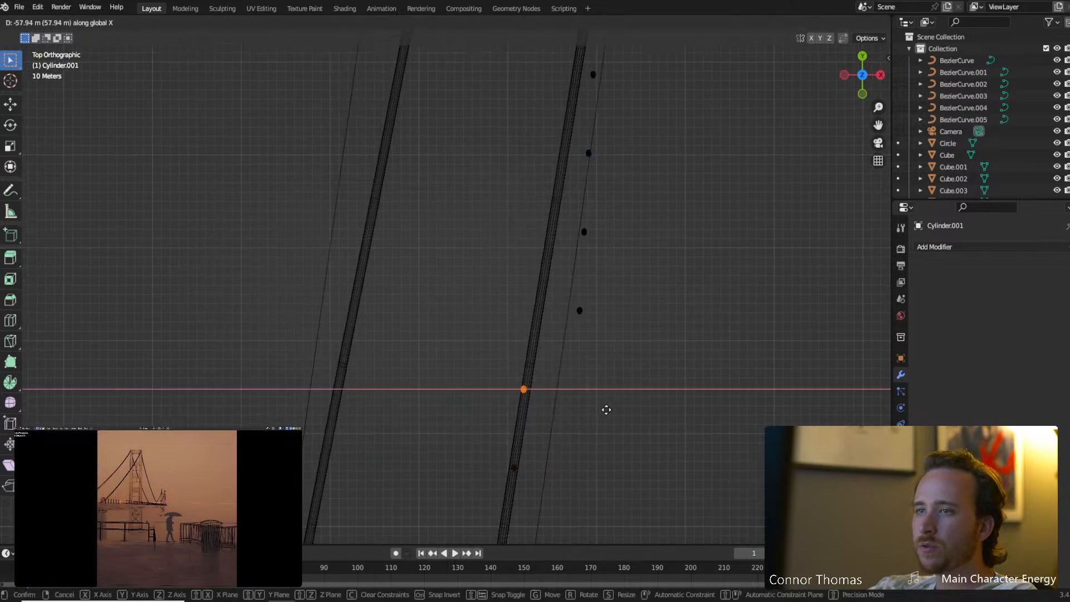
pyautogui.click(609, 408)
# Move the eighth hanger about -45 m along X onto the cable.
pyautogui.keyDown('shift'); pyautogui.moveTo(571, 339); pyautogui.dragTo(598, 449, button='middle'); pyautogui.keyUp('shift')
pyautogui.press('a')
pyautogui.press('a')
pyautogui.press('c')
pyautogui.click(614, 433)
pyautogui.press('Escape')
pyautogui.press('g')
pyautogui.press('x')
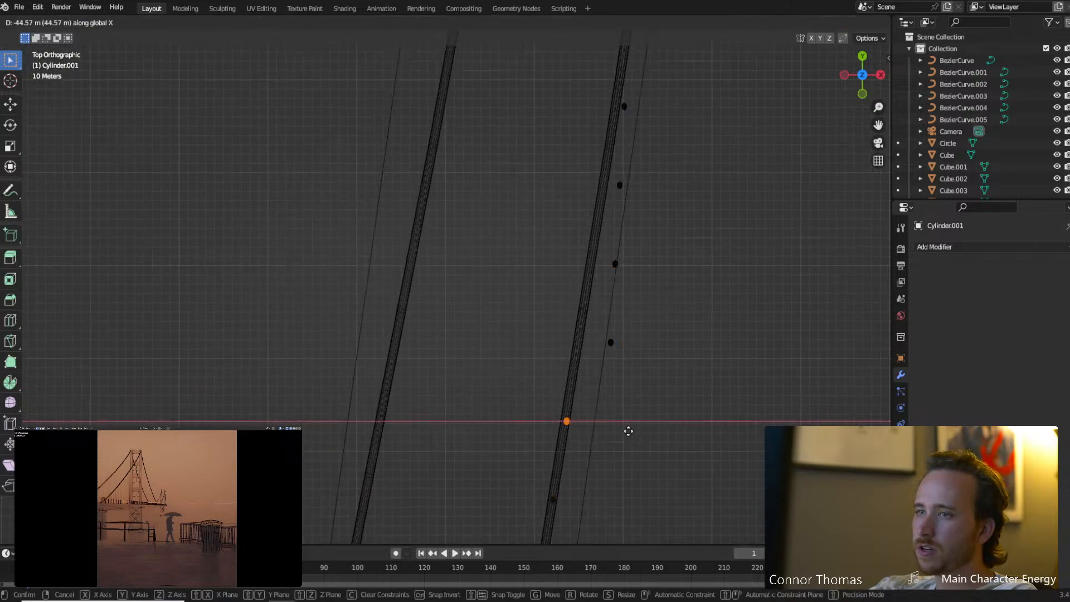
pyautogui.click(627, 432)
# Select only the ninth hanger and move it along X onto the cable.
pyautogui.keyDown('shift'); pyautogui.moveTo(634, 358); pyautogui.dragTo(633, 420, button='middle'); pyautogui.keyUp('shift')
pyautogui.press('a')
pyautogui.press('a')
pyautogui.press('c')
pyautogui.click(625, 417)
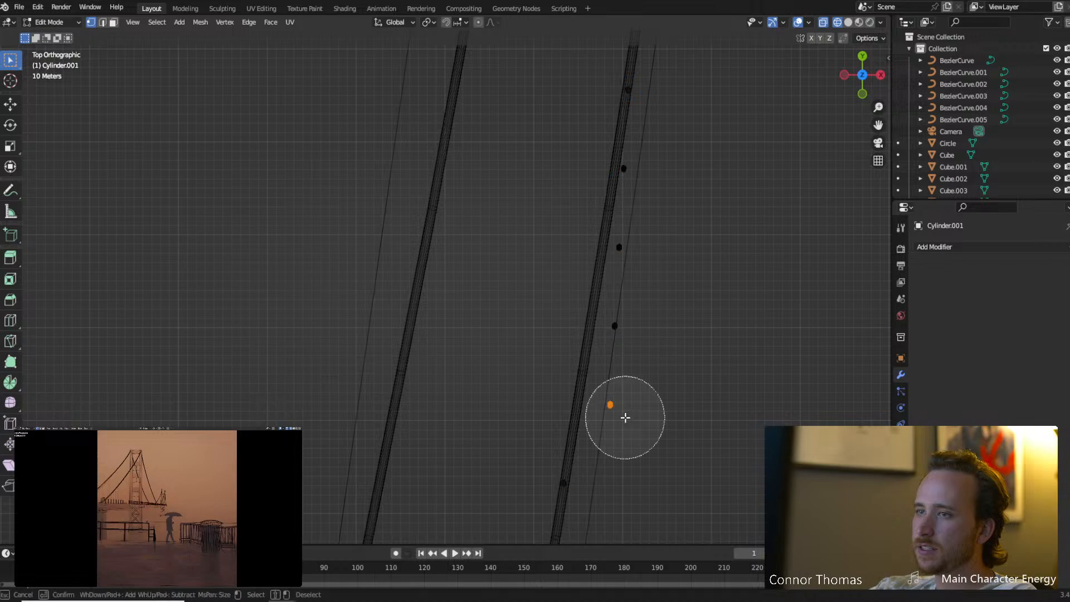
pyautogui.press('Escape')
pyautogui.press('g')
pyautogui.press('x')
pyautogui.click(638, 418)
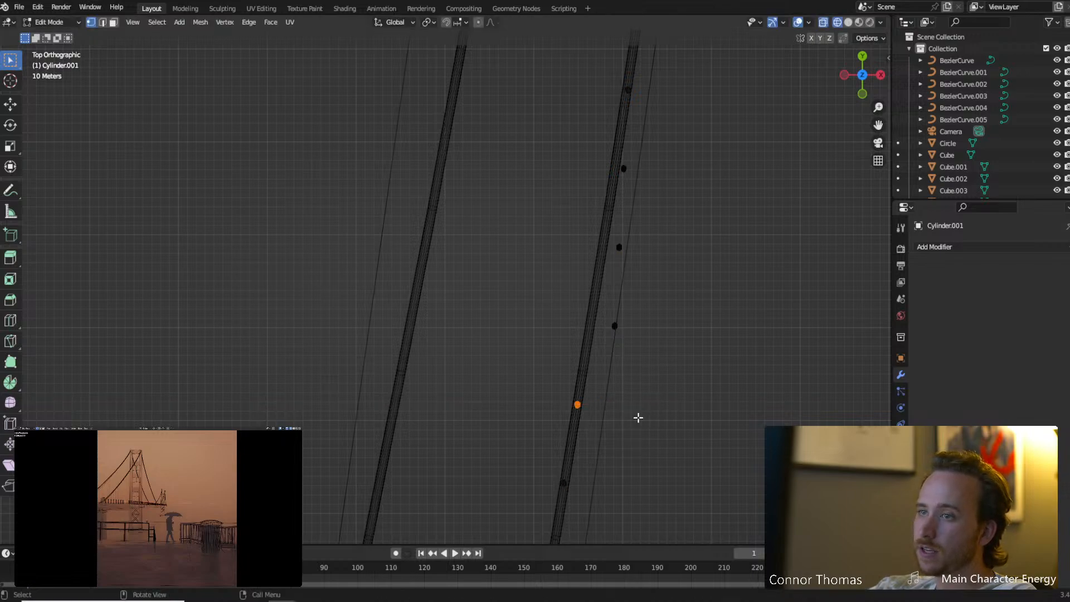
# Move the tenth hanger about -27 m along X onto the cable.
pyautogui.keyDown('shift'); pyautogui.moveTo(631, 358); pyautogui.dragTo(645, 432, button='middle'); pyautogui.keyUp('shift')
pyautogui.press('a')
pyautogui.press('a')
pyautogui.press('c')
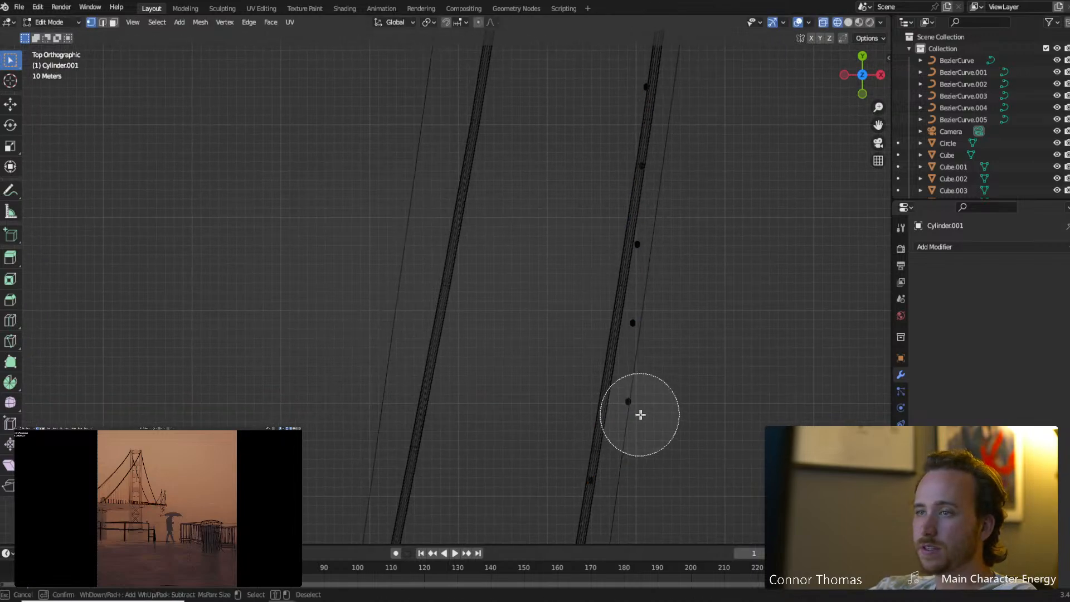
pyautogui.click(638, 415)
pyautogui.press('Escape')
pyautogui.press('g')
pyautogui.press('x')
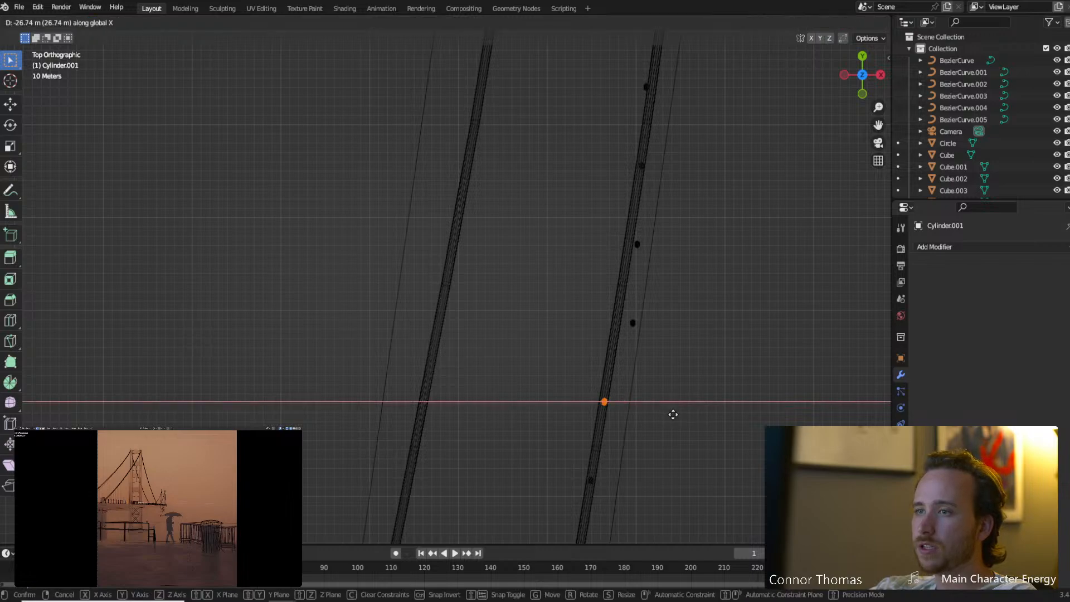
pyautogui.click(672, 415)
# Move the eleventh hanger about -16 m along X onto the cable.
pyautogui.keyDown('shift'); pyautogui.moveTo(656, 344); pyautogui.dragTo(645, 428, button='middle'); pyautogui.keyUp('shift')
pyautogui.press('a')
pyautogui.press('a')
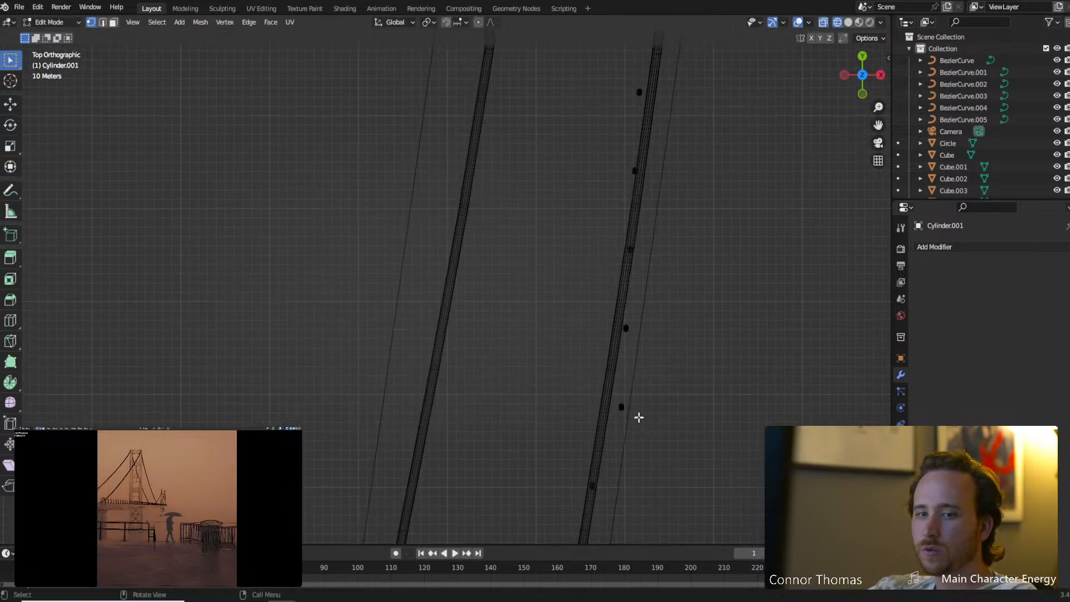
pyautogui.press('c')
pyautogui.click(641, 393)
pyautogui.press('Escape')
pyautogui.press('g')
pyautogui.press('x')
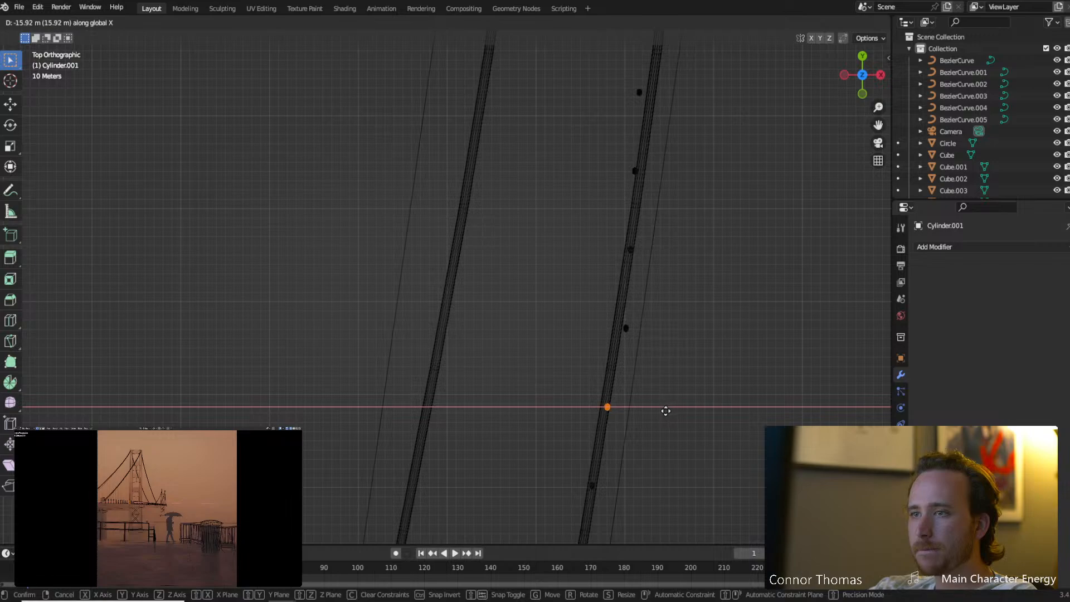
pyautogui.click(663, 414)
# Select only the twelfth hanger and move it about -11 m along X onto the cable.
pyautogui.keyDown('shift'); pyautogui.moveTo(646, 330); pyautogui.dragTo(637, 406, button='middle'); pyautogui.keyUp('shift')
pyautogui.press('a')
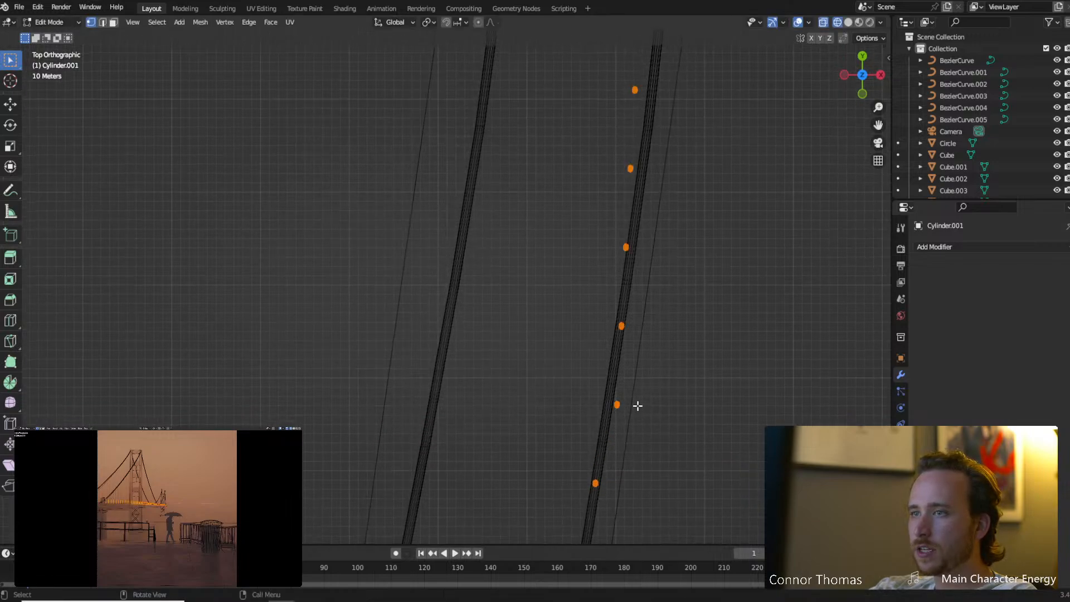
pyautogui.press('a')
pyautogui.press('c')
pyautogui.click(632, 404)
pyautogui.press('Escape')
pyautogui.press('g')
pyautogui.press('x')
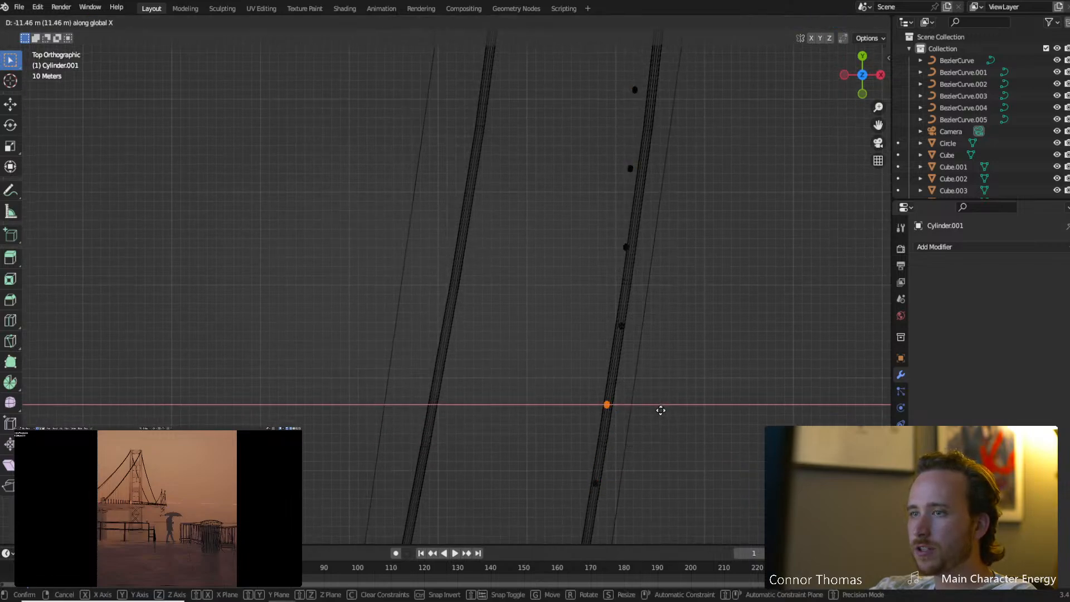
pyautogui.click(662, 411)
# Select only the thirteenth hanger and nudge it slightly along X to centre it on the cable.
pyautogui.keyDown('shift'); pyautogui.moveTo(634, 304); pyautogui.dragTo(635, 373, button='middle'); pyautogui.keyUp('shift')
pyautogui.press('a')
pyautogui.press('a')
pyautogui.press('l')
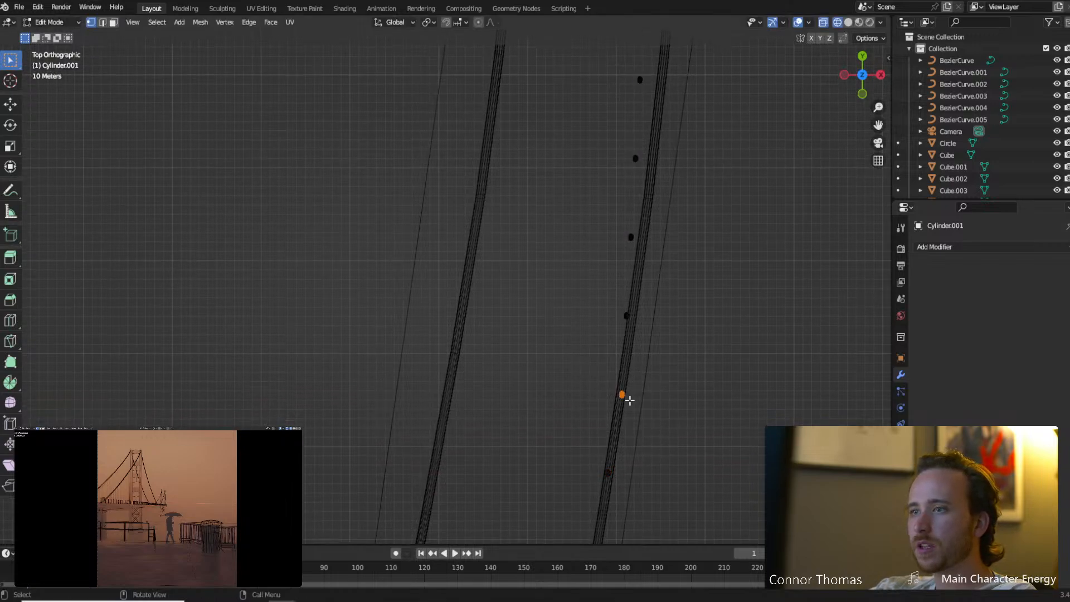
pyautogui.press('g')
pyautogui.press('x')
pyautogui.click(674, 399)
# Select only the fourteenth hanger and move it about 6 m along X onto the cable.
pyautogui.press('a')
pyautogui.press('a')
pyautogui.press('c')
pyautogui.click(645, 327)
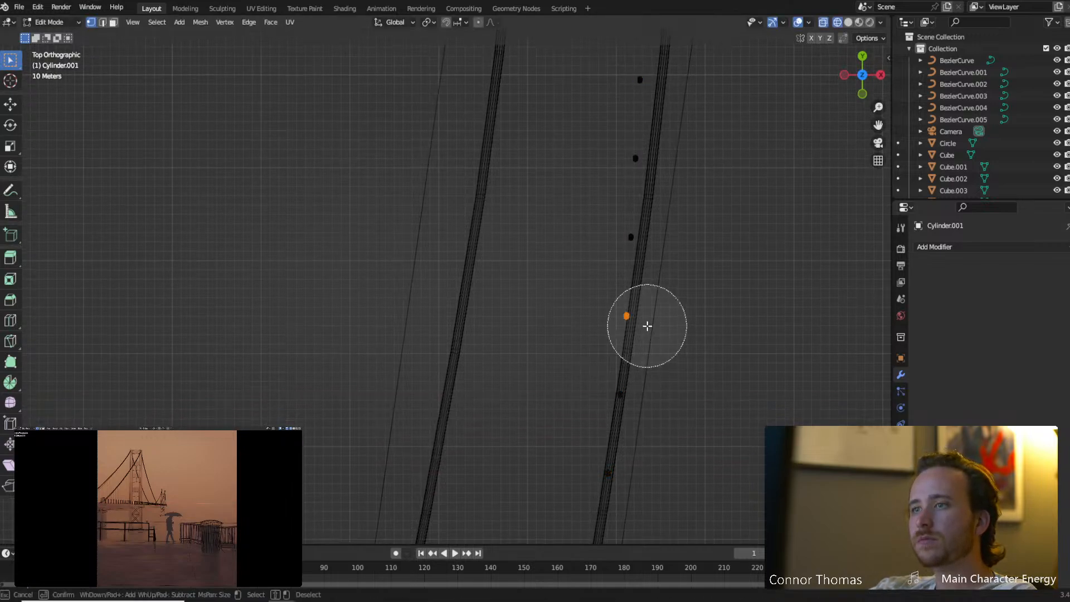
pyautogui.press('Escape')
pyautogui.press('g')
pyautogui.press('x')
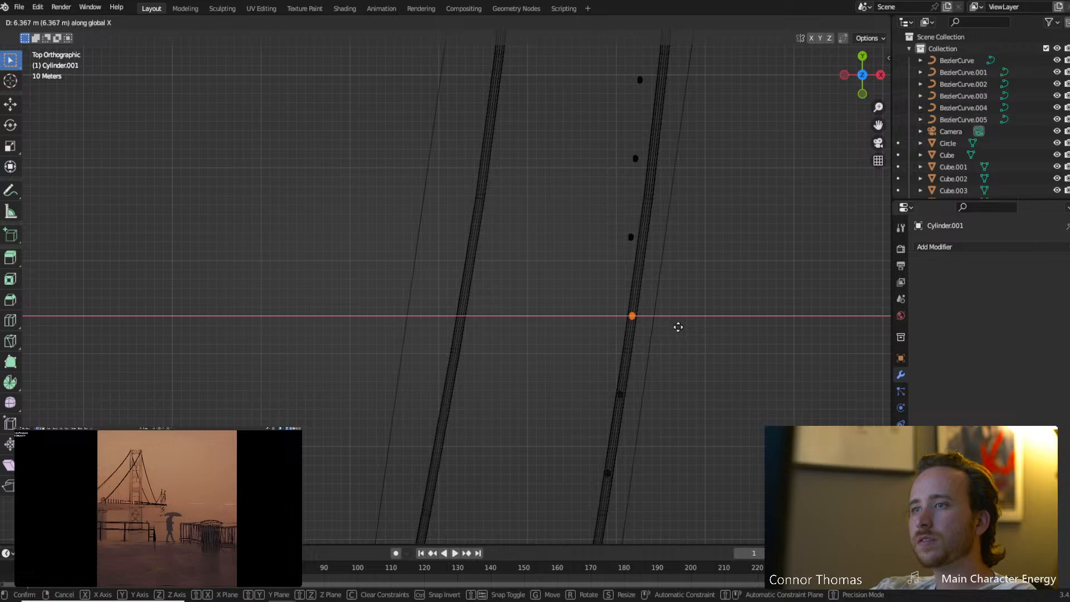
pyautogui.click(662, 248)
# Select only the fifteenth hanger and move it about 13 m along X onto the cable.
pyautogui.press('a')
pyautogui.keyDown('shift'); pyautogui.moveTo(647, 327); pyautogui.dragTo(641, 364, button='middle'); pyautogui.keyUp('shift')
pyautogui.press('a')
pyautogui.press('c')
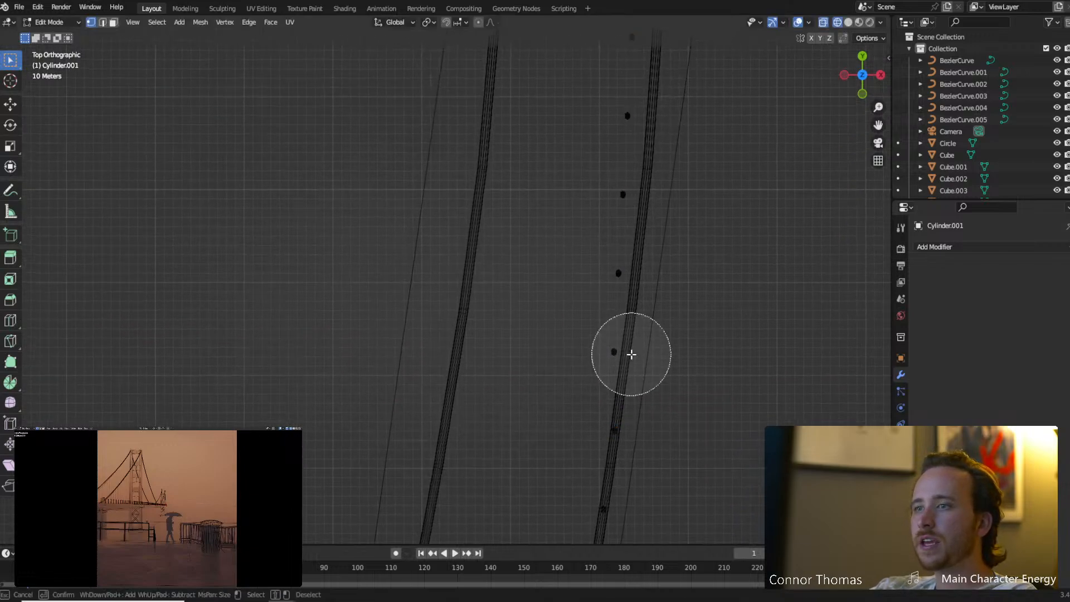
pyautogui.click(631, 354)
pyautogui.press('Escape')
pyautogui.press('g')
pyautogui.press('x')
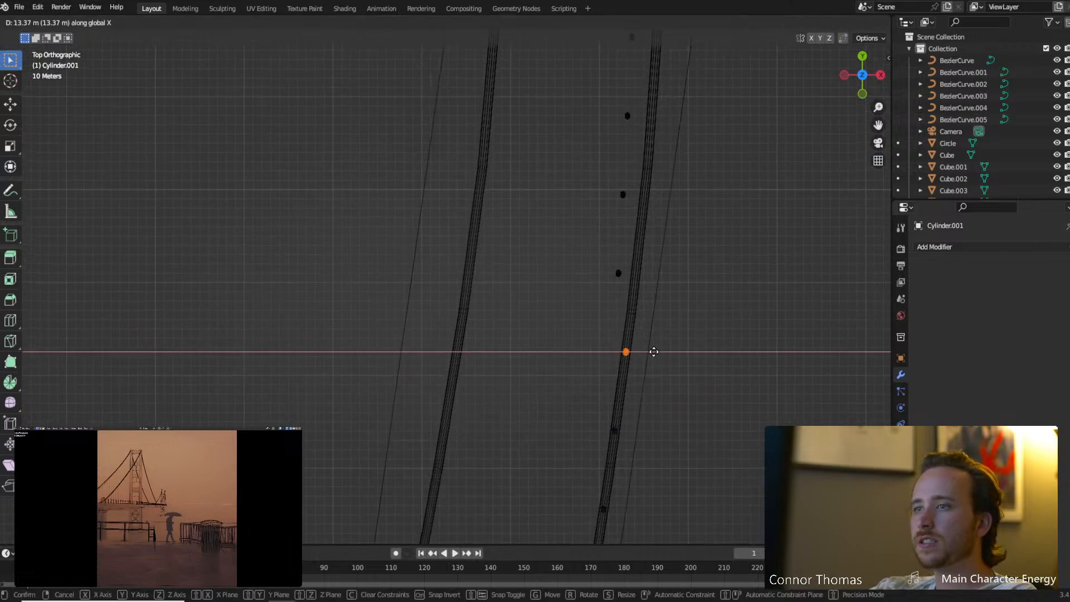
pyautogui.click(654, 352)
# Select the sixteenth and seventeenth hangers together and move them along X toward the cable.
pyautogui.keyDown('shift'); pyautogui.moveTo(703, 246); pyautogui.dragTo(684, 325, button='middle'); pyautogui.keyUp('shift')
pyautogui.press('a')
pyautogui.press('a')
pyautogui.press('c')
pyautogui.moveTo(607, 343); pyautogui.dragTo(609, 284)
pyautogui.press('Escape')
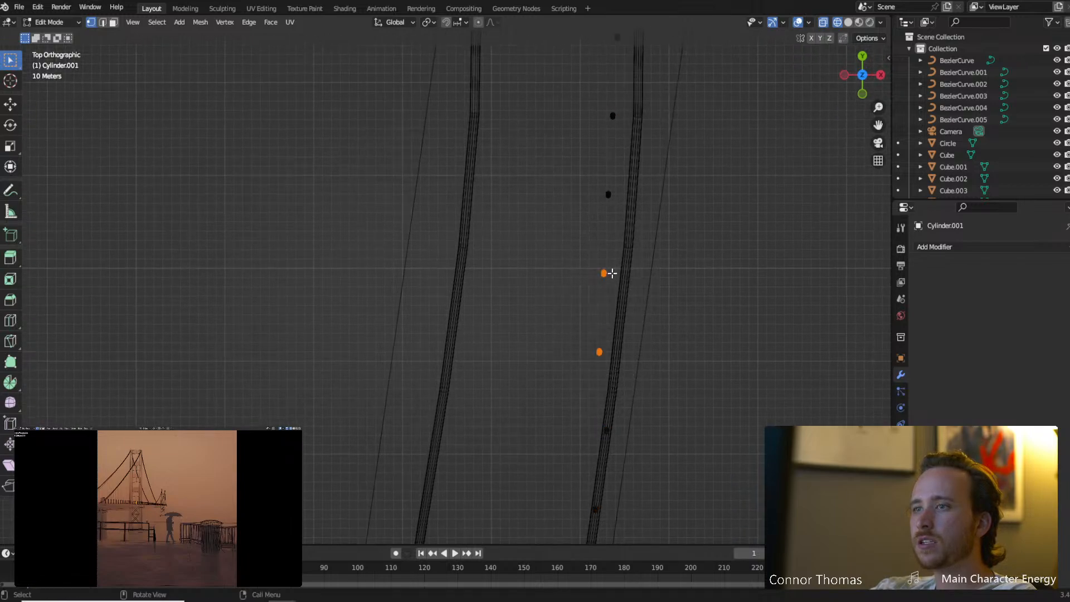
pyautogui.press('g')
pyautogui.press('x')
# Rotate the sixteenth and seventeenth hangers as a pair to follow the cable's slope and shift them about 4 m along X.
pyautogui.press('r')
pyautogui.press('g')
pyautogui.press('x')
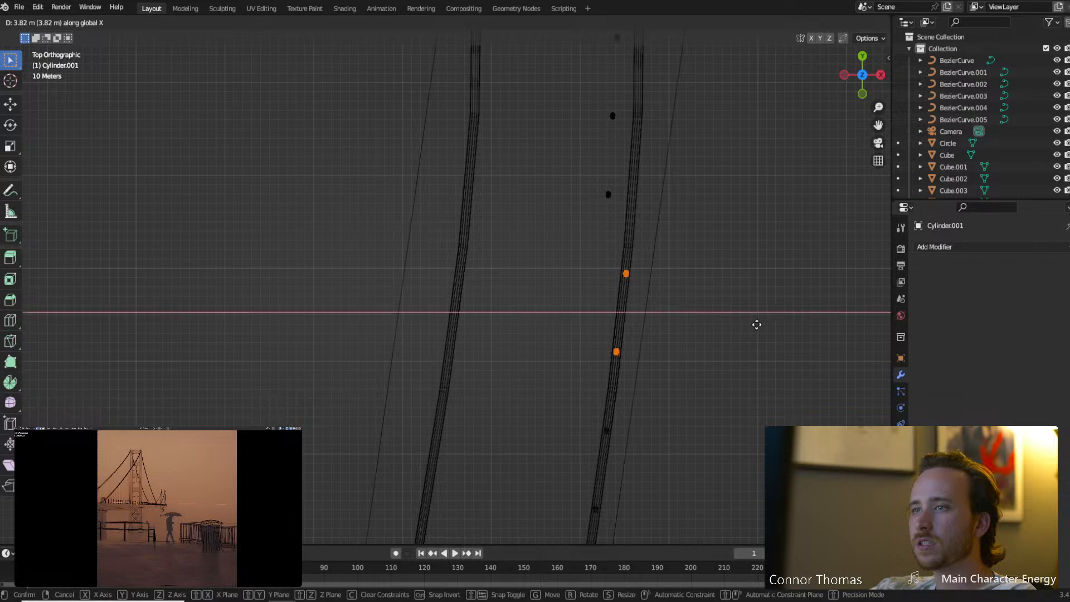
pyautogui.click(757, 325)
pyautogui.press('r')
pyautogui.click(751, 300)
pyautogui.click(714, 225)
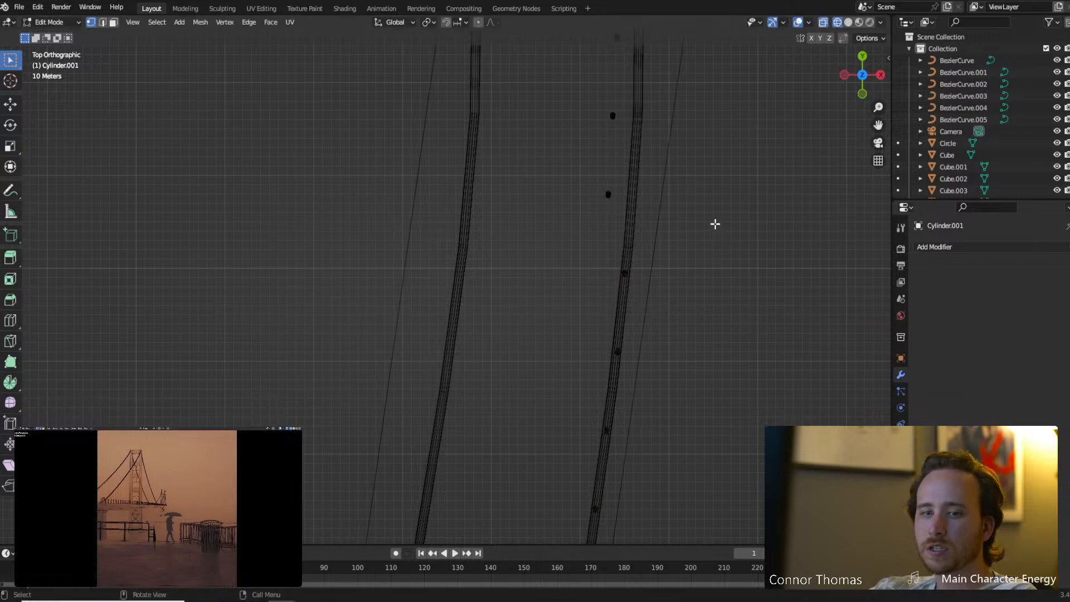
# Select the eighteenth hanger and move it about 28 m along X onto the cable.
pyautogui.keyDown('shift'); pyautogui.moveTo(714, 228); pyautogui.dragTo(712, 317, button='middle'); pyautogui.keyUp('shift')
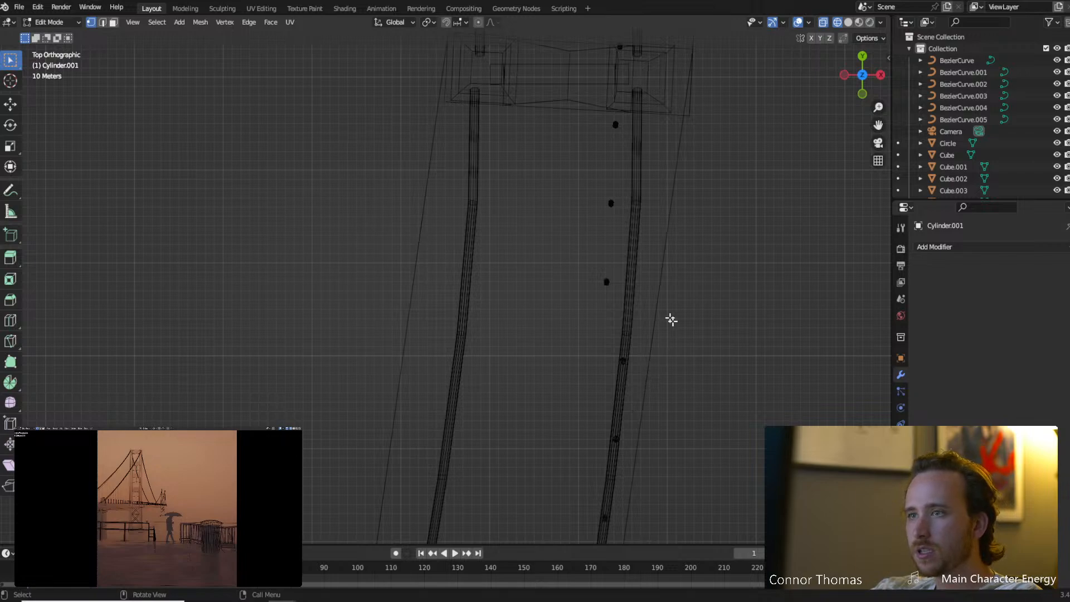
pyautogui.keyDown('shift'); pyautogui.moveTo(671, 317); pyautogui.dragTo(657, 377, button='middle'); pyautogui.keyUp('shift')
pyautogui.click(613, 348)
pyautogui.press('g')
pyautogui.press('x')
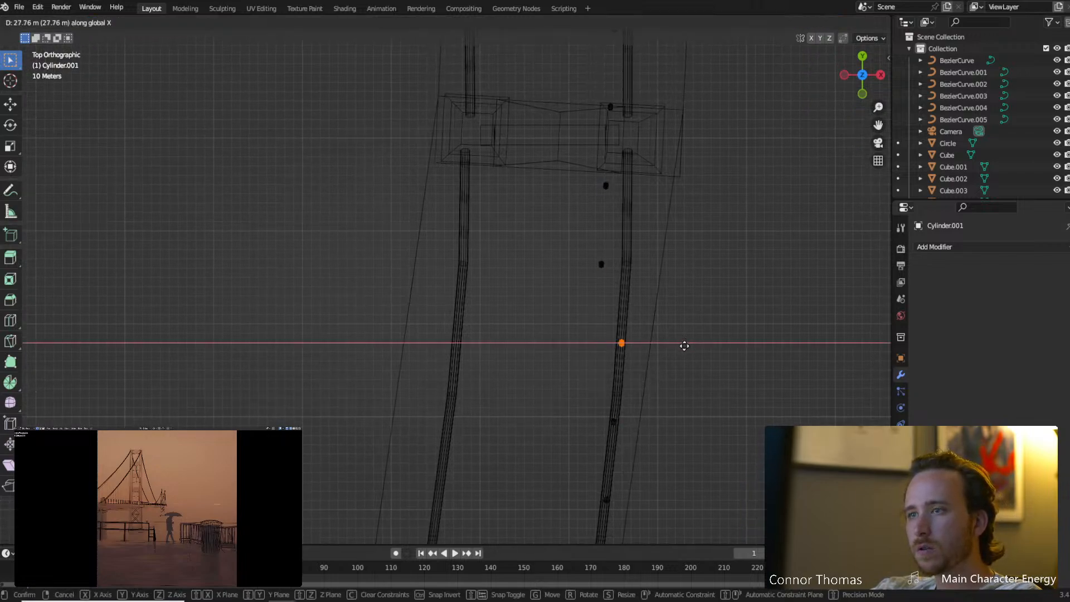
pyautogui.click(684, 346)
# Move the nineteenth hanger along X onto the cable, at the bend just before the tower.
pyautogui.keyDown('shift'); pyautogui.moveTo(654, 235); pyautogui.dragTo(655, 351, button='middle'); pyautogui.keyUp('shift')
pyautogui.click(613, 363)
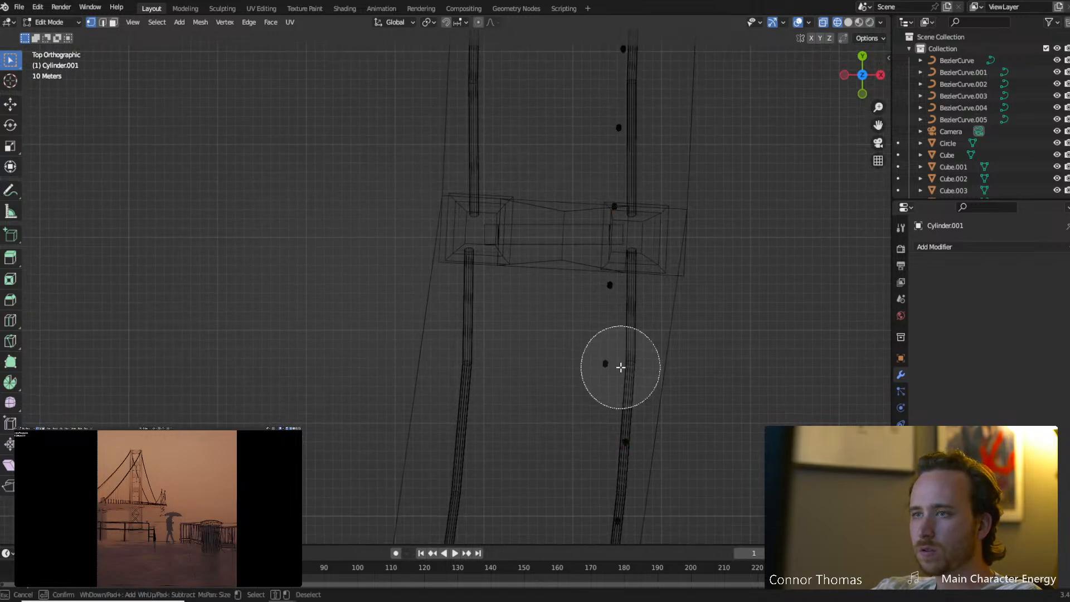
pyautogui.press('g')
pyautogui.press('x')
pyautogui.click(676, 366)
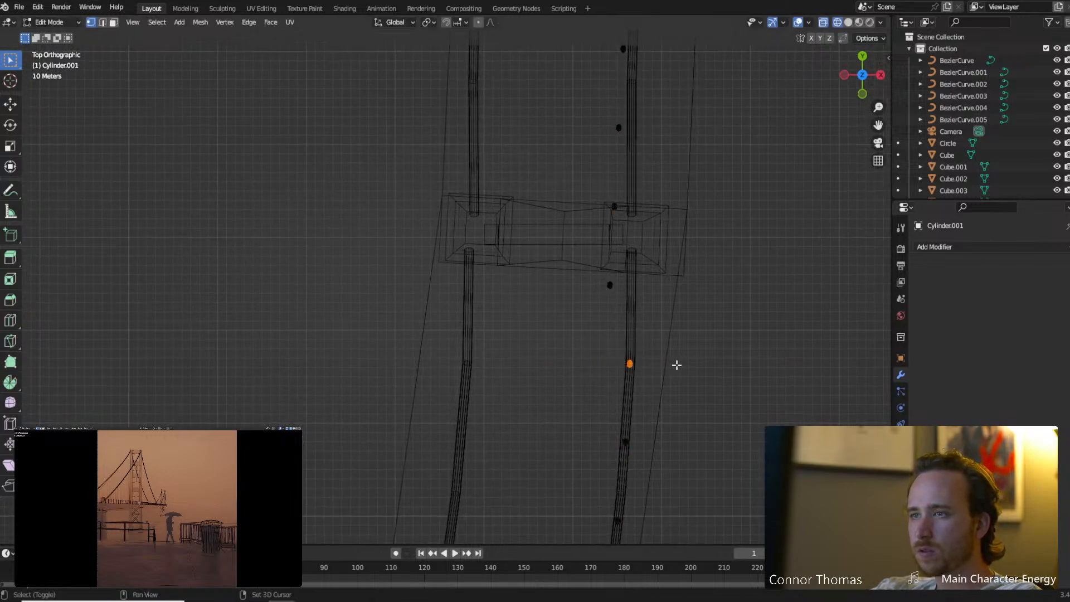
# Select the two hangers on either side of the tower and move them together along X to the cable.
pyautogui.press('a')
pyautogui.press('c')
pyautogui.click(625, 294)
pyautogui.click(625, 228)
pyautogui.rightClick(626, 228)
pyautogui.press('g')
pyautogui.press('x')
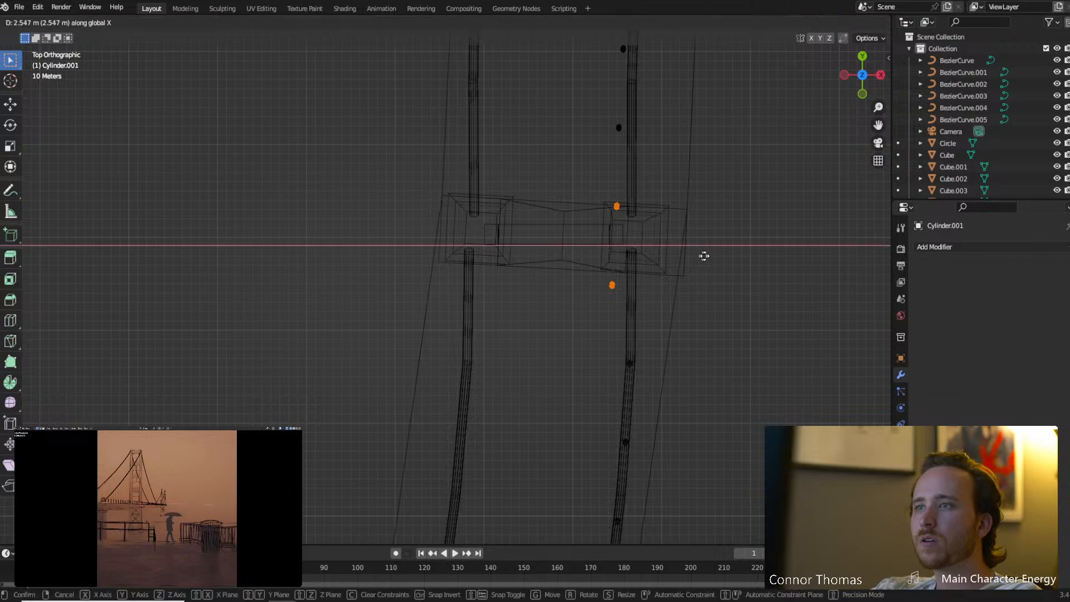
pyautogui.click(736, 255)
# Select only the twenty-first hanger, just beyond the tower, and move it about -4 m along X onto the cable.
pyautogui.keyDown('shift'); pyautogui.moveTo(677, 175); pyautogui.dragTo(674, 260, button='middle'); pyautogui.keyUp('shift')
pyautogui.press('a')
pyautogui.press('a')
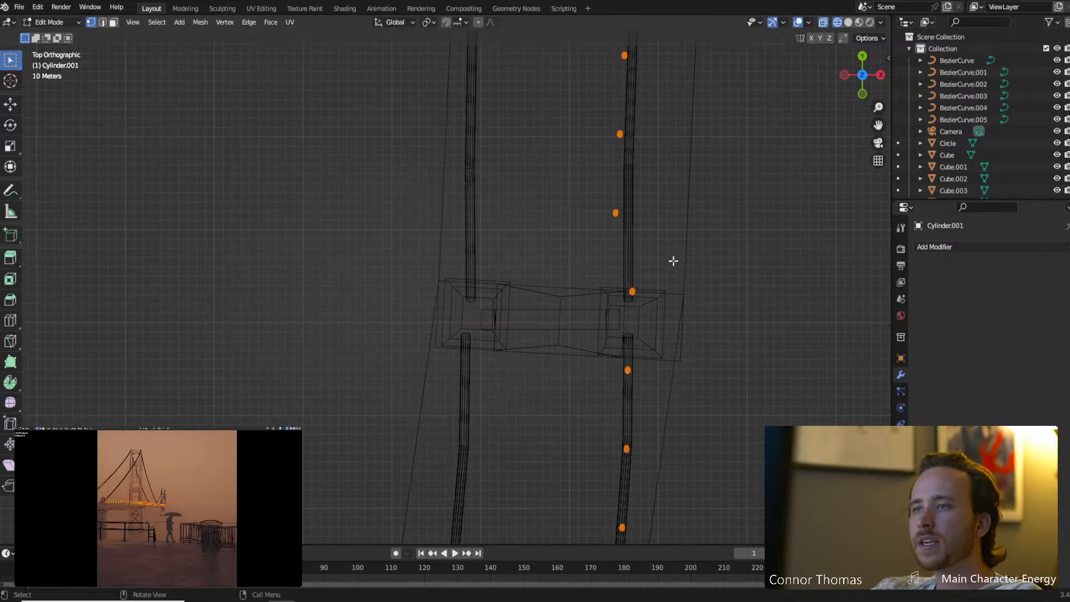
pyautogui.press('c')
pyautogui.click(650, 285)
pyautogui.rightClick(651, 285)
pyautogui.press('g')
pyautogui.press('x')
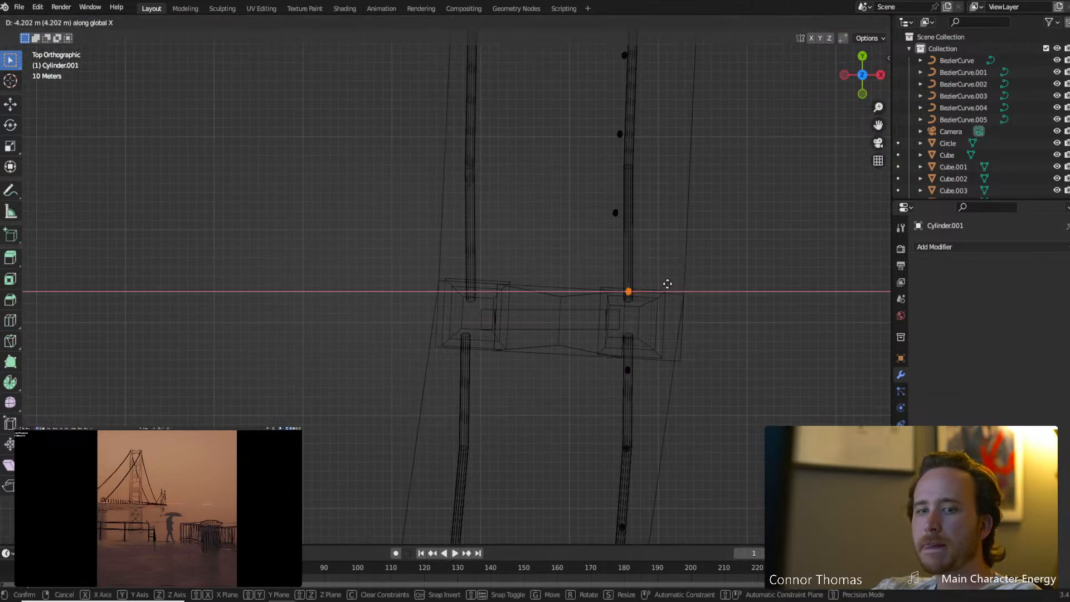
pyautogui.click(661, 287)
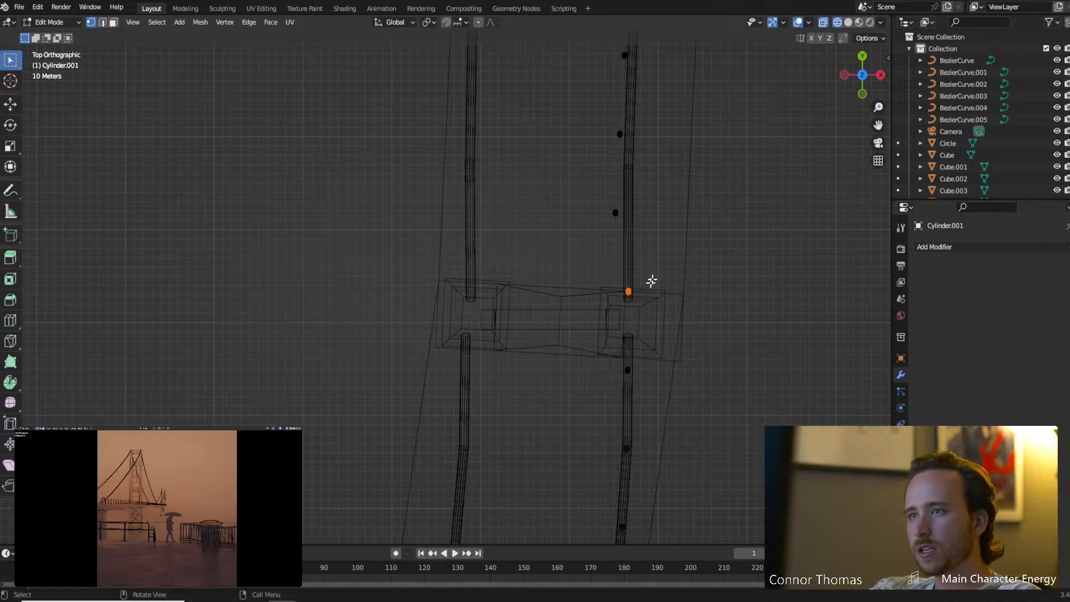
# Move the twenty-second hanger along X onto the cable beyond the tower.
pyautogui.keyDown('shift'); pyautogui.moveTo(649, 282); pyautogui.dragTo(641, 360, button='middle'); pyautogui.keyUp('shift')
pyautogui.click(614, 354)
pyautogui.press('g')
pyautogui.press('x')
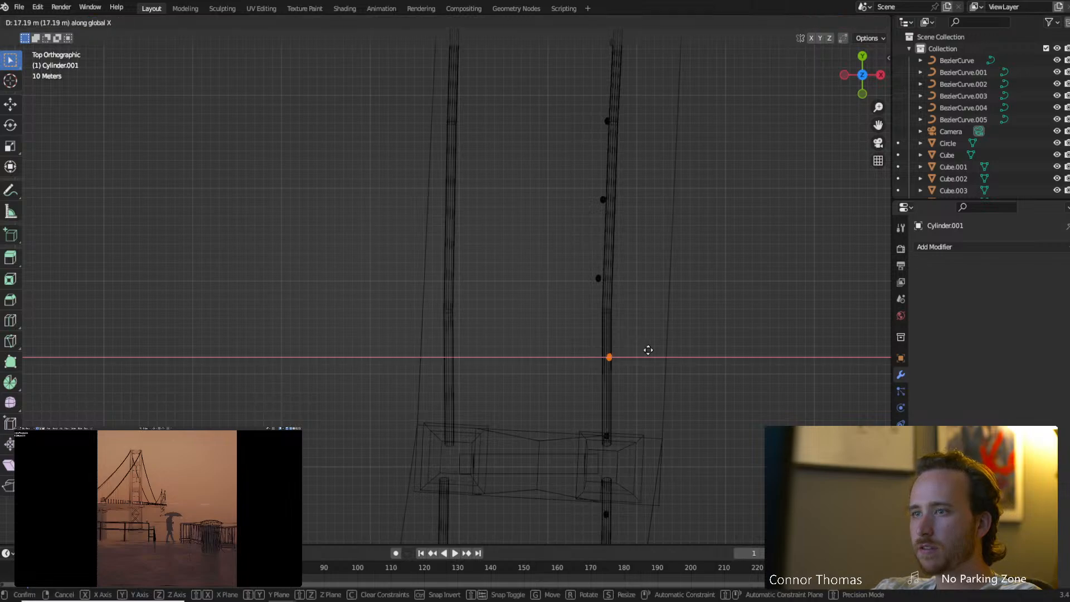
pyautogui.click(620, 346)
# Select only the twenty-third hanger and move it along X onto the cable.
pyautogui.keyDown('shift'); pyautogui.moveTo(604, 226); pyautogui.dragTo(606, 380, button='middle'); pyautogui.keyUp('shift')
pyautogui.press('a')
pyautogui.press('a')
pyautogui.press('c')
pyautogui.click(607, 432)
pyautogui.rightClick(607, 432)
pyautogui.press('g')
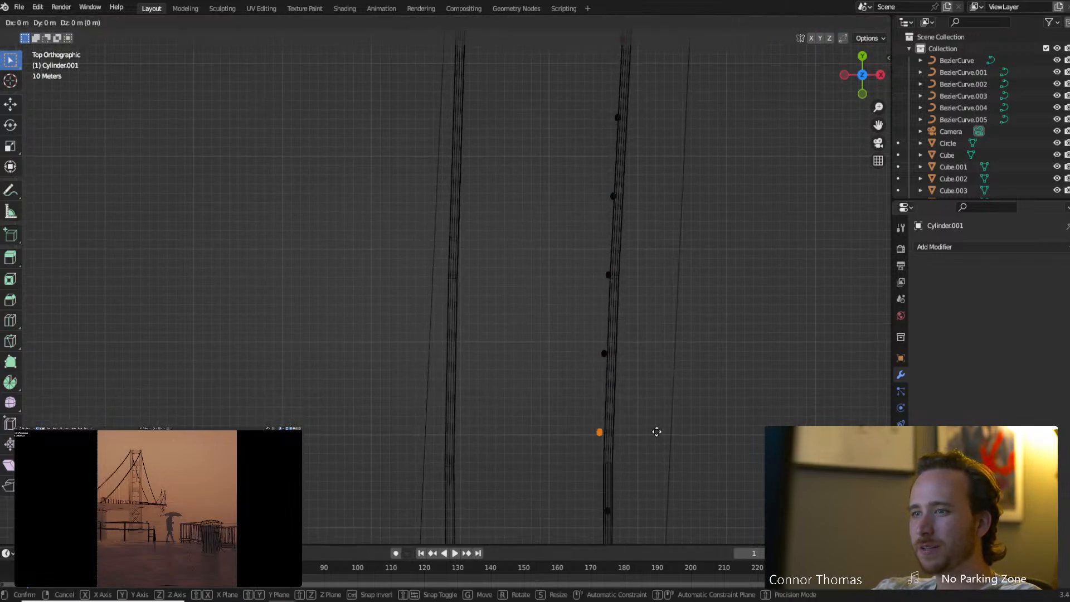
pyautogui.press('x')
pyautogui.click(689, 439)
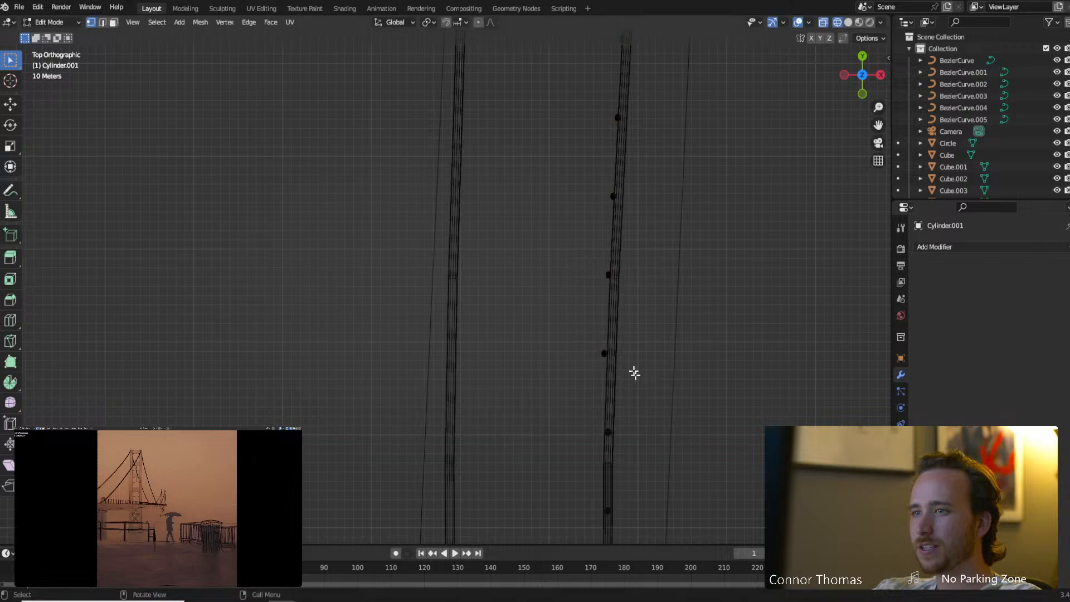
# Move the twenty-fourth hanger along X onto the cable.
pyautogui.click(626, 354)
pyautogui.press('g')
pyautogui.press('x')
pyautogui.click(638, 357)
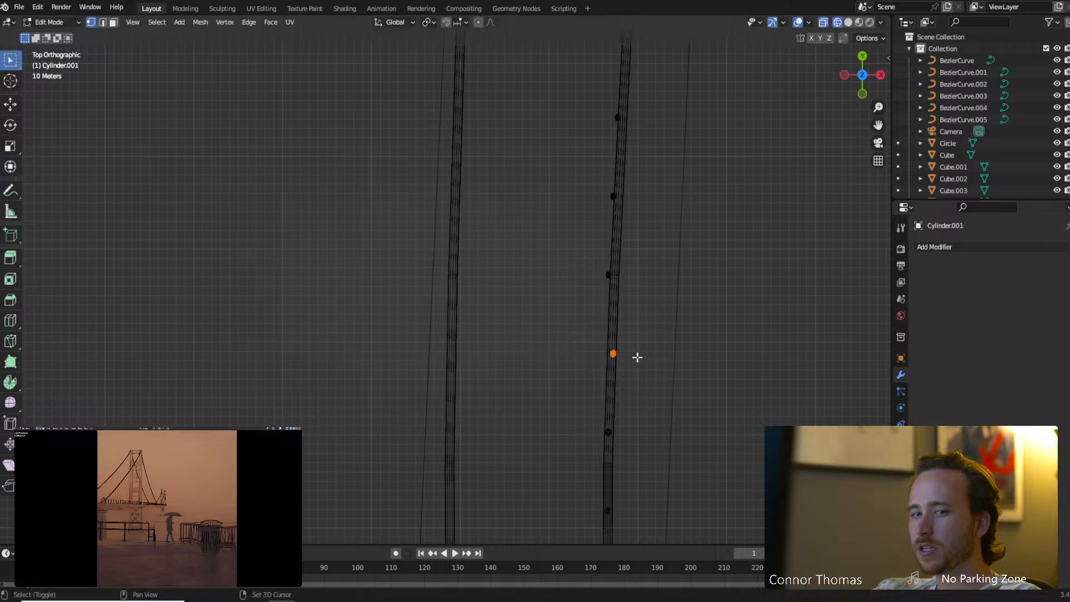
# Select only the twenty-fifth hanger and move it along X onto the cable.
pyautogui.keyDown('shift'); pyautogui.moveTo(653, 226); pyautogui.dragTo(640, 313, button='middle'); pyautogui.keyUp('shift')
pyautogui.hotkey('alt', 'a')
pyautogui.press('c')
pyautogui.click(611, 363)
pyautogui.rightClick(610, 362)
pyautogui.press('g')
pyautogui.press('x')
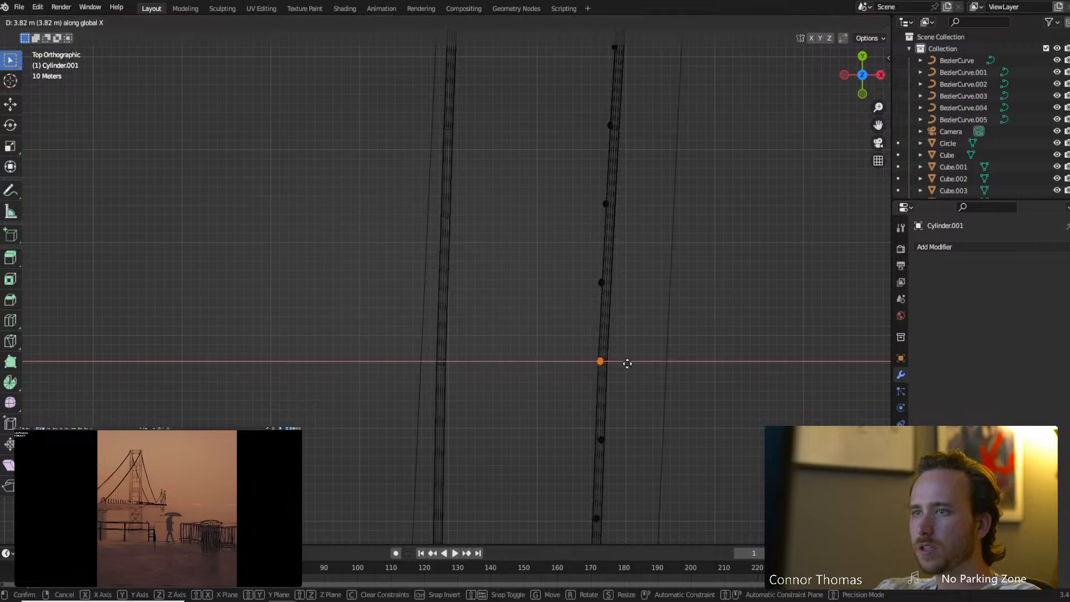
pyautogui.click(643, 361)
# Select only the twenty-sixth hanger and move it along X onto the cable.
pyautogui.keyDown('shift'); pyautogui.moveTo(642, 247); pyautogui.dragTo(618, 337, button='middle'); pyautogui.keyUp('shift')
pyautogui.press('a')
pyautogui.press('a')
pyautogui.press('l')
pyautogui.press('g')
pyautogui.press('x')
pyautogui.click(619, 336)
# Select only the twenty-seventh hanger and move it about 6.7 m along X onto the cable.
pyautogui.press('a')
pyautogui.press('c')
pyautogui.click(602, 329)
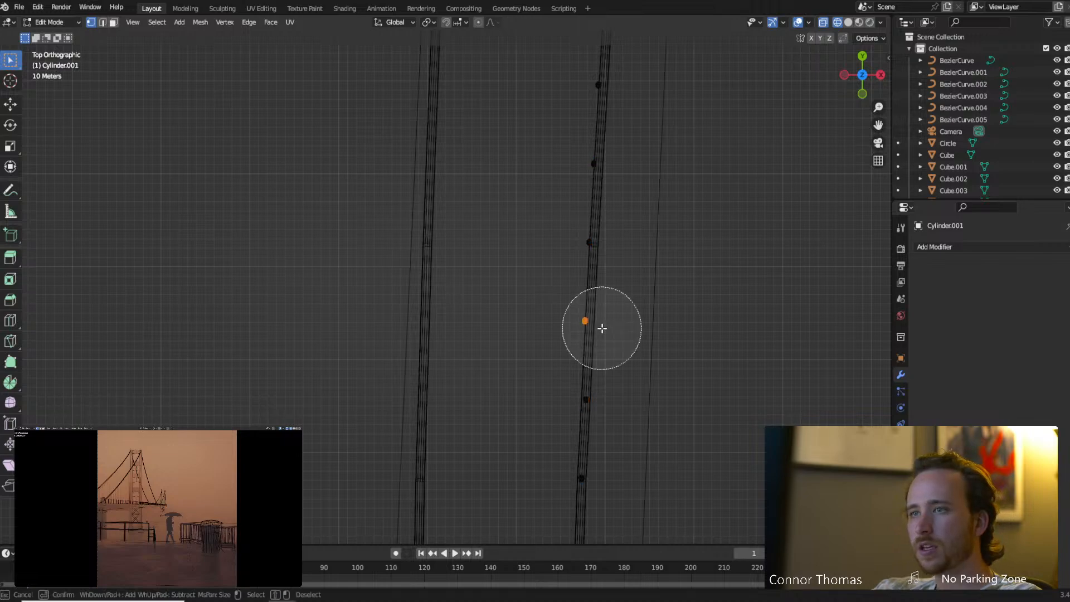
pyautogui.rightClick(602, 329)
pyautogui.press('g')
pyautogui.press('x')
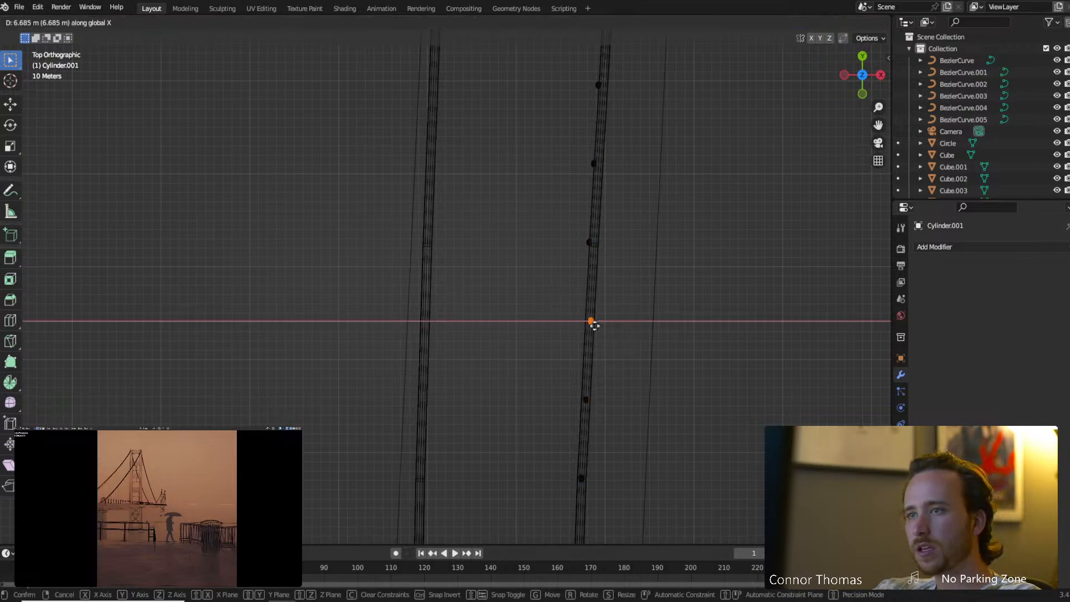
pyautogui.click(595, 326)
# Move the twenty-eighth hanger freely by about 6.6 m onto the cable.
pyautogui.keyDown('shift'); pyautogui.moveTo(626, 238); pyautogui.dragTo(627, 344, button='middle'); pyautogui.keyUp('shift')
pyautogui.click(593, 353)
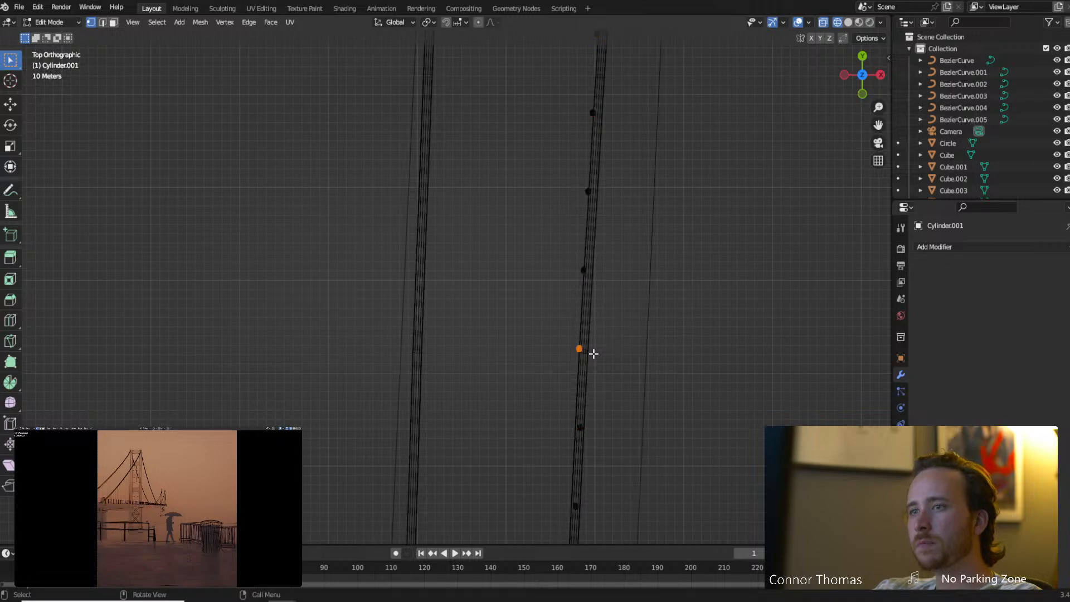
pyautogui.press('g')
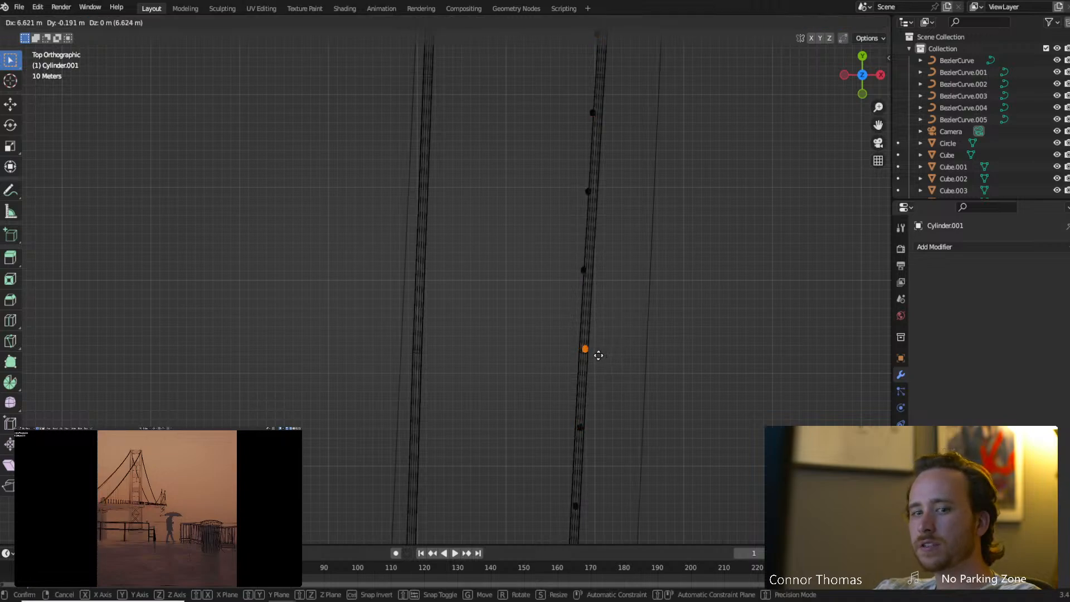
pyautogui.click(601, 356)
# Select only the twenty-ninth hanger and move it along X onto the cable.
pyautogui.keyDown('shift'); pyautogui.moveTo(611, 296); pyautogui.dragTo(600, 364, button='middle'); pyautogui.keyUp('shift')
pyautogui.press('a')
pyautogui.press('a')
pyautogui.press('c')
pyautogui.click(585, 347)
pyautogui.press('Escape')
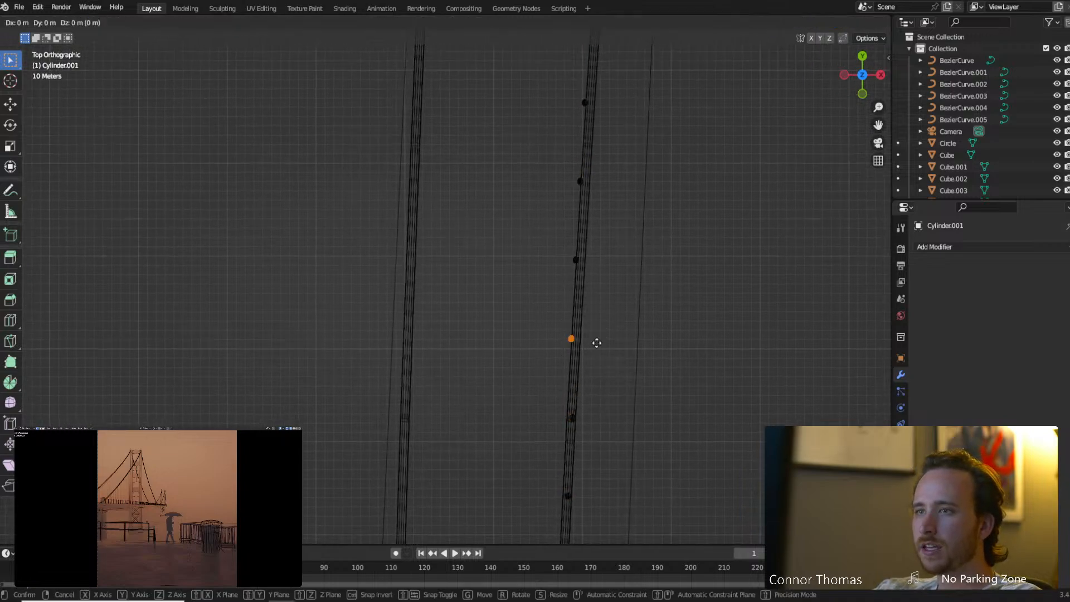
pyautogui.press('g')
pyautogui.press('x')
pyautogui.click(649, 352)
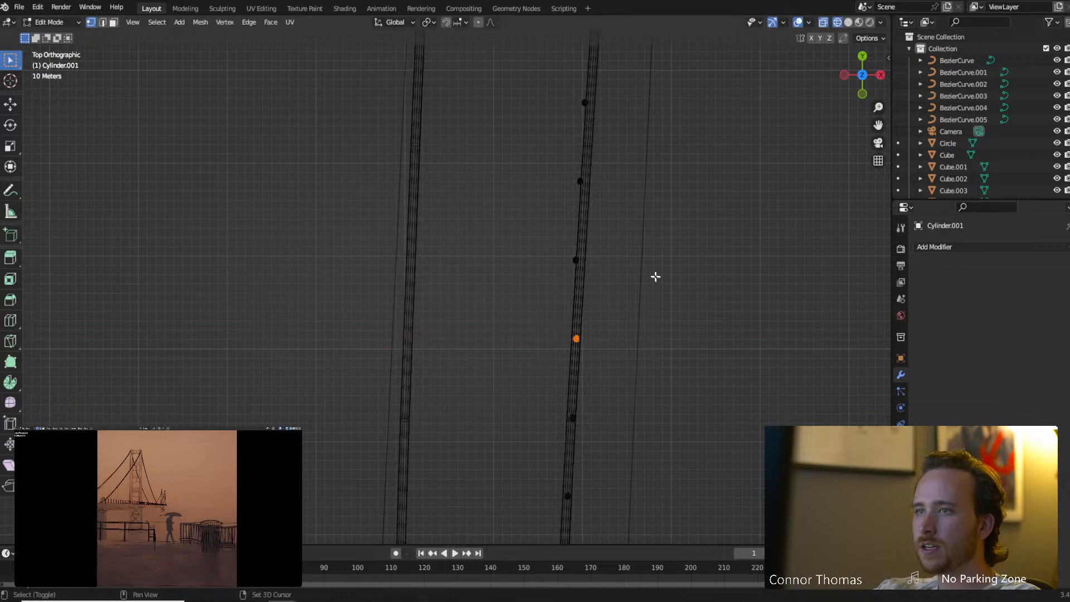
# Select only the thirtieth hanger and move it along X onto the cable.
pyautogui.keyDown('shift'); pyautogui.moveTo(655, 279); pyautogui.dragTo(643, 342, button='middle'); pyautogui.keyUp('shift')
pyautogui.press('a')
pyautogui.press('a')
pyautogui.press('c')
pyautogui.click(575, 336)
pyautogui.press('Escape')
pyautogui.press('g')
pyautogui.press('x')
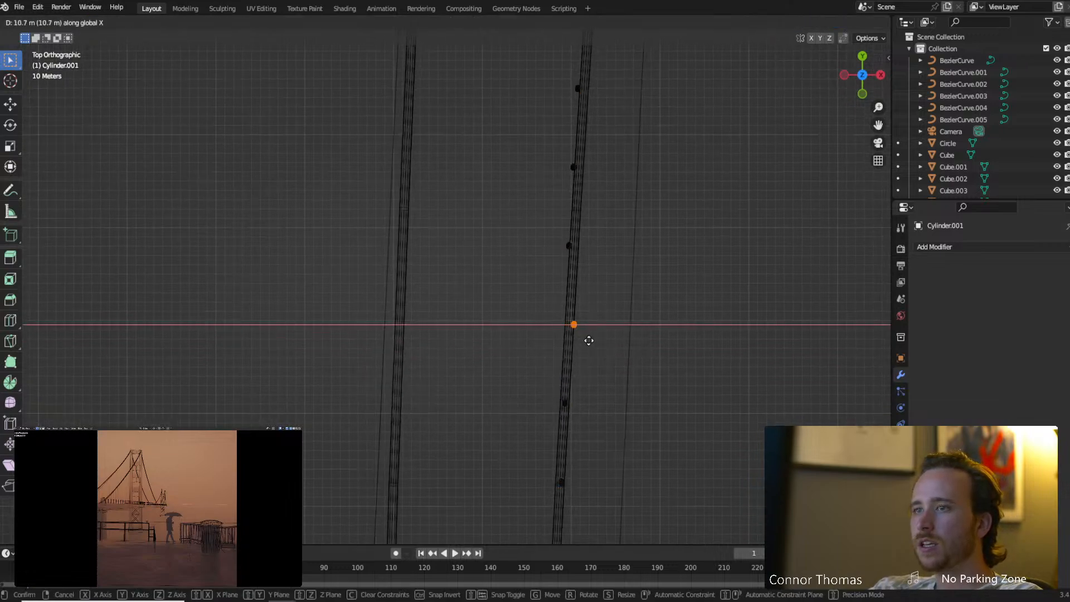
pyautogui.click(540, 328)
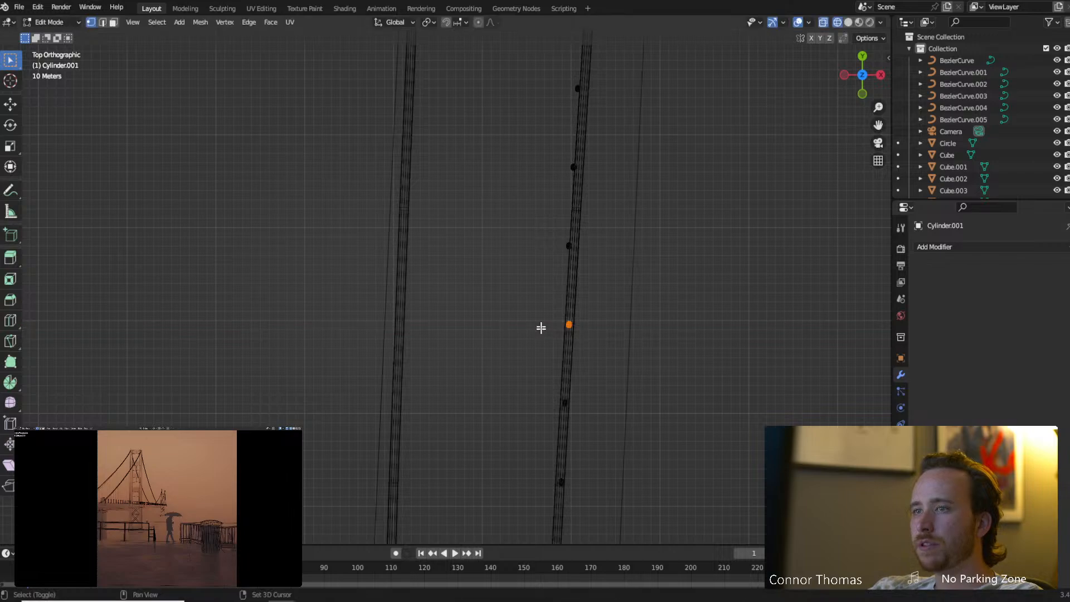
# Select only the thirty-first hanger and move it along X onto the cable.
pyautogui.keyDown('shift'); pyautogui.moveTo(604, 185); pyautogui.dragTo(593, 286, button='middle'); pyautogui.keyUp('shift')
pyautogui.press('a')
pyautogui.press('a')
pyautogui.press('c')
pyautogui.click(566, 350)
pyautogui.press('Escape')
pyautogui.press('g')
pyautogui.press('x')
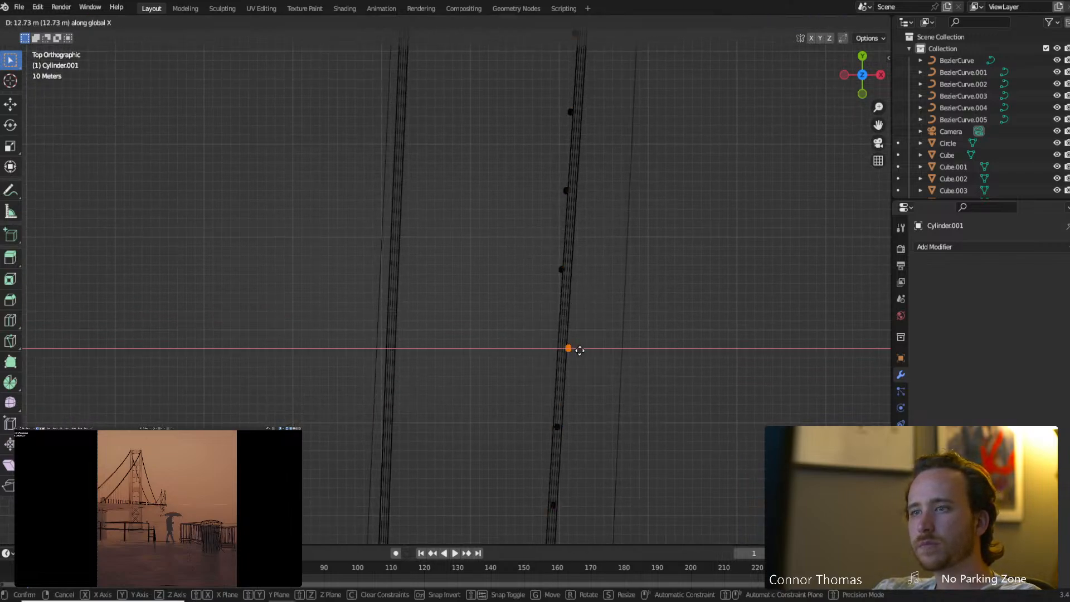
pyautogui.click(516, 357)
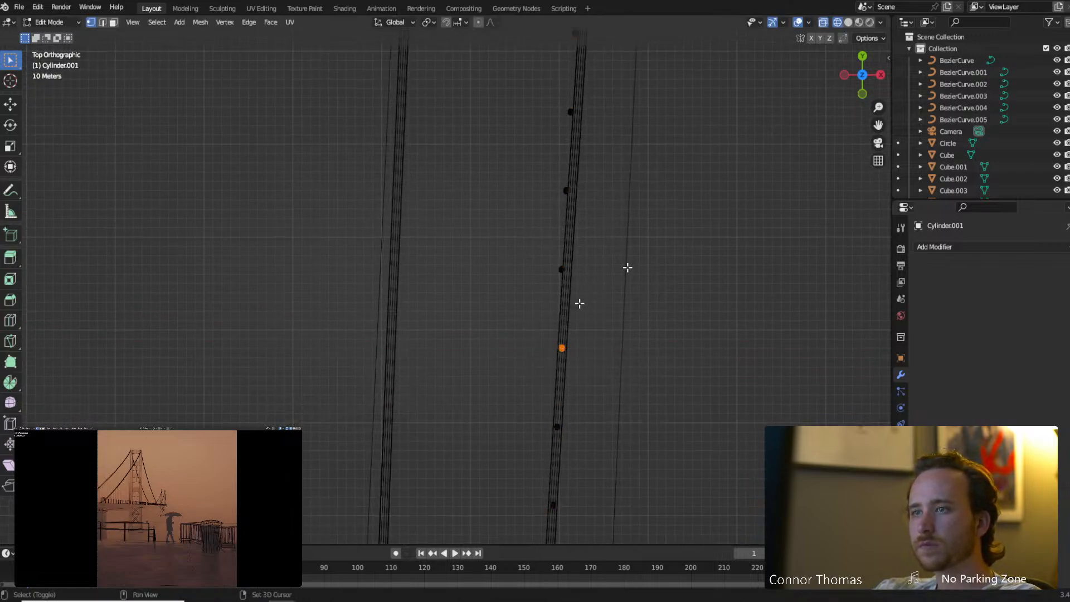
# Select only the thirty-second hanger and move it along X onto the cable.
pyautogui.keyDown('shift'); pyautogui.moveTo(635, 246); pyautogui.dragTo(623, 296, button='middle'); pyautogui.keyUp('shift')
pyautogui.press('a')
pyautogui.press('a')
pyautogui.press('c')
pyautogui.click(570, 316)
pyautogui.press('Escape')
pyautogui.press('g')
pyautogui.press('x')
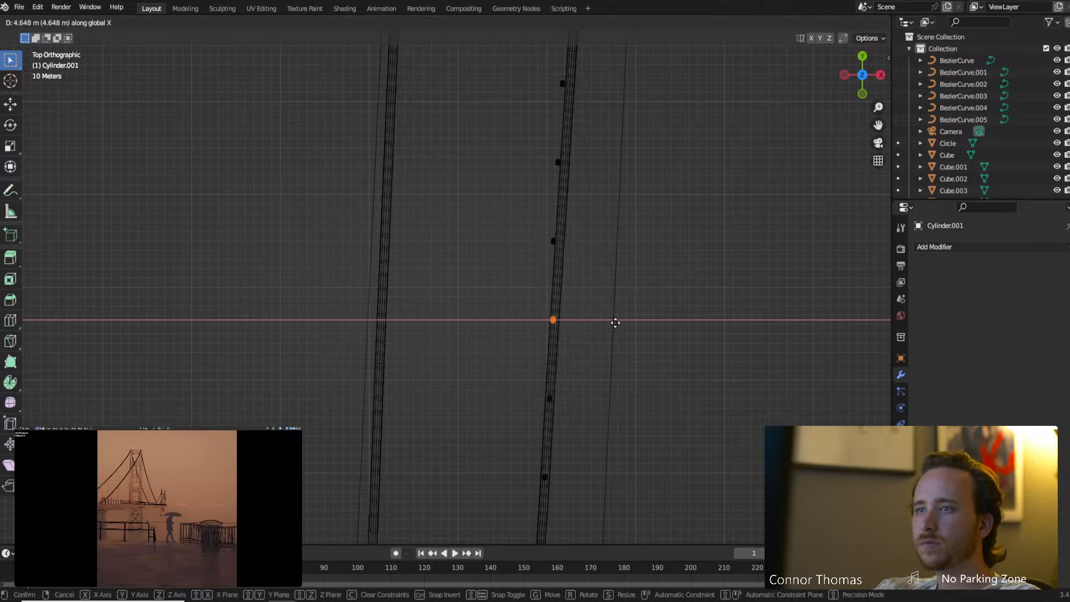
pyautogui.click(620, 320)
# Select only the thirty-third hanger and move it freely in the top view onto the cable.
pyautogui.keyDown('shift'); pyautogui.moveTo(607, 254); pyautogui.dragTo(597, 316, button='middle'); pyautogui.keyUp('shift')
pyautogui.press('a')
pyautogui.press('a')
pyautogui.press('c')
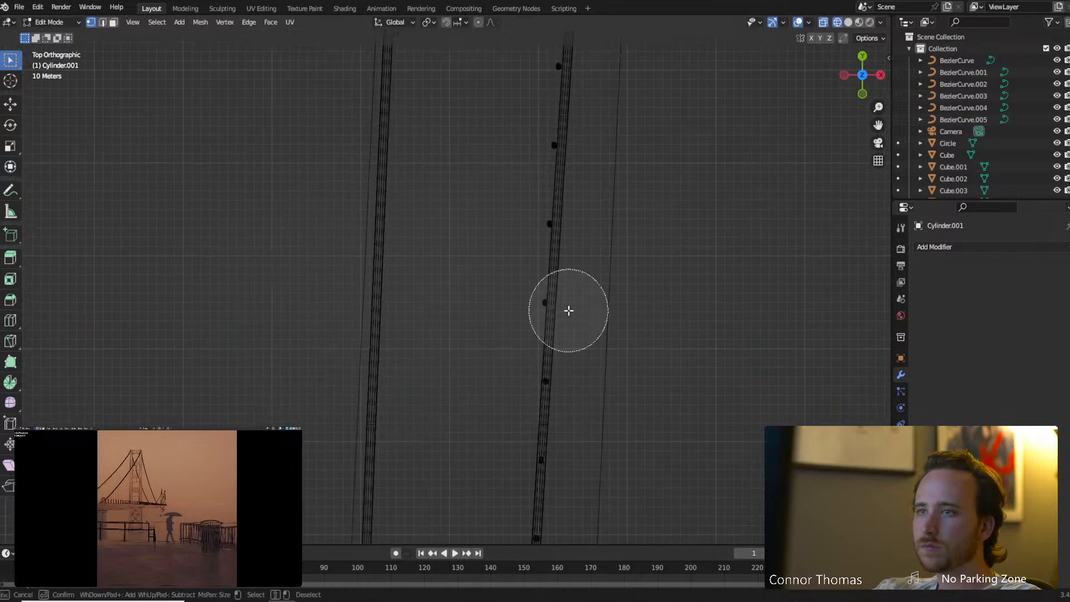
pyautogui.click(577, 309)
pyautogui.press('Escape')
pyautogui.press('g')
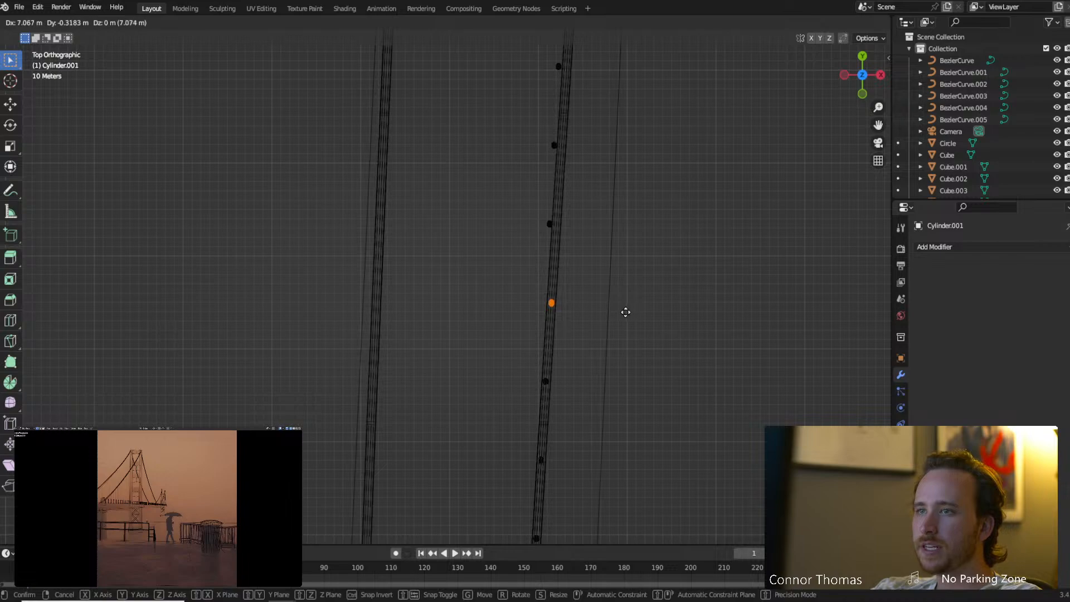
pyautogui.click(621, 309)
# Select only the thirty-fourth hanger and move it along X onto the cable.
pyautogui.keyDown('shift'); pyautogui.moveTo(604, 218); pyautogui.dragTo(597, 309, button='middle'); pyautogui.keyUp('shift')
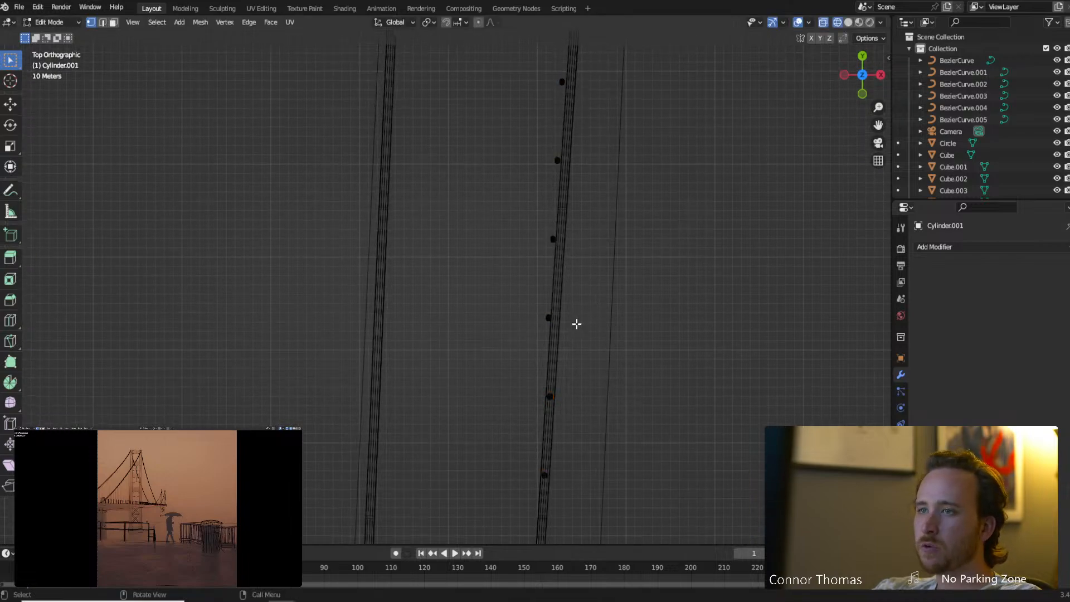
pyautogui.press('c')
pyautogui.click(577, 324)
pyautogui.press('Escape')
pyautogui.press('g')
pyautogui.press('x')
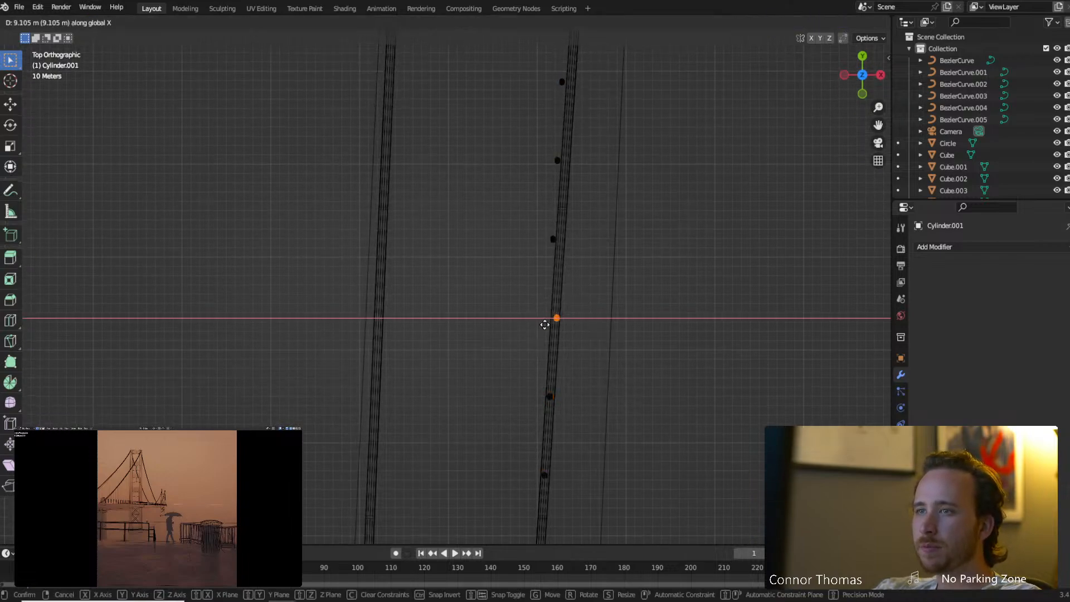
pyautogui.click(533, 318)
# Select only the thirty-fifth hanger and move it along X onto the cable.
pyautogui.keyDown('shift'); pyautogui.moveTo(588, 282); pyautogui.dragTo(615, 335, button='middle'); pyautogui.keyUp('shift')
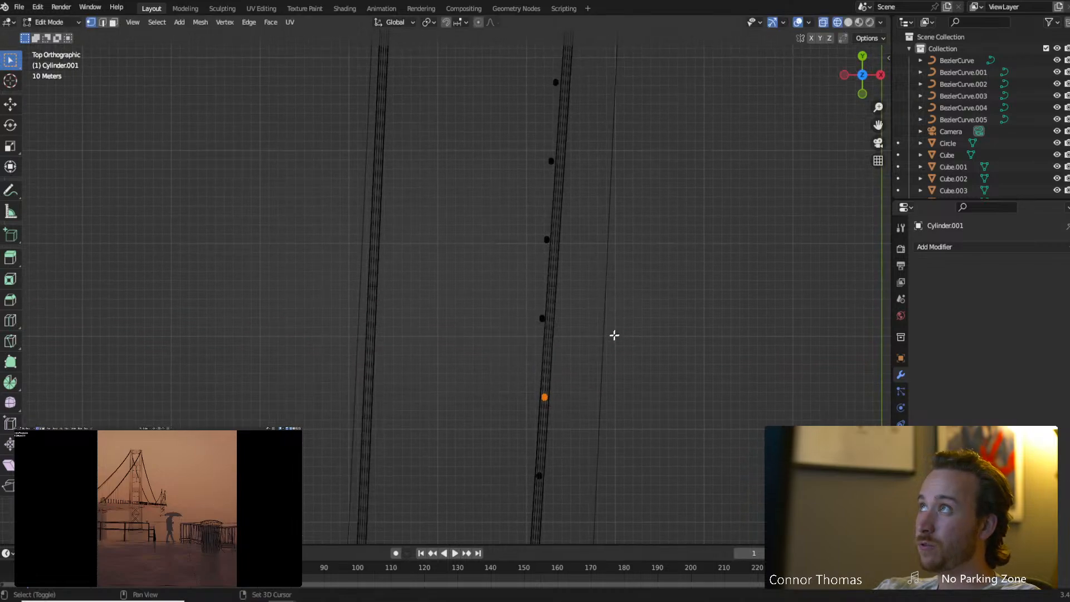
pyautogui.press('c')
pyautogui.click(559, 324)
pyautogui.press('Escape')
pyautogui.press('g')
pyautogui.press('x')
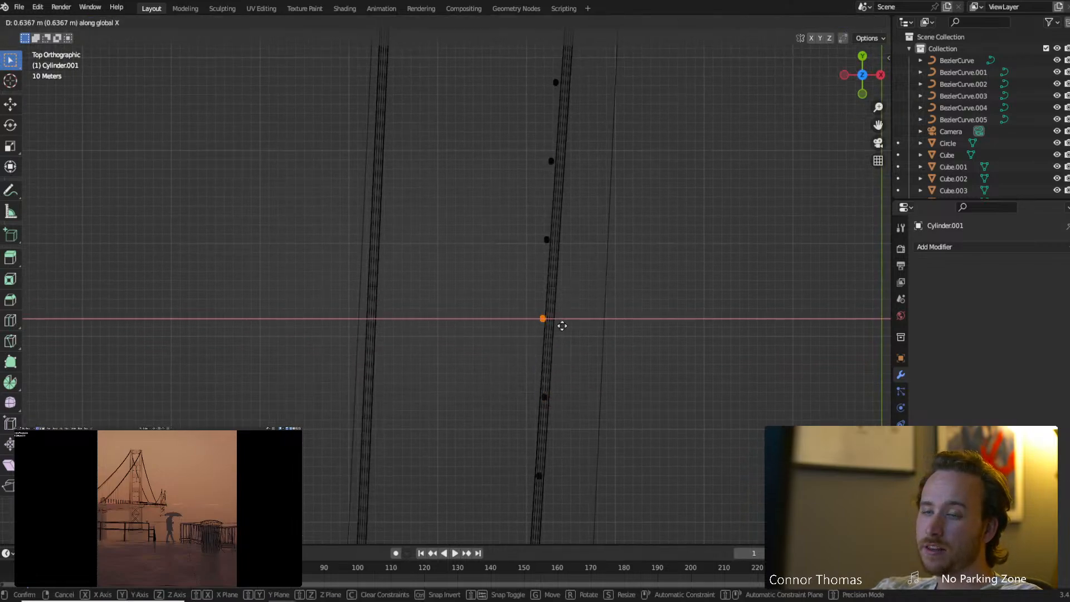
pyautogui.click(586, 326)
# Select only the thirty-sixth hanger and move it about 9 m along X onto the cable.
pyautogui.keyDown('shift'); pyautogui.moveTo(595, 267); pyautogui.dragTo(587, 349, button='middle'); pyautogui.keyUp('shift')
pyautogui.hotkey('alt', 'a')
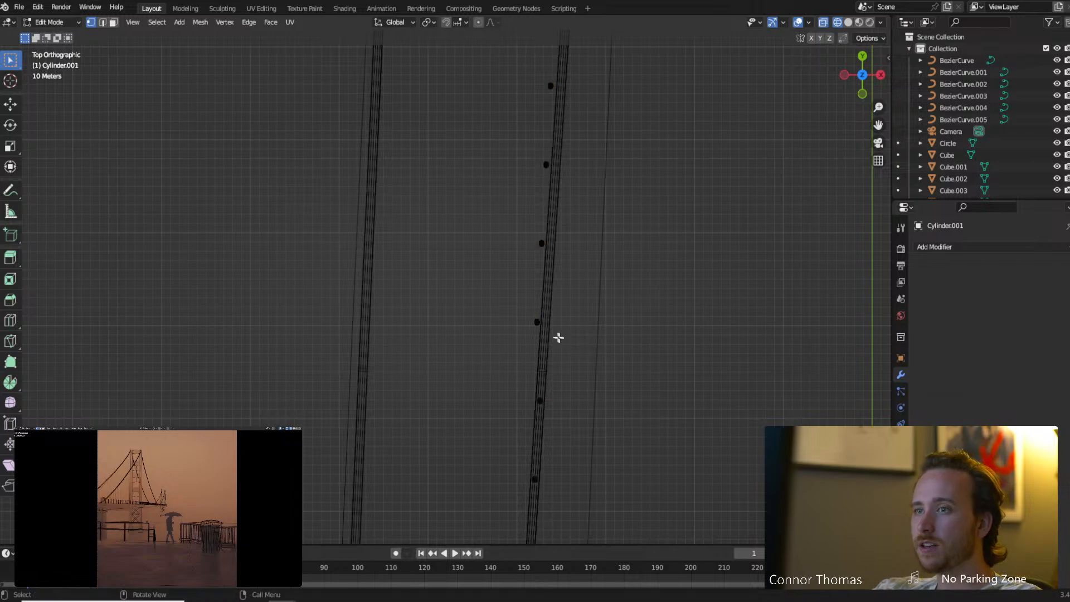
pyautogui.press('c')
pyautogui.click(552, 327)
pyautogui.press('Escape')
pyautogui.press('g')
pyautogui.press('x')
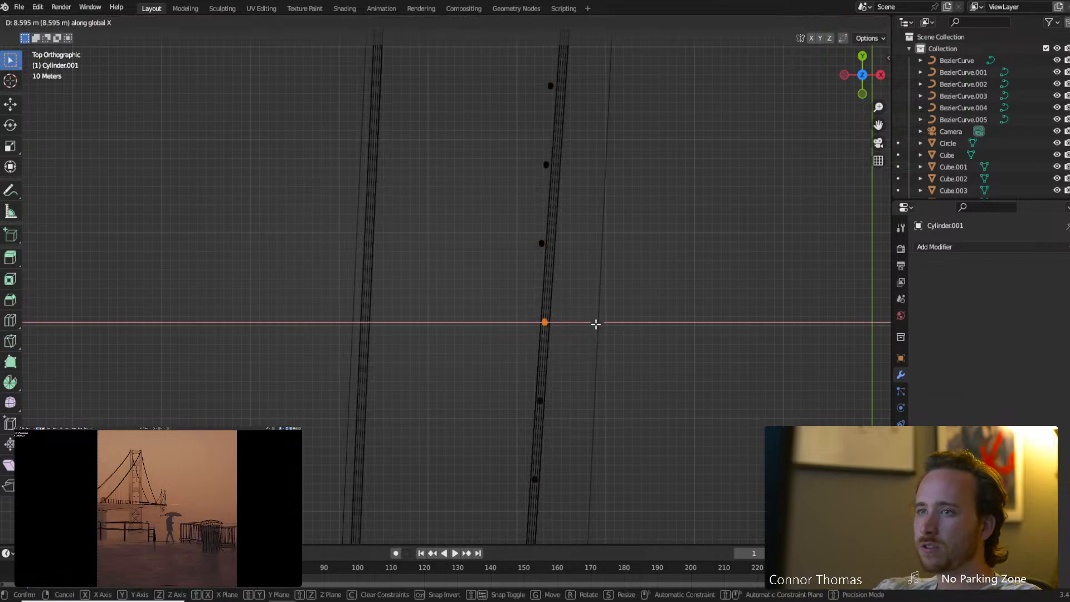
pyautogui.click(597, 323)
# Select only the thirty-seventh hanger and move it freely in the top view onto the cable.
pyautogui.keyDown('shift'); pyautogui.moveTo(576, 282); pyautogui.dragTo(564, 351, button='middle'); pyautogui.keyUp('shift')
pyautogui.hotkey('alt', 'a')
pyautogui.press('c')
pyautogui.click(545, 323)
pyautogui.press('Escape')
pyautogui.press('g')
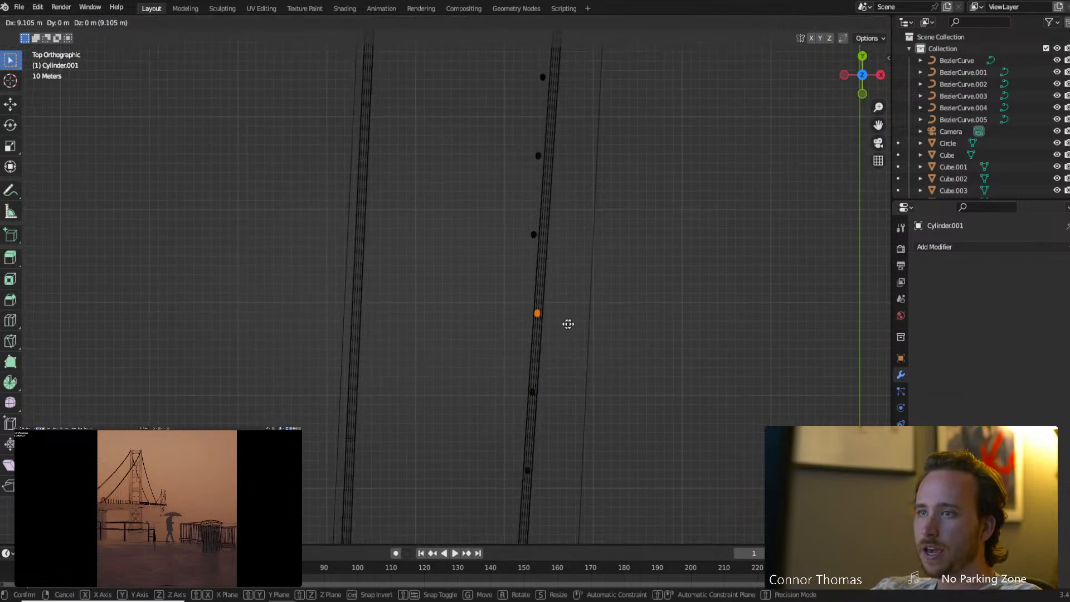
pyautogui.click(570, 324)
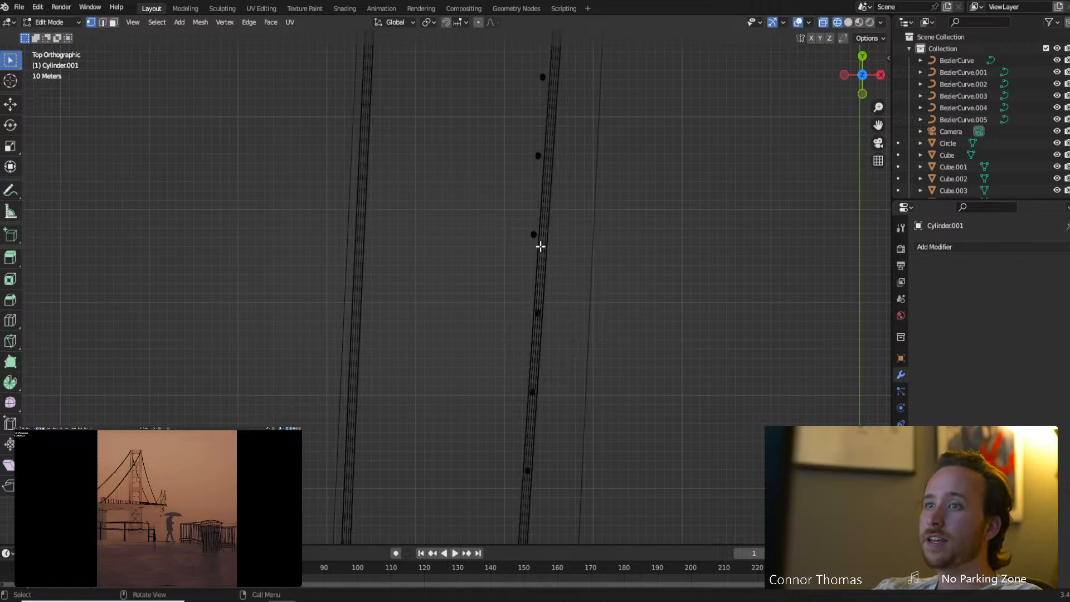
# Select only the thirty-eighth hanger and move it along X onto the cable.
pyautogui.press('c')
pyautogui.click(541, 247)
pyautogui.press('Escape')
pyautogui.keyDown('shift'); pyautogui.moveTo(571, 232); pyautogui.dragTo(571, 313, button='middle'); pyautogui.keyUp('shift')
pyautogui.press('g')
pyautogui.press('x')
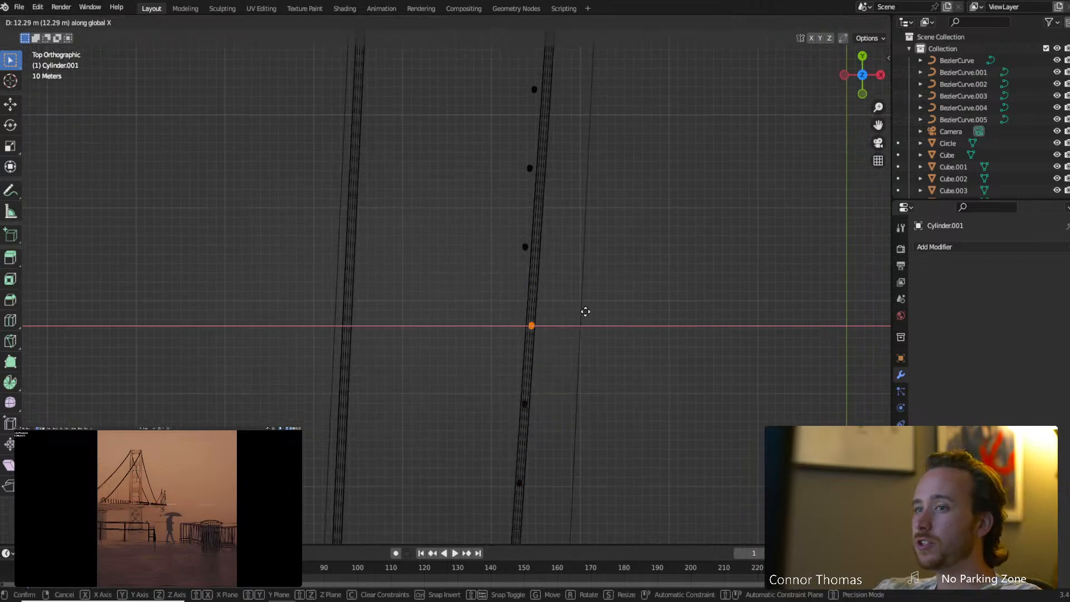
pyautogui.click(576, 314)
# Select only the thirty-ninth hanger and move it about 10.8 m along X onto the cable.
pyautogui.keyDown('shift'); pyautogui.moveTo(567, 206); pyautogui.dragTo(566, 259, button='middle'); pyautogui.keyUp('shift')
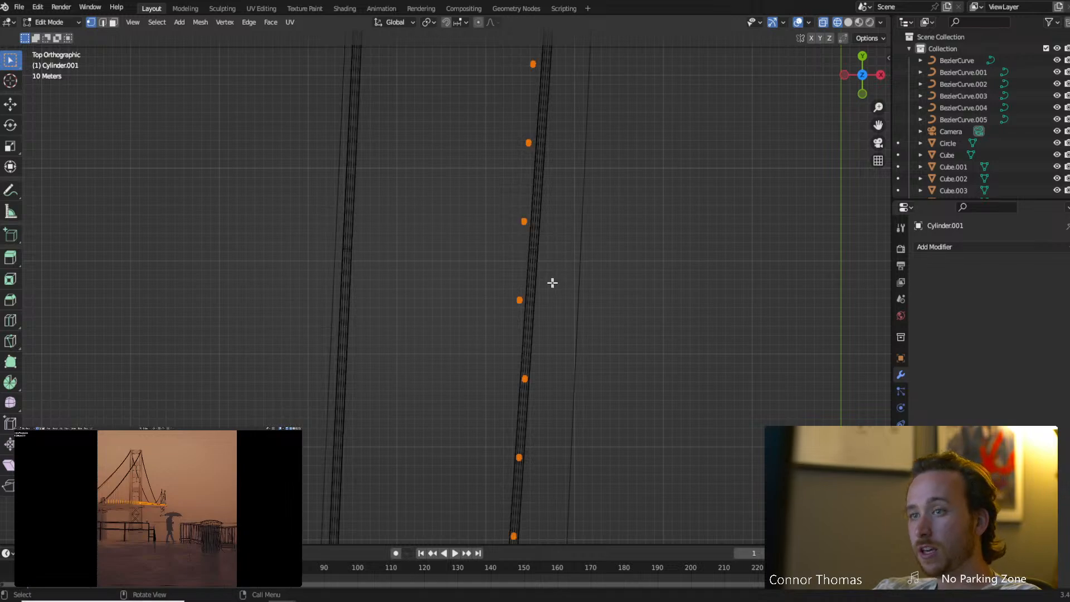
pyautogui.hotkey('alt', 'a')
pyautogui.press('c')
pyautogui.click(539, 296)
pyautogui.press('Escape')
pyautogui.press('g')
pyautogui.press('x')
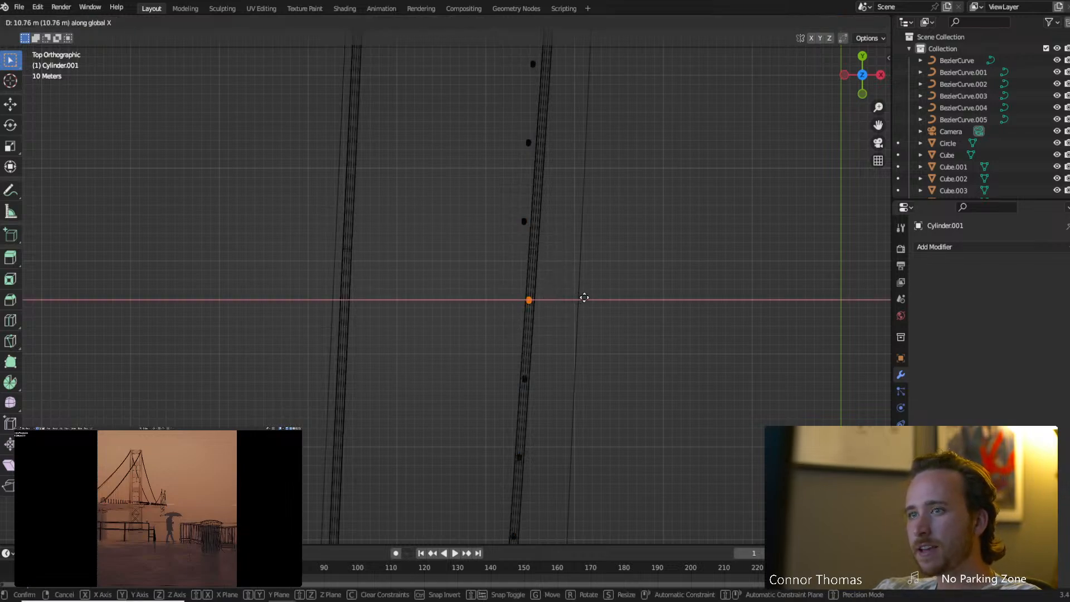
pyautogui.click(584, 298)
# Select only the fortieth hanger and move it freely by about 12.7 m onto the cable.
pyautogui.keyDown('shift'); pyautogui.moveTo(569, 246); pyautogui.dragTo(531, 325, button='middle'); pyautogui.keyUp('shift')
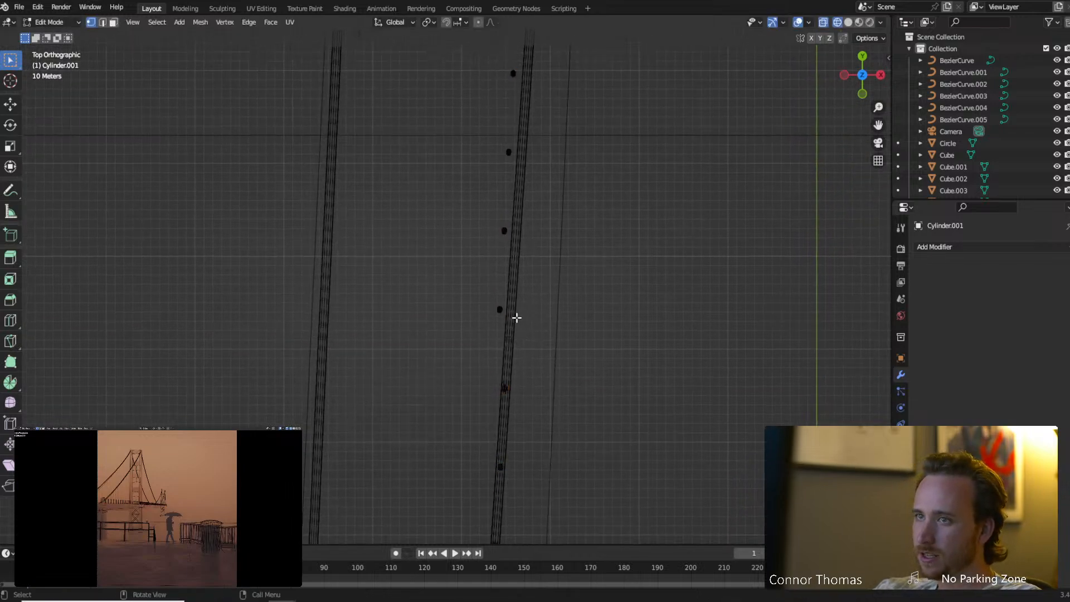
pyautogui.click(518, 312)
pyautogui.press('g')
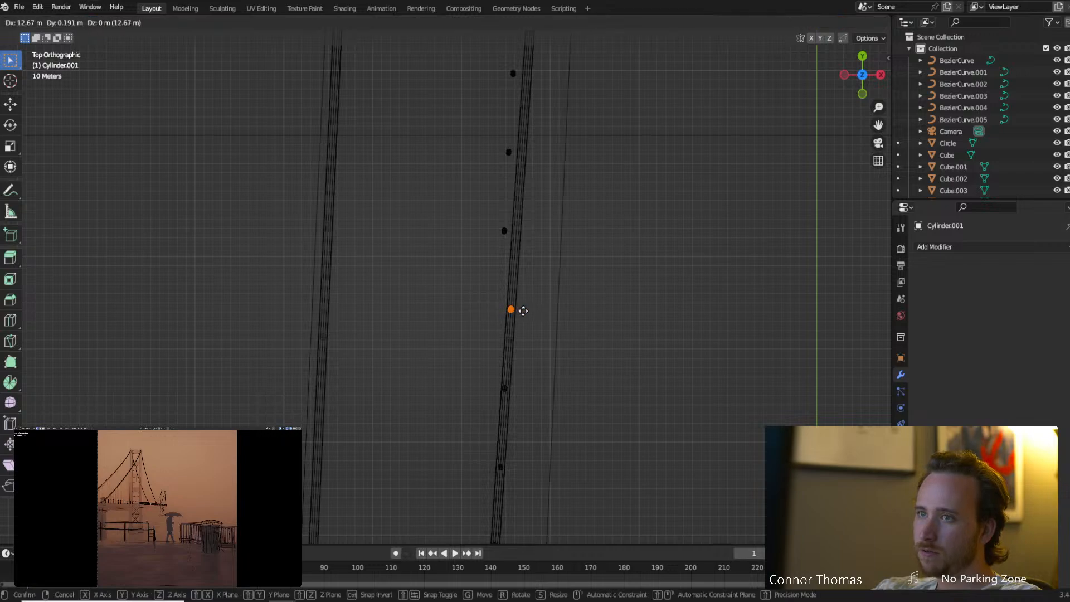
pyautogui.click(523, 311)
# Select only the forty-first hanger and move it freely by about 12.4 m onto the cable.
pyautogui.keyDown('shift'); pyautogui.moveTo(530, 294); pyautogui.dragTo(519, 318, button='middle'); pyautogui.keyUp('shift')
pyautogui.click(496, 312)
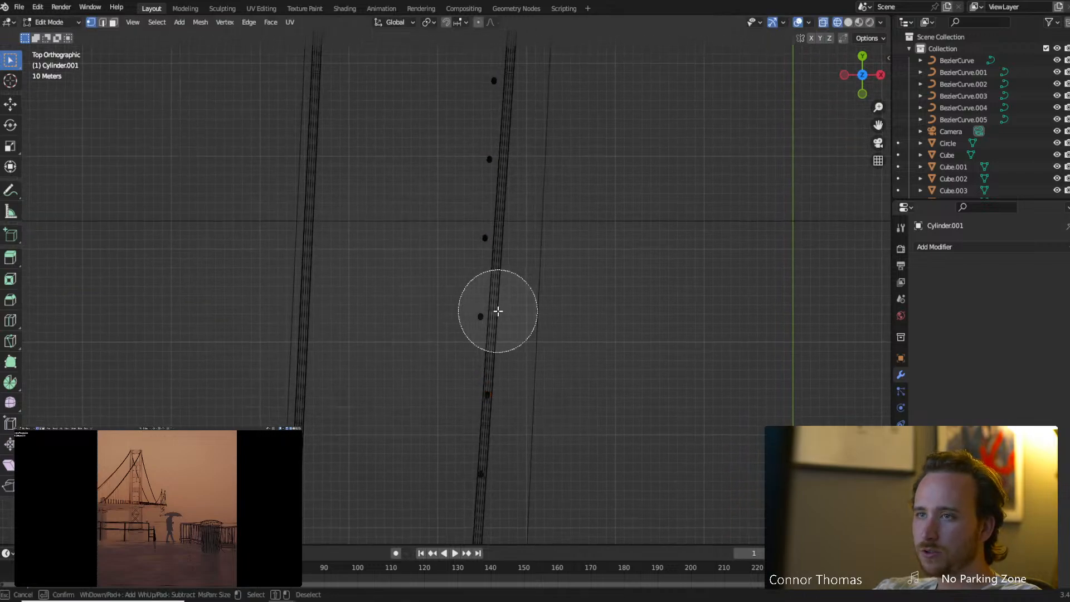
pyautogui.press('g')
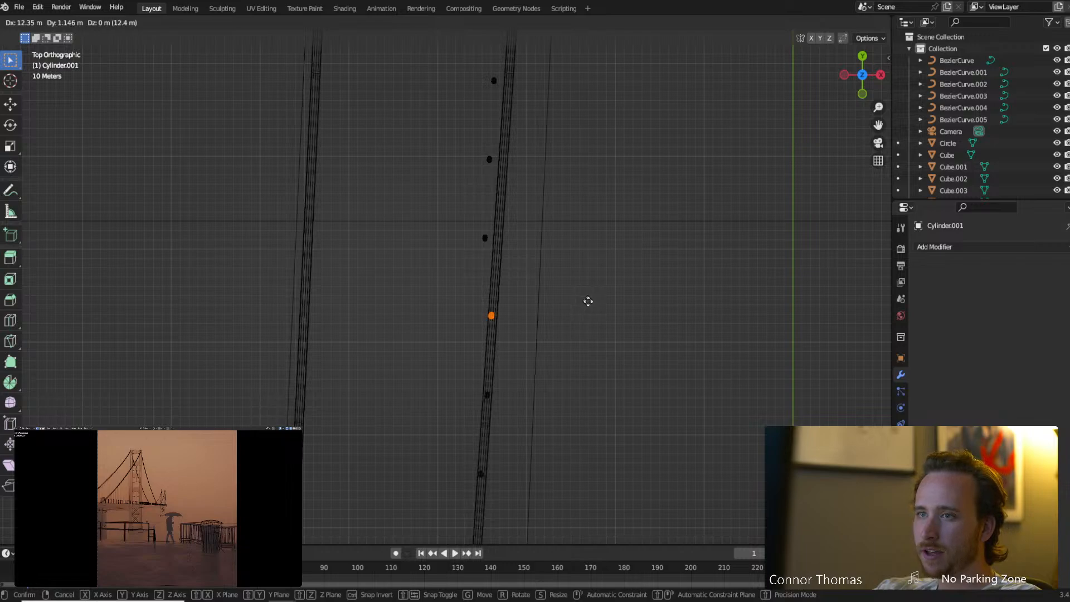
pyautogui.click(588, 301)
# Select only the forty-second hanger and move it along X onto the cable.
pyautogui.keyDown('shift'); pyautogui.moveTo(574, 287); pyautogui.dragTo(529, 354, button='middle'); pyautogui.keyUp('shift')
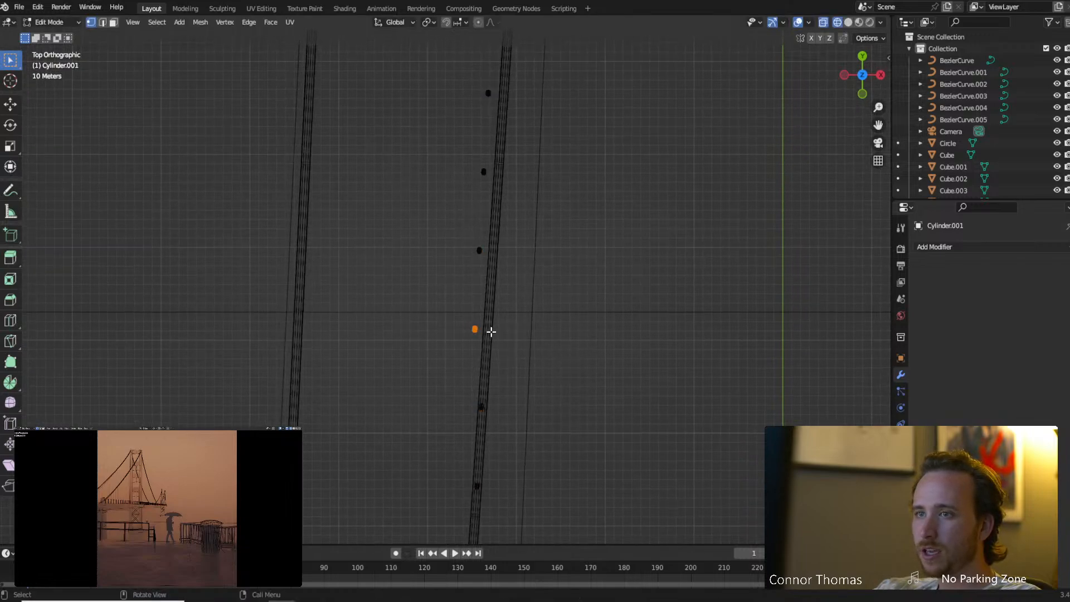
pyautogui.press('g')
pyautogui.press('x')
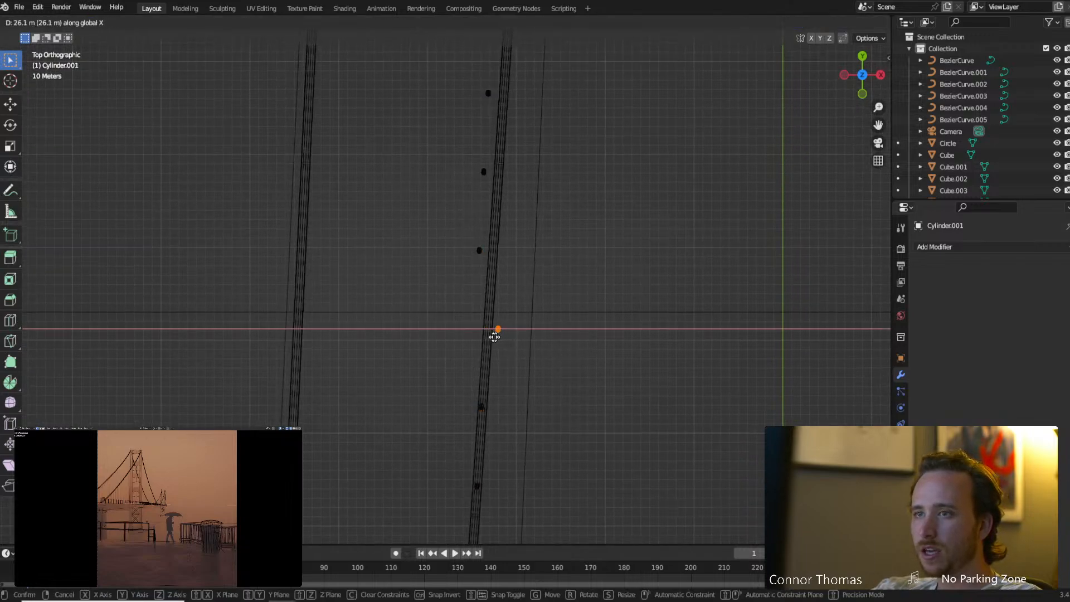
pyautogui.click(405, 339)
# Select only the forty-third hanger and move it freely by about 14.9 m onto the cable.
pyautogui.keyDown('shift'); pyautogui.moveTo(461, 299); pyautogui.dragTo(441, 369, button='middle'); pyautogui.keyUp('shift')
pyautogui.press('a')
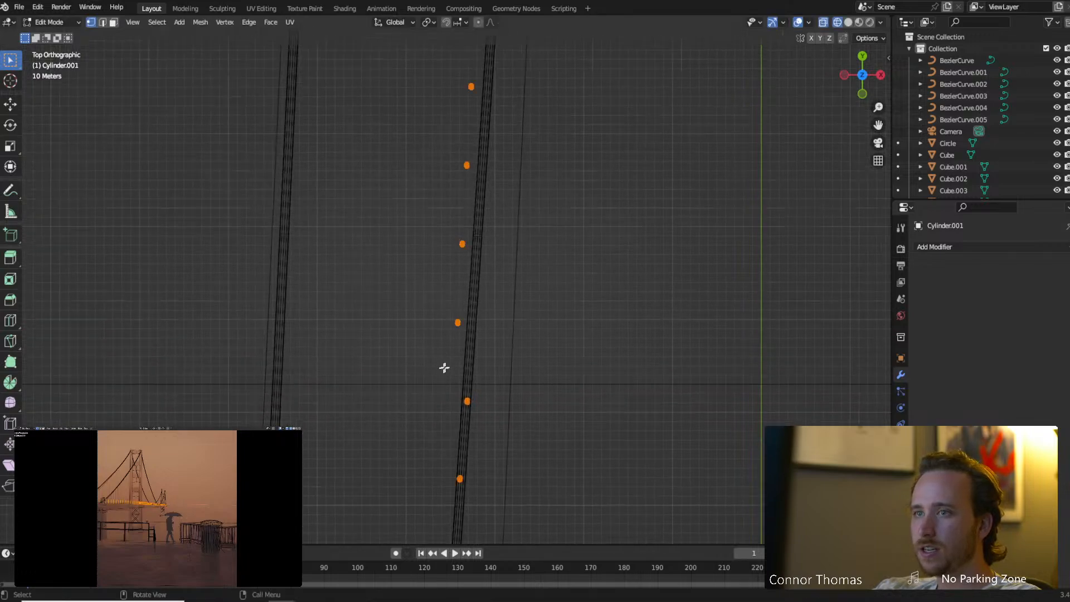
pyautogui.press('a')
pyautogui.press('c')
pyautogui.click(467, 336)
pyautogui.rightClick(471, 336)
pyautogui.press('g')
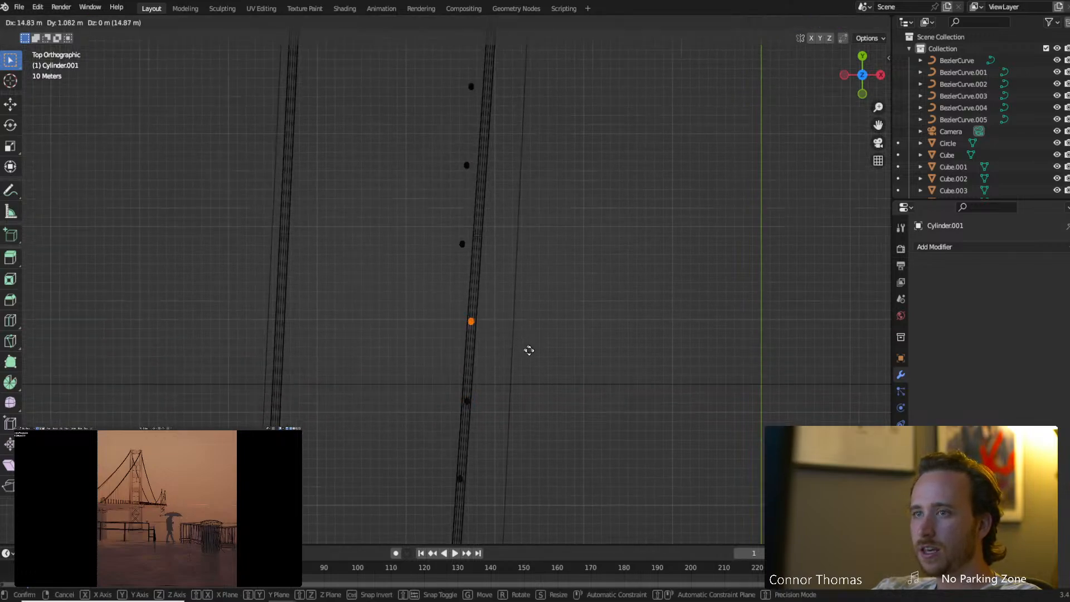
pyautogui.click(529, 351)
# Select the next three hangers, forty-fourth to forty-sixth, and move them together along X onto the cable.
pyautogui.keyDown('shift'); pyautogui.moveTo(546, 267); pyautogui.dragTo(539, 333, button='middle'); pyautogui.keyUp('shift')
pyautogui.press('a')
pyautogui.press('a')
pyautogui.press('c')
pyautogui.click(475, 315)
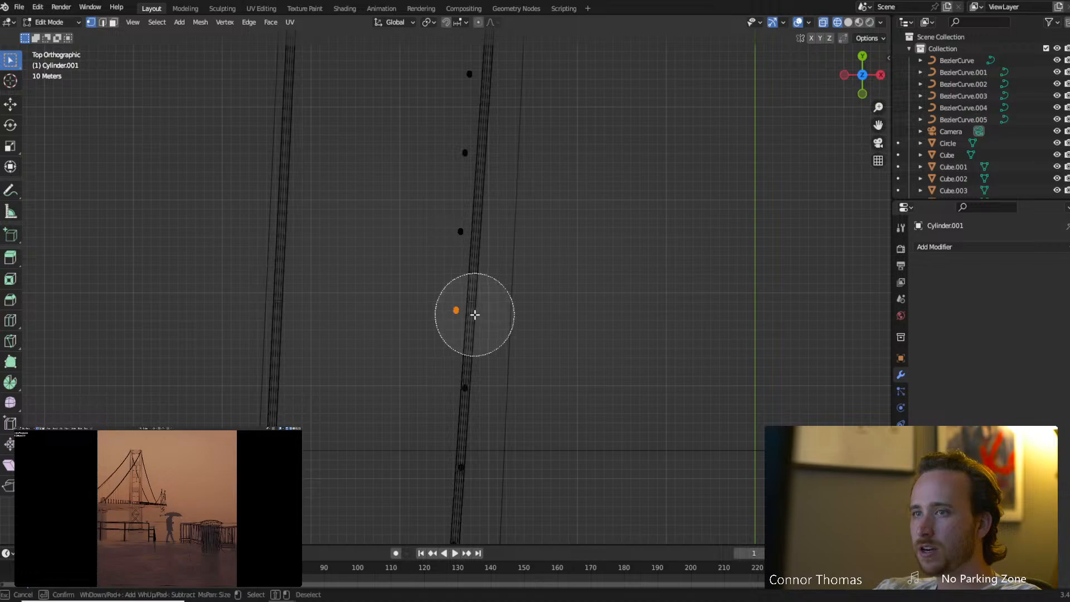
pyautogui.moveTo(475, 315); pyautogui.dragTo(475, 158)
pyautogui.rightClick(537, 217)
pyautogui.press('g')
pyautogui.press('x')
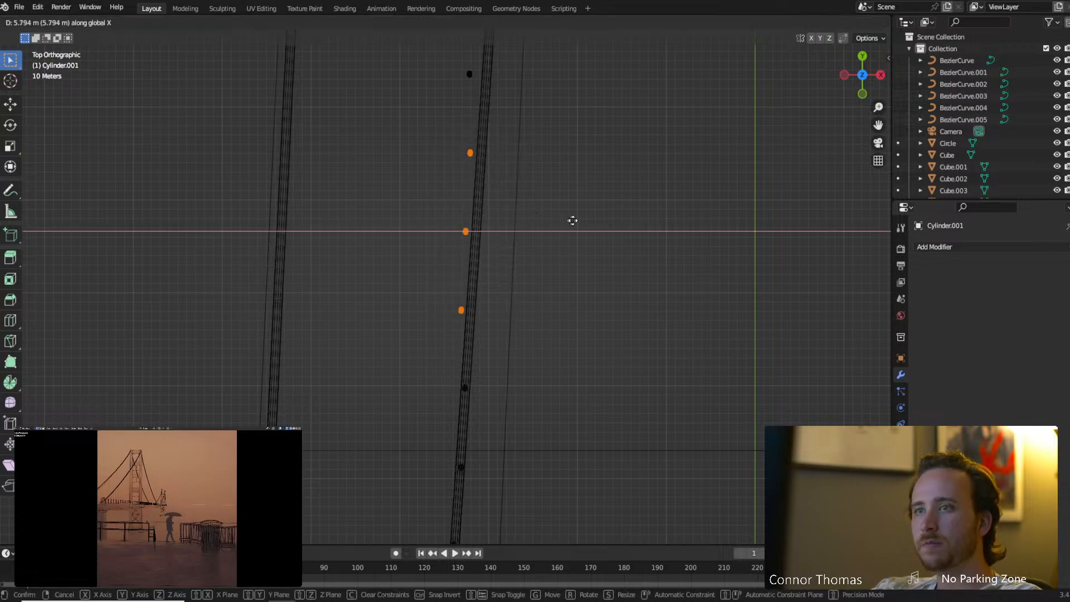
pyautogui.click(672, 233)
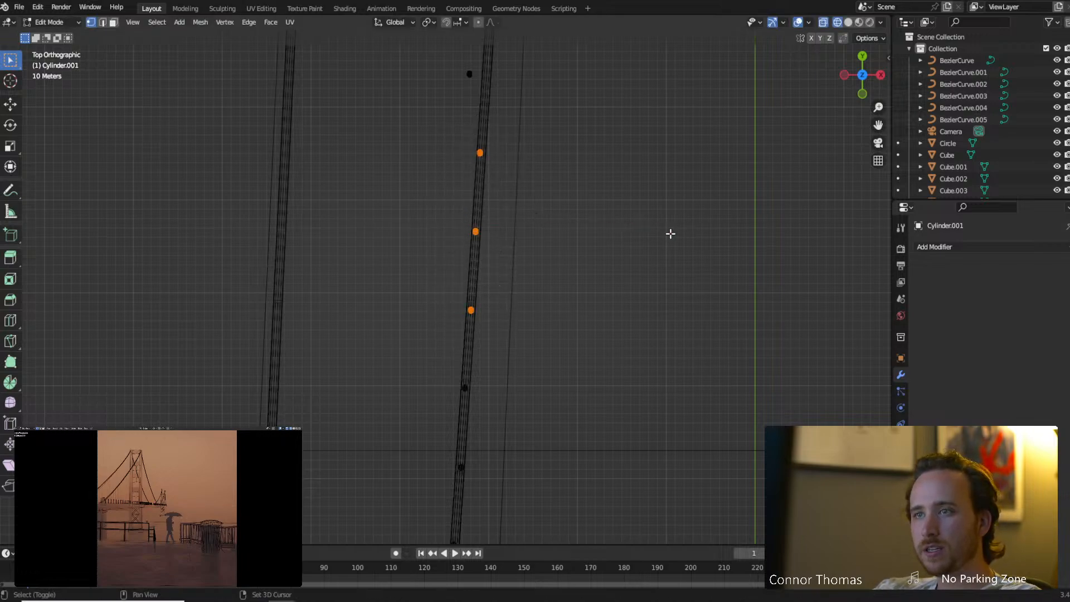
# Select only the next two hangers, forty-seventh and forty-eighth, and move them together along X onto the cable.
pyautogui.keyDown('shift'); pyautogui.moveTo(605, 272); pyautogui.dragTo(597, 351, button='middle'); pyautogui.keyUp('shift')
pyautogui.keyDown('shift'); pyautogui.moveTo(501, 270); pyautogui.dragTo(501, 334, button='middle'); pyautogui.keyUp('shift')
pyautogui.press('a')
pyautogui.press('a')
pyautogui.press('c')
pyautogui.moveTo(475, 296); pyautogui.dragTo(478, 227)
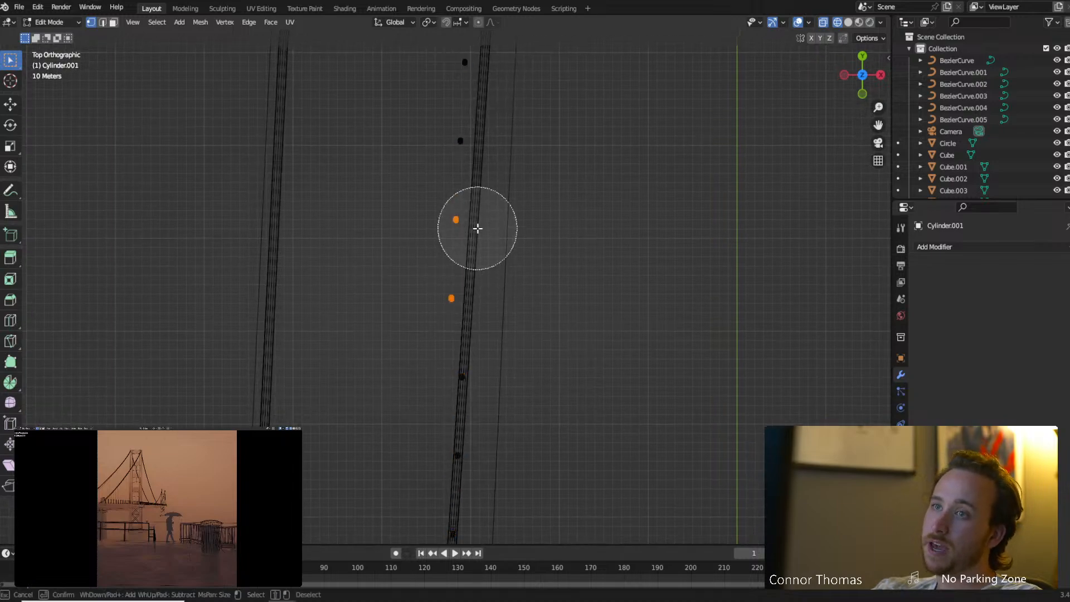
pyautogui.rightClick(494, 229)
pyautogui.press('g')
pyautogui.press('x')
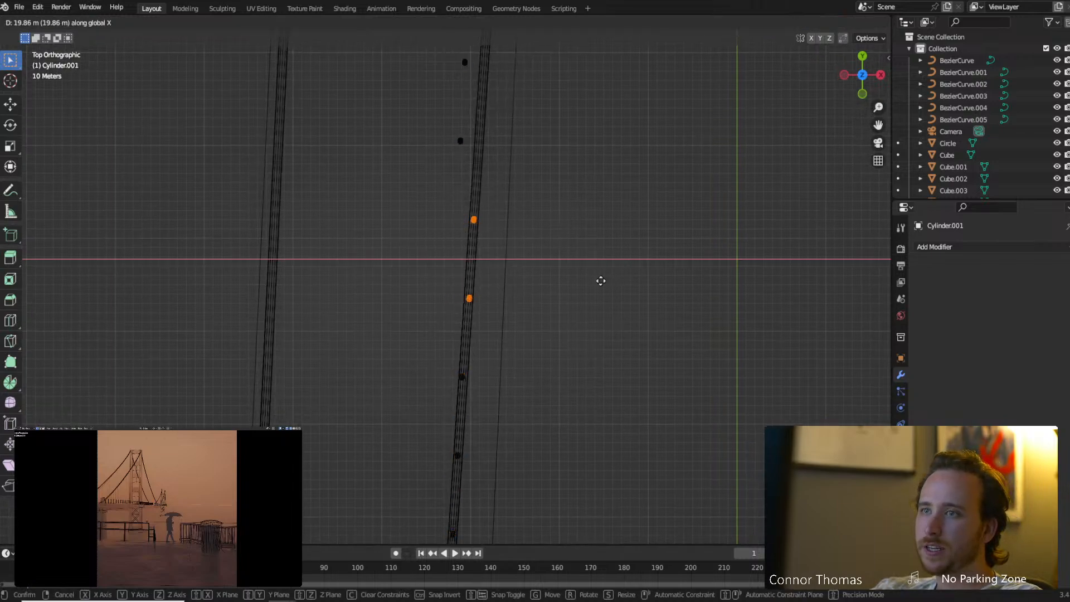
pyautogui.click(596, 283)
# Select only the forty-ninth to fifty-first hangers and move them together along X onto the cable.
pyautogui.keyDown('shift'); pyautogui.moveTo(588, 221); pyautogui.dragTo(583, 348, button='middle'); pyautogui.keyUp('shift')
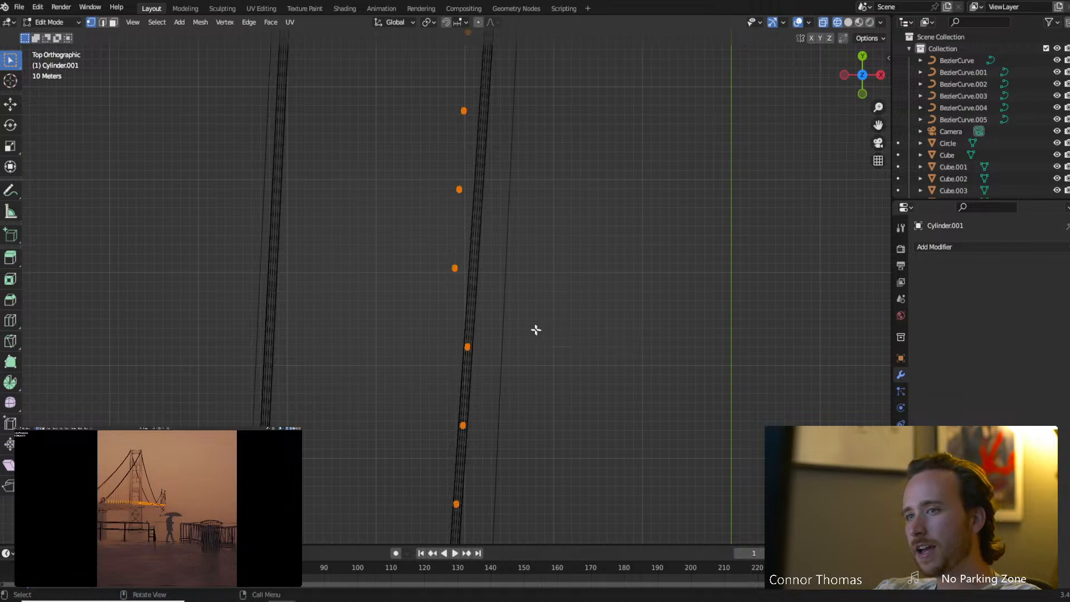
pyautogui.hotkey('alt', 'a')
pyautogui.press('c')
pyautogui.moveTo(471, 275); pyautogui.dragTo(474, 132)
pyautogui.rightClick(473, 132)
pyautogui.press('g')
pyautogui.press('x')
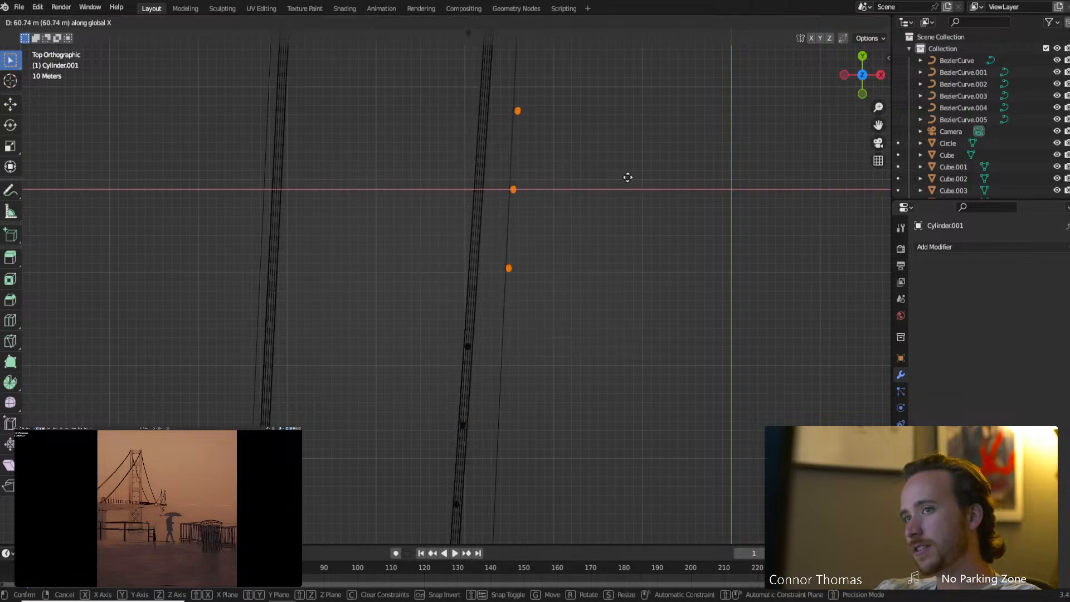
pyautogui.click(270, 211)
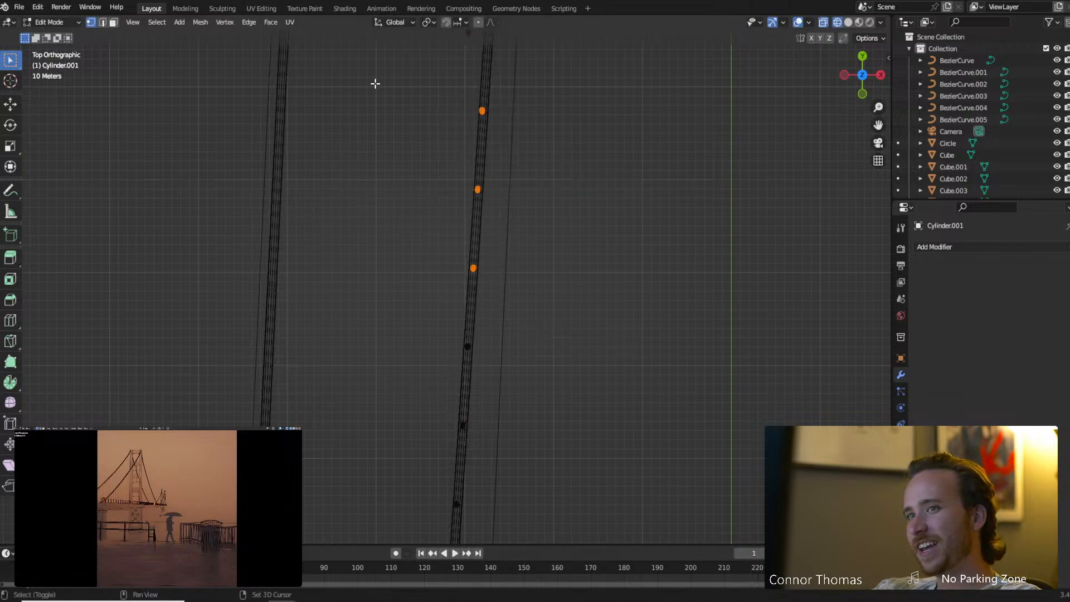
# Select only the fifty-second to fifty-fourth hangers and move them together along X onto the cable.
pyautogui.keyDown('shift'); pyautogui.moveTo(375, 84); pyautogui.dragTo(333, 314, button='middle'); pyautogui.keyUp('shift')
pyautogui.press('a')
pyautogui.hotkey('alt', 'a')
pyautogui.press('c')
pyautogui.moveTo(423, 245); pyautogui.dragTo(434, 116)
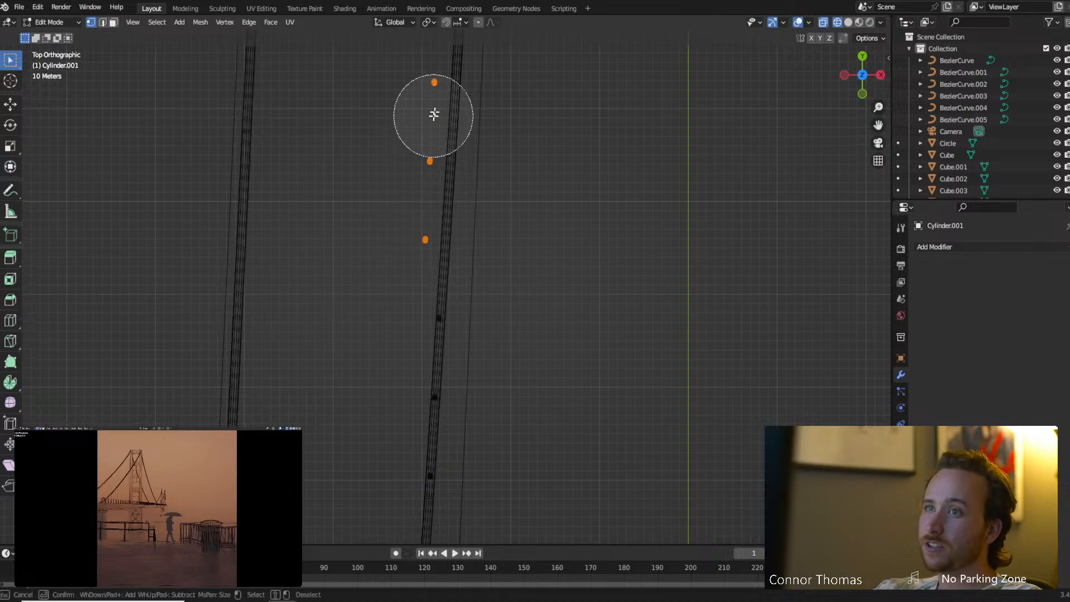
pyautogui.rightClick(434, 116)
pyautogui.keyDown('shift'); pyautogui.moveTo(516, 167); pyautogui.dragTo(522, 272, button='middle'); pyautogui.keyUp('shift')
pyautogui.press('g')
pyautogui.press('x')
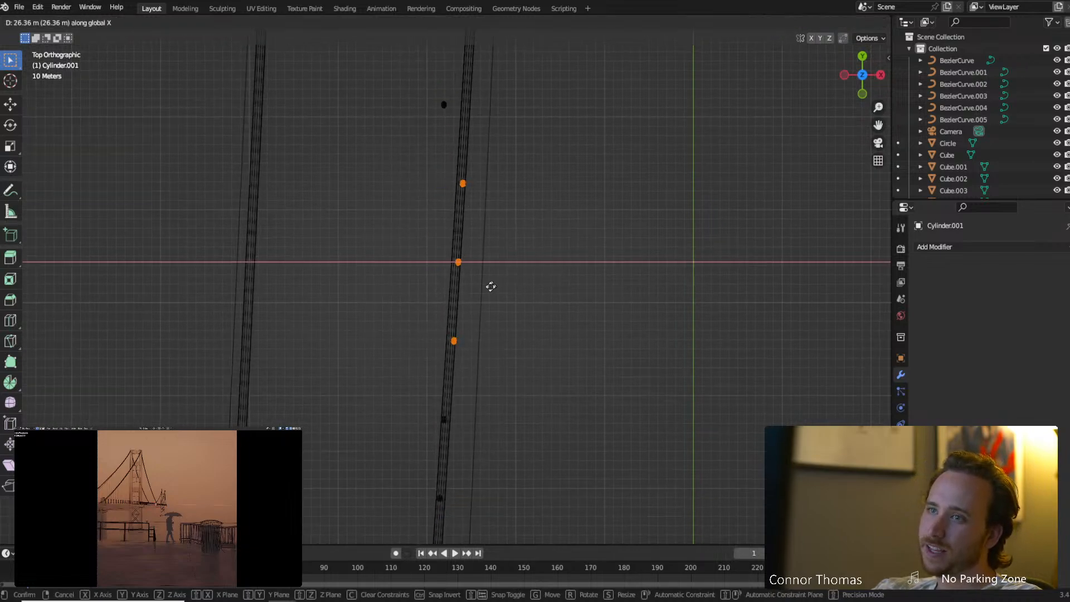
pyautogui.click(460, 294)
# Select only the fifty-fifth to fifty-seventh hangers and move them together along X onto the cable.
pyautogui.keyDown('shift'); pyautogui.moveTo(486, 220); pyautogui.dragTo(502, 401, button='middle'); pyautogui.keyUp('shift')
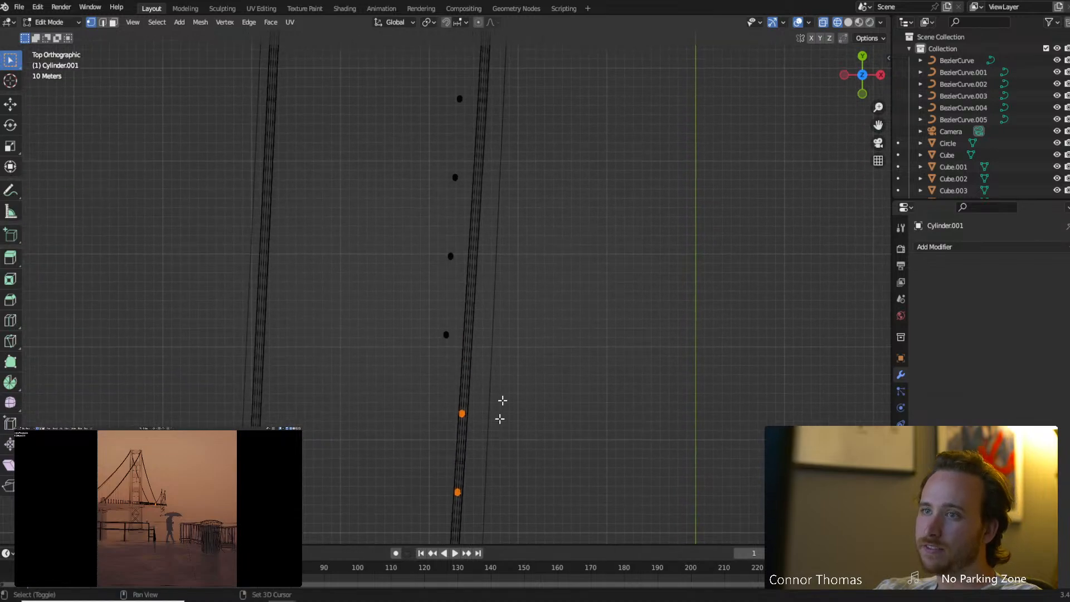
pyautogui.hotkey('alt', 'a')
pyautogui.press('c')
pyautogui.moveTo(454, 323); pyautogui.dragTo(461, 199)
pyautogui.rightClick(461, 198)
pyautogui.press('g')
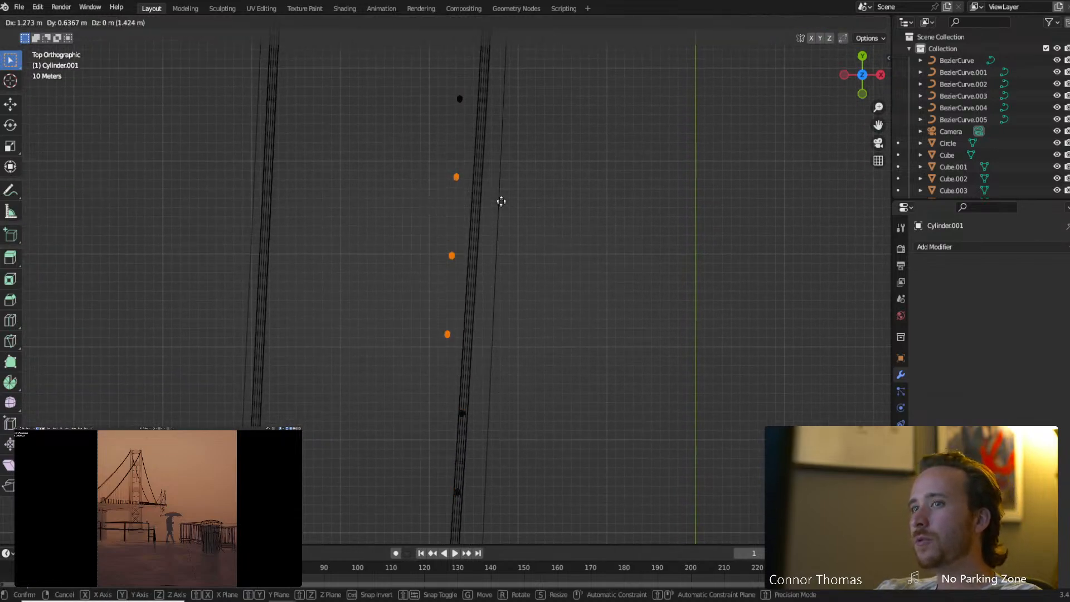
pyautogui.hotkey('shift', 'x')
pyautogui.press('x')
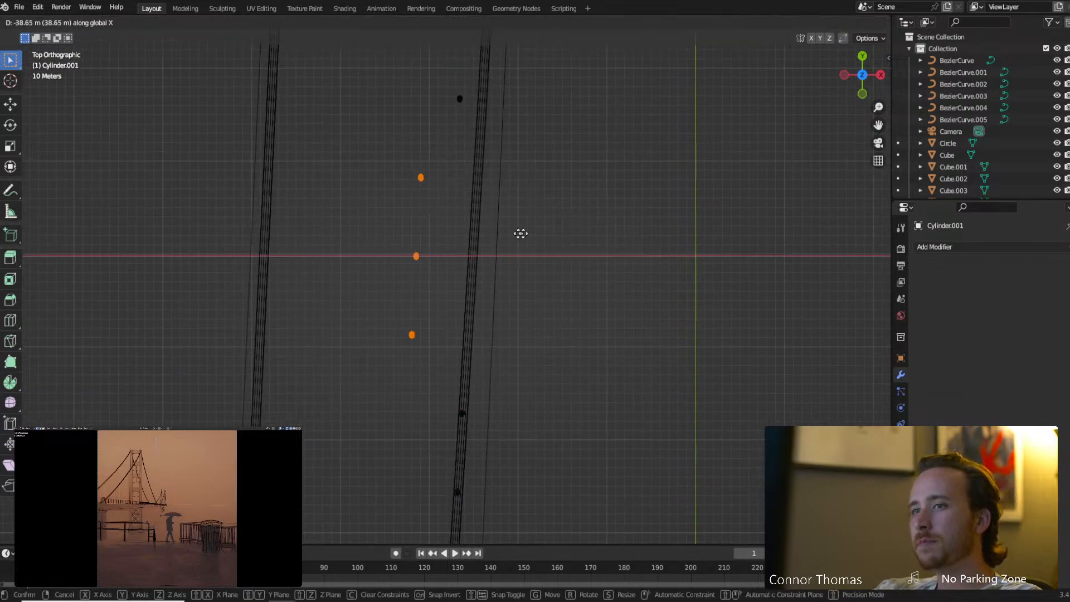
pyautogui.click(187, 329)
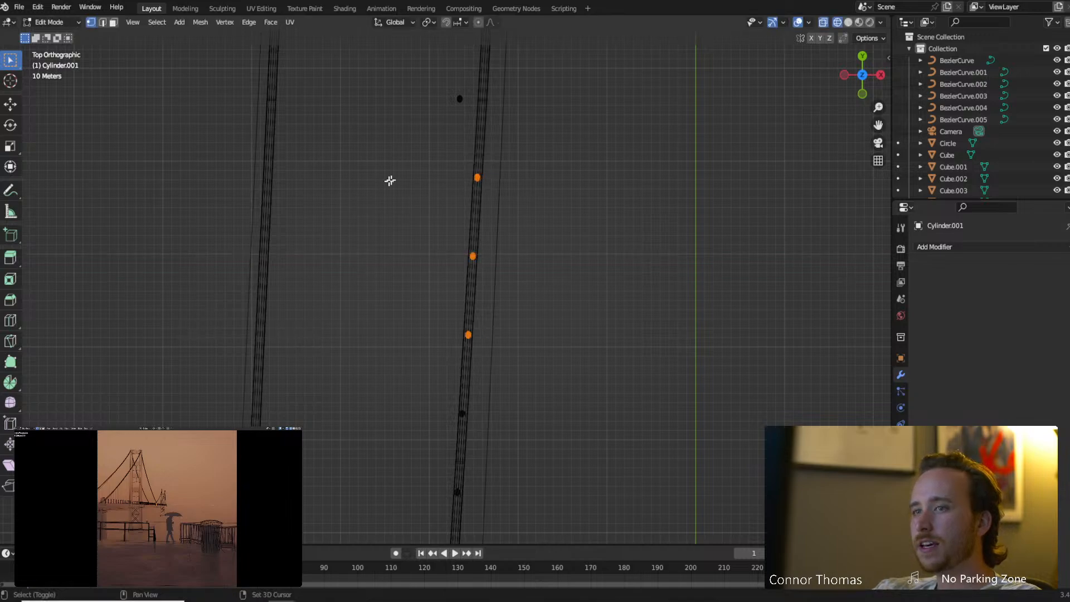
# Select only the next two hangers, fifty-eighth and fifty-ninth, and move them about 25.7 m along X onto the cable.
pyautogui.keyDown('shift'); pyautogui.moveTo(466, 207); pyautogui.dragTo(442, 310, button='middle'); pyautogui.keyUp('shift')
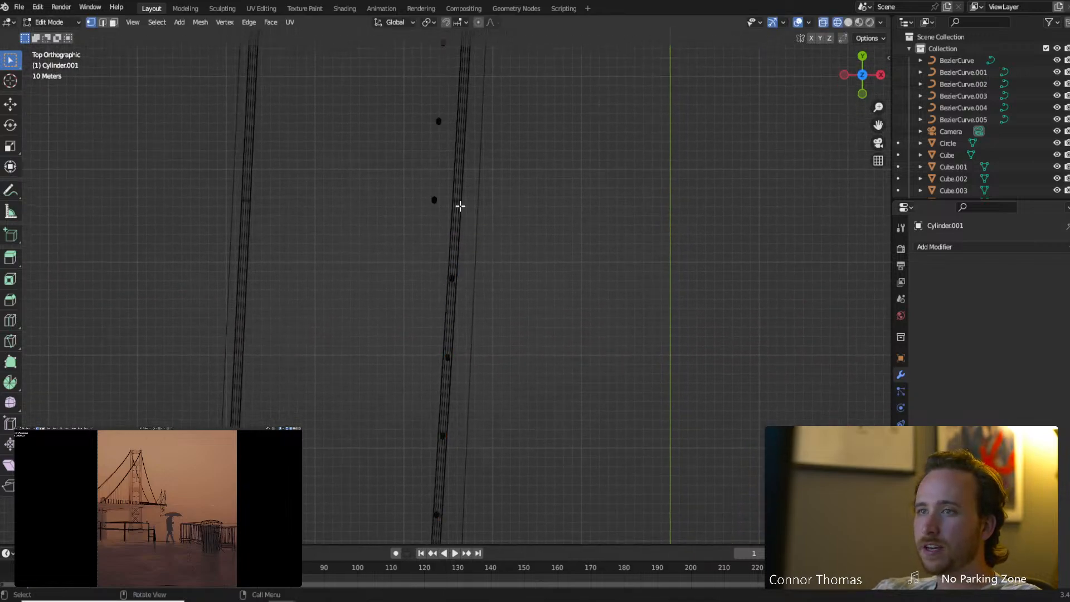
pyautogui.keyDown('shift'); pyautogui.moveTo(460, 206); pyautogui.dragTo(455, 221, button='middle'); pyautogui.keyUp('shift')
pyautogui.press('c')
pyautogui.moveTo(429, 301); pyautogui.dragTo(433, 229)
pyautogui.press('Escape')
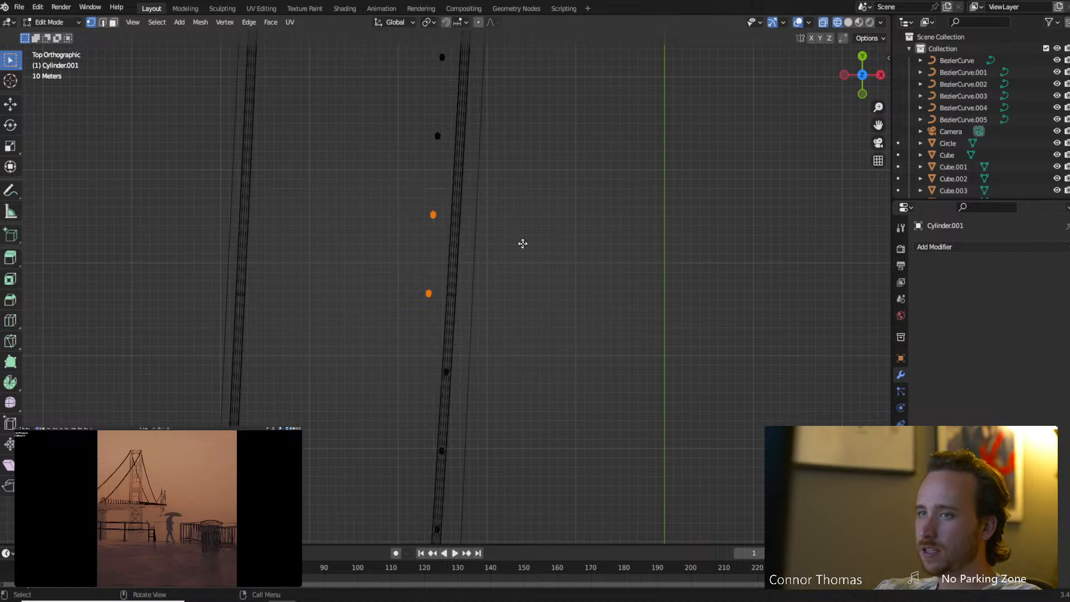
pyautogui.press('g')
pyautogui.press('x')
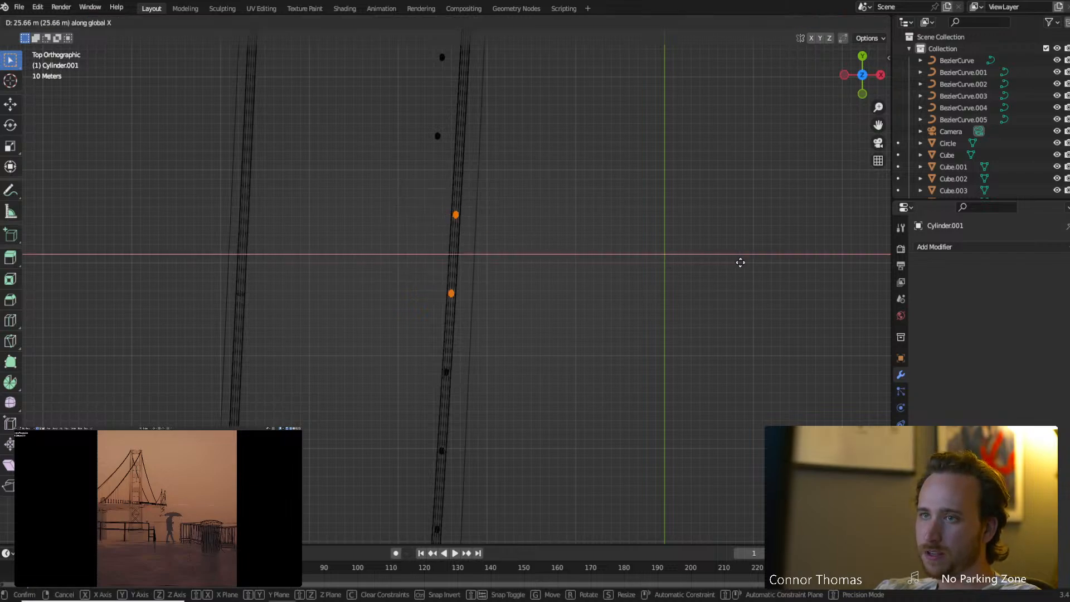
pyautogui.click(740, 262)
# Select only the sixtieth and sixty-first hangers and move them together along X onto the cable.
pyautogui.keyDown('shift'); pyautogui.moveTo(484, 170); pyautogui.dragTo(466, 375, button='middle'); pyautogui.keyUp('shift')
pyautogui.press('a')
pyautogui.press('a')
pyautogui.press('c')
pyautogui.moveTo(426, 339); pyautogui.dragTo(436, 291)
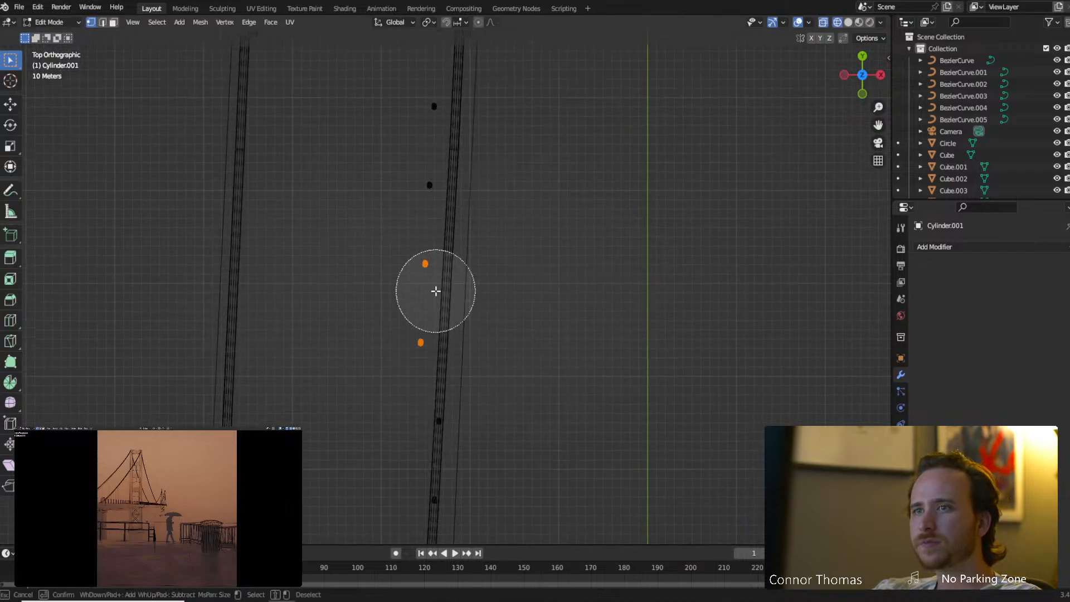
pyautogui.press('Escape')
pyautogui.press('g')
pyautogui.press('x')
pyautogui.click(480, 331)
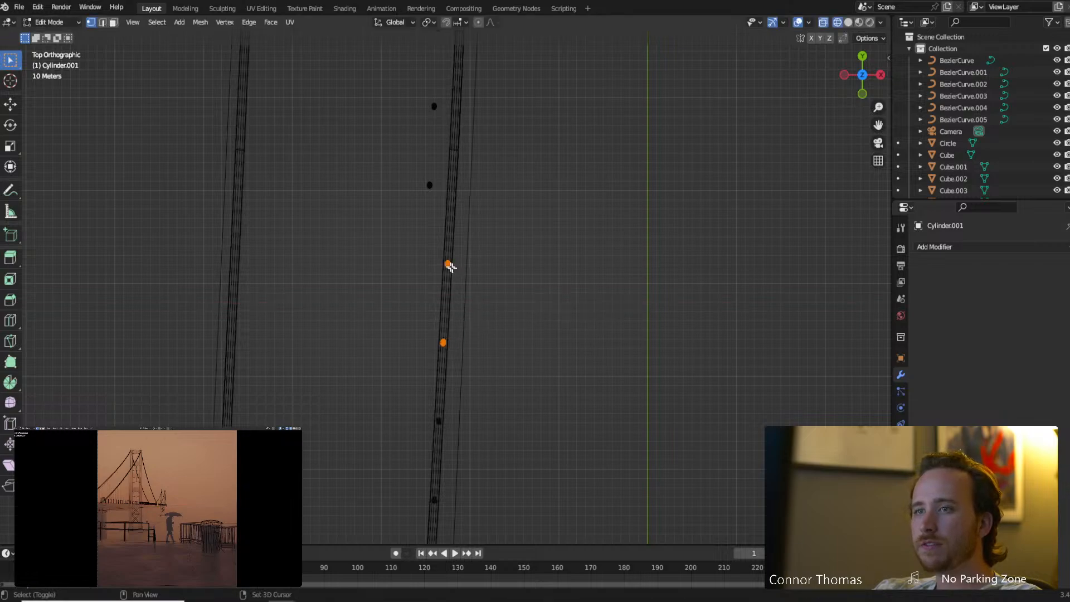
# Select the next three hangers, sixty-second to sixty-fourth, and move them together along X onto the cable.
pyautogui.keyDown('shift'); pyautogui.moveTo(446, 267); pyautogui.dragTo(439, 378, button='middle'); pyautogui.keyUp('shift')
pyautogui.press('c')
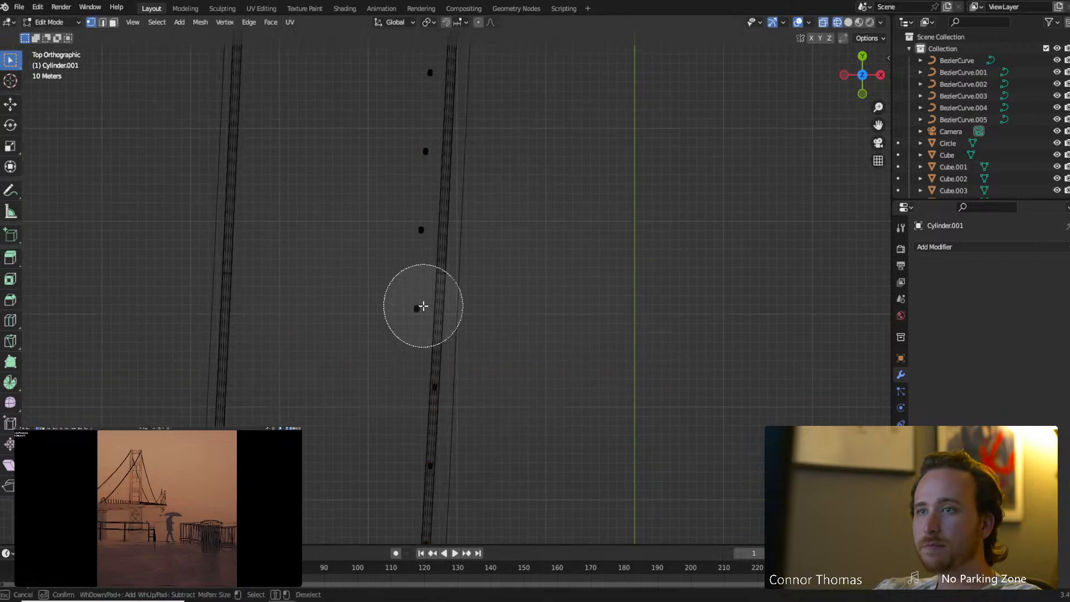
pyautogui.moveTo(421, 306); pyautogui.dragTo(431, 150)
pyautogui.press('Escape')
pyautogui.press('g')
pyautogui.press('x')
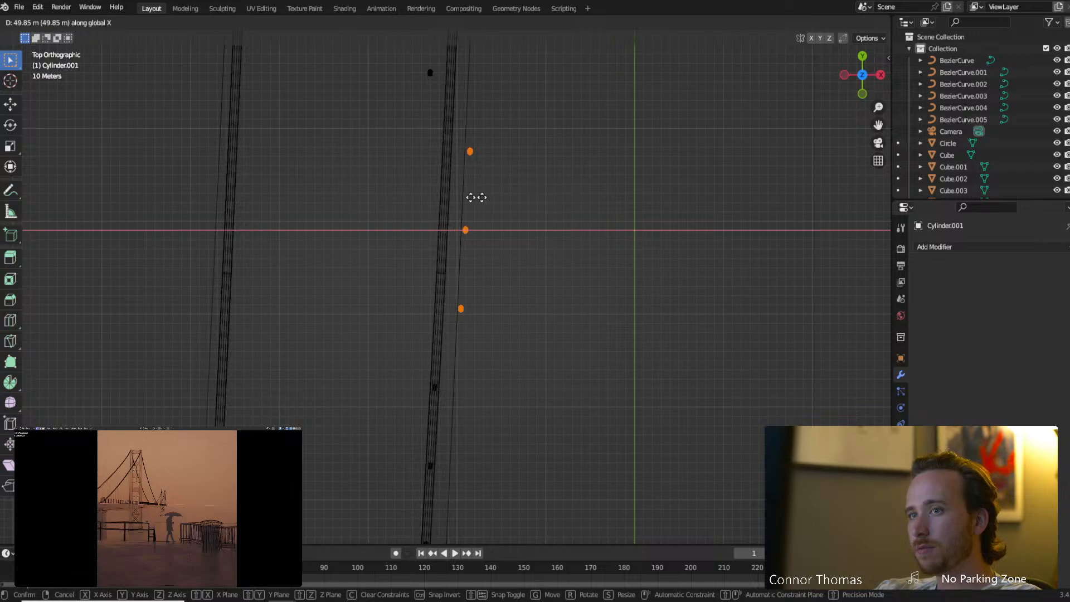
pyautogui.click(264, 230)
# Select only the sixty-fourth hanger and nudge it about 1.8 m in negative X to centre it on the cable.
pyautogui.keyDown('shift'); pyautogui.moveTo(377, 167); pyautogui.dragTo(363, 345, button='middle'); pyautogui.keyUp('shift')
pyautogui.press('a')
pyautogui.press('a')
pyautogui.press('c')
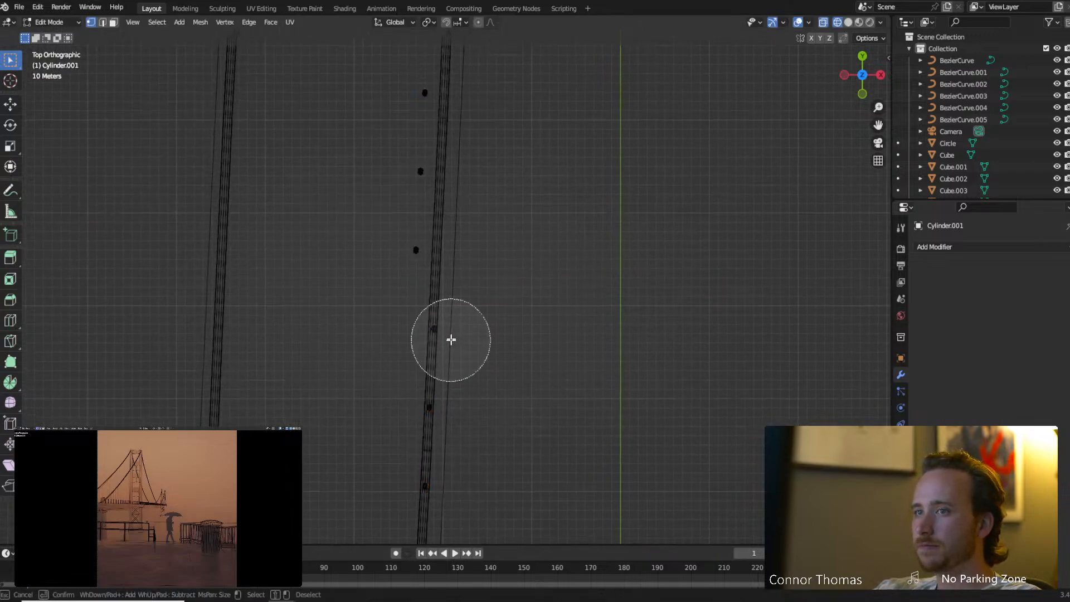
pyautogui.click(451, 339)
pyautogui.press('Escape')
pyautogui.press('g')
pyautogui.press('x')
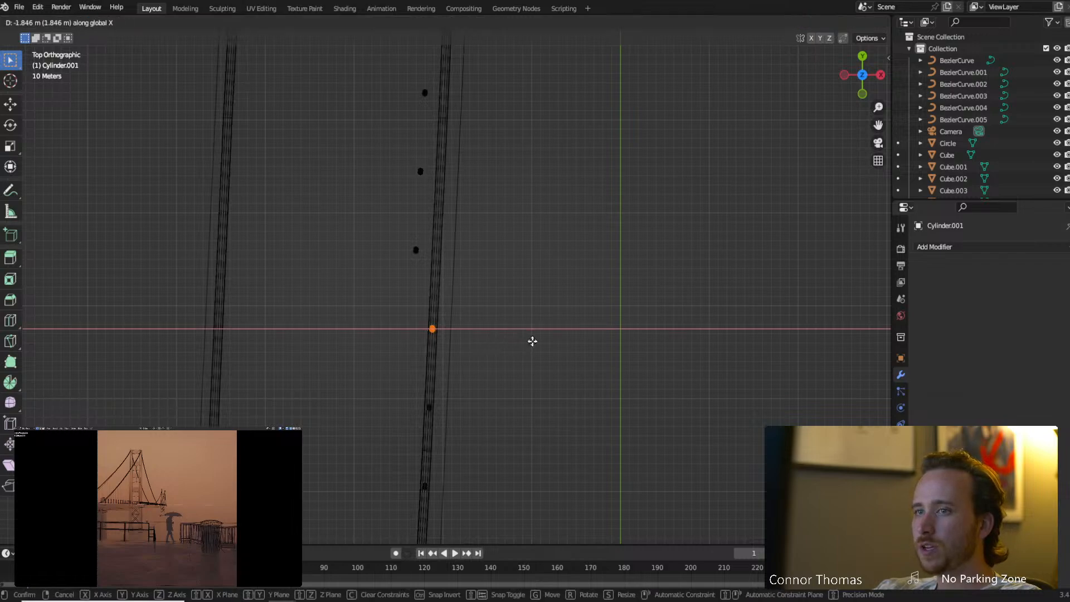
pyautogui.click(532, 342)
# Select only the sixty-fifth and sixty-sixth hangers and move them about 22 m along X onto the cable.
pyautogui.keyDown('shift'); pyautogui.moveTo(407, 255); pyautogui.dragTo(407, 354, button='middle'); pyautogui.keyUp('shift')
pyautogui.press('a')
pyautogui.press('a')
pyautogui.press('c')
pyautogui.moveTo(427, 342); pyautogui.dragTo(428, 298)
pyautogui.press('Escape')
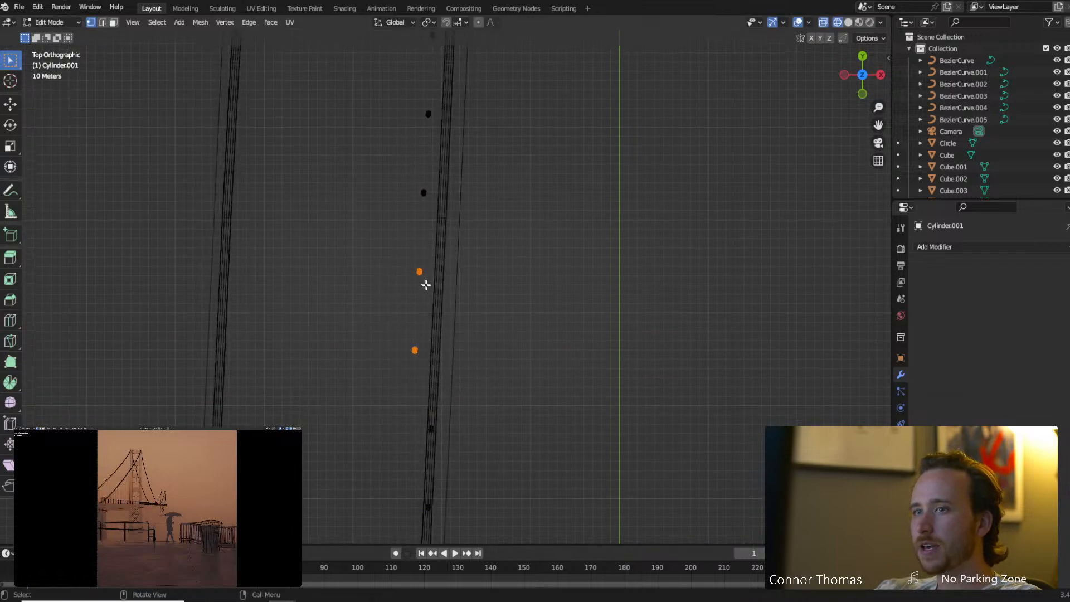
pyautogui.press('g')
pyautogui.press('x')
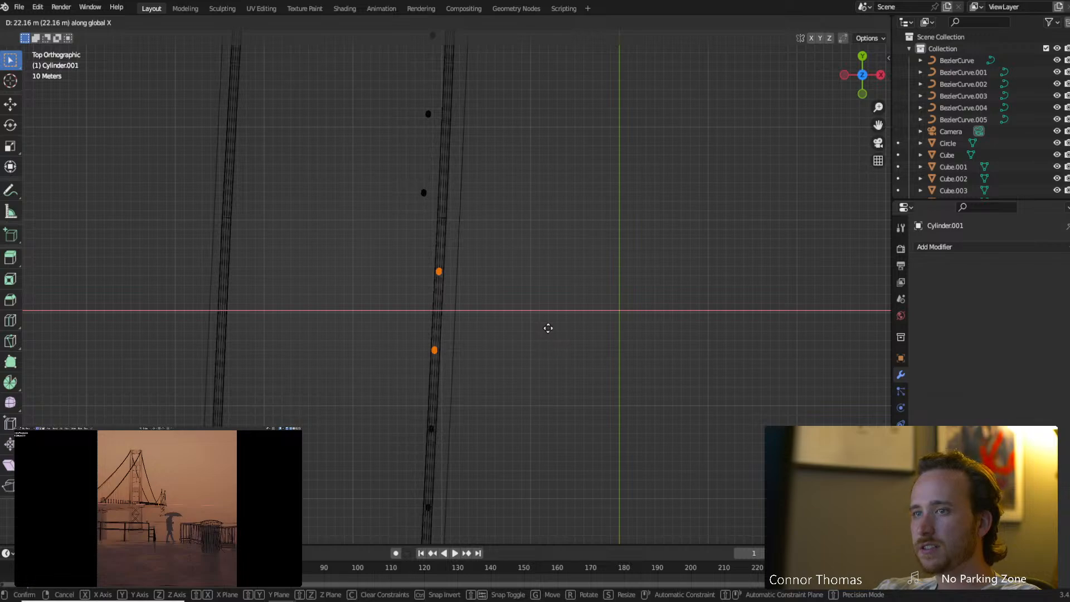
pyautogui.click(548, 329)
# Select the next two hangers, sixty-seventh and sixty-eighth, and move them together along X onto the cable.
pyautogui.keyDown('shift'); pyautogui.moveTo(493, 273); pyautogui.dragTo(489, 366, button='middle'); pyautogui.keyUp('shift')
pyautogui.press('c')
pyautogui.moveTo(446, 296); pyautogui.dragTo(430, 203)
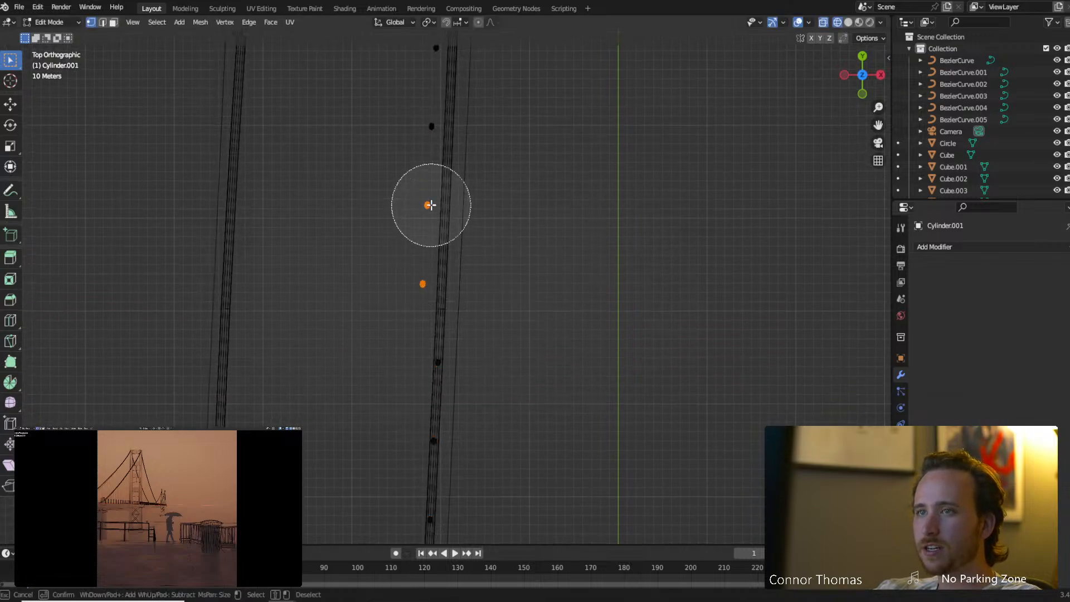
pyautogui.press('Escape')
pyautogui.press('g')
pyautogui.press('x')
pyautogui.click(598, 273)
# Select only the sixty-eighth hanger and nudge it slightly in negative X to centre it on the cable.
pyautogui.keyDown('shift'); pyautogui.moveTo(556, 210); pyautogui.dragTo(549, 334, button='middle'); pyautogui.keyUp('shift')
pyautogui.press('a')
pyautogui.press('a')
pyautogui.press('c')
pyautogui.click(454, 330)
pyautogui.press('Escape')
pyautogui.press('g')
pyautogui.press('x')
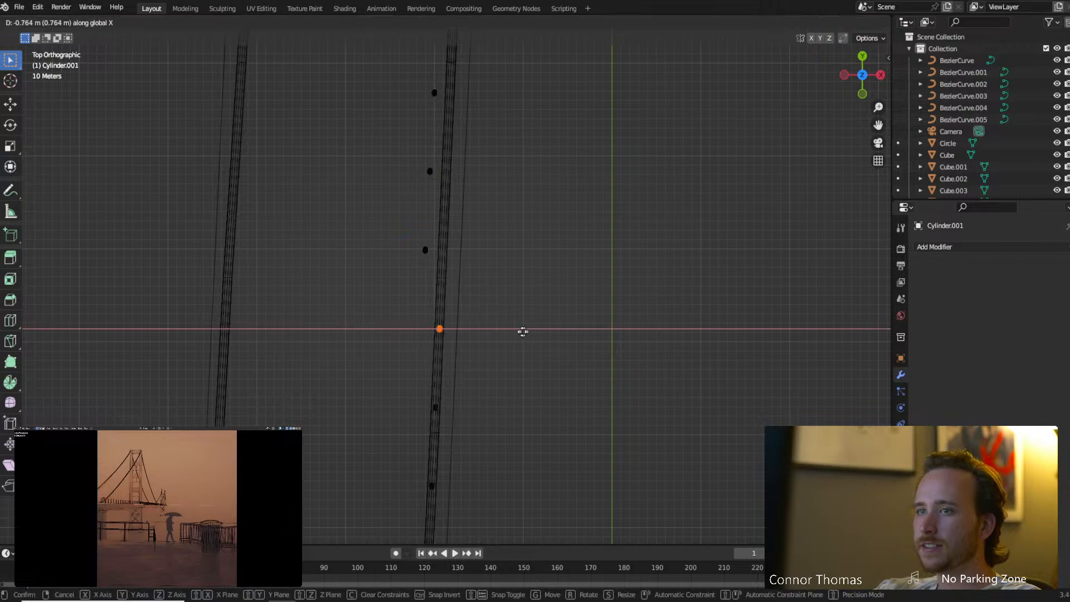
pyautogui.click(519, 332)
# Select only the sixty-ninth and seventieth hangers and move them together along X onto the cable.
pyautogui.keyDown('shift'); pyautogui.moveTo(467, 245); pyautogui.dragTo(437, 346, button='middle'); pyautogui.keyUp('shift')
pyautogui.press('a')
pyautogui.press('a')
pyautogui.press('c')
pyautogui.moveTo(412, 350); pyautogui.dragTo(413, 294)
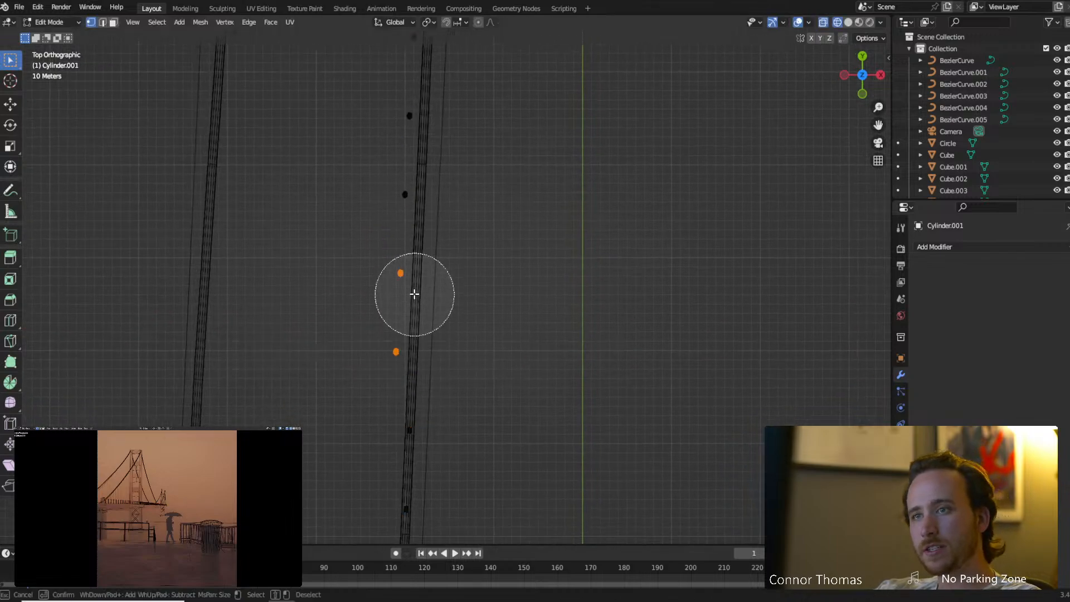
pyautogui.press('Escape')
pyautogui.press('g')
pyautogui.press('x')
pyautogui.click(558, 298)
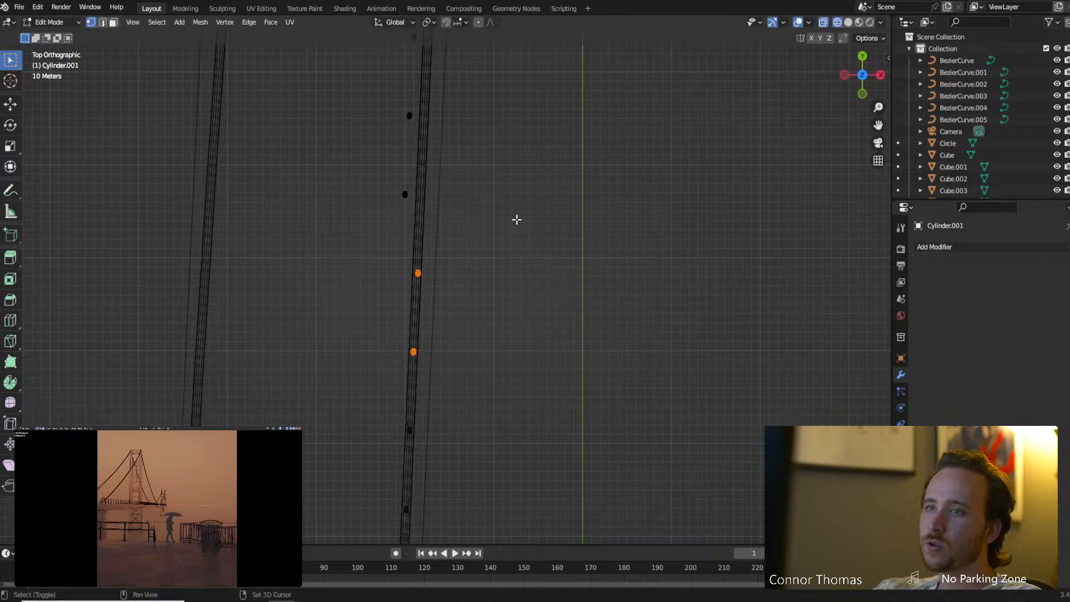
# Select only the seventieth hanger and fine-tune its X position on the cable.
pyautogui.keyDown('shift'); pyautogui.moveTo(517, 220); pyautogui.dragTo(494, 286, button='middle'); pyautogui.keyUp('shift')
pyautogui.press('c')
pyautogui.click(449, 308)
pyautogui.press('Escape')
pyautogui.press('g')
pyautogui.press('x')
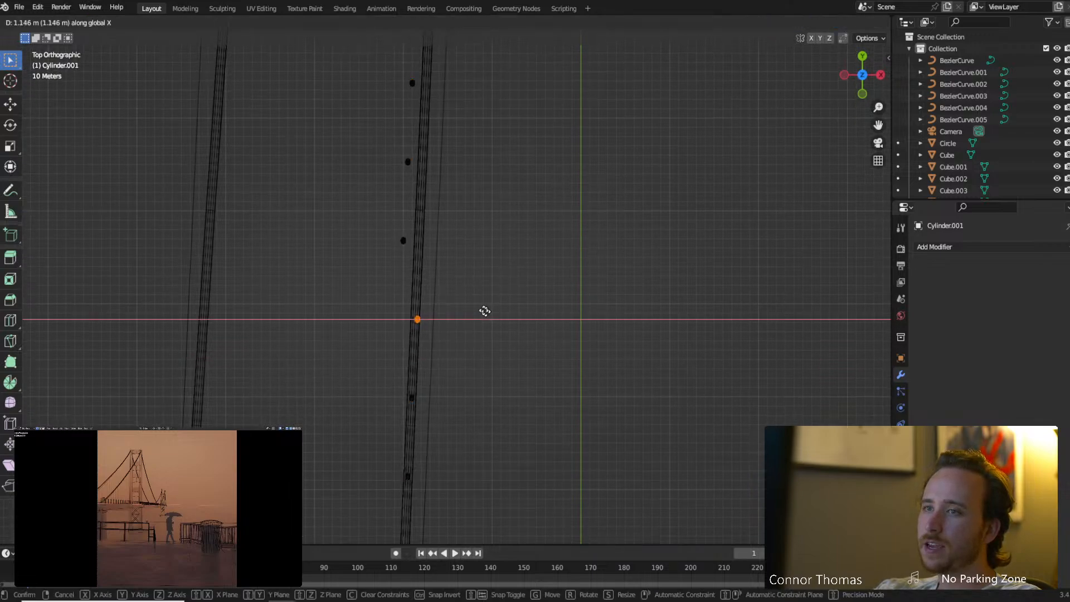
pyautogui.click(466, 318)
# Select only the seventy-first and seventy-second hangers and move them about 17.5 m along X onto the cable.
pyautogui.keyDown('shift'); pyautogui.moveTo(442, 282); pyautogui.dragTo(426, 353, button='middle'); pyautogui.keyUp('shift')
pyautogui.press('a')
pyautogui.press('a')
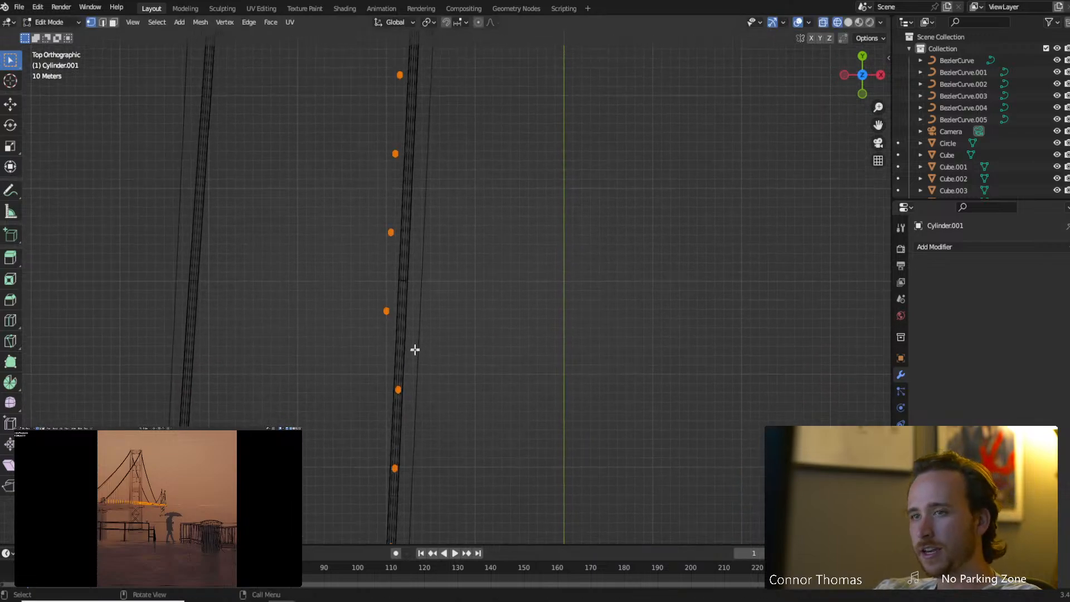
pyautogui.press('c')
pyautogui.click(397, 297)
pyautogui.click(390, 232)
pyautogui.press('Escape')
pyautogui.press('g')
pyautogui.press('x')
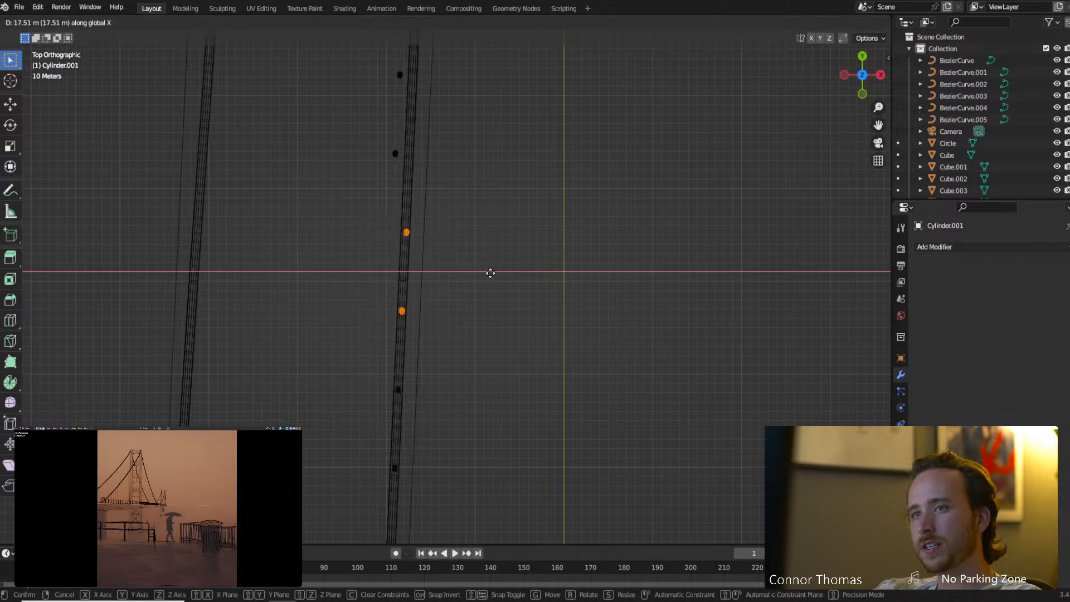
pyautogui.click(491, 273)
# Select the next two hangers, seventy-third and seventy-fourth, and move them together along X onto the cable.
pyautogui.keyDown('shift'); pyautogui.moveTo(476, 212); pyautogui.dragTo(473, 297, button='middle'); pyautogui.keyUp('shift')
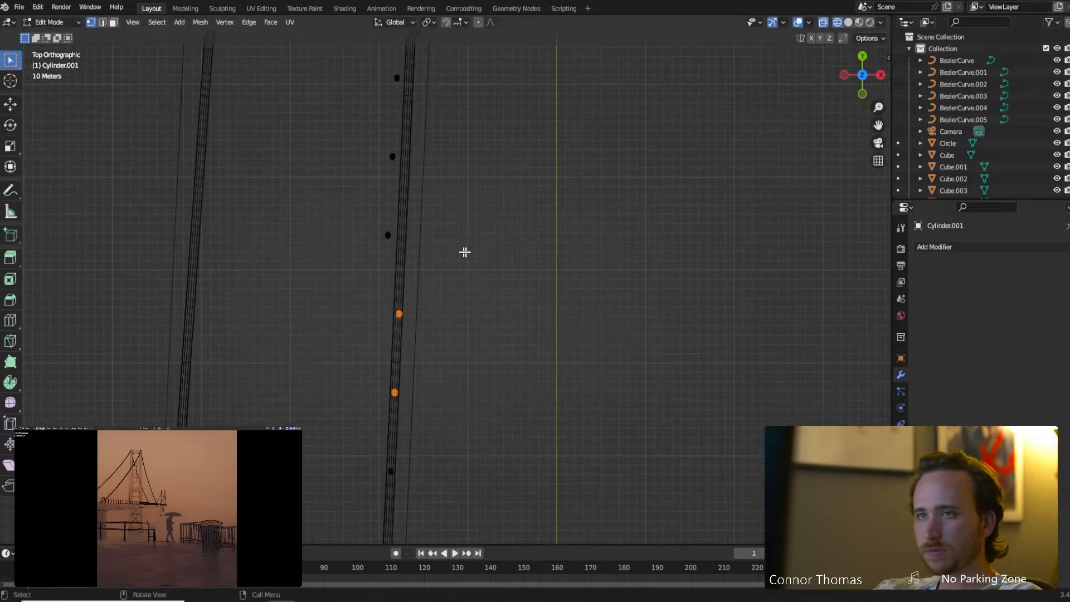
pyautogui.press('c')
pyautogui.moveTo(402, 238); pyautogui.dragTo(406, 171)
pyautogui.press('Escape')
pyautogui.press('g')
pyautogui.press('x')
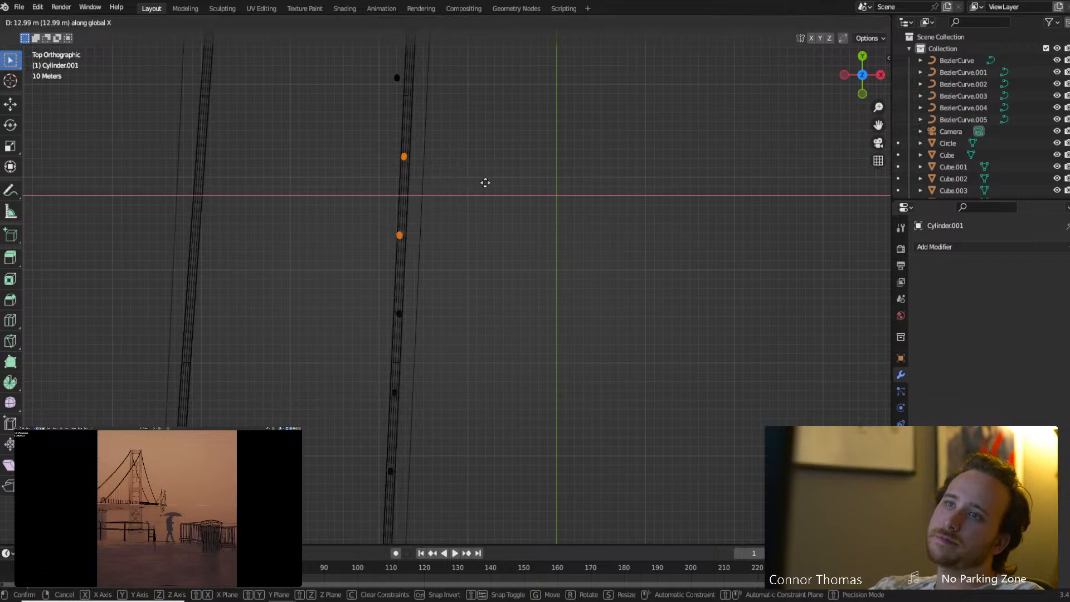
pyautogui.click(493, 181)
# Select only the seventy-fifth and seventy-sixth hangers and move them together along X onto the cable.
pyautogui.keyDown('shift'); pyautogui.moveTo(488, 159); pyautogui.dragTo(473, 285, button='middle'); pyautogui.keyUp('shift')
pyautogui.press('a')
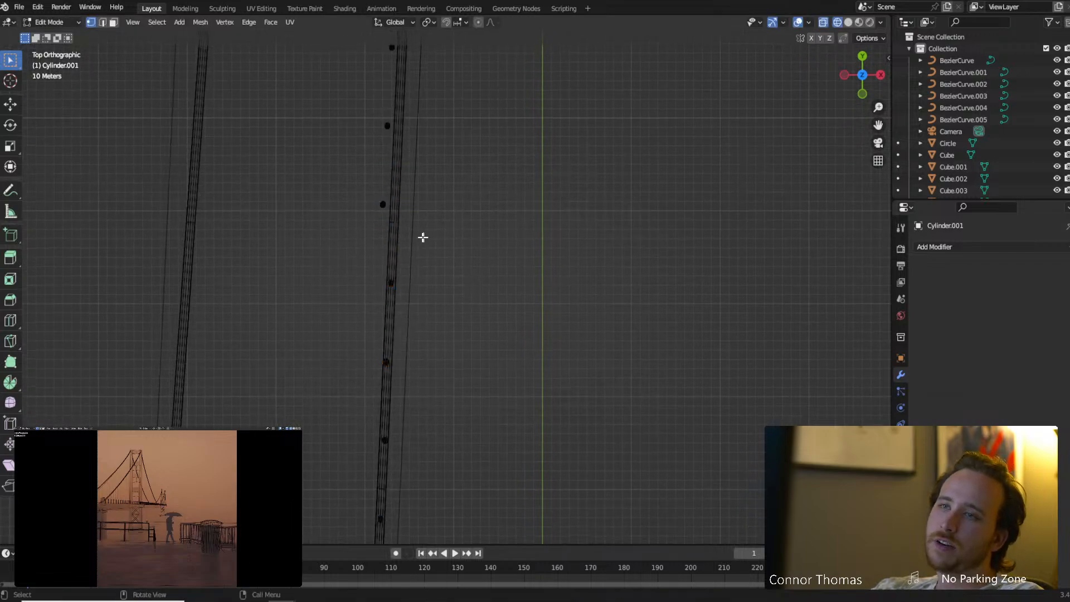
pyautogui.press('c')
pyautogui.moveTo(394, 191); pyautogui.dragTo(401, 127)
pyautogui.press('Escape')
pyautogui.keyDown('shift'); pyautogui.moveTo(434, 163); pyautogui.dragTo(421, 220, button='middle'); pyautogui.keyUp('shift')
pyautogui.press('g')
pyautogui.press('x')
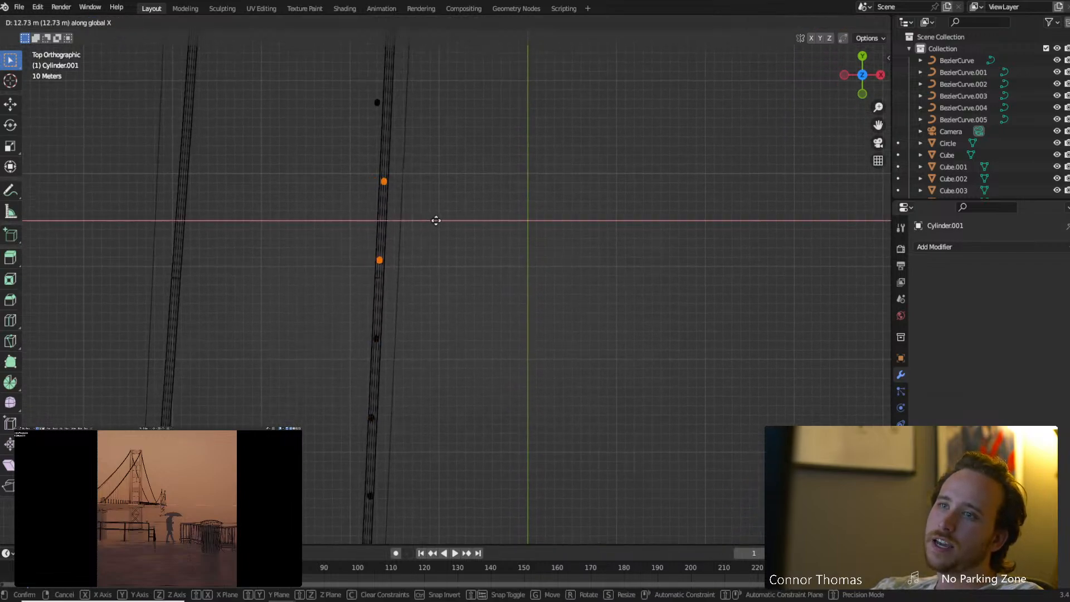
pyautogui.click(403, 226)
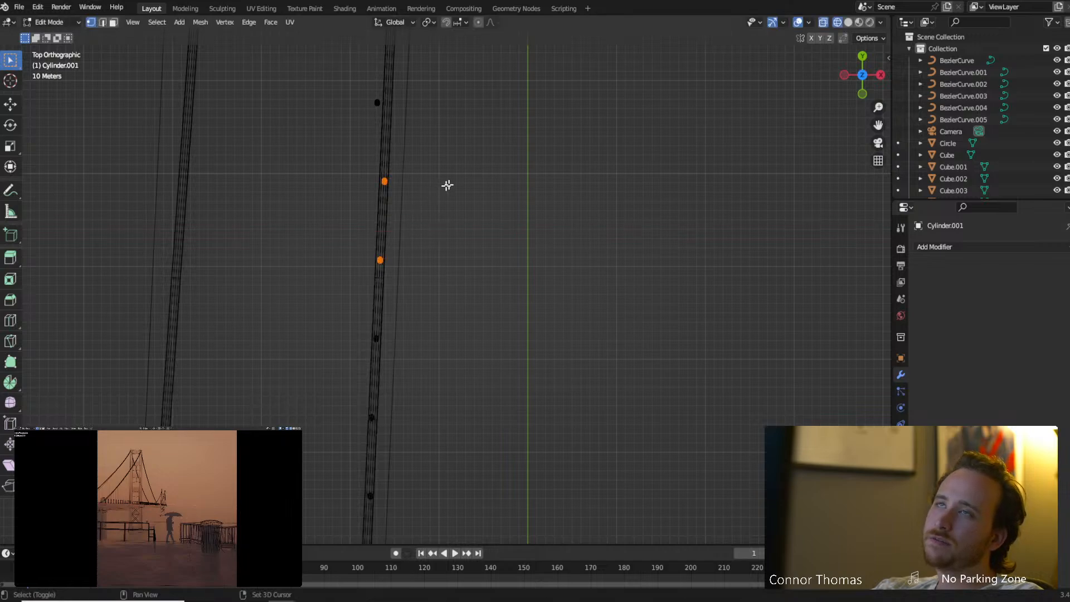
# Select only the seventy-seventh and seventy-eighth hangers and move them together along X onto the cable.
pyautogui.keyDown('shift'); pyautogui.moveTo(446, 184); pyautogui.dragTo(454, 311, button='middle'); pyautogui.keyUp('shift')
pyautogui.hotkey('alt', 'a')
pyautogui.press('c')
pyautogui.click(377, 210)
pyautogui.click(379, 146)
pyautogui.press('Escape')
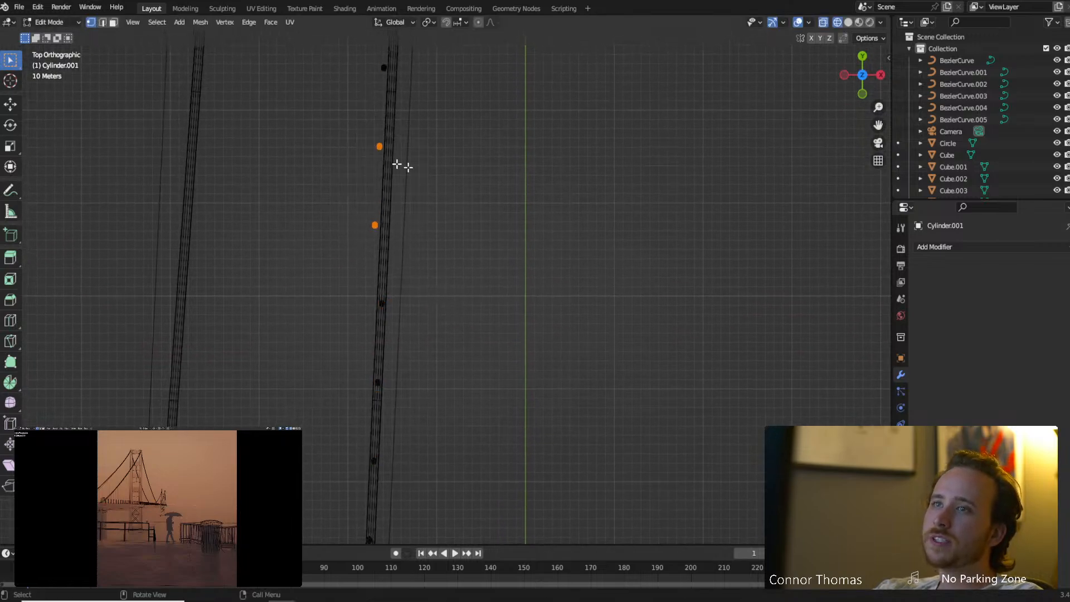
pyautogui.keyDown('shift'); pyautogui.moveTo(447, 190); pyautogui.dragTo(515, 281, button='middle'); pyautogui.keyUp('shift')
pyautogui.press('g')
pyautogui.press('x')
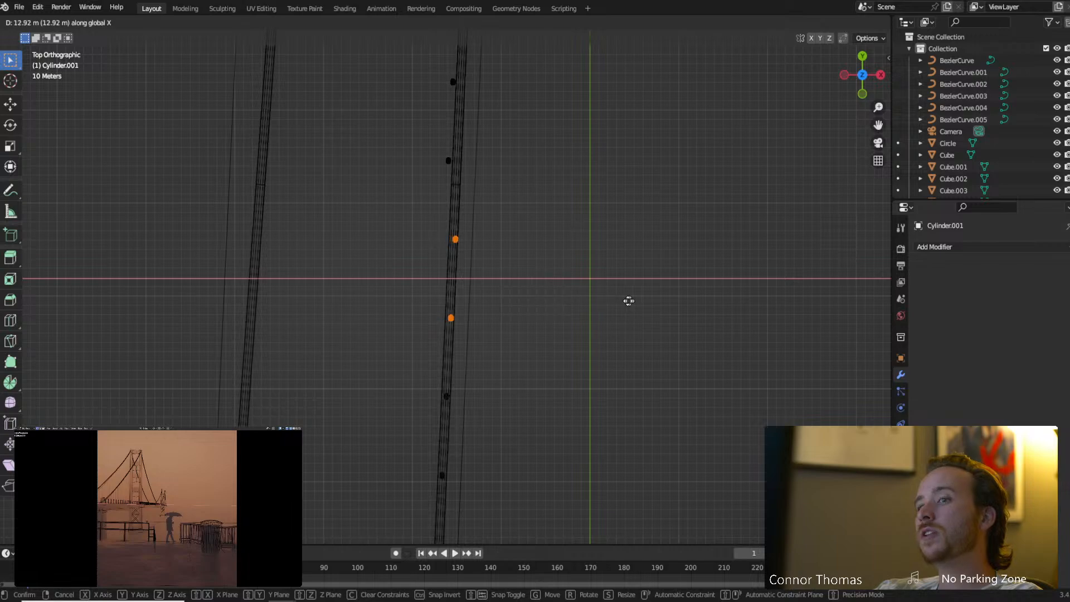
pyautogui.click(619, 302)
# Select only the seventy-ninth and eightieth hangers and move them together along X onto the cable.
pyautogui.keyDown('shift'); pyautogui.moveTo(565, 235); pyautogui.dragTo(573, 342, button='middle'); pyautogui.keyUp('shift')
pyautogui.press('a')
pyautogui.press('a')
pyautogui.press('c')
pyautogui.click(469, 236)
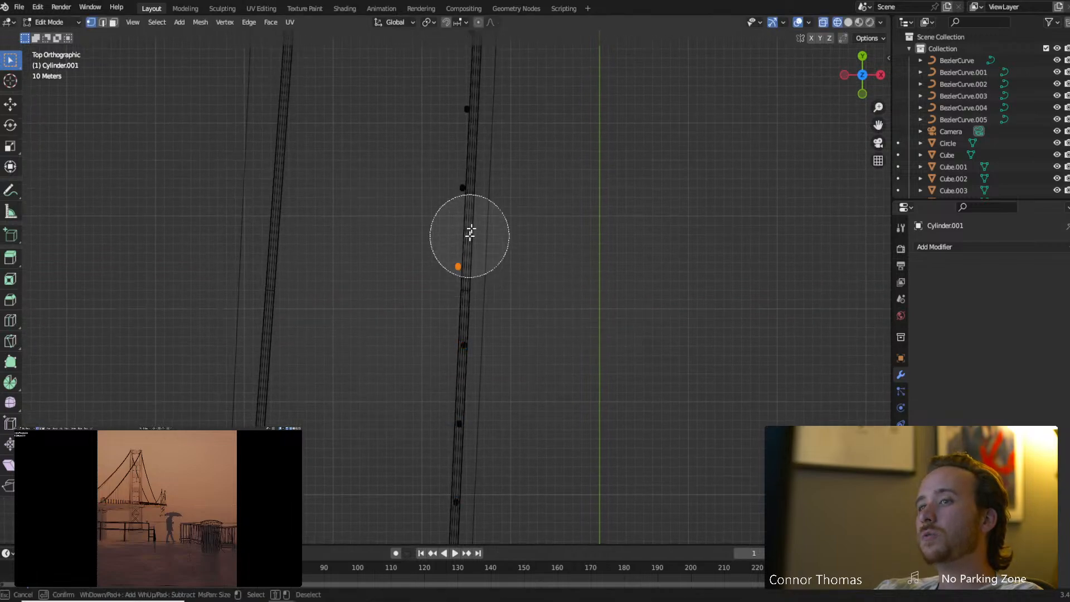
pyautogui.click(465, 196)
pyautogui.press('Escape')
pyautogui.keyDown('shift'); pyautogui.moveTo(543, 219); pyautogui.dragTo(544, 262, button='middle'); pyautogui.keyUp('shift')
pyautogui.press('g')
pyautogui.press('x')
pyautogui.click(565, 265)
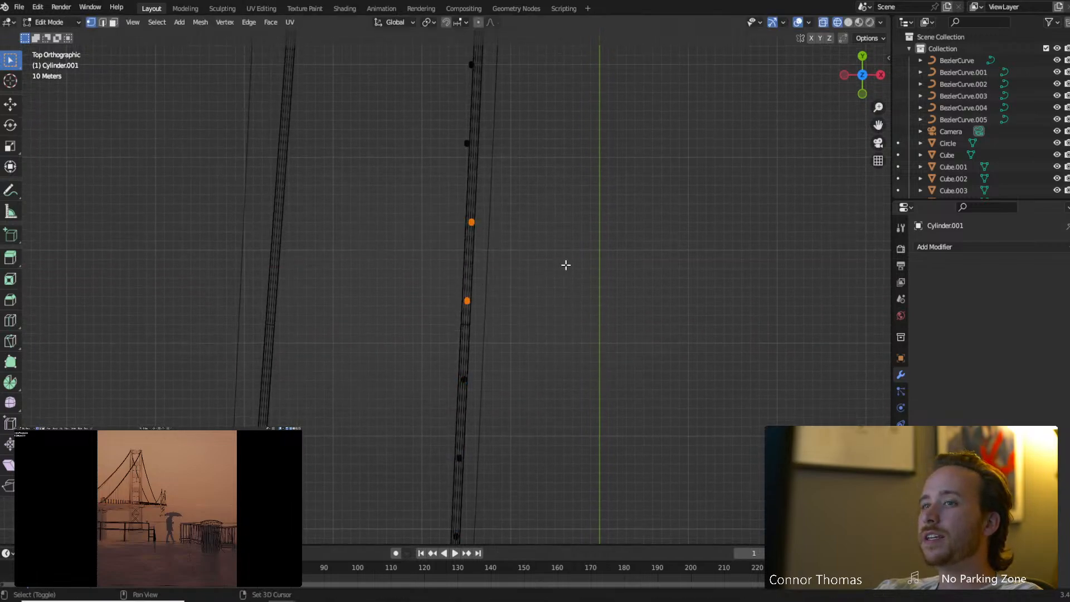
# Select only the eighty-first and eighty-second hangers and move them together along X onto the cable.
pyautogui.keyDown('shift'); pyautogui.moveTo(521, 149); pyautogui.dragTo(544, 326, button='middle'); pyautogui.keyUp('shift')
pyautogui.press('a')
pyautogui.press('a')
pyautogui.press('c')
pyautogui.click(505, 309)
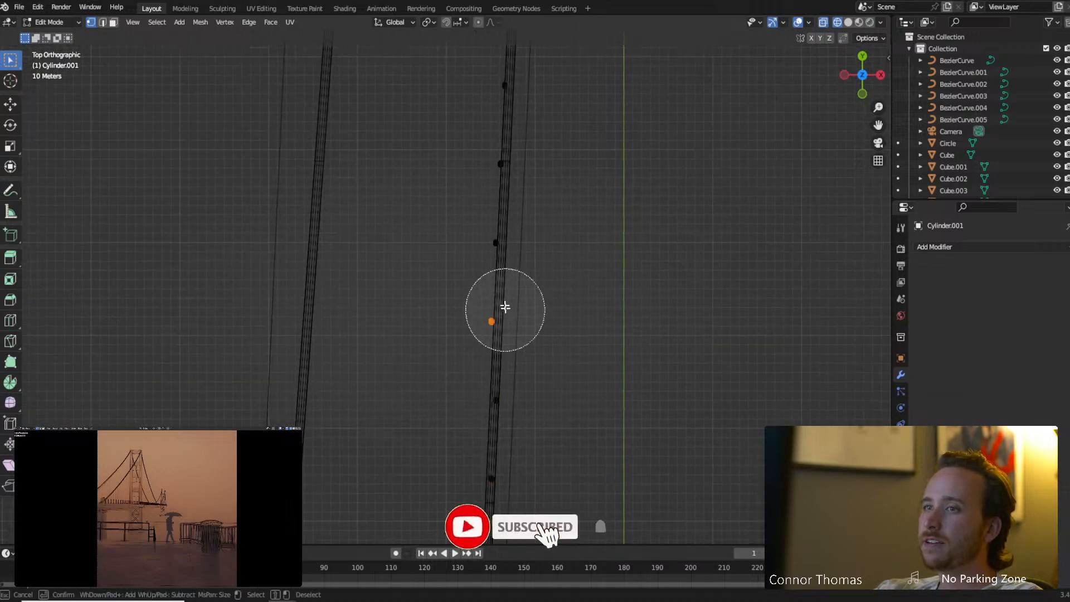
pyautogui.click(513, 247)
pyautogui.press('Escape')
pyautogui.press('g')
pyautogui.press('x')
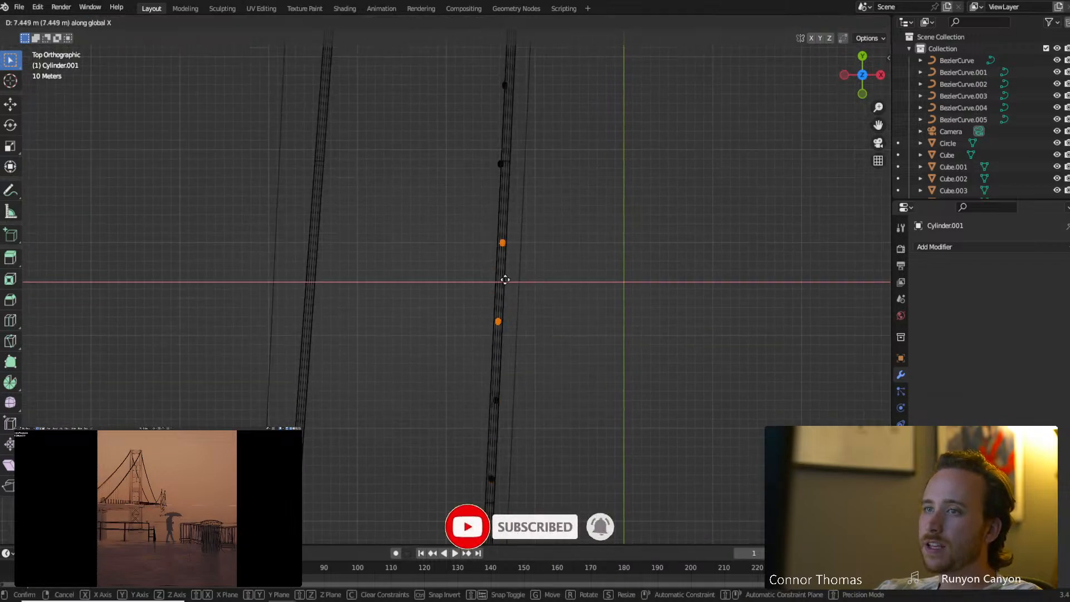
pyautogui.click(508, 280)
# Select only the eighty-third and eighty-fourth hangers and move them together along X onto the cable.
pyautogui.keyDown('shift'); pyautogui.moveTo(522, 231); pyautogui.dragTo(512, 351, button='middle'); pyautogui.keyUp('shift')
pyautogui.press('a')
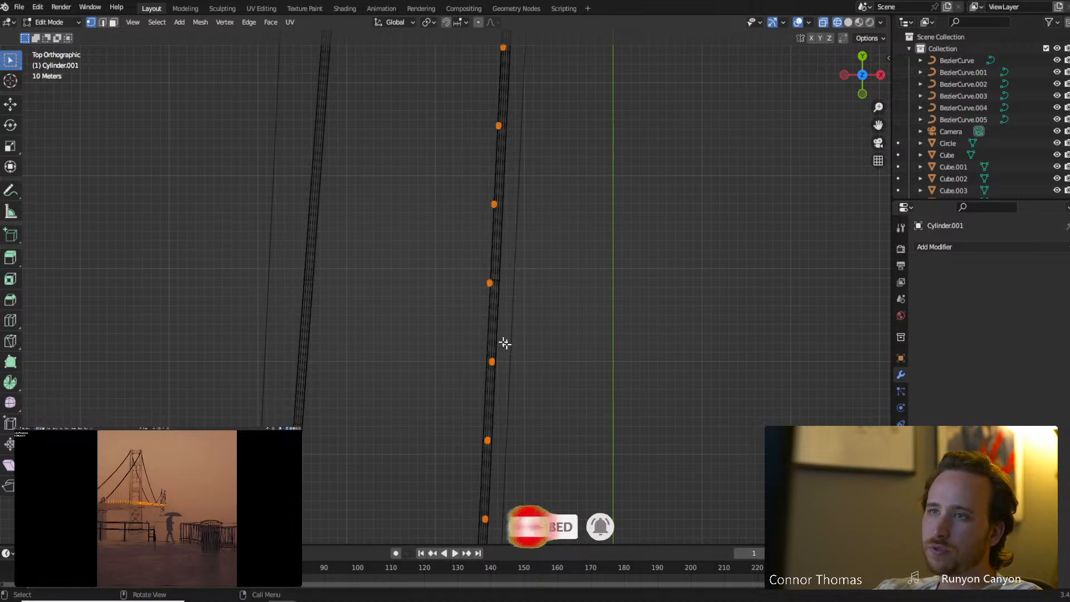
pyautogui.press('a')
pyautogui.press('c')
pyautogui.click(509, 267)
pyautogui.click(494, 220)
pyautogui.press('Escape')
pyautogui.press('g')
pyautogui.press('x')
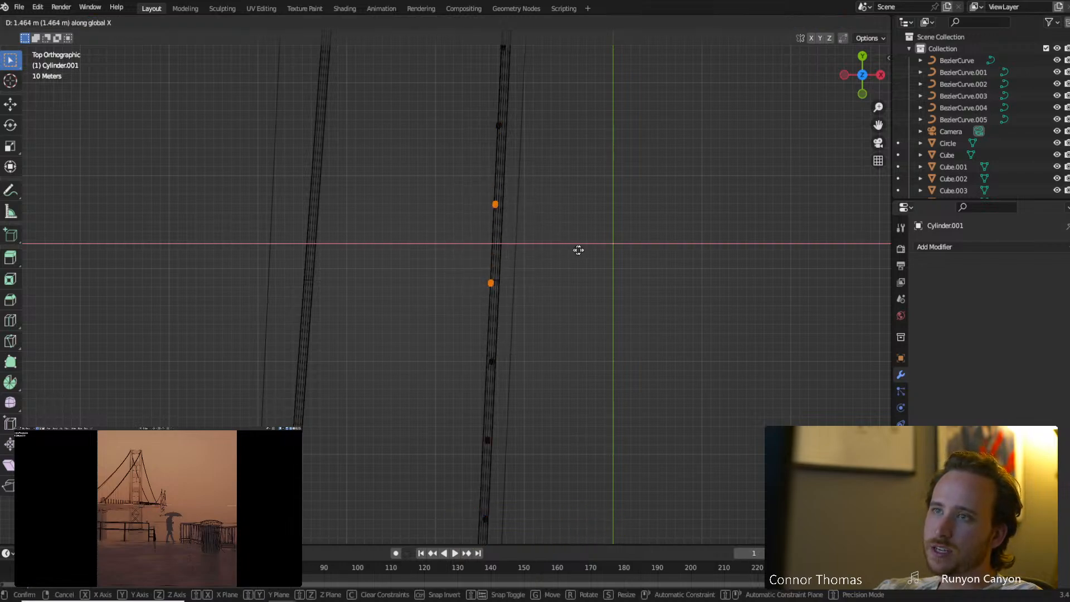
pyautogui.click(613, 263)
# Select only the eighty-fifth hanger and shift it slightly along X onto the cable.
pyautogui.keyDown('shift'); pyautogui.moveTo(574, 210); pyautogui.dragTo(572, 363, button='middle'); pyautogui.keyUp('shift')
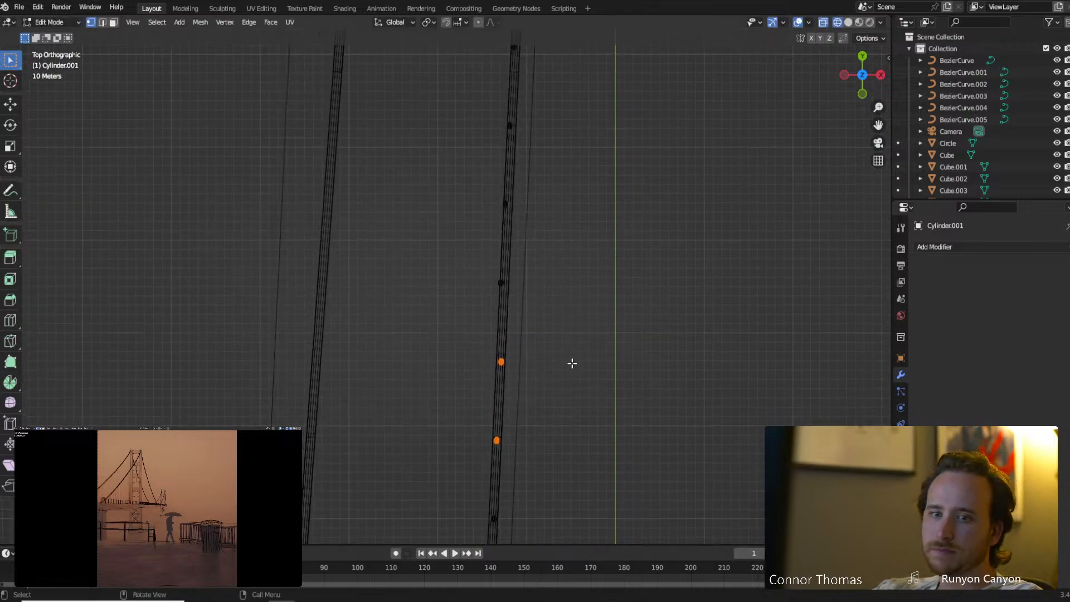
pyautogui.hotkey('alt', 'a')
pyautogui.press('c')
pyautogui.click(504, 267)
pyautogui.press('Escape')
pyautogui.press('g')
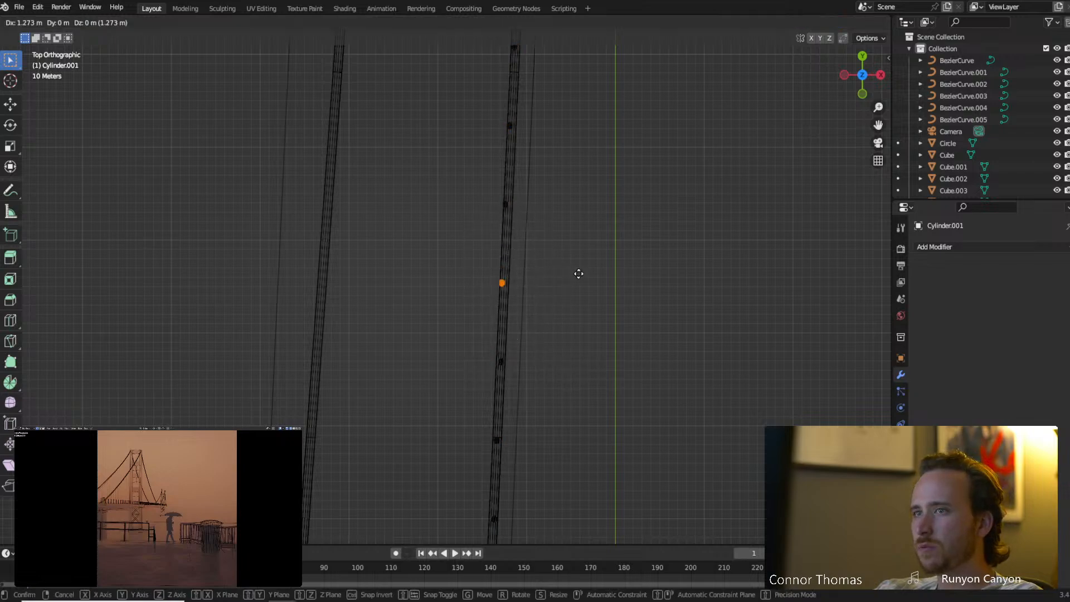
pyautogui.click(606, 280)
# Select only the eighty-sixth hanger and move it along X onto the cable.
pyautogui.keyDown('shift'); pyautogui.moveTo(583, 189); pyautogui.dragTo(571, 341, button='middle'); pyautogui.keyUp('shift')
pyautogui.press('a')
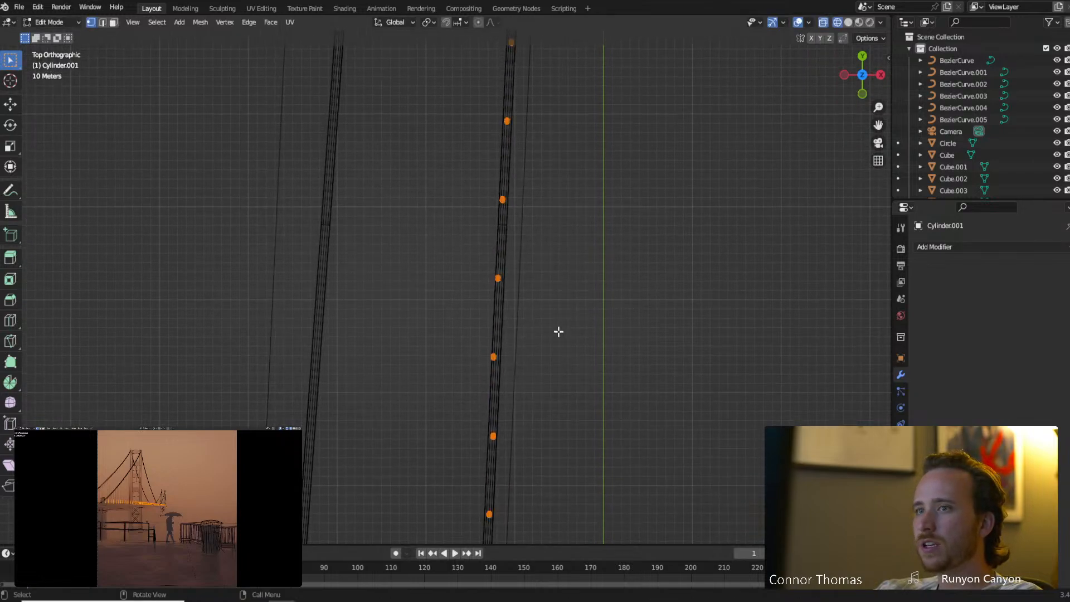
pyautogui.press('a')
pyautogui.press('c')
pyautogui.click(518, 353)
pyautogui.press('Escape')
pyautogui.press('g')
pyautogui.press('x')
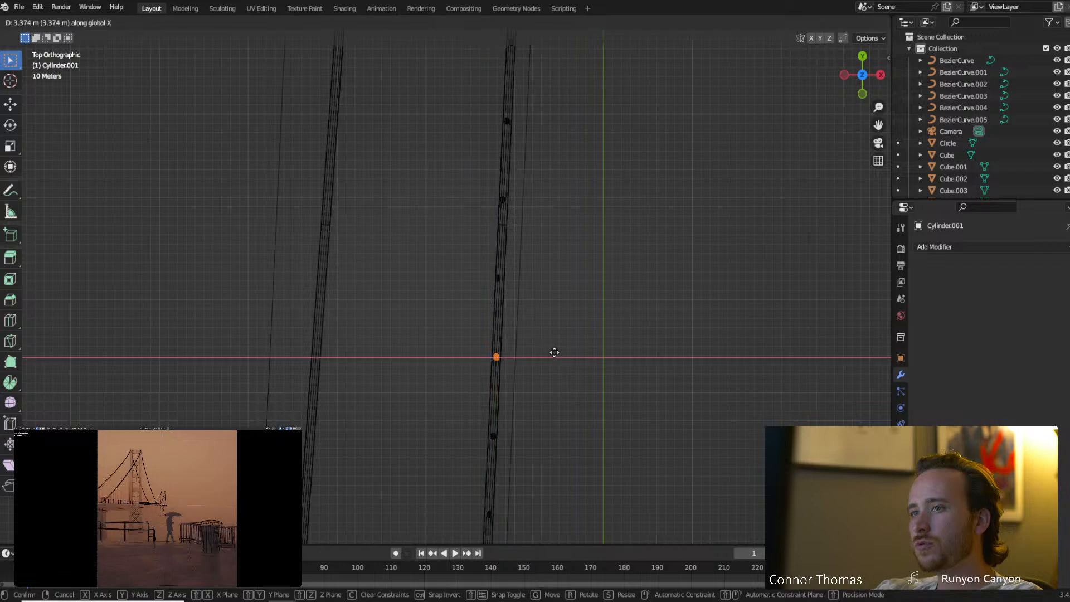
pyautogui.click(553, 354)
# Move the eighty-seventh and eighty-eighth hangers one at a time along X onto the cable.
pyautogui.click(515, 276)
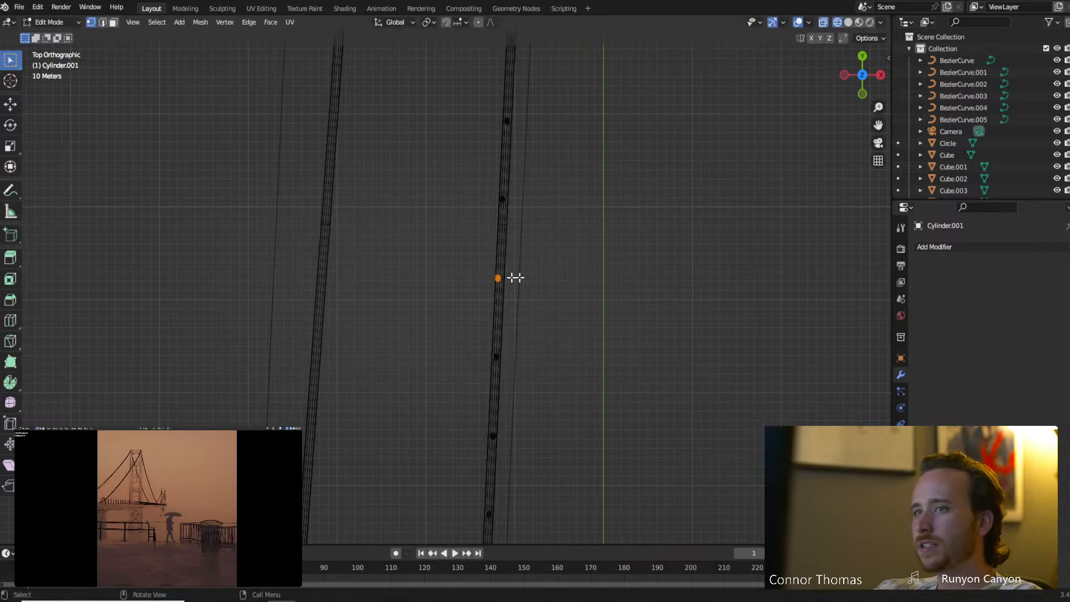
pyautogui.press('g')
pyautogui.press('x')
pyautogui.click(566, 281)
pyautogui.keyDown('shift'); pyautogui.moveTo(555, 223); pyautogui.dragTo(544, 331, button='middle'); pyautogui.keyUp('shift')
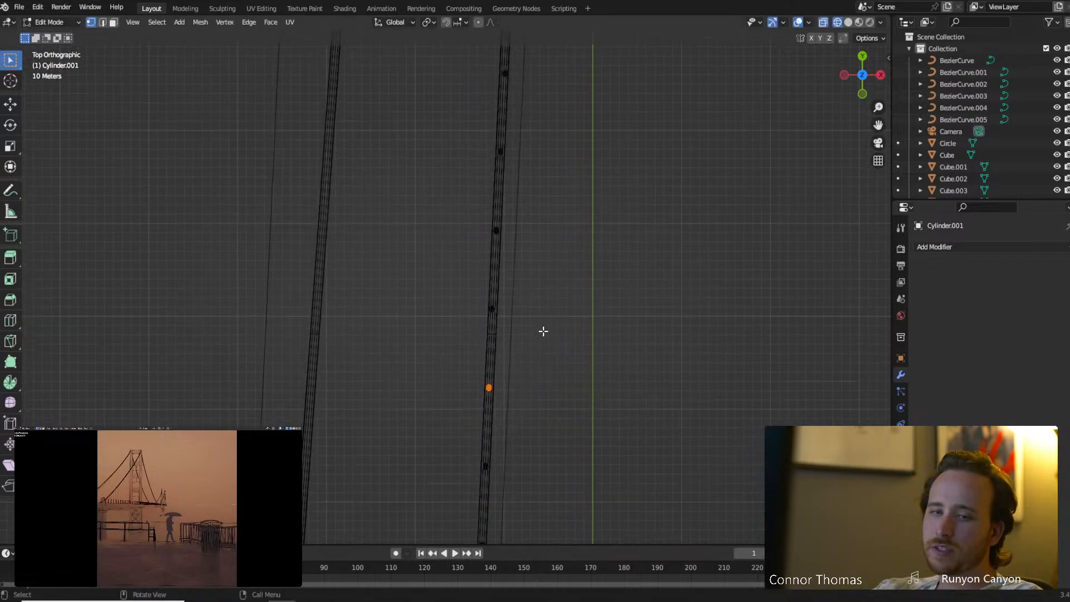
pyautogui.click(515, 290)
pyautogui.press('g')
pyautogui.press('x')
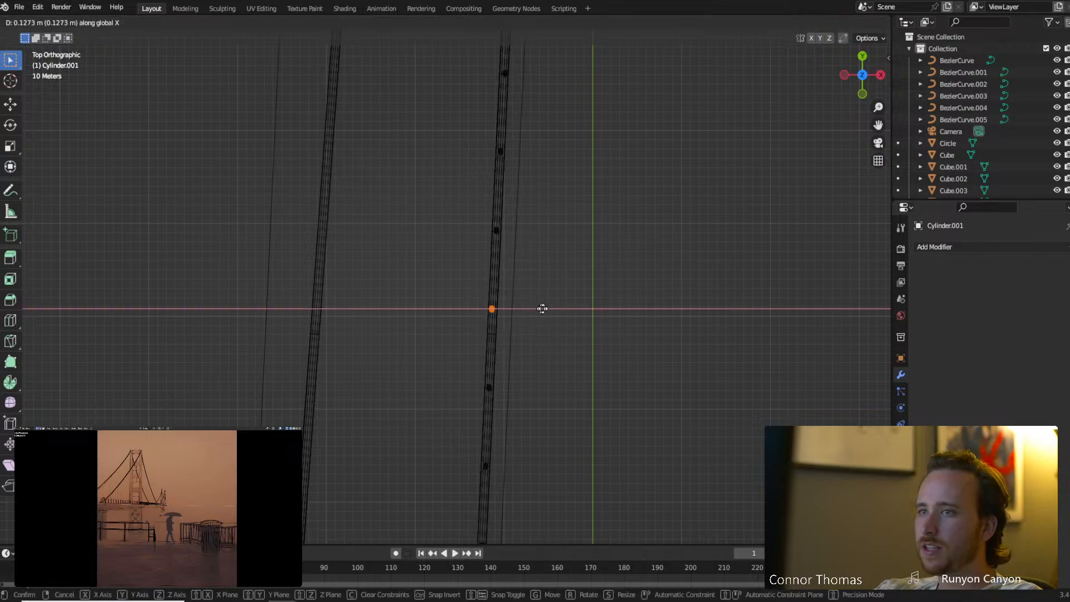
pyautogui.click(549, 307)
# Select eight consecutive hangers further up the cable, move them together along X onto it and rotate the group slightly to follow its slope.
pyautogui.keyDown('shift'); pyautogui.moveTo(550, 307); pyautogui.dragTo(562, 506, button='middle'); pyautogui.keyUp('shift')
pyautogui.press('c')
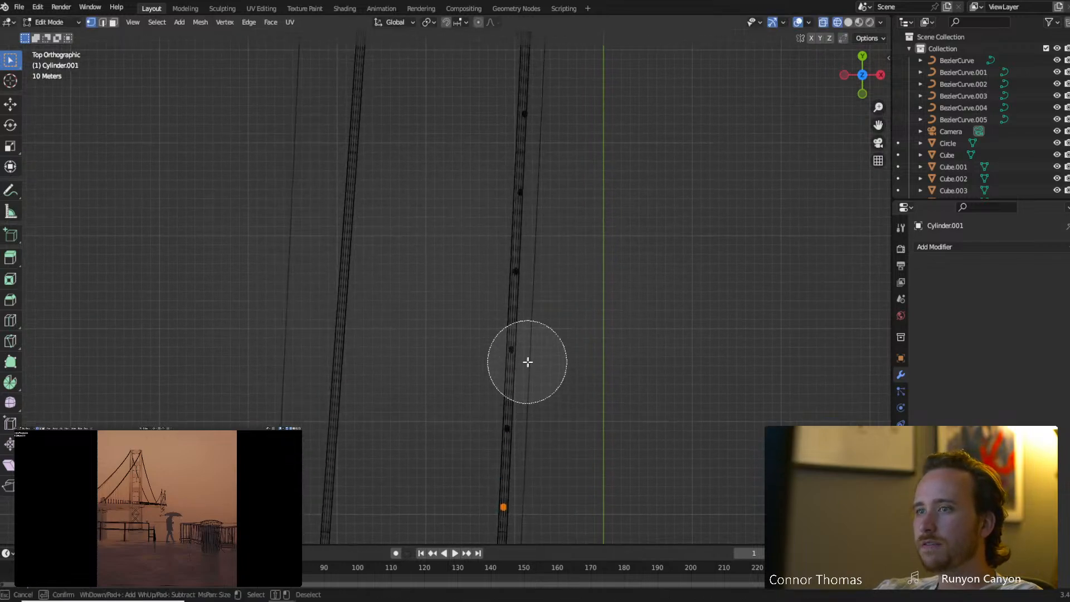
pyautogui.press('Escape')
pyautogui.scroll(-4, 621, 262)
pyautogui.keyDown('shift'); pyautogui.moveTo(592, 218); pyautogui.dragTo(604, 290, button='middle'); pyautogui.keyUp('shift')
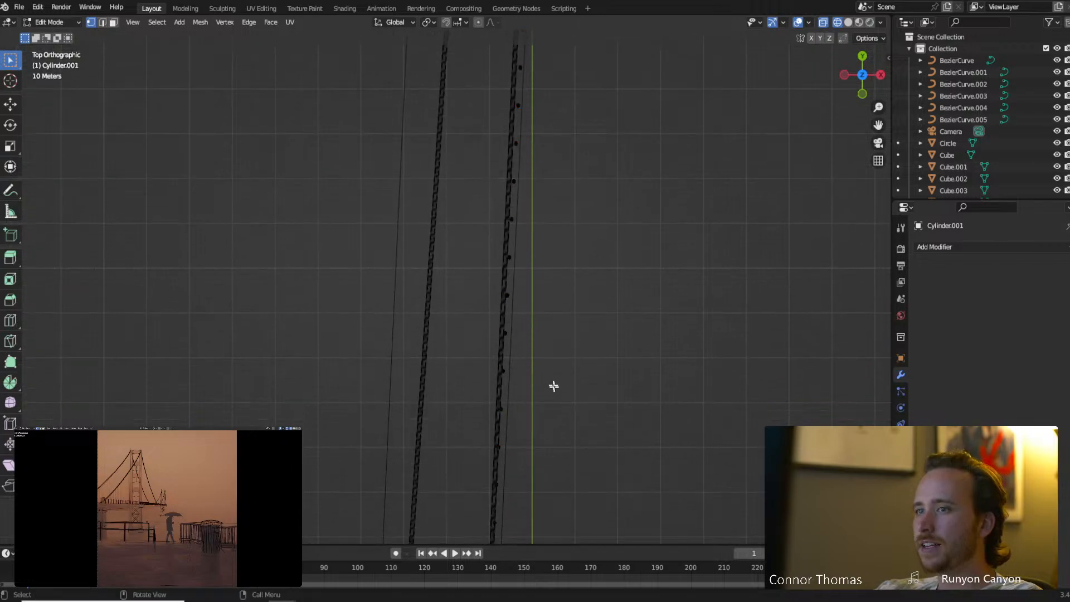
pyautogui.press('c')
pyautogui.moveTo(520, 342); pyautogui.dragTo(530, 77)
pyautogui.press('Escape')
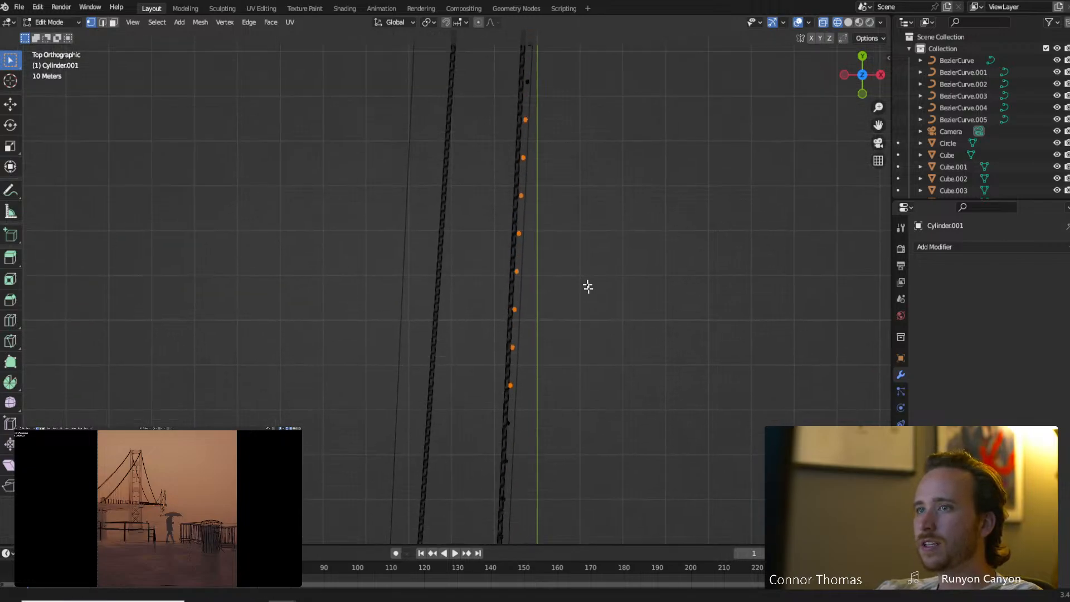
pyautogui.keyDown('shift'); pyautogui.moveTo(588, 286); pyautogui.dragTo(605, 318, button='middle'); pyautogui.keyUp('shift')
pyautogui.press('g')
pyautogui.press('x')
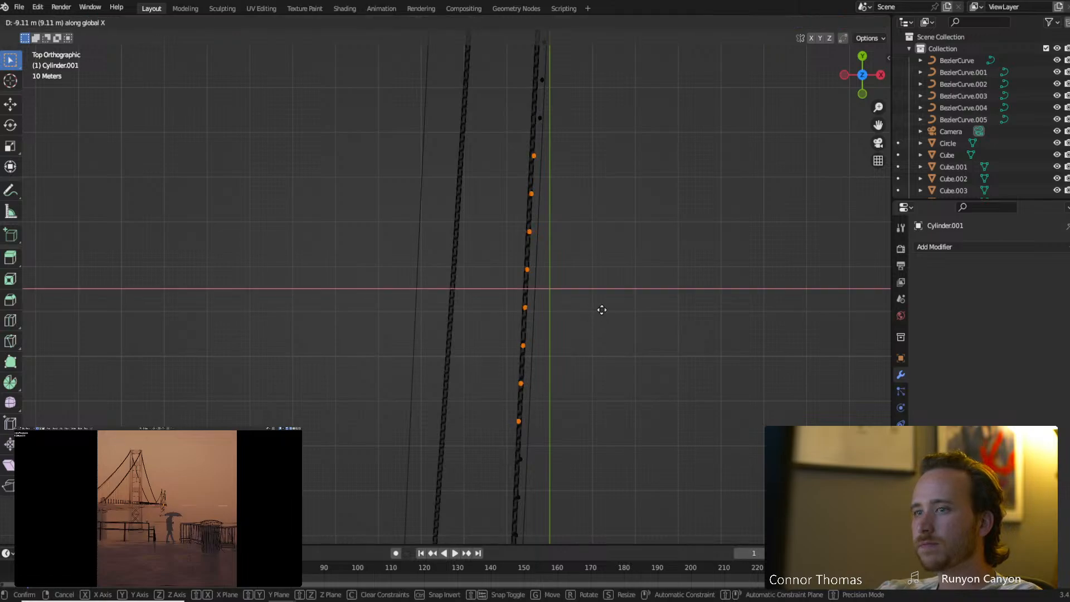
pyautogui.press('r')
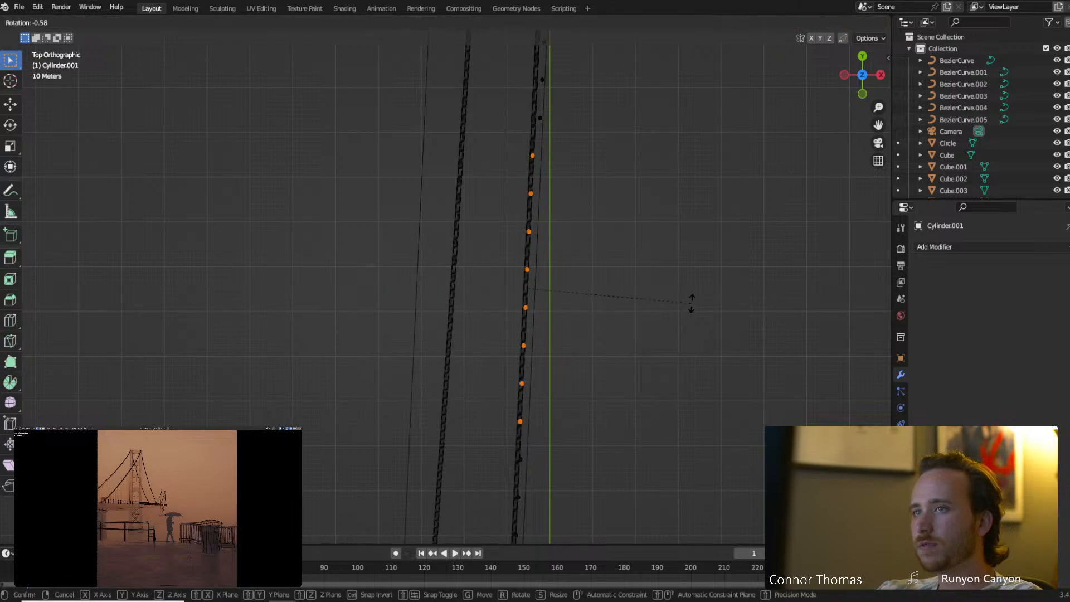
pyautogui.click(695, 289)
# Select only the next six hangers beyond the rotated group and move them together along X onto the cable.
pyautogui.keyDown('shift'); pyautogui.moveTo(647, 206); pyautogui.dragTo(642, 333, button='middle'); pyautogui.keyUp('shift')
pyautogui.press('a')
pyautogui.press('a')
pyautogui.press('c')
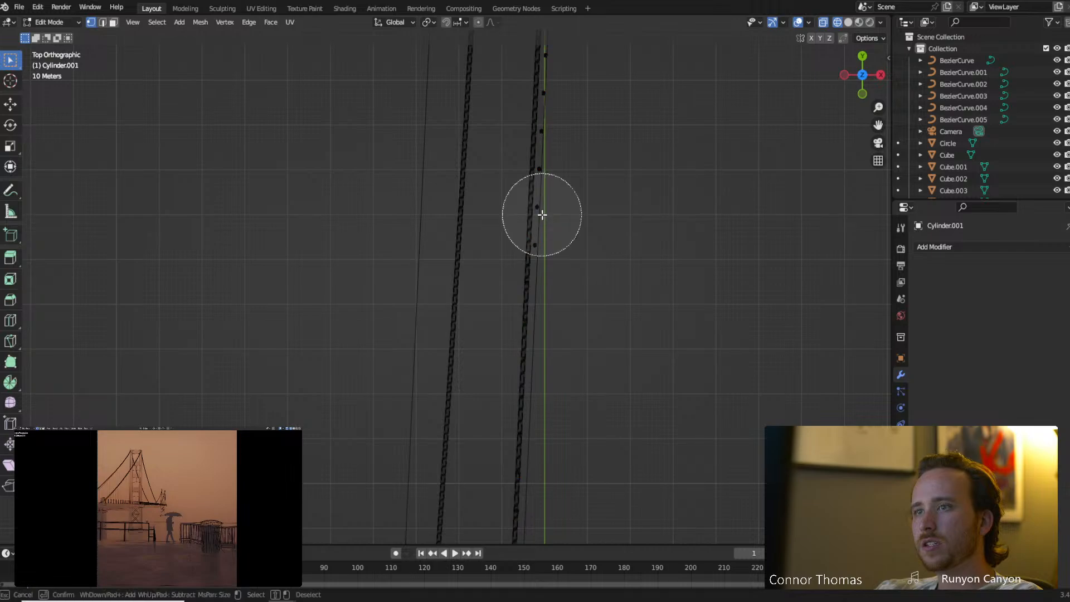
pyautogui.moveTo(542, 215); pyautogui.dragTo(562, 83)
pyautogui.press('Escape')
pyautogui.keyDown('shift'); pyautogui.moveTo(636, 211); pyautogui.dragTo(654, 325, button='middle'); pyautogui.keyUp('shift')
pyautogui.scroll(3, 655, 357)
pyautogui.press('g')
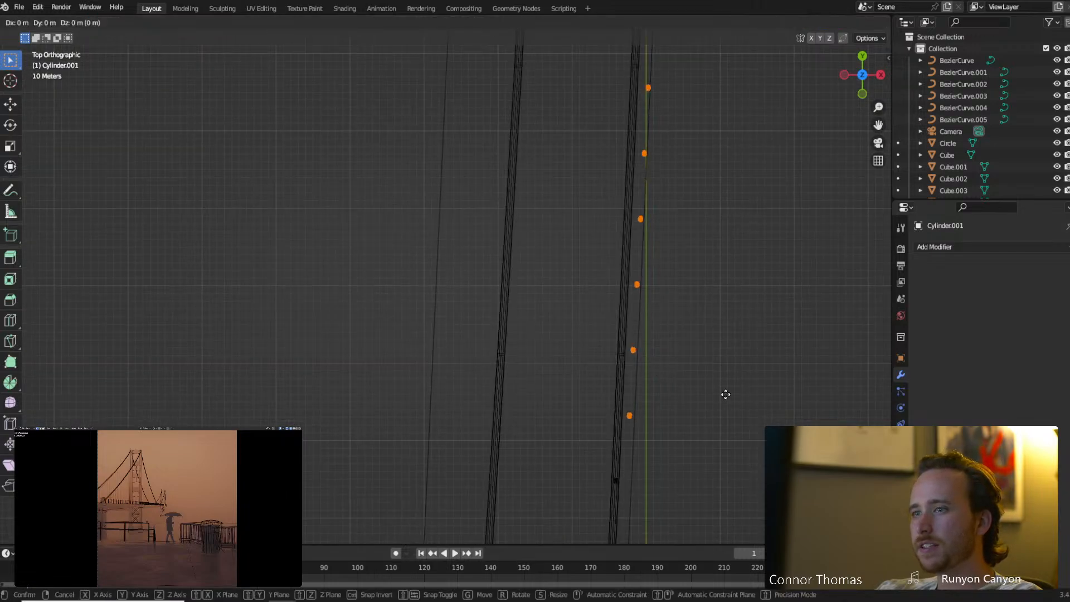
pyautogui.press('x')
pyautogui.click(648, 395)
# Select only the second and third hangers of the six-hanger group and nudge them along X to centre them on the cable.
pyautogui.keyDown('shift'); pyautogui.moveTo(678, 275); pyautogui.dragTo(653, 348, button='middle'); pyautogui.keyUp('shift')
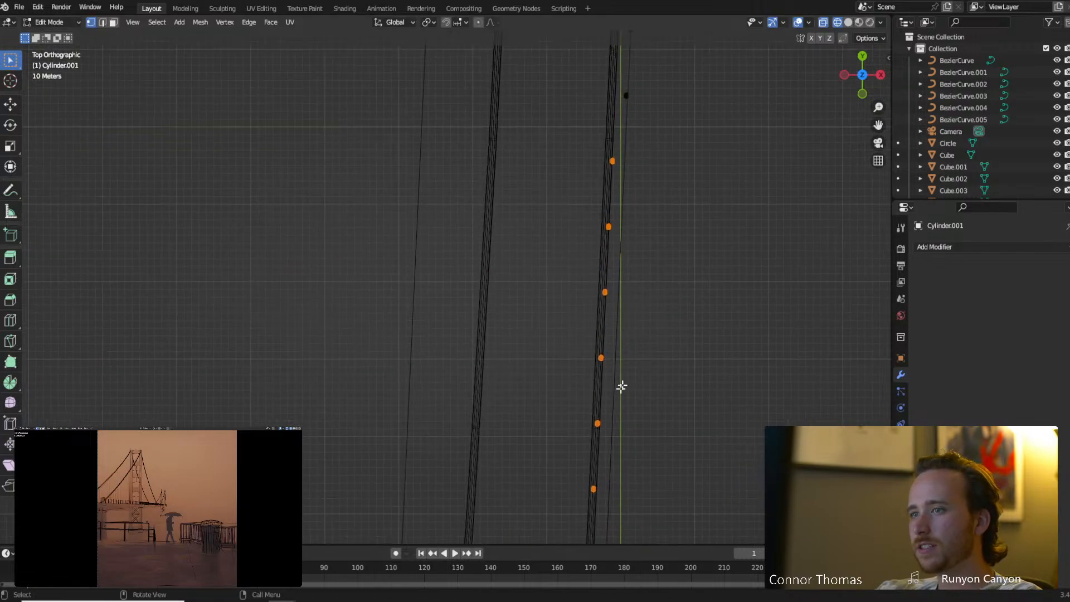
pyautogui.press('a')
pyautogui.press('a')
pyautogui.press('c')
pyautogui.moveTo(605, 423); pyautogui.dragTo(618, 368)
pyautogui.press('Escape')
pyautogui.press('g')
pyautogui.press('x')
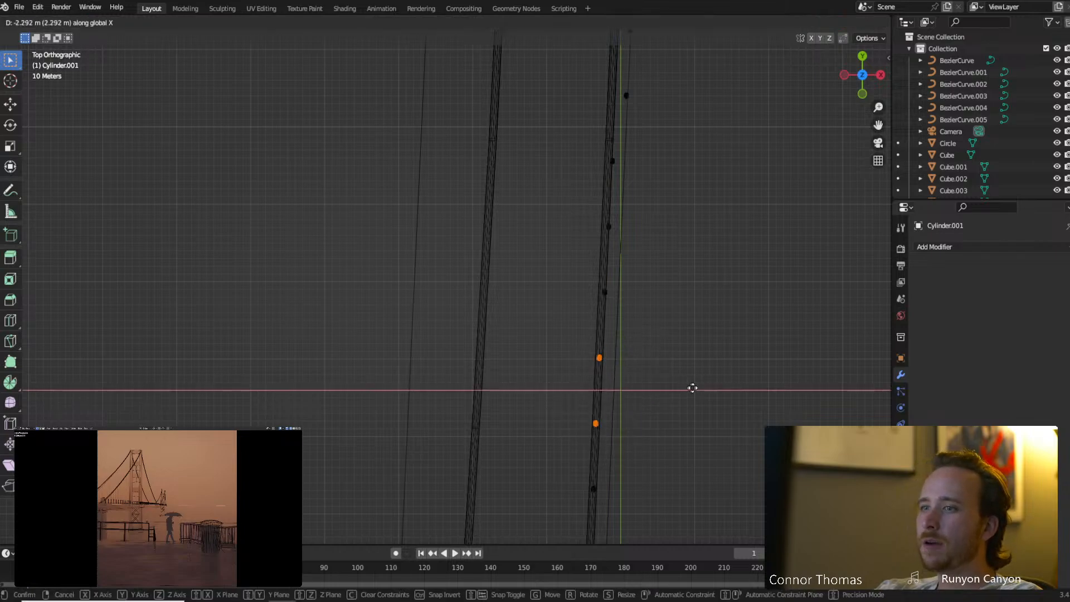
pyautogui.press('Escape')
# Select only the fourth and fifth hangers of the six-hanger group and nudge them along X onto the cable.
pyautogui.keyDown('shift'); pyautogui.moveTo(665, 332); pyautogui.dragTo(571, 432, button='middle'); pyautogui.keyUp('shift')
pyautogui.press('a')
pyautogui.press('a')
pyautogui.press('c')
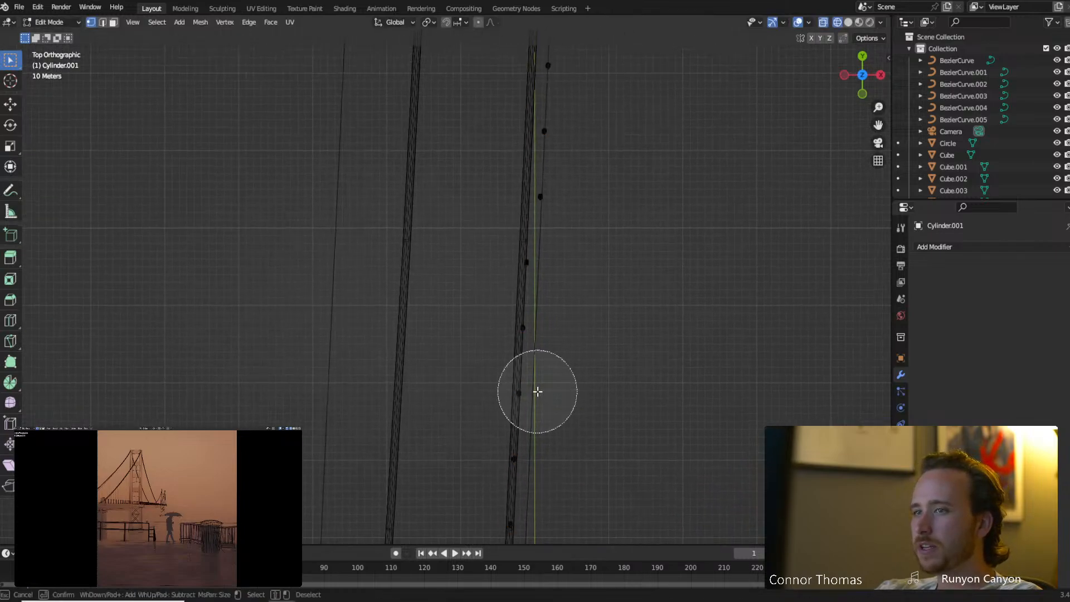
pyautogui.moveTo(535, 389); pyautogui.dragTo(530, 346)
pyautogui.press('Escape')
pyautogui.press('g')
pyautogui.press('x')
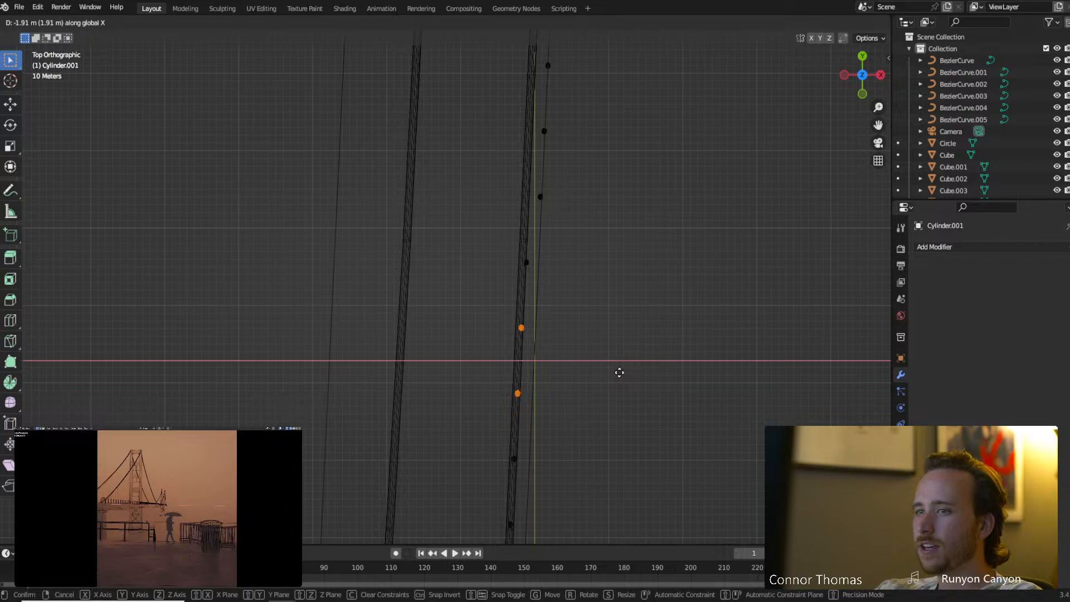
pyautogui.click(603, 374)
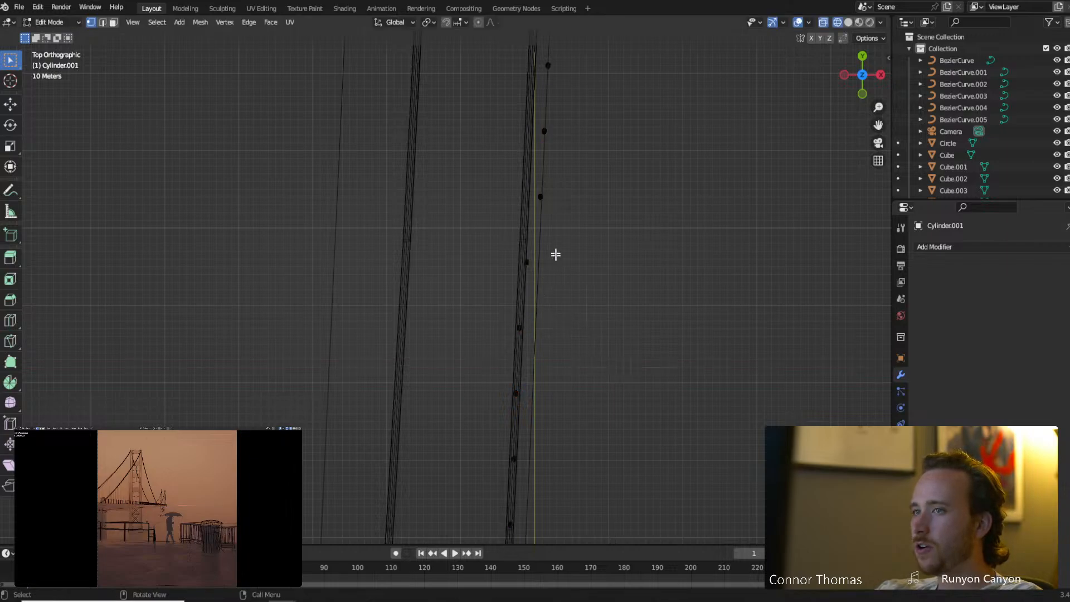
# Select the sixth hanger of the group and move it along X onto the cable.
pyautogui.keyDown('shift'); pyautogui.moveTo(556, 254); pyautogui.dragTo(531, 340, button='middle'); pyautogui.keyUp('shift')
pyautogui.click(507, 349)
pyautogui.press('g')
pyautogui.press('x')
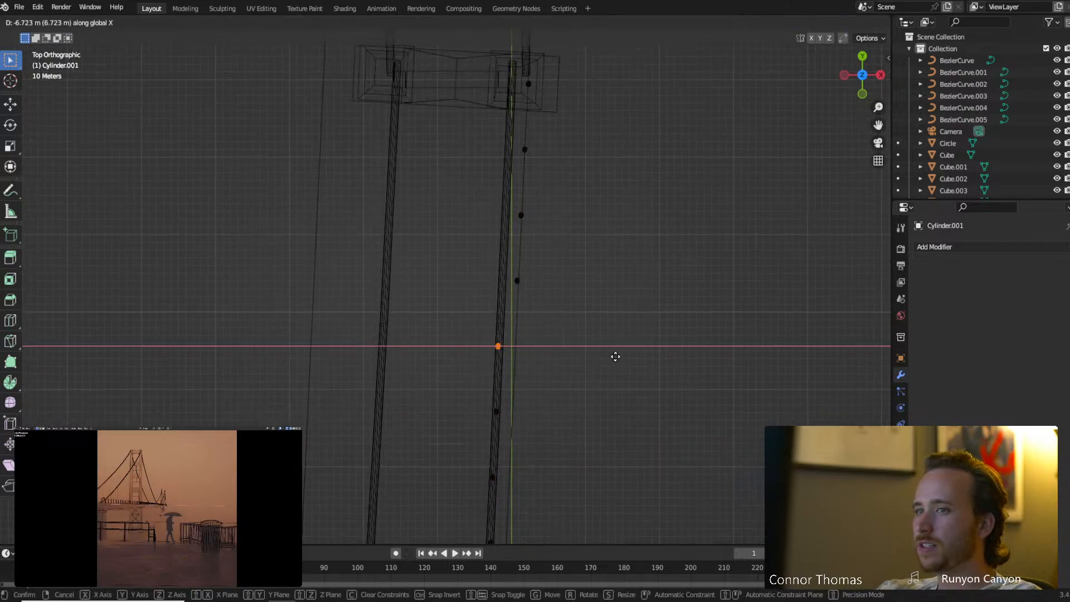
pyautogui.click(615, 357)
# Select the next two hangers below the tower and move them together along X onto the cable.
pyautogui.keyDown('shift'); pyautogui.moveTo(588, 342); pyautogui.dragTo(599, 441, button='middle'); pyautogui.keyUp('shift')
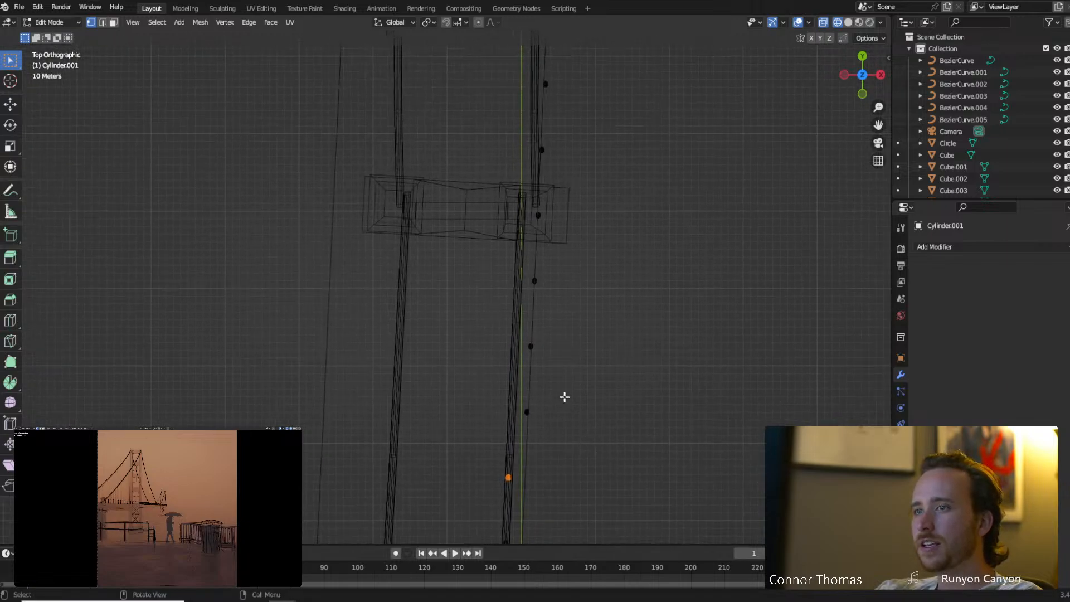
pyautogui.press('c')
pyautogui.moveTo(547, 396); pyautogui.dragTo(545, 352)
pyautogui.press('Escape')
pyautogui.press('g')
pyautogui.press('x')
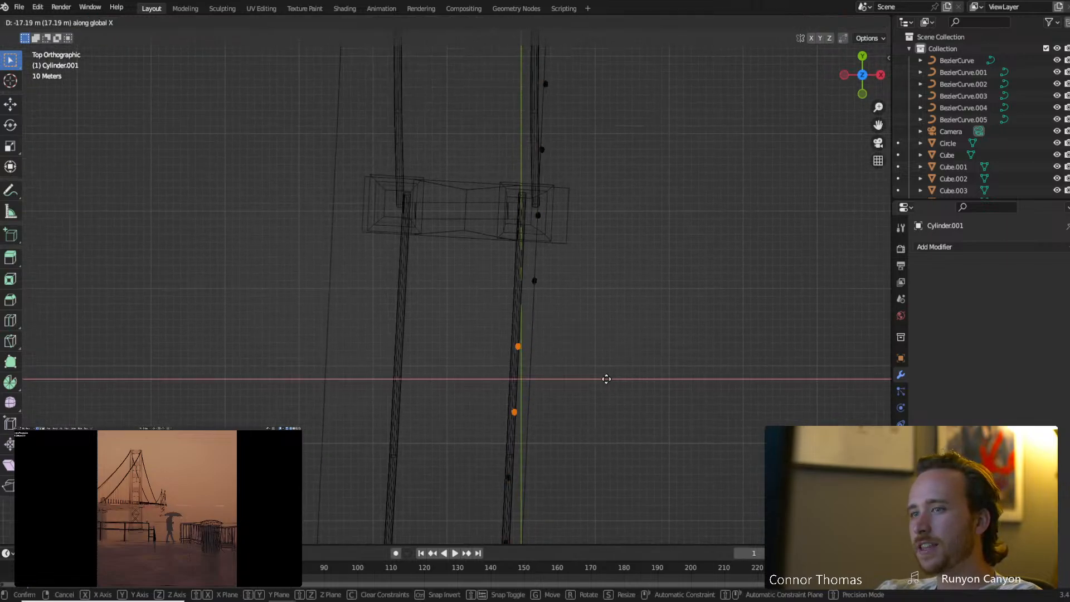
pyautogui.click(584, 381)
# Select the hanger at the tower and the one just below it and move both along X onto the cable.
pyautogui.keyDown('shift'); pyautogui.moveTo(584, 332); pyautogui.dragTo(557, 395, button='middle'); pyautogui.keyUp('shift')
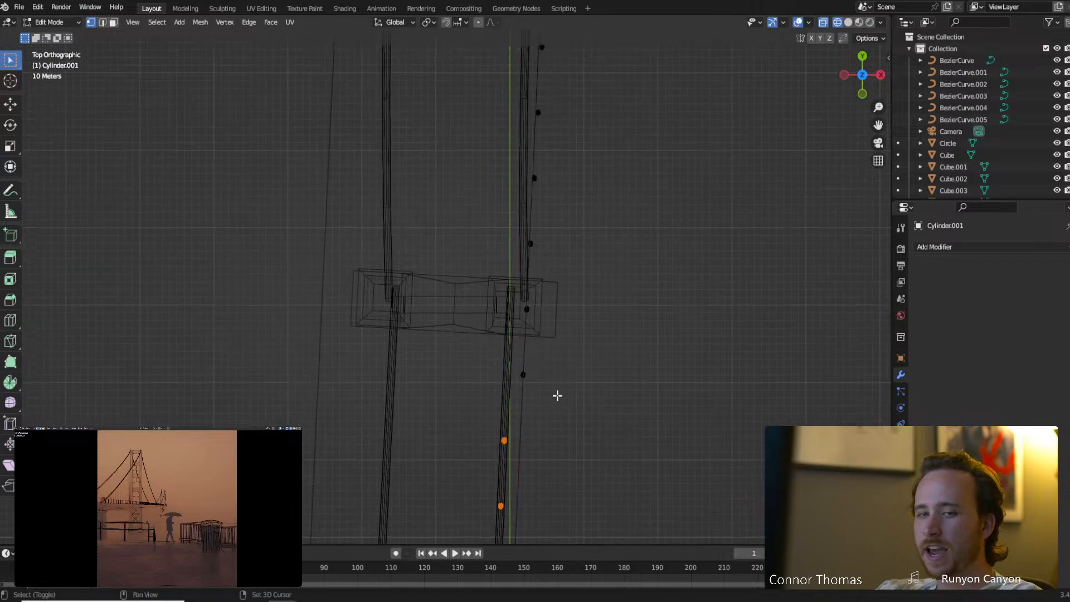
pyautogui.press('c')
pyautogui.moveTo(528, 372); pyautogui.dragTo(521, 318)
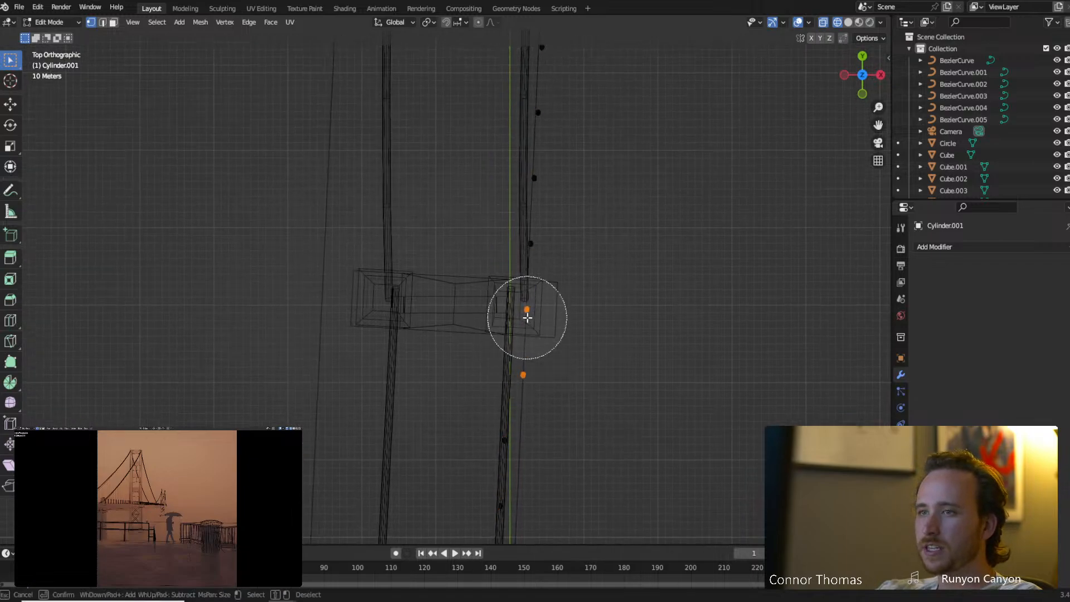
pyautogui.press('Escape')
pyautogui.press('g')
pyautogui.press('x')
pyautogui.click(613, 338)
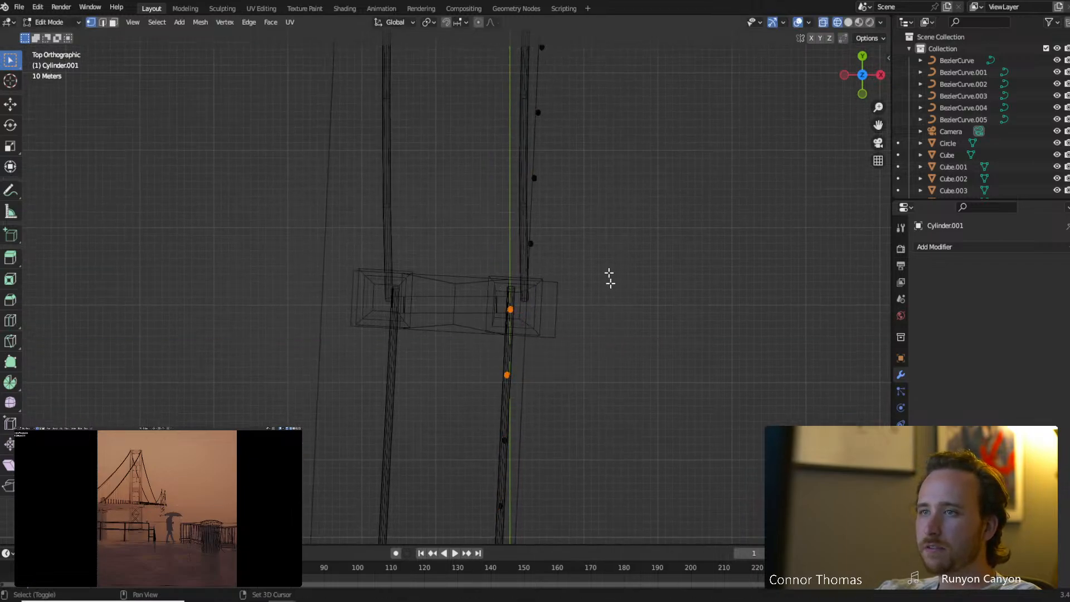
# Select the first hanger above the tower and move it along X onto the upper span's cable.
pyautogui.keyDown('shift'); pyautogui.moveTo(609, 277); pyautogui.dragTo(566, 371, button='middle'); pyautogui.keyUp('shift')
pyautogui.press('c')
pyautogui.click(504, 357)
pyautogui.press('Escape')
pyautogui.press('g')
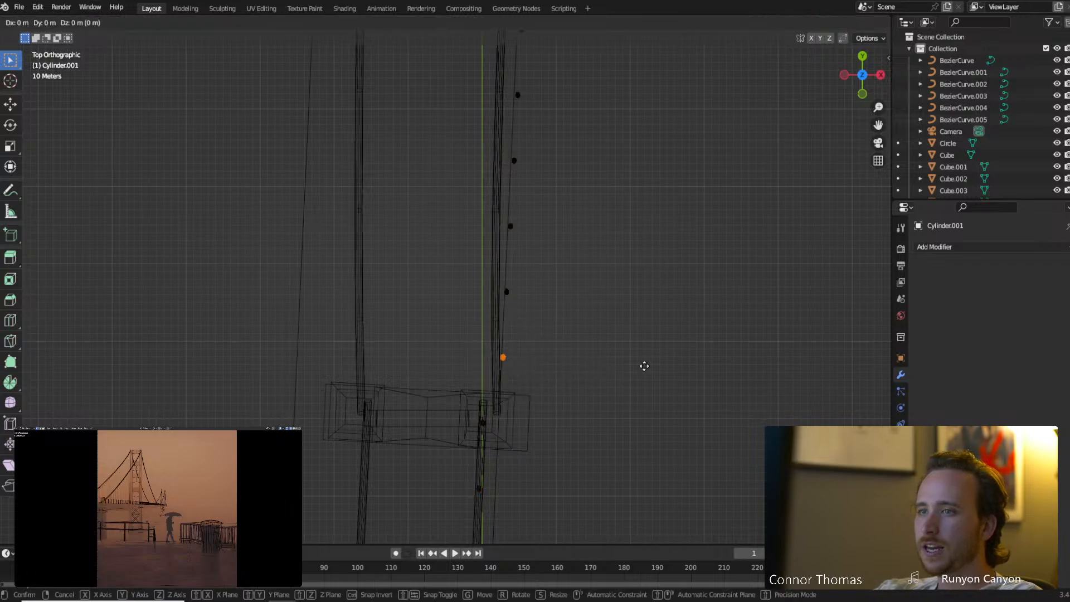
pyautogui.press('x')
pyautogui.click(646, 366)
# Select only the second hanger above the tower and move it along X onto the cable.
pyautogui.keyDown('shift'); pyautogui.moveTo(581, 297); pyautogui.dragTo(577, 395, button='middle'); pyautogui.keyUp('shift')
pyautogui.press('a')
pyautogui.press('c')
pyautogui.click(525, 385)
pyautogui.press('Escape')
pyautogui.press('g')
pyautogui.press('x')
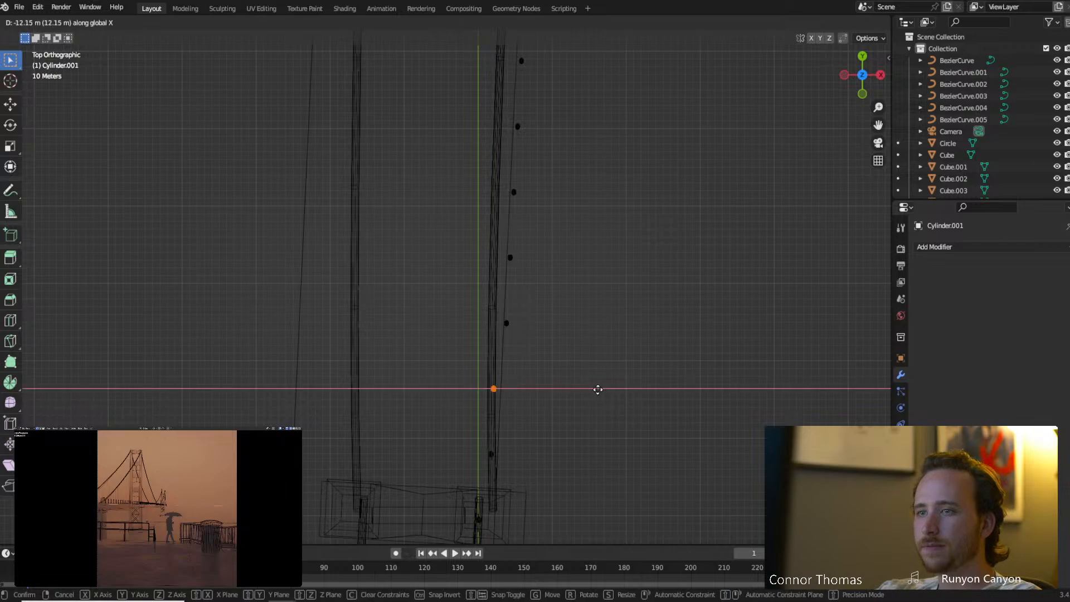
pyautogui.click(577, 389)
# Select only the next five hangers above the tower and move them together along X towards the cable.
pyautogui.keyDown('shift'); pyautogui.moveTo(574, 342); pyautogui.dragTo(568, 403, button='middle'); pyautogui.keyUp('shift')
pyautogui.press('a')
pyautogui.press('a')
pyautogui.press('c')
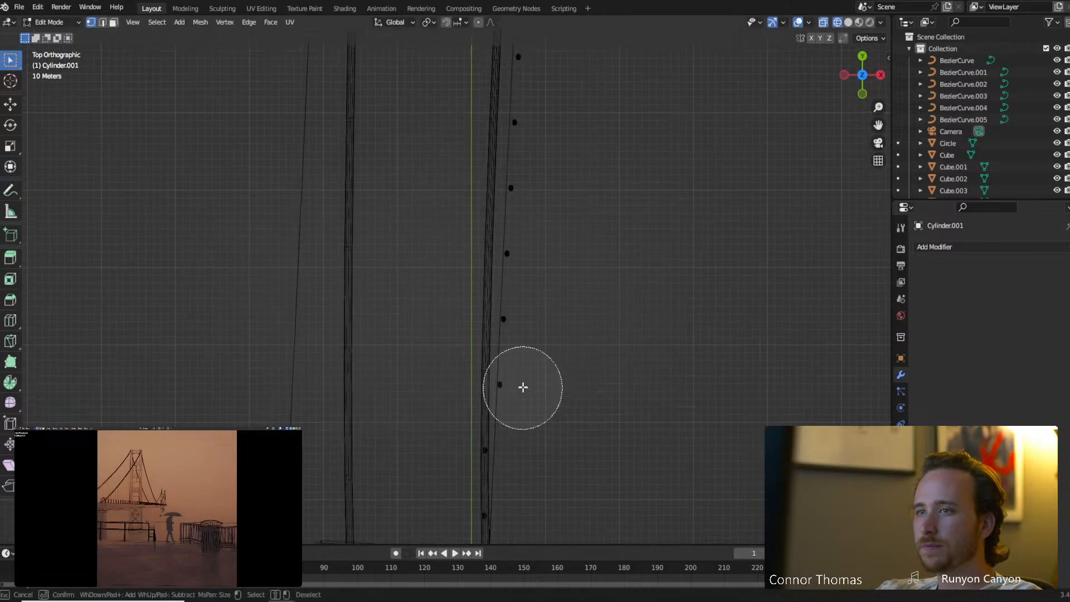
pyautogui.moveTo(517, 364); pyautogui.dragTo(534, 126)
pyautogui.press('Escape')
pyautogui.press('g')
pyautogui.press('x')
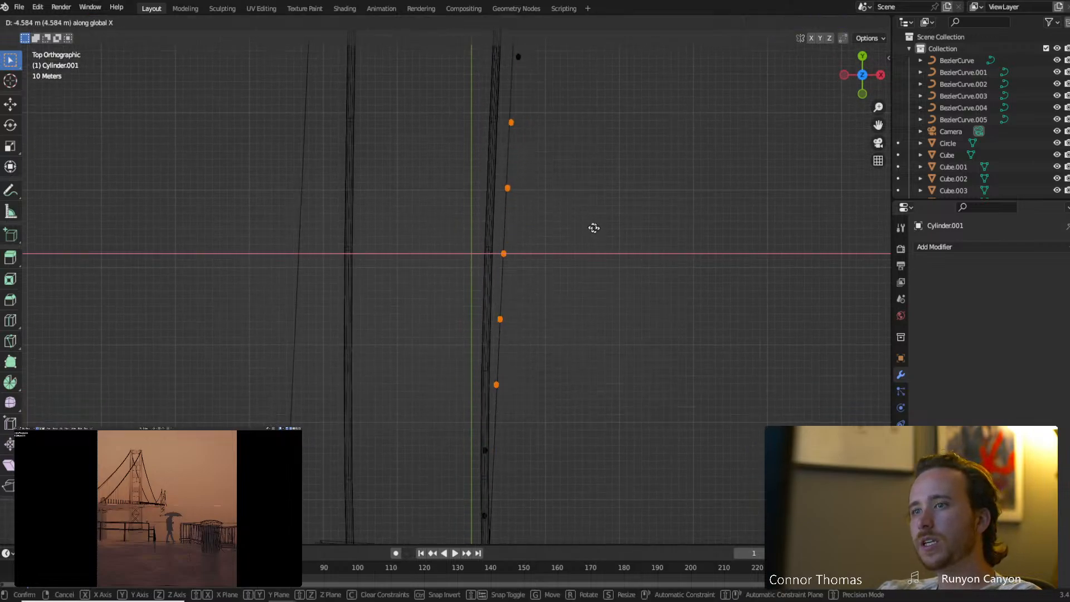
pyautogui.click(548, 244)
# Select only the third hanger of the five-hanger group and move it along X onto the cable.
pyautogui.keyDown('shift'); pyautogui.moveTo(557, 255); pyautogui.dragTo(572, 395, button='middle'); pyautogui.keyUp('shift')
pyautogui.press('a')
pyautogui.press('a')
pyautogui.press('c')
pyautogui.click(534, 393)
pyautogui.press('Escape')
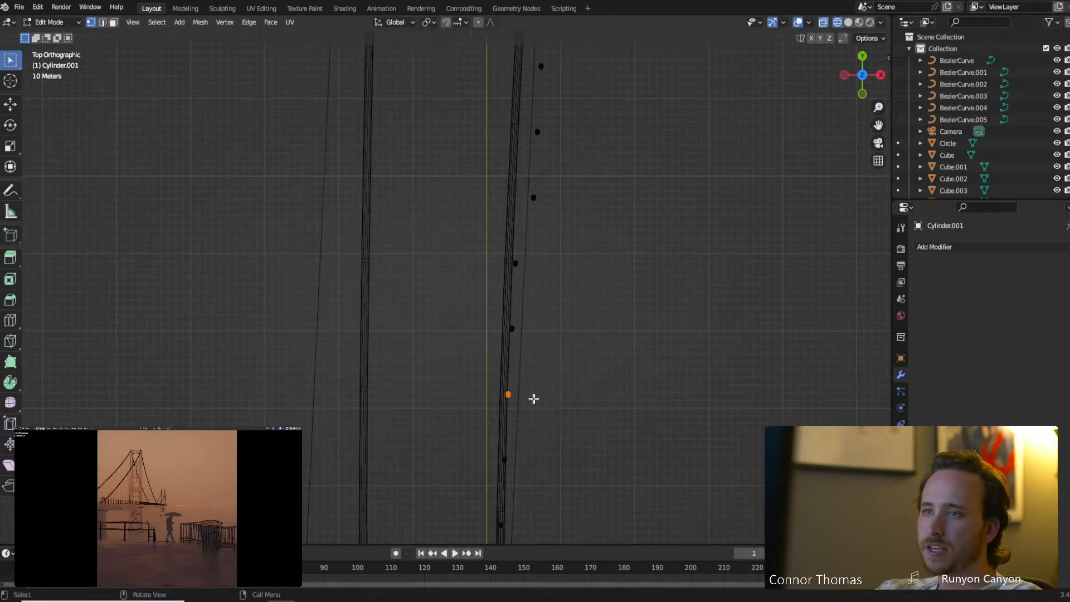
pyautogui.rightClick(624, 411)
pyautogui.press('Escape')
pyautogui.press('g')
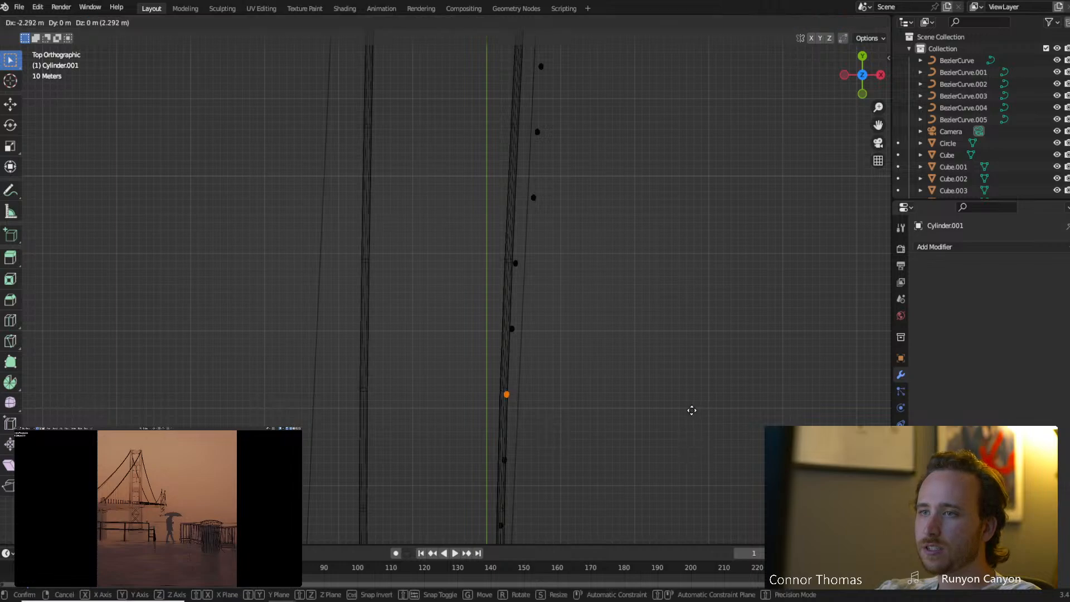
pyautogui.press('x')
pyautogui.click(680, 411)
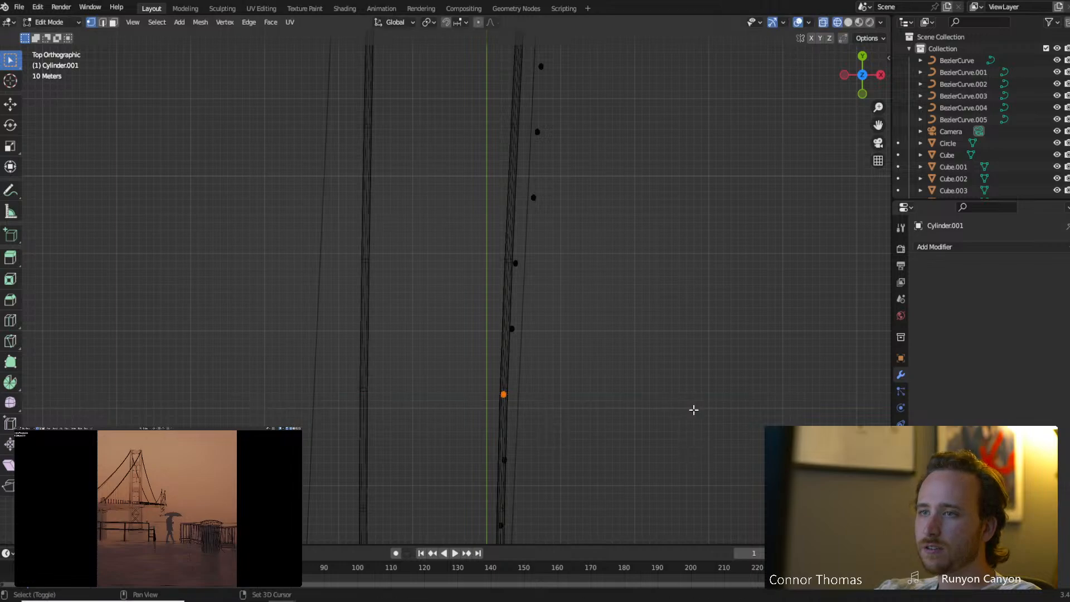
# Select only the fourth hanger of the five-hanger group and move it along X onto the cable.
pyautogui.click(549, 328)
pyautogui.press('g')
pyautogui.press('x')
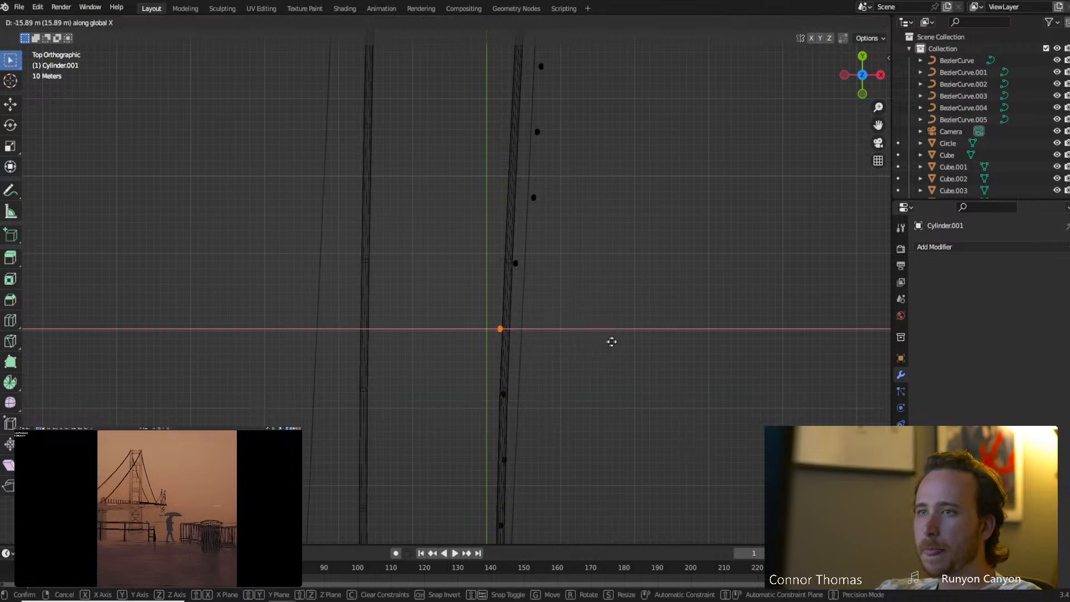
pyautogui.click(674, 338)
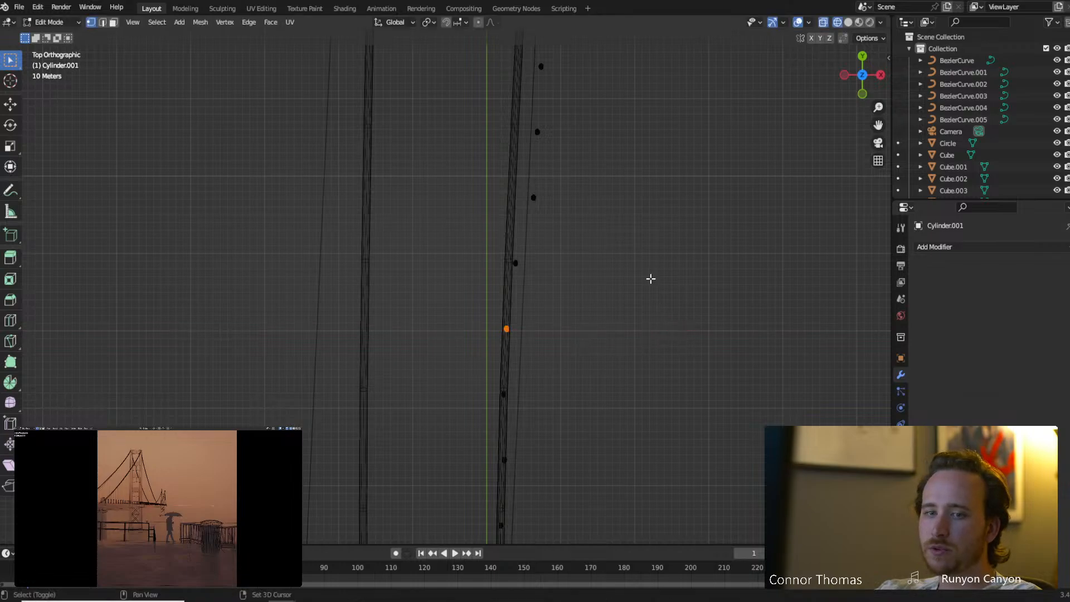
# Select only the fifth hanger of the five-hanger group and move it along X onto the cable.
pyautogui.keyDown('shift'); pyautogui.moveTo(651, 279); pyautogui.dragTo(656, 378, button='middle'); pyautogui.keyUp('shift')
pyautogui.press('a')
pyautogui.press('c')
pyautogui.click(557, 355)
pyautogui.rightClick(557, 355)
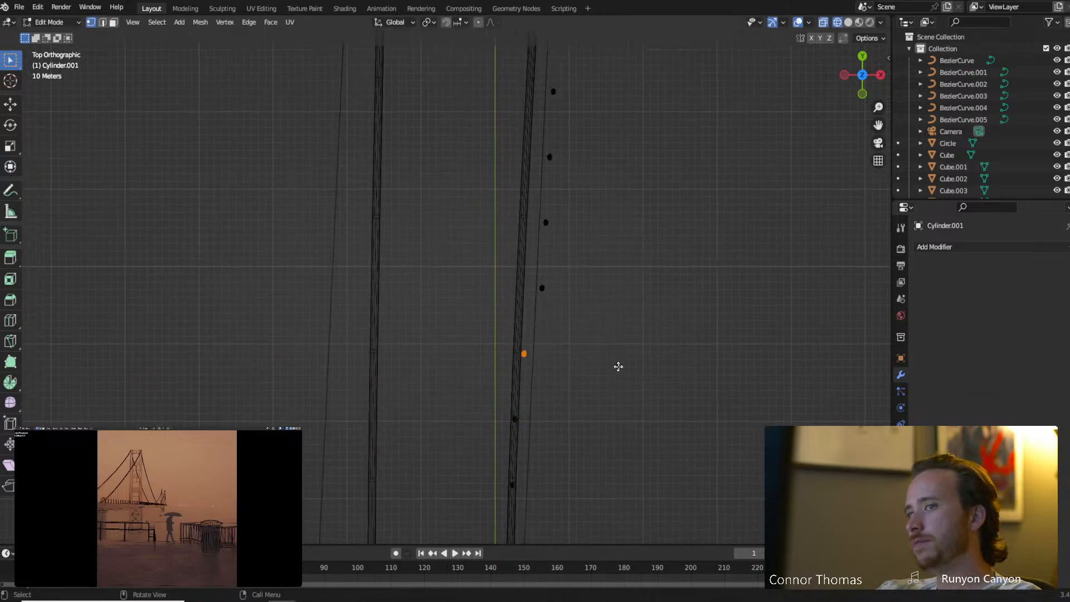
pyautogui.press('g')
pyautogui.press('x')
pyautogui.click(574, 356)
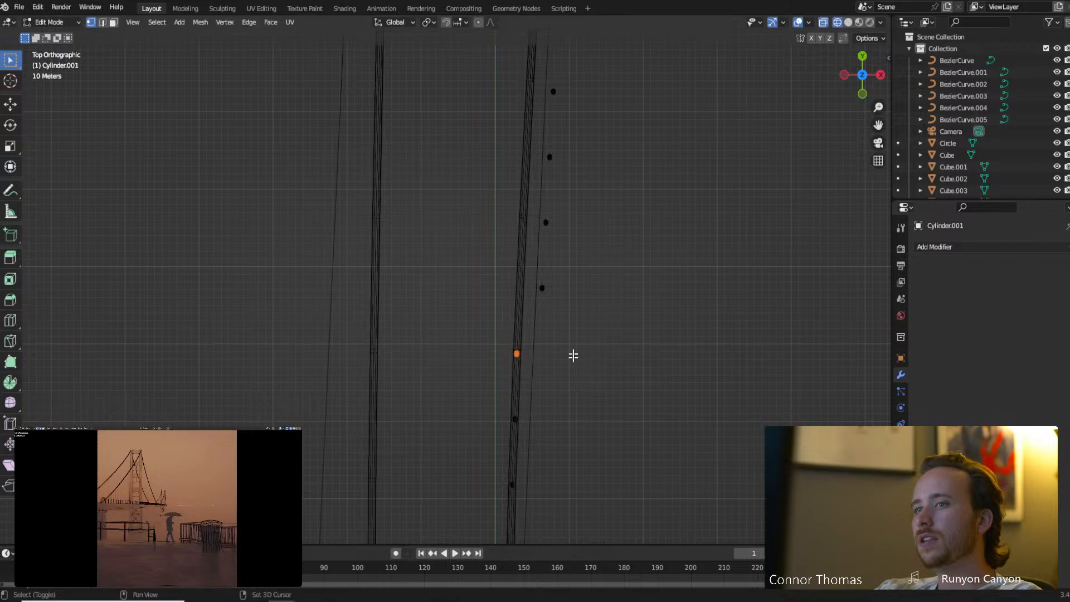
# Select only the next two hangers beyond the five-hanger group and move them about -30 m along X onto the cable.
pyautogui.keyDown('shift'); pyautogui.moveTo(573, 356); pyautogui.dragTo(570, 374, button='middle'); pyautogui.keyUp('shift')
pyautogui.press('c')
pyautogui.click(561, 347)
pyautogui.rightClick(664, 365)
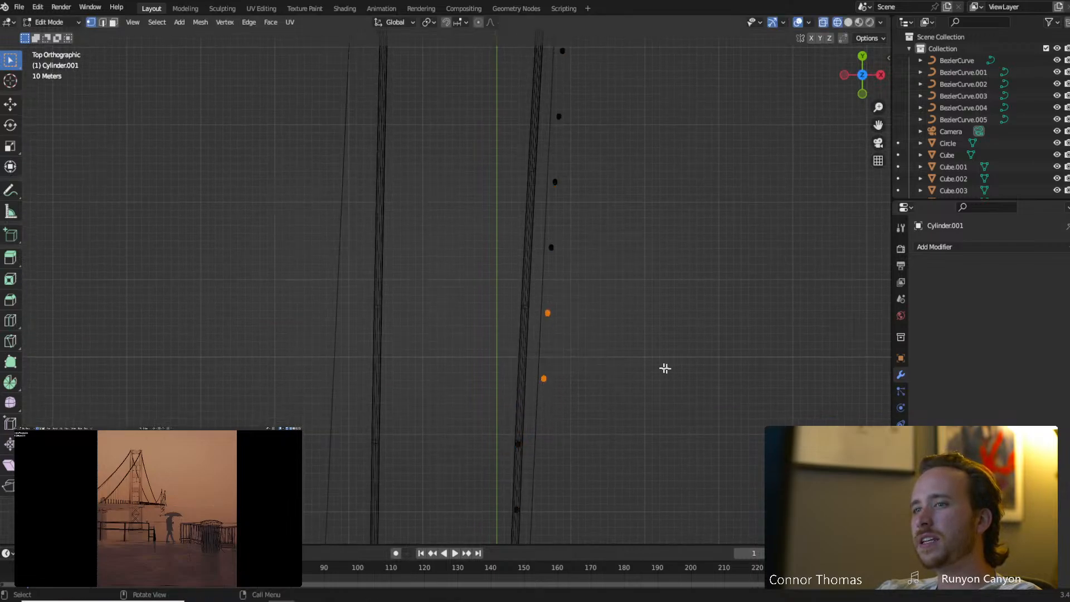
pyautogui.press('g')
pyautogui.press('x')
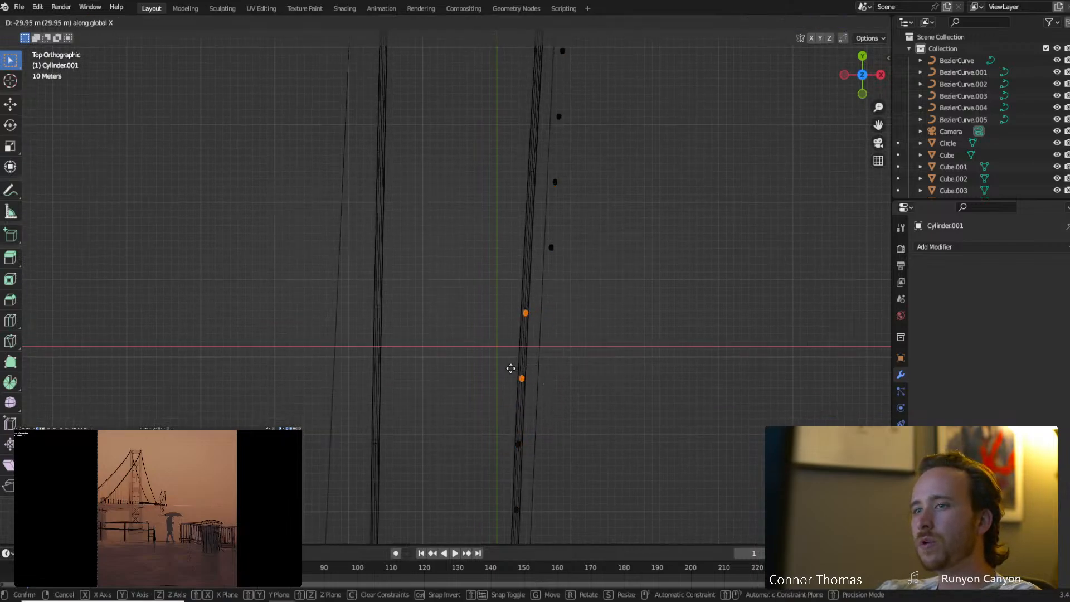
pyautogui.click(511, 368)
# Select only the following pair of unaligned hangers and move them about -32.2 m along X onto the cable.
pyautogui.press('a')
pyautogui.keyDown('shift'); pyautogui.moveTo(528, 259); pyautogui.dragTo(517, 363, button='middle'); pyautogui.keyUp('shift')
pyautogui.press('a')
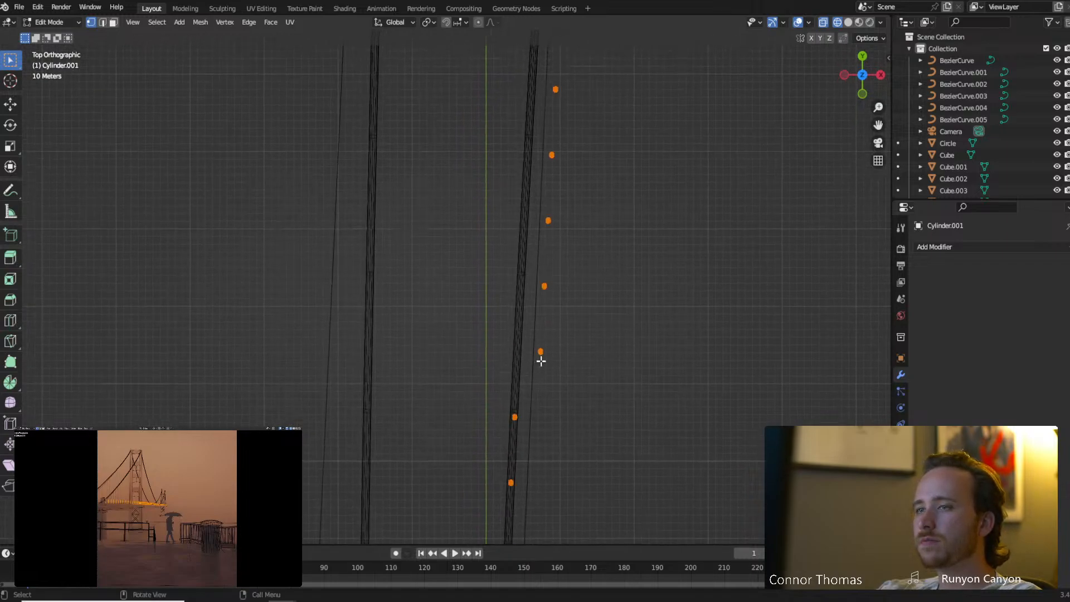
pyautogui.press('a')
pyautogui.press('c')
pyautogui.click(548, 315)
pyautogui.rightClick(549, 305)
pyautogui.press('g')
pyautogui.press('x')
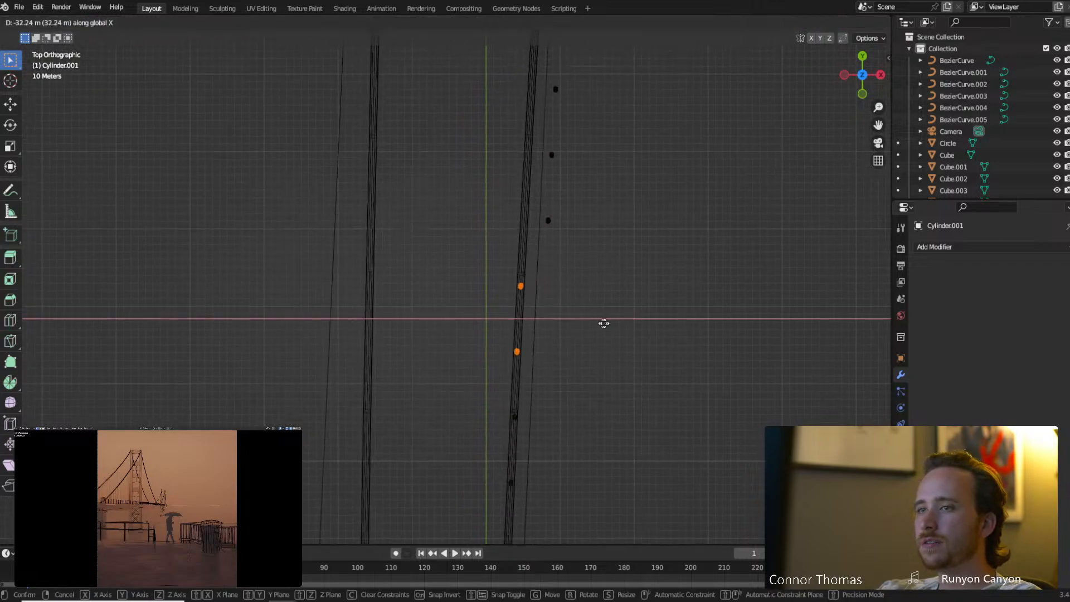
pyautogui.click(604, 323)
# Select only the next two unaligned hangers further up the span and move them about -32.6 m along X onto the cable.
pyautogui.keyDown('shift'); pyautogui.moveTo(586, 293); pyautogui.dragTo(565, 367, button='middle'); pyautogui.keyUp('shift')
pyautogui.press('a')
pyautogui.press('c')
pyautogui.click(538, 286)
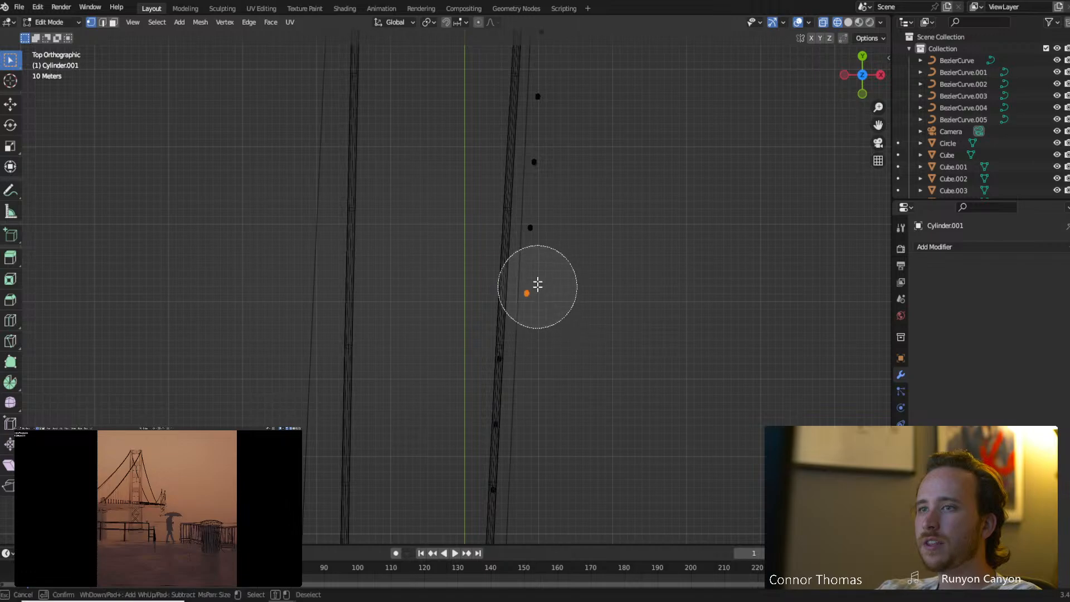
pyautogui.click(543, 259)
pyautogui.rightClick(557, 256)
pyautogui.press('g')
pyautogui.press('x')
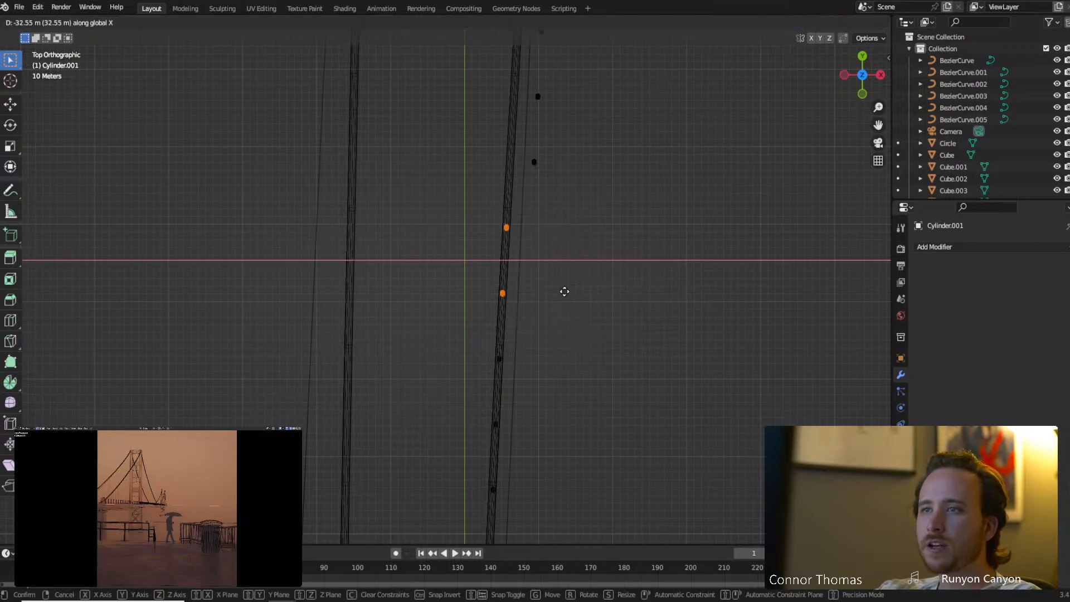
pyautogui.click(565, 291)
# Select only the last three unaligned hangers of the upper span and move them about -32.3 m along X onto the cable.
pyautogui.keyDown('shift'); pyautogui.moveTo(564, 239); pyautogui.dragTo(552, 429, button='middle'); pyautogui.keyUp('shift')
pyautogui.press('c')
pyautogui.moveTo(545, 382); pyautogui.dragTo(544, 269)
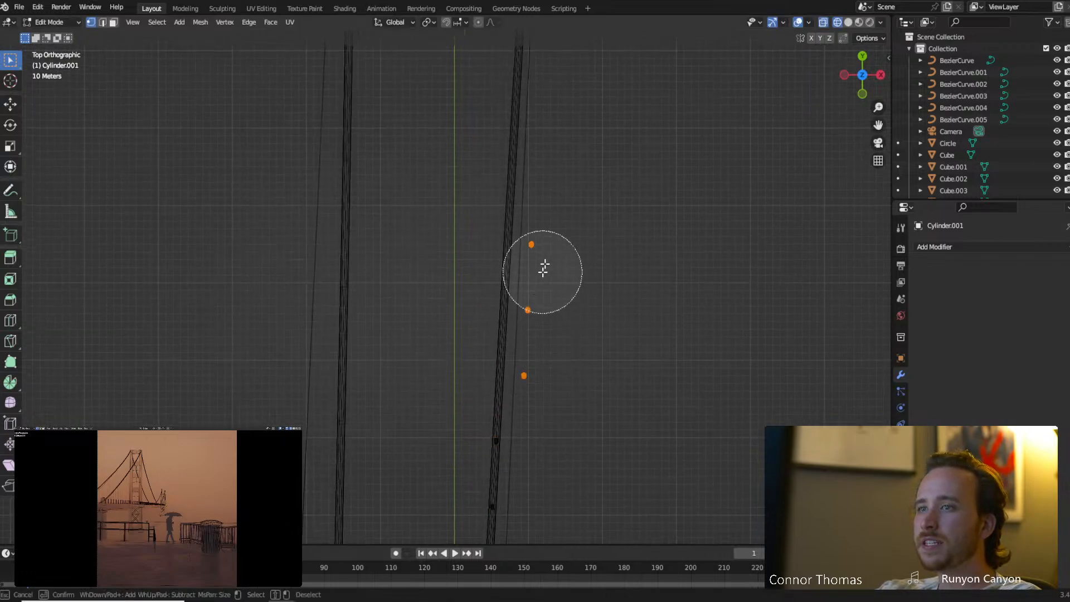
pyautogui.rightClick(546, 248)
pyautogui.press('g')
pyautogui.press('x')
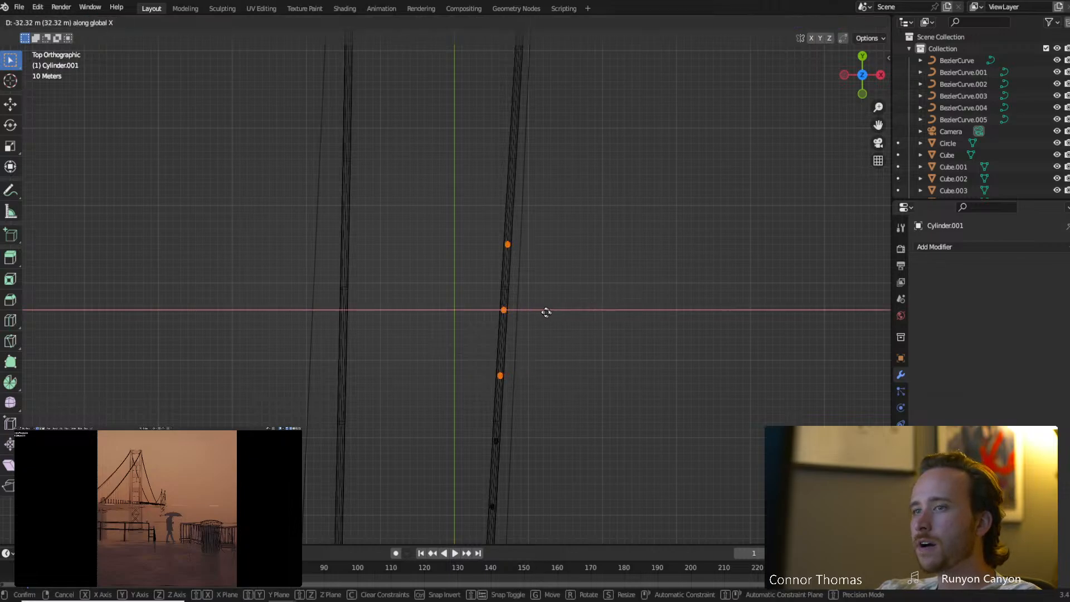
pyautogui.click(542, 311)
# In the right orthographic view, select only the top of the second hanger from the near anchorage and raise it along Z to the cable.
pyautogui.scroll(-10, 591, 515)
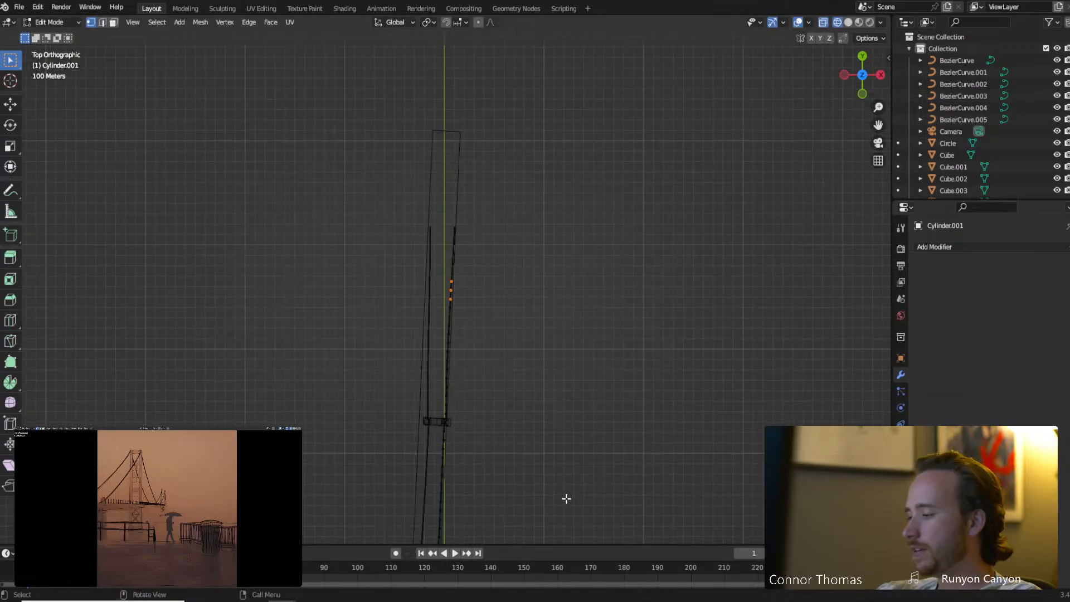
pyautogui.moveTo(374, 407); pyautogui.dragTo(326, 376, button='middle')
pyautogui.press('KP_3')
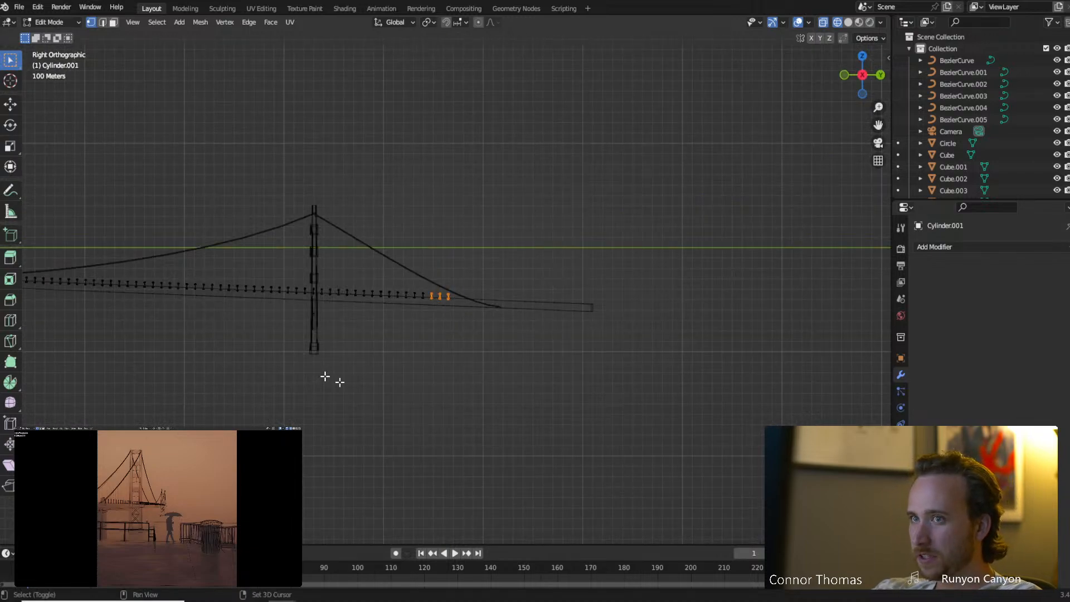
pyautogui.keyDown('shift'); pyautogui.moveTo(261, 371); pyautogui.dragTo(566, 367, button='middle'); pyautogui.keyUp('shift')
pyautogui.keyDown('shift'); pyautogui.moveTo(282, 341); pyautogui.dragTo(652, 354, button='middle'); pyautogui.keyUp('shift')
pyautogui.moveTo(385, 301)
pyautogui.keyDown('shift'); pyautogui.mouseDown(button='middle')
pyautogui.moveTo(736, 346)
pyautogui.moveTo(543, 293)
pyautogui.mouseUp(button='middle'); pyautogui.keyUp('shift')
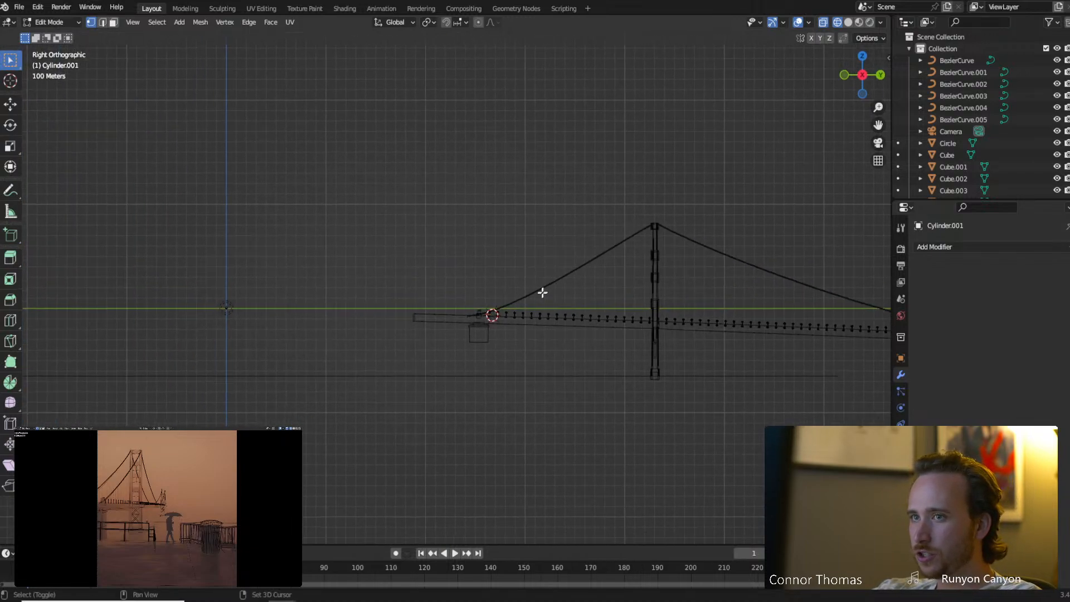
pyautogui.scroll(6, 542, 292)
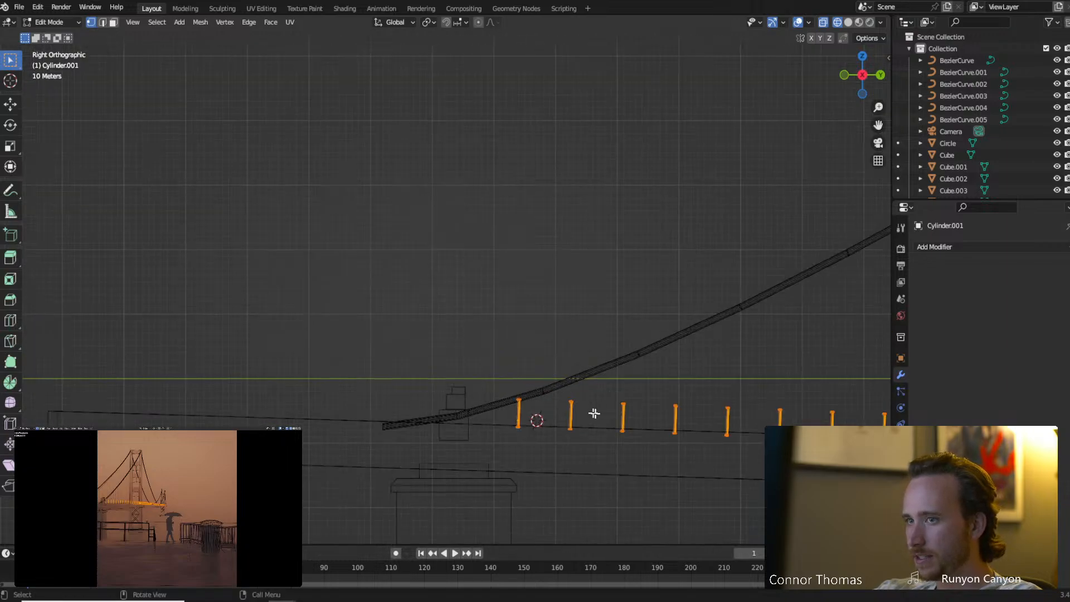
pyautogui.hotkey('alt', 'a')
pyautogui.press('c')
pyautogui.click(576, 373)
pyautogui.rightClick(576, 372)
pyautogui.press('g')
pyautogui.press('z')
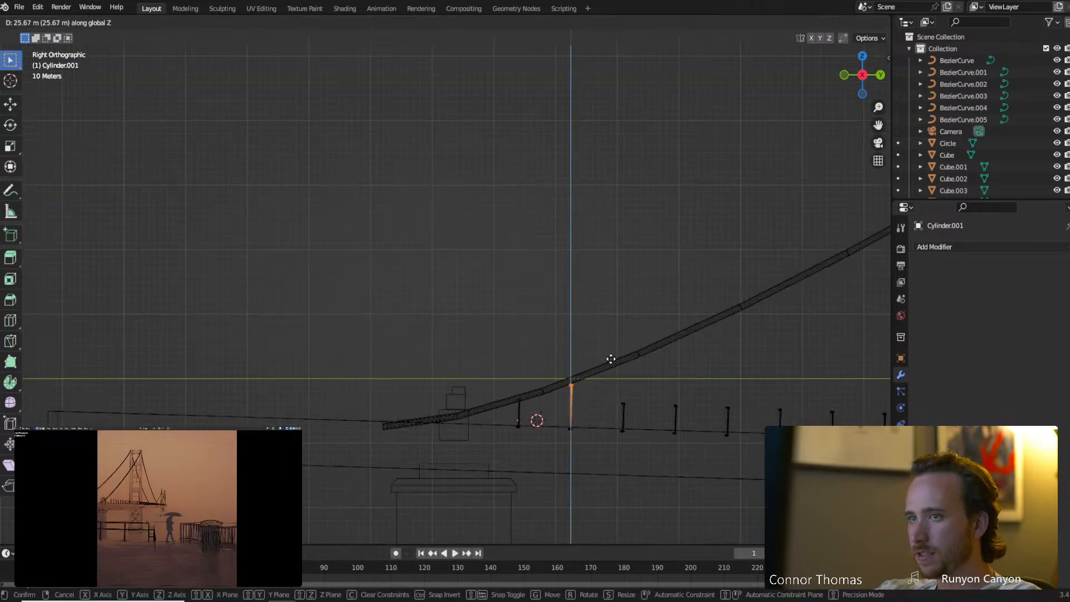
pyautogui.click(610, 355)
pyautogui.scroll(-5, 495, 373)
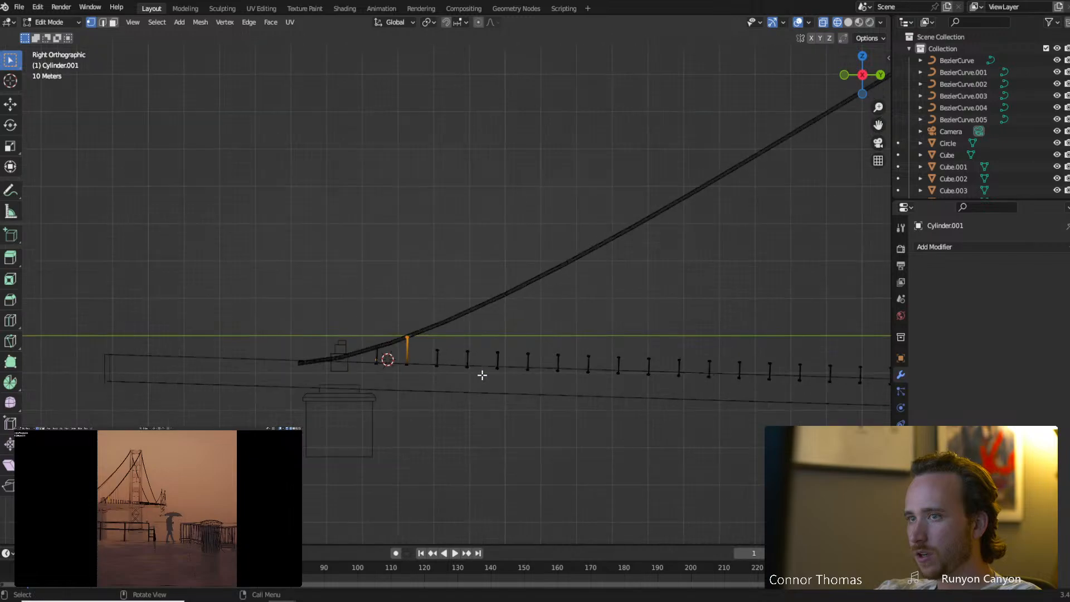
# Select only the tops of the third and fourth hangers and raise them along Z until the third meets the cable.
pyautogui.hotkey('alt', 'a')
pyautogui.press('c')
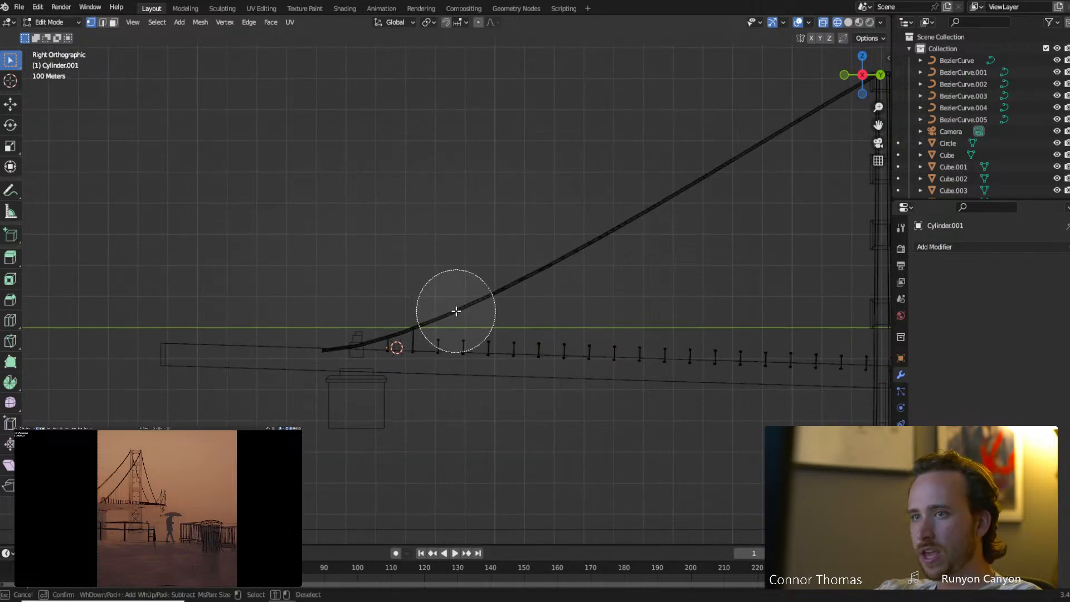
pyautogui.moveTo(443, 327); pyautogui.dragTo(461, 327)
pyautogui.rightClick(461, 327)
pyautogui.press('g')
pyautogui.press('z')
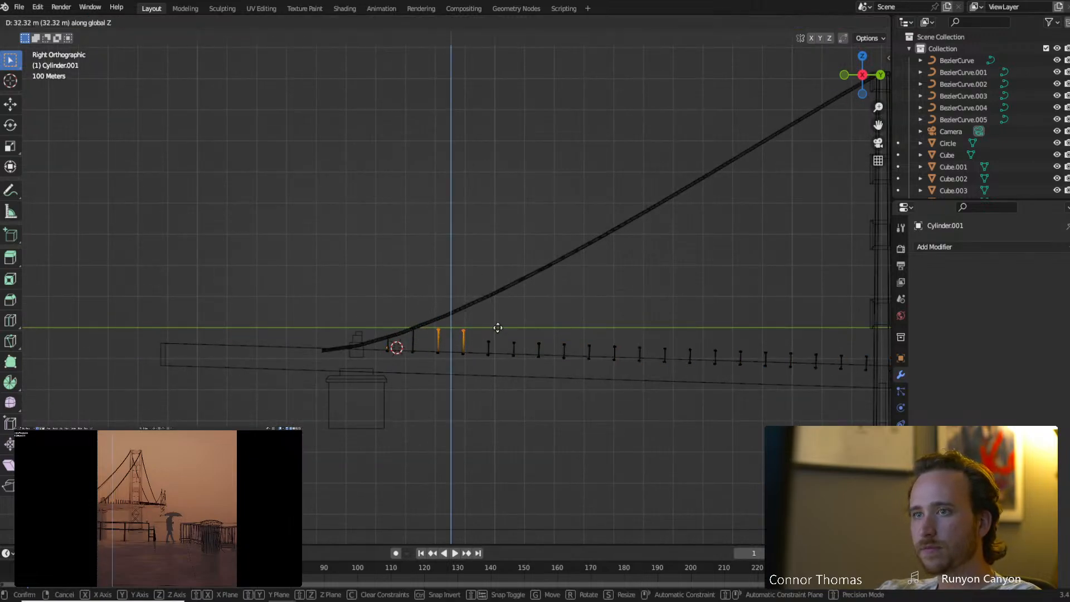
pyautogui.click(499, 318)
# Select only the fourth hanger's top and raise it along Z to the cable.
pyautogui.hotkey('alt', 'a')
pyautogui.press('c')
pyautogui.click(475, 306)
pyautogui.rightClick(476, 307)
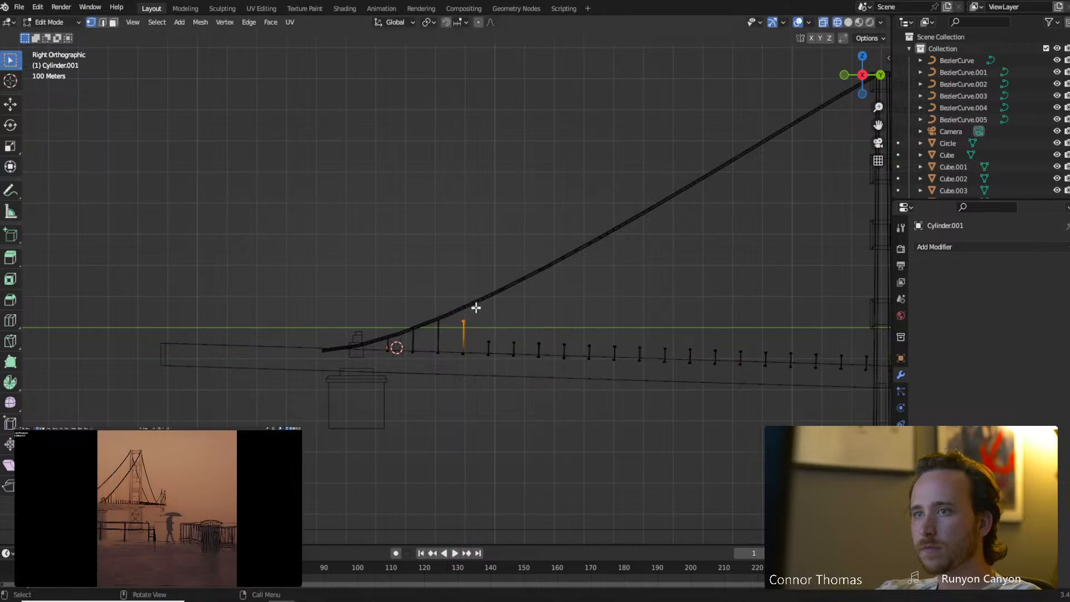
pyautogui.press('g')
pyautogui.press('z')
pyautogui.click(535, 311)
pyautogui.scroll(3, 526, 358)
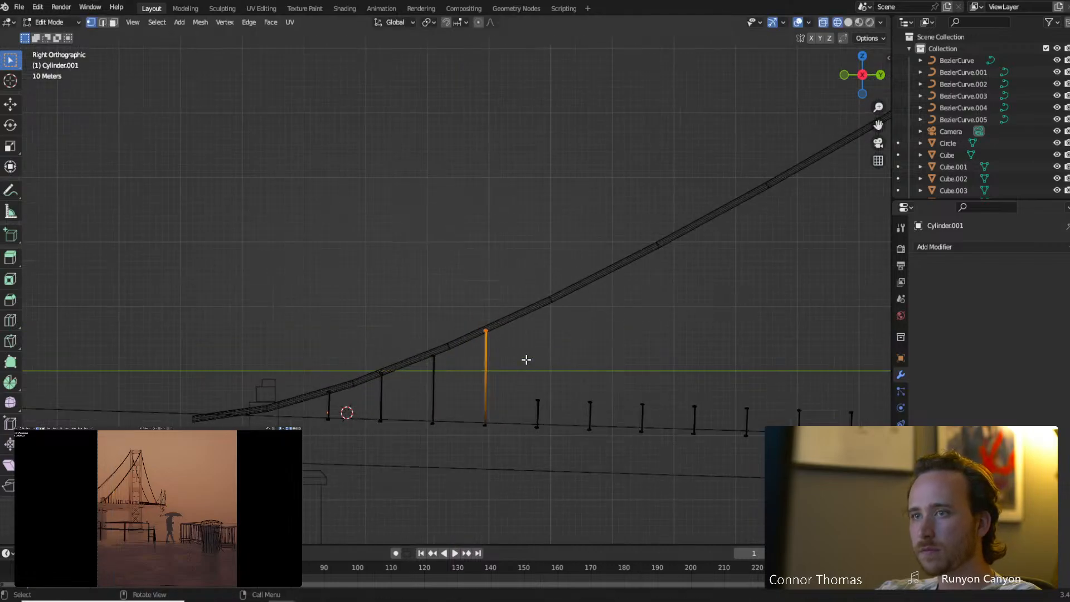
# Select only the fifth hanger's top and raise it along Z to the cable.
pyautogui.keyDown('shift'); pyautogui.moveTo(525, 359); pyautogui.dragTo(473, 302, button='middle'); pyautogui.keyUp('shift')
pyautogui.press('c')
pyautogui.click(465, 331)
pyautogui.rightClick(465, 331)
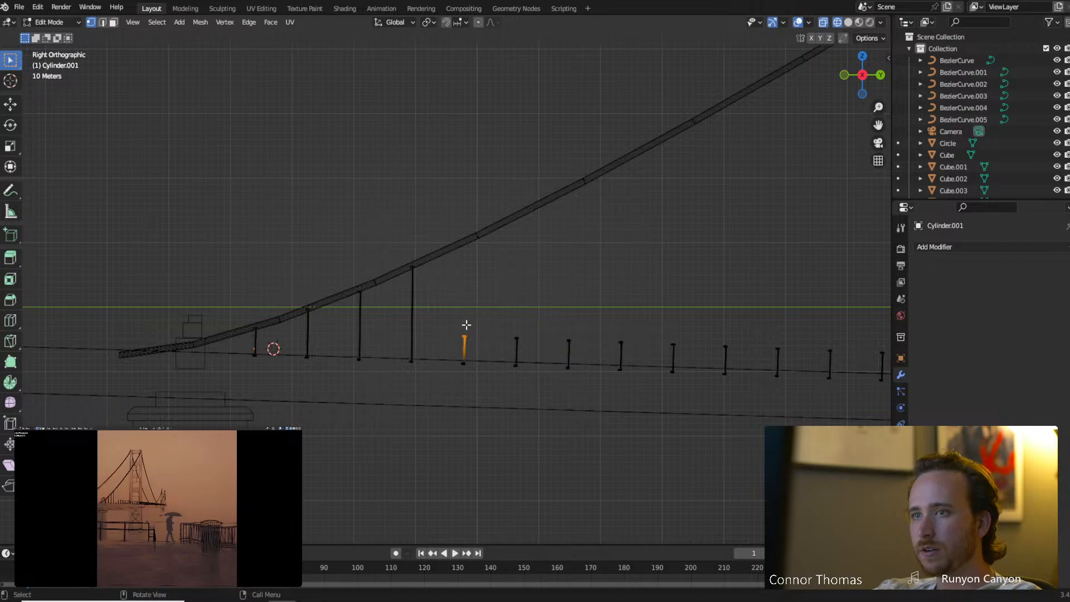
pyautogui.press('g')
pyautogui.press('z')
pyautogui.click(484, 238)
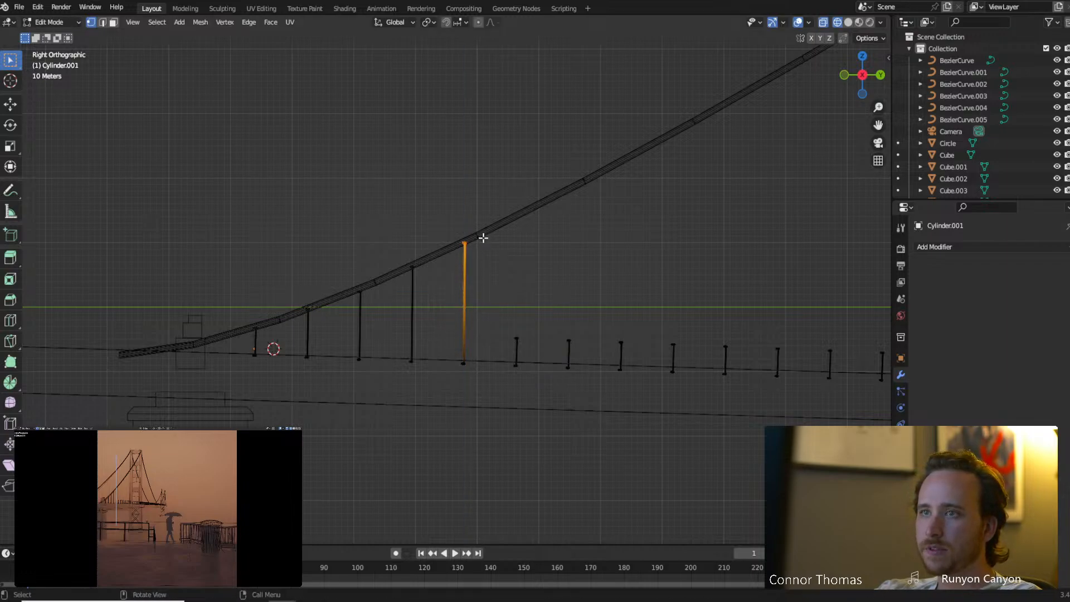
# Select only the sixth hanger's top and raise it along Z to the cable.
pyautogui.keyDown('shift'); pyautogui.moveTo(550, 334); pyautogui.dragTo(477, 351, button='middle'); pyautogui.keyUp('shift')
pyautogui.hotkey('alt', 'a')
pyautogui.press('c')
pyautogui.click(452, 348)
pyautogui.rightClick(452, 348)
pyautogui.press('g')
pyautogui.press('z')
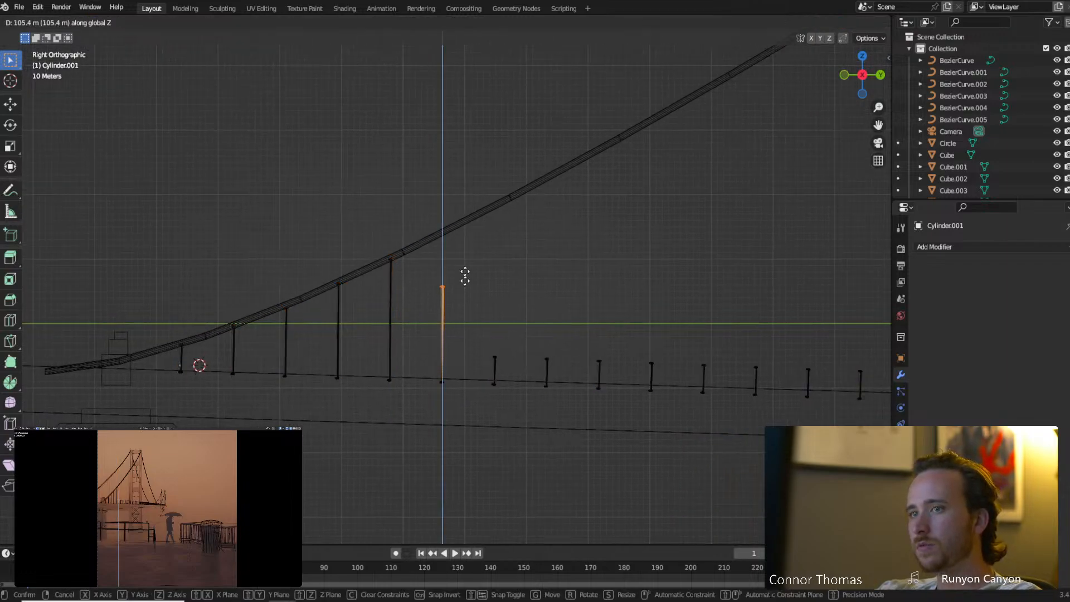
pyautogui.click(466, 226)
# Select only the seventh hanger's top and raise it about 235 m along Z to the cable.
pyautogui.keyDown('shift'); pyautogui.moveTo(555, 293); pyautogui.dragTo(409, 314, button='middle'); pyautogui.keyUp('shift')
pyautogui.hotkey('alt', 'a')
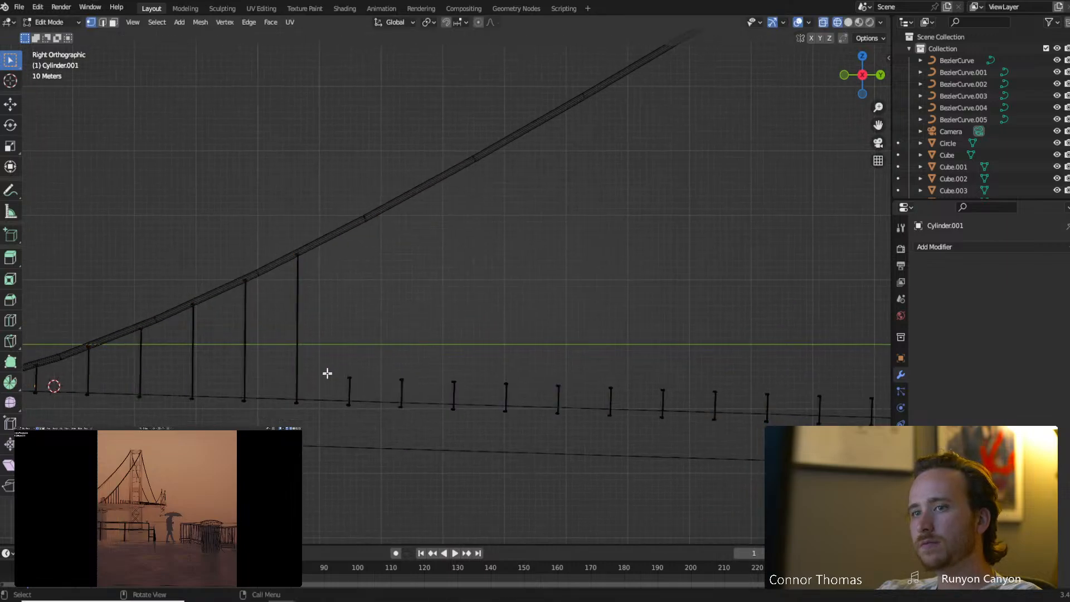
pyautogui.press('c')
pyautogui.click(344, 374)
pyautogui.rightClick(344, 373)
pyautogui.press('g')
pyautogui.press('z')
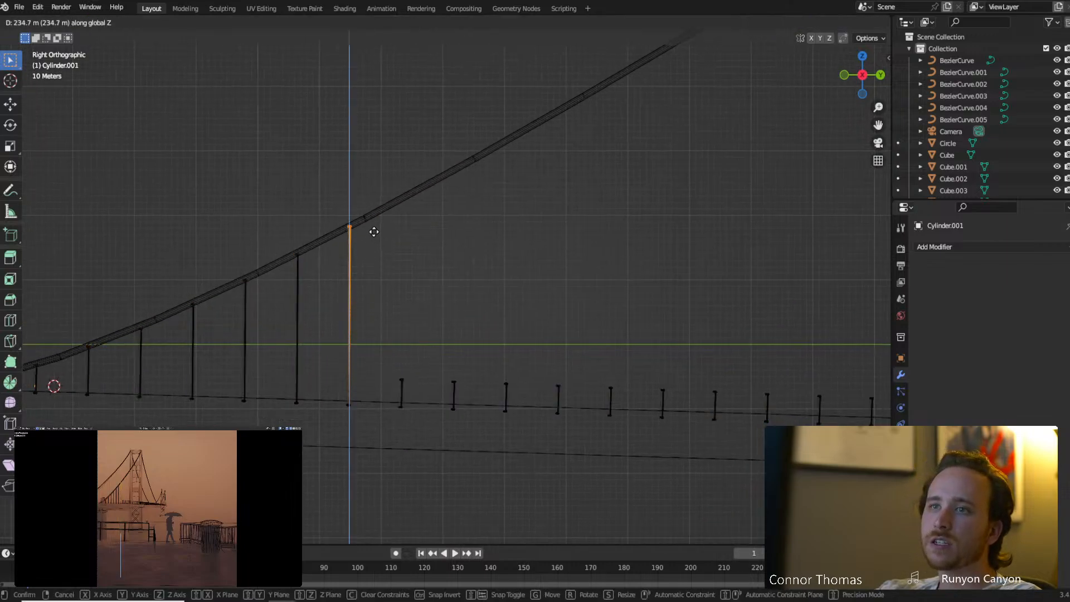
pyautogui.click(374, 231)
# Select only the eighth hanger's top and raise it along Z to the cable.
pyautogui.hotkey('alt', 'a')
pyautogui.press('c')
pyautogui.click(400, 373)
pyautogui.rightClick(400, 372)
pyautogui.press('g')
pyautogui.press('z')
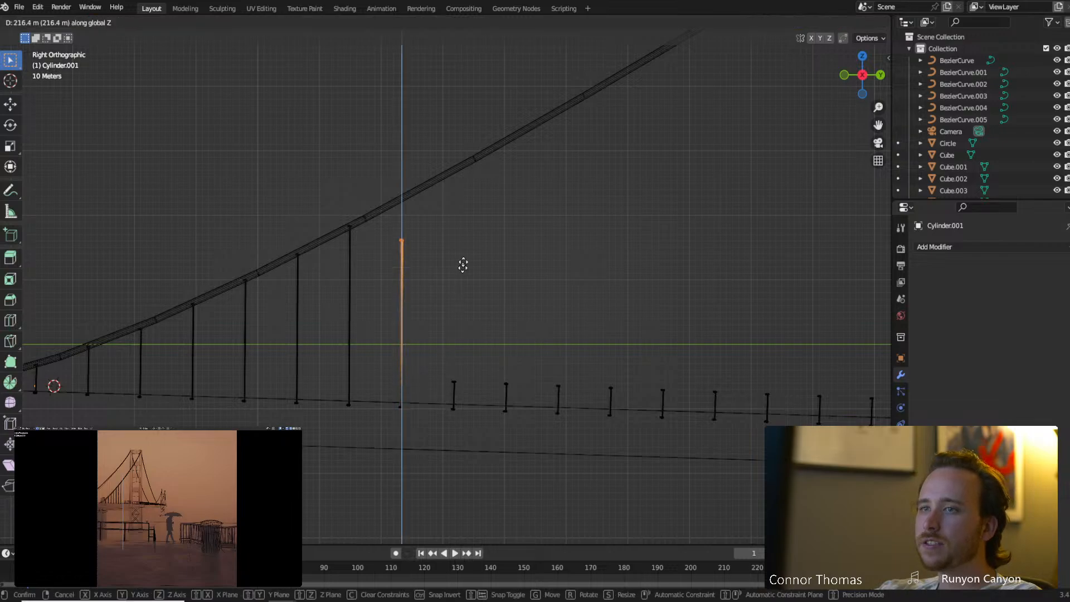
pyautogui.click(454, 227)
# Select only the ninth hanger's top and raise it about 333 m along Z to the cable.
pyautogui.keyDown('shift'); pyautogui.moveTo(521, 319); pyautogui.dragTo(385, 325, button='middle'); pyautogui.keyUp('shift')
pyautogui.hotkey('alt', 'a')
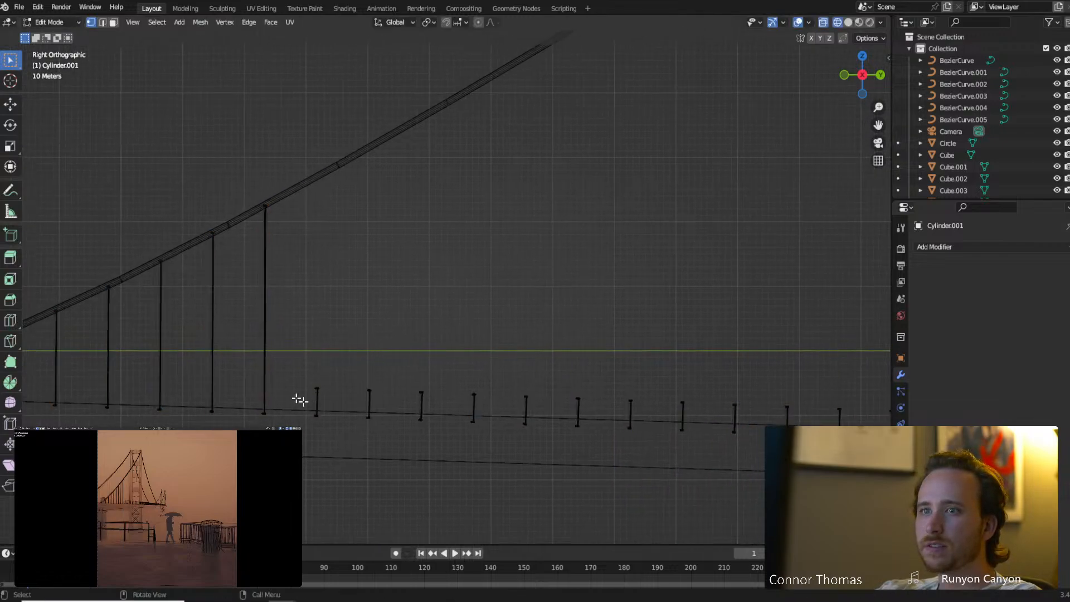
pyautogui.press('c')
pyautogui.click(315, 383)
pyautogui.rightClick(315, 383)
pyautogui.press('g')
pyautogui.press('z')
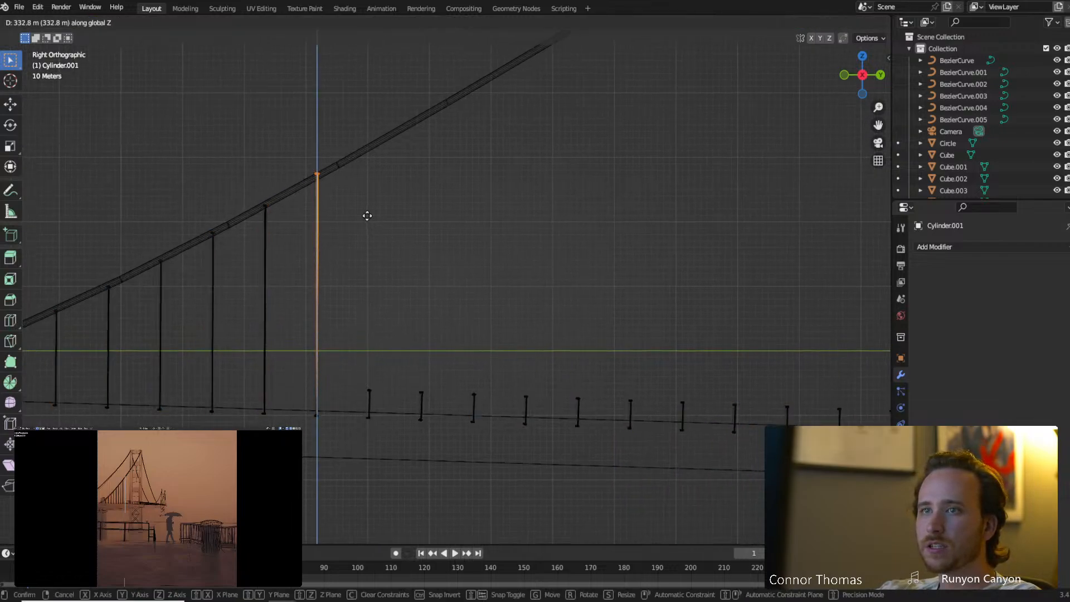
pyautogui.click(367, 216)
# Select only the tenth hanger's top and raise it about 377 m along Z to the cable.
pyautogui.keyDown('shift'); pyautogui.moveTo(408, 297); pyautogui.dragTo(372, 296, button='middle'); pyautogui.keyUp('shift')
pyautogui.hotkey('alt', 'a')
pyautogui.press('c')
pyautogui.click(336, 387)
pyautogui.rightClick(336, 387)
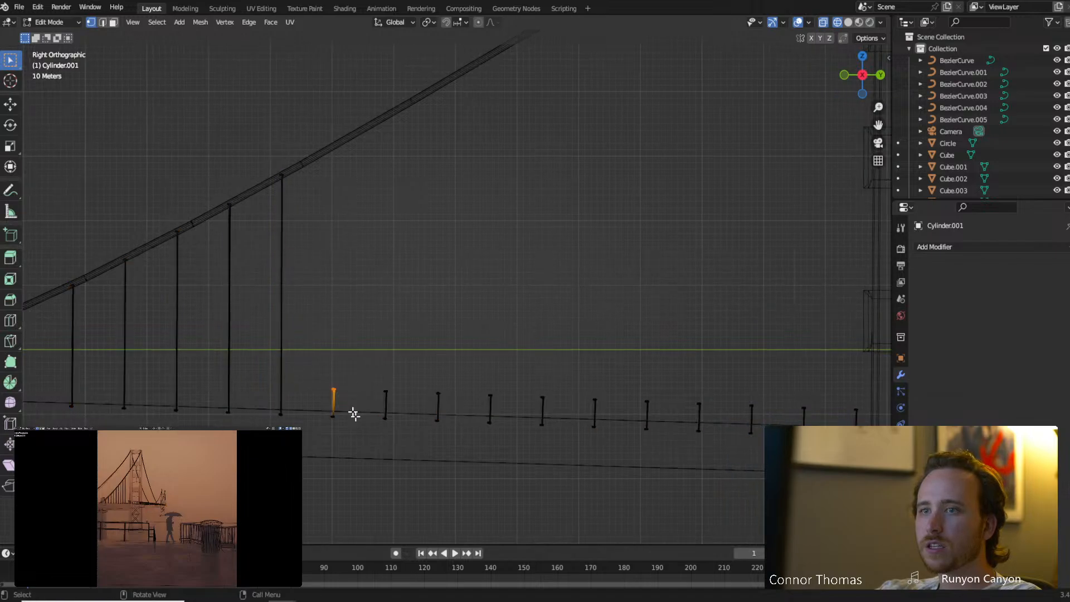
pyautogui.press('g')
pyautogui.press('z')
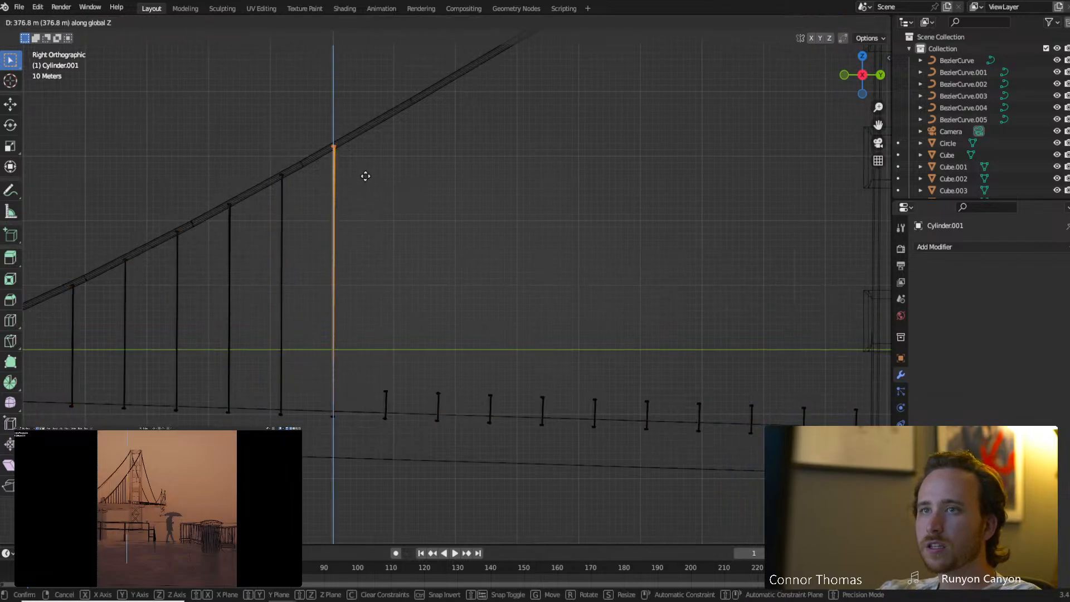
pyautogui.click(365, 177)
# Select only the eleventh hanger's top and raise it about 426 m along Z to the cable.
pyautogui.press('a')
pyautogui.press('a')
pyautogui.press('c')
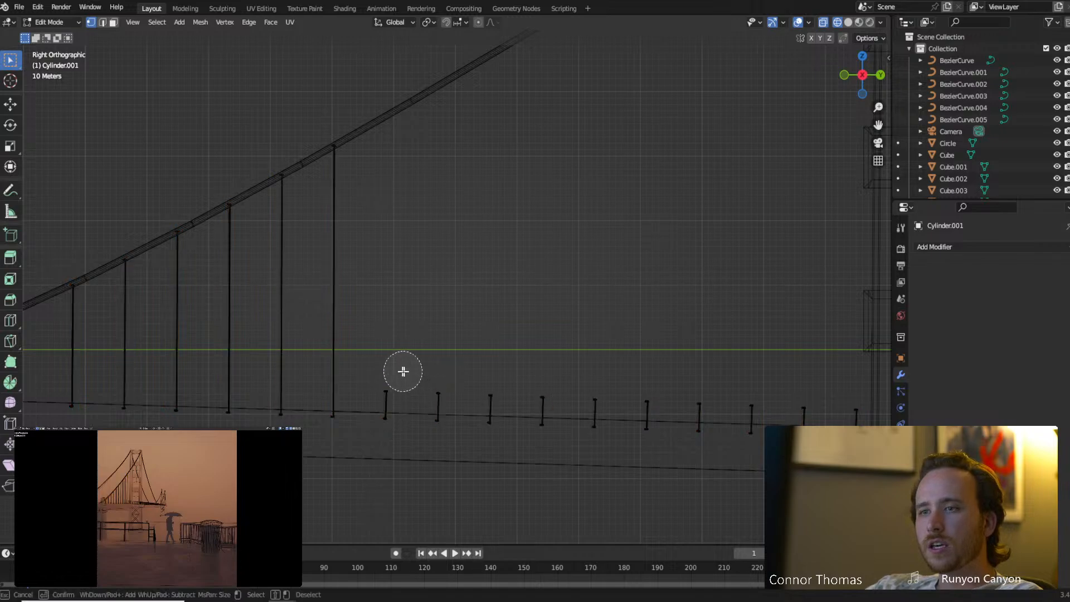
pyautogui.click(391, 380)
pyautogui.rightClick(390, 379)
pyautogui.press('g')
pyautogui.press('z')
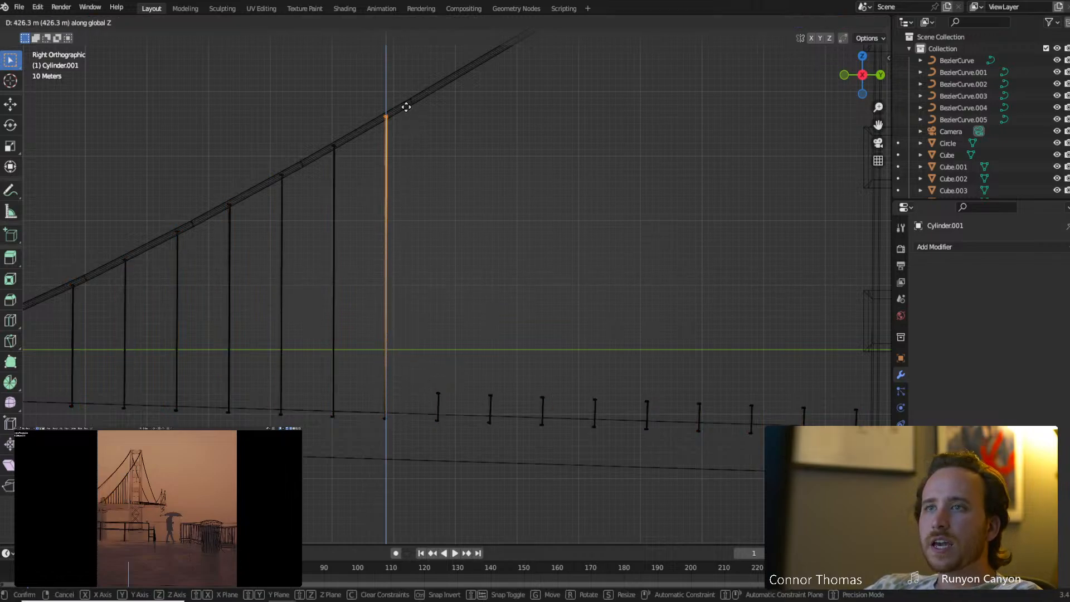
pyautogui.click(406, 106)
# Select only the twelfth hanger's top and raise it about 479 m along Z to the cable.
pyautogui.press('a')
pyautogui.press('a')
pyautogui.press('c')
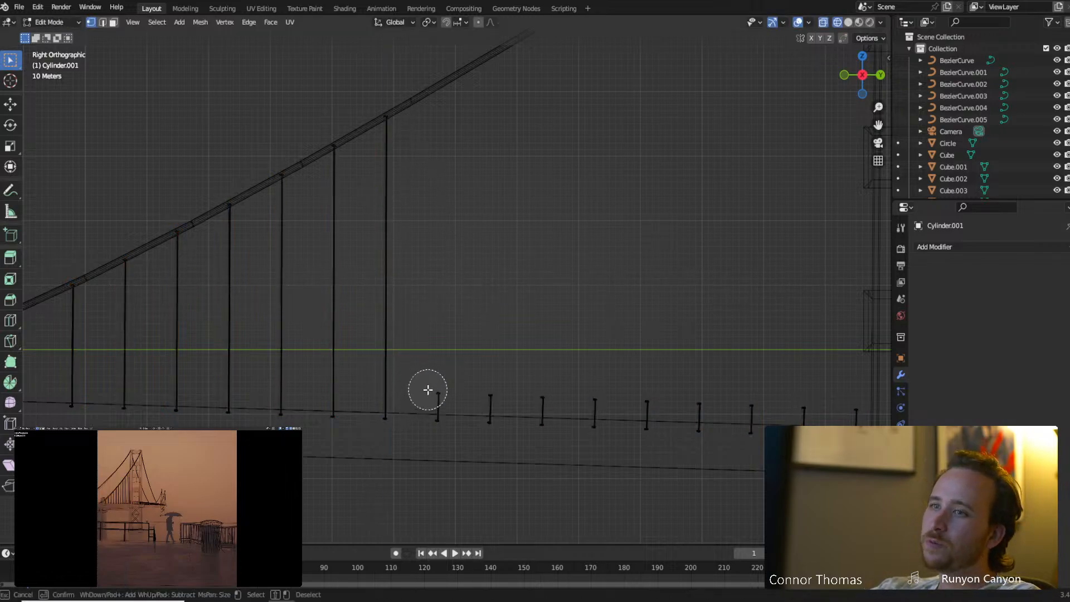
pyautogui.click(433, 390)
pyautogui.rightClick(433, 390)
pyautogui.press('g')
pyautogui.press('z')
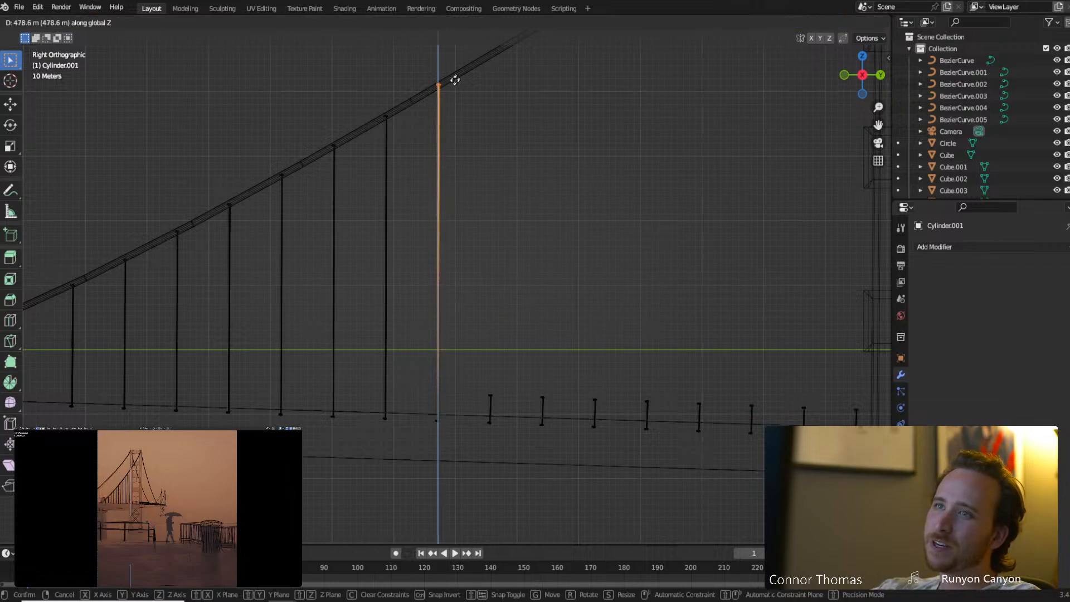
pyautogui.click(456, 81)
# Select only the thirteenth hanger's top and raise it along Z to the cable.
pyautogui.keyDown('shift'); pyautogui.moveTo(506, 134); pyautogui.dragTo(416, 117, button='middle'); pyautogui.keyUp('shift')
pyautogui.press('a')
pyautogui.press('a')
pyautogui.press('c')
pyautogui.click(401, 368)
pyautogui.rightClick(402, 368)
pyautogui.press('g')
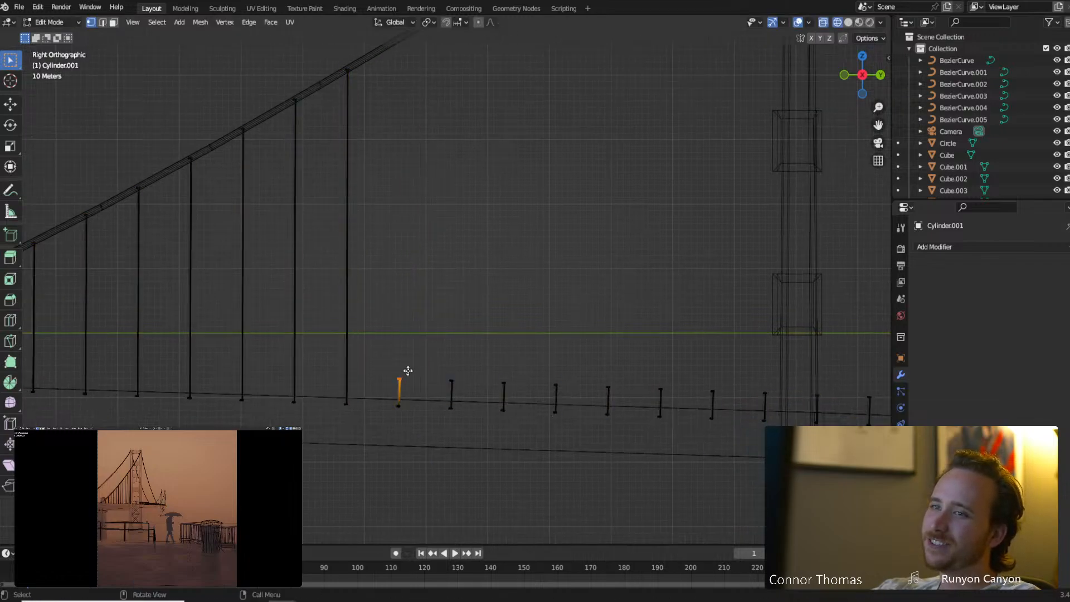
pyautogui.press('g')
pyautogui.press('z')
pyautogui.click(447, 33)
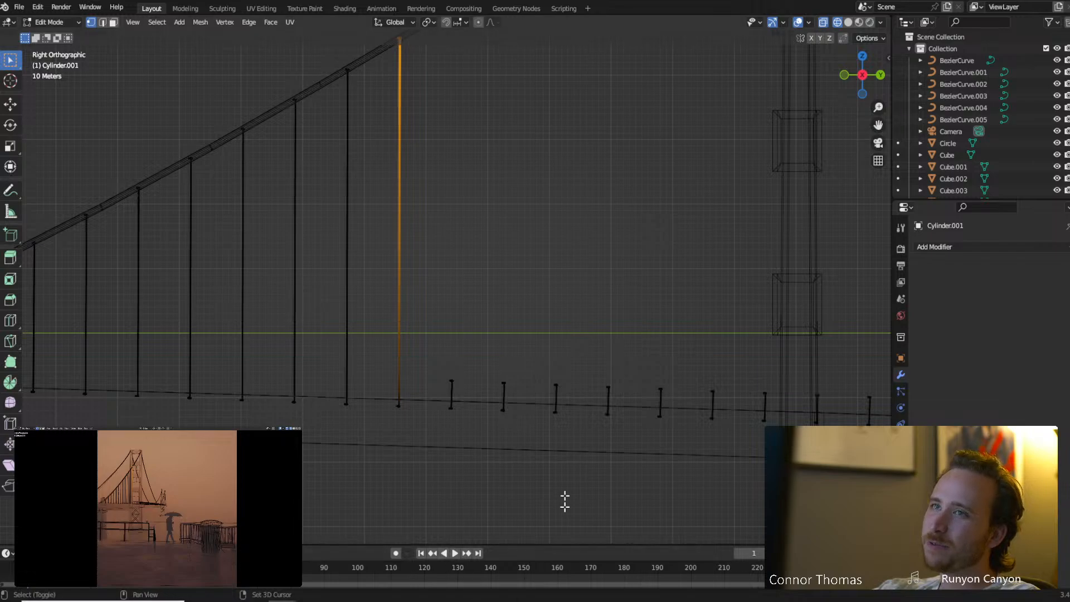
# Select only the tops of the next five hangers and raise them together along Z until the fourteenth hanger meets the cable.
pyautogui.keyDown('shift'); pyautogui.moveTo(535, 346); pyautogui.dragTo(483, 470, button='middle'); pyautogui.keyUp('shift')
pyautogui.press('a')
pyautogui.press('a')
pyautogui.press('c')
pyautogui.click(425, 499)
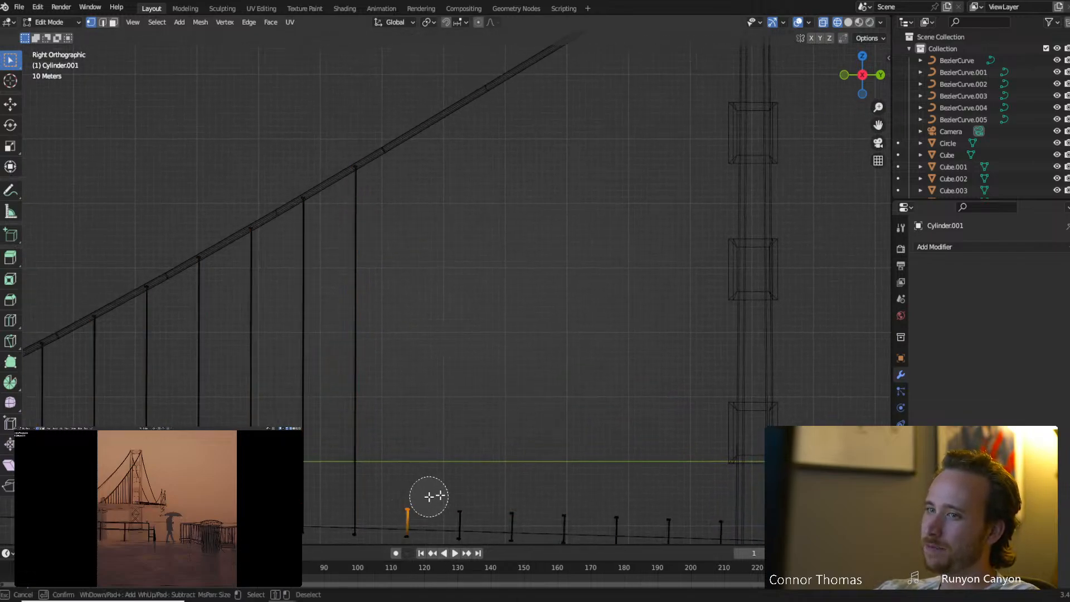
pyautogui.moveTo(429, 496); pyautogui.dragTo(607, 504)
pyautogui.press('Escape')
pyautogui.press('g')
pyautogui.press('z')
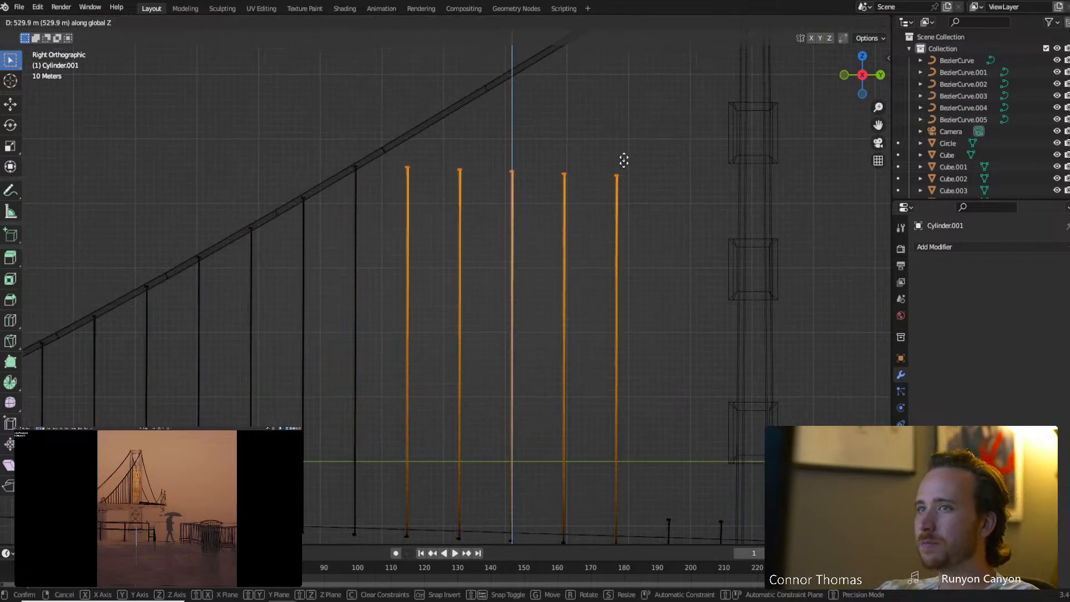
pyautogui.click(559, 134)
# Deselect the fourteenth hanger's top and raise the remaining four along Z until the fifteenth meets the cable.
pyautogui.press('c')
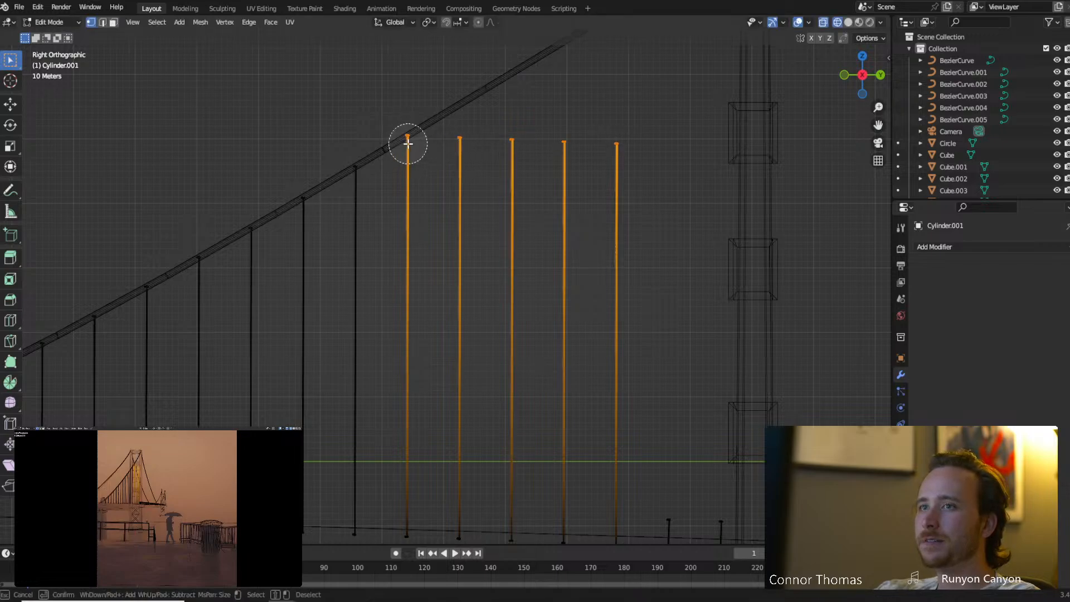
pyautogui.middleClick(406, 144)
pyautogui.press('Escape')
pyautogui.press('g')
pyautogui.press('z')
pyautogui.click(578, 236)
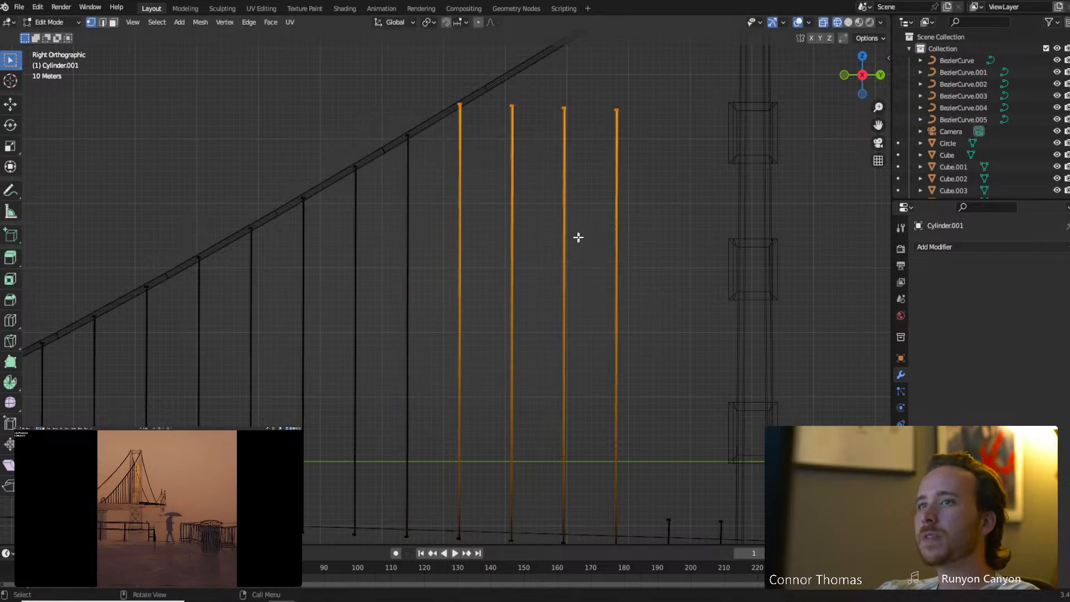
# Deselect the fifteenth hanger's top and raise the remaining three along Z until the sixteenth meets the cable.
pyautogui.keyDown('shift'); pyautogui.moveTo(655, 252); pyautogui.dragTo(588, 329, button='middle'); pyautogui.keyUp('shift')
pyautogui.press('c')
pyautogui.middleClick(400, 185)
pyautogui.press('Escape')
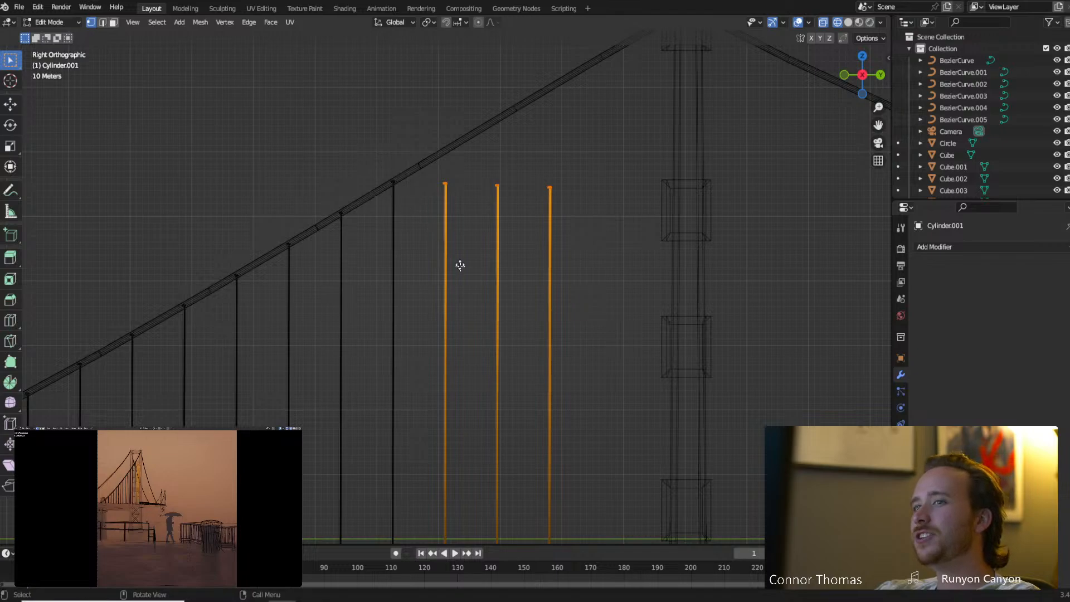
pyautogui.press('g')
pyautogui.press('z')
pyautogui.click(463, 233)
# Deselect the sixteenth hanger's top and raise the remaining two along Z until the seventeenth meets the cable.
pyautogui.press('c')
pyautogui.middleClick(444, 165)
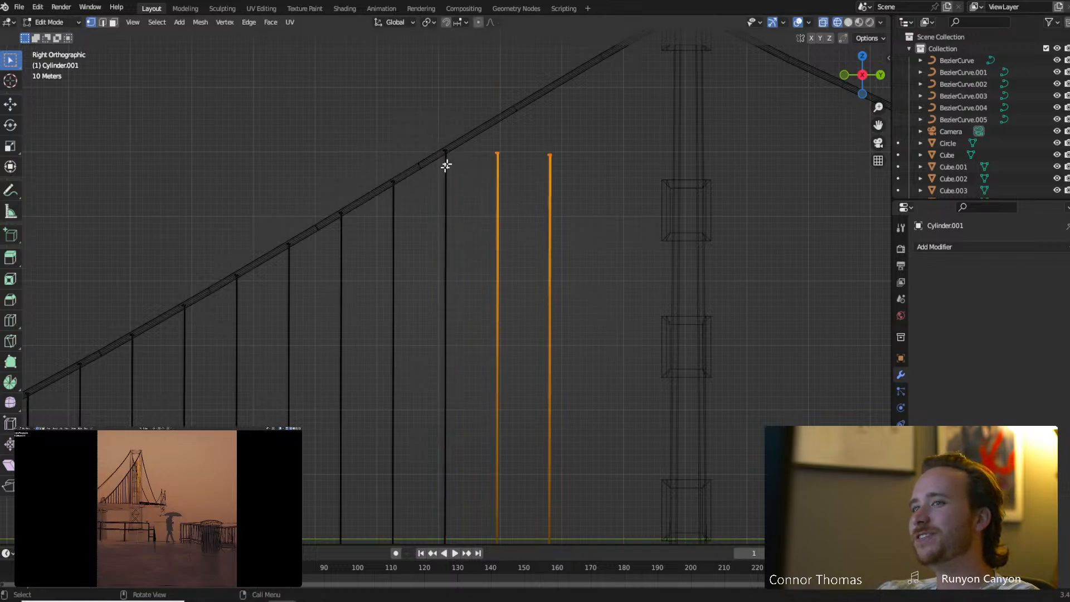
pyautogui.press('Escape')
pyautogui.press('g')
pyautogui.press('z')
pyautogui.click(528, 263)
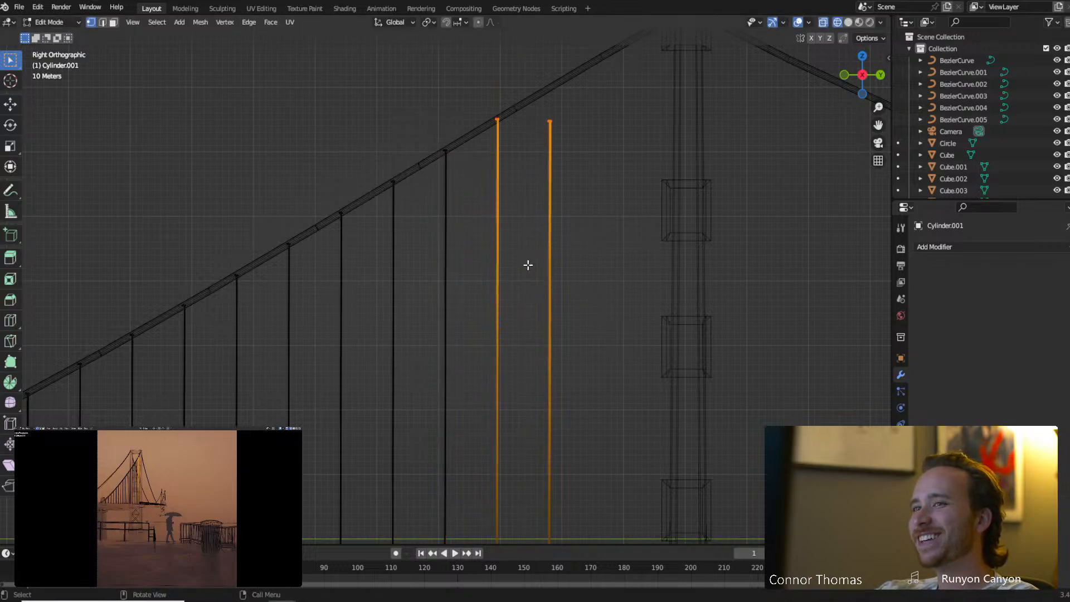
# Deselect the seventeenth hanger's top and raise the eighteenth alone along Z to the cable.
pyautogui.press('c')
pyautogui.middleClick(502, 119)
pyautogui.press('Escape')
pyautogui.press('g')
pyautogui.press('z')
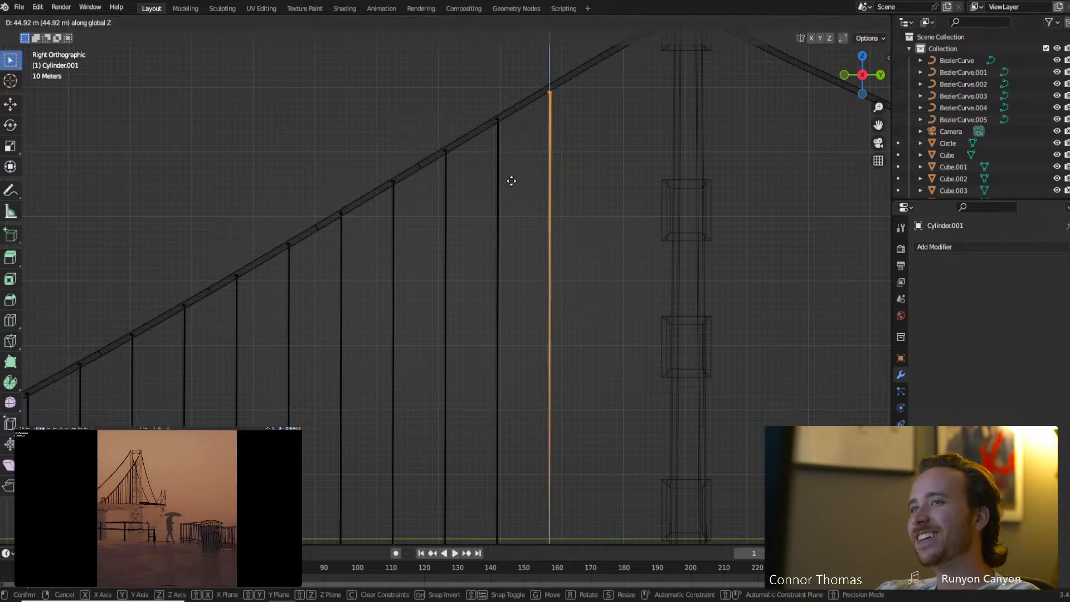
pyautogui.click(512, 176)
# Select only the tops of the next thirteen hangers around and beyond the tower and raise them along Z until the farthest meets the cable.
pyautogui.keyDown('shift'); pyautogui.moveTo(531, 287); pyautogui.dragTo(457, 224, button='middle'); pyautogui.keyUp('shift')
pyautogui.scroll(-3, 457, 225)
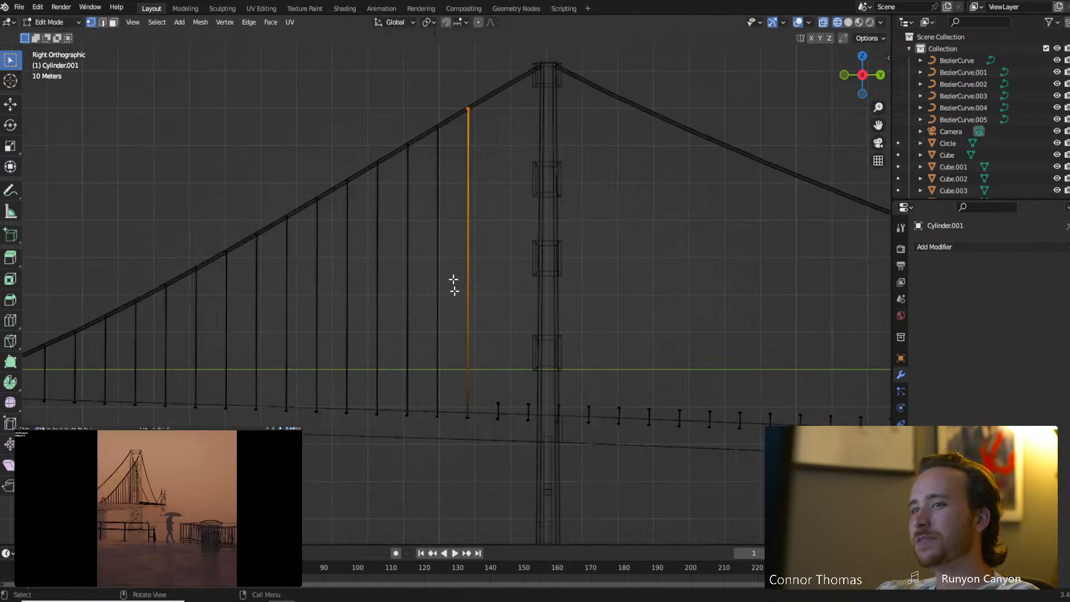
pyautogui.press('a')
pyautogui.press('a')
pyautogui.press('c')
pyautogui.click(503, 389)
pyautogui.moveTo(503, 390)
pyautogui.mouseDown()
pyautogui.moveTo(863, 399)
pyautogui.moveTo(845, 399)
pyautogui.mouseUp()
pyautogui.press('Escape')
pyautogui.keyDown('shift'); pyautogui.moveTo(845, 399); pyautogui.dragTo(741, 435, button='middle'); pyautogui.keyUp('shift')
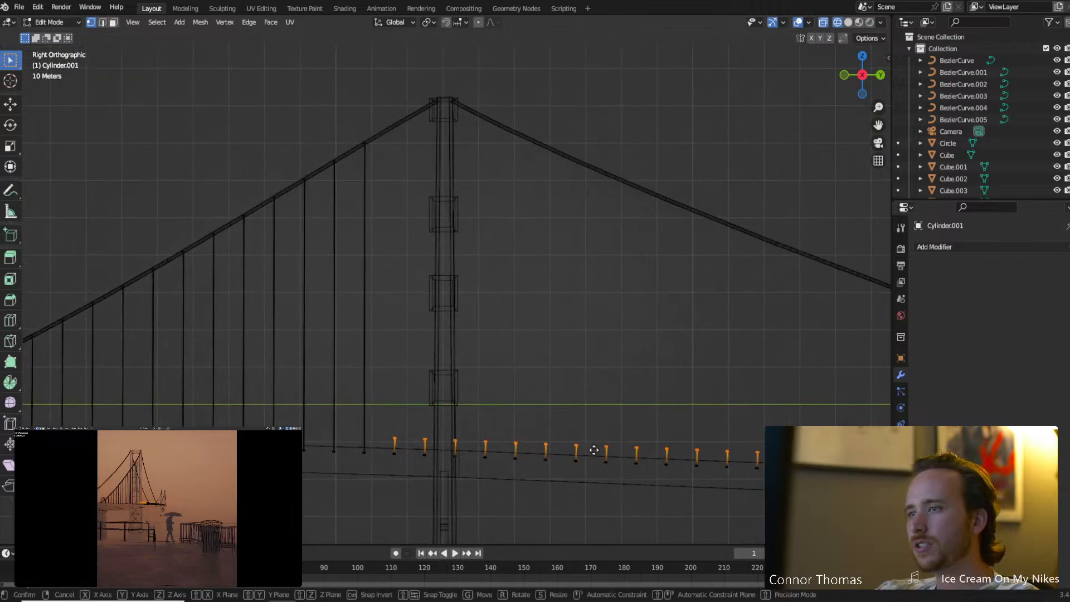
pyautogui.press('g')
pyautogui.press('z')
pyautogui.click(614, 233)
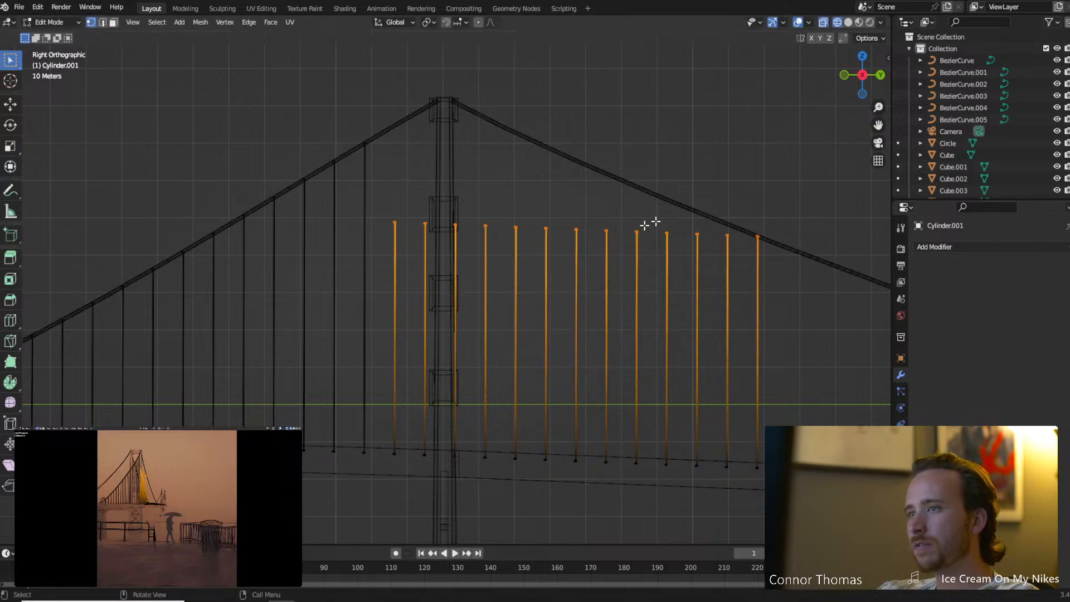
# Deselect the farthest hanger's top and raise the remaining twelve about 32 m along Z so the outermost meets the cable.
pyautogui.press('c')
pyautogui.middleClick(765, 220)
pyautogui.press('Escape')
pyautogui.press('g')
pyautogui.press('z')
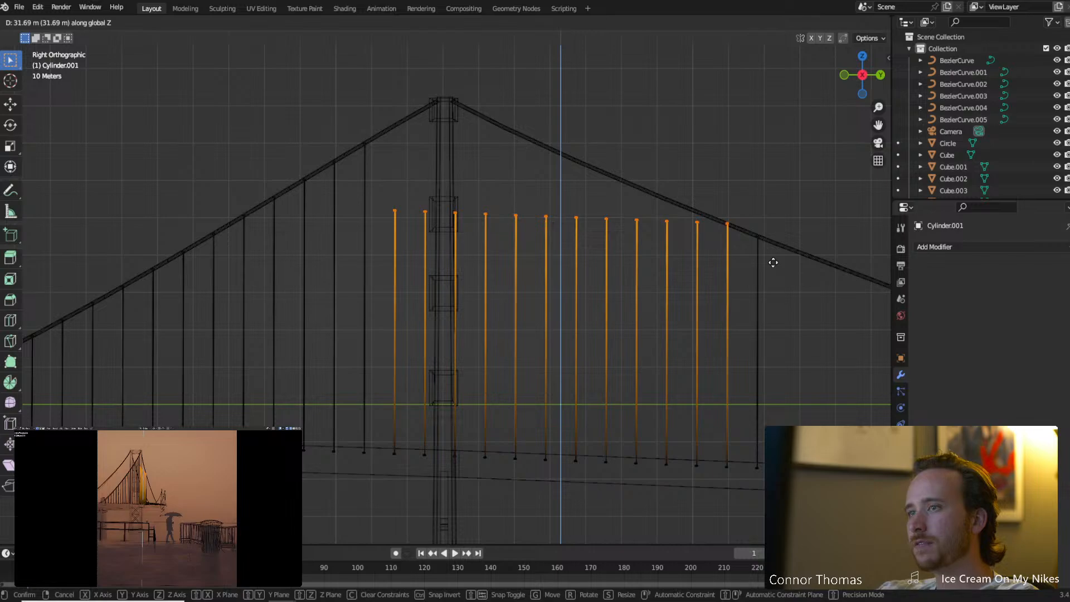
pyautogui.click(773, 262)
# Deselect the outermost hanger's top beyond the tower and raise the remaining eleven along Z until the next one meets the cable.
pyautogui.press('c')
pyautogui.middleClick(735, 229)
pyautogui.press('Escape')
pyautogui.press('g')
pyautogui.press('z')
pyautogui.click(731, 214)
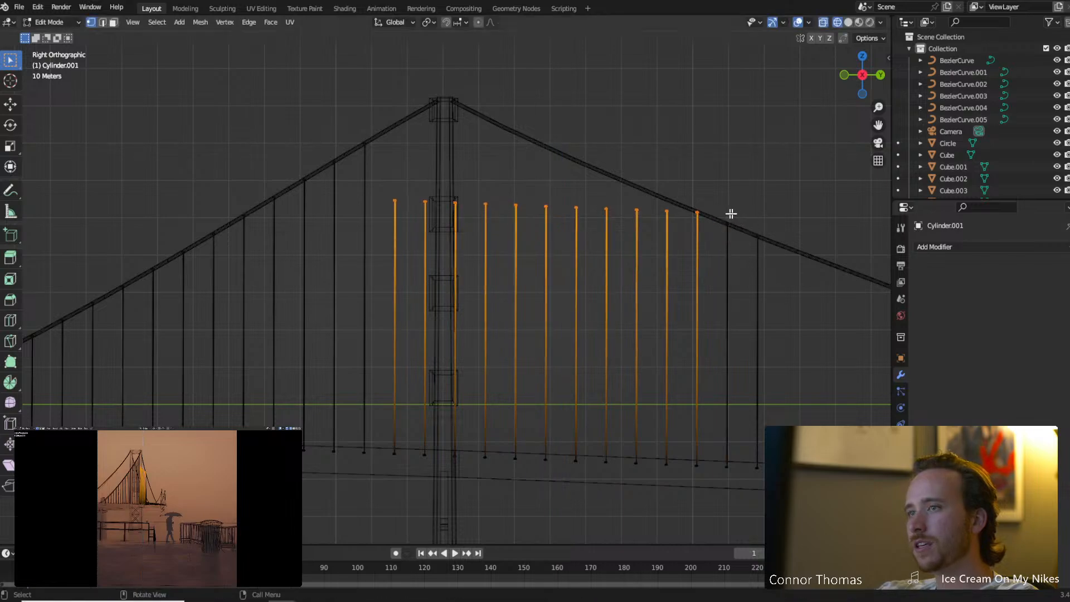
# Deselect the outermost hanger's top beyond the tower and raise the remaining ten about 30 m along Z to the cable.
pyautogui.press('c')
pyautogui.middleClick(694, 218)
pyautogui.press('Escape')
pyautogui.press('g')
pyautogui.press('z')
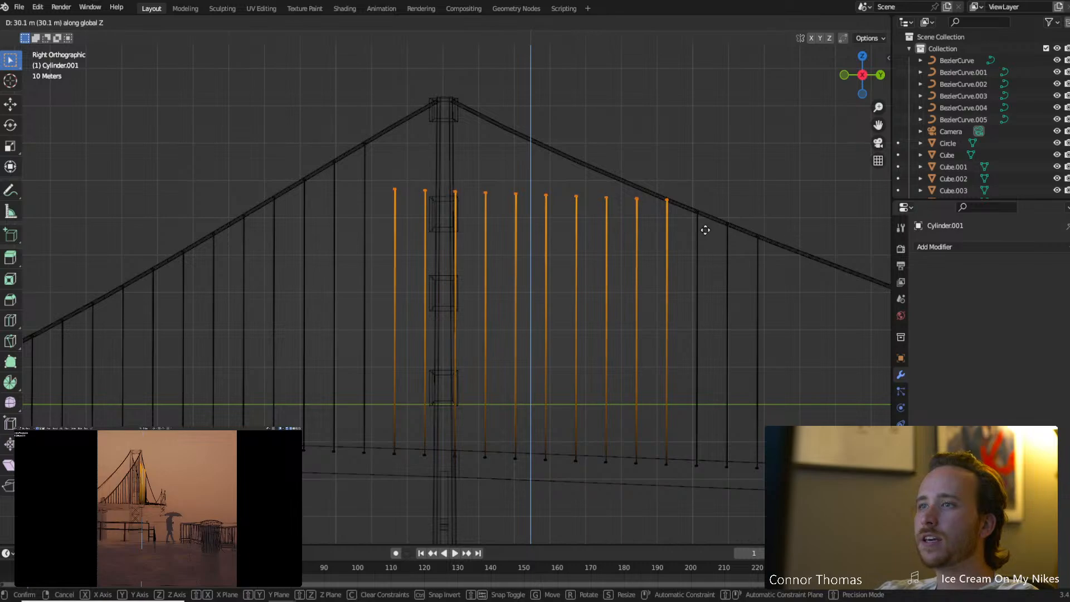
pyautogui.click(705, 229)
# Deselect the outermost hanger's top beyond the tower and raise the remaining nine about 27 m along Z to the cable.
pyautogui.press('c')
pyautogui.middleClick(678, 205)
pyautogui.press('Escape')
pyautogui.press('g')
pyautogui.press('z')
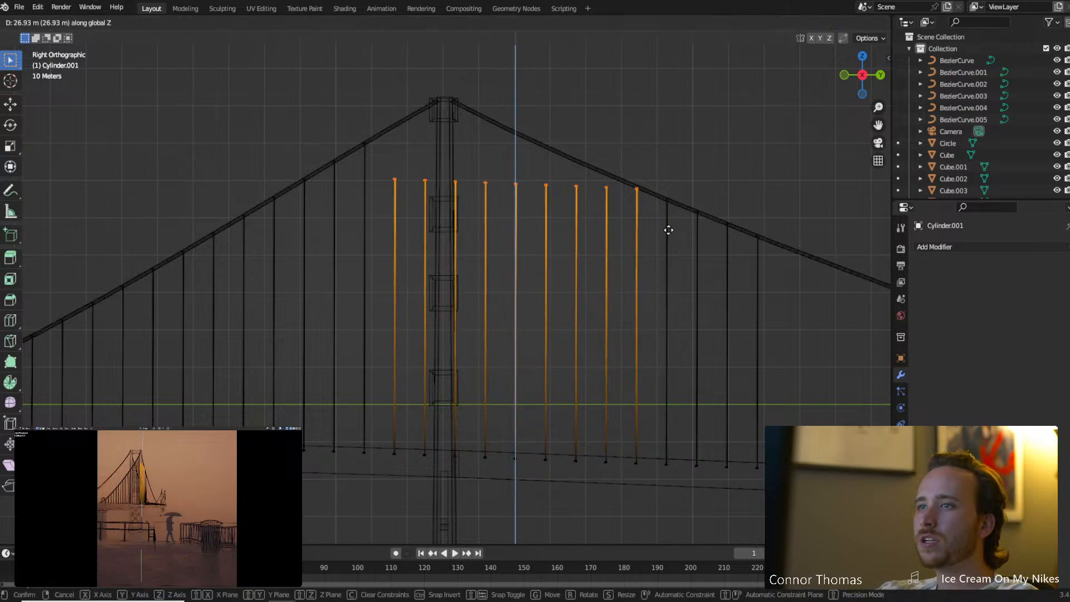
pyautogui.click(666, 229)
# Deselect the outermost hanger's top beyond the tower and raise the remaining eight along Z until the next one meets the cable.
pyautogui.press('c')
pyautogui.middleClick(640, 196)
pyautogui.press('Escape')
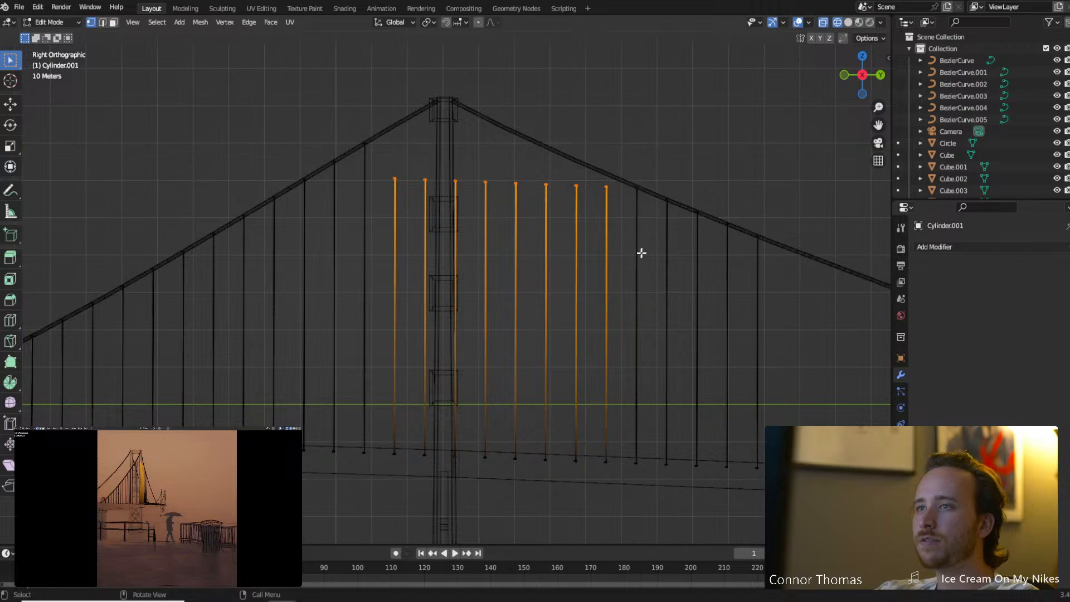
pyautogui.press('g')
pyautogui.press('z')
pyautogui.click(641, 241)
# Deselect the outermost hanger's top beyond the tower and raise the remaining seven along Z until the next one meets the cable.
pyautogui.press('c')
pyautogui.middleClick(609, 191)
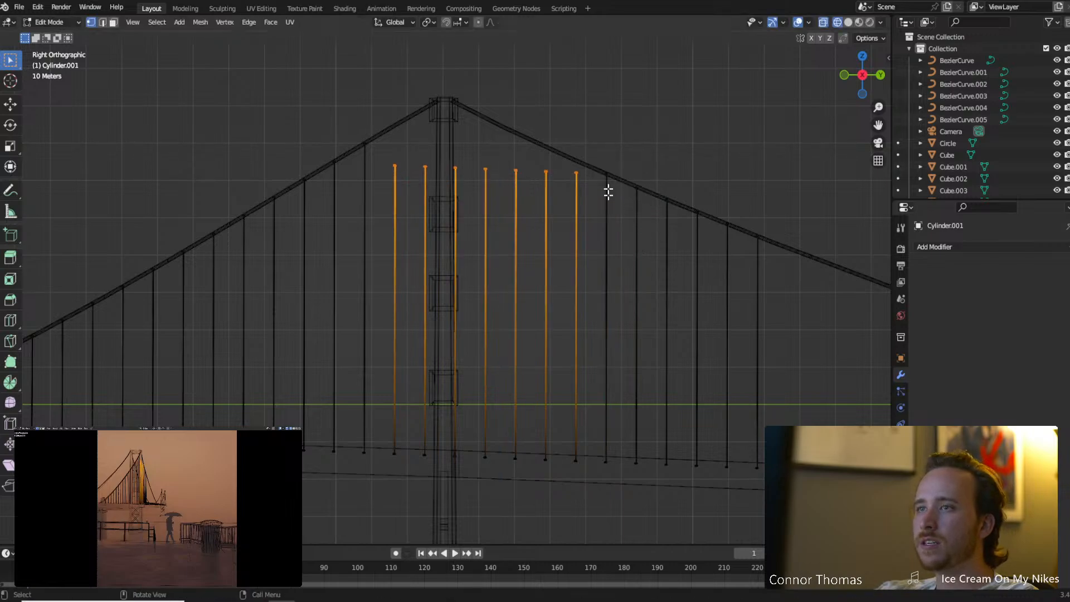
pyautogui.press('Escape')
pyautogui.press('g')
pyautogui.press('z')
pyautogui.click(592, 266)
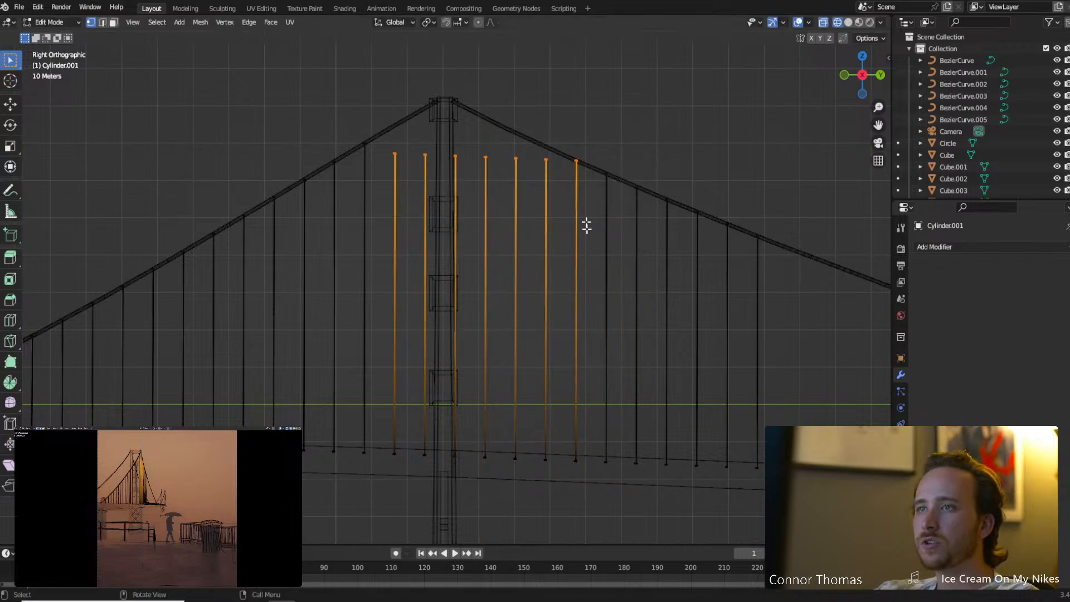
# Deselect the outermost hanger's top beyond the tower and raise the remaining six along Z until the next one meets the cable.
pyautogui.press('c')
pyautogui.middleClick(580, 162)
pyautogui.press('Escape')
pyautogui.press('g')
pyautogui.press('z')
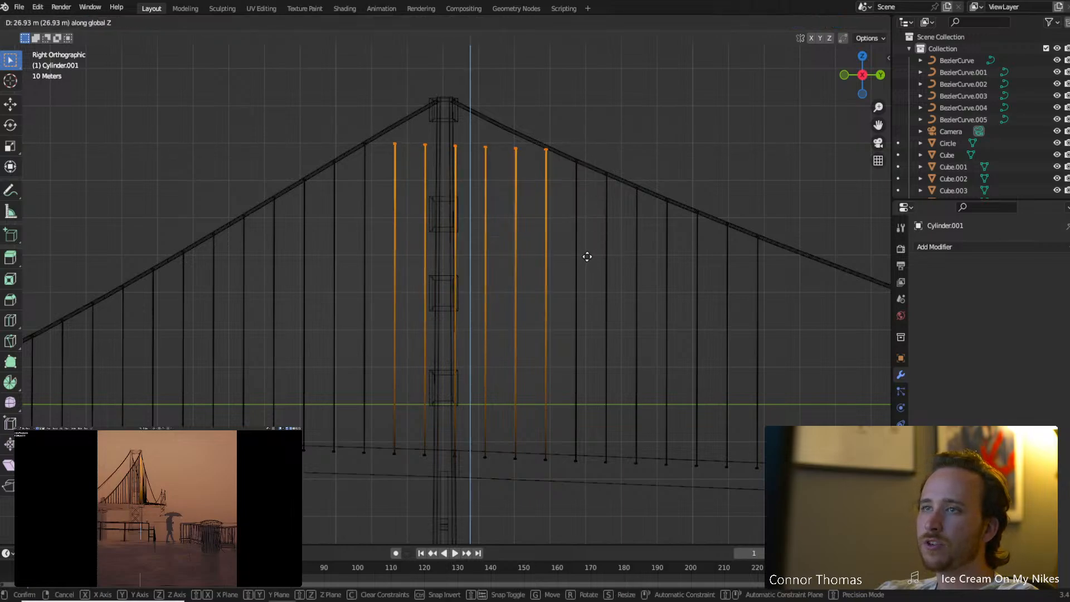
pyautogui.click(584, 254)
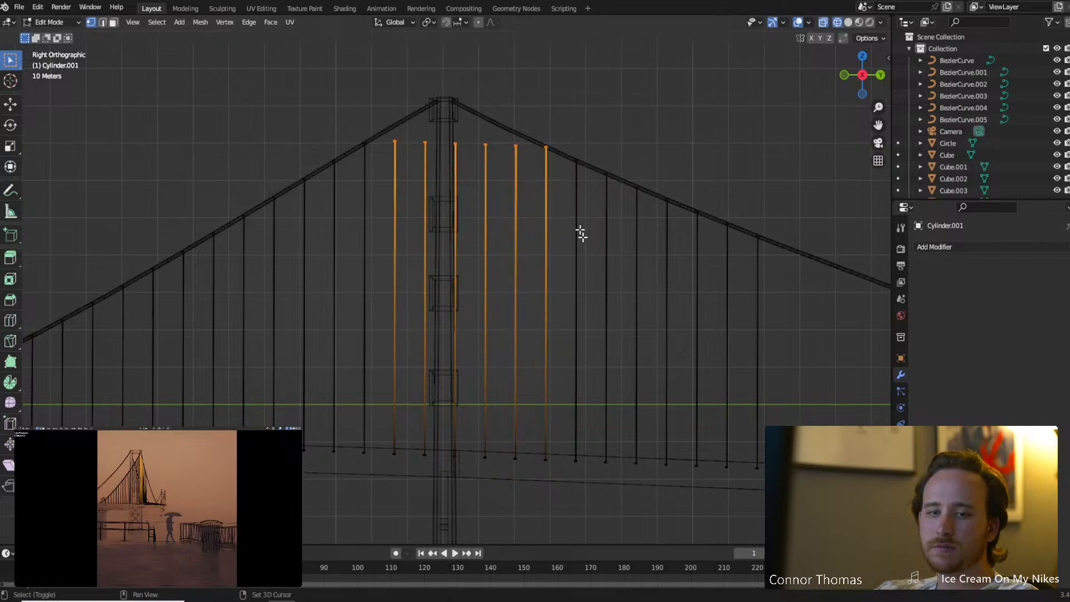
# Deselect the outermost hanger's top beyond the tower and raise the remaining five about 37 m along Z to the cable.
pyautogui.keyDown('shift'); pyautogui.moveTo(580, 232); pyautogui.dragTo(587, 279, button='middle'); pyautogui.keyUp('shift')
pyautogui.press('c')
pyautogui.middleClick(565, 215)
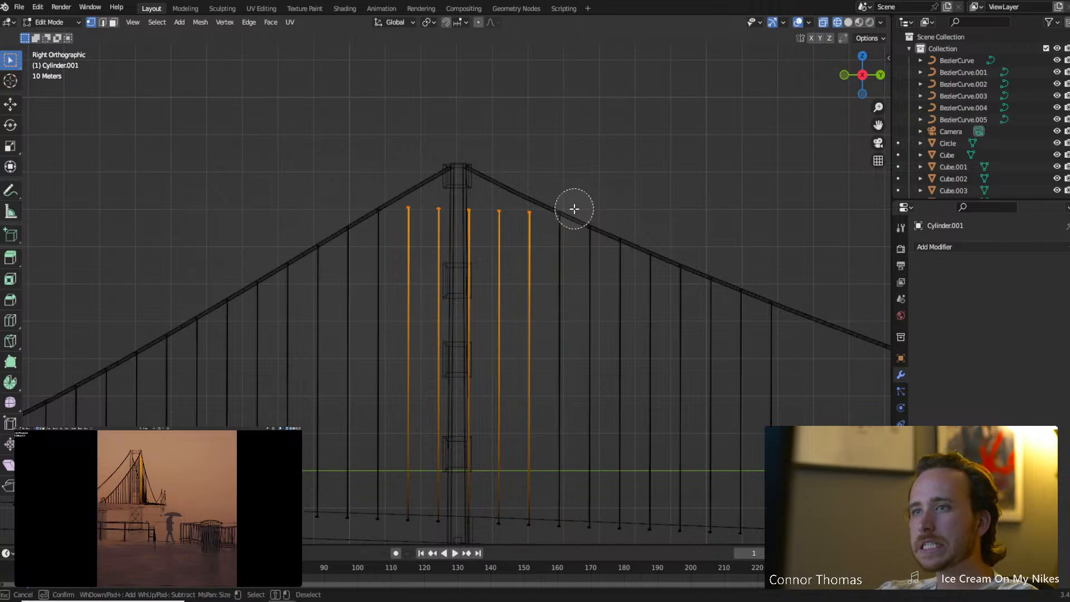
pyautogui.press('Escape')
pyautogui.press('g')
pyautogui.press('z')
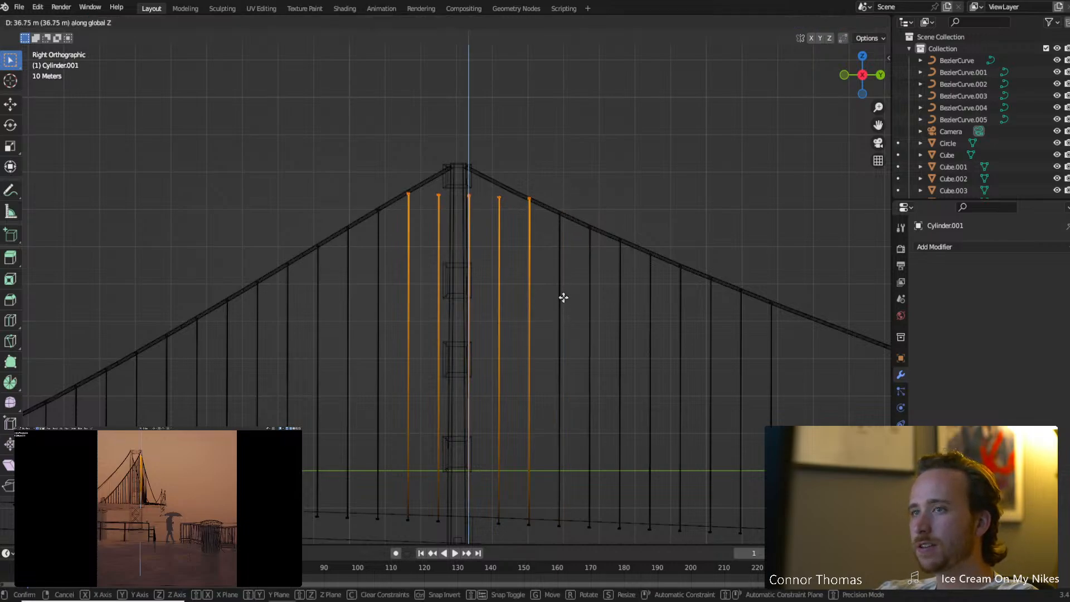
pyautogui.click(563, 297)
# Deselect the outer hanger tops on both sides of the tower and raise the remaining three about 34 m along Z.
pyautogui.press('c')
pyautogui.middleClick(405, 202)
pyautogui.press('Escape')
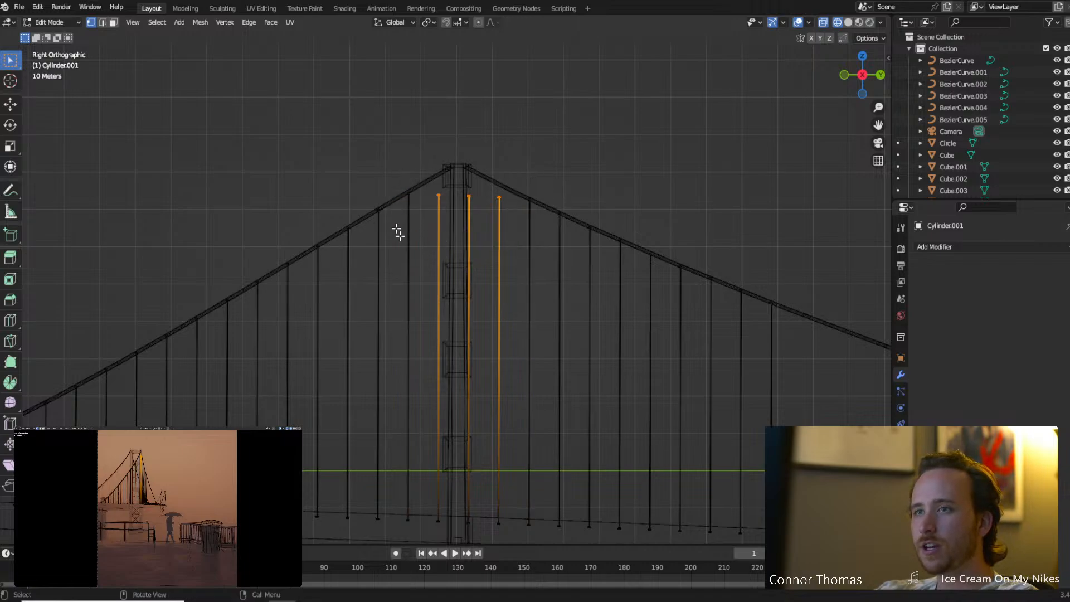
pyautogui.press('g')
pyautogui.press('z')
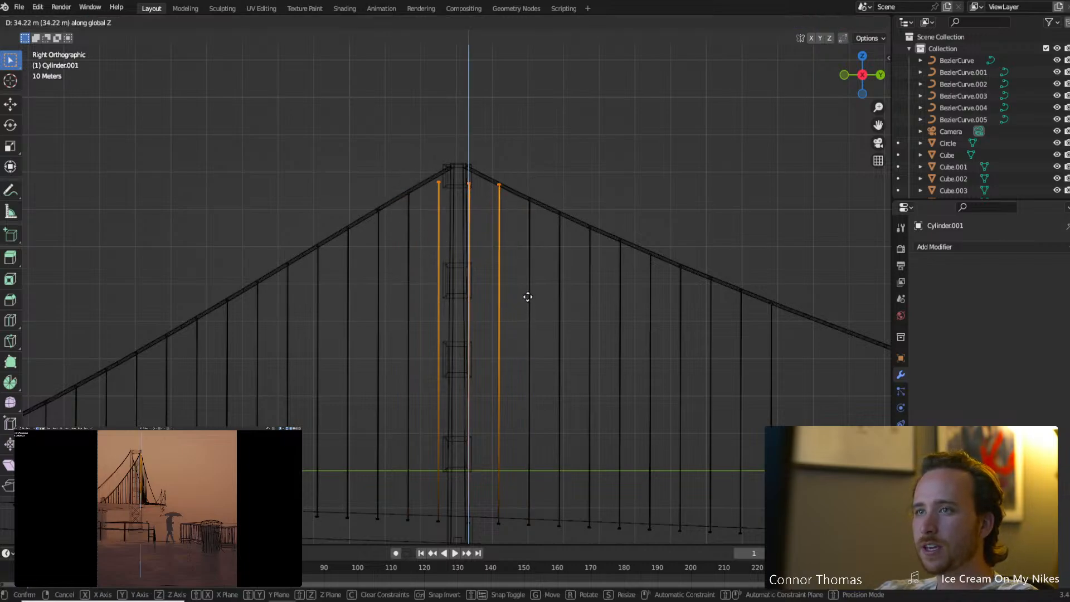
pyautogui.click(528, 297)
# Deselect the hanger top already at the cable beyond the tower and raise the two hangers beside the tower along Z.
pyautogui.press('c')
pyautogui.middleClick(504, 192)
pyautogui.press('Escape')
pyautogui.press('g')
pyautogui.press('z')
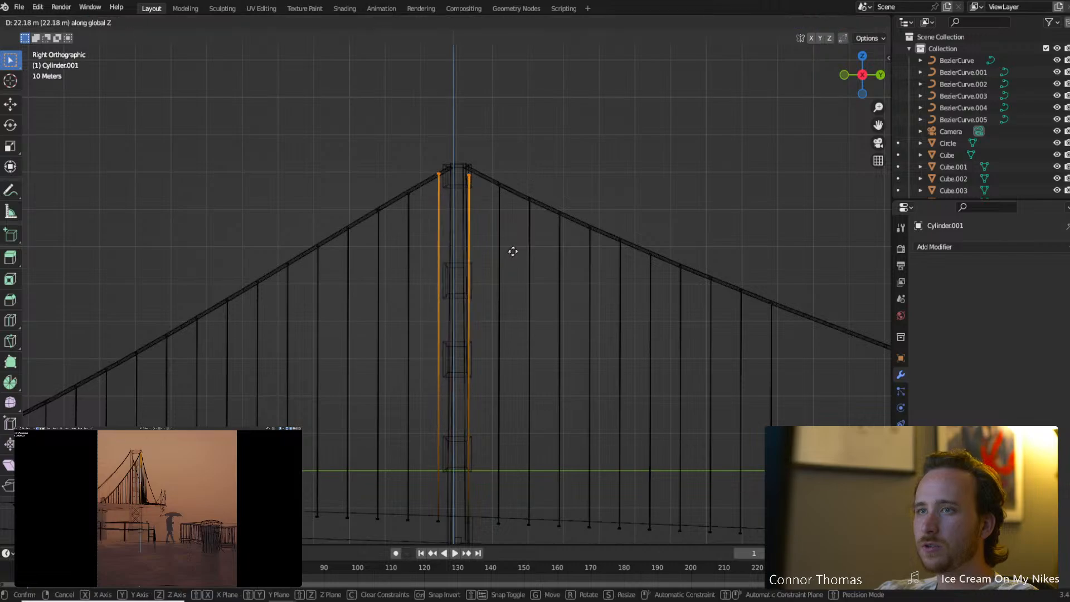
pyautogui.click(524, 321)
# Deselect the hanger top on the tower's near side and raise the last one, at the tower's far edge, along Z to the cable.
pyautogui.press('c')
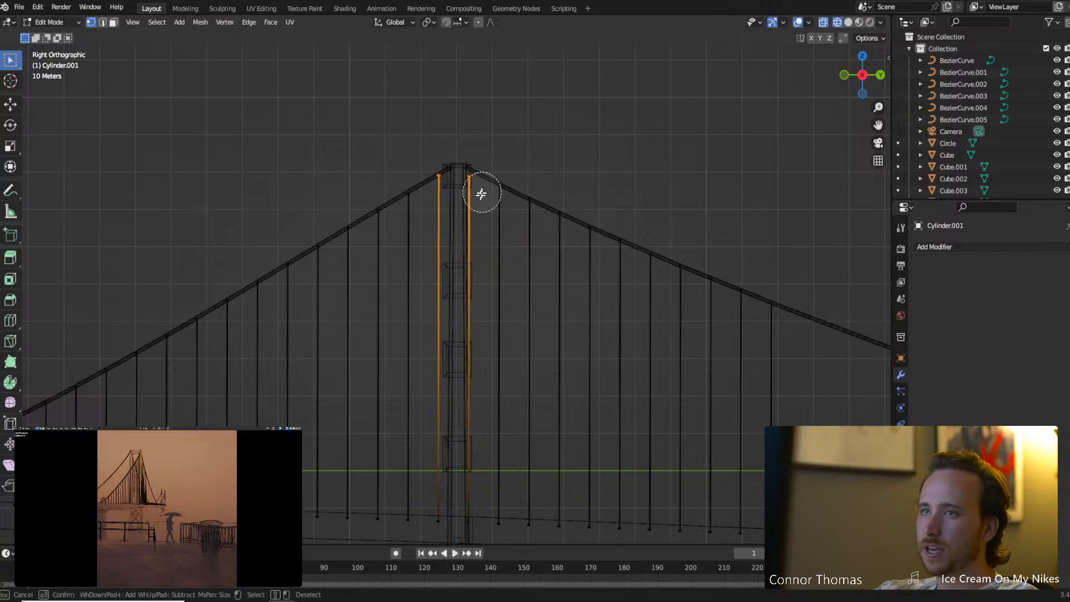
pyautogui.middleClick(433, 182)
pyautogui.press('Escape')
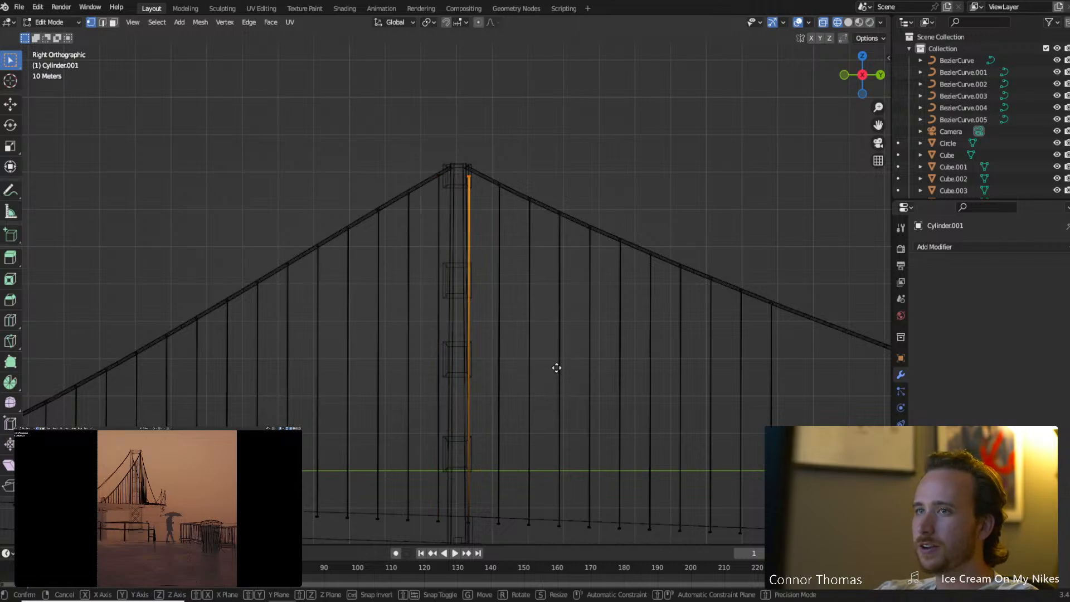
pyautogui.press('g')
pyautogui.press('z')
pyautogui.click(563, 373)
# Clear the selection and circle-select the tops of the short hangers beyond the last full-length hanger on the long span.
pyautogui.scroll(-5, 567, 385)
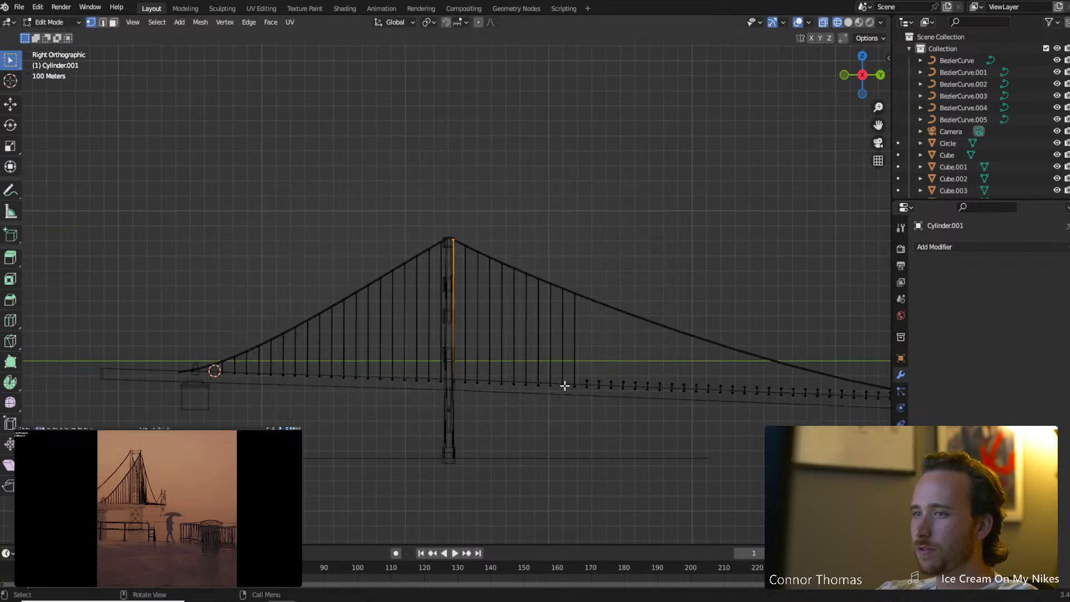
pyautogui.press('a')
pyautogui.hotkey('alt', 'a')
pyautogui.scroll(2, 613, 350)
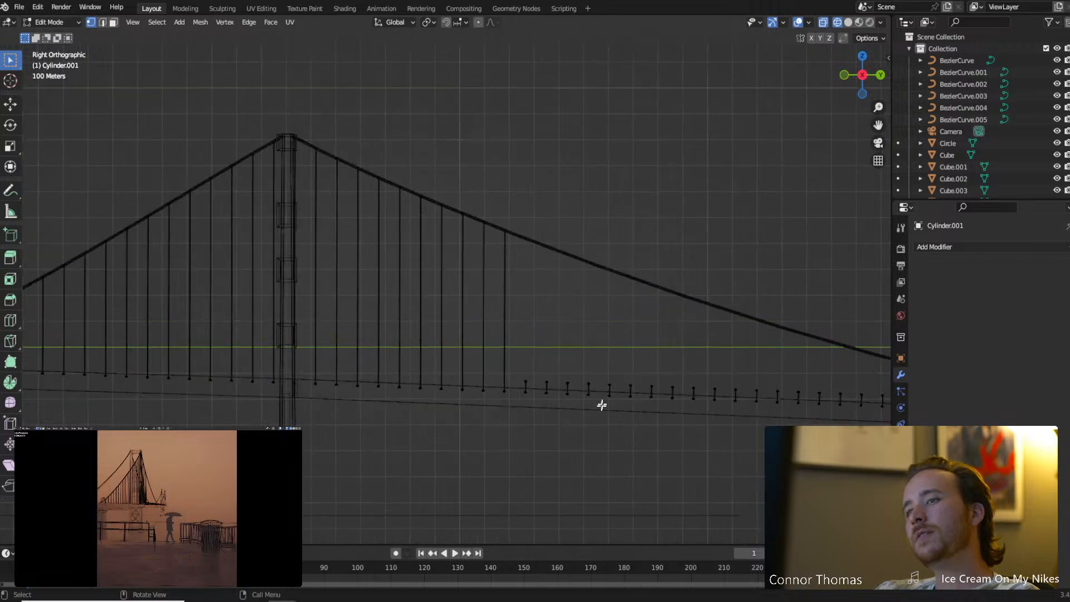
pyautogui.scroll(1, 557, 396)
pyautogui.press('a')
pyautogui.hotkey('alt', 'a')
pyautogui.press('c')
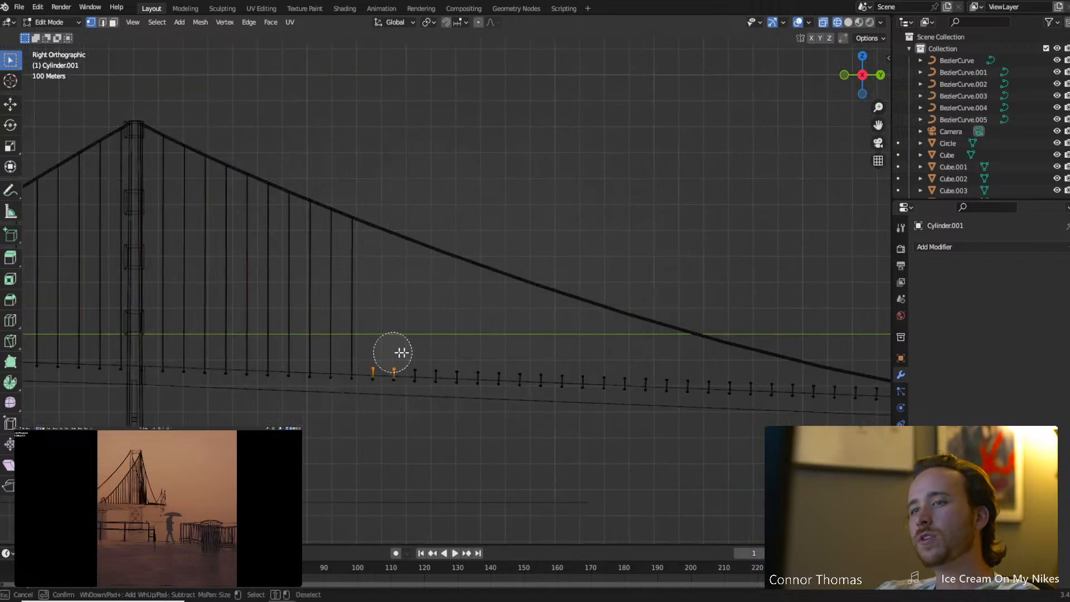
pyautogui.moveTo(401, 353); pyautogui.dragTo(724, 366)
pyautogui.click(624, 363)
pyautogui.press('Escape')
# Add the next short hanger tops toward the cable's low end, including the skipped one, and raise all 26 about 13 m along Z.
pyautogui.keyDown('shift'); pyautogui.moveTo(687, 386); pyautogui.dragTo(590, 376, button='middle'); pyautogui.keyUp('shift')
pyautogui.press('c')
pyautogui.moveTo(640, 353); pyautogui.dragTo(767, 363)
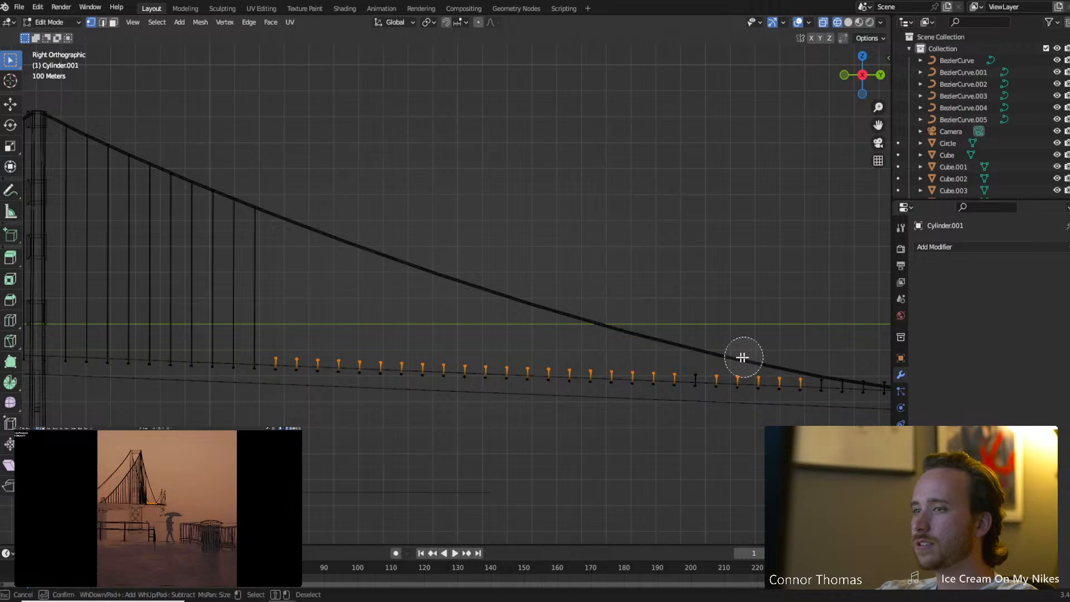
pyautogui.click(696, 357)
pyautogui.press('Escape')
pyautogui.keyDown('shift'); pyautogui.moveTo(715, 402); pyautogui.dragTo(674, 404, button='middle'); pyautogui.keyUp('shift')
pyautogui.press('g')
pyautogui.press('z')
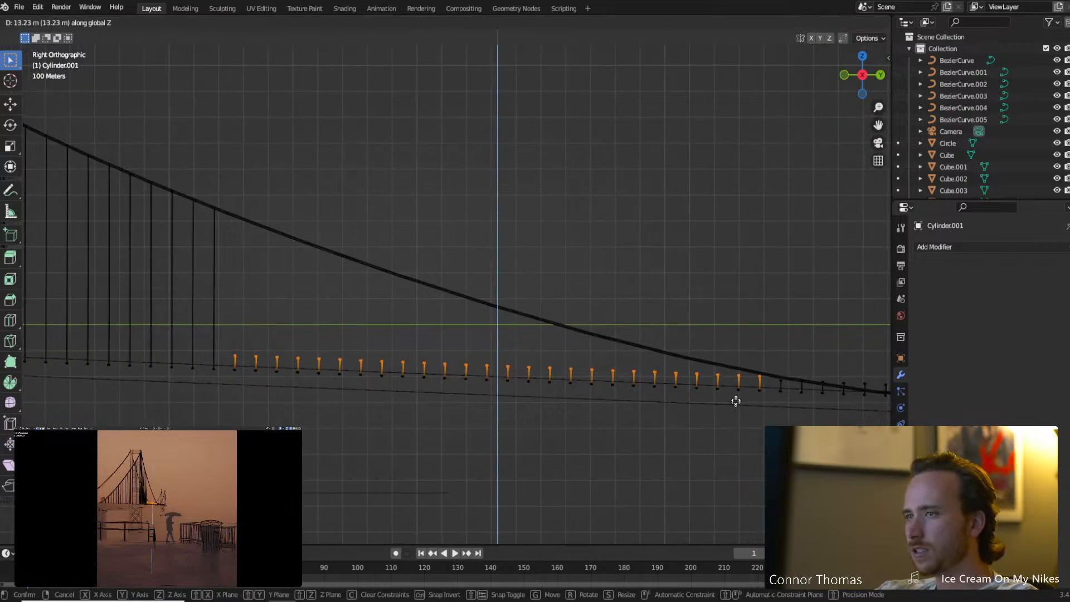
pyautogui.click(734, 375)
# Deselect the outermost selected hanger top, nearest the cable's low end, and raise the remaining 25 along Z to the cable.
pyautogui.press('c')
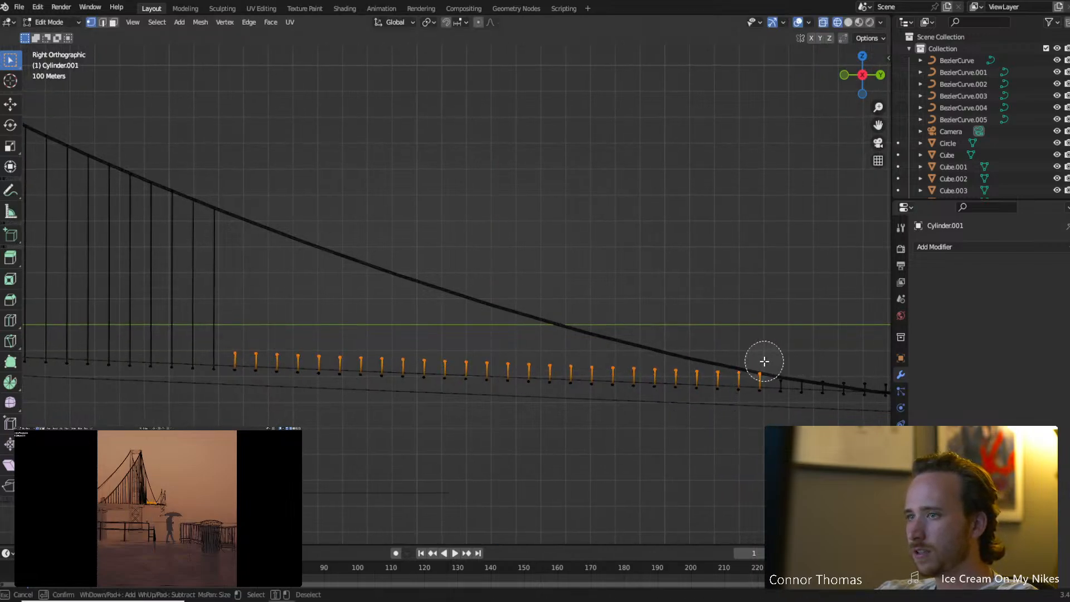
pyautogui.middleClick(764, 363)
pyautogui.press('Escape')
pyautogui.press('g')
pyautogui.press('z')
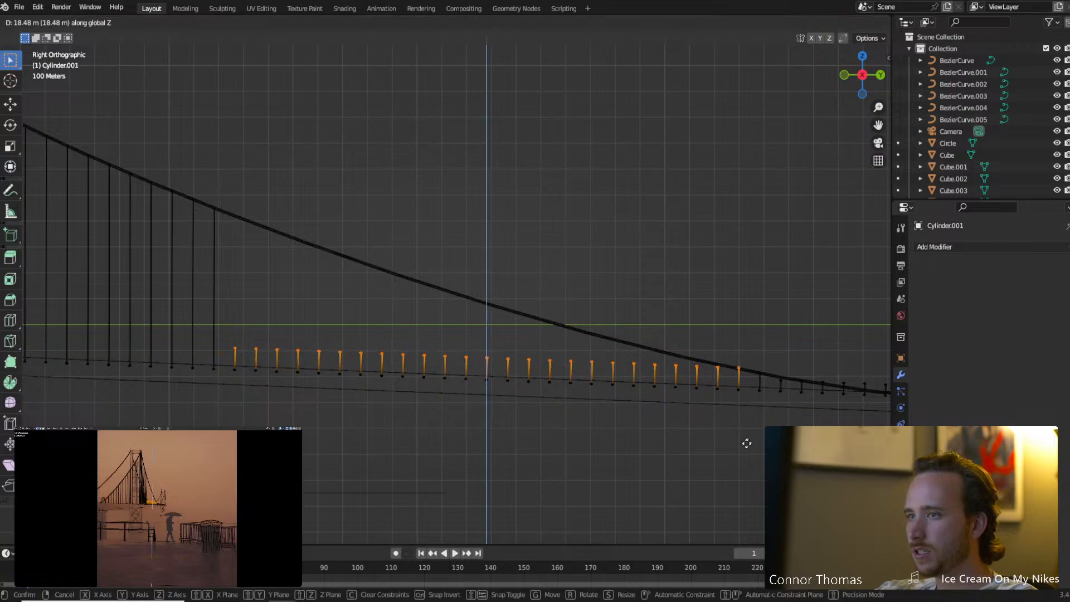
pyautogui.click(745, 452)
# Deselect the next hanger top that reaches the cable and raise the remaining 24 tops along Z.
pyautogui.press('c')
pyautogui.middleClick(746, 365)
pyautogui.press('Escape')
pyautogui.press('g')
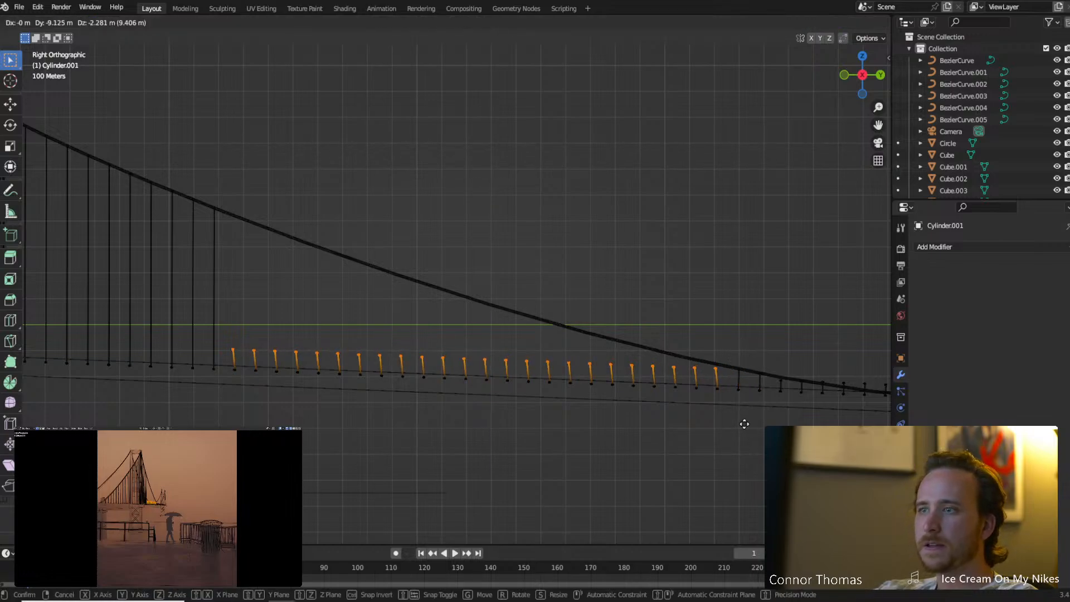
pyautogui.press('z')
pyautogui.click(743, 422)
# Deselect the outermost of the 24 selected hanger tops and raise the remaining 23 about 13 m along Z.
pyautogui.press('c')
pyautogui.middleClick(721, 361)
pyautogui.press('Escape')
pyautogui.press('g')
pyautogui.press('z')
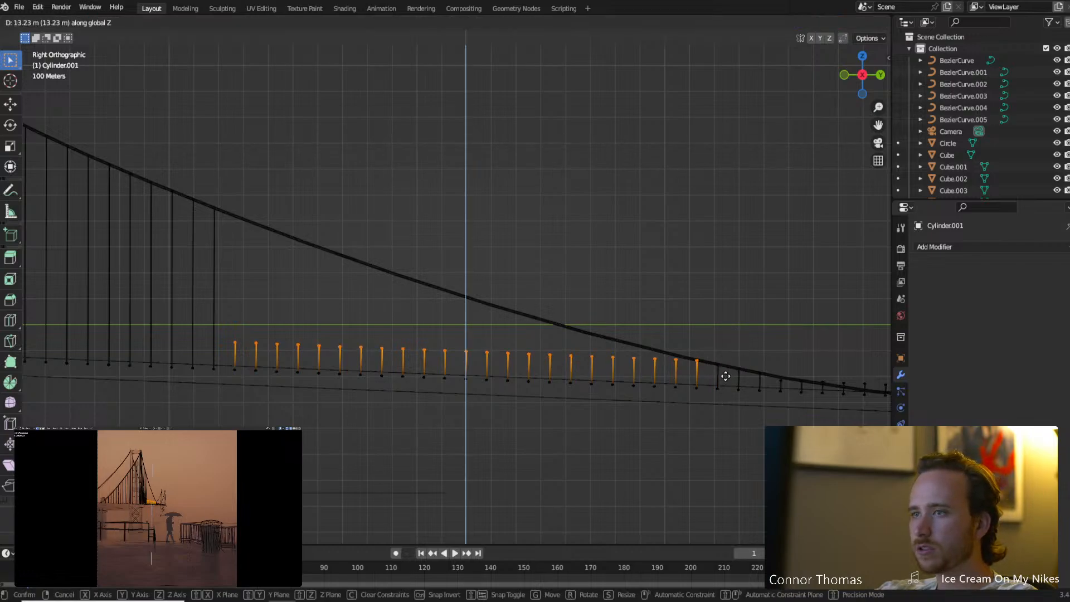
pyautogui.click(725, 377)
# Drop the outermost hanger top from the selection and raise the remaining 22 about 14 m along Z to the cable.
pyautogui.press('c')
pyautogui.middleClick(705, 357)
pyautogui.press('Escape')
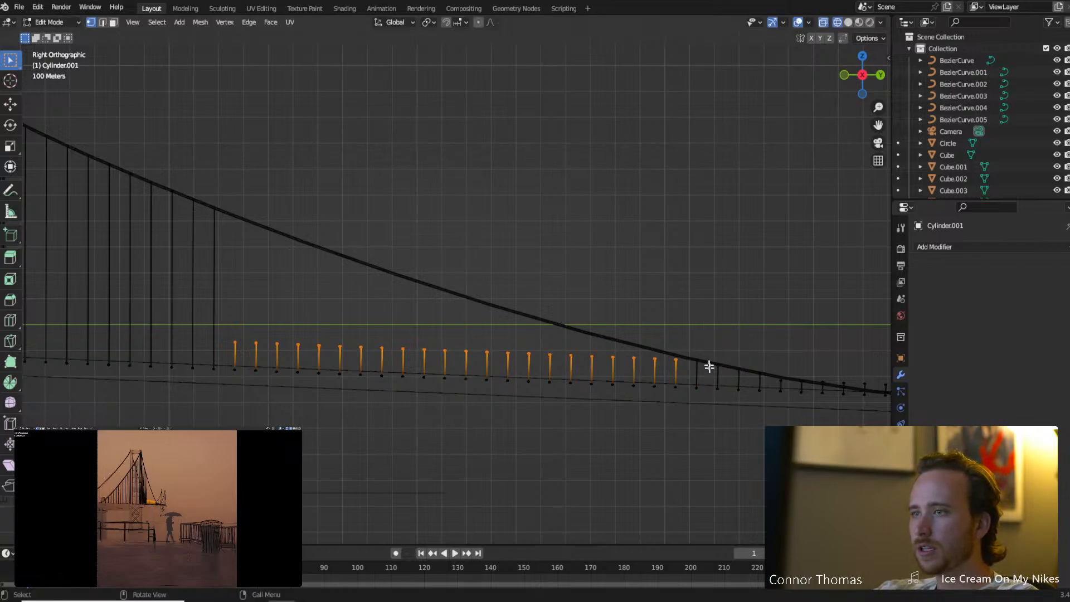
pyautogui.press('g')
pyautogui.press('z')
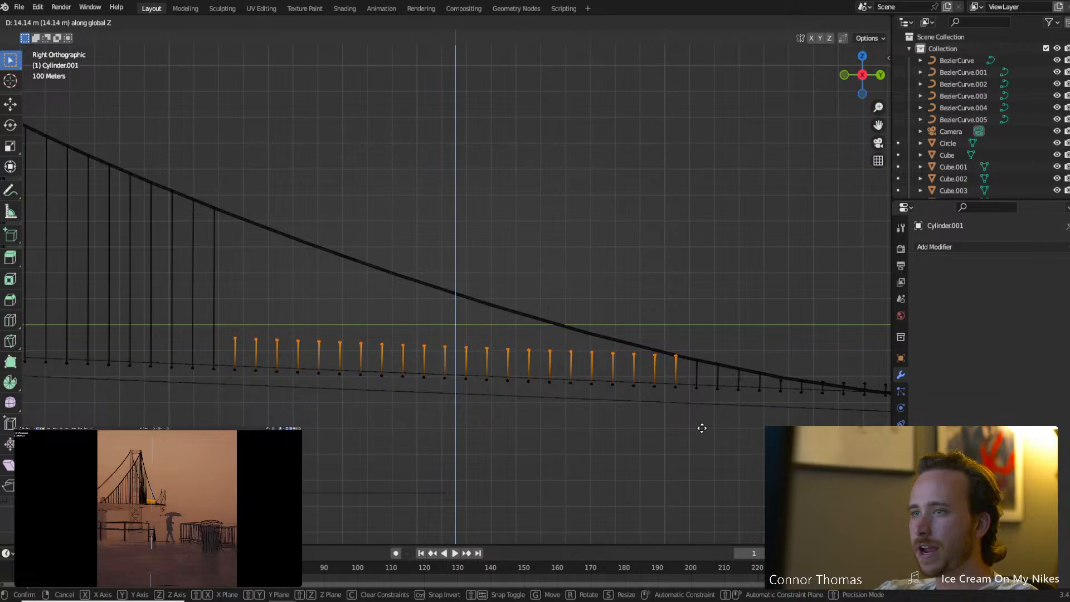
pyautogui.click(702, 428)
# Deselect the hanger top now at the cable and raise the remaining 21 along Z until the outermost meets the cable.
pyautogui.press('c')
pyautogui.middleClick(686, 355)
pyautogui.press('Escape')
pyautogui.press('g')
pyautogui.press('z')
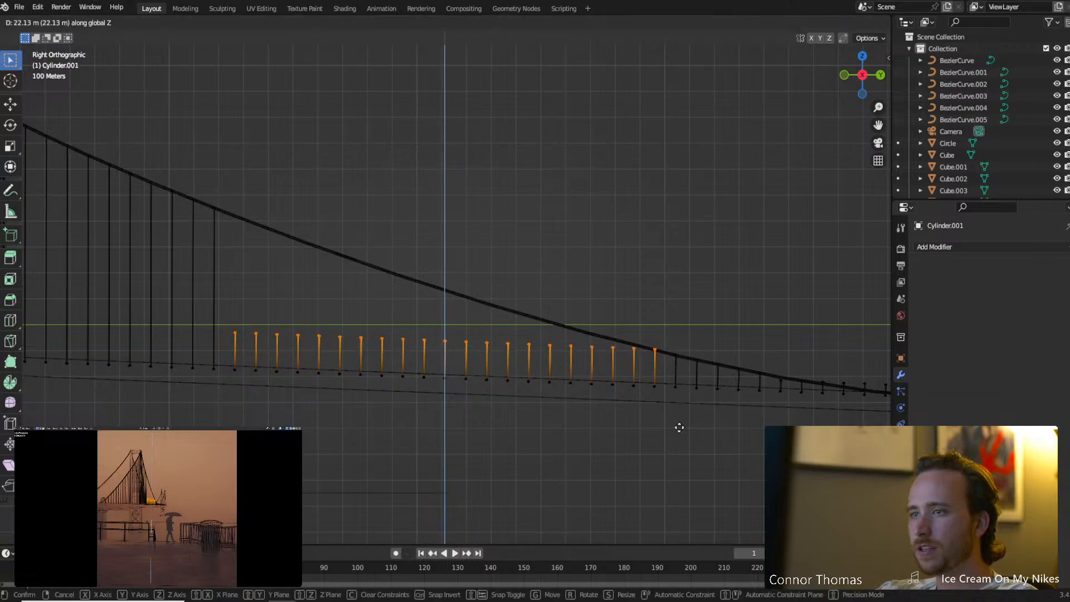
pyautogui.click(671, 429)
# Deselect the outermost of the 21 selected hanger tops, leaving the inner 20 selected.
pyautogui.press('c')
pyautogui.middleClick(664, 346)
pyautogui.press('Escape')
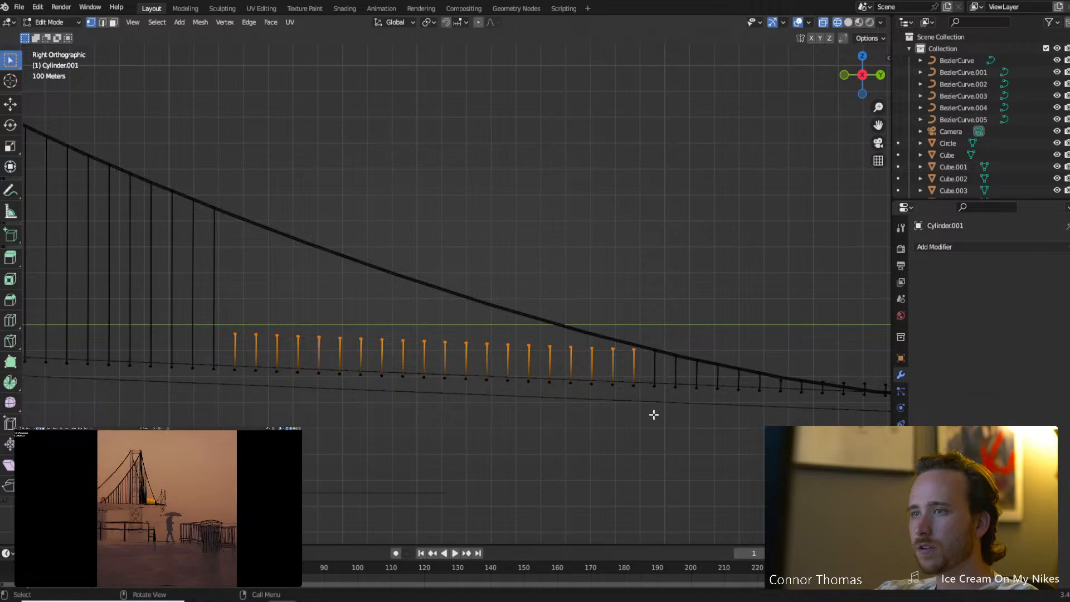
# Raise the 20 selected suspender tops vertically until the outermost meets the main cable, deselect it, and raise the remaining 19 the same way.
pyautogui.press('g')
pyautogui.press('z')
pyautogui.click(656, 402)
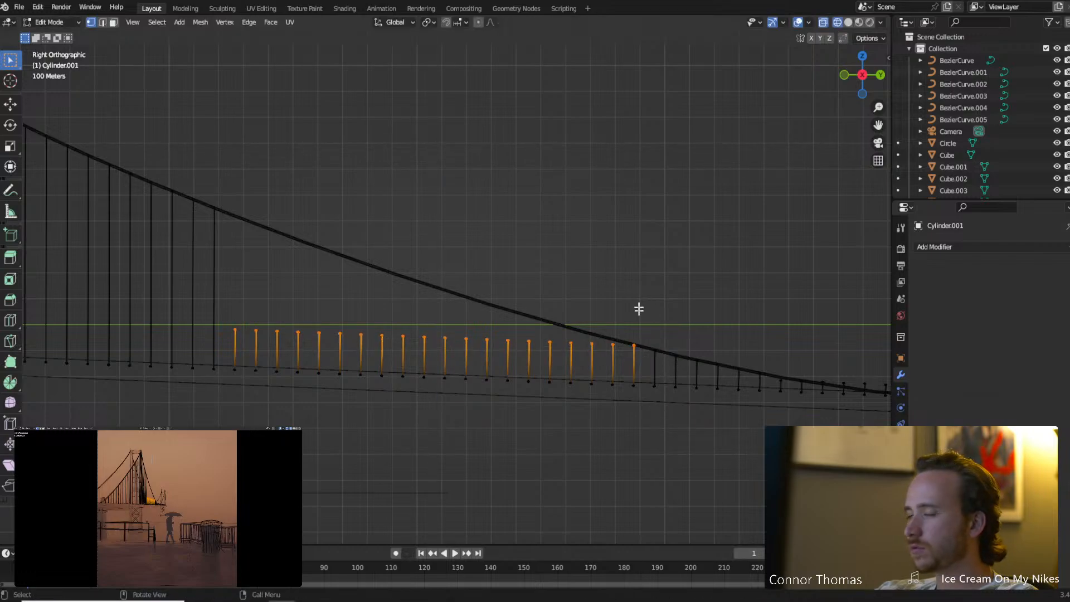
pyautogui.press('c')
pyautogui.middleClick(642, 342)
pyautogui.press('Escape')
pyautogui.press('g')
pyautogui.press('z')
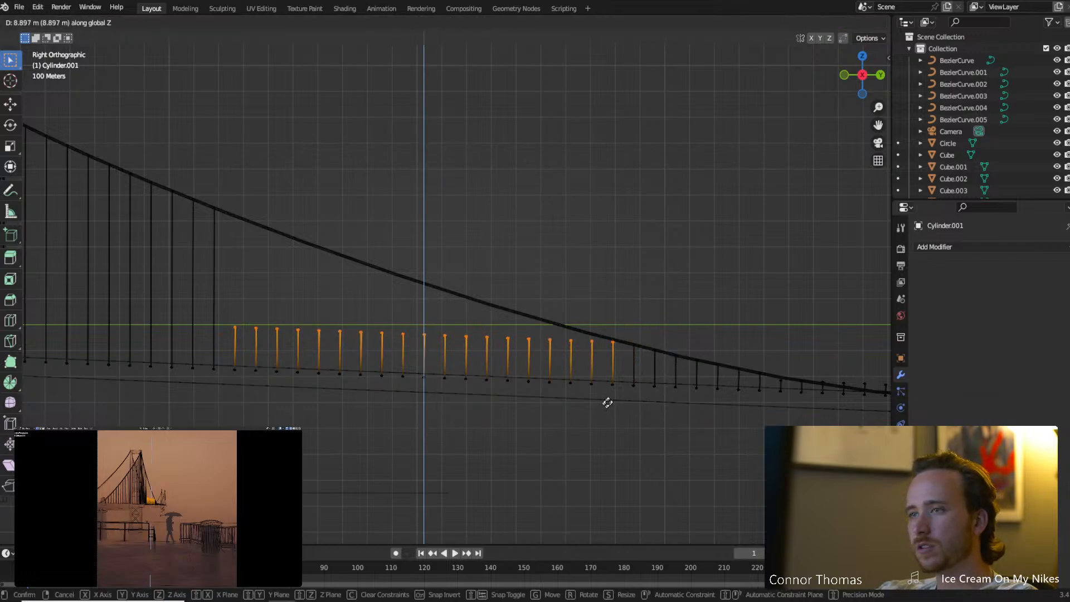
pyautogui.click(614, 380)
# Deselect each suspender top that has reached the cable and raise the rest along Z, first 18 tops, then 17.
pyautogui.press('c')
pyautogui.middleClick(616, 336)
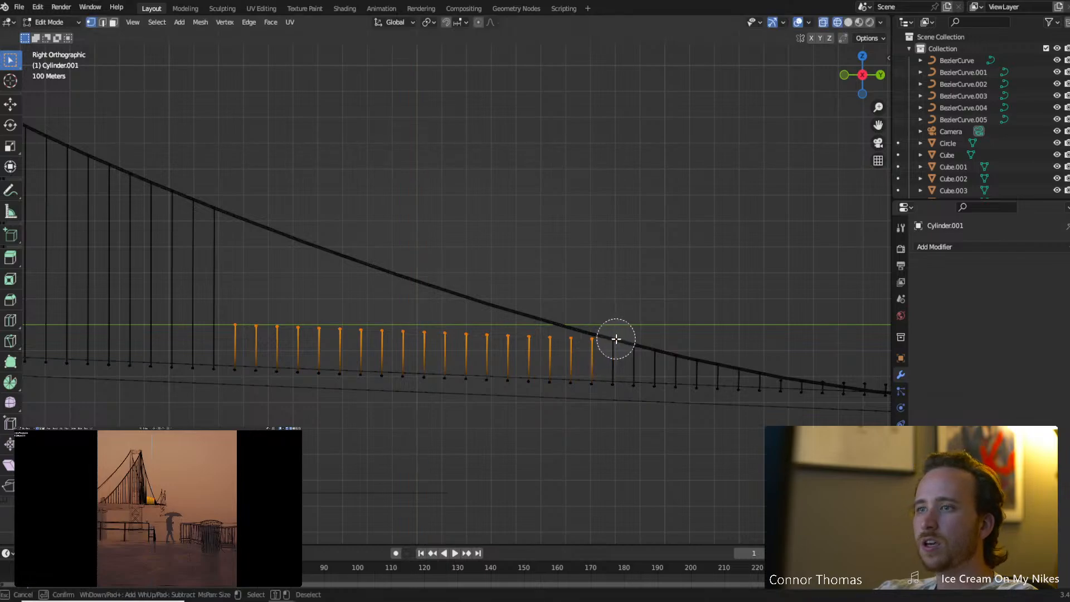
pyautogui.press('Escape')
pyautogui.press('g')
pyautogui.press('z')
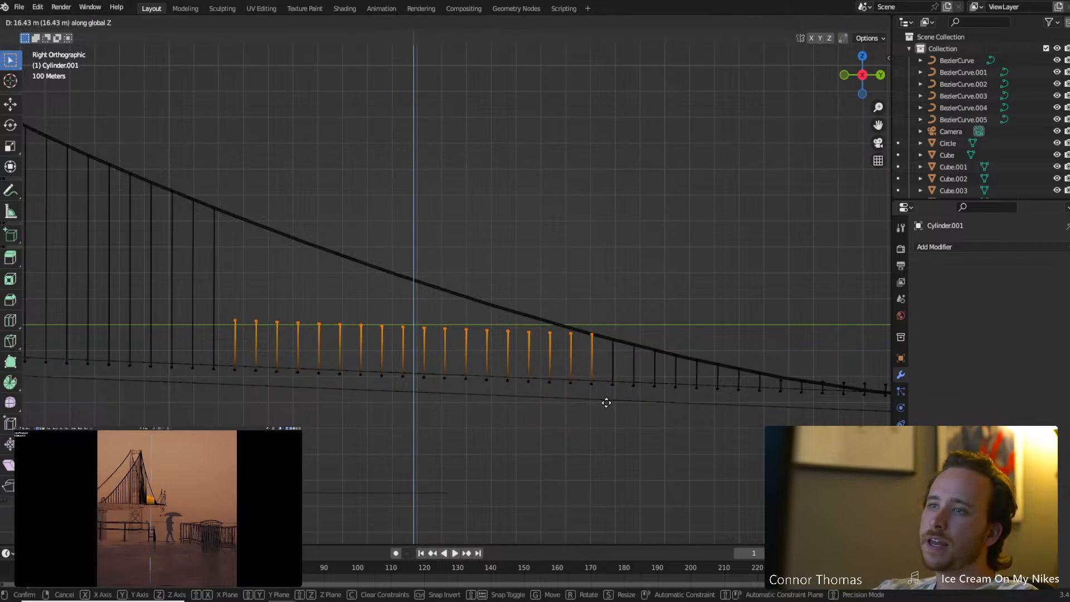
pyautogui.click(606, 399)
pyautogui.press('c')
pyautogui.press('Escape')
pyautogui.press('g')
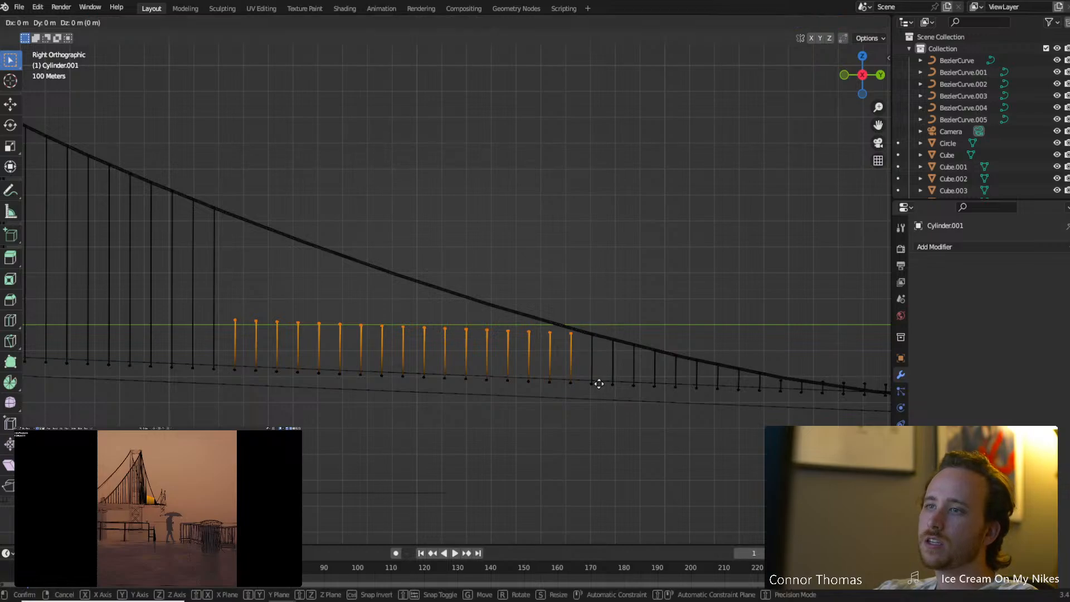
pyautogui.press('z')
pyautogui.click(608, 341)
# Continue fitting suspenders to the cable slope by dropping the finished top and lifting the remaining 16, then 15, along Z.
pyautogui.press('c')
pyautogui.middleClick(581, 314)
pyautogui.press('Escape')
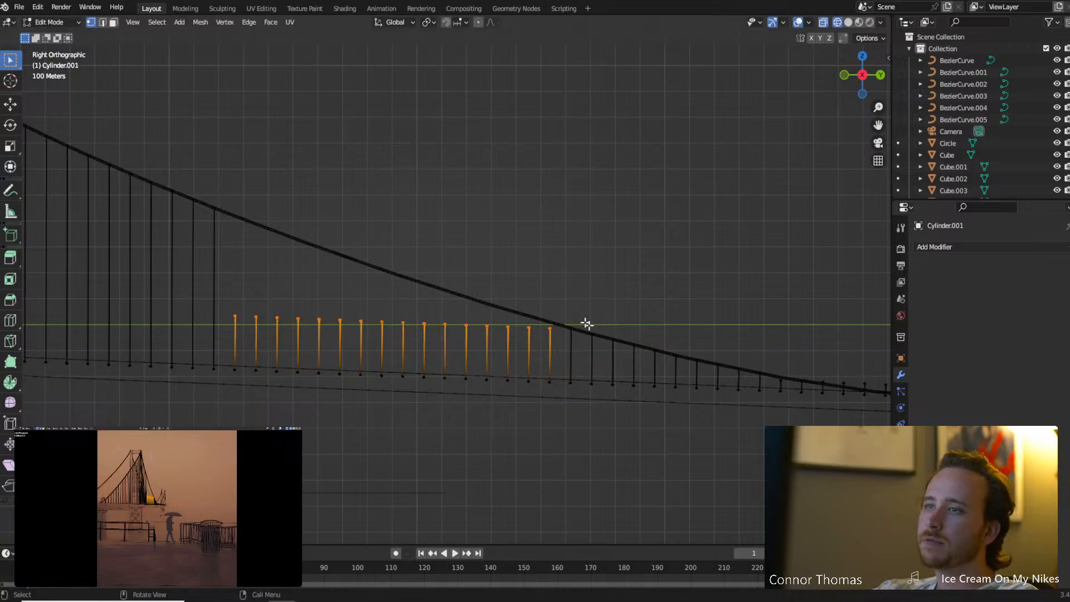
pyautogui.press('g')
pyautogui.press('z')
pyautogui.click(615, 346)
pyautogui.press('c')
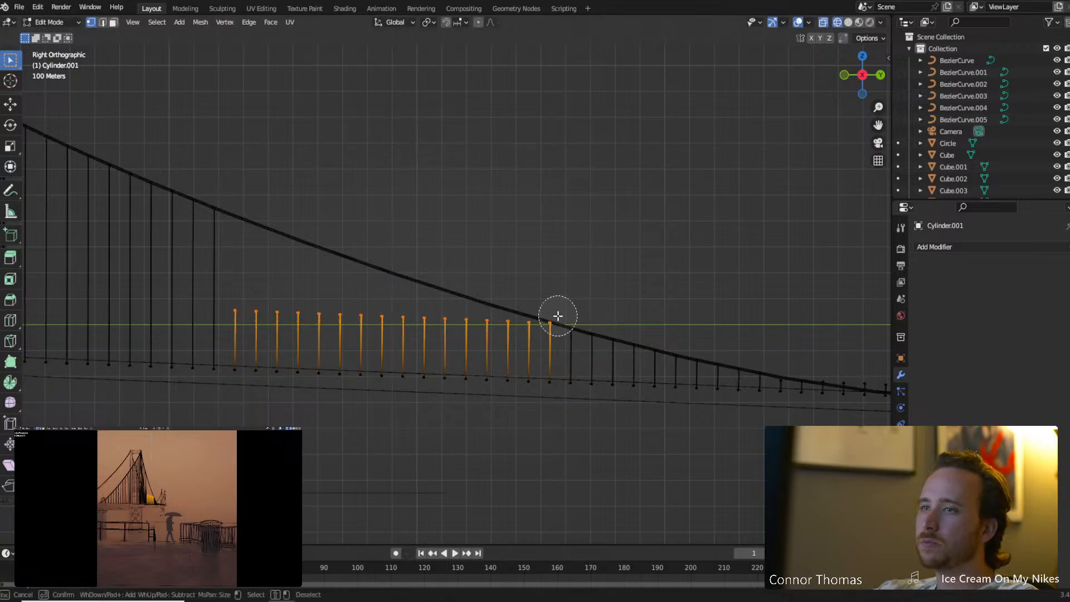
pyautogui.middleClick(557, 315)
pyautogui.press('Escape')
pyautogui.press('g')
pyautogui.press('z')
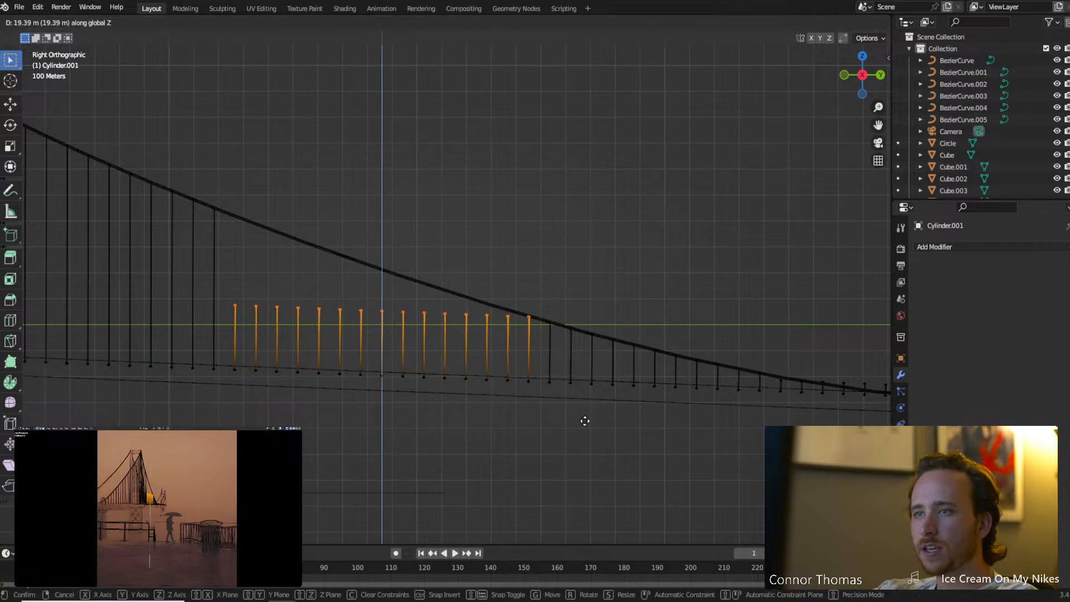
pyautogui.click(585, 419)
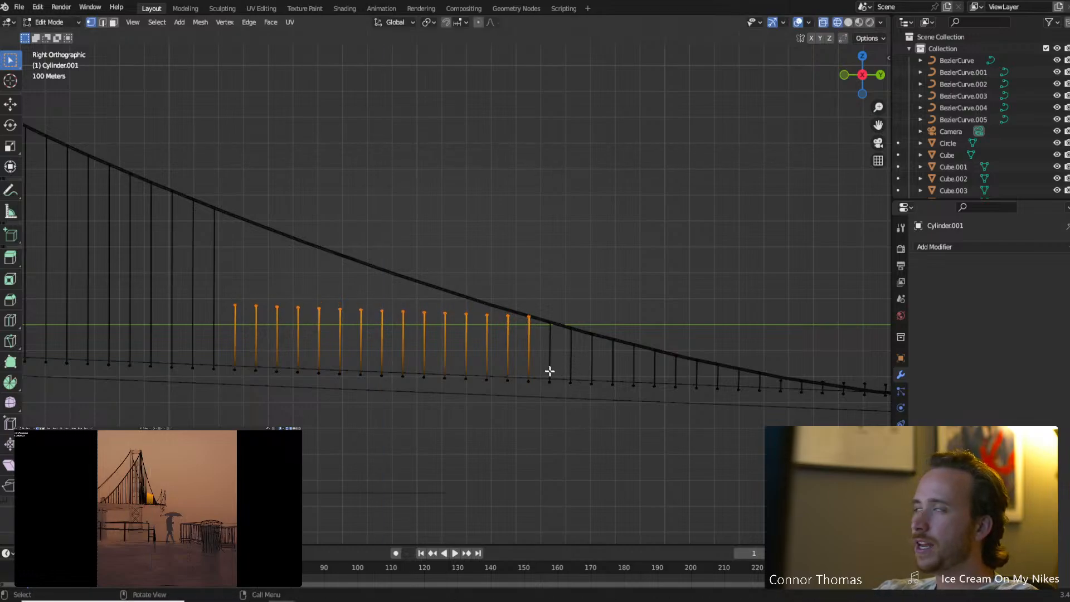
# Deselect the finished suspender top and raise the remaining 14 up to the main cable, then repeat with 13.
pyautogui.press('c')
pyautogui.middleClick(544, 317)
pyautogui.press('Escape')
pyautogui.press('g')
pyautogui.press('z')
pyautogui.press('z')
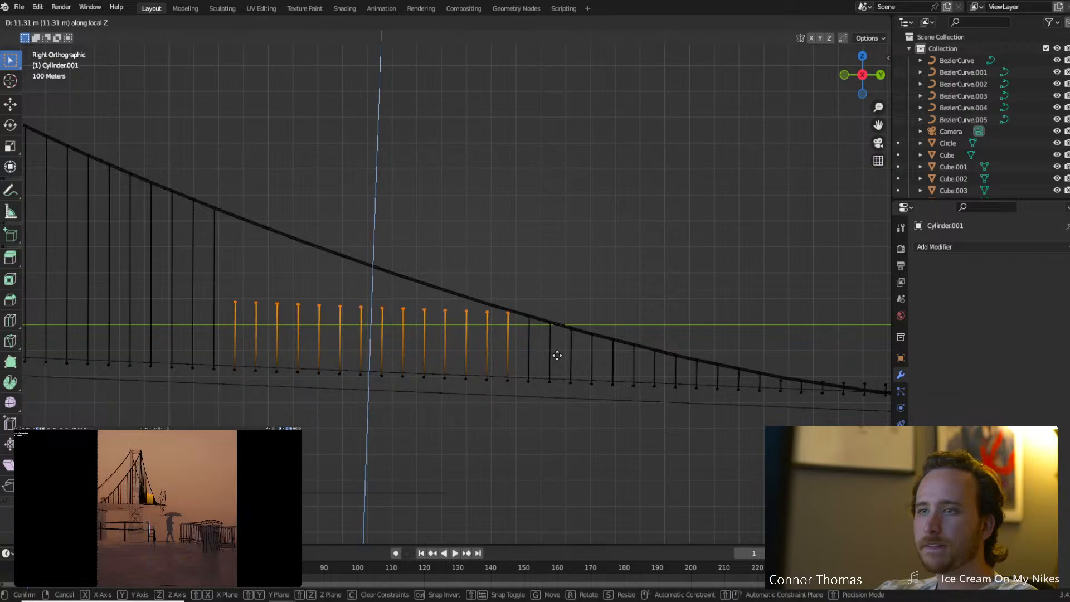
pyautogui.click(560, 345)
pyautogui.press('c')
pyautogui.middleClick(512, 300)
pyautogui.press('Escape')
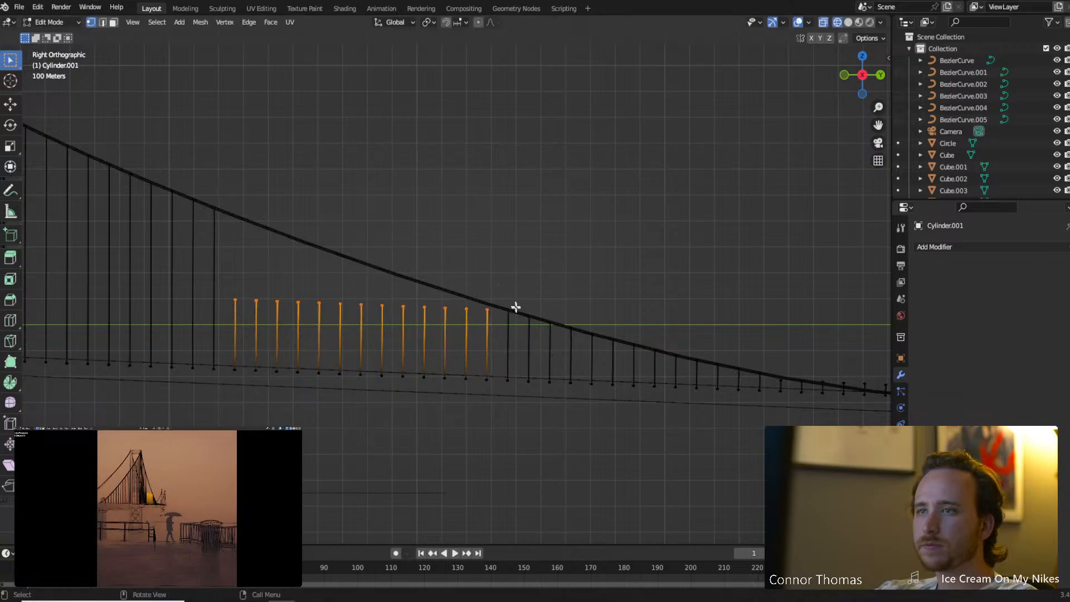
pyautogui.press('g')
pyautogui.press('z')
pyautogui.click(532, 305)
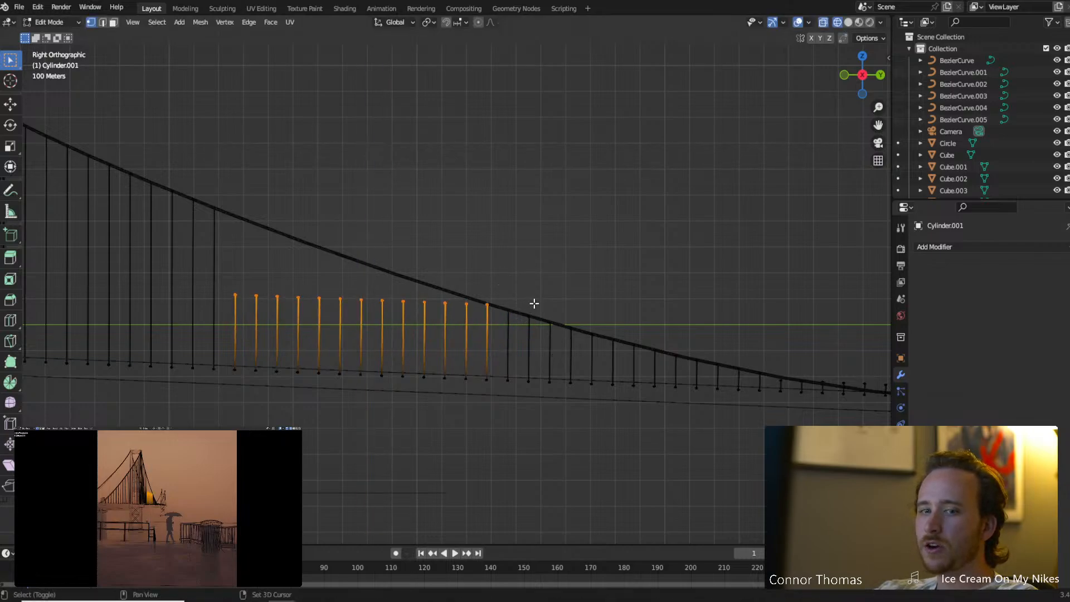
# Lift the remaining 12 suspender tops along Z to the cable, then the remaining 11, deselecting the finished one before each move.
pyautogui.press('c')
pyautogui.middleClick(496, 306)
pyautogui.press('Escape')
pyautogui.press('g')
pyautogui.press('z')
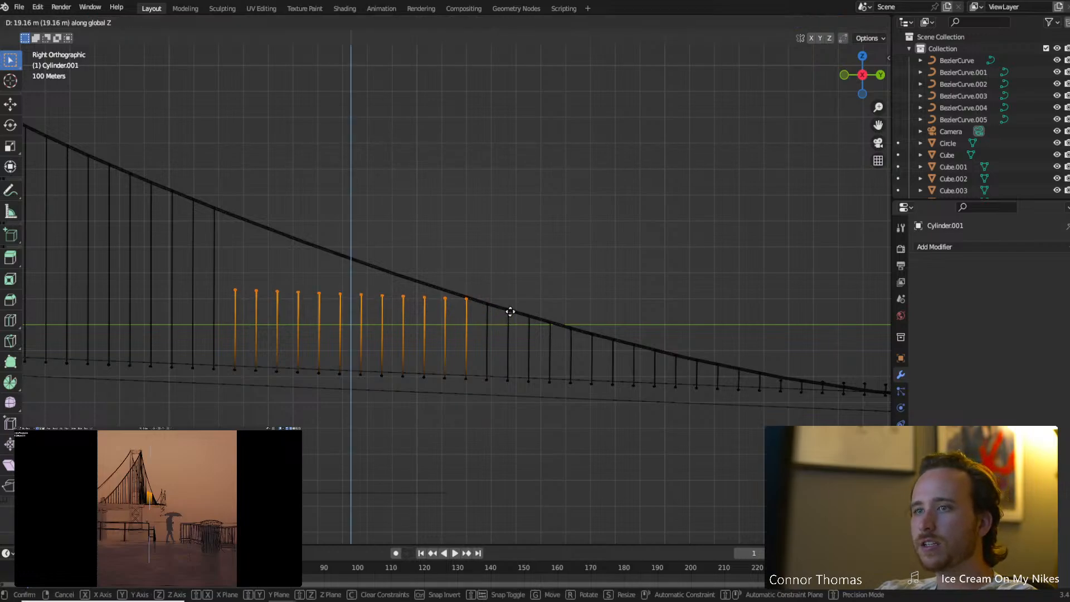
pyautogui.click(512, 307)
pyautogui.press('c')
pyautogui.middleClick(466, 292)
pyautogui.press('Escape')
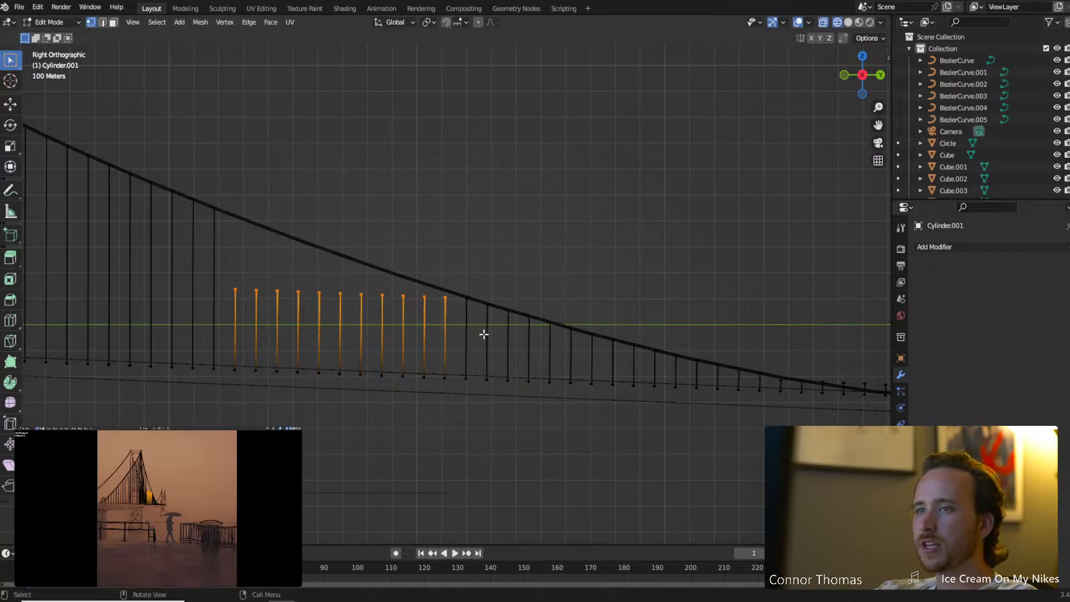
pyautogui.press('g')
pyautogui.press('z')
pyautogui.click(474, 309)
# Remove the finished suspender top from the selection and raise the remaining 10 to the cable, then the remaining 9.
pyautogui.press('c')
pyautogui.middleClick(452, 286)
pyautogui.press('Escape')
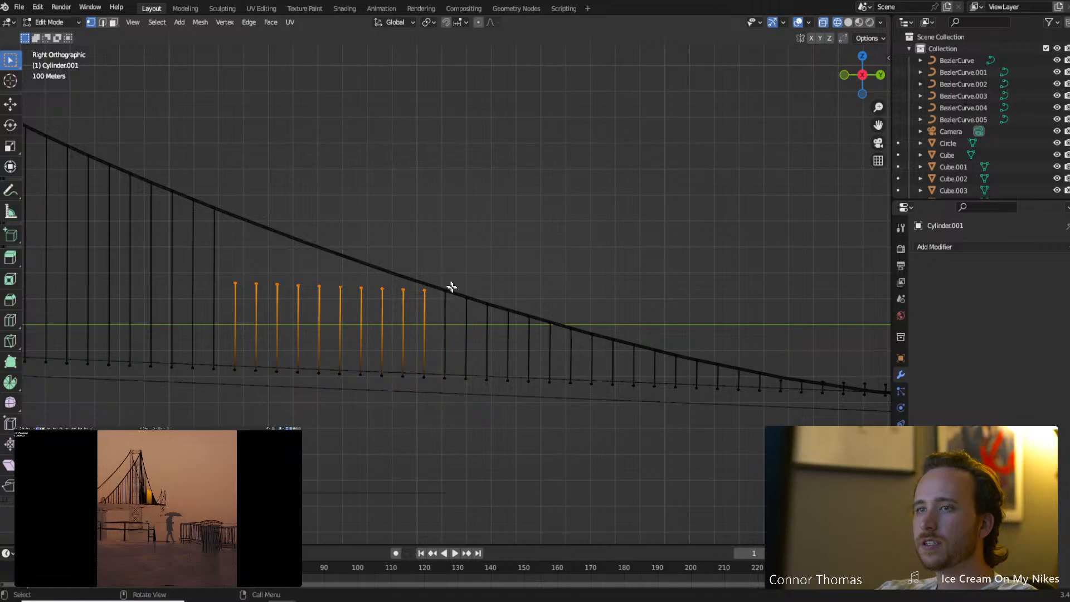
pyautogui.press('g')
pyautogui.press('z')
pyautogui.click(466, 296)
pyautogui.press('c')
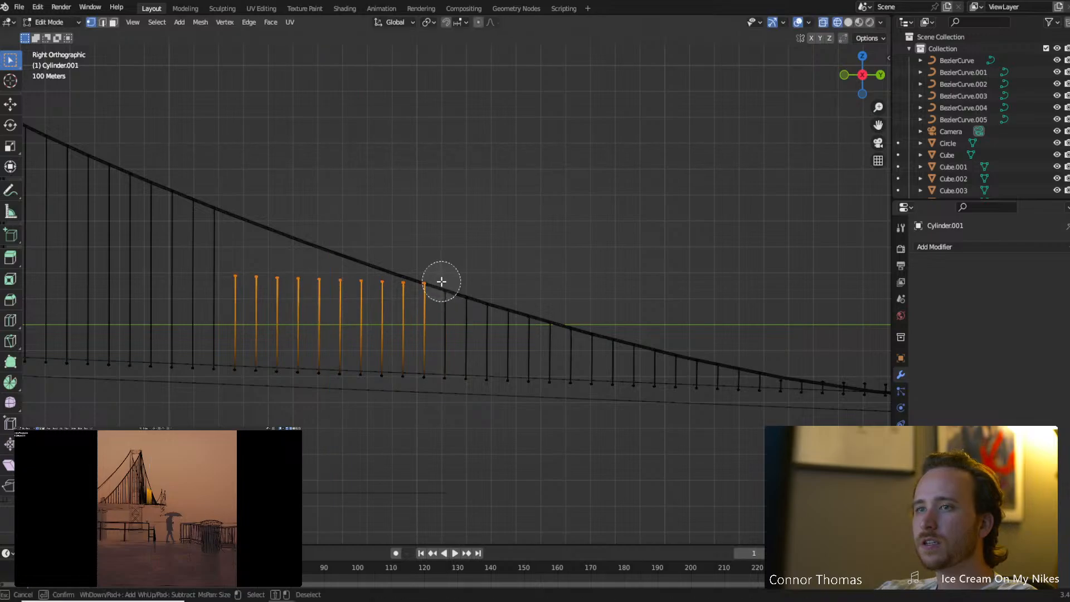
pyautogui.middleClick(439, 283)
pyautogui.press('Escape')
pyautogui.press('c')
pyautogui.press('Escape')
pyautogui.press('g')
pyautogui.press('z')
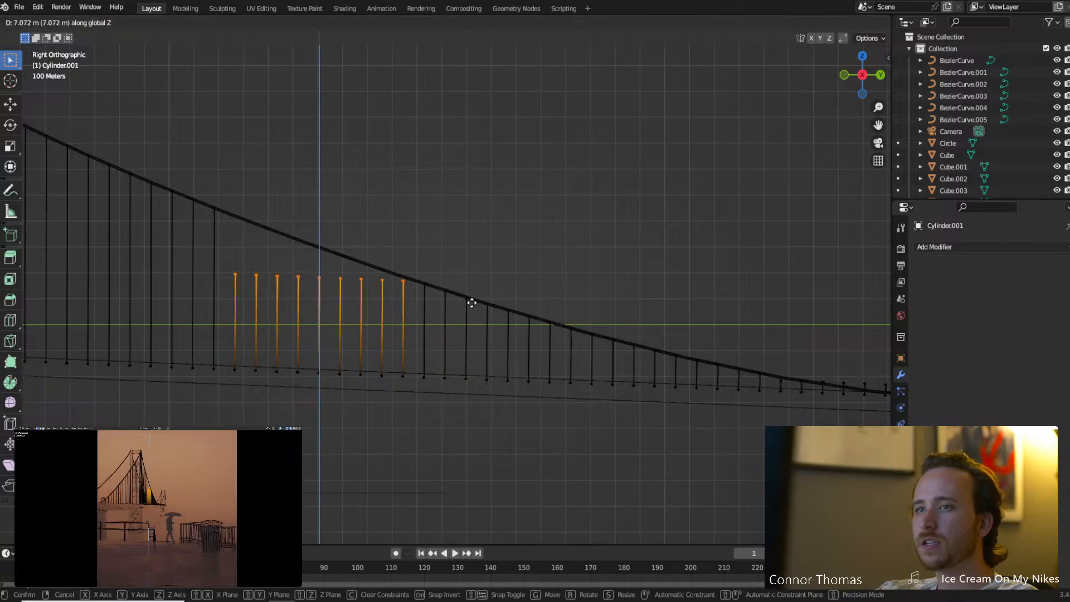
pyautogui.click(477, 276)
# Raise the remaining 8 suspender tops and then the remaining 7 to the cable, deselecting the one already touching it each time.
pyautogui.keyDown('shift'); pyautogui.moveTo(413, 249); pyautogui.dragTo(564, 294, button='middle'); pyautogui.keyUp('shift')
pyautogui.press('c')
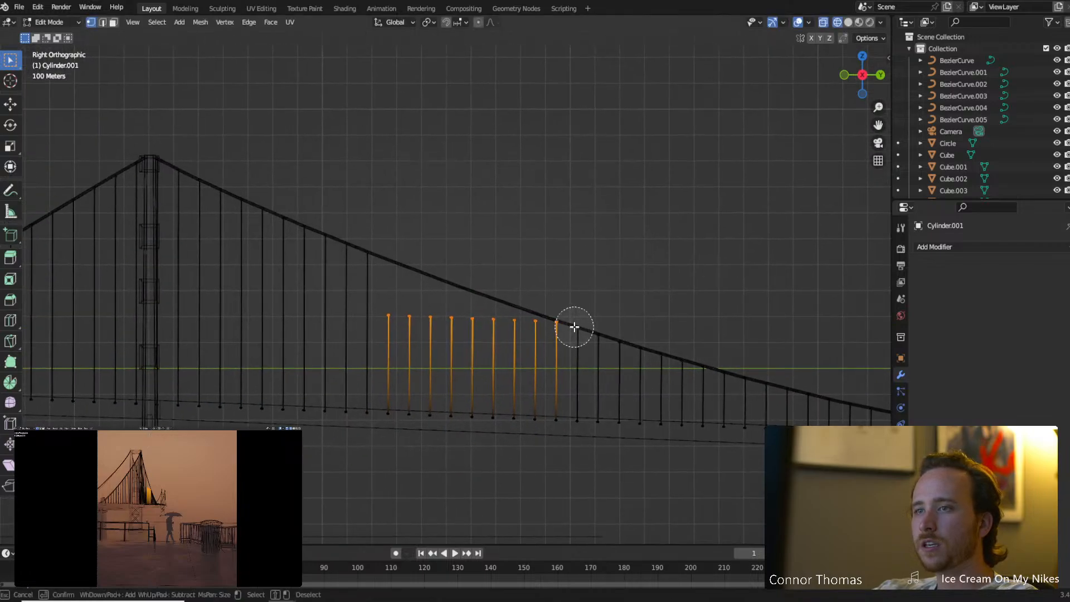
pyautogui.click(575, 327)
pyautogui.press('Escape')
pyautogui.press('c')
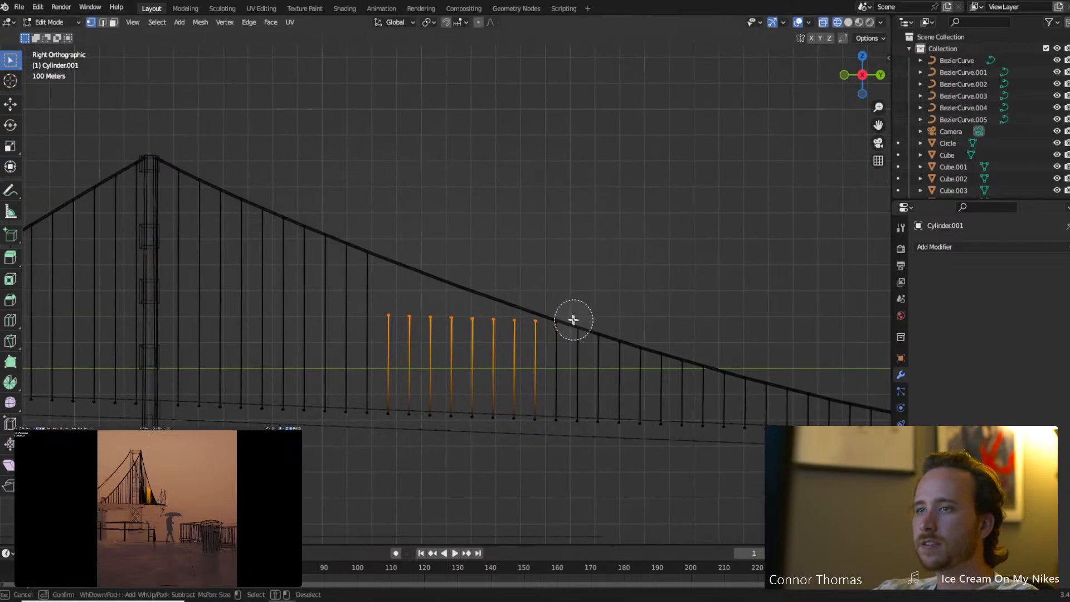
pyautogui.press('Escape')
pyautogui.press('g')
pyautogui.press('z')
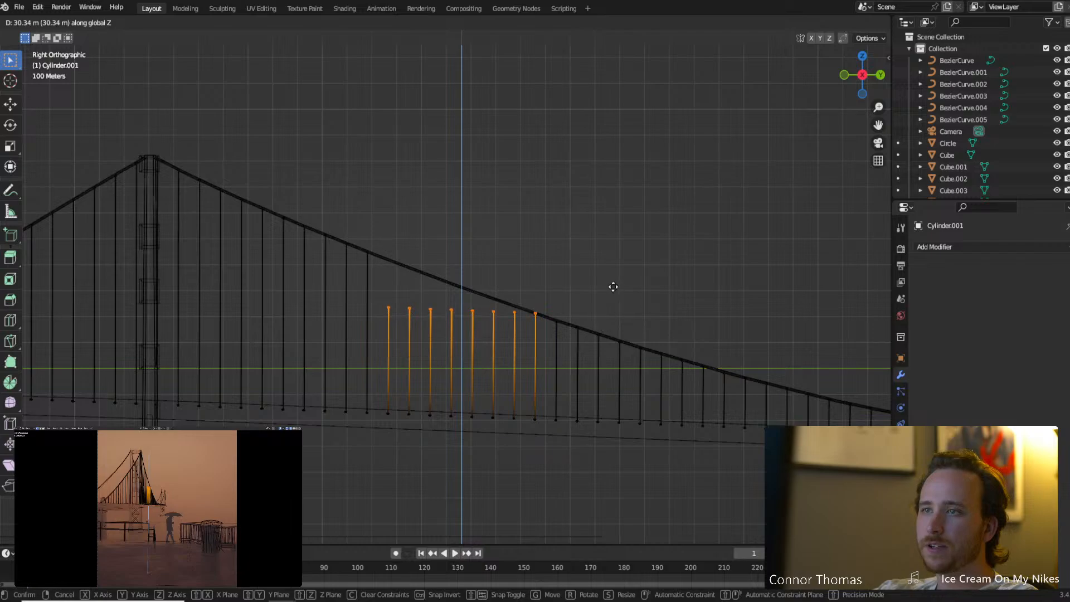
pyautogui.click(612, 294)
pyautogui.press('c')
pyautogui.middleClick(543, 329)
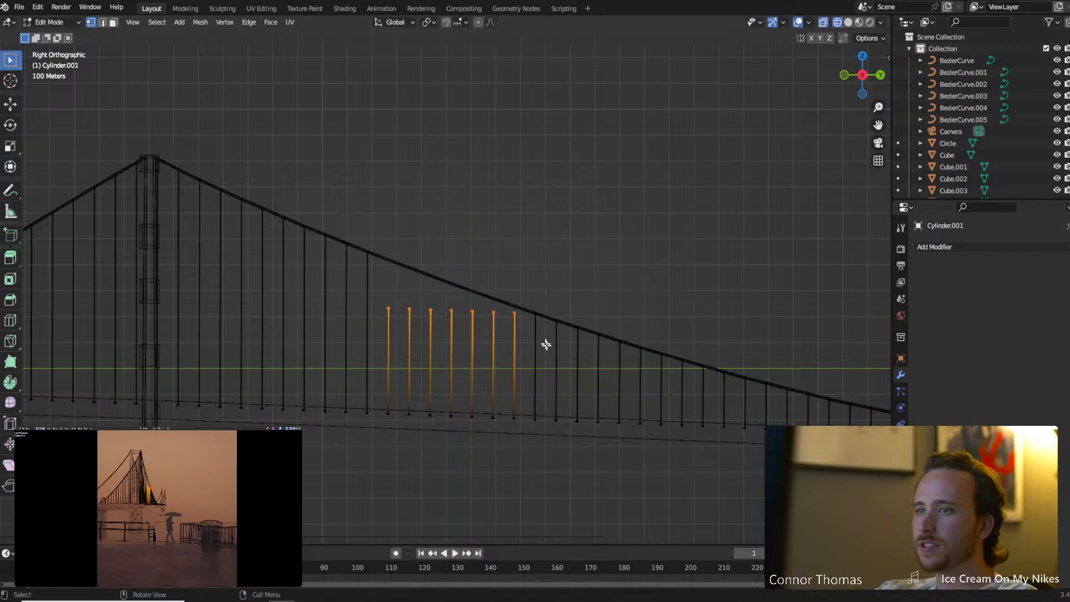
pyautogui.press('Escape')
pyautogui.press('g')
pyautogui.press('z')
pyautogui.click(560, 298)
# Deselect the suspender top already at the cable and move the remaining 6 up along Z, then the remaining 5.
pyautogui.press('c')
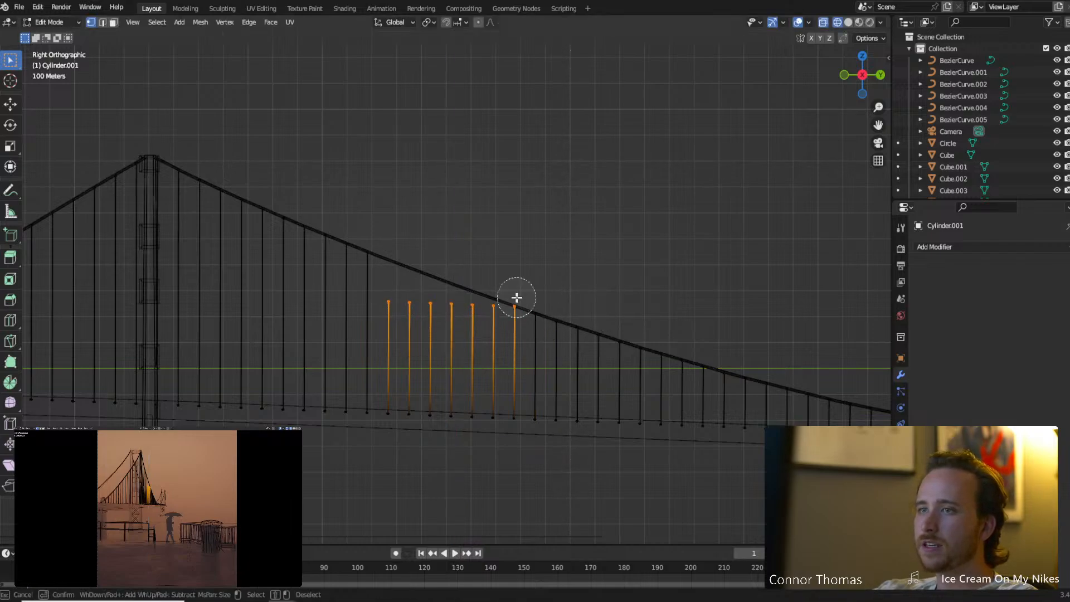
pyautogui.middleClick(523, 308)
pyautogui.press('Escape')
pyautogui.press('g')
pyautogui.press('z')
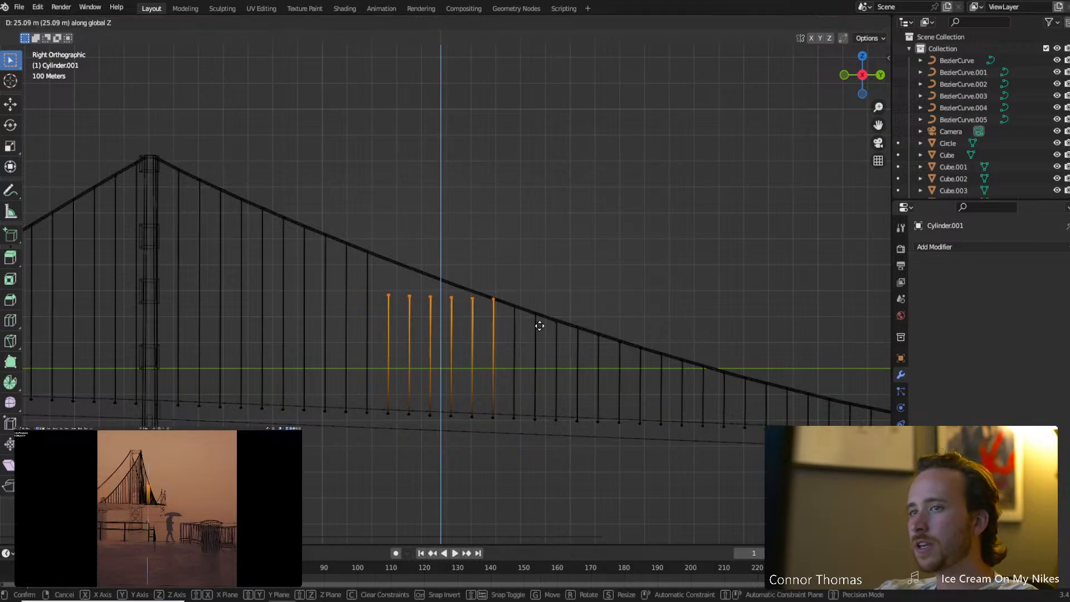
pyautogui.click(541, 323)
pyautogui.press('c')
pyautogui.middleClick(505, 309)
pyautogui.press('Escape')
pyautogui.press('g')
pyautogui.press('z')
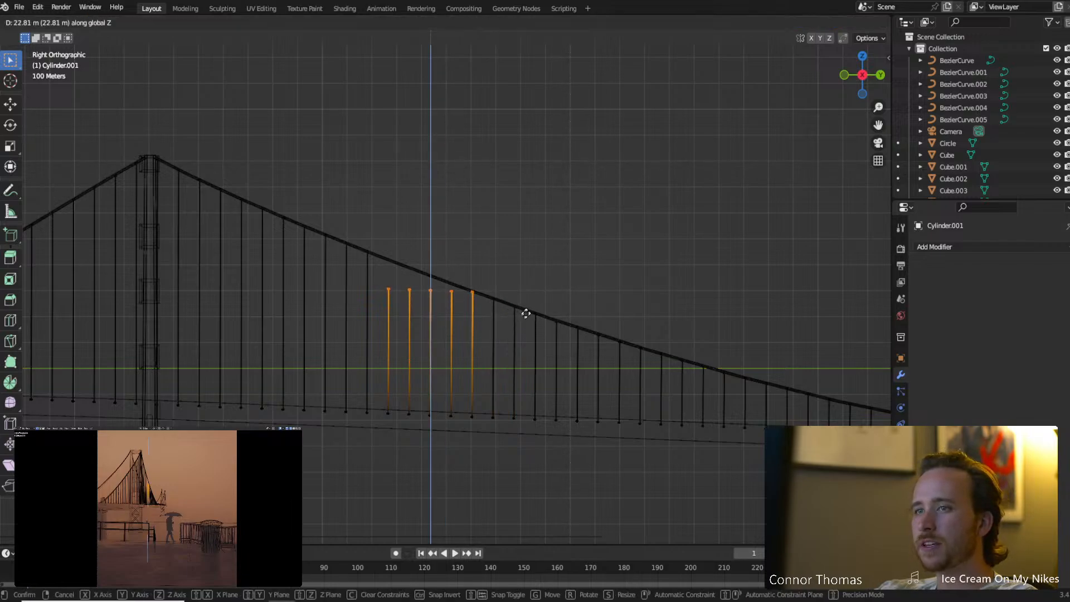
pyautogui.click(530, 308)
# Raise the 4 remaining suspender tops vertically to the cable, deselect the finished one, and raise the last 3.
pyautogui.press('g')
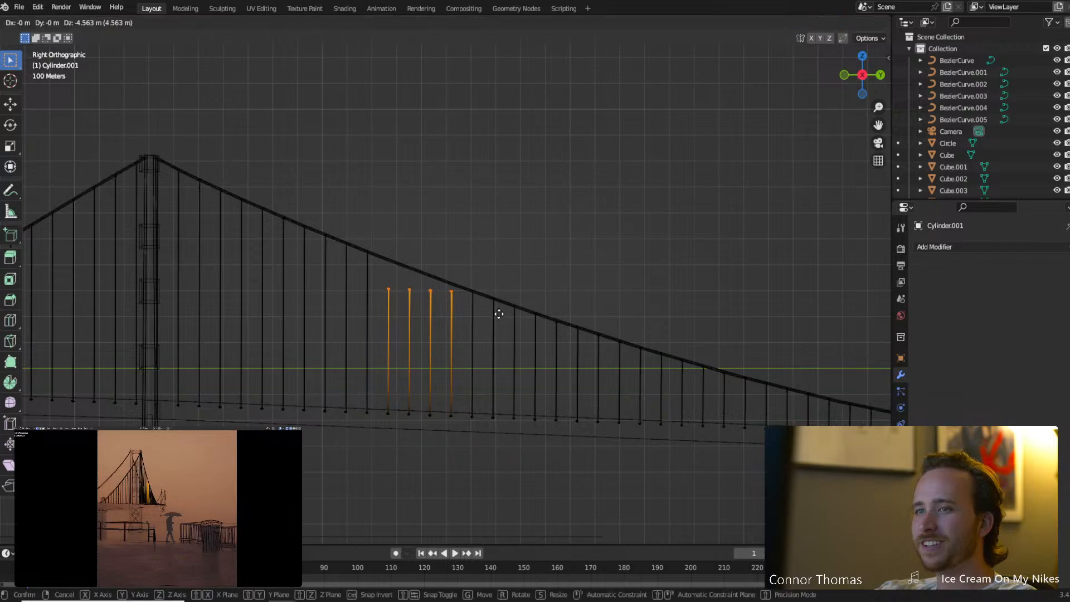
pyautogui.press('z')
pyautogui.click(496, 299)
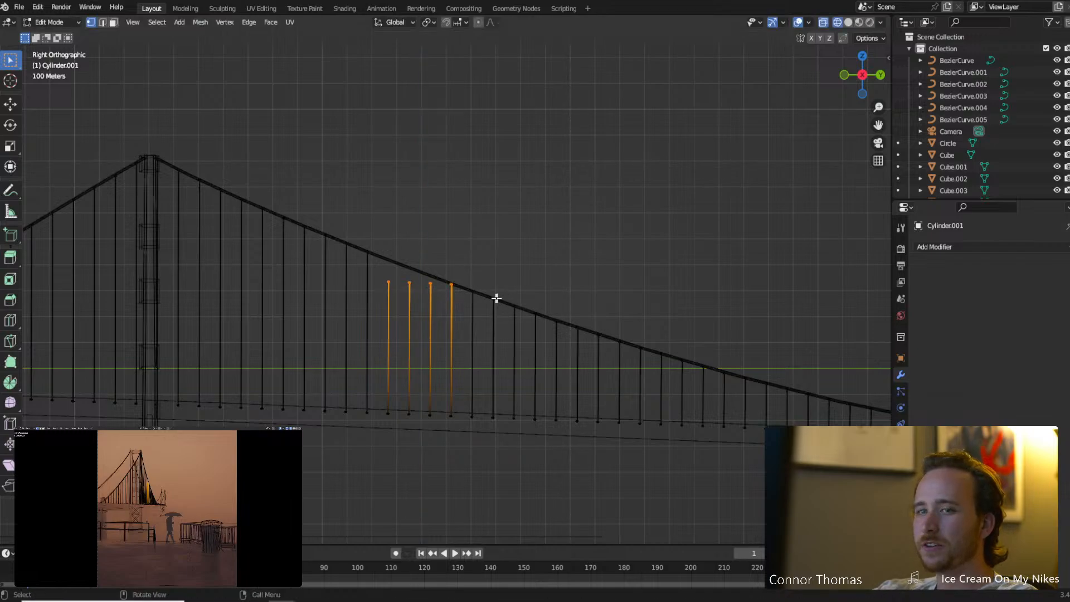
pyautogui.keyDown('shift'); pyautogui.click(461, 289); pyautogui.keyUp('shift')
pyautogui.press('g')
pyautogui.press('z')
pyautogui.click(461, 293)
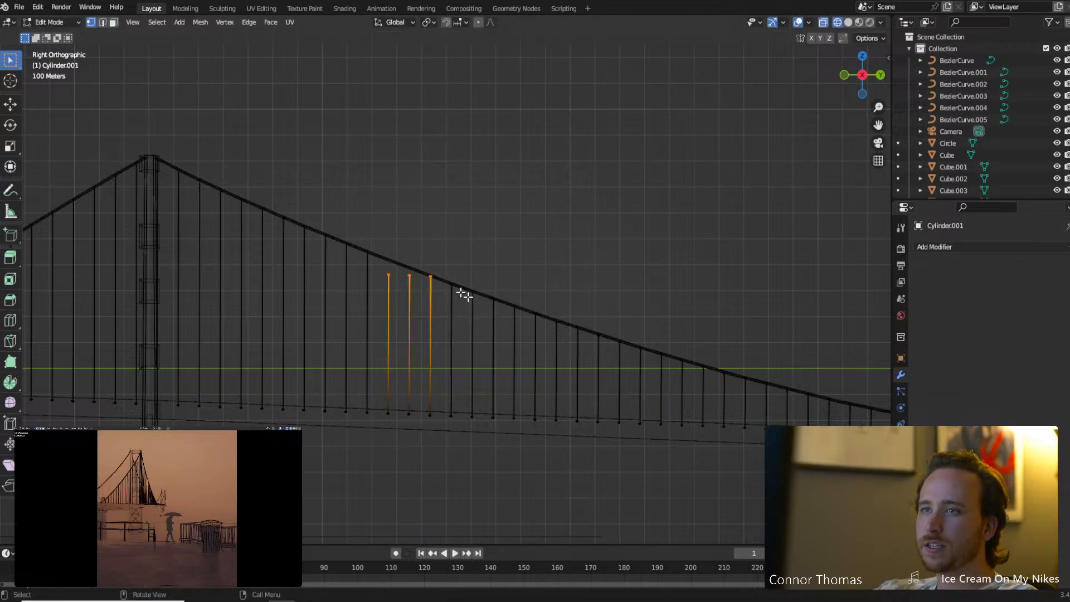
# Deselect the finished suspender top, raise the last 2 to the cable, and lift the final one so it meets the cable.
pyautogui.keyDown('shift'); pyautogui.click(442, 276); pyautogui.keyUp('shift')
pyautogui.press('g')
pyautogui.press('z')
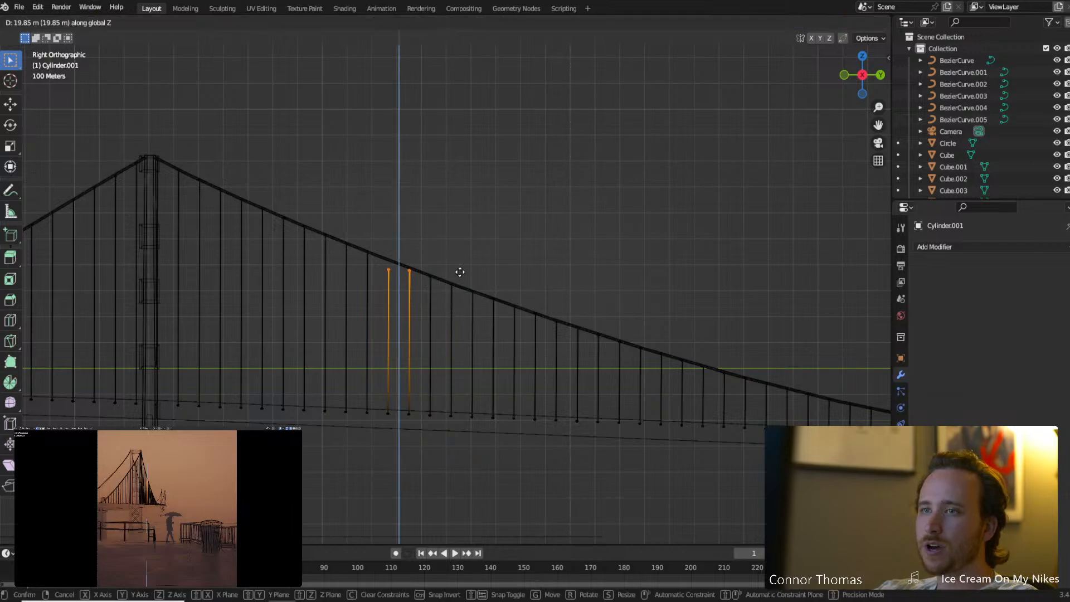
pyautogui.click(461, 248)
pyautogui.keyDown('shift'); pyautogui.click(413, 261); pyautogui.keyUp('shift')
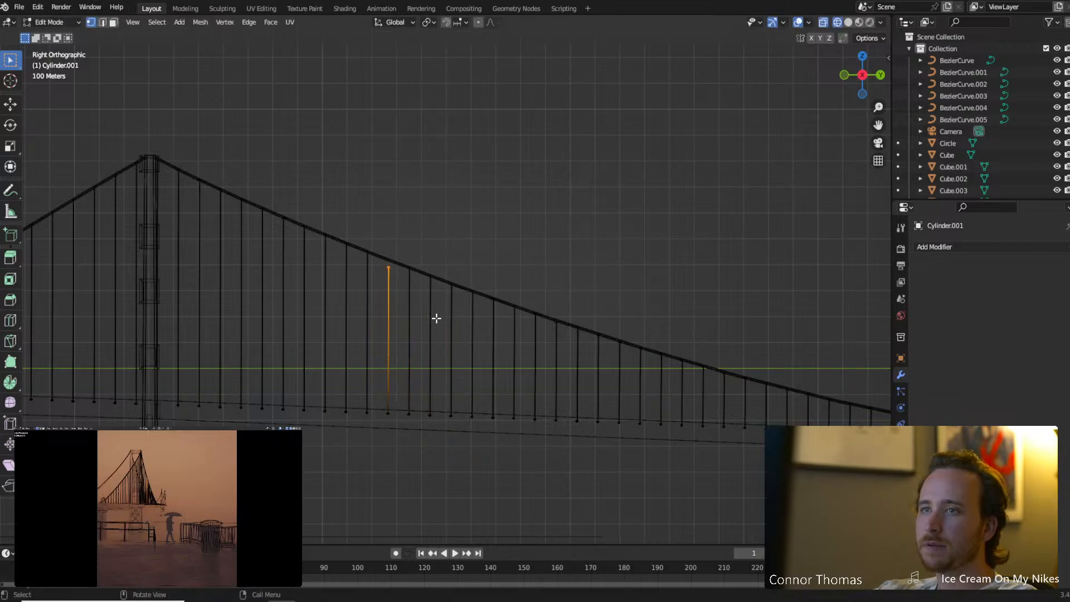
pyautogui.press('g')
pyautogui.press('z')
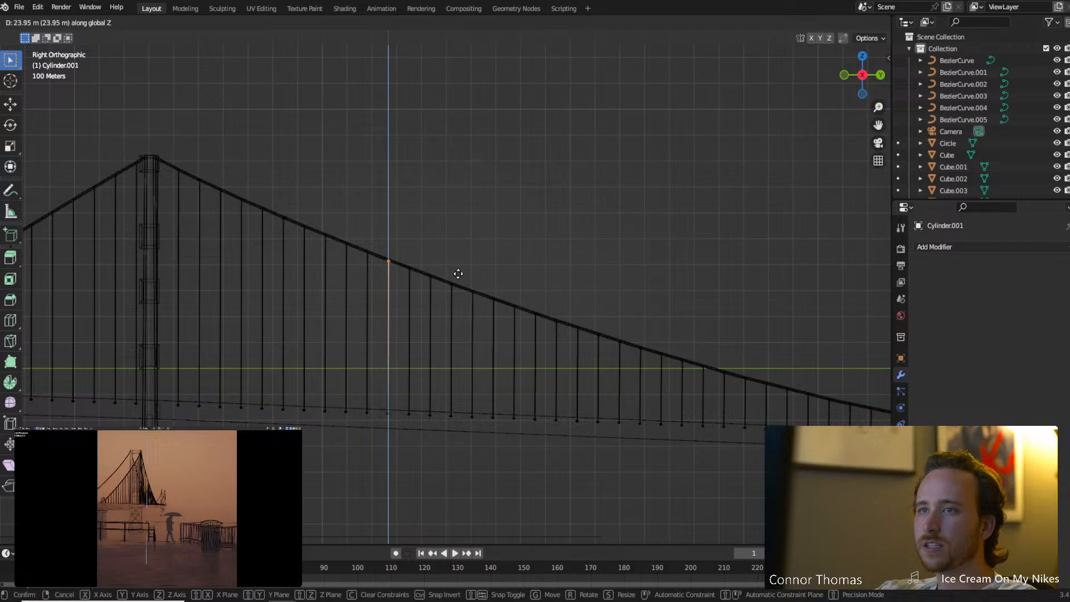
pyautogui.click(459, 272)
# Clear the vertex selection at the short suspenders around the main cable's lowest point.
pyautogui.keyDown('shift'); pyautogui.moveTo(652, 383); pyautogui.dragTo(526, 346, button='middle'); pyautogui.keyUp('shift')
pyautogui.keyDown('shift'); pyautogui.moveTo(724, 399); pyautogui.dragTo(588, 365, button='middle'); pyautogui.keyUp('shift')
pyautogui.keyDown('shift'); pyautogui.moveTo(783, 378); pyautogui.dragTo(511, 351, button='middle'); pyautogui.keyUp('shift')
pyautogui.keyDown('shift'); pyautogui.moveTo(602, 351); pyautogui.dragTo(553, 343, button='middle'); pyautogui.keyUp('shift')
pyautogui.press('a')
pyautogui.press('a')
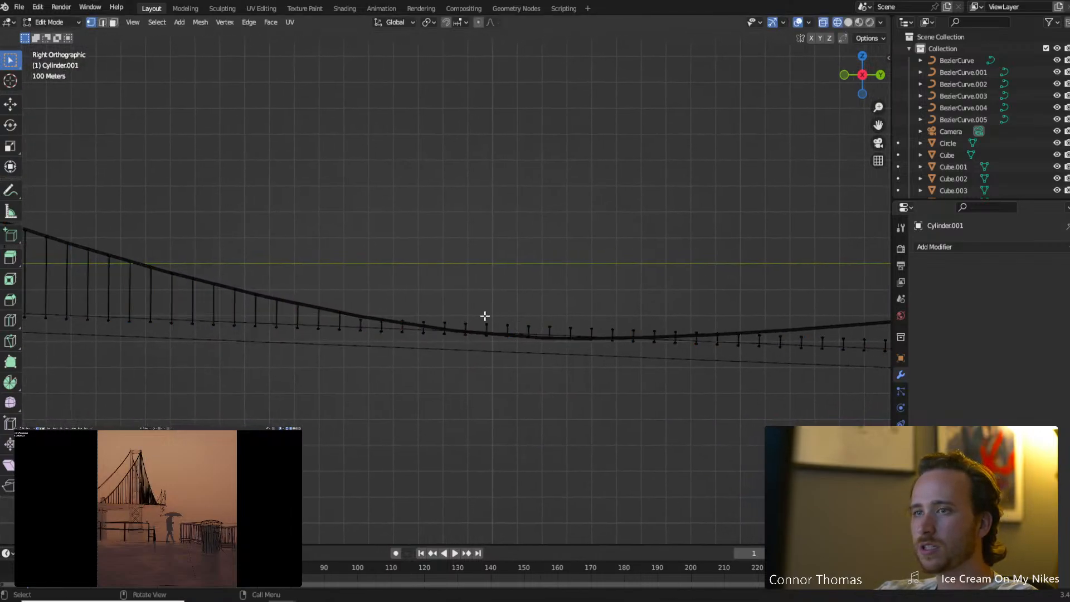
pyautogui.press('c')
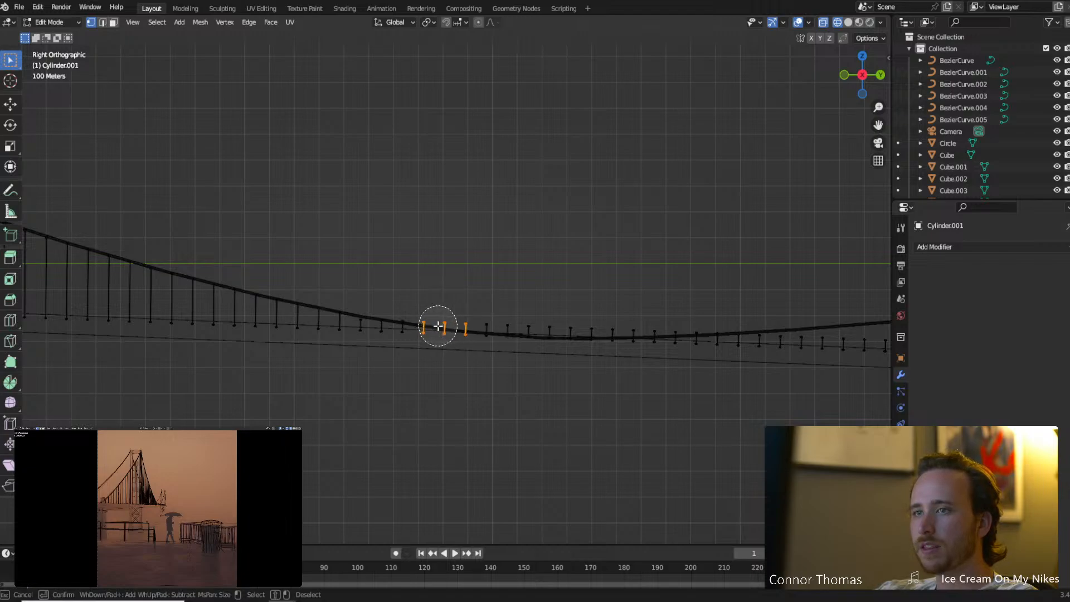
pyautogui.moveTo(438, 326); pyautogui.dragTo(492, 312)
pyautogui.press('Escape')
pyautogui.press('a')
pyautogui.press('a')
# Select the top of the first short suspender protruding above the cable and lower it about 14 m along Z onto the cable.
pyautogui.press('c')
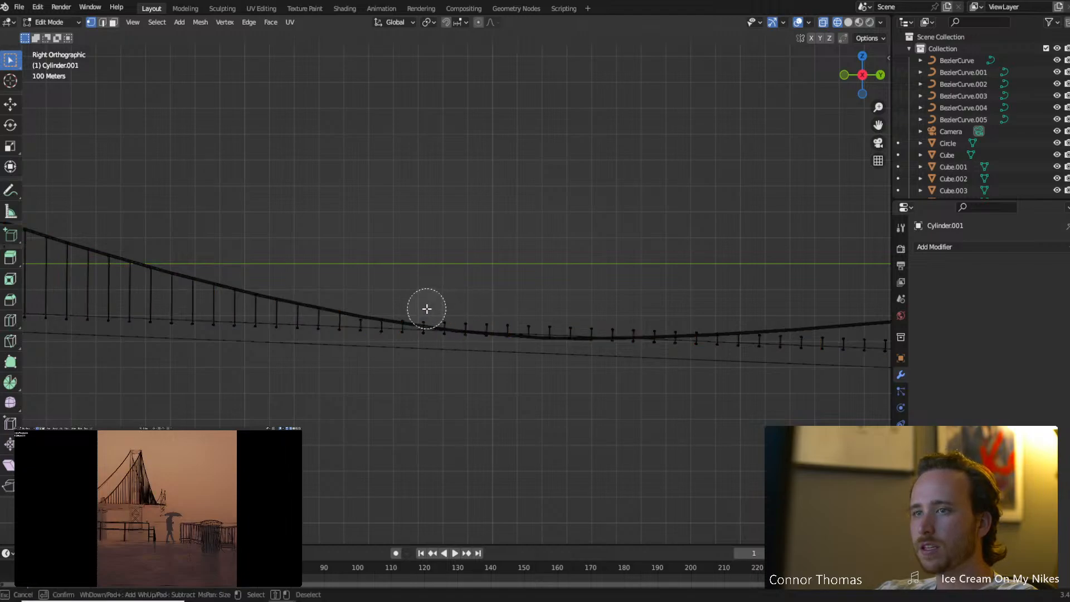
pyautogui.click(427, 308)
pyautogui.press('Escape')
pyautogui.press('g')
pyautogui.press('z')
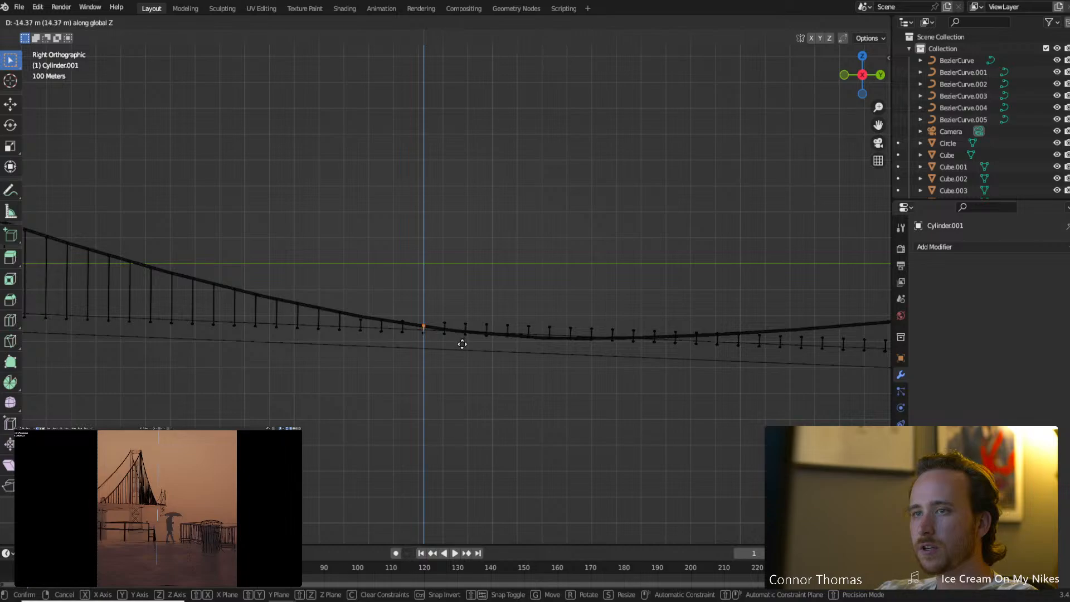
pyautogui.click(462, 344)
# Circle-select the tops of four short suspenders protruding above the main cable near its lowest point.
pyautogui.press('c')
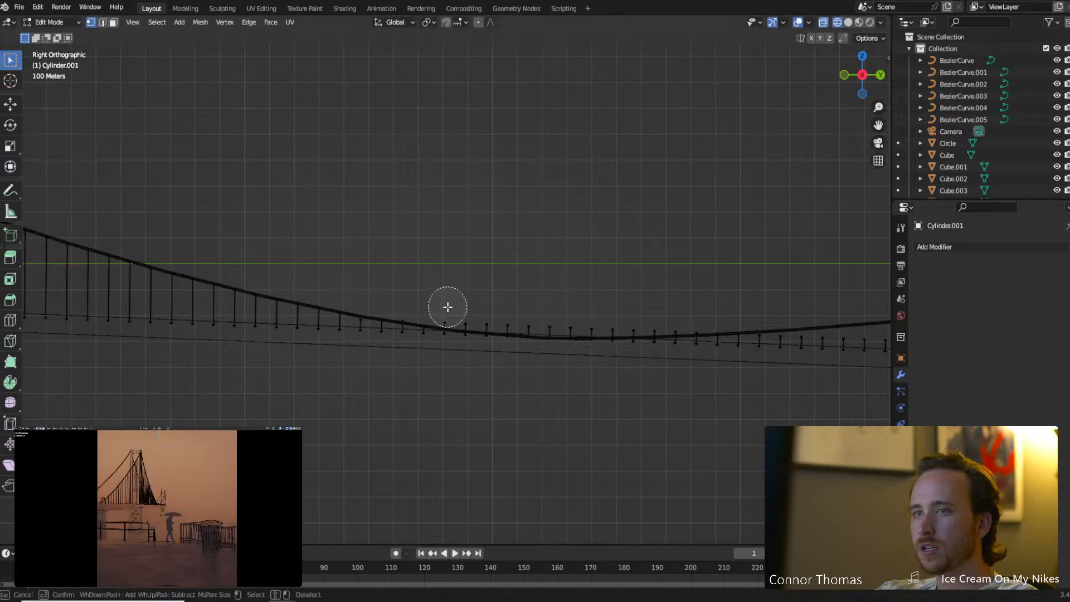
pyautogui.moveTo(478, 301); pyautogui.dragTo(575, 318)
pyautogui.press('Escape')
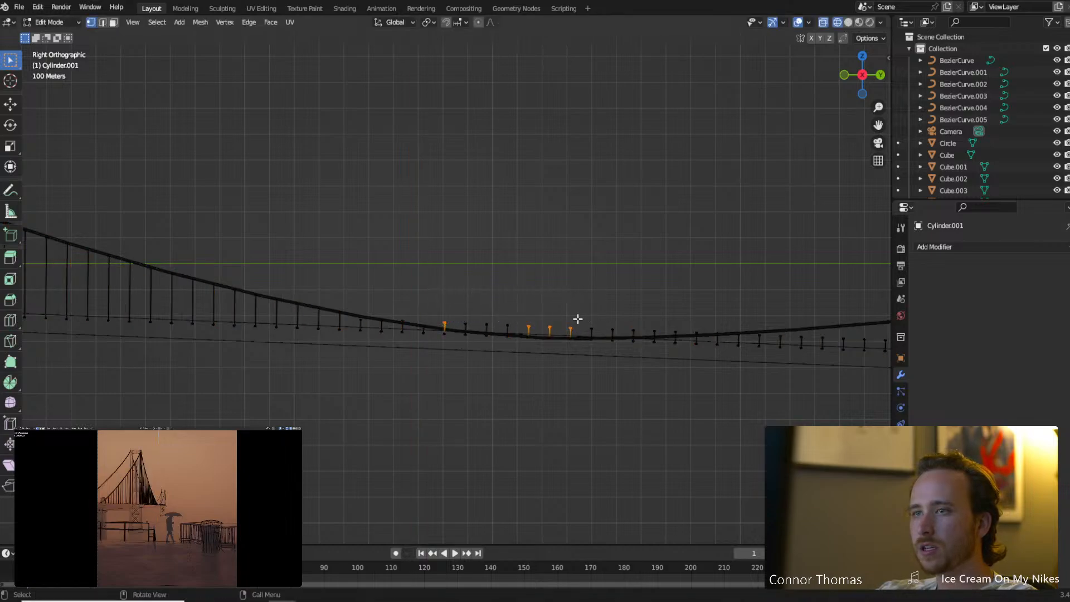
# Try to lower the four selected suspender tops along Z and undo the move, restoring the selection.
pyautogui.press('g')
pyautogui.press('z')
pyautogui.click(579, 329)
pyautogui.press('a')
pyautogui.hotkey('alt', 'a')
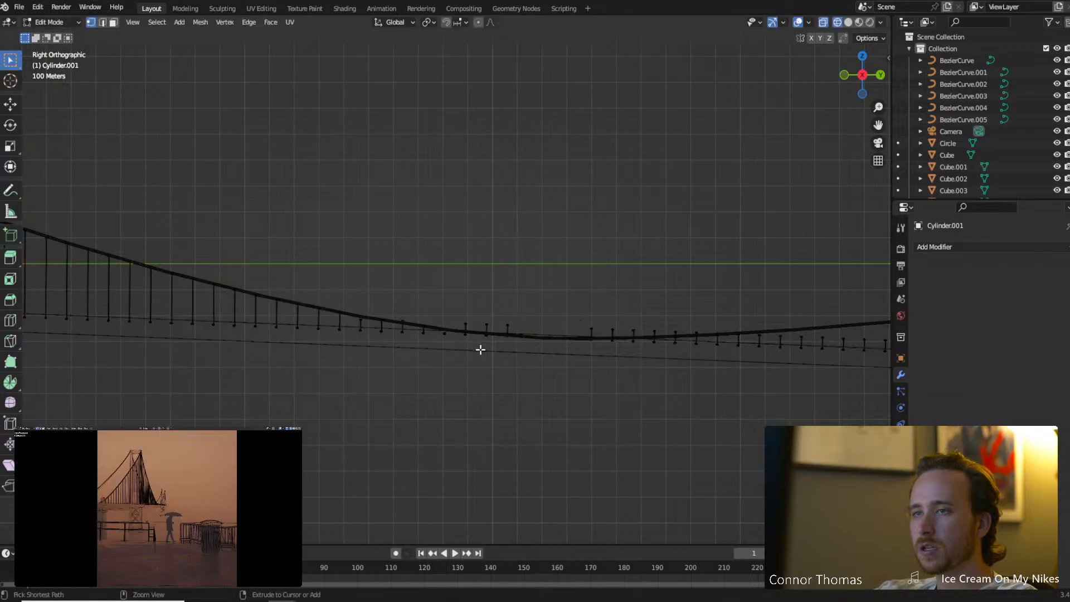
pyautogui.hotkey('ctrl', 'z')
pyautogui.hotkey('ctrl', 'z')
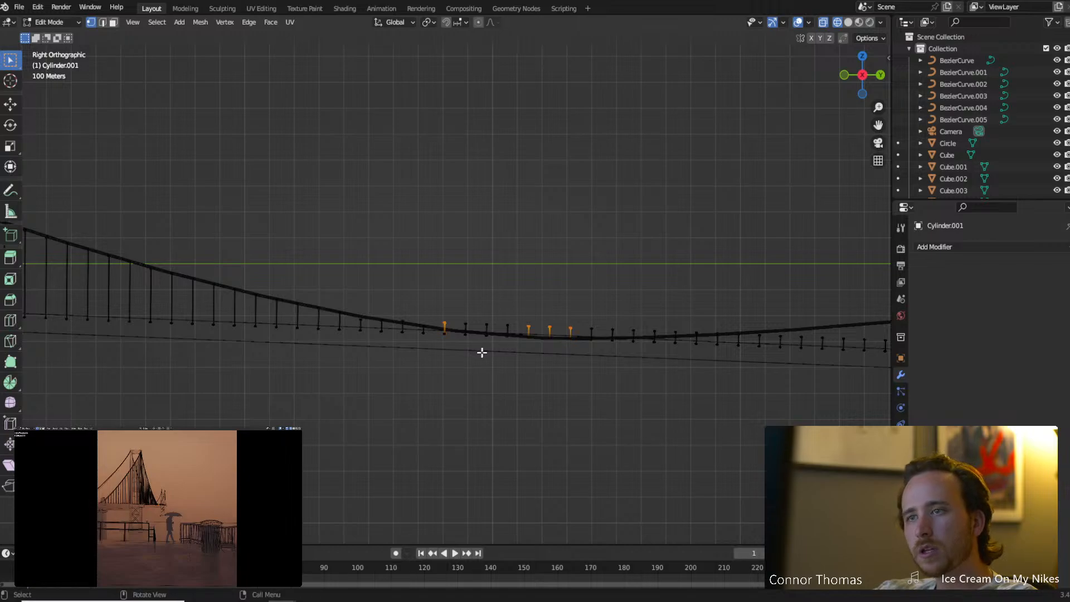
# Lower the four selected suspender tops along Z onto the cable and clear the selection.
pyautogui.scroll(3, 482, 352)
pyautogui.press('g')
pyautogui.press('z')
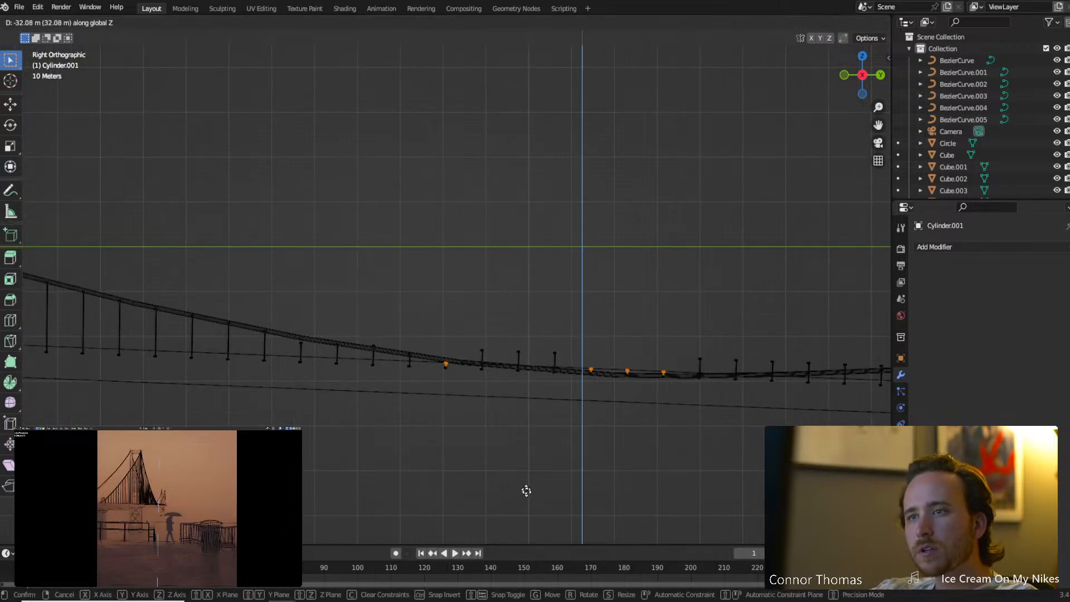
pyautogui.click(521, 471)
pyautogui.hotkey('alt', 'a')
# Delete the vertices of the three adjacent flattened suspenders at the cable's lowest stretch.
pyautogui.press('c')
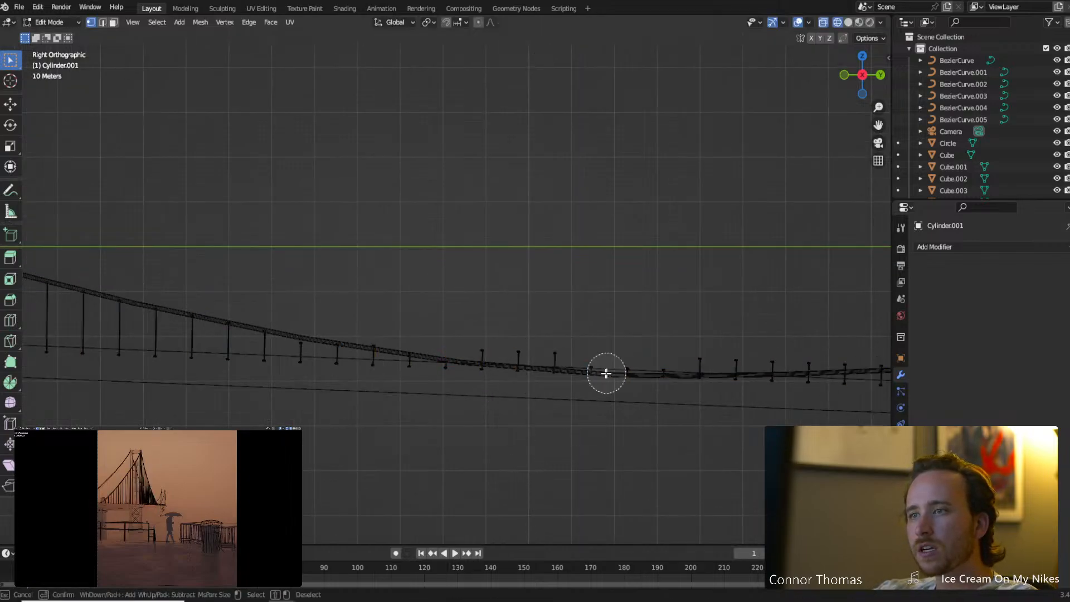
pyautogui.moveTo(599, 374); pyautogui.dragTo(665, 371)
pyautogui.rightClick(664, 371)
pyautogui.press('x')
pyautogui.click(663, 371)
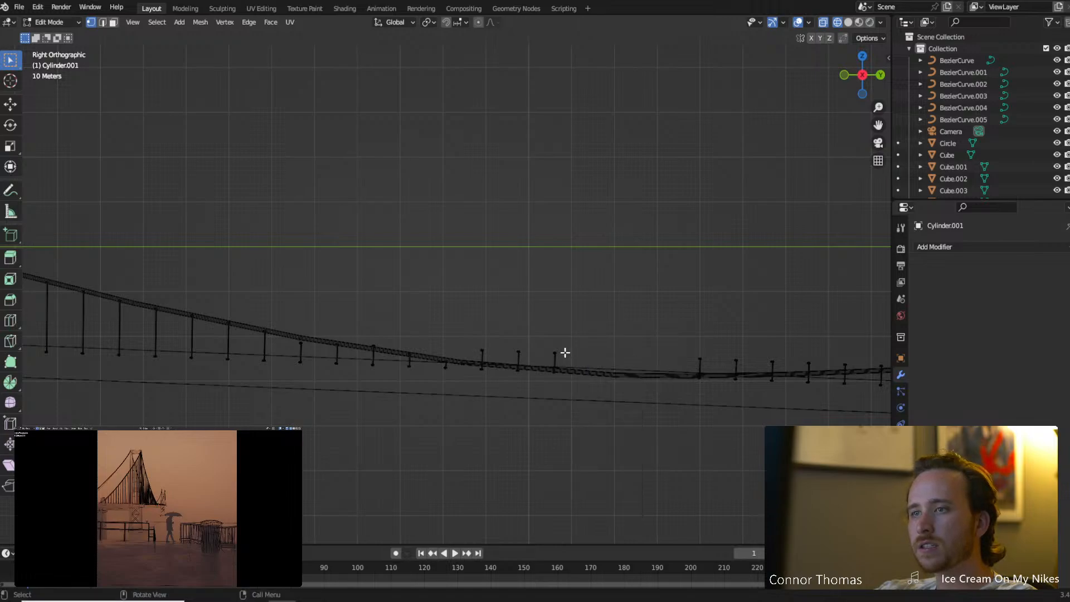
# Delete the vertices of the two short suspenders just before the cleared gap, including their leftover vertices.
pyautogui.press('c')
pyautogui.moveTo(565, 352); pyautogui.dragTo(519, 363)
pyautogui.rightClick(518, 363)
pyautogui.press('x')
pyautogui.click(506, 362)
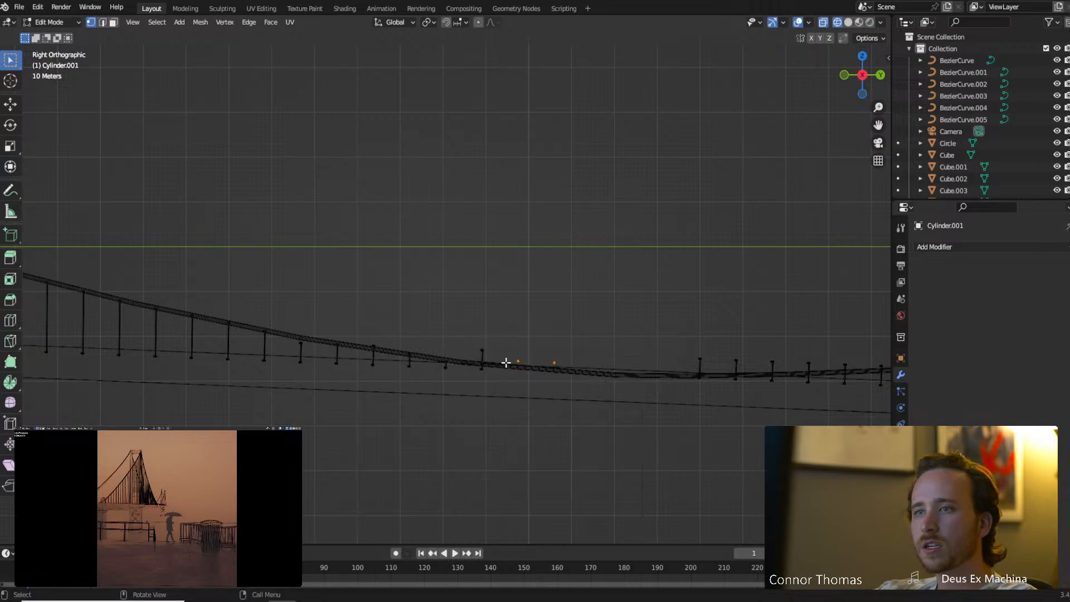
pyautogui.press('c')
pyautogui.rightClick(506, 363)
pyautogui.press('x')
pyautogui.click(530, 370)
# Select the next protruding suspender before the gap, cancel its accidental move and delete its vertices.
pyautogui.click(480, 355)
pyautogui.press('g')
pyautogui.press('z')
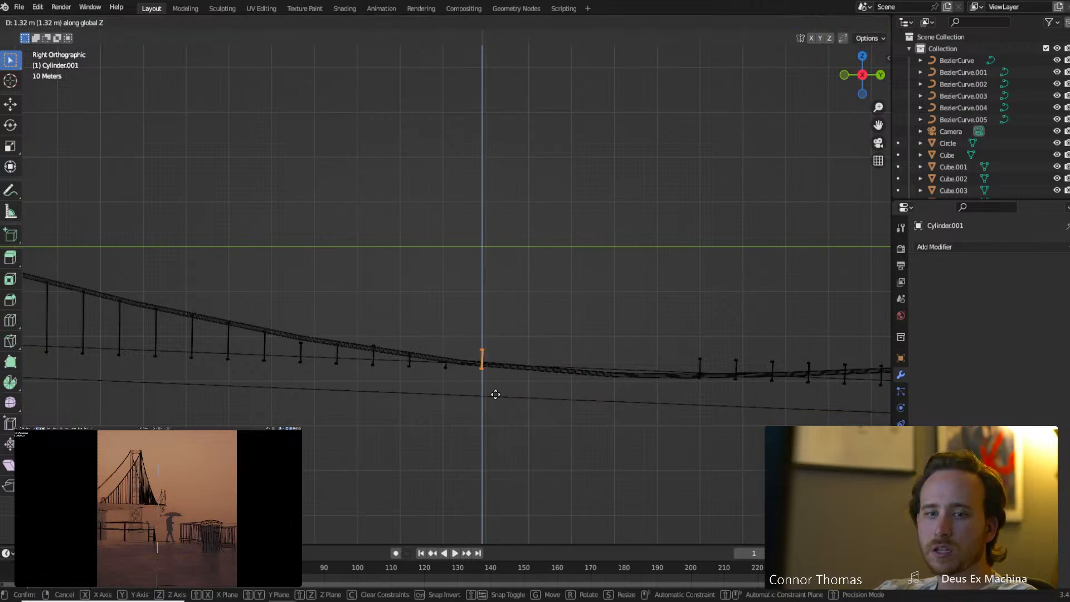
pyautogui.press('x')
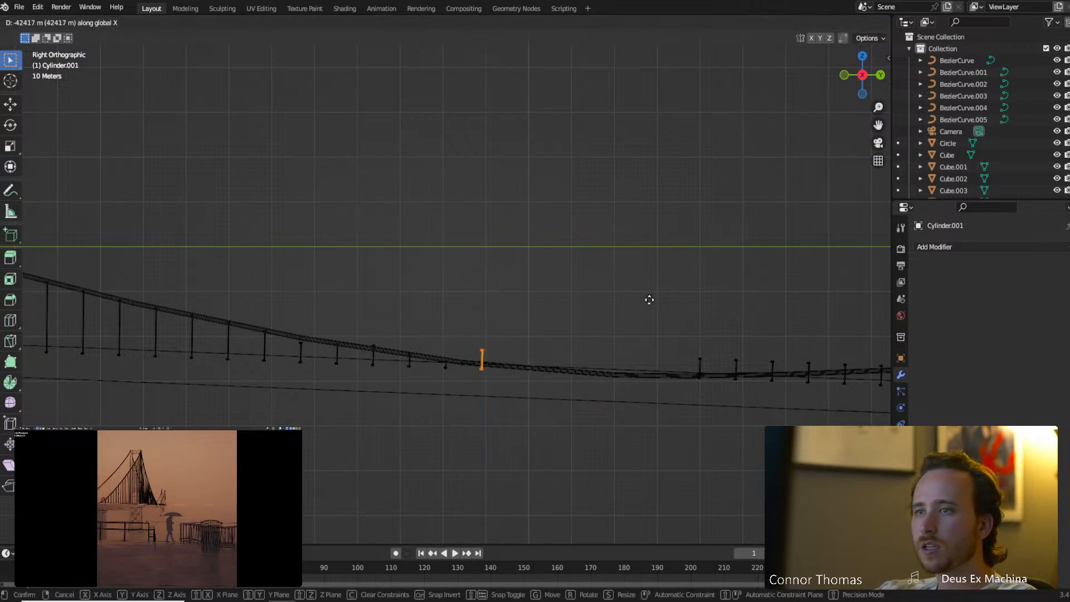
pyautogui.rightClick(650, 300)
pyautogui.press('x')
pyautogui.click(660, 329)
# Delete the vertices of the five short suspenders protruding above the cable just past its lowest point.
pyautogui.keyDown('shift'); pyautogui.moveTo(660, 329); pyautogui.dragTo(493, 310, button='middle'); pyautogui.keyUp('shift')
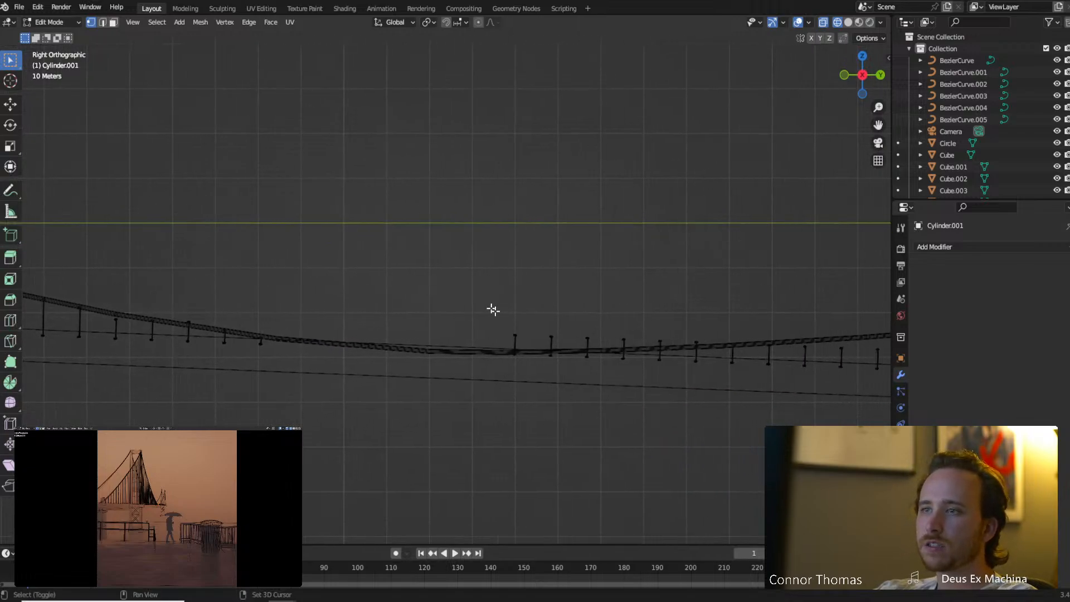
pyautogui.press('c')
pyautogui.moveTo(440, 325); pyautogui.dragTo(564, 328)
pyautogui.rightClick(587, 334)
pyautogui.press('x')
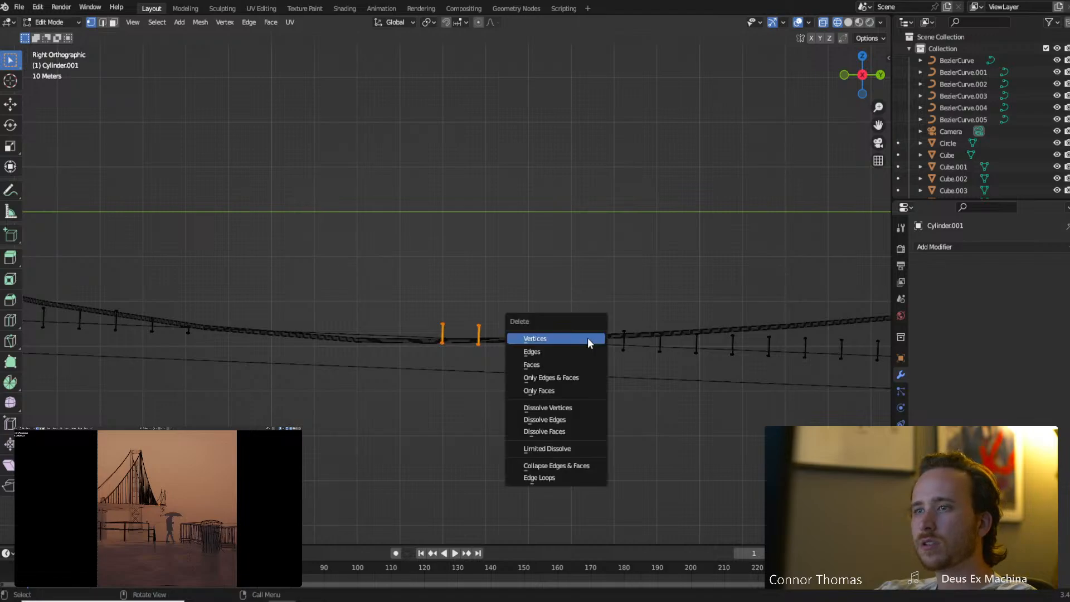
pyautogui.click(589, 340)
# Move the top of the first remaining suspender past the gap along Z onto the cable and deselect it.
pyautogui.keyDown('shift'); pyautogui.moveTo(592, 356); pyautogui.dragTo(482, 352, button='middle'); pyautogui.keyUp('shift')
pyautogui.click(523, 307)
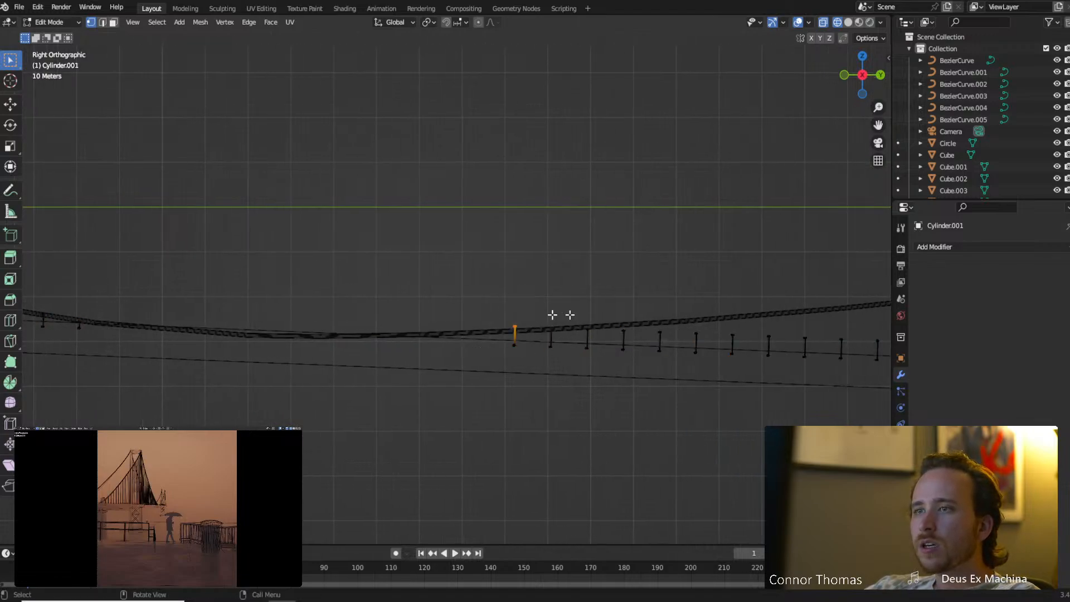
pyautogui.press('g')
pyautogui.press('z')
pyautogui.click(609, 330)
pyautogui.moveTo(608, 330)
pyautogui.keyDown('shift'); pyautogui.mouseDown(button='middle')
pyautogui.moveTo(509, 354)
pyautogui.moveTo(532, 352)
pyautogui.moveTo(443, 336)
pyautogui.mouseUp(button='middle'); pyautogui.keyUp('shift')
pyautogui.press('a')
pyautogui.press('a')
# Select the tops of the next three suspenders below the cable, raise them along Z toward it and deselect them.
pyautogui.press('c')
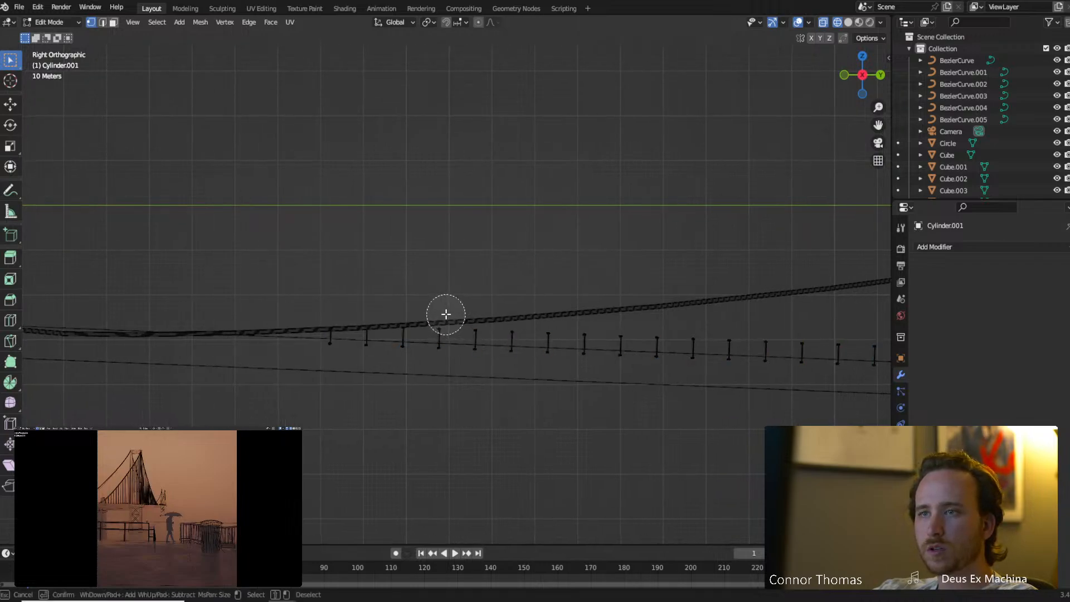
pyautogui.moveTo(445, 315); pyautogui.dragTo(513, 312)
pyautogui.press('Escape')
pyautogui.press('g')
pyautogui.press('z')
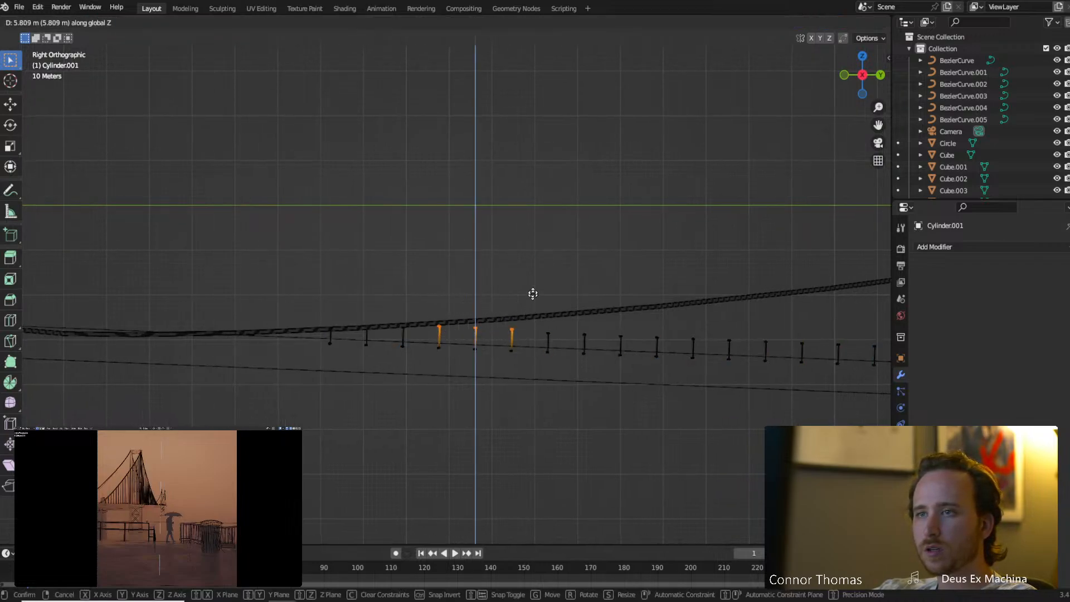
pyautogui.click(530, 263)
pyautogui.press('a')
pyautogui.press('a')
# Raise the middle of those three suspender tops along Z to the cable and clear the selection.
pyautogui.press('c')
pyautogui.click(480, 318)
pyautogui.press('Escape')
pyautogui.press('g')
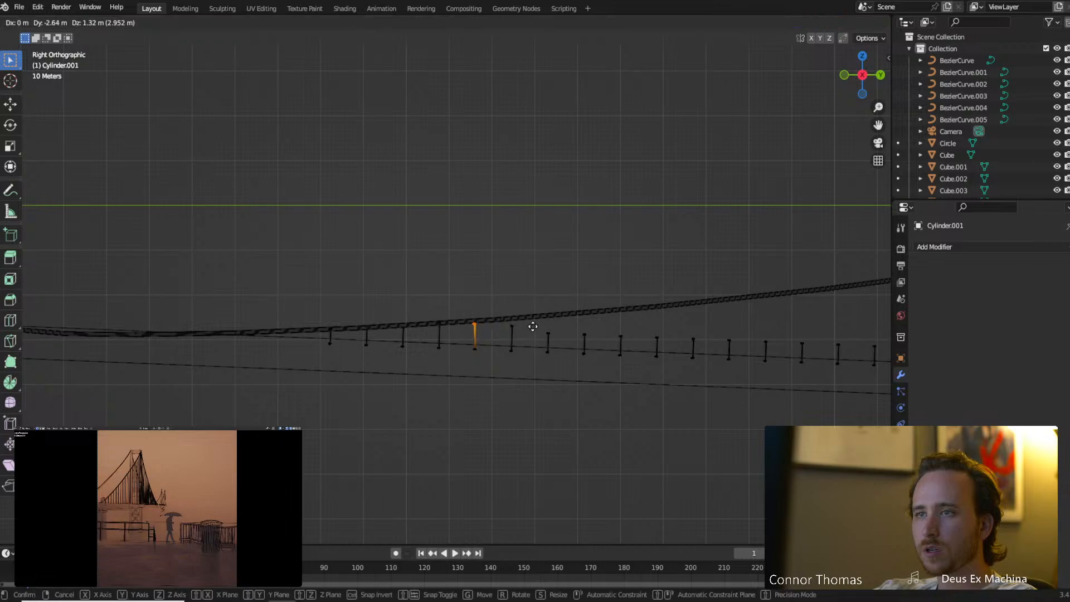
pyautogui.press('z')
pyautogui.click(535, 332)
pyautogui.press('a')
pyautogui.press('a')
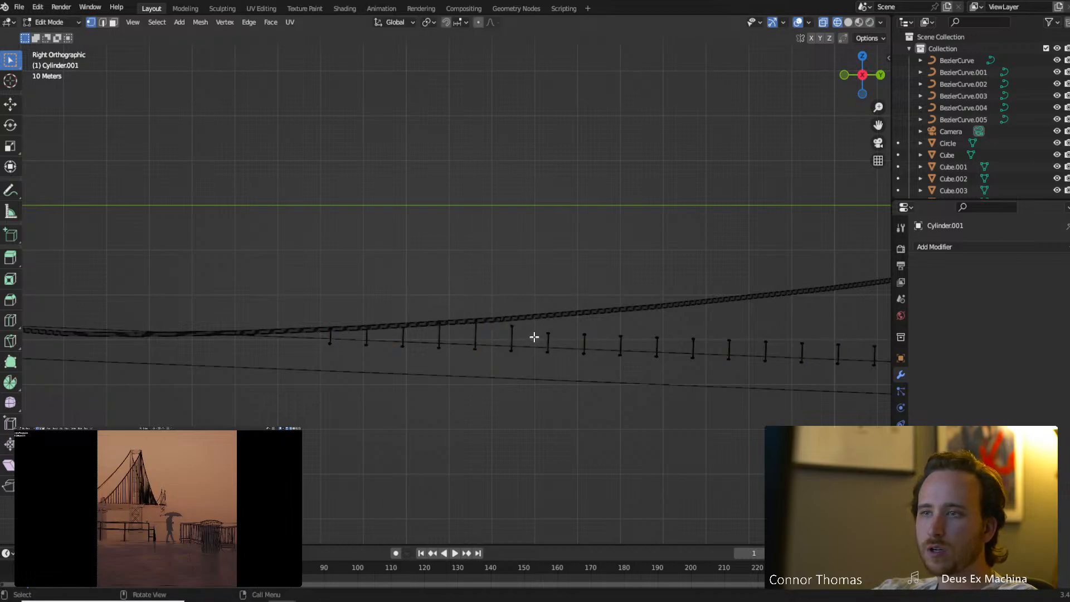
# Raise the third suspender top about 16 m along Z to meet the cable and clear the selection.
pyautogui.press('c')
pyautogui.click(516, 313)
pyautogui.press('Escape')
pyautogui.press('g')
pyautogui.press('z')
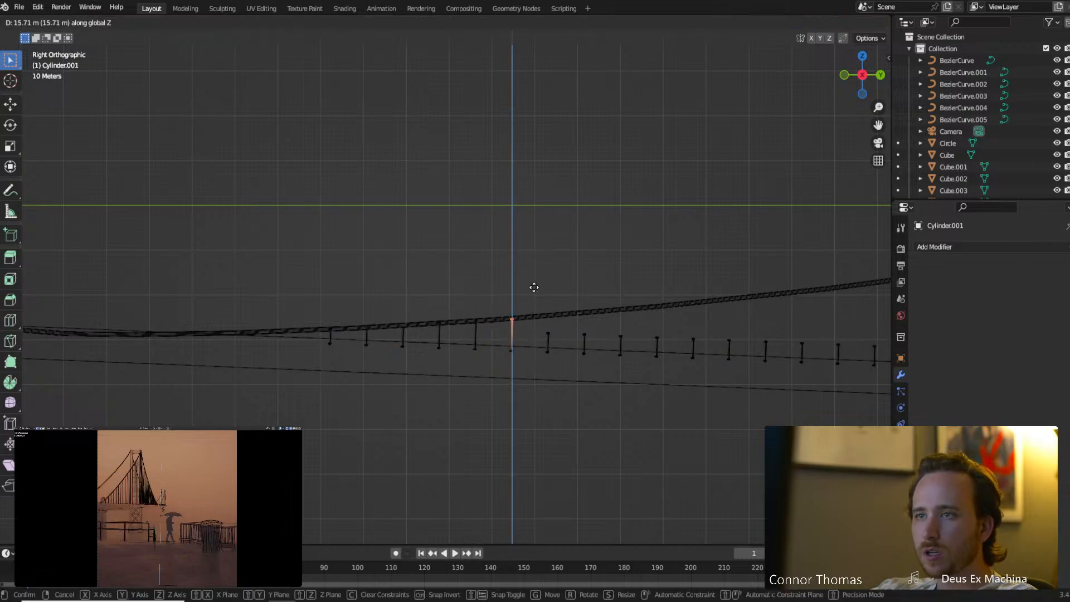
pyautogui.click(534, 287)
pyautogui.press('a')
pyautogui.press('a')
# Raise the top of the next short suspender along Z to the cable and deselect it.
pyautogui.press('c')
pyautogui.click(454, 319)
pyautogui.press('Escape')
pyautogui.press('g')
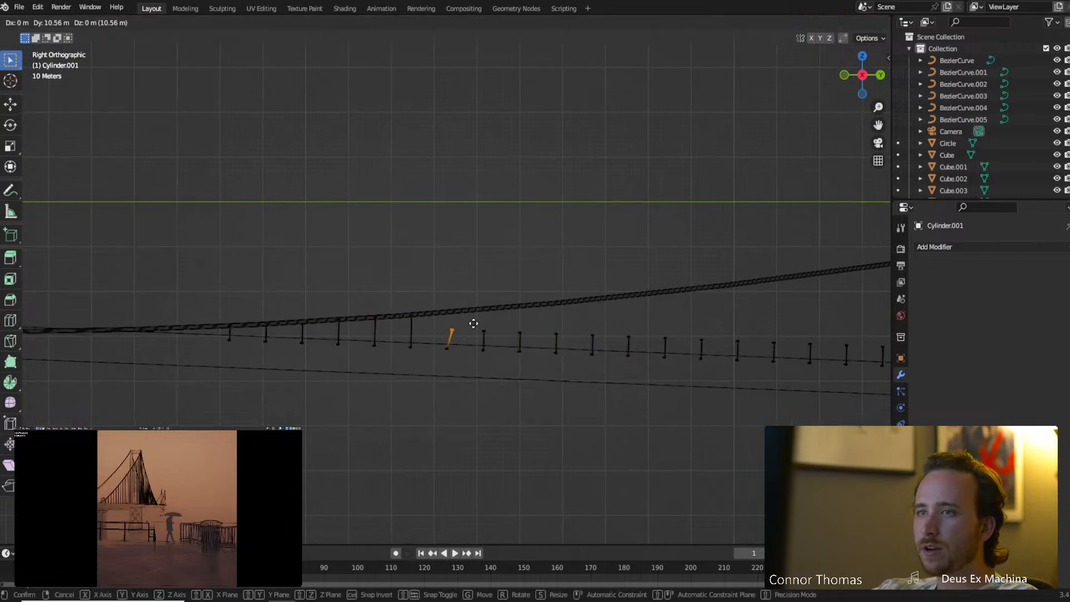
pyautogui.press('z')
pyautogui.click(478, 259)
pyautogui.hotkey('alt', 'a')
# Select the next eight suspender tops, raise them together along Z until the first meets the cable, and deselect them.
pyautogui.press('c')
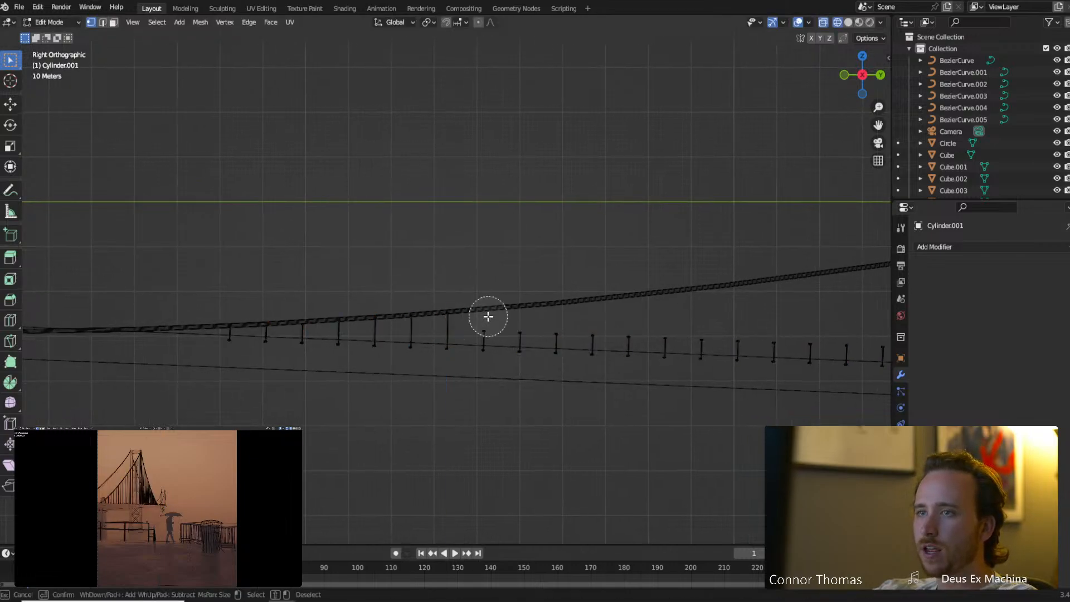
pyautogui.moveTo(487, 313)
pyautogui.mouseDown()
pyautogui.moveTo(566, 332)
pyautogui.moveTo(810, 318)
pyautogui.mouseUp()
pyautogui.press('Escape')
pyautogui.press('g')
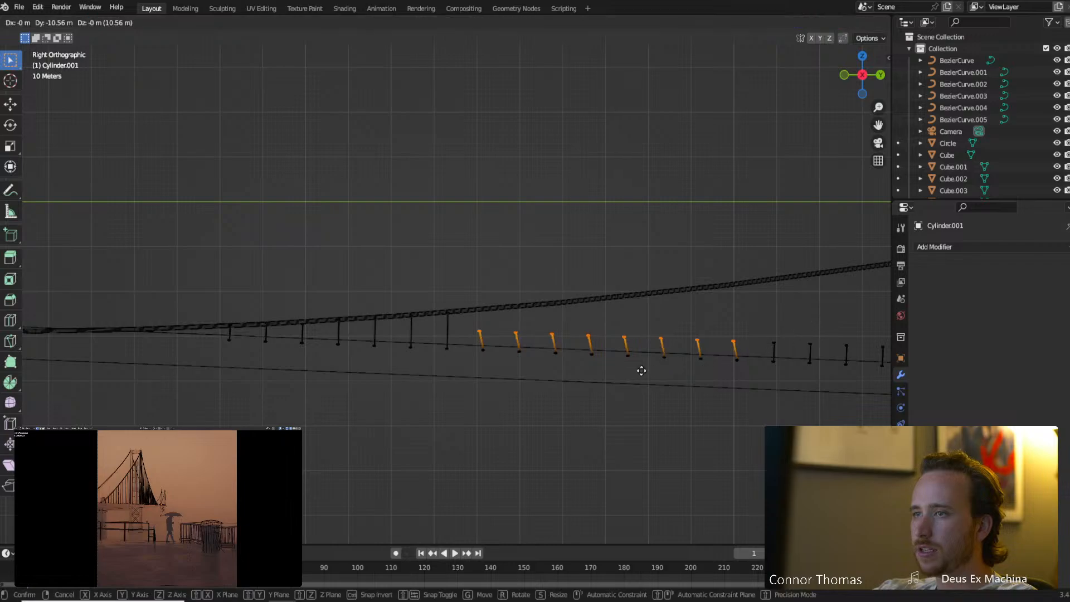
pyautogui.press('z')
pyautogui.click(655, 330)
pyautogui.keyDown('shift'); pyautogui.moveTo(559, 345); pyautogui.dragTo(411, 380, button='middle'); pyautogui.keyUp('shift')
pyautogui.hotkey('alt', 'a')
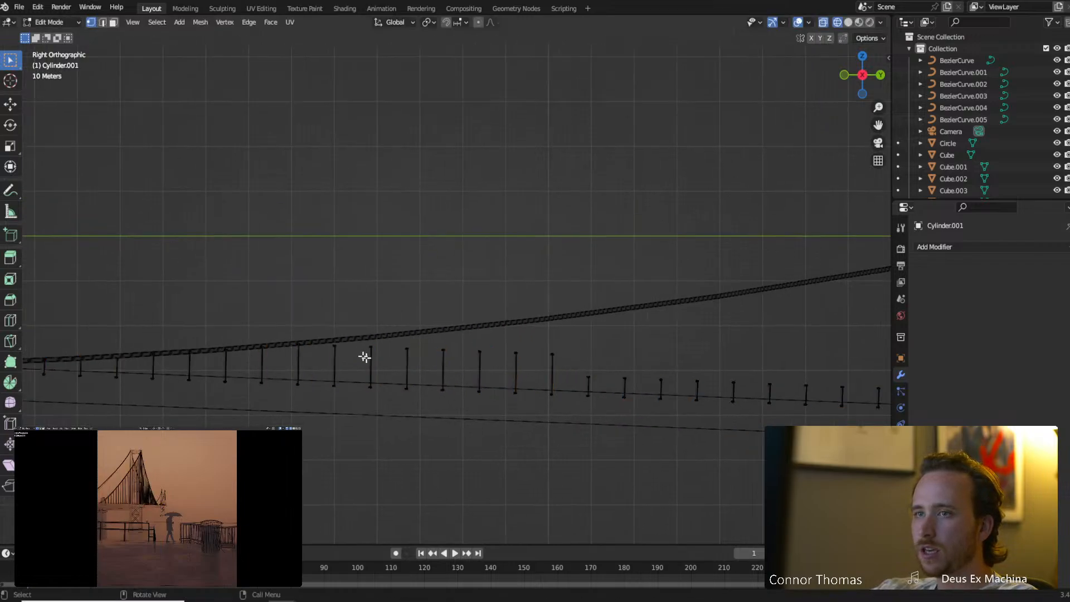
# Select the seven lengthened suspender tops still below the cable and raise them along Z until the first meets it.
pyautogui.press('c')
pyautogui.click(335, 334)
pyautogui.moveTo(335, 334); pyautogui.dragTo(581, 340)
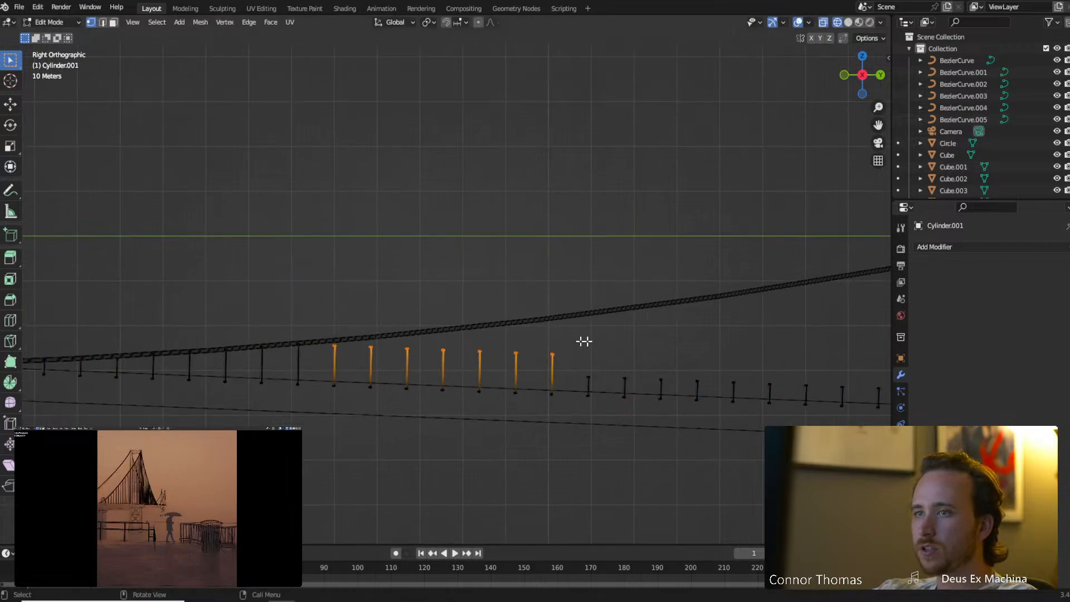
pyautogui.press('Escape')
pyautogui.press('g')
pyautogui.press('z')
pyautogui.rightClick(490, 306)
pyautogui.press('g')
pyautogui.press('z')
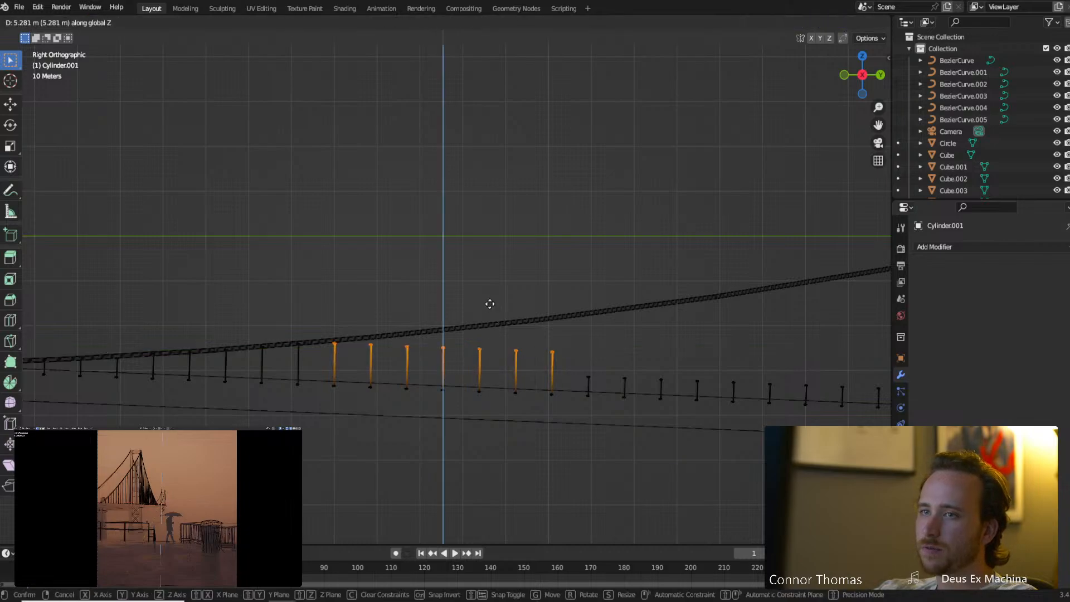
pyautogui.click(490, 302)
# Deselect the finished suspender top and raise the remaining six along Z until the next one meets the cable.
pyautogui.press('c')
pyautogui.middleClick(332, 332)
pyautogui.press('Escape')
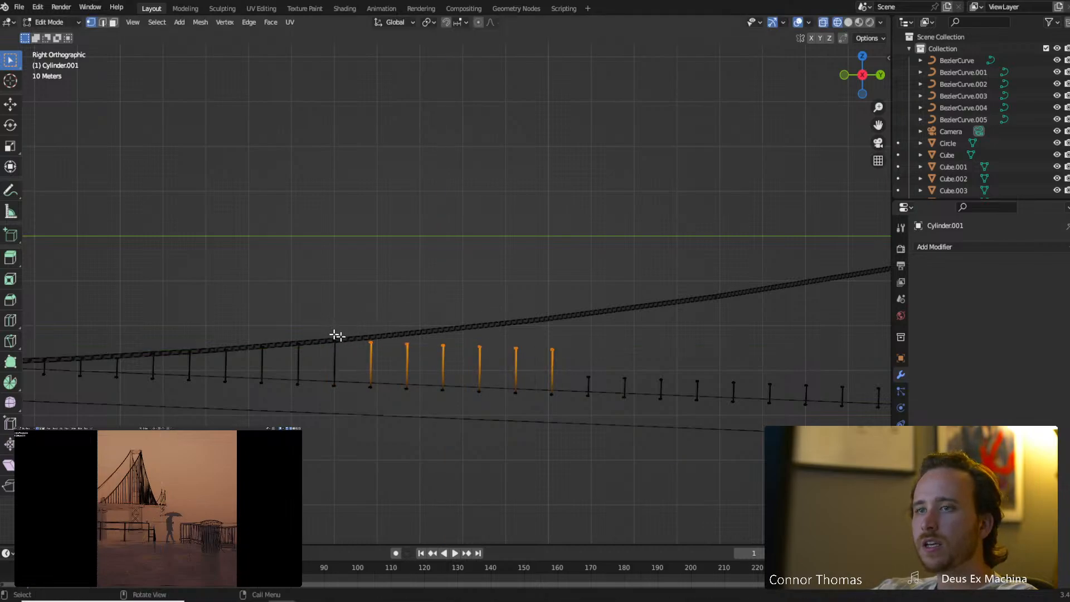
pyautogui.press('g')
pyautogui.press('z')
pyautogui.click(446, 347)
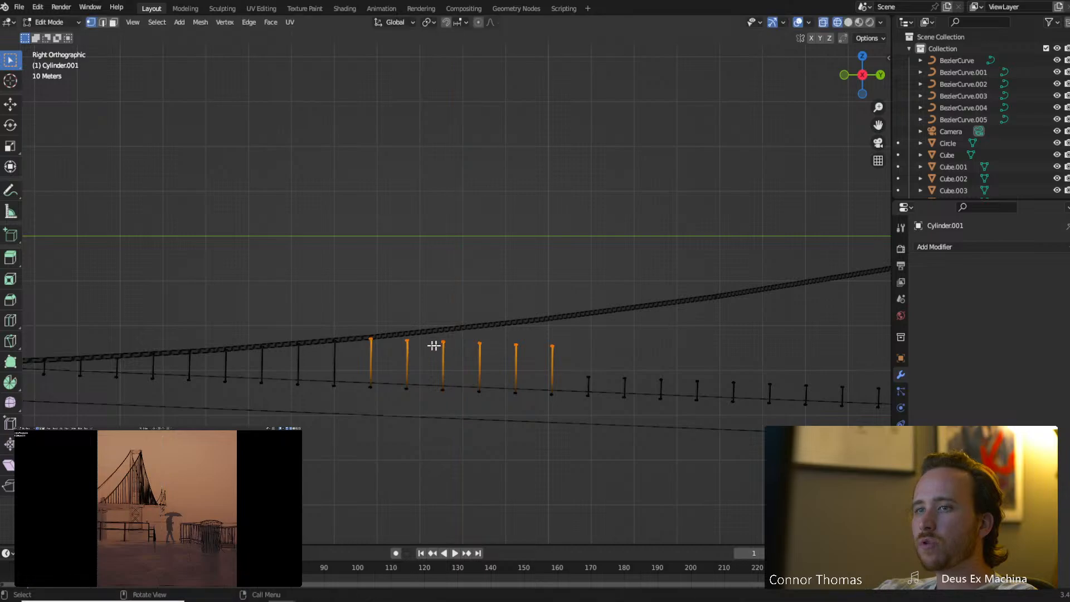
# Remove the finished top from the selection and raise the remaining five along Z to the cable.
pyautogui.press('c')
pyautogui.middleClick(370, 334)
pyautogui.press('Escape')
pyautogui.press('g')
pyautogui.press('z')
pyautogui.click(440, 347)
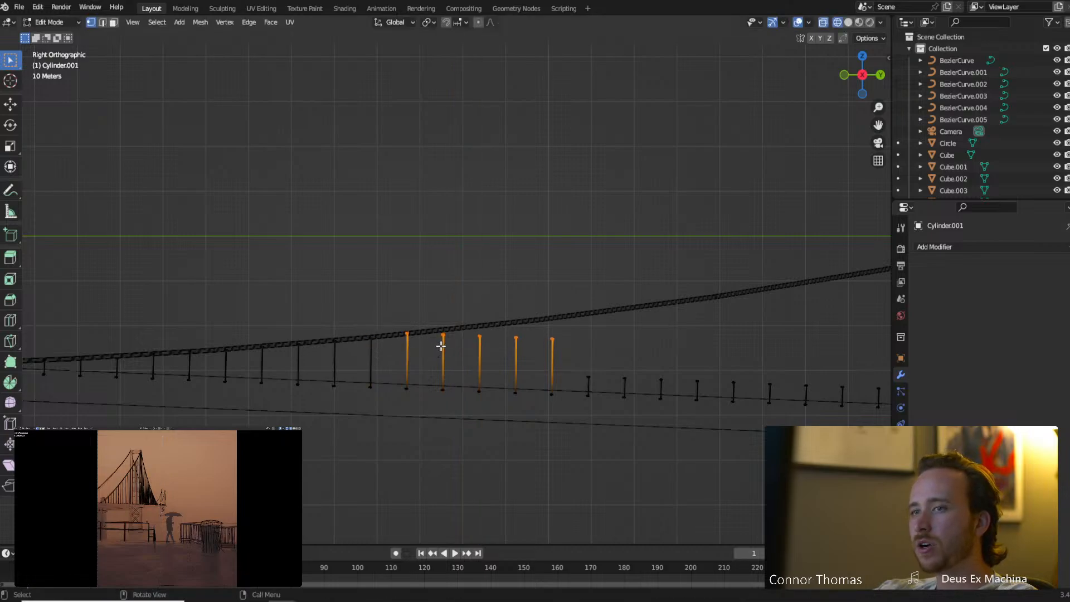
# Deselect the next finished top and raise the remaining four along Z to the cable.
pyautogui.press('c')
pyautogui.middleClick(411, 350)
pyautogui.press('Escape')
pyautogui.press('g')
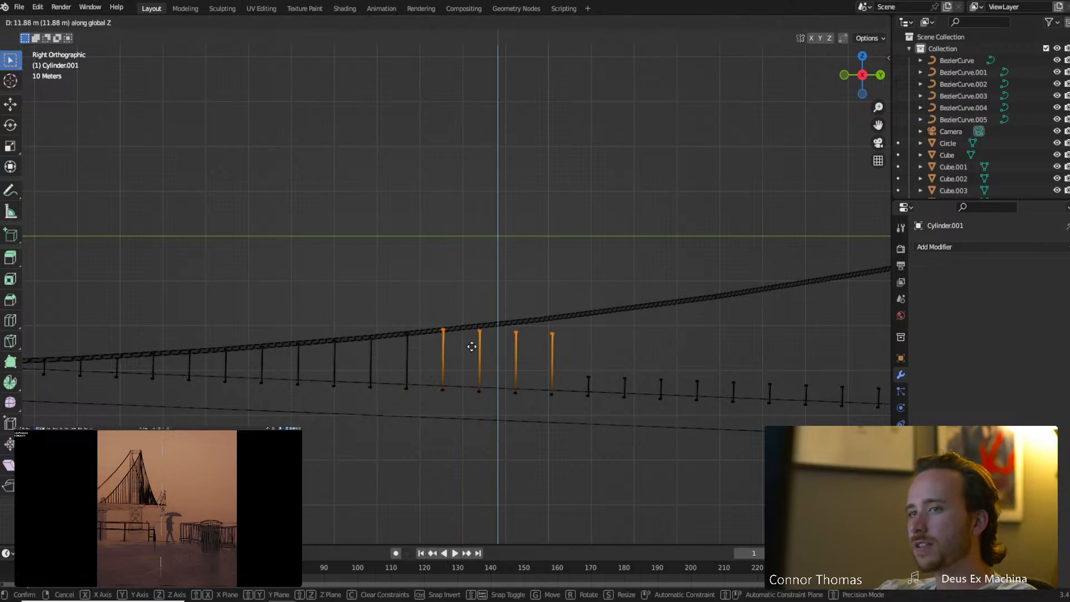
pyautogui.click(471, 343)
# Take the finished top out of the selection and raise the remaining three along Z toward the cable.
pyautogui.press('c')
pyautogui.middleClick(442, 333)
pyautogui.press('Escape')
pyautogui.press('g')
pyautogui.press('z')
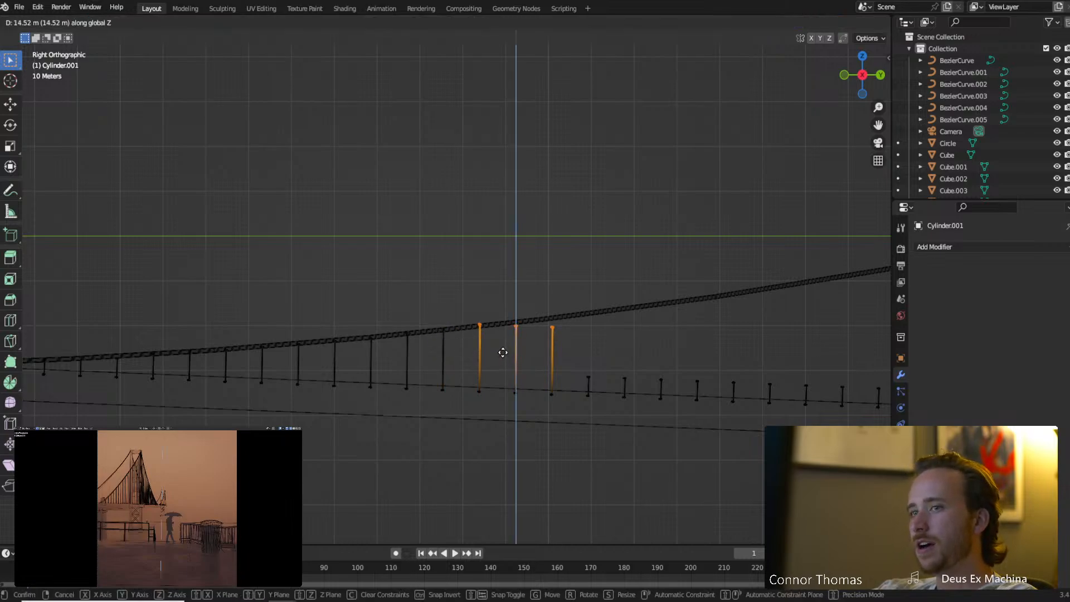
pyautogui.click(503, 355)
# Deselect the finished suspender top and raise the last two along Z to the cable.
pyautogui.press('c')
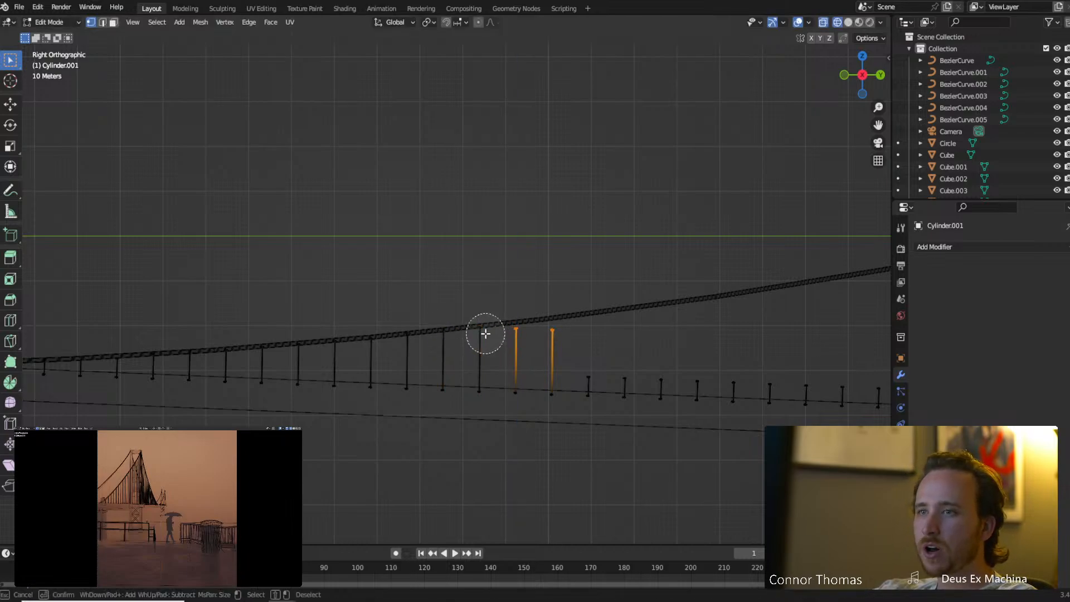
pyautogui.press('Escape')
pyautogui.press('g')
pyautogui.press('z')
pyautogui.click(560, 352)
# Deselect the first of the two tops and raise the final one along Z to meet the cable.
pyautogui.press('c')
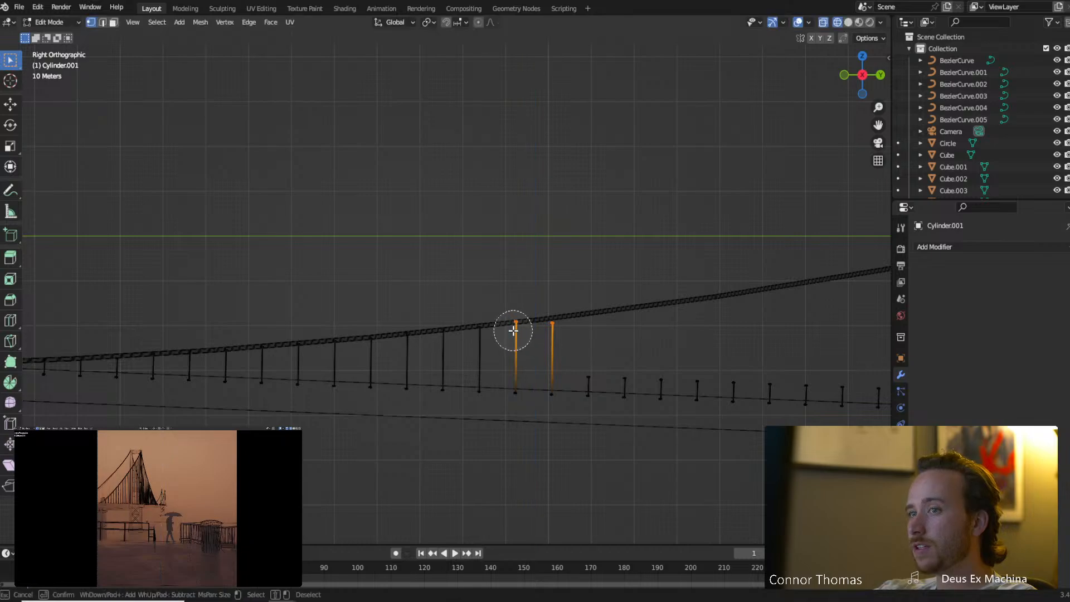
pyautogui.middleClick(511, 330)
pyautogui.press('Escape')
pyautogui.press('g')
pyautogui.press('z')
pyautogui.click(596, 367)
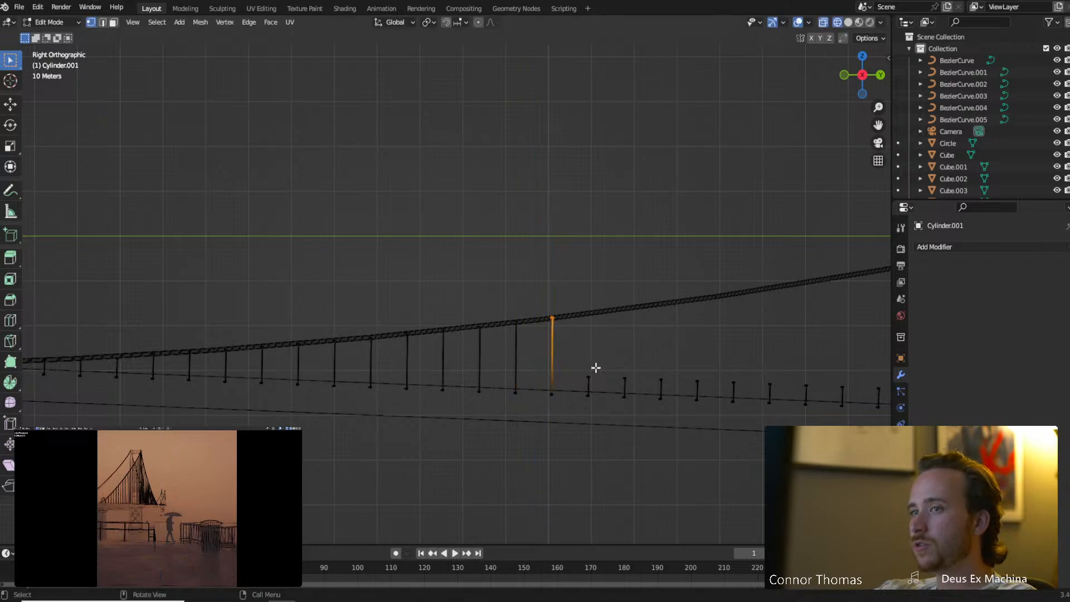
# Circle-select the 27 short suspender tops from the last fitted one to the tower, and raise them along Z until the first meets the cable.
pyautogui.scroll(-4, 526, 387)
pyautogui.scroll(-1, 431, 389)
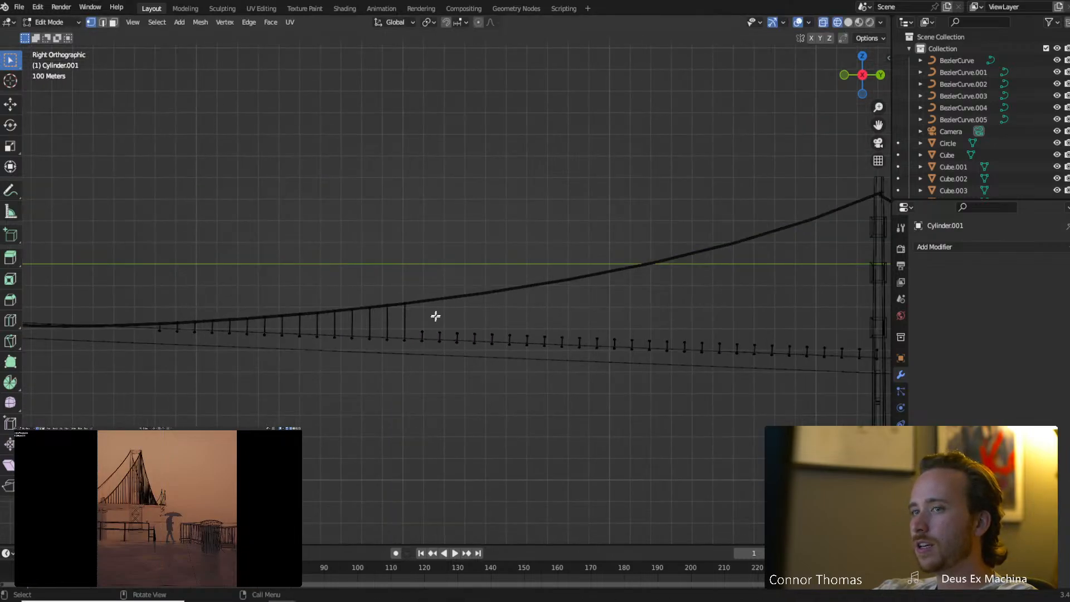
pyautogui.press('c')
pyautogui.moveTo(444, 317); pyautogui.dragTo(870, 332)
pyautogui.press('Escape')
pyautogui.keyDown('shift'); pyautogui.moveTo(654, 318); pyautogui.dragTo(516, 342, button='middle'); pyautogui.keyUp('shift')
pyautogui.scroll(-6, 502, 345)
pyautogui.scroll(10, 480, 352)
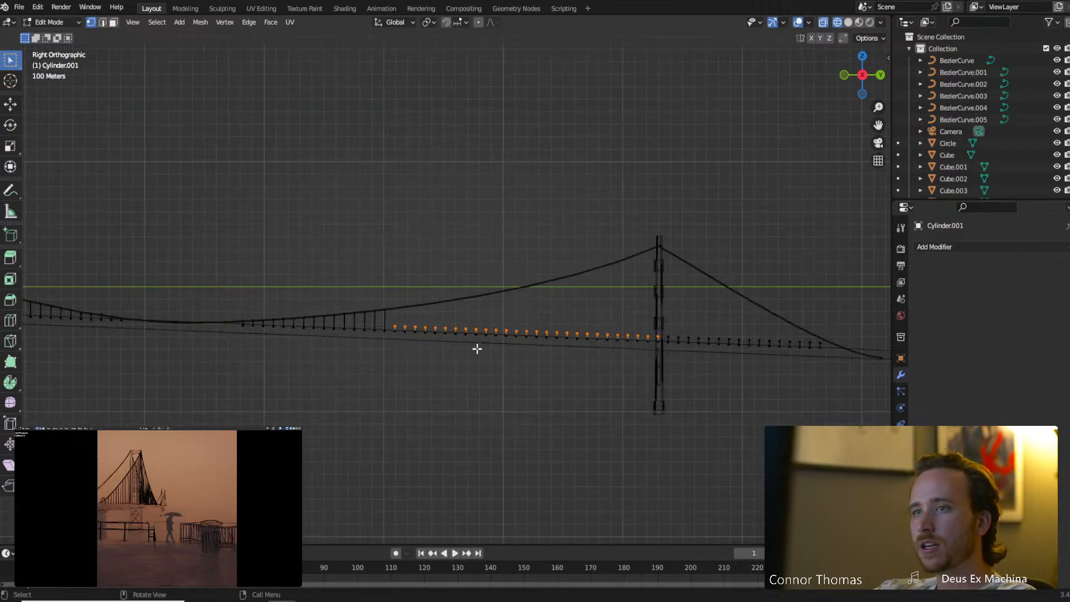
pyautogui.scroll(4, 363, 413)
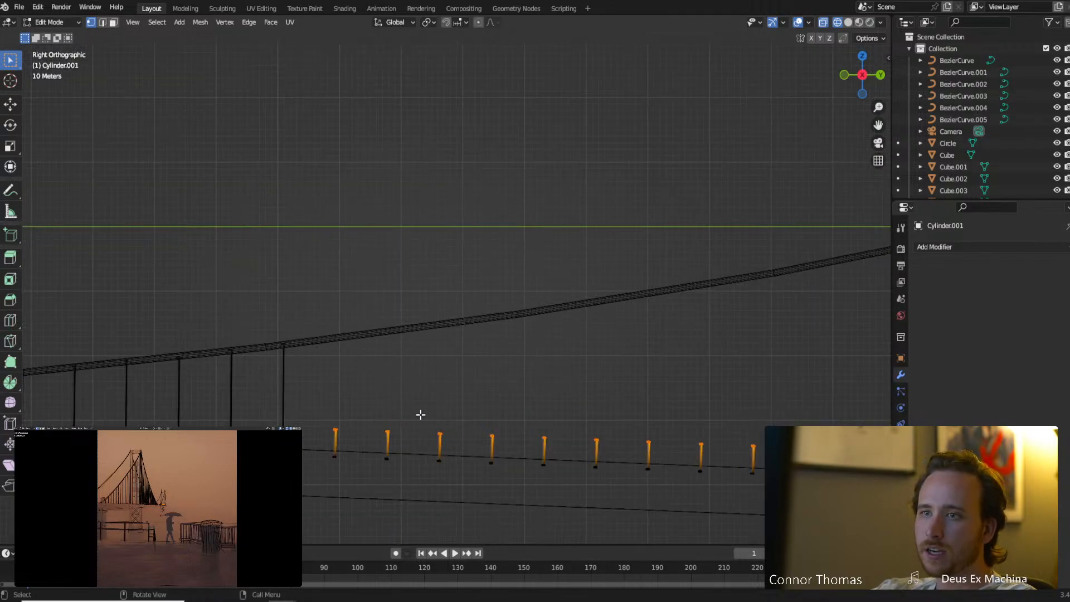
pyautogui.press('g')
pyautogui.press('z')
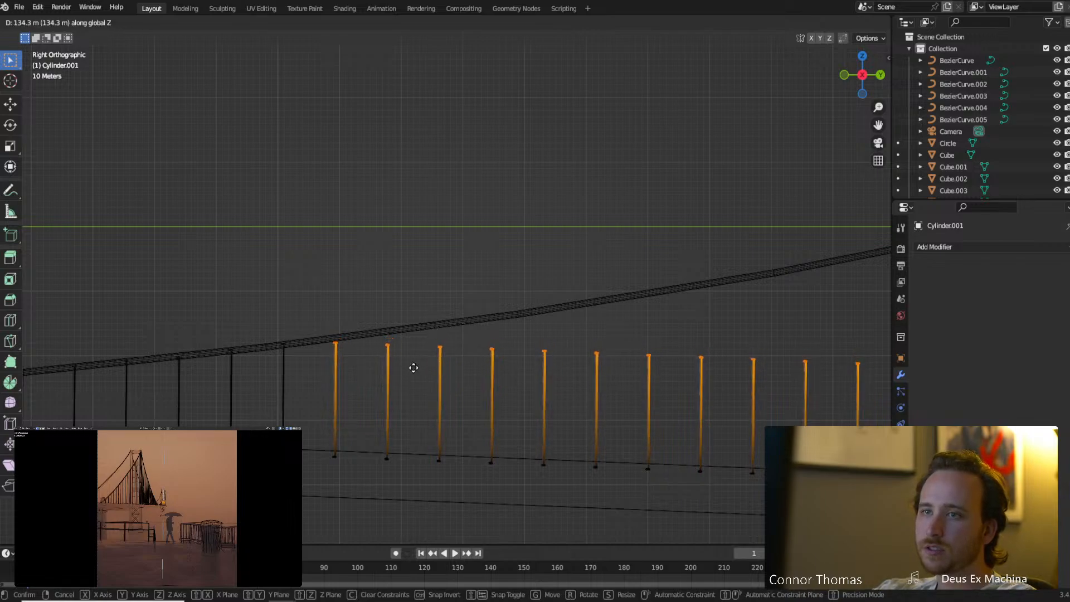
pyautogui.click(426, 364)
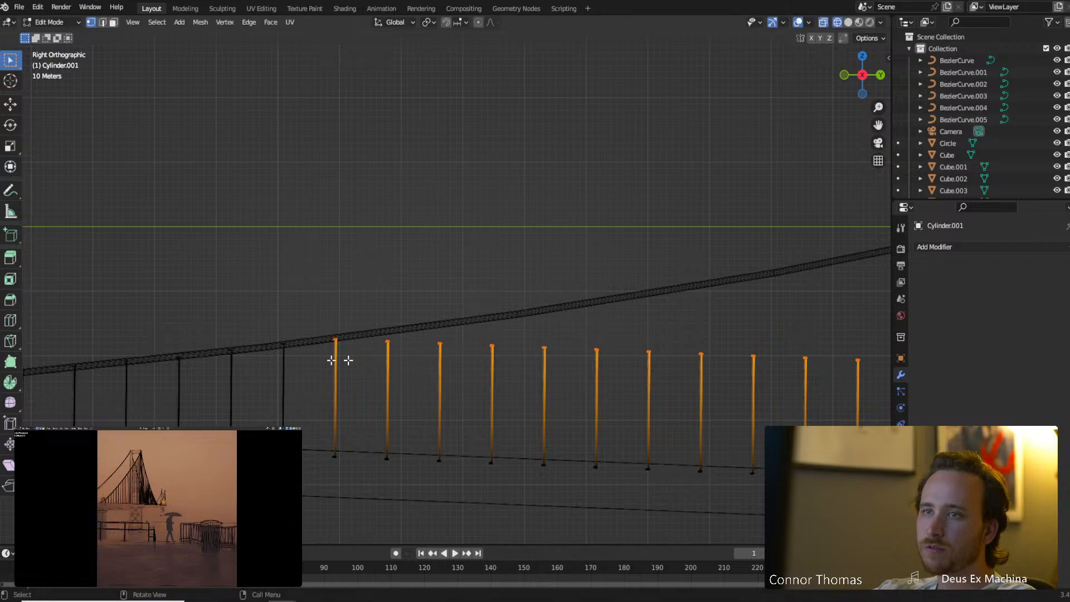
# Deselect the first fitted suspender top and raise the remaining 26 along Z until the next one meets the cable.
pyautogui.press('c')
pyautogui.middleClick(331, 339)
pyautogui.rightClick(330, 339)
pyautogui.press('g')
pyautogui.press('z')
pyautogui.click(421, 401)
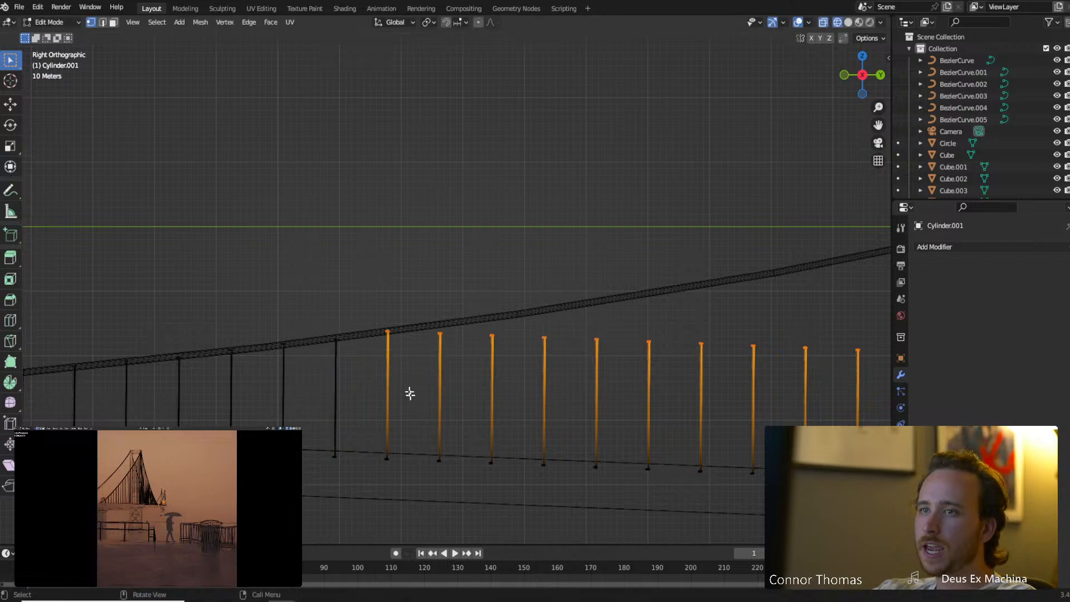
# Take the fitted top out of the selection and raise the remaining 25 along Z to the cable.
pyautogui.press('c')
pyautogui.middleClick(376, 339)
pyautogui.rightClick(375, 339)
pyautogui.press('g')
pyautogui.press('z')
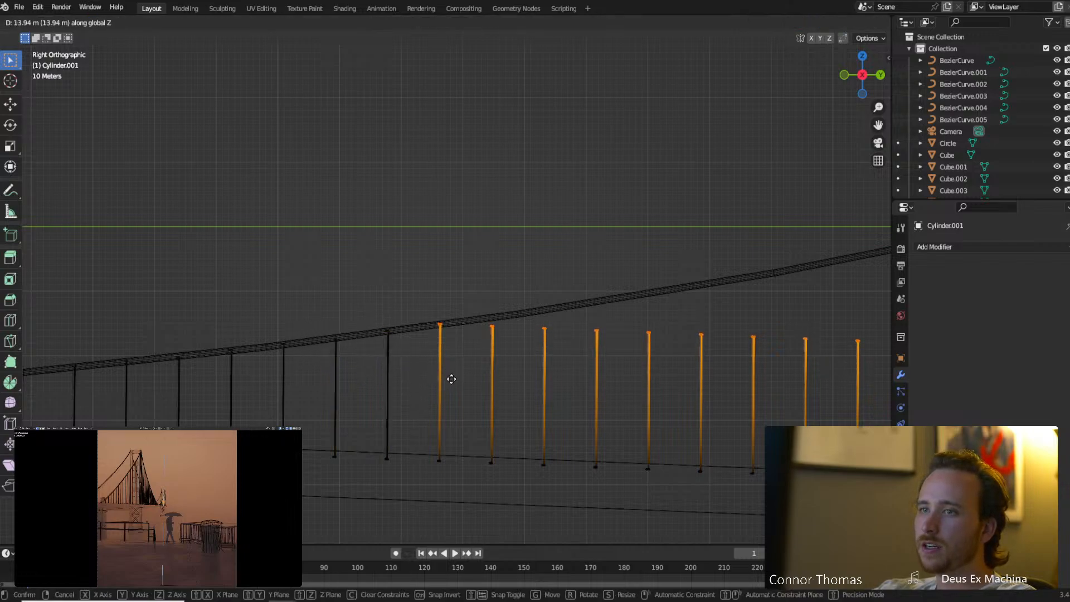
pyautogui.click(452, 379)
# Deselect the next fitted suspender top and raise the other 24 along Z toward the cable.
pyautogui.press('c')
pyautogui.middleClick(438, 339)
pyautogui.rightClick(440, 339)
pyautogui.press('g')
pyautogui.press('z')
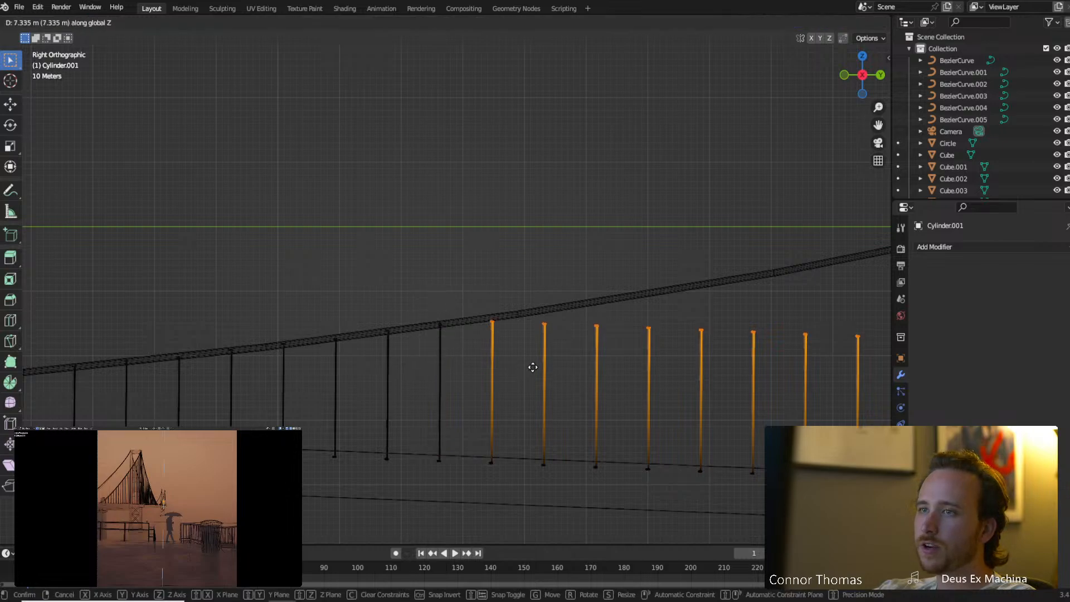
pyautogui.click(537, 329)
# Remove the fitted top from the selection and raise the remaining 23 along Z until the nearest meets the cable.
pyautogui.press('c')
pyautogui.middleClick(480, 318)
pyautogui.rightClick(480, 317)
pyautogui.press('g')
pyautogui.press('z')
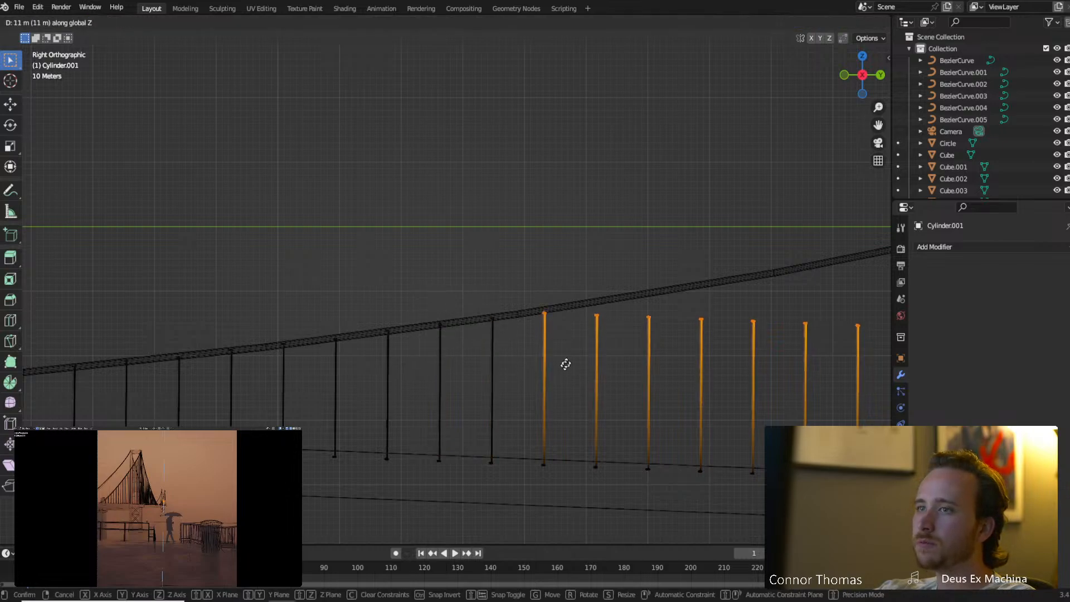
pyautogui.click(556, 399)
# Deselect the finished suspender top and raise the remaining 22 along Z to the cable.
pyautogui.press('c')
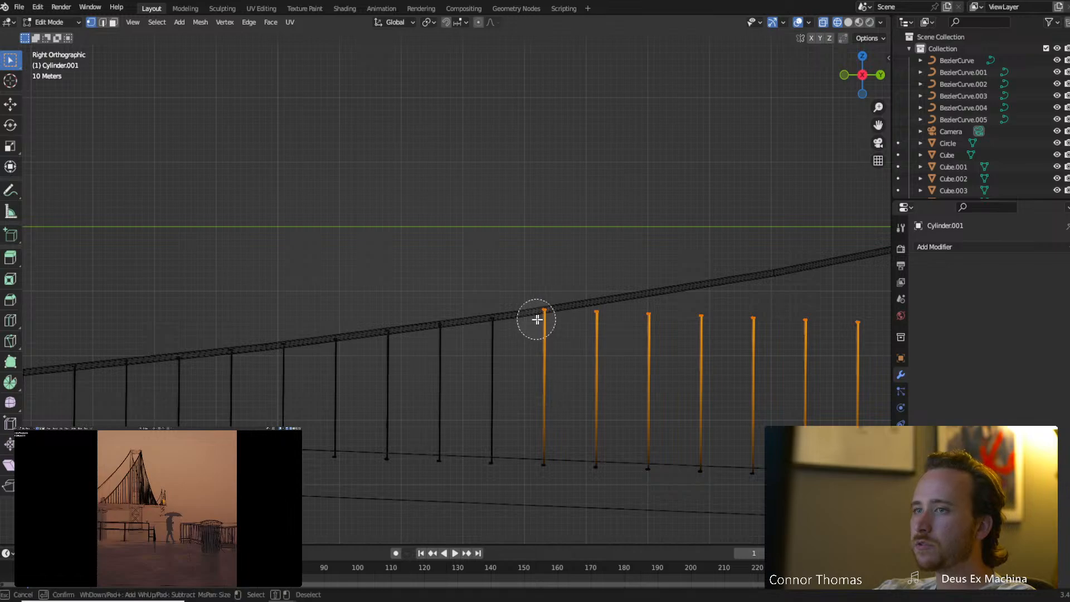
pyautogui.middleClick(538, 318)
pyautogui.rightClick(537, 318)
pyautogui.press('g')
pyautogui.press('z')
pyautogui.click(583, 376)
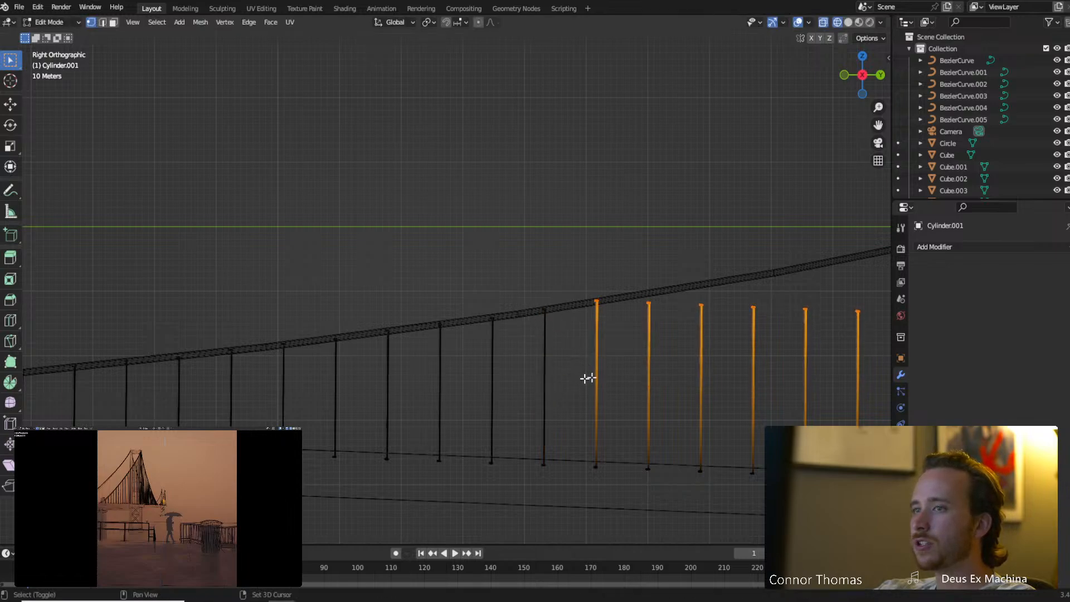
# Take the finished top out of the selection and move the remaining 21 up along Z to the cable.
pyautogui.keyDown('shift'); pyautogui.moveTo(635, 365); pyautogui.dragTo(519, 392, button='middle'); pyautogui.keyUp('shift')
pyautogui.press('c')
pyautogui.middleClick(480, 337)
pyautogui.rightClick(480, 337)
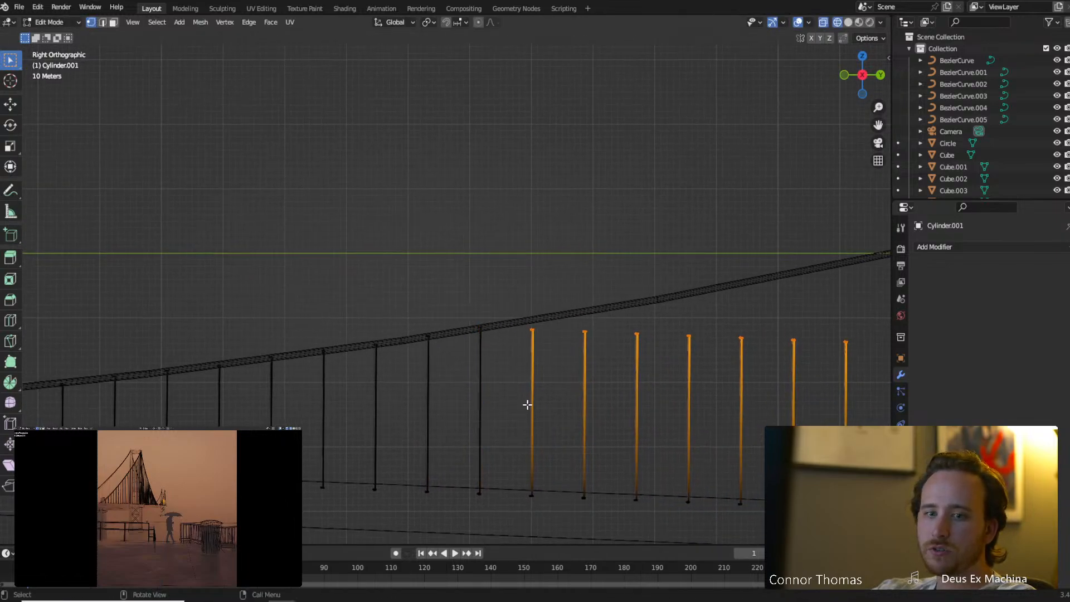
pyautogui.press('g')
pyautogui.press('z')
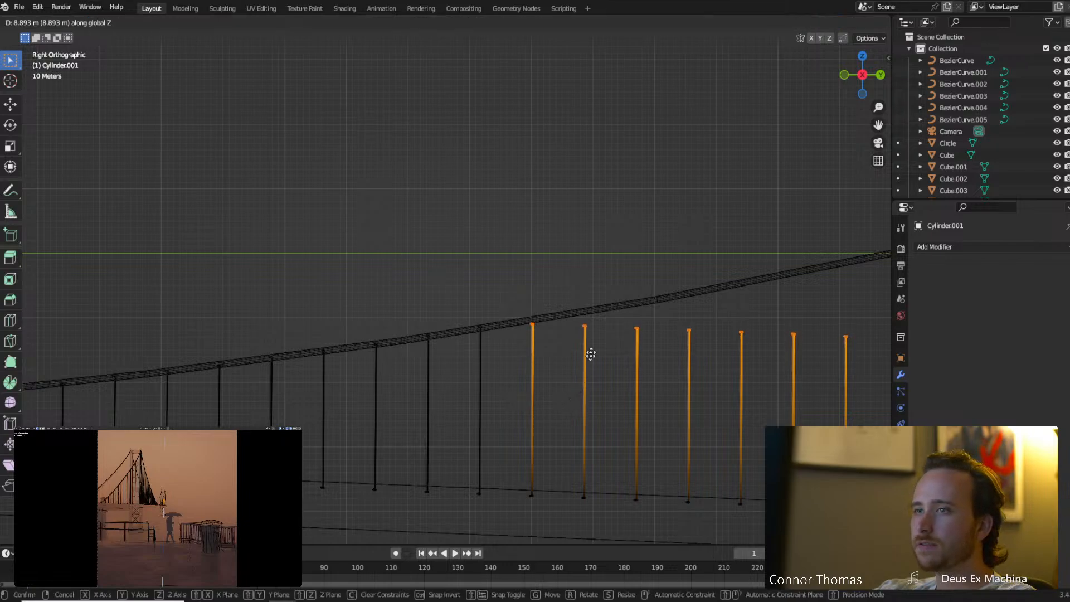
pyautogui.click(594, 323)
# Deselect the next finished top and raise the remaining 20 suspender tops along Z to the cable.
pyautogui.keyDown('shift'); pyautogui.moveTo(618, 384); pyautogui.dragTo(526, 384, button='middle'); pyautogui.keyUp('shift')
pyautogui.press('c')
pyautogui.middleClick(454, 310)
pyautogui.rightClick(454, 311)
pyautogui.press('g')
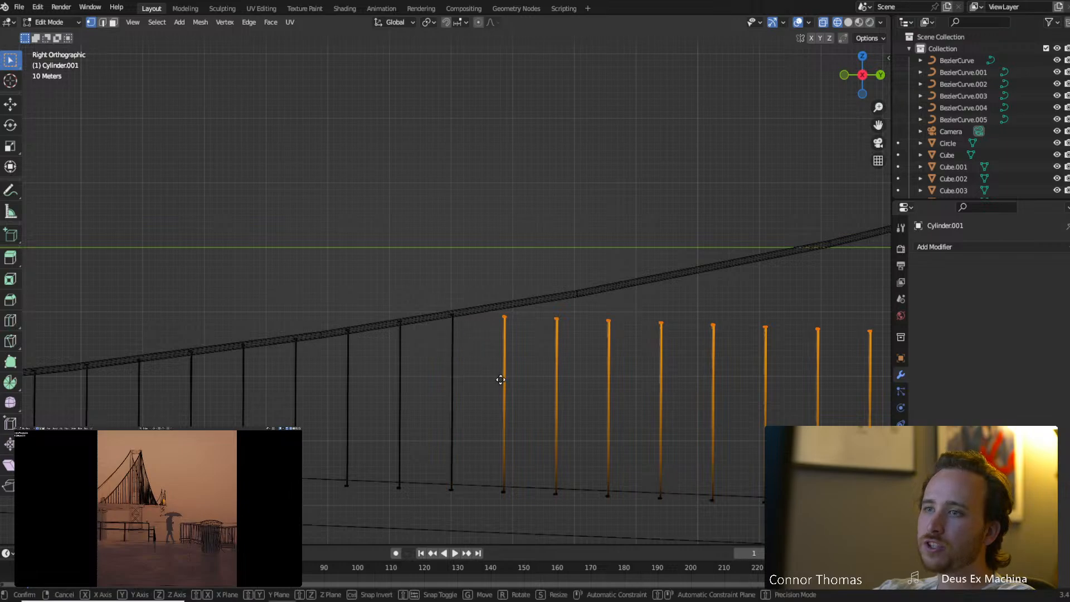
pyautogui.press('z')
pyautogui.click(519, 330)
# Drop the fitted top from the selection and raise the remaining 19 along Z until the next meets the cable.
pyautogui.press('c')
pyautogui.middleClick(499, 308)
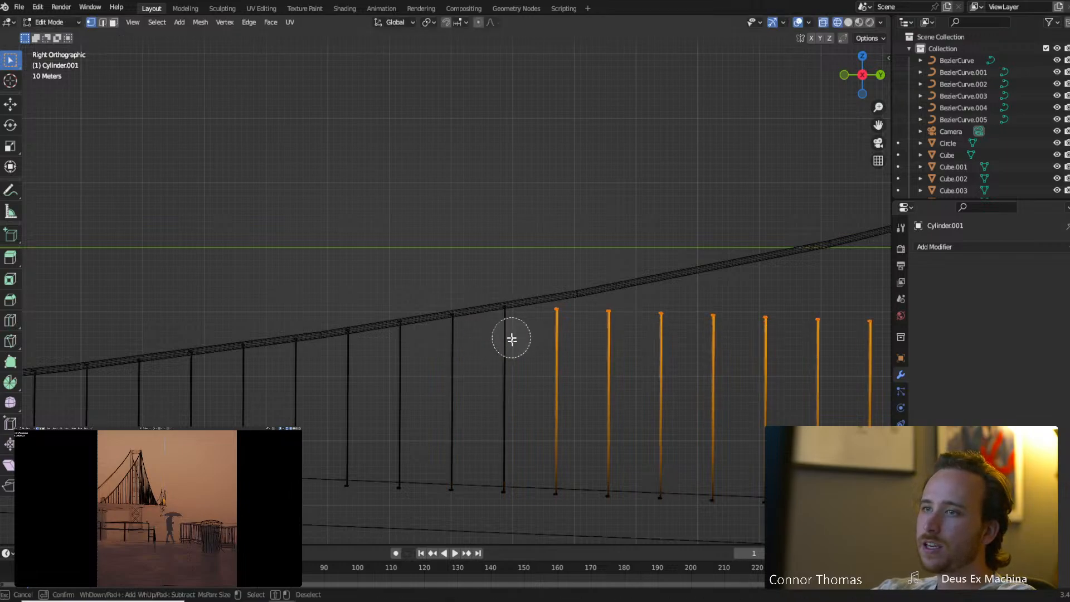
pyautogui.rightClick(512, 339)
pyautogui.press('g')
pyautogui.press('z')
pyautogui.click(550, 380)
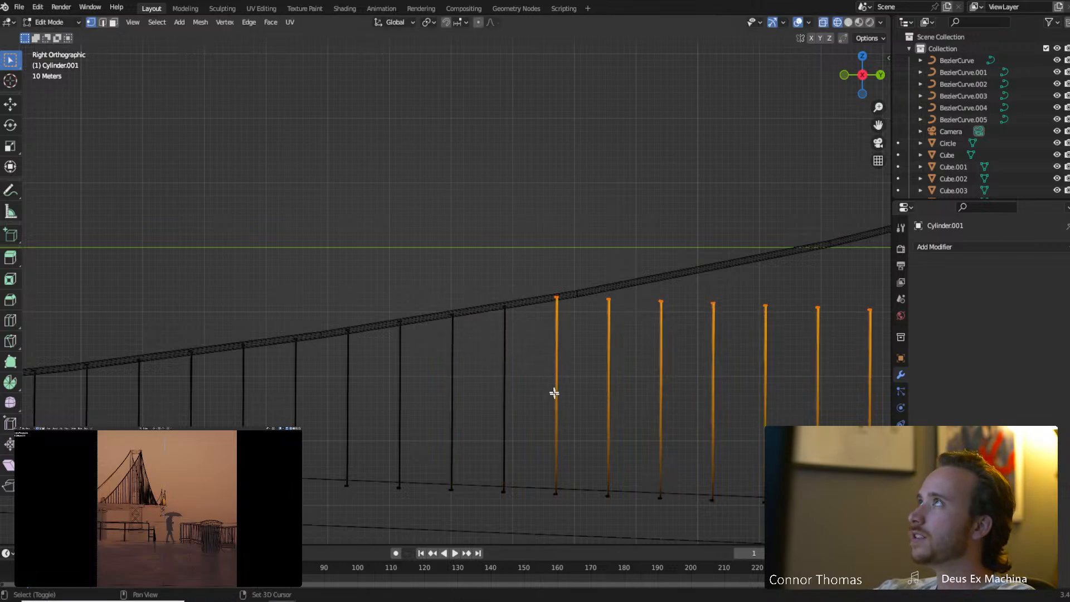
# Deselect the fitted suspender top and raise the remaining 18 along Z to the cable.
pyautogui.keyDown('shift'); pyautogui.moveTo(615, 434); pyautogui.dragTo(490, 371, button='middle'); pyautogui.keyUp('shift')
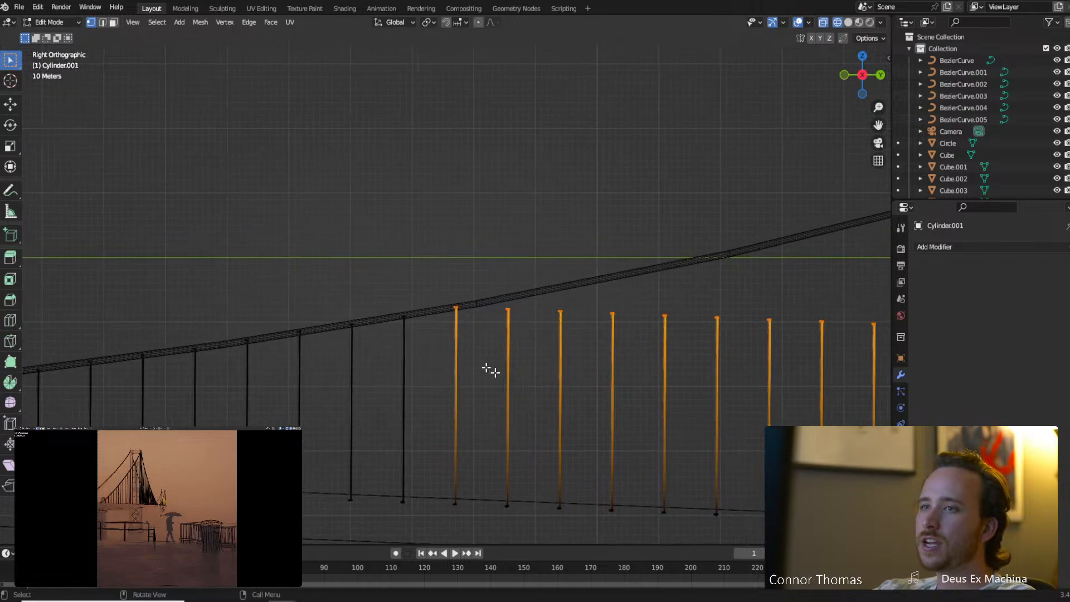
pyautogui.press('c')
pyautogui.middleClick(459, 318)
pyautogui.rightClick(458, 317)
pyautogui.press('g')
pyautogui.press('z')
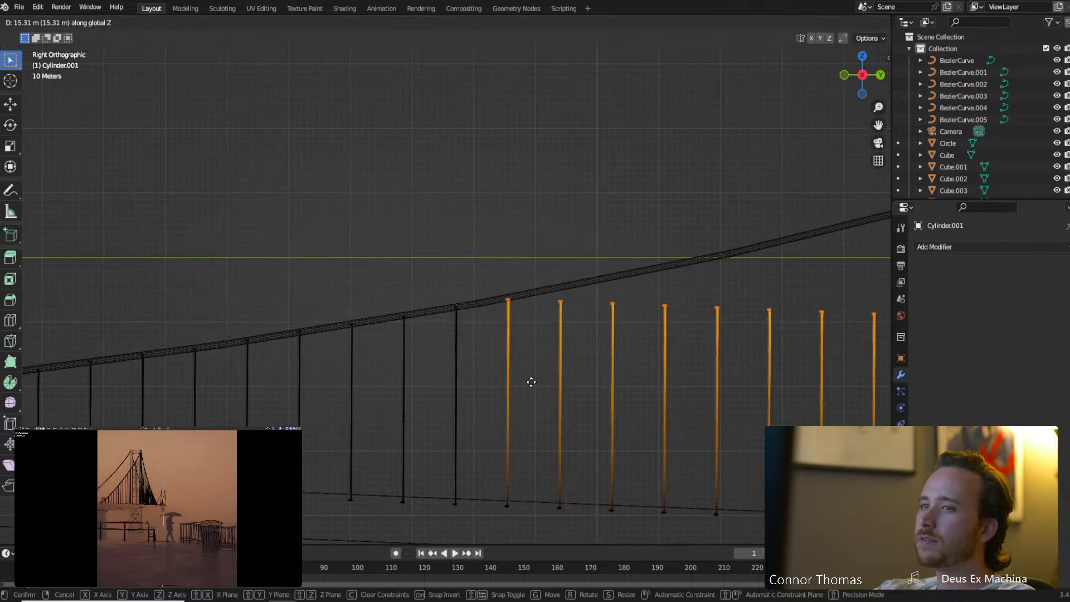
pyautogui.click(533, 378)
# Take the fitted top out of the selection and raise the other 17 along Z to the cable.
pyautogui.press('c')
pyautogui.middleClick(508, 316)
pyautogui.rightClick(508, 315)
pyautogui.press('g')
pyautogui.press('z')
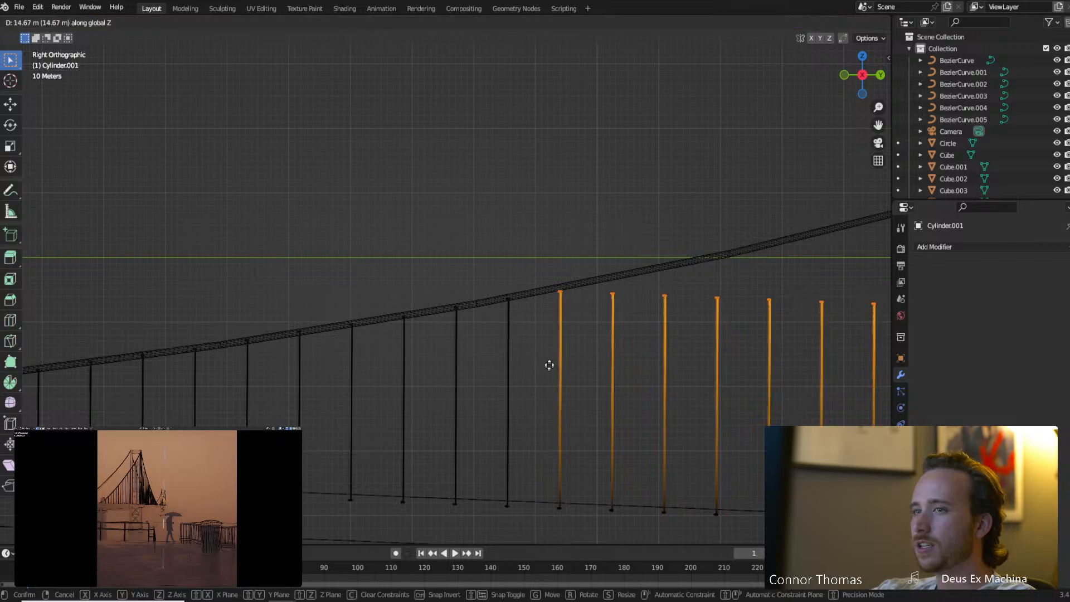
pyautogui.click(582, 365)
# Deselect the finished top and raise the remaining 16 along Z until the next one reaches the cable.
pyautogui.press('c')
pyautogui.middleClick(552, 290)
pyautogui.rightClick(552, 290)
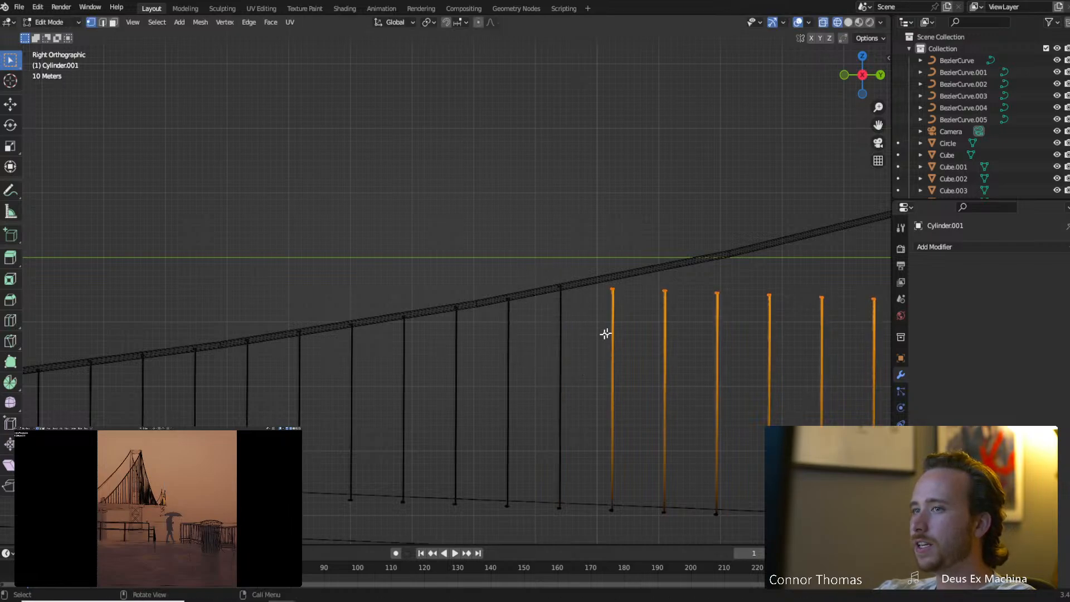
pyautogui.press('g')
pyautogui.press('z')
pyautogui.click(621, 321)
# Remove the finished suspender top from the selection and raise the remaining 15 along Z to the cable.
pyautogui.keyDown('shift'); pyautogui.moveTo(652, 327); pyautogui.dragTo(532, 353, button='middle'); pyautogui.keyUp('shift')
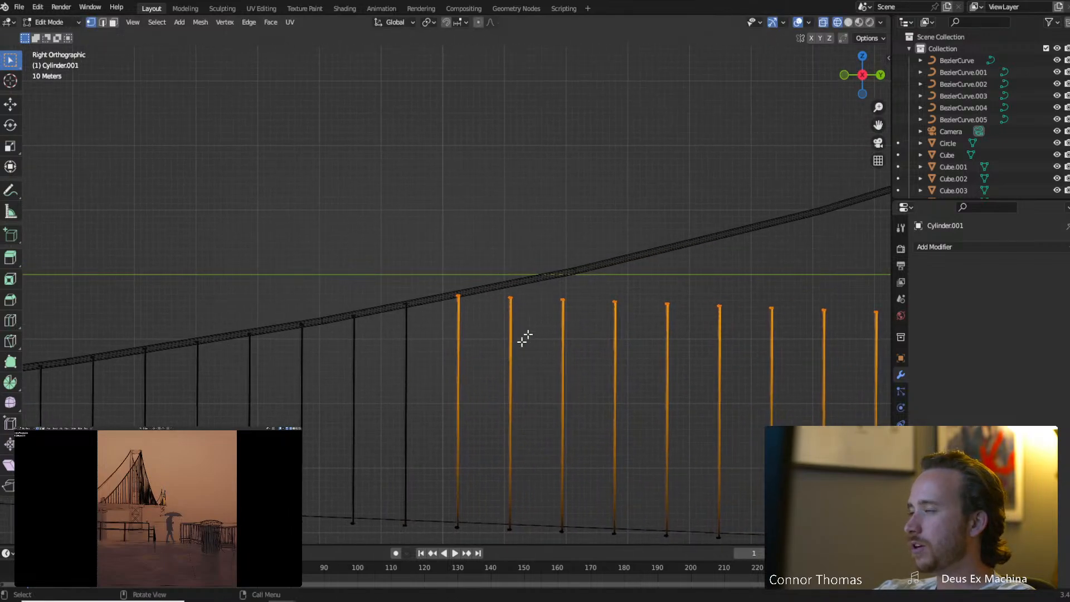
pyautogui.press('c')
pyautogui.middleClick(466, 292)
pyautogui.rightClick(466, 291)
pyautogui.press('g')
pyautogui.press('z')
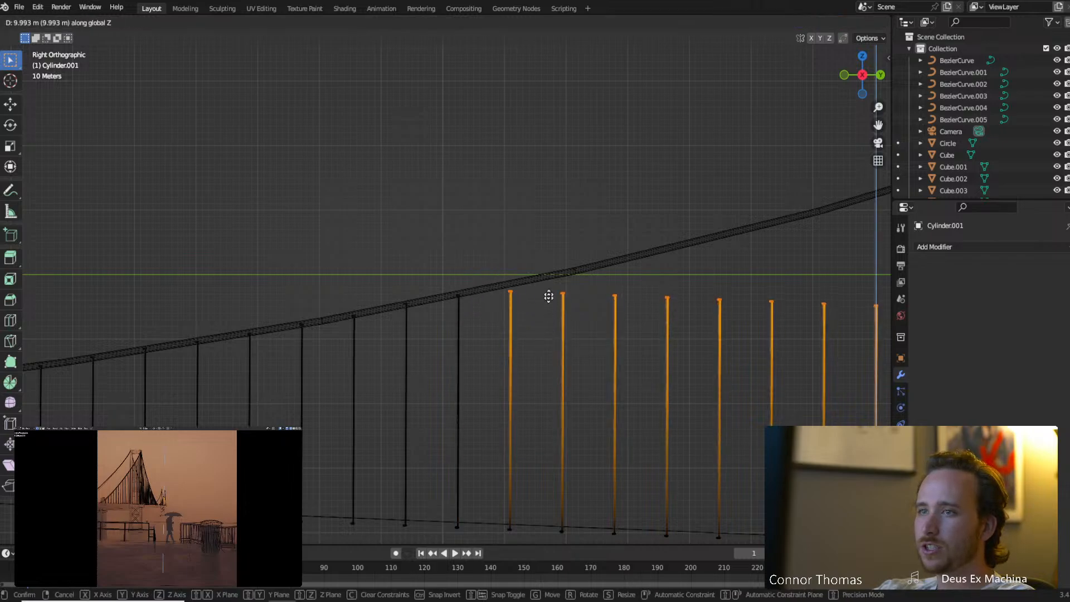
pyautogui.click(543, 234)
# Deselect the next fitted top and move the remaining 14 up along Z to the cable.
pyautogui.press('c')
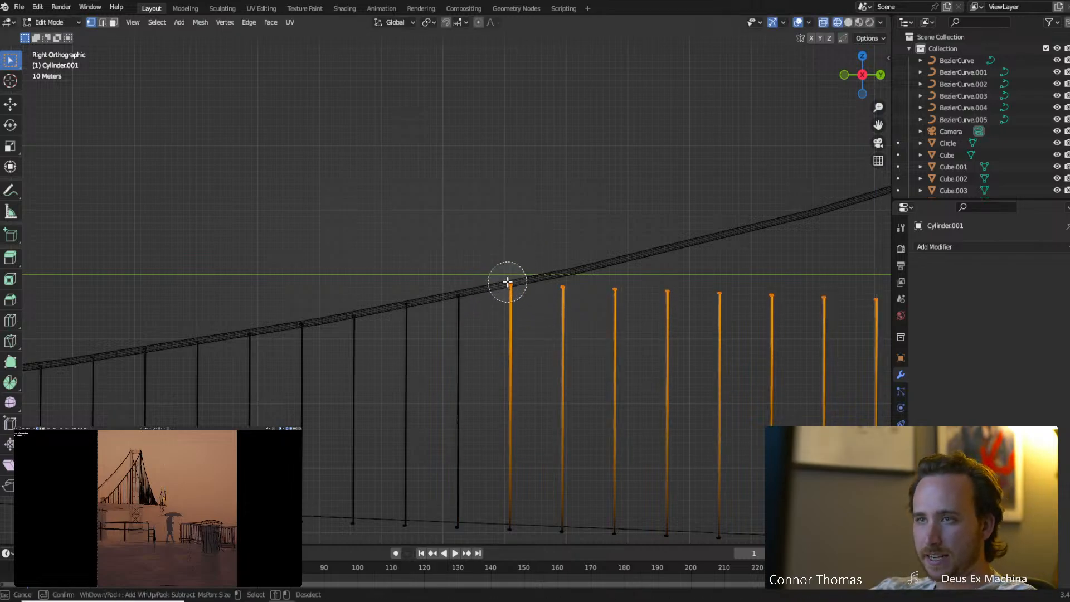
pyautogui.middleClick(507, 283)
pyautogui.rightClick(508, 283)
pyautogui.press('g')
pyautogui.press('z')
pyautogui.click(553, 331)
# Take the fitted top out of the selection and raise the remaining 13 along Z until the nearest meets the cable.
pyautogui.press('c')
pyautogui.middleClick(564, 273)
pyautogui.rightClick(564, 274)
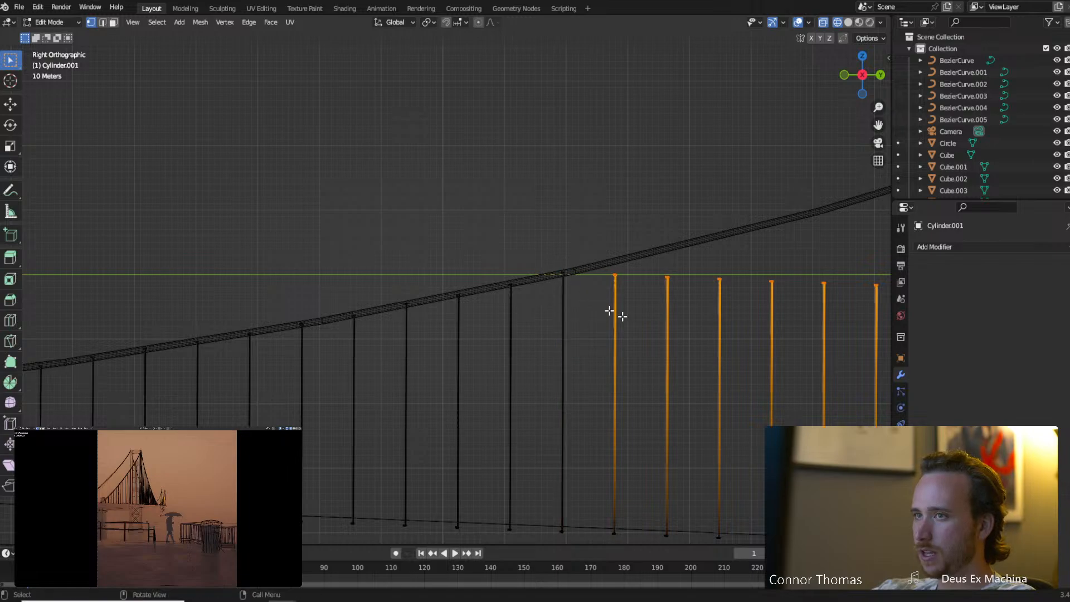
pyautogui.keyDown('shift'); pyautogui.moveTo(673, 317); pyautogui.dragTo(471, 318, button='middle'); pyautogui.keyUp('shift')
pyautogui.press('g')
pyautogui.press('z')
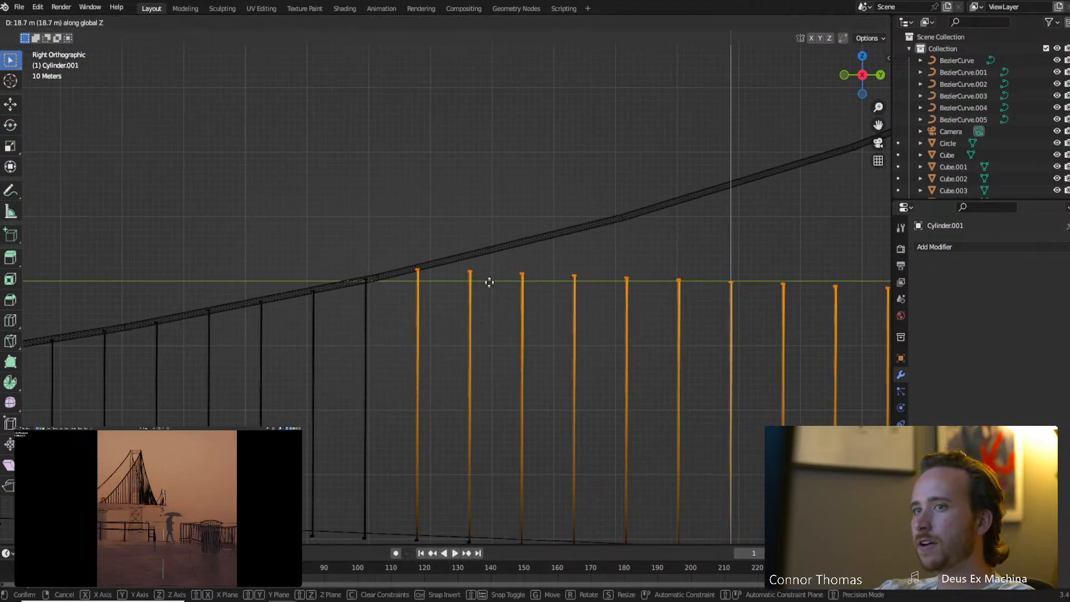
pyautogui.click(488, 278)
# Deselect the finished suspender top and raise the remaining 12 along Z to the cable.
pyautogui.press('c')
pyautogui.middleClick(414, 261)
pyautogui.rightClick(414, 261)
pyautogui.press('g')
pyautogui.press('z')
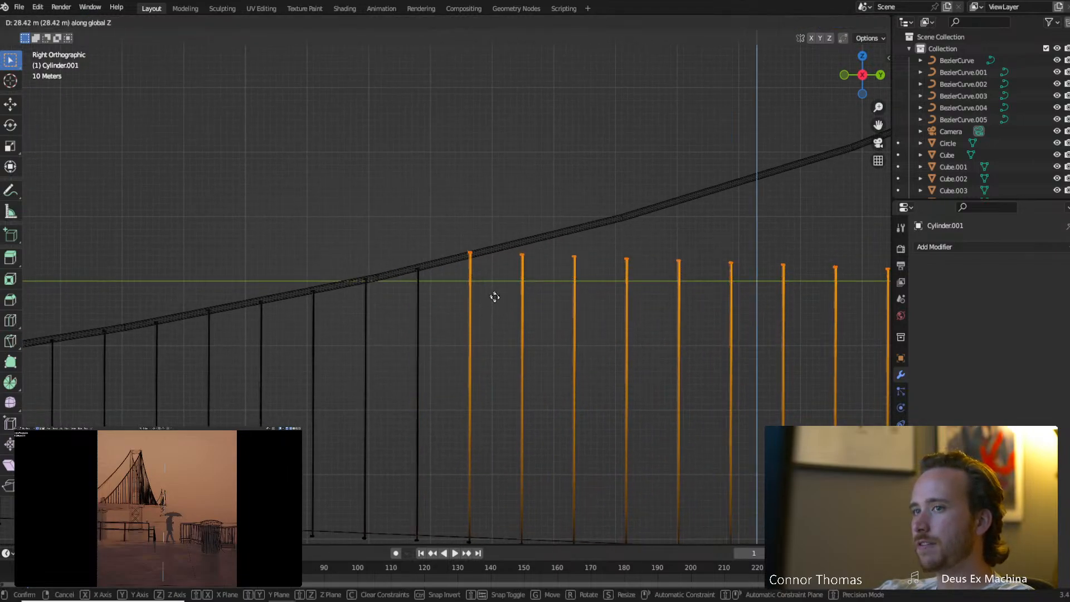
pyautogui.click(495, 309)
# Drop the finished top from the selection and raise the other 11 along Z to the cable.
pyautogui.press('c')
pyautogui.middleClick(468, 245)
pyautogui.rightClick(467, 246)
pyautogui.press('g')
pyautogui.press('z')
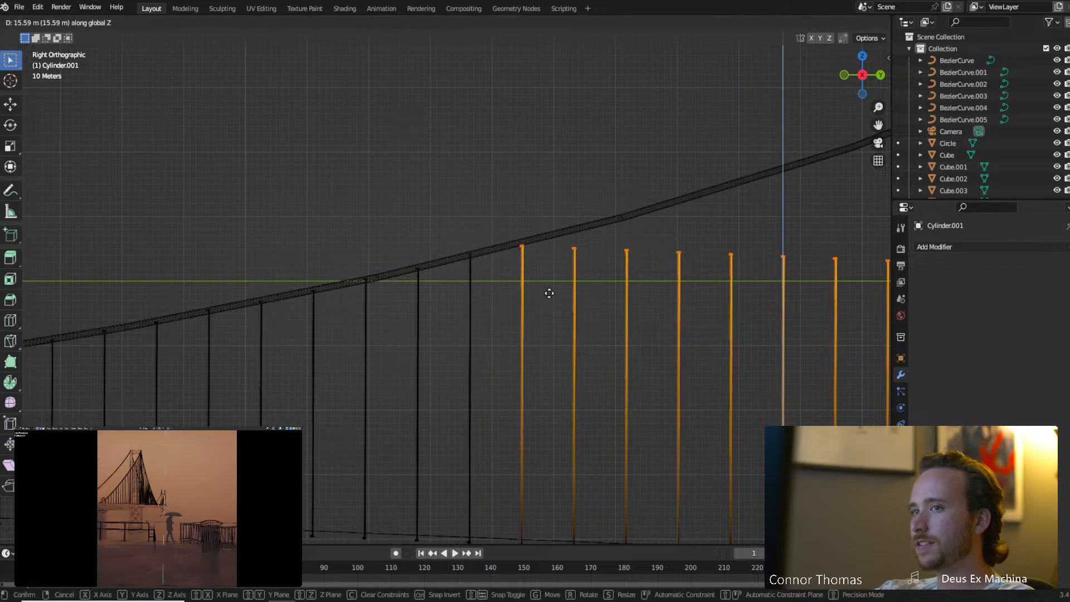
pyautogui.click(551, 280)
# Deselect the fitted top and raise the remaining ten suspender tops along Z until the next meets the cable.
pyautogui.keyDown('shift'); pyautogui.moveTo(562, 284); pyautogui.dragTo(492, 301, button='middle'); pyautogui.keyUp('shift')
pyautogui.press('c')
pyautogui.middleClick(452, 266)
pyautogui.rightClick(451, 266)
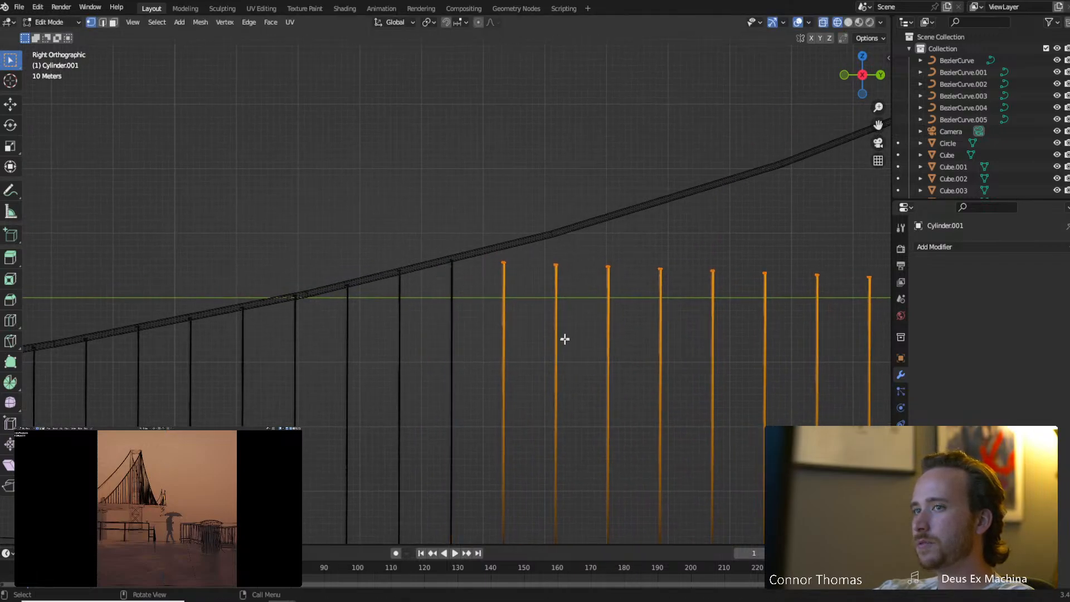
pyautogui.press('g')
pyautogui.press('z')
pyautogui.click(566, 335)
# Take the fitted top out of the selection and raise the remaining nine along Z to the cable.
pyautogui.press('c')
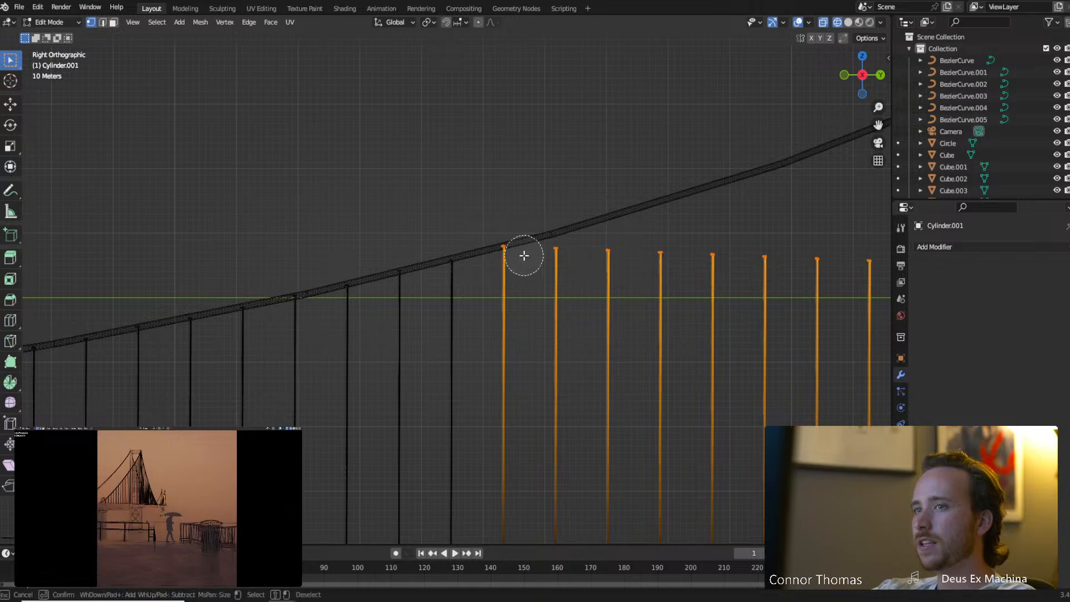
pyautogui.middleClick(512, 256)
pyautogui.rightClick(512, 261)
pyautogui.press('g')
pyautogui.press('z')
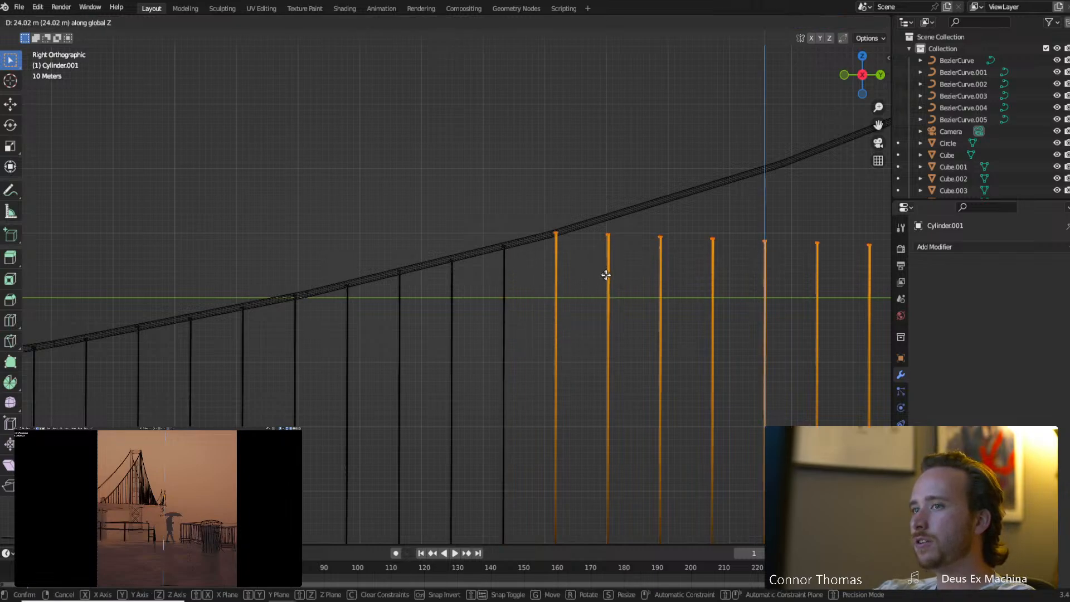
pyautogui.click(606, 275)
# Deselect the next finished top and raise the eight remaining suspender tops up to the tower along Z to the cable.
pyautogui.press('c')
pyautogui.middleClick(556, 223)
pyautogui.rightClick(625, 267)
pyautogui.keyDown('shift'); pyautogui.moveTo(626, 267); pyautogui.dragTo(621, 318, button='middle'); pyautogui.keyUp('shift')
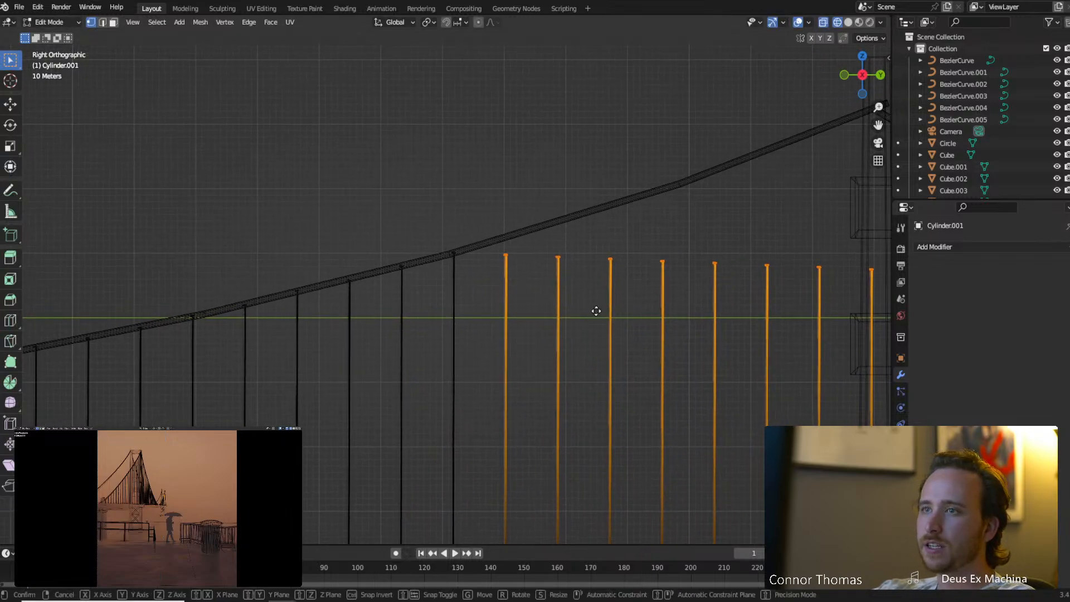
pyautogui.press('z')
pyautogui.click(597, 381)
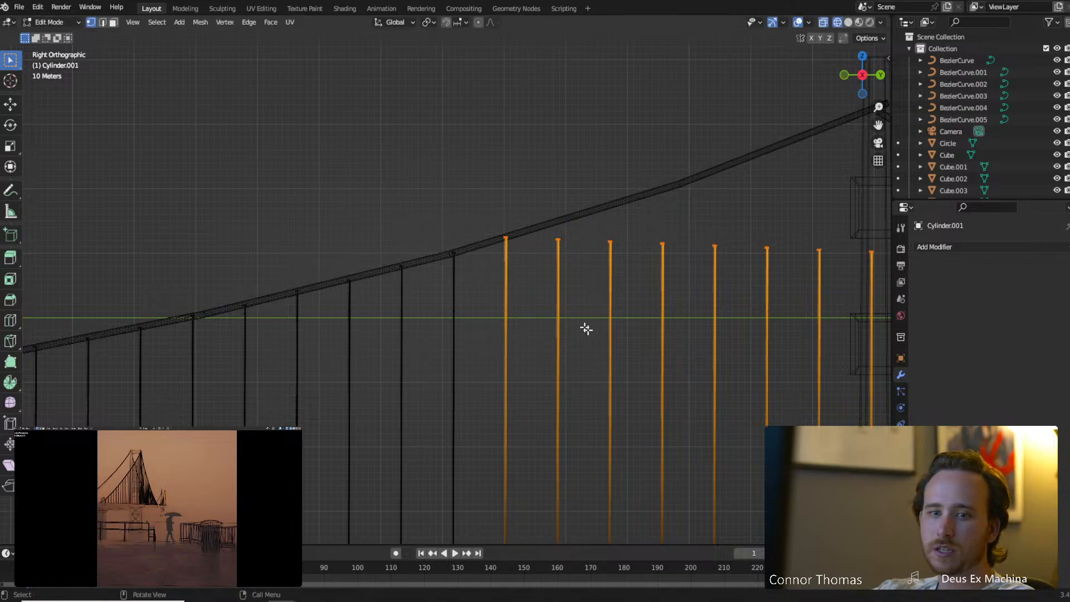
# Remove the finished top from the selection and raise the remaining seven along Z until the nearest meets the cable.
pyautogui.keyDown('shift'); pyautogui.moveTo(552, 316); pyautogui.dragTo(430, 339, button='middle'); pyautogui.keyUp('shift')
pyautogui.press('c')
pyautogui.middleClick(379, 258)
pyautogui.rightClick(502, 351)
pyautogui.press('g')
pyautogui.press('z')
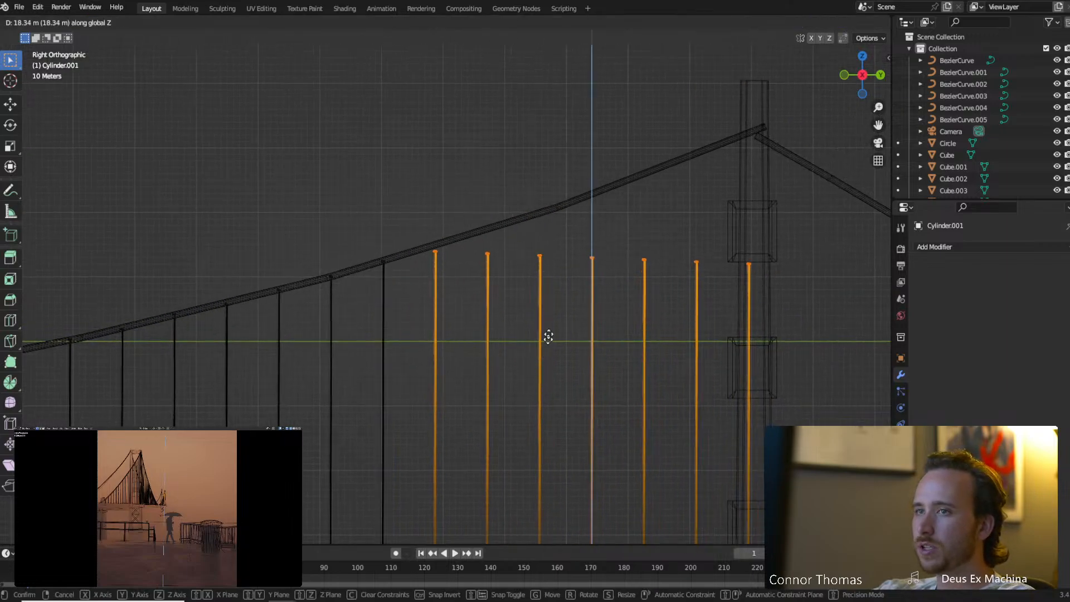
pyautogui.click(548, 272)
# Deselect the fitted suspender top and raise the last six before the tower along Z to the cable.
pyautogui.keyDown('shift'); pyautogui.click(440, 240); pyautogui.keyUp('shift')
pyautogui.press('g')
pyautogui.press('z')
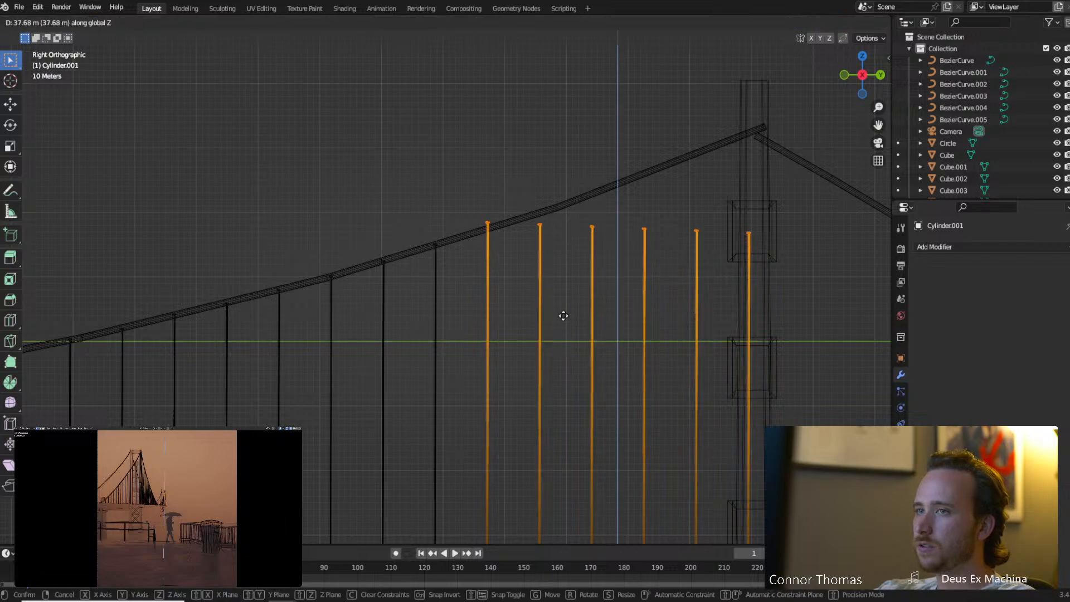
pyautogui.click(574, 385)
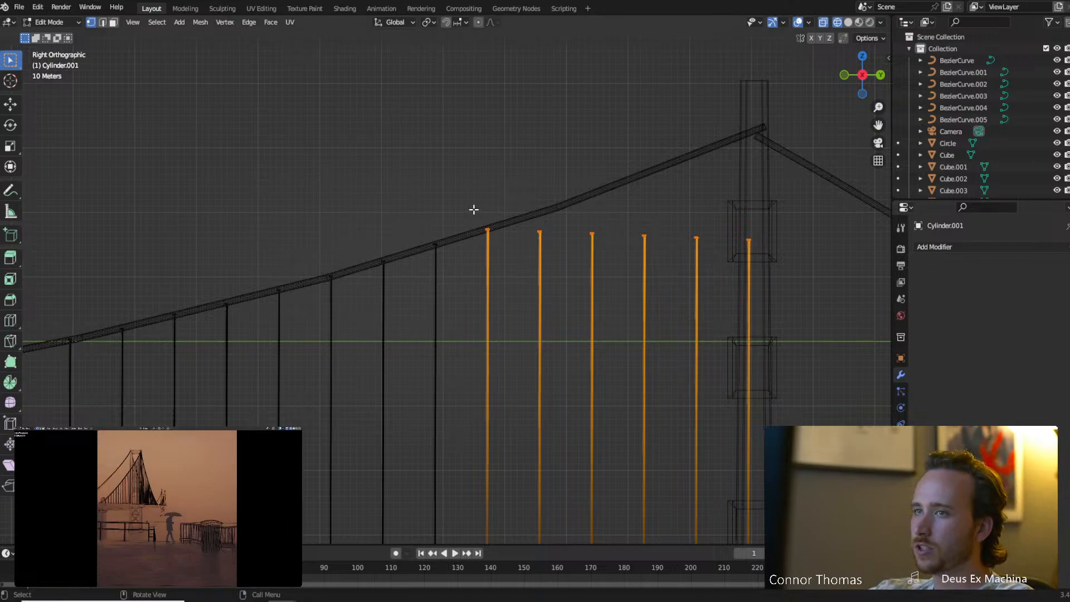
# Fit the next two suspender tops to the cable, deselecting each finished top and raising the remaining five, then four, along Z.
pyautogui.keyDown('shift'); pyautogui.click(486, 229); pyautogui.keyUp('shift')
pyautogui.press('g')
pyautogui.press('z')
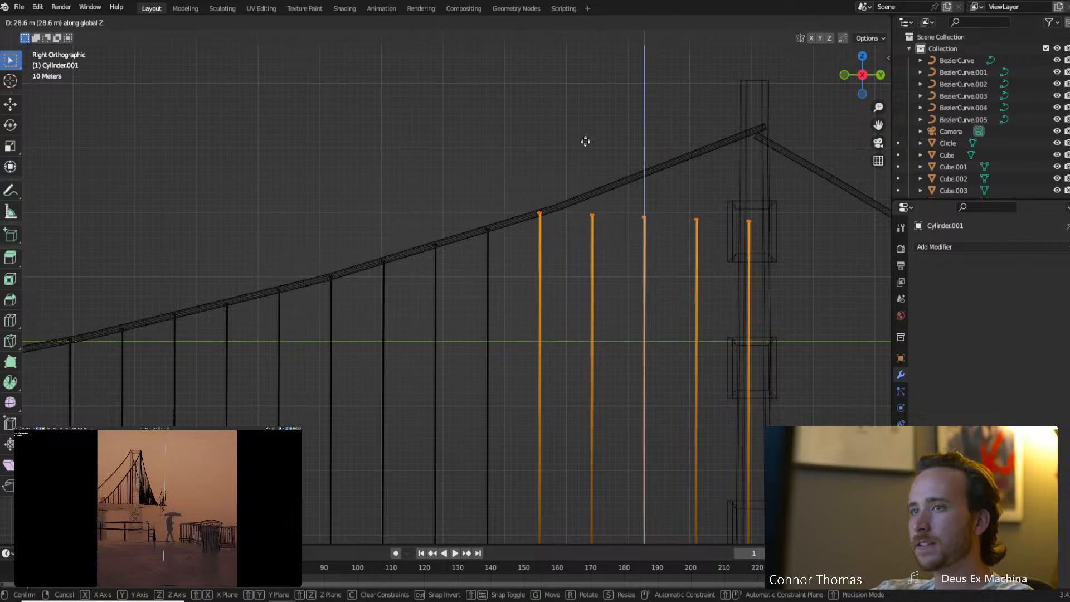
pyautogui.click(586, 142)
pyautogui.keyDown('shift'); pyautogui.click(535, 215); pyautogui.keyUp('shift')
pyautogui.press('g')
pyautogui.press('z')
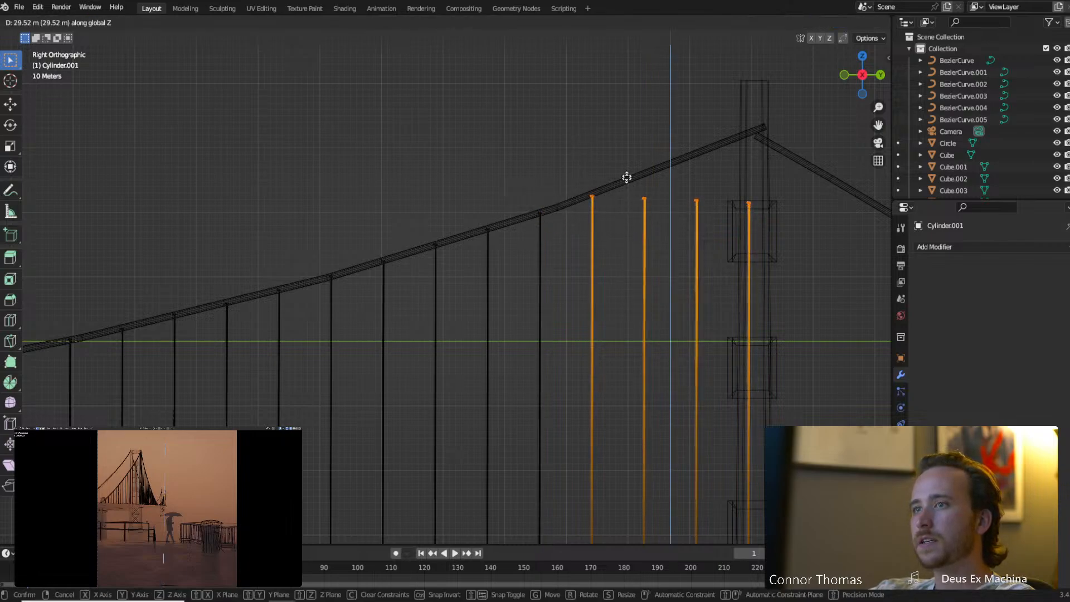
pyautogui.click(626, 174)
# Continue toward the tower by deselecting each fitted top and raising the remaining three, then two, along Z to the cable.
pyautogui.keyDown('shift'); pyautogui.click(599, 196); pyautogui.keyUp('shift')
pyautogui.press('g')
pyautogui.press('z')
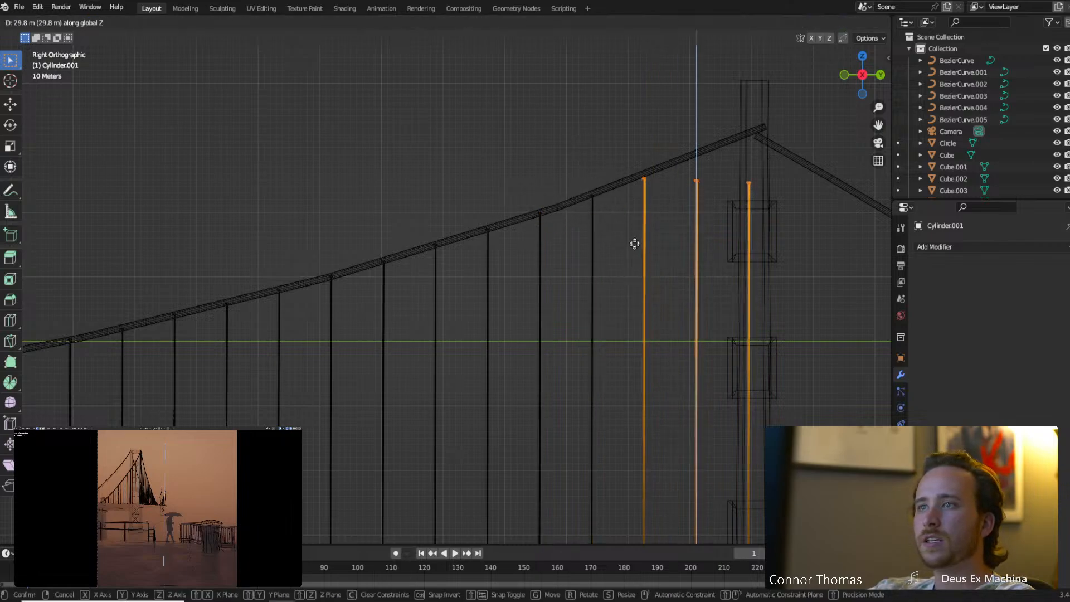
pyautogui.click(630, 197)
pyautogui.keyDown('shift'); pyautogui.moveTo(626, 226); pyautogui.dragTo(563, 248, button='middle'); pyautogui.keyUp('shift')
pyautogui.keyDown('shift'); pyautogui.click(568, 188); pyautogui.keyUp('shift')
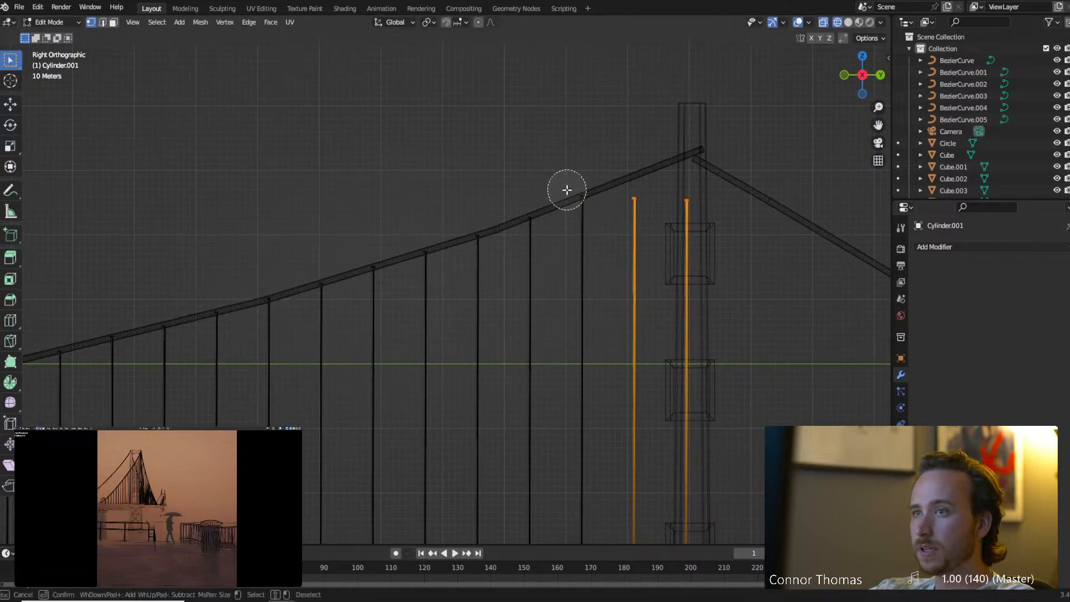
pyautogui.press('g')
pyautogui.press('z')
pyautogui.click(688, 119)
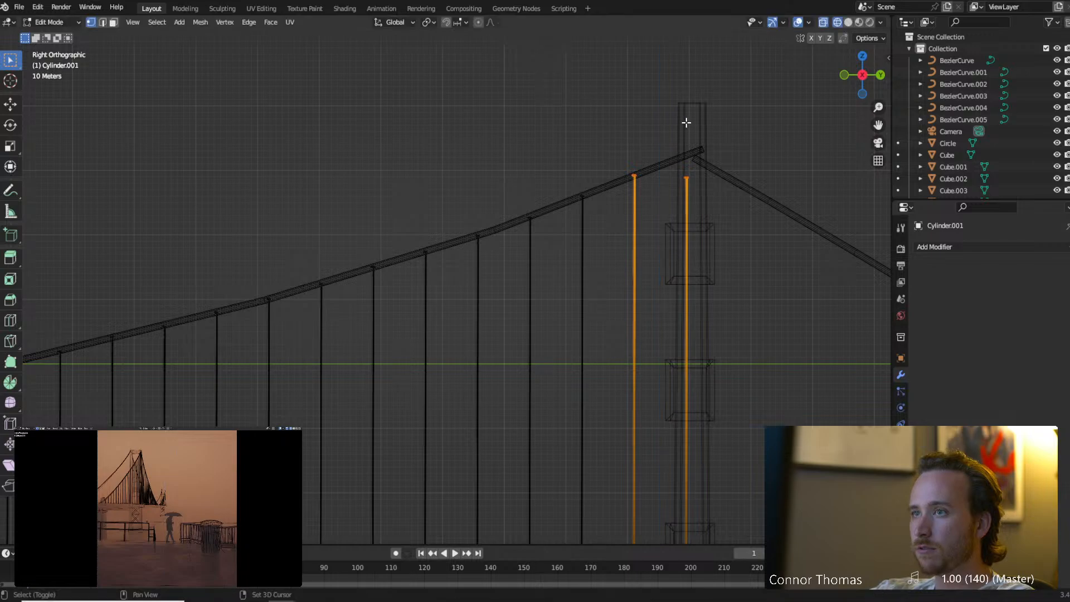
# Deselect the second-to-last finished top and raise the last one, inside the tower, along Z to the cable's peak.
pyautogui.keyDown('shift'); pyautogui.moveTo(657, 178); pyautogui.dragTo(603, 190, button='middle'); pyautogui.keyUp('shift')
pyautogui.click(612, 199)
pyautogui.click(631, 200)
pyautogui.press('g')
pyautogui.press('z')
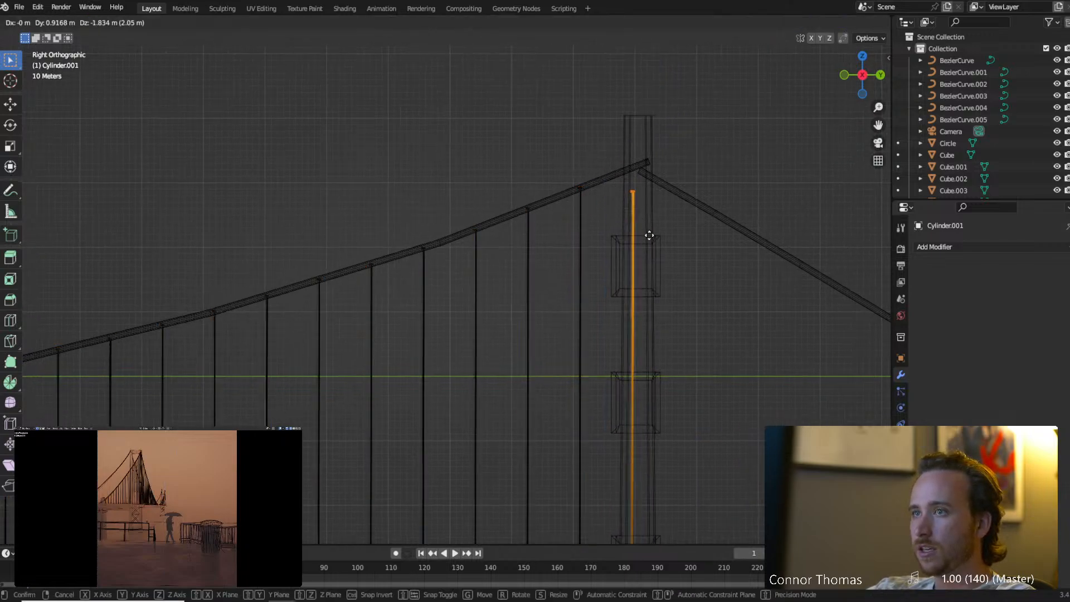
pyautogui.click(654, 175)
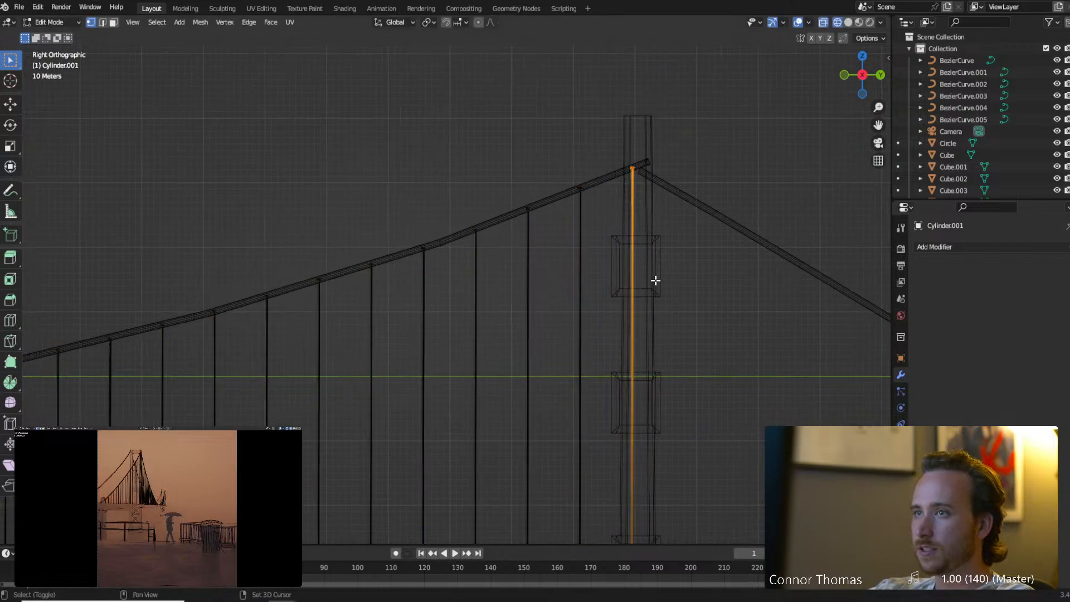
# In the suspenders' mesh, circle-select the upper ends of the short suspenders on the side span beyond the tower.
pyautogui.scroll(-3, 656, 280)
pyautogui.press('Tab')
pyautogui.scroll(-3, 654, 303)
pyautogui.keyDown('shift'); pyautogui.moveTo(674, 363); pyautogui.dragTo(590, 324, button='middle'); pyautogui.keyUp('shift')
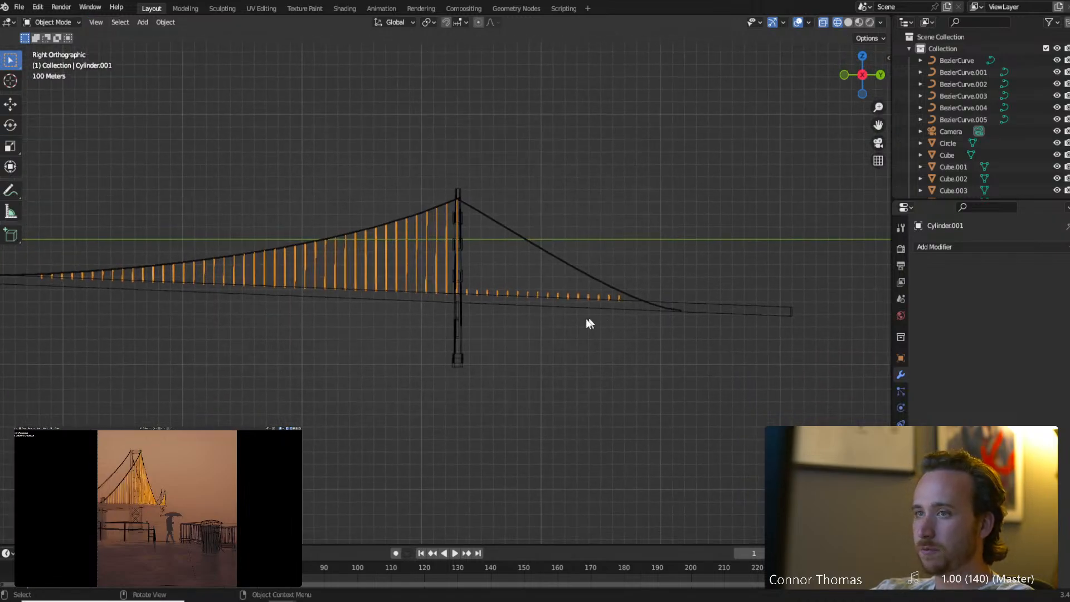
pyautogui.scroll(5, 590, 323)
pyautogui.press('Tab')
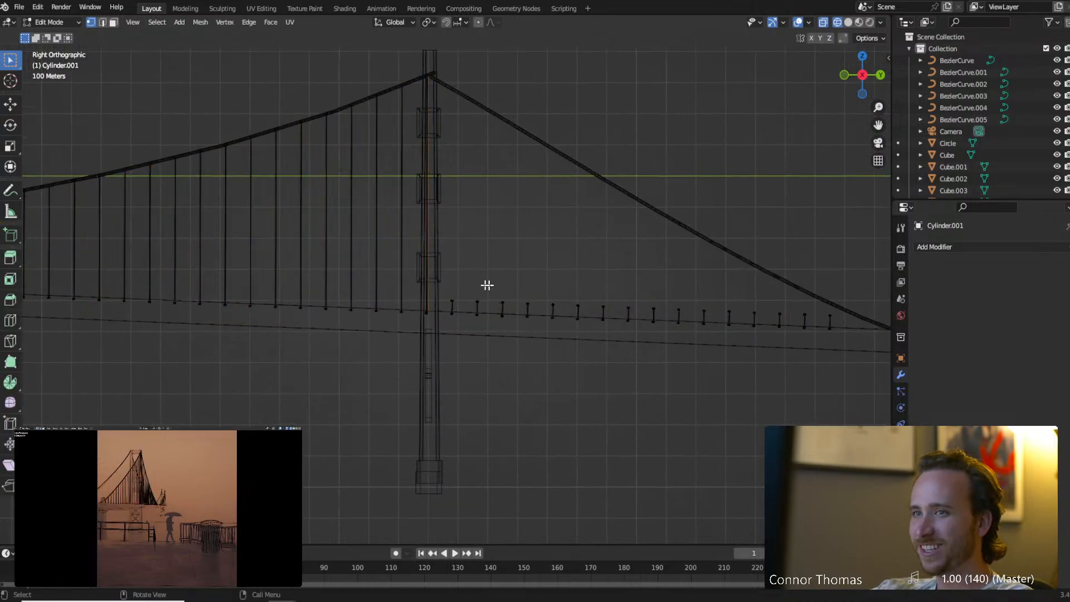
pyautogui.press('c')
pyautogui.moveTo(454, 282); pyautogui.dragTo(576, 283)
pyautogui.moveTo(642, 287)
pyautogui.mouseDown()
pyautogui.moveTo(513, 287)
pyautogui.moveTo(825, 295)
pyautogui.mouseUp()
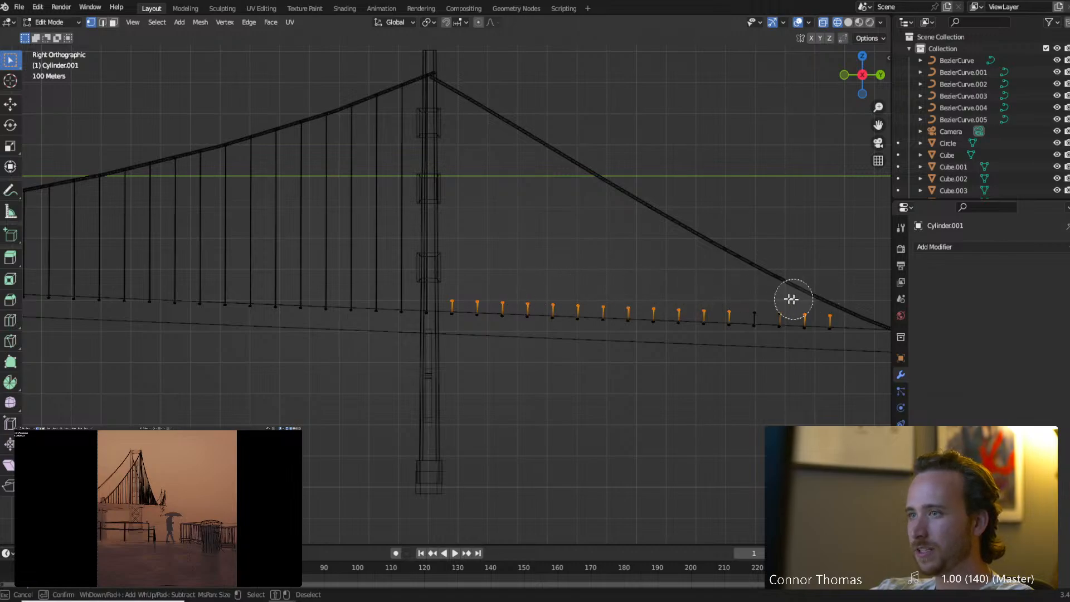
pyautogui.rightClick(738, 291)
# Raise the selected side-span suspender tops along Z until the outermost one meets the descending cable.
pyautogui.scroll(3, 742, 304)
pyautogui.scroll(1, 621, 325)
pyautogui.press('g')
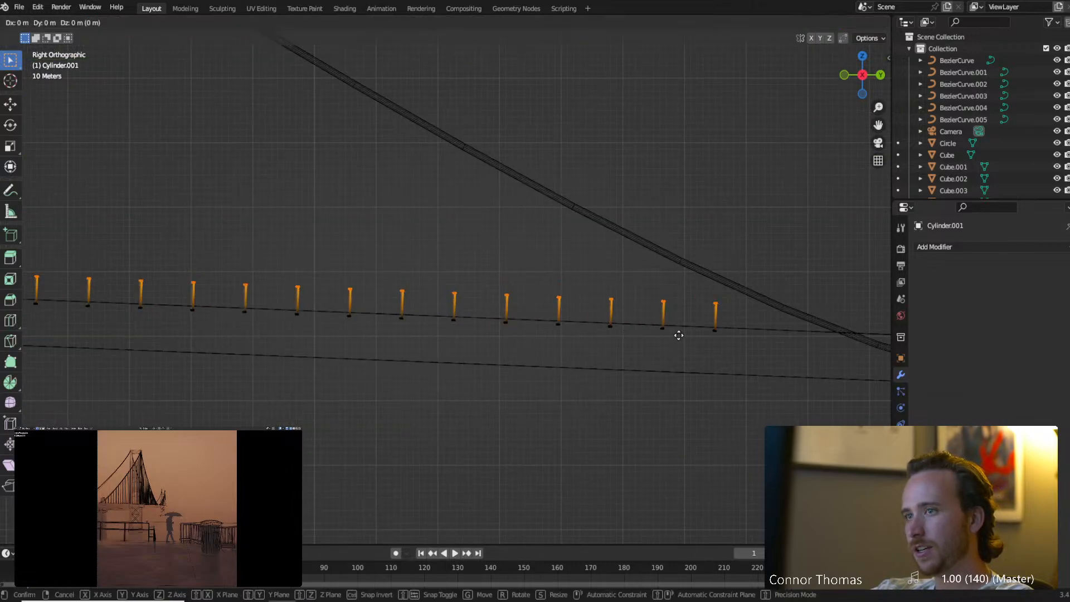
pyautogui.press('z')
pyautogui.click(684, 311)
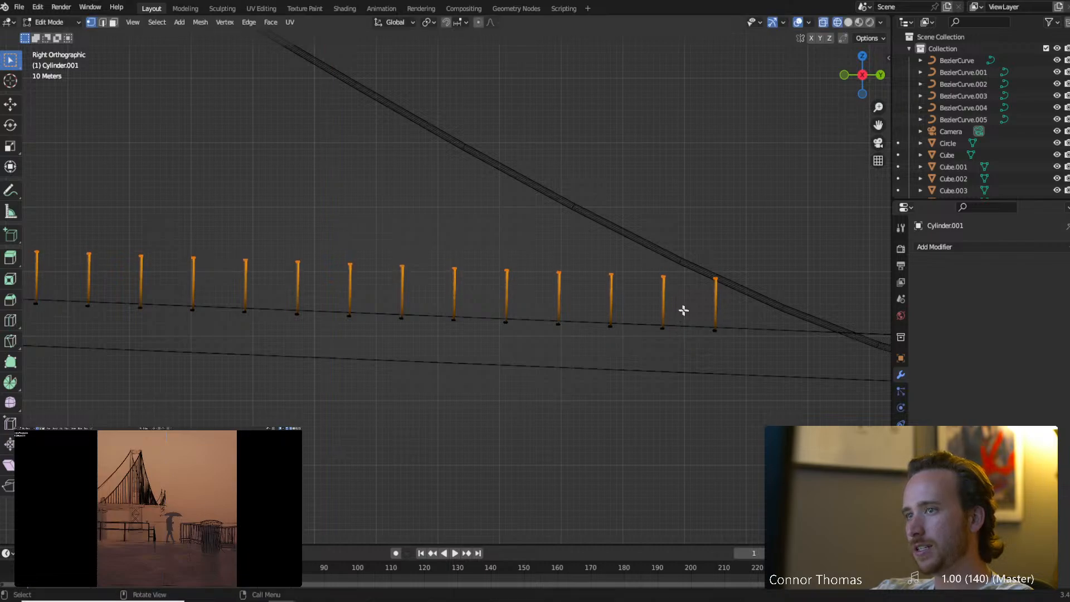
# Deselect the outermost side-span top and raise the remaining fifteen along Z until the next one meets the cable.
pyautogui.press('c')
pyautogui.middleClick(725, 284)
pyautogui.rightClick(725, 284)
pyautogui.press('g')
pyautogui.press('x')
pyautogui.press('z')
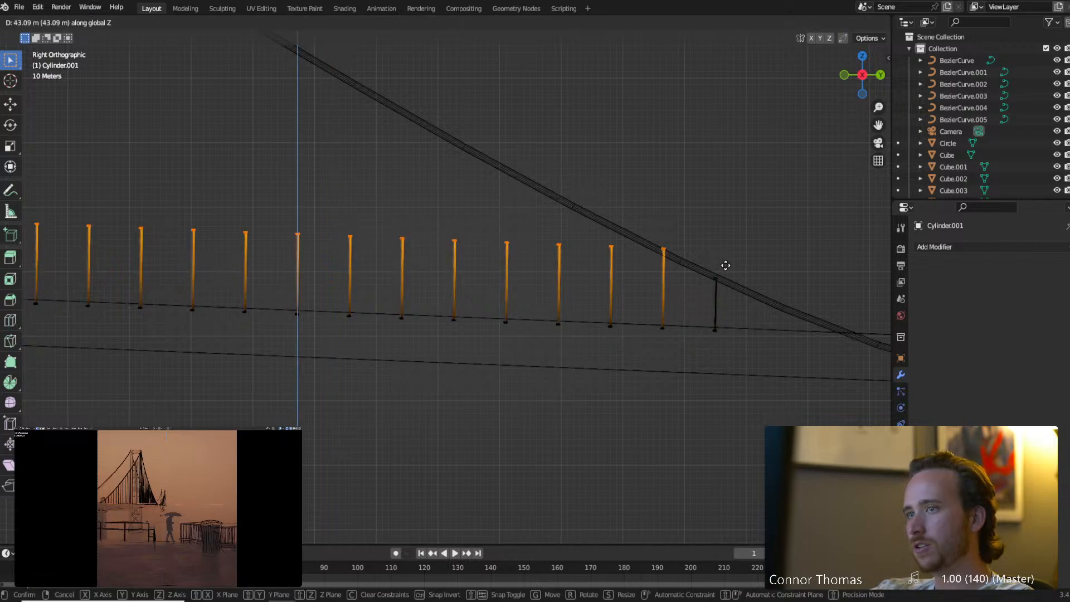
pyautogui.click(723, 272)
# Remove the second fitted side-span top from the selection and raise the remaining fourteen along Z to the cable.
pyautogui.press('c')
pyautogui.middleClick(667, 247)
pyautogui.rightClick(667, 247)
pyautogui.press('g')
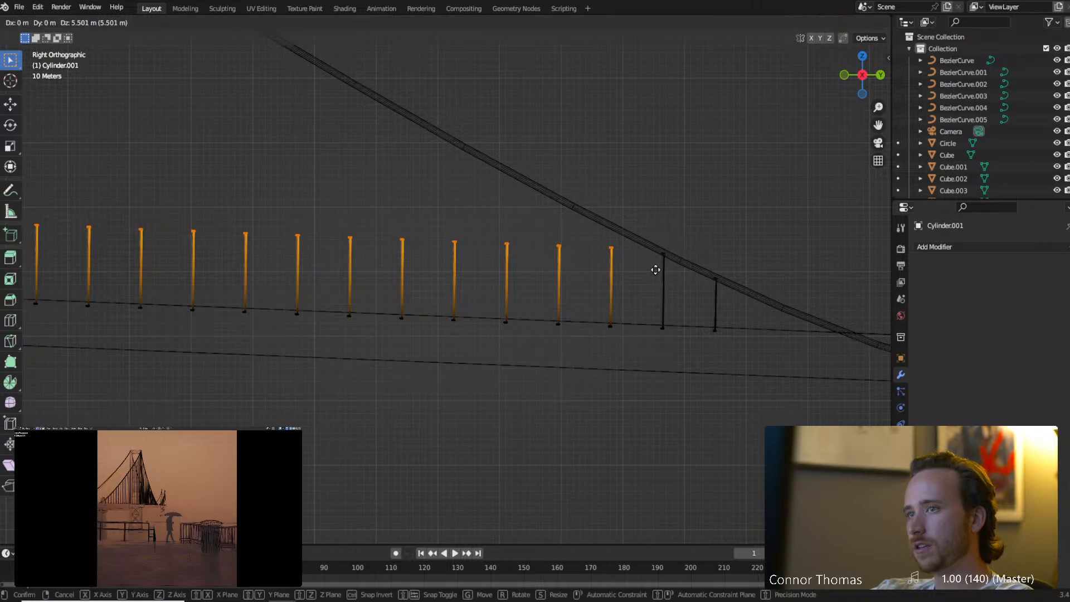
pyautogui.press('z')
pyautogui.click(662, 249)
# Deselect the third fitted side-span top and raise the other thirteen along Z until the outermost of them reaches the cable.
pyautogui.press('c')
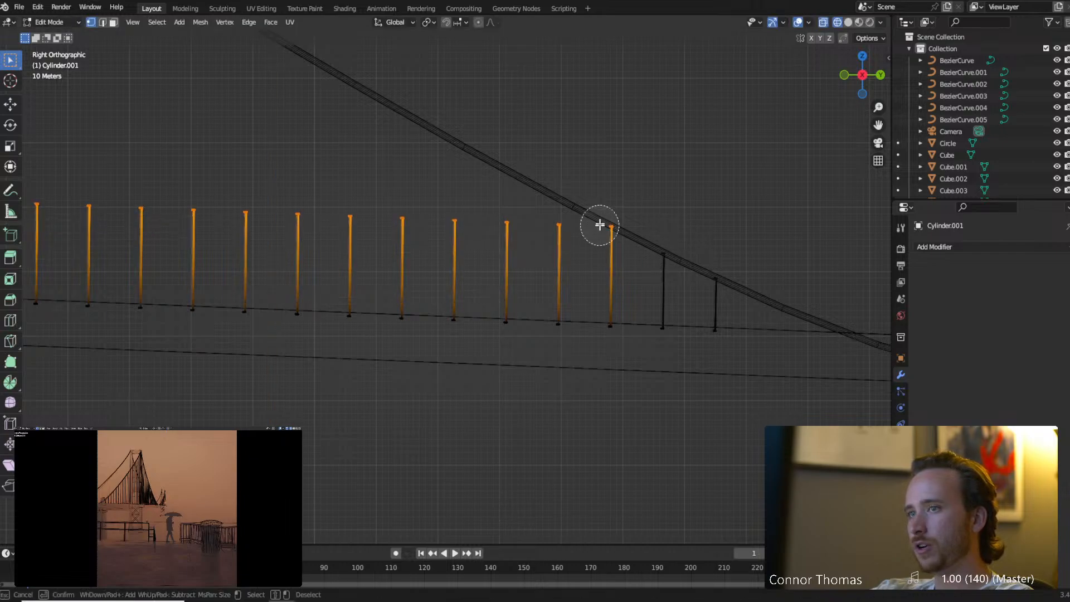
pyautogui.middleClick(613, 228)
pyautogui.rightClick(611, 234)
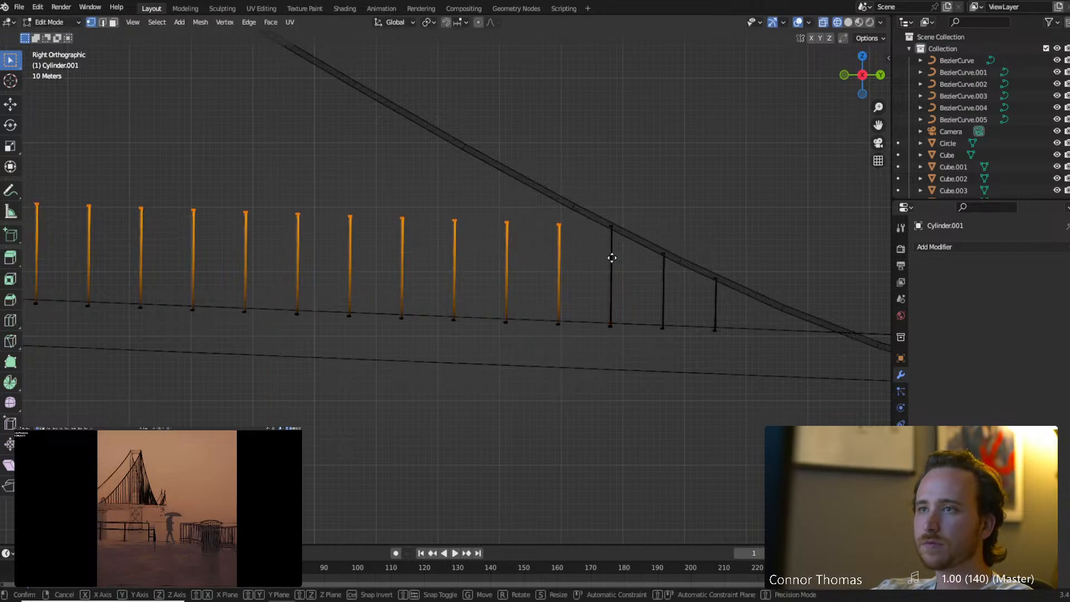
pyautogui.press('g')
pyautogui.press('z')
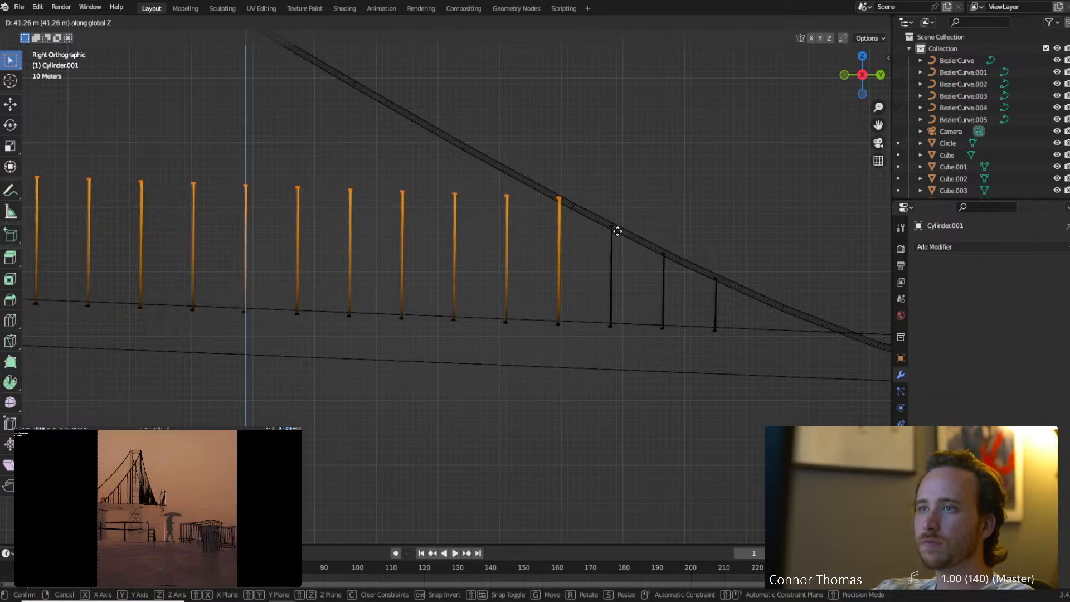
pyautogui.click(617, 231)
# Take the next fitted side-span top out of the selection and raise the remaining twelve along Z to the cable.
pyautogui.keyDown('shift'); pyautogui.moveTo(545, 207); pyautogui.dragTo(633, 291, button='middle'); pyautogui.keyUp('shift')
pyautogui.press('c')
pyautogui.middleClick(645, 252)
pyautogui.rightClick(644, 254)
pyautogui.press('g')
pyautogui.press('z')
pyautogui.click(630, 272)
# Deselect the fitted side-span top and raise the eleven tops left before the tower along Z to the cable.
pyautogui.press('c')
pyautogui.middleClick(645, 268)
pyautogui.rightClick(645, 268)
pyautogui.press('g')
pyautogui.press('z')
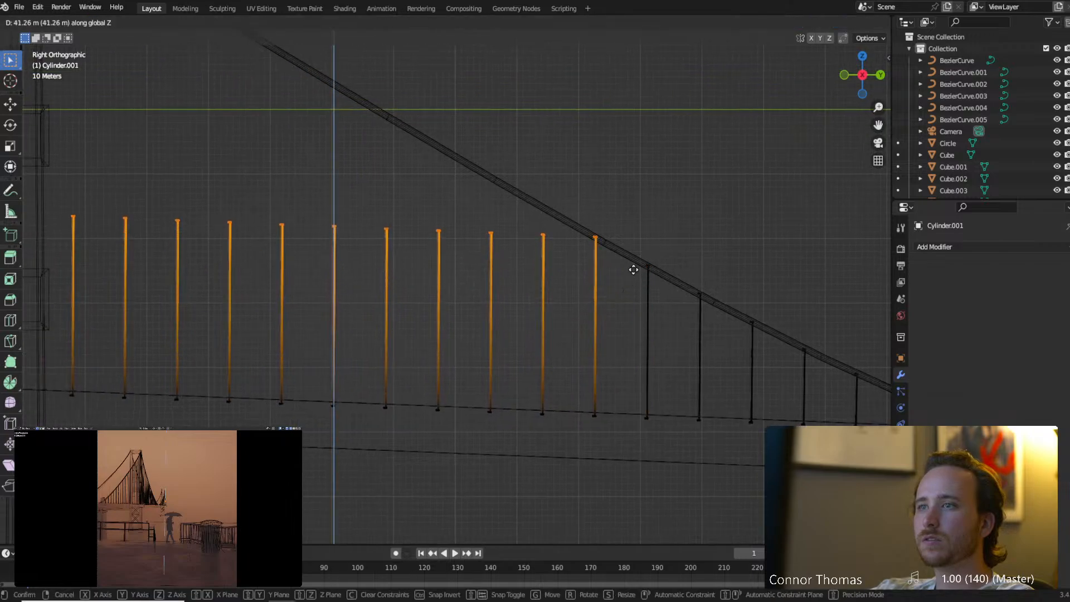
pyautogui.click(633, 271)
# Remove the finished side-span top from the selection and raise the remaining ten along Z until the outermost meets the cable.
pyautogui.moveTo(534, 262)
pyautogui.keyDown('shift'); pyautogui.mouseDown(button='middle')
pyautogui.moveTo(569, 283)
pyautogui.moveTo(656, 278)
pyautogui.moveTo(686, 306)
pyautogui.mouseUp(button='middle'); pyautogui.keyUp('shift')
pyautogui.press('c')
pyautogui.middleClick(708, 275)
pyautogui.rightClick(705, 278)
pyautogui.press('g')
pyautogui.press('z')
pyautogui.click(701, 289)
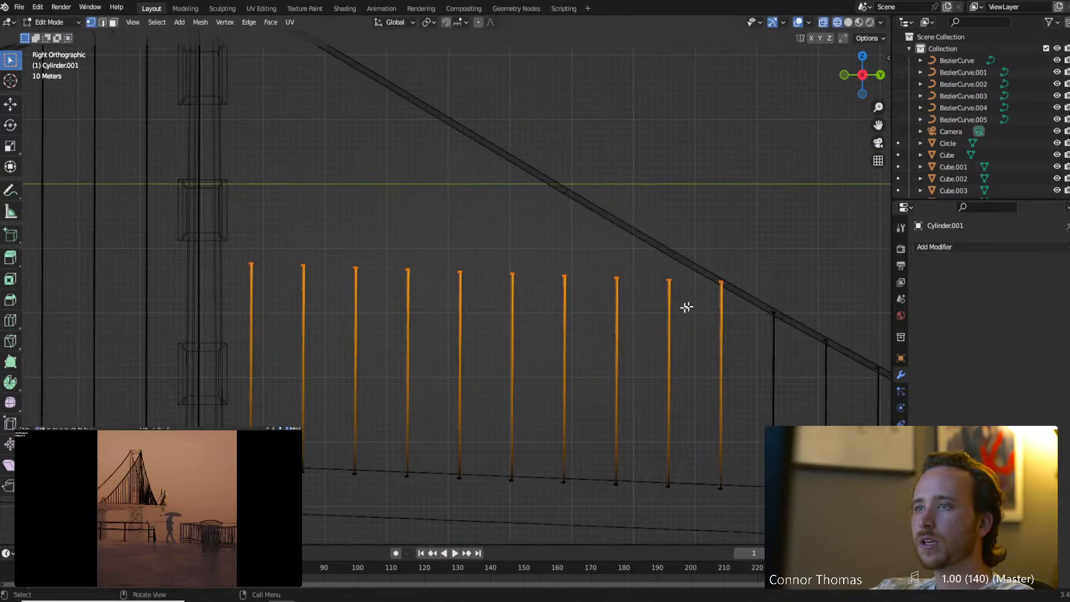
# Deselect the next finished side-span top and raise the remaining nine along Z to the cable.
pyautogui.press('c')
pyautogui.middleClick(728, 278)
pyautogui.rightClick(724, 292)
pyautogui.press('g')
pyautogui.press('z')
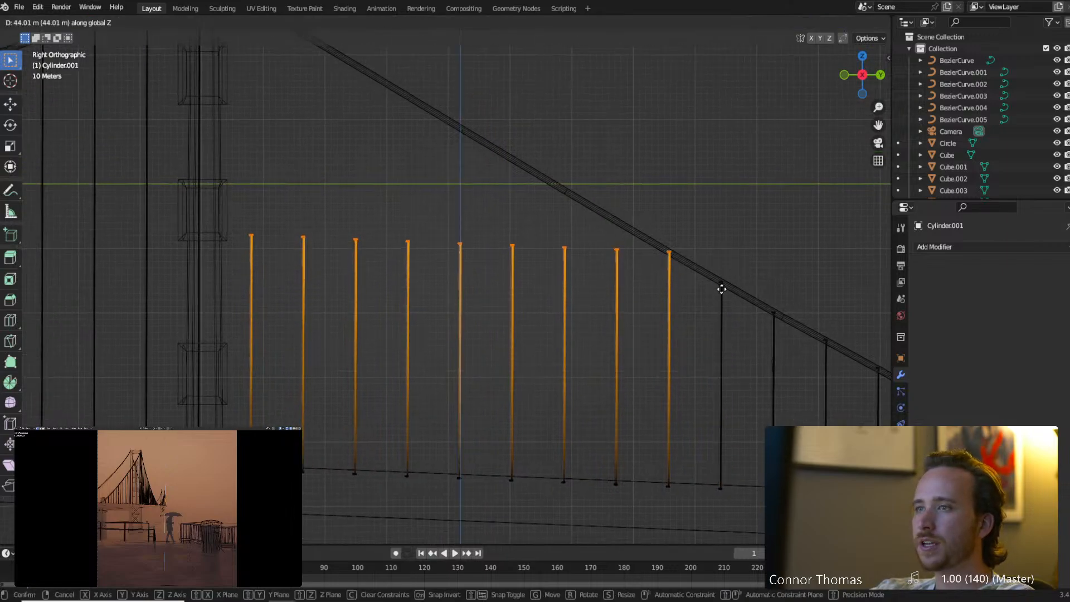
pyautogui.click(723, 289)
# Take the fitted outer top out of the selection and raise the eight remaining side-span tops along Z to the cable.
pyautogui.keyDown('shift'); pyautogui.moveTo(650, 282); pyautogui.dragTo(720, 314, button='middle'); pyautogui.keyUp('shift')
pyautogui.press('c')
pyautogui.middleClick(739, 287)
pyautogui.rightClick(700, 313)
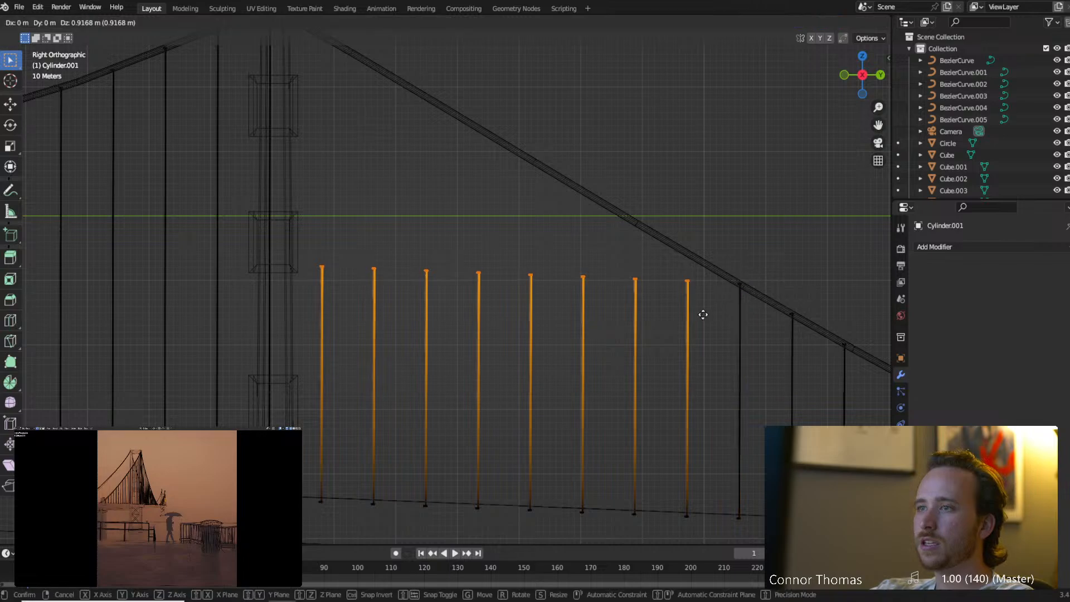
pyautogui.press('g')
pyautogui.press('z')
pyautogui.click(708, 287)
# Deselect the fitted outer top and raise the remaining seven side-span tops along Z until the outermost meets the cable.
pyautogui.keyDown('shift'); pyautogui.moveTo(639, 278); pyautogui.dragTo(711, 306, button='middle'); pyautogui.keyUp('shift')
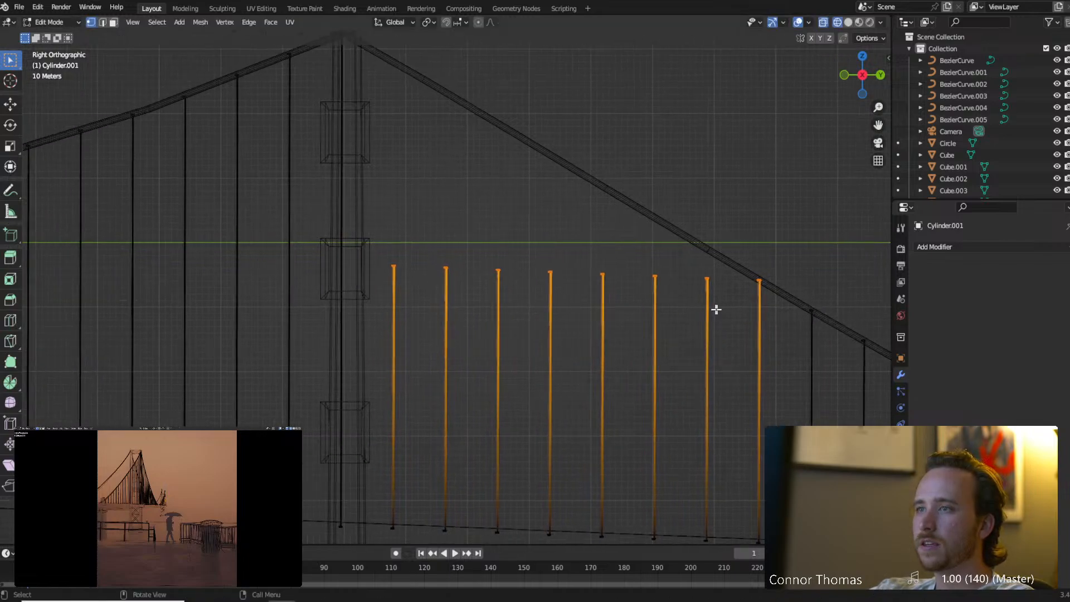
pyautogui.press('c')
pyautogui.middleClick(772, 281)
pyautogui.rightClick(763, 304)
pyautogui.press('g')
pyautogui.press('z')
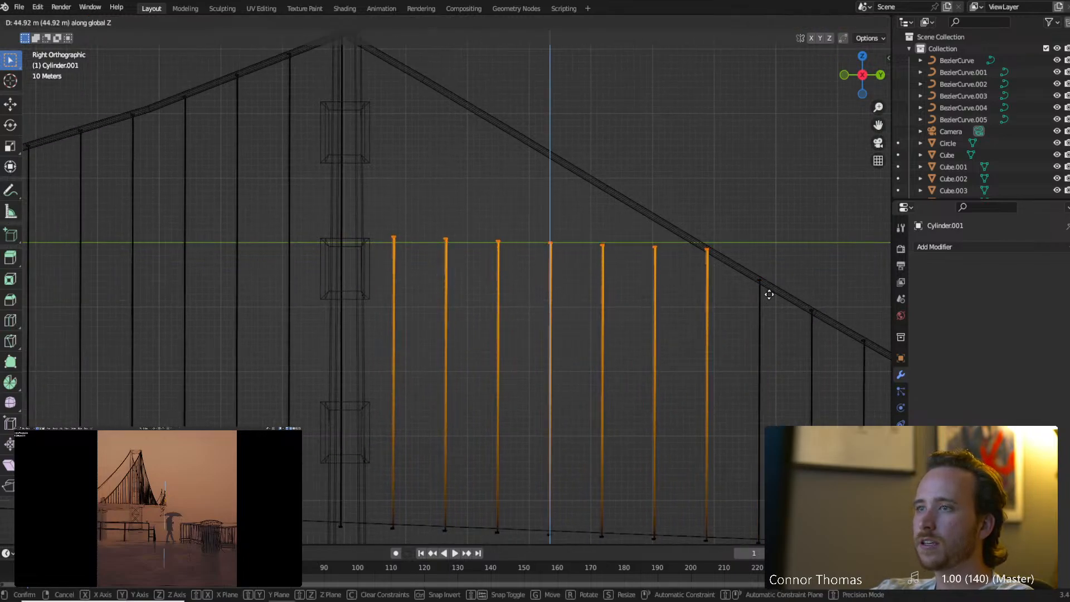
pyautogui.click(769, 295)
# Remove the top already on the cable from the selection and raise the last six side-span tops along Z to it.
pyautogui.keyDown('shift'); pyautogui.moveTo(701, 296); pyautogui.dragTo(724, 329, button='middle'); pyautogui.keyUp('shift')
pyautogui.press('c')
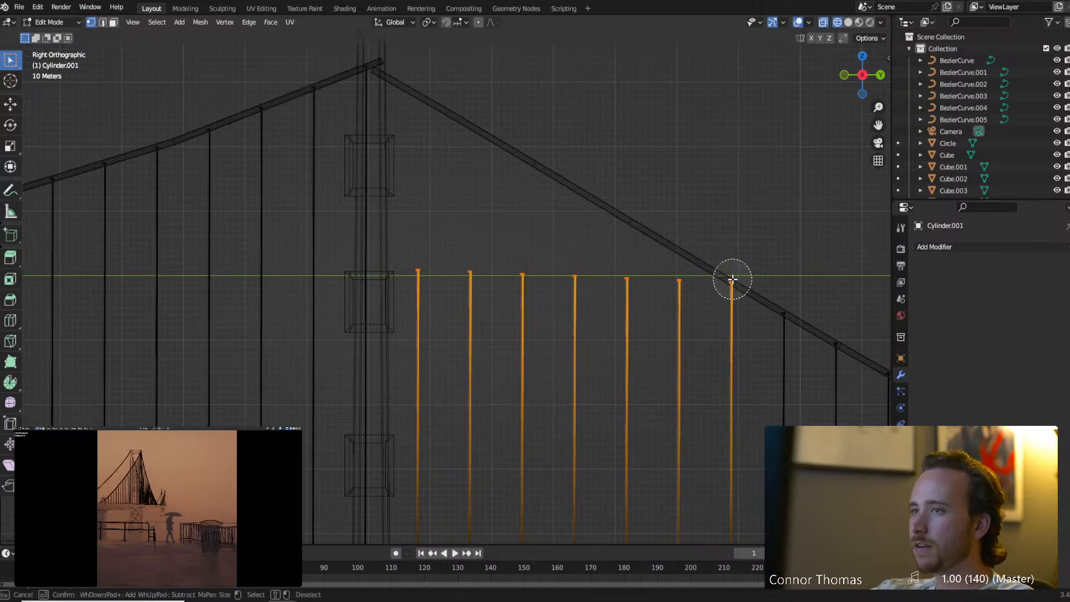
pyautogui.middleClick(732, 280)
pyautogui.rightClick(719, 312)
pyautogui.press('g')
pyautogui.press('z')
pyautogui.click(722, 311)
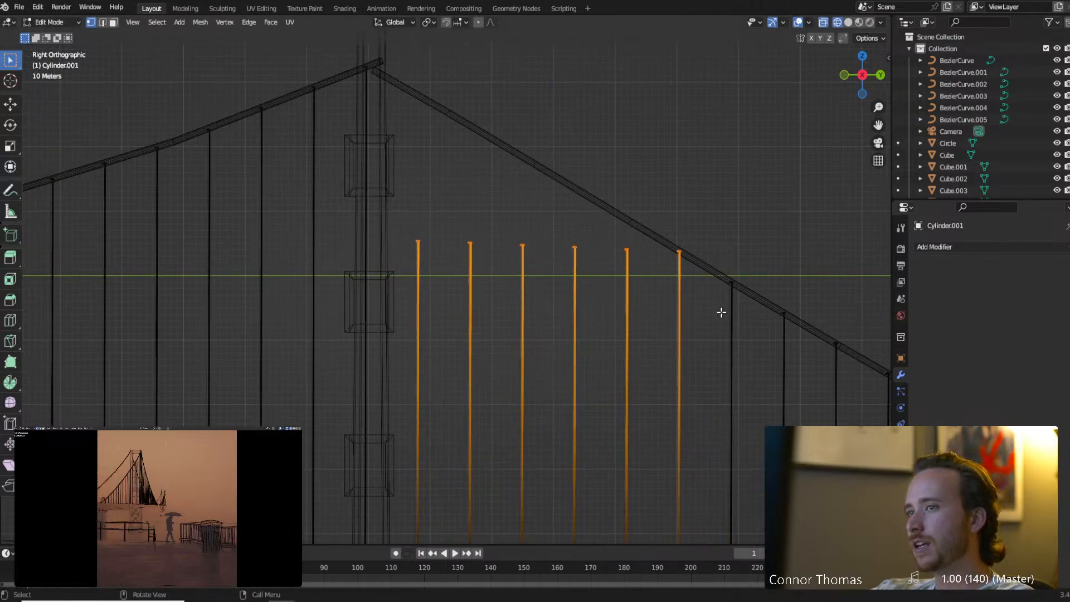
# Deselect the outermost of the six tops and raise the remaining five along Z to the cable.
pyautogui.press('c')
pyautogui.middleClick(679, 257)
pyautogui.rightClick(663, 301)
pyautogui.press('g')
pyautogui.press('z')
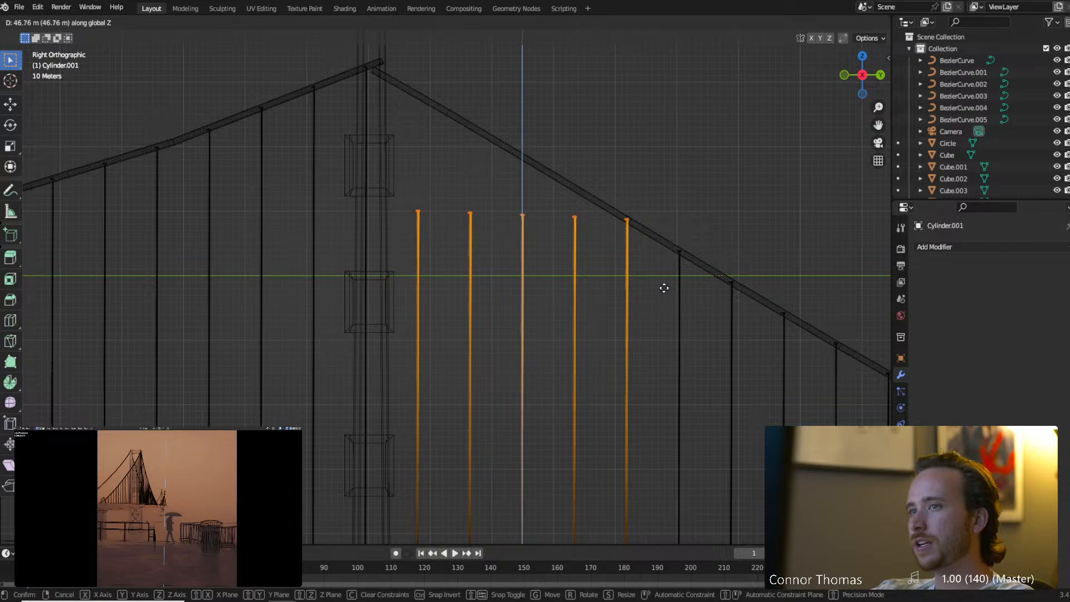
pyautogui.click(664, 288)
# Deselect the outermost of the five tops and raise the remaining four beside the tower along Z to the cable.
pyautogui.keyDown('shift'); pyautogui.moveTo(607, 241); pyautogui.dragTo(632, 281, button='middle'); pyautogui.keyUp('shift')
pyautogui.press('c')
pyautogui.middleClick(660, 256)
pyautogui.rightClick(669, 279)
pyautogui.press('g')
pyautogui.press('z')
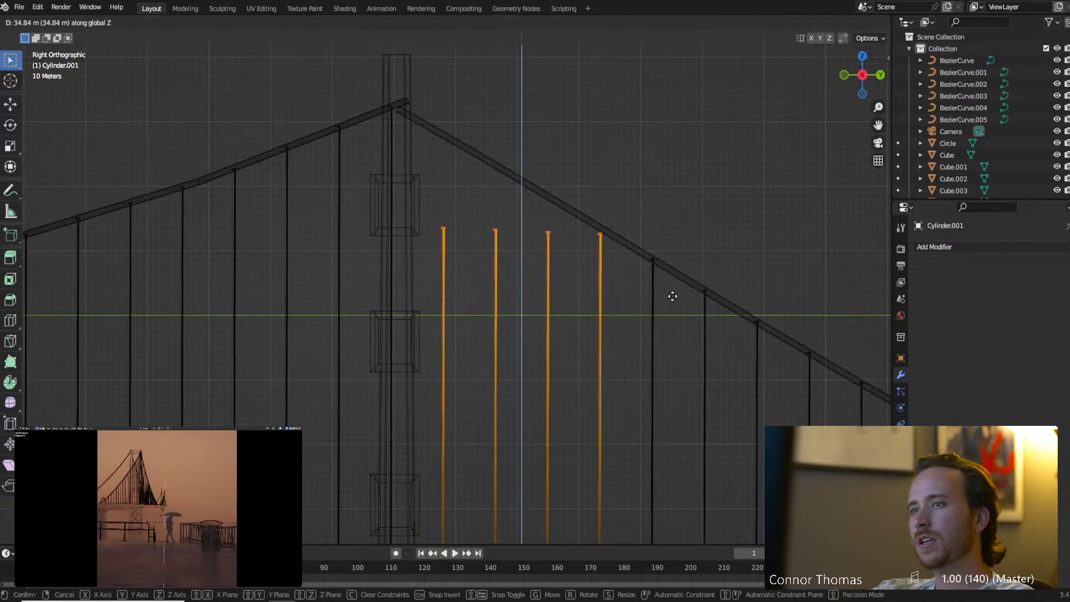
pyautogui.click(674, 290)
# Take the outermost of the four tops out of the selection and raise the last three along Z to the cable.
pyautogui.keyDown('shift'); pyautogui.moveTo(592, 234); pyautogui.dragTo(628, 263, button='middle'); pyautogui.keyUp('shift')
pyautogui.press('c')
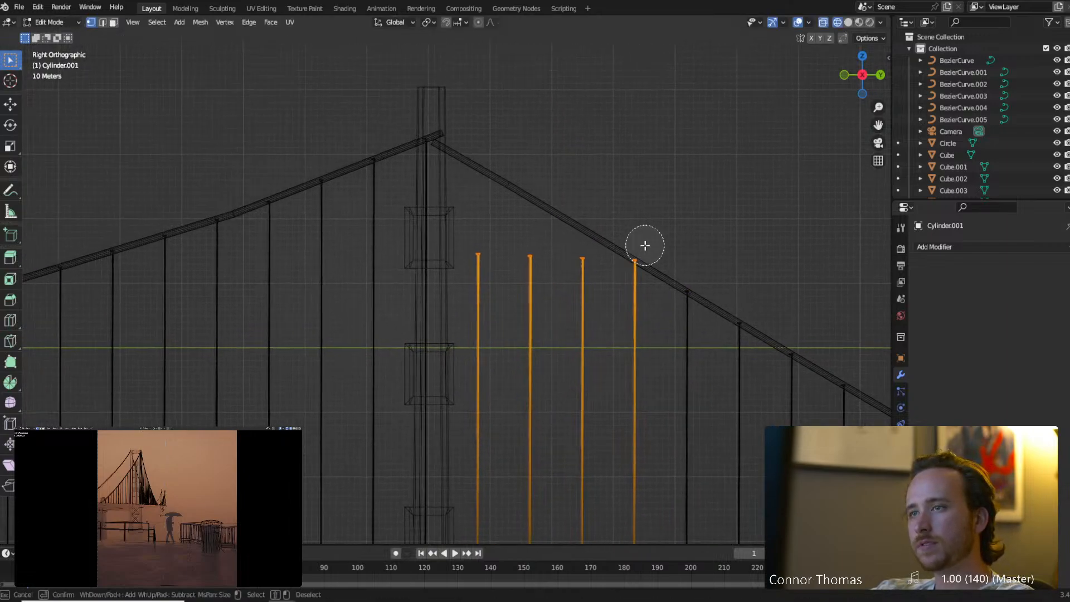
pyautogui.middleClick(642, 245)
pyautogui.rightClick(652, 289)
pyautogui.press('g')
pyautogui.press('z')
pyautogui.click(650, 279)
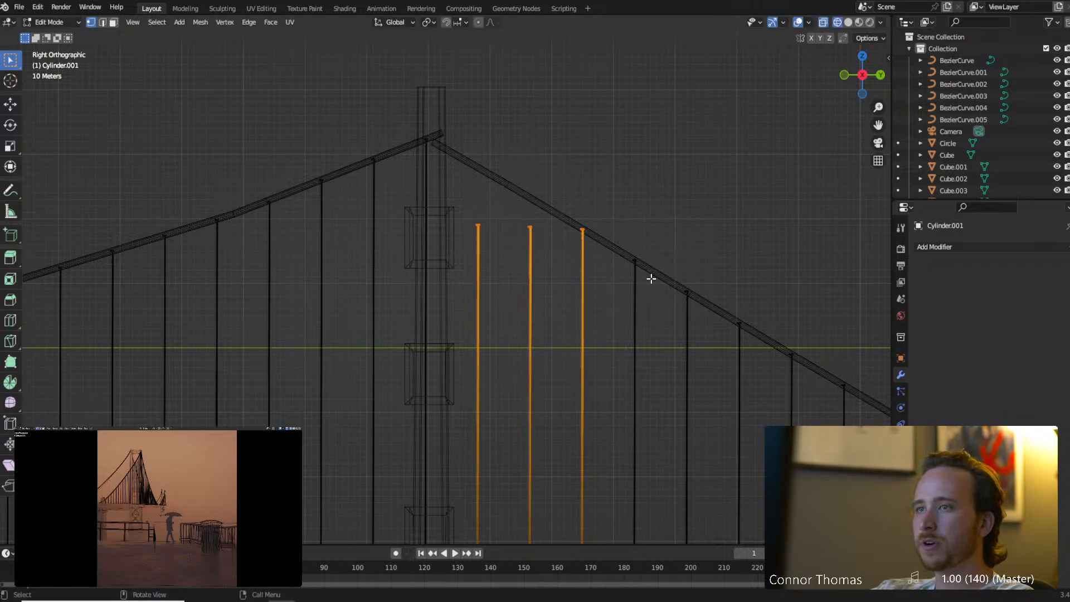
# Deselect the outermost of the three tops and raise the two nearest the tower along Z to the cable.
pyautogui.press('c')
pyautogui.middleClick(581, 236)
pyautogui.rightClick(557, 291)
pyautogui.press('g')
pyautogui.press('z')
pyautogui.click(562, 267)
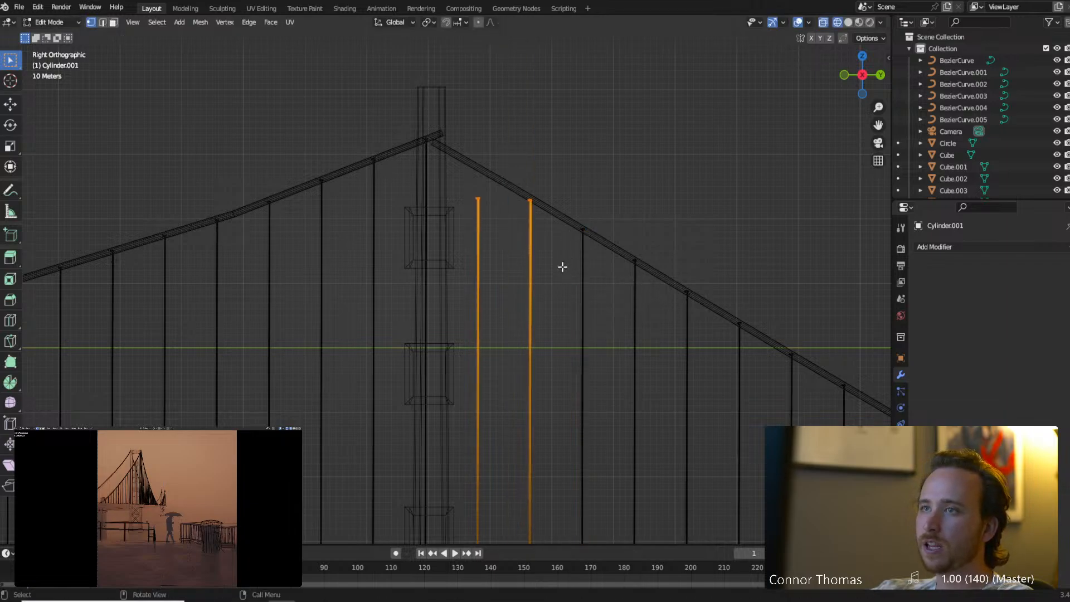
# Deselect the outer of the two tops, raise the last side-span top to the cable along Z, and leave mesh editing.
pyautogui.press('c')
pyautogui.middleClick(527, 212)
pyautogui.rightClick(480, 234)
pyautogui.press('g')
pyautogui.press('z')
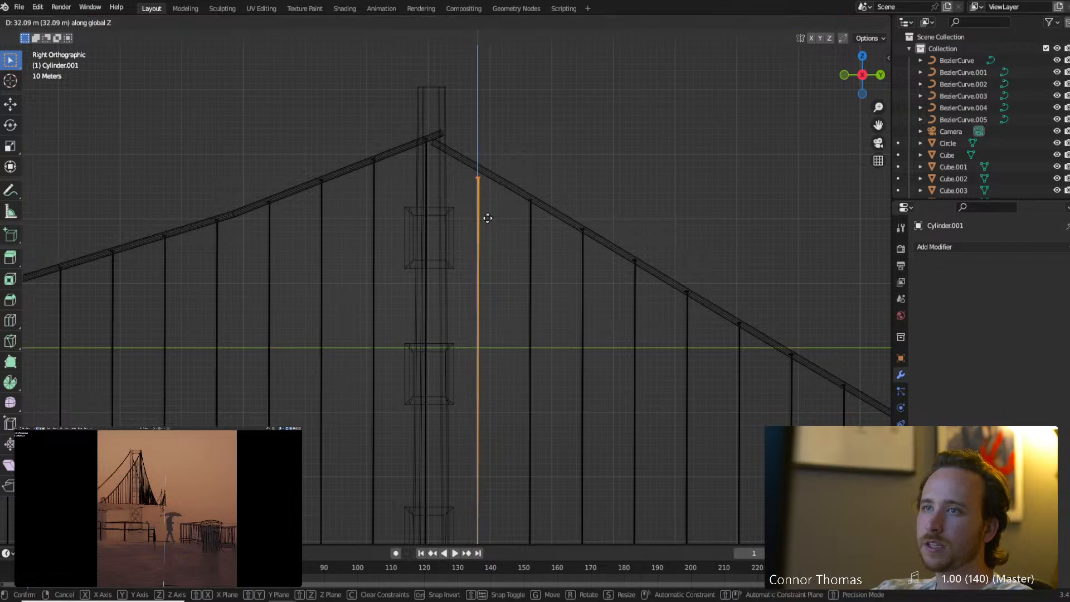
pyautogui.click(490, 208)
pyautogui.press('Tab')
pyautogui.scroll(-6, 514, 250)
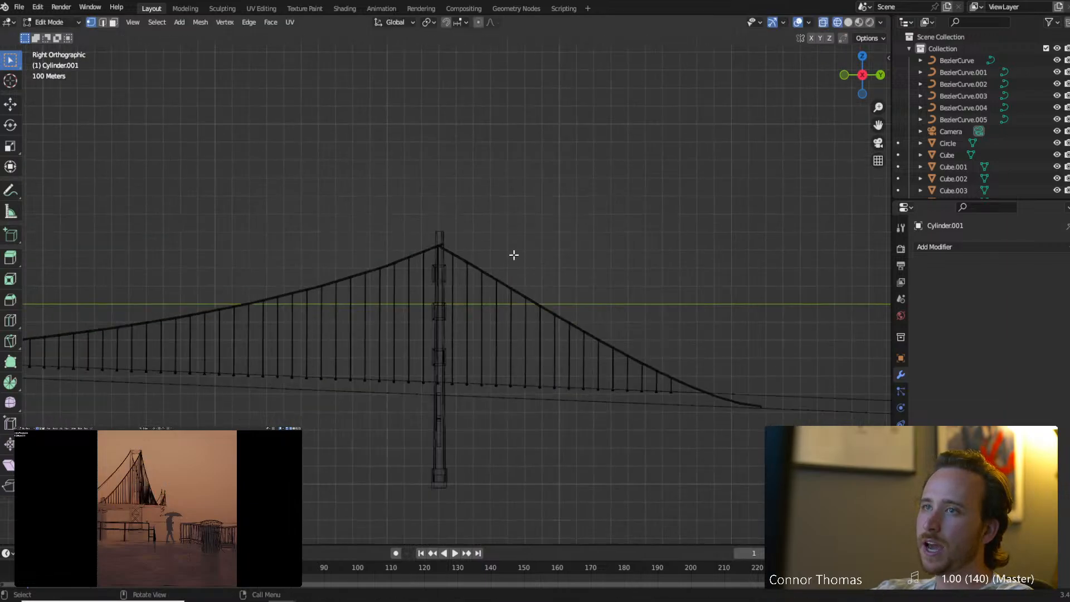
# Duplicate the suspender row in top view and move the copy along negative X to the bridge's other side.
pyautogui.moveTo(495, 260); pyautogui.dragTo(551, 262, button='middle')
pyautogui.click(617, 290)
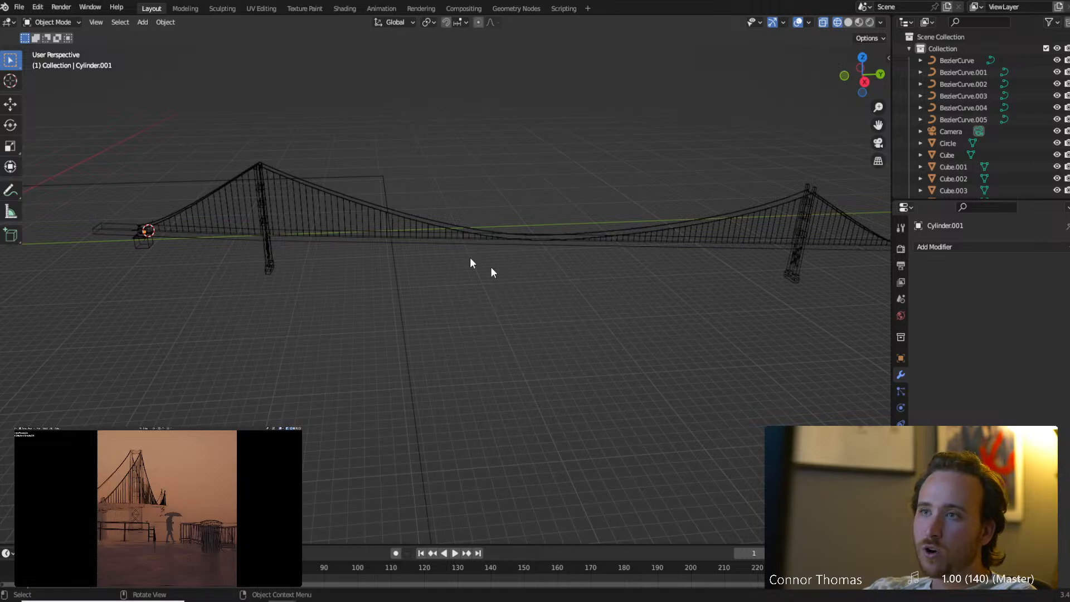
pyautogui.click(300, 218)
pyautogui.moveTo(299, 218); pyautogui.dragTo(500, 250, button='middle')
pyautogui.press('KP_7')
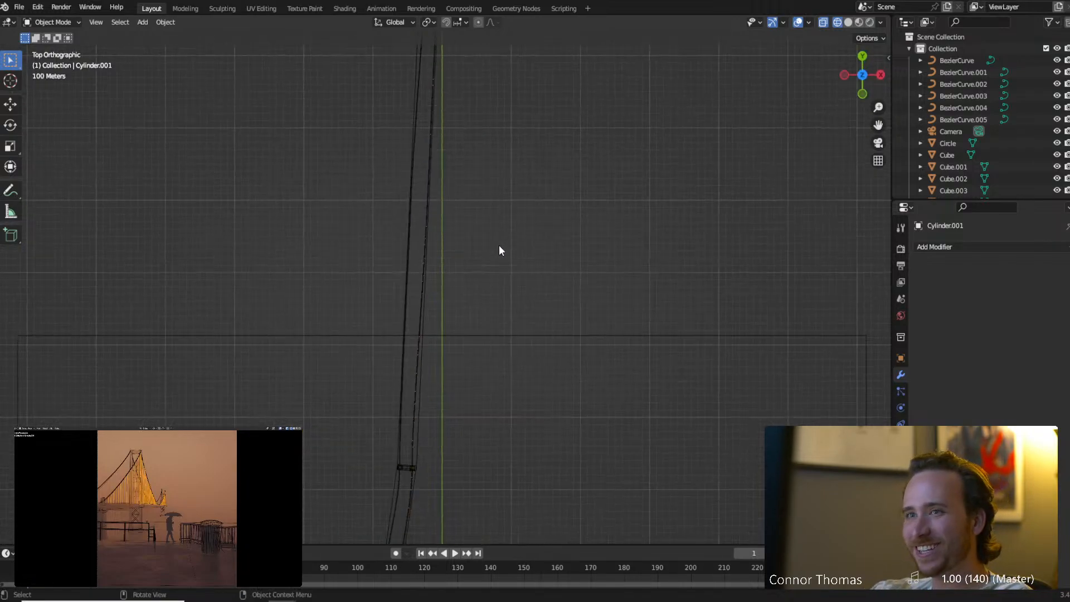
pyautogui.hotkey('shift', 'd')
pyautogui.press('x')
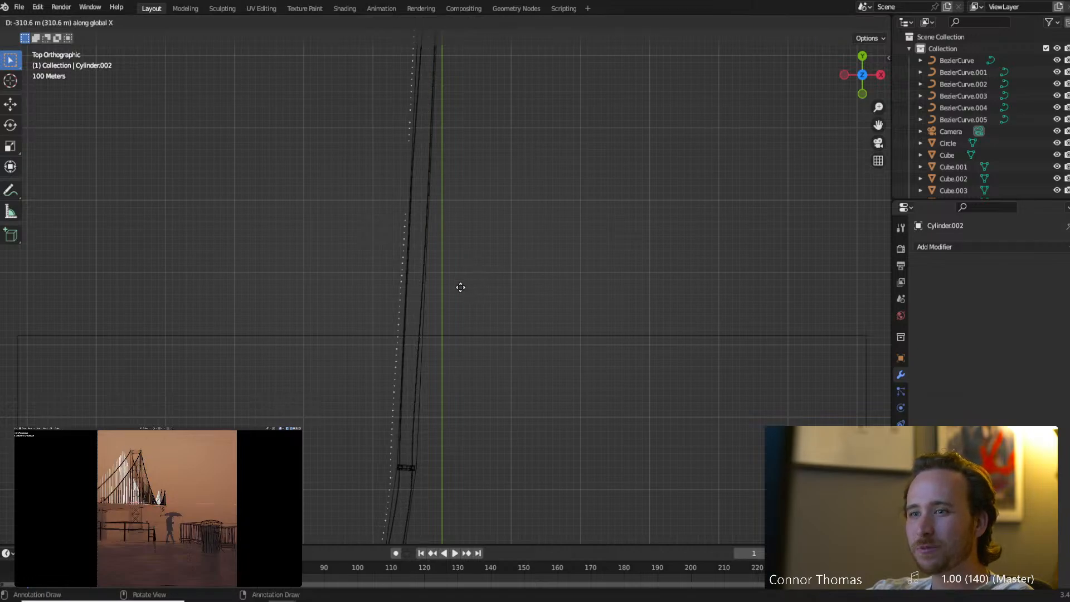
pyautogui.click(469, 286)
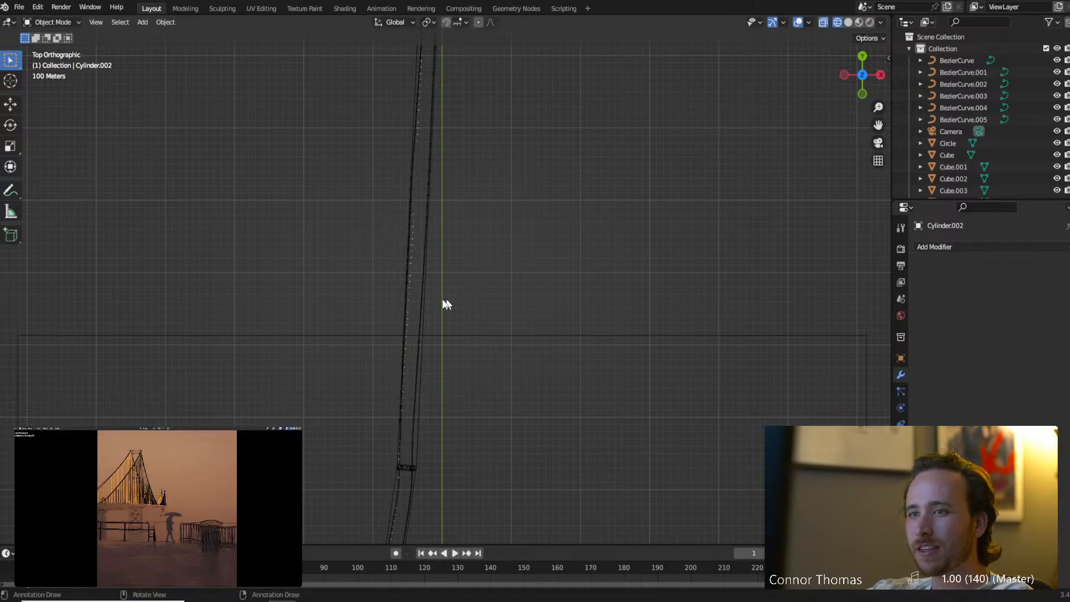
# Shift the duplicated suspender row about 39 m along negative X and check its alignment along the deck and tower.
pyautogui.scroll(6, 444, 303)
pyautogui.keyDown('shift'); pyautogui.moveTo(373, 347); pyautogui.dragTo(610, 242, button='middle'); pyautogui.keyUp('shift')
pyautogui.press('g')
pyautogui.press('z')
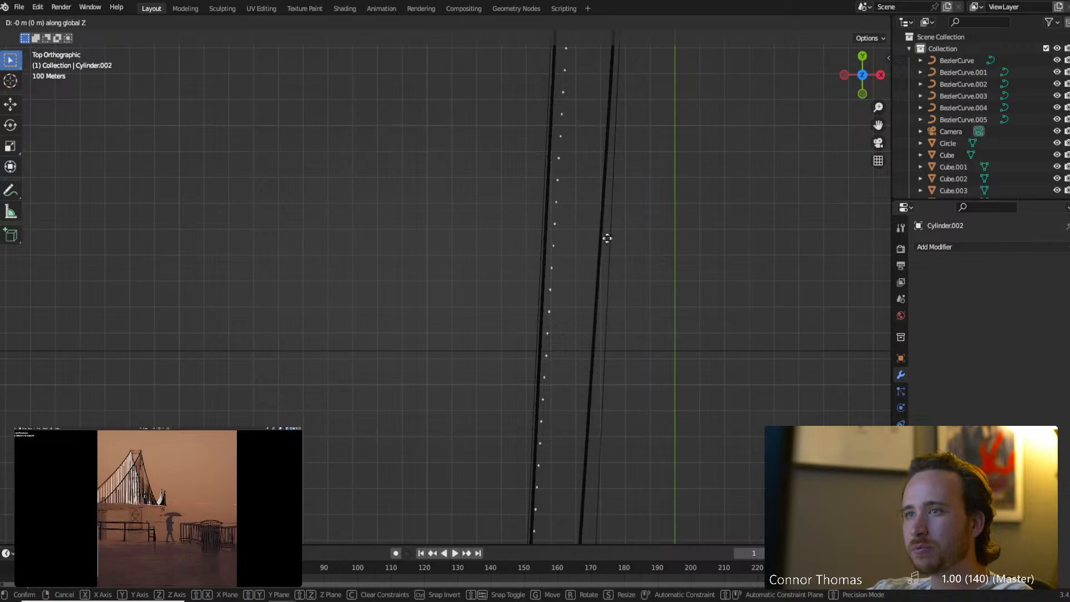
pyautogui.rightClick(726, 241)
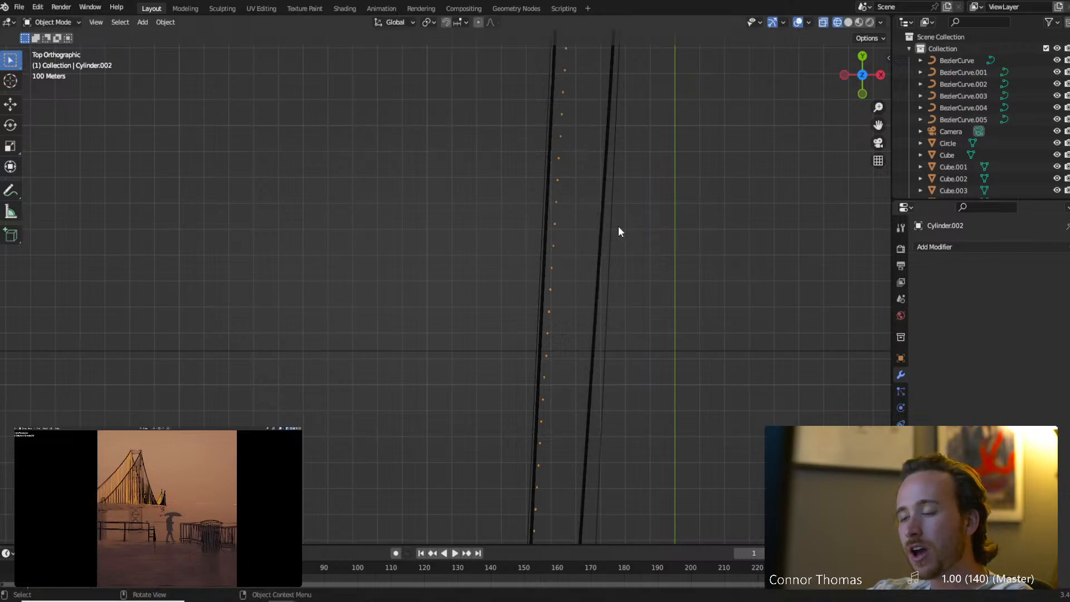
pyautogui.press('g')
pyautogui.press('x')
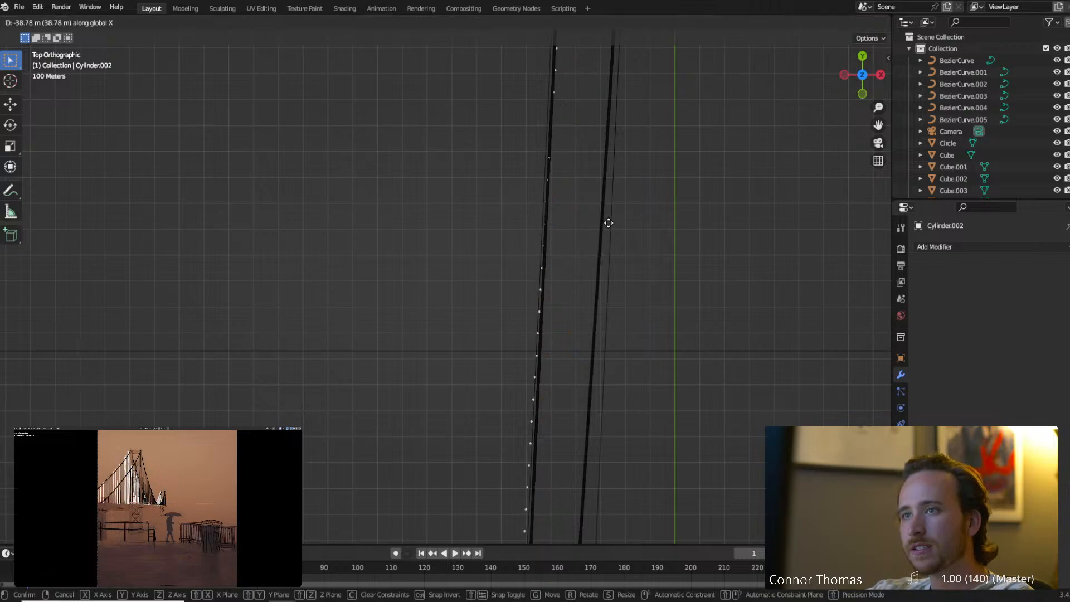
pyautogui.click(609, 223)
pyautogui.scroll(-5, 607, 222)
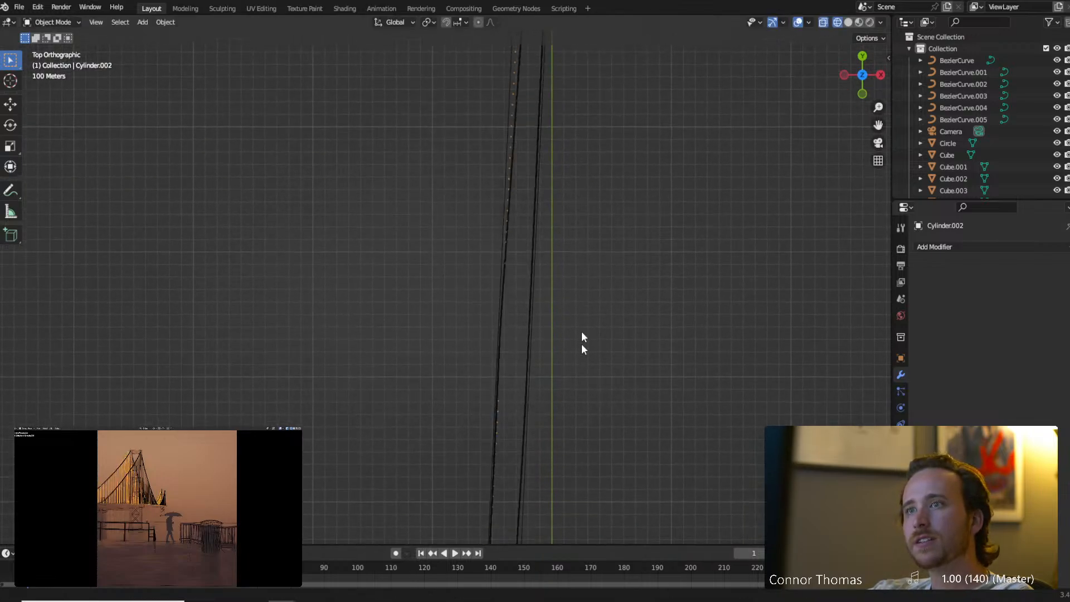
pyautogui.keyDown('shift'); pyautogui.moveTo(582, 333); pyautogui.dragTo(581, 440, button='middle'); pyautogui.keyUp('shift')
pyautogui.moveTo(601, 200)
pyautogui.keyDown('shift'); pyautogui.mouseDown(button='middle')
pyautogui.moveTo(588, 362)
pyautogui.moveTo(580, 270)
pyautogui.mouseUp(button='middle'); pyautogui.keyUp('shift')
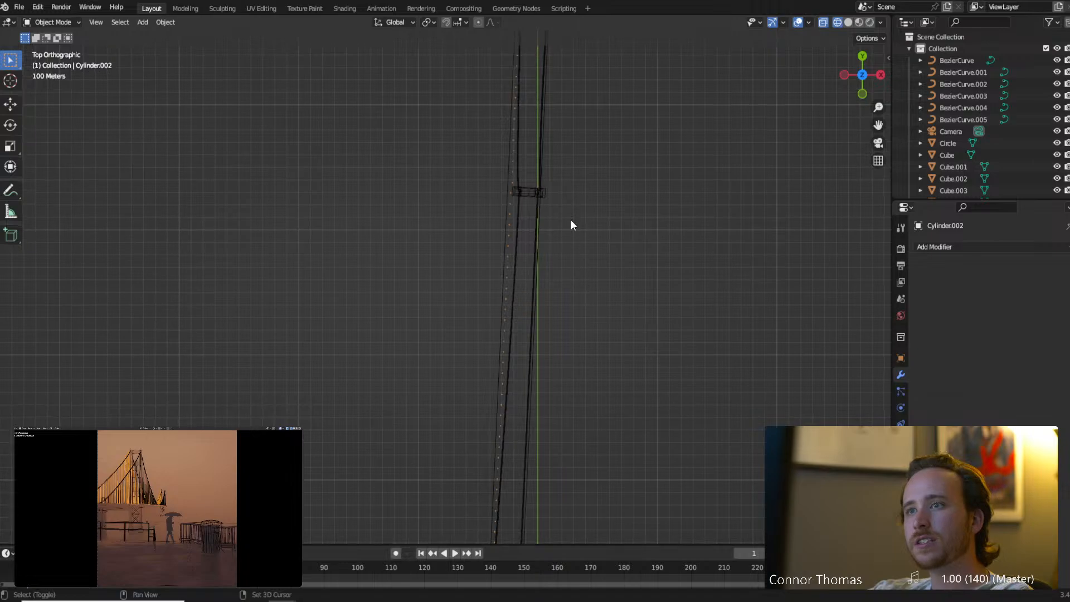
pyautogui.keyDown('shift'); pyautogui.moveTo(571, 206); pyautogui.dragTo(564, 160, button='middle'); pyautogui.keyUp('shift')
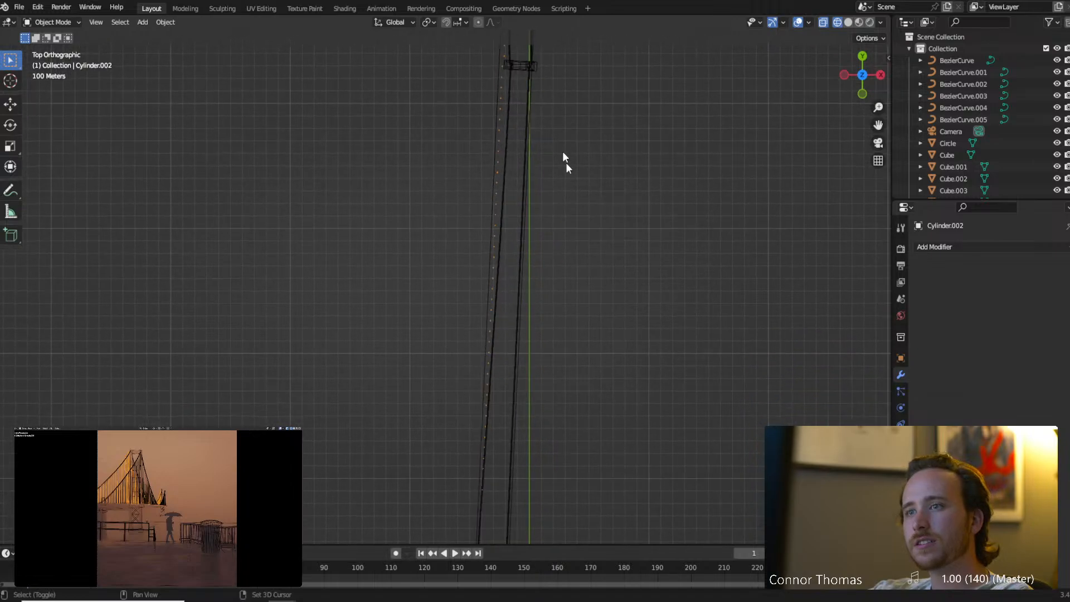
# Switch the viewport to solid shading and frame the tower's cables from an angled perspective.
pyautogui.click(504, 140)
pyautogui.moveTo(526, 118)
pyautogui.mouseDown(button='middle')
pyautogui.moveTo(536, 181)
pyautogui.moveTo(533, 89)
pyautogui.moveTo(530, 139)
pyautogui.mouseUp(button='middle')
pyautogui.press('z')
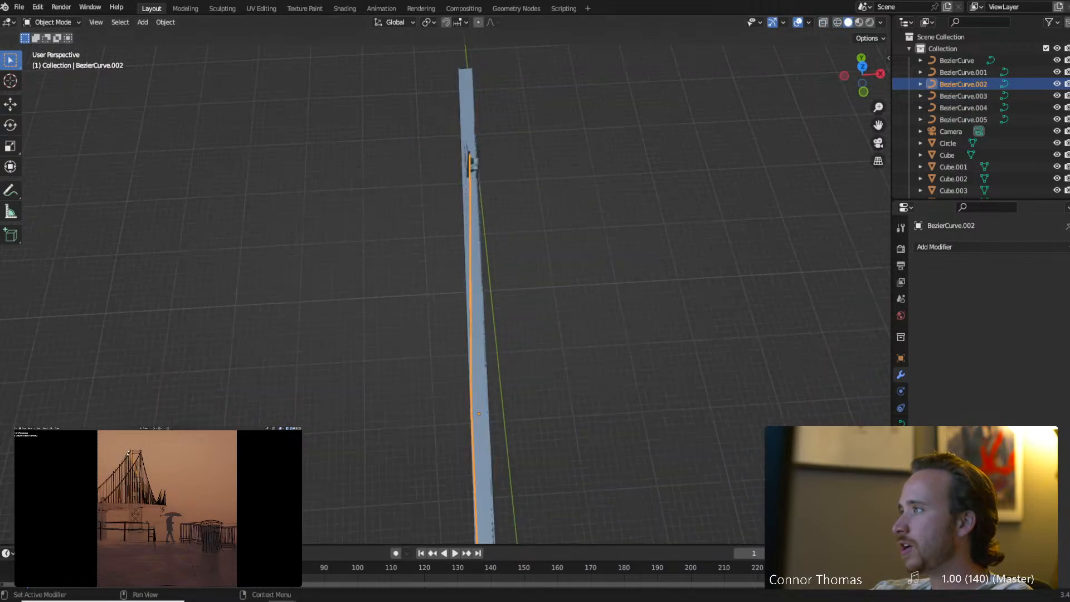
pyautogui.moveTo(589, 177); pyautogui.dragTo(439, 186, button='middle')
pyautogui.scroll(4, 373, 193)
pyautogui.click(453, 217)
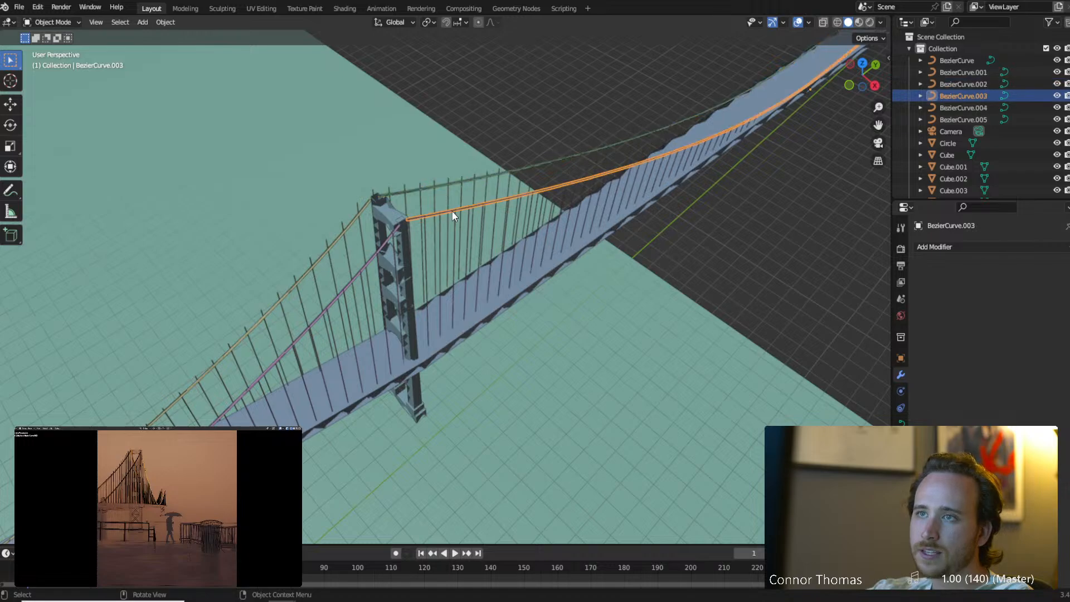
pyautogui.keyDown('shift'); pyautogui.click(395, 231); pyautogui.keyUp('shift')
pyautogui.moveTo(395, 232); pyautogui.dragTo(440, 236, button='middle')
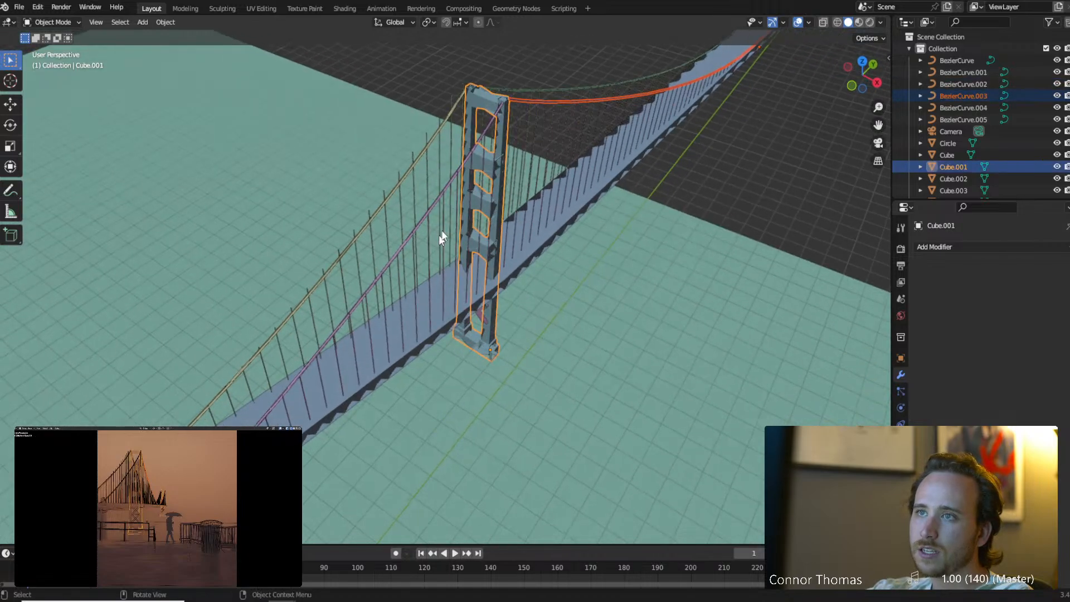
pyautogui.keyDown('shift'); pyautogui.click(491, 101); pyautogui.keyUp('shift')
pyautogui.keyDown('shift'); pyautogui.click(493, 113); pyautogui.keyUp('shift')
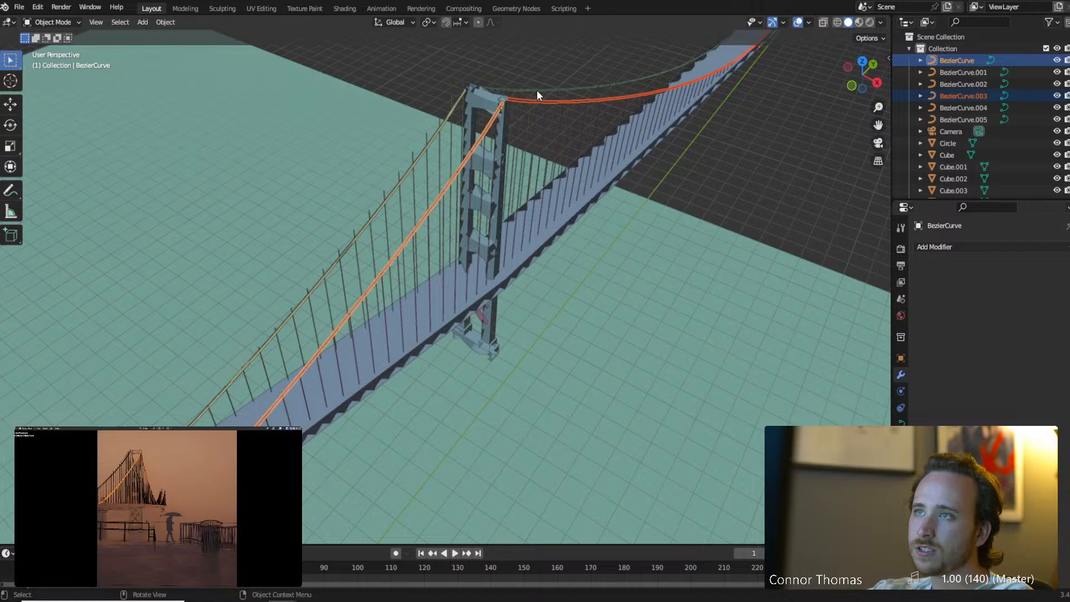
pyautogui.moveTo(537, 89); pyautogui.dragTo(574, 115, button='middle')
# Delete the main-span and side-span cables on the side of the duplicated suspenders.
pyautogui.click(580, 136)
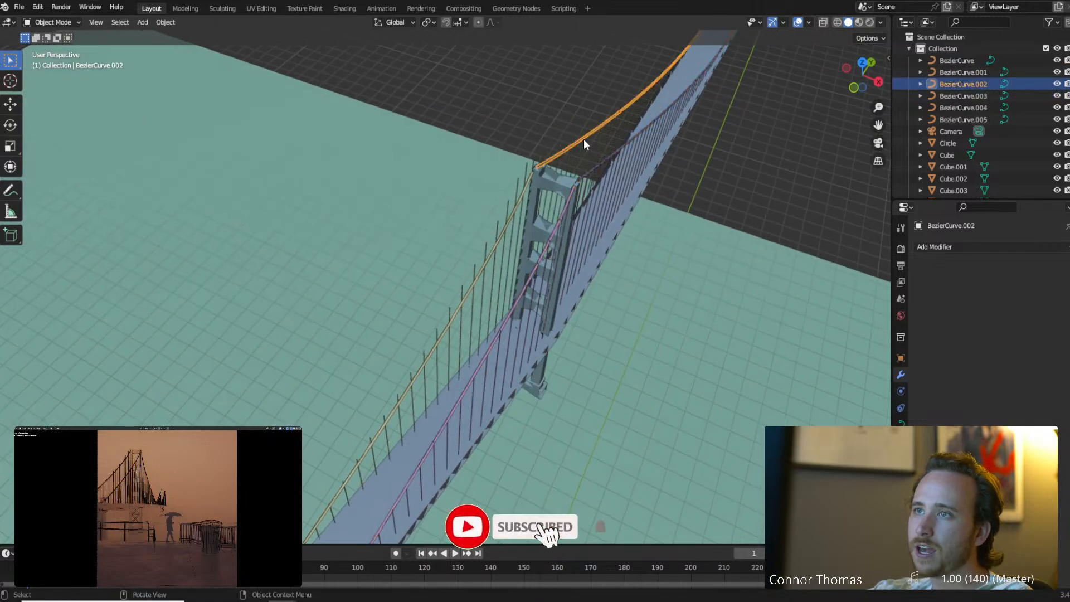
pyautogui.keyDown('shift'); pyautogui.click(520, 202); pyautogui.keyUp('shift')
pyautogui.press('Delete')
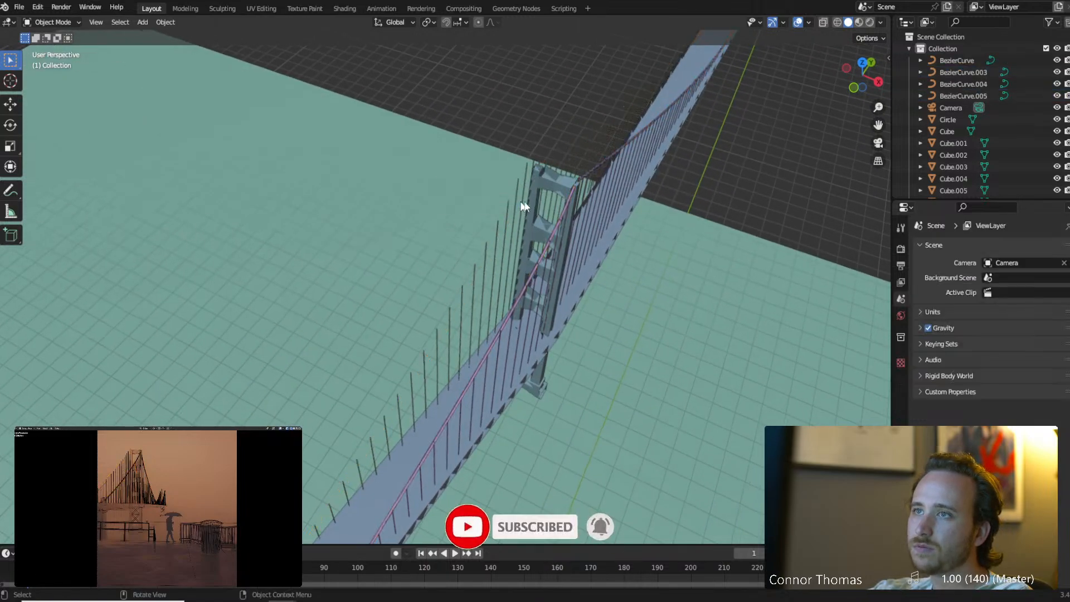
# Duplicate the remaining main-span and side-span cables along X onto the copied suspender row, then clear the selection.
pyautogui.click(591, 172)
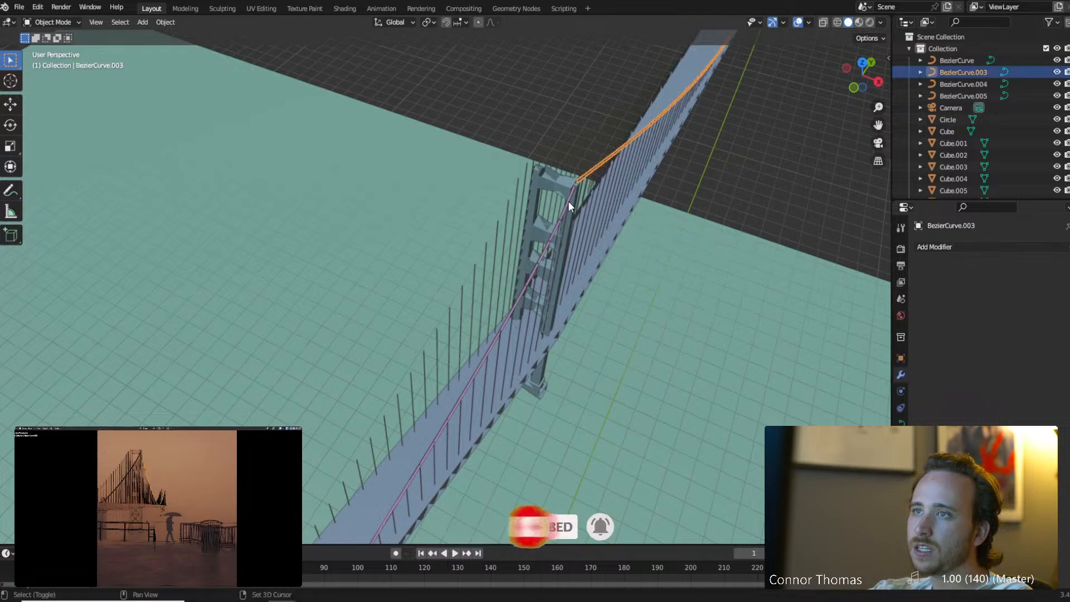
pyautogui.keyDown('shift'); pyautogui.click(567, 201); pyautogui.keyUp('shift')
pyautogui.hotkey('shift', 'd')
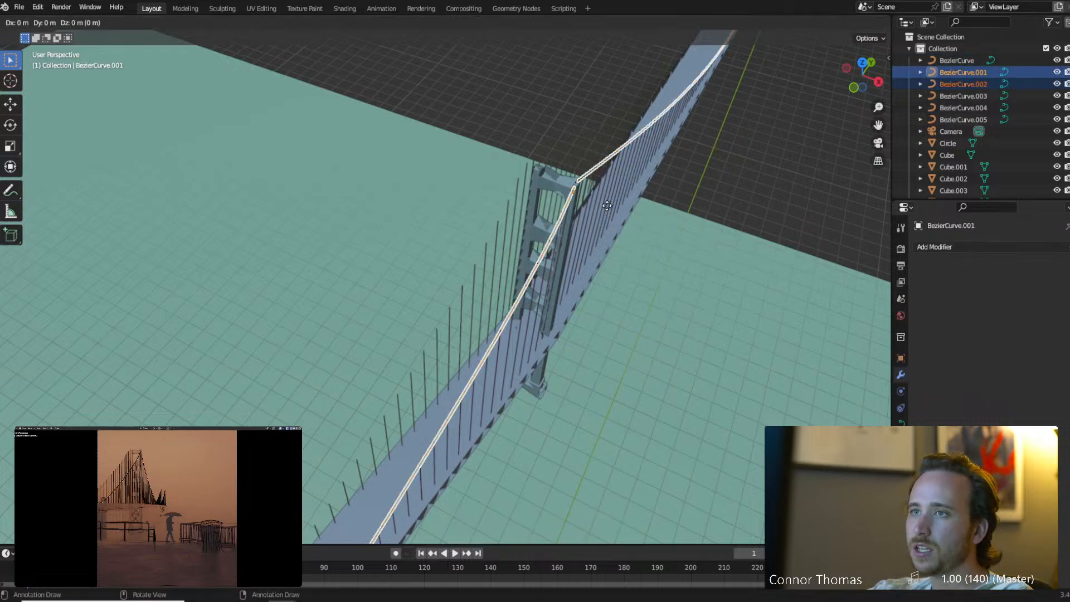
pyautogui.press('x')
pyautogui.click(572, 200)
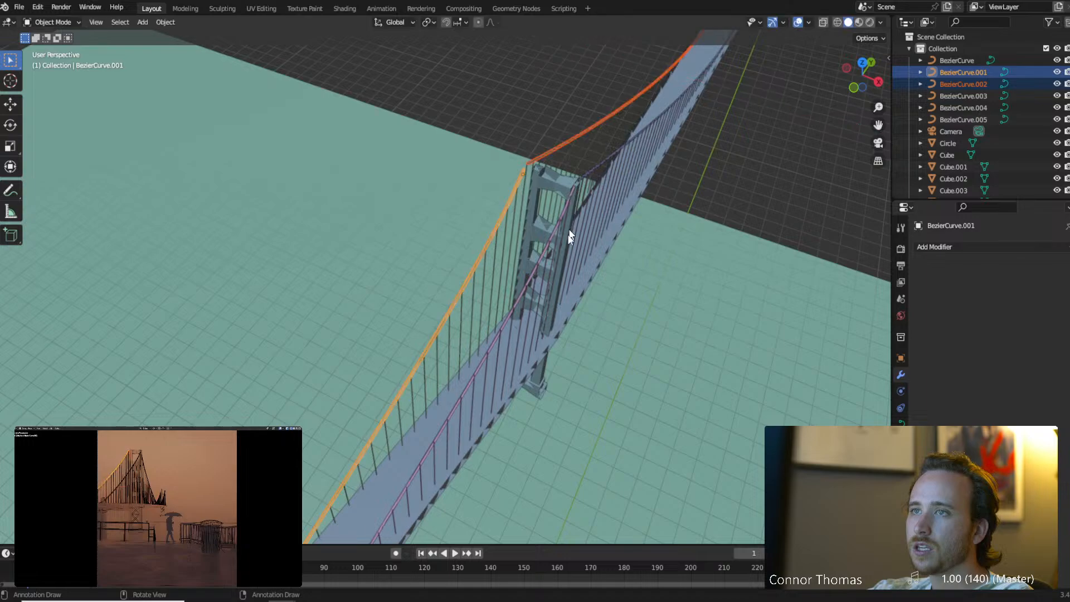
pyautogui.moveTo(569, 234); pyautogui.dragTo(504, 223, button='middle')
pyautogui.hotkey('alt', 'a')
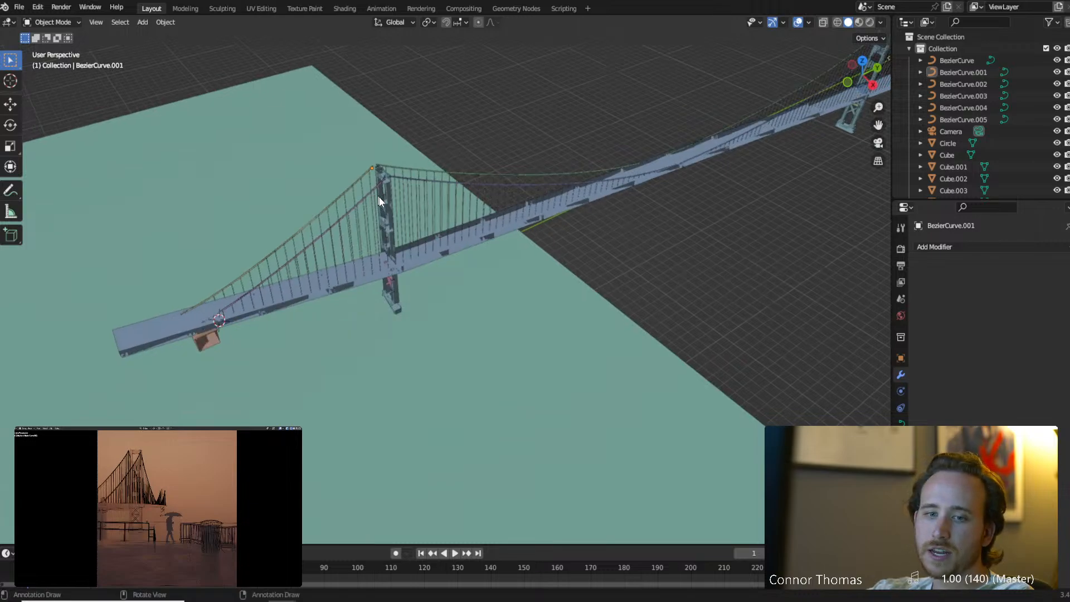
# Select the duplicated side-span cable, suspenders and main-span cable and move them together along X onto the tower top.
pyautogui.scroll(6, 379, 201)
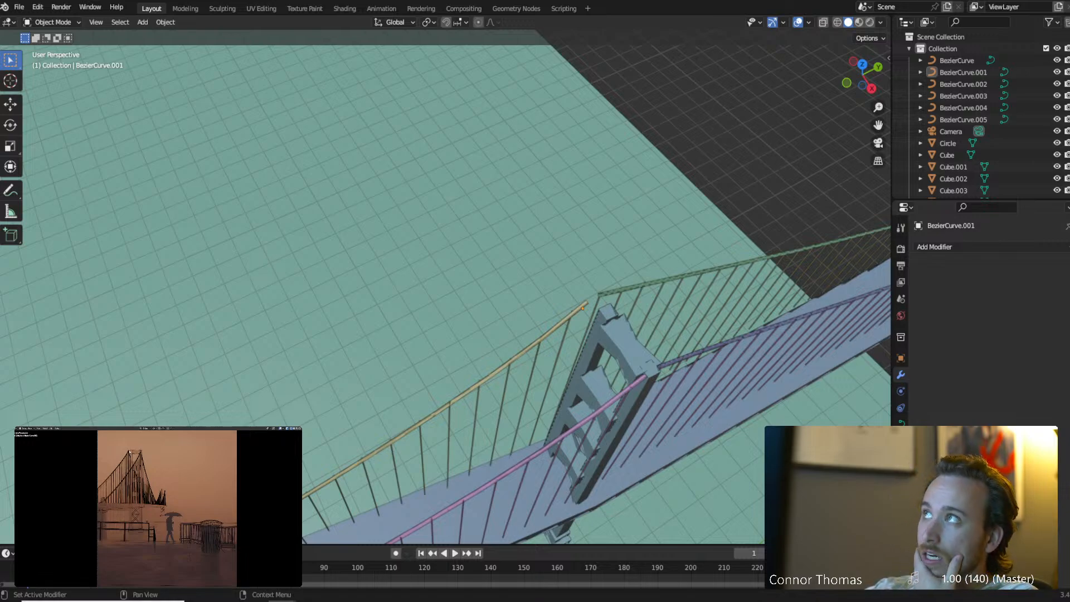
pyautogui.click(567, 324)
pyautogui.keyDown('shift'); pyautogui.click(569, 328); pyautogui.keyUp('shift')
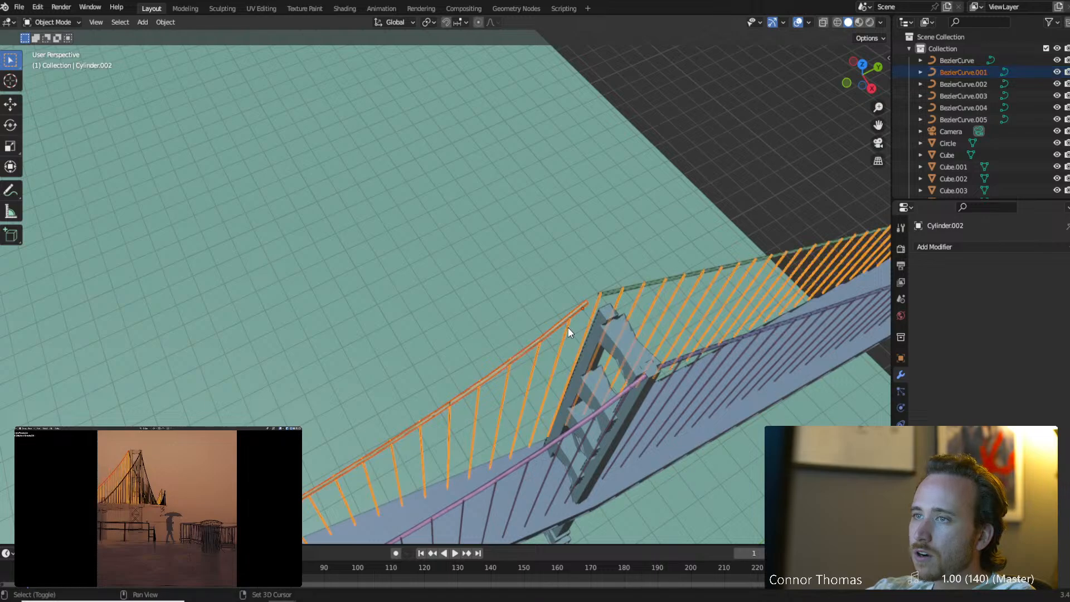
pyautogui.keyDown('shift'); pyautogui.click(613, 293); pyautogui.keyUp('shift')
pyautogui.press('g')
pyautogui.press('x')
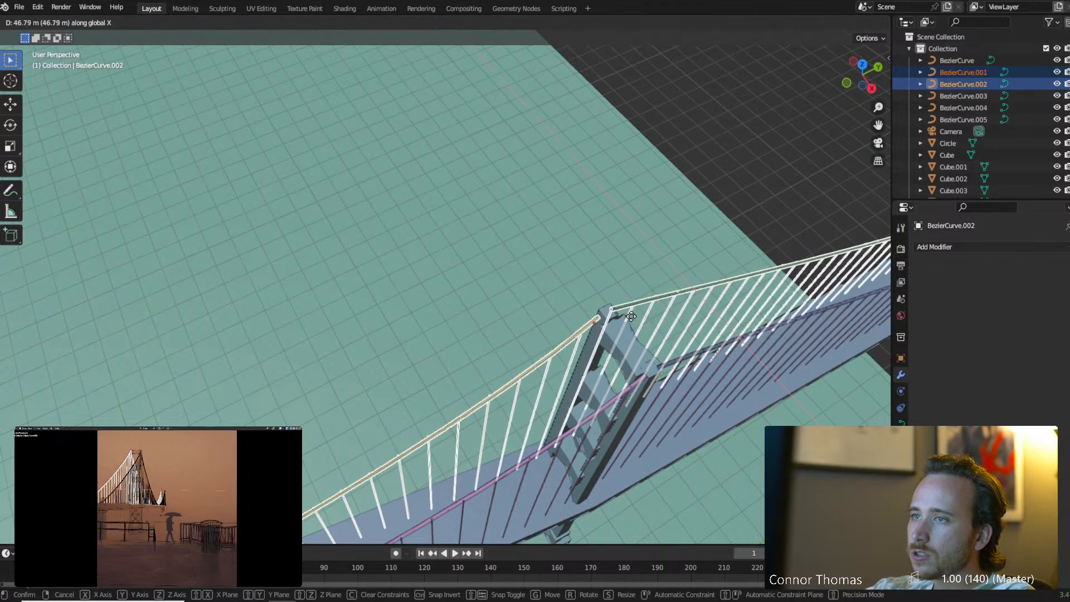
pyautogui.click(637, 334)
pyautogui.press('a')
pyautogui.press('a')
pyautogui.moveTo(634, 335); pyautogui.dragTo(629, 310, button='middle')
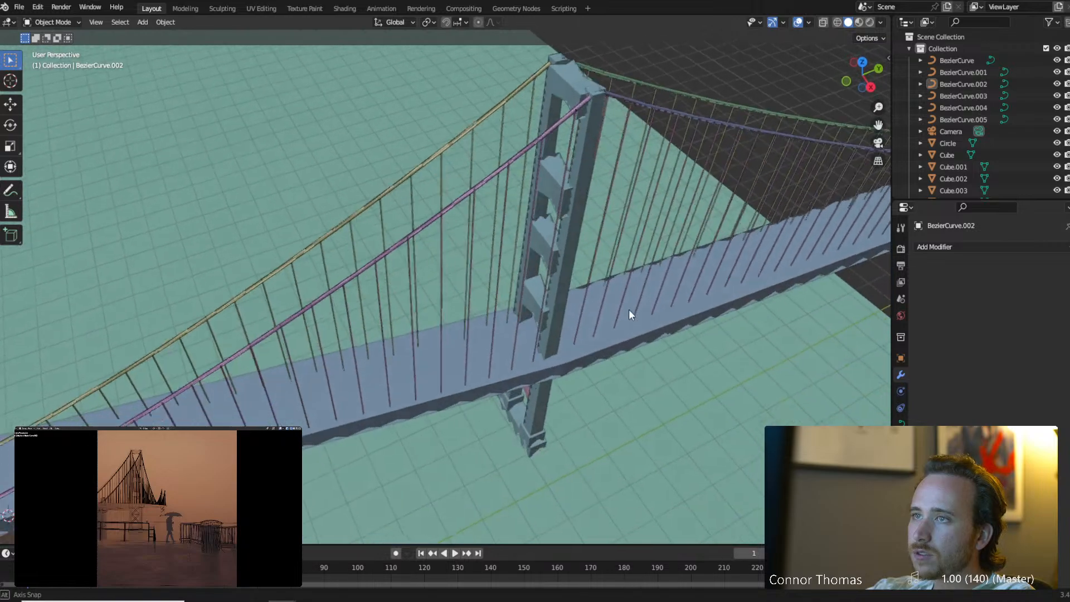
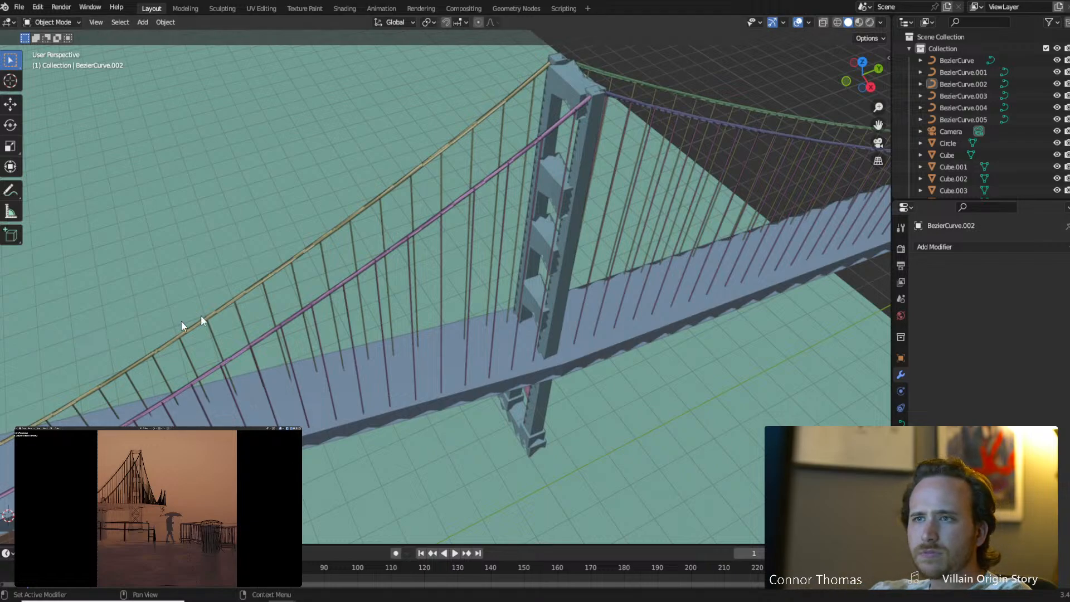
# View the scene through the camera and place the 3D cursor on the ground beside the trash can, then restore the selection tool.
pyautogui.scroll(-8, 219, 361)
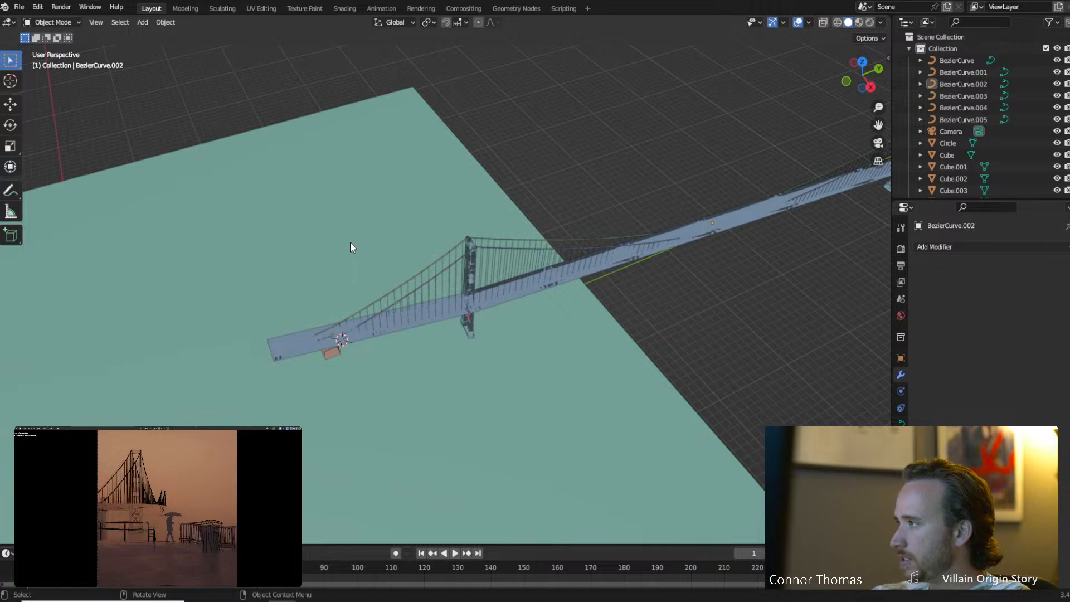
pyautogui.press('KP_0')
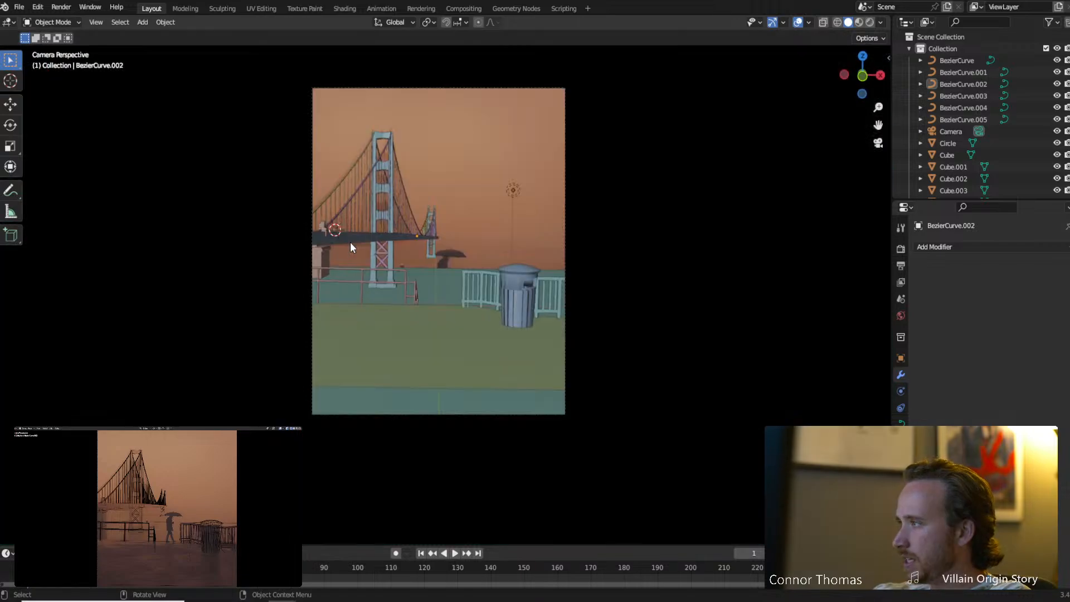
pyautogui.click(10, 82)
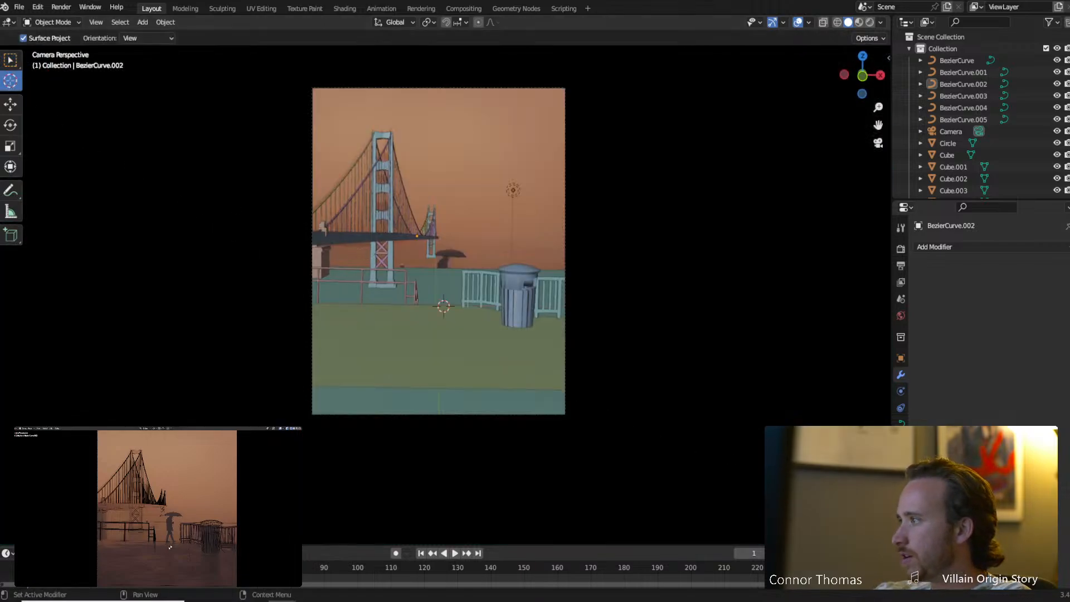
pyautogui.click(6, 62)
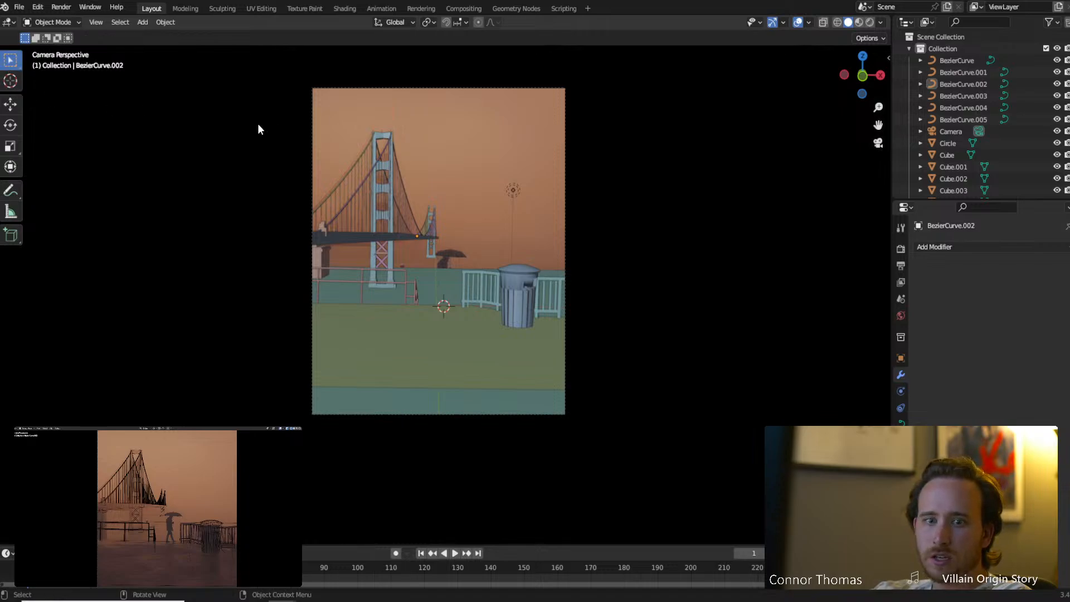
# Generate a new male human at the 3D cursor with Human Generator, using Caucasian 4 as the starting human.
pyautogui.hotkey('shift', 'a')
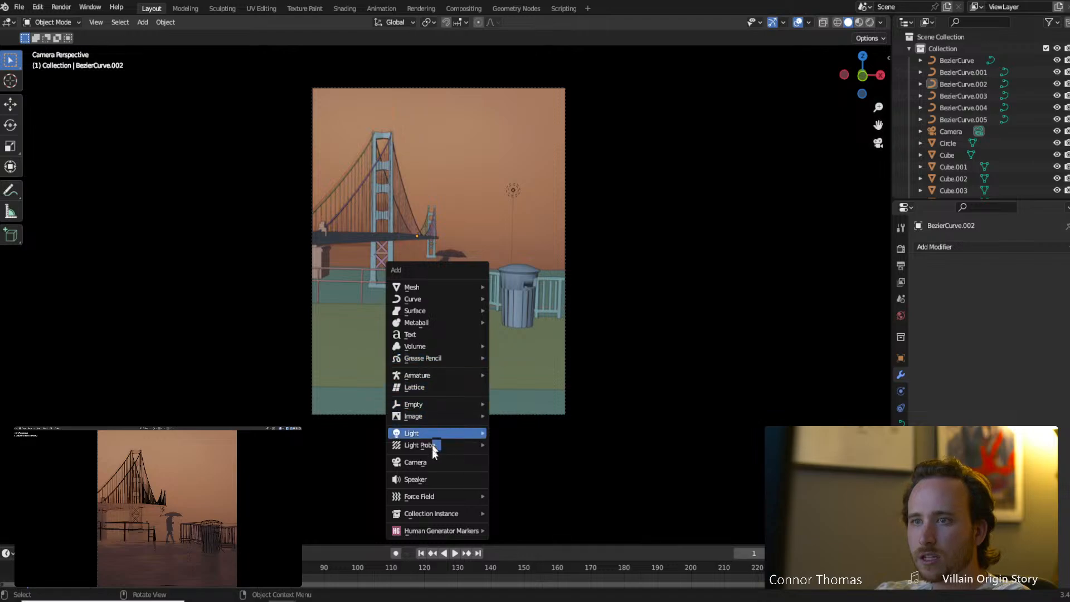
pyautogui.press('n')
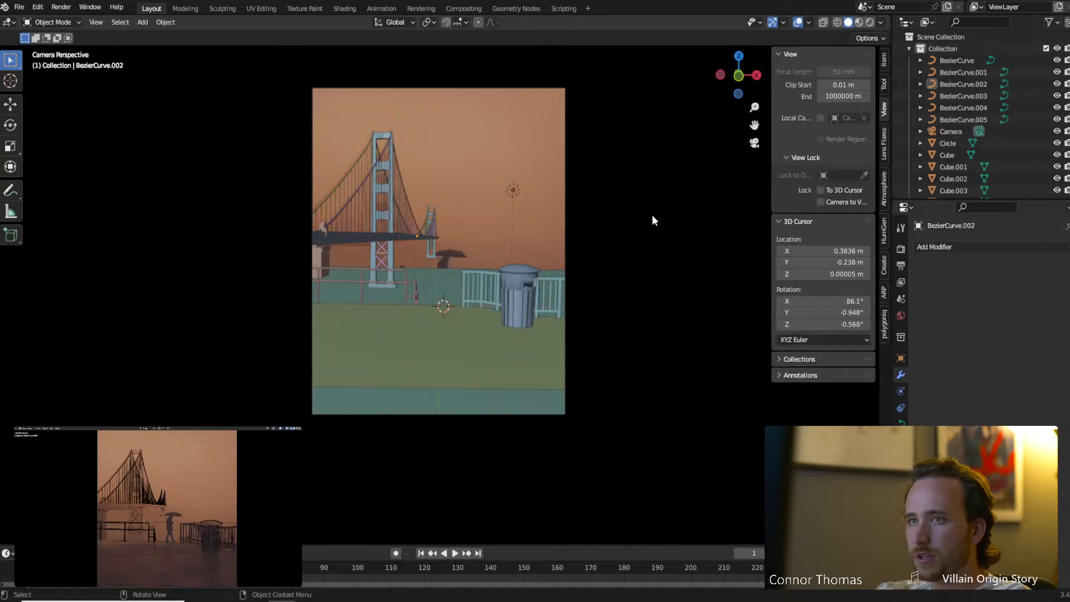
pyautogui.click(883, 229)
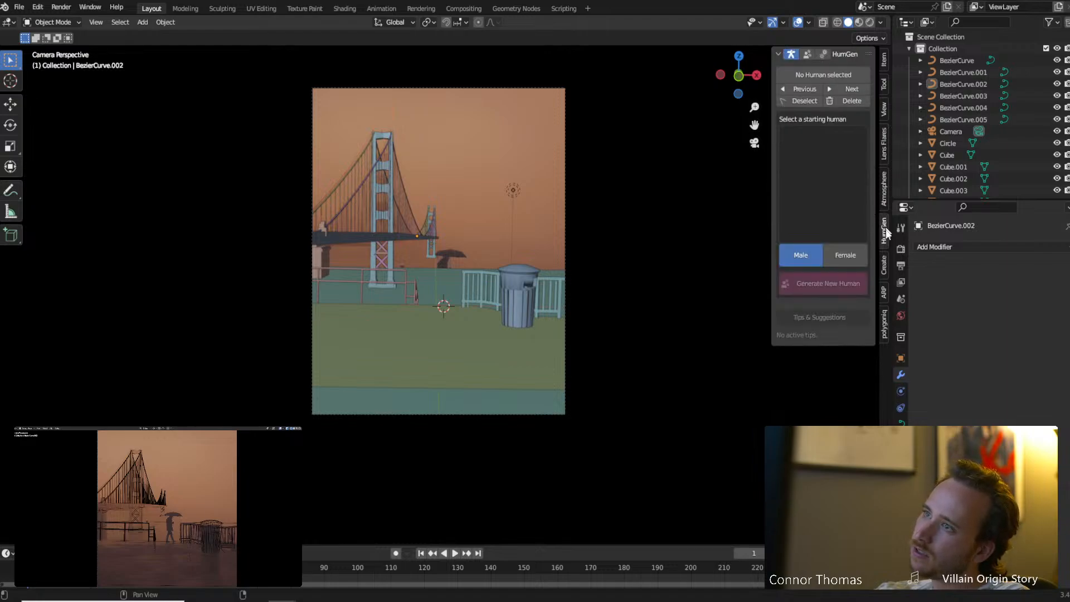
pyautogui.click(831, 169)
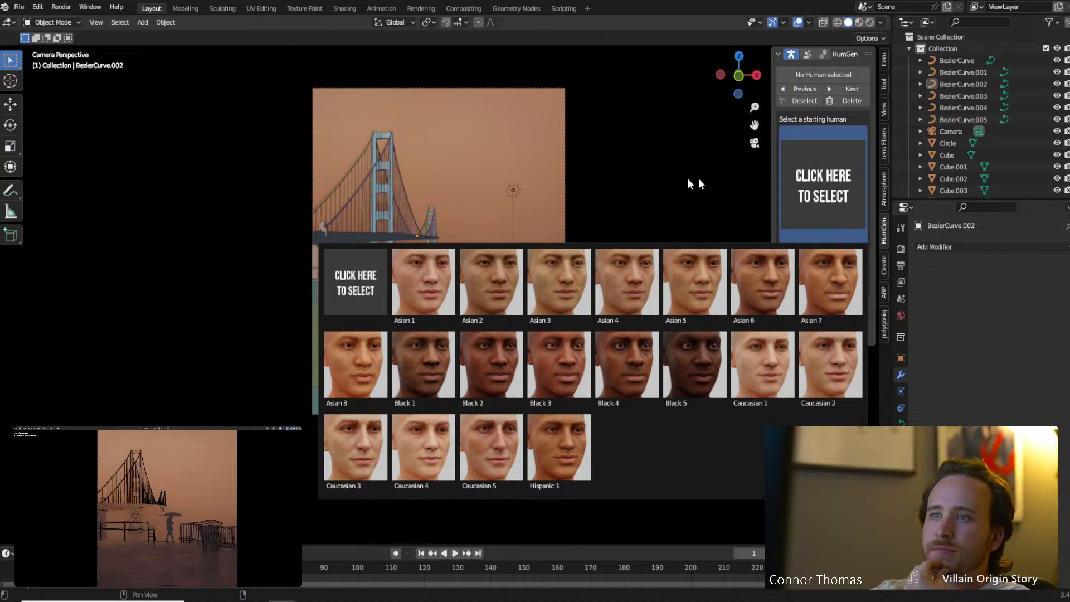
pyautogui.click(419, 453)
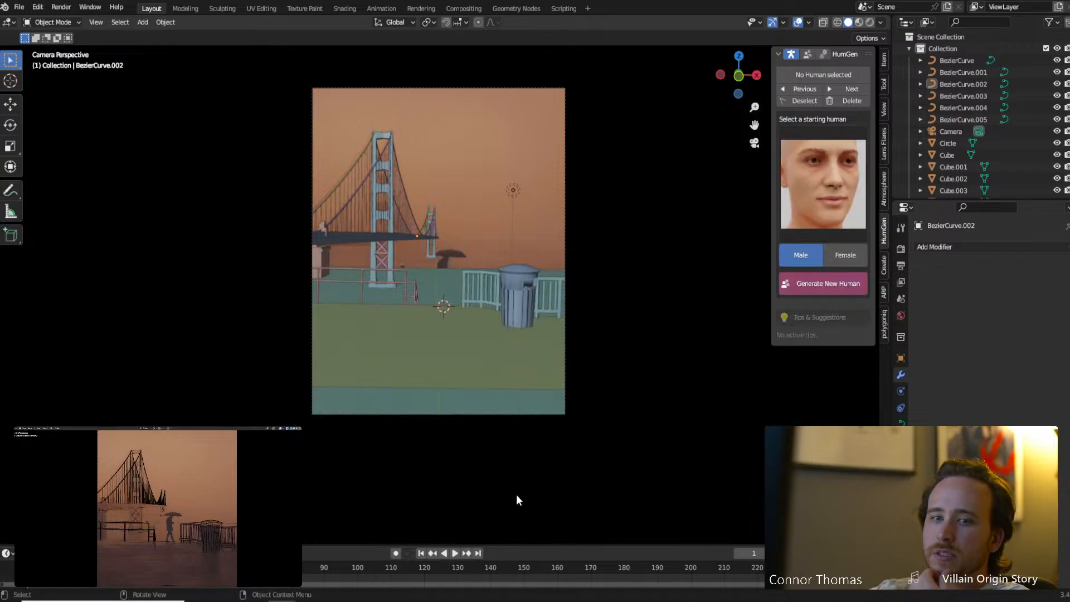
pyautogui.click(826, 284)
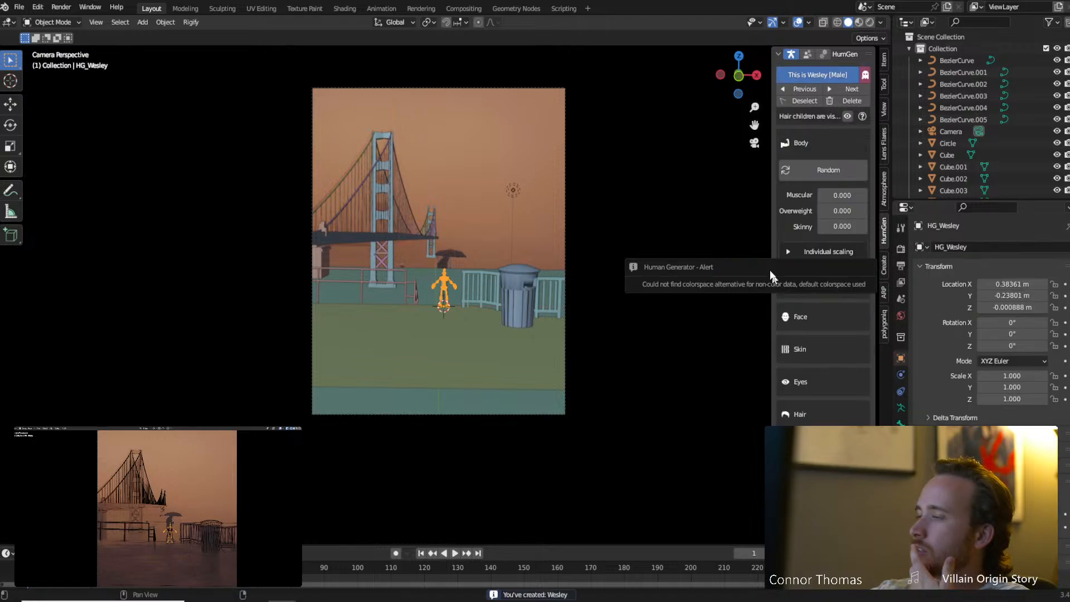
# Randomize the new human's body proportions twice to vary its muscular, overweight and skinny values.
pyautogui.scroll(4, 514, 297)
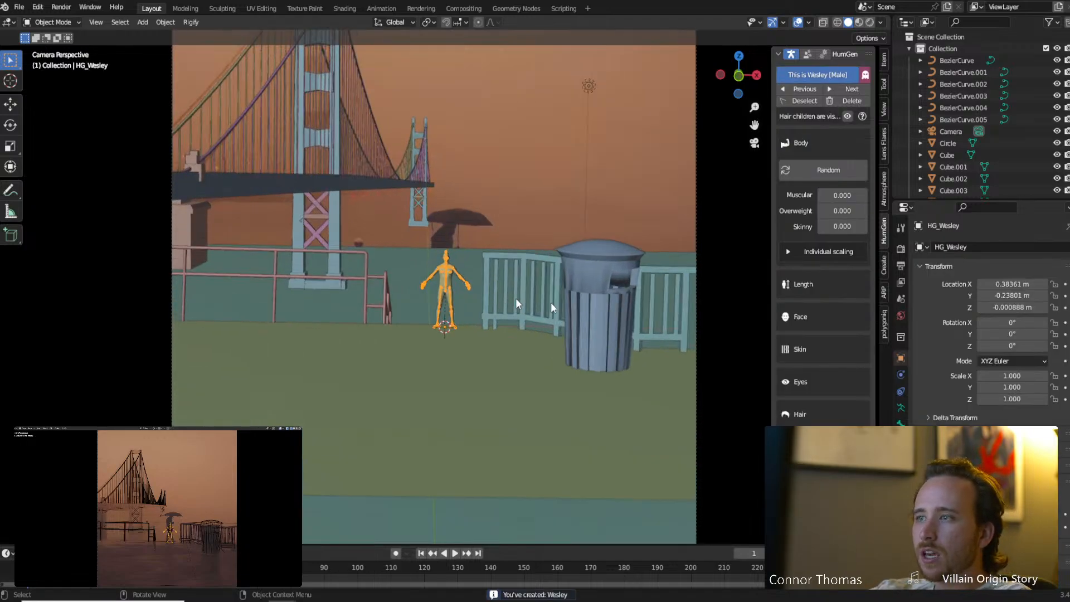
pyautogui.rightClick(538, 257)
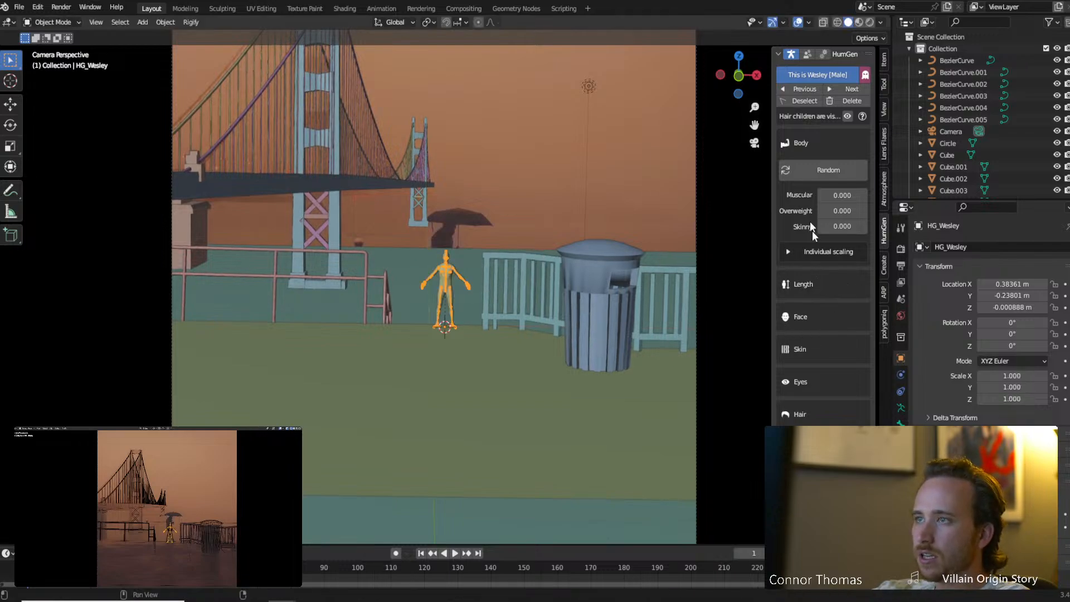
pyautogui.click(853, 170)
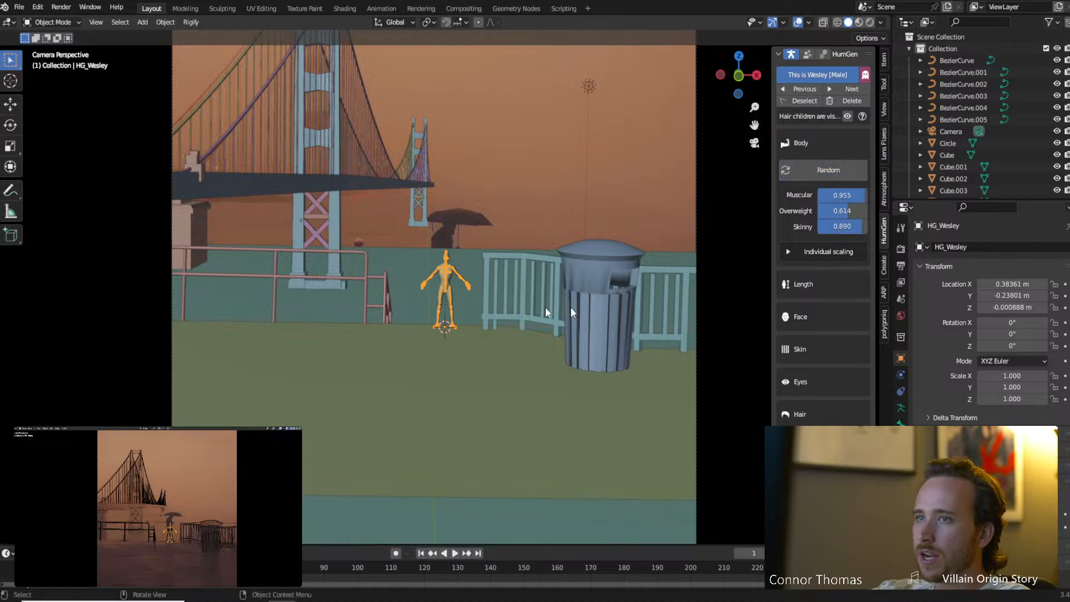
pyautogui.click(858, 179)
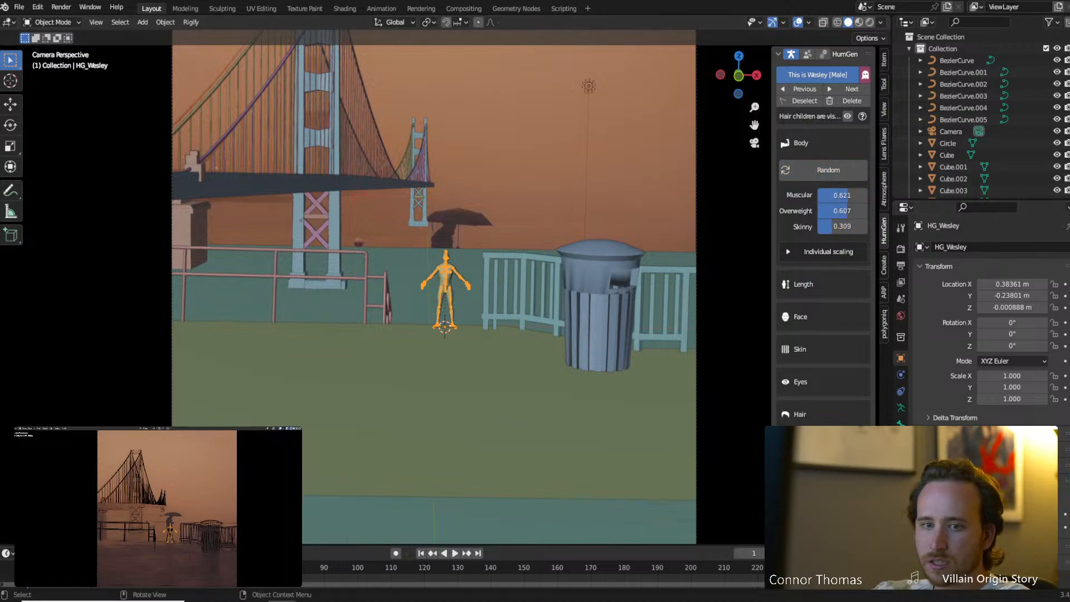
# Frame the human in the view and finish its creation phase, confirming the prompt.
pyautogui.press('KP_Decimal')
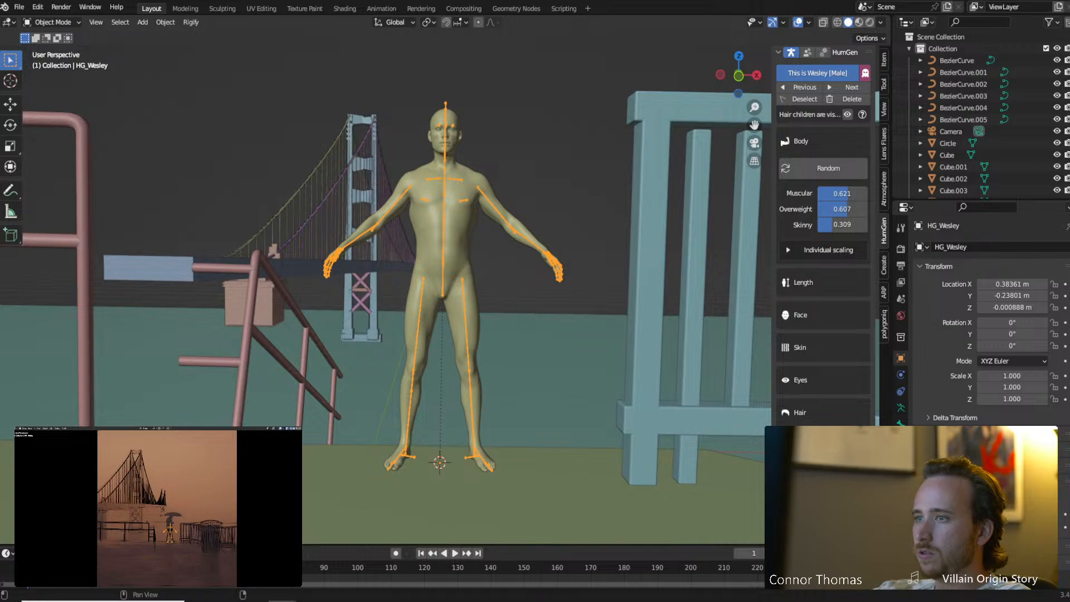
pyautogui.click(817, 440)
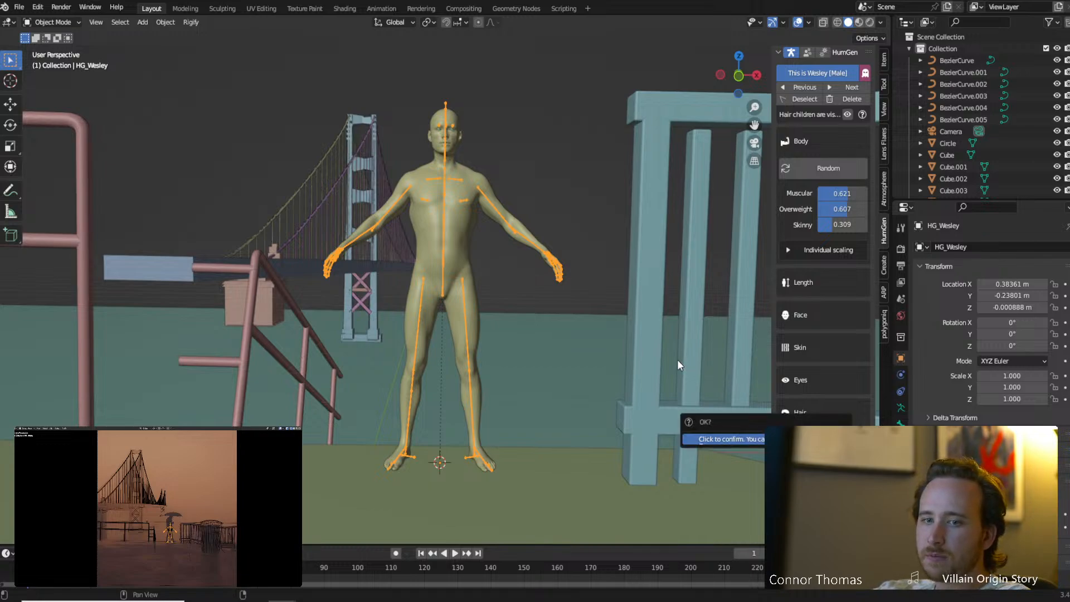
pyautogui.press('Return')
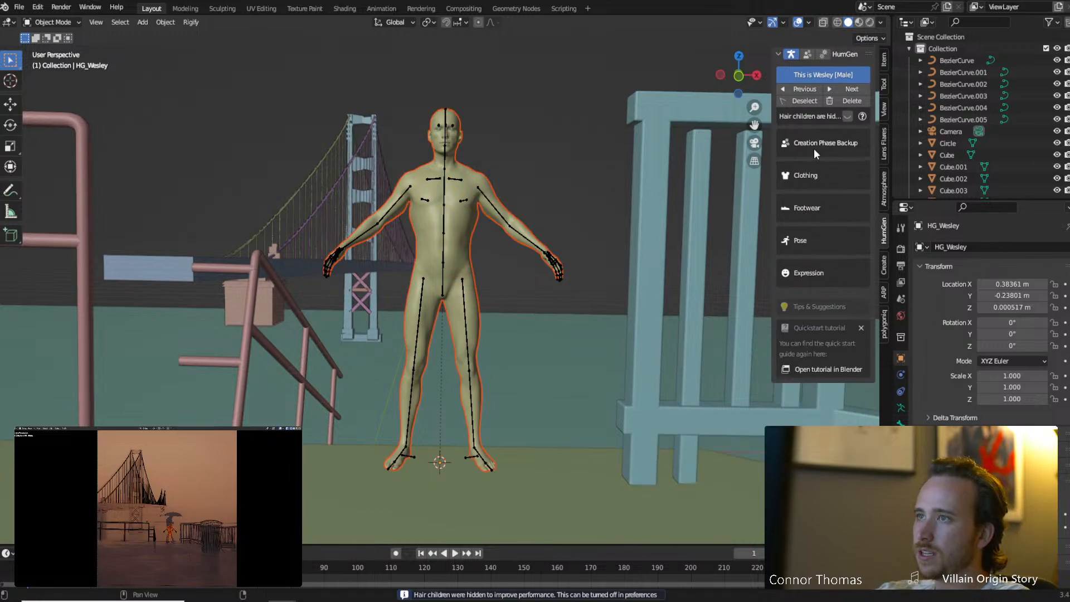
# Dress the human in the long hooded coat from the clothing library and reselect its rig.
pyautogui.click(817, 176)
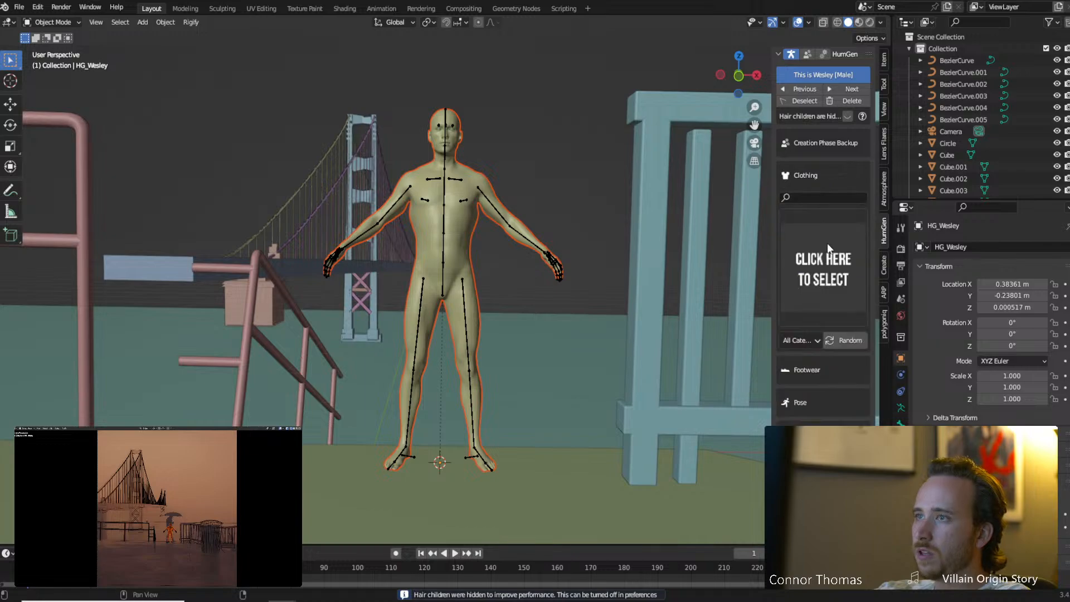
pyautogui.click(829, 249)
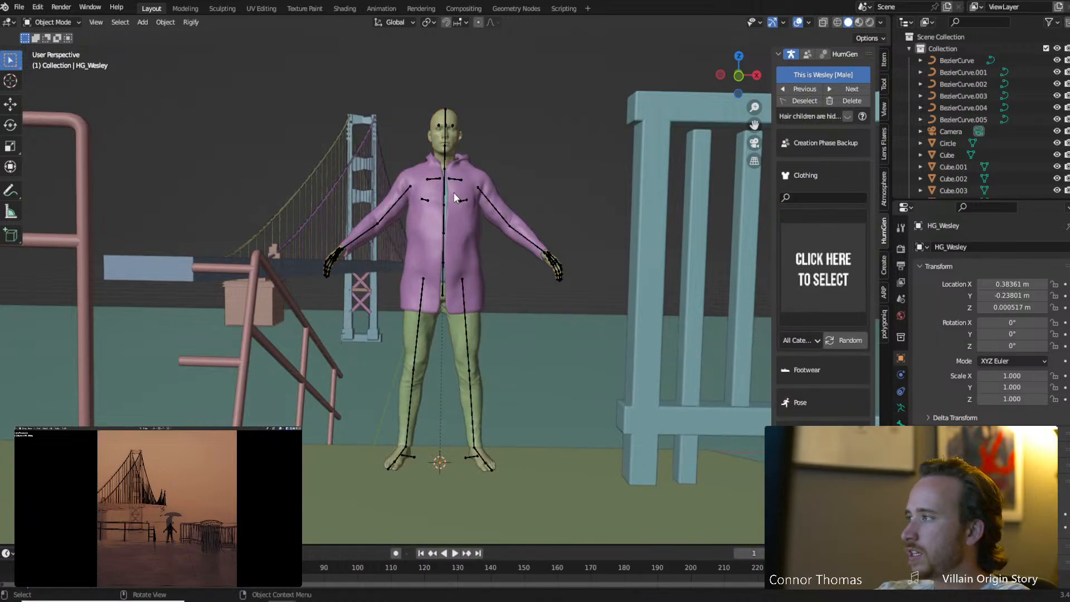
pyautogui.click(445, 258)
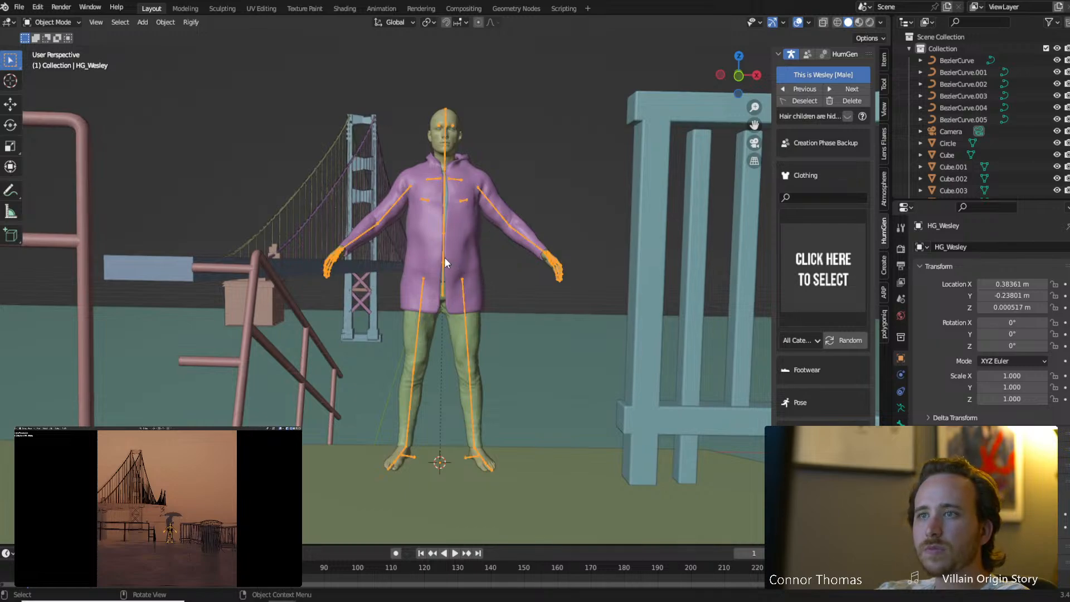
pyautogui.hotkey('ctrl', 'Tab')
pyautogui.click(442, 287)
pyautogui.press('r')
pyautogui.press('z')
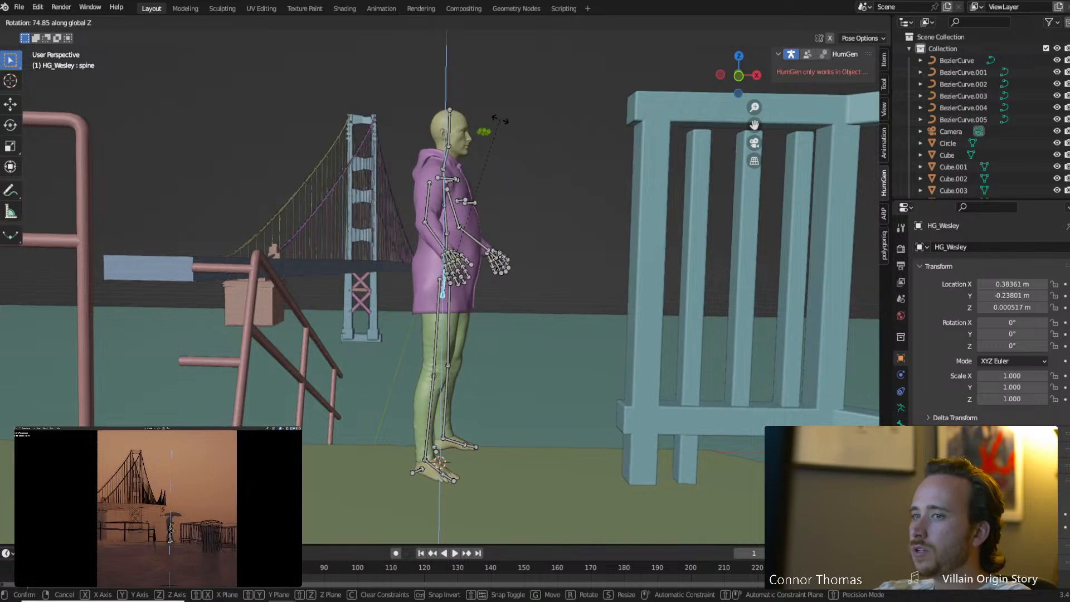
pyautogui.press('Escape')
pyautogui.hotkey('ctrl', 'Tab')
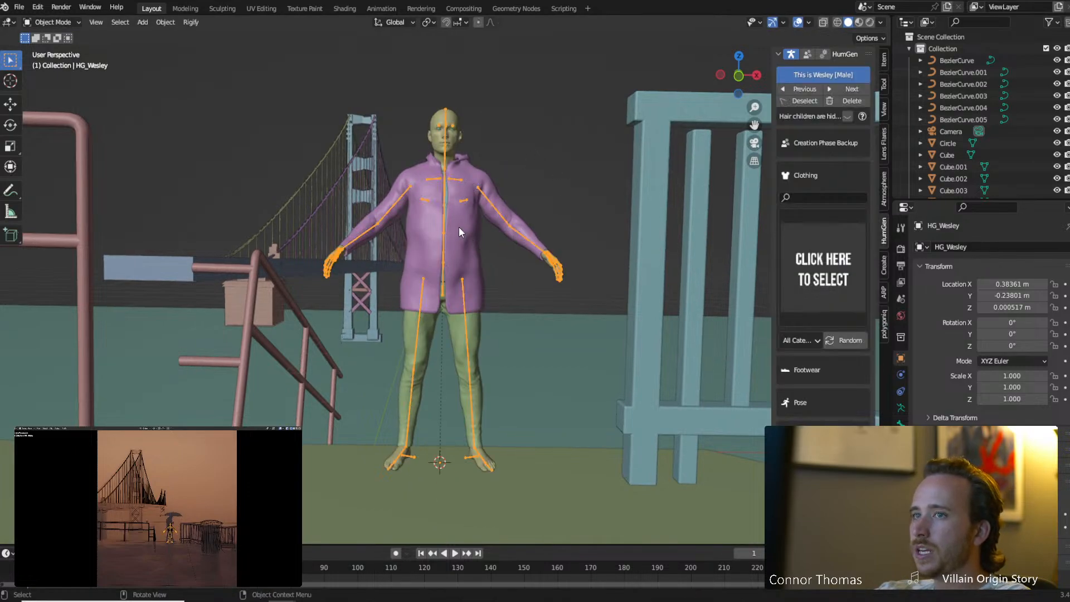
# Put the Garden Boot footwear on the human, reselect its rig and reopen the clothing options.
pyautogui.click(806, 376)
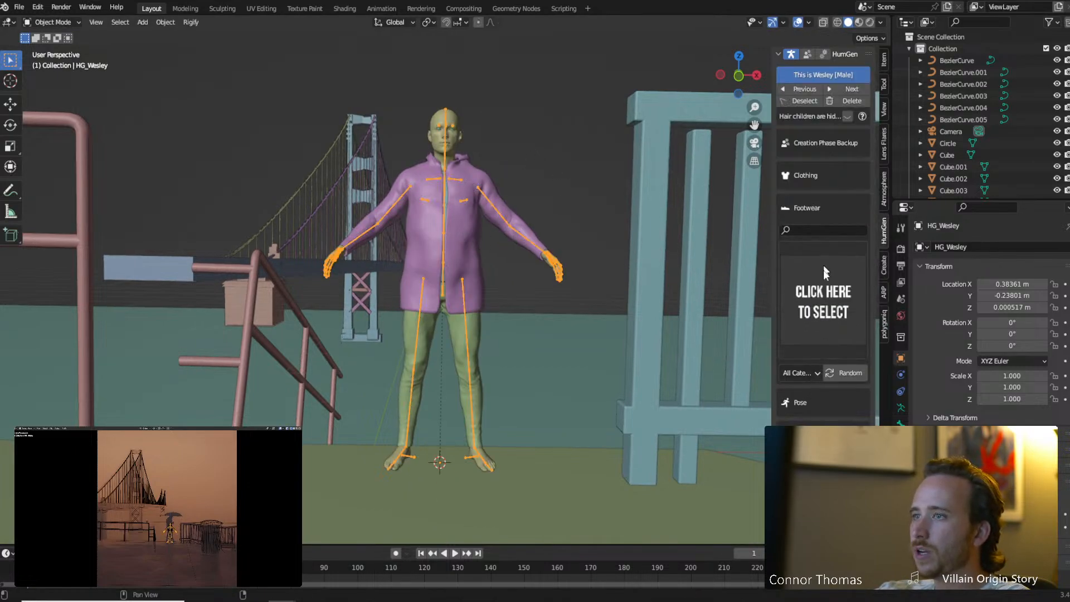
pyautogui.click(823, 282)
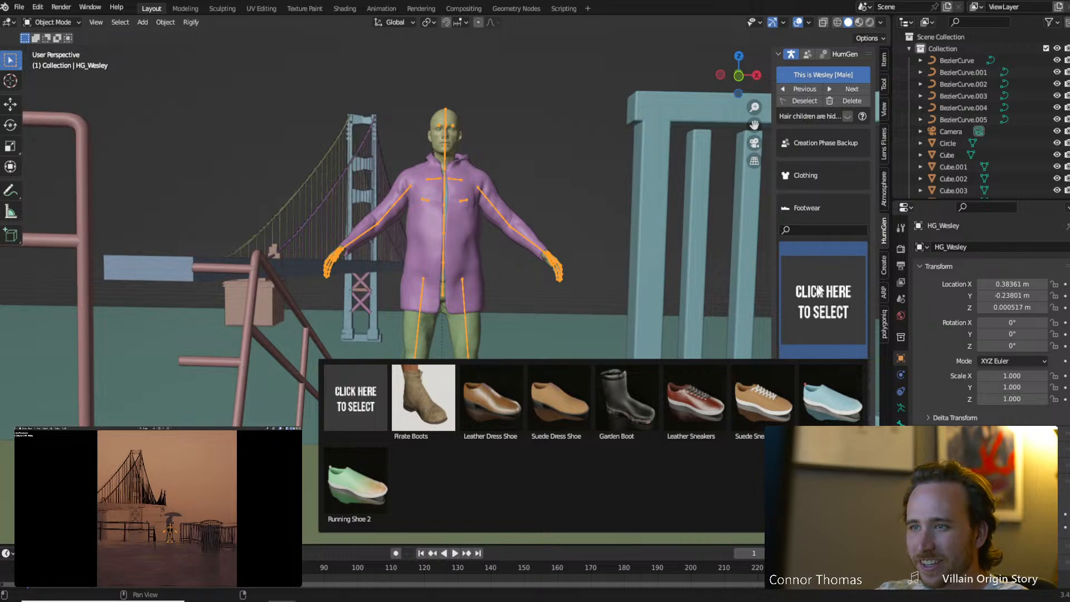
pyautogui.click(634, 400)
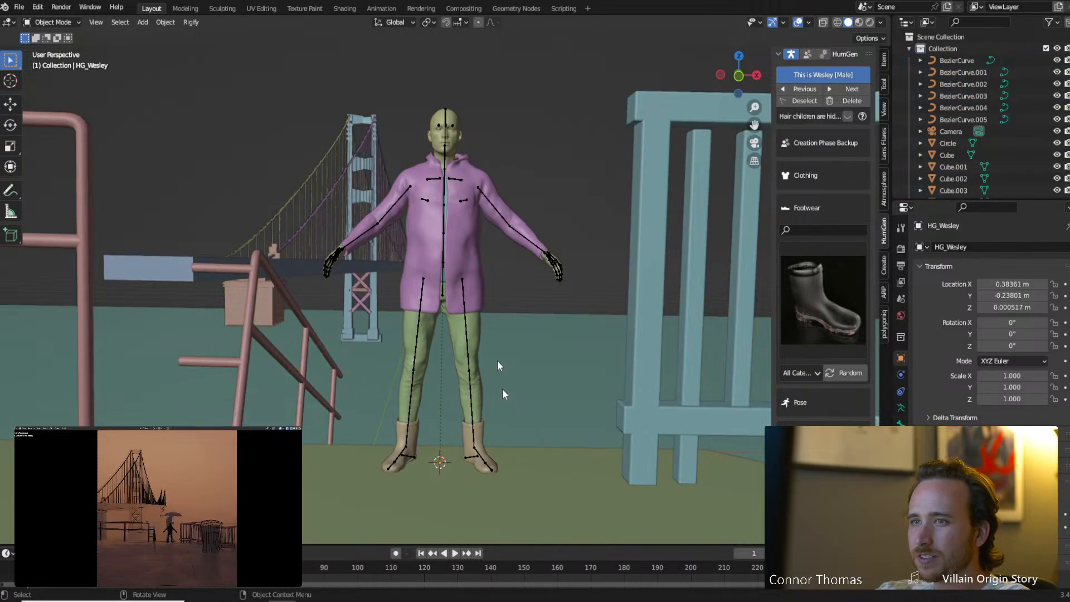
pyautogui.click(445, 223)
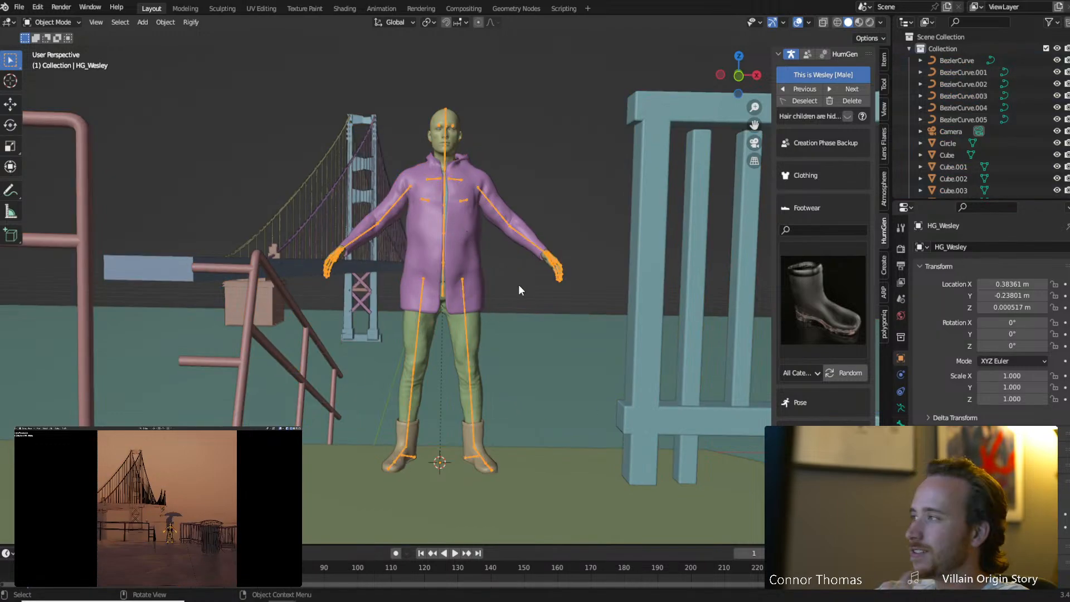
pyautogui.click(824, 207)
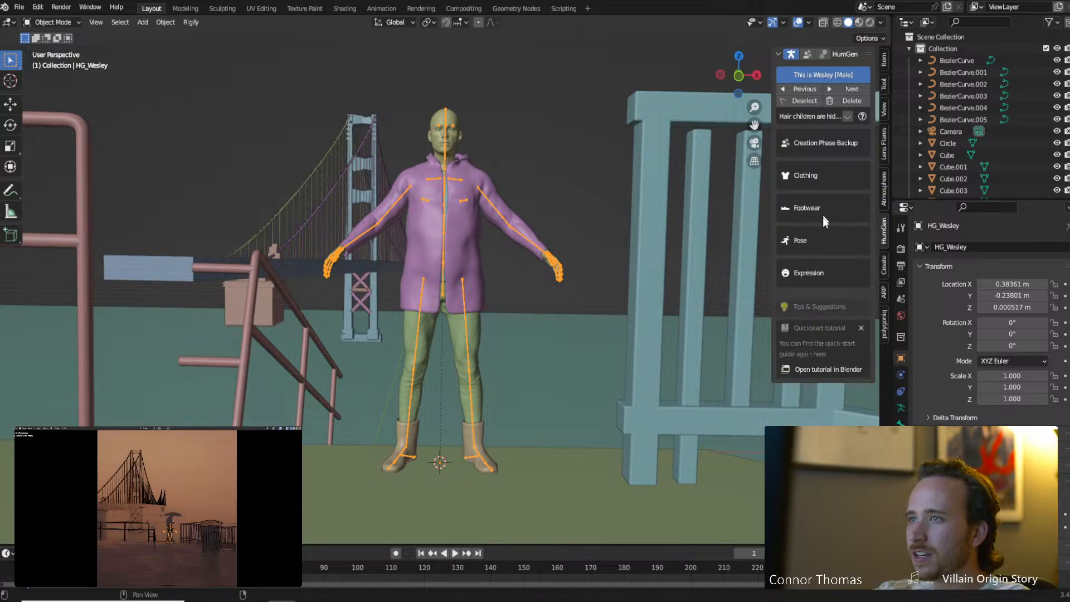
pyautogui.click(818, 174)
pyautogui.click(832, 270)
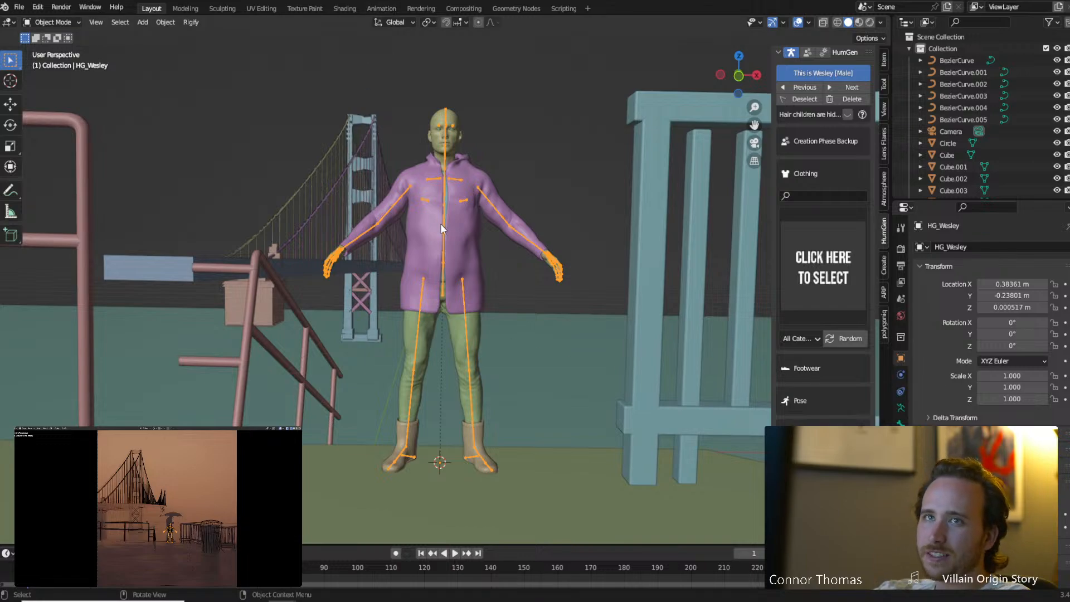
# In Pose Mode, rotate the human's spine bone about 82 degrees around global Z so the body faces the blue railing.
pyautogui.hotkey('ctrl', 'Tab')
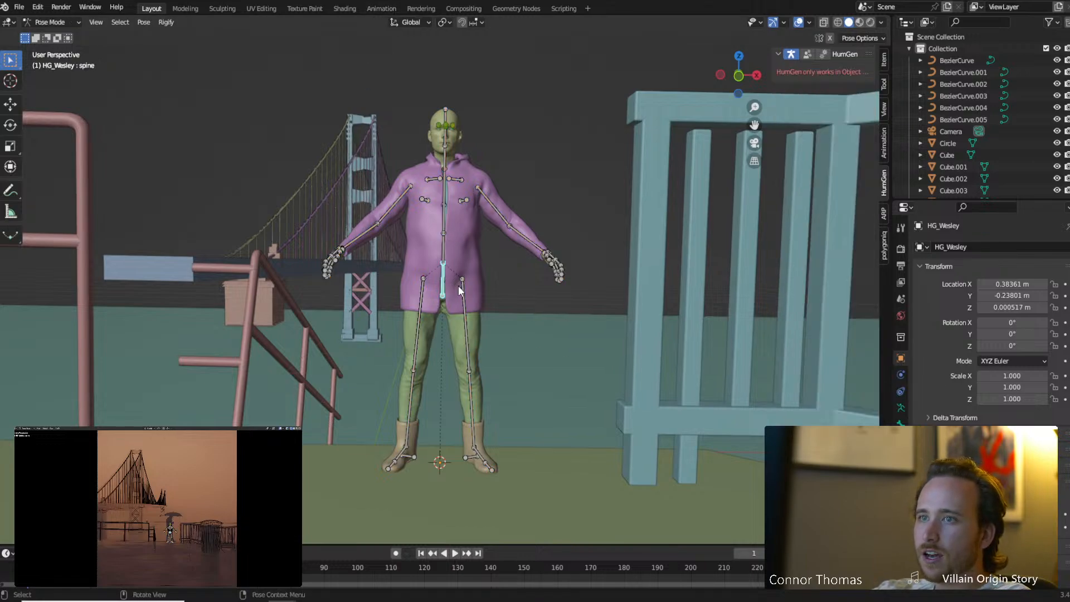
pyautogui.press('r')
pyautogui.press('z')
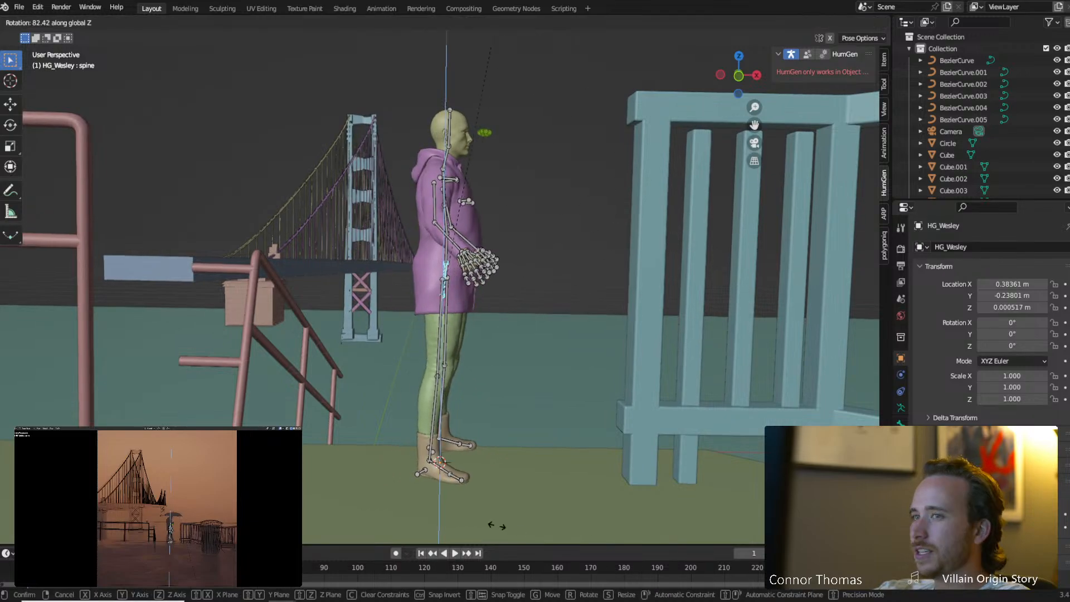
pyautogui.click(501, 529)
pyautogui.press('s')
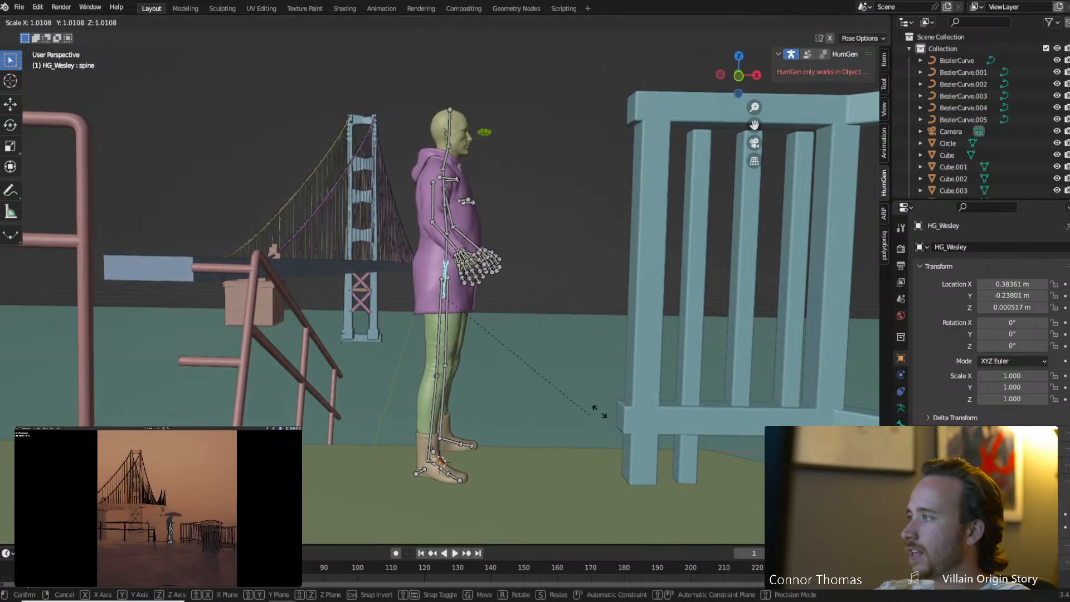
pyautogui.rightClick(695, 421)
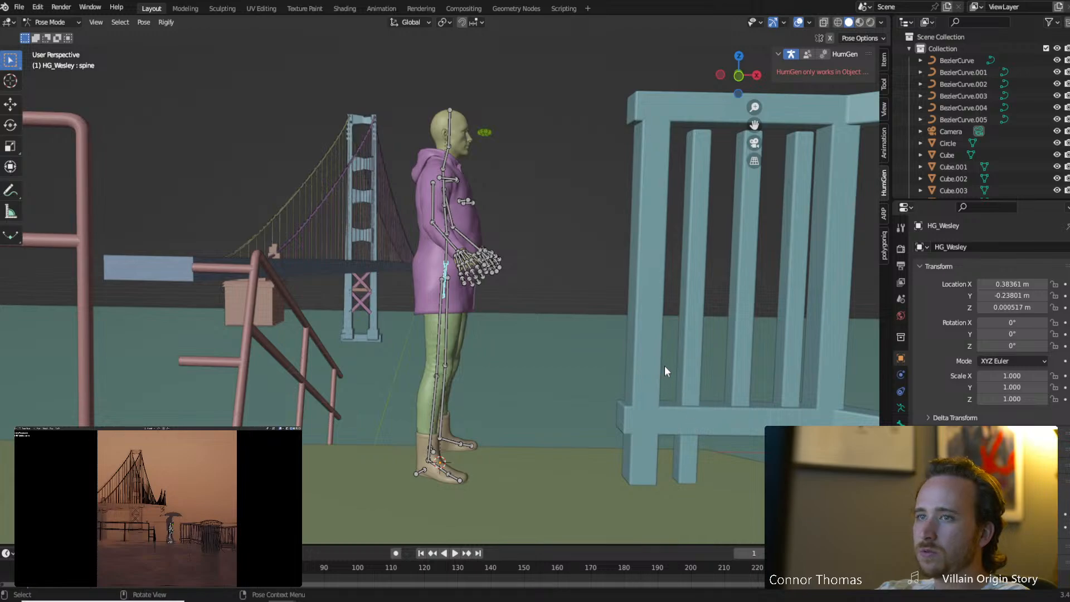
pyautogui.press('s')
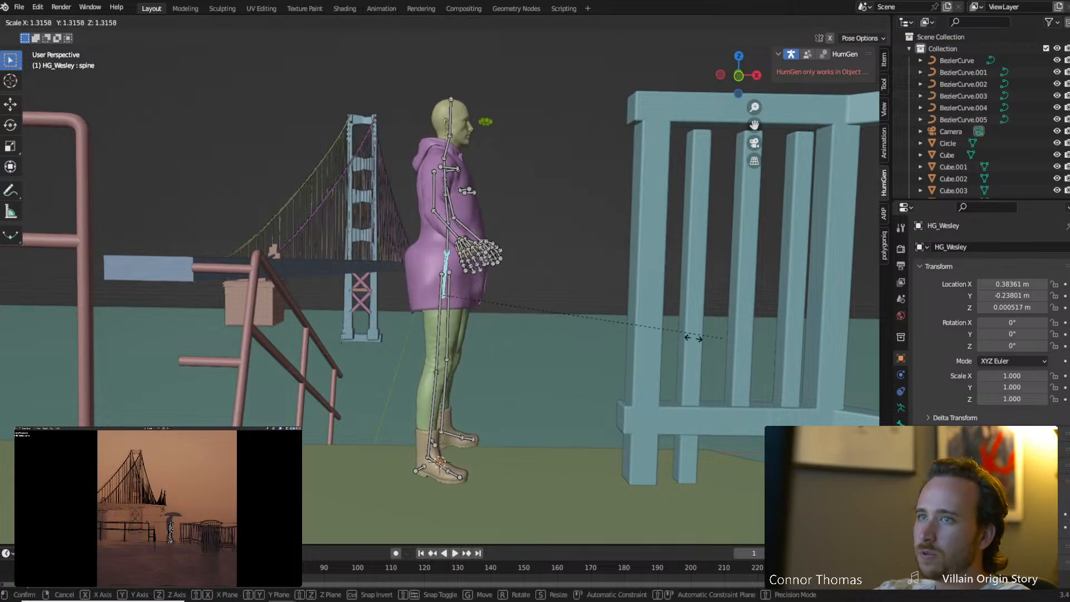
pyautogui.rightClick(734, 341)
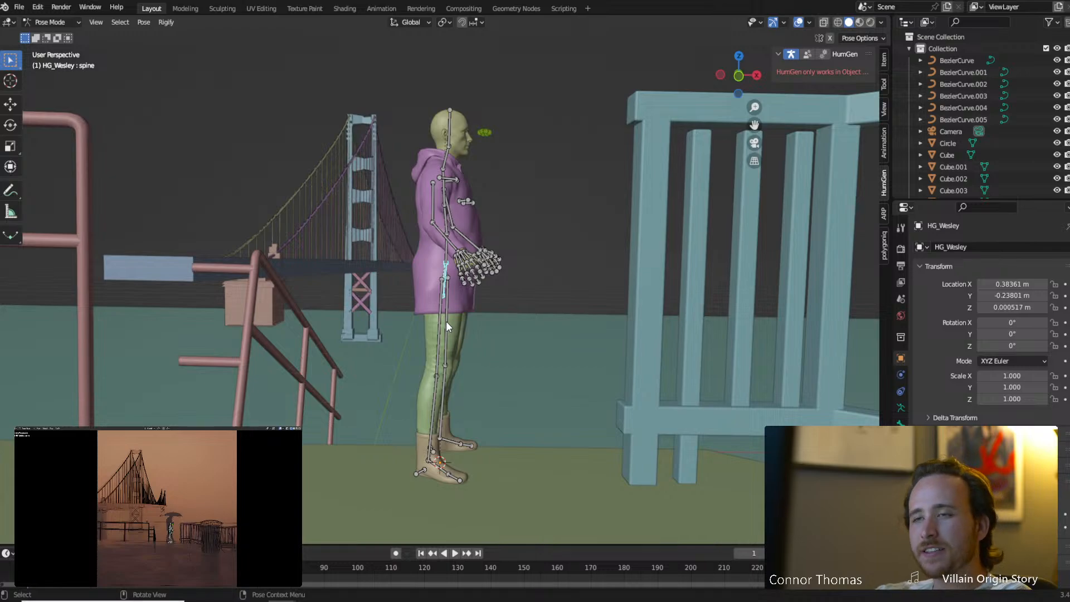
# Return to Object Mode and scale the whole human rig up uniformly to about 1.7.
pyautogui.hotkey('ctrl', 'Tab')
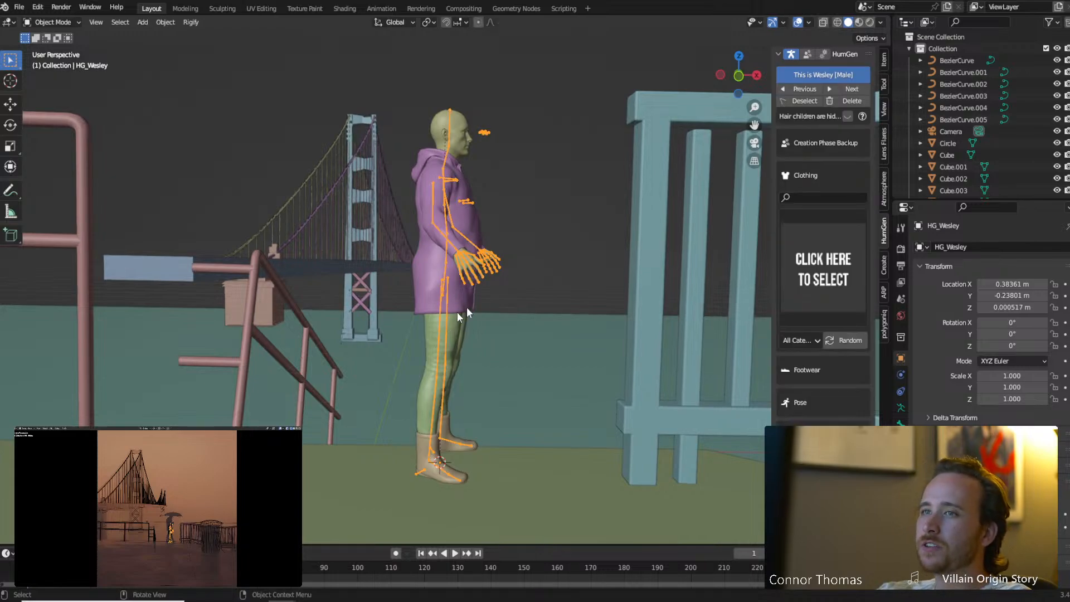
pyautogui.press('s')
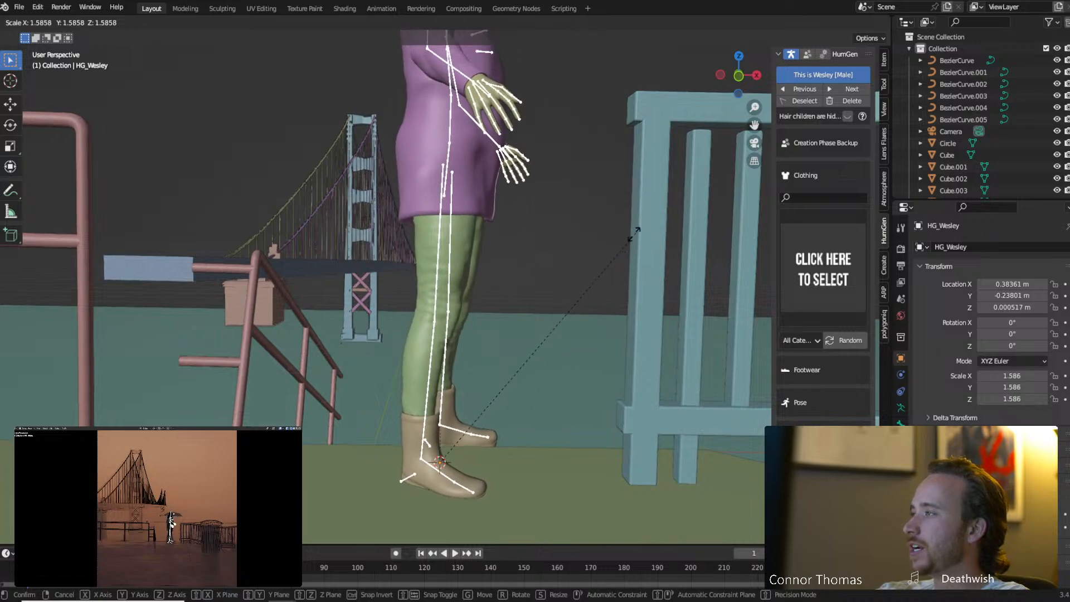
pyautogui.click(646, 247)
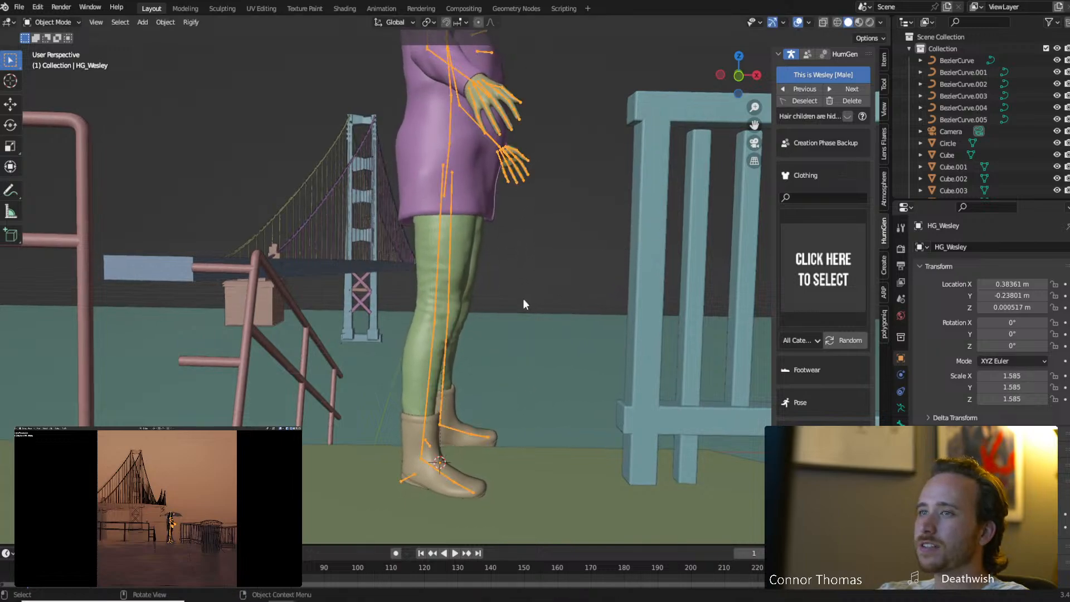
pyautogui.scroll(-4, 521, 290)
pyautogui.press('s')
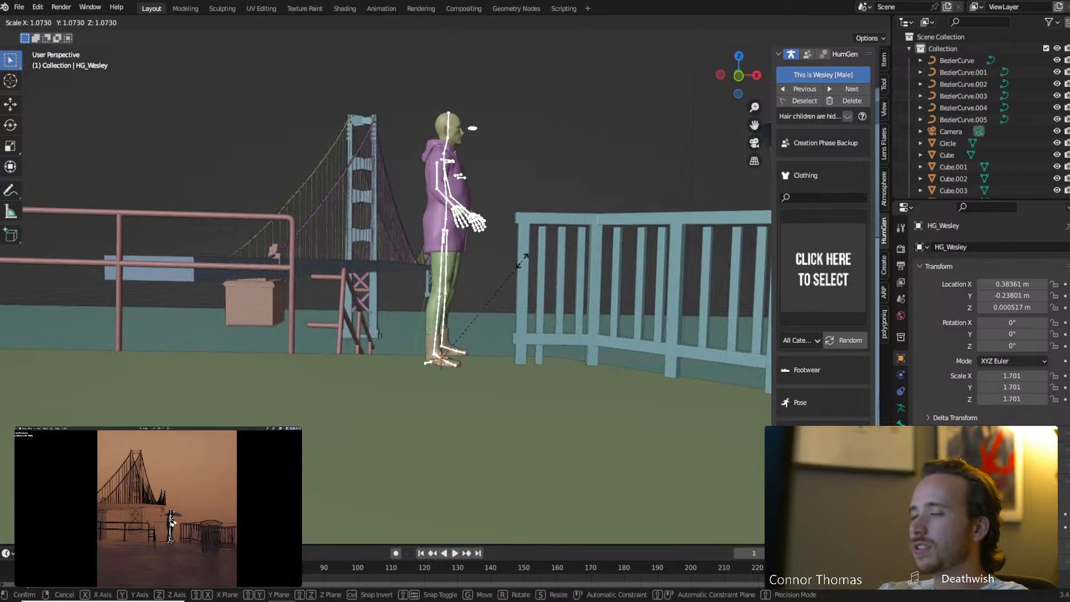
pyautogui.click(522, 260)
# Move the human rig along Y to about -0.72 m.
pyautogui.moveTo(521, 260); pyautogui.dragTo(498, 315, button='middle')
pyautogui.press('y')
pyautogui.click(419, 326)
# In Pose Mode, move the right foot bone backward behind the body to start a walking stance.
pyautogui.hotkey('ctrl', 'Tab')
pyautogui.scroll(2, 491, 382)
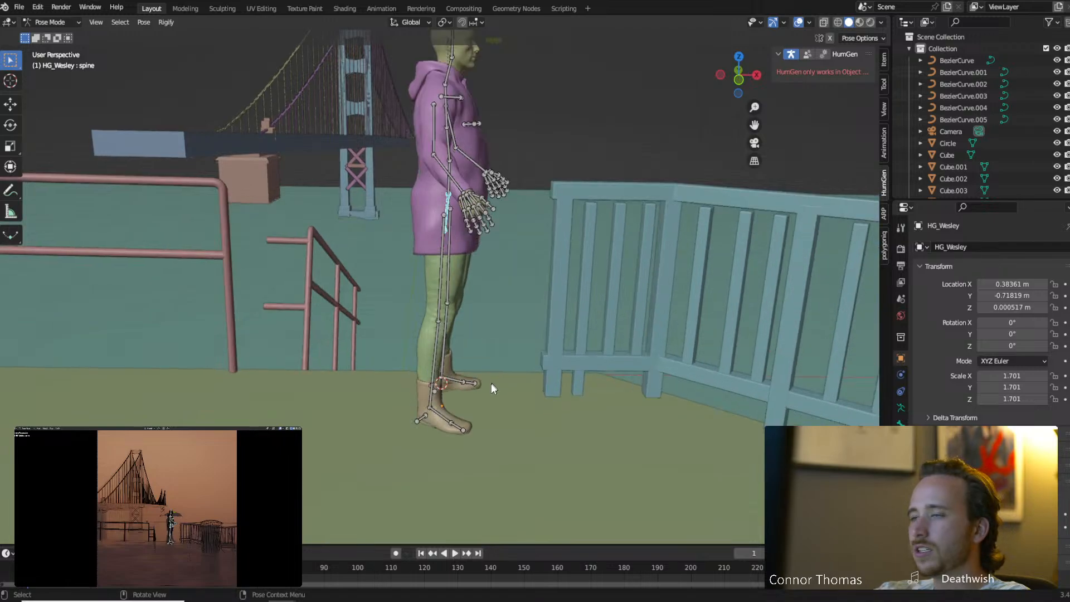
pyautogui.click(438, 425)
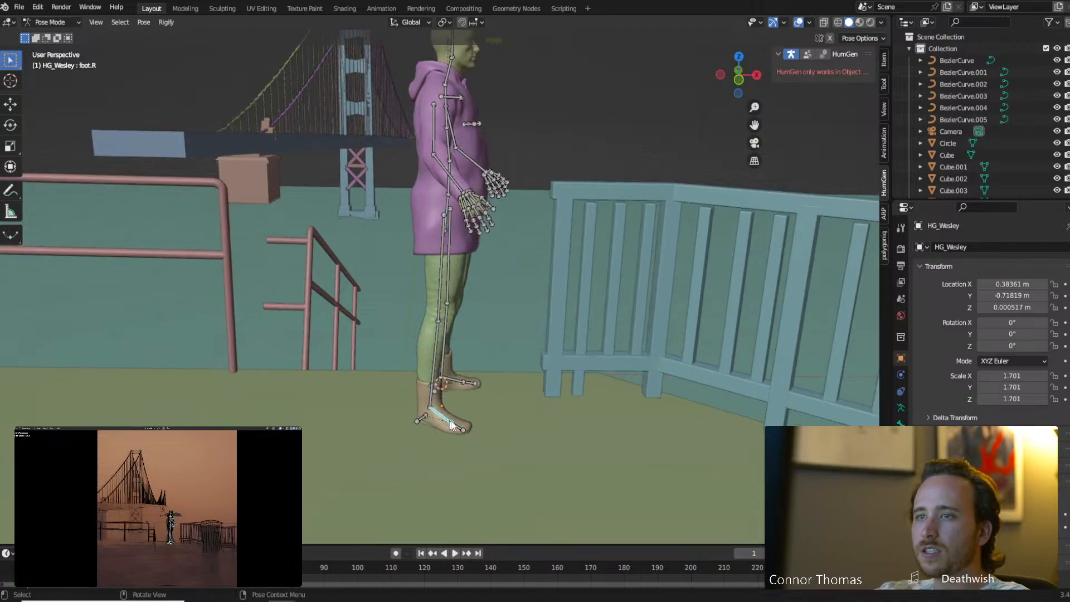
pyautogui.press('g')
pyautogui.click(427, 417)
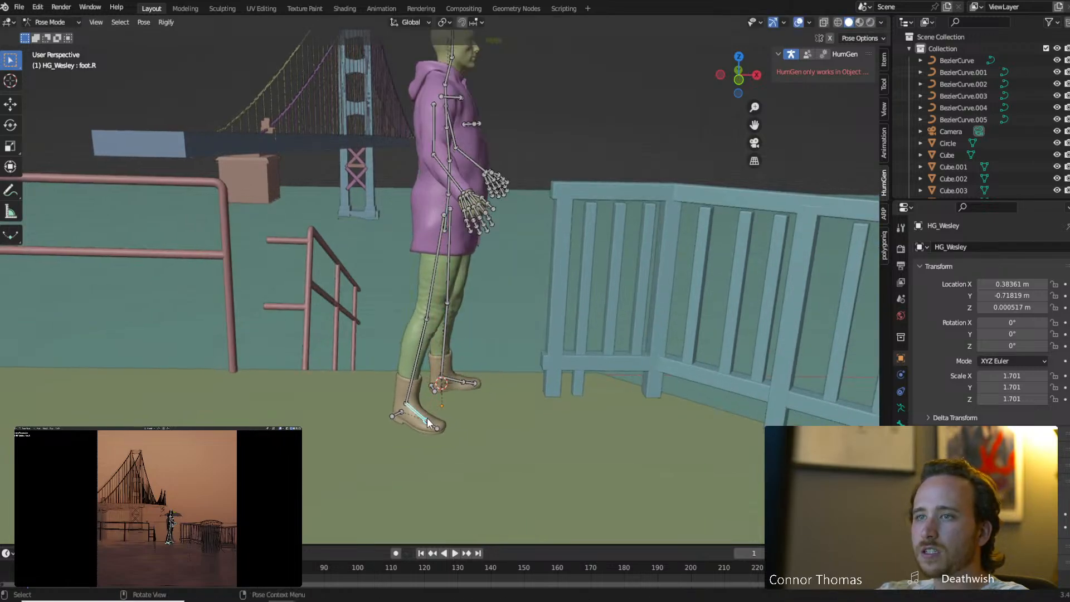
# Move the left foot bone forward about 0.35 m and rotate it so the toes lift in mid-stride.
pyautogui.moveTo(427, 417); pyautogui.dragTo(436, 394, button='middle')
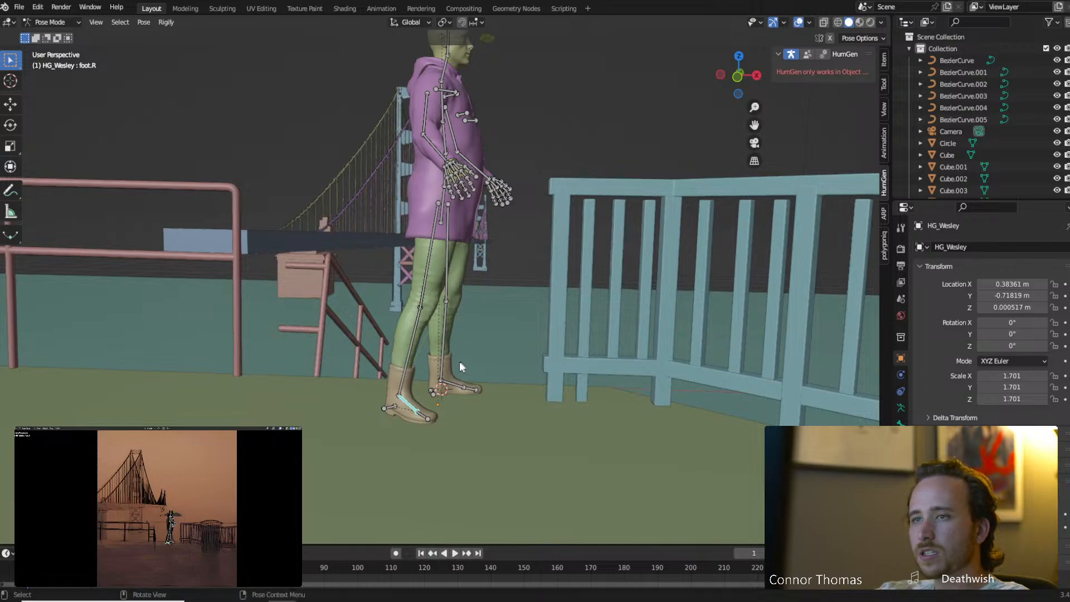
pyautogui.click(449, 389)
pyautogui.press('g')
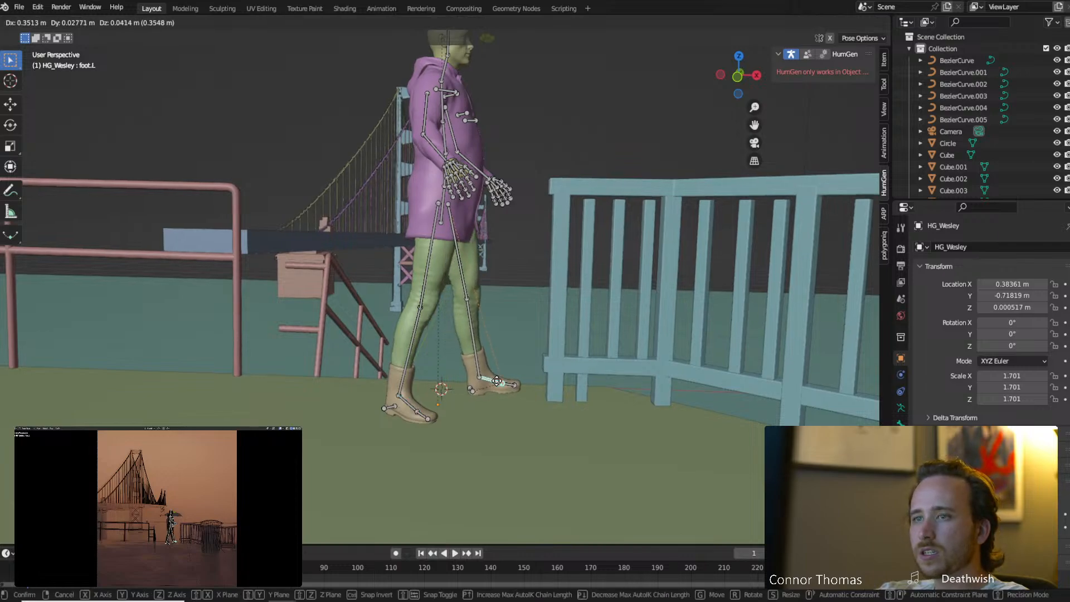
pyautogui.press('r')
pyautogui.click(566, 343)
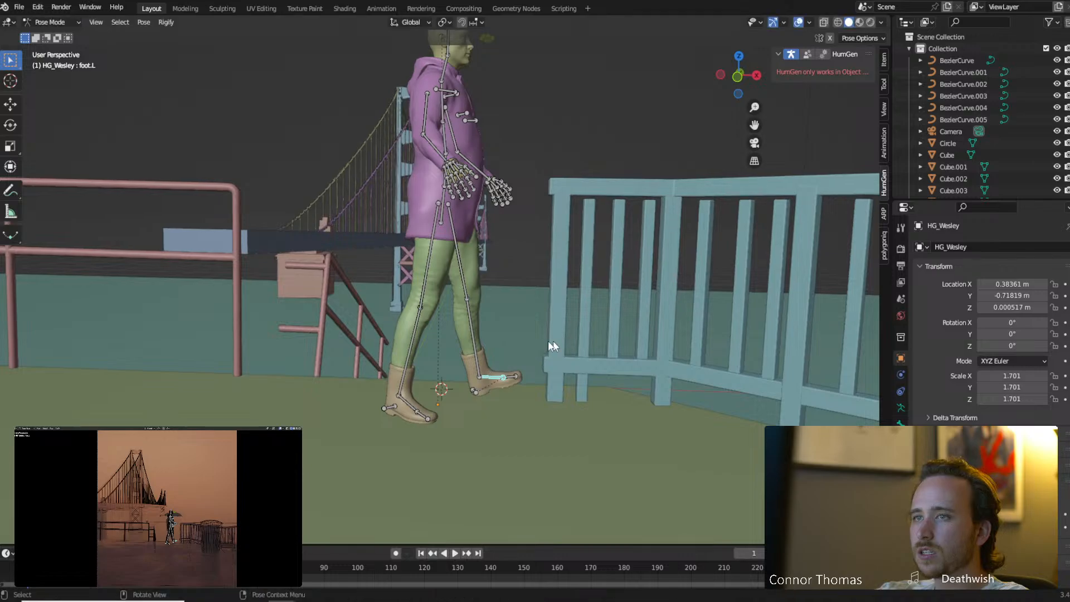
pyautogui.moveTo(553, 340); pyautogui.dragTo(444, 417, button='middle')
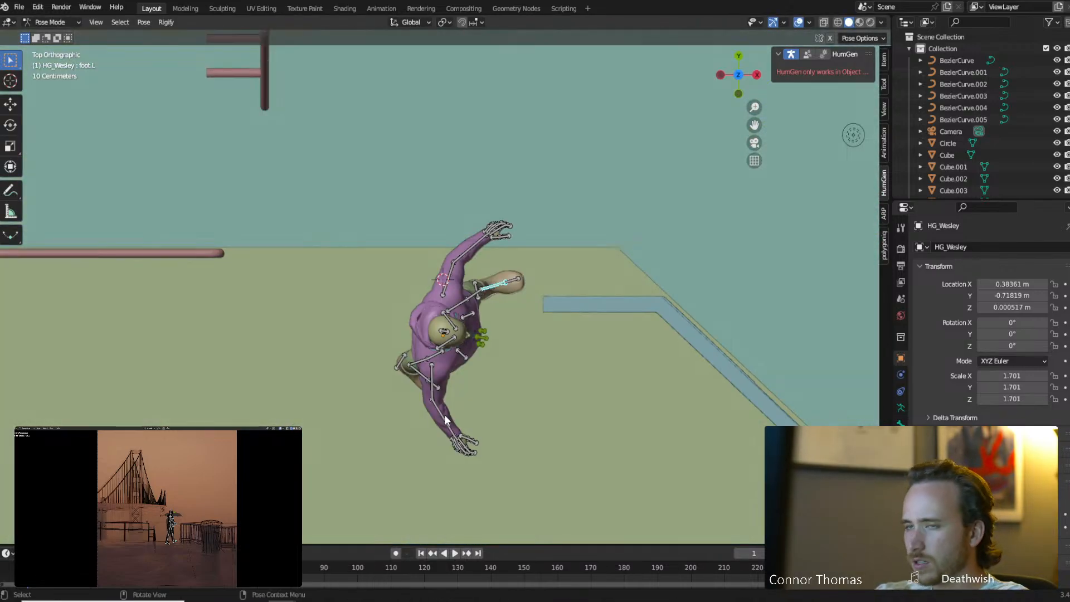
# Shift the left foot bone slightly toward the body's centreline and rotate it to point straight ahead.
pyautogui.press('r')
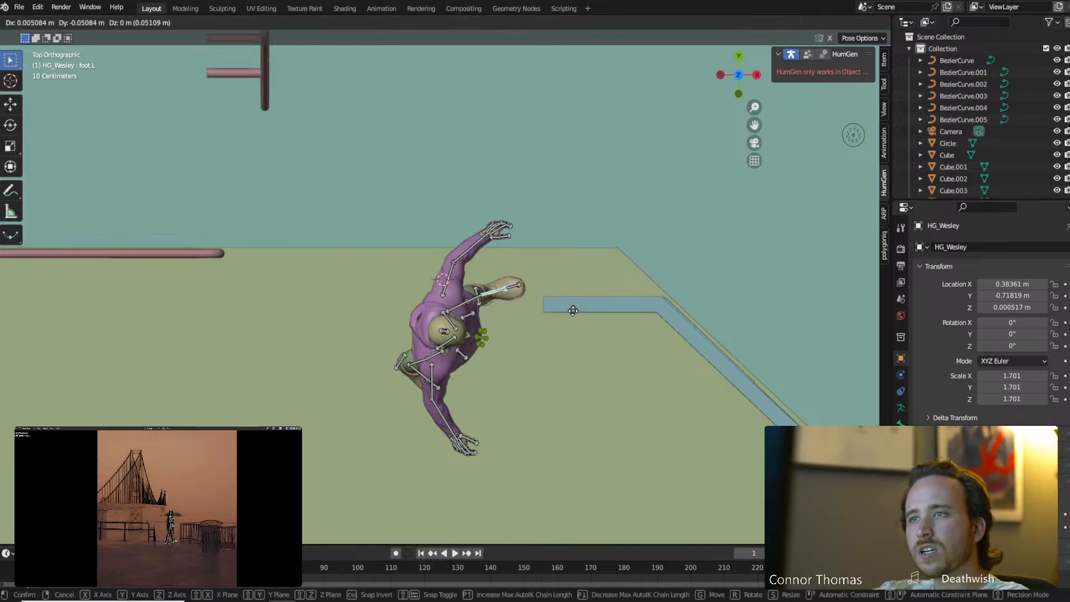
pyautogui.click(586, 320)
pyautogui.press('r')
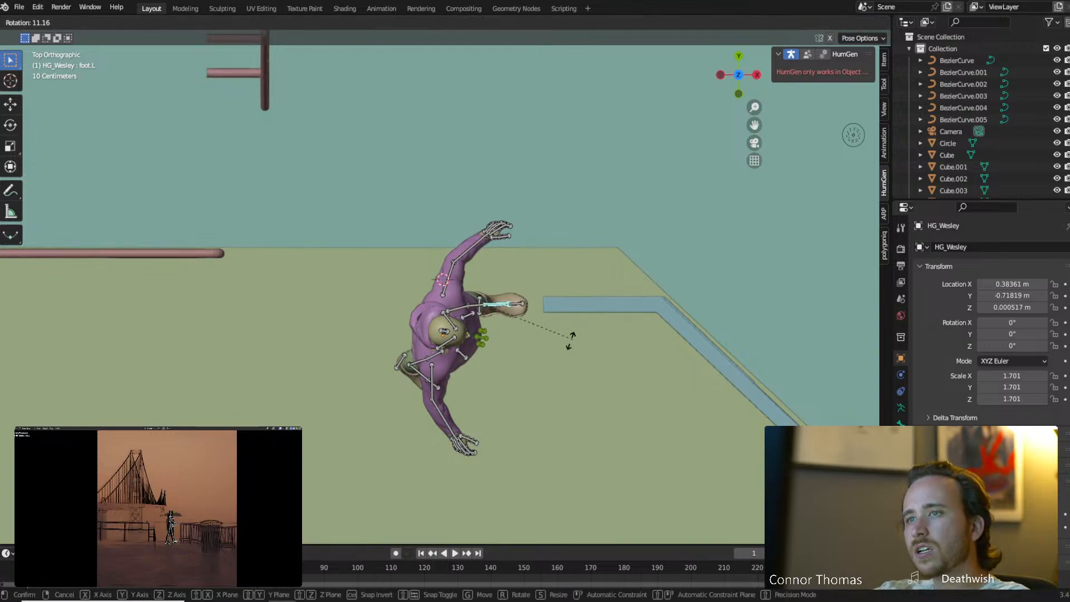
pyautogui.click(573, 323)
# Select the lowest spine bone and rotate it about the Z axis.
pyautogui.moveTo(573, 322); pyautogui.dragTo(490, 312, button='middle')
pyautogui.click(426, 275)
pyautogui.moveTo(583, 297); pyautogui.dragTo(539, 286, button='middle')
pyautogui.press('r')
pyautogui.press('z')
pyautogui.click(514, 353)
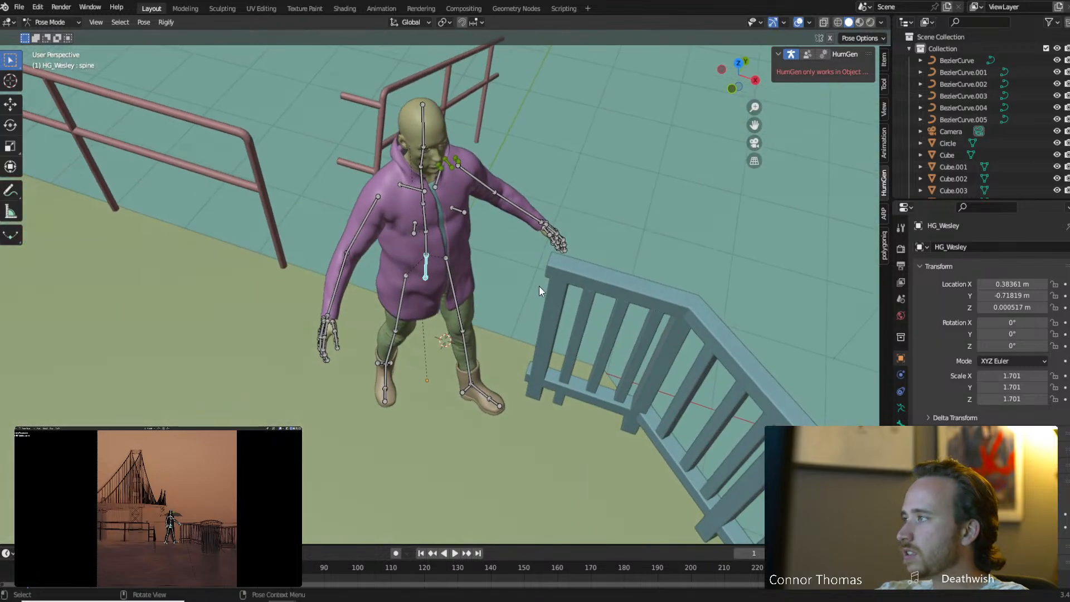
# Return to Object Mode and offset the camera's background reference image by X 0.109 and Y 0.114.
pyautogui.hotkey('ctrl', 'Tab')
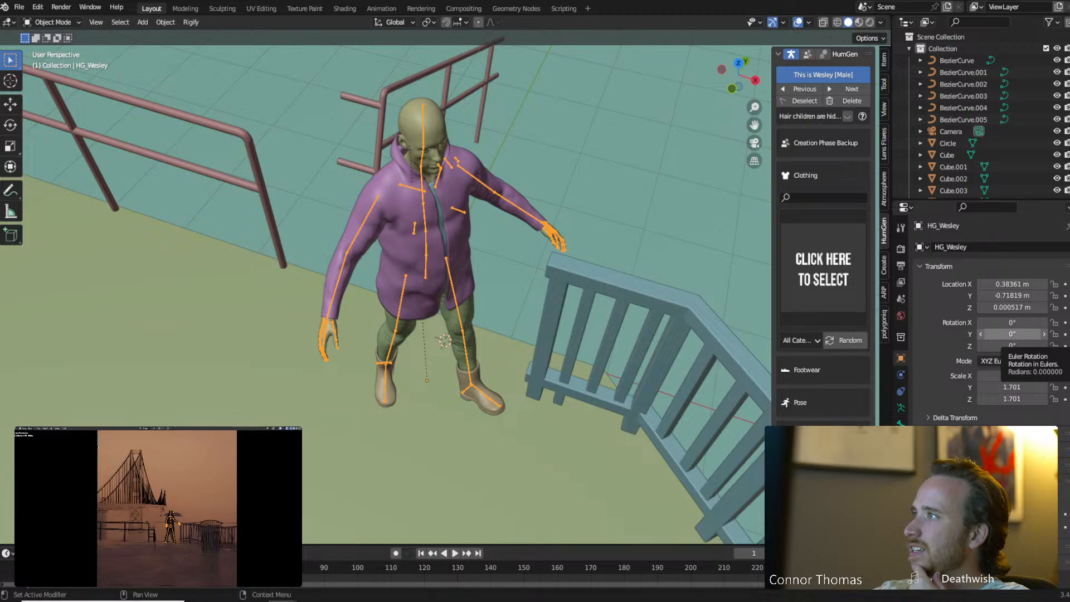
pyautogui.click(98, 456)
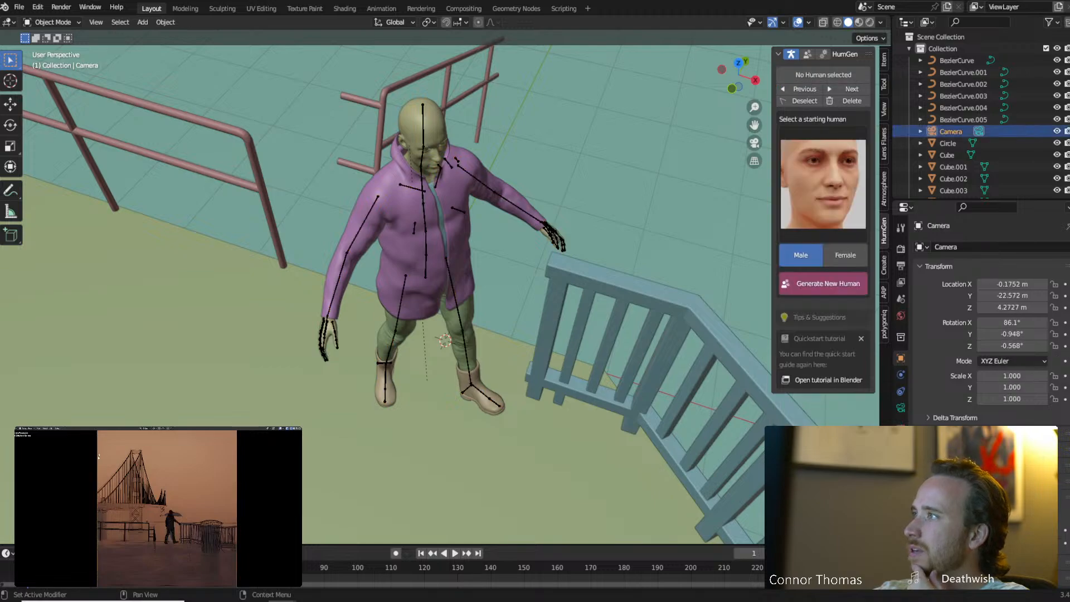
pyautogui.click(901, 407)
pyautogui.scroll(-10, 942, 399)
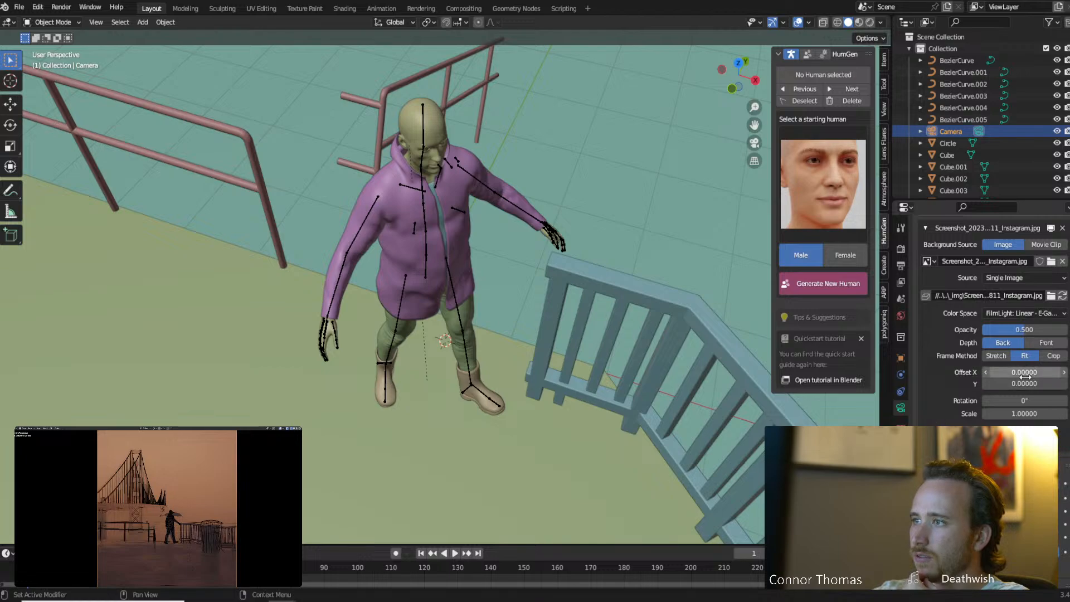
pyautogui.moveTo(1024, 377); pyautogui.dragTo(1034, 385)
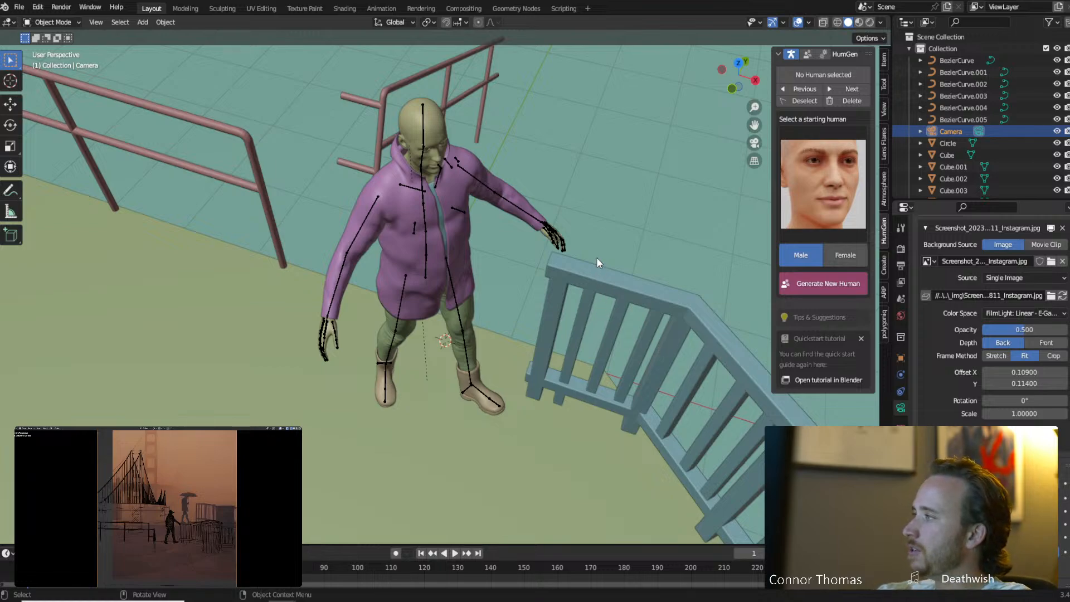
# Select the human rig and switch it to Pose Mode.
pyautogui.click(363, 235)
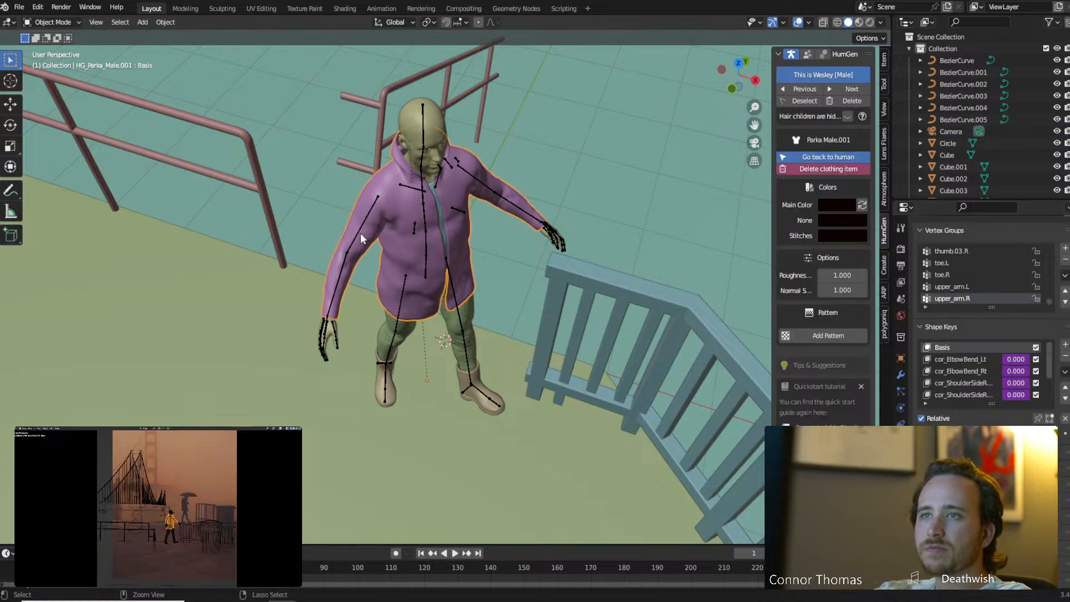
pyautogui.click(357, 232)
pyautogui.hotkey('ctrl', 'Tab')
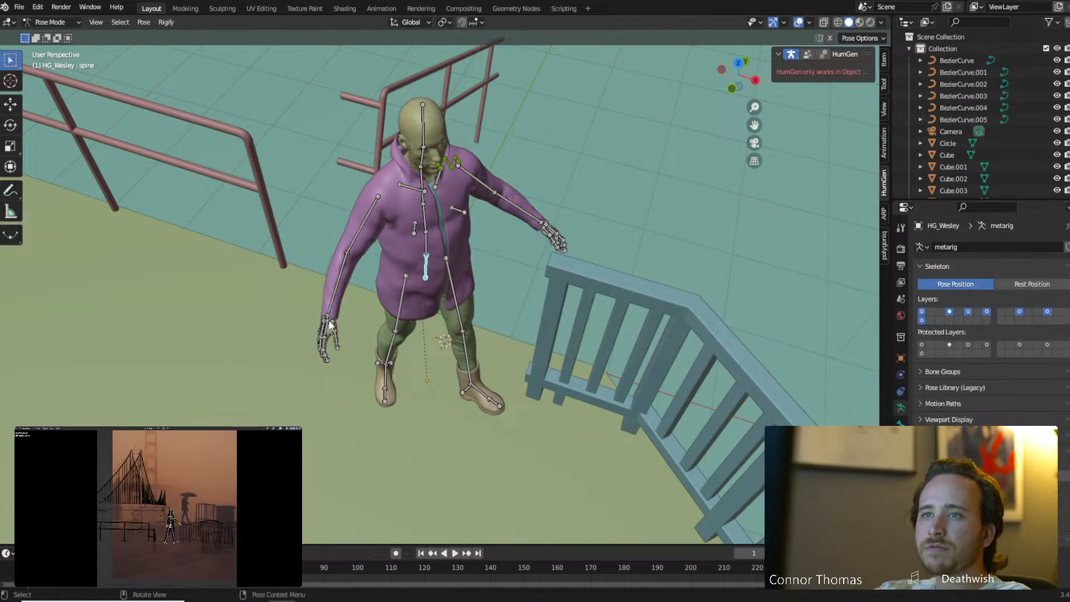
pyautogui.click(327, 326)
pyautogui.press('g')
pyautogui.rightClick(350, 329)
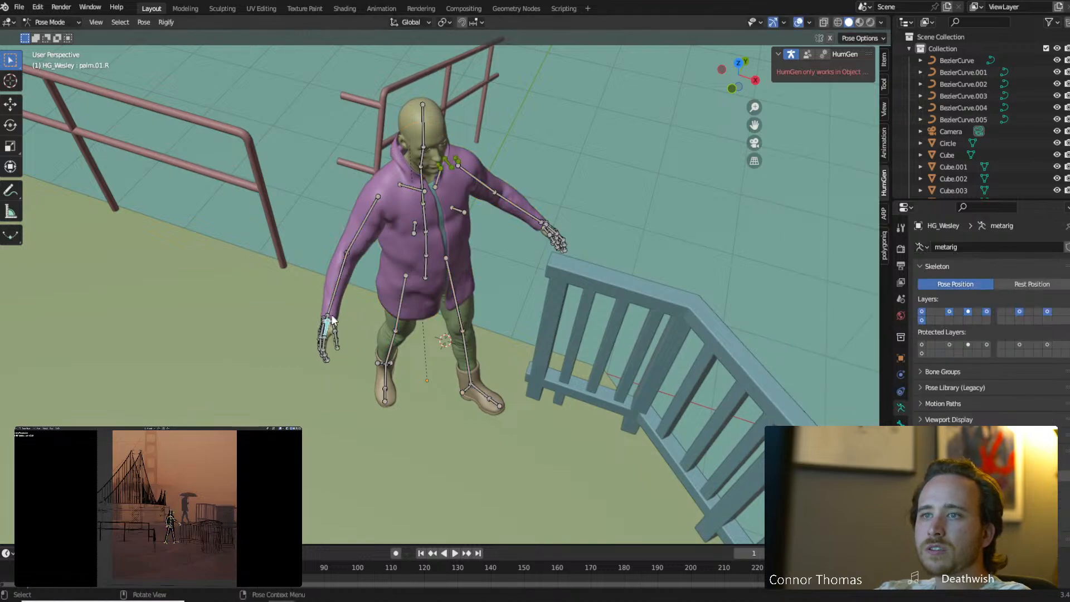
pyautogui.click(334, 318)
pyautogui.click(328, 322)
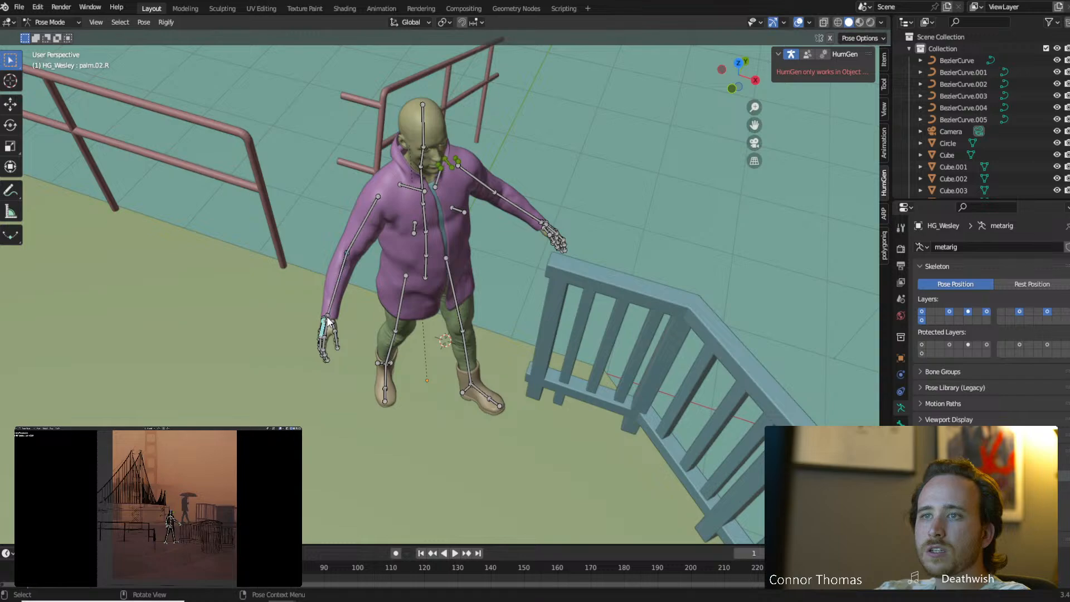
pyautogui.press('g')
pyautogui.rightClick(346, 320)
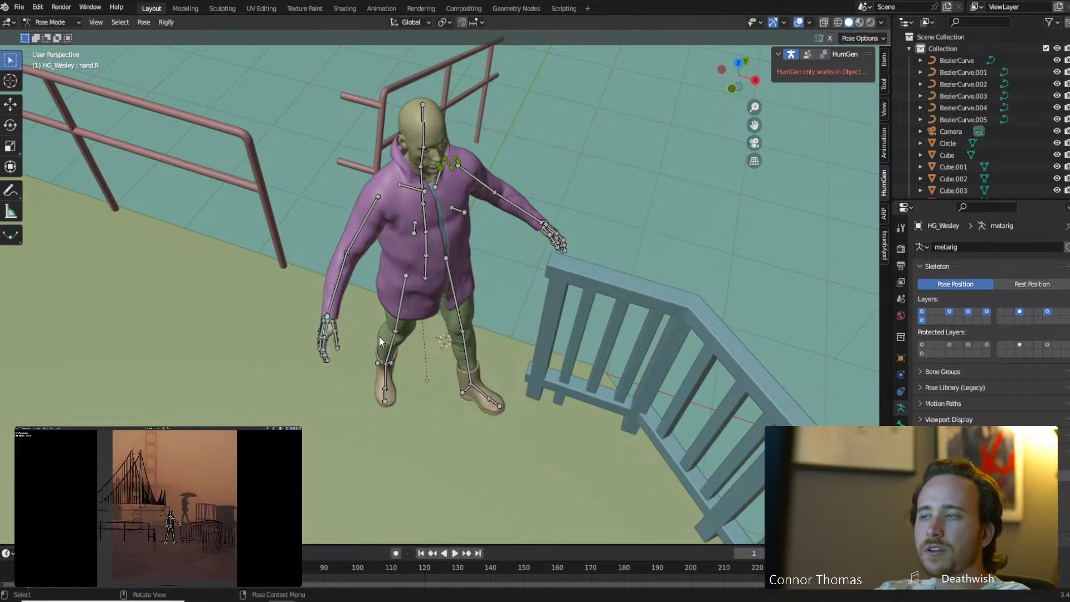
# Move the right hand bone inward and up so the elbow bends and the hand sits in front of the waist.
pyautogui.moveTo(374, 332); pyautogui.dragTo(383, 379, button='middle')
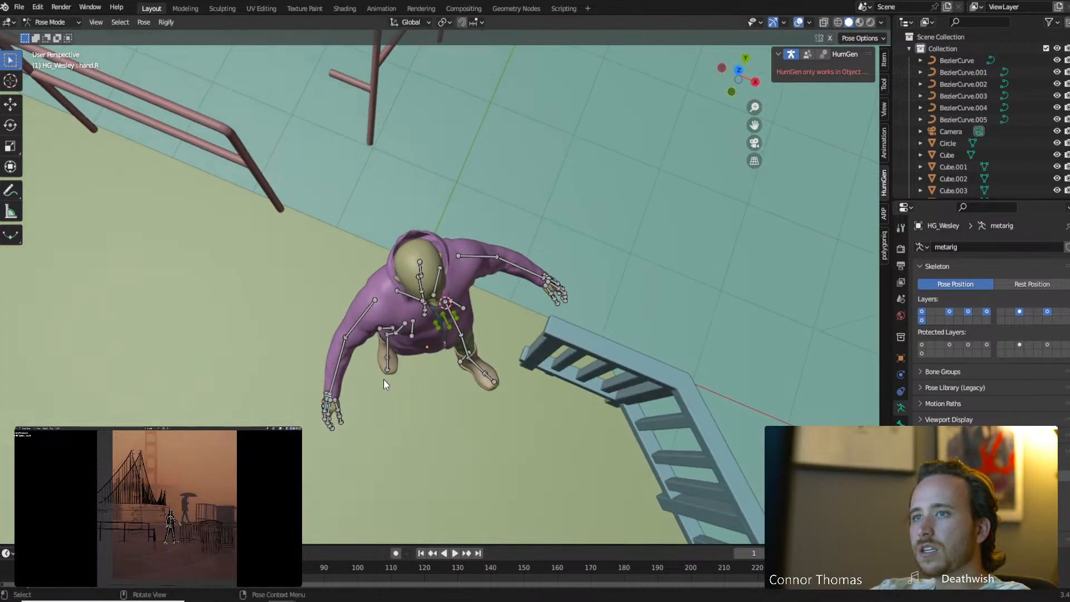
pyautogui.press('g')
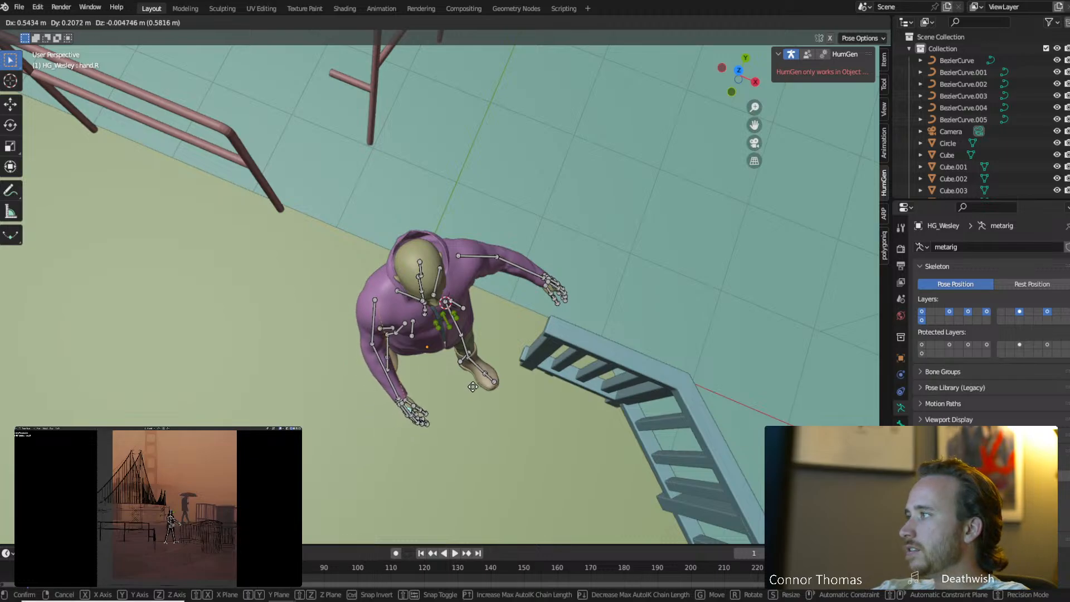
pyautogui.moveTo(473, 386); pyautogui.dragTo(507, 300, button='middle')
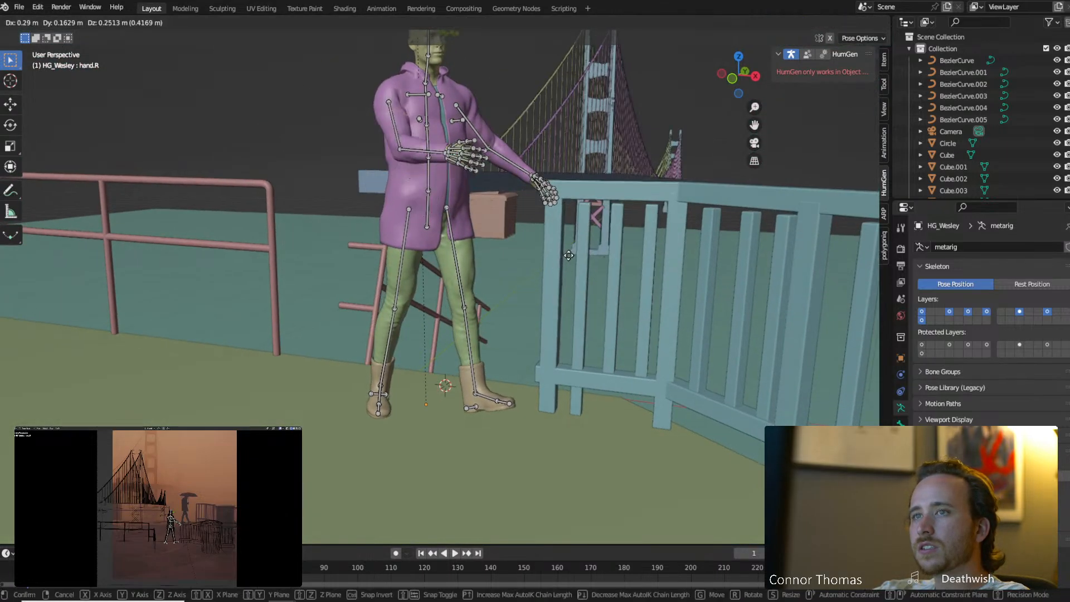
pyautogui.click(566, 254)
# Rotate the right hand bone freely, then fine-tune its angle from the side so the hand extends forward from the forearm.
pyautogui.moveTo(566, 254); pyautogui.dragTo(357, 244, button='middle')
pyautogui.press('r')
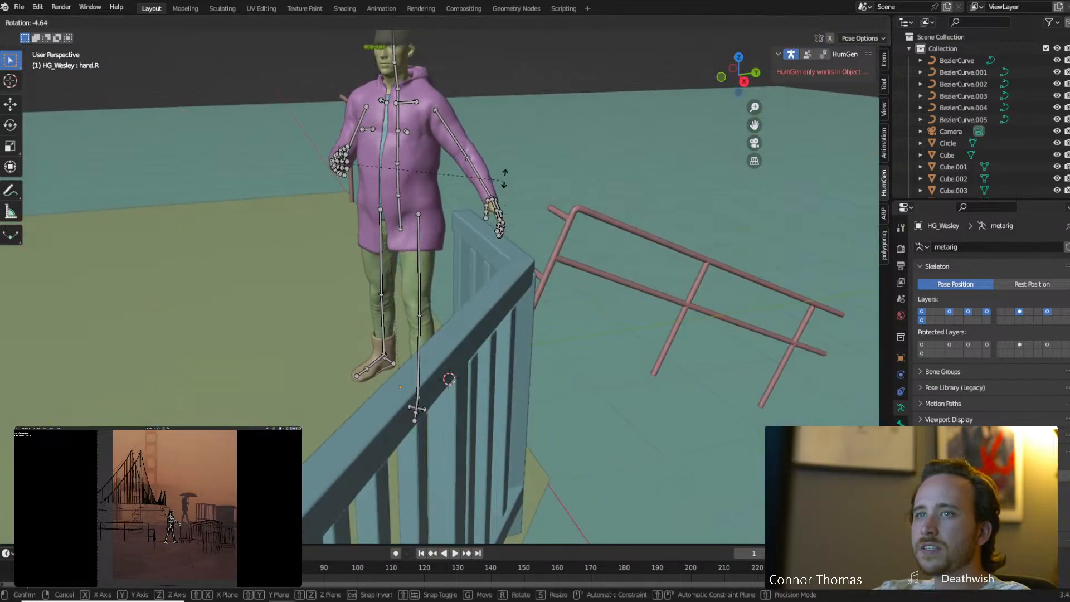
pyautogui.press('r')
pyautogui.click(519, 182)
pyautogui.scroll(1, 331, 126)
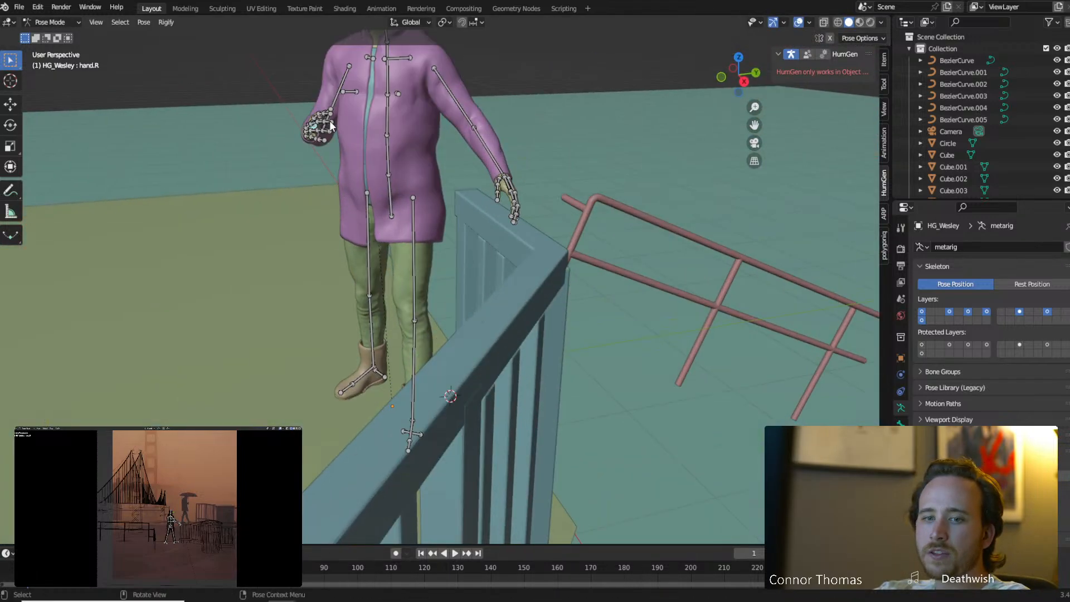
pyautogui.press('KP_Decimal')
pyautogui.scroll(-10, 460, 142)
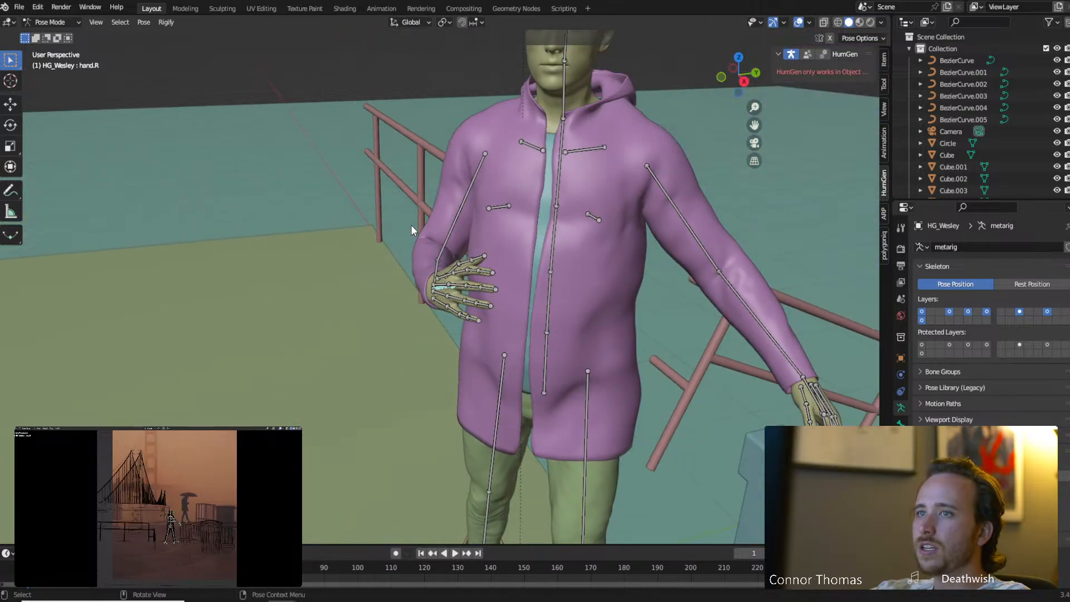
pyautogui.moveTo(410, 225); pyautogui.dragTo(522, 220, button='middle')
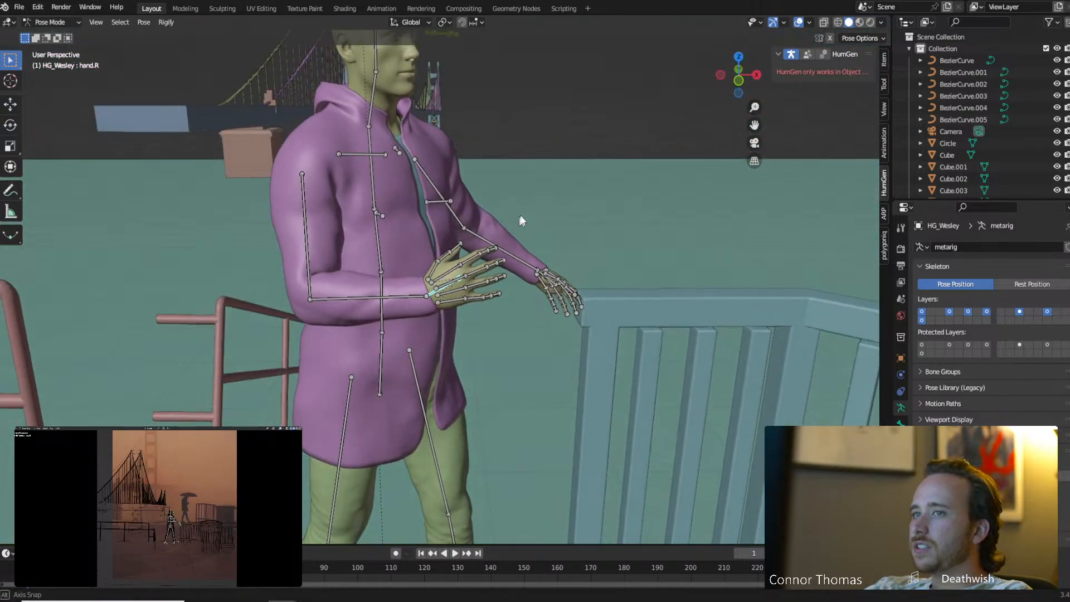
pyautogui.press('r')
pyautogui.click(541, 251)
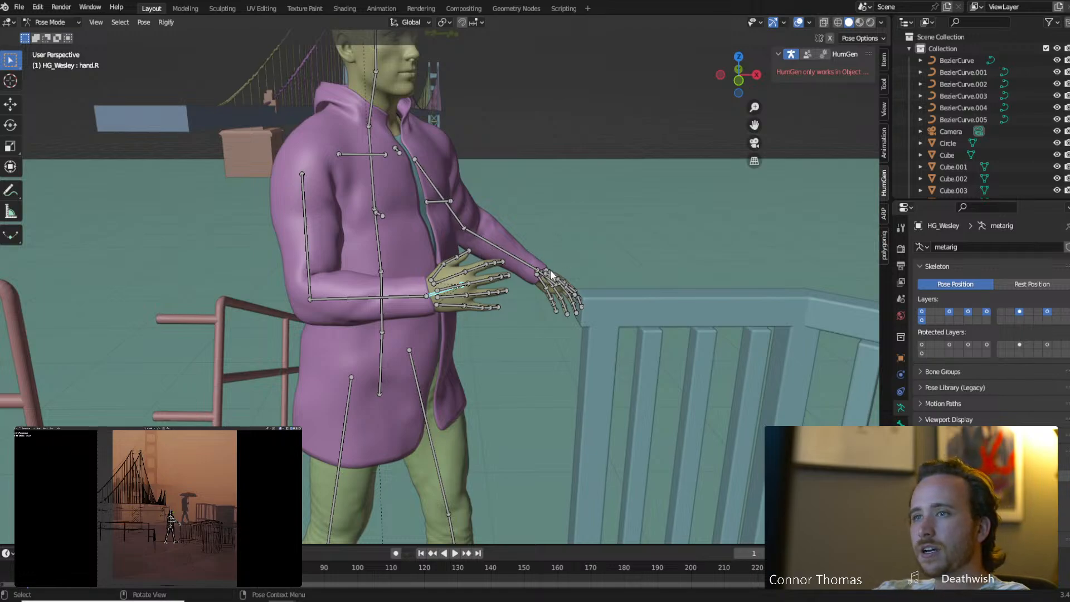
# Move the left hand bone back and down so the arm hangs close to the hip.
pyautogui.moveTo(549, 287); pyautogui.dragTo(564, 253, button='middle')
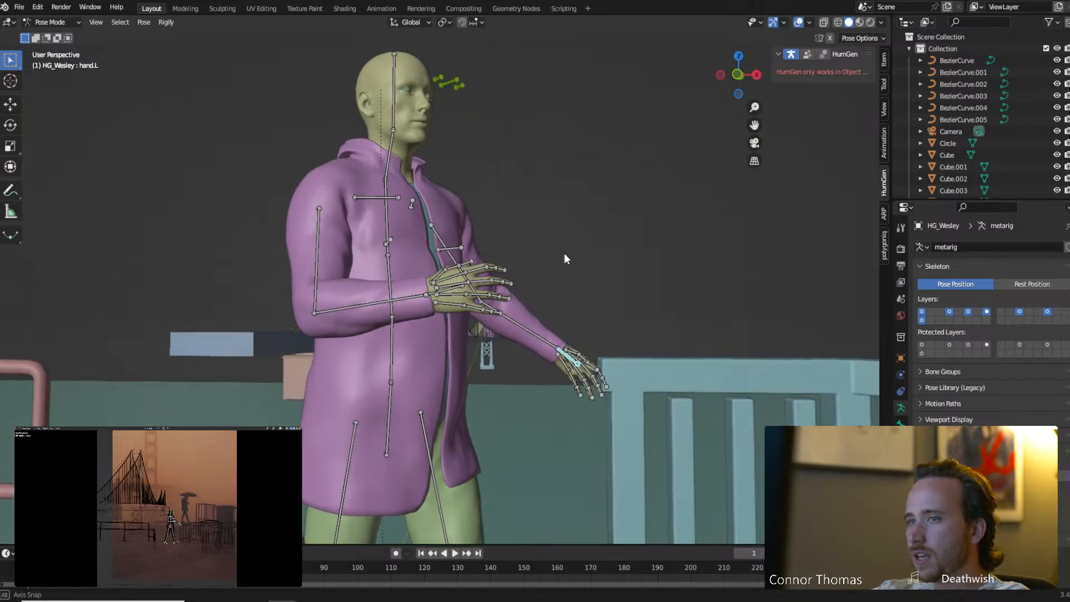
pyautogui.press('g')
pyautogui.click(524, 343)
pyautogui.moveTo(524, 342); pyautogui.dragTo(382, 355, button='middle')
pyautogui.scroll(-4, 671, 428)
pyautogui.moveTo(679, 433); pyautogui.dragTo(751, 423, button='middle')
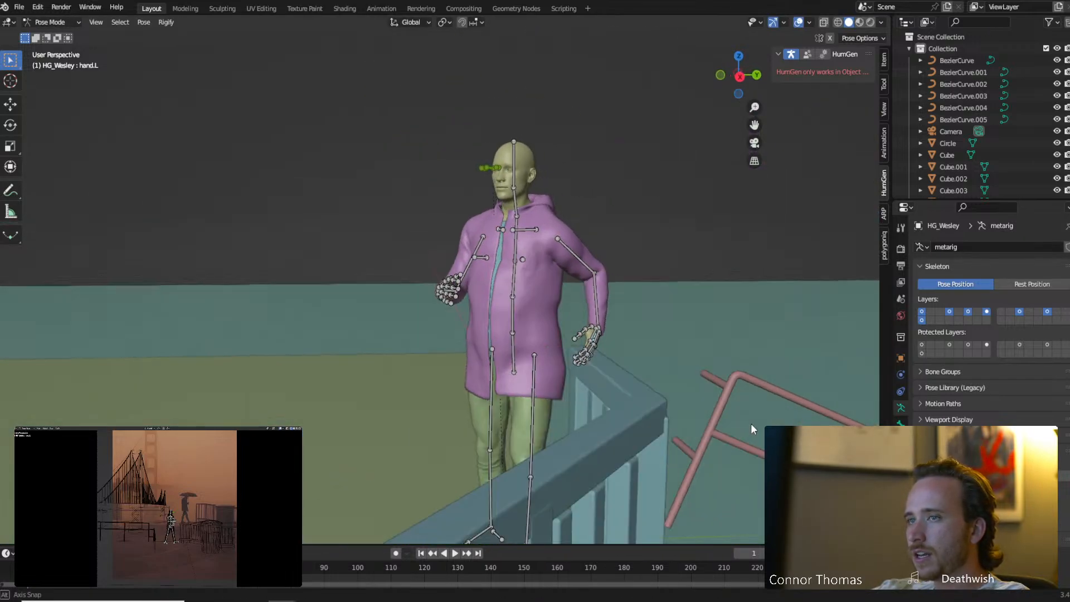
pyautogui.press('g')
pyautogui.click(613, 424)
pyautogui.moveTo(613, 424); pyautogui.dragTo(423, 370, button='middle')
# Return to Object Mode and, from the camera view, adjust the human rig's height slightly along Z to fit the ground.
pyautogui.hotkey('ctrl', 'Tab')
pyautogui.moveTo(423, 366); pyautogui.dragTo(462, 387, button='middle')
pyautogui.press('KP_0')
pyautogui.scroll(6, 416, 323)
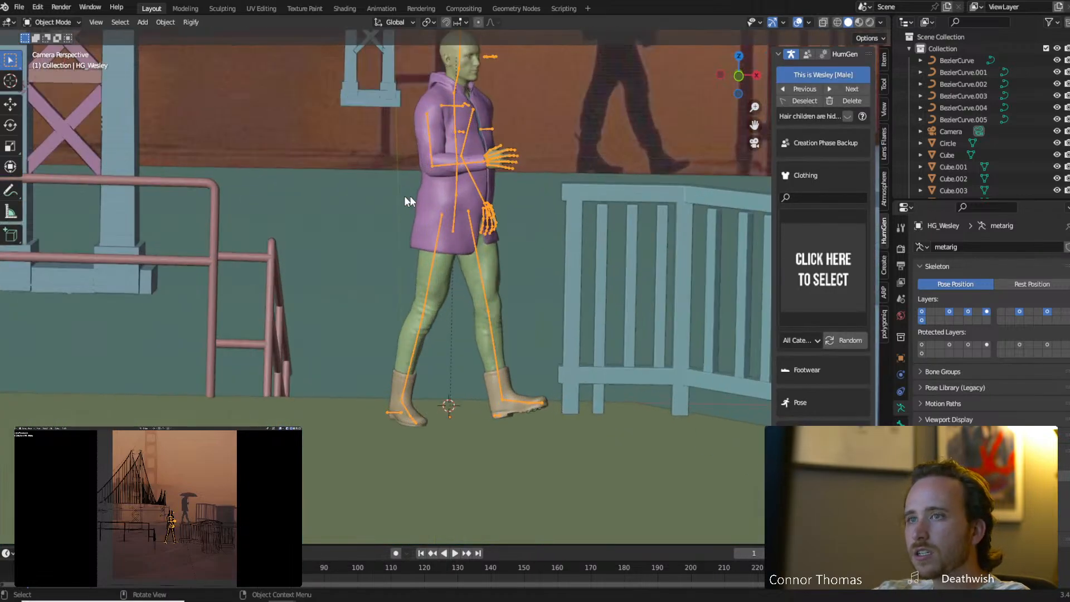
pyautogui.keyDown('shift'); pyautogui.moveTo(518, 144); pyautogui.dragTo(537, 209, button='middle'); pyautogui.keyUp('shift')
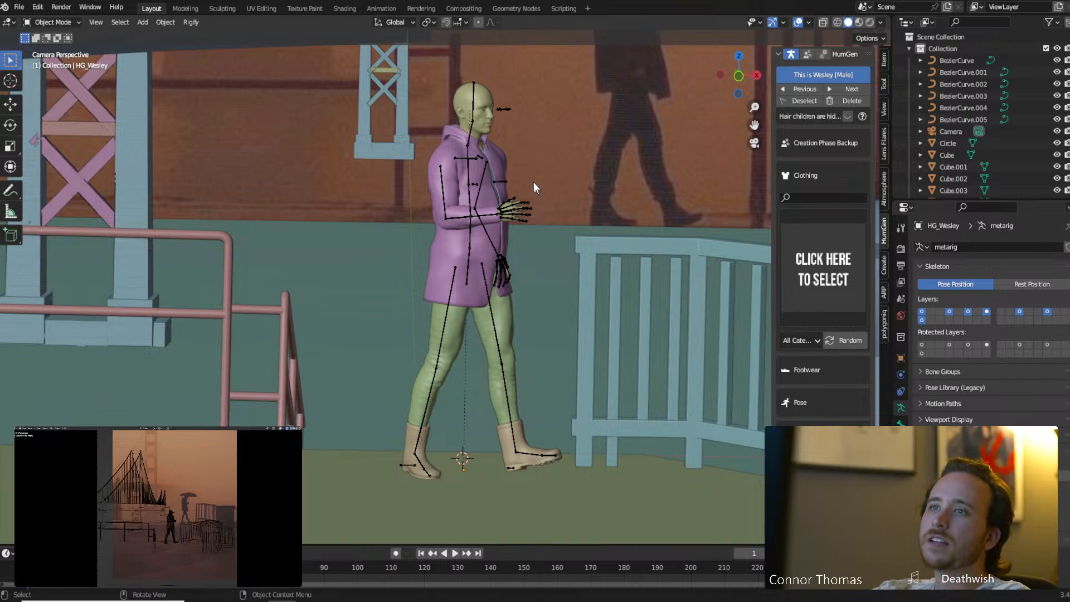
pyautogui.keyDown('shift'); pyautogui.moveTo(450, 322); pyautogui.dragTo(468, 231, button='middle'); pyautogui.keyUp('shift')
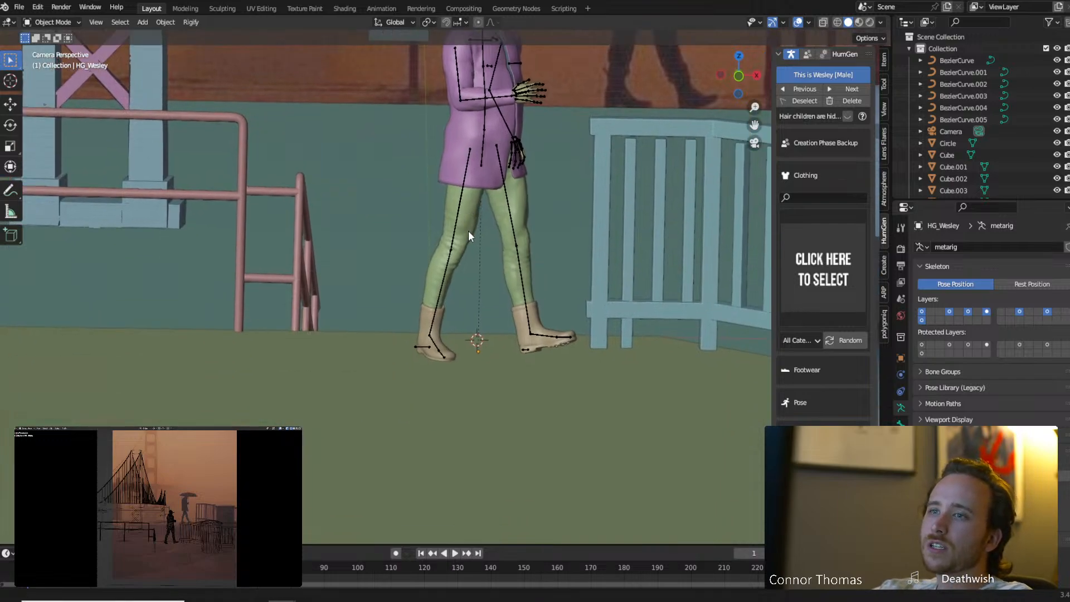
pyautogui.click(489, 147)
pyautogui.click(488, 149)
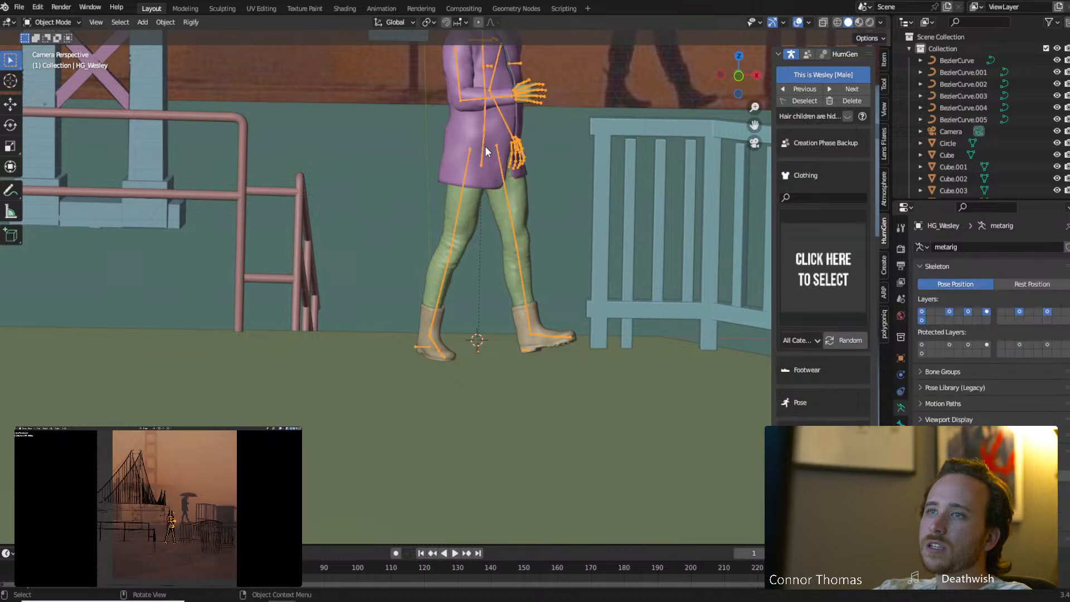
pyautogui.press('g')
pyautogui.press('z')
pyautogui.click(492, 160)
# Place the 3D cursor on the figure's torso at forearm level.
pyautogui.keyDown('shift'); pyautogui.moveTo(519, 96); pyautogui.dragTo(528, 211, button='middle'); pyautogui.keyUp('shift')
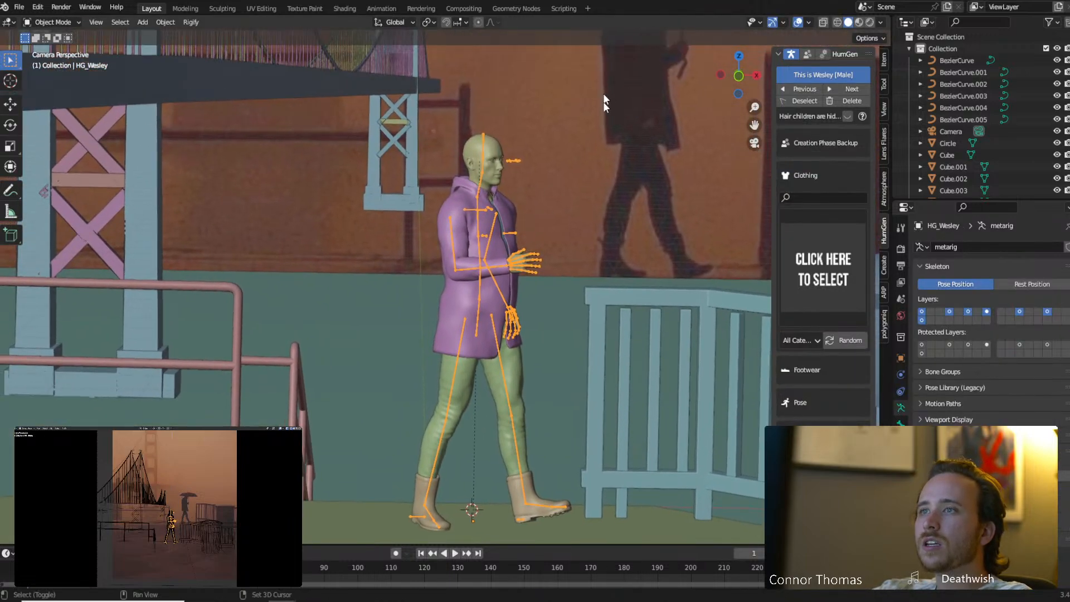
pyautogui.keyDown('shift'); pyautogui.moveTo(603, 102); pyautogui.dragTo(703, 103, button='middle'); pyautogui.keyUp('shift')
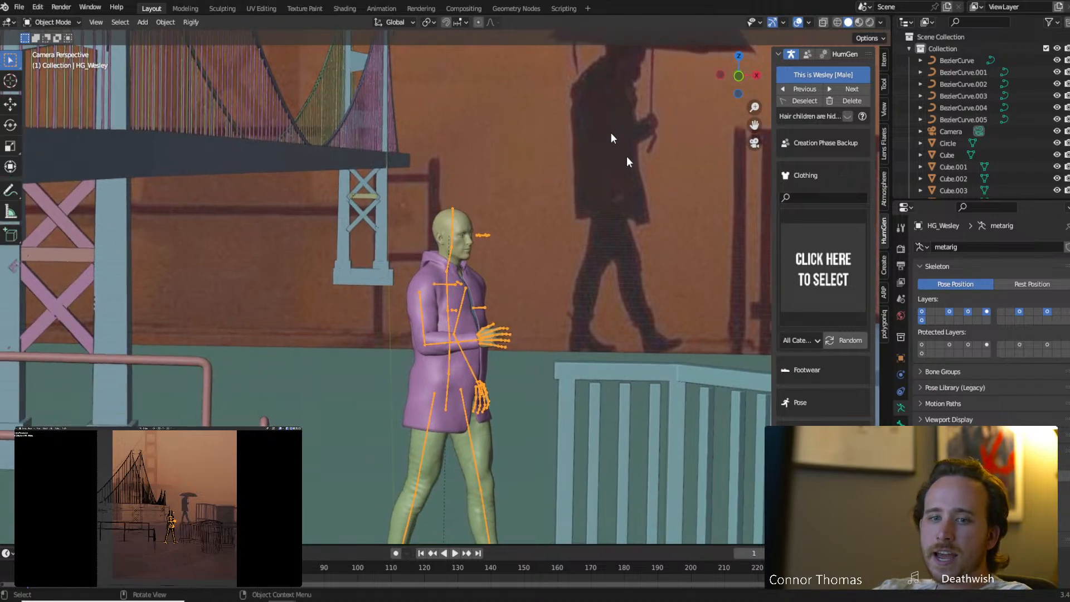
pyautogui.keyDown('shift'); pyautogui.moveTo(436, 394); pyautogui.dragTo(442, 297, button='middle'); pyautogui.keyUp('shift')
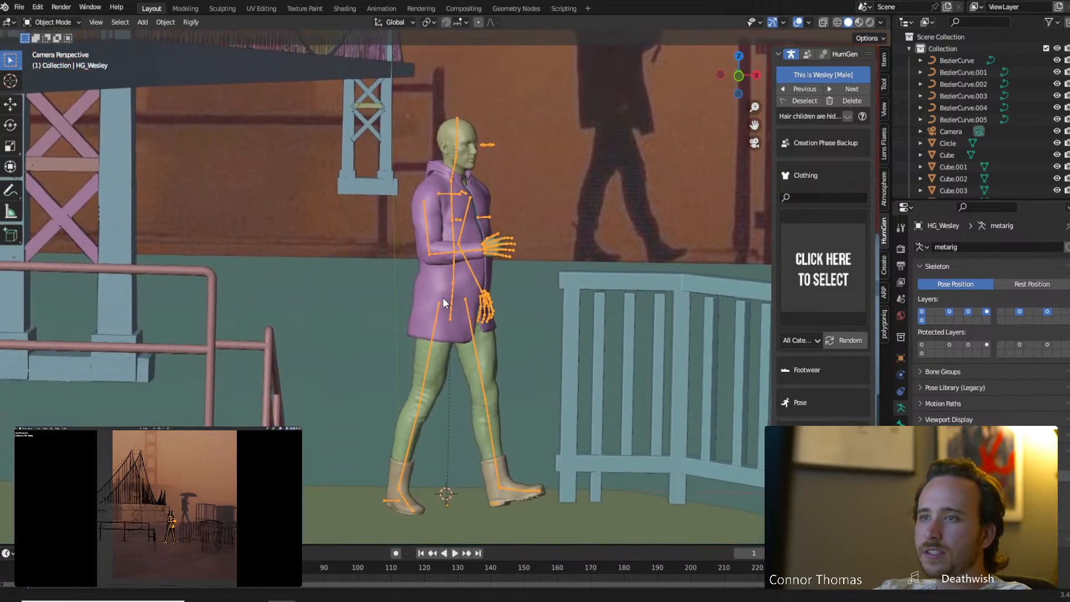
pyautogui.click(10, 82)
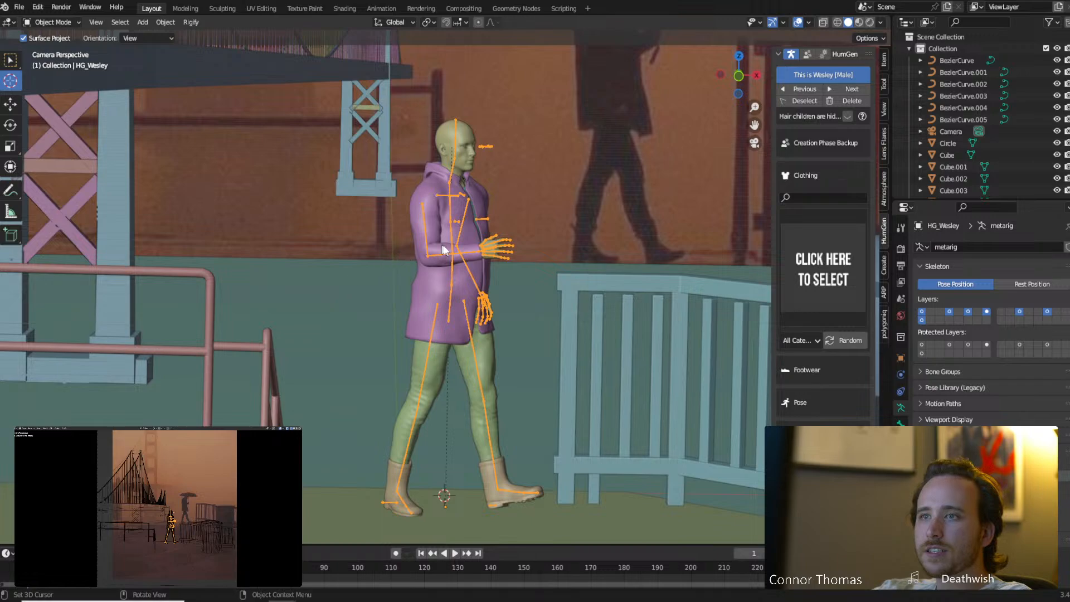
pyautogui.click(10, 60)
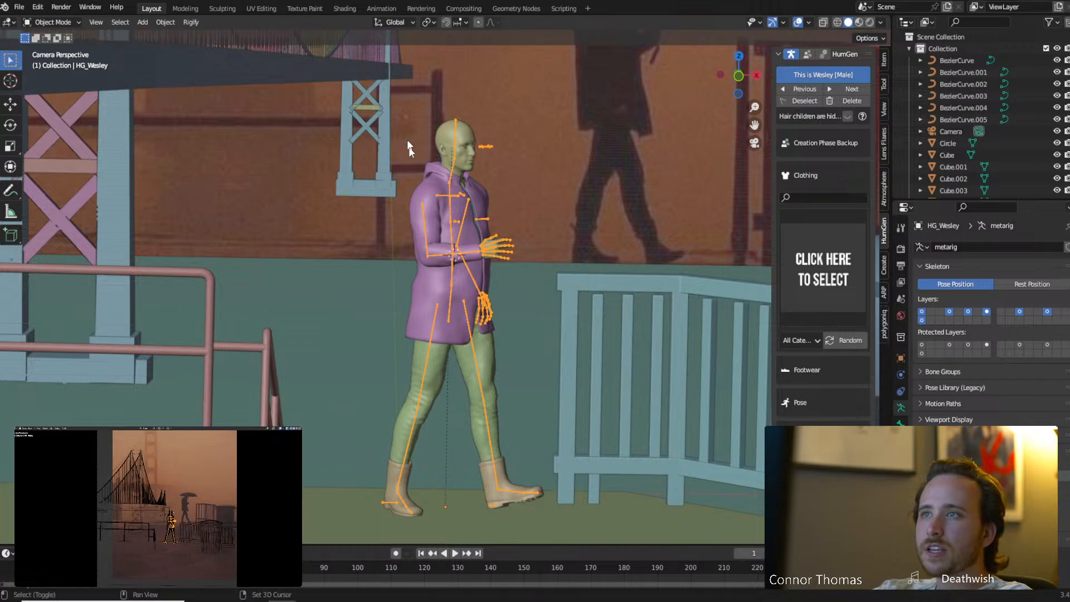
# Add a mesh cylinder, scale it down to a very small size and raise it along Z above the figure's head.
pyautogui.keyDown('shift'); pyautogui.moveTo(399, 163); pyautogui.dragTo(377, 273, button='middle'); pyautogui.keyUp('shift')
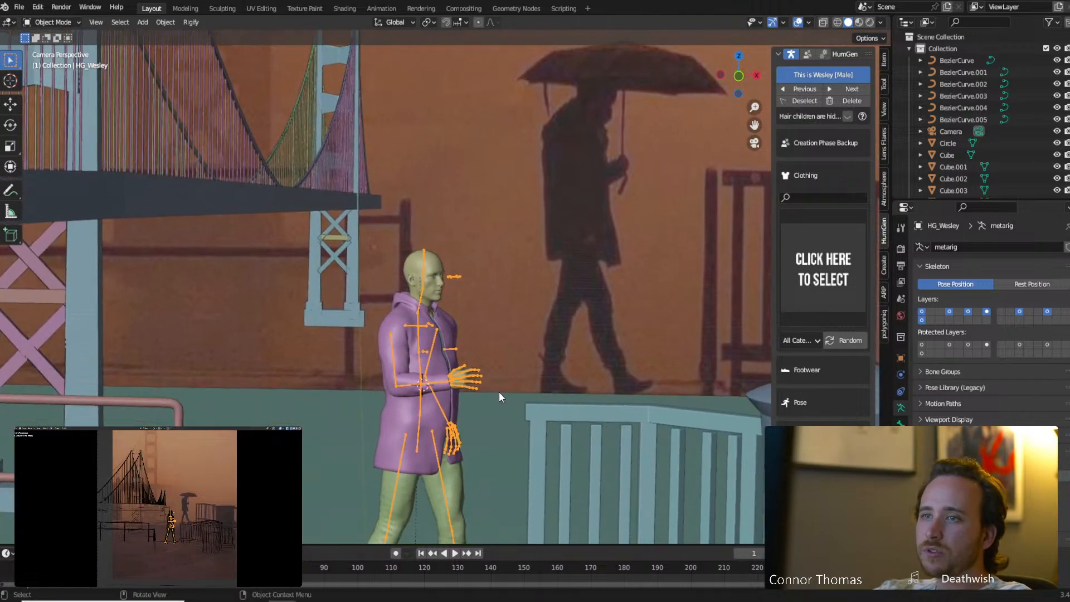
pyautogui.hotkey('shift', 'a')
pyautogui.moveTo(479, 341)
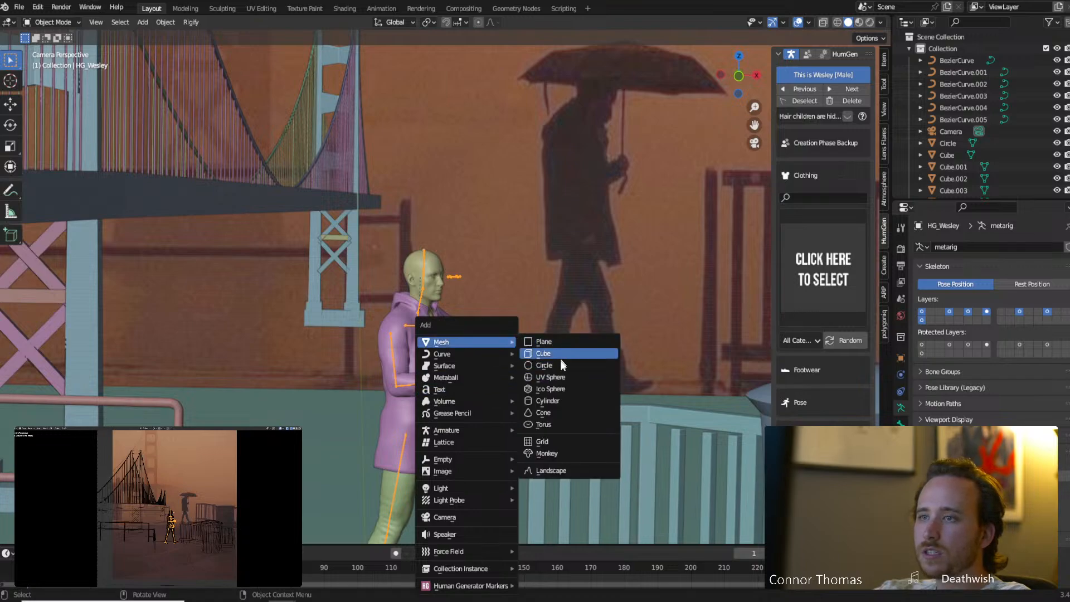
pyautogui.click(560, 399)
pyautogui.press('s')
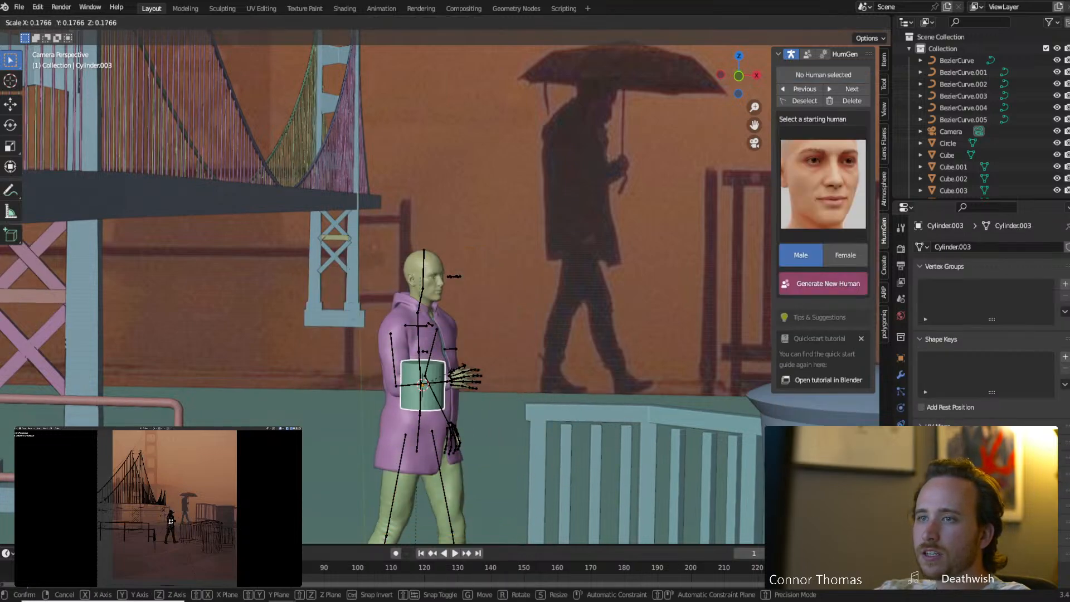
pyautogui.click(430, 384)
pyautogui.press('g')
pyautogui.press('z')
pyautogui.click(457, 154)
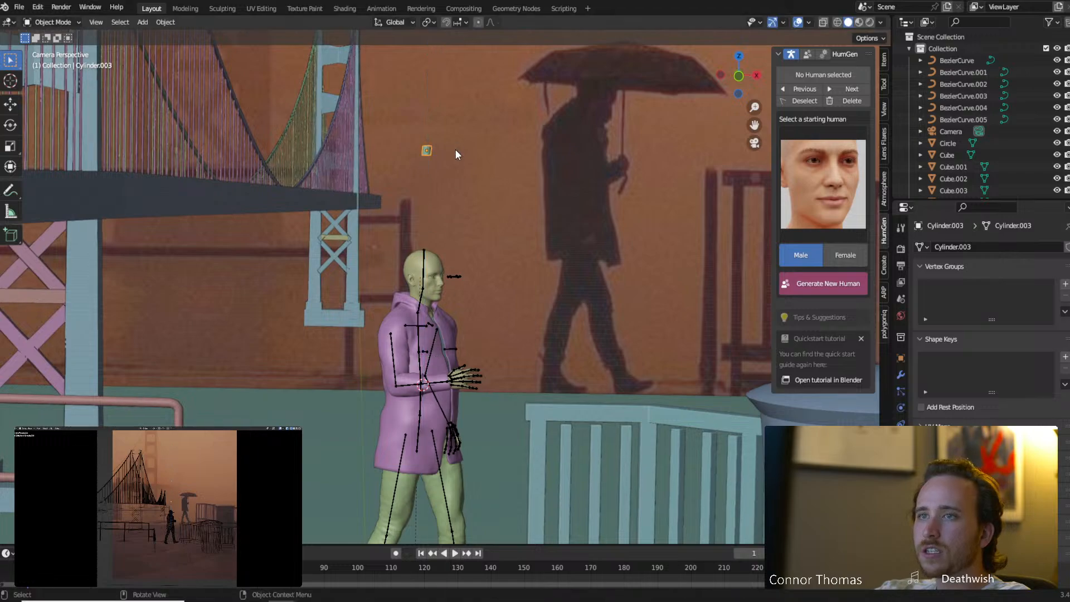
# Scale the small cylinder down further and move it onto the reference figure's hand that holds the umbrella.
pyautogui.keyDown('shift'); pyautogui.moveTo(457, 155); pyautogui.dragTo(464, 202, button='middle'); pyautogui.keyUp('shift')
pyautogui.press('s')
pyautogui.click(439, 183)
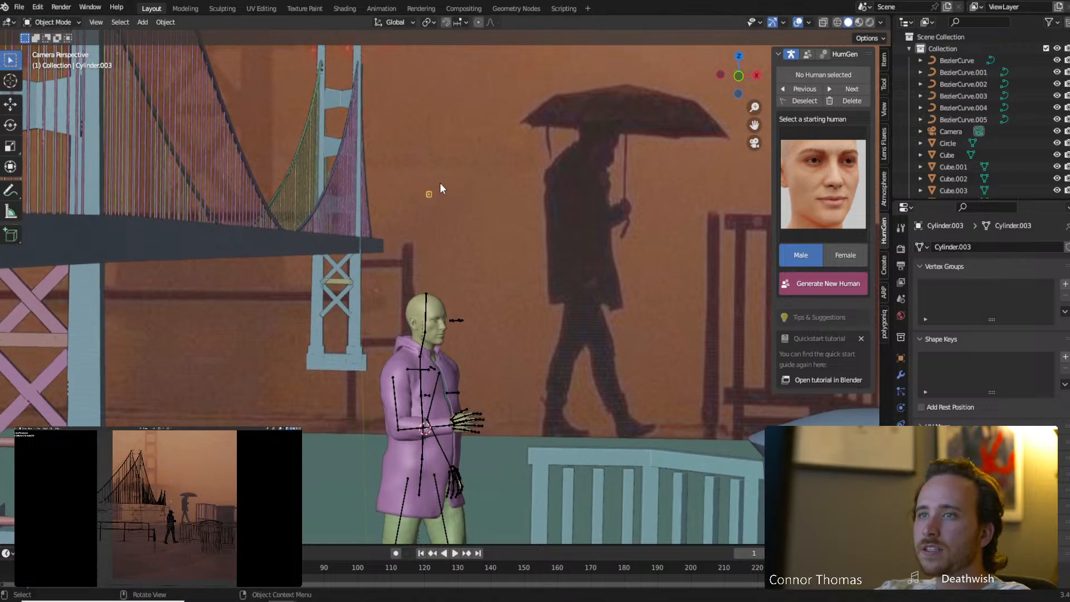
pyautogui.press('g')
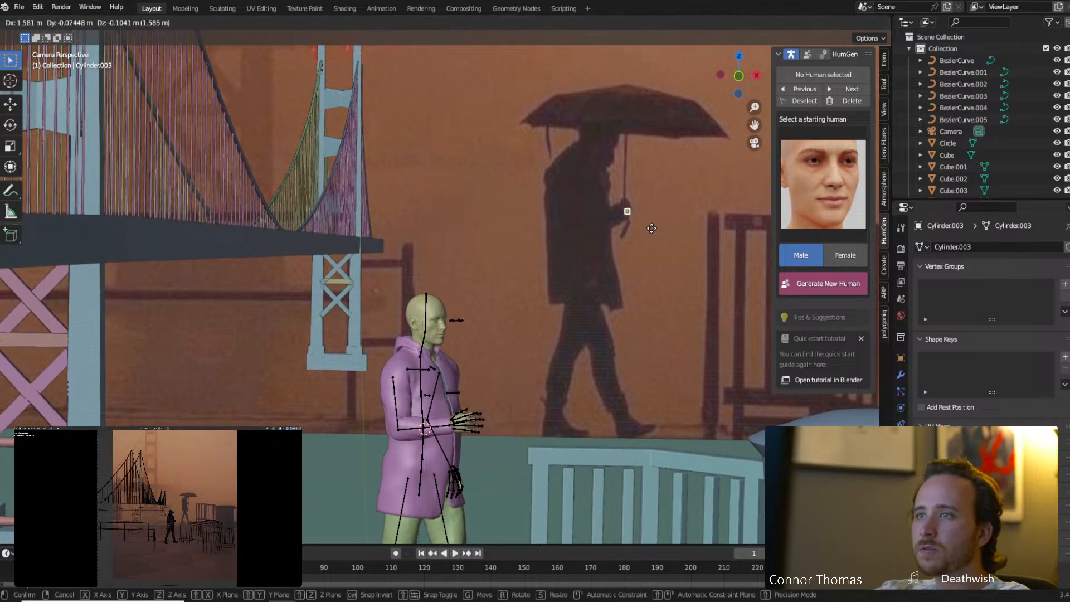
pyautogui.click(650, 232)
pyautogui.press('s')
pyautogui.click(649, 224)
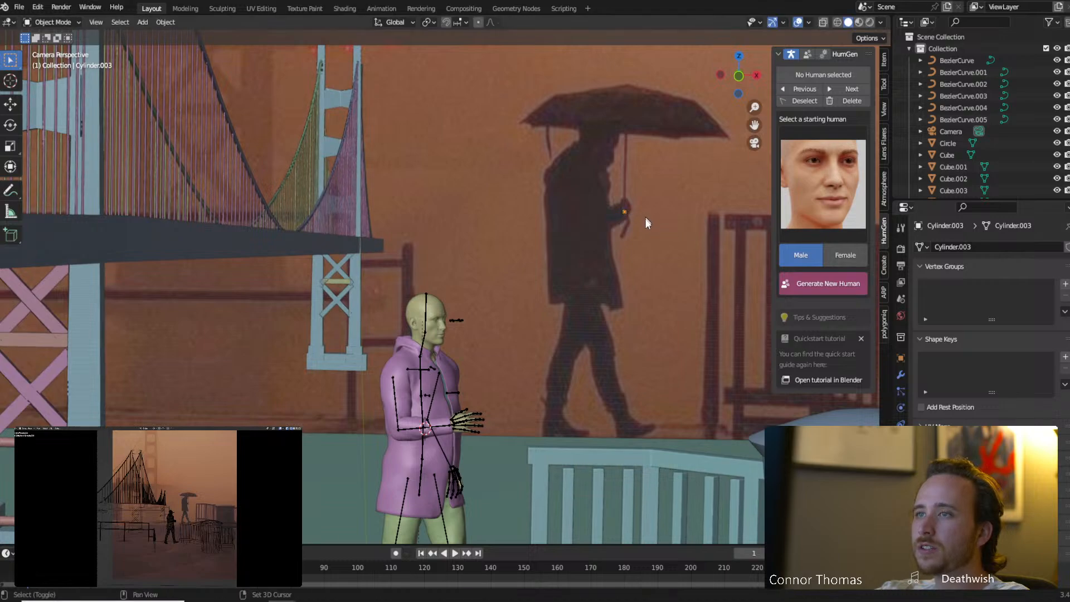
# Enter Edit Mode and raise the cylinder's mesh along Z to the upper edge of the reference hand.
pyautogui.keyDown('shift'); pyautogui.moveTo(658, 226); pyautogui.dragTo(610, 253, button='middle'); pyautogui.keyUp('shift')
pyautogui.press('Tab')
pyautogui.scroll(6, 625, 259)
pyautogui.scroll(-4, 410, 310)
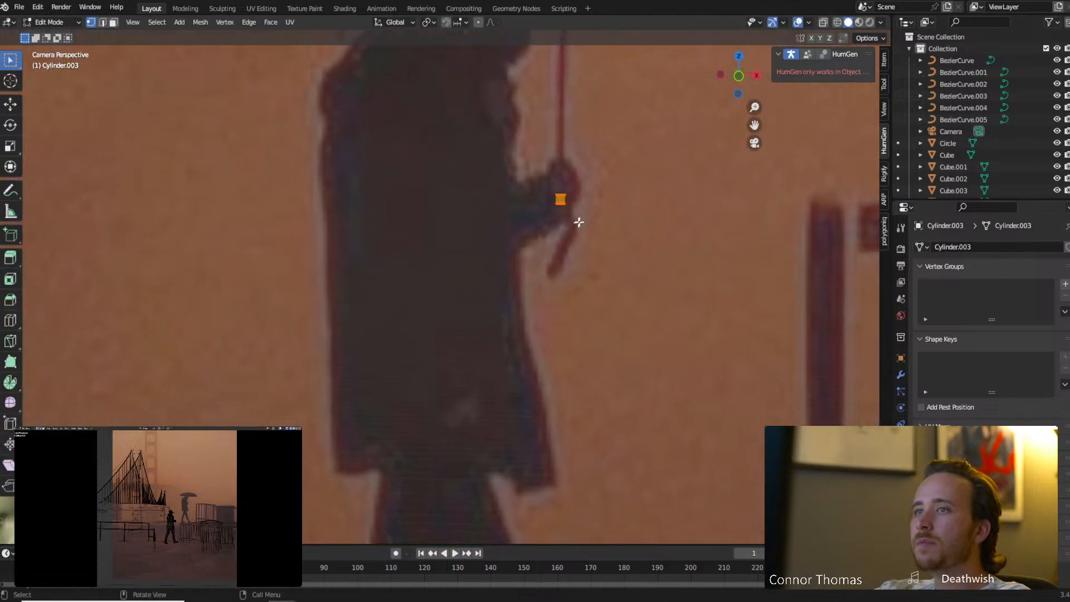
pyautogui.press('g')
pyautogui.press('z')
pyautogui.click(577, 188)
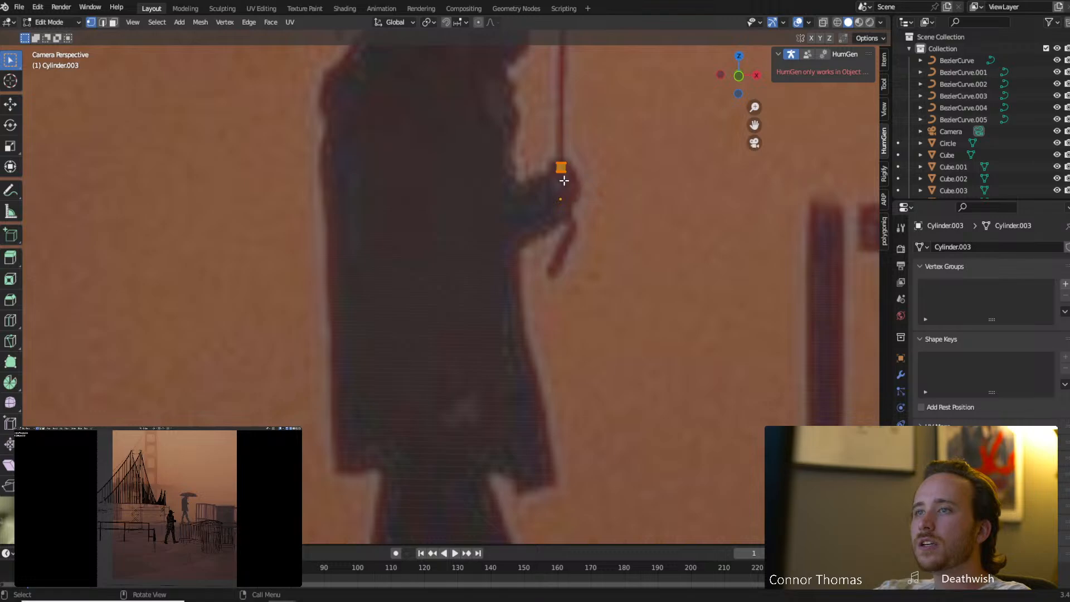
# Select the cylinder's bottom vertices in wireframe, extrude them in place and scale the new ring slightly outward to start the handle's collar.
pyautogui.press('c')
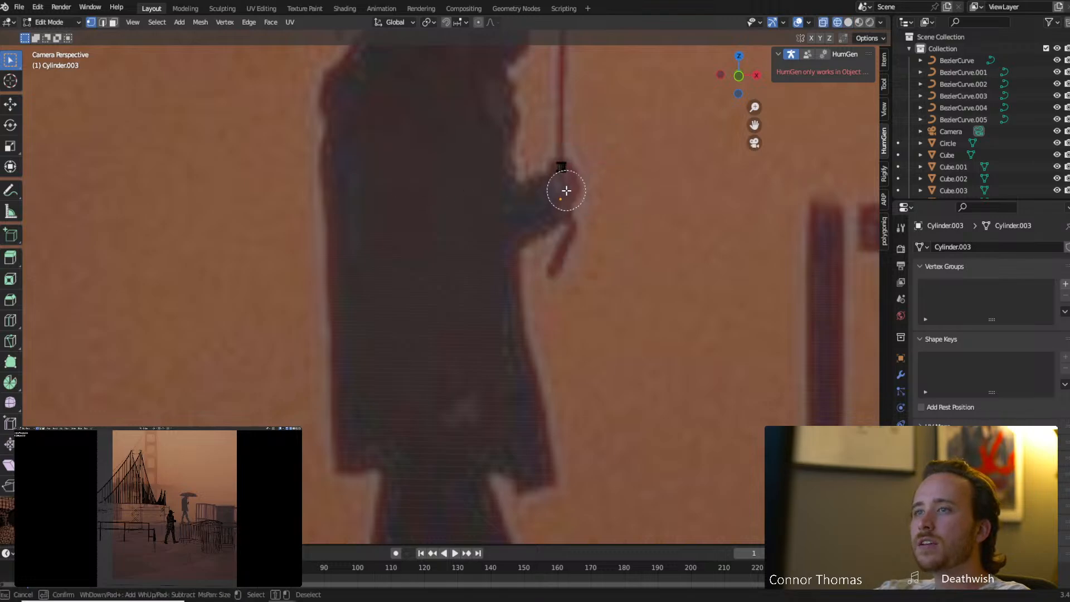
pyautogui.click(560, 189)
pyautogui.rightClick(558, 188)
pyautogui.press('e')
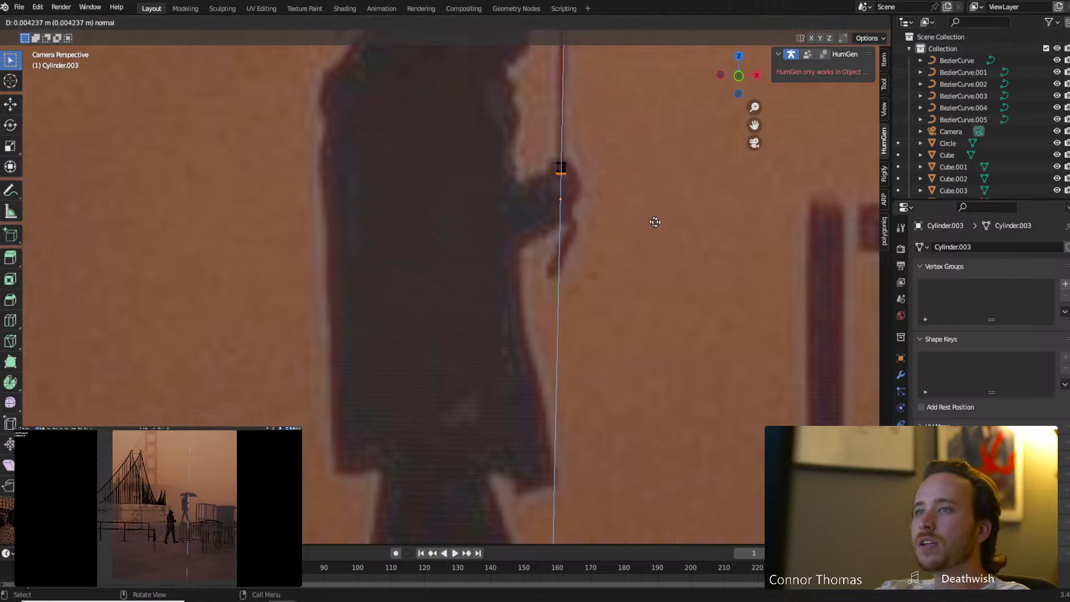
pyautogui.rightClick(655, 220)
pyautogui.scroll(6, 651, 206)
pyautogui.keyDown('shift'); pyautogui.moveTo(650, 198); pyautogui.dragTo(264, 413, button='middle'); pyautogui.keyUp('shift')
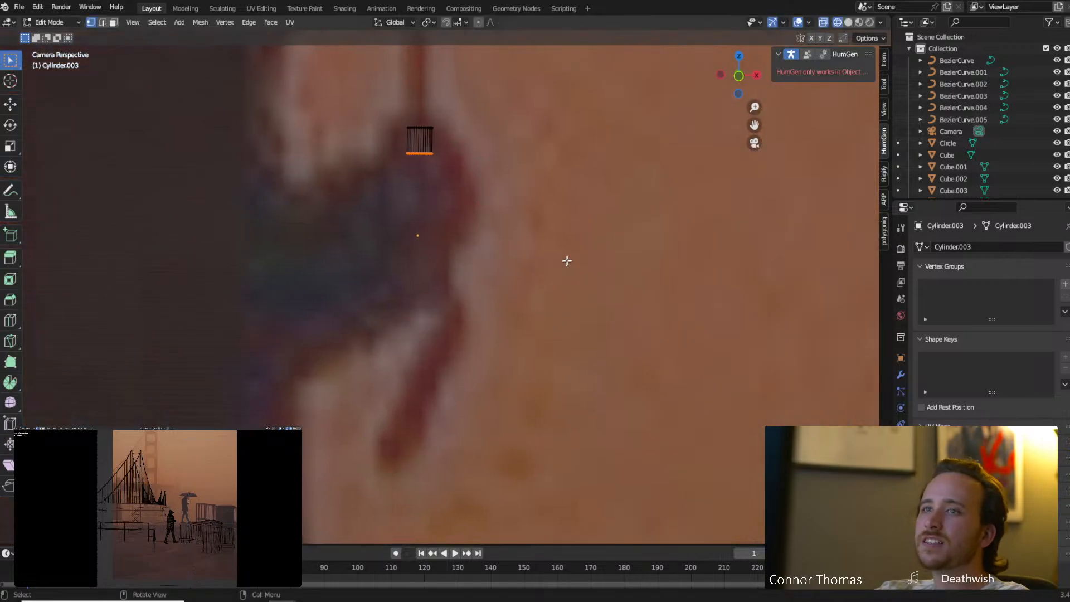
pyautogui.press('e')
pyautogui.press('s')
pyautogui.click(616, 253)
# Extrude the collar's bottom ring slightly down, widen it a little and extrude it a short distance again.
pyautogui.press('e')
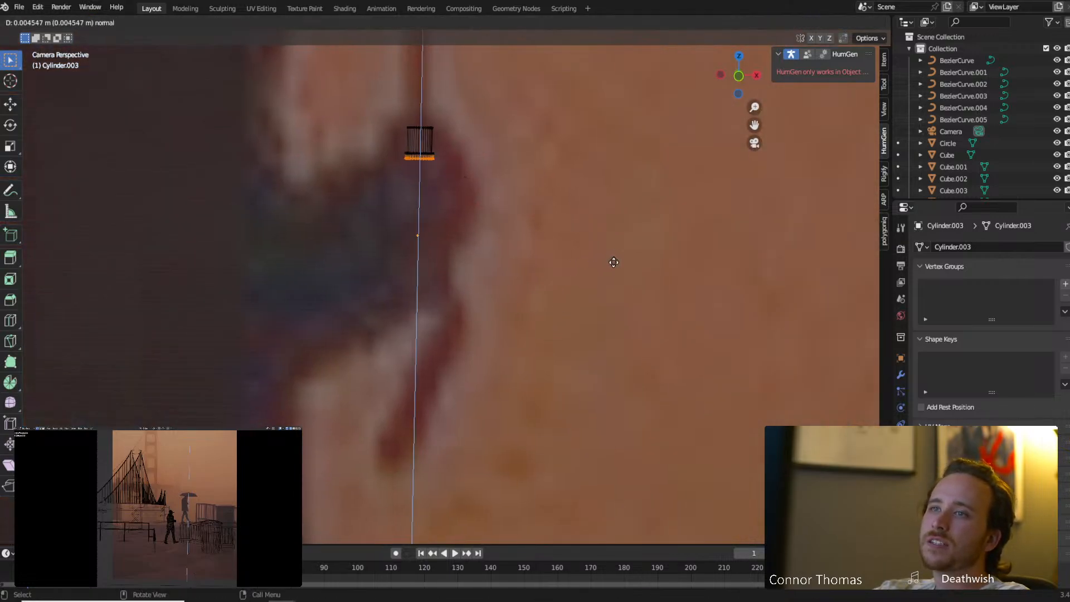
pyautogui.click(614, 260)
pyautogui.press('s')
pyautogui.click(642, 265)
pyautogui.press('e')
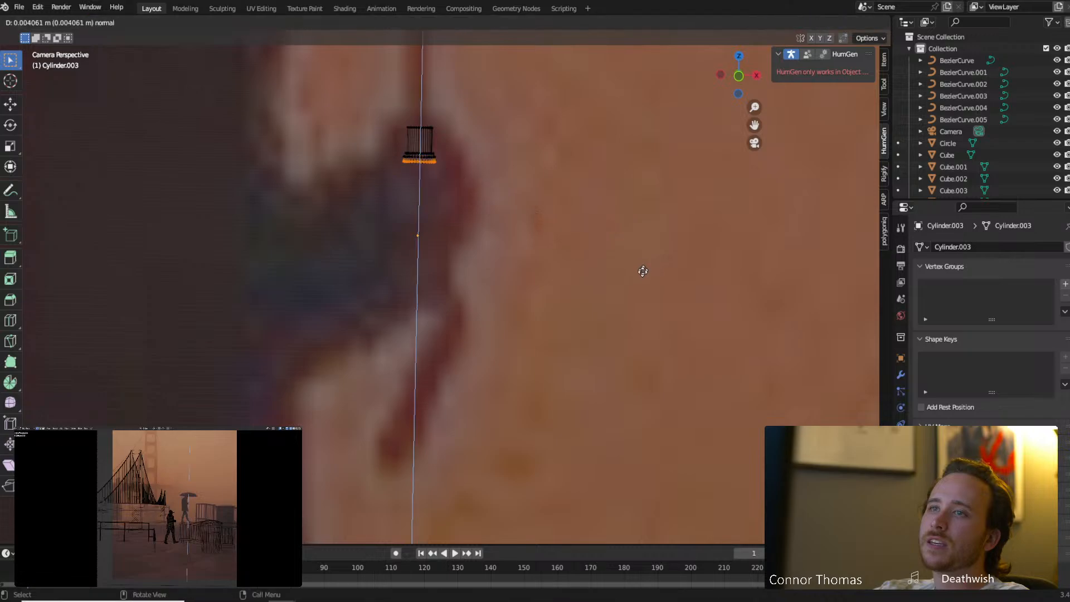
pyautogui.click(642, 278)
# Extrude the handle's grip downward, narrow its lower ring slightly, and extrude it down about another 0.09 m.
pyautogui.press('e')
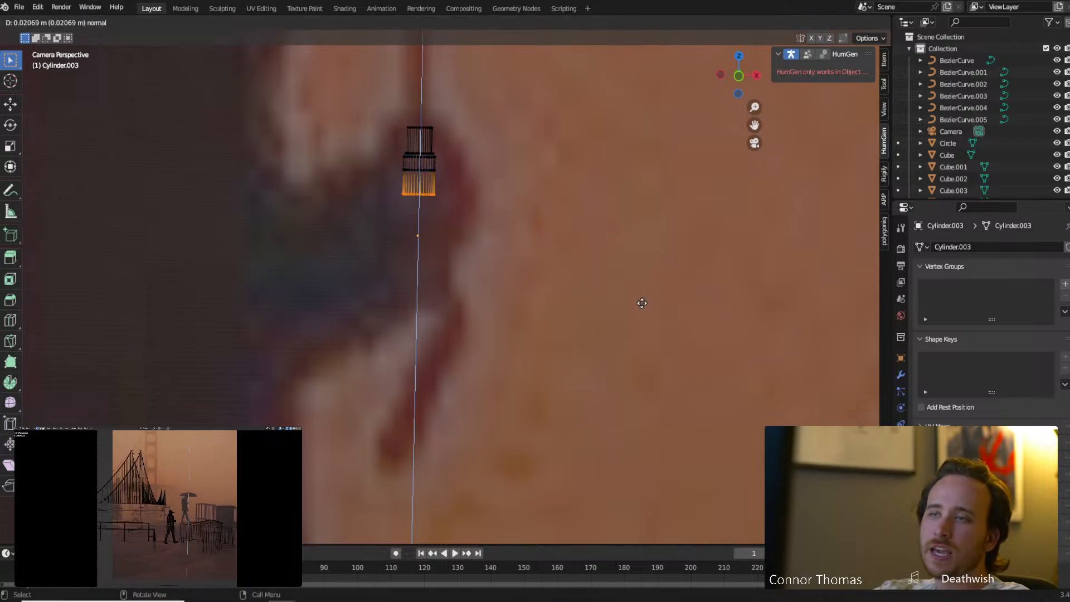
pyautogui.click(641, 330)
pyautogui.press('s')
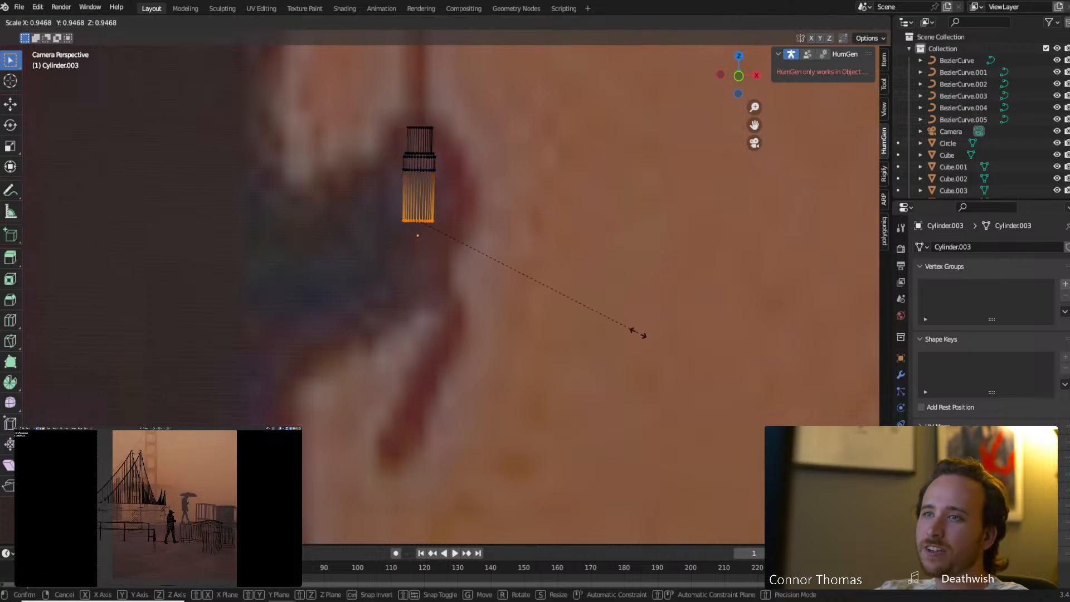
pyautogui.click(638, 334)
pyautogui.press('e')
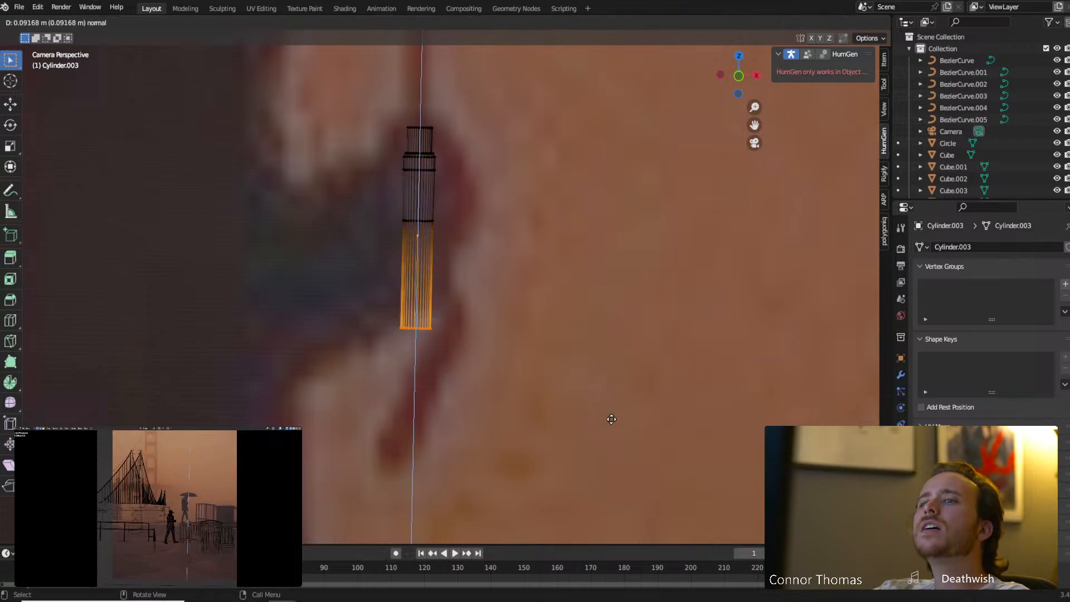
pyautogui.click(611, 417)
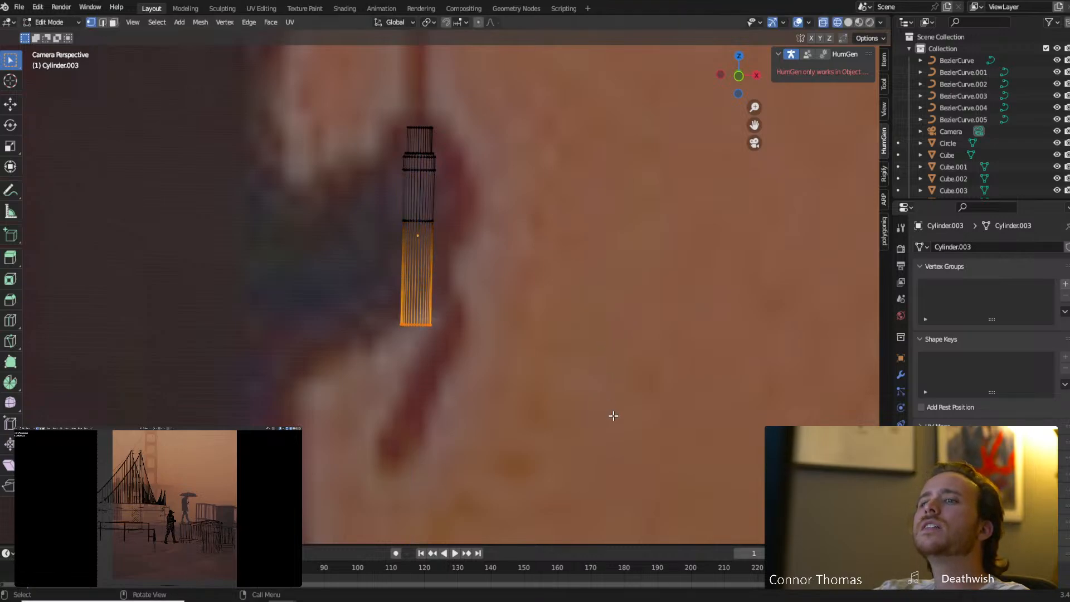
# Finish the handle's lower end with a short extrusion scaled inward and another short extrusion along Z.
pyautogui.press('e')
pyautogui.click(516, 381)
pyautogui.press('s')
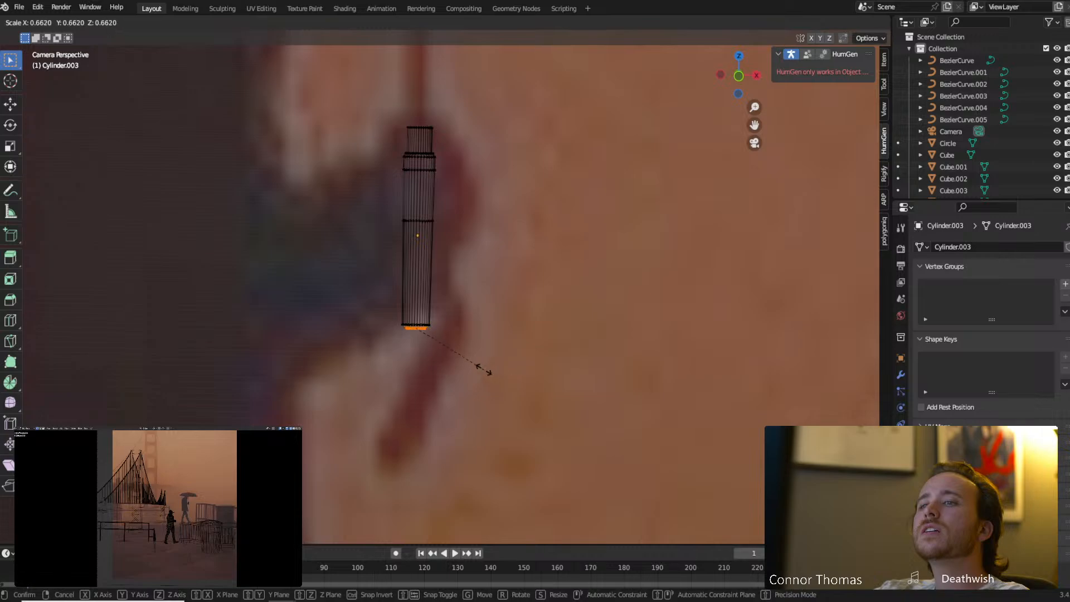
pyautogui.click(491, 370)
pyautogui.press('e')
pyautogui.press('z')
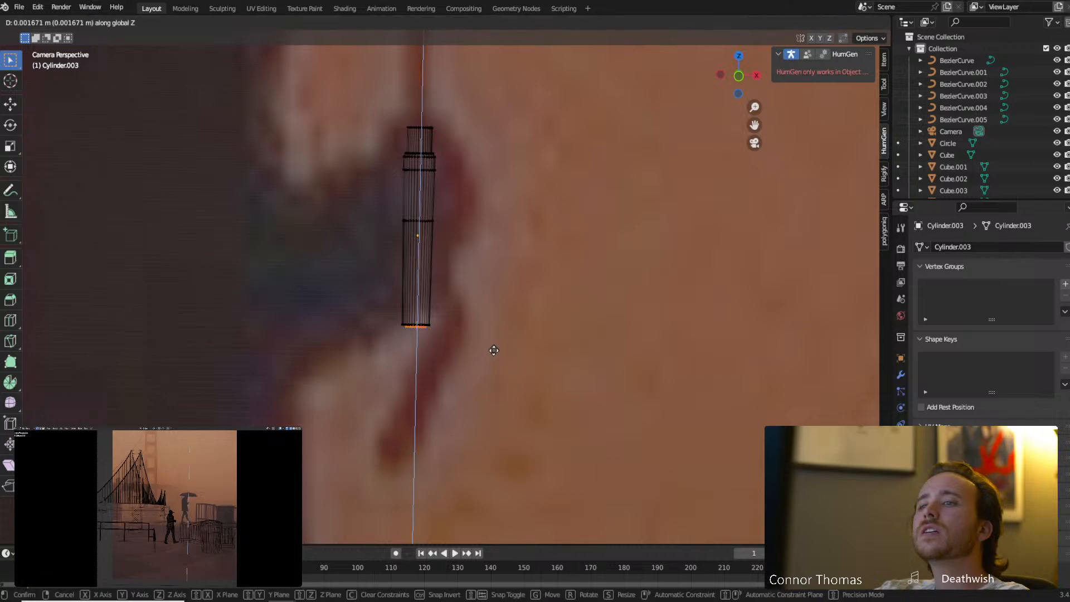
pyautogui.click(495, 356)
# Select only the handle's top ring and extrude it upward into a thin shaft reaching the reference umbrella's peak.
pyautogui.scroll(3, 445, 251)
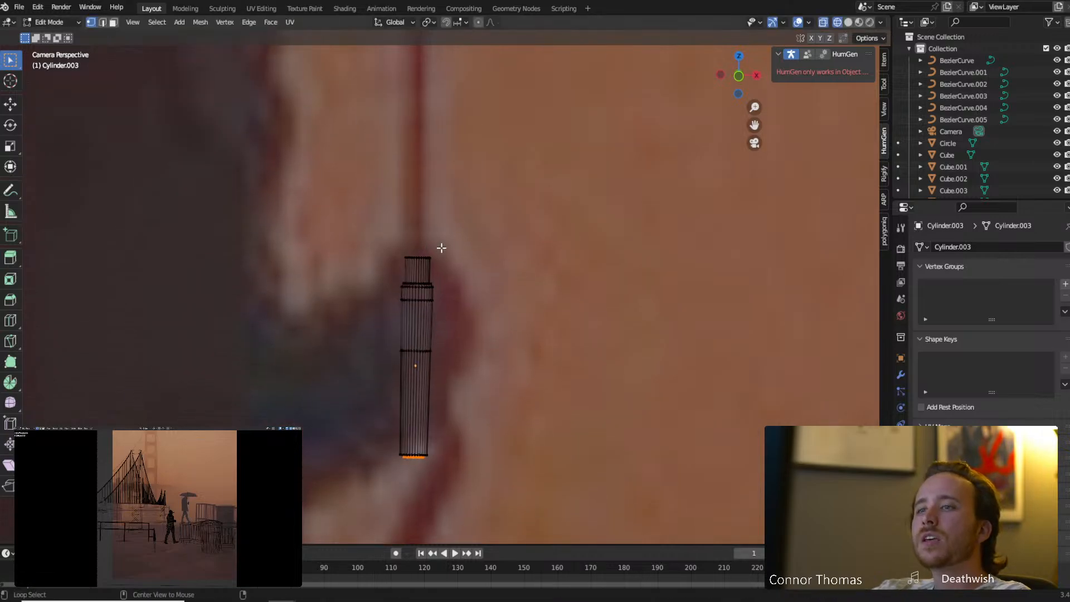
pyautogui.rightClick(480, 251)
pyautogui.press('a')
pyautogui.press('a')
pyautogui.press('c')
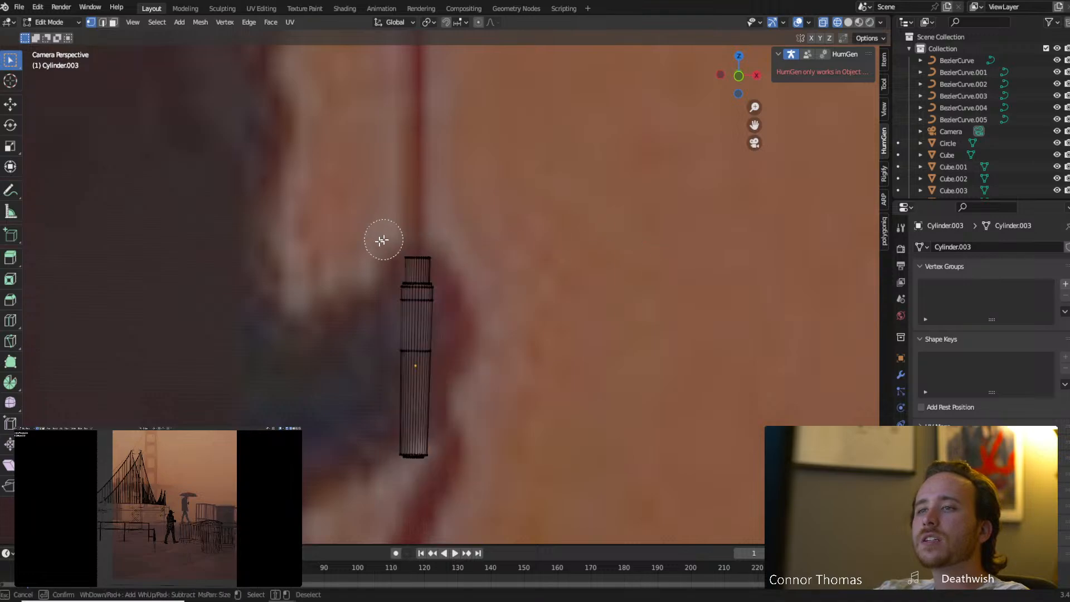
pyautogui.moveTo(390, 251); pyautogui.dragTo(508, 258)
pyautogui.rightClick(508, 258)
pyautogui.scroll(-8, 466, 321)
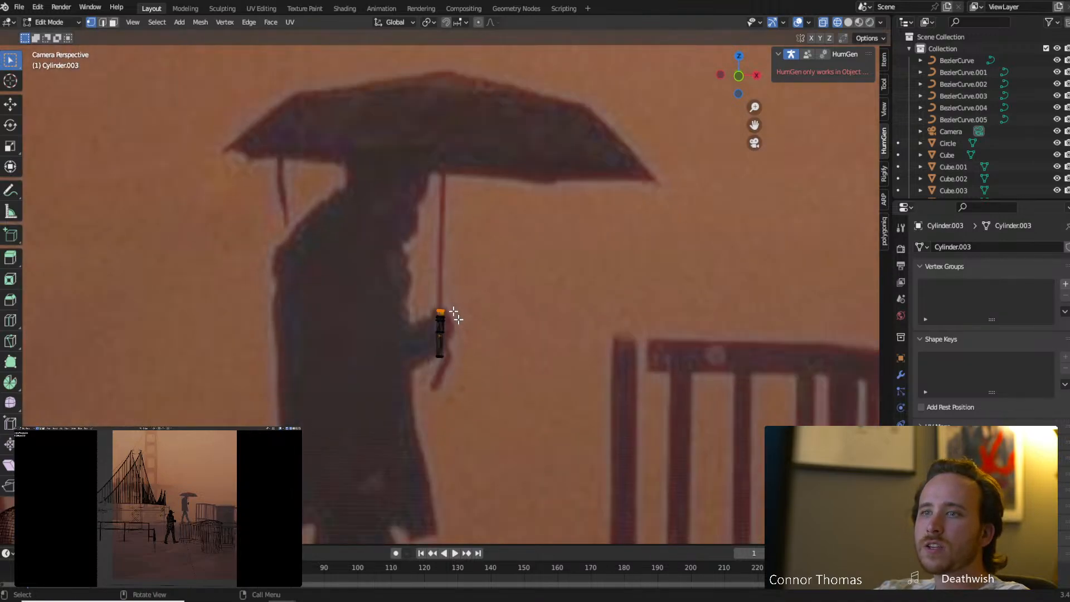
pyautogui.press('e')
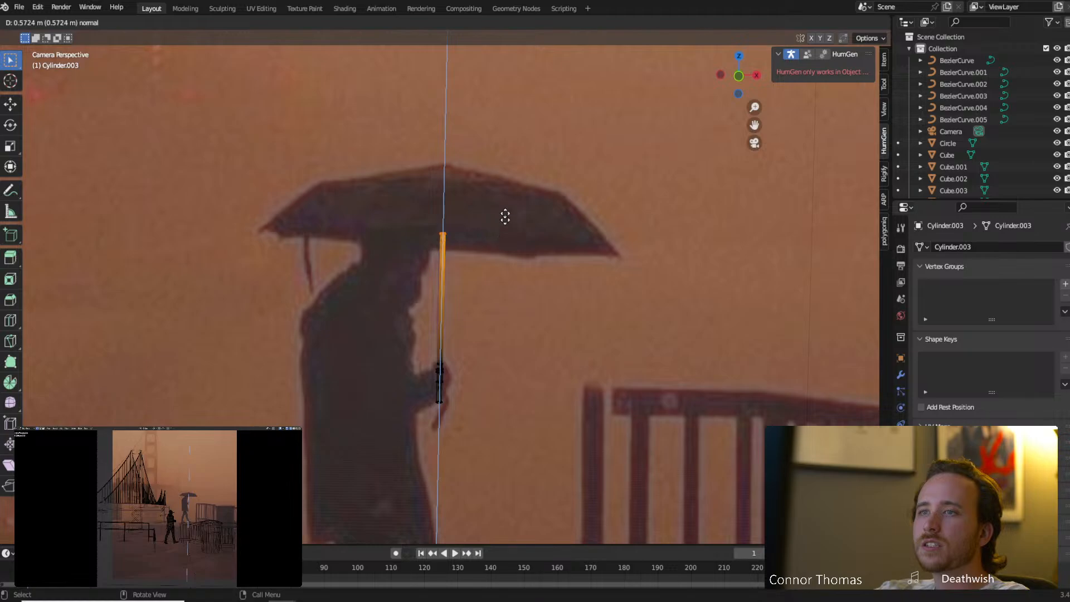
pyautogui.click(506, 153)
# Duplicate the shaft's top face, raise the copy along Z to the reference canopy's peak and scale it out into a disc.
pyautogui.scroll(8, 483, 232)
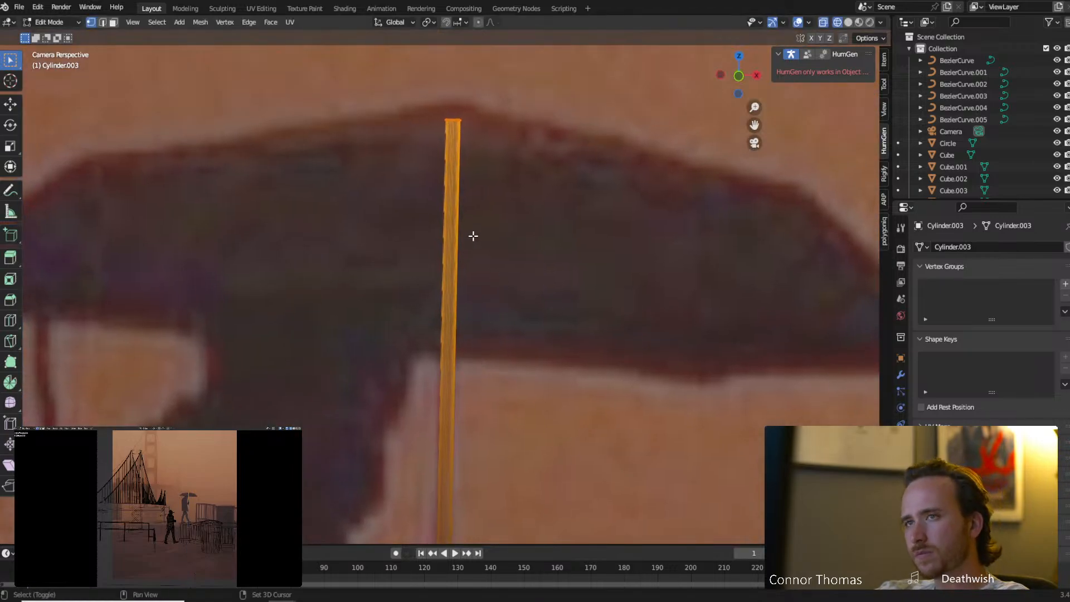
pyautogui.press('e')
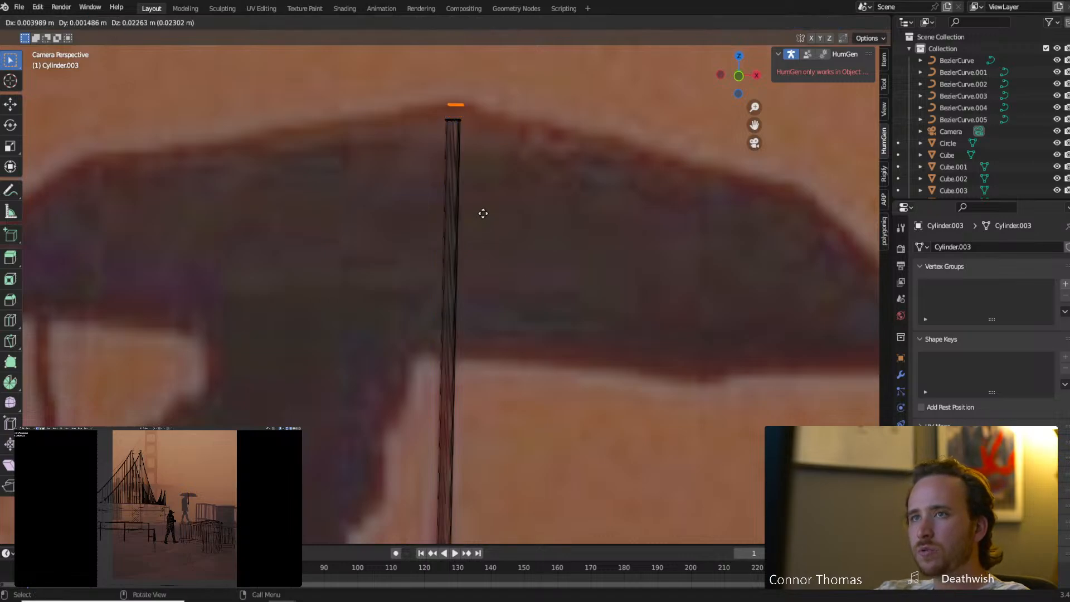
pyautogui.press('z')
pyautogui.click(479, 212)
pyautogui.press('s')
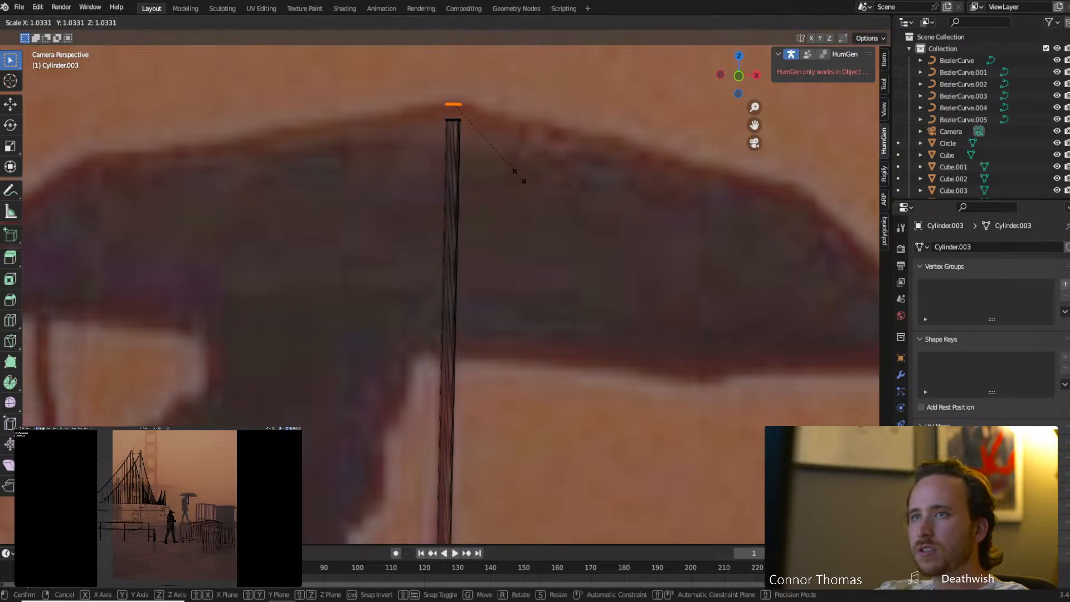
pyautogui.click(501, 194)
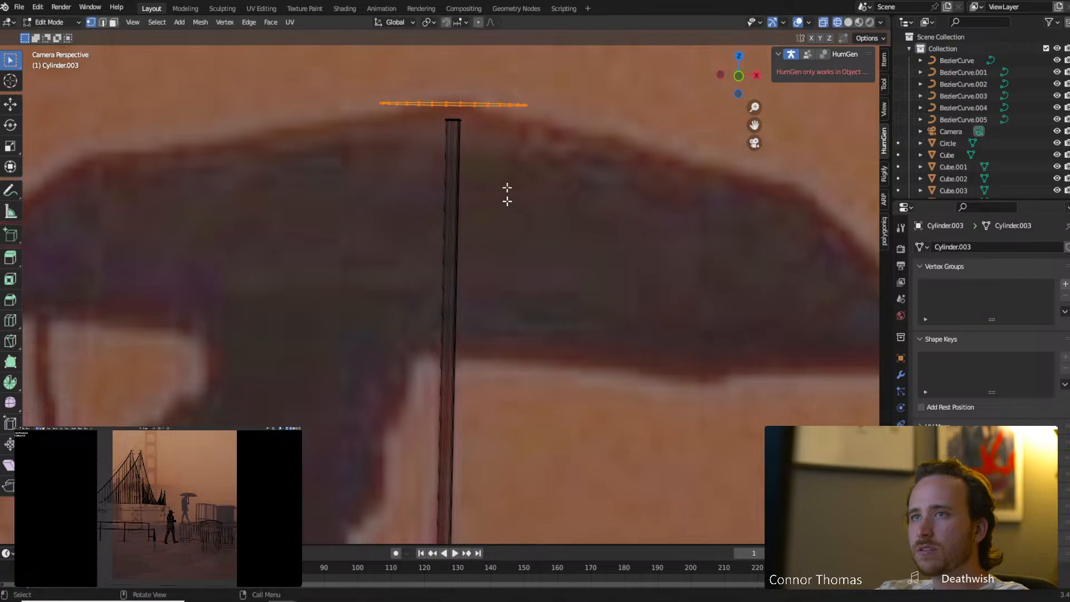
# Inspect the disc in solid shading from another angle, return to the camera view and scale it down to a tiny cap.
pyautogui.hotkey('shift', 'z')
pyautogui.moveTo(602, 162); pyautogui.dragTo(589, 197, button='middle')
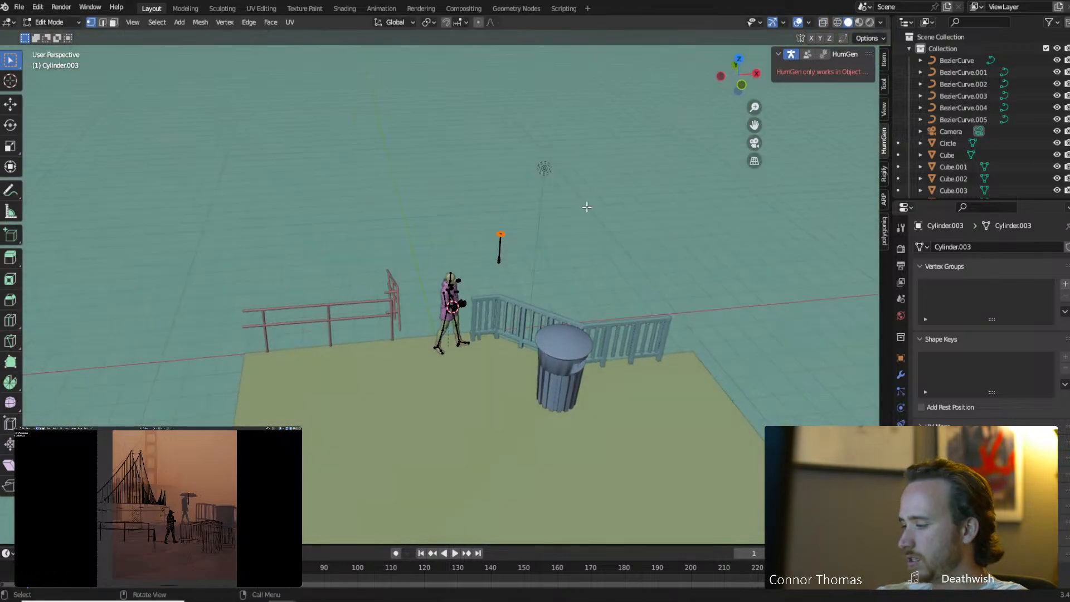
pyautogui.press('KP_Decimal')
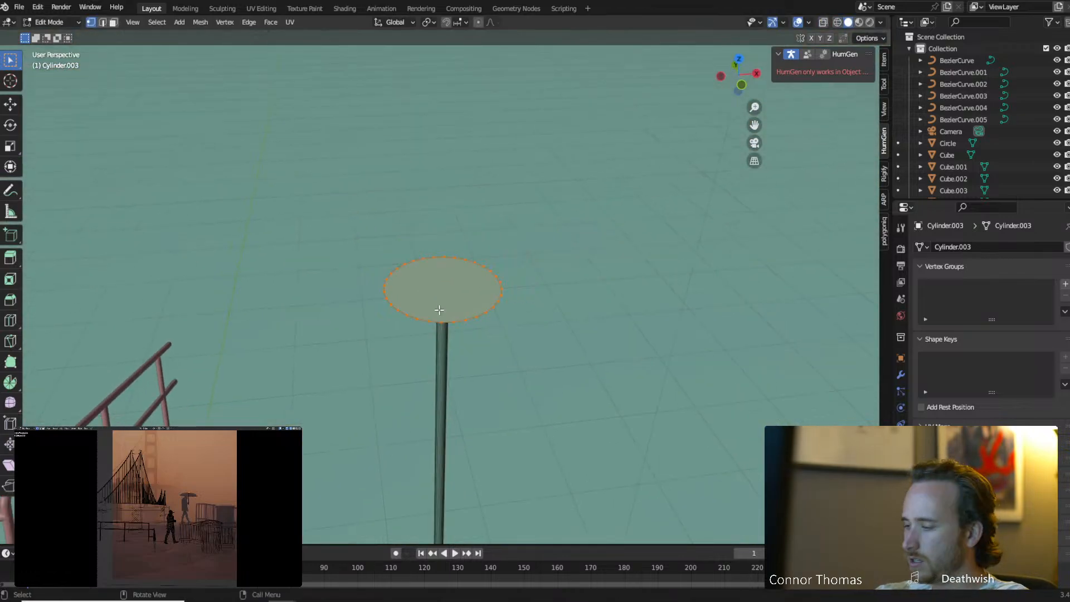
pyautogui.press('KP_1')
pyautogui.press('KP_0')
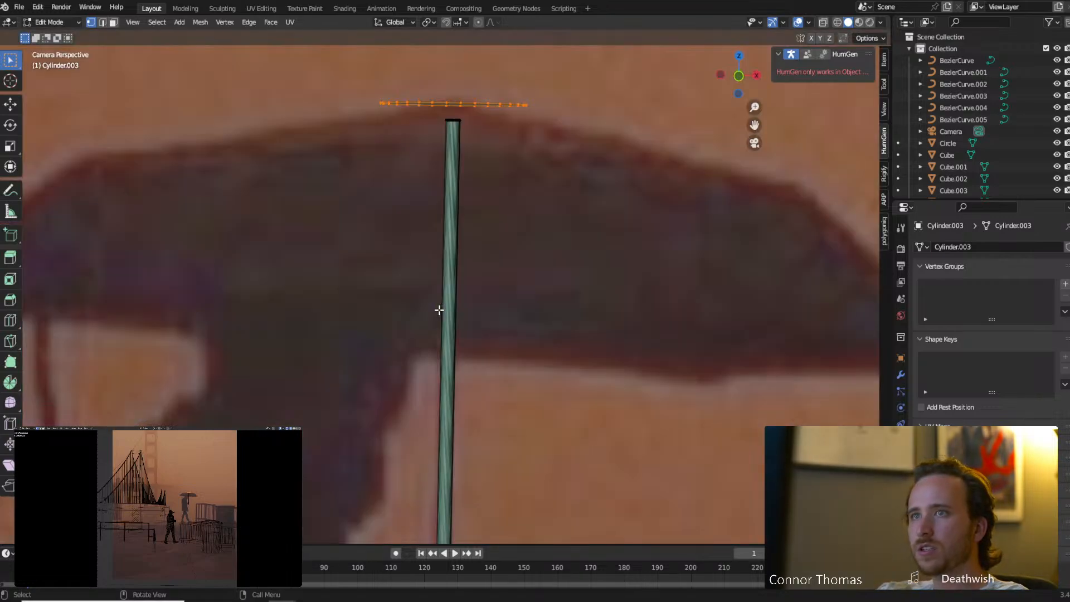
pyautogui.press('s')
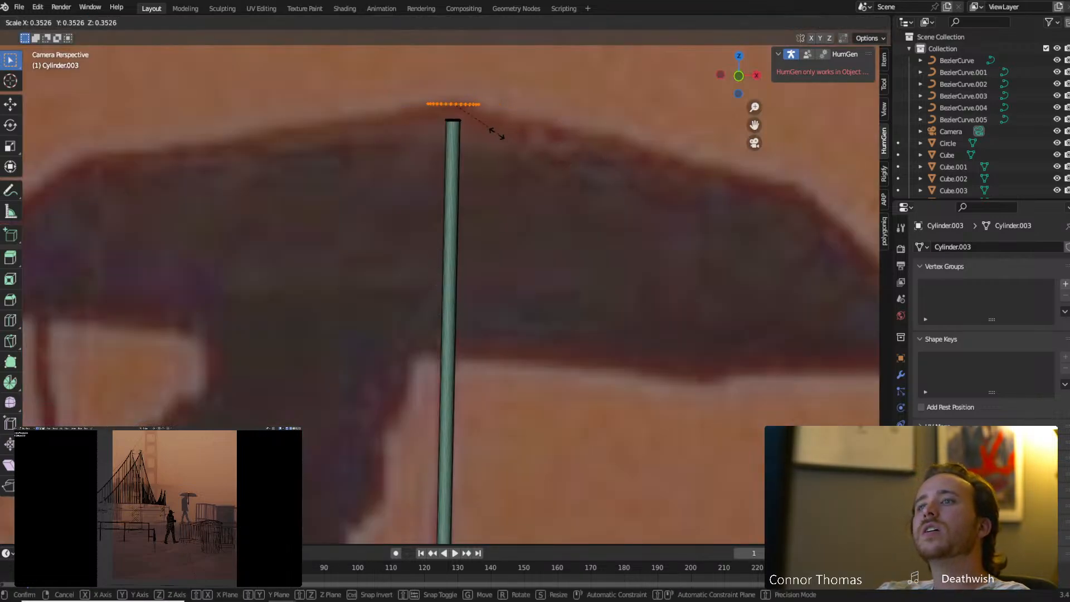
pyautogui.click(455, 110)
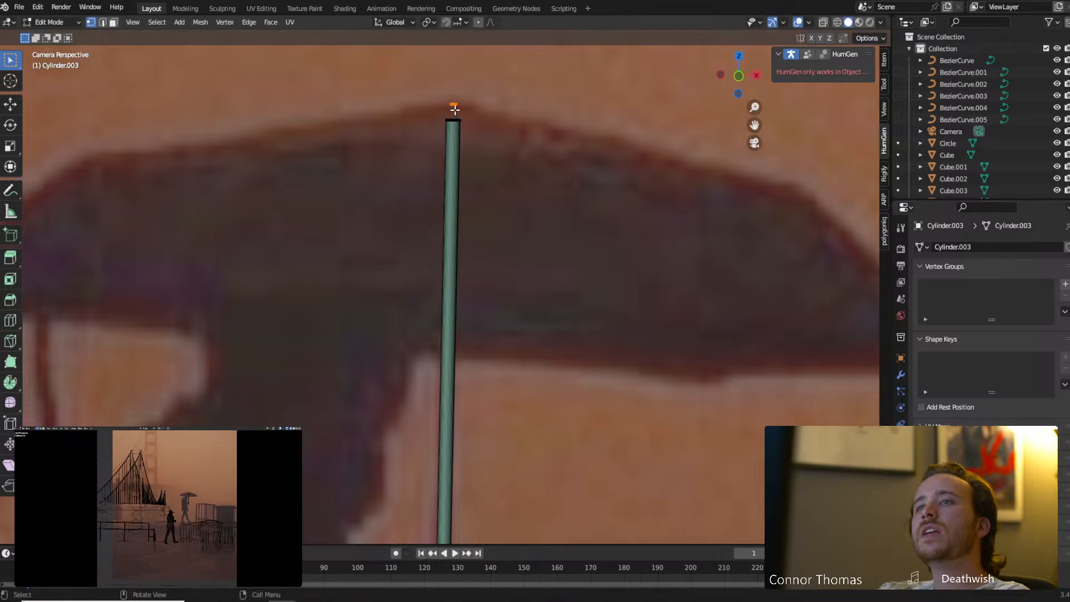
# Extrude the tiny cap down about 0.013 m and scale the new ring outward into a shallow canopy top.
pyautogui.press('e')
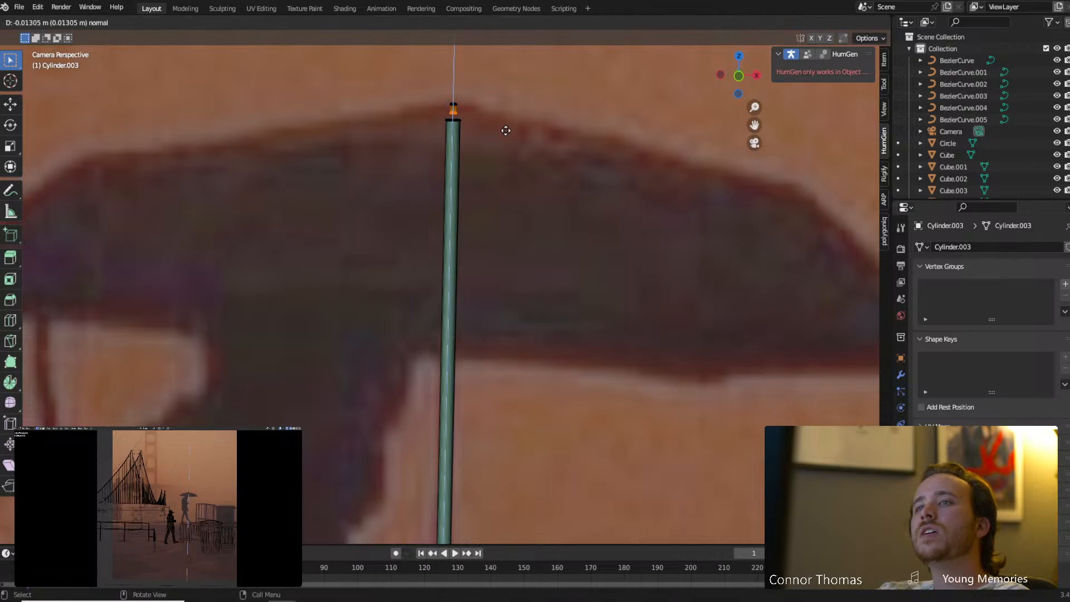
pyautogui.click(506, 132)
pyautogui.press('s')
pyautogui.click(303, 274)
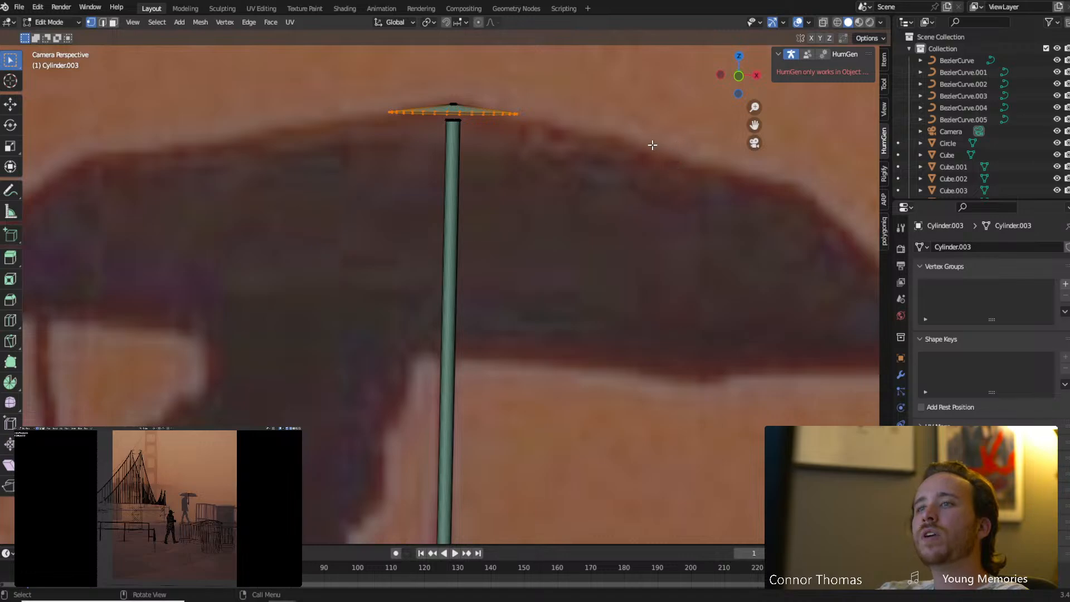
pyautogui.press('s')
pyautogui.click(79, 186)
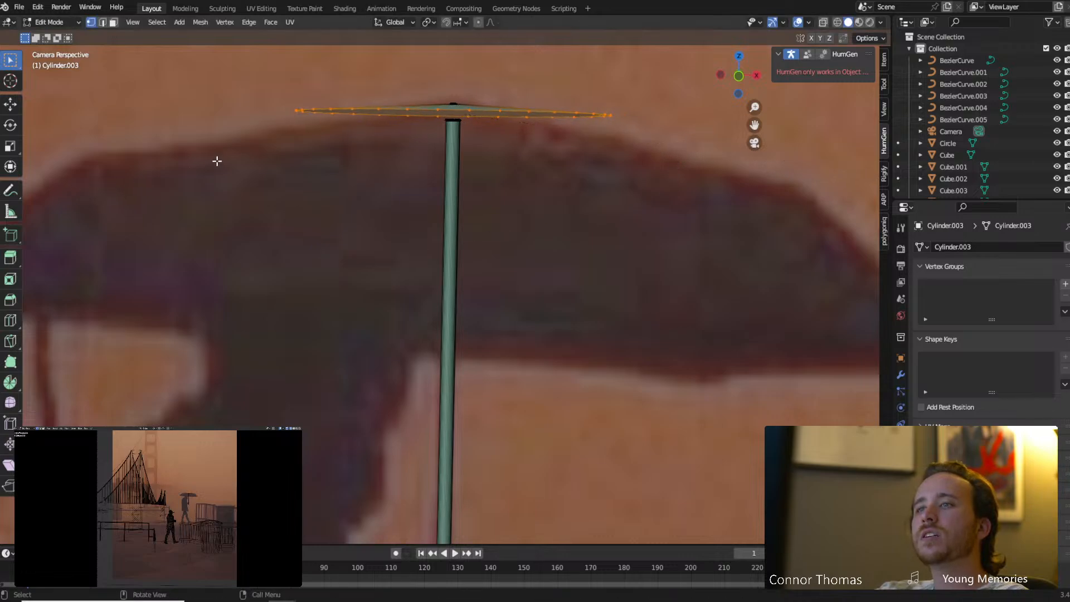
# Lower the canopy ring along Z and widen it to follow the upper slope of the reference umbrella.
pyautogui.press('g')
pyautogui.press('z')
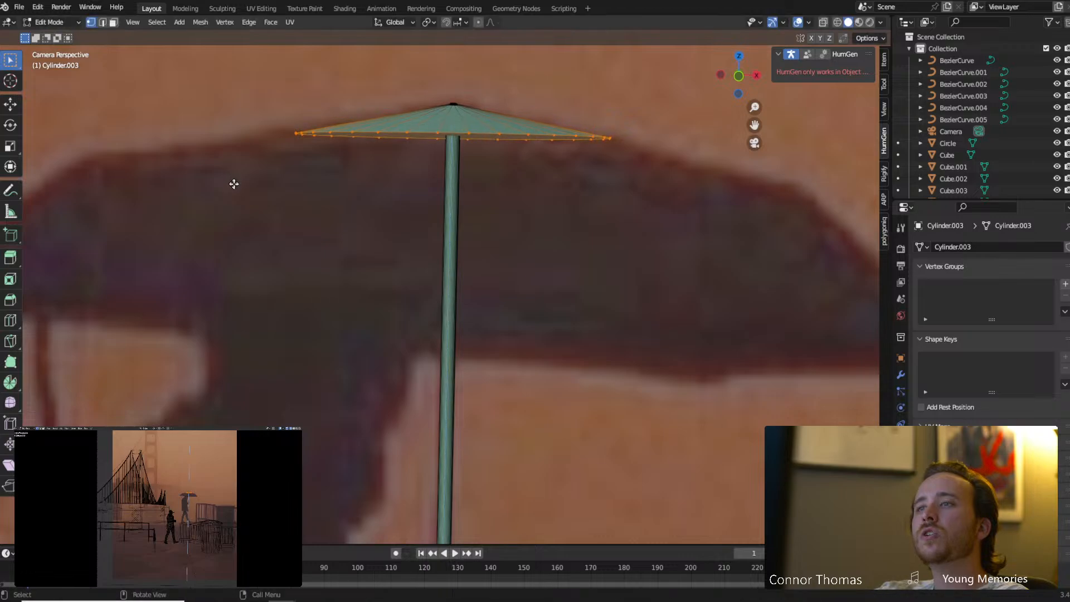
pyautogui.click(234, 178)
pyautogui.press('s')
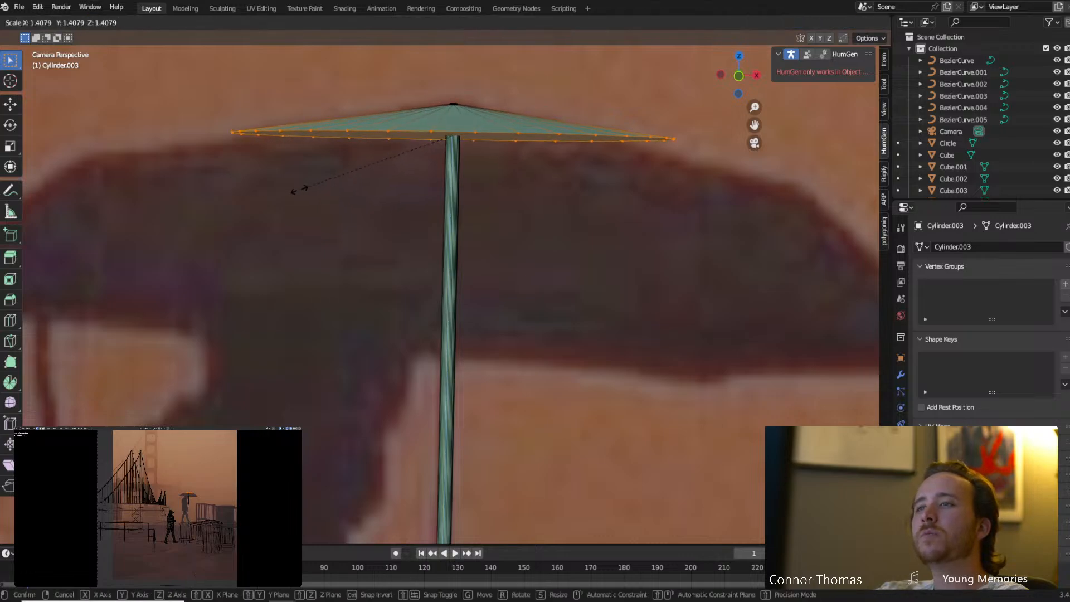
pyautogui.click(313, 188)
pyautogui.scroll(-3, 429, 209)
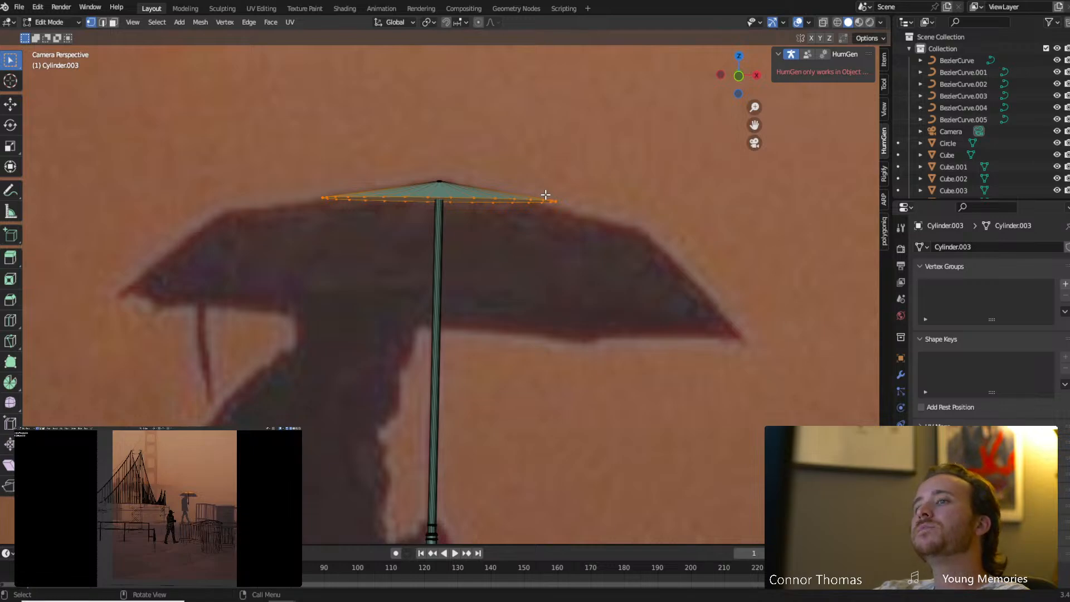
# Extrude the canopy ring downward and scale it out about 1.94 times to meet the shoulders of the reference umbrella.
pyautogui.press('e')
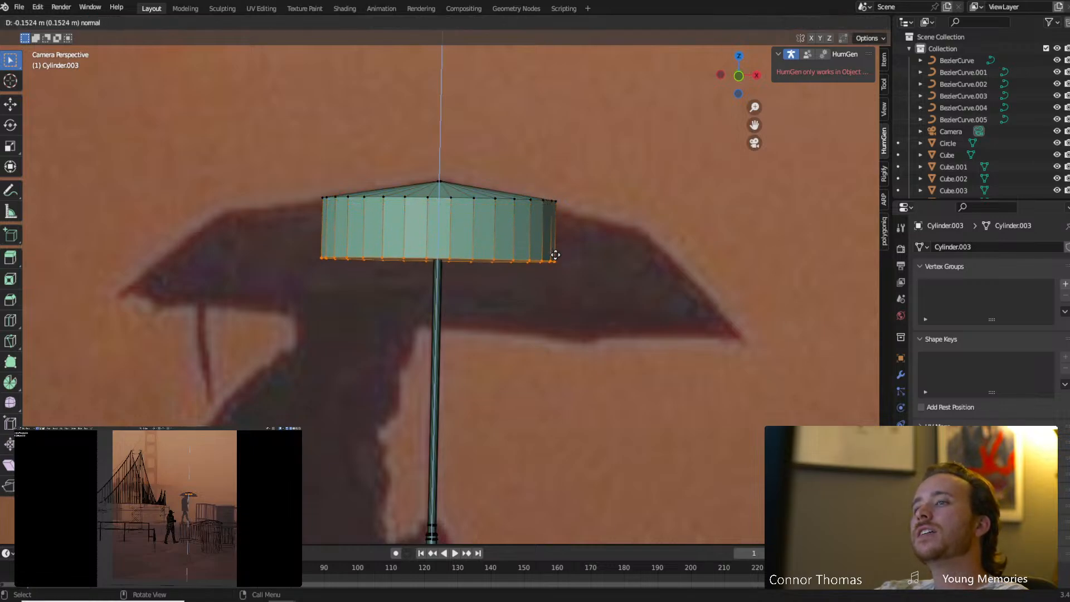
pyautogui.click(560, 237)
pyautogui.press('s')
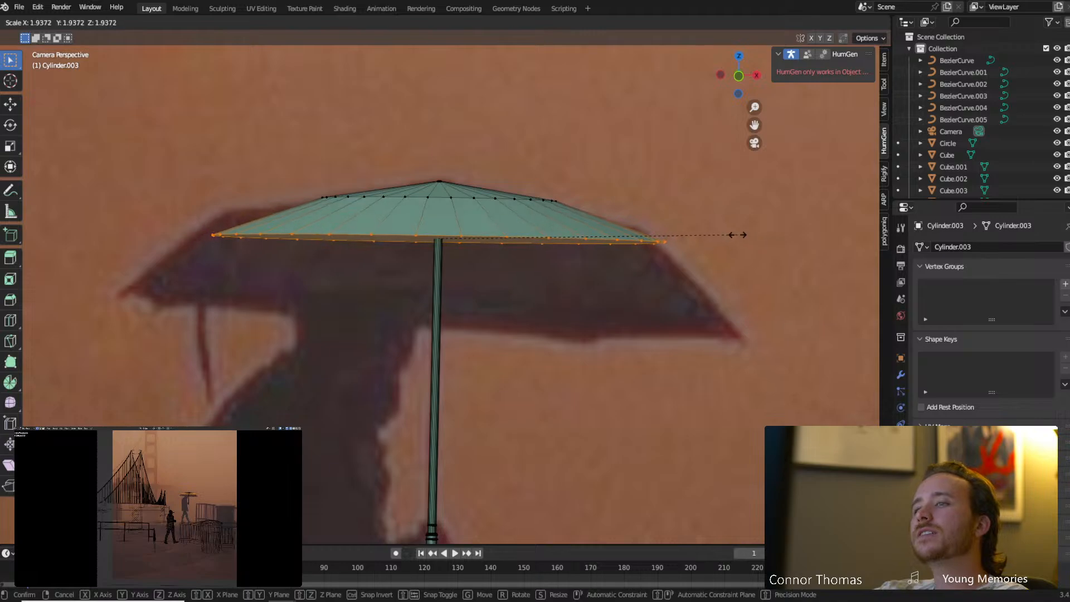
pyautogui.click(736, 226)
pyautogui.press('g')
pyautogui.press('z')
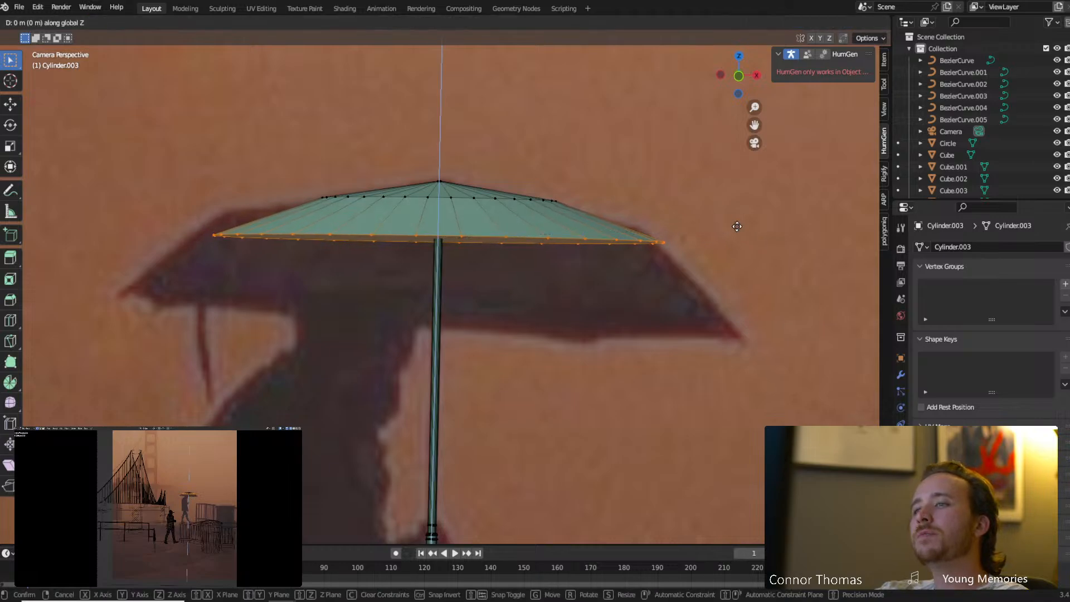
pyautogui.click(734, 220)
# Extrude the canopy's rim down to the reference umbrella's lower edge and flare the new ring outward.
pyautogui.keyDown('shift'); pyautogui.moveTo(616, 355); pyautogui.dragTo(609, 270, button='middle'); pyautogui.keyUp('shift')
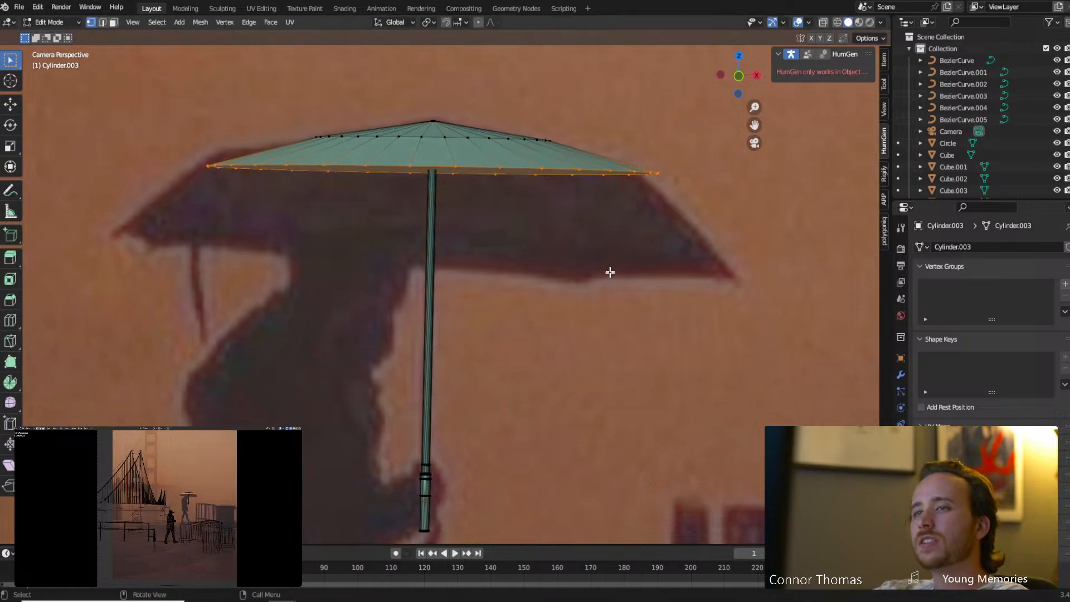
pyautogui.press('e')
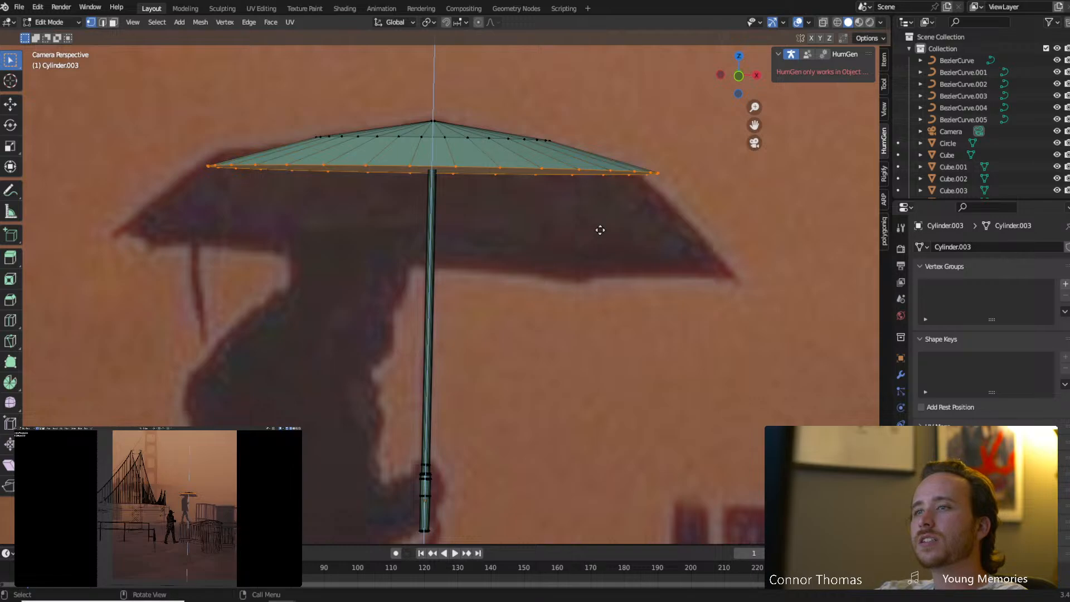
pyautogui.click(630, 336)
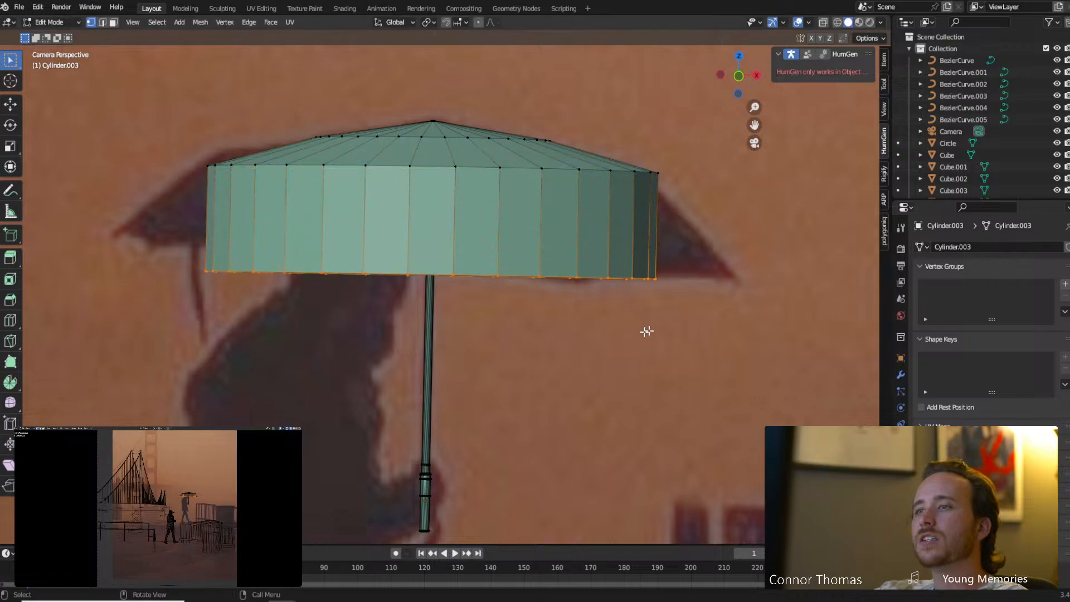
pyautogui.press('s')
pyautogui.click(746, 329)
# Select every other vertex around the canopy's bottom rim and try scaling the selection.
pyautogui.moveTo(630, 246); pyautogui.dragTo(498, 411, button='middle')
pyautogui.press('KP_Decimal')
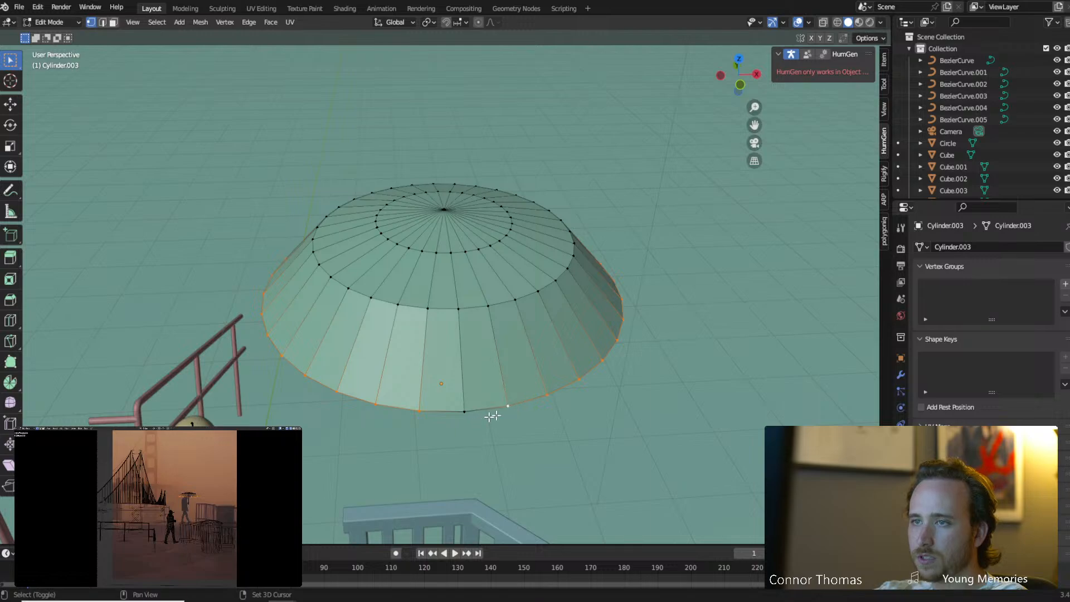
pyautogui.keyDown('shift'); pyautogui.moveTo(623, 403); pyautogui.dragTo(457, 386, button='middle'); pyautogui.keyUp('shift')
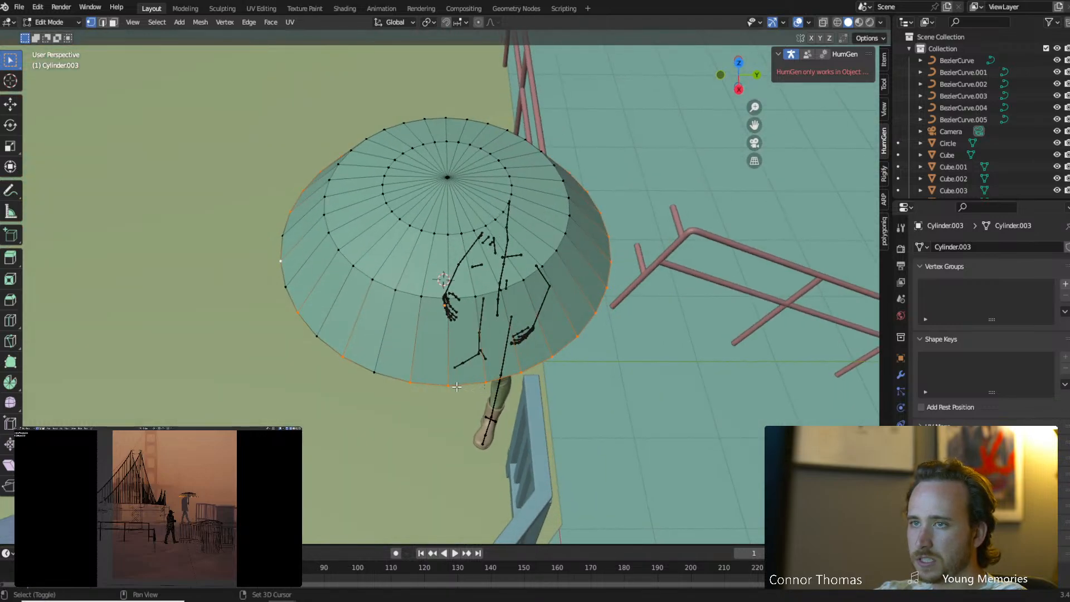
pyautogui.moveTo(517, 375); pyautogui.dragTo(496, 402, button='middle')
pyautogui.moveTo(696, 411); pyautogui.dragTo(690, 427, button='middle')
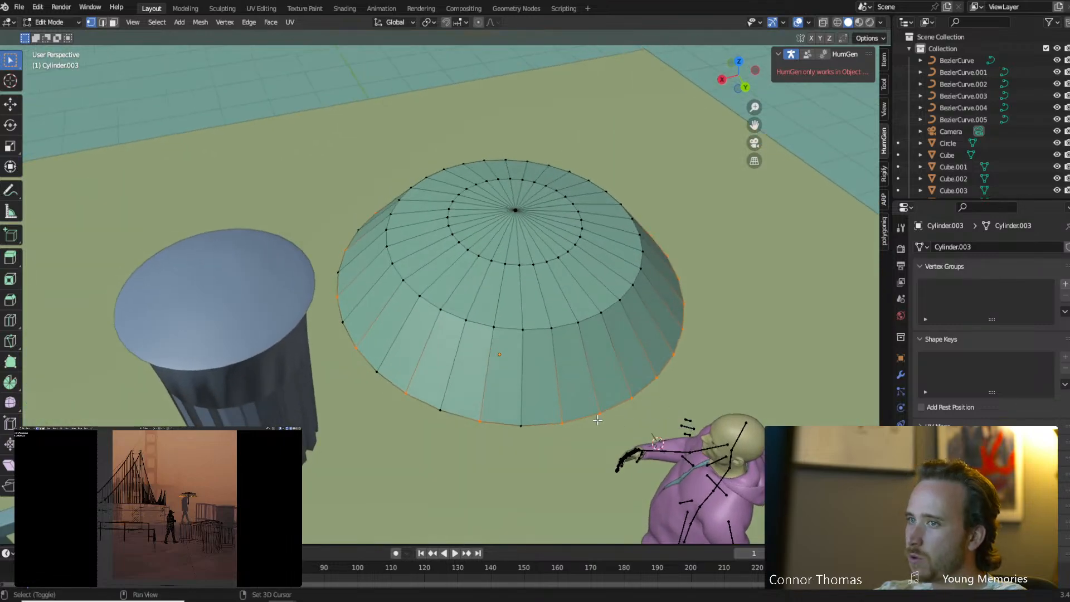
pyautogui.moveTo(598, 420); pyautogui.dragTo(624, 416, button='middle')
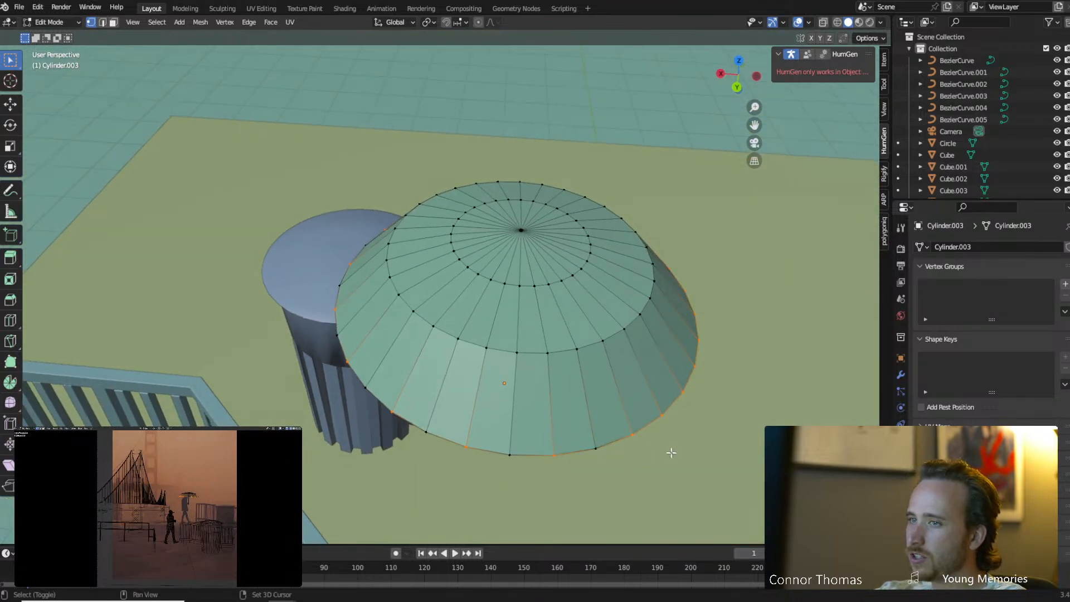
pyautogui.keyDown('shift'); pyautogui.moveTo(671, 452); pyautogui.dragTo(628, 412, button='middle'); pyautogui.keyUp('shift')
pyautogui.moveTo(704, 422); pyautogui.dragTo(561, 406, button='middle')
pyautogui.moveTo(626, 432); pyautogui.dragTo(659, 389, button='middle')
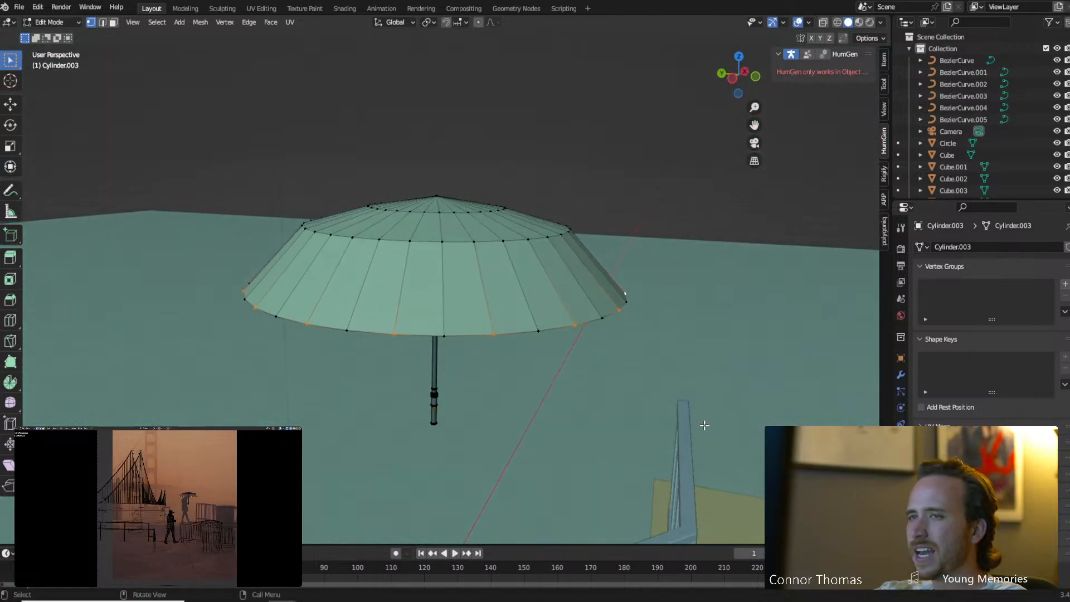
pyautogui.press('s')
pyautogui.rightClick(686, 414)
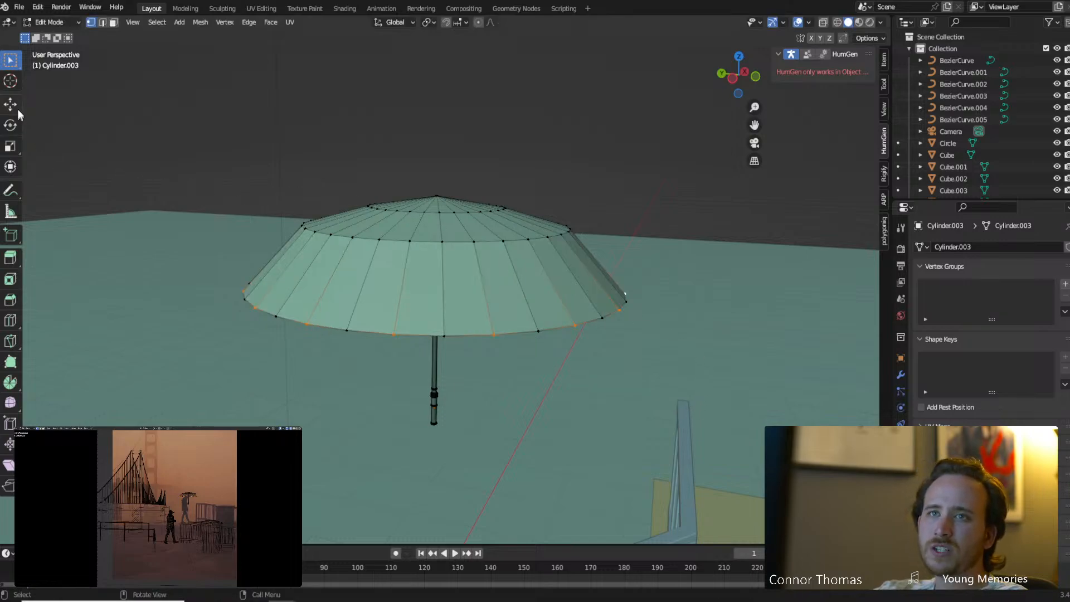
# Place the 3D cursor on the canopy's centre in top view and set the transform pivot point to 3D Cursor.
pyautogui.click(11, 82)
pyautogui.moveTo(406, 153); pyautogui.dragTo(426, 243, button='middle')
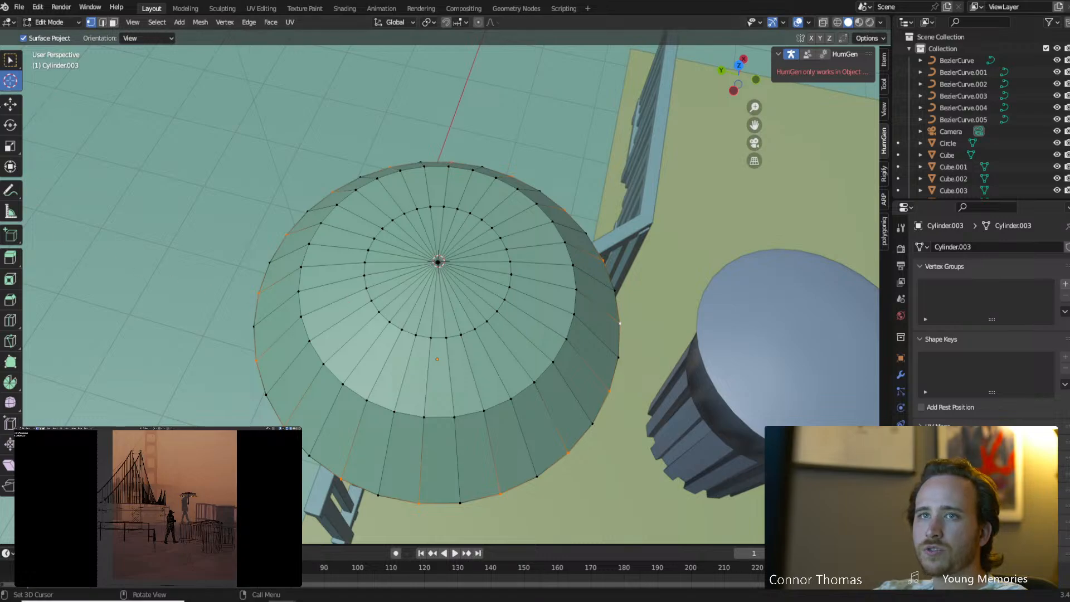
pyautogui.click(11, 61)
pyautogui.moveTo(376, 204); pyautogui.dragTo(400, 262, button='middle')
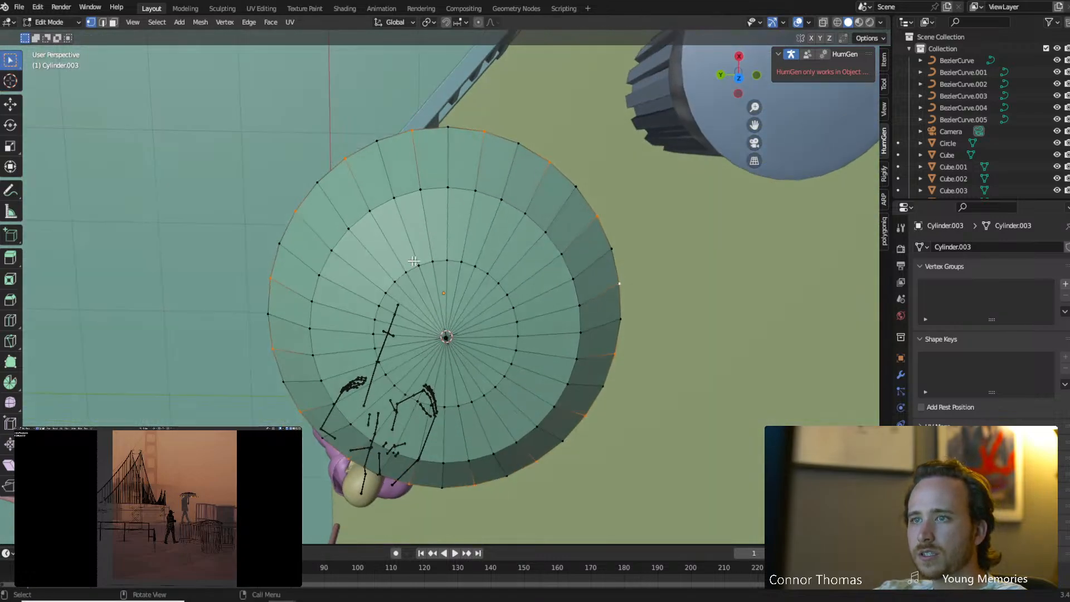
pyautogui.press('KP_7')
pyautogui.scroll(5, 384, 261)
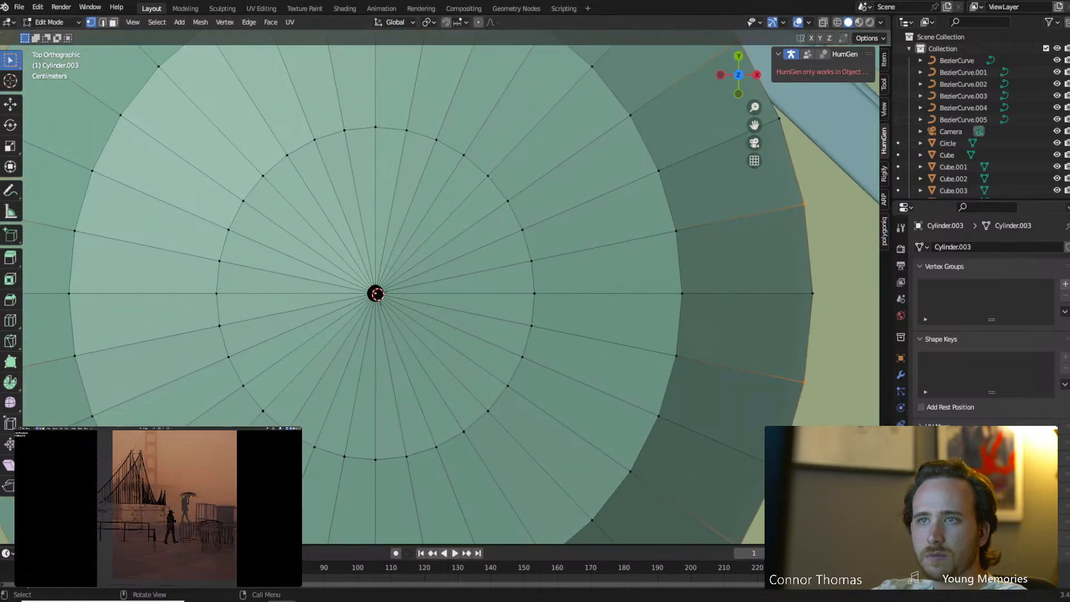
pyautogui.click(11, 82)
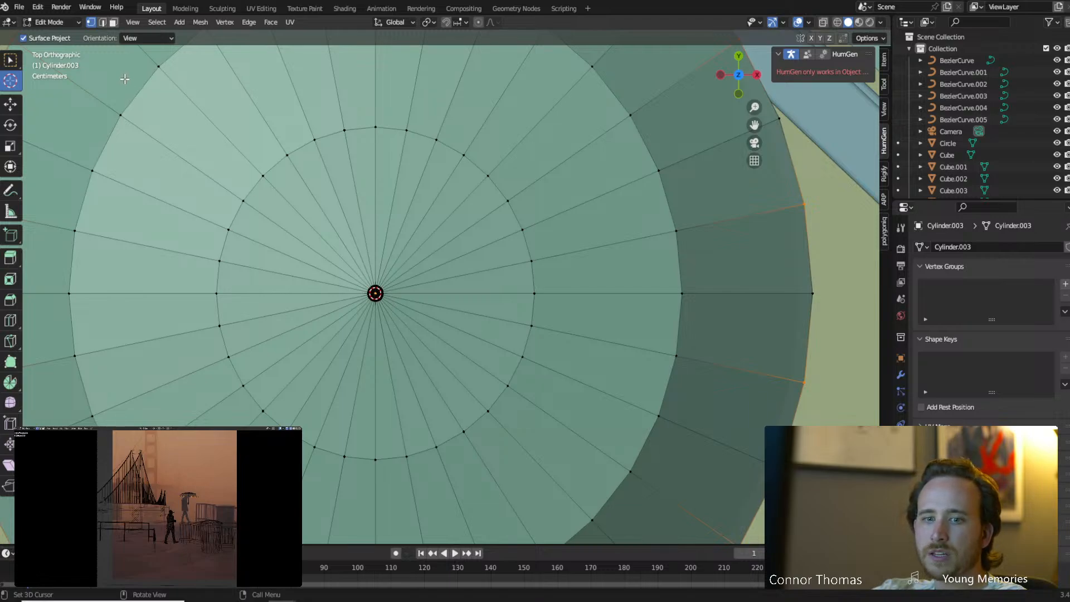
pyautogui.click(10, 60)
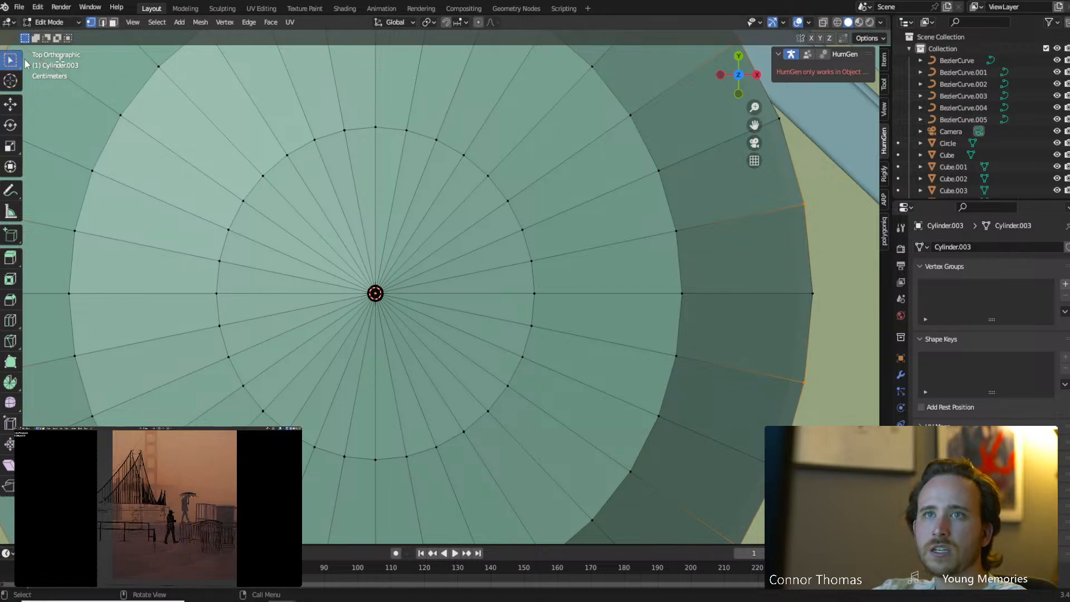
pyautogui.click(428, 22)
pyautogui.click(437, 52)
pyautogui.scroll(-5, 525, 316)
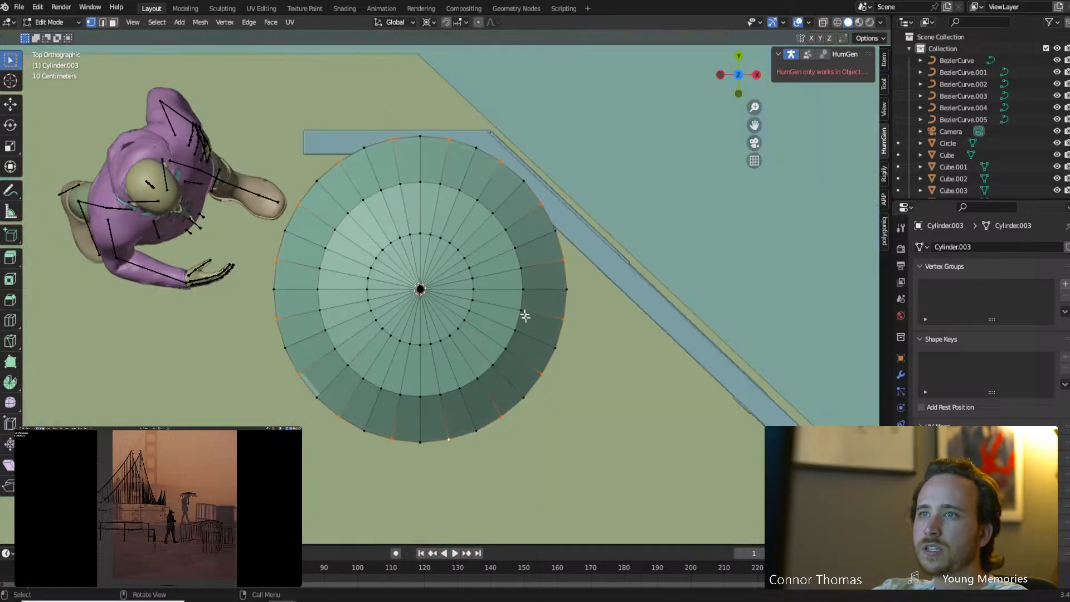
pyautogui.press('s')
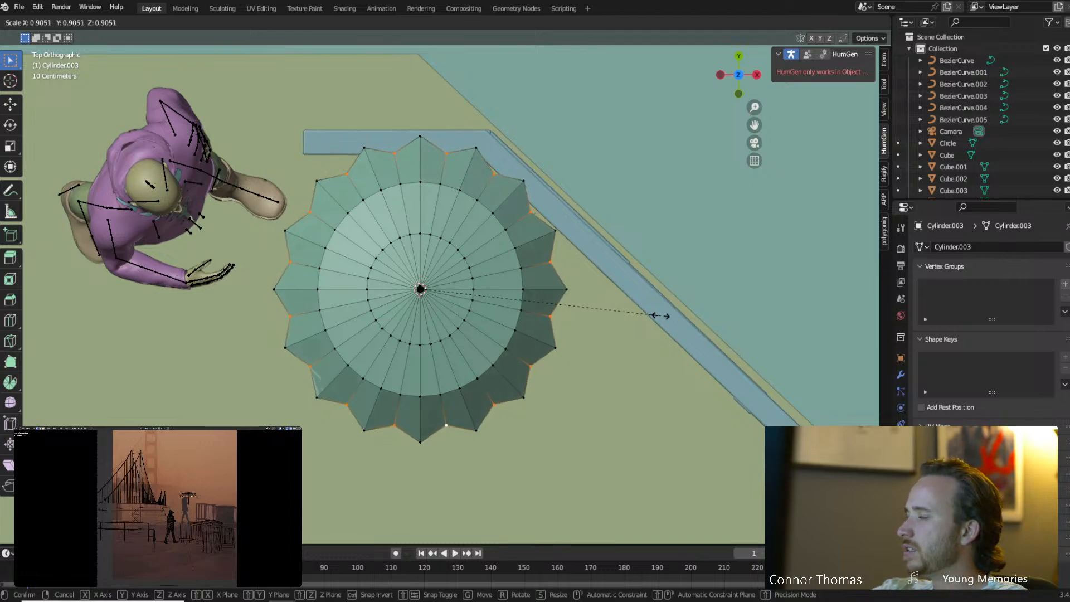
pyautogui.press('Escape')
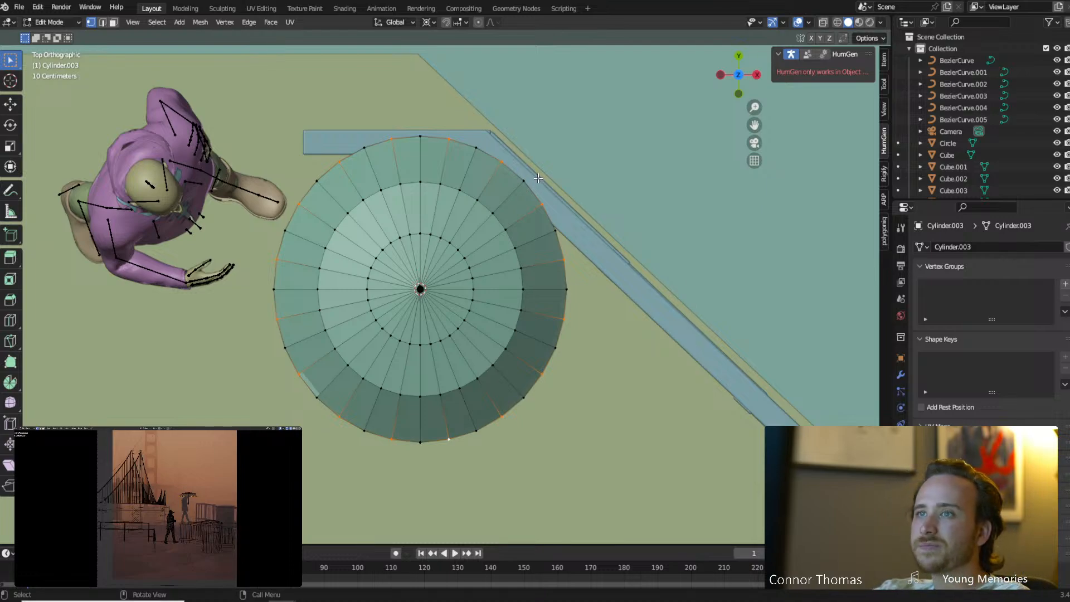
# Delete the whole canopy mesh, keeping only the umbrella's shaft and handle.
pyautogui.moveTo(538, 177)
pyautogui.mouseDown(button='middle')
pyautogui.moveTo(536, 246)
pyautogui.moveTo(538, 170)
pyautogui.mouseUp(button='middle')
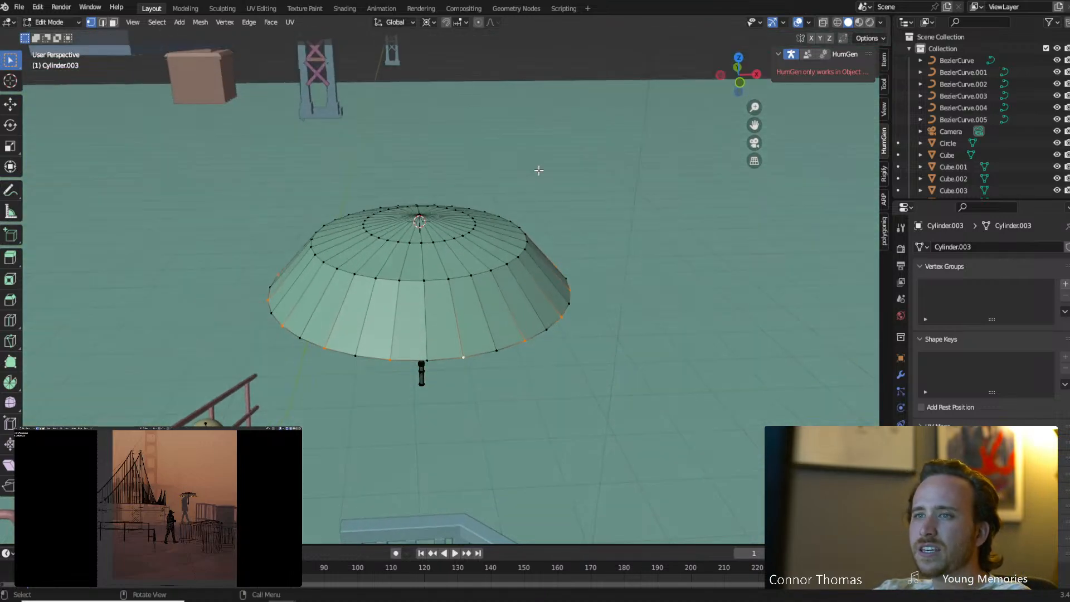
pyautogui.press('a')
pyautogui.press('x')
pyautogui.click(495, 264)
# Add a circle mesh at the 3D cursor on top of the shaft and reduce it to 14 vertices.
pyautogui.moveTo(583, 253); pyautogui.dragTo(544, 283, button='middle')
pyautogui.hotkey('shift', 'a')
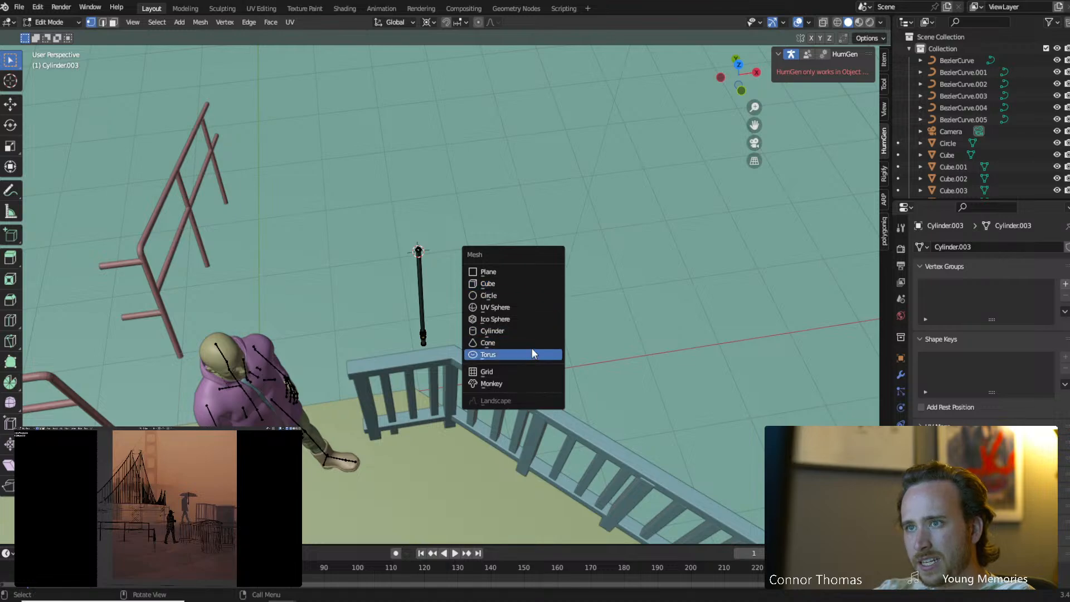
pyautogui.click(507, 295)
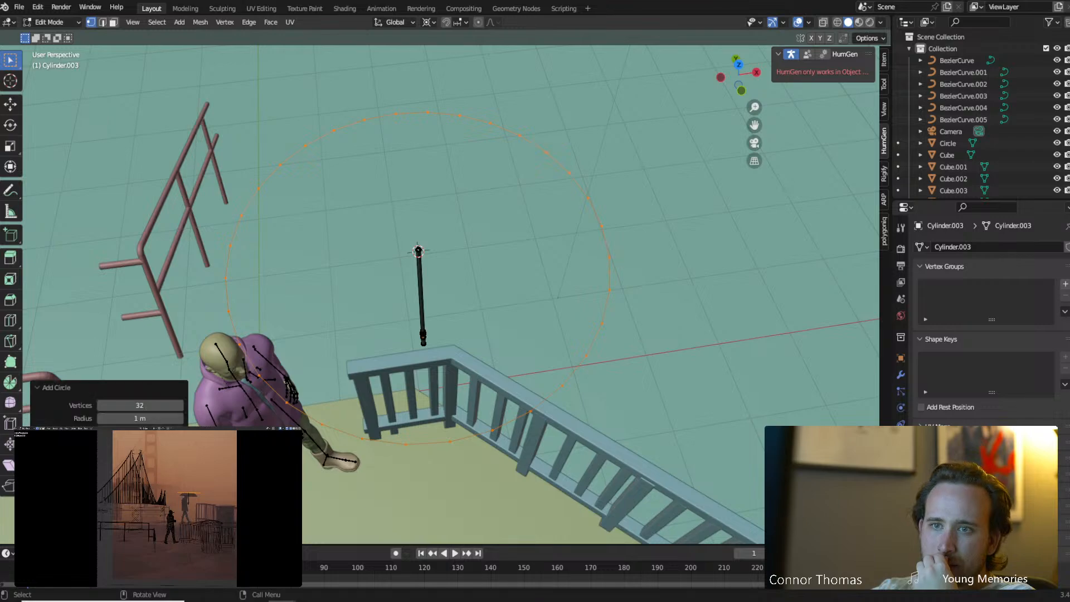
pyautogui.moveTo(102, 402); pyautogui.dragTo(99, 401)
pyautogui.click(99, 401)
pyautogui.click(100, 400)
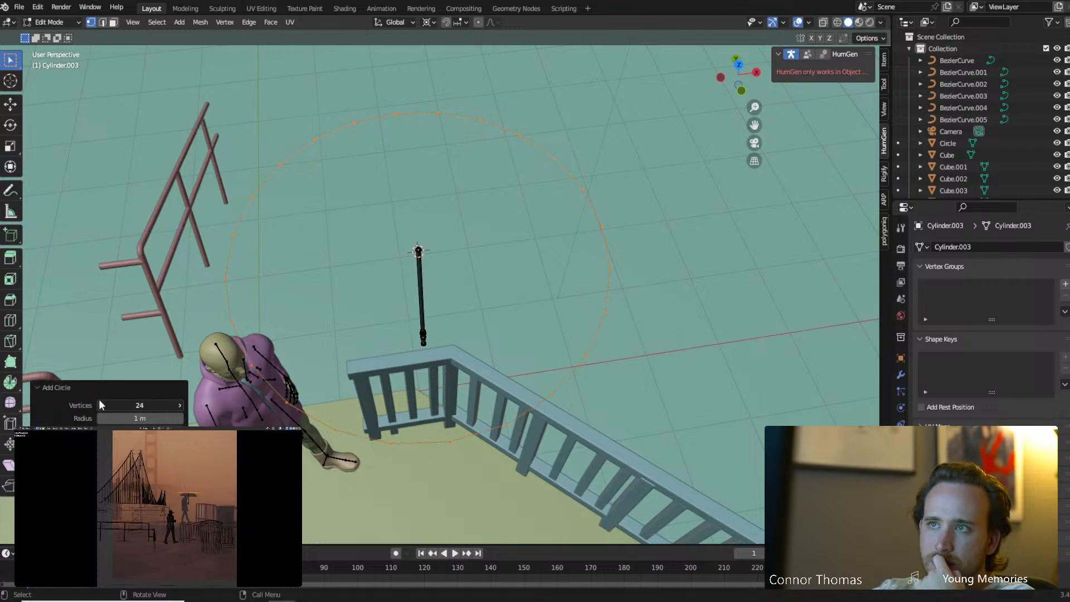
pyautogui.click(100, 401)
pyautogui.click(99, 401)
pyautogui.click(100, 401)
pyautogui.click(100, 400)
pyautogui.click(100, 401)
pyautogui.click(100, 401)
pyautogui.click(100, 401)
pyautogui.click(100, 400)
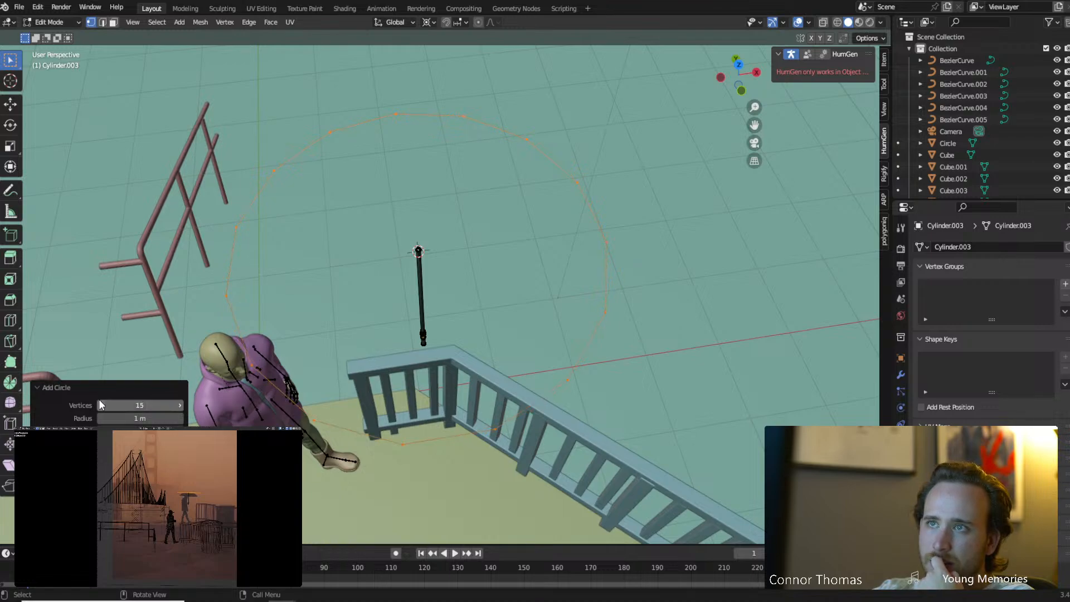
pyautogui.click(100, 401)
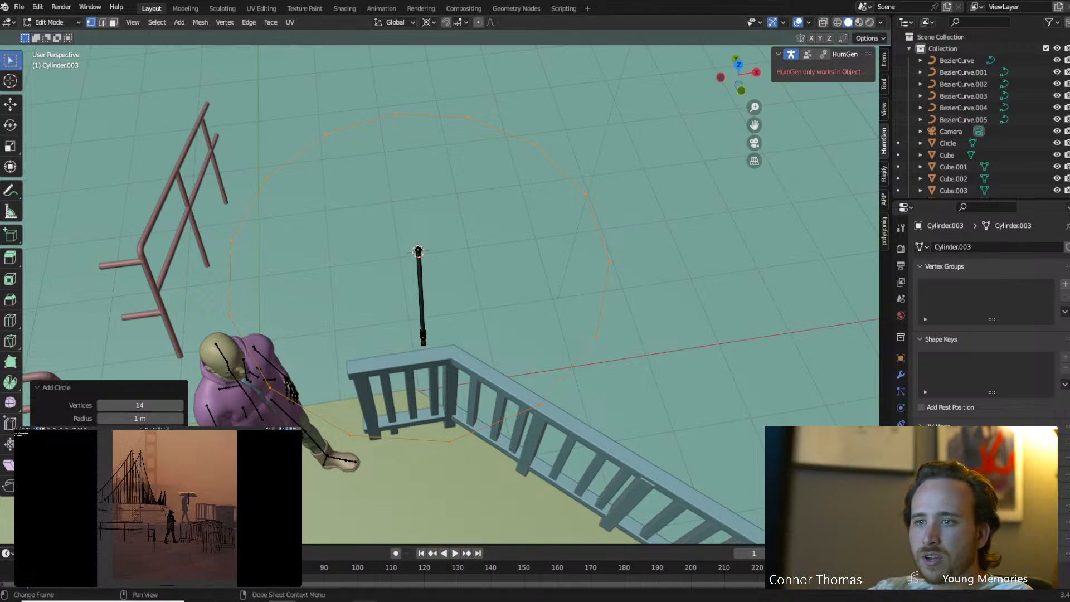
# Switch to a Chrome guest window, search Google Images for "umbrella" and examine how the Gossamer Gear umbrella's canopy is divided.
pyautogui.click(282, 601)
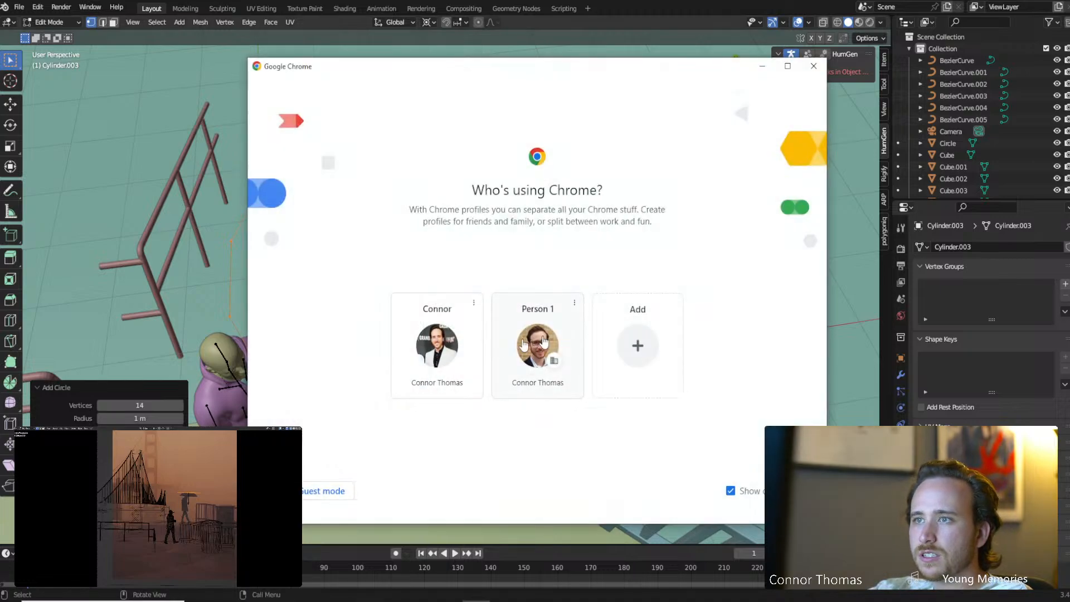
pyautogui.click(341, 491)
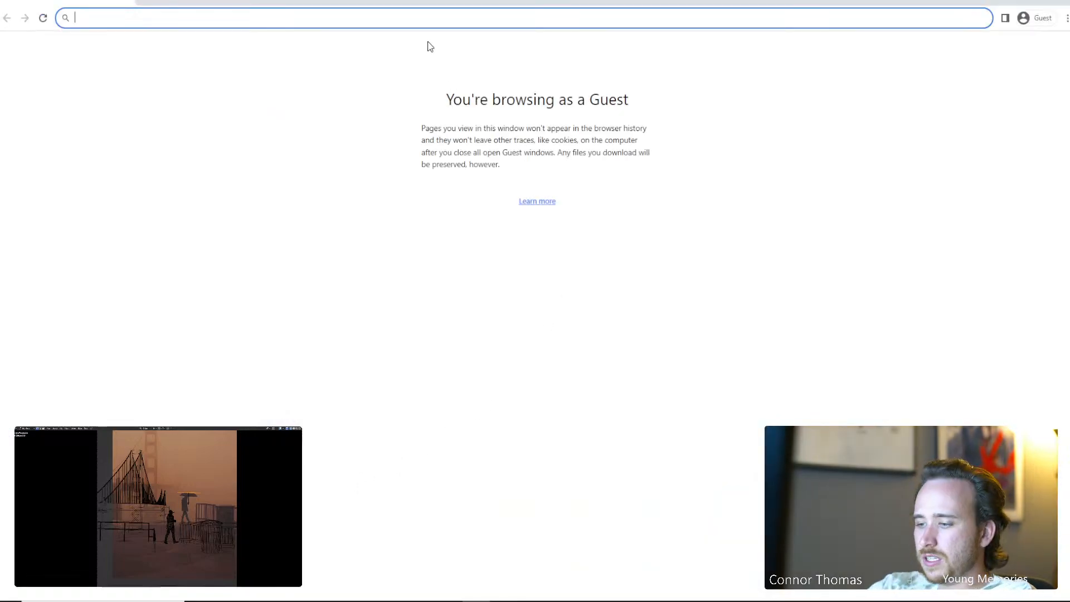
pyautogui.write('umbrella')
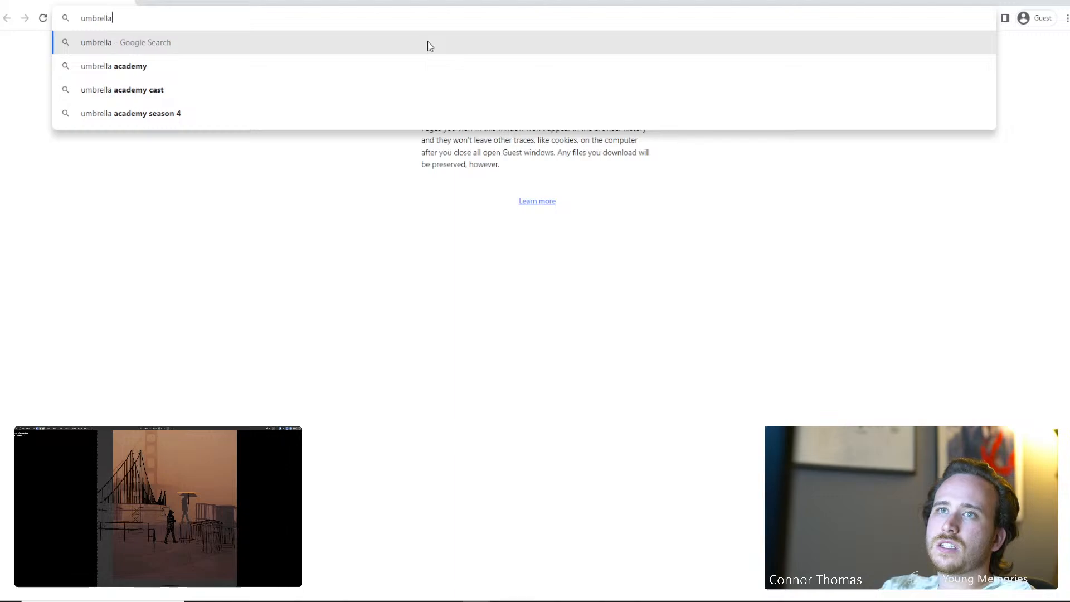
pyautogui.press('Return')
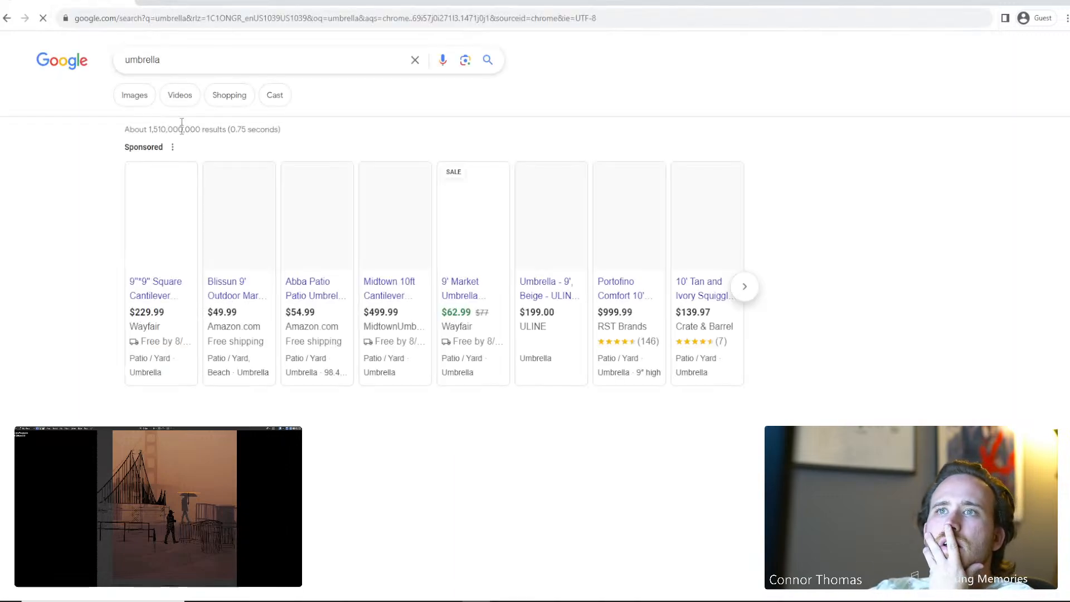
pyautogui.click(118, 95)
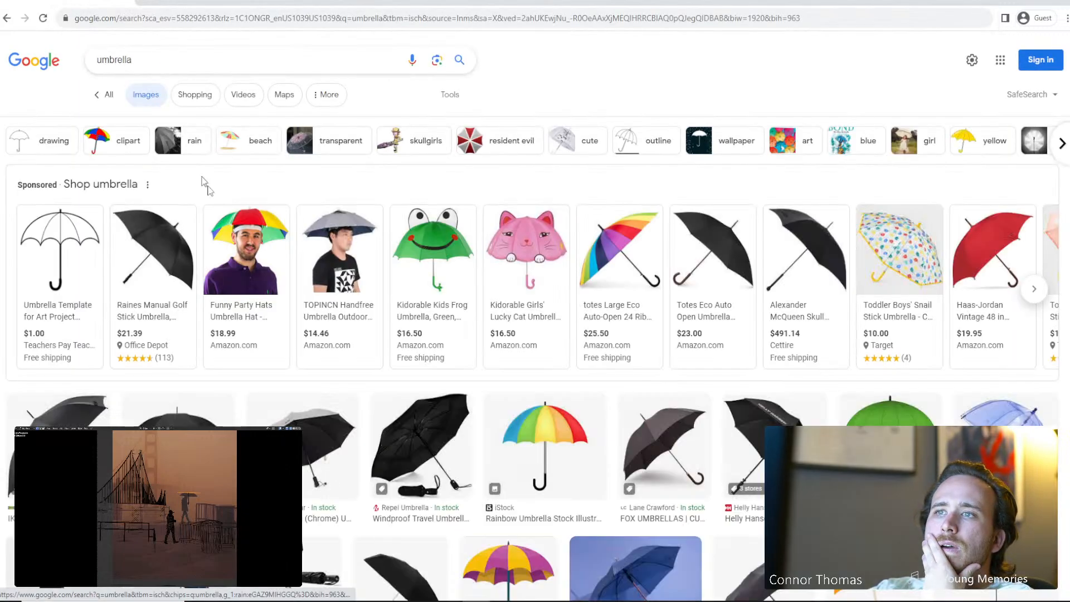
pyautogui.click(328, 452)
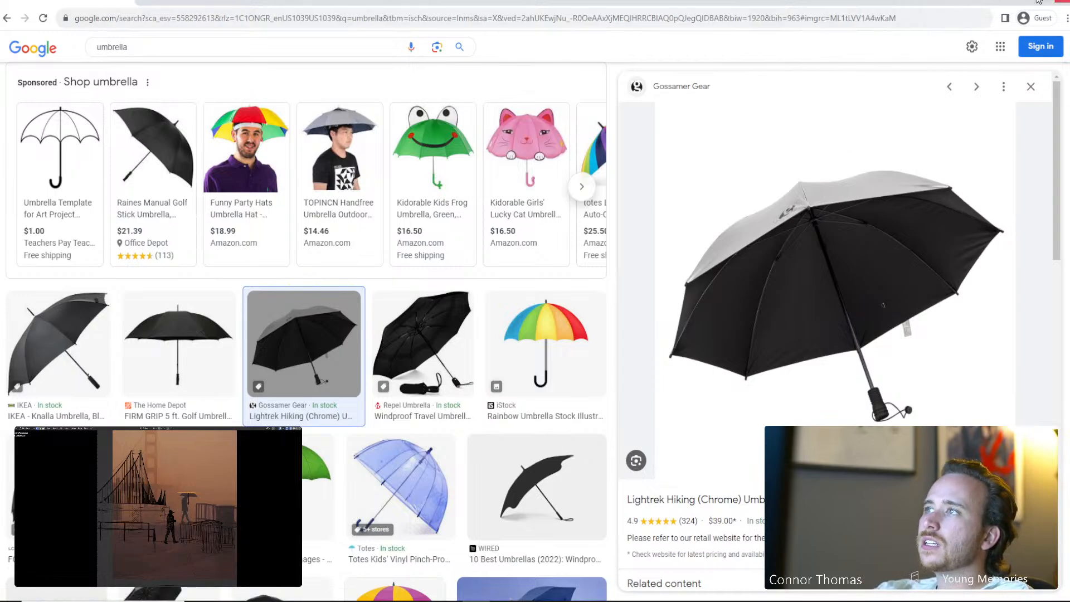
pyautogui.click(1060, 4)
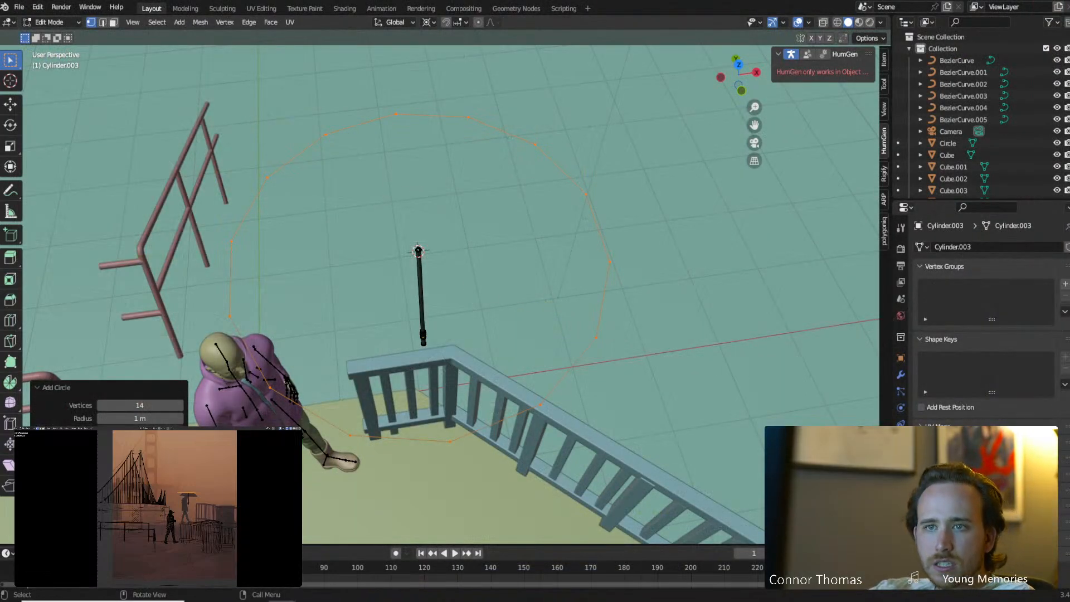
# Switch back to Blender and set the new circle's vertex count to 8.
pyautogui.click(101, 406)
pyautogui.click(102, 406)
pyautogui.click(102, 406)
pyautogui.click(101, 405)
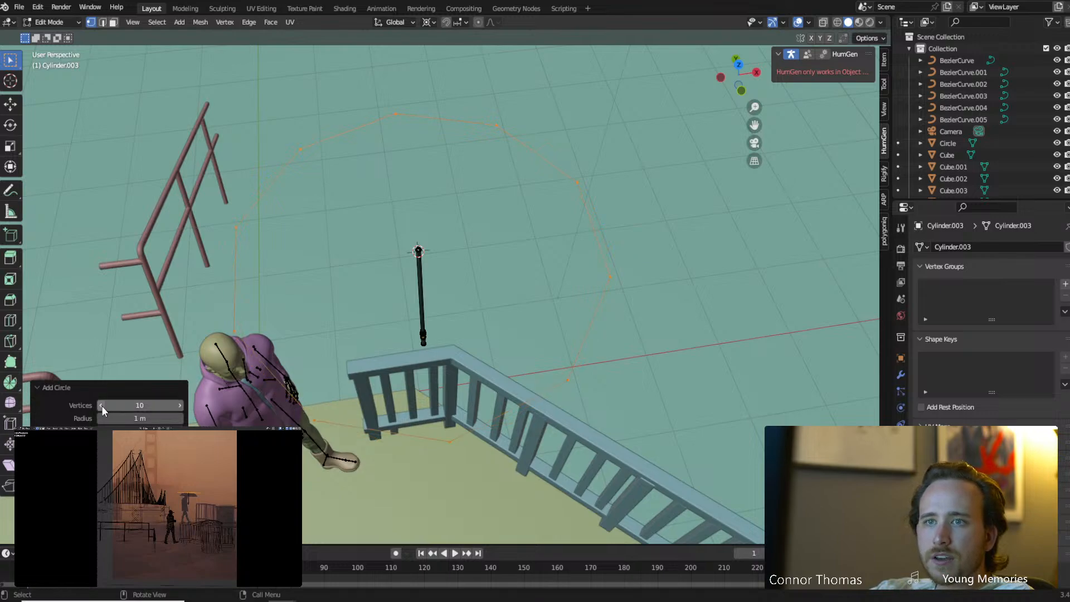
pyautogui.click(101, 406)
pyautogui.click(101, 406)
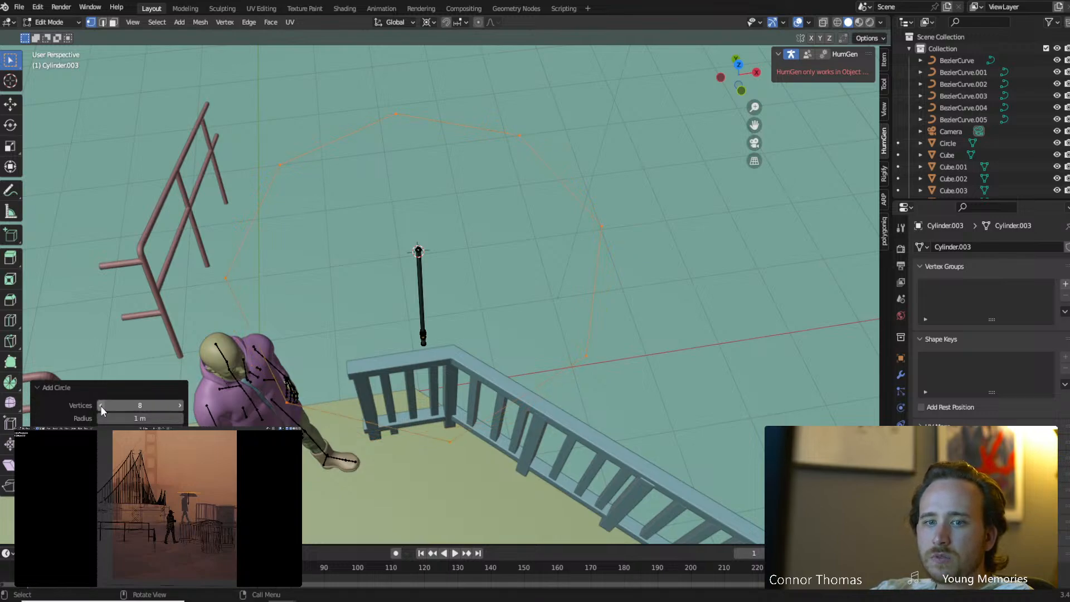
# Shrink the circle to just wider than the shaft and raise it along Z to the peak of the photo's umbrella.
pyautogui.moveTo(495, 318); pyautogui.dragTo(496, 240, button='middle')
pyautogui.press('s')
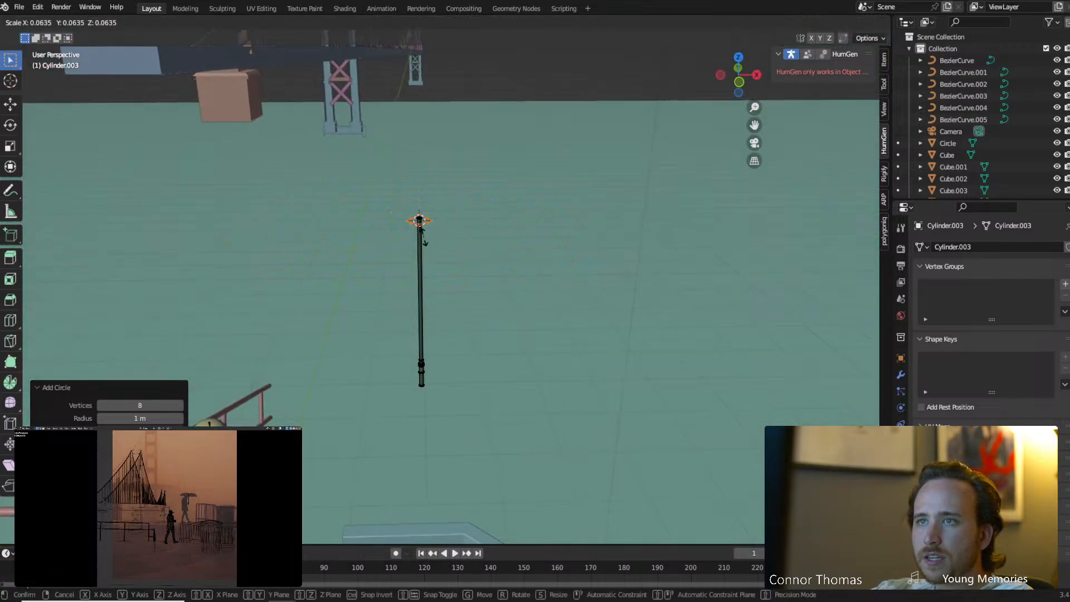
pyautogui.click(420, 235)
pyautogui.press('KP_0')
pyautogui.scroll(4, 521, 242)
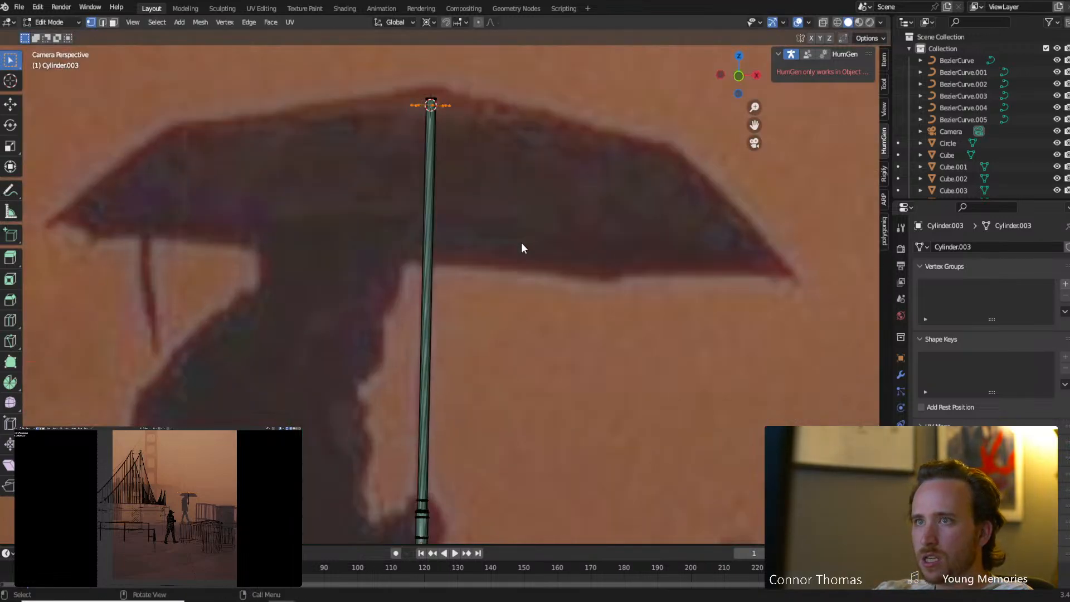
pyautogui.keyDown('shift'); pyautogui.moveTo(473, 129); pyautogui.dragTo(546, 421, button='middle'); pyautogui.keyUp('shift')
pyautogui.press('s')
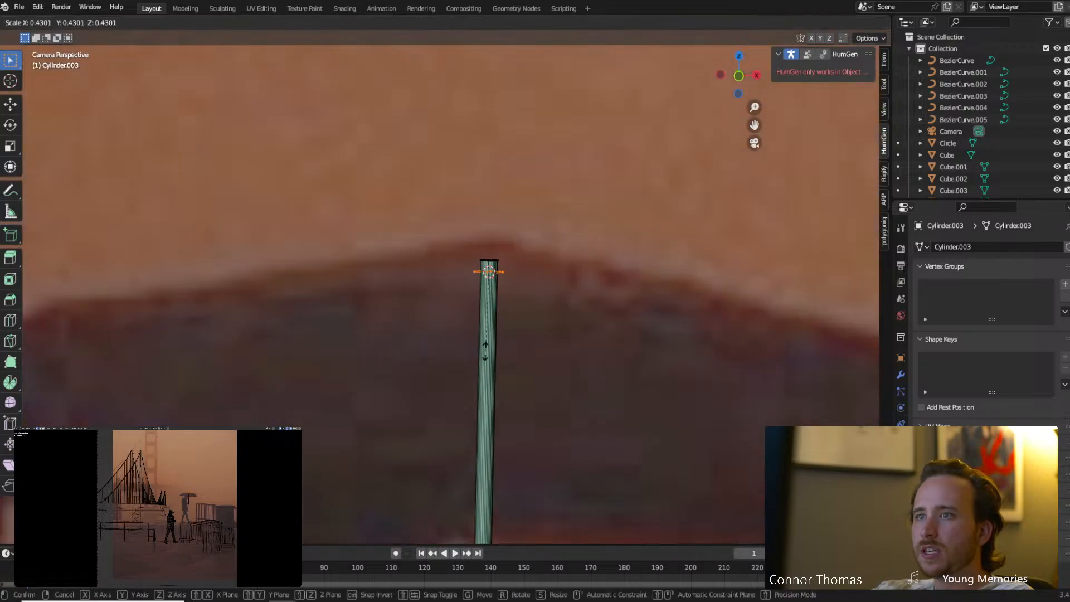
pyautogui.click(486, 350)
pyautogui.press('g')
pyautogui.press('z')
pyautogui.click(495, 329)
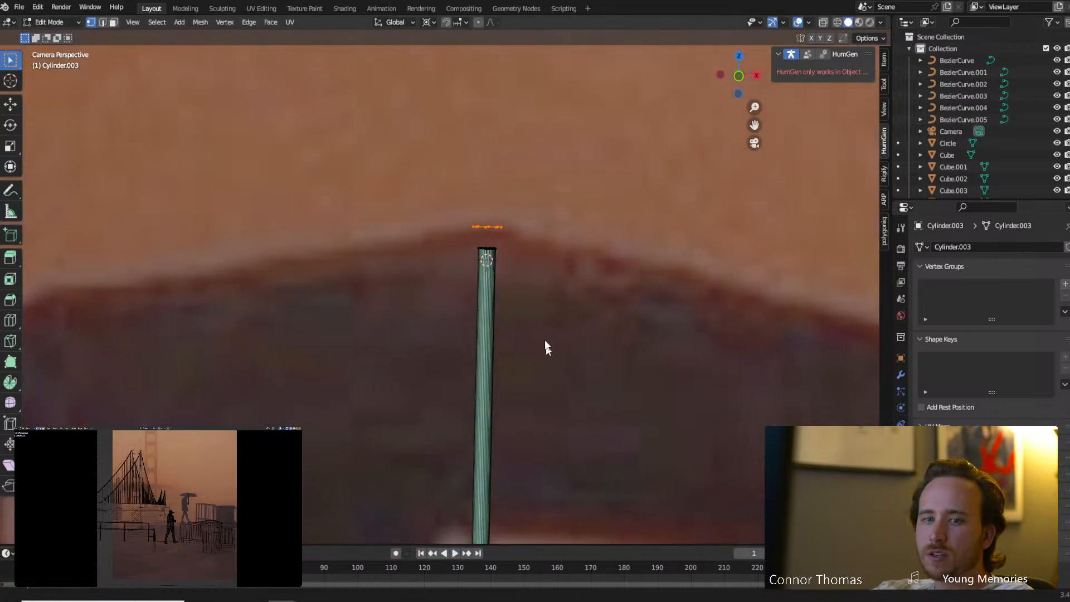
# Extrude the circle down about 0.065 m and widen it about 17.5 times around the Median Point pivot to follow the photo's canopy slope.
pyautogui.scroll(-3, 526, 301)
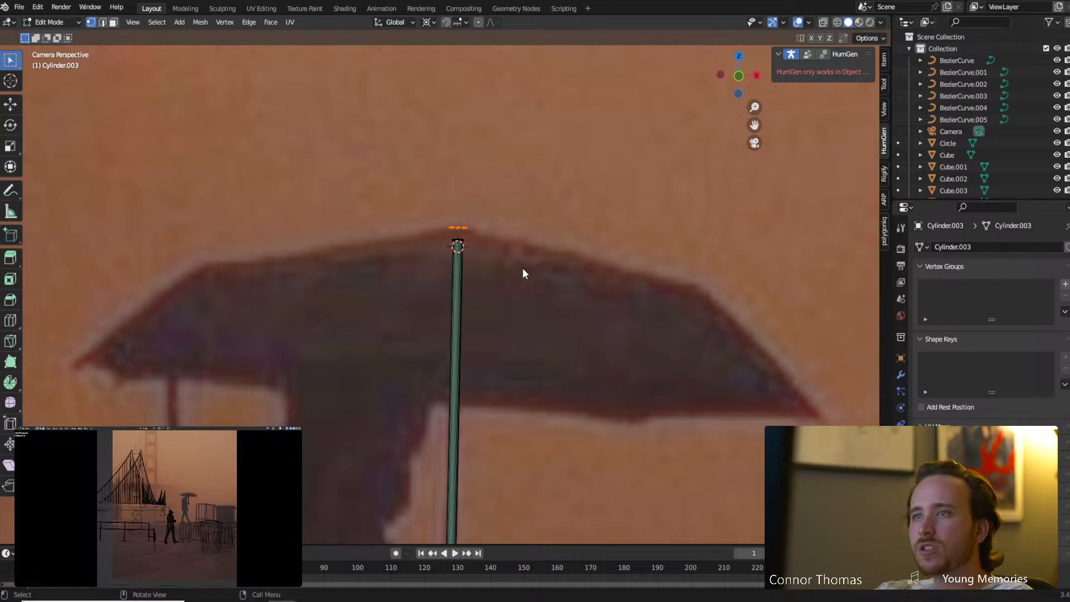
pyautogui.press('e')
pyautogui.press('z')
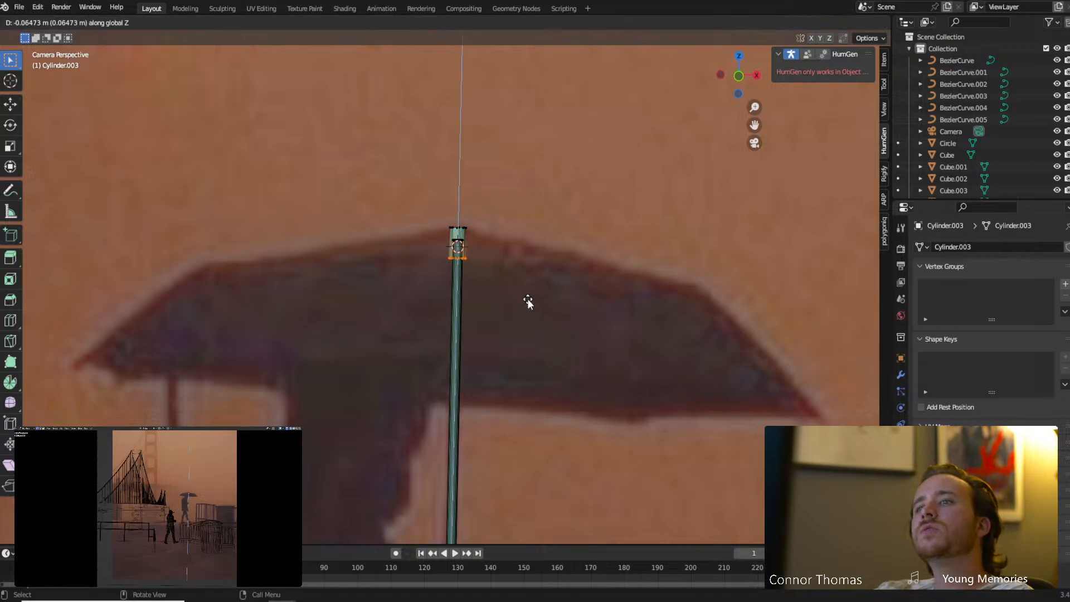
pyautogui.click(527, 299)
pyautogui.press('s')
pyautogui.press('Escape')
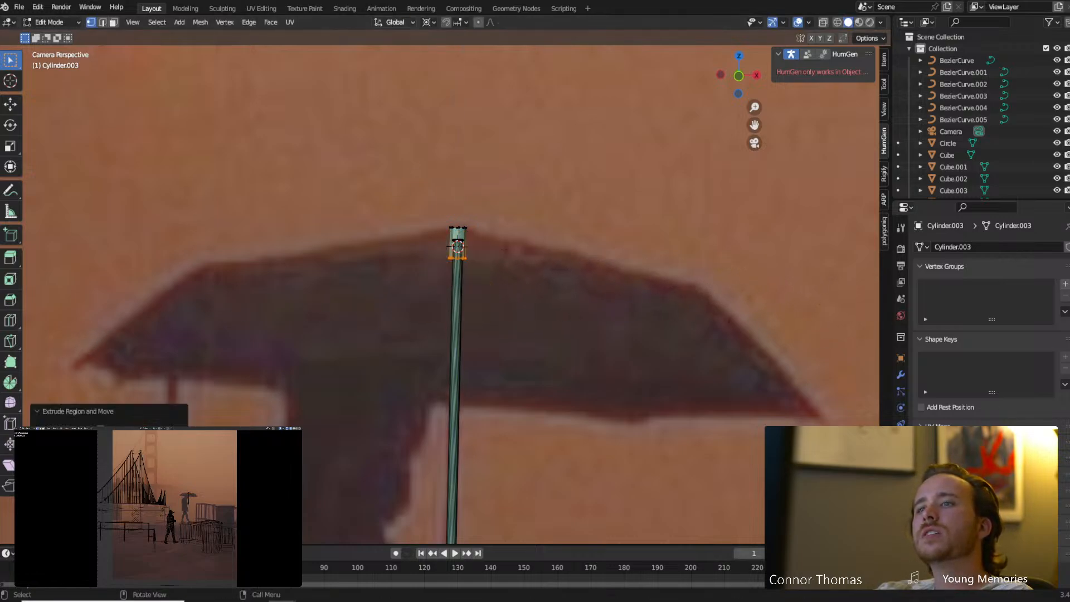
pyautogui.click(431, 22)
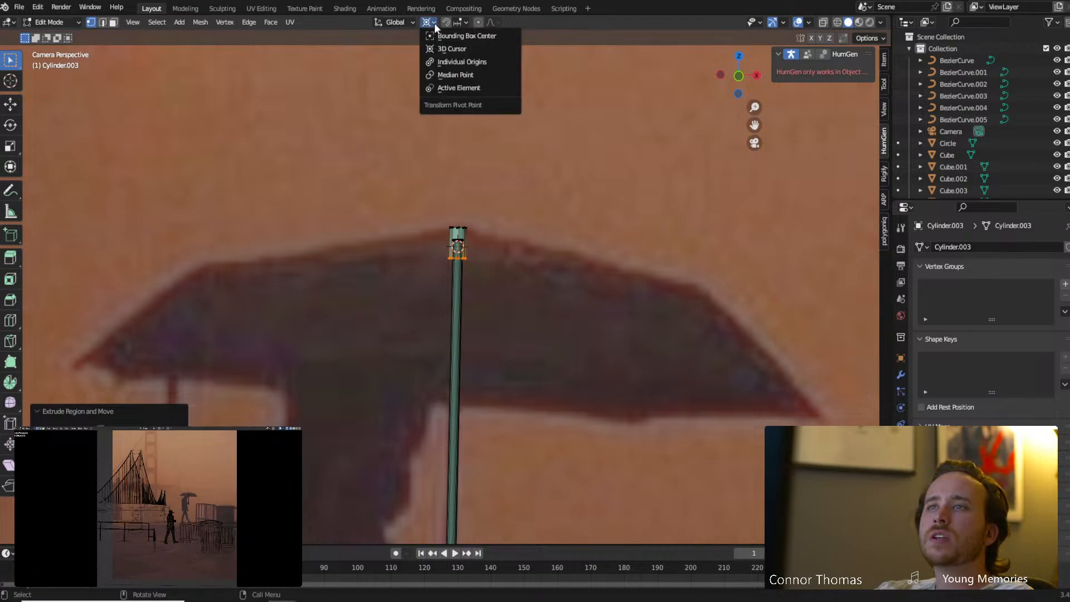
pyautogui.click(458, 74)
pyautogui.press('s')
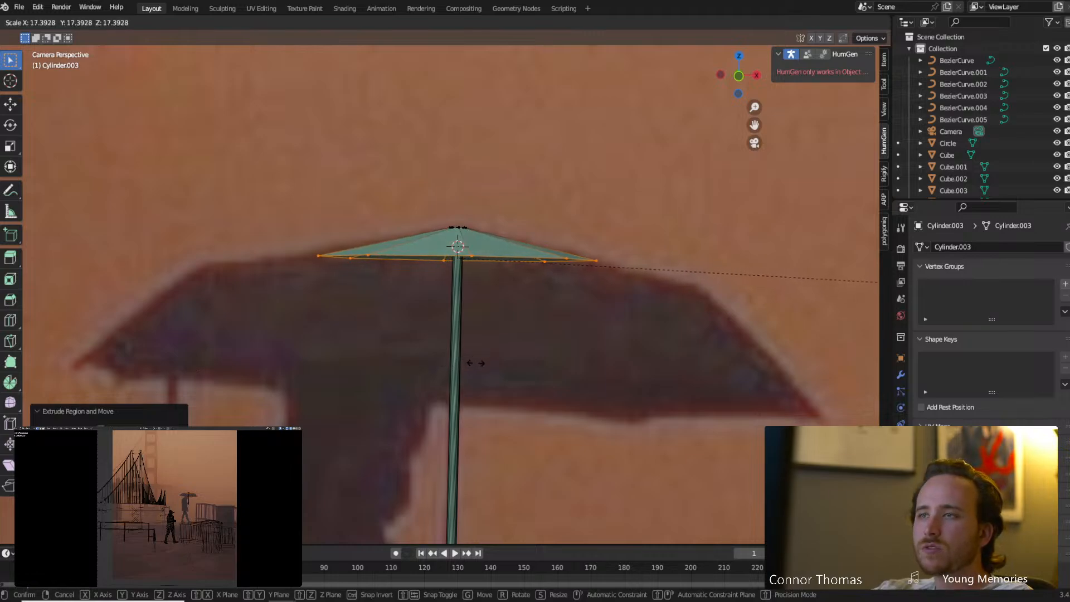
pyautogui.click(490, 357)
# Extrude a second canopy ring downward and scale it out about 1.8 times to the bends of the photo's umbrella.
pyautogui.press('e')
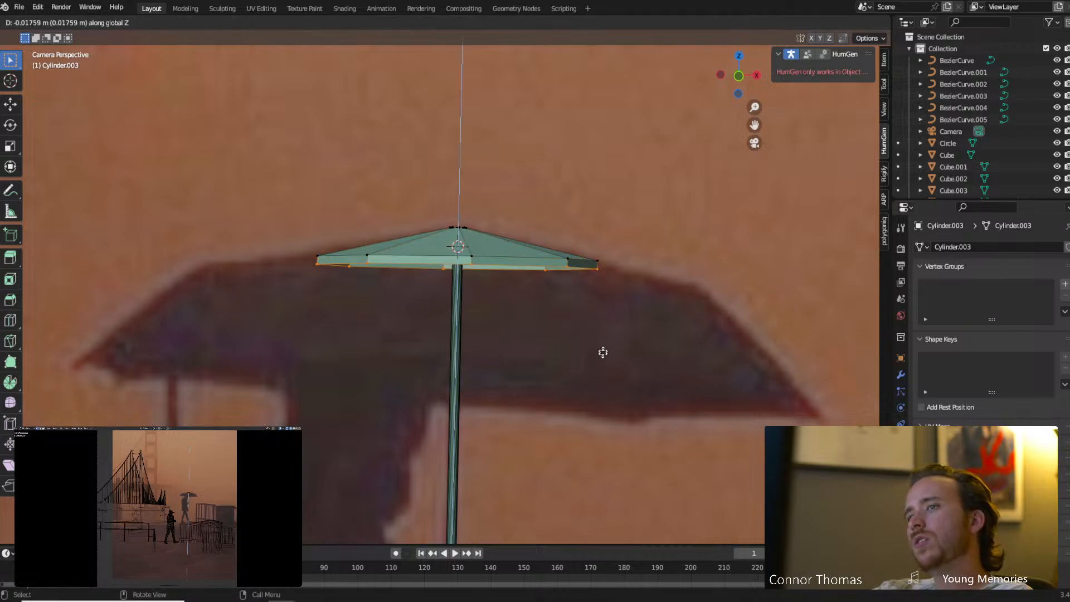
pyautogui.click(603, 373)
pyautogui.press('s')
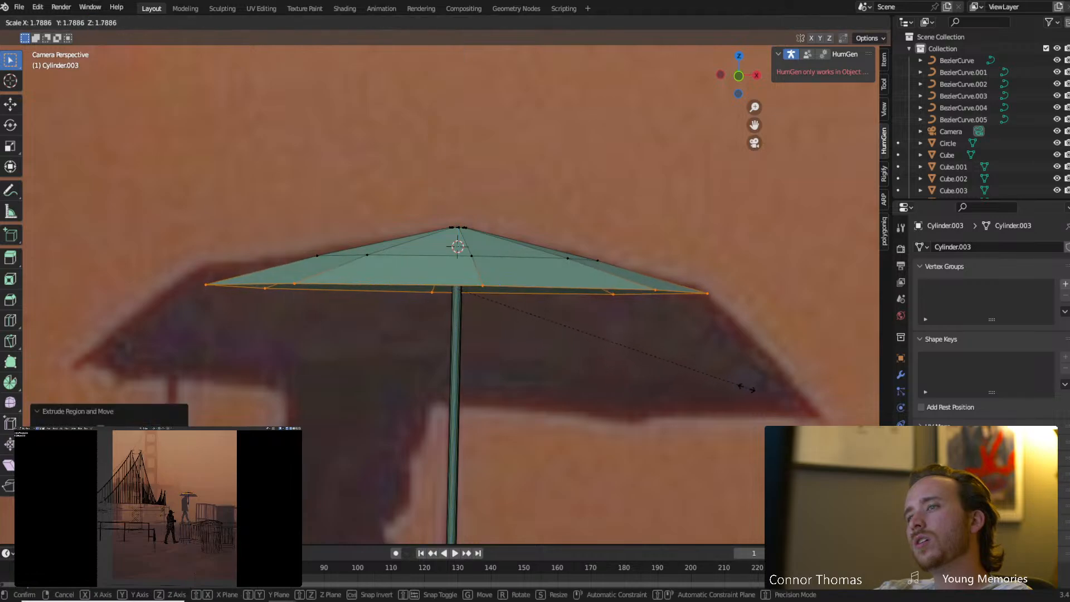
pyautogui.click(747, 389)
# Extrude the canopy's outer rim downward and scale it out about 1.46 times to the tips of the photo's umbrella.
pyautogui.press('e')
pyautogui.click(759, 499)
pyautogui.press('s')
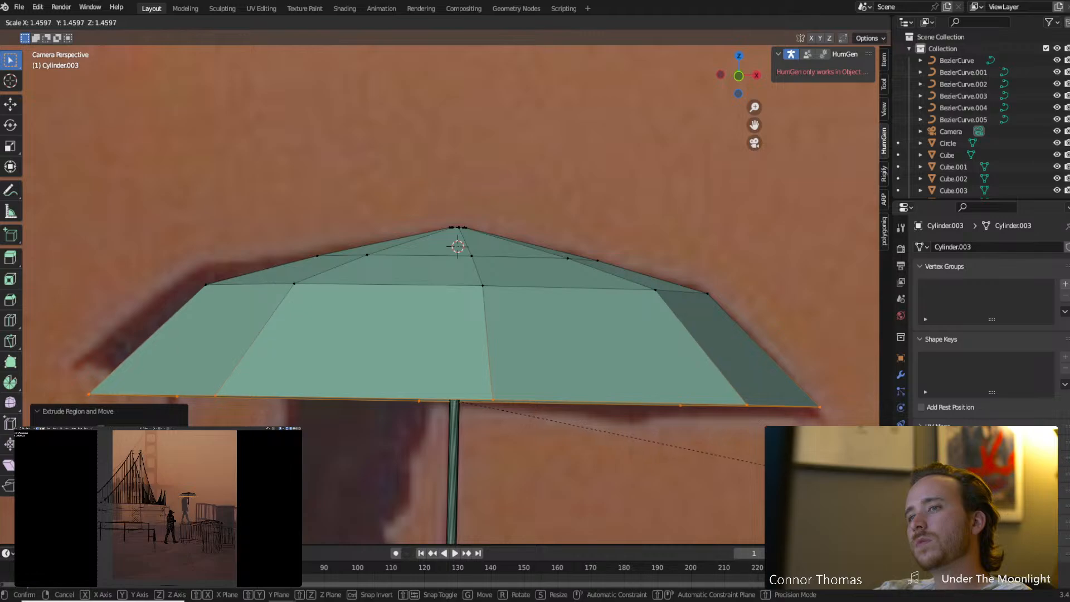
pyautogui.press('Return')
pyautogui.keyDown('shift'); pyautogui.moveTo(594, 394); pyautogui.dragTo(589, 342, button='middle'); pyautogui.keyUp('shift')
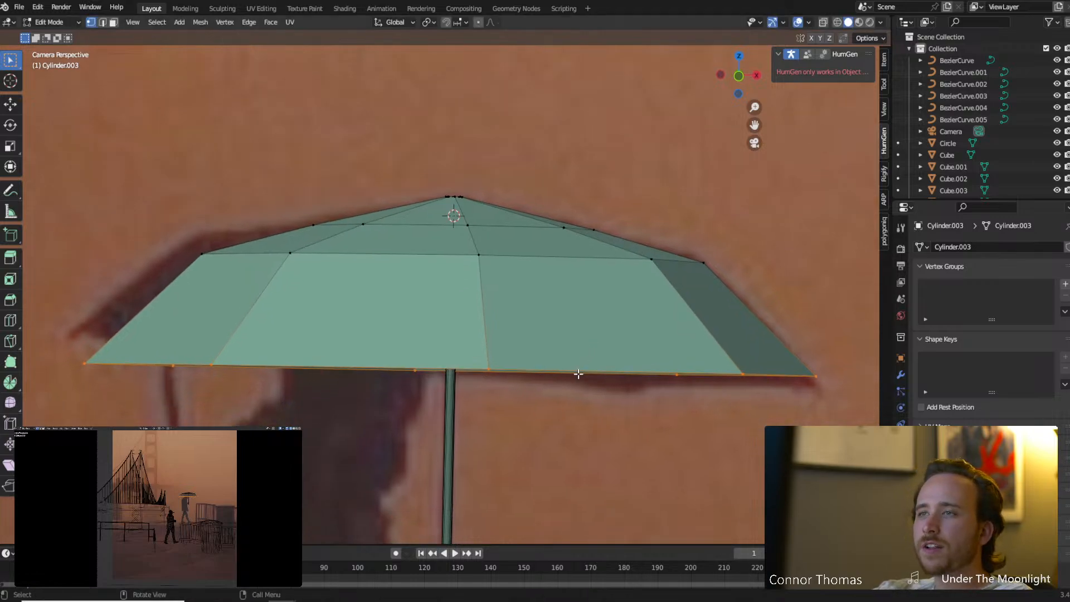
# Add a centred loop cut running from peak to rim through each of the canopy's eight panels.
pyautogui.moveTo(524, 229); pyautogui.dragTo(531, 255, button='middle')
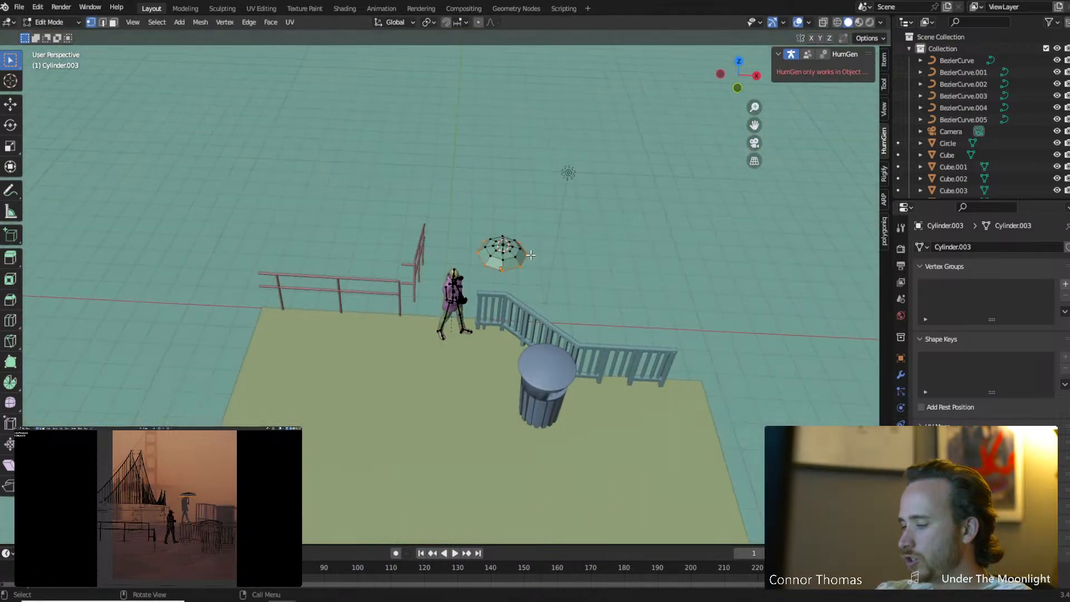
pyautogui.press('KP_Decimal')
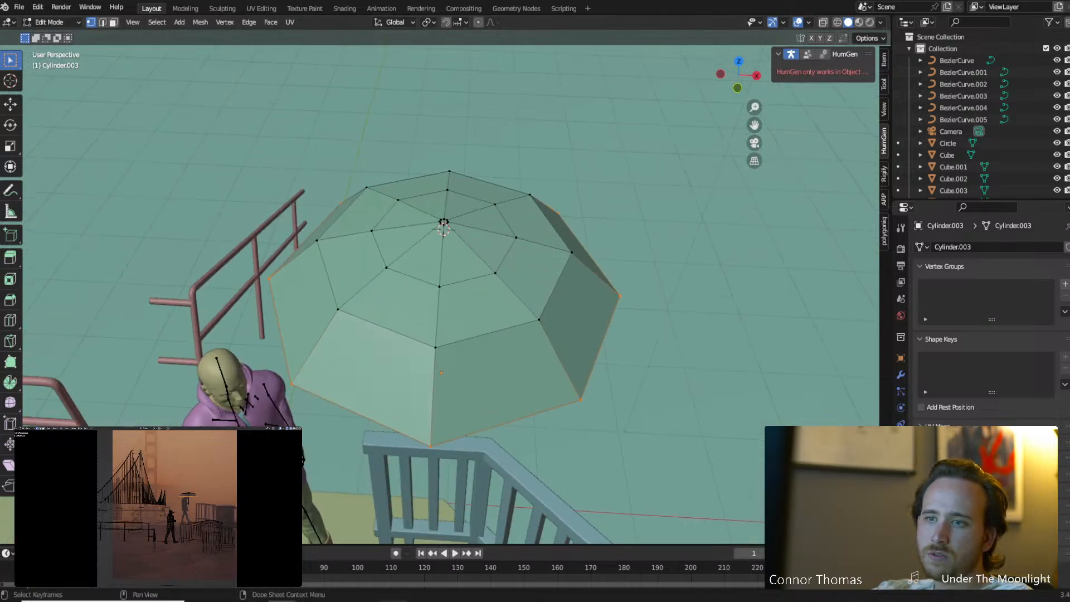
pyautogui.moveTo(393, 601)
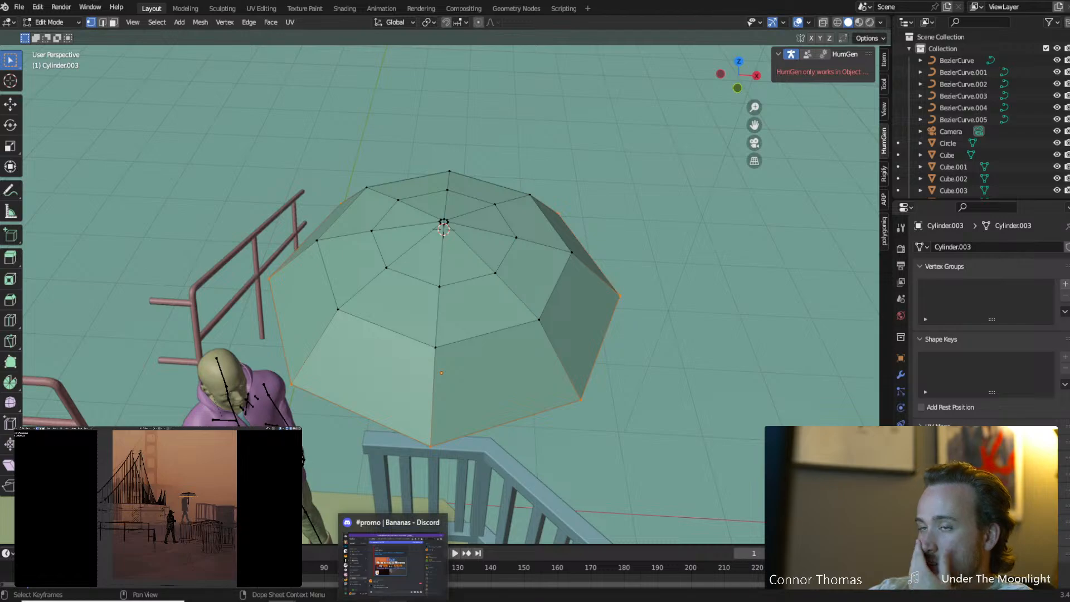
pyautogui.moveTo(502, 397); pyautogui.dragTo(506, 376, button='middle')
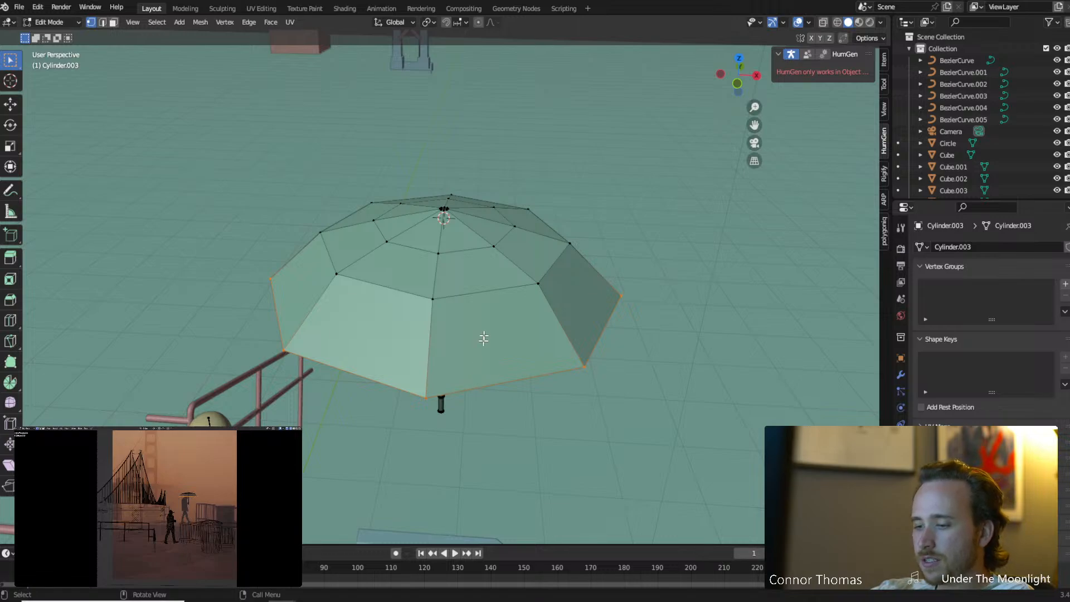
pyautogui.moveTo(484, 338); pyautogui.dragTo(483, 348, button='middle')
pyautogui.hotkey('ctrl', 'r')
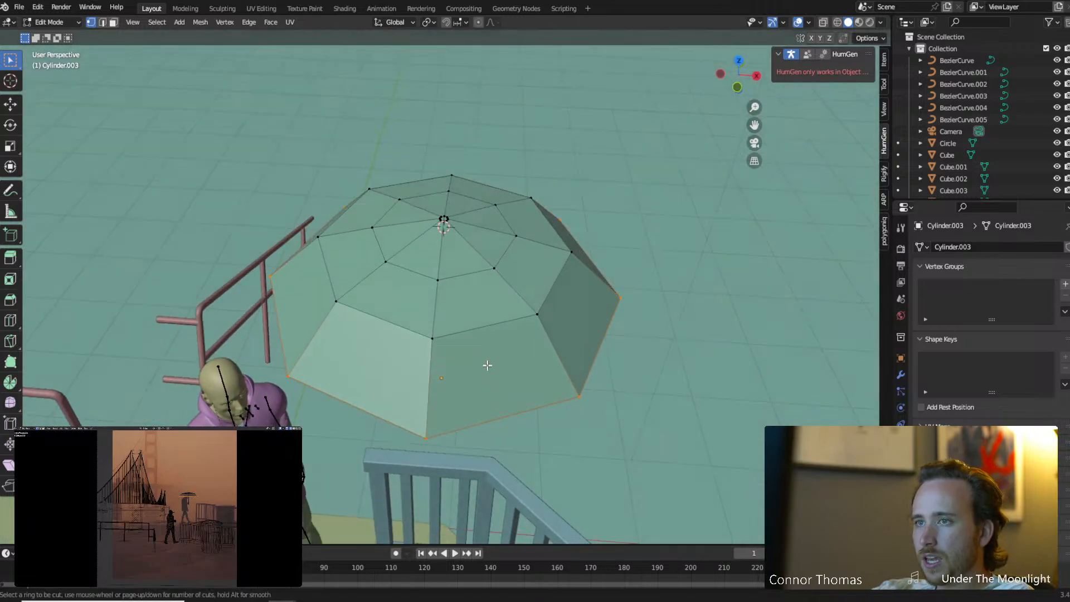
pyautogui.click(474, 304)
pyautogui.click(474, 303)
pyautogui.hotkey('ctrl', 'r')
pyautogui.click(399, 317)
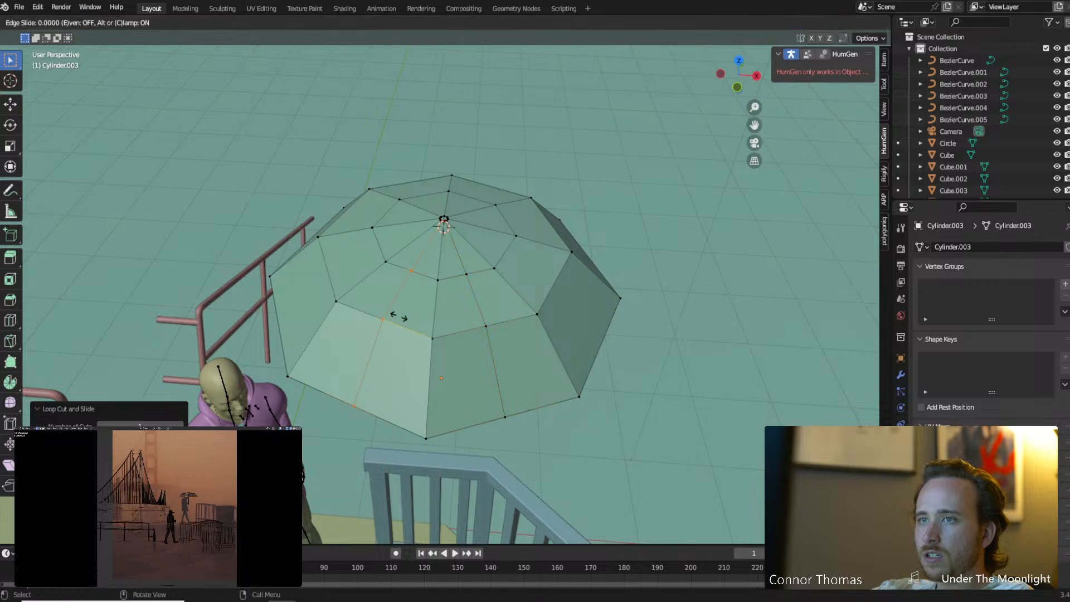
pyautogui.click(399, 317)
pyautogui.hotkey('ctrl', 'r')
pyautogui.click(335, 263)
pyautogui.click(335, 262)
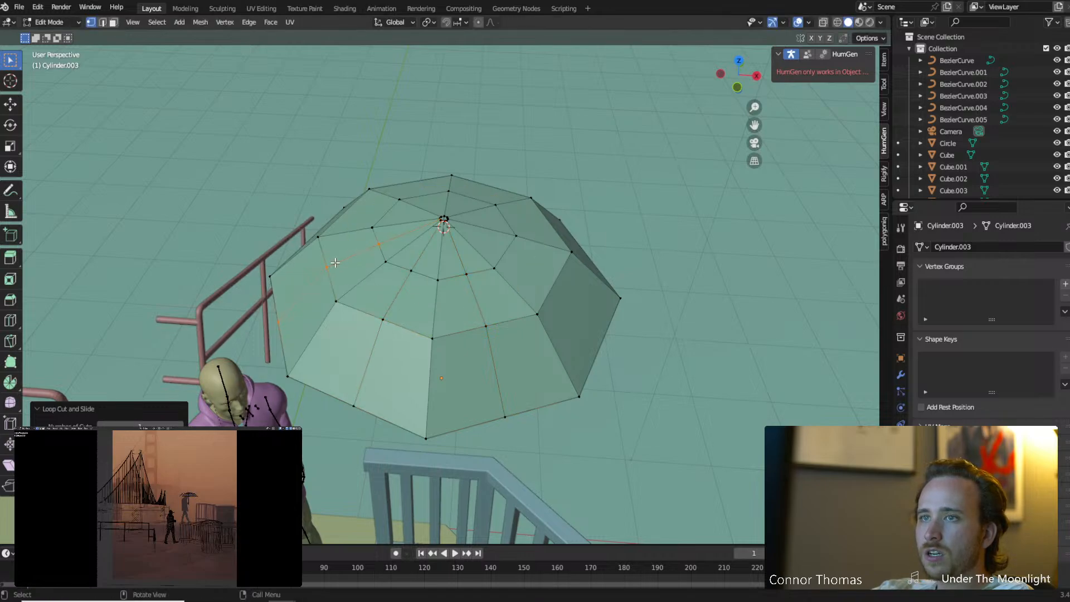
pyautogui.moveTo(370, 274); pyautogui.dragTo(362, 309, button='middle')
pyautogui.hotkey('ctrl', 'r')
pyautogui.click(322, 255)
pyautogui.click(322, 256)
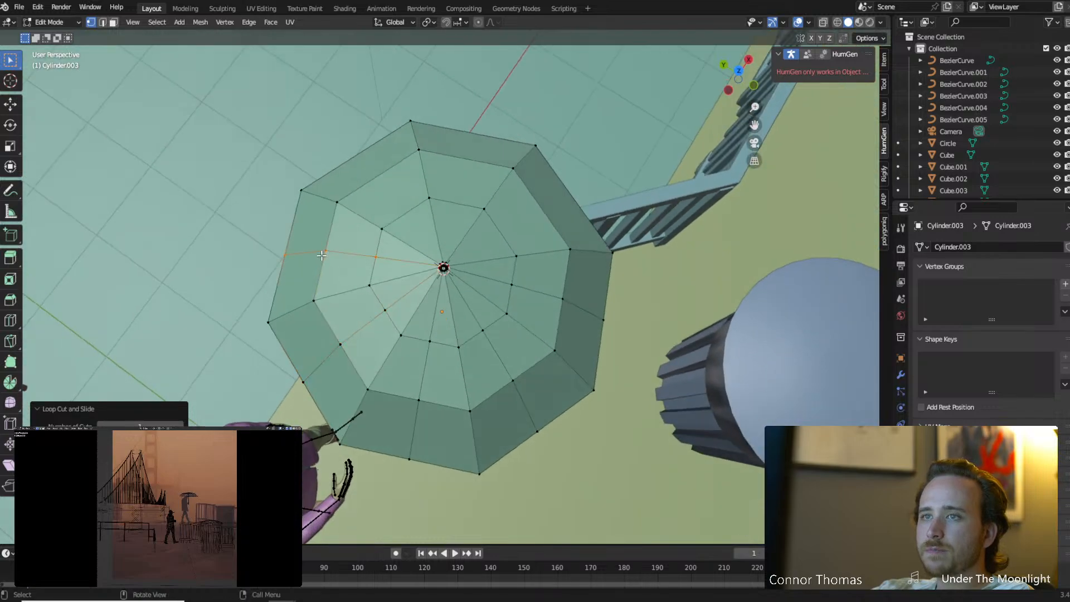
pyautogui.hotkey('ctrl', 'r')
pyautogui.click(367, 170)
pyautogui.click(367, 170)
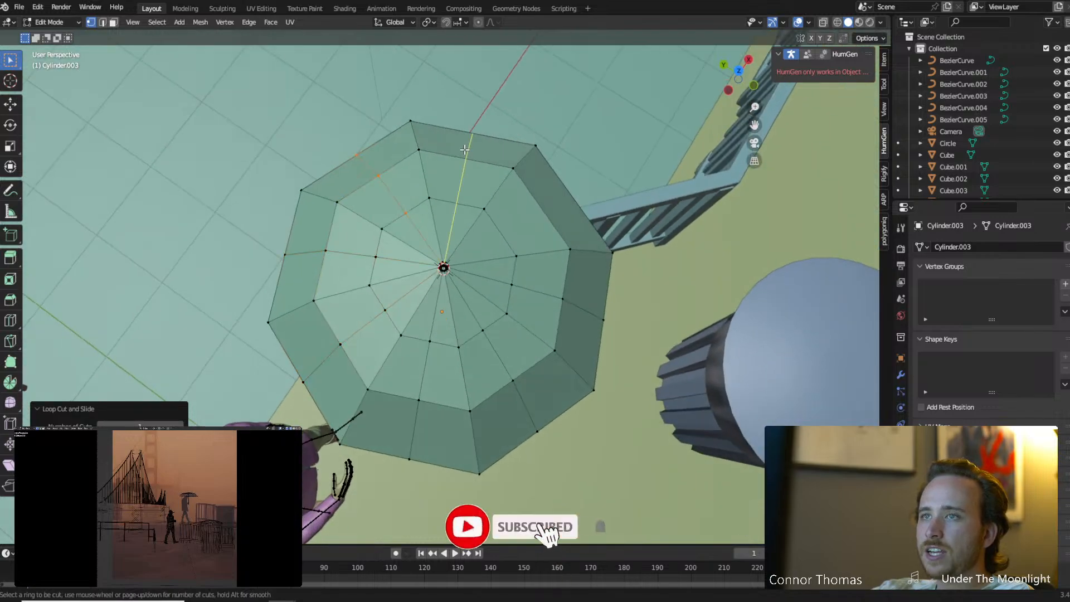
pyautogui.hotkey('ctrl', 'r')
pyautogui.click(465, 150)
pyautogui.click(465, 149)
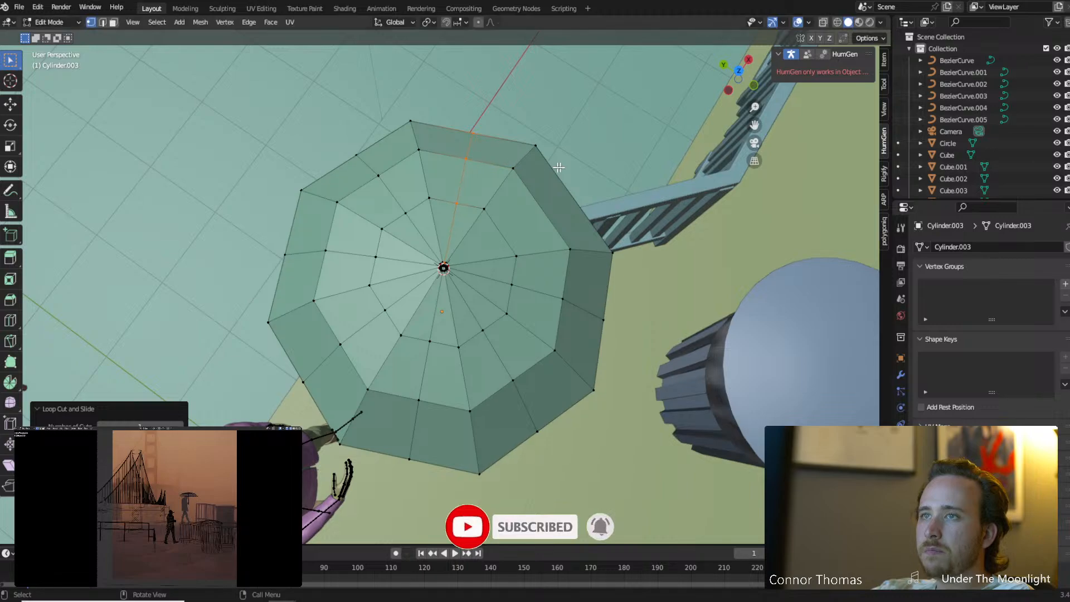
pyautogui.hotkey('ctrl', 'r')
pyautogui.click(558, 199)
pyautogui.click(557, 199)
# Select the midpoint vertex of every rim edge around the canopy and set the transform pivot point to 3D Cursor.
pyautogui.keyDown('shift'); pyautogui.click(573, 198); pyautogui.keyUp('shift')
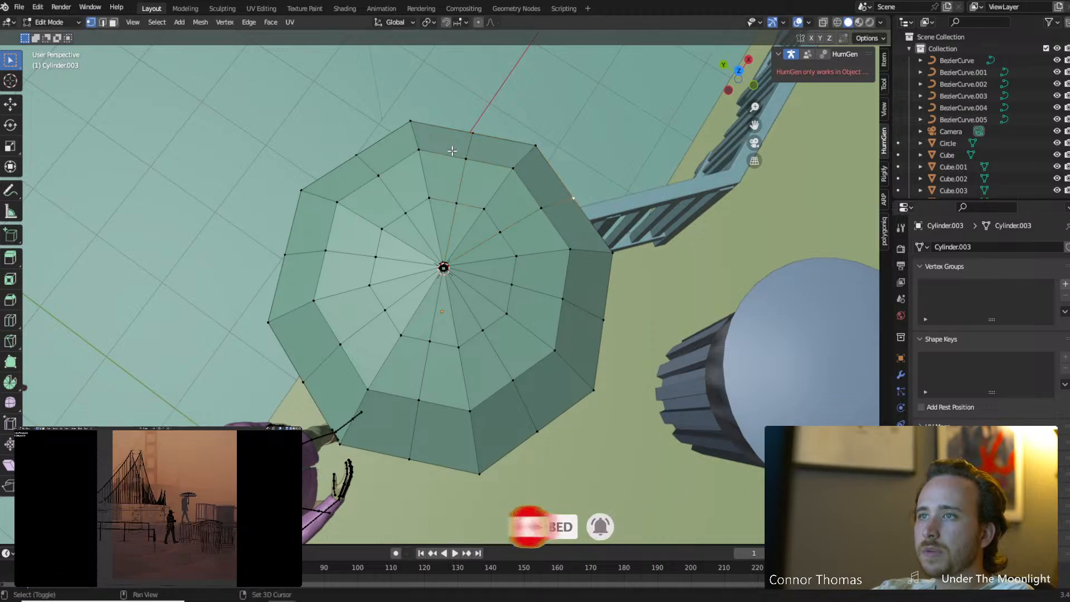
pyautogui.keyDown('shift'); pyautogui.click(473, 132); pyautogui.keyUp('shift')
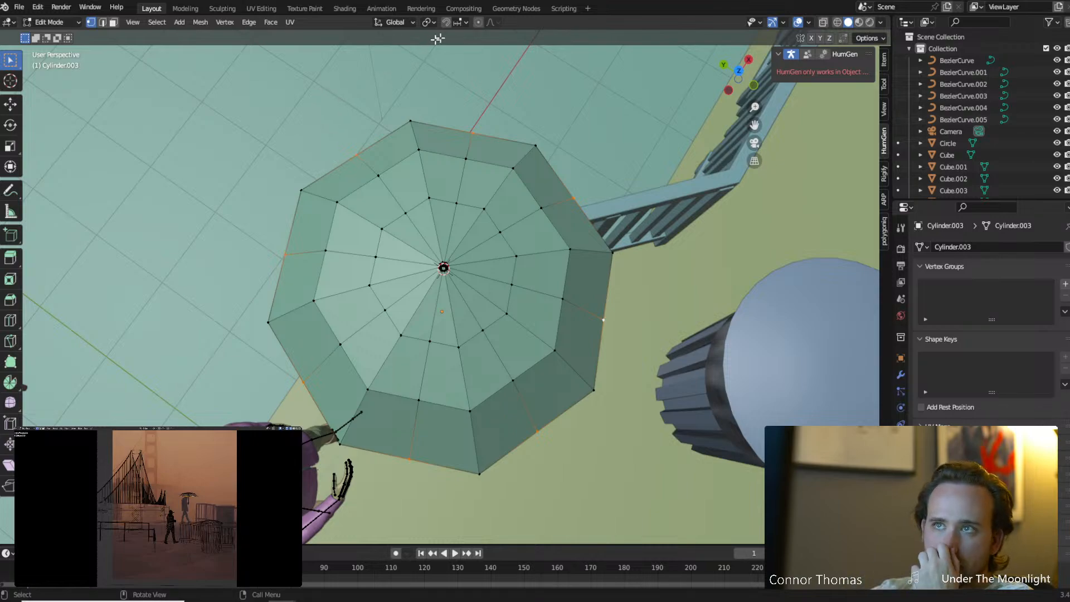
pyautogui.click(428, 22)
pyautogui.click(464, 49)
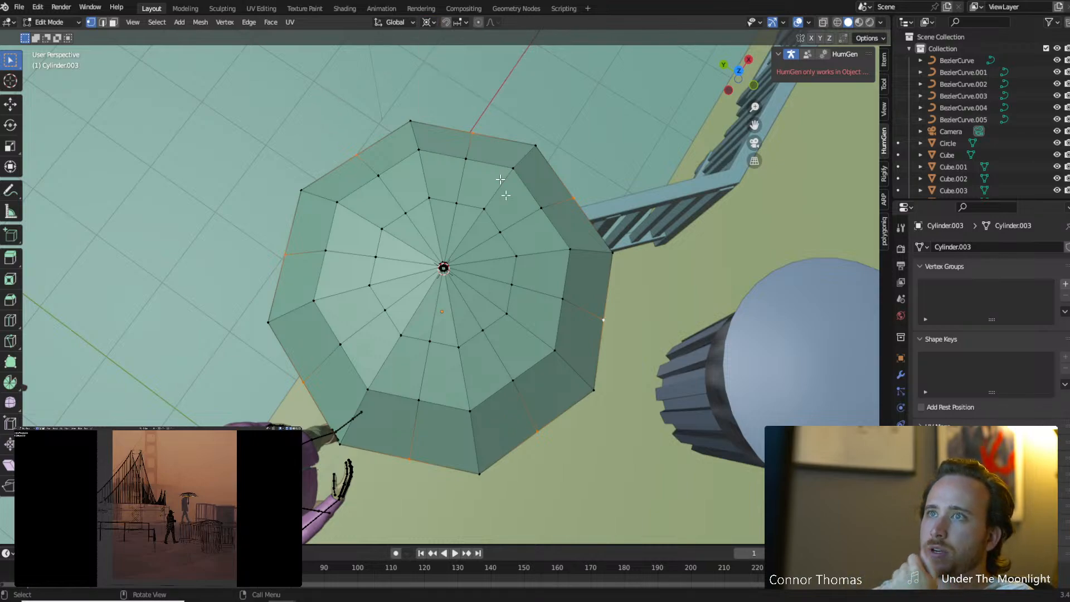
# Scale the rim midpoints inward around the 3D cursor and raise them about 0.04 m along Z to scallop the canopy's edge.
pyautogui.moveTo(519, 315); pyautogui.dragTo(628, 356, button='middle')
pyautogui.press('s')
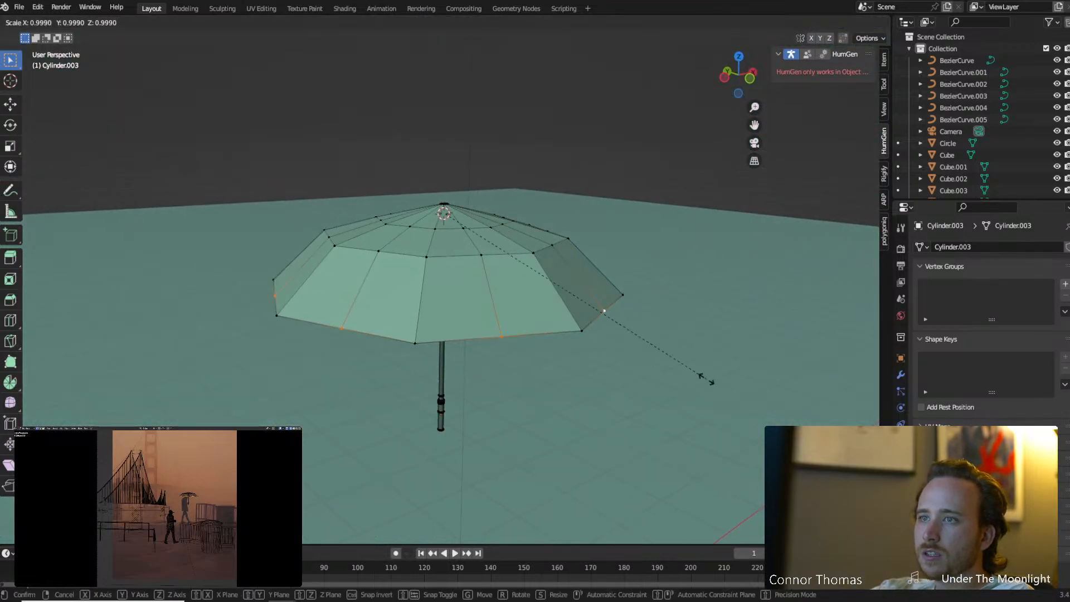
pyautogui.click(694, 370)
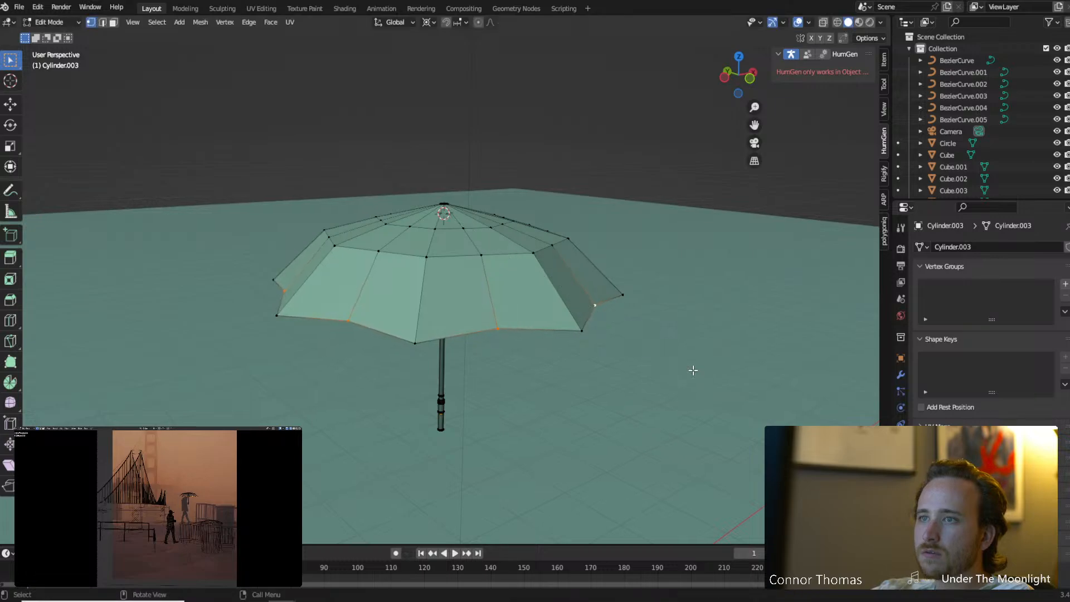
pyautogui.moveTo(693, 370); pyautogui.dragTo(697, 313, button='middle')
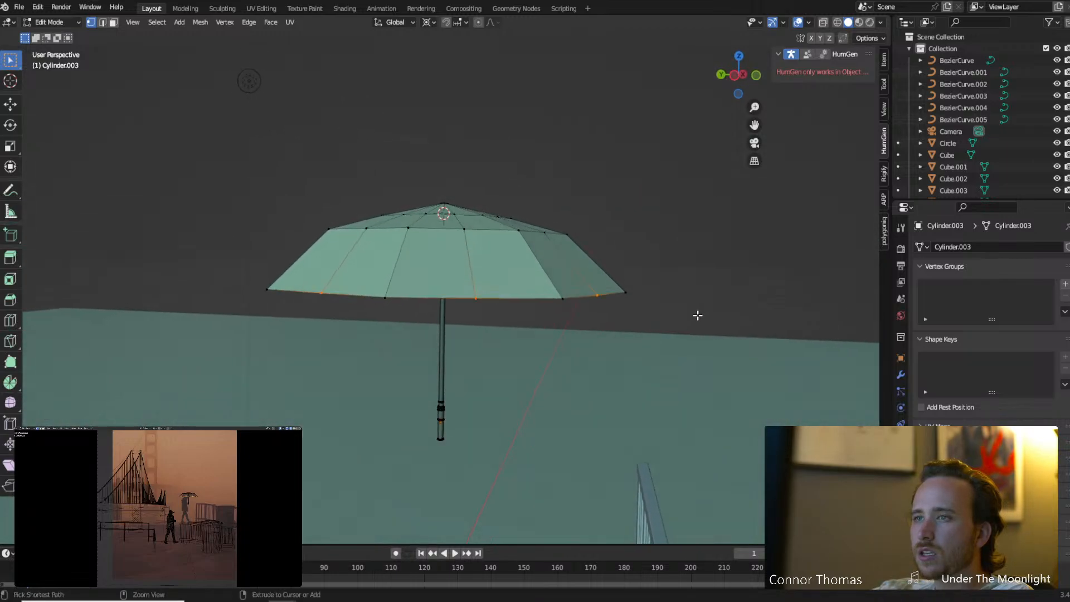
pyautogui.press('g')
pyautogui.press('z')
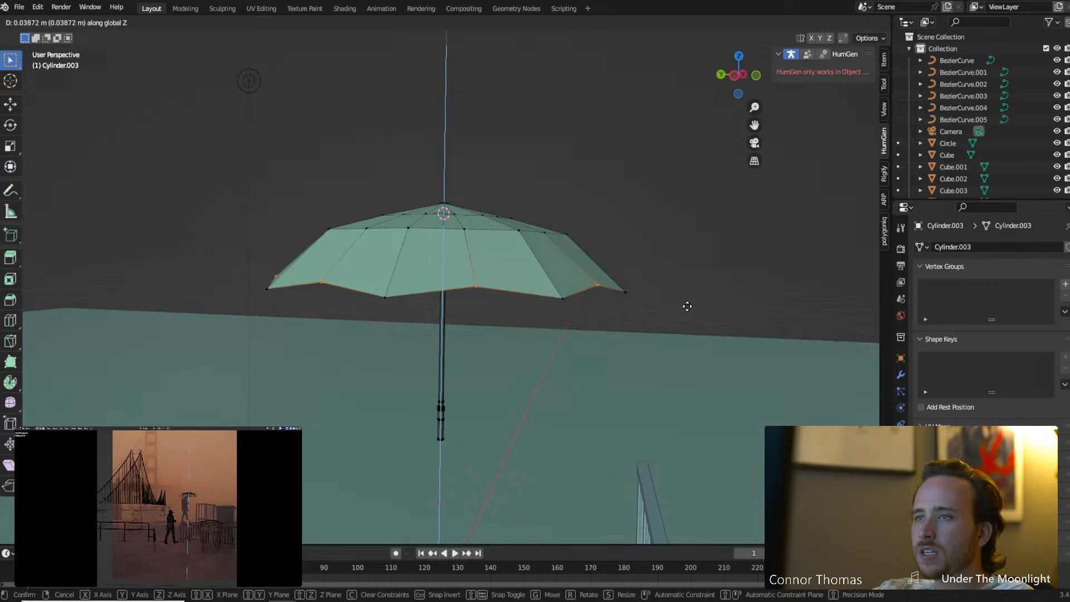
pyautogui.click(686, 303)
# Rescale the rim midpoints around the 3D cursor and check the scalloped canopy in Object Mode before resuming editing.
pyautogui.moveTo(686, 303); pyautogui.dragTo(510, 283, button='middle')
pyautogui.press('s')
pyautogui.click(724, 299)
pyautogui.press('Tab')
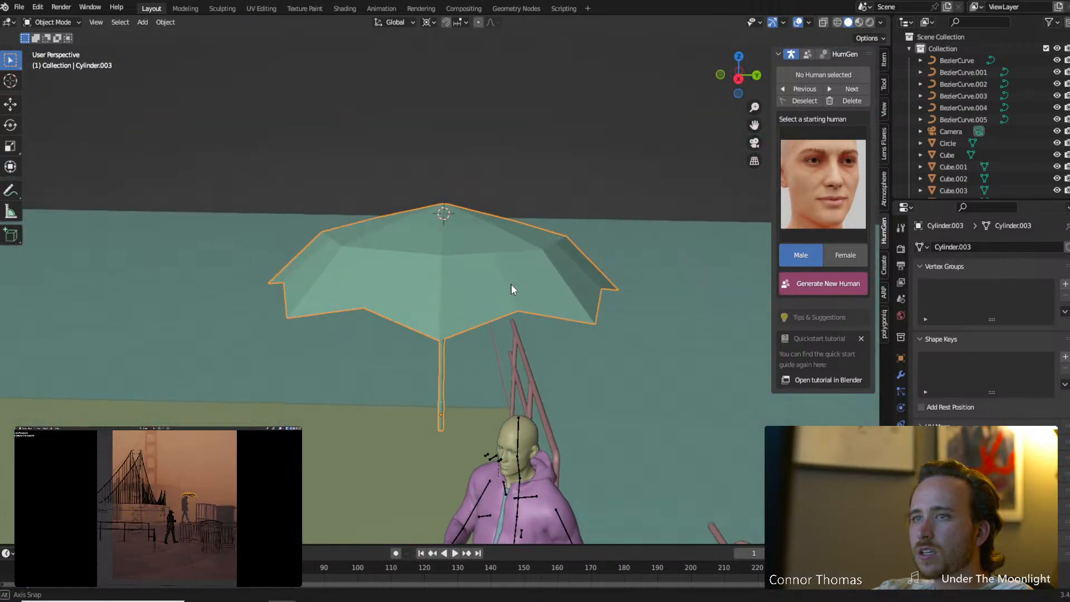
pyautogui.press('Tab')
# Raise the rim midpoints slightly along Z and pull them a little further inward around the 3D cursor.
pyautogui.moveTo(583, 302); pyautogui.dragTo(617, 300, button='middle')
pyautogui.press('g')
pyautogui.press('z')
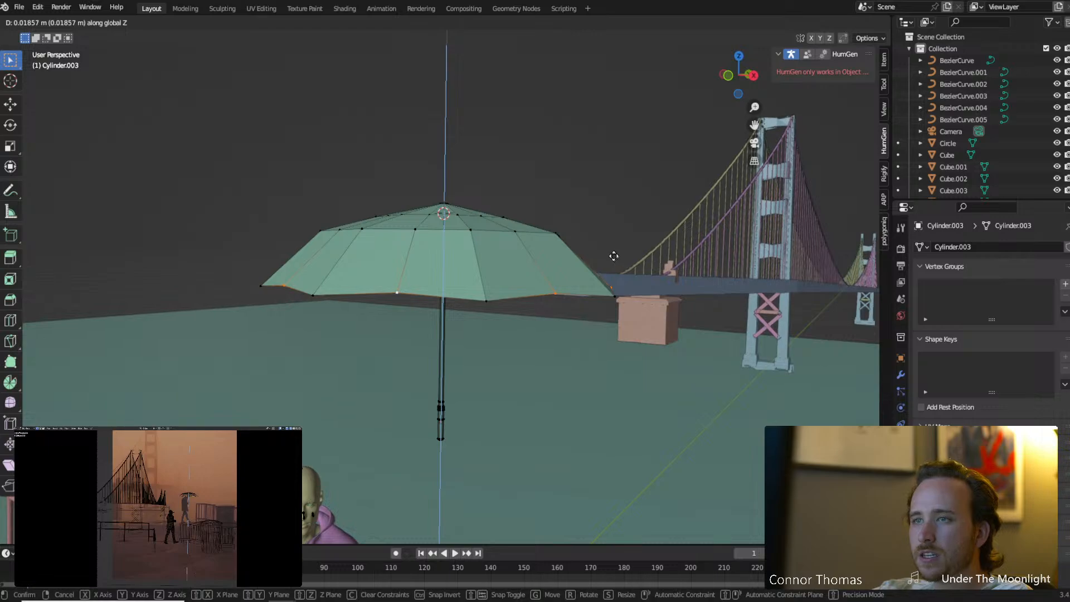
pyautogui.click(616, 258)
pyautogui.moveTo(617, 258); pyautogui.dragTo(683, 297, button='middle')
pyautogui.press('s')
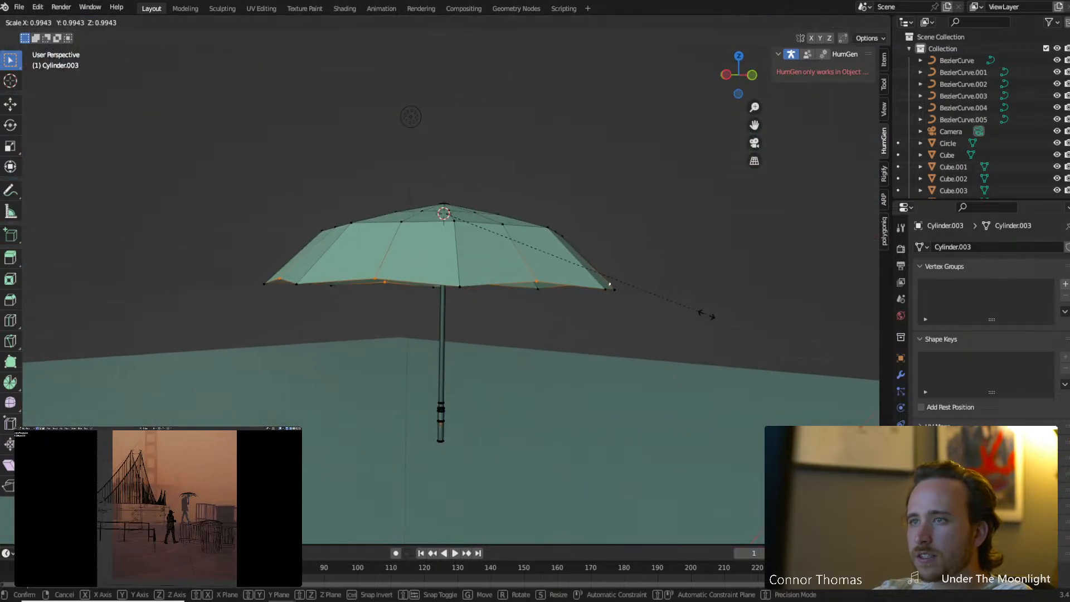
pyautogui.click(704, 315)
pyautogui.press('s')
pyautogui.click(704, 315)
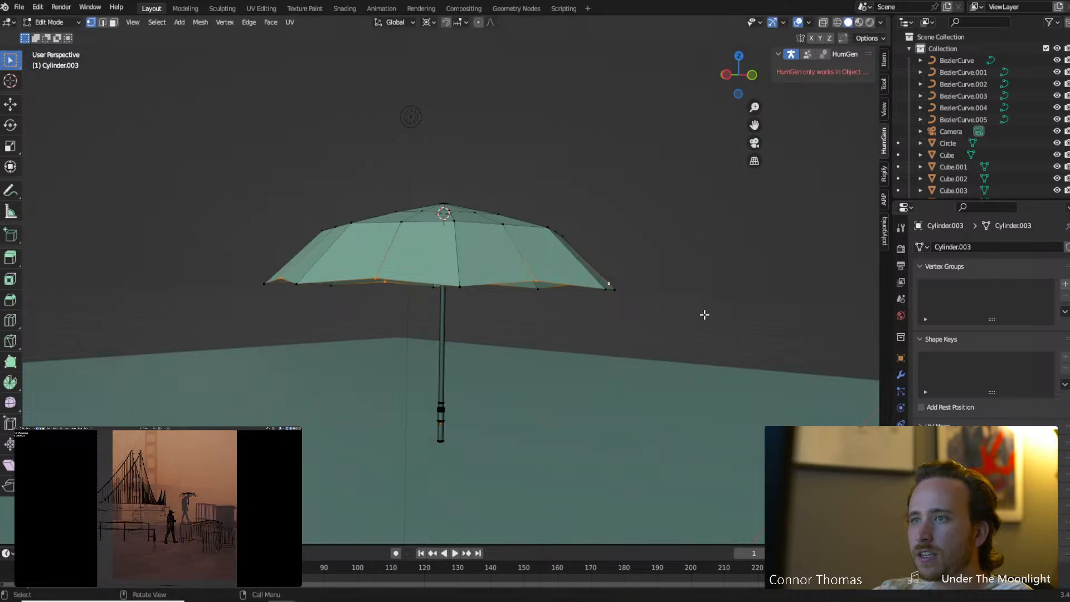
# Fine-tune the inward scale of the rim midpoints, return to Object Mode and deselect everything.
pyautogui.moveTo(698, 270); pyautogui.dragTo(706, 301, button='middle')
pyautogui.press('s')
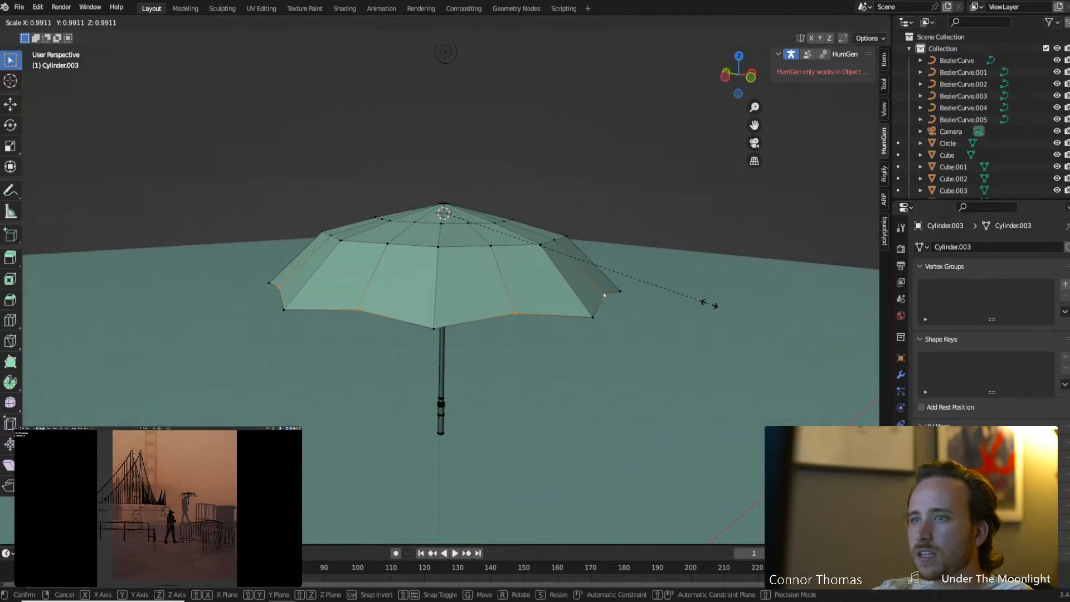
pyautogui.click(710, 304)
pyautogui.press('Tab')
pyautogui.scroll(-4, 627, 307)
pyautogui.press('a')
pyautogui.press('a')
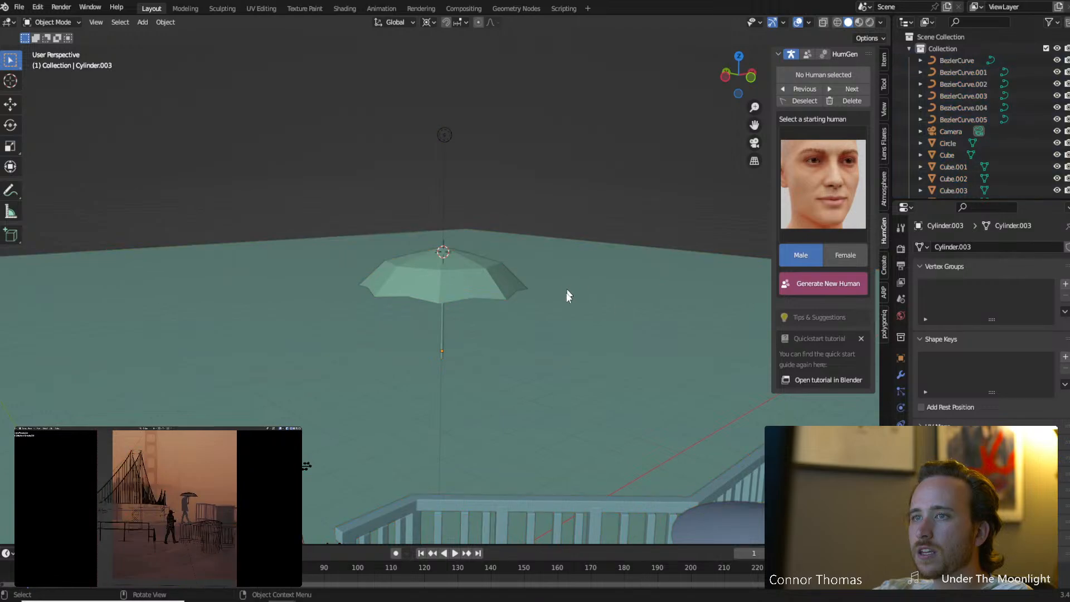
# Reopen the umbrella mesh for editing and try to select the edge loop around the small opening at the canopy's peak.
pyautogui.moveTo(491, 287); pyautogui.dragTo(466, 332, button='middle')
pyautogui.scroll(2, 465, 332)
pyautogui.click(465, 332)
pyautogui.scroll(3, 484, 215)
pyautogui.press('Tab')
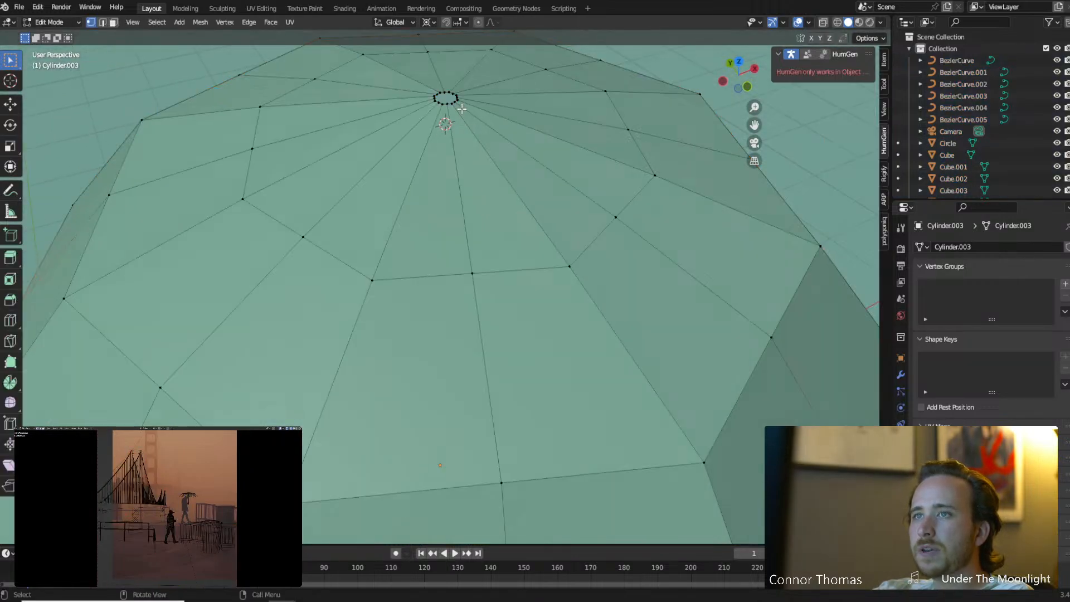
pyautogui.keyDown('alt'); pyautogui.click(434, 105); pyautogui.keyUp('alt')
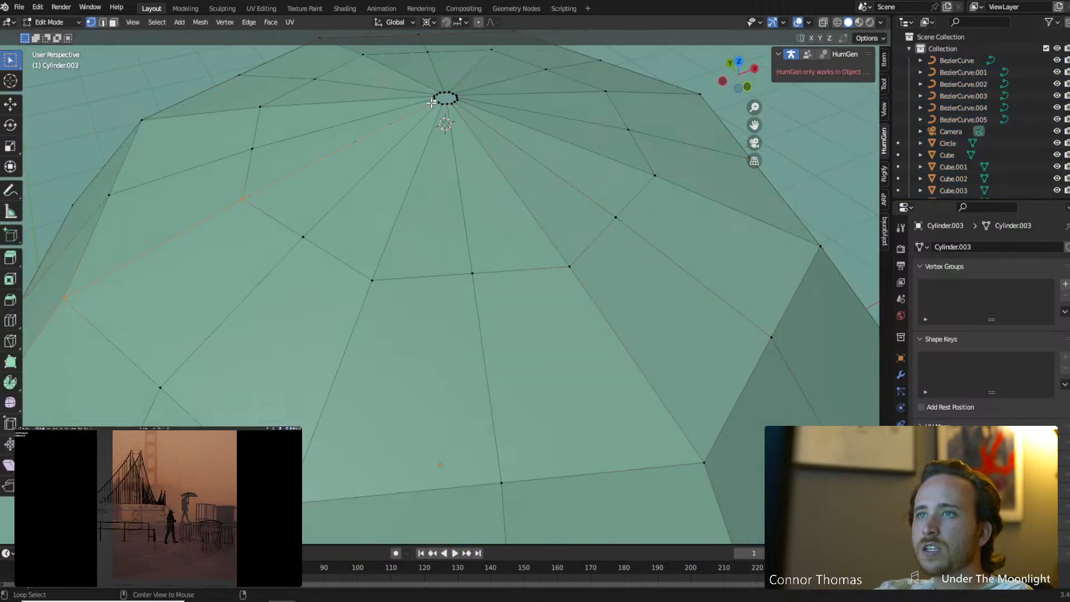
# Leave mesh editing of the umbrella and compare its shape with the reference silhouette through the scene camera.
pyautogui.keyDown('alt'); pyautogui.keyDown('shift'); pyautogui.click(438, 98); pyautogui.keyUp('shift'); pyautogui.keyUp('alt')
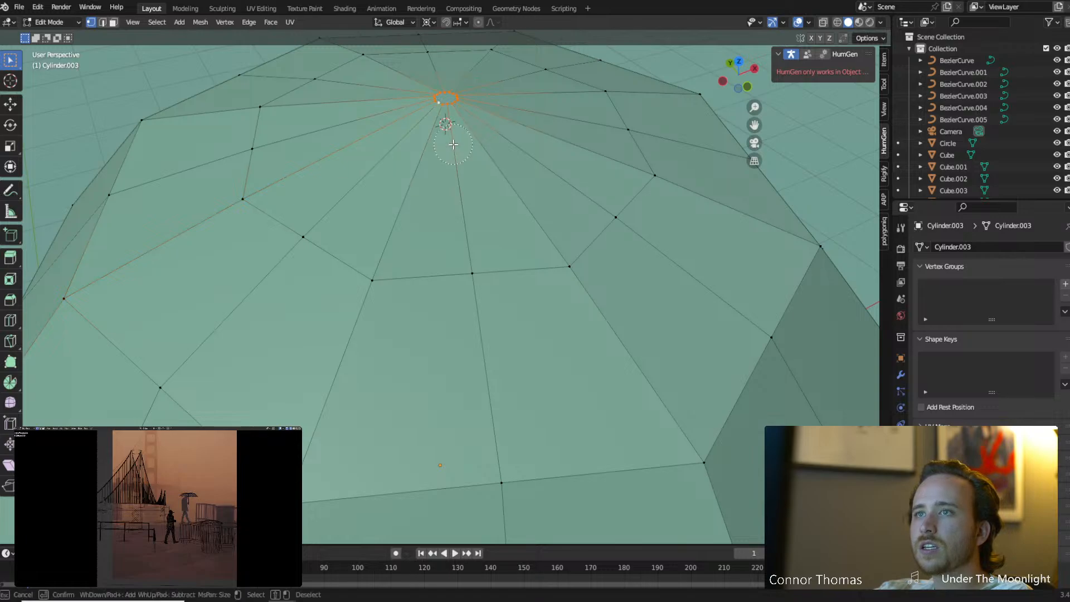
pyautogui.press('Tab')
pyautogui.scroll(-5, 535, 195)
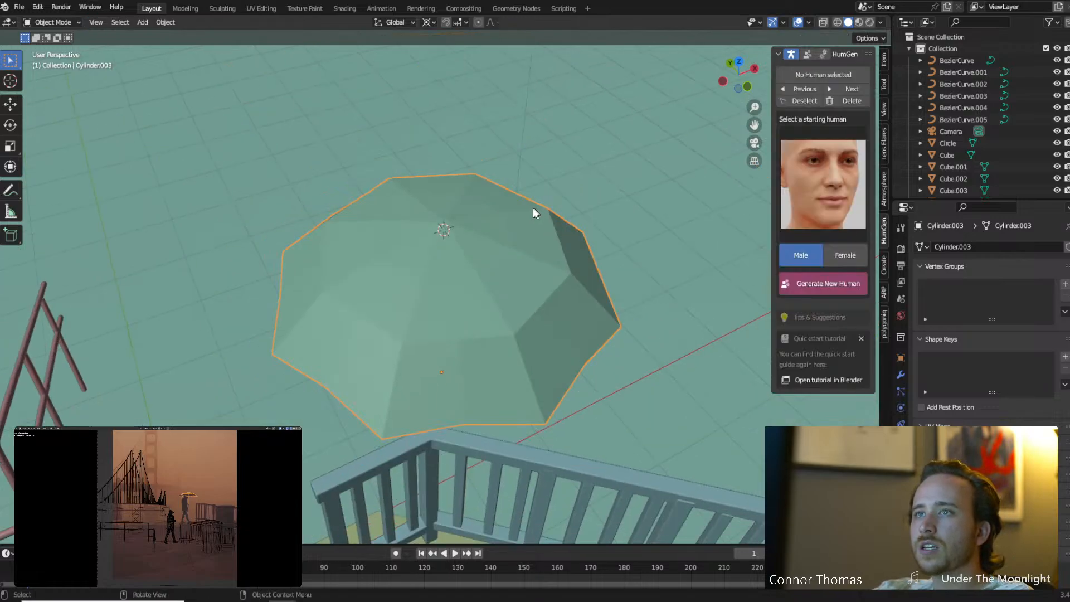
pyautogui.moveTo(597, 325); pyautogui.dragTo(502, 245, button='middle')
pyautogui.press('KP_0')
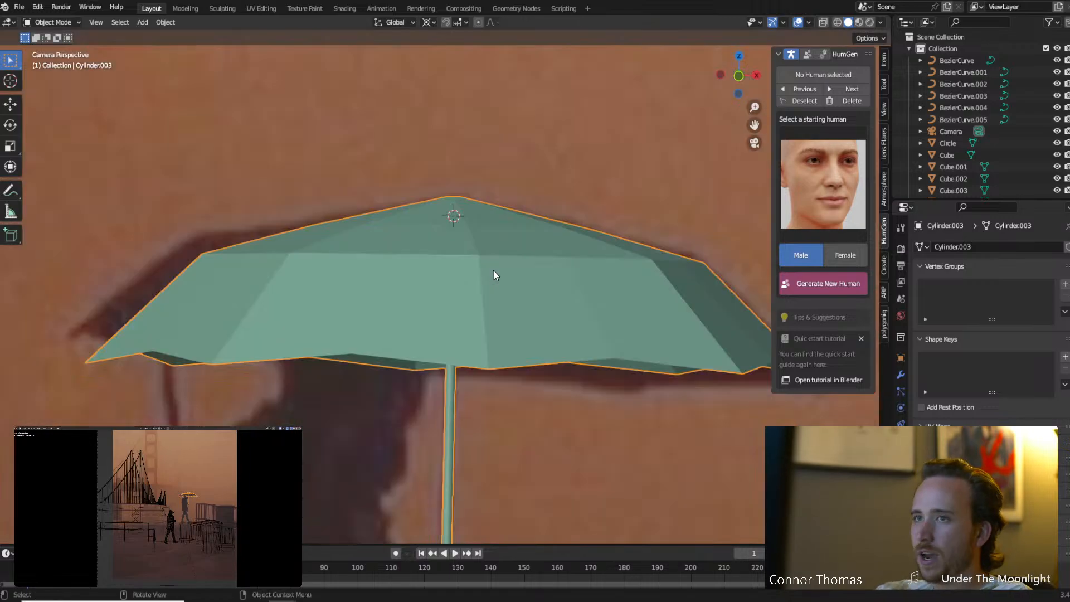
pyautogui.scroll(-3, 503, 357)
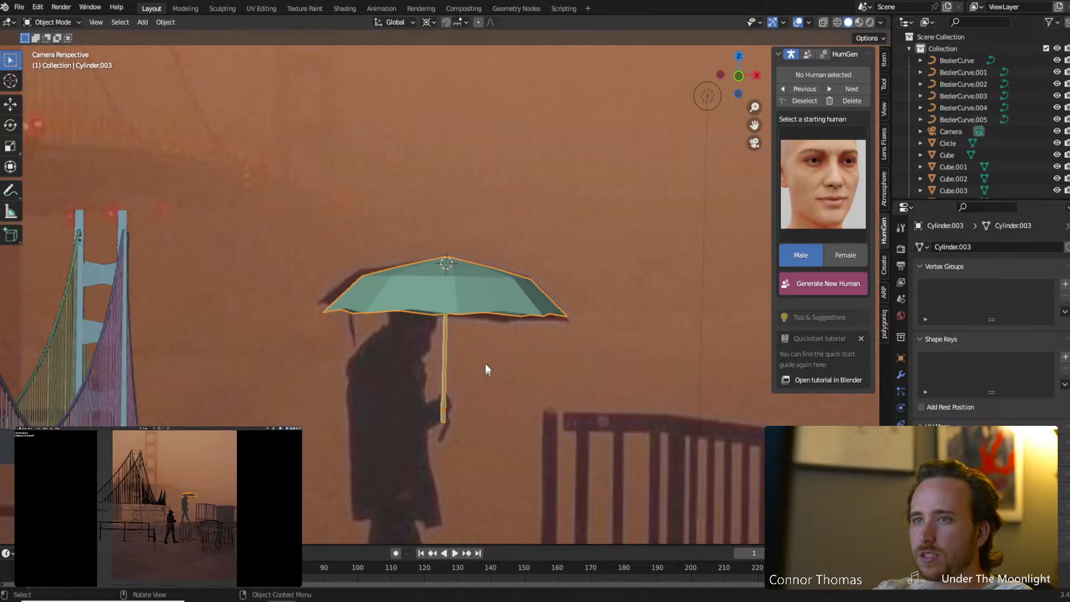
# Move the umbrella from the background silhouette to the foreground figure's raised hand in camera view.
pyautogui.press('KP_0')
pyautogui.scroll(-6, 485, 363)
pyautogui.press('KP_0')
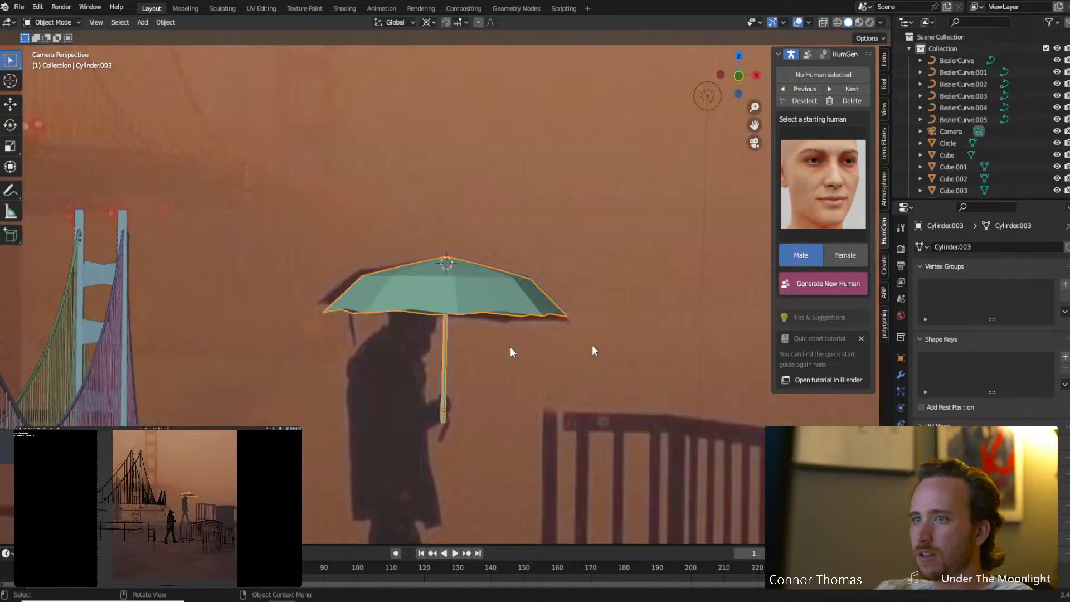
pyautogui.scroll(-6, 510, 349)
pyautogui.keyDown('shift'); pyautogui.moveTo(496, 362); pyautogui.dragTo(556, 286, button='middle'); pyautogui.keyUp('shift')
pyautogui.press('g')
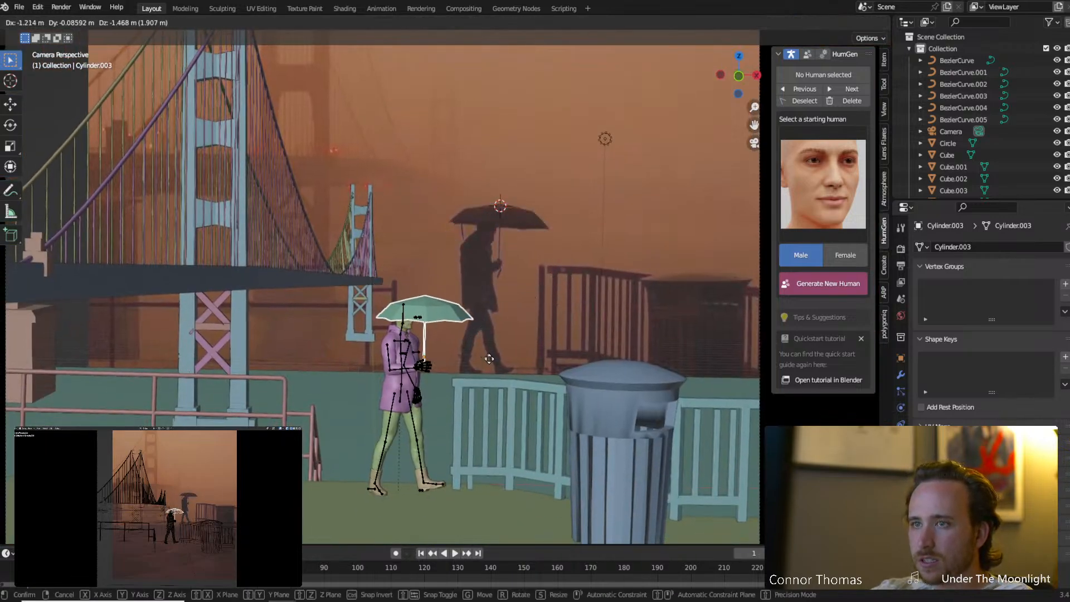
pyautogui.click(497, 326)
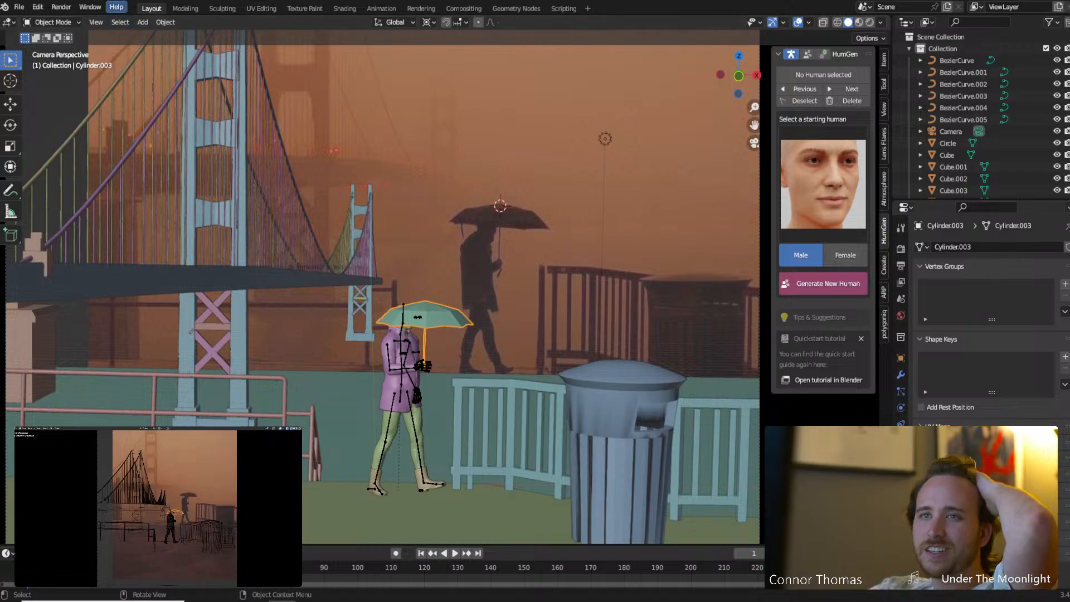
# Set the transform pivot to Median Point and scale the umbrella up to suit the foreground figure.
pyautogui.click(426, 21)
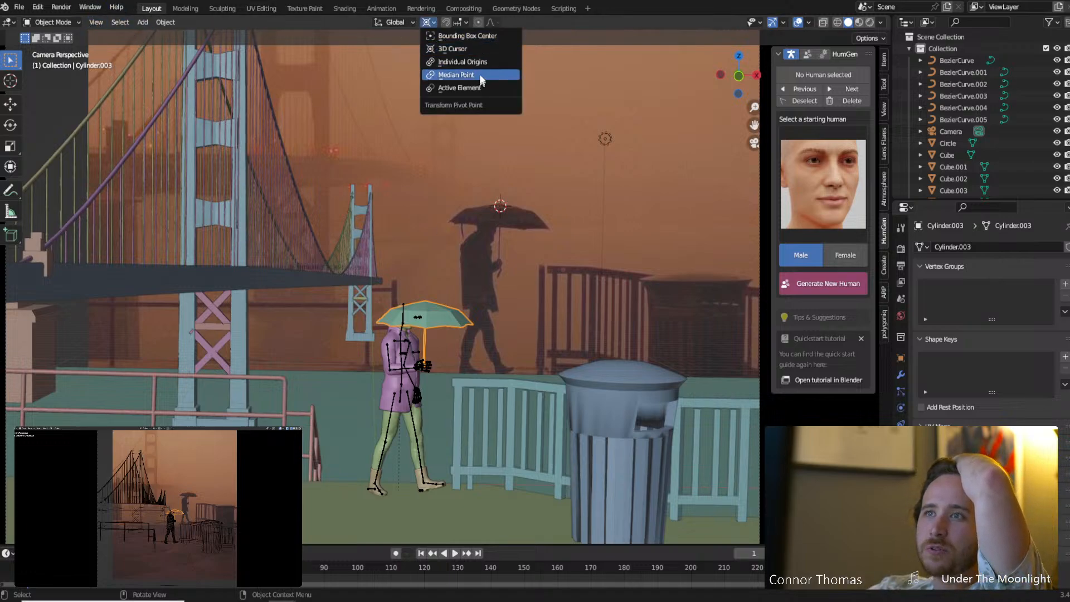
pyautogui.click(480, 70)
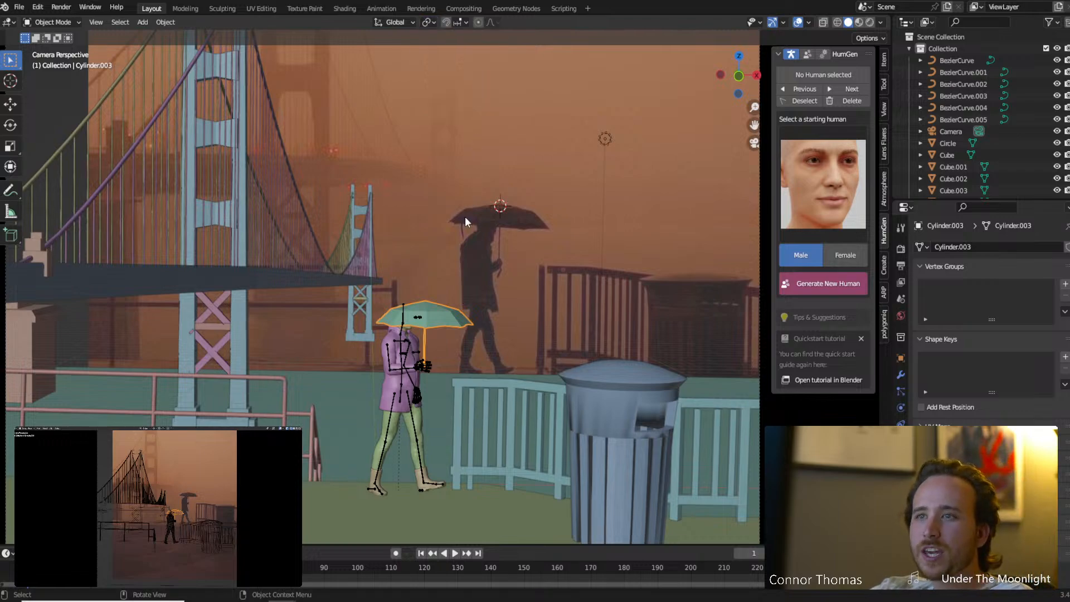
pyautogui.press('s')
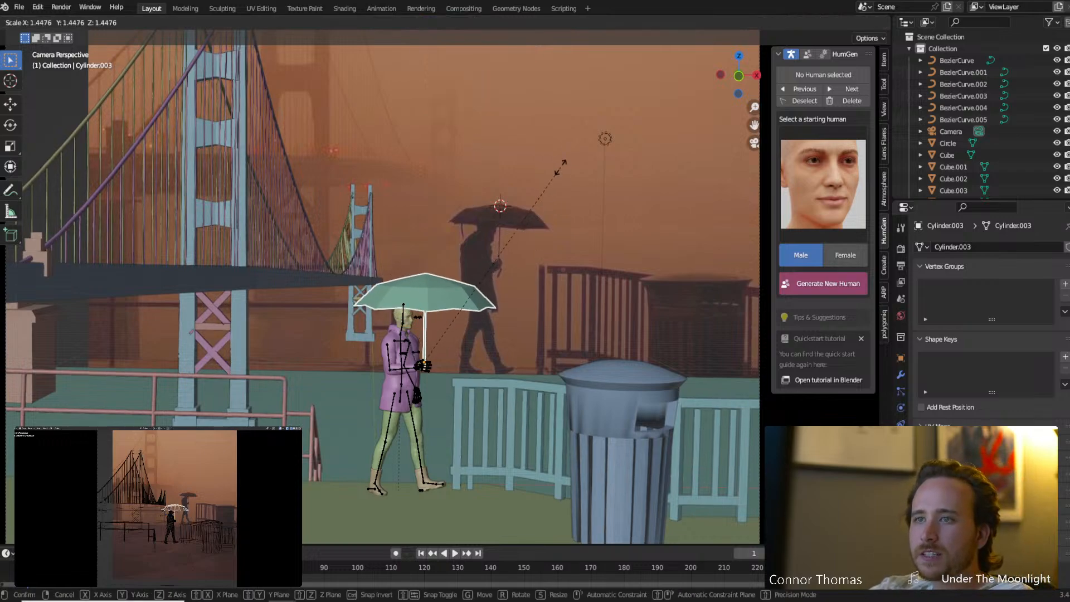
pyautogui.click(551, 195)
pyautogui.scroll(5, 502, 212)
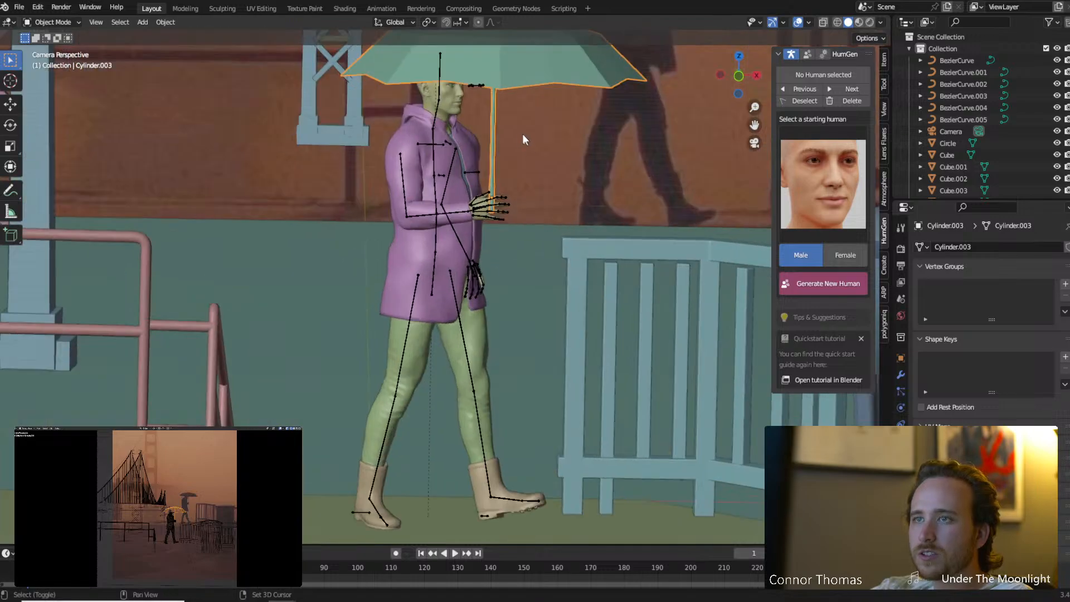
# Line up the umbrella's handle with the figure's raised hand, shifting it along the global Y axis for depth.
pyautogui.press('g')
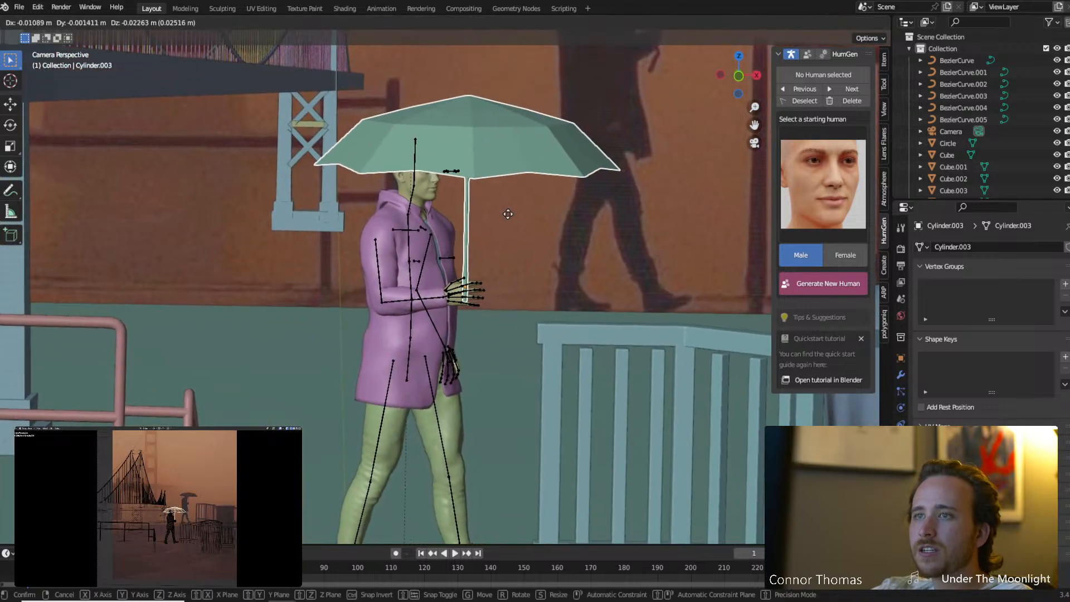
pyautogui.click(504, 212)
pyautogui.moveTo(504, 212); pyautogui.dragTo(423, 238, button='middle')
pyautogui.press('g')
pyautogui.press('y')
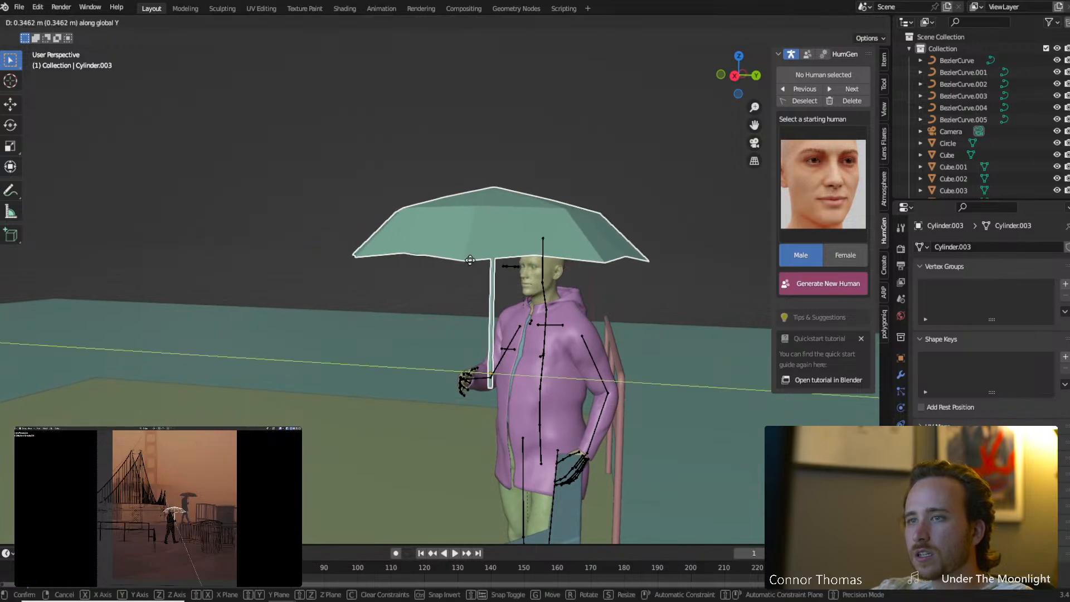
pyautogui.click(455, 267)
# Tilt the umbrella over the figure and shift its handle back into the raised hand.
pyautogui.press('r')
pyautogui.click(490, 268)
pyautogui.moveTo(518, 271); pyautogui.dragTo(749, 312, button='middle')
pyautogui.moveTo(591, 304); pyautogui.dragTo(516, 298, button='middle')
pyautogui.scroll(5, 553, 333)
pyautogui.press('g')
pyautogui.click(547, 297)
pyautogui.press('KP_0')
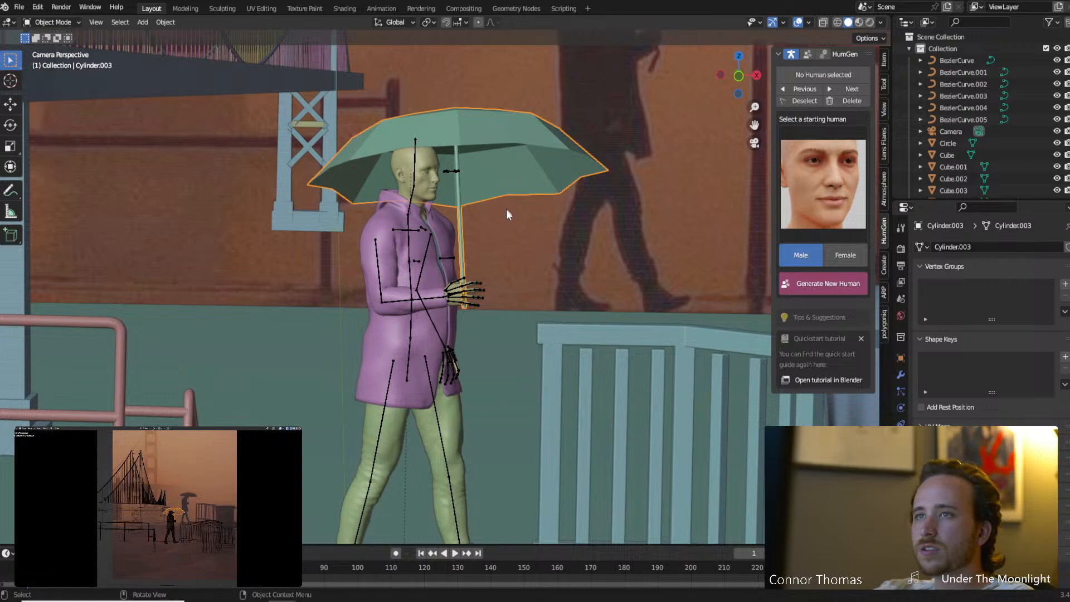
# Refine the umbrella's tilt with a trackball rotation in camera view.
pyautogui.press('r')
pyautogui.press('r')
pyautogui.click(497, 291)
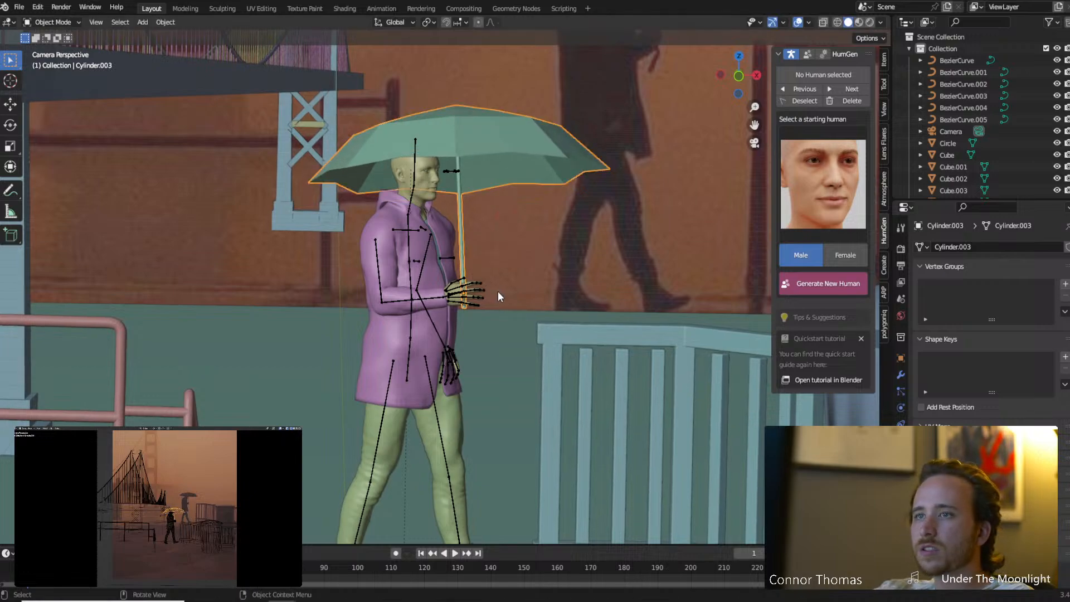
# Put the figure's rig in Pose Mode and select the first index finger bone of the right hand, f_index.01.R.
pyautogui.scroll(5, 501, 293)
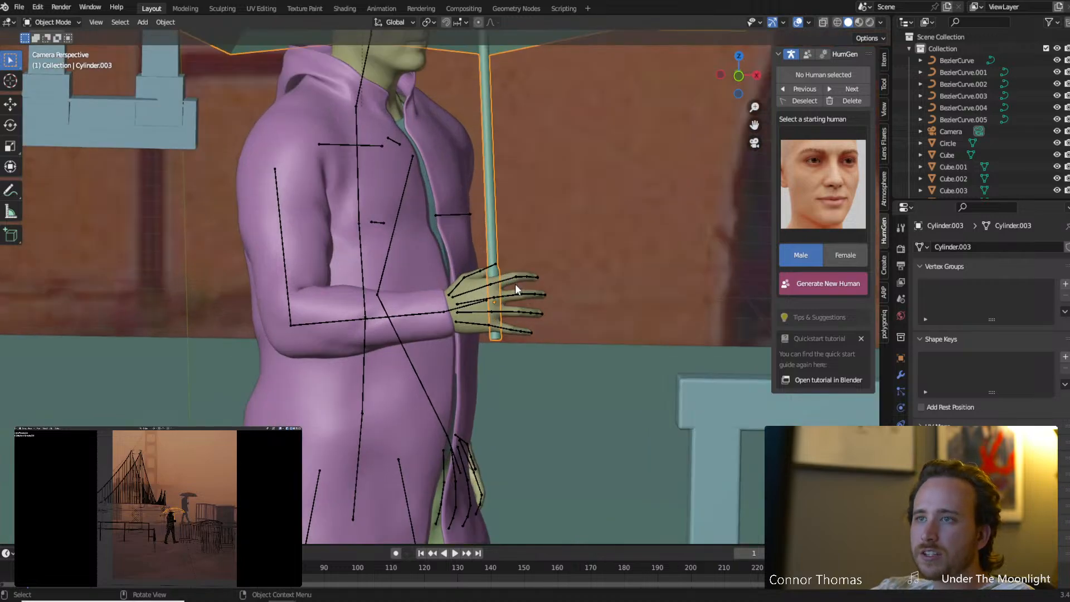
pyautogui.click(515, 283)
pyautogui.hotkey('ctrl', 'Tab')
pyautogui.press('KP_0')
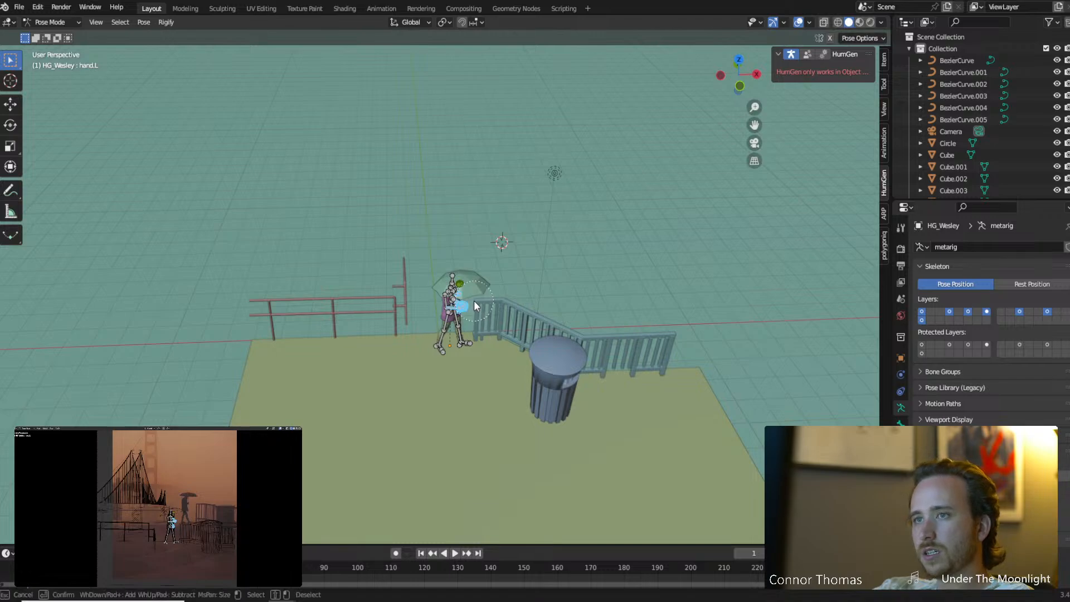
pyautogui.press('KP_Decimal')
pyautogui.press('a')
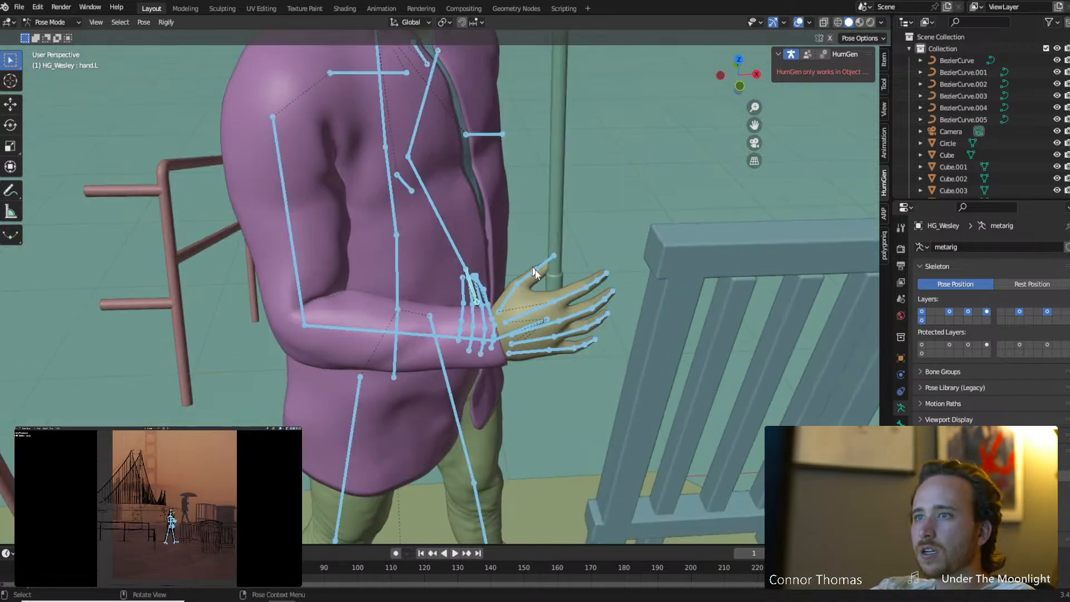
pyautogui.press('a')
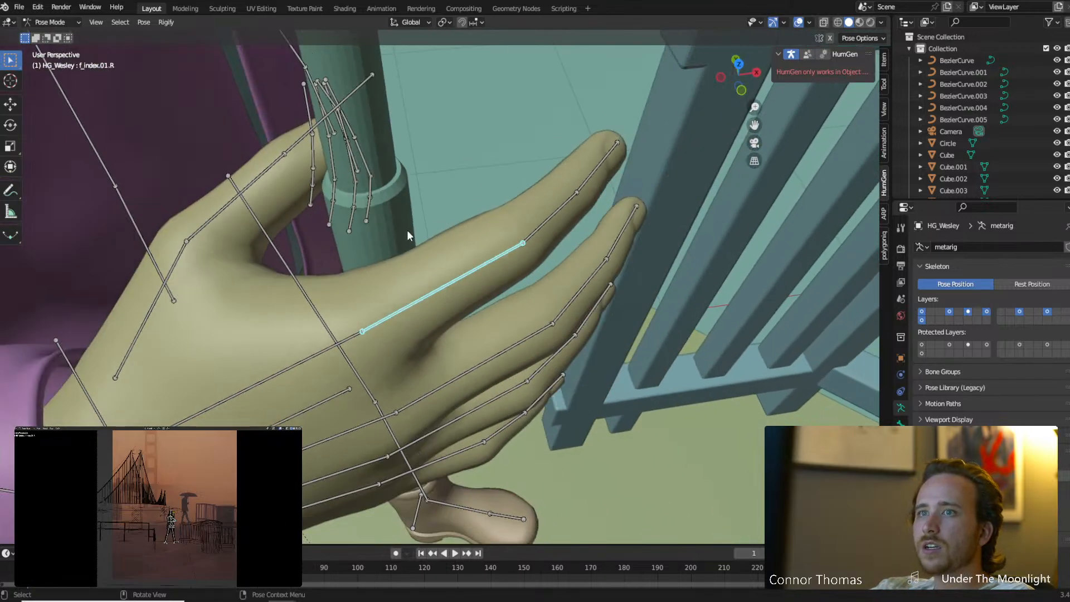
pyautogui.moveTo(416, 235); pyautogui.dragTo(355, 199, button='middle')
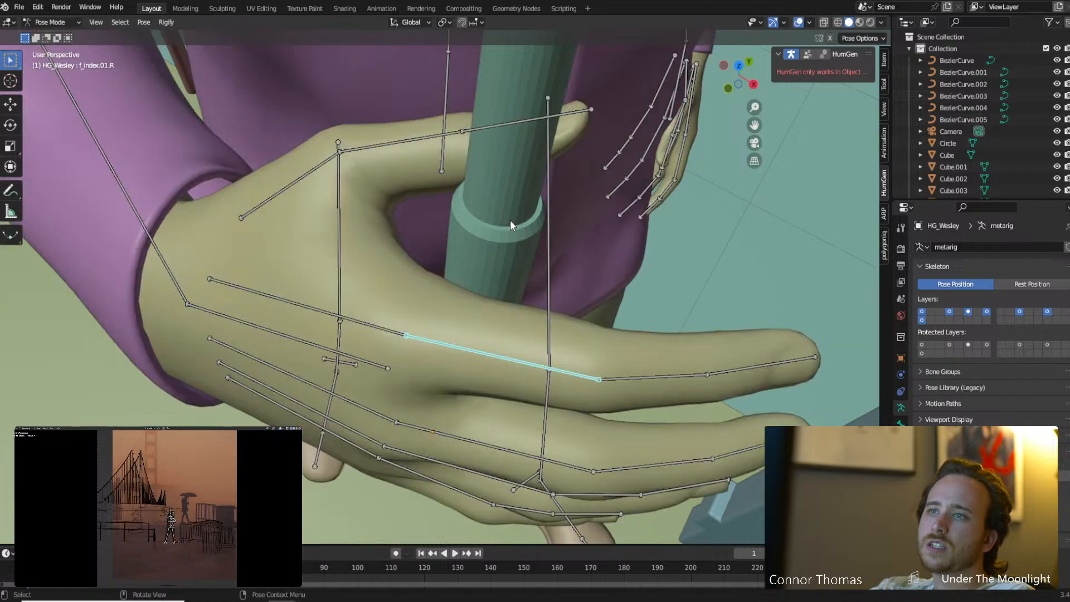
# Return to Object Mode and move the umbrella so its handle rests between the thumb and palm.
pyautogui.hotkey('ctrl', 'Tab')
pyautogui.click(508, 226)
pyautogui.moveTo(508, 226); pyautogui.dragTo(658, 179, button='middle')
pyautogui.press('g')
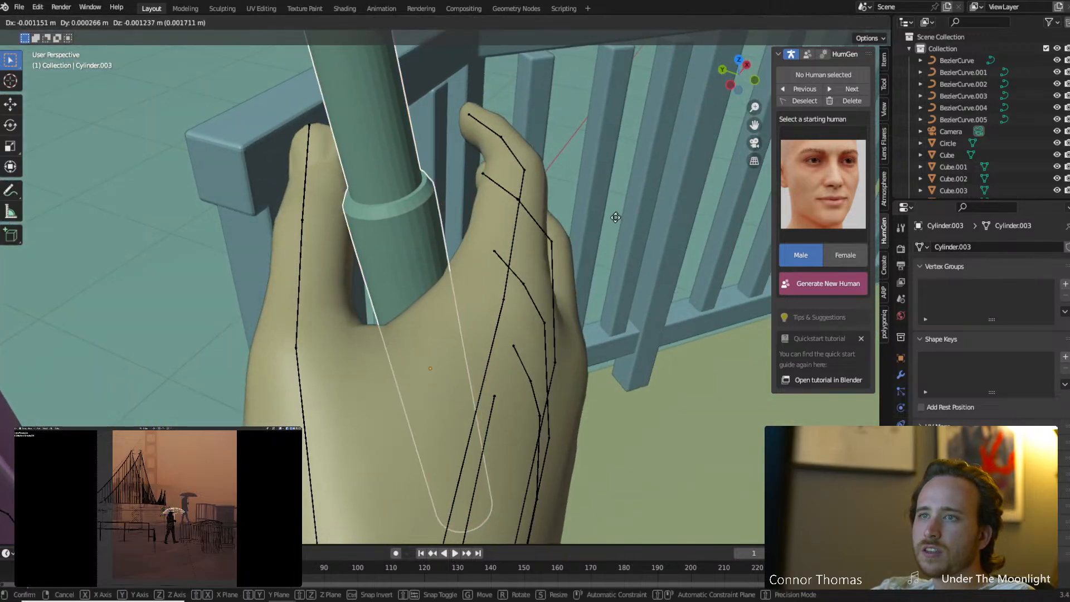
pyautogui.click(615, 244)
pyautogui.moveTo(578, 244); pyautogui.dragTo(410, 229, button='middle')
pyautogui.press('g')
pyautogui.click(492, 213)
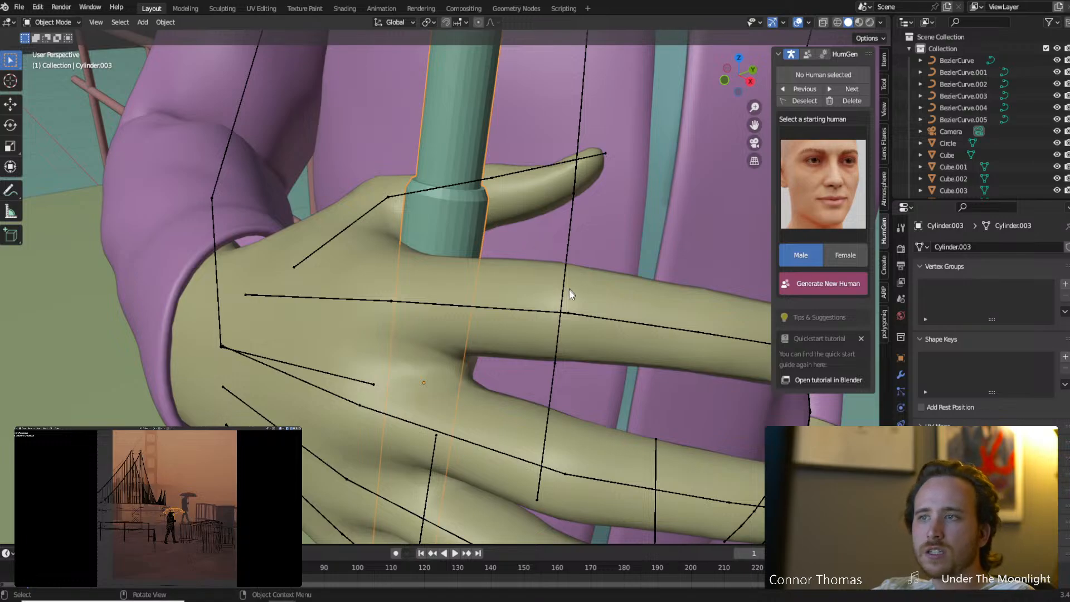
# Pose the figure's rig again, rotating bone f_index.01.R to bend the index finger's base toward the handle.
pyautogui.click(532, 309)
pyautogui.hotkey('ctrl', 'Tab')
pyautogui.click(539, 306)
pyautogui.moveTo(538, 306); pyautogui.dragTo(580, 400, button='middle')
pyautogui.press('r')
pyautogui.click(632, 233)
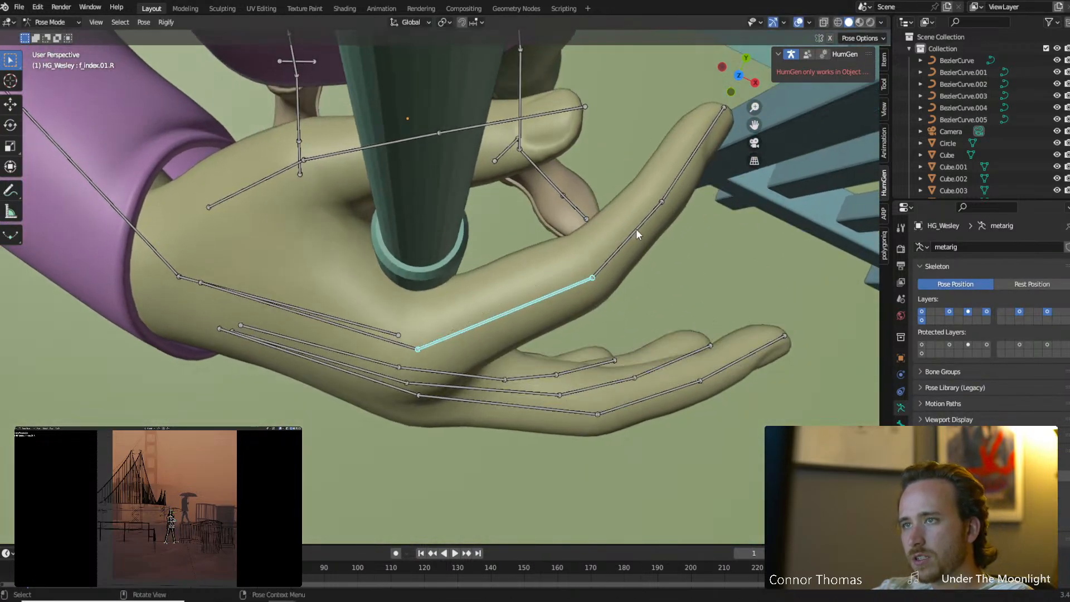
# Rotate bones f_index.02.R and f_index.03.R to curl the rest of the index finger around the handle.
pyautogui.click(636, 229)
pyautogui.moveTo(637, 230); pyautogui.dragTo(698, 255, button='middle')
pyautogui.press('r')
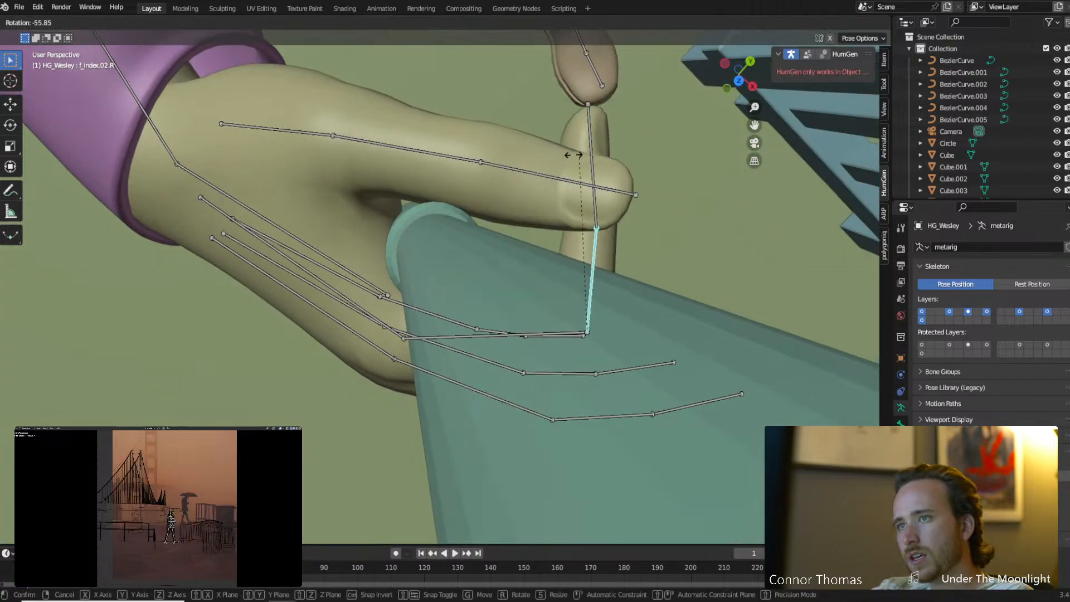
pyautogui.click(518, 167)
pyautogui.click(552, 202)
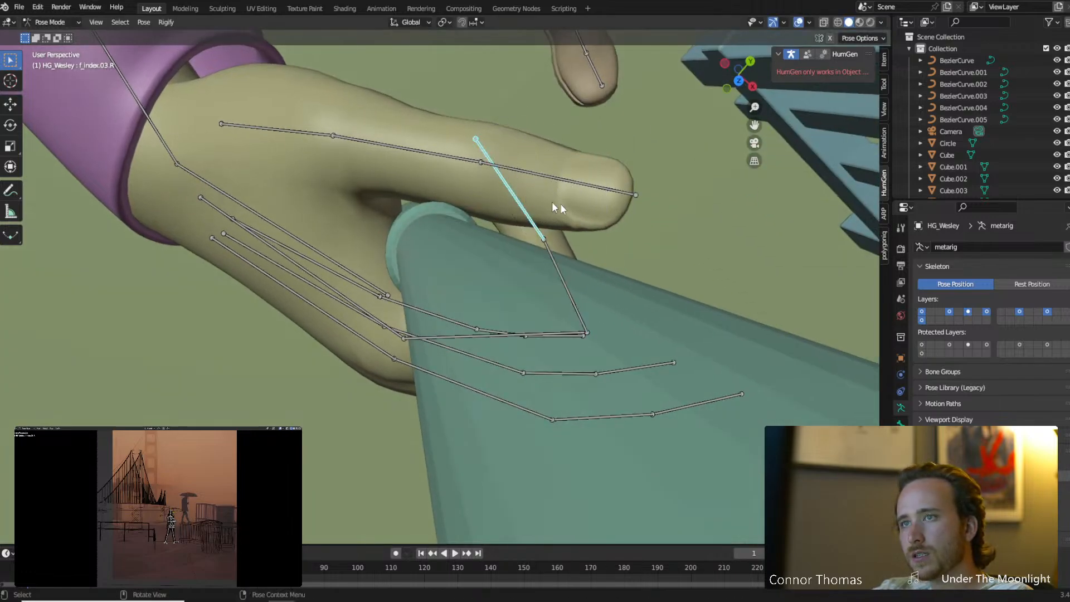
pyautogui.press('r')
pyautogui.click(581, 175)
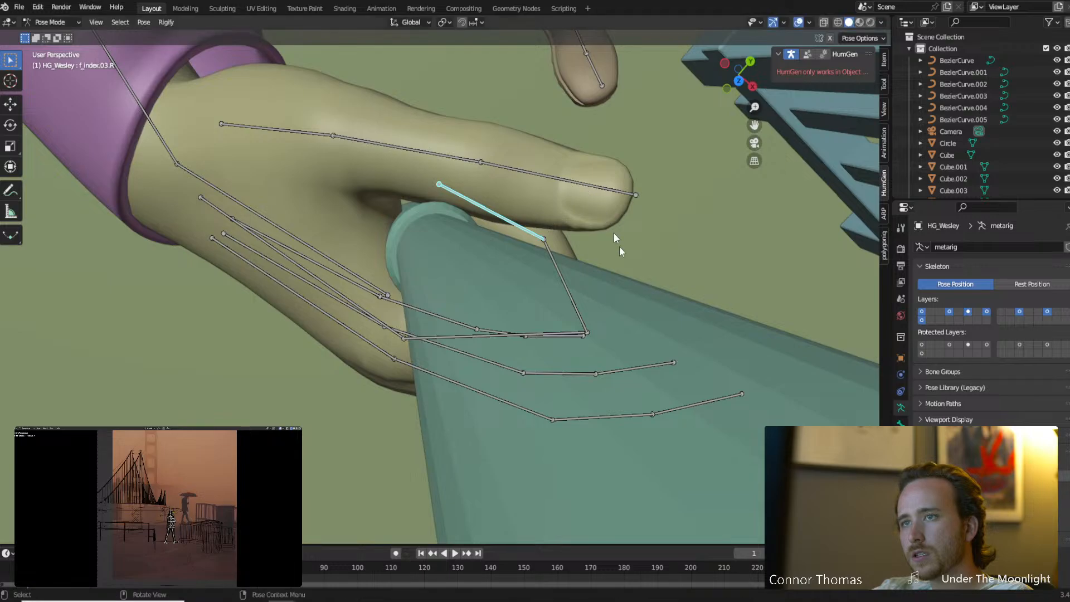
pyautogui.moveTo(619, 246)
pyautogui.mouseDown(button='middle')
pyautogui.moveTo(609, 260)
pyautogui.moveTo(615, 234)
pyautogui.moveTo(620, 267)
pyautogui.mouseUp(button='middle')
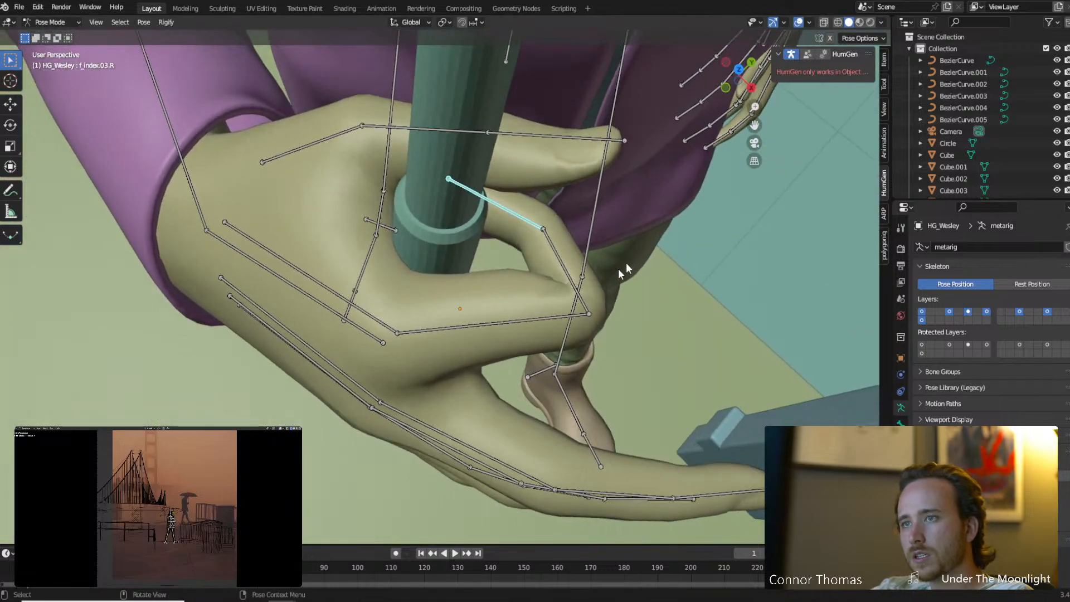
# Tighten the index finger's grip by rotating bones f_index.01.R and f_index.02.R further.
pyautogui.click(555, 319)
pyautogui.moveTo(554, 319); pyautogui.dragTo(587, 297, button='middle')
pyautogui.press('r')
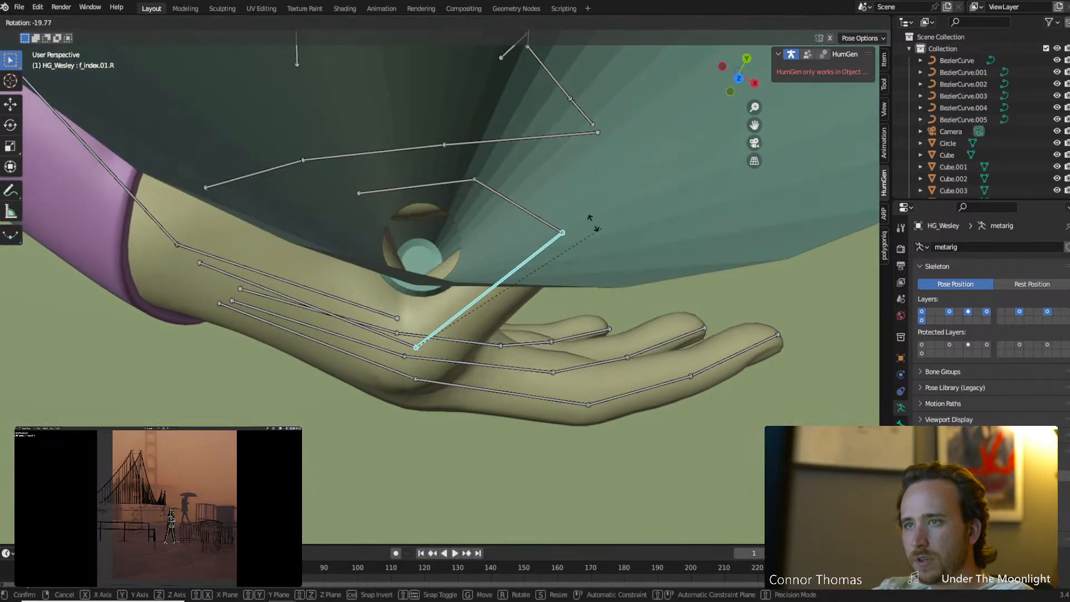
pyautogui.click(574, 223)
pyautogui.moveTo(574, 224)
pyautogui.mouseDown(button='middle')
pyautogui.moveTo(586, 241)
pyautogui.moveTo(579, 232)
pyautogui.mouseUp(button='middle')
pyautogui.click(521, 221)
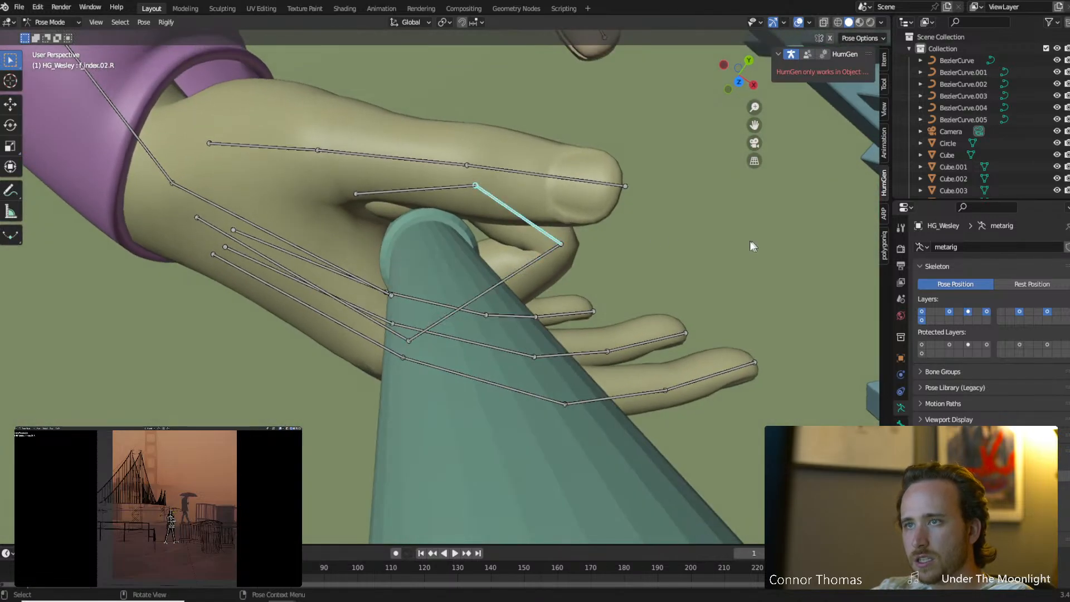
pyautogui.press('r')
pyautogui.click(728, 275)
# Rotate bones f_middle.01.R and f_middle.02.R to curl the middle finger around the umbrella handle.
pyautogui.moveTo(729, 275); pyautogui.dragTo(592, 321, button='middle')
pyautogui.click(455, 340)
pyautogui.moveTo(455, 339); pyautogui.dragTo(574, 251, button='middle')
pyautogui.press('r')
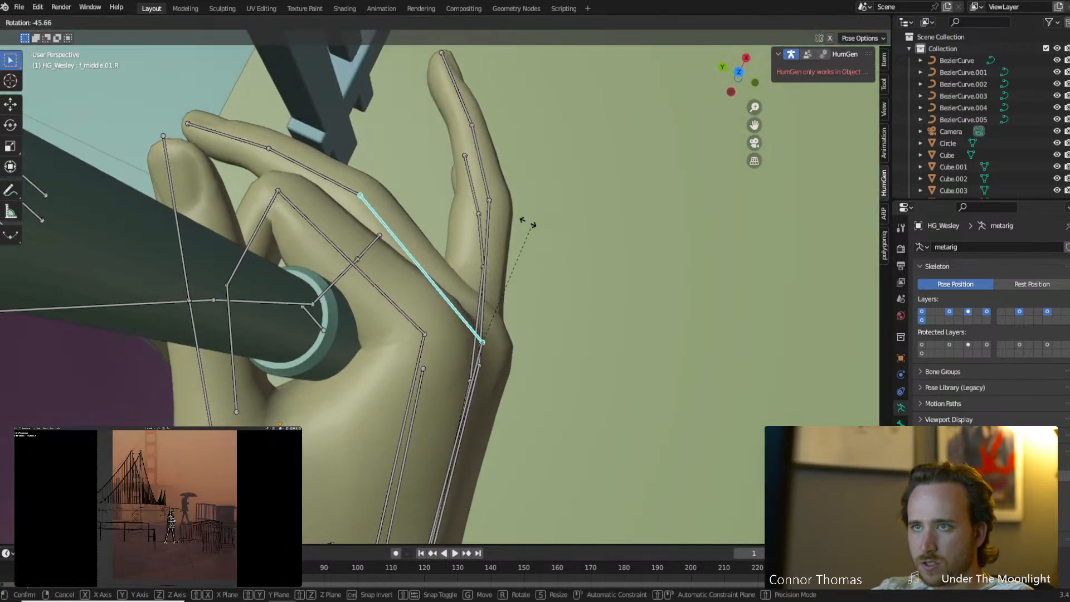
pyautogui.click(509, 220)
pyautogui.click(317, 211)
pyautogui.press('r')
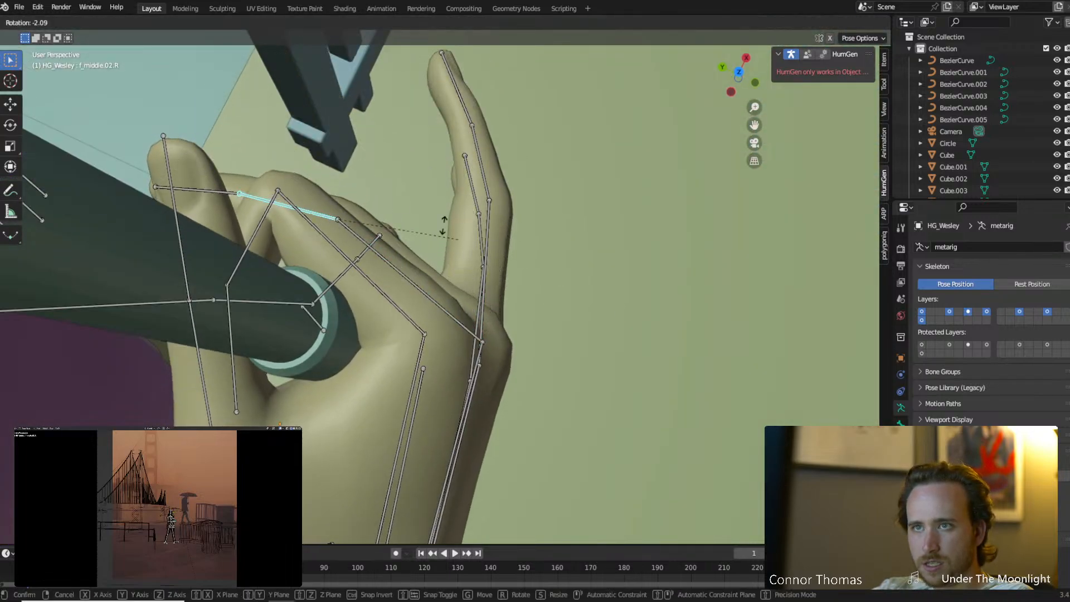
pyautogui.click(382, 170)
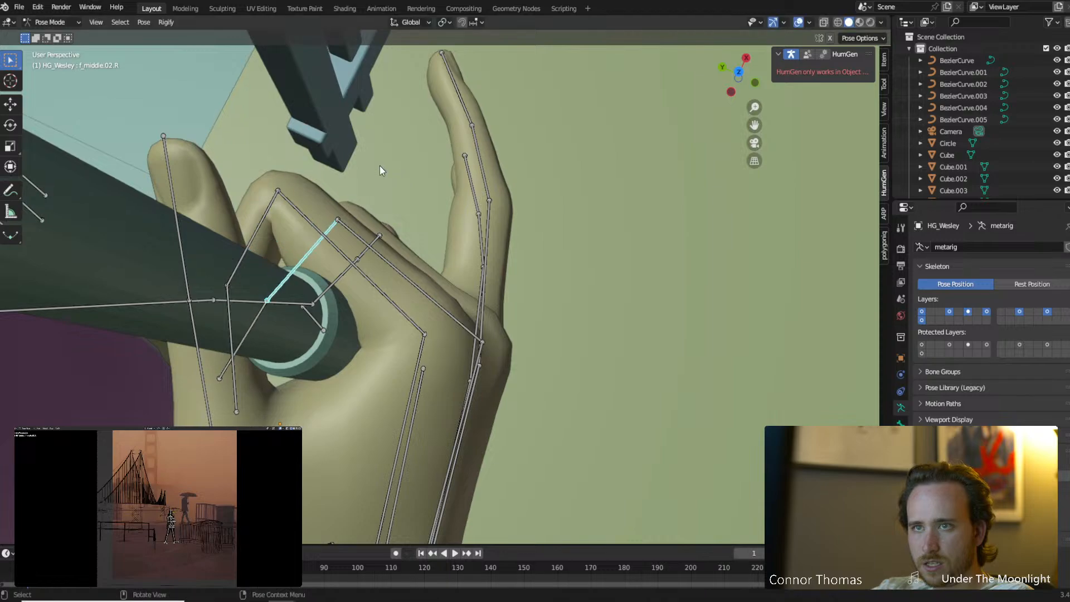
# Rotate bones f_ring.01.R and f_ring.02.R to curl the ring finger around the umbrella handle.
pyautogui.moveTo(490, 292); pyautogui.dragTo(547, 304, button='middle')
pyautogui.click(497, 286)
pyautogui.press('r')
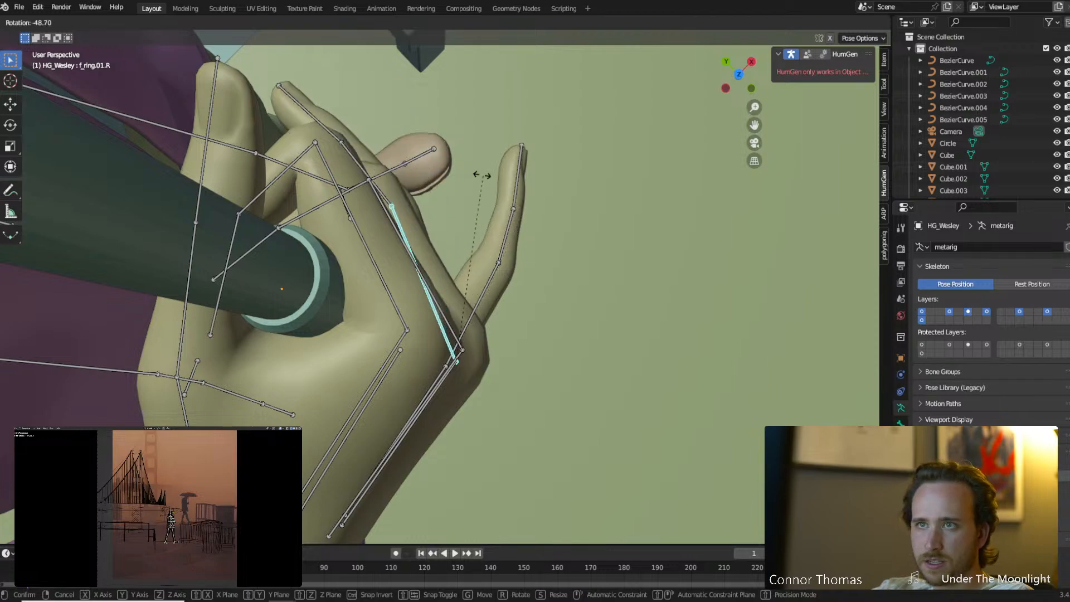
pyautogui.click(379, 214)
pyautogui.click(364, 210)
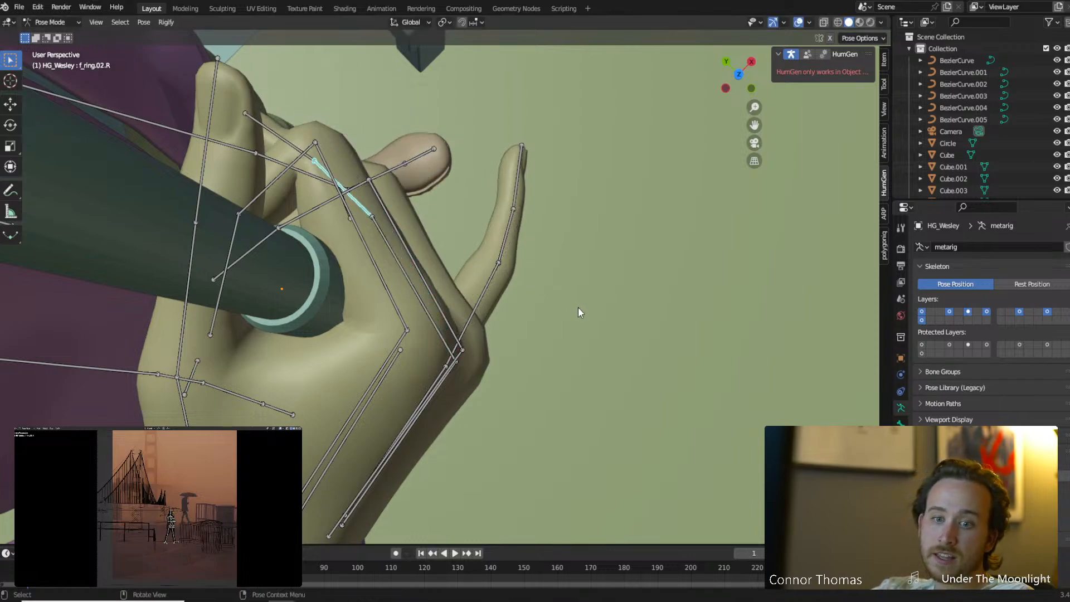
pyautogui.press('r')
pyautogui.click(429, 82)
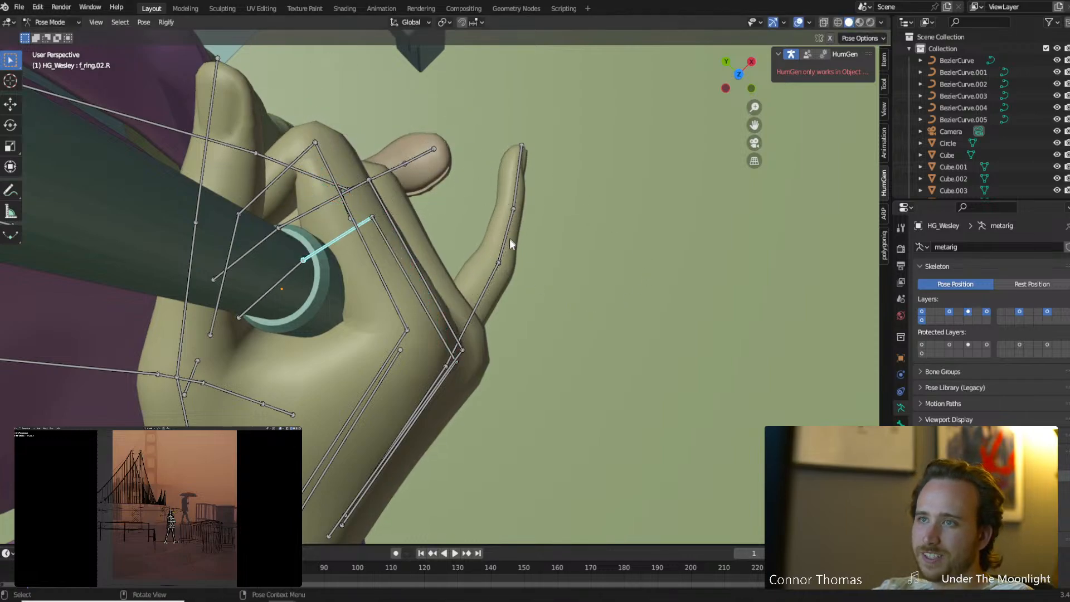
# Rotate bones f_pinky.01.R and f_pinky.02.R to curl the little finger around the umbrella handle.
pyautogui.click(490, 299)
pyautogui.press('r')
pyautogui.click(441, 178)
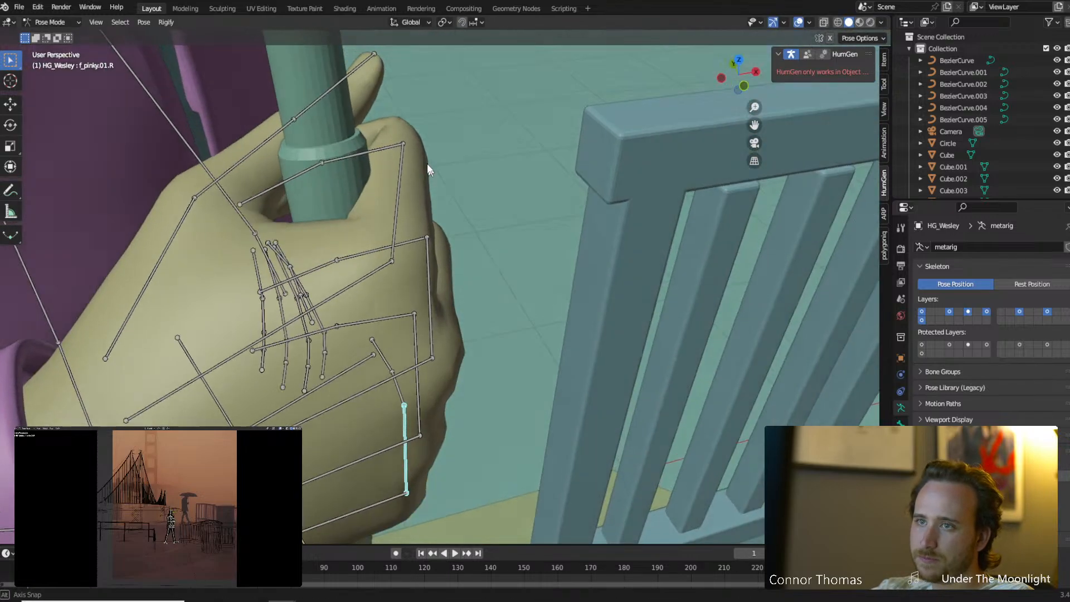
pyautogui.moveTo(428, 169); pyautogui.dragTo(397, 259, button='middle')
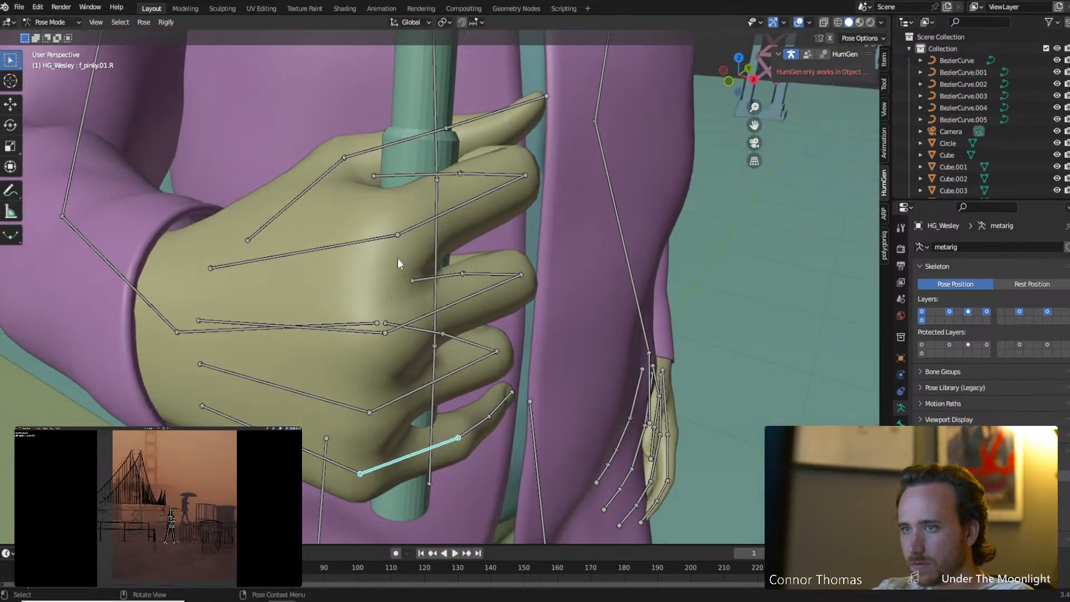
pyautogui.click(475, 423)
pyautogui.moveTo(468, 385); pyautogui.dragTo(527, 73, button='middle')
pyautogui.press('r')
pyautogui.click(445, 506)
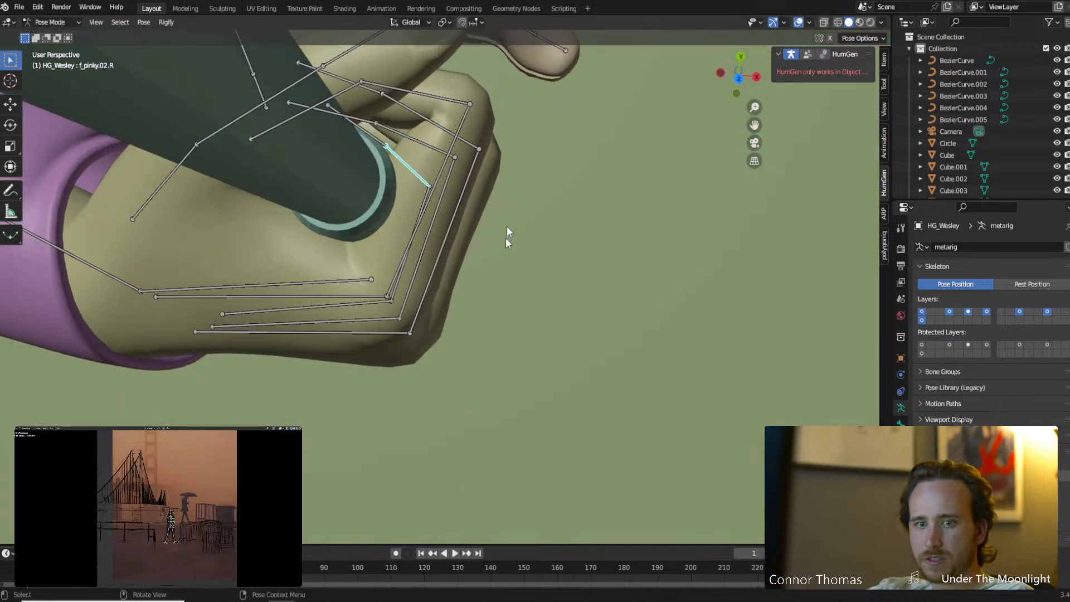
# Return the posed figure's rig to Object Mode and clear the selection.
pyautogui.scroll(-5, 412, 277)
pyautogui.press('Tab')
pyautogui.scroll(-3, 428, 309)
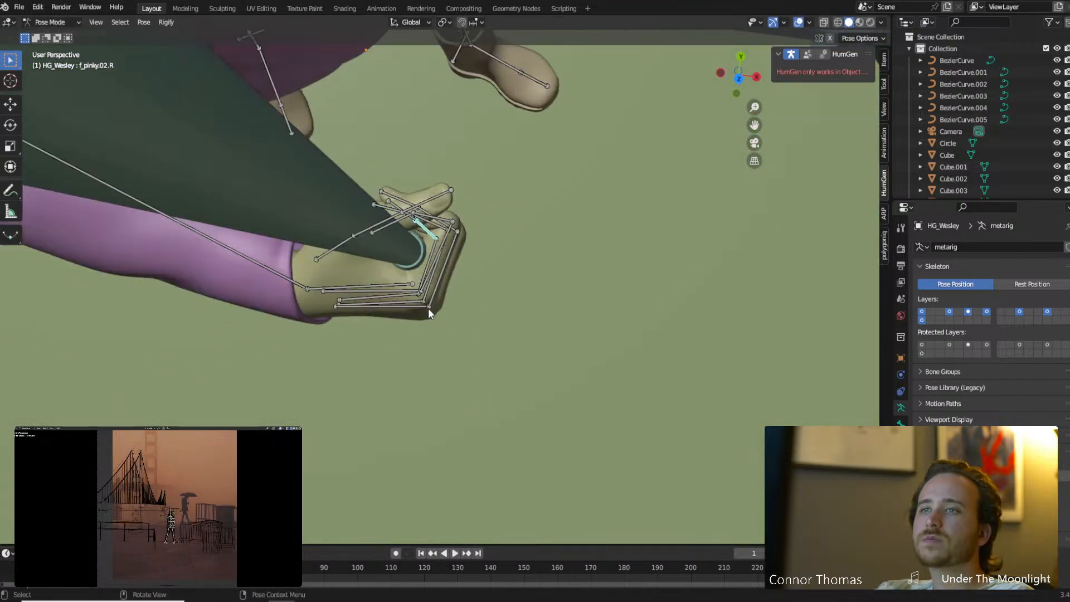
pyautogui.press('Tab')
pyautogui.scroll(3, 432, 346)
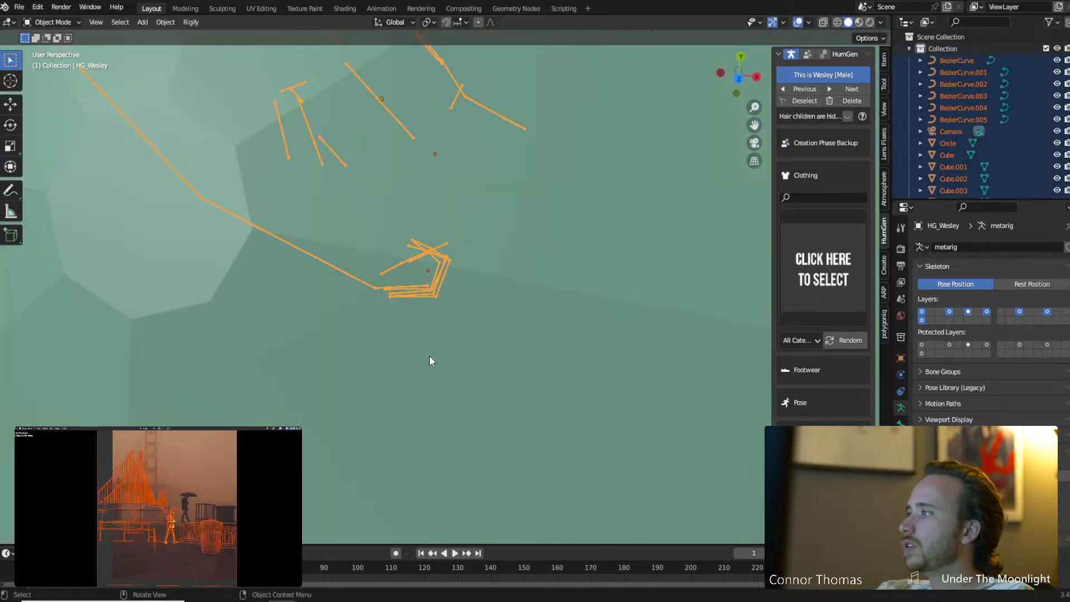
pyautogui.click(431, 361)
pyautogui.moveTo(440, 366); pyautogui.dragTo(547, 223, button='middle')
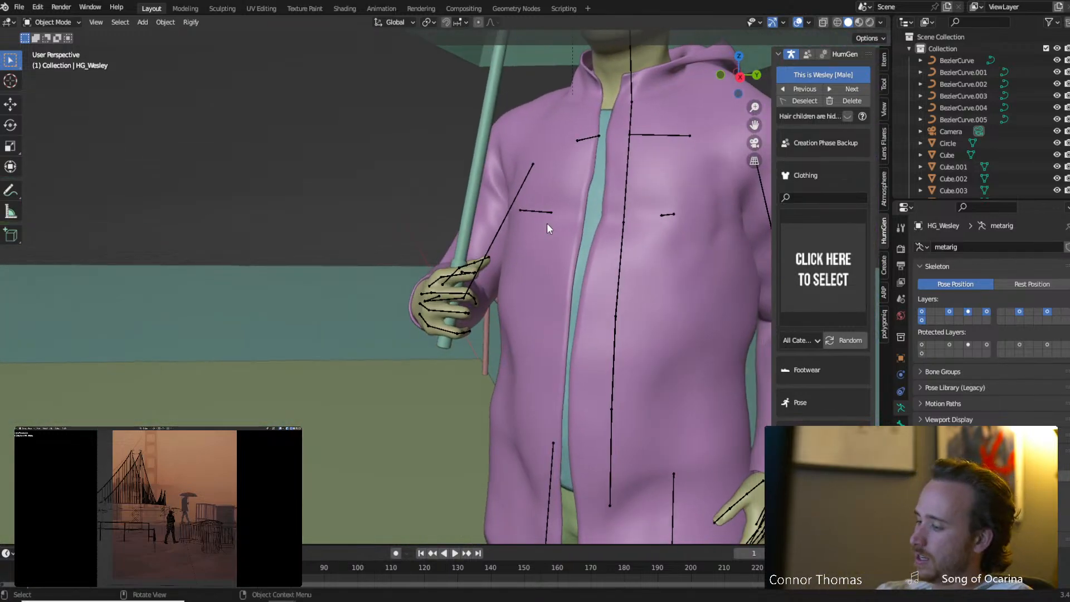
# Hide the viewport overlays and examine the figure's umbrella grip from the camera view with nothing selected.
pyautogui.press('KP_0')
pyautogui.press('a')
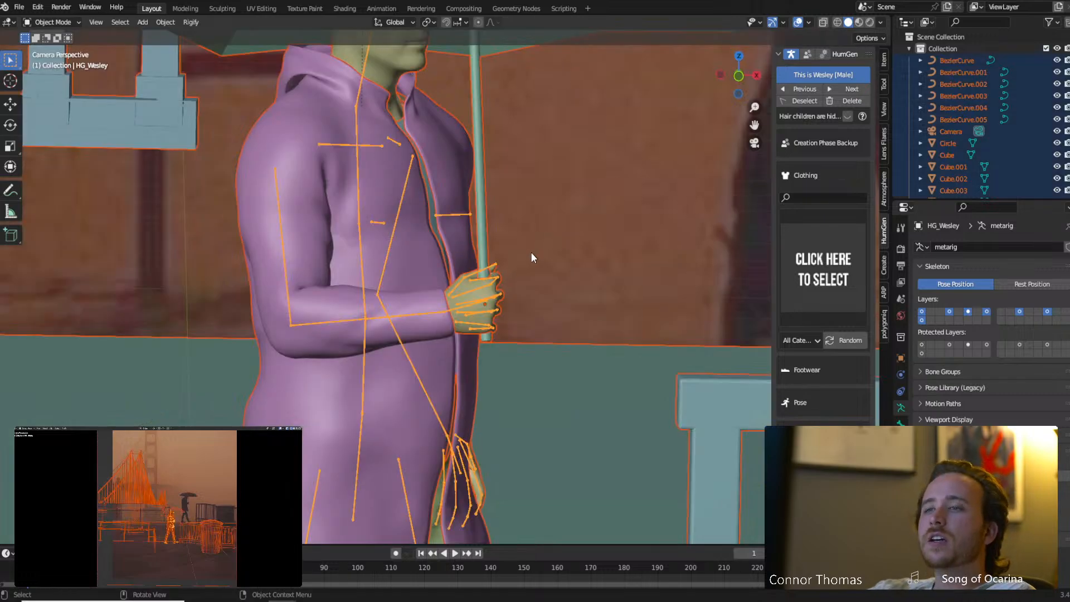
pyautogui.hotkey('alt', 'a')
pyautogui.click(798, 22)
pyautogui.scroll(-8, 556, 176)
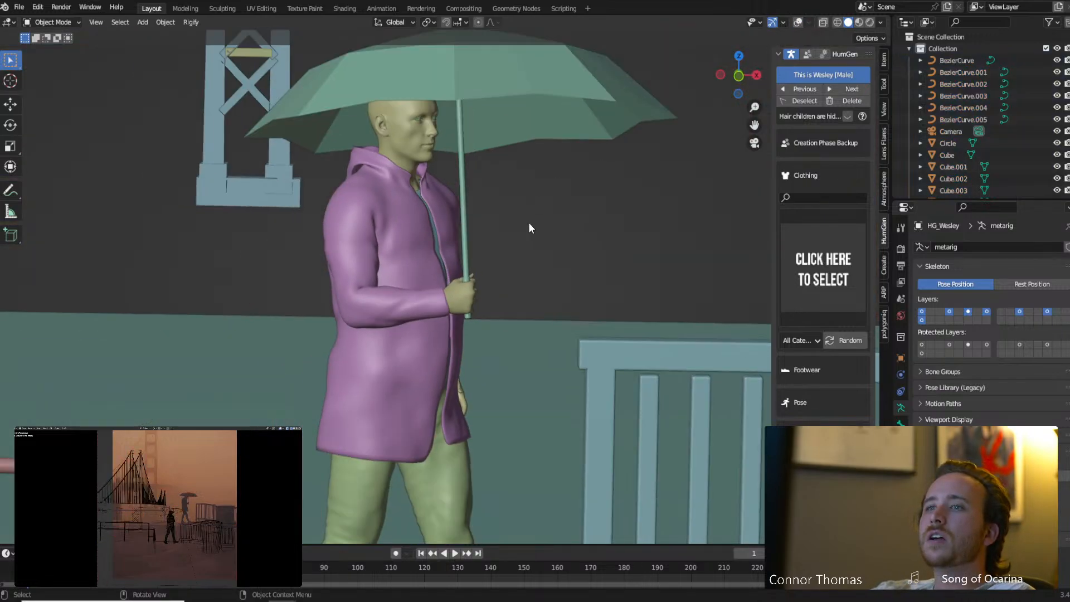
pyautogui.moveTo(484, 219); pyautogui.dragTo(457, 227, button='middle')
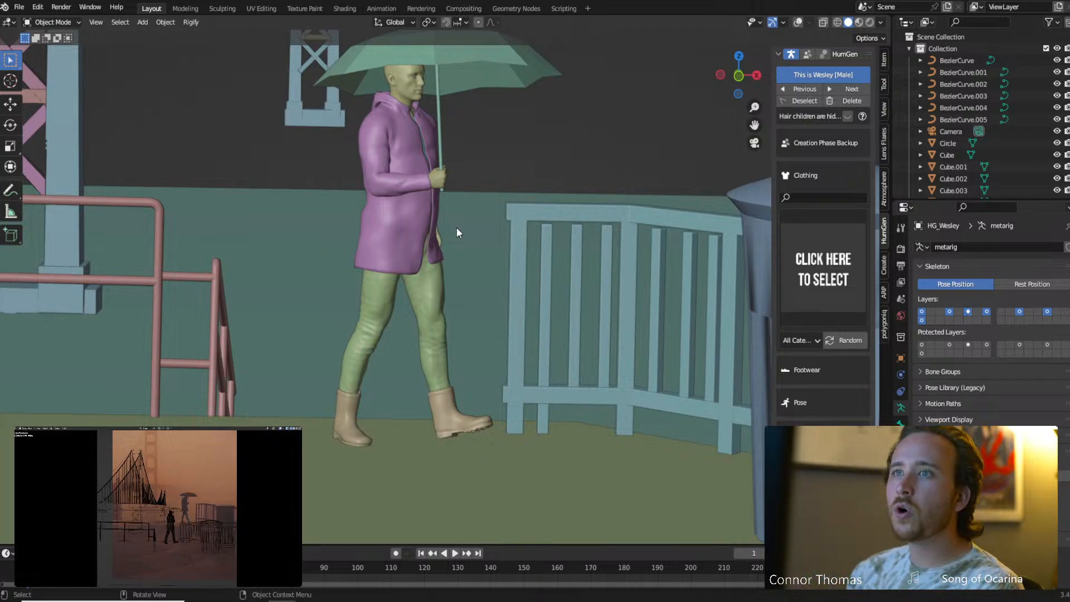
pyautogui.scroll(-2, 390, 227)
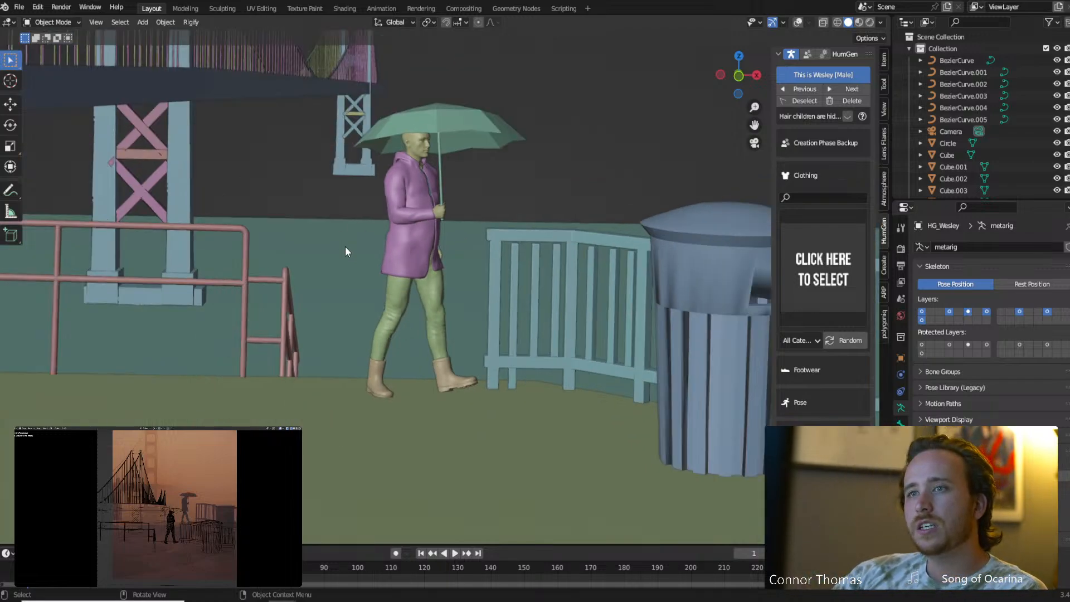
# Select the large water plane and show it with the whole bridge in a wireframe right-side view.
pyautogui.click(345, 246)
pyautogui.press('s')
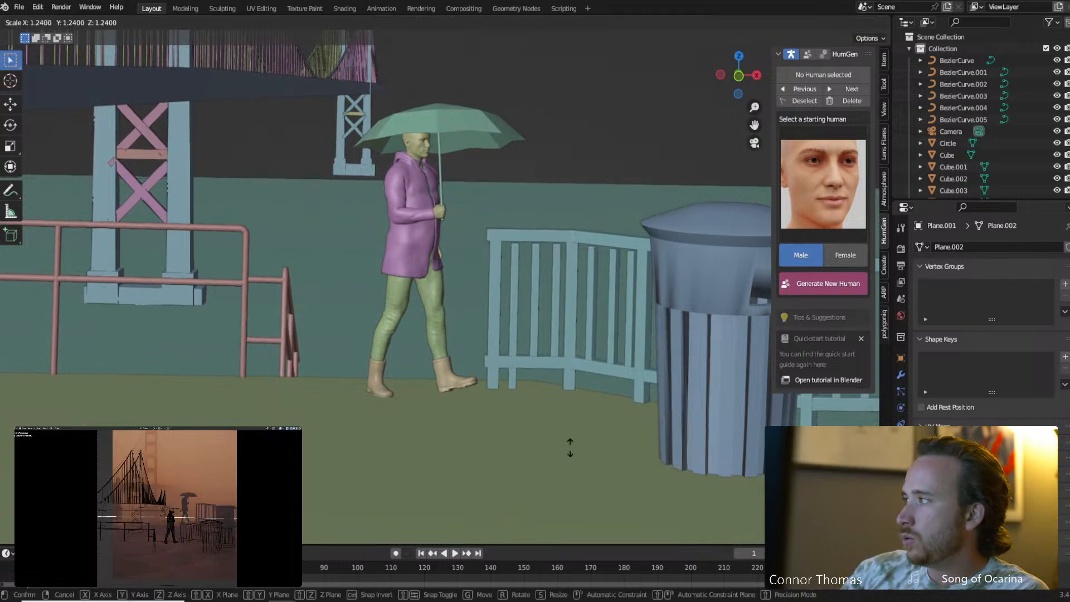
pyautogui.press('Escape')
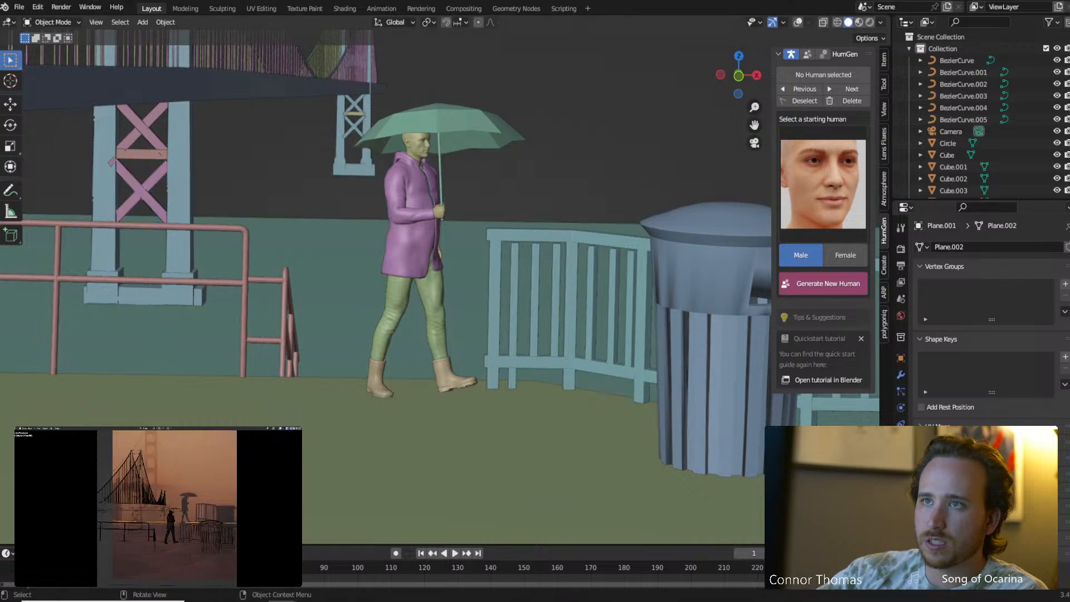
pyautogui.moveTo(339, 101); pyautogui.dragTo(368, 136, button='middle')
pyautogui.scroll(-20, 365, 133)
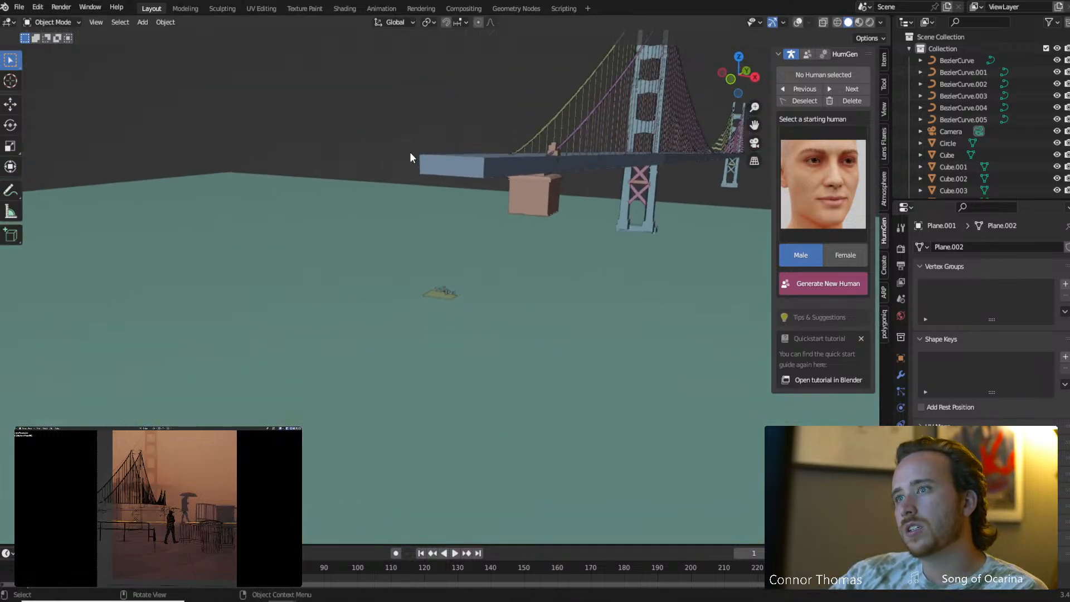
pyautogui.scroll(-6, 472, 199)
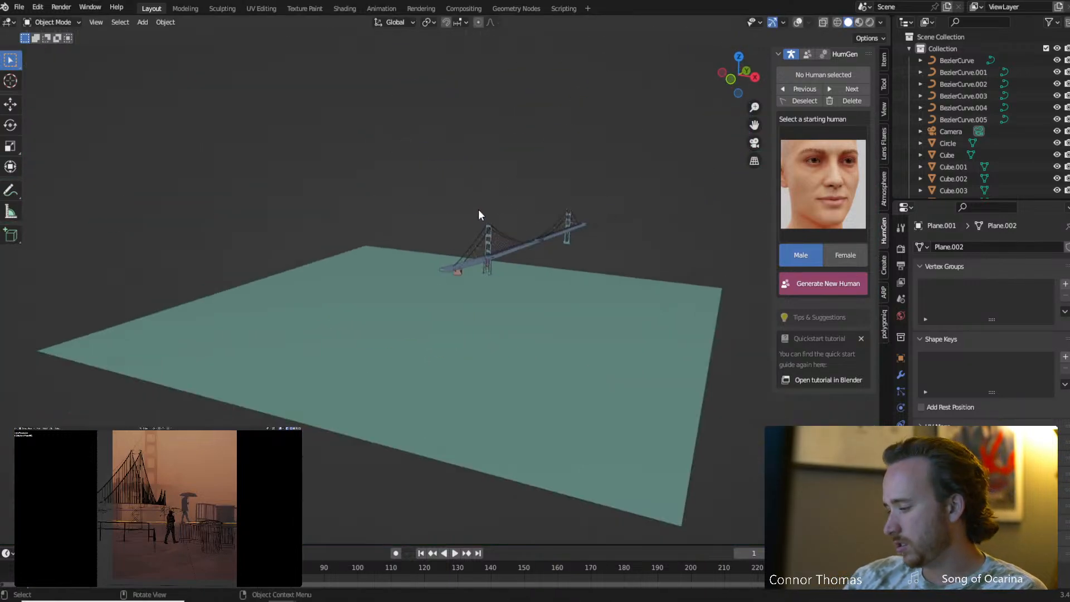
pyautogui.press('KP_3')
pyautogui.hotkey('shift', 'z')
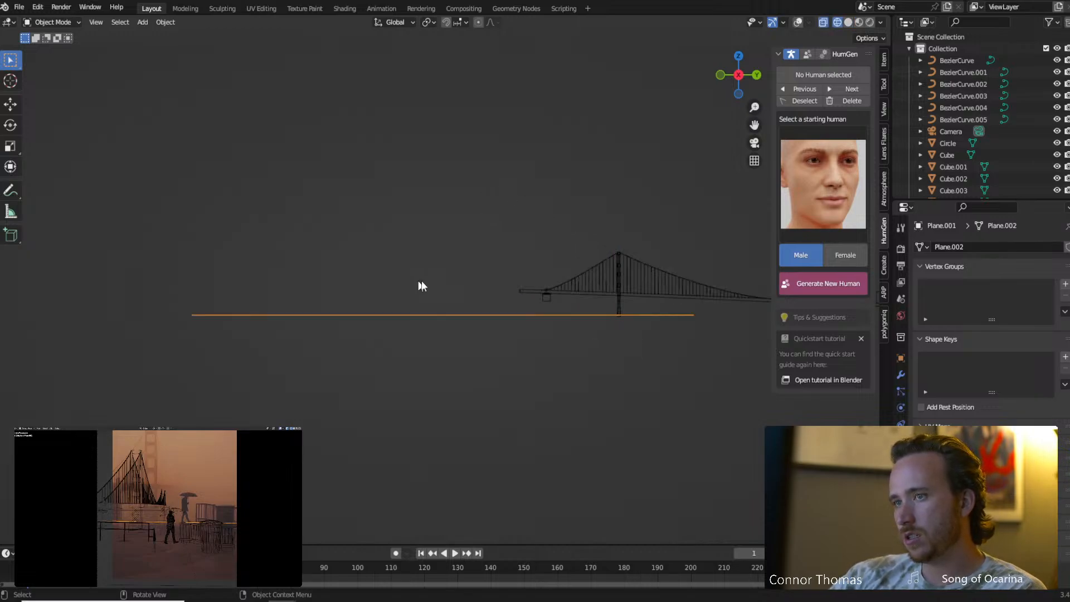
pyautogui.moveTo(605, 306)
pyautogui.keyDown('shift'); pyautogui.mouseDown(button='middle')
pyautogui.moveTo(545, 272)
pyautogui.moveTo(276, 231)
pyautogui.moveTo(197, 244)
pyautogui.mouseUp(button='middle'); pyautogui.keyUp('shift')
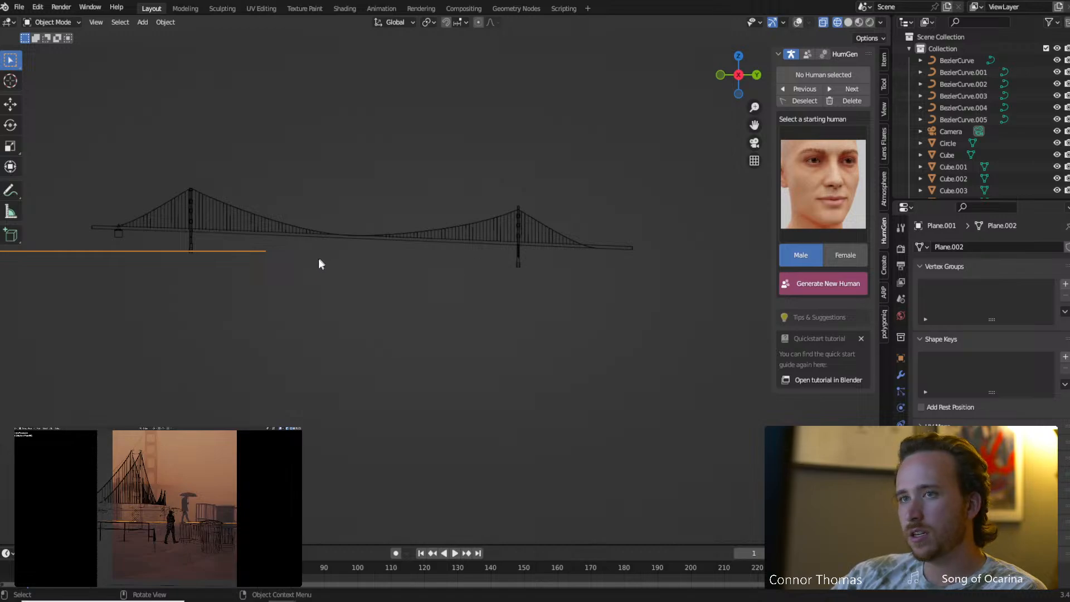
# Turn the overlays back on and select the water plane's far edge beneath the bridge in Edit Mode.
pyautogui.press('Tab')
pyautogui.moveTo(273, 258)
pyautogui.mouseDown(button='middle')
pyautogui.moveTo(260, 261)
pyautogui.moveTo(263, 270)
pyautogui.mouseUp(button='middle')
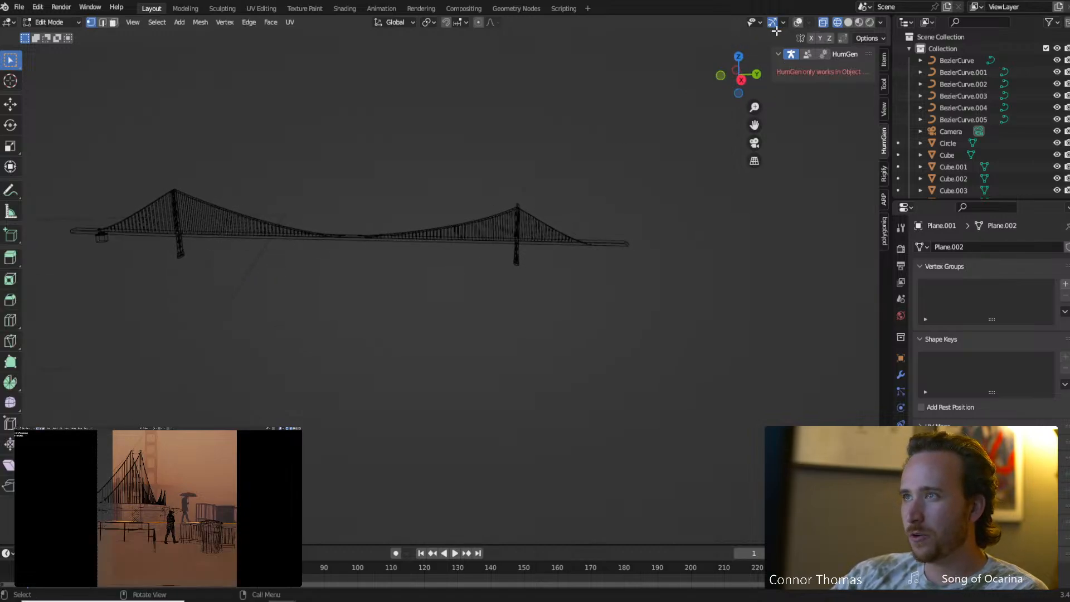
pyautogui.click(799, 21)
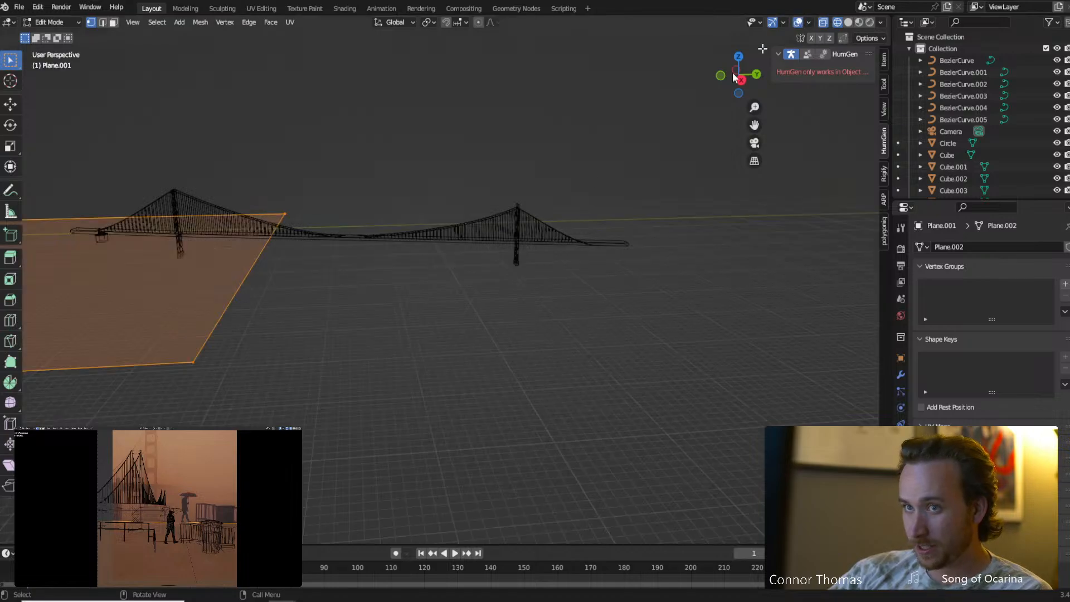
pyautogui.press('2')
pyautogui.click(223, 333)
pyautogui.moveTo(222, 332); pyautogui.dragTo(244, 297, button='middle')
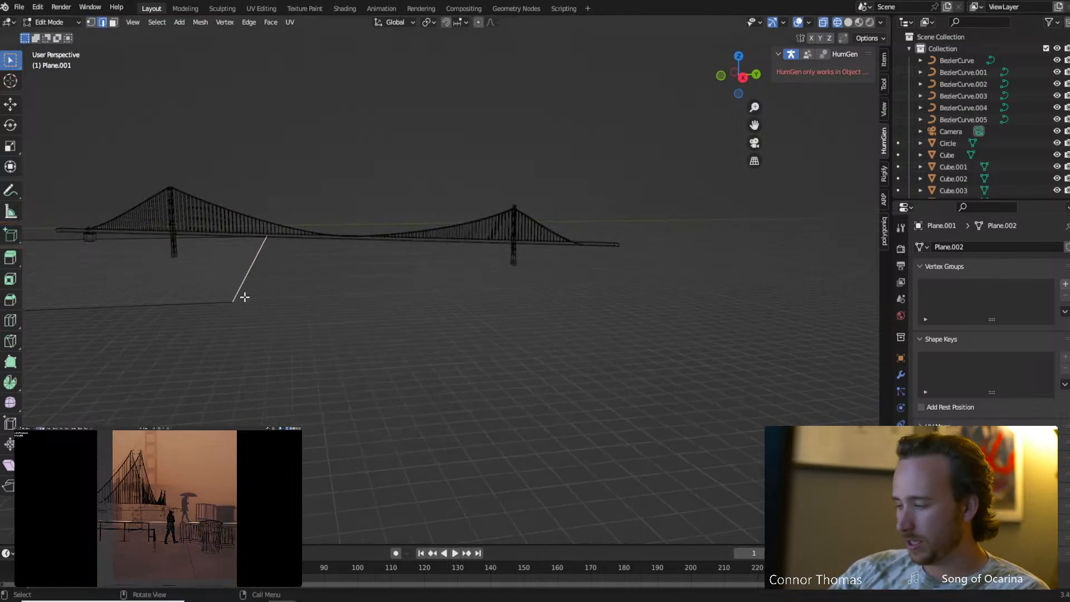
pyautogui.press('KP_3')
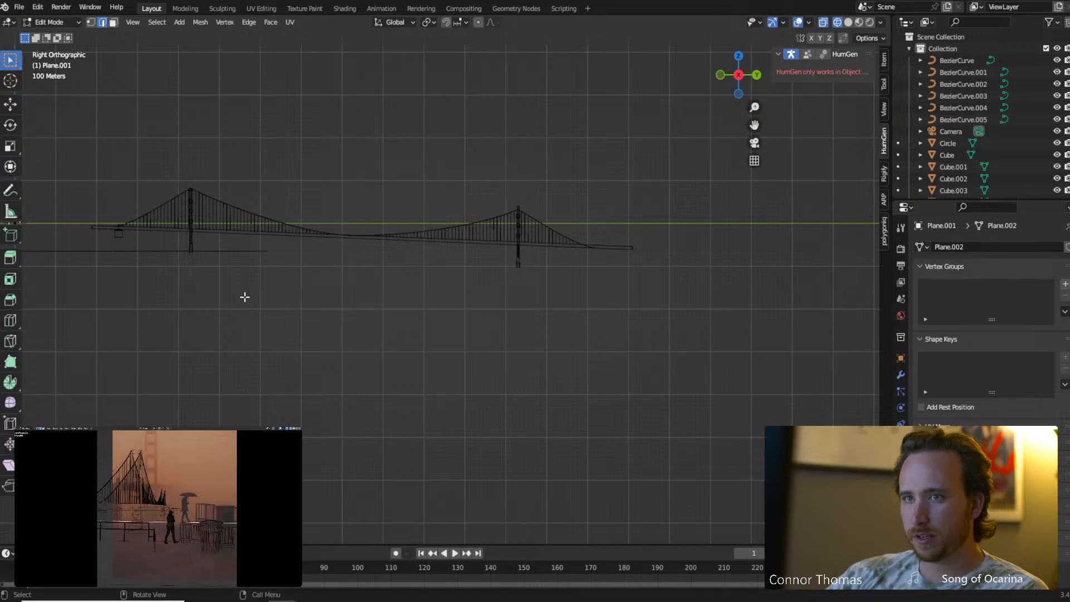
# Extrude the water plane's far edge about 7850 m along Y and 373 m down, past the far tower's base.
pyautogui.press('g')
pyautogui.rightClick(556, 306)
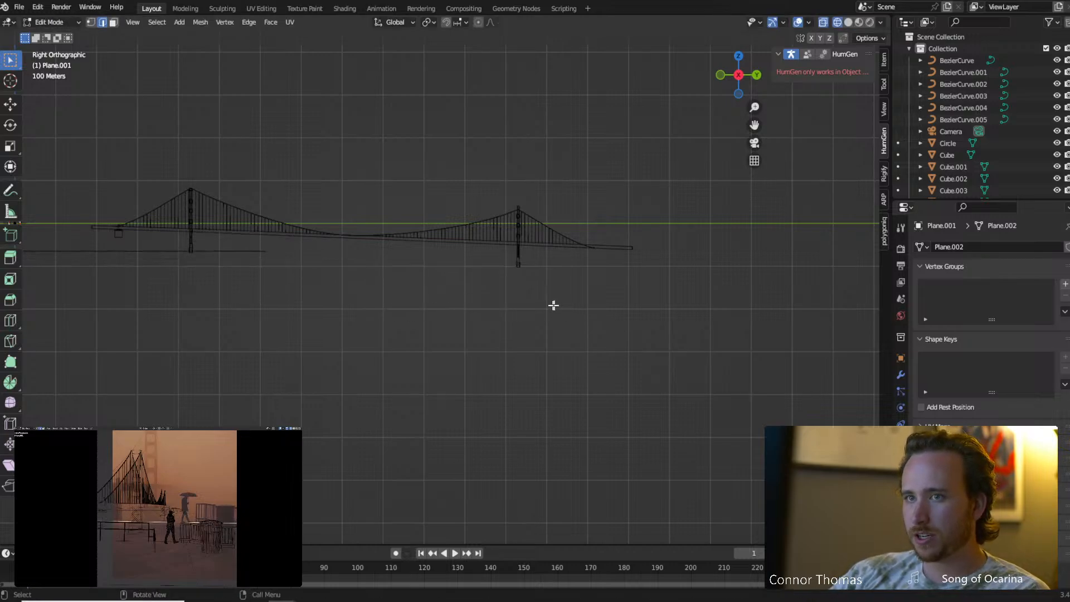
pyautogui.press('g')
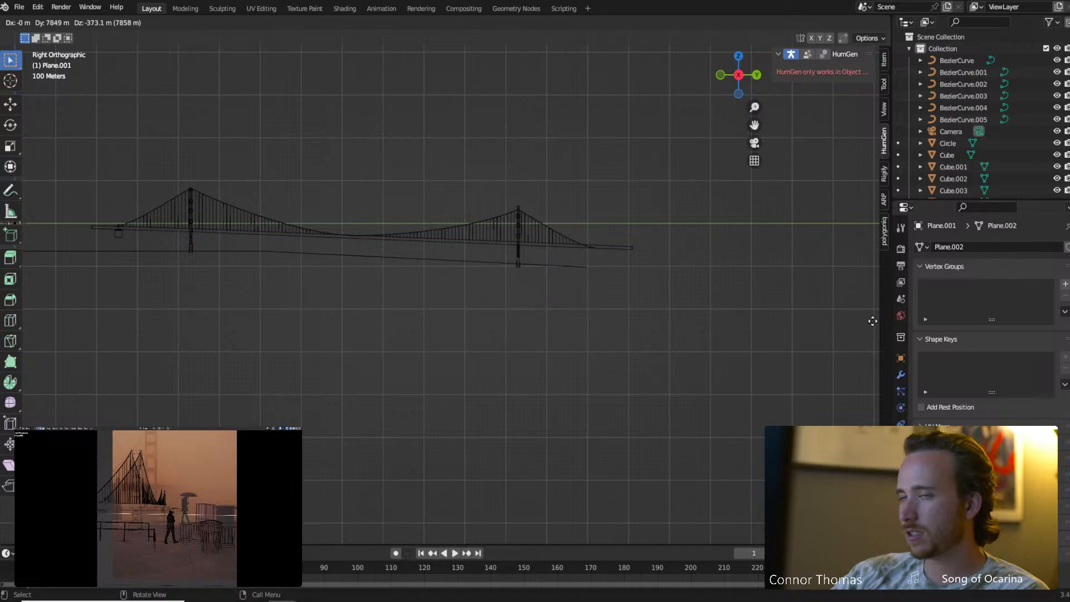
pyautogui.click(869, 322)
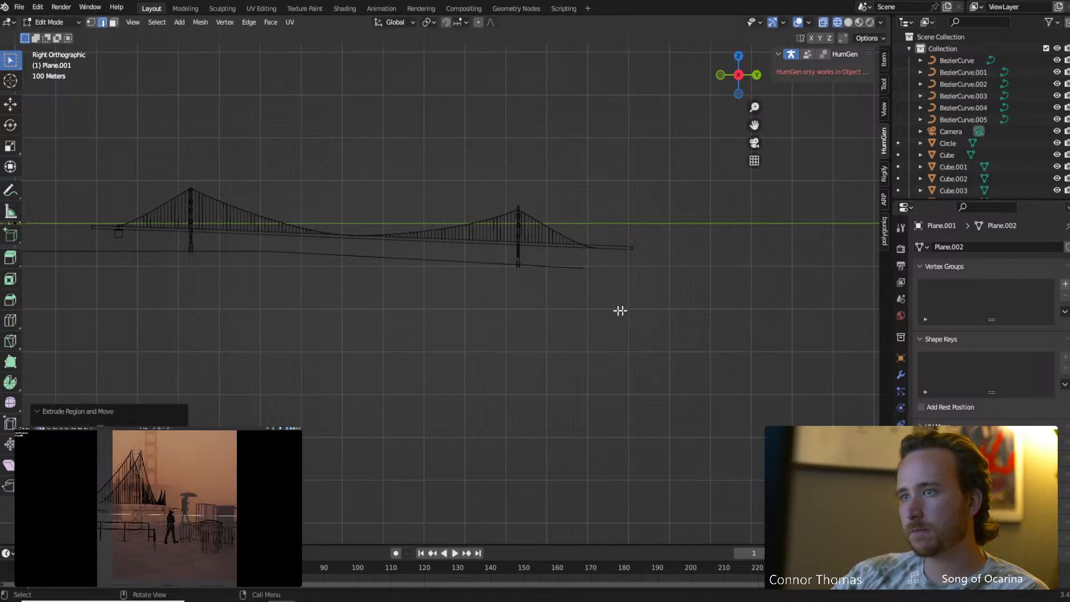
# Extrude the new water edge horizontally beyond the far end of the bridge and leave Edit Mode.
pyautogui.press('e')
pyautogui.click(661, 305)
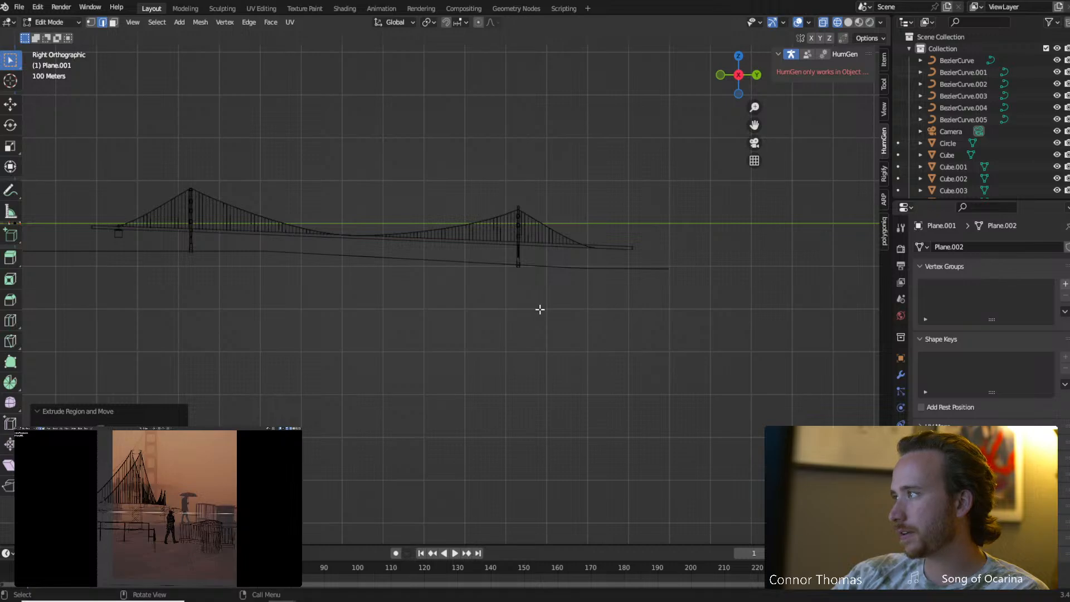
pyautogui.press('Tab')
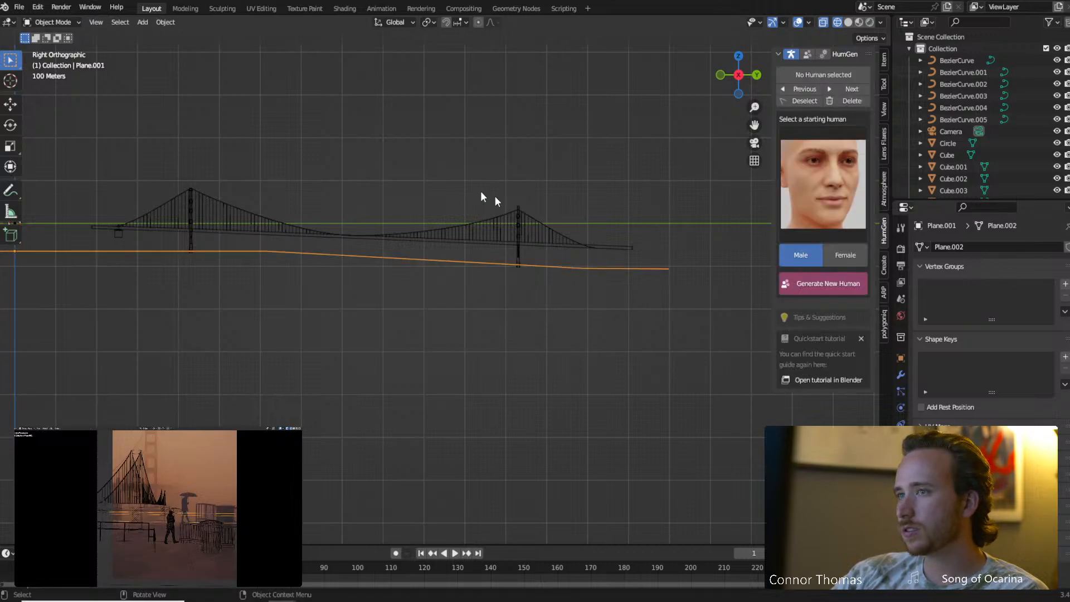
# Show the scene through the camera in solid shading, save the file and deselect everything.
pyautogui.press('KP_0')
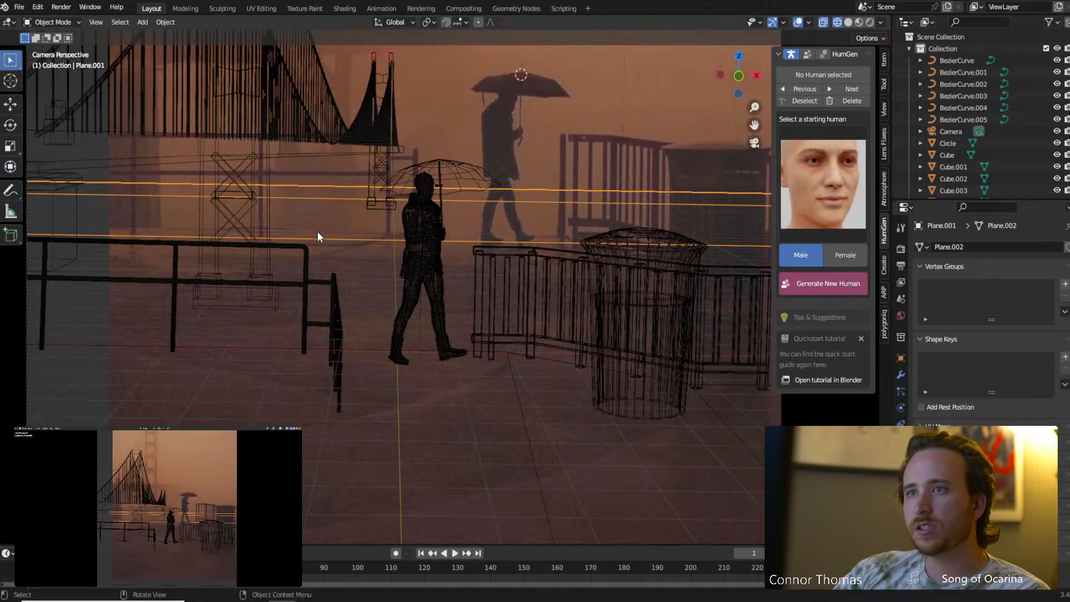
pyautogui.press('z')
pyautogui.click(393, 225)
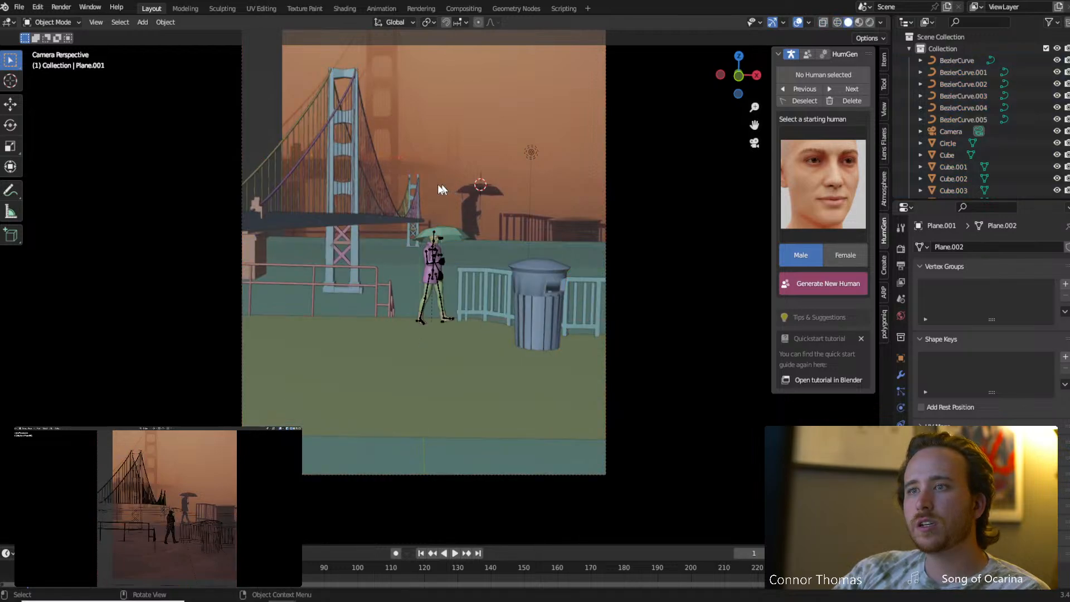
pyautogui.moveTo(450, 181)
pyautogui.keyDown('shift'); pyautogui.mouseDown(button='middle')
pyautogui.moveTo(481, 198)
pyautogui.moveTo(480, 215)
pyautogui.moveTo(467, 216)
pyautogui.mouseUp(button='middle'); pyautogui.keyUp('shift')
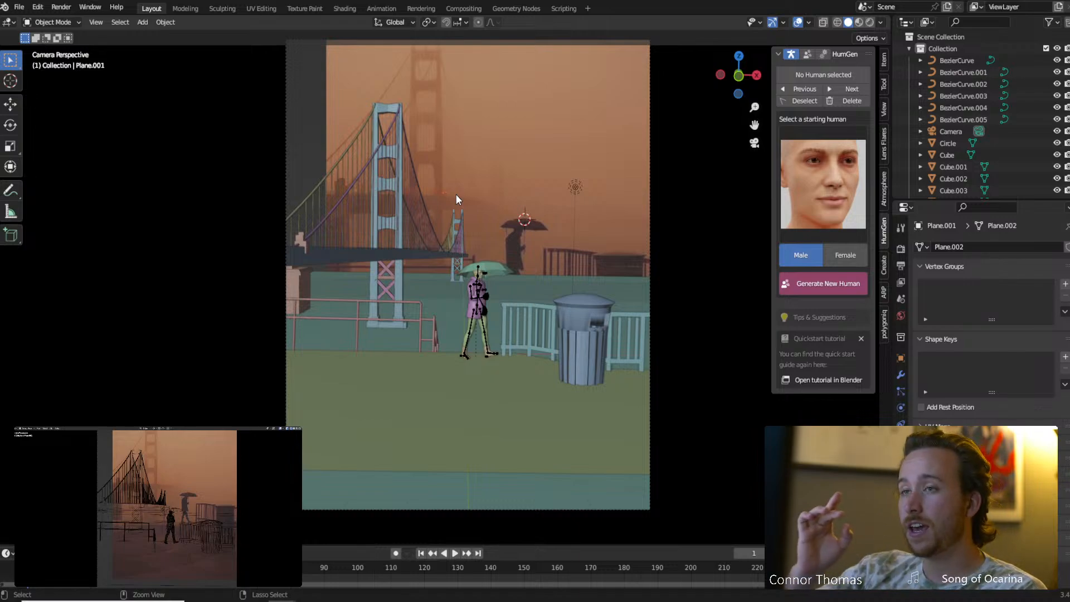
pyautogui.hotkey('ctrl', 's')
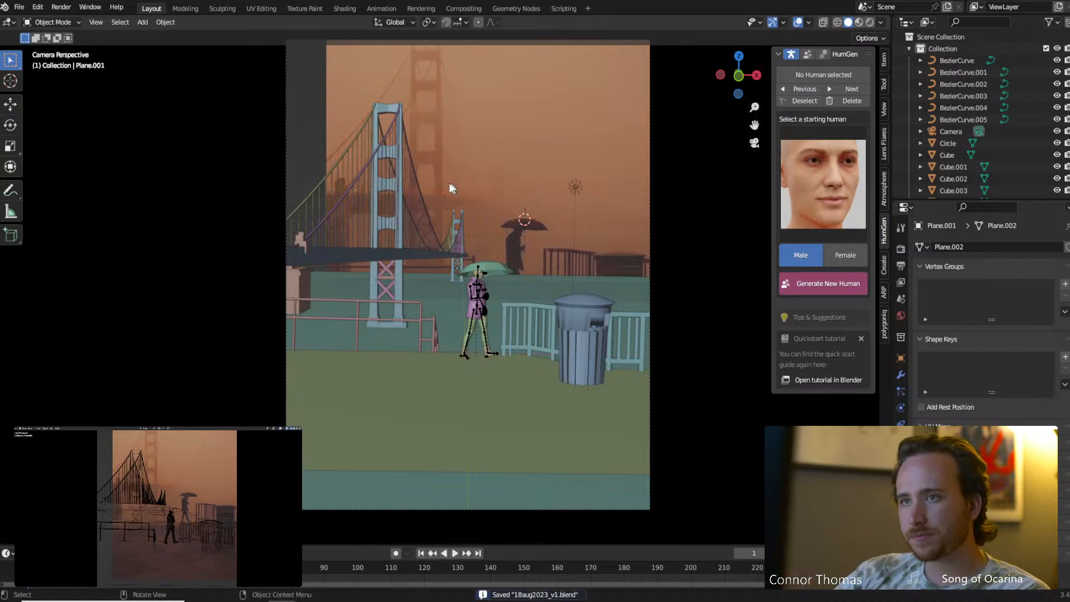
pyautogui.press('a')
pyautogui.hotkey('alt', 'a')
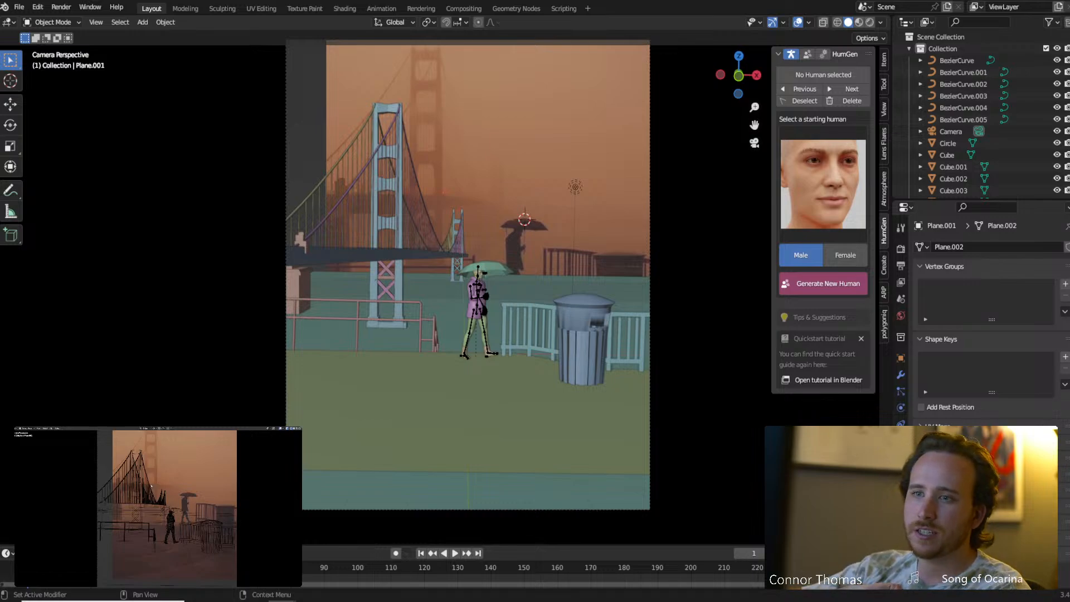
# Select the three near edges of the foreground ground plane in Edit Mode.
pyautogui.click(369, 425)
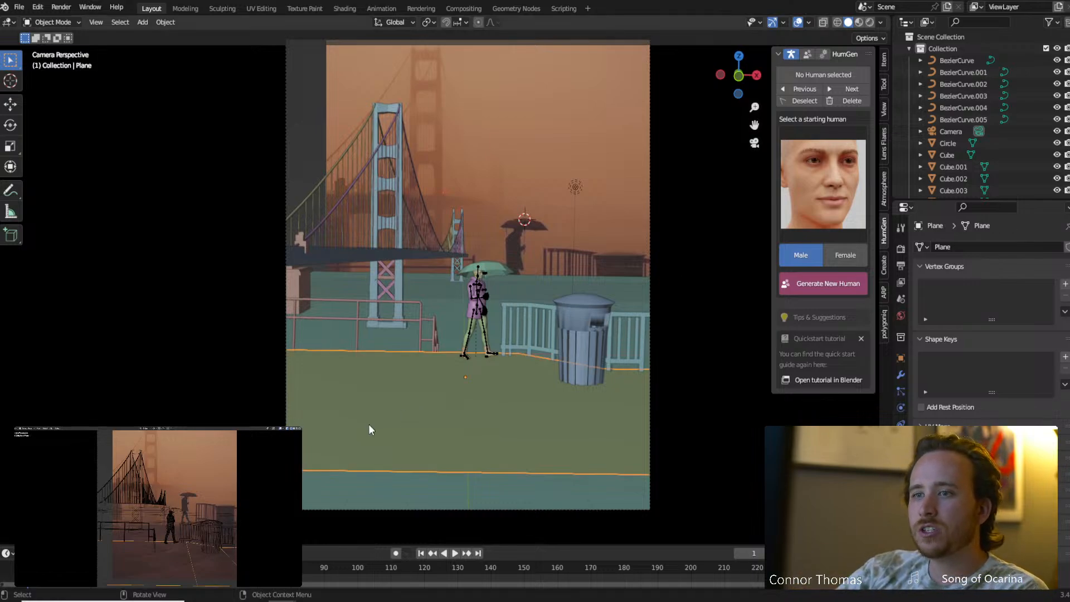
pyautogui.keyDown('shift'); pyautogui.moveTo(385, 468); pyautogui.dragTo(397, 412, button='middle'); pyautogui.keyUp('shift')
pyautogui.press('Tab')
pyautogui.click(409, 414)
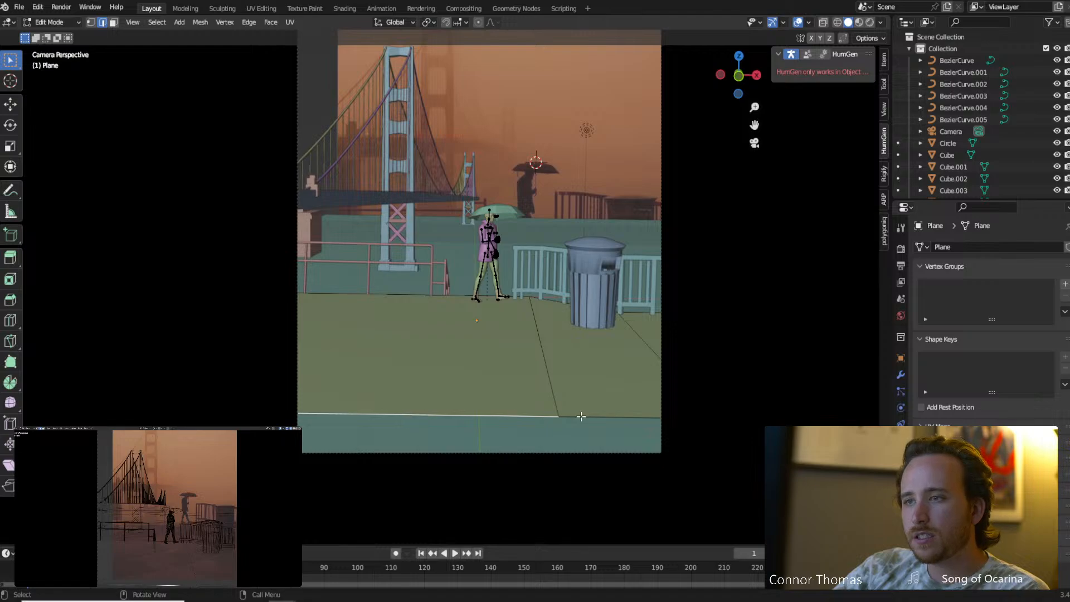
pyautogui.keyDown('shift'); pyautogui.click(581, 416); pyautogui.keyUp('shift')
pyautogui.moveTo(608, 425); pyautogui.dragTo(597, 447, button='middle')
pyautogui.scroll(4, 597, 446)
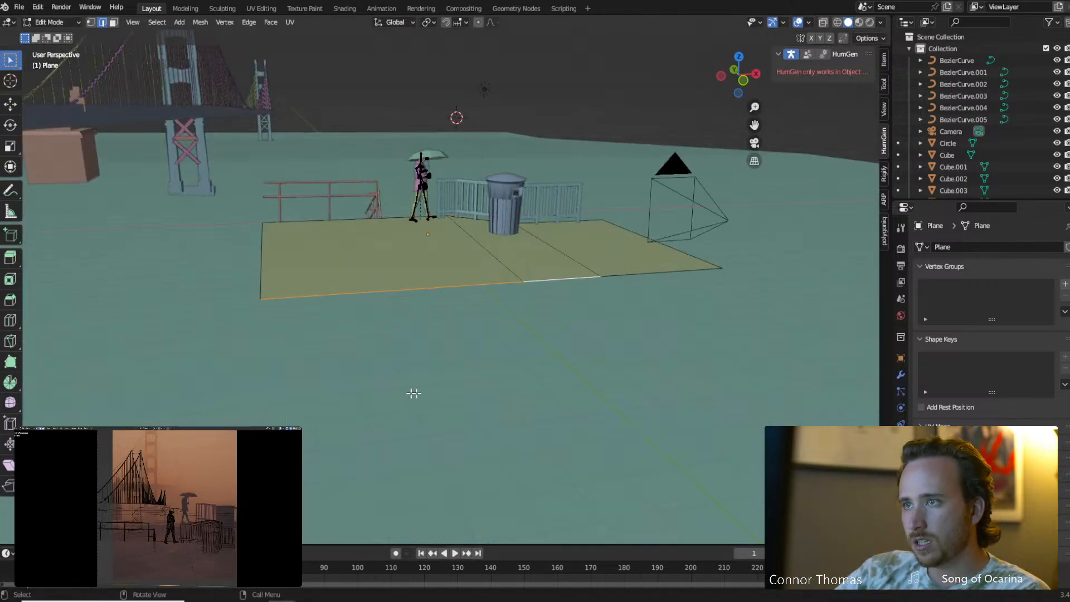
pyautogui.keyDown('shift'); pyautogui.click(628, 277); pyautogui.keyUp('shift')
# Move the ground plane's near edges outward until the ground fills the lower part of the camera frame.
pyautogui.moveTo(454, 305); pyautogui.dragTo(561, 310, button='middle')
pyautogui.press('g')
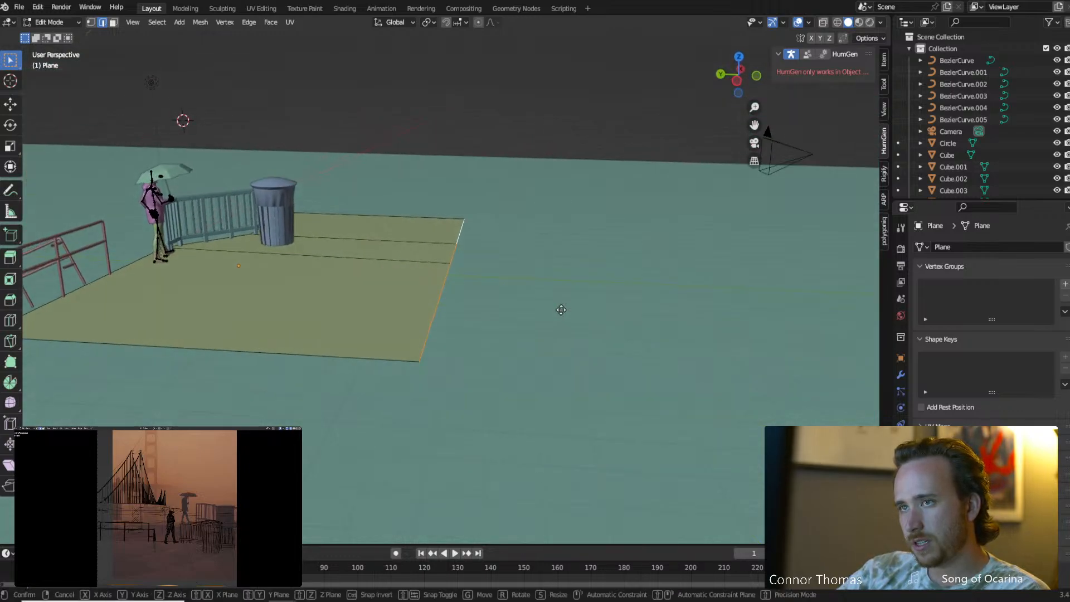
pyautogui.click(726, 317)
pyautogui.press('KP_0')
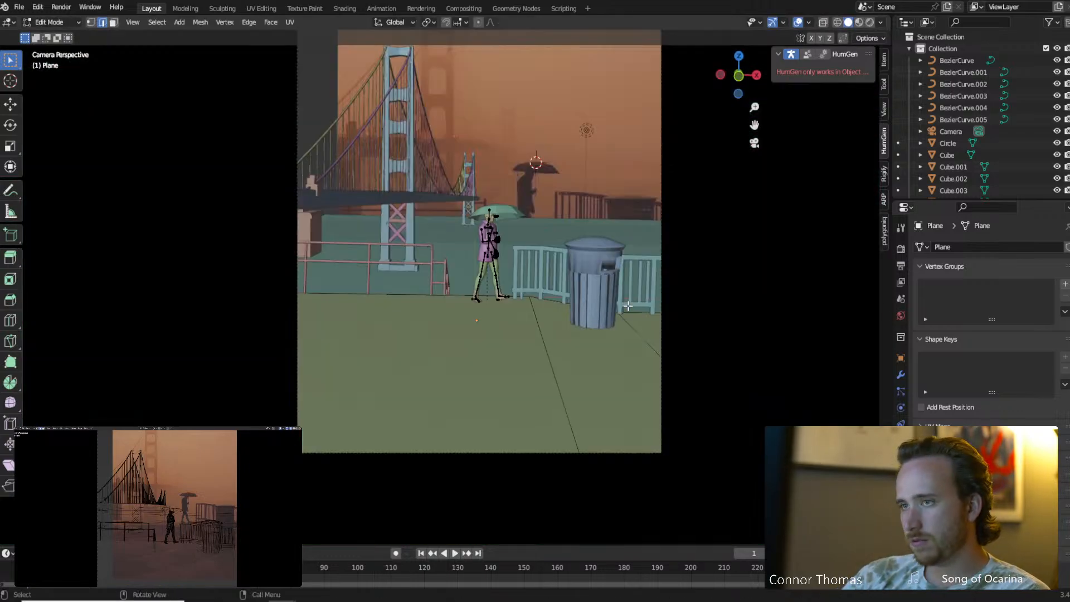
# Leave Edit Mode on the ground plane, deselect everything and save the file.
pyautogui.press('Tab')
pyautogui.press('a')
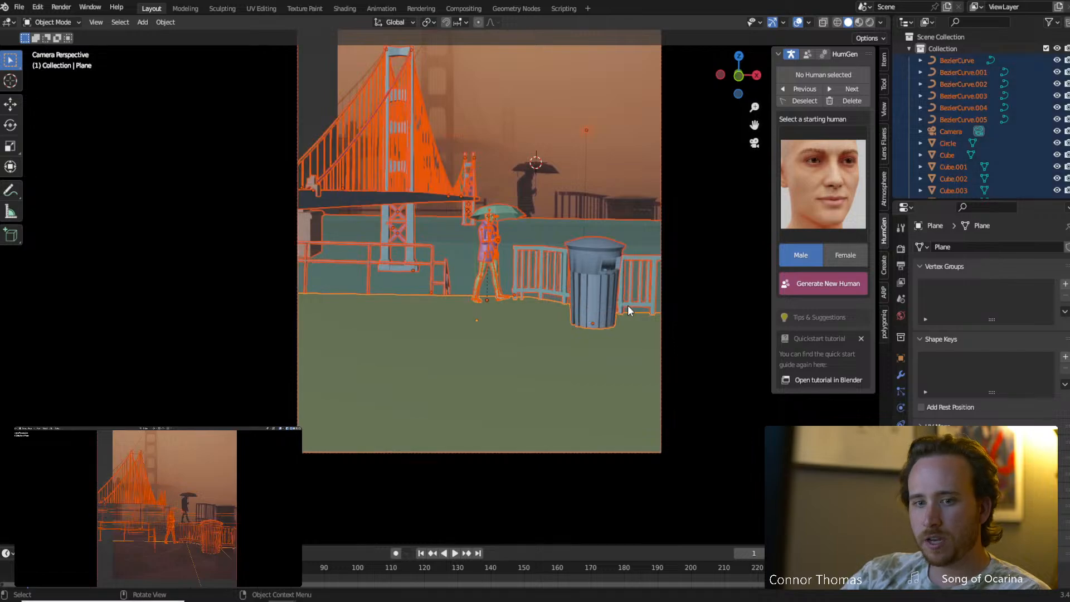
pyautogui.hotkey('alt', 'a')
pyautogui.hotkey('ctrl', 's')
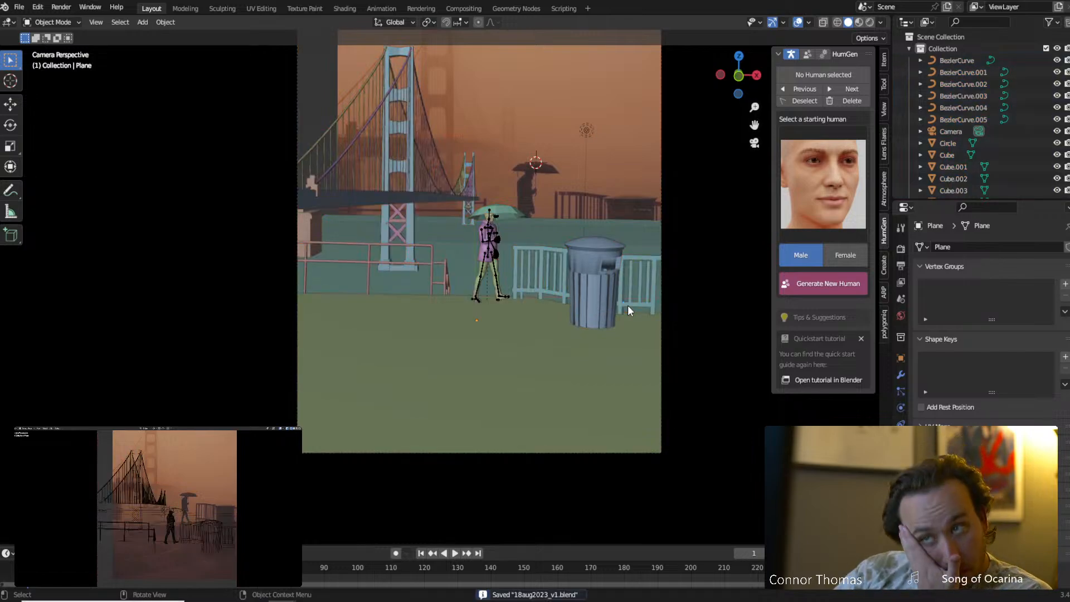
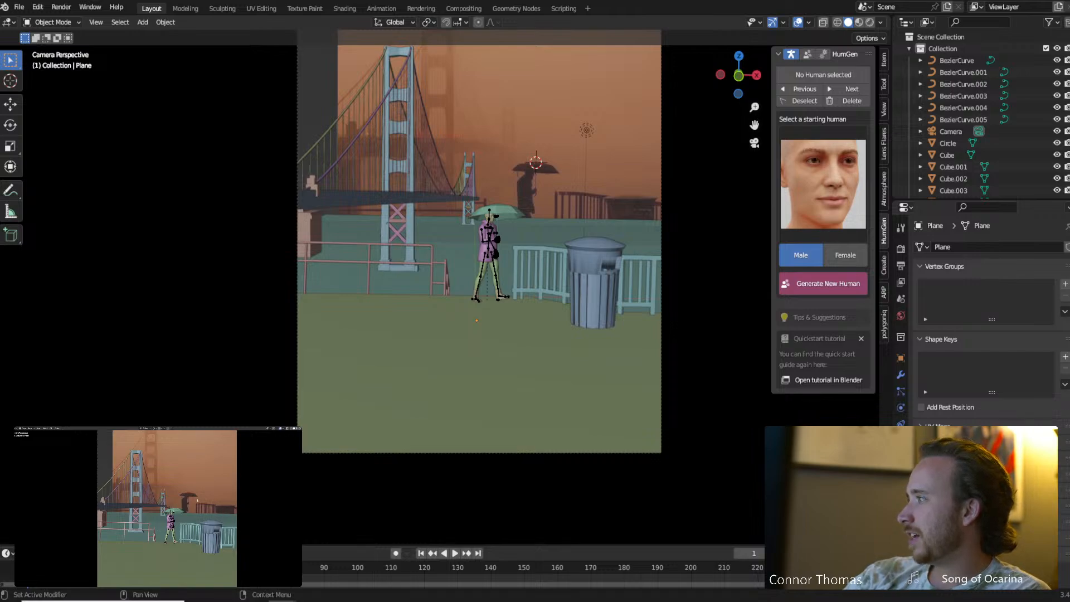
# Place the 3D cursor on the far water near the horizon, add a Landscape mesh there and scale it up into a distant mountain.
pyautogui.click(16, 82)
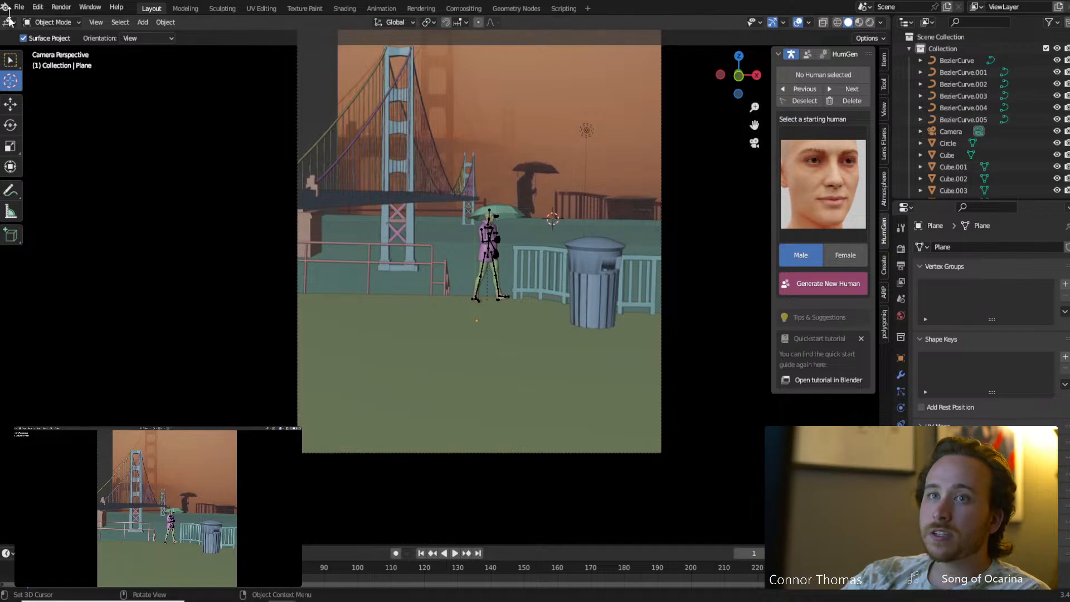
pyautogui.click(10, 61)
pyautogui.hotkey('shift', 'a')
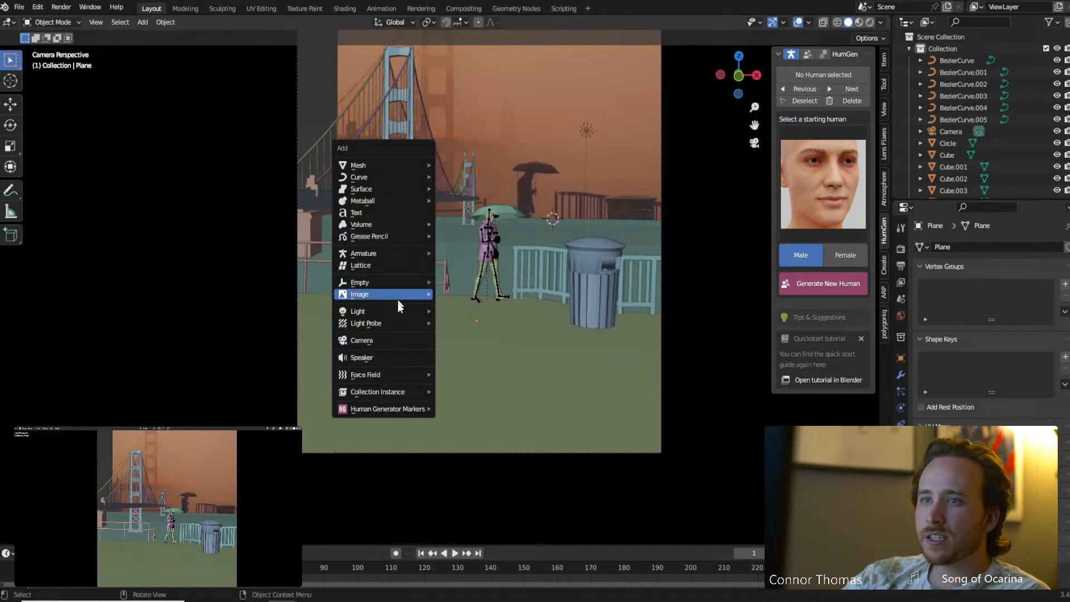
pyautogui.moveTo(391, 163)
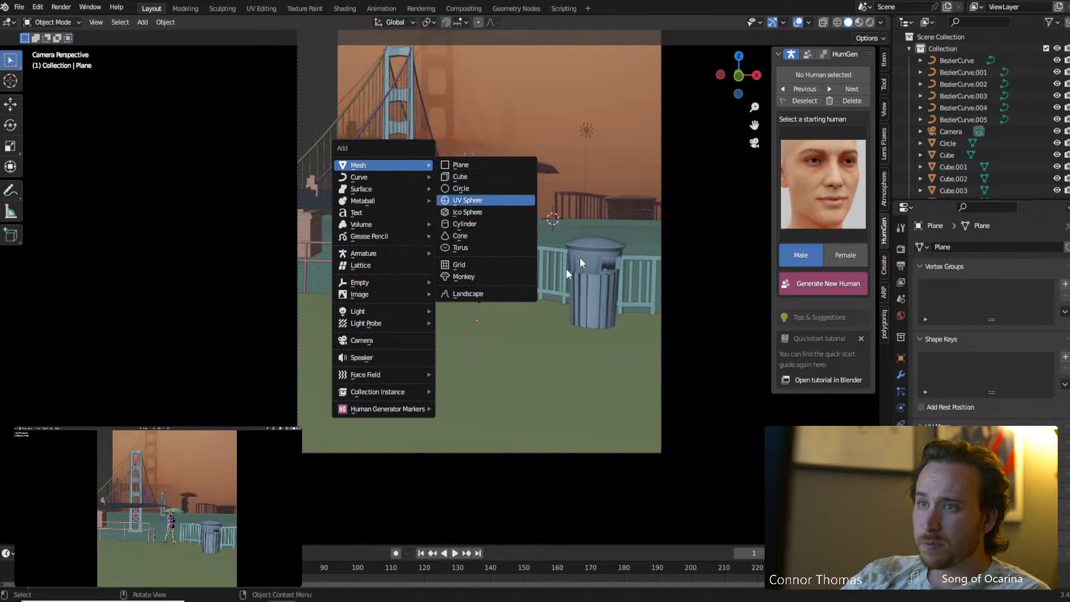
pyautogui.click(486, 295)
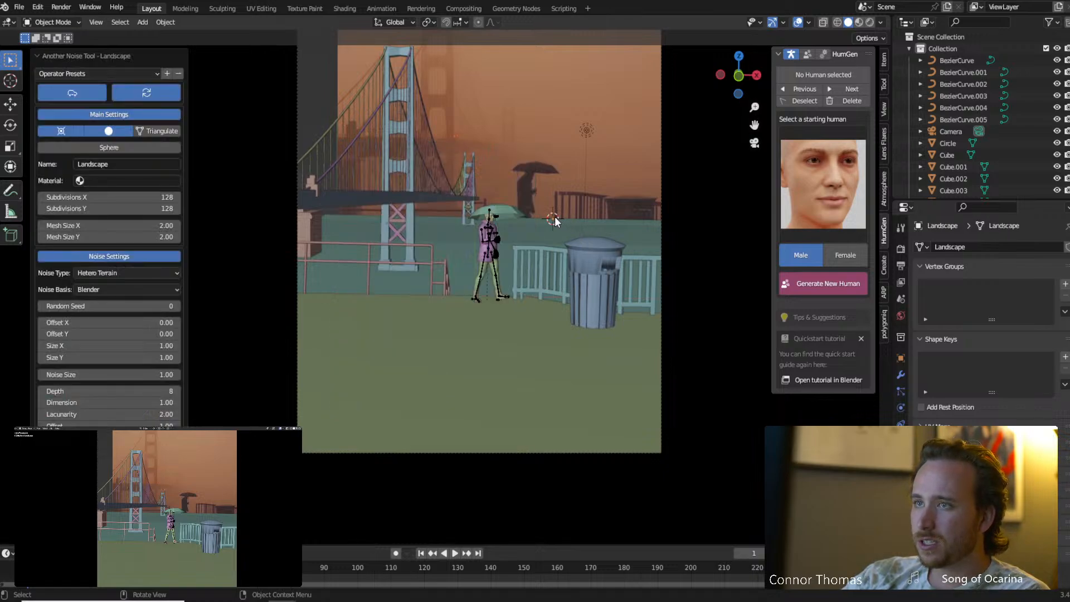
pyautogui.press('s')
pyautogui.click(348, 387)
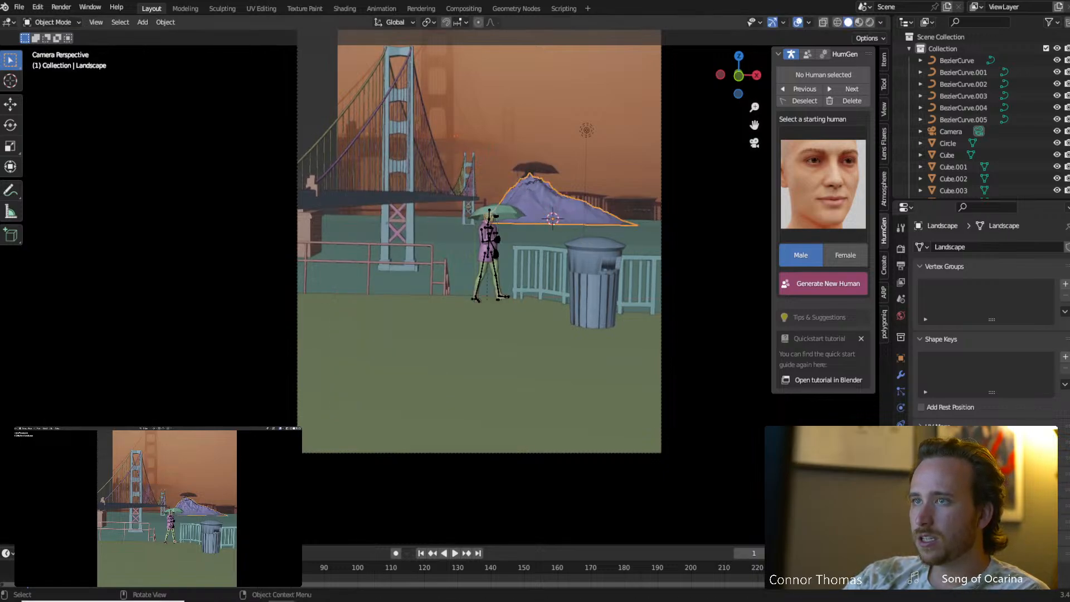
# Enlarge the mountain and move it about 1272 m along X, and flatten its height to a Z scale of about 0.73.
pyautogui.press('s')
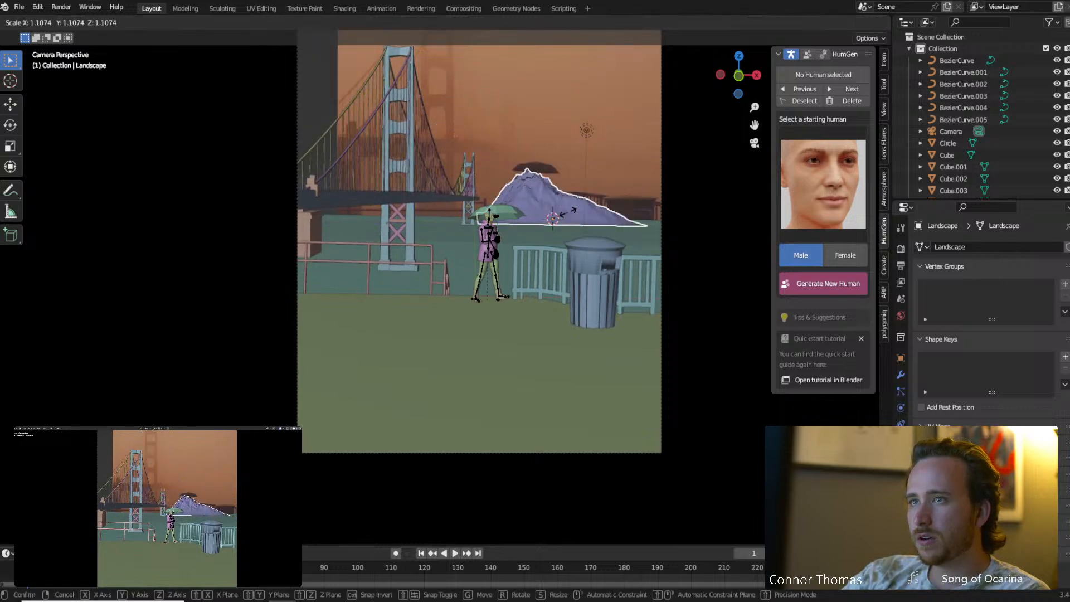
pyautogui.click(575, 214)
pyautogui.press('g')
pyautogui.press('x')
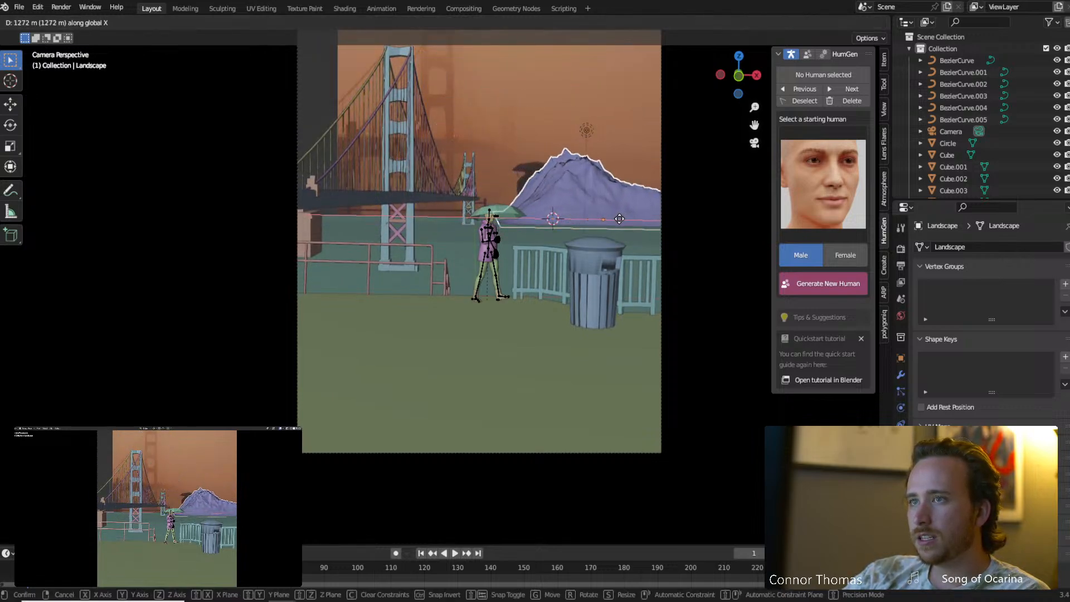
pyautogui.click(619, 218)
pyautogui.press('s')
pyautogui.press('z')
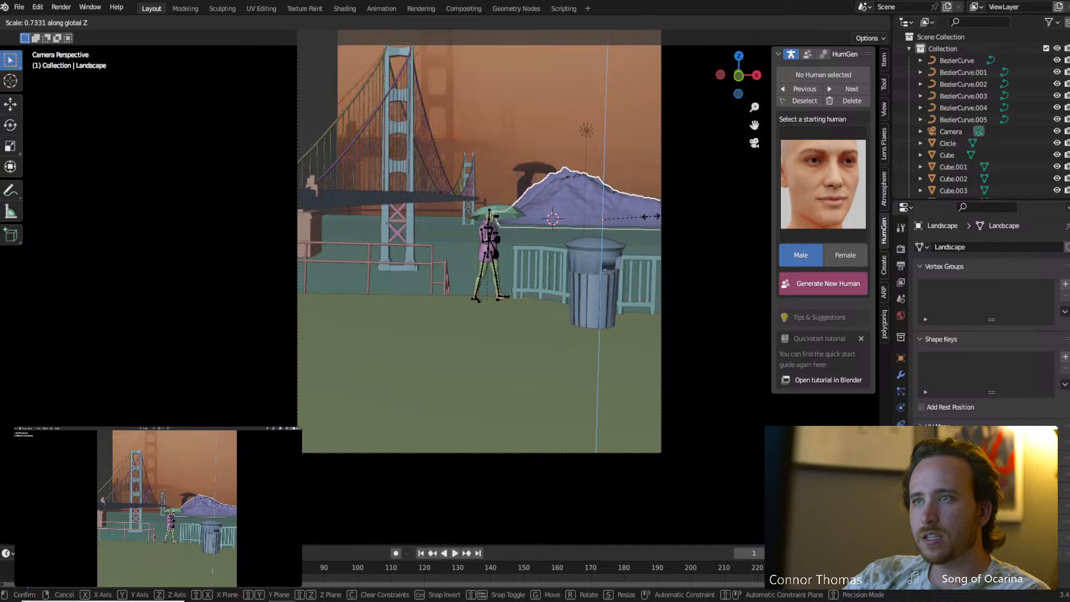
pyautogui.click(646, 216)
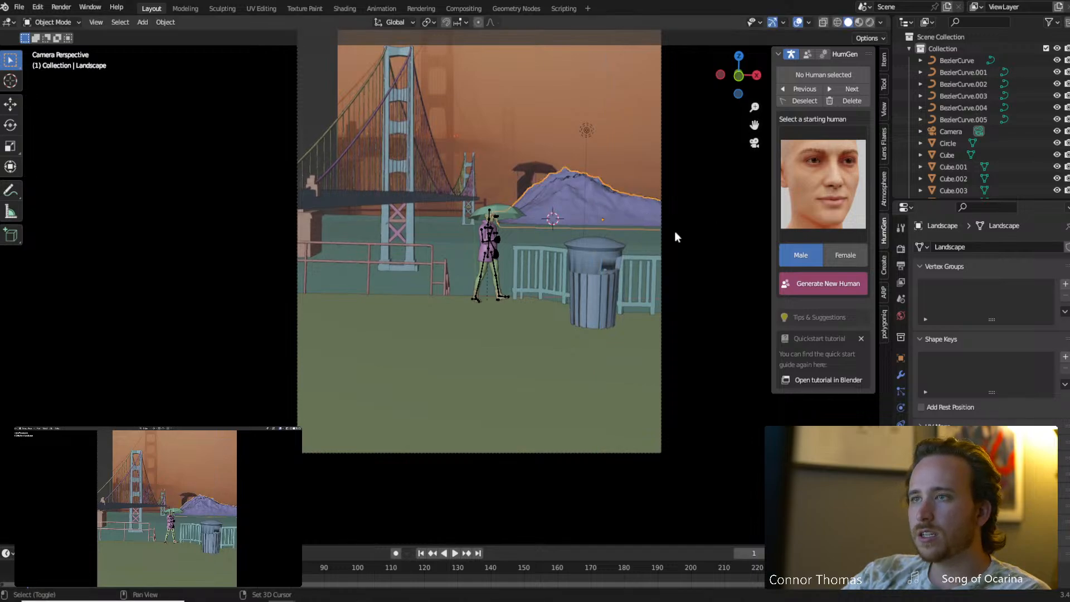
# Duplicate the mountain, offset the copy along X and Y so it sits behind the first at the camera frame's right edge, and save the file.
pyautogui.hotkey('shift', 'd')
pyautogui.press('x')
pyautogui.click(771, 241)
pyautogui.press('g')
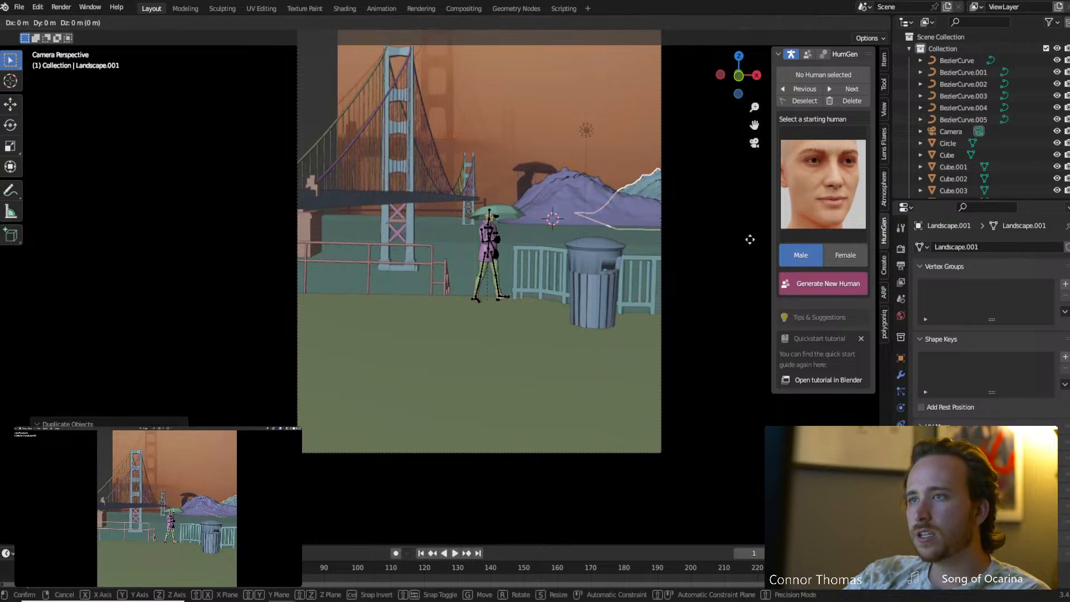
pyautogui.press('y')
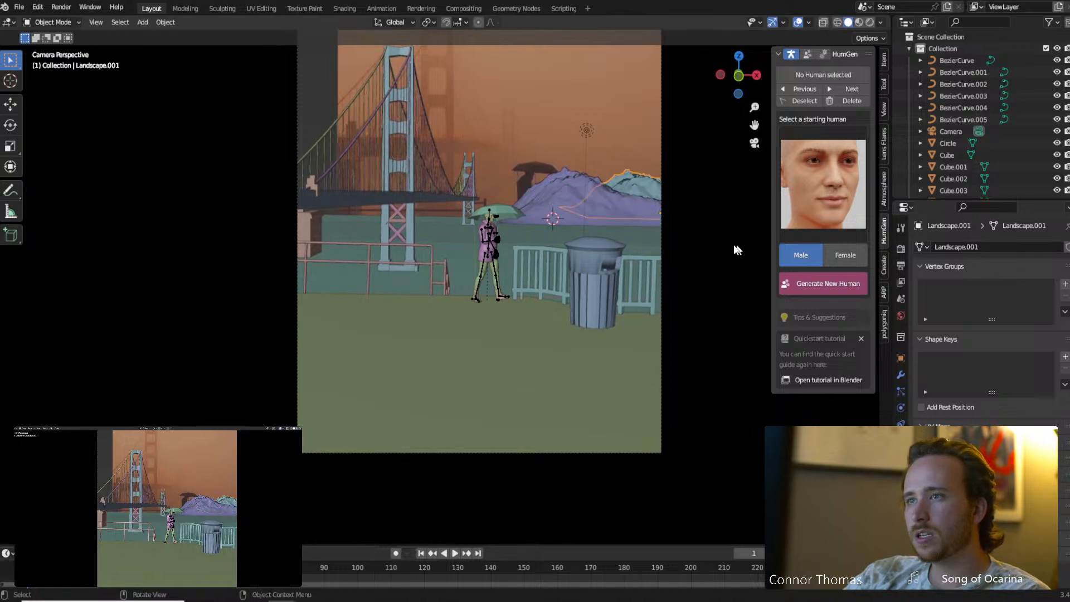
pyautogui.press('x')
pyautogui.click(762, 247)
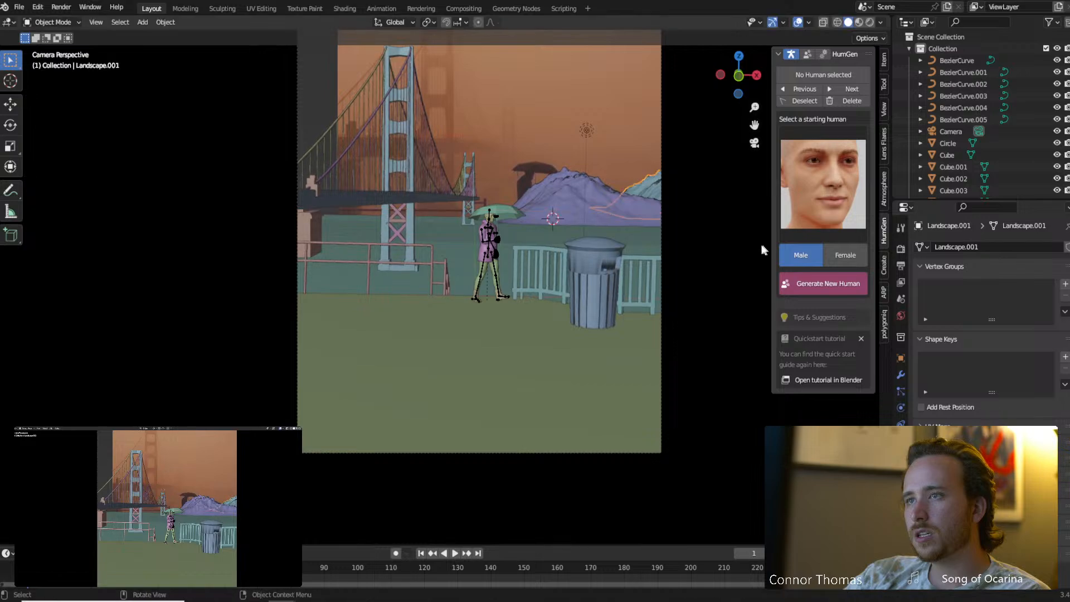
pyautogui.click(762, 248)
pyautogui.hotkey('ctrl', 's')
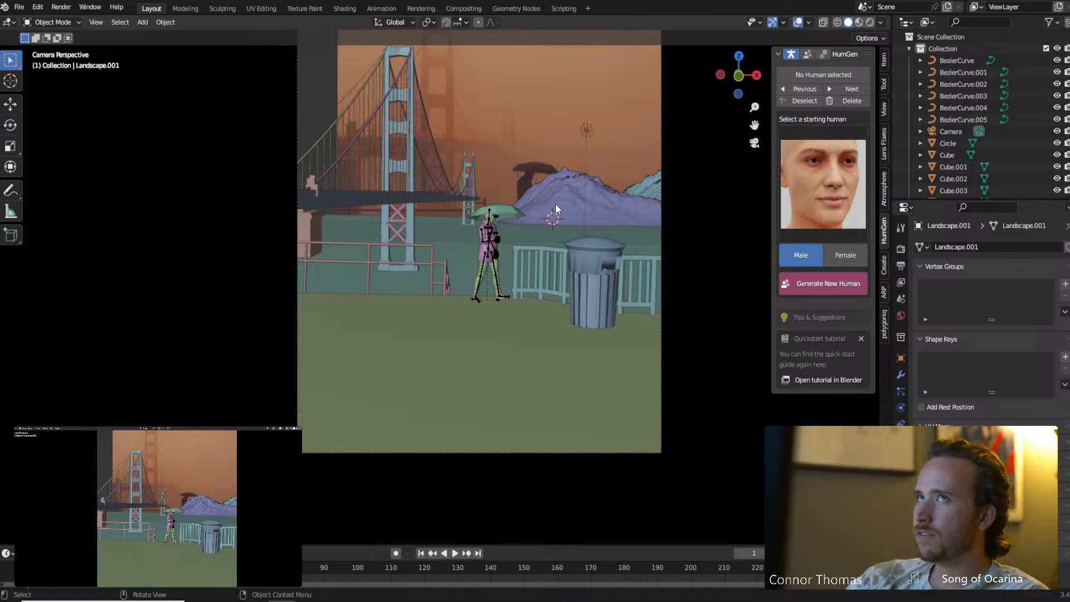
# Hide the sidebar and delete the light hanging above the mountains.
pyautogui.press('n')
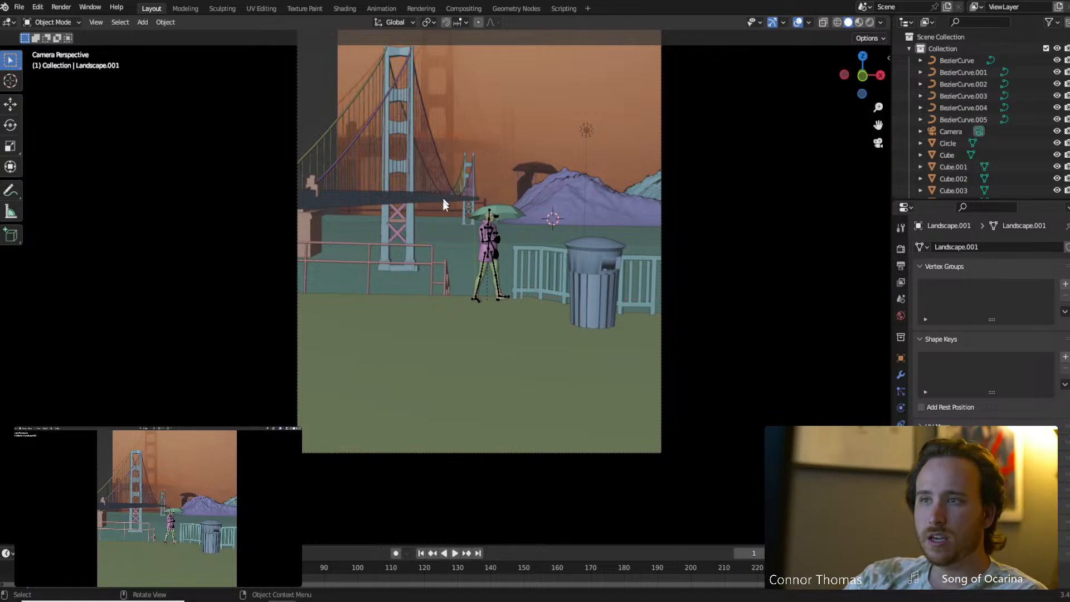
pyautogui.keyDown('shift'); pyautogui.moveTo(468, 176); pyautogui.dragTo(445, 280, button='middle'); pyautogui.keyUp('shift')
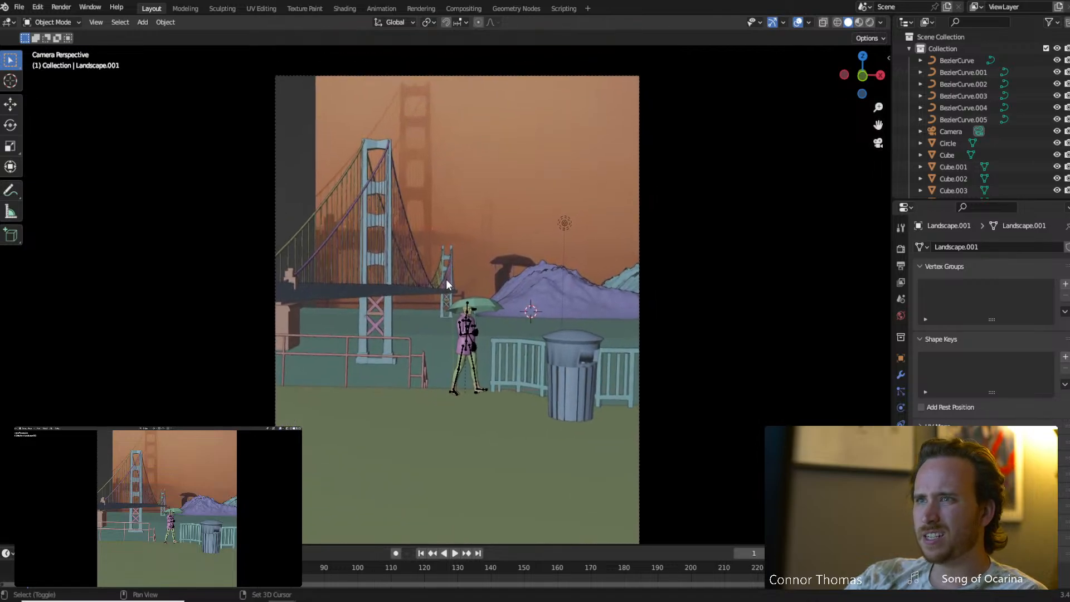
pyautogui.click(570, 221)
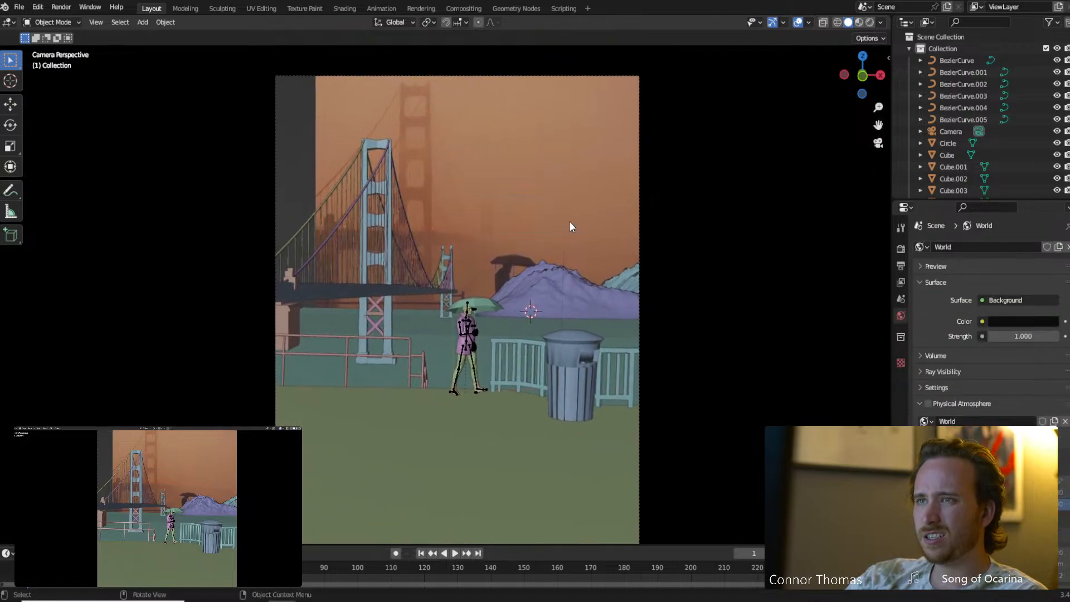
pyautogui.keyDown('shift'); pyautogui.moveTo(483, 249); pyautogui.dragTo(481, 205, button='middle'); pyautogui.keyUp('shift')
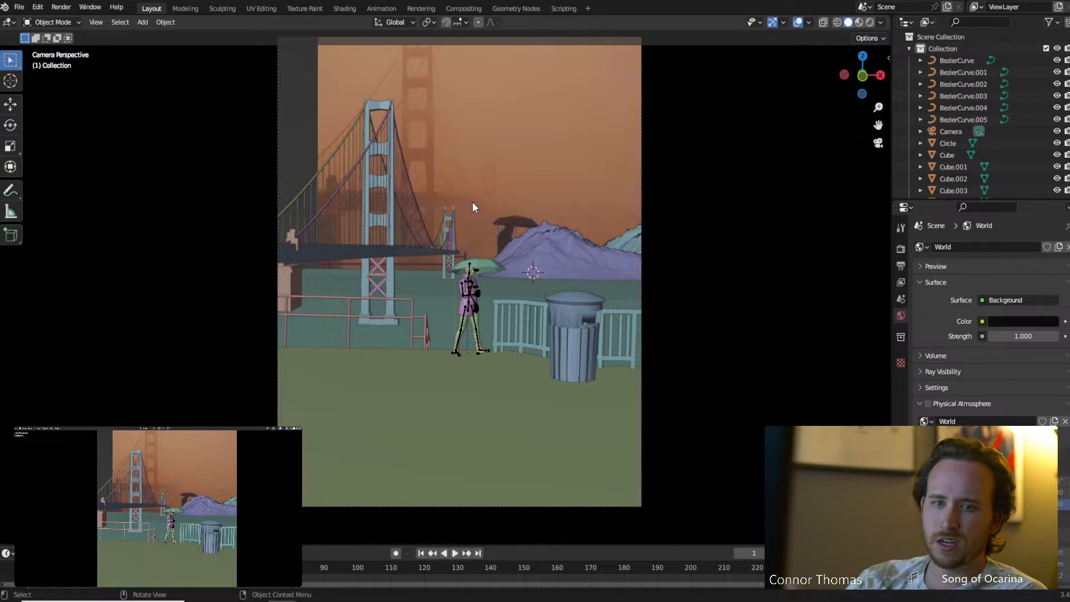
# Show the sidebar again and switch the camera view to rendered shading.
pyautogui.press('n')
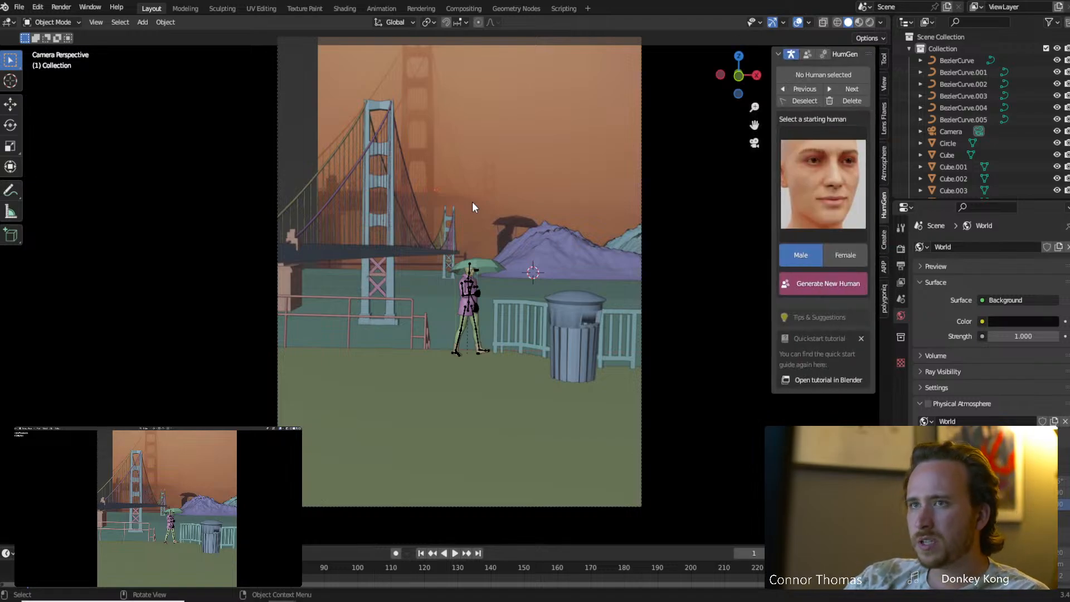
pyautogui.press('z')
pyautogui.click(487, 193)
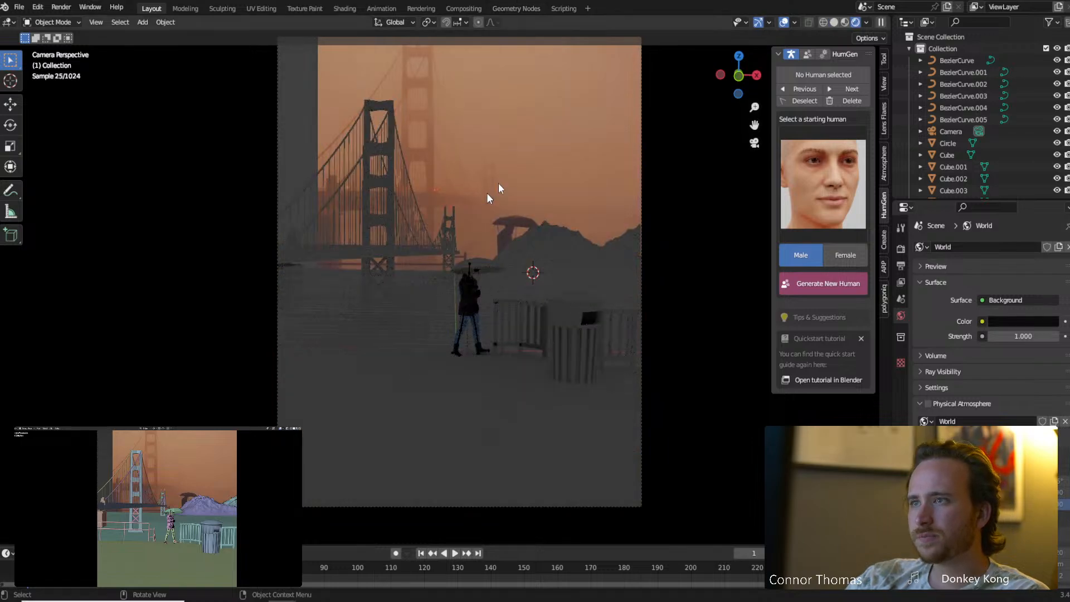
# Enable Physical Atmosphere and try an atmosphere density of about 43.41 with an intensity of about 37.71.
pyautogui.click(884, 167)
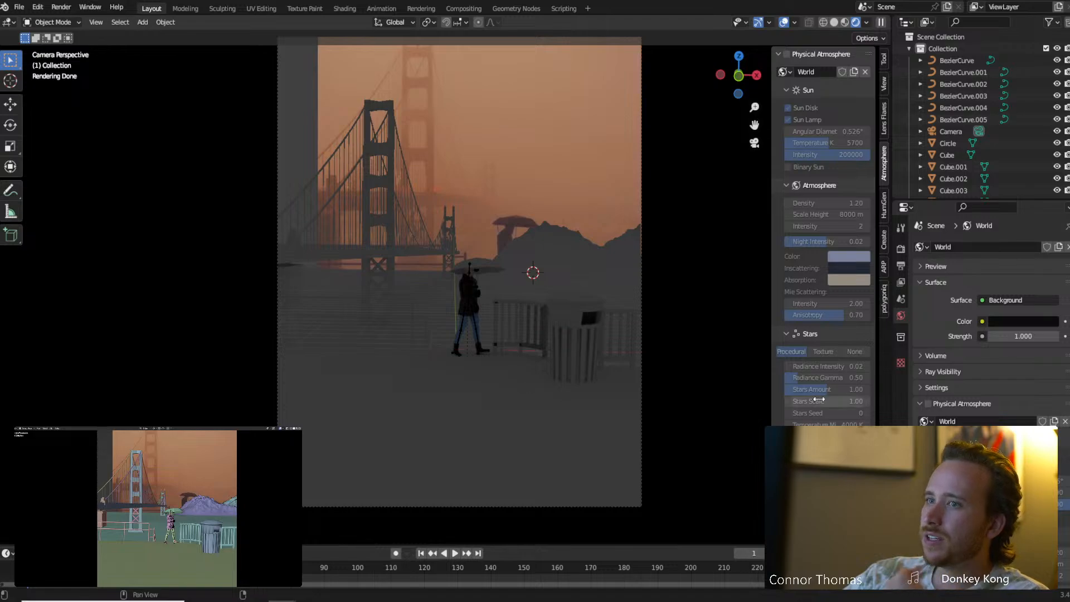
pyautogui.click(787, 54)
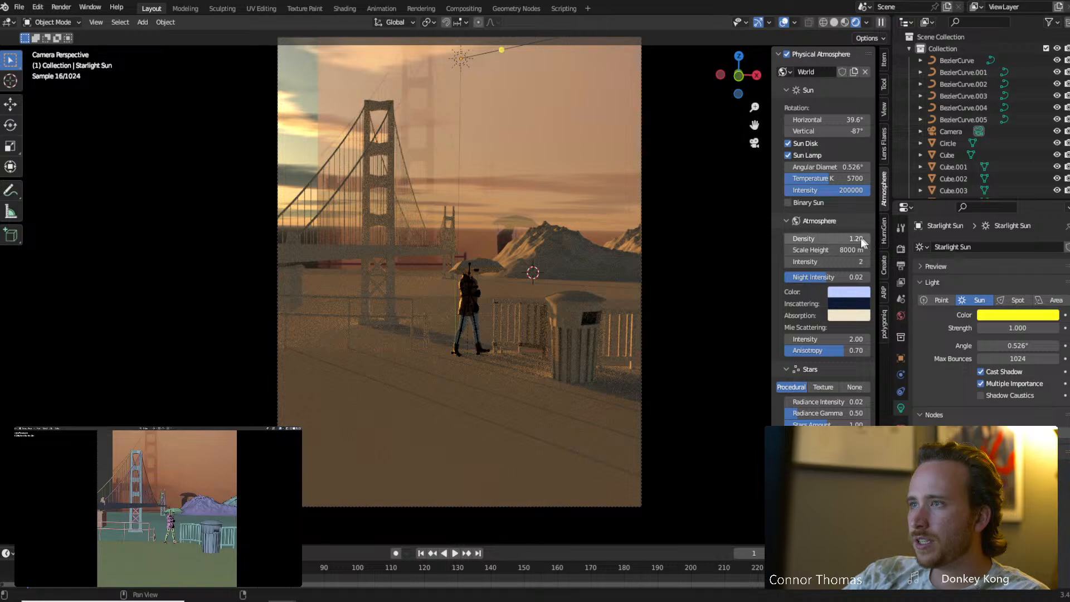
pyautogui.moveTo(861, 238); pyautogui.dragTo(914, 238)
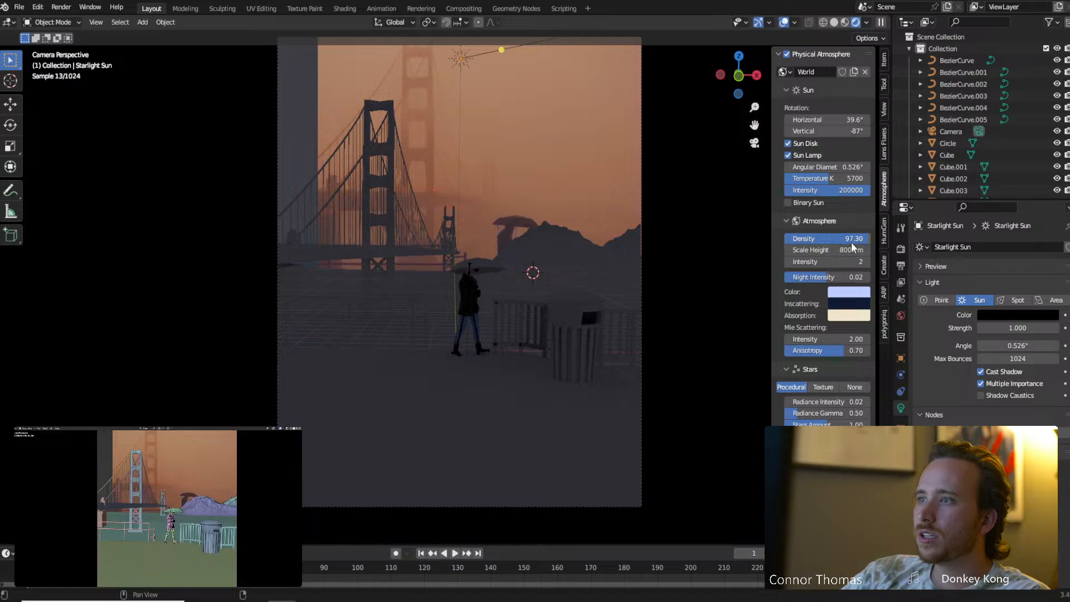
pyautogui.moveTo(859, 239); pyautogui.dragTo(840, 239)
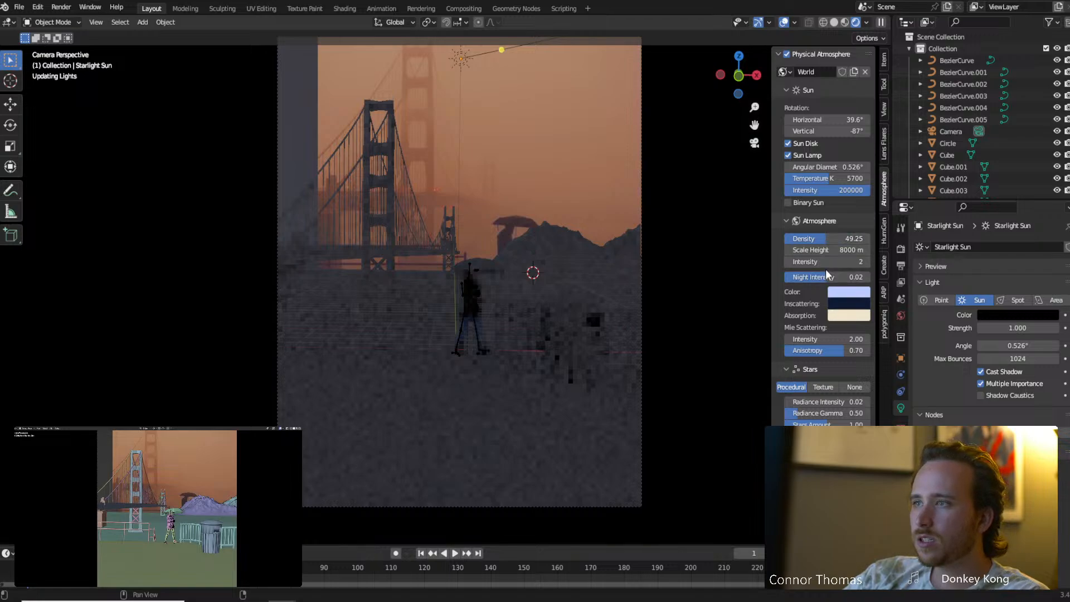
pyautogui.moveTo(833, 262); pyautogui.dragTo(850, 262)
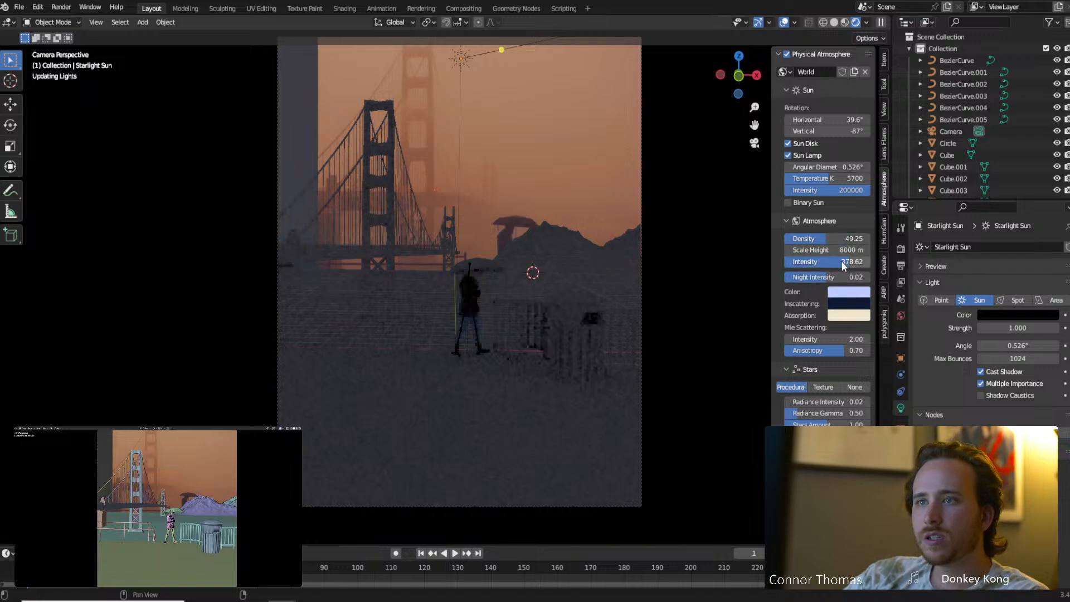
pyautogui.moveTo(839, 238); pyautogui.dragTo(815, 262)
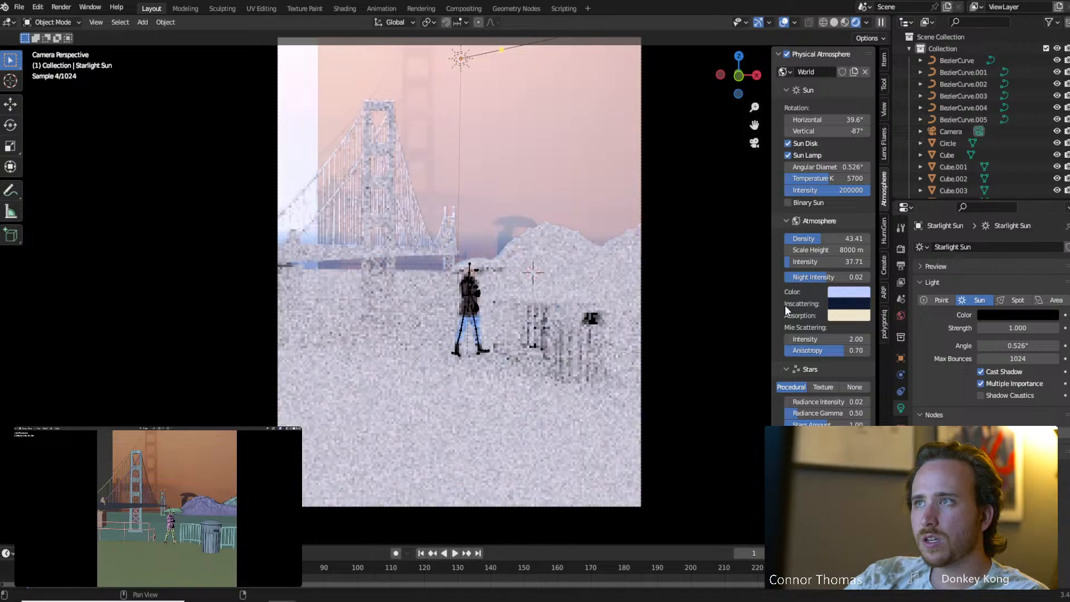
# Lower the atmosphere density to about 13.54 and set its intensity to 2.
pyautogui.moveTo(818, 238); pyautogui.dragTo(797, 239)
pyautogui.click(798, 265)
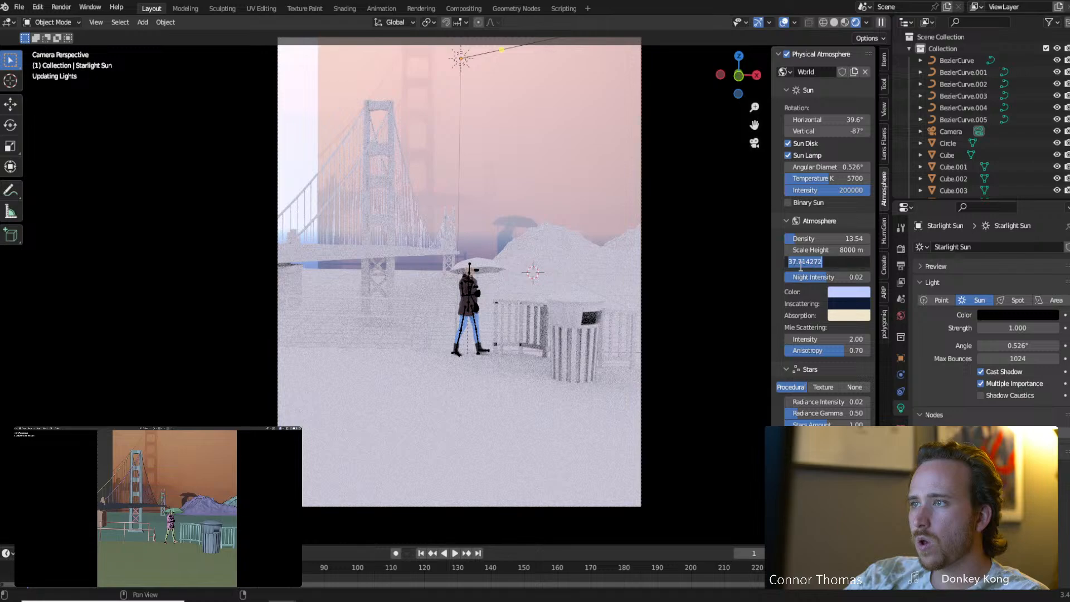
pyautogui.write('2')
pyautogui.press('Return')
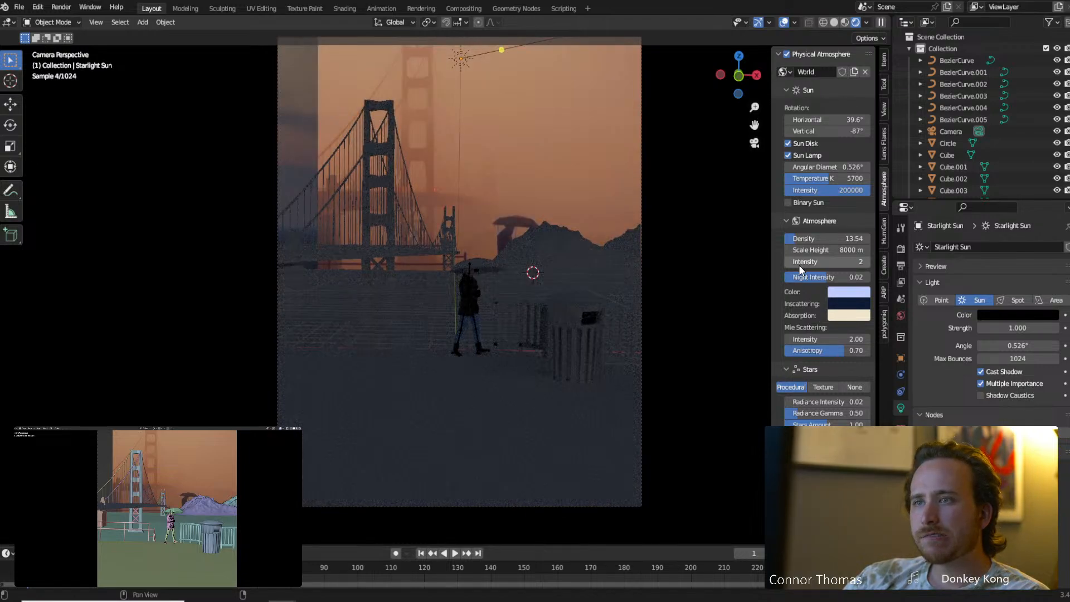
# Add a Sun light at the 3D cursor.
pyautogui.hotkey('shift', 'a')
pyautogui.moveTo(517, 256)
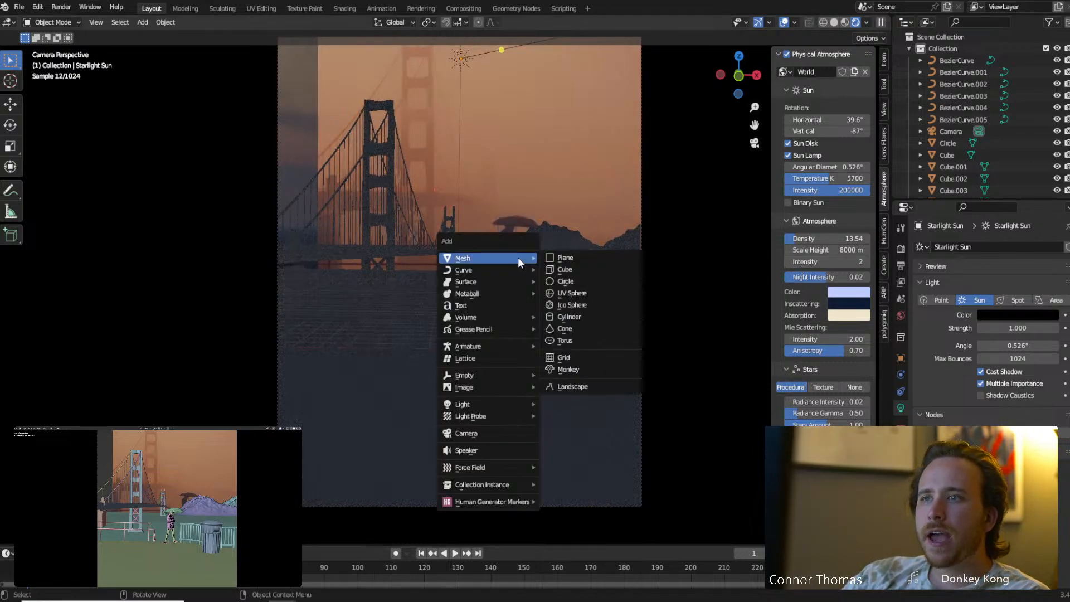
pyautogui.moveTo(504, 405)
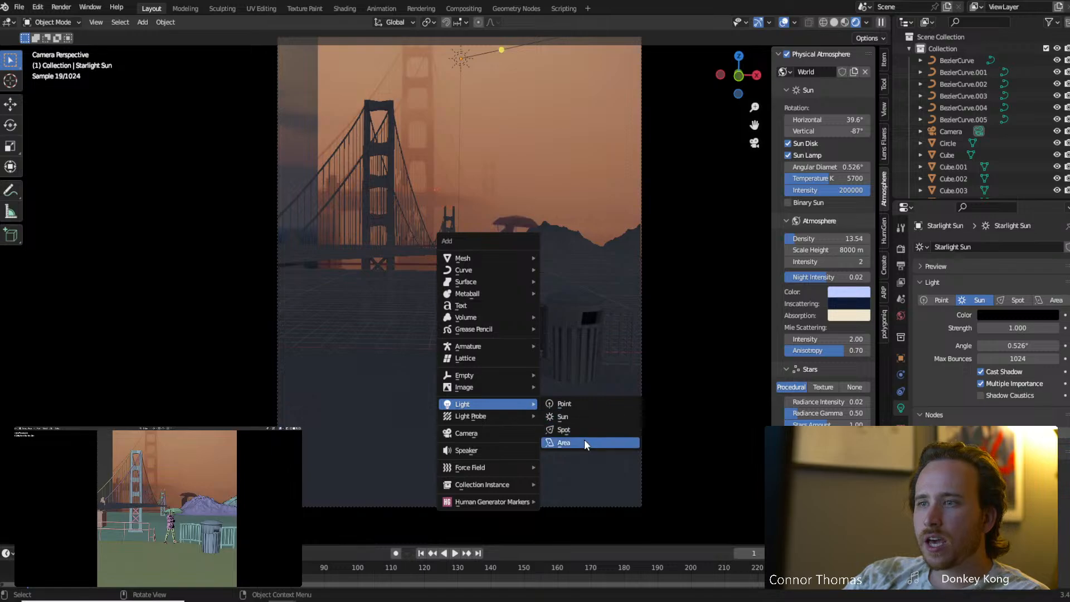
pyautogui.click(591, 417)
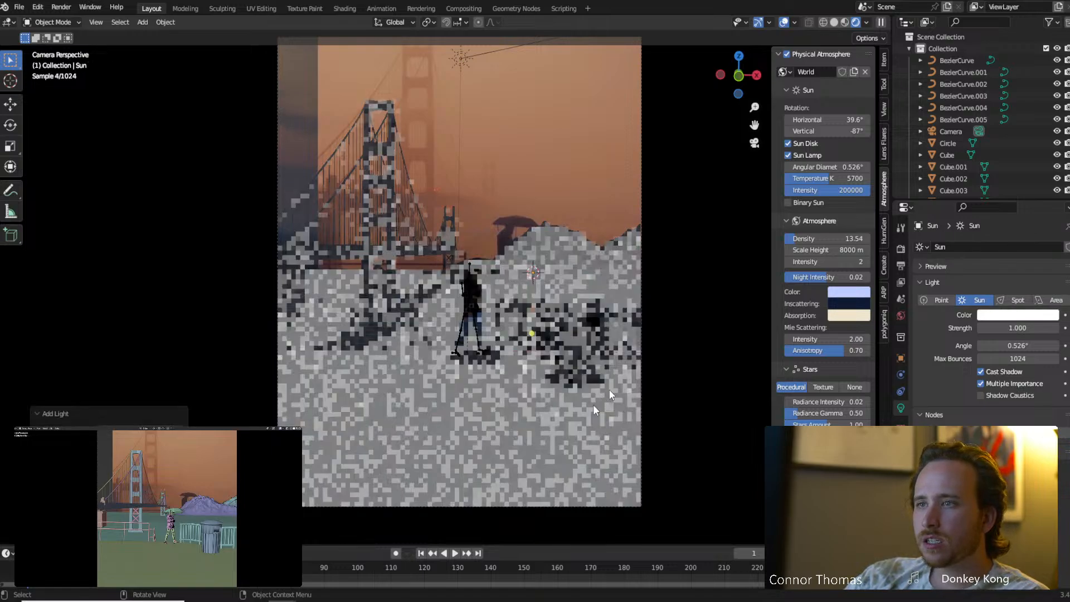
# Turn off Physical Atmosphere and open the World properties.
pyautogui.click(786, 54)
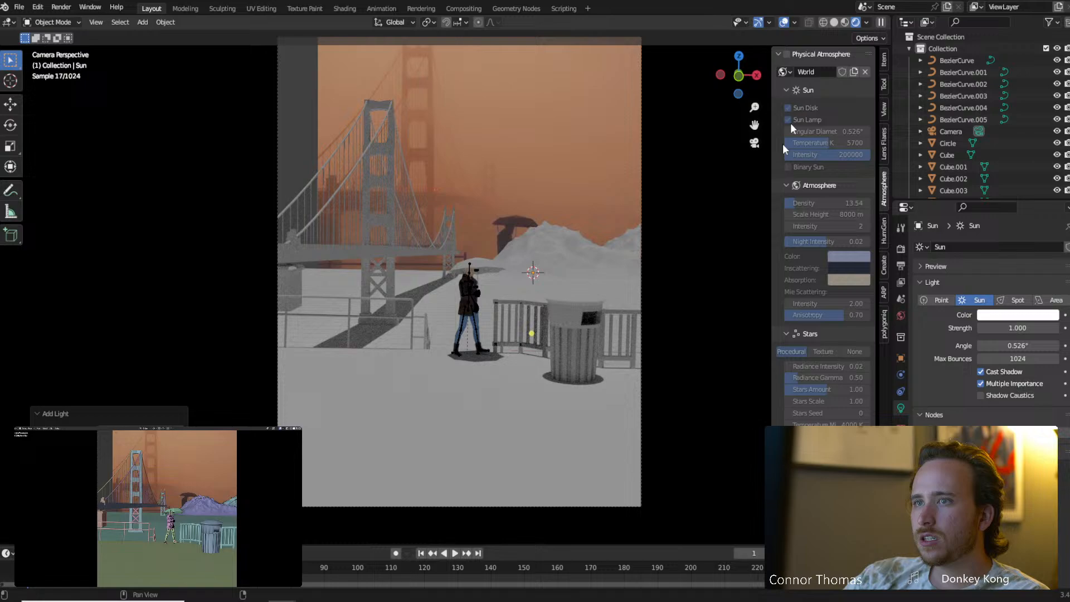
pyautogui.click(902, 315)
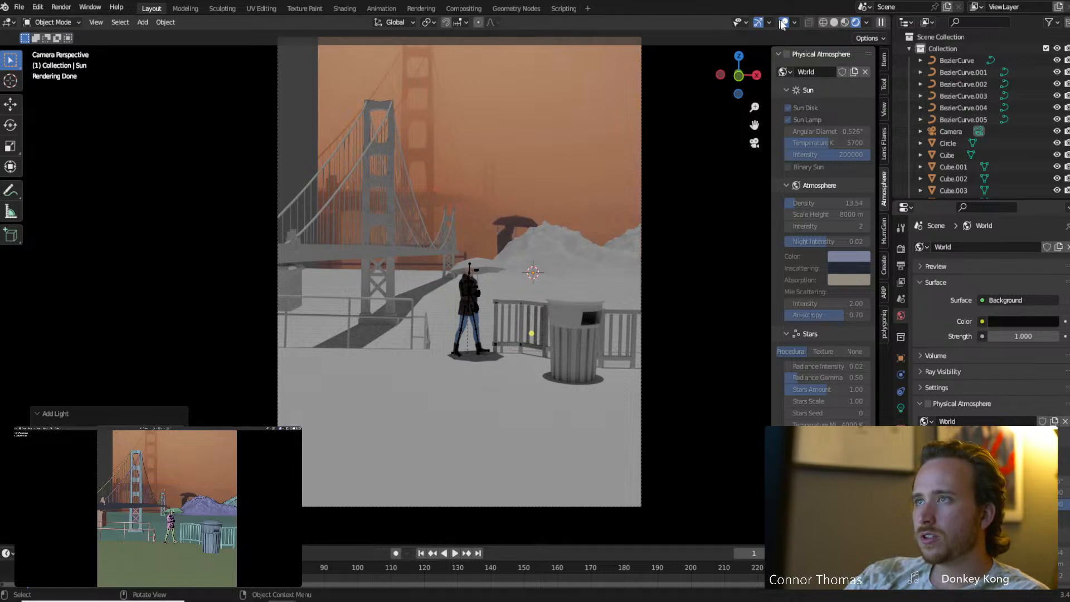
# Rotate the sun freely to change the light direction and frame the sun light in the viewport.
pyautogui.press('r')
pyautogui.press('r')
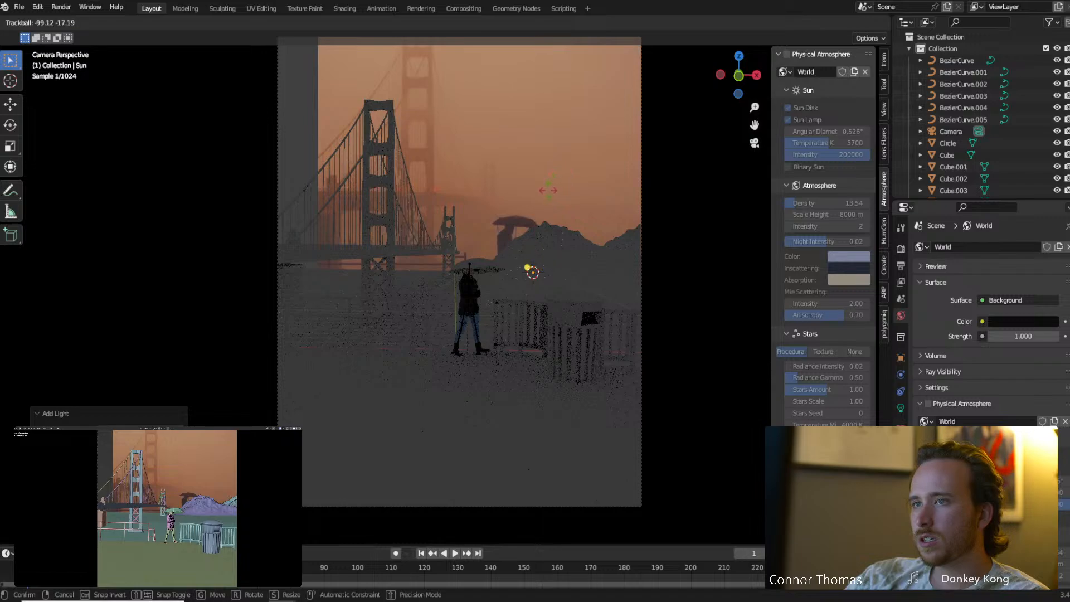
pyautogui.click(544, 193)
pyautogui.moveTo(534, 295); pyautogui.dragTo(516, 303, button='middle')
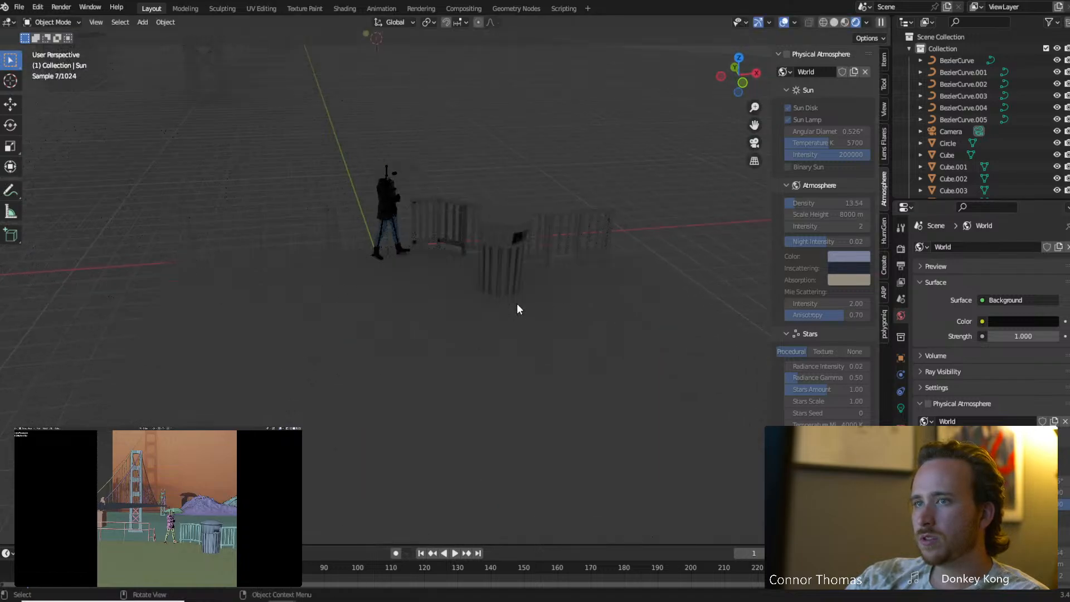
pyautogui.press('KP_Decimal')
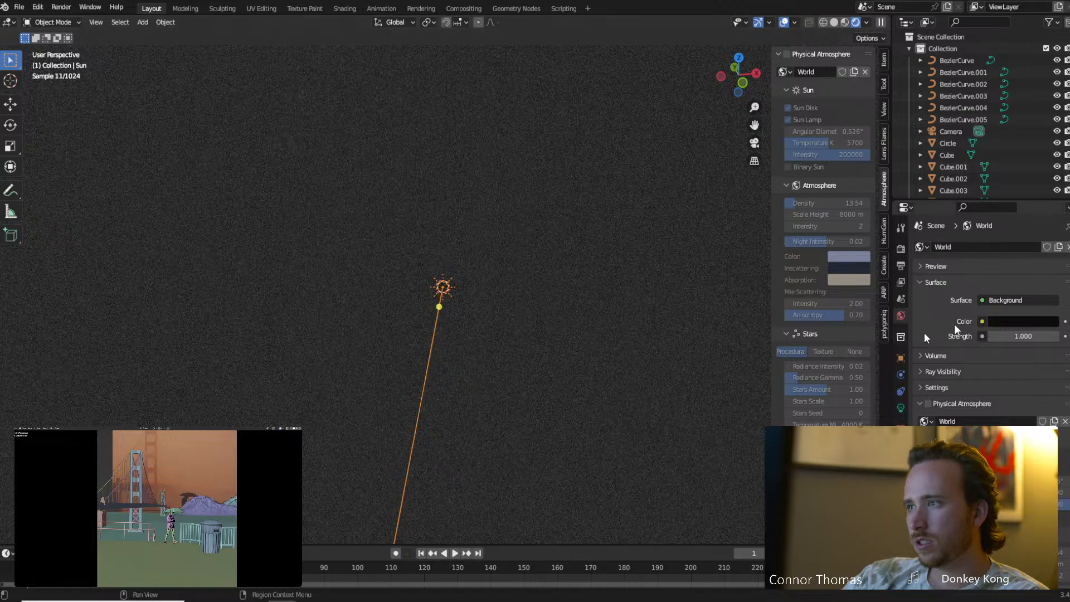
# Darken the world background color to pure black and return to the camera view.
pyautogui.click(1038, 323)
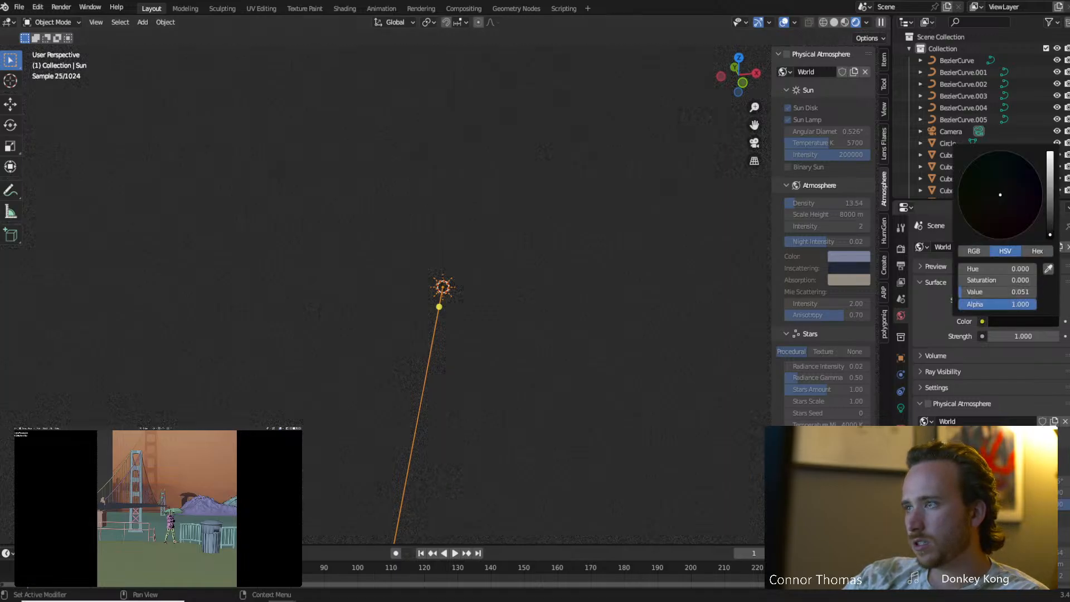
pyautogui.moveTo(1050, 234); pyautogui.dragTo(1050, 239)
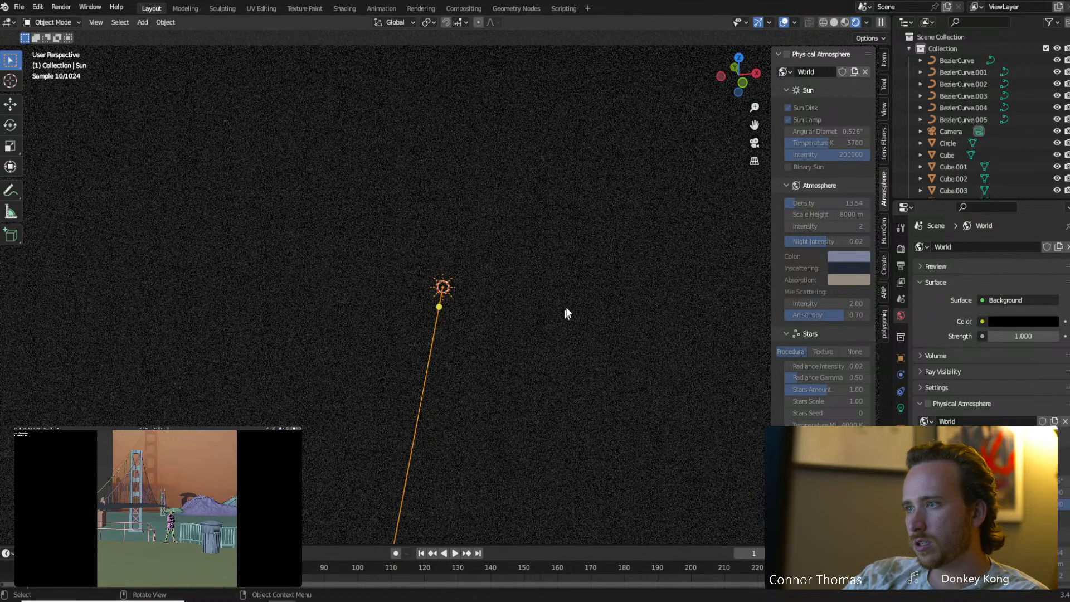
pyautogui.press('KP_0')
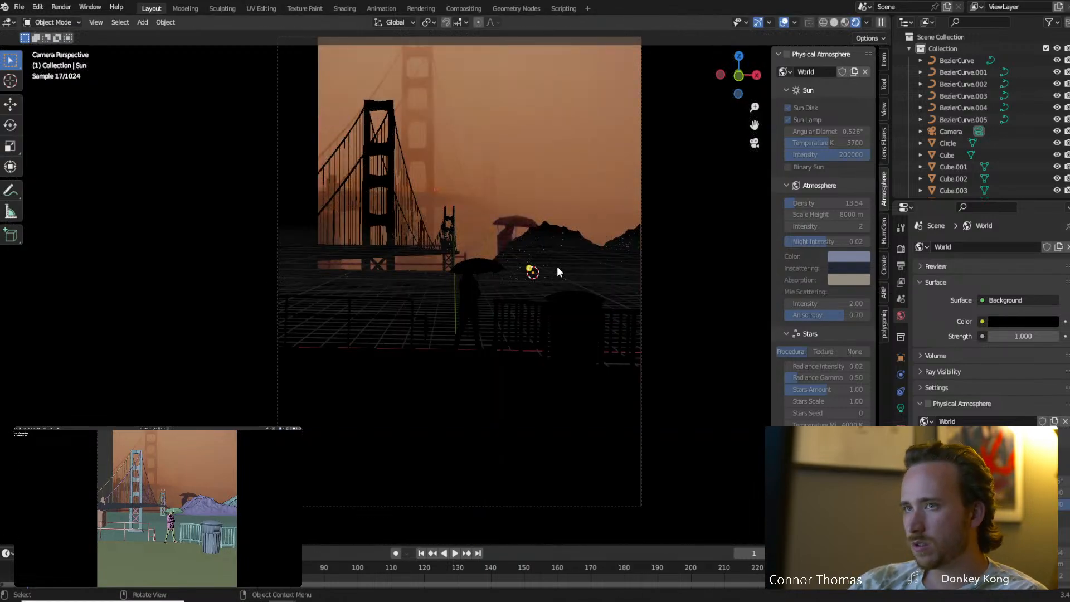
# Rotate the sun so it backlights the scene and casts long shadows toward the camera.
pyautogui.press('r')
pyautogui.press('r')
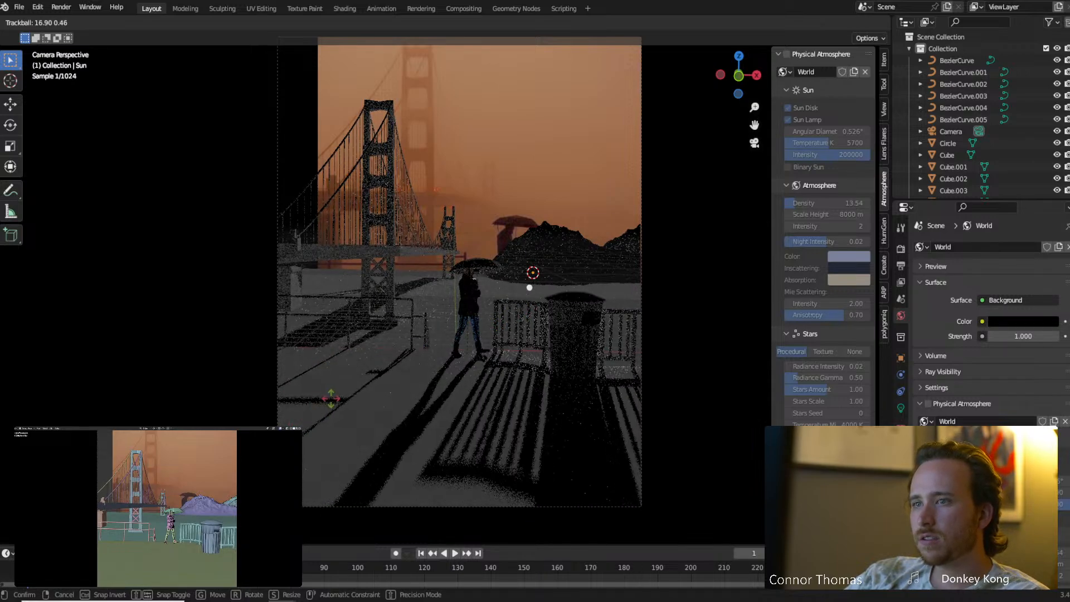
pyautogui.click(362, 389)
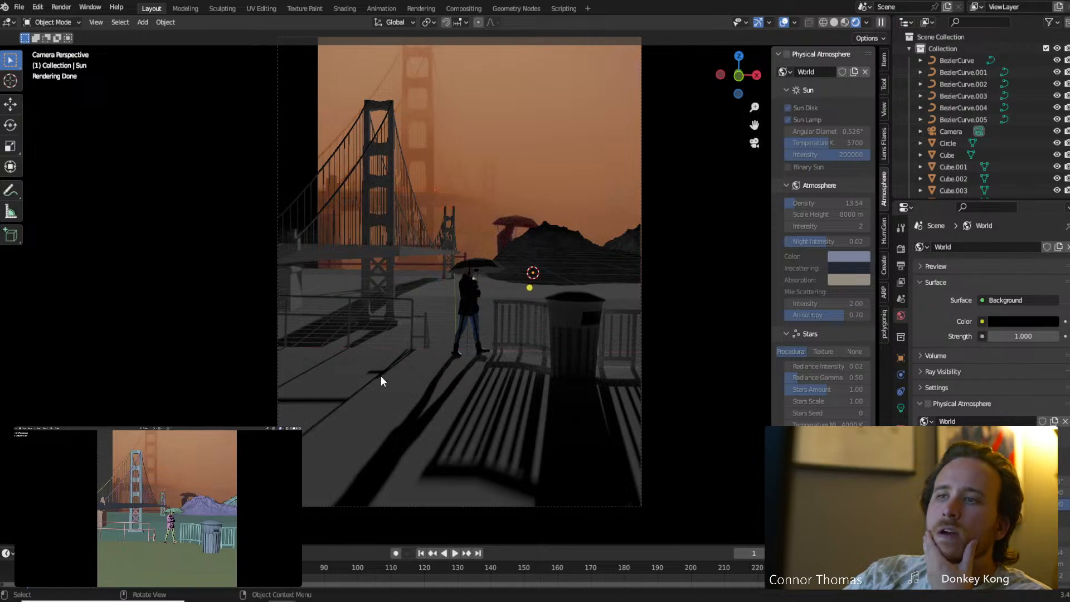
pyautogui.scroll(4, 556, 326)
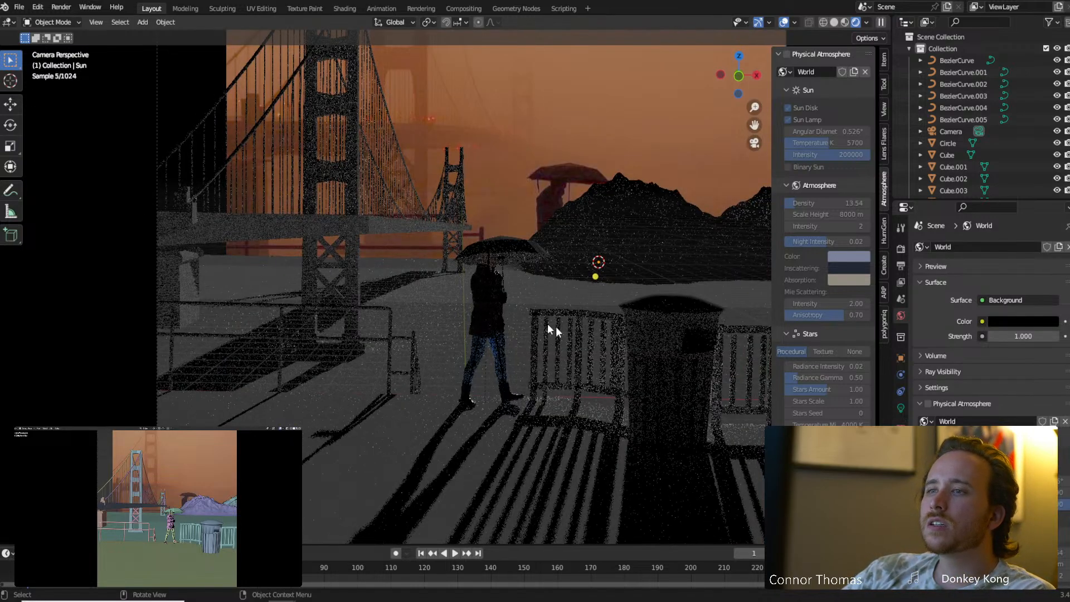
# Save the file and set the sun light's angle to 0° and its strength to 4.27.
pyautogui.click(901, 409)
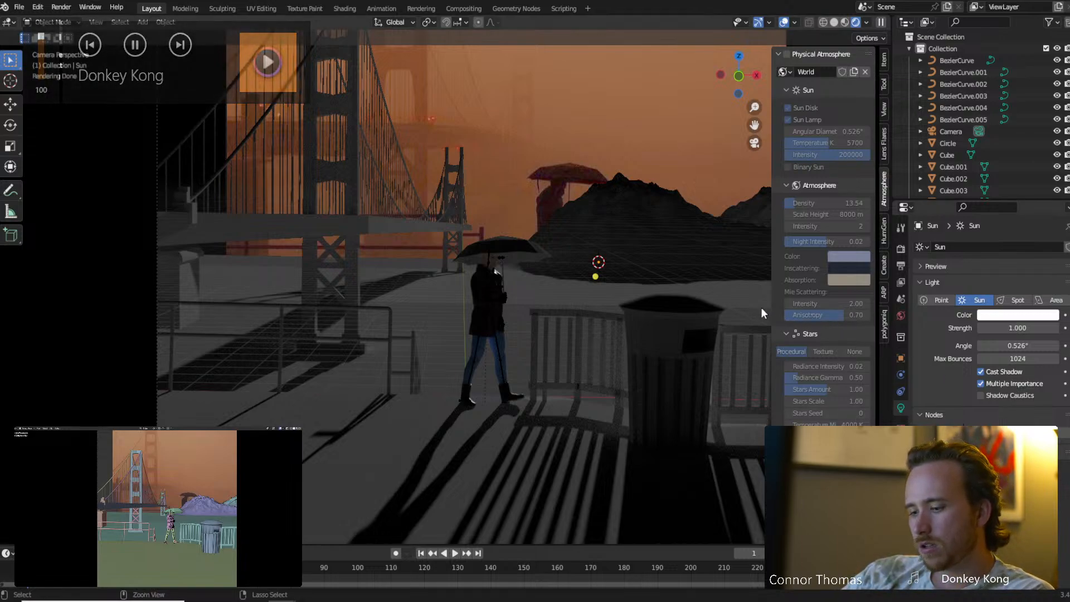
pyautogui.hotkey('ctrl', 's')
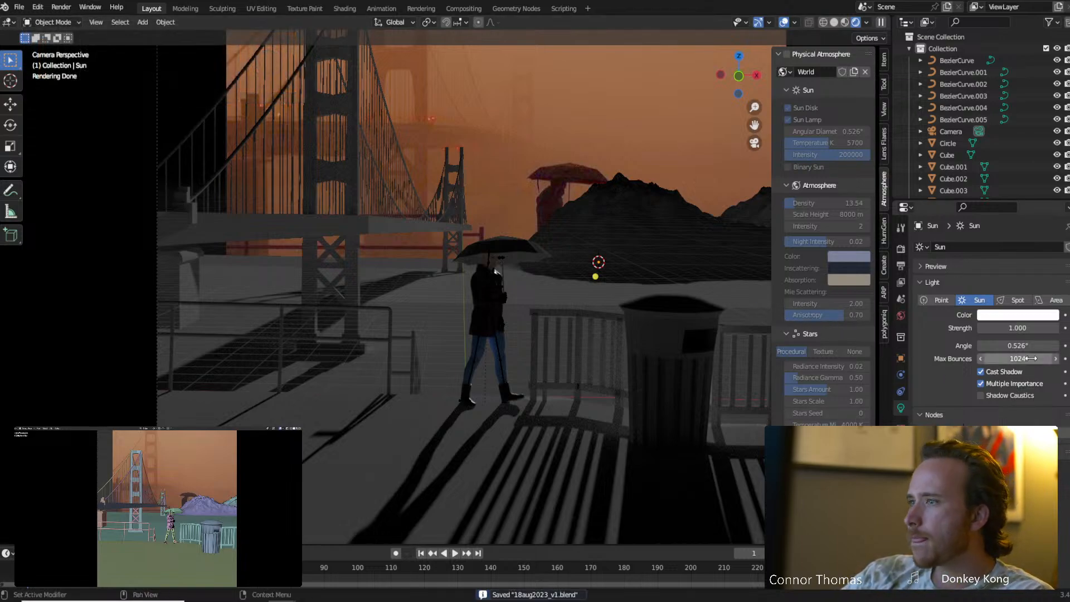
pyautogui.moveTo(1020, 345)
pyautogui.mouseDown()
pyautogui.moveTo(1048, 345)
pyautogui.moveTo(1017, 345)
pyautogui.mouseUp()
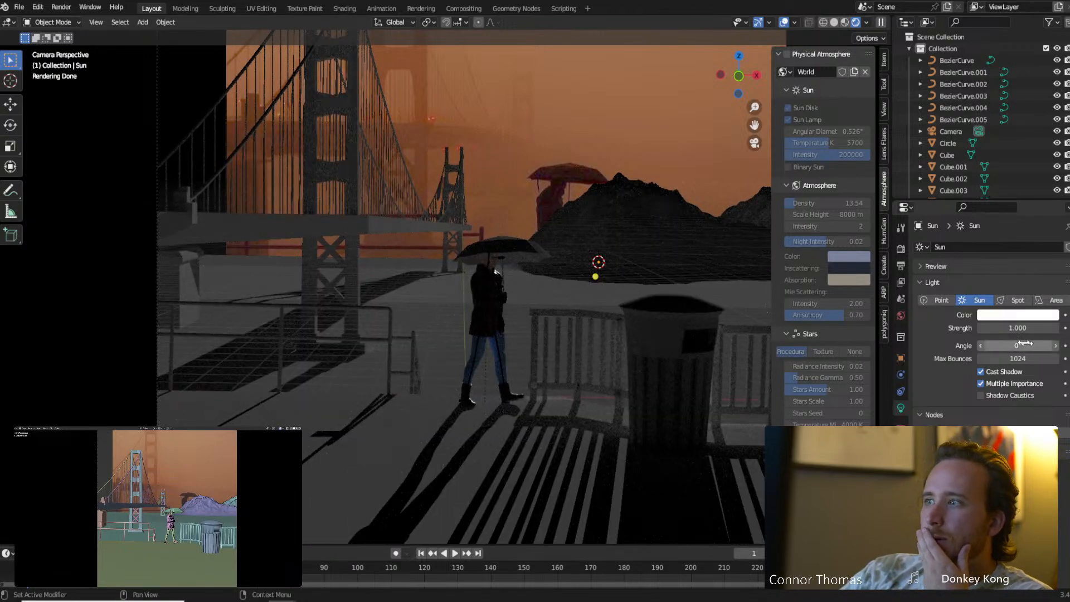
pyautogui.moveTo(1018, 329)
pyautogui.mouseDown()
pyautogui.moveTo(1041, 329)
pyautogui.moveTo(1019, 329)
pyautogui.mouseUp()
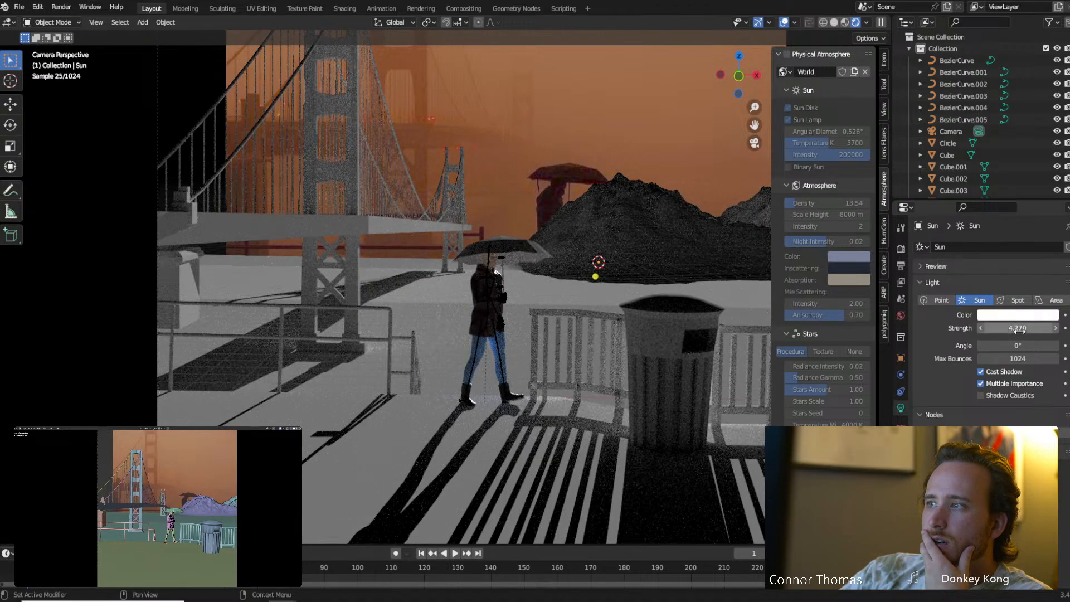
# Tint the sun light orange by sampling its color from the reference image's hazy sky, and save the file.
pyautogui.click(1014, 316)
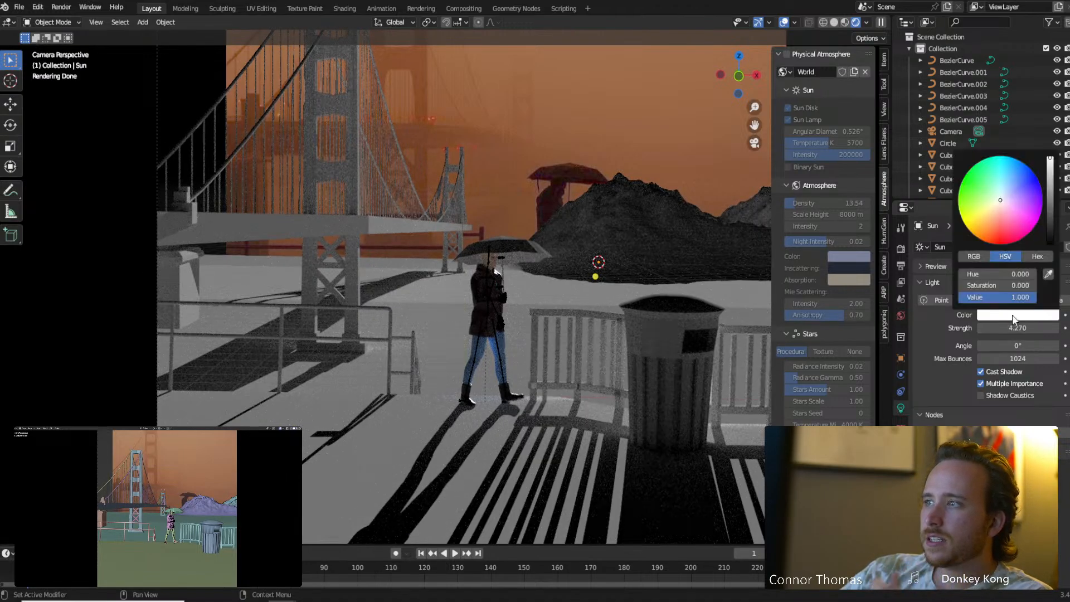
pyautogui.click(995, 215)
pyautogui.moveTo(992, 215); pyautogui.dragTo(992, 227)
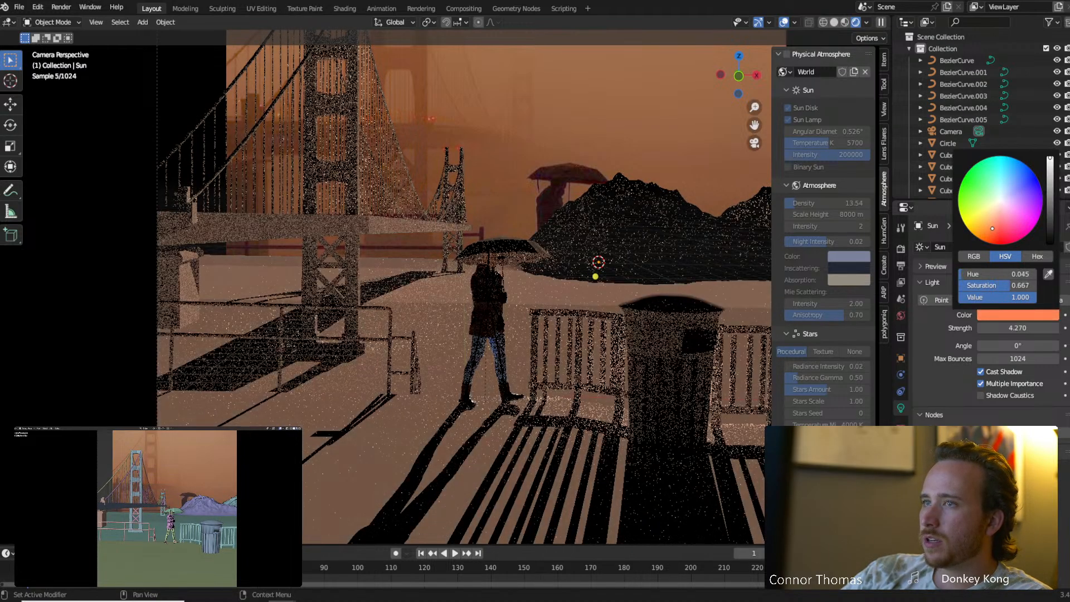
pyautogui.click(1050, 273)
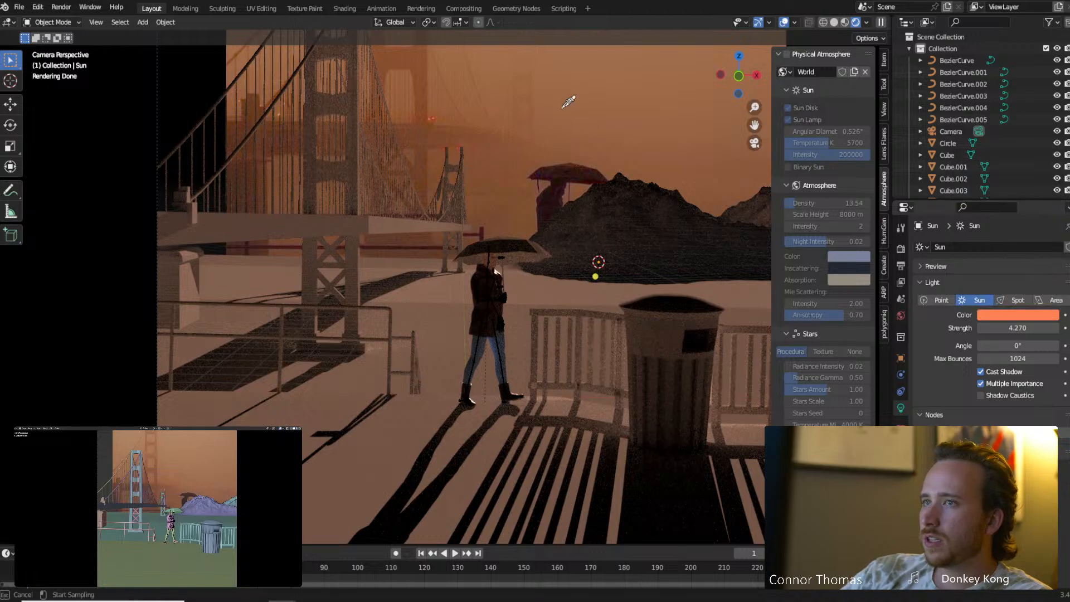
pyautogui.click(612, 83)
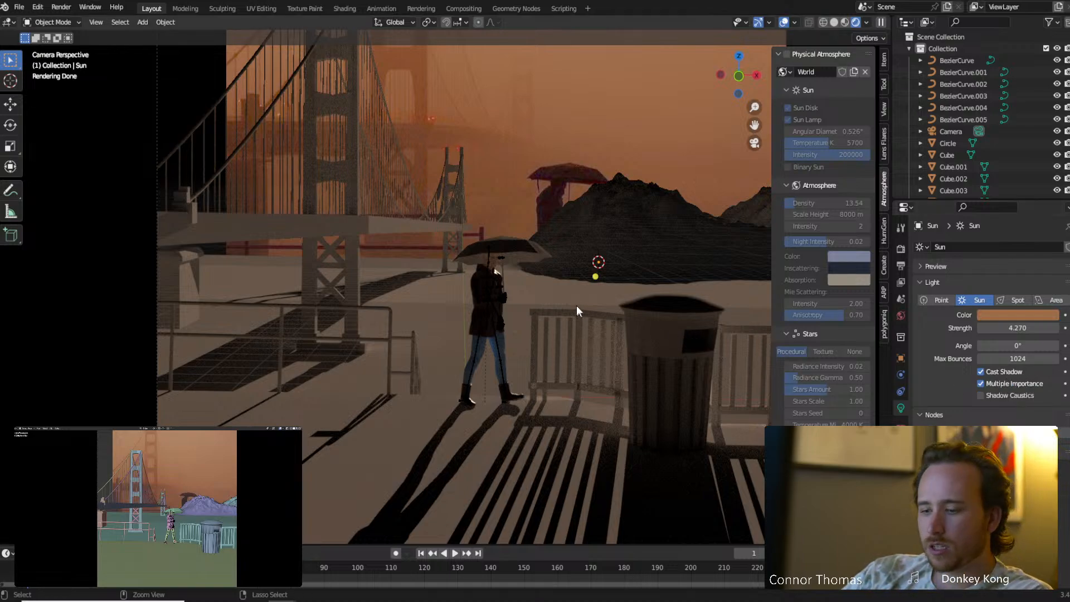
pyautogui.hotkey('ctrl', 's')
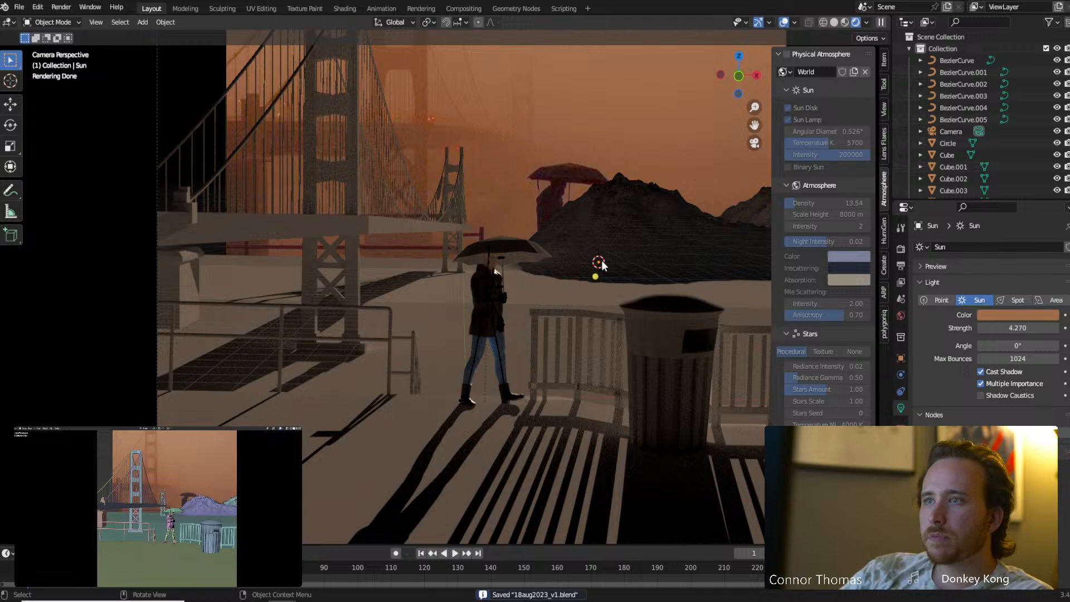
# Add a cube at the 3D cursor and scale it up until it surrounds the camera.
pyautogui.hotkey('shift', 'a')
pyautogui.moveTo(578, 115)
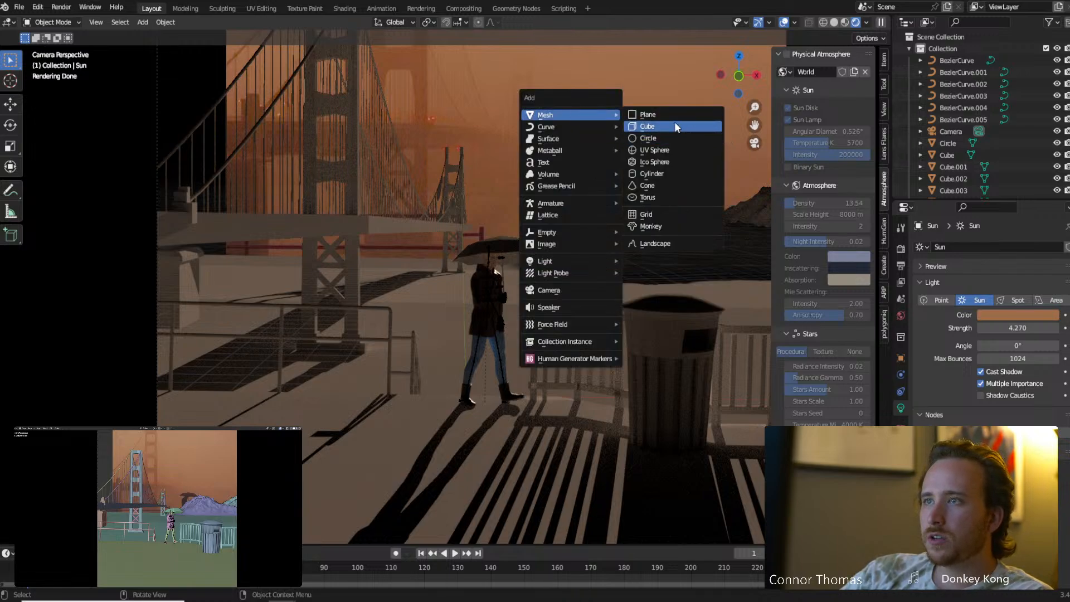
pyautogui.click(675, 127)
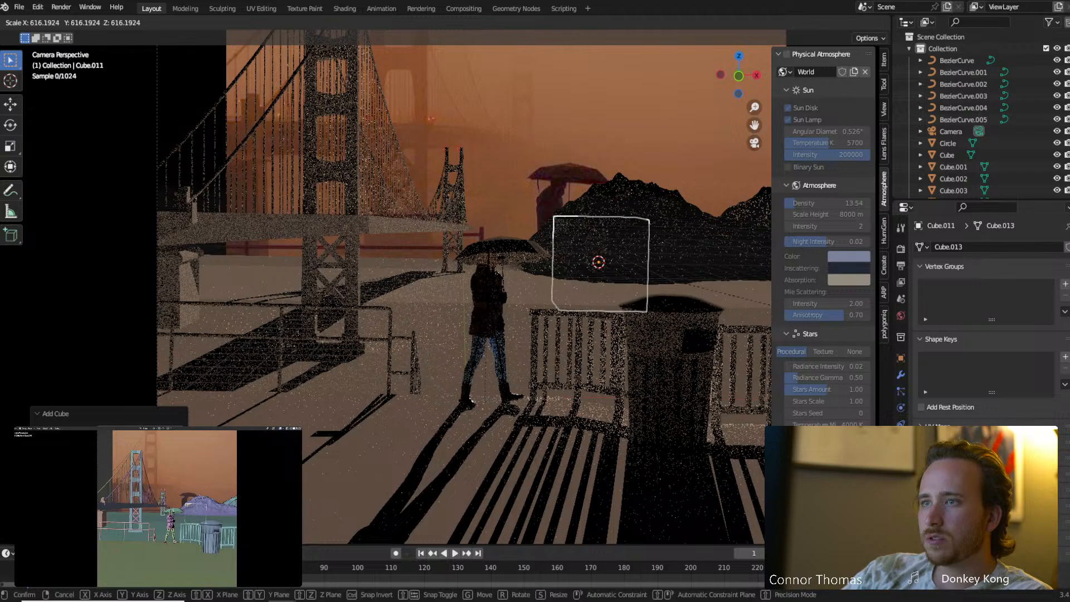
pyautogui.click(454, 320)
pyautogui.press('s')
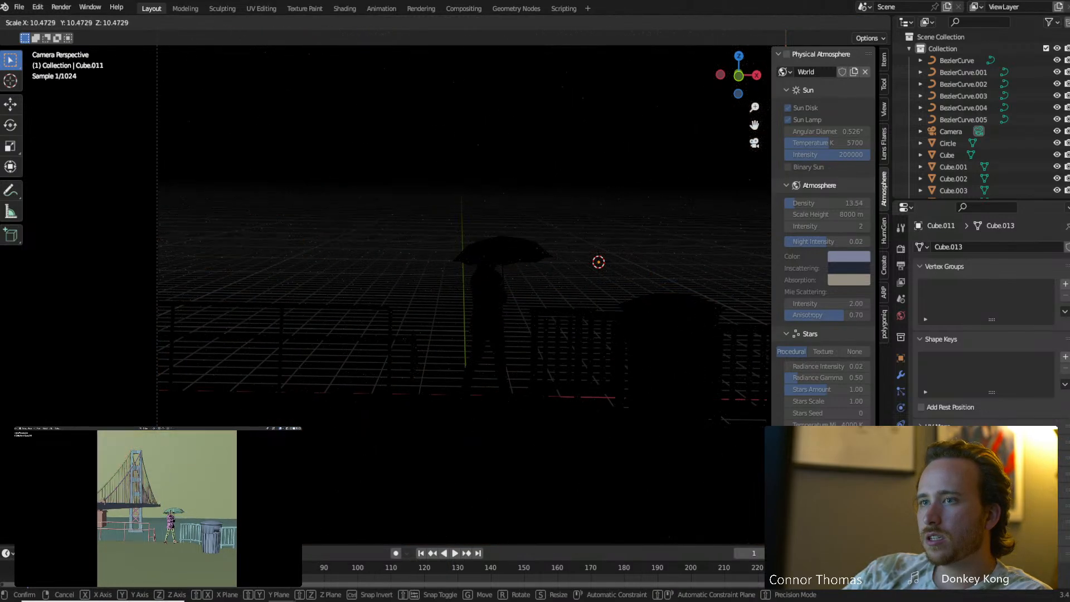
pyautogui.click(366, 310)
# Switch to solid shading and enlarge the cube further so it encloses the bridge, mountains and most of the water.
pyautogui.moveTo(365, 309); pyautogui.dragTo(483, 346, button='middle')
pyautogui.press('z')
pyautogui.click(626, 333)
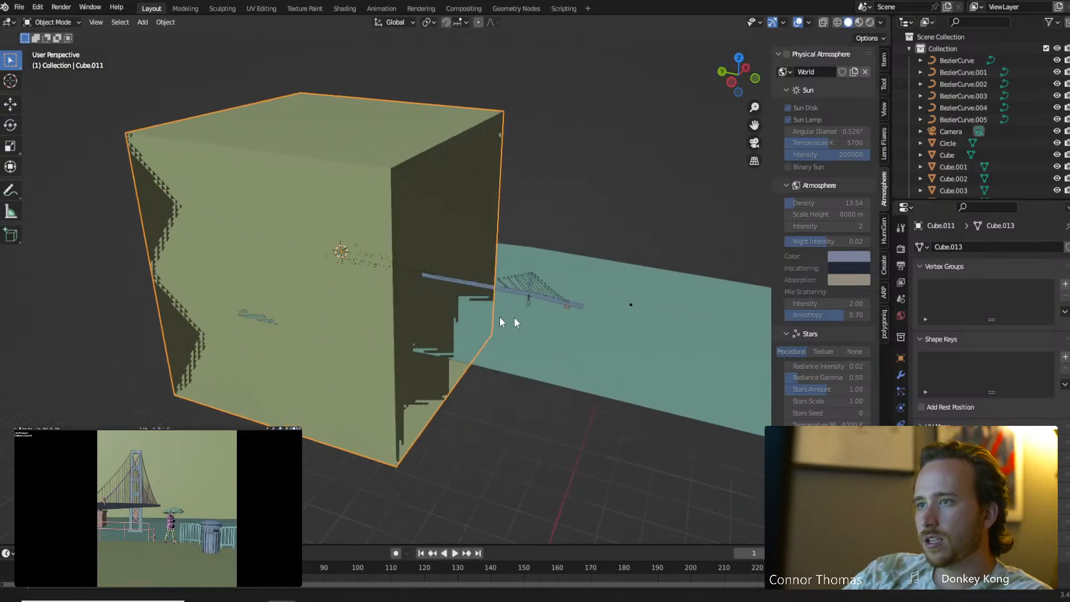
pyautogui.press('s')
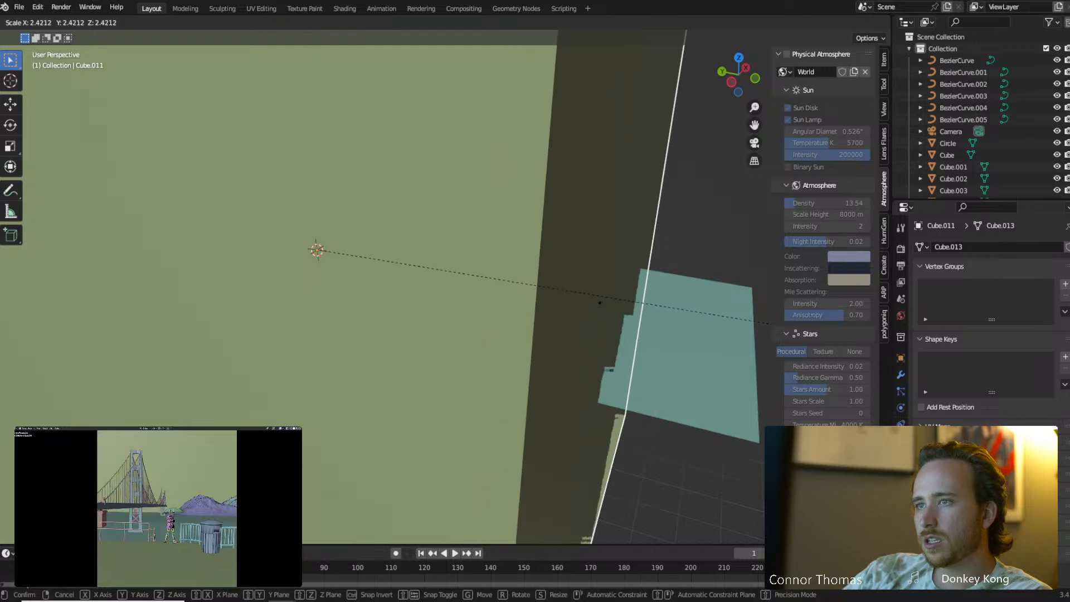
pyautogui.click(691, 334)
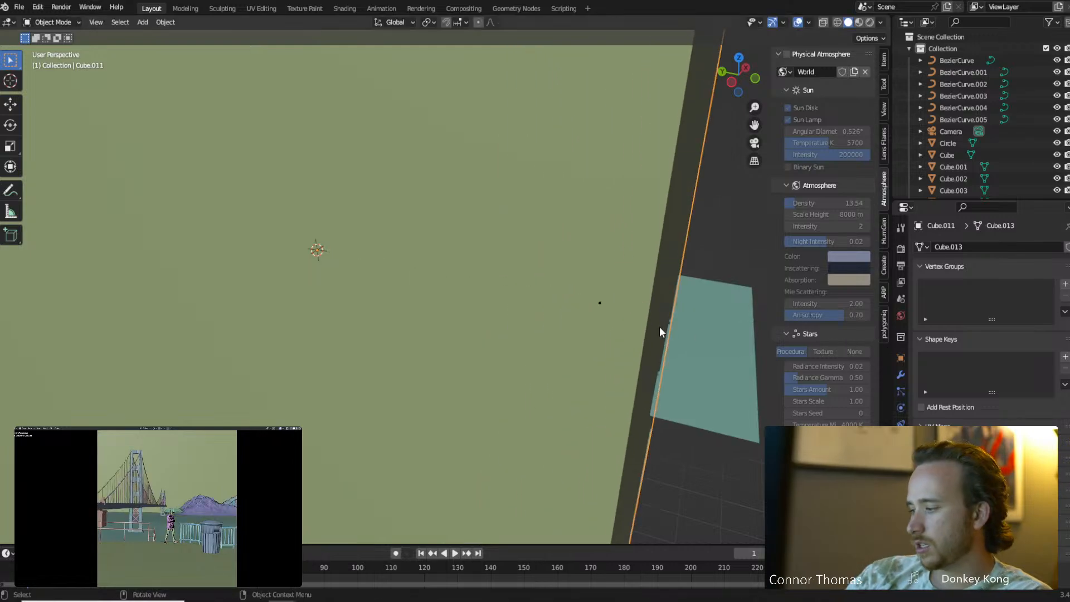
pyautogui.press('KP_0')
pyautogui.press('s')
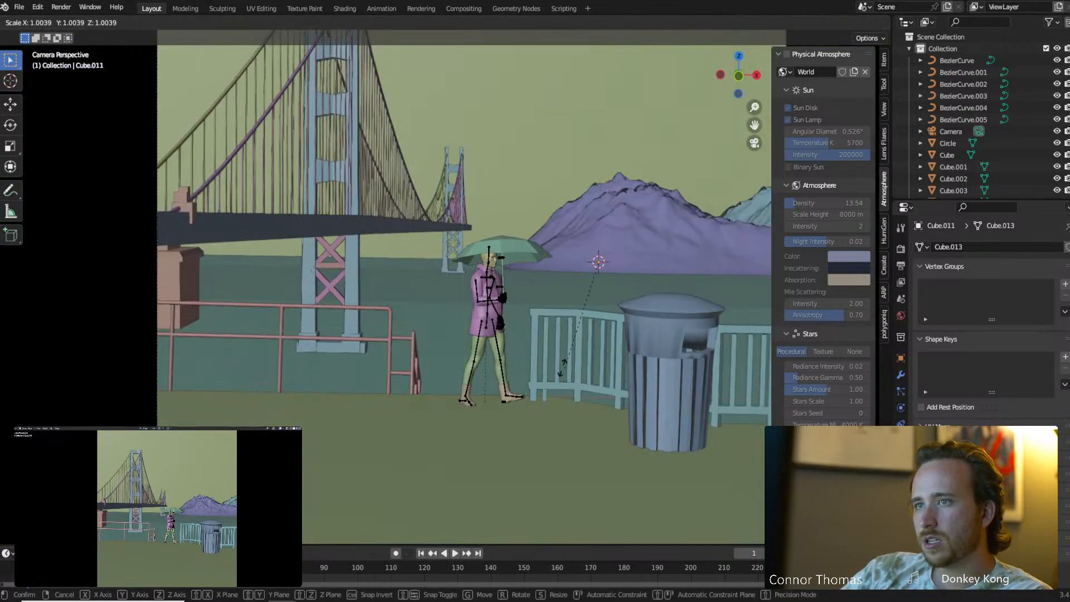
pyautogui.click(517, 331)
# Open the enclosing cube for mesh editing and view it whole.
pyautogui.press('KP_3')
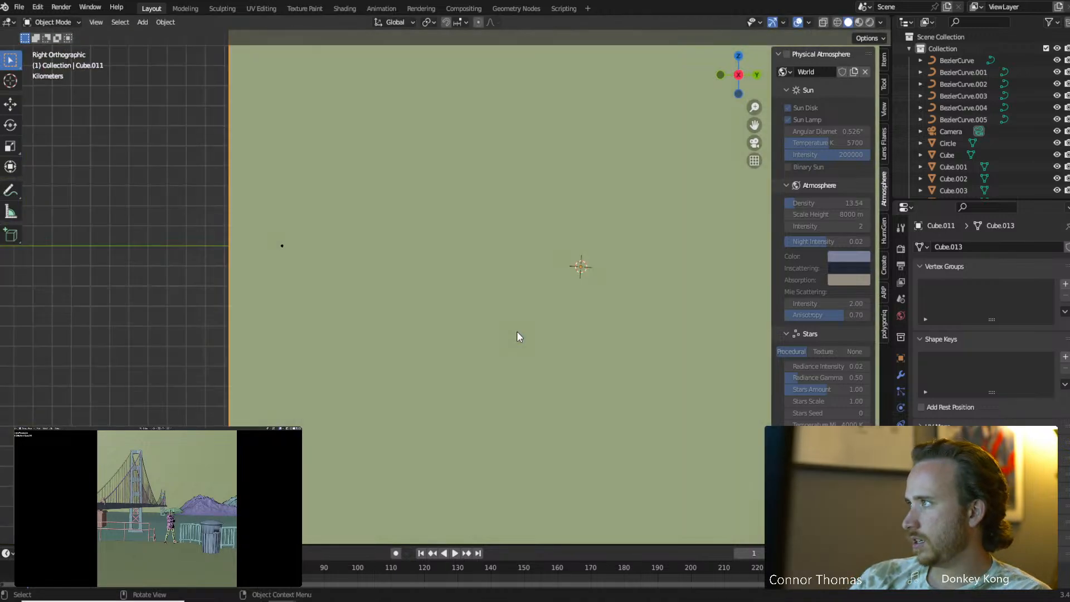
pyautogui.scroll(-6, 606, 302)
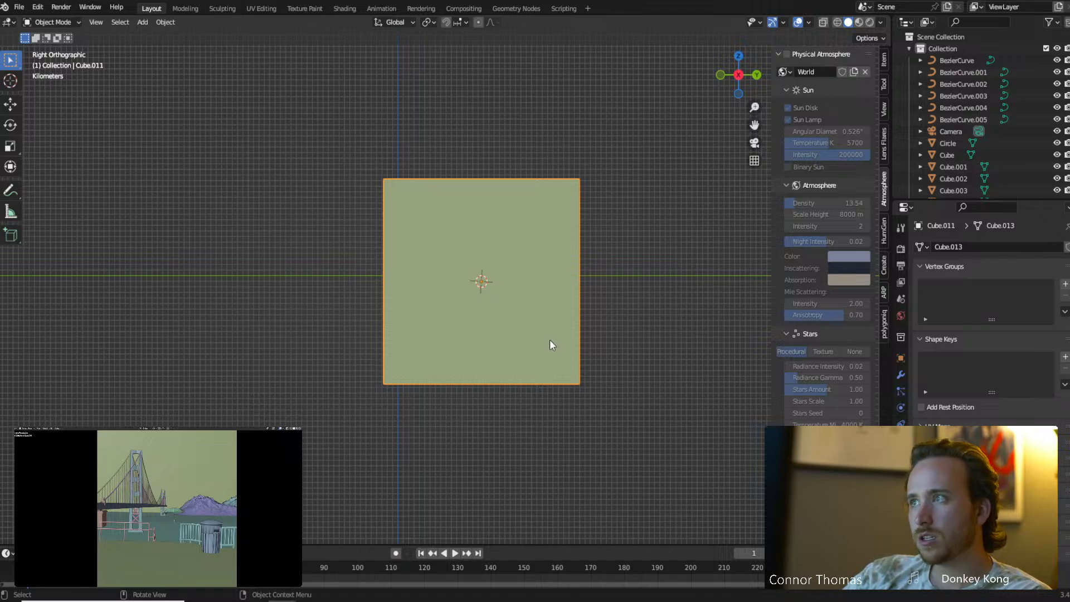
pyautogui.press('Tab')
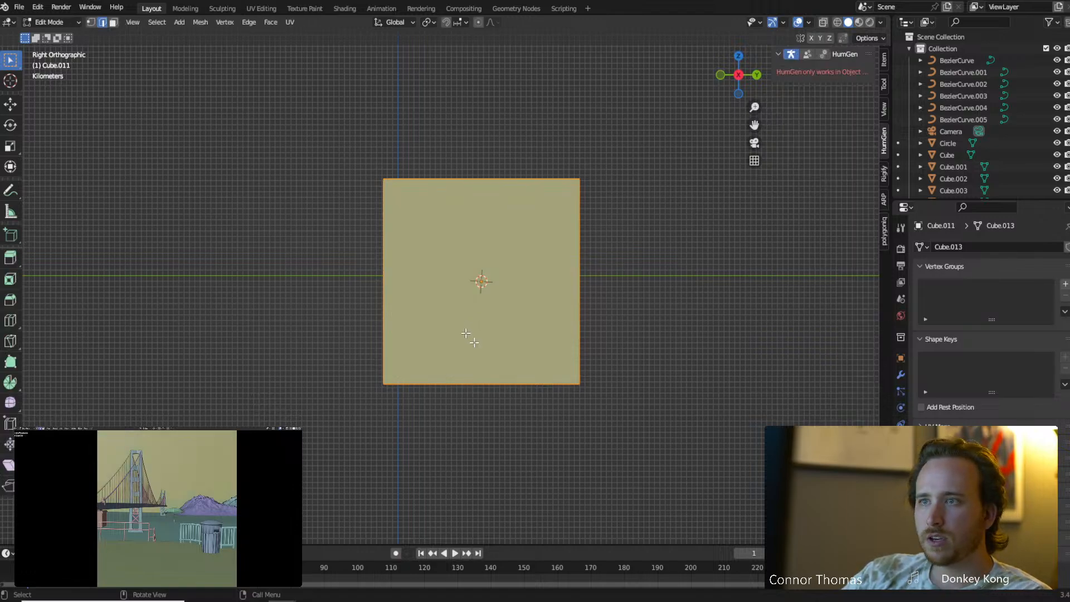
pyautogui.moveTo(499, 378); pyautogui.dragTo(465, 323, button='middle')
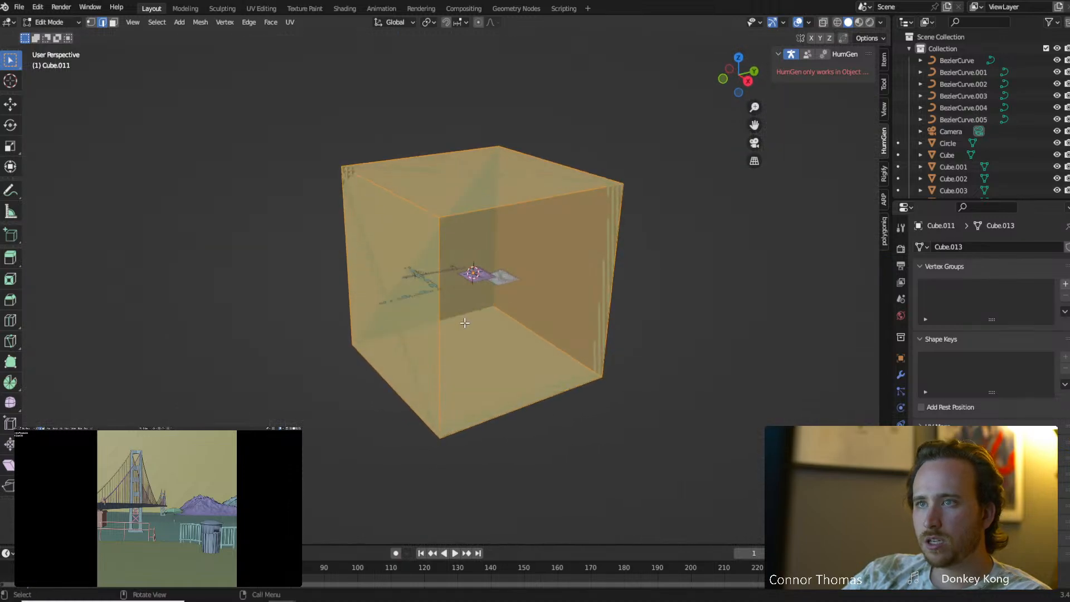
pyautogui.press('1')
pyautogui.click(592, 373)
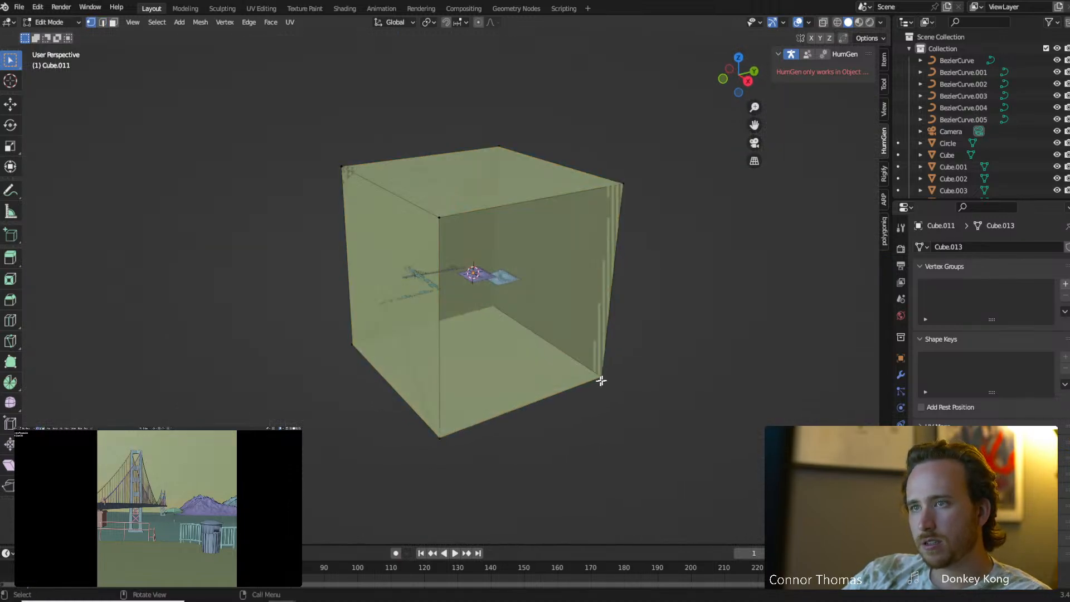
pyautogui.press('c')
pyautogui.moveTo(362, 365); pyautogui.dragTo(430, 437)
pyautogui.rightClick(431, 438)
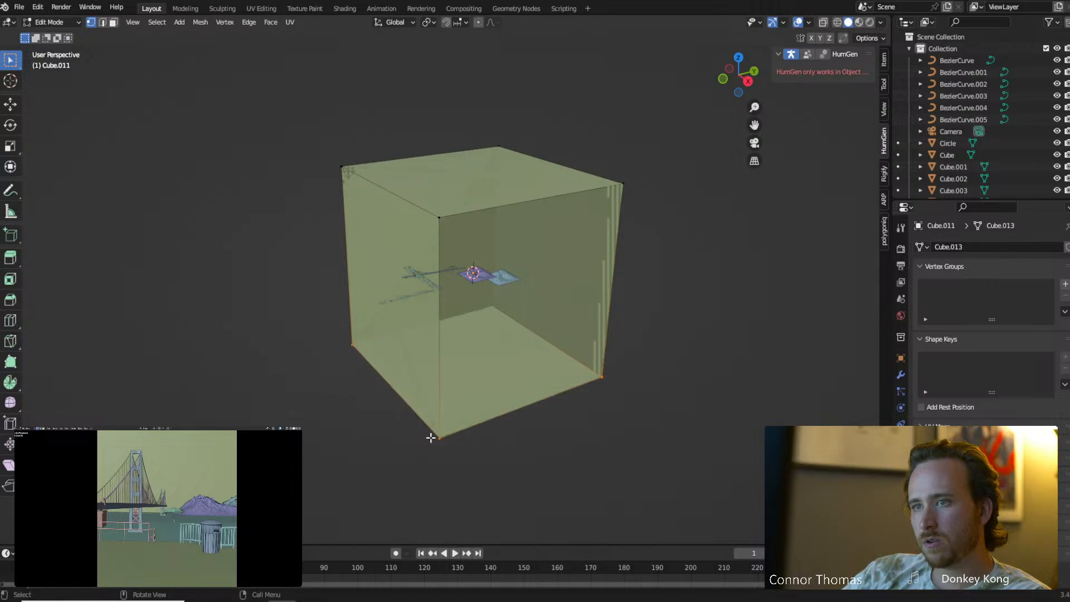
pyautogui.press('KP_3')
pyautogui.press('g')
pyautogui.press('z')
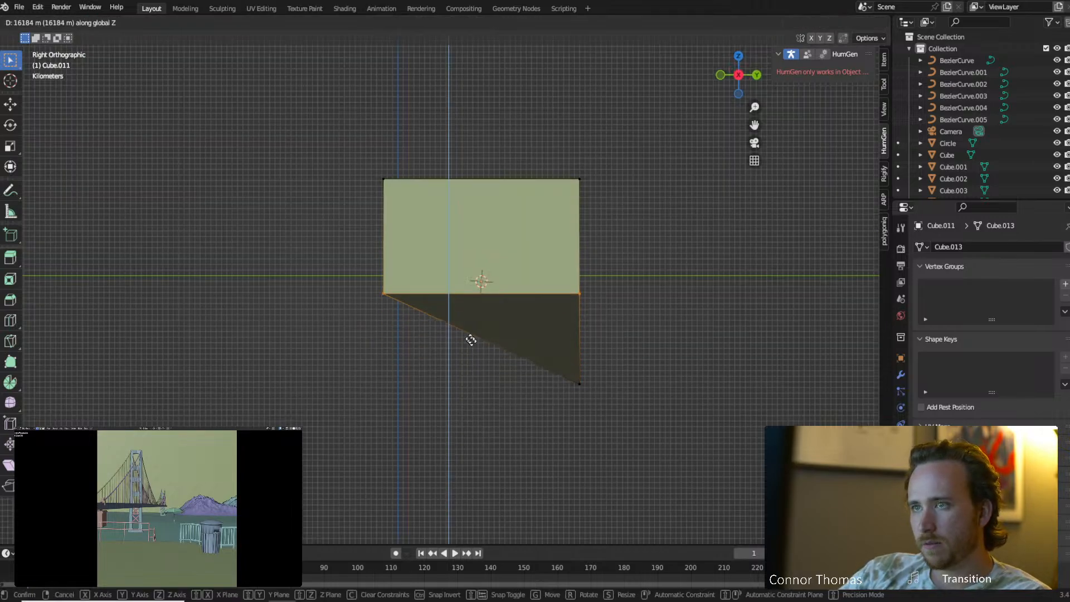
pyautogui.rightClick(469, 343)
# In wireframe display, select all the cube's bottom vertices and raise them along Z to just below the mountains' base.
pyautogui.press('z')
pyautogui.click(301, 384)
pyautogui.press('c')
pyautogui.rightClick(570, 399)
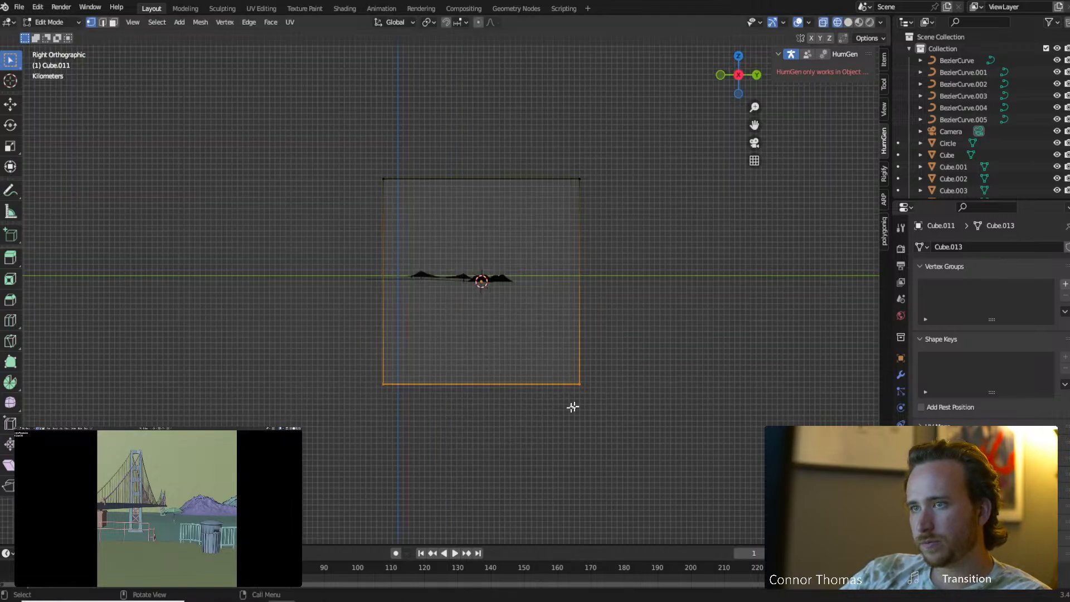
pyautogui.press('g')
pyautogui.press('z')
pyautogui.click(571, 307)
pyautogui.scroll(5, 426, 251)
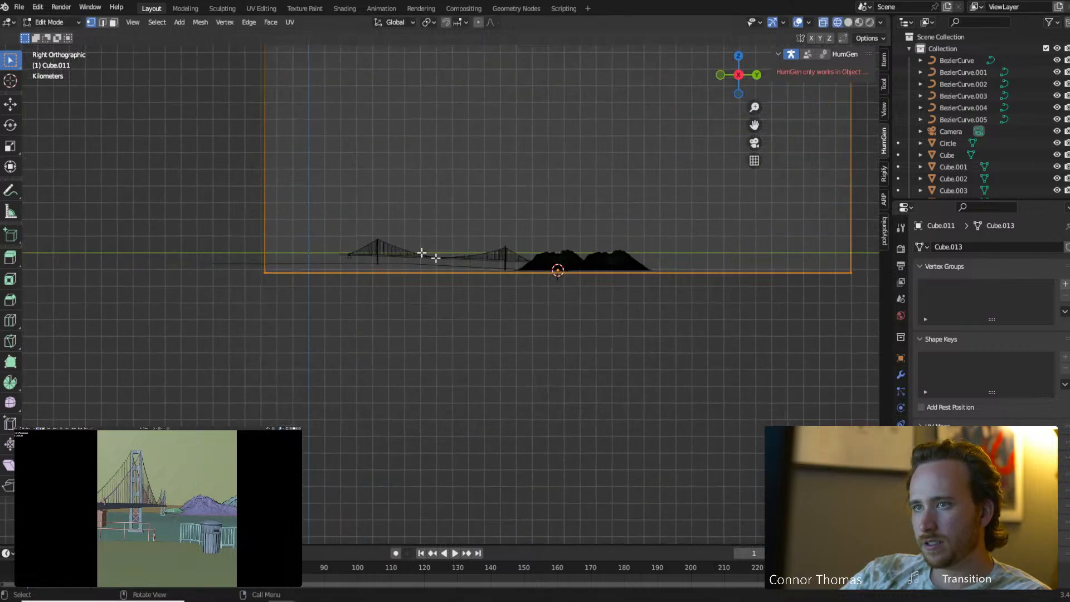
pyautogui.scroll(-8, 566, 276)
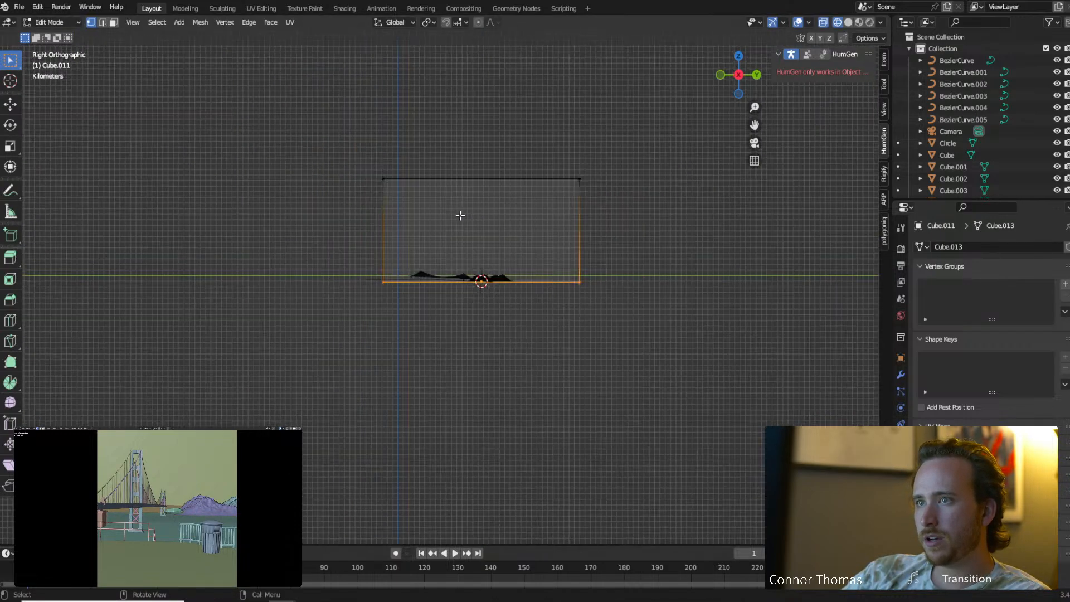
# Leave mesh editing of the enclosing cube and return to the camera view.
pyautogui.press('Tab')
pyautogui.moveTo(366, 146); pyautogui.dragTo(479, 275, button='middle')
pyautogui.click(442, 216)
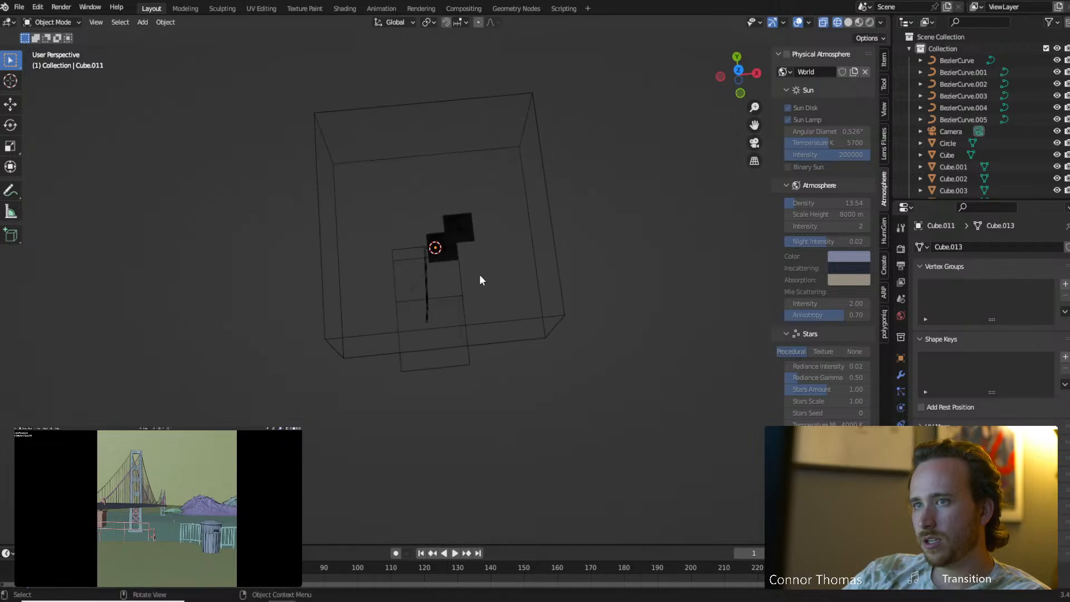
pyautogui.press('KP_0')
pyautogui.scroll(-5, 476, 276)
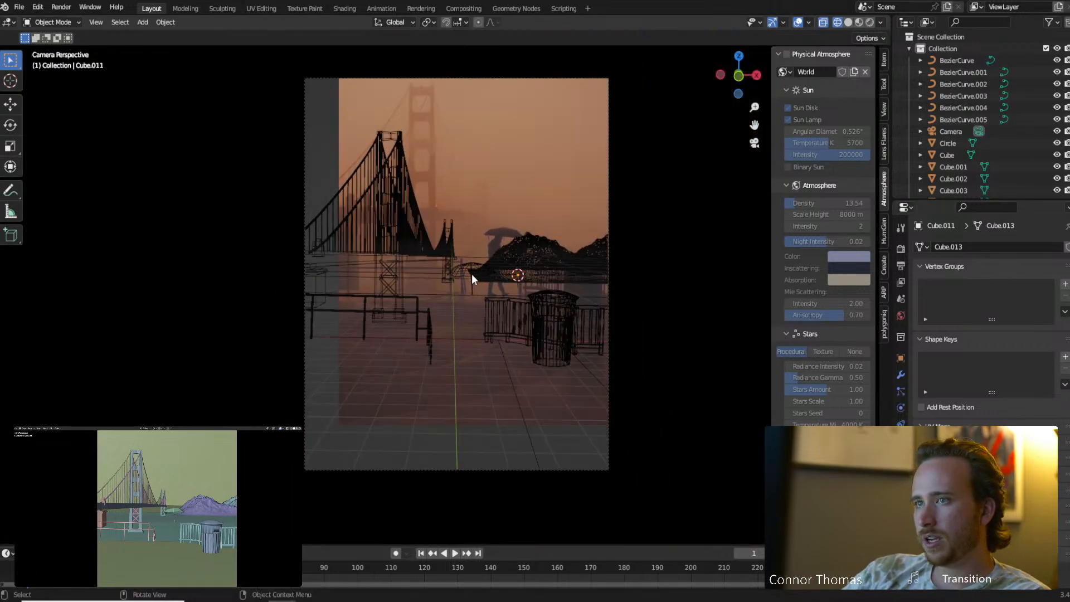
# Switch the camera view to solid and then rendered shading, and save the file.
pyautogui.press('z')
pyautogui.click(532, 275)
pyautogui.scroll(3, 524, 282)
pyautogui.scroll(-2, 517, 289)
pyautogui.press('z')
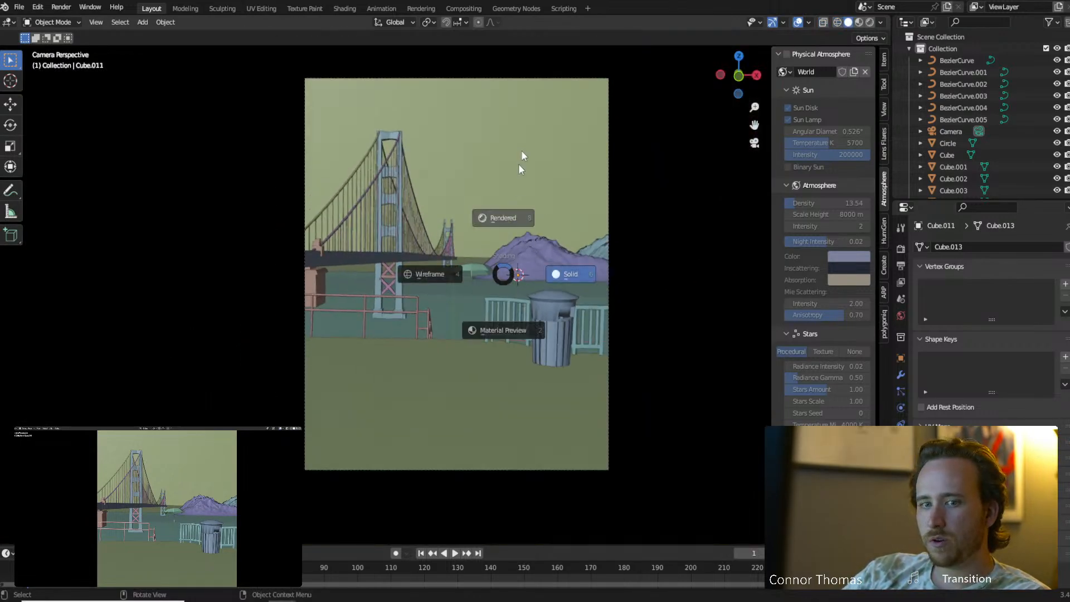
pyautogui.click(519, 154)
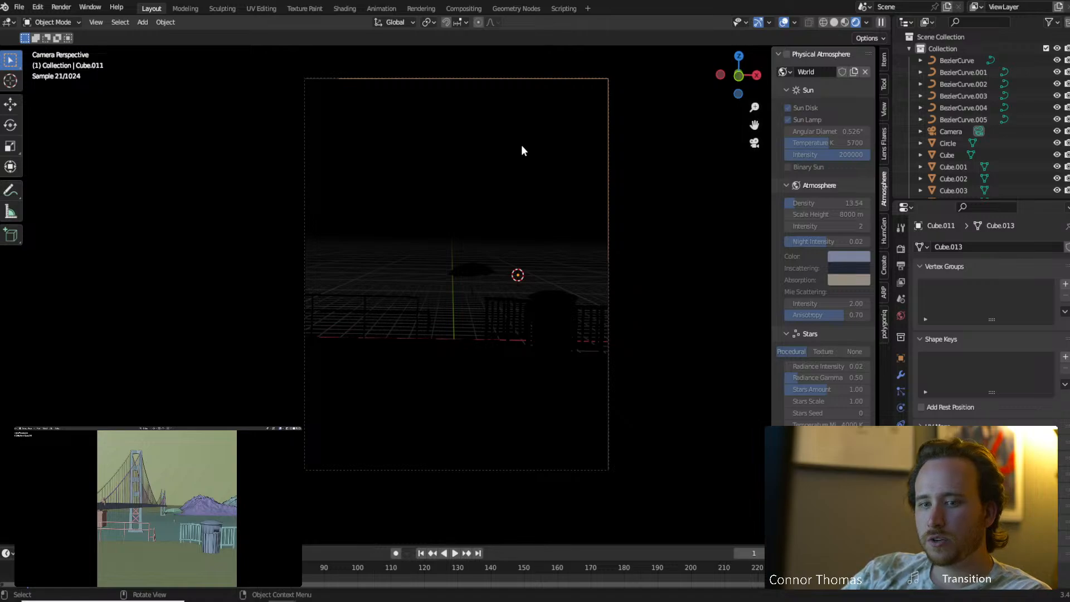
pyautogui.hotkey('ctrl', 's')
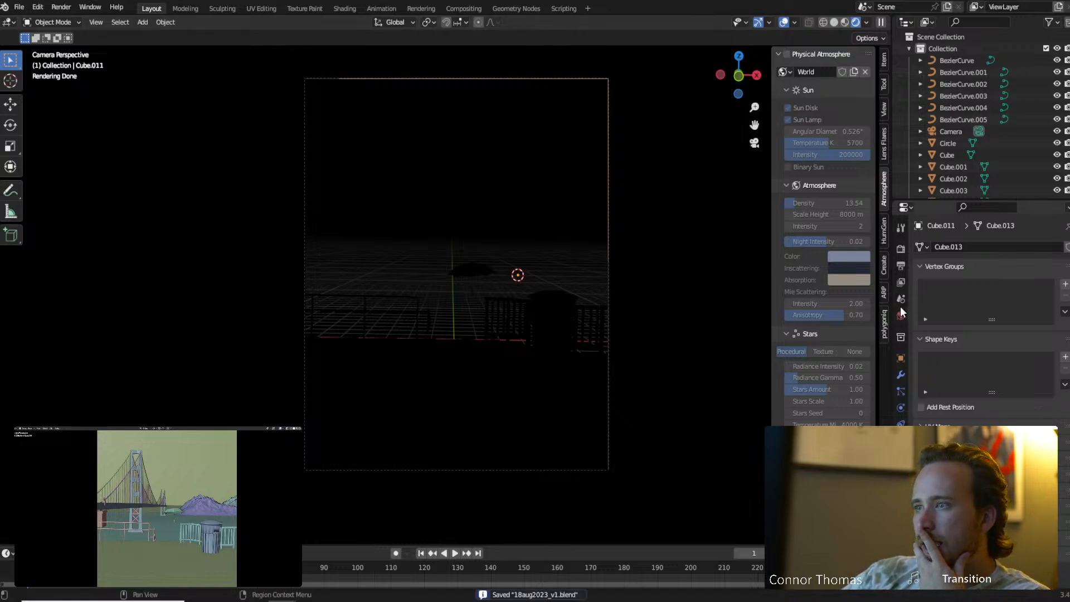
# Create a new material on the enclosing cube and name it Fog.
pyautogui.click(901, 457)
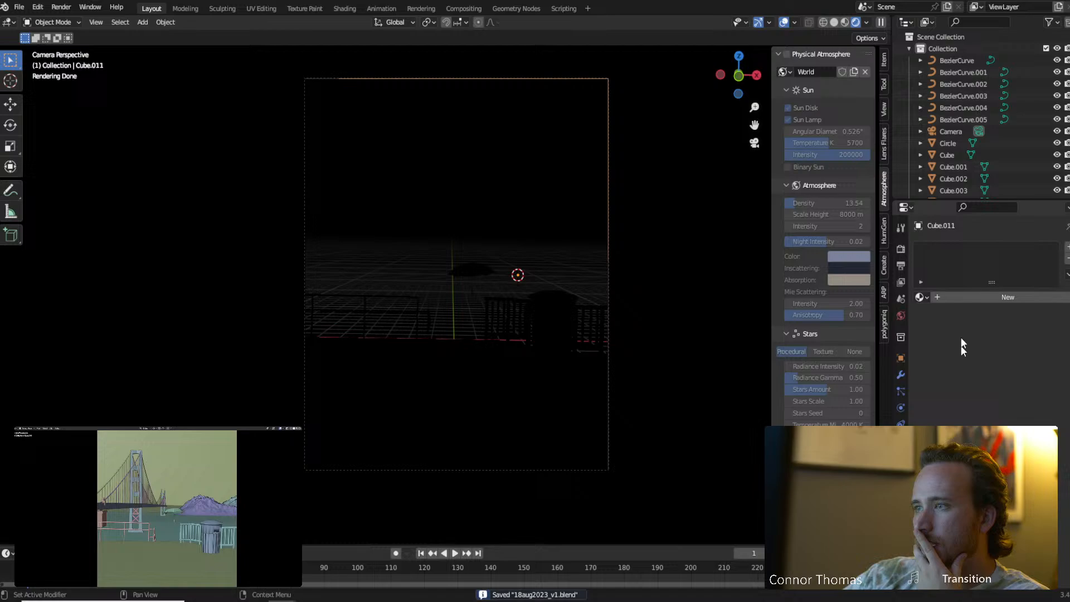
pyautogui.click(945, 299)
pyautogui.doubleClick(955, 301)
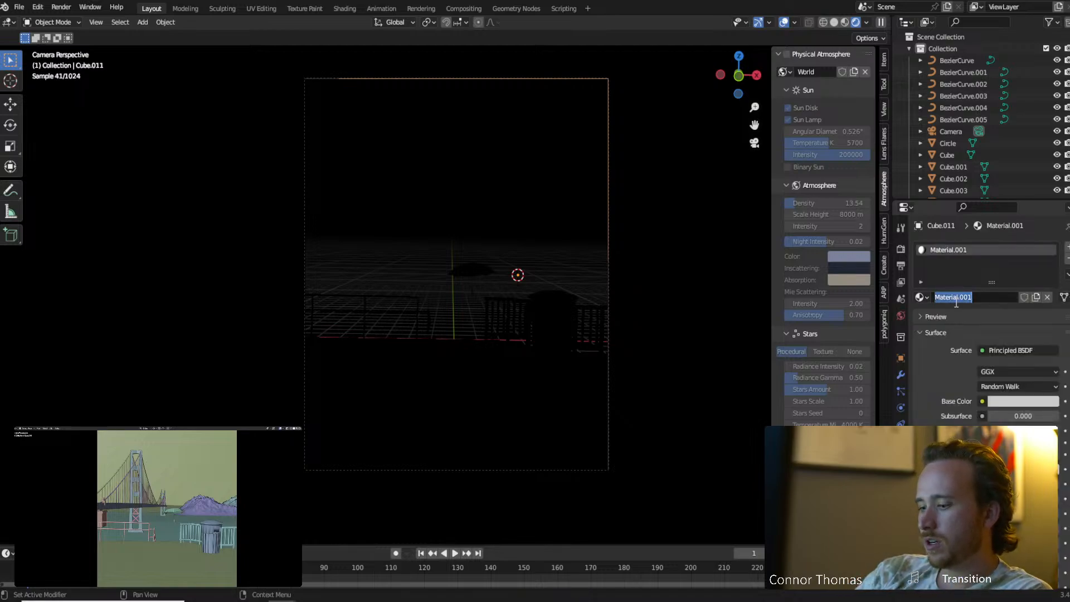
pyautogui.write('Fog')
pyautogui.press('Return')
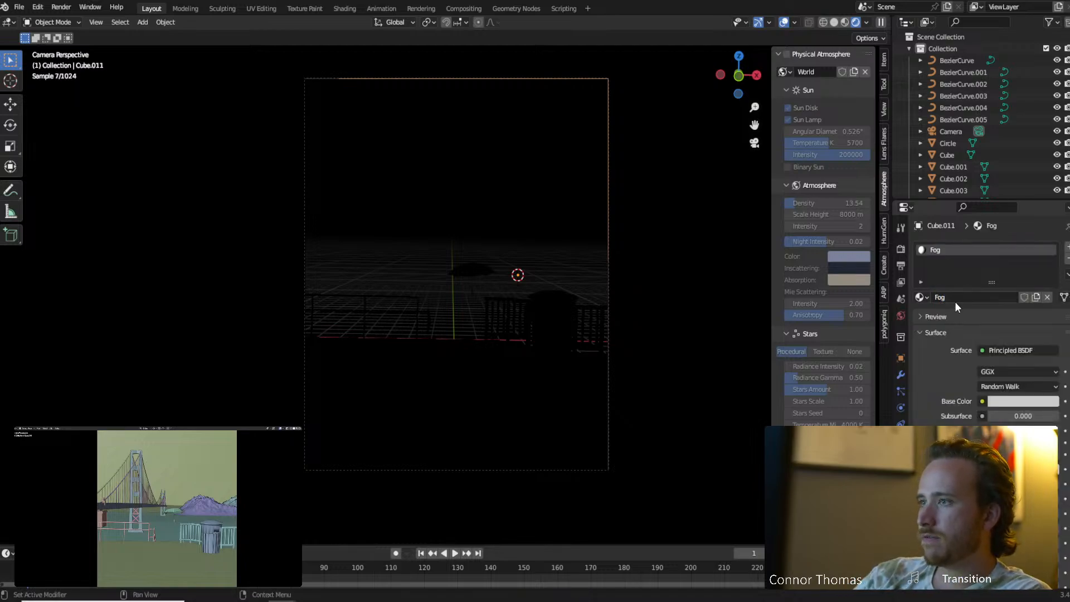
# Change the Fog material's surface shader to Principled Volume and set its density to 0.1.
pyautogui.click(1002, 350)
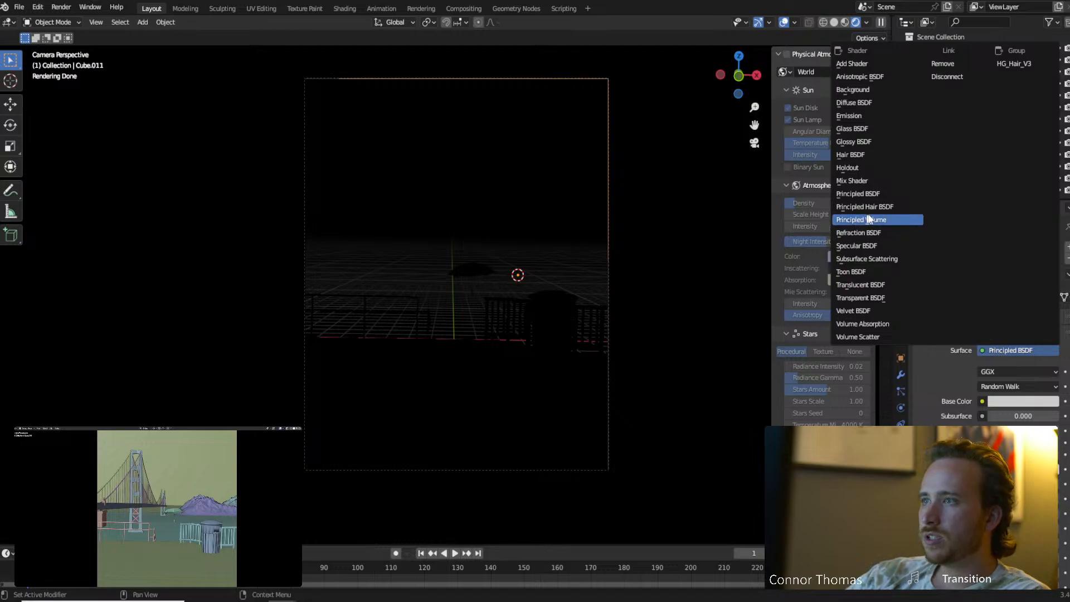
pyautogui.click(886, 220)
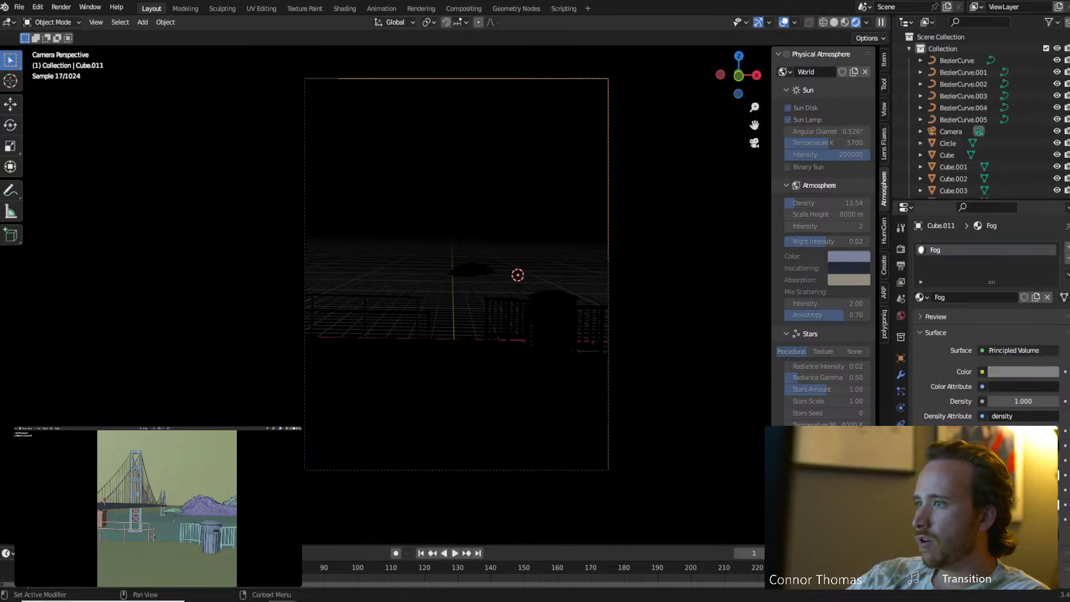
pyautogui.click(1008, 401)
pyautogui.write('0')
pyautogui.press('Return')
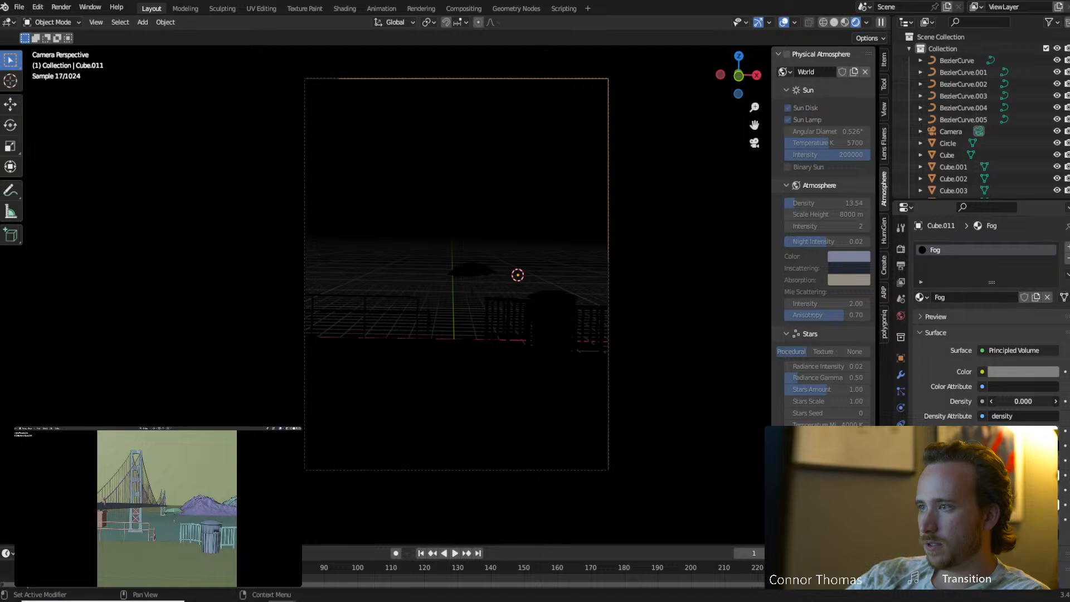
pyautogui.click(1055, 401)
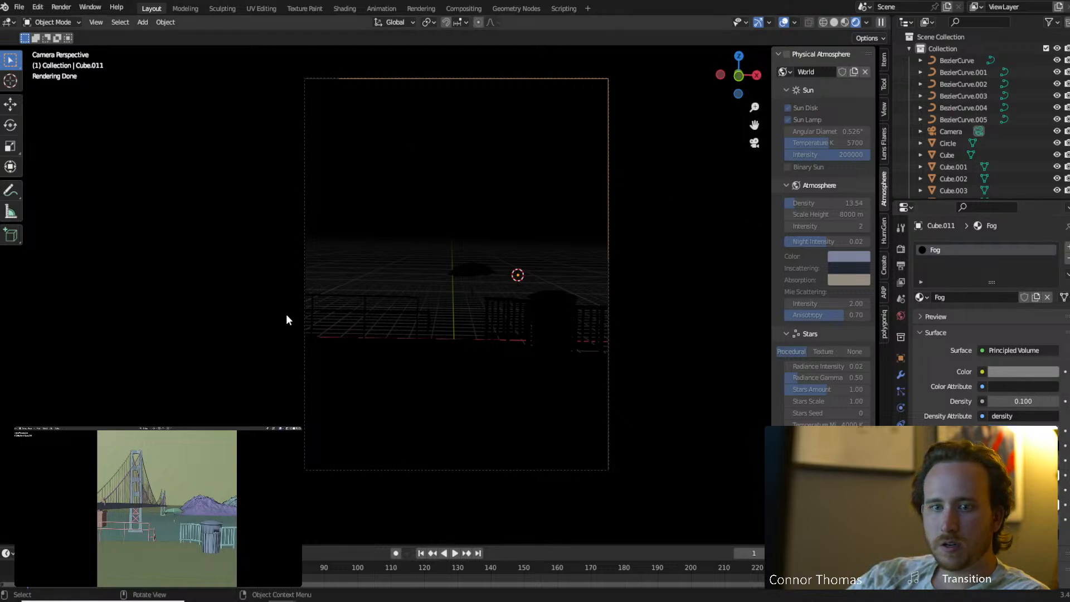
# Switch the viewport area to the Shader Editor and reconnect the Principled Volume from the Material Output's Surface to its Volume input.
pyautogui.click(9, 22)
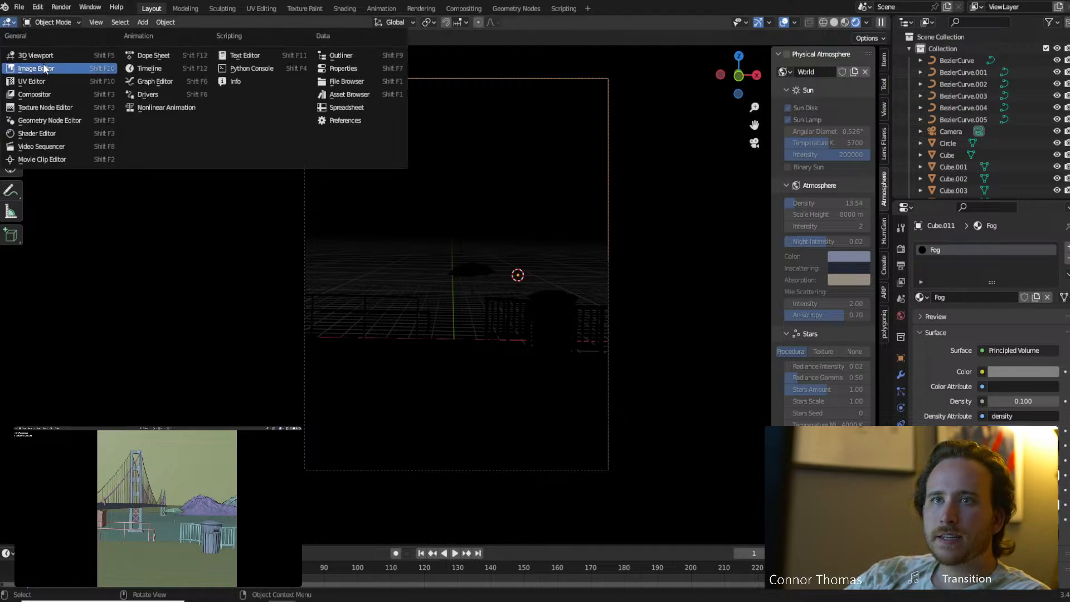
pyautogui.click(59, 132)
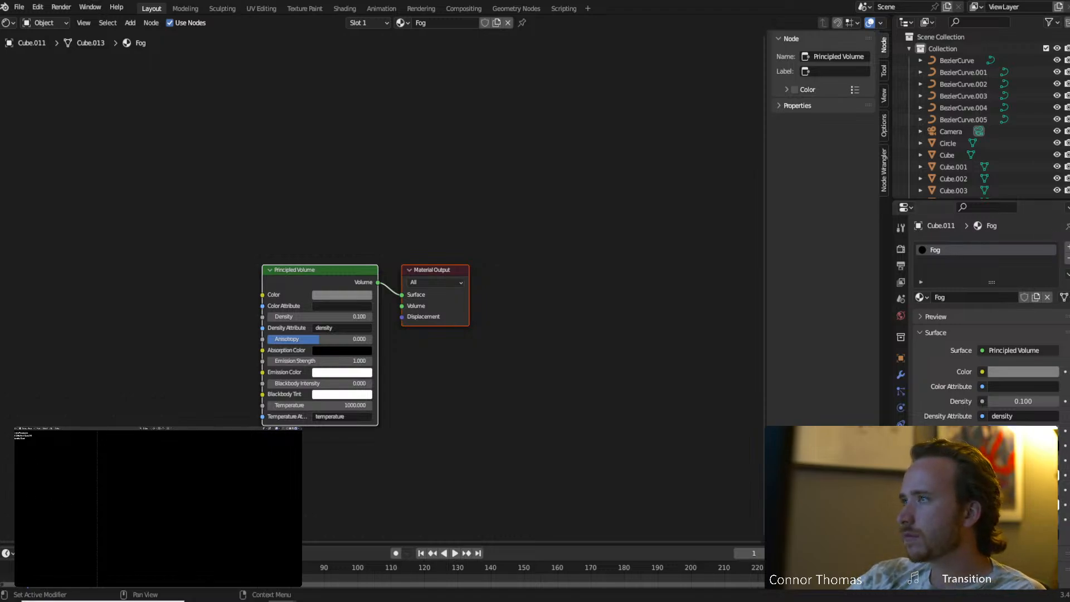
pyautogui.moveTo(379, 284); pyautogui.dragTo(413, 217)
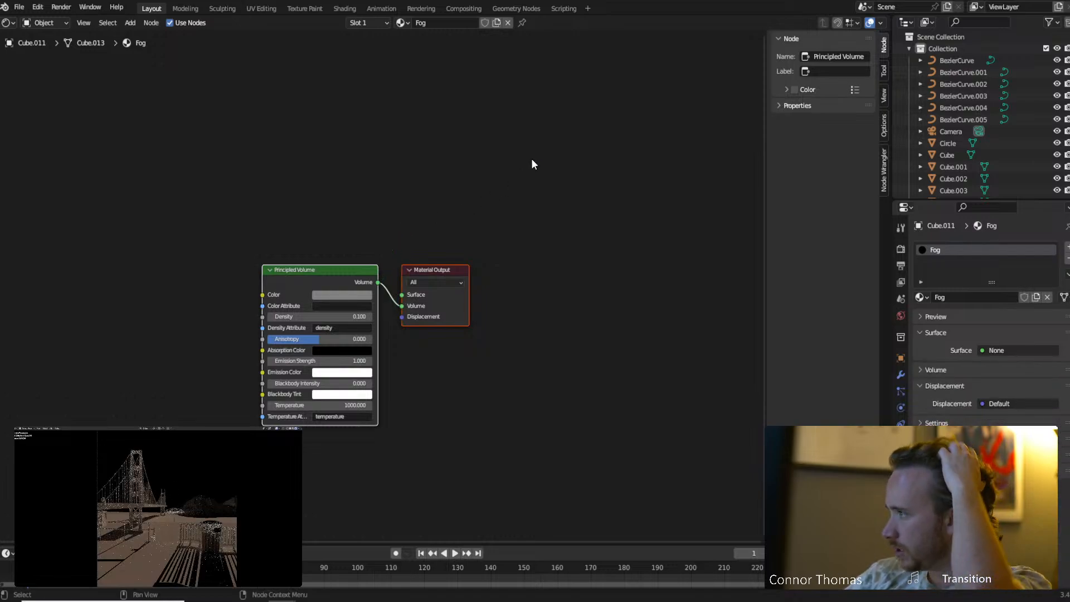
# Try a Principled Volume density of 144.3 and collapse the Collection and HumGen groups in the outliner.
pyautogui.moveTo(357, 315); pyautogui.dragTo(351, 315)
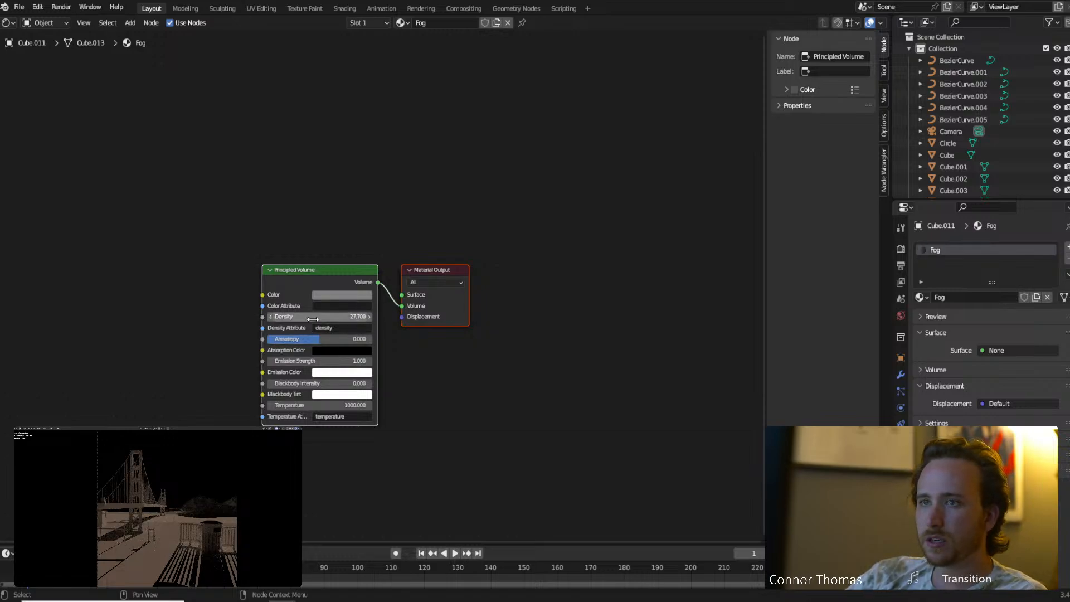
pyautogui.moveTo(313, 318); pyautogui.dragTo(357, 319)
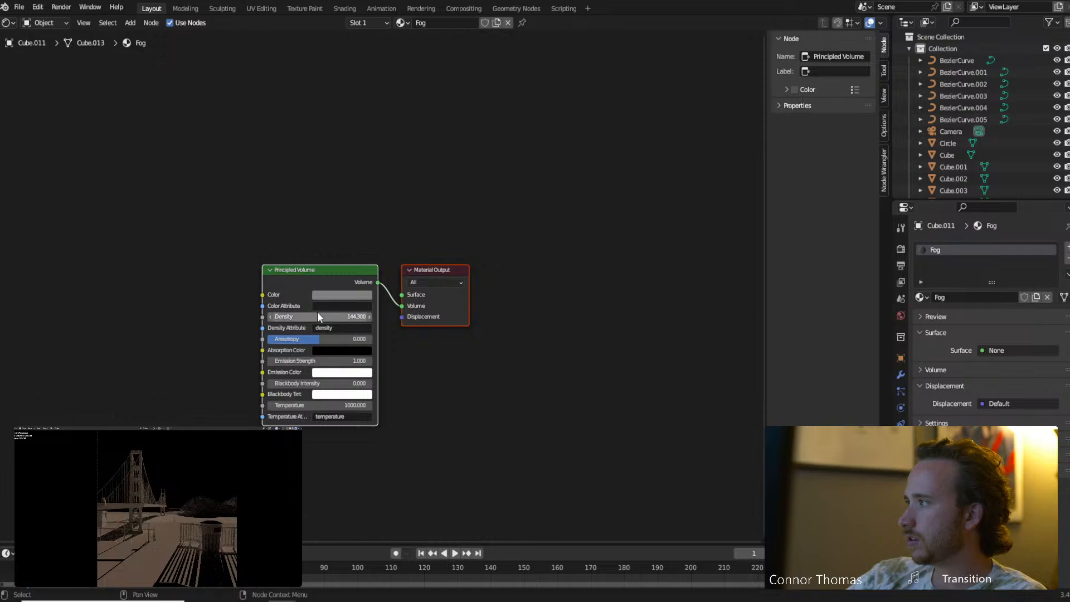
pyautogui.click(909, 49)
pyautogui.click(1058, 60)
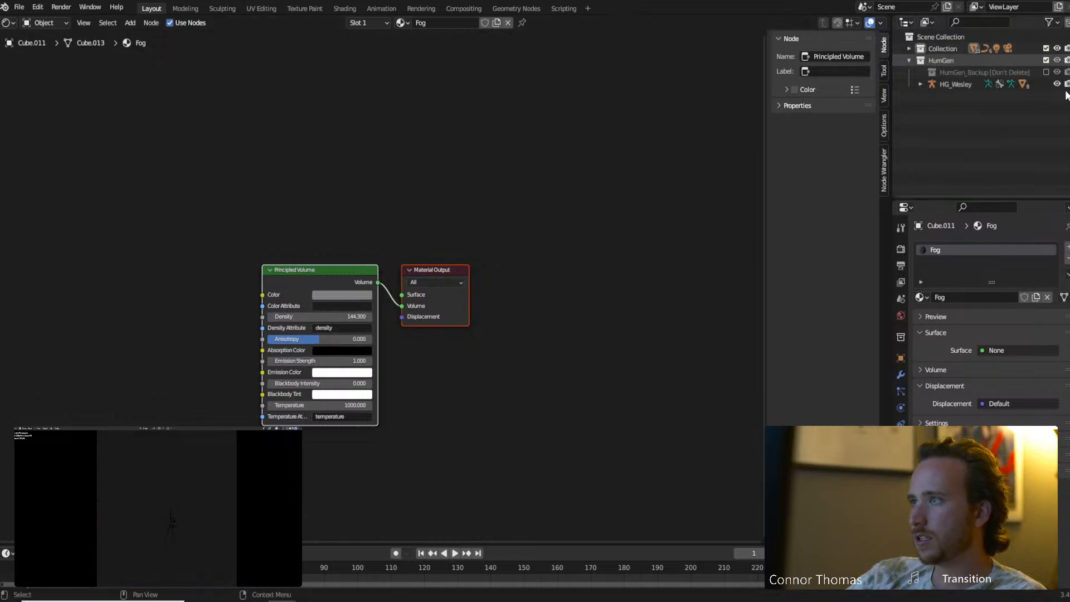
pyautogui.click(909, 60)
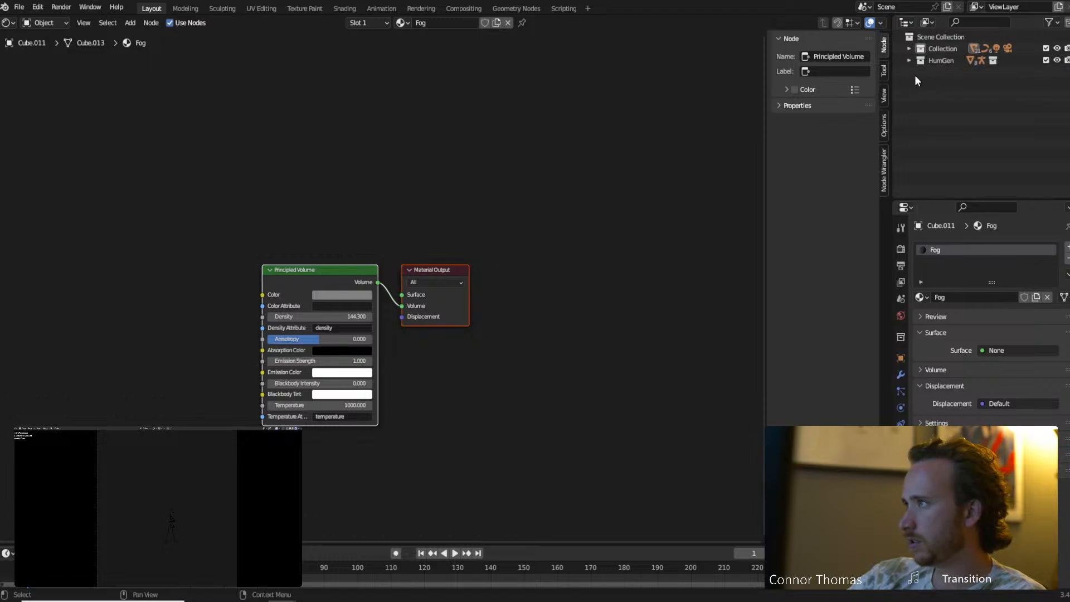
pyautogui.click(424, 252)
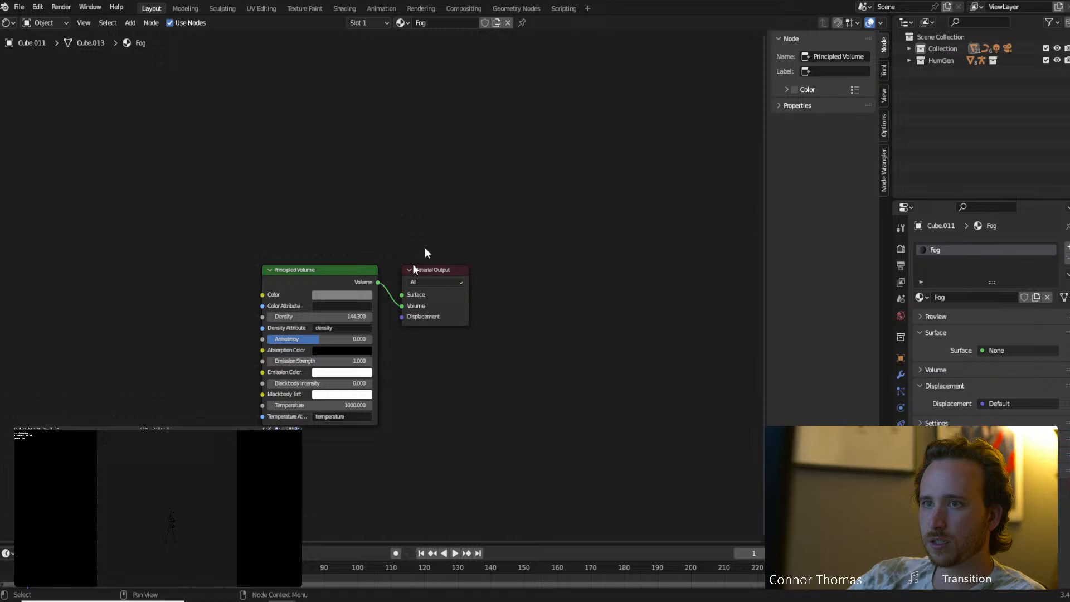
# Give the Fog's Principled Volume a reddish-brown color, a density of 2.5 and an anisotropy of 1.
pyautogui.click(351, 295)
pyautogui.click(346, 216)
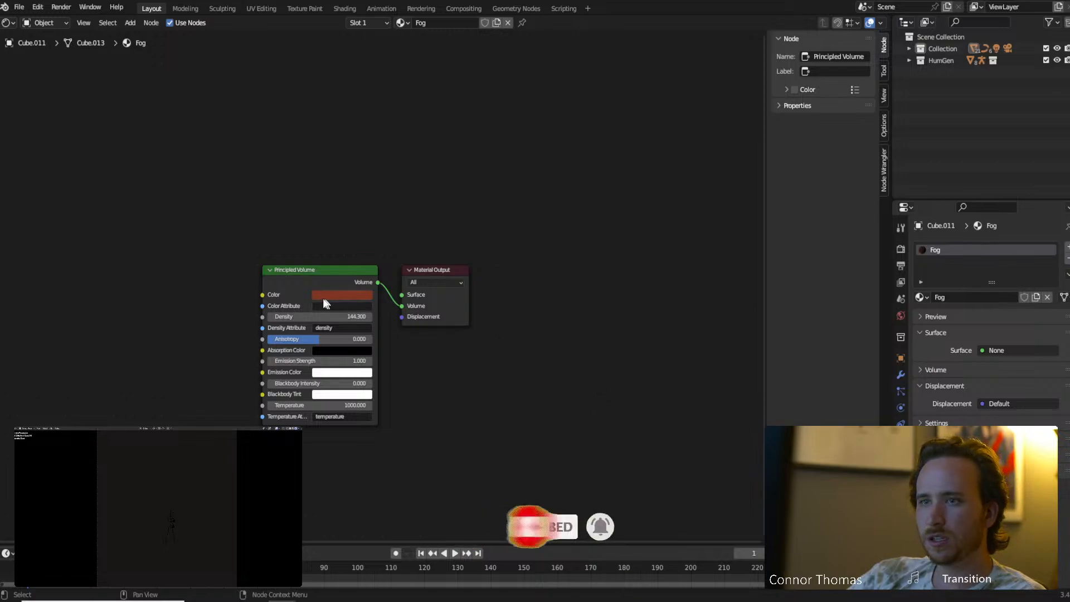
pyautogui.moveTo(335, 313); pyautogui.dragTo(326, 313)
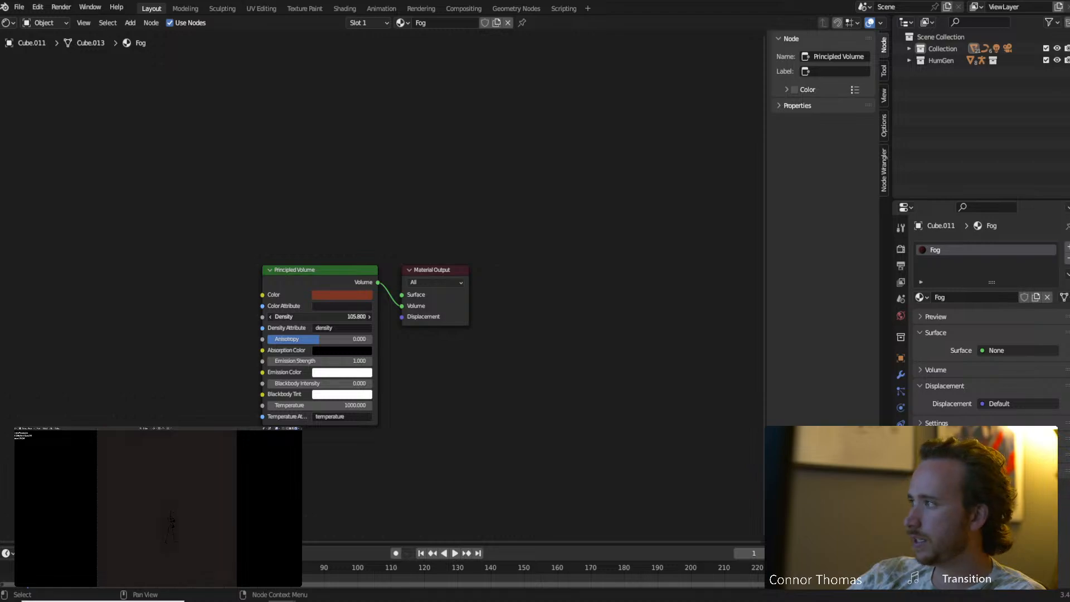
pyautogui.moveTo(290, 313); pyautogui.dragTo(252, 316)
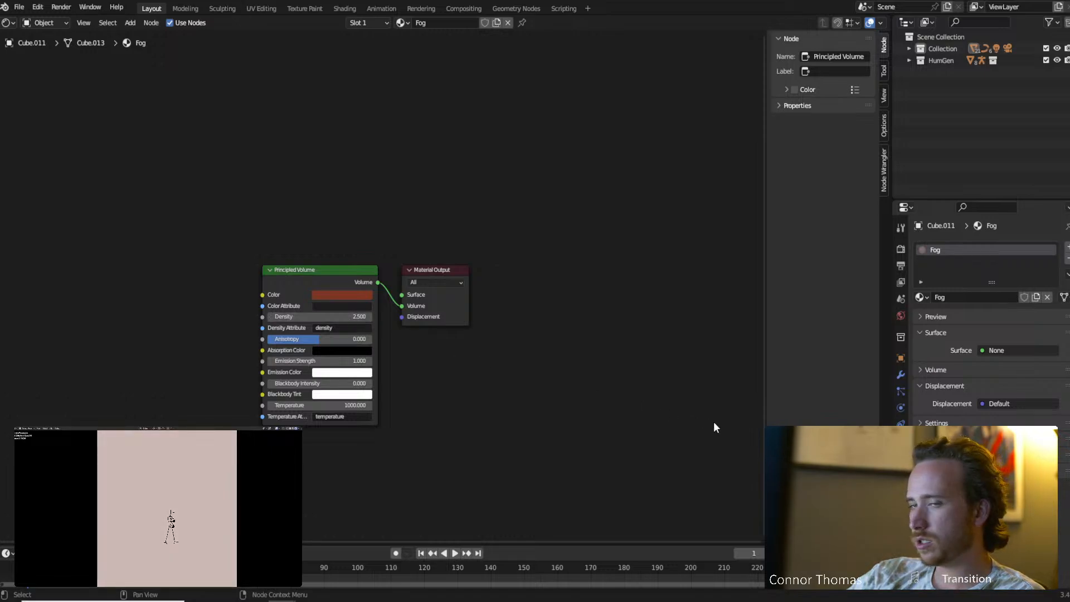
pyautogui.moveTo(312, 339); pyautogui.dragTo(357, 339)
pyautogui.click(321, 316)
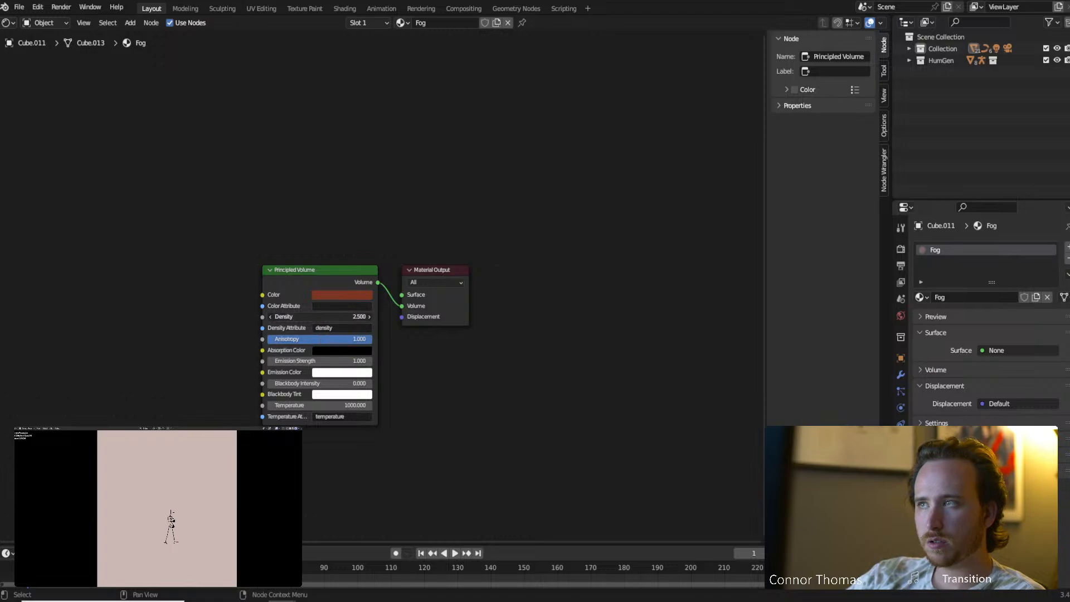
# Expand the outliner collections, select the Sun light and set its strength to 1.
pyautogui.click(908, 61)
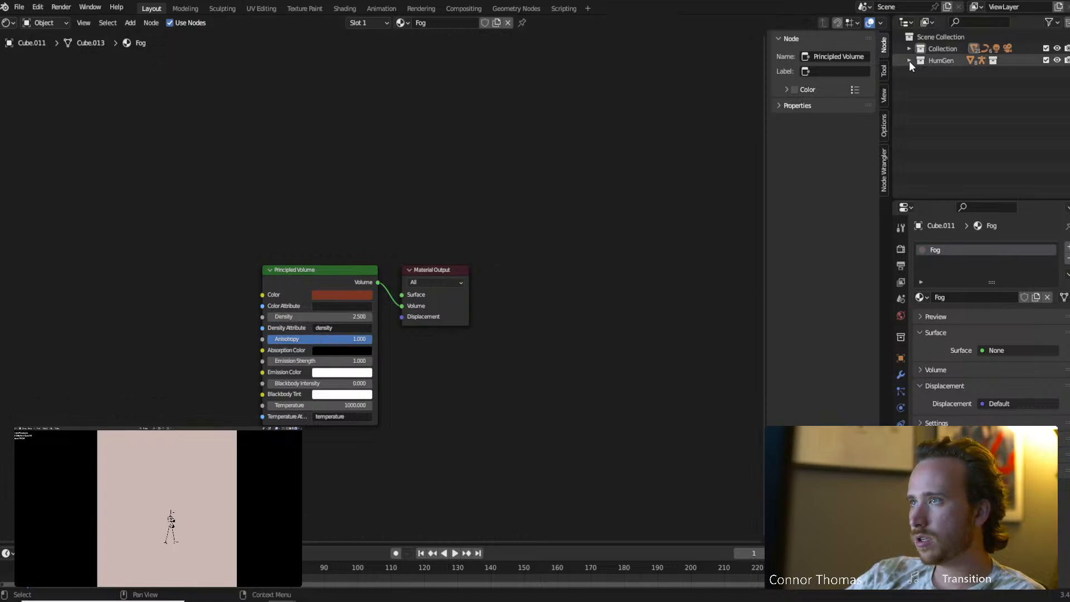
pyautogui.click(909, 62)
pyautogui.click(909, 49)
pyautogui.scroll(-10, 959, 159)
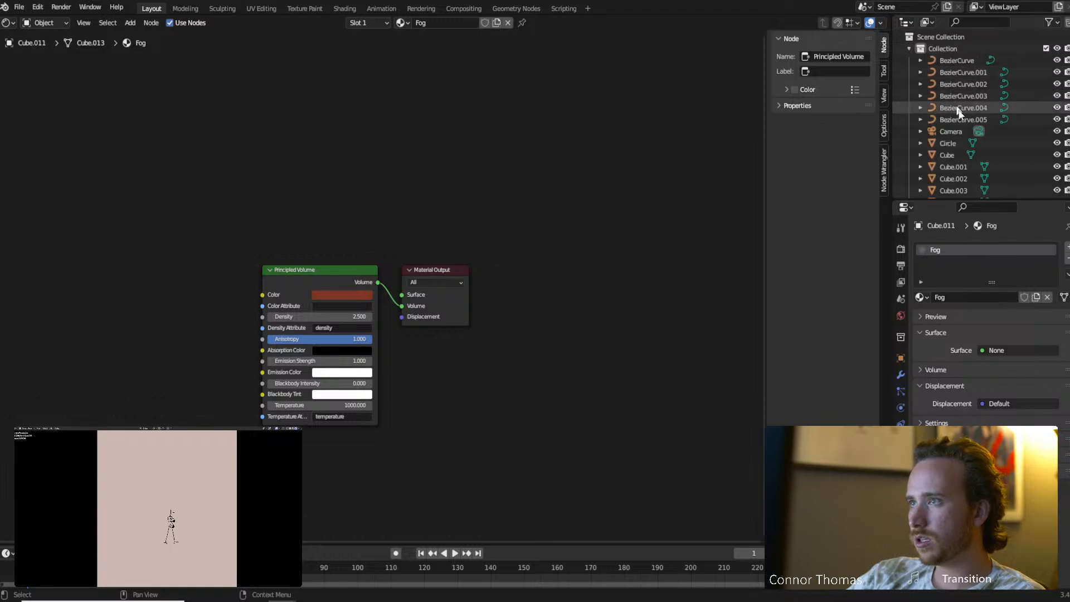
pyautogui.click(954, 150)
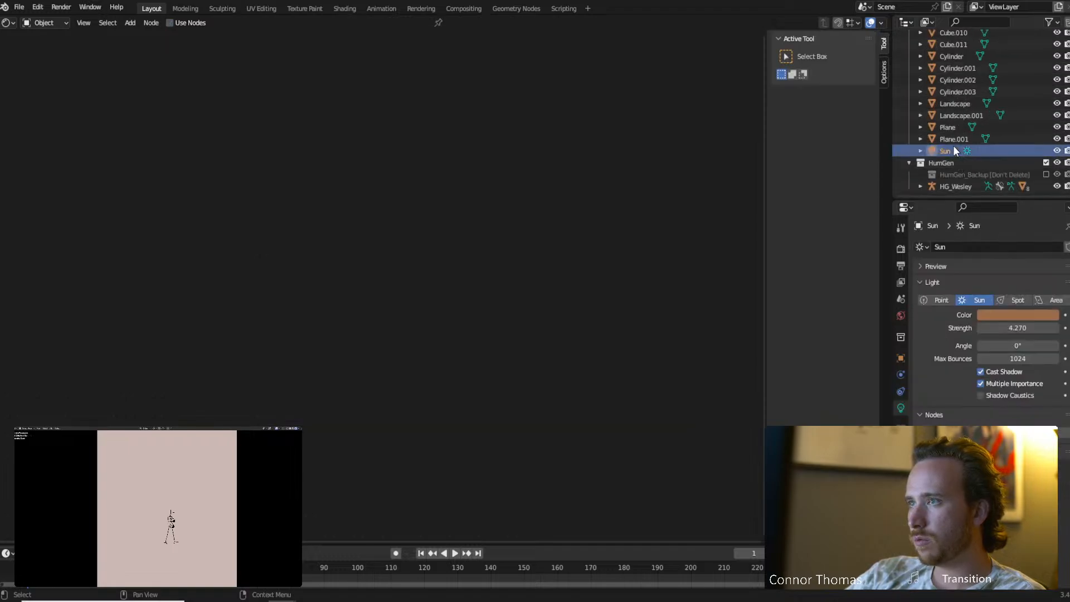
pyautogui.doubleClick(1020, 327)
pyautogui.write('1')
pyautogui.press('Return')
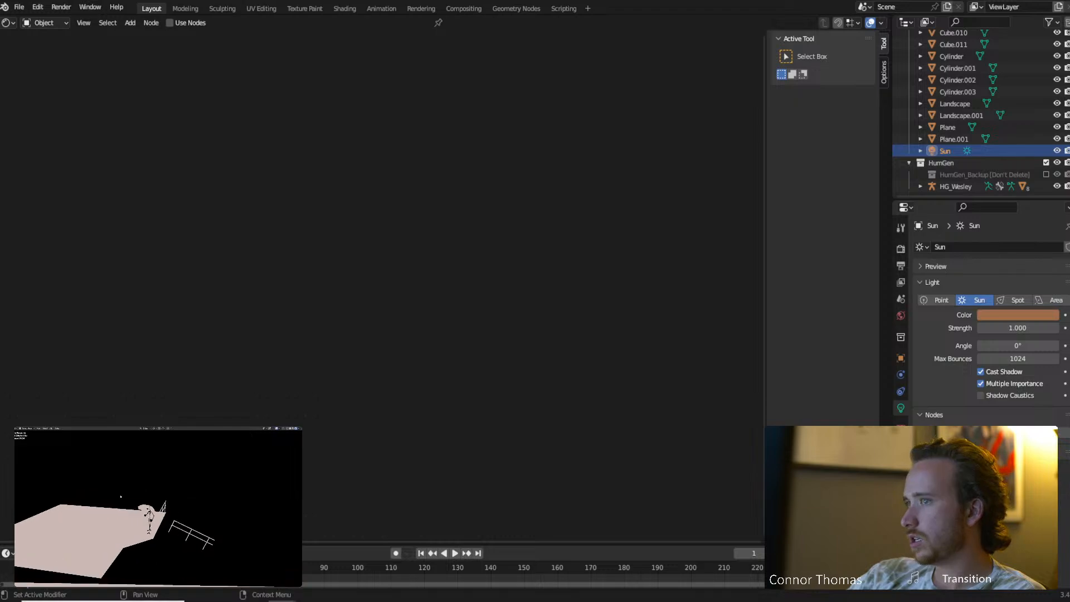
# Select the ground plane in the second viewport and increase that viewport's clip end distance to display distant geometry.
pyautogui.scroll(10, 945, 141)
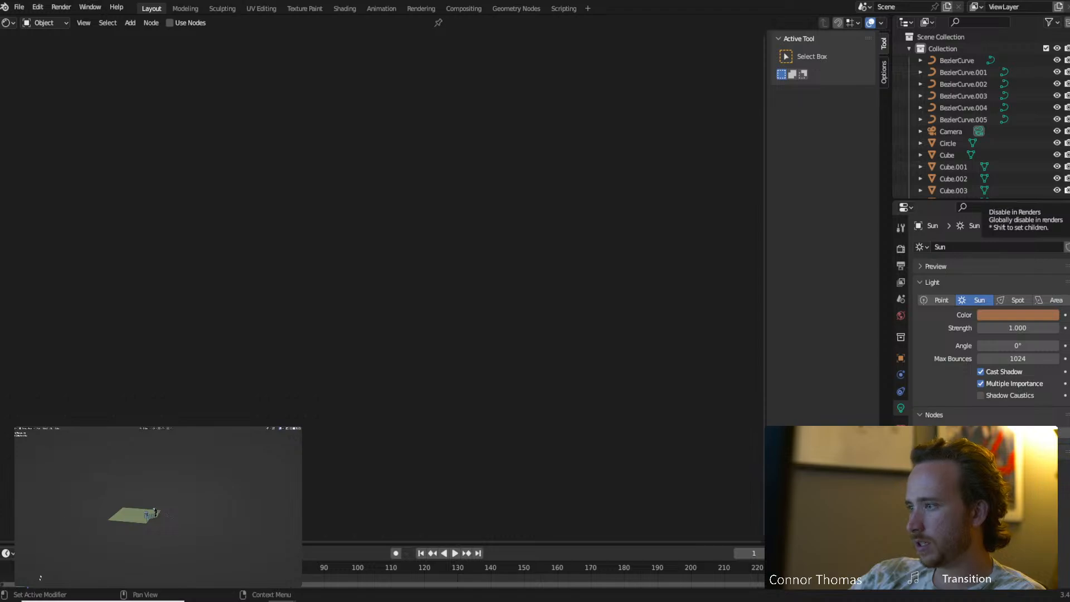
pyautogui.click(131, 516)
pyautogui.moveTo(60, 535); pyautogui.dragTo(55, 526, button='middle')
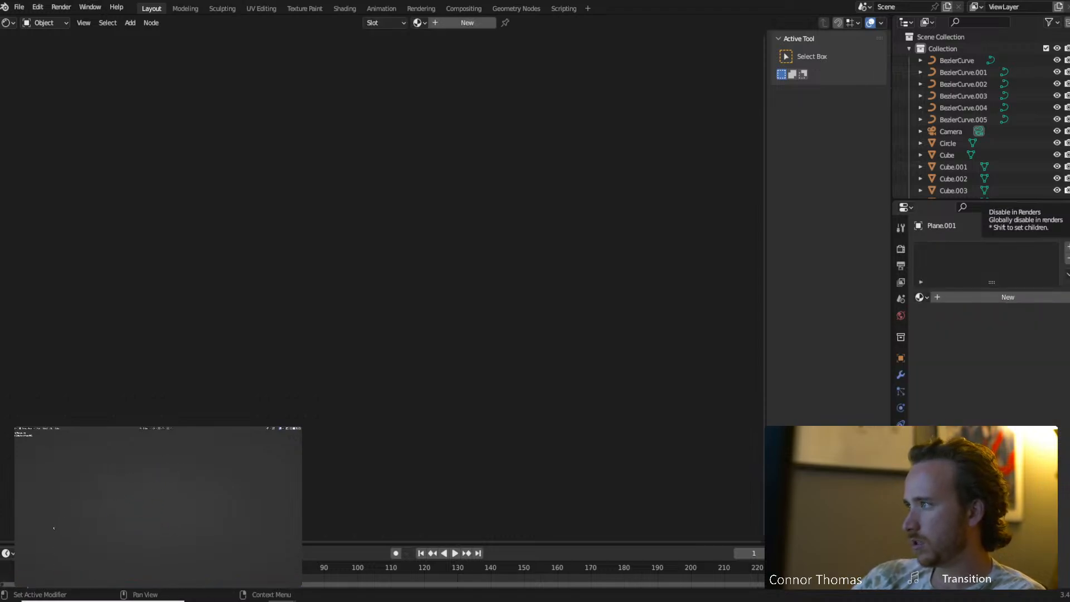
pyautogui.press('n')
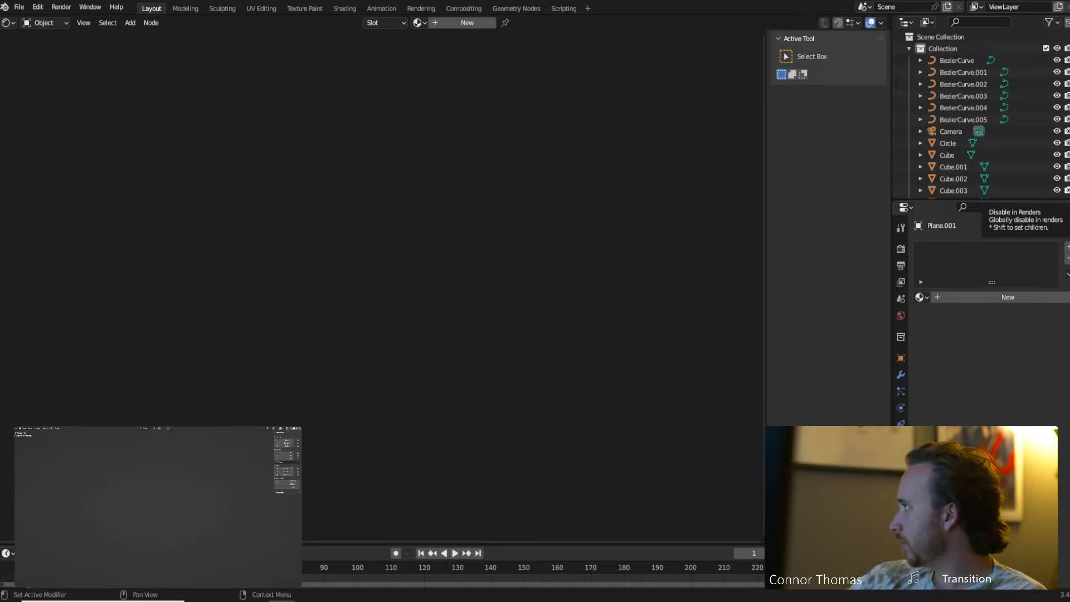
pyautogui.click(301, 448)
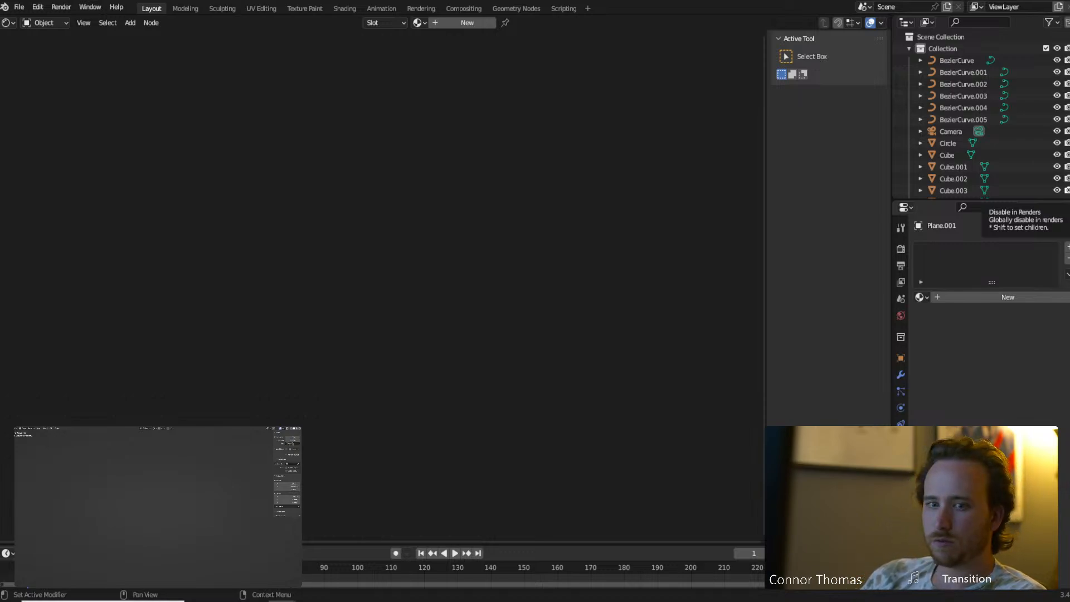
pyautogui.press('Return')
# Select the large fog cube in the second viewport to load its Fog shader nodes.
pyautogui.scroll(-8, 172, 469)
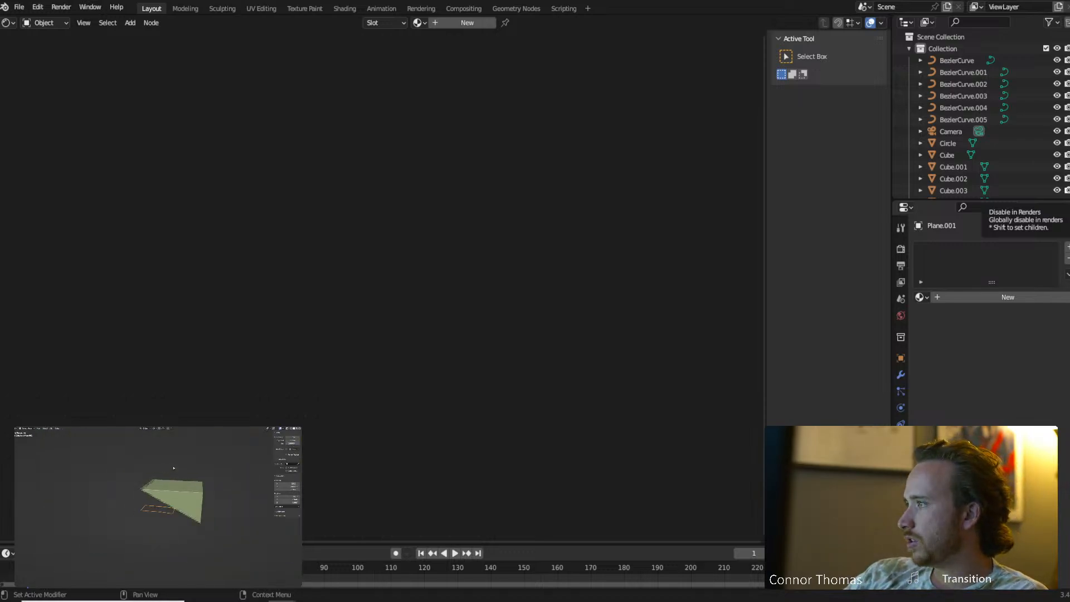
pyautogui.scroll(3, 175, 472)
pyautogui.click(156, 480)
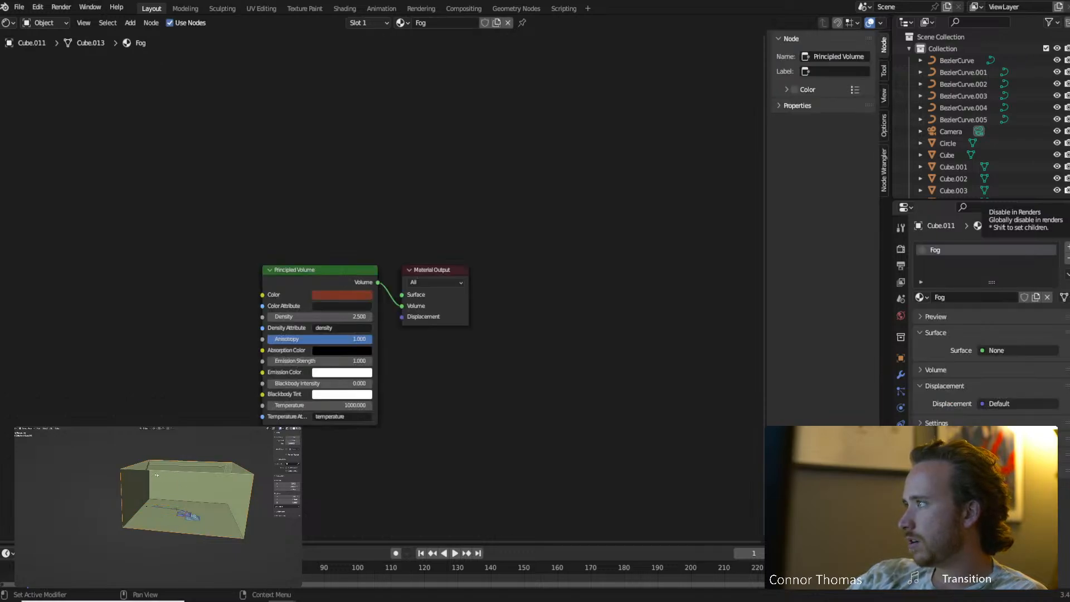
pyautogui.moveTo(157, 480); pyautogui.dragTo(171, 477, button='middle')
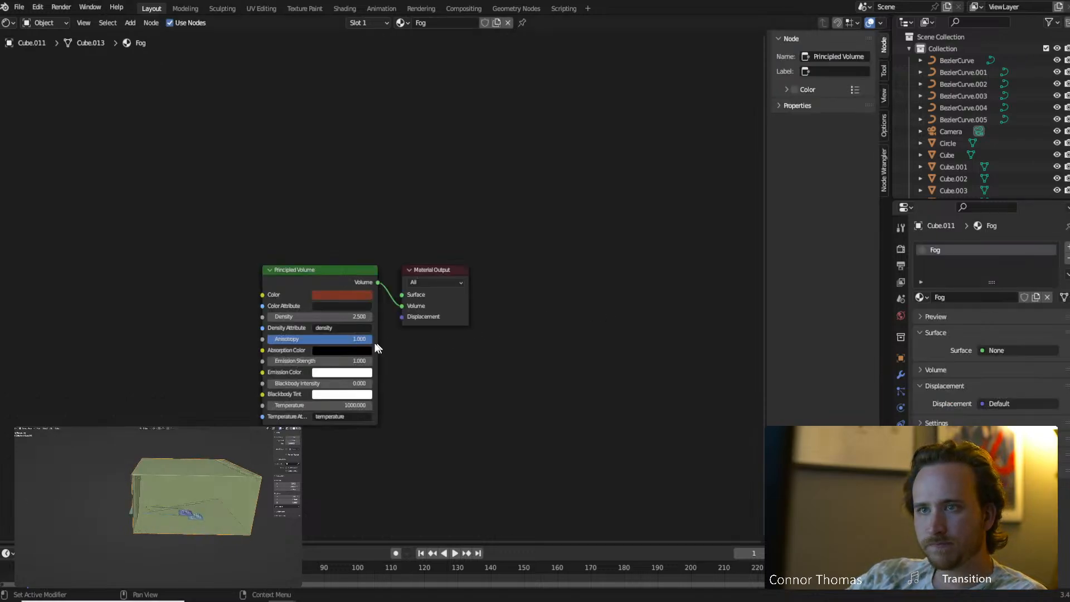
# Lower the Fog's Principled Volume density, trying 1 and 0.3 before reducing it to 0.
pyautogui.click(347, 316)
pyautogui.write('1')
pyautogui.press('Return')
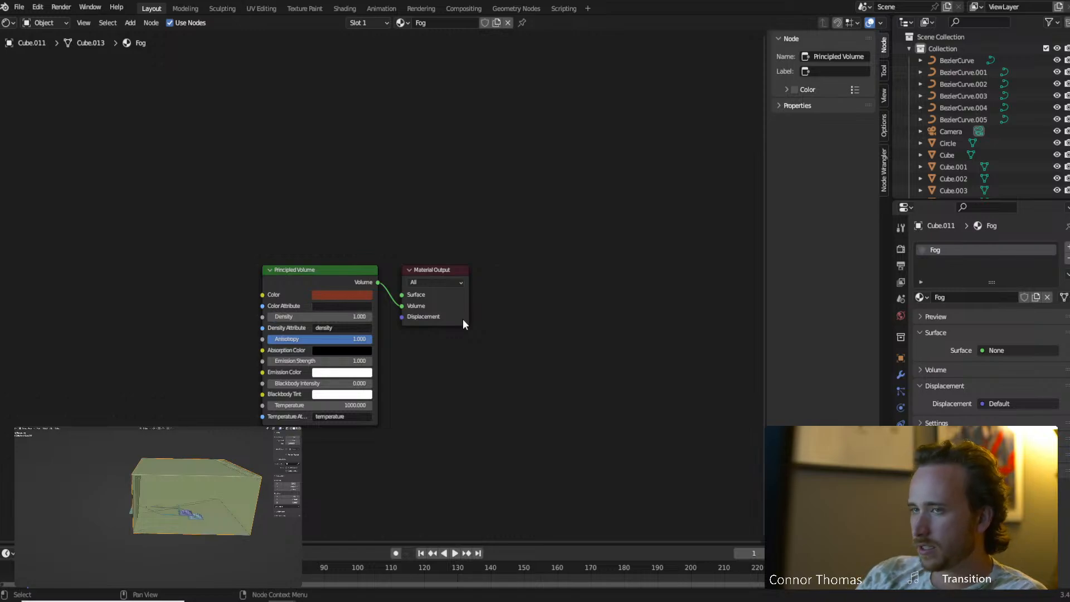
pyautogui.click(329, 316)
pyautogui.write('0.3')
pyautogui.press('Return')
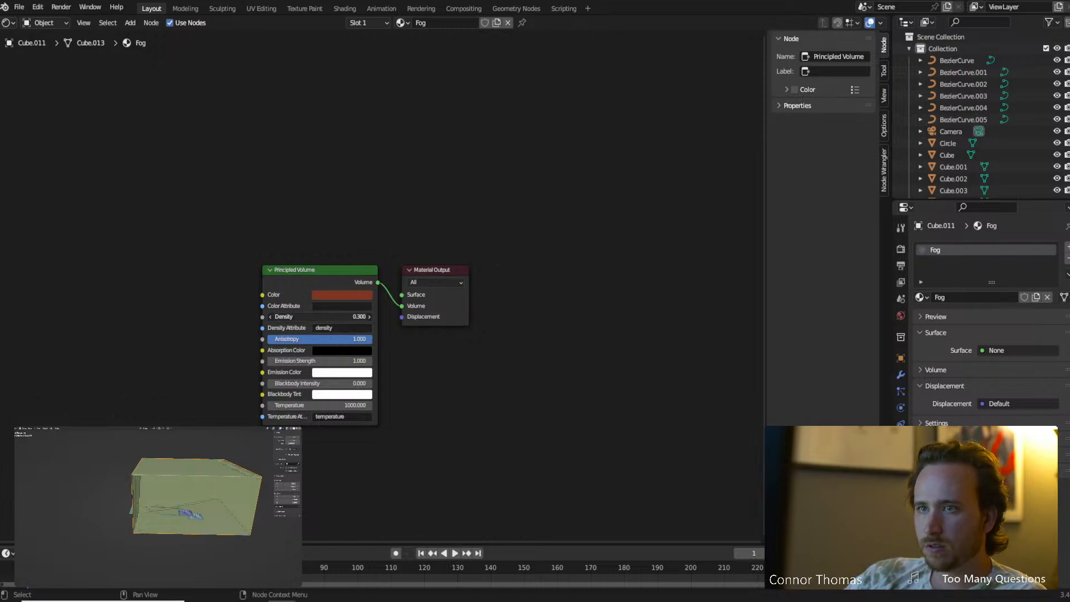
pyautogui.moveTo(340, 317); pyautogui.dragTo(323, 317)
# Rename the large enclosing cube object to Fog.
pyautogui.click(901, 359)
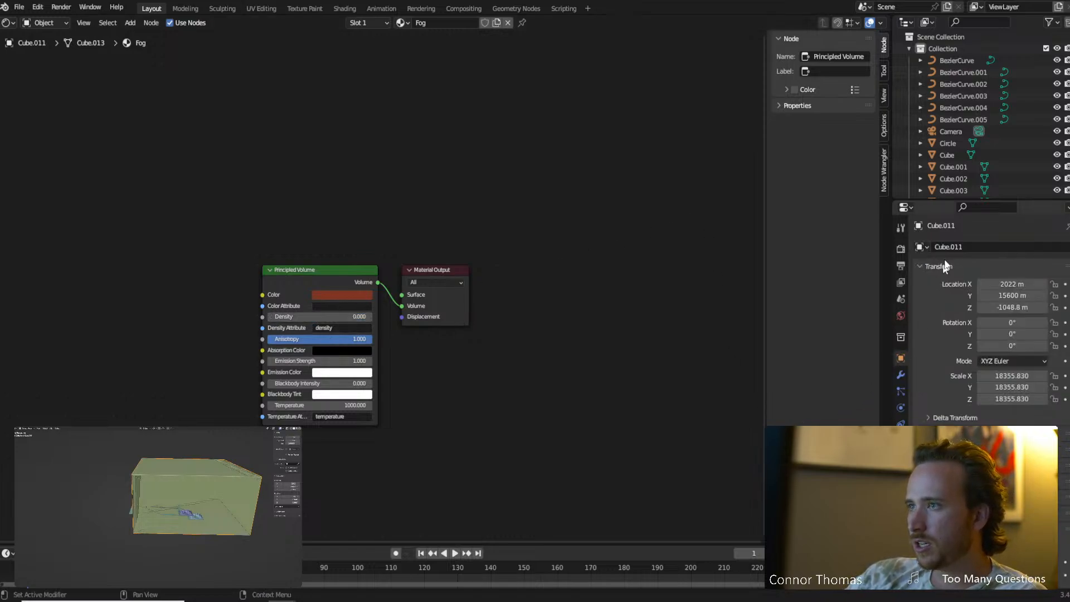
pyautogui.click(949, 247)
pyautogui.write('Fog')
pyautogui.press('Return')
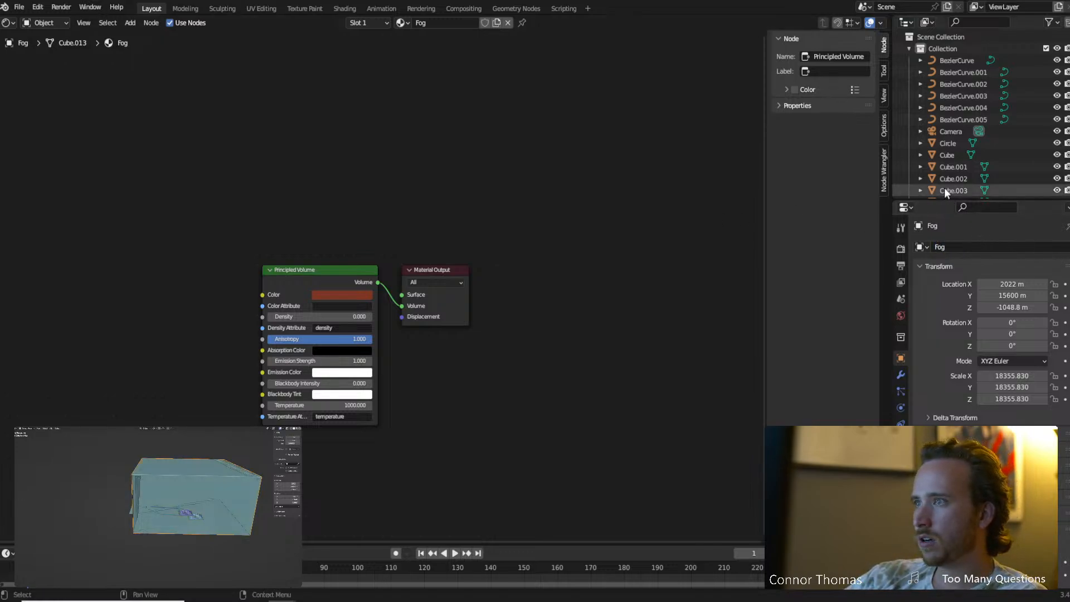
# Enlarge the outliner, then create a collection named FX and move the Fog object into it.
pyautogui.moveTo(942, 201); pyautogui.dragTo(934, 423)
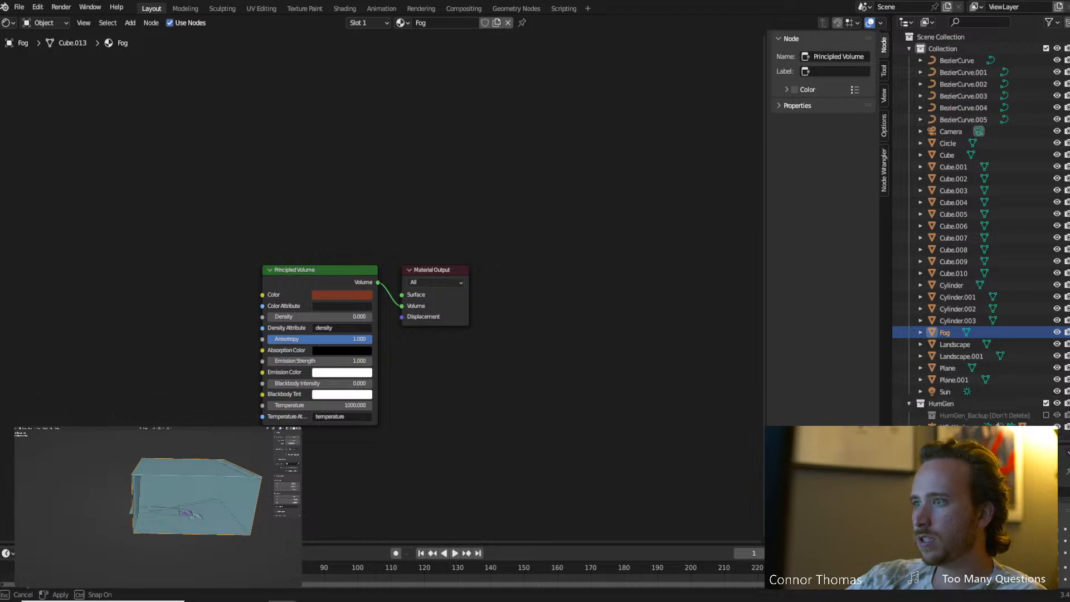
pyautogui.rightClick(930, 37)
pyautogui.click(930, 39)
pyautogui.scroll(-1, 956, 384)
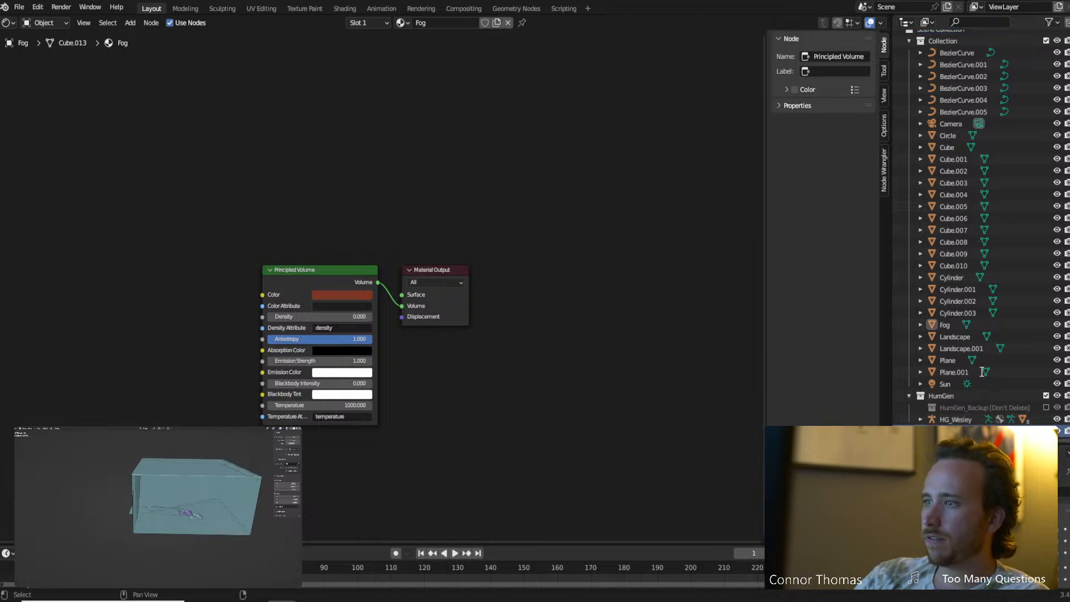
pyautogui.click(936, 326)
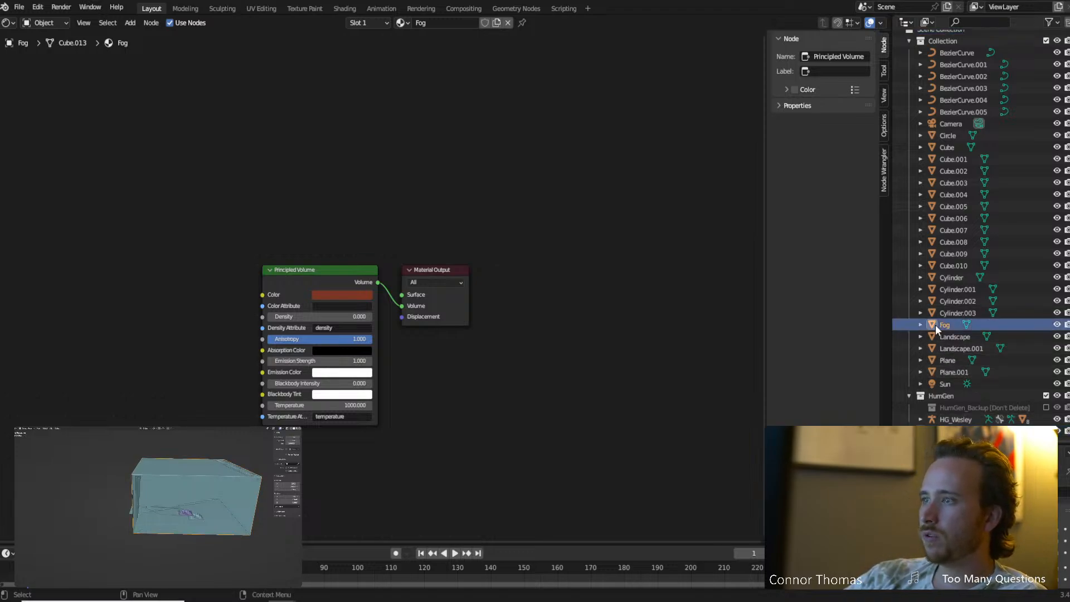
pyautogui.moveTo(946, 332); pyautogui.dragTo(928, 427)
pyautogui.moveTo(937, 428); pyautogui.dragTo(937, 431)
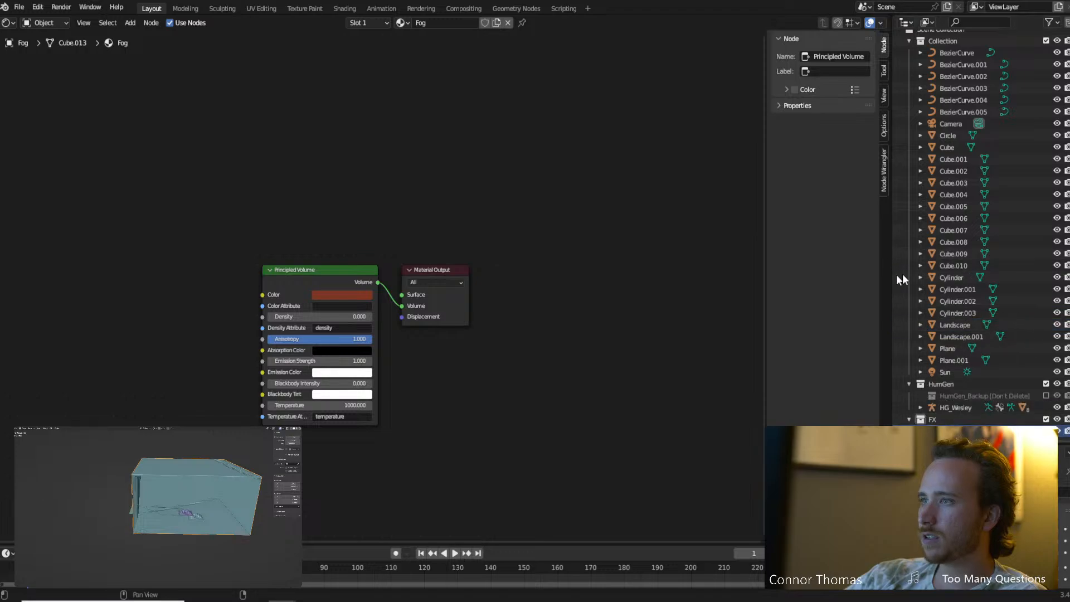
# Rename the main collection that holds the bridge and landscape objects to Layout.
pyautogui.scroll(1, 942, 172)
pyautogui.doubleClick(943, 49)
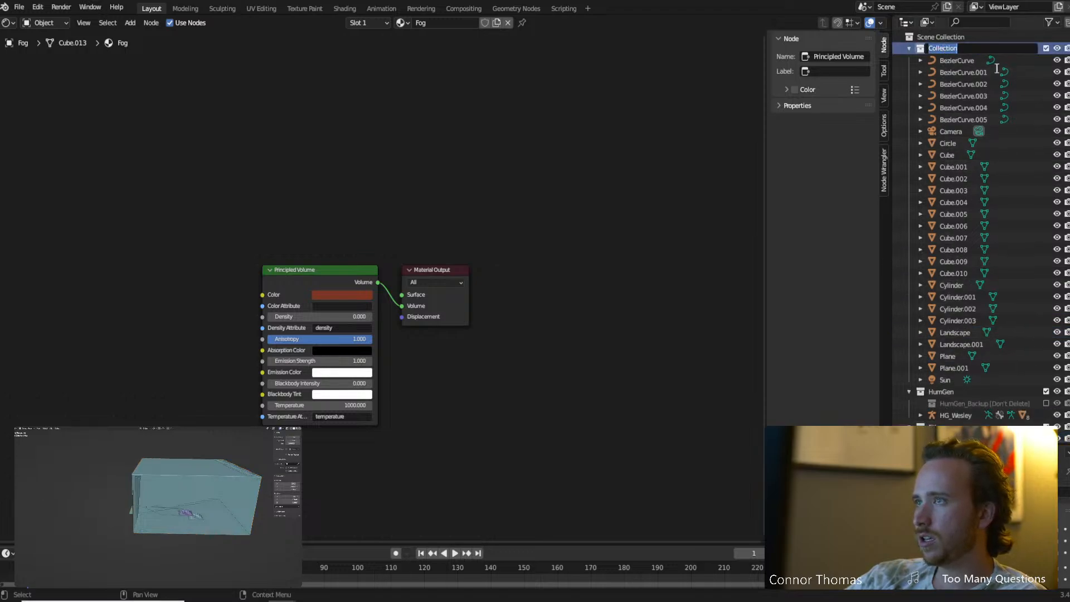
pyautogui.write('Layout')
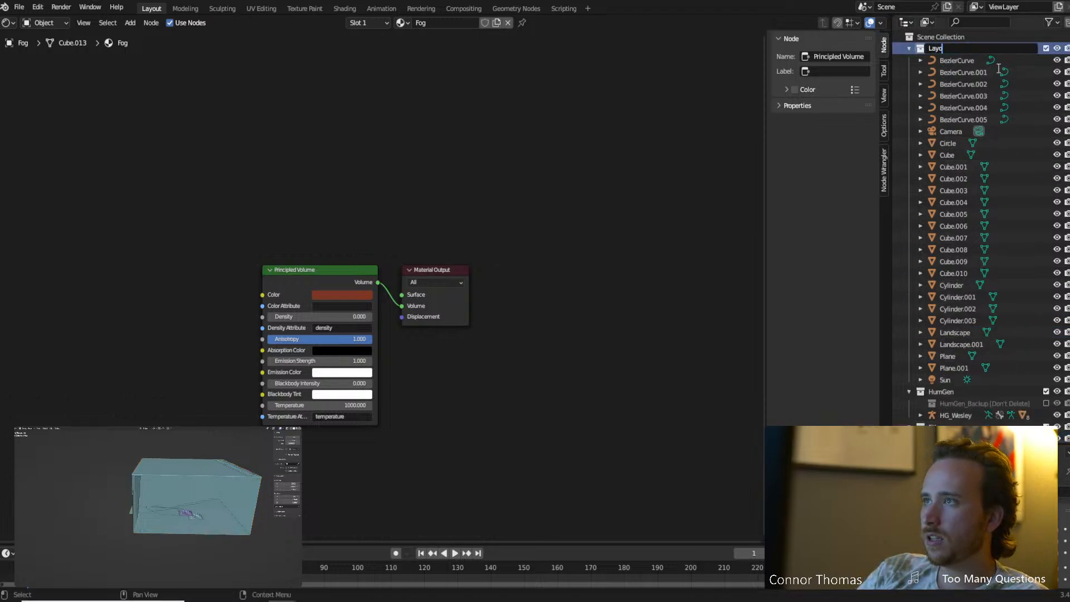
pyautogui.press('Return')
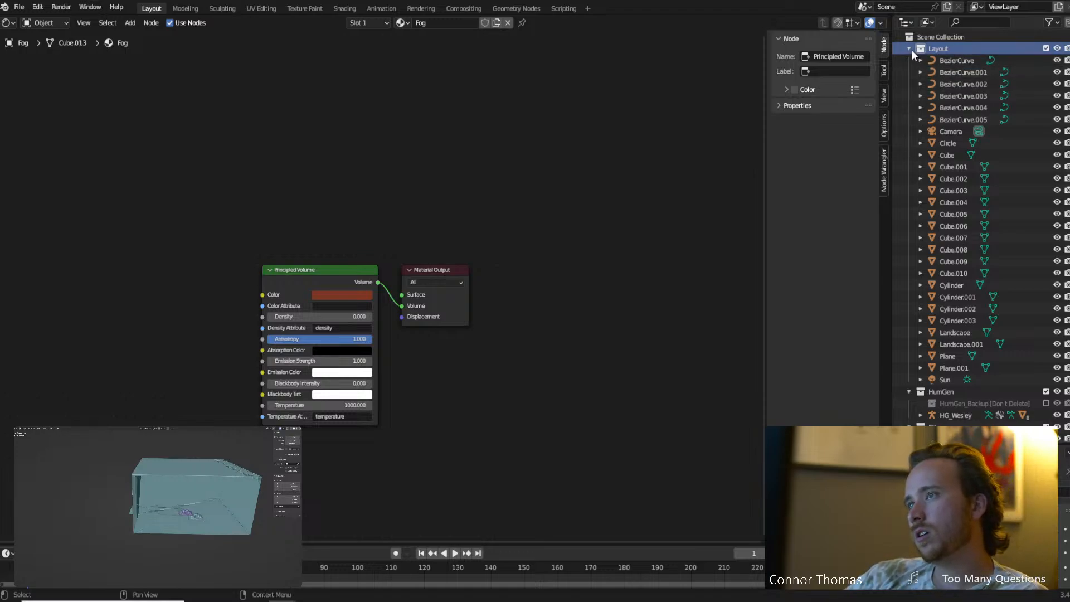
# Create a collection named Lighting under the Scene Collection and move the Sun into it.
pyautogui.click(946, 36)
pyautogui.rightClick(946, 37)
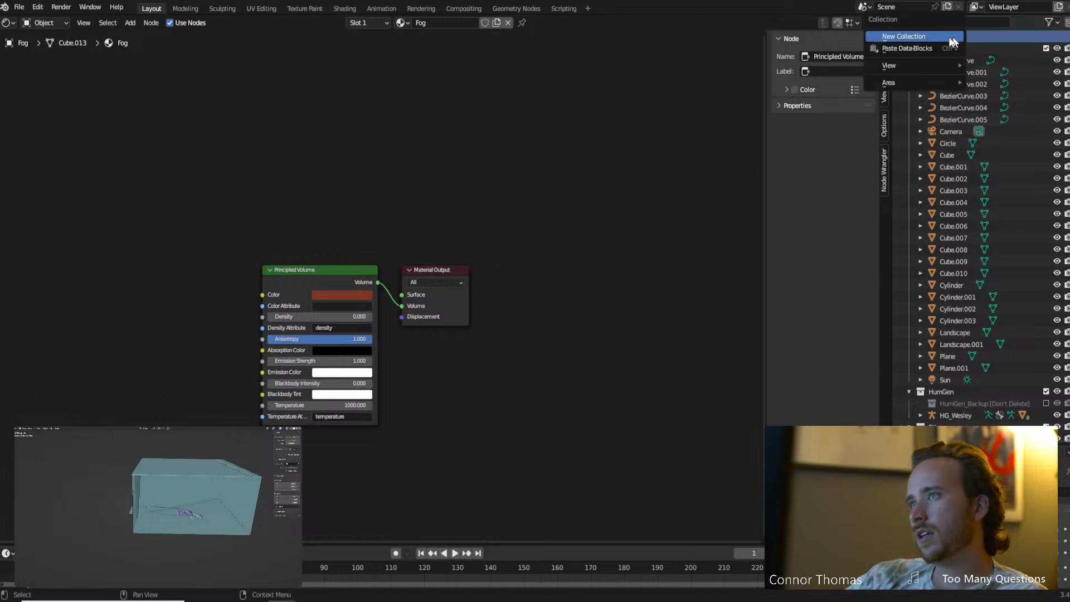
pyautogui.click(953, 39)
pyautogui.scroll(-2, 977, 343)
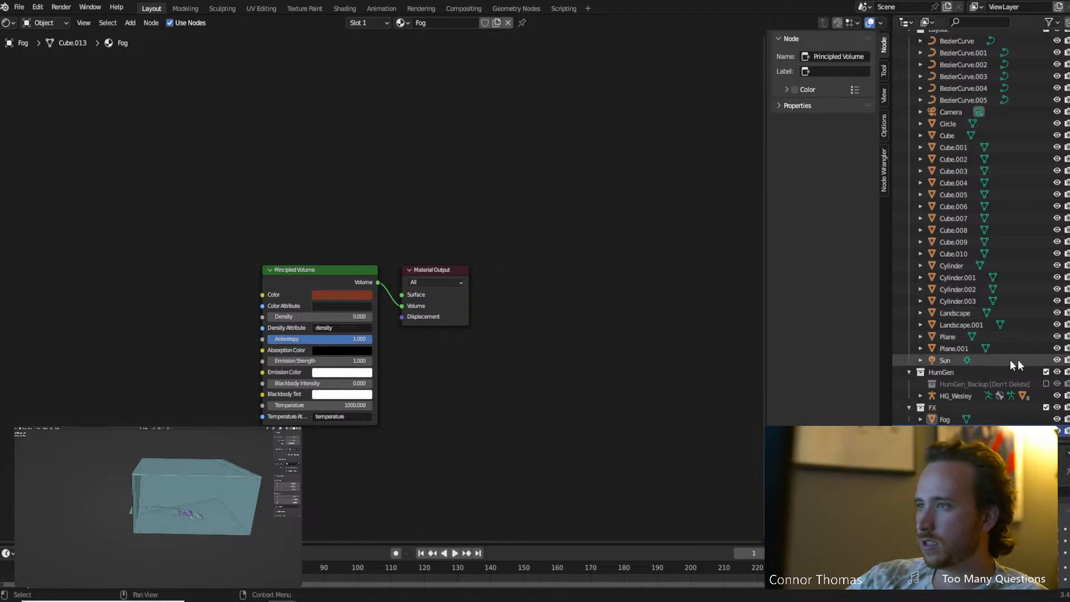
pyautogui.click(948, 362)
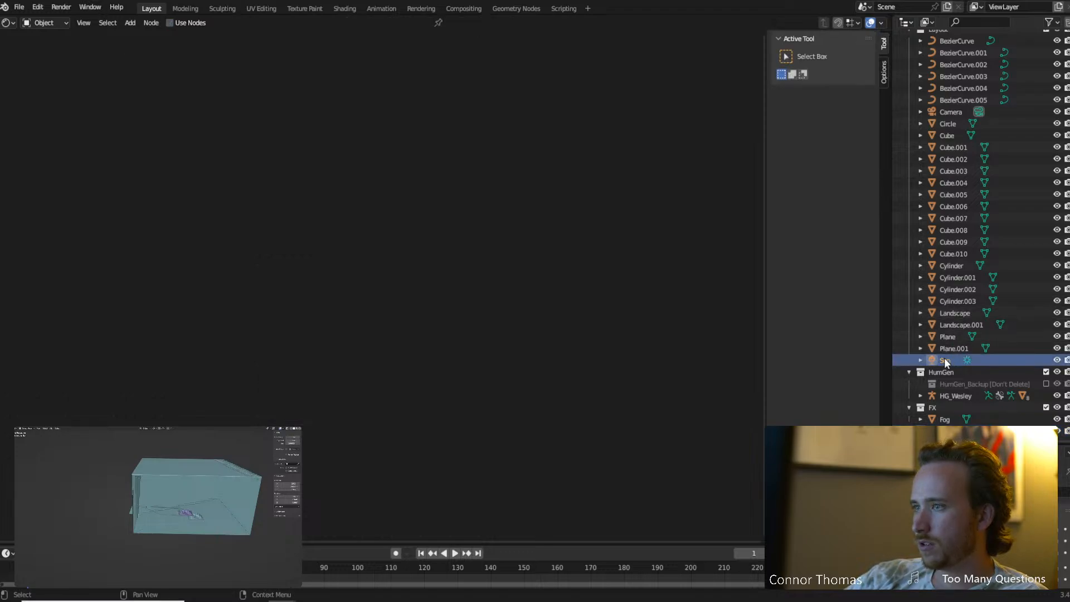
pyautogui.moveTo(948, 362); pyautogui.dragTo(942, 431)
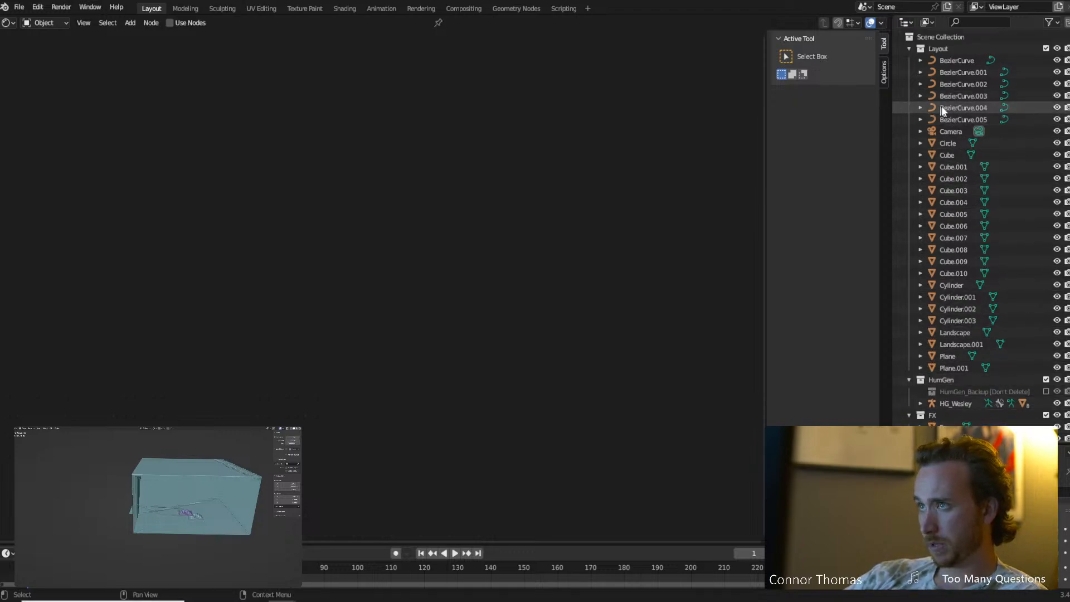
# Create a Camera collection holding the scene's camera and collapse the Layout collection.
pyautogui.scroll(2, 936, 223)
pyautogui.click(940, 38)
pyautogui.rightClick(938, 36)
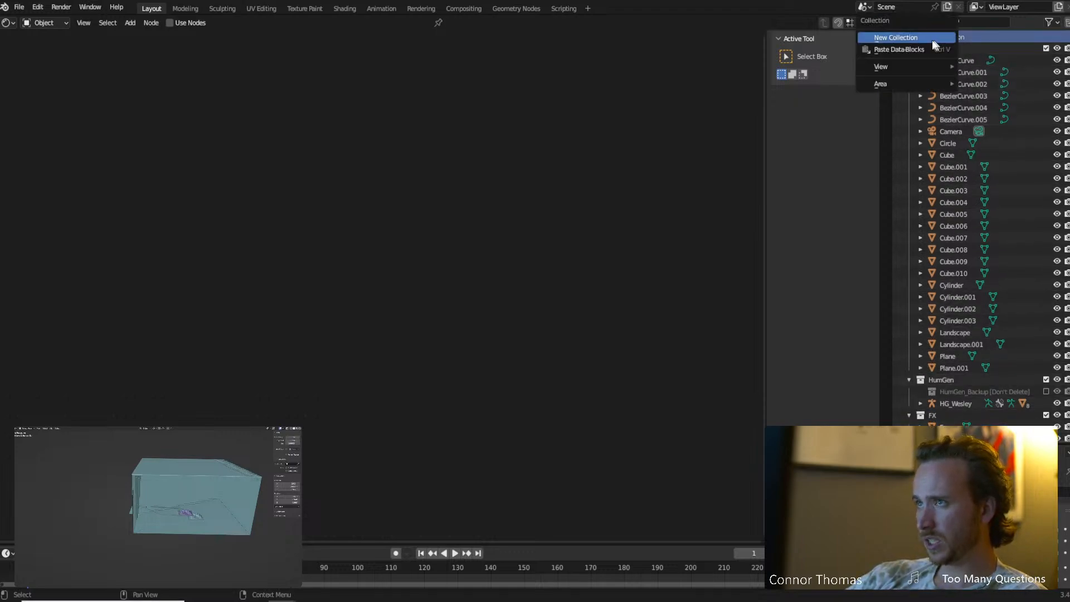
pyautogui.press('Escape')
pyautogui.scroll(-2, 979, 329)
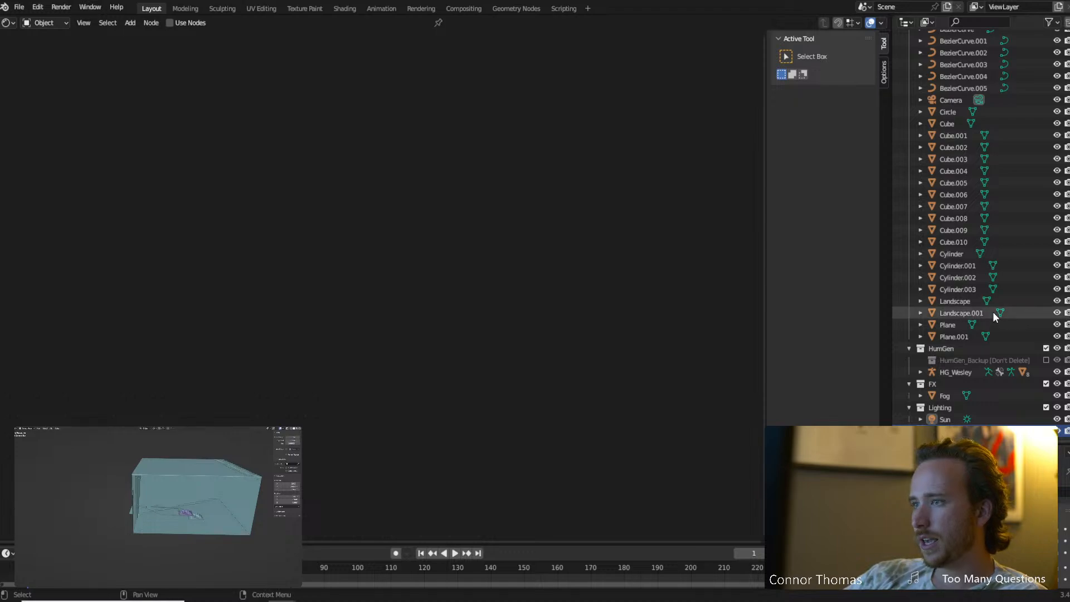
pyautogui.scroll(2, 981, 304)
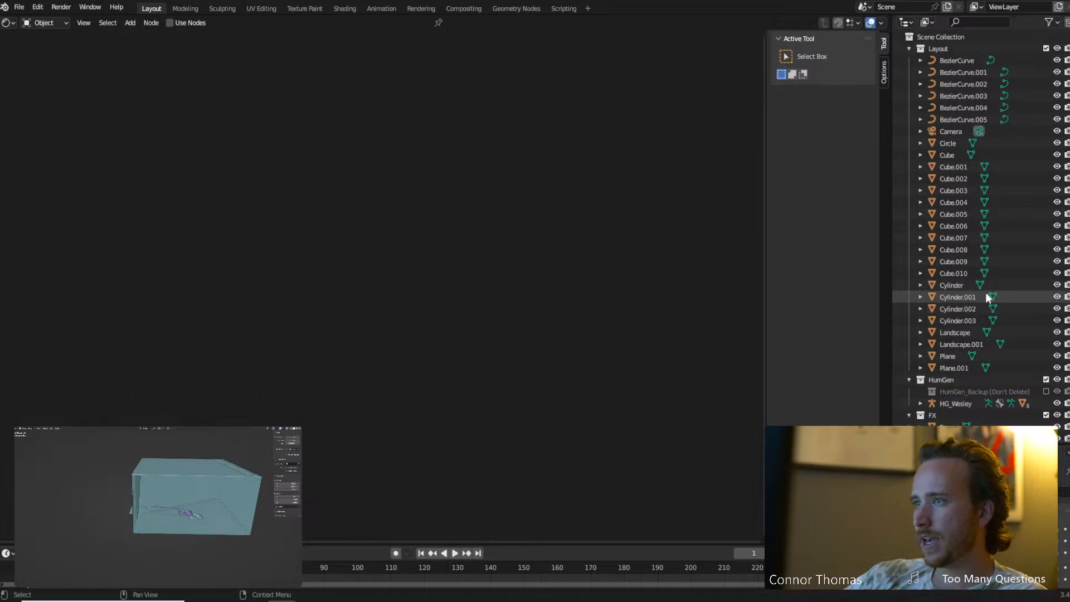
pyautogui.click(948, 131)
pyautogui.moveTo(947, 130); pyautogui.dragTo(936, 417)
pyautogui.scroll(2, 959, 320)
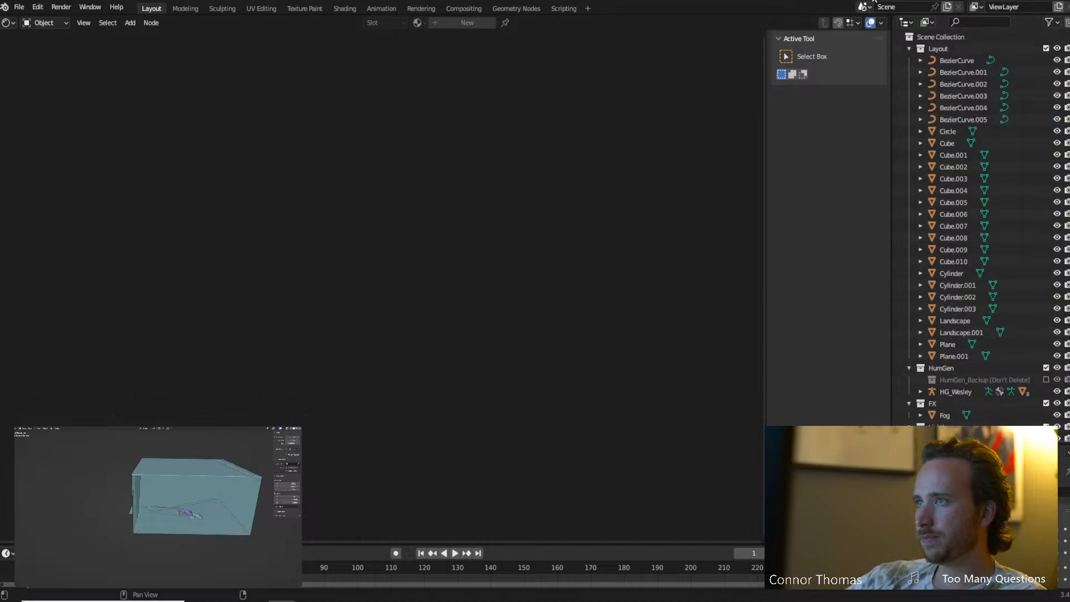
pyautogui.click(909, 48)
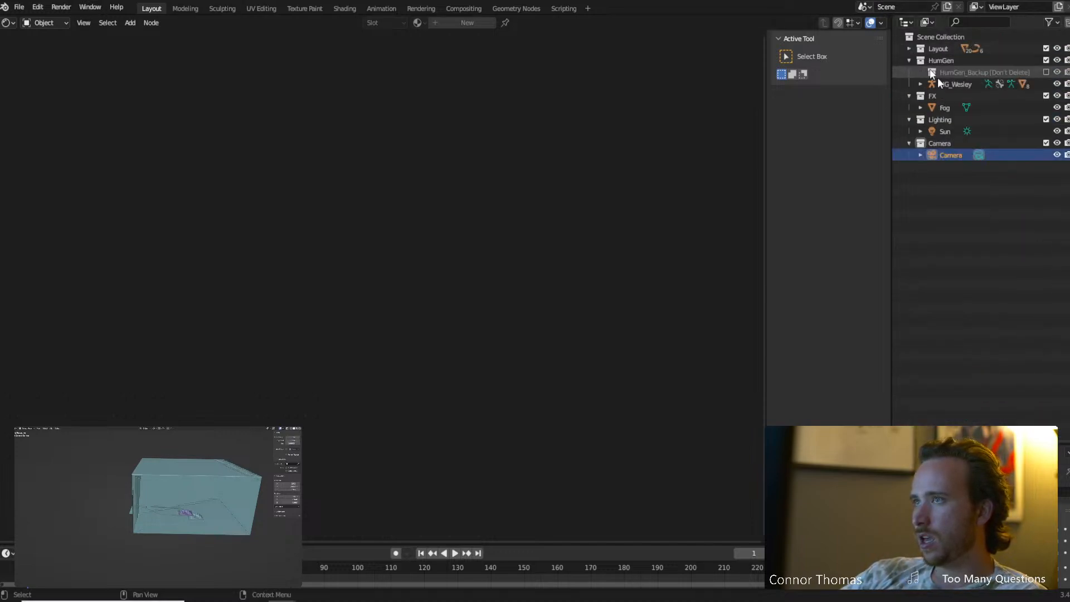
pyautogui.click(976, 234)
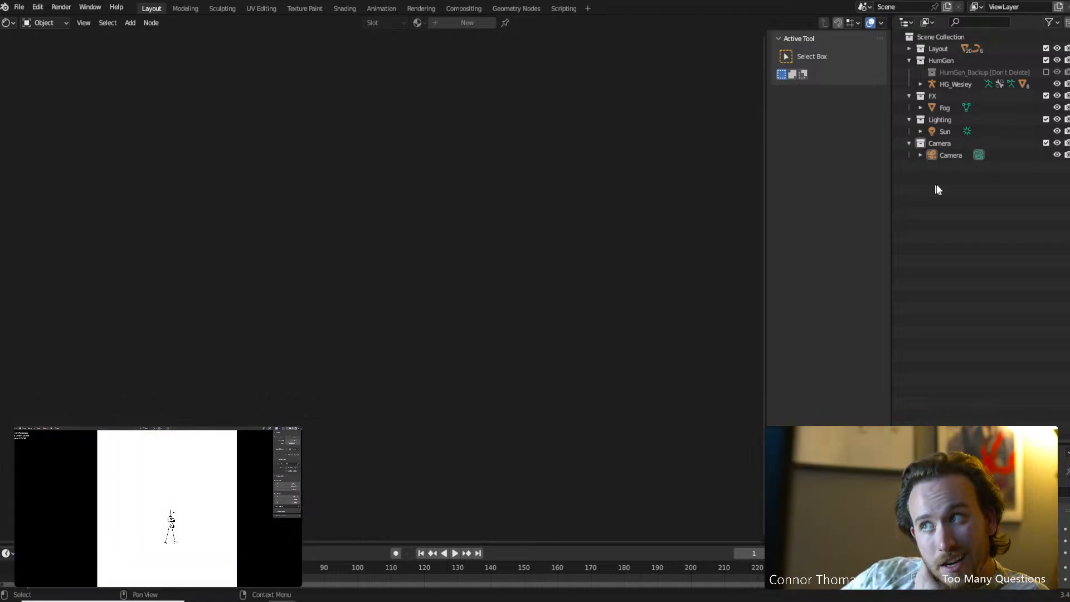
# Temporarily exclude the FX collection from the view layer to compare the render without fog, and include it again.
pyautogui.click(1044, 96)
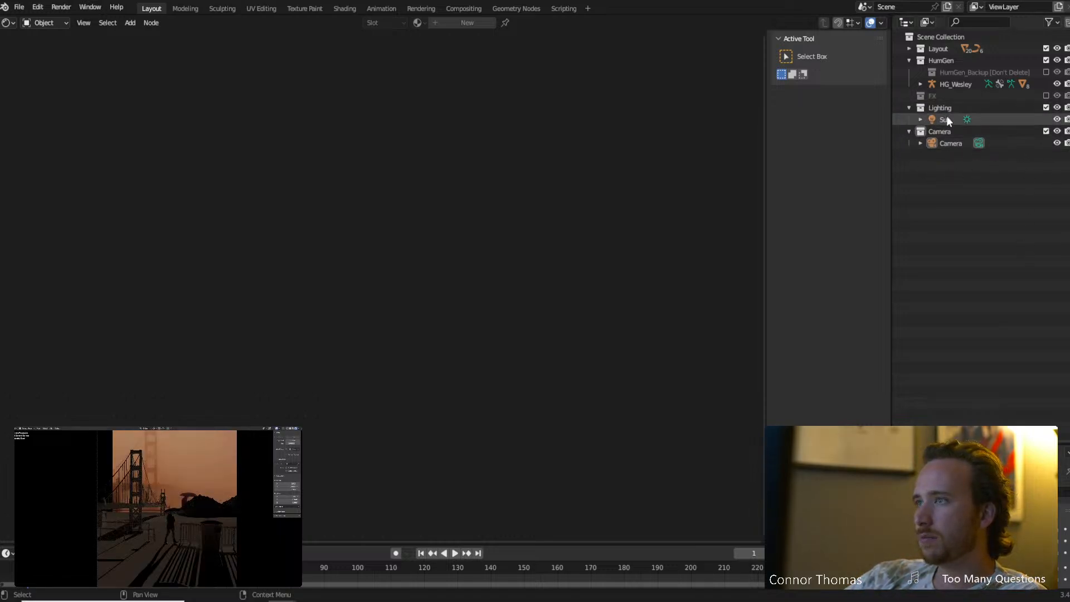
pyautogui.click(1046, 96)
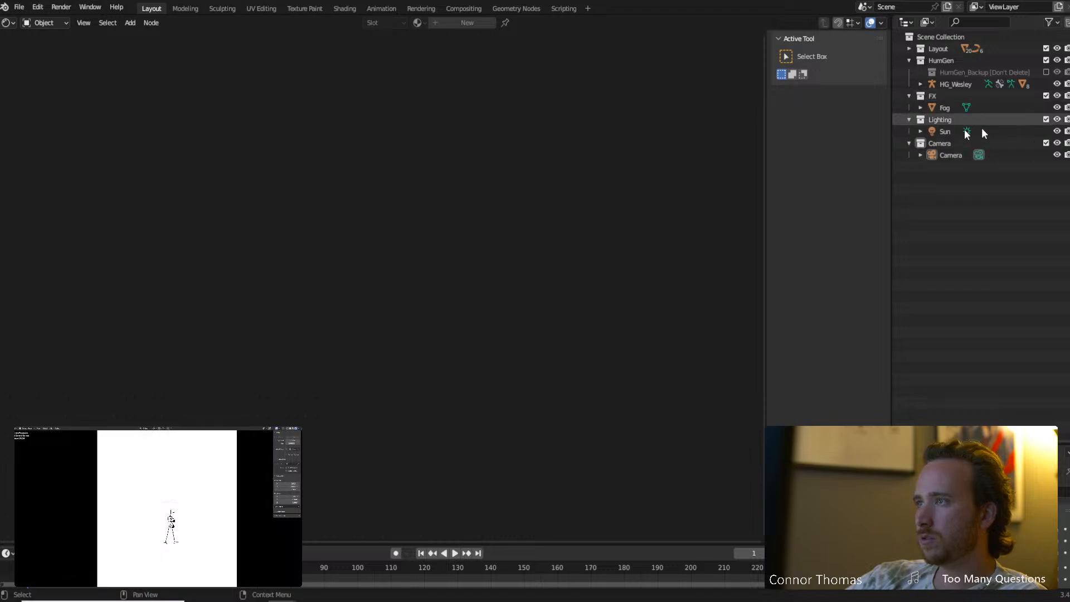
# Select the Fog object and set its Principled Volume to anisotropy -1, density 20 and emission strength 0.
pyautogui.click(945, 108)
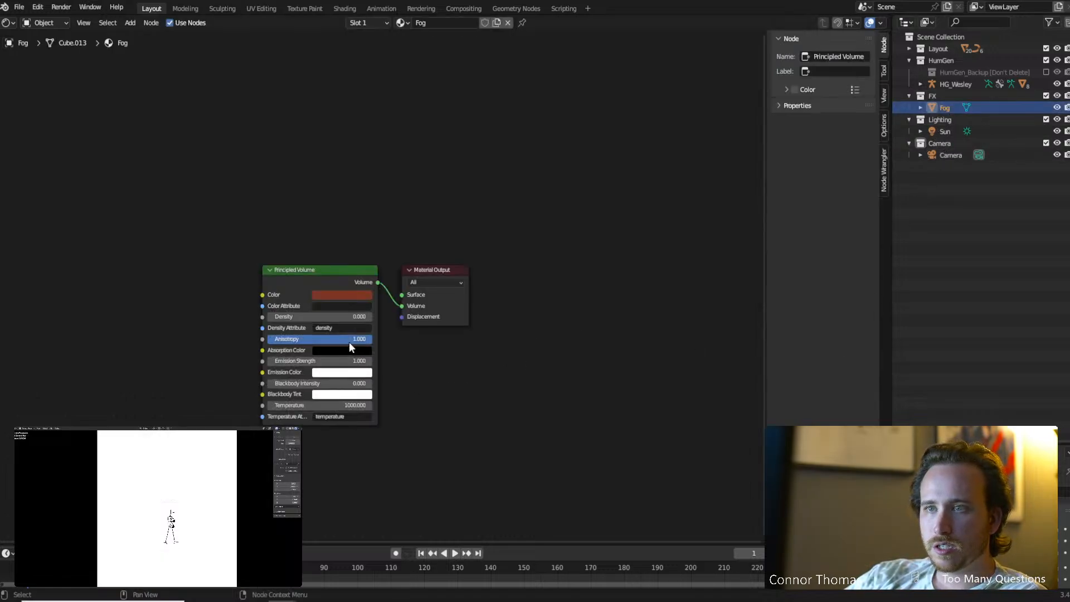
pyautogui.moveTo(349, 343); pyautogui.dragTo(267, 340)
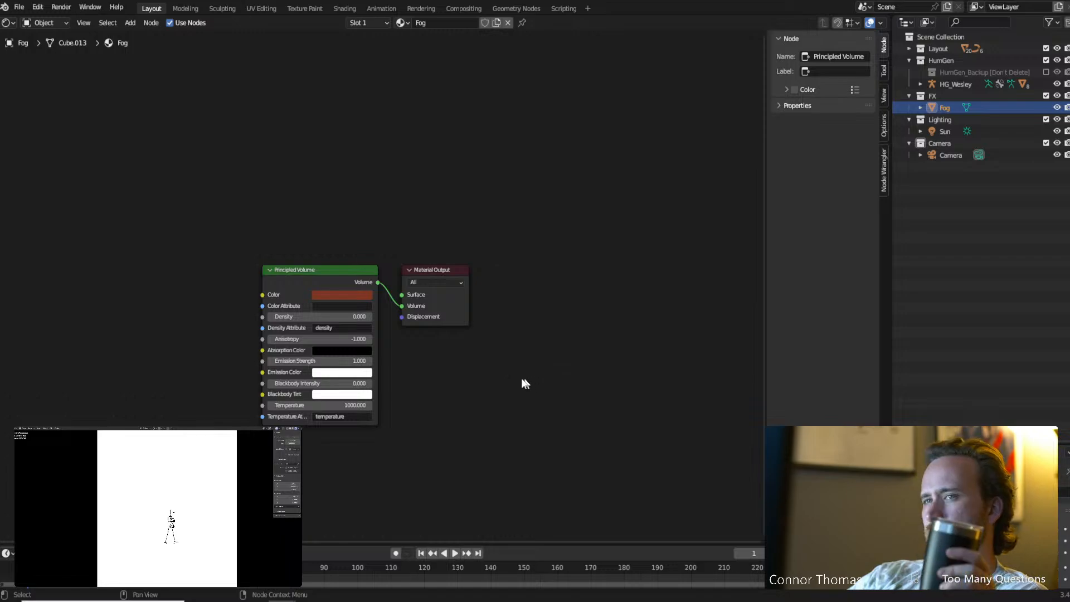
pyautogui.moveTo(312, 316); pyautogui.dragTo(340, 317)
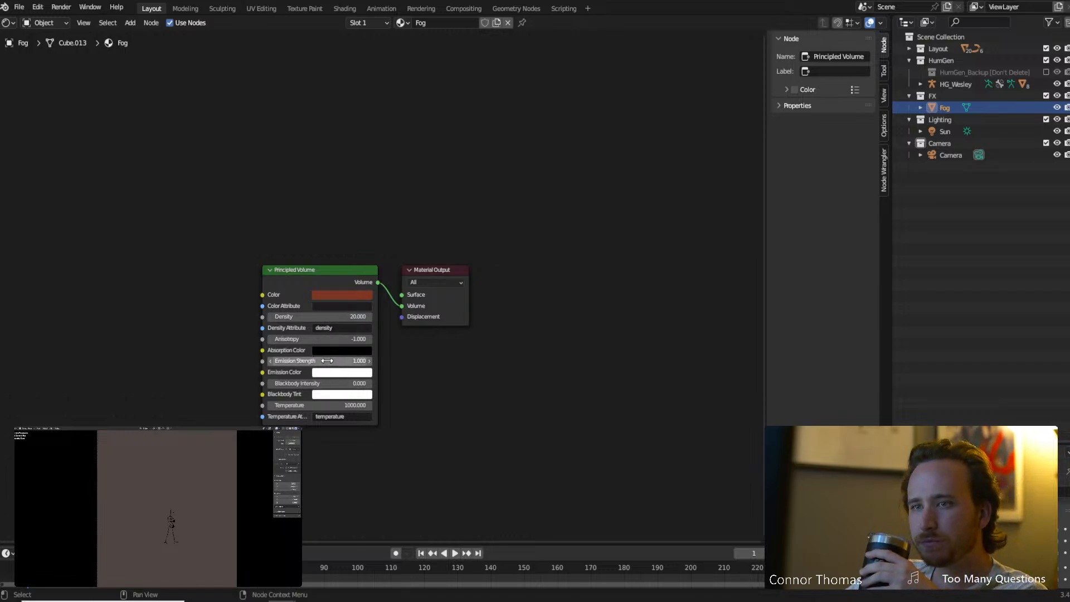
pyautogui.moveTo(361, 361)
pyautogui.mouseDown()
pyautogui.moveTo(352, 360)
pyautogui.moveTo(361, 361)
pyautogui.mouseUp()
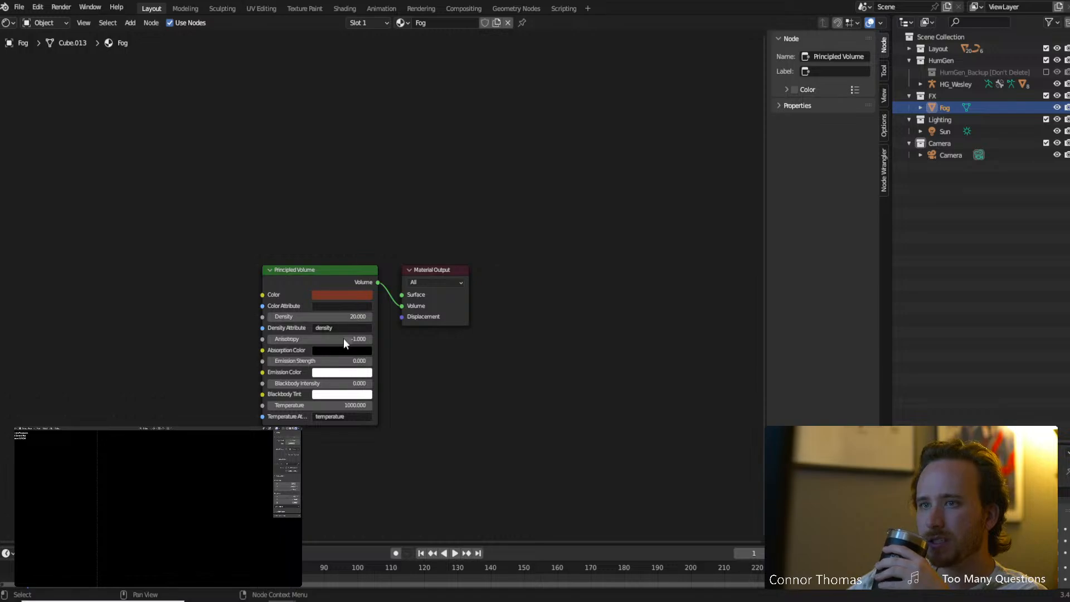
# Return the Principled Volume's anisotropy to 1 and lower its density to 0.
pyautogui.moveTo(343, 316); pyautogui.dragTo(329, 316)
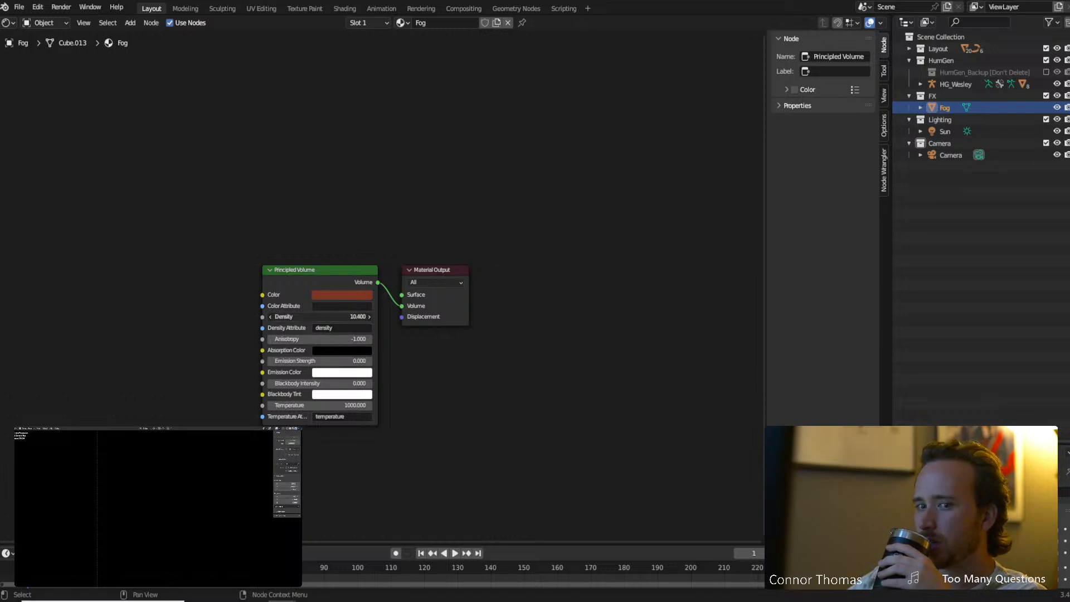
pyautogui.moveTo(343, 317); pyautogui.dragTo(448, 340)
pyautogui.moveTo(326, 316)
pyautogui.mouseDown()
pyautogui.moveTo(368, 316)
pyautogui.moveTo(312, 316)
pyautogui.mouseUp()
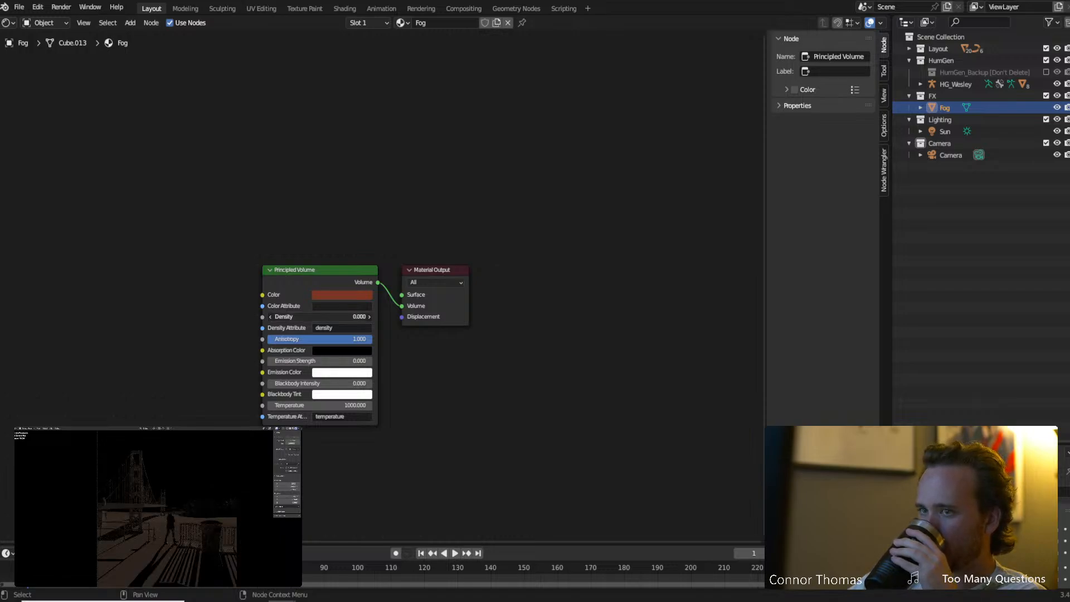
# Change the fog volume's color to a bluish grey and enlarge the properties editor.
pyautogui.click(342, 295)
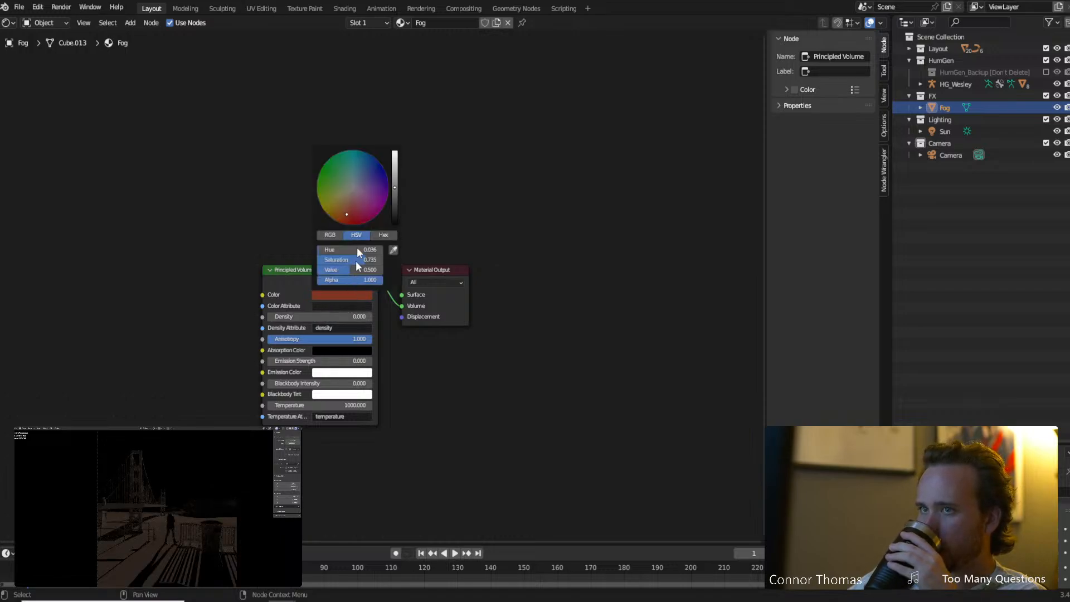
pyautogui.moveTo(350, 196); pyautogui.dragTo(353, 187)
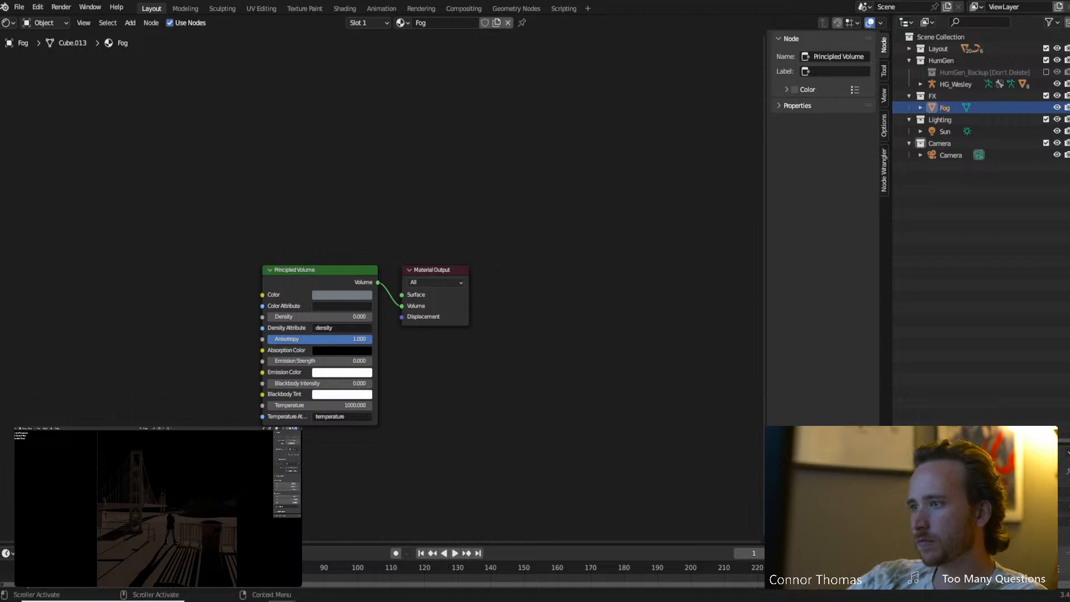
pyautogui.moveTo(958, 443); pyautogui.dragTo(956, 220)
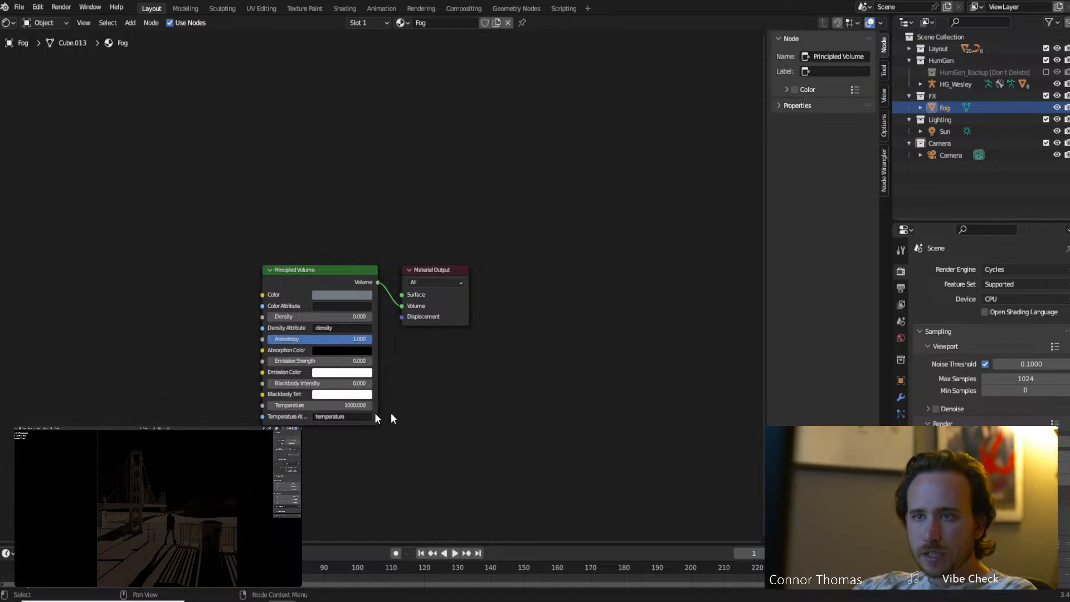
# Set the Principled Volume's temperature to about 963.1 and its density to 1.
pyautogui.moveTo(347, 408); pyautogui.dragTo(343, 412)
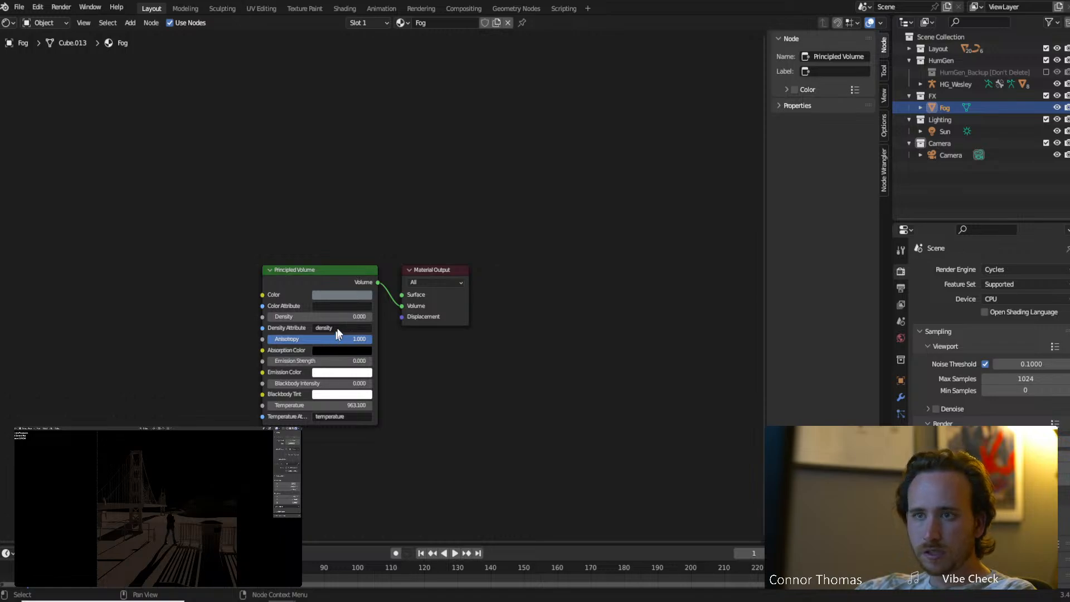
pyautogui.click(367, 317)
pyautogui.write('1')
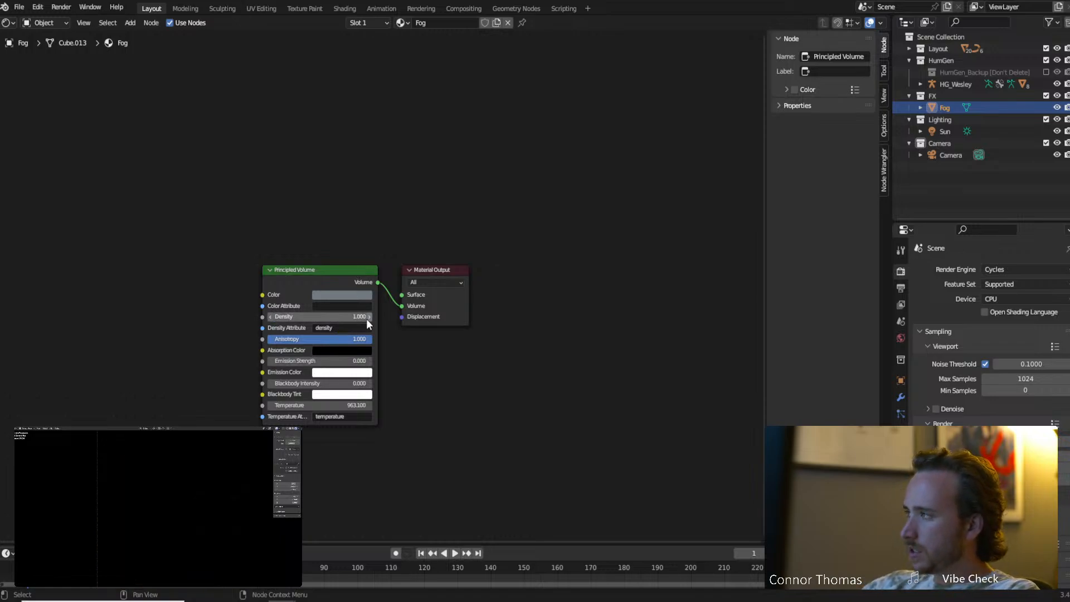
pyautogui.press('Return')
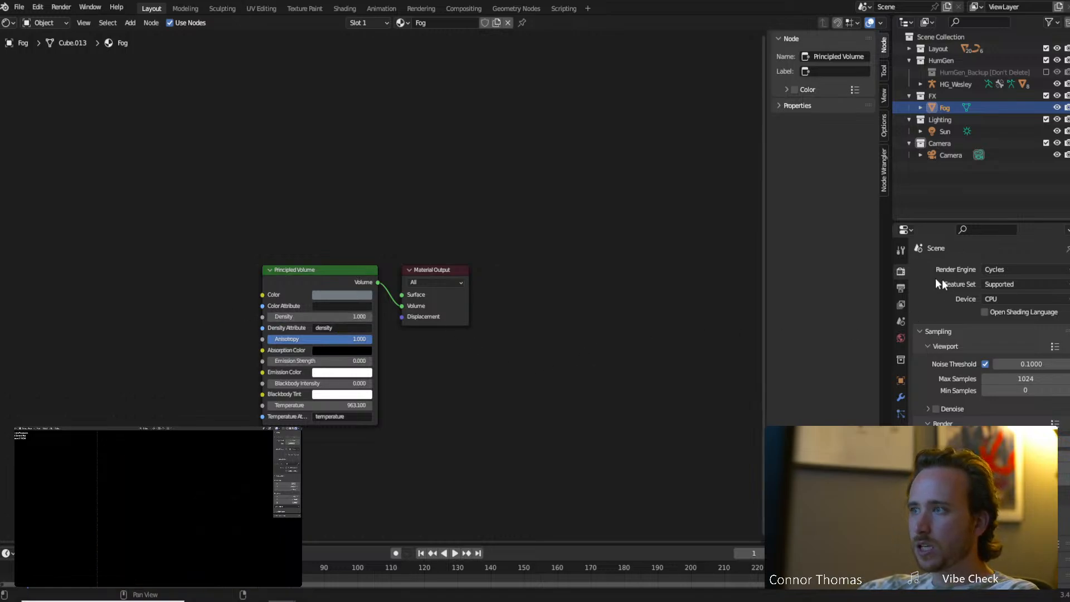
# Select the Sun light and raise its strength to 10, then to 1000.
pyautogui.click(958, 133)
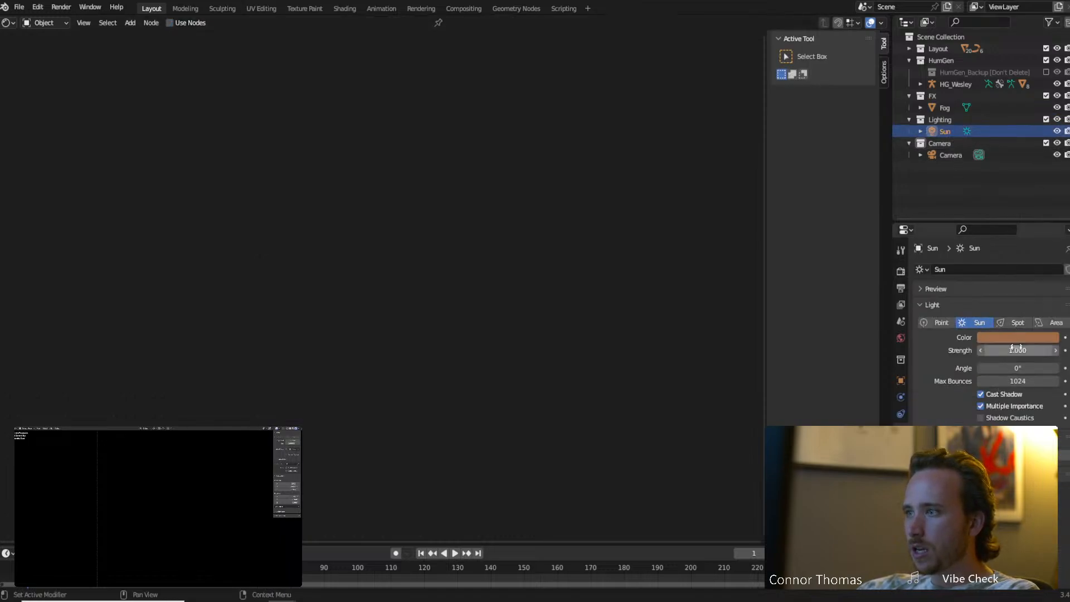
pyautogui.moveTo(1018, 350); pyautogui.dragTo(1064, 351)
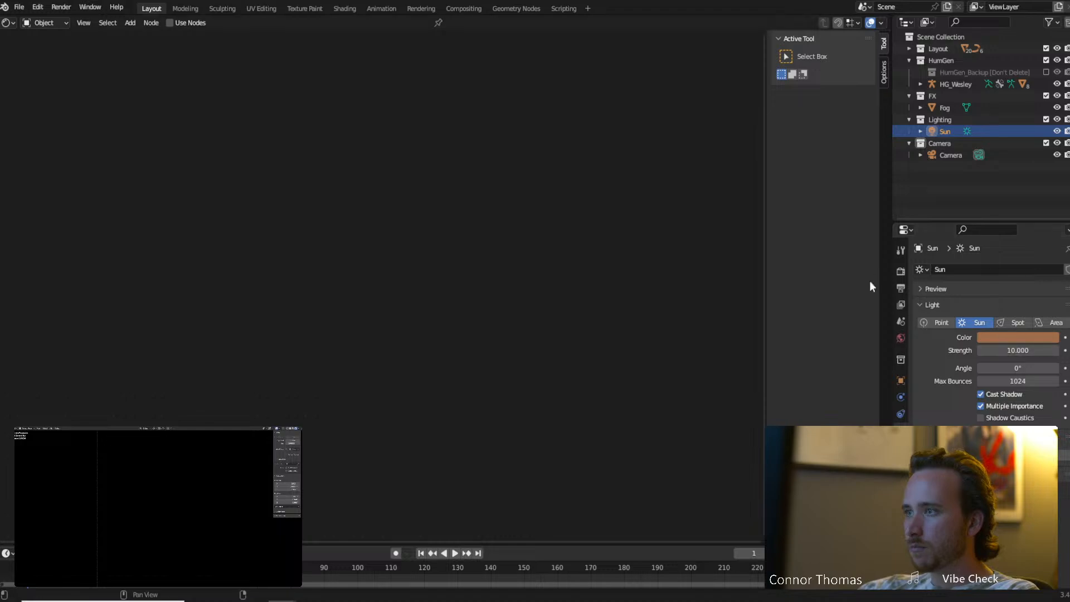
pyautogui.click(1013, 351)
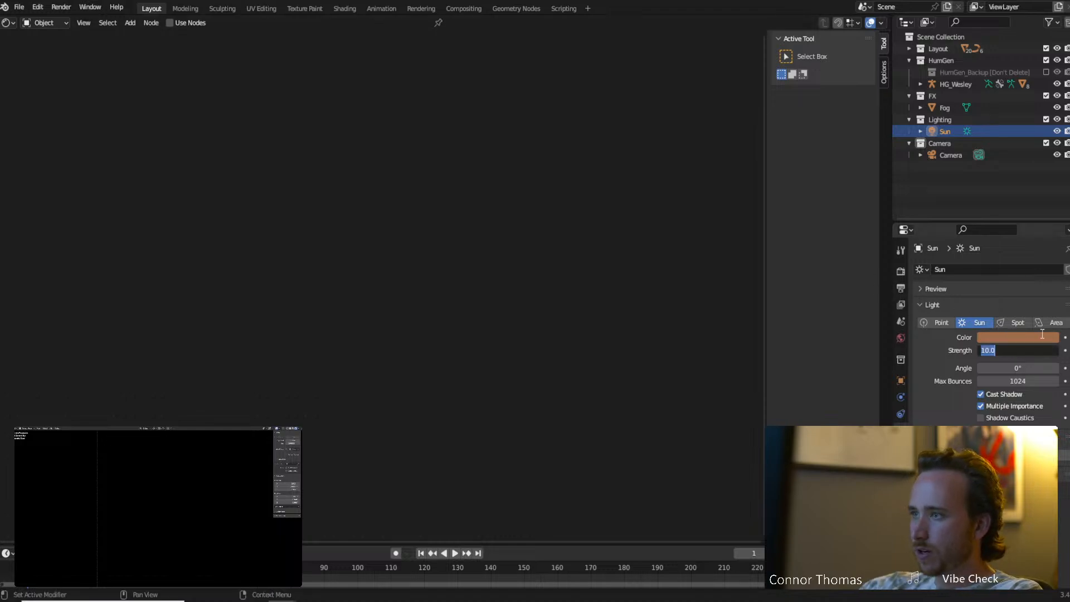
pyautogui.write('1000')
pyautogui.press('Return')
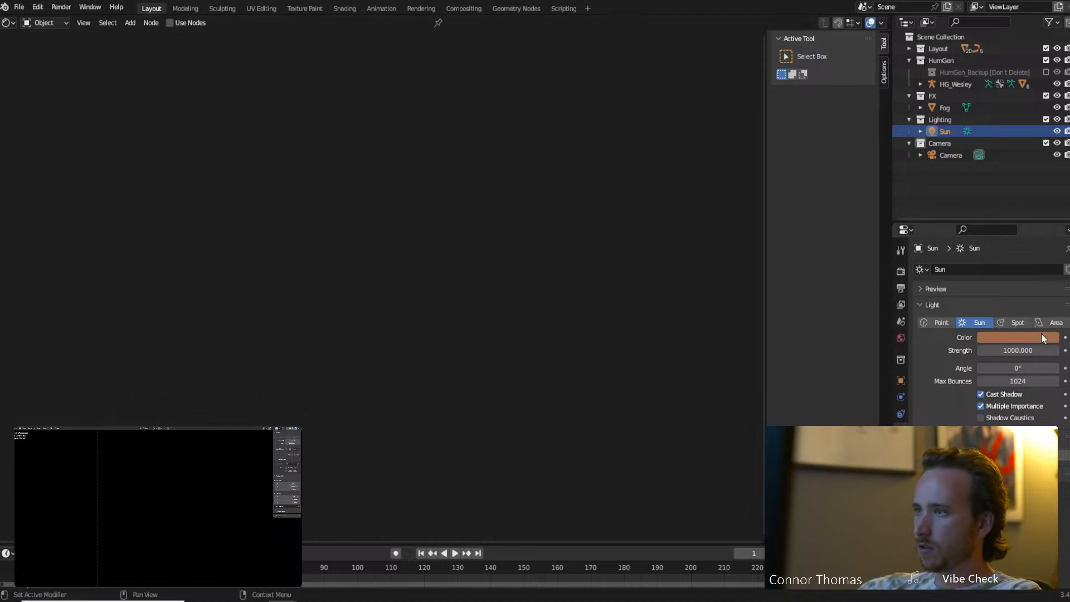
# Select the Fog object and lower its Principled Volume density first to 0.1 and finally to 0.01.
pyautogui.click(945, 109)
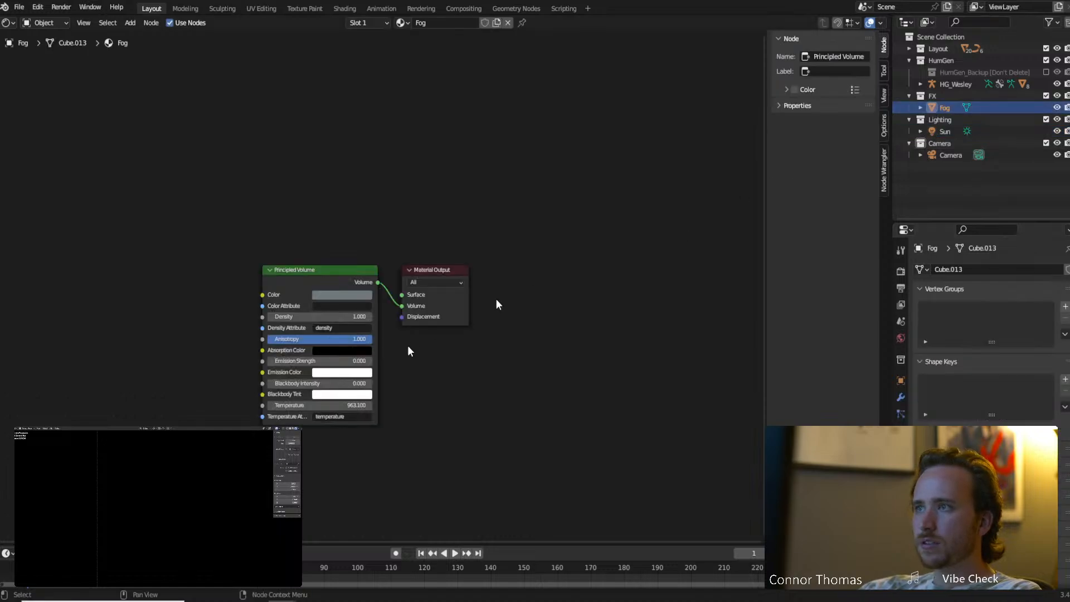
pyautogui.click(356, 317)
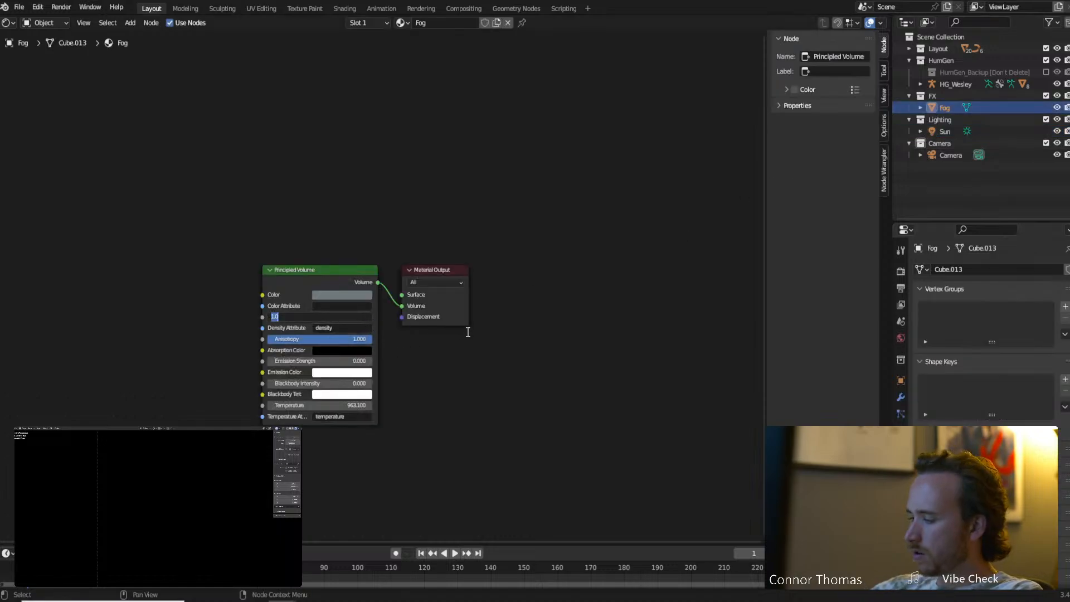
pyautogui.write('.1')
pyautogui.press('Return')
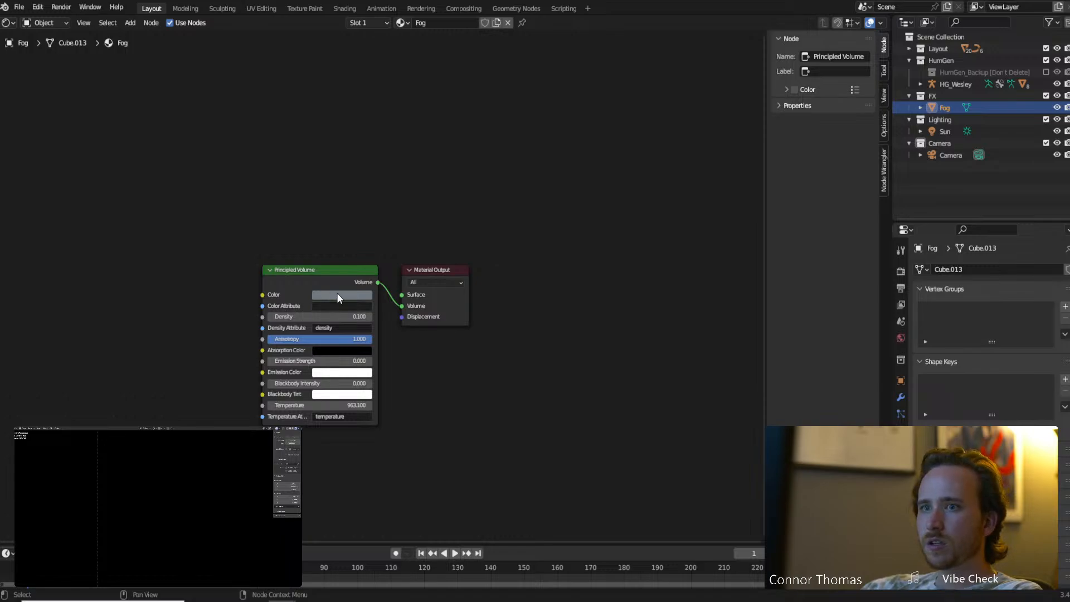
pyautogui.click(336, 317)
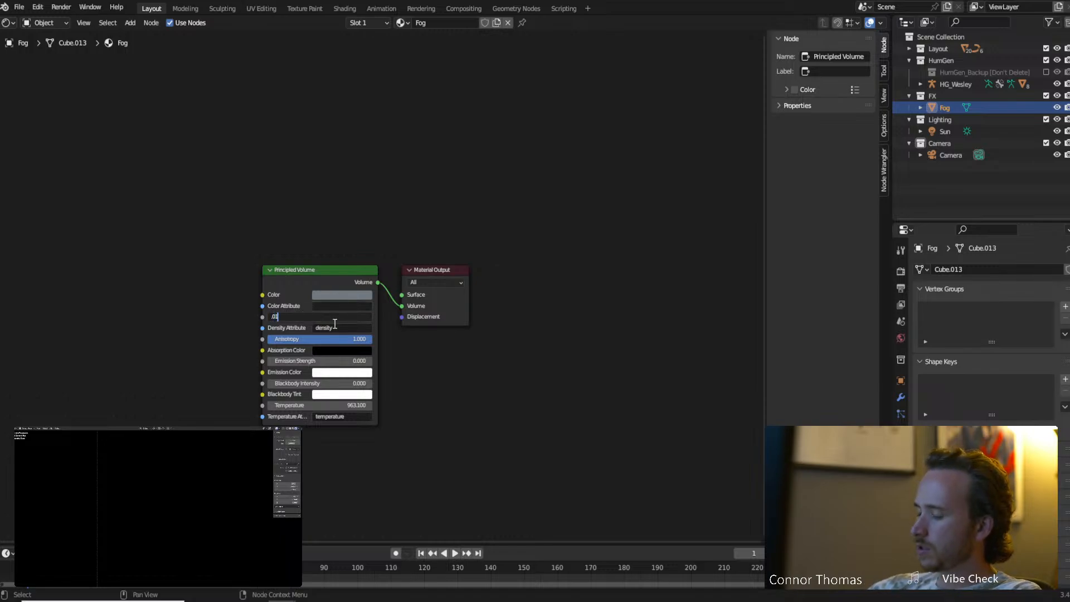
pyautogui.press('Return')
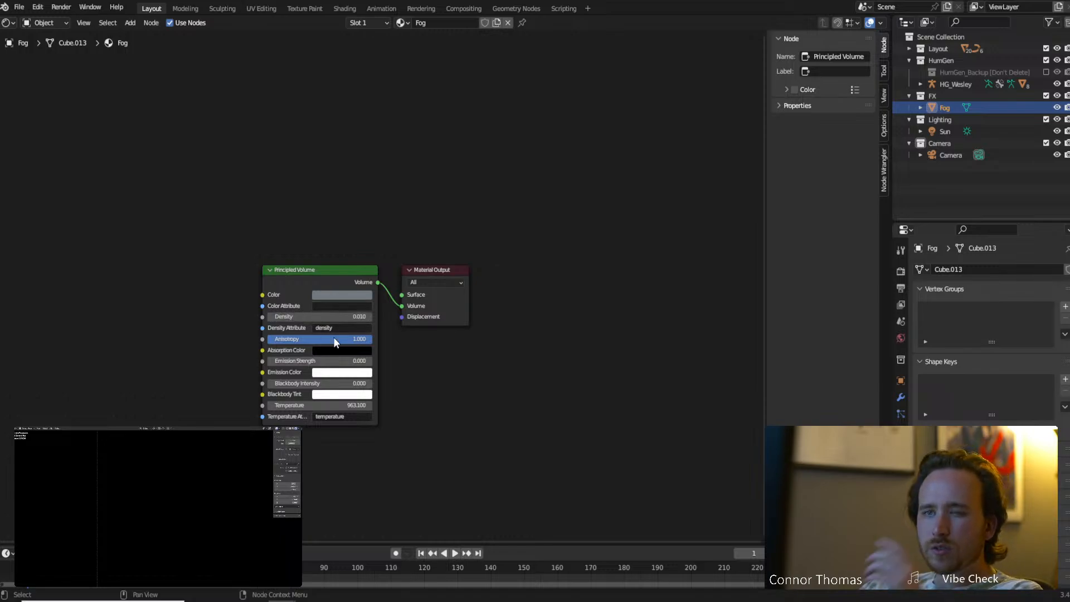
# Move the Material Output node farther away from the Principled Volume node to make room between them.
pyautogui.click(439, 270)
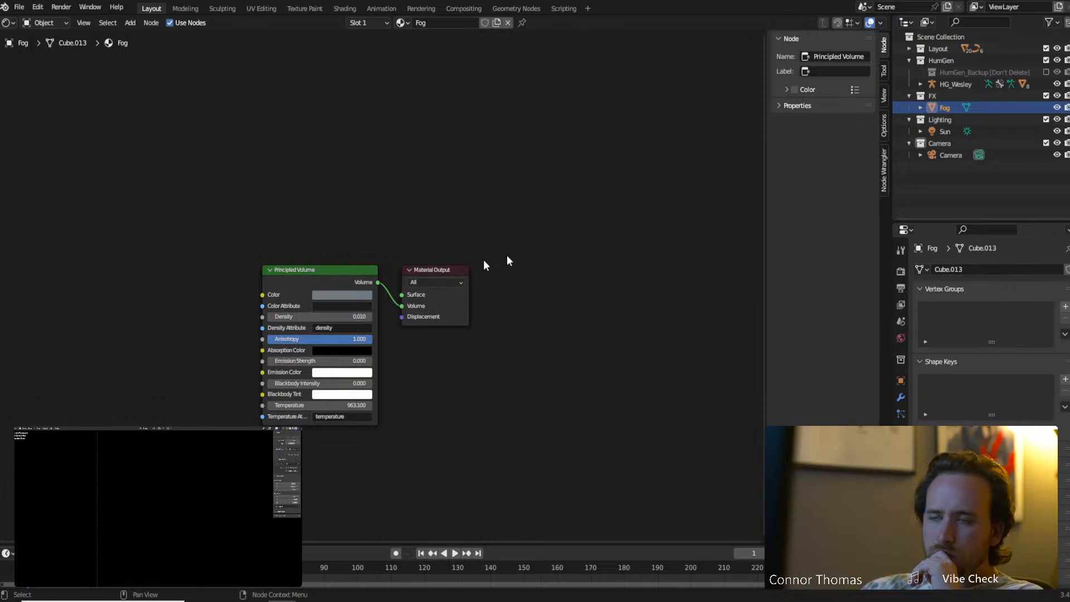
pyautogui.press('g')
pyautogui.click(647, 220)
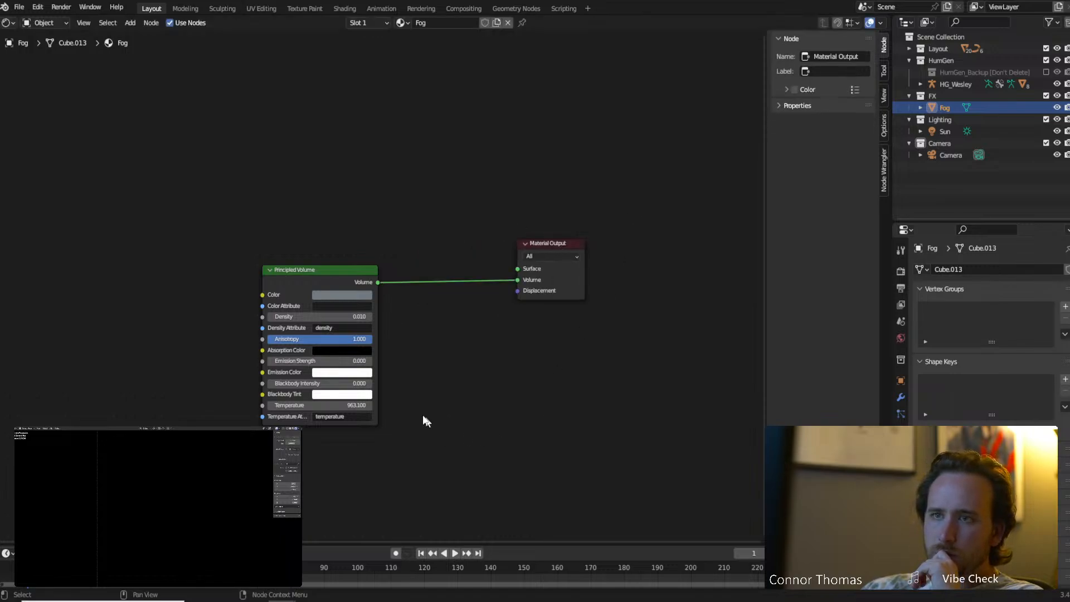
# Lower the Principled Volume's anisotropy first to 0.5 and finally to 0.
pyautogui.click(323, 339)
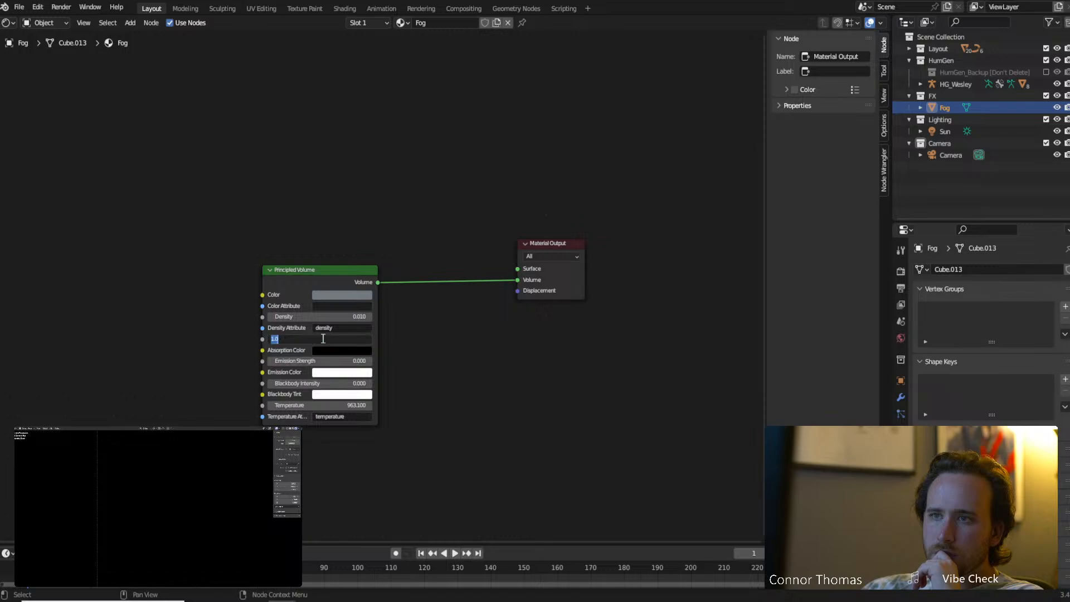
pyautogui.press('BackSpace')
pyautogui.press('Return')
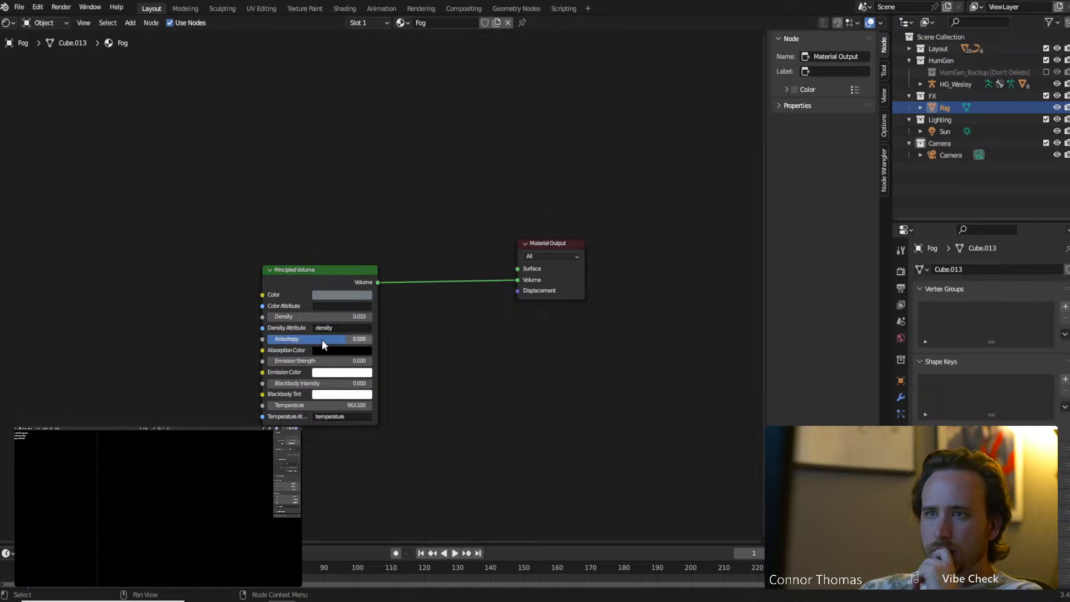
pyautogui.click(314, 340)
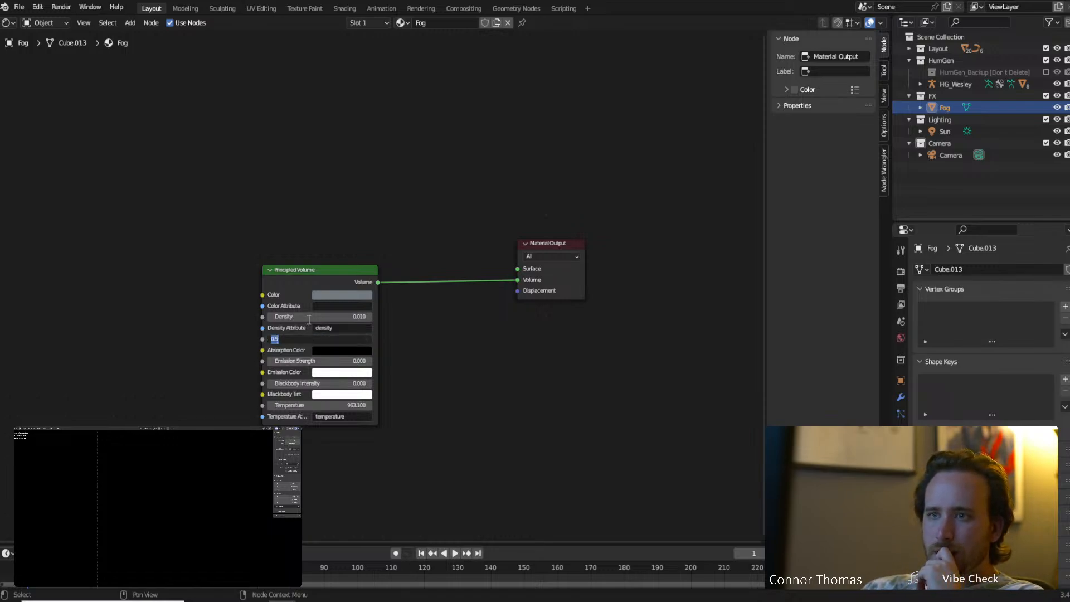
pyautogui.write('0')
pyautogui.press('Return')
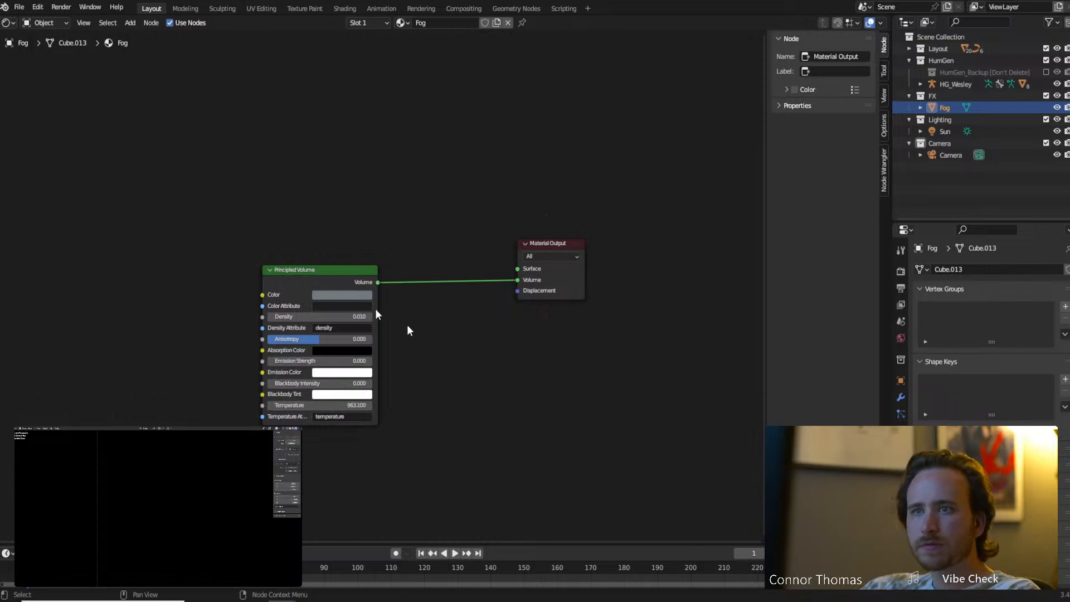
# Replace the Principled Volume node in the Fog material with a Volume Absorption node.
pyautogui.click(327, 270)
pyautogui.press('x')
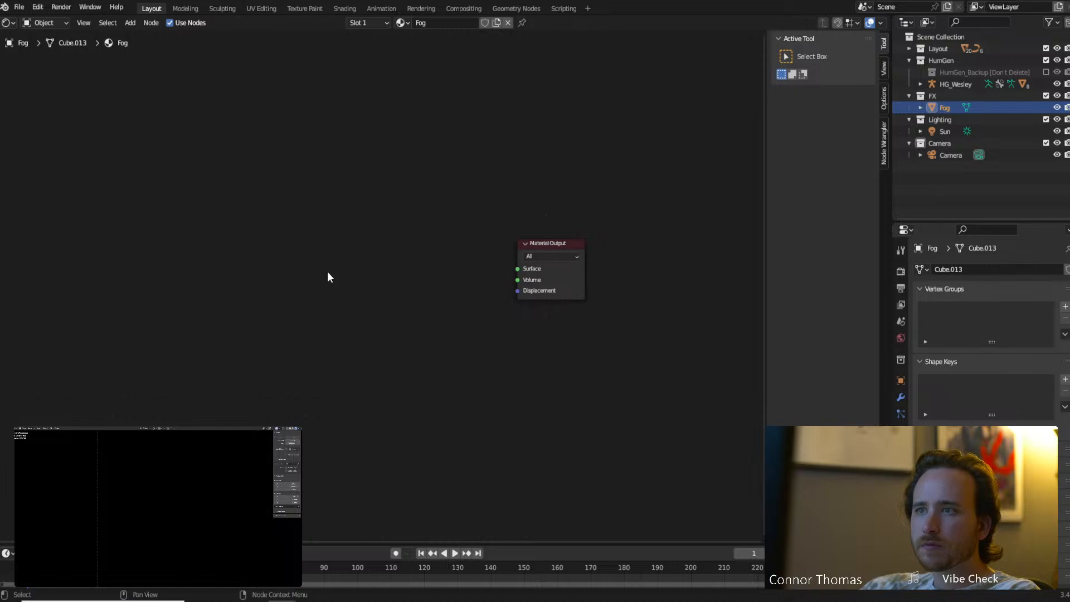
pyautogui.hotkey('shift', 'a')
pyautogui.click(329, 275)
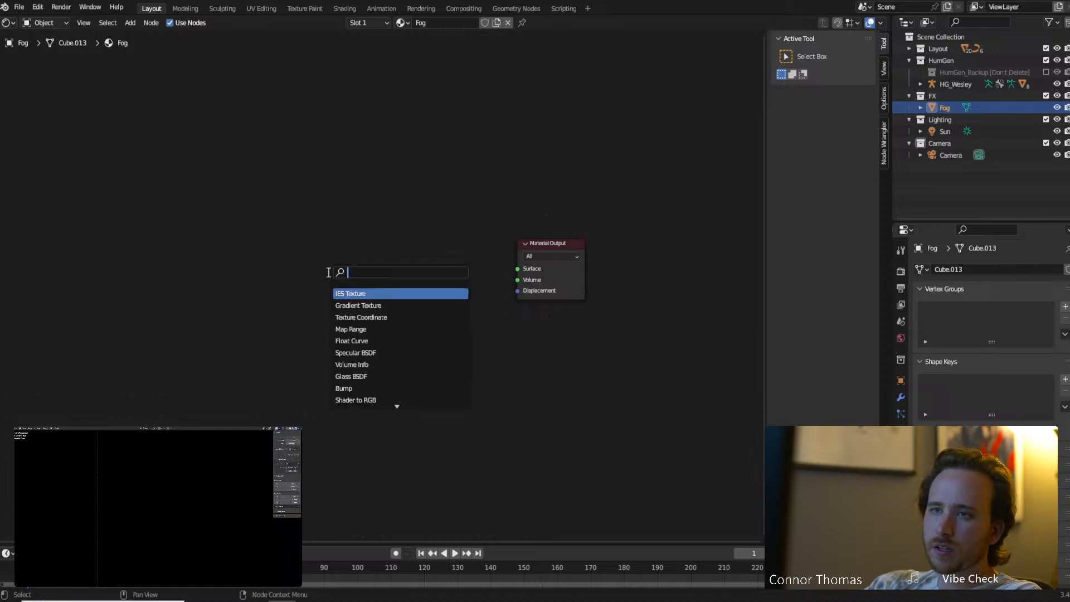
pyautogui.write('volume')
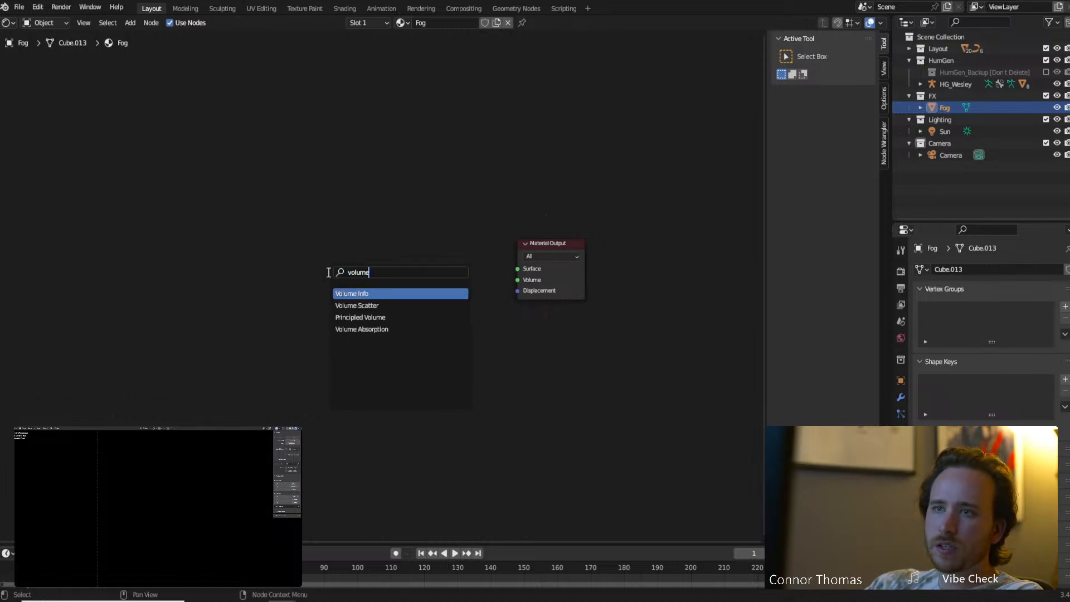
pyautogui.press('Down')
pyautogui.press('Down')
pyautogui.press('Down')
pyautogui.press('Return')
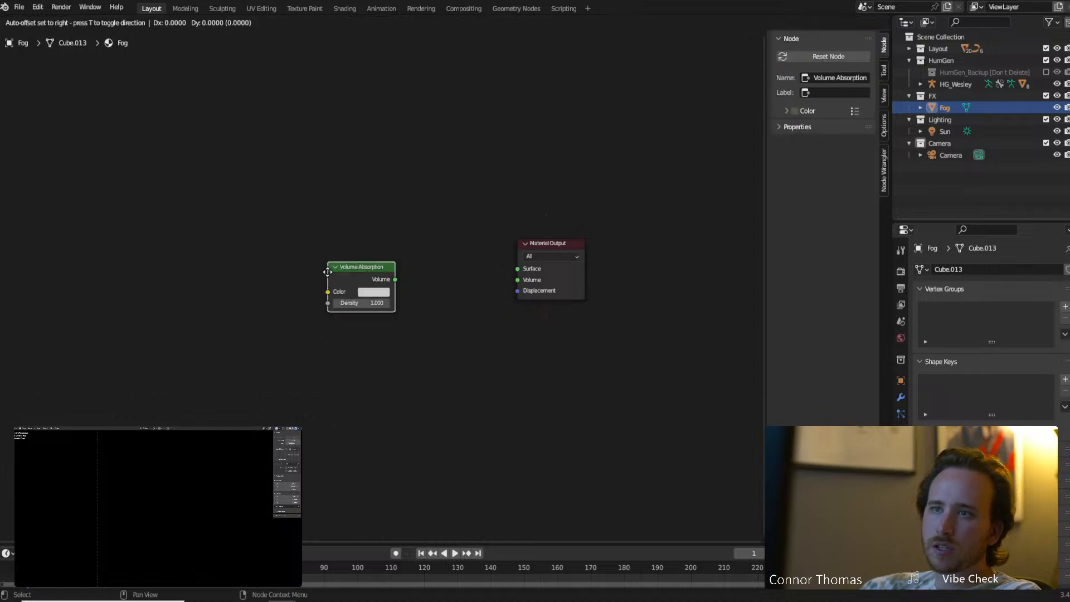
pyautogui.click(328, 272)
# Connect the Volume Absorption to the Material Output's Volume input and color it orange with hue 0.065 and saturation 0.815.
pyautogui.moveTo(395, 280); pyautogui.dragTo(522, 278)
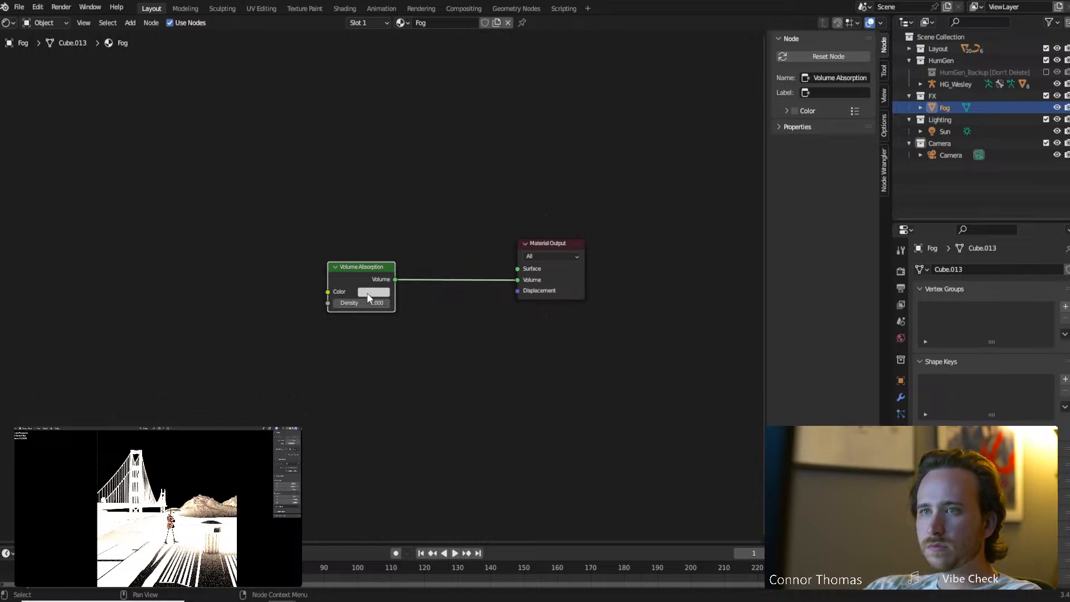
pyautogui.click(385, 292)
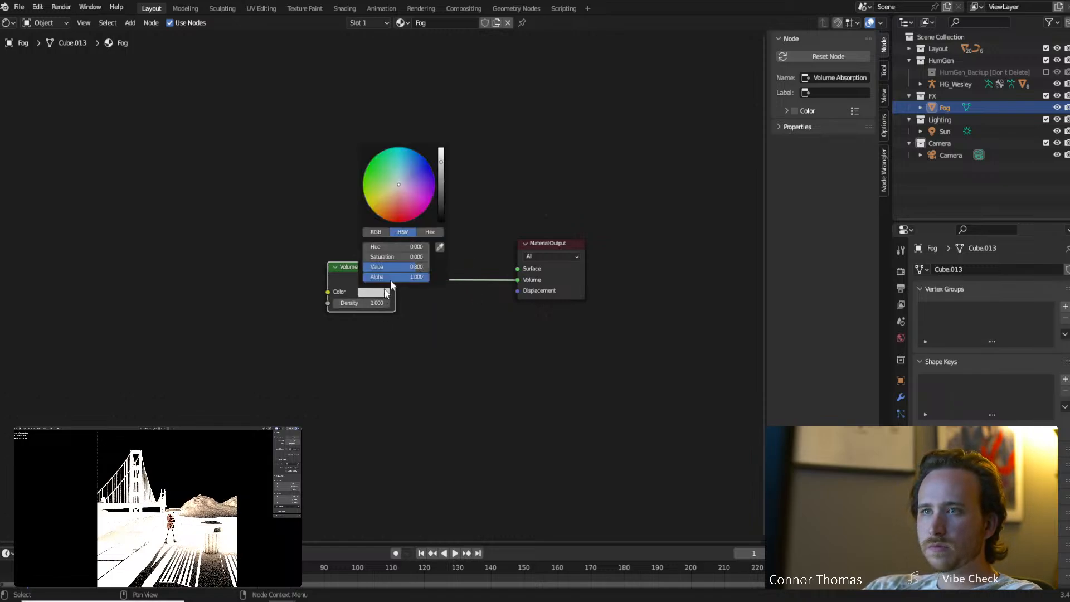
pyautogui.click(392, 216)
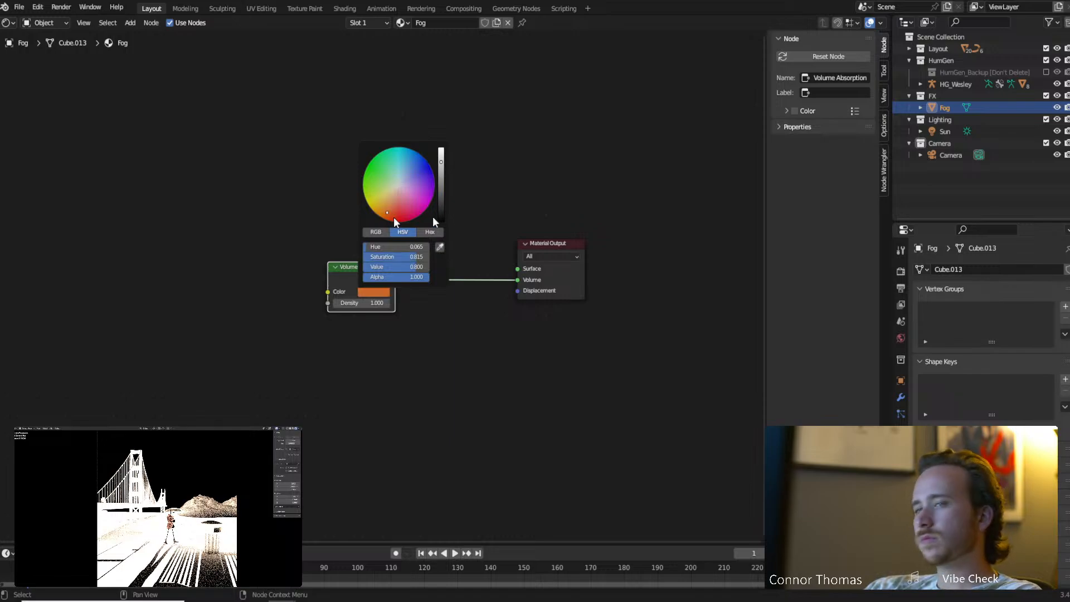
# Try GPU Compute as the Cycles render device, saving the file before returning the device to CPU.
pyautogui.click(901, 273)
pyautogui.click(990, 300)
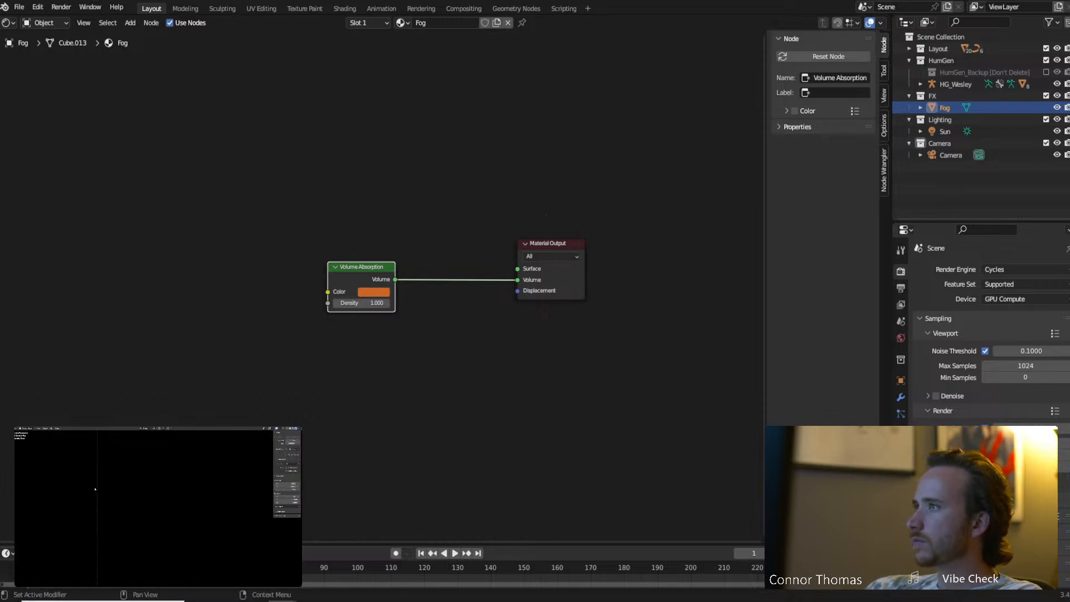
pyautogui.hotkey('ctrl', 's')
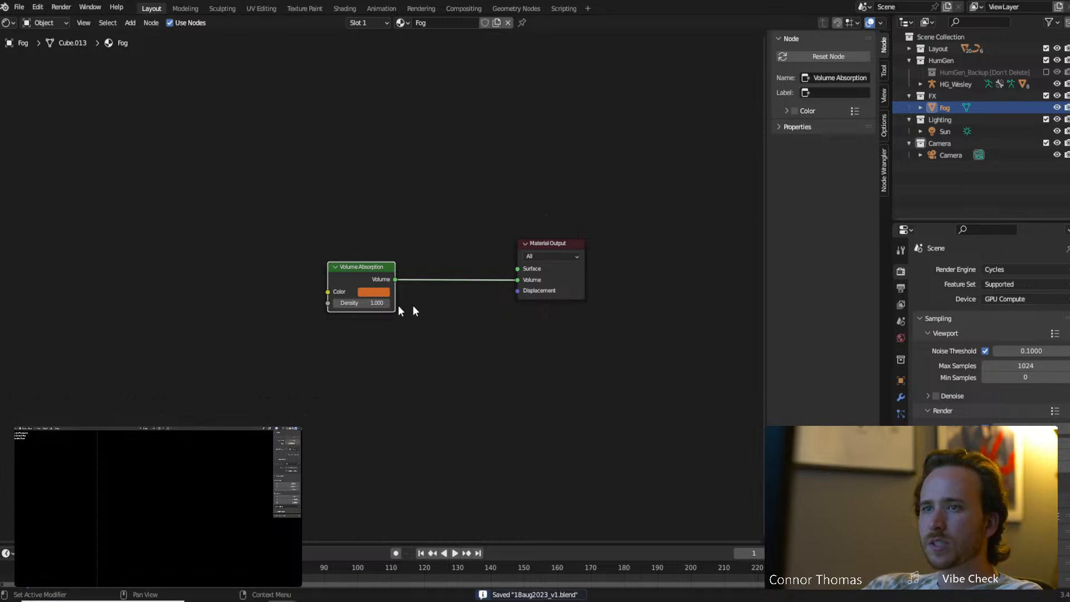
pyautogui.click(1004, 301)
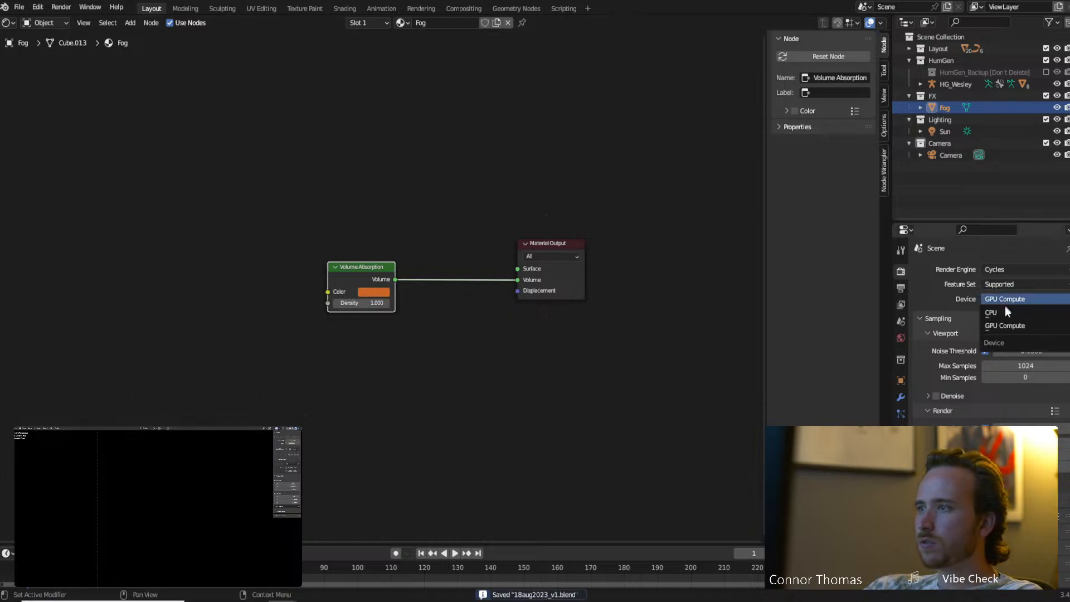
pyautogui.click(1002, 316)
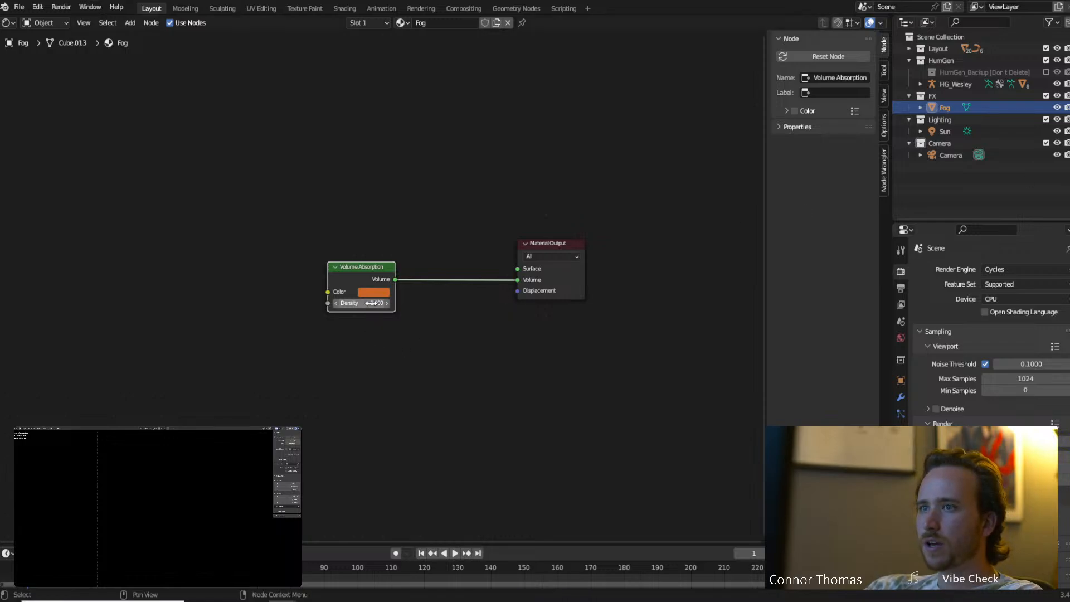
# Lower the Volume Absorption's density to 0, then set it to 0.1.
pyautogui.moveTo(370, 303); pyautogui.dragTo(340, 303)
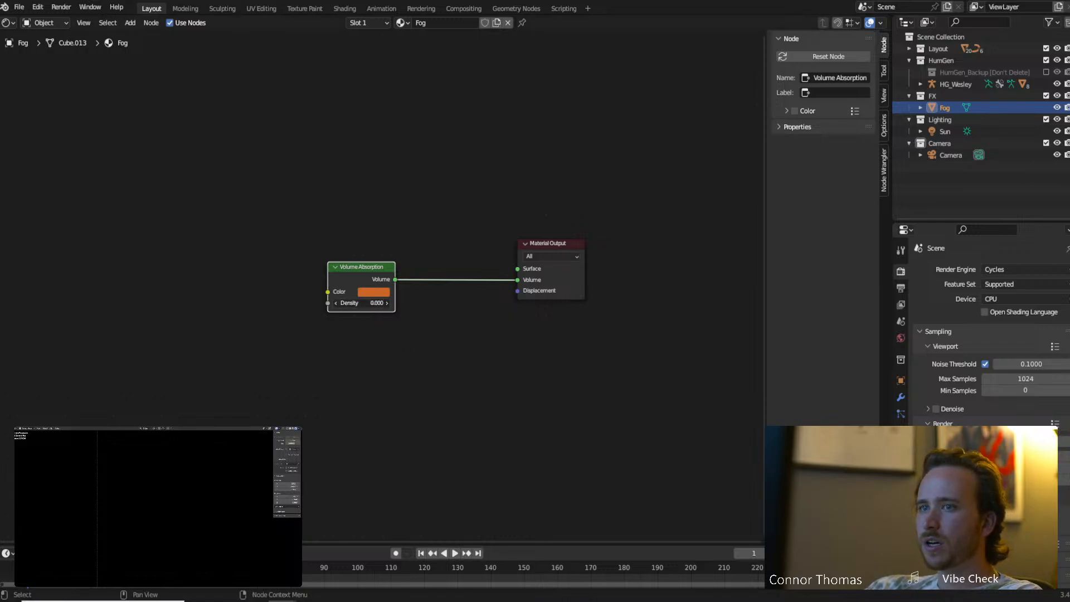
pyautogui.click(365, 303)
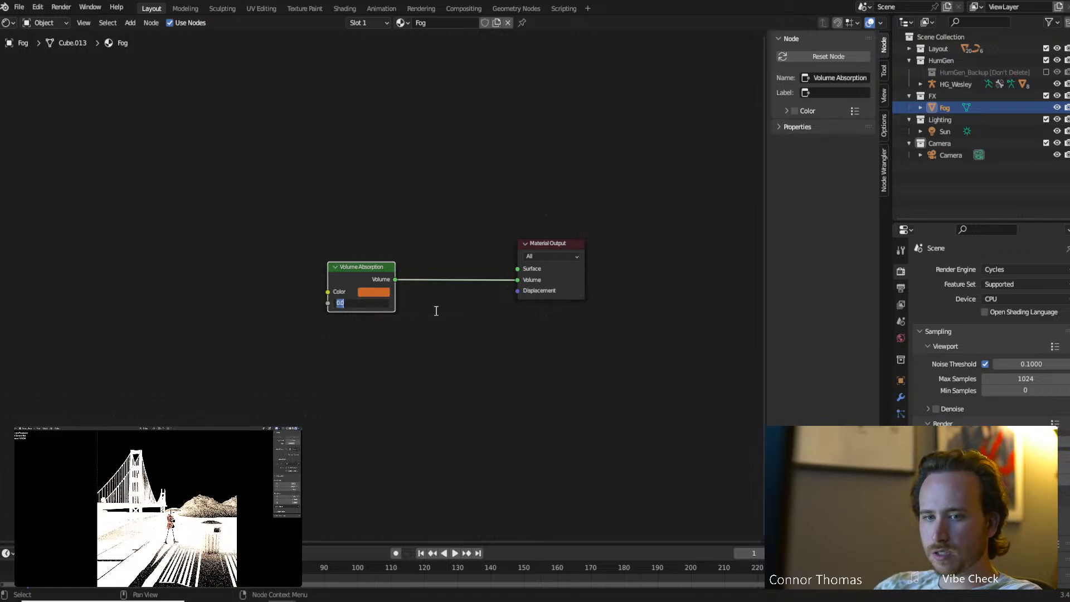
pyautogui.write('.1')
pyautogui.press('Return')
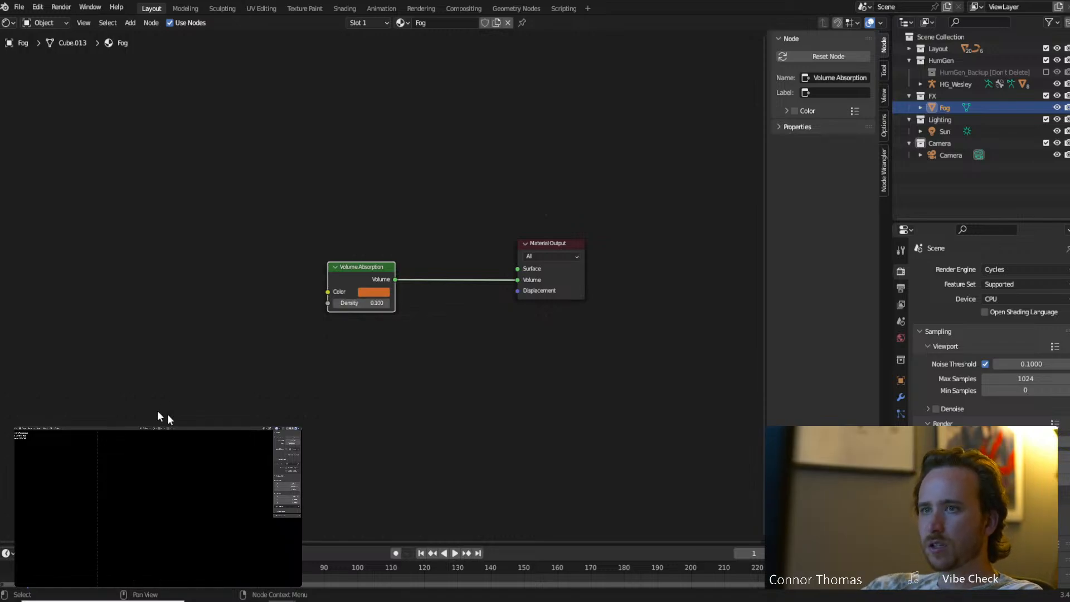
# Close Blender with the changes saved, restart it and reopen the recent file 18aug2023_v1.blend.
pyautogui.click(1055, 1)
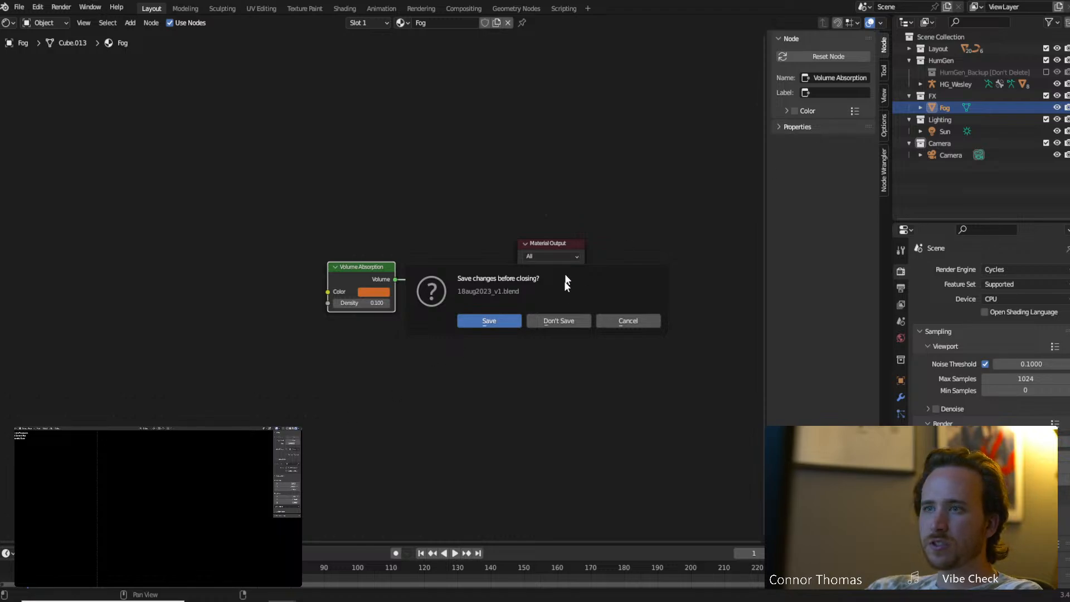
pyautogui.click(489, 320)
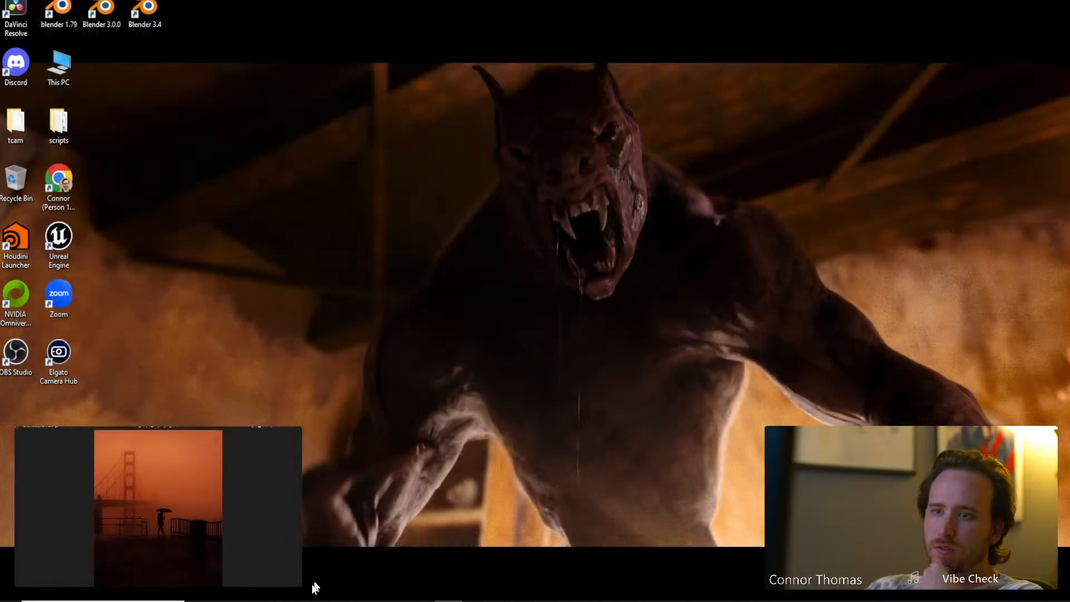
pyautogui.click(284, 601)
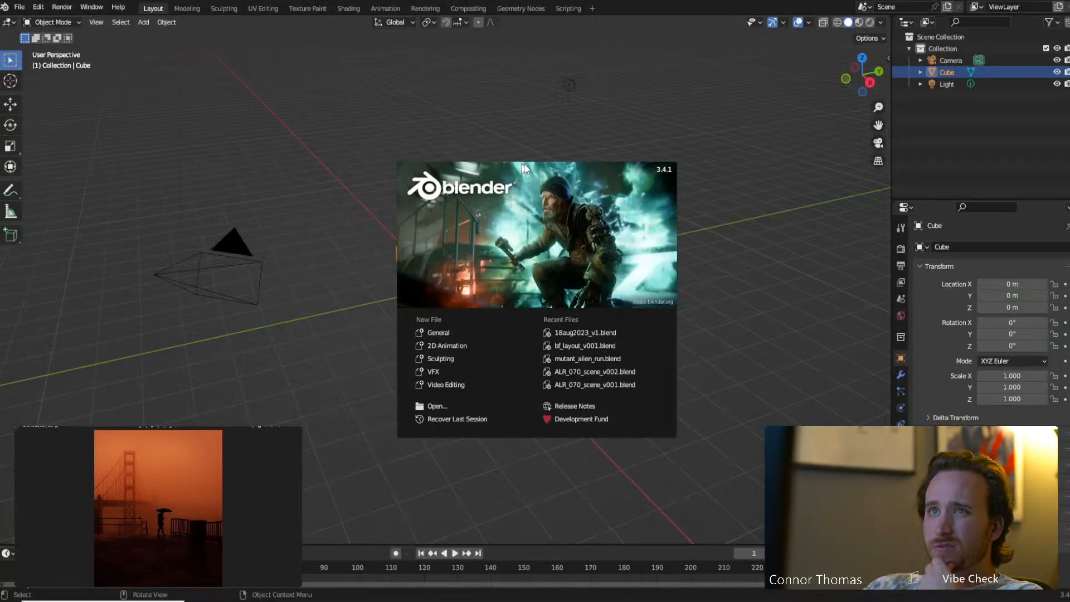
pyautogui.click(624, 333)
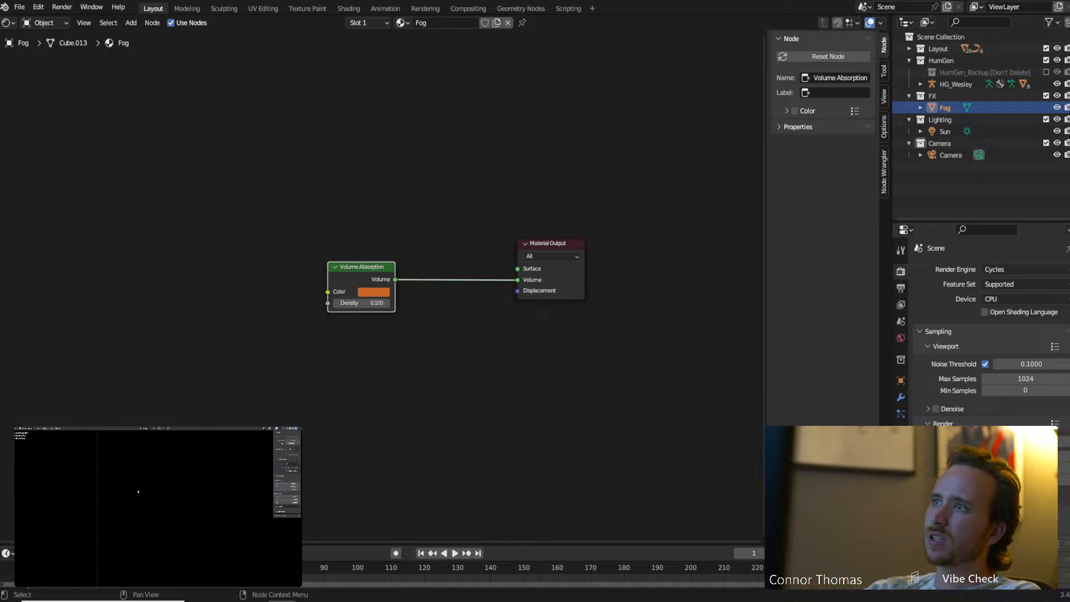
# Switch the scene's render engine from Cycles to Eevee.
pyautogui.click(998, 270)
pyautogui.click(997, 283)
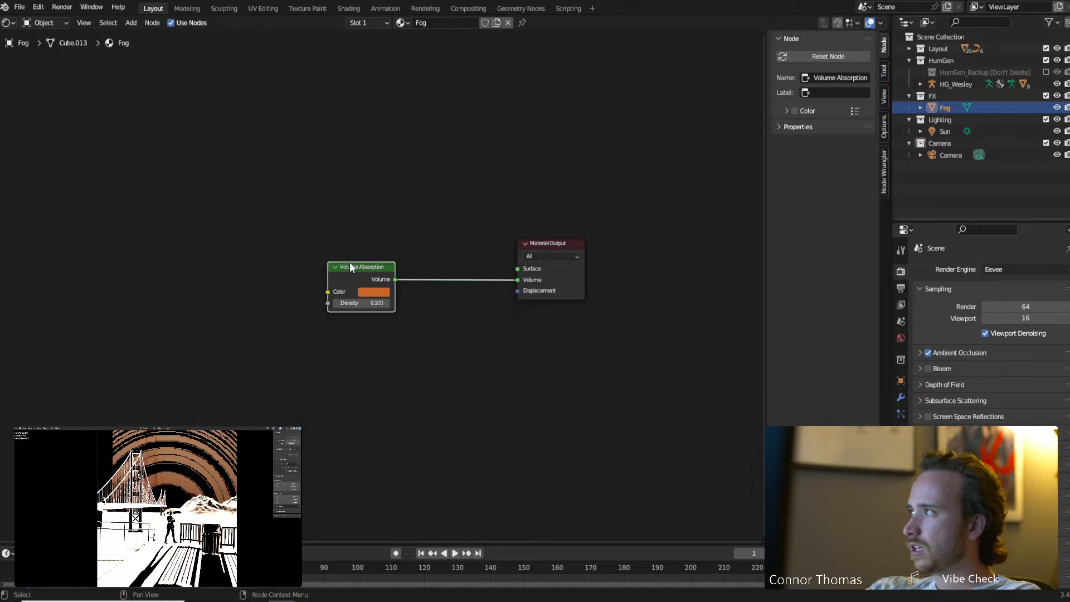
# Delete the Fog material's Volume Absorption node and add a Principled Volume node in its place.
pyautogui.press('x')
pyautogui.hotkey('shift', 'a')
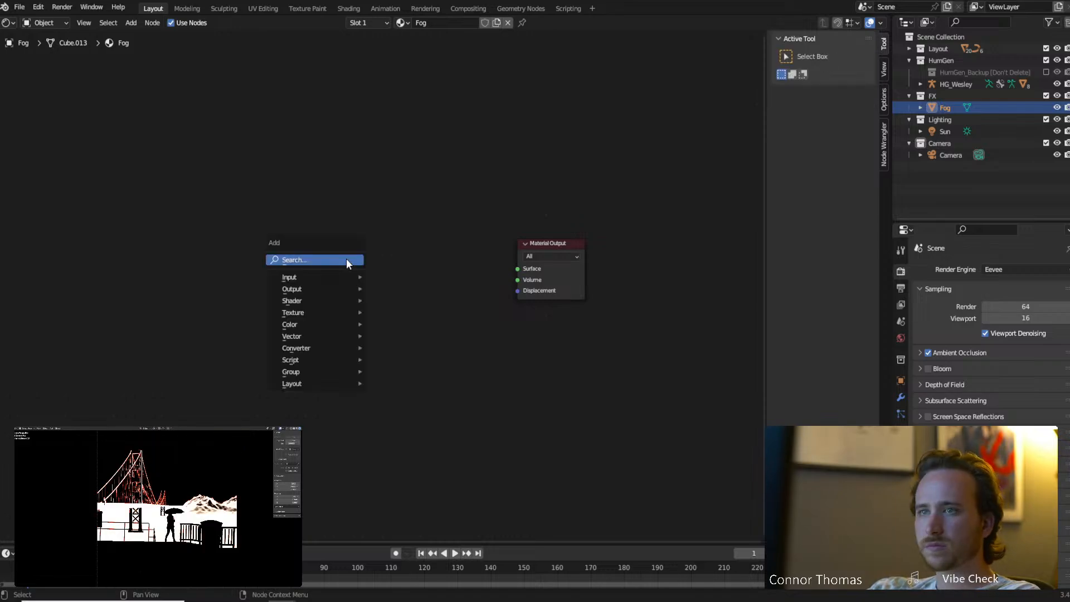
pyautogui.click(341, 259)
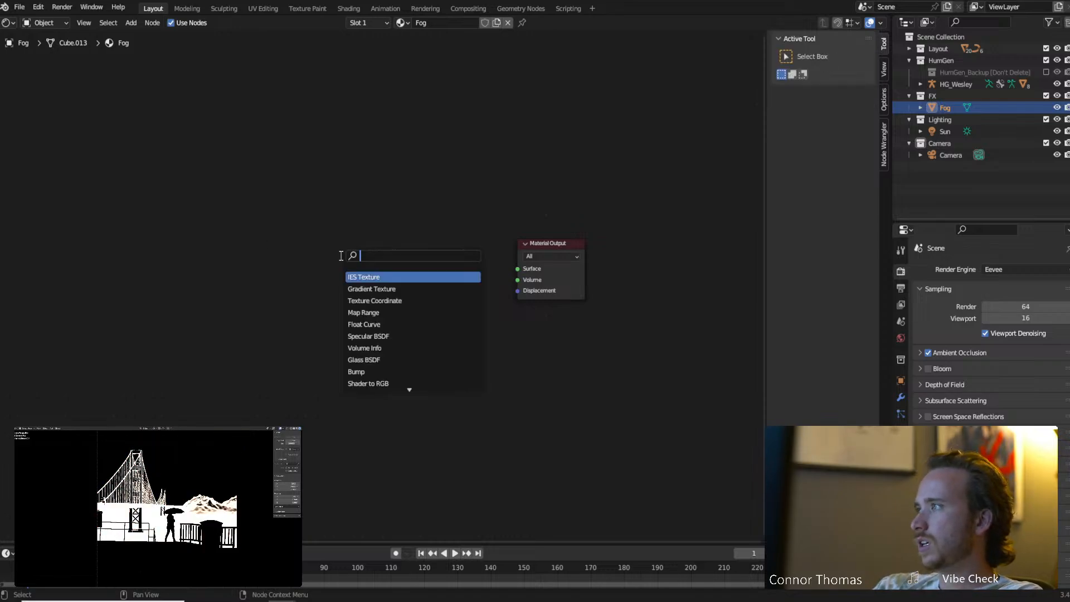
pyautogui.write('volume')
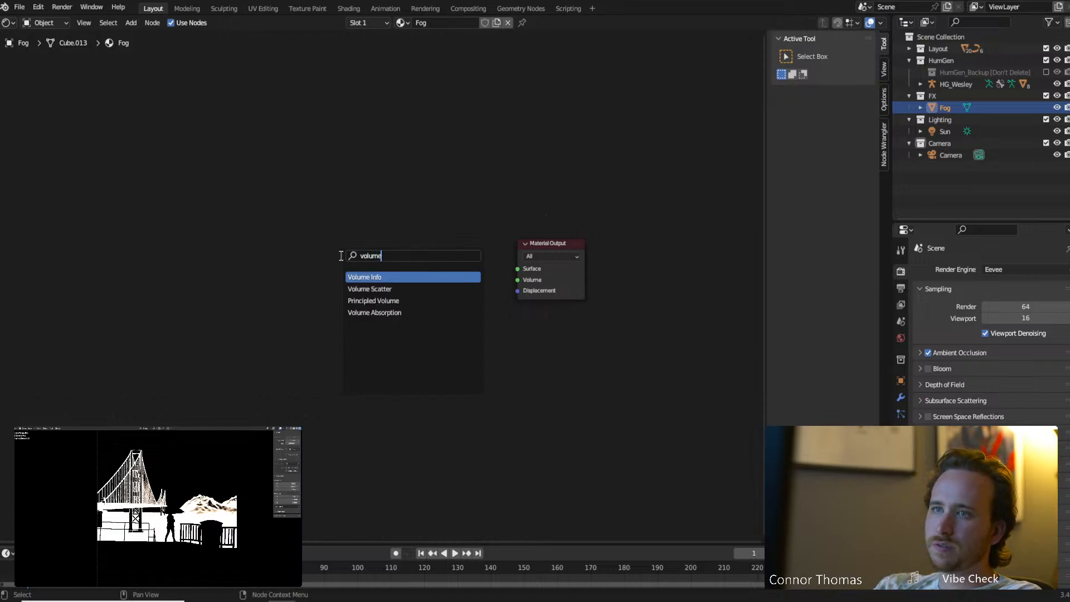
pyautogui.press('Down')
pyautogui.press('Down')
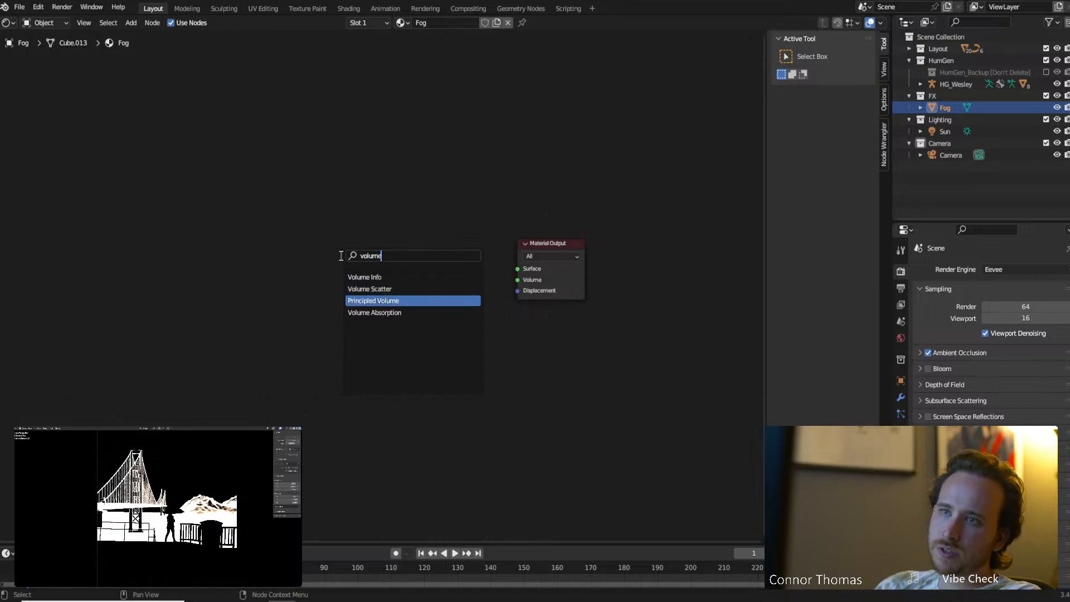
pyautogui.press('Return')
pyautogui.click(342, 256)
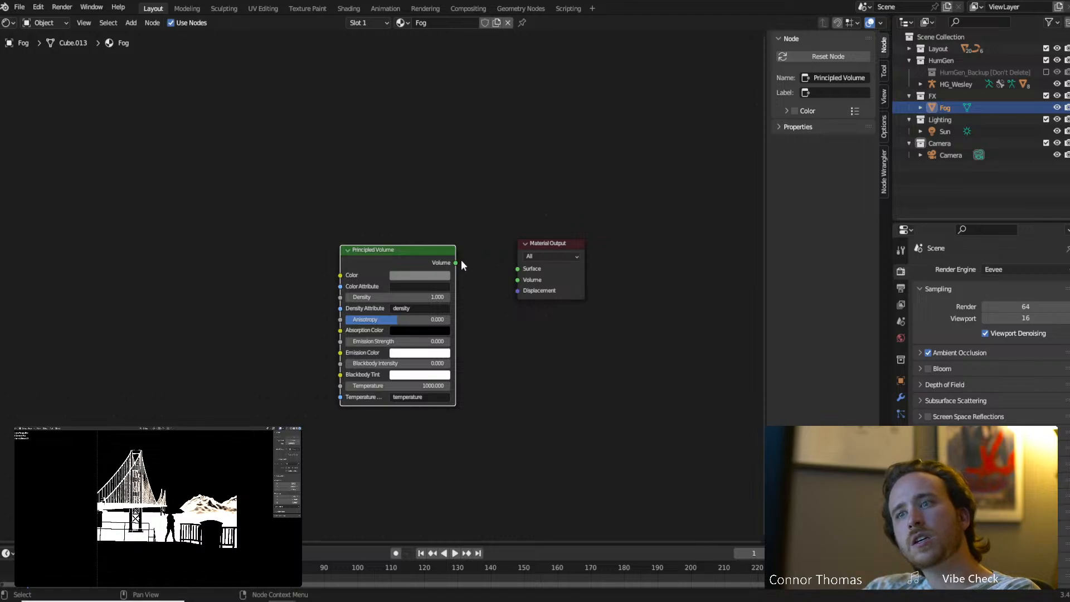
# Connect the Principled Volume node's Volume output to the Material Output's Volume input.
pyautogui.click(490, 273)
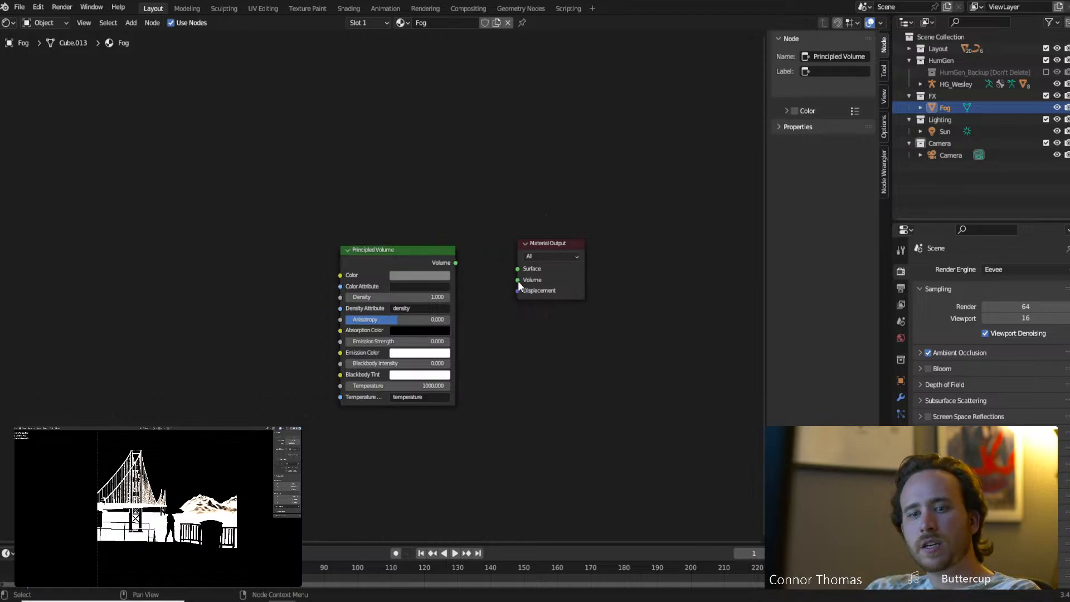
pyautogui.moveTo(456, 262); pyautogui.dragTo(519, 282)
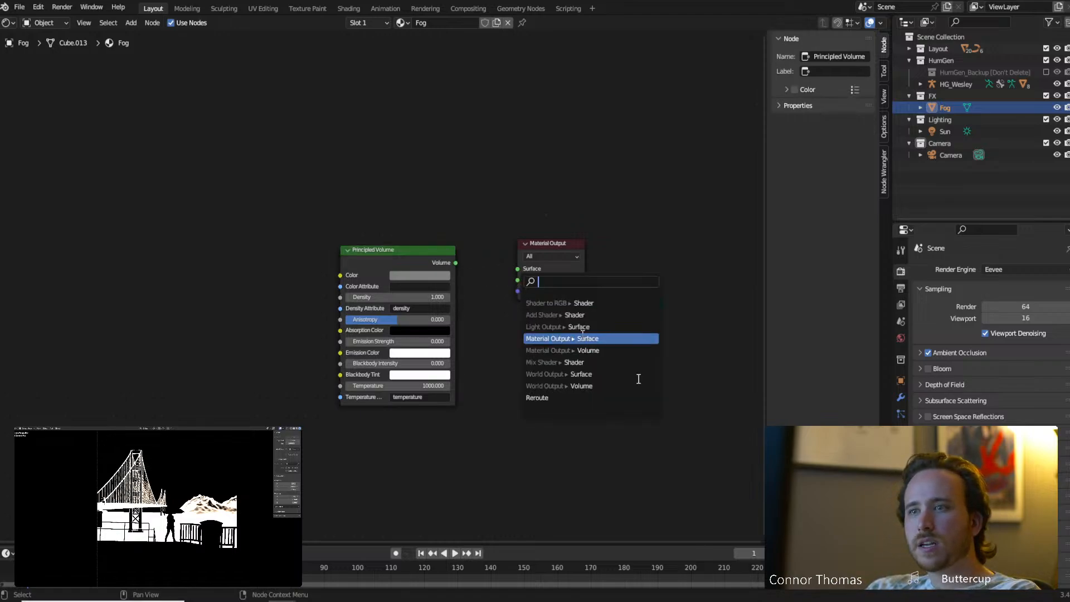
pyautogui.click(471, 218)
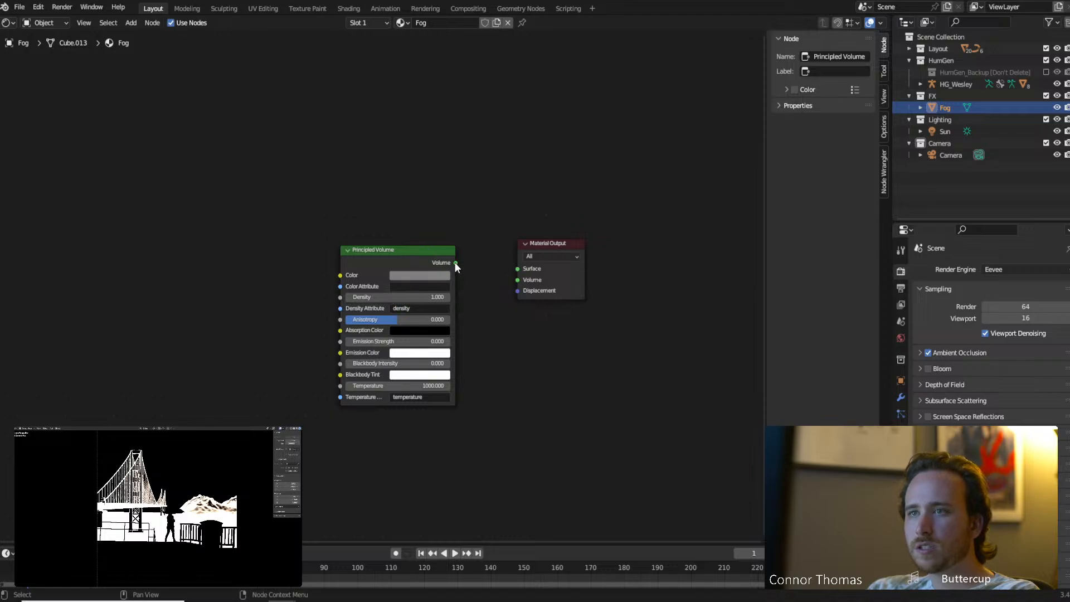
pyautogui.moveTo(455, 263); pyautogui.dragTo(518, 280)
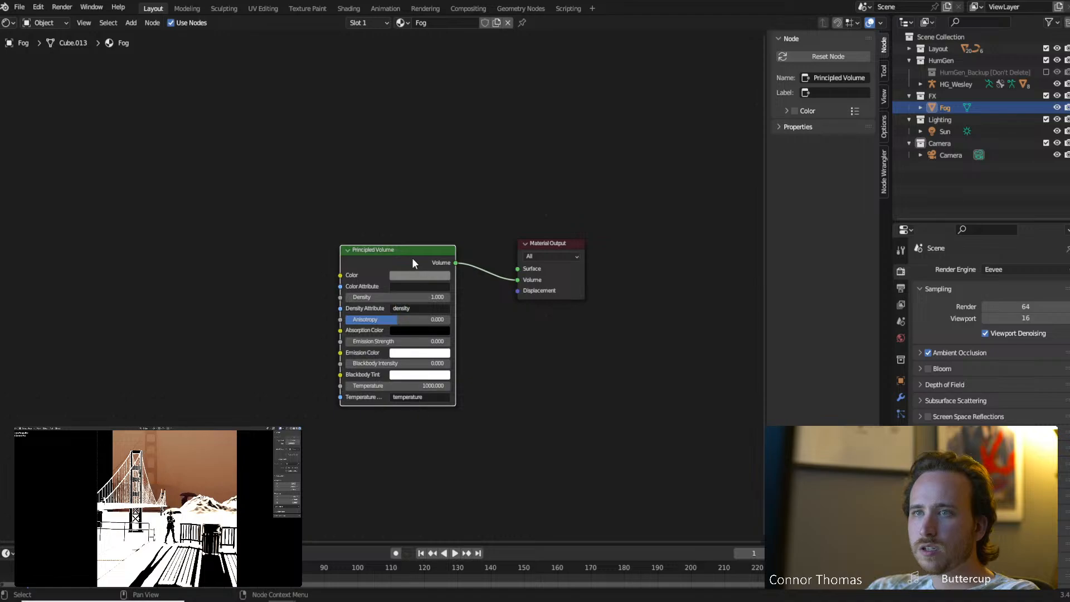
# Lower the Sun light's strength to 1, then raise it to 2.54.
pyautogui.click(962, 132)
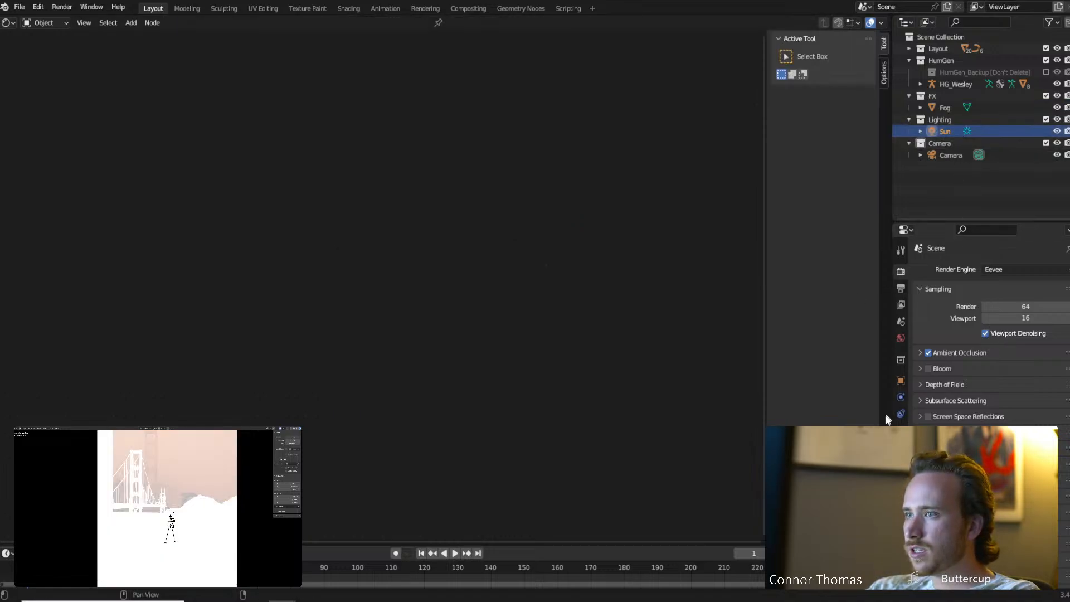
pyautogui.click(901, 431)
pyautogui.click(1020, 349)
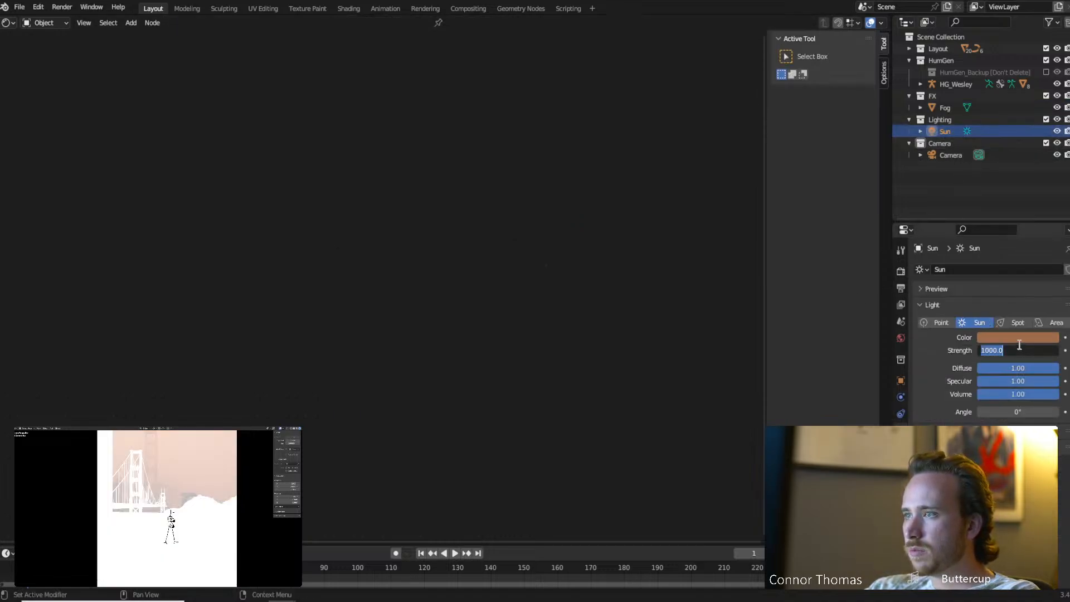
pyautogui.write('1')
pyautogui.press('Return')
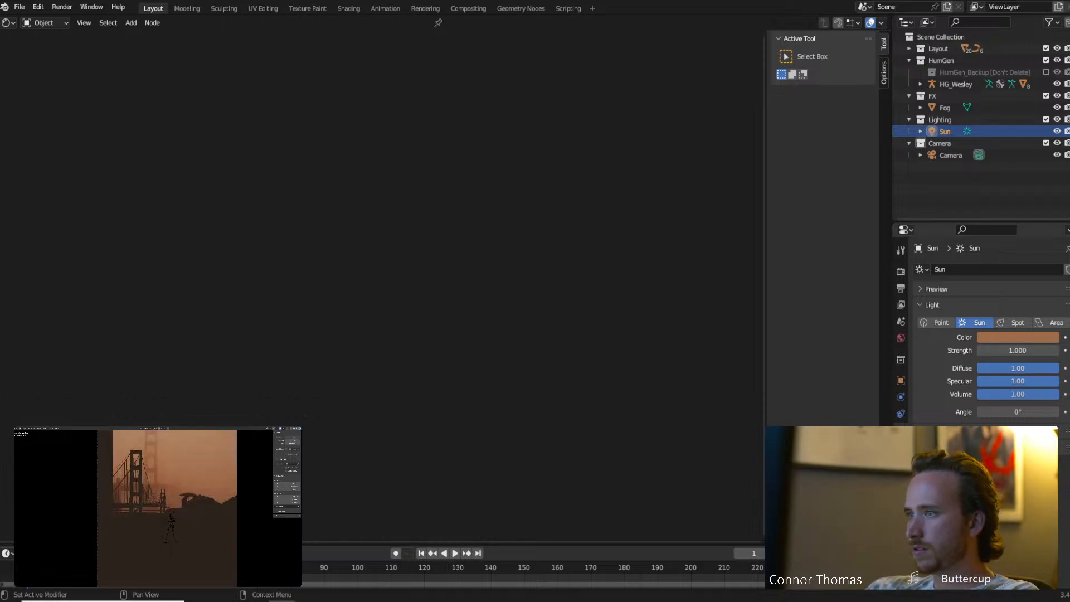
pyautogui.moveTo(1018, 350)
pyautogui.mouseDown()
pyautogui.moveTo(1060, 350)
pyautogui.moveTo(1020, 350)
pyautogui.mouseUp()
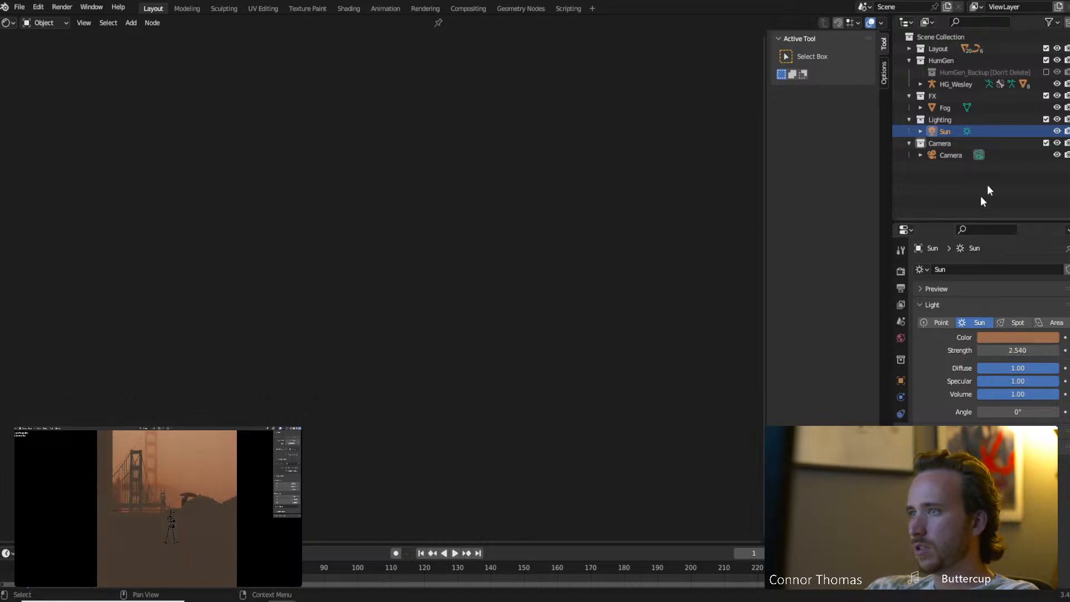
# Try Principled Volume densities of 0.1, 0.01 and 0.08 on the Fog material.
pyautogui.click(945, 108)
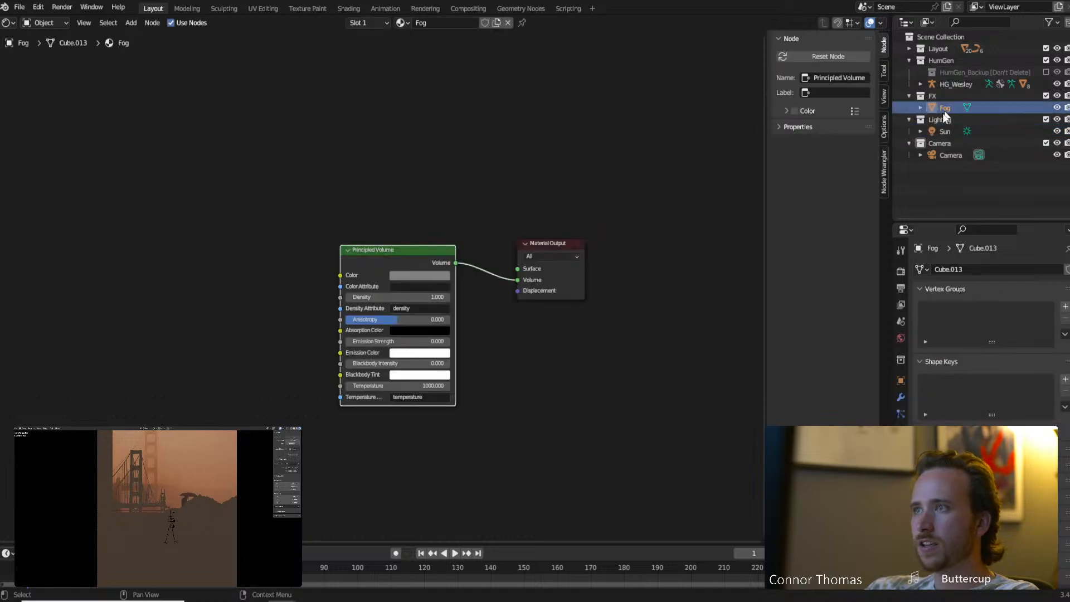
pyautogui.moveTo(430, 298)
pyautogui.mouseDown()
pyautogui.moveTo(390, 298)
pyautogui.moveTo(424, 297)
pyautogui.moveTo(390, 297)
pyautogui.moveTo(412, 301)
pyautogui.mouseUp()
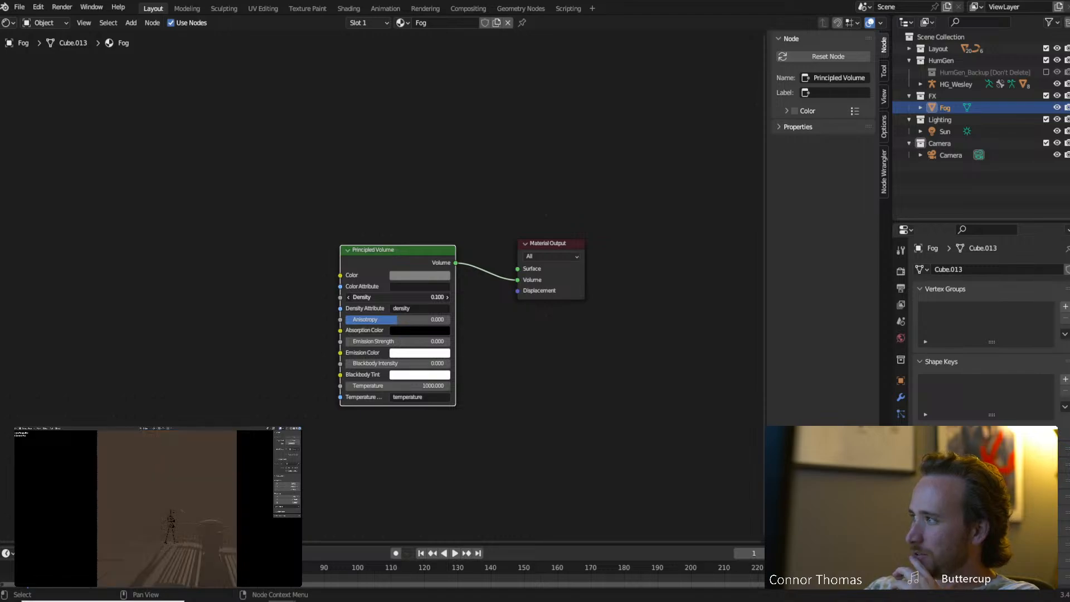
pyautogui.click(412, 301)
pyautogui.write('0.01')
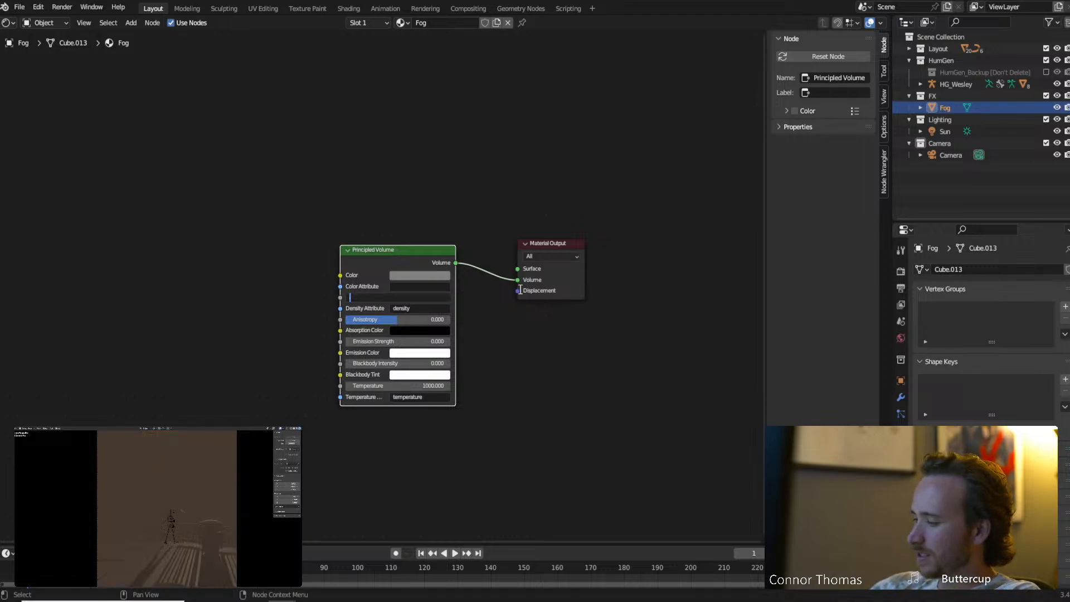
pyautogui.press('Return')
pyautogui.click(445, 297)
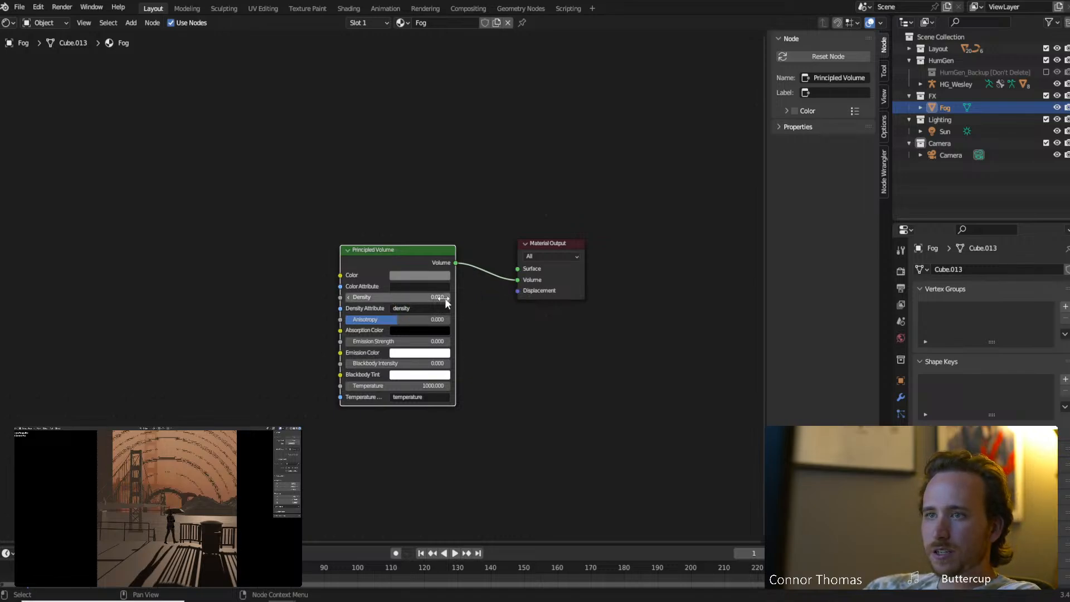
pyautogui.write('0.08')
pyautogui.press('Return')
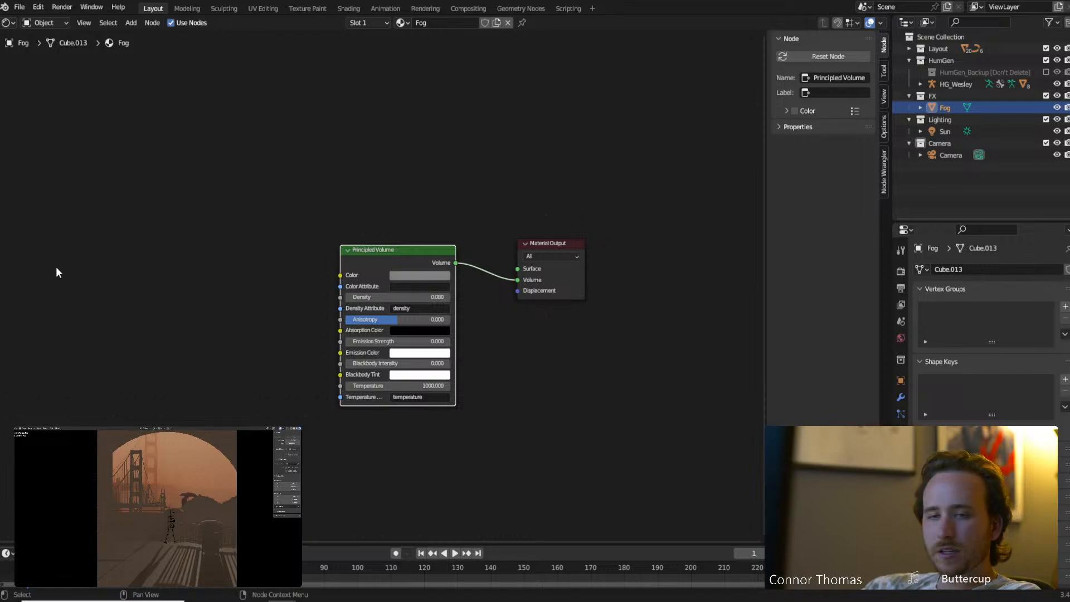
# Set the Principled Volume's density to 0.07 and raise its anisotropy to about 0.936.
pyautogui.click(402, 297)
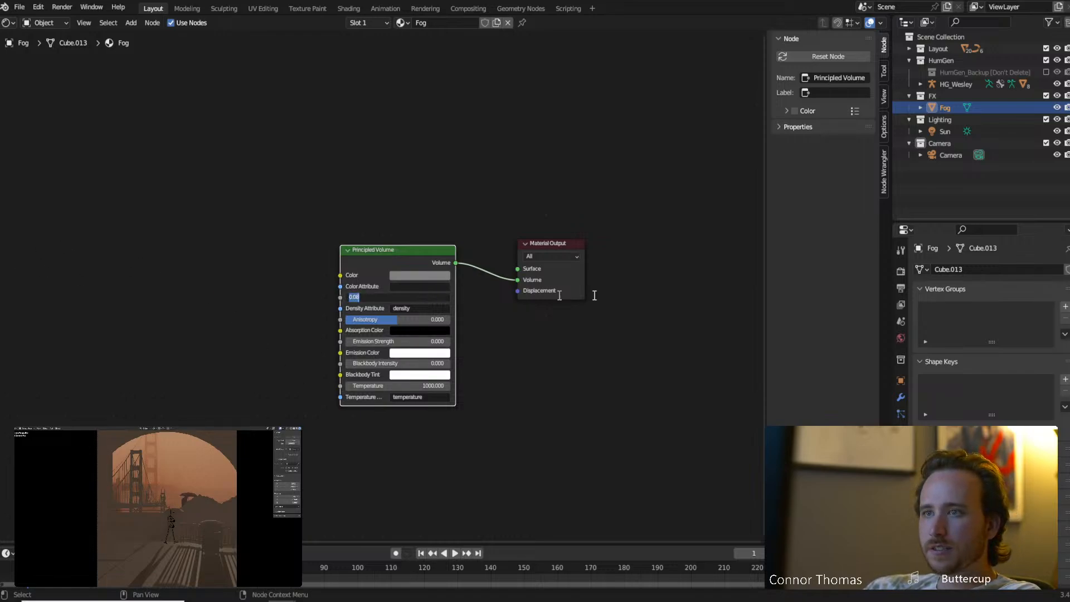
pyautogui.write('0.07')
pyautogui.press('Return')
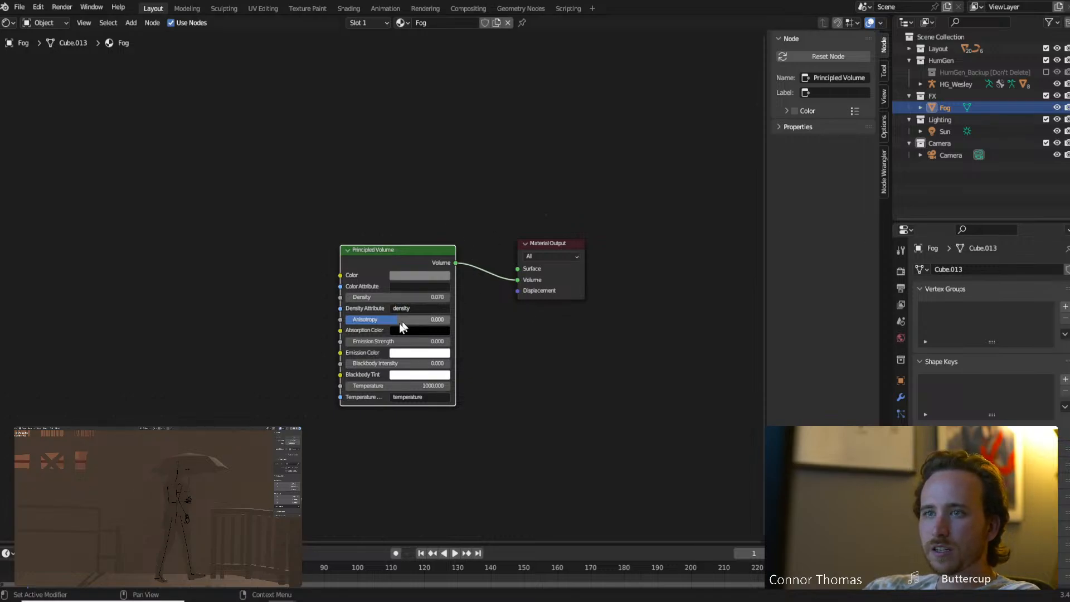
pyautogui.moveTo(395, 323); pyautogui.dragTo(447, 322)
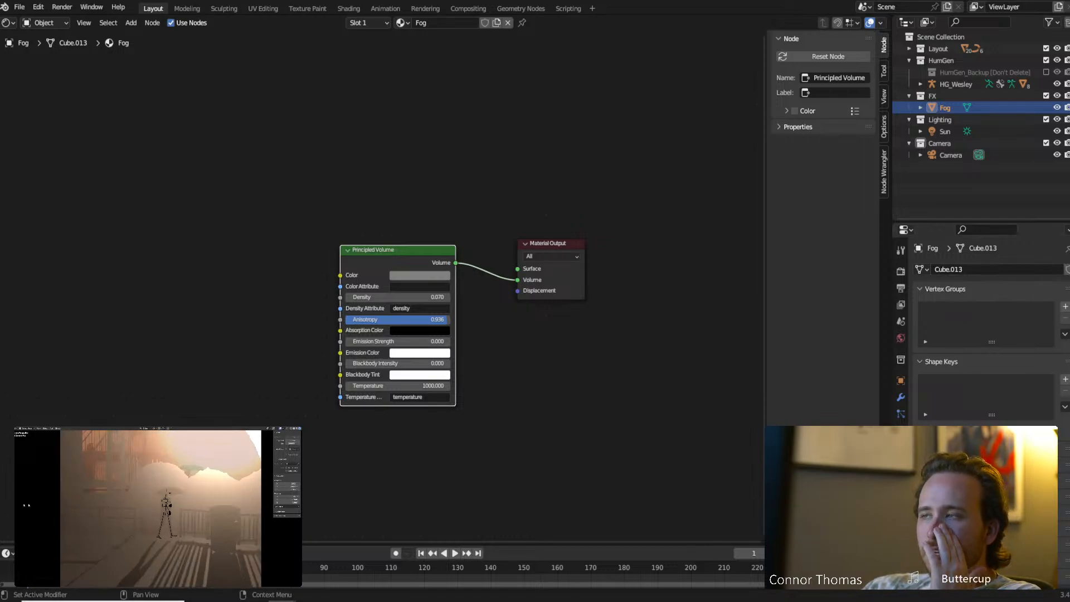
# Switch the render engine to Cycles, then hide the Fog object in the viewport and show it again.
pyautogui.click(901, 271)
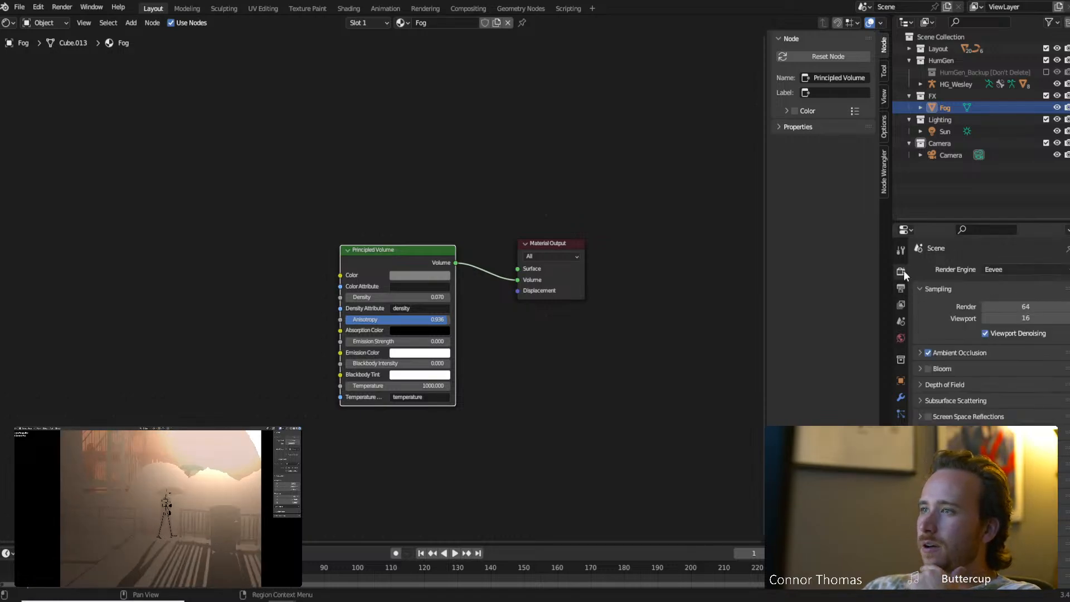
pyautogui.click(1004, 270)
pyautogui.click(1006, 307)
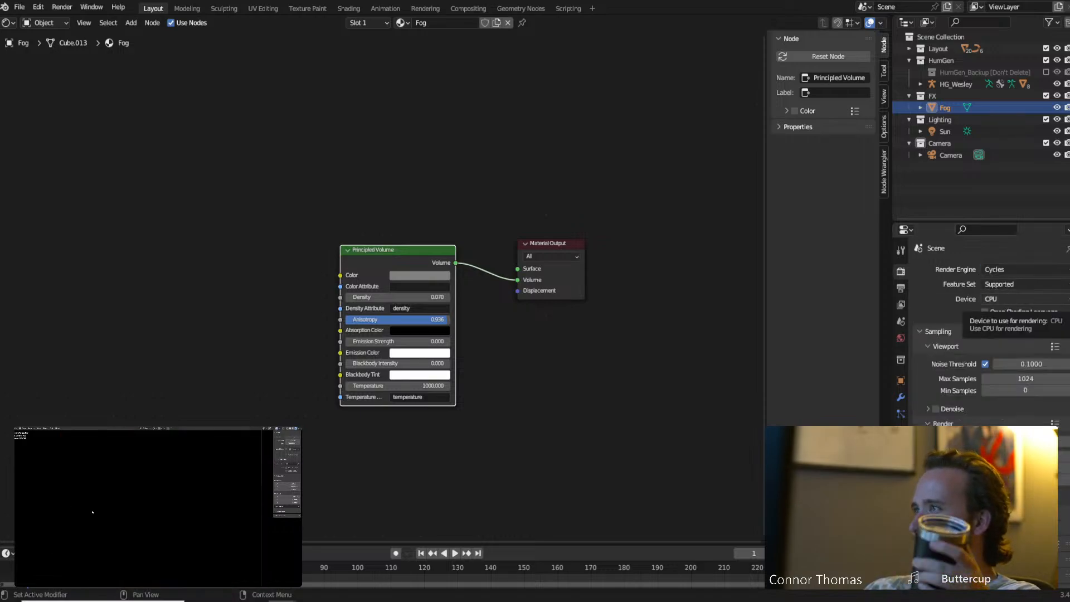
pyautogui.click(1056, 107)
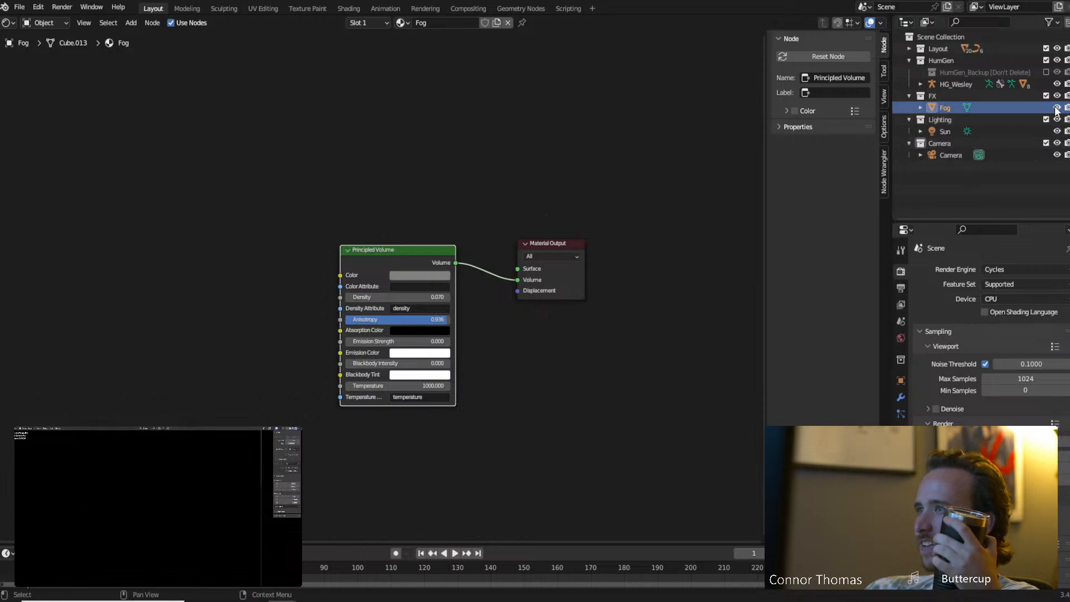
pyautogui.click(1056, 108)
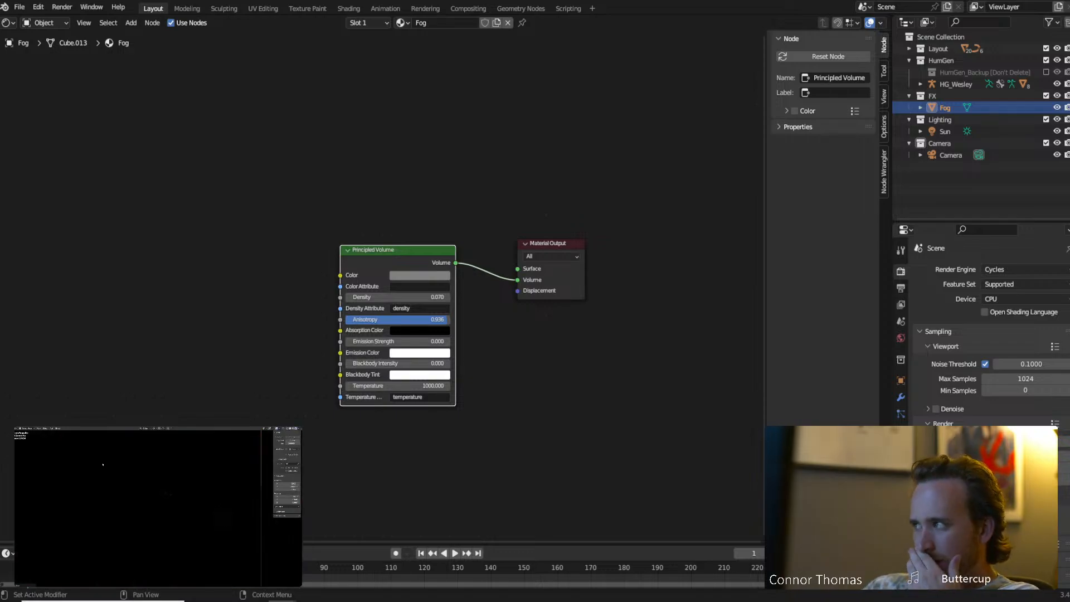
# Try lowering the Principled Volume's density to 0.01, then to 0.001.
pyautogui.click(419, 296)
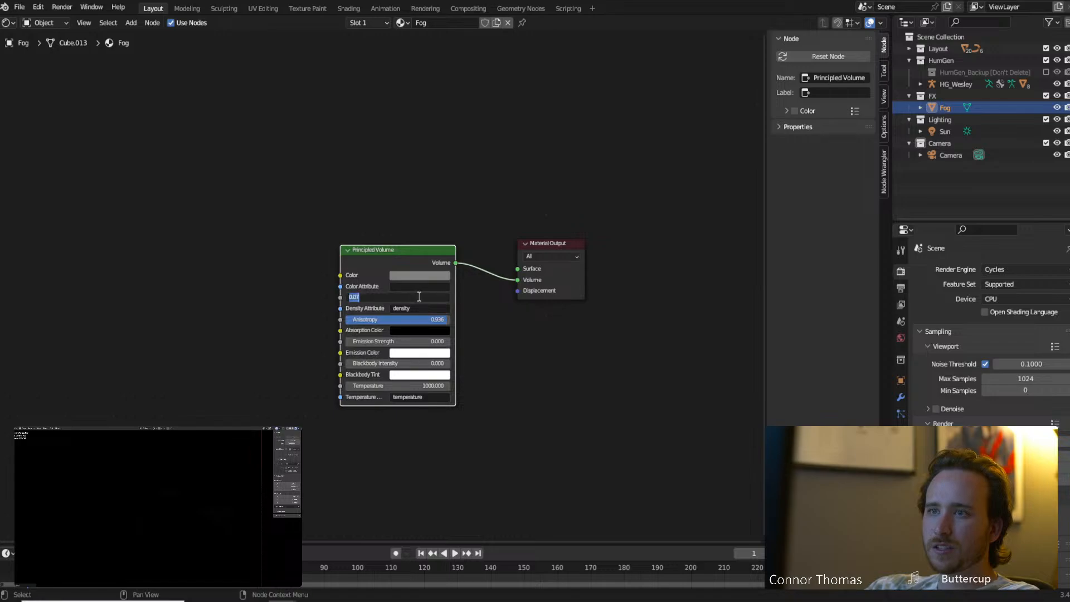
pyautogui.press('BackSpace')
pyautogui.write('0.01')
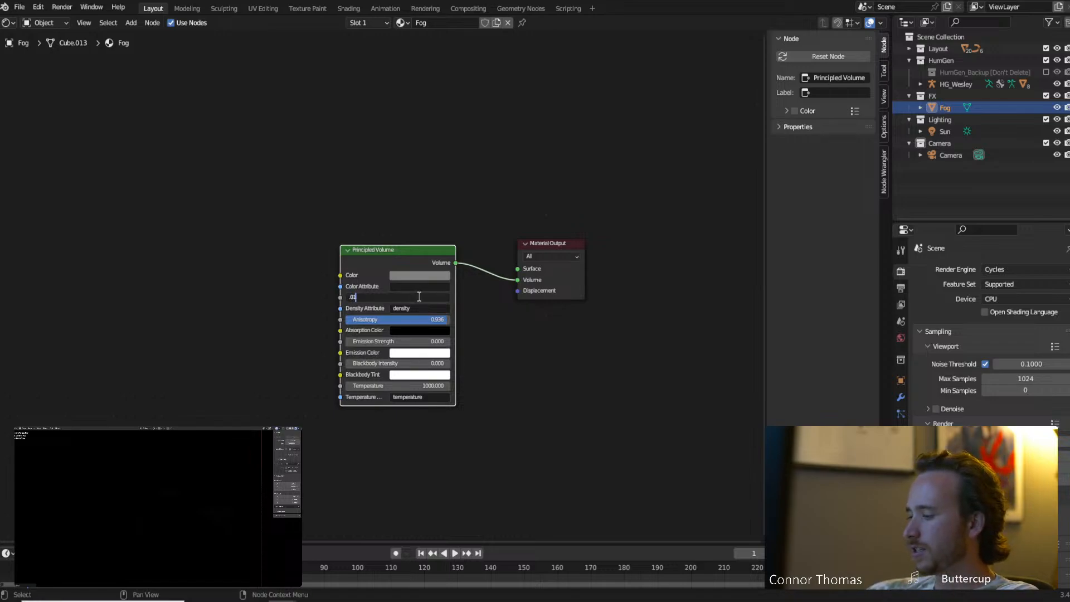
pyautogui.press('Return')
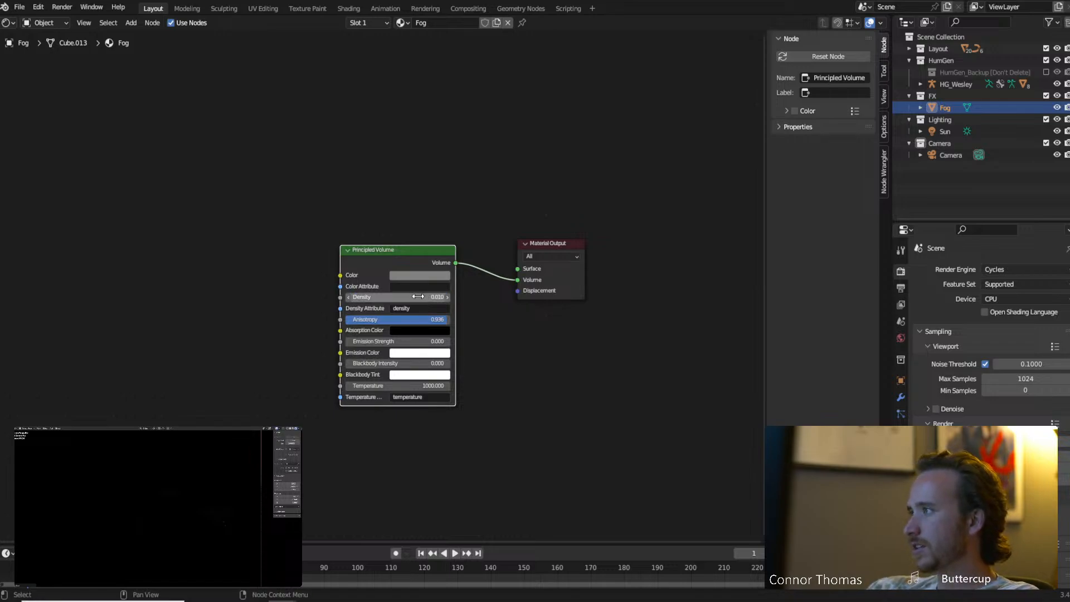
pyautogui.click(376, 297)
pyautogui.write('.0')
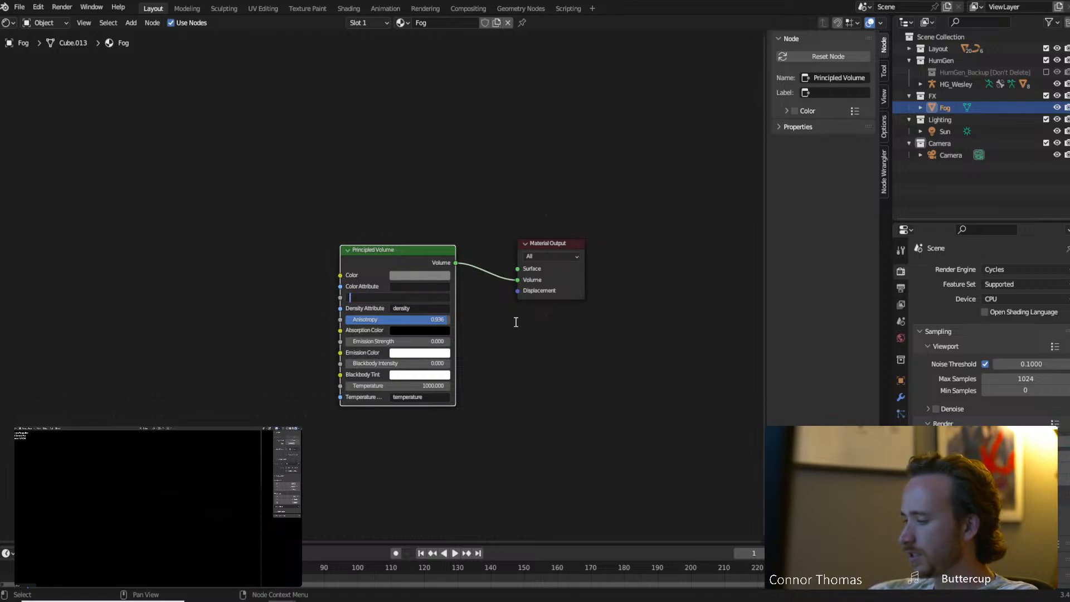
pyautogui.write('01')
pyautogui.press('Return')
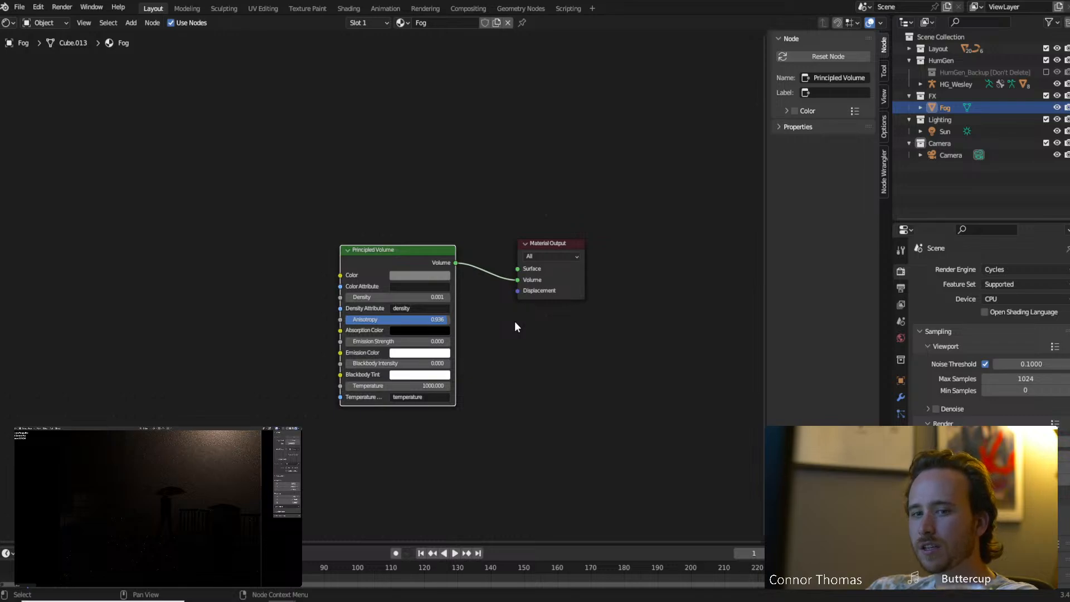
# Try a Principled Volume density of 0.00001 on the Fog material, then set it to 0.001.
pyautogui.click(428, 298)
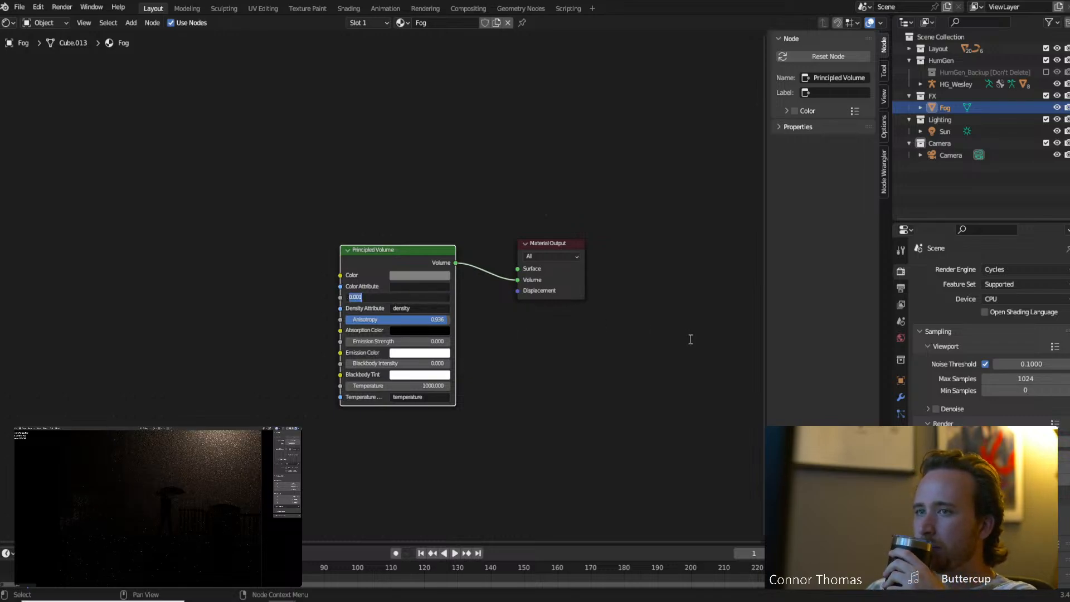
pyautogui.write('0.000')
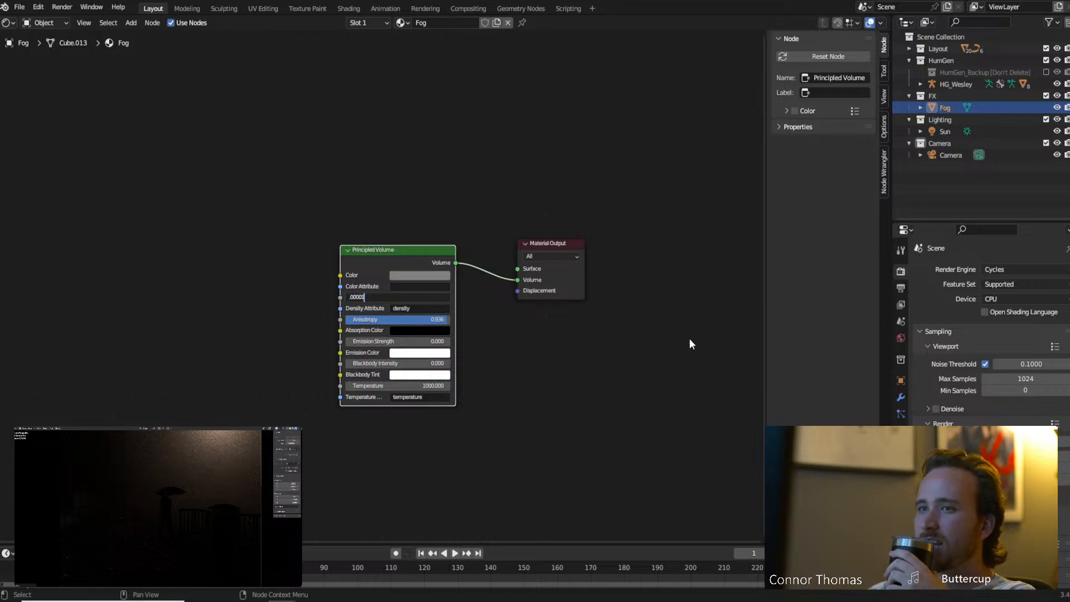
pyautogui.press('Return')
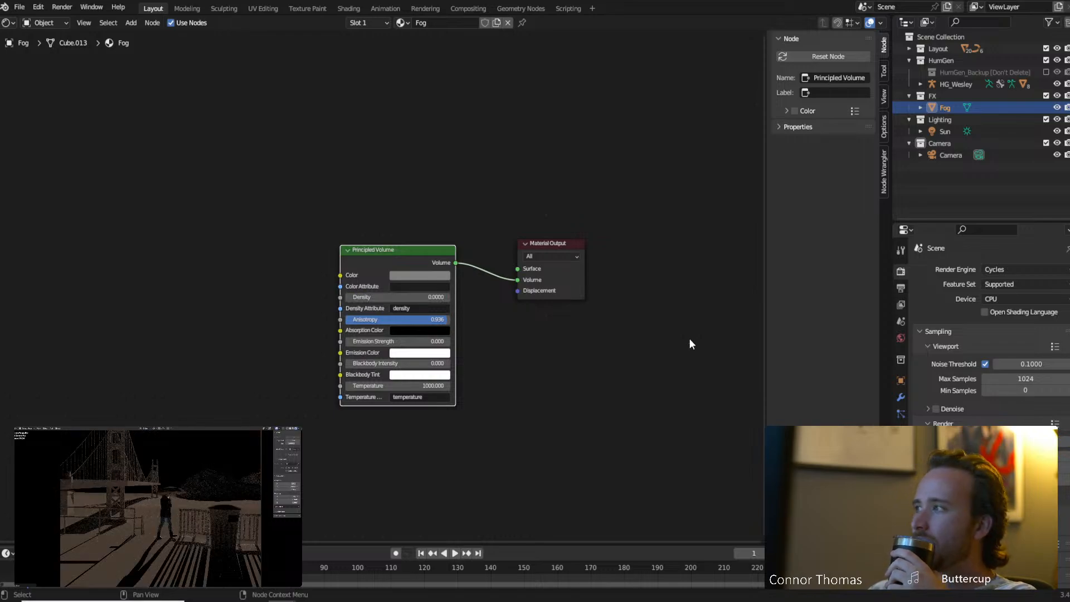
pyautogui.click(429, 297)
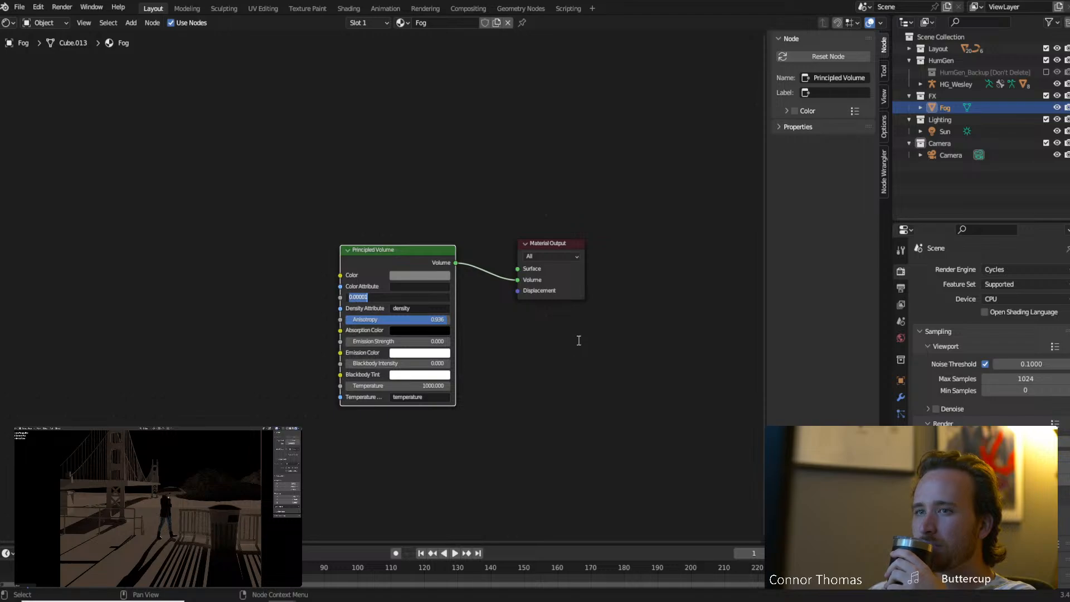
pyautogui.write('.00')
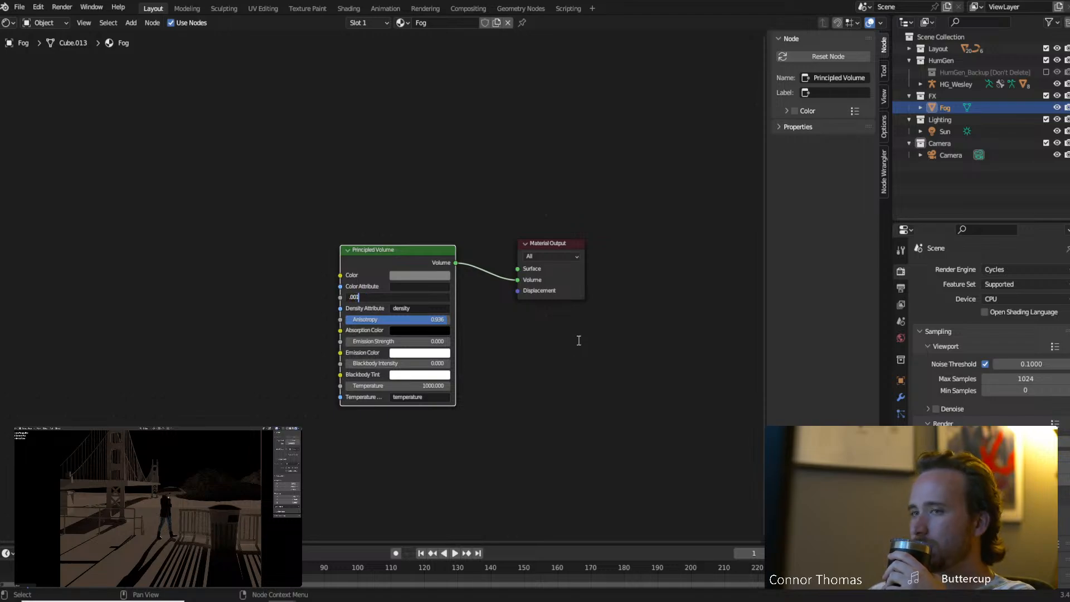
pyautogui.write('1')
pyautogui.press('Return')
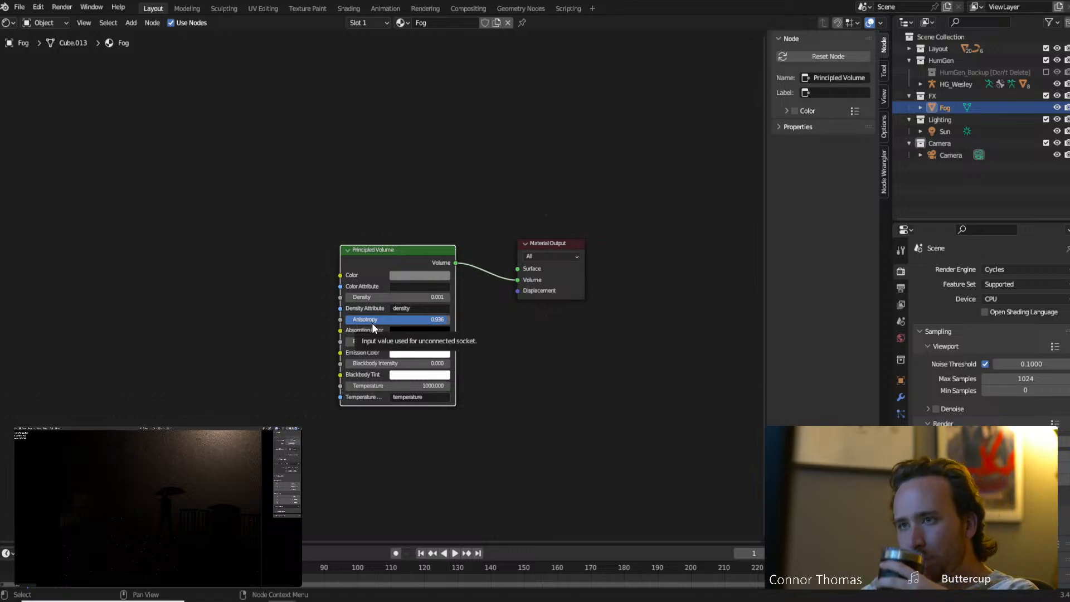
# Lower the Principled Volume's density below 0.001, then select the Sun light.
pyautogui.click(438, 295)
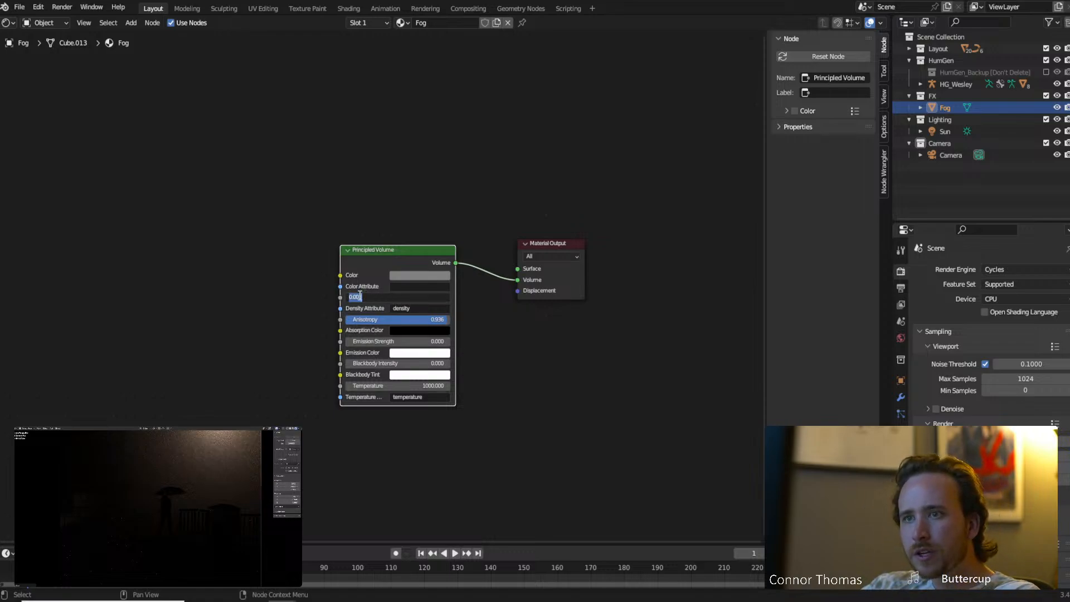
pyautogui.press('Return')
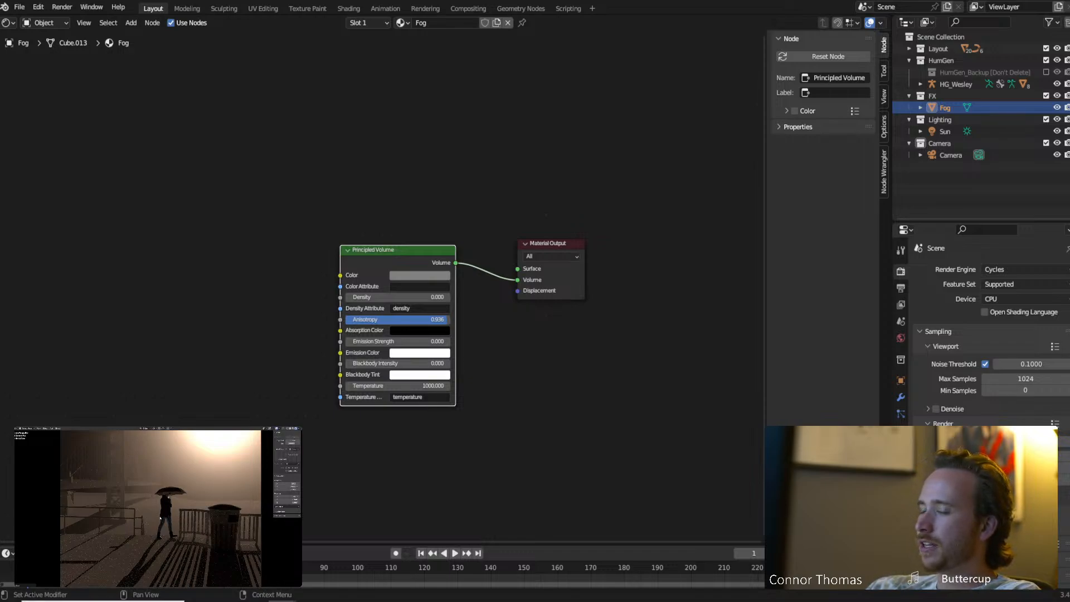
pyautogui.click(945, 132)
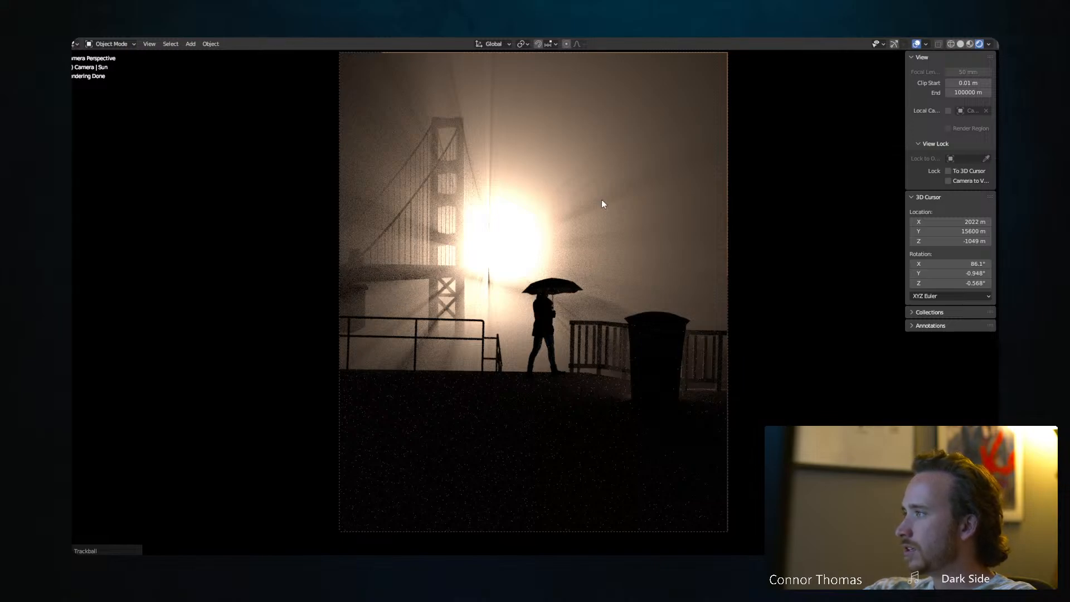
# Select the Fog object and add a lens flare from the Side_Light preset with it as the target.
pyautogui.click(511, 257)
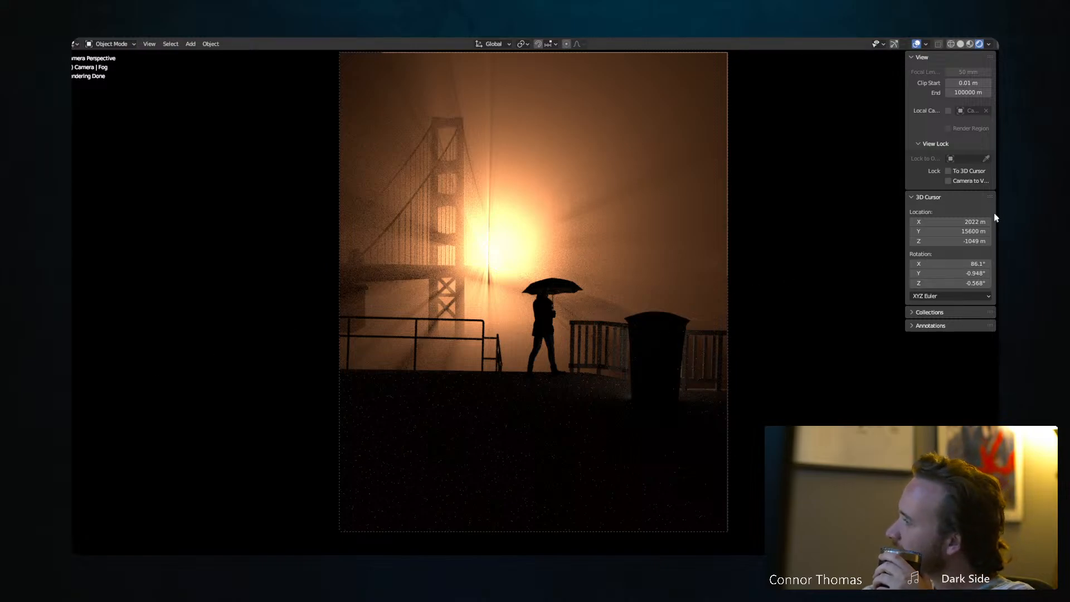
pyautogui.click(1001, 162)
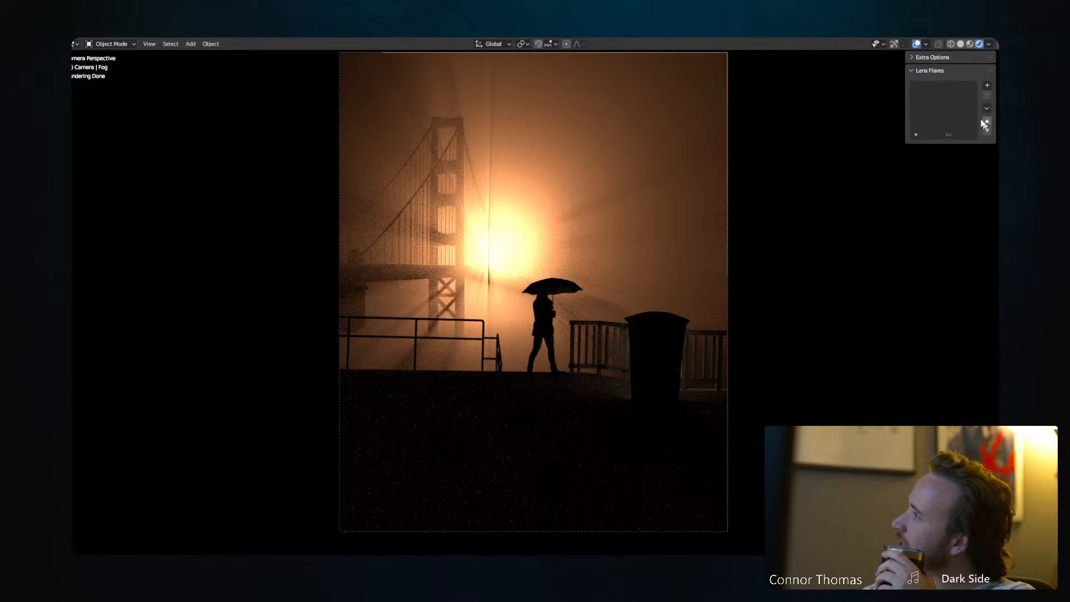
pyautogui.click(988, 86)
pyautogui.click(960, 166)
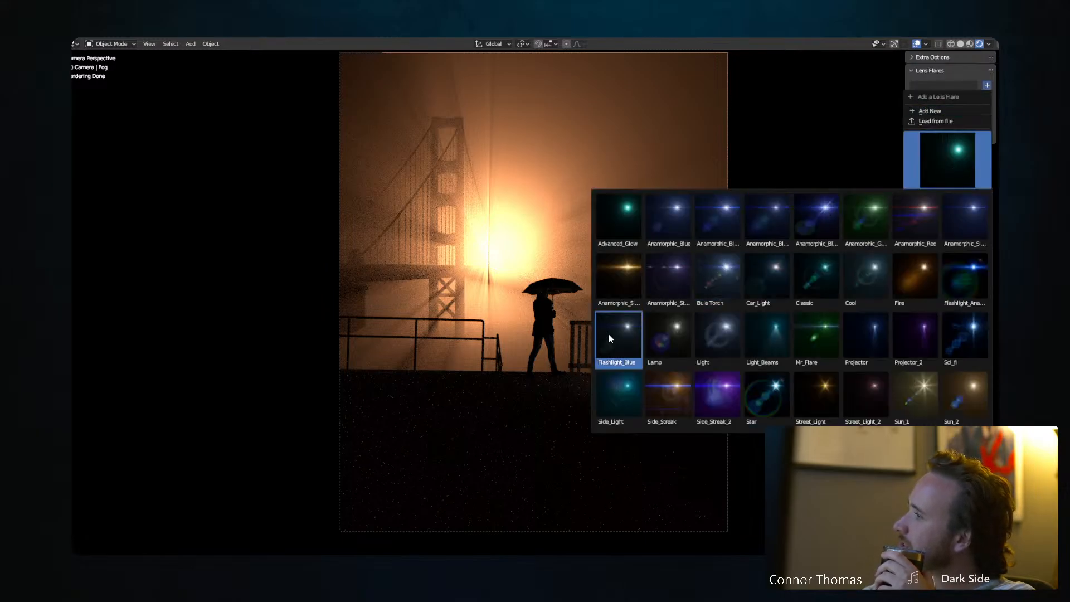
pyautogui.click(624, 397)
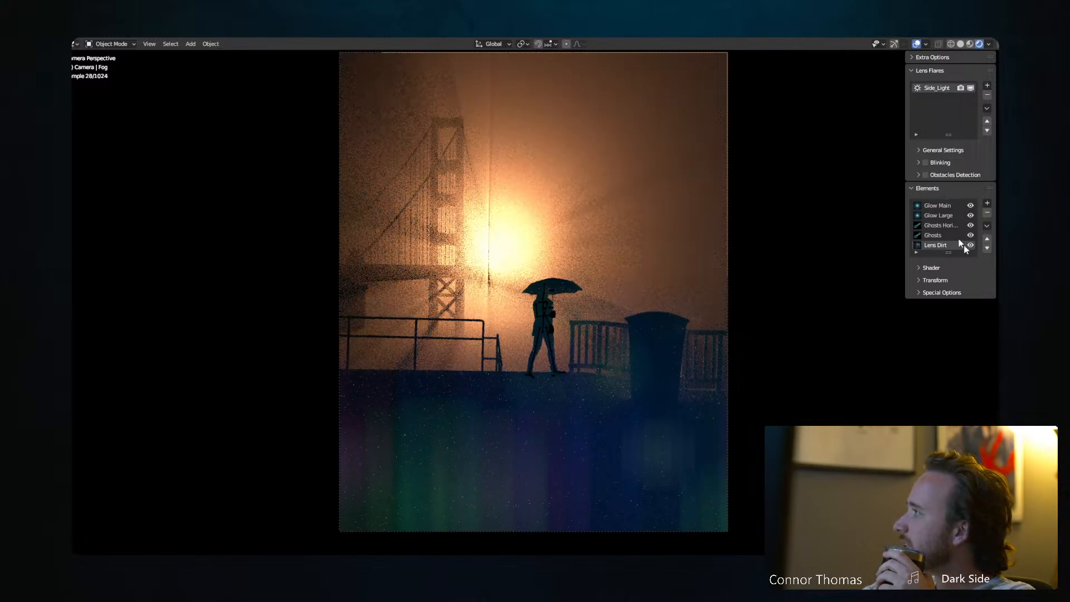
# Set the Side_Light flare's overall color to an orange sampled from the glowing fog in the render.
pyautogui.click(939, 150)
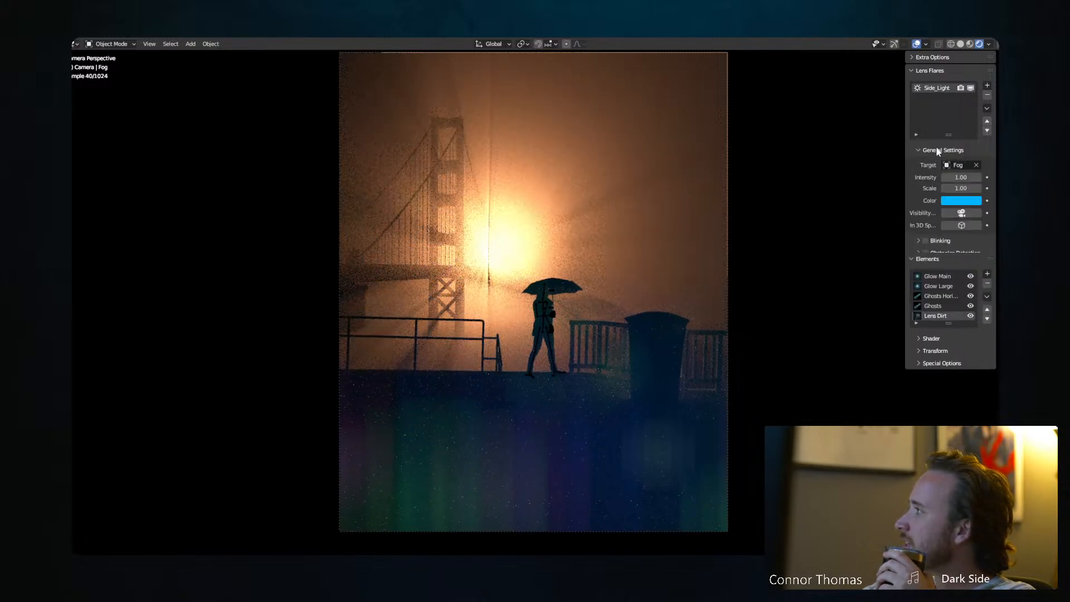
pyautogui.click(972, 201)
pyautogui.click(973, 157)
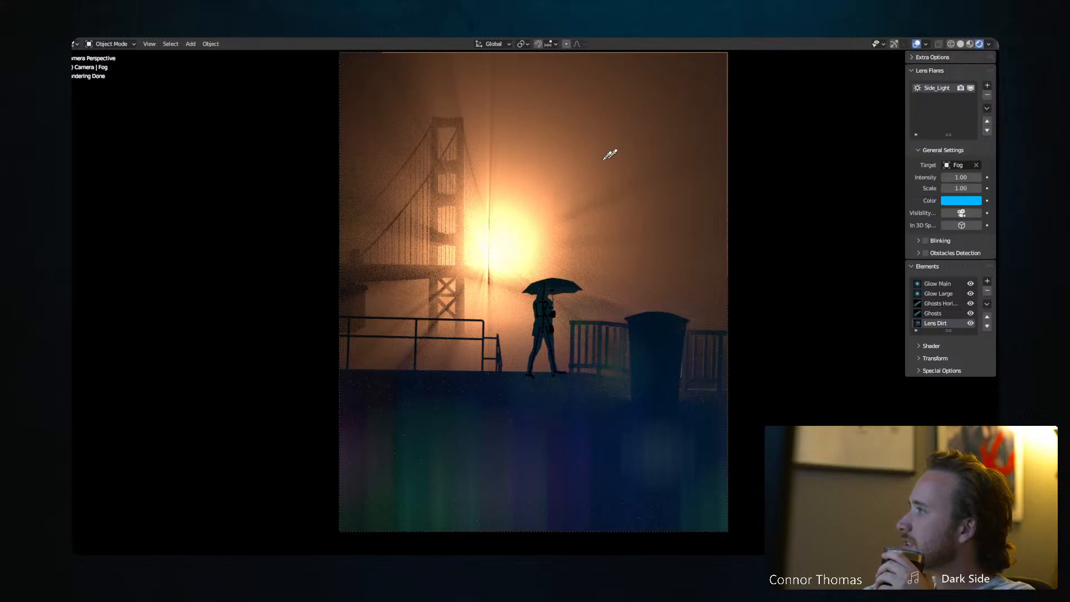
pyautogui.click(566, 162)
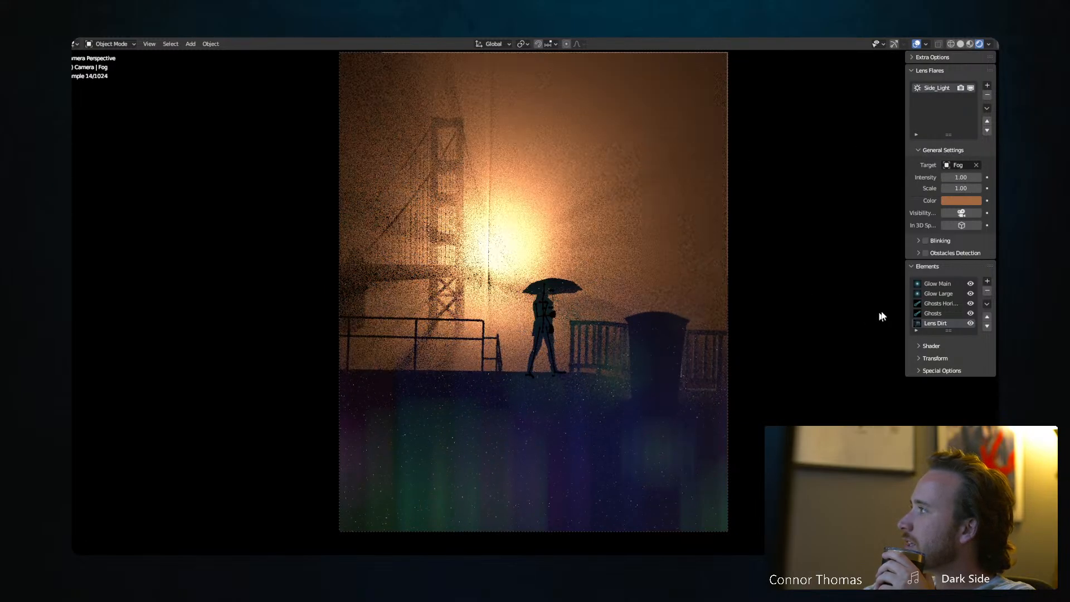
# Inspect the Lens Dirt element's shader settings and toggle its visibility off and on.
pyautogui.click(935, 322)
pyautogui.click(932, 345)
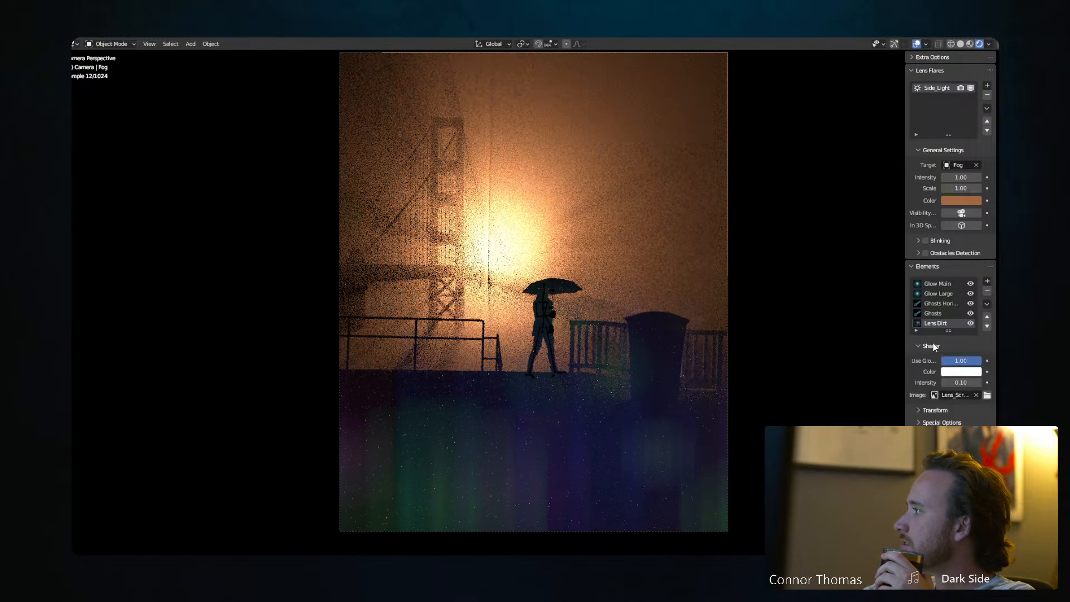
pyautogui.click(932, 345)
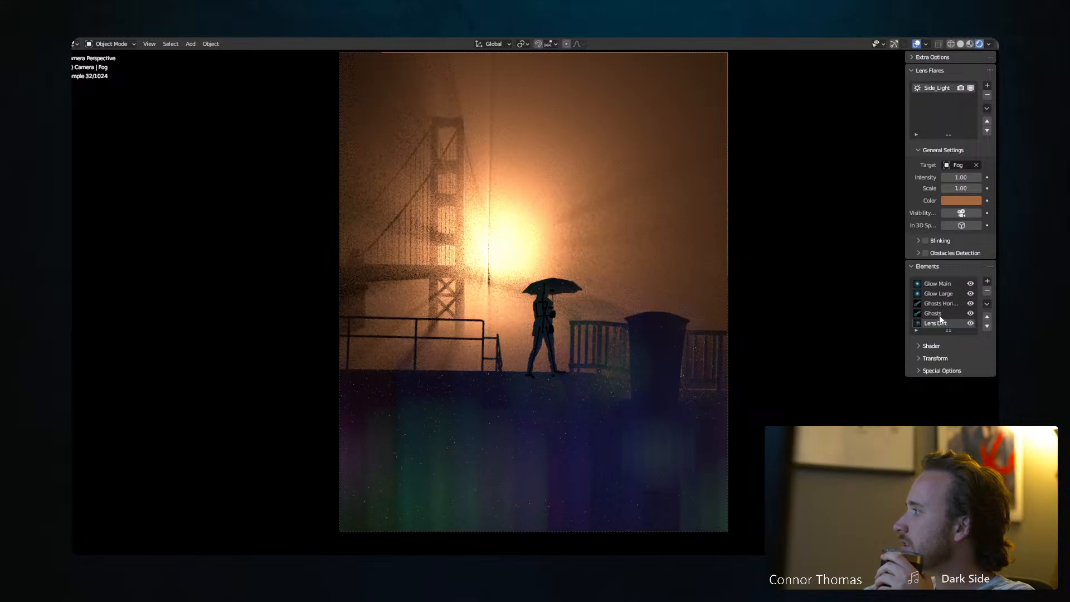
pyautogui.click(971, 323)
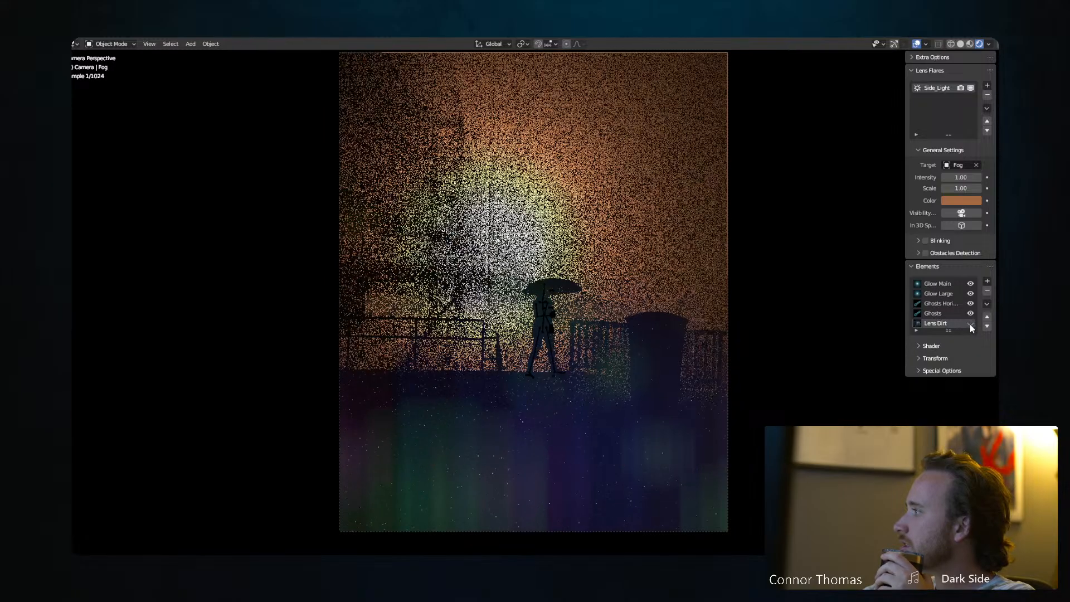
pyautogui.click(970, 323)
# Recolor the last color ramp stop of the horizontal ghosts element with a dark brown sampled from the render's edge.
pyautogui.click(941, 303)
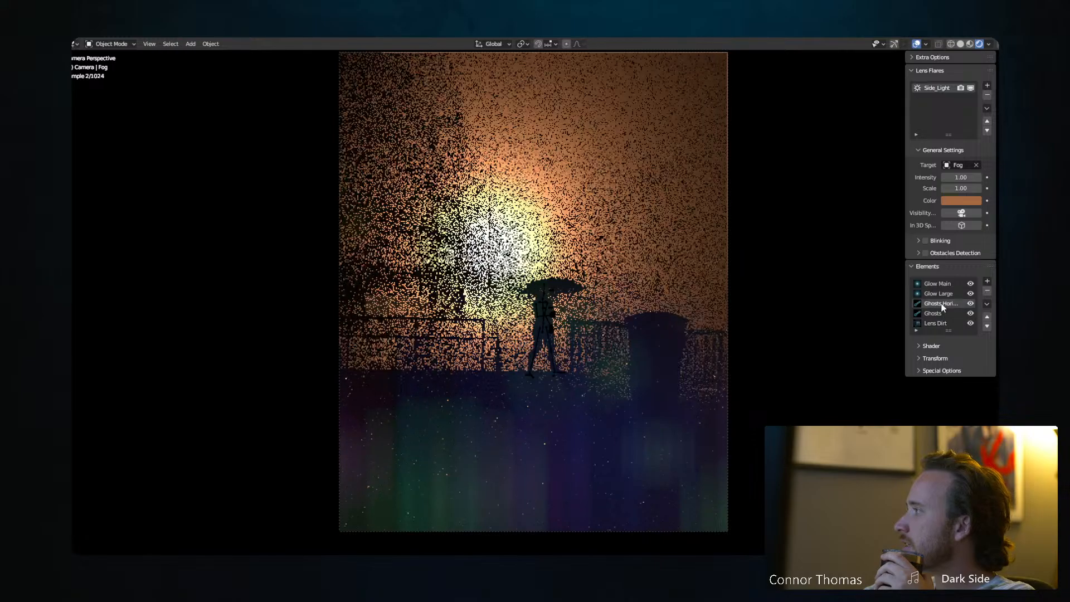
pyautogui.click(931, 346)
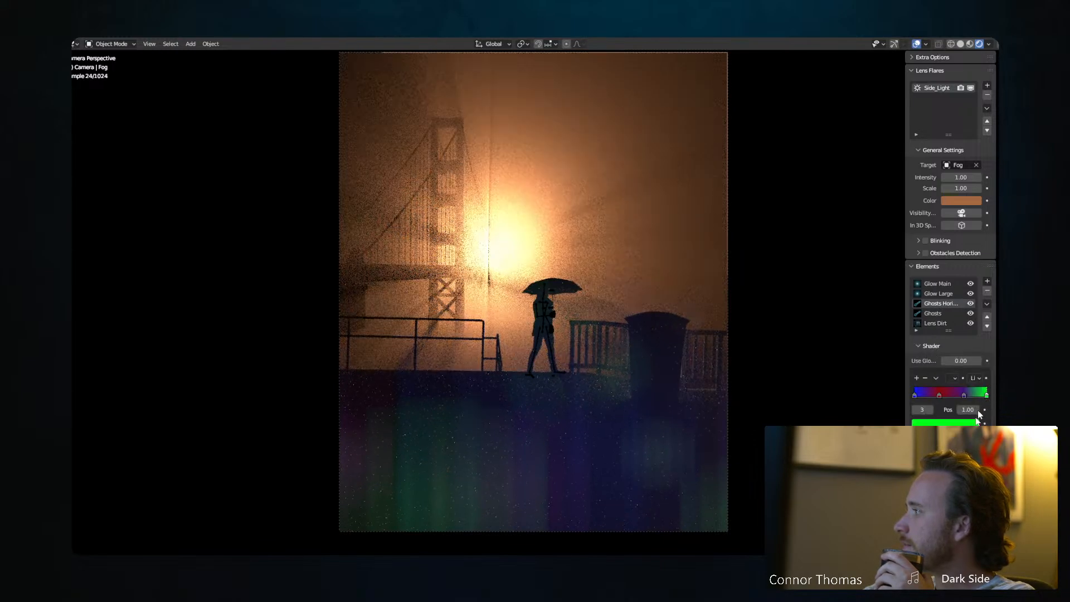
pyautogui.click(962, 424)
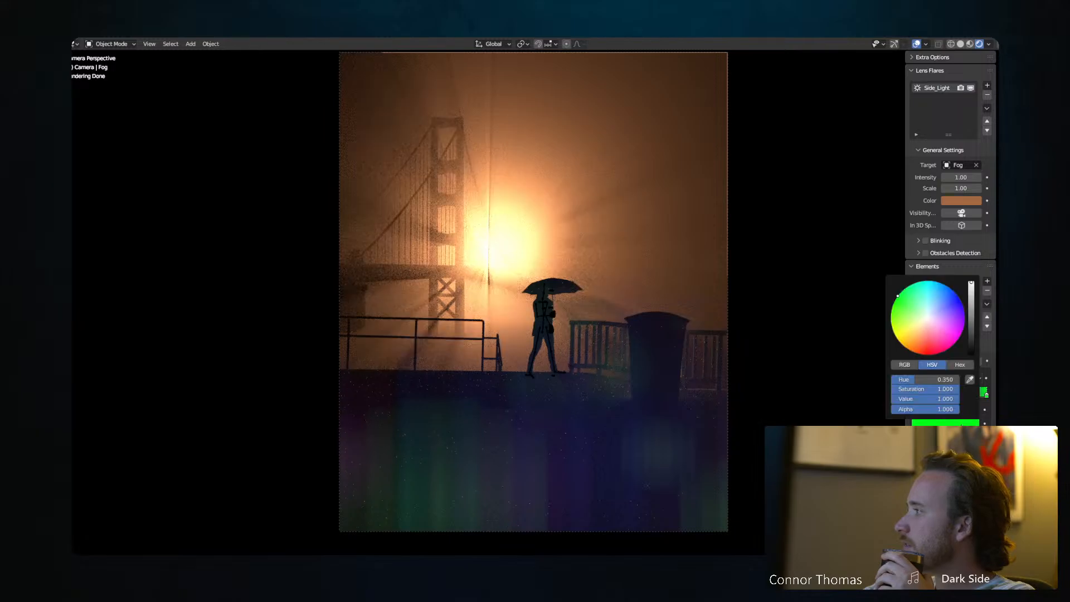
pyautogui.click(970, 379)
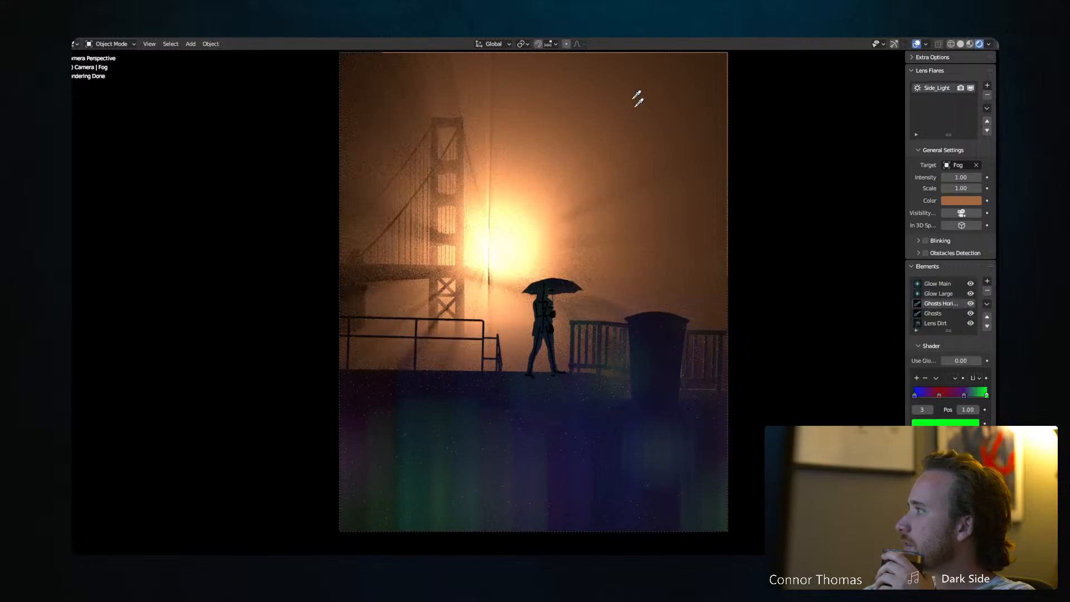
pyautogui.click(725, 195)
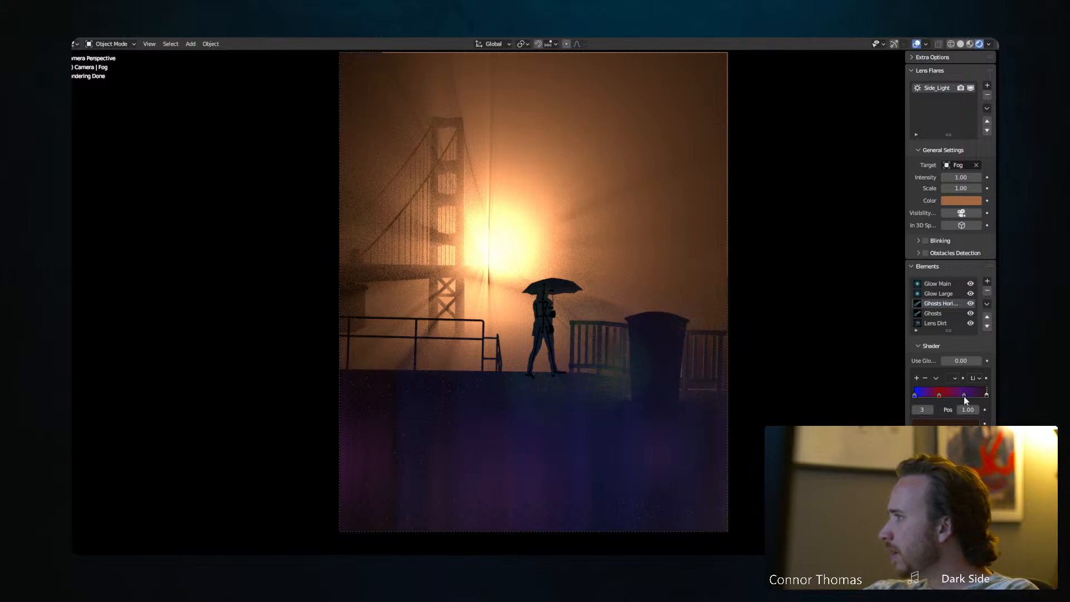
# Switch the viewport to solid shading and recolor the ghosts ramp stops at 0.68 and 0.34 to muted orange-brown.
pyautogui.press('z')
pyautogui.click(679, 197)
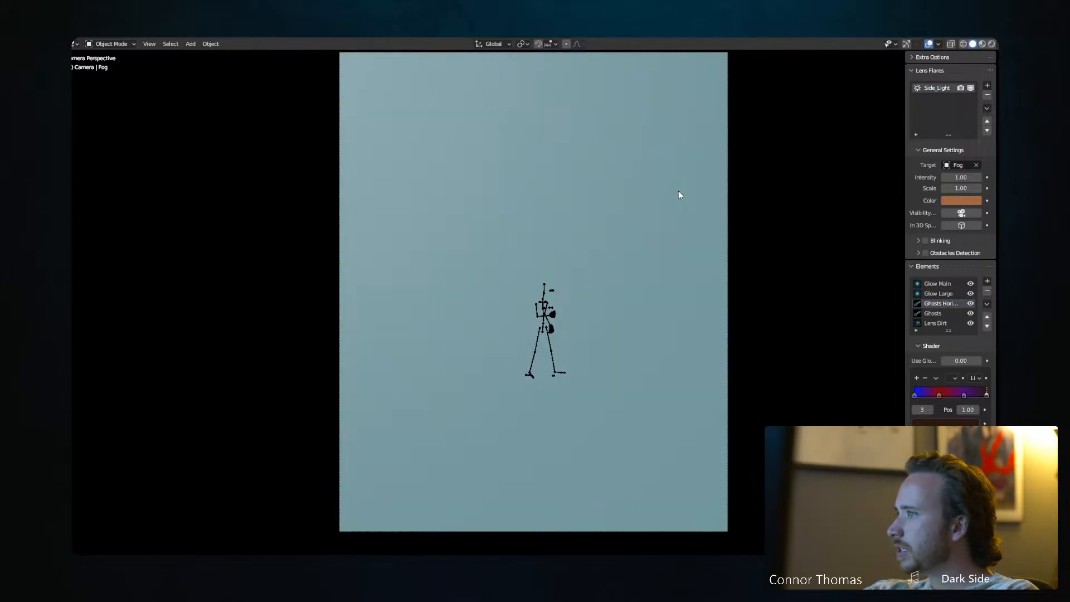
pyautogui.click(964, 394)
pyautogui.click(969, 425)
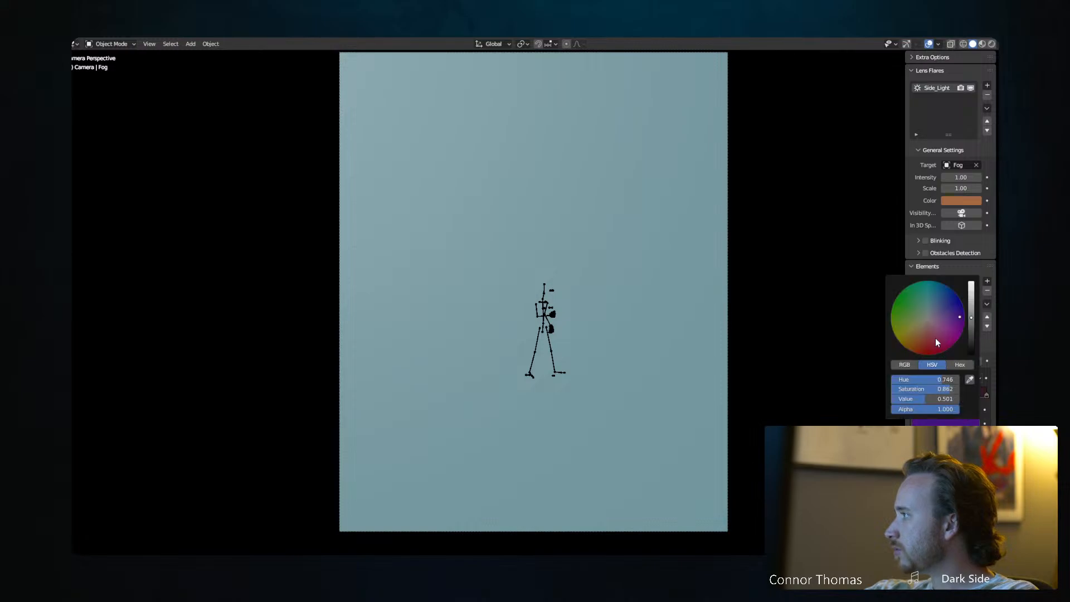
pyautogui.click(920, 336)
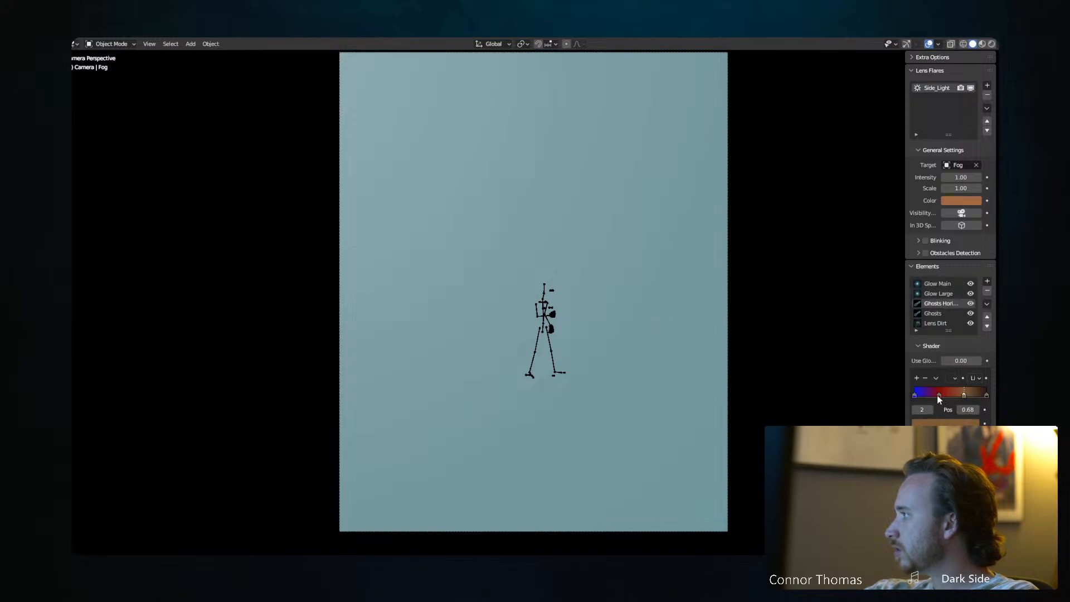
pyautogui.click(938, 396)
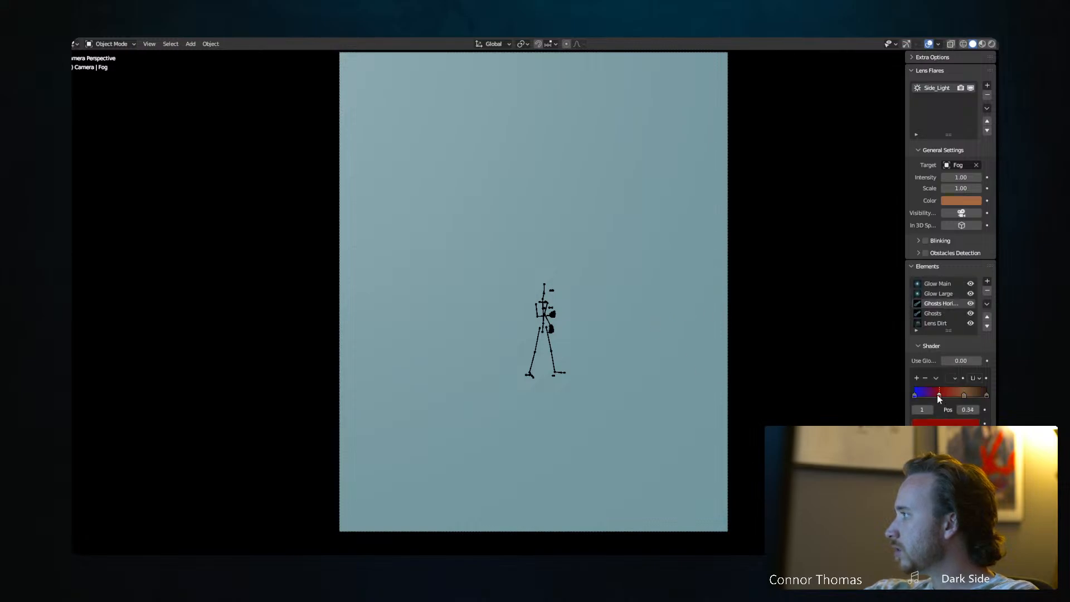
pyautogui.click(936, 425)
pyautogui.click(922, 335)
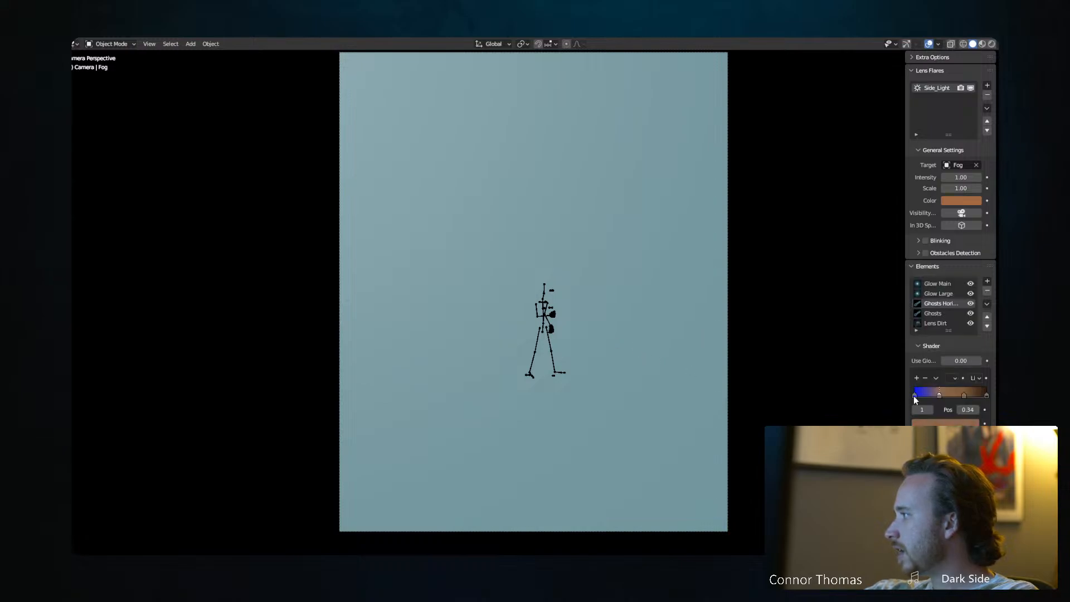
# Change the ghosts ramp's first stop at 0.00 to light orange and return the viewport to rendered shading.
pyautogui.click(914, 396)
pyautogui.click(921, 422)
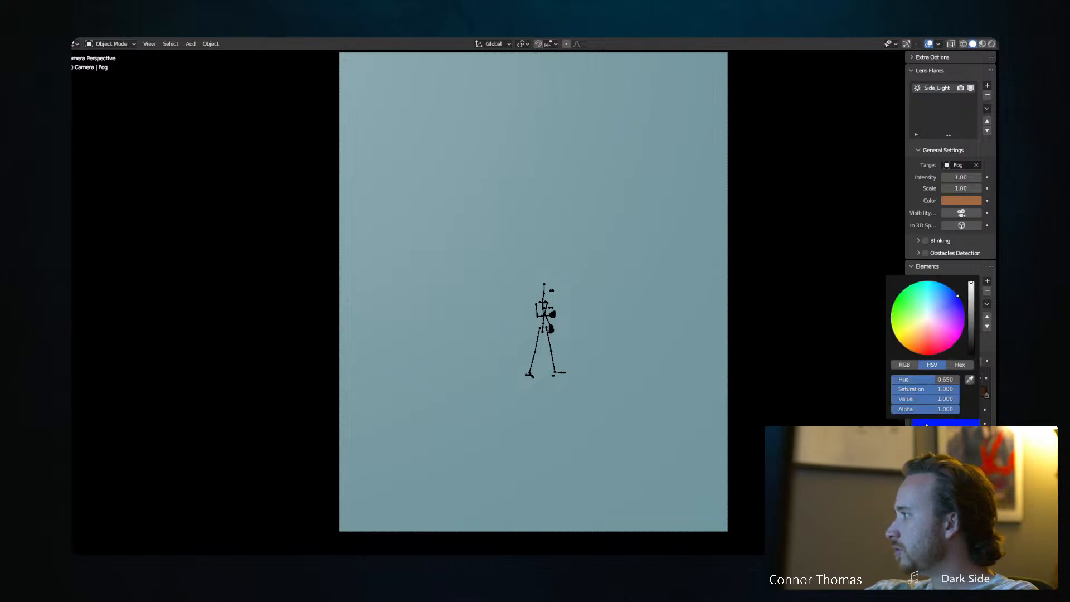
pyautogui.click(921, 342)
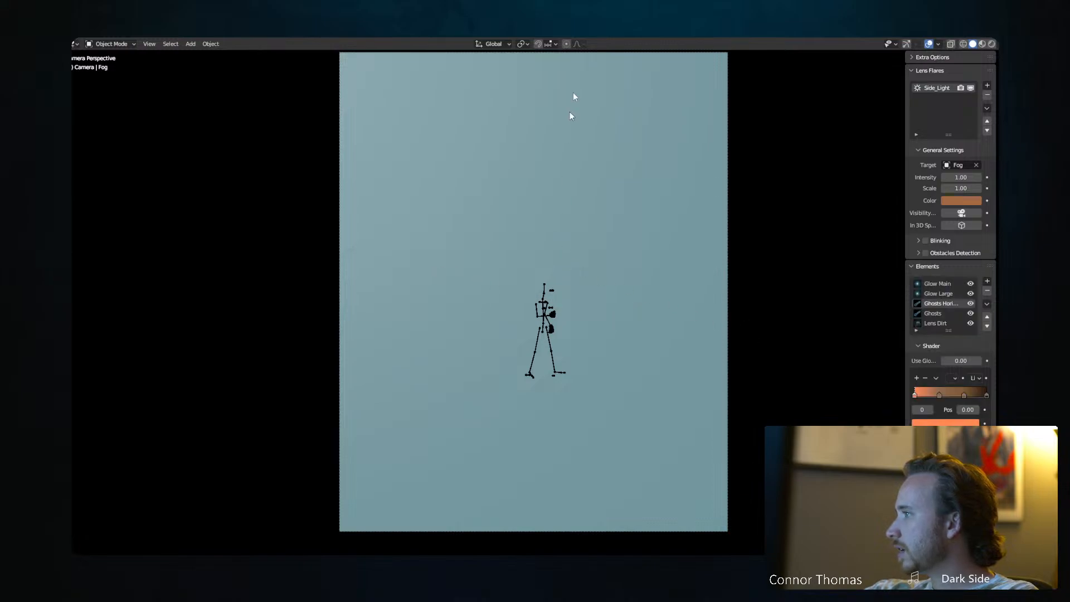
pyautogui.press('z')
pyautogui.click(550, 142)
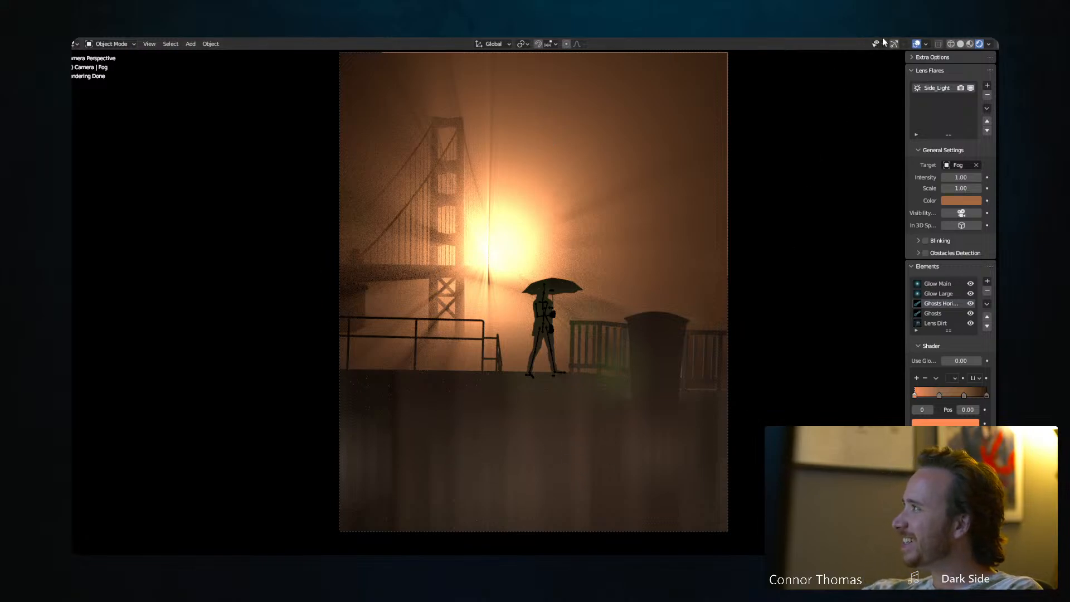
# Hide the viewport overlays and toggle the Side_Light lens flare's visibility to compare the render.
pyautogui.click(916, 44)
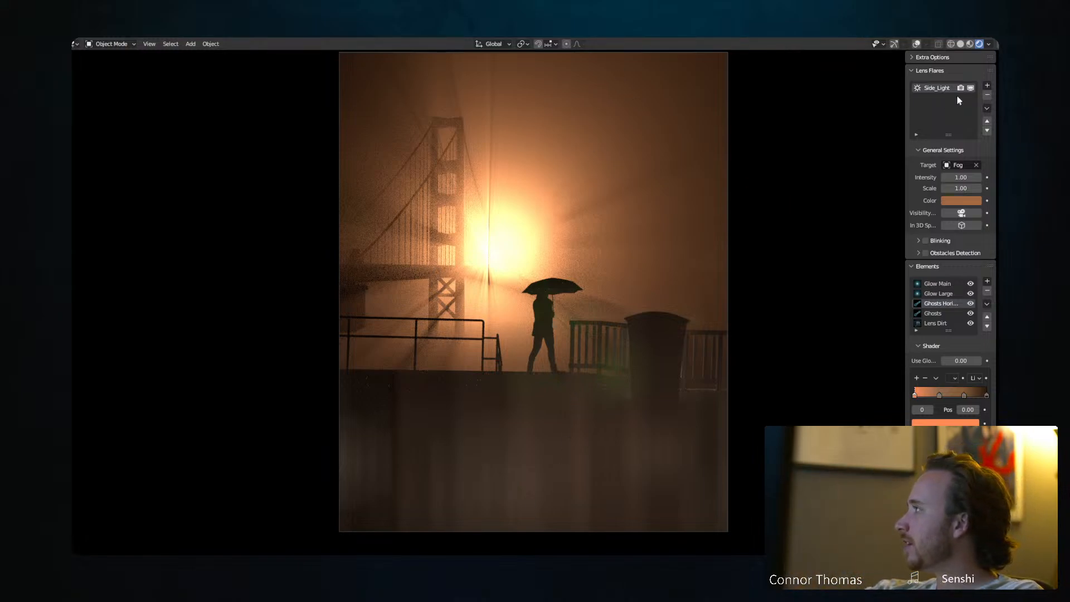
pyautogui.click(971, 88)
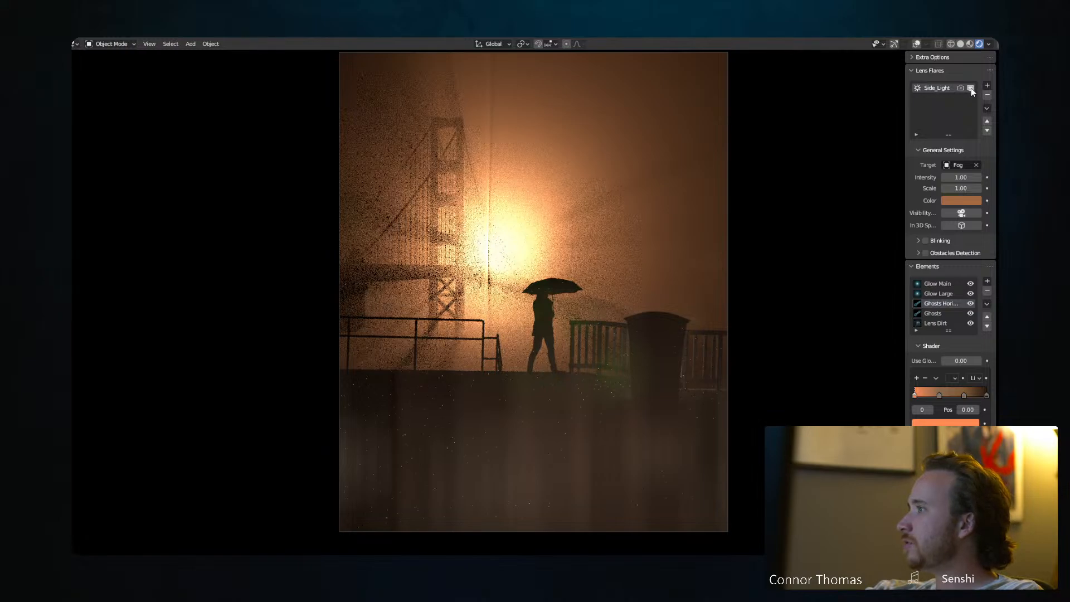
pyautogui.click(971, 88)
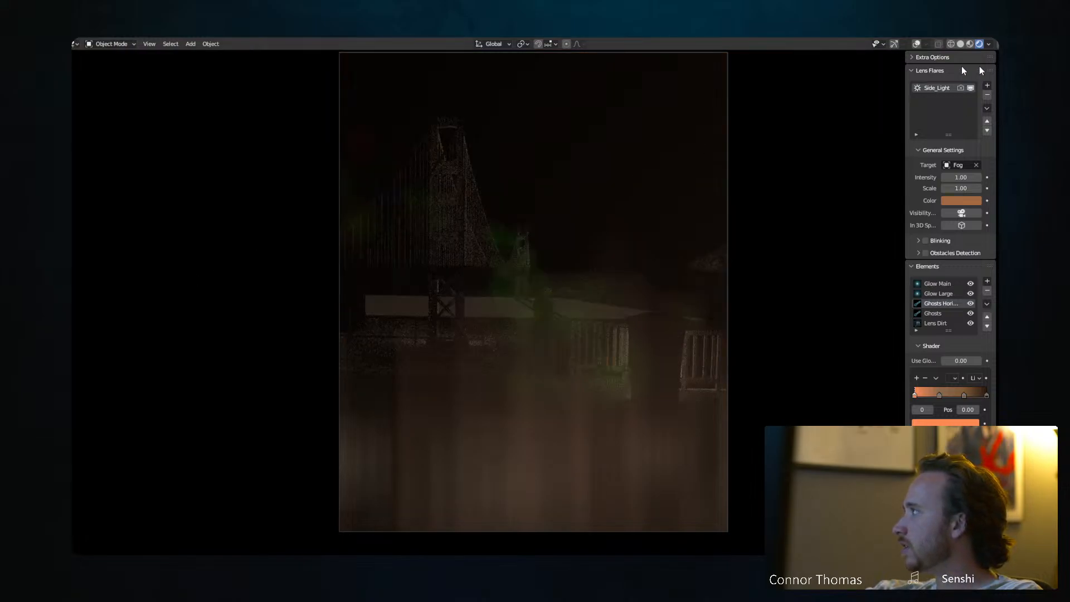
# Hide the Side_Light lens flare in the viewport and show the camera view in Material Preview shading.
pyautogui.click(970, 88)
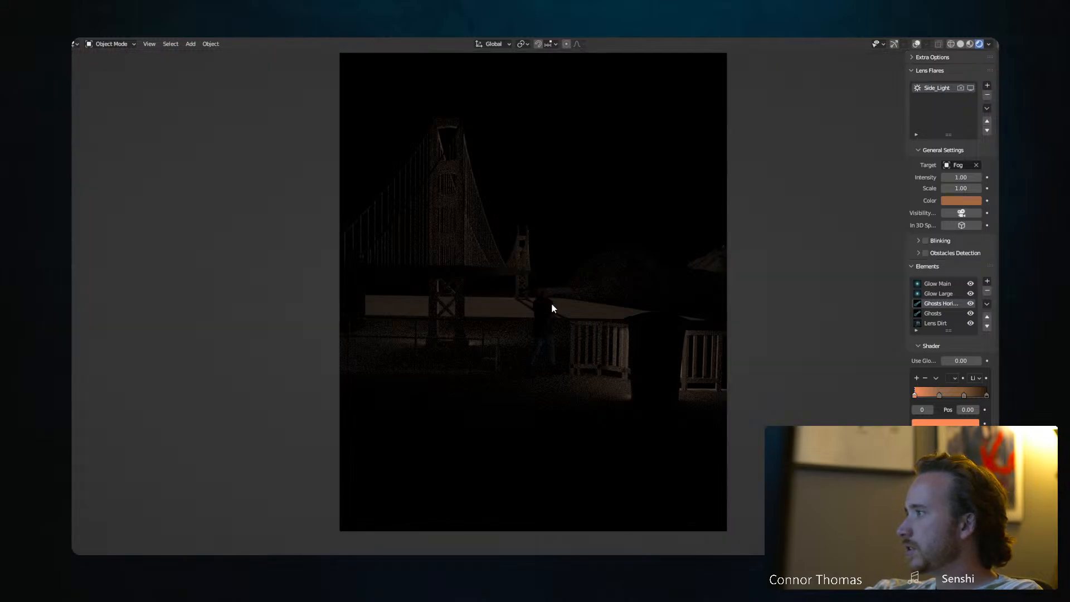
pyautogui.press('KP_0')
pyautogui.press('z')
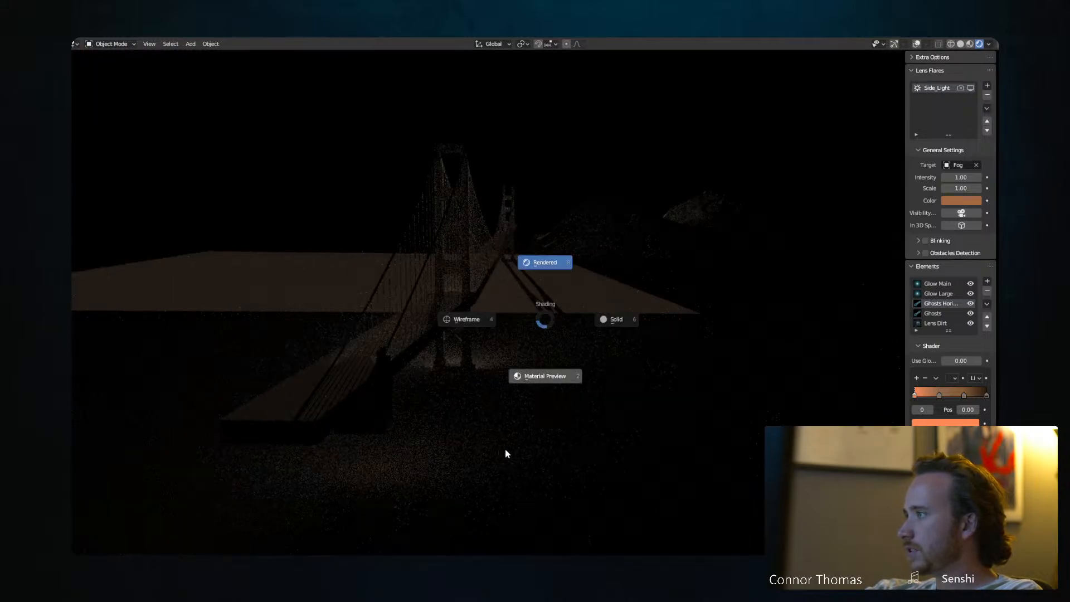
pyautogui.click(501, 447)
pyautogui.press('KP_0')
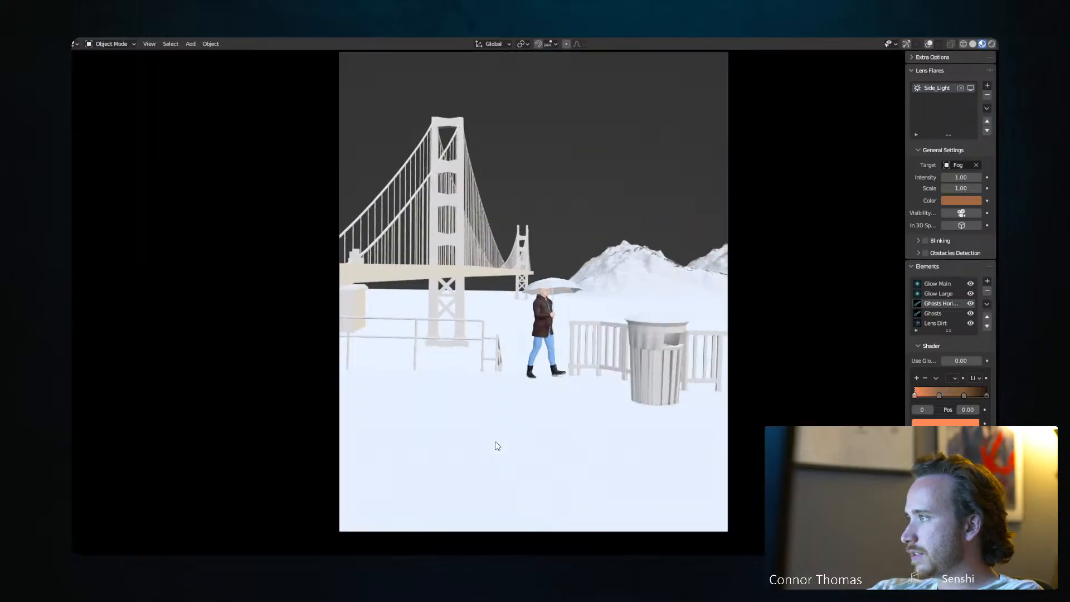
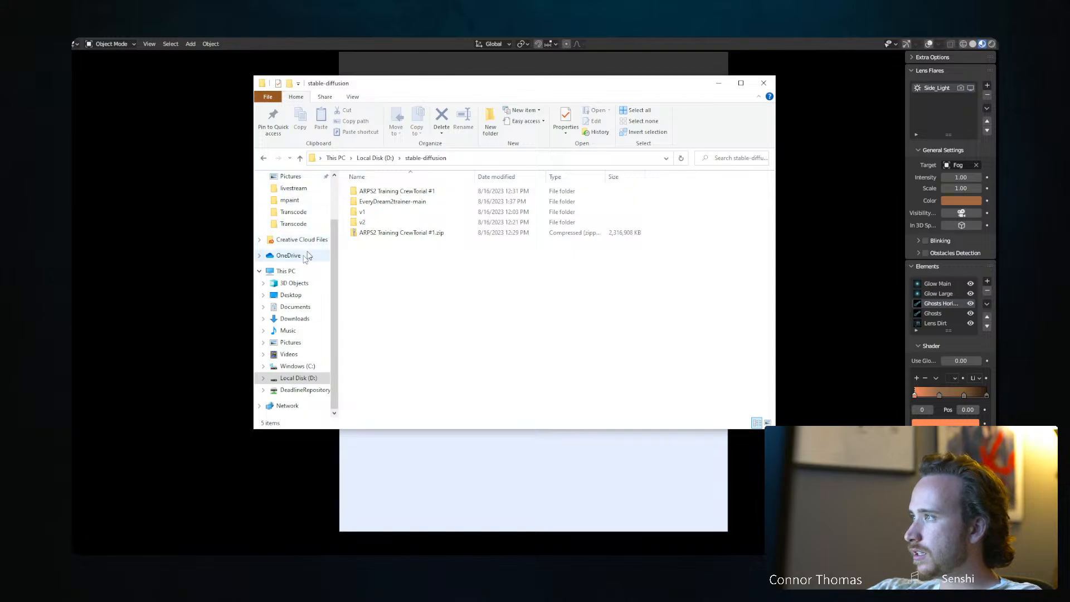
# Switch to File Explorer, go to Downloads, select the four 4K texture archives and extract them.
pyautogui.click(295, 378)
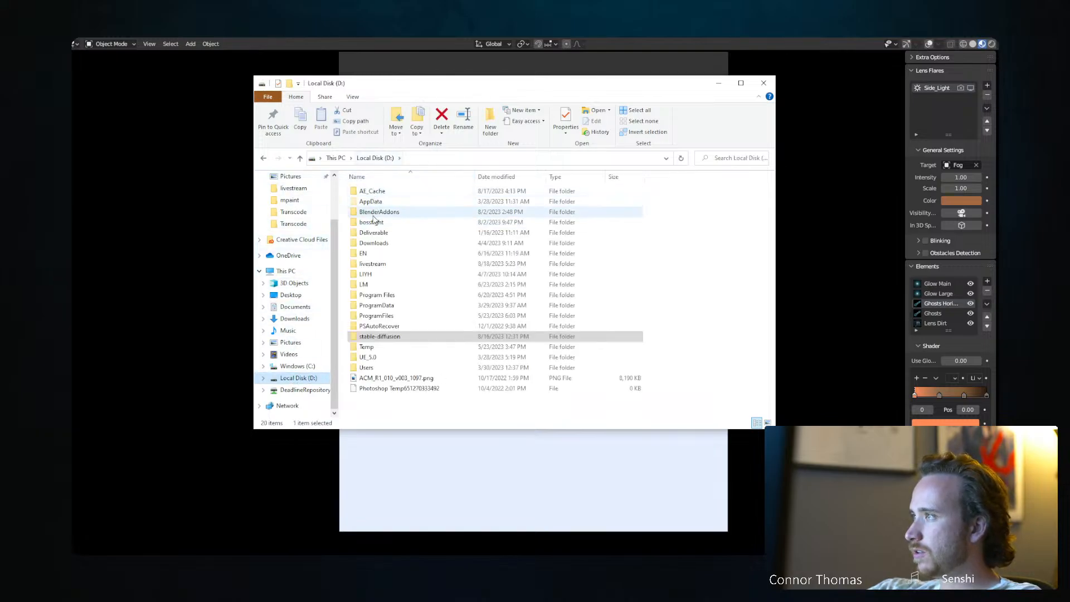
pyautogui.click(294, 318)
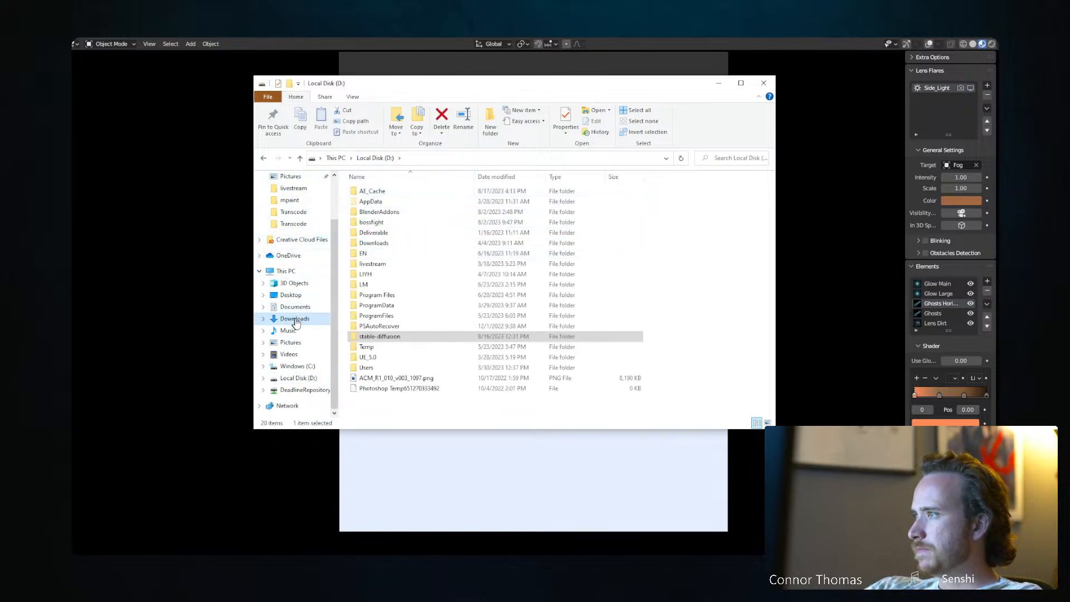
pyautogui.moveTo(506, 217); pyautogui.dragTo(360, 207)
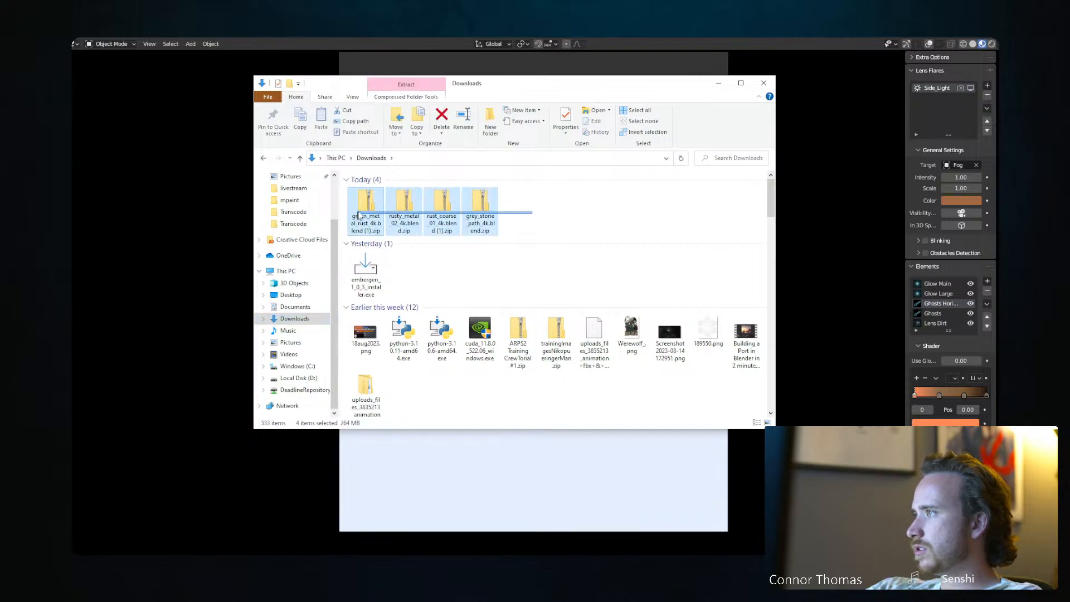
pyautogui.rightClick(370, 207)
pyautogui.click(410, 239)
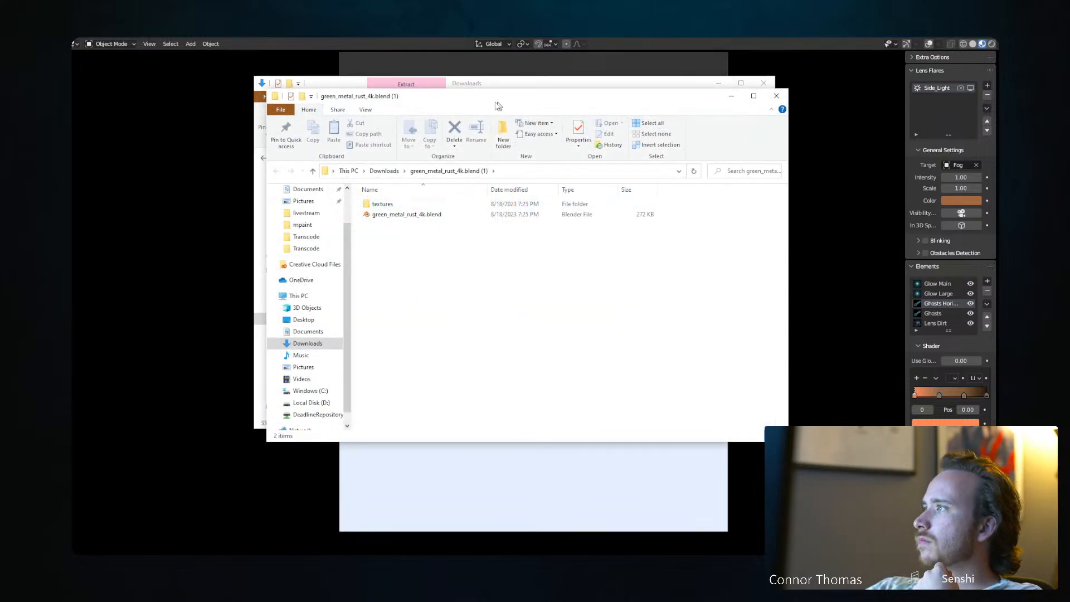
pyautogui.moveTo(498, 106); pyautogui.dragTo(534, 252)
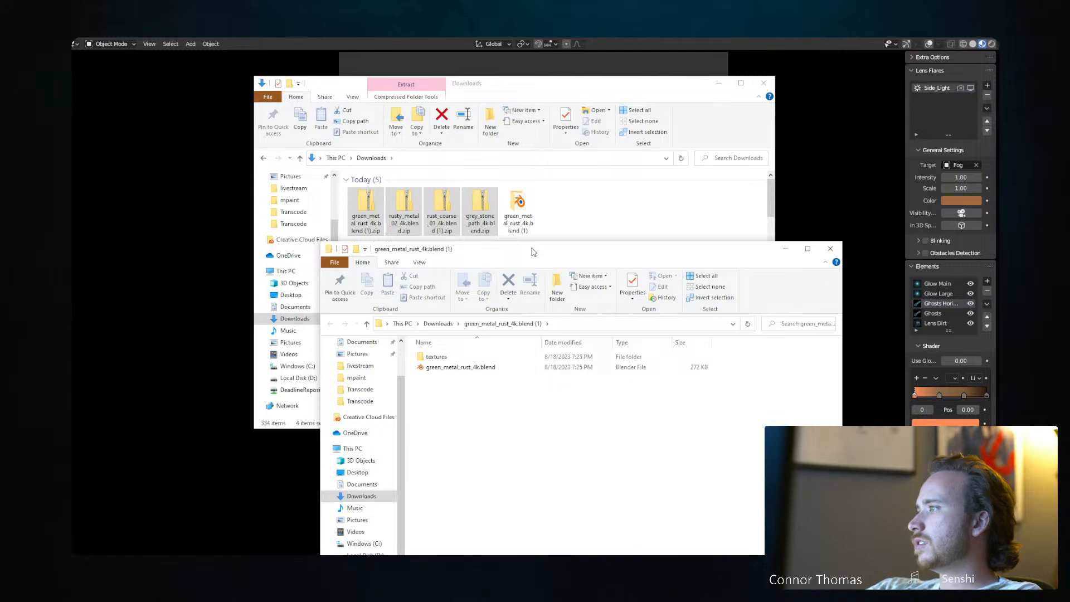
pyautogui.moveTo(533, 252); pyautogui.dragTo(500, 140)
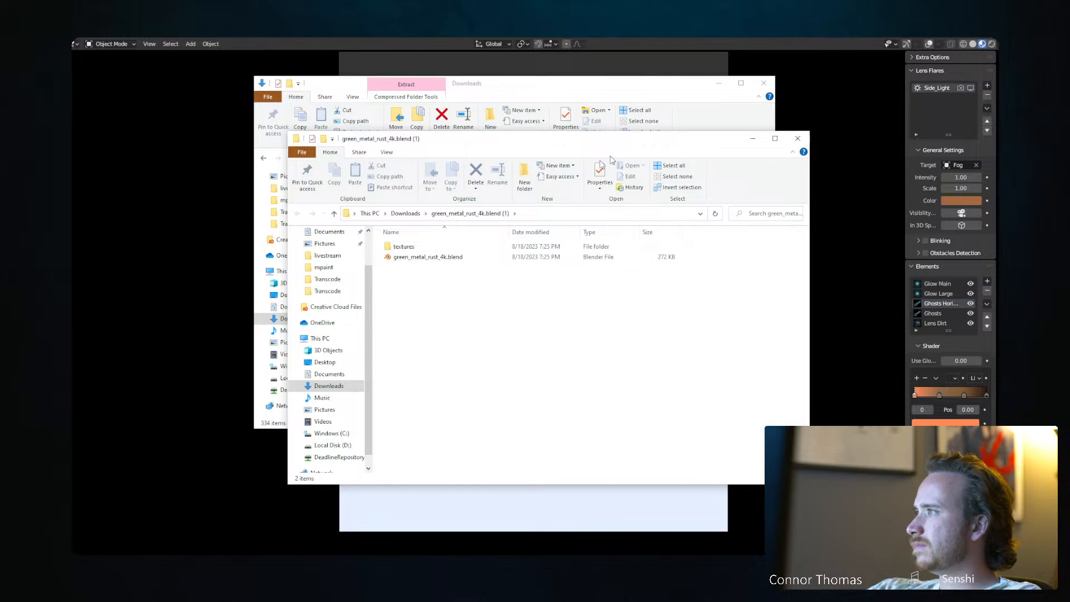
# Return to the Downloads folder and extract grey_stone_path_4k.blend.zip into its own folder with 7-Zip.
pyautogui.click(405, 213)
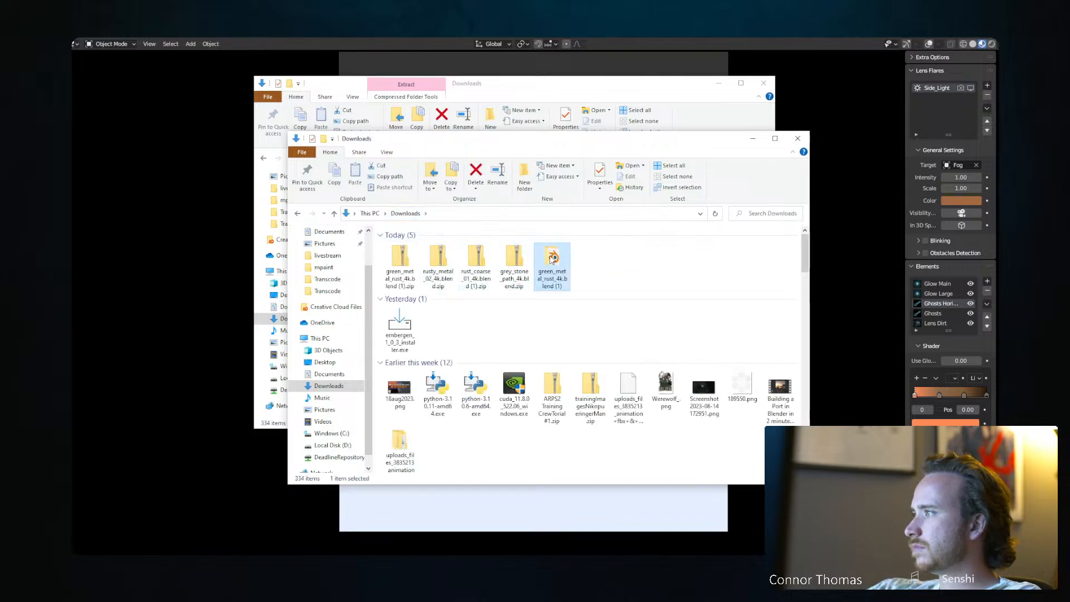
pyautogui.click(520, 256)
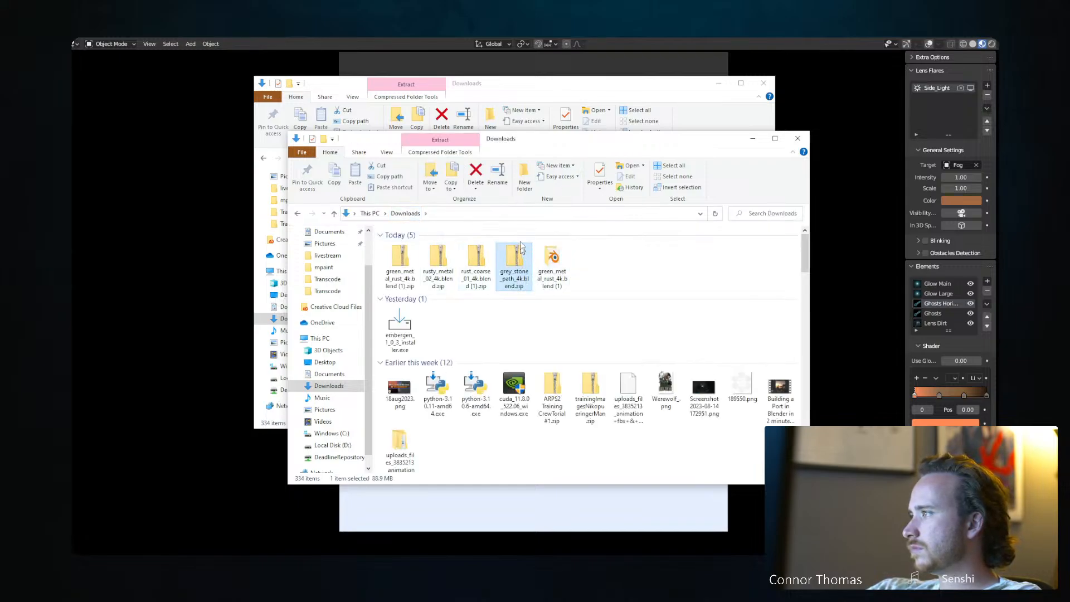
pyautogui.rightClick(521, 263)
pyautogui.moveTo(591, 317)
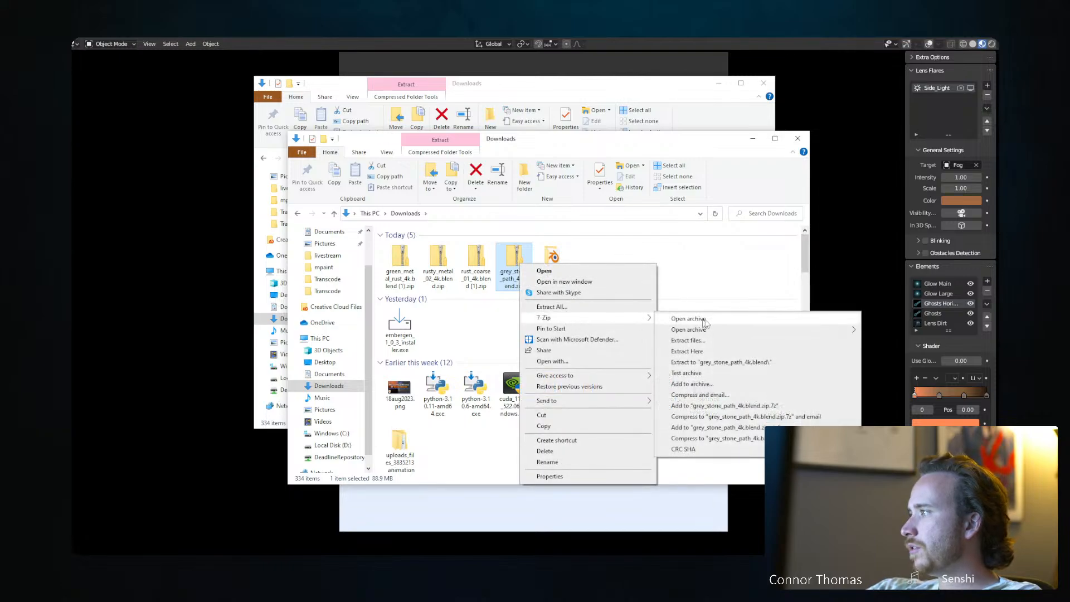
pyautogui.click(724, 362)
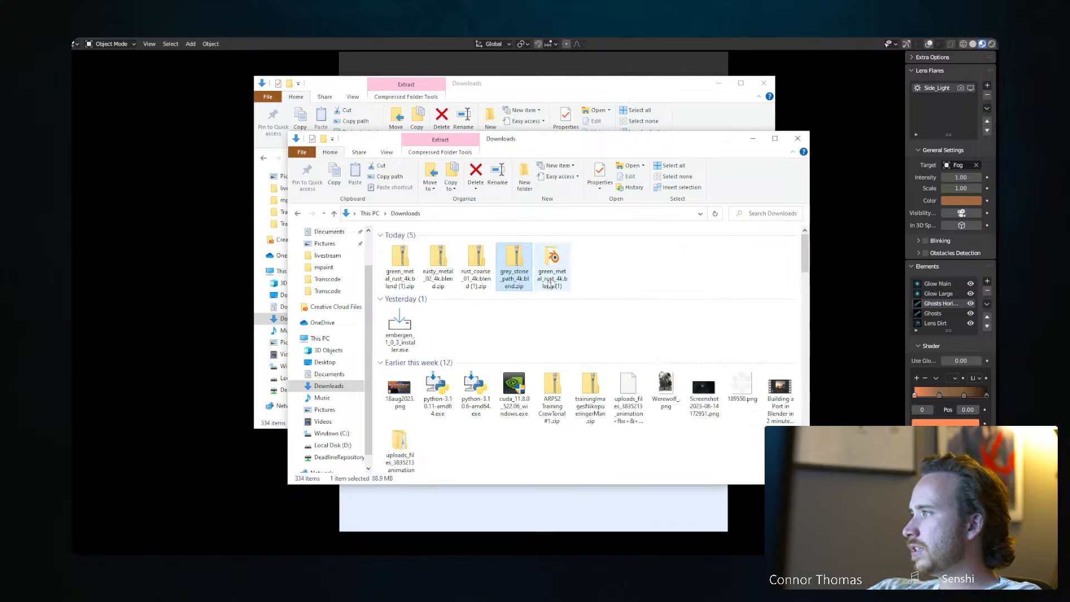
# Bring the diffuse, displacement, normal and roughness maps from grey_stone_path_4k.blend's textures folder into Blender for the ground material.
pyautogui.doubleClick(590, 266)
pyautogui.click(398, 252)
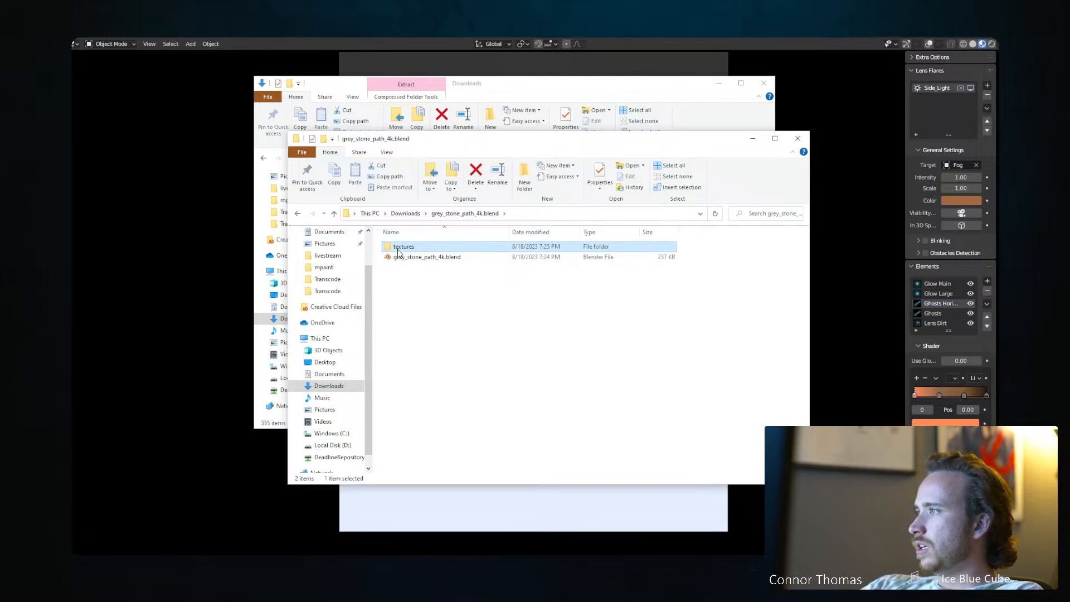
pyautogui.doubleClick(398, 250)
pyautogui.moveTo(411, 256); pyautogui.dragTo(524, 557)
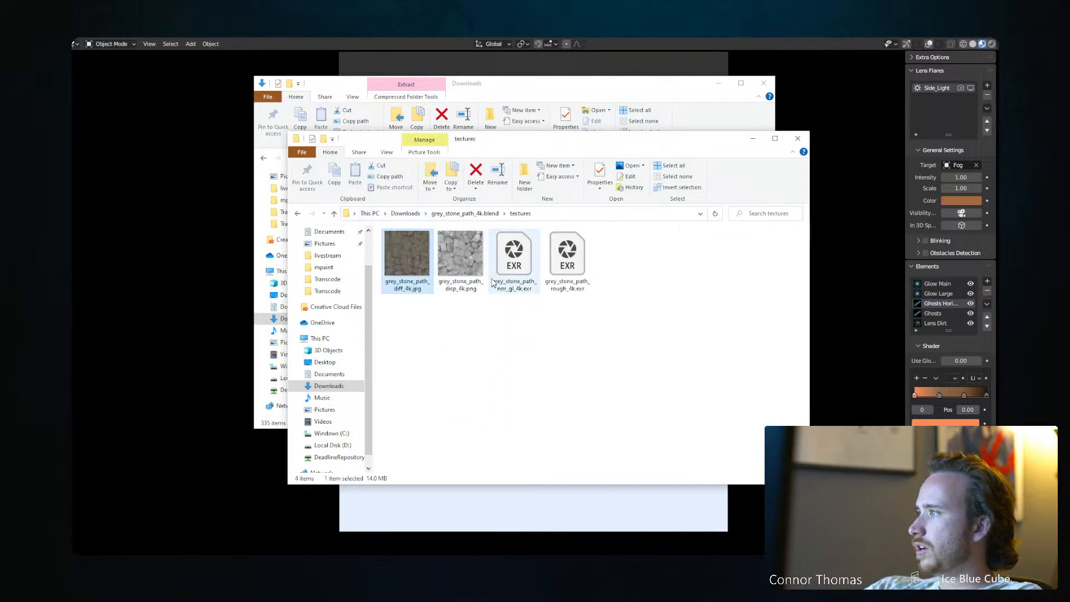
pyautogui.moveTo(467, 270); pyautogui.dragTo(496, 558)
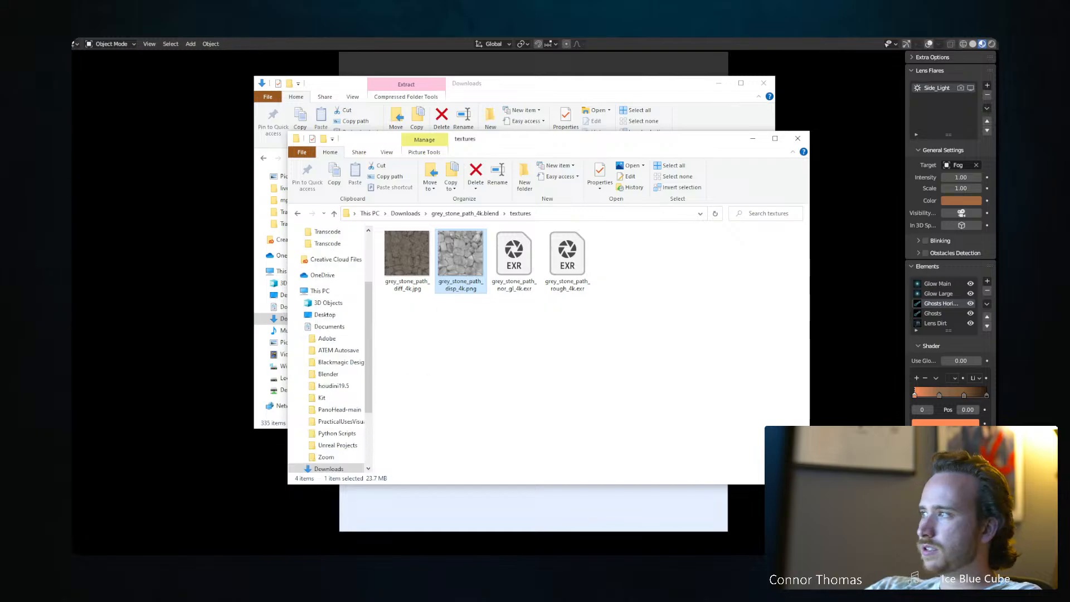
pyautogui.moveTo(522, 264); pyautogui.dragTo(529, 558)
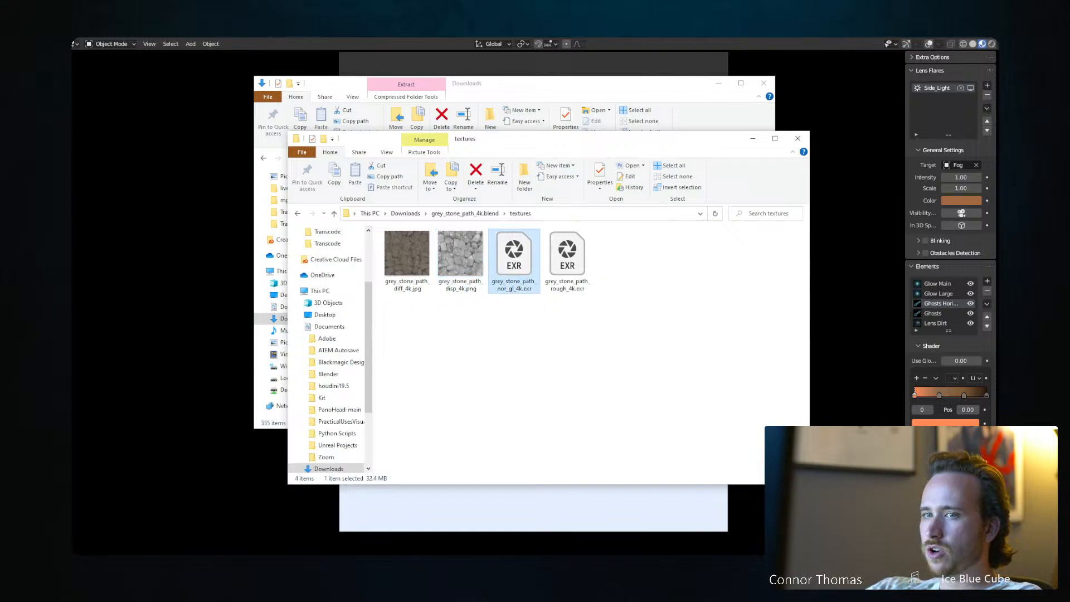
pyautogui.moveTo(567, 267); pyautogui.dragTo(641, 558)
pyautogui.hotkey('alt', 'Tab')
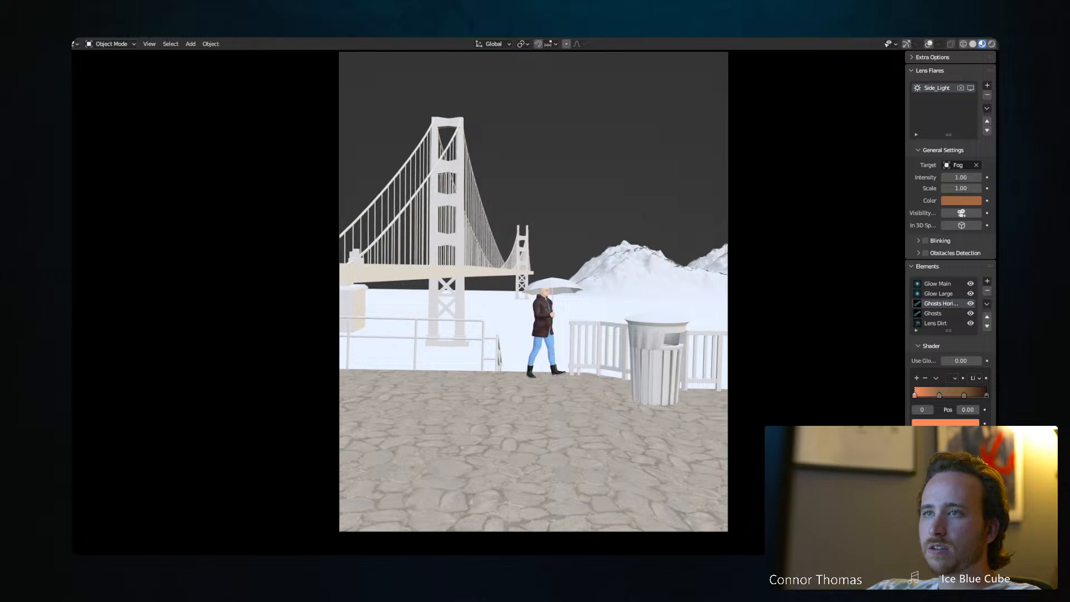
# Hide and unhide the ground for comparison, and examine the Ground material's mapping, Add and grey_stone_path texture nodes.
pyautogui.press('h')
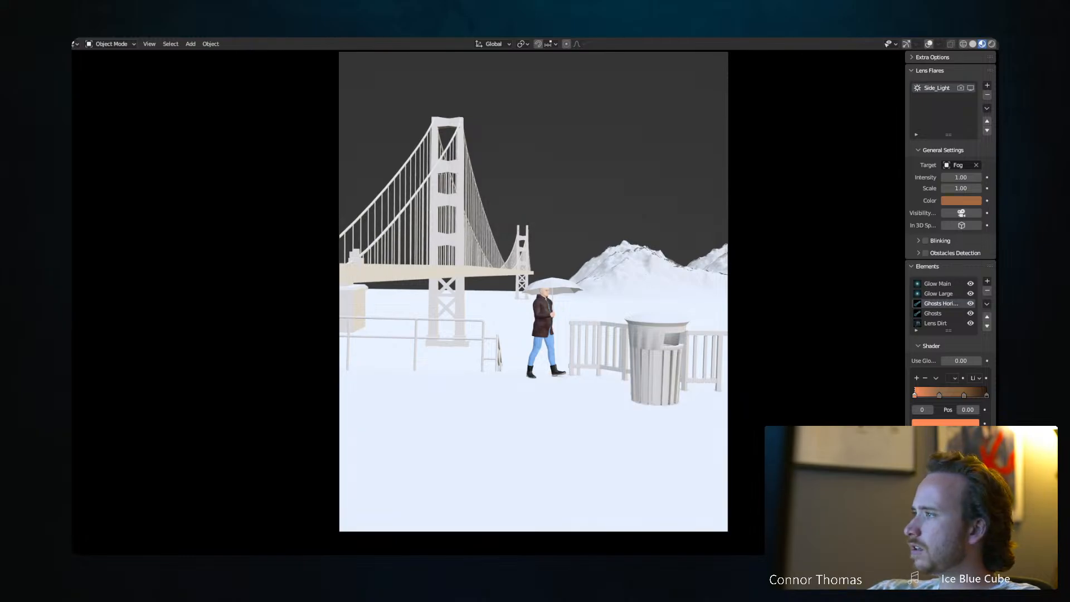
pyautogui.hotkey('alt', 'h')
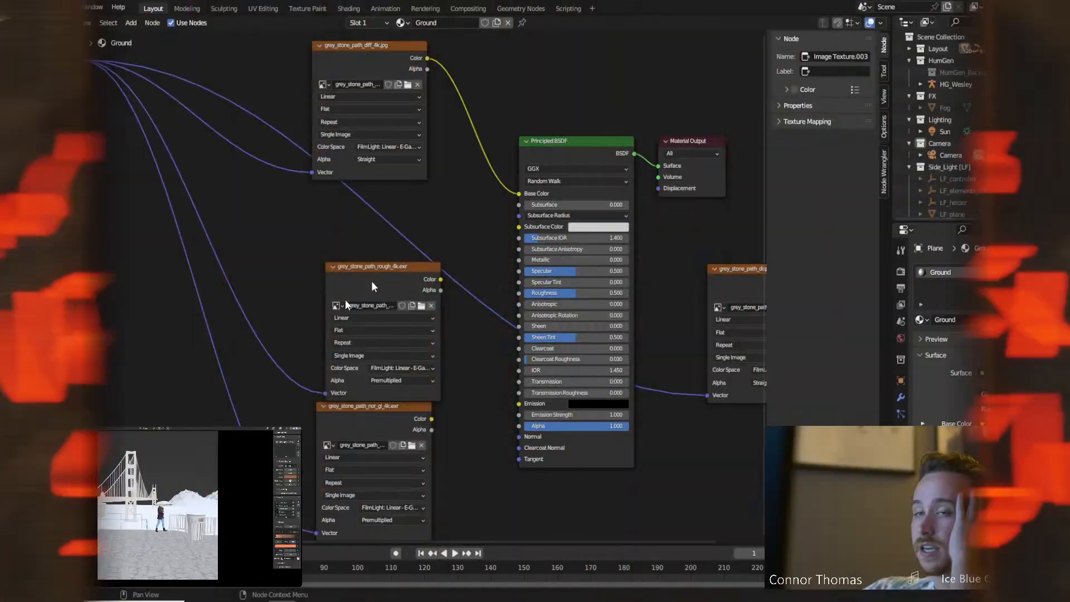
pyautogui.moveTo(241, 279); pyautogui.dragTo(584, 322, button='middle')
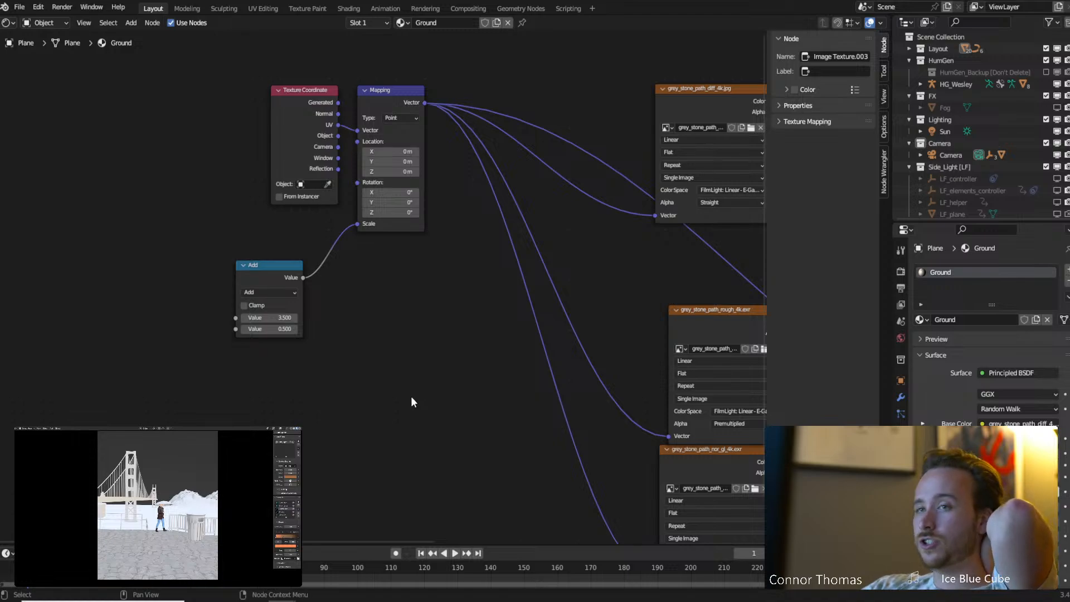
pyautogui.moveTo(173, 231); pyautogui.dragTo(329, 362)
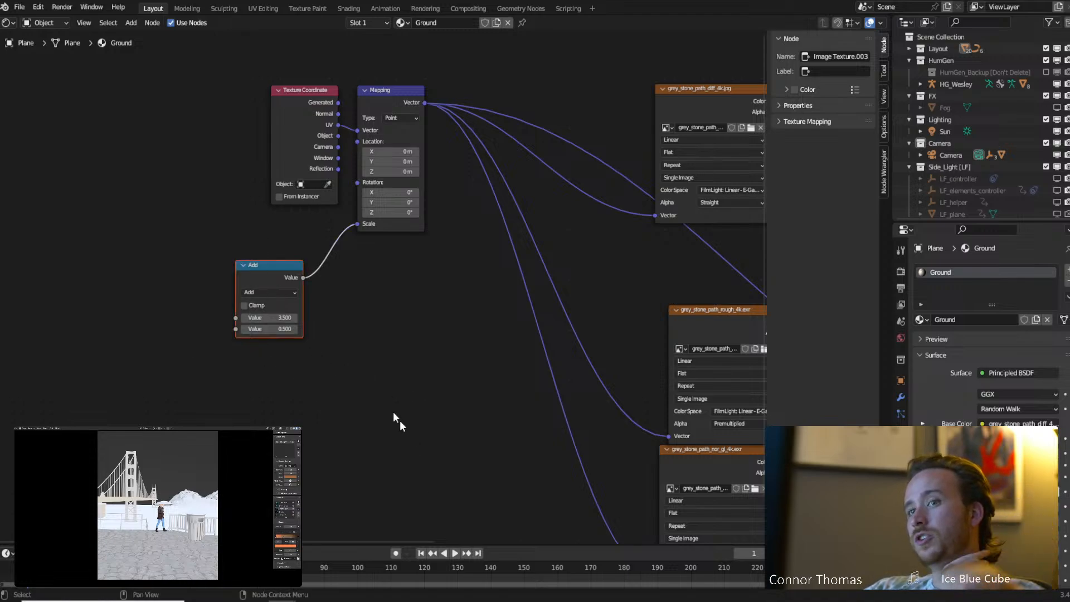
pyautogui.click(415, 366)
pyautogui.moveTo(386, 346); pyautogui.dragTo(327, 395, button='middle')
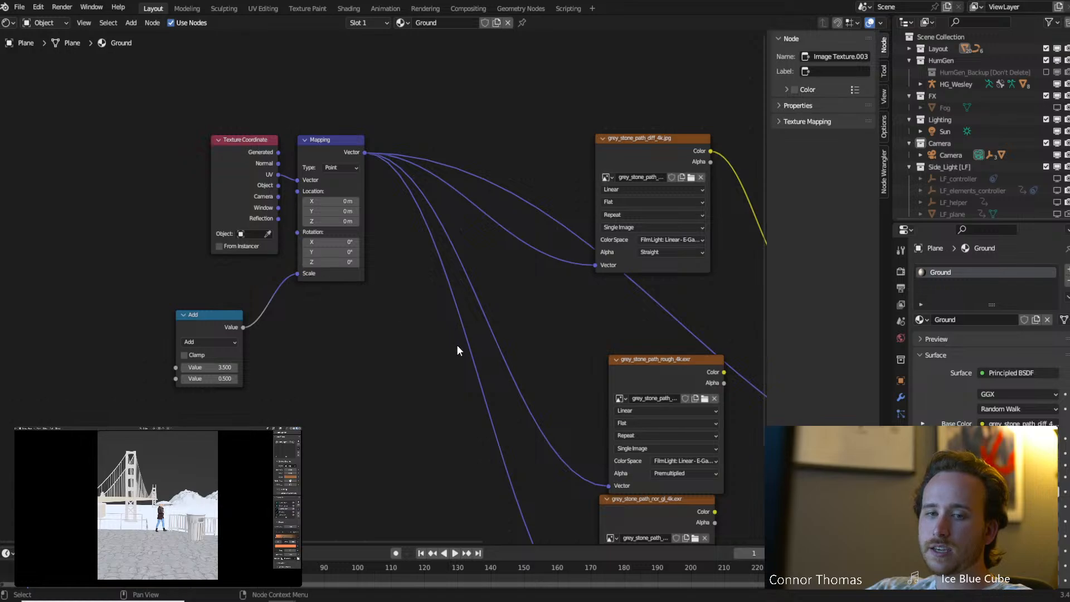
pyautogui.moveTo(462, 344); pyautogui.dragTo(315, 283, button='middle')
pyautogui.scroll(-4, 323, 261)
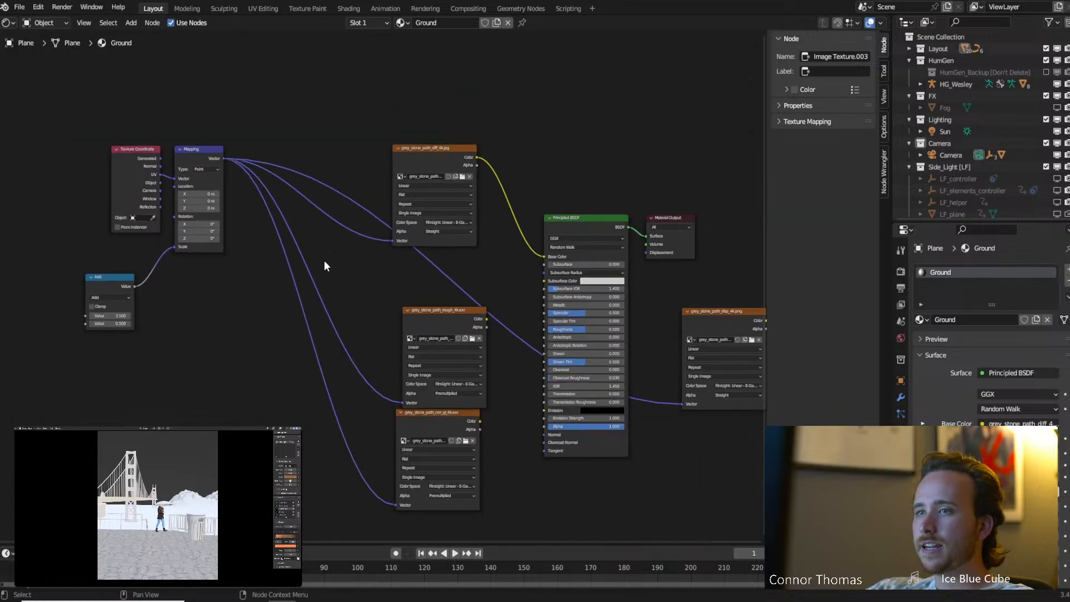
# Move the grey_stone_path roughness and normal texture nodes away from the Principled BSDF and space them apart.
pyautogui.scroll(4, 505, 343)
pyautogui.moveTo(433, 343); pyautogui.dragTo(476, 273, button='middle')
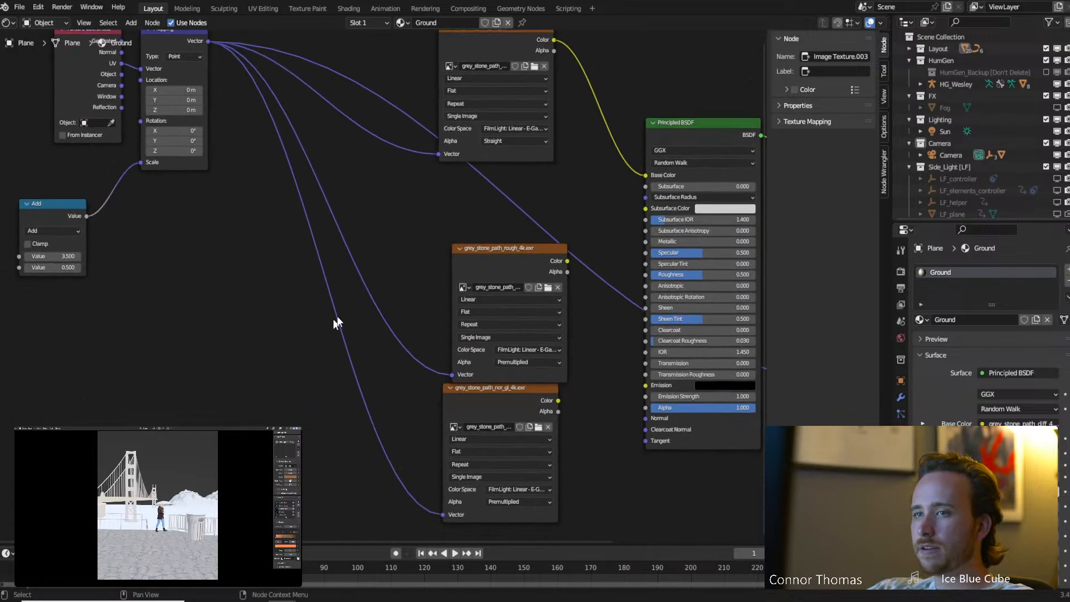
pyautogui.moveTo(248, 289); pyautogui.dragTo(510, 510)
pyautogui.moveTo(497, 248); pyautogui.dragTo(281, 270)
pyautogui.moveTo(292, 416); pyautogui.dragTo(307, 458)
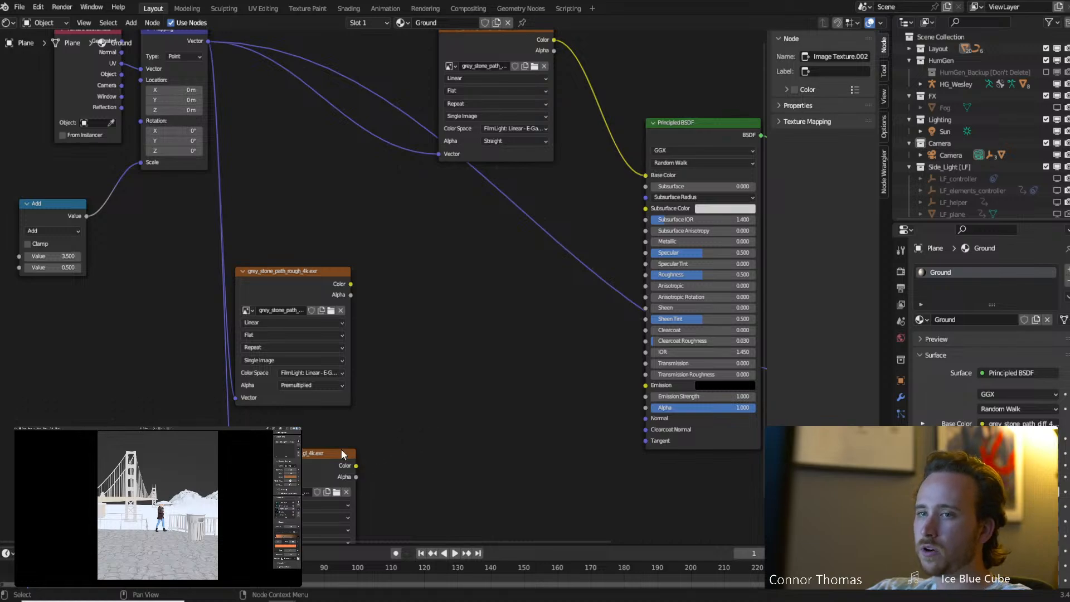
# Connect the normal texture's color to the Principled BSDF's Normal input and insert a Normal Map node on the link.
pyautogui.moveTo(357, 466); pyautogui.dragTo(649, 418)
pyautogui.hotkey('shift', 'a')
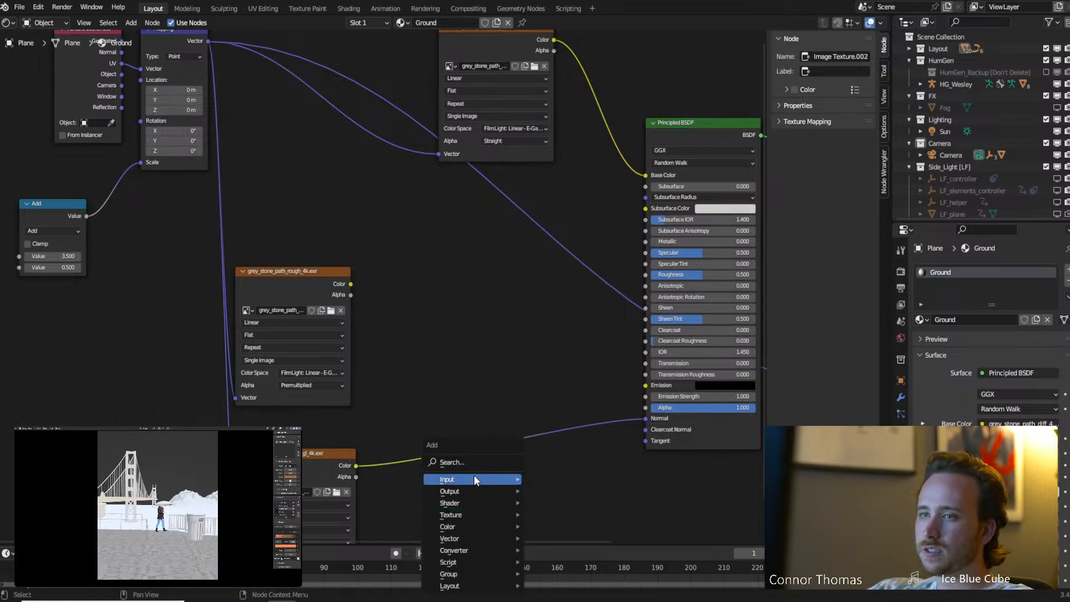
pyautogui.click(460, 463)
pyautogui.write('normal')
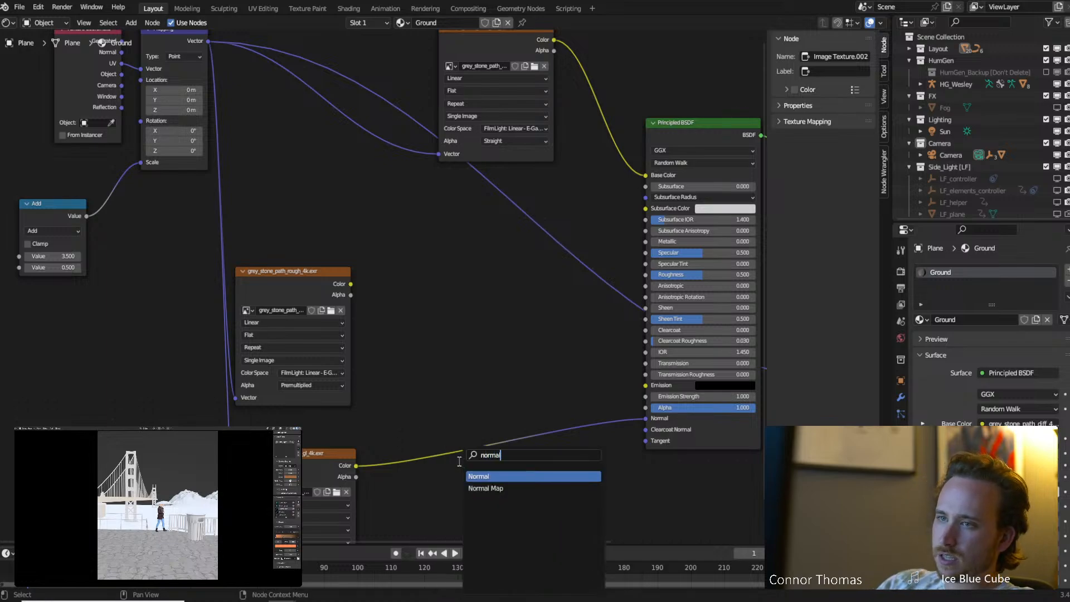
pyautogui.press('Down')
pyautogui.press('Return')
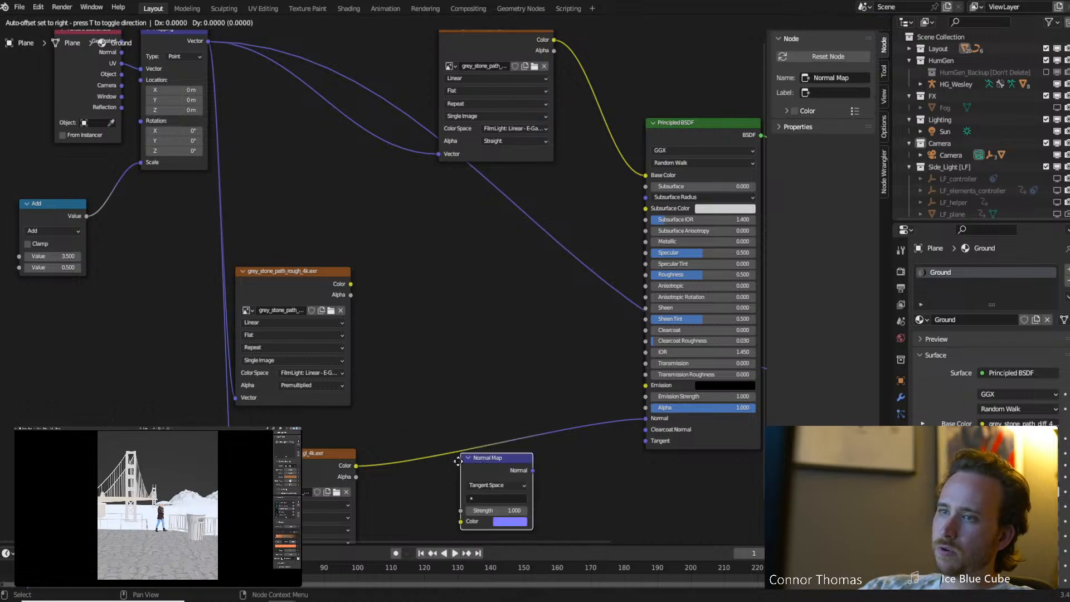
pyautogui.click(446, 454)
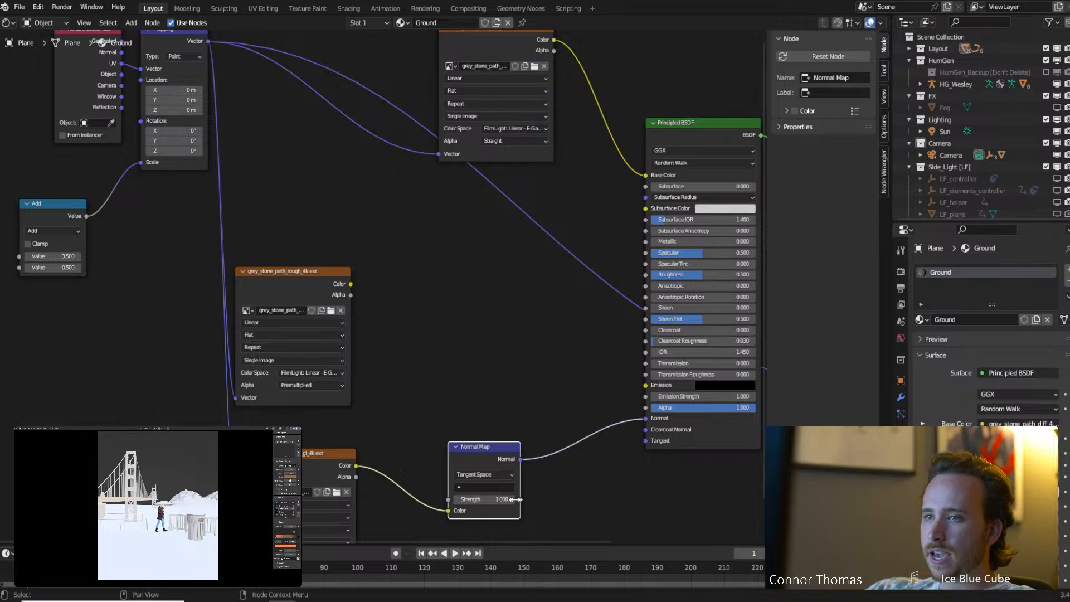
# Set the Normal Map node's strength to 5.
pyautogui.click(490, 500)
pyautogui.write('5')
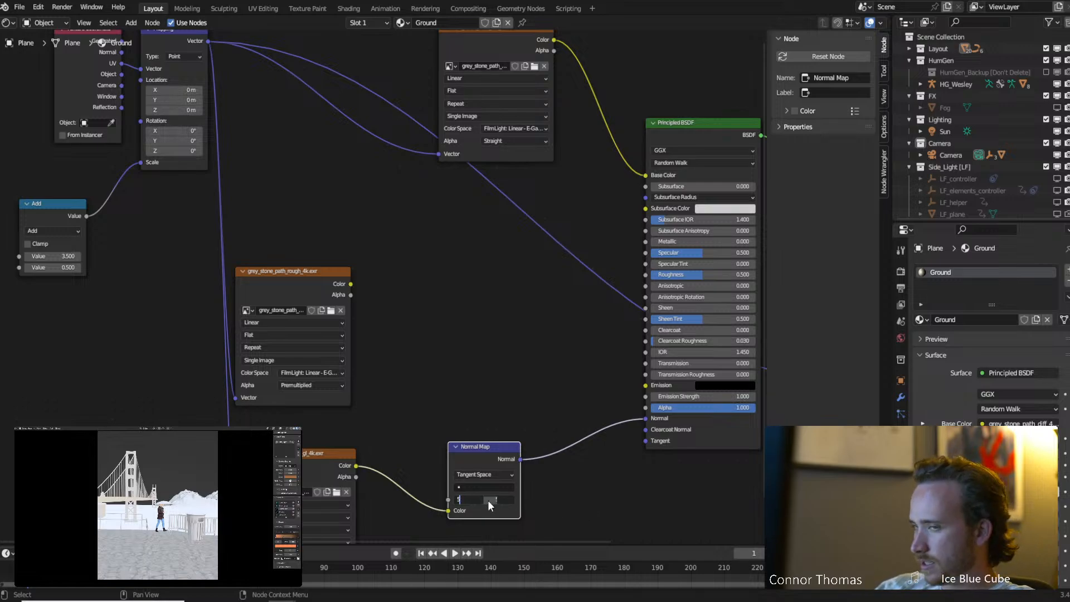
pyautogui.press('Return')
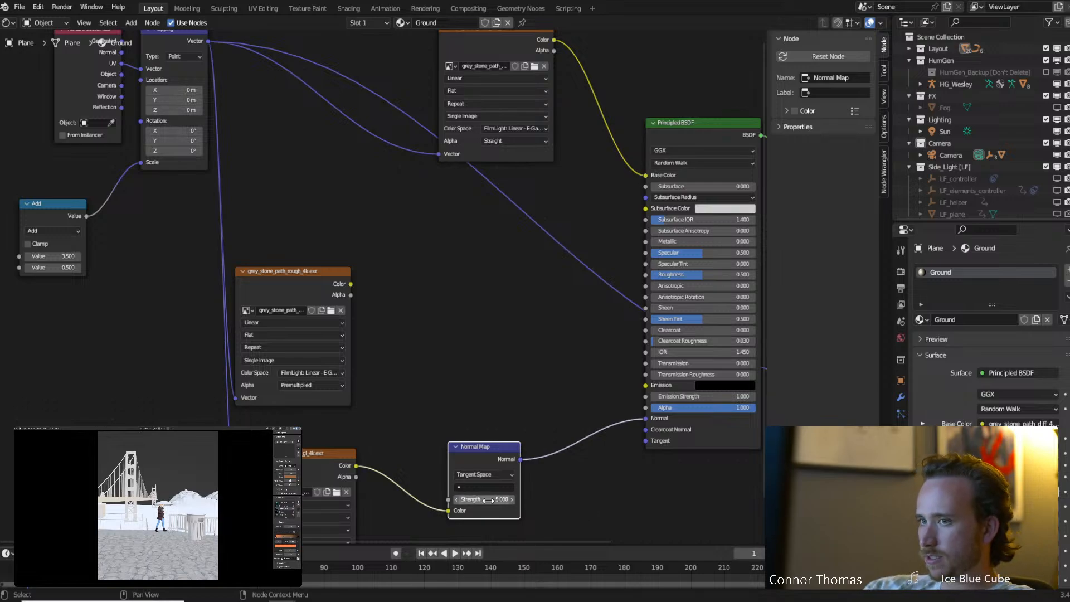
pyautogui.click(420, 413)
# Connect the roughness texture's color to the Principled BSDF's Roughness input and preview that texture alone on the ground.
pyautogui.moveTo(351, 284); pyautogui.dragTo(650, 274)
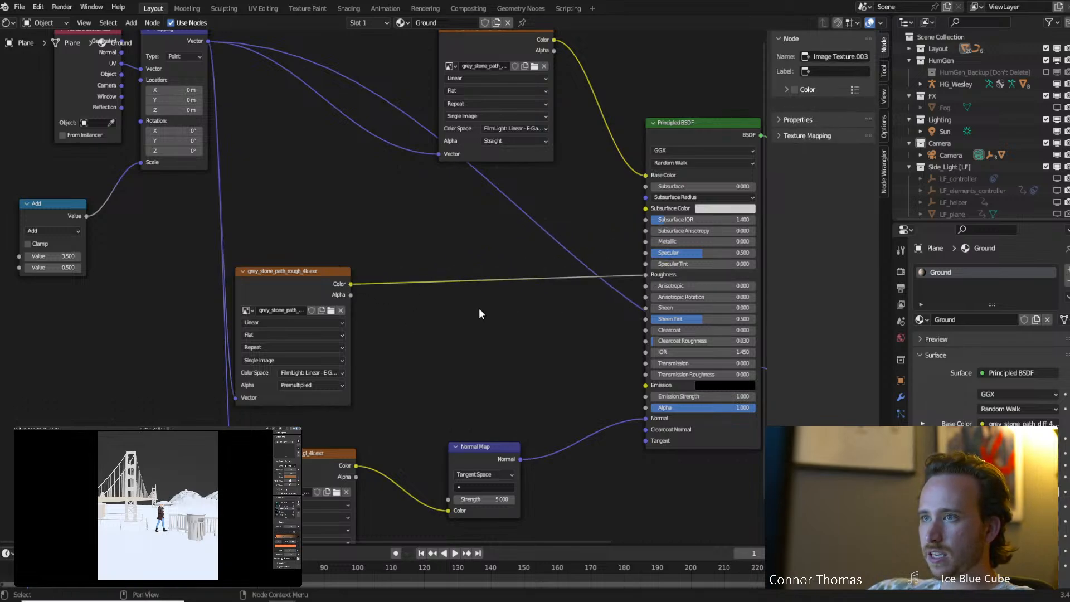
pyautogui.keyDown('ctrl'); pyautogui.keyDown('shift'); pyautogui.click(322, 281); pyautogui.keyUp('shift'); pyautogui.keyUp('ctrl')
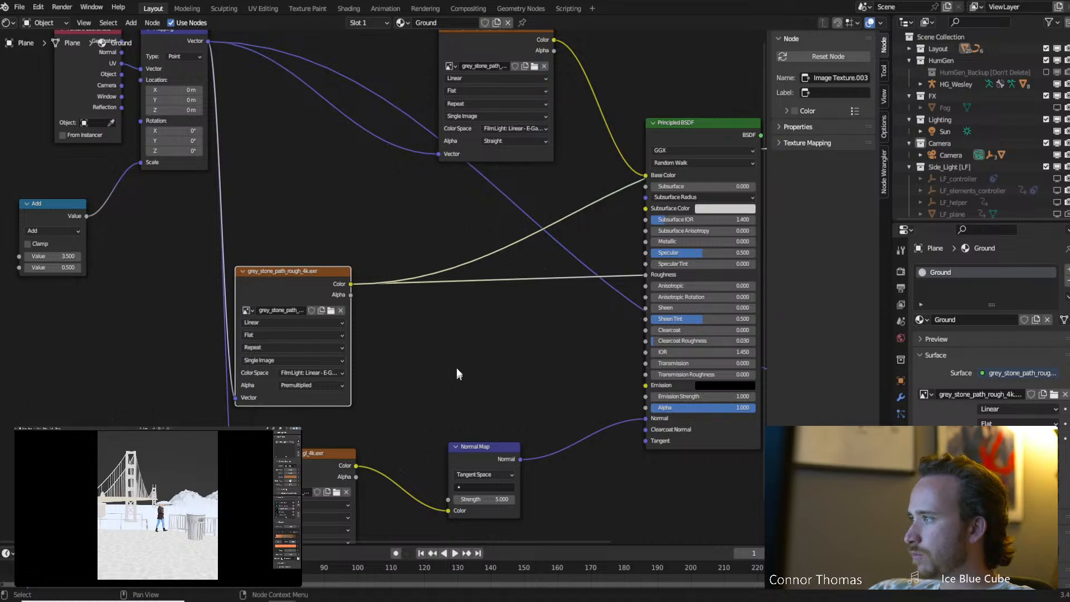
pyautogui.click(479, 359)
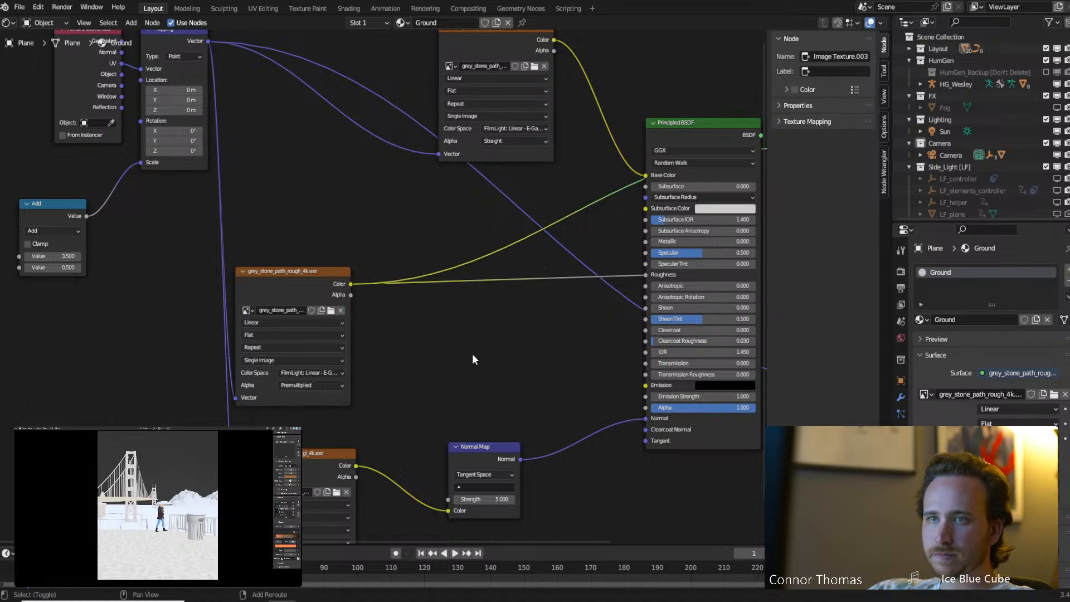
# Open the node search for adding a node to the Ground material.
pyautogui.hotkey('shift', 'a')
pyautogui.click(472, 354)
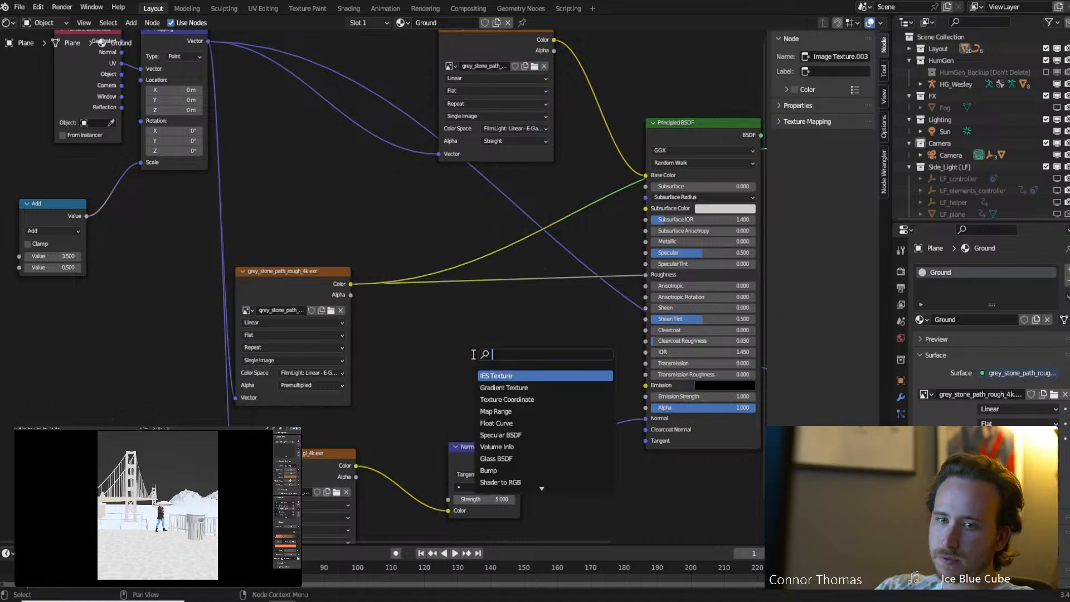
# Insert an RGB Curves node on the color output of the grey_stone_path_rough_4k.exr texture.
pyautogui.write('curve')
pyautogui.press('Return')
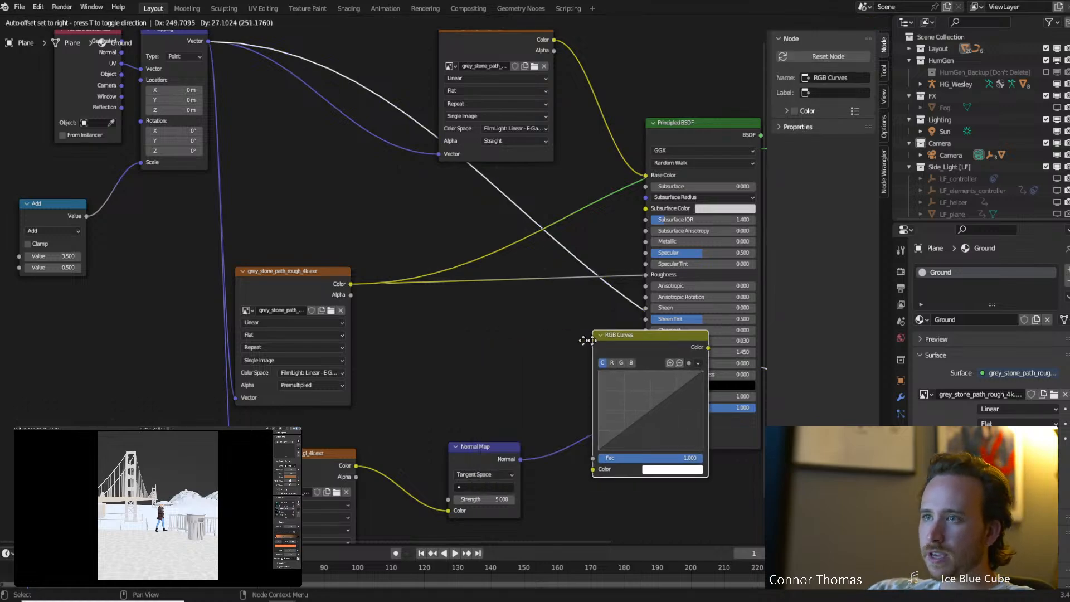
pyautogui.click(449, 288)
# Shape the roughness curve with points at about (0.545, 0) and (0.723, 0.431), and lower its end point to about 0.8625.
pyautogui.moveTo(499, 363); pyautogui.dragTo(516, 391)
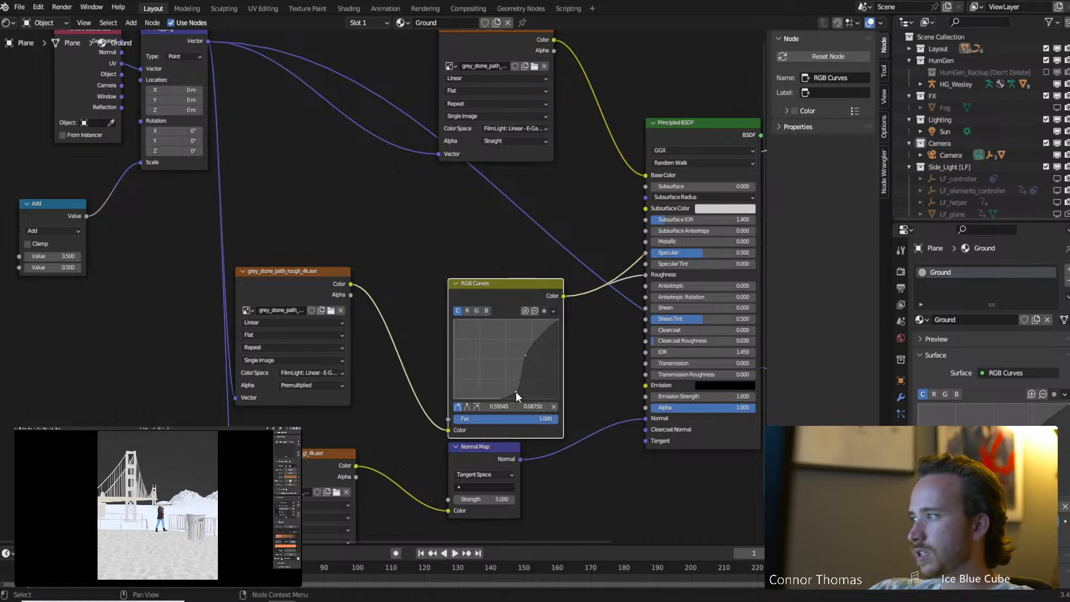
pyautogui.moveTo(529, 354); pyautogui.dragTo(529, 364)
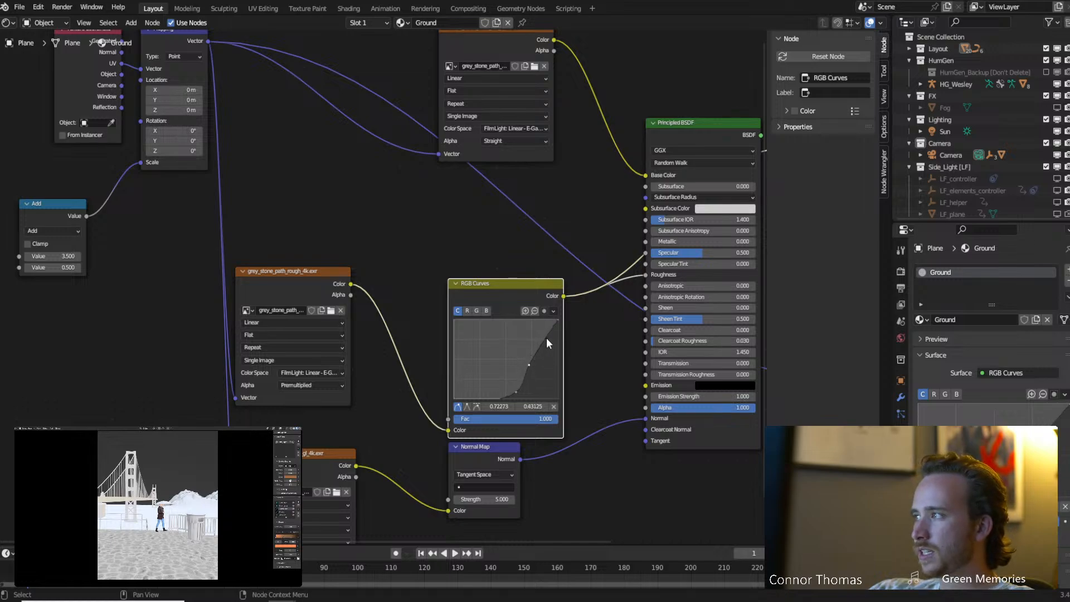
pyautogui.moveTo(557, 318); pyautogui.dragTo(558, 330)
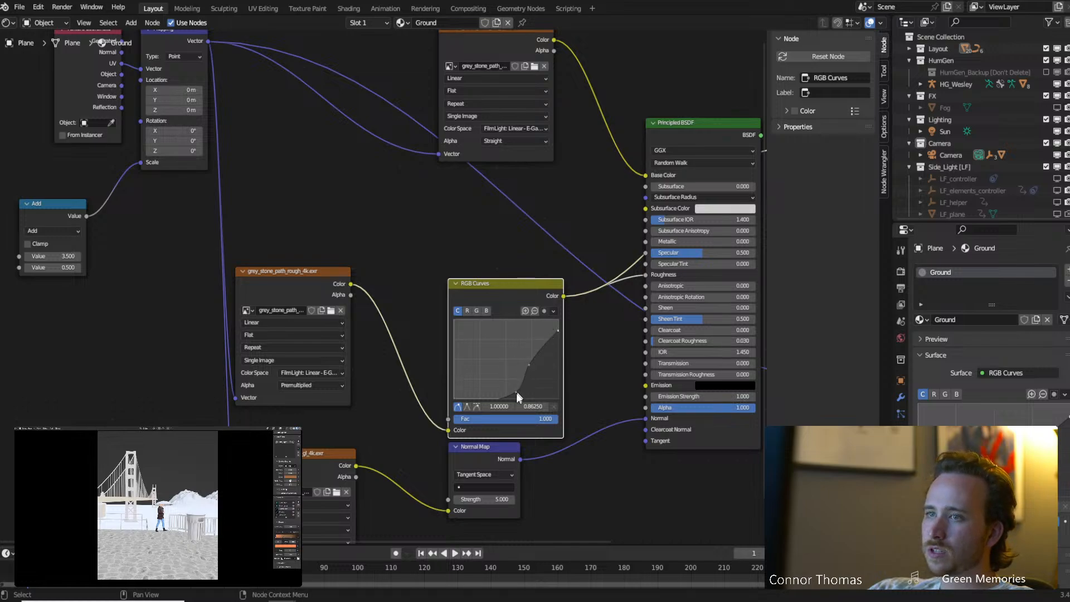
pyautogui.moveTo(516, 392); pyautogui.dragTo(510, 400)
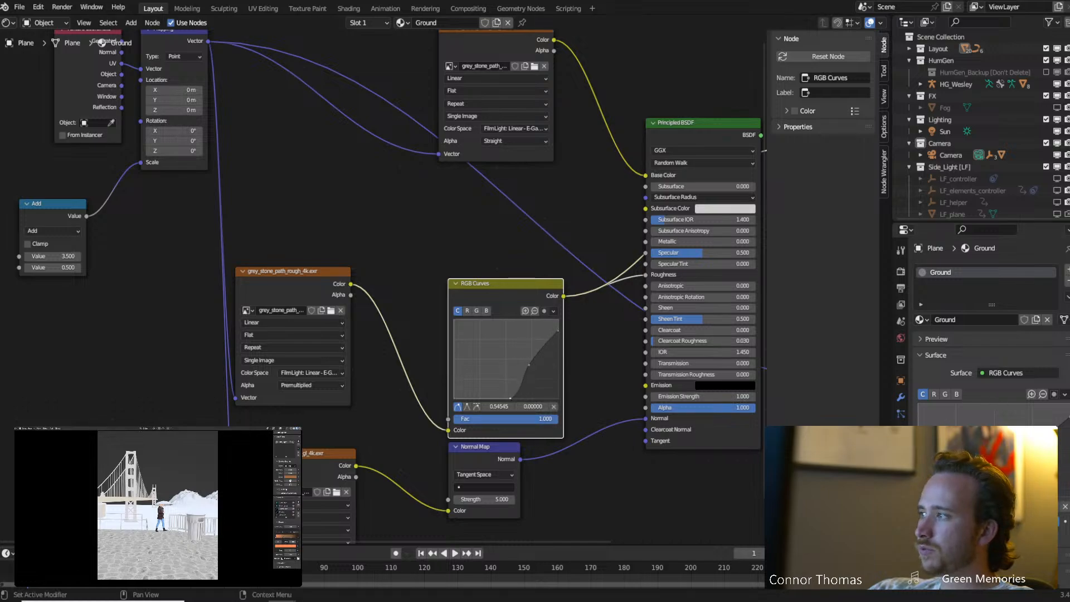
# Move the RGB Curves node closer to the roughness texture and route the Principled BSDF back to the Material Output.
pyautogui.moveTo(503, 284); pyautogui.dragTo(420, 260)
pyautogui.moveTo(509, 285); pyautogui.dragTo(350, 289, button='middle')
pyautogui.keyDown('ctrl'); pyautogui.keyDown('shift'); pyautogui.click(580, 142); pyautogui.keyUp('shift'); pyautogui.keyUp('ctrl')
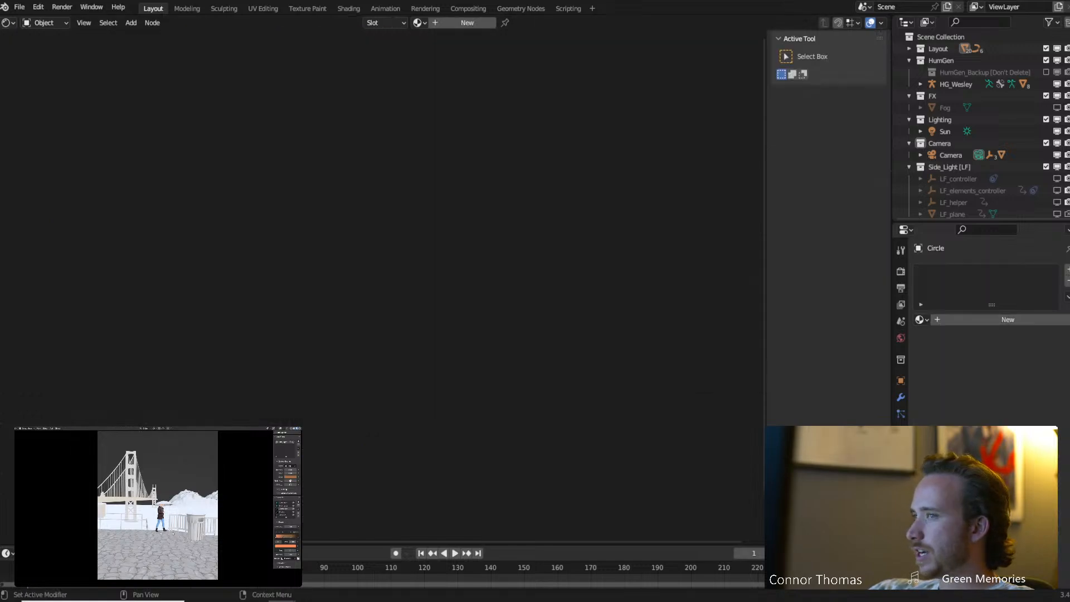
# Select the trash can (Circle), try to give it a new material, and save the file.
pyautogui.click(113, 545)
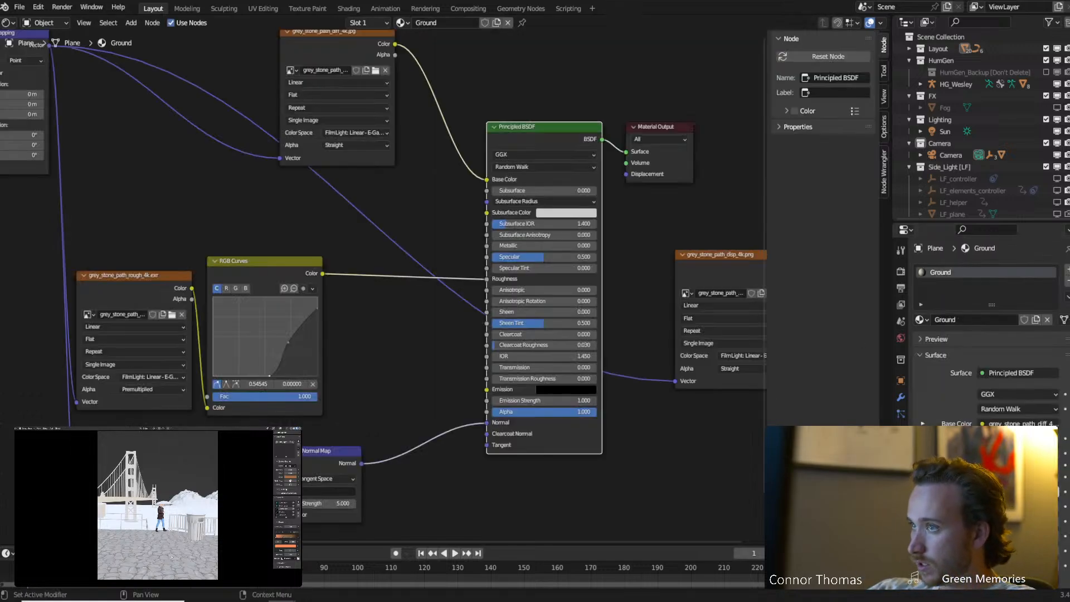
pyautogui.click(48, 528)
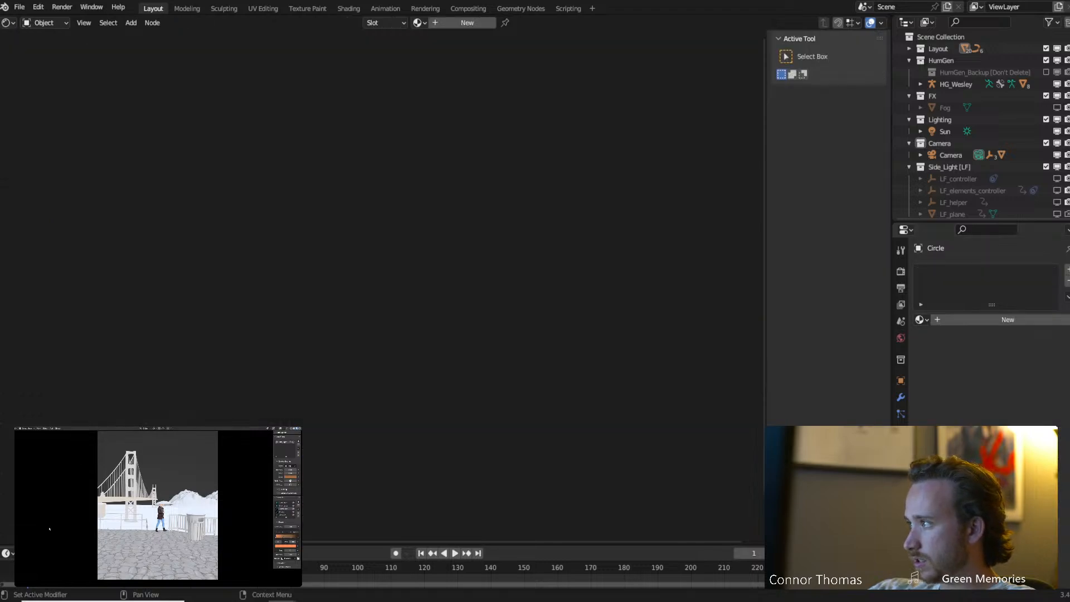
pyautogui.click(971, 319)
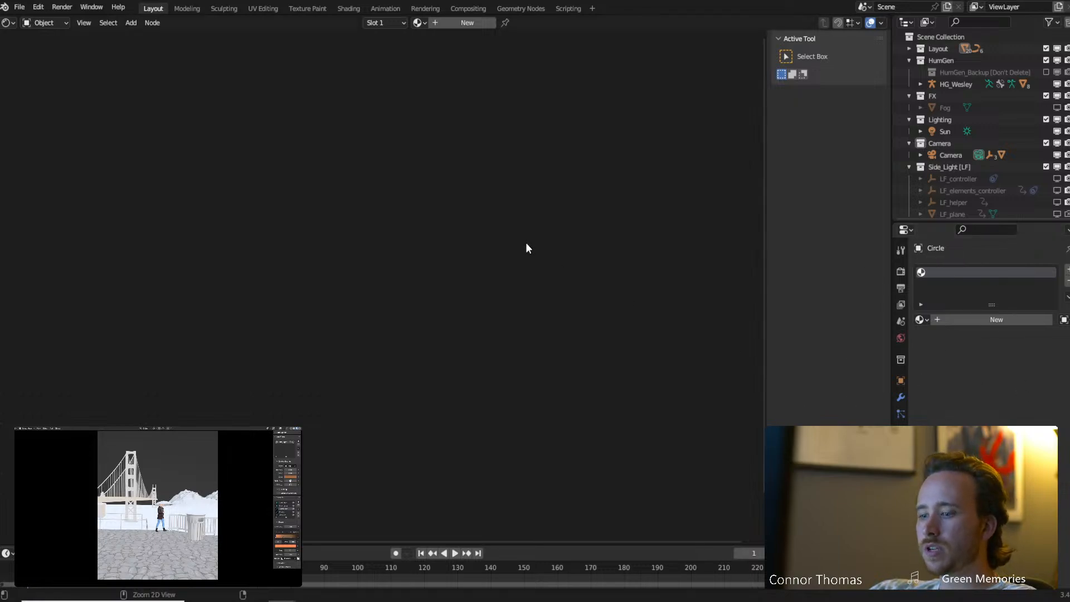
pyautogui.hotkey('ctrl', 's')
# Try again to create a material for the trash can and look through the list of existing materials.
pyautogui.click(971, 320)
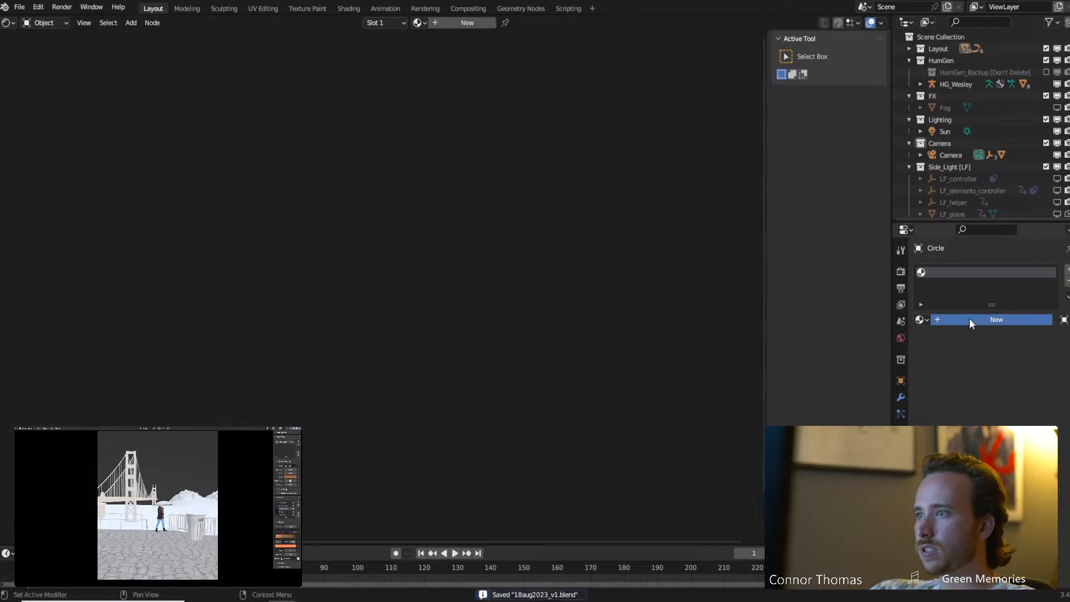
pyautogui.click(922, 319)
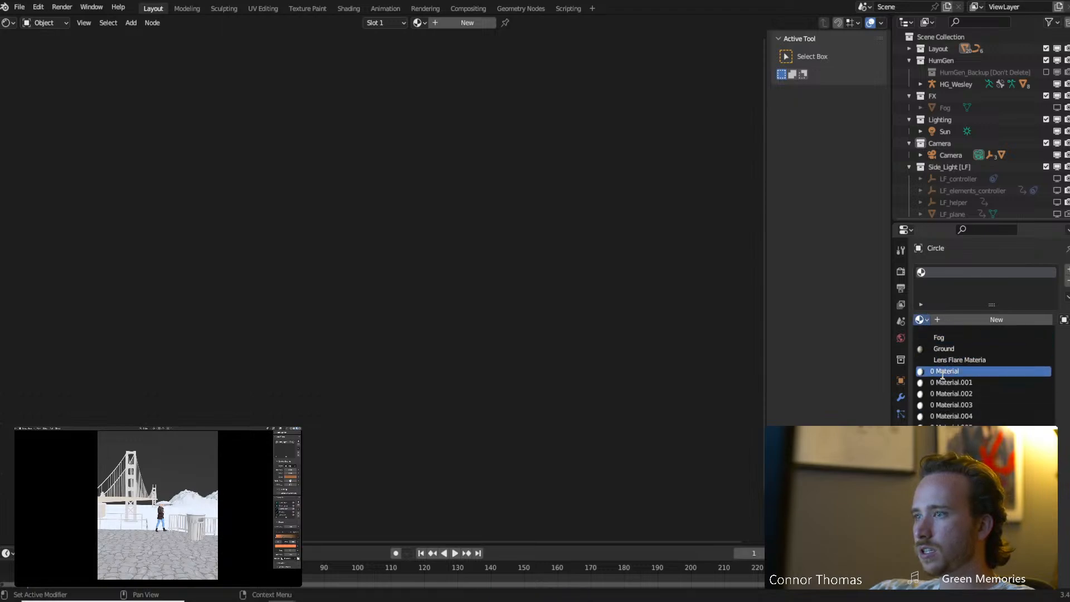
pyautogui.click(937, 316)
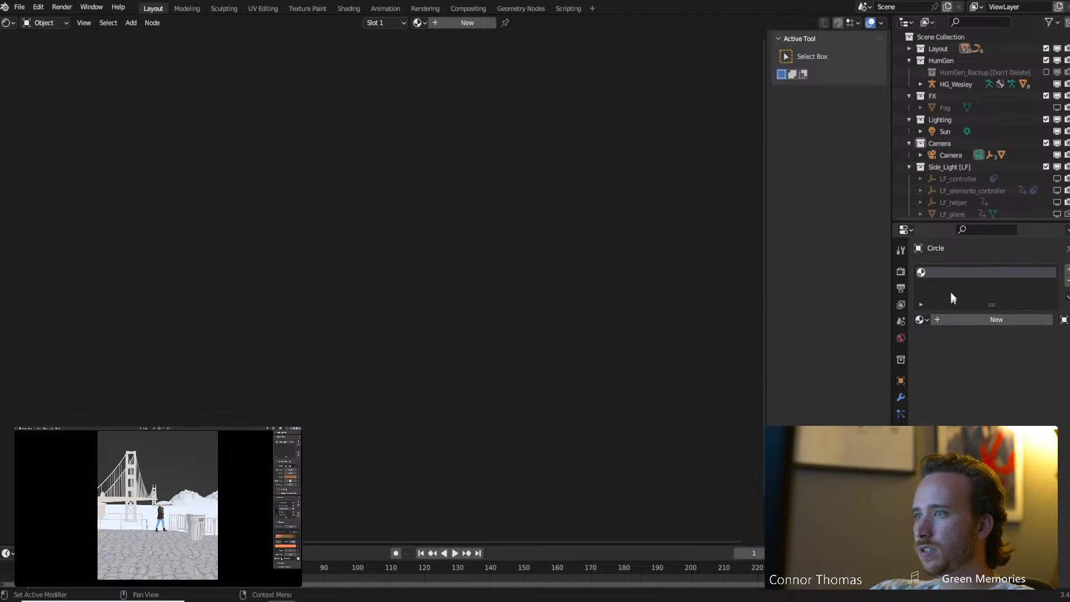
pyautogui.click(901, 338)
pyautogui.click(900, 480)
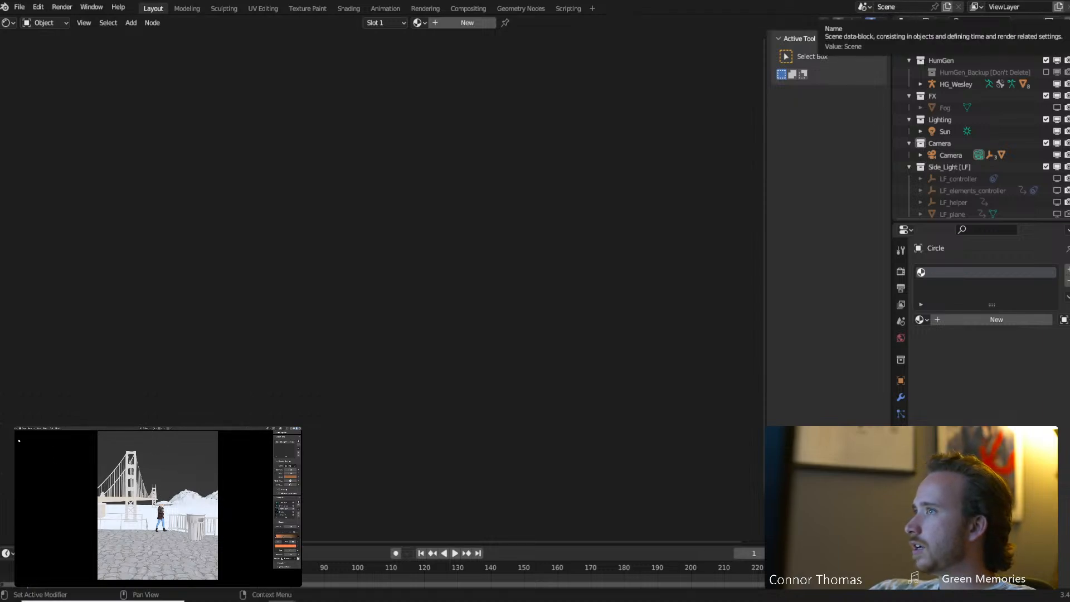
# Close Blender without saving, restart it and reopen the recent file 18aug2023_v1.blend.
pyautogui.click(1066, 1)
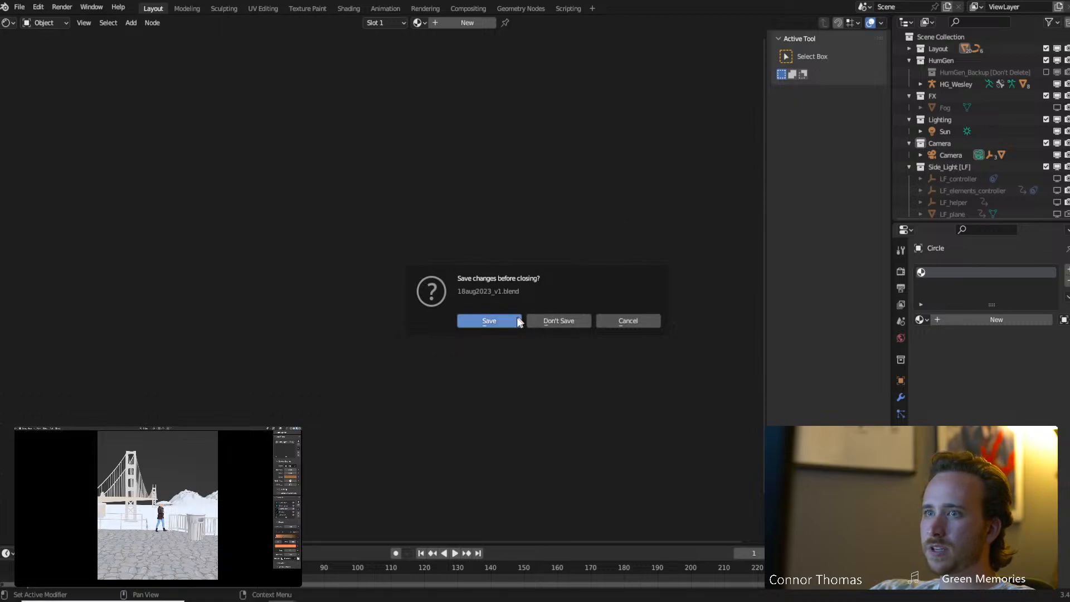
pyautogui.click(540, 320)
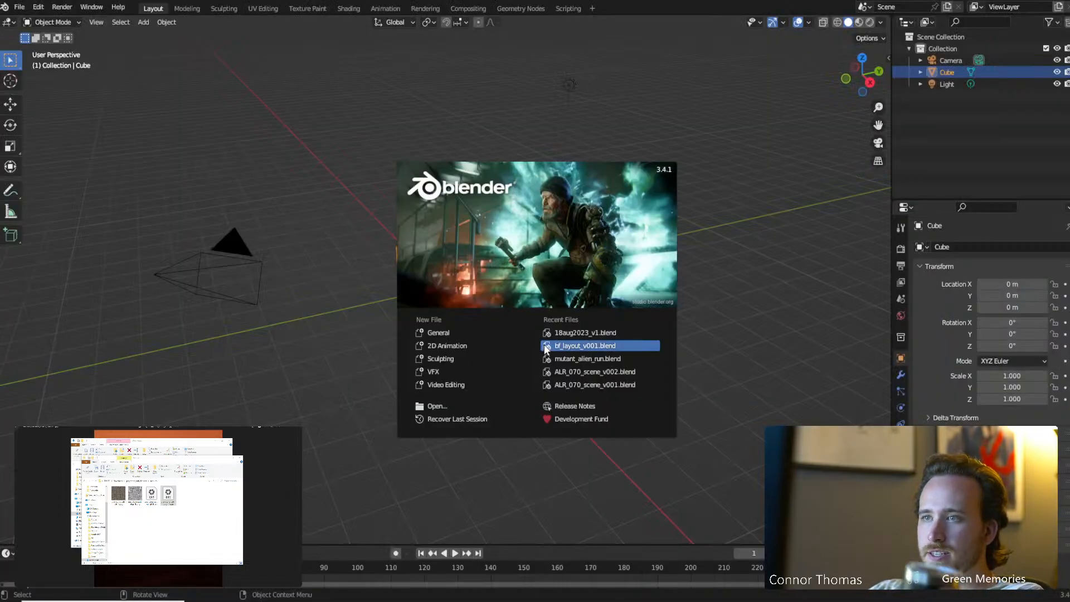
pyautogui.click(563, 333)
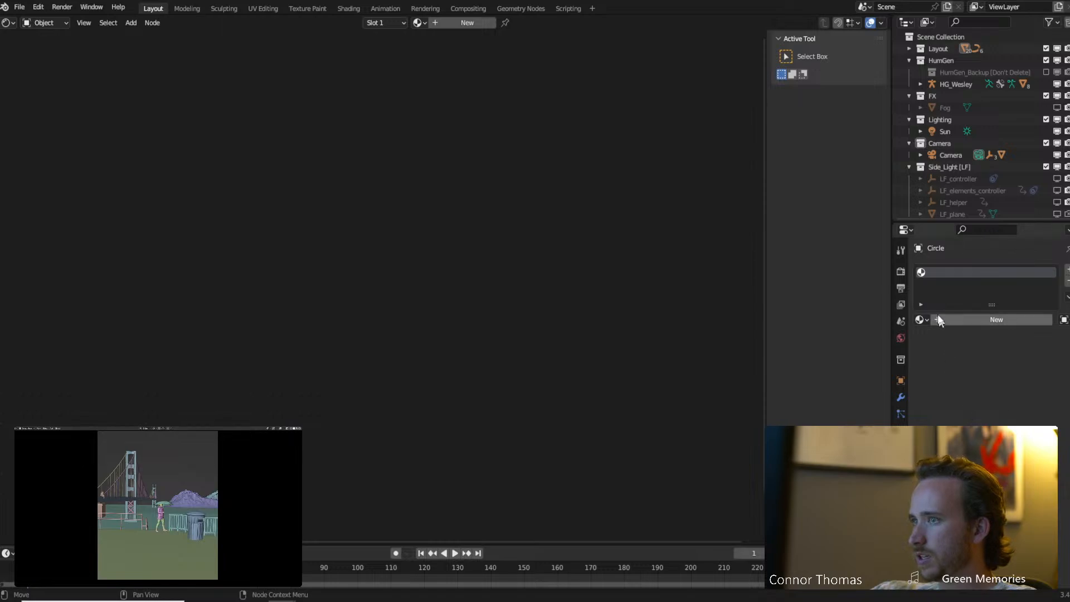
# Remove the trash can's empty material slot and create a new material for the Circle object.
pyautogui.click(921, 320)
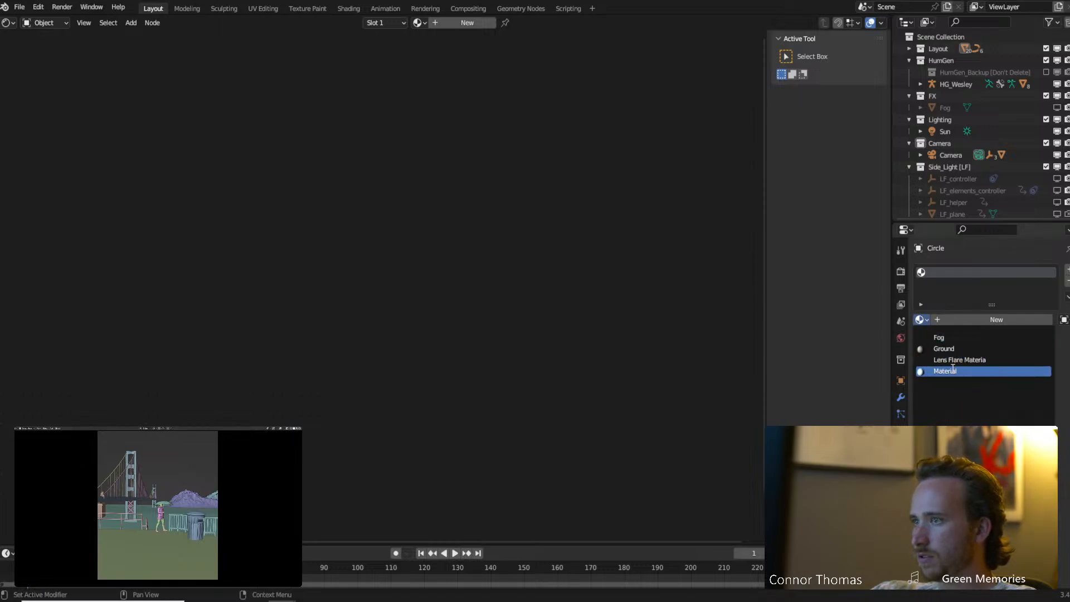
pyautogui.press('Escape')
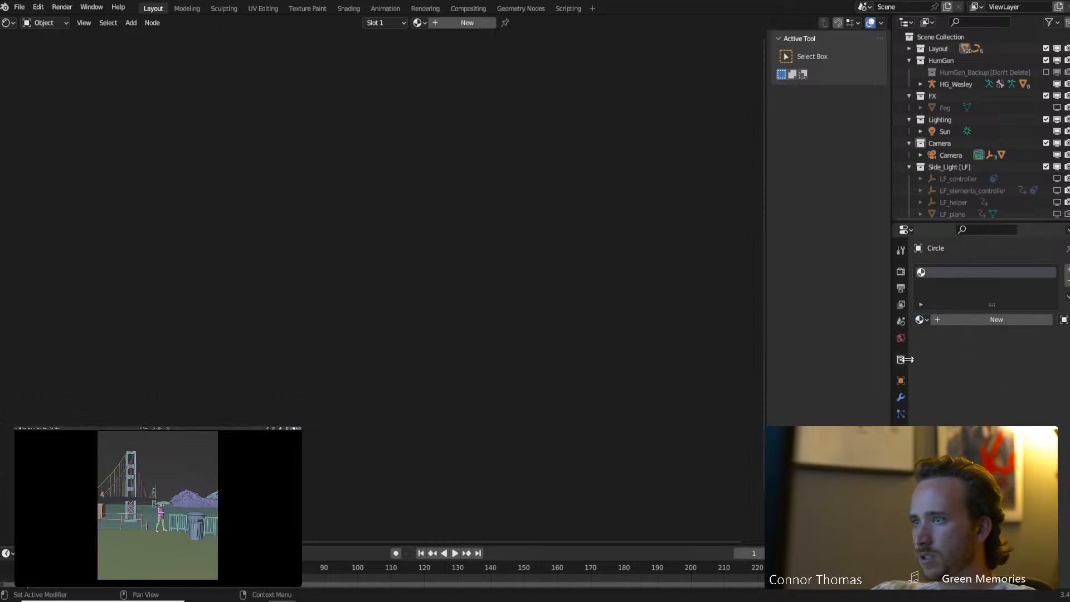
pyautogui.click(901, 381)
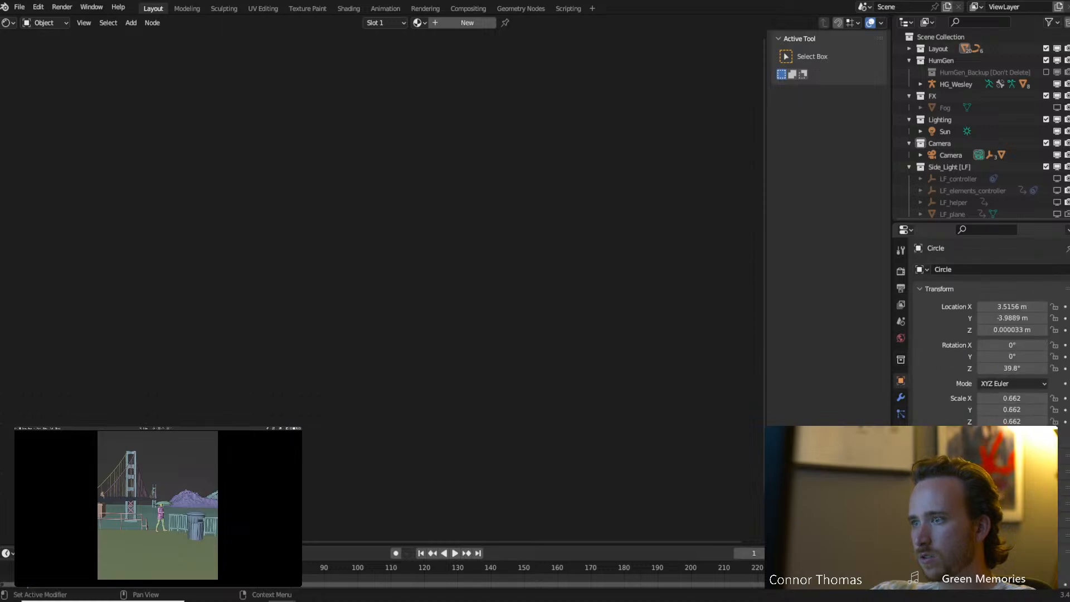
pyautogui.click(901, 480)
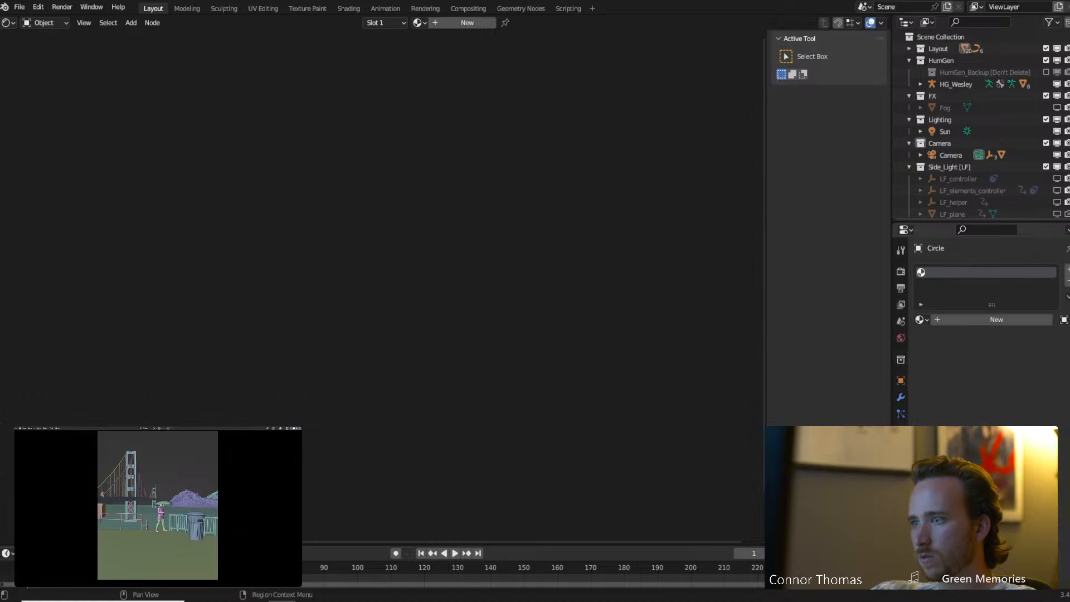
pyautogui.click(1068, 280)
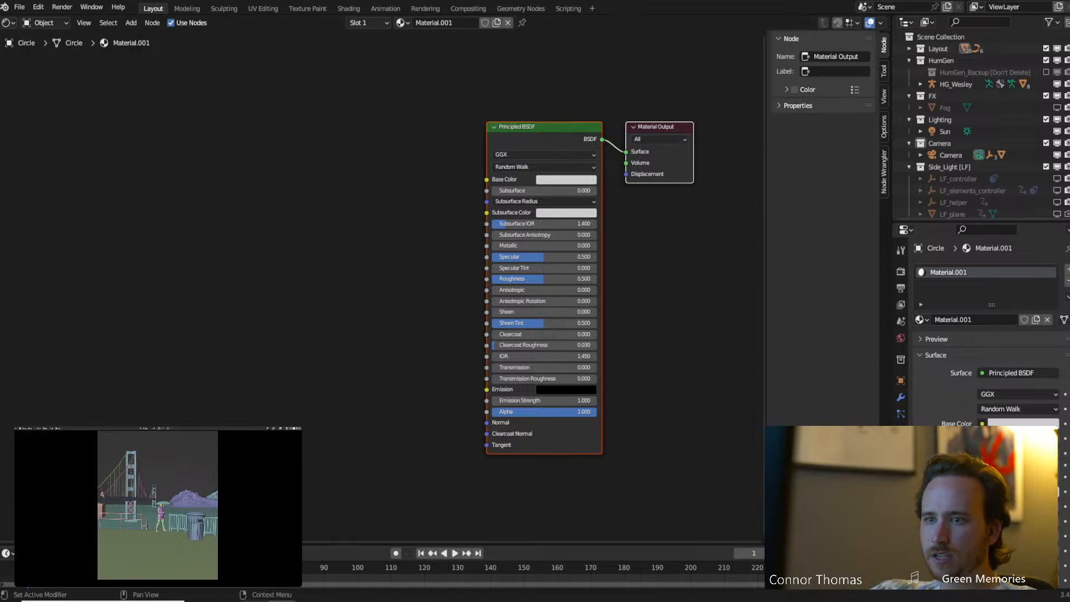
# Switch to File Explorer and open the textures folder of the downloaded green metal rust material.
pyautogui.click(475, 601)
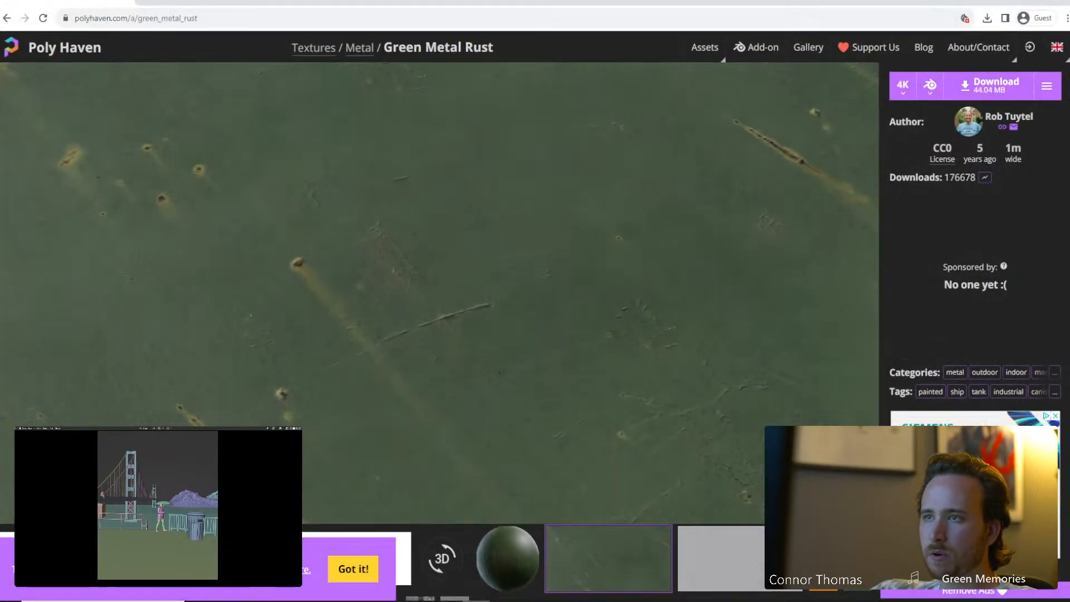
pyautogui.click(475, 601)
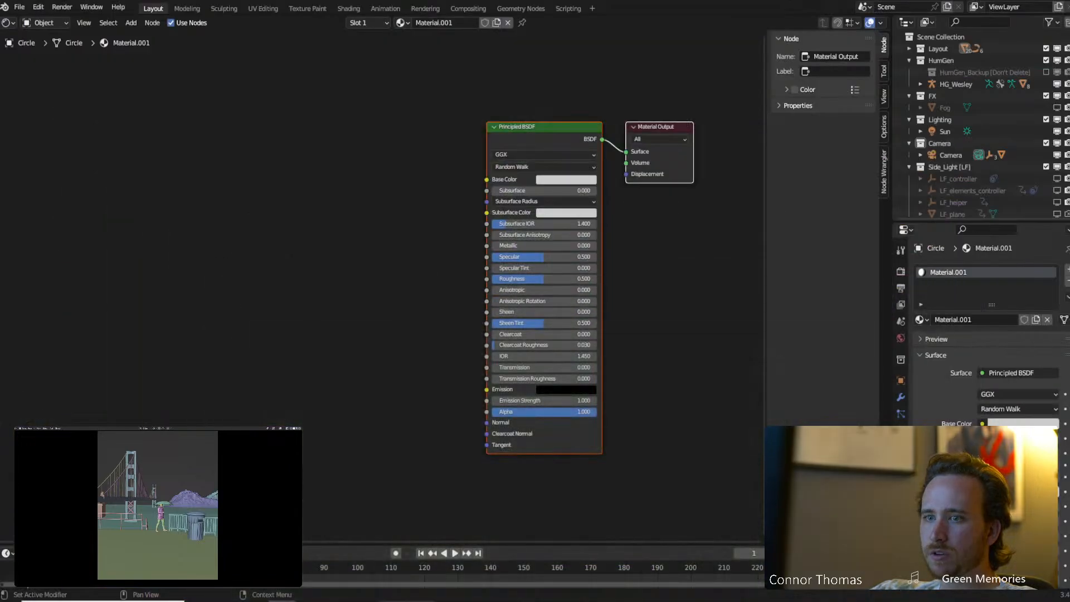
pyautogui.moveTo(277, 600)
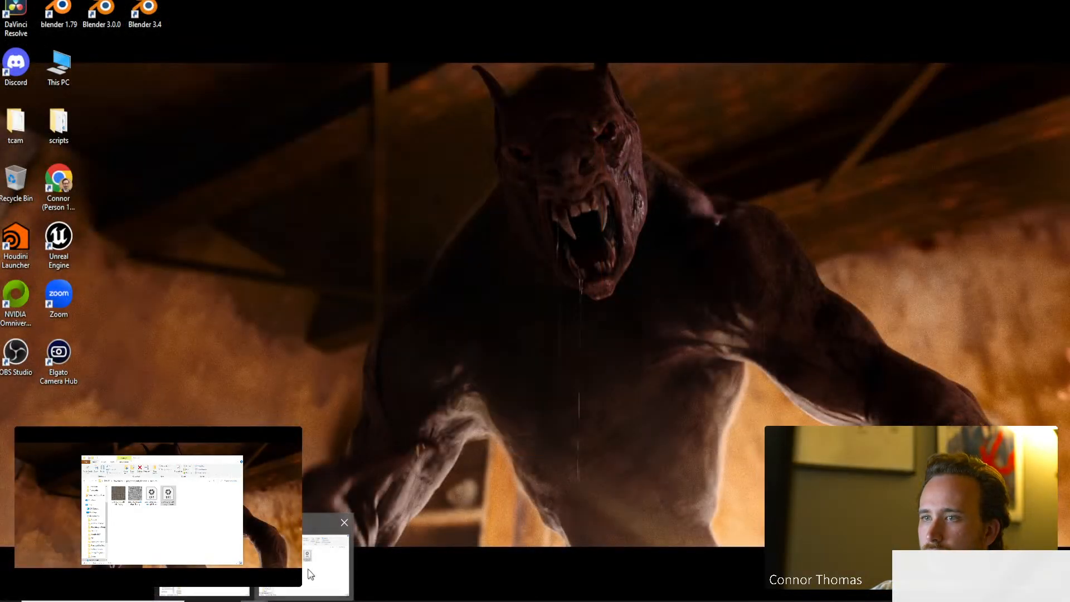
pyautogui.click(310, 573)
pyautogui.click(143, 482)
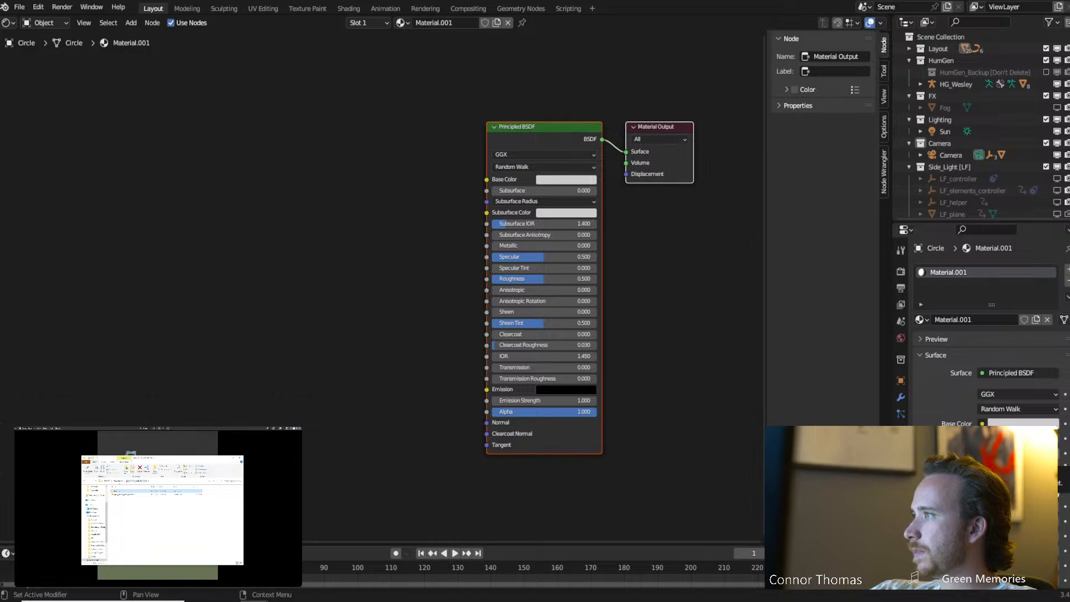
pyautogui.click(118, 482)
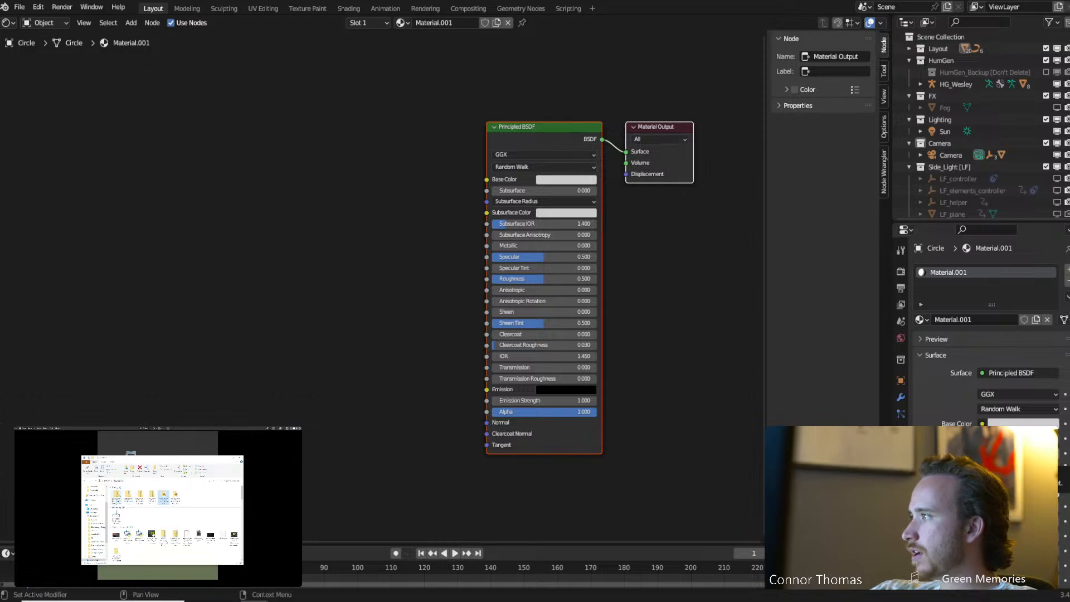
pyautogui.doubleClick(176, 495)
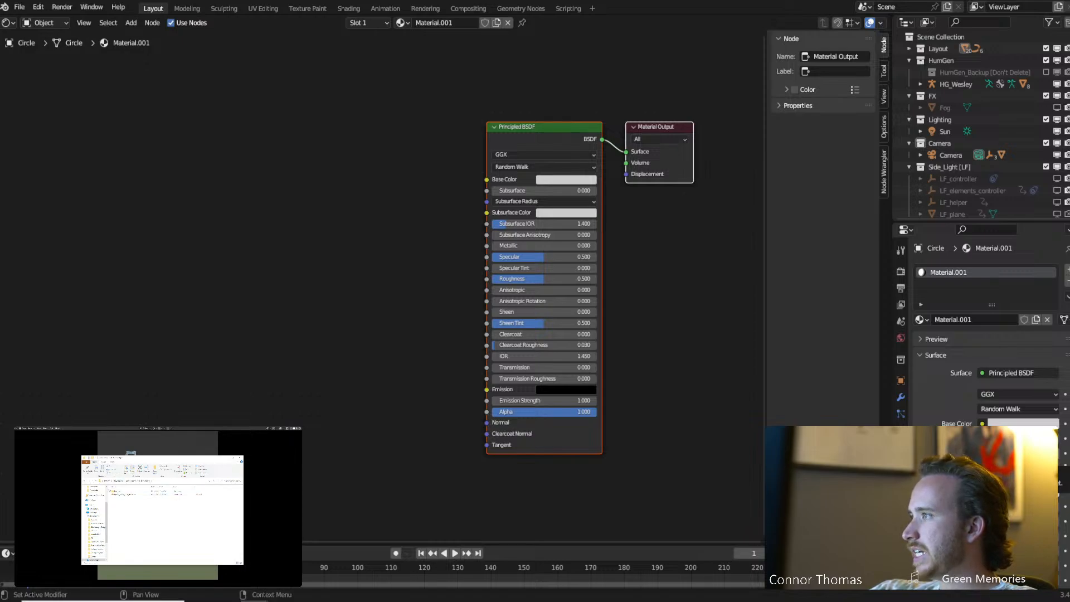
pyautogui.doubleClick(118, 492)
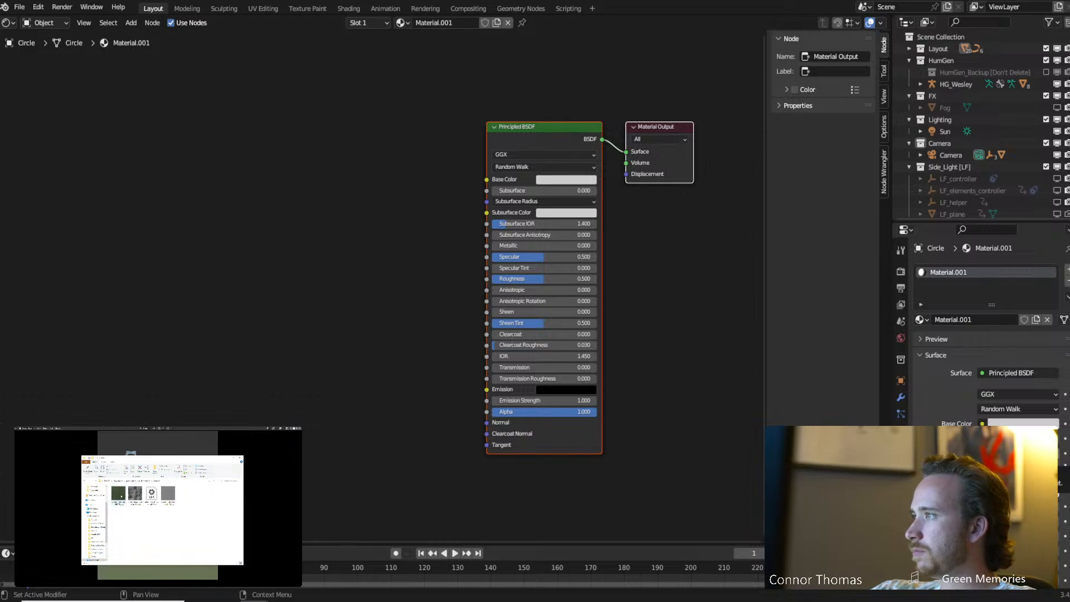
# Bring the green_metal_rust diffuse, displacement, normal and roughness images into the trash can's shader as Image Texture nodes.
pyautogui.moveTo(118, 493); pyautogui.dragTo(250, 142)
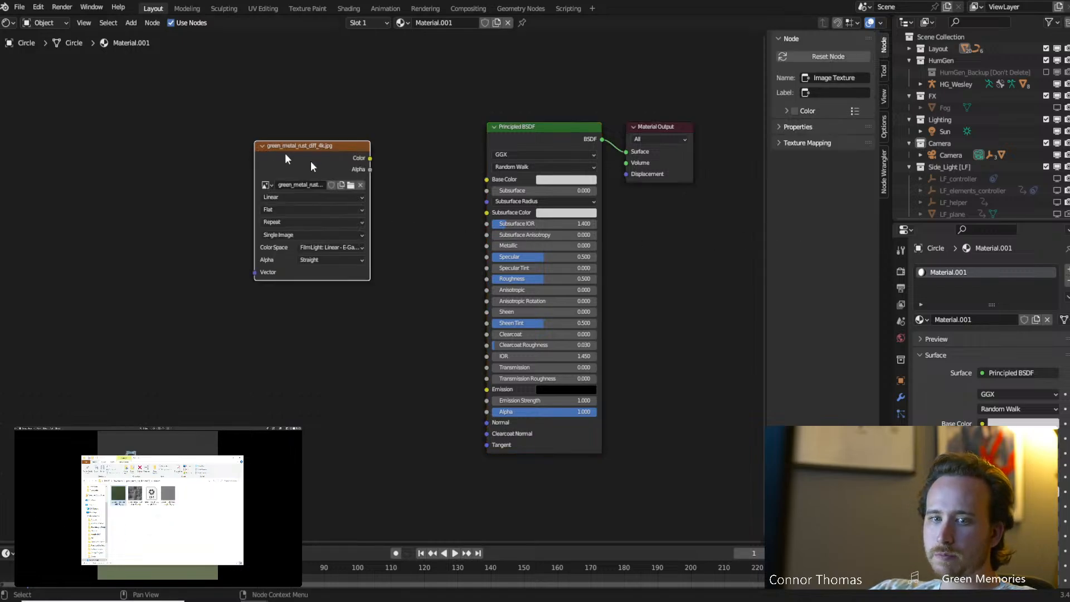
pyautogui.moveTo(135, 493); pyautogui.dragTo(713, 314)
pyautogui.moveTo(153, 496); pyautogui.dragTo(251, 358)
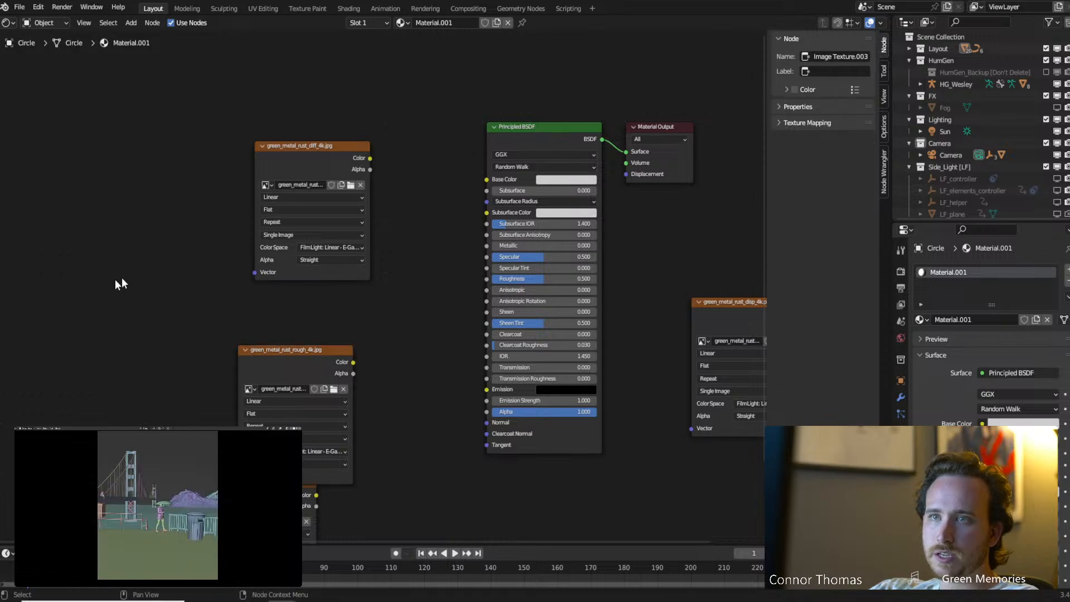
# Preview the diffuse, normal and roughness textures in turn on the trash can, ending on green_metal_rust_diff_4k.jpg.
pyautogui.click(330, 150)
pyautogui.keyDown('ctrl'); pyautogui.keyDown('shift'); pyautogui.click(334, 149); pyautogui.keyUp('shift'); pyautogui.keyUp('ctrl')
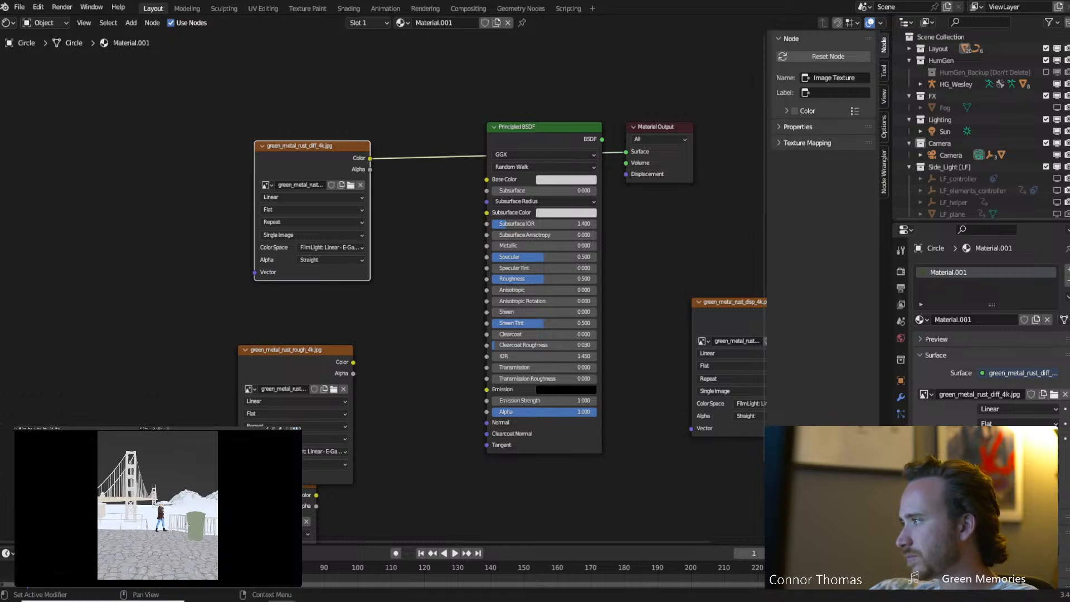
pyautogui.moveTo(329, 387); pyautogui.dragTo(351, 312, button='middle')
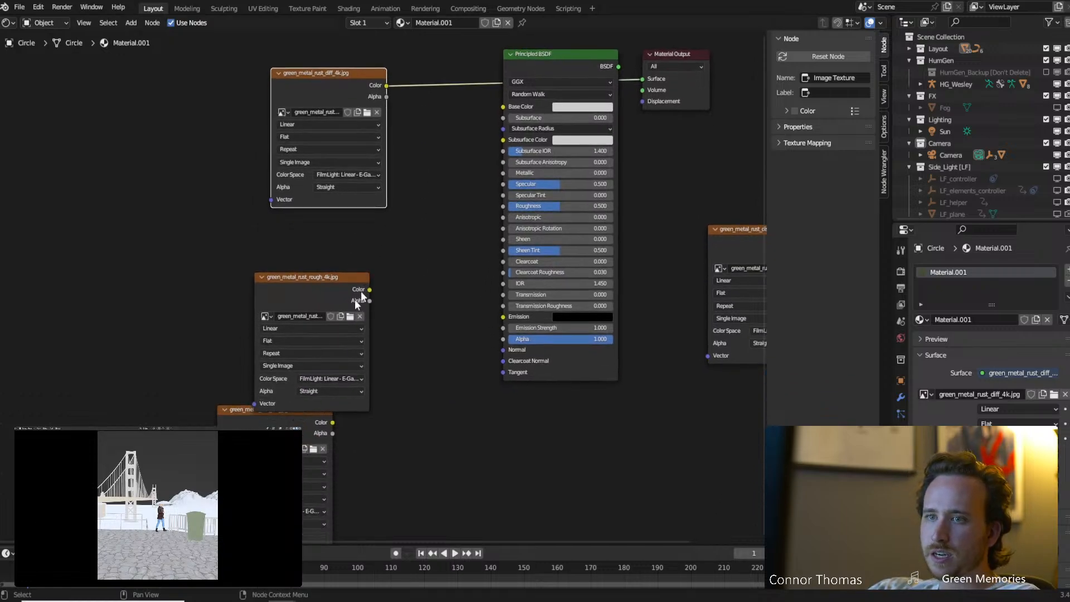
pyautogui.keyDown('ctrl'); pyautogui.keyDown('shift'); pyautogui.click(240, 413); pyautogui.keyUp('shift'); pyautogui.keyUp('ctrl')
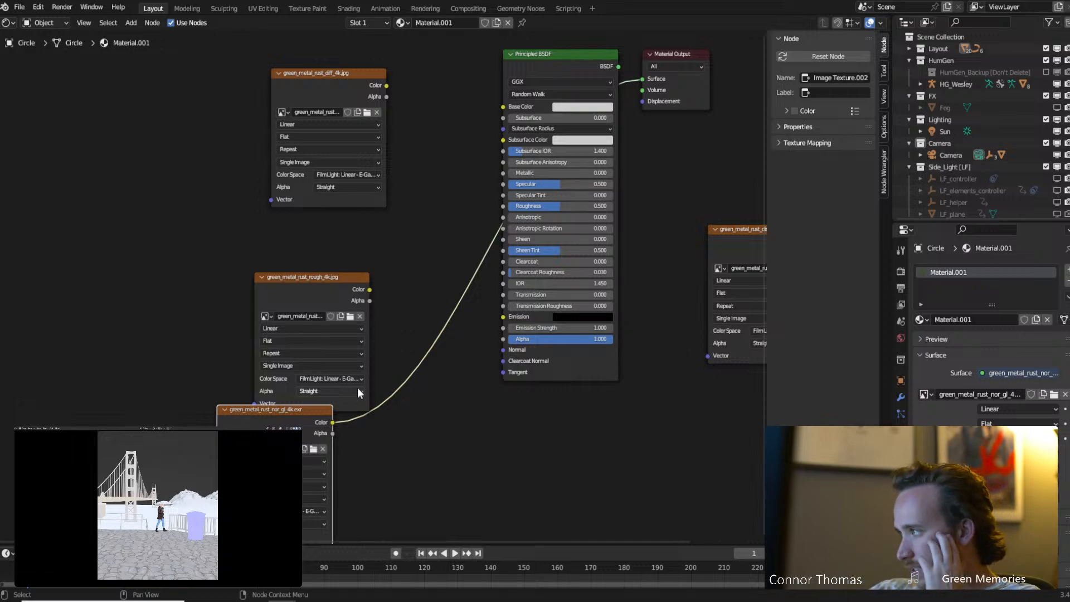
pyautogui.keyDown('ctrl'); pyautogui.keyDown('shift'); pyautogui.click(326, 282); pyautogui.keyUp('shift'); pyautogui.keyUp('ctrl')
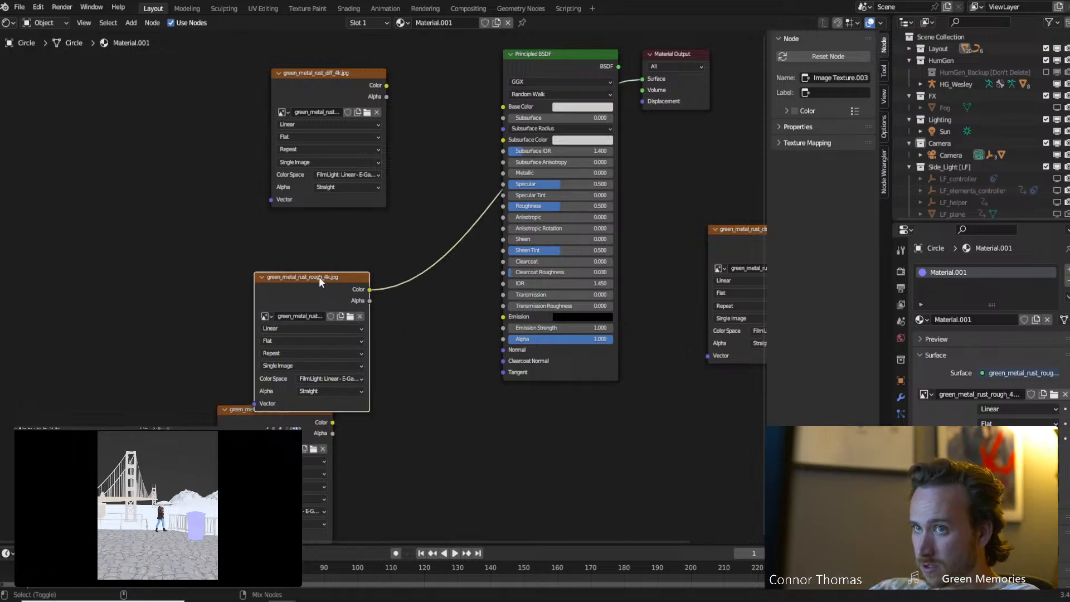
pyautogui.keyDown('ctrl'); pyautogui.keyDown('shift'); pyautogui.click(307, 76); pyautogui.keyUp('shift'); pyautogui.keyUp('ctrl')
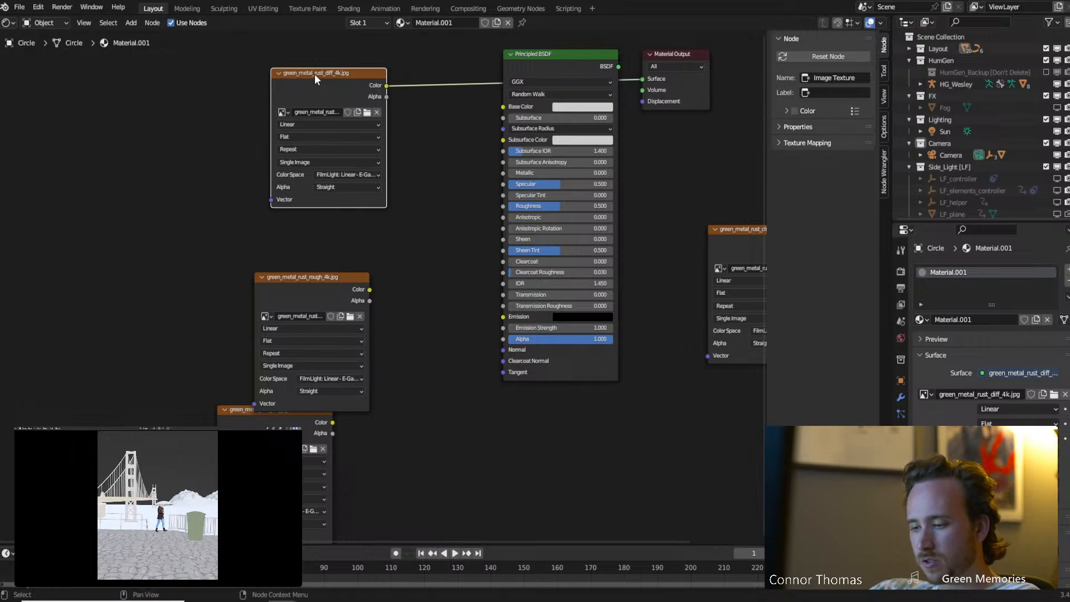
# Add Texture Coordinate and Mapping nodes to the trash can's diffuse texture and space them away from the image nodes.
pyautogui.hotkey('ctrl', 't')
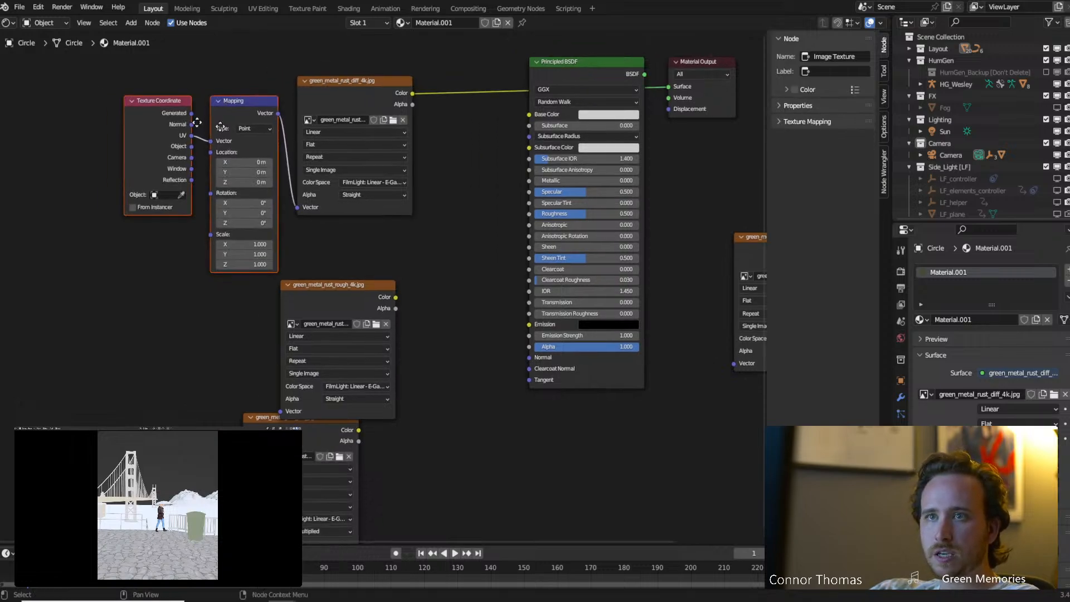
pyautogui.moveTo(220, 127); pyautogui.dragTo(325, 138, button='middle')
pyautogui.moveTo(197, 68); pyautogui.dragTo(352, 166)
pyautogui.moveTo(349, 111); pyautogui.dragTo(244, 104)
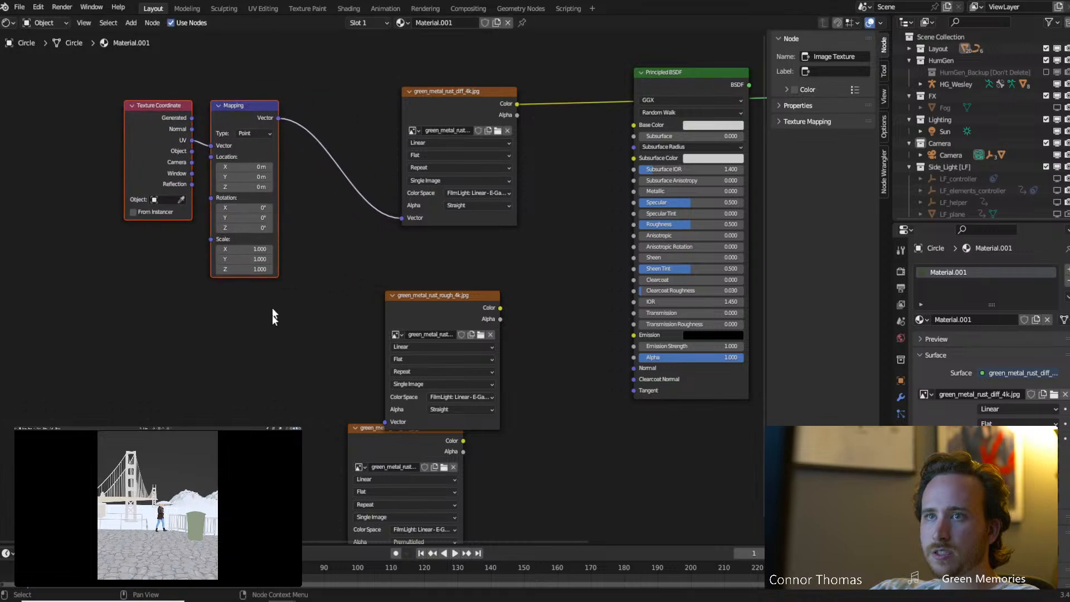
# Add a Math node set to Add, feed its output into the Mapping scale, and set its first value to 27.500.
pyautogui.click(262, 362)
pyautogui.hotkey('shift', 'a')
pyautogui.click(163, 330)
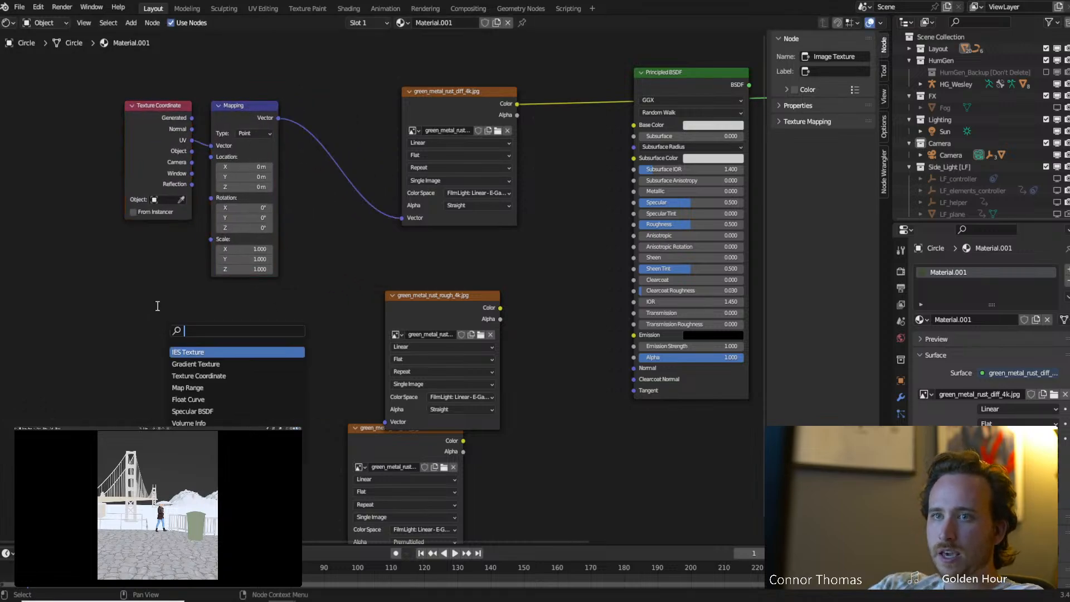
pyautogui.write('add')
pyautogui.press('Return')
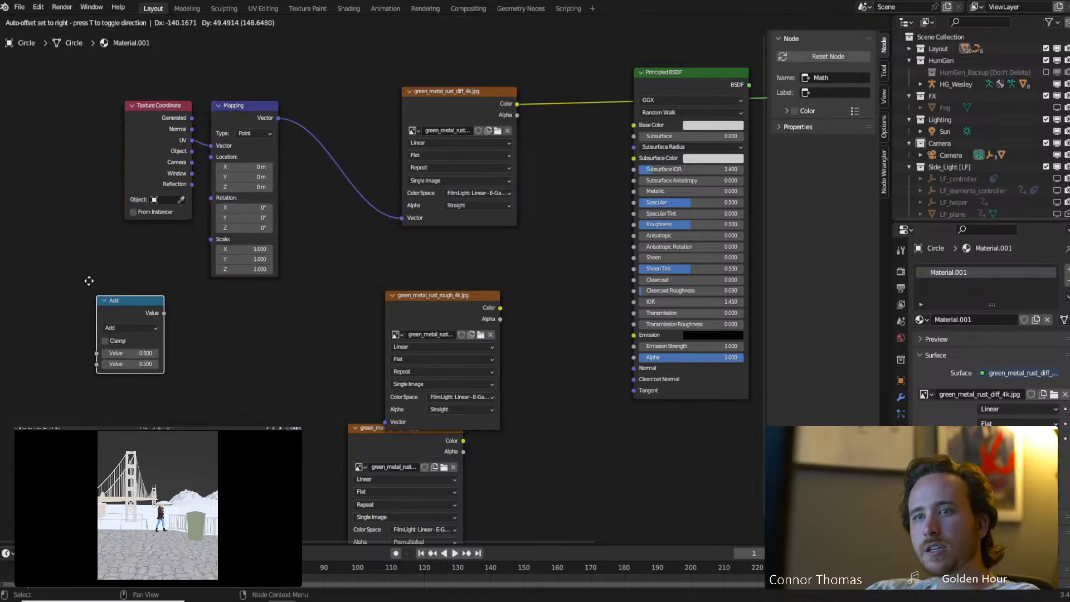
pyautogui.click(98, 272)
pyautogui.moveTo(157, 344); pyautogui.dragTo(168, 344)
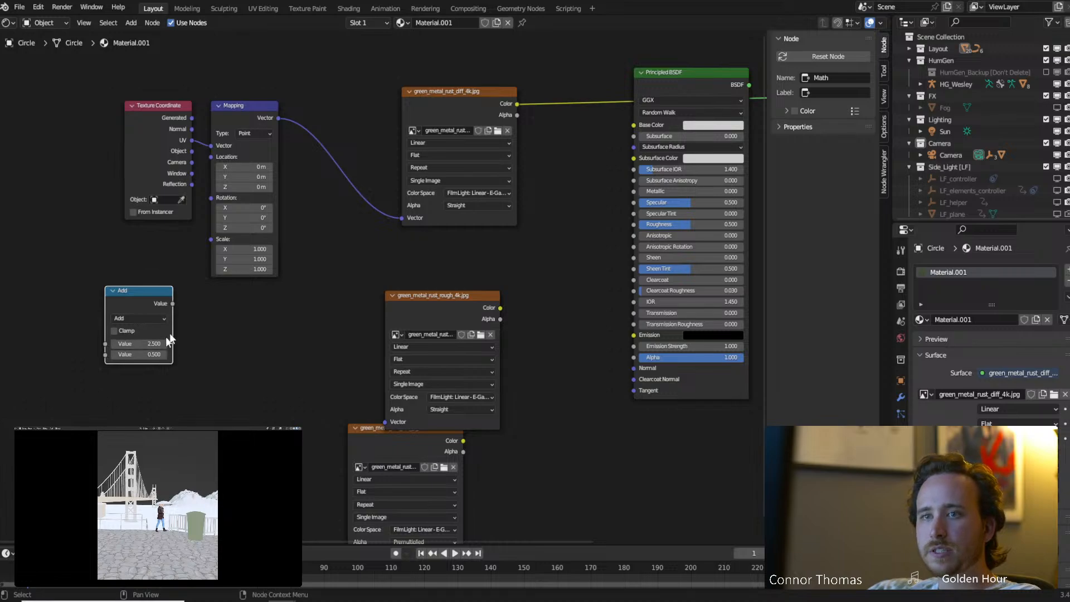
pyautogui.moveTo(175, 302); pyautogui.dragTo(213, 239)
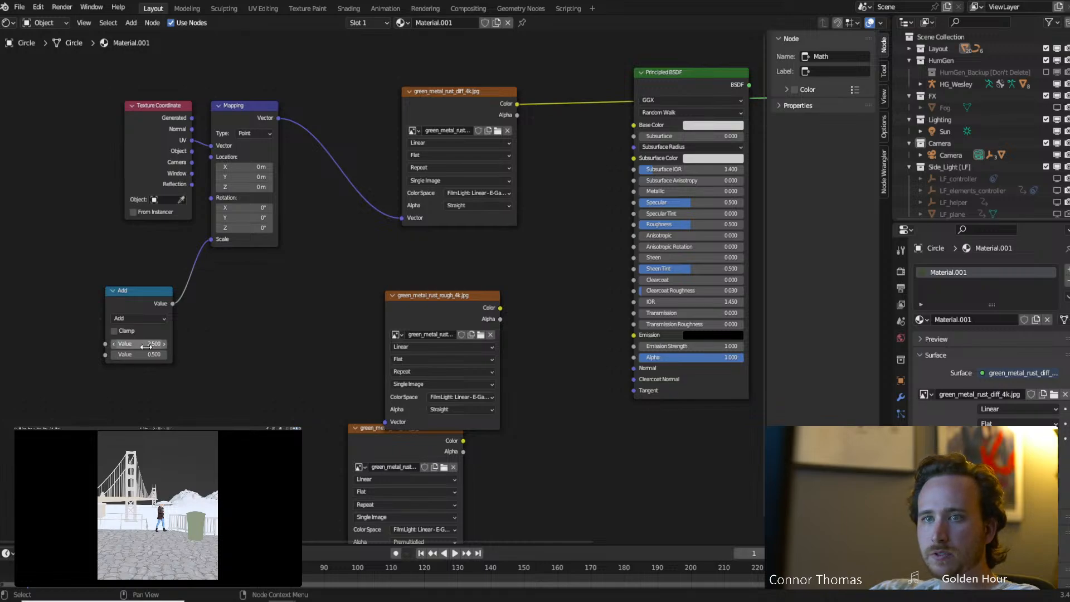
pyautogui.moveTo(146, 346); pyautogui.dragTo(176, 347)
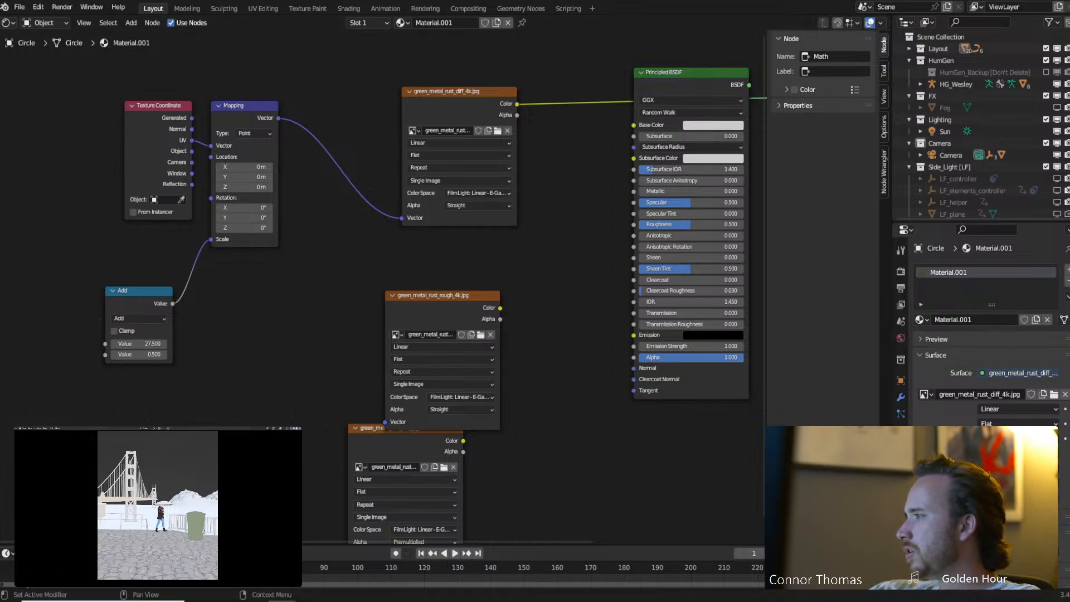
# UV-unwrap the entire trash can mesh.
pyautogui.press('Tab')
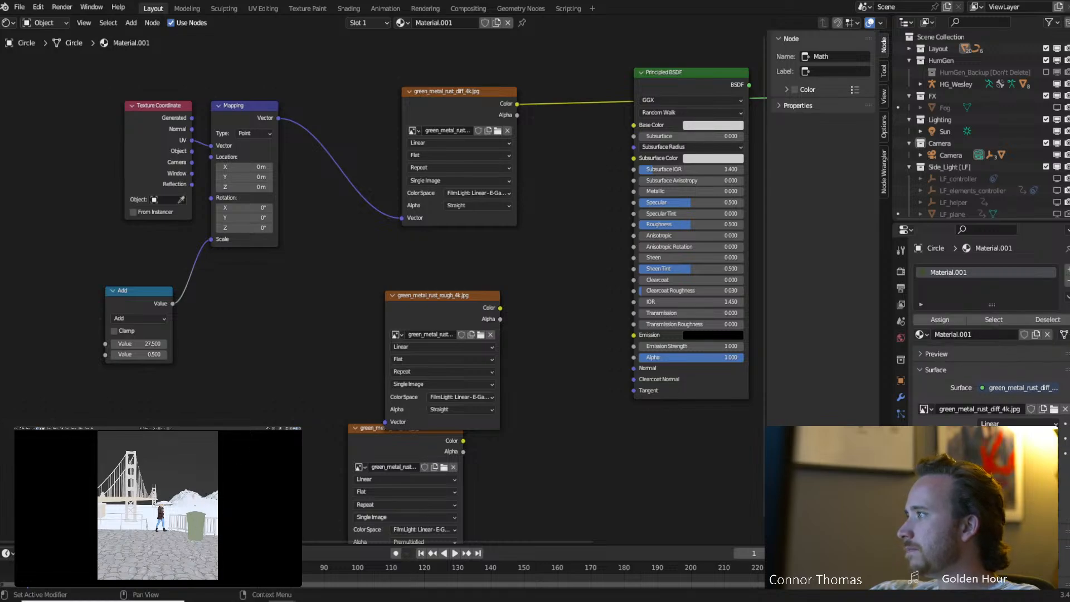
pyautogui.press('a')
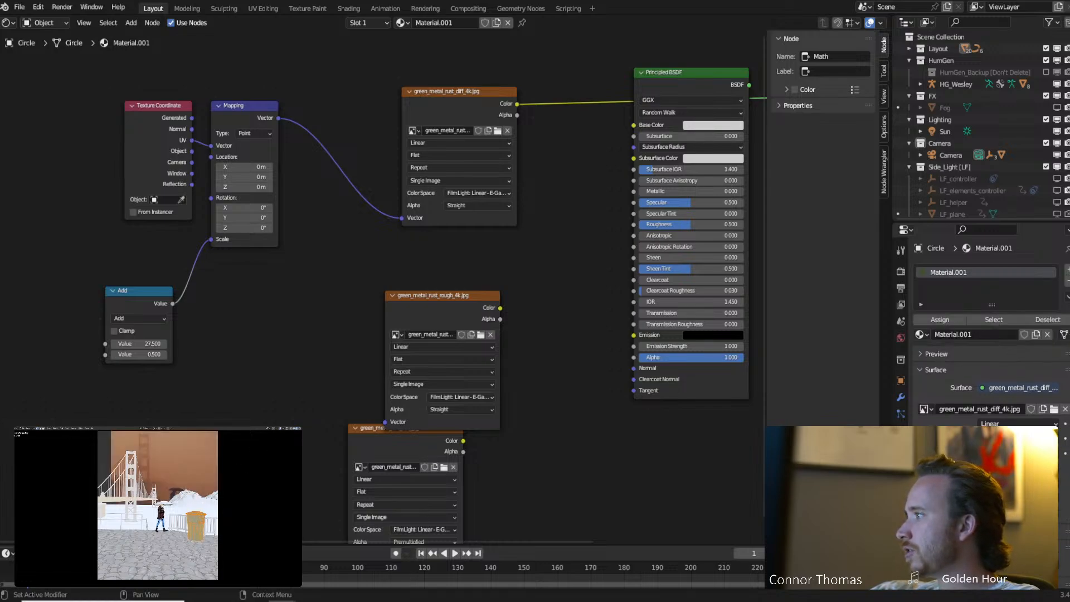
pyautogui.press('u')
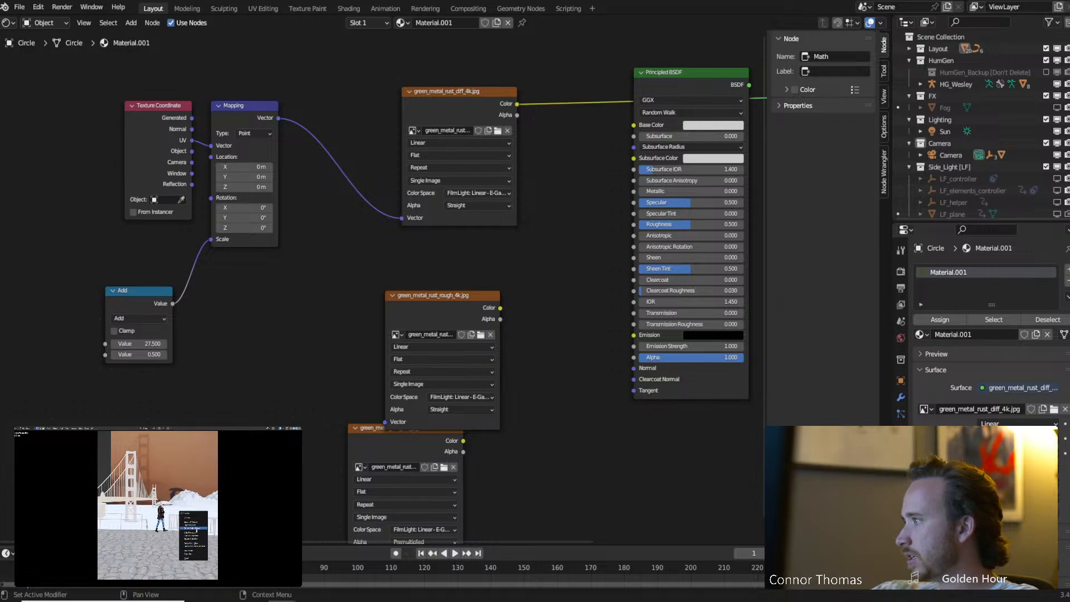
pyautogui.click(199, 541)
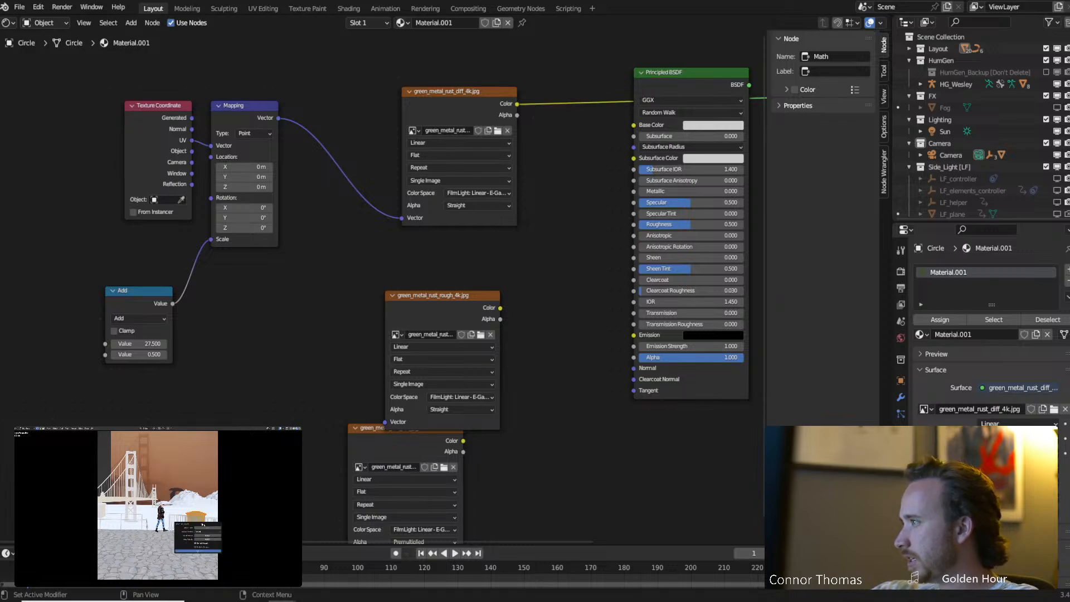
pyautogui.press('Tab')
pyautogui.press('Tab')
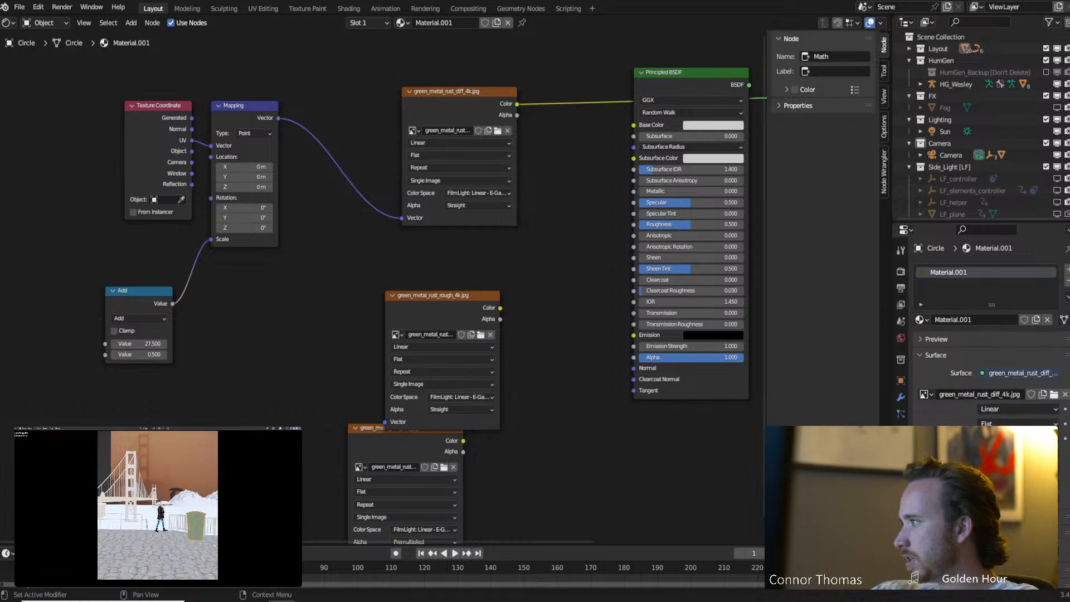
# Set the first value of the Add node driving the trash can's texture scale to 6.000.
pyautogui.scroll(2, 213, 539)
pyautogui.keyDown('shift'); pyautogui.moveTo(233, 549); pyautogui.dragTo(188, 506, button='middle'); pyautogui.keyUp('shift')
pyautogui.scroll(4, 191, 535)
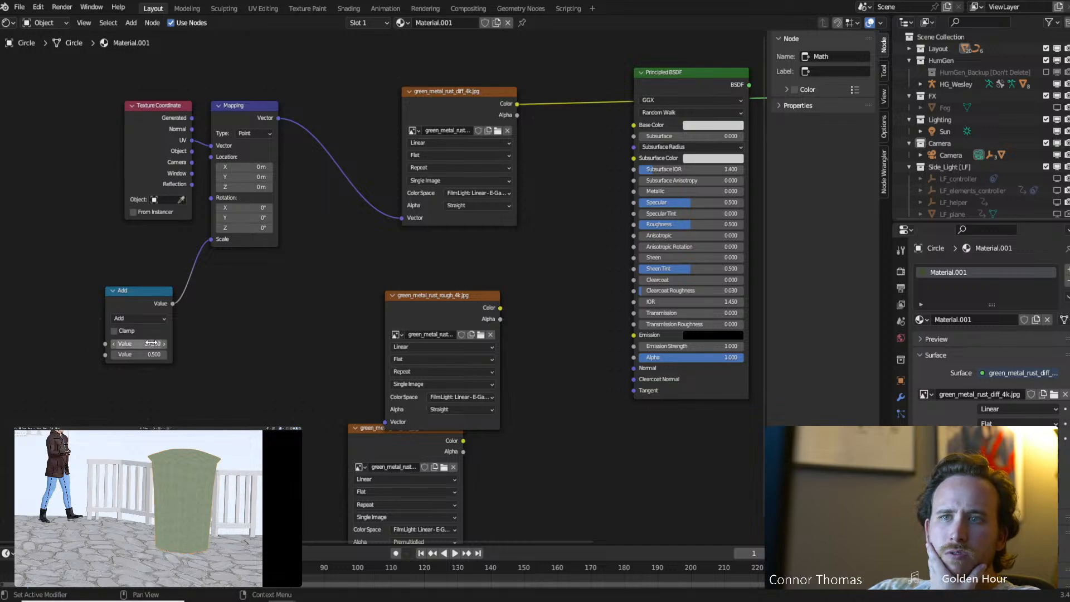
pyautogui.moveTo(143, 344); pyautogui.dragTo(123, 344)
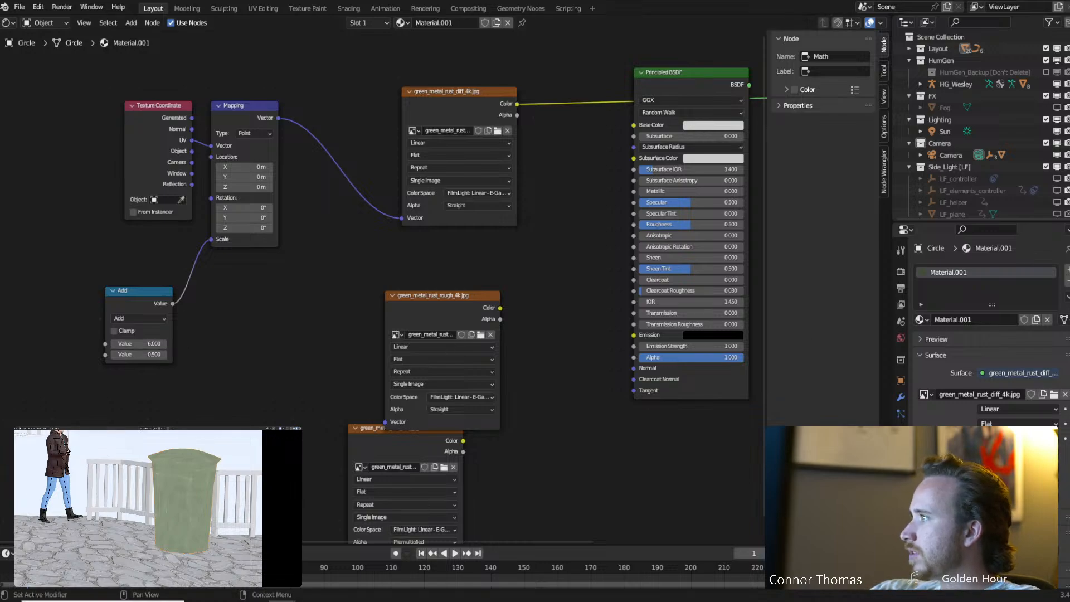
# Try another UV mapping method on the entire trash can mesh.
pyautogui.press('Tab')
pyautogui.rightClick(187, 487)
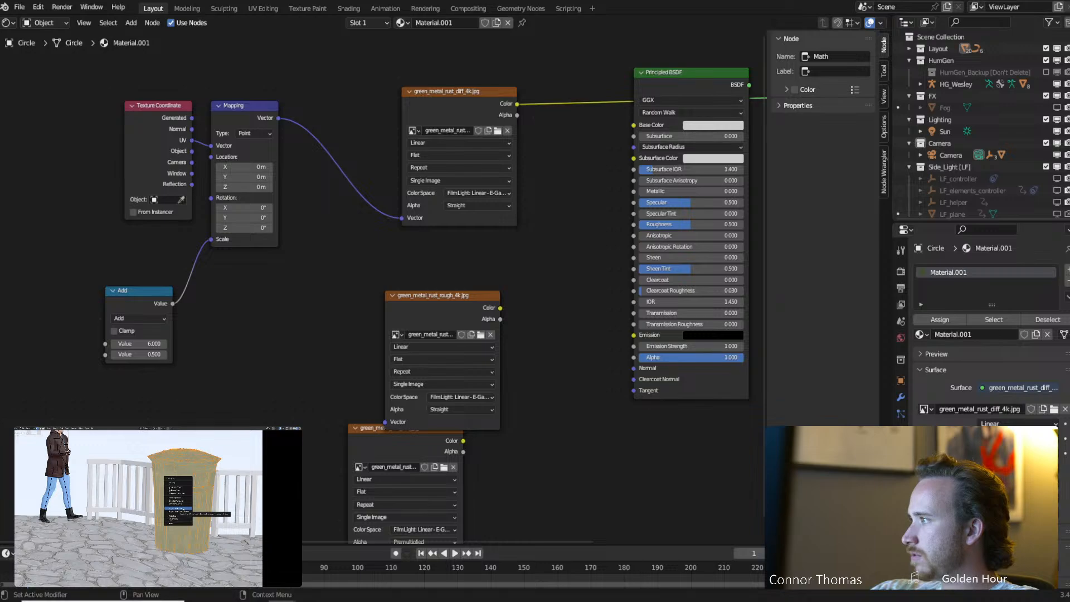
pyautogui.click(183, 509)
pyautogui.press('Tab')
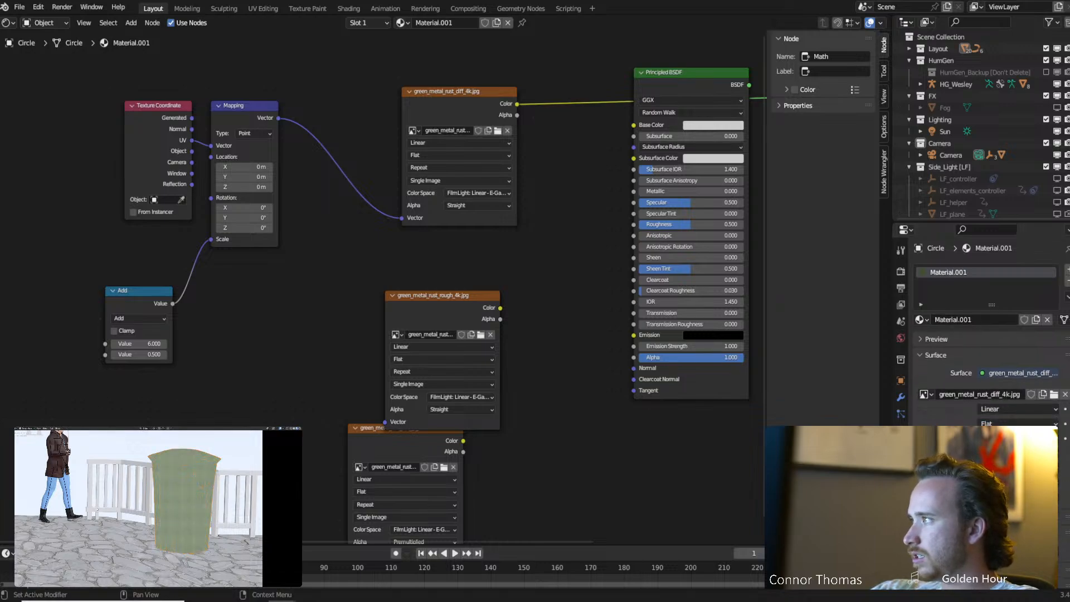
# Redo the trash can's UV mapping with a different method and set the Add node's first value to 0.700.
pyautogui.press('Tab')
pyautogui.press('u')
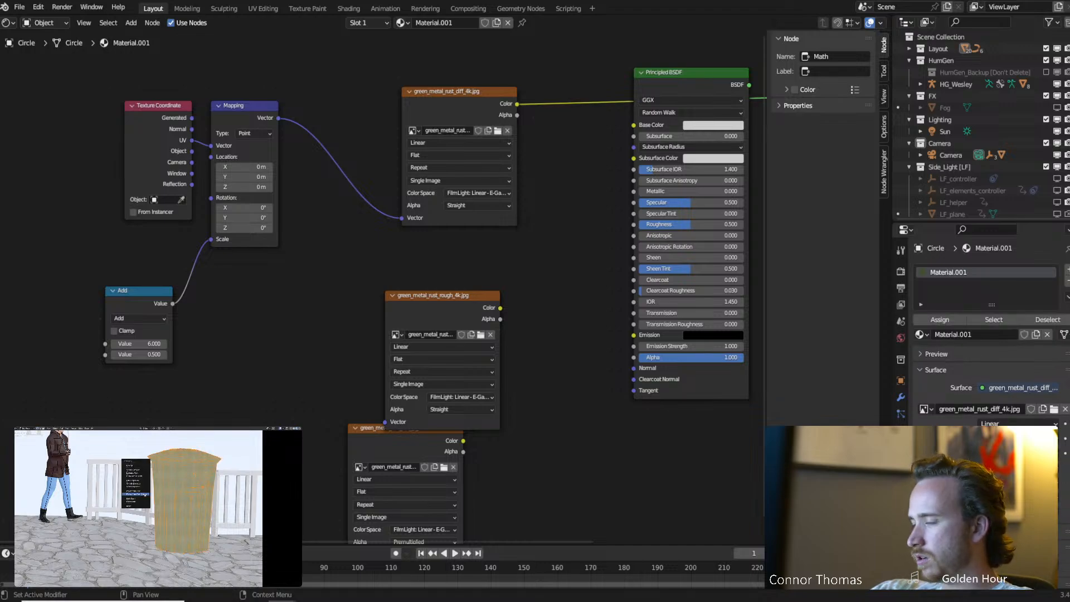
pyautogui.click(137, 482)
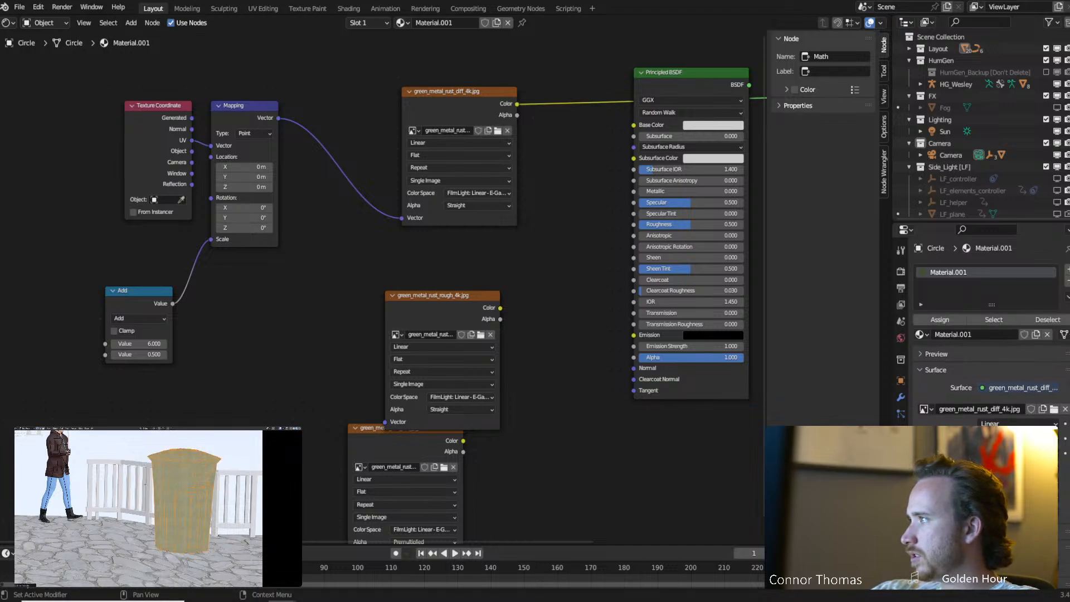
pyautogui.press('Tab')
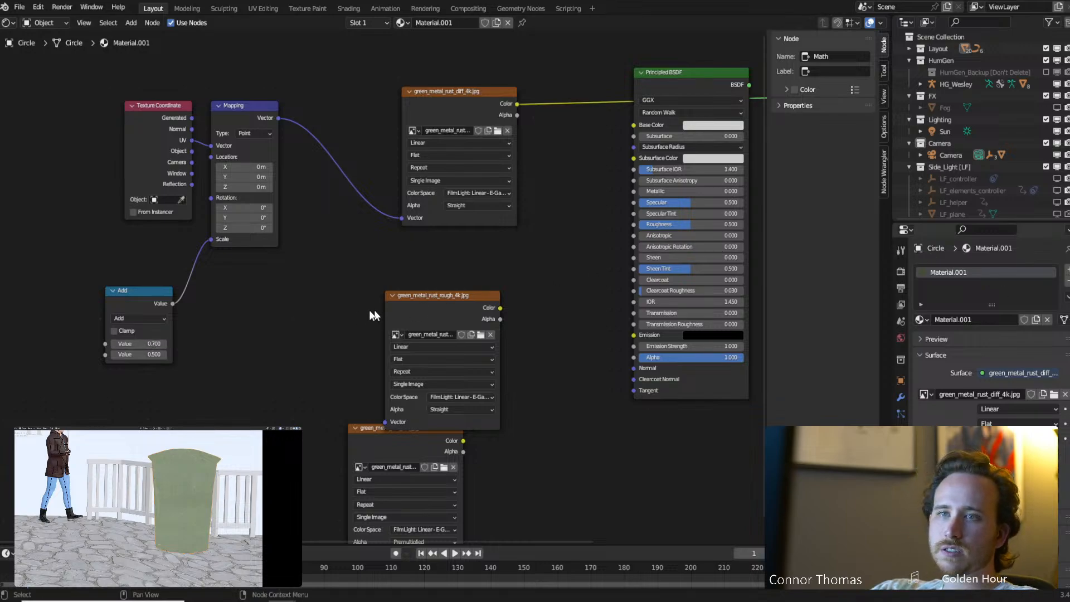
# Reconnect the Principled BSDF to the Material Output and link the diffuse texture's color to Base Color.
pyautogui.moveTo(300, 272); pyautogui.dragTo(211, 305, button='middle')
pyautogui.keyDown('ctrl'); pyautogui.keyDown('shift'); pyautogui.click(618, 105); pyautogui.keyUp('shift'); pyautogui.keyUp('ctrl')
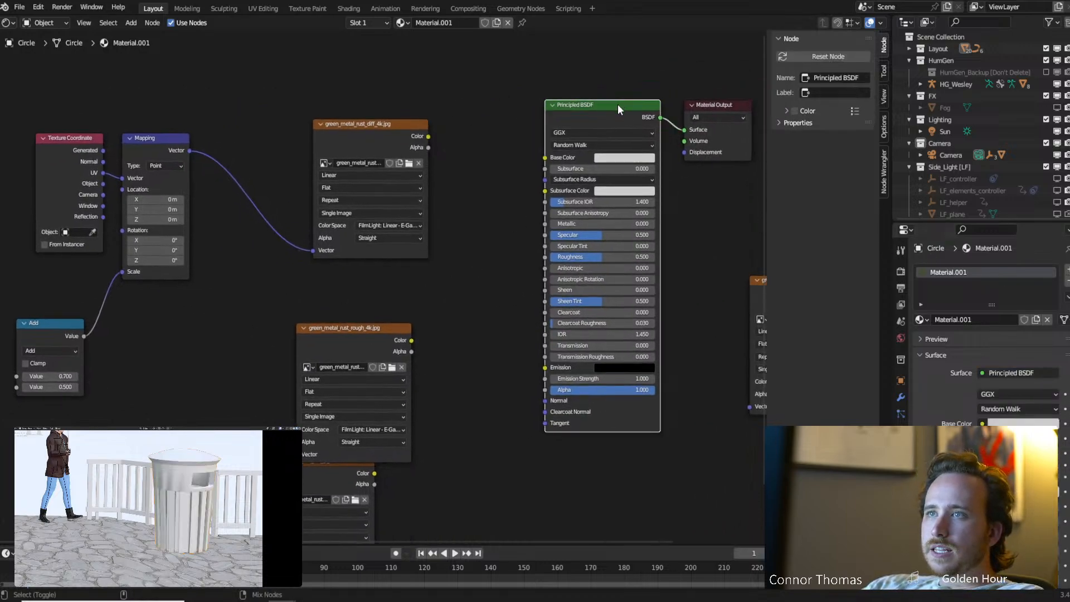
pyautogui.moveTo(428, 136); pyautogui.dragTo(545, 158)
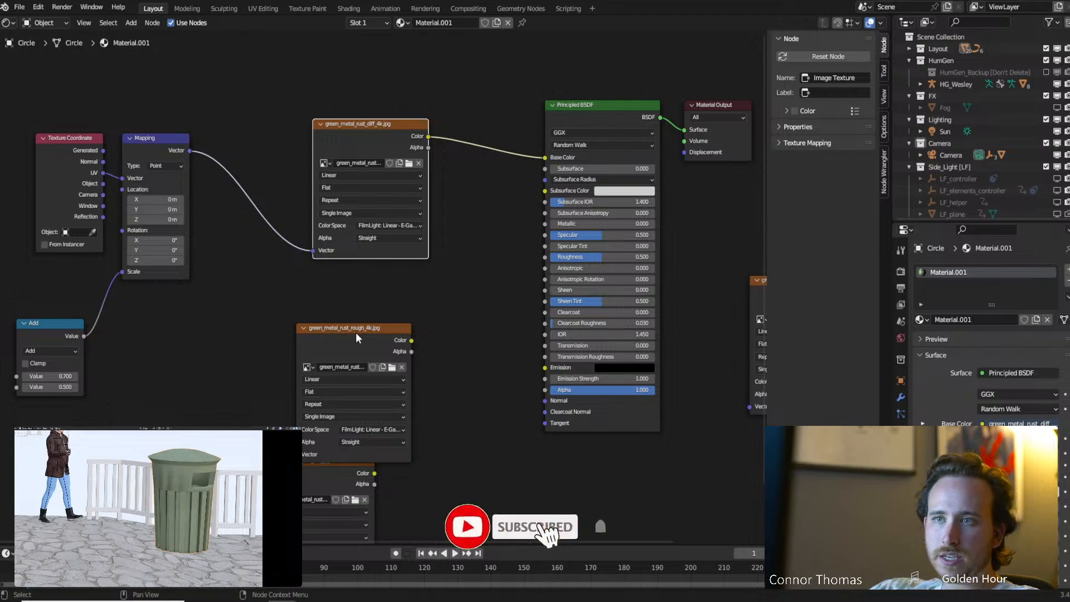
# Space out the roughness and normal texture nodes and connect the Mapping vector to the roughness, normal and displacement textures.
pyautogui.moveTo(355, 329); pyautogui.dragTo(368, 287)
pyautogui.moveTo(307, 414); pyautogui.dragTo(258, 474)
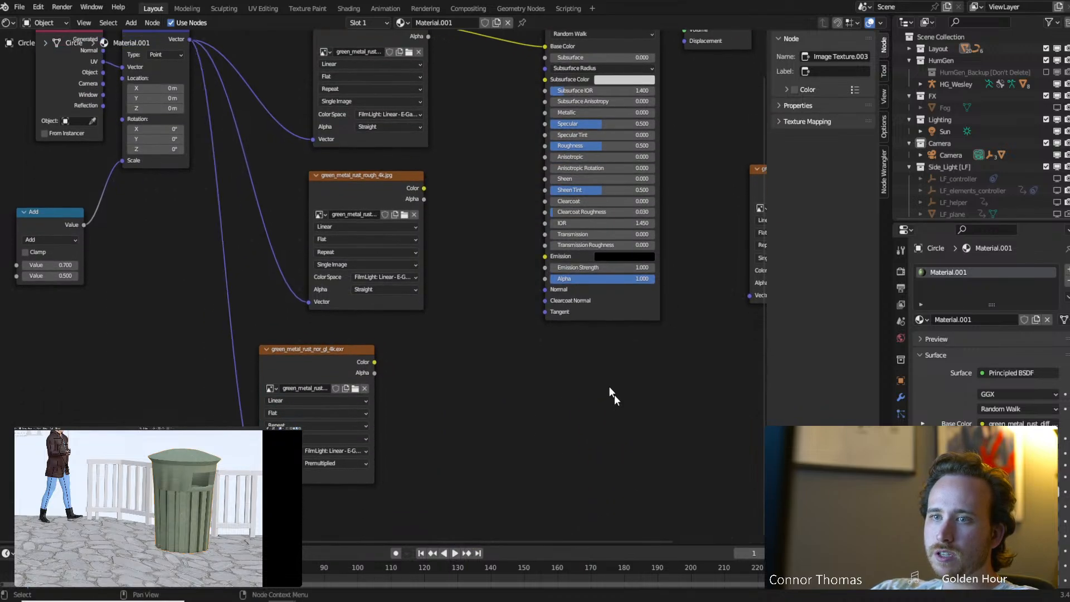
pyautogui.scroll(-4, 627, 424)
pyautogui.moveTo(628, 426); pyautogui.dragTo(509, 424, button='middle')
pyautogui.moveTo(598, 328); pyautogui.dragTo(188, 141)
# Move the trash can's Material Output node farther from the Principled BSDF, beyond the displacement texture.
pyautogui.moveTo(574, 70); pyautogui.dragTo(618, 140)
pyautogui.moveTo(582, 109); pyautogui.dragTo(720, 108)
pyautogui.click(681, 241)
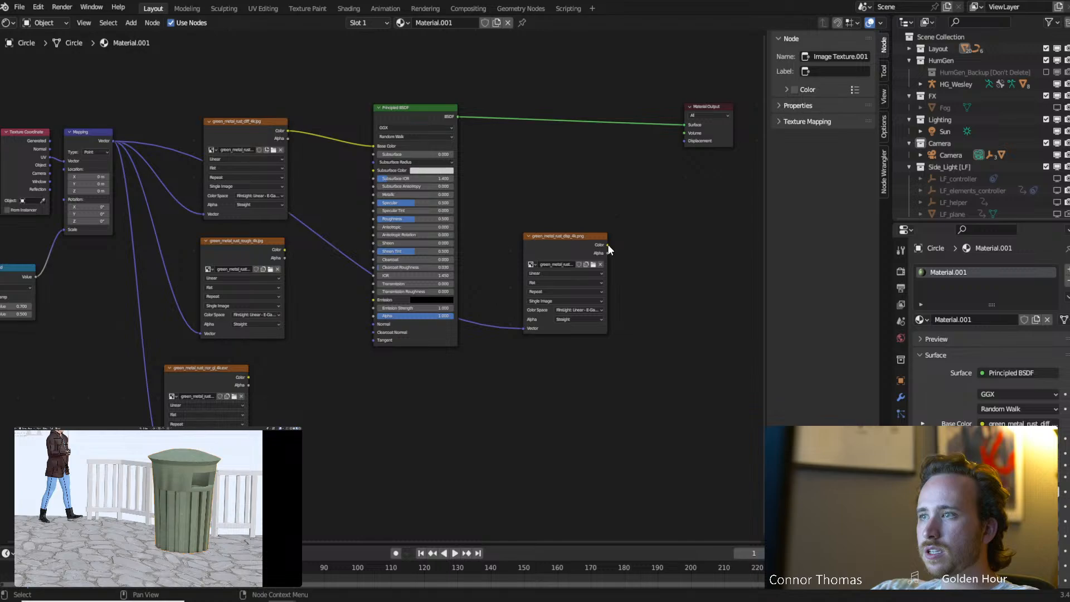
# In the ground plane's material, move the Material Output outward and connect the displacement texture's color to its Displacement input.
pyautogui.click(92, 552)
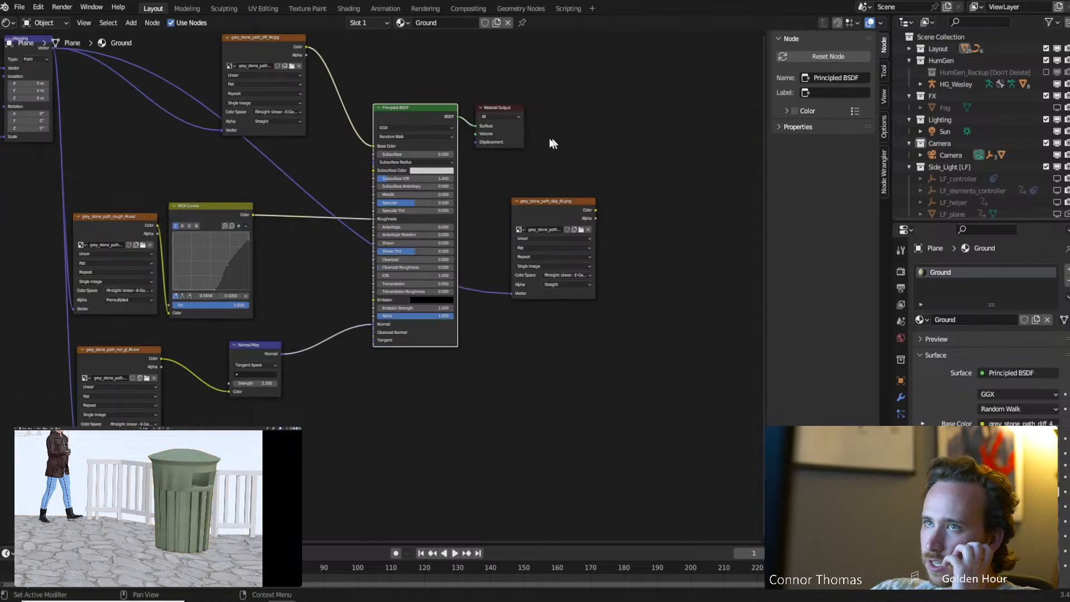
pyautogui.moveTo(500, 113); pyautogui.dragTo(714, 99)
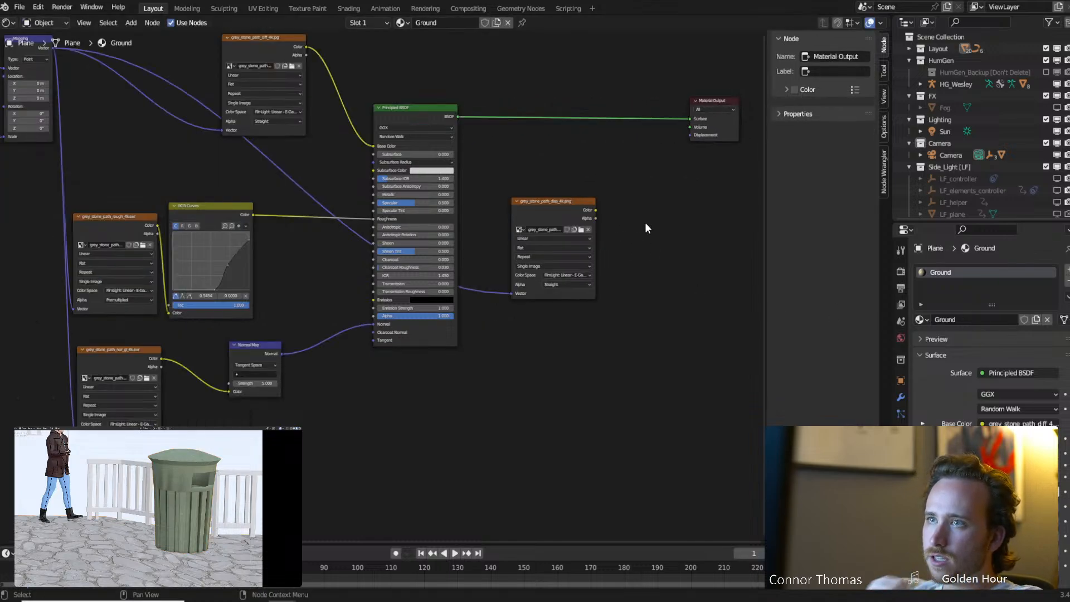
pyautogui.moveTo(595, 210); pyautogui.dragTo(692, 135)
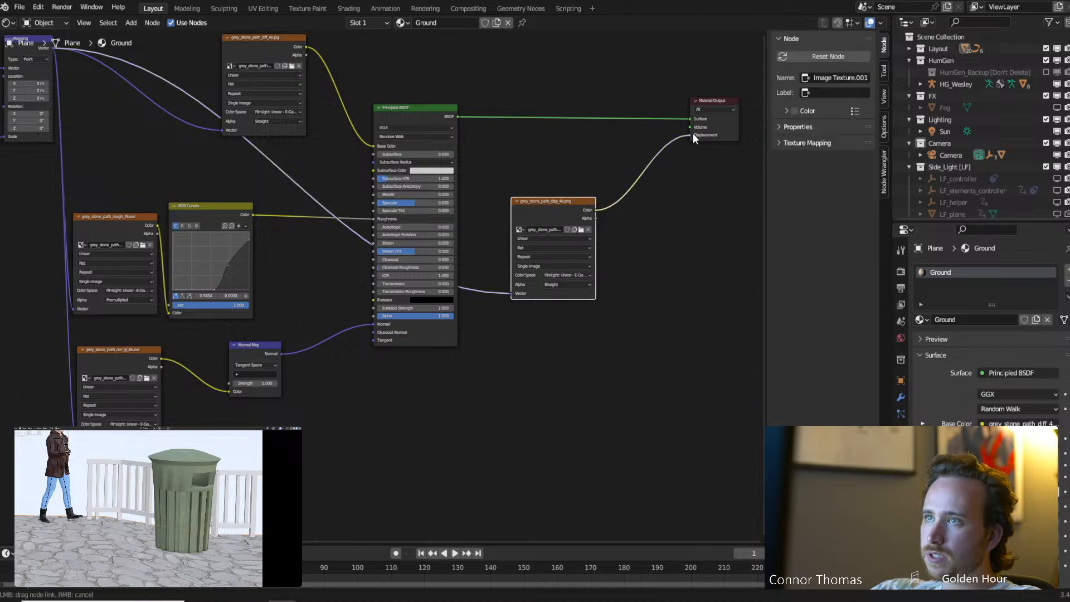
# Insert a Math node between the ground's displacement texture and the Material Output's Displacement input.
pyautogui.click(688, 229)
pyautogui.hotkey('shift', 'a')
pyautogui.click(688, 231)
pyautogui.write('math')
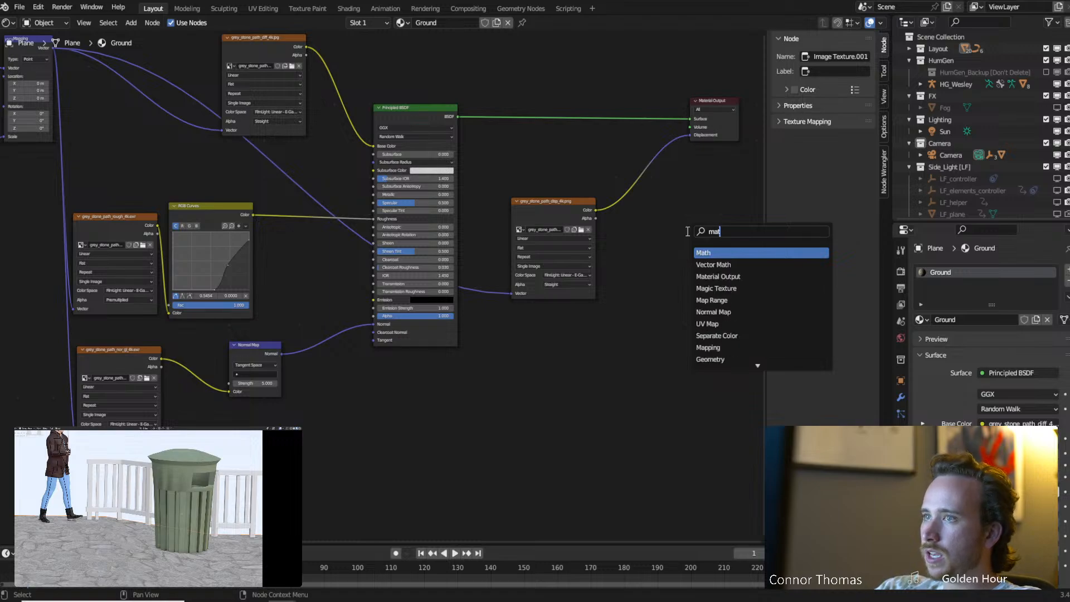
pyautogui.press('Return')
pyautogui.click(622, 173)
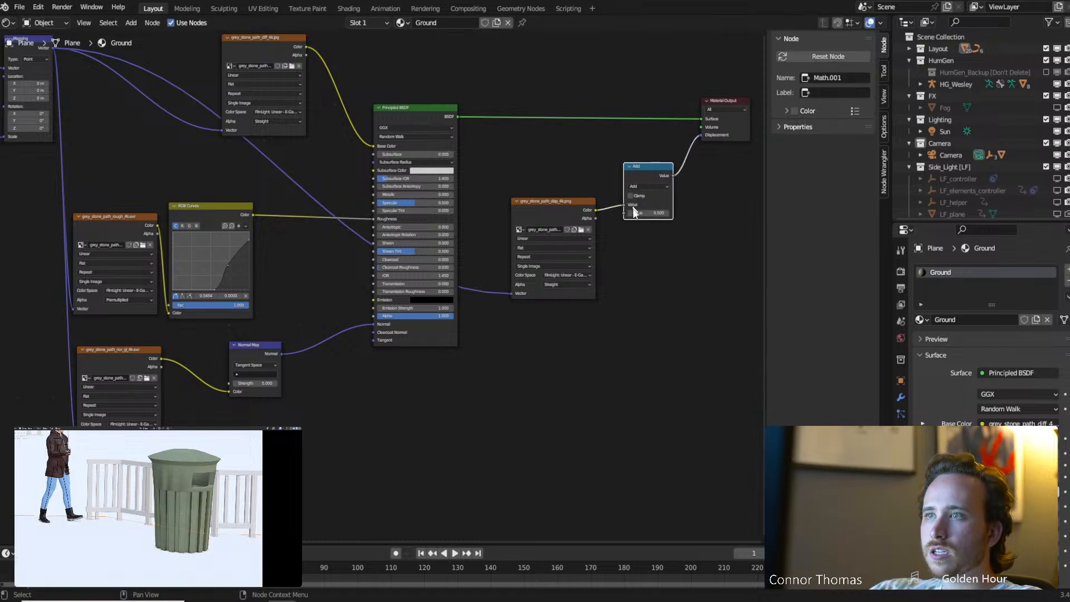
# Switch the ground's displacement Math node to Multiply and raise its multiplier value.
pyautogui.click(647, 186)
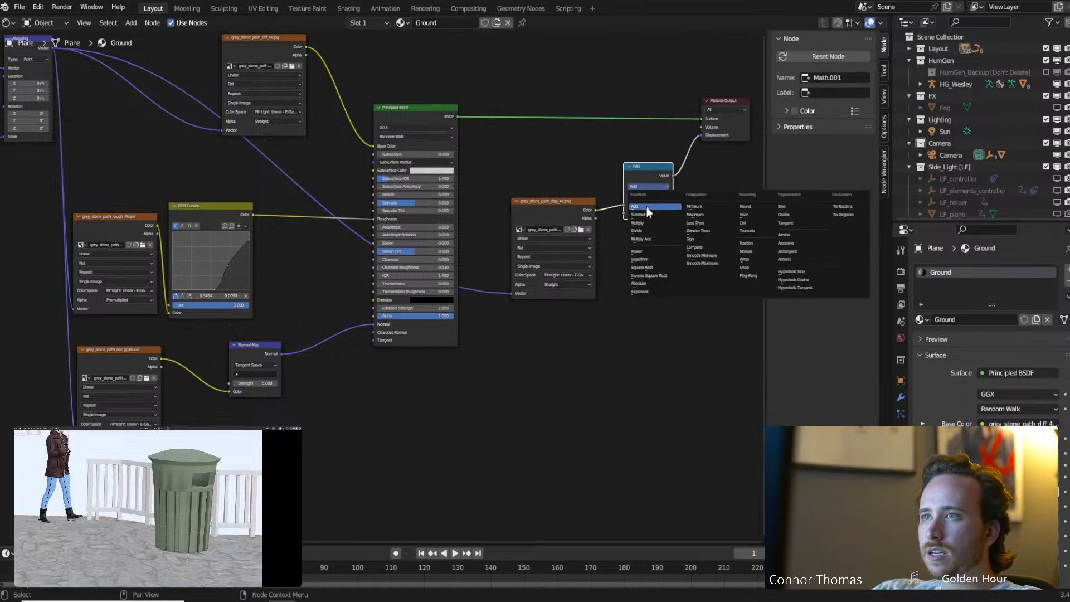
pyautogui.click(648, 223)
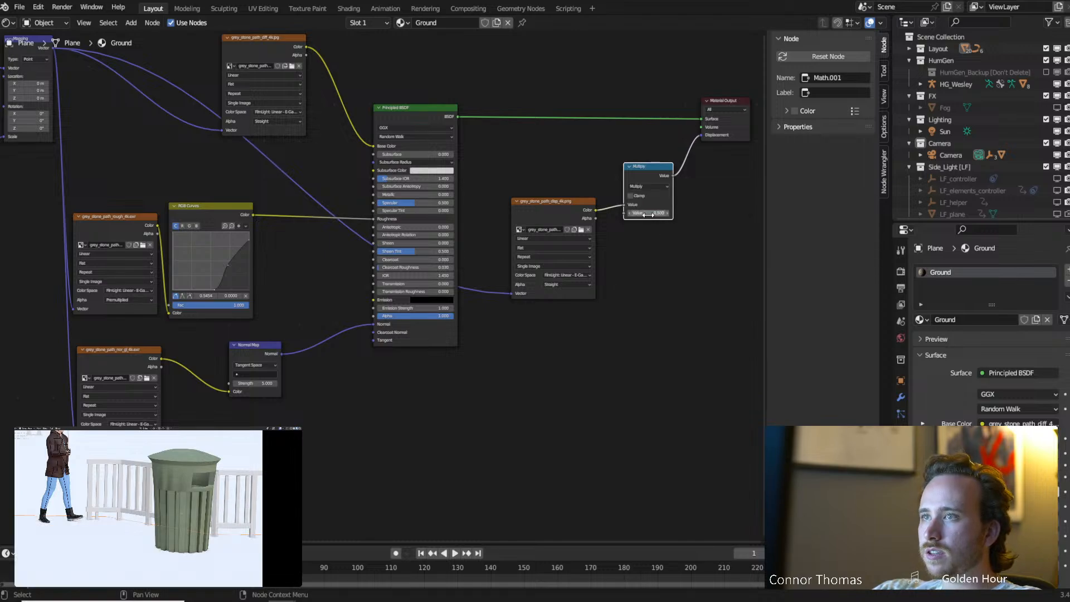
pyautogui.moveTo(648, 215); pyautogui.dragTo(747, 215)
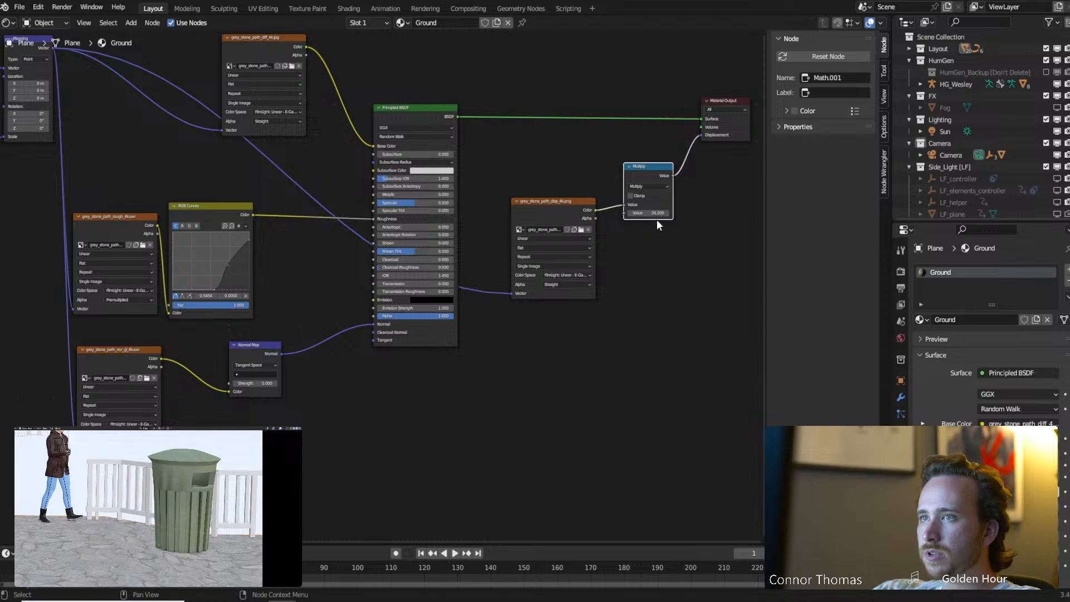
pyautogui.click(687, 326)
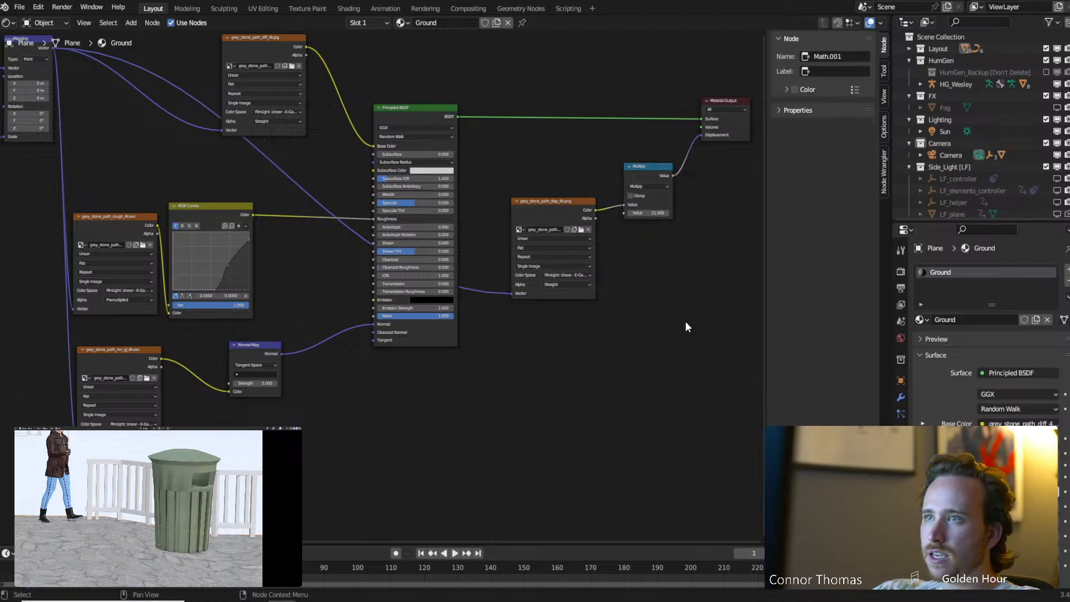
# In the trash can's material, connect the displacement texture's color to the Material Output's Displacement input.
pyautogui.click(182, 479)
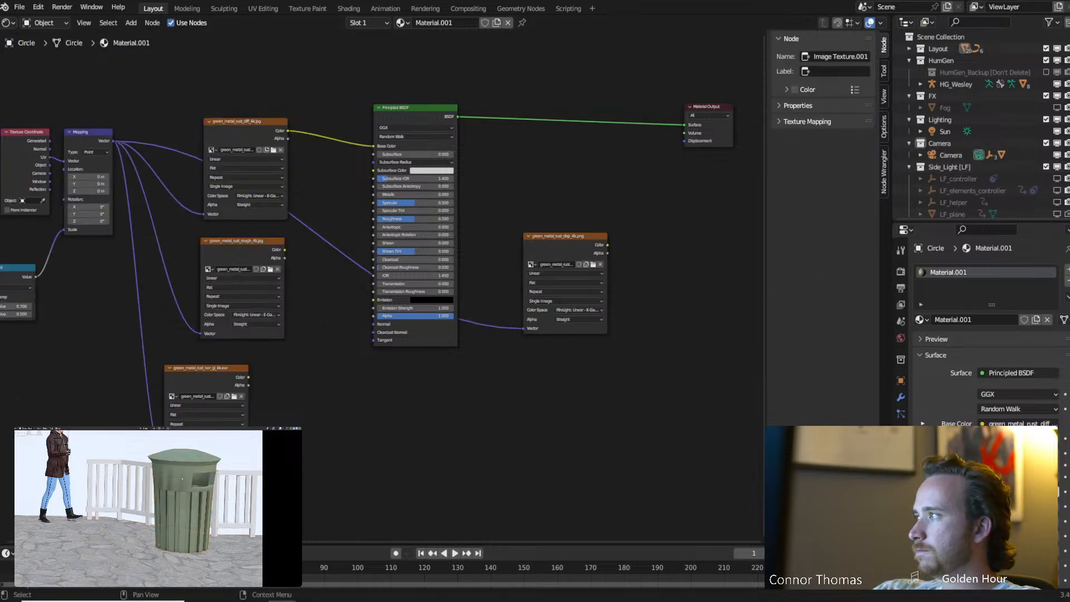
pyautogui.moveTo(608, 246); pyautogui.dragTo(686, 145)
pyautogui.click(685, 212)
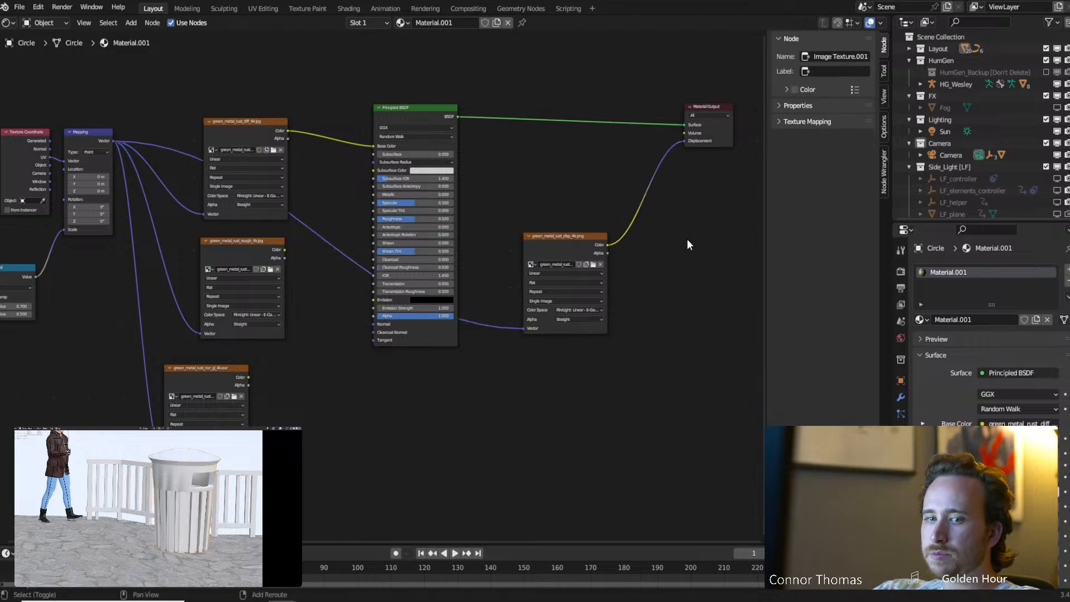
# Insert a Math node between the trash can's displacement texture and the Material Output.
pyautogui.hotkey('shift', 'a')
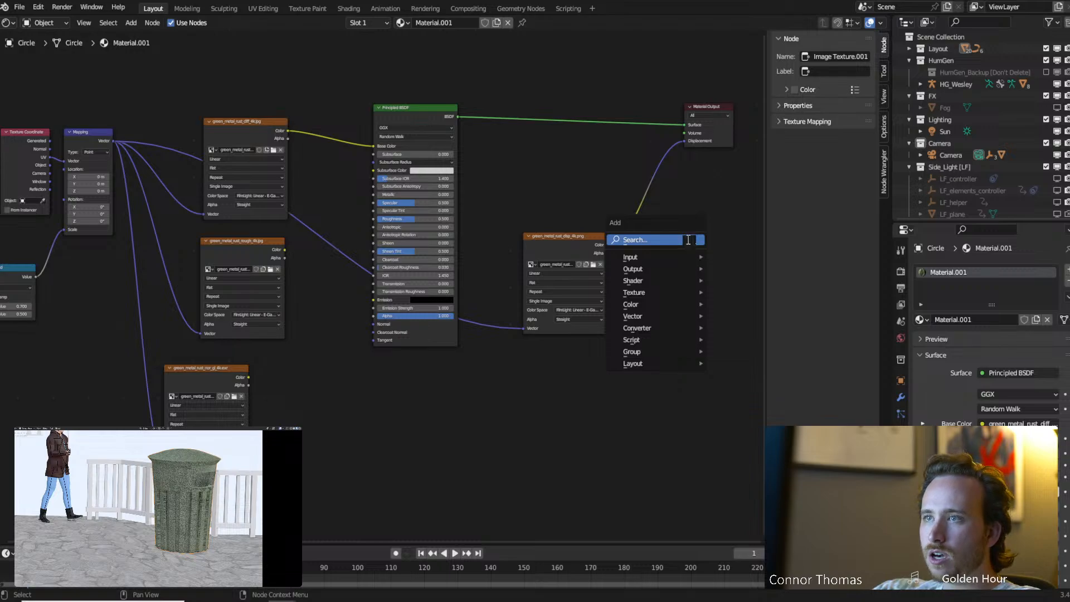
pyautogui.click(688, 241)
pyautogui.write('add')
pyautogui.press('Return')
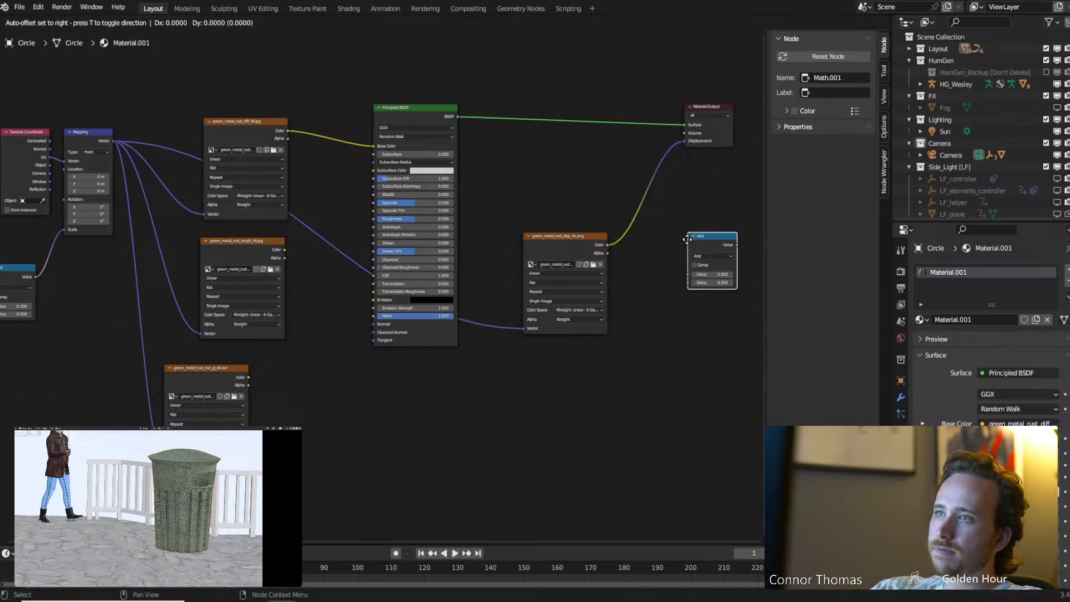
pyautogui.click(634, 199)
# Switch the trash can's displacement Math node to Multiply with a multiplier value of 0.5.
pyautogui.click(649, 216)
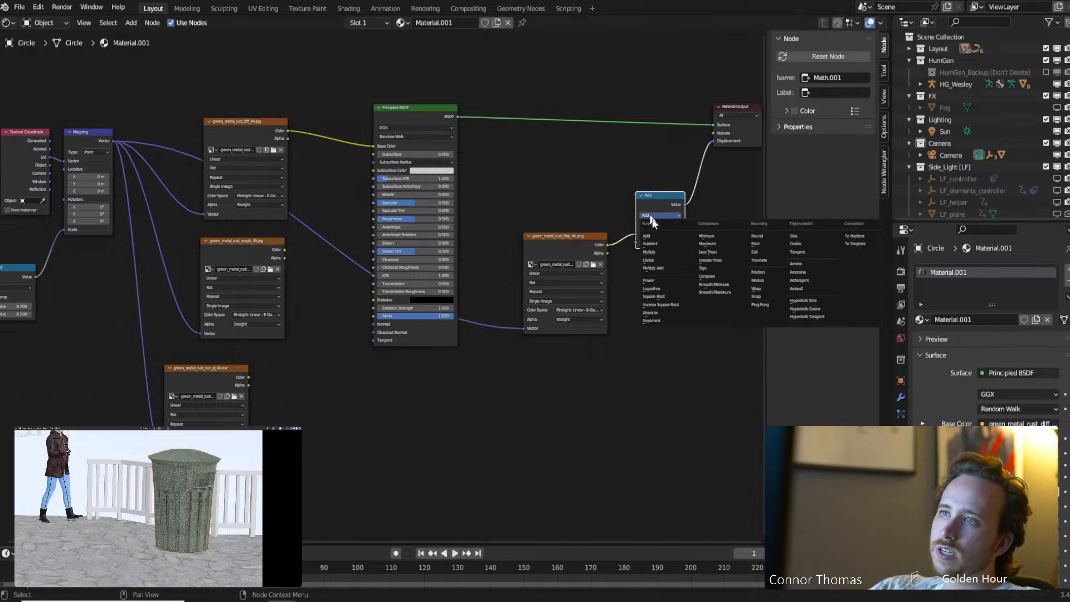
pyautogui.click(664, 252)
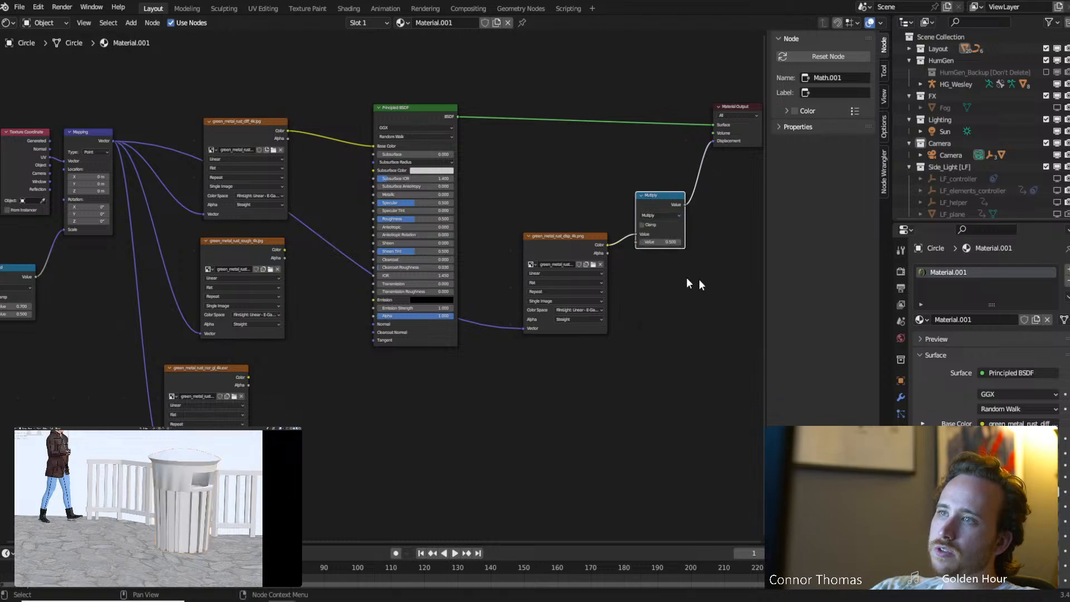
pyautogui.scroll(4, 694, 280)
pyautogui.moveTo(682, 279); pyautogui.dragTo(408, 319, button='middle')
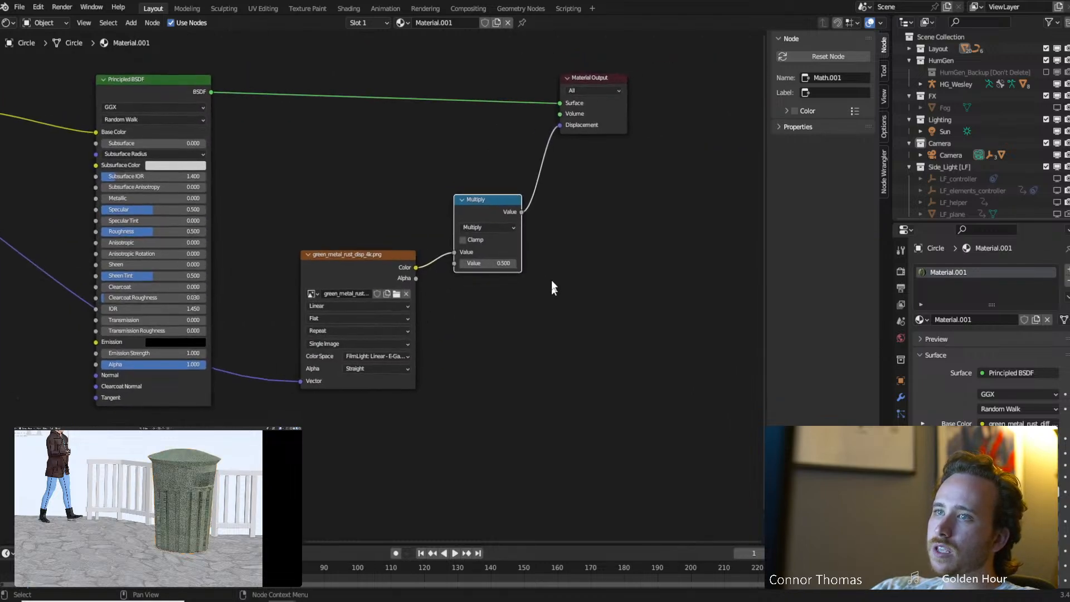
pyautogui.click(490, 264)
pyautogui.write('5')
pyautogui.press('Return')
pyautogui.moveTo(491, 264); pyautogui.dragTo(461, 263)
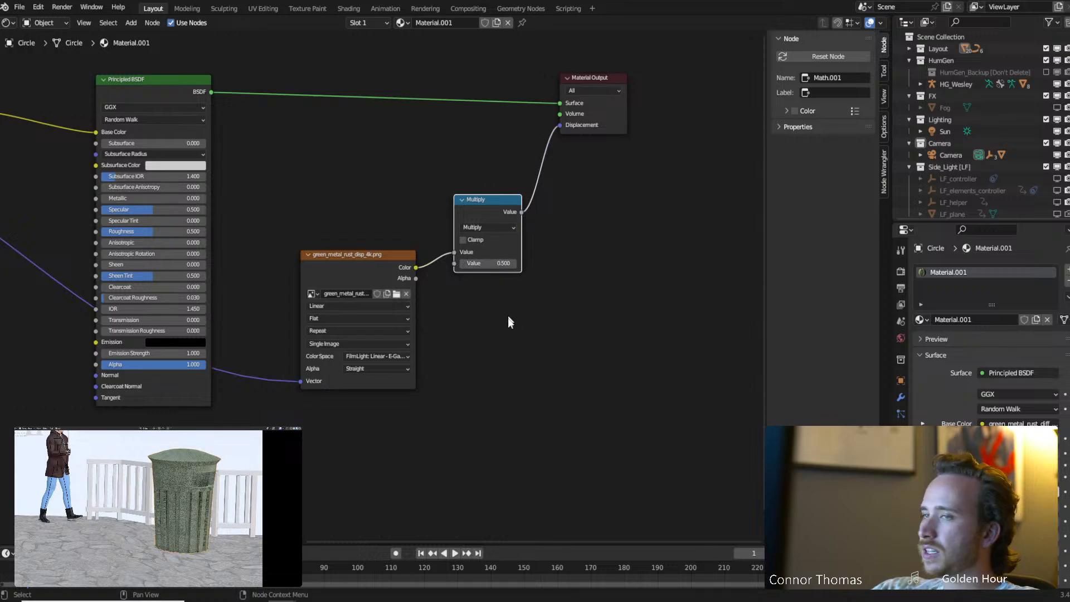
# Connect the green rusted metal roughness and normal textures to the Principled BSDF's Roughness and Normal inputs.
pyautogui.keyDown('shift'); pyautogui.moveTo(501, 354); pyautogui.dragTo(359, 263, button='middle'); pyautogui.keyUp('shift')
pyautogui.moveTo(332, 260); pyautogui.dragTo(453, 217)
pyautogui.moveTo(283, 433); pyautogui.dragTo(453, 361)
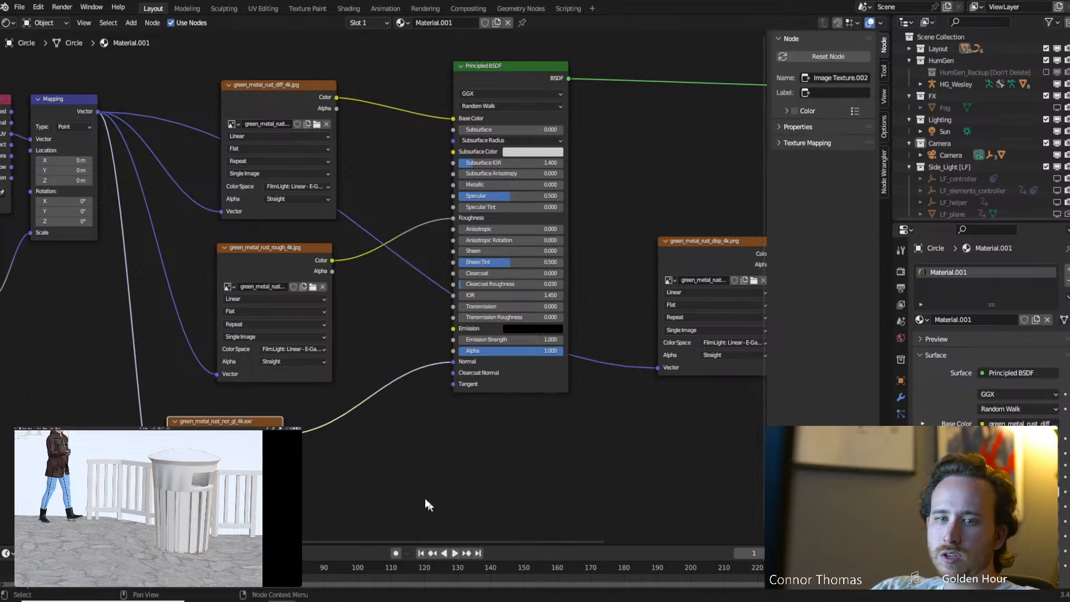
# Insert a Normal Map node with strength 1.5 between the trash can's normal texture and the Principled BSDF.
pyautogui.hotkey('shift', 'a')
pyautogui.click(387, 458)
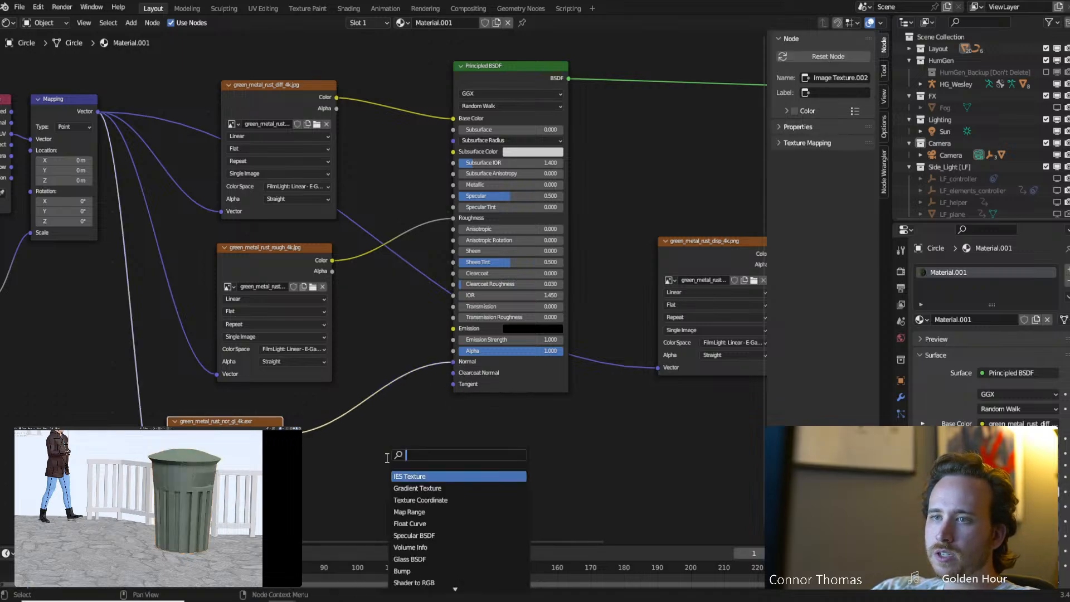
pyautogui.write('norm')
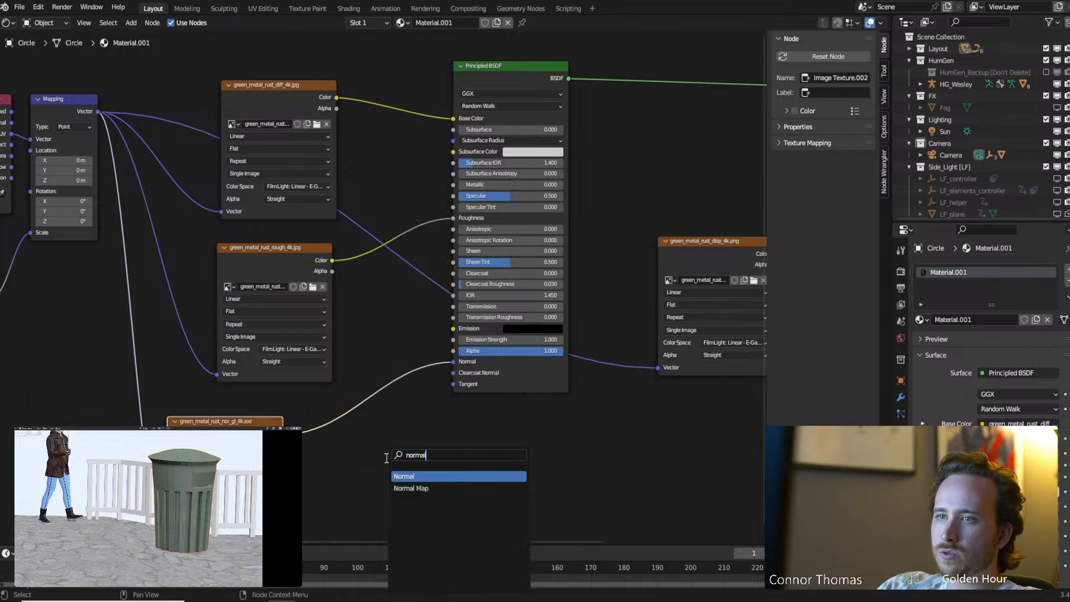
pyautogui.write('al')
pyautogui.press('Down')
pyautogui.press('Return')
pyautogui.click(326, 413)
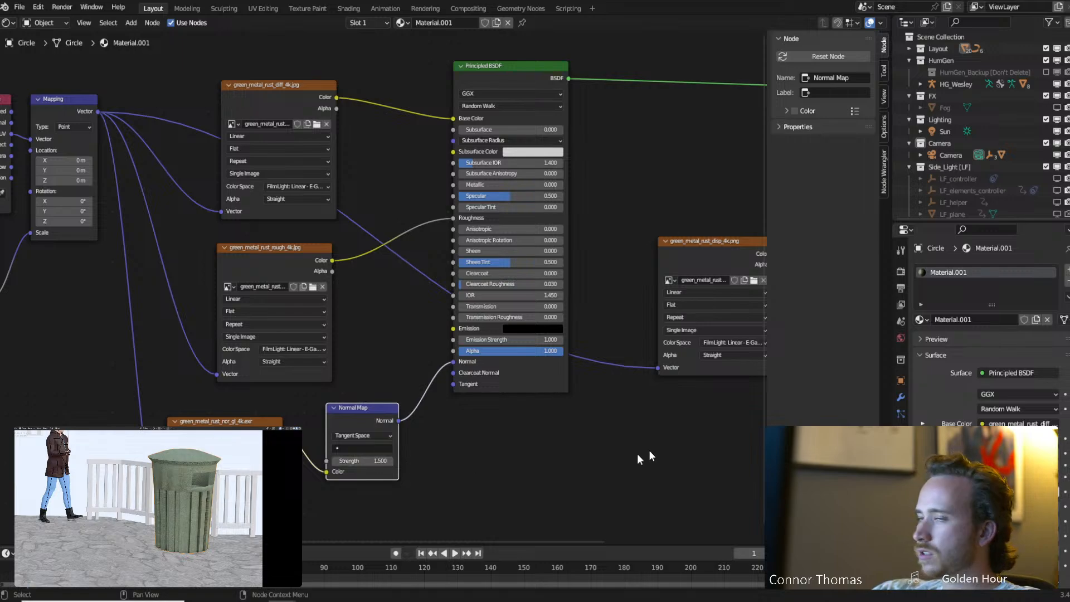
pyautogui.click(523, 439)
# Preview the roughness texture alone on the trash can and restore the Principled BSDF as the surface output.
pyautogui.moveTo(523, 438); pyautogui.dragTo(594, 455, button='middle')
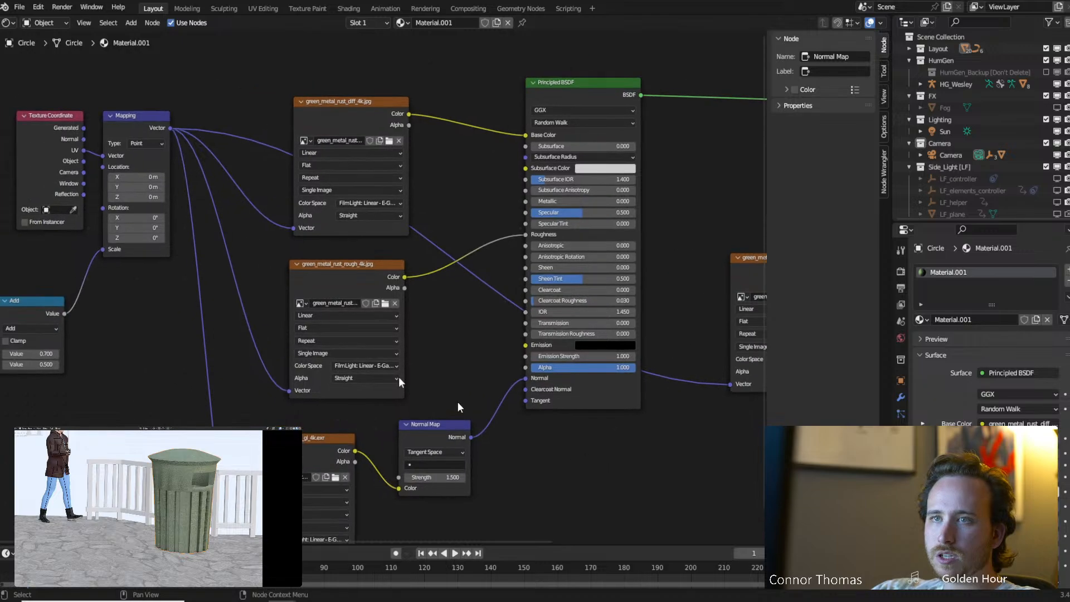
pyautogui.keyDown('ctrl'); pyautogui.keyDown('shift'); pyautogui.click(350, 274); pyautogui.keyUp('shift'); pyautogui.keyUp('ctrl')
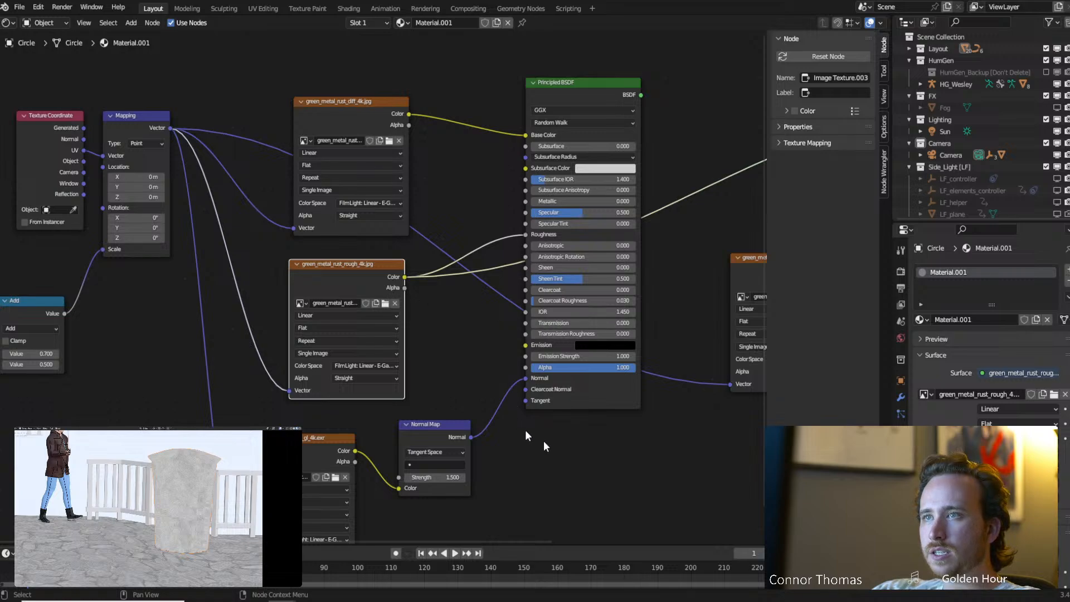
pyautogui.moveTo(525, 432); pyautogui.dragTo(422, 492, button='middle')
pyautogui.keyDown('ctrl'); pyautogui.keyDown('shift'); pyautogui.click(483, 146); pyautogui.keyUp('shift'); pyautogui.keyUp('ctrl')
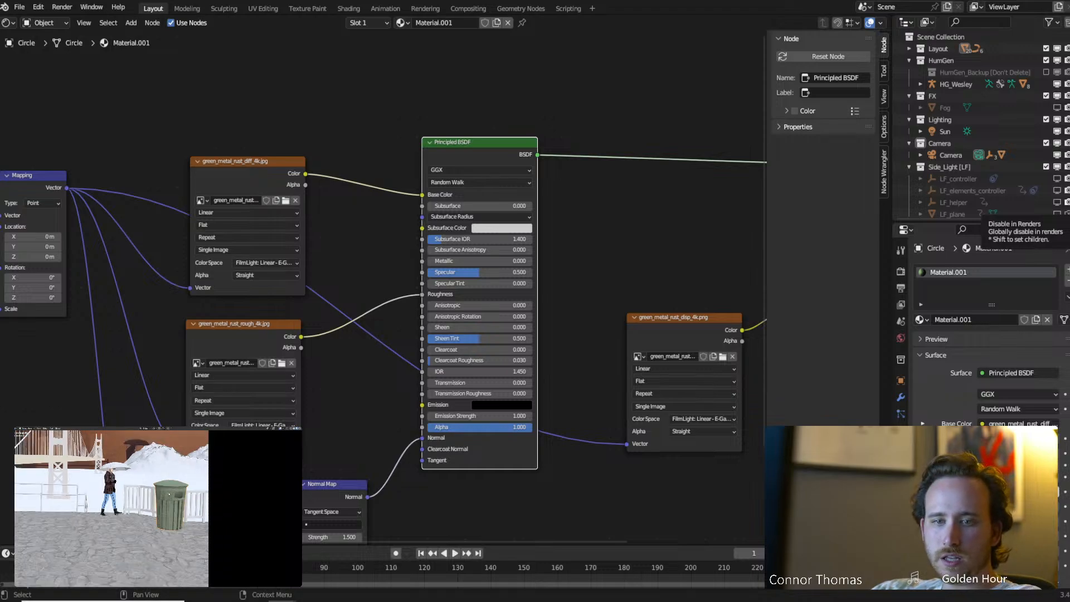
# Save the file and create a new material named "rail" on the railing.
pyautogui.hotkey('ctrl', 's')
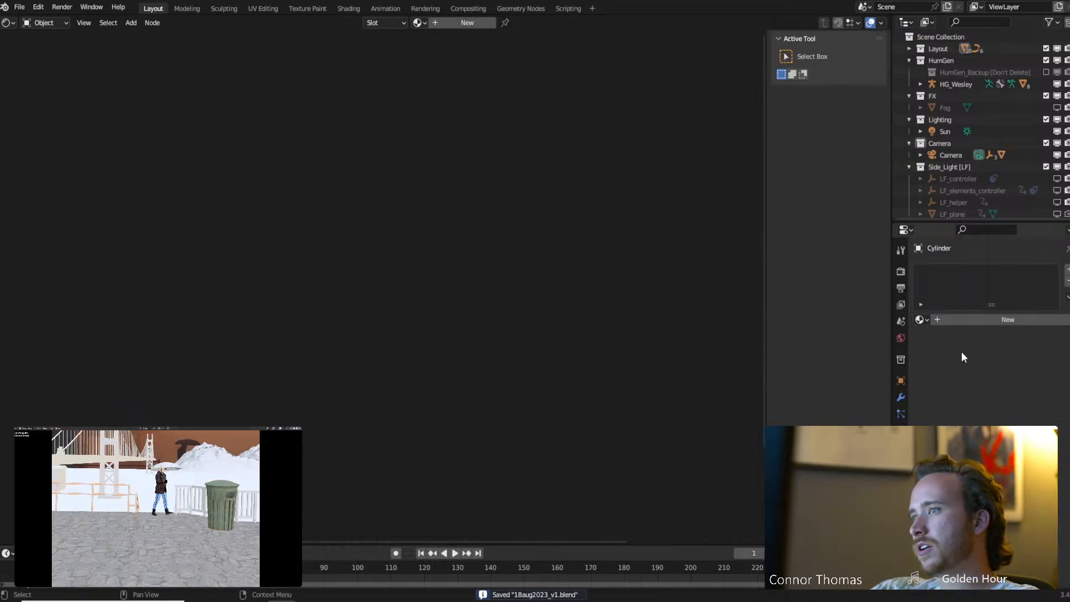
pyautogui.click(970, 322)
pyautogui.doubleClick(967, 319)
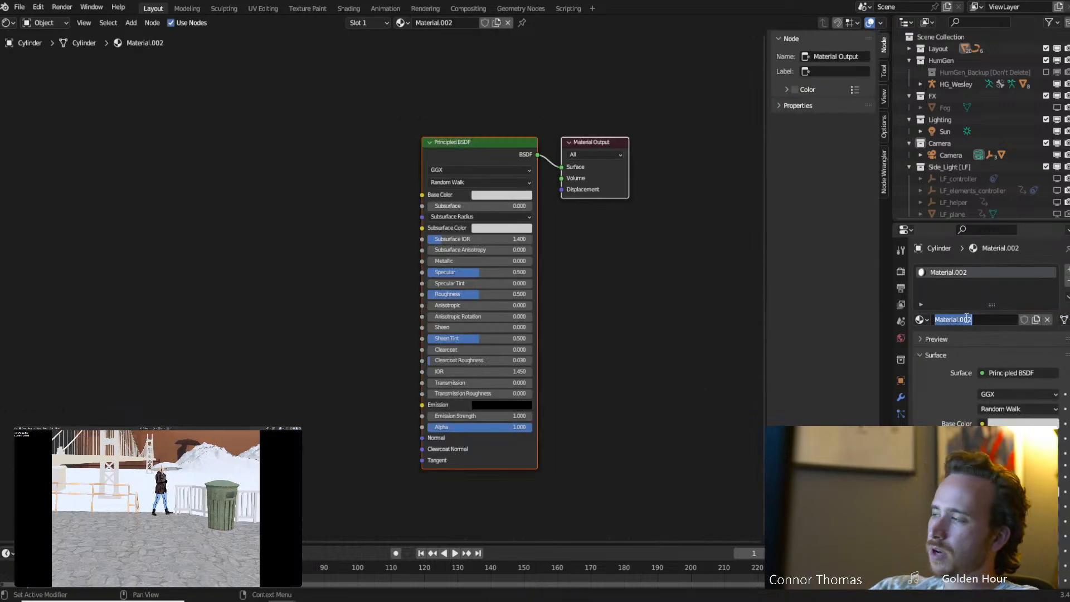
pyautogui.write('rail')
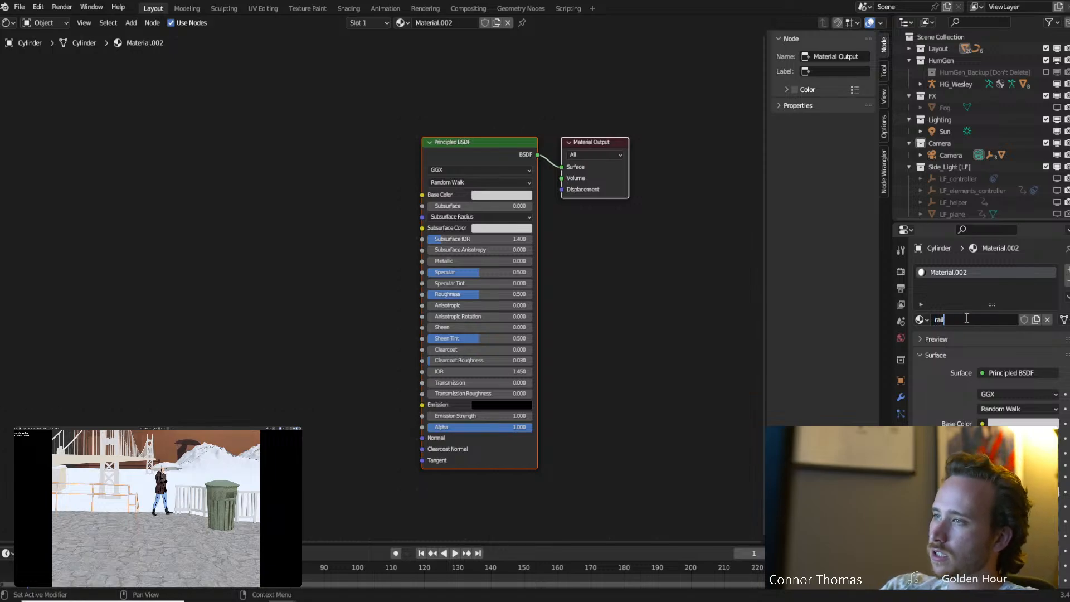
pyautogui.press('Return')
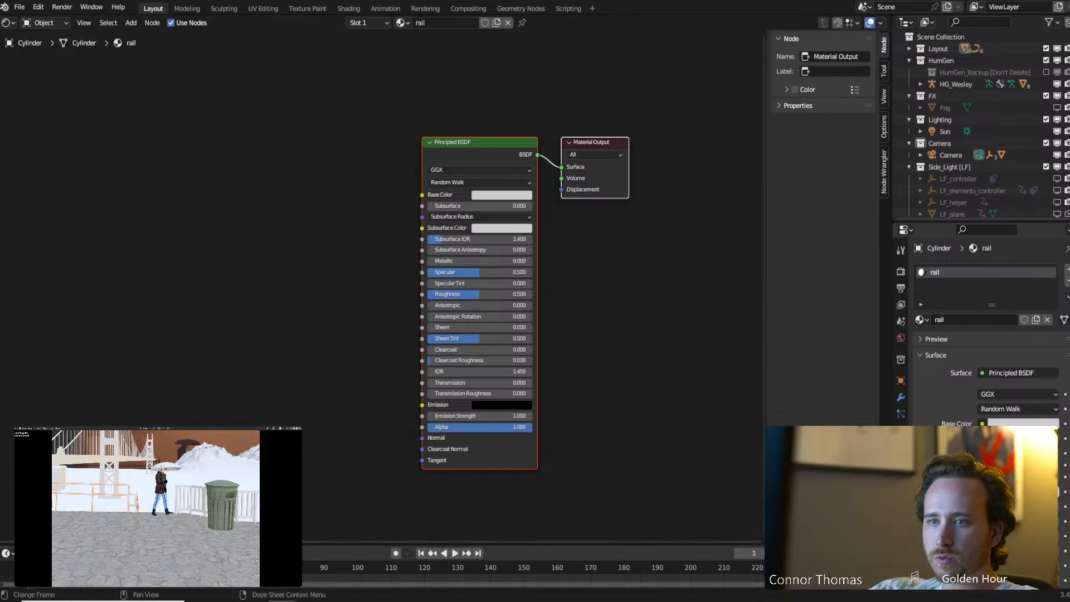
# Switch to File Explorer and extract the rusty_metal_02_4k.blend archive into the Downloads folder.
pyautogui.moveTo(278, 601)
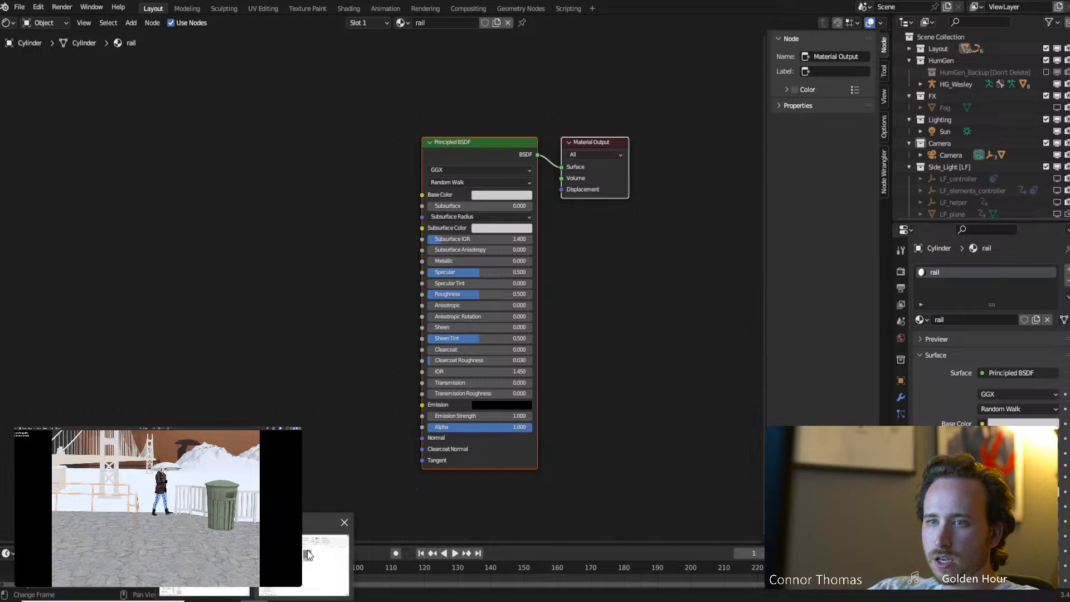
pyautogui.click(306, 550)
pyautogui.click(116, 481)
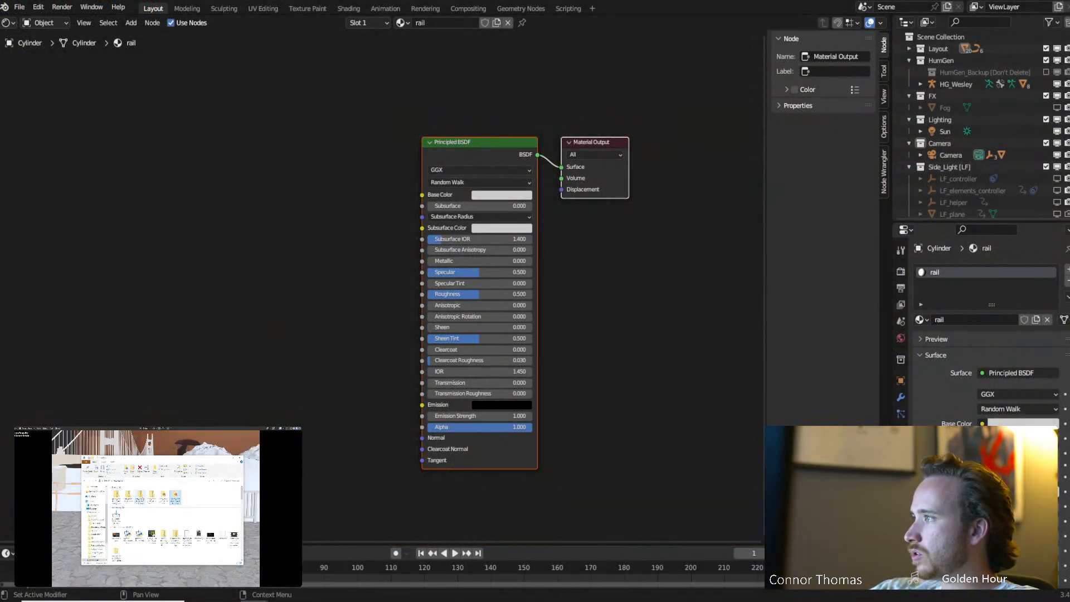
pyautogui.rightClick(144, 498)
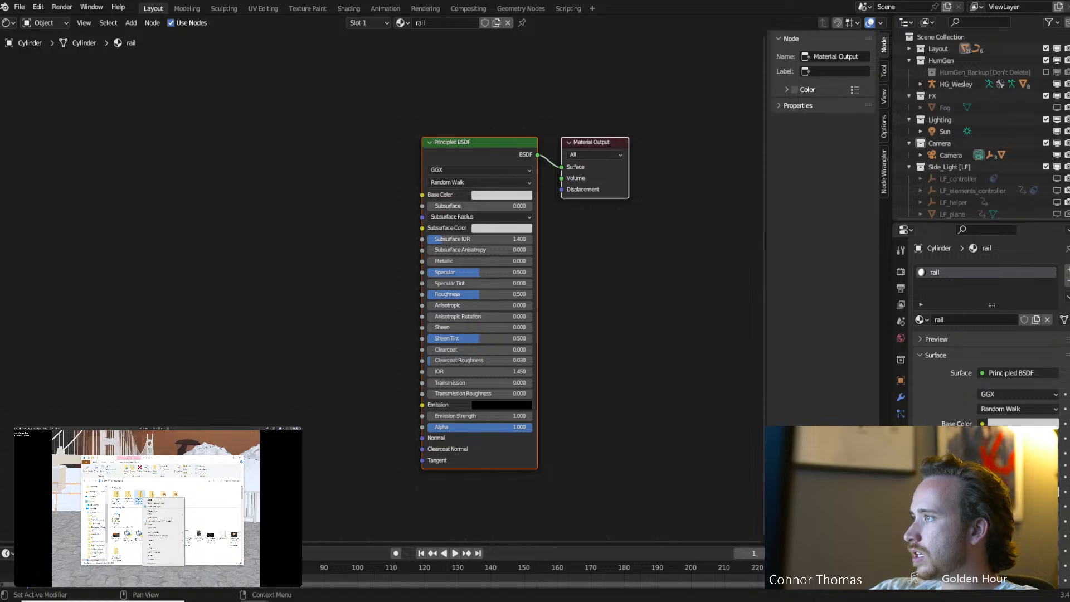
pyautogui.click(149, 510)
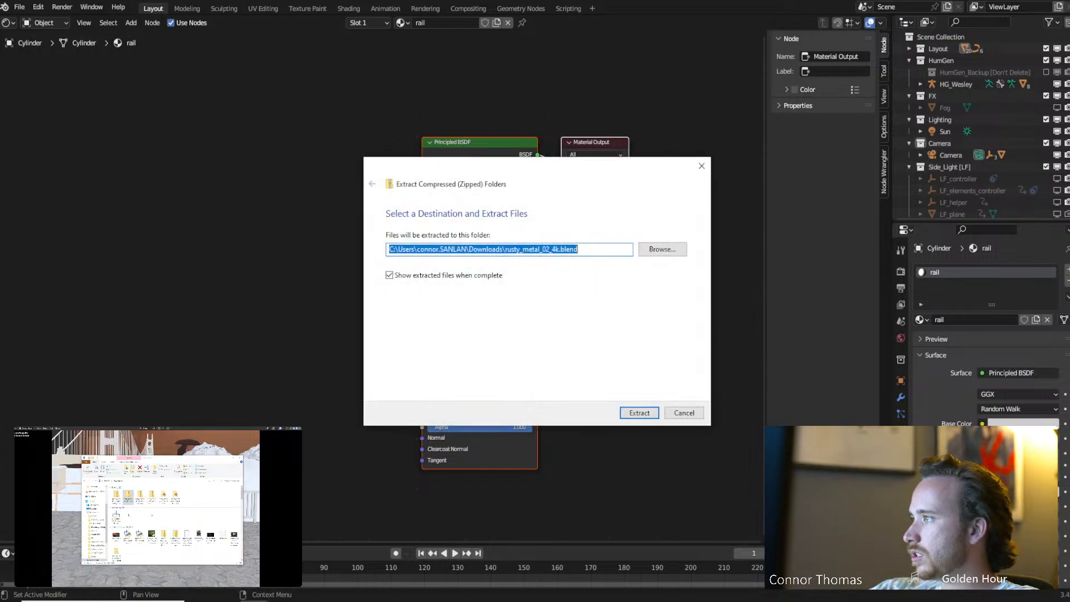
pyautogui.click(649, 413)
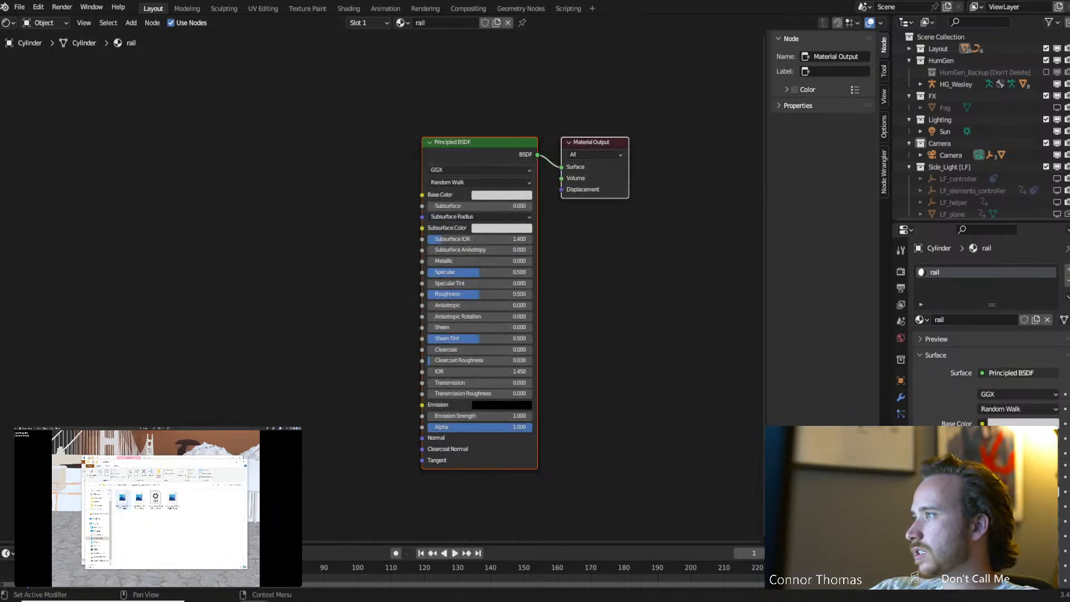
# Bring the rusty_metal_02 diffuse, displacement, normal and roughness images into the rail material as texture nodes.
pyautogui.moveTo(124, 500); pyautogui.dragTo(302, 199)
pyautogui.click(139, 499)
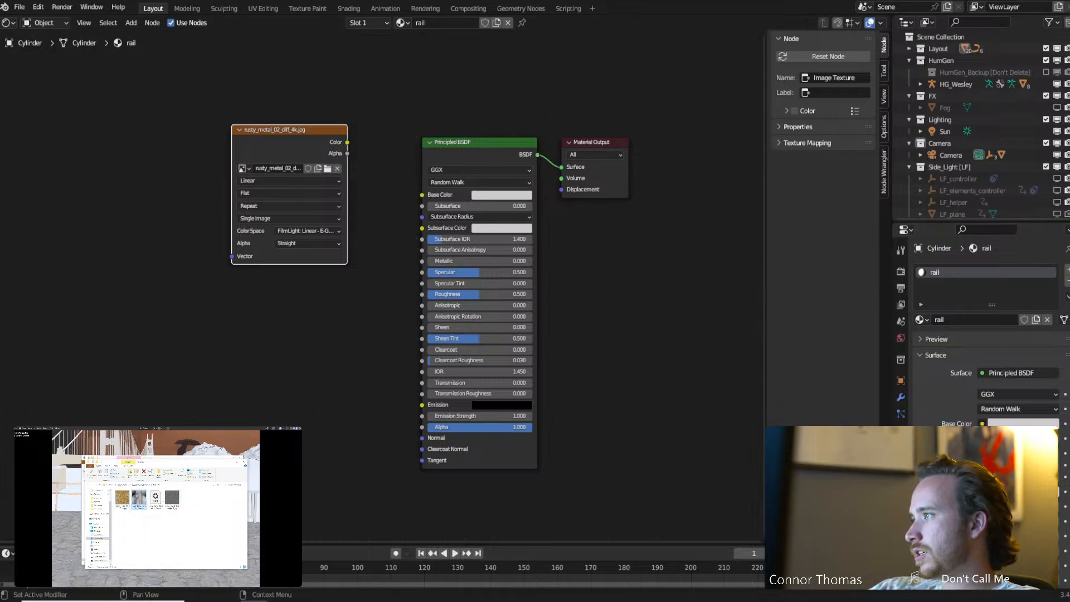
pyautogui.moveTo(764, 456); pyautogui.dragTo(595, 377)
pyautogui.moveTo(156, 496); pyautogui.dragTo(72, 440)
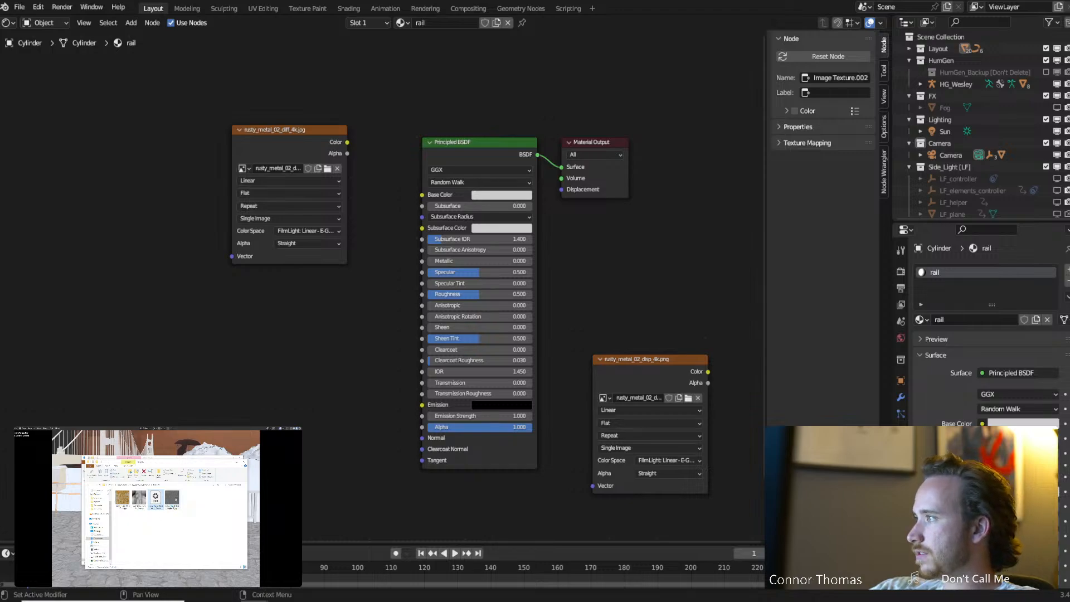
pyautogui.moveTo(171, 497); pyautogui.dragTo(268, 375)
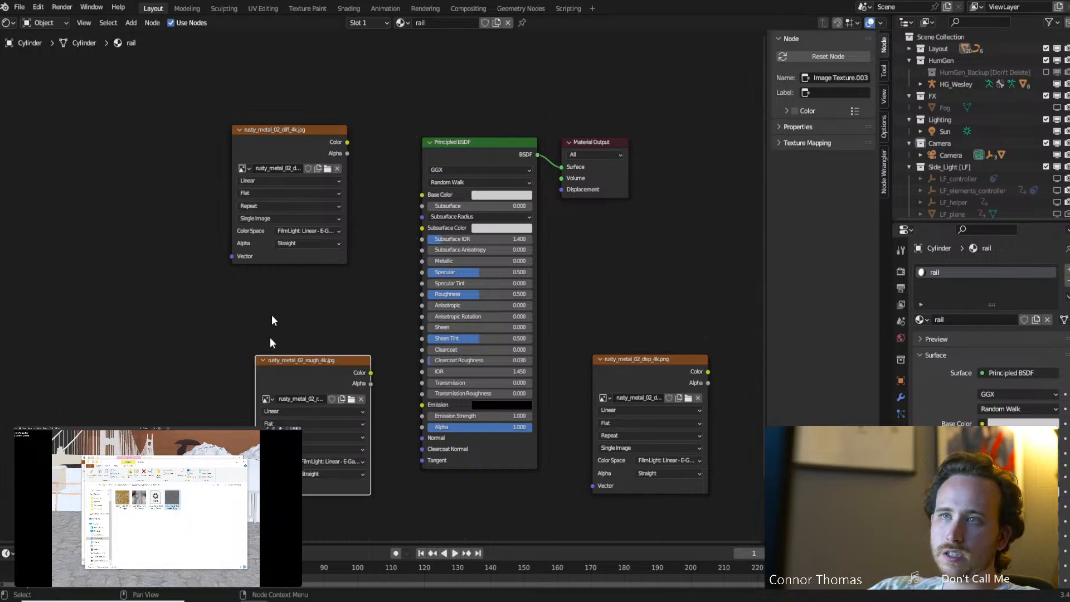
# Give the rusty diffuse texture Texture Coordinate and Mapping nodes, and drive the mapping's Scale with a new Math node.
pyautogui.click(269, 139)
pyautogui.hotkey('ctrl', 't')
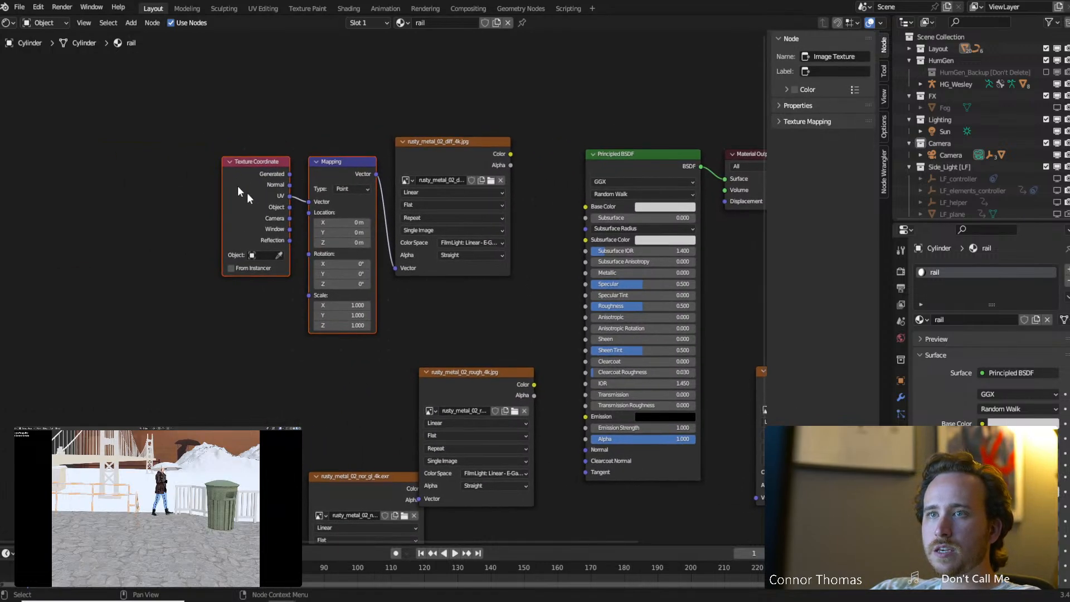
pyautogui.click(143, 320)
pyautogui.hotkey('shift', 'a')
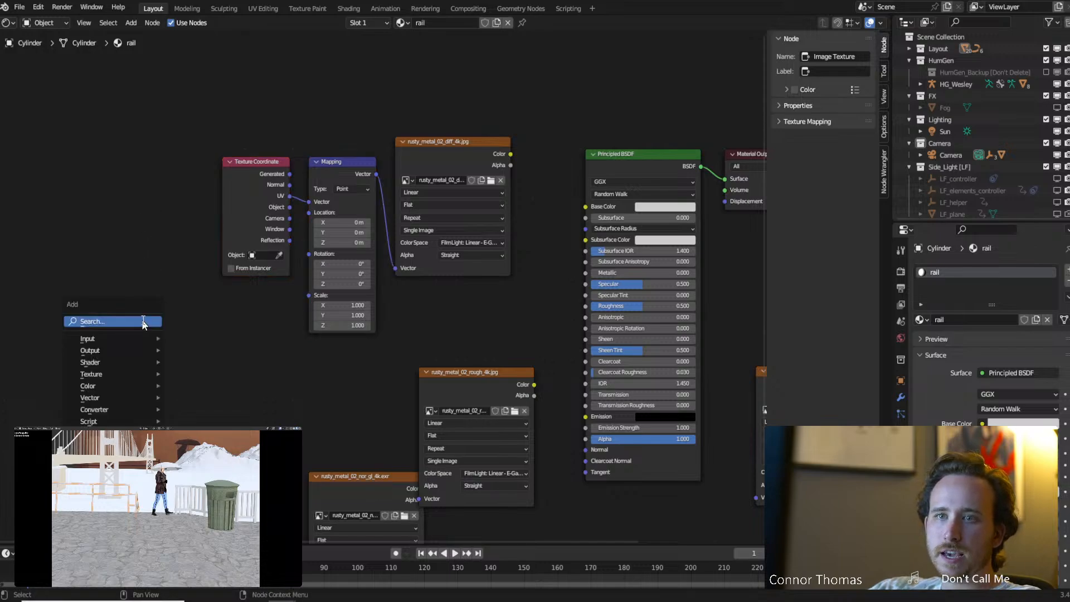
pyautogui.click(143, 322)
pyautogui.write('math')
pyautogui.press('Return')
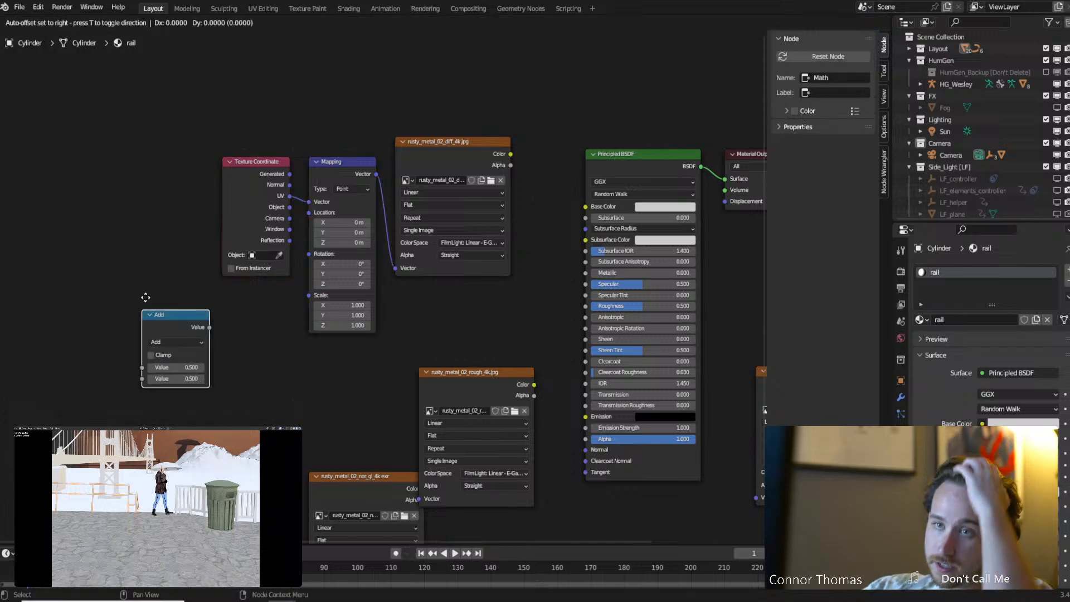
pyautogui.click(147, 295)
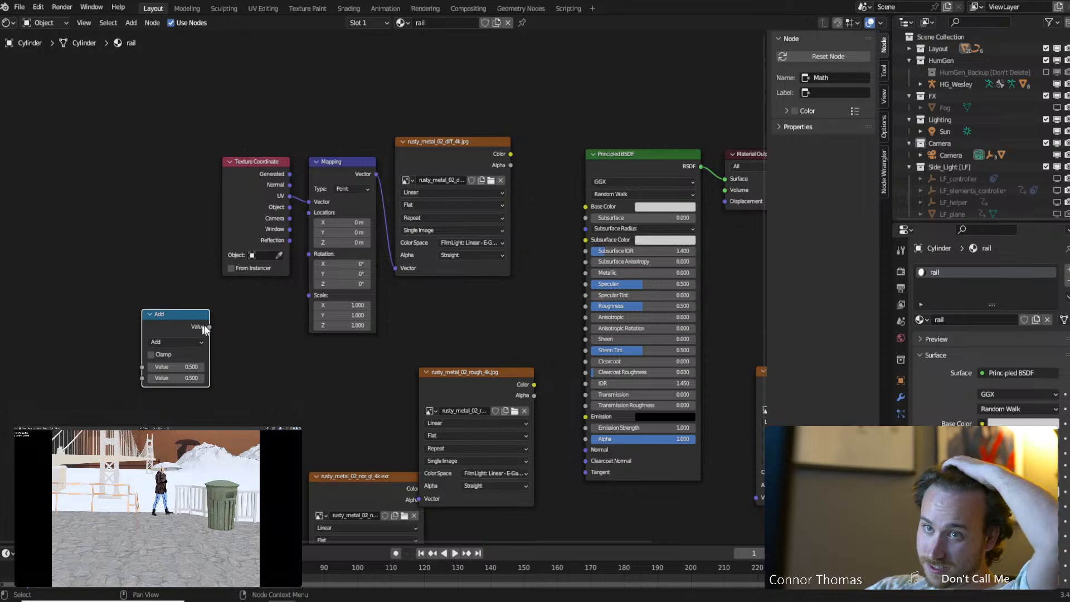
pyautogui.moveTo(205, 327); pyautogui.dragTo(304, 296)
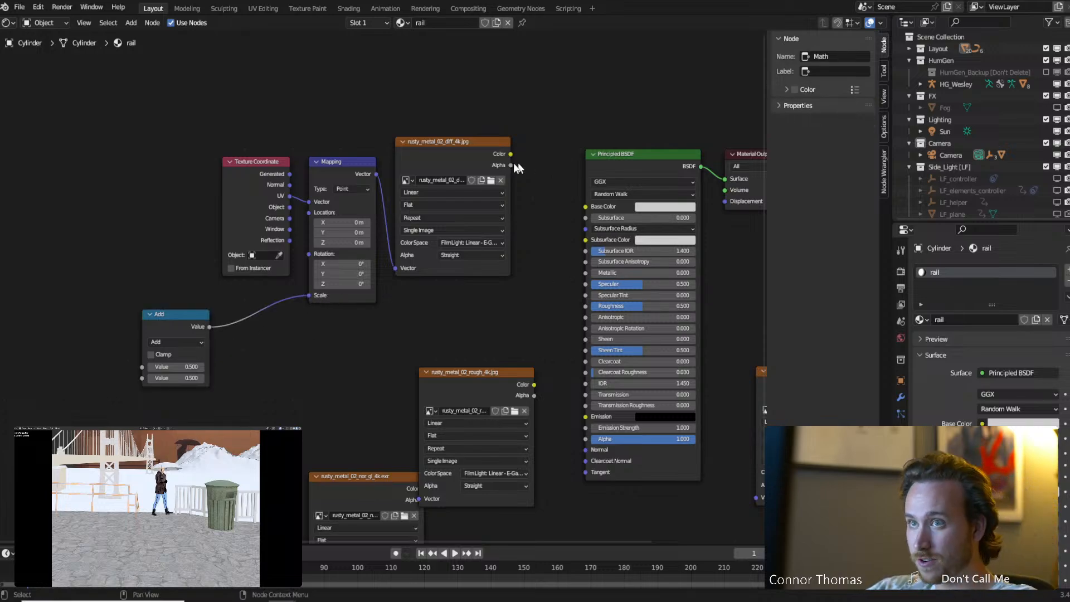
# Preview the rusty diffuse texture directly on the railing and UV unwrap the railing mesh.
pyautogui.keyDown('ctrl'); pyautogui.keyDown('shift'); pyautogui.click(476, 159); pyautogui.keyUp('shift'); pyautogui.keyUp('ctrl')
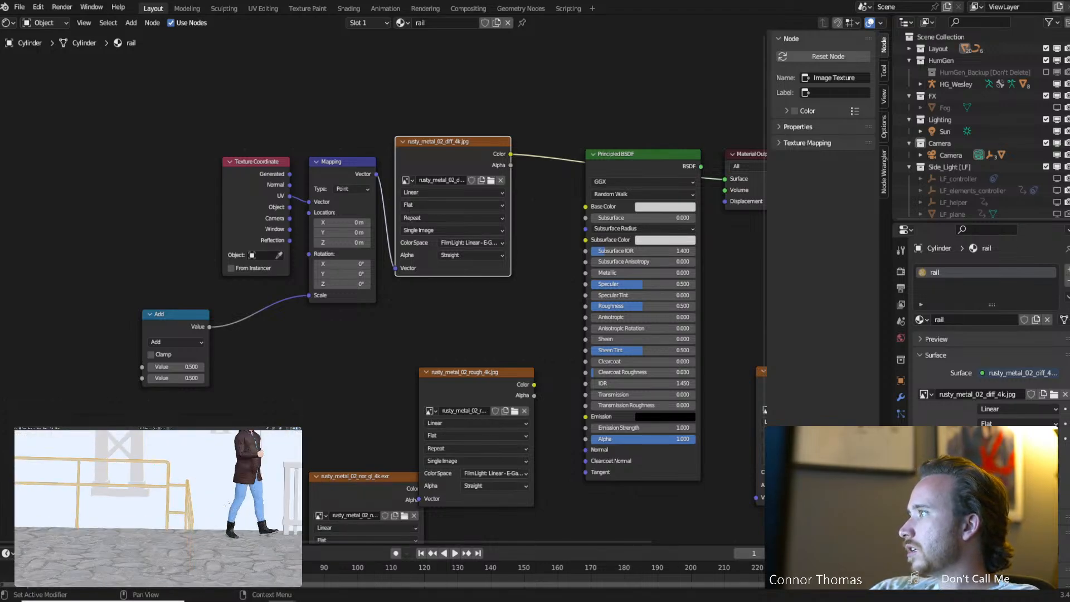
pyautogui.press('Tab')
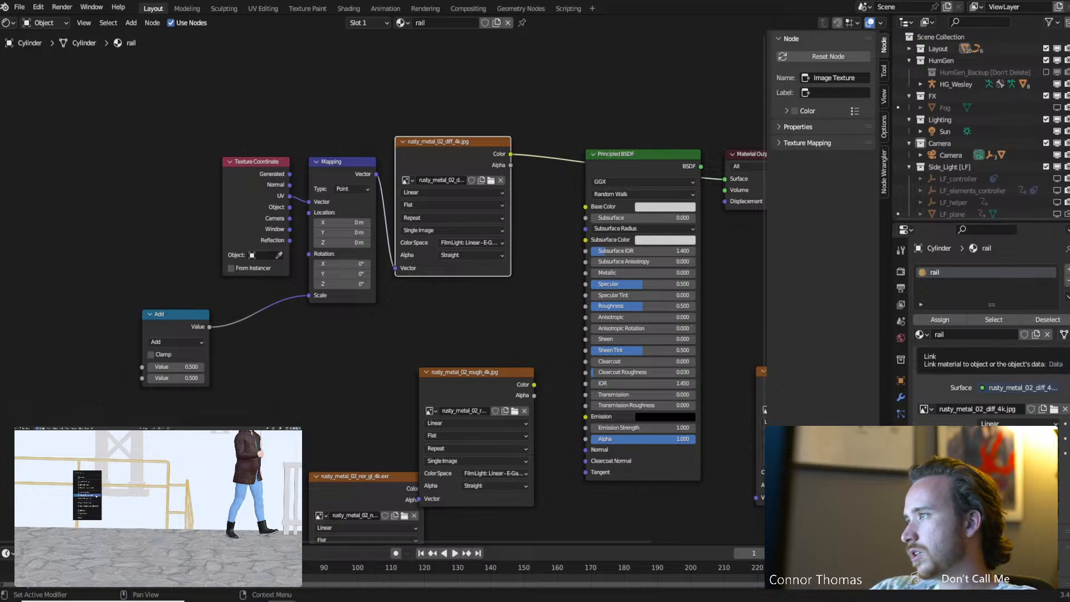
pyautogui.press('Tab')
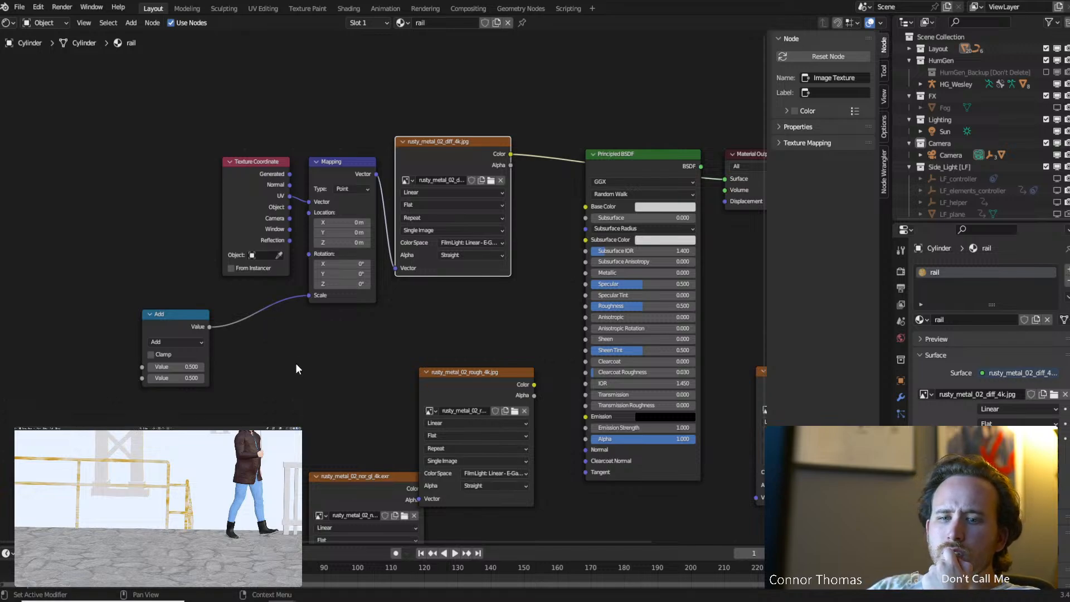
# Set the Add node's first value to 11.9 and connect the Mapping vector to the roughness, normal and displacement textures.
pyautogui.moveTo(183, 367); pyautogui.dragTo(240, 367)
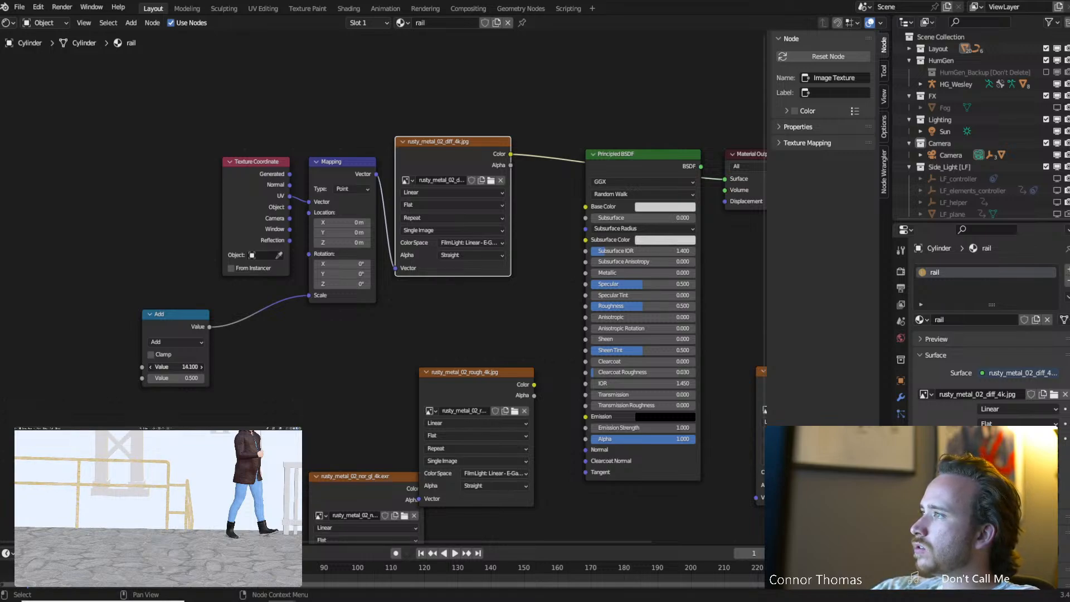
pyautogui.moveTo(240, 366); pyautogui.dragTo(240, 367)
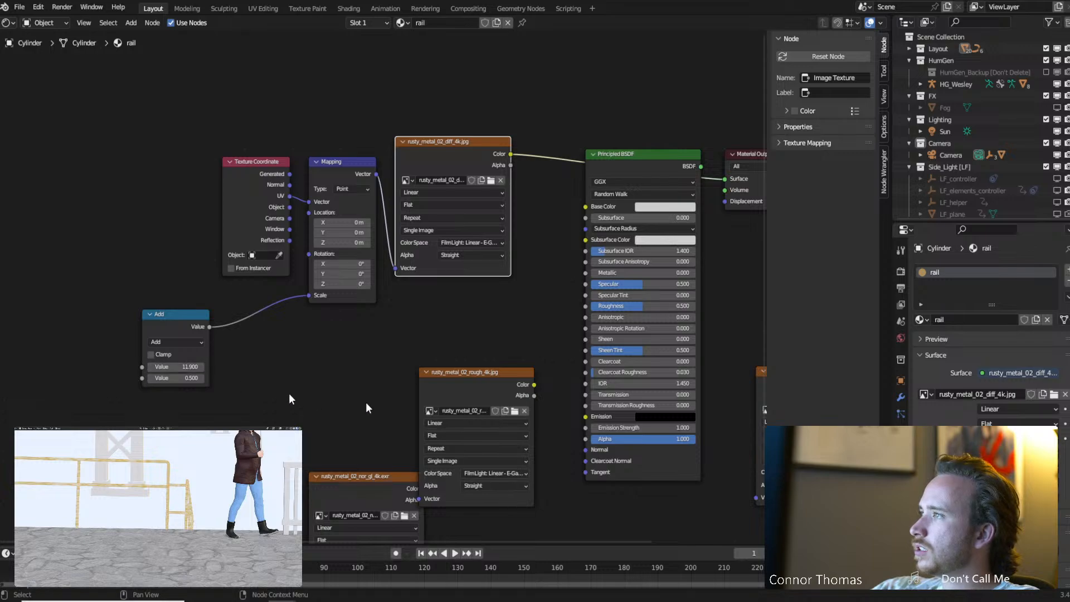
pyautogui.scroll(-2, 327, 370)
pyautogui.moveTo(157, 186); pyautogui.dragTo(301, 377)
pyautogui.moveTo(296, 206); pyautogui.dragTo(370, 454)
pyautogui.click(162, 250)
pyautogui.moveTo(402, 366); pyautogui.dragTo(371, 314)
pyautogui.moveTo(144, 236); pyautogui.dragTo(289, 489)
pyautogui.moveTo(145, 196); pyautogui.dragTo(620, 415)
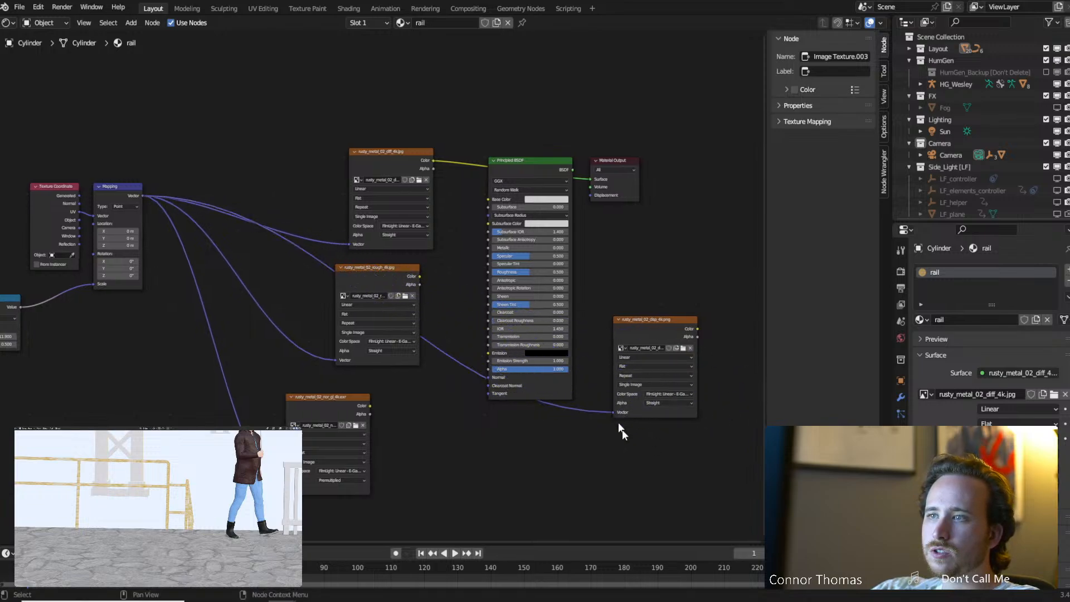
# Move the Material Output farther from the shader and add a Math node set to Multiply beside the displacement texture.
pyautogui.moveTo(622, 430); pyautogui.dragTo(553, 467, button='middle')
pyautogui.moveTo(510, 181); pyautogui.dragTo(720, 180)
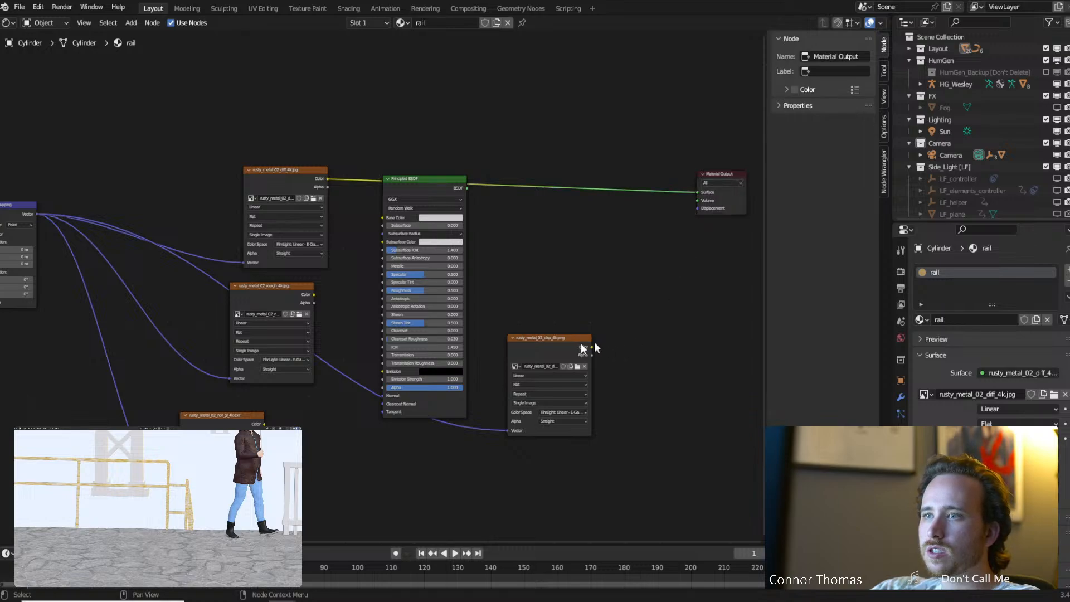
pyautogui.hotkey('shift', 'a')
pyautogui.click(649, 324)
pyautogui.write('m')
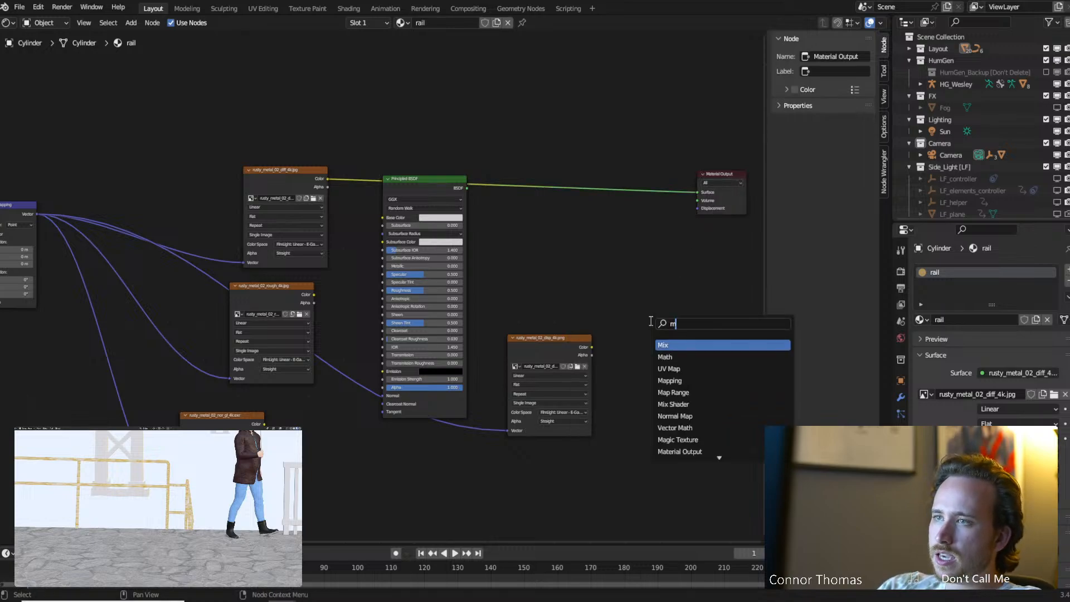
pyautogui.write('ath')
pyautogui.press('Return')
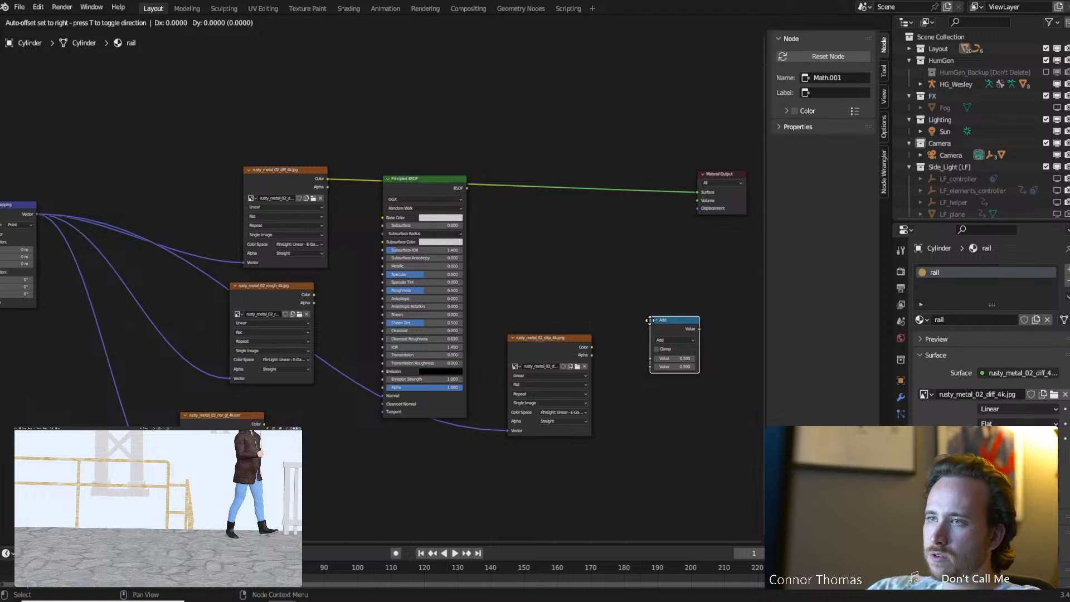
pyautogui.click(650, 320)
pyautogui.click(668, 340)
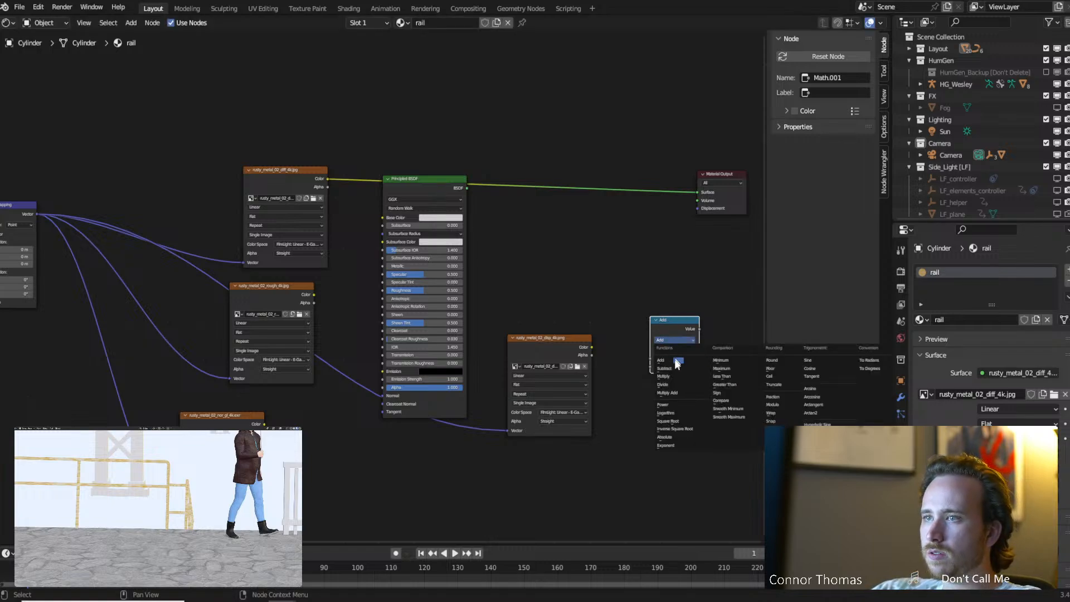
pyautogui.click(675, 376)
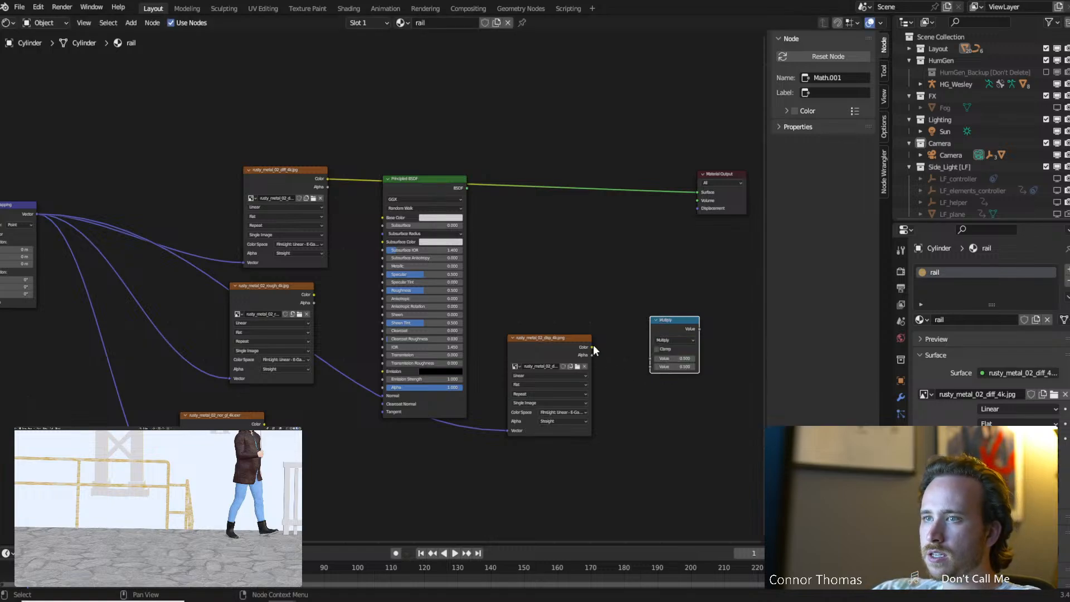
# Route the displacement texture's color through the Multiply node into the Material Output's Displacement and raise the multiplier.
pyautogui.moveTo(592, 347); pyautogui.dragTo(653, 360)
pyautogui.click(678, 322)
pyautogui.moveTo(678, 323); pyautogui.dragTo(701, 209)
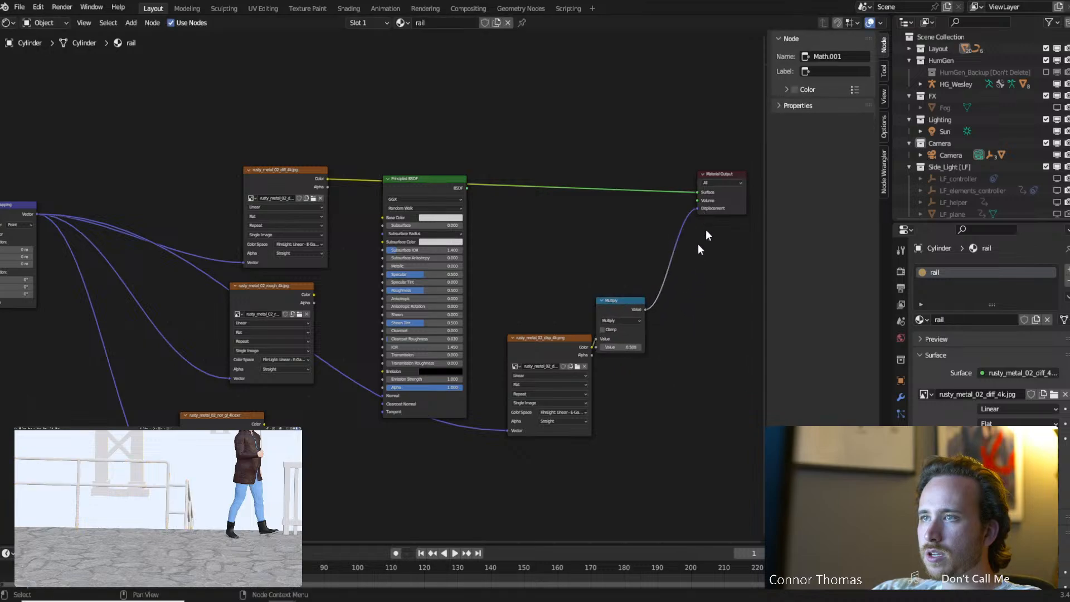
pyautogui.moveTo(628, 305); pyautogui.dragTo(655, 298)
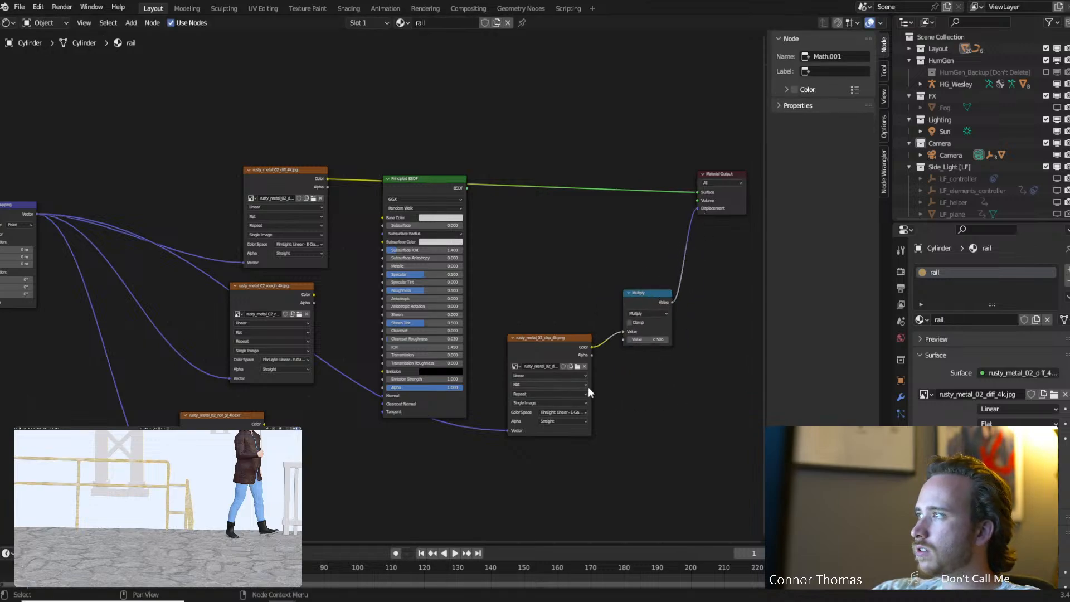
pyautogui.scroll(2, 623, 408)
pyautogui.moveTo(699, 396); pyautogui.dragTo(657, 395, button='middle')
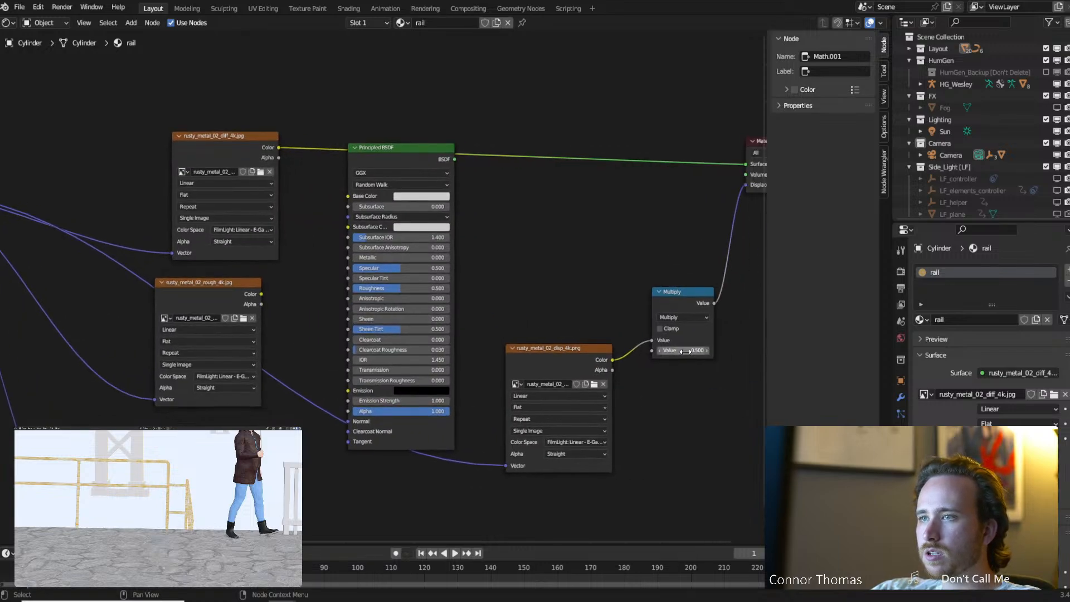
pyautogui.moveTo(685, 351); pyautogui.dragTo(722, 351)
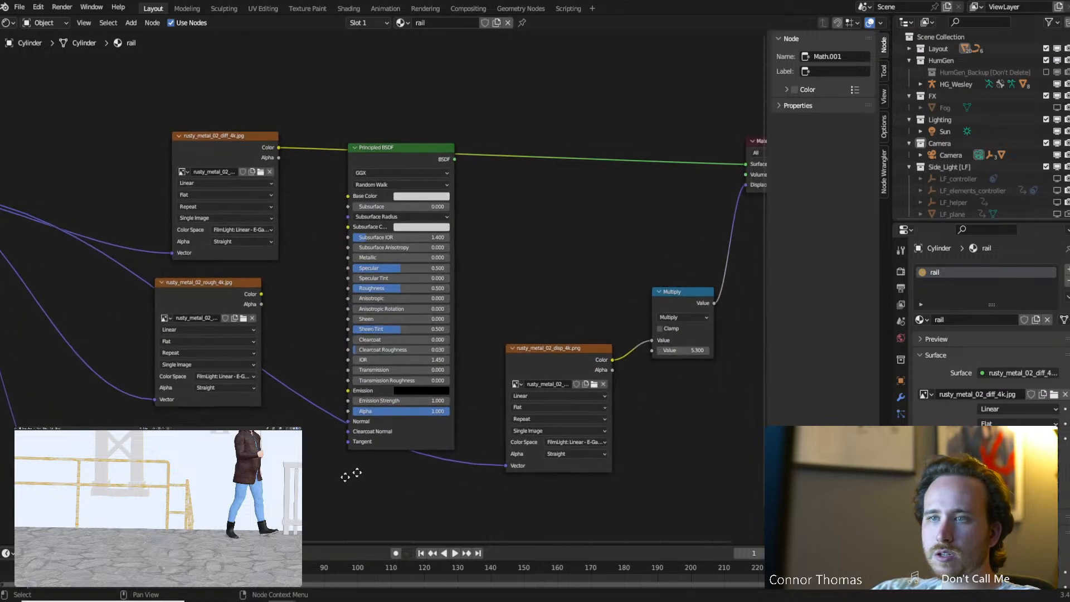
# Connect the rusty diffuse texture to Base Color and route the Principled BSDF to the Material Output's Surface.
pyautogui.moveTo(313, 492); pyautogui.dragTo(470, 426, button='middle')
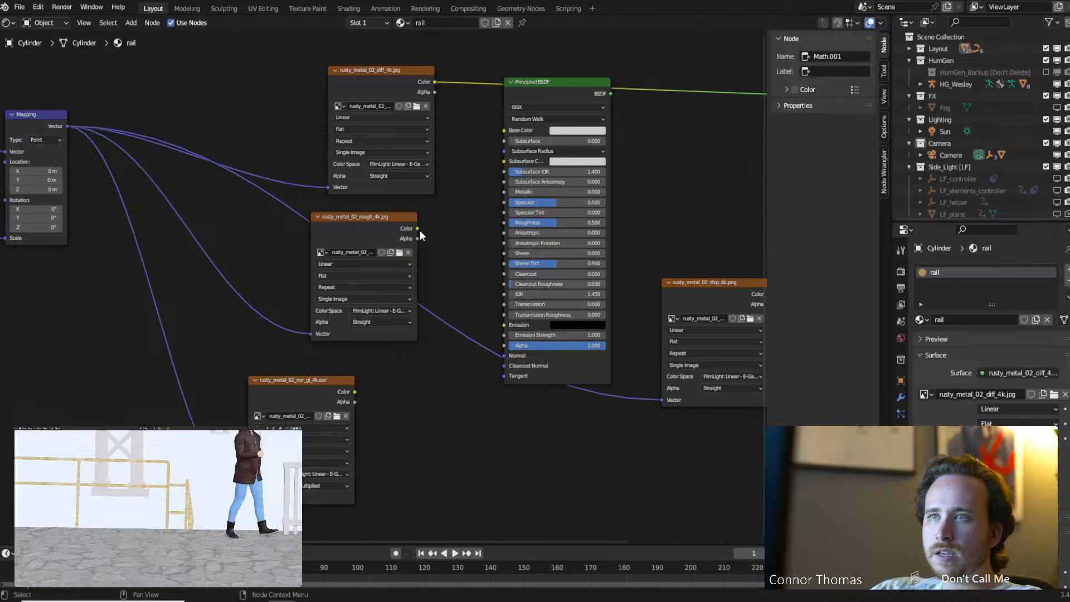
pyautogui.moveTo(435, 82); pyautogui.dragTo(505, 130)
pyautogui.keyDown('ctrl'); pyautogui.keyDown('shift'); pyautogui.click(528, 83); pyautogui.keyUp('shift'); pyautogui.keyUp('ctrl')
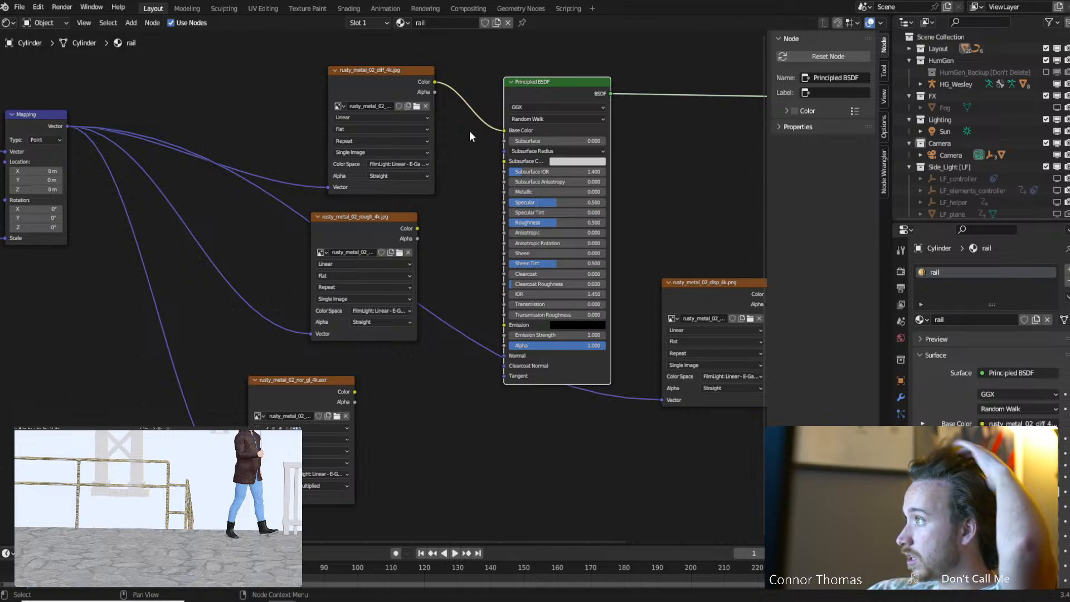
# Set the displacement Multiply node's second value to -0.4.
pyautogui.moveTo(704, 251); pyautogui.dragTo(498, 249, button='middle')
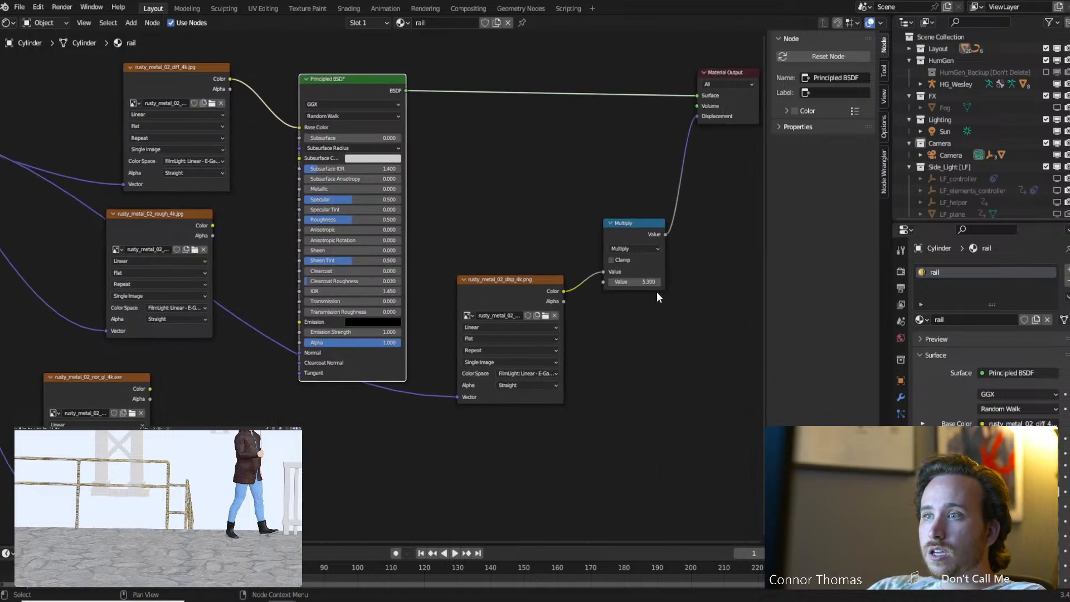
pyautogui.moveTo(649, 283); pyautogui.dragTo(623, 282)
pyautogui.click(347, 415)
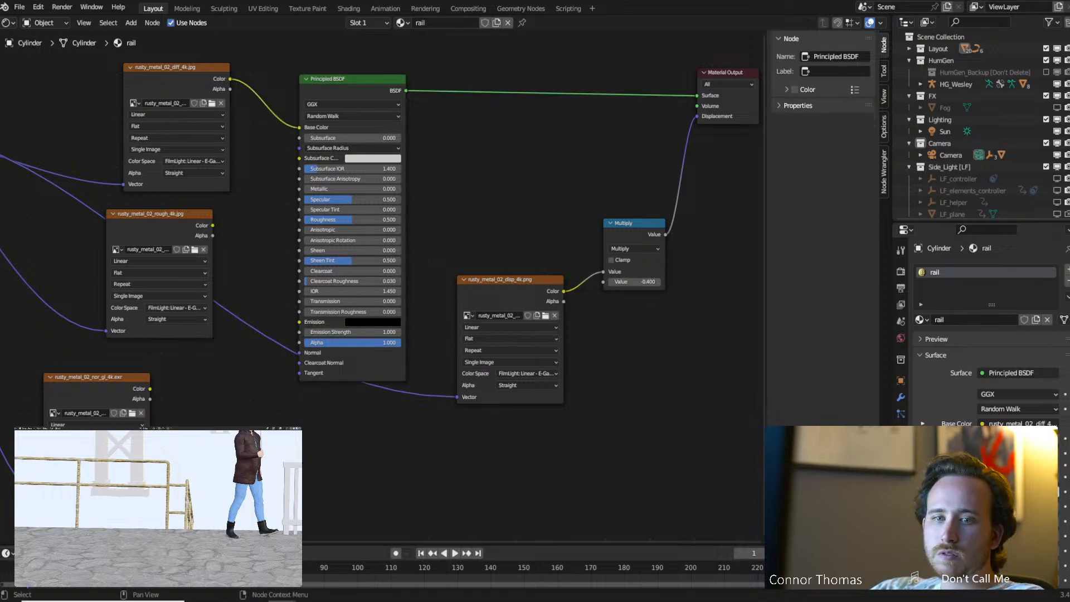
# Connect the roughness texture to the Principled BSDF's Roughness and the normal texture to its Normal input.
pyautogui.scroll(1, 301, 435)
pyautogui.moveTo(301, 435); pyautogui.dragTo(473, 426, button='middle')
pyautogui.moveTo(419, 201); pyautogui.dragTo(521, 192)
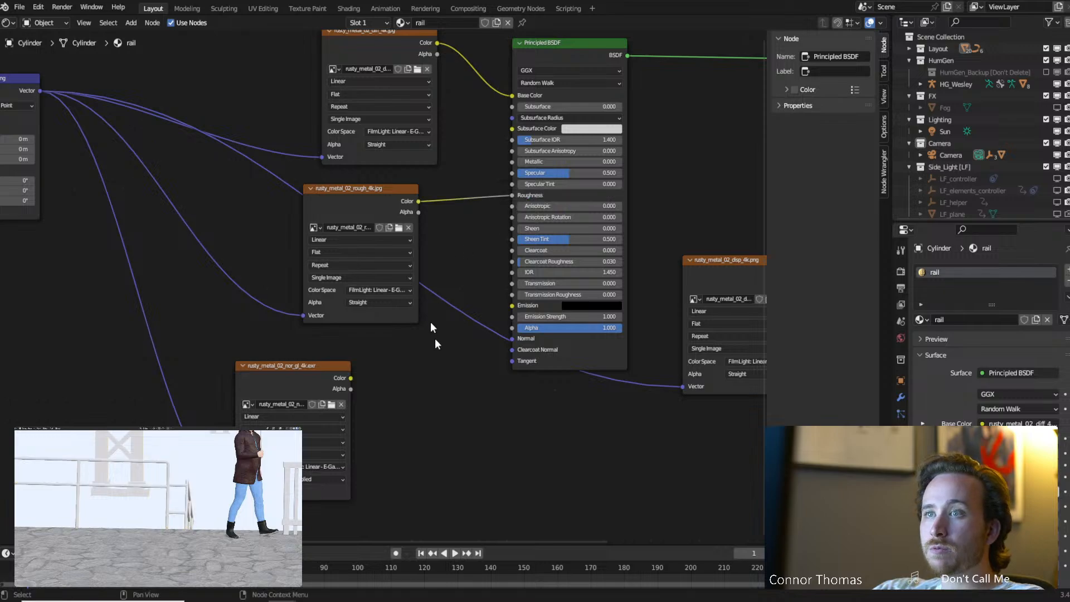
pyautogui.moveTo(455, 375); pyautogui.dragTo(531, 379, button='middle')
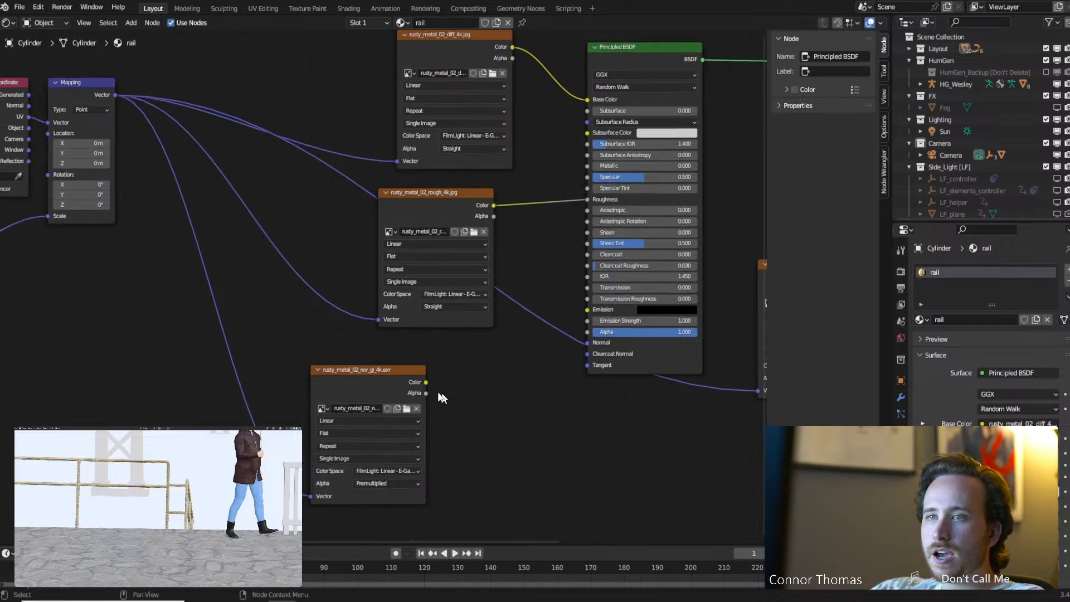
pyautogui.moveTo(425, 382); pyautogui.dragTo(587, 342)
pyautogui.moveTo(315, 388); pyautogui.dragTo(225, 394)
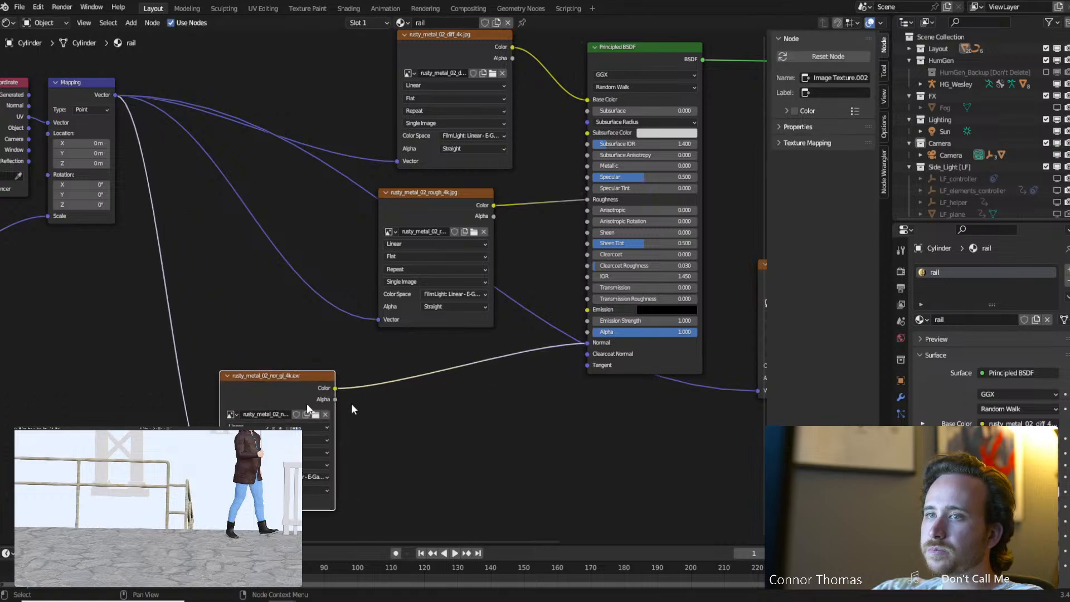
# Insert a Normal Map node between the normal texture and the Principled BSDF, with Strength 1.7.
pyautogui.hotkey('shift', 'a')
pyautogui.click(450, 404)
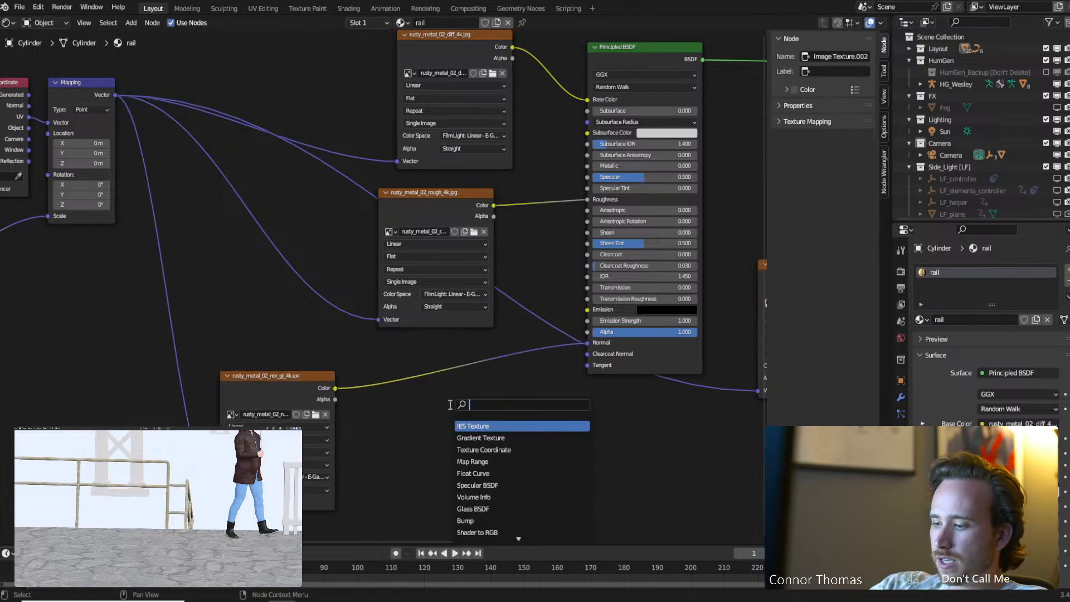
pyautogui.write('normal')
pyautogui.press('Down')
pyautogui.press('Return')
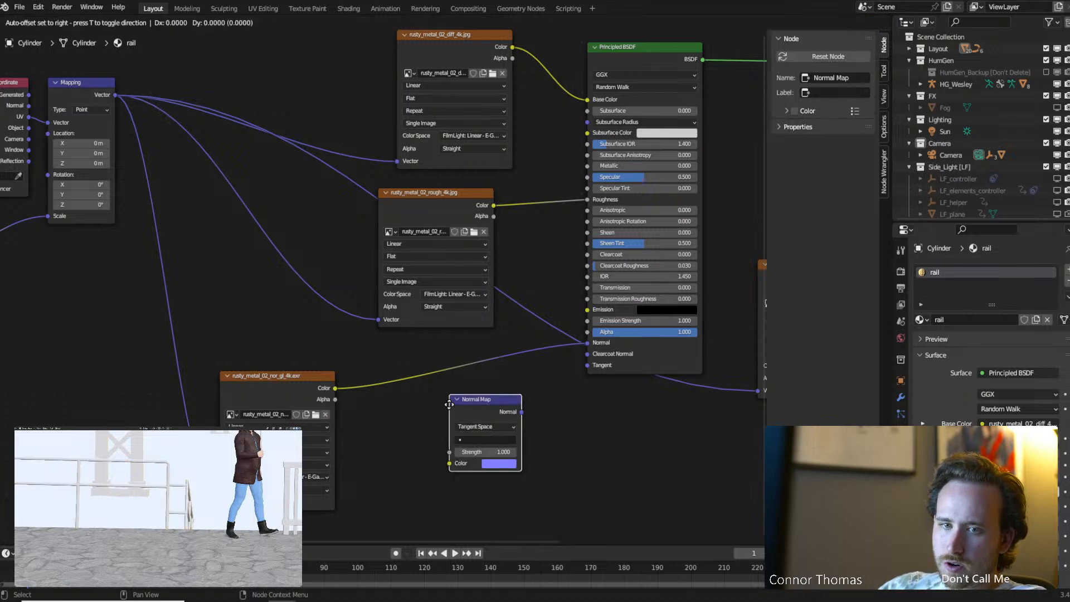
pyautogui.click(473, 384)
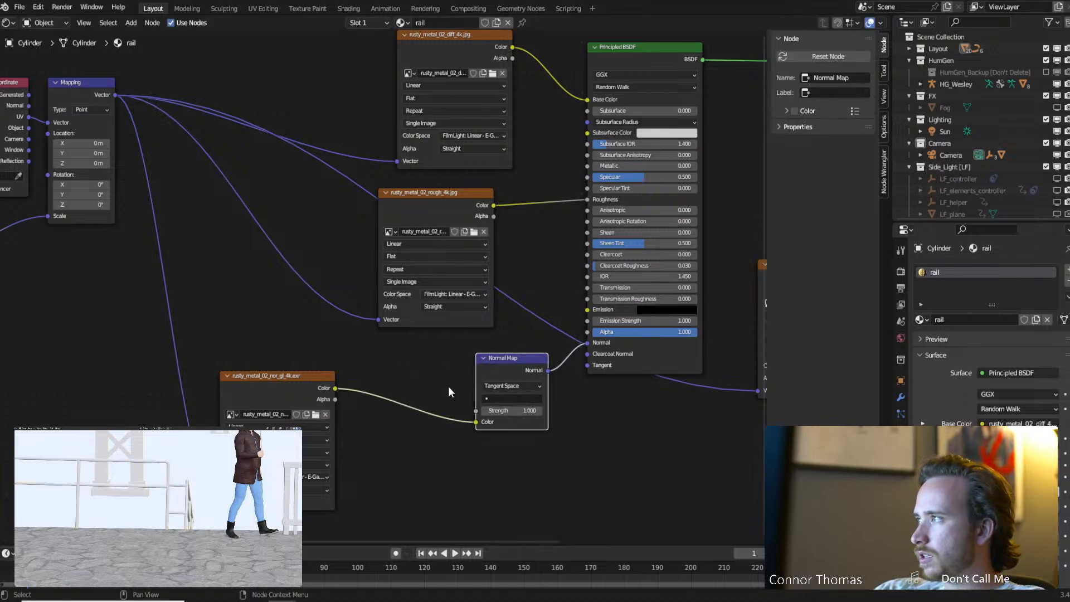
pyautogui.moveTo(518, 411); pyautogui.dragTo(556, 411)
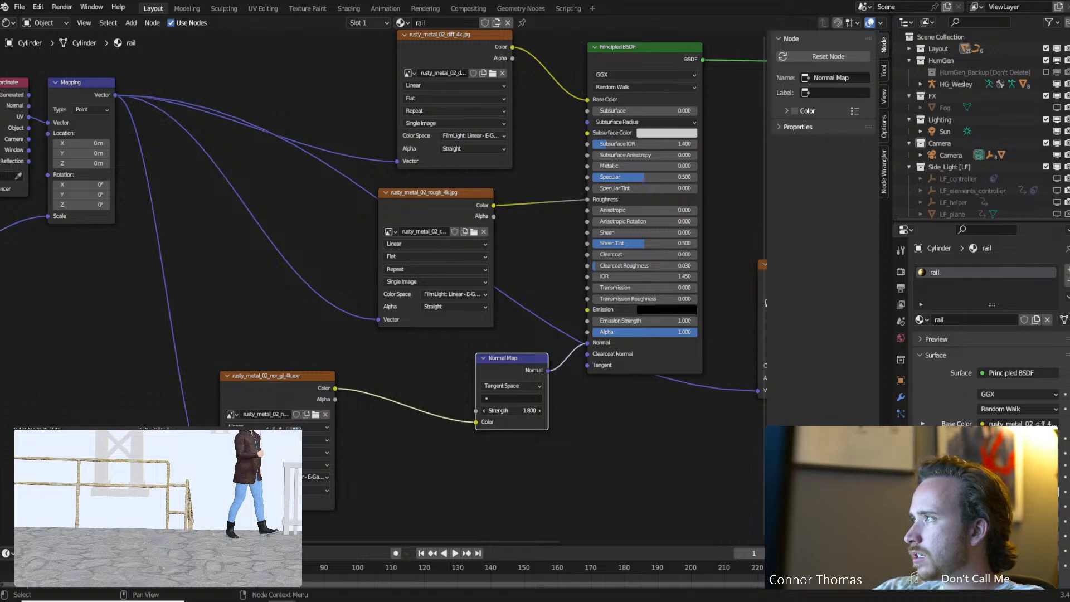
pyautogui.moveTo(517, 411); pyautogui.dragTo(517, 411)
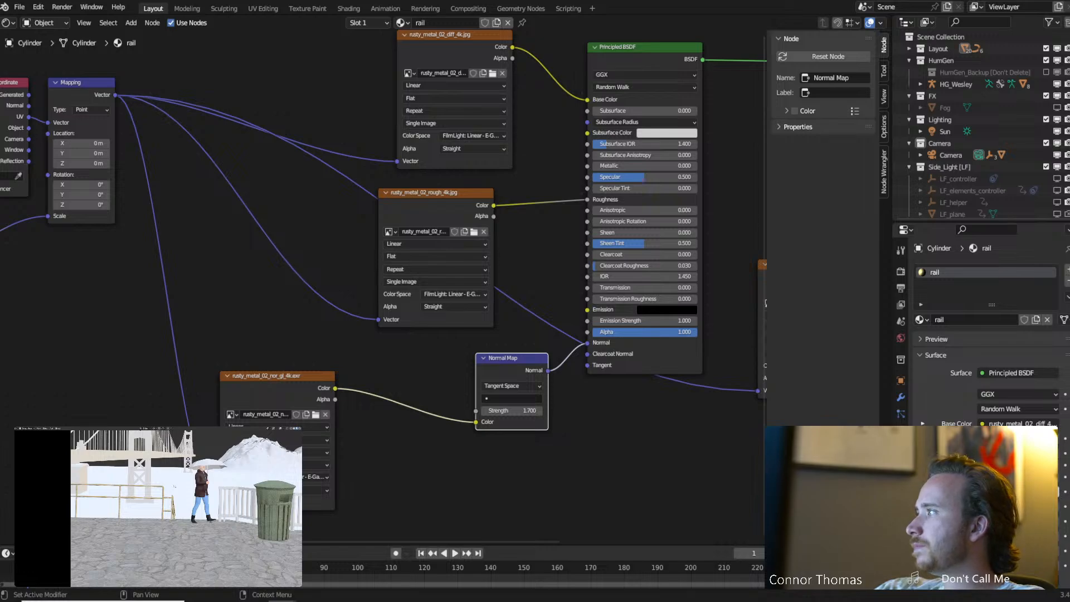
# Assign the existing rail material to the white picket fence behind the trash can and save the file.
pyautogui.keyDown('shift'); pyautogui.moveTo(175, 486); pyautogui.dragTo(126, 485, button='middle'); pyautogui.keyUp('shift')
pyautogui.click(187, 497)
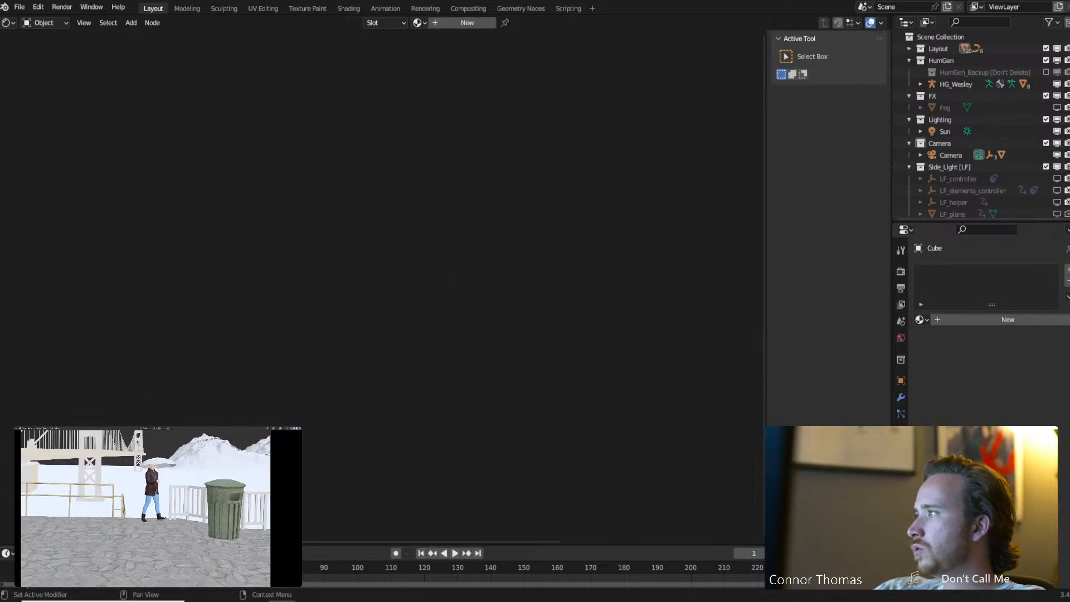
pyautogui.click(921, 320)
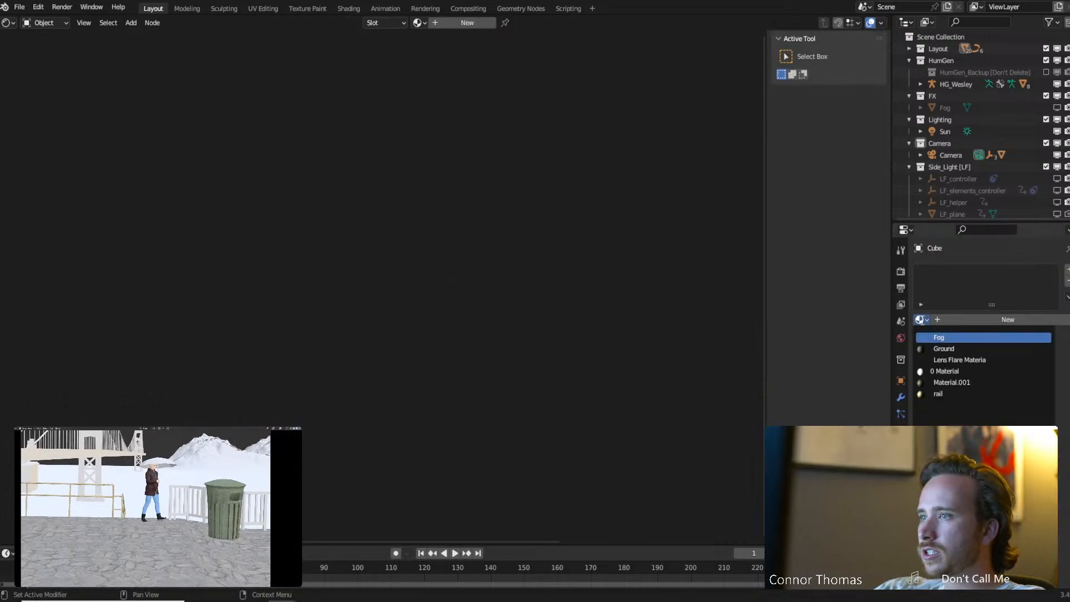
pyautogui.click(948, 392)
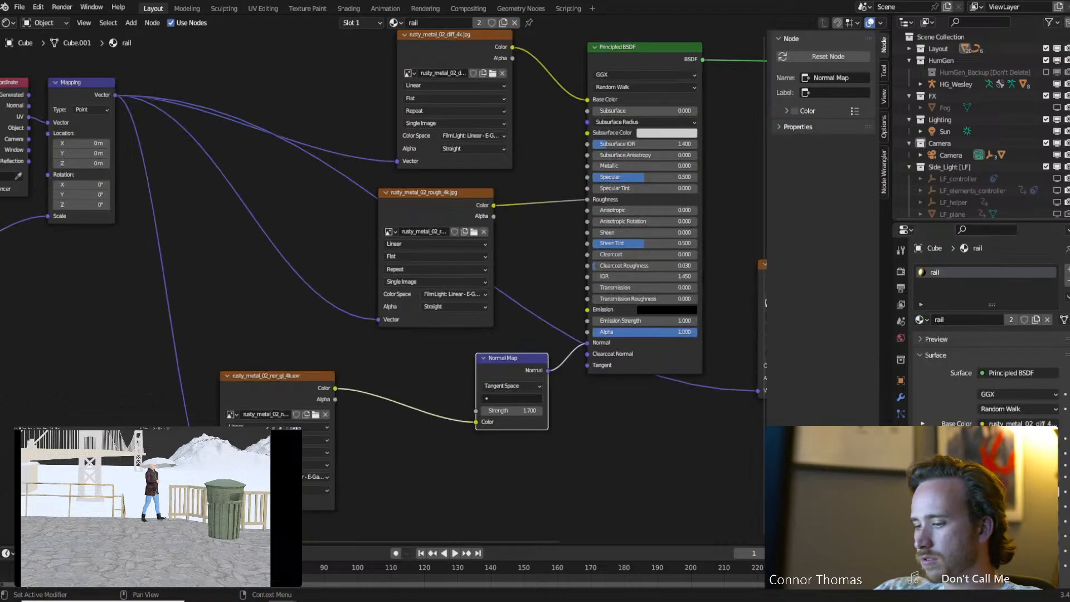
pyautogui.press('Tab')
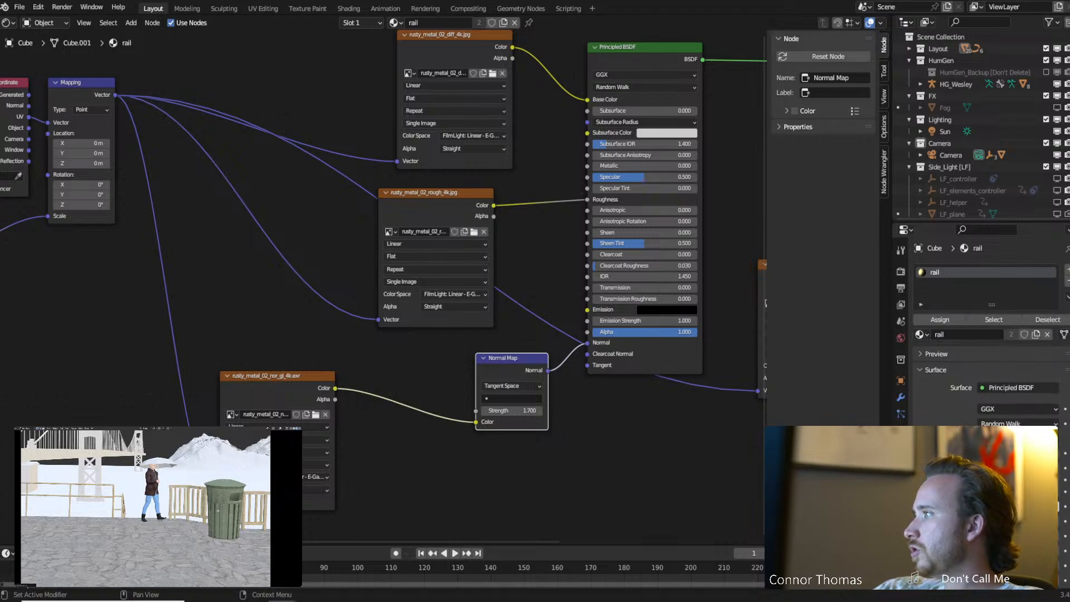
pyautogui.press('Tab')
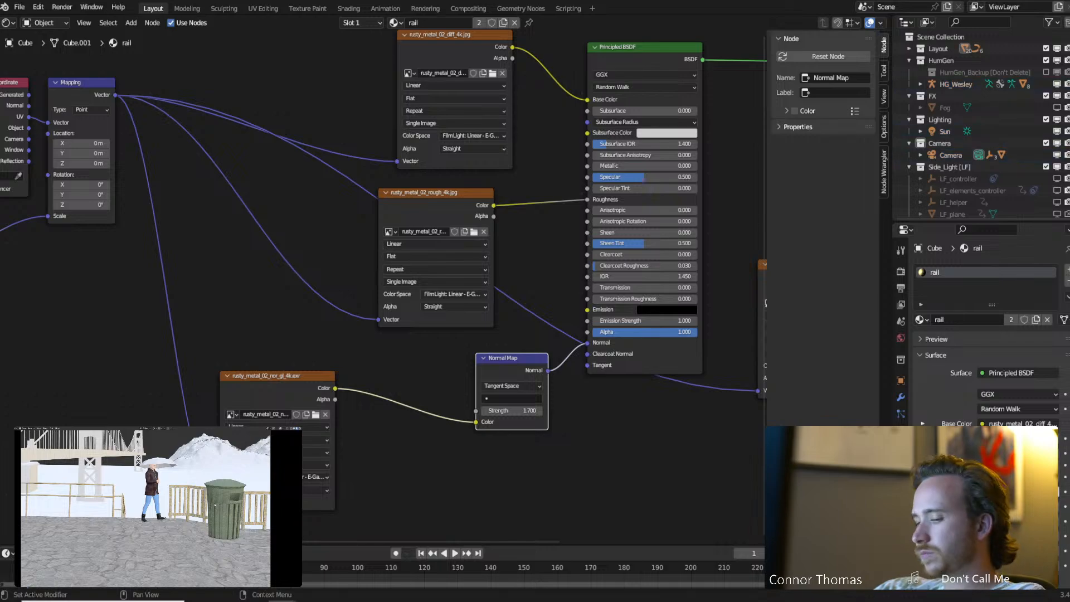
pyautogui.hotkey('ctrl', 's')
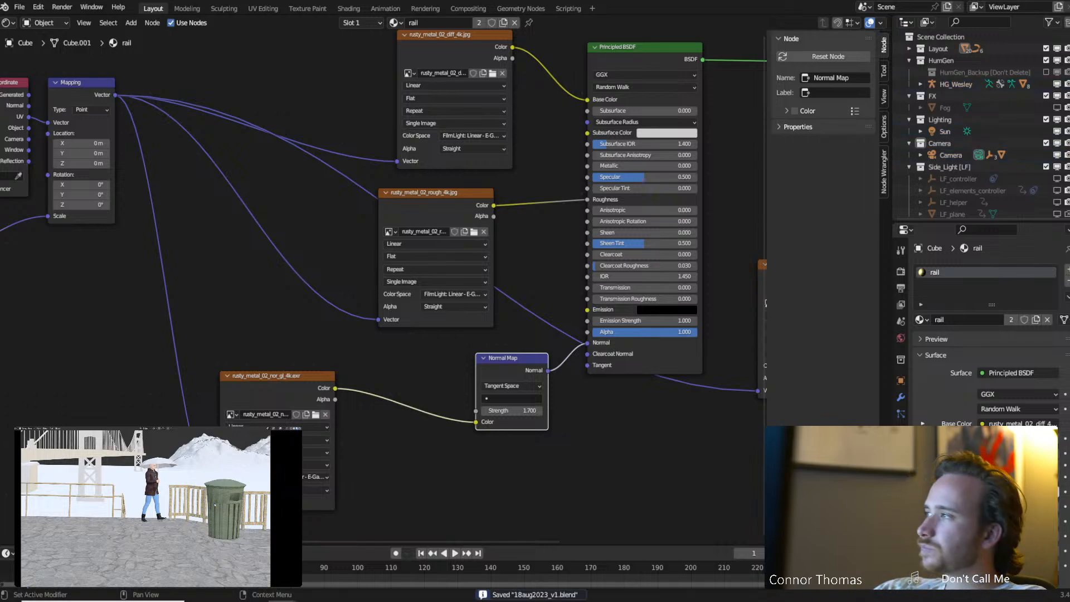
# Give the umbrella a new material with a black Base Color and switch the viewport to rendered shading.
pyautogui.keyDown('shift'); pyautogui.moveTo(184, 483); pyautogui.dragTo(140, 495, button='middle'); pyautogui.keyUp('shift')
pyautogui.click(117, 476)
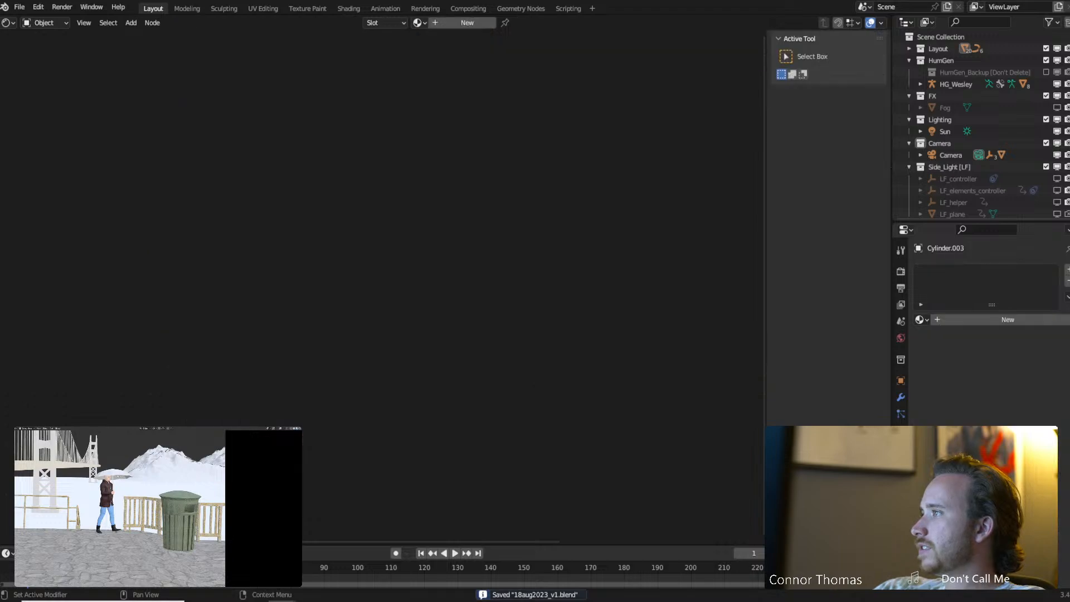
pyautogui.click(952, 320)
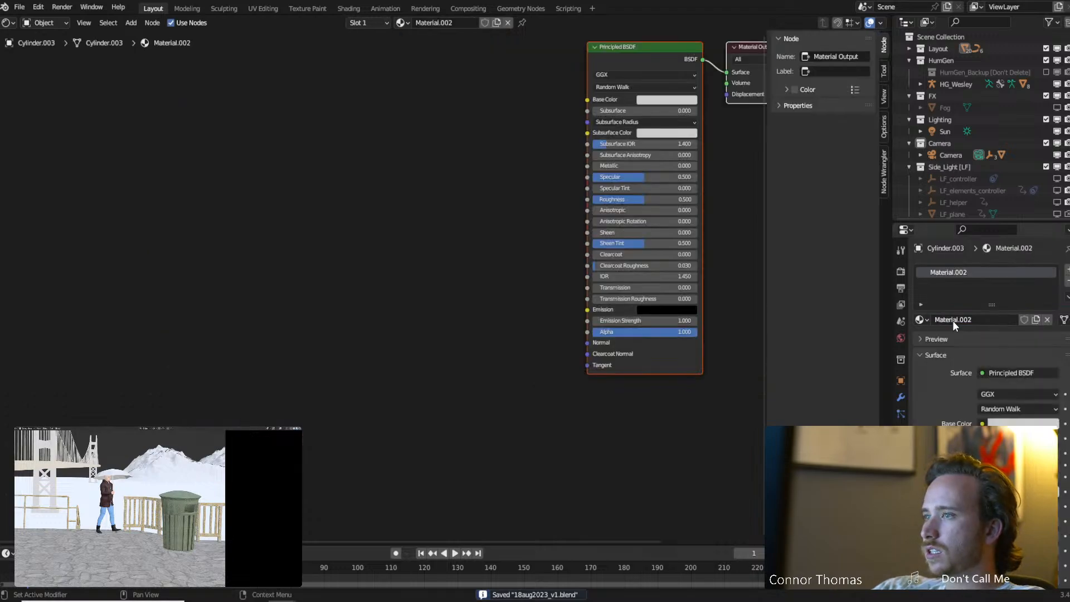
pyautogui.click(1028, 424)
pyautogui.click(1051, 331)
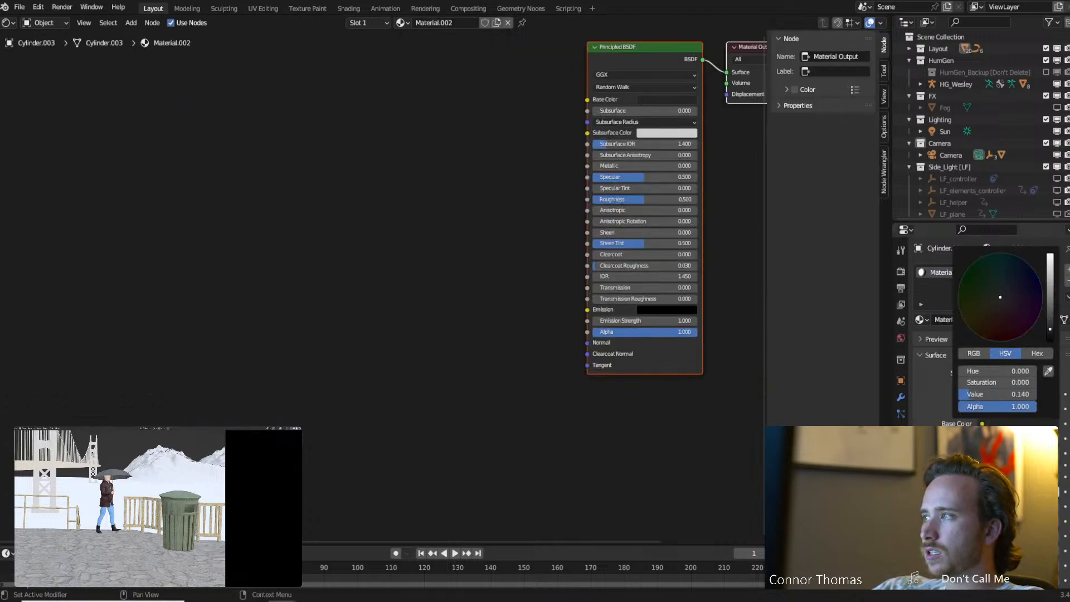
pyautogui.moveTo(1050, 332); pyautogui.dragTo(1050, 341)
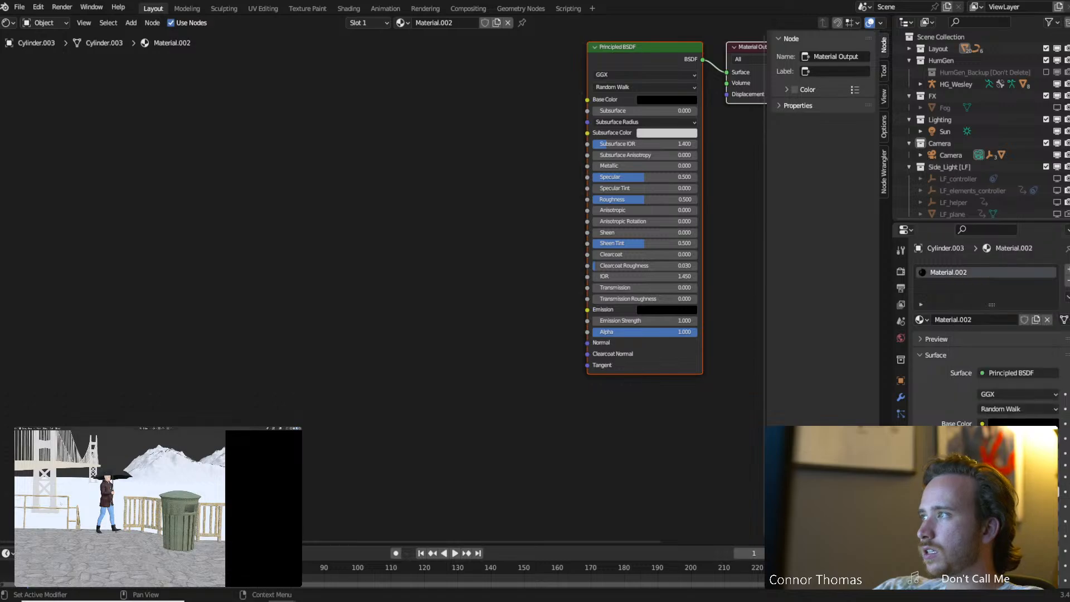
pyautogui.press('z')
pyautogui.click(135, 492)
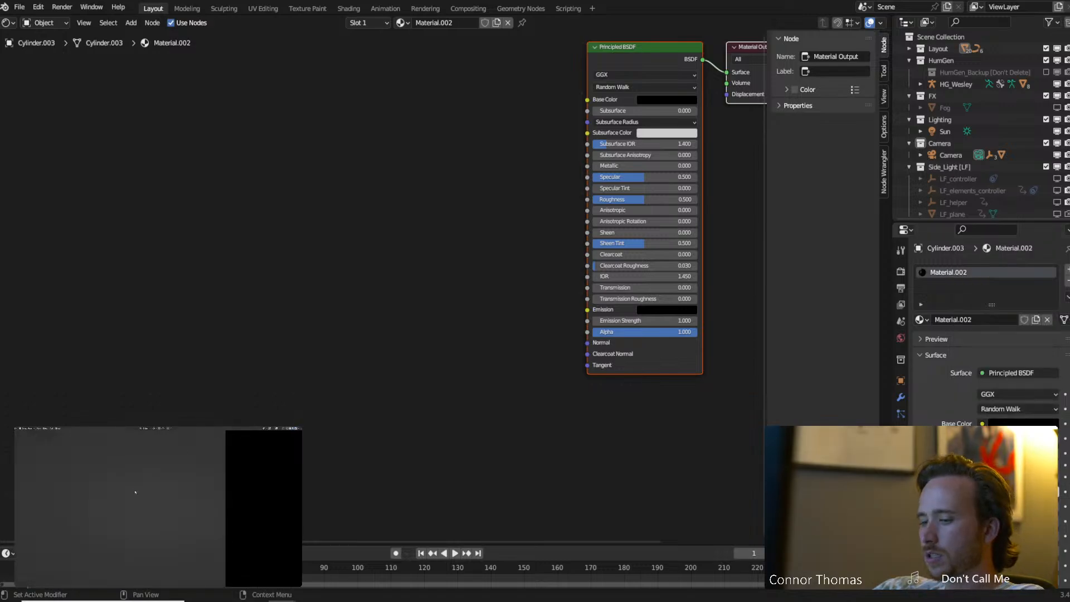
# Save the file, unhide the Fog object in the viewport and select the Sun light.
pyautogui.hotkey('ctrl', 's')
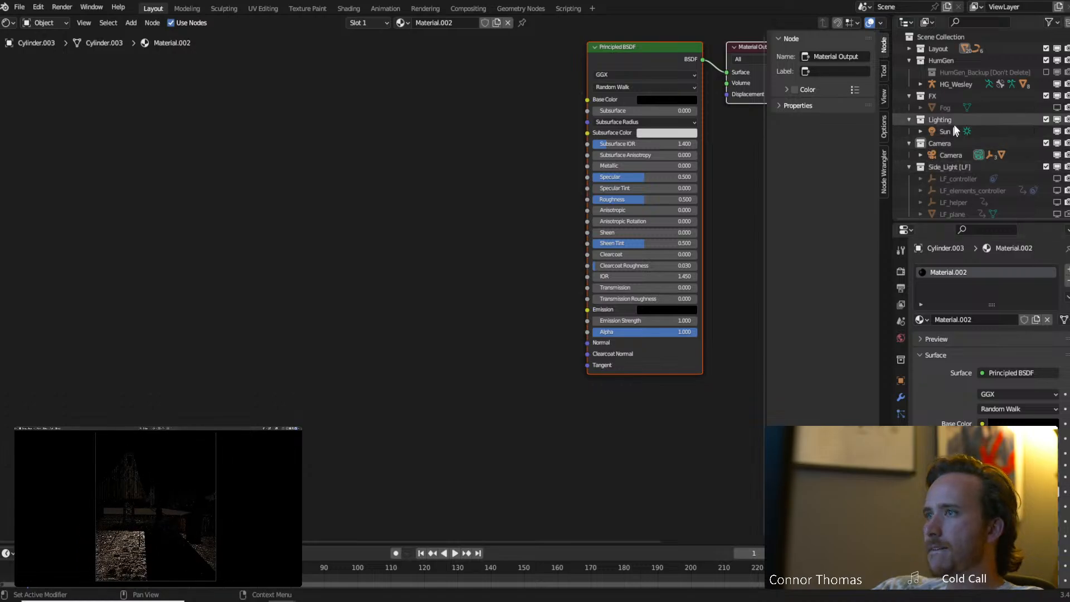
pyautogui.click(1059, 109)
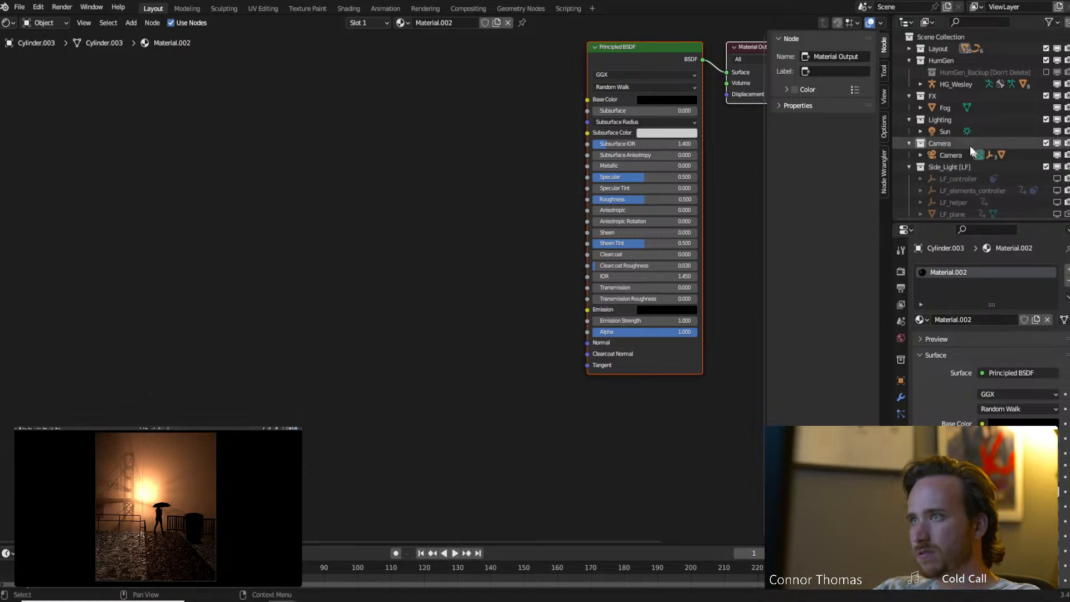
pyautogui.click(946, 131)
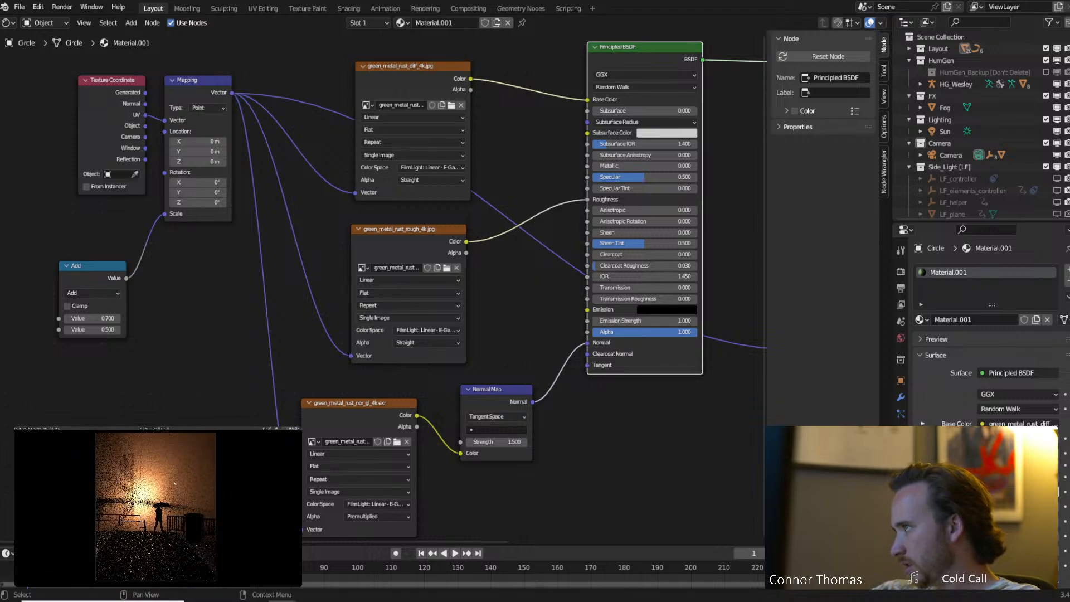
# Switch the shader editor area to a 3D viewport and place the 3D cursor on the ground in front of the trash can.
pyautogui.click(8, 22)
pyautogui.click(50, 61)
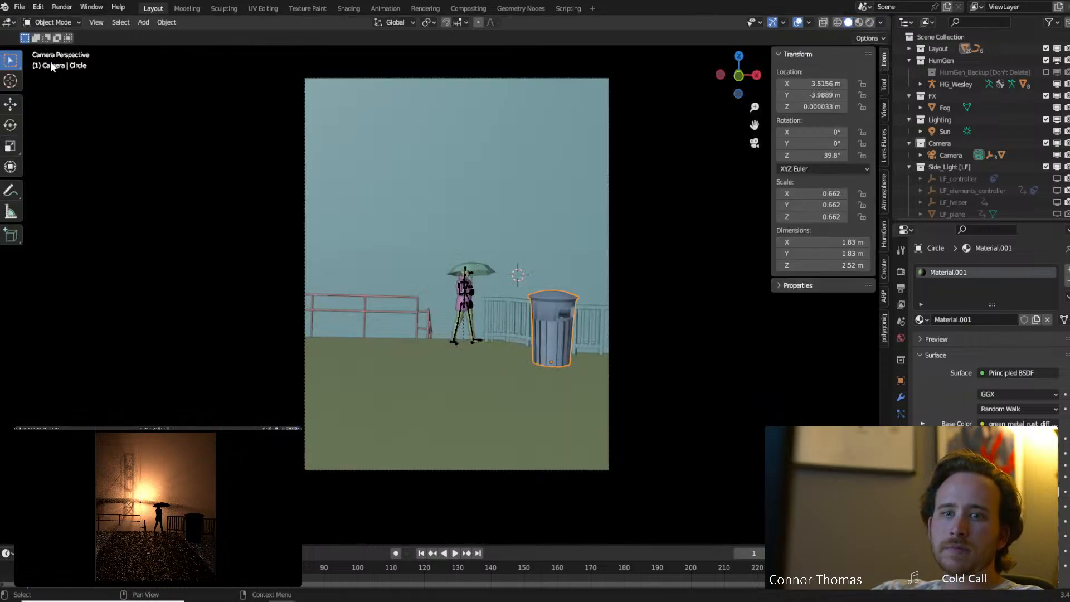
pyautogui.keyDown('shift'); pyautogui.moveTo(500, 420); pyautogui.dragTo(431, 270, button='middle'); pyautogui.keyUp('shift')
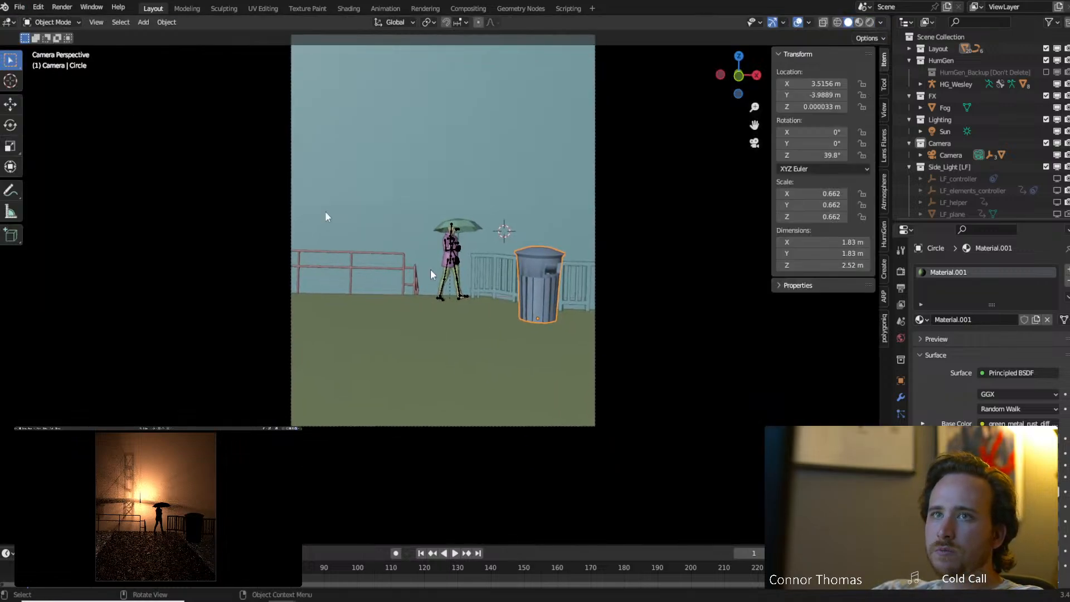
pyautogui.click(10, 81)
pyautogui.press('w')
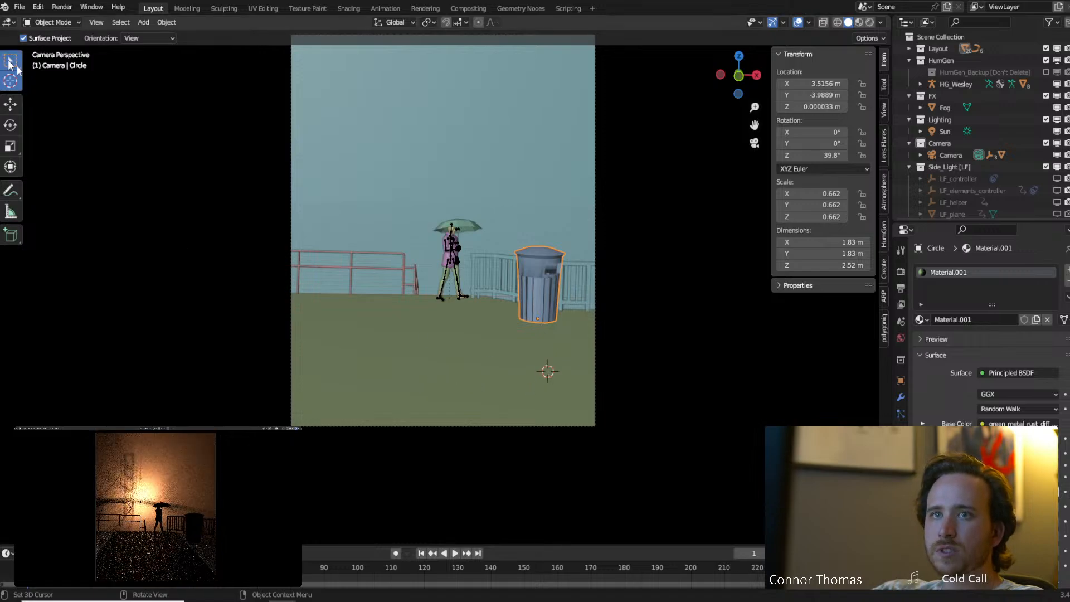
# Add an area light at the 3D cursor and raise it along Z to about 1.39 m.
pyautogui.hotkey('shift', 'a')
pyautogui.moveTo(433, 245)
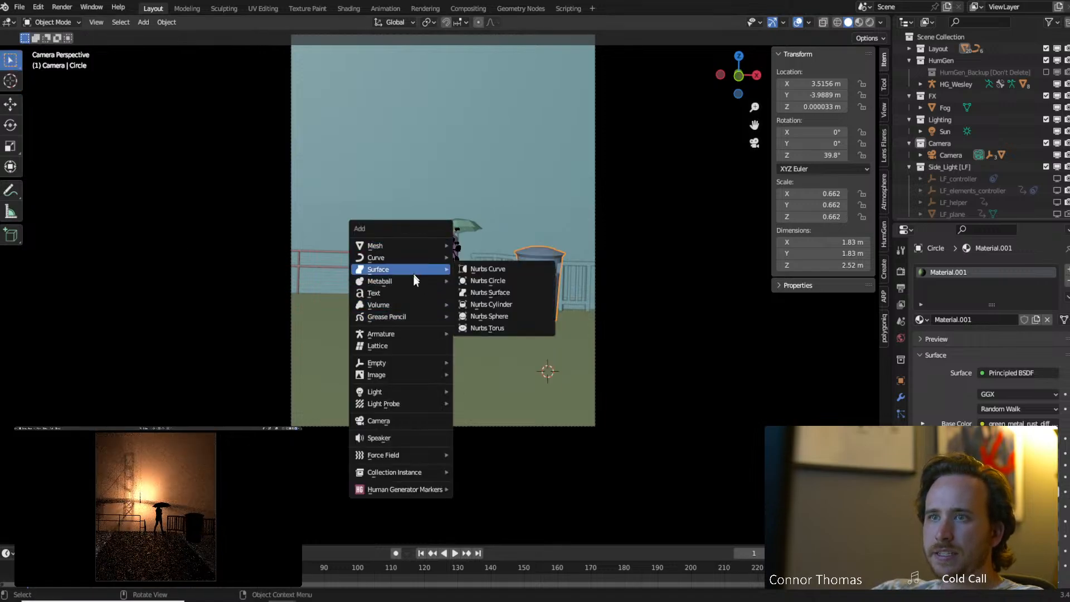
pyautogui.moveTo(412, 394)
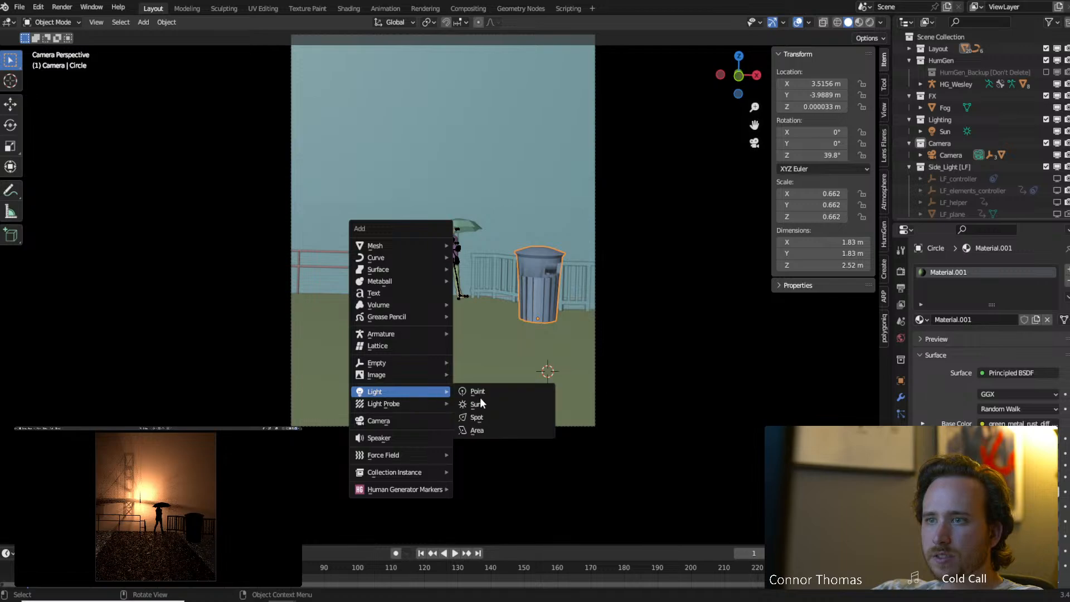
pyautogui.click(489, 430)
pyautogui.press('g')
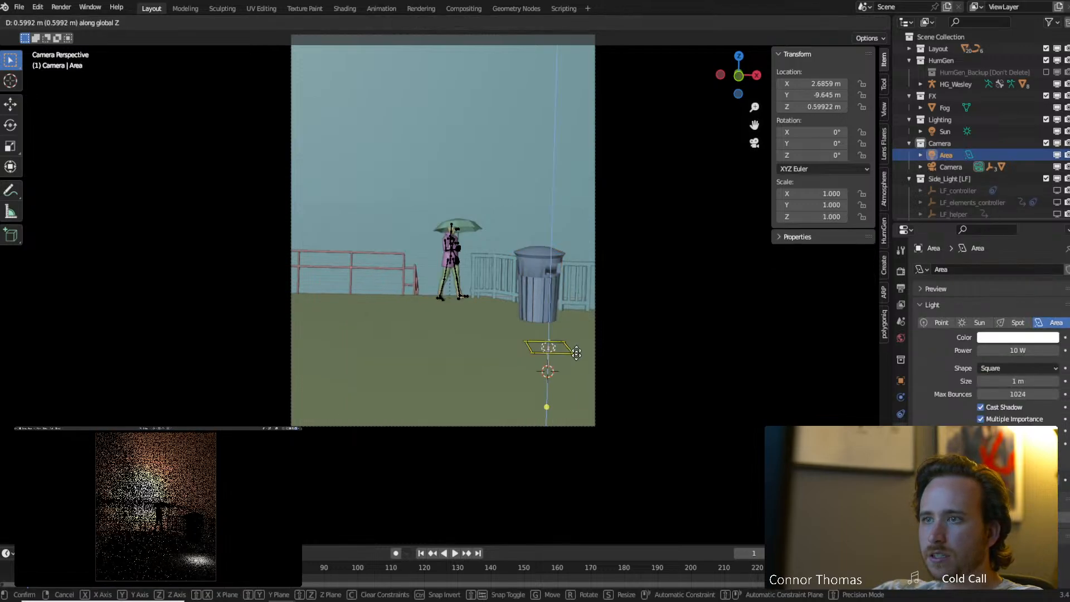
pyautogui.click(577, 318)
# Shift the area light sideways past the trash can to about X 4.07 m and rotate it to about 75°, 12°, 26° toward the scene.
pyautogui.press('r')
pyautogui.press('r')
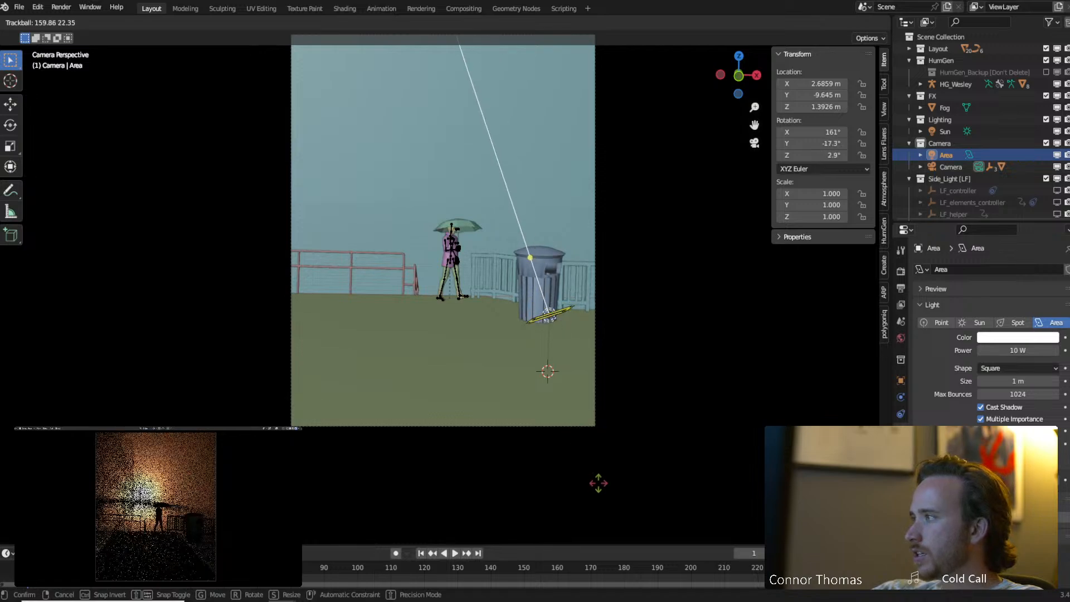
pyautogui.click(598, 483)
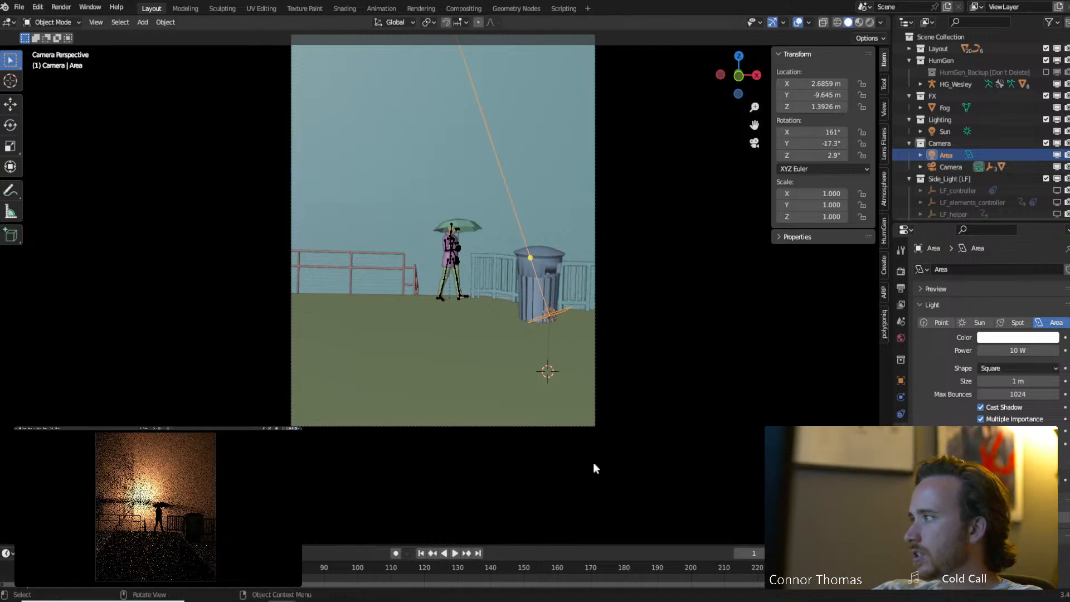
pyautogui.press('g')
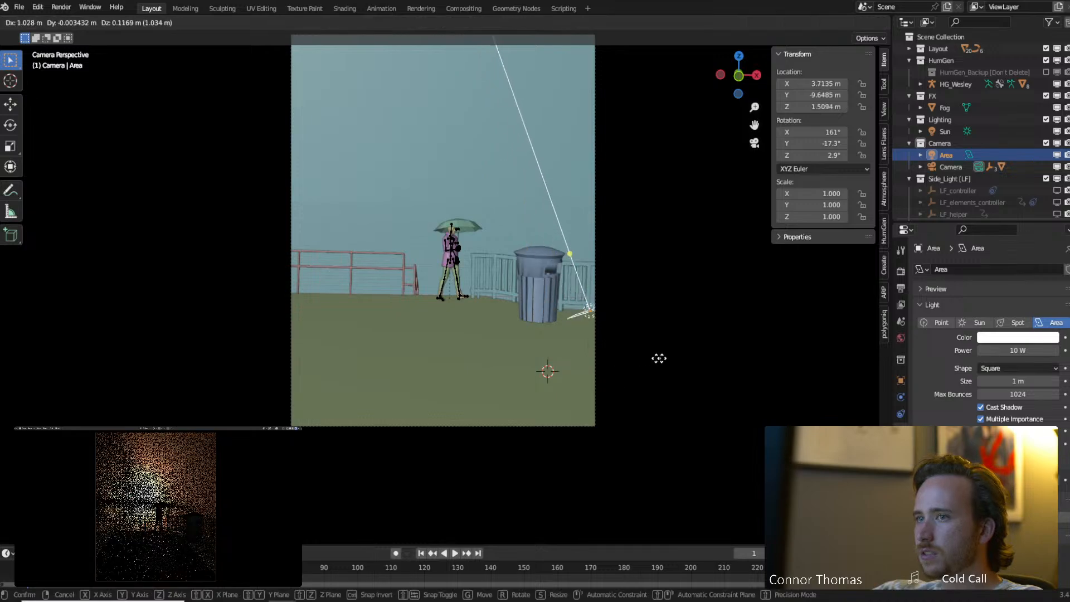
pyautogui.click(669, 358)
pyautogui.press('r')
pyautogui.press('r')
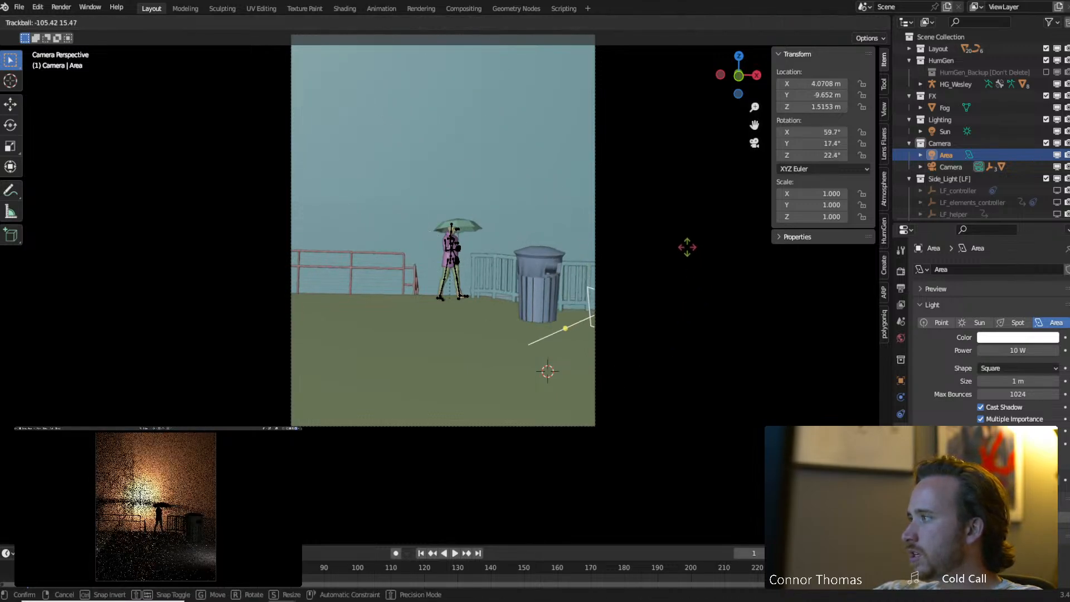
pyautogui.click(678, 303)
# Move the area light up to about X 4.52 m, Y -9.37 m, Z 5.73 m.
pyautogui.press('g')
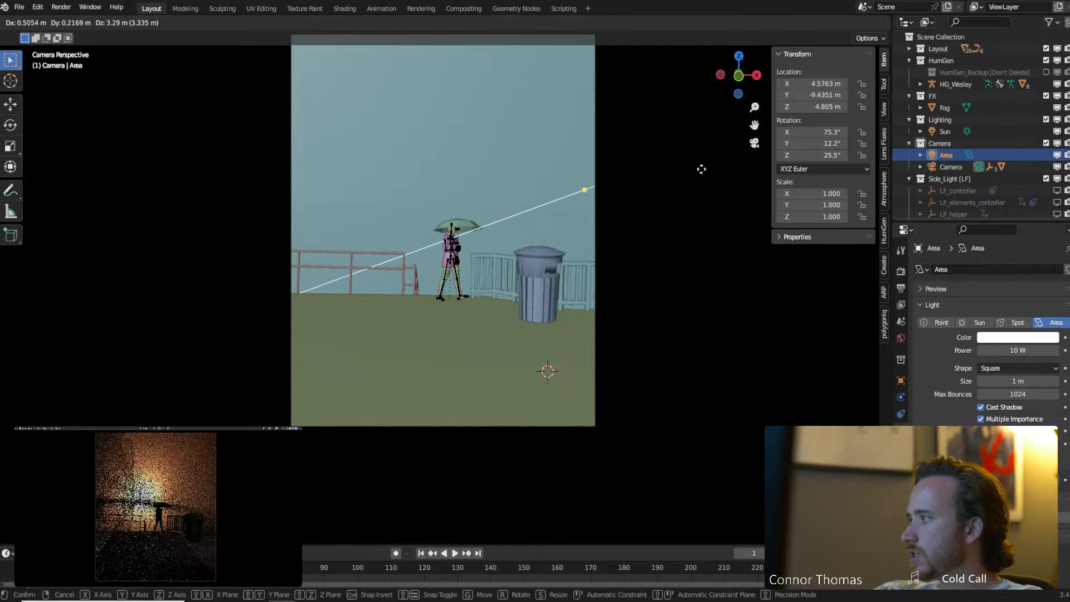
pyautogui.click(701, 169)
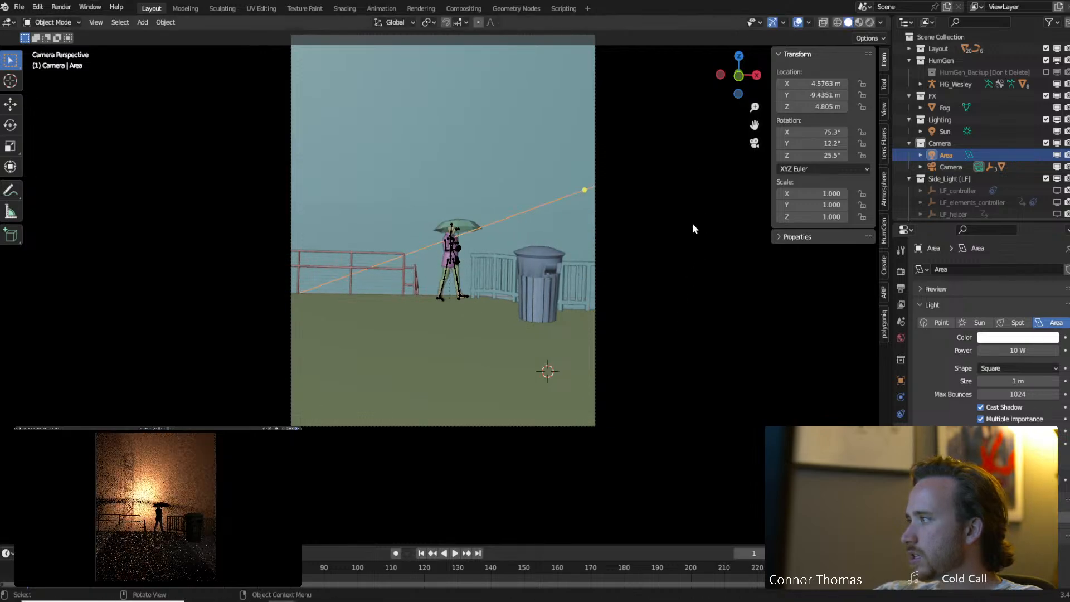
pyautogui.press('g')
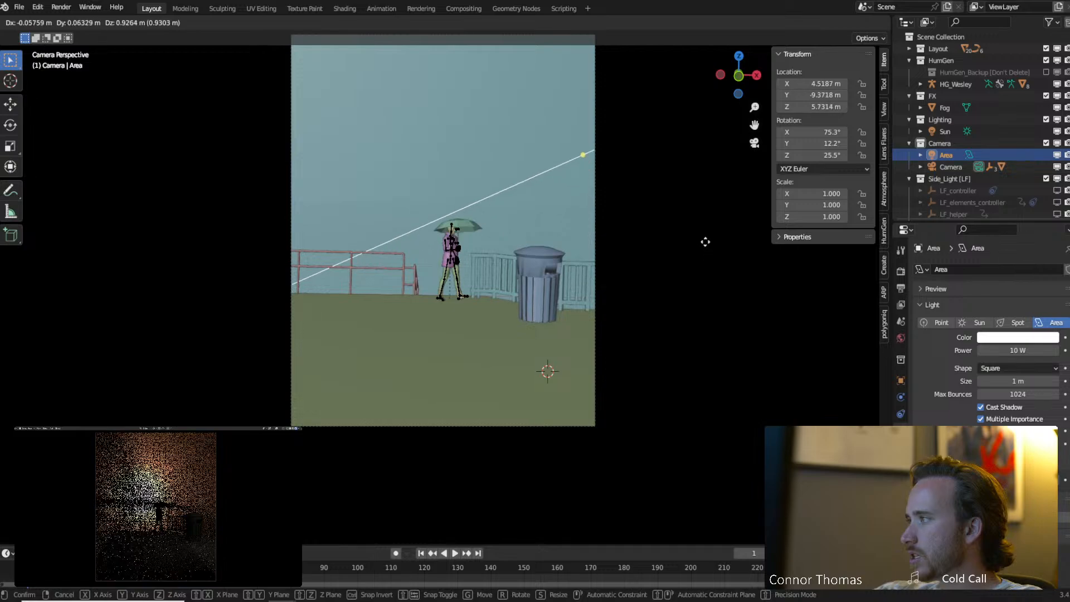
pyautogui.click(705, 243)
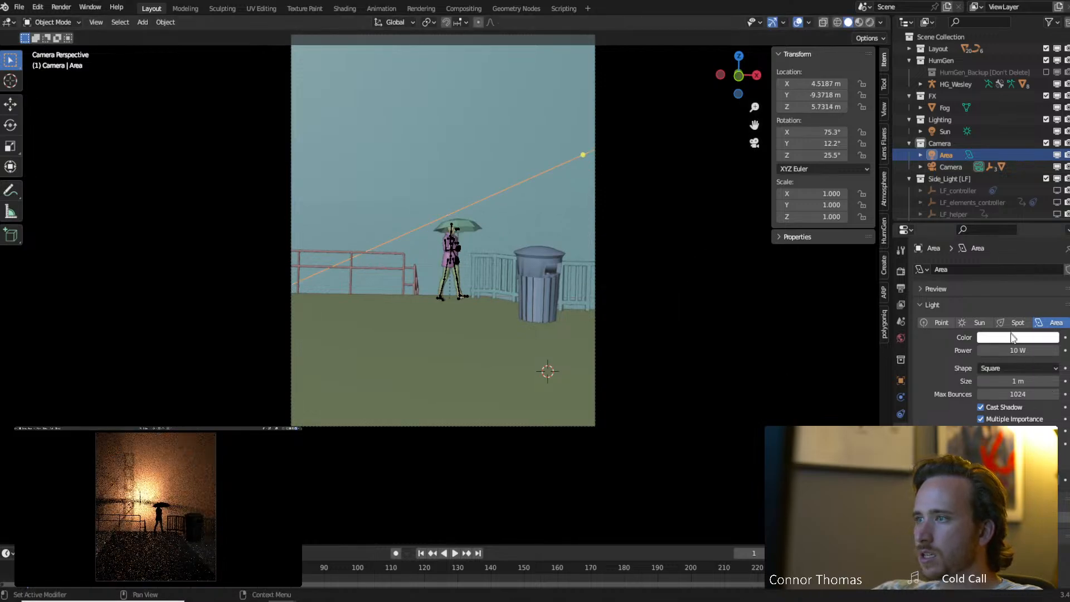
# Set the area light's color to the orange sampled from the glow in the rendered preview.
pyautogui.click(1048, 338)
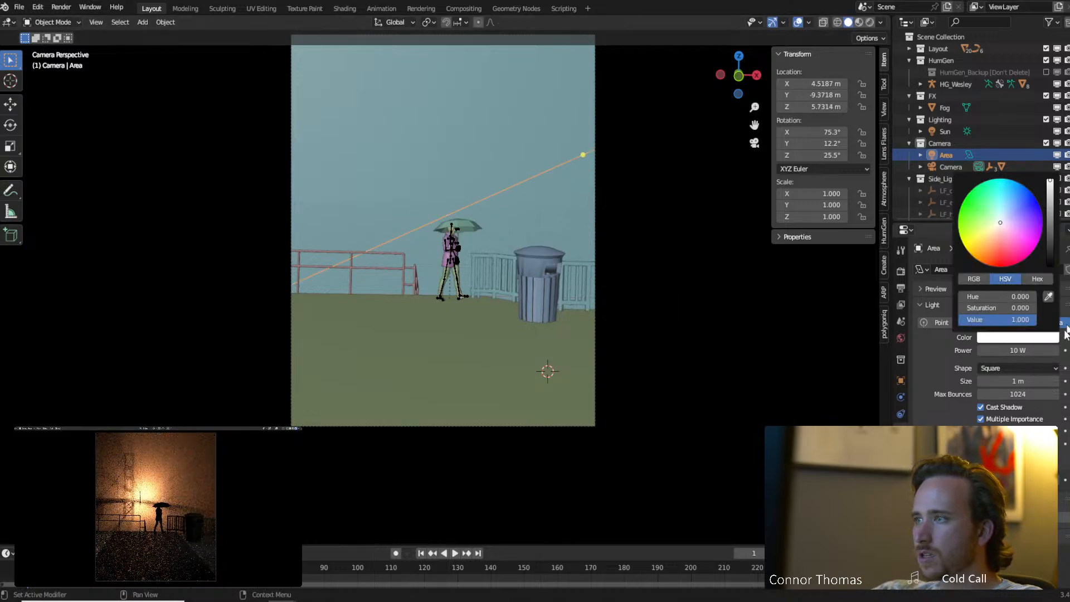
pyautogui.click(1050, 297)
pyautogui.click(148, 480)
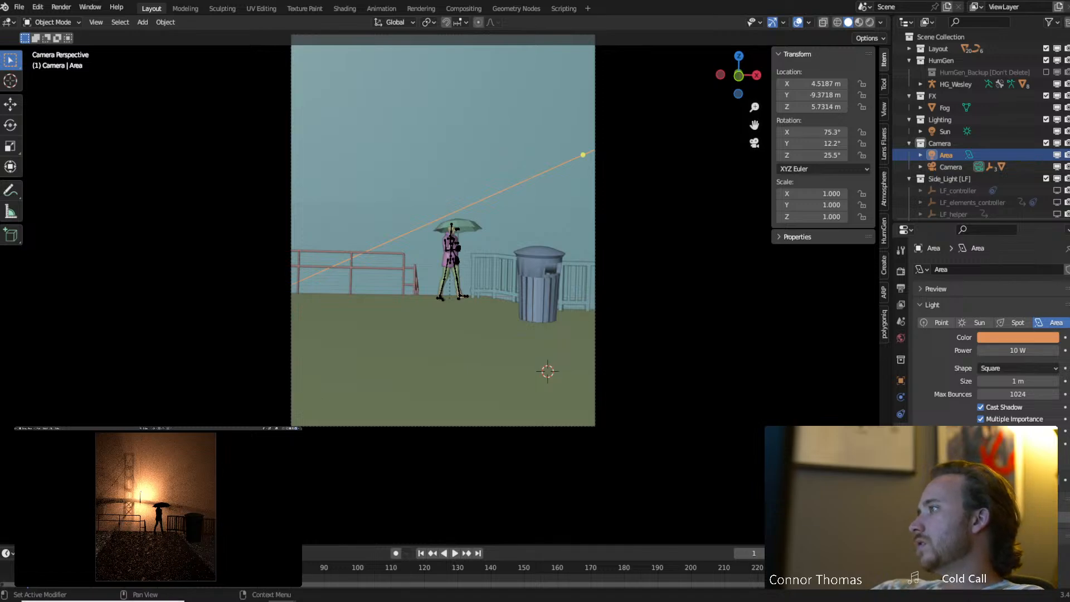
# Select the ground plane, show its material in the Shader Editor and set the Normal Map Strength to 3.7.
pyautogui.click(199, 556)
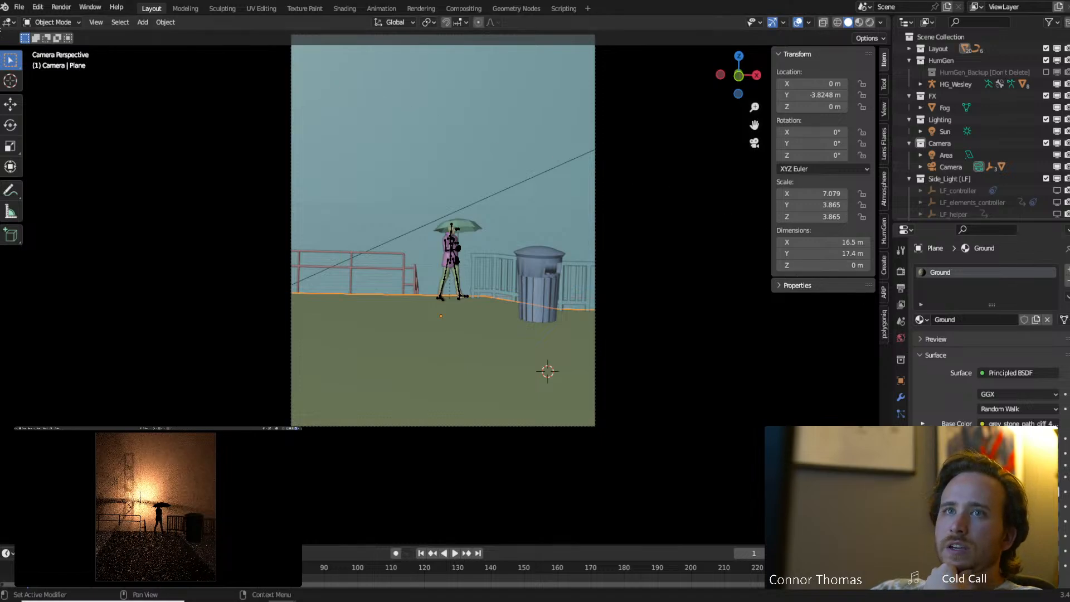
pyautogui.click(10, 22)
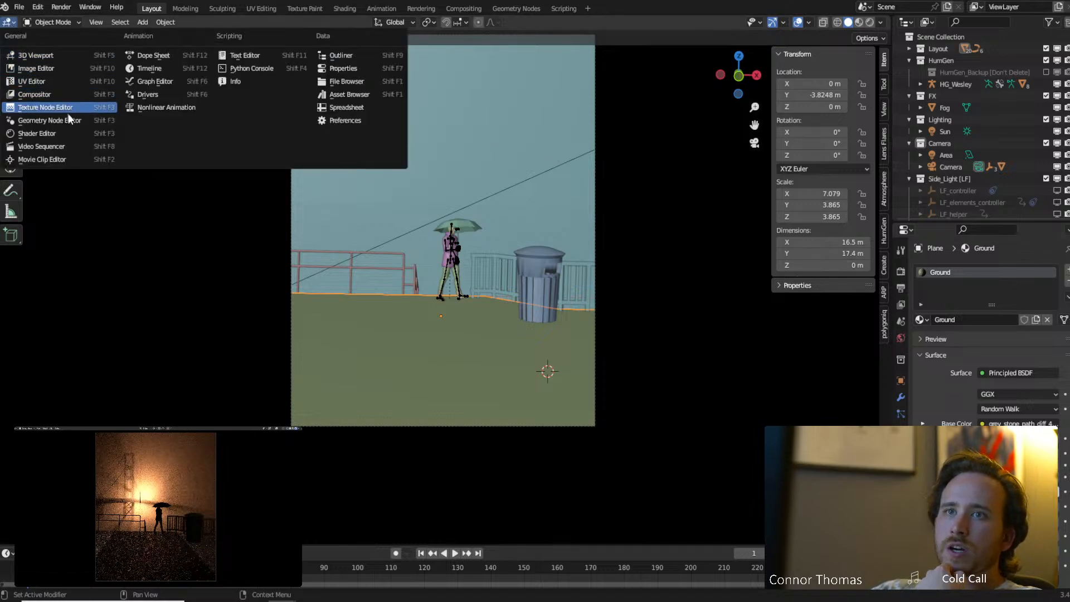
pyautogui.click(68, 132)
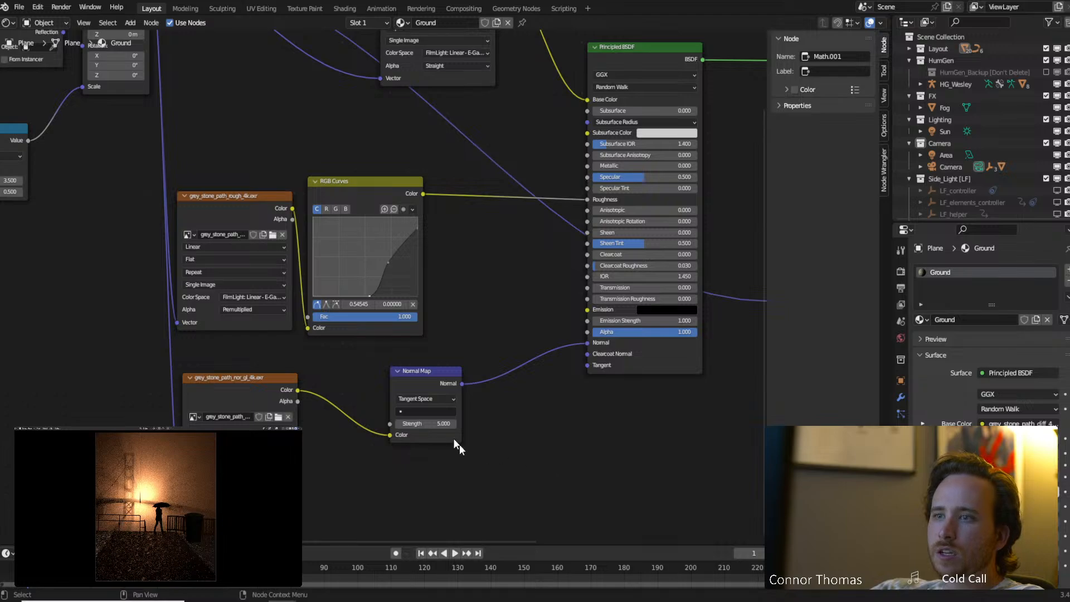
pyautogui.moveTo(442, 423); pyautogui.dragTo(459, 426)
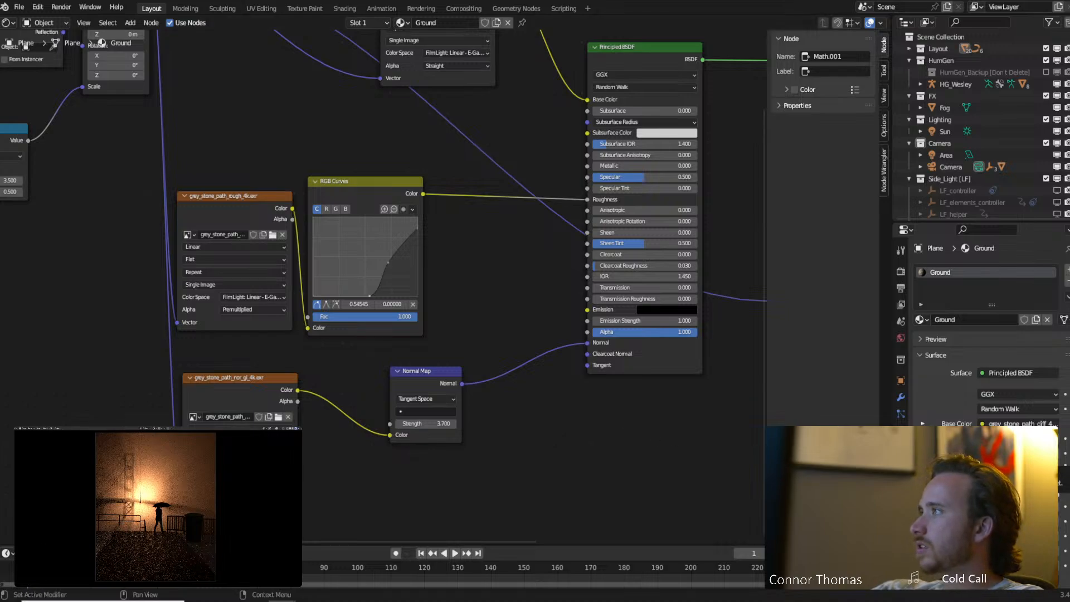
# Switch the small camera viewport from rendered to material preview shading and save the file.
pyautogui.press('z')
pyautogui.click(168, 533)
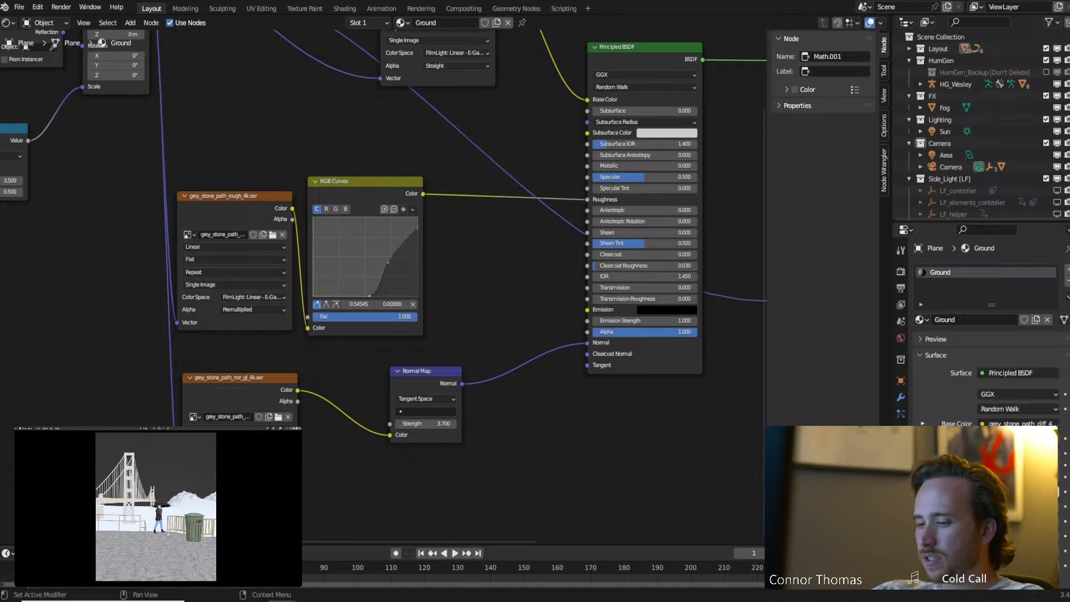
pyautogui.hotkey('ctrl', 's')
# Add a Musgrave Texture node to the Ground material and preview its Height output on the Material Output's Surface.
pyautogui.scroll(10, 454, 169)
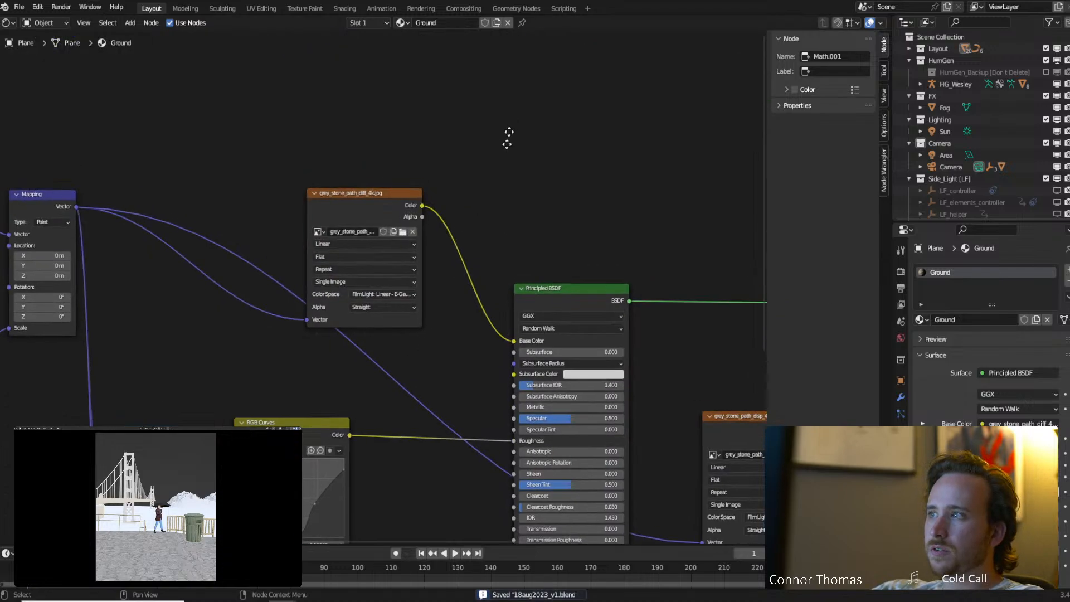
pyautogui.hotkey('shift', 'a')
pyautogui.click(540, 107)
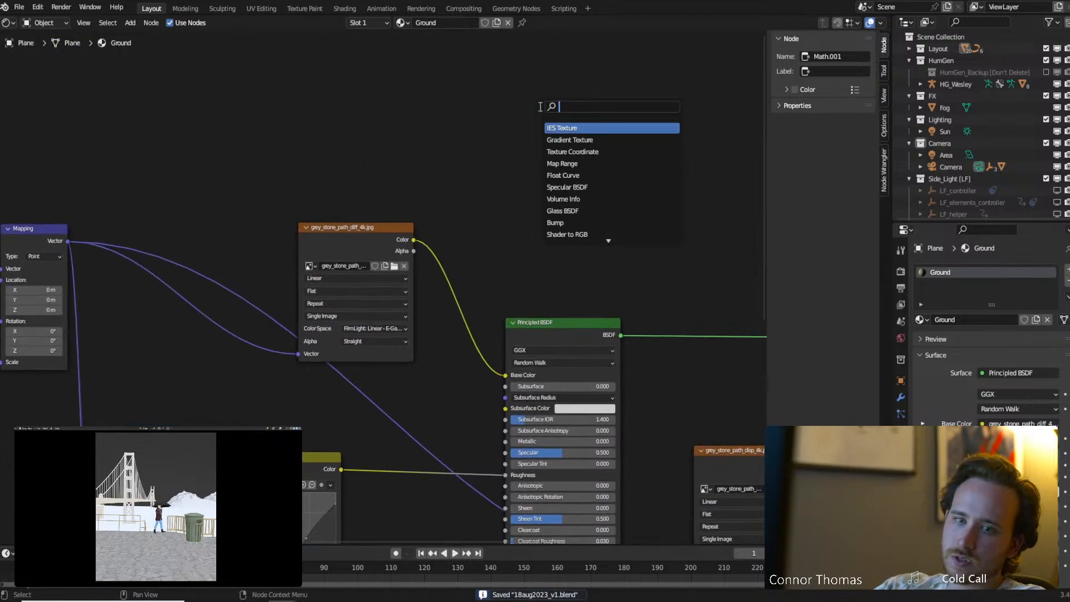
pyautogui.write('musgra')
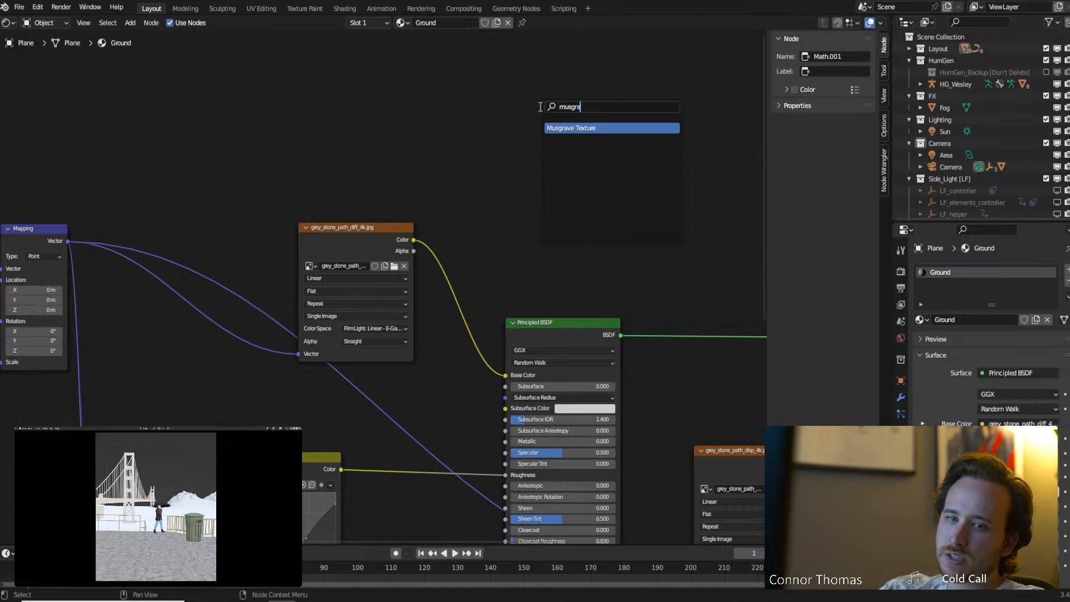
pyautogui.press('Return')
pyautogui.click(573, 106)
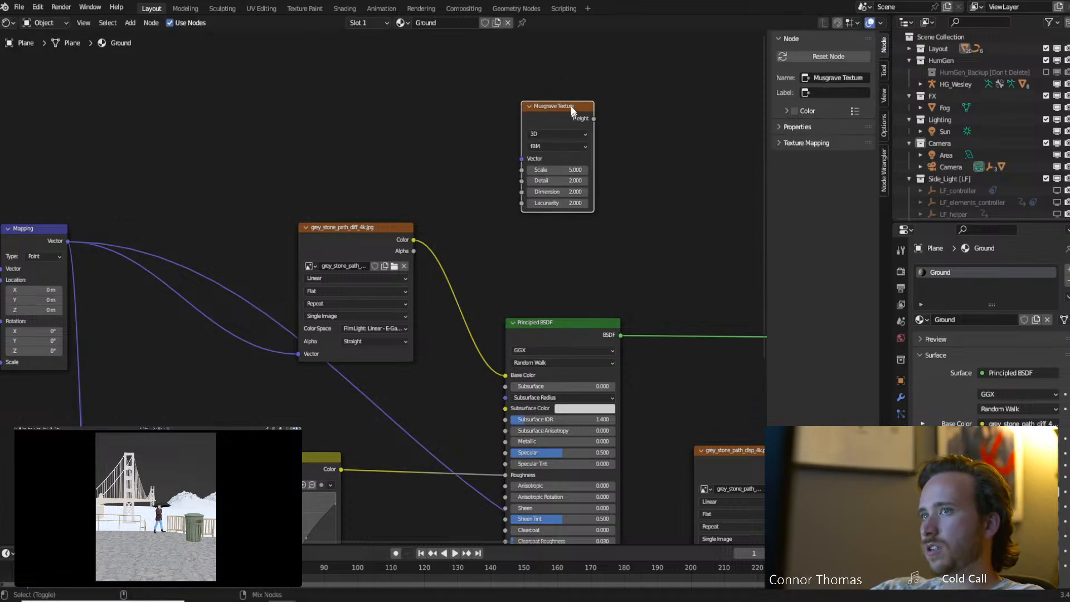
pyautogui.keyDown('ctrl'); pyautogui.keyDown('shift'); pyautogui.click(588, 111); pyautogui.keyUp('shift'); pyautogui.keyUp('ctrl')
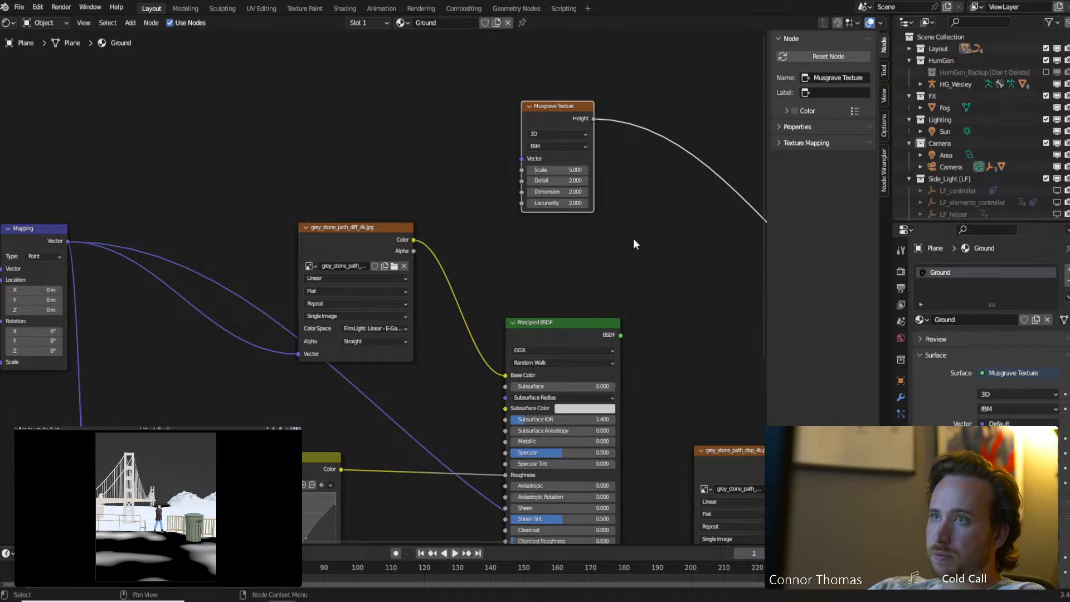
# Duplicate the Ground nodes from Texture Coordinate through Principled BSDF and place the copy below the originals.
pyautogui.moveTo(633, 238); pyautogui.dragTo(401, 205, button='middle')
pyautogui.scroll(-3, 401, 204)
pyautogui.moveTo(492, 182); pyautogui.dragTo(485, 189, button='middle')
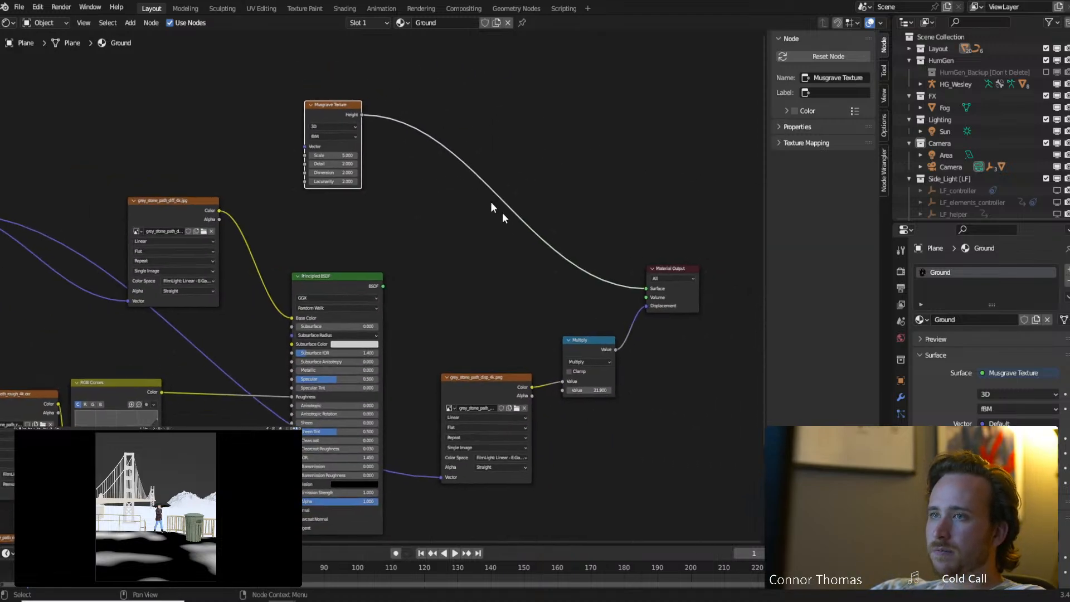
pyautogui.scroll(-3, 486, 280)
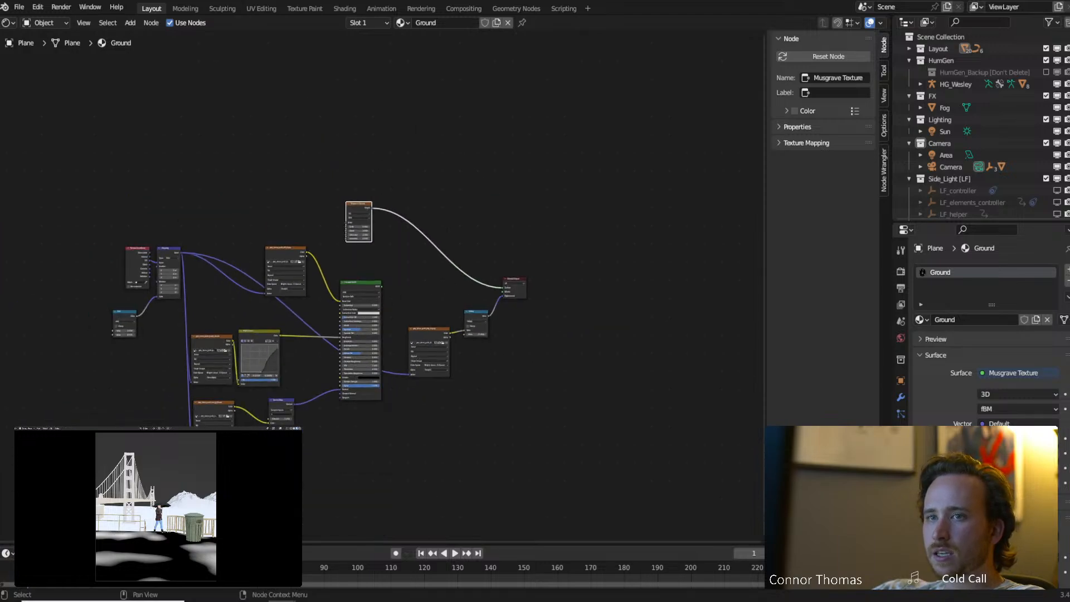
pyautogui.moveTo(95, 480); pyautogui.dragTo(365, 237)
pyautogui.moveTo(434, 365); pyautogui.dragTo(443, 310, button='middle')
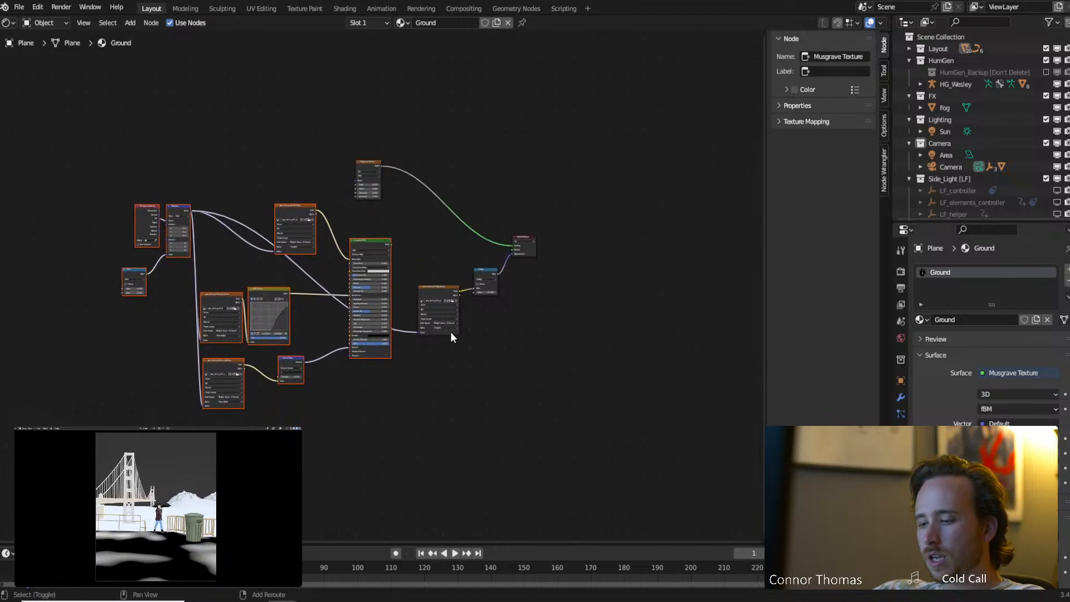
pyautogui.hotkey('shift', 'd')
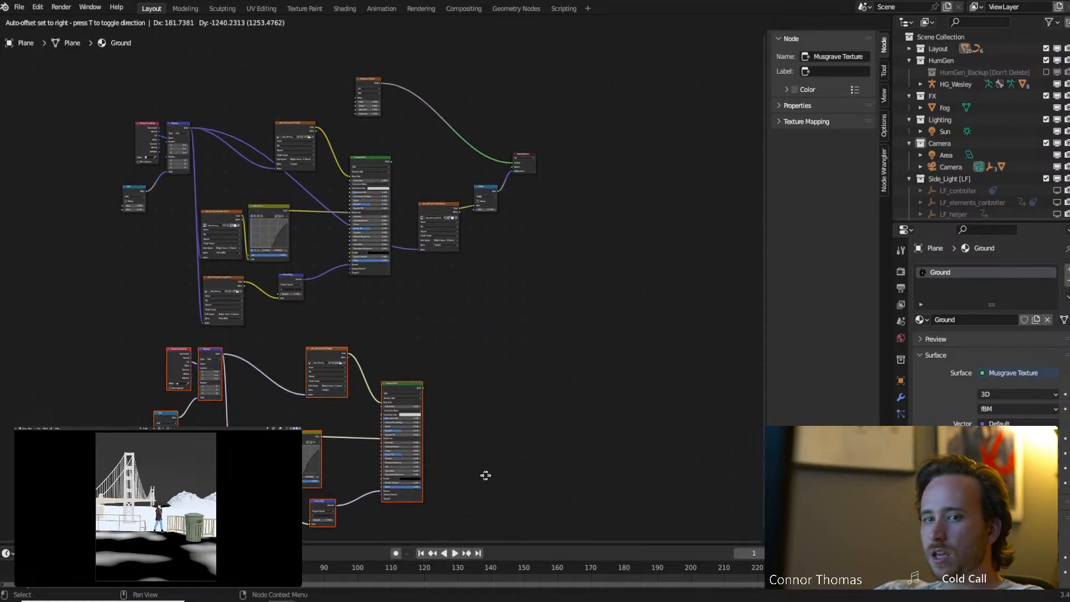
pyautogui.click(530, 458)
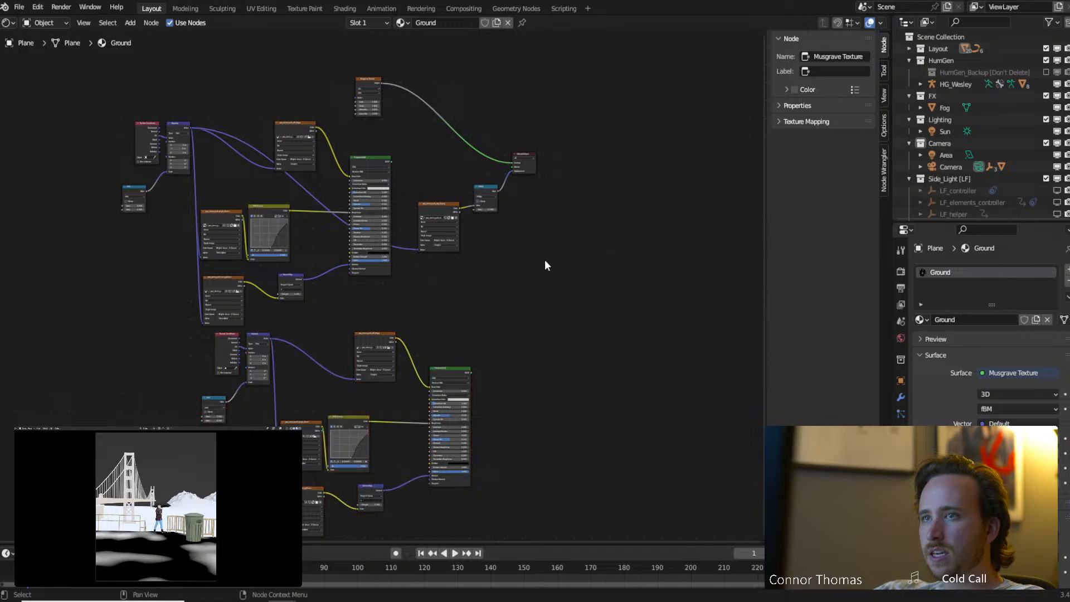
# Rearrange the Ground nodes, moving the displacement texture and Multiply beside the lower copy, and shifting Material Output and Musgrave Texture away from the originals.
pyautogui.scroll(3, 544, 261)
pyautogui.moveTo(369, 173); pyautogui.dragTo(427, 238)
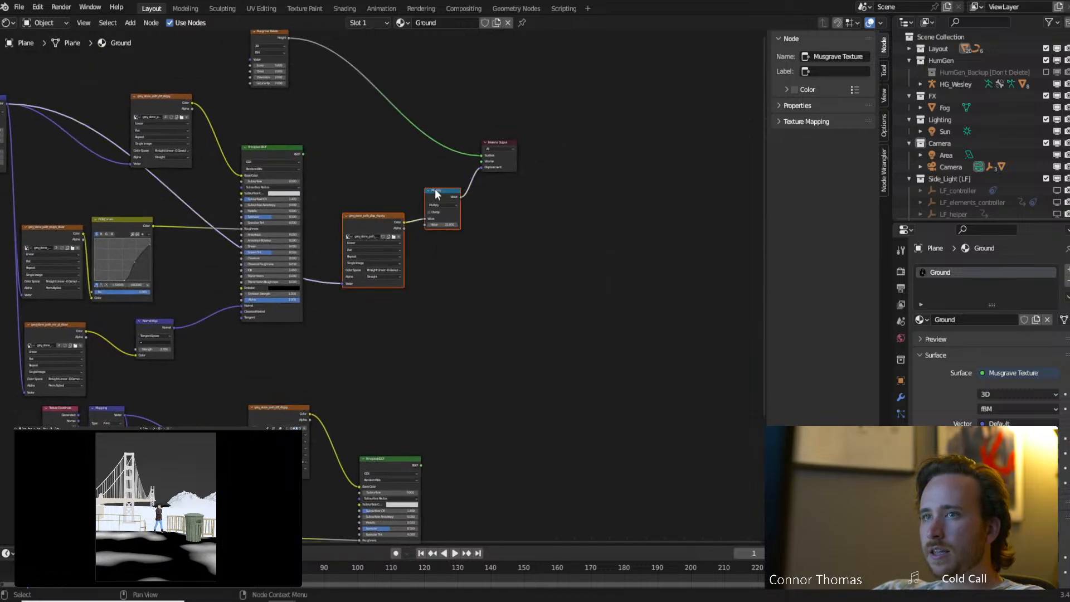
pyautogui.press('g')
pyautogui.click(633, 322)
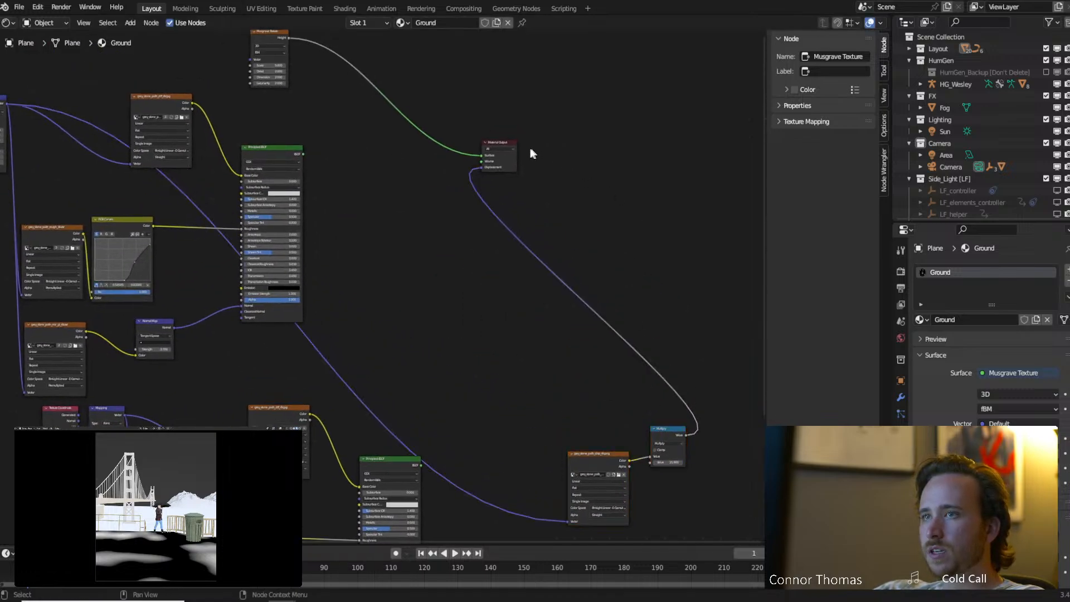
pyautogui.moveTo(507, 143); pyautogui.dragTo(701, 193)
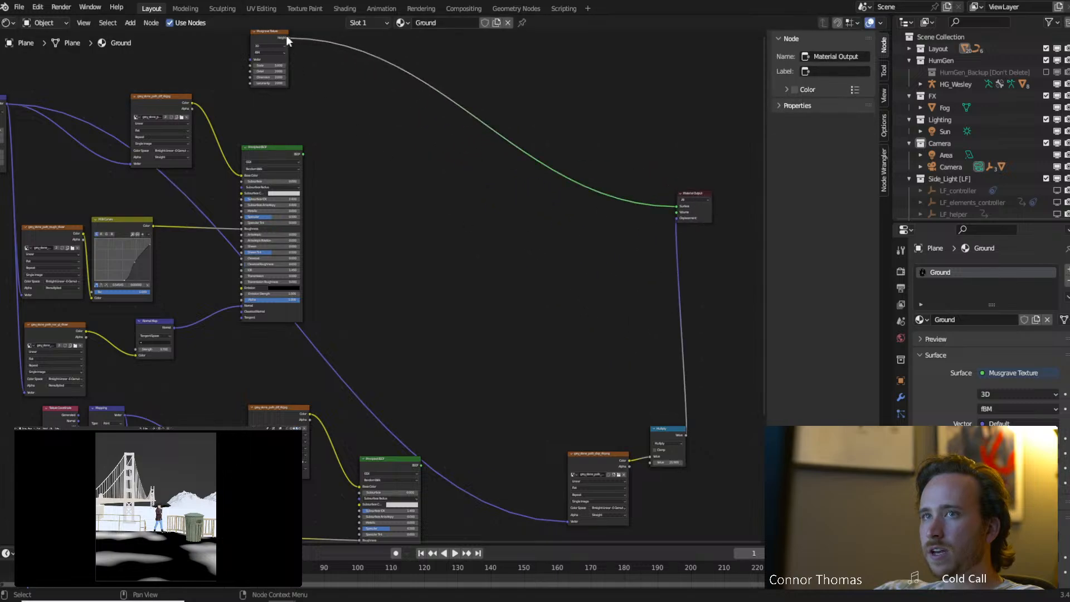
pyautogui.moveTo(343, 100); pyautogui.dragTo(346, 123, button='middle')
pyautogui.click(262, 53)
pyautogui.moveTo(262, 53); pyautogui.dragTo(413, 134)
pyautogui.moveTo(503, 271); pyautogui.dragTo(529, 175, button='middle')
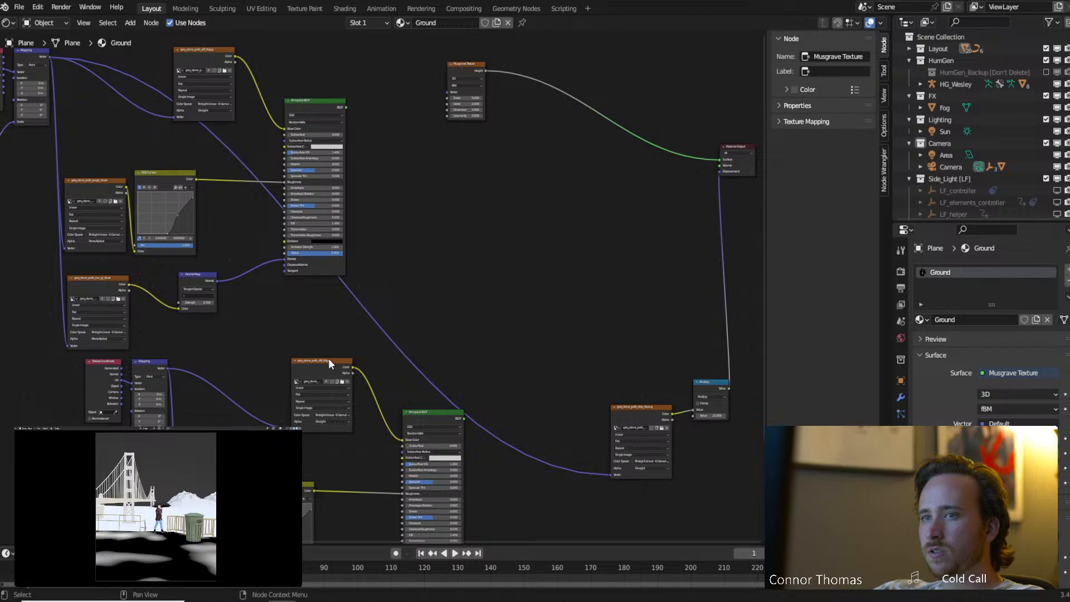
# Insert an RGB Curves node between the copied diffuse texture and its Principled BSDF Base Color, and bend its curve downward to darken the color.
pyautogui.moveTo(329, 362); pyautogui.dragTo(276, 359)
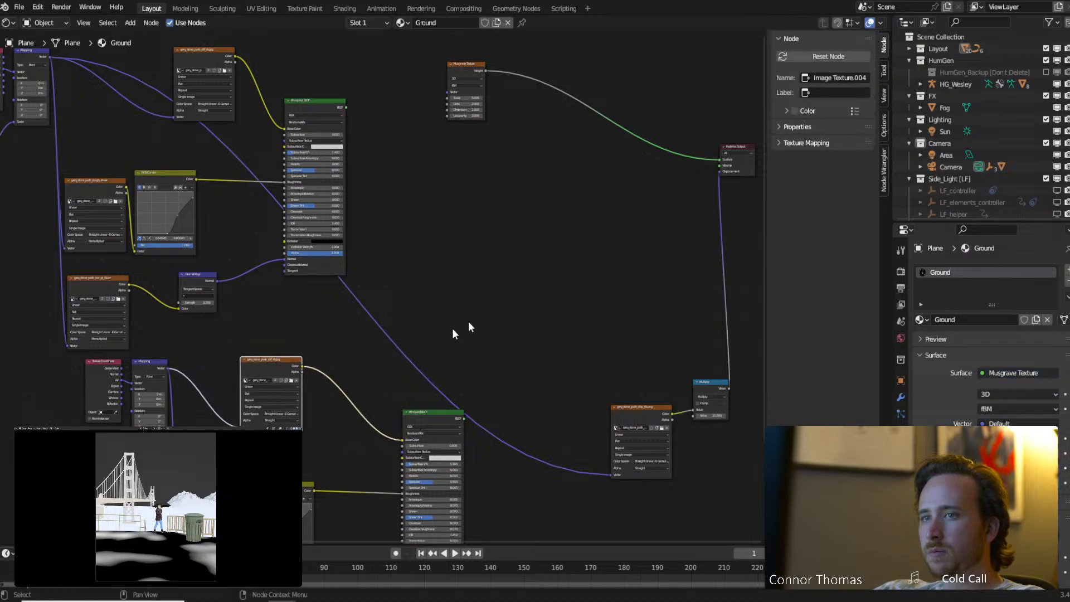
pyautogui.hotkey('shift', 'a')
pyautogui.click(522, 293)
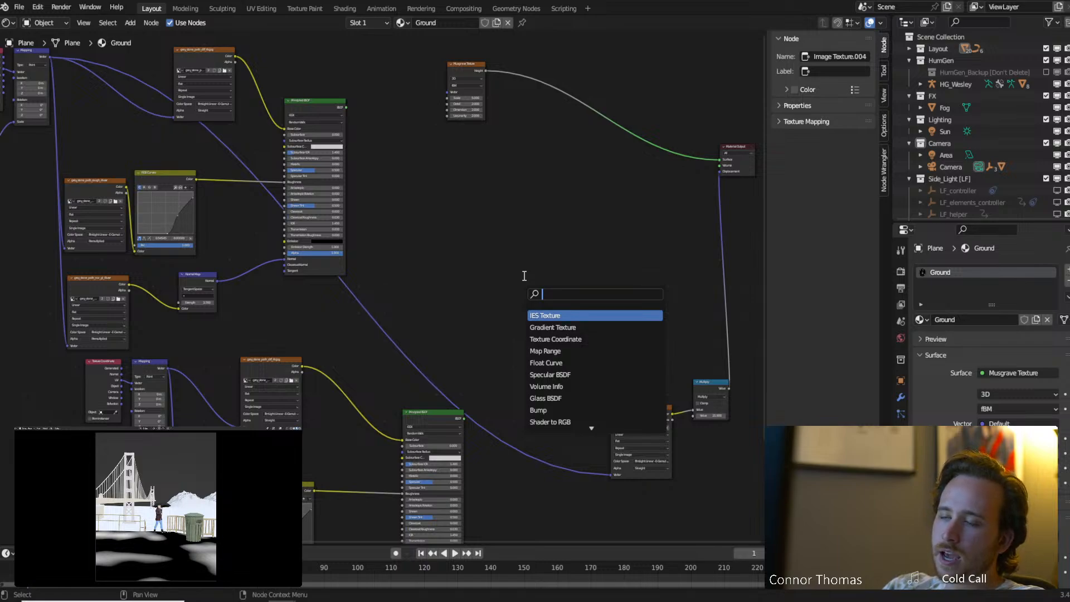
pyautogui.write('cur')
pyautogui.press('Return')
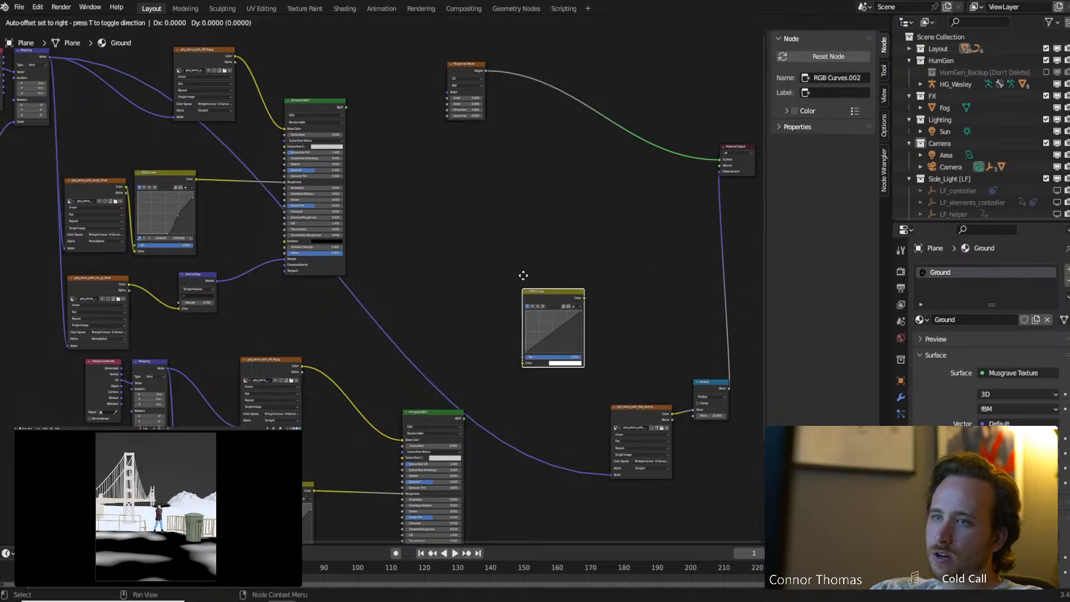
pyautogui.click(324, 338)
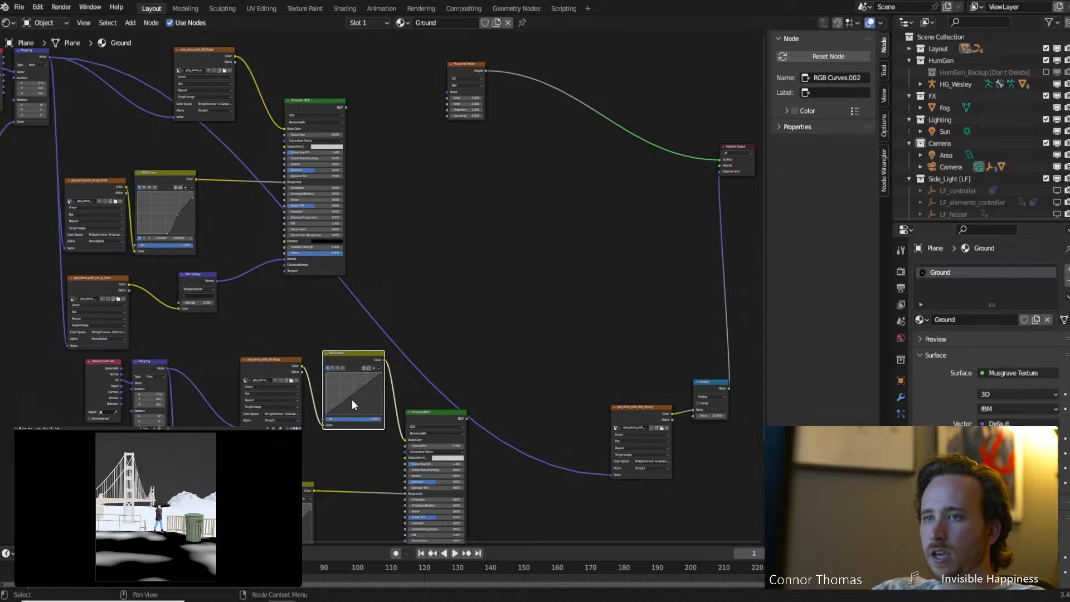
pyautogui.moveTo(350, 392); pyautogui.dragTo(358, 402)
pyautogui.click(588, 332)
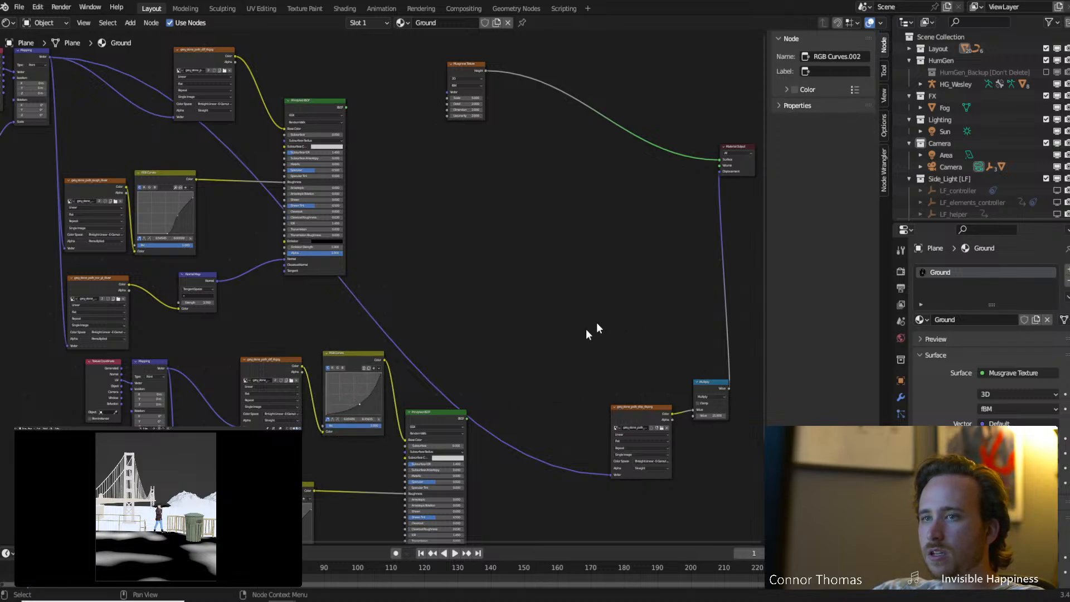
# Duplicate that RGB Curves node onto the copied shader's Roughness link, preview it on the material output and lower its curve further.
pyautogui.moveTo(500, 369); pyautogui.dragTo(564, 240, button='middle')
pyautogui.scroll(1, 495, 279)
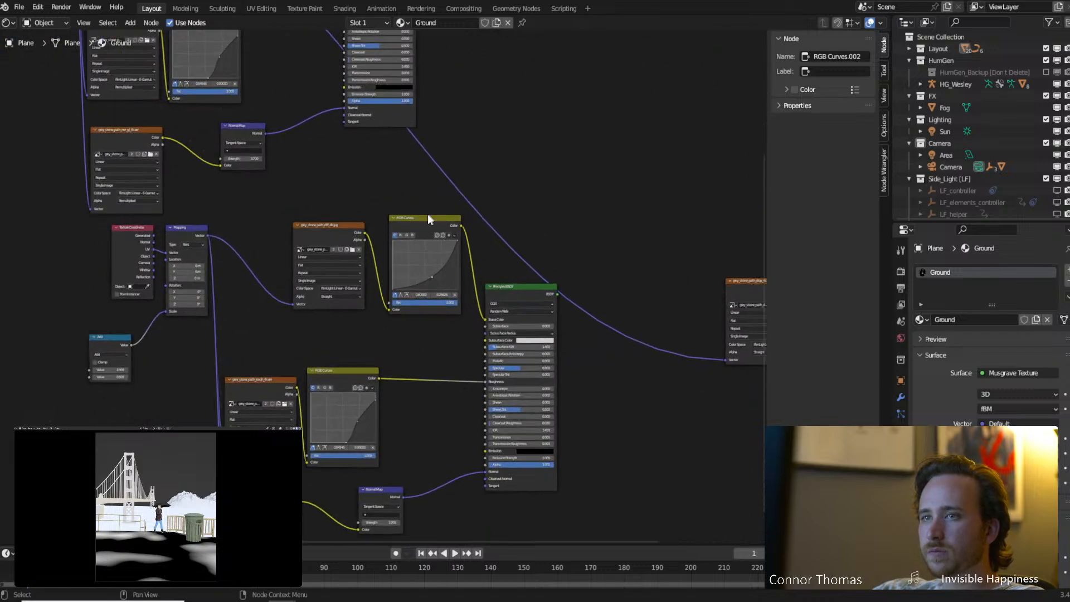
pyautogui.click(427, 218)
pyautogui.hotkey('shift', 'd')
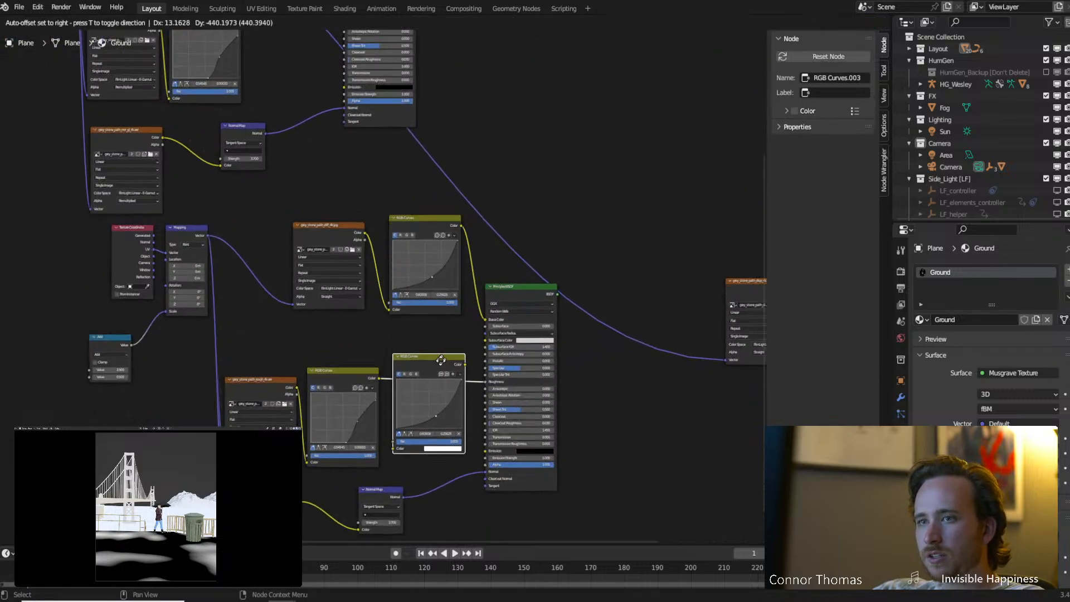
pyautogui.click(448, 363)
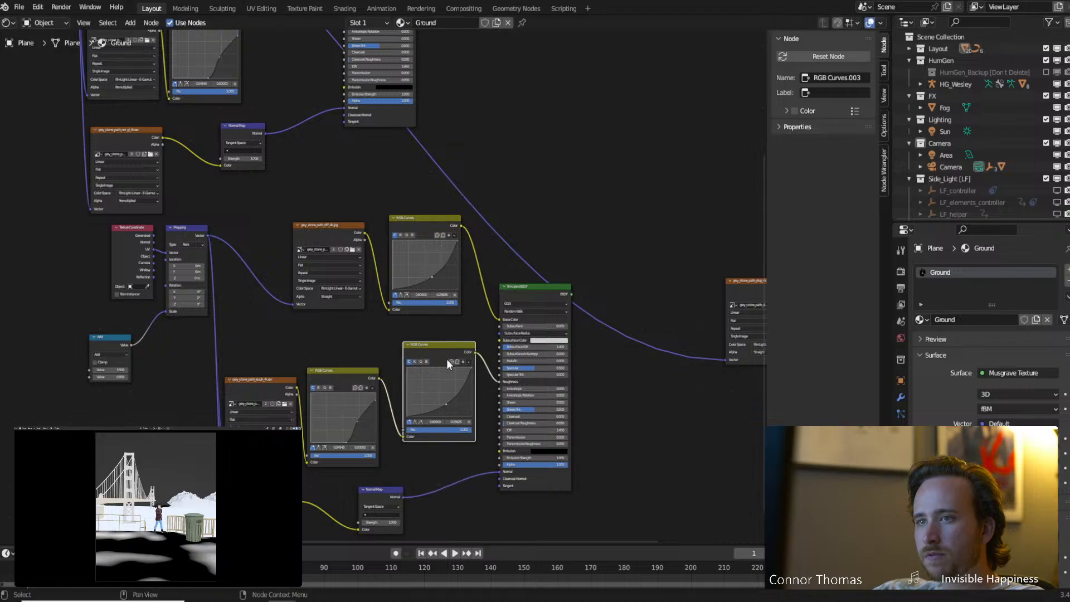
pyautogui.keyDown('ctrl'); pyautogui.keyDown('shift'); pyautogui.click(446, 344); pyautogui.keyUp('shift'); pyautogui.keyUp('ctrl')
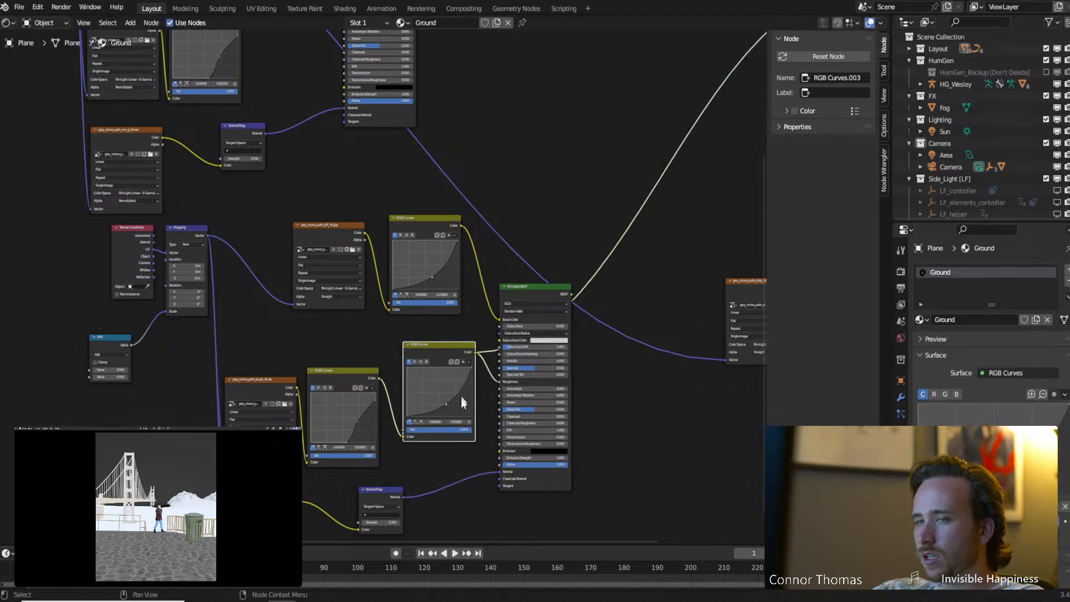
pyautogui.moveTo(446, 404); pyautogui.dragTo(451, 412)
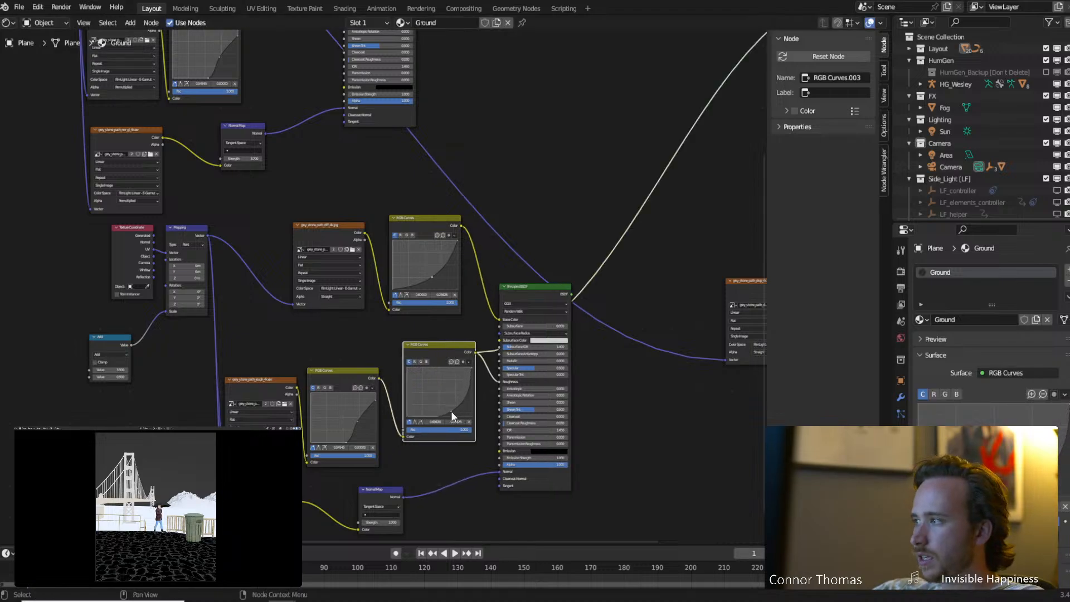
pyautogui.click(582, 180)
# Add a Mix Shader node in the open space between the two Principled BSDF shaders and the Material Output.
pyautogui.moveTo(588, 145); pyautogui.dragTo(446, 161, button='middle')
pyautogui.moveTo(551, 136); pyautogui.dragTo(453, 233, button='middle')
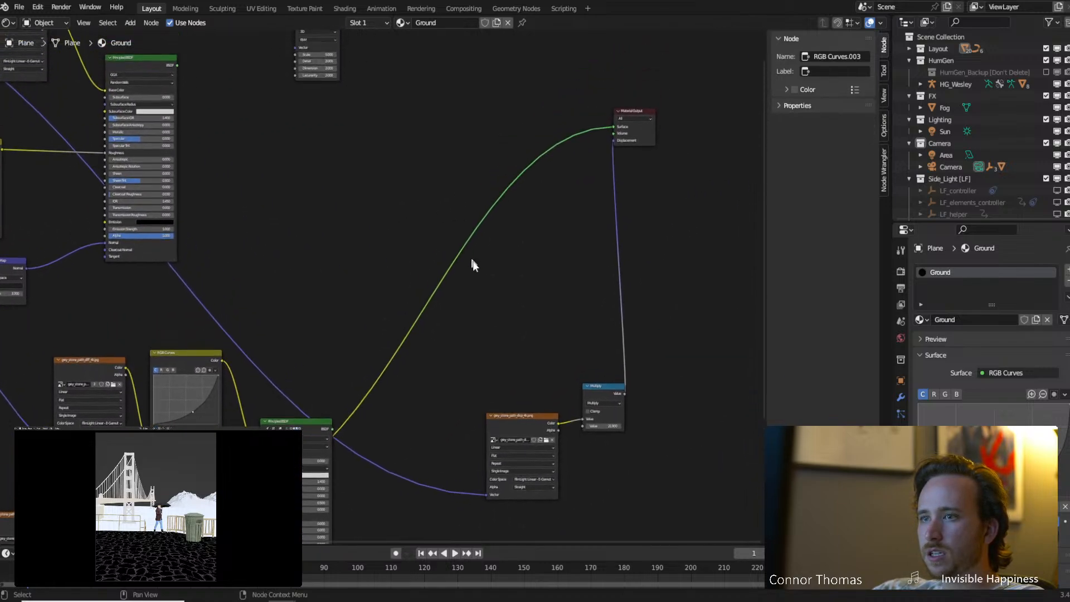
pyautogui.hotkey('shift', 'a')
pyautogui.write('mix')
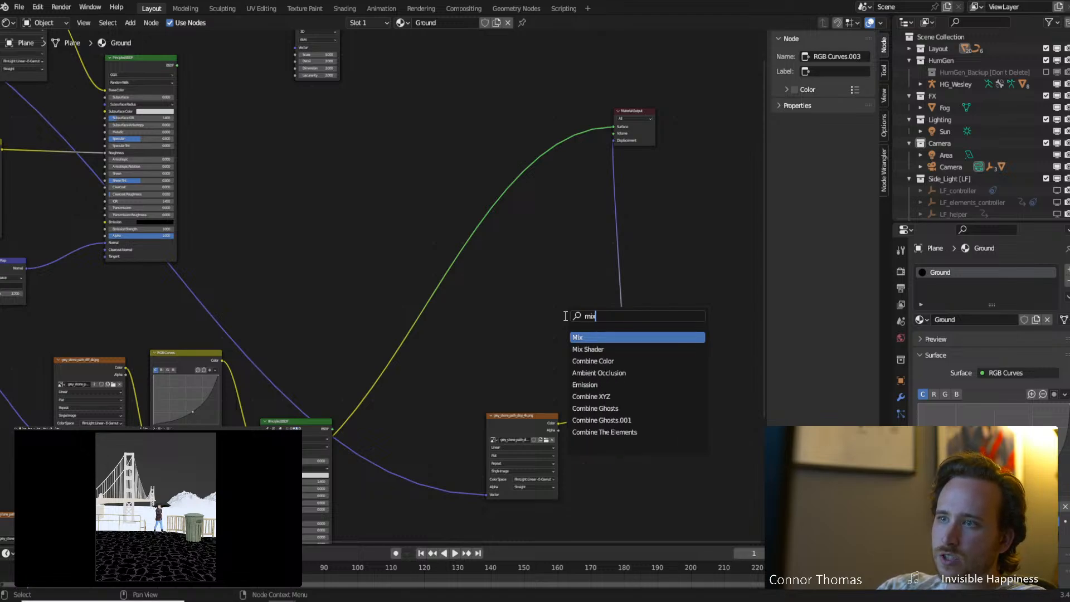
pyautogui.press('Down')
pyautogui.press('Return')
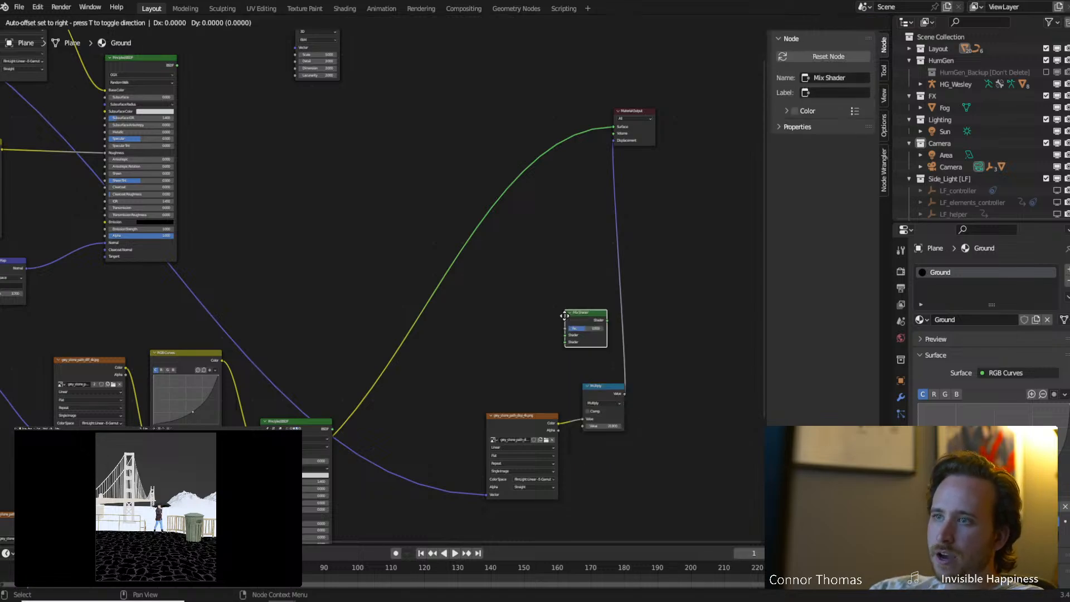
pyautogui.click(494, 316)
# Connect both Principled BSDFs to the Mix Shader, with Musgrave Height driving its Fac, and send the mix to the Material Output's Surface.
pyautogui.moveTo(332, 429); pyautogui.dragTo(491, 345)
pyautogui.moveTo(353, 243); pyautogui.dragTo(353, 319, button='middle')
pyautogui.moveTo(176, 142); pyautogui.dragTo(494, 412)
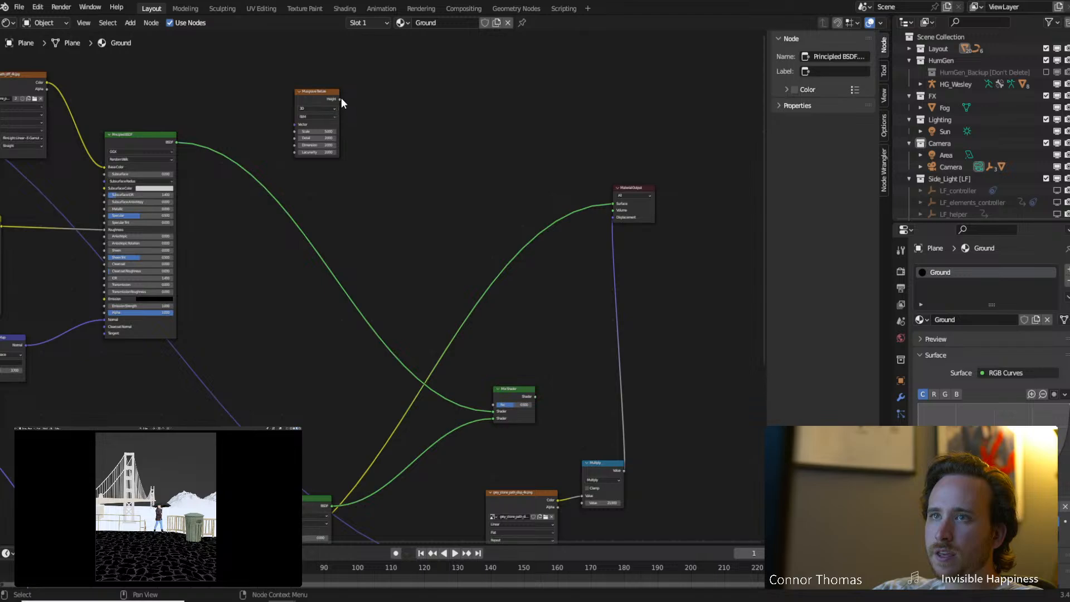
pyautogui.moveTo(340, 99); pyautogui.dragTo(497, 406)
pyautogui.moveTo(626, 339); pyautogui.dragTo(626, 287, button='middle')
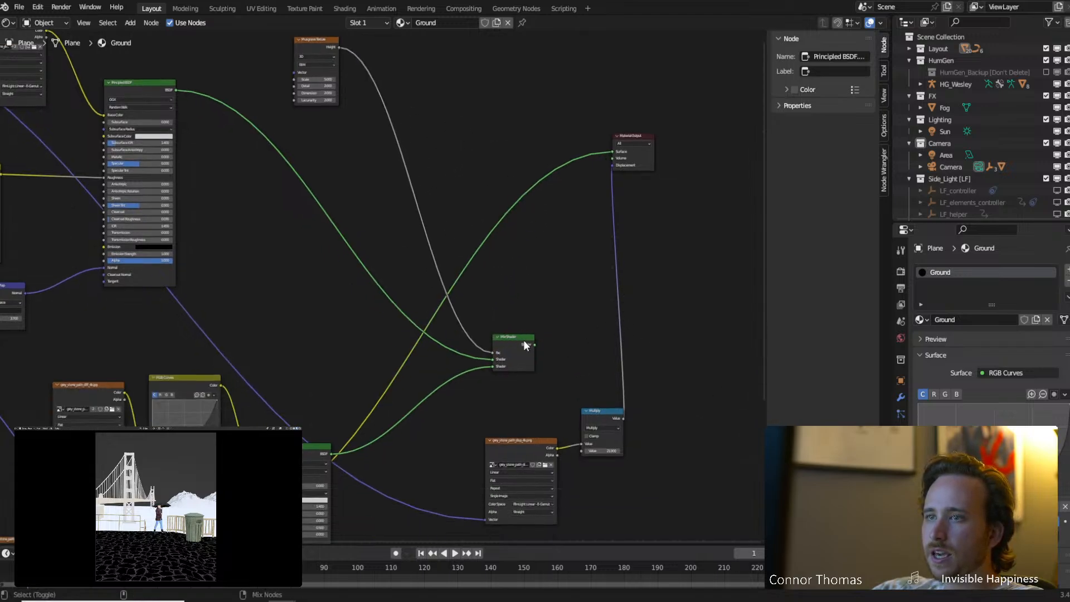
pyautogui.keyDown('ctrl'); pyautogui.keyDown('shift'); pyautogui.click(523, 340); pyautogui.keyUp('shift'); pyautogui.keyUp('ctrl')
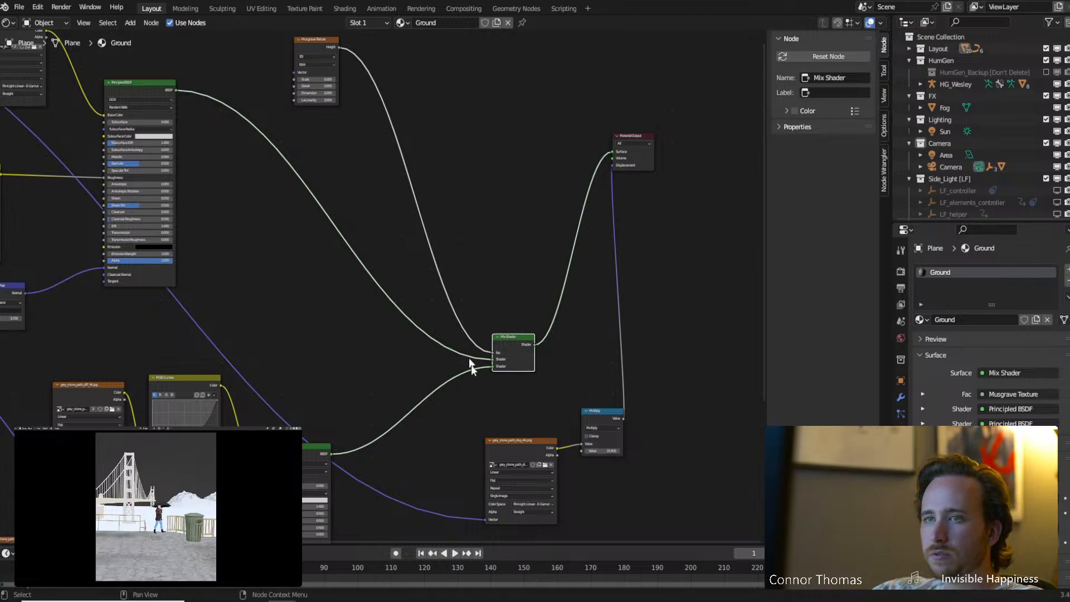
# Set the Musgrave Texture's Scale to 2.1 and its Detail to 15.
pyautogui.moveTo(292, 167); pyautogui.dragTo(397, 352, button='middle')
pyautogui.scroll(10, 425, 304)
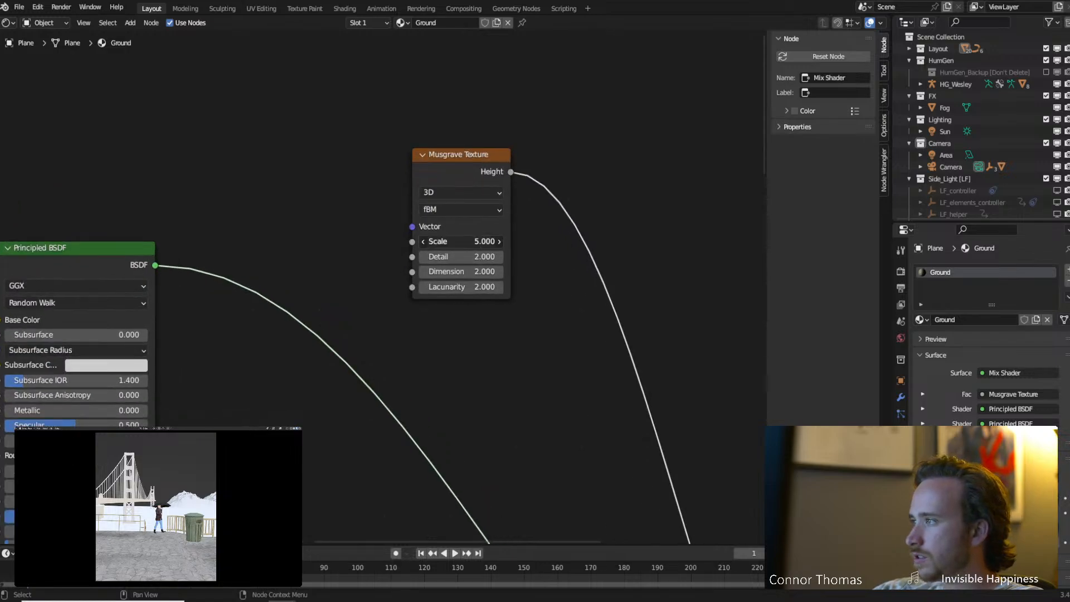
pyautogui.moveTo(461, 242)
pyautogui.mouseDown()
pyautogui.moveTo(476, 241)
pyautogui.moveTo(421, 241)
pyautogui.moveTo(441, 242)
pyautogui.mouseUp()
pyautogui.moveTo(486, 257); pyautogui.dragTo(426, 223, button='middle')
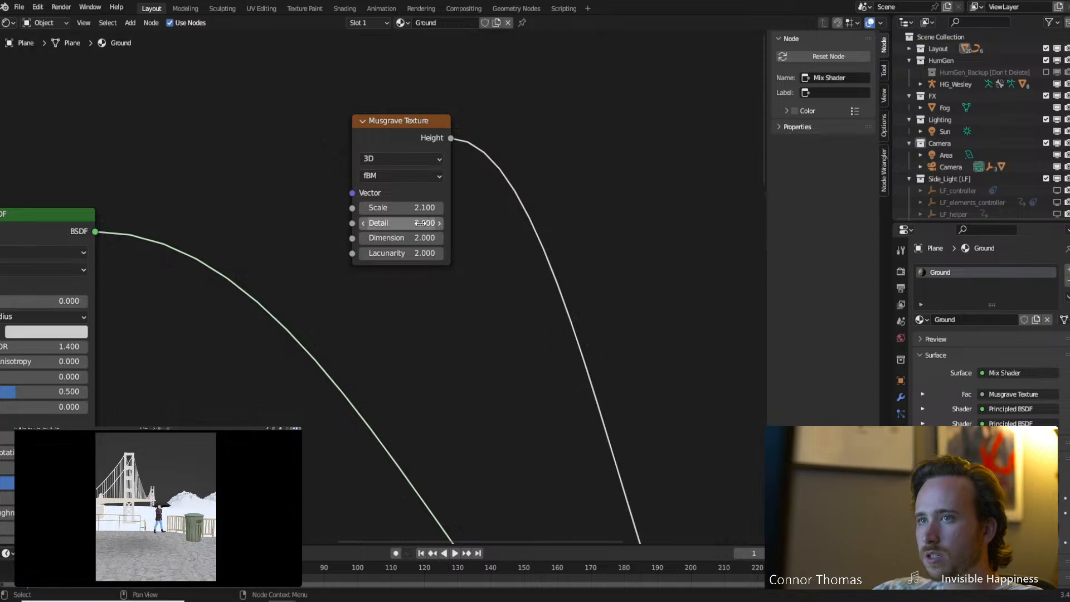
pyautogui.moveTo(421, 223); pyautogui.dragTo(441, 223)
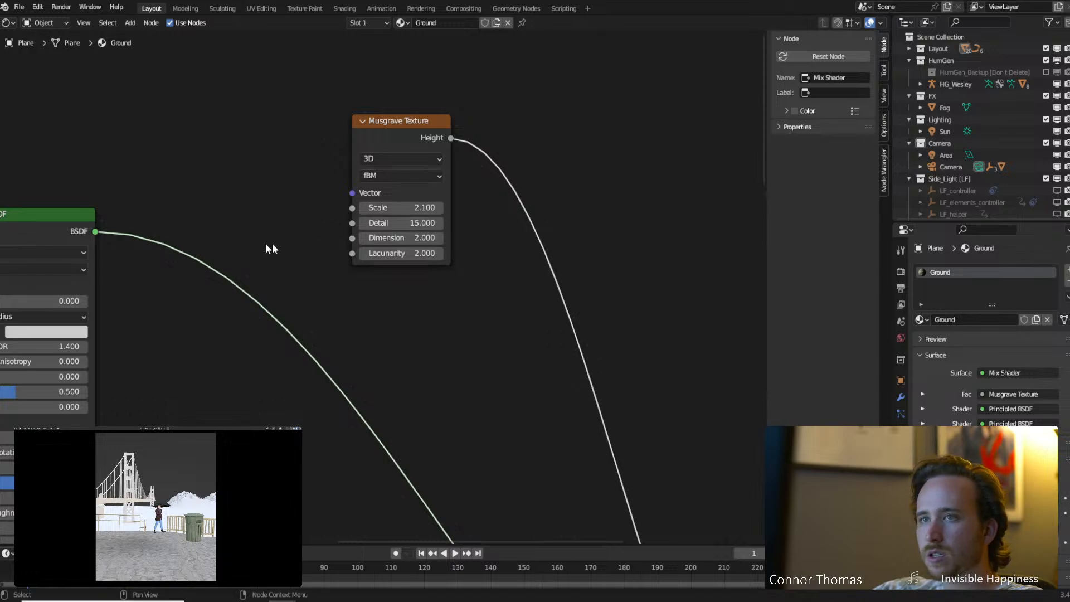
pyautogui.moveTo(747, 339); pyautogui.dragTo(621, 234, button='middle')
pyautogui.click(621, 234)
pyautogui.hotkey('shift', 'a')
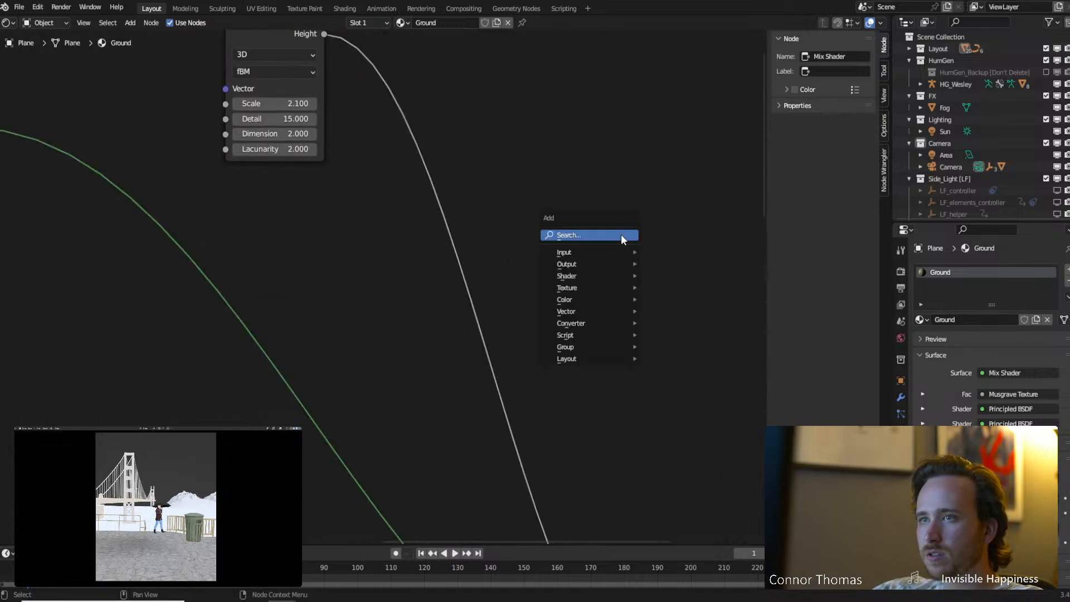
pyautogui.click(403, 159)
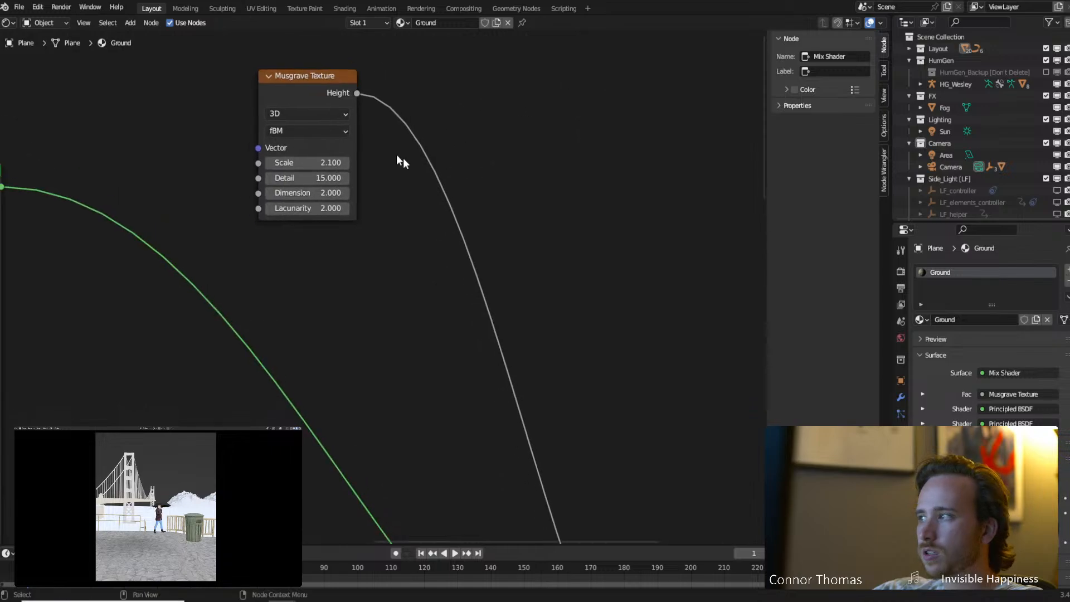
# Preview the Musgrave Texture alone on the material surface, and return the output to the Mix Shader.
pyautogui.keyDown('ctrl'); pyautogui.keyDown('shift'); pyautogui.click(313, 82); pyautogui.keyUp('shift'); pyautogui.keyUp('ctrl')
pyautogui.moveTo(632, 293); pyautogui.dragTo(440, 199, button='middle')
pyautogui.keyDown('ctrl'); pyautogui.keyDown('shift'); pyautogui.click(403, 237); pyautogui.keyUp('shift'); pyautogui.keyUp('ctrl')
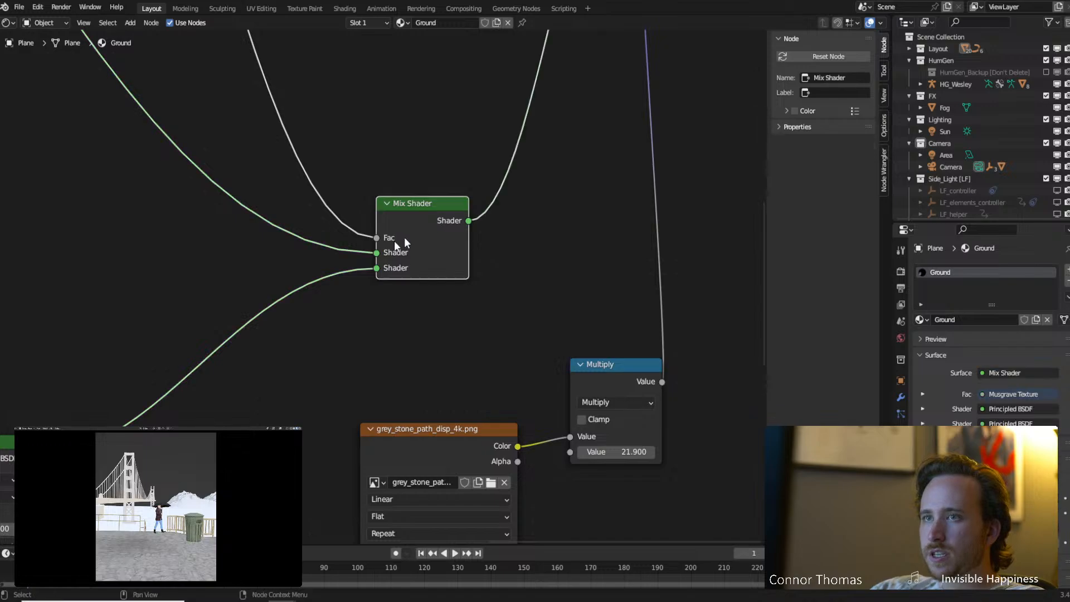
# Lower the copied diffuse texture's RGB Curves point to 0.8227, 0.0000 and save the file.
pyautogui.moveTo(404, 236); pyautogui.dragTo(749, 167, button='middle')
pyautogui.moveTo(8, 166); pyautogui.dragTo(262, 230, button='middle')
pyautogui.moveTo(261, 226); pyautogui.dragTo(291, 253)
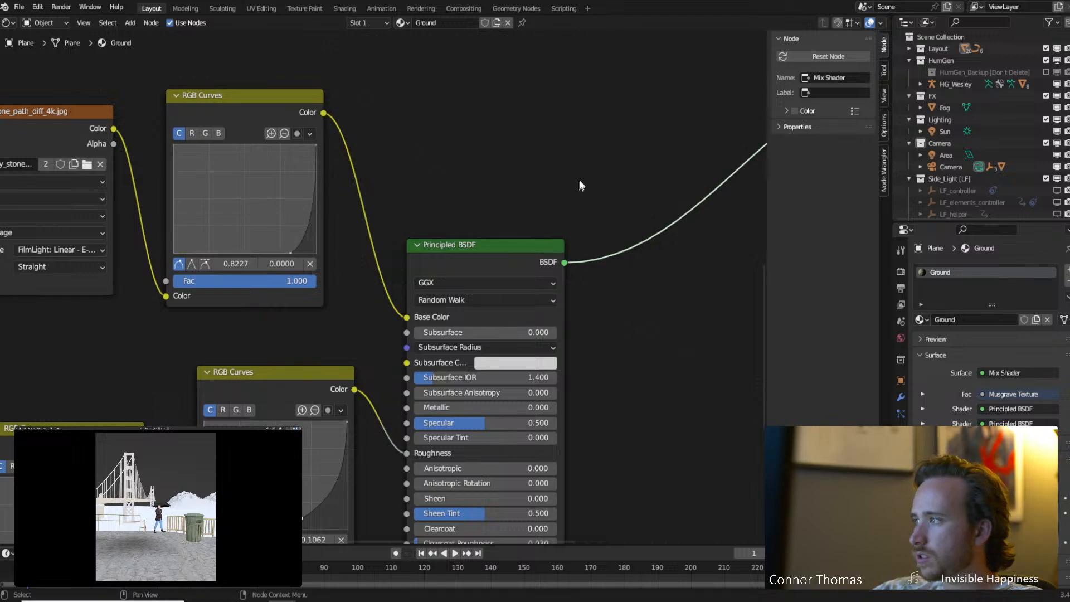
pyautogui.click(592, 170)
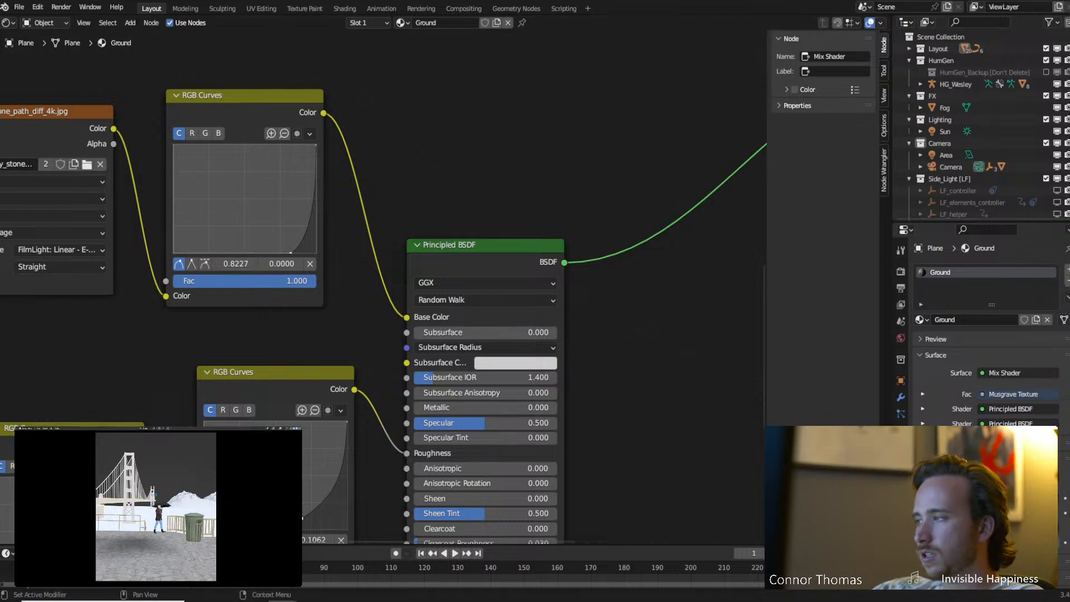
pyautogui.hotkey('ctrl', 's')
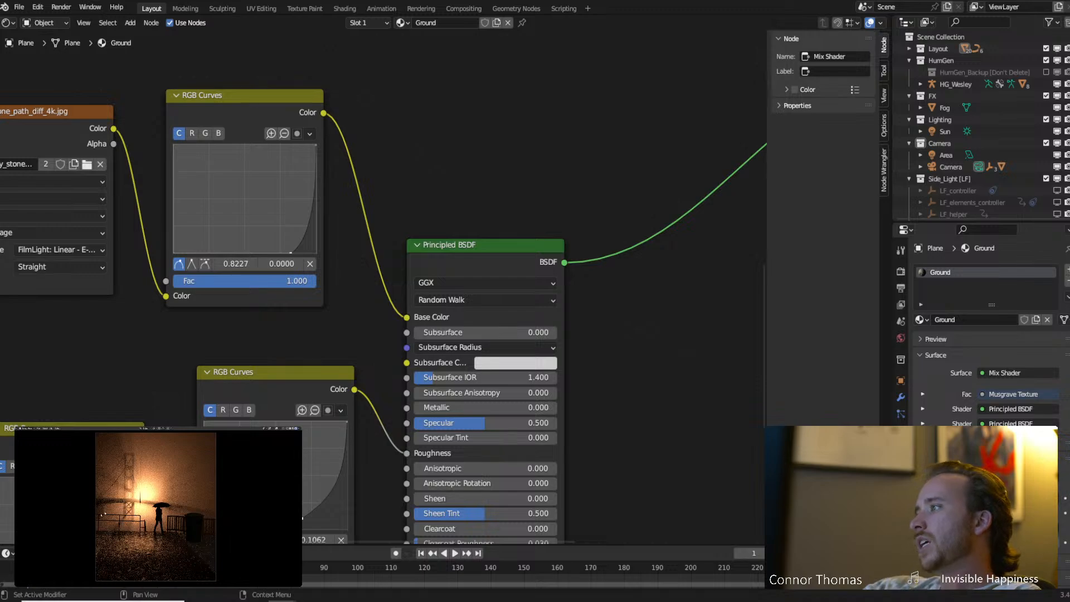
# Duplicate the trash can and shift the copy slightly along the X axis.
pyautogui.click(197, 529)
pyautogui.hotkey('shift', 'd')
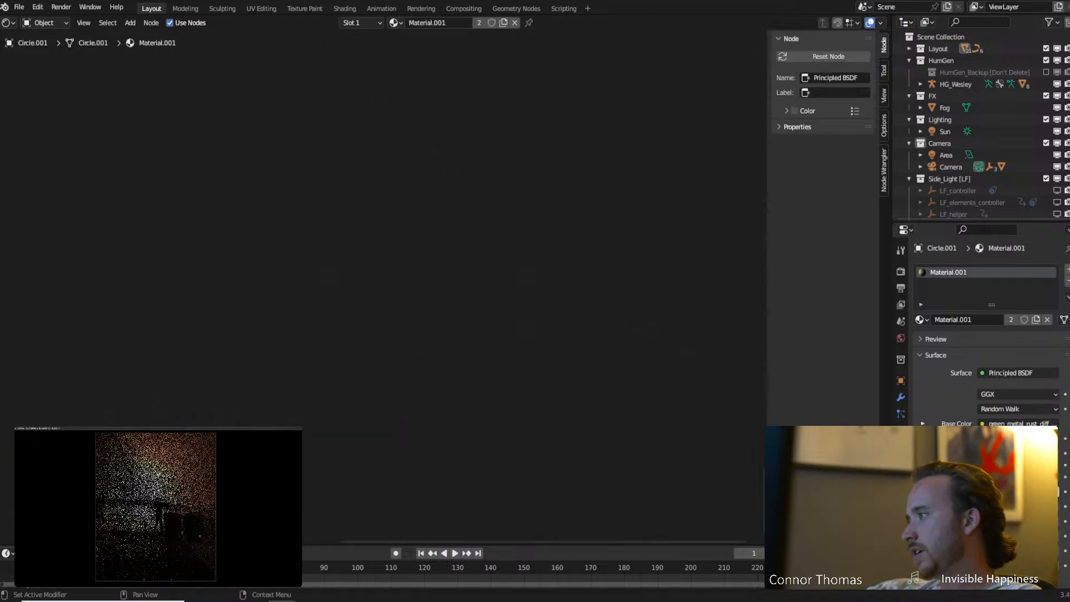
pyautogui.press('x')
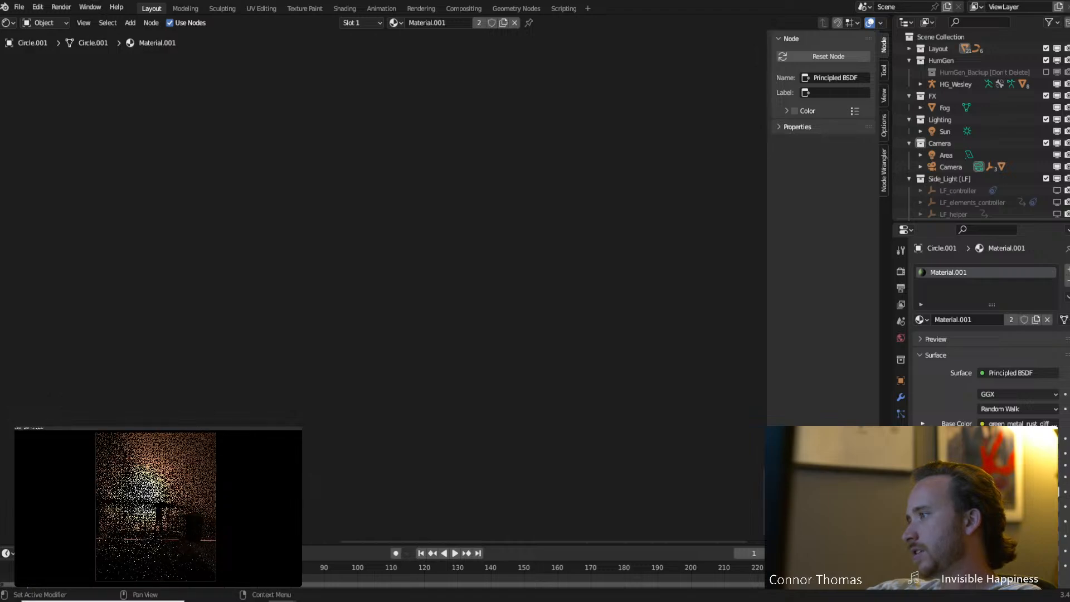
pyautogui.click(188, 529)
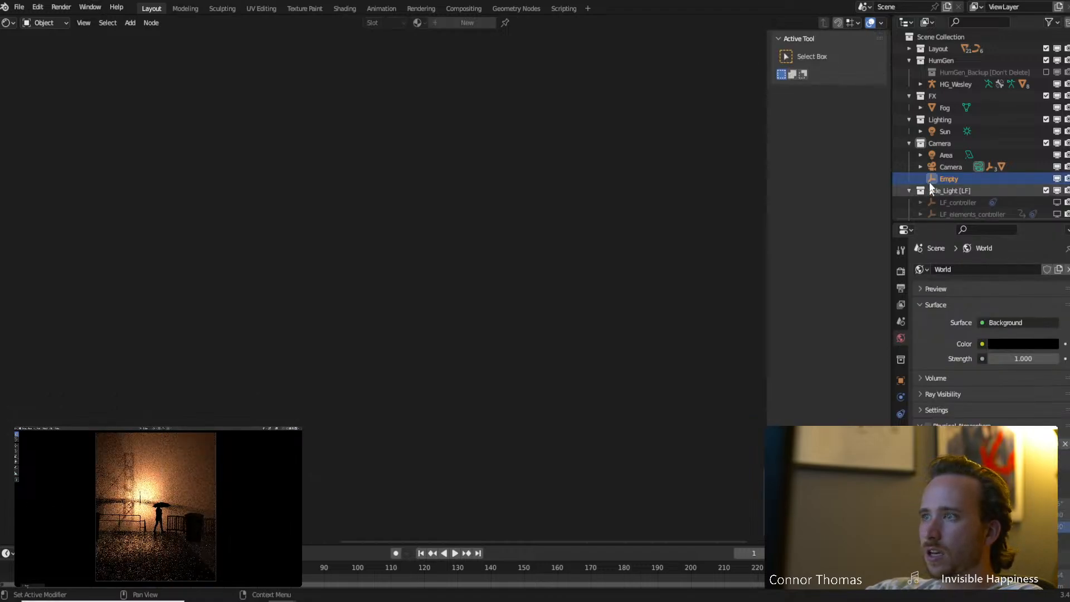
# Rename the Empty in the Camera collection to Focus.
pyautogui.click(951, 167)
pyautogui.doubleClick(949, 179)
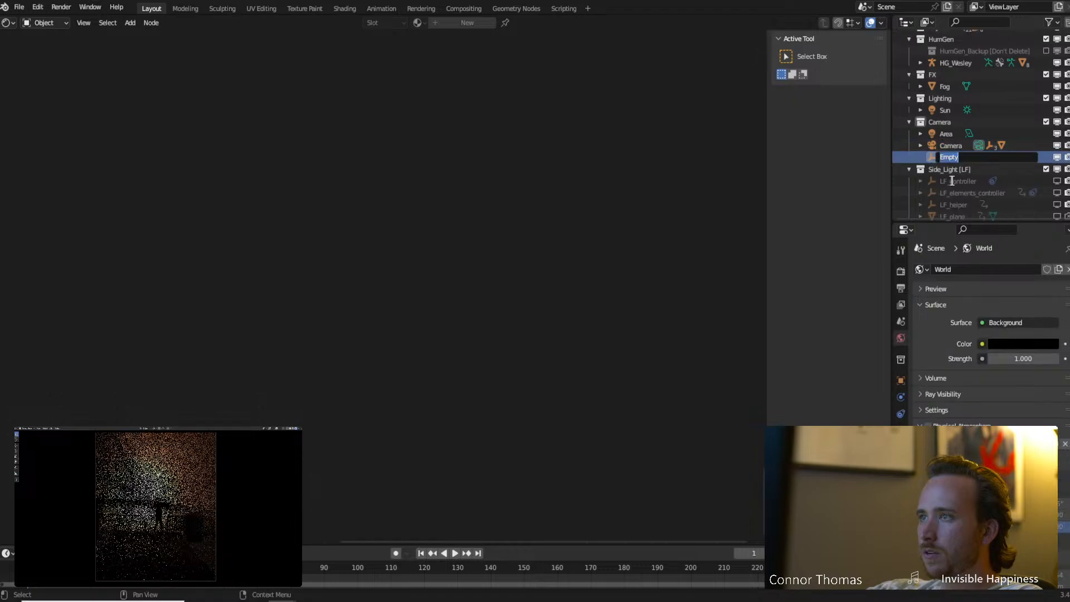
pyautogui.write('Focus')
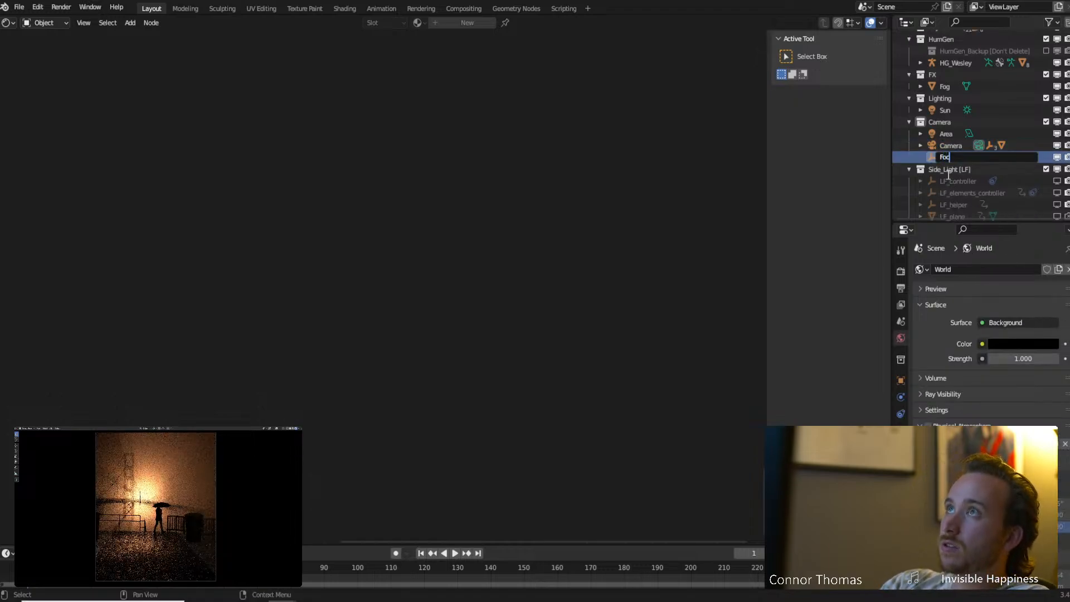
pyautogui.press('Return')
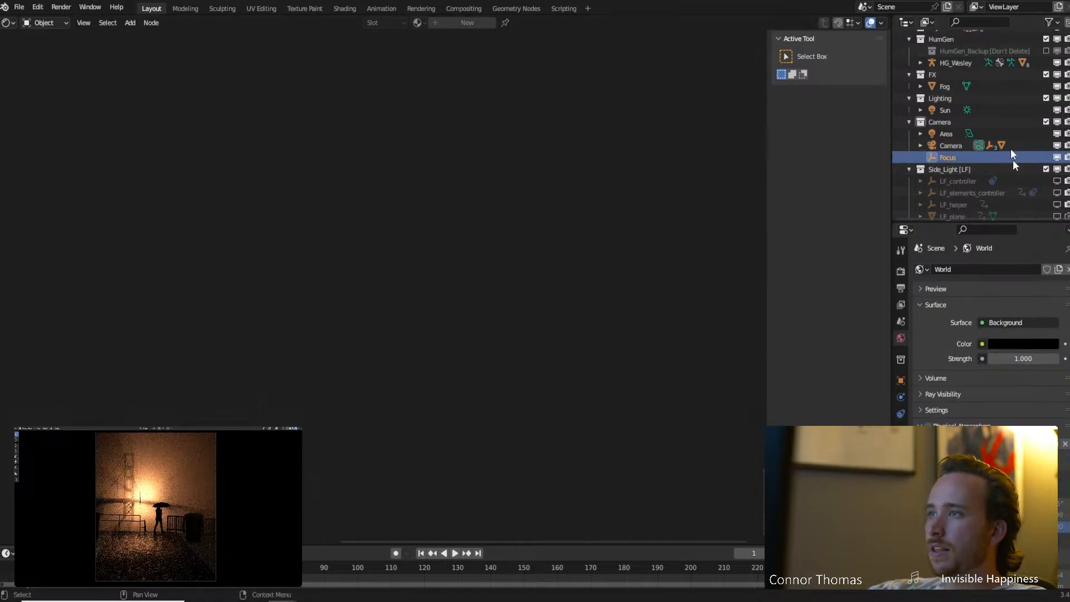
# Assign the Focus empty as the camera's depth of field focus object and save the file.
pyautogui.click(948, 144)
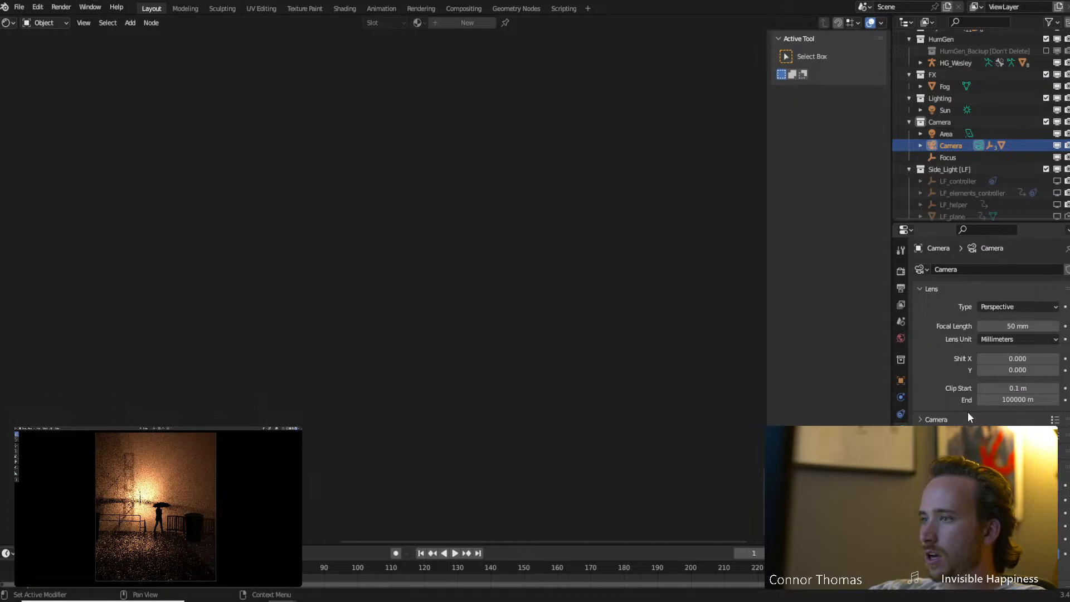
pyautogui.scroll(-6, 990, 335)
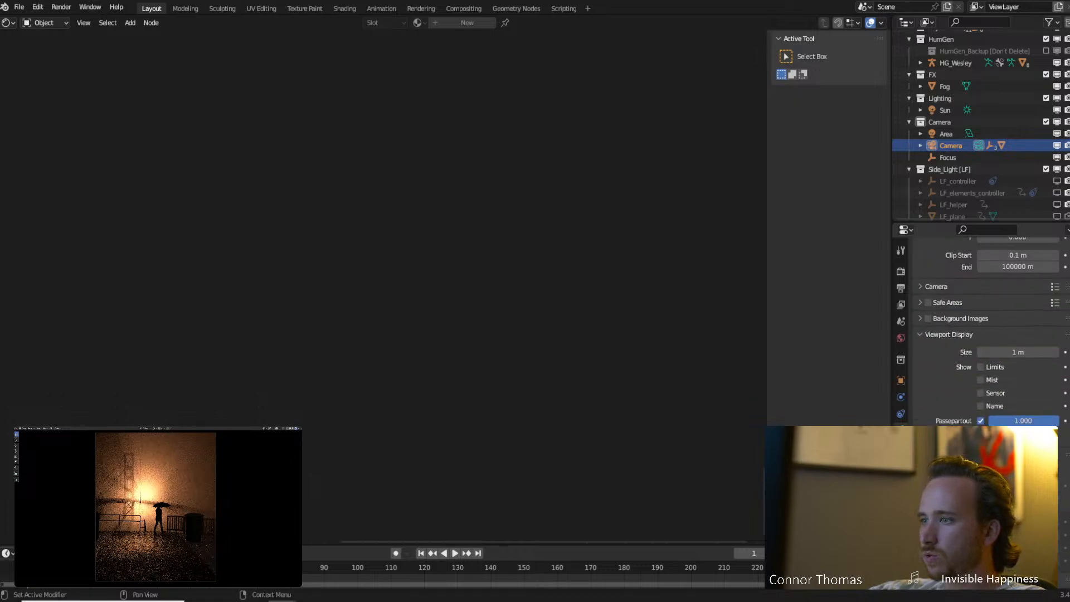
pyautogui.click(1012, 472)
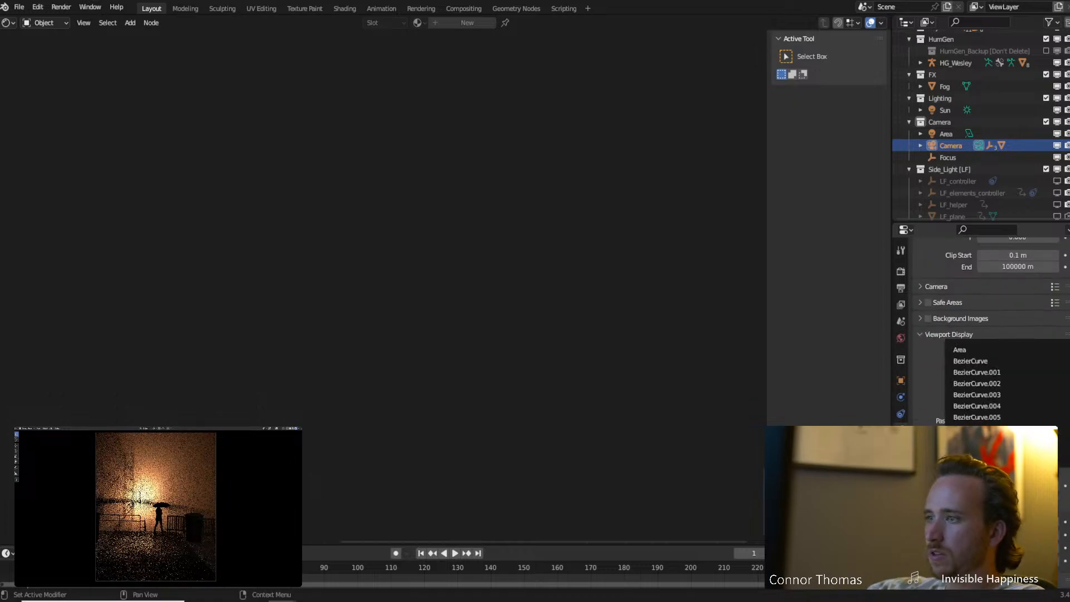
pyautogui.write('focus')
pyautogui.press('Return')
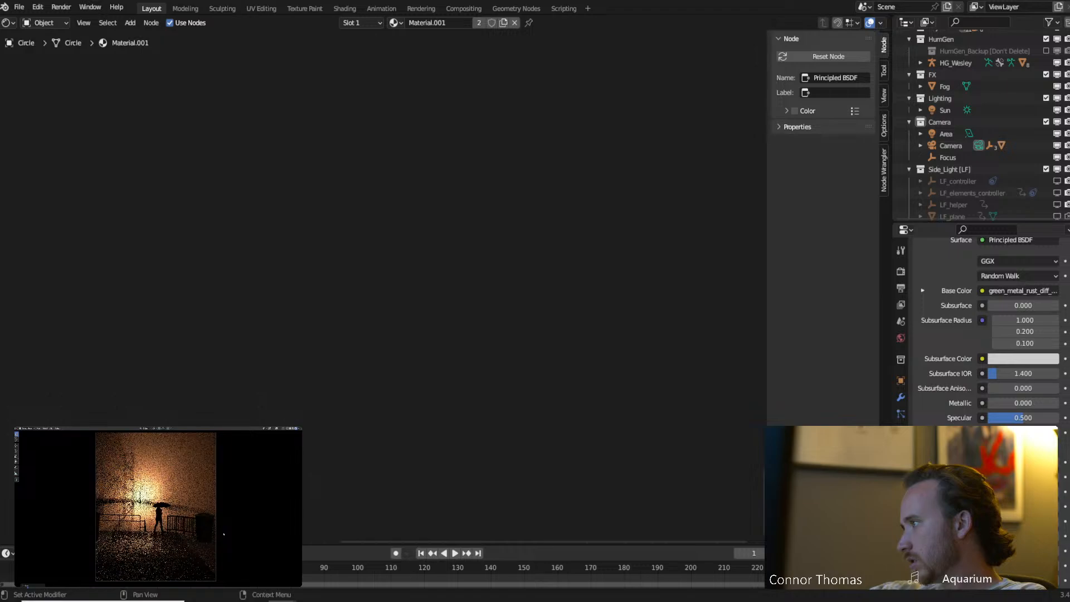
pyautogui.hotkey('ctrl', 's')
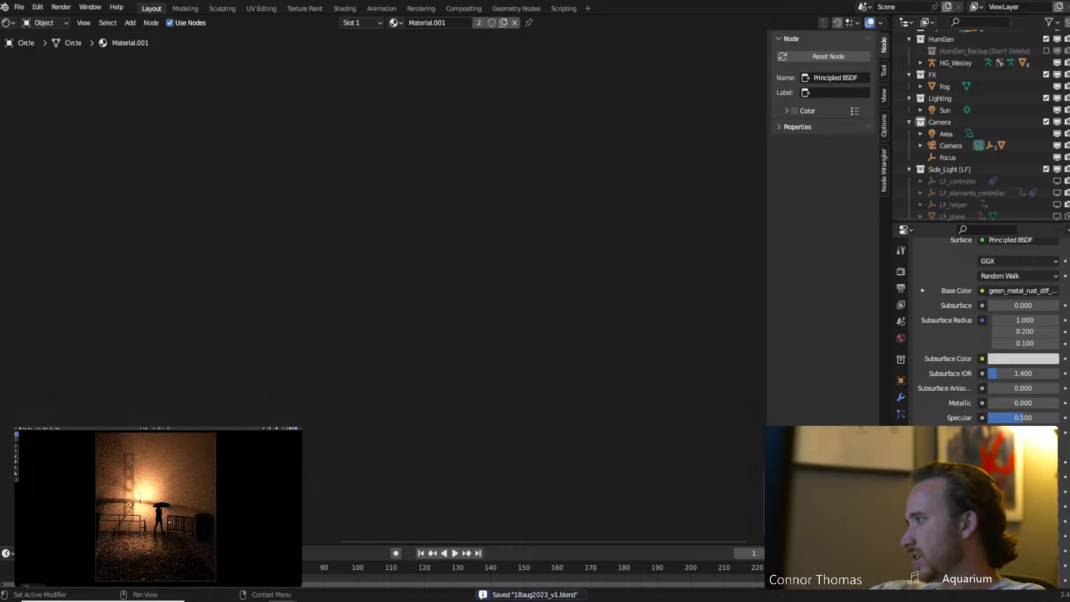
# Select the slatted railing beside the trash can and view it close up in solid shading.
pyautogui.click(179, 522)
pyautogui.press('z')
pyautogui.click(185, 522)
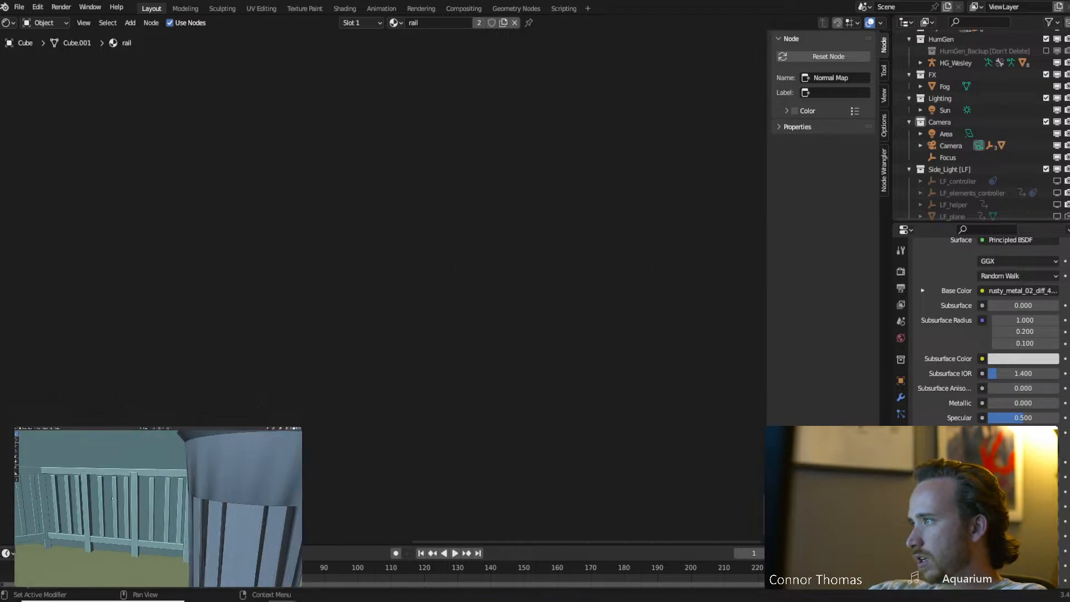
pyautogui.click(106, 496)
pyautogui.press('Tab')
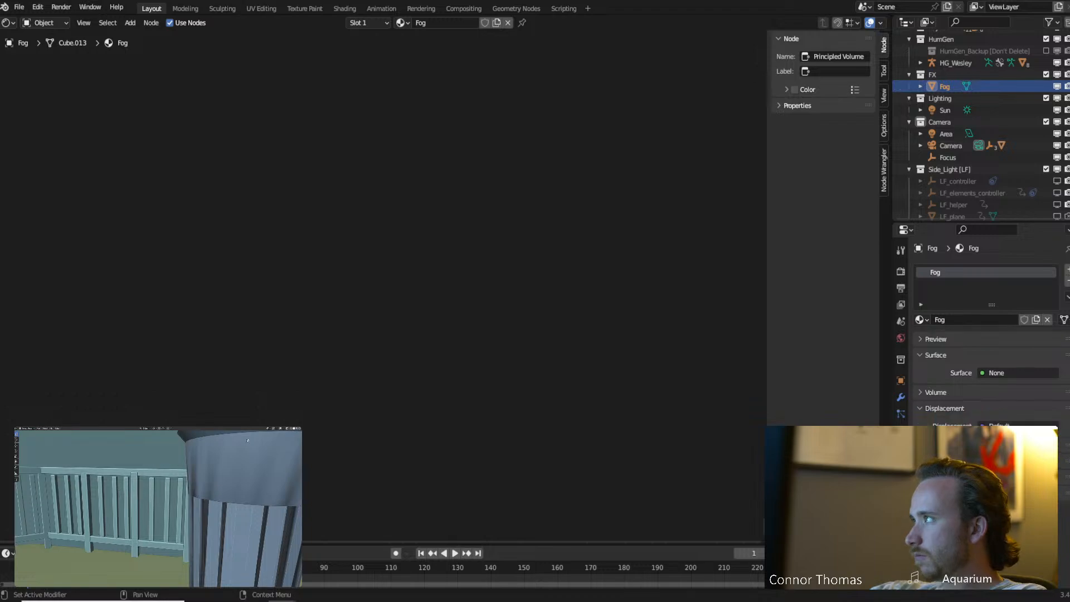
pyautogui.press('Tab')
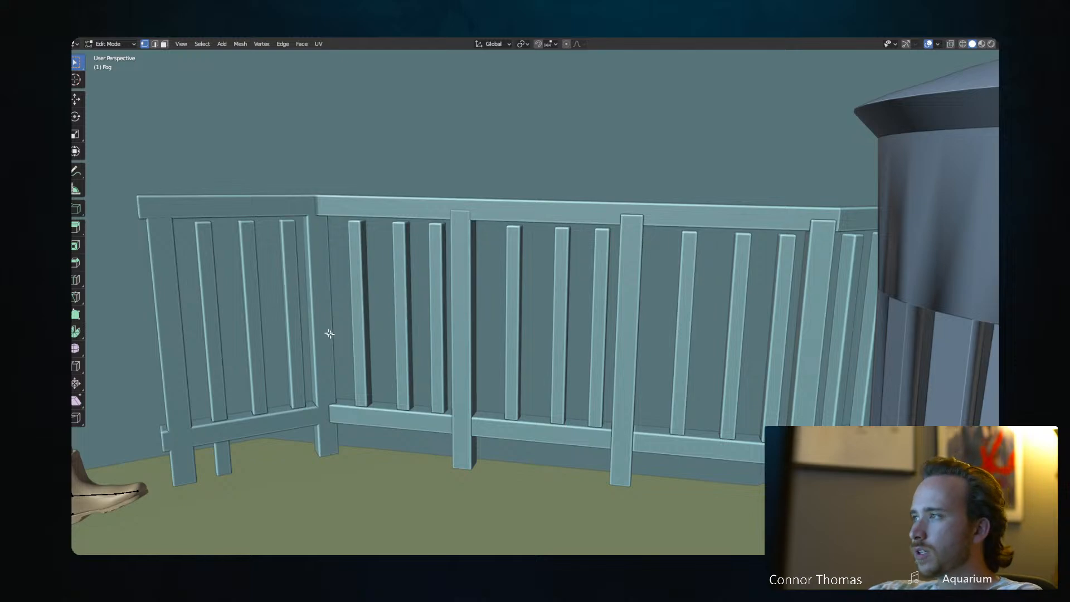
pyautogui.moveTo(329, 334); pyautogui.dragTo(323, 314, button='middle')
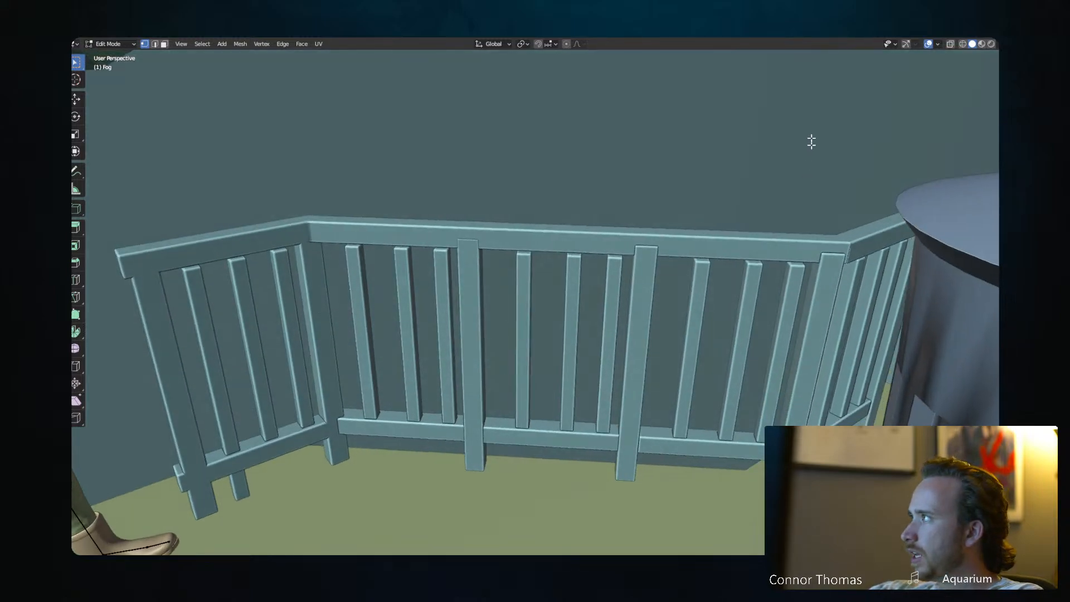
pyautogui.press('Tab')
pyautogui.press('Tab')
pyautogui.press('Tab')
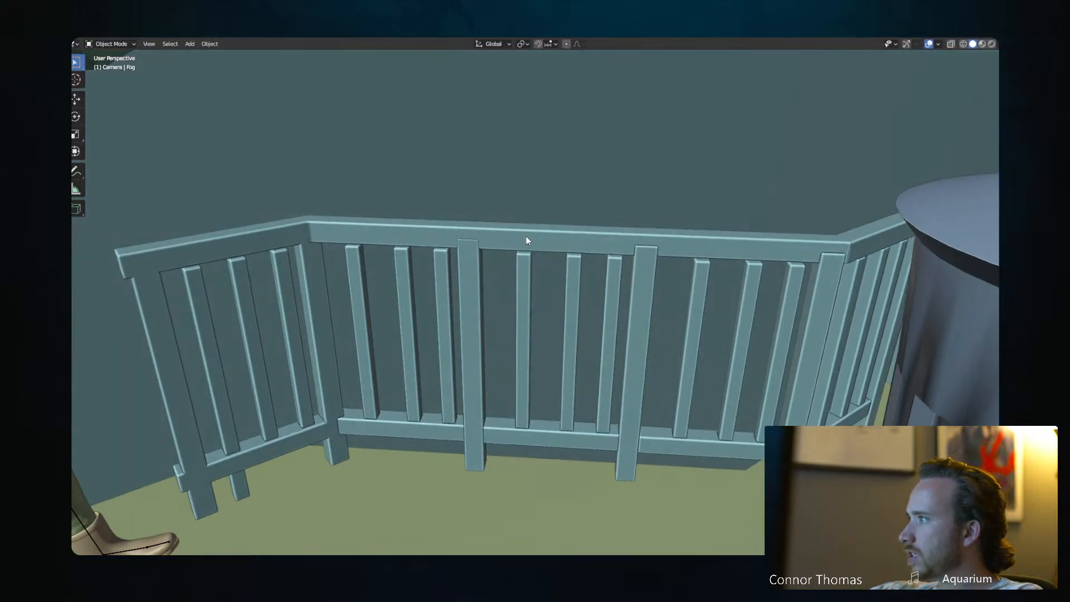
# Edit the slatted railing in wireframe and select the top ends of the thin slats from its outer end to the second corner.
pyautogui.click(528, 249)
pyautogui.press('Tab')
pyautogui.moveTo(519, 291); pyautogui.dragTo(496, 275, button='middle')
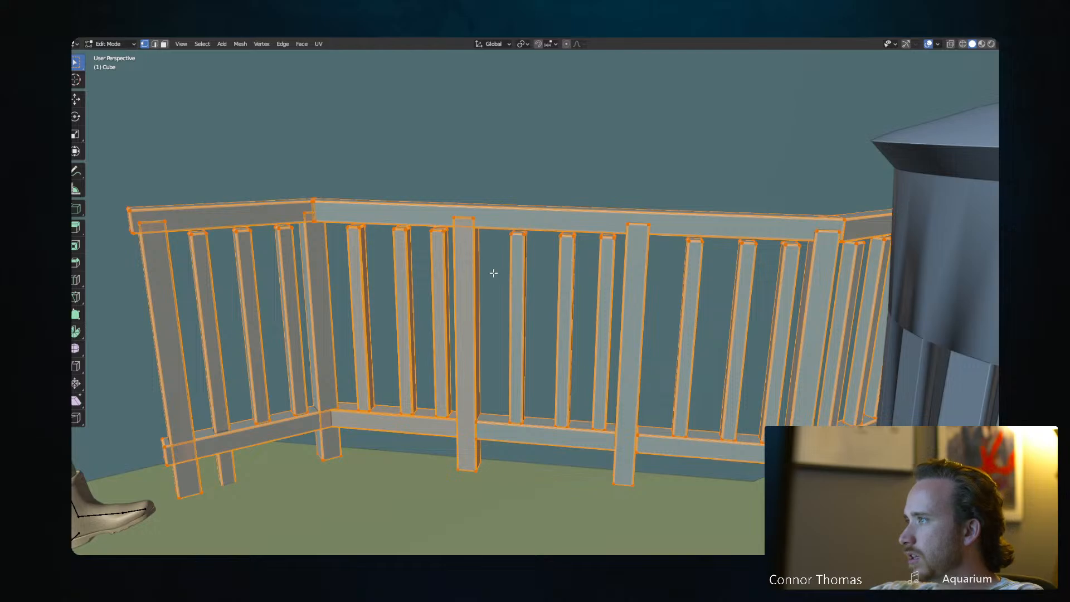
pyautogui.hotkey('alt', 'a')
pyautogui.press('z')
pyautogui.moveTo(361, 277); pyautogui.dragTo(385, 266, button='middle')
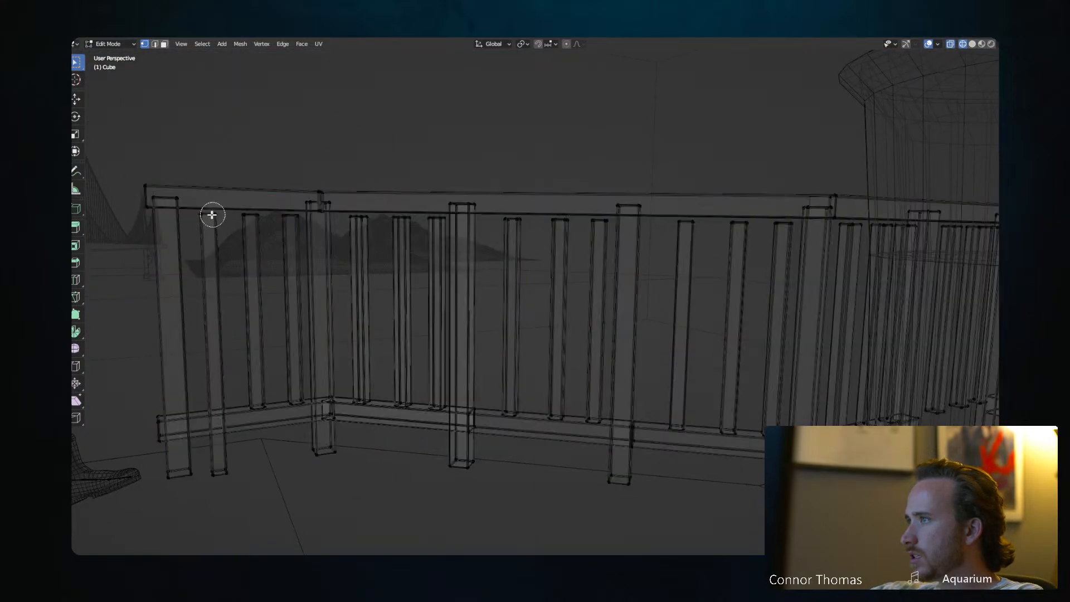
pyautogui.press('c')
pyautogui.moveTo(210, 215)
pyautogui.mouseDown()
pyautogui.moveTo(270, 208)
pyautogui.moveTo(282, 218)
pyautogui.mouseUp()
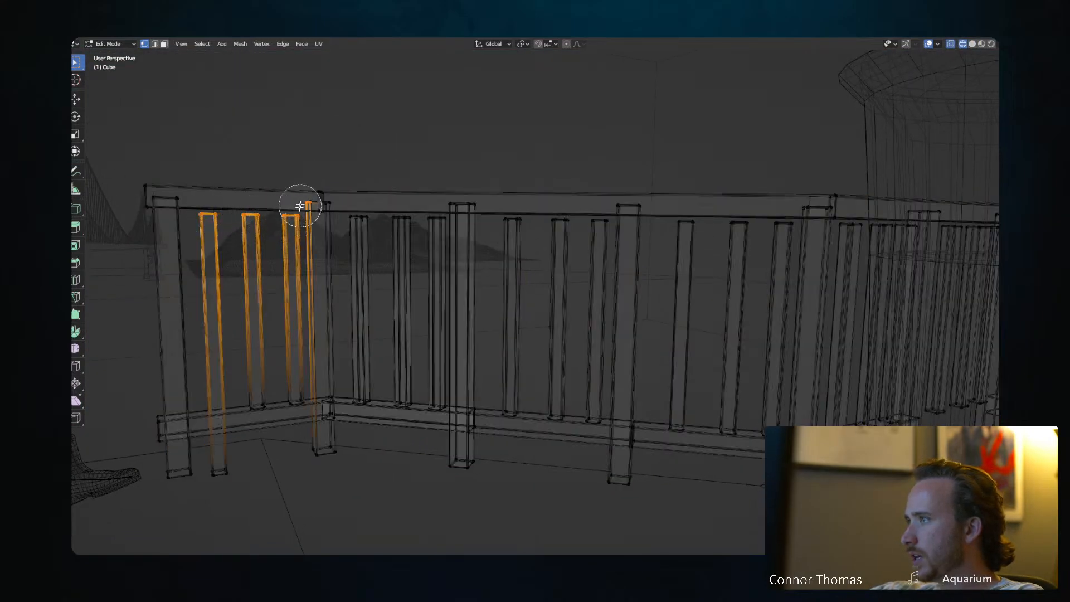
pyautogui.moveTo(306, 186); pyautogui.dragTo(339, 199, button='middle')
pyautogui.moveTo(366, 222)
pyautogui.mouseDown()
pyautogui.moveTo(597, 219)
pyautogui.moveTo(624, 241)
pyautogui.moveTo(688, 227)
pyautogui.moveTo(781, 231)
pyautogui.mouseUp()
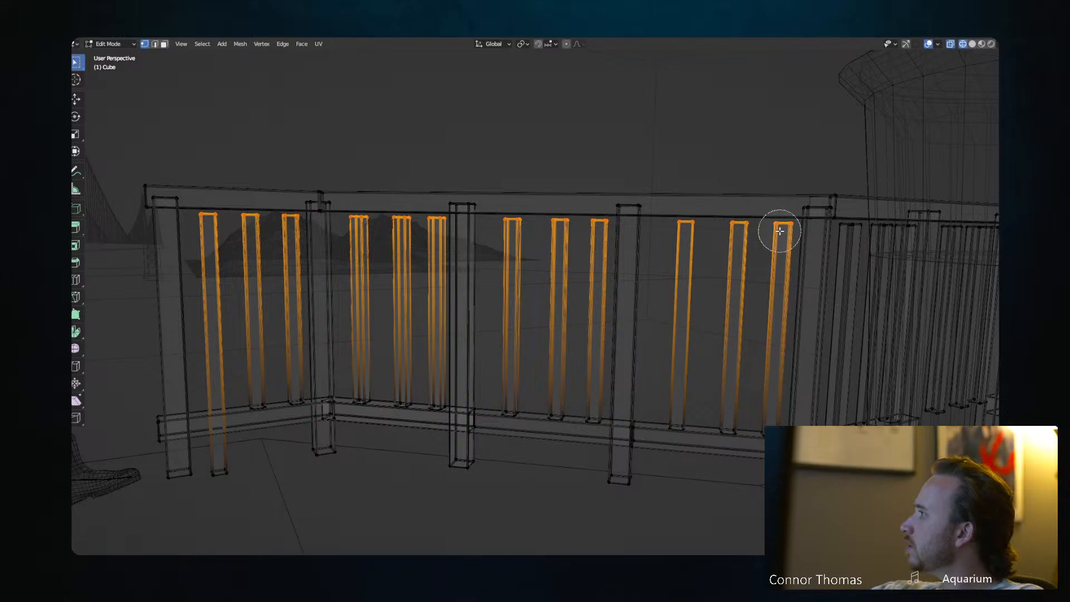
pyautogui.rightClick(781, 231)
# Add the top ends of the remaining thin slats behind the trash can to the selection.
pyautogui.moveTo(887, 289)
pyautogui.mouseDown(button='middle')
pyautogui.moveTo(838, 286)
pyautogui.moveTo(812, 304)
pyautogui.moveTo(621, 265)
pyautogui.mouseUp(button='middle')
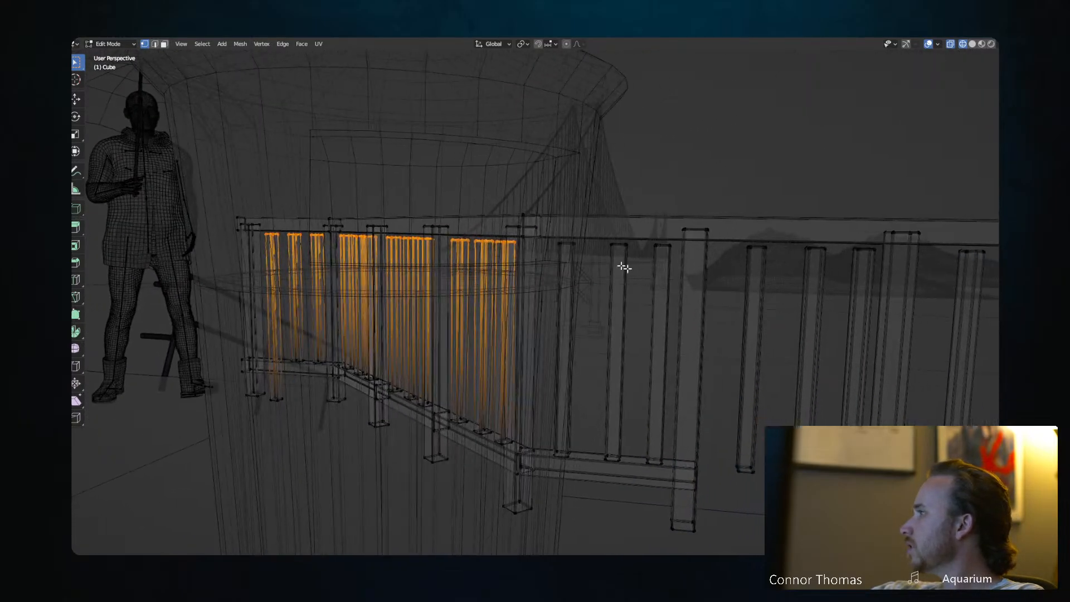
pyautogui.press('c')
pyautogui.moveTo(571, 244)
pyautogui.mouseDown()
pyautogui.moveTo(626, 239)
pyautogui.moveTo(674, 249)
pyautogui.moveTo(669, 256)
pyautogui.moveTo(694, 221)
pyautogui.moveTo(717, 242)
pyautogui.moveTo(857, 254)
pyautogui.mouseUp()
pyautogui.moveTo(858, 255)
pyautogui.mouseDown(button='middle')
pyautogui.moveTo(812, 316)
pyautogui.moveTo(709, 303)
pyautogui.mouseUp(button='middle')
pyautogui.press('c')
pyautogui.moveTo(676, 281); pyautogui.dragTo(788, 282)
pyautogui.press('Escape')
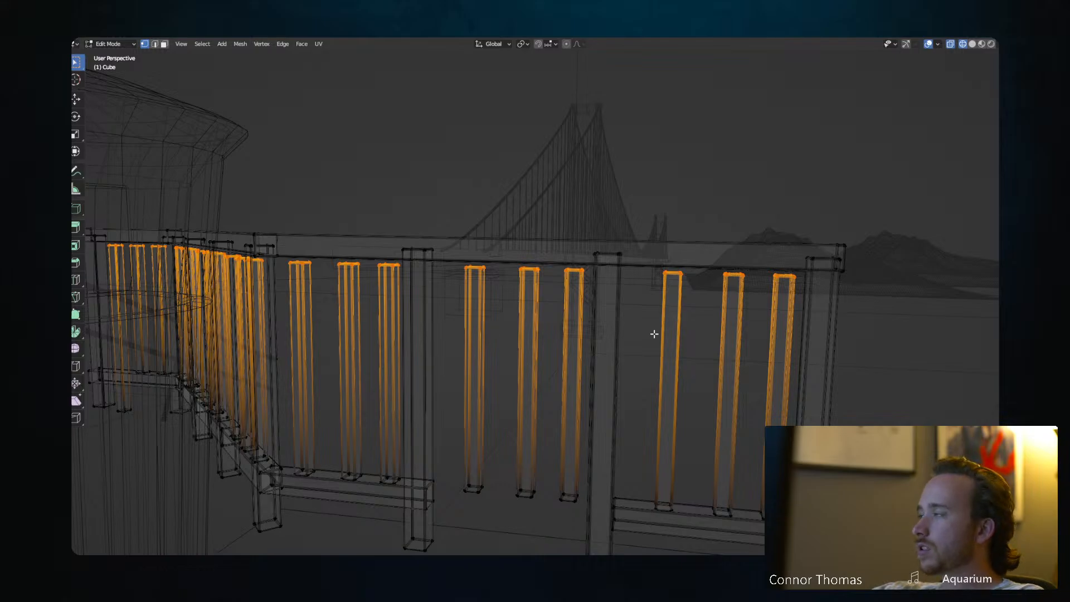
# Raise the selected slat tops into the handrail, and return to the camera view in solid shading.
pyautogui.press('Tab')
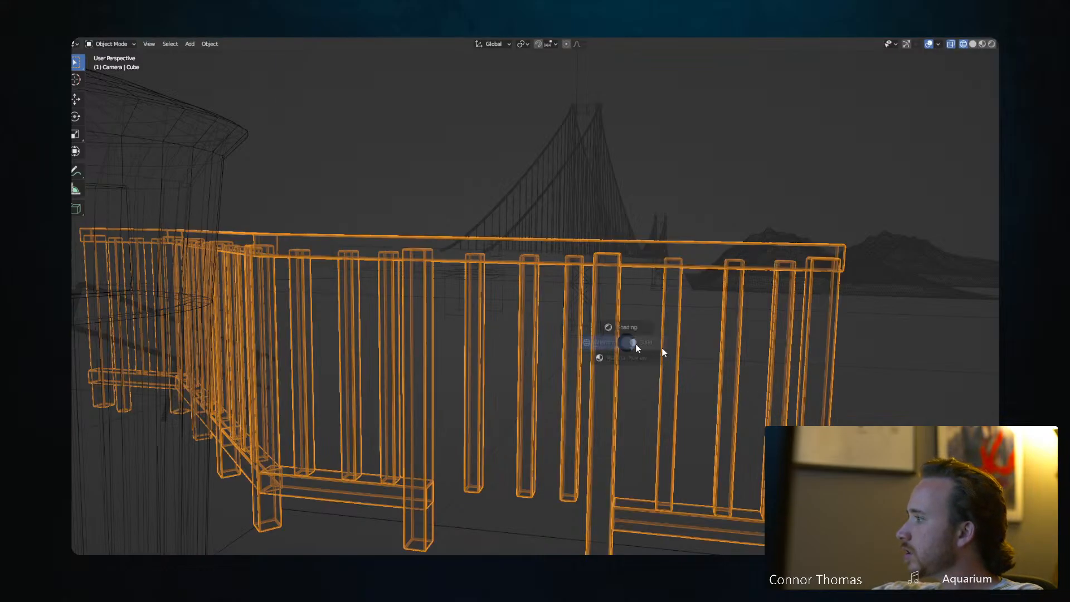
pyautogui.click(664, 352)
pyautogui.moveTo(687, 358)
pyautogui.mouseDown(button='middle')
pyautogui.moveTo(397, 352)
pyautogui.moveTo(407, 334)
pyautogui.moveTo(410, 356)
pyautogui.mouseUp(button='middle')
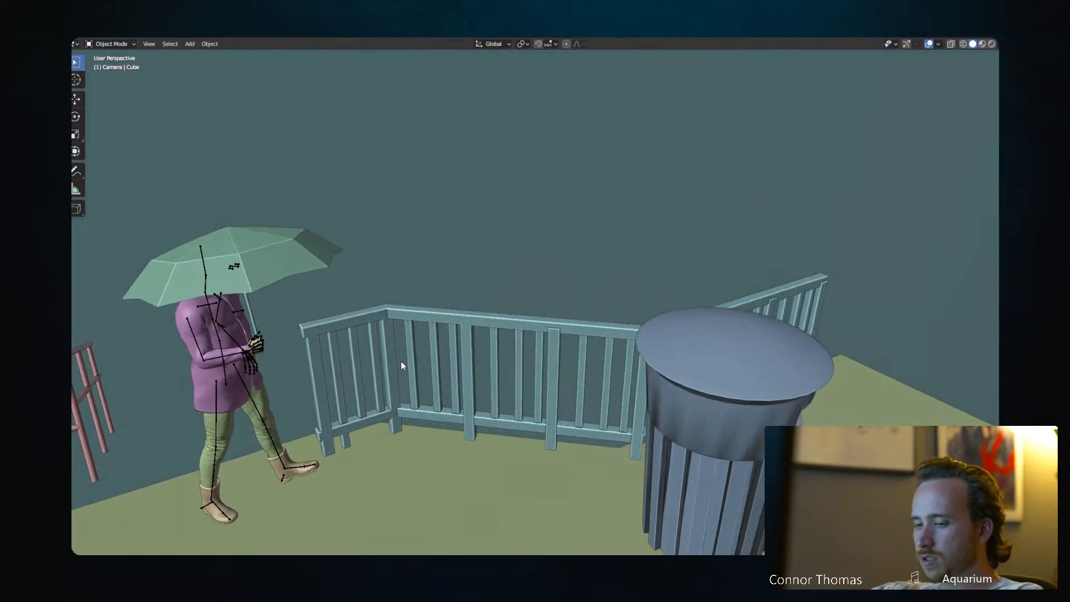
pyautogui.press('KP_0')
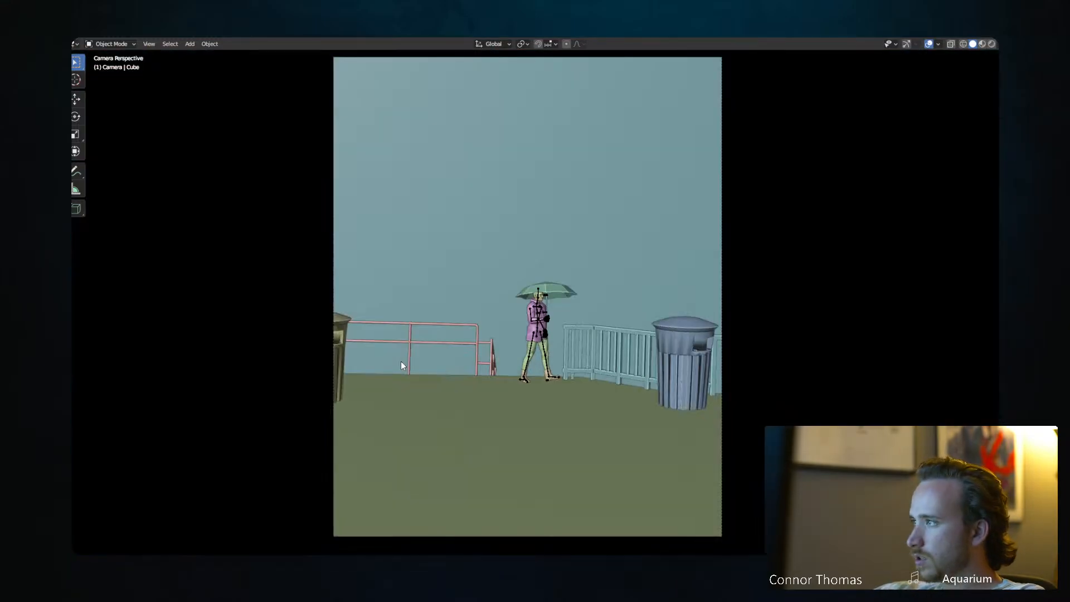
# Render a test image from the camera, inspect the whole frame and stop the render.
pyautogui.press('F12')
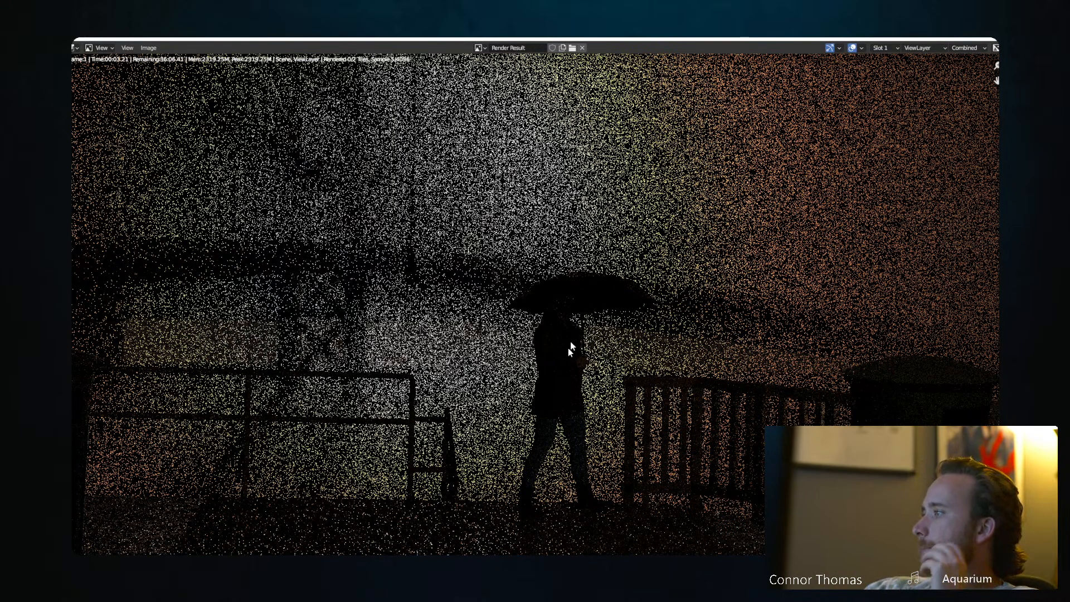
pyautogui.scroll(-3, 566, 345)
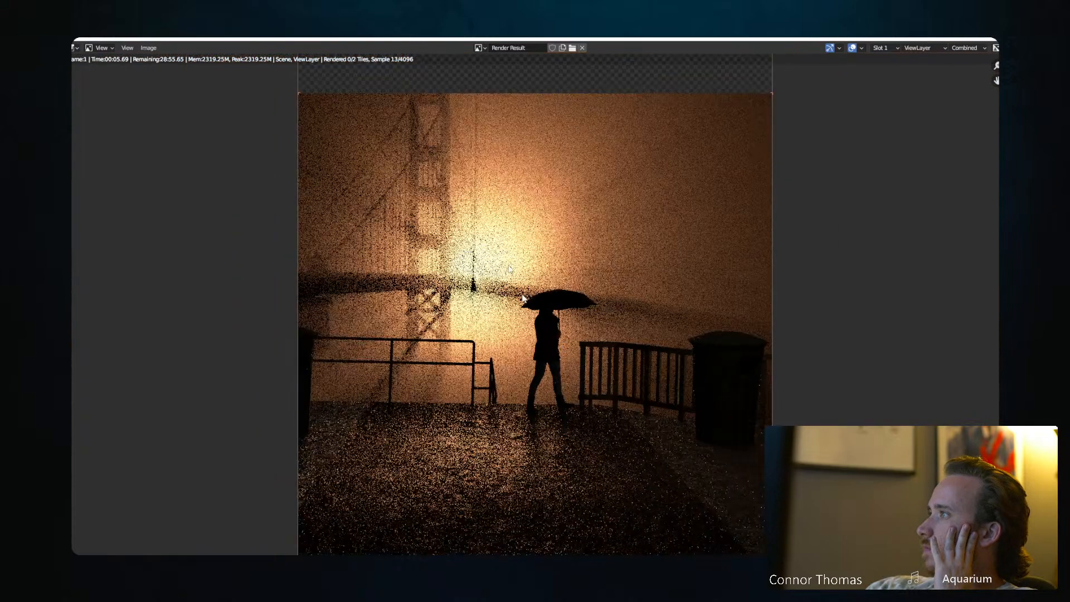
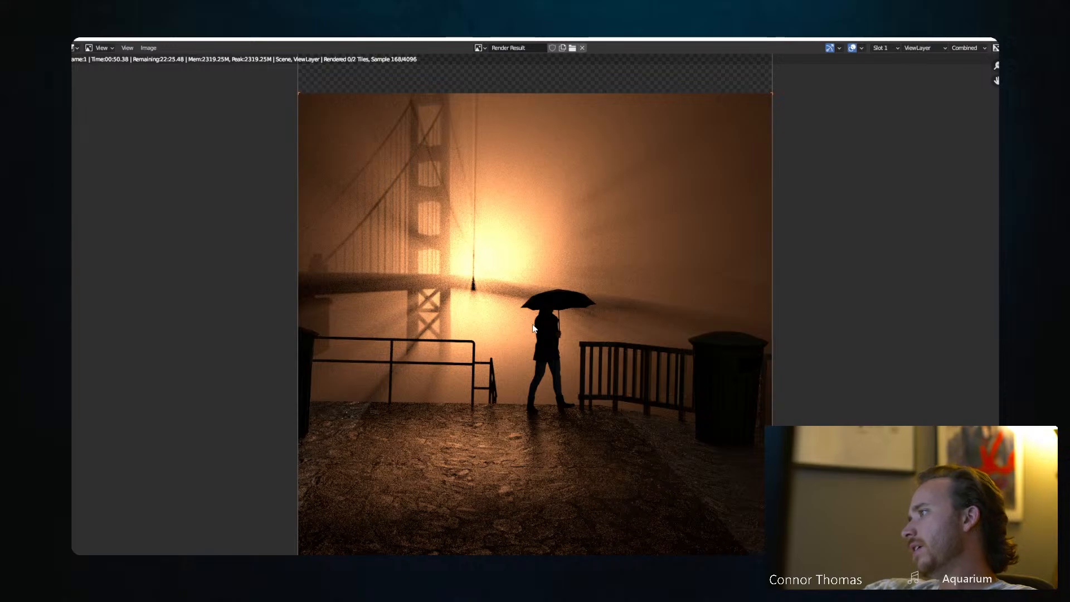
pyautogui.press('Escape')
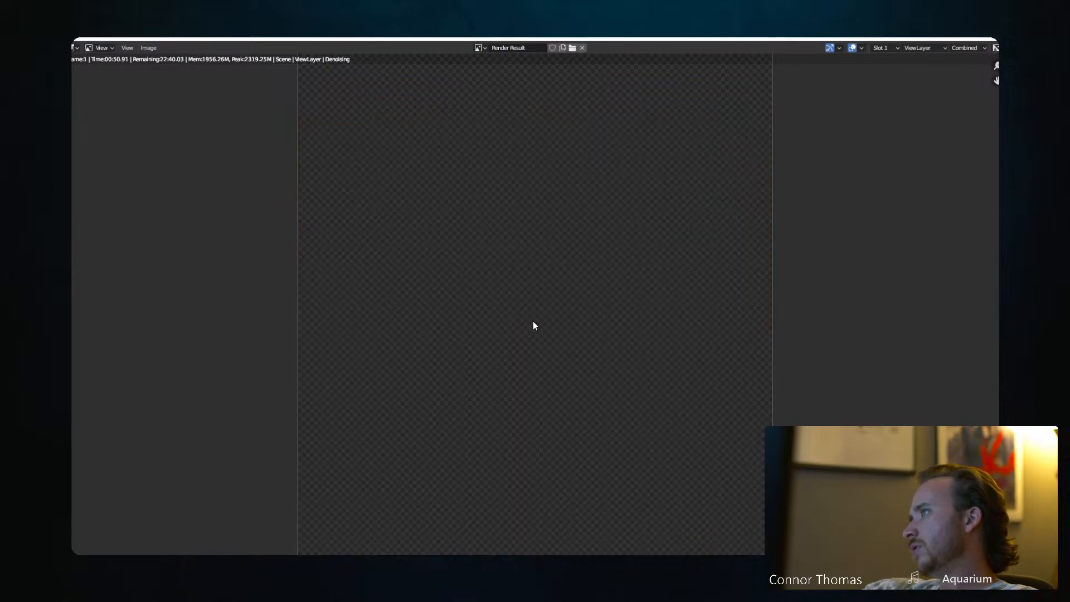
pyautogui.press('Escape')
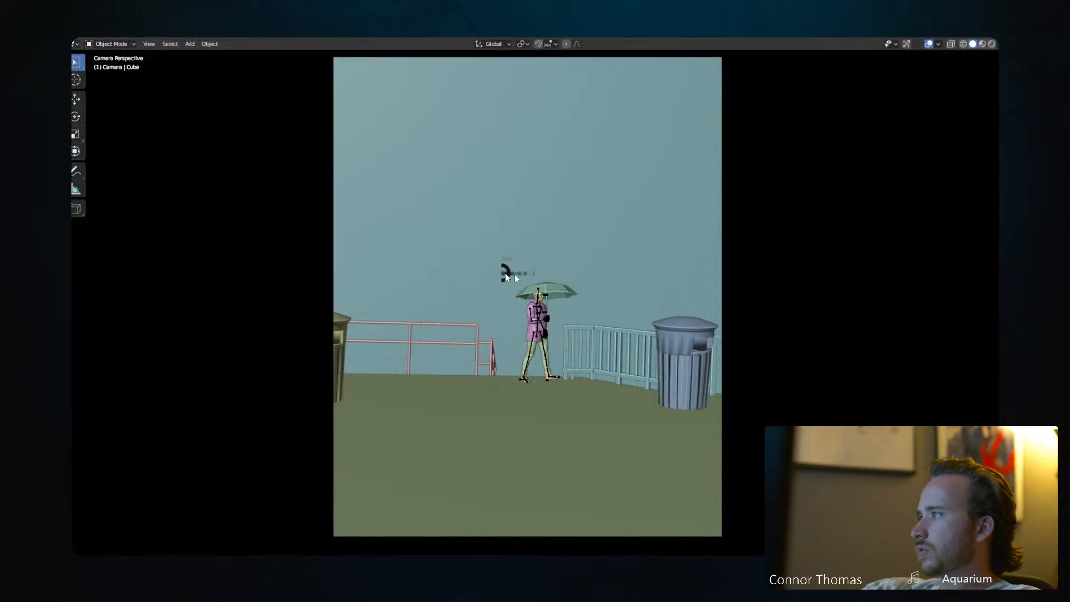
# Show the camera view in rendered shading and set the transform pivot point to Median Point.
pyautogui.click(524, 232)
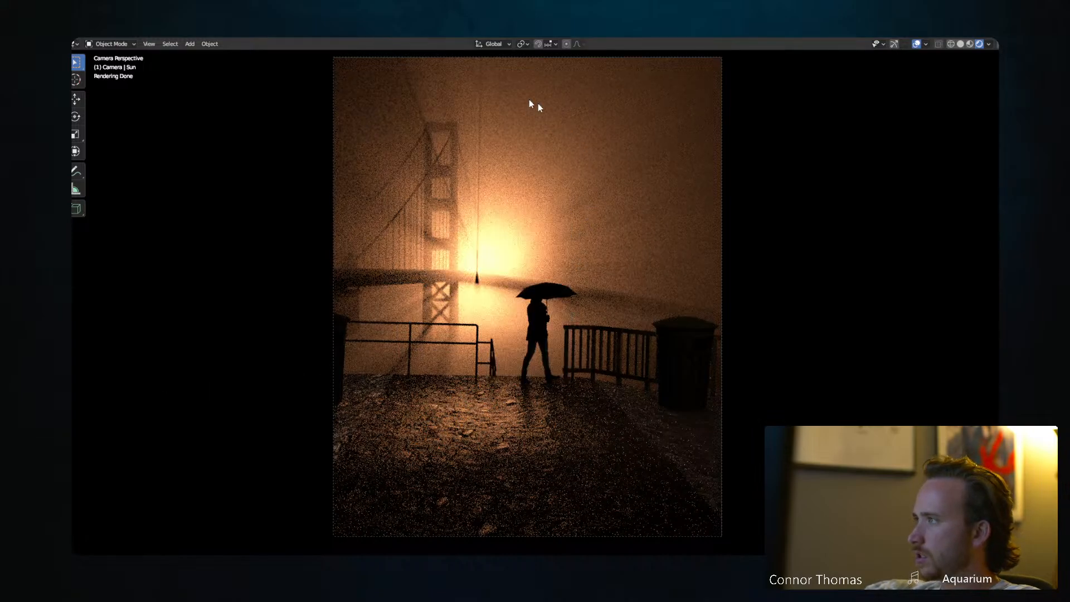
pyautogui.press('r')
pyautogui.press('r')
pyautogui.rightClick(500, 201)
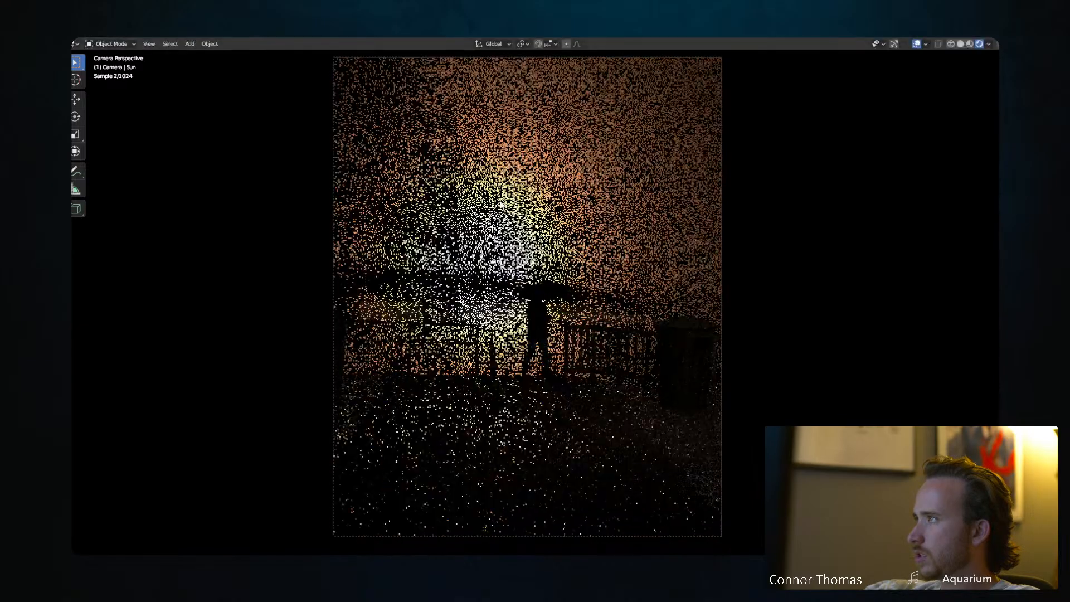
pyautogui.click(520, 44)
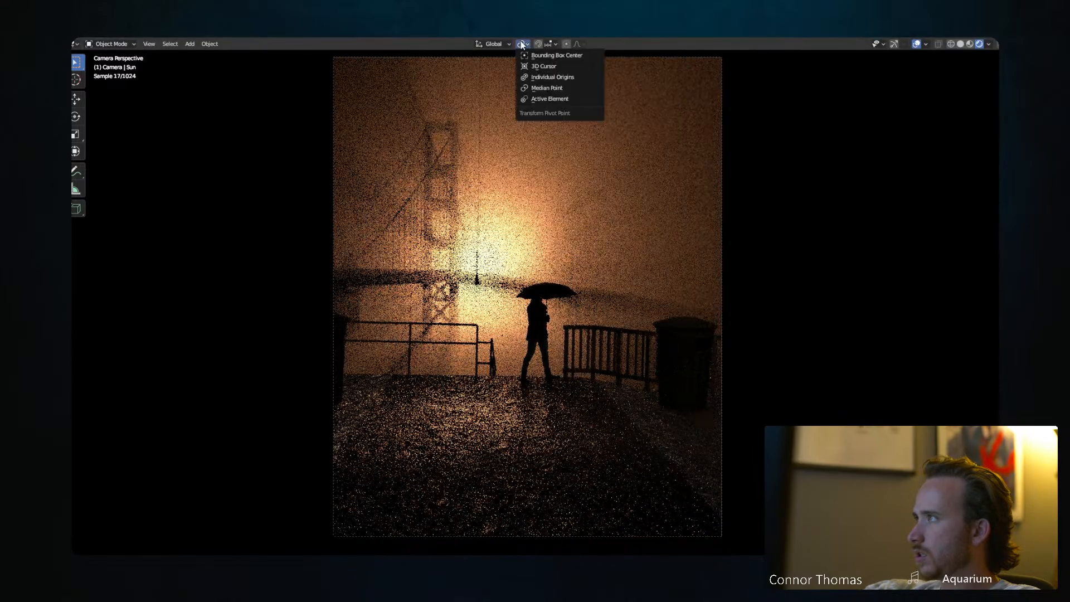
pyautogui.click(545, 87)
# Trackball-rotate the Sun by about 3.44 and 0.57 to redirect its light across the paved ground.
pyautogui.press('r')
pyautogui.press('r')
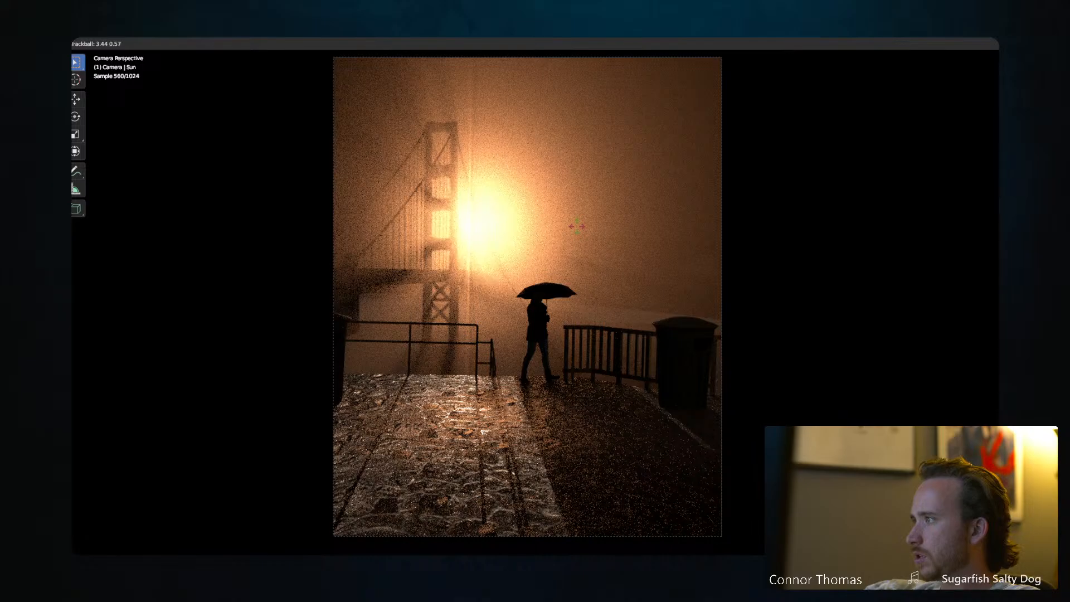
pyautogui.click(704, 266)
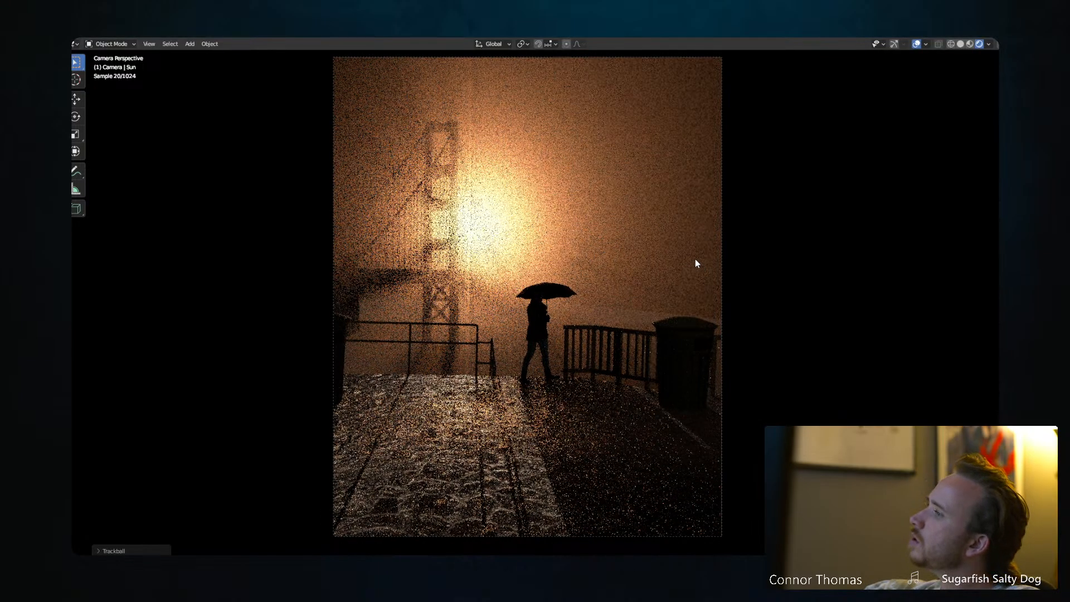
# Try further small trackball rotations of the Sun to change the shadows on the ground.
pyautogui.press('r')
pyautogui.press('r')
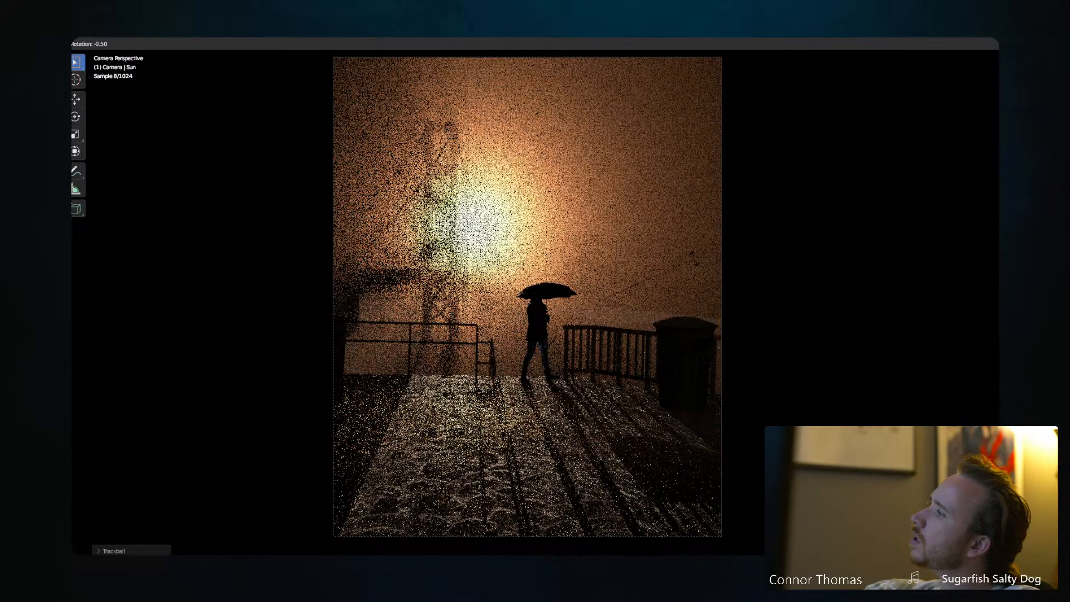
pyautogui.click(694, 259)
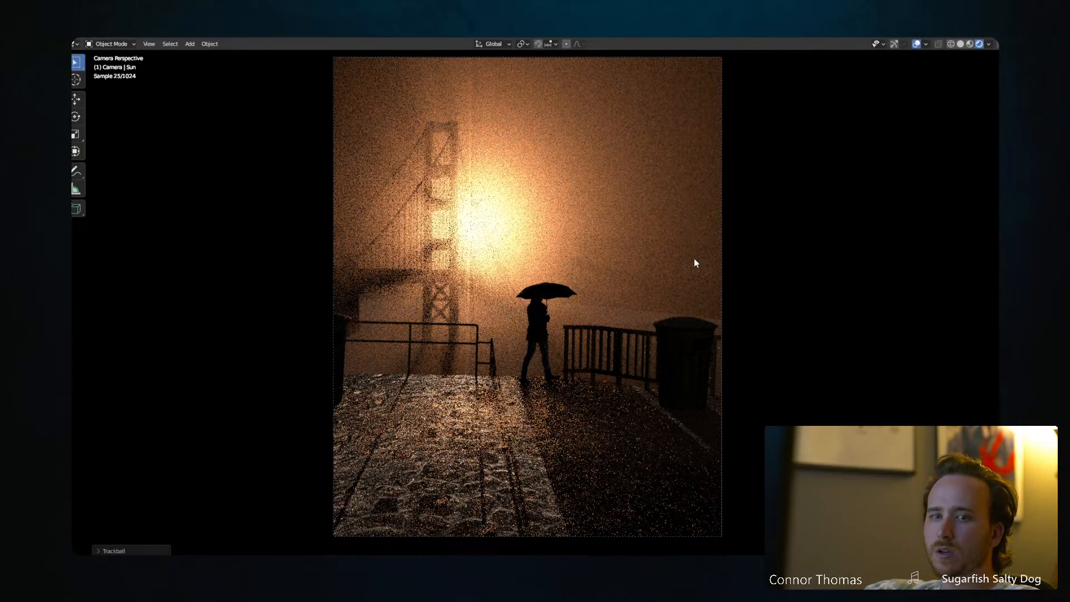
pyautogui.press('r')
pyautogui.press('r')
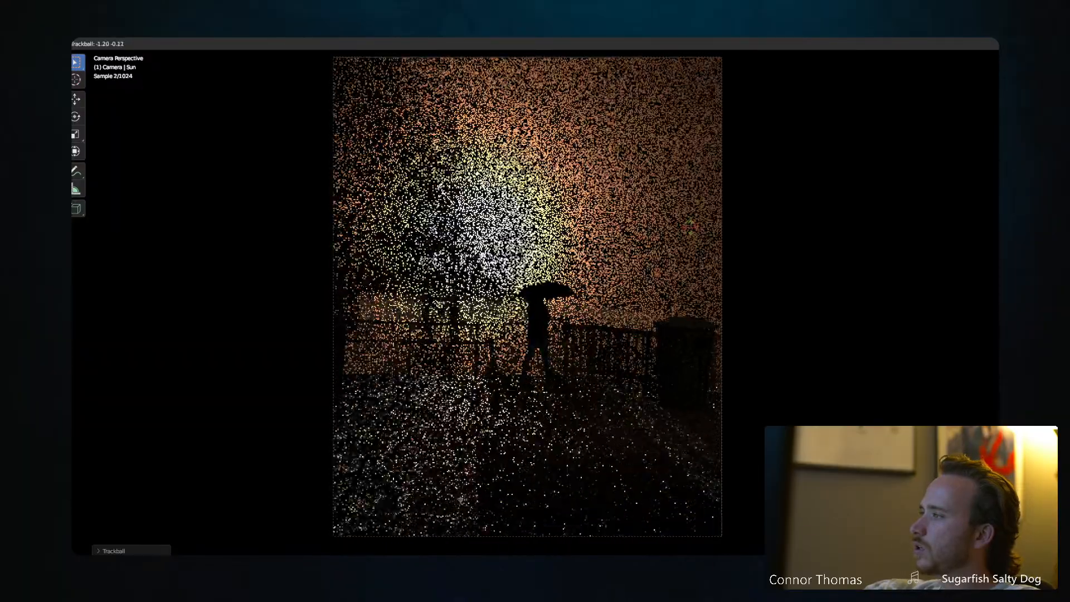
pyautogui.click(693, 228)
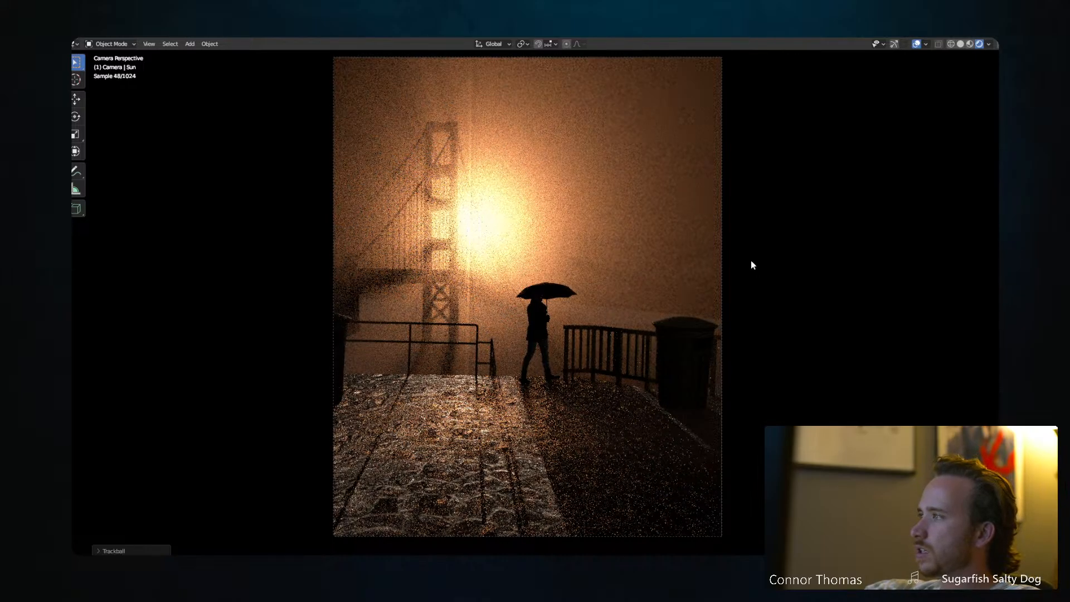
pyautogui.press('r')
pyautogui.press('r')
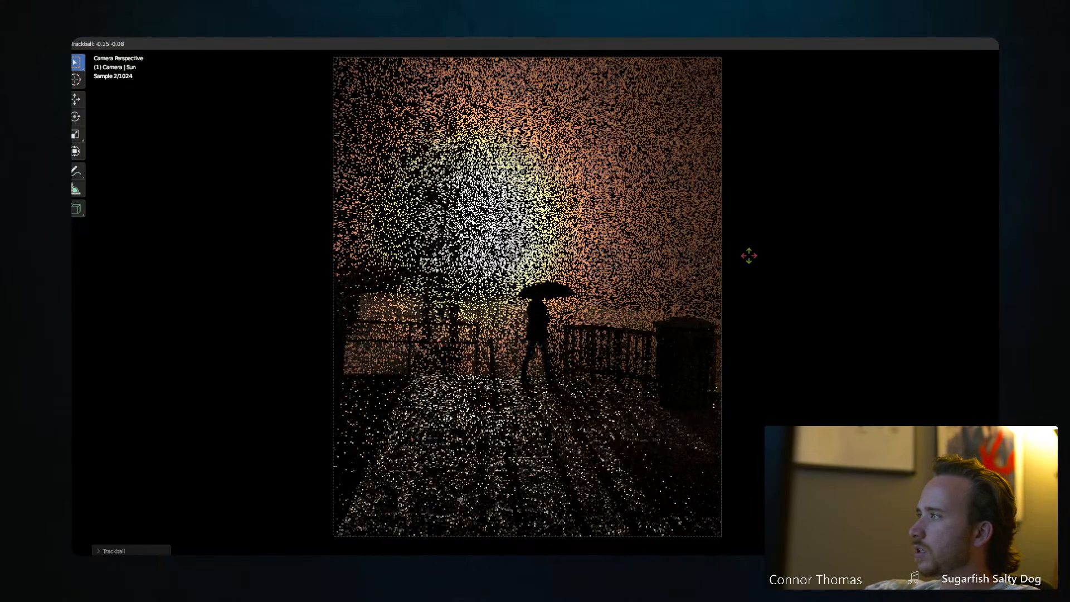
pyautogui.click(748, 251)
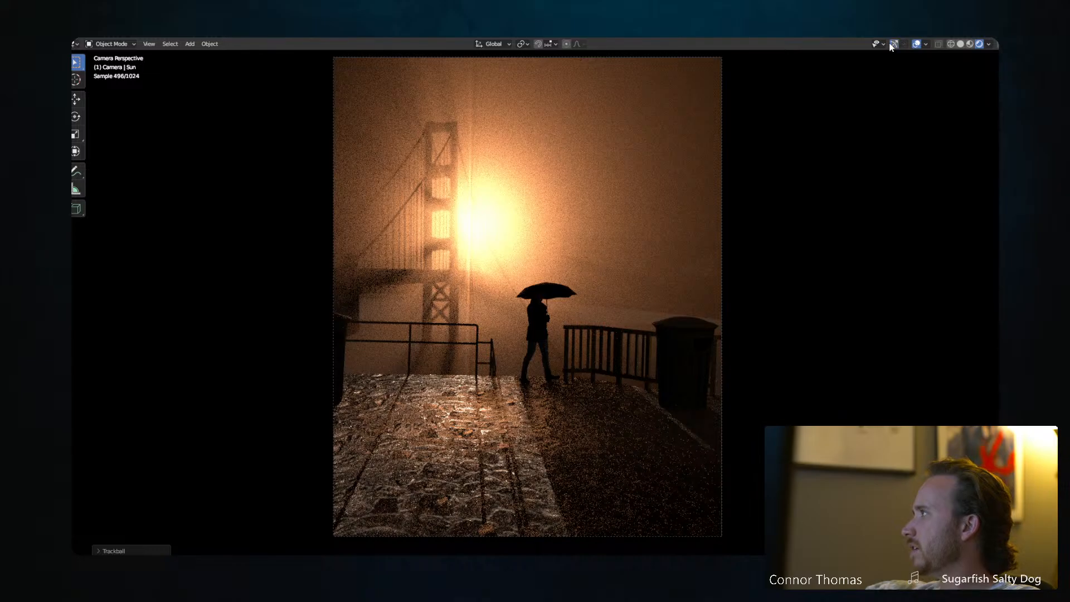
# Try rotating the Sun about the global X and Y axes to redirect its light over the ground.
pyautogui.press('r')
pyautogui.press('x')
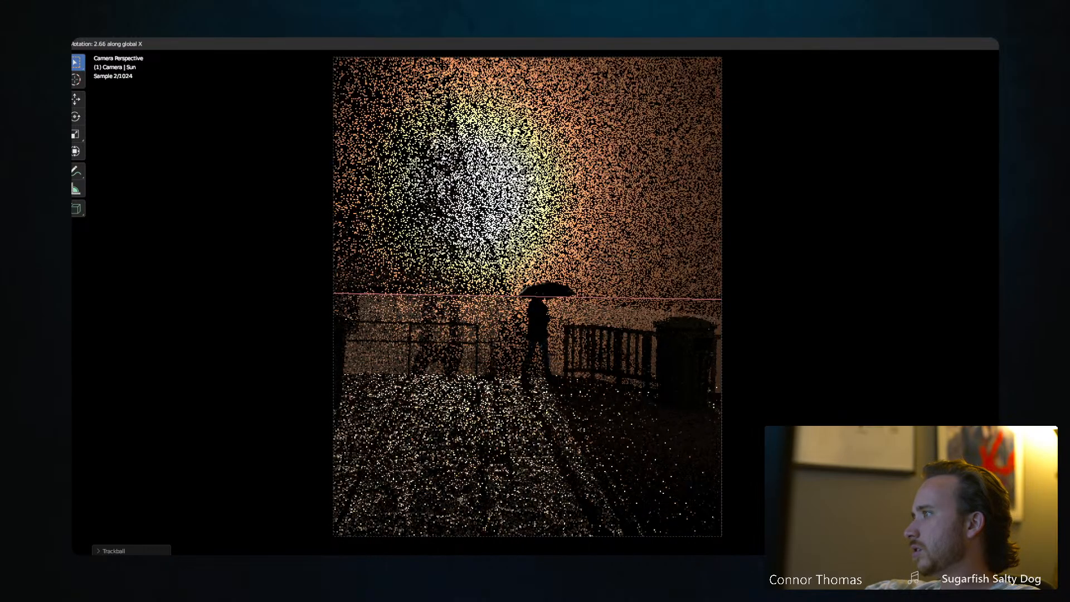
pyautogui.rightClick(861, 172)
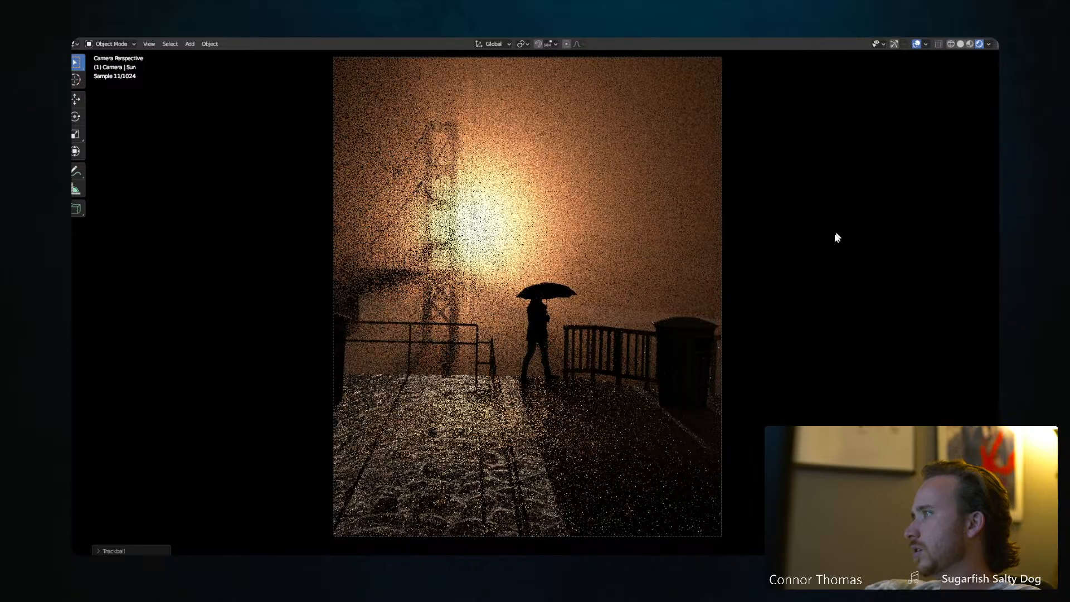
pyautogui.press('r')
pyautogui.press('y')
pyautogui.rightClick(813, 249)
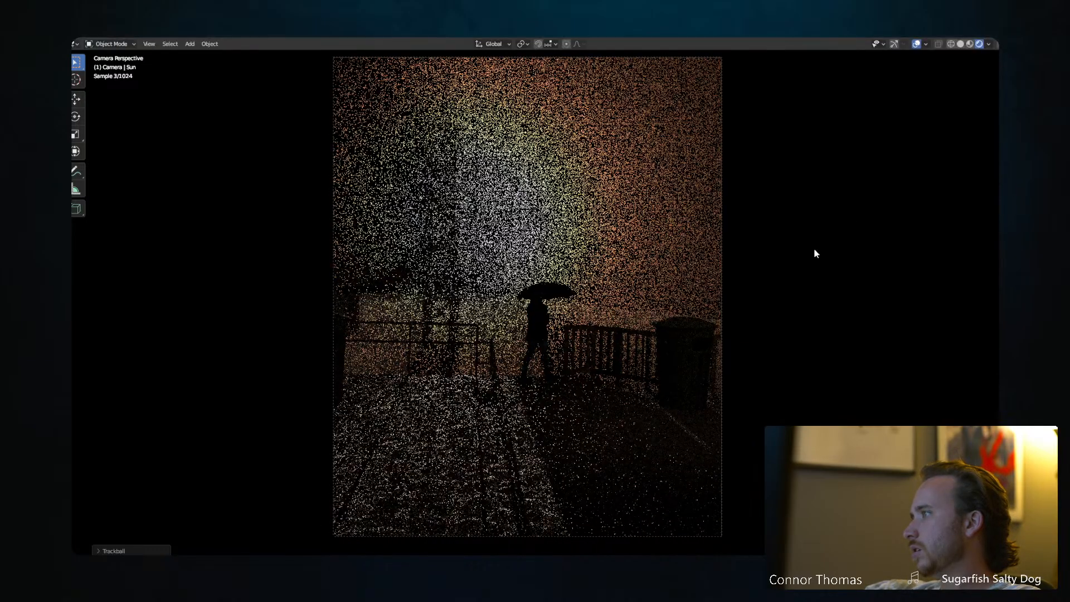
pyautogui.press('r')
pyautogui.press('x')
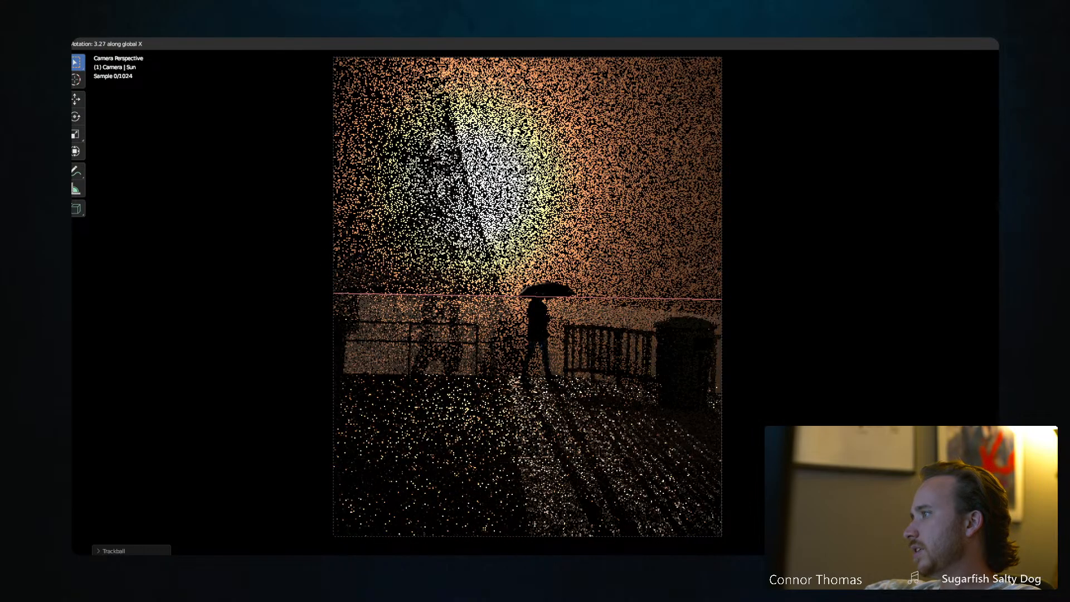
pyautogui.rightClick(659, 277)
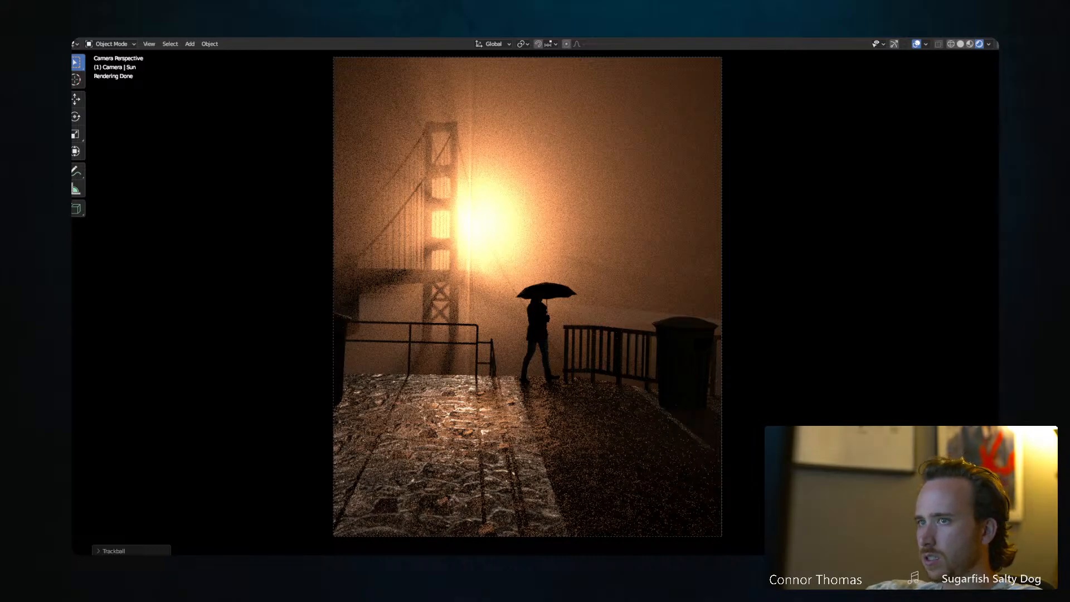
# Step back through the recent Sun rotations to compare the earlier light directions.
pyautogui.hotkey('ctrl', 'z')
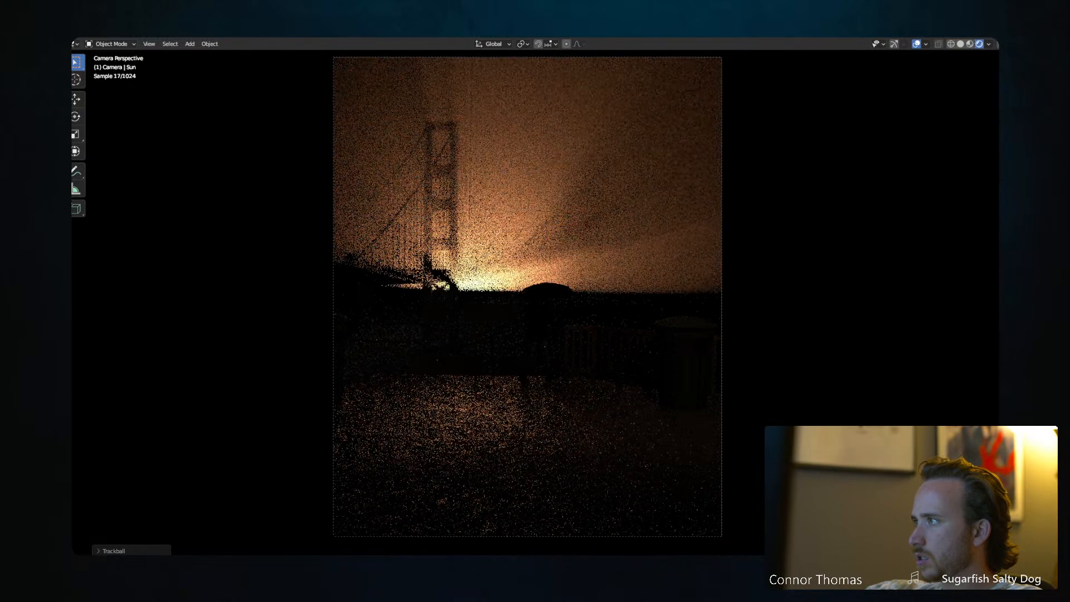
pyautogui.hotkey('ctrl', 'z')
pyautogui.hotkey('ctrl', 'z')
pyautogui.hotkey('ctrl', 'z')
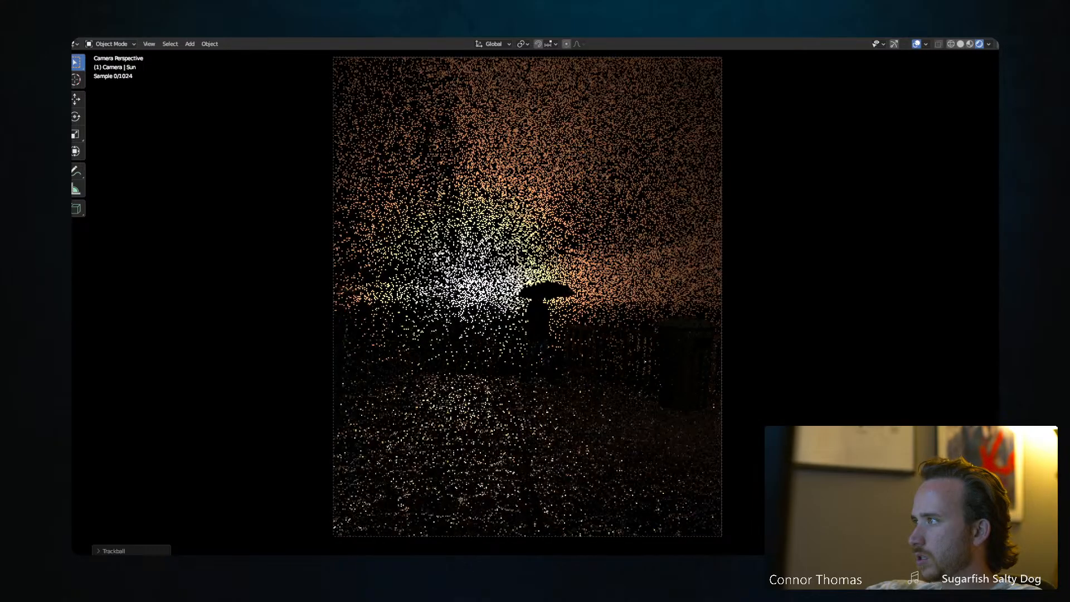
pyautogui.hotkey('ctrl', 'z')
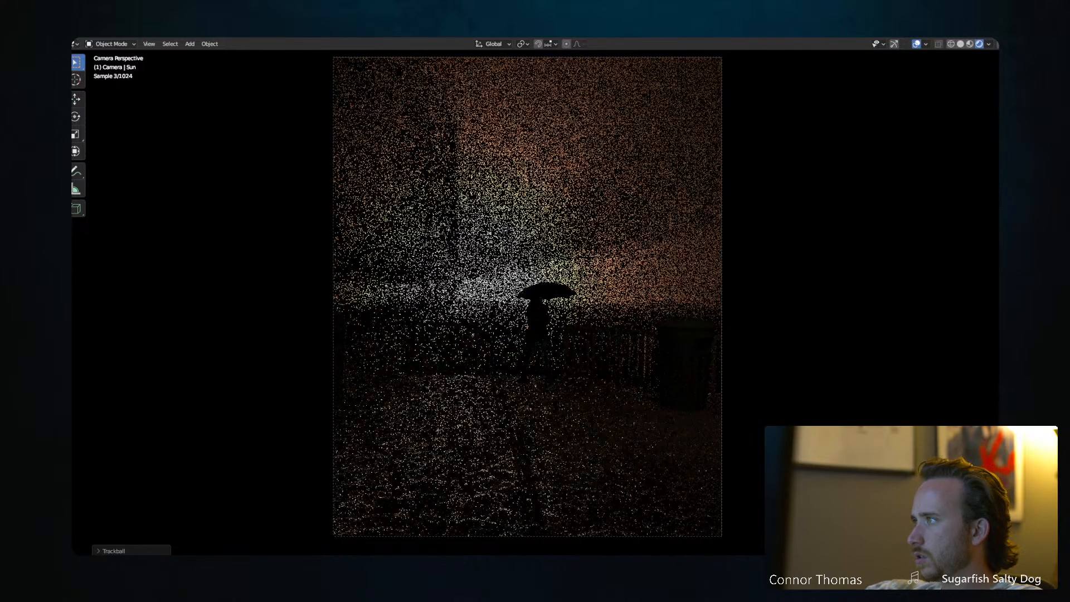
pyautogui.hotkey('ctrl', 'z')
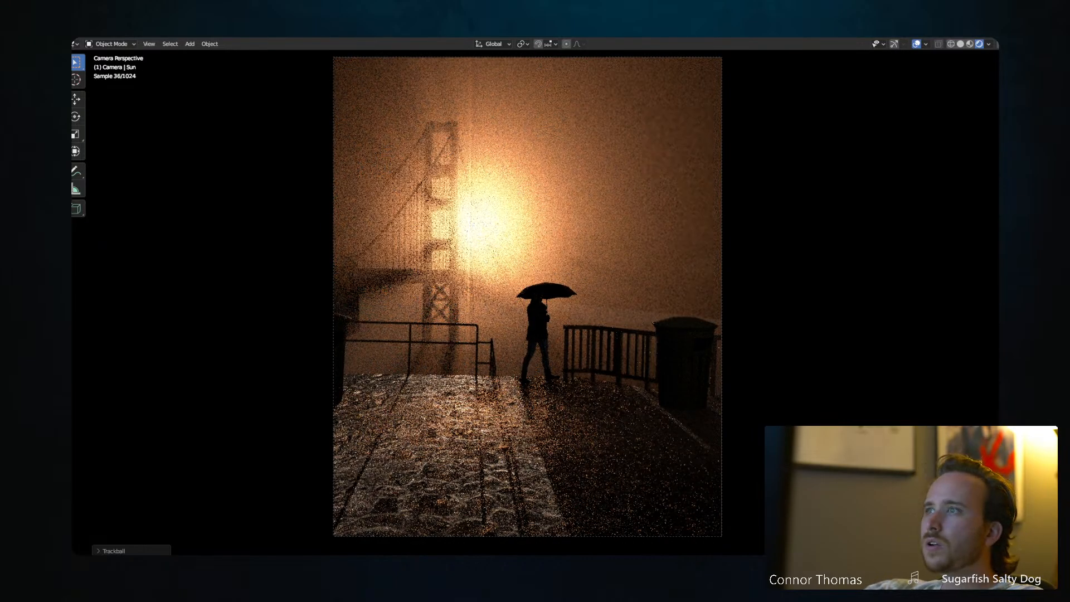
pyautogui.hotkey('ctrl', 'z')
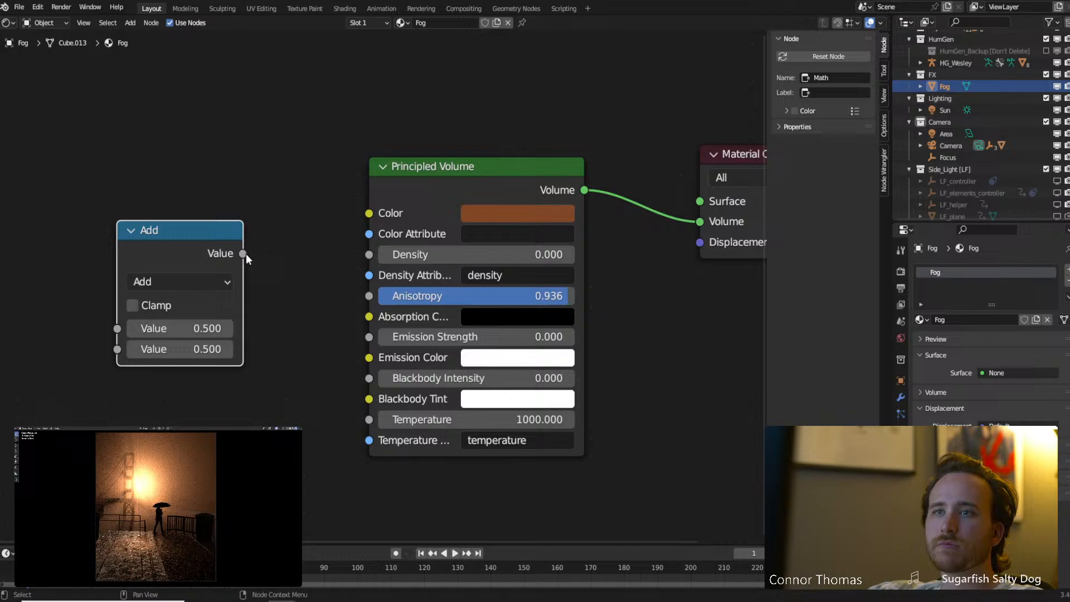
# Connect the Add node's Value output to the Principled Volume's Density input and widen the Add node.
pyautogui.moveTo(243, 254); pyautogui.dragTo(369, 254)
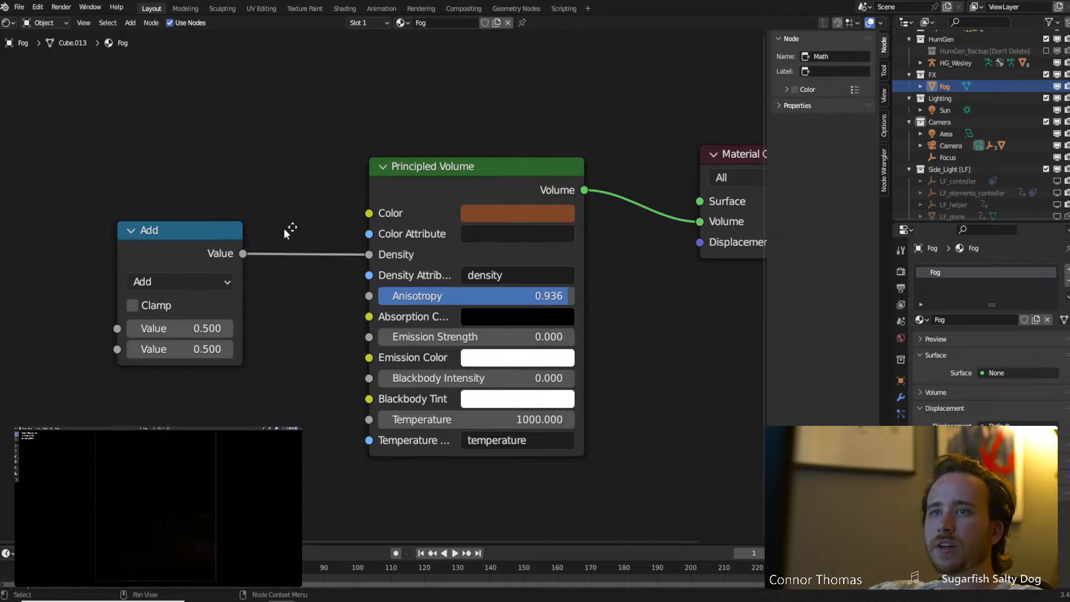
pyautogui.moveTo(284, 230); pyautogui.dragTo(377, 238, button='middle')
pyautogui.moveTo(211, 318); pyautogui.dragTo(2, 308)
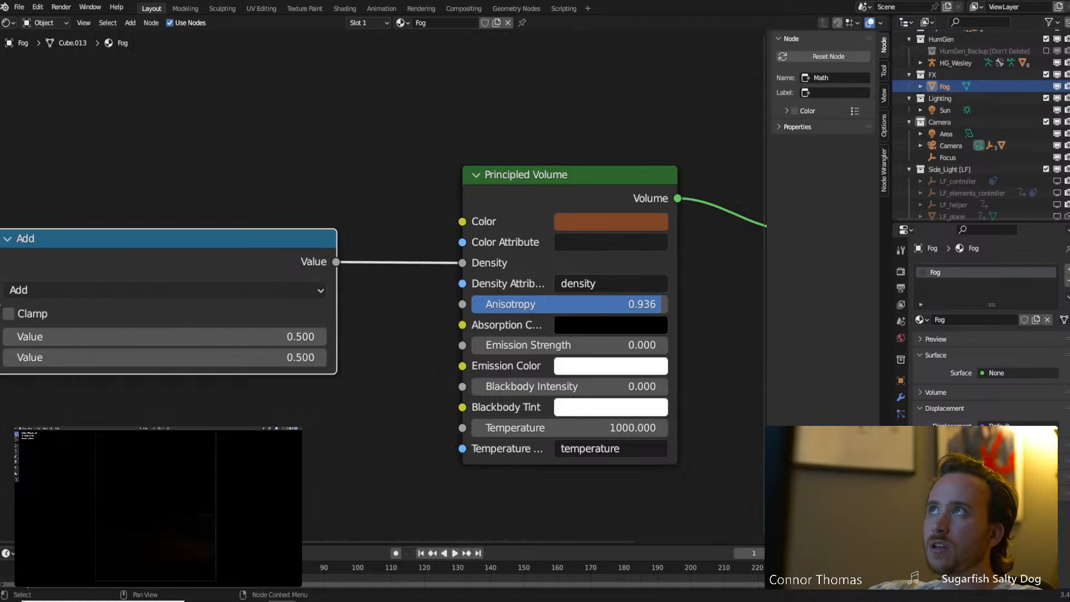
pyautogui.moveTo(193, 407); pyautogui.dragTo(286, 406, button='middle')
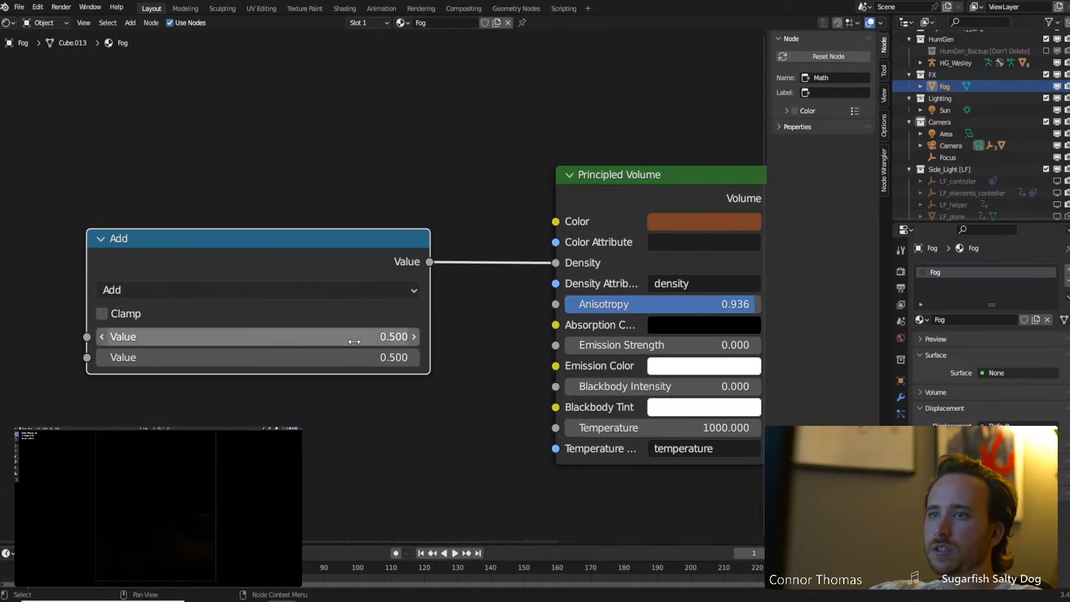
# Set the Add node's first value to 0.0001 and its second value to 0.
pyautogui.click(354, 336)
pyautogui.write('0.0001')
pyautogui.press('Return')
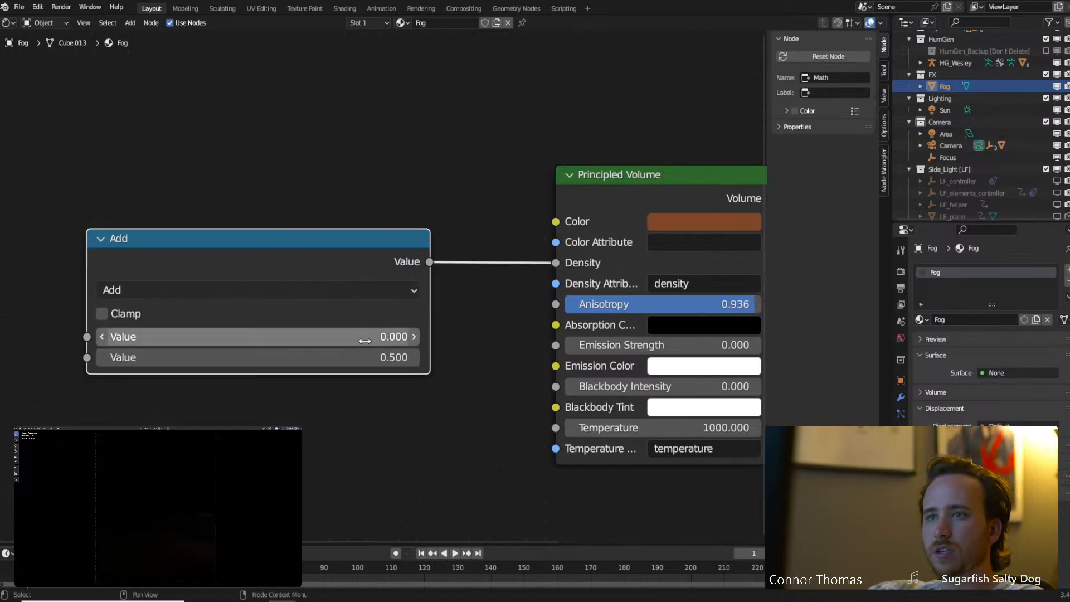
pyautogui.click(383, 341)
pyautogui.click(256, 342)
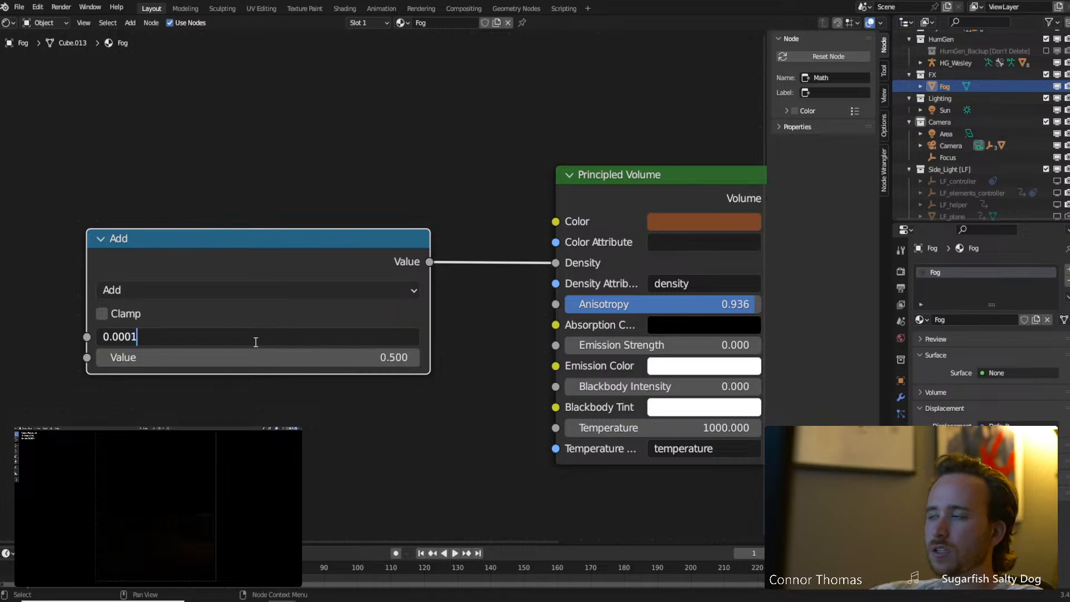
pyautogui.press('Return')
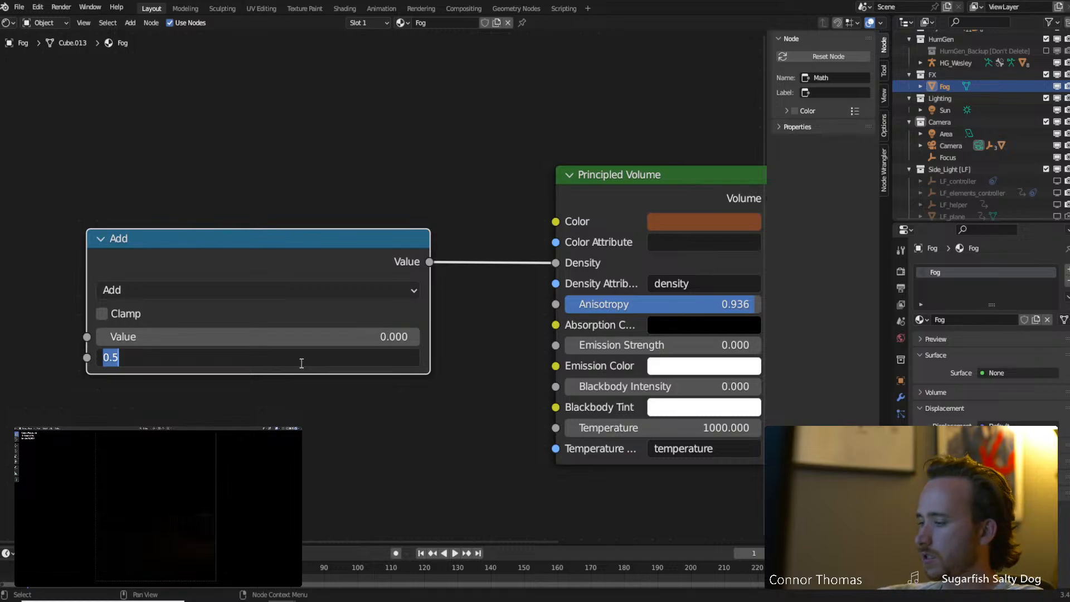
pyautogui.write('0')
pyautogui.press('Return')
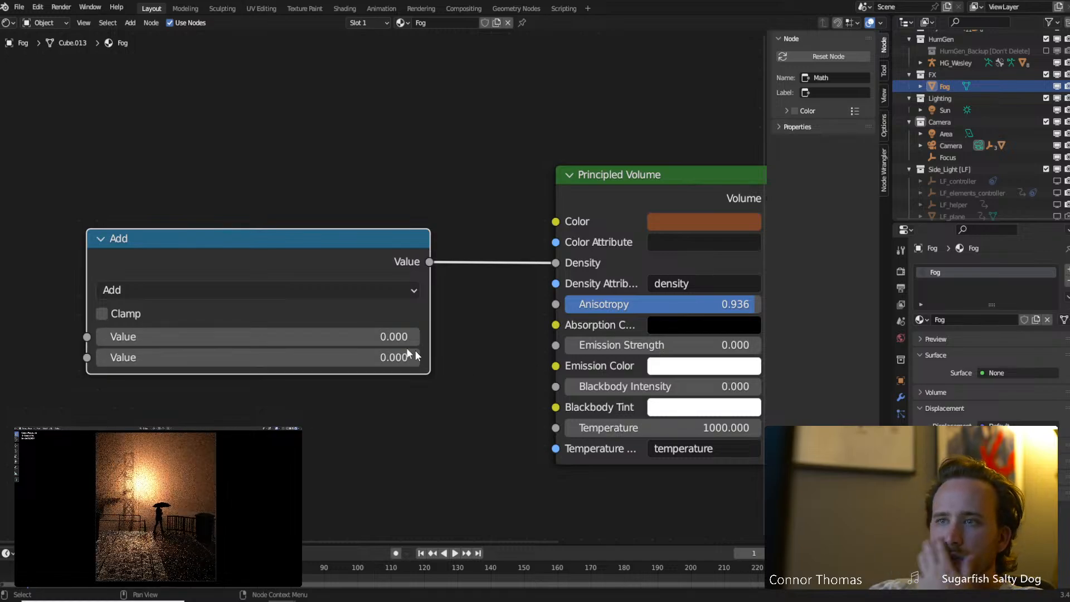
# Raise the Add node's first value to 0.0003 to test a denser fog.
pyautogui.click(401, 337)
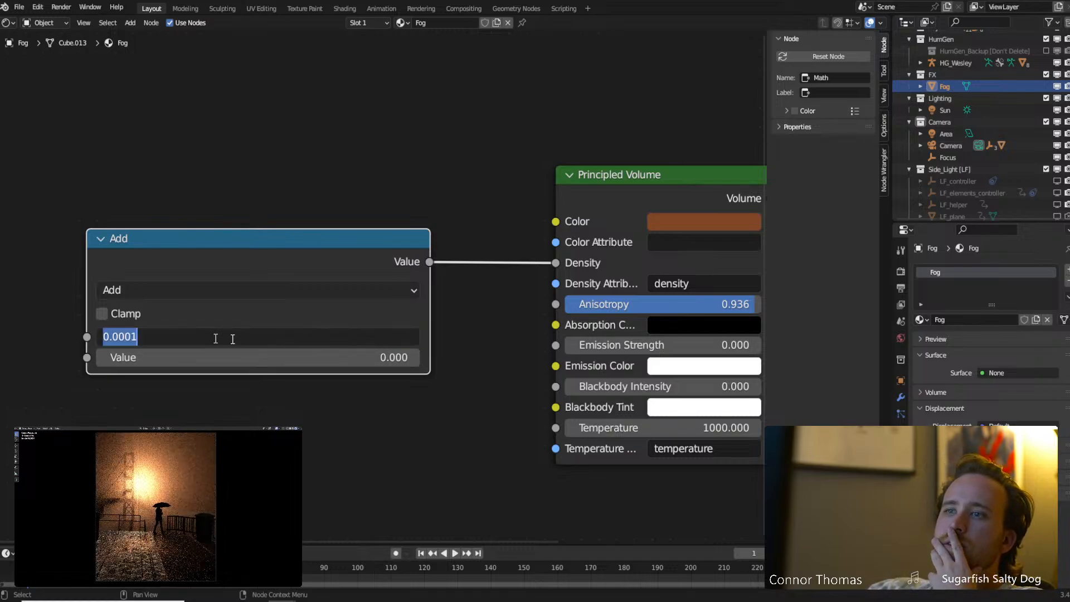
pyautogui.write('0')
pyautogui.press('Return')
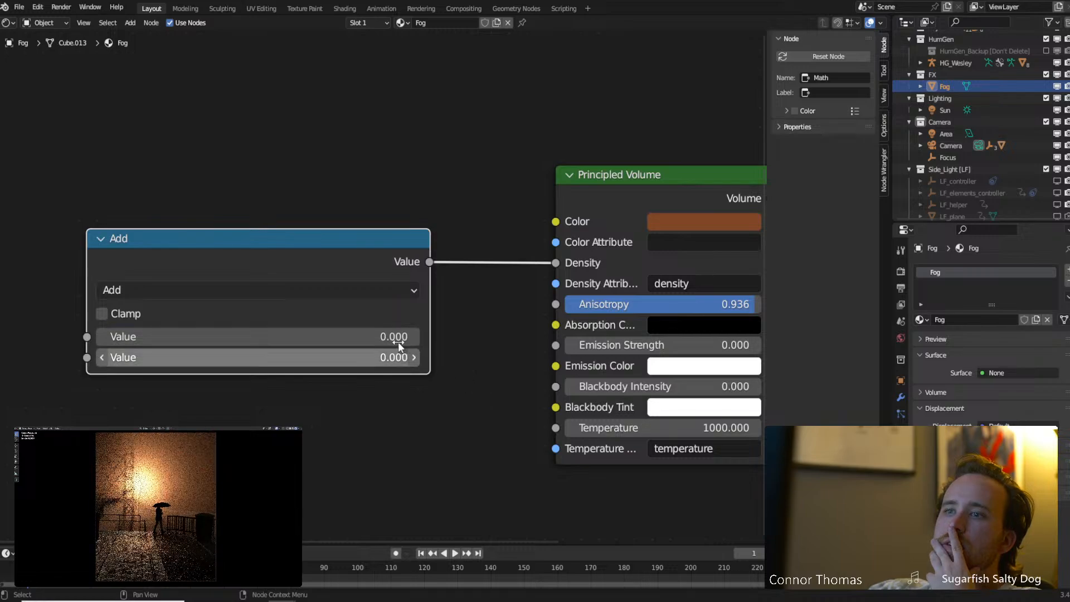
pyautogui.click(402, 337)
pyautogui.click(262, 340)
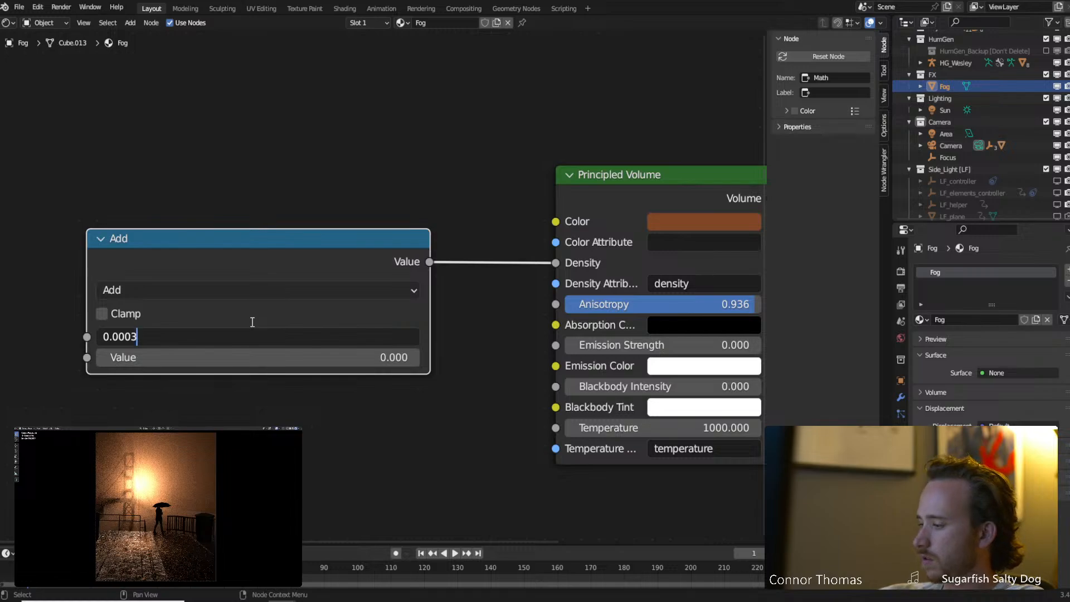
pyautogui.press('Return')
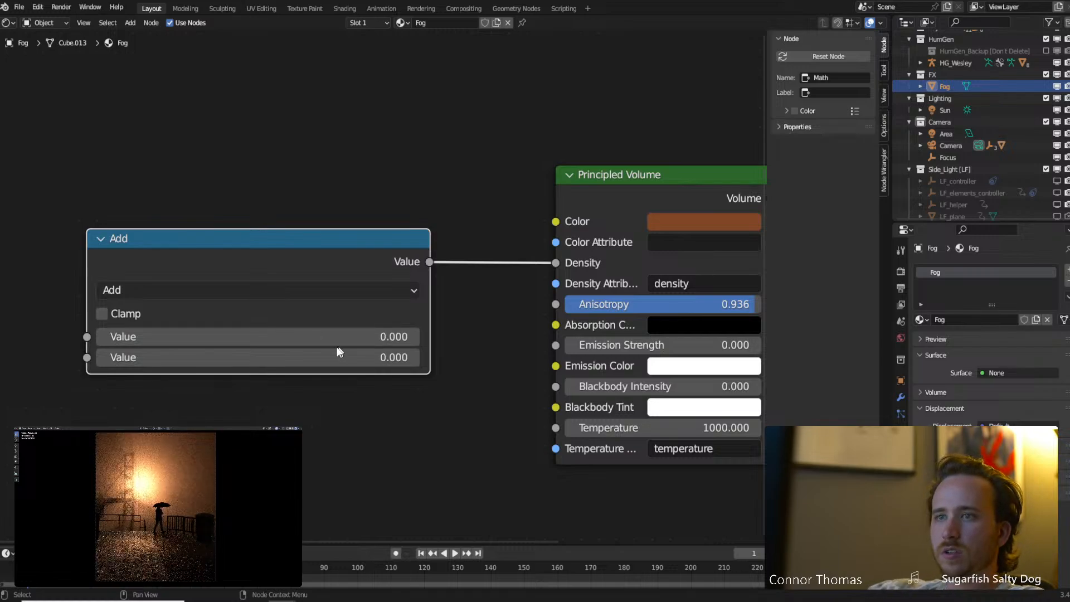
# Try a much denser fog by setting the Add node's first value to 0.001.
pyautogui.click(160, 336)
pyautogui.write('0.0003')
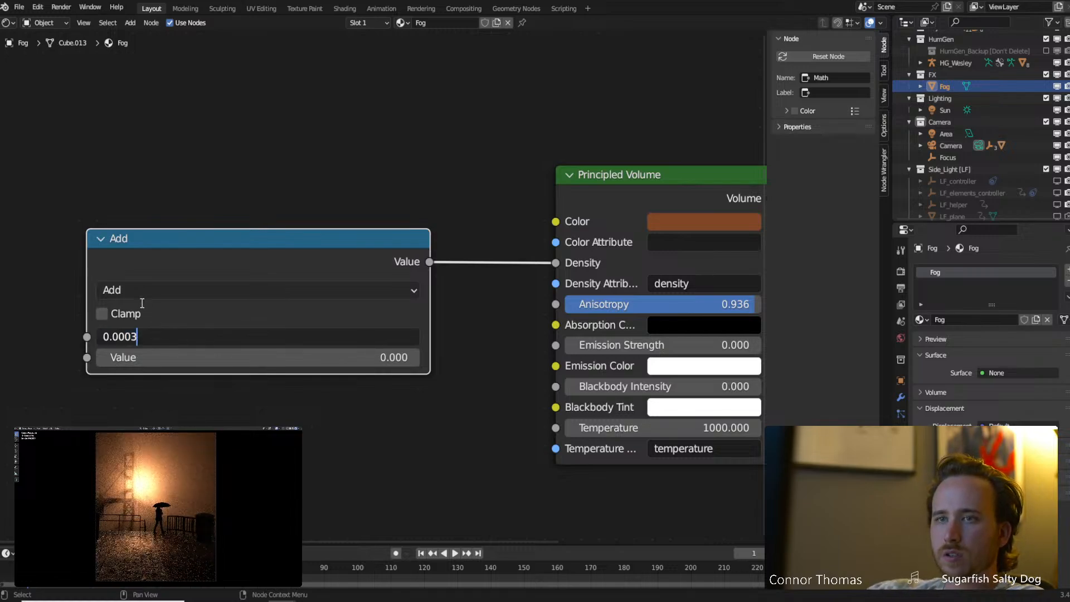
pyautogui.hotkey('shift', 'Left')
pyautogui.hotkey('shift', 'Left')
pyautogui.write('1')
pyautogui.press('Return')
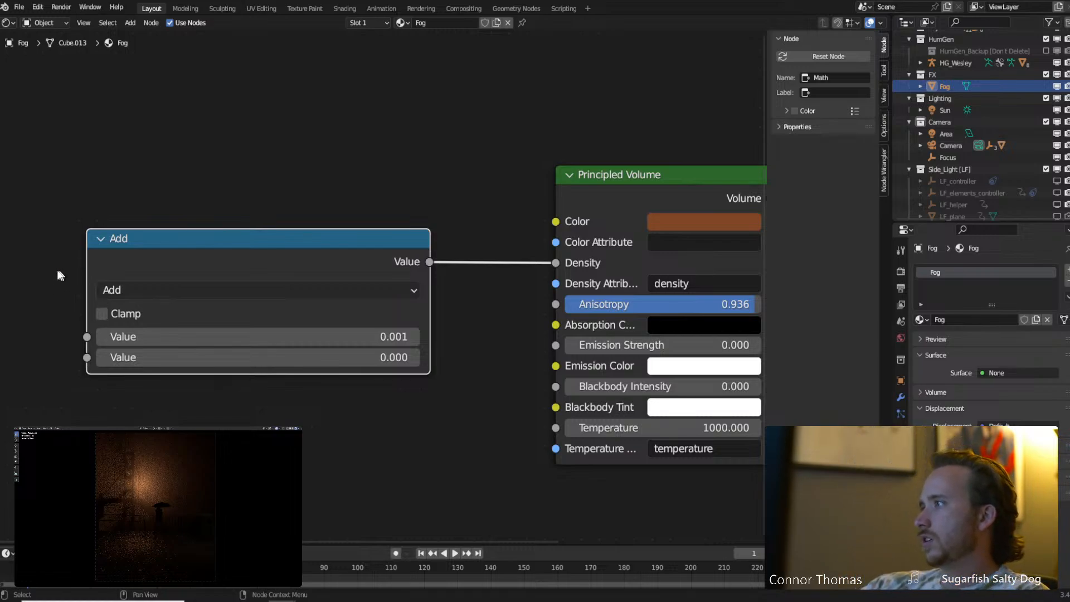
# Reduce the fog density by setting the Add node's first value to 0.0008.
pyautogui.click(145, 345)
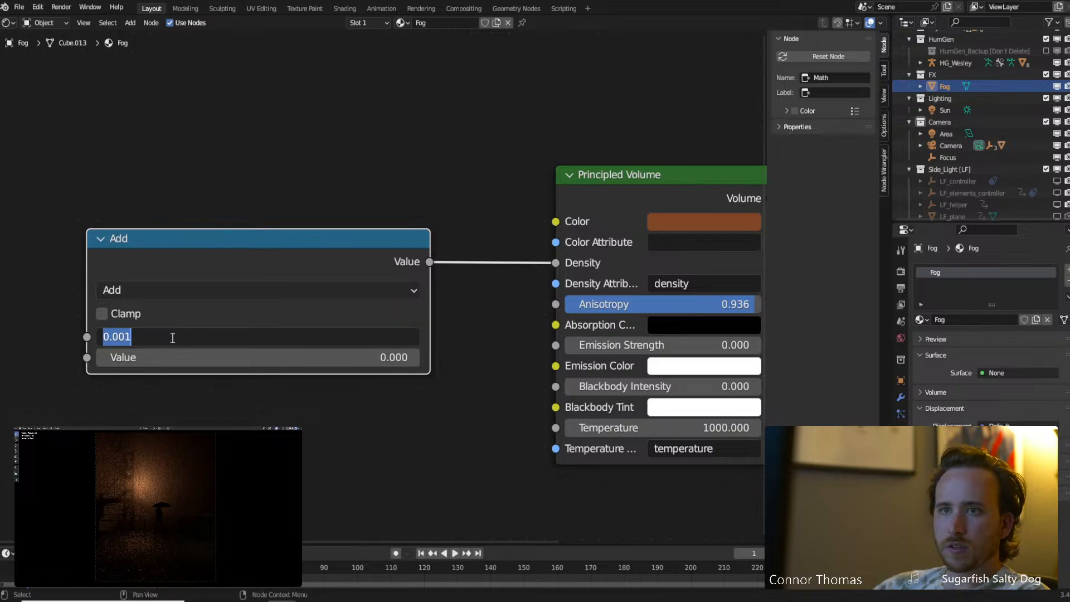
pyautogui.press('Right')
pyautogui.hotkey('shift', 'Left')
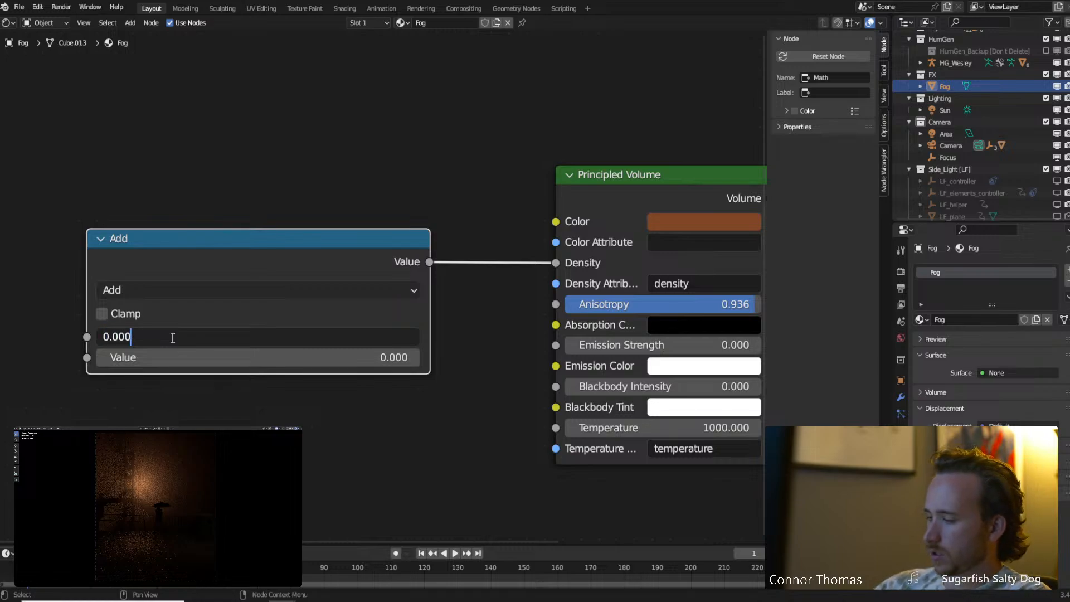
pyautogui.press('Return')
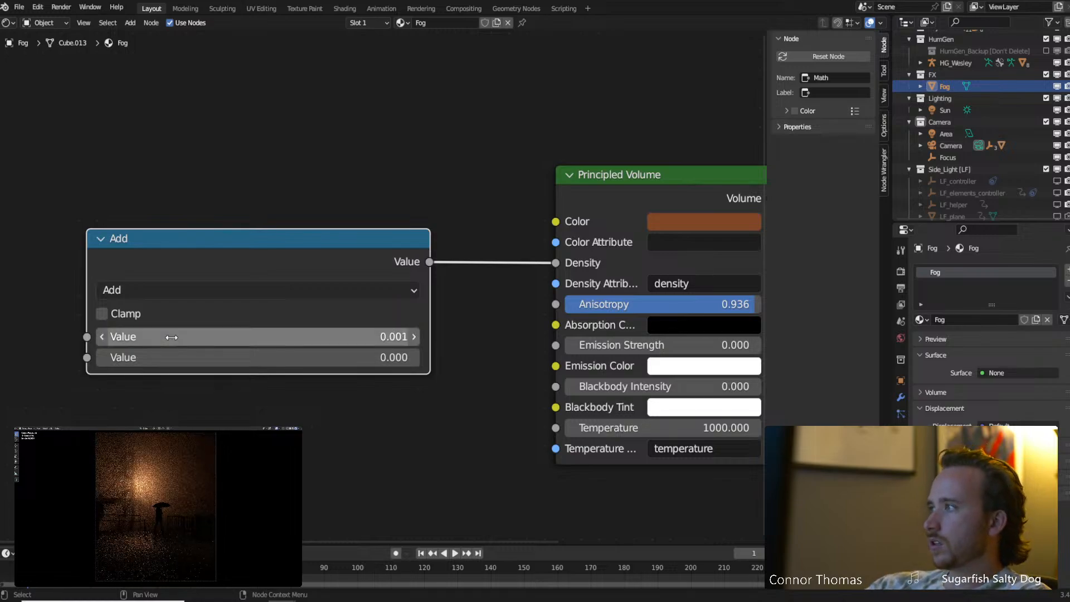
# Set the Add node's first value to 0.0005 for a thinner fog.
pyautogui.click(256, 339)
pyautogui.press('Right')
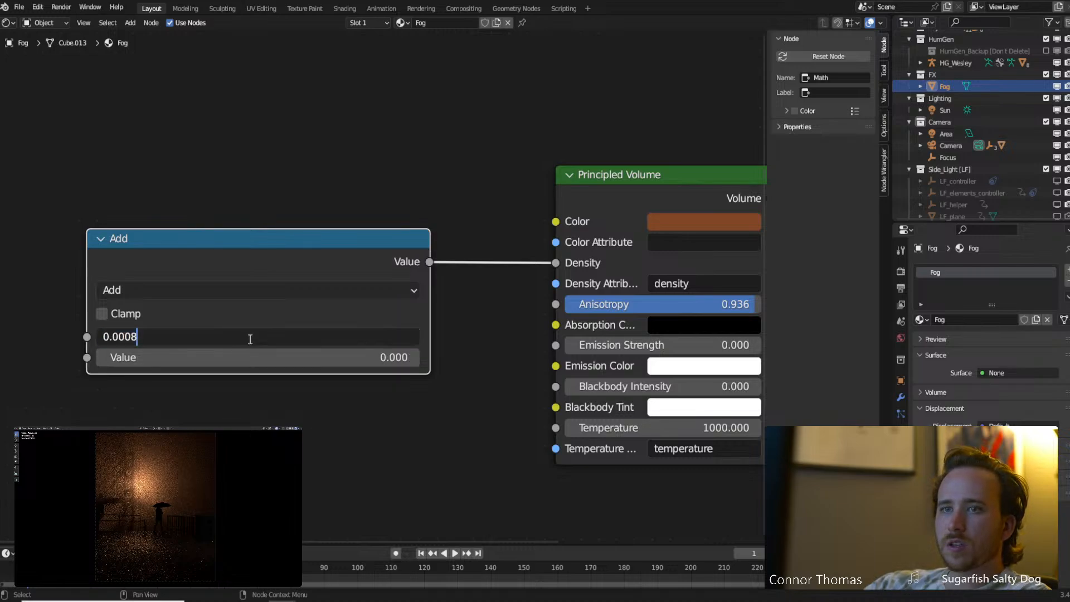
pyautogui.hotkey('shift', 'Left')
pyautogui.write('5')
pyautogui.press('Return')
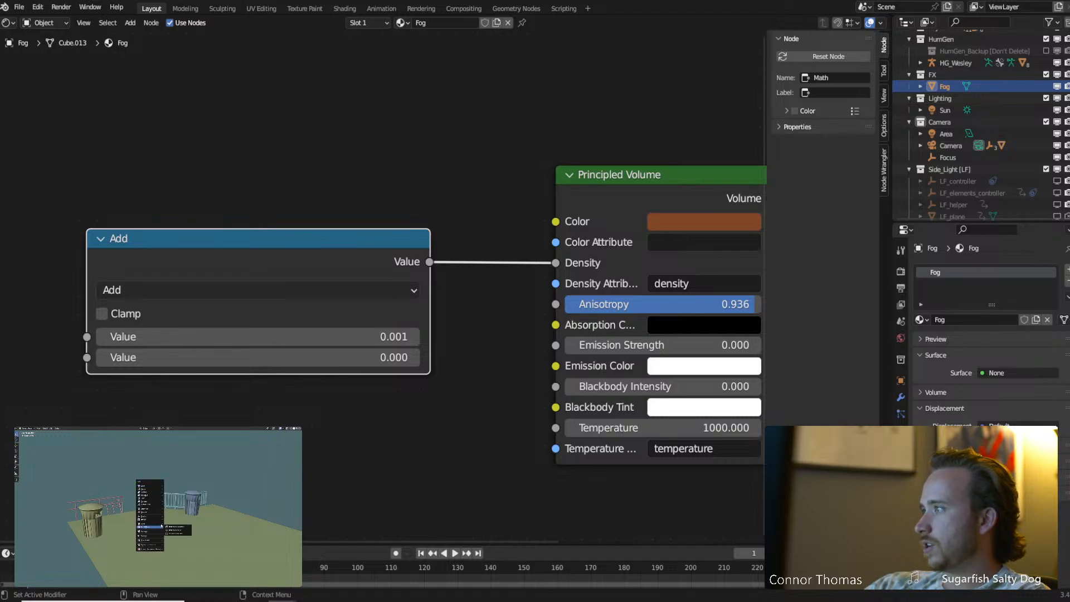
# Add an area light to the scene and change the node editor area into a 3D viewport.
pyautogui.click(173, 534)
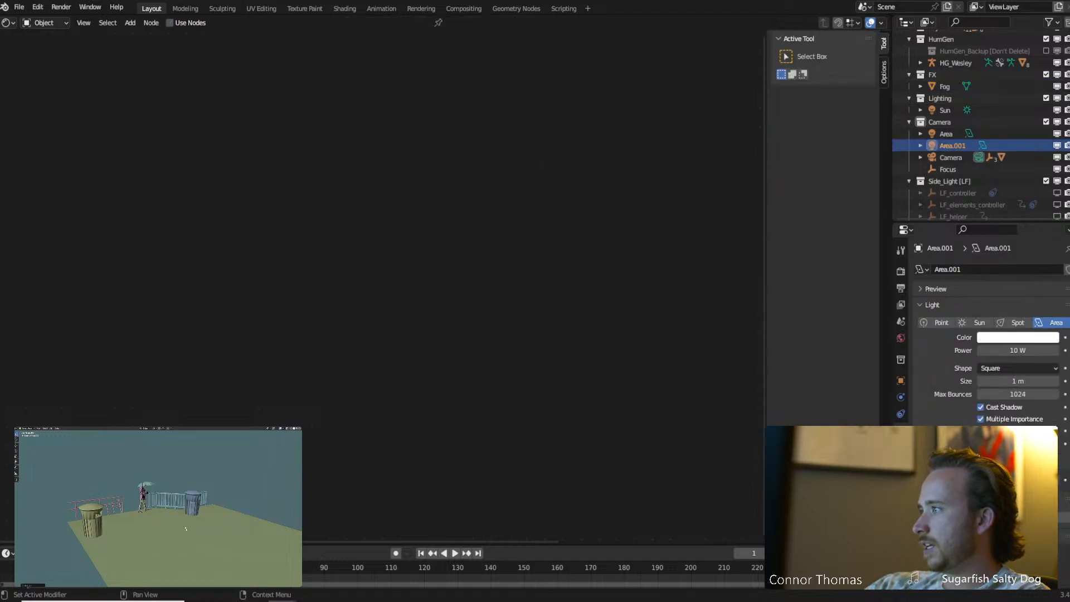
pyautogui.moveTo(173, 534); pyautogui.dragTo(188, 523, button='middle')
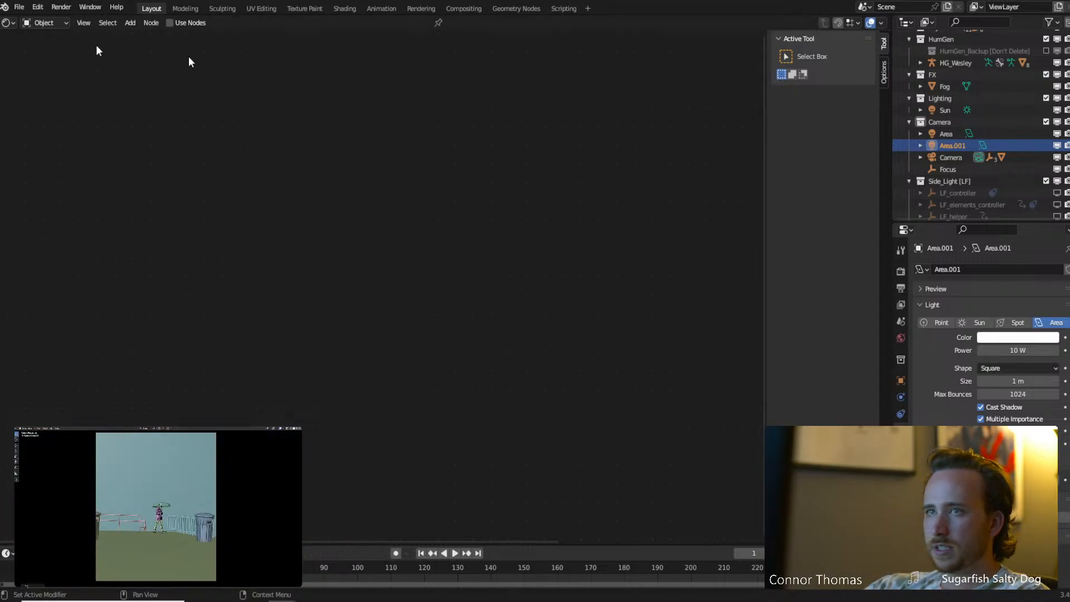
pyautogui.click(24, 23)
pyautogui.click(33, 54)
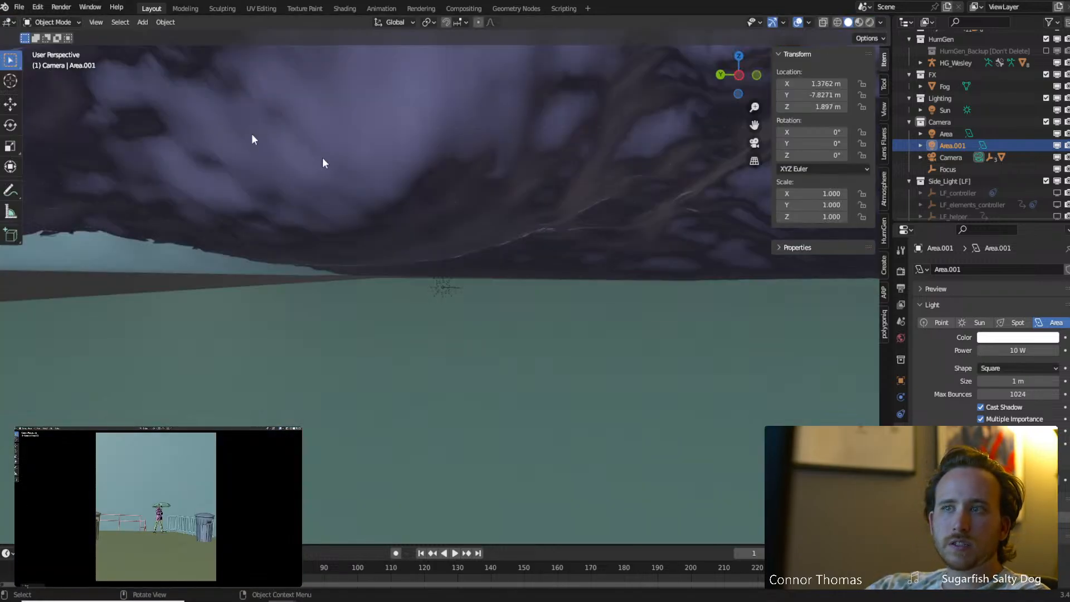
# Rotate the new area light to about 82.3° on X so that it points toward the figure with the umbrella.
pyautogui.scroll(-10, 347, 215)
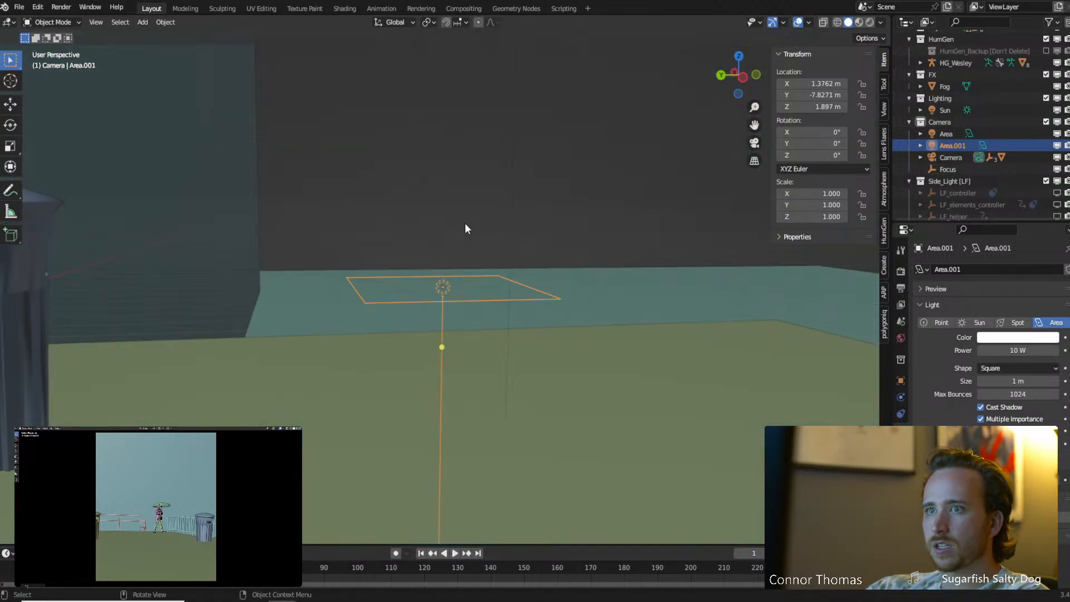
pyautogui.moveTo(444, 255); pyautogui.dragTo(533, 229, button='middle')
pyautogui.press('r')
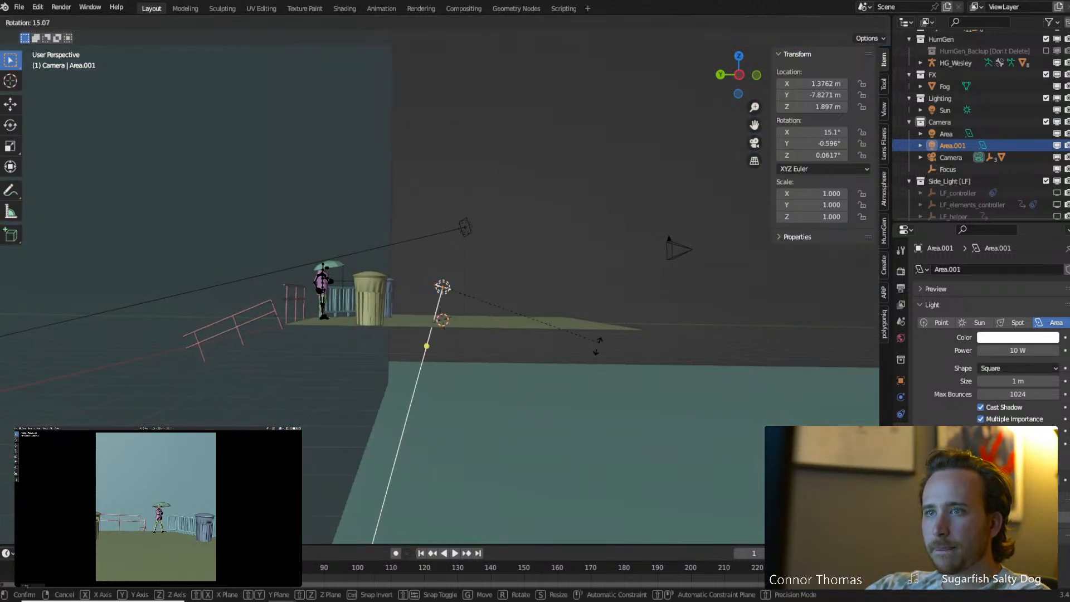
pyautogui.click(454, 409)
# Scale the new area light up to about 5.67 and move it back toward the camera, to about Y -18.1 m.
pyautogui.press('s')
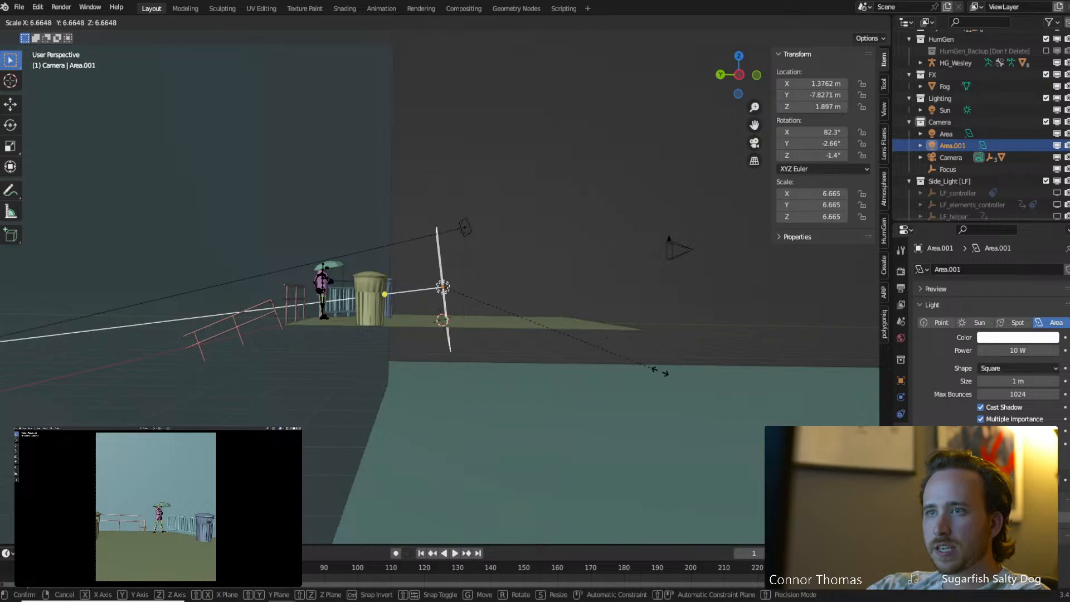
pyautogui.click(617, 327)
pyautogui.press('g')
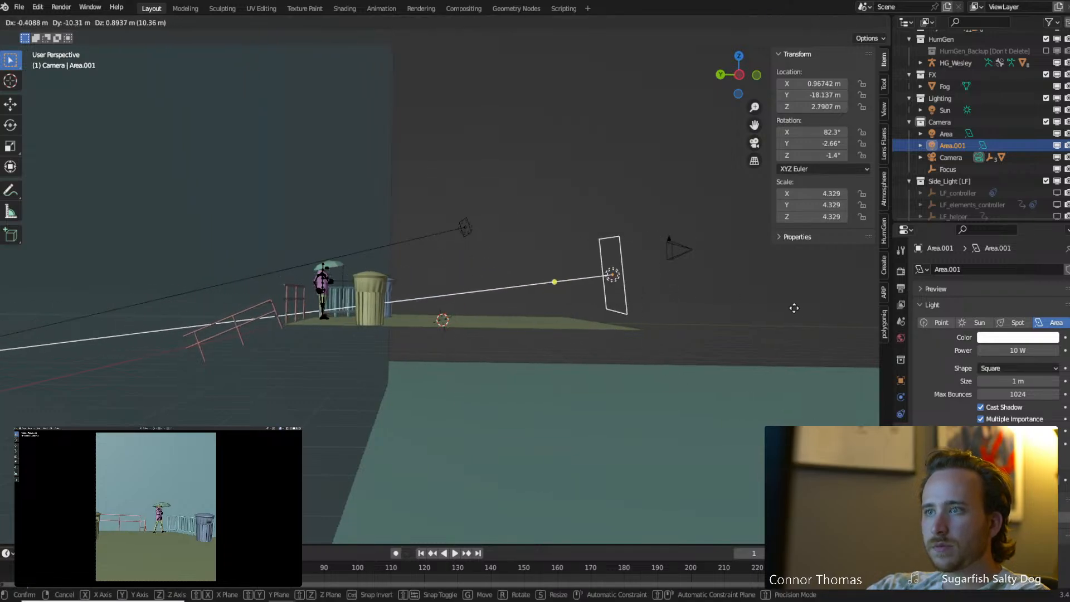
pyautogui.click(797, 310)
pyautogui.press('s')
pyautogui.click(861, 336)
# Set the new area light's power to -10 W and preview the rendered scene through the camera.
pyautogui.moveTo(1029, 351); pyautogui.dragTo(987, 351)
pyautogui.click(1029, 351)
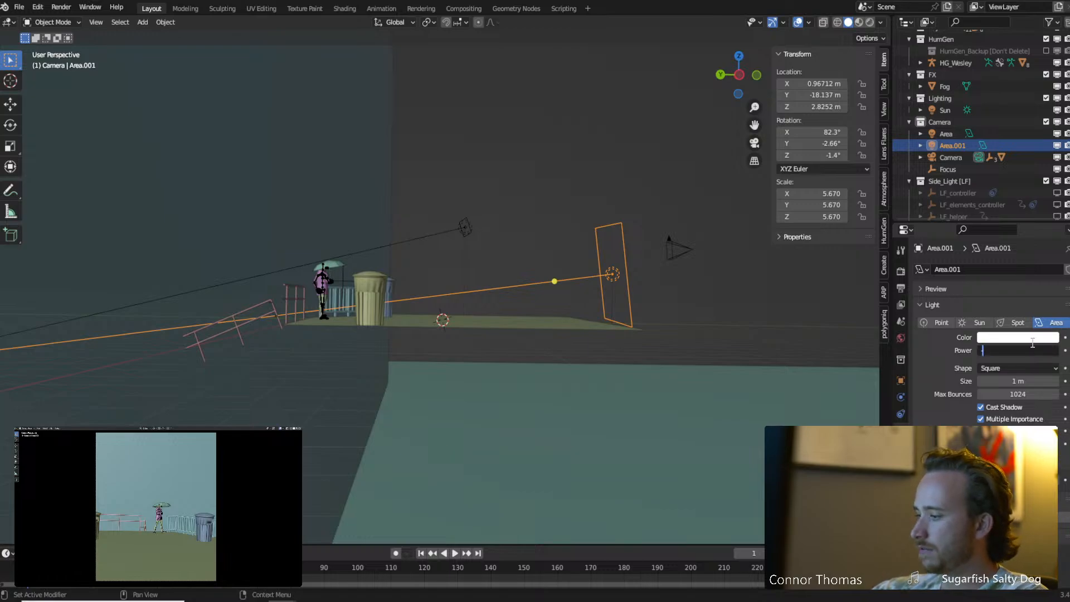
pyautogui.write('-10')
pyautogui.press('Return')
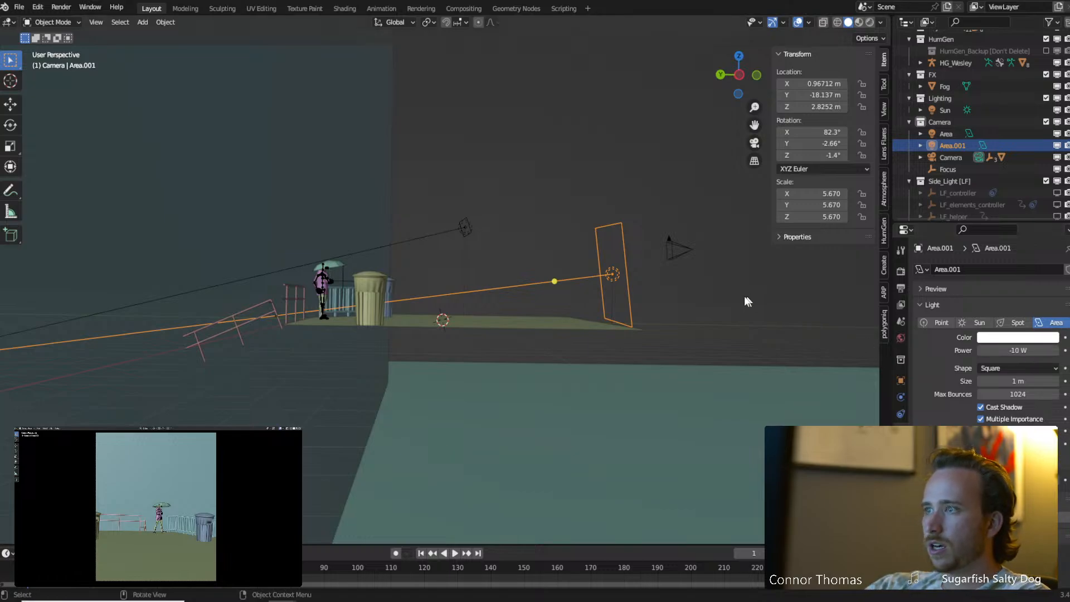
pyautogui.press('z')
pyautogui.click(580, 195)
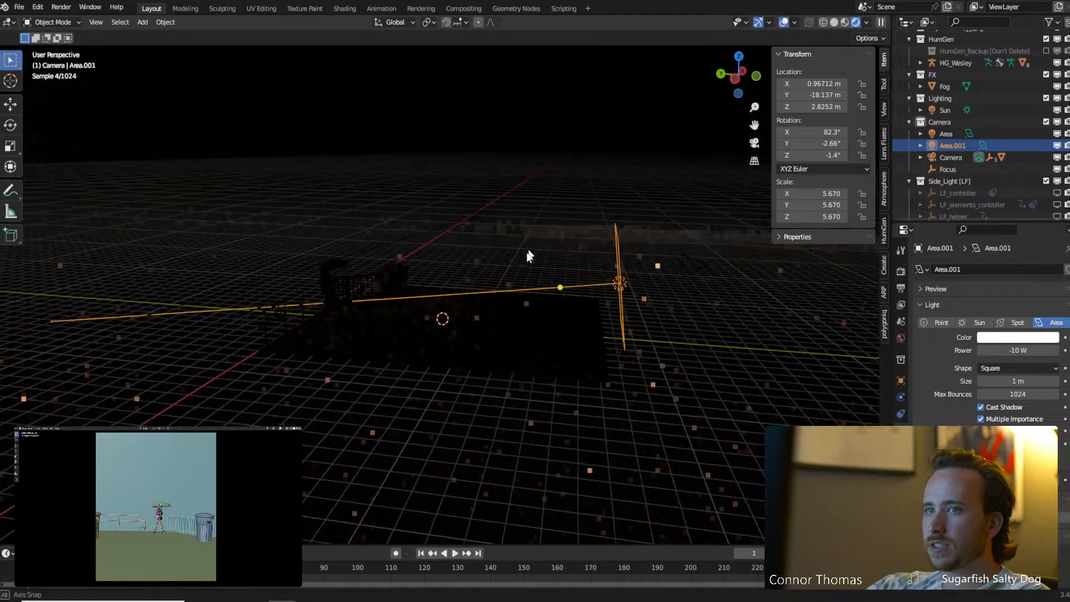
pyautogui.moveTo(528, 255); pyautogui.dragTo(385, 265, button='middle')
pyautogui.press('KP_0')
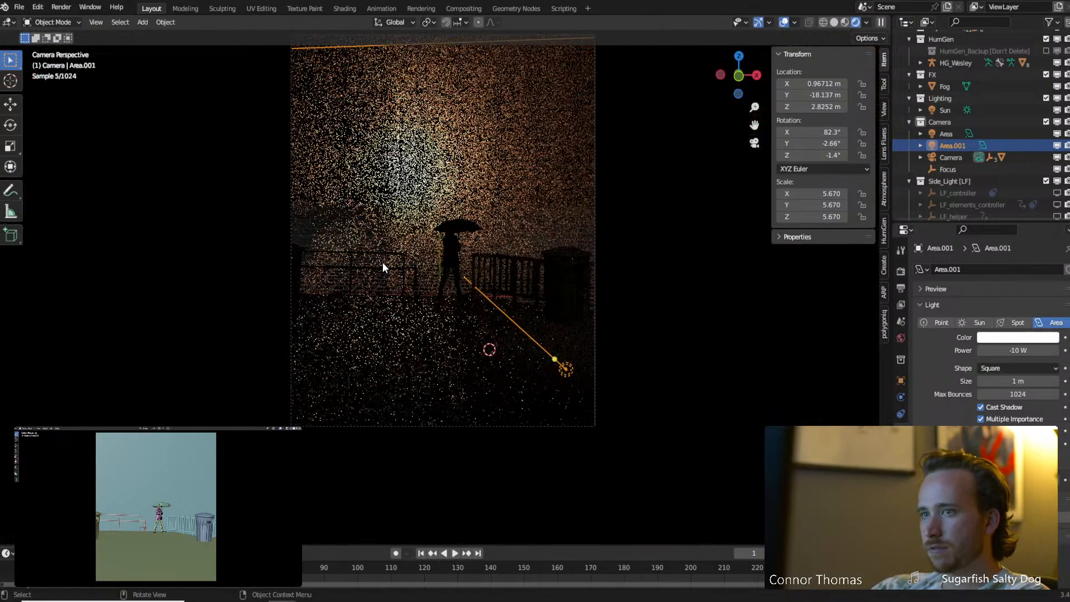
# Delete the negative area light to compare the render without it, and undo the deletion.
pyautogui.press('x')
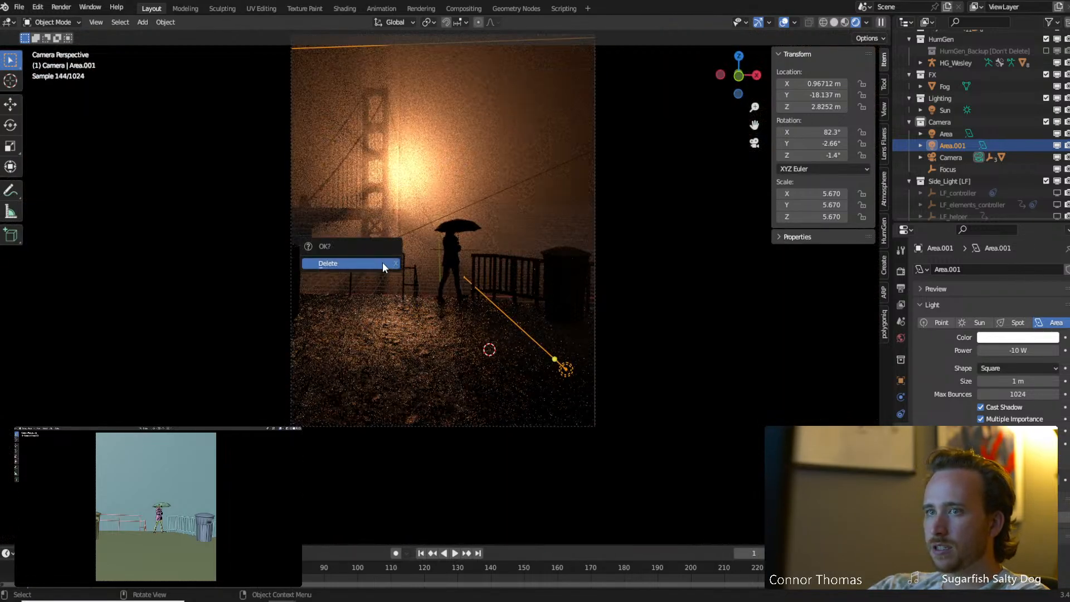
pyautogui.click(382, 262)
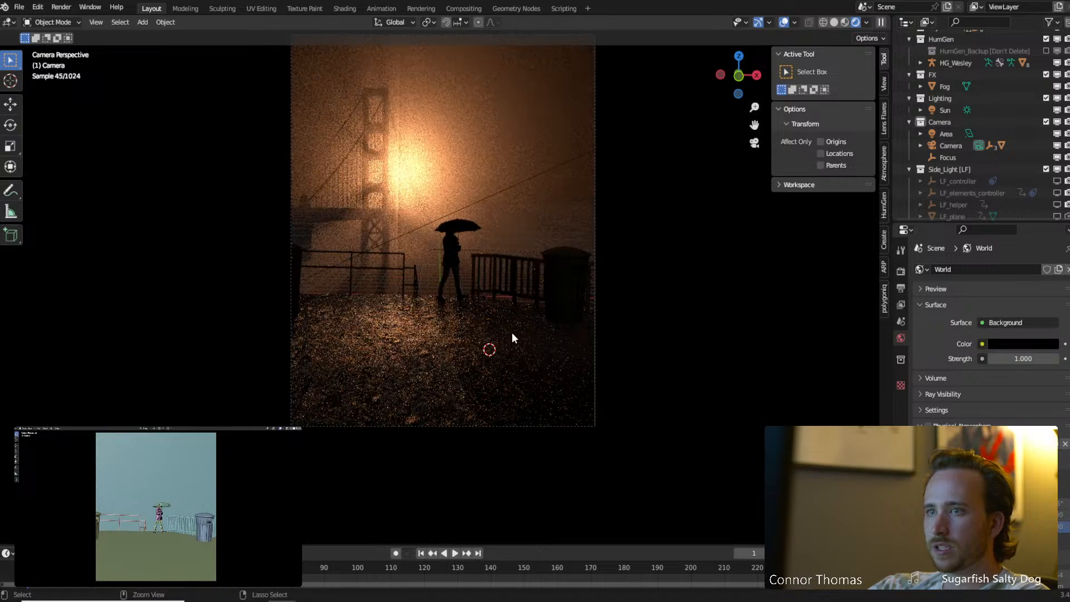
pyautogui.hotkey('ctrl', 'z')
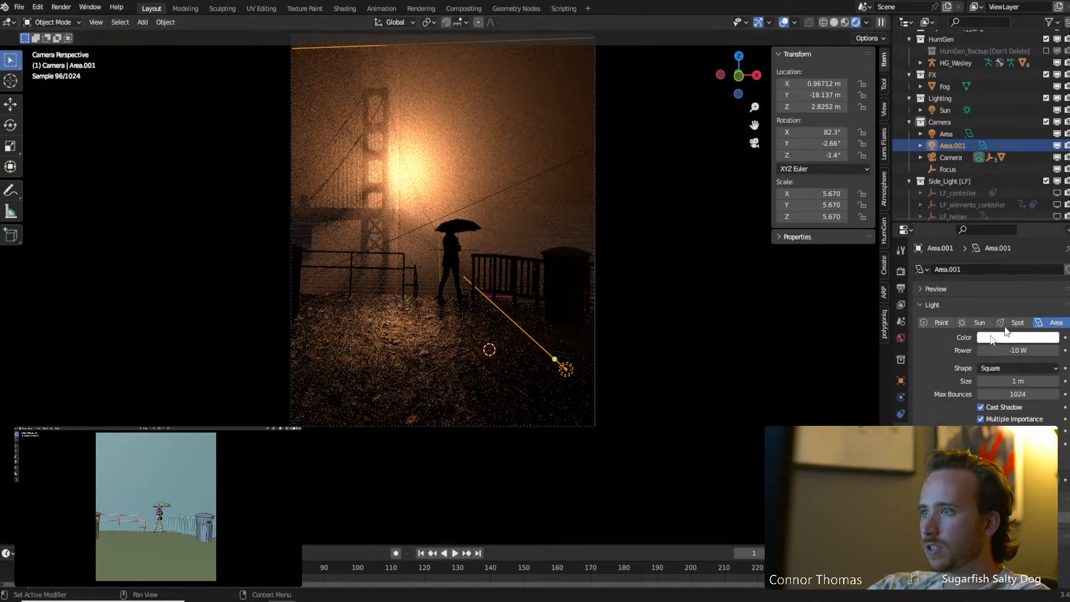
# Change the new light's type to Sun, with the viewport out of rendered shading, and set its strength to -1.
pyautogui.click(975, 322)
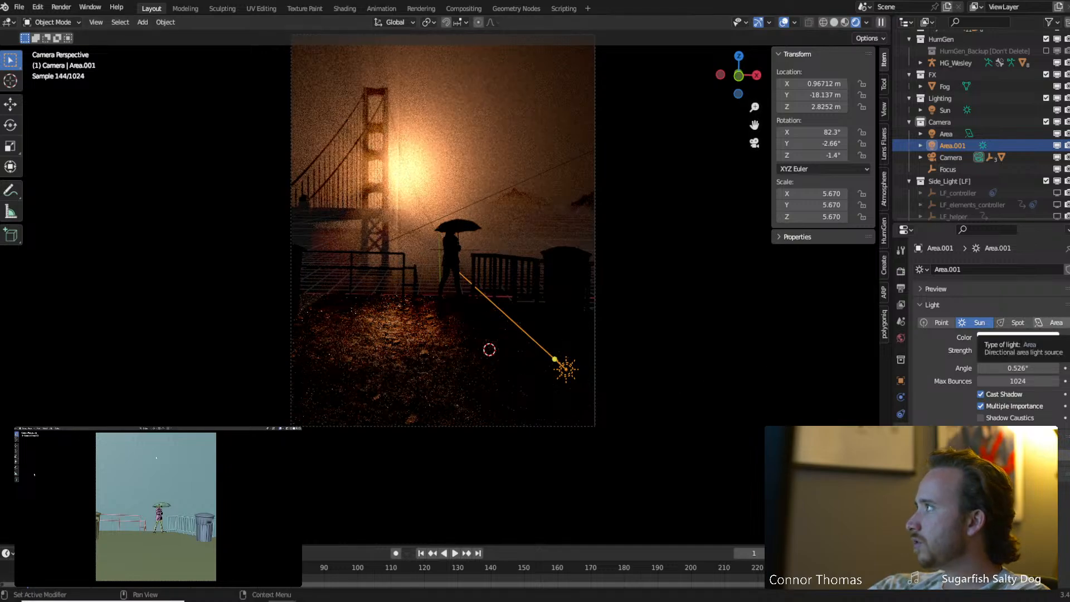
pyautogui.press('z')
pyautogui.click(479, 329)
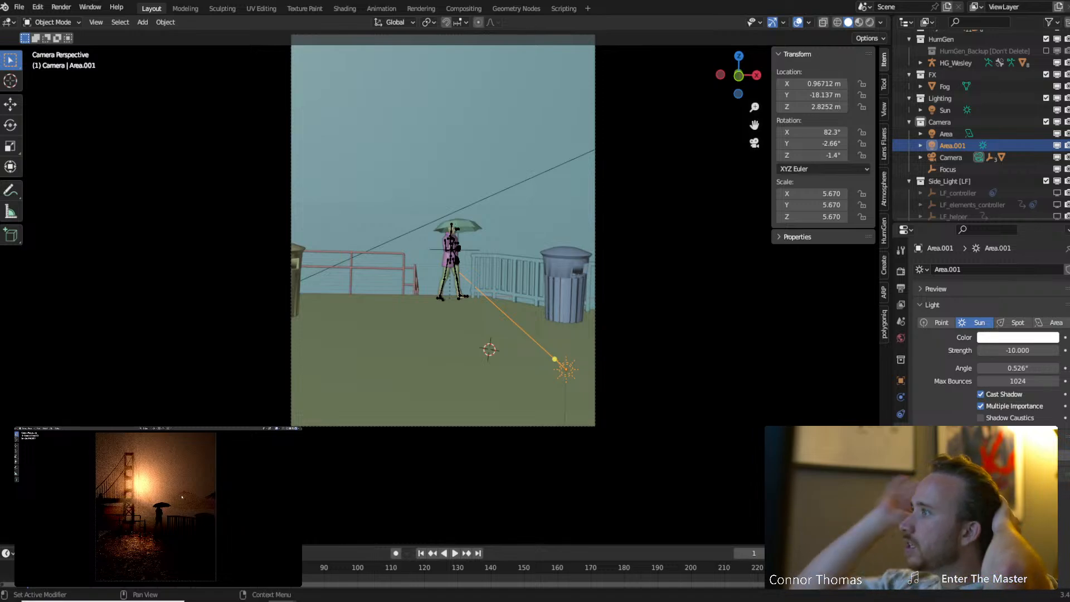
pyautogui.click(1027, 351)
pyautogui.write('-1')
pyautogui.press('Return')
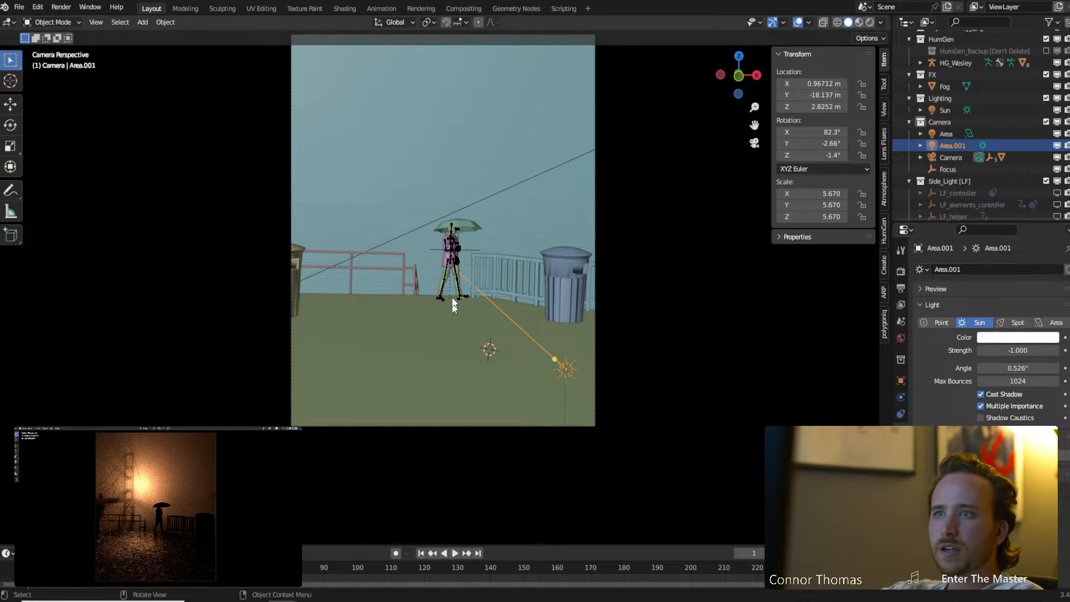
# In wireframe shading, give the nearer mountain landscape a new material with a nearly black base color, value about 0.087.
pyautogui.press('z')
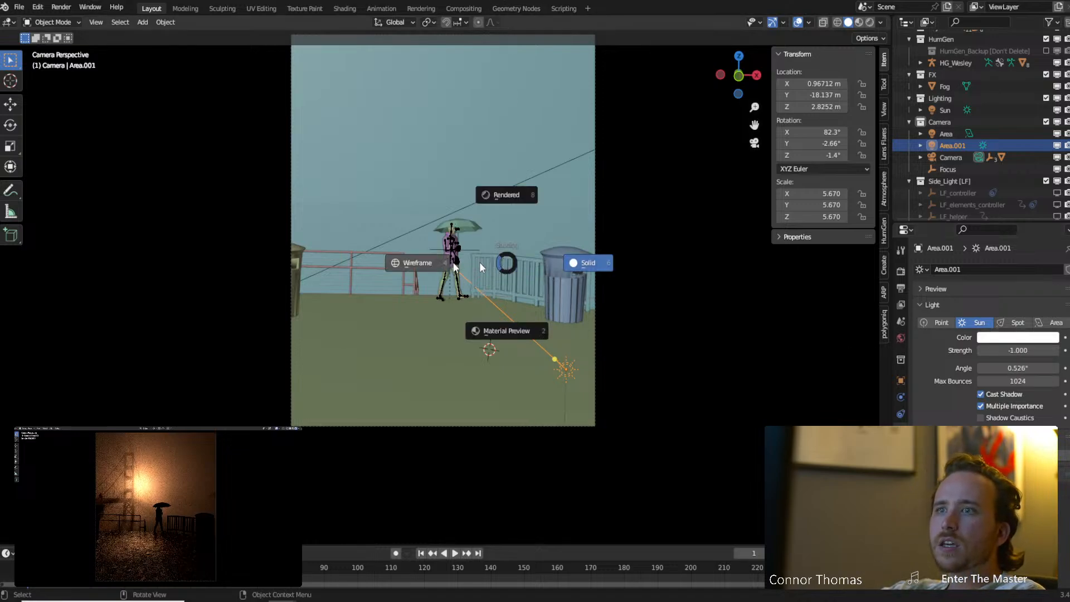
pyautogui.click(467, 263)
pyautogui.click(523, 207)
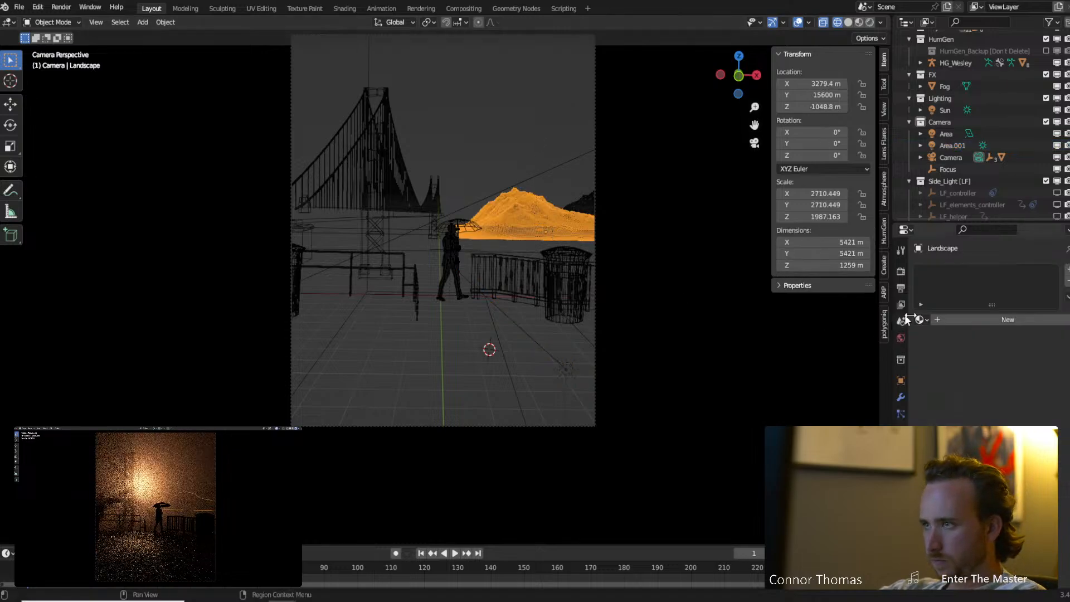
pyautogui.scroll(-2, 975, 318)
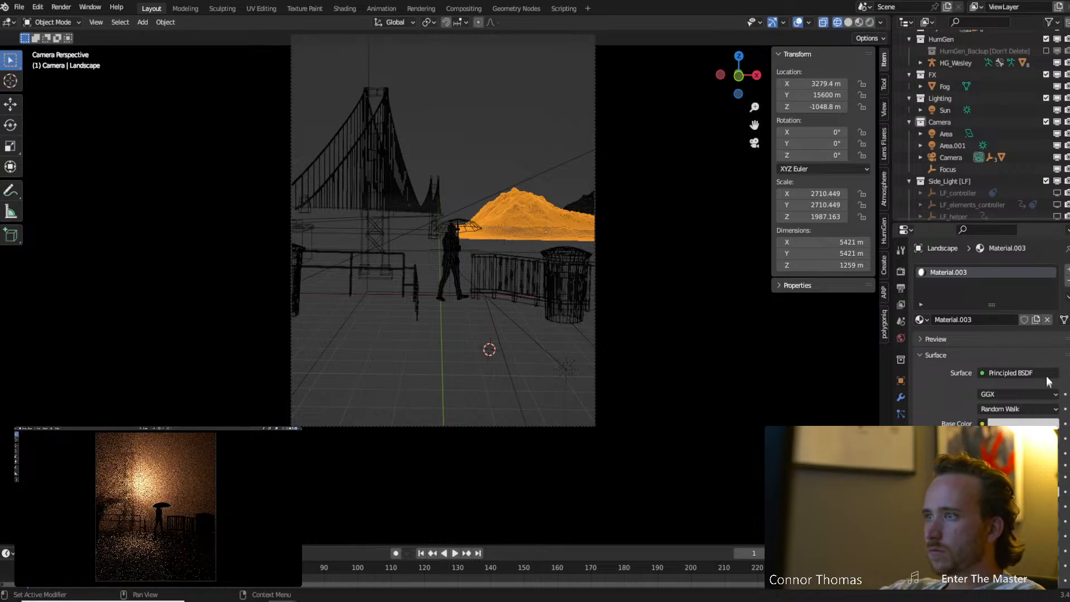
pyautogui.click(1023, 423)
pyautogui.click(1051, 333)
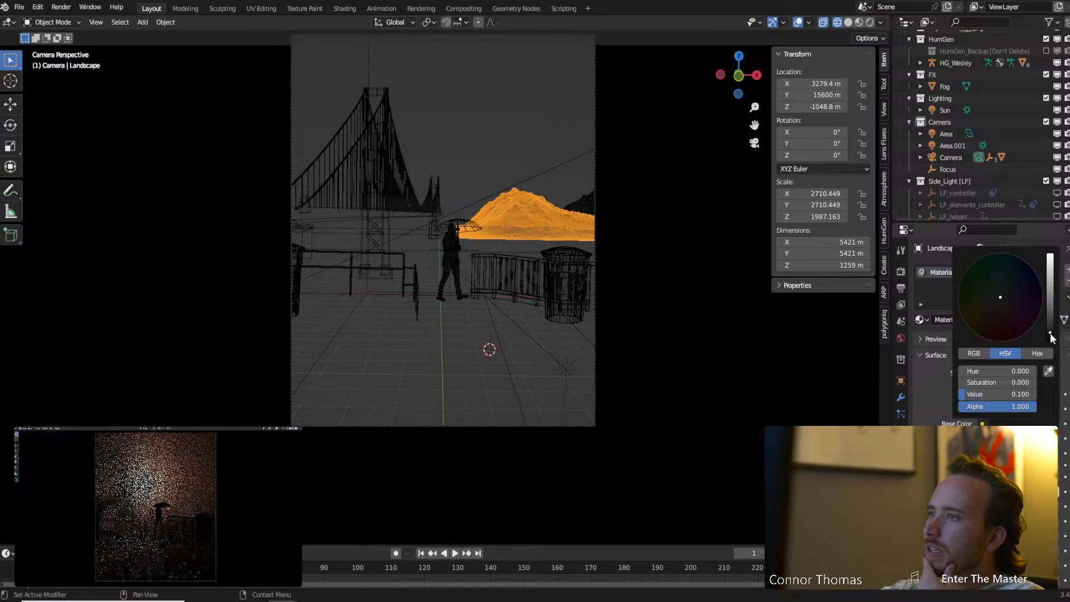
pyautogui.moveTo(1050, 336); pyautogui.dragTo(1052, 340)
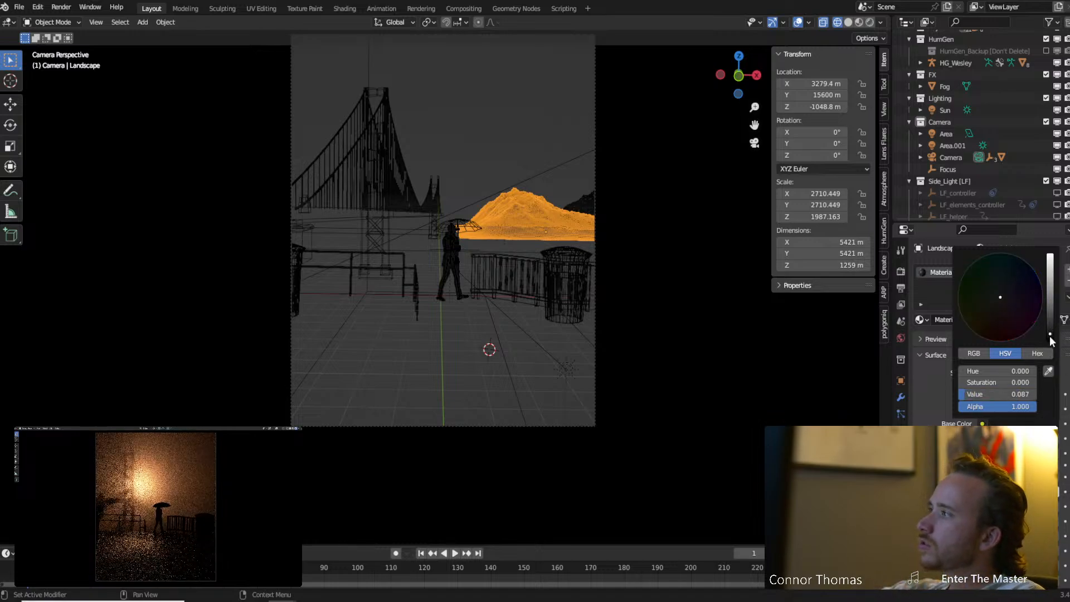
# Assign the existing Material.003 to the farther mountain landscape.
pyautogui.click(579, 206)
pyautogui.click(920, 320)
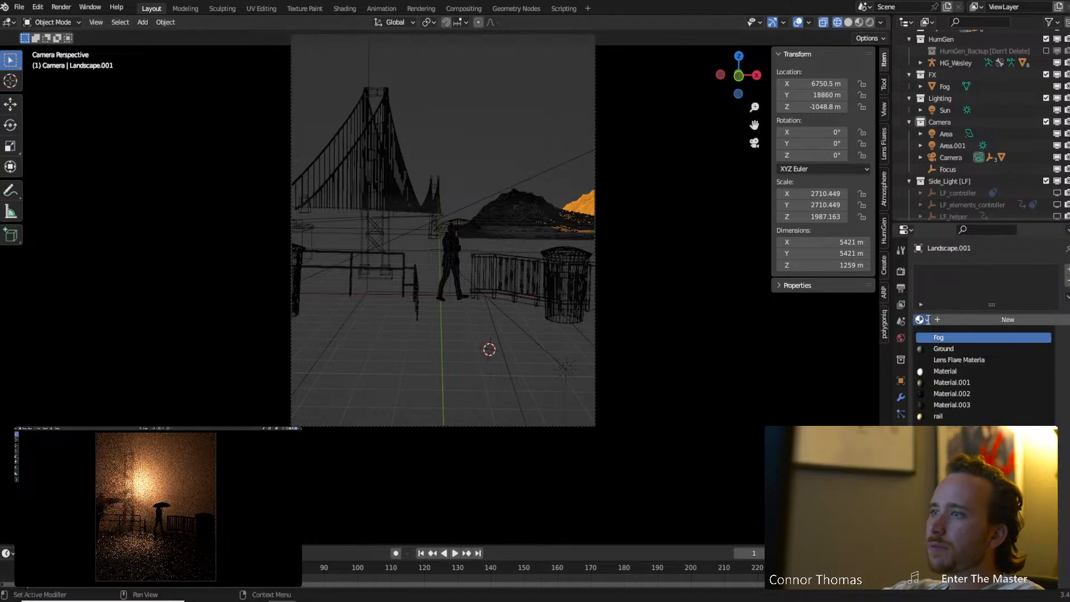
pyautogui.click(952, 405)
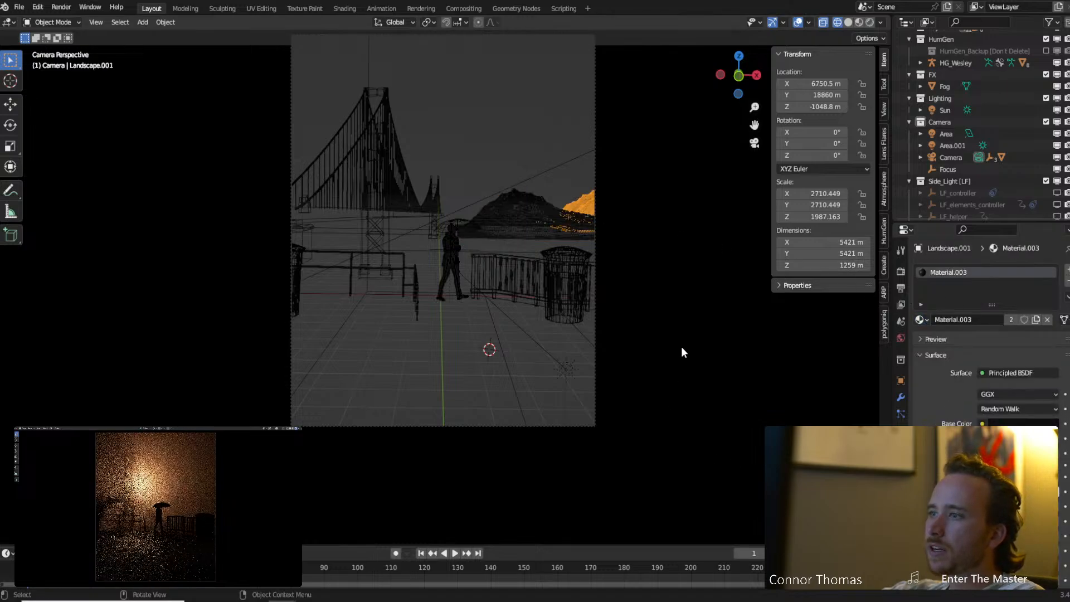
# Move both mountain landscapes together closer to the waterfront in top view, bringing the nearer one to about X 2781.5 m, Y 6052.2 m.
pyautogui.keyDown('shift'); pyautogui.click(527, 209); pyautogui.keyUp('shift')
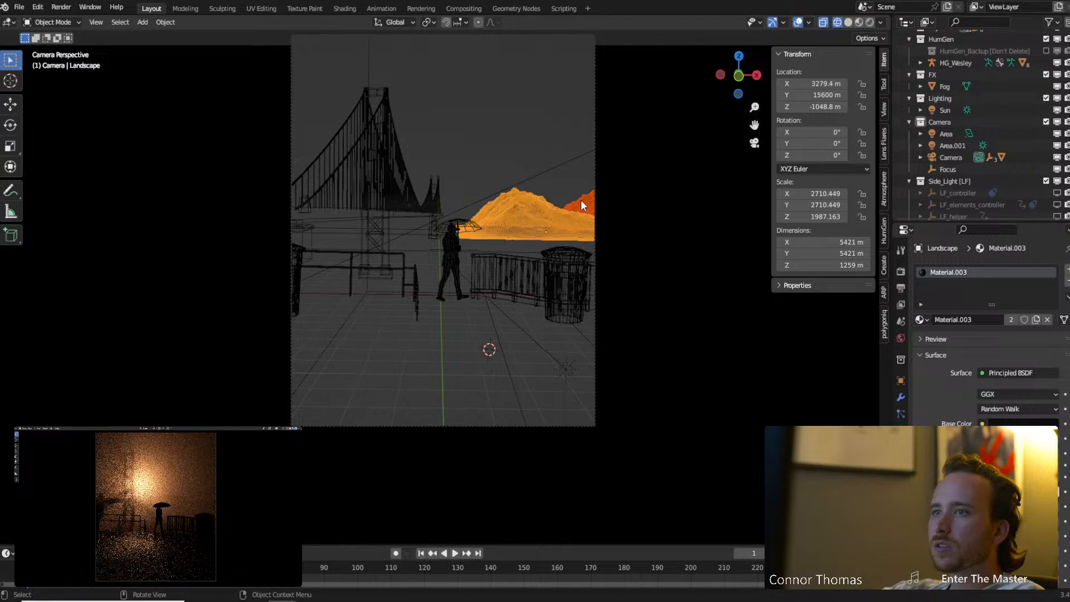
pyautogui.press('KP_7')
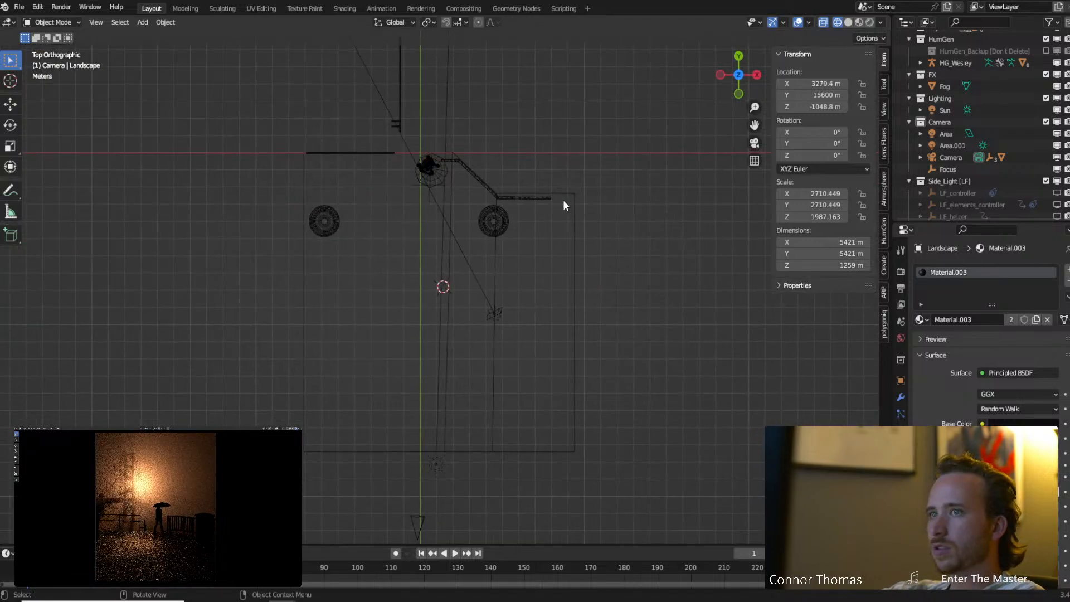
pyautogui.scroll(-10, 563, 206)
pyautogui.keyDown('shift'); pyautogui.moveTo(538, 157); pyautogui.dragTo(524, 346, button='middle'); pyautogui.keyUp('shift')
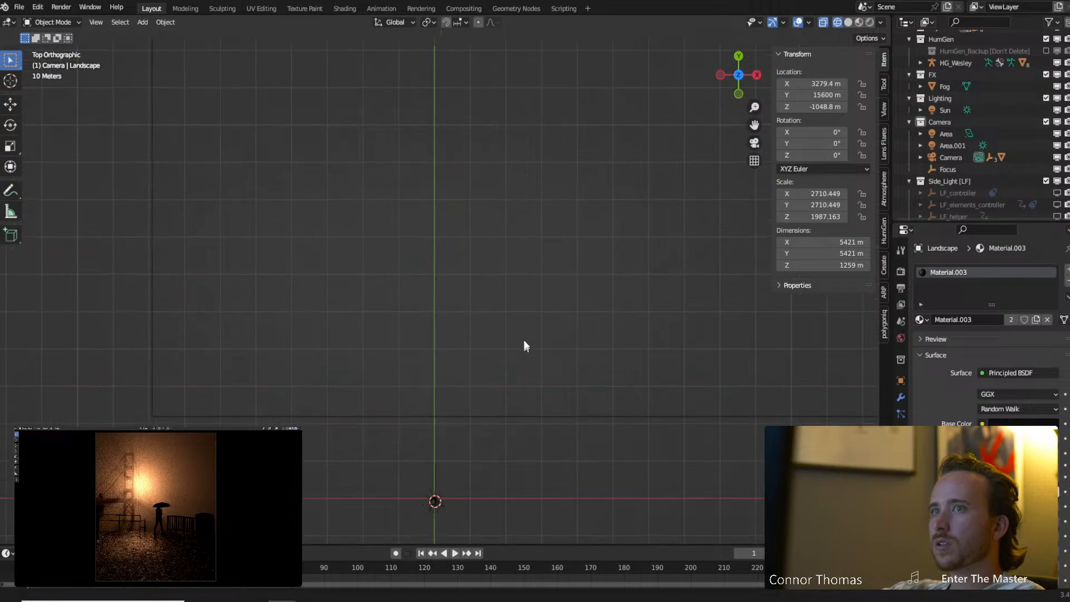
pyautogui.scroll(-16, 524, 340)
pyautogui.keyDown('shift'); pyautogui.moveTo(505, 168); pyautogui.dragTo(495, 342, button='middle'); pyautogui.keyUp('shift')
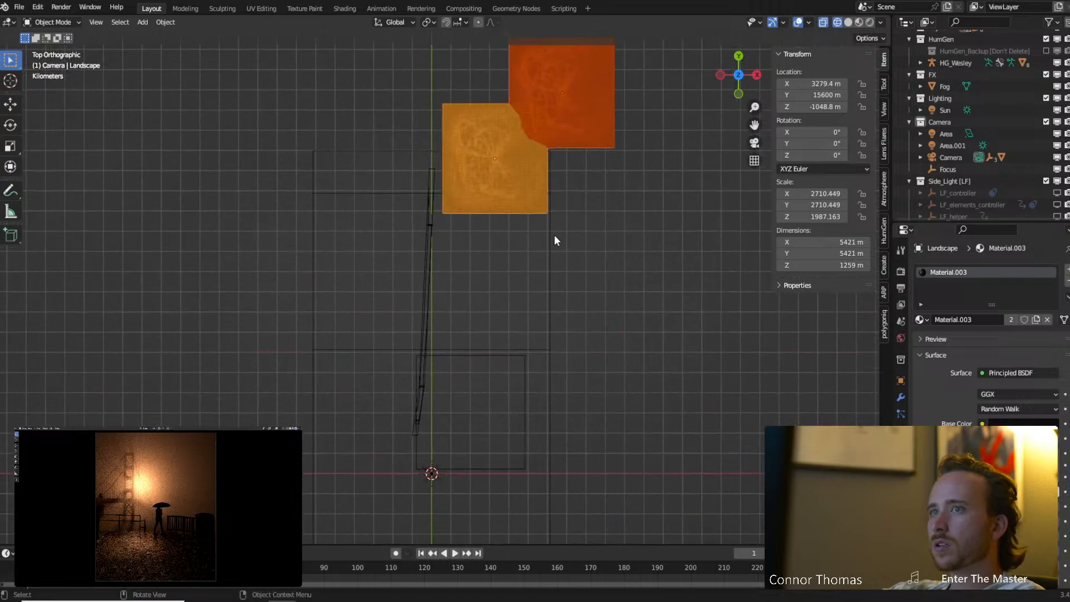
pyautogui.press('g')
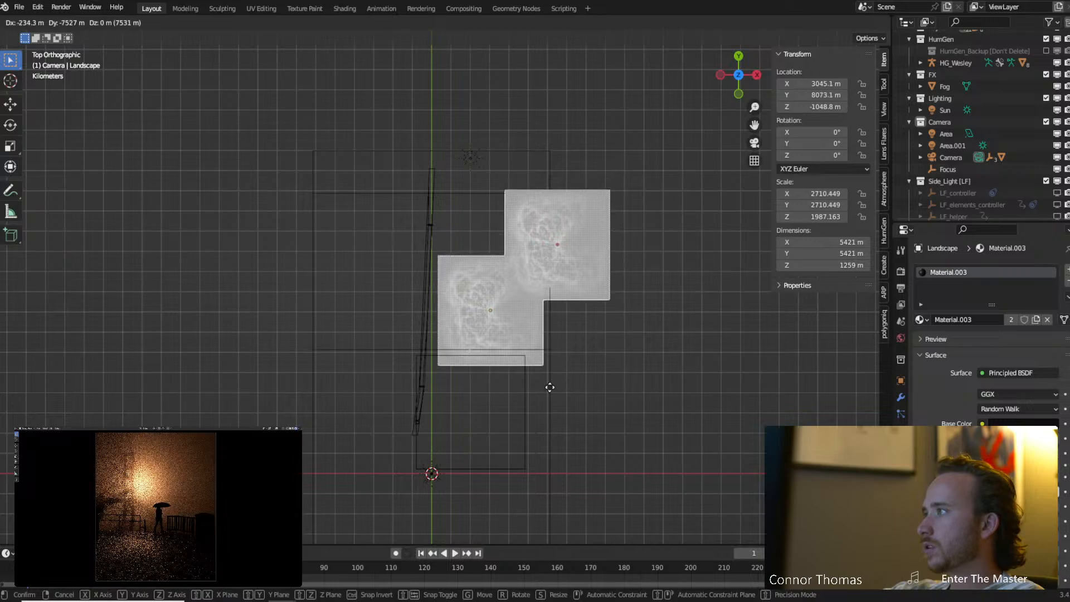
pyautogui.click(545, 427)
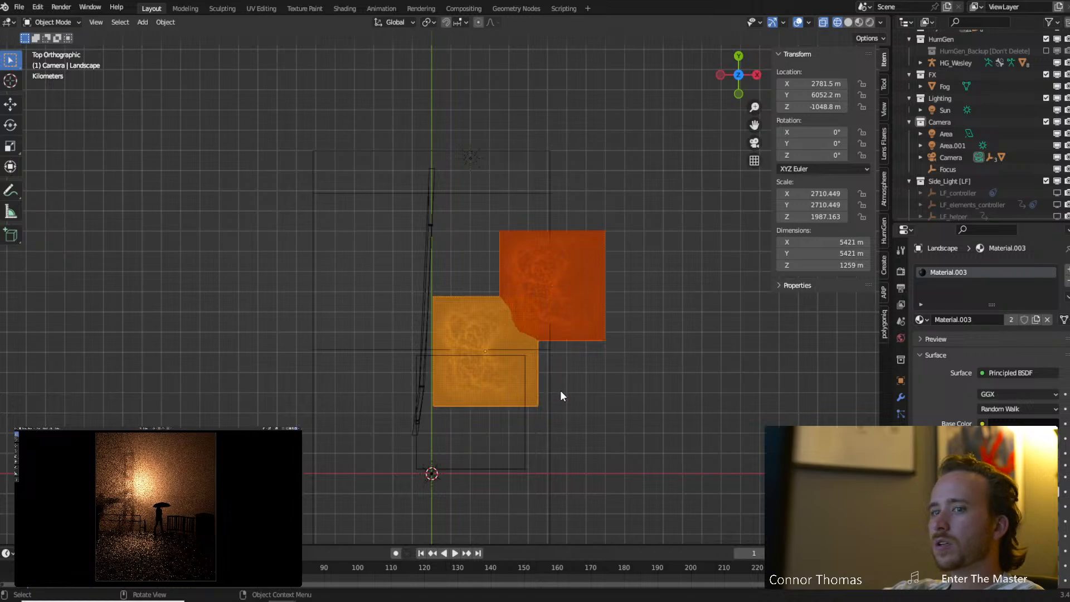
pyautogui.click(564, 406)
pyautogui.moveTo(568, 421); pyautogui.dragTo(560, 324, button='middle')
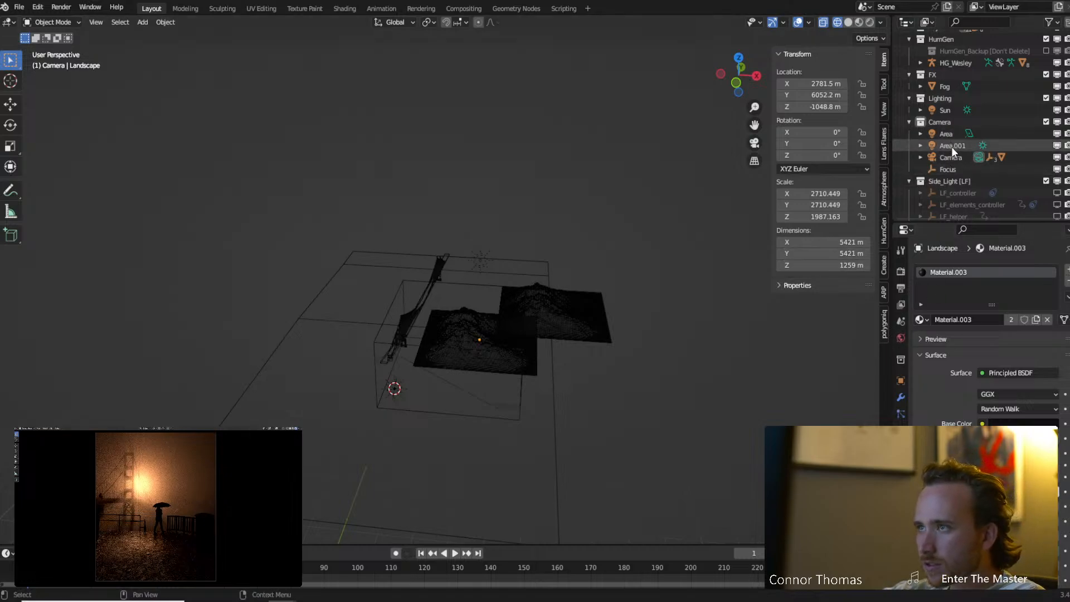
# Set the strength of the original Sun light in the Lighting collection to 1.
pyautogui.click(947, 111)
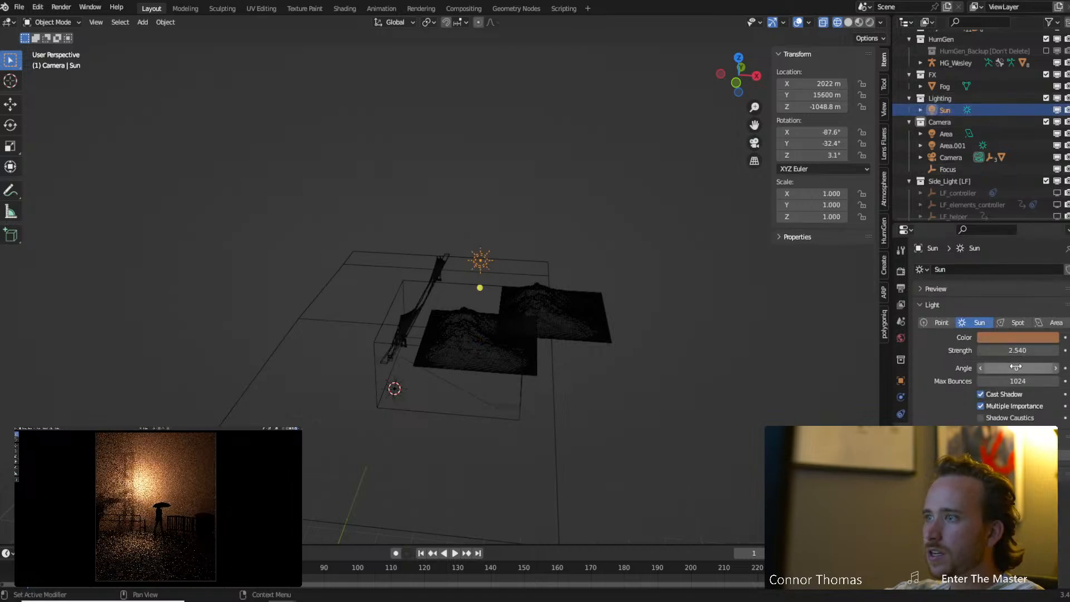
pyautogui.doubleClick(1023, 350)
pyautogui.write('1')
pyautogui.press('Return')
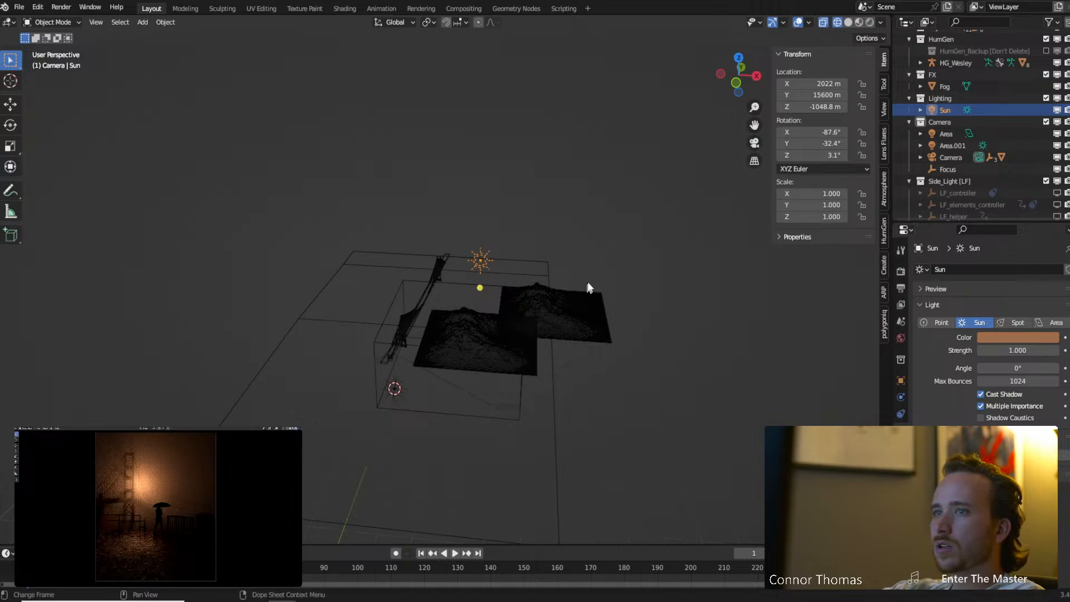
# Duplicate the Sun to about X 3944.7 m, Y 16412 m, Z -9.8 m and rotate the copy to about -89.2°, -35.5°, -1.59°.
pyautogui.hotkey('shift', 'd')
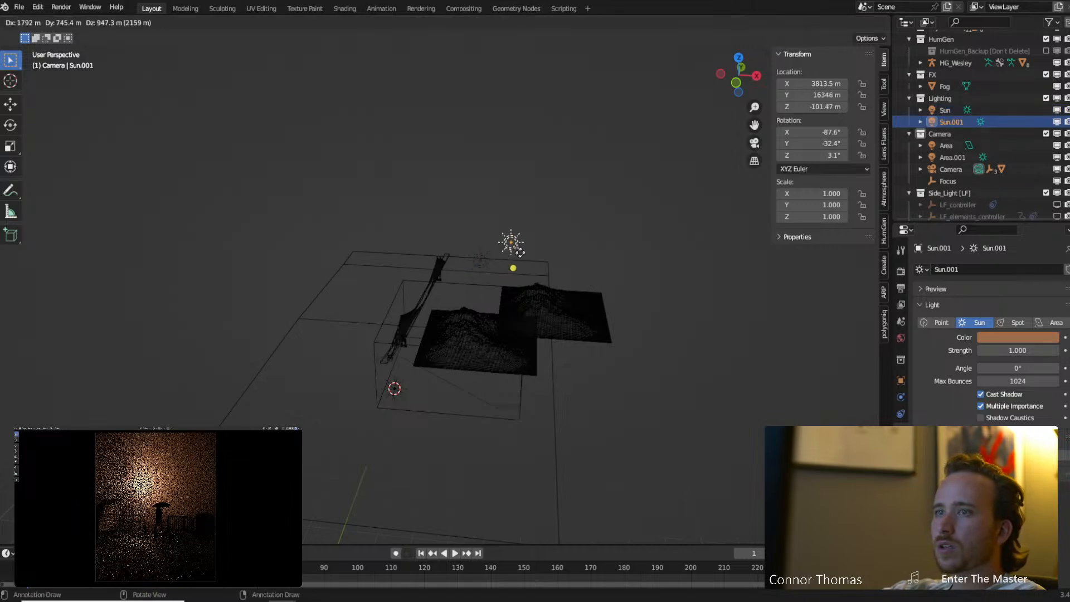
pyautogui.click(588, 291)
pyautogui.press('r')
pyautogui.press('r')
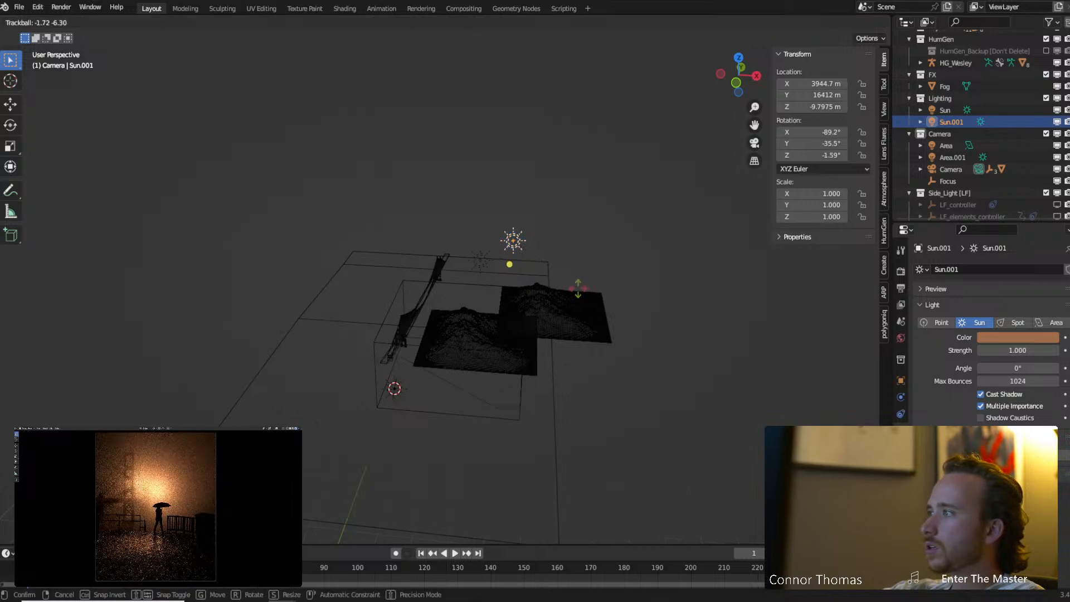
pyautogui.click(585, 295)
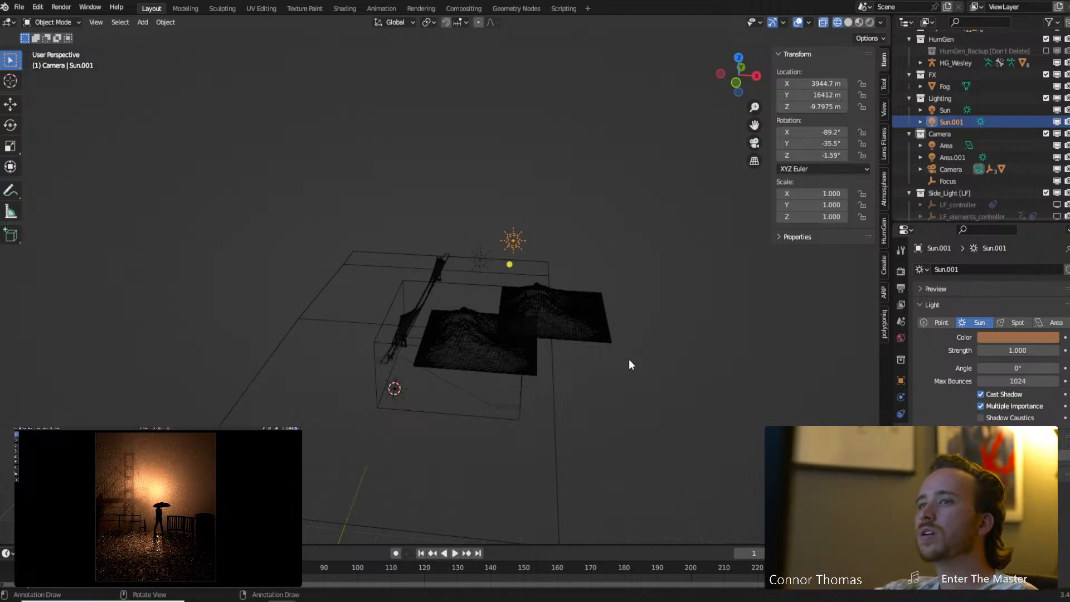
pyautogui.press('r')
pyautogui.press('r')
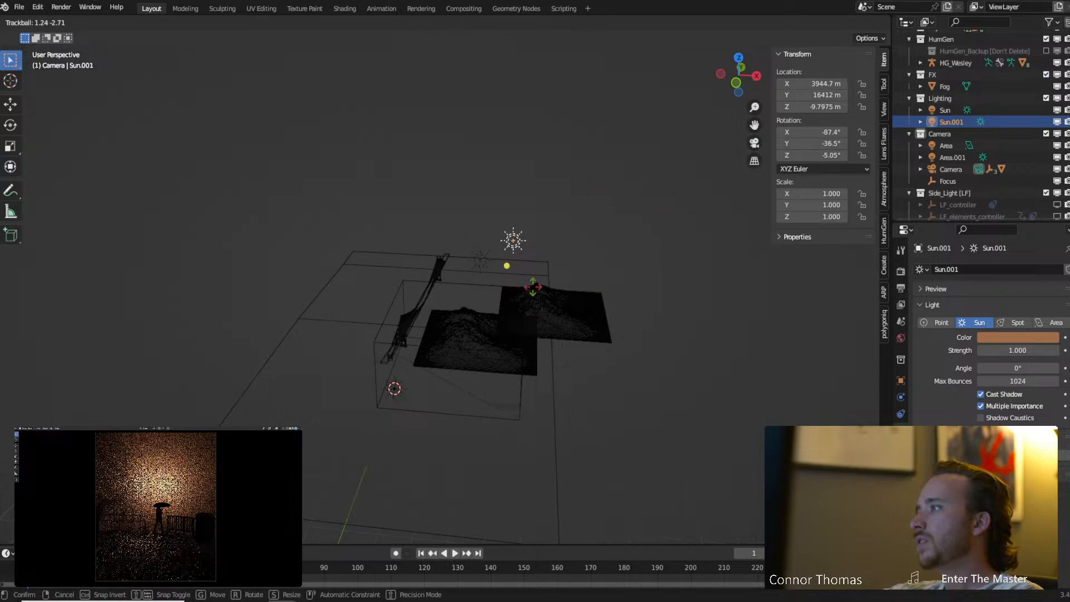
pyautogui.click(620, 254)
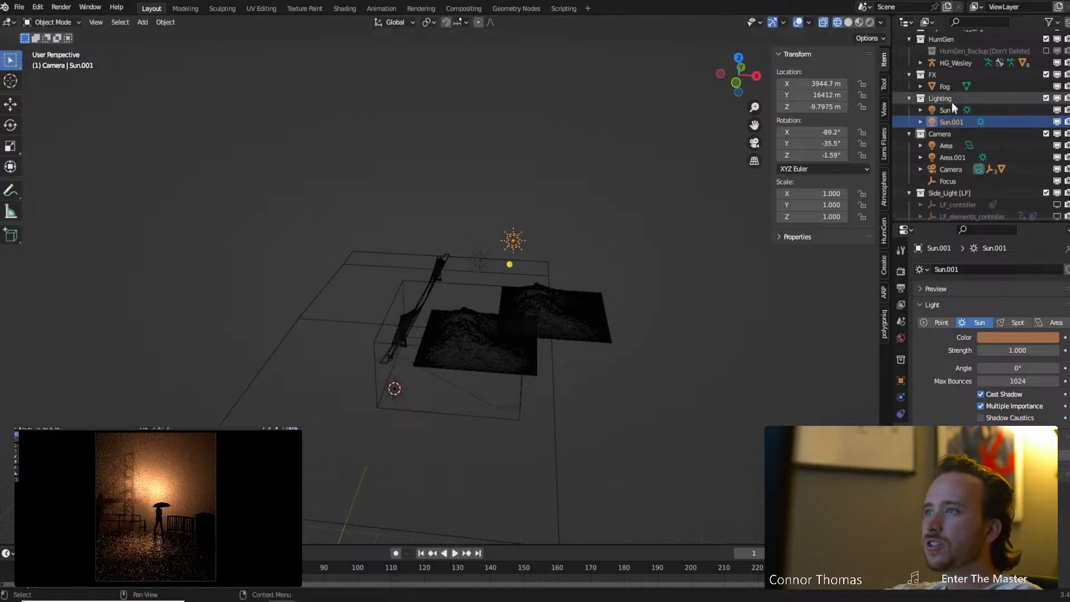
# Select the Fog volume and show its material nodes in the Shader Editor.
pyautogui.click(945, 86)
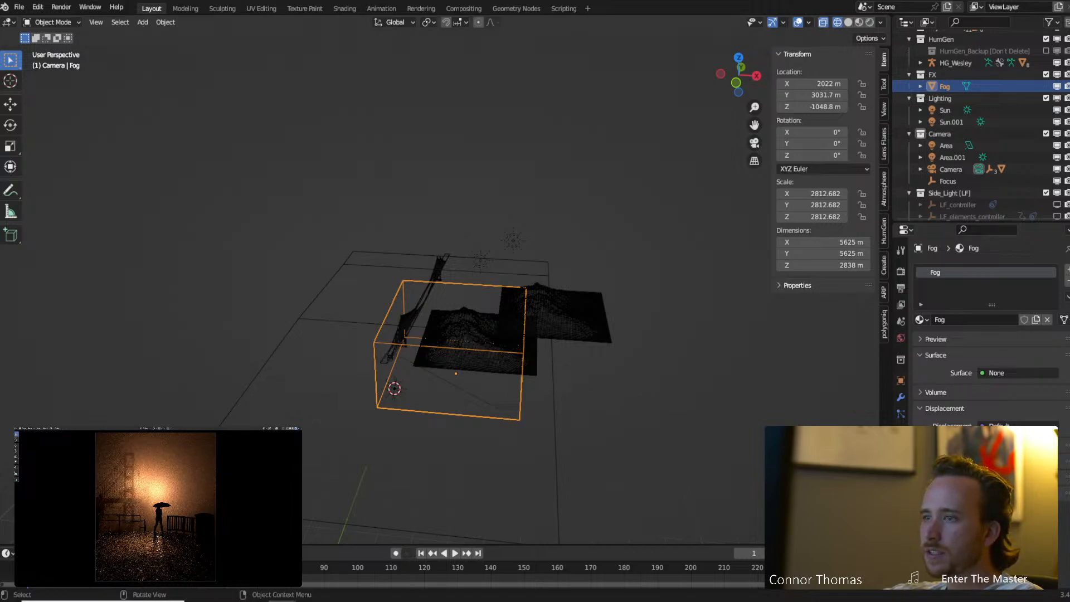
pyautogui.click(9, 22)
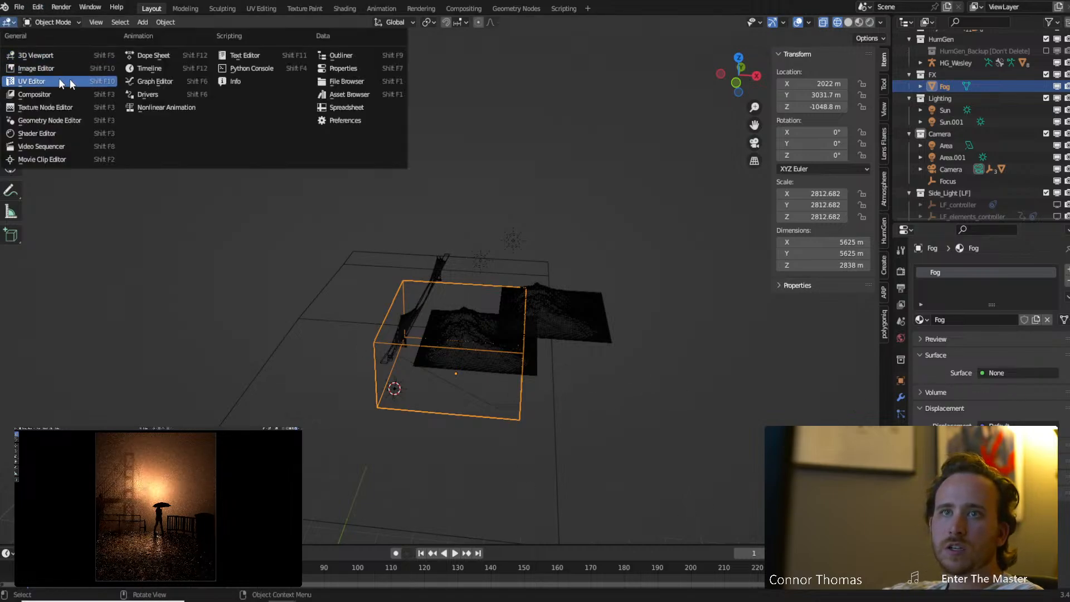
pyautogui.click(53, 134)
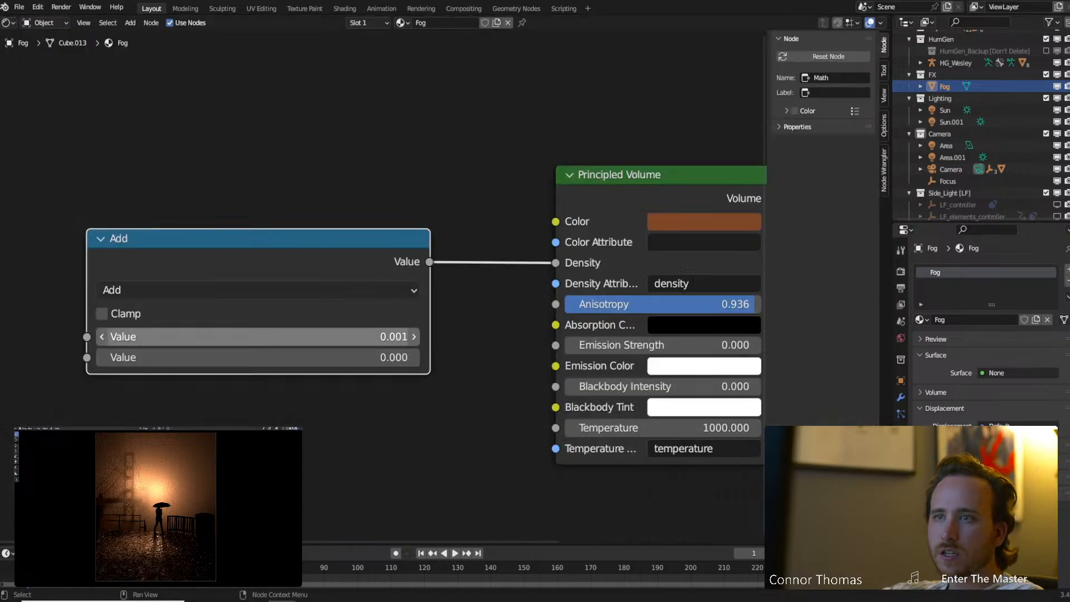
# Try lowering the fog density to 0.0001 in the first value of the Add node.
pyautogui.click(241, 336)
pyautogui.press('Right')
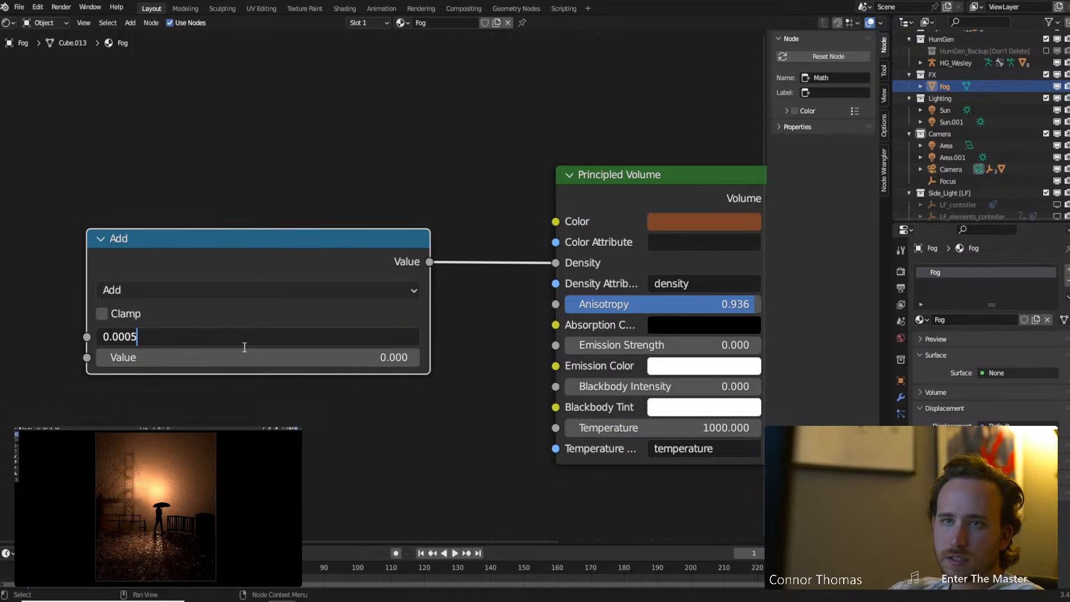
pyautogui.hotkey('shift', 'Left')
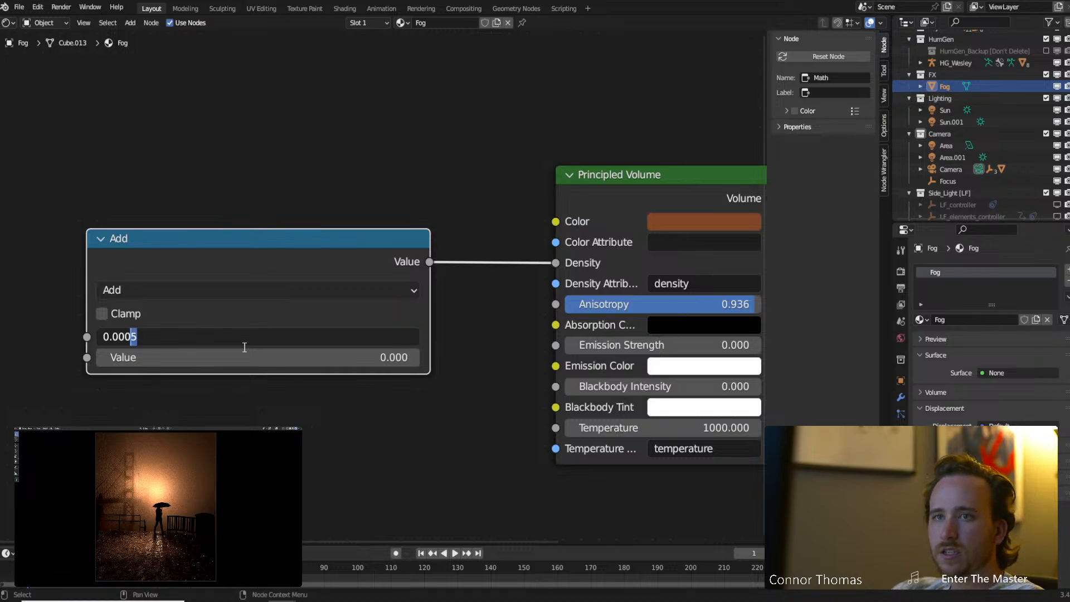
pyautogui.write('1')
pyautogui.press('Return')
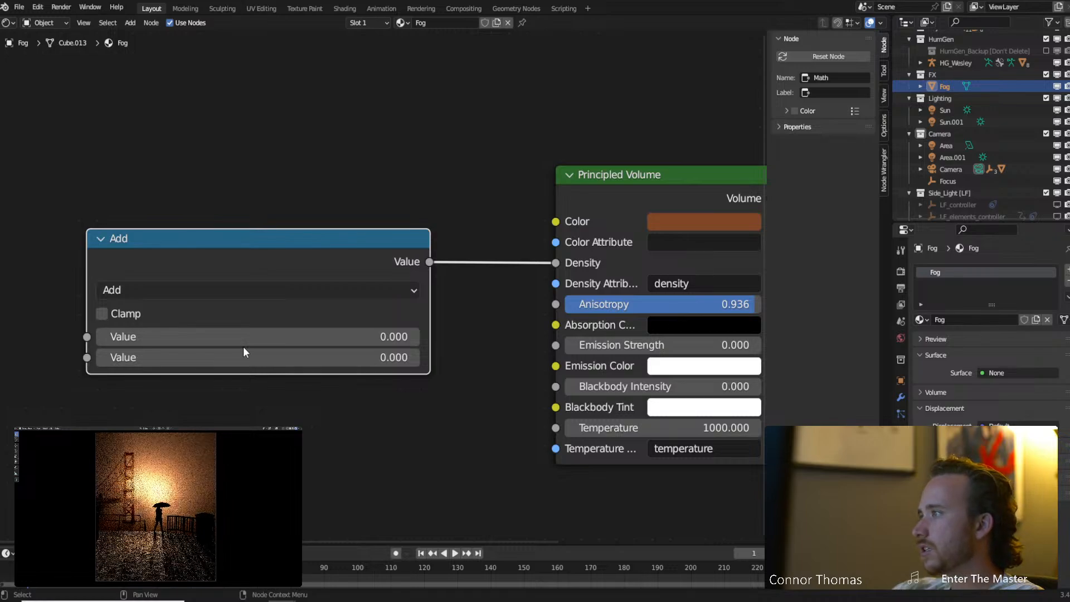
pyautogui.keyDown('ctrl'); pyautogui.scroll(1, 244, 345); pyautogui.keyUp('ctrl')
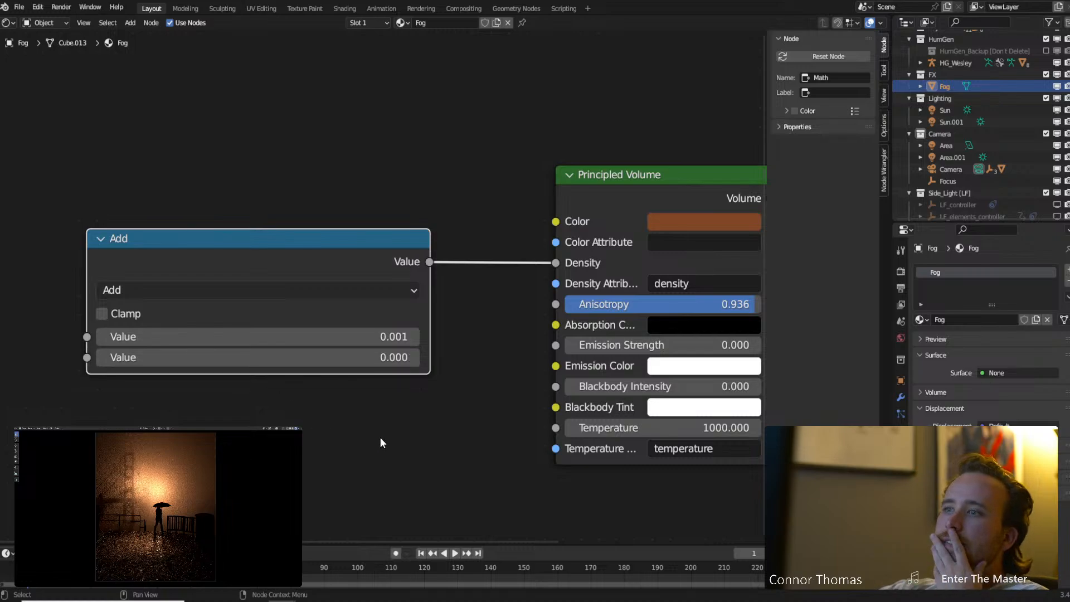
# Set the Anisotropy of the fog's Principled Volume to about 0.827.
pyautogui.moveTo(441, 452); pyautogui.dragTo(154, 441, button='middle')
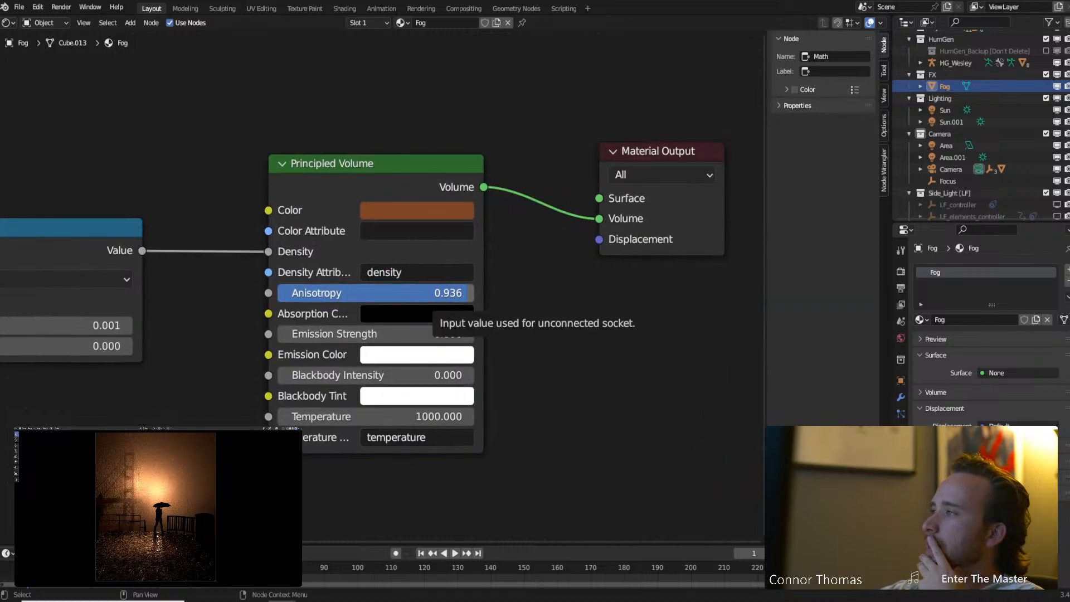
pyautogui.moveTo(453, 295); pyautogui.dragTo(433, 296)
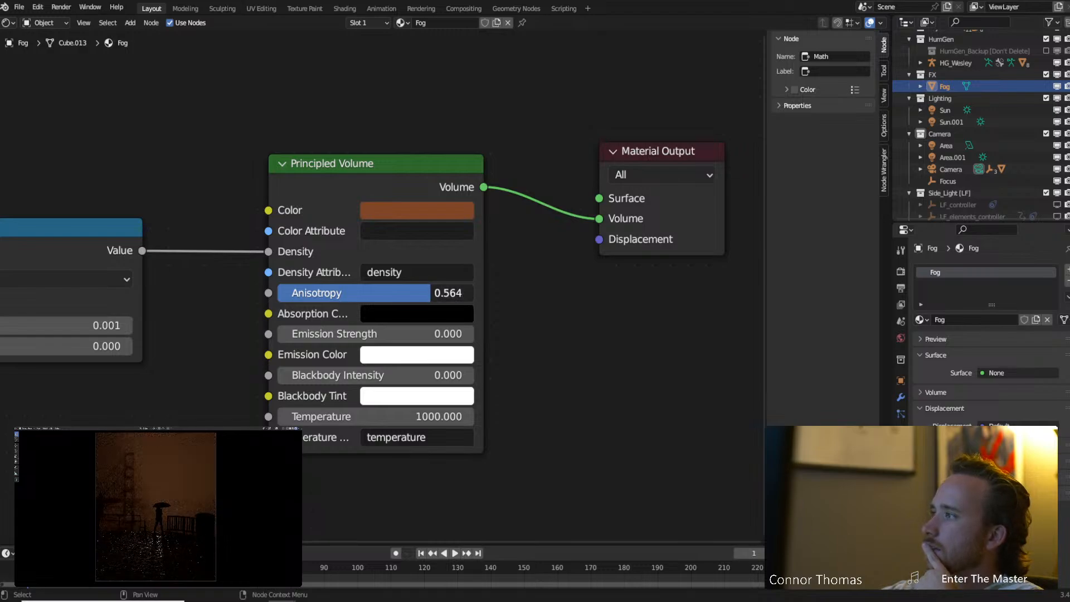
pyautogui.moveTo(433, 297); pyautogui.dragTo(456, 297)
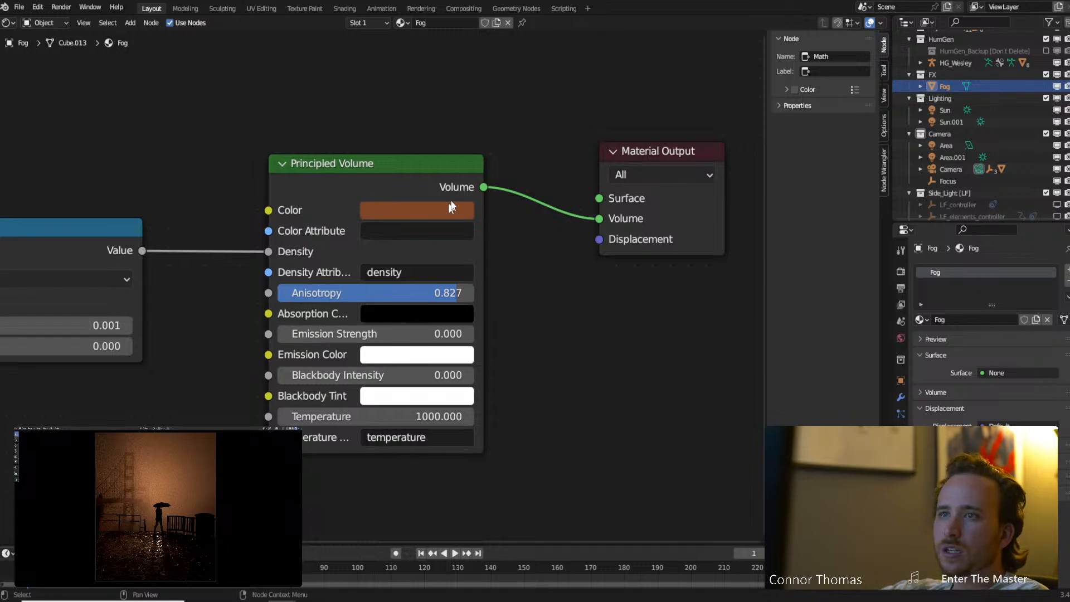
# Raise the saturation of the Principled Volume's color to 0.866 and brighten it to a vivid orange.
pyautogui.click(421, 216)
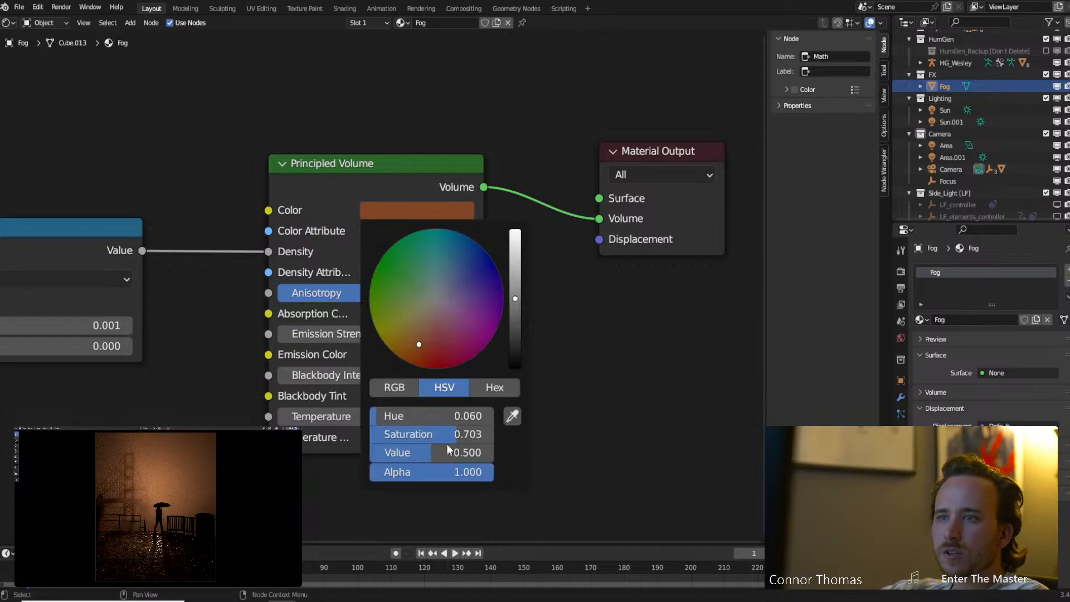
pyautogui.moveTo(446, 444); pyautogui.dragTo(472, 444)
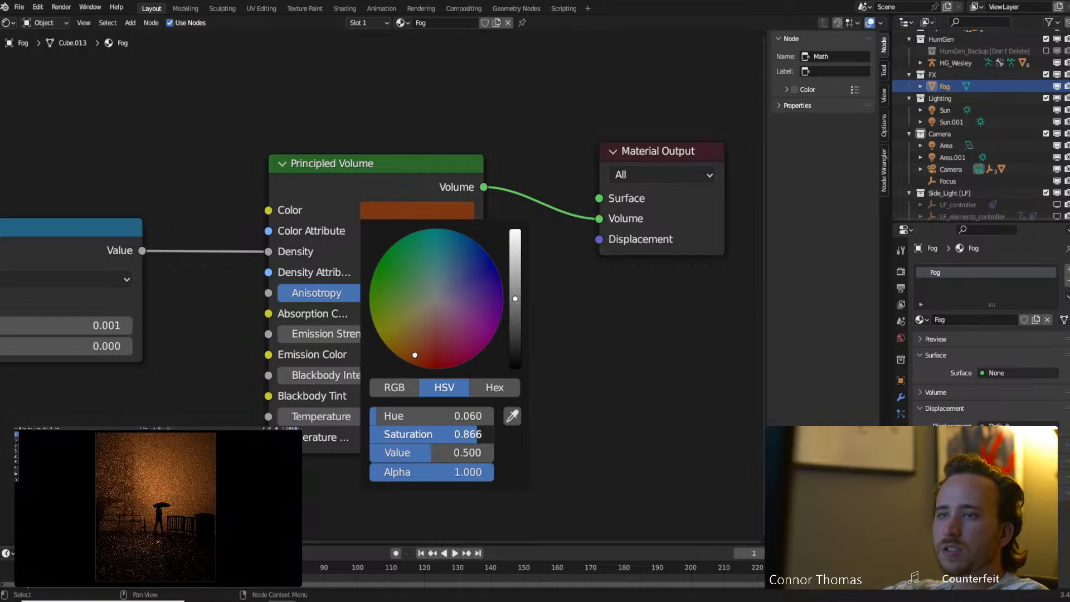
pyautogui.click(517, 286)
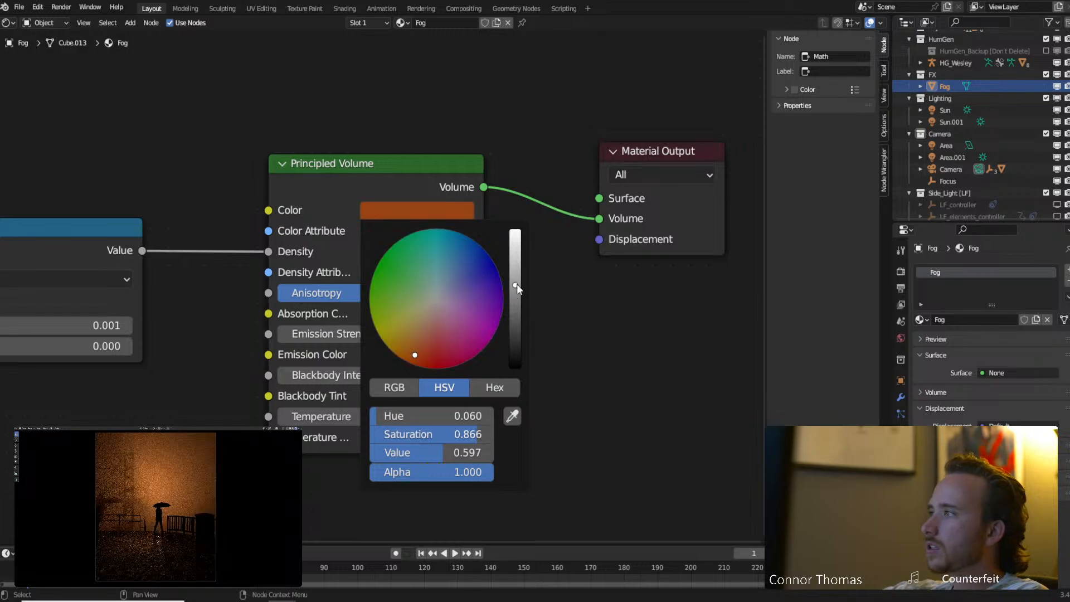
pyautogui.click(517, 270)
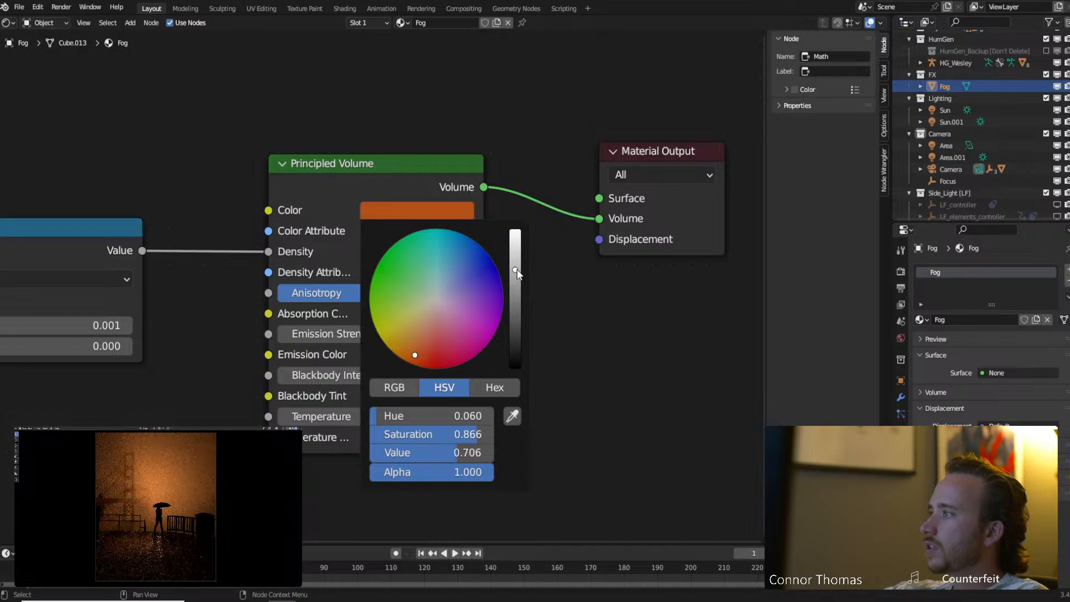
pyautogui.click(518, 256)
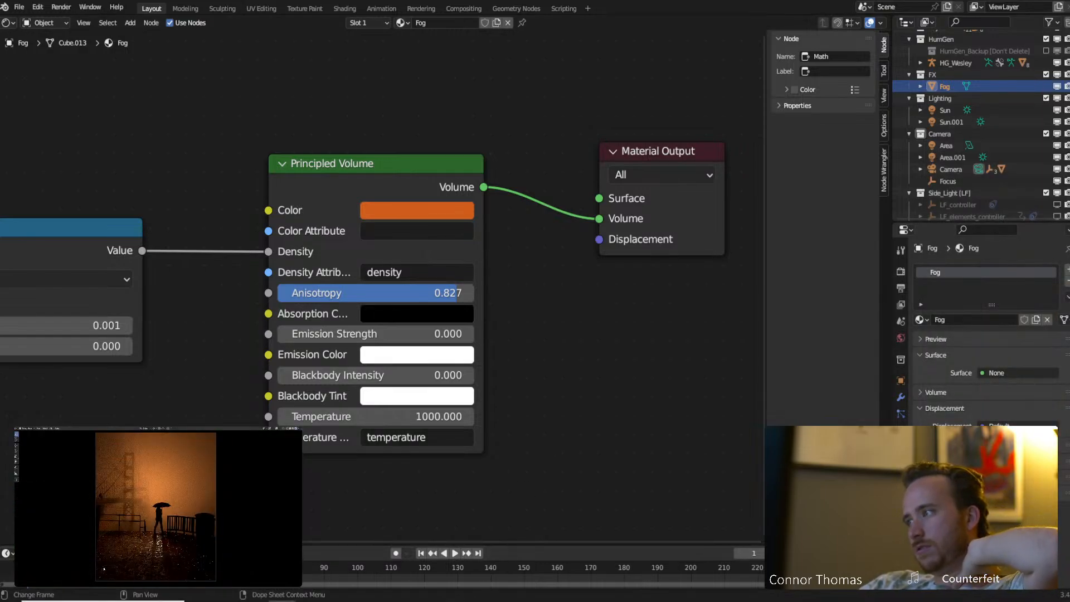
# Select the Area.001 negative fill light and frame it in the 3D Viewport.
pyautogui.click(957, 157)
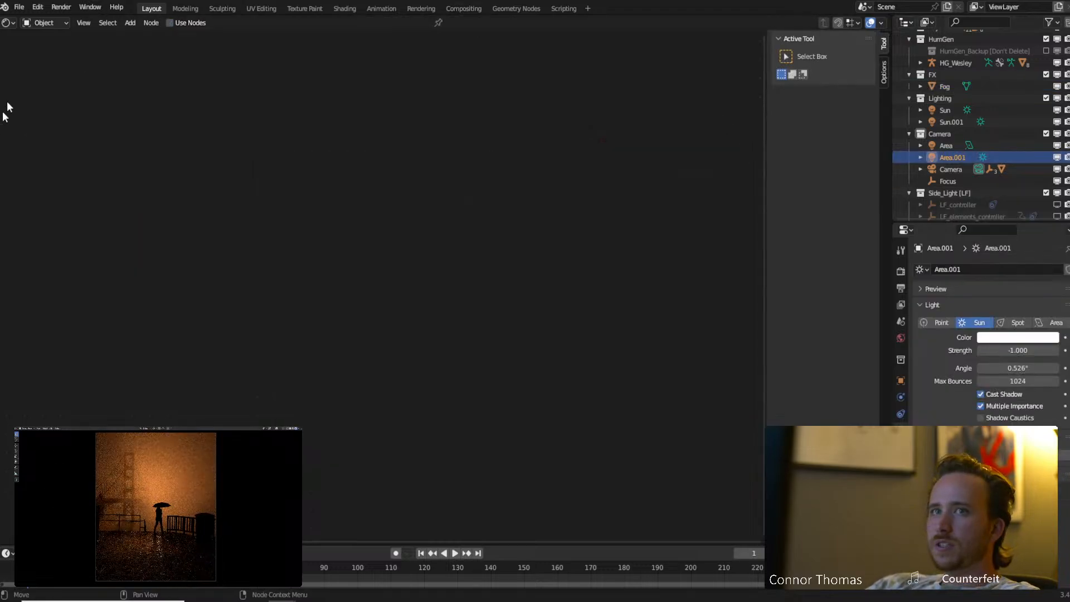
pyautogui.click(8, 22)
pyautogui.click(33, 52)
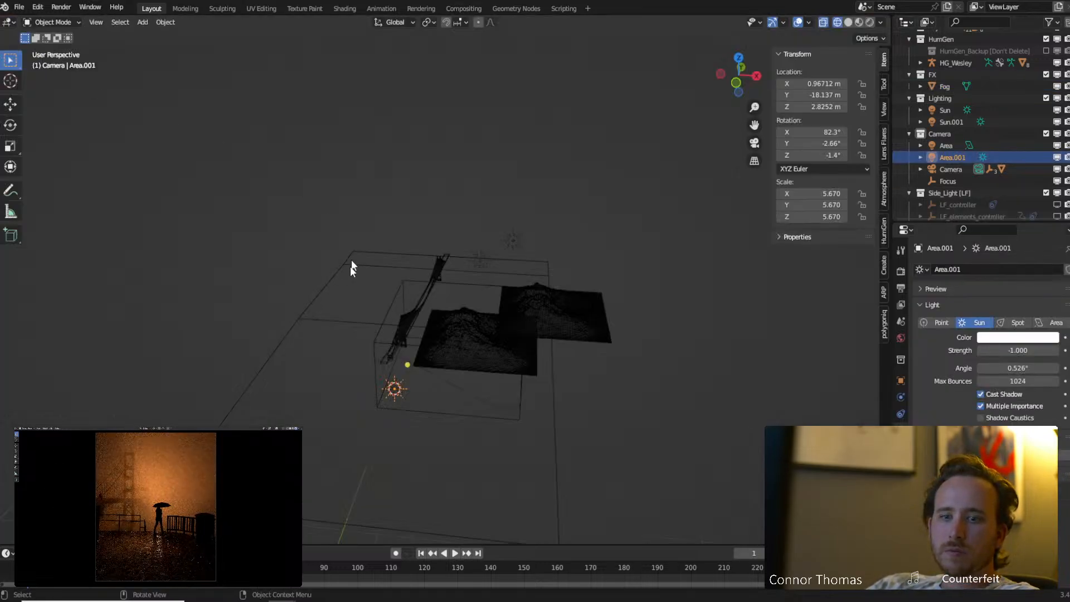
pyautogui.moveTo(366, 296); pyautogui.dragTo(496, 287, button='middle')
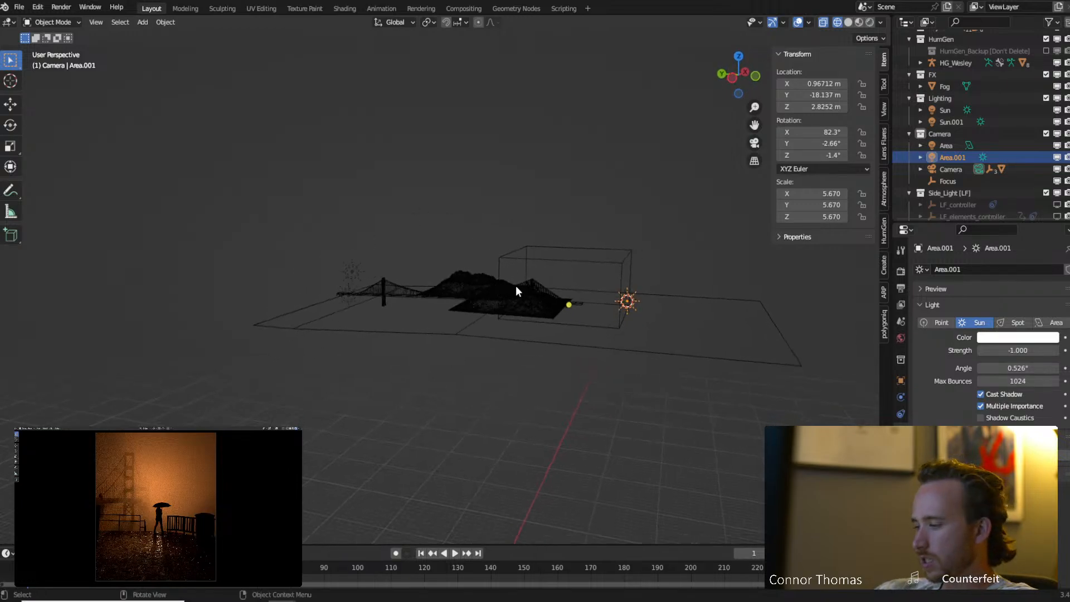
pyautogui.press('KP_Decimal')
# Try deleting the Area.001 light from the scene.
pyautogui.press('x')
pyautogui.click(516, 285)
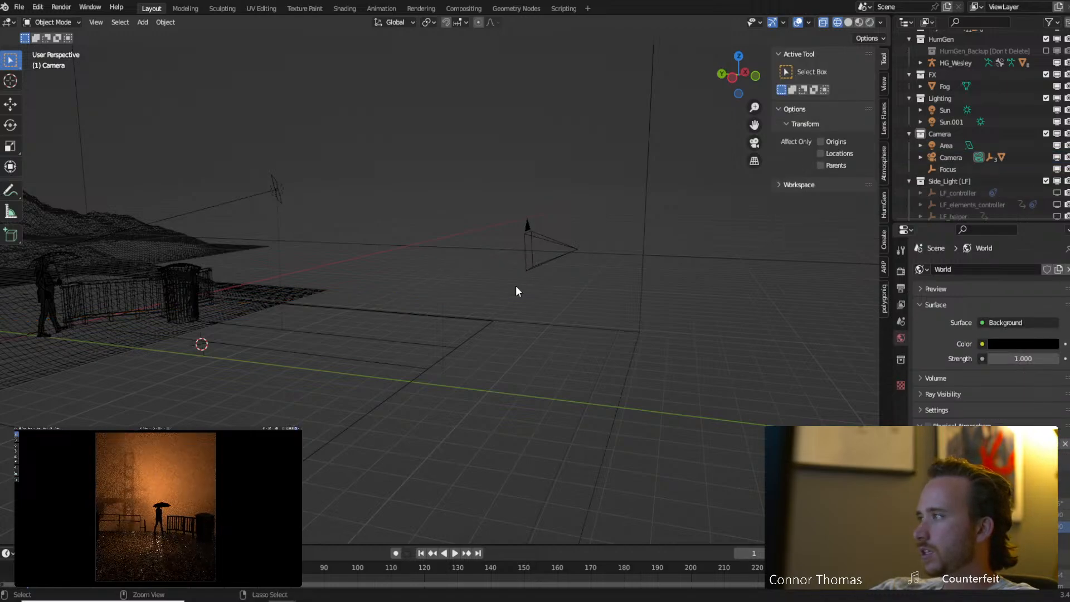
pyautogui.hotkey('ctrl', 'z')
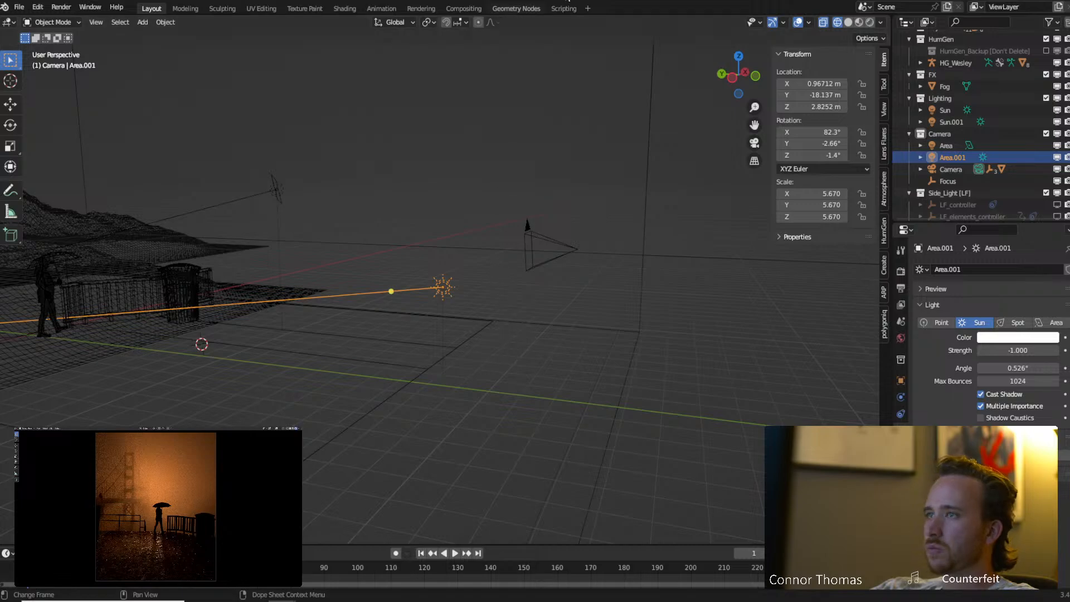
# Set the strength of the Area.001 sun light to -0.1.
pyautogui.click(1023, 350)
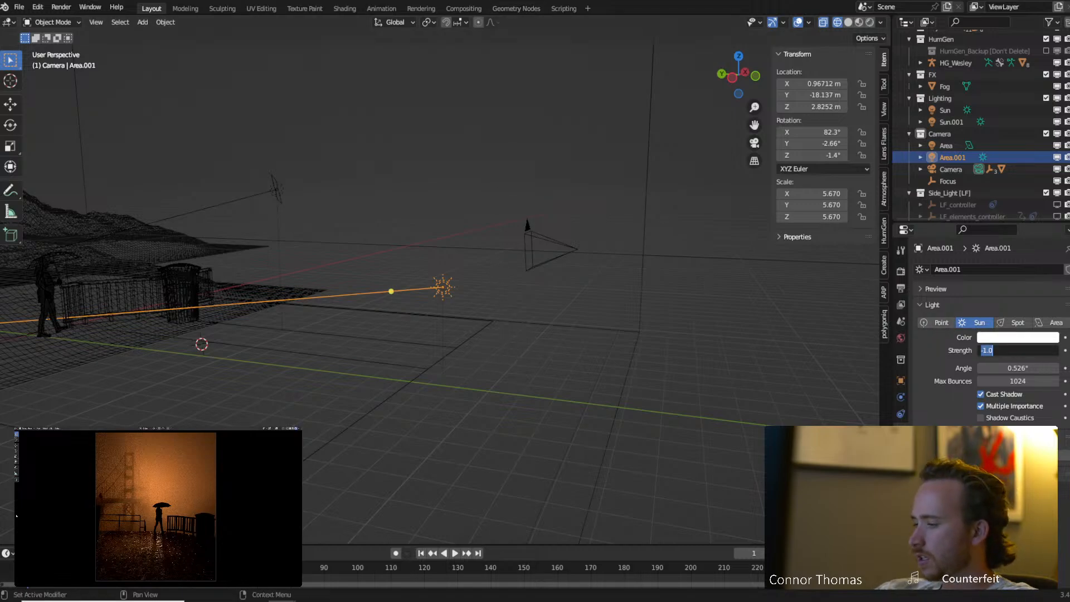
pyautogui.press('Return')
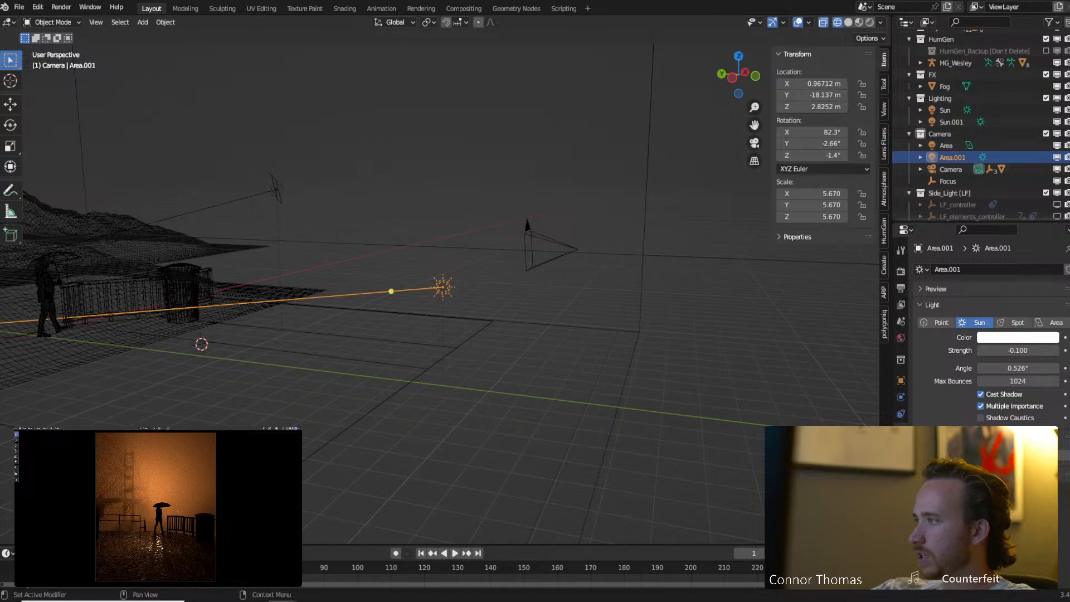
# Select the ground plane and show the Principled BSDF of its Ground material in the Shader Editor.
pyautogui.click(491, 323)
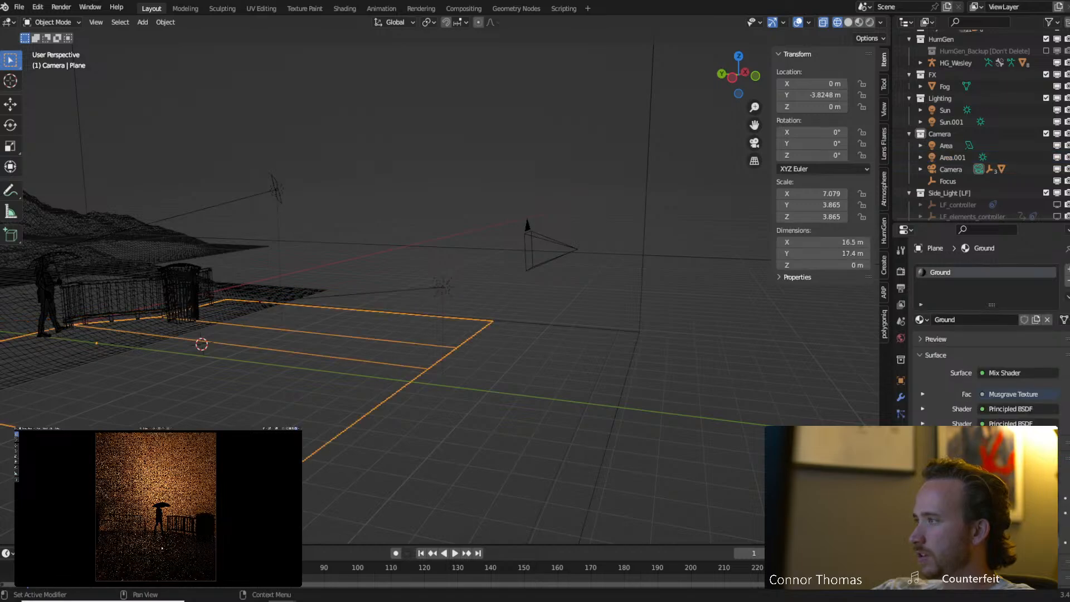
pyautogui.click(42, 23)
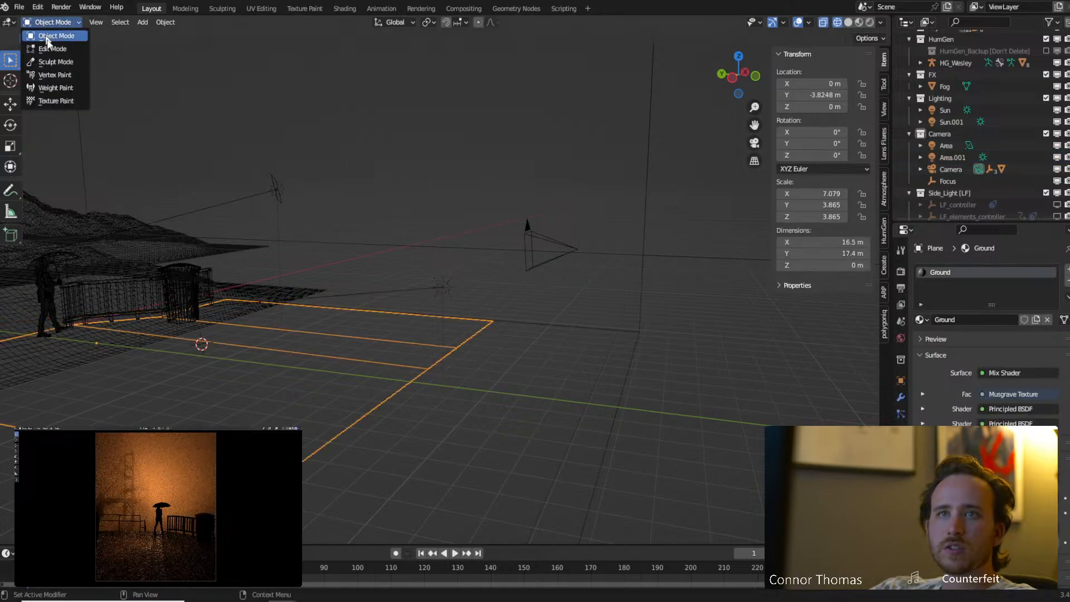
pyautogui.click(7, 23)
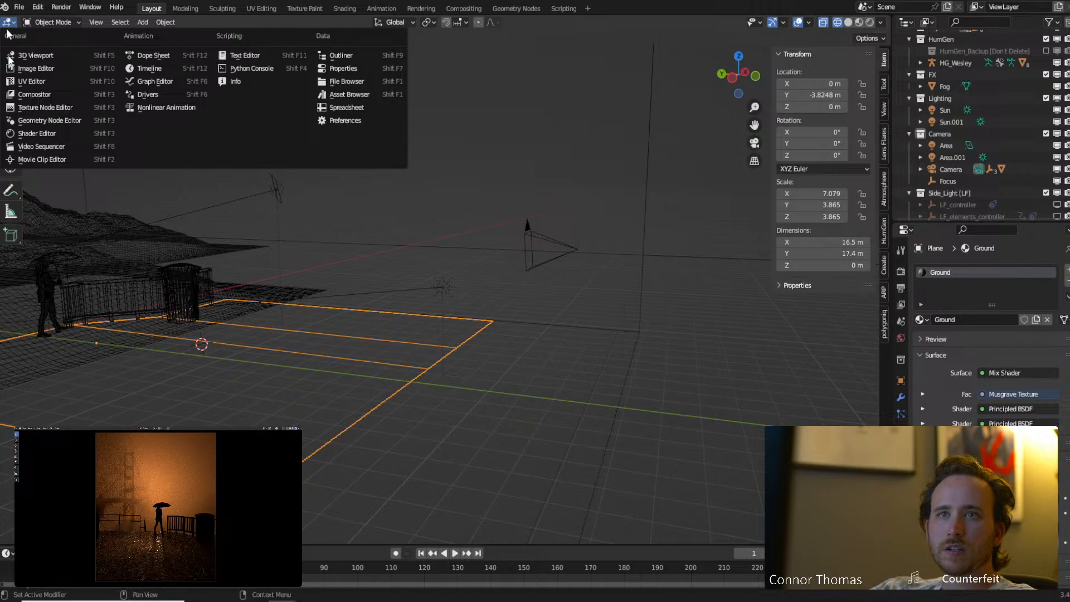
pyautogui.click(37, 133)
pyautogui.moveTo(473, 372); pyautogui.dragTo(671, 249, button='middle')
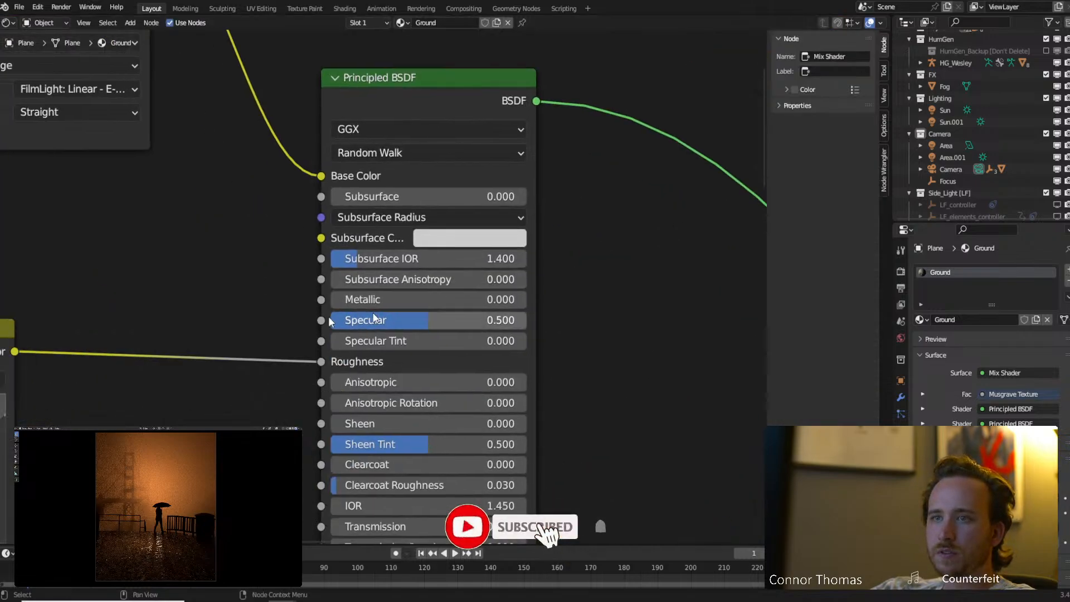
# Try reducing the Specular of the ground's Principled BSDF to 0.
pyautogui.moveTo(375, 318); pyautogui.dragTo(346, 321)
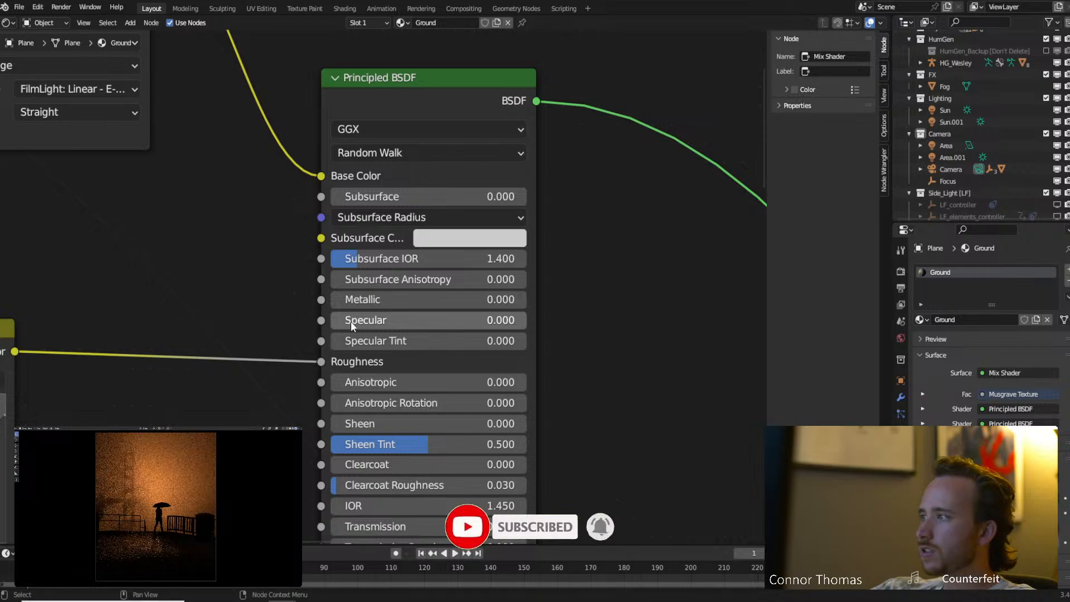
pyautogui.hotkey('ctrl', 'z')
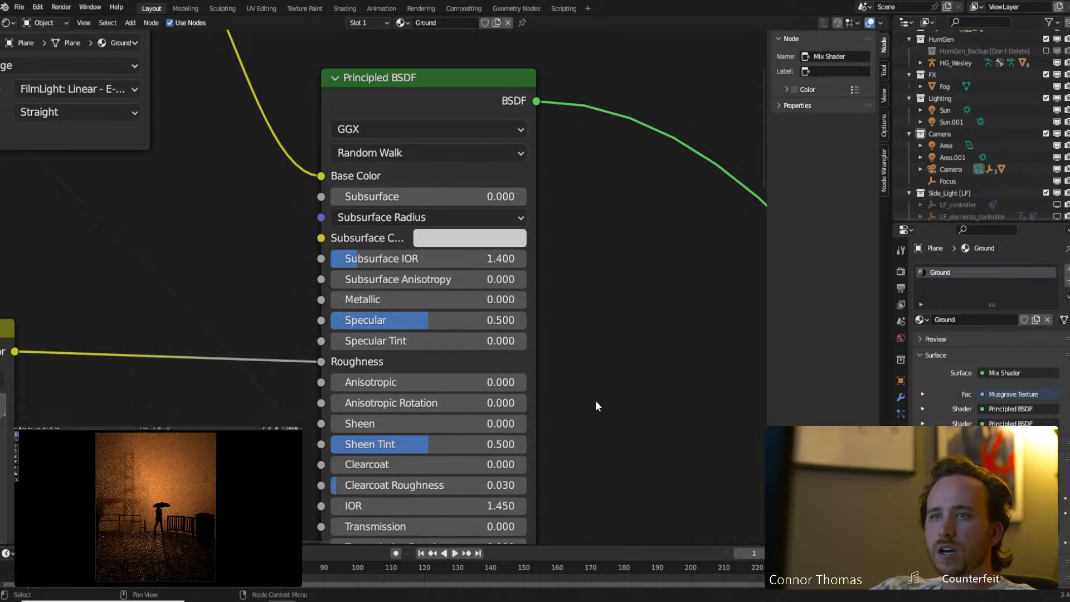
# Preview the RGB Curves node feeding the ground's Roughness and raise its lowest curve point to a Y value of 0.3.
pyautogui.moveTo(596, 401); pyautogui.dragTo(794, 356, button='middle')
pyautogui.moveTo(346, 402); pyautogui.dragTo(524, 356, button='middle')
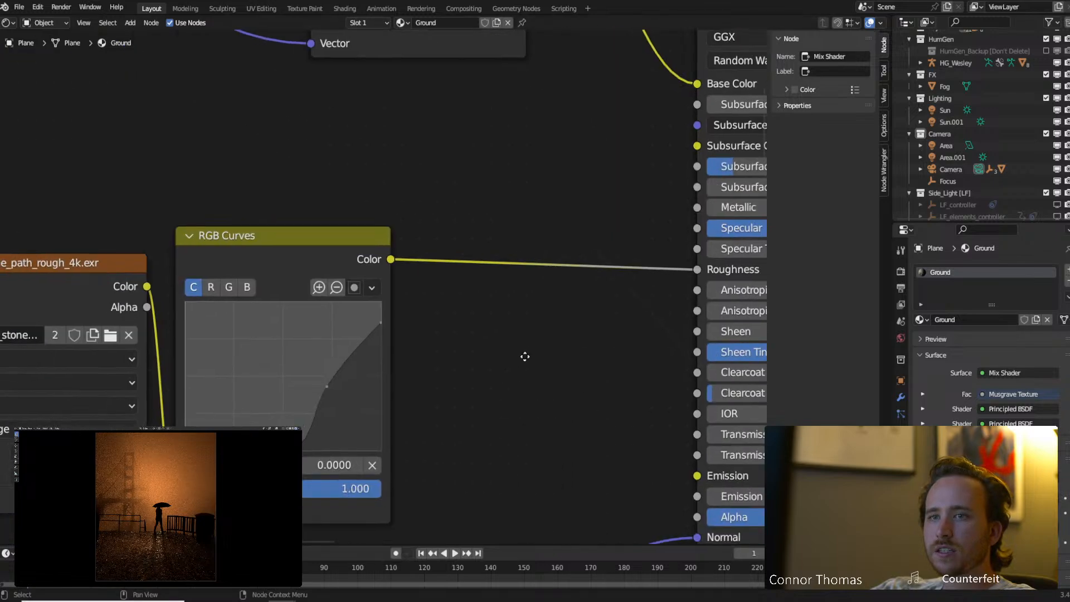
pyautogui.keyDown('ctrl'); pyautogui.keyDown('shift'); pyautogui.click(329, 235); pyautogui.keyUp('shift'); pyautogui.keyUp('ctrl')
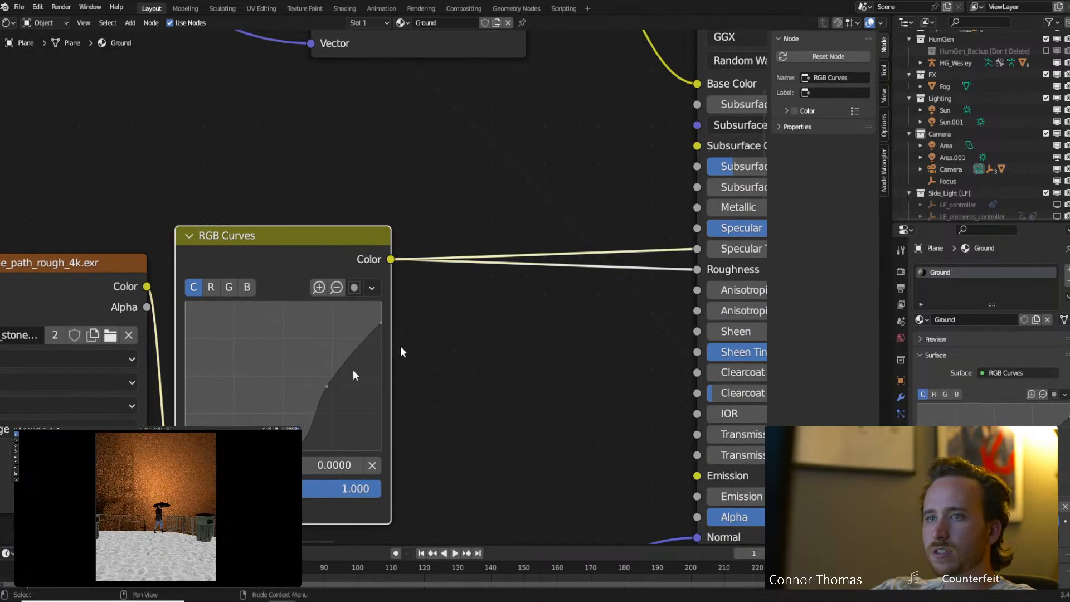
pyautogui.moveTo(301, 449); pyautogui.dragTo(284, 406)
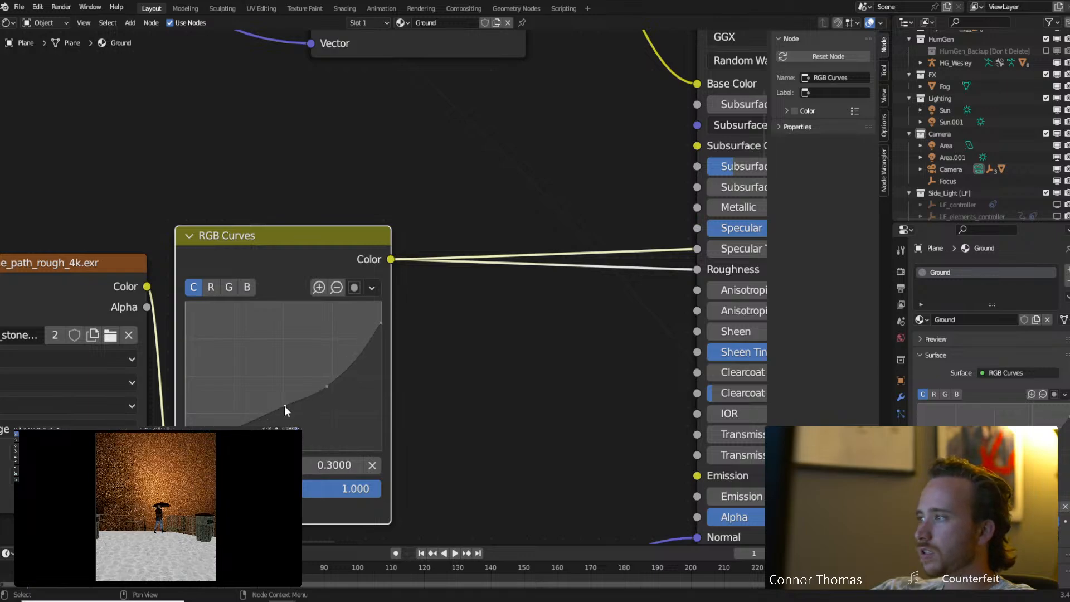
# Route the ground's Principled BSDF to the material output and nudge the middle point of the roughness curve.
pyautogui.scroll(-2, 421, 379)
pyautogui.moveTo(632, 304); pyautogui.dragTo(548, 401, button='middle')
pyautogui.keyDown('ctrl'); pyautogui.keyDown('shift'); pyautogui.click(479, 210); pyautogui.keyUp('shift'); pyautogui.keyUp('ctrl')
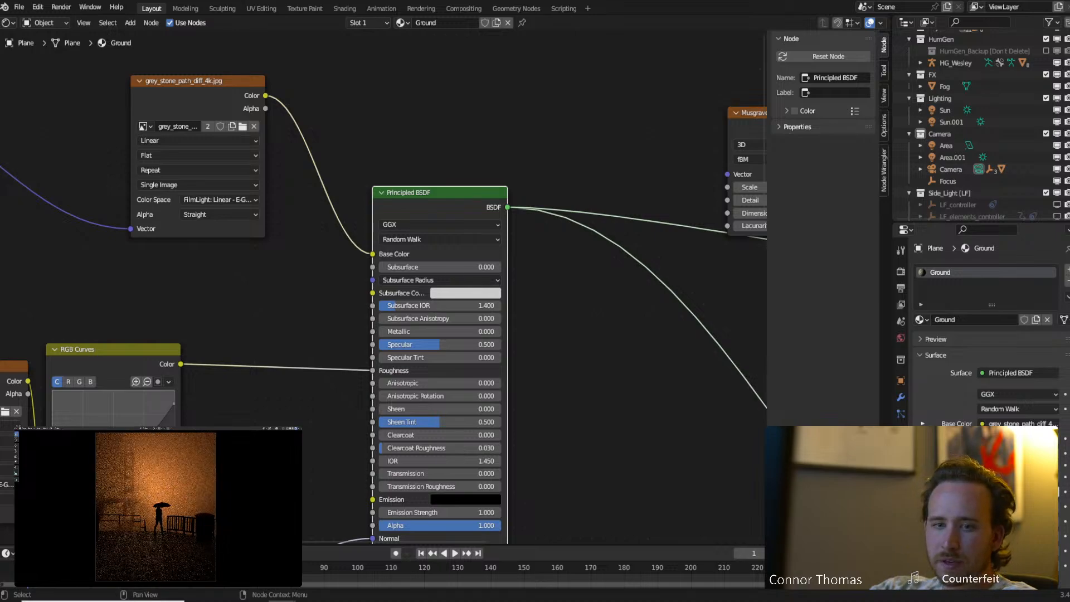
pyautogui.moveTo(136, 448); pyautogui.dragTo(158, 425, button='middle')
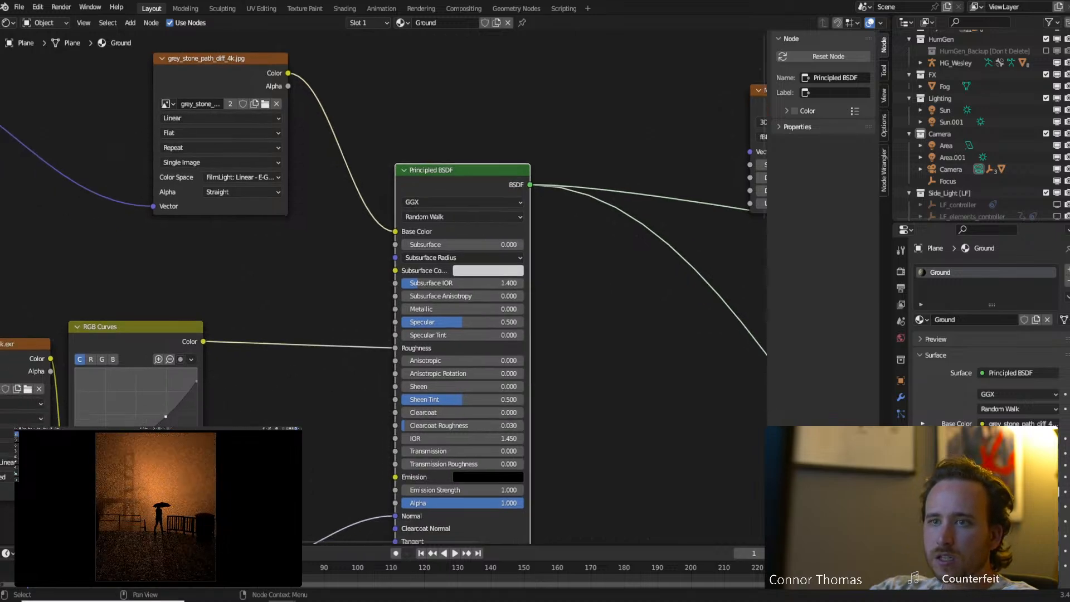
pyautogui.moveTo(166, 416); pyautogui.dragTo(167, 415)
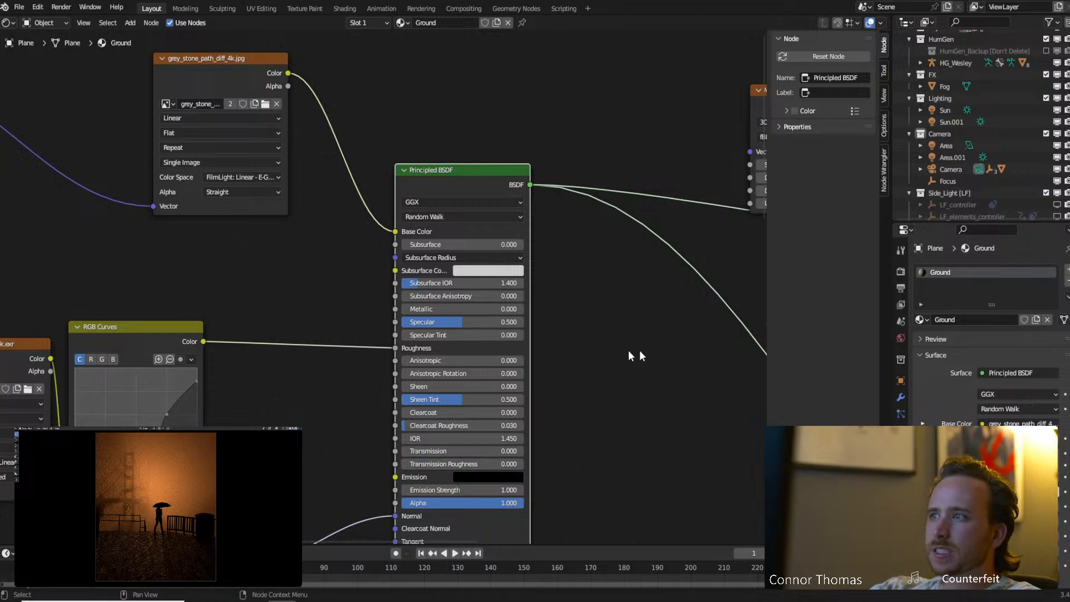
pyautogui.click(944, 110)
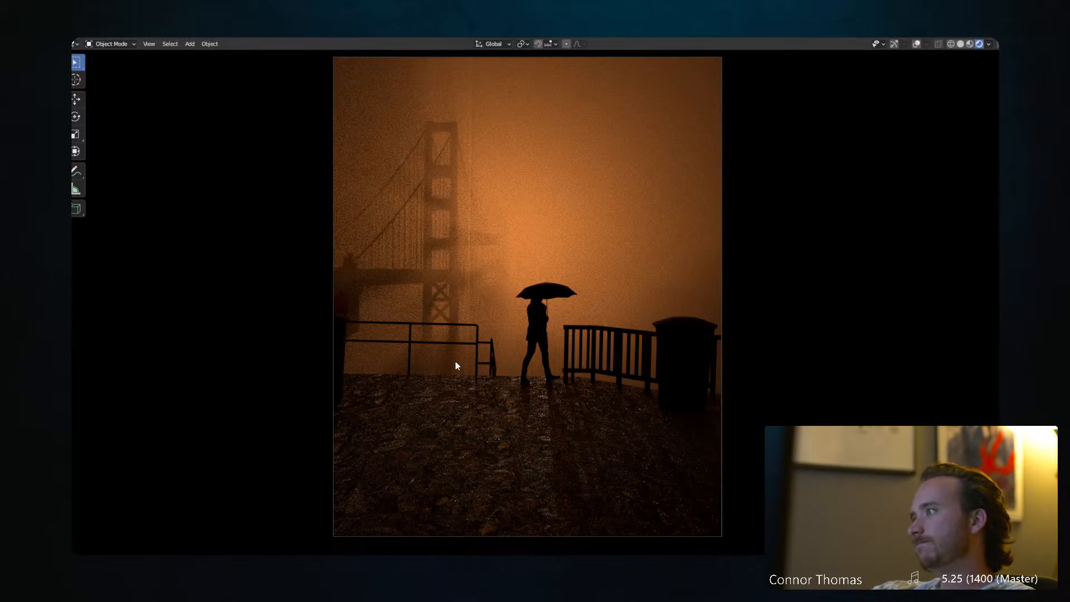
# Switch the camera viewport to solid shading and render the image, repeating the render once.
pyautogui.press('z')
pyautogui.click(624, 380)
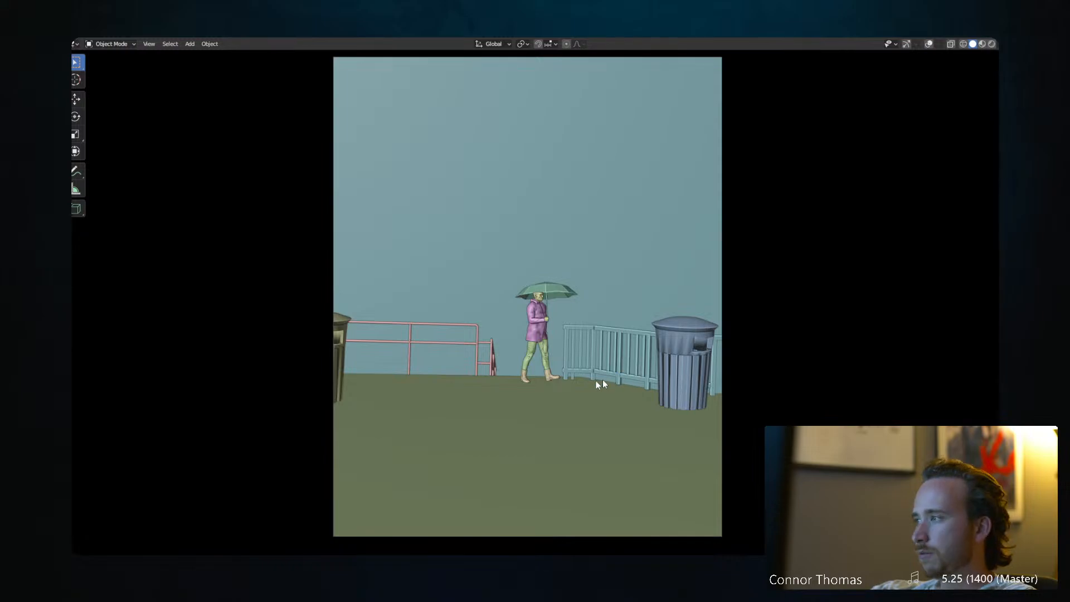
pyautogui.press('F12')
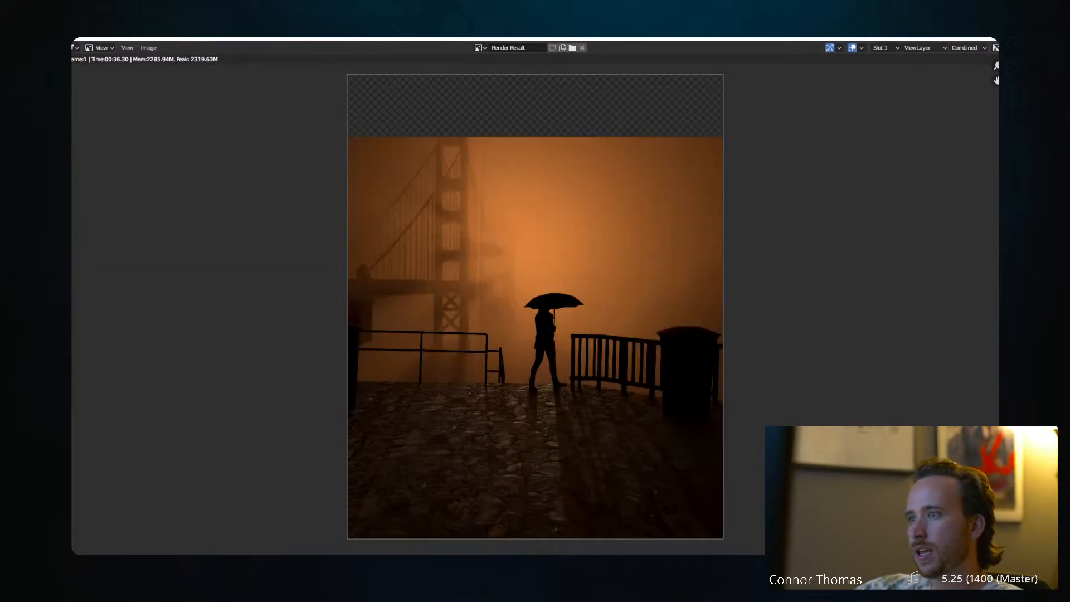
pyautogui.press('Escape')
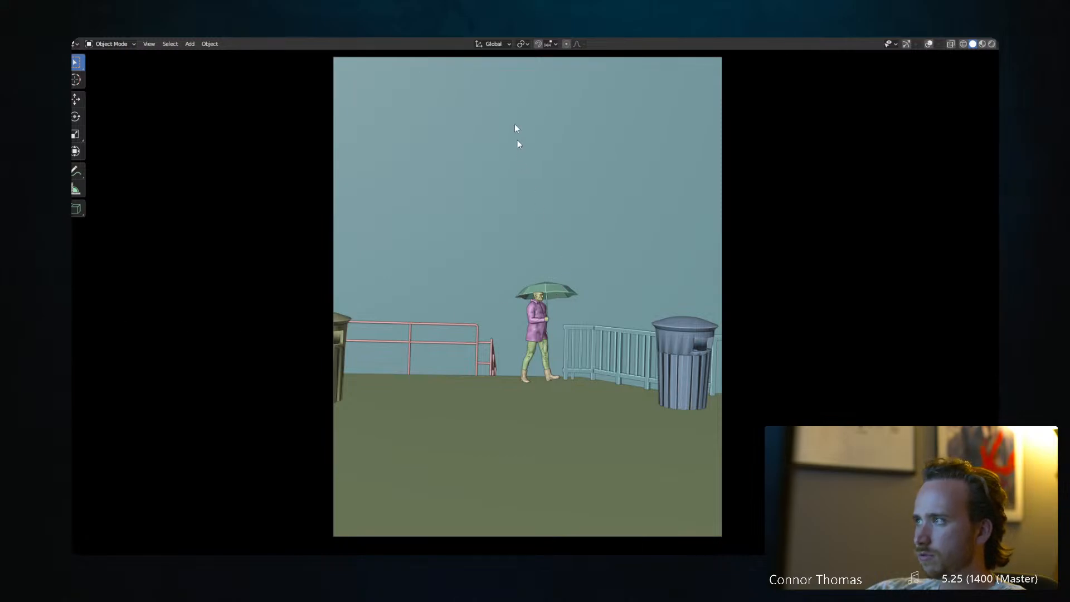
pyautogui.press('F12')
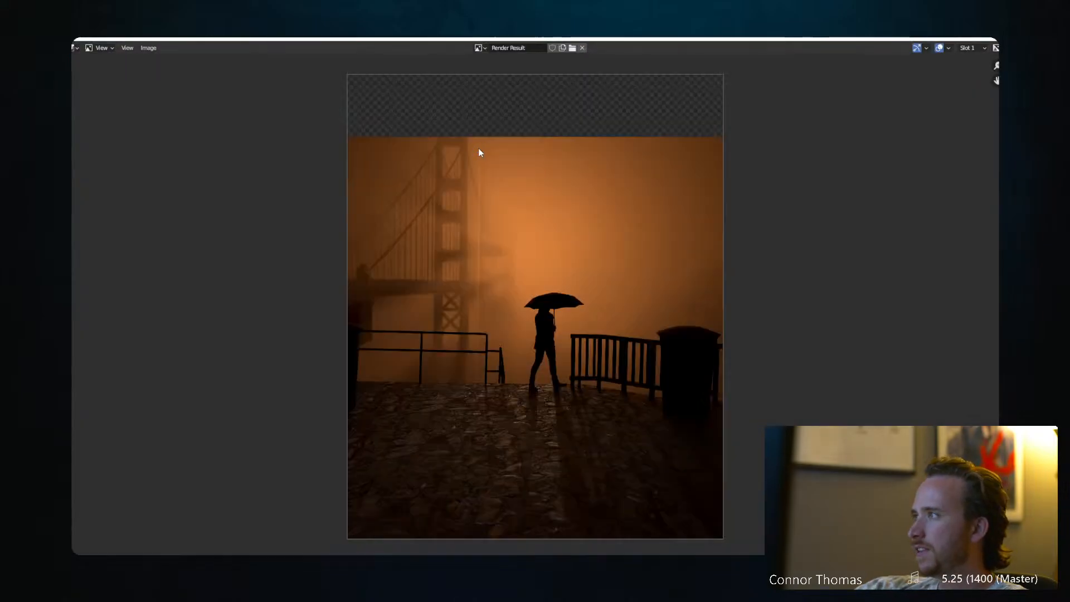